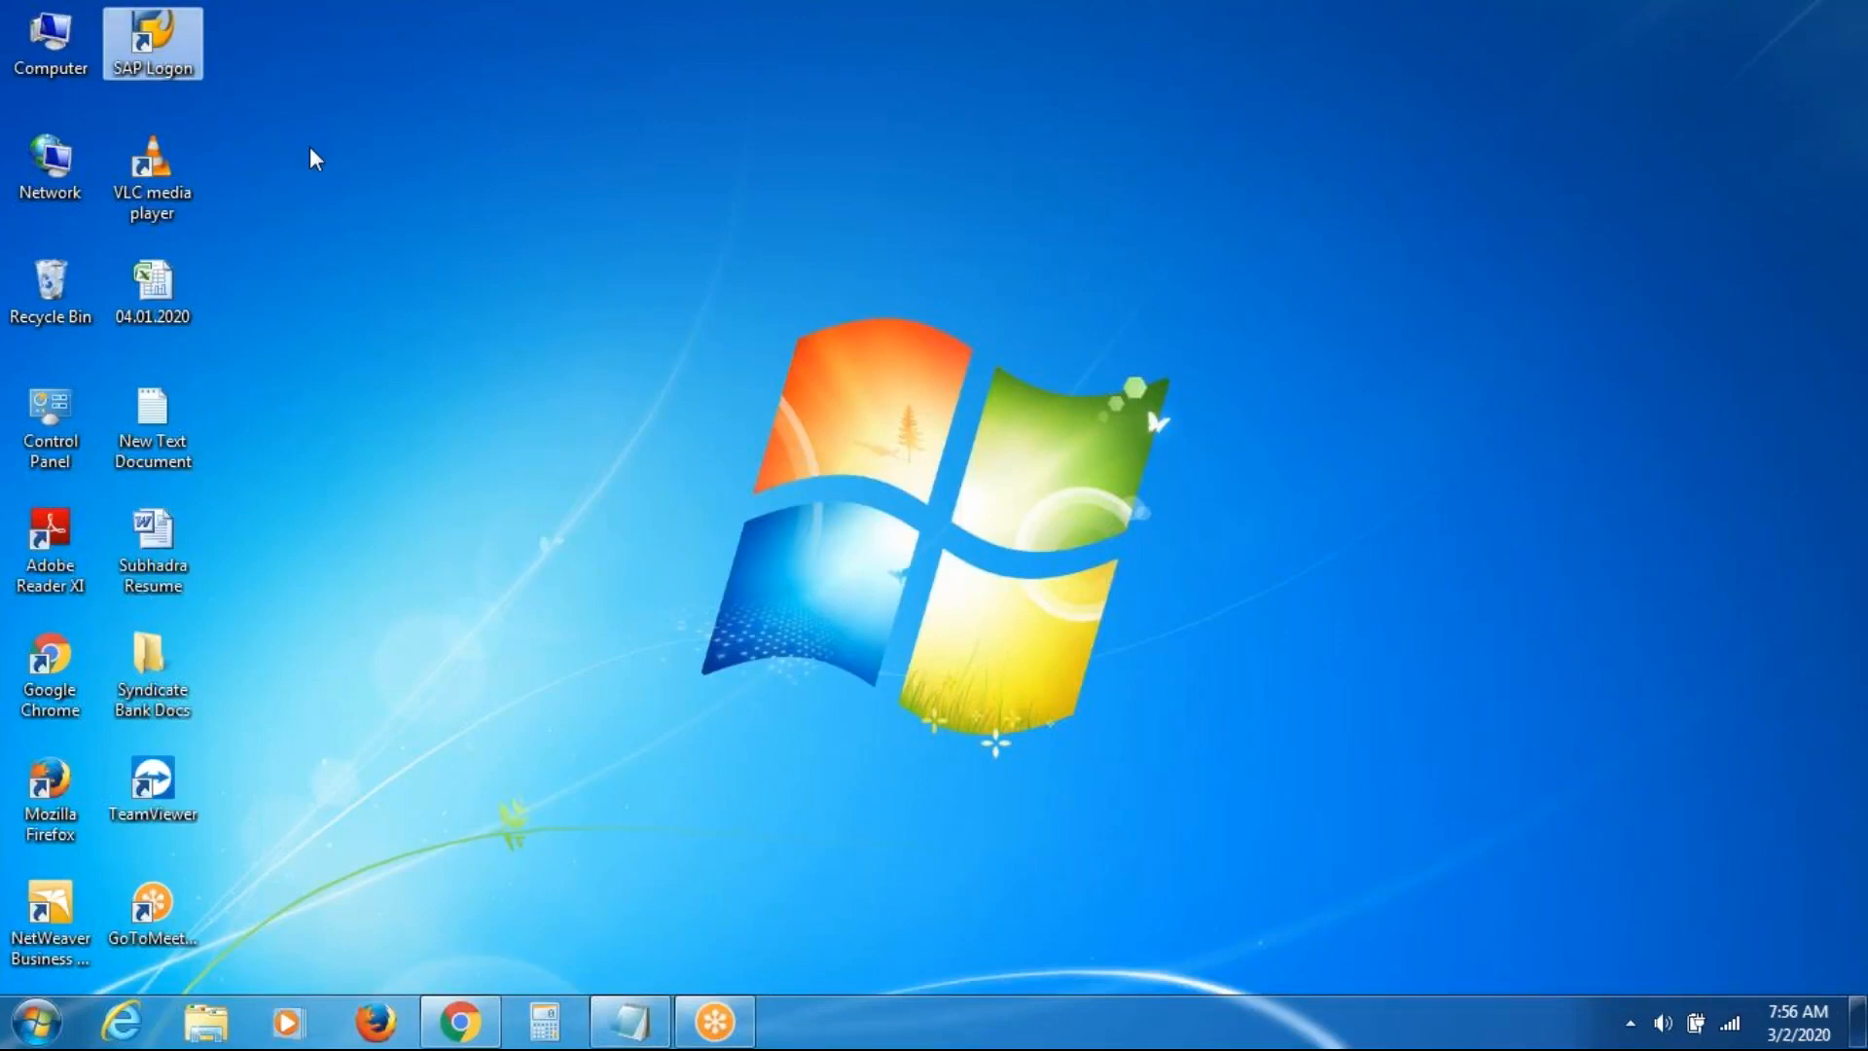
Launch SAP Logon and sign in to the SAP HR server with the saved user name and password
double_click(168, 43)
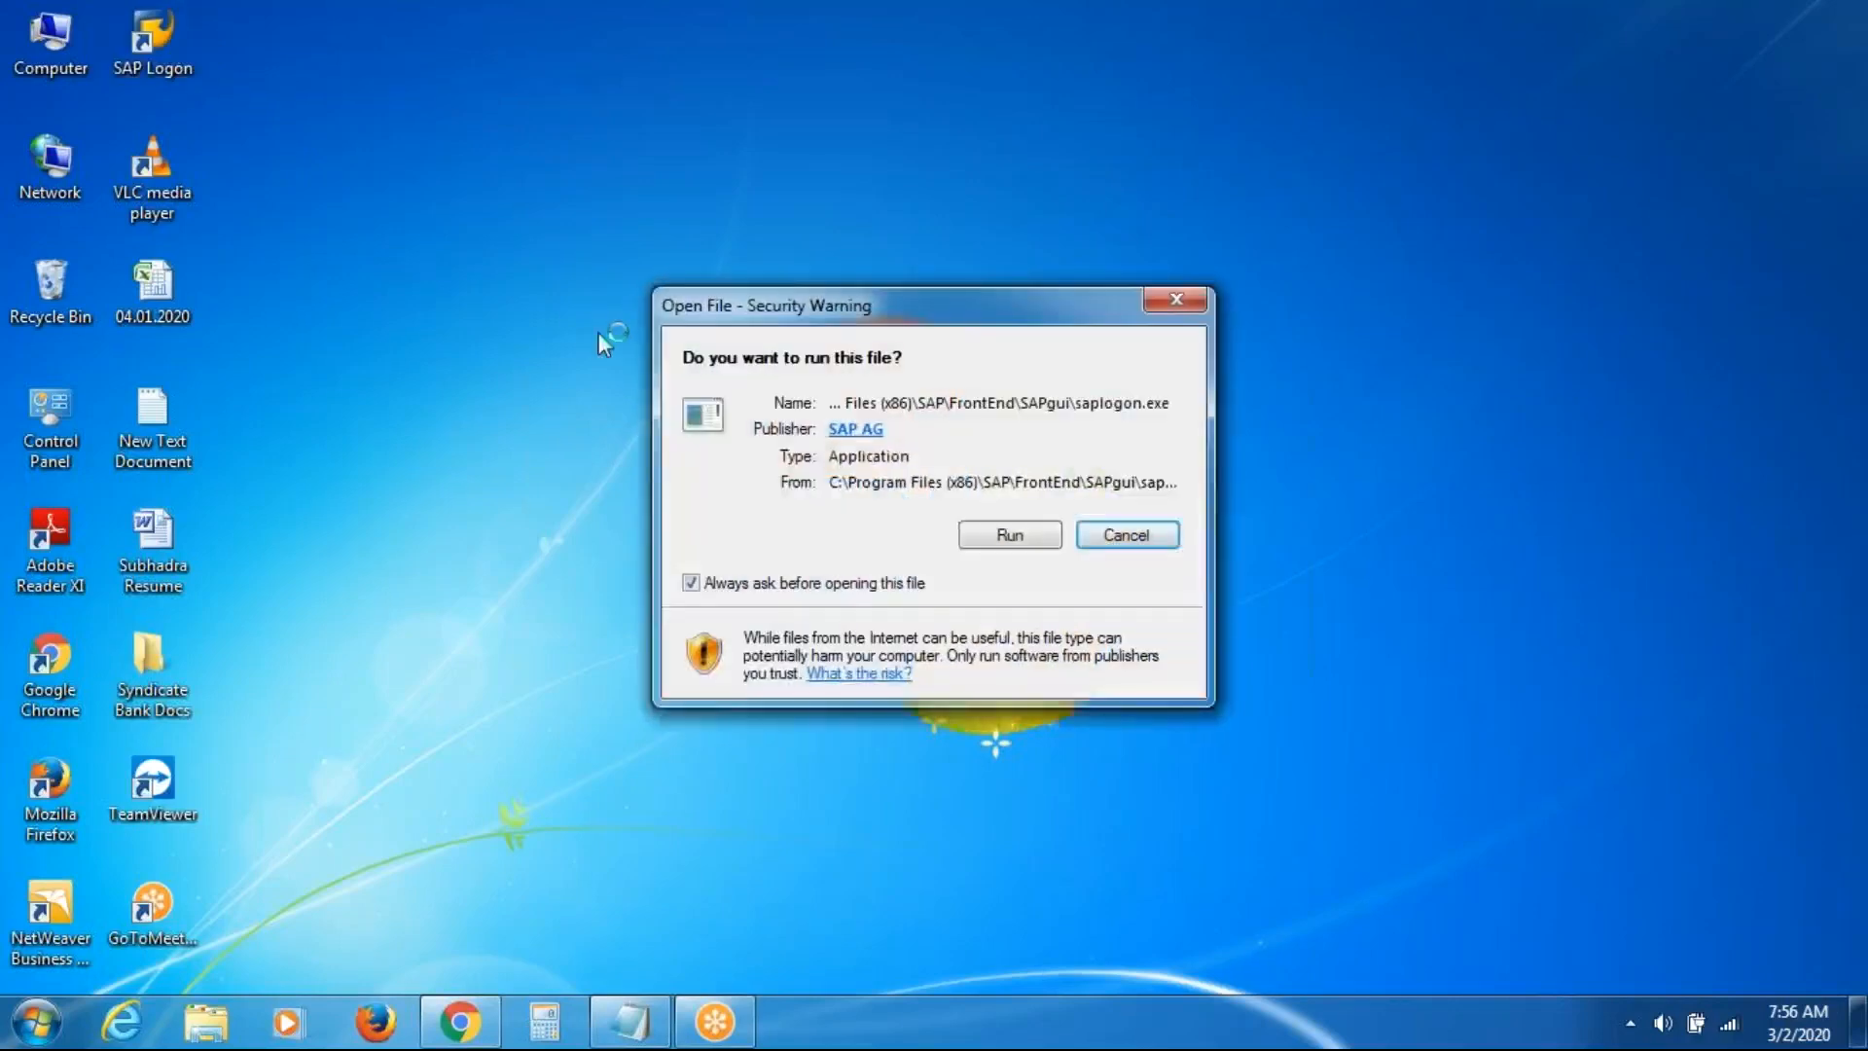
left_click(1036, 541)
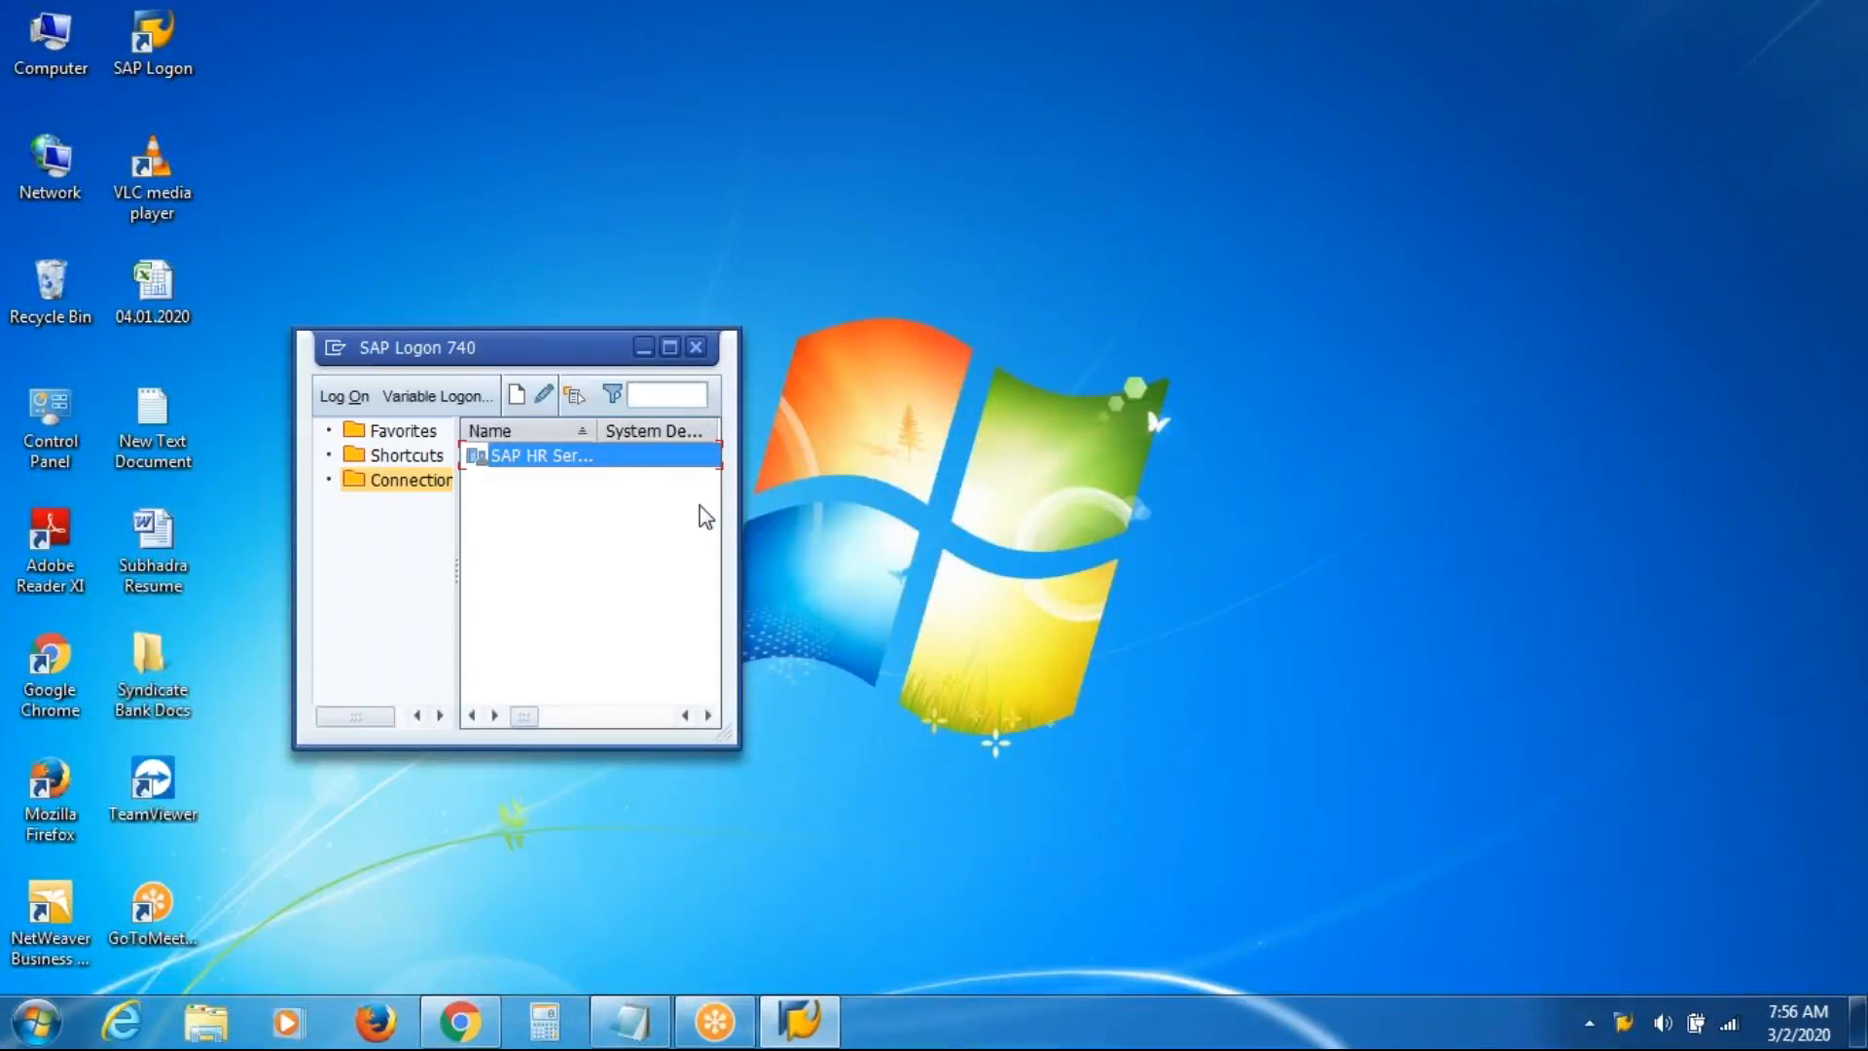
double_click(623, 461)
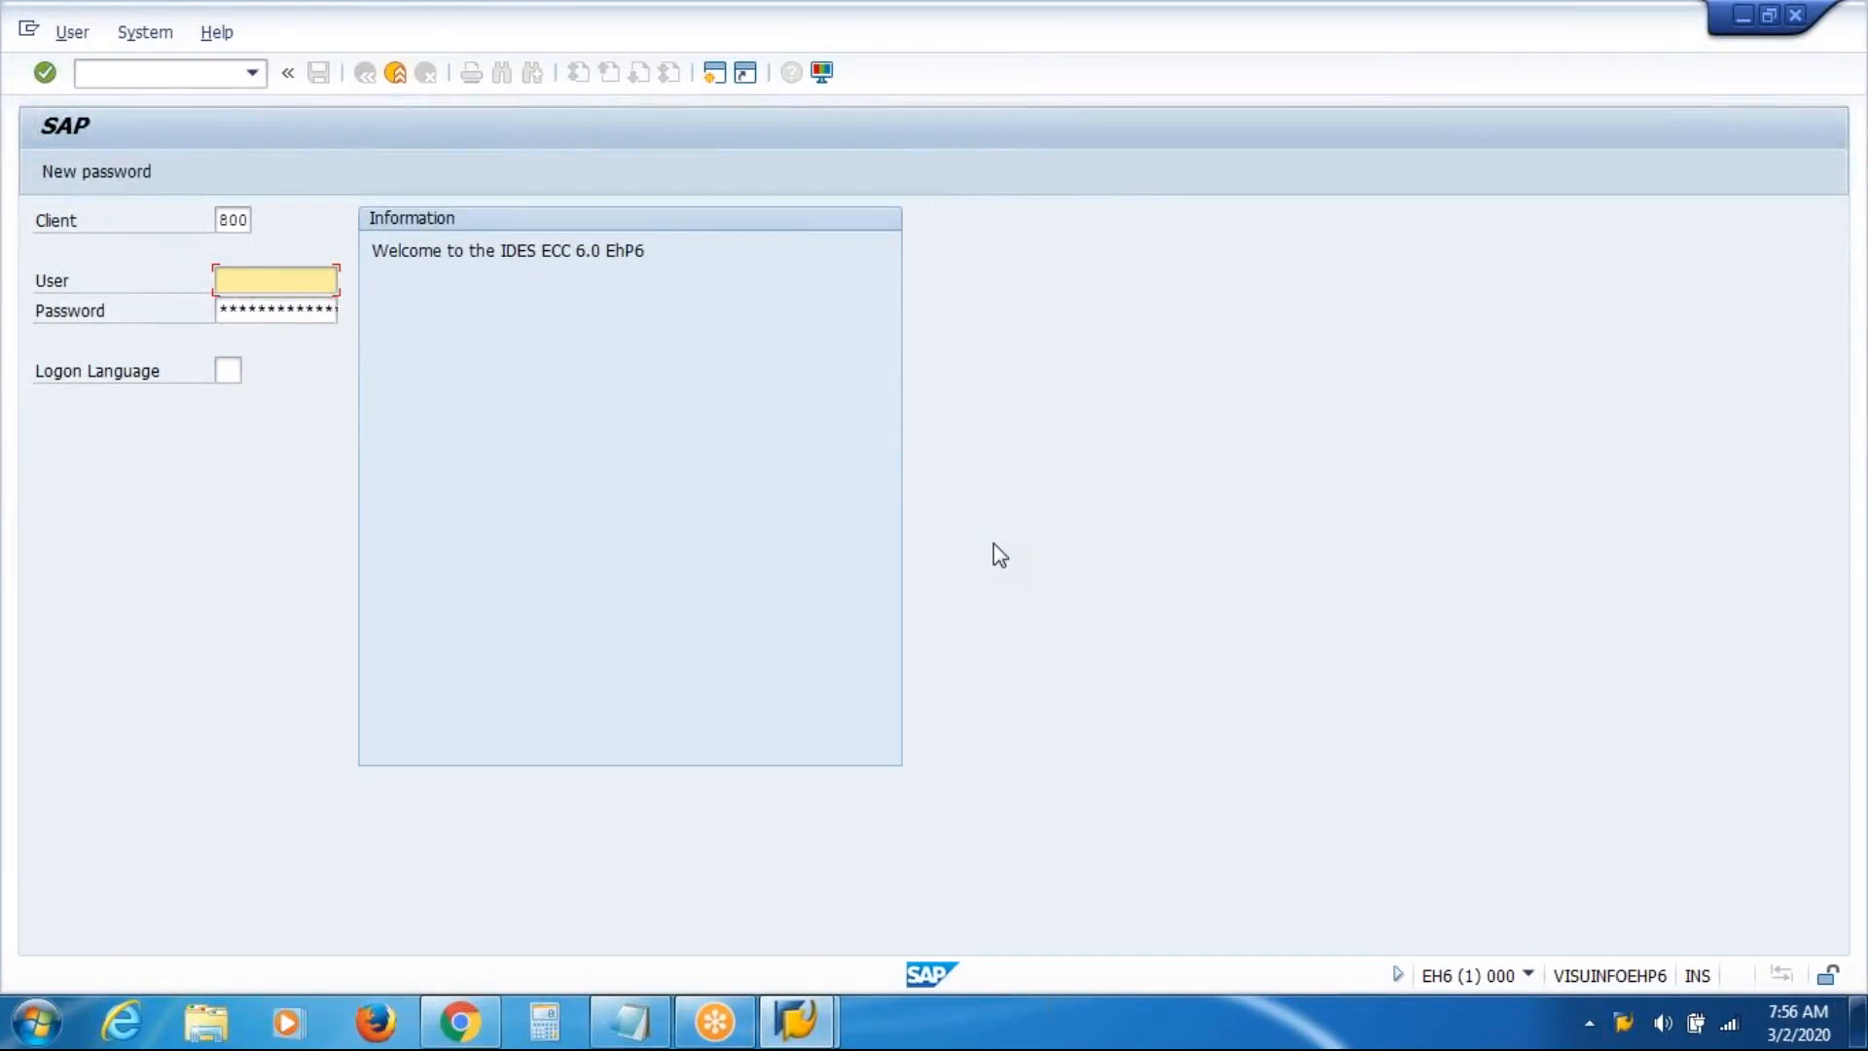
key("Down")
key("Down")
key("Return")
key("Tab")
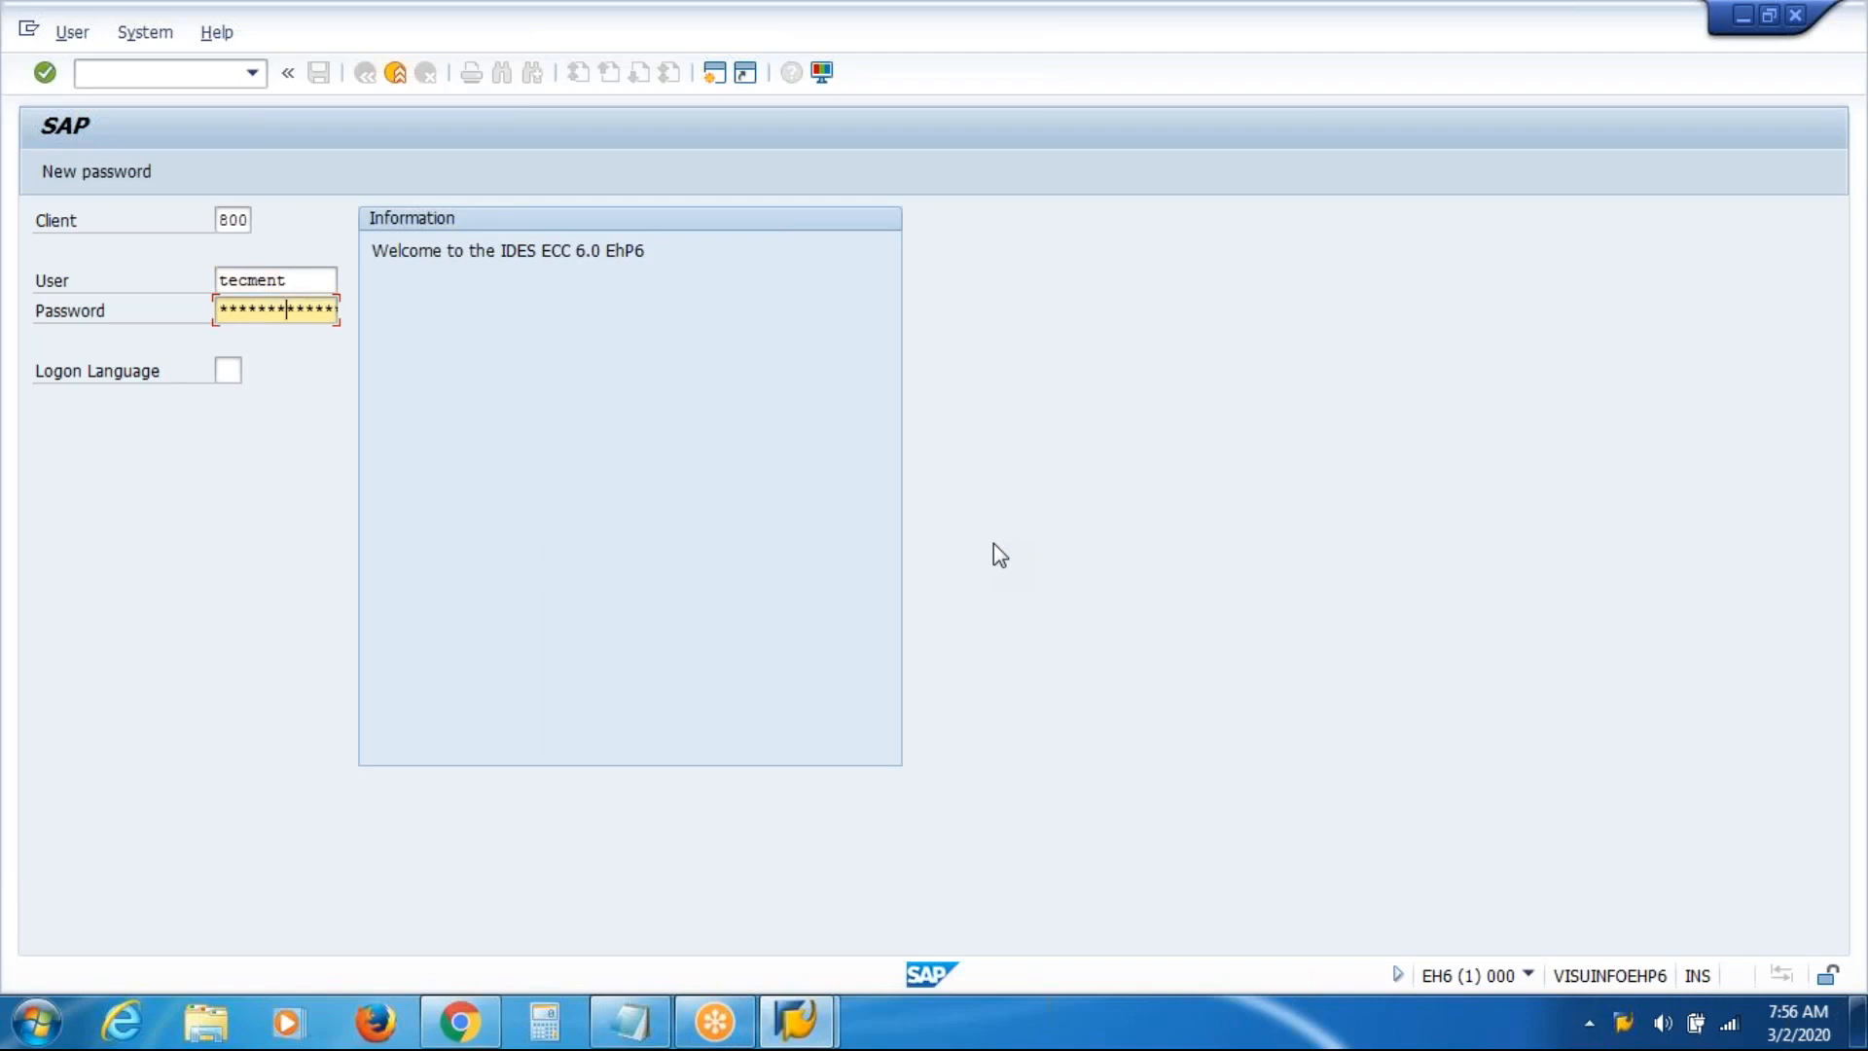
type("***********")
key("Return")
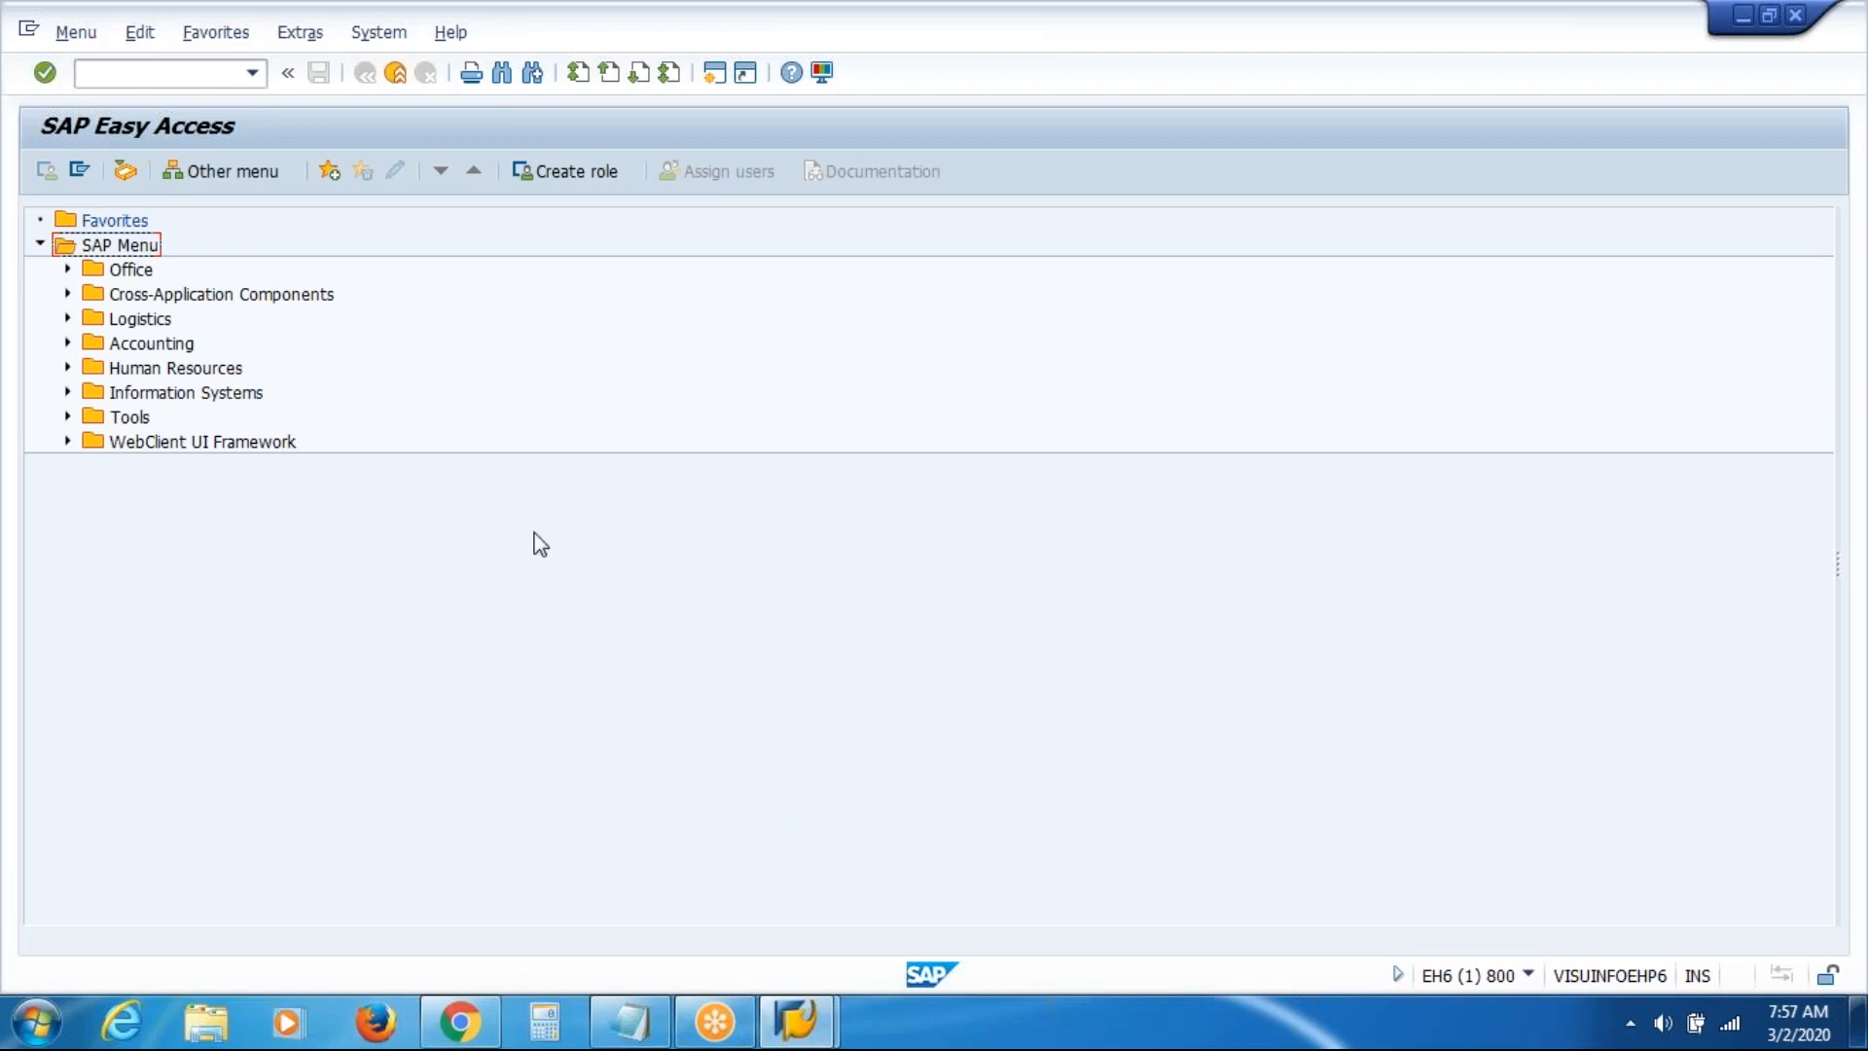
left_click(1510, 48)
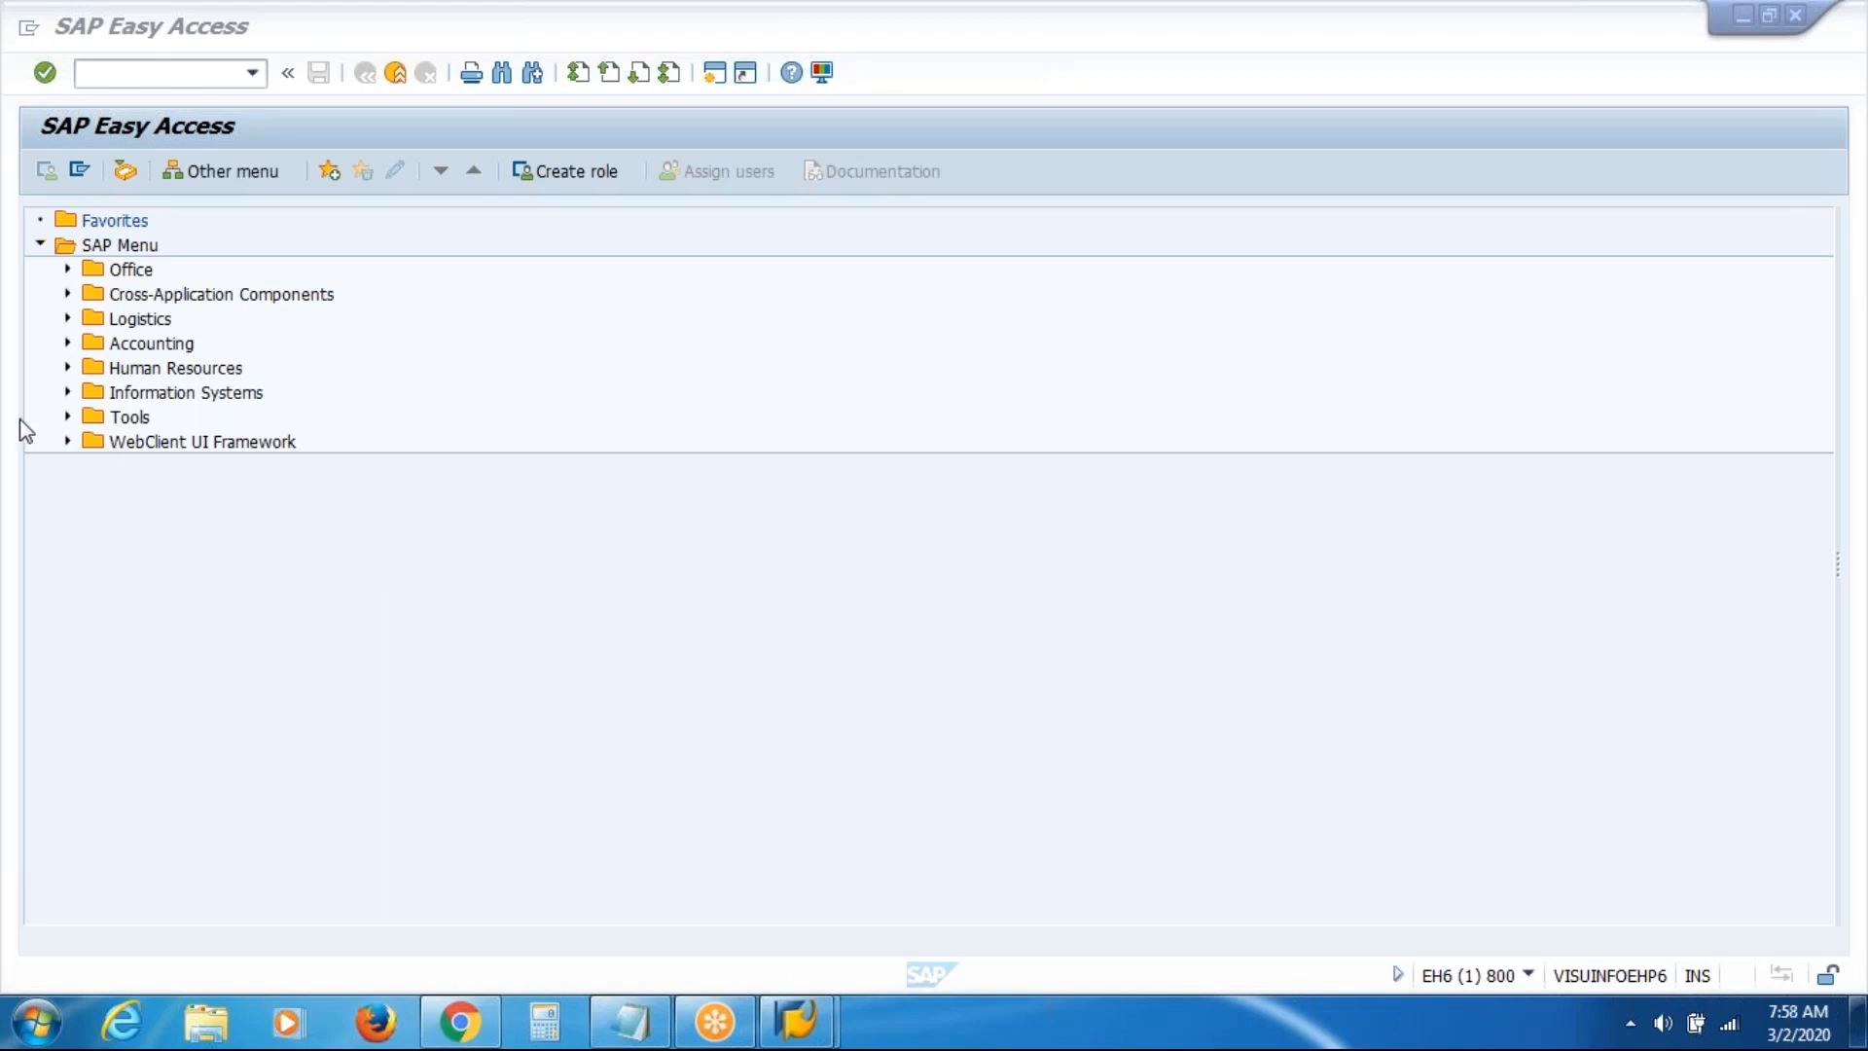
left_click(67, 368)
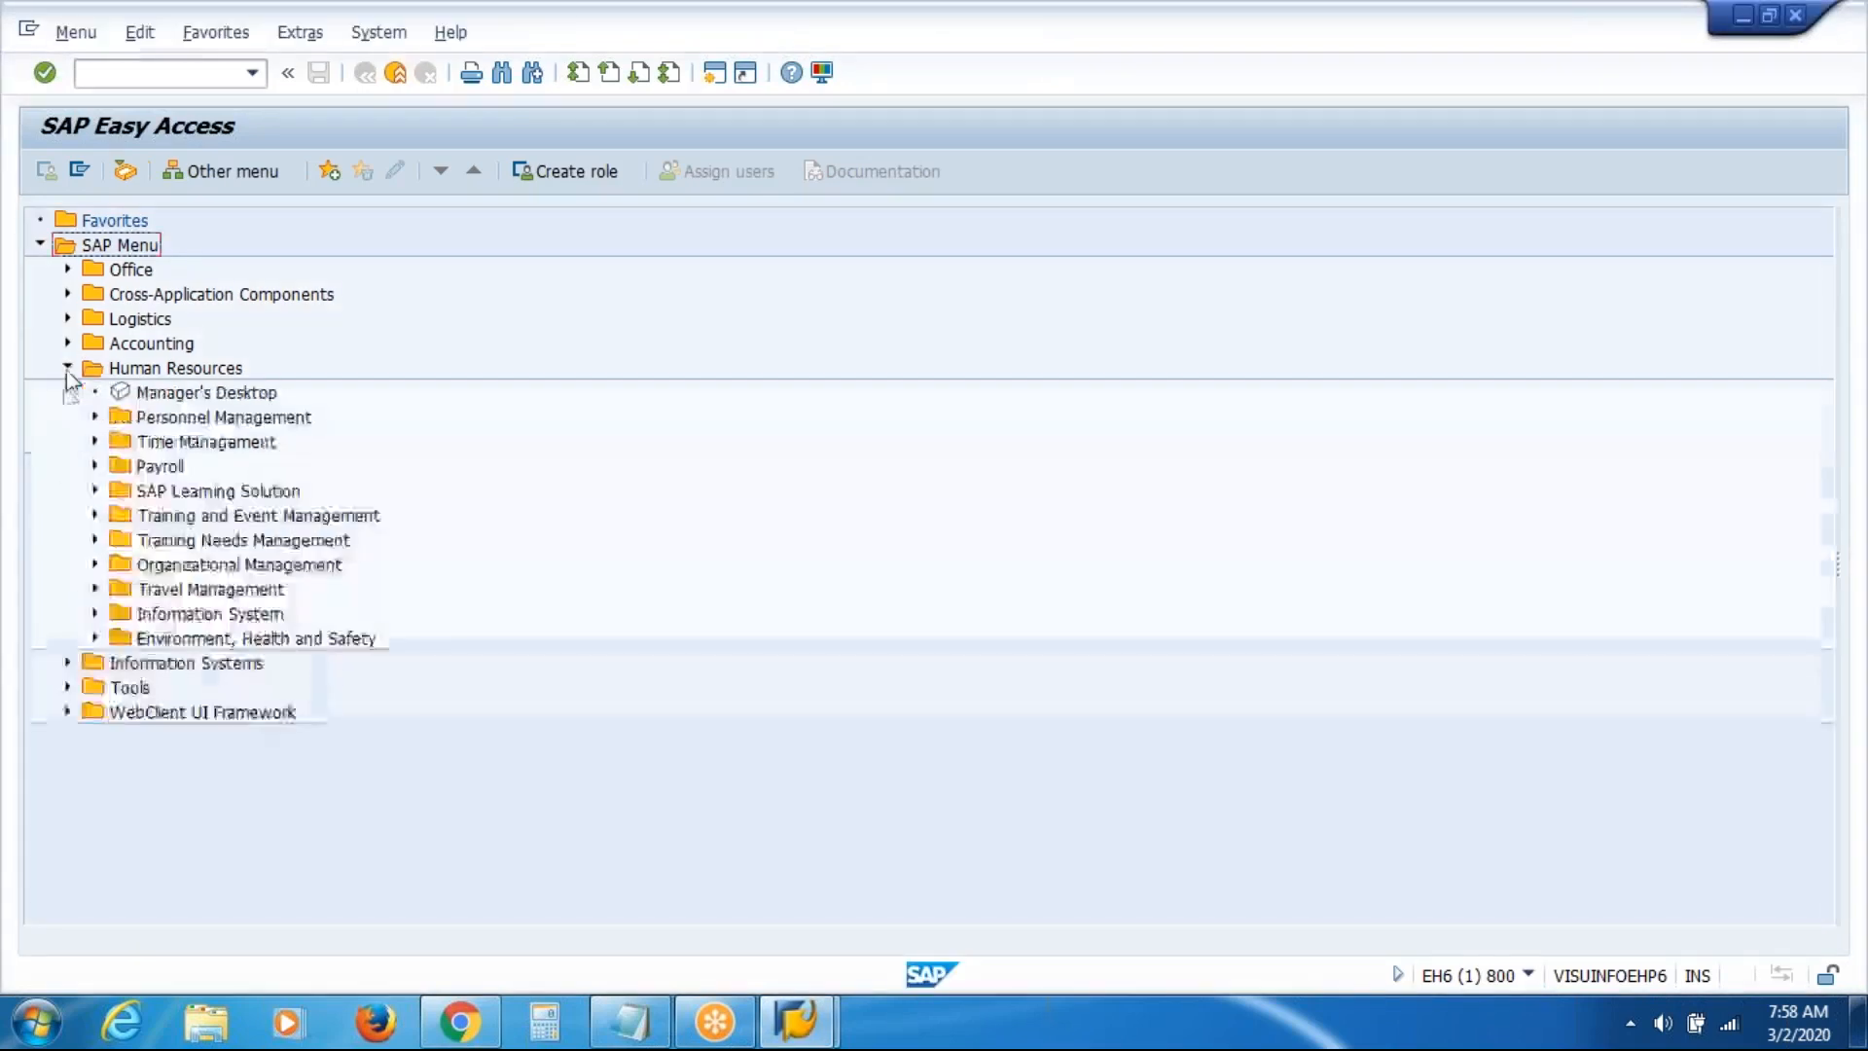
left_click(214, 566)
left_click(95, 564)
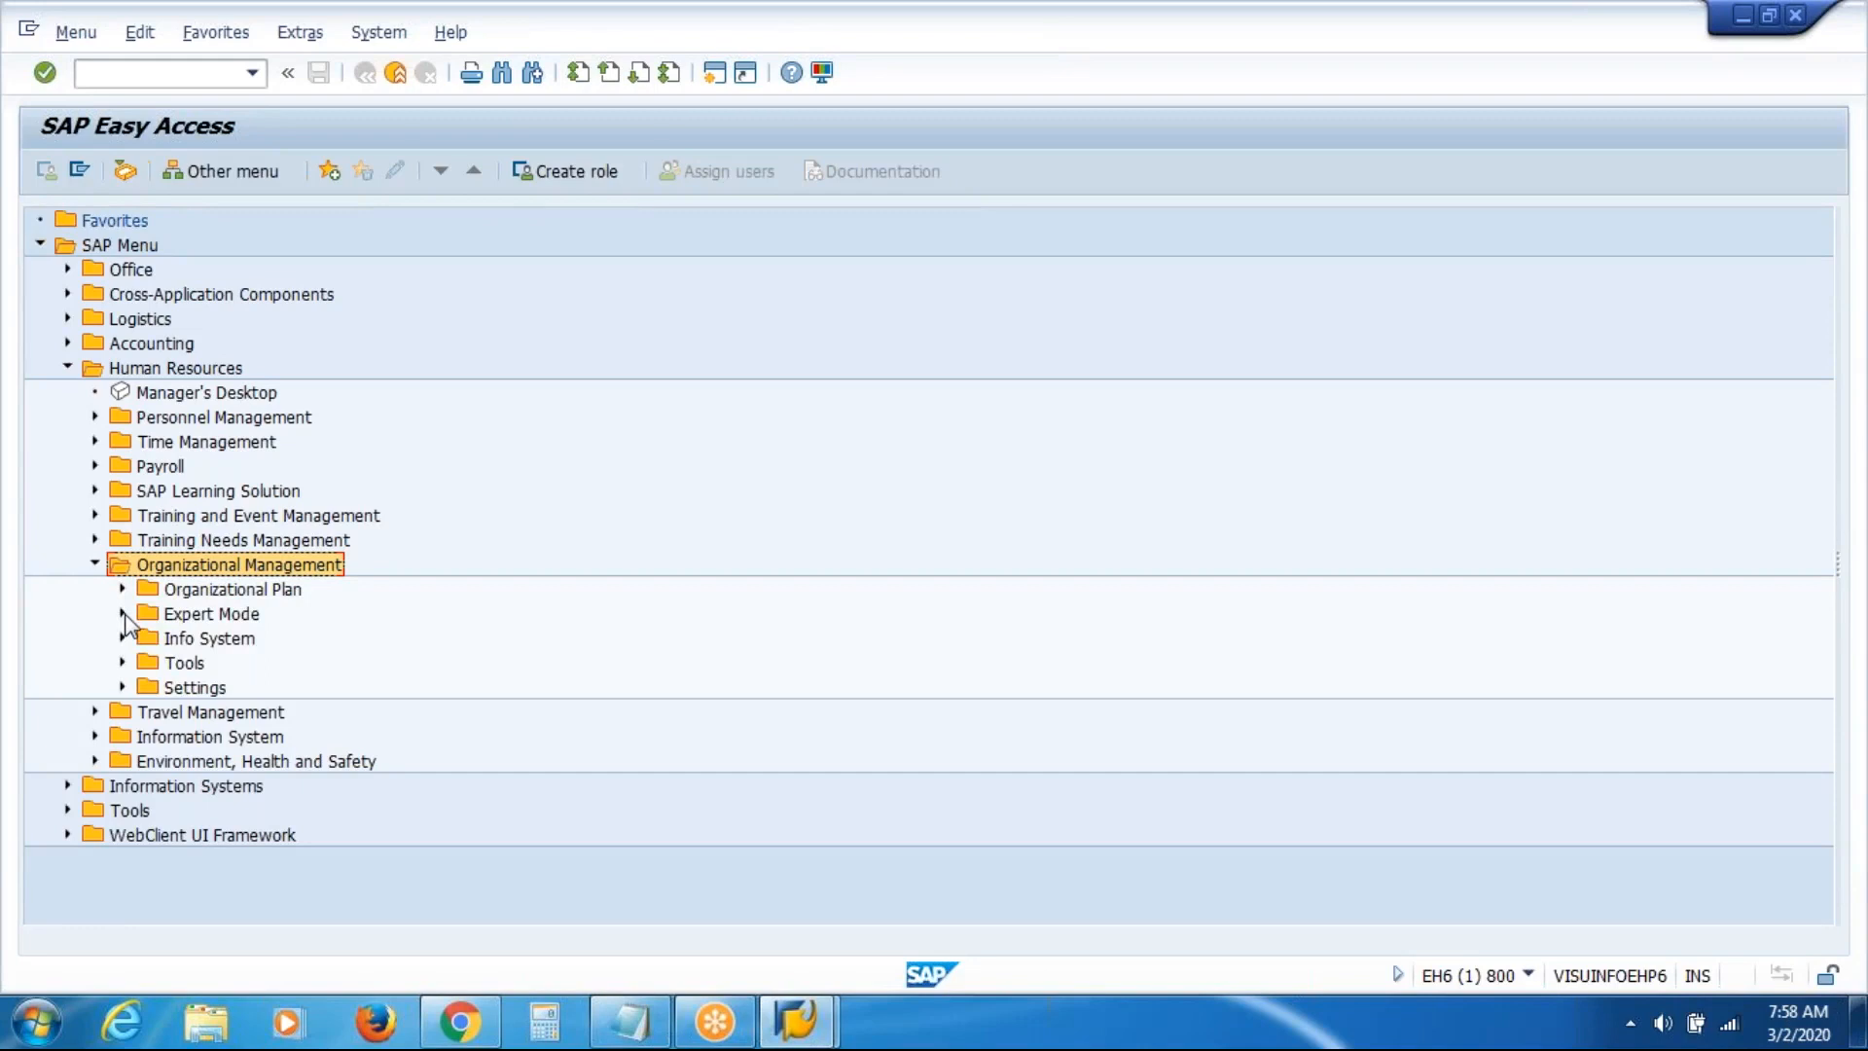
left_click(122, 614)
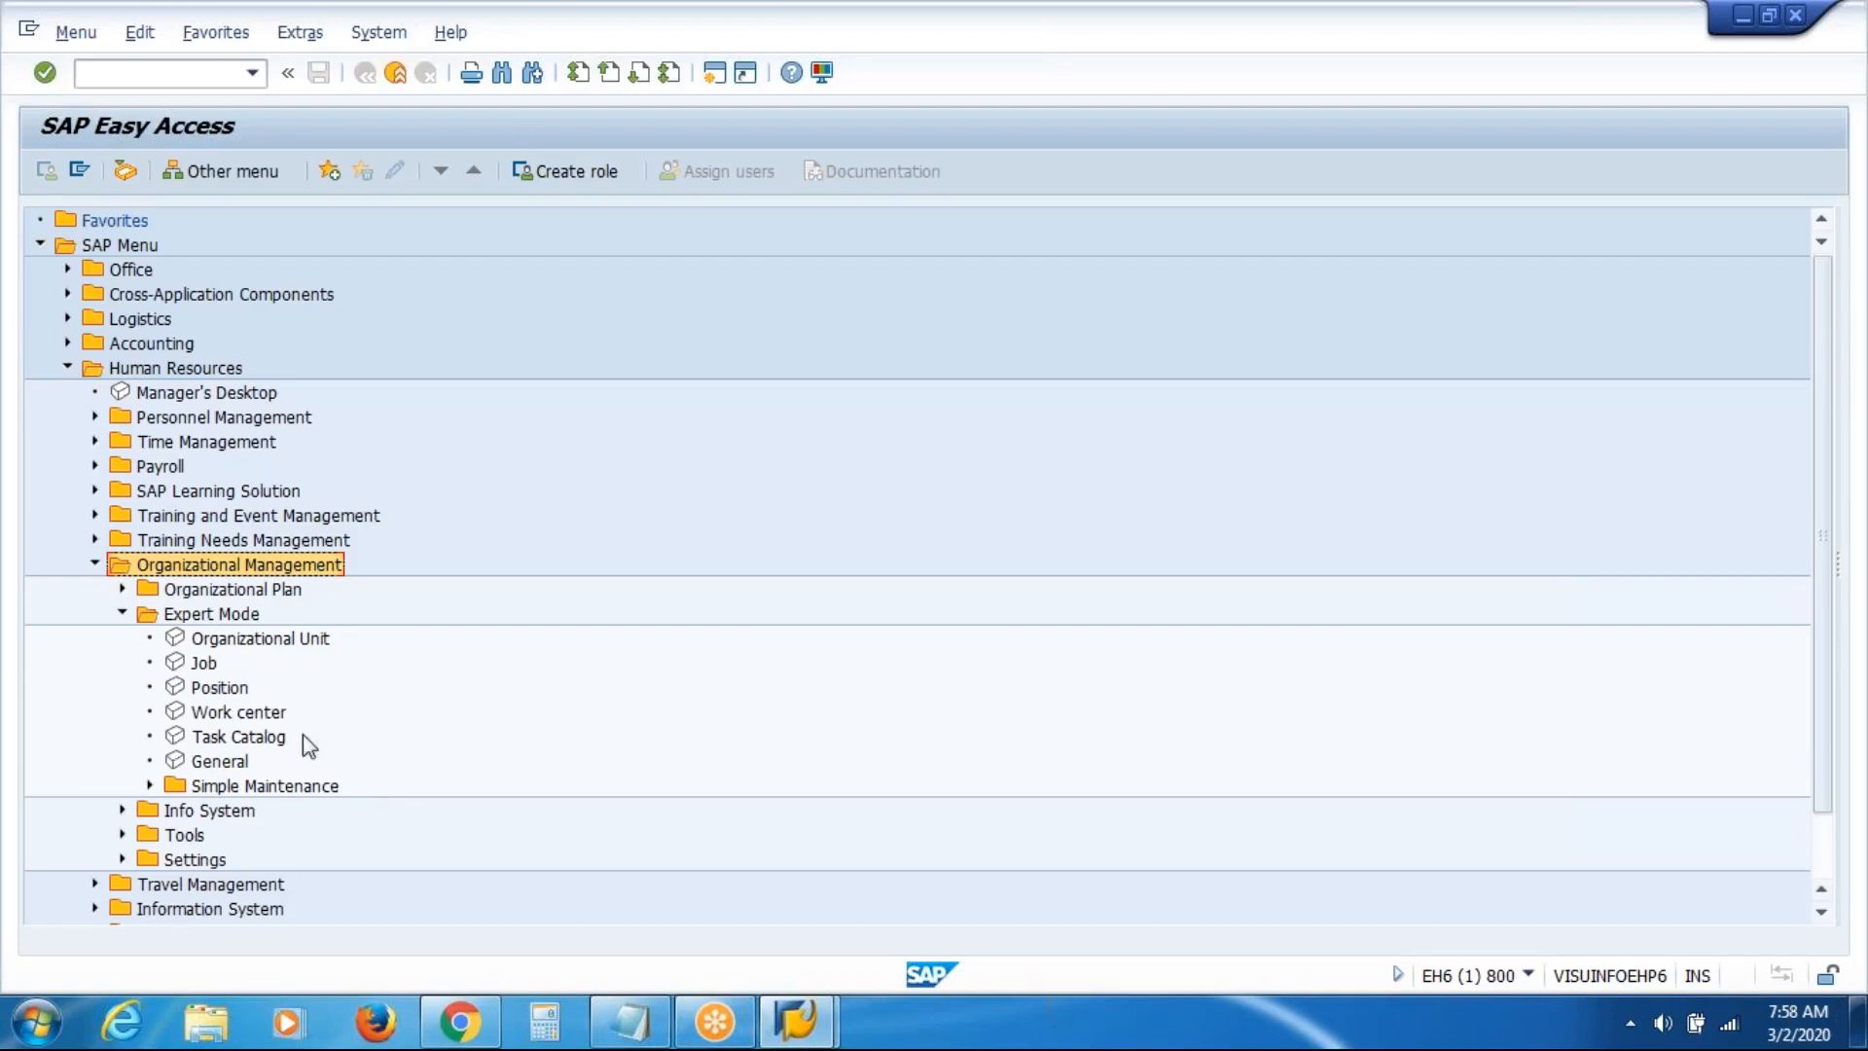
left_click(95, 564)
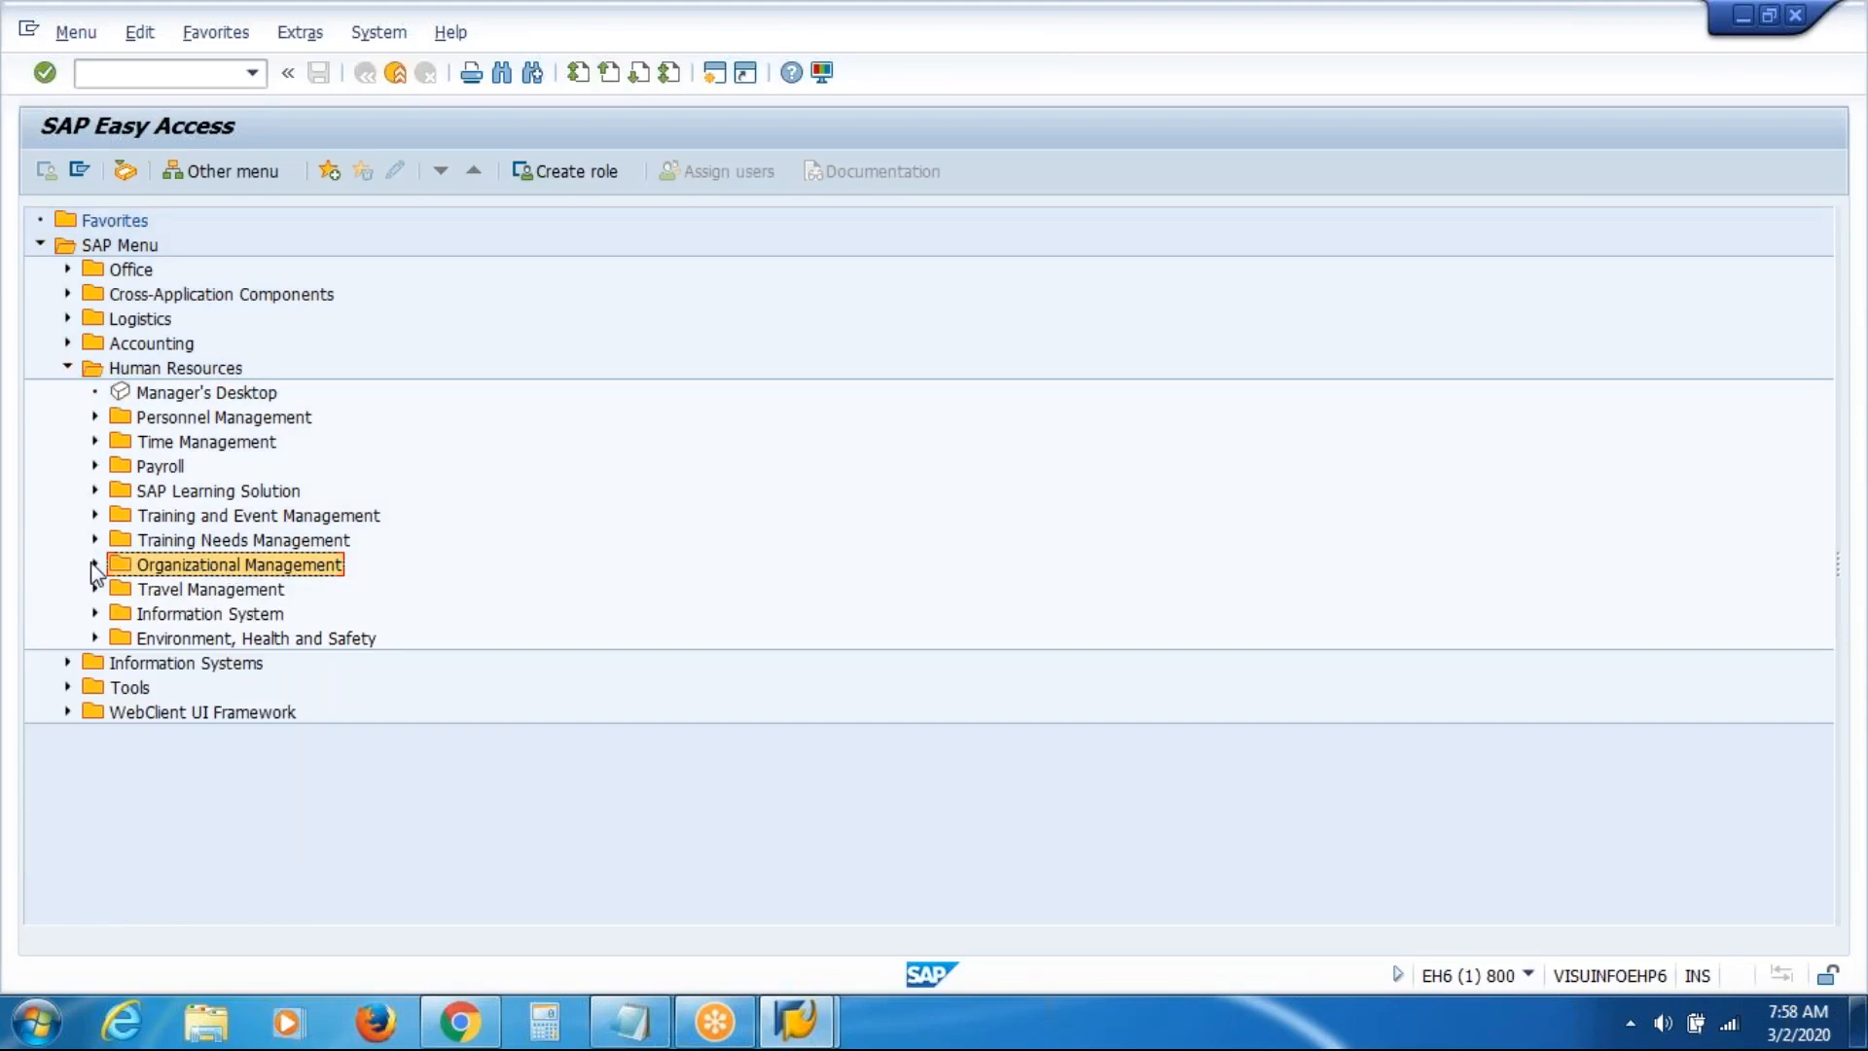
left_click(69, 367)
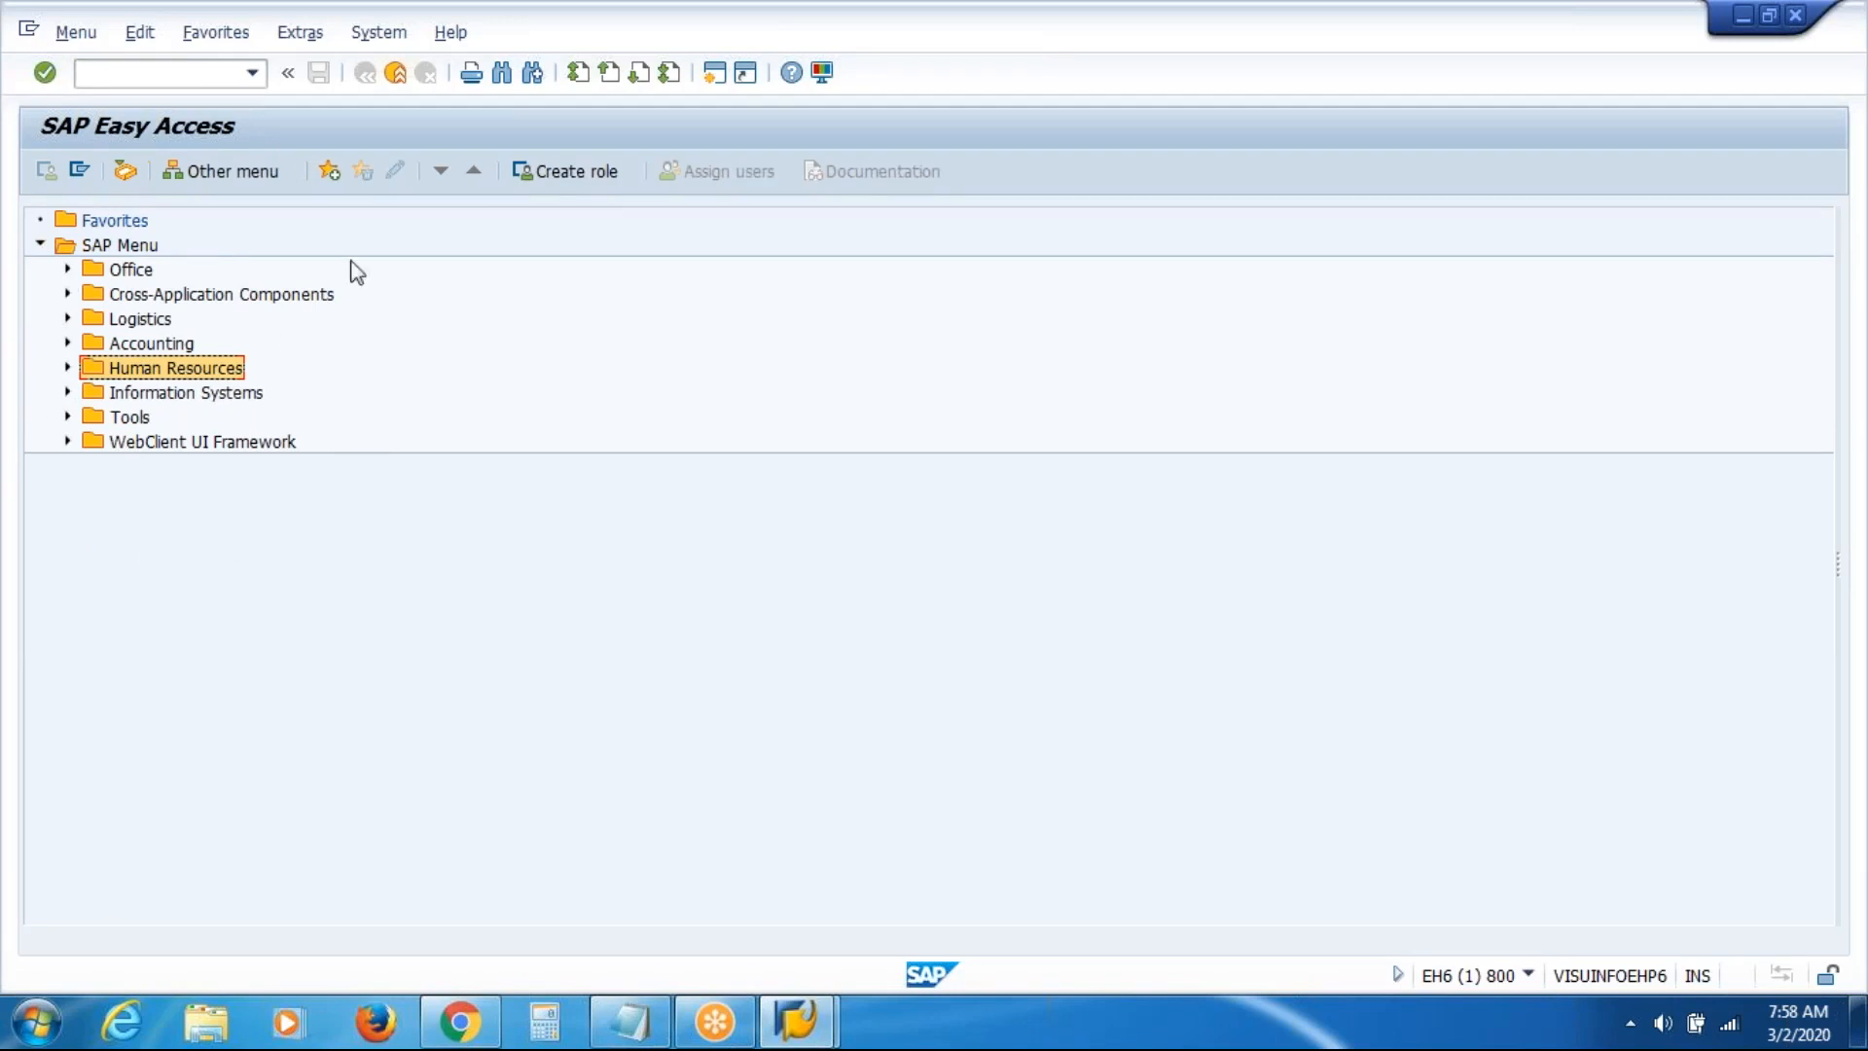
left_click(188, 73)
left_click(188, 73)
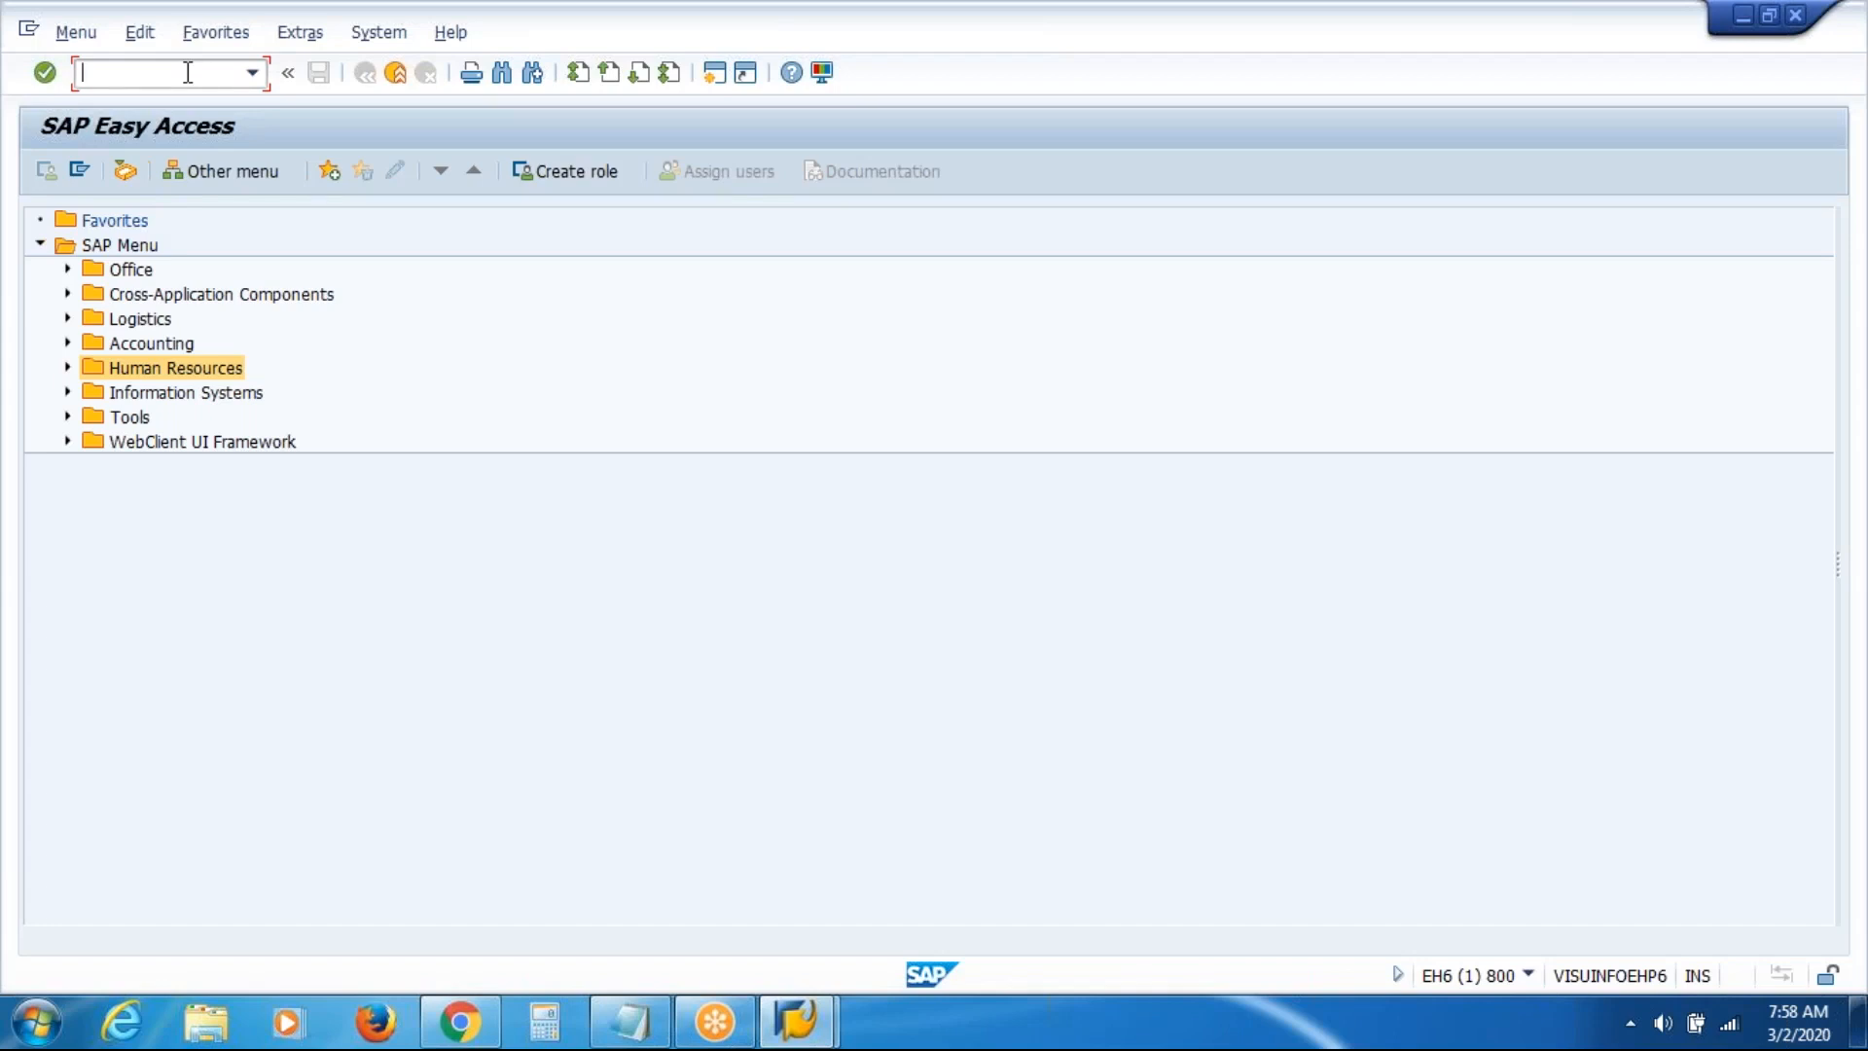
Run transaction SPRO and open the SAP Reference IMG
type("SPRO")
key("Return")
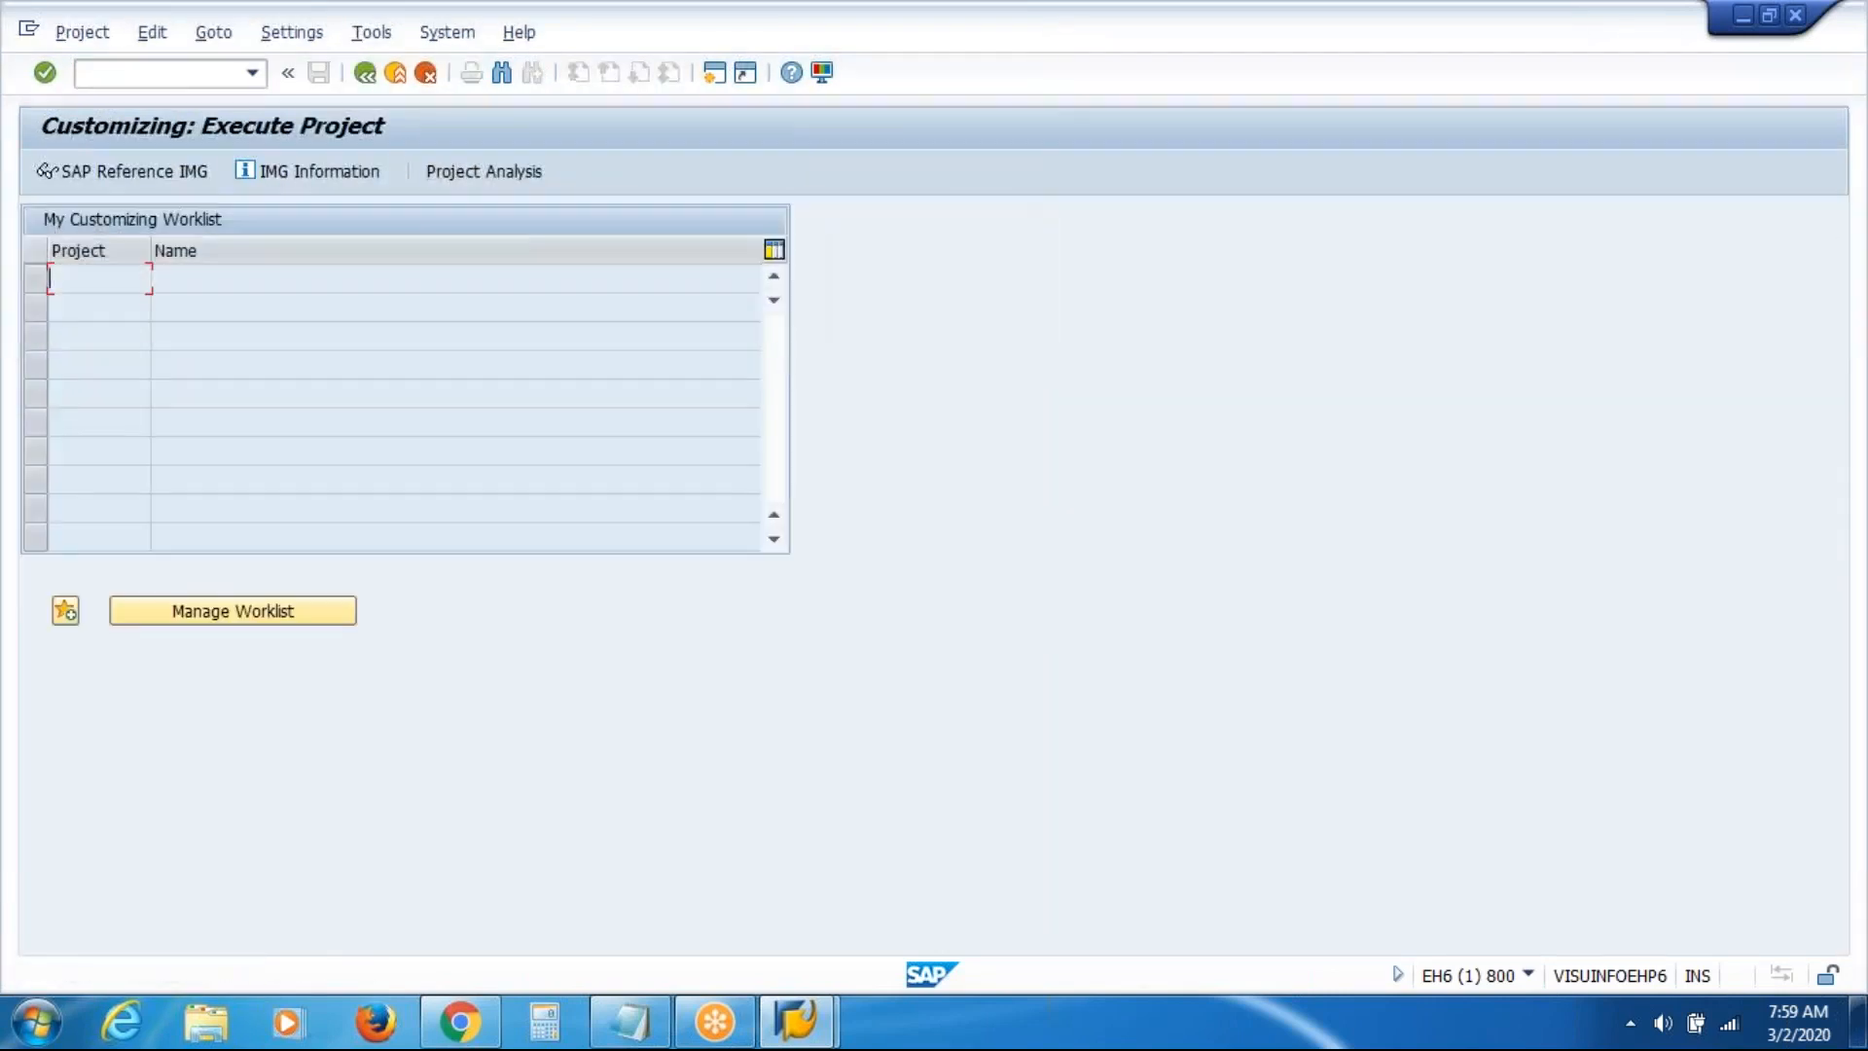
left_click(140, 173)
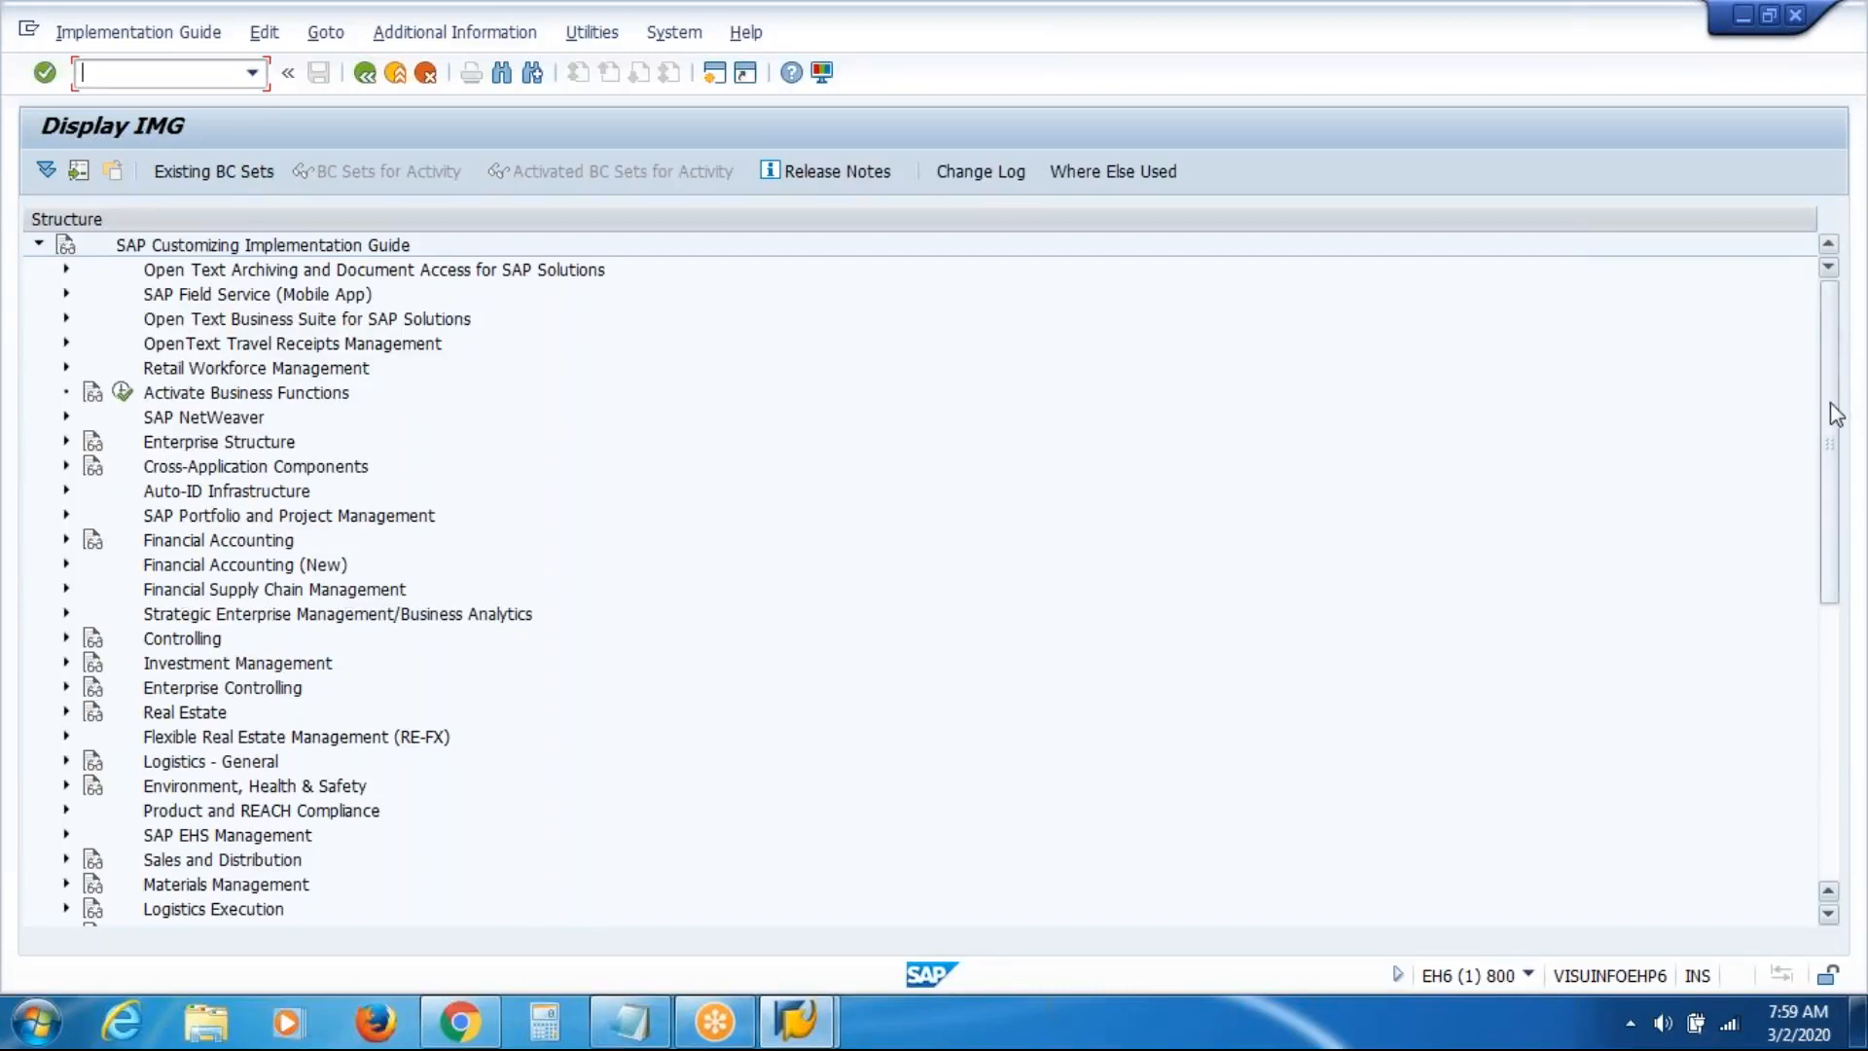
Browse the Personnel Management and Benefits IMG nodes, then back out to SAP Easy Access
scroll(1834, 444, "down", 1)
left_click_drag(1835, 444, 1823, 631)
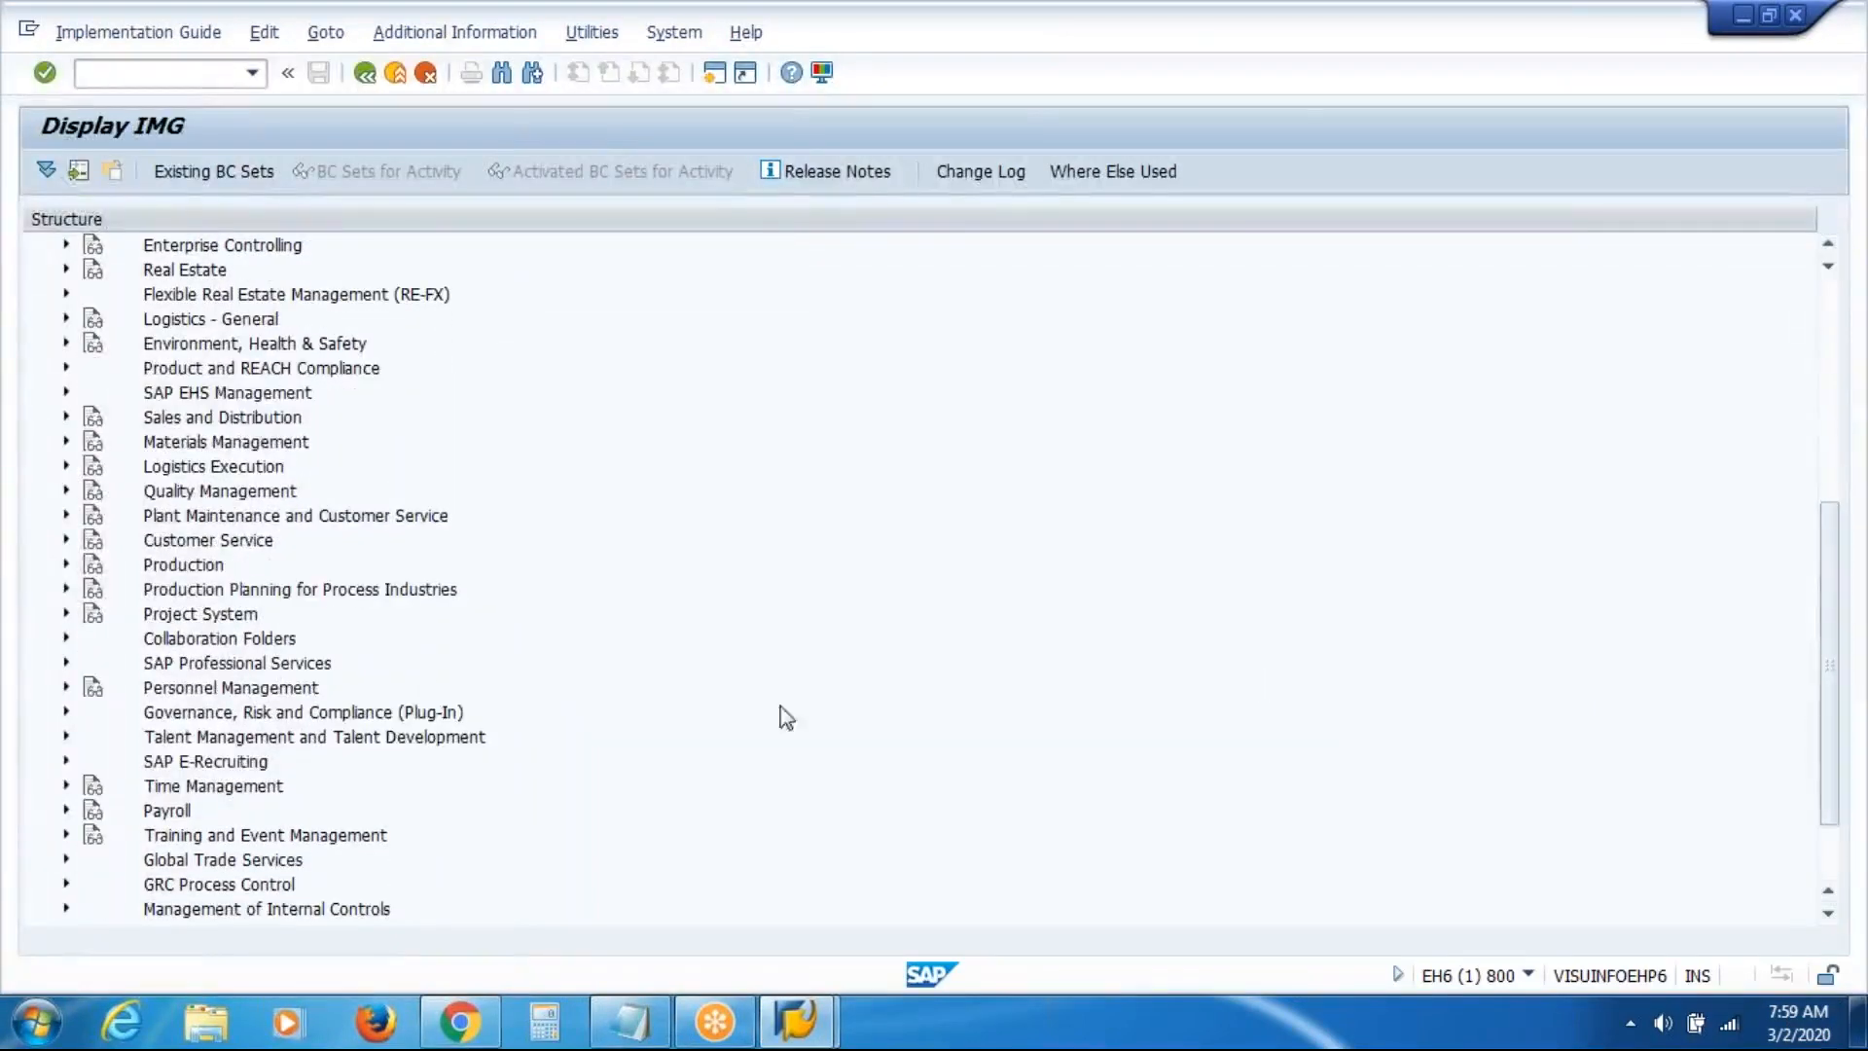
left_click(238, 691)
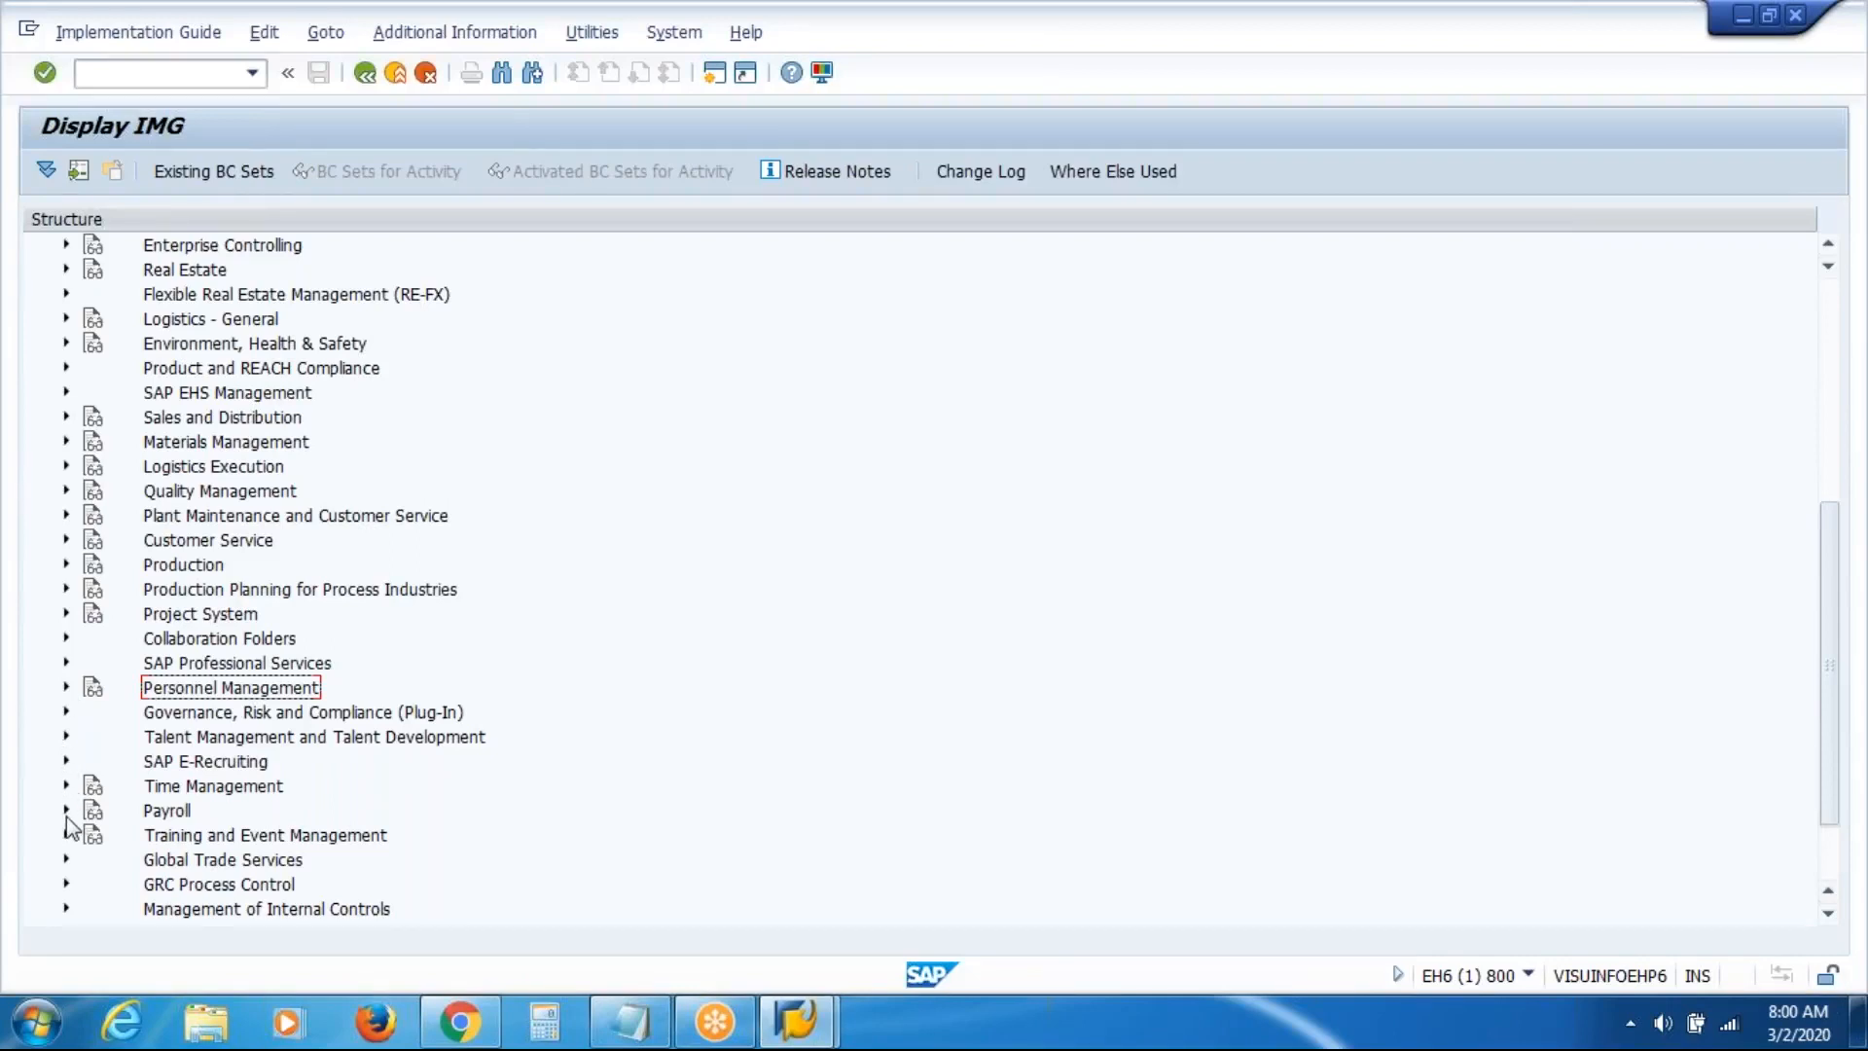
left_click(66, 688)
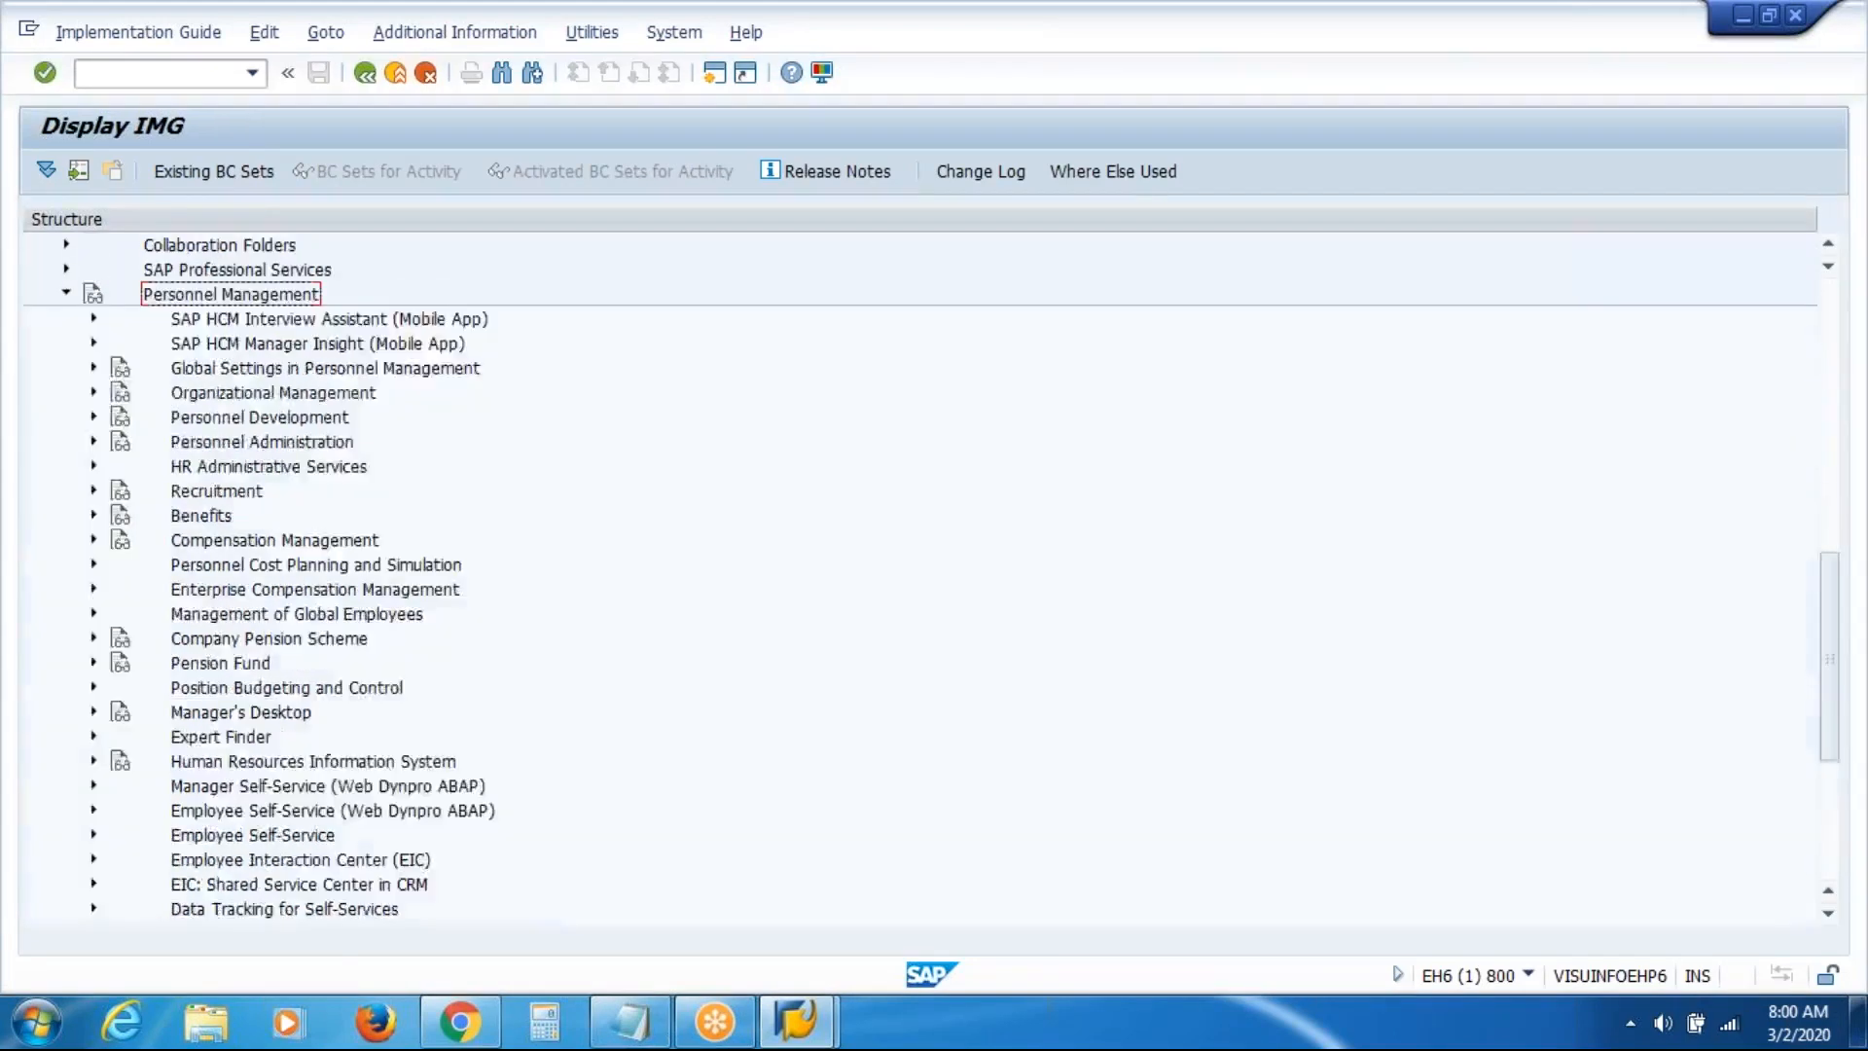
left_click(93, 515)
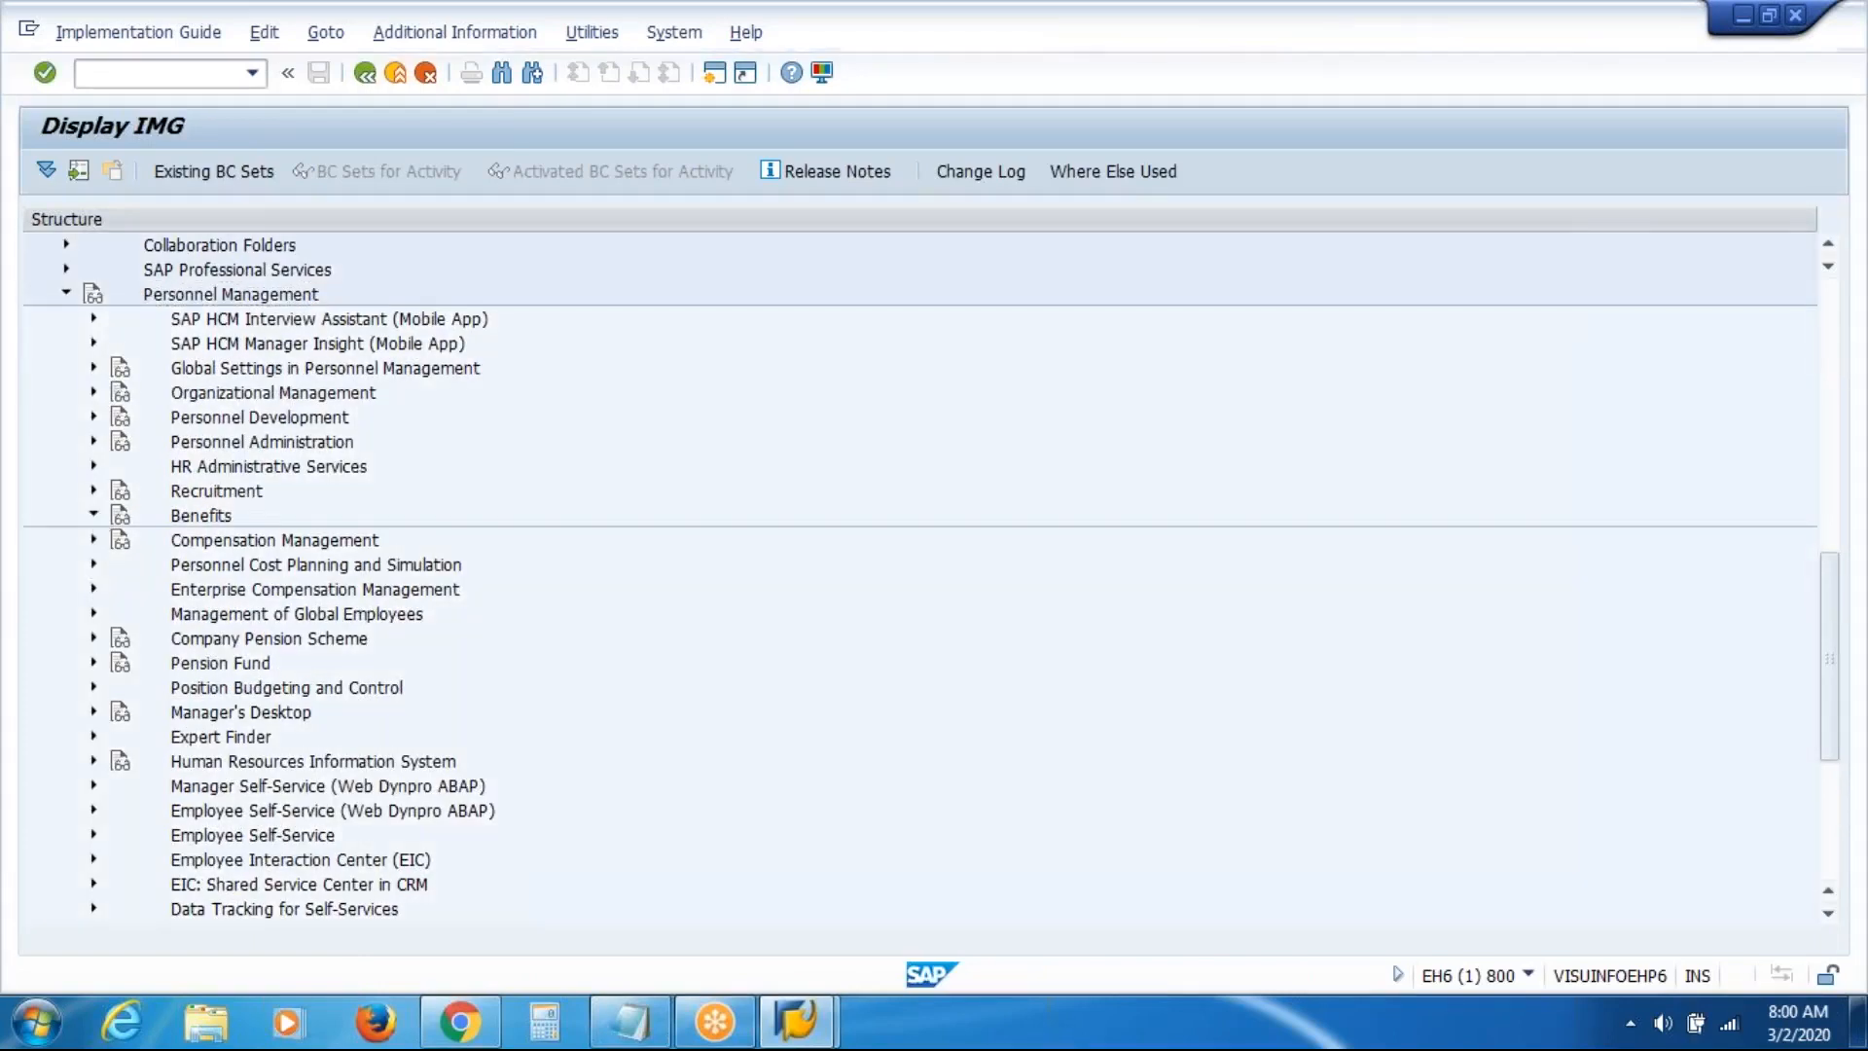
left_click(181, 496)
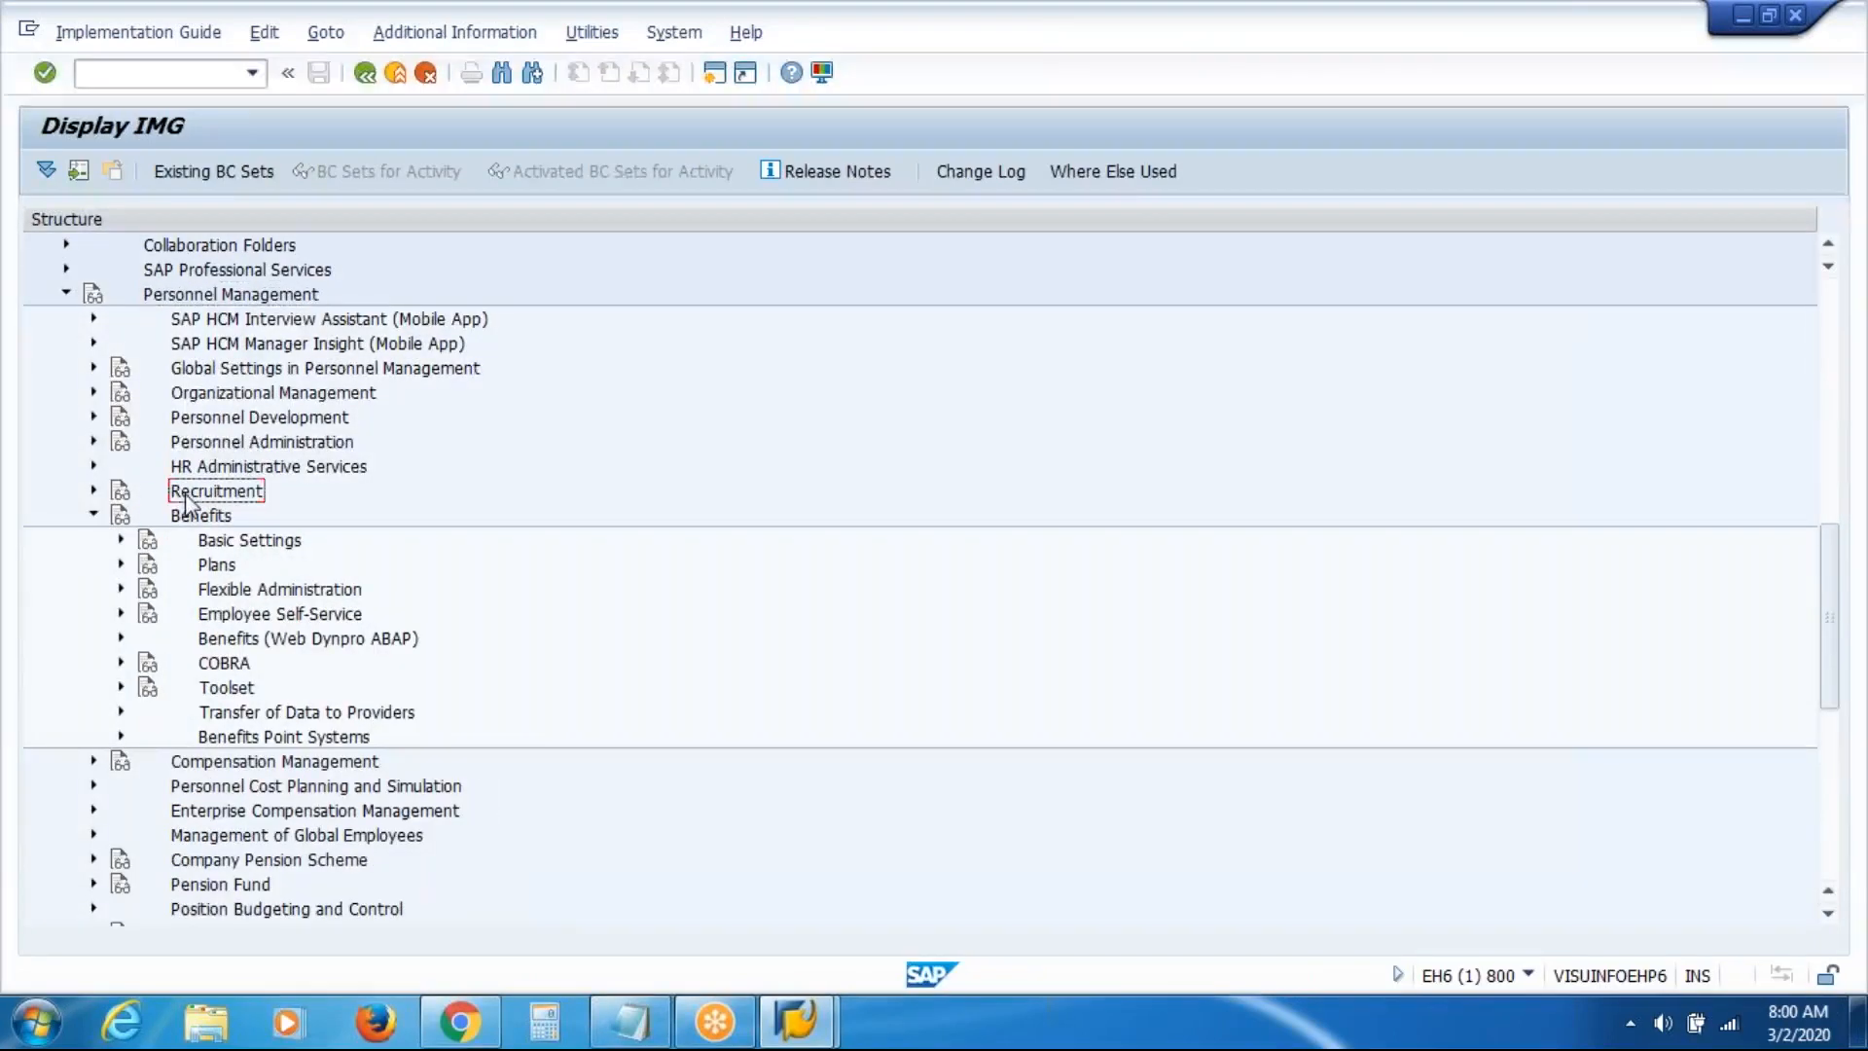
left_click(94, 516)
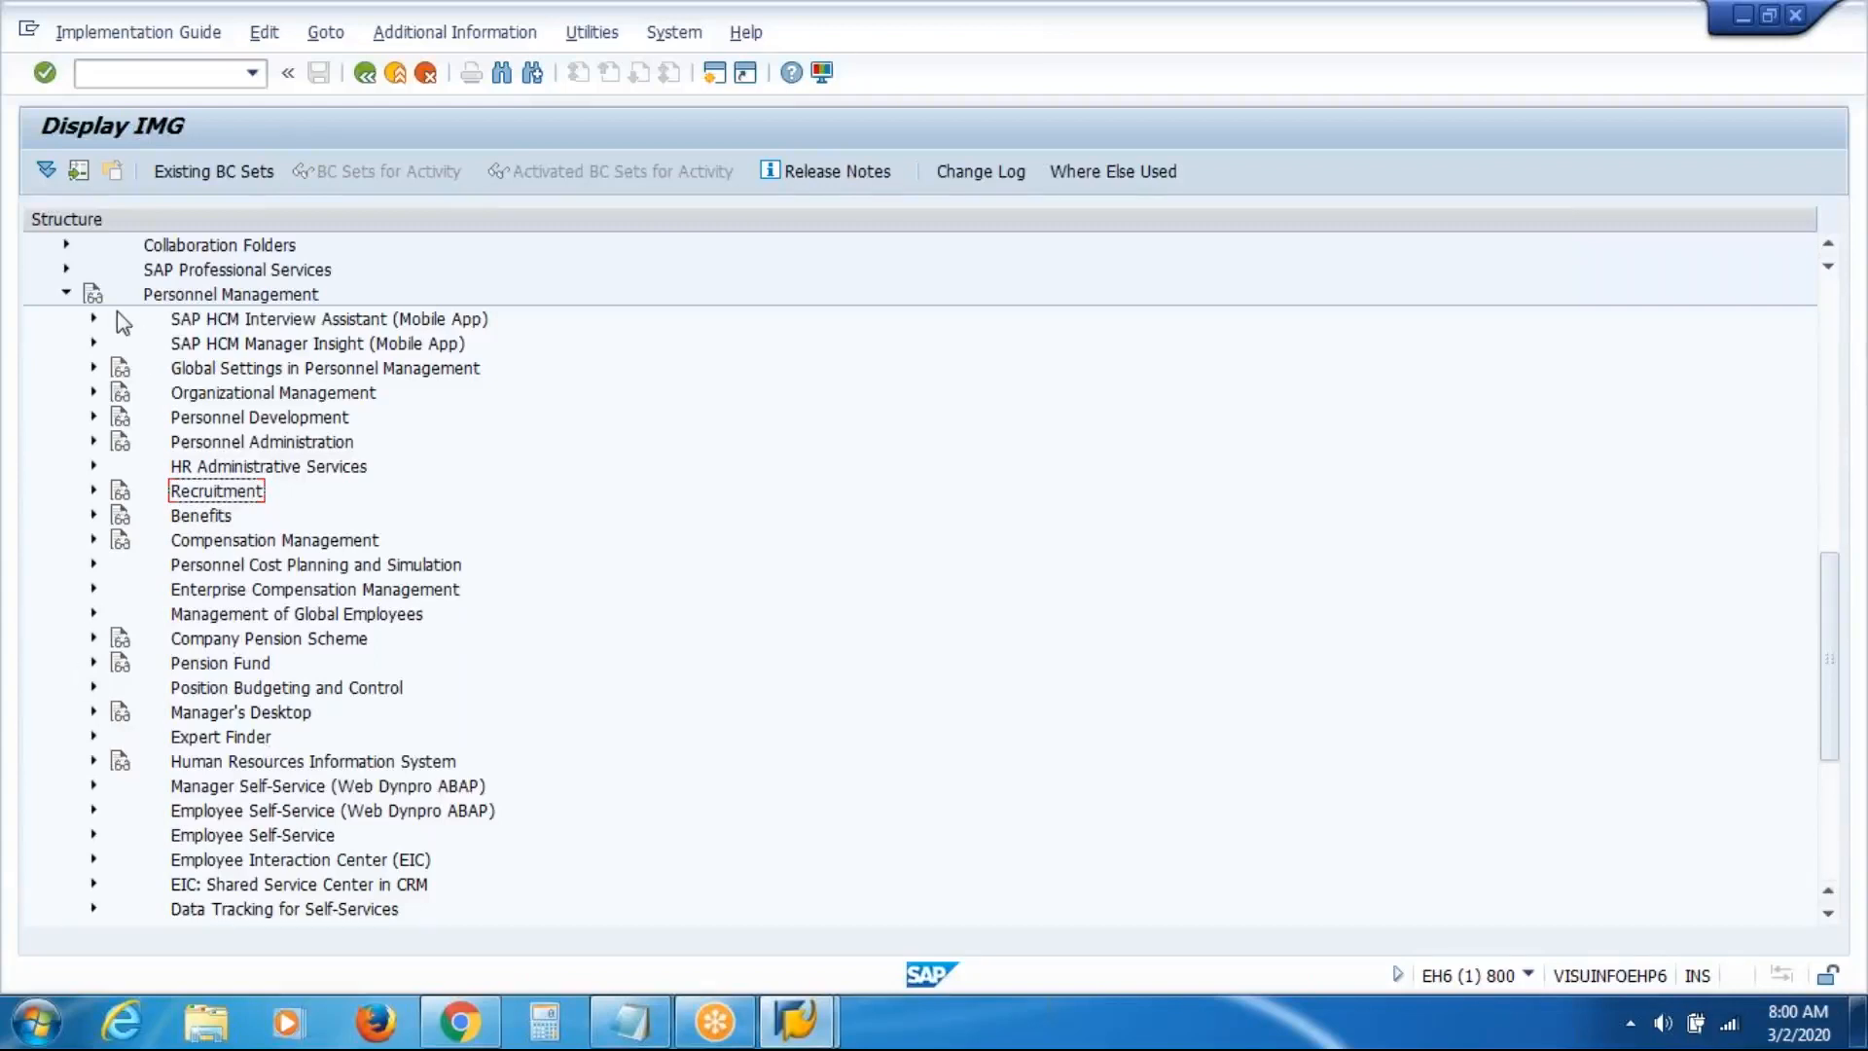
left_click(68, 290)
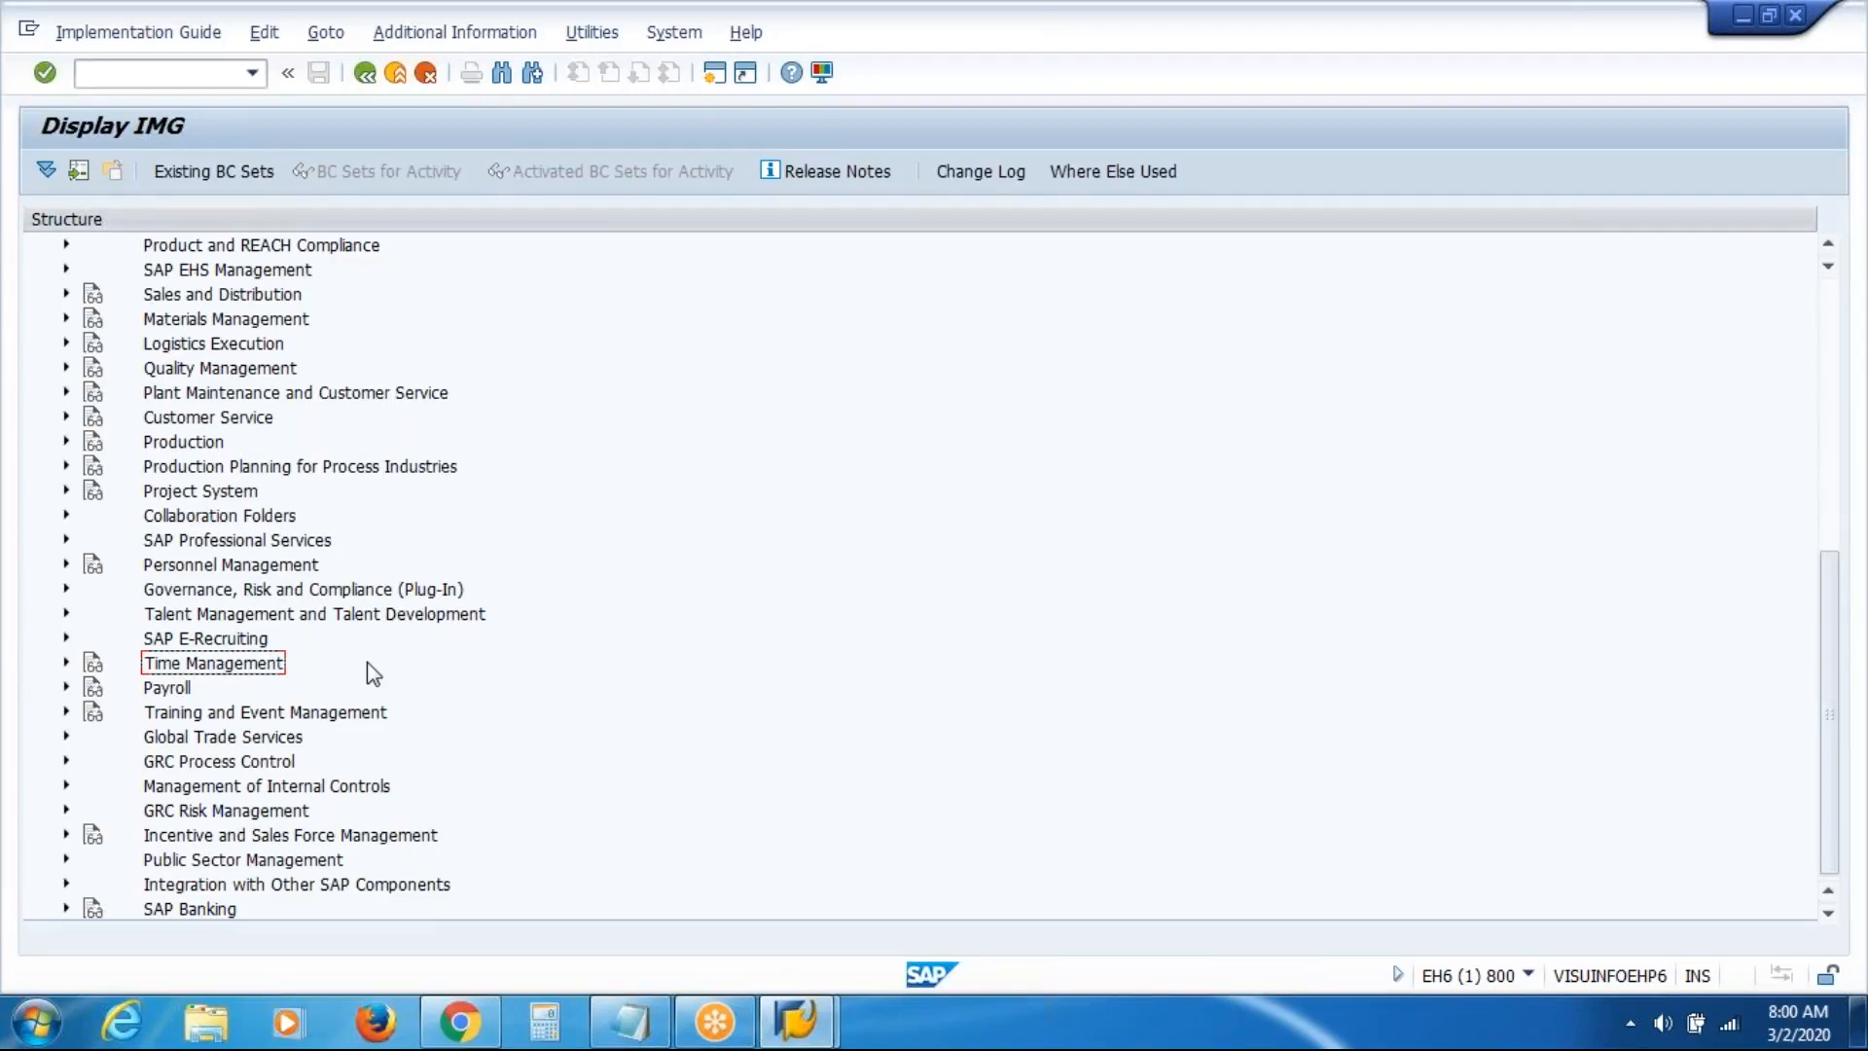
left_click(363, 74)
left_click(364, 74)
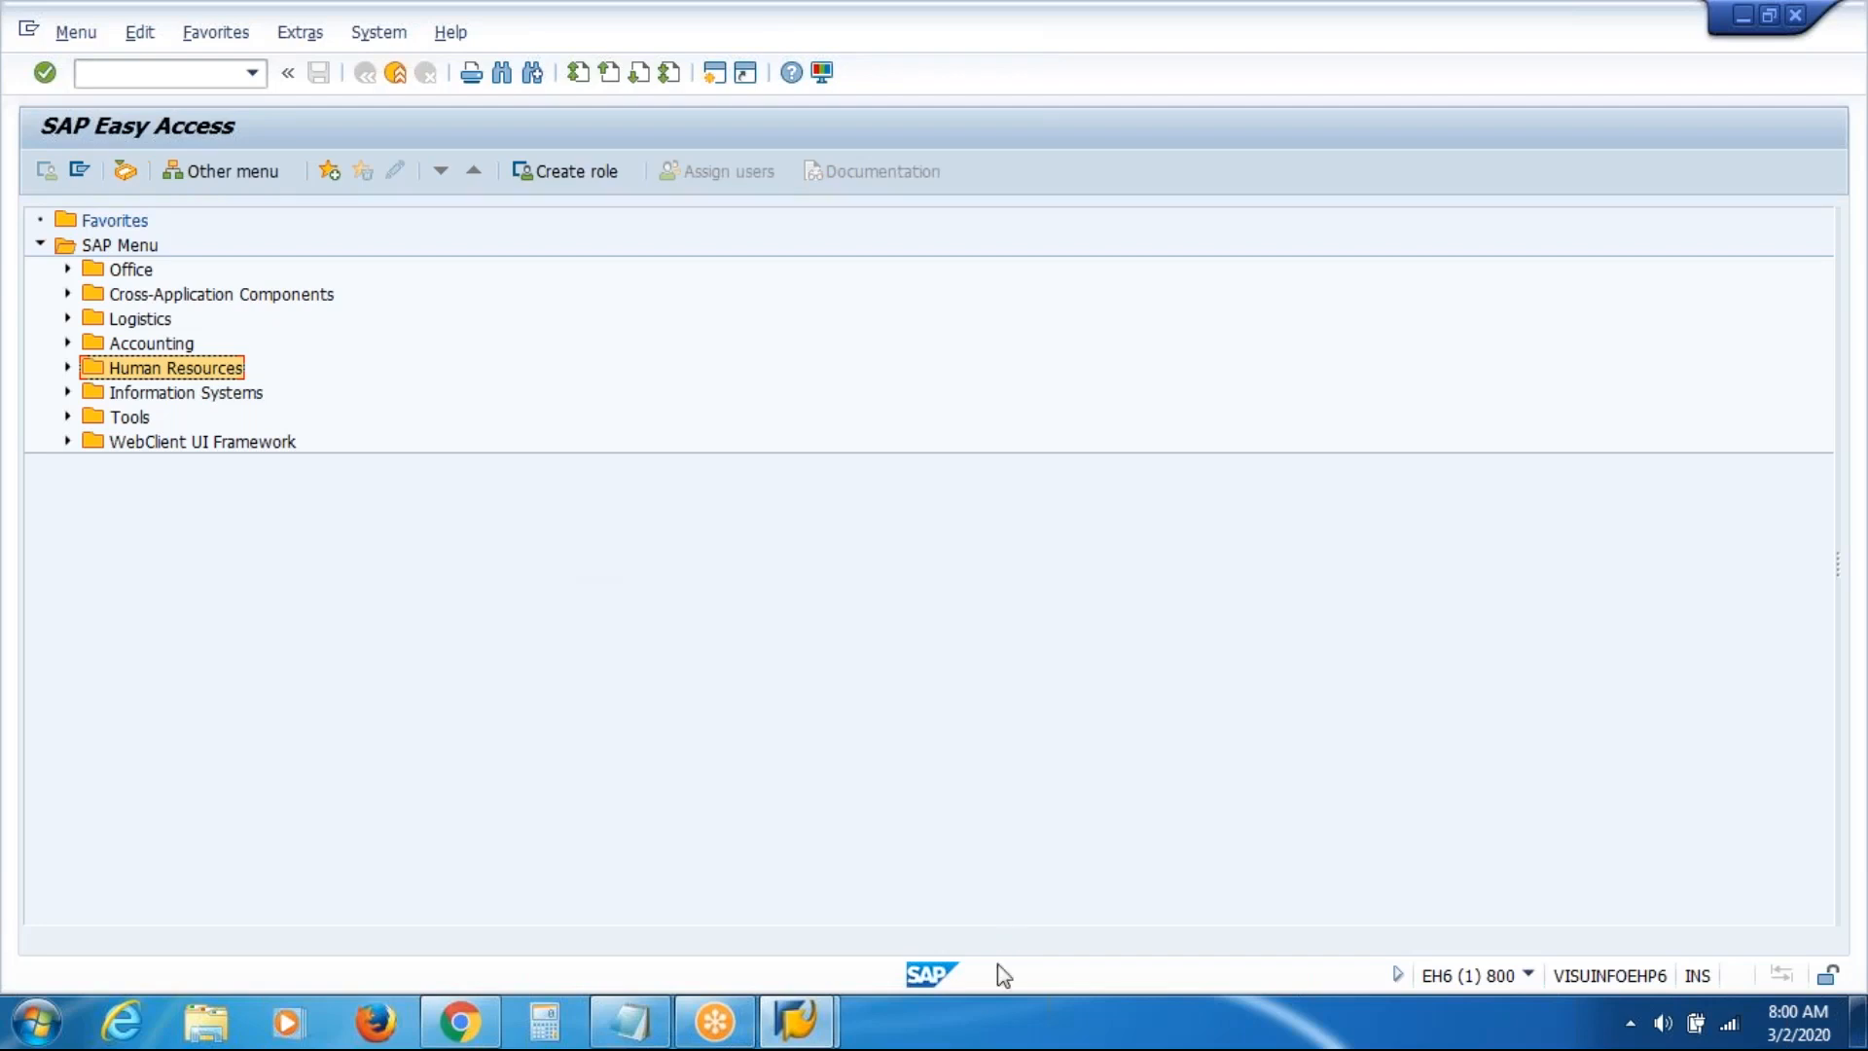
Open the 04.01.2020 workbook in a maximised Excel window and add a blank worksheet
right_click(976, 1038)
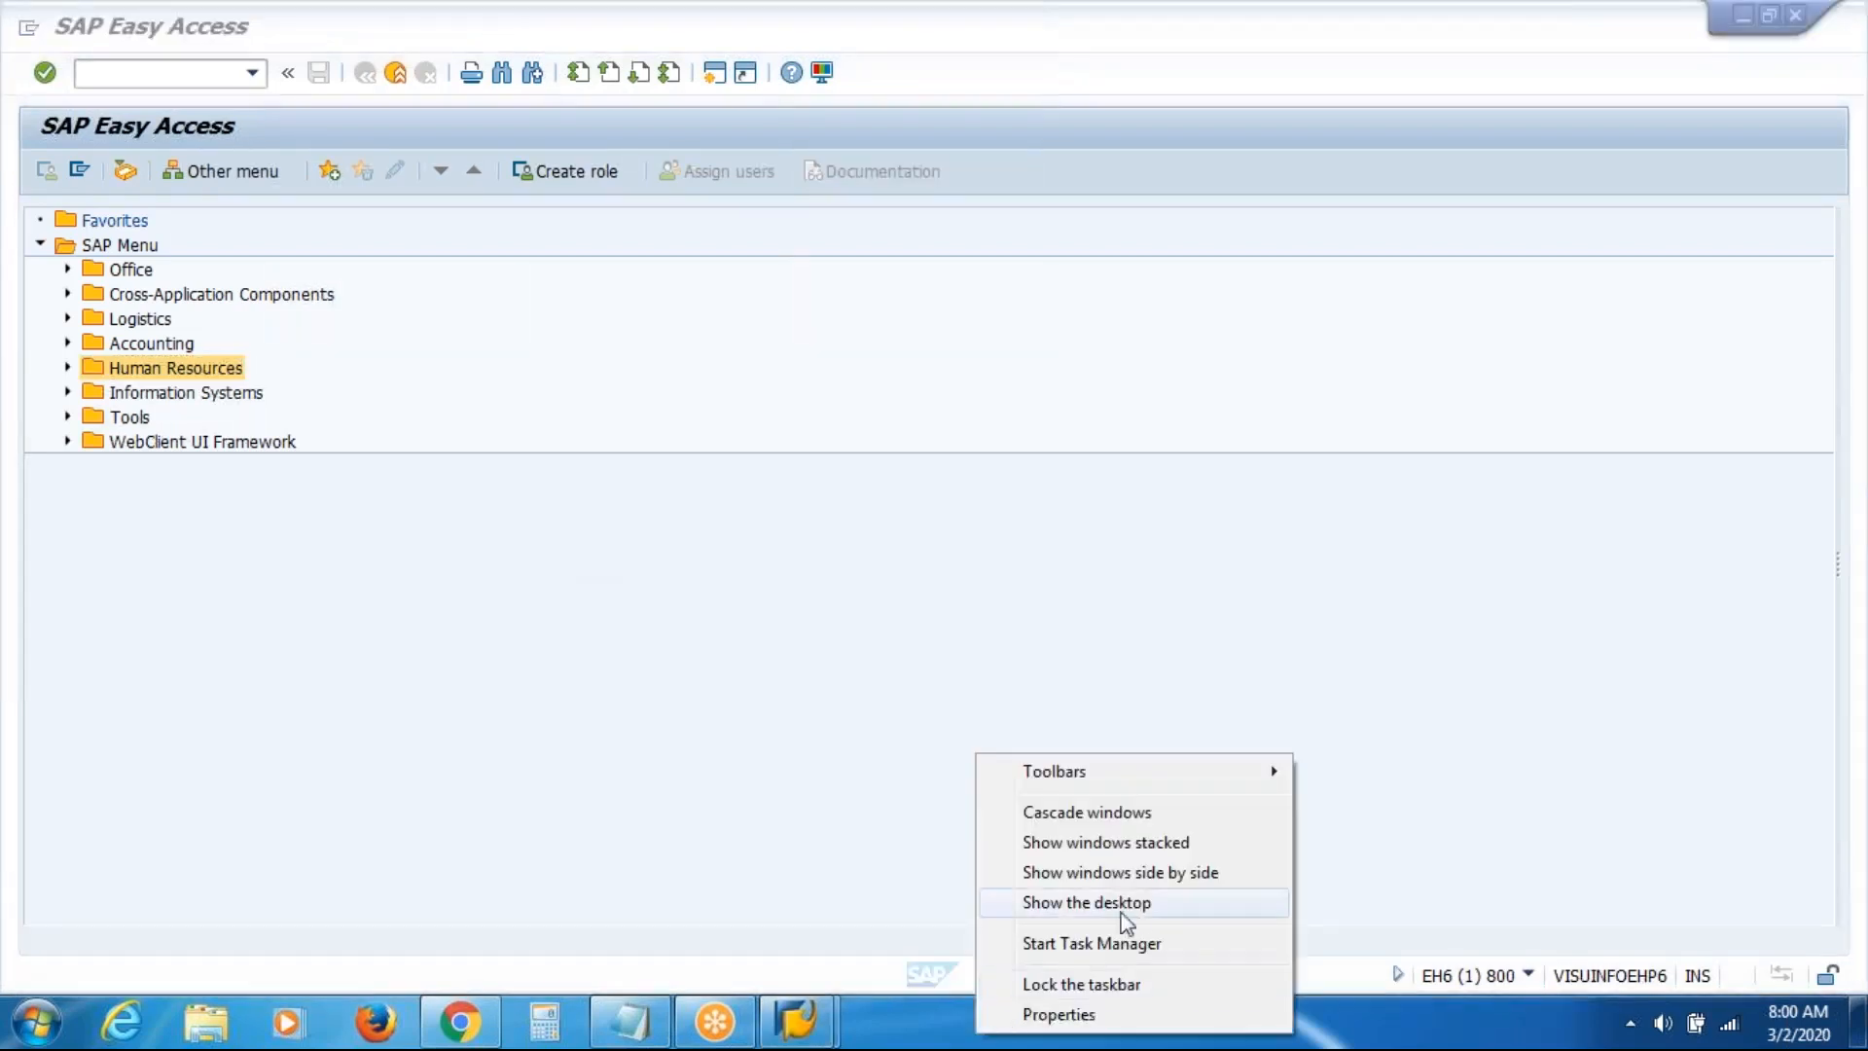
left_click(1126, 907)
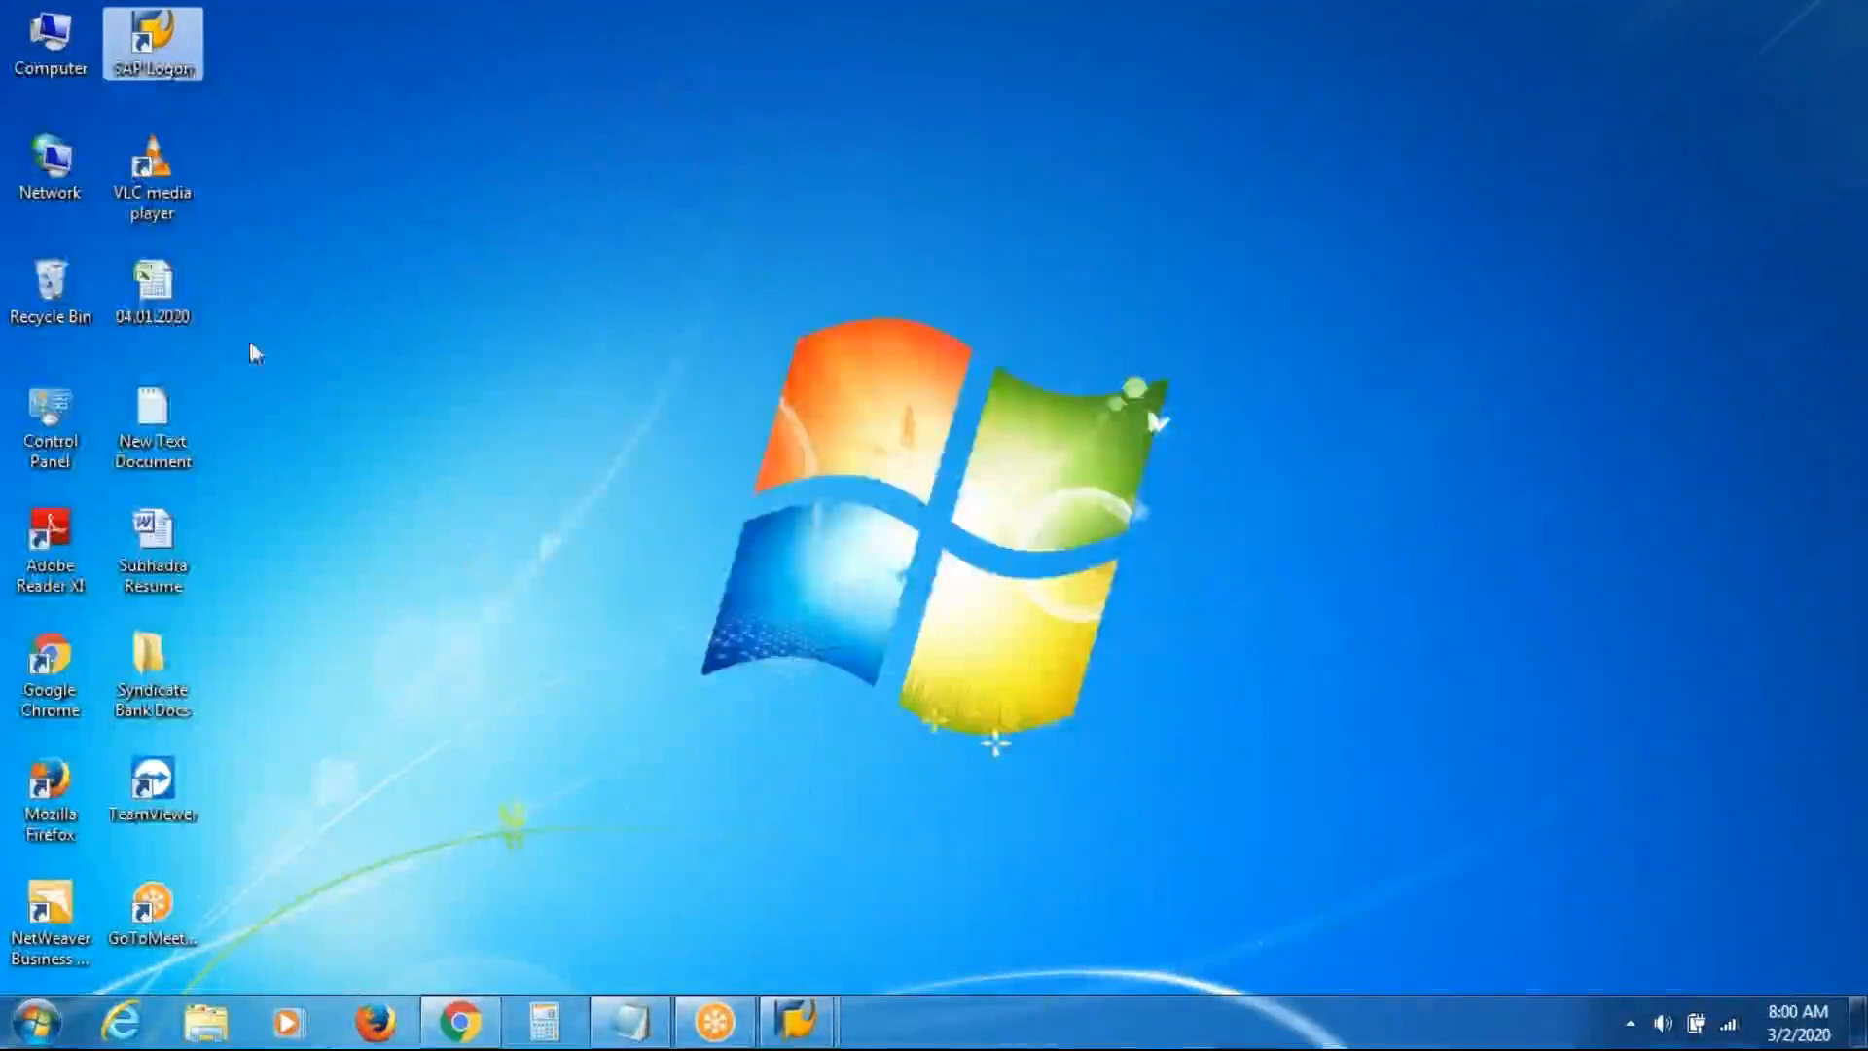
double_click(160, 284)
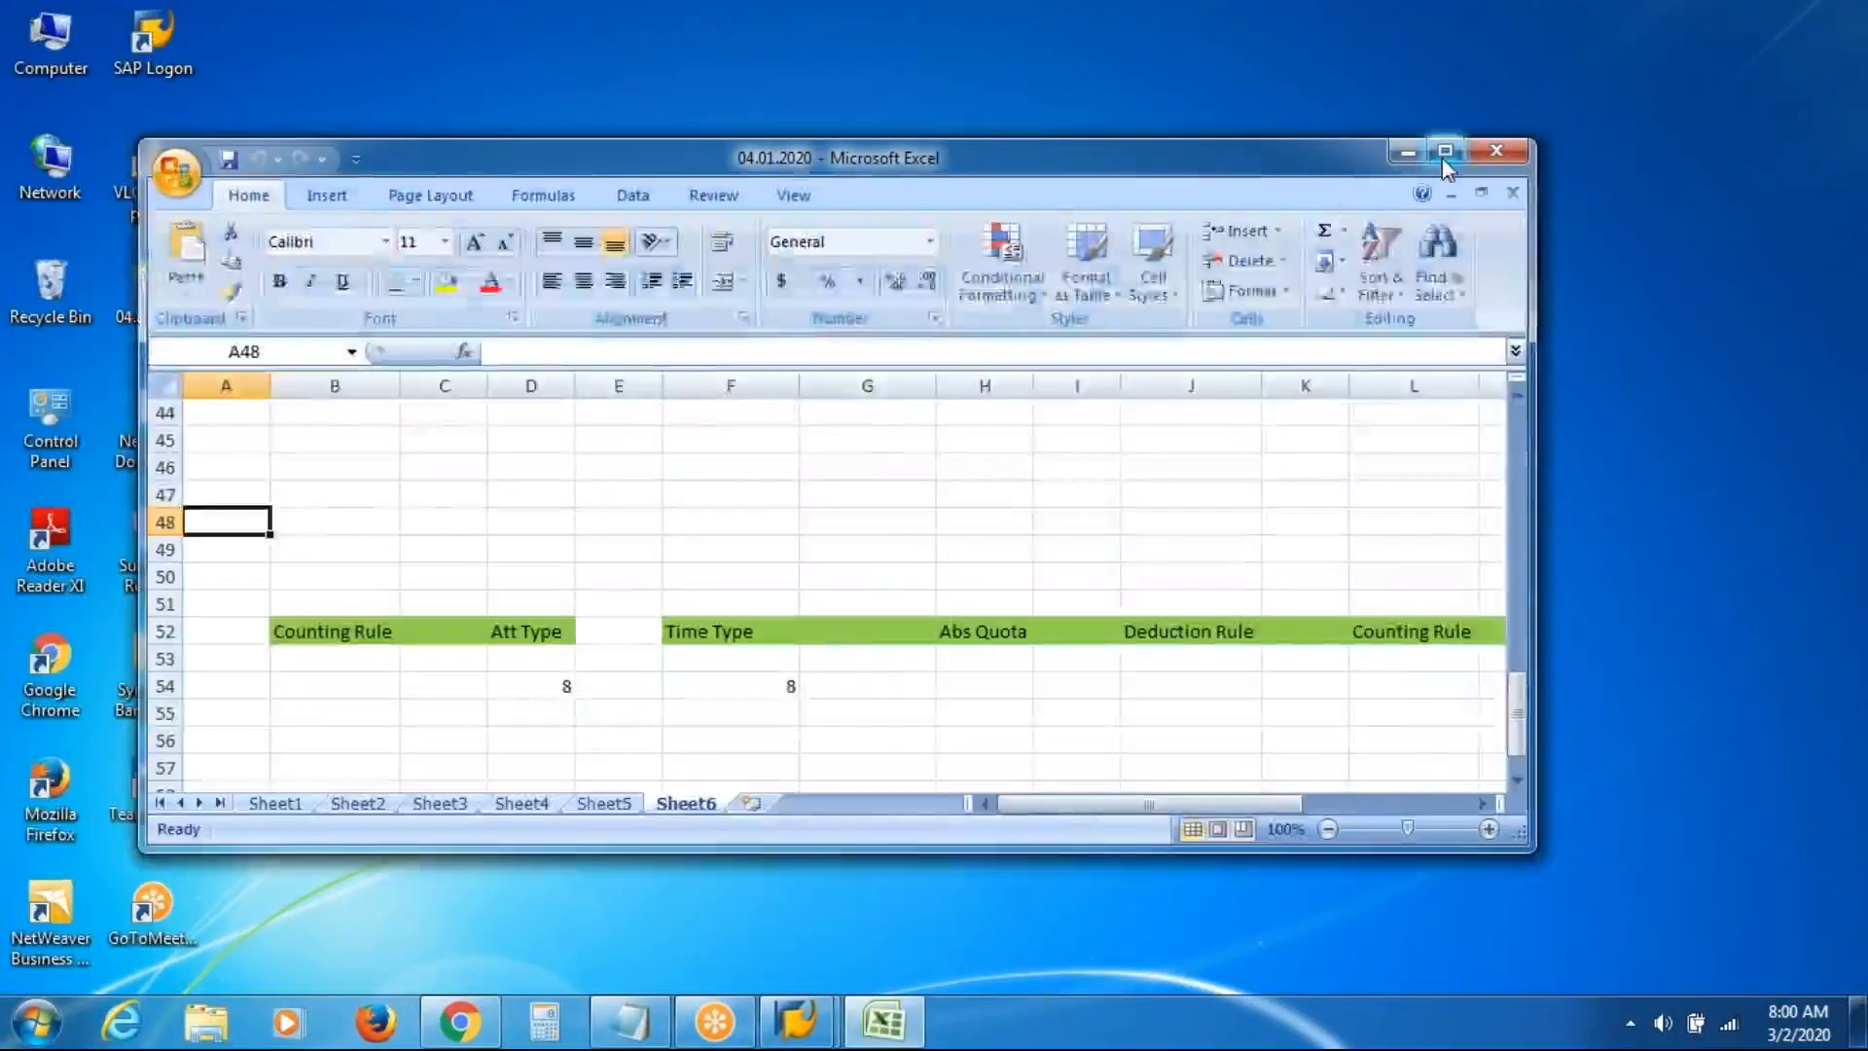
left_click(1442, 155)
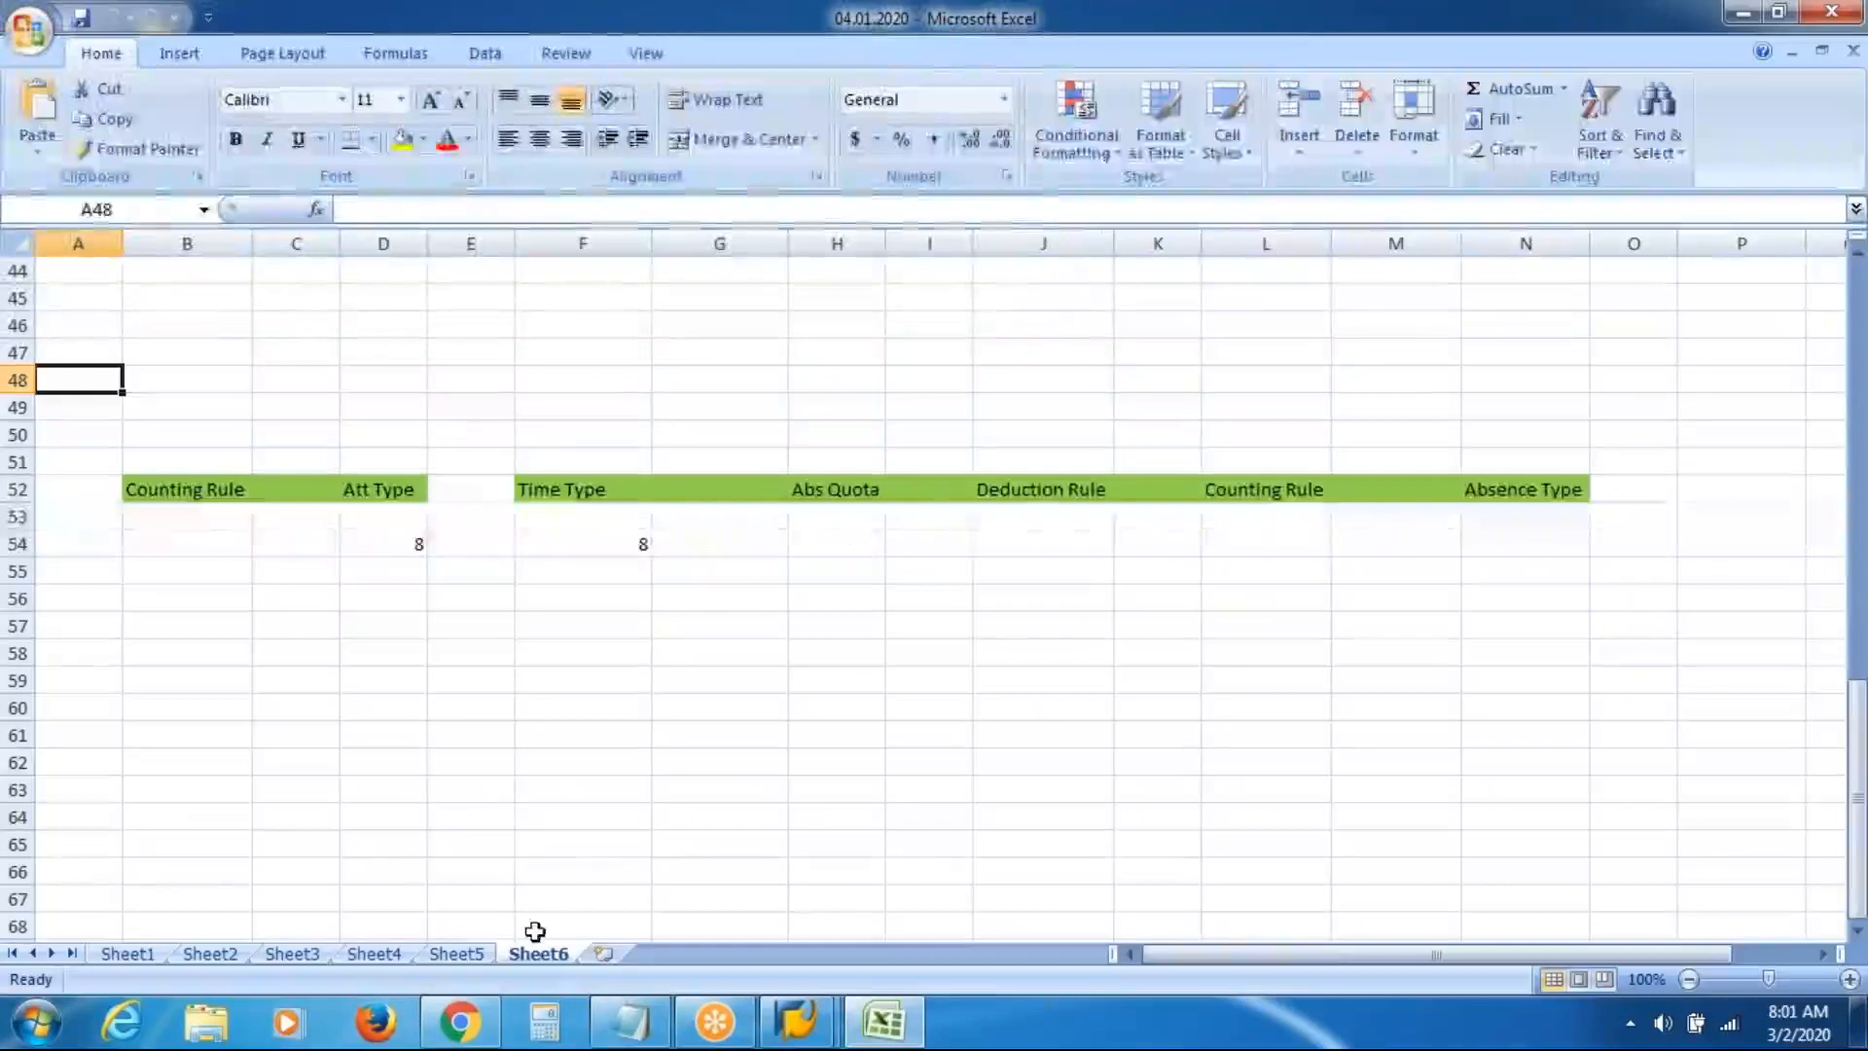
left_click(605, 953)
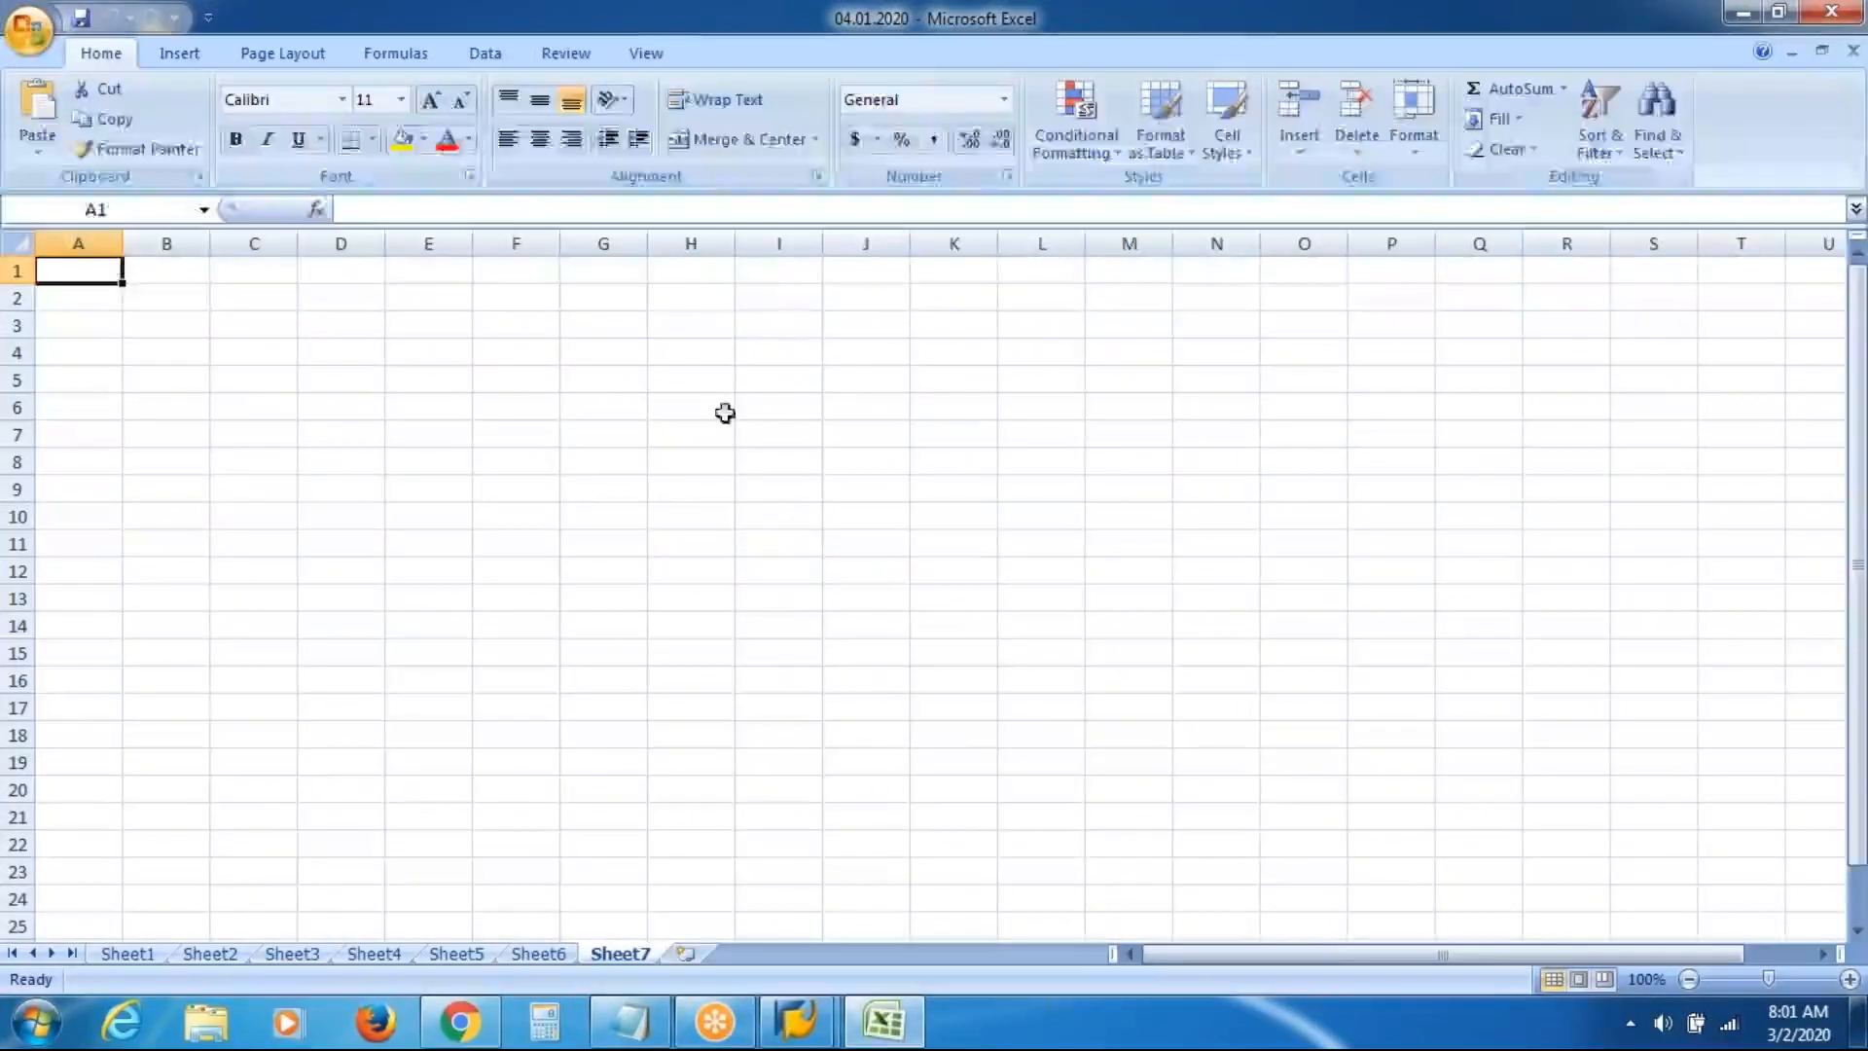
Enter 'VAS Inc' in cell I3 and give it a yellow fill
left_click(745, 330)
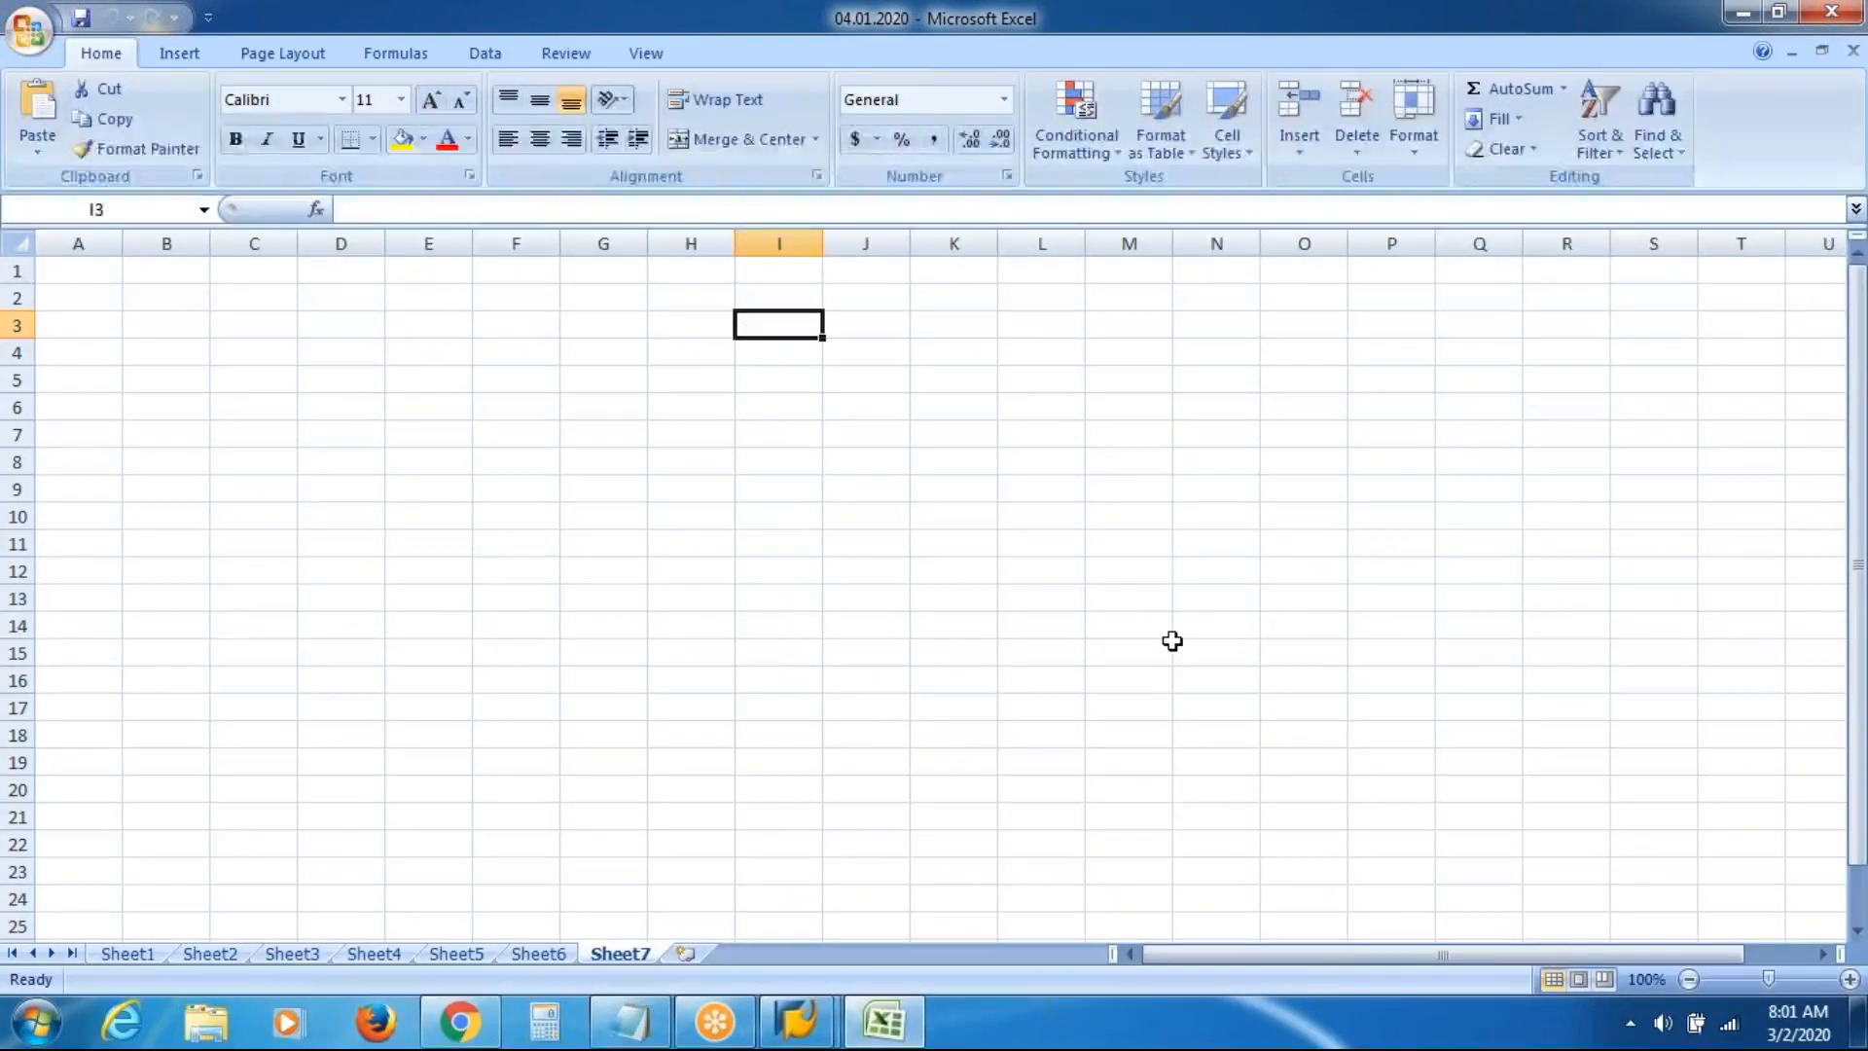
type("VA")
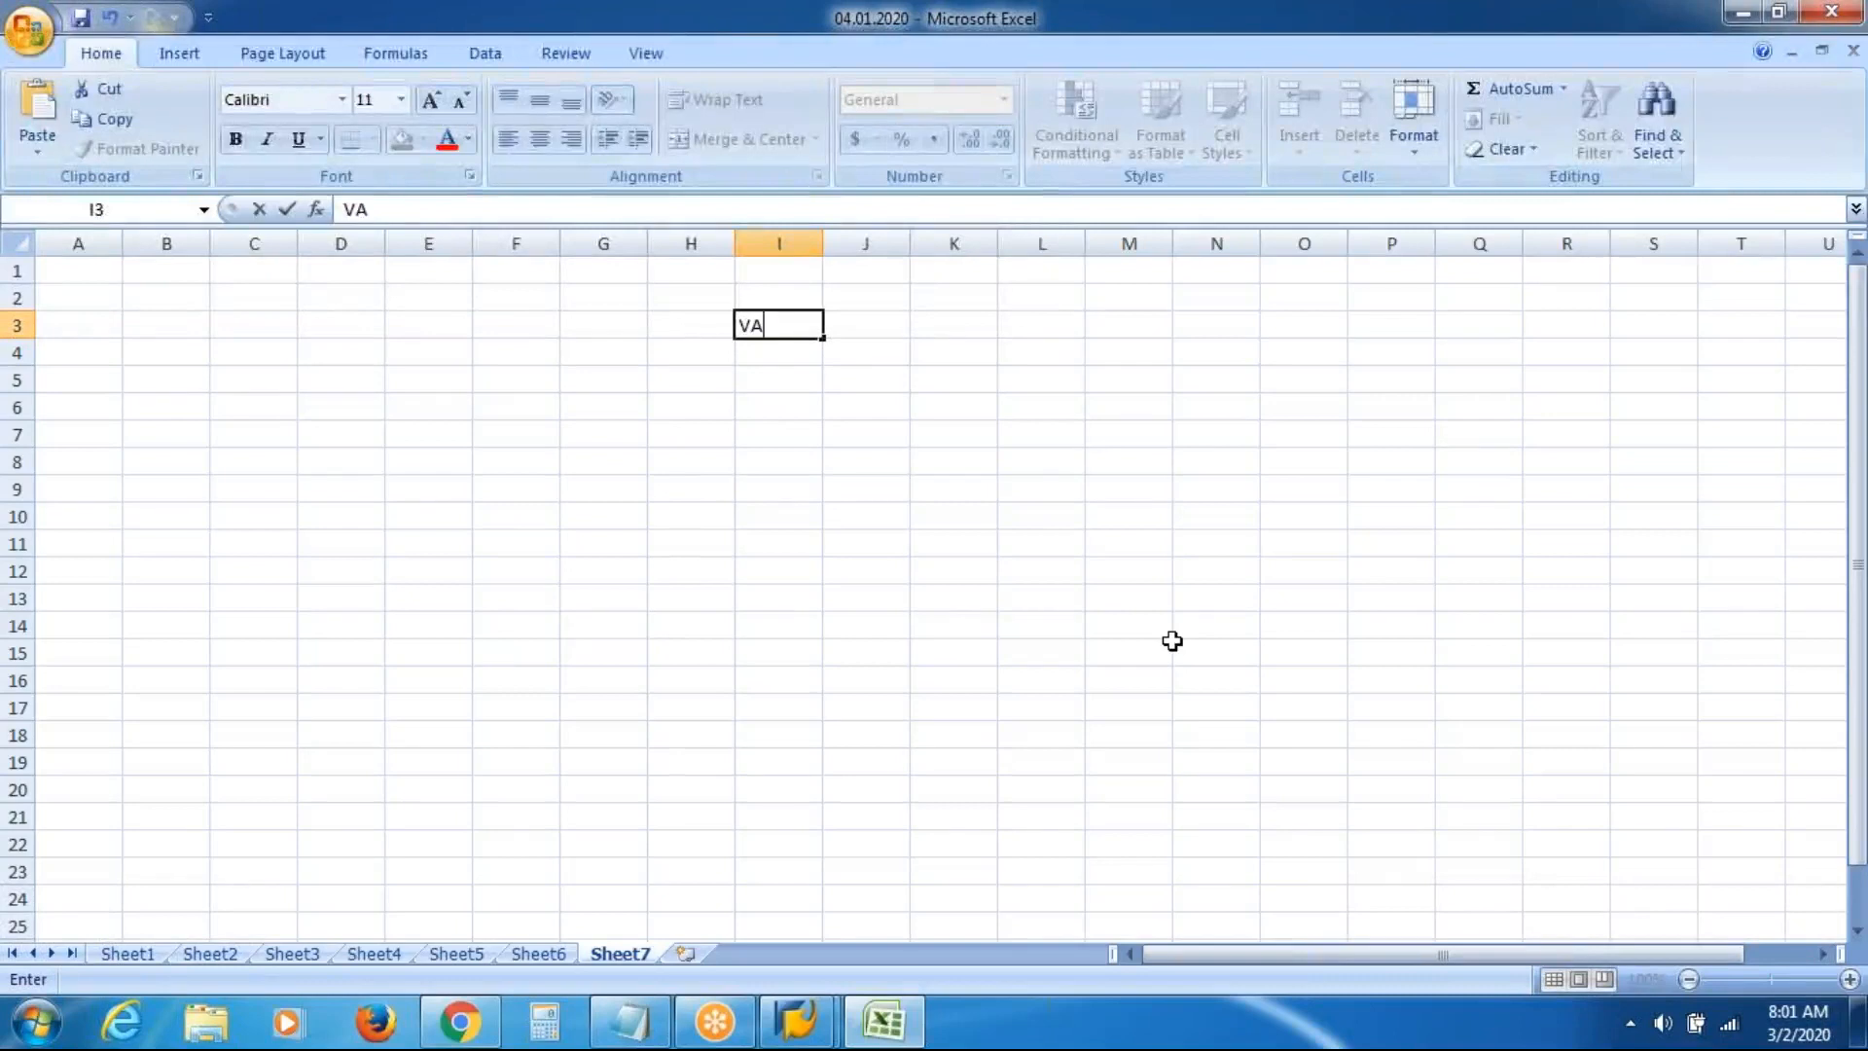
type("S Inc")
key("Return")
key("Return")
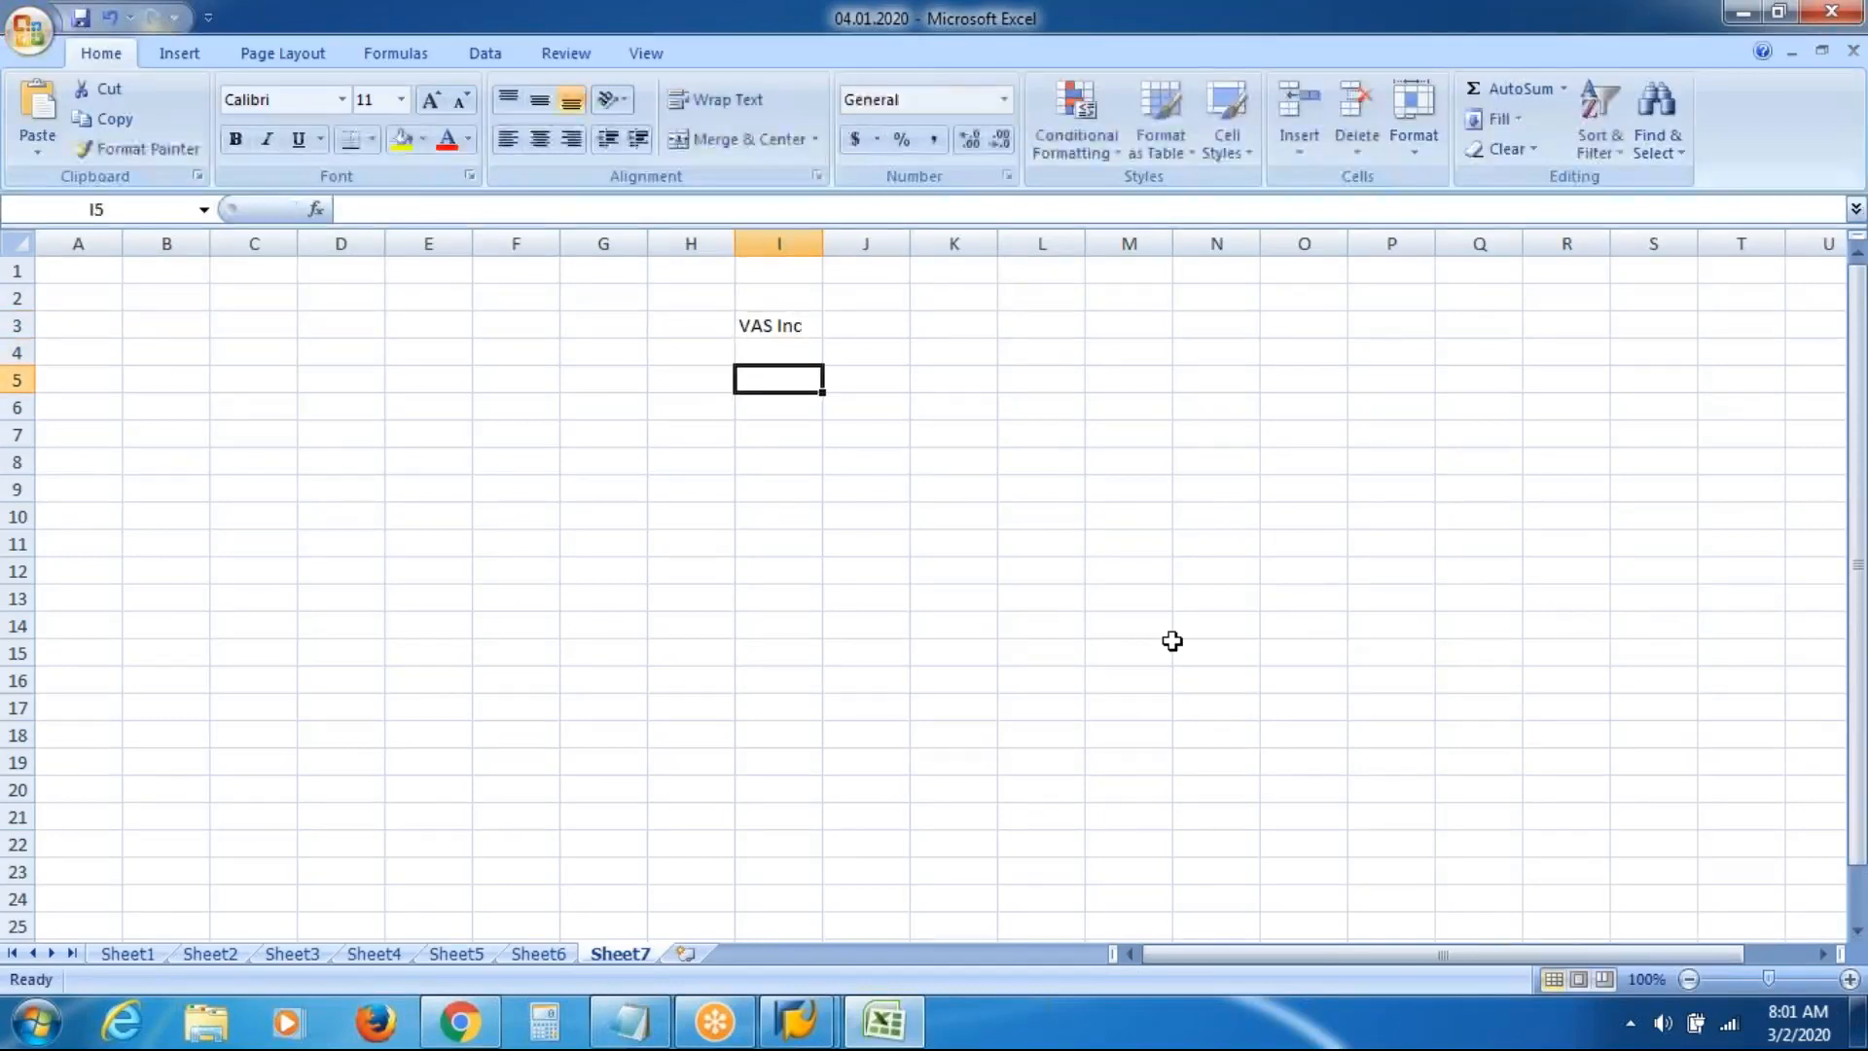
key("Up")
key("Up")
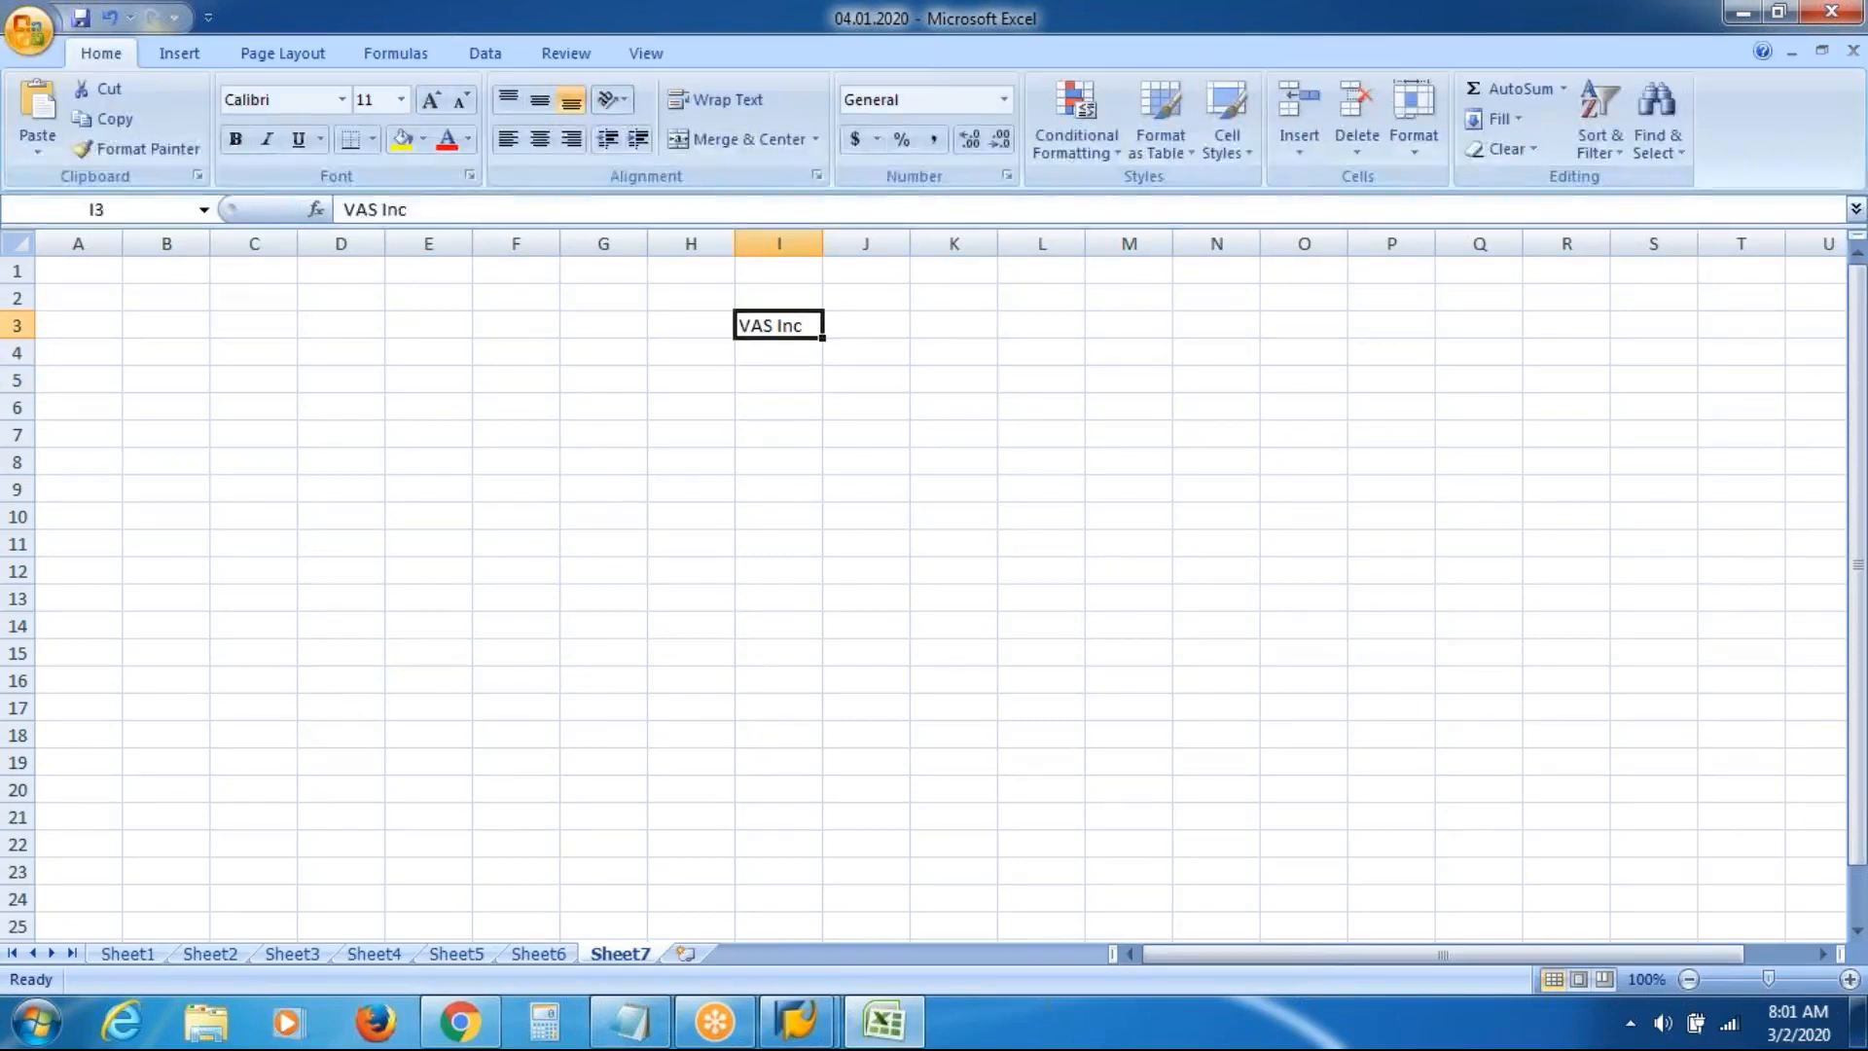
left_click(400, 138)
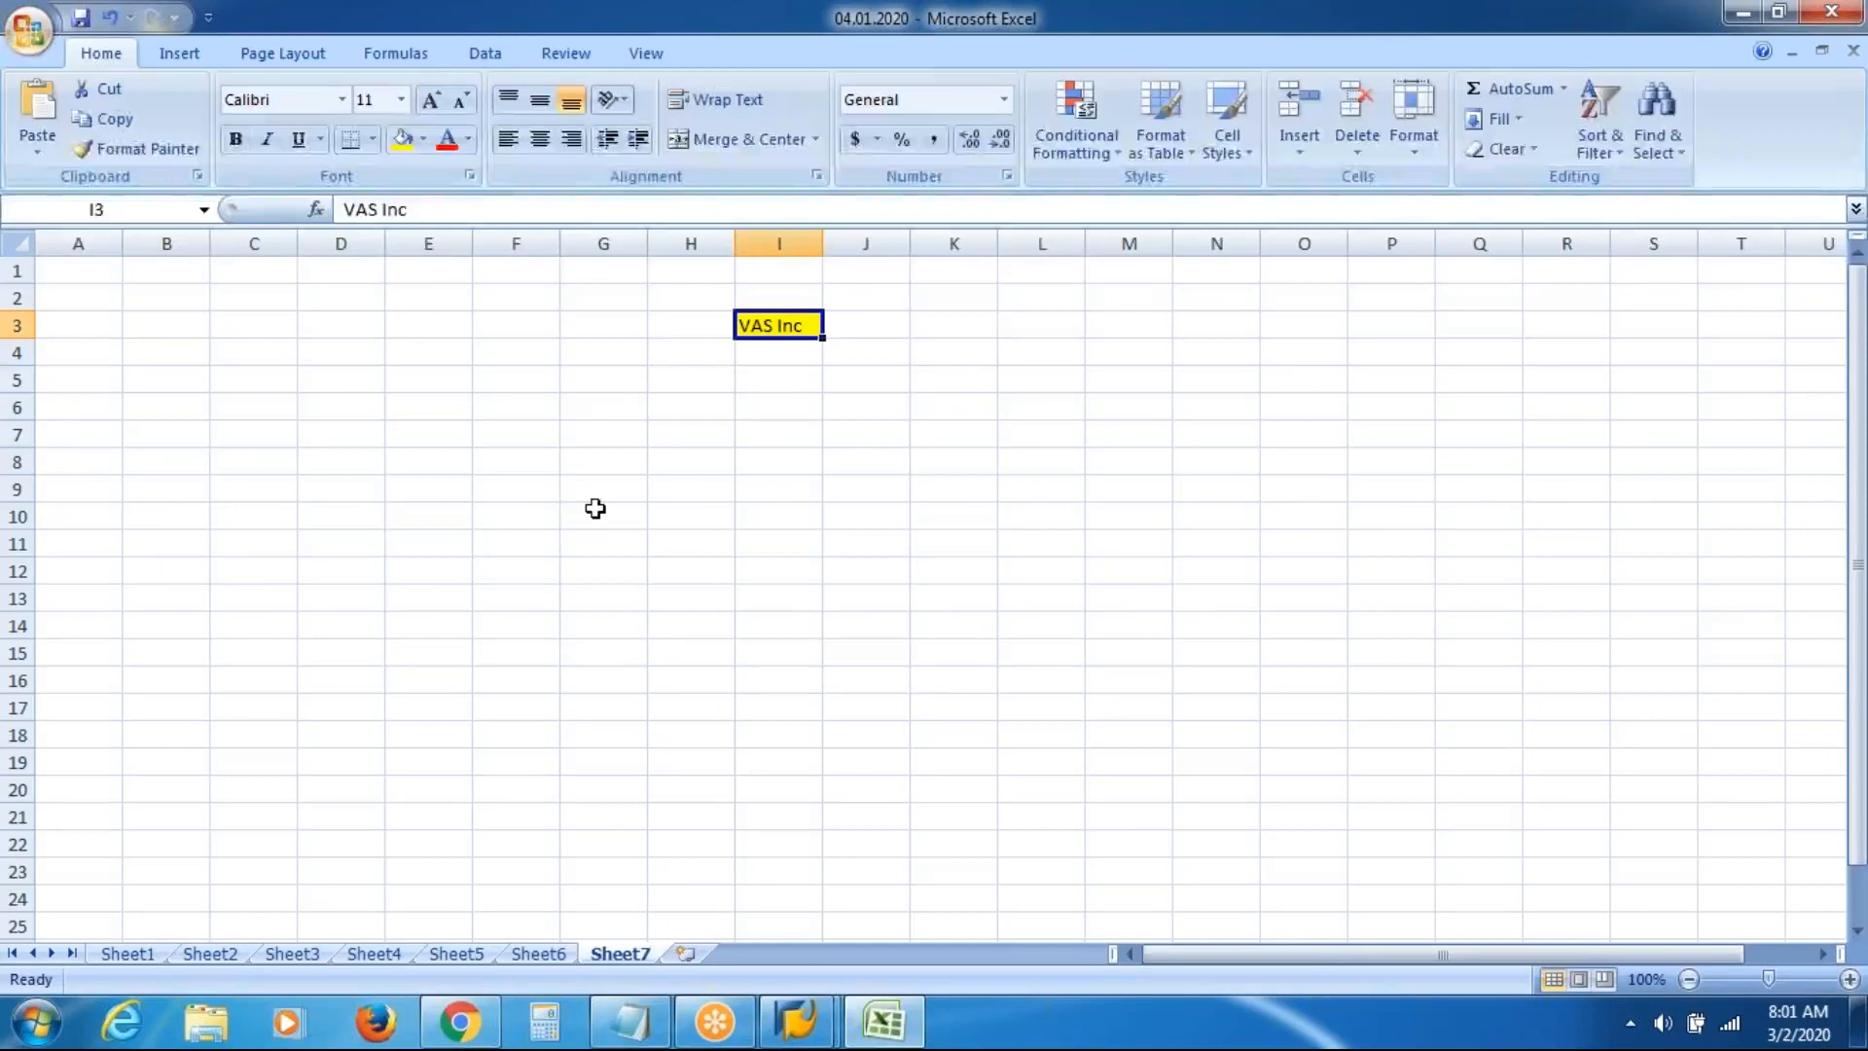
Enter the locations Atlanta in G5 and Dallas in K5
left_click(614, 380)
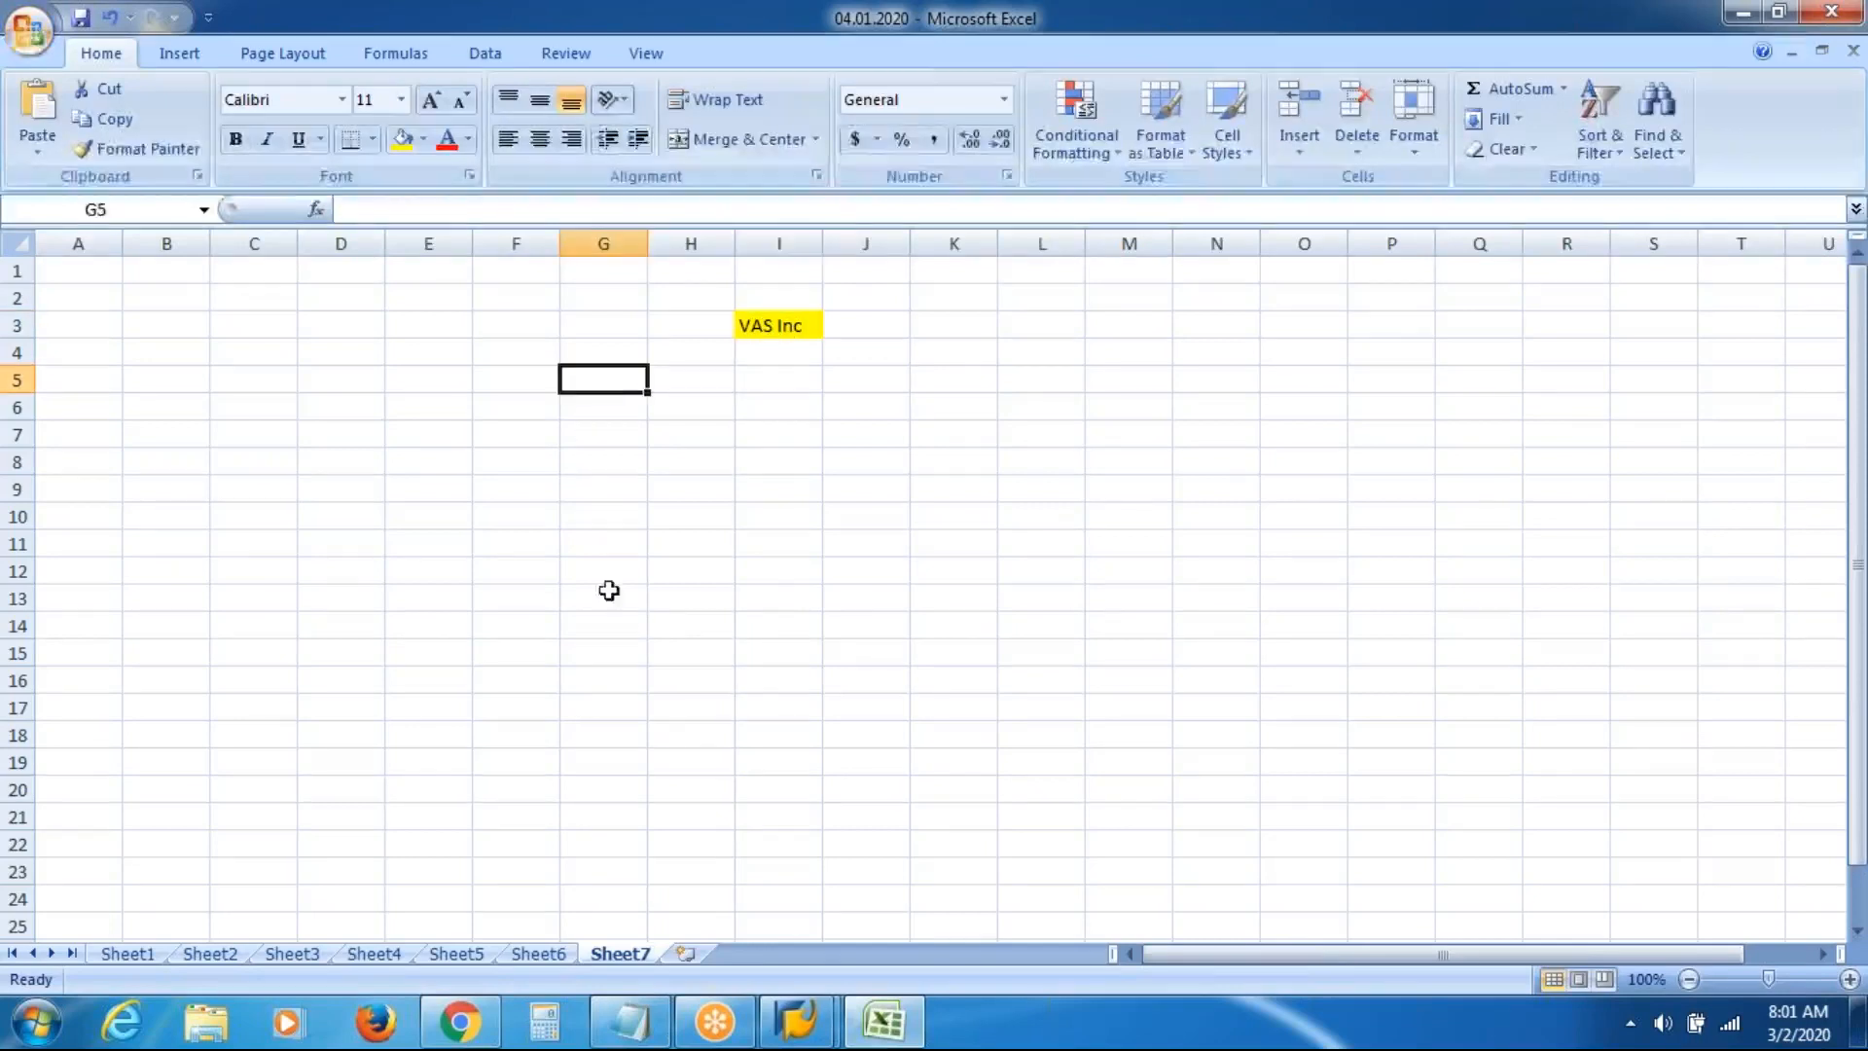
type("At")
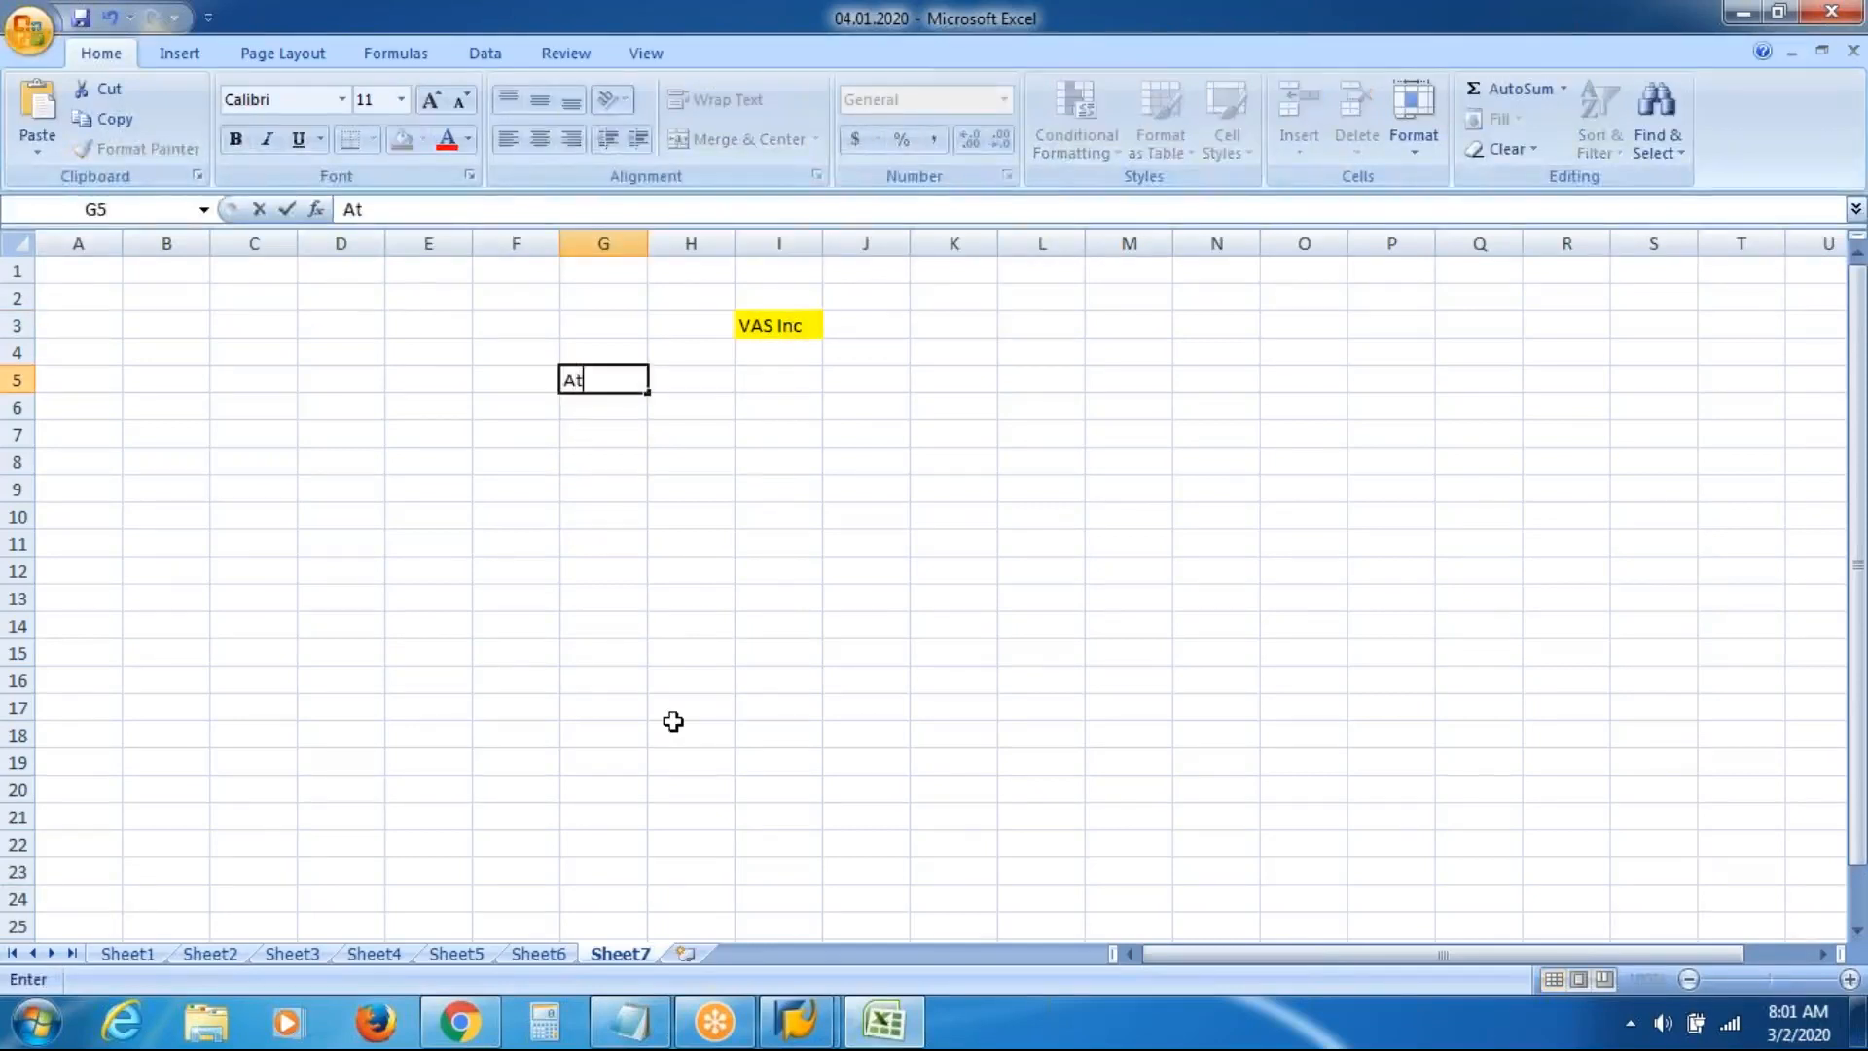
type("lanta")
key("Right")
key("Right")
key("Right")
key("Right")
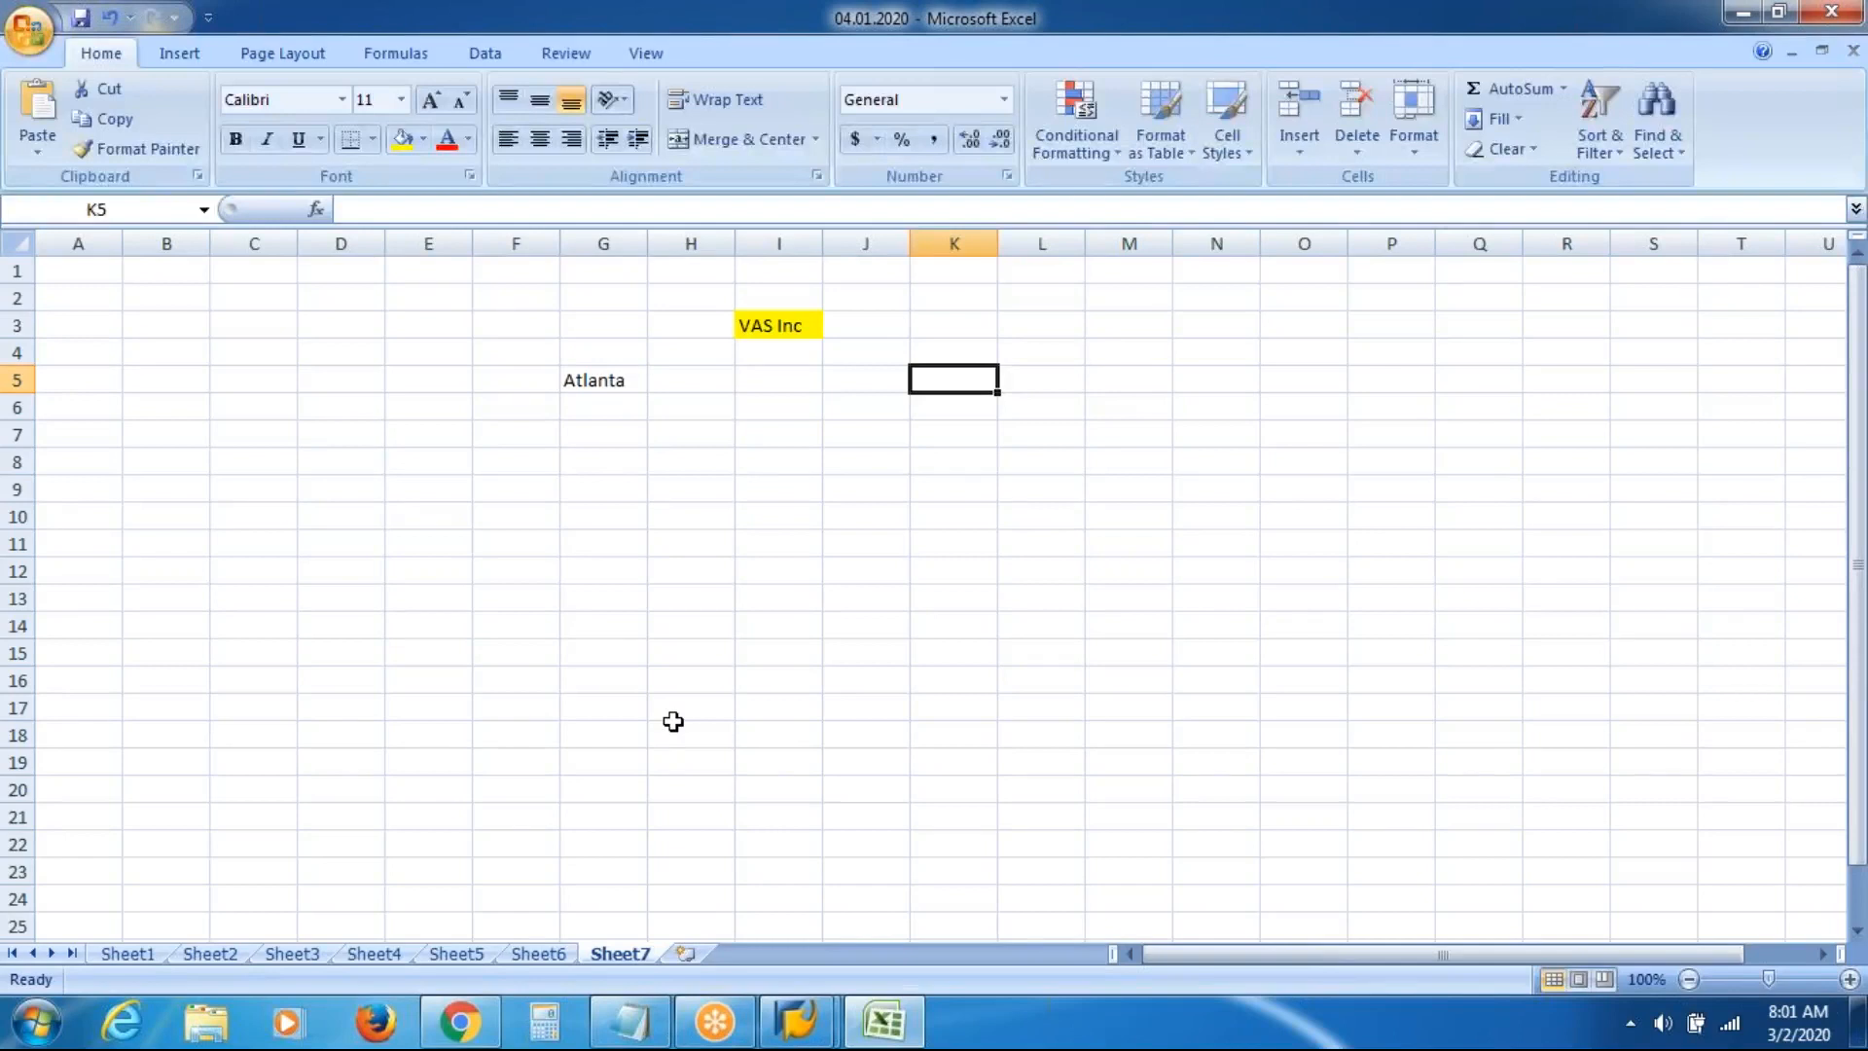
type("Dall")
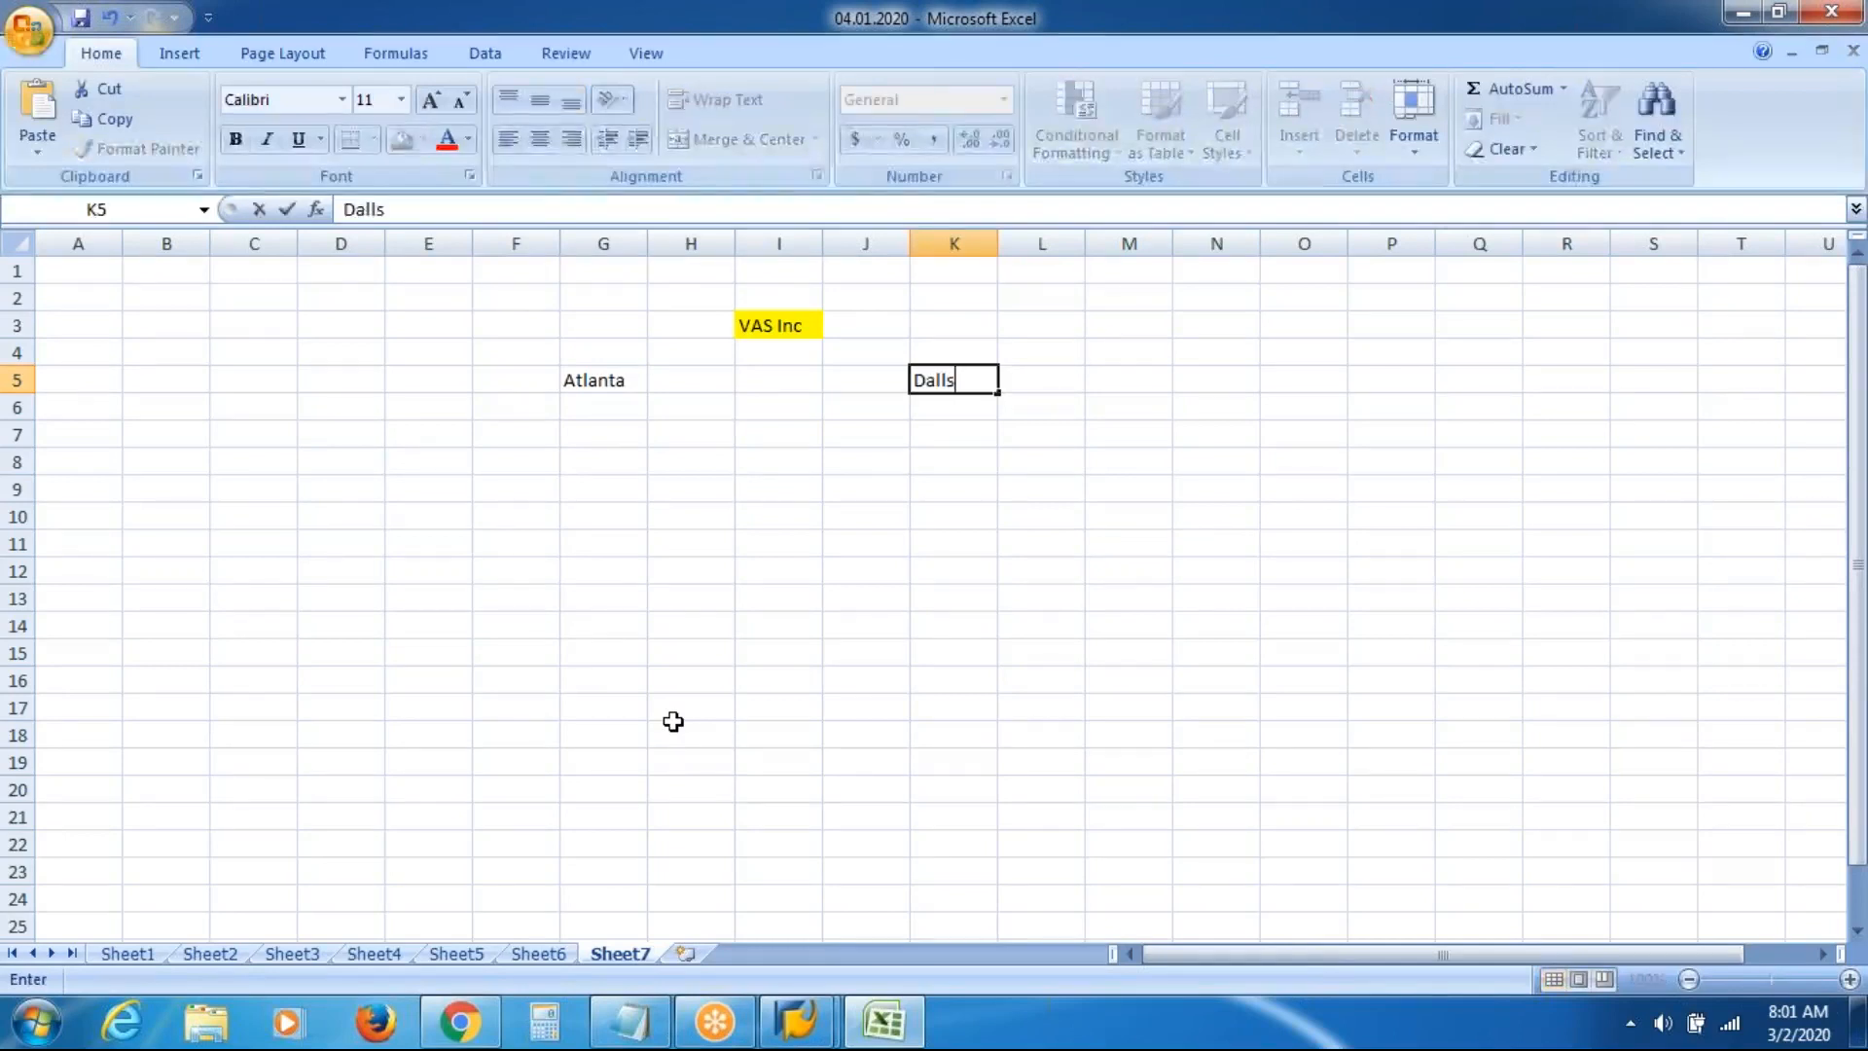
type("as")
key("Return")
key("Return")
key("Return")
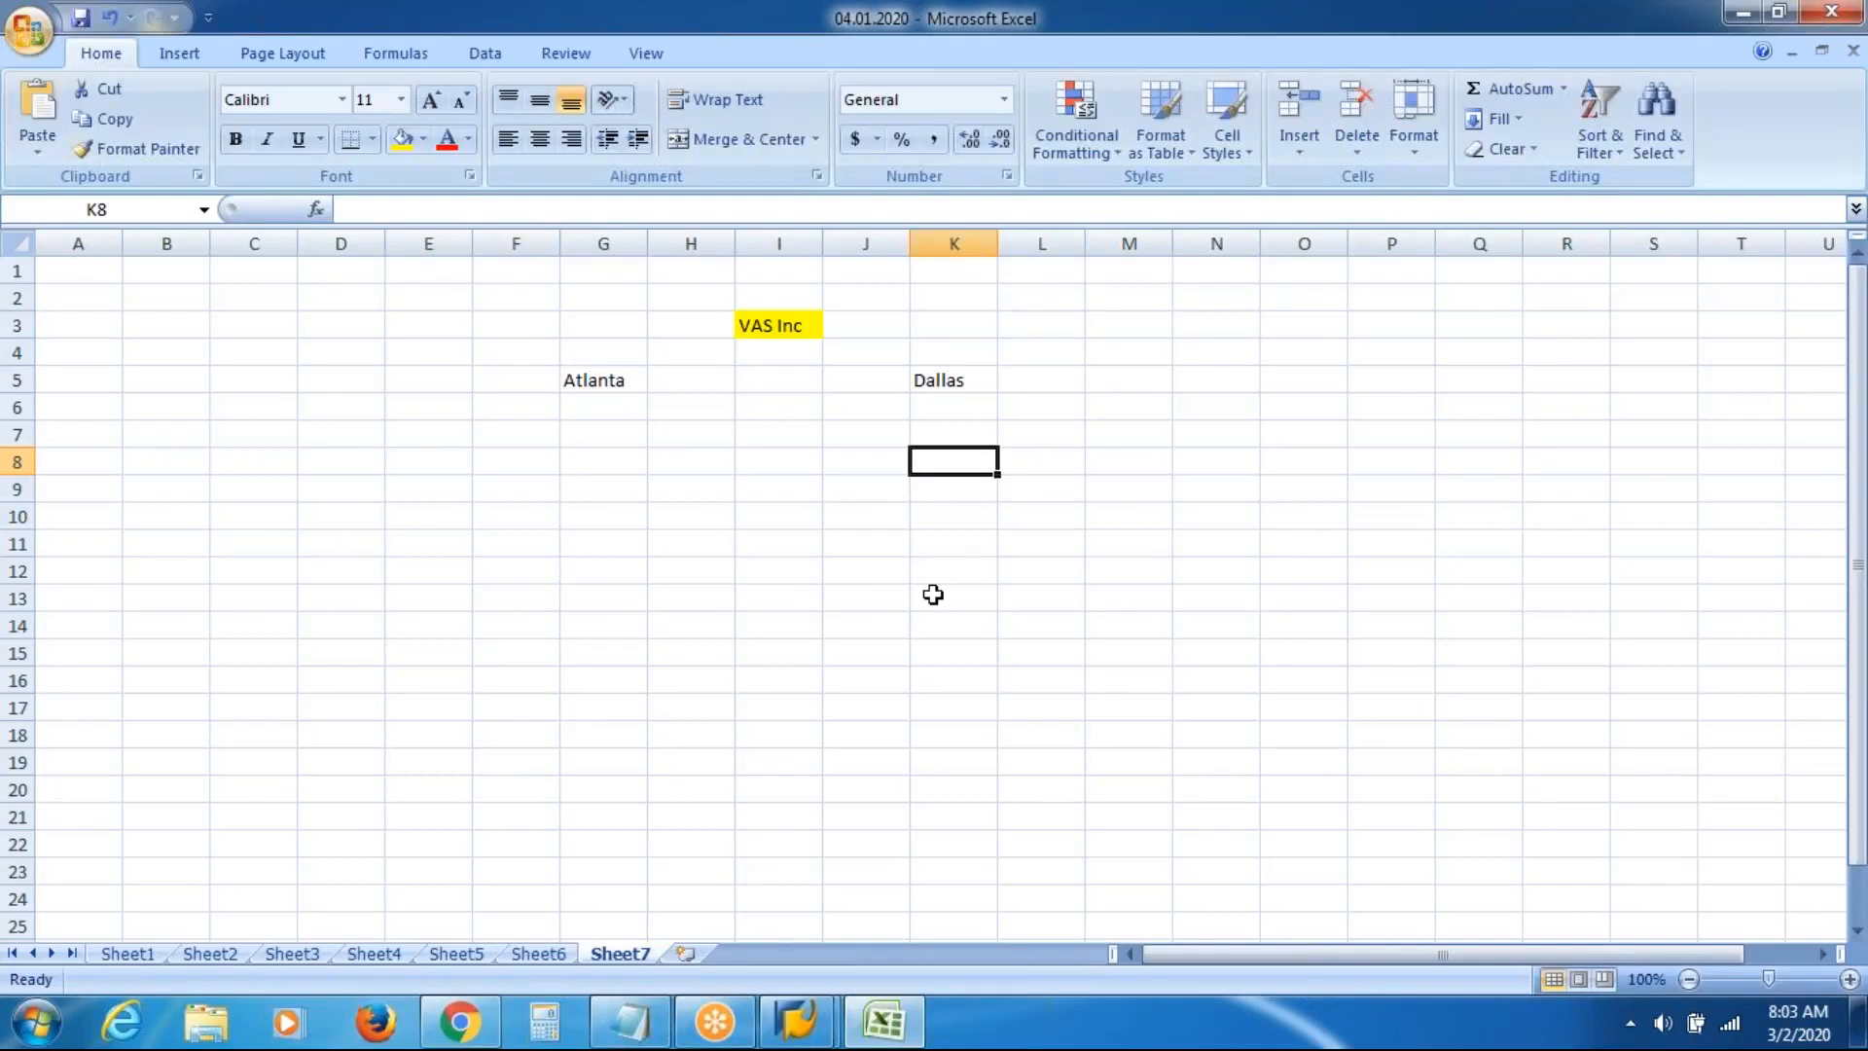
key("Left")
key("Left")
key("Left")
key("Left")
key("Left")
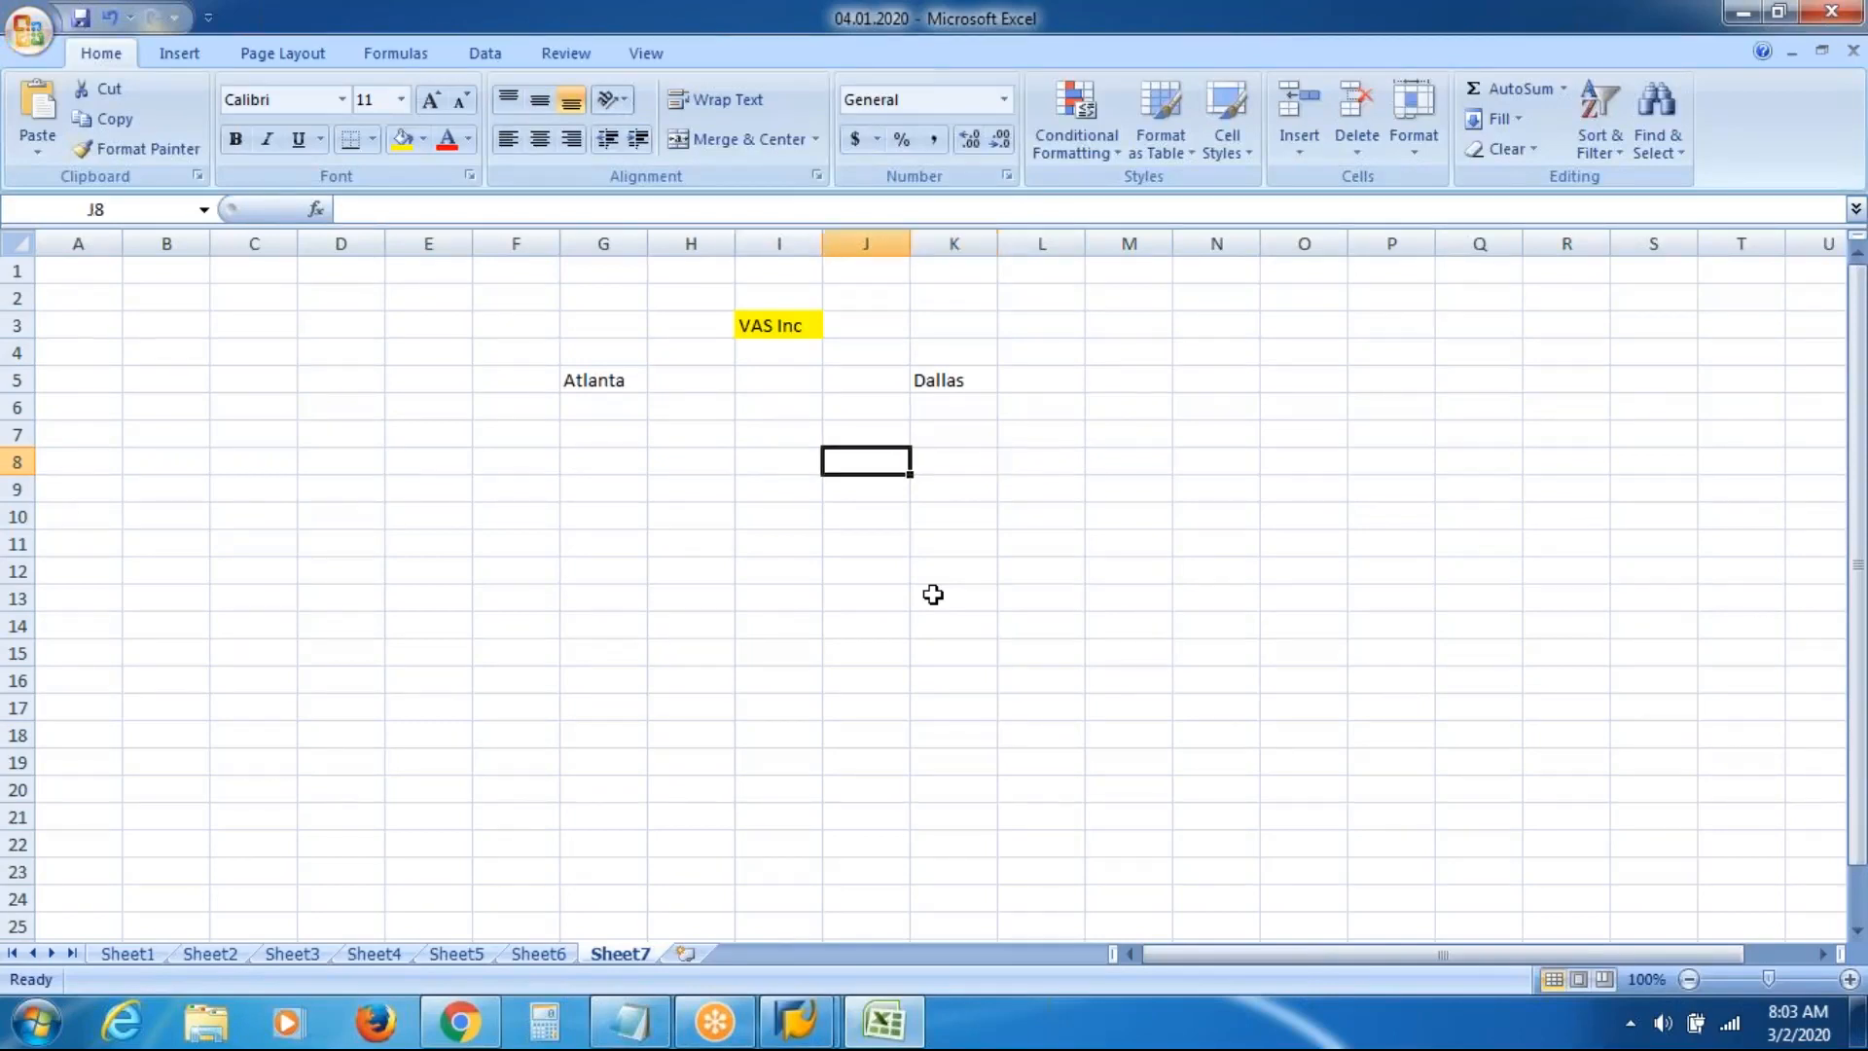
key("Up")
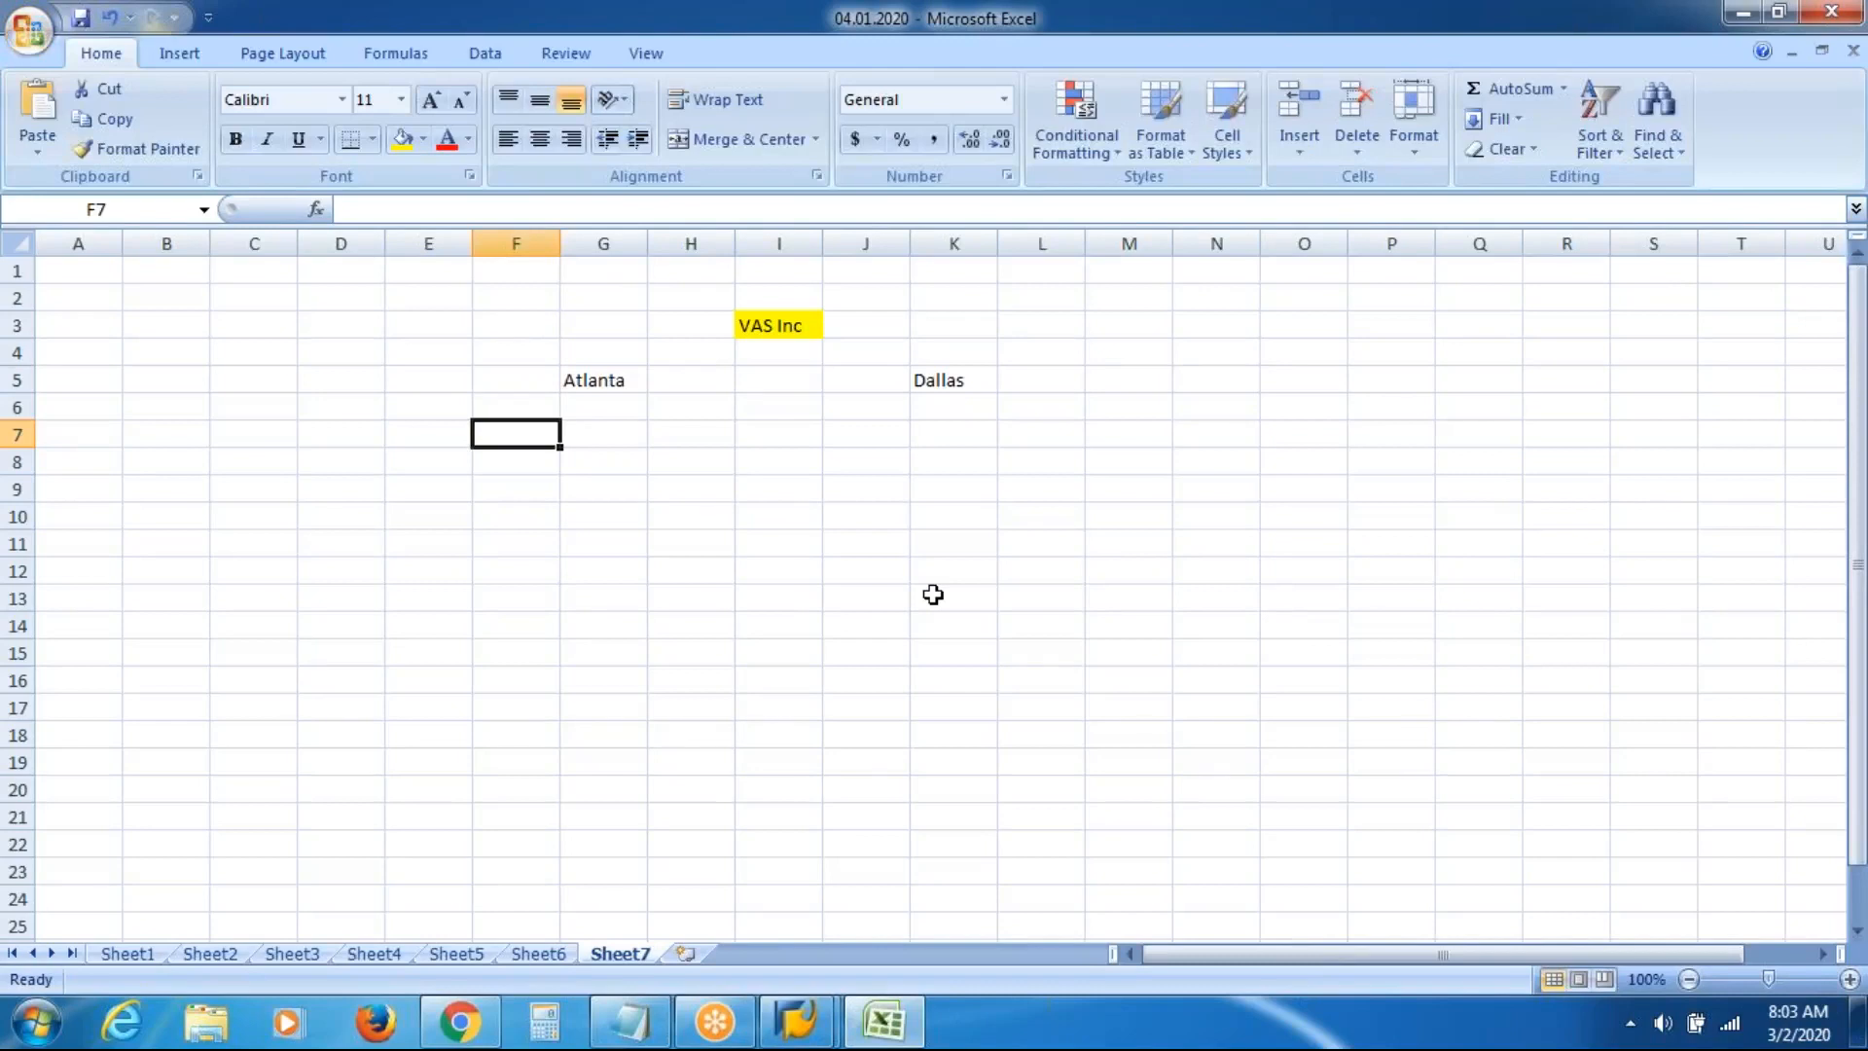
Enter Fin, Prod, HR and Sales in cells F7, H7, J7 and L7
type("Fin")
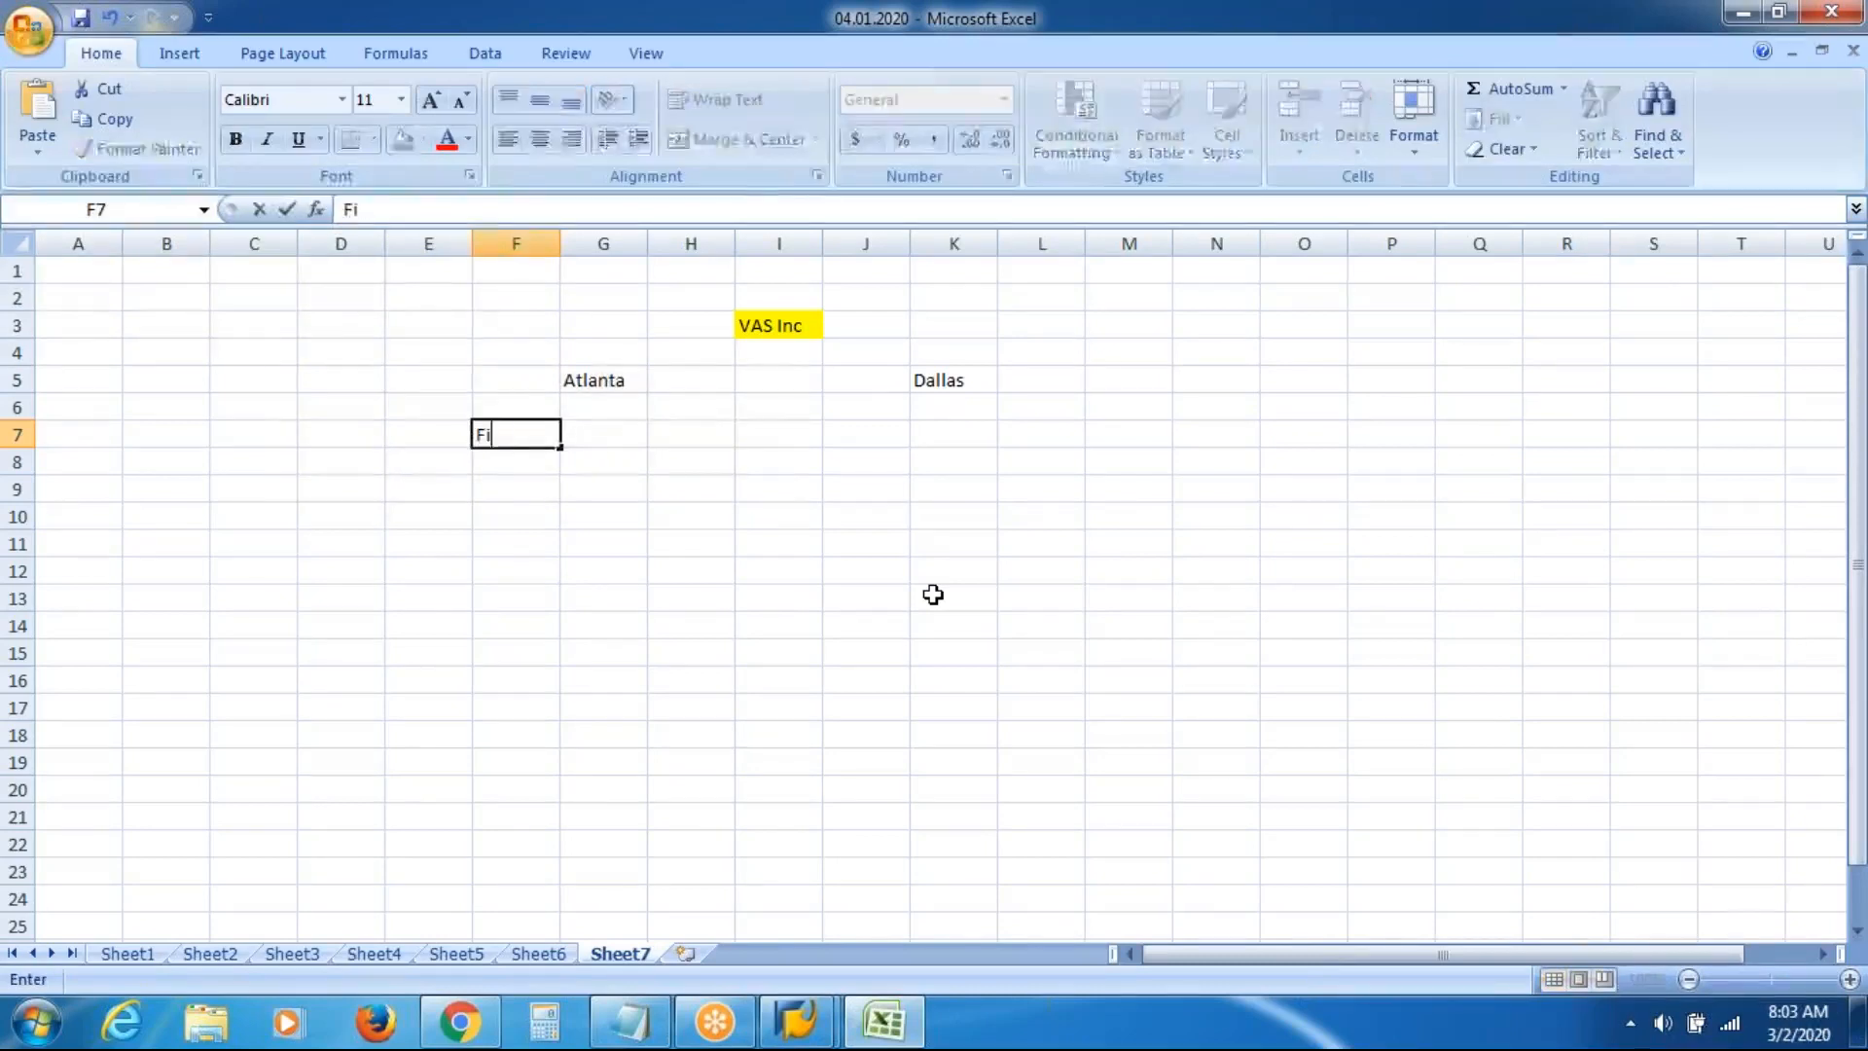
key("Tab")
key("Tab")
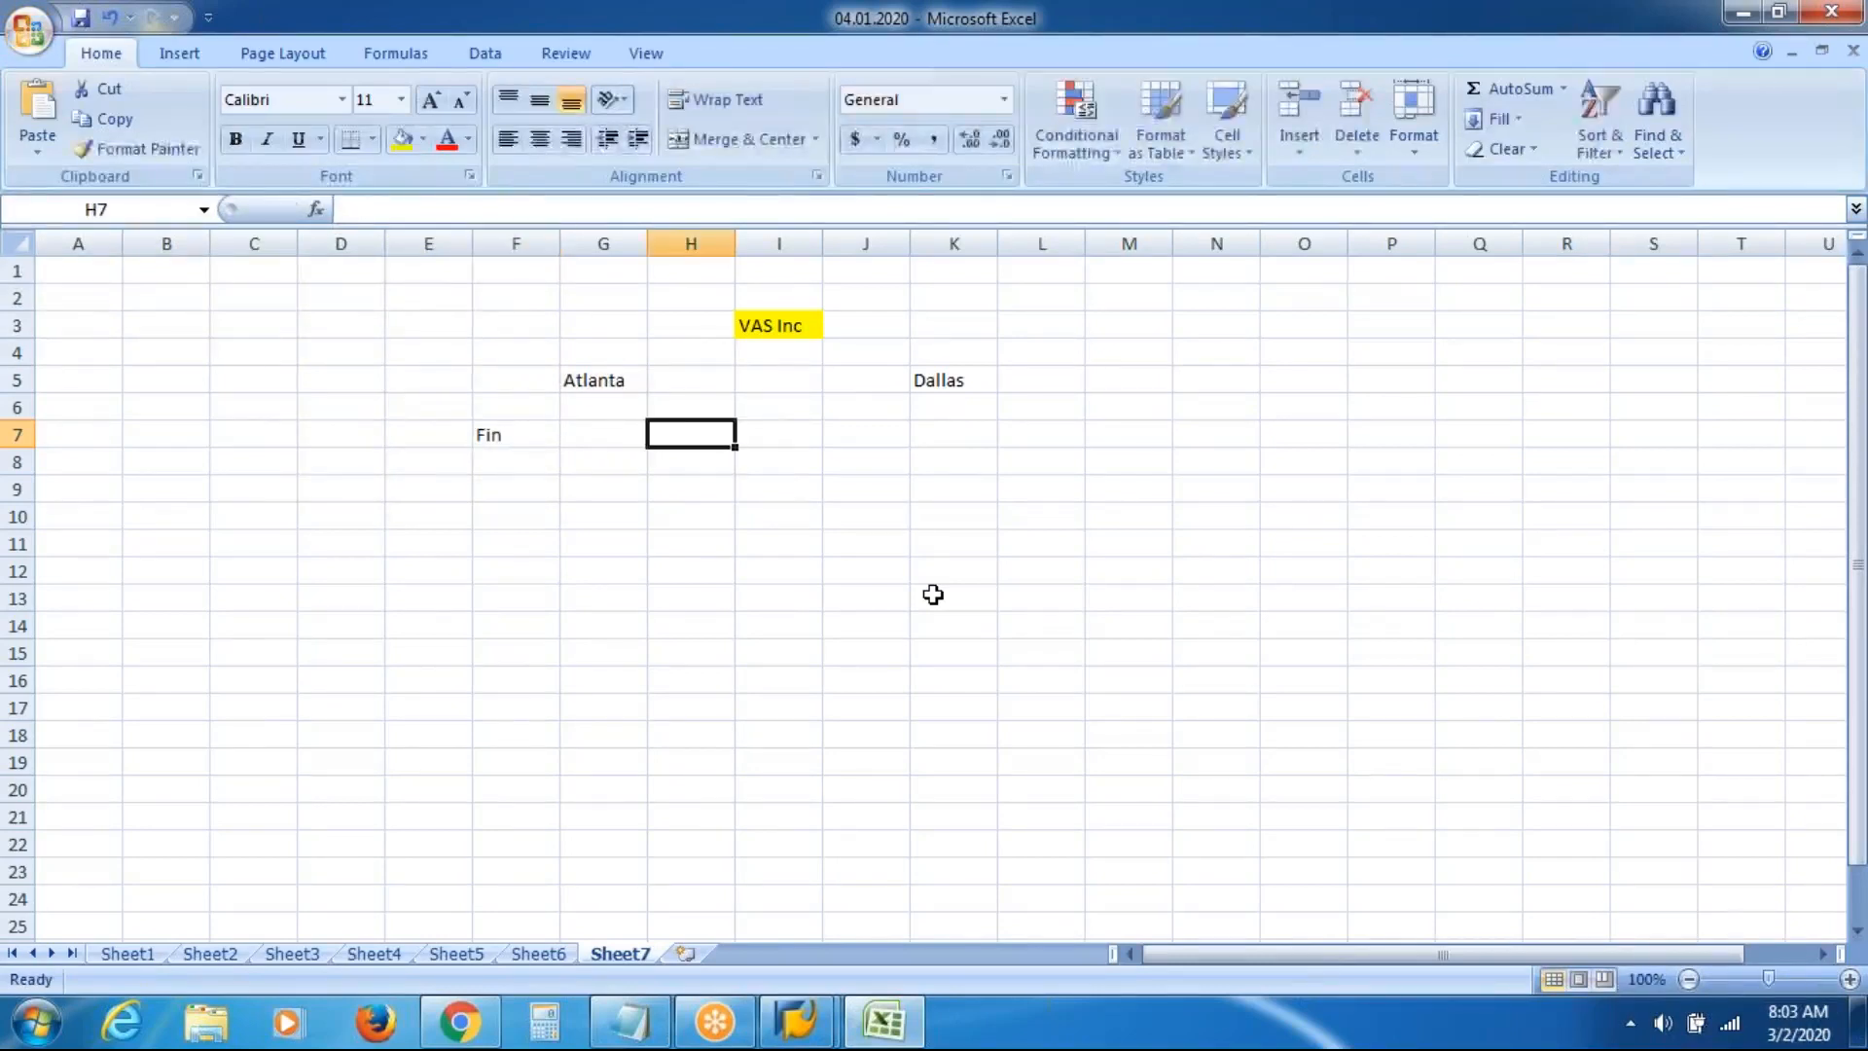
type("Prod")
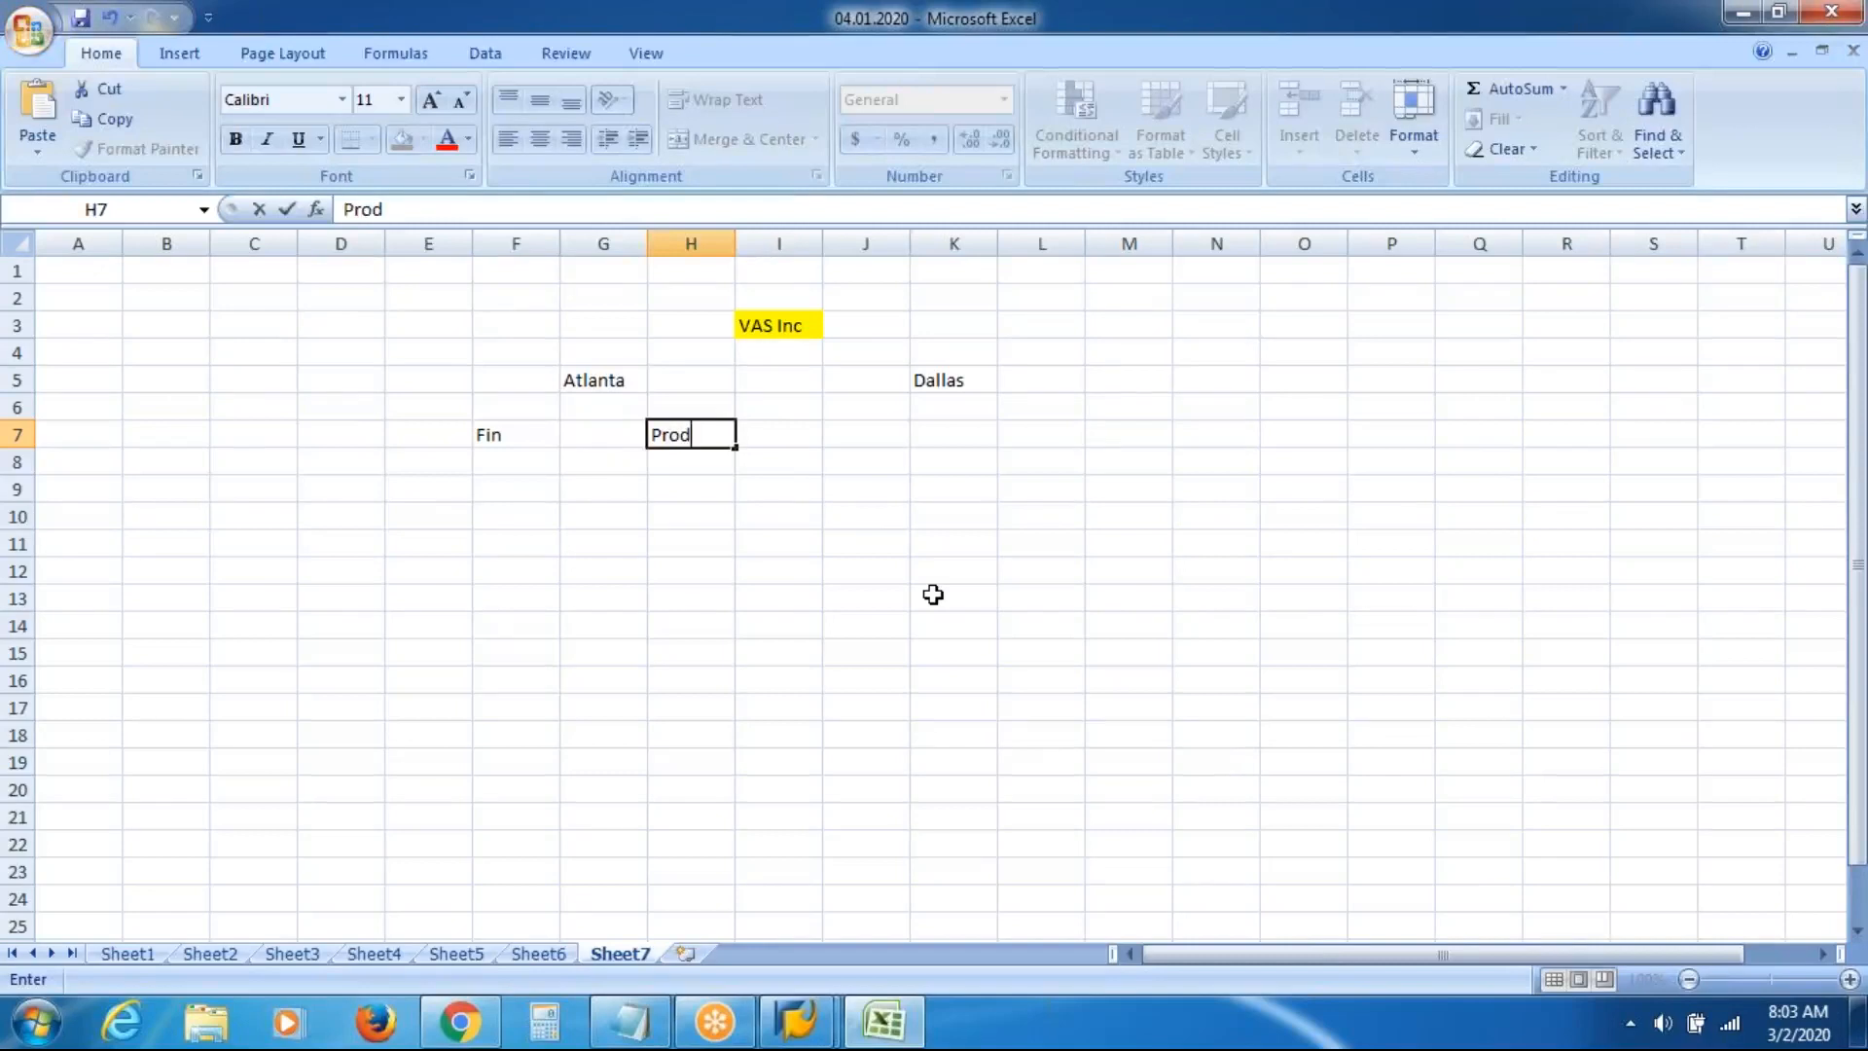
key("Tab")
key("Tab")
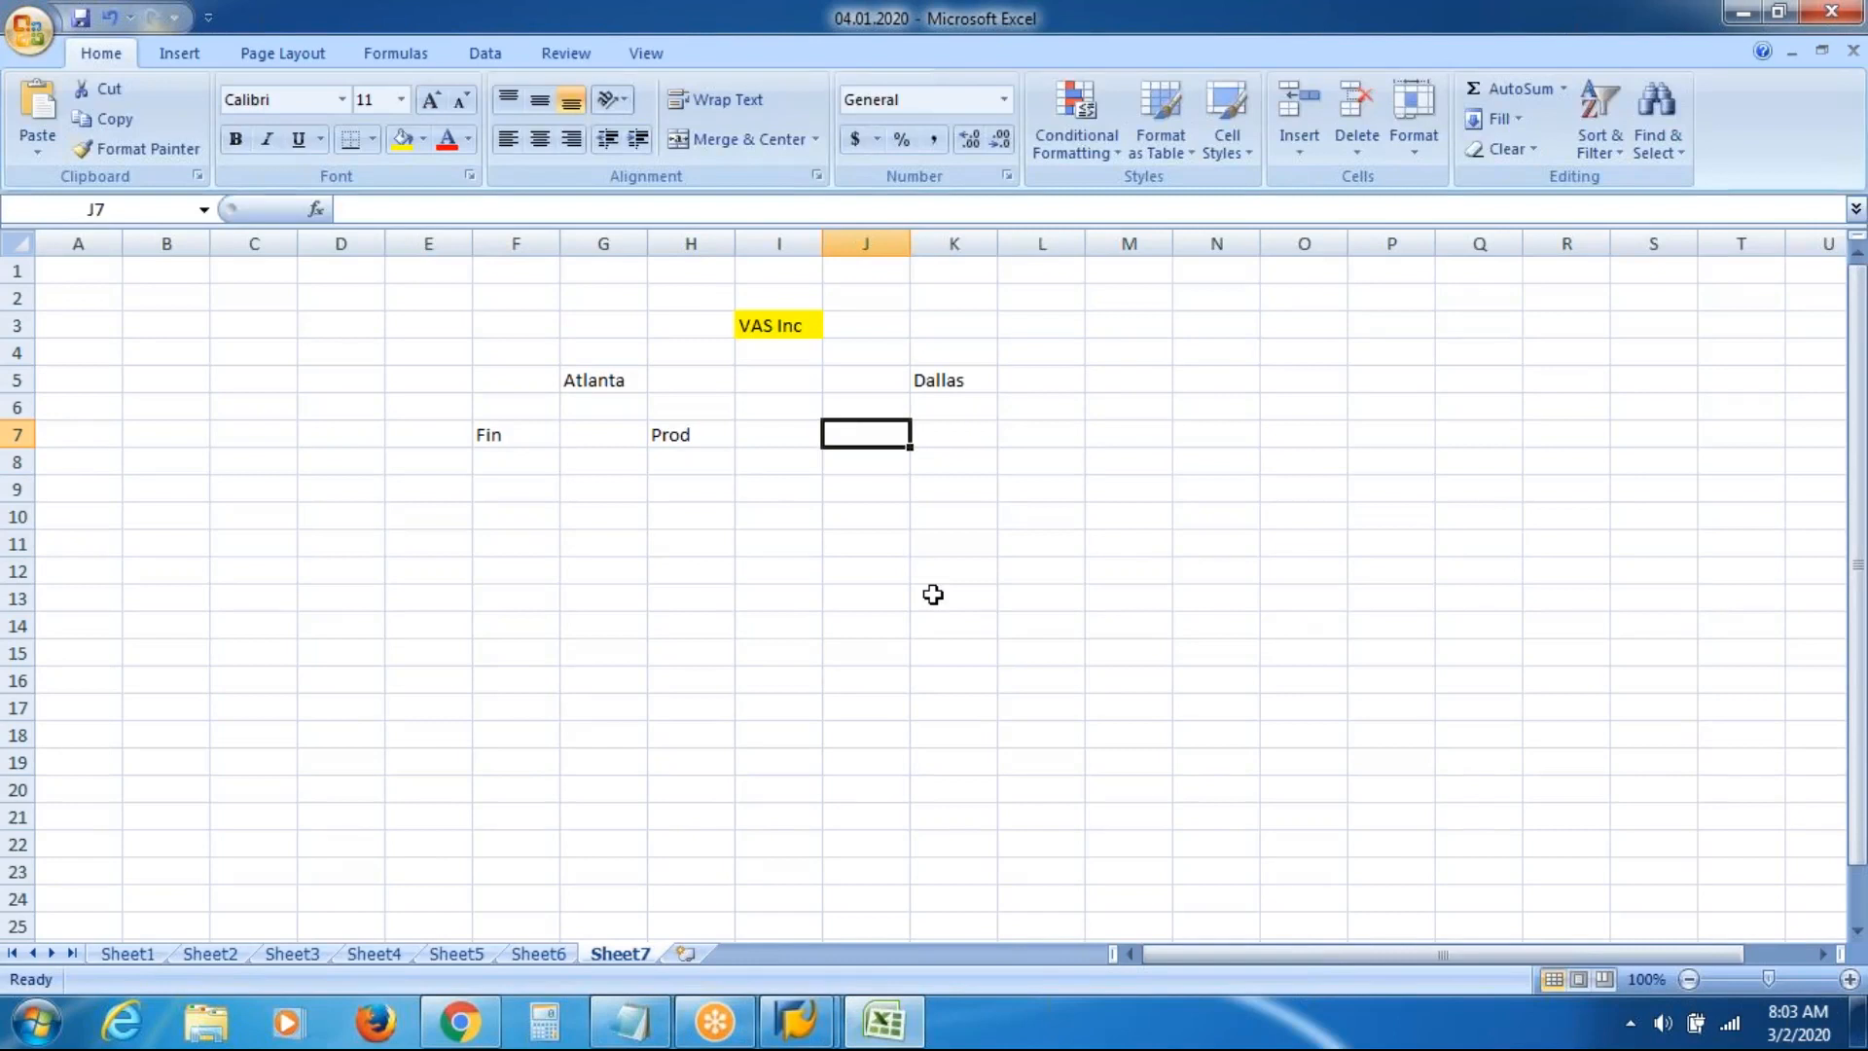
type("HR")
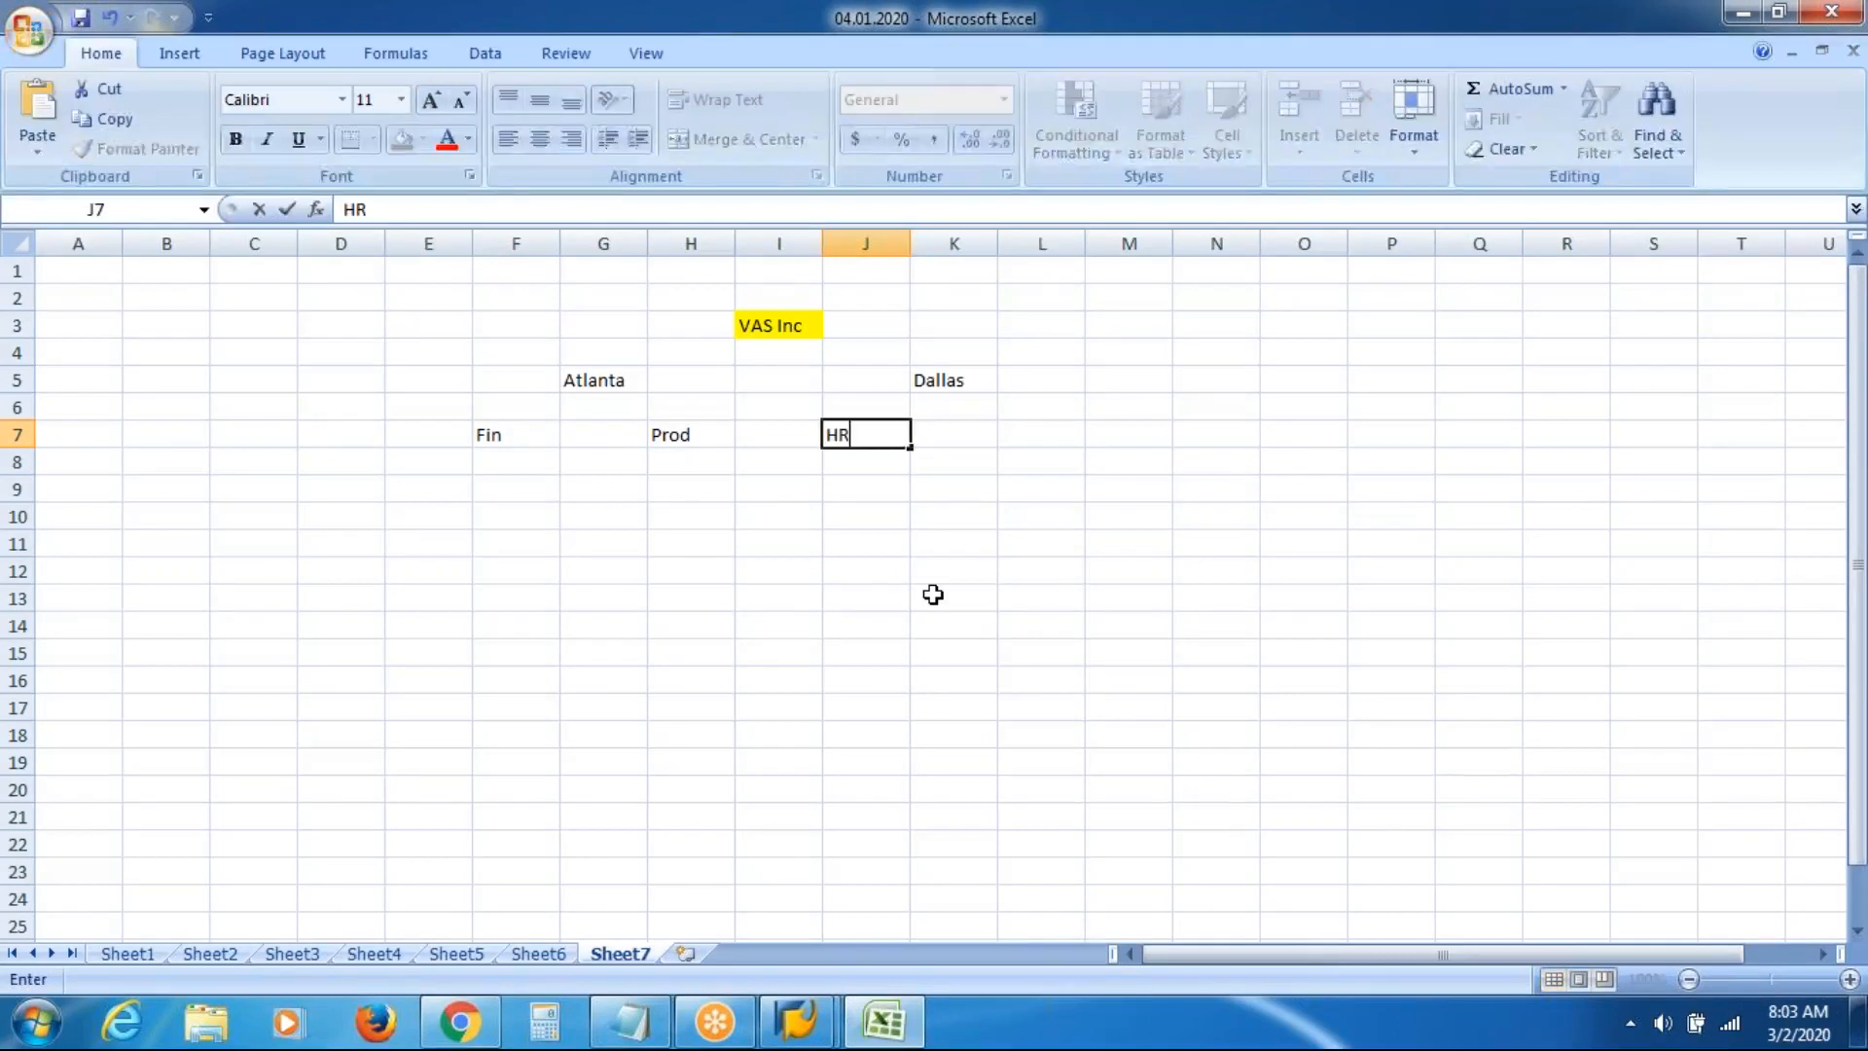
key("Tab")
key("Tab")
type("Sales")
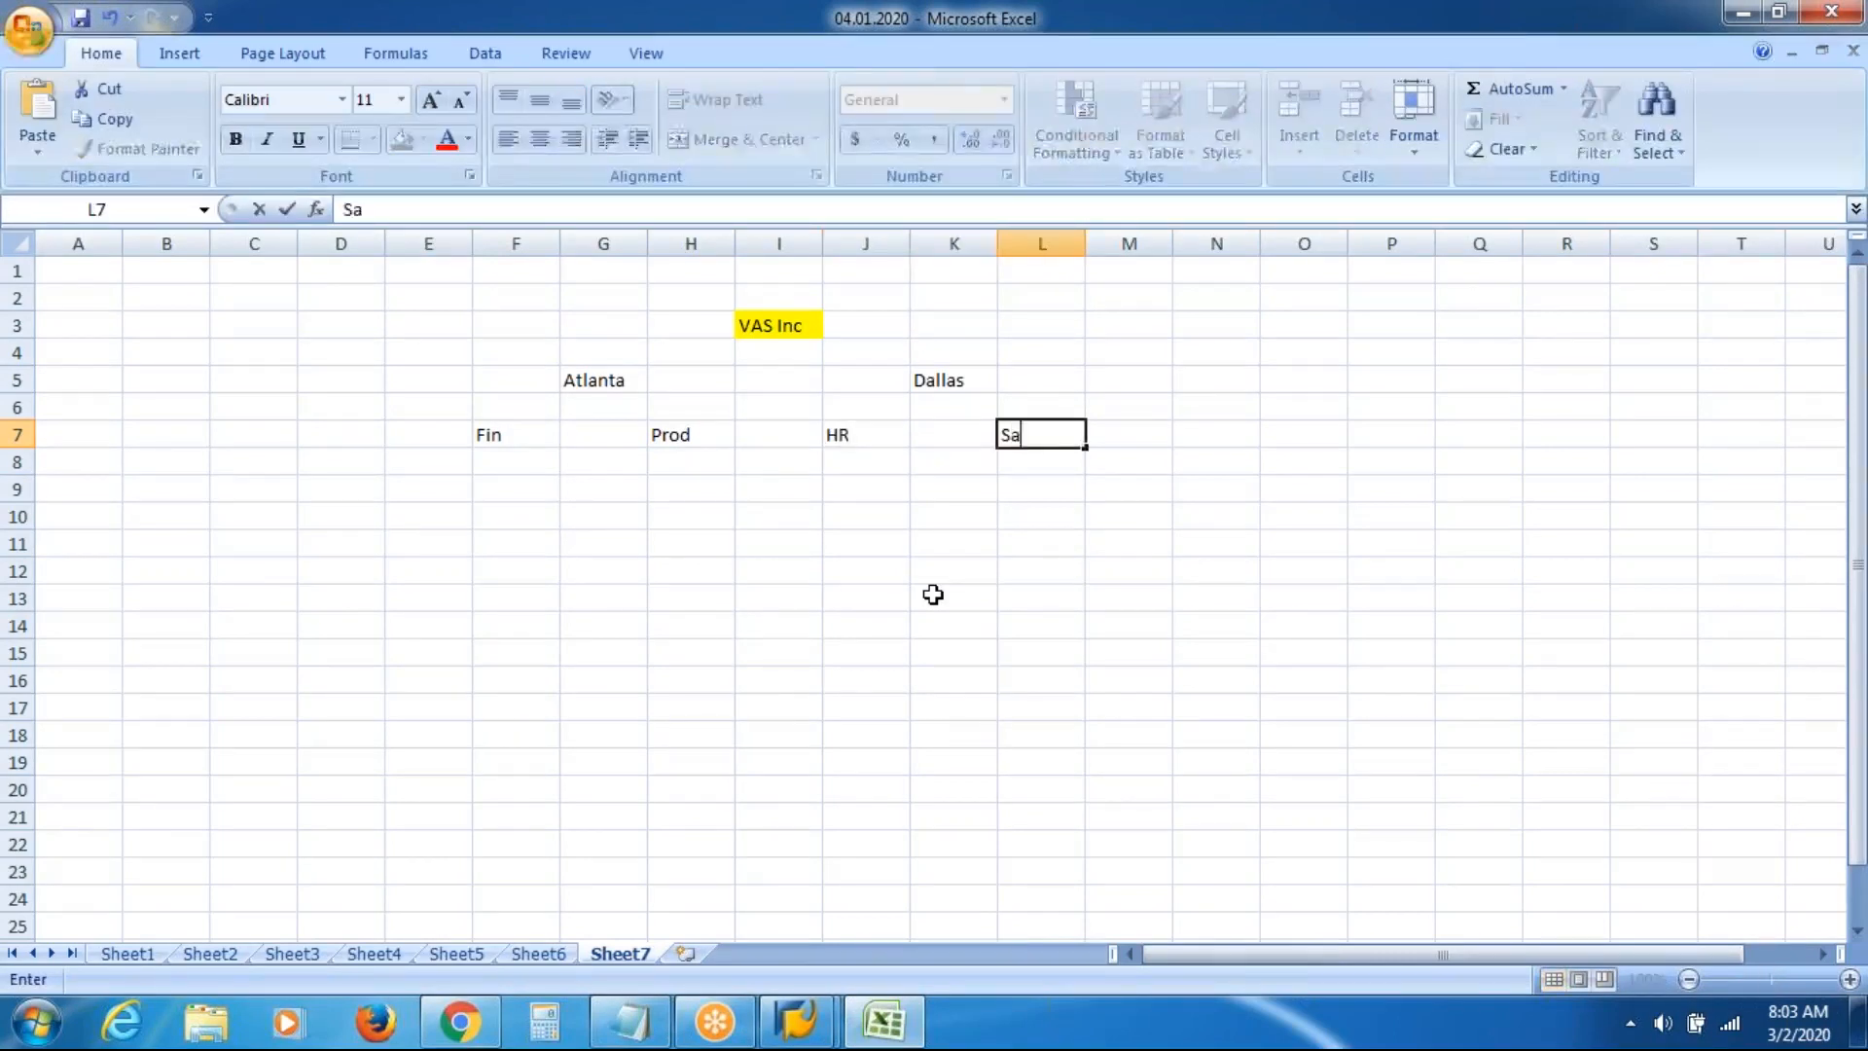
key("Return")
key("Return")
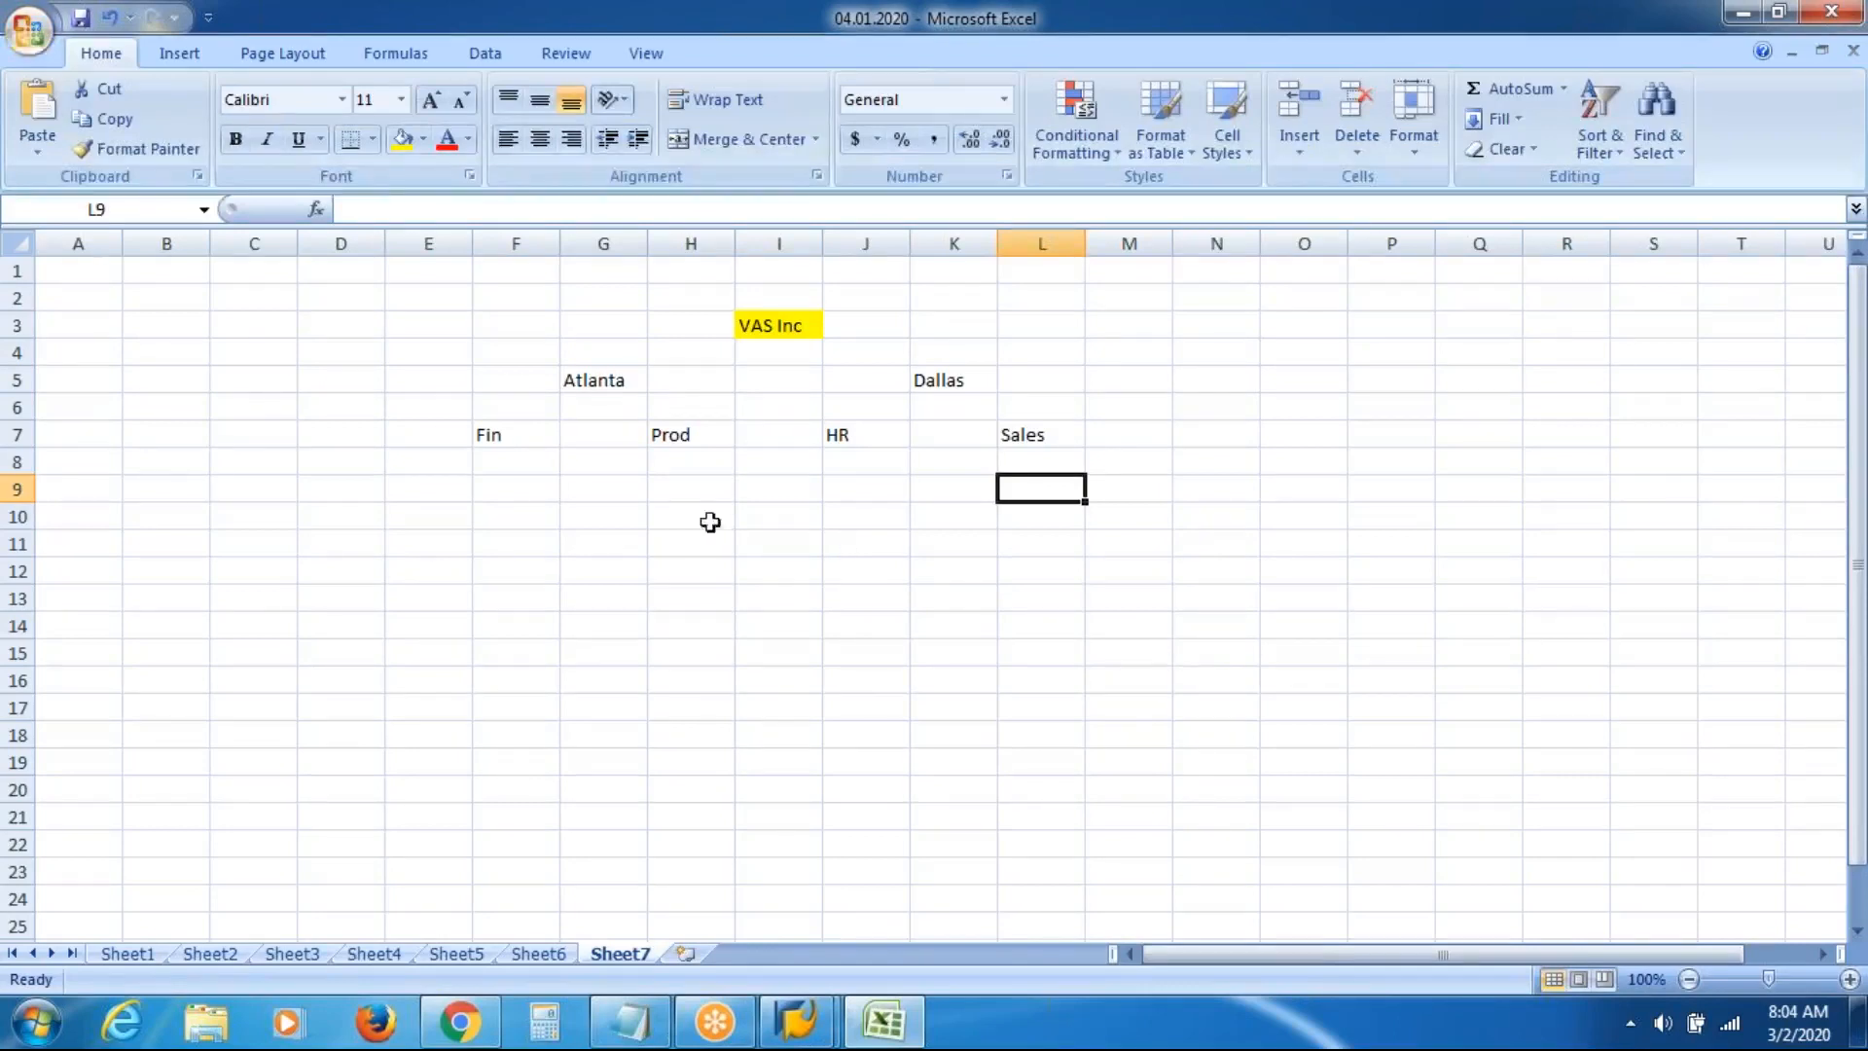
left_click(449, 330)
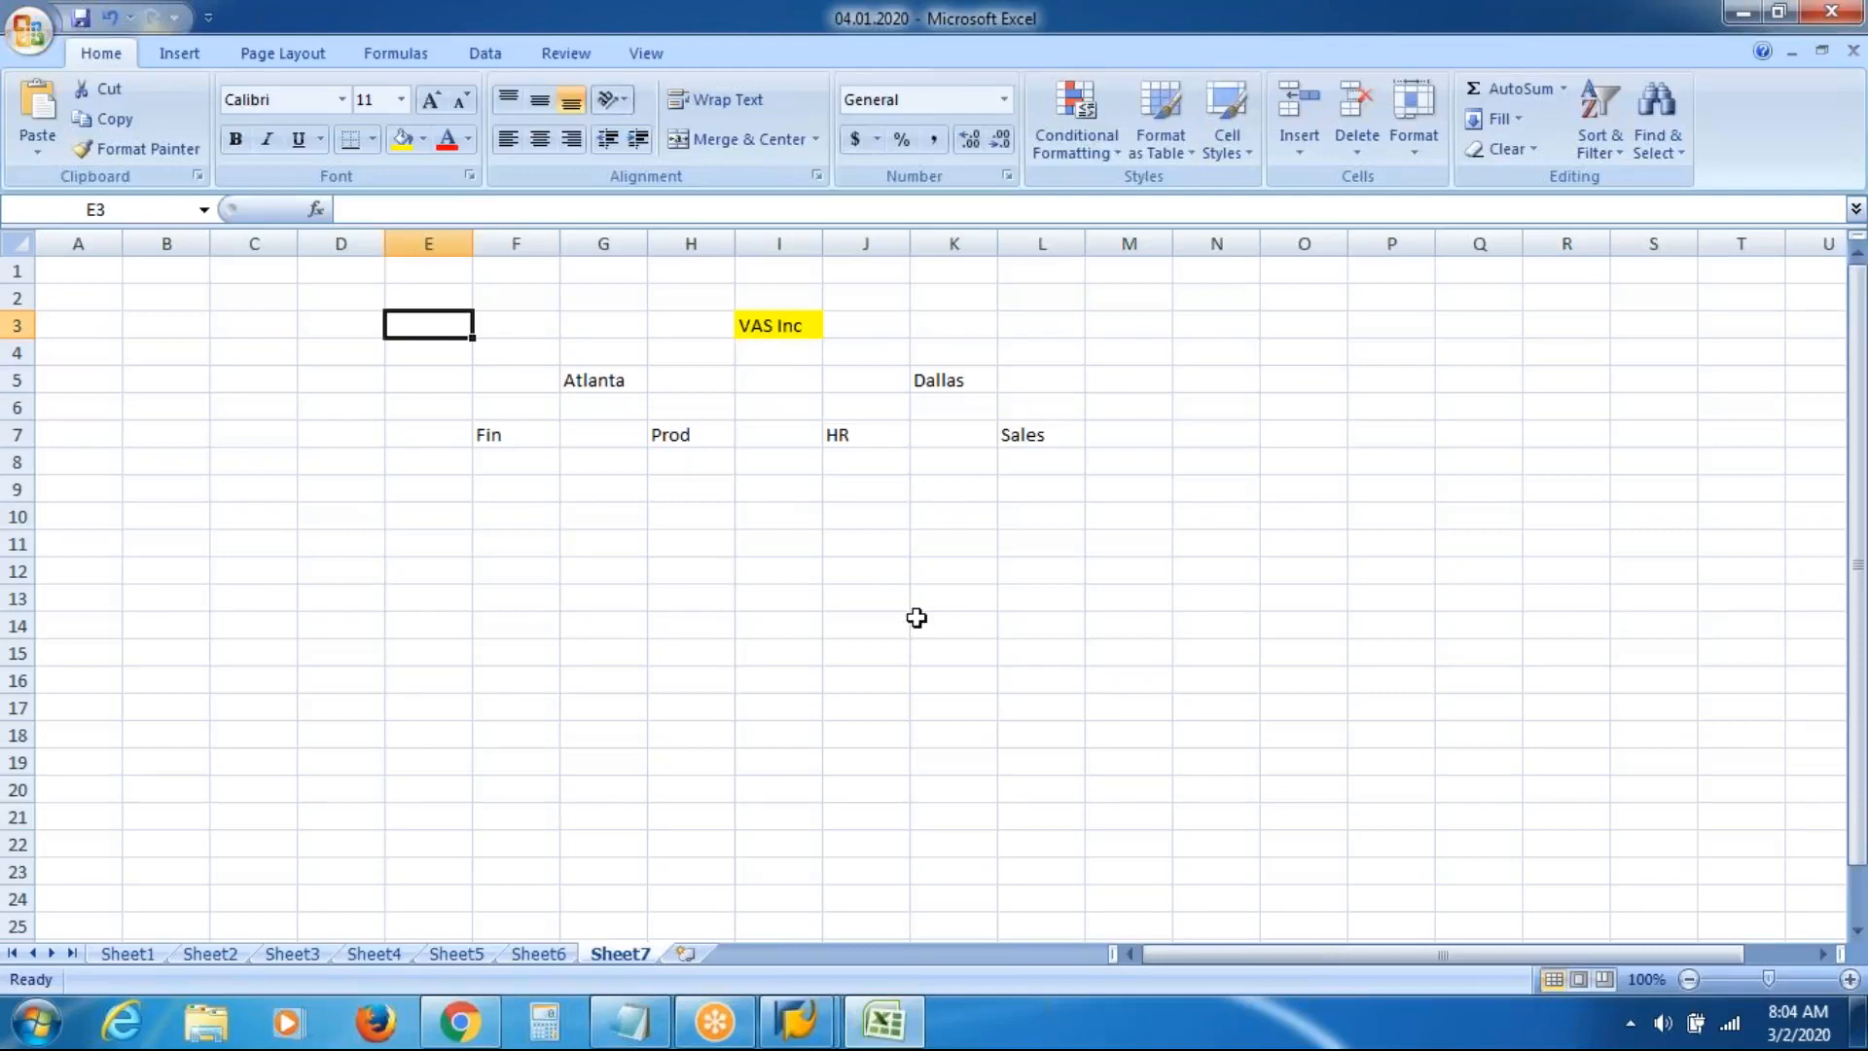
left_click(775, 323)
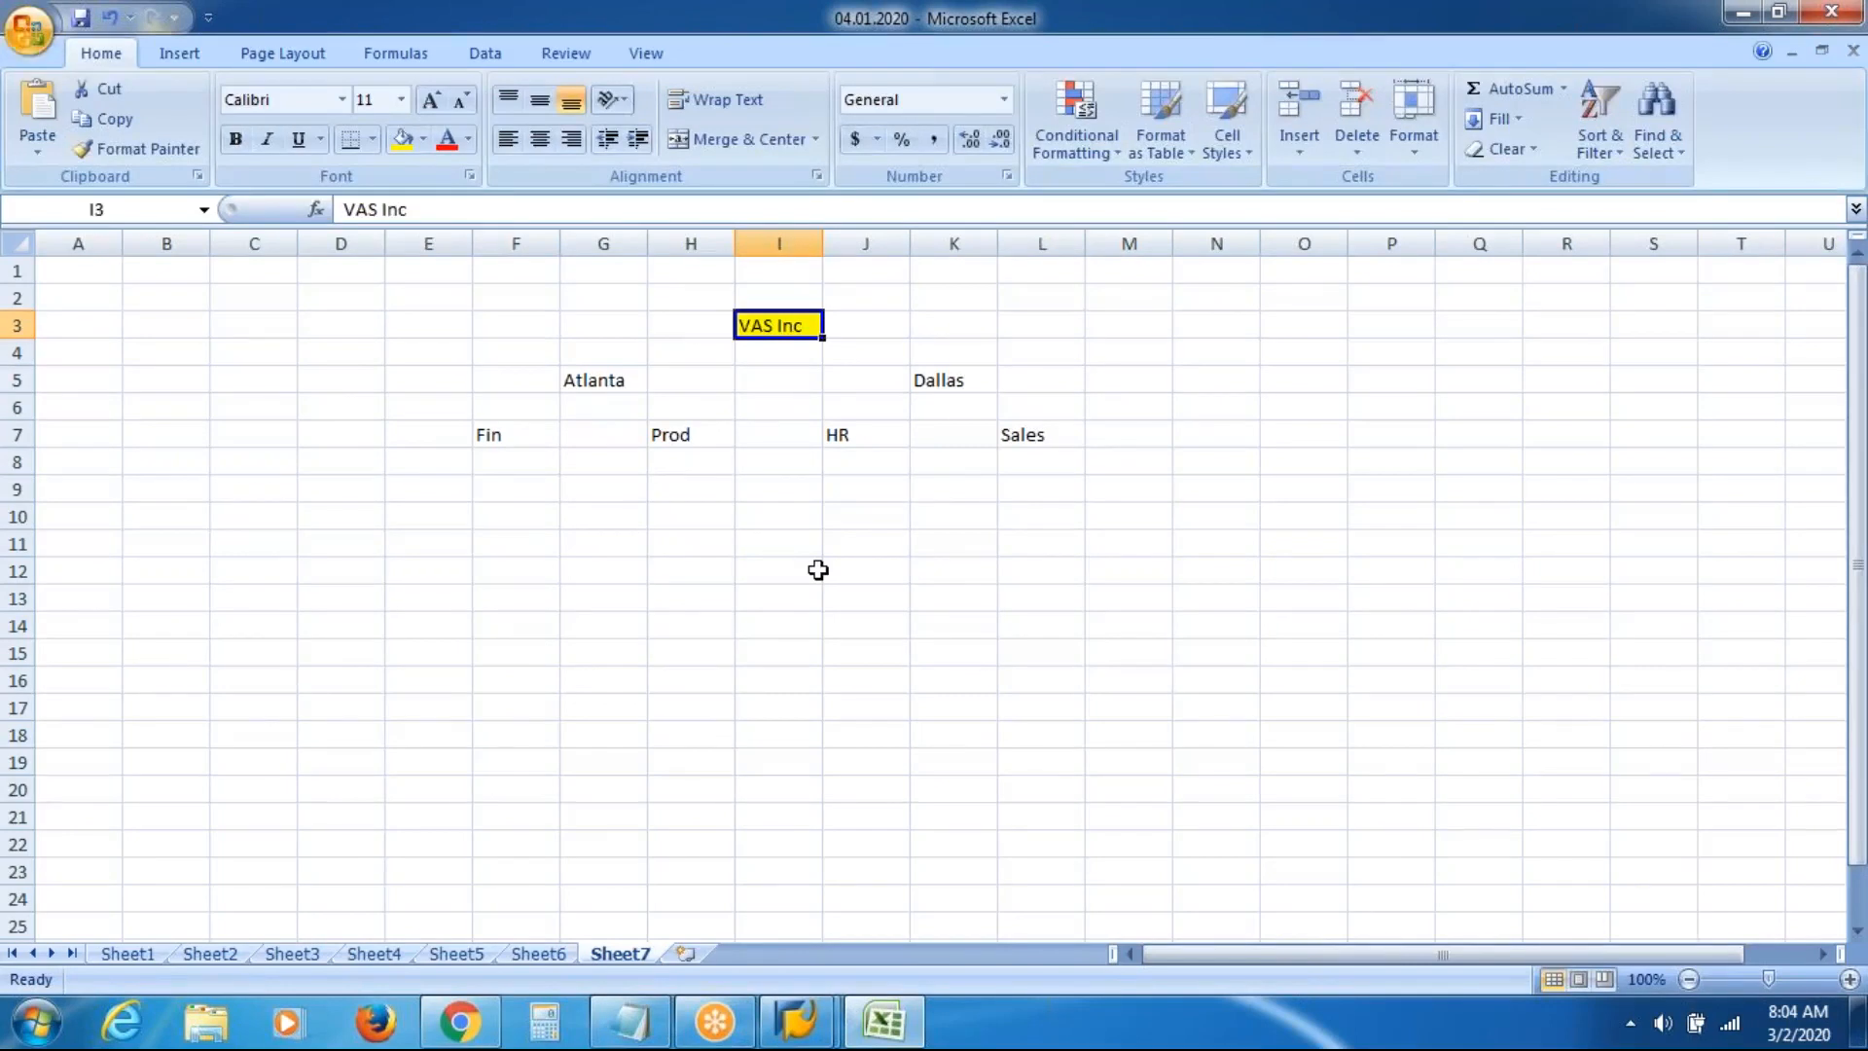
Enter the label 'Organizational Units' in cell D11
left_click(323, 551)
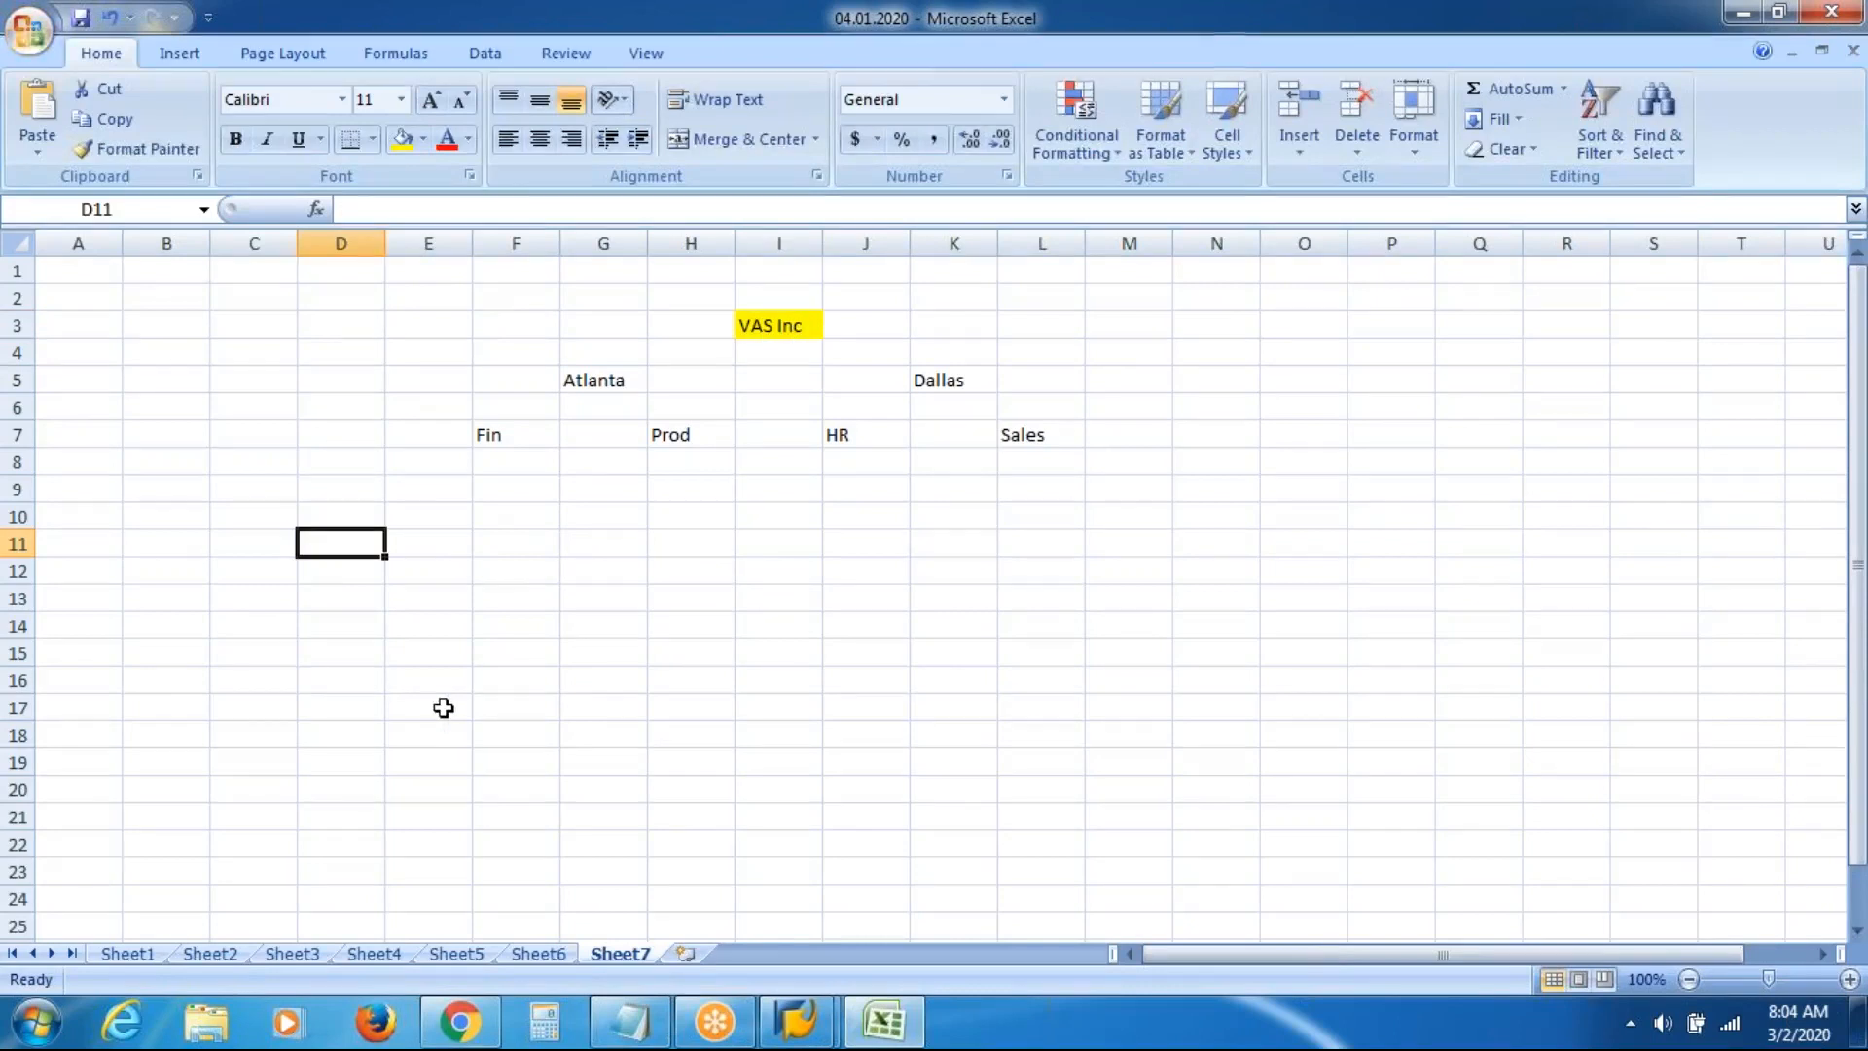
type("Orga")
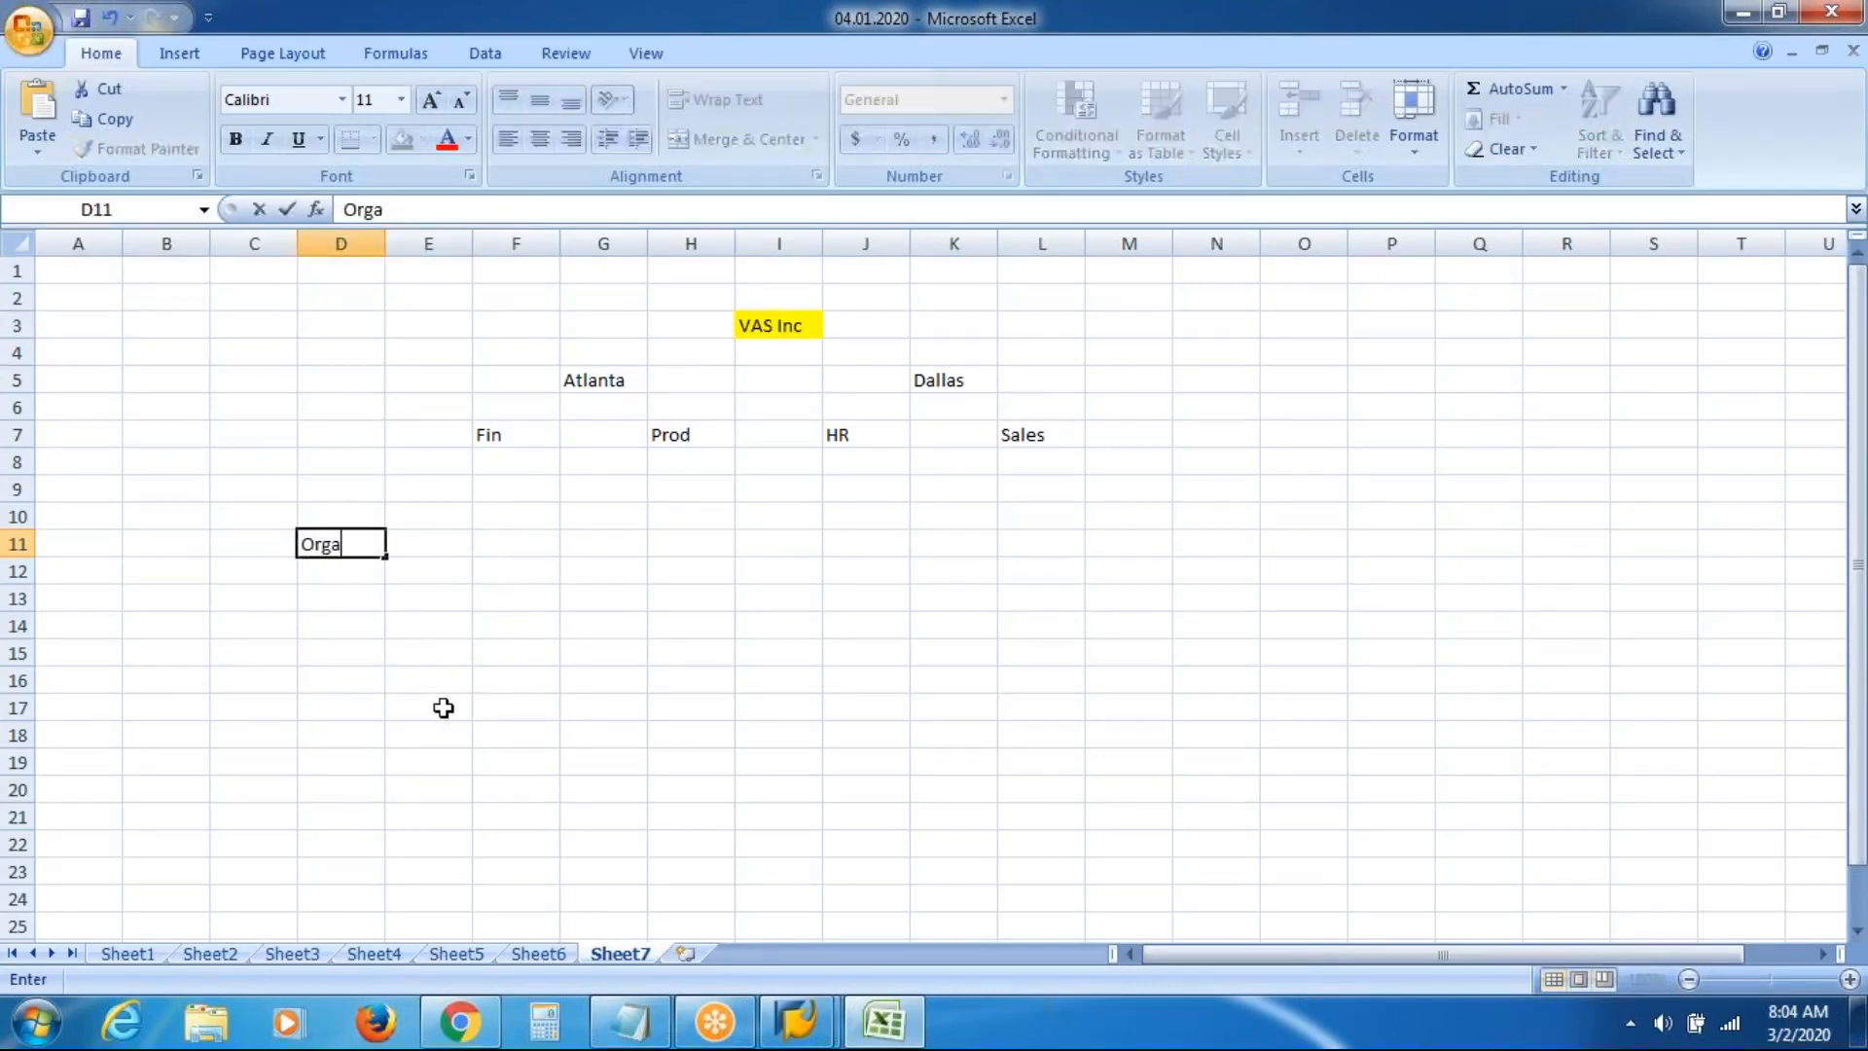
type("nizationa")
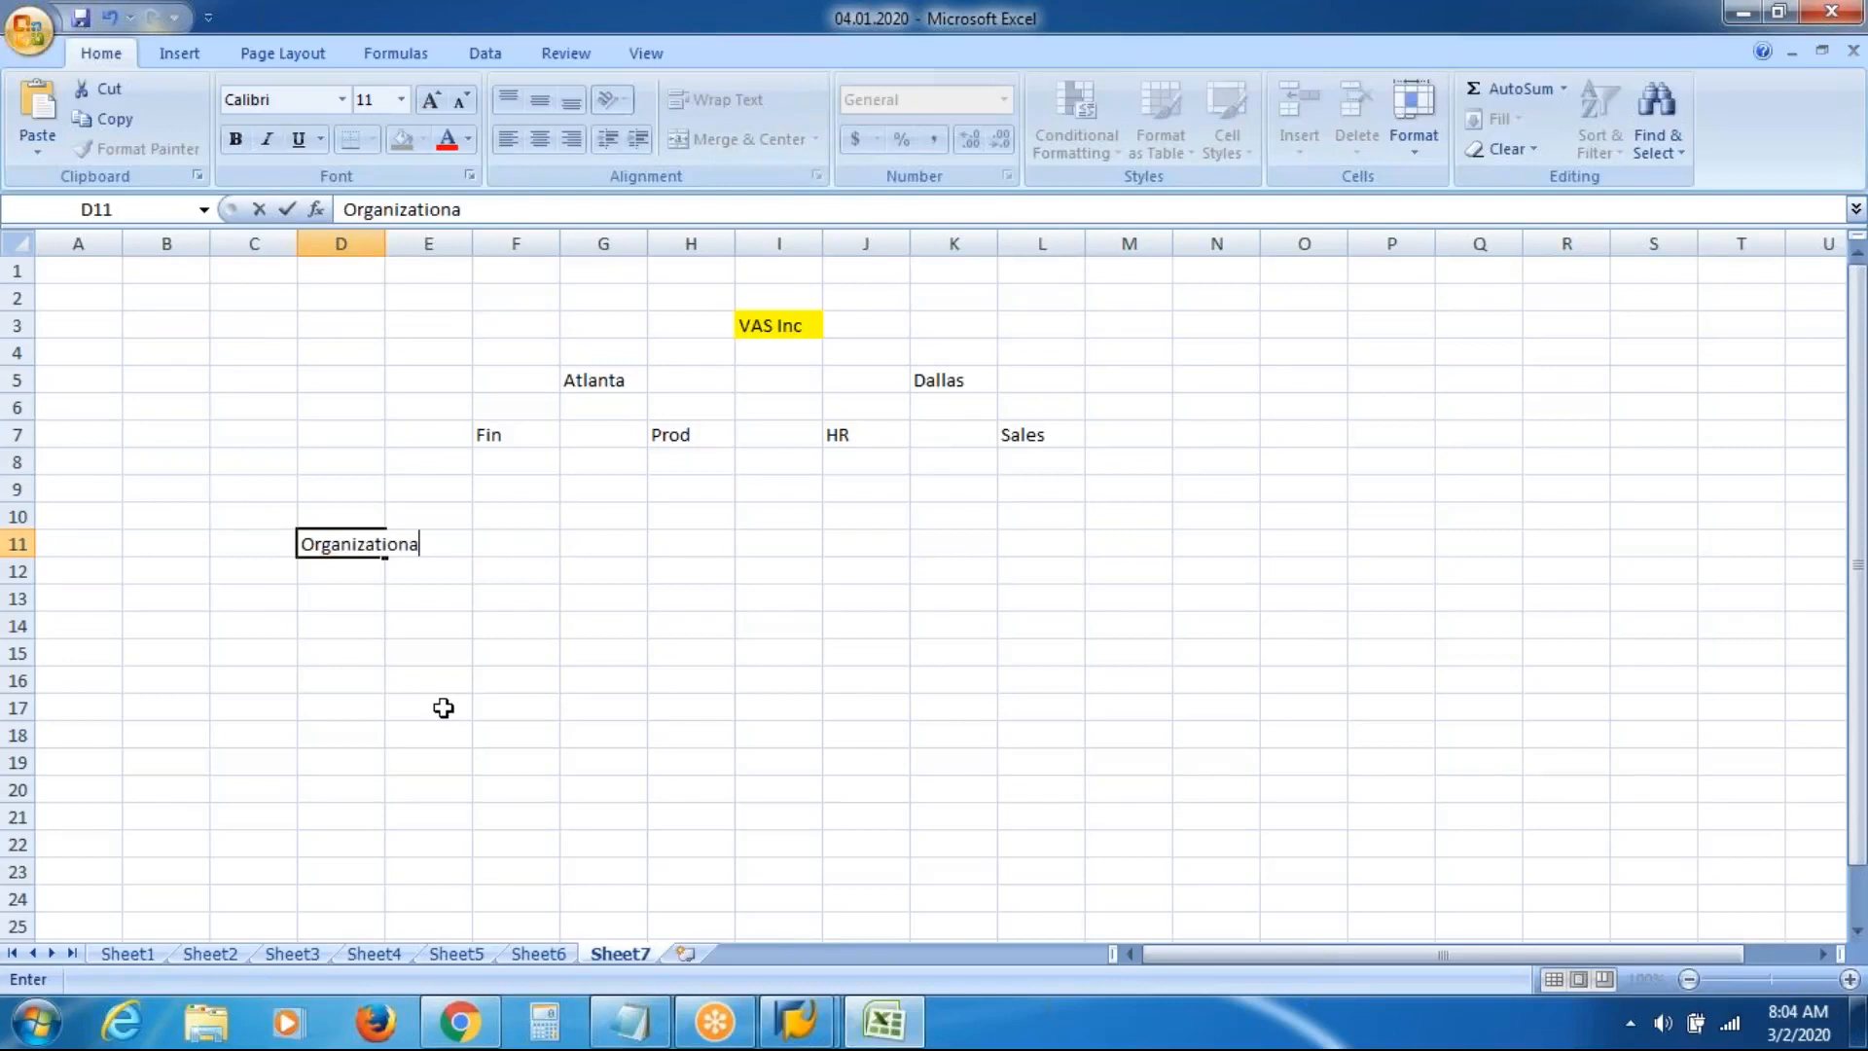
type("l Units")
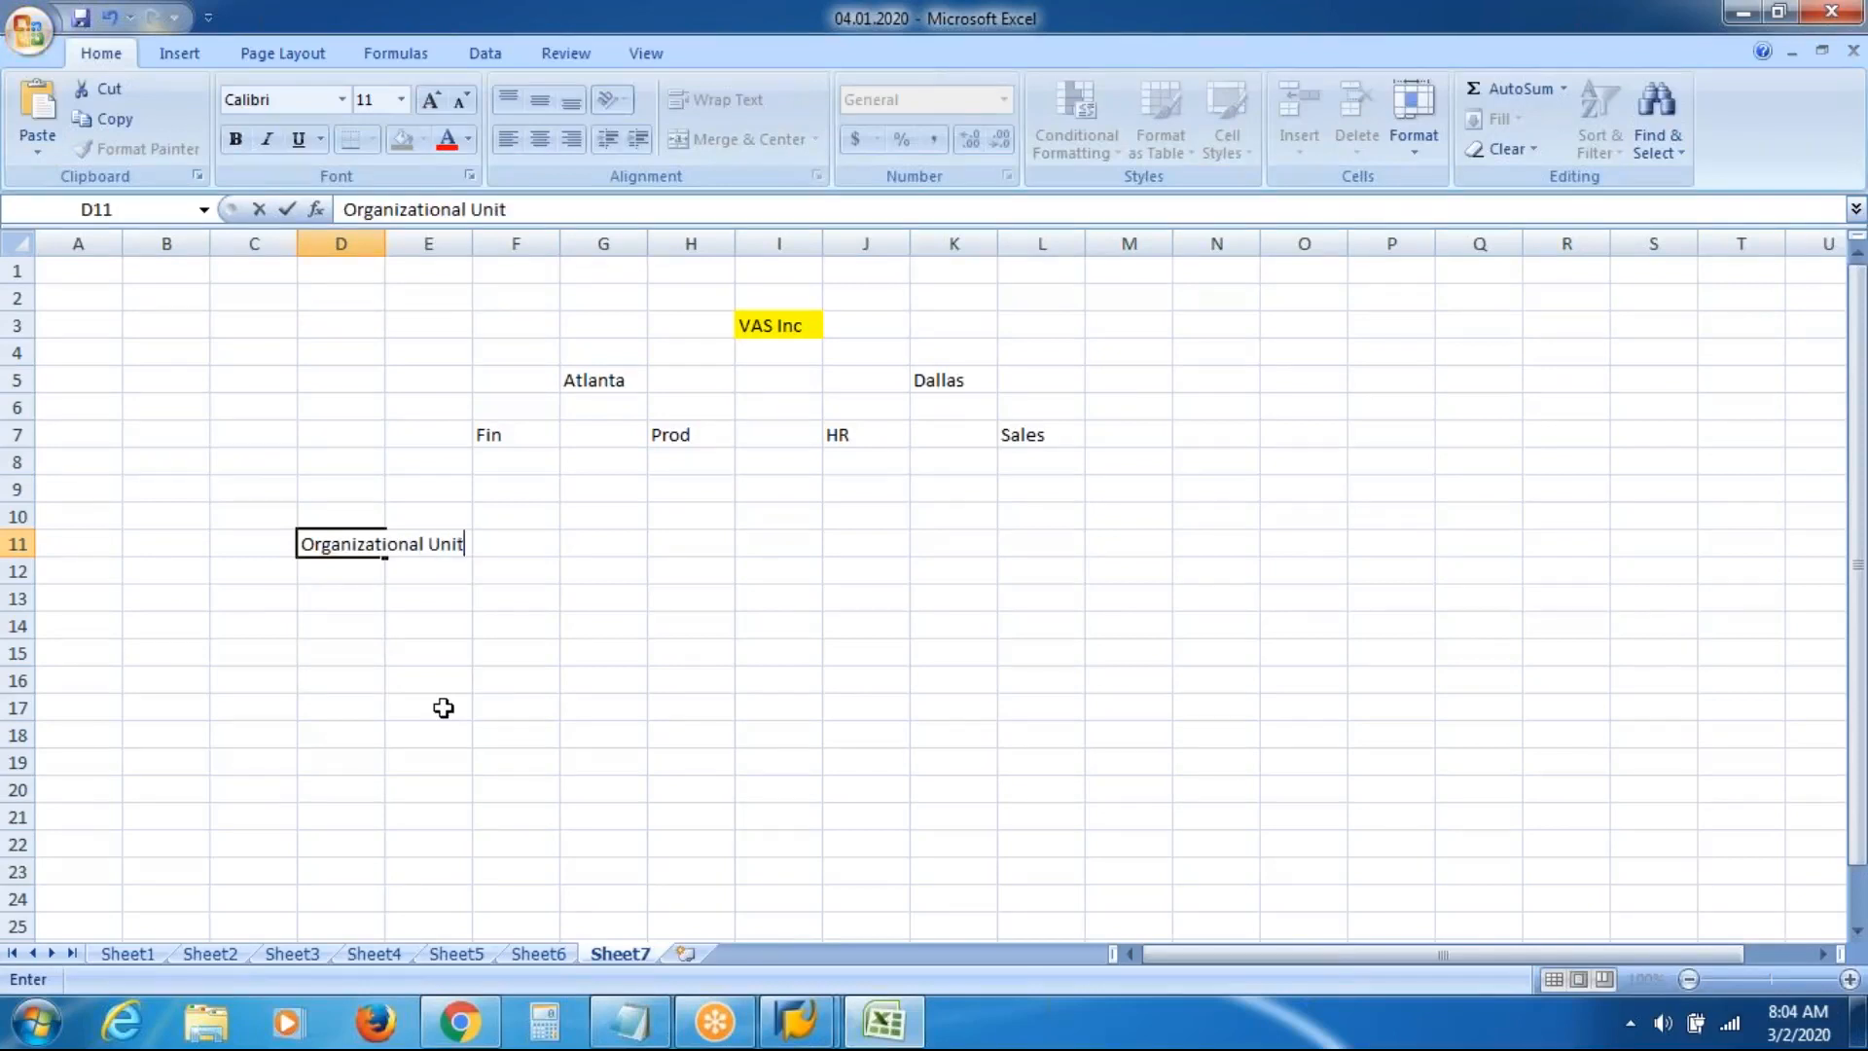
key("BackSpace")
type("i")
key("BackSpace")
type("s")
key("Return")
key("Return")
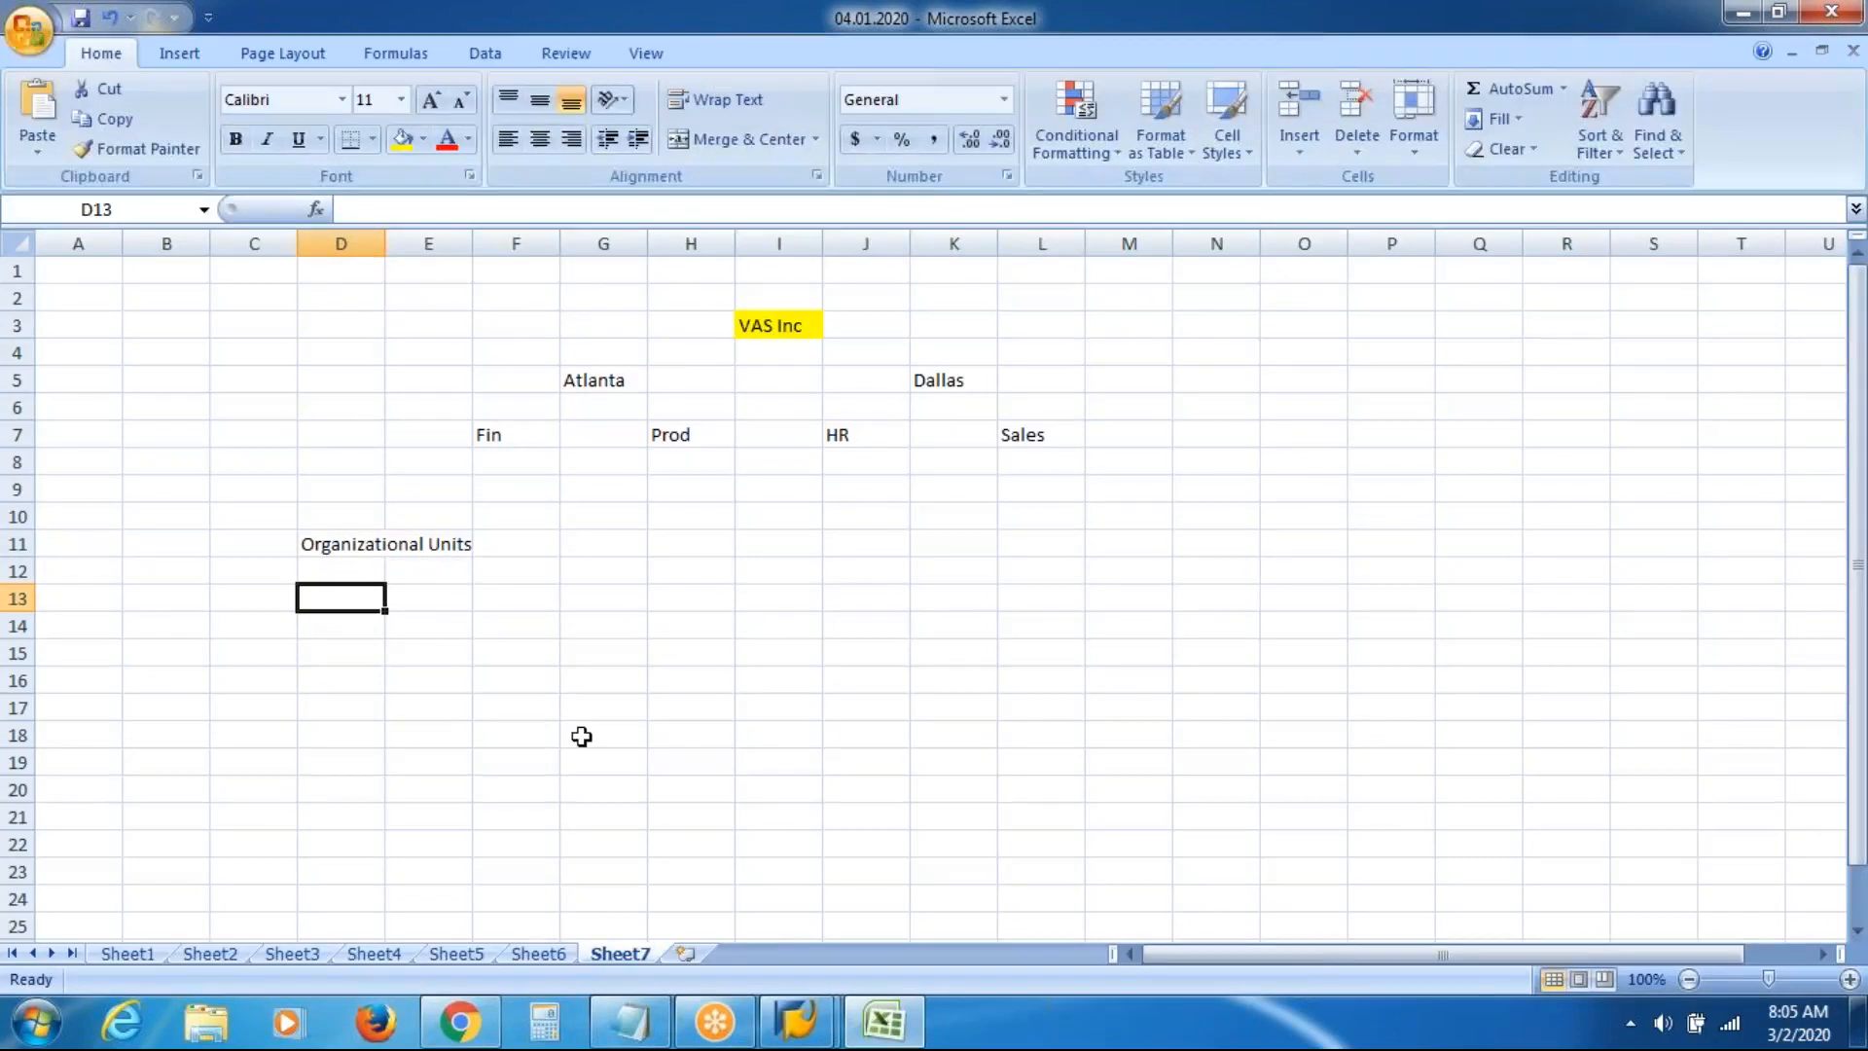
left_click(794, 324)
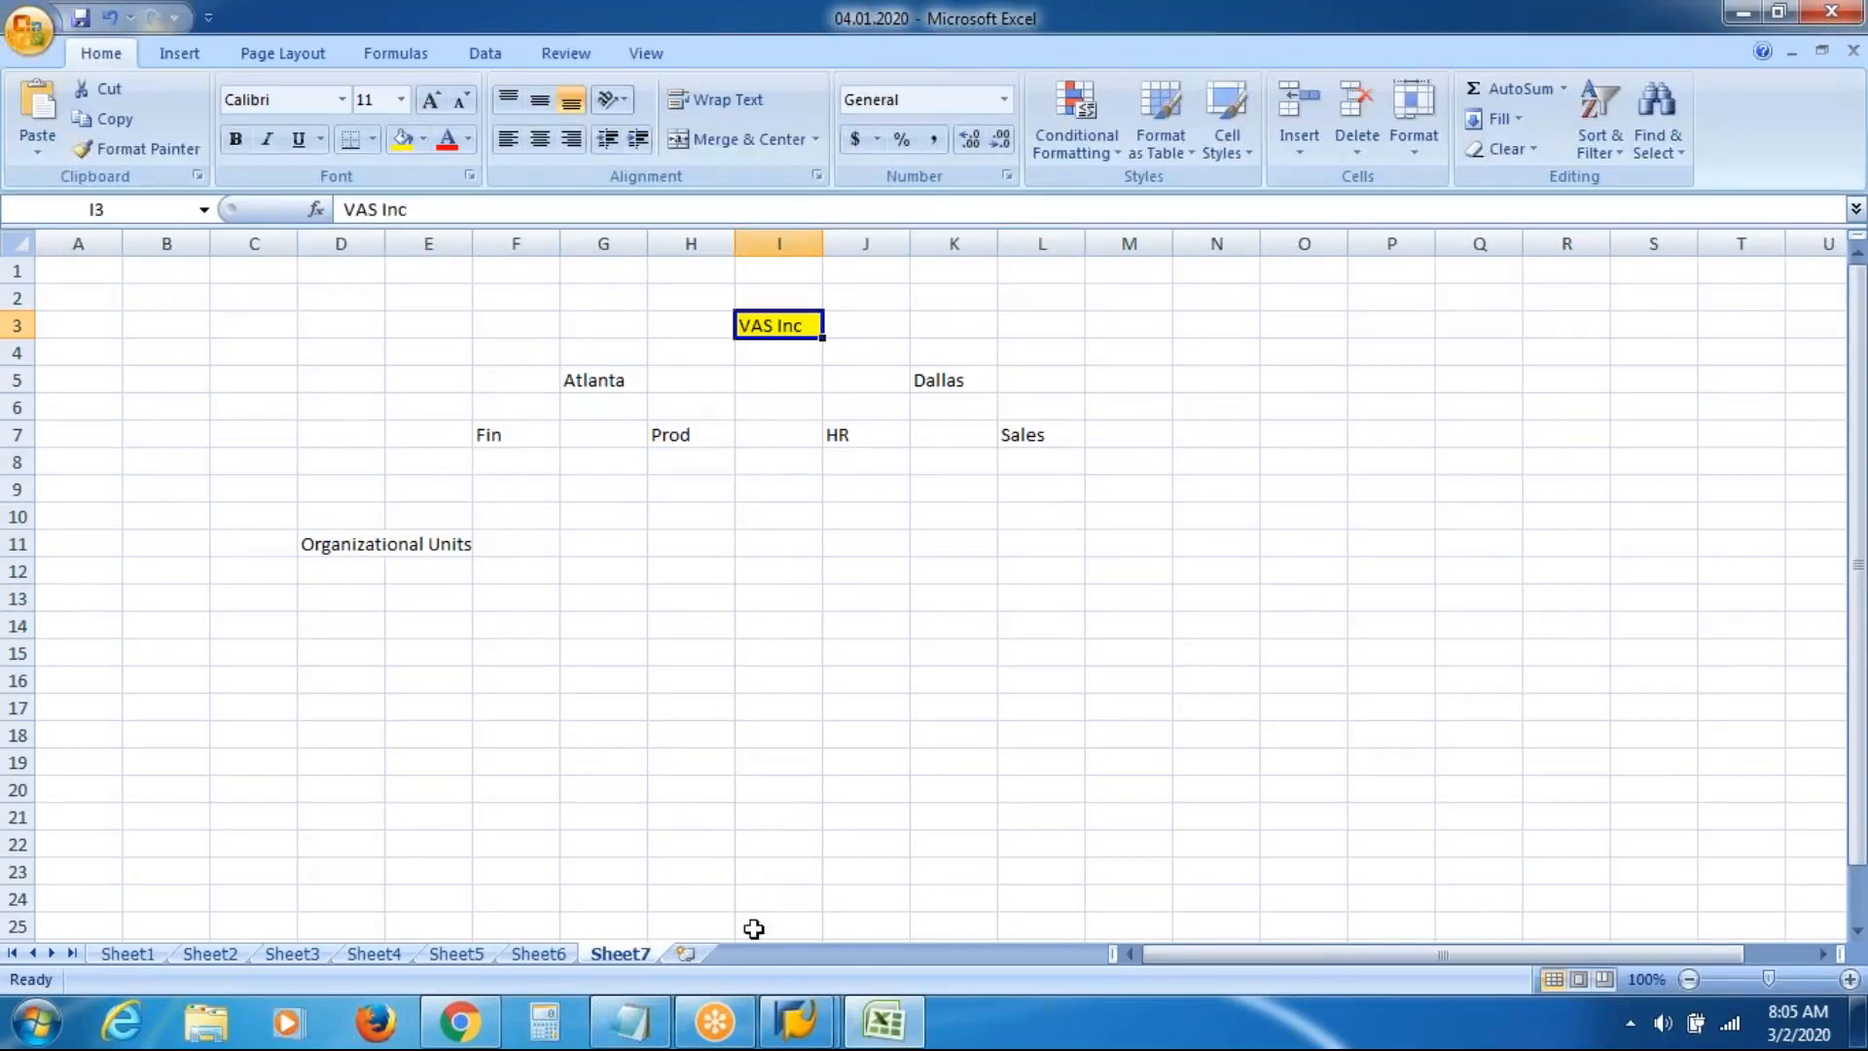
Switch to the SAP Easy Access window from the taskbar
mouse_move(718, 1045)
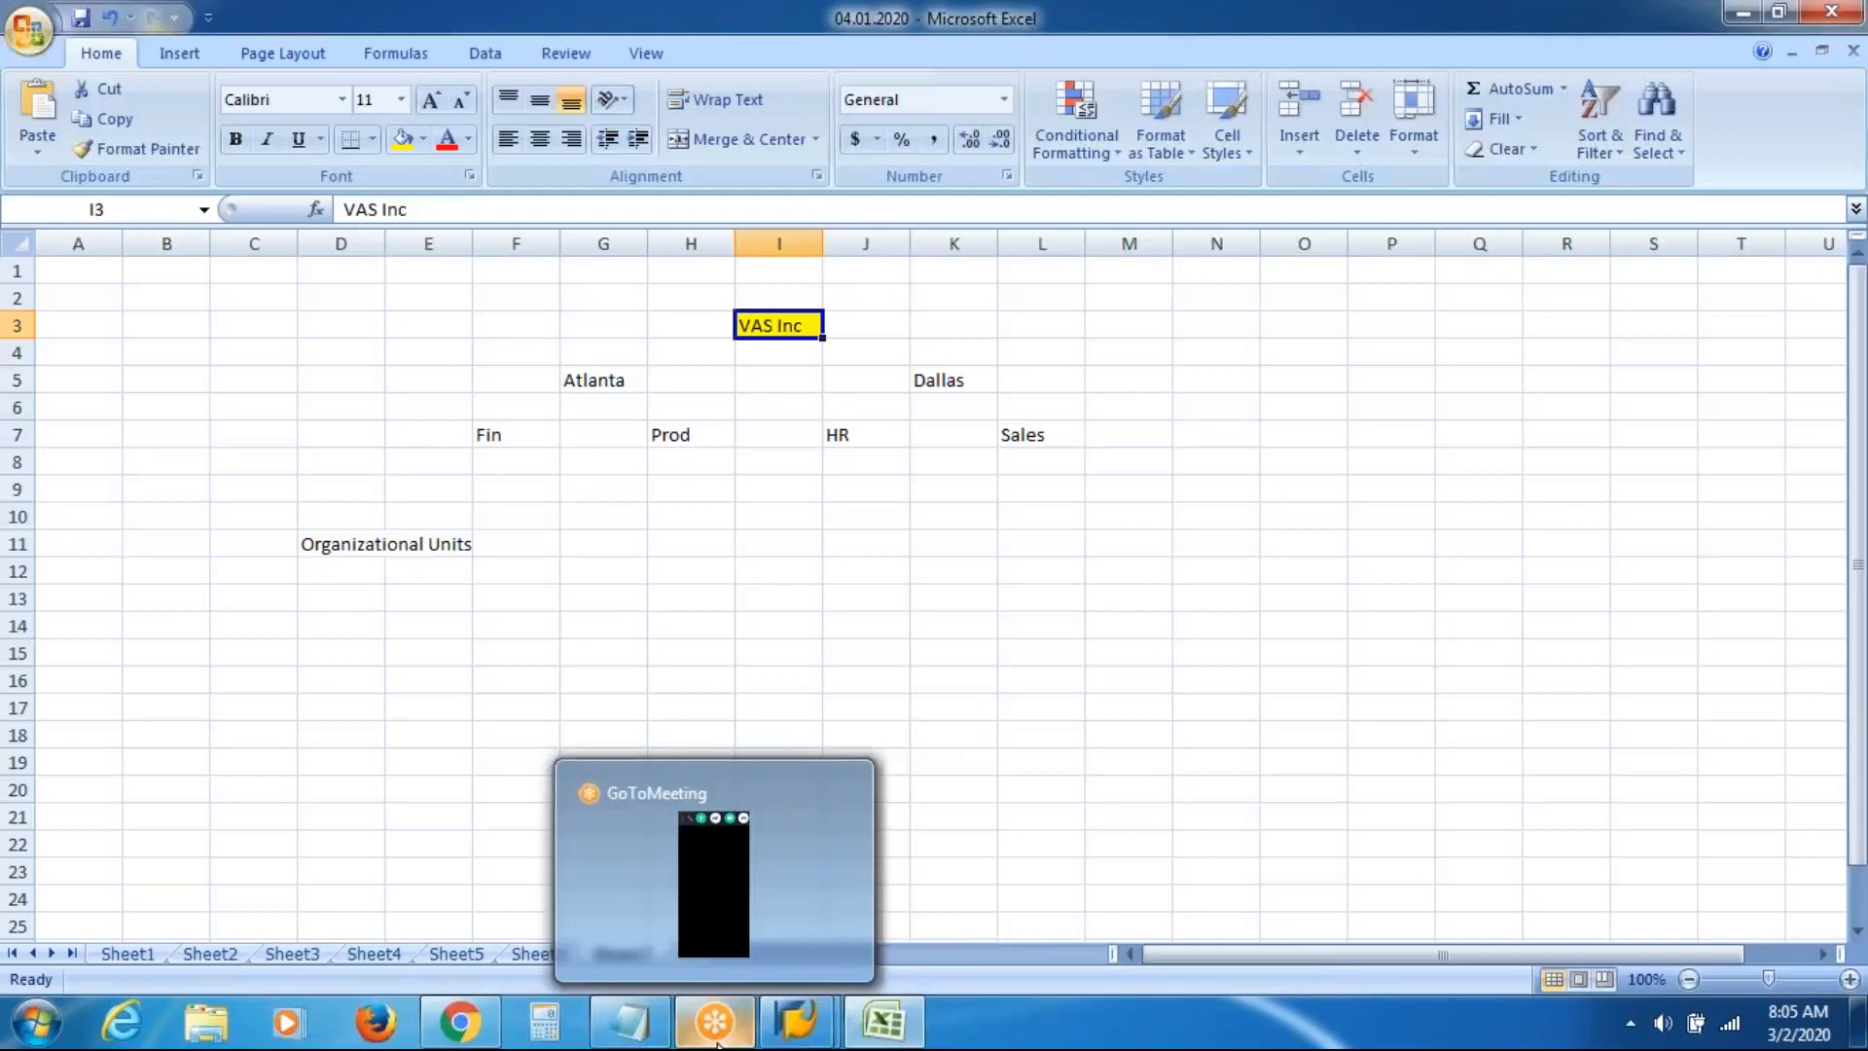
mouse_move(796, 1021)
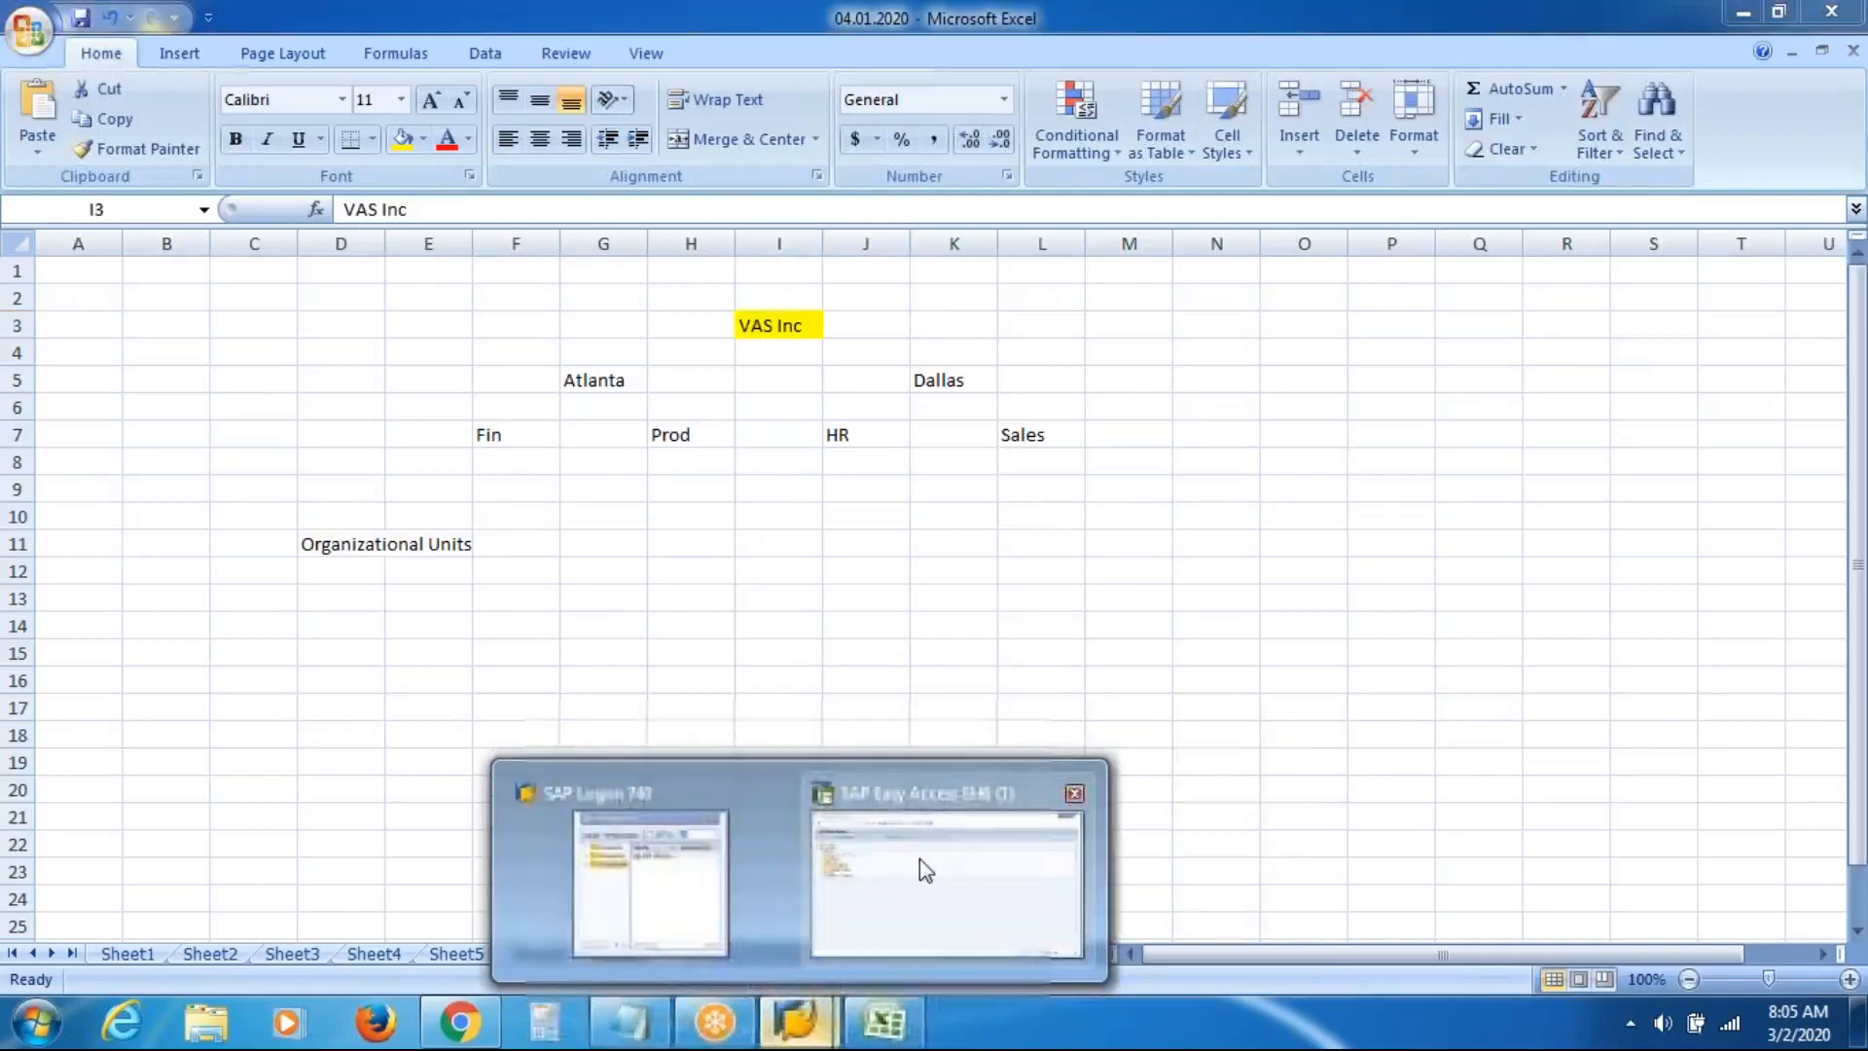
left_click(920, 858)
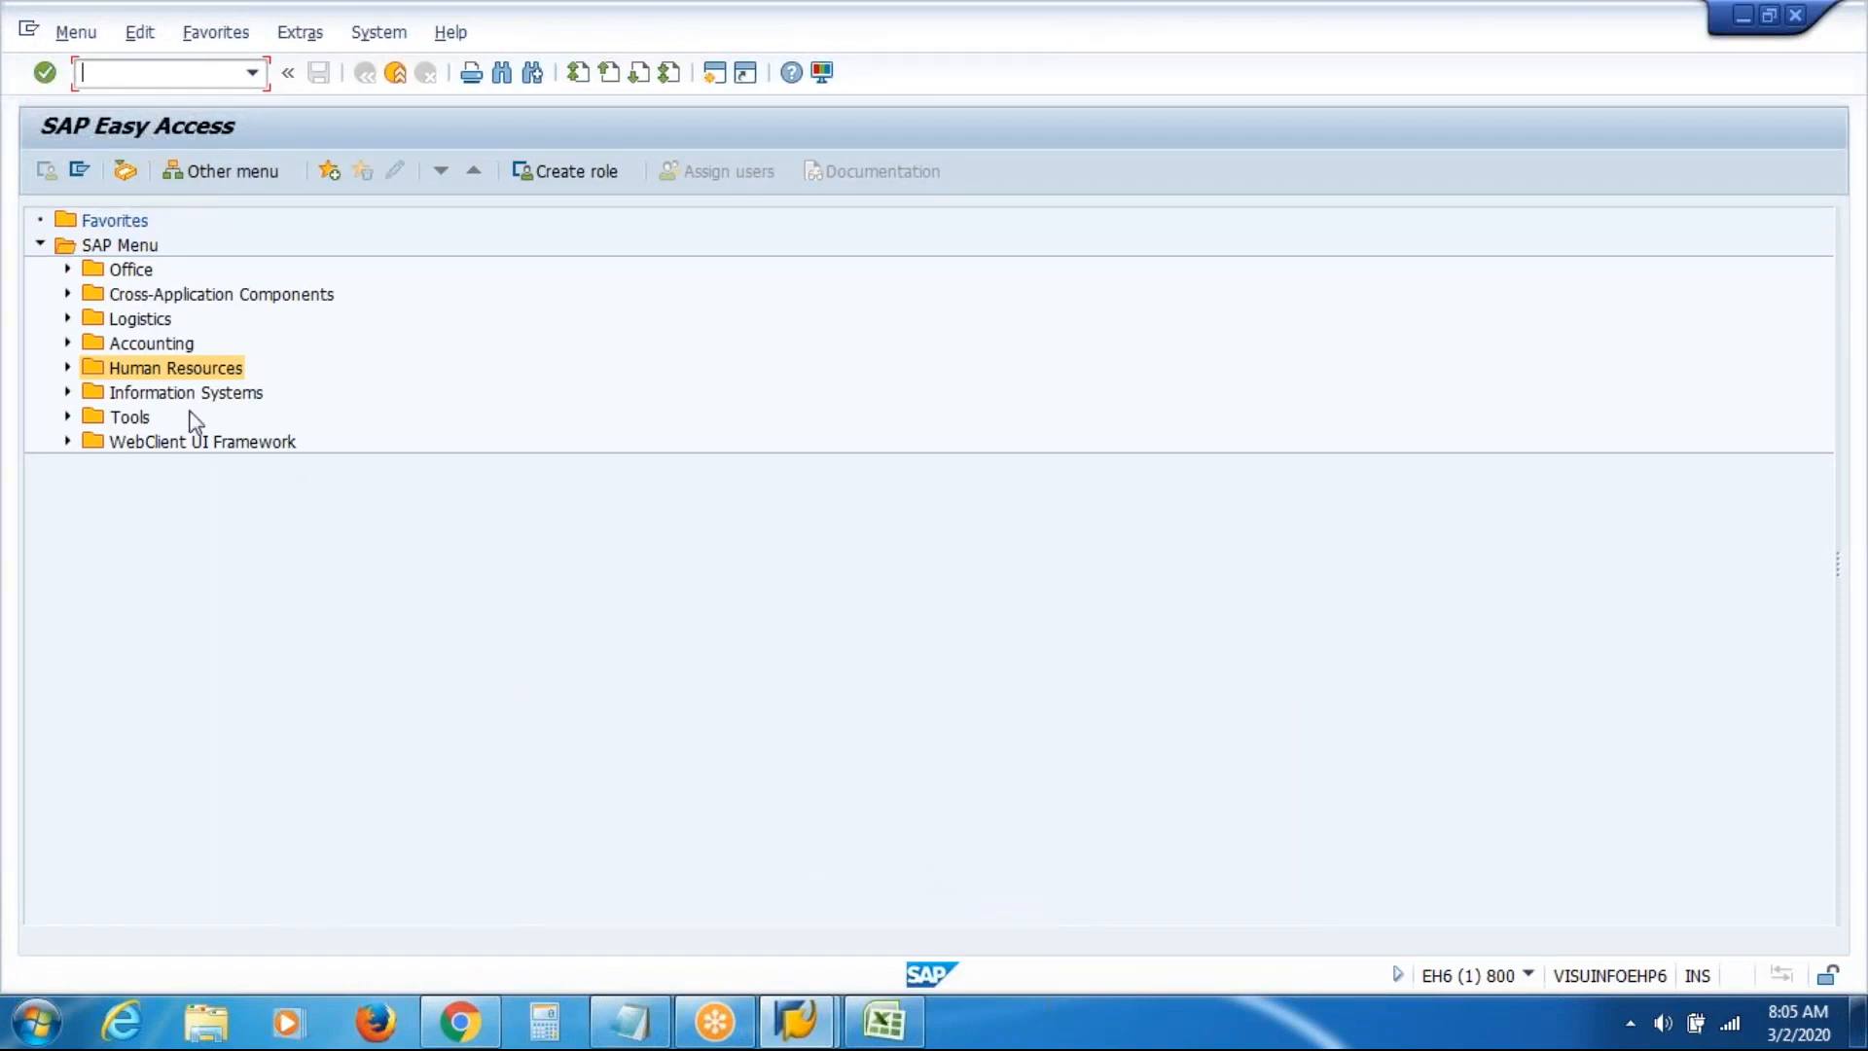
Expand Human Resources and Organizational Management in the SAP menu, collapsing Expert Mode
left_click(156, 369)
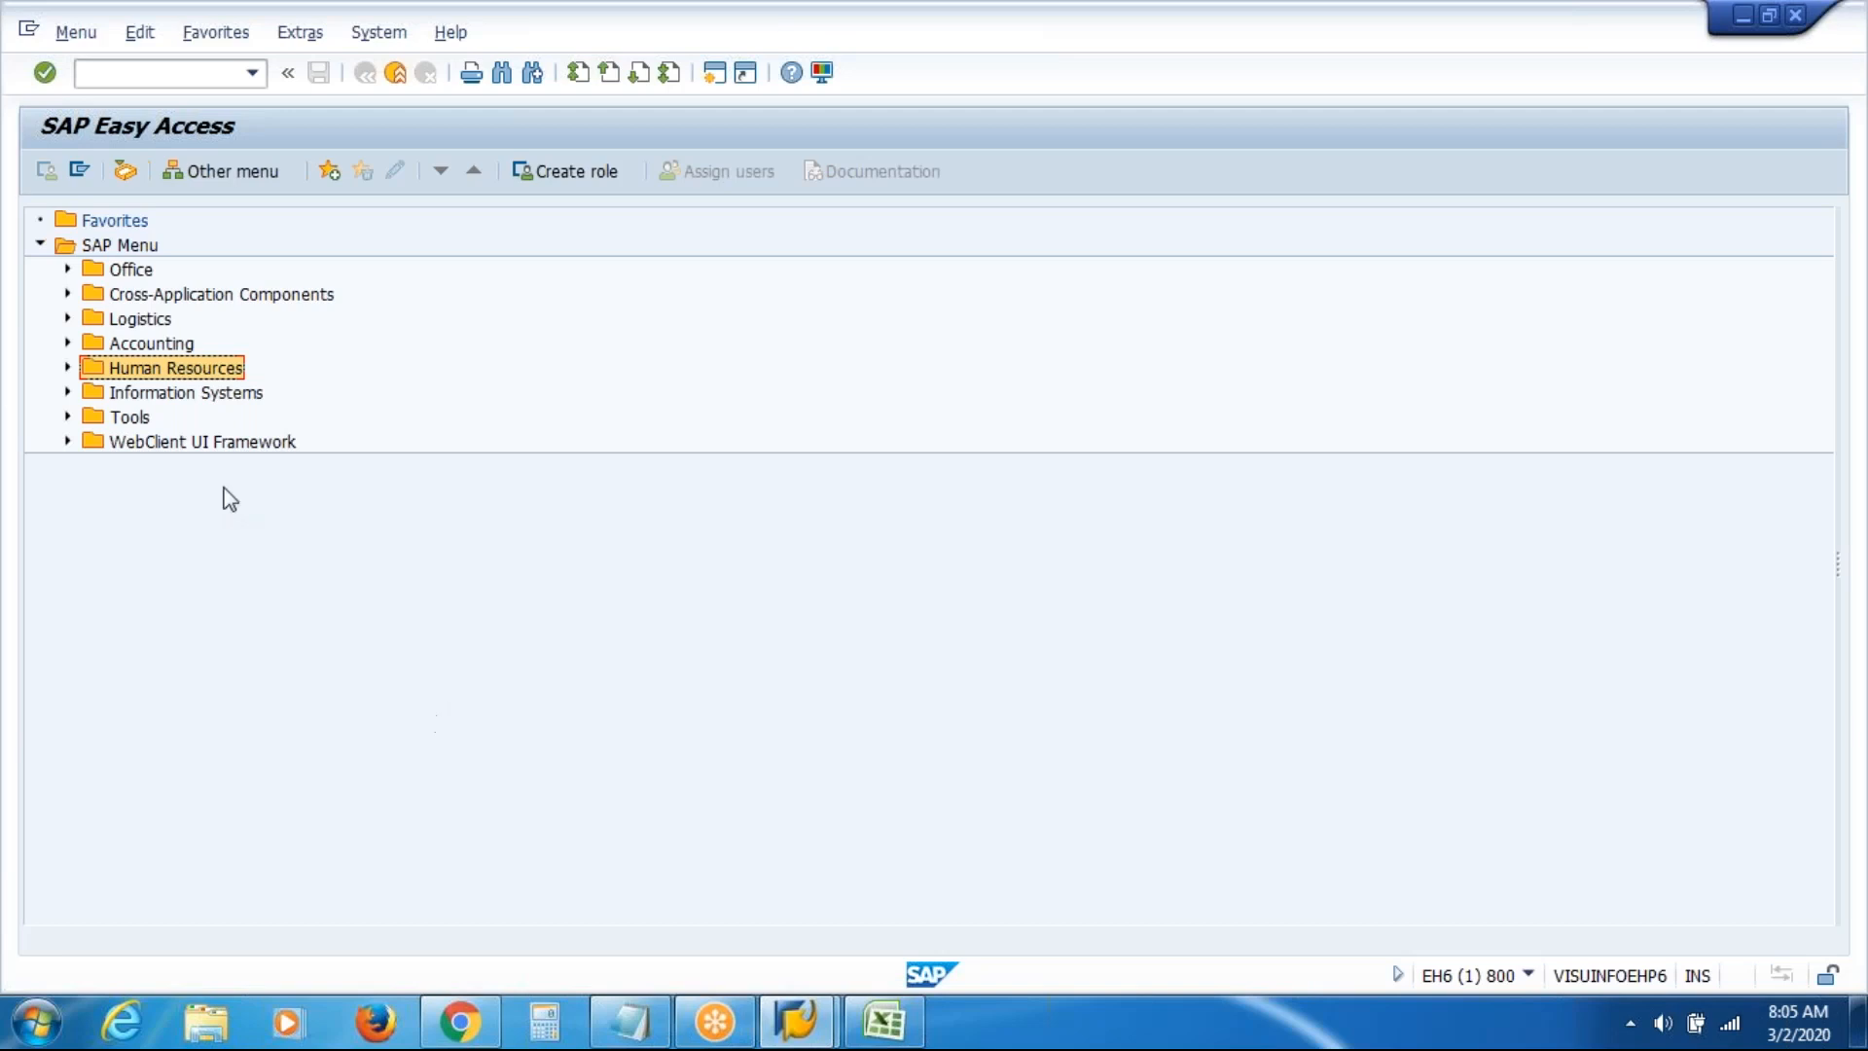
left_click(67, 369)
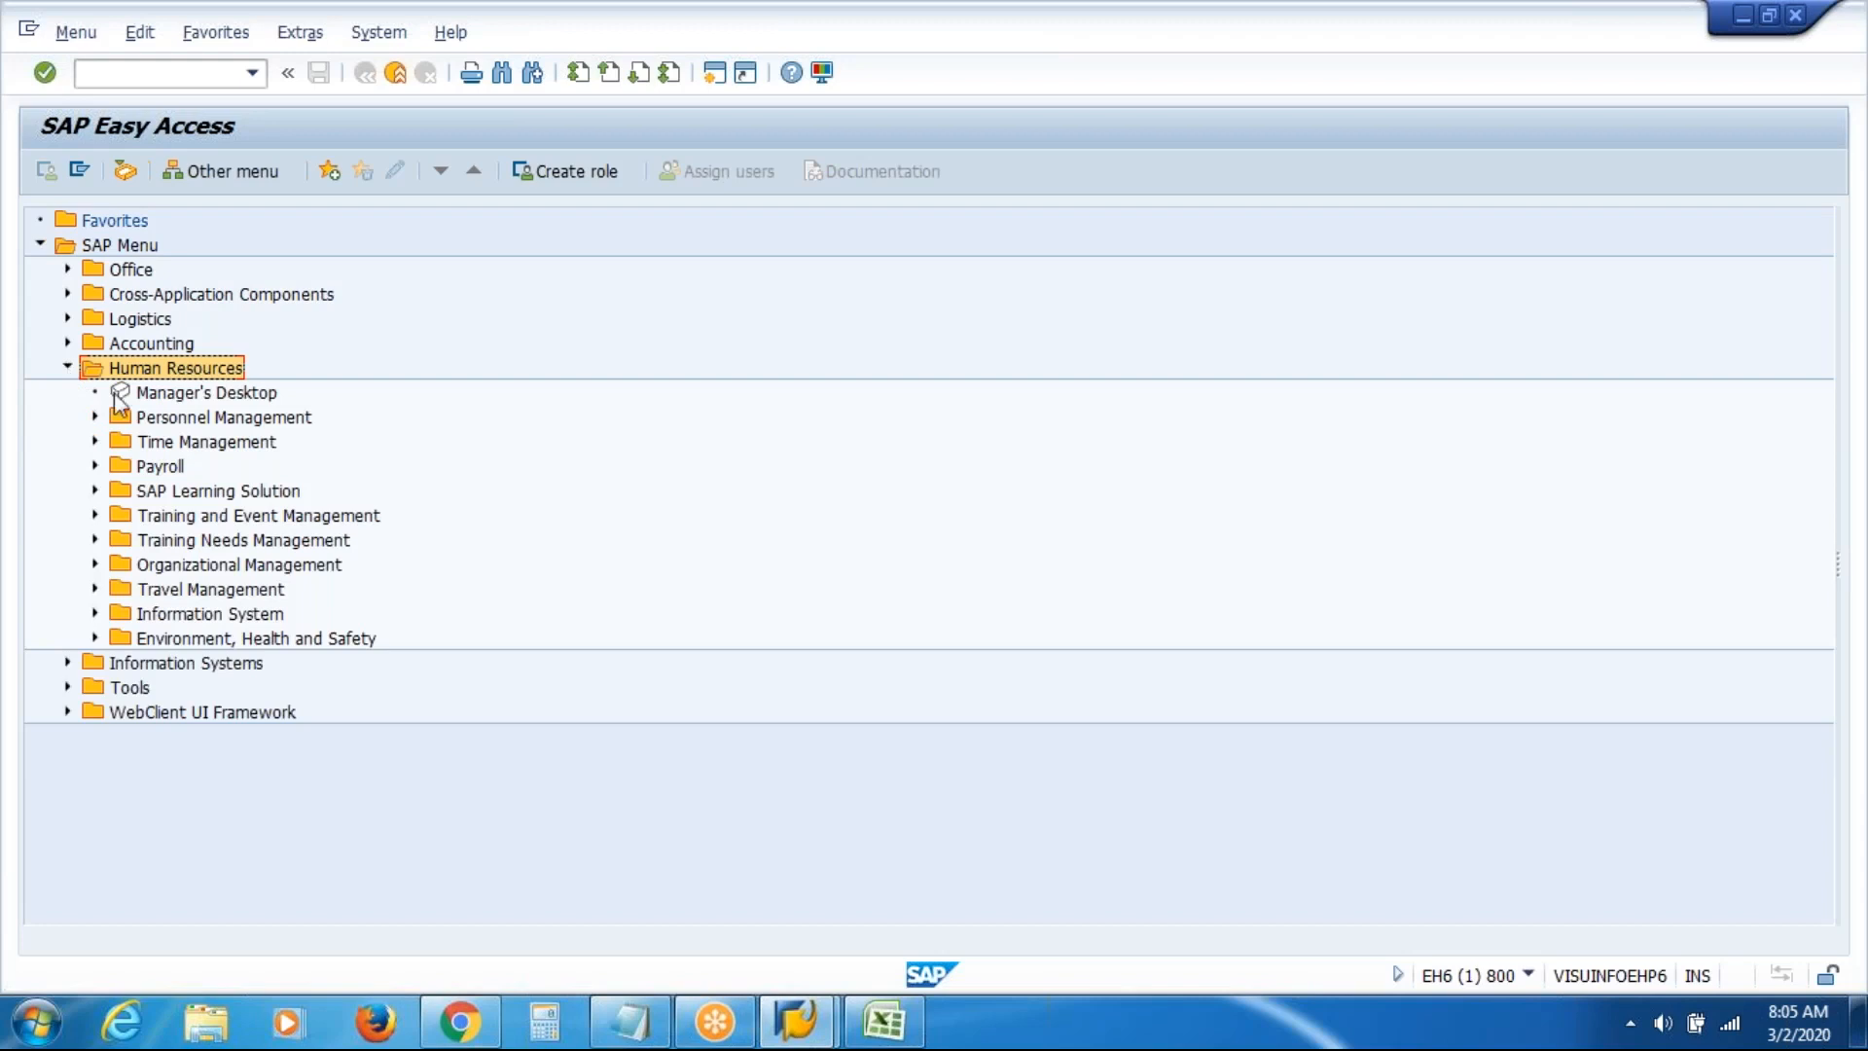
left_click(96, 565)
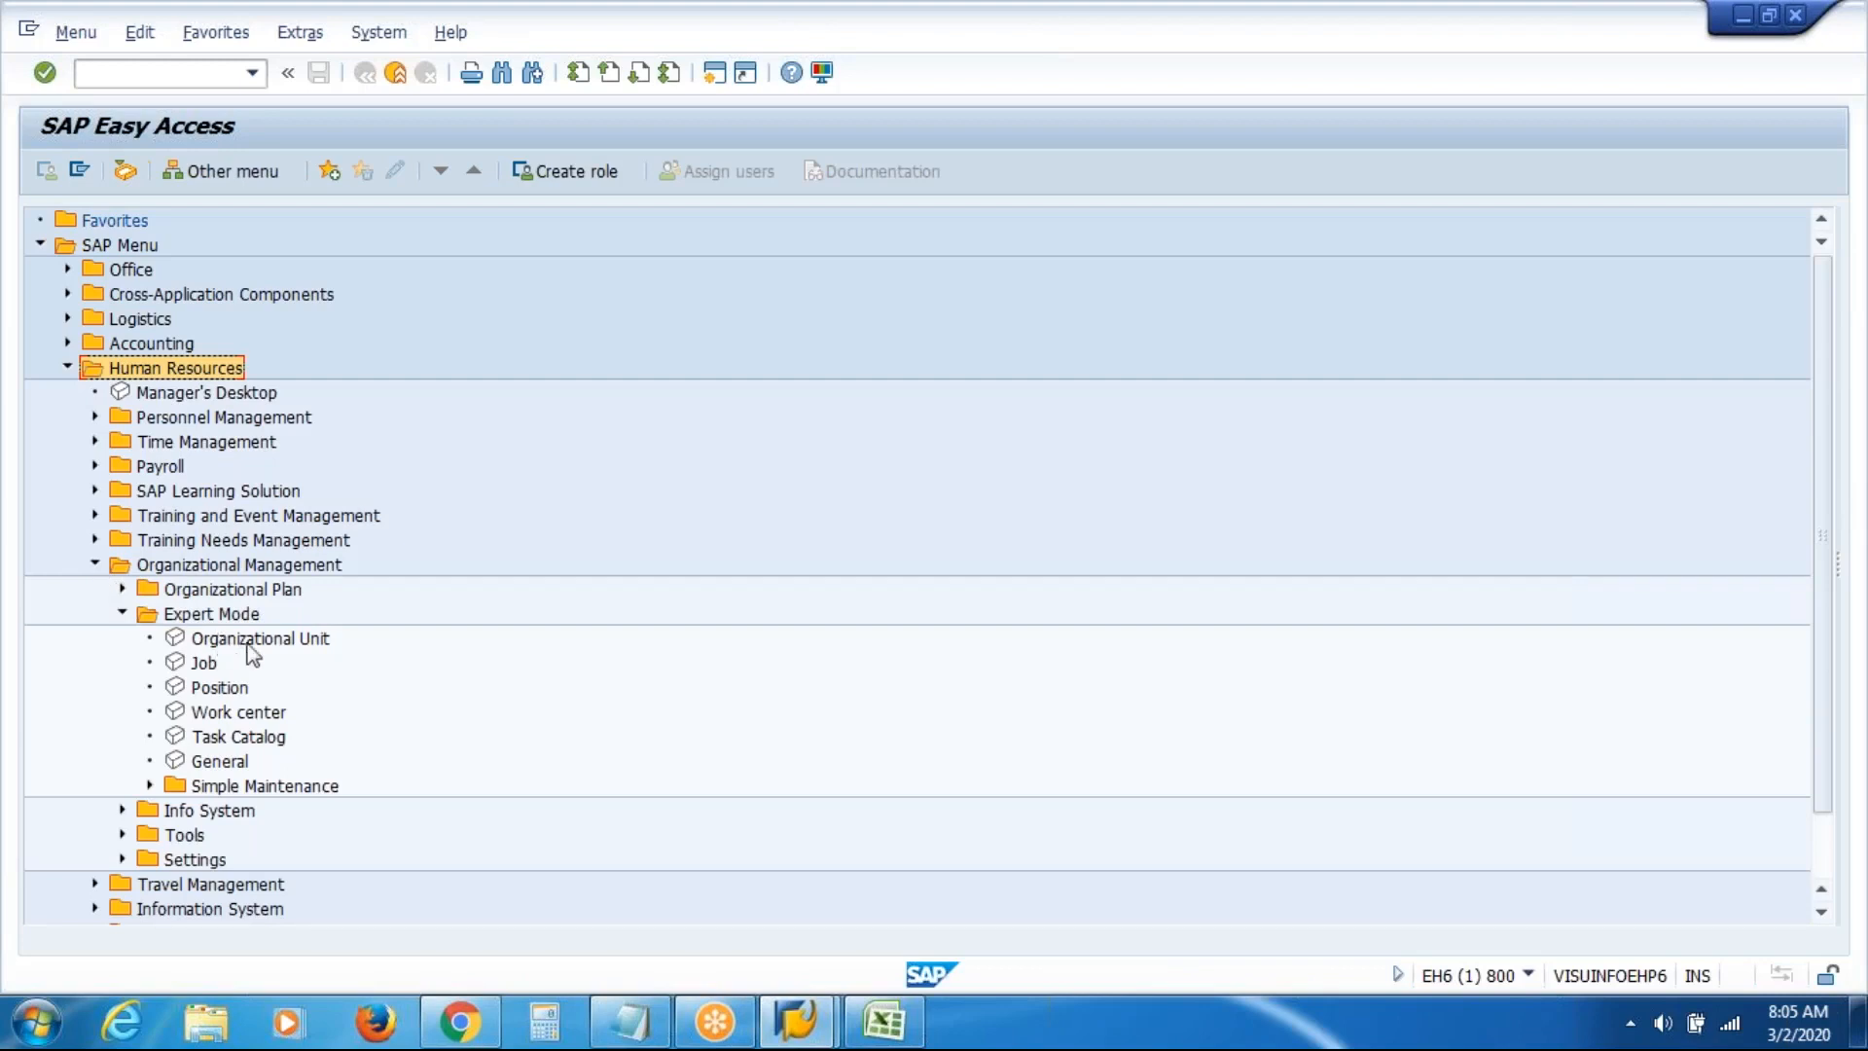
left_click(124, 615)
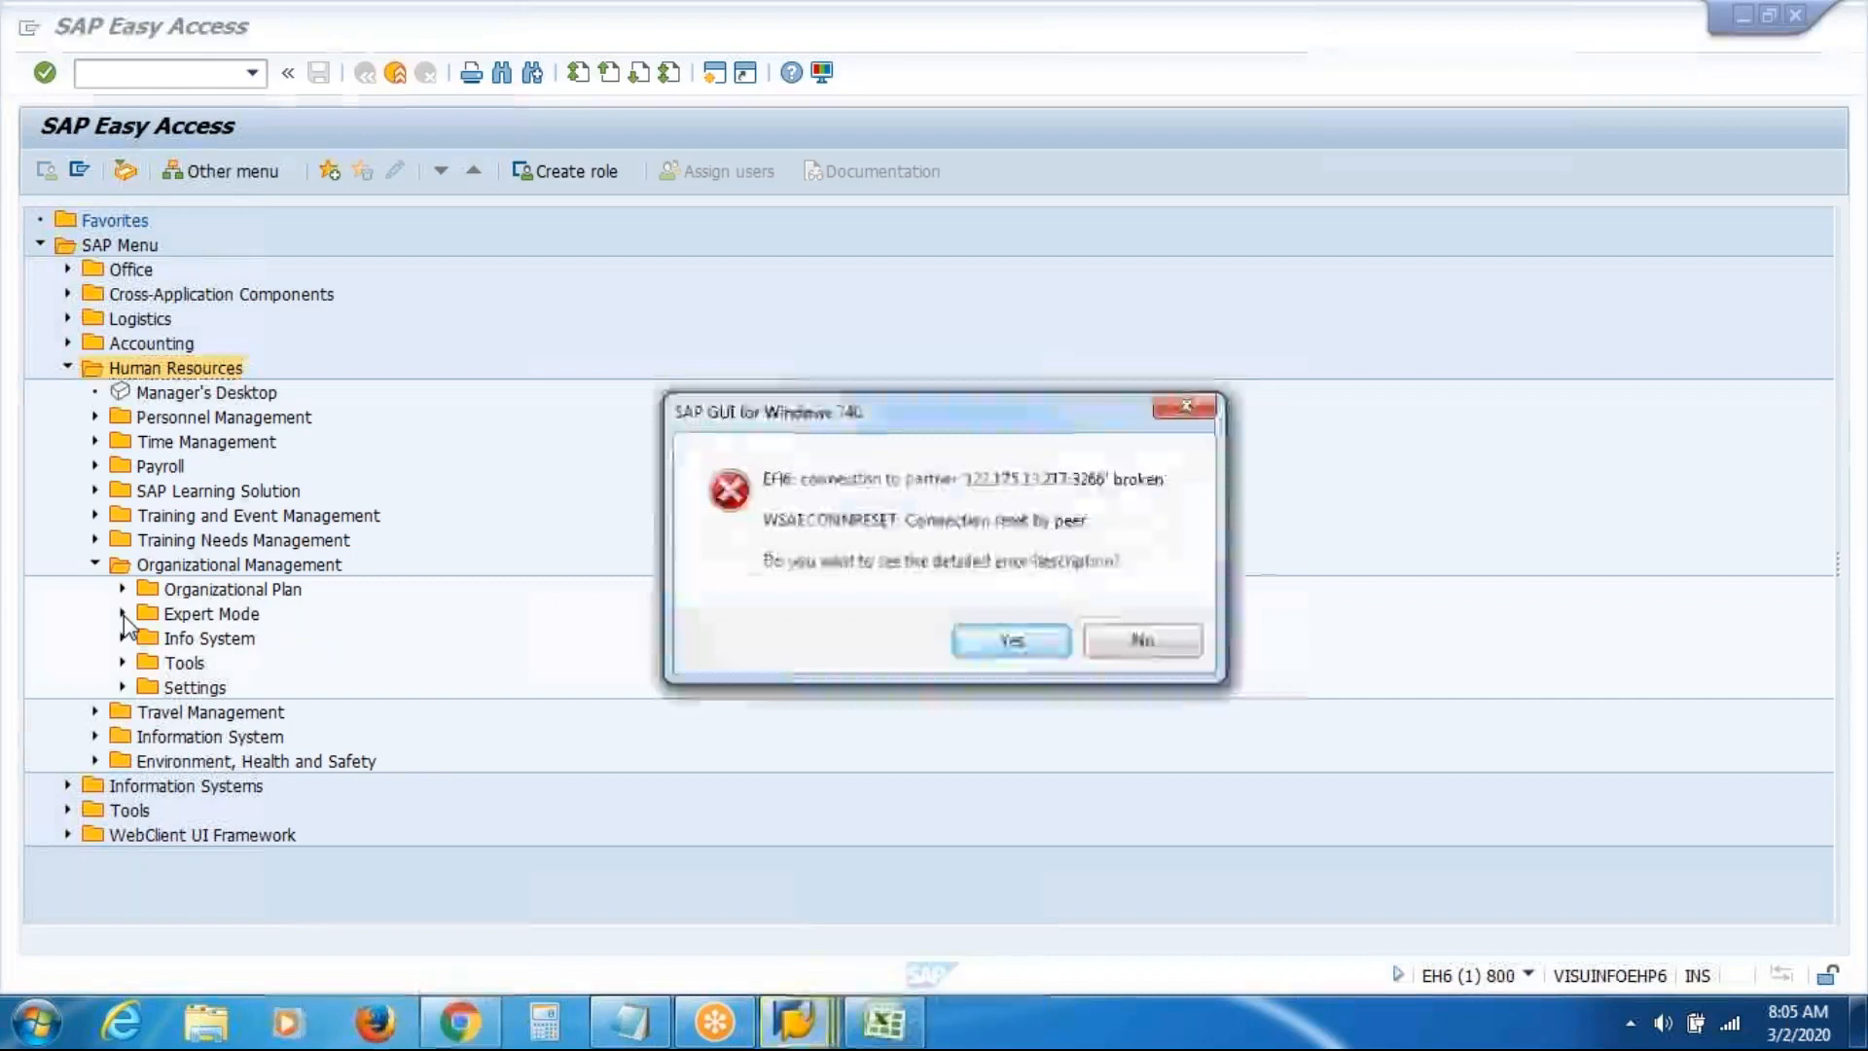
Dismiss the connection error and log back on to the HR server with the saved user and password
left_click(1192, 640)
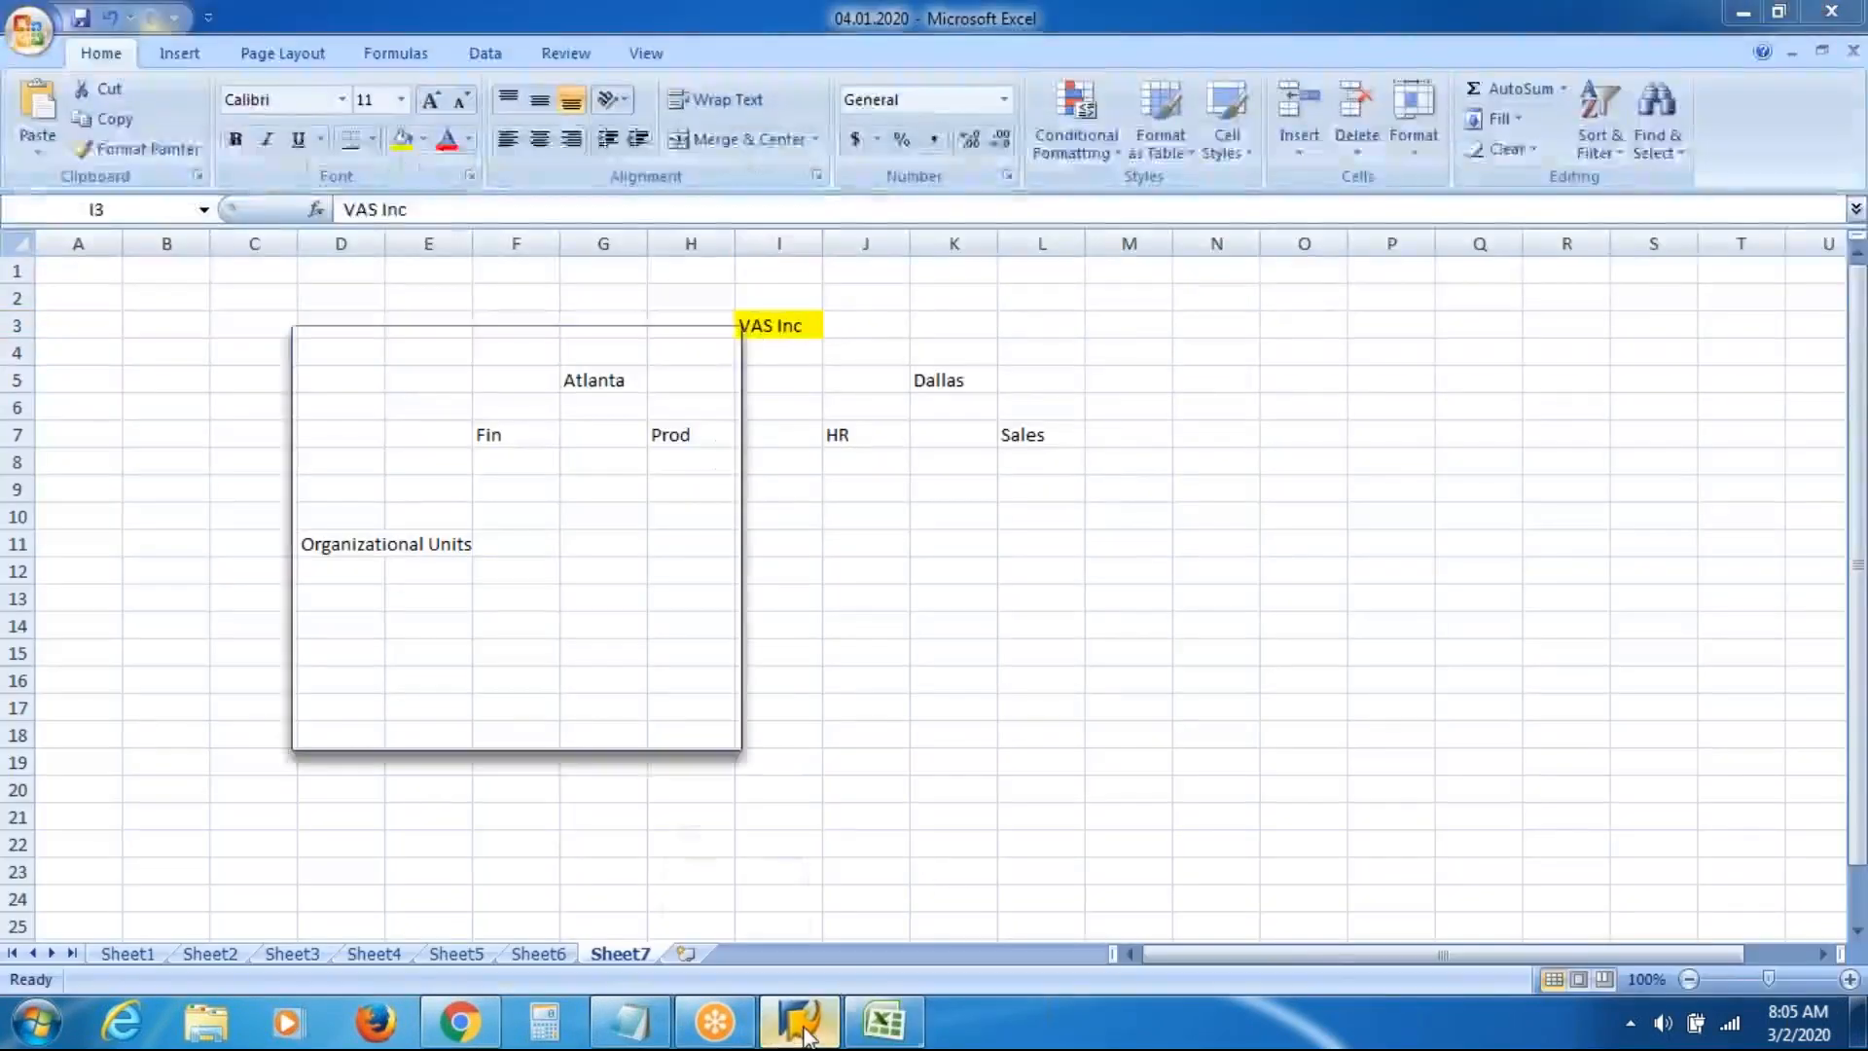
double_click(596, 457)
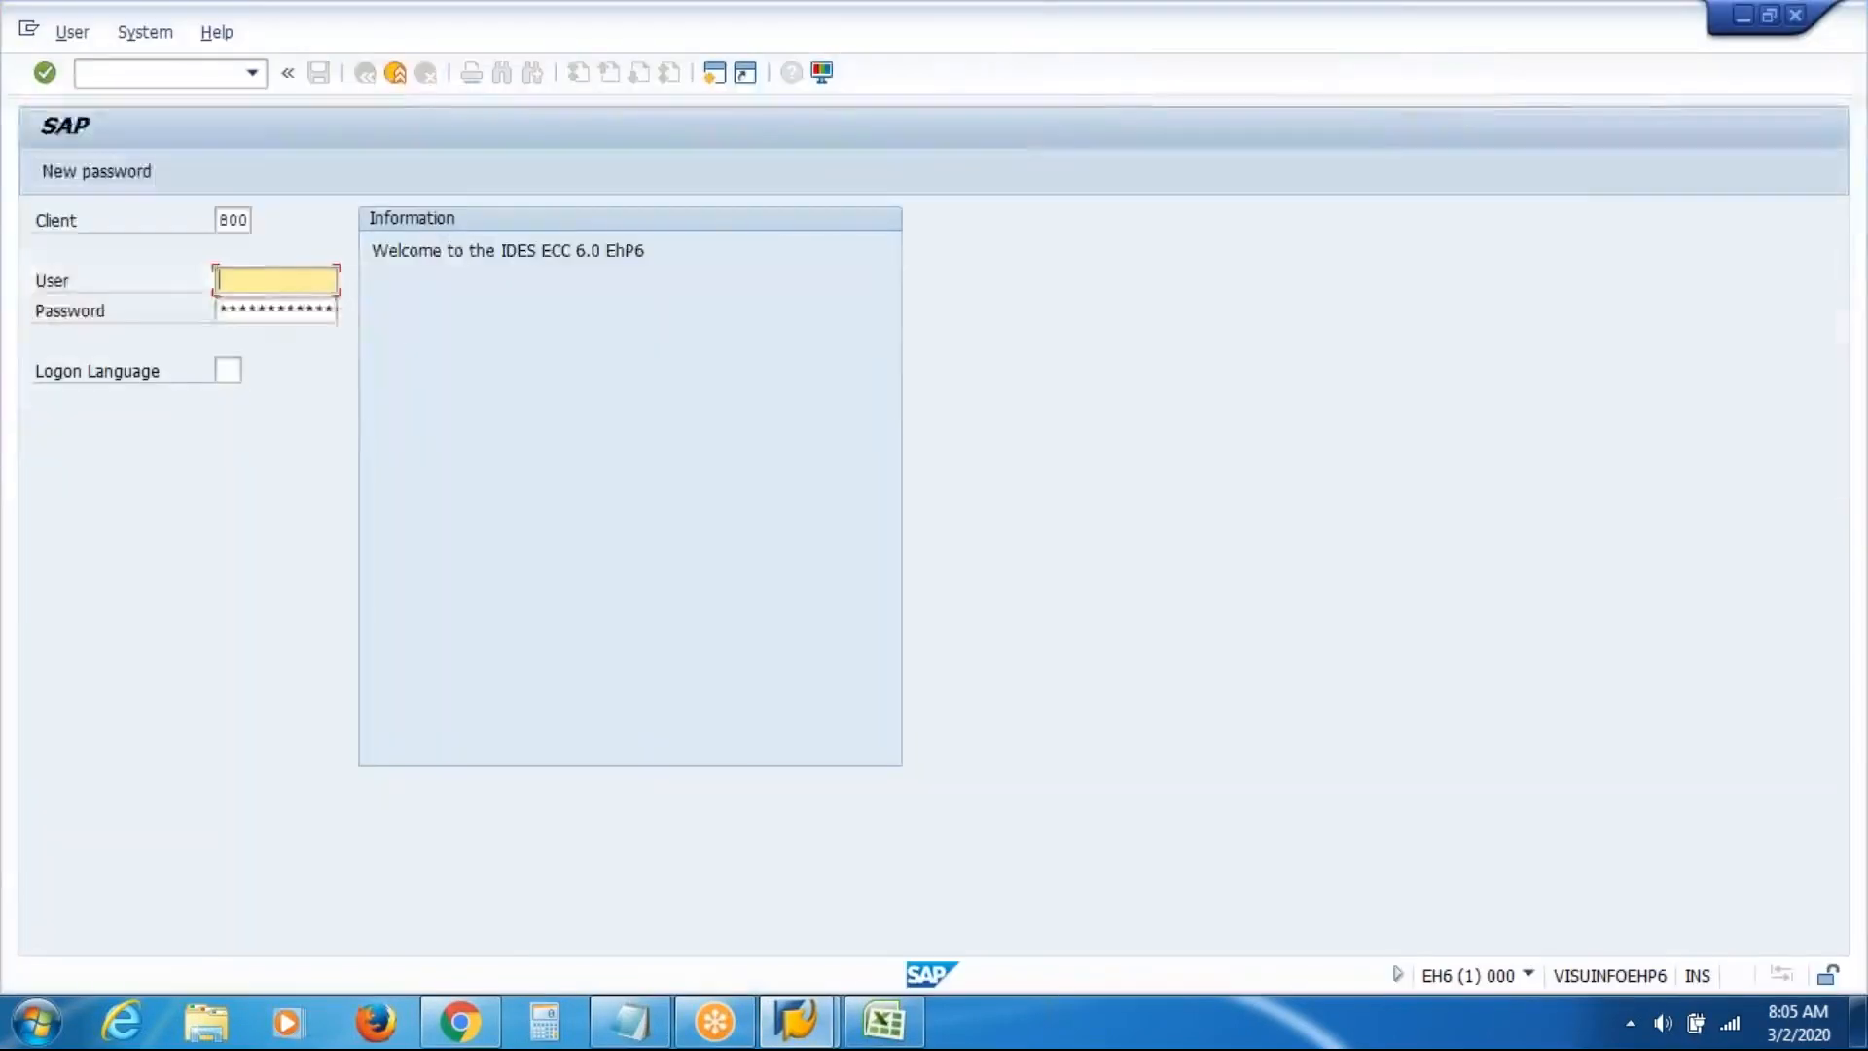
key("Down")
key("Return")
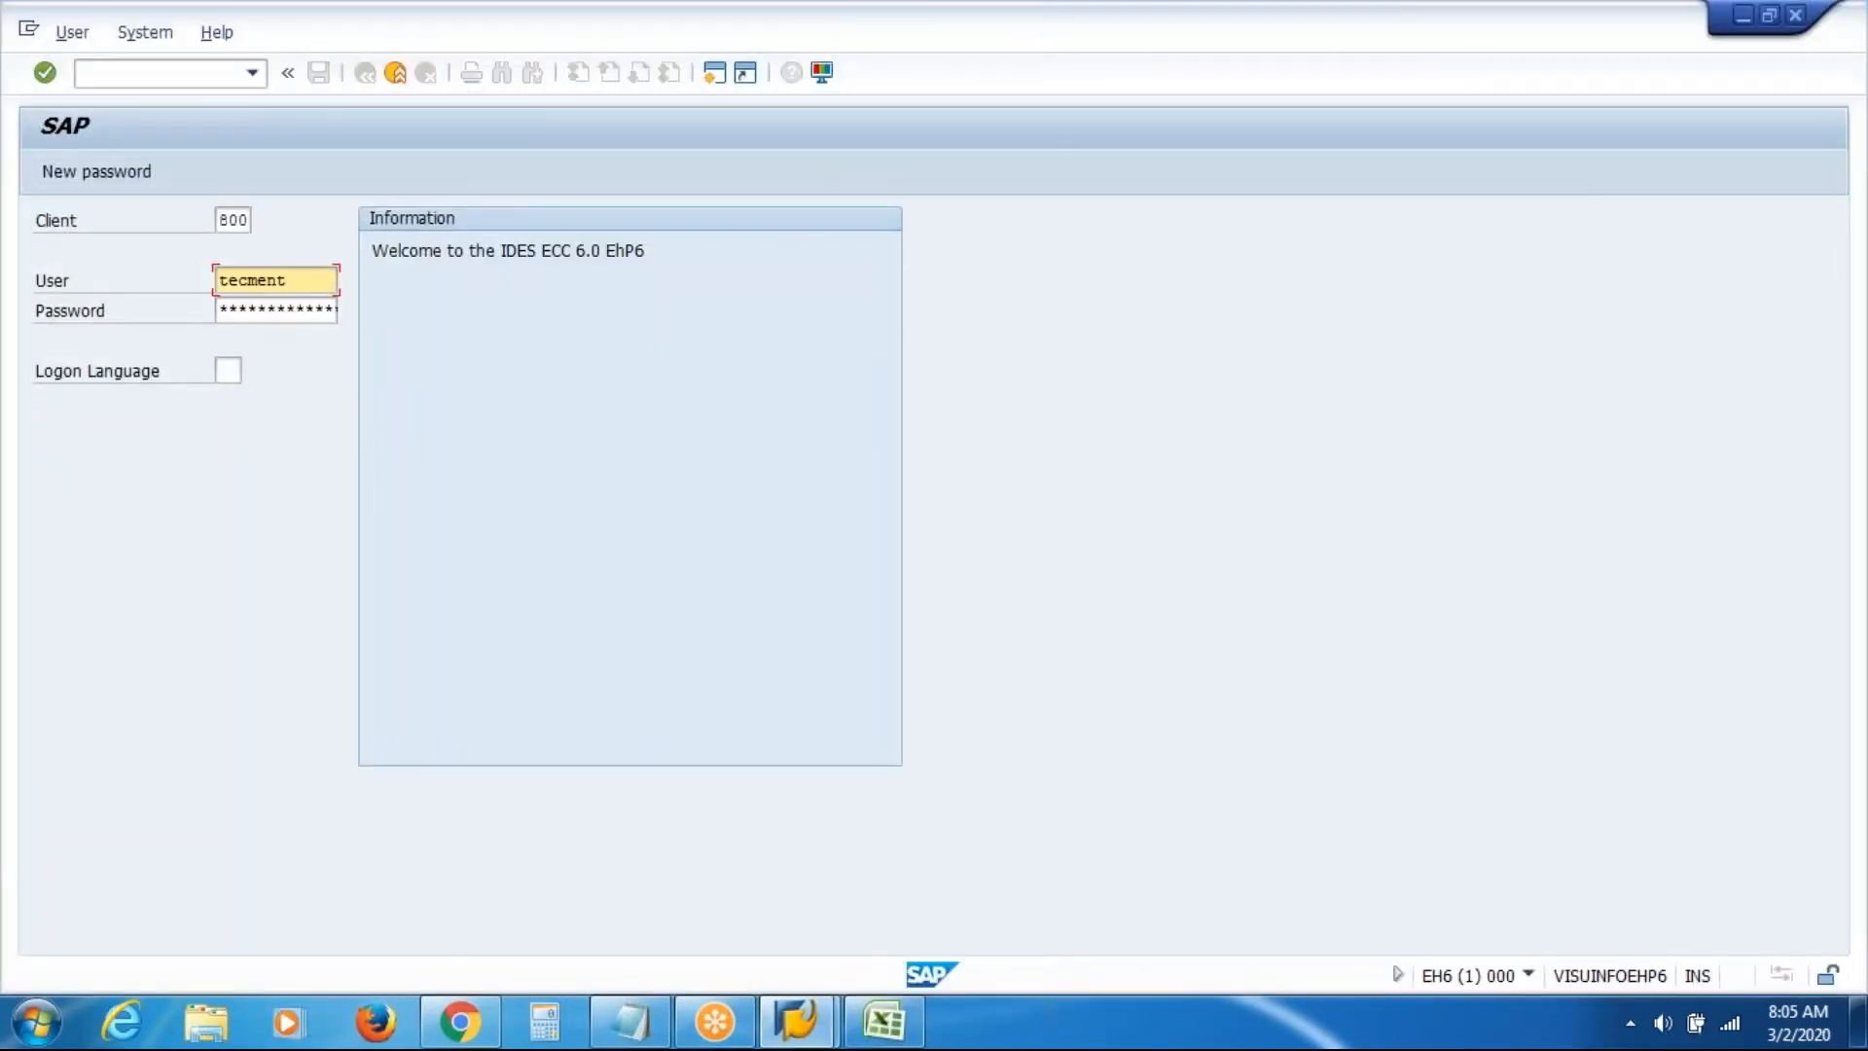
key("shift+Home")
key("ctrl+c")
key("Tab")
key("ctrl+v")
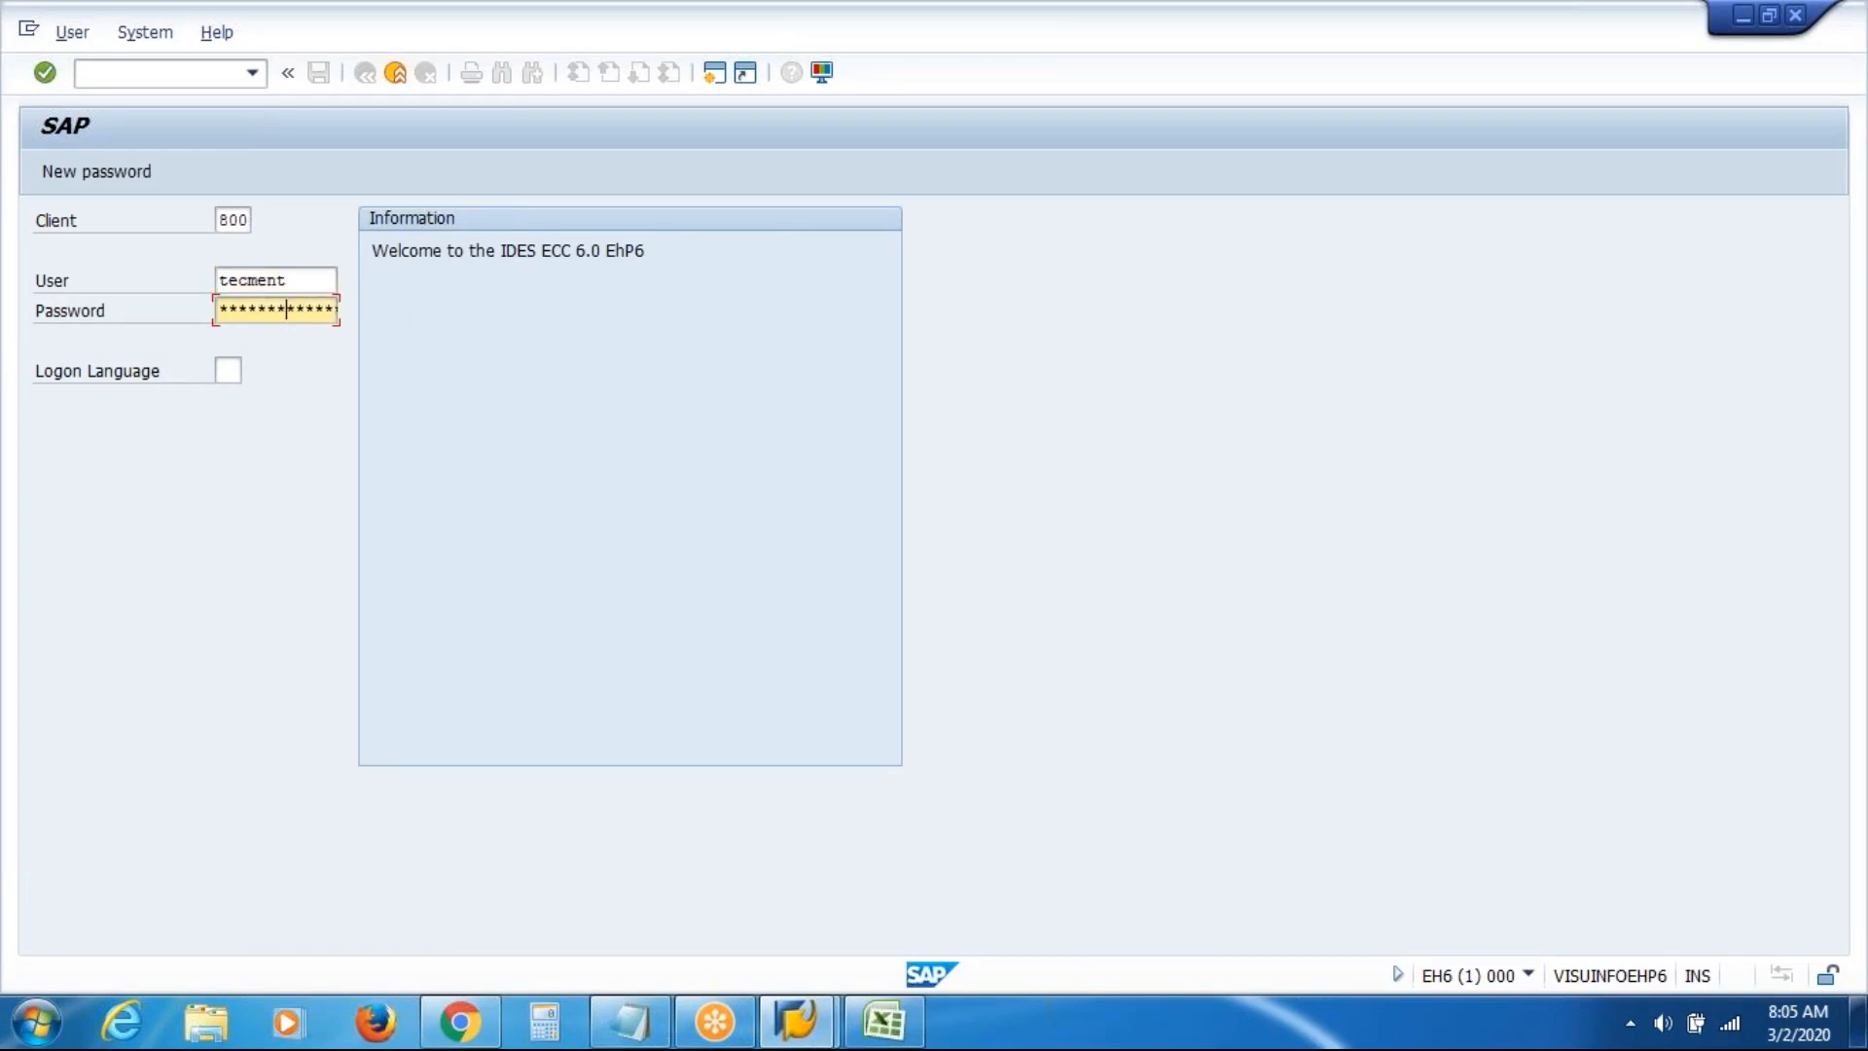
type("**")
key("Return")
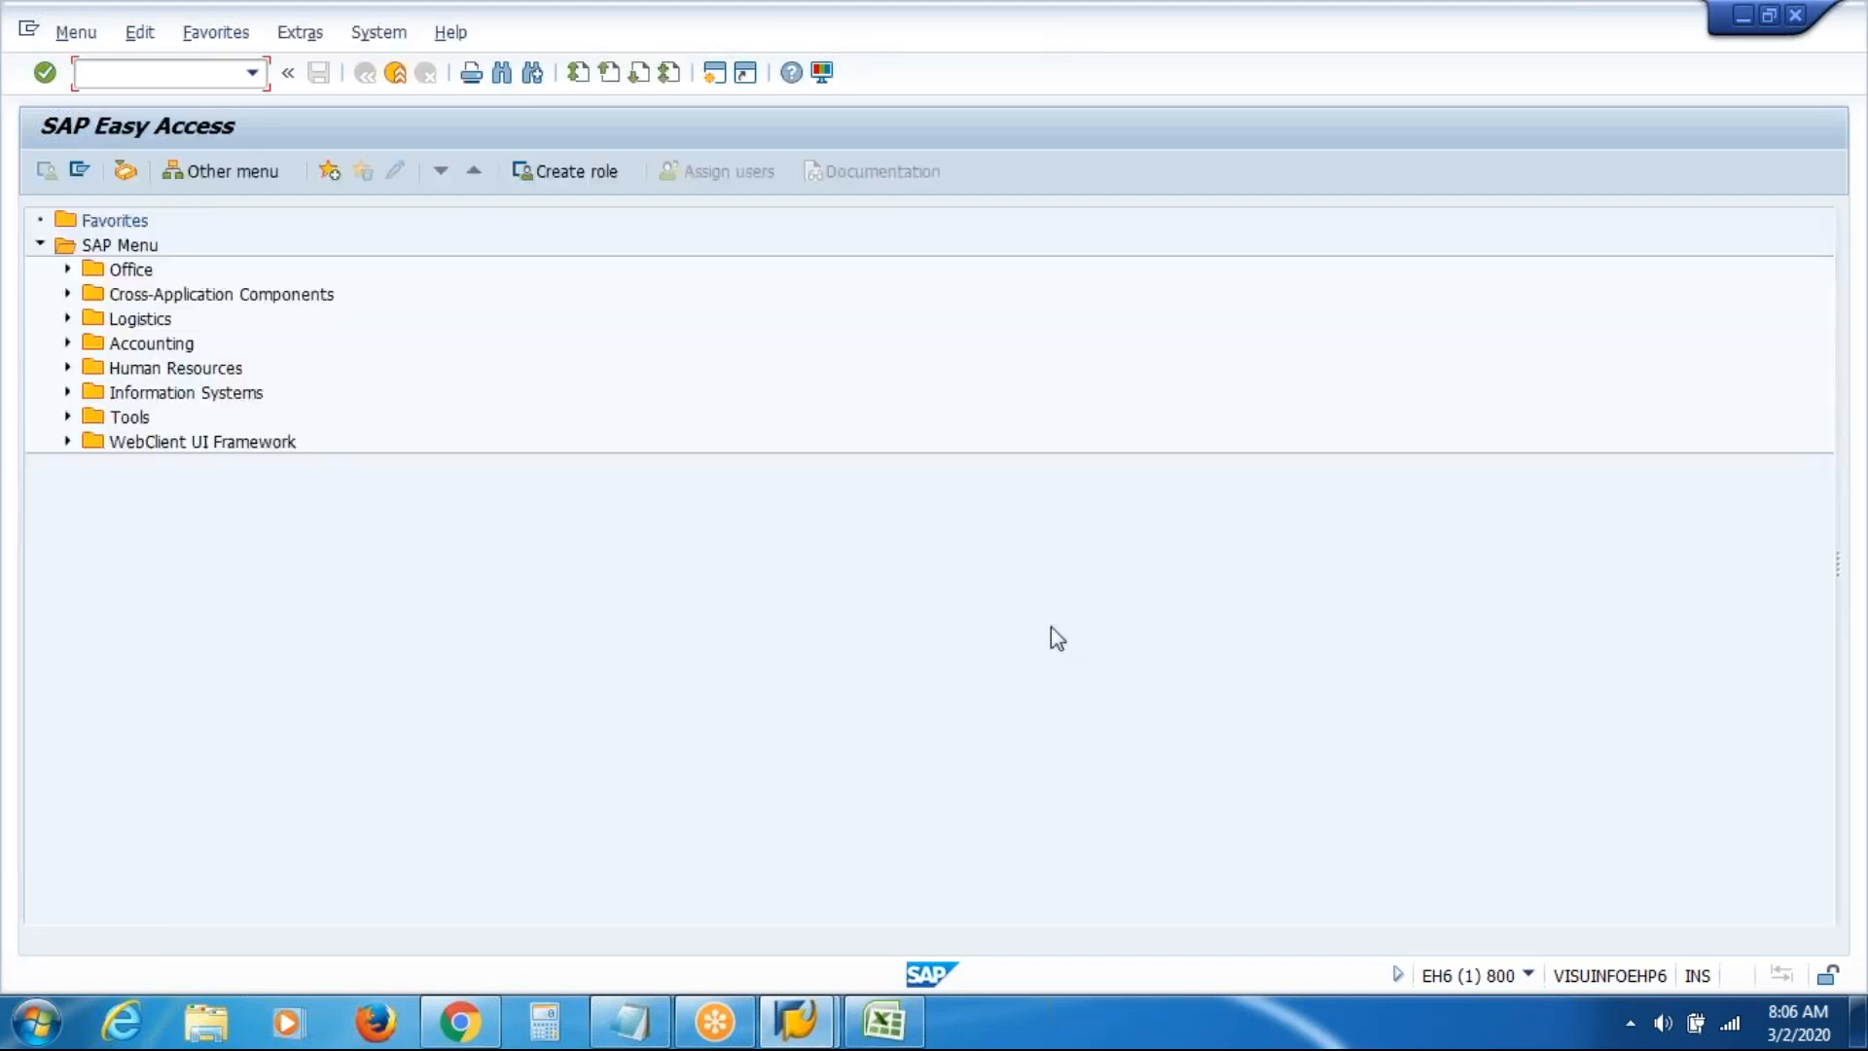
Drill into Human Resources > Organizational Management > Expert Mode and select Organizational Unit
left_click(67, 368)
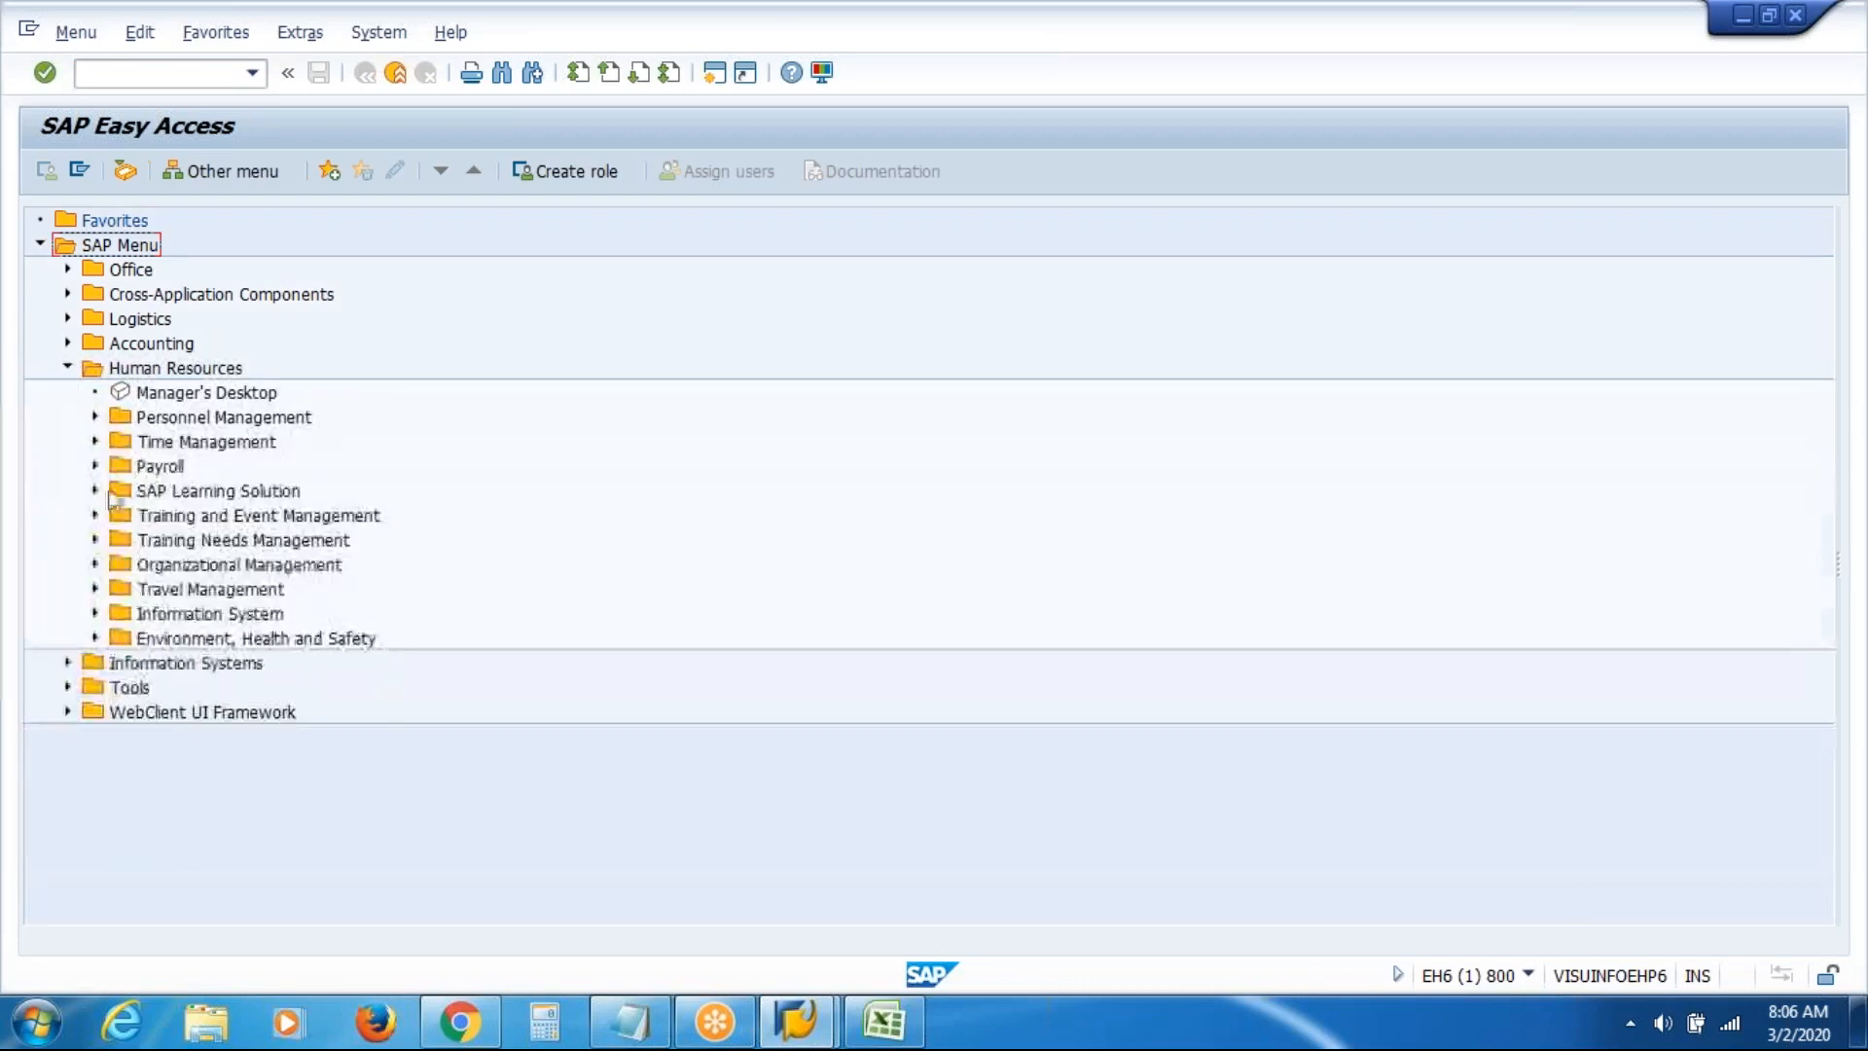
left_click(95, 564)
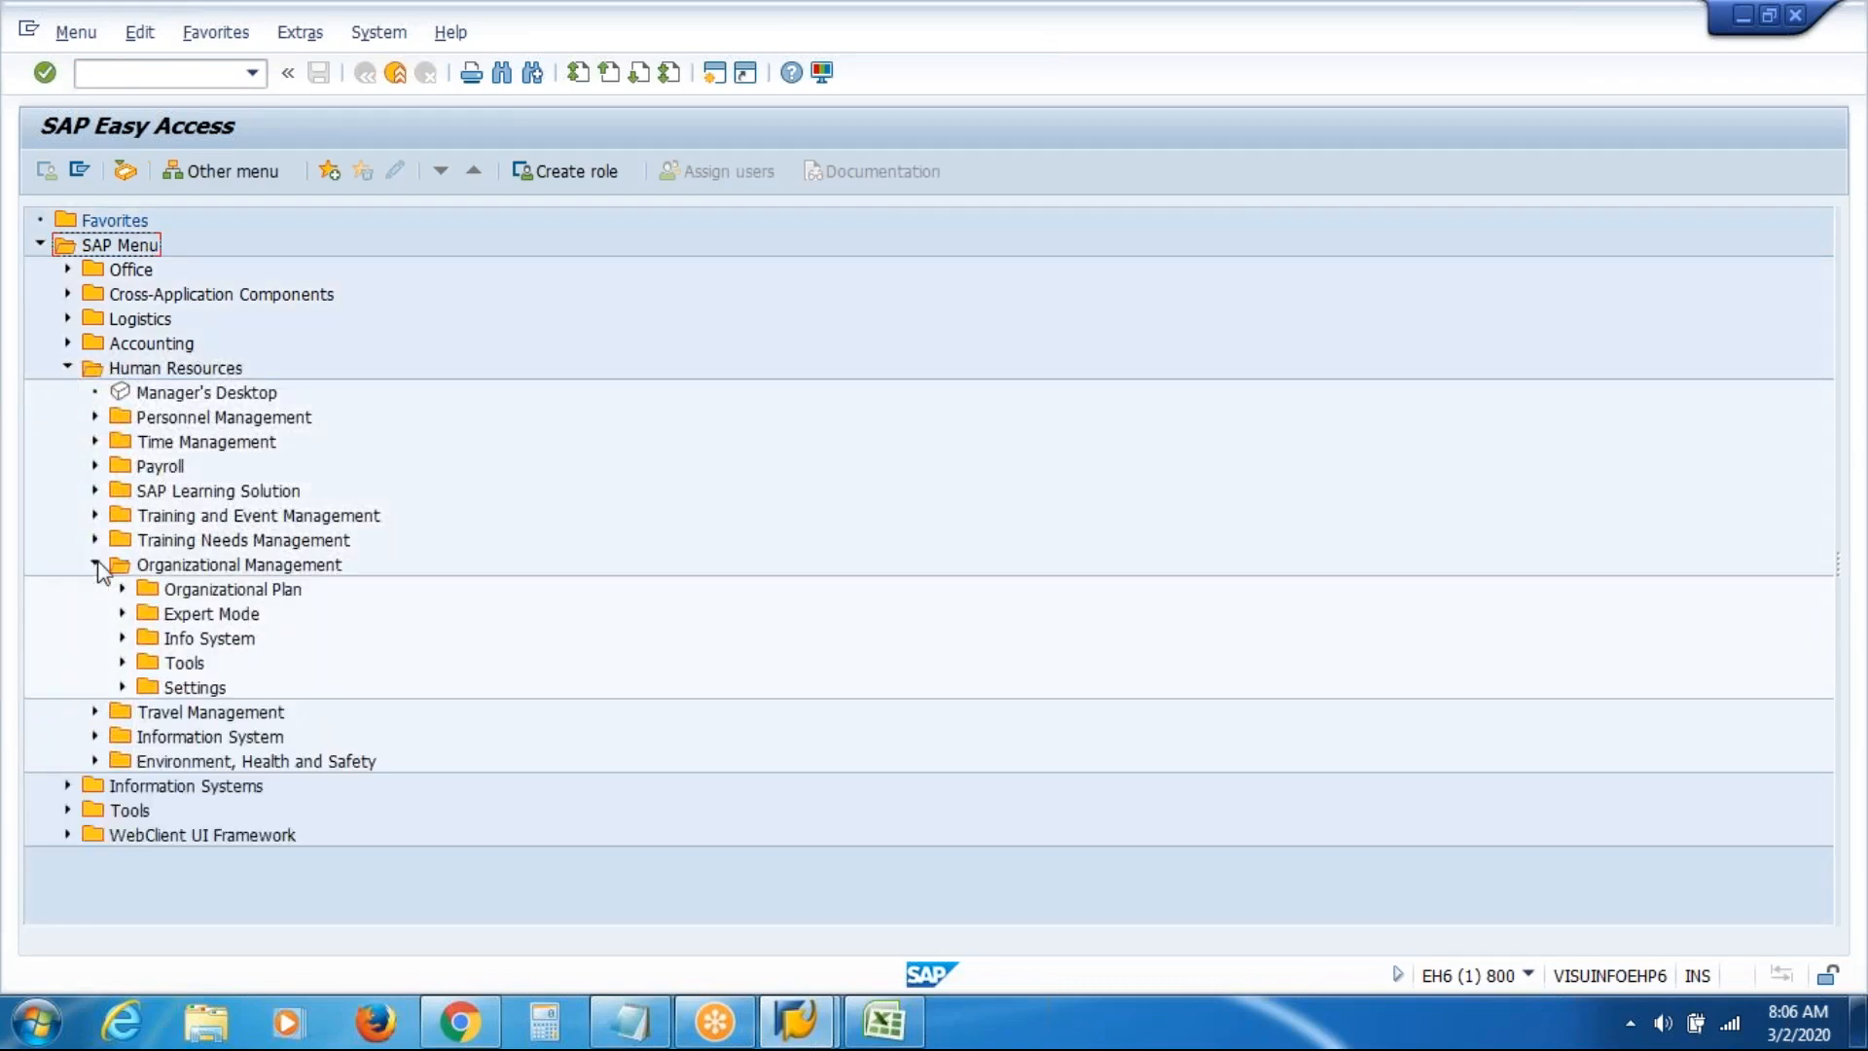
left_click(122, 613)
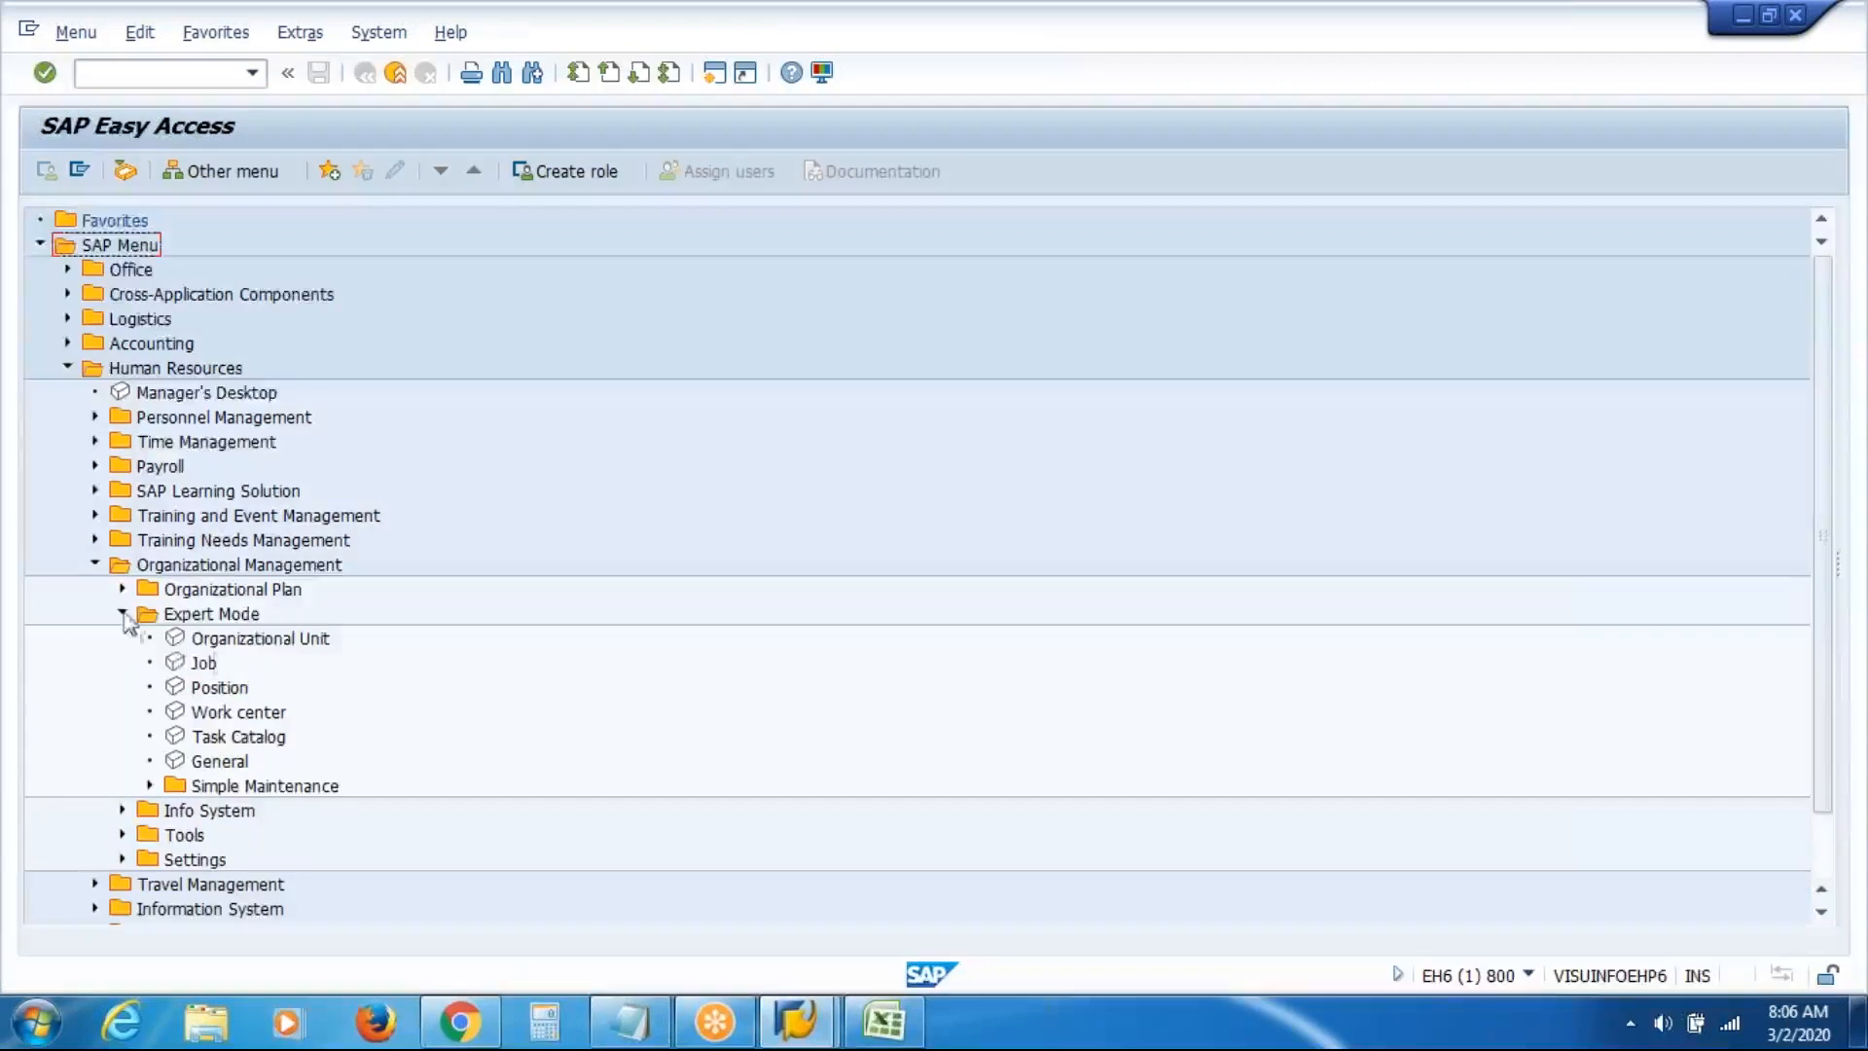
left_click(270, 642)
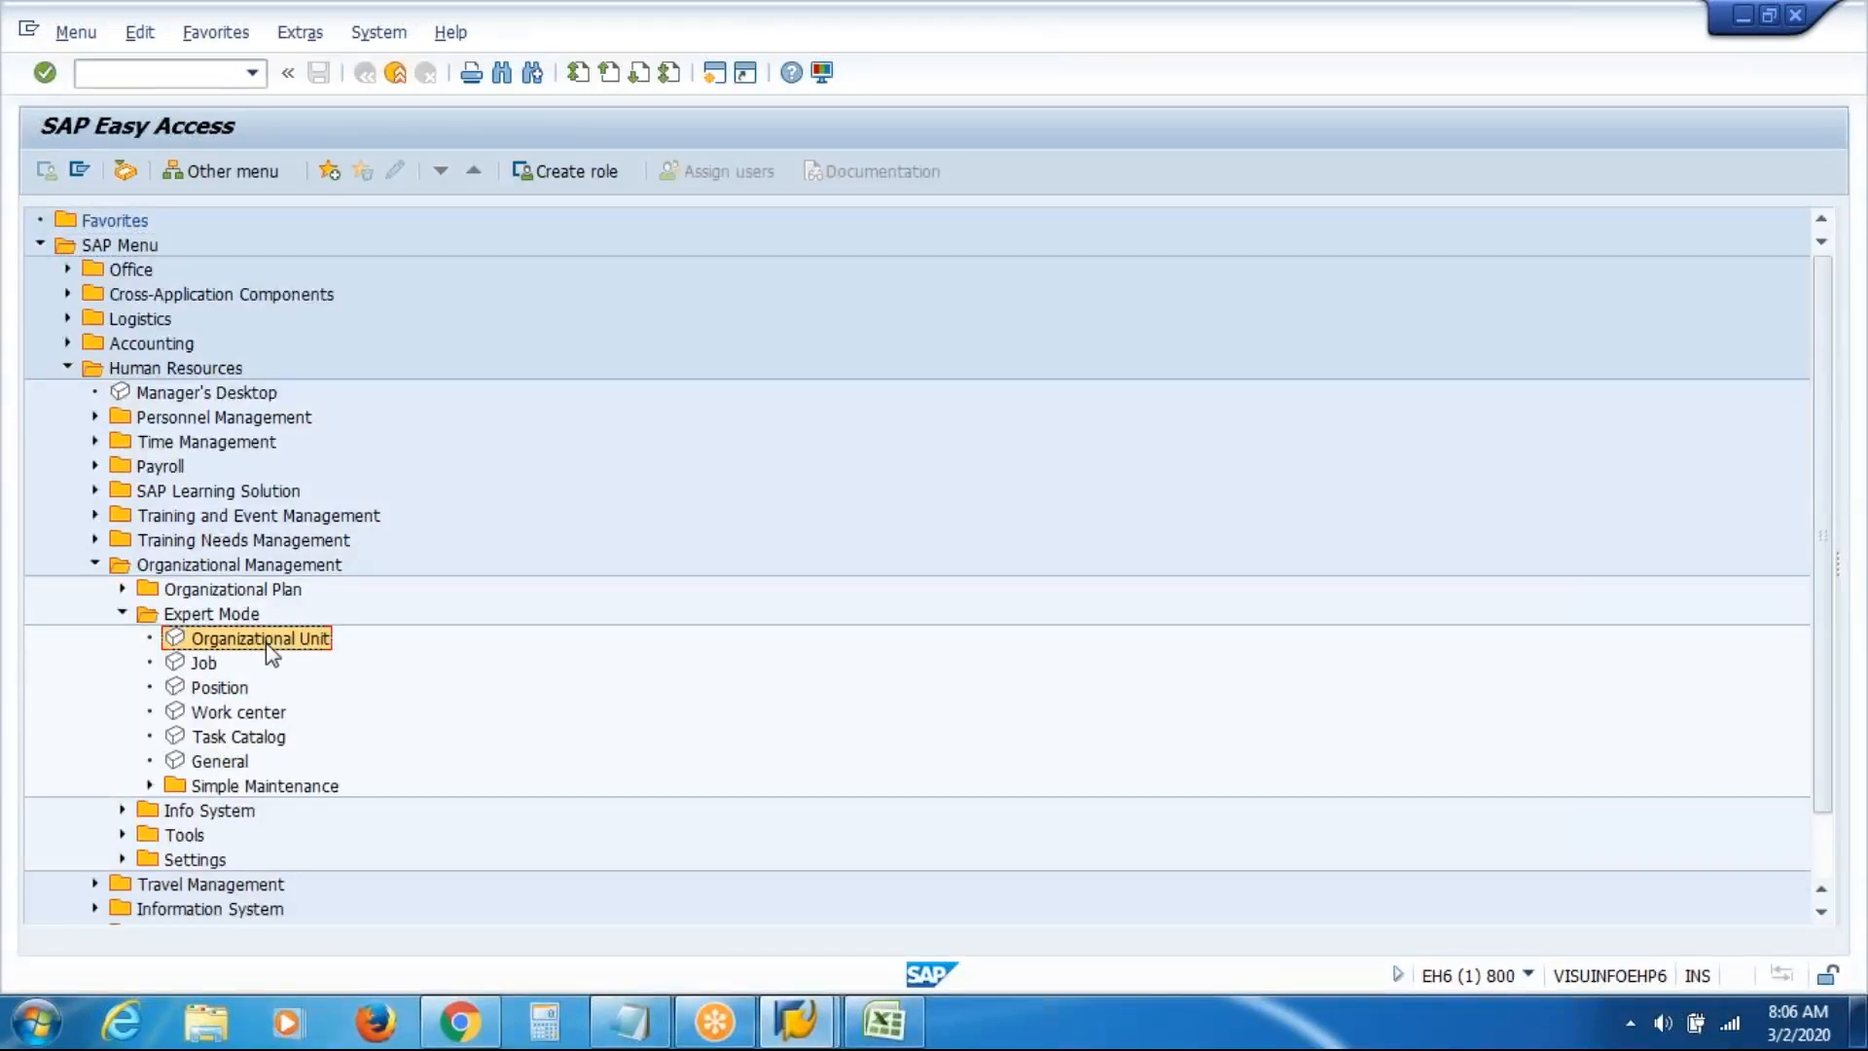
Open Maintain Organizational Unit, choose the Object infotype and select the From date
double_click(254, 642)
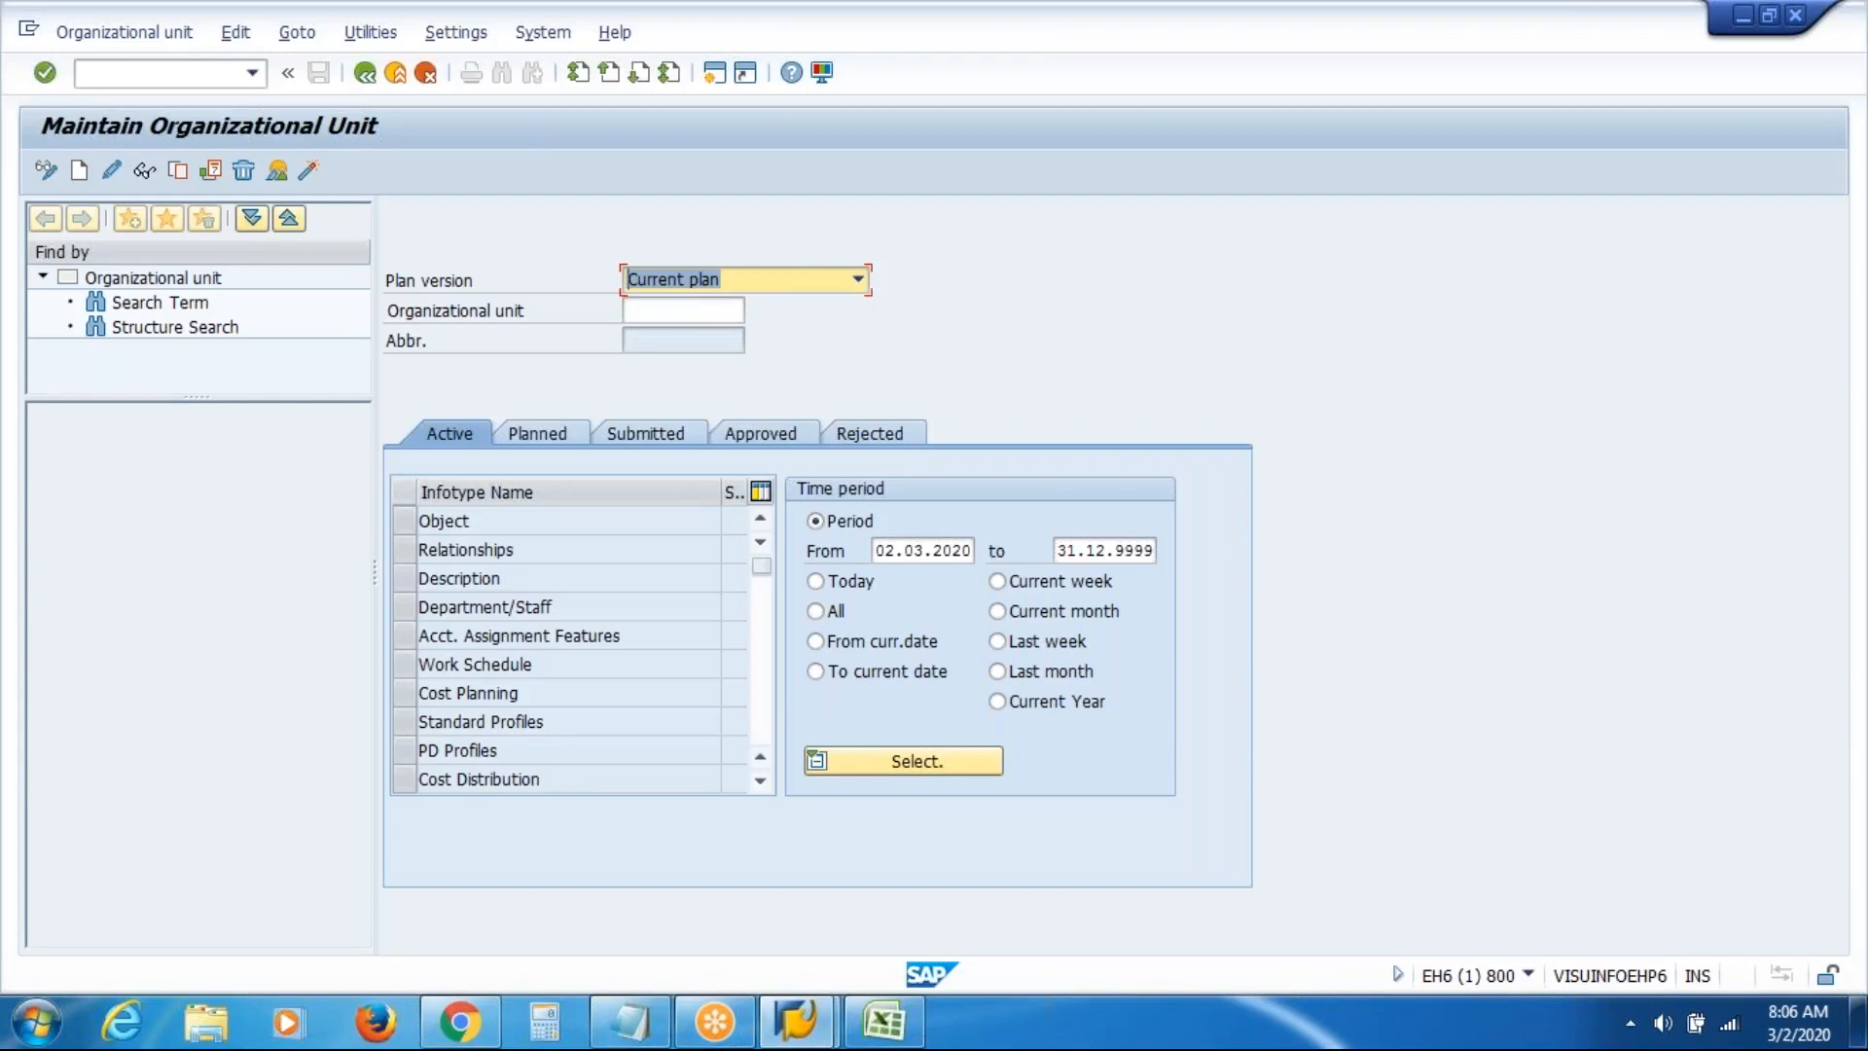
left_click(400, 521)
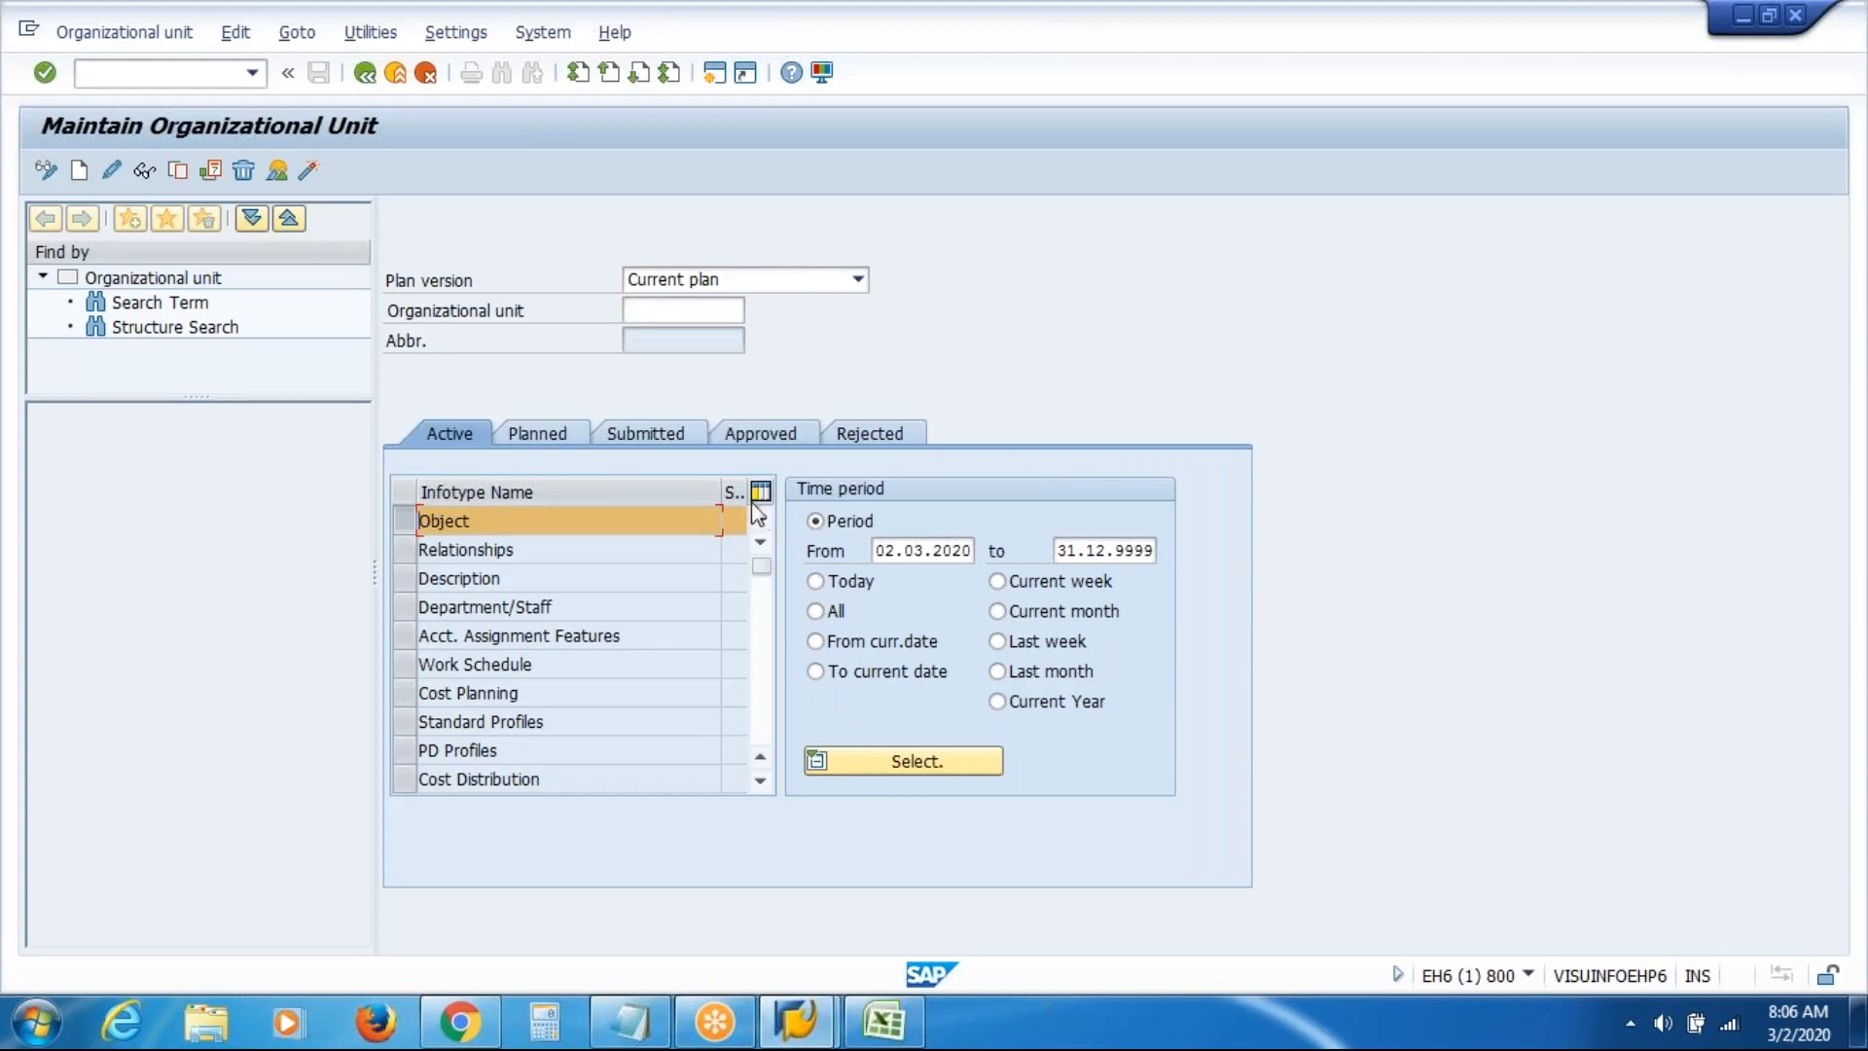
left_click_drag(876, 555, 975, 550)
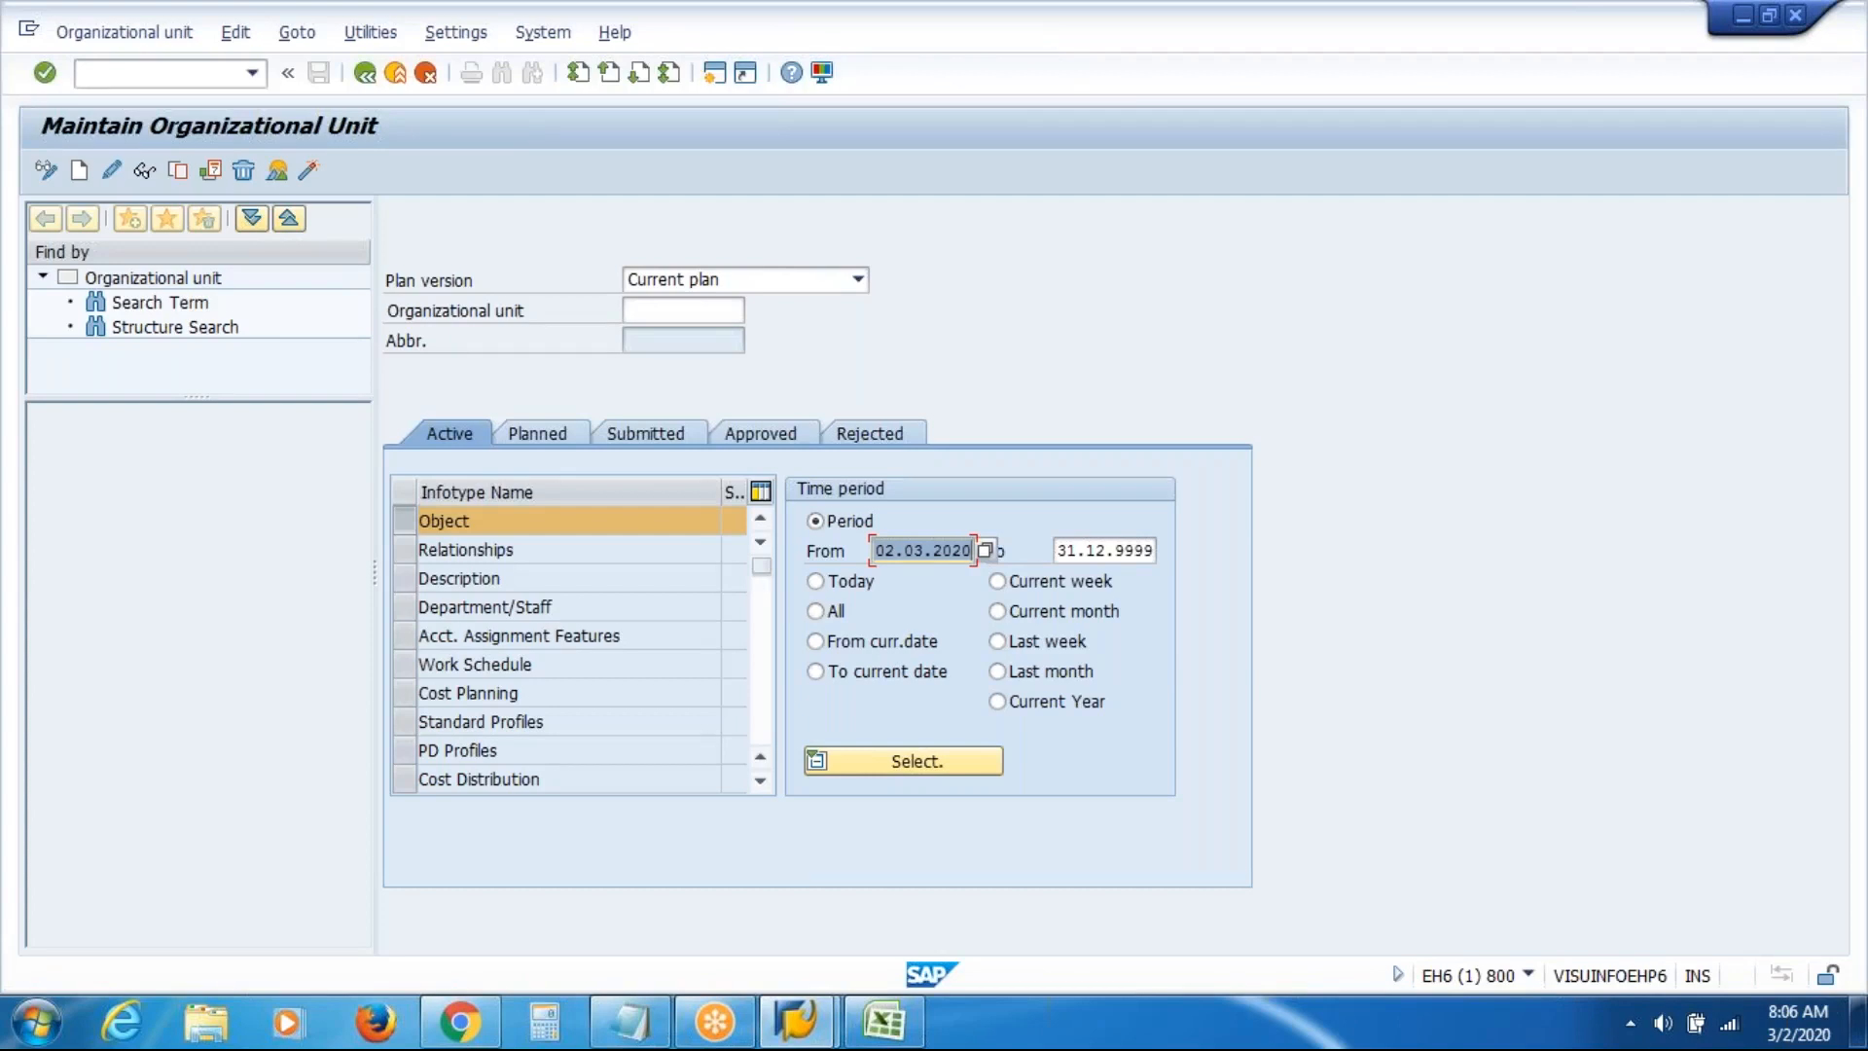
Enter 01.01.1900 as the From date, giving a validity period through 31.12.9999
type("01")
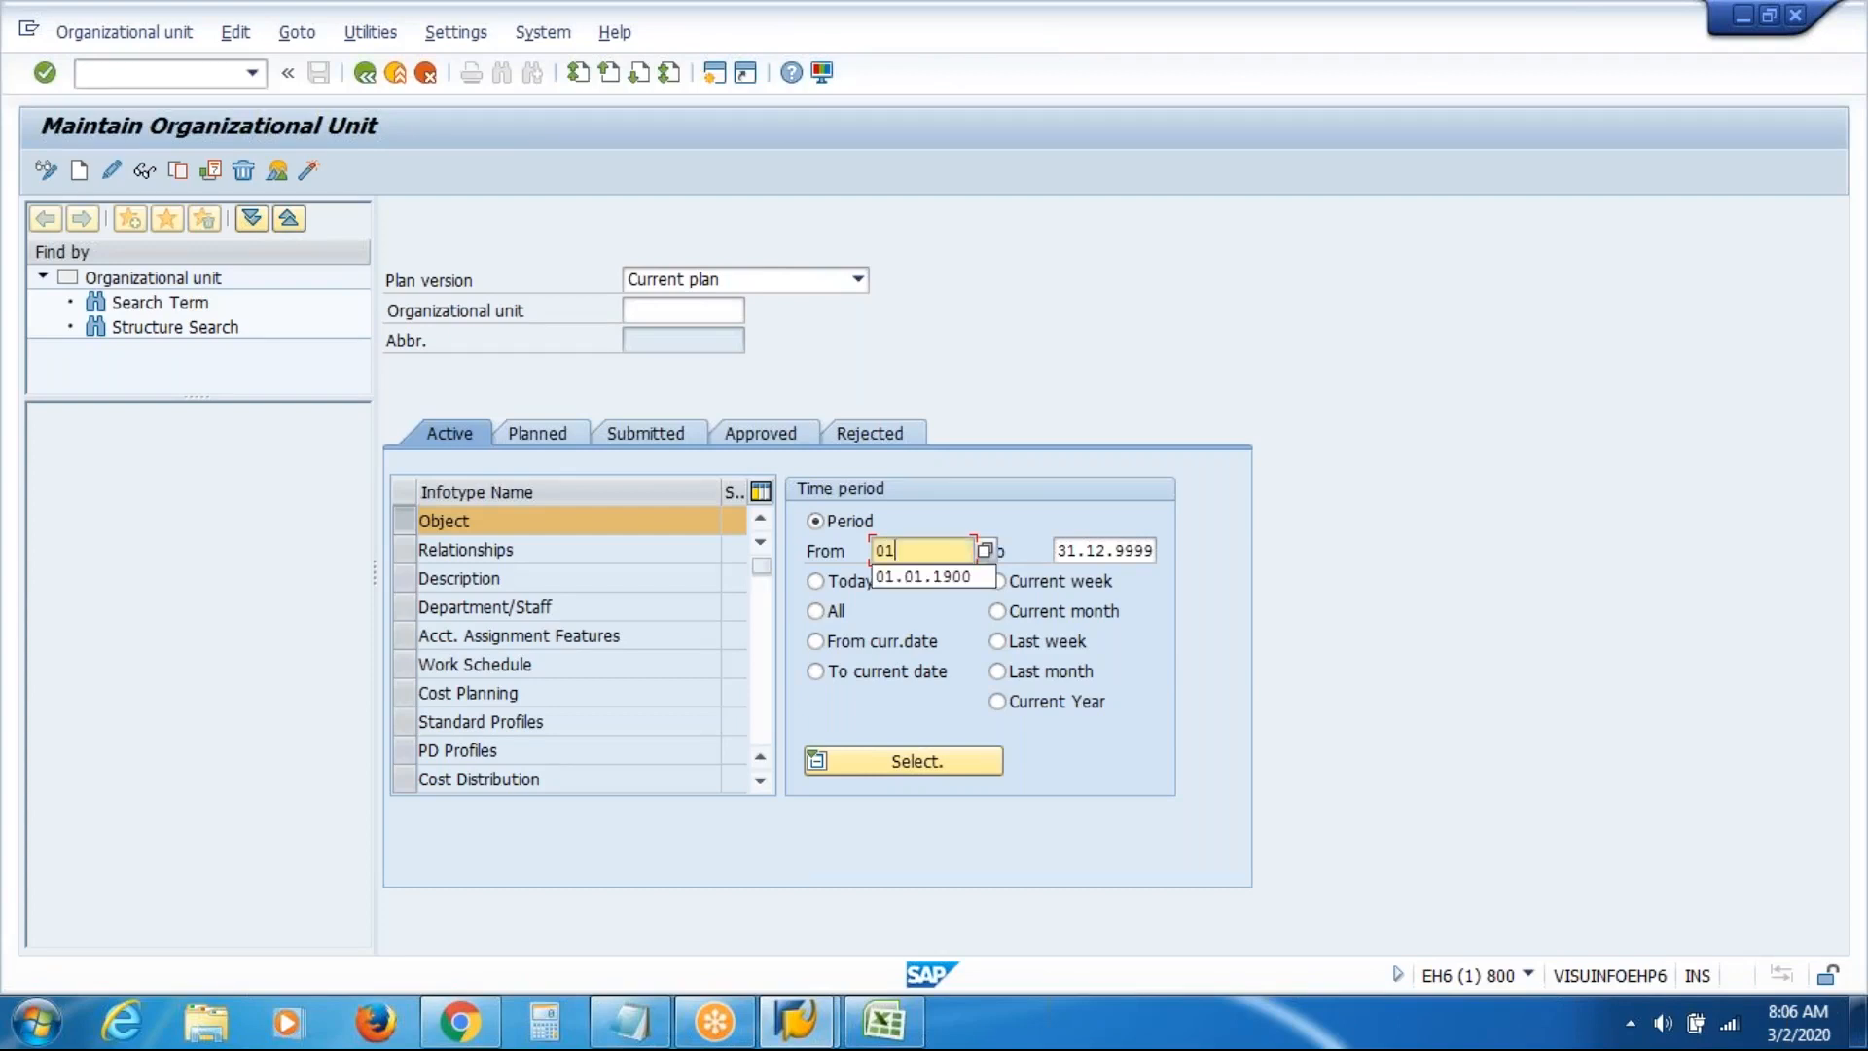
key("Down")
key("Return")
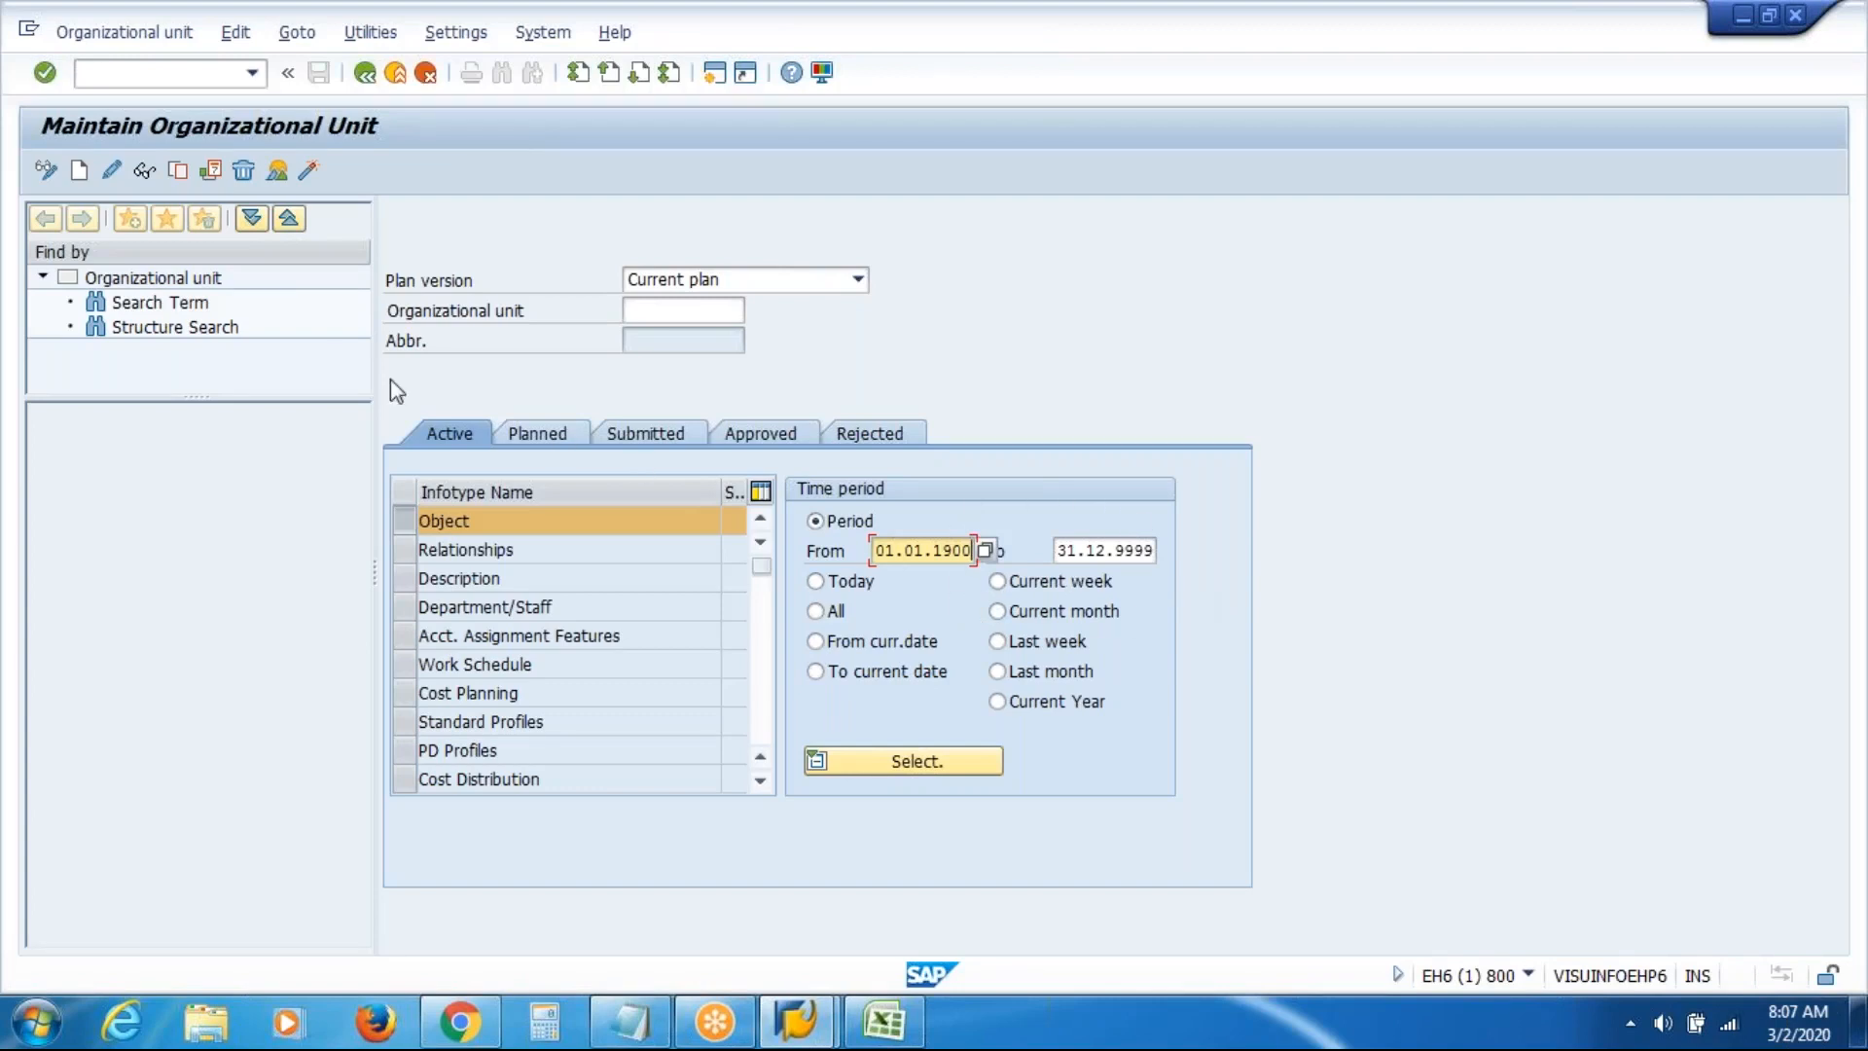
Start a new organizational unit record with abbreviation VASI and object name VAS Inc
left_click(80, 174)
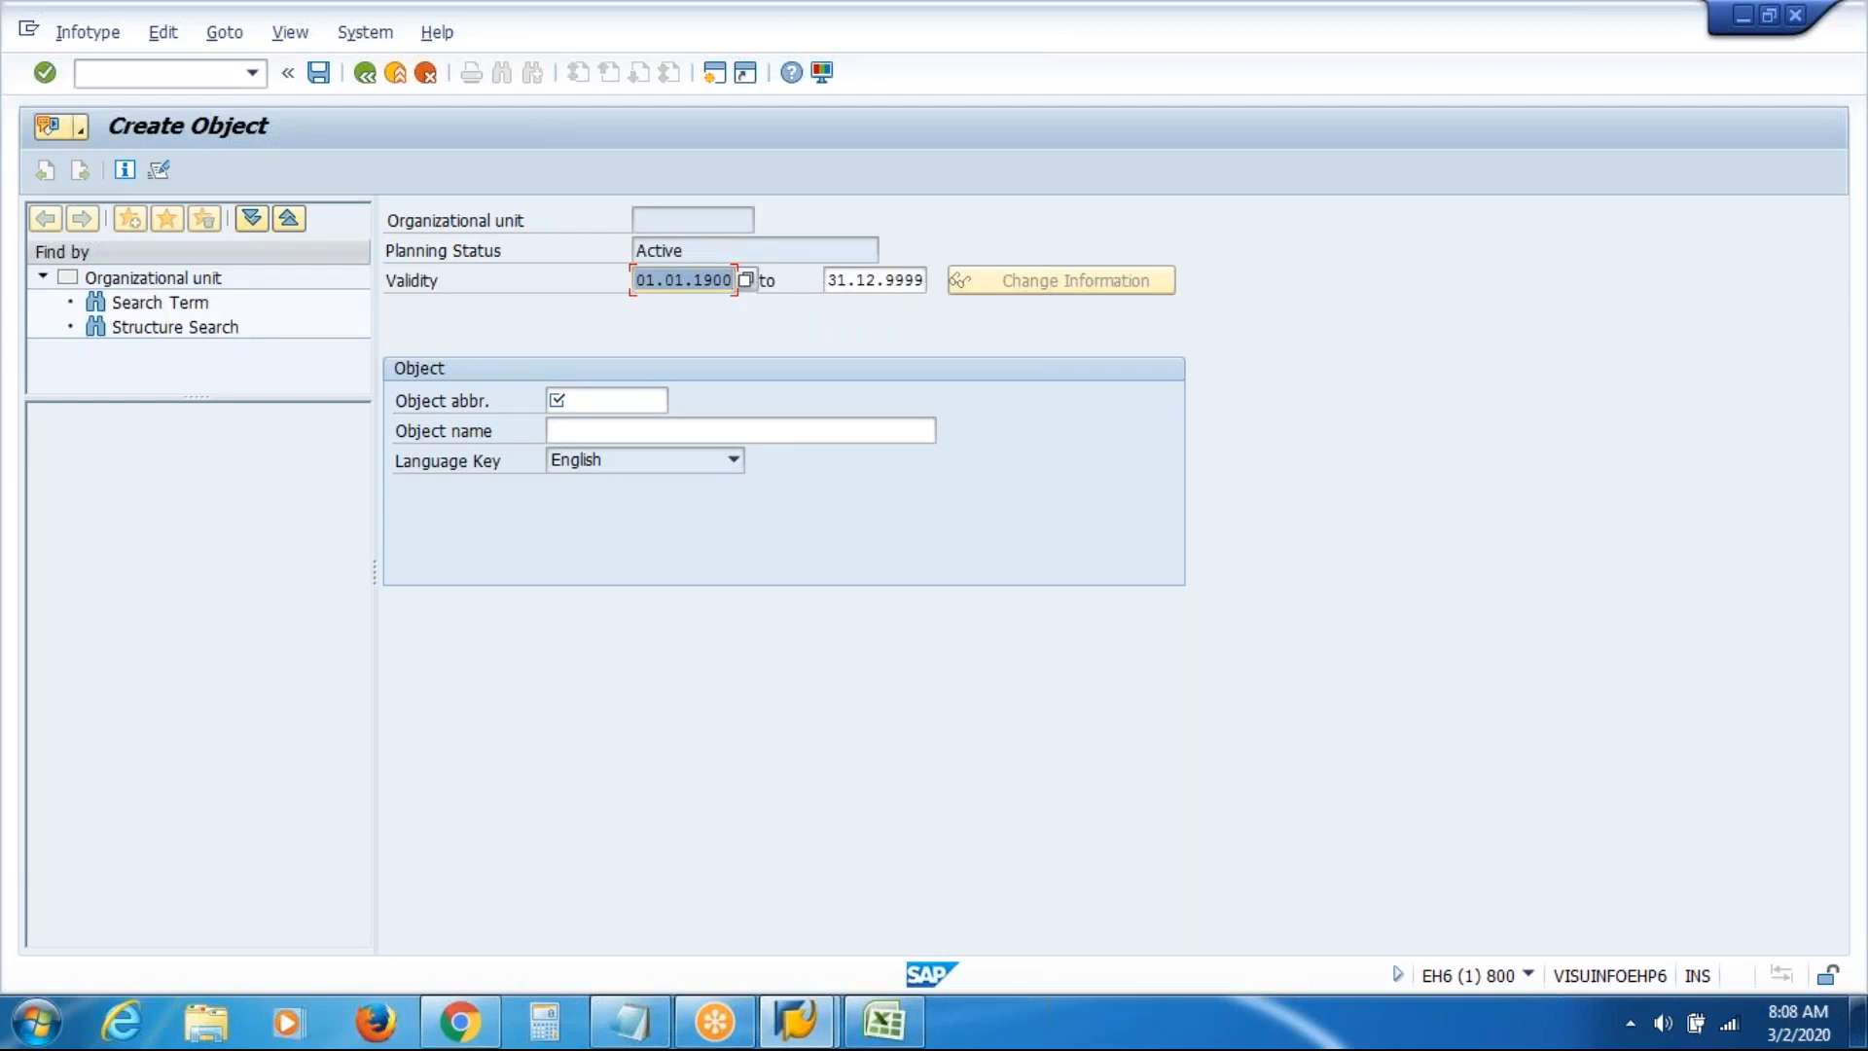
left_click(610, 396)
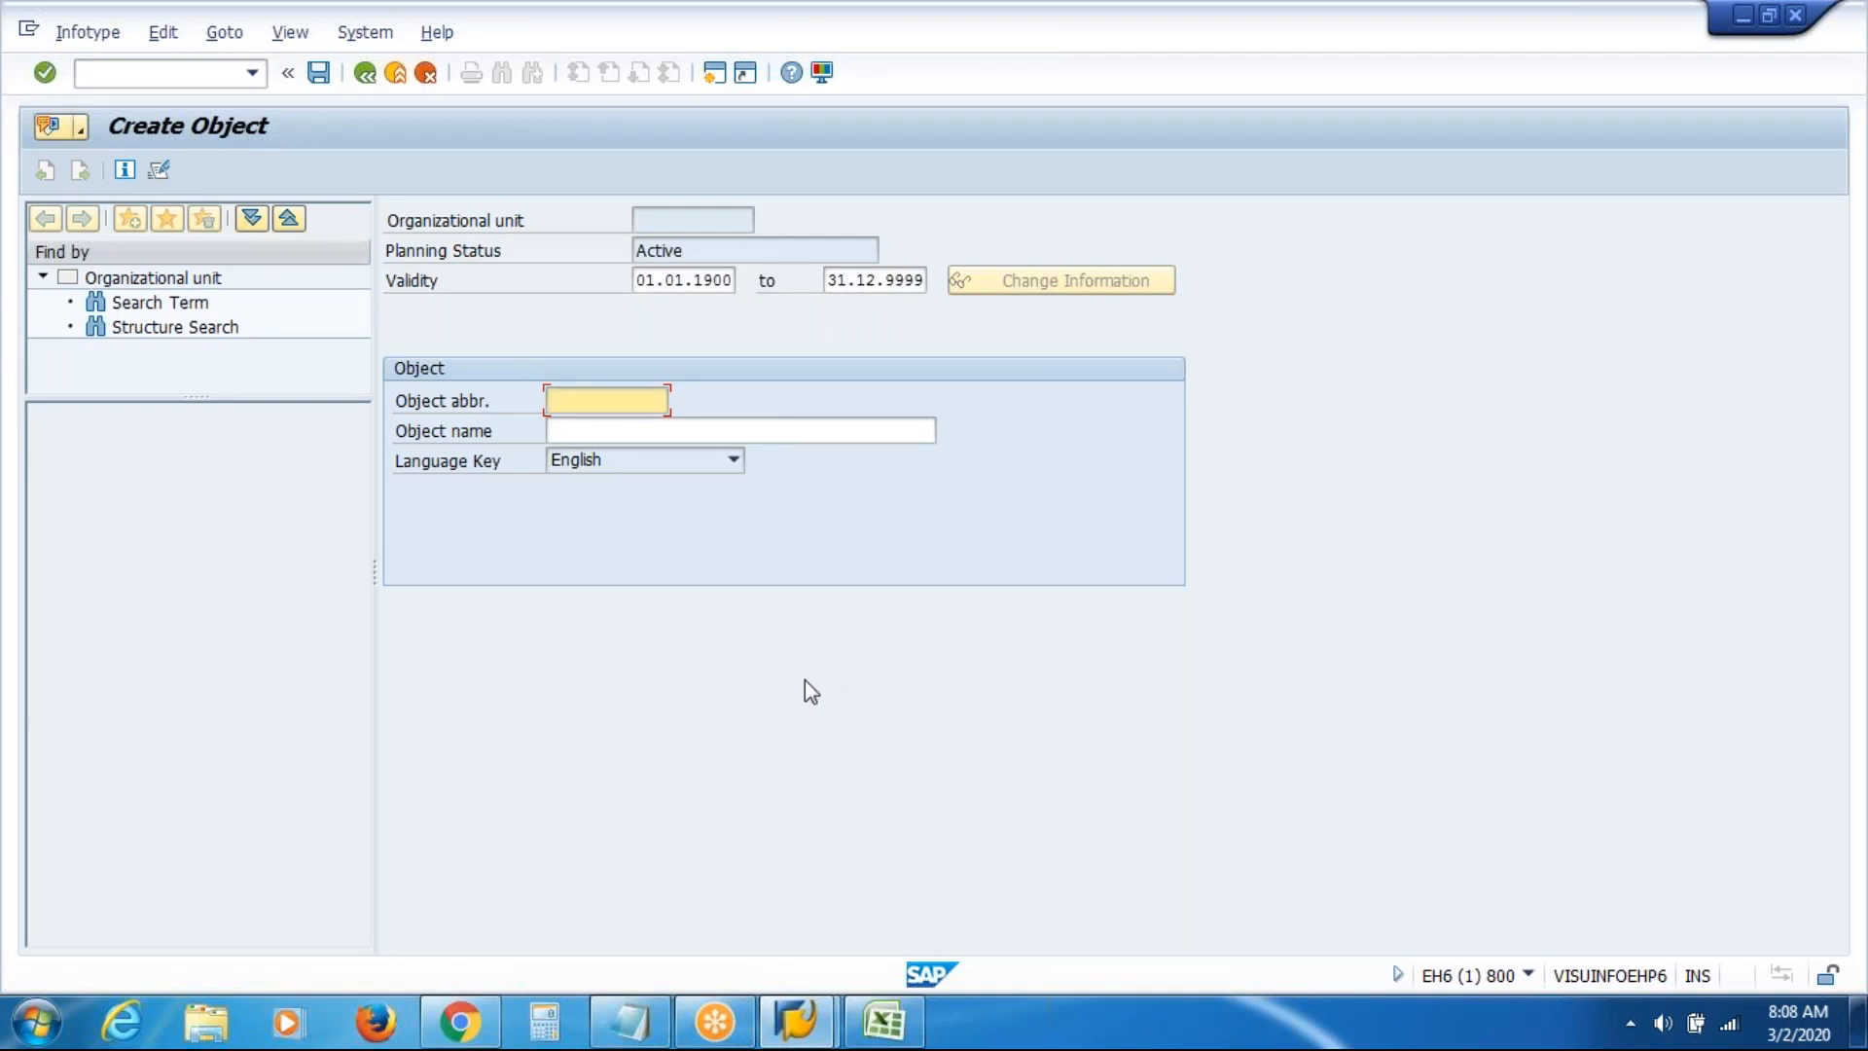
type("VASI")
left_click(864, 434)
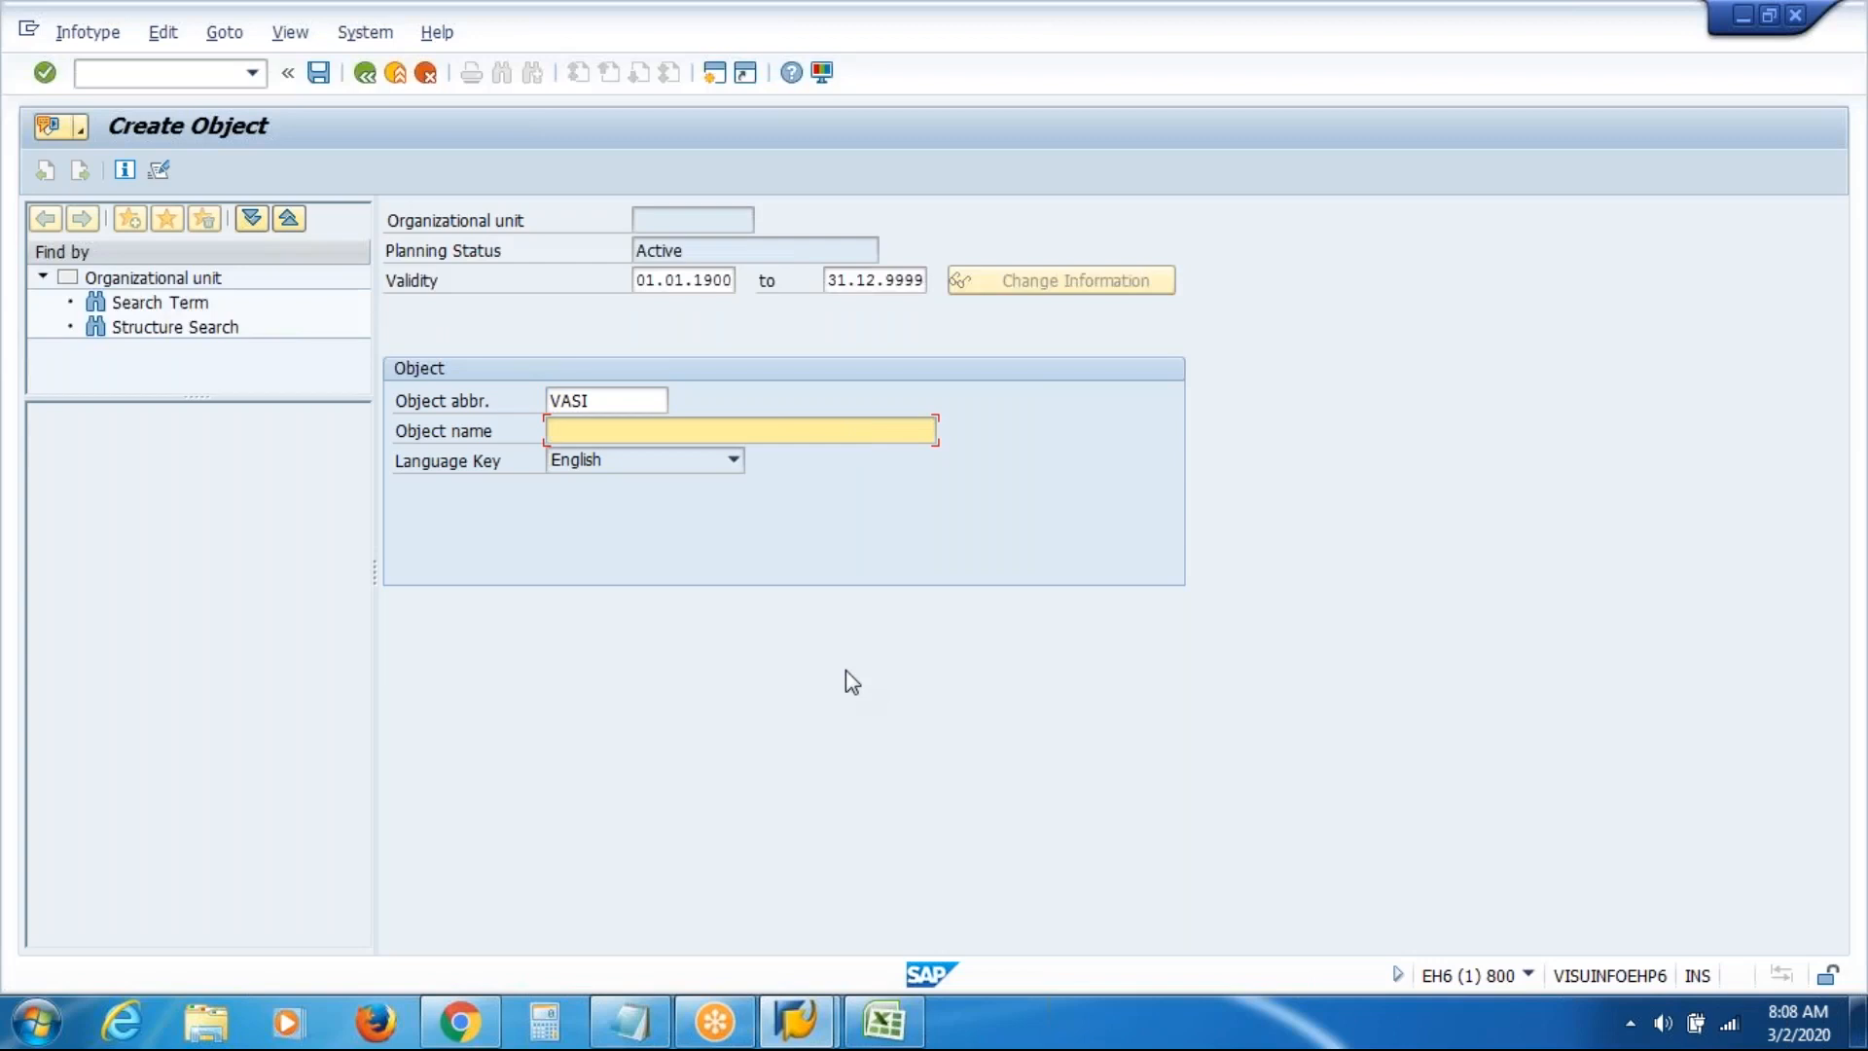
type("VAS Inc")
Save VAS Inc as unit 50012161 and exit the Relationships screen without adding one
left_click(321, 74)
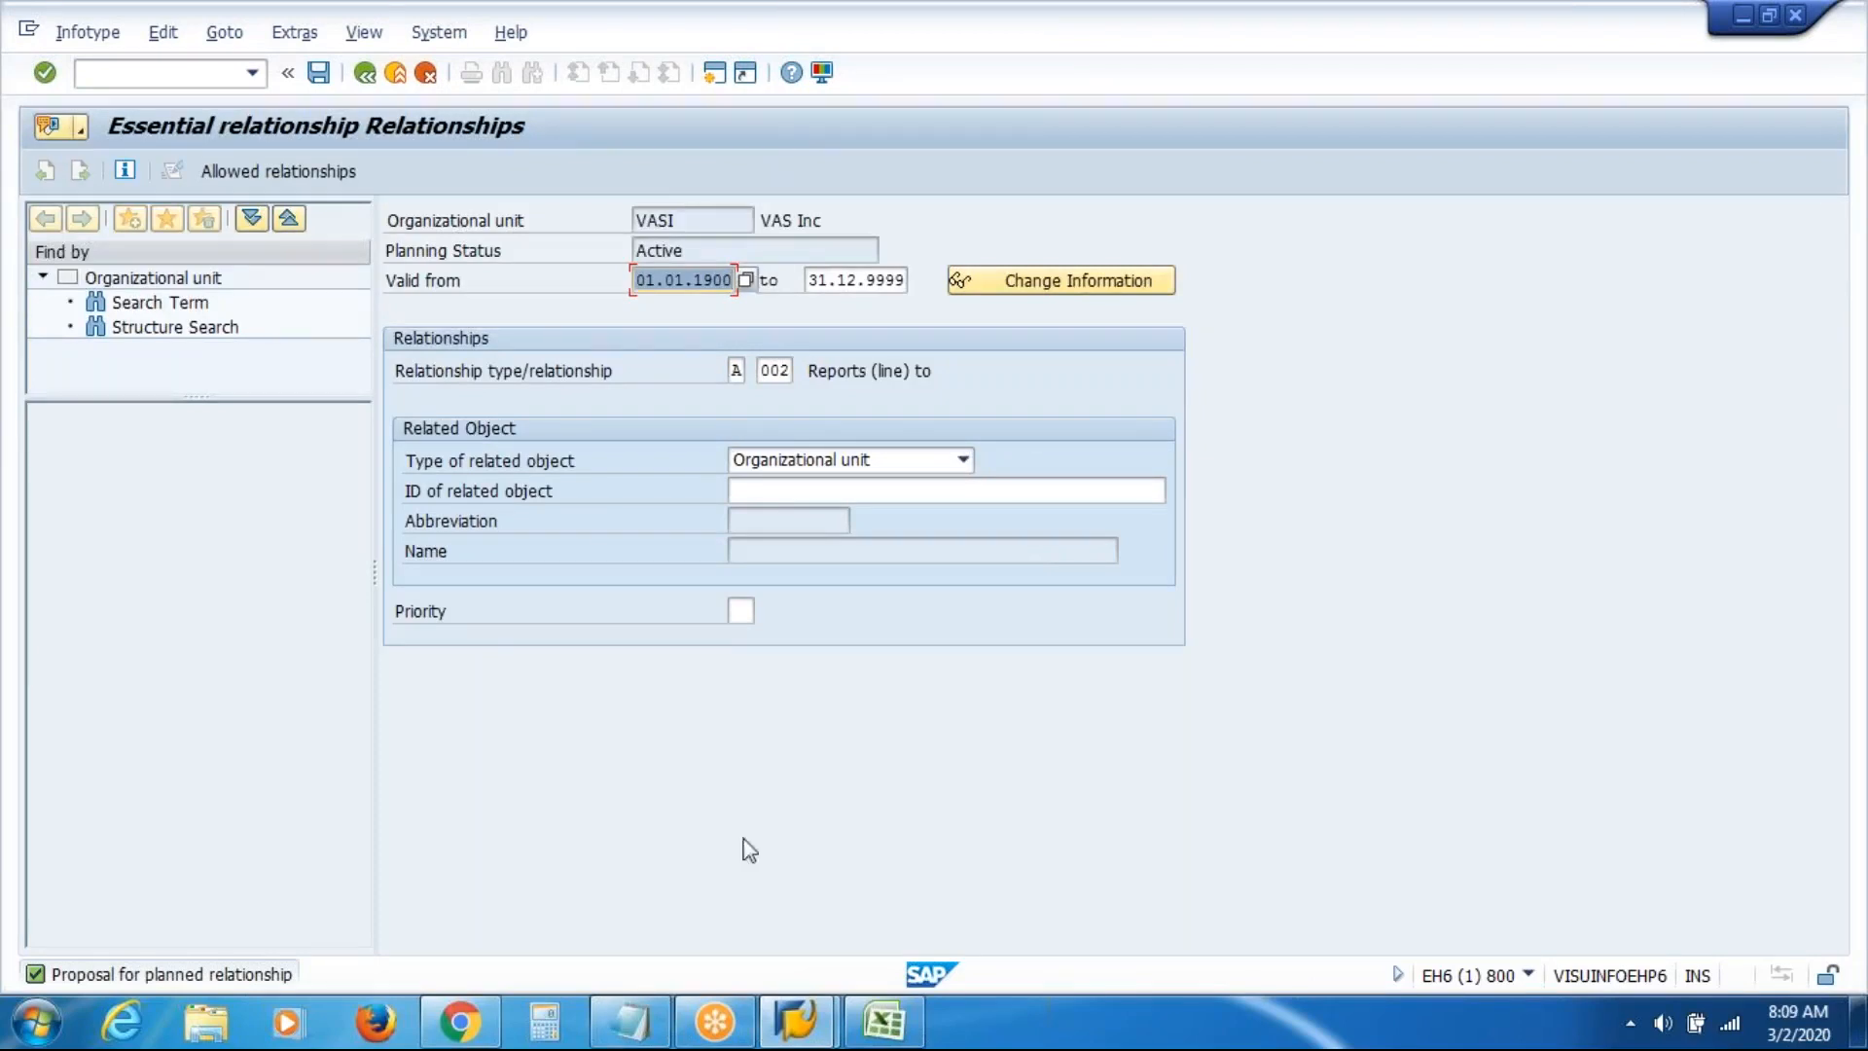
left_click(396, 77)
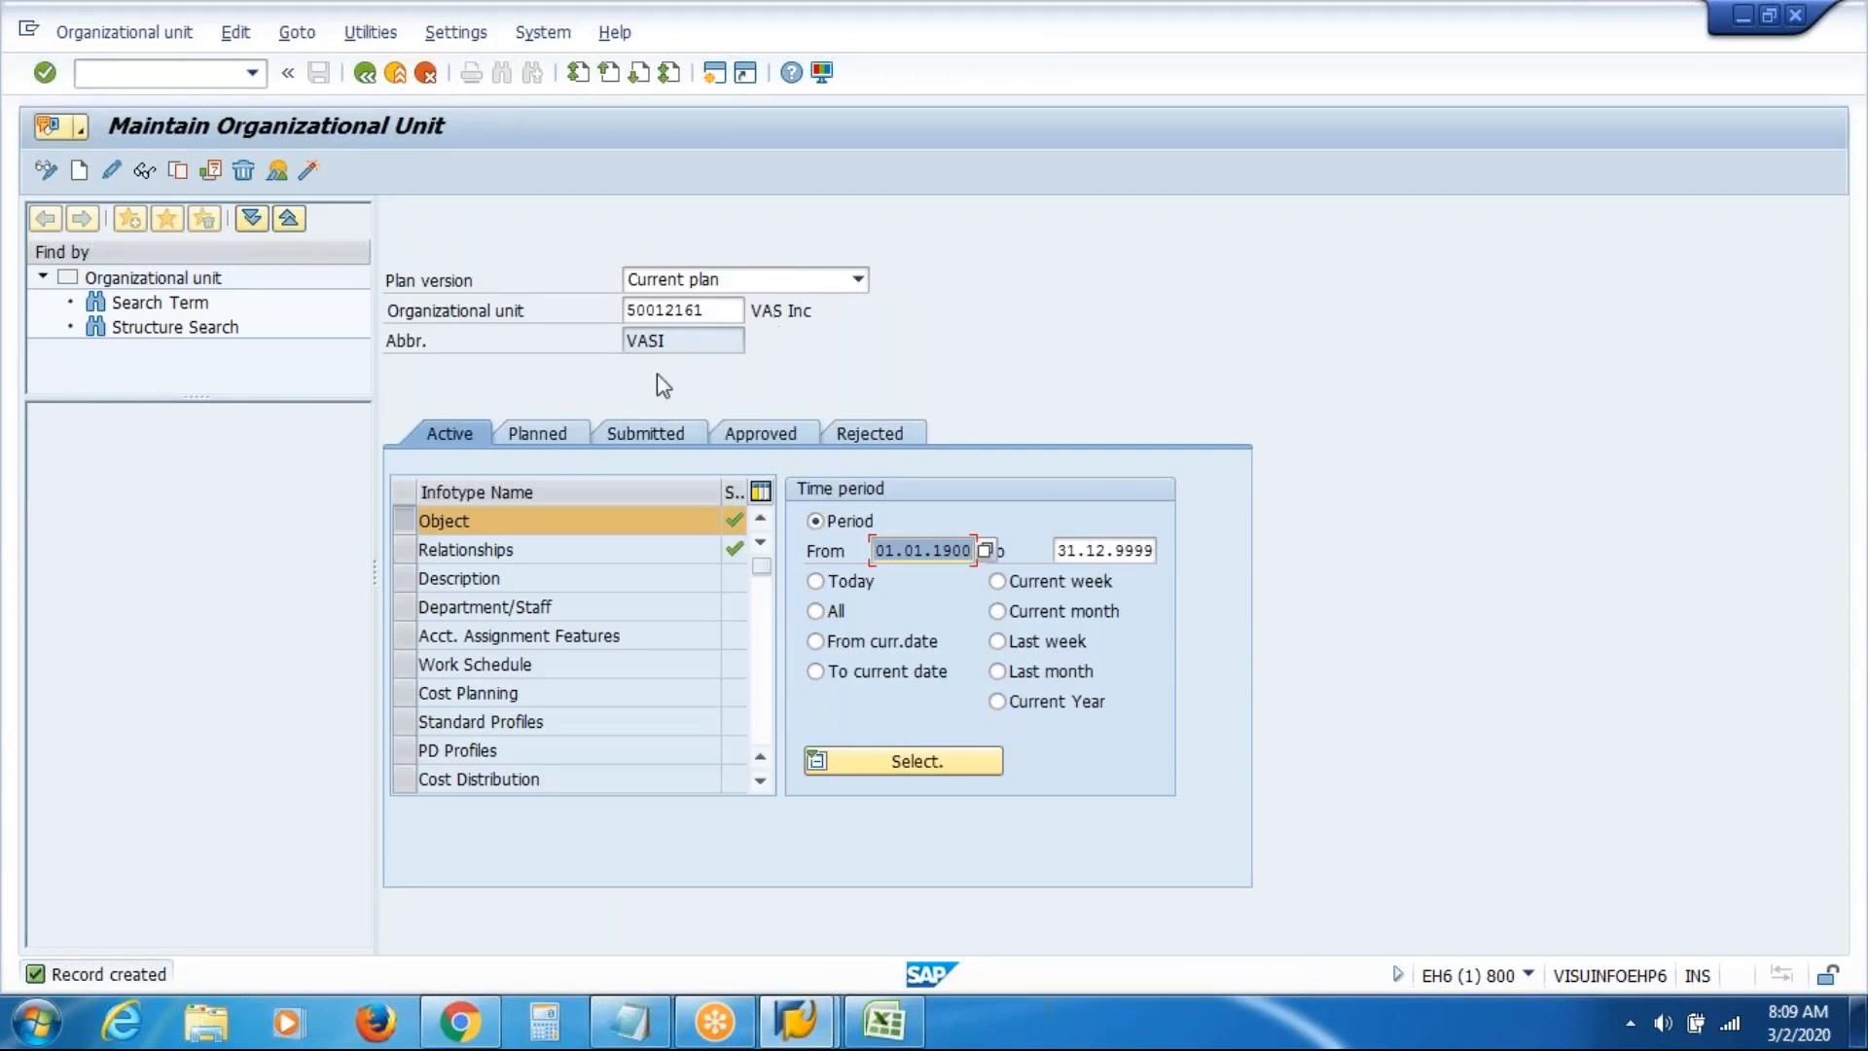
left_click(727, 309)
left_click_drag(727, 309, 413, 321)
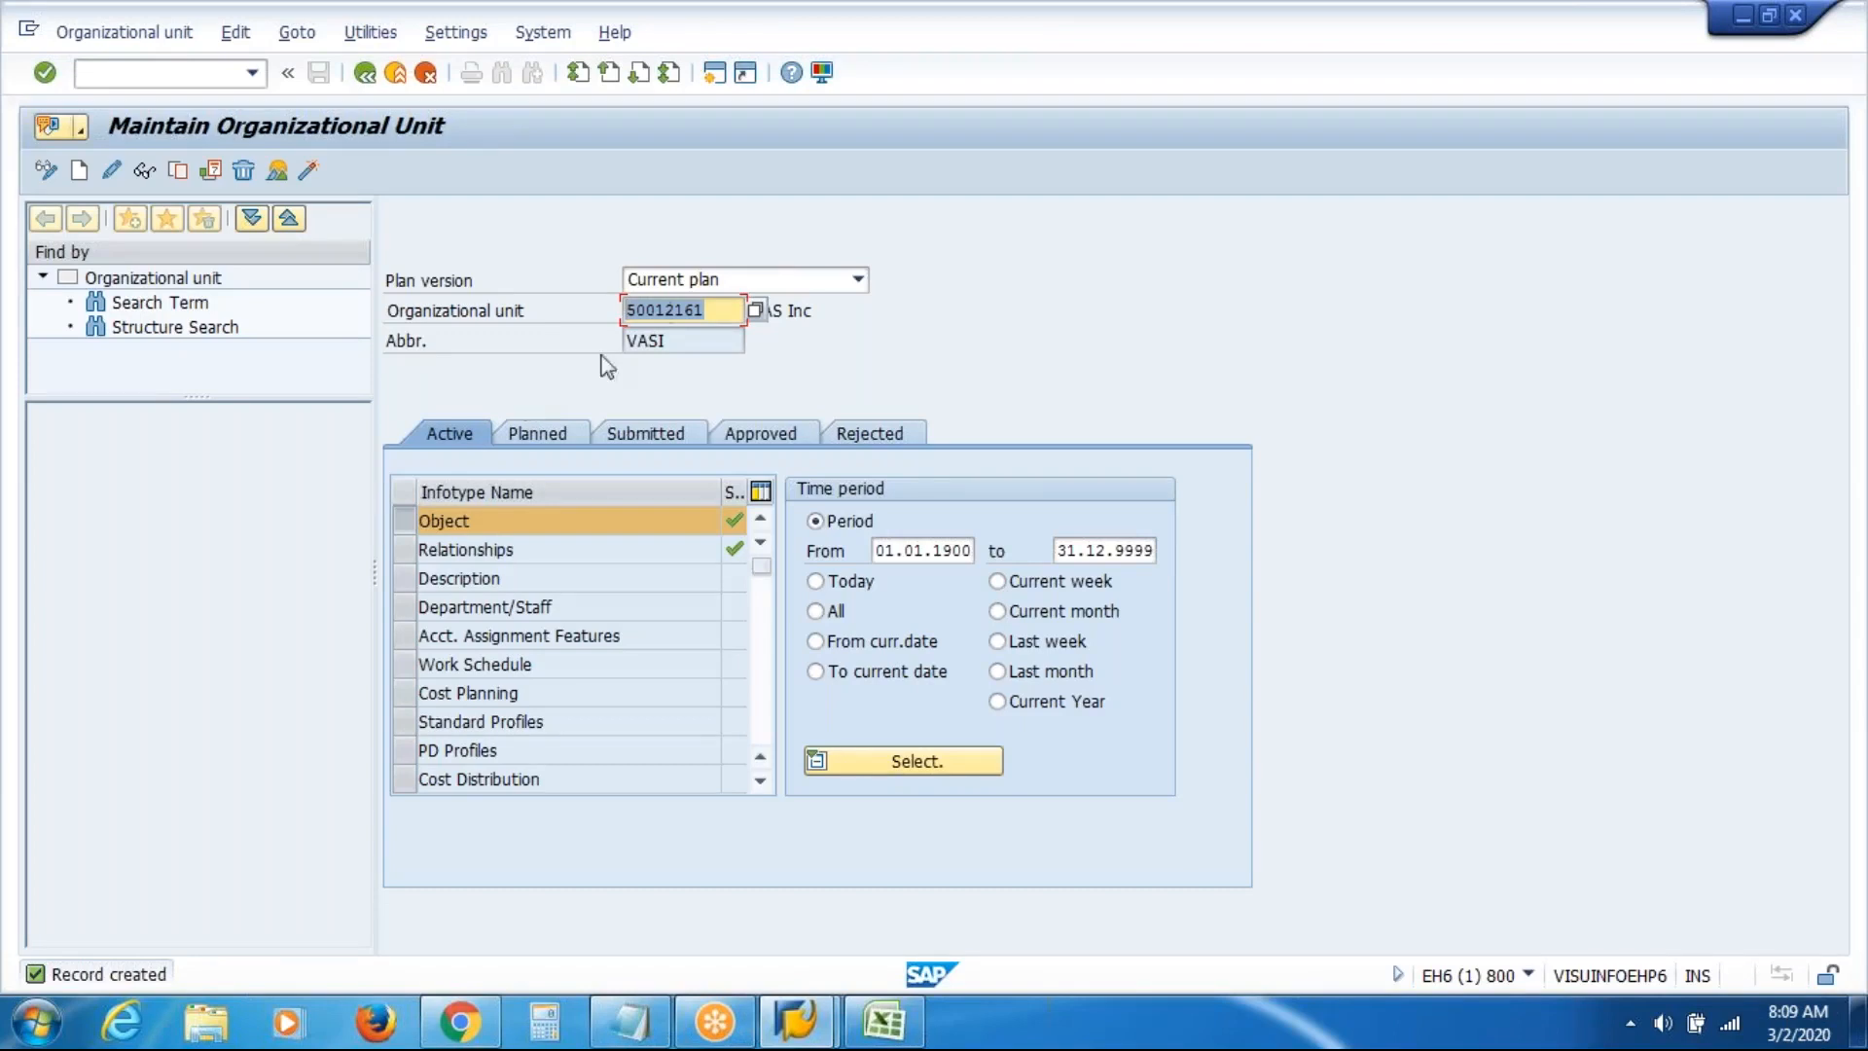
left_click(718, 314)
left_click(797, 313)
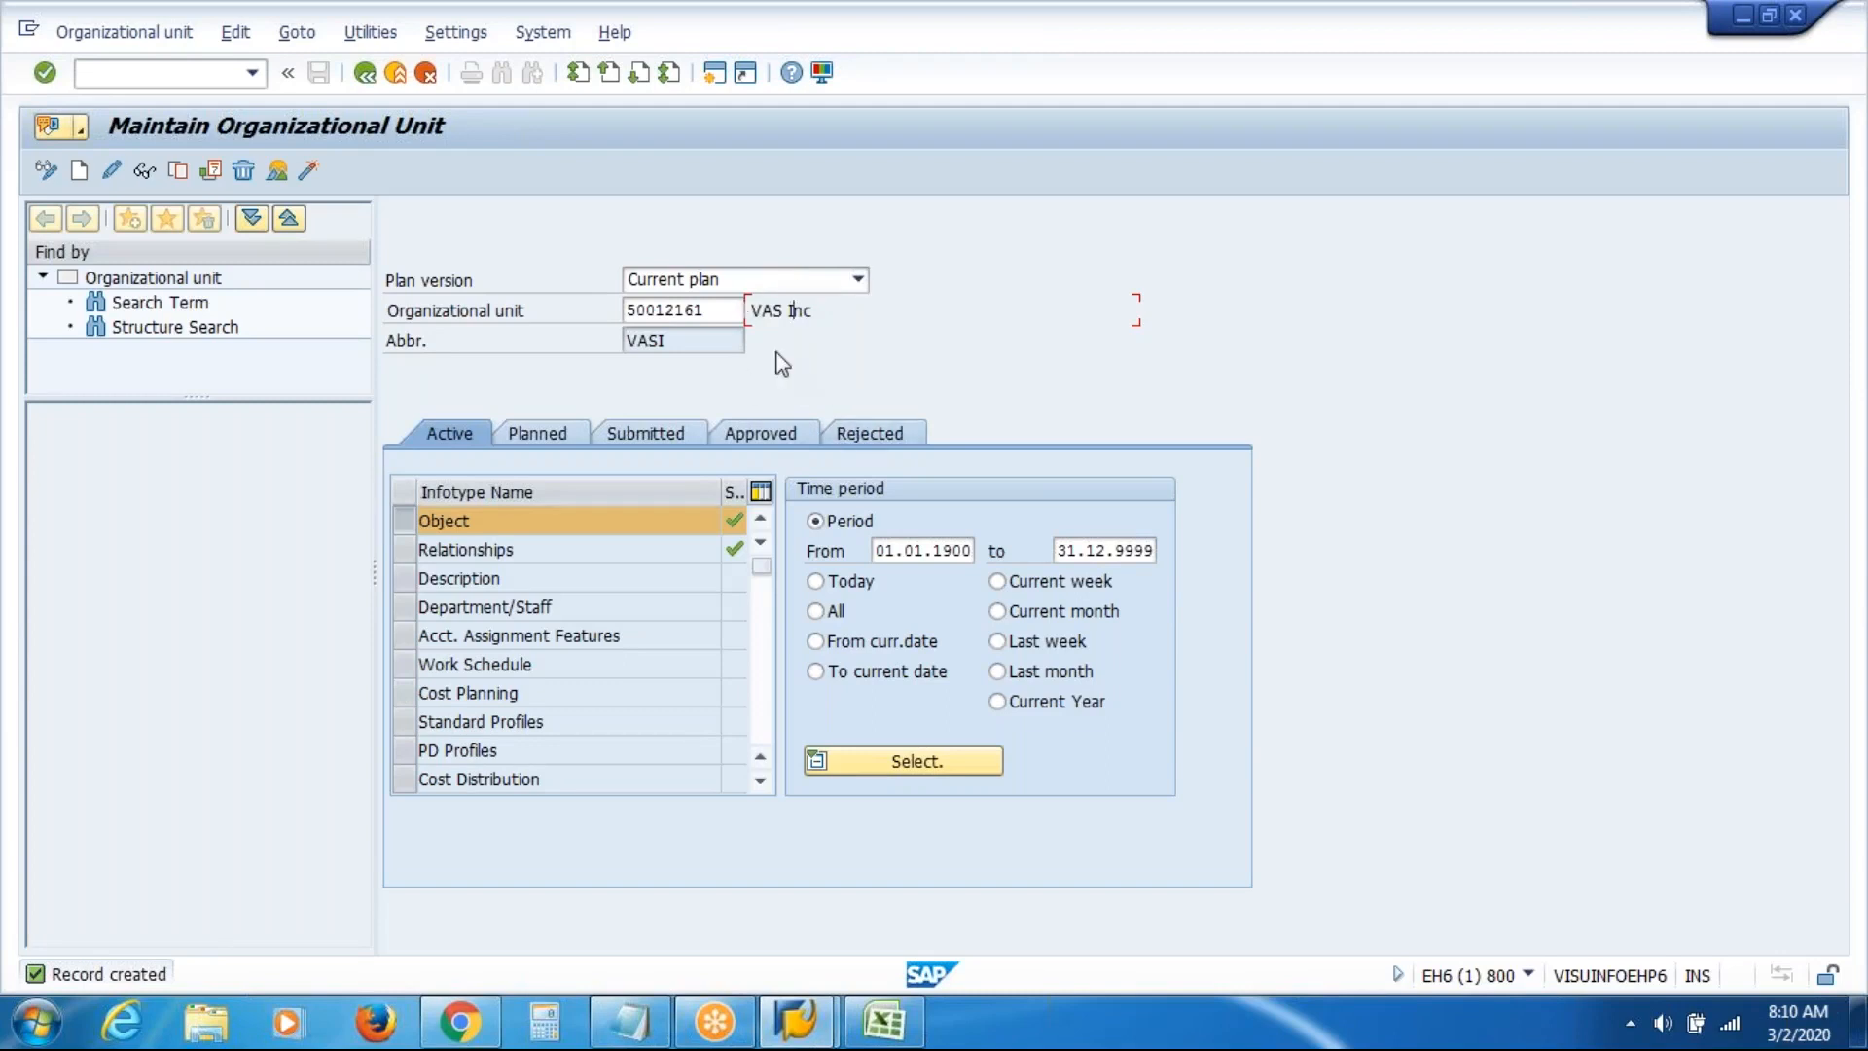
left_click(727, 310)
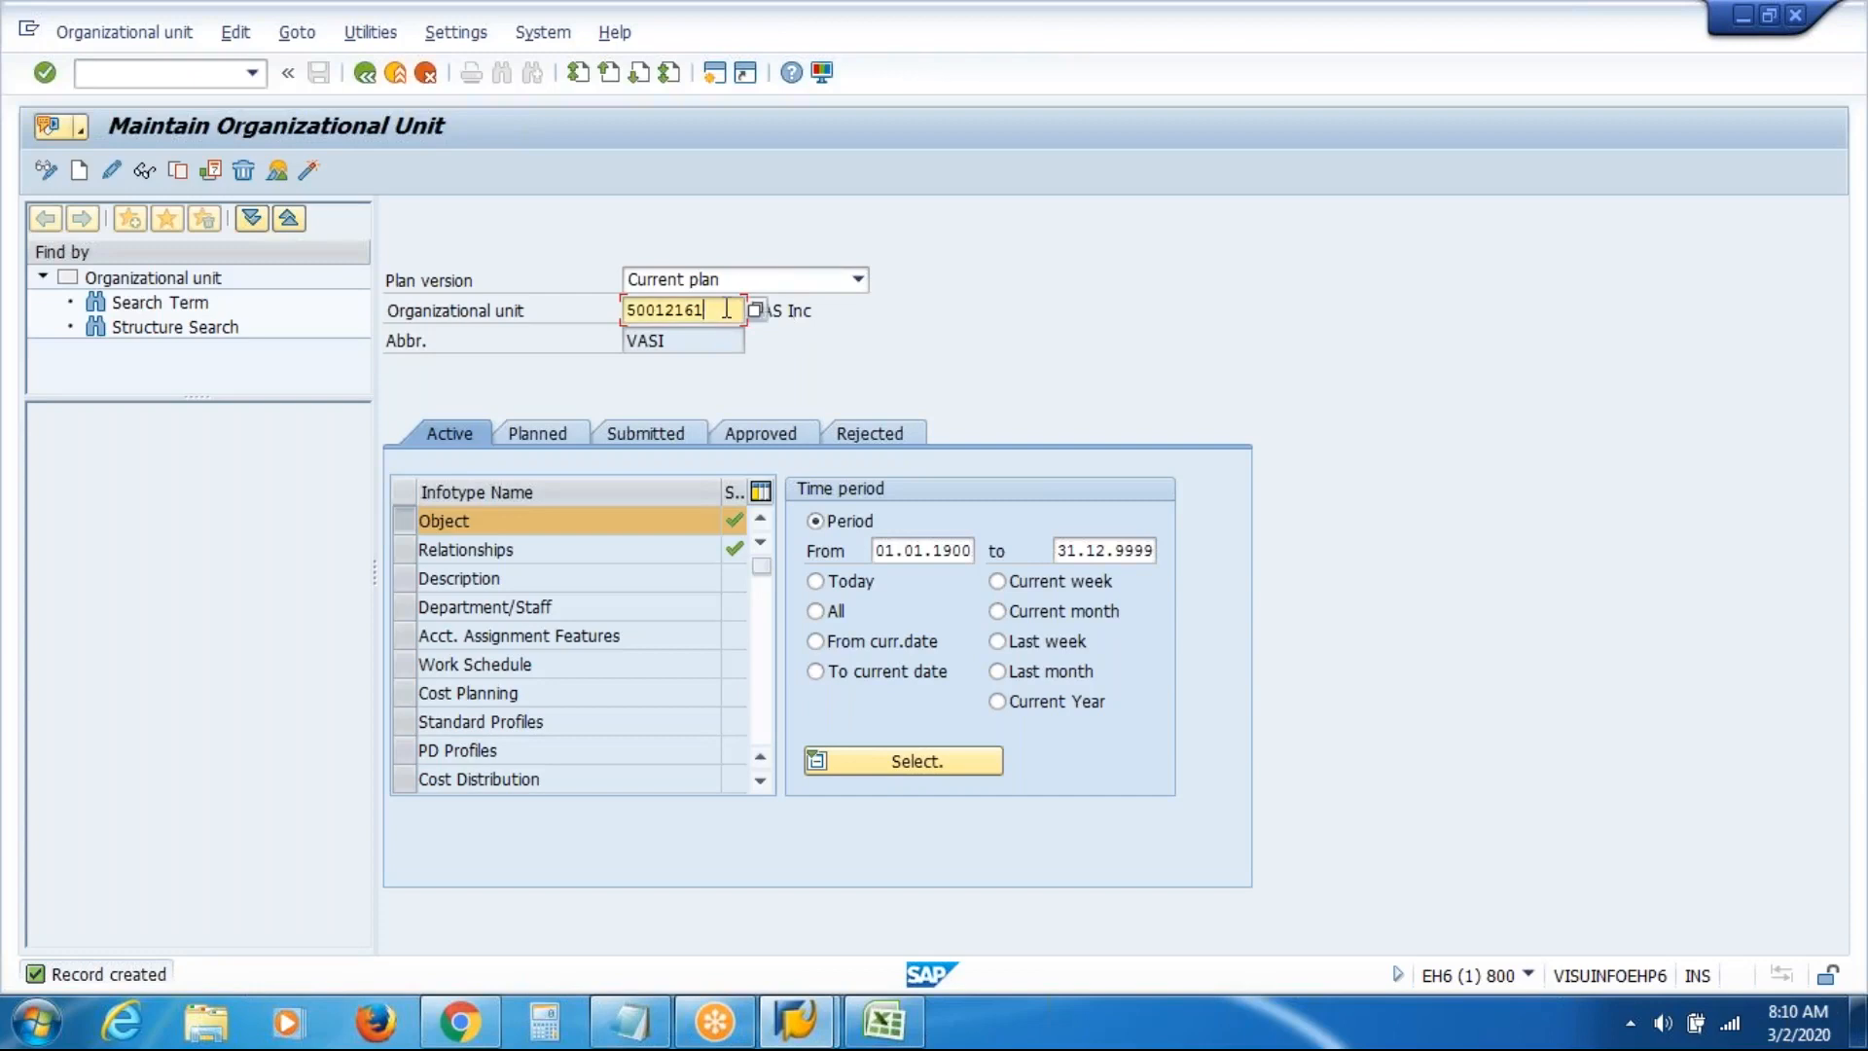
left_click(795, 310)
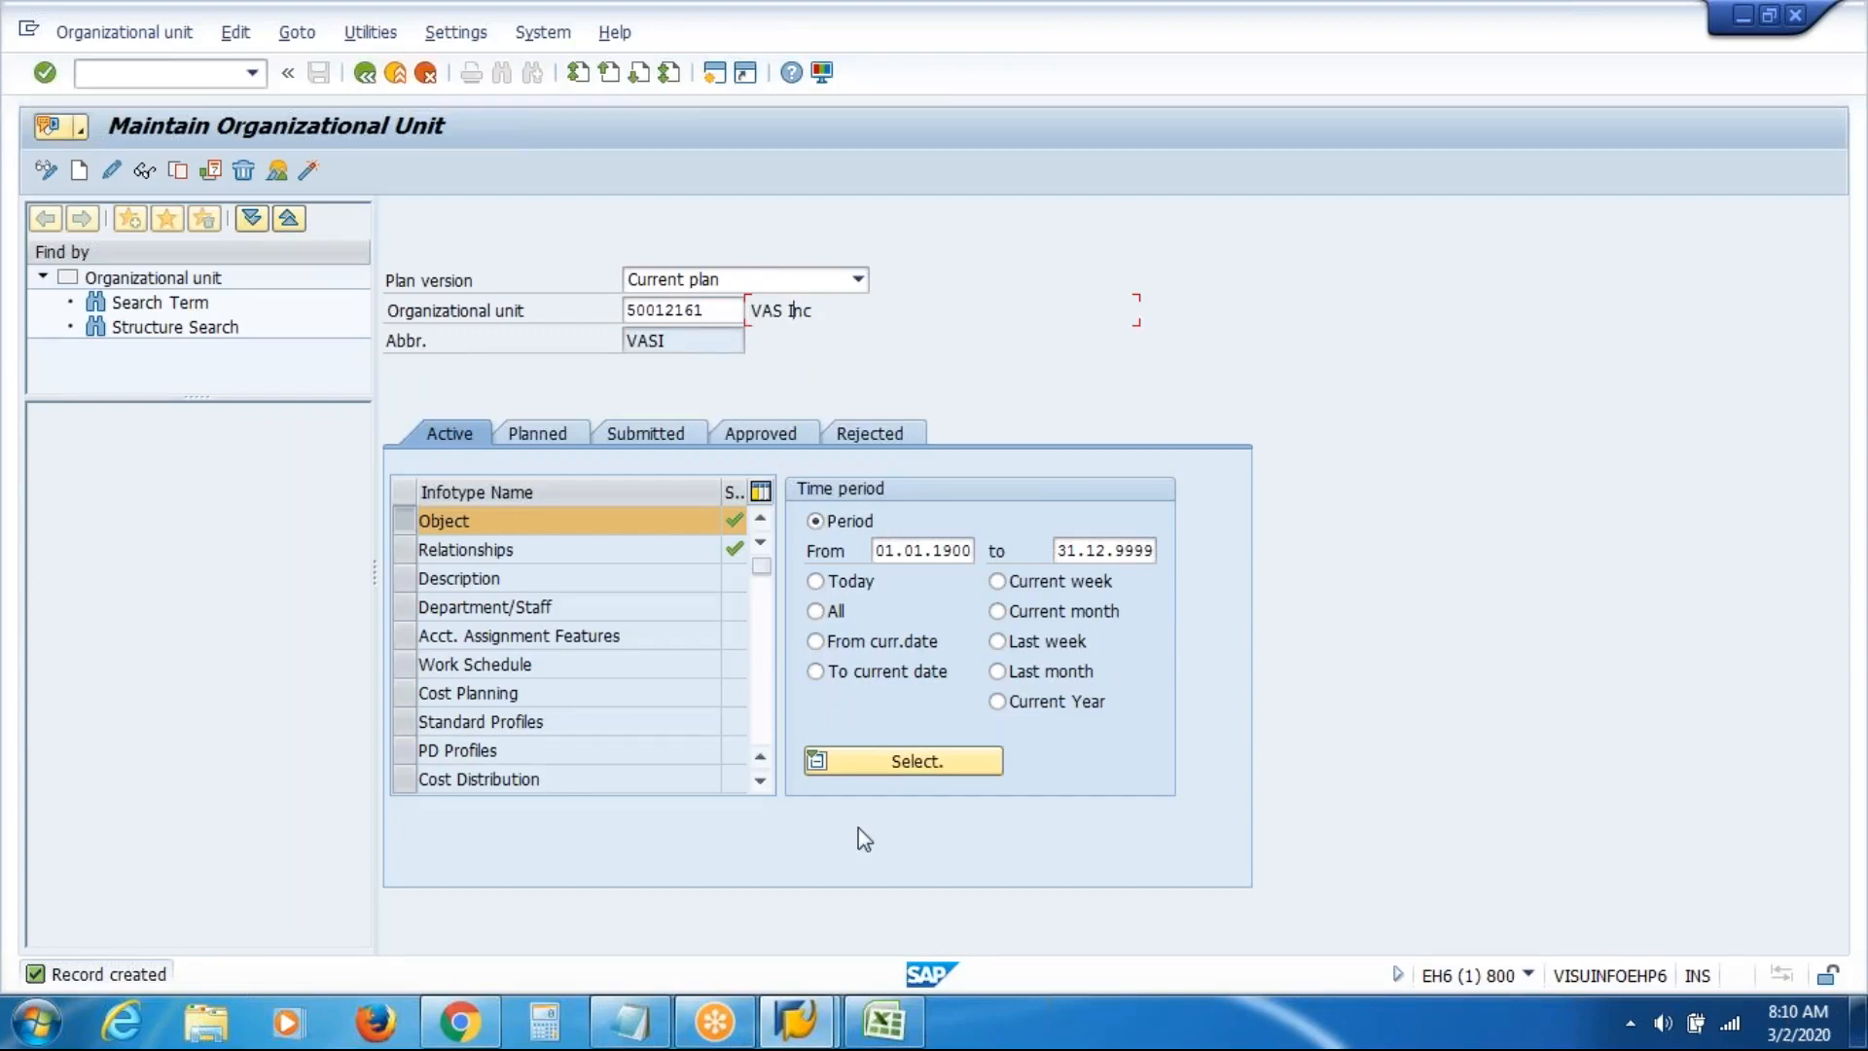
left_click(897, 1030)
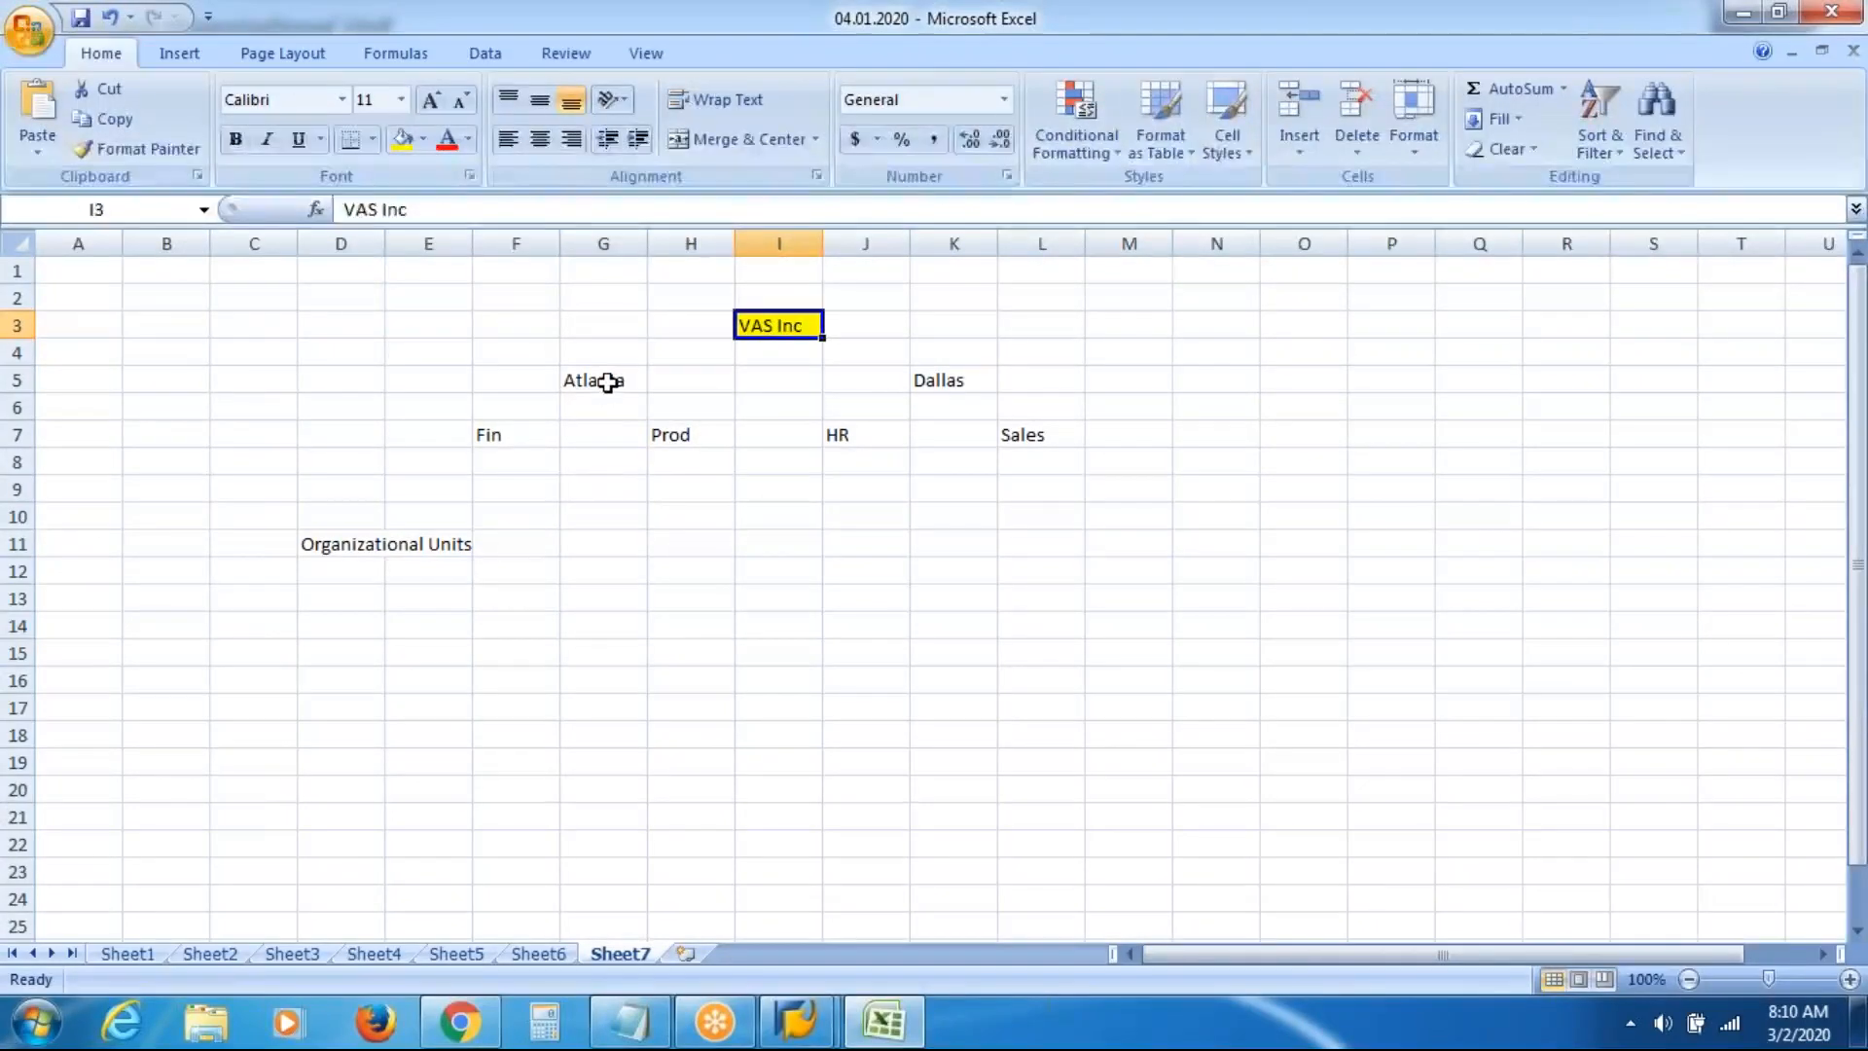
Check the Atlanta cell G5 in the Excel org chart and return to SAP
left_click(607, 380)
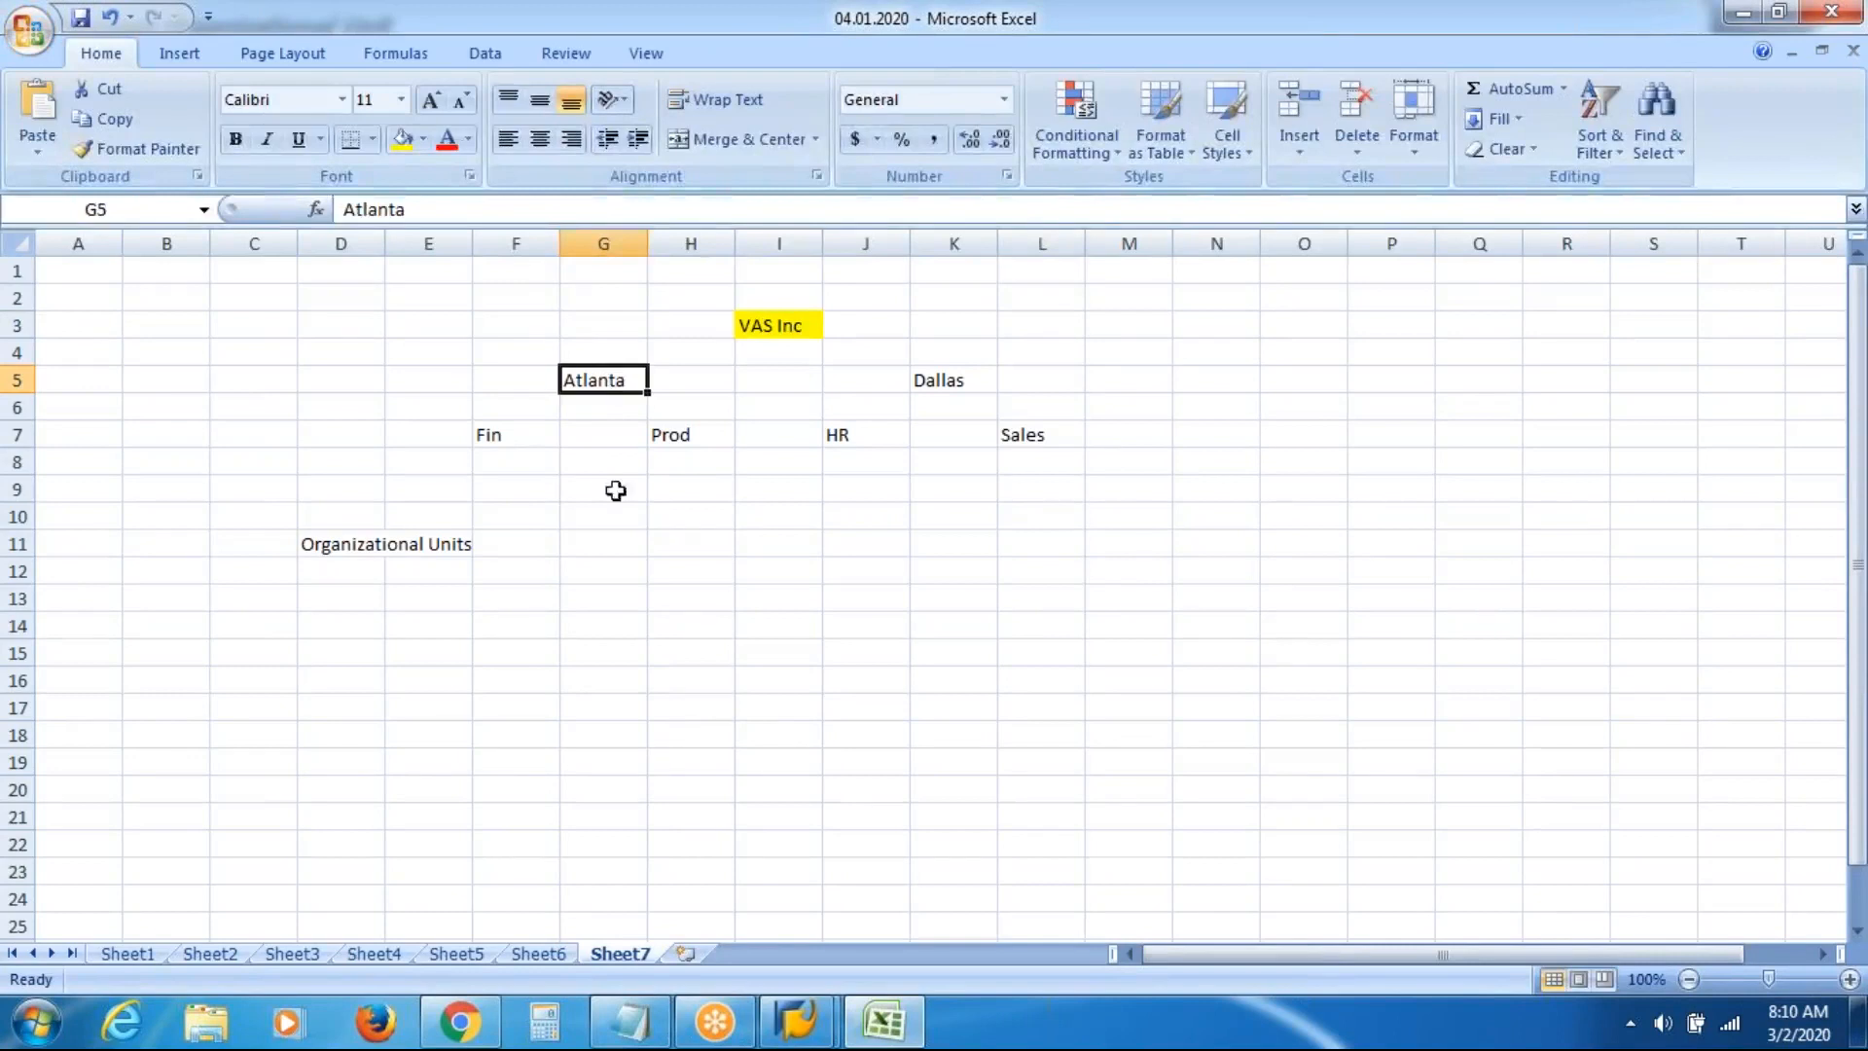
left_click(799, 1027)
left_click(929, 904)
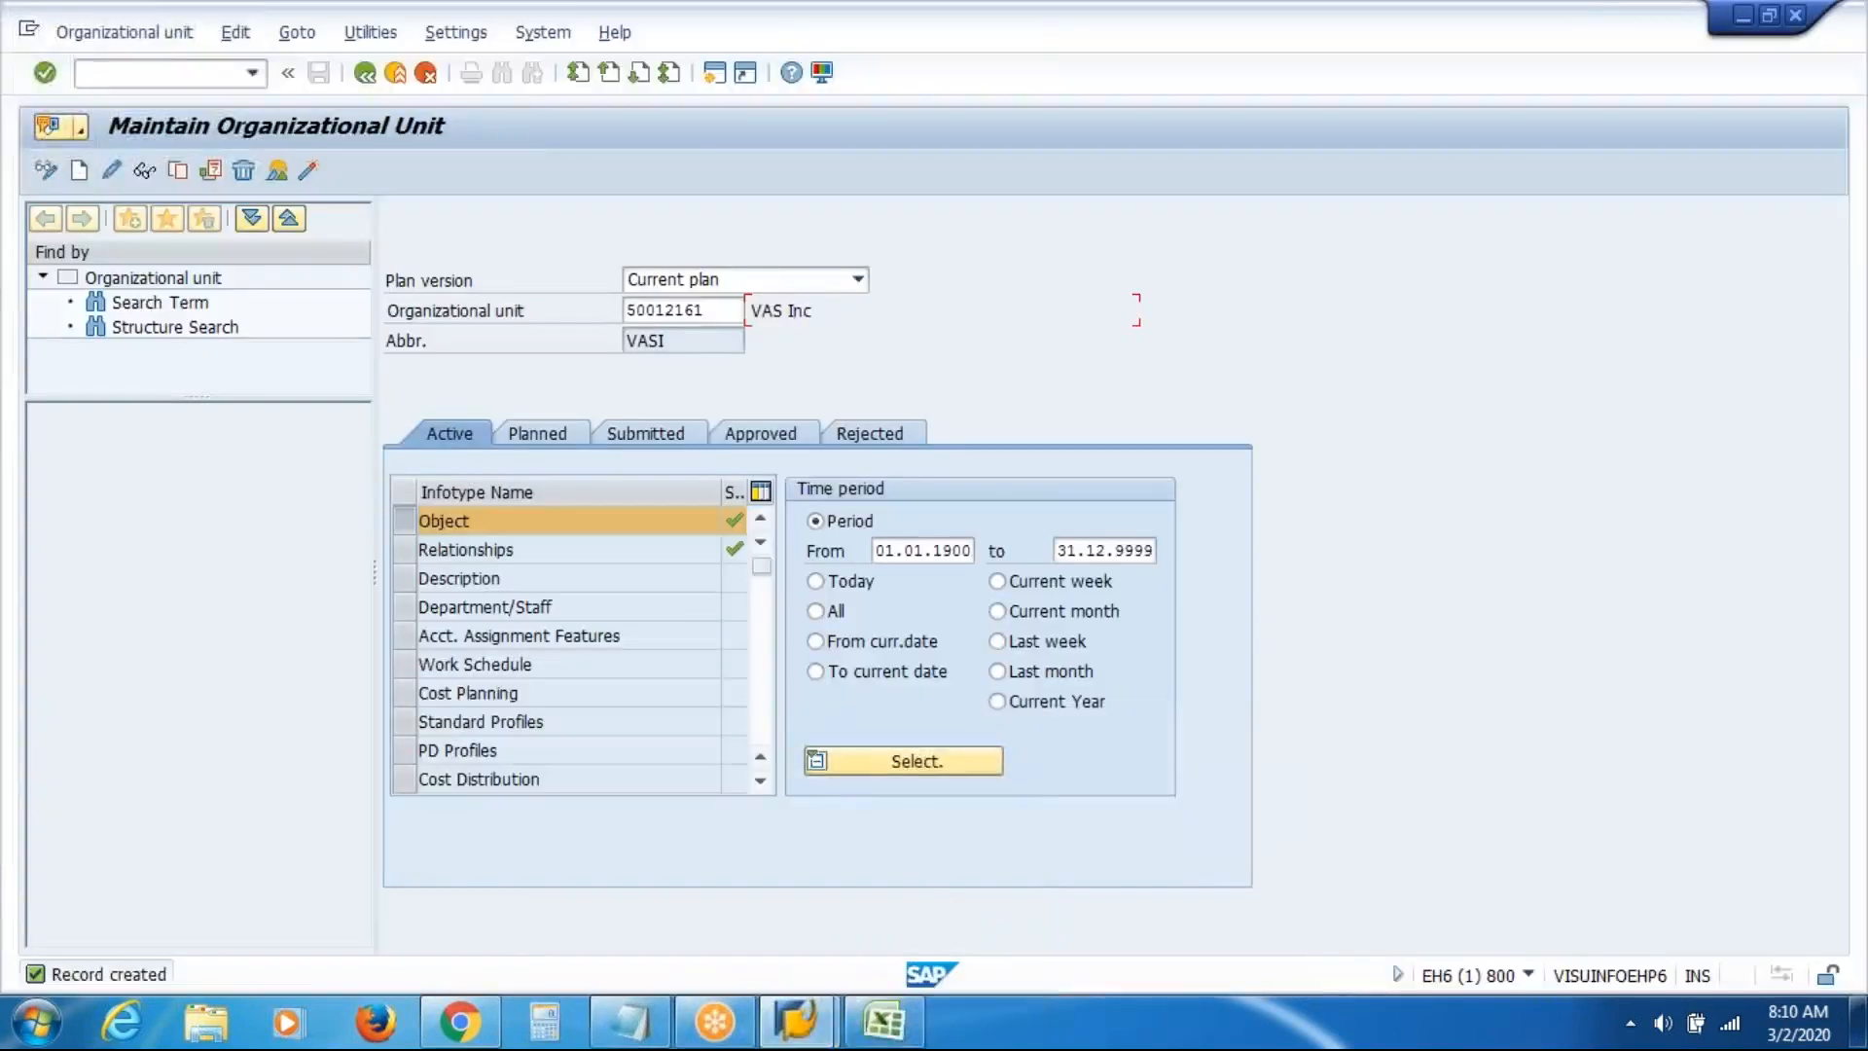
Clear unit number 50012161 so no organizational unit is selected
left_click(724, 313)
left_click(724, 314)
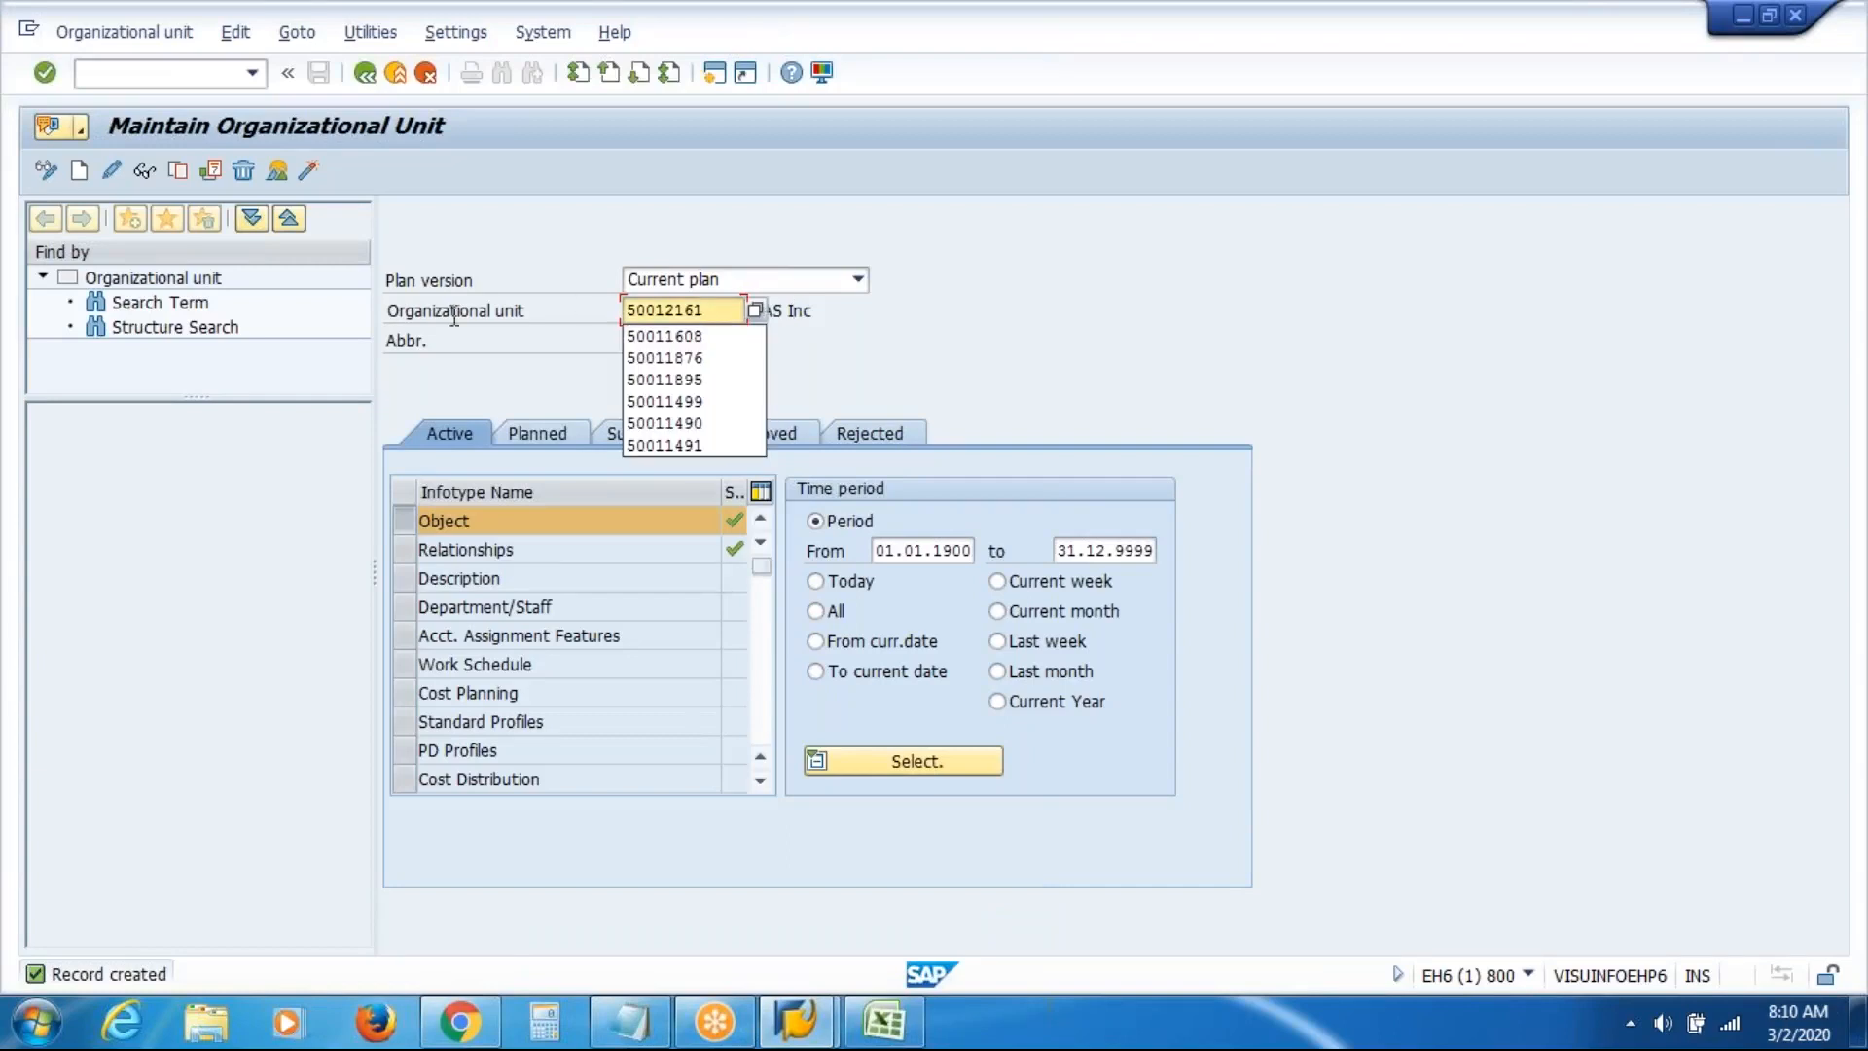
key("Return")
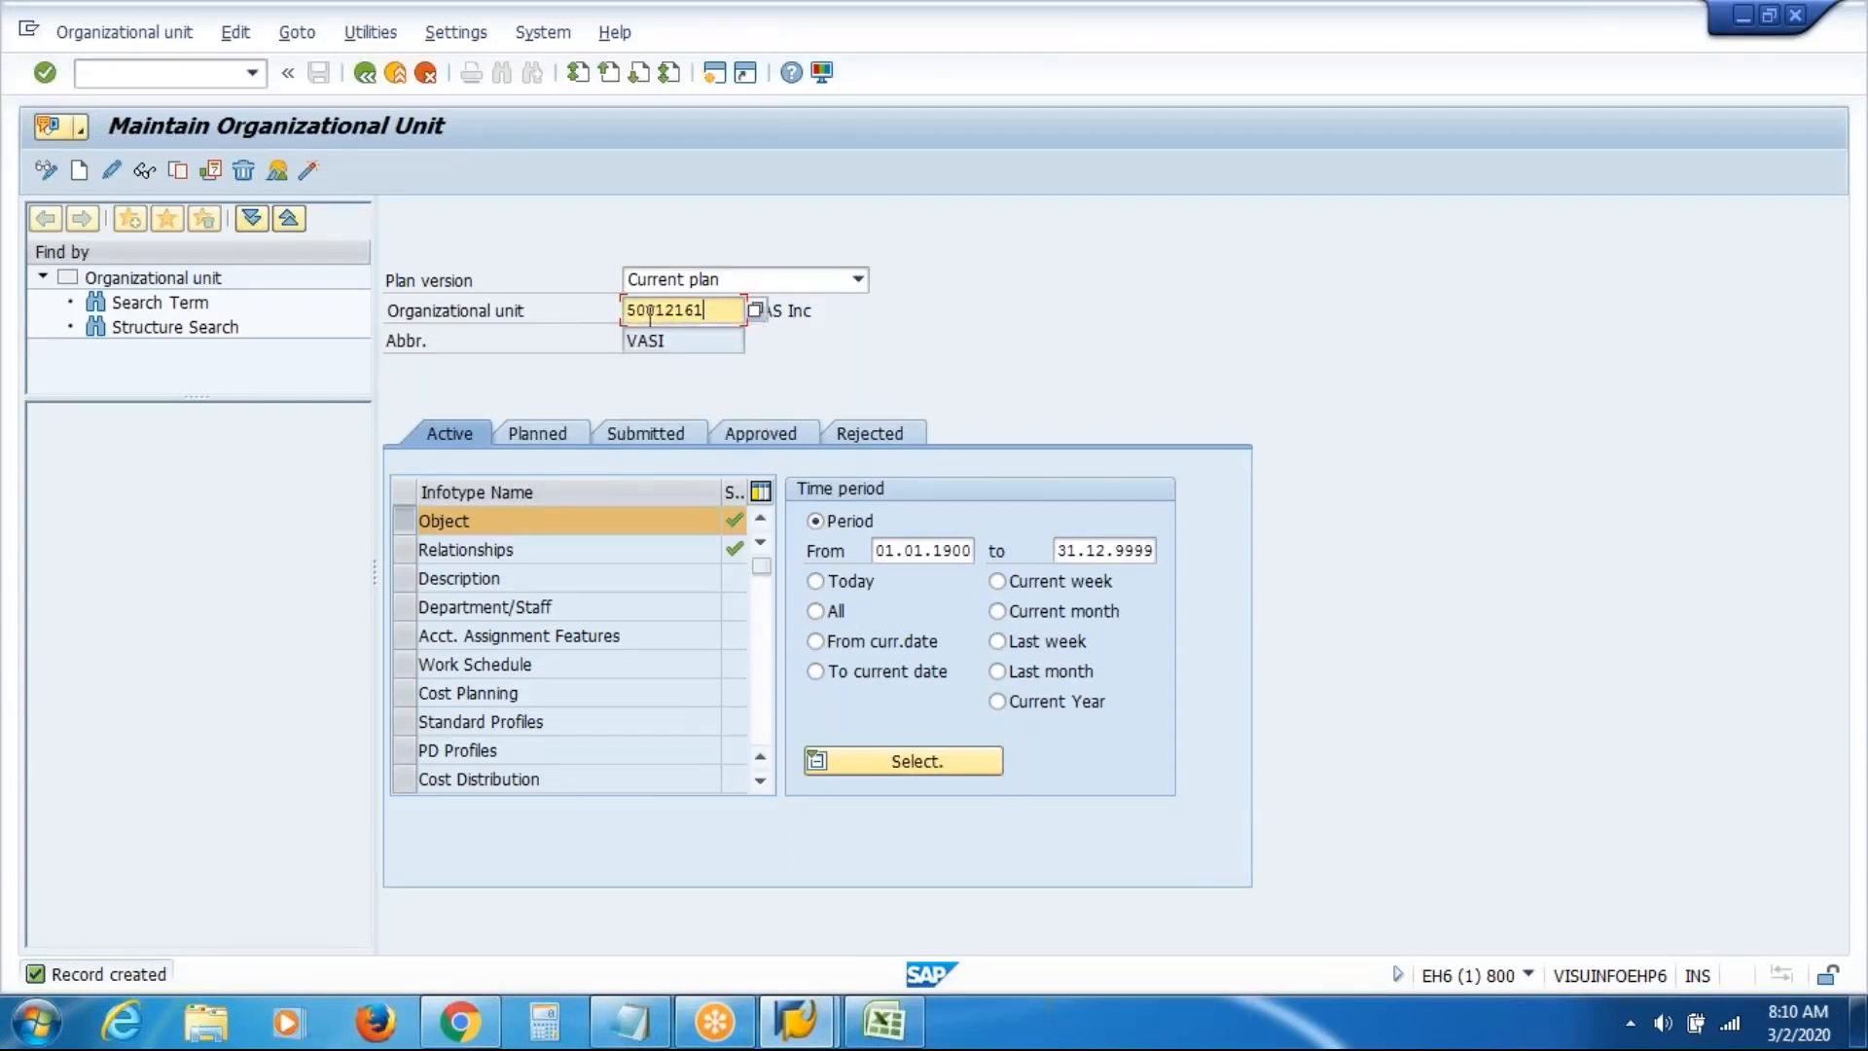
key("Delete")
key("Return")
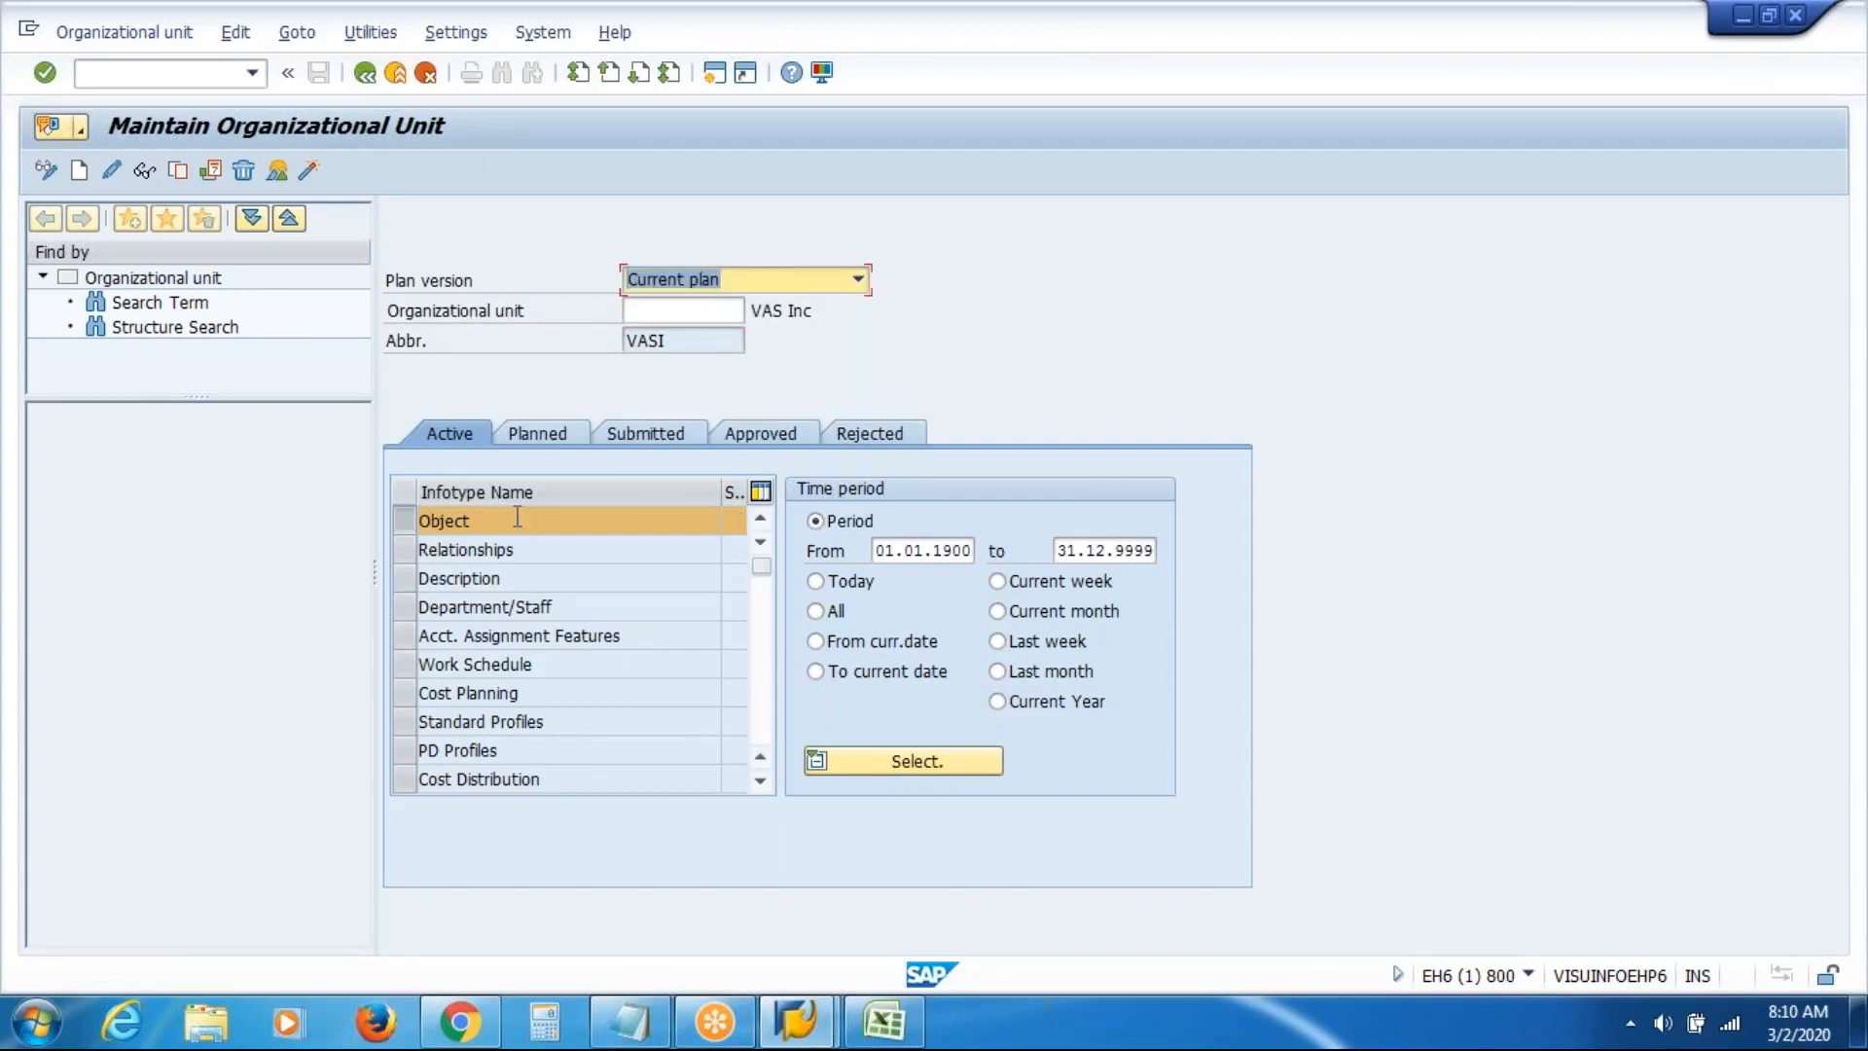
Create organizational unit VASIA named VAS Inc Atlanta and save it
left_click(80, 172)
left_click(634, 392)
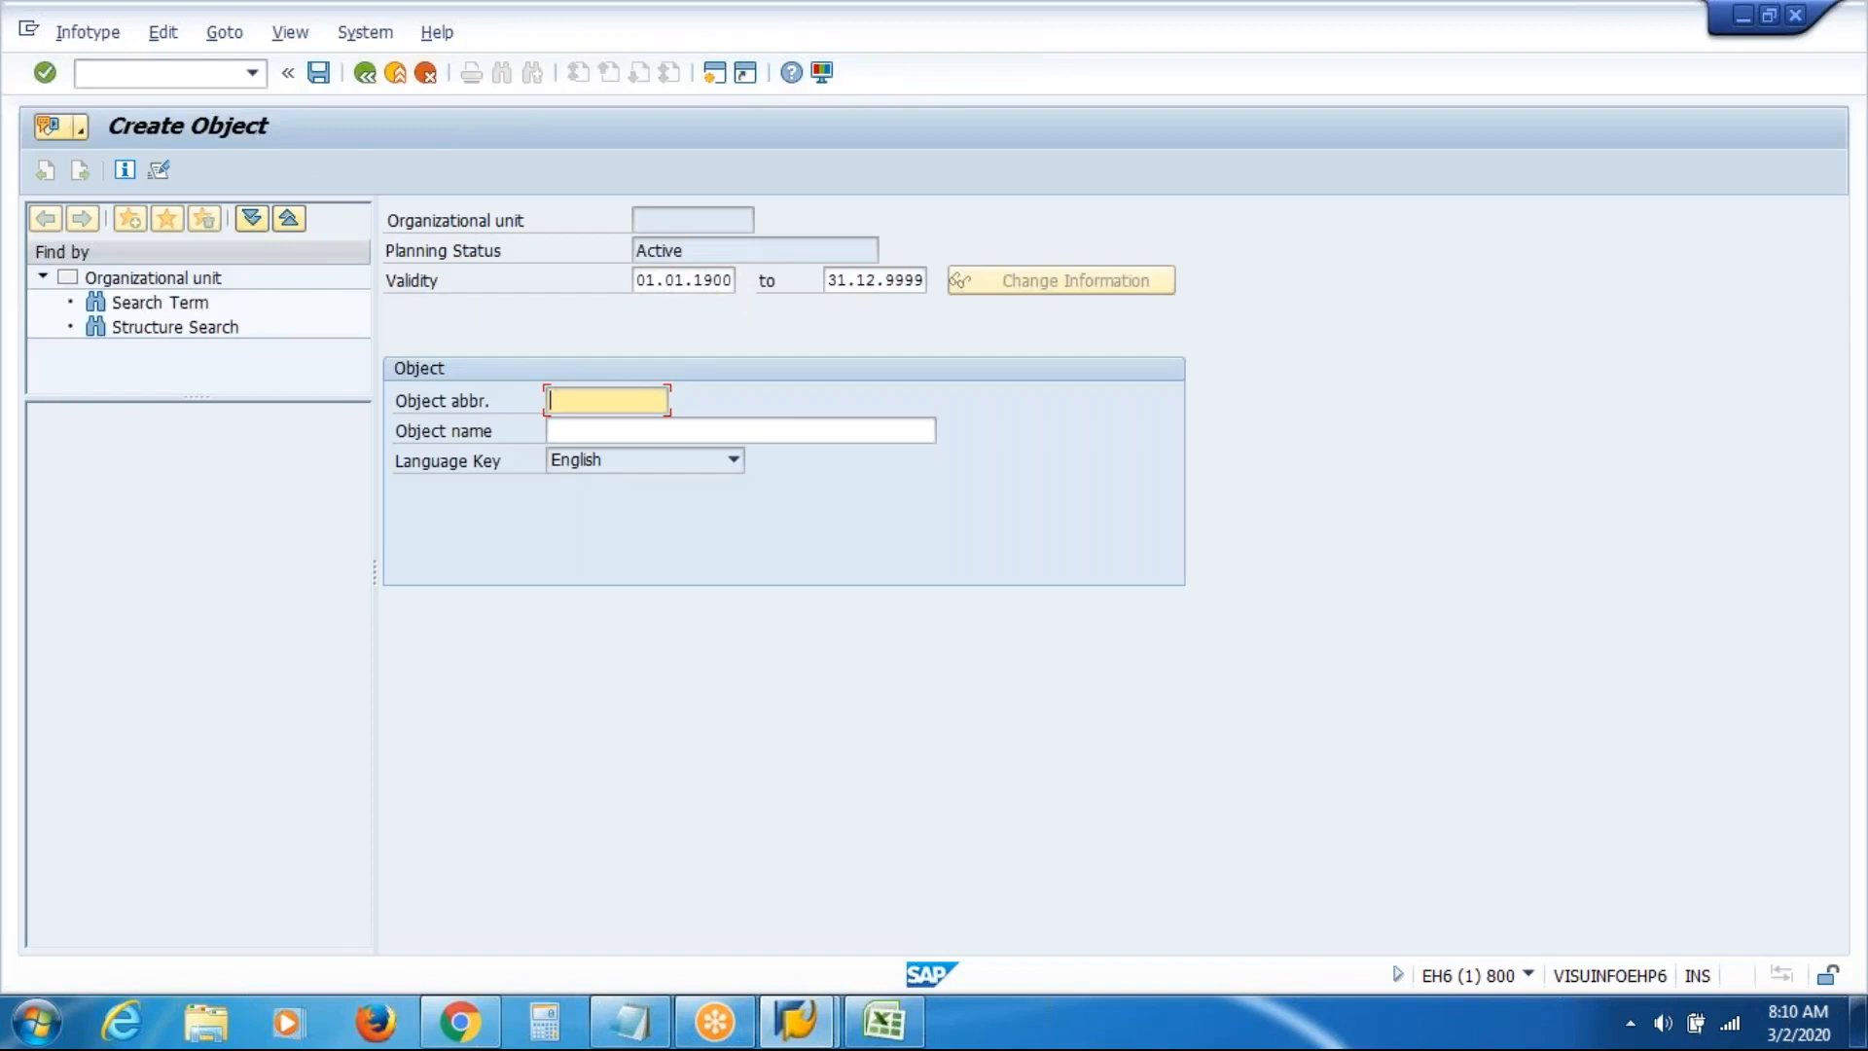
type("VASIA")
left_click(770, 432)
type("VAS I")
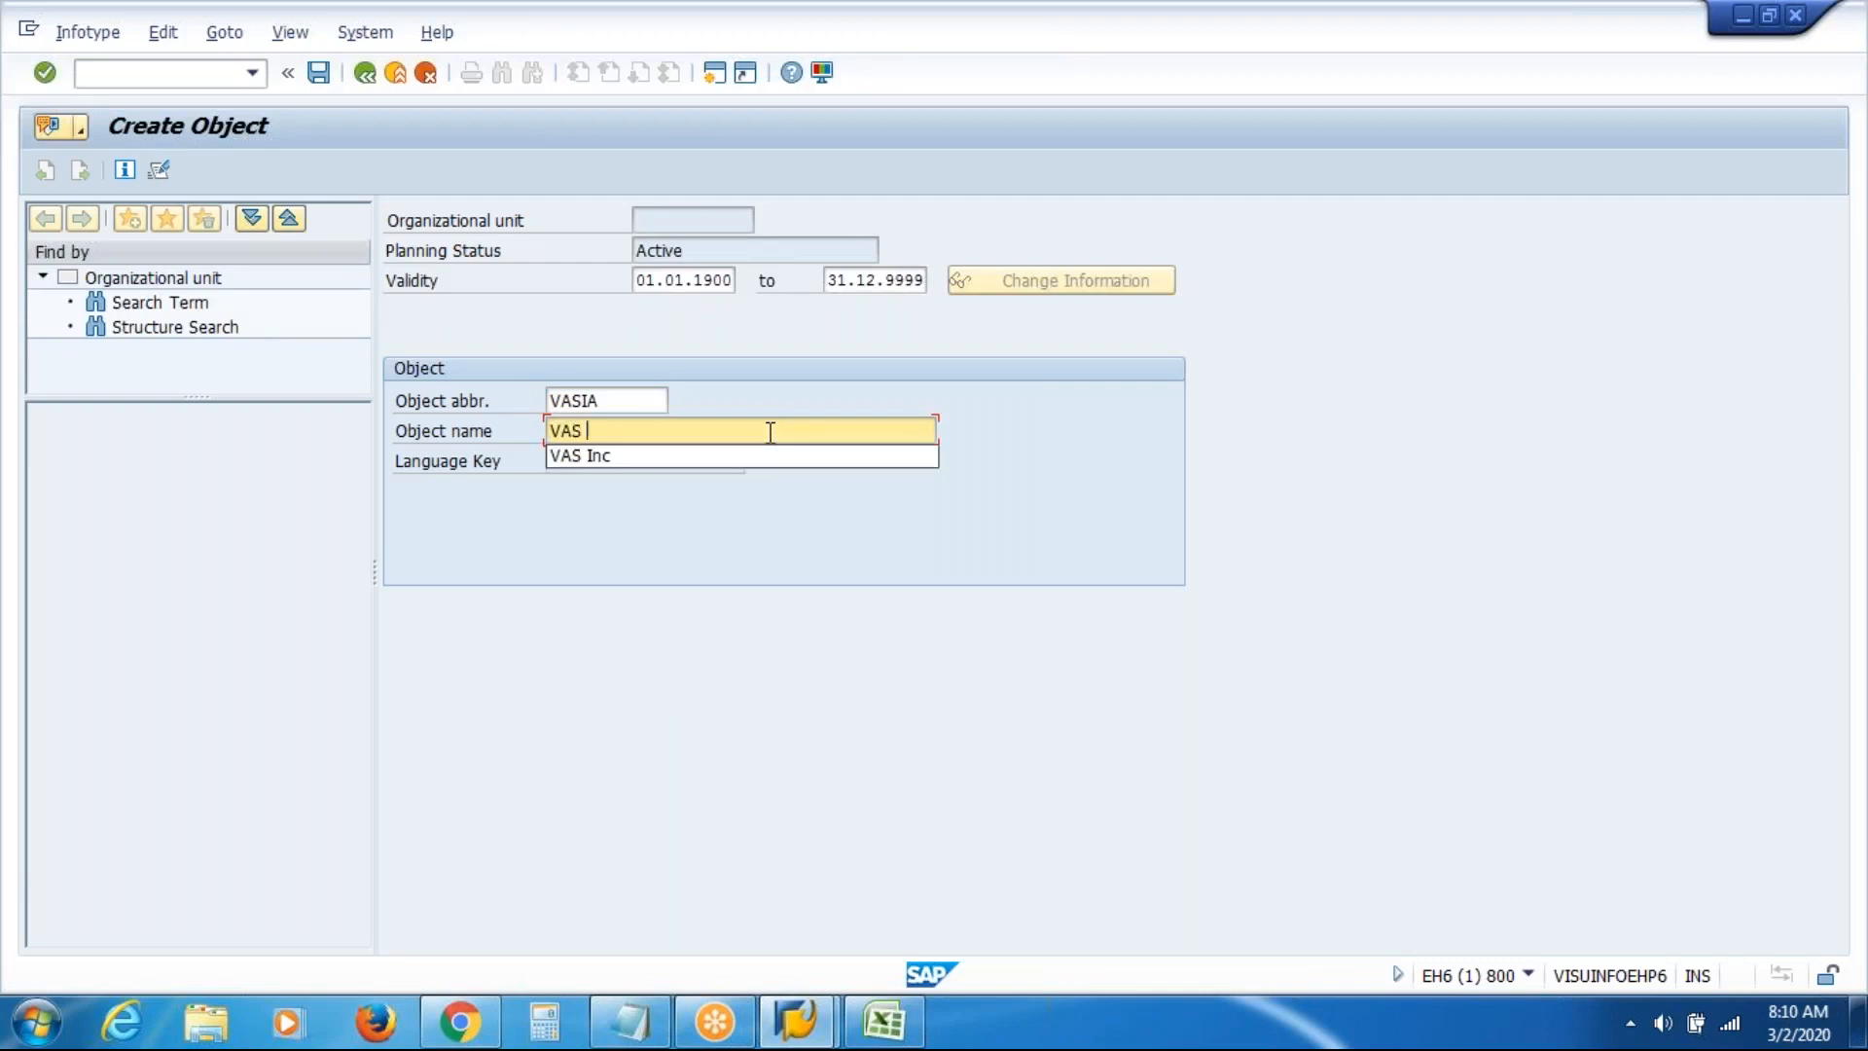
type("nc A")
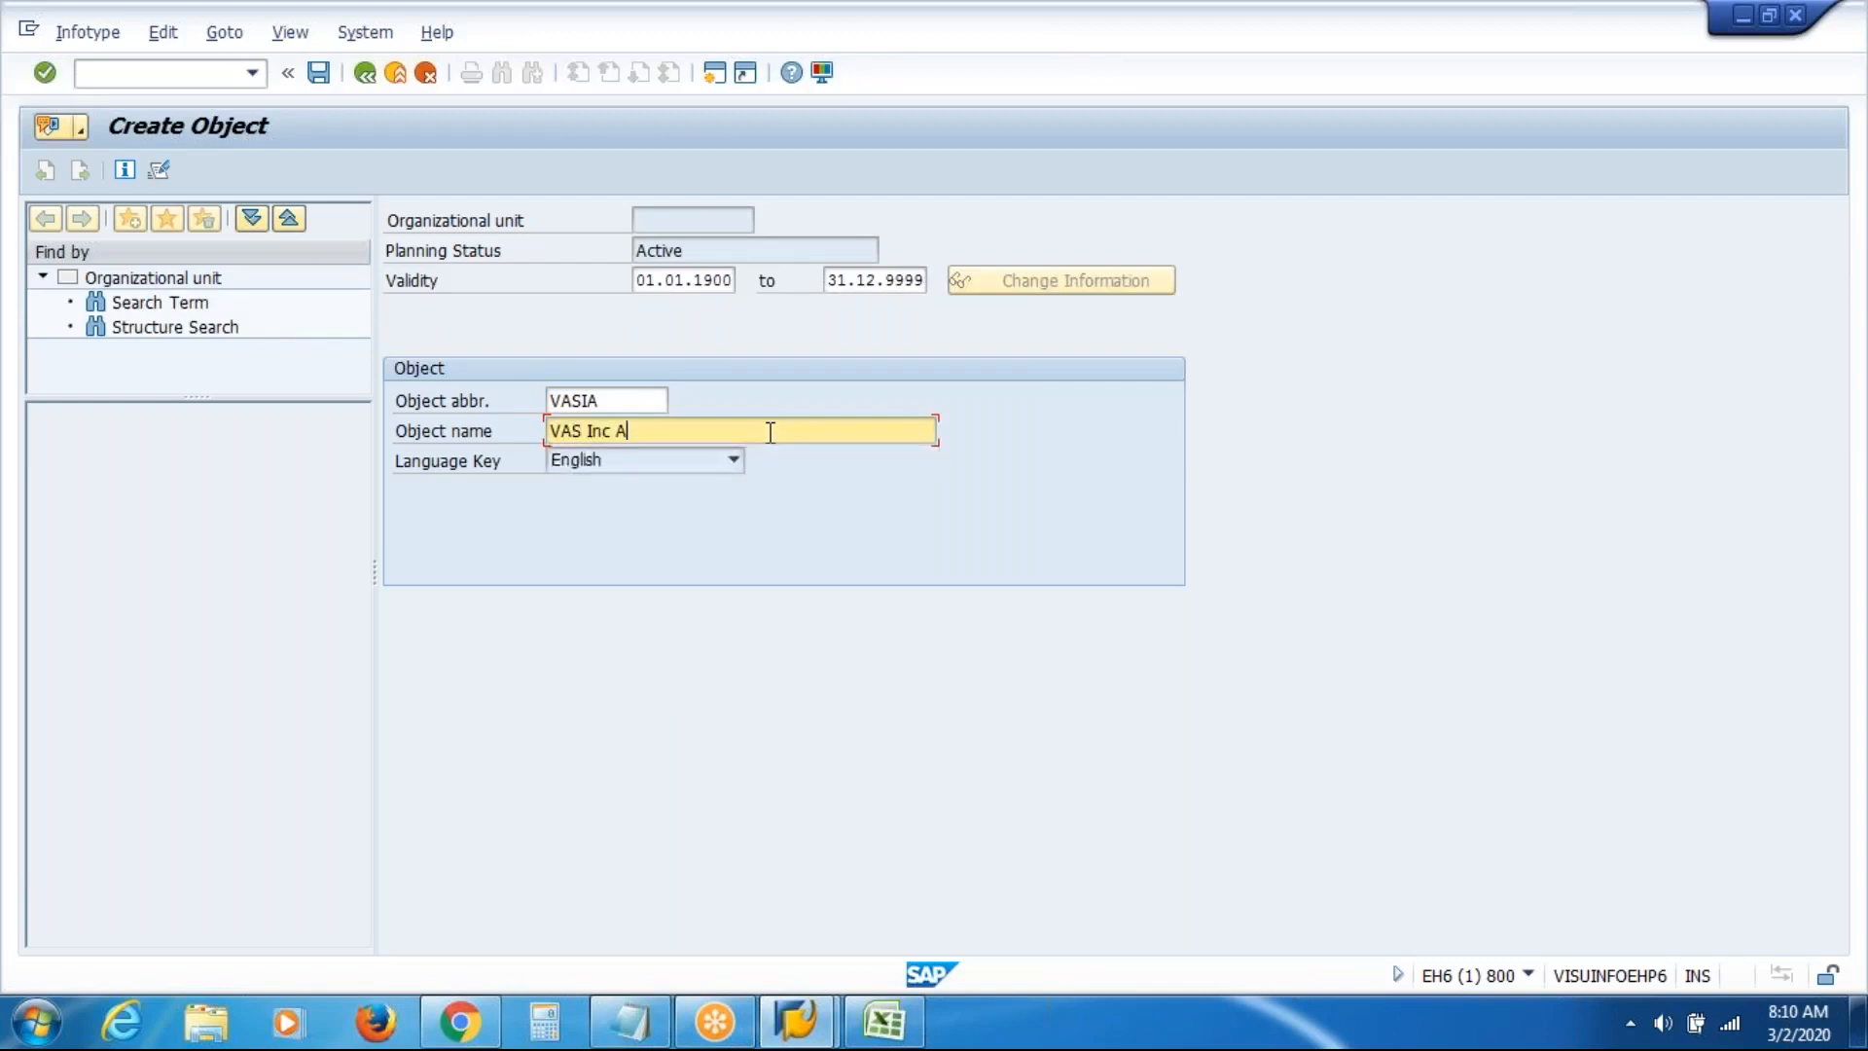
type("tlanta")
left_click(320, 80)
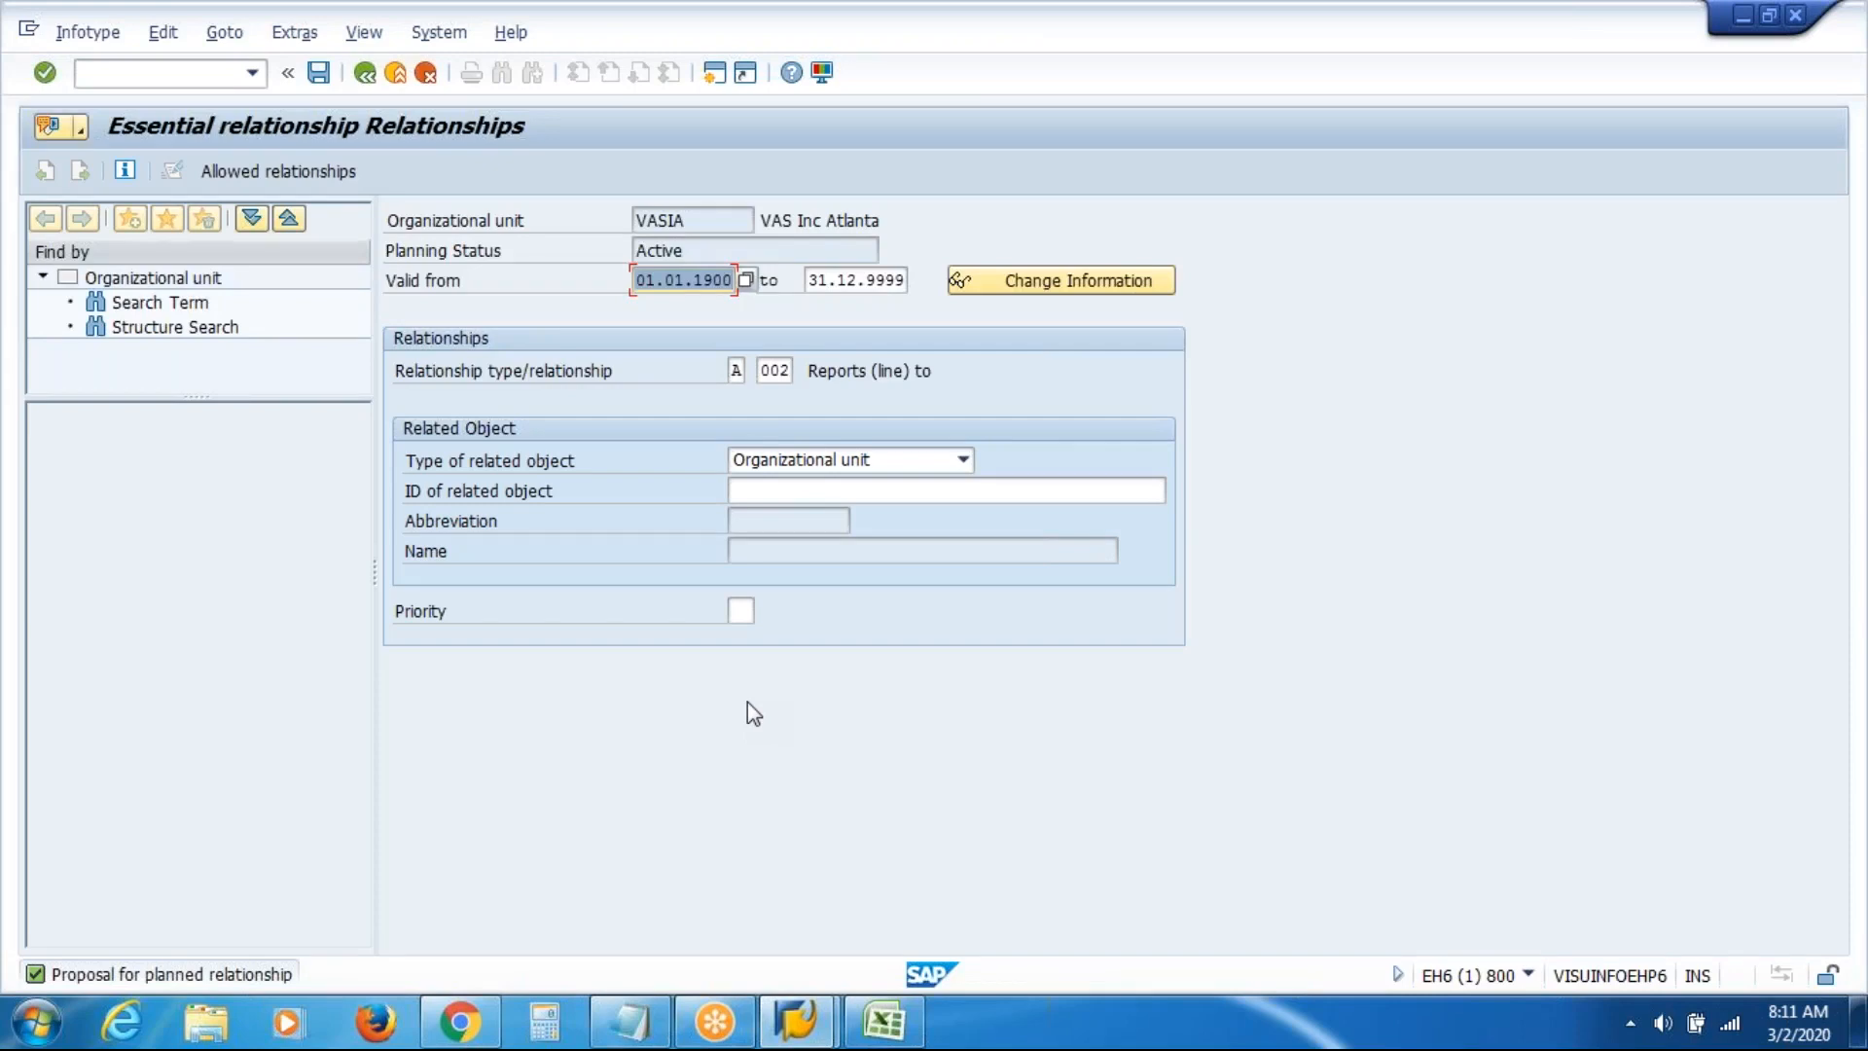
left_click(889, 1033)
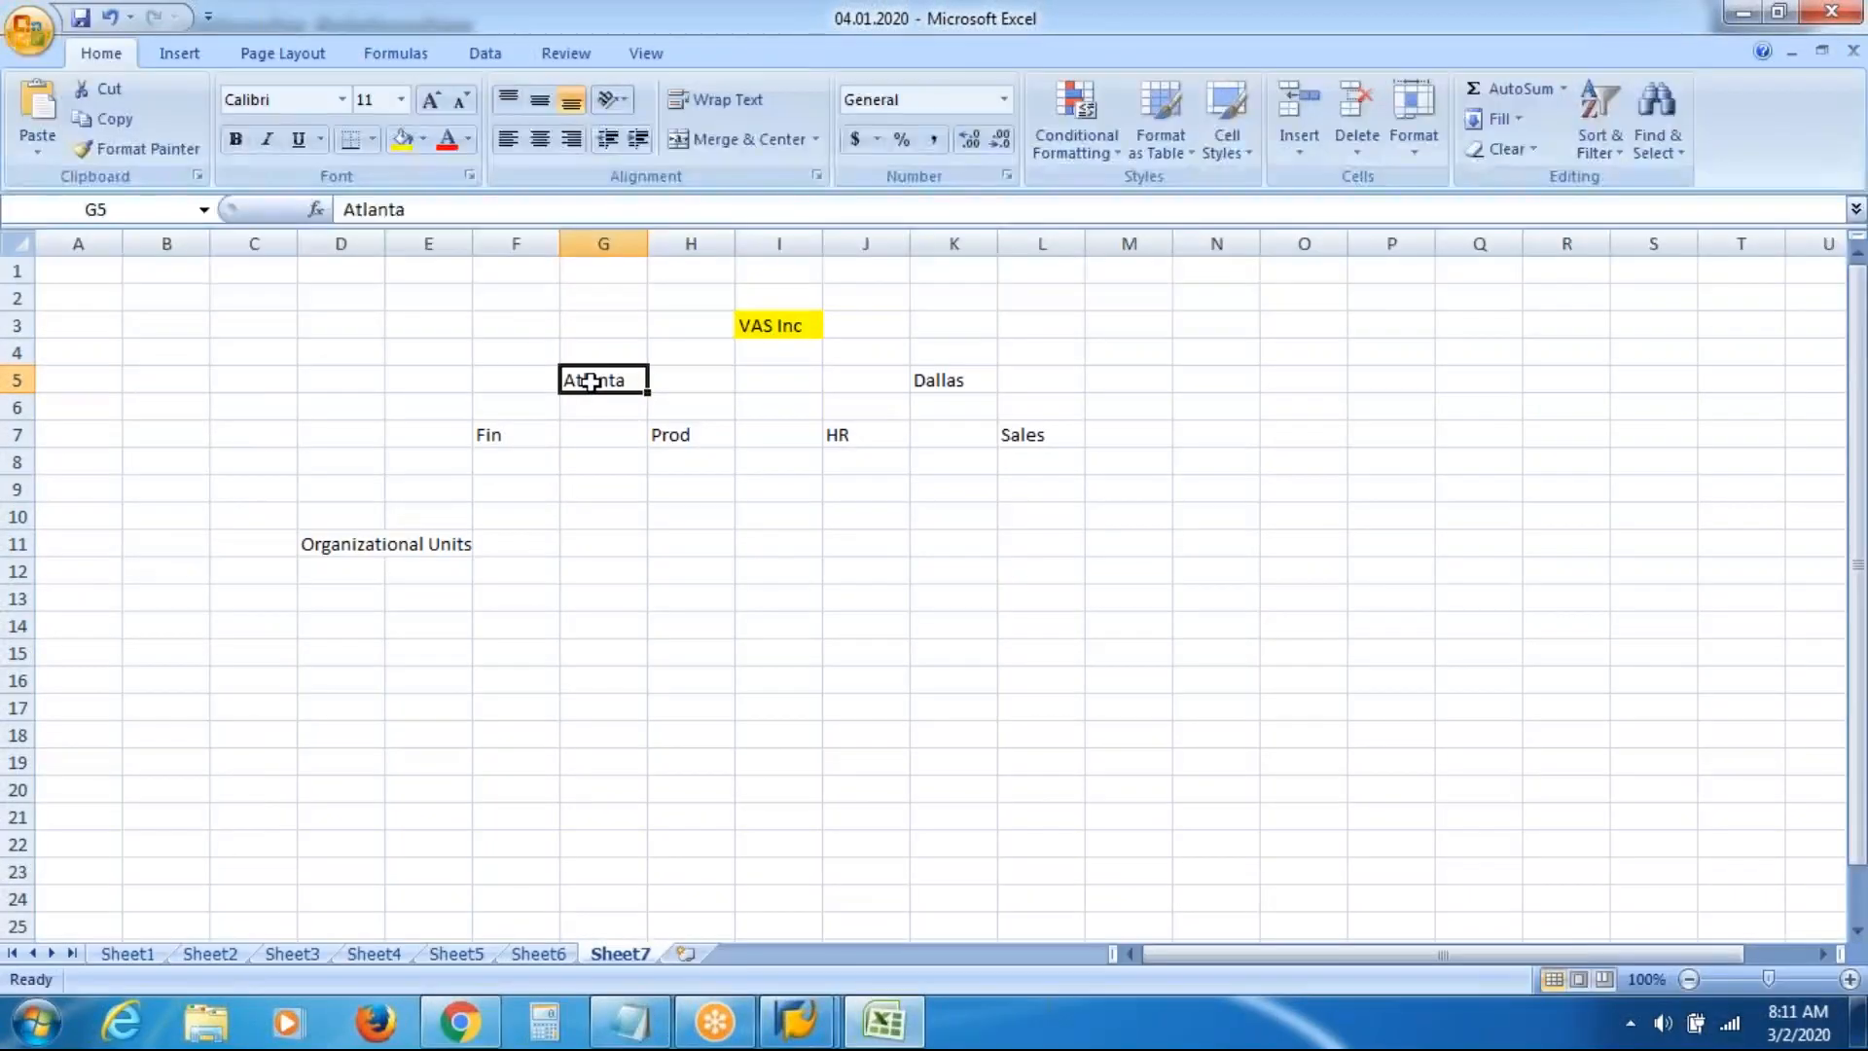
left_click(756, 321)
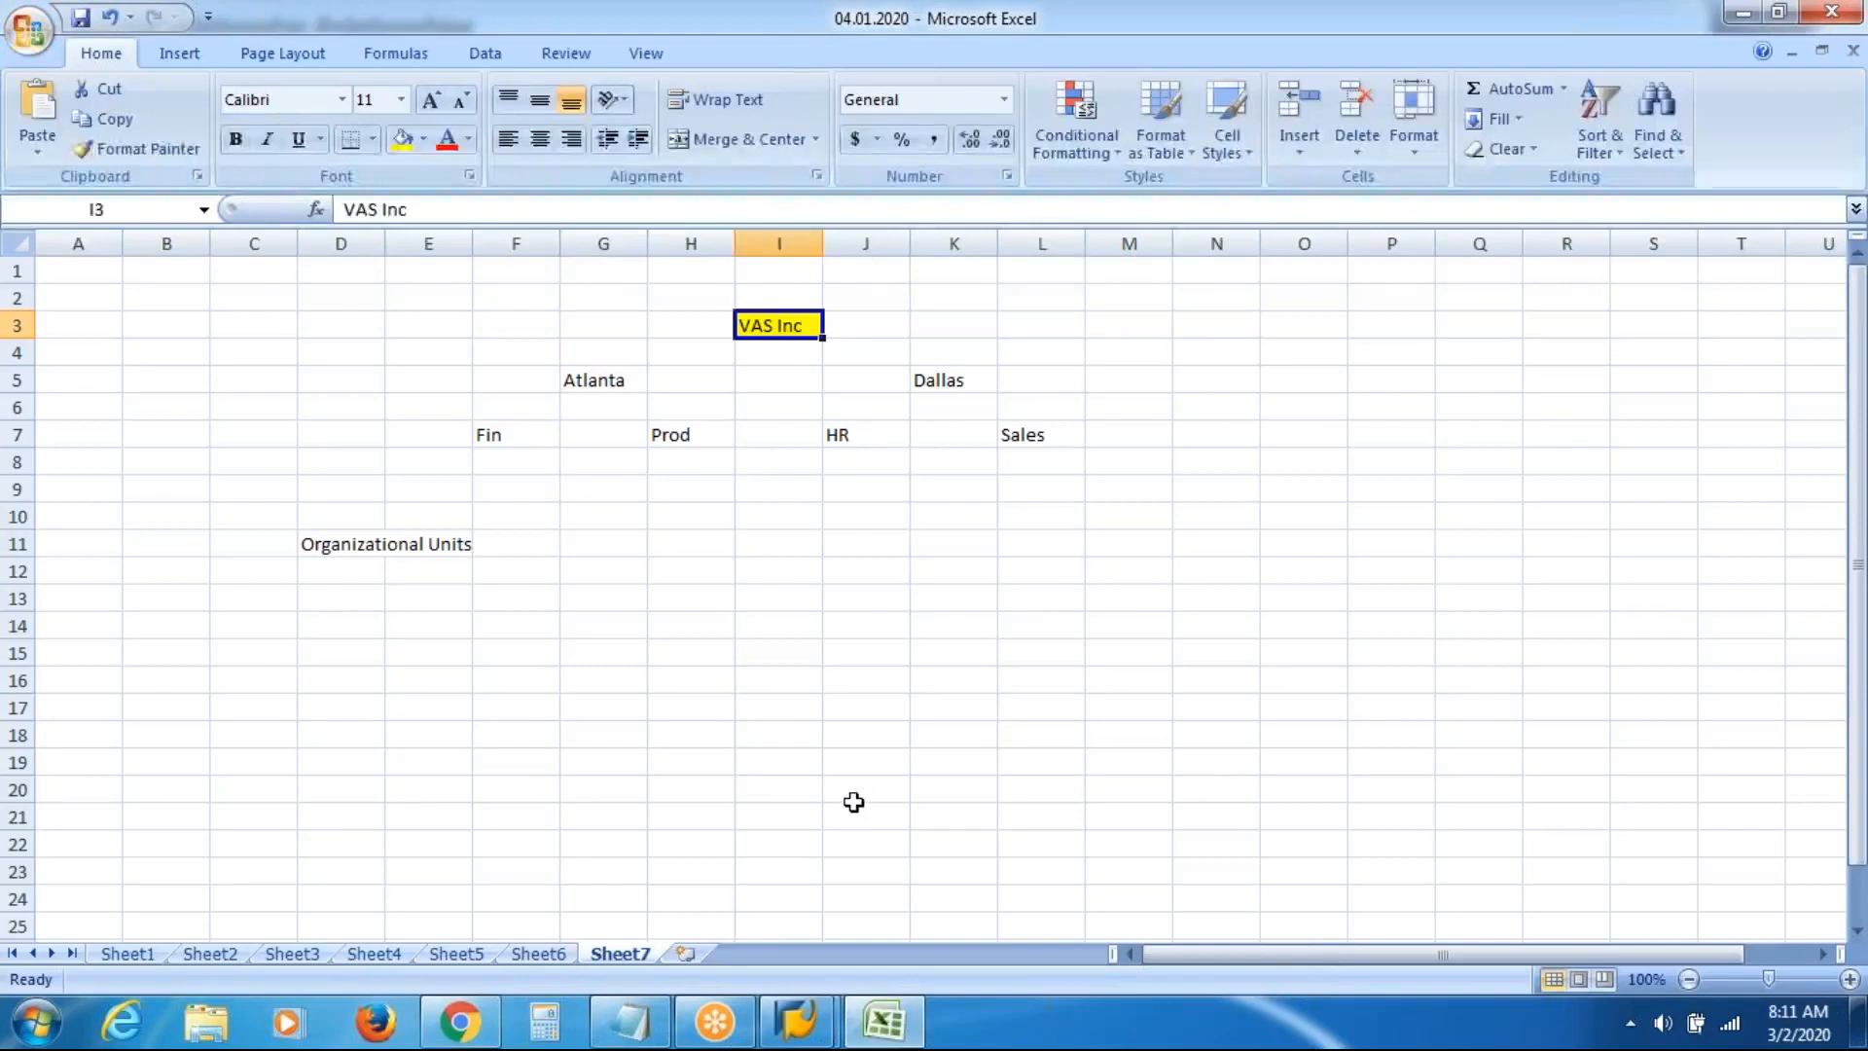
left_click(804, 1016)
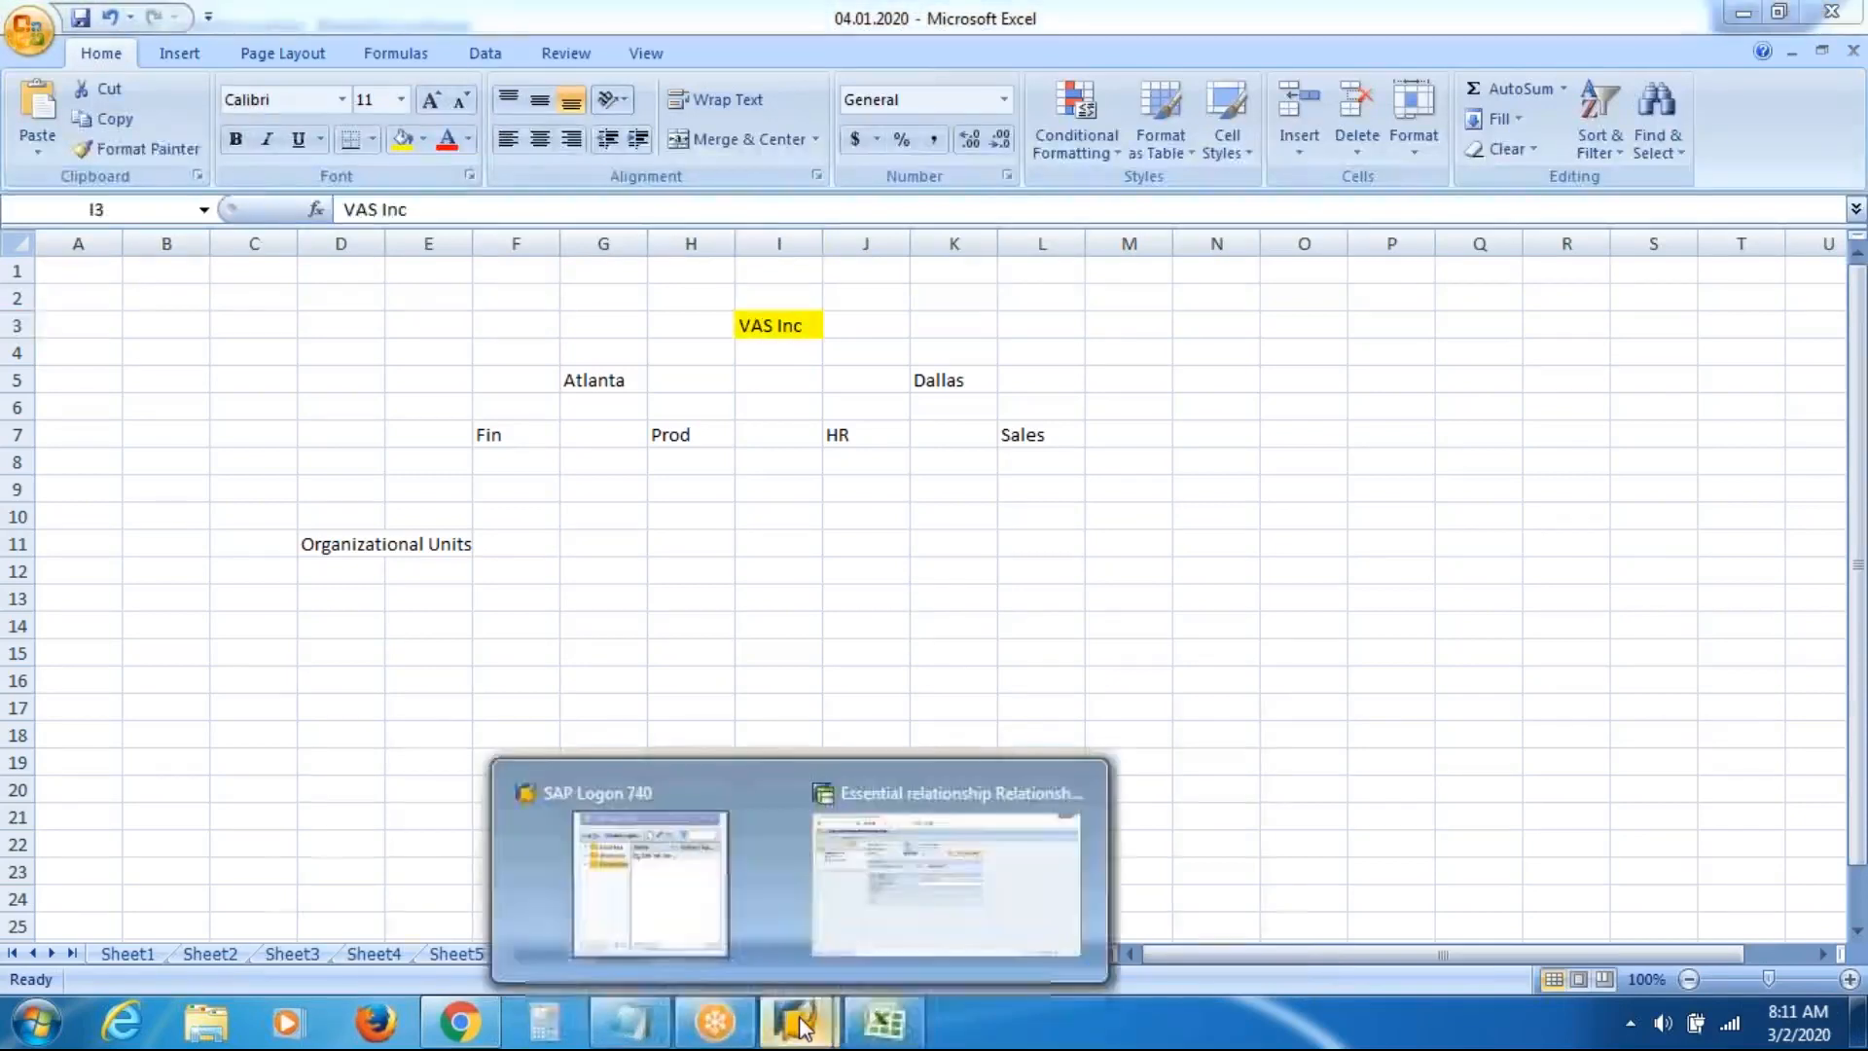
left_click(989, 921)
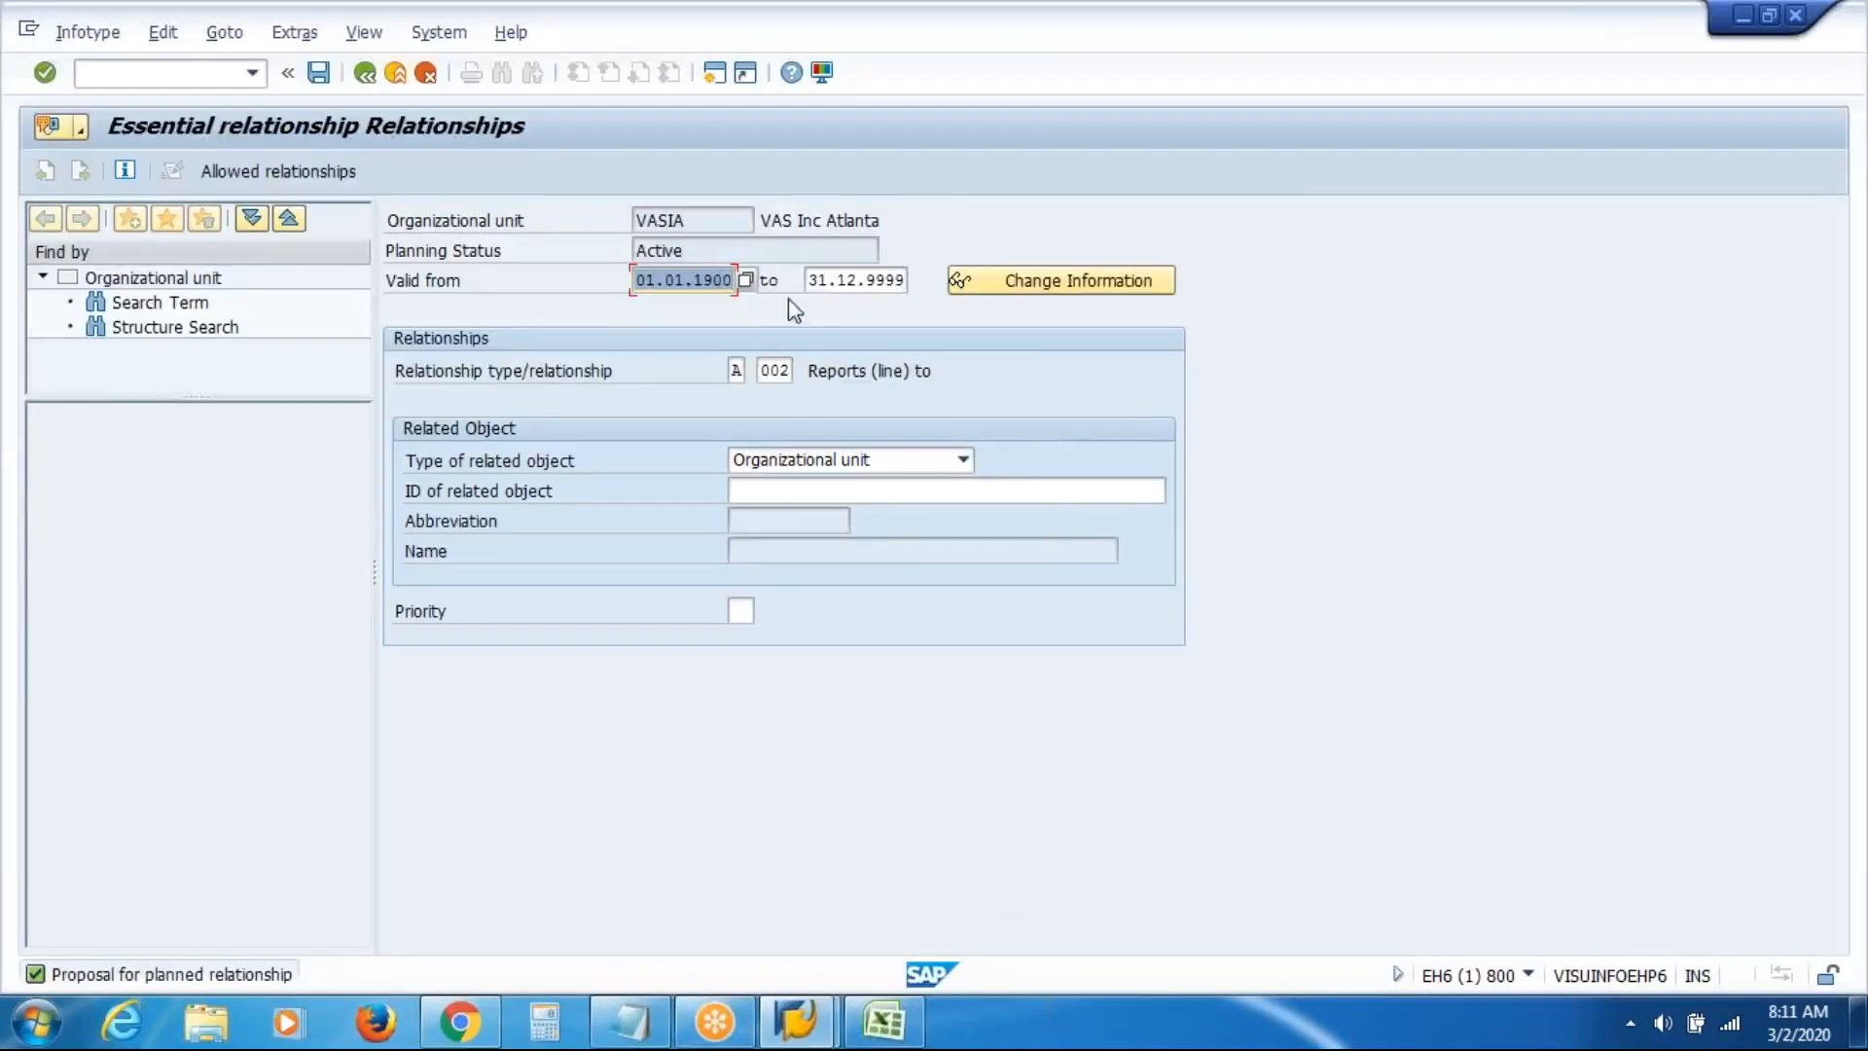
Highlight the VAS Inc Atlanta name and its Reports (line) to relationship, then view the Excel chart
left_click_drag(761, 220, 903, 219)
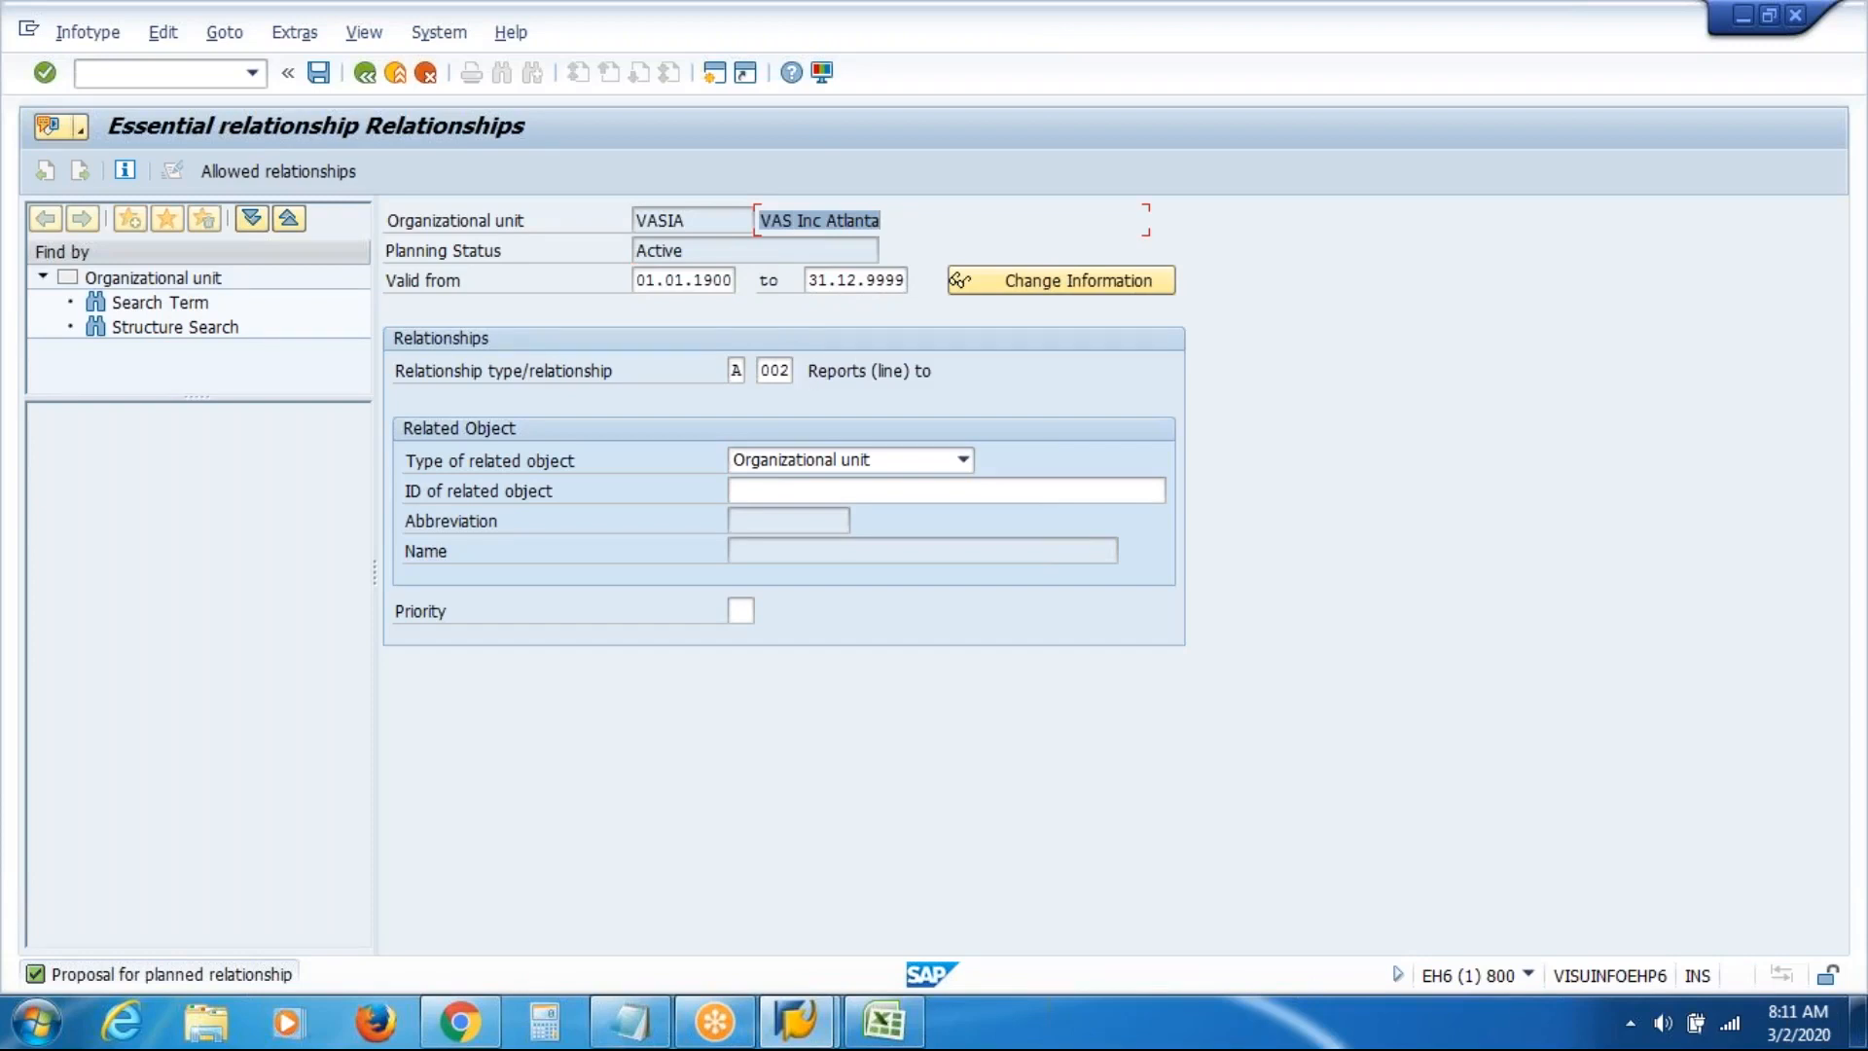
left_click_drag(808, 371, 978, 382)
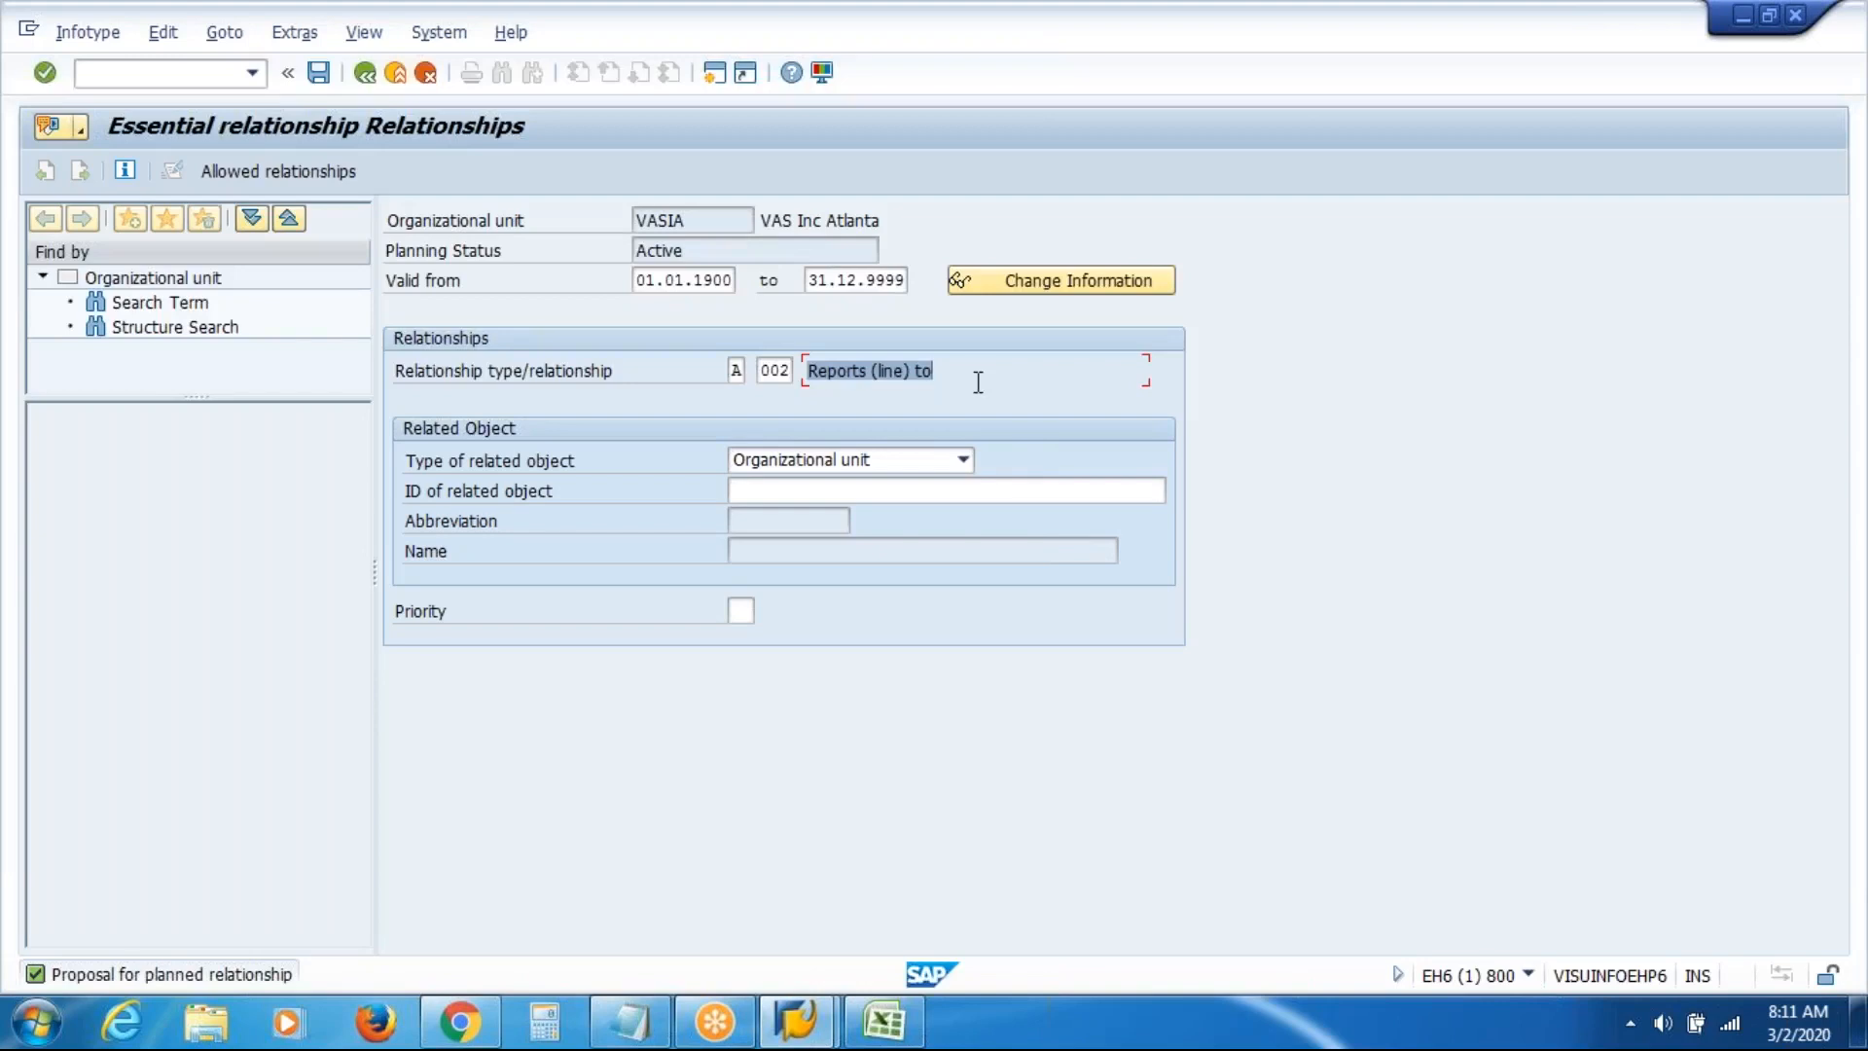
left_click(1036, 493)
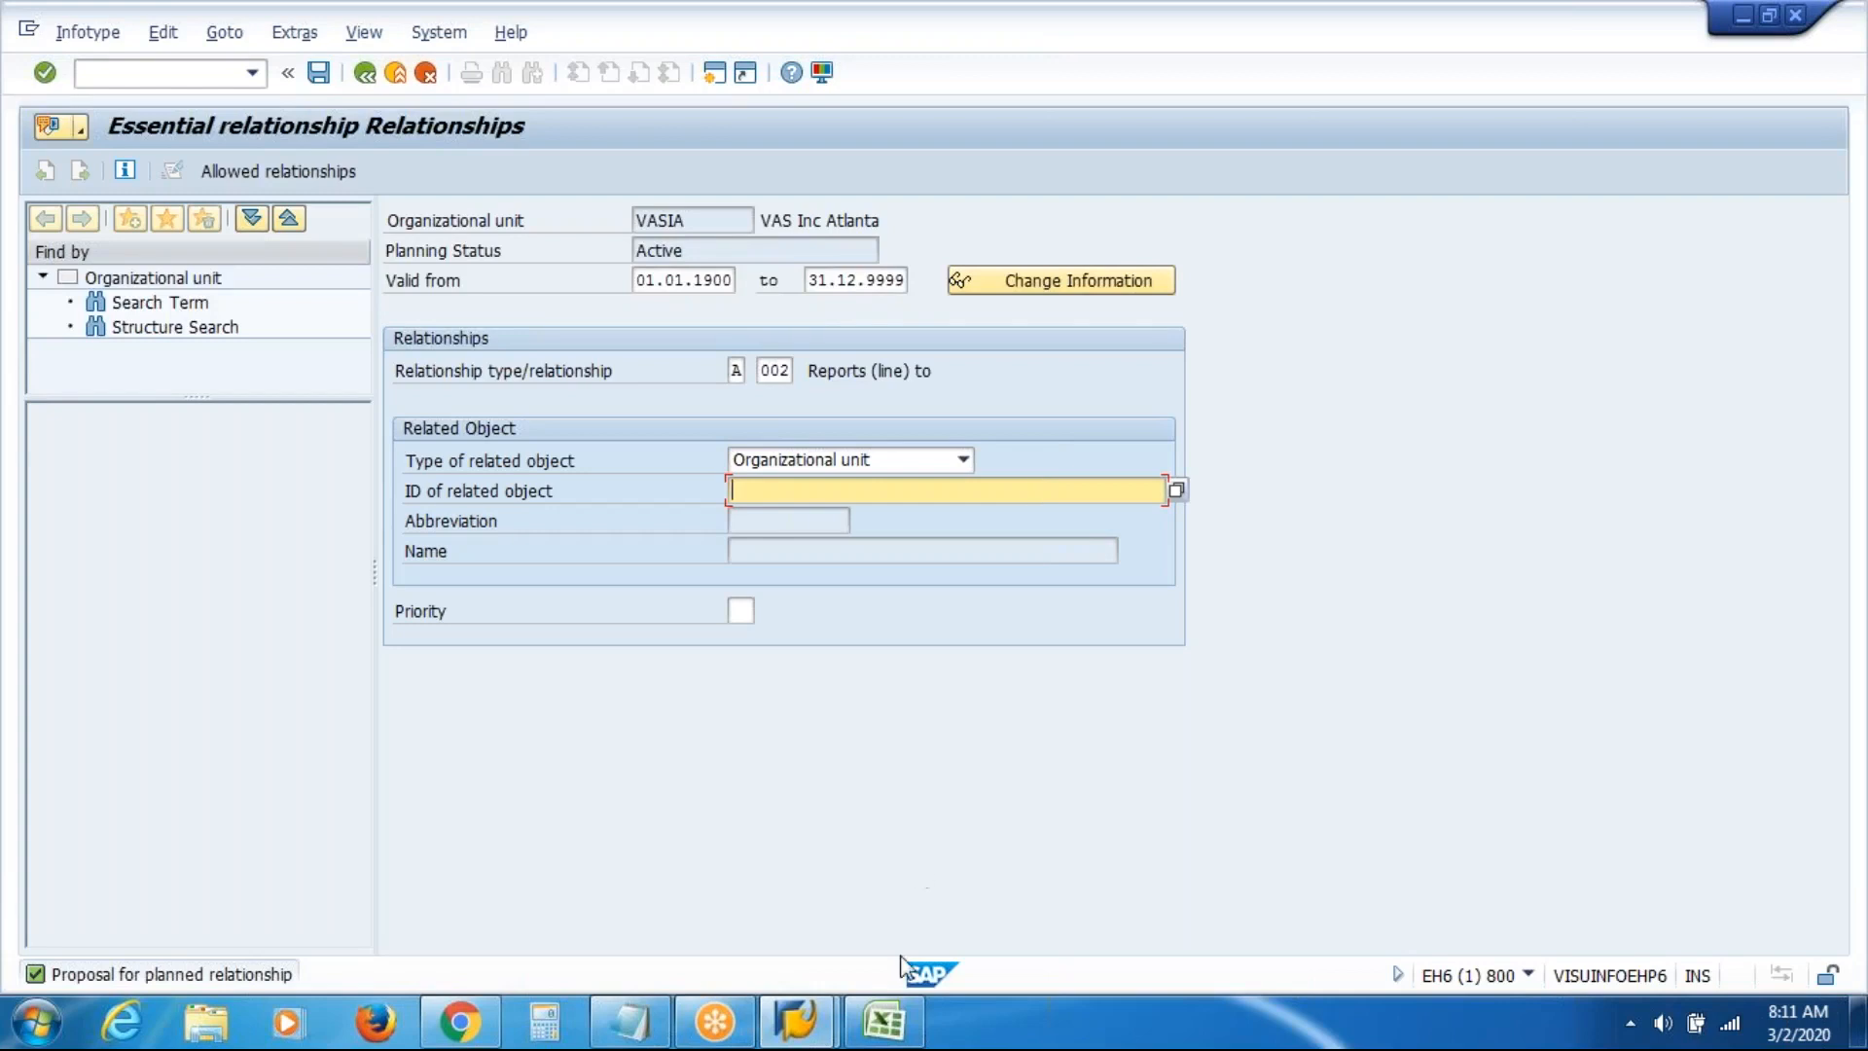
left_click(885, 1022)
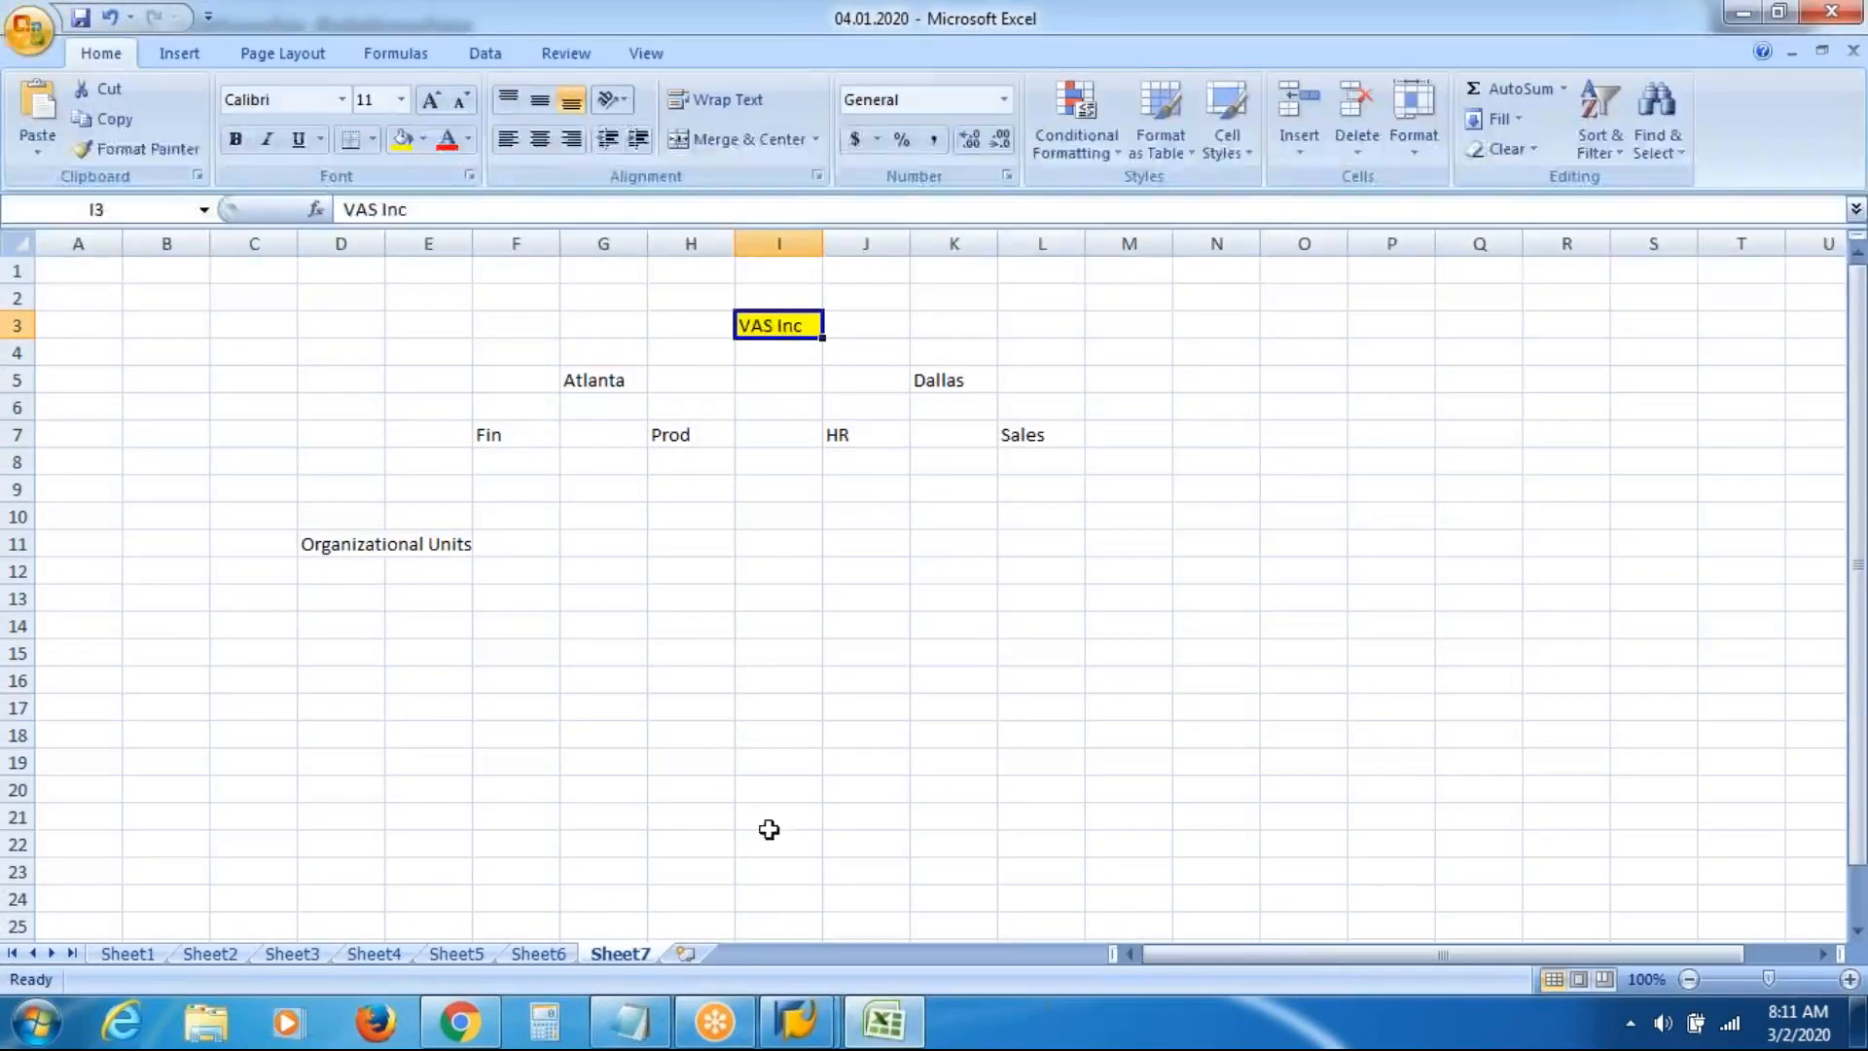
Return from Excel to the SAP Essential relationship form for VAS Inc Atlanta
left_click(796, 1029)
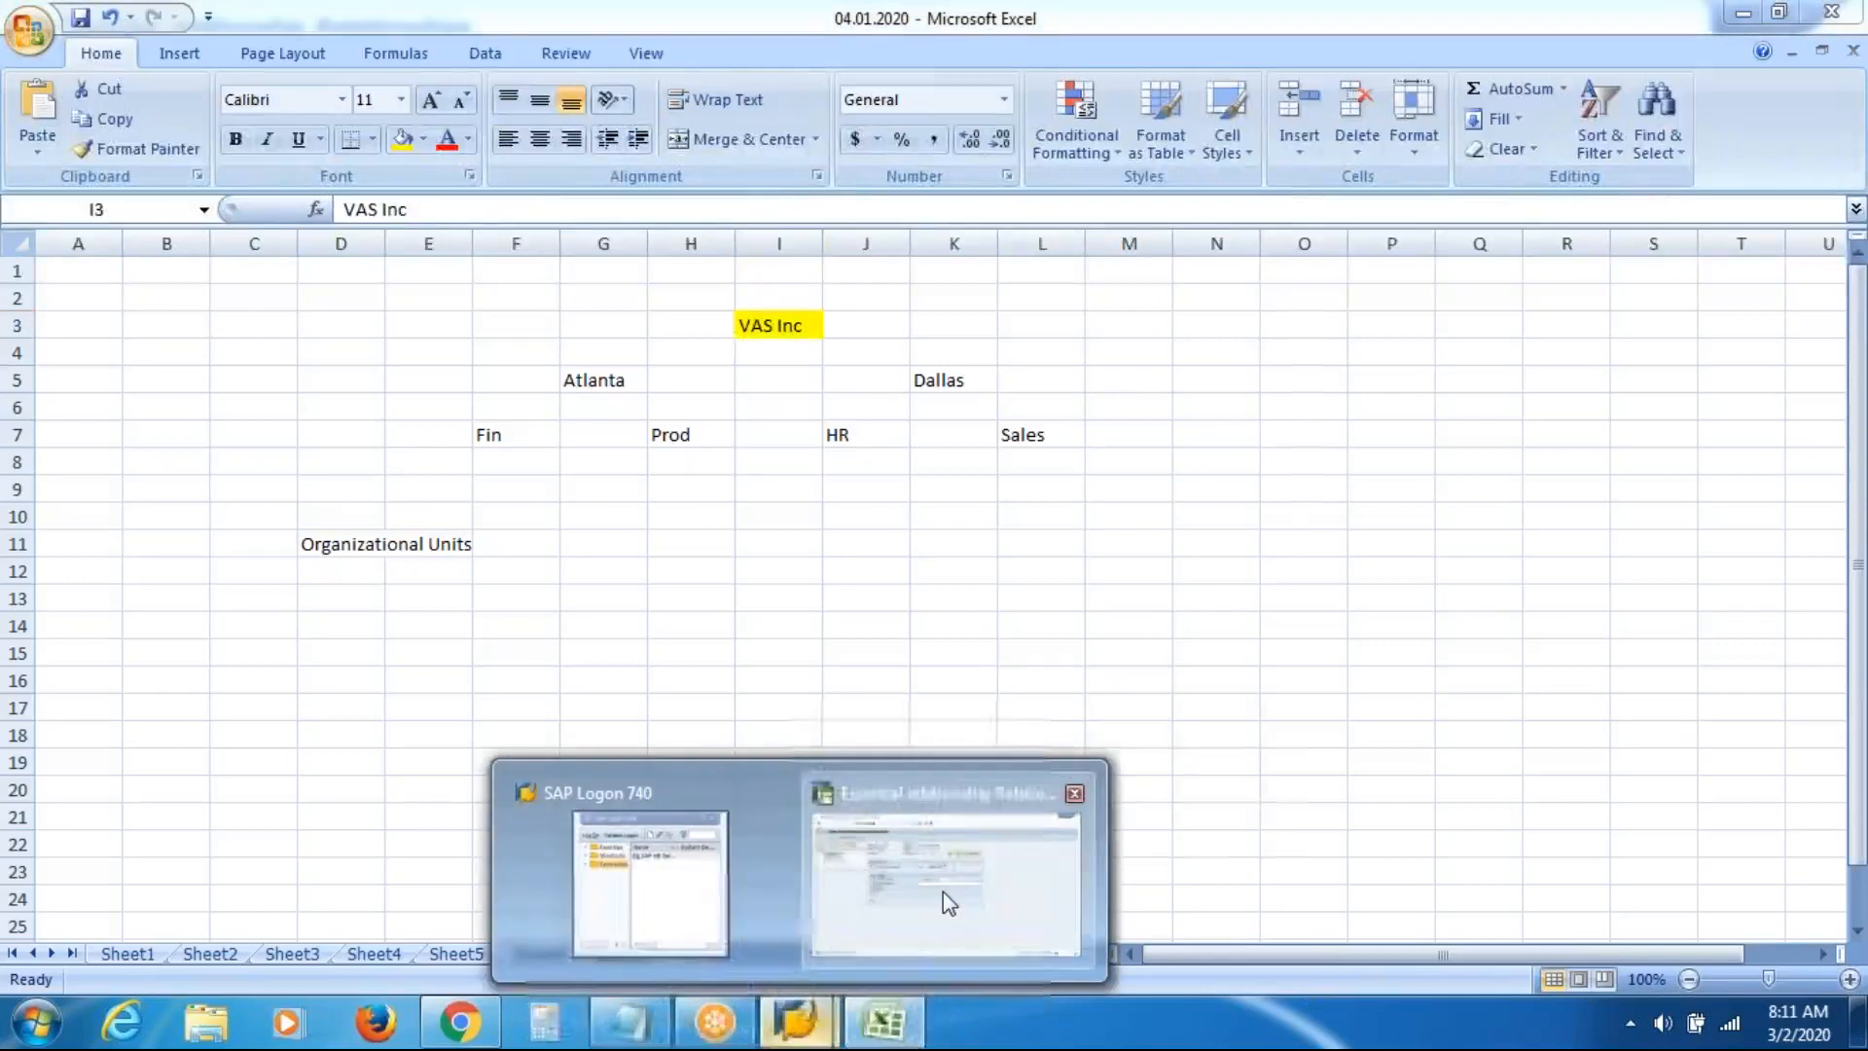
left_click(943, 891)
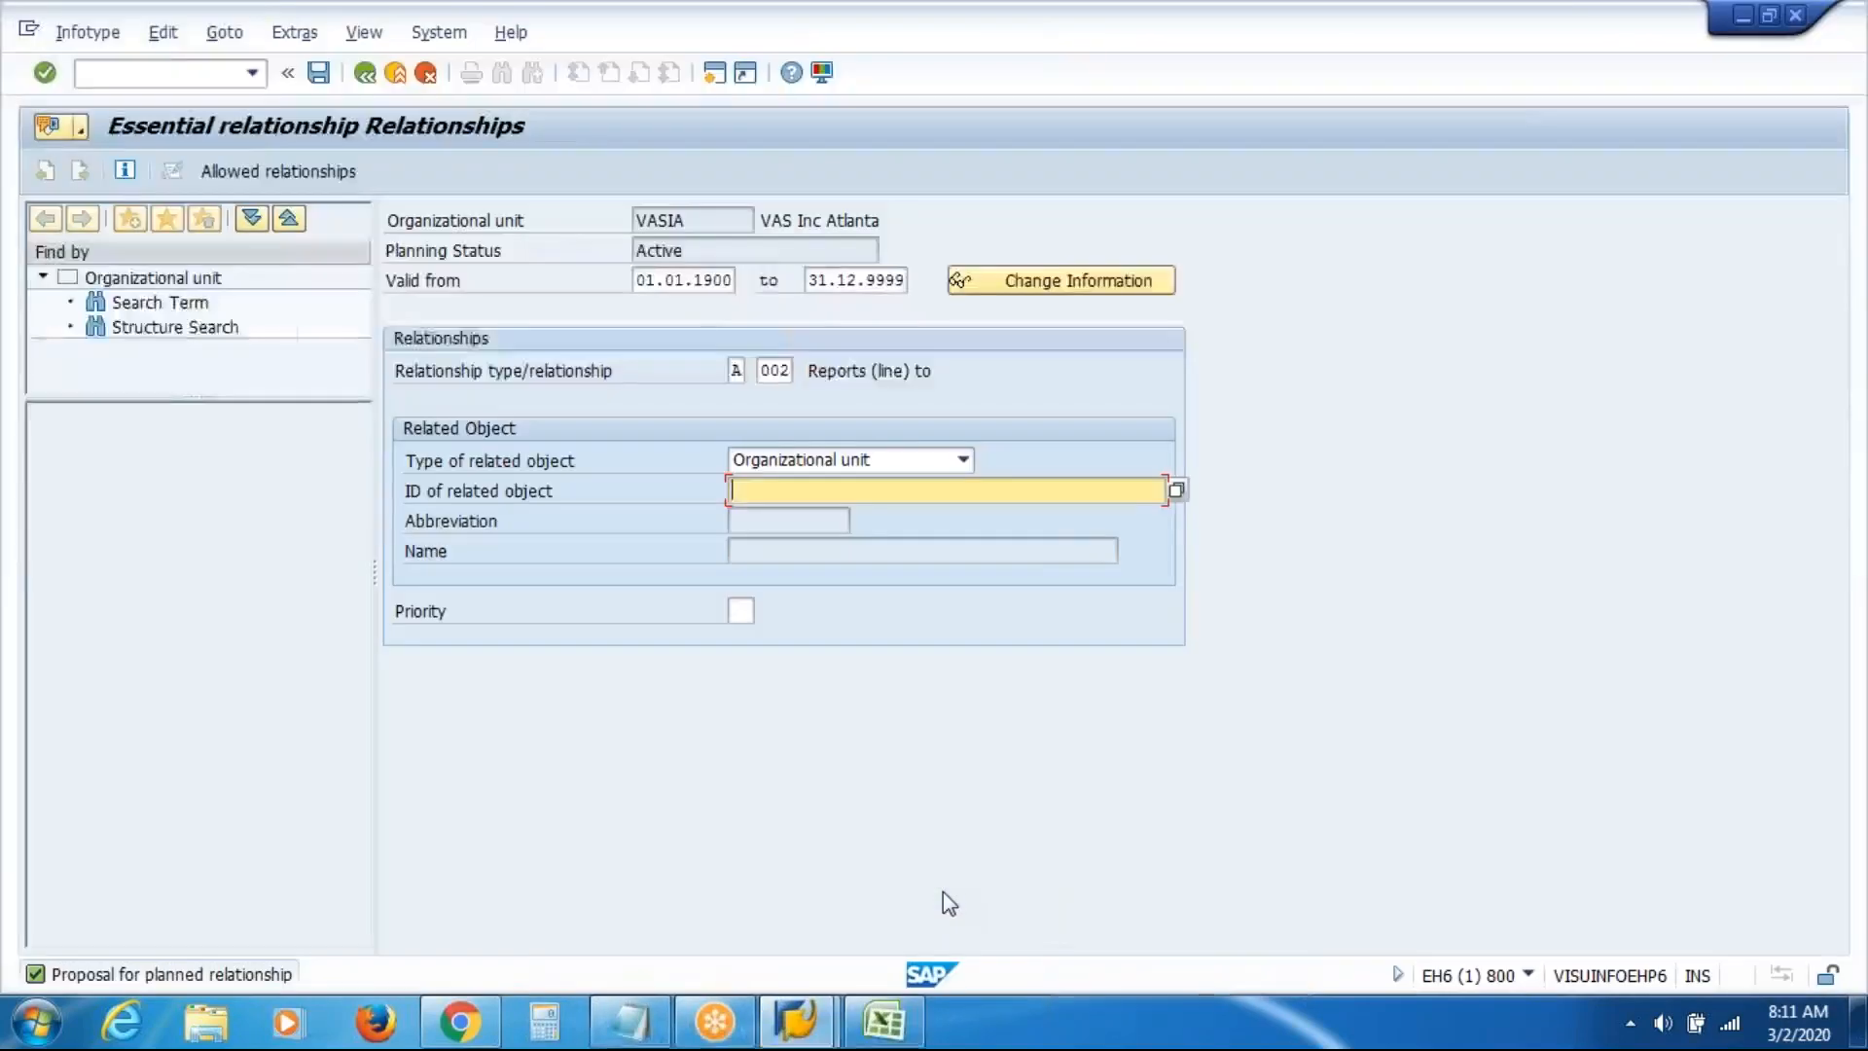
left_click(1175, 492)
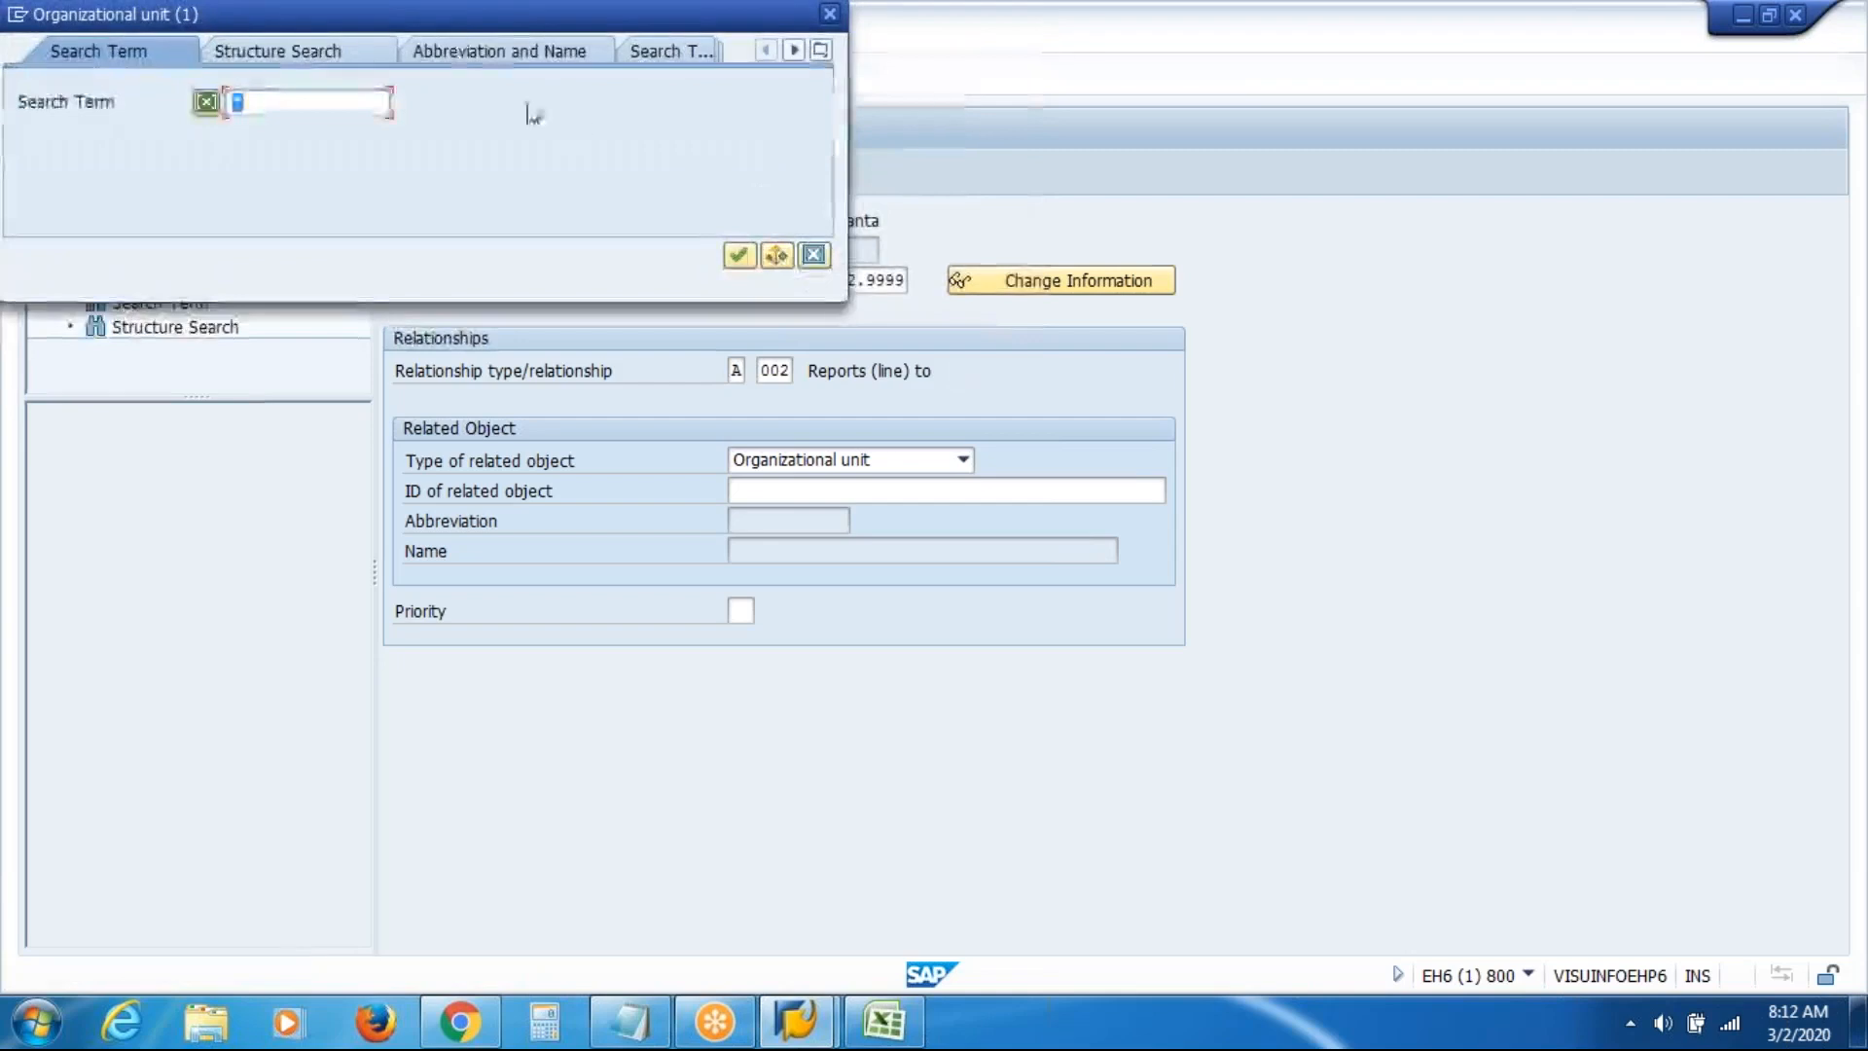
Search for VASI and set related unit 50012161 (VAS Inc) on the Reports (line) to relationship
left_click_drag(447, 27, 583, 201)
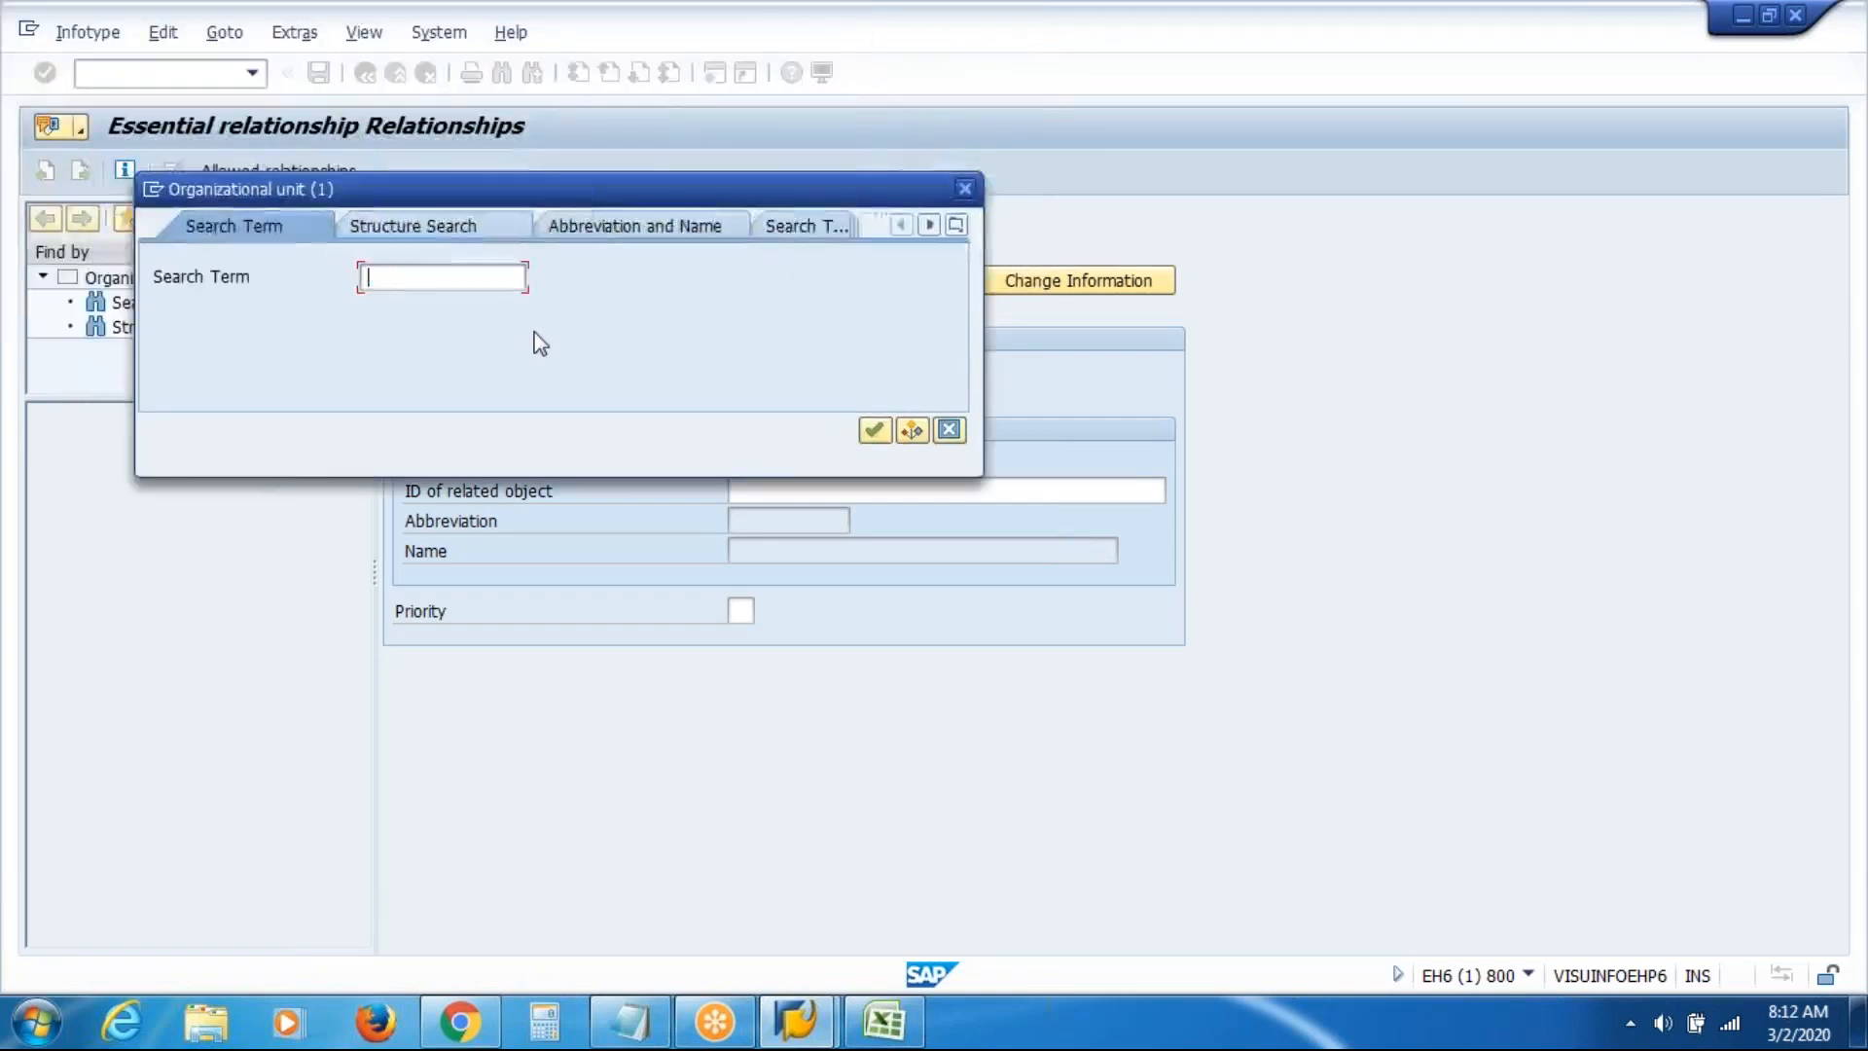
type("VAS")
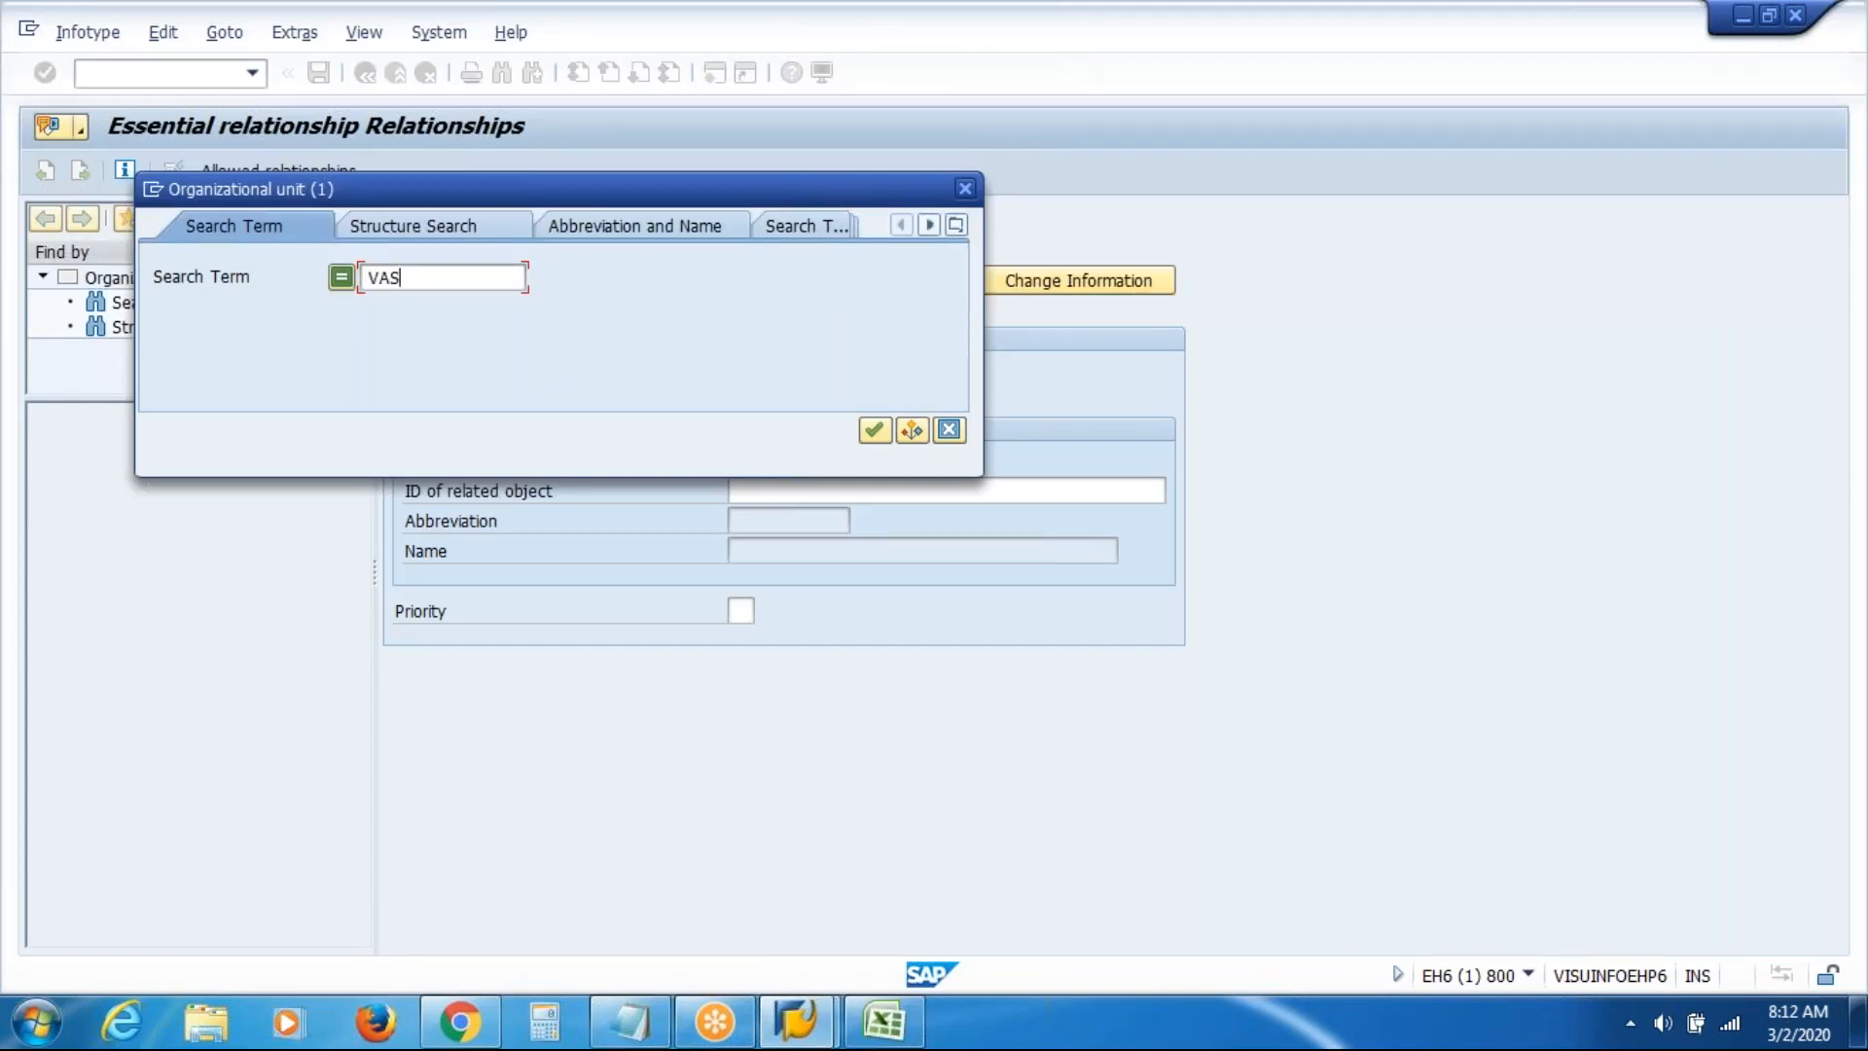
type("I")
key("Return")
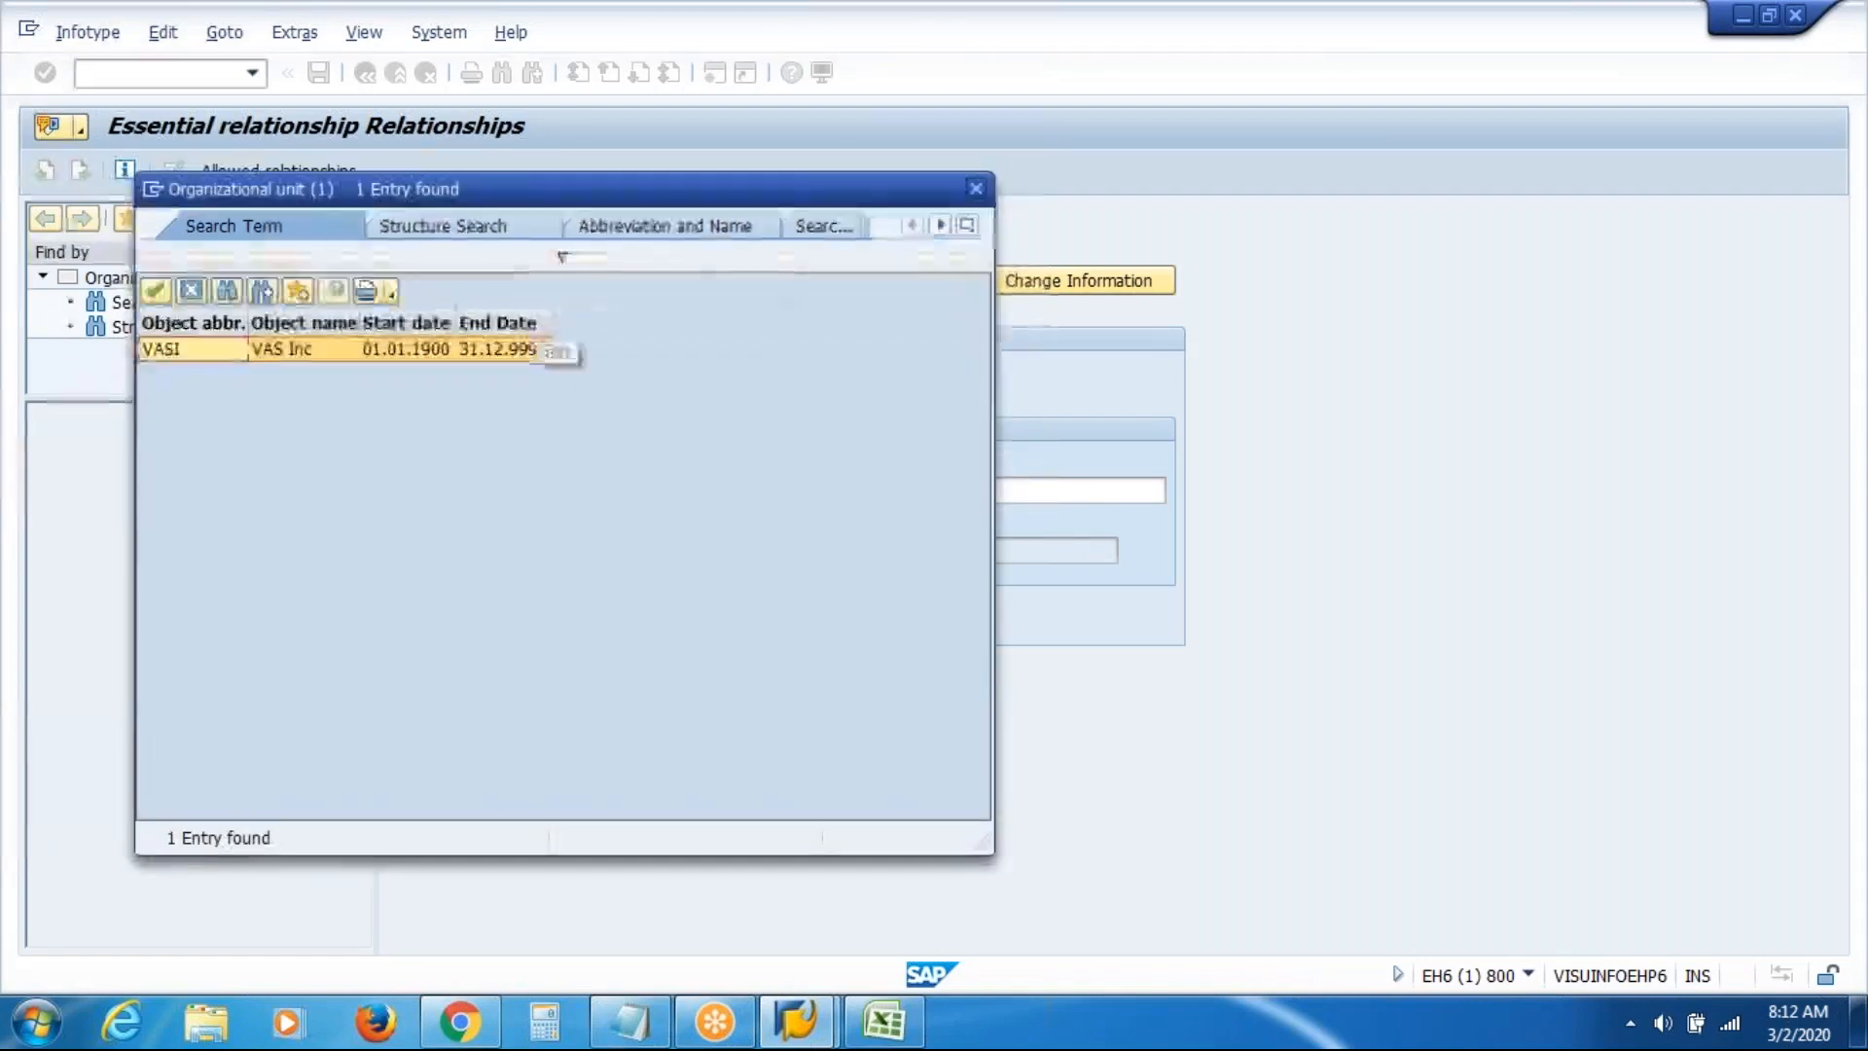
double_click(197, 350)
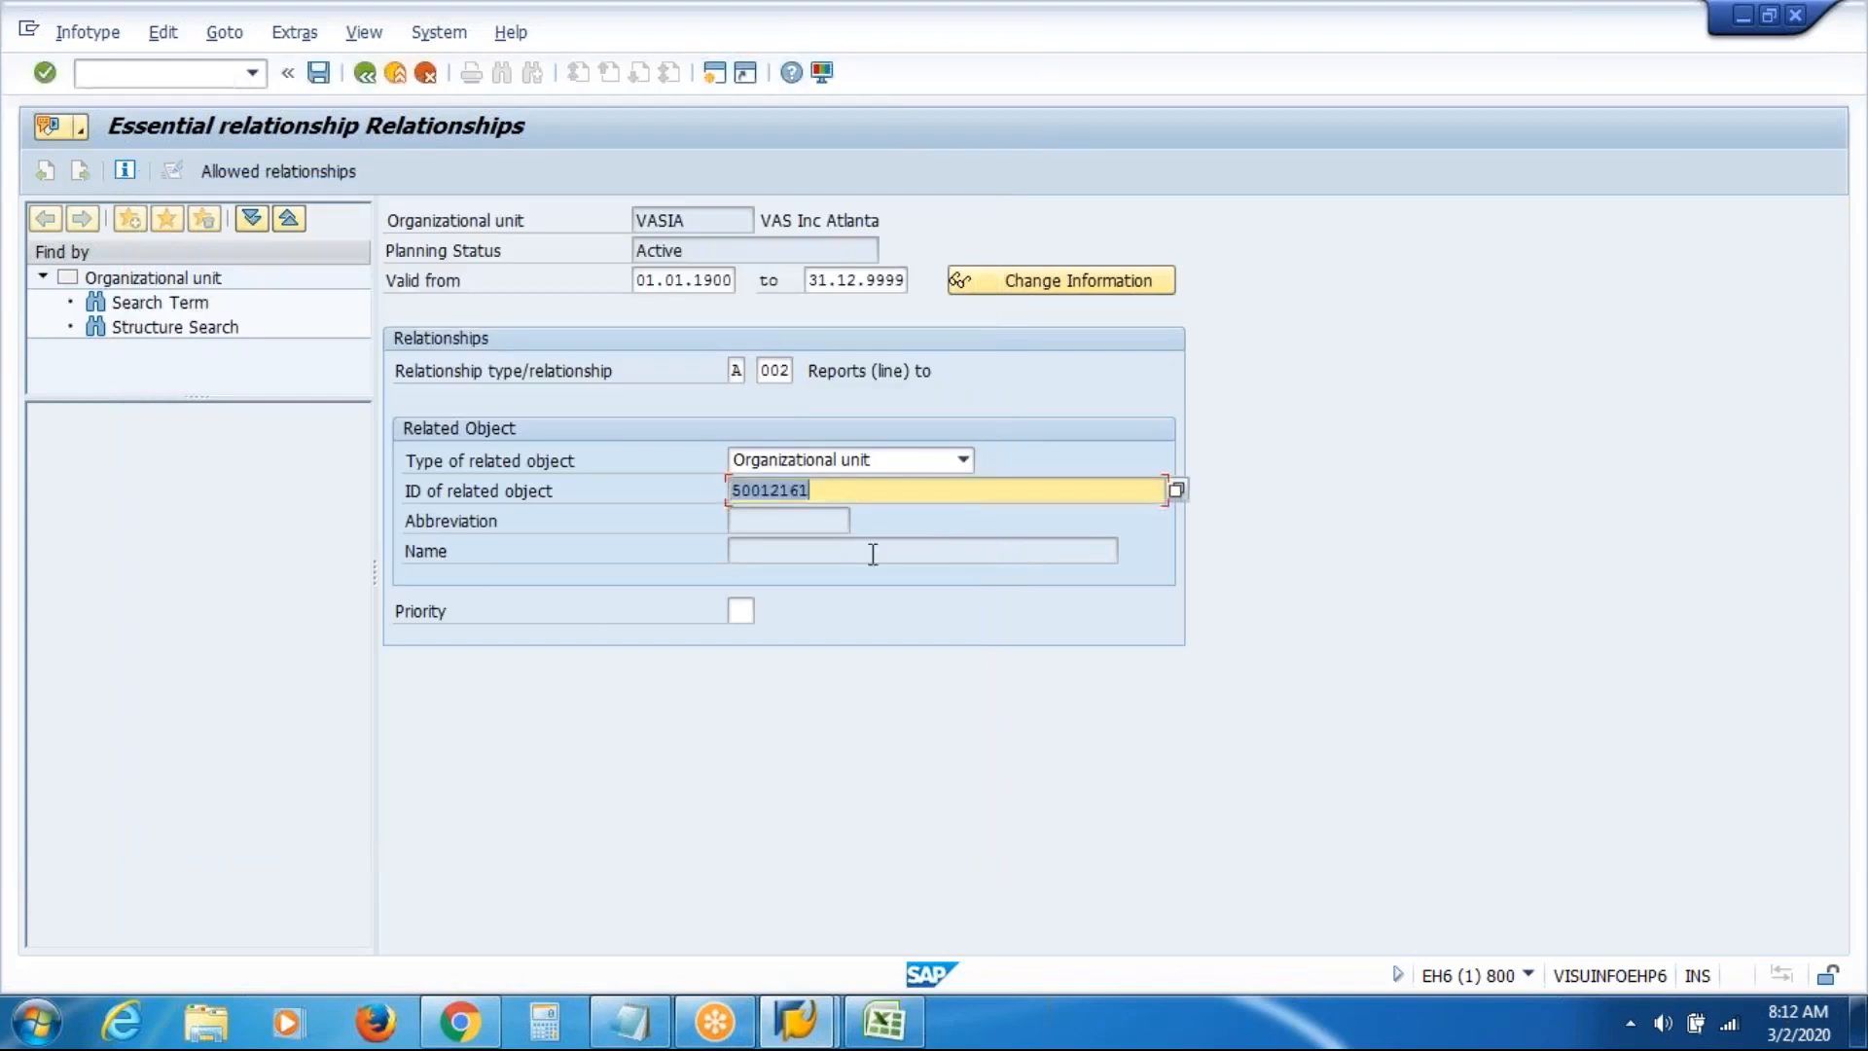
left_click(869, 490)
key("Return")
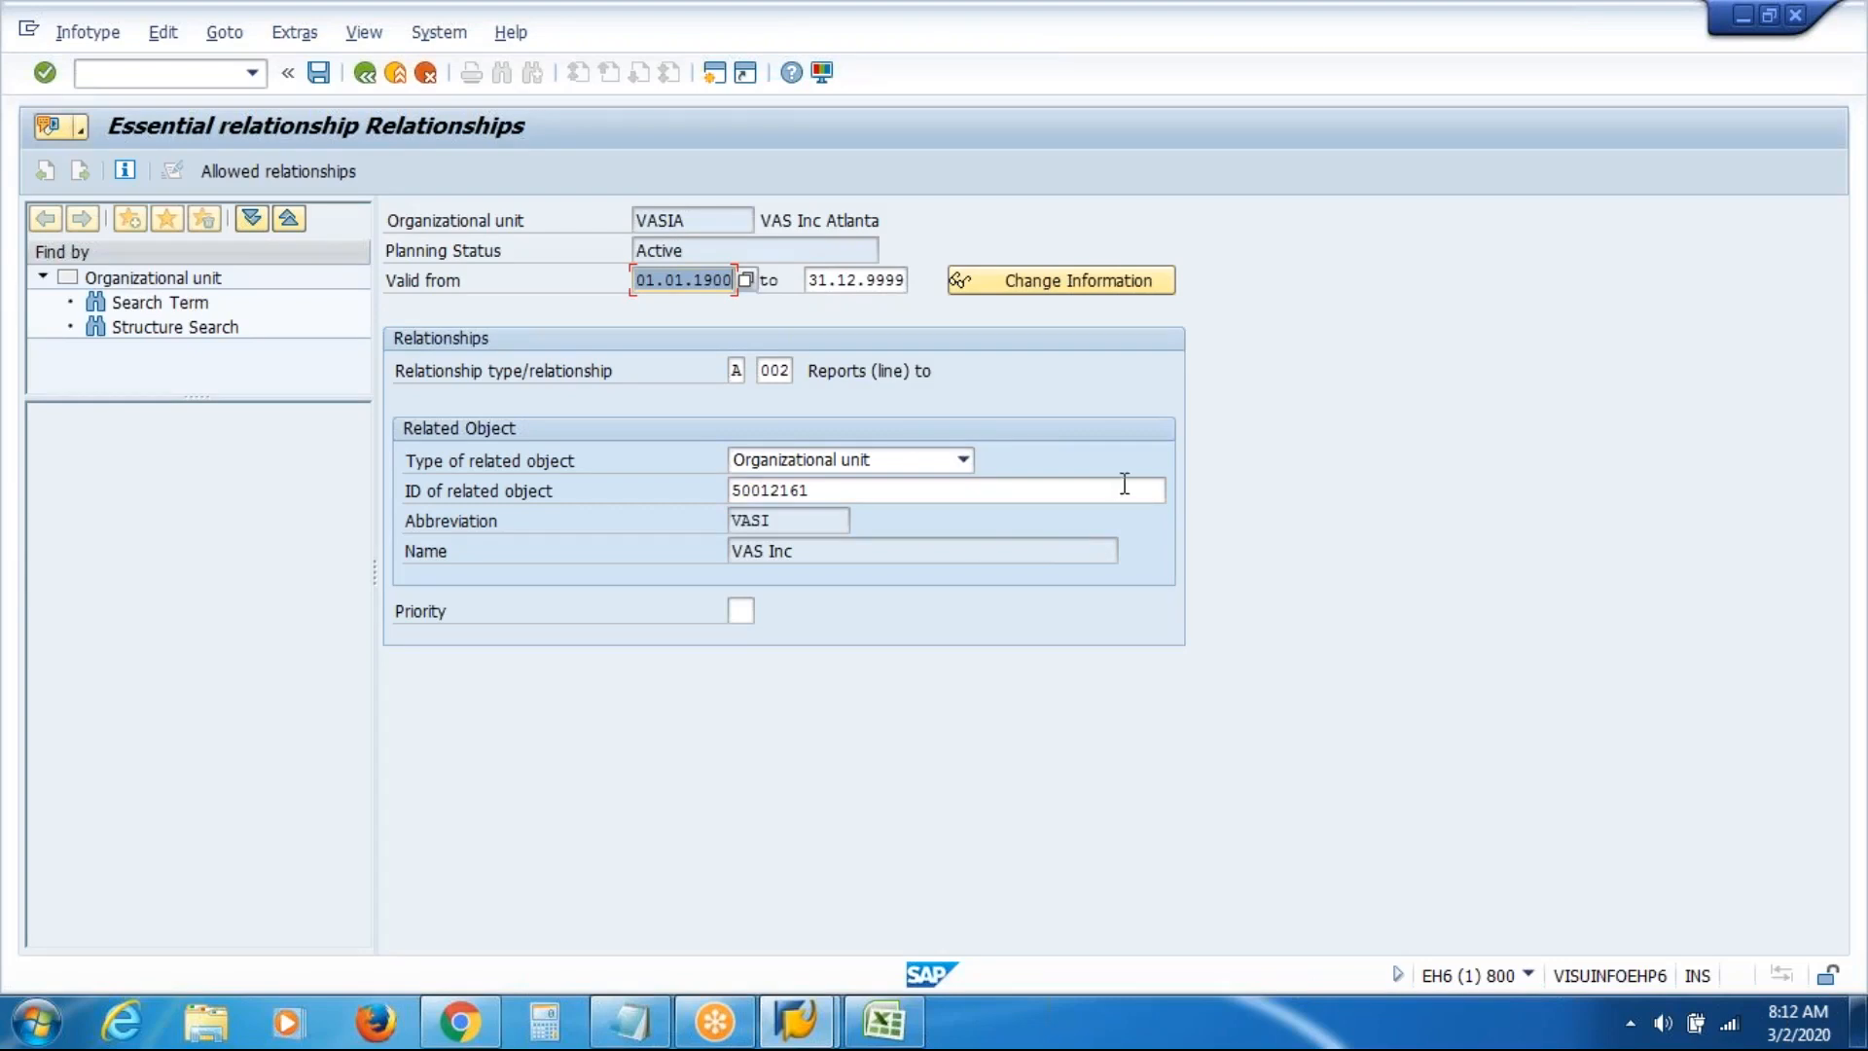
left_click(1123, 483)
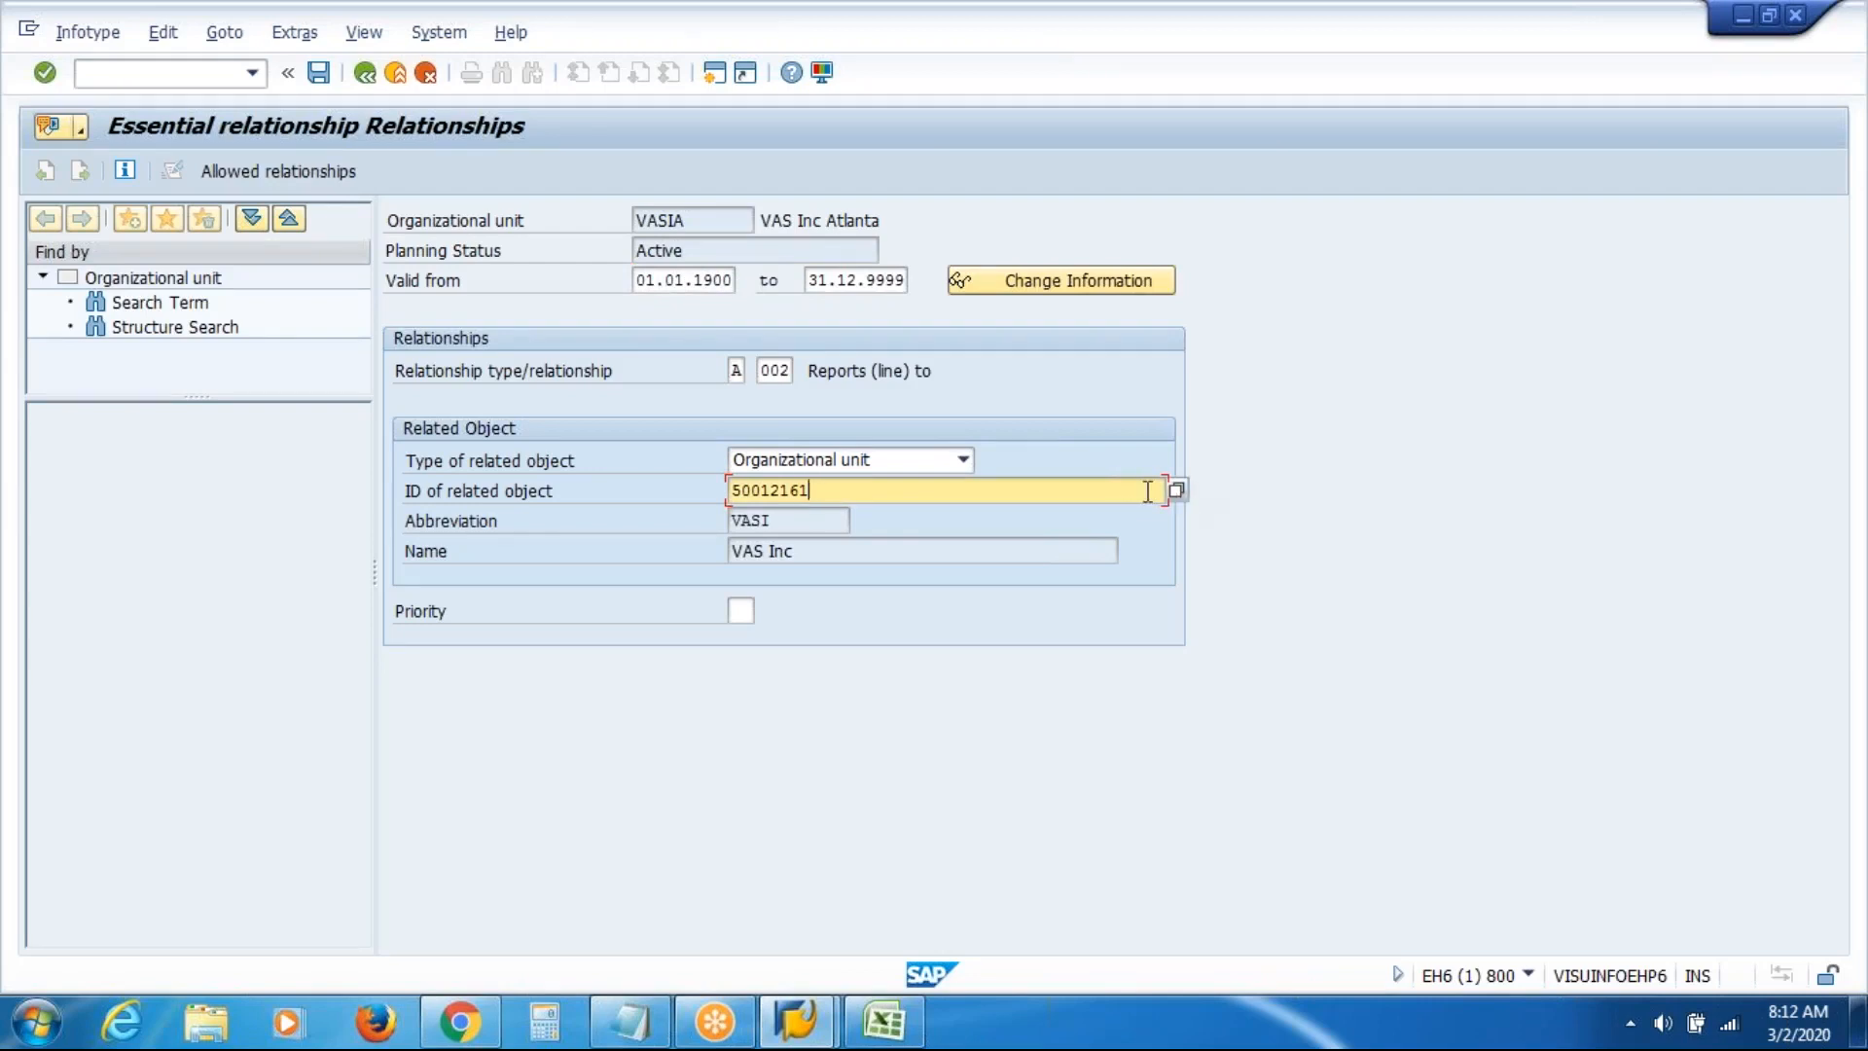
key("F4")
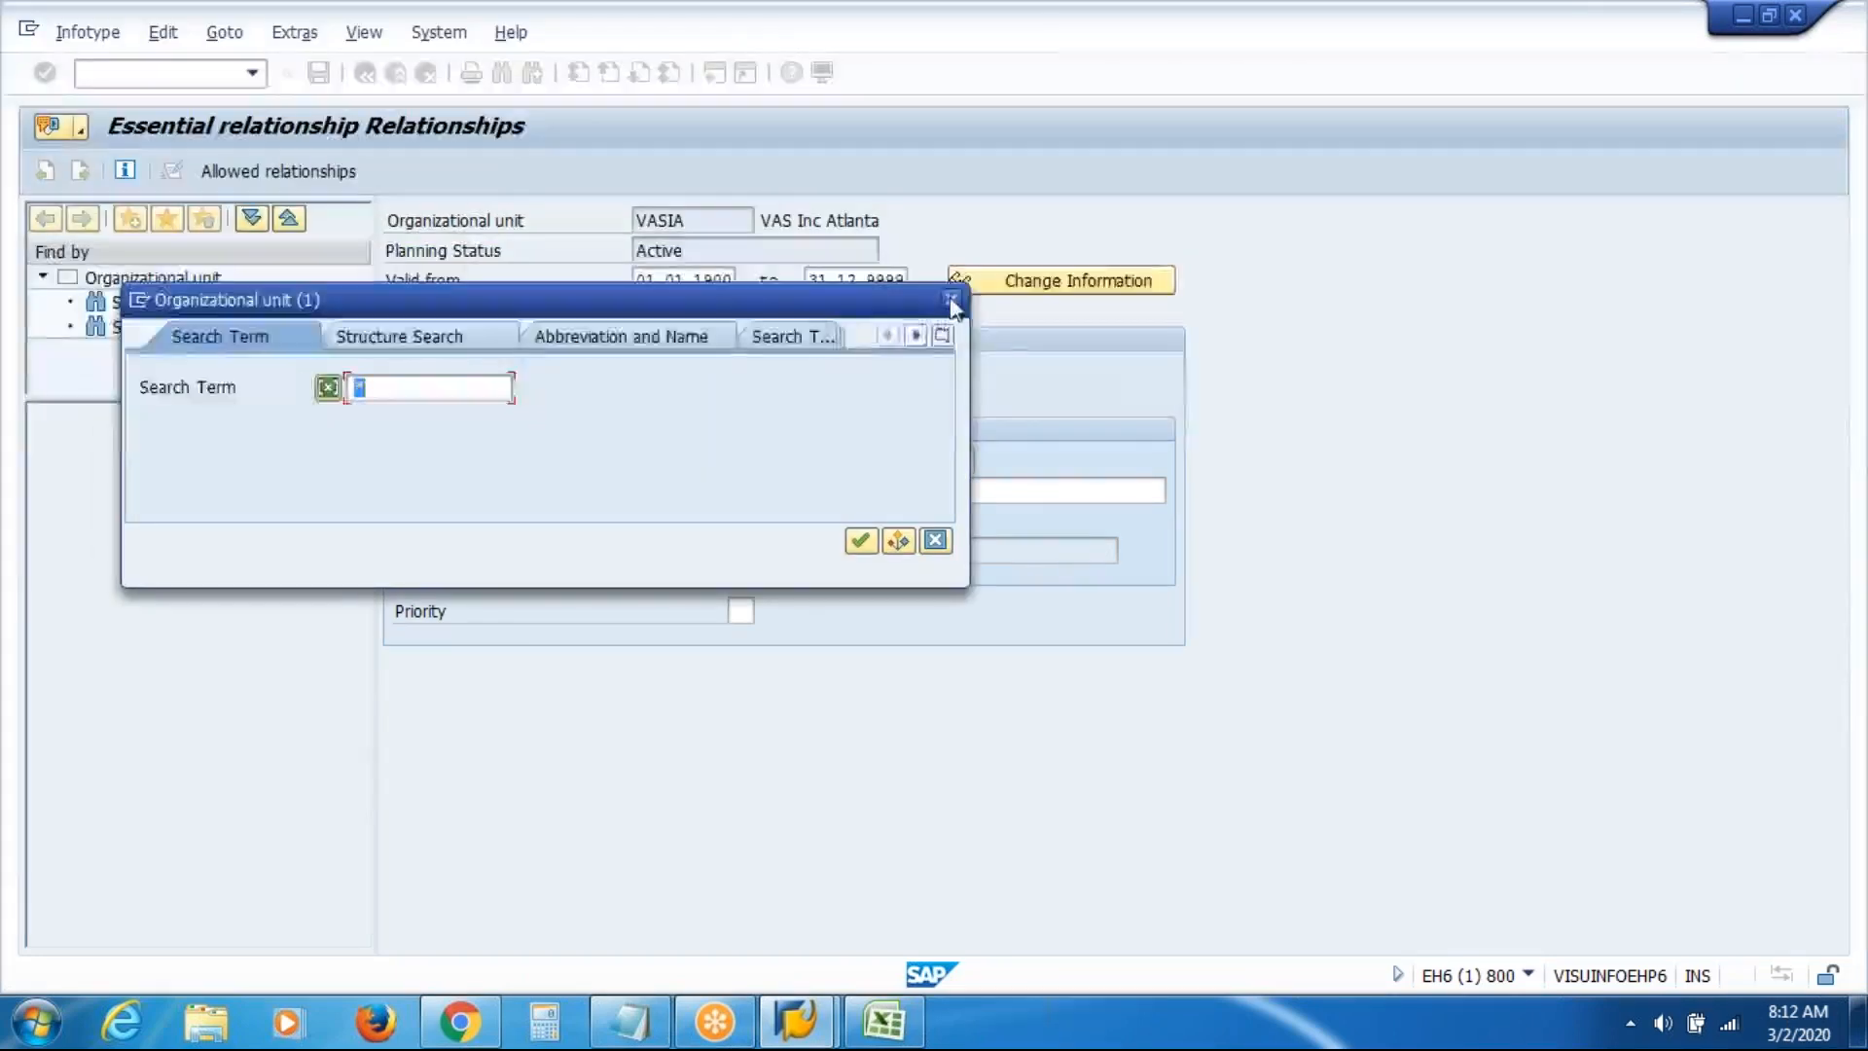
left_click(951, 299)
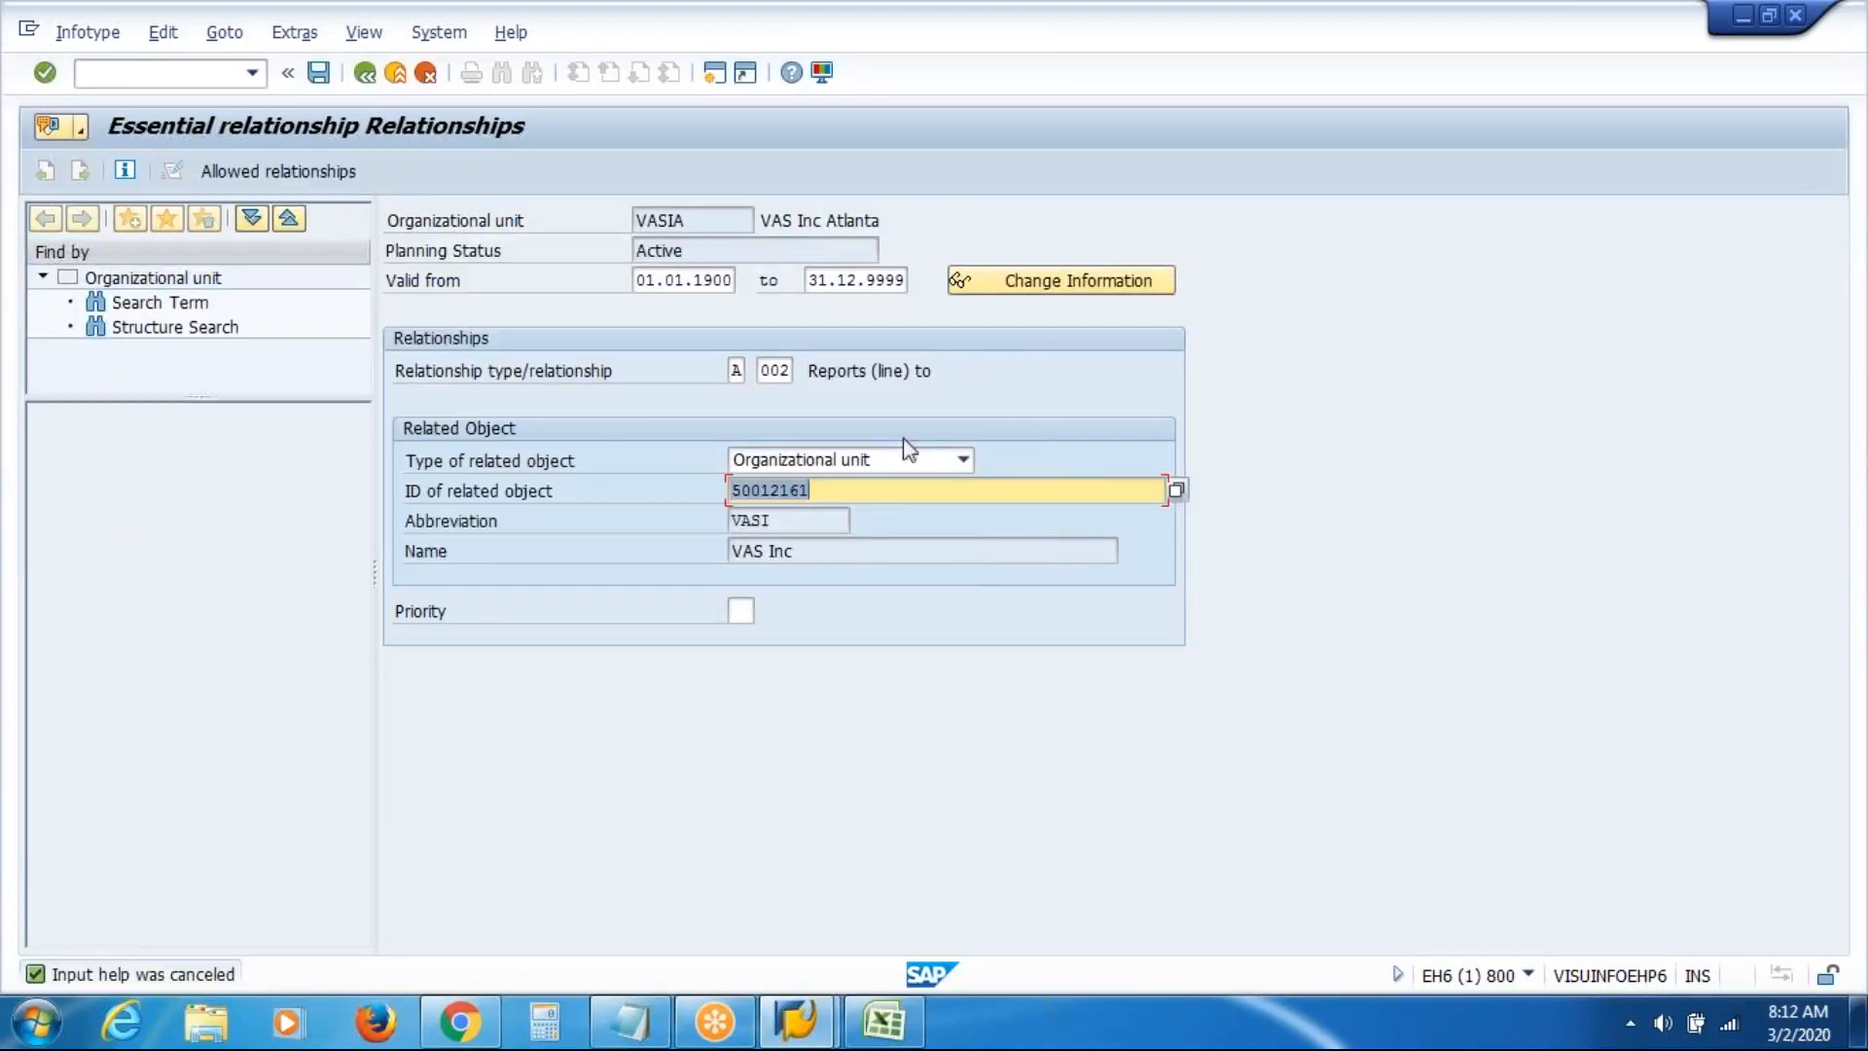
left_click(899, 497)
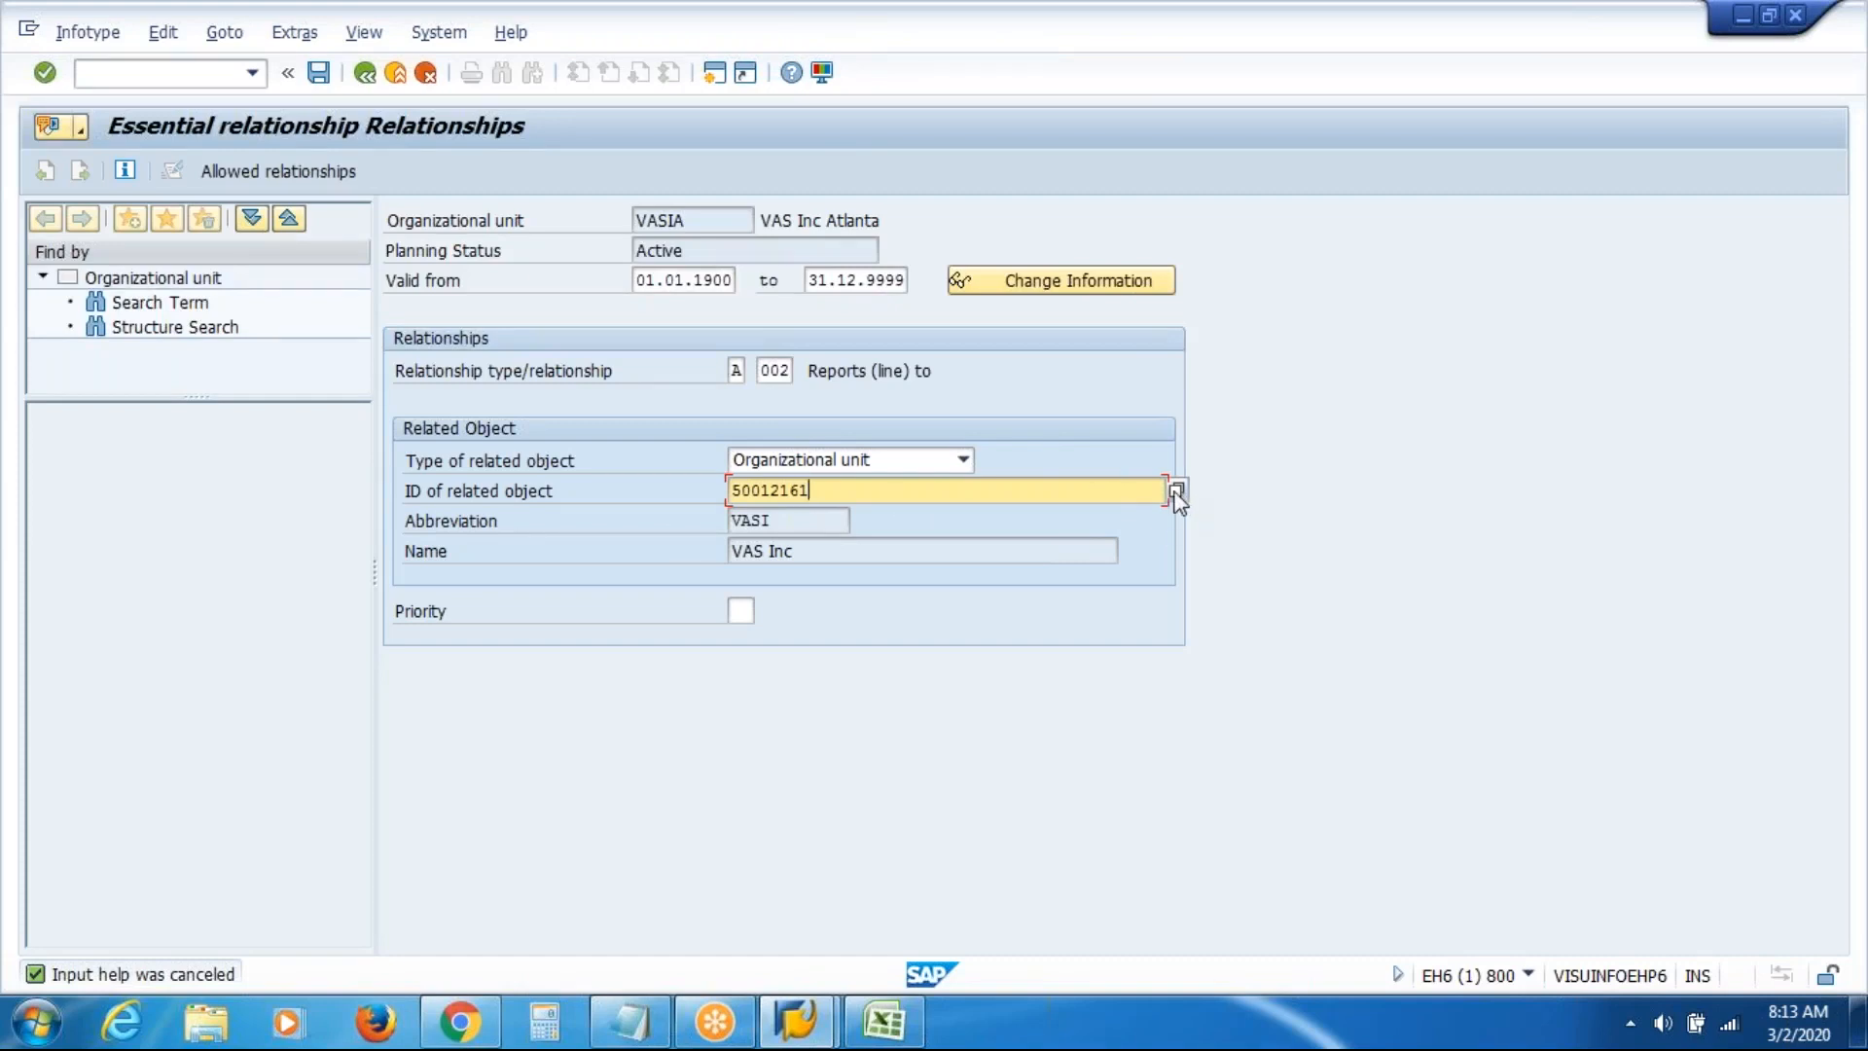
left_click(1176, 491)
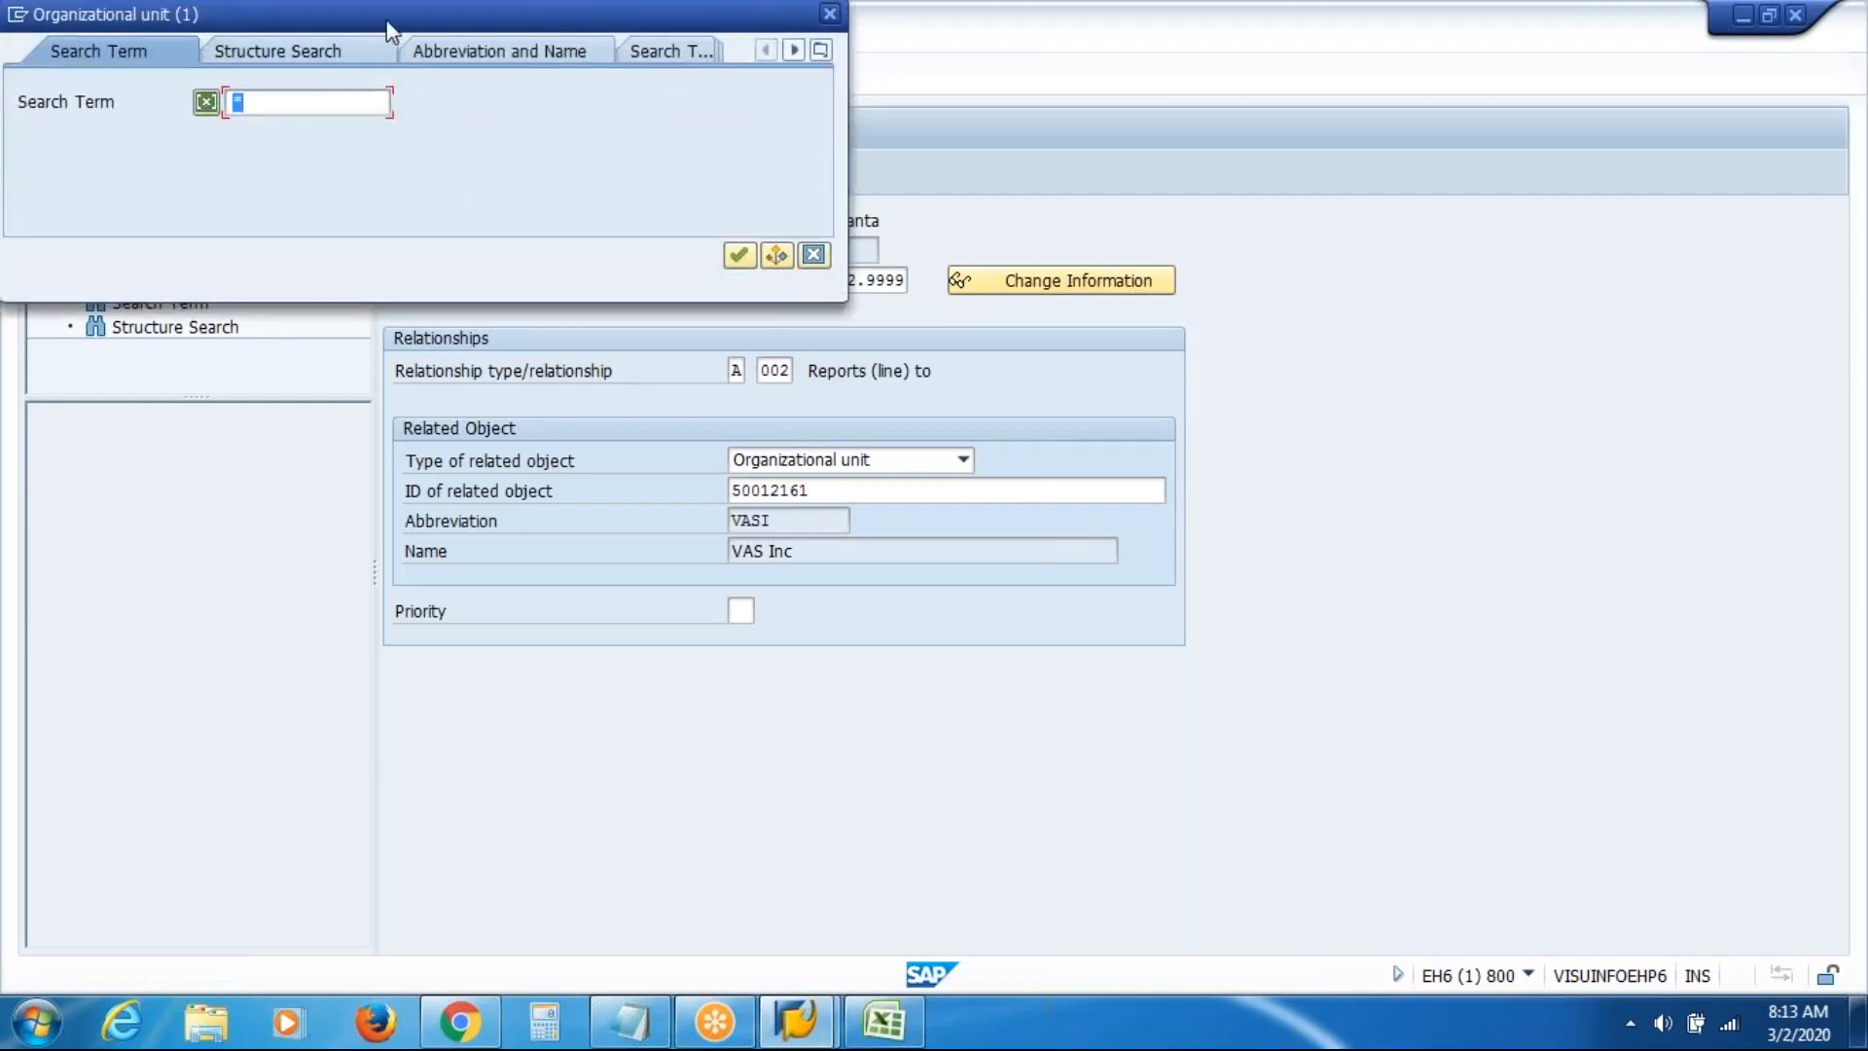
left_click_drag(387, 29, 723, 352)
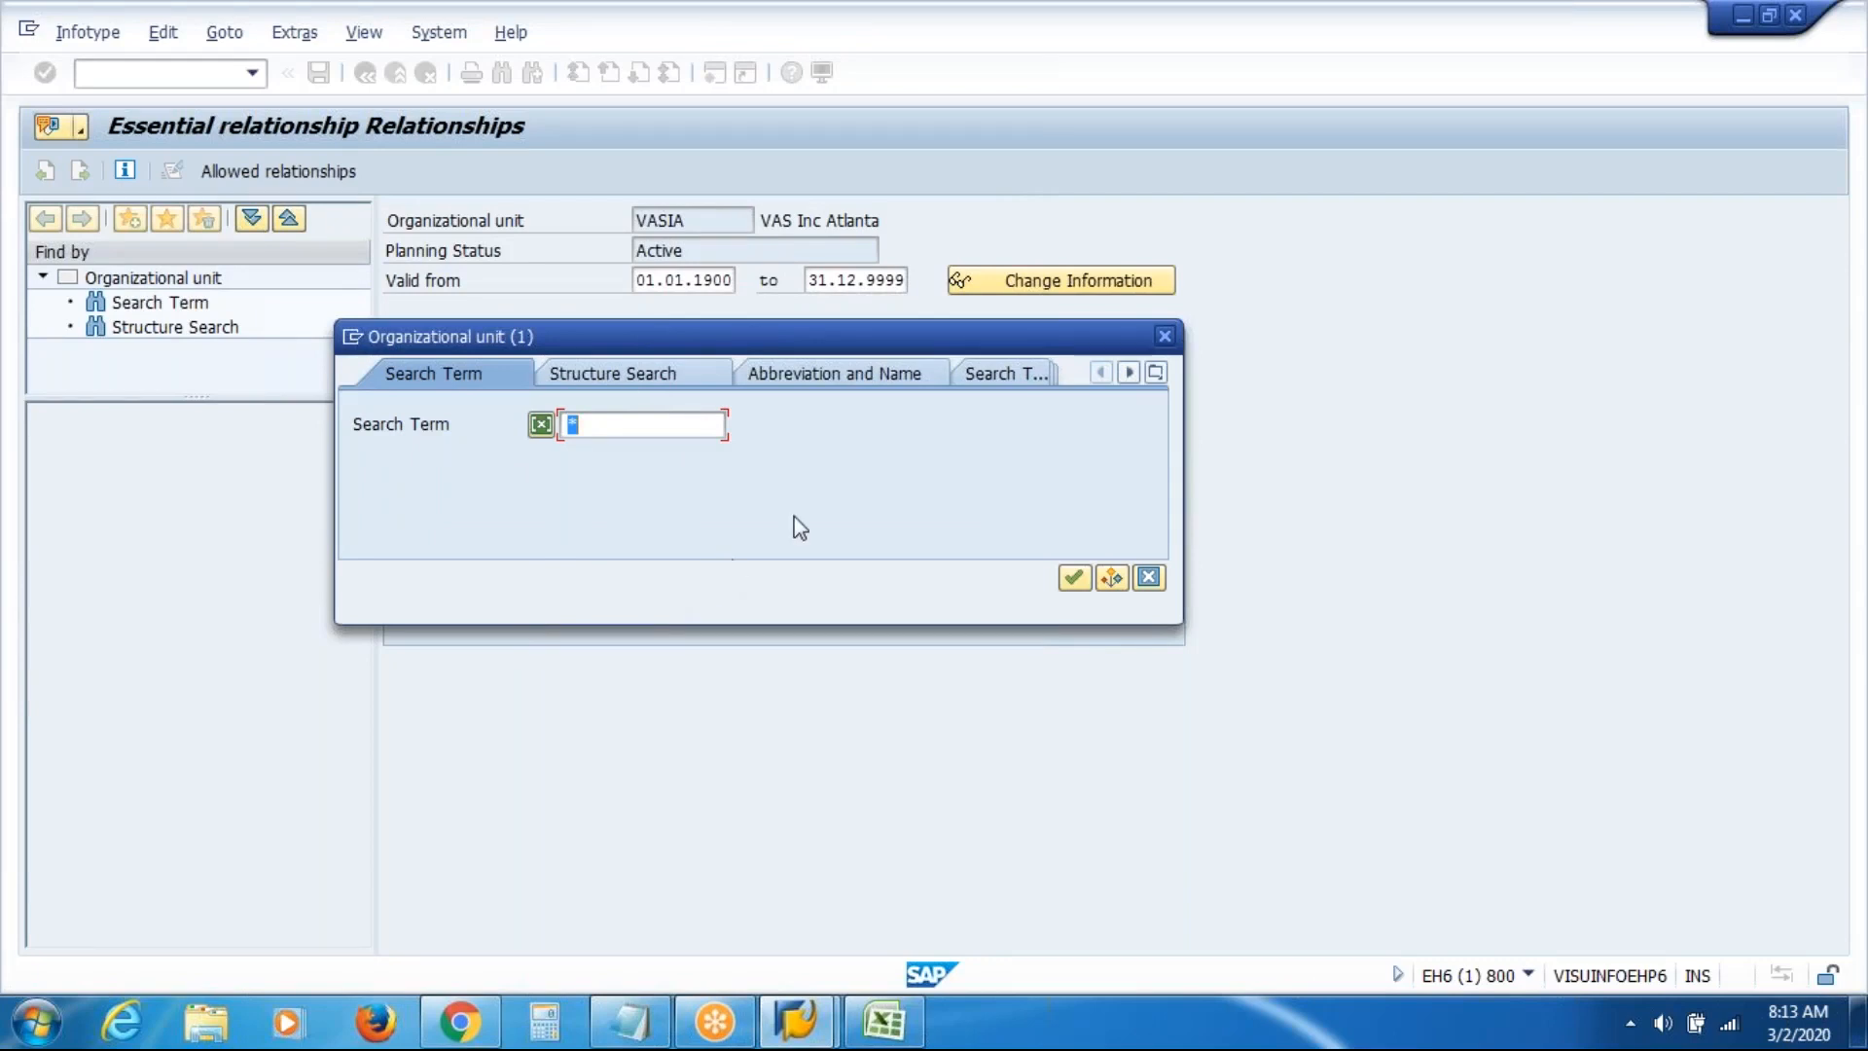
key("BackSpace")
type("VAS")
key("Return")
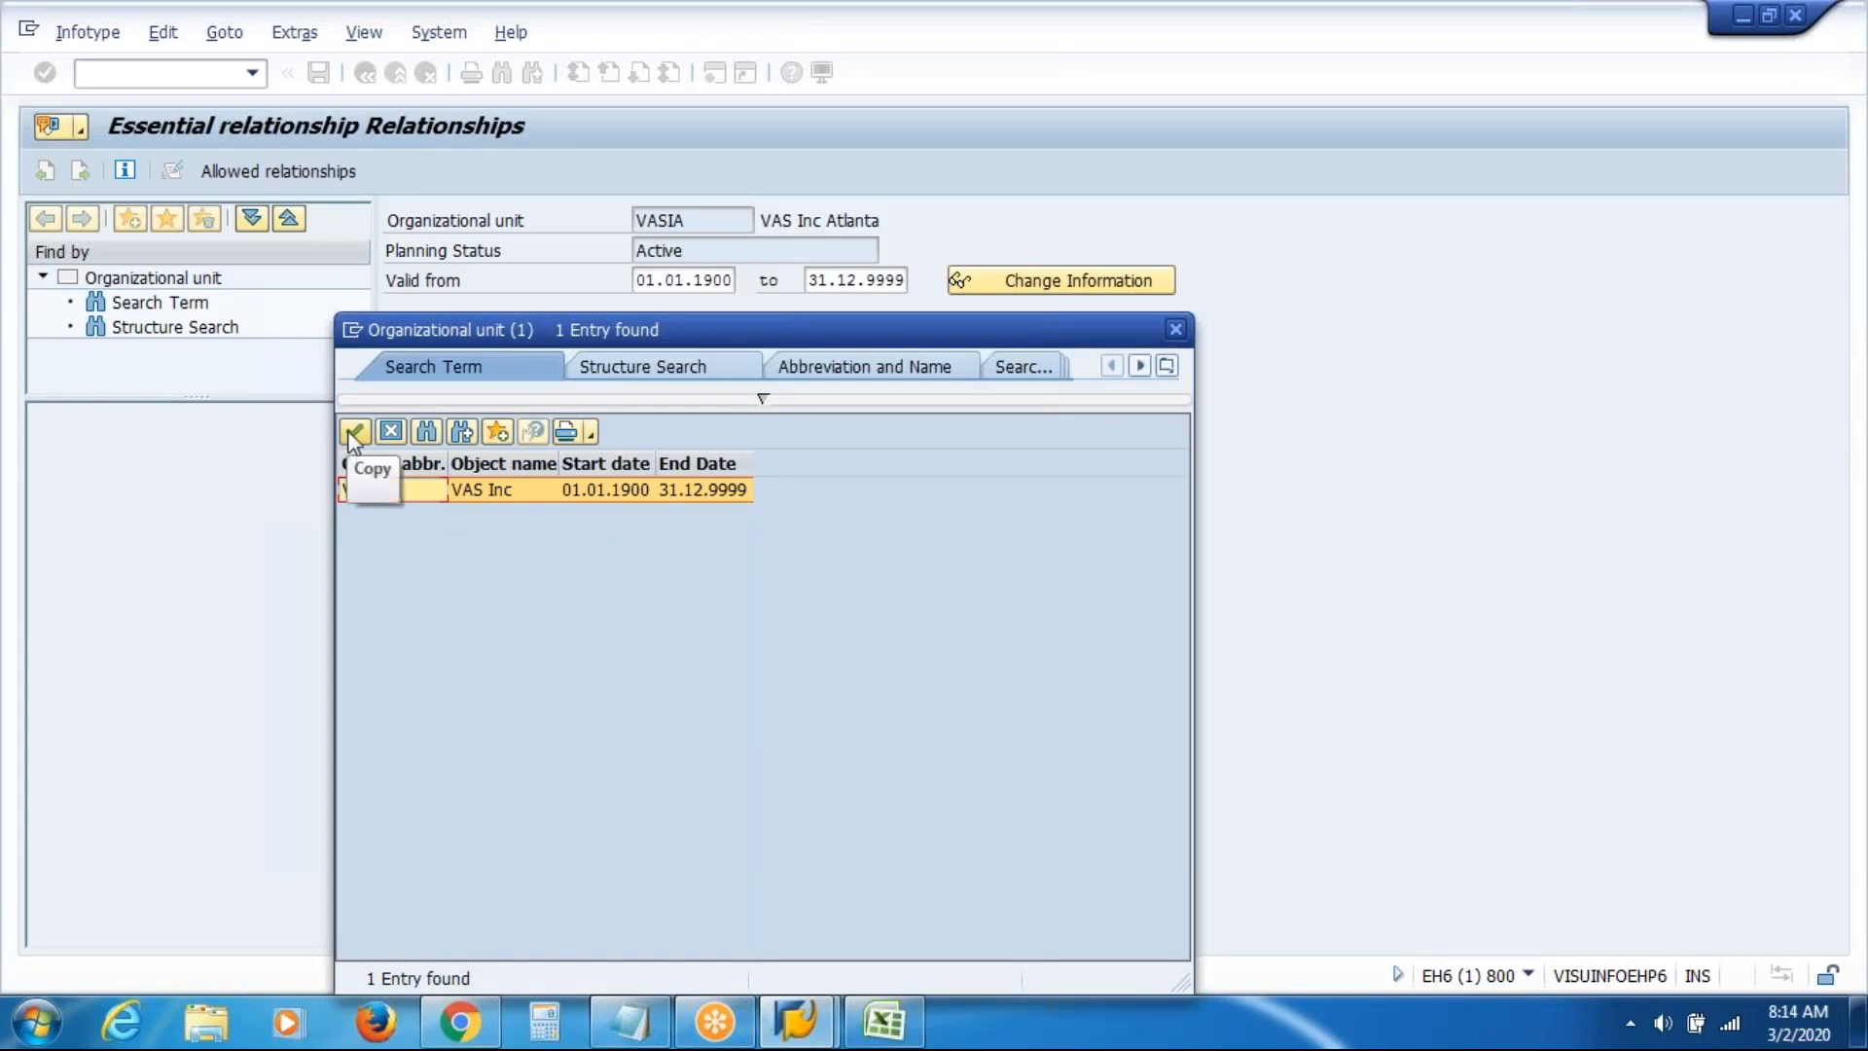
double_click(412, 489)
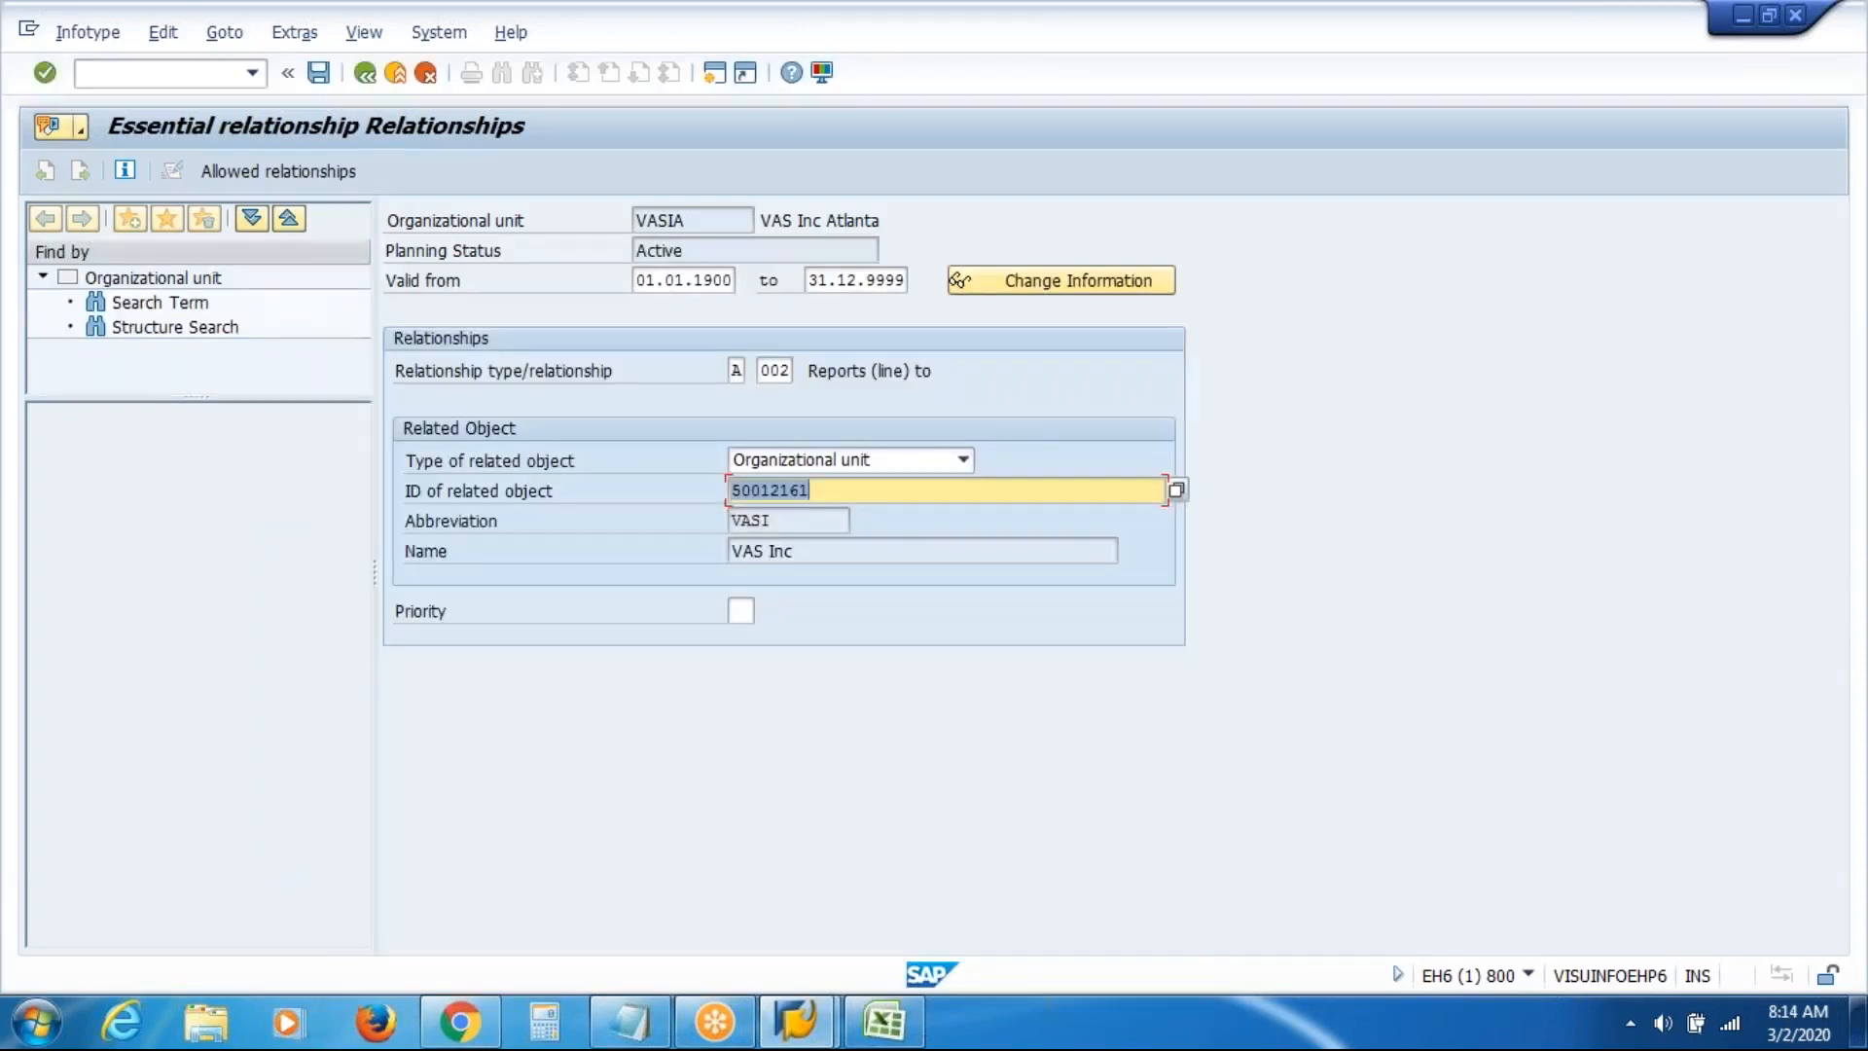
Confirm the VASIA to VASI Reports (line) to relationship and save, creating unit 50012162
left_click(885, 496)
key("Return")
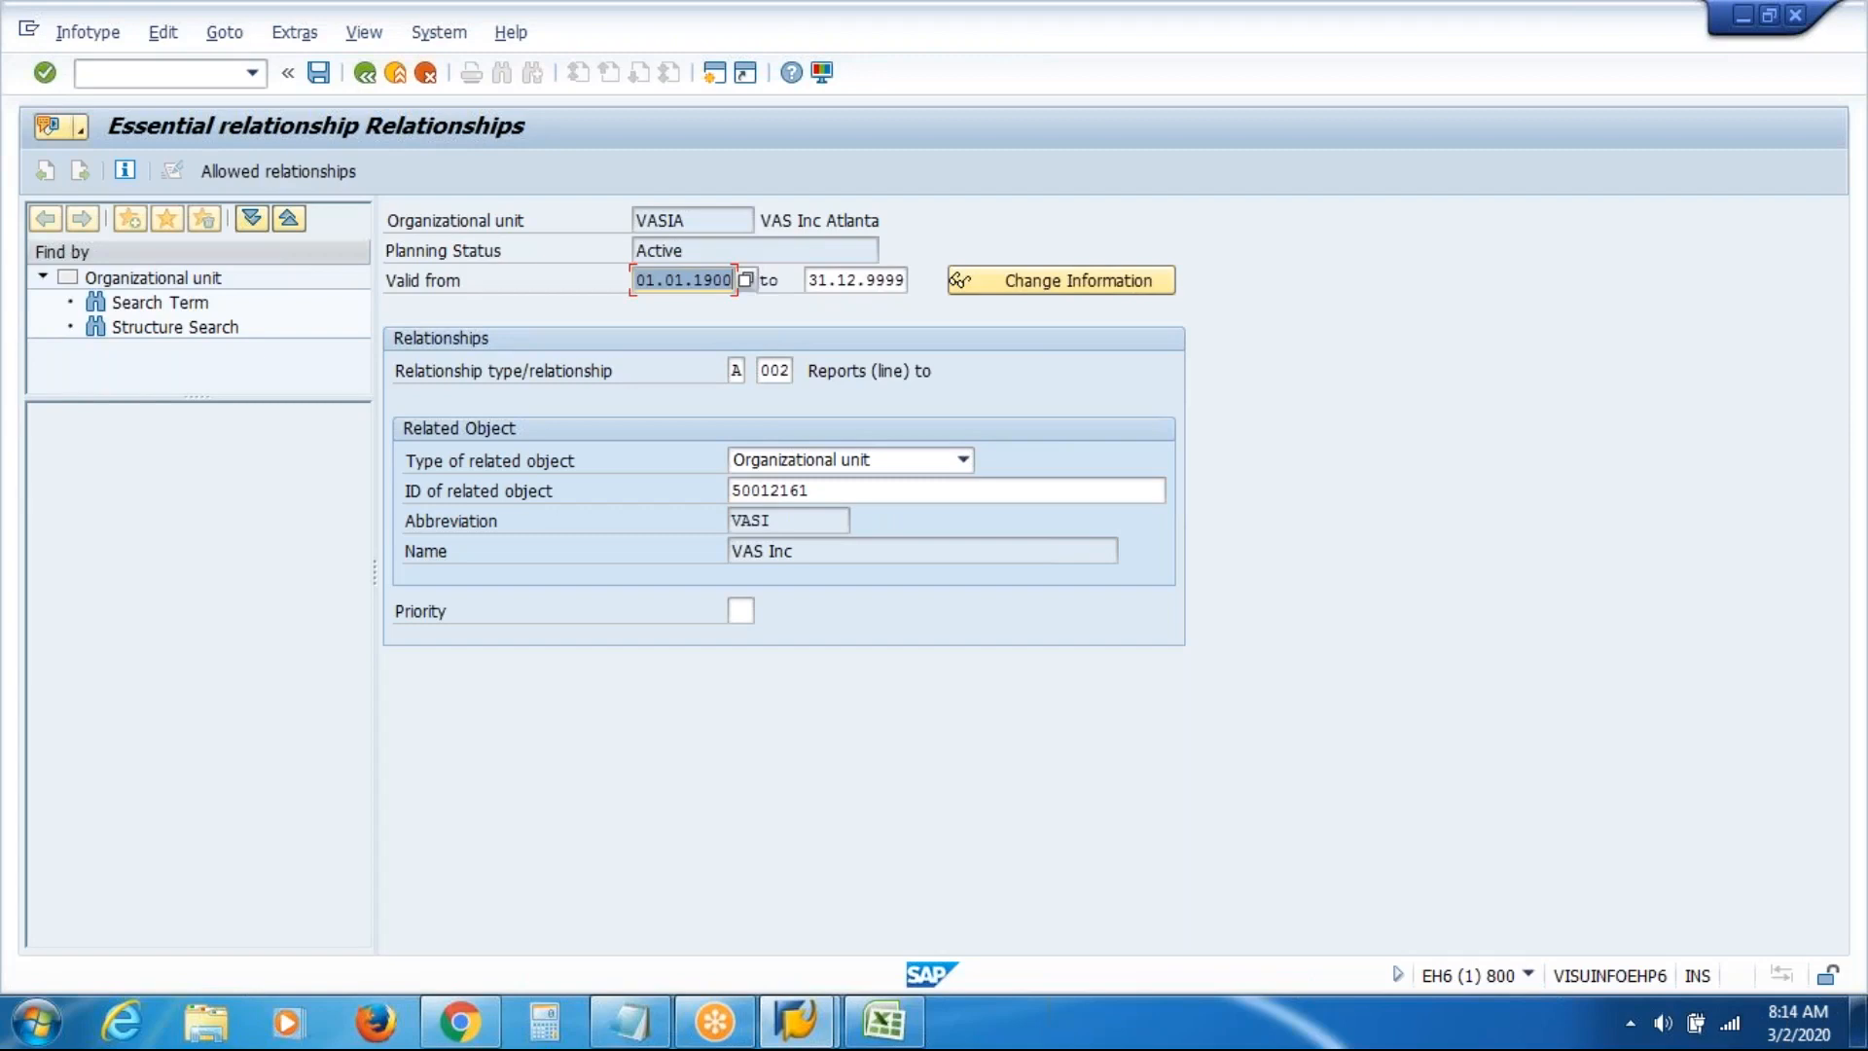
left_click(923, 496)
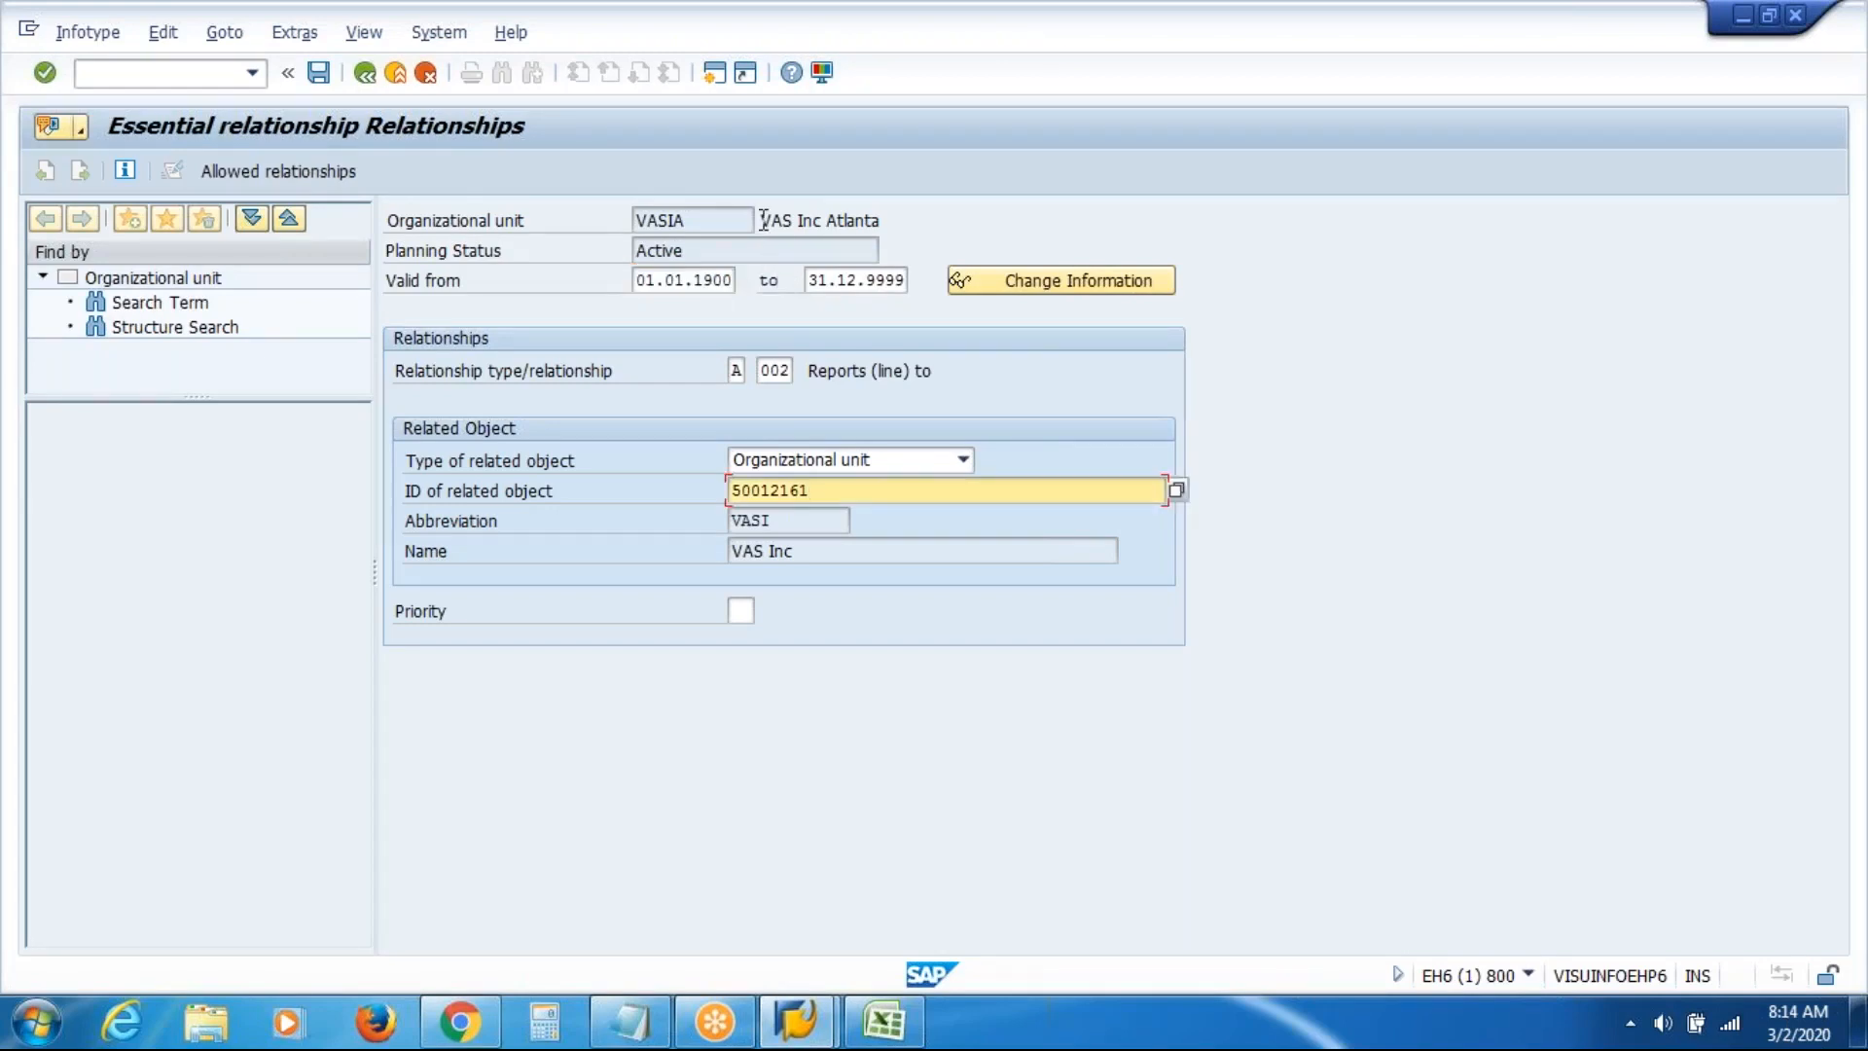
left_click_drag(761, 220, 928, 215)
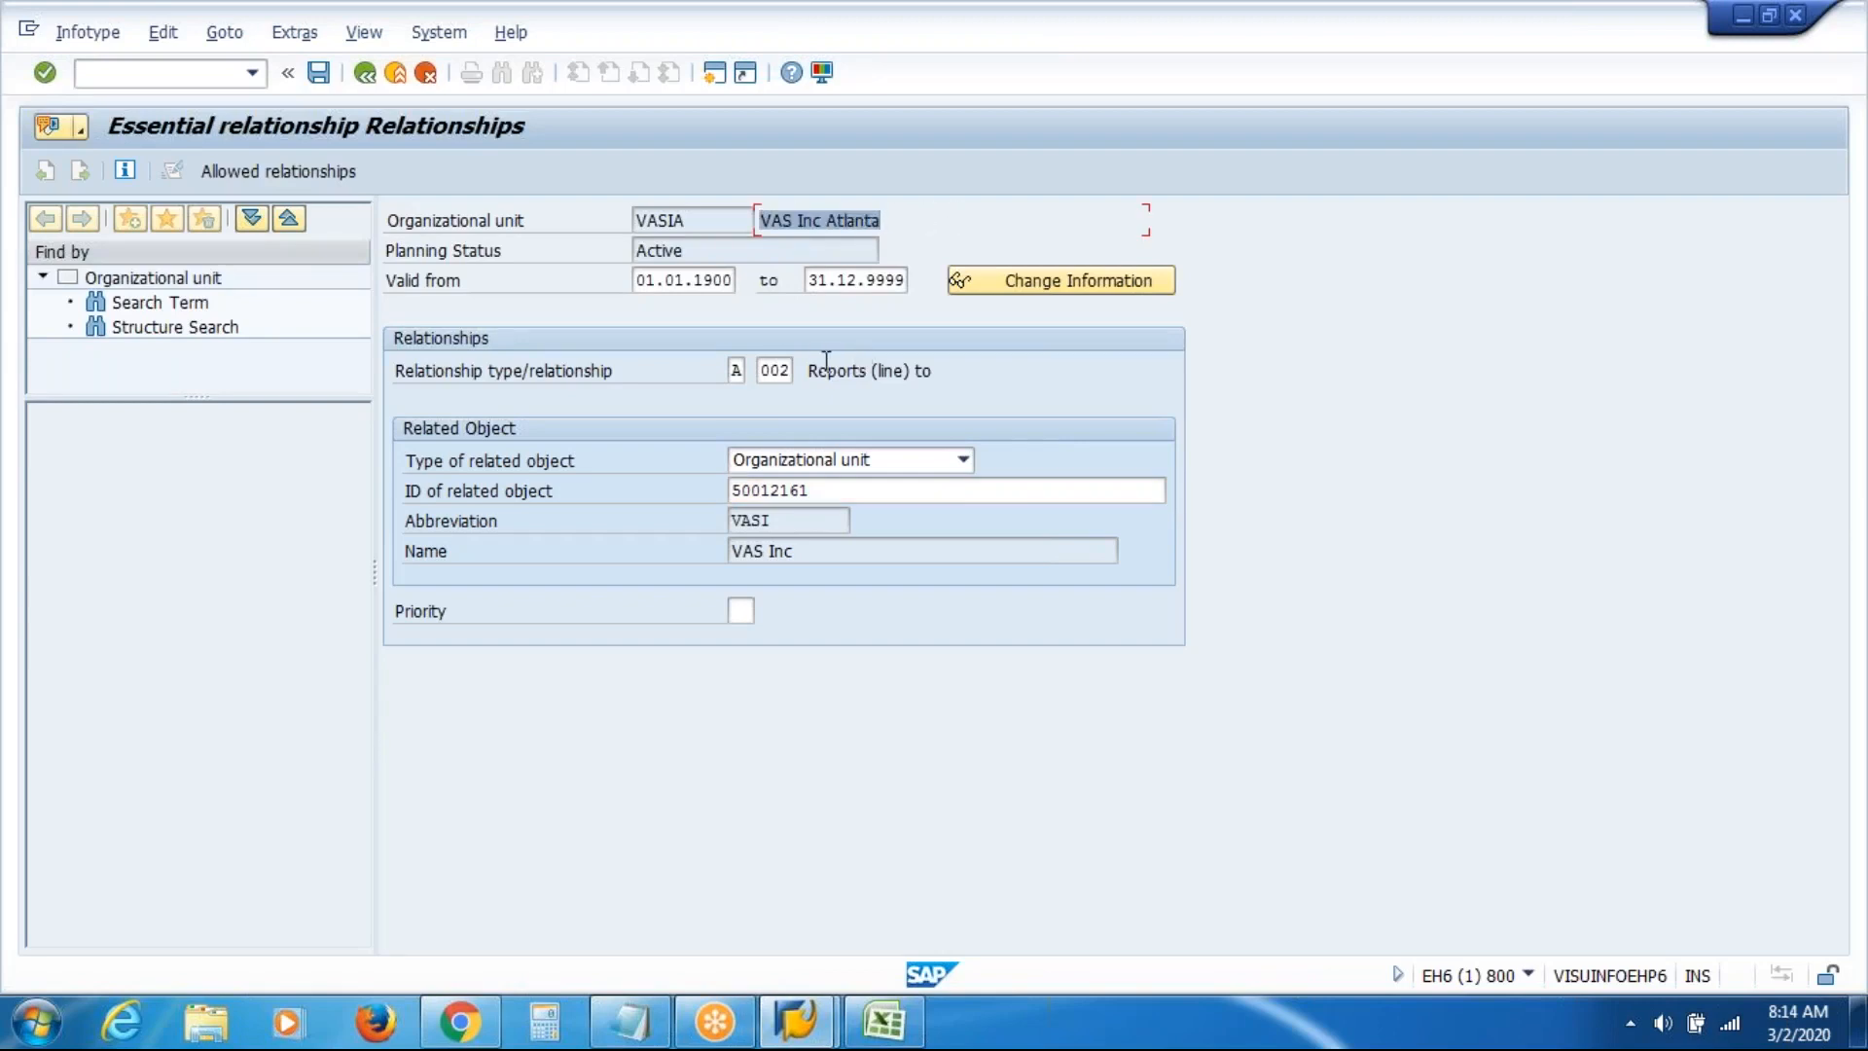
left_click_drag(809, 371, 899, 465)
left_click_drag(810, 516, 631, 513)
left_click_drag(826, 550, 582, 567)
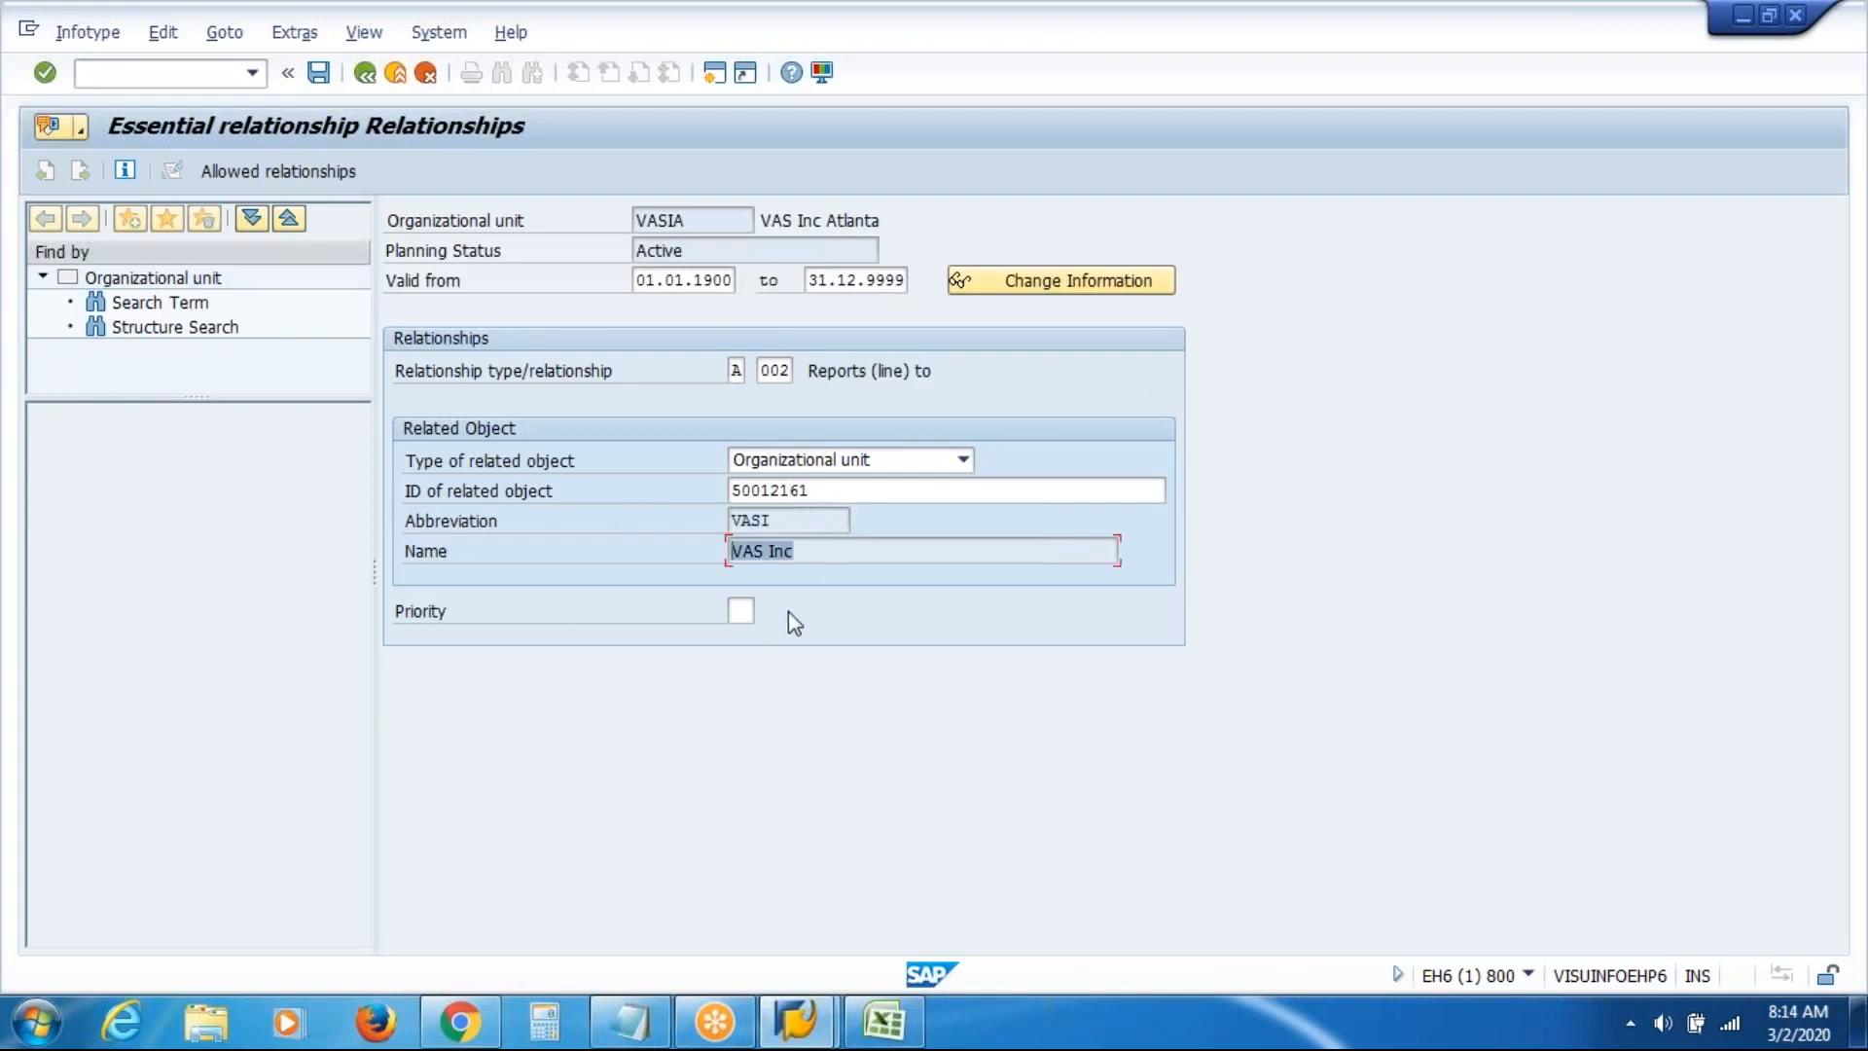
left_click(873, 556)
left_click(318, 72)
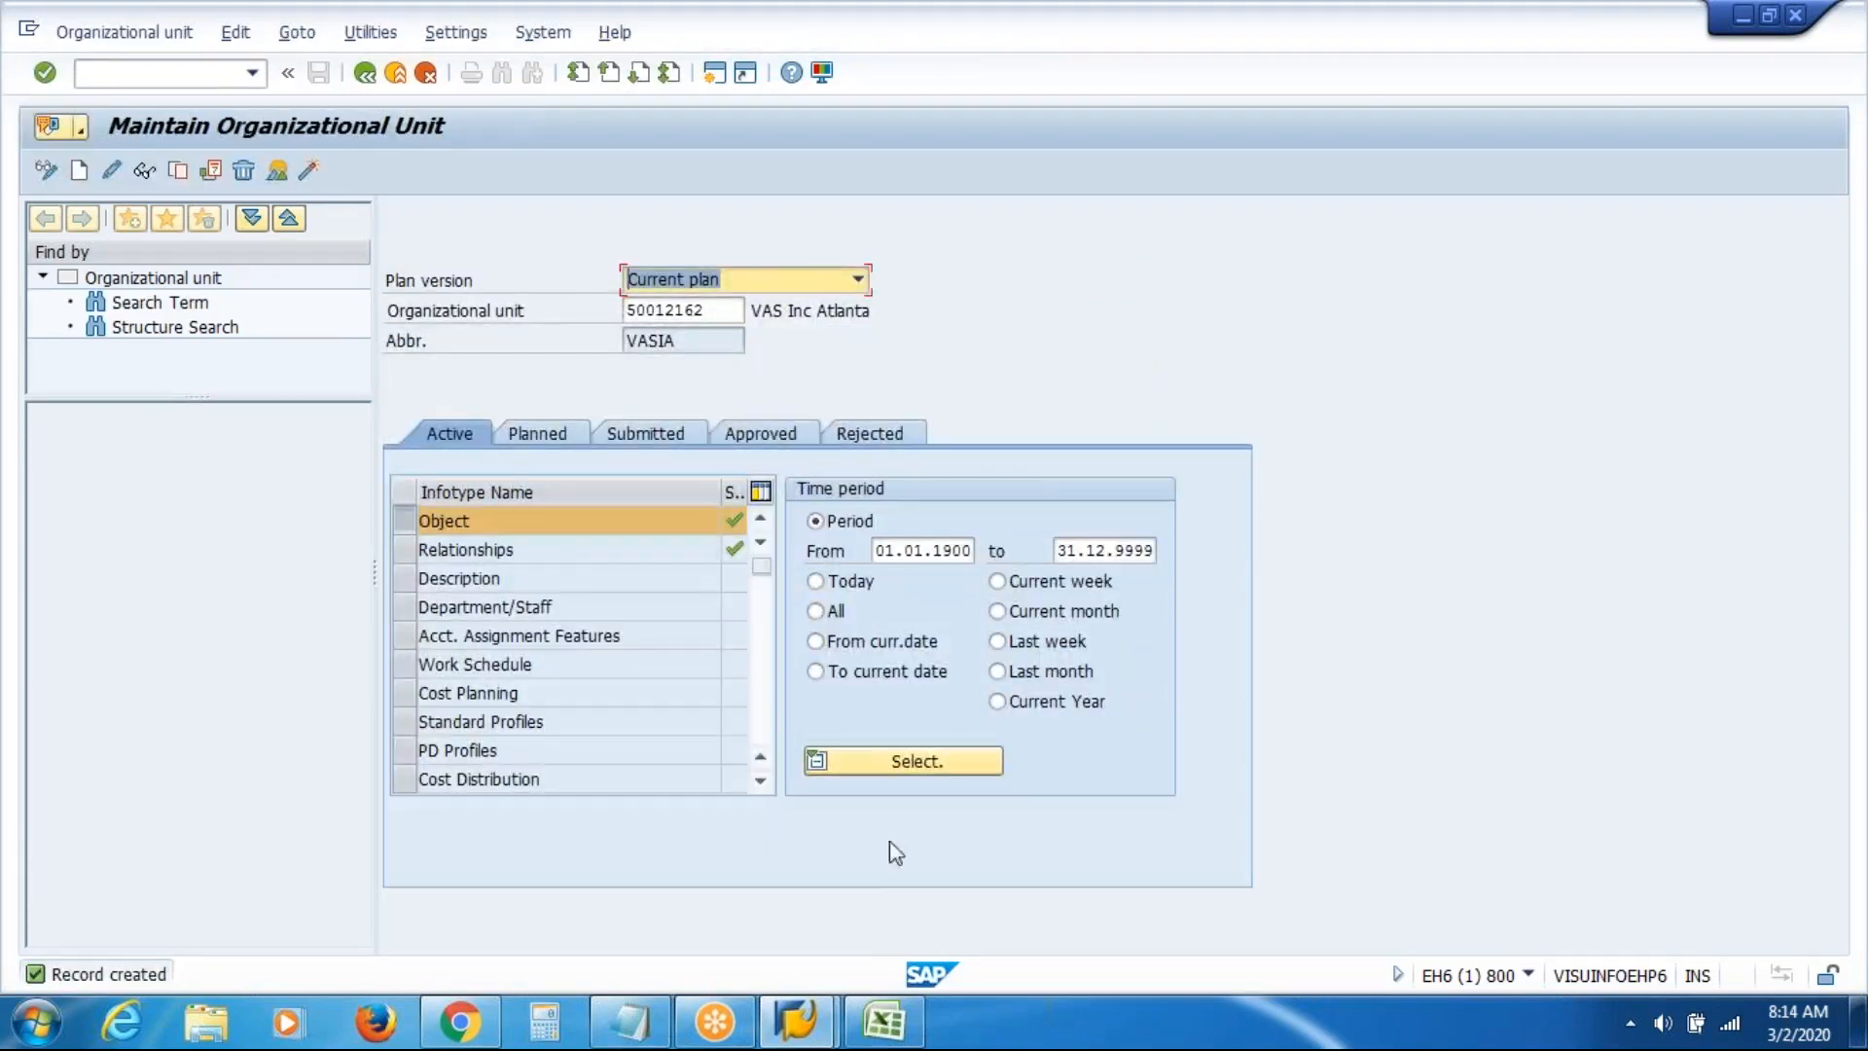
Fill the Atlanta cell G5 yellow in the Excel org chart
left_click(888, 1039)
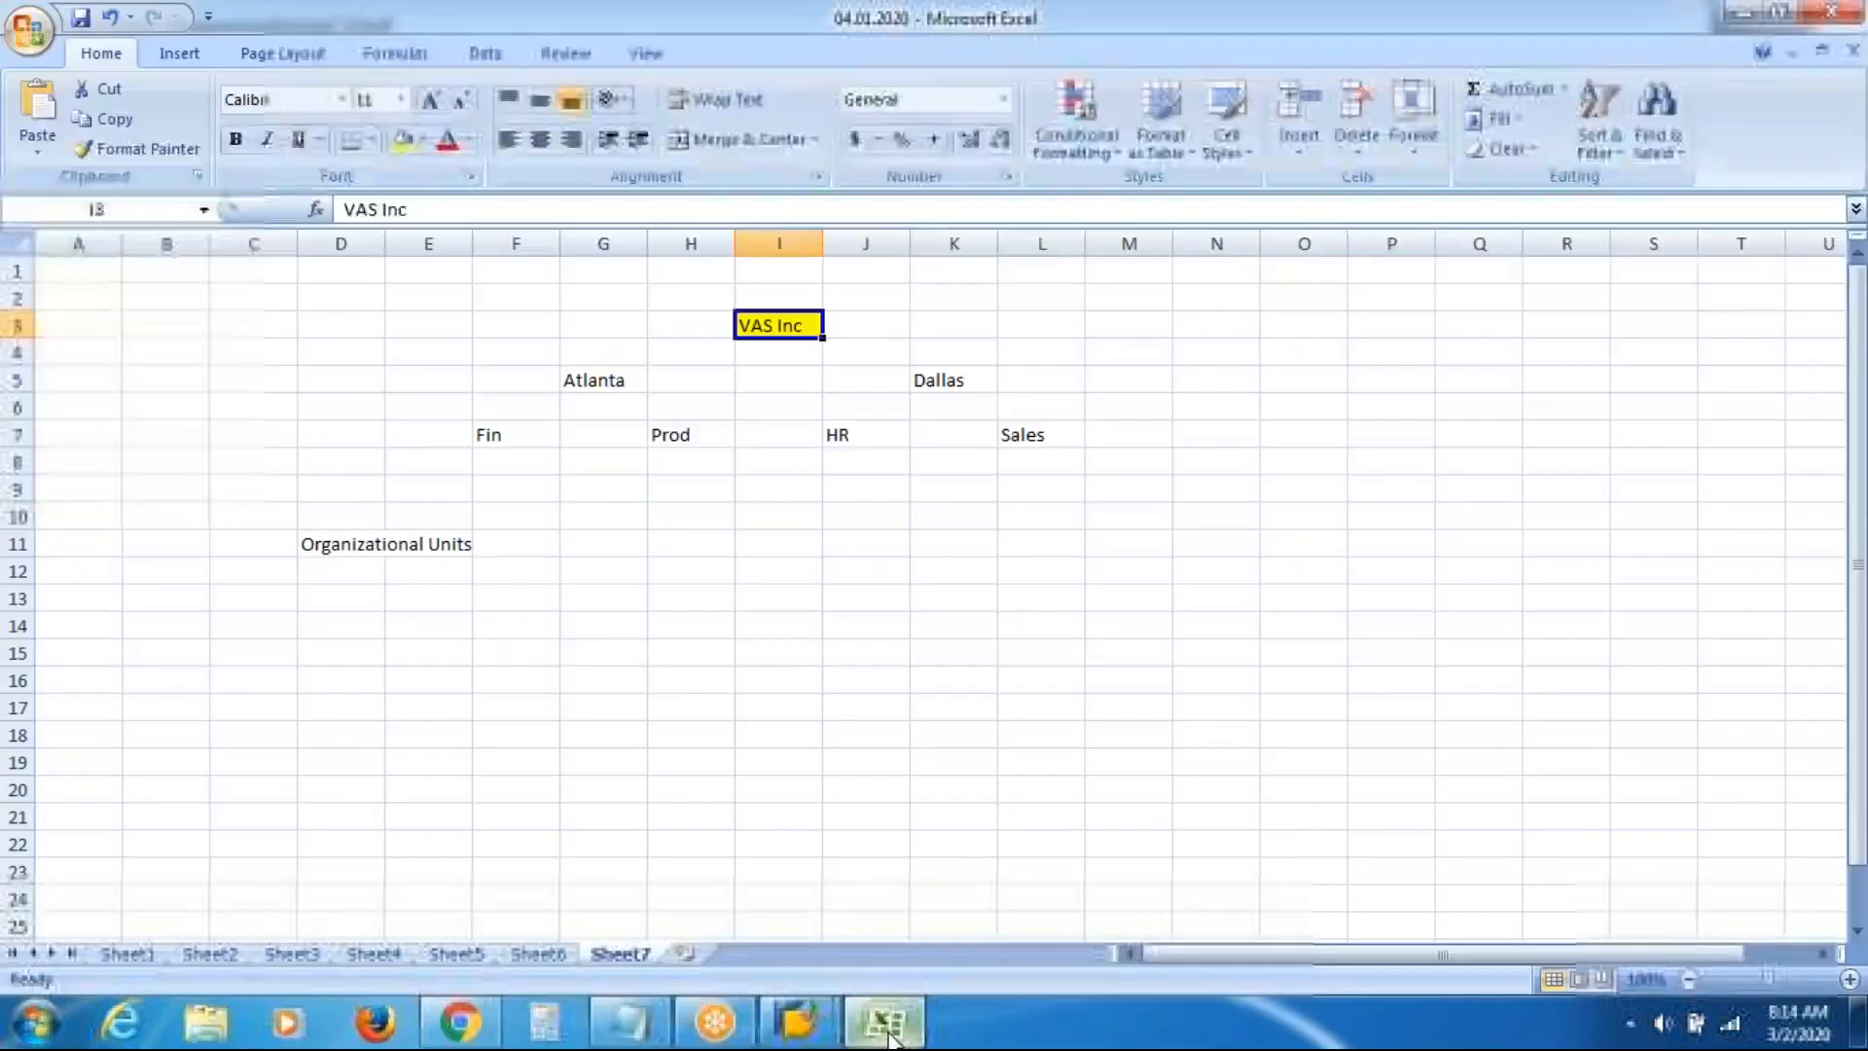
left_click(624, 377)
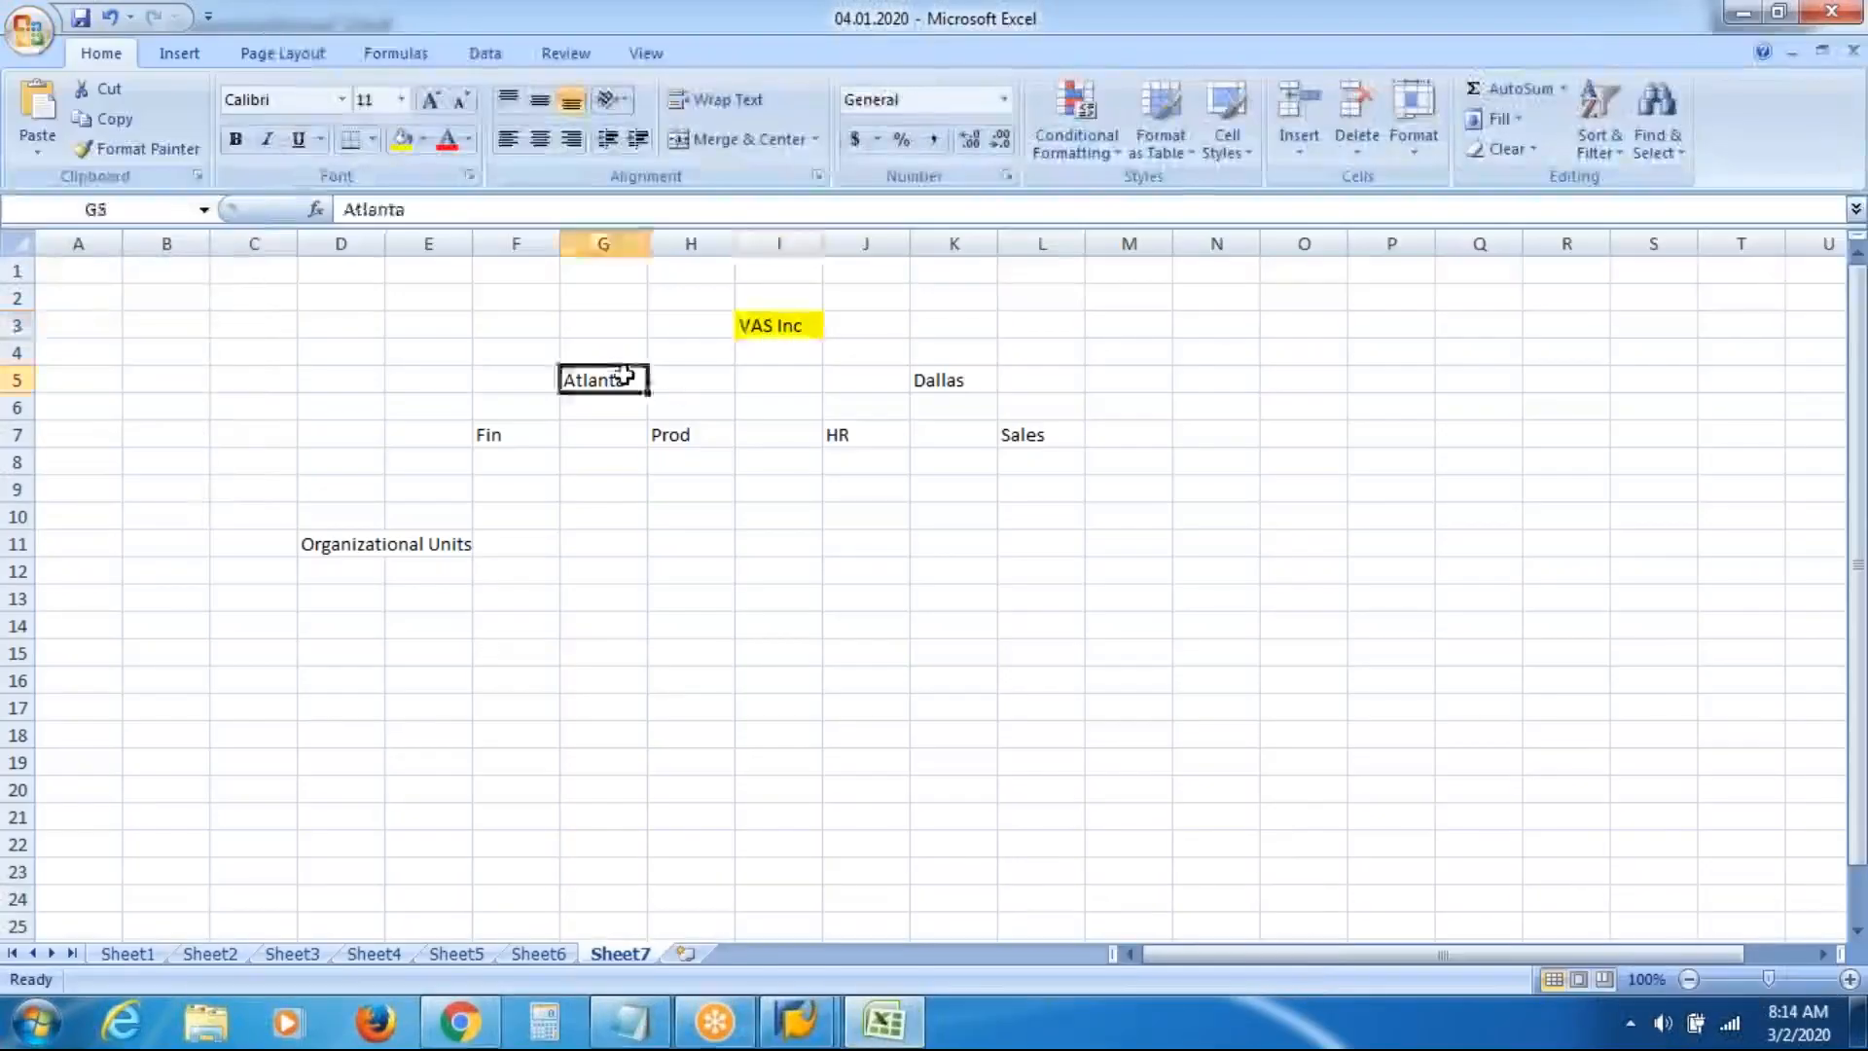
left_click(401, 139)
left_click(764, 708)
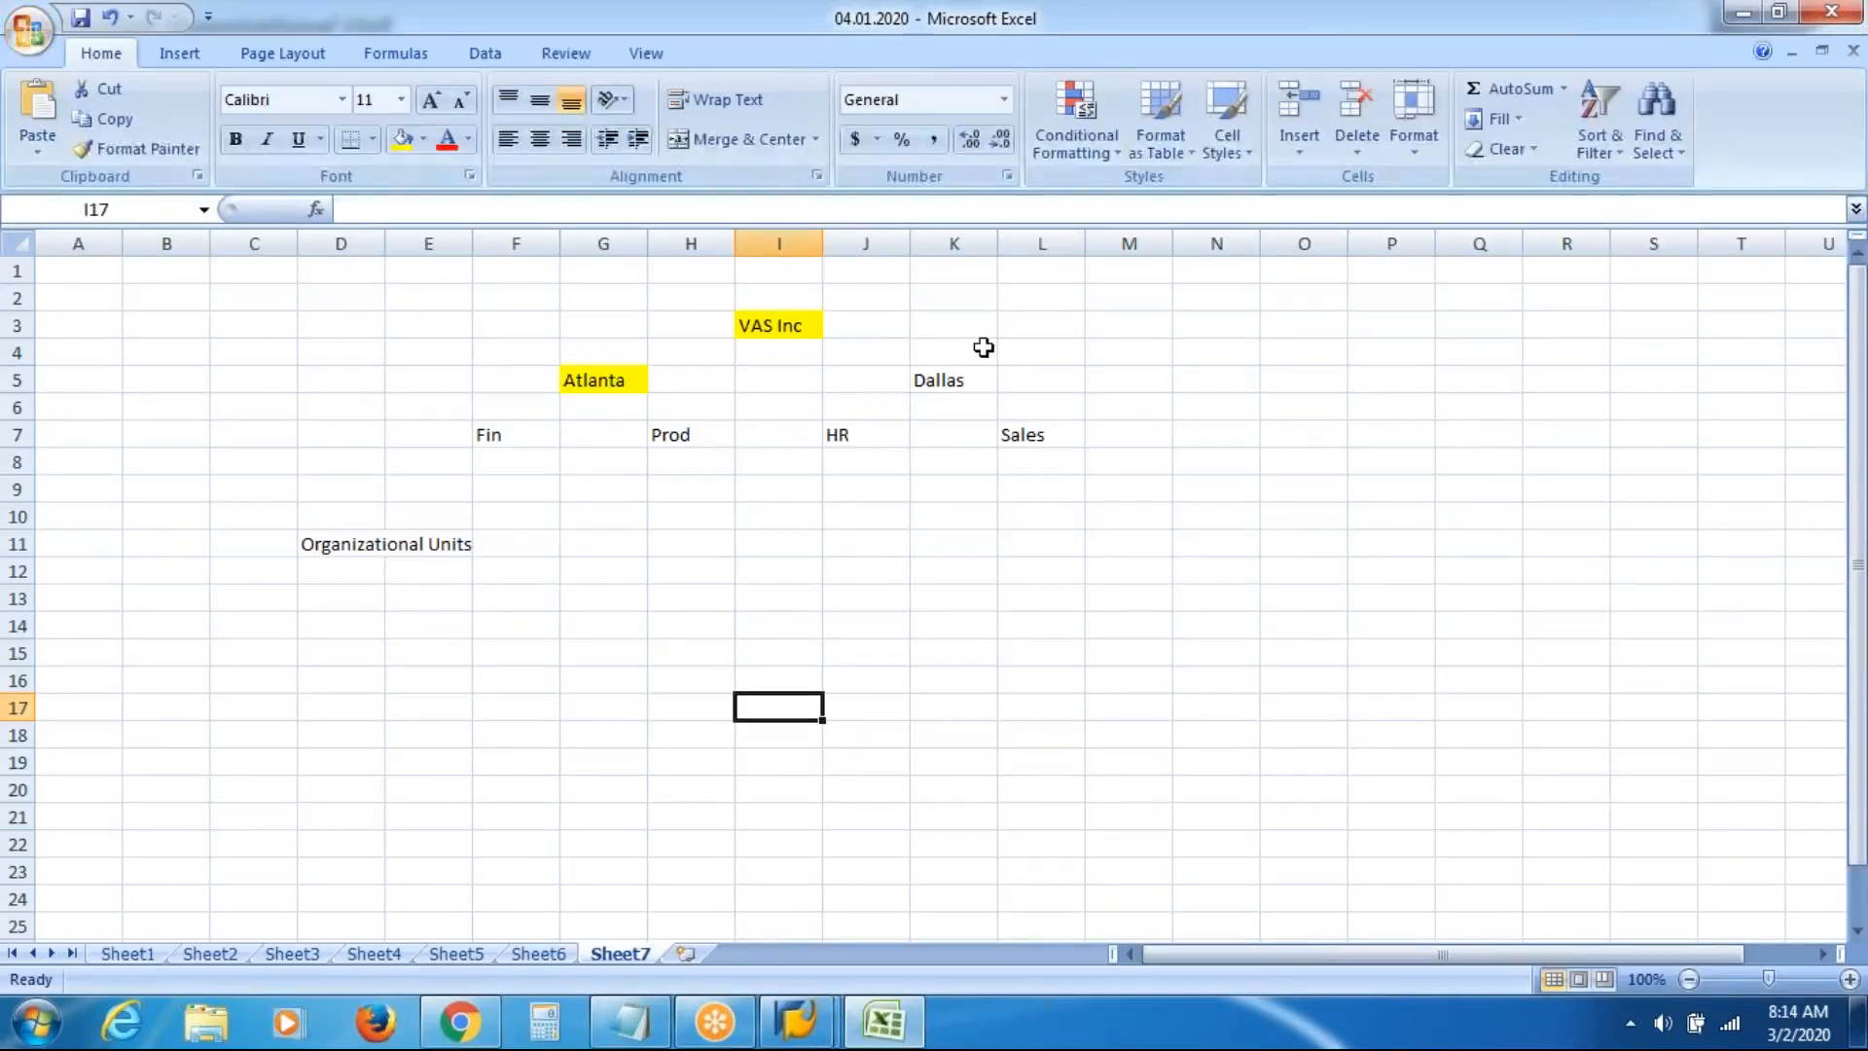
Review the Atlanta, VAS Inc and Dallas cells, then return to SAP's Maintain Organizational Unit screen
left_click(632, 379)
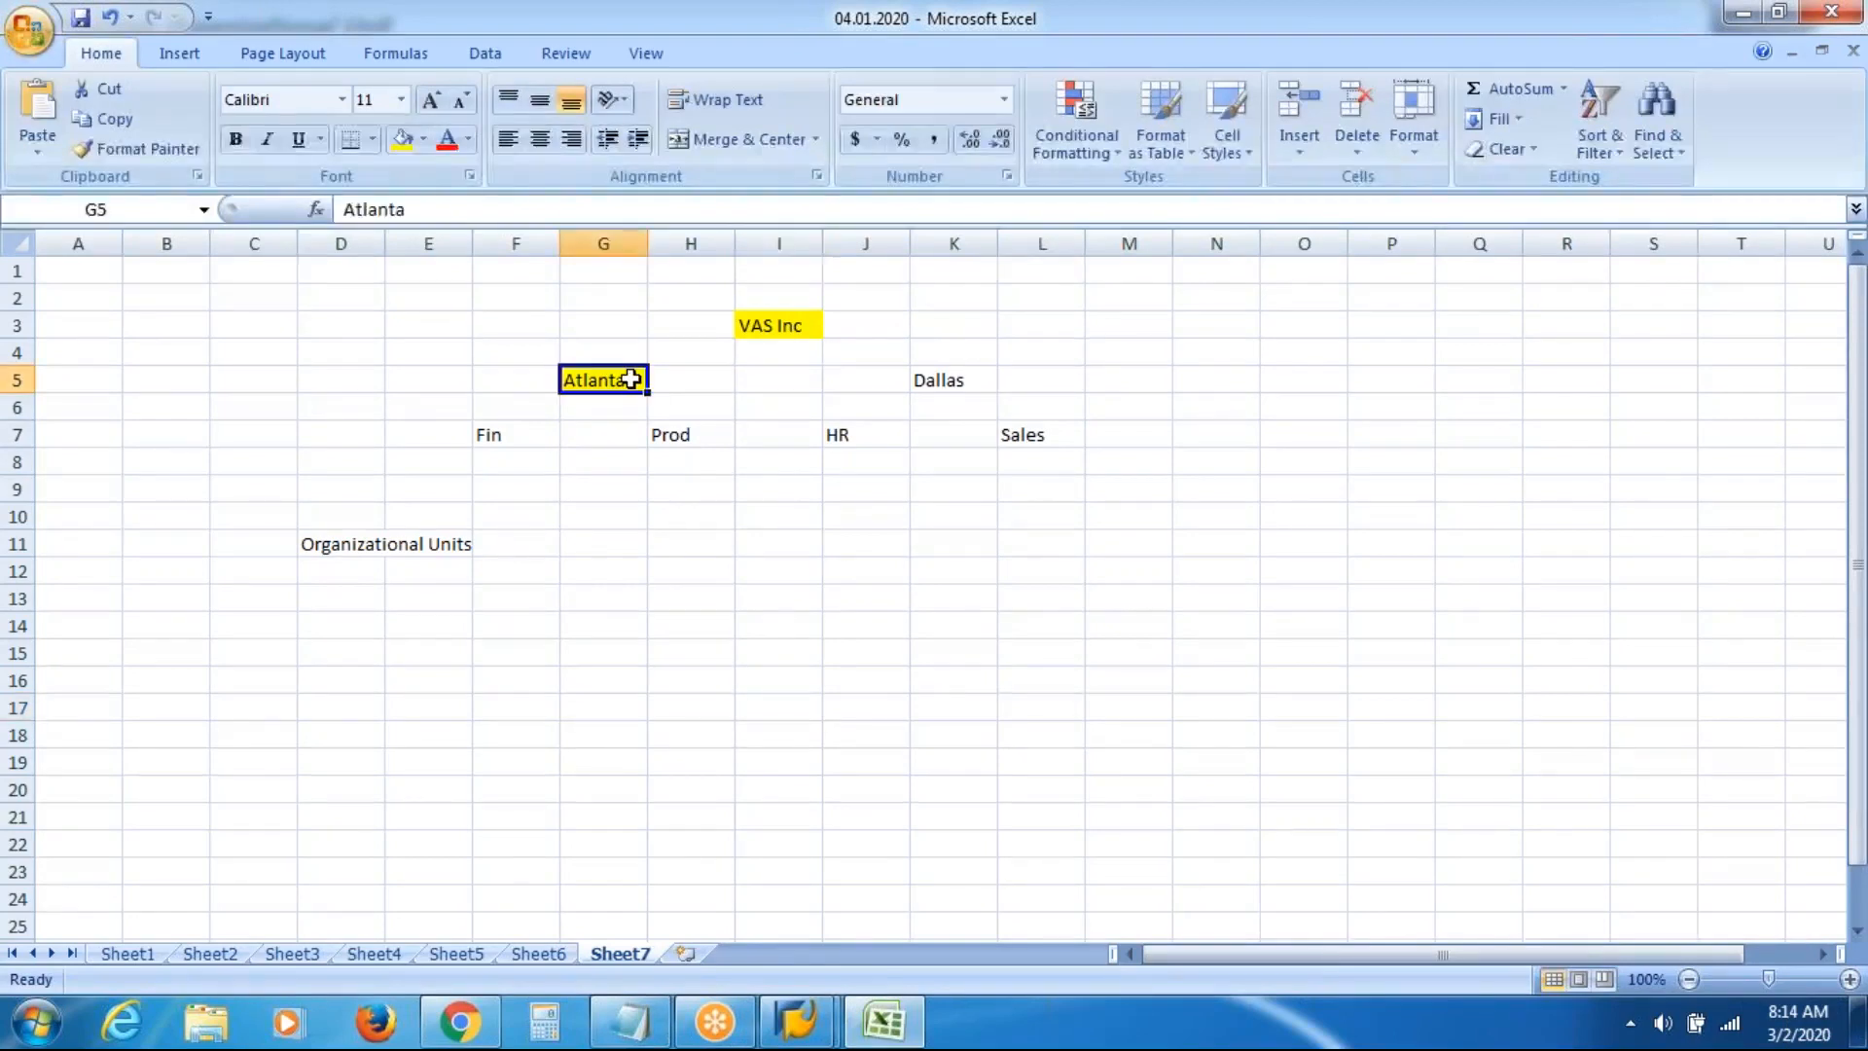
left_click(786, 321)
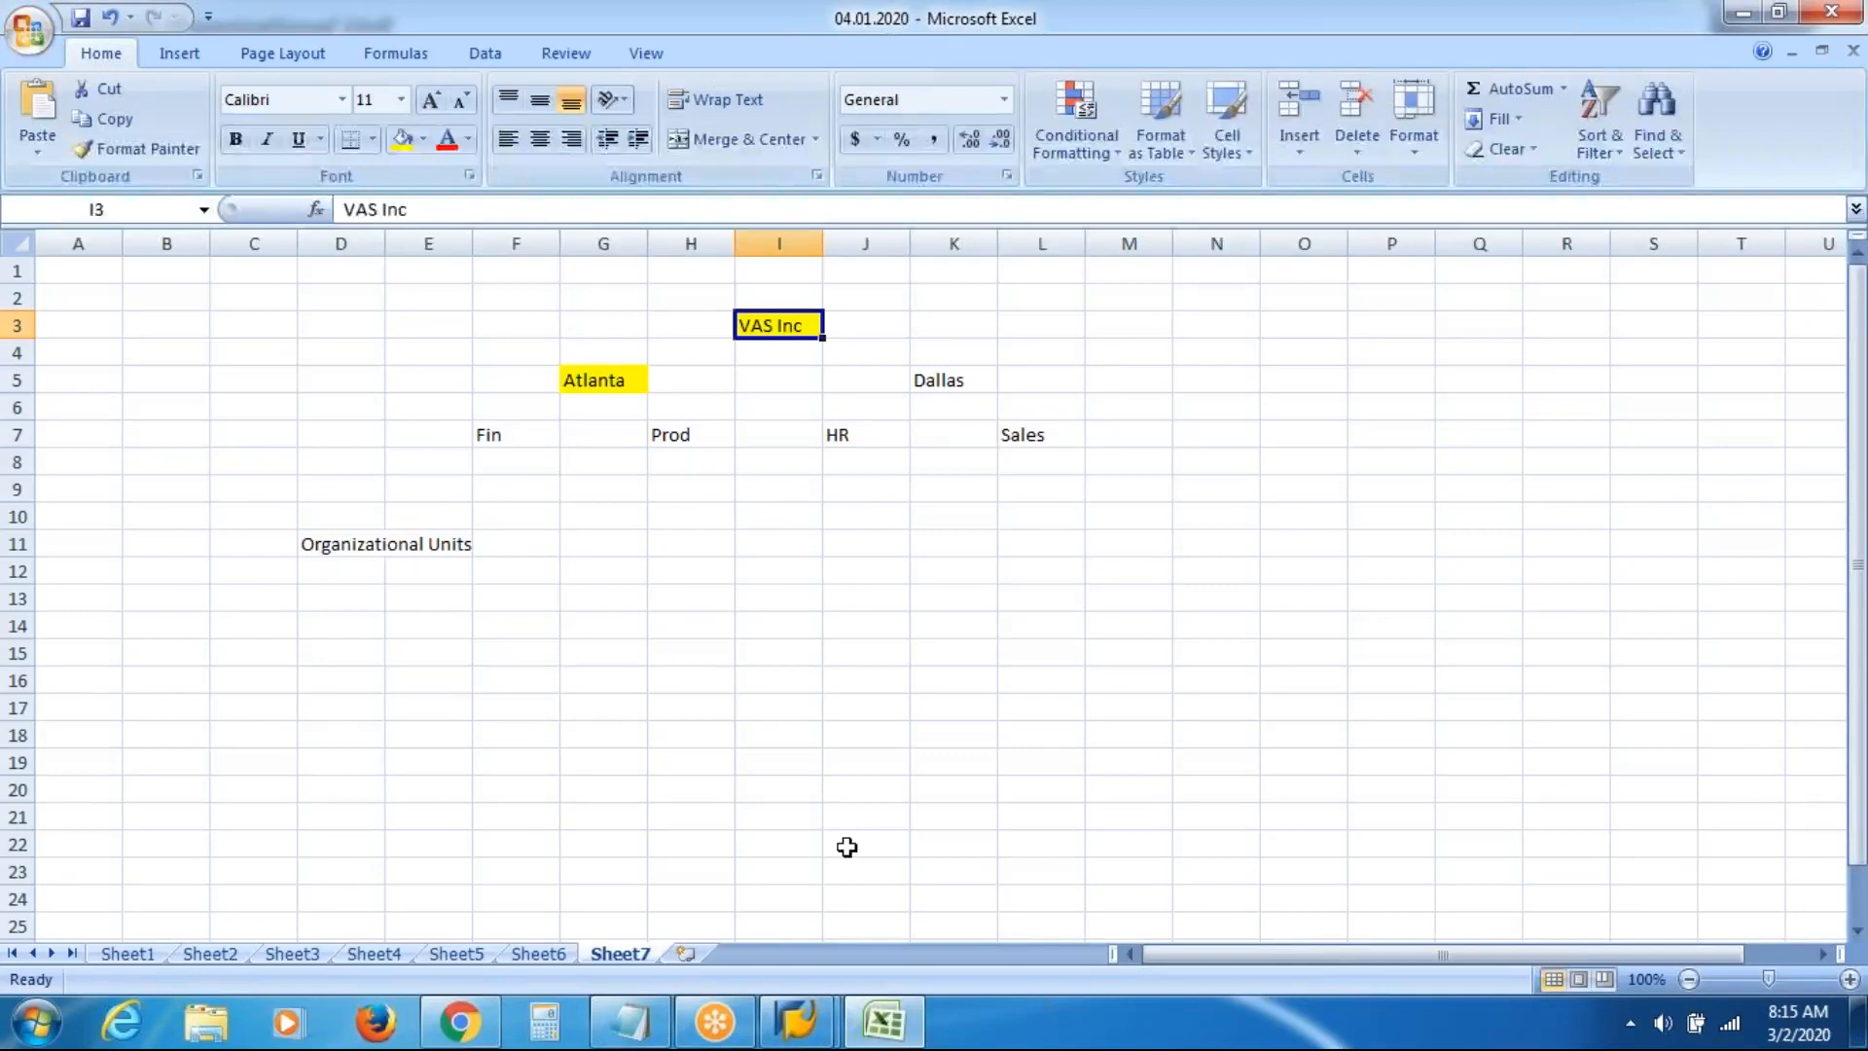
left_click(950, 383)
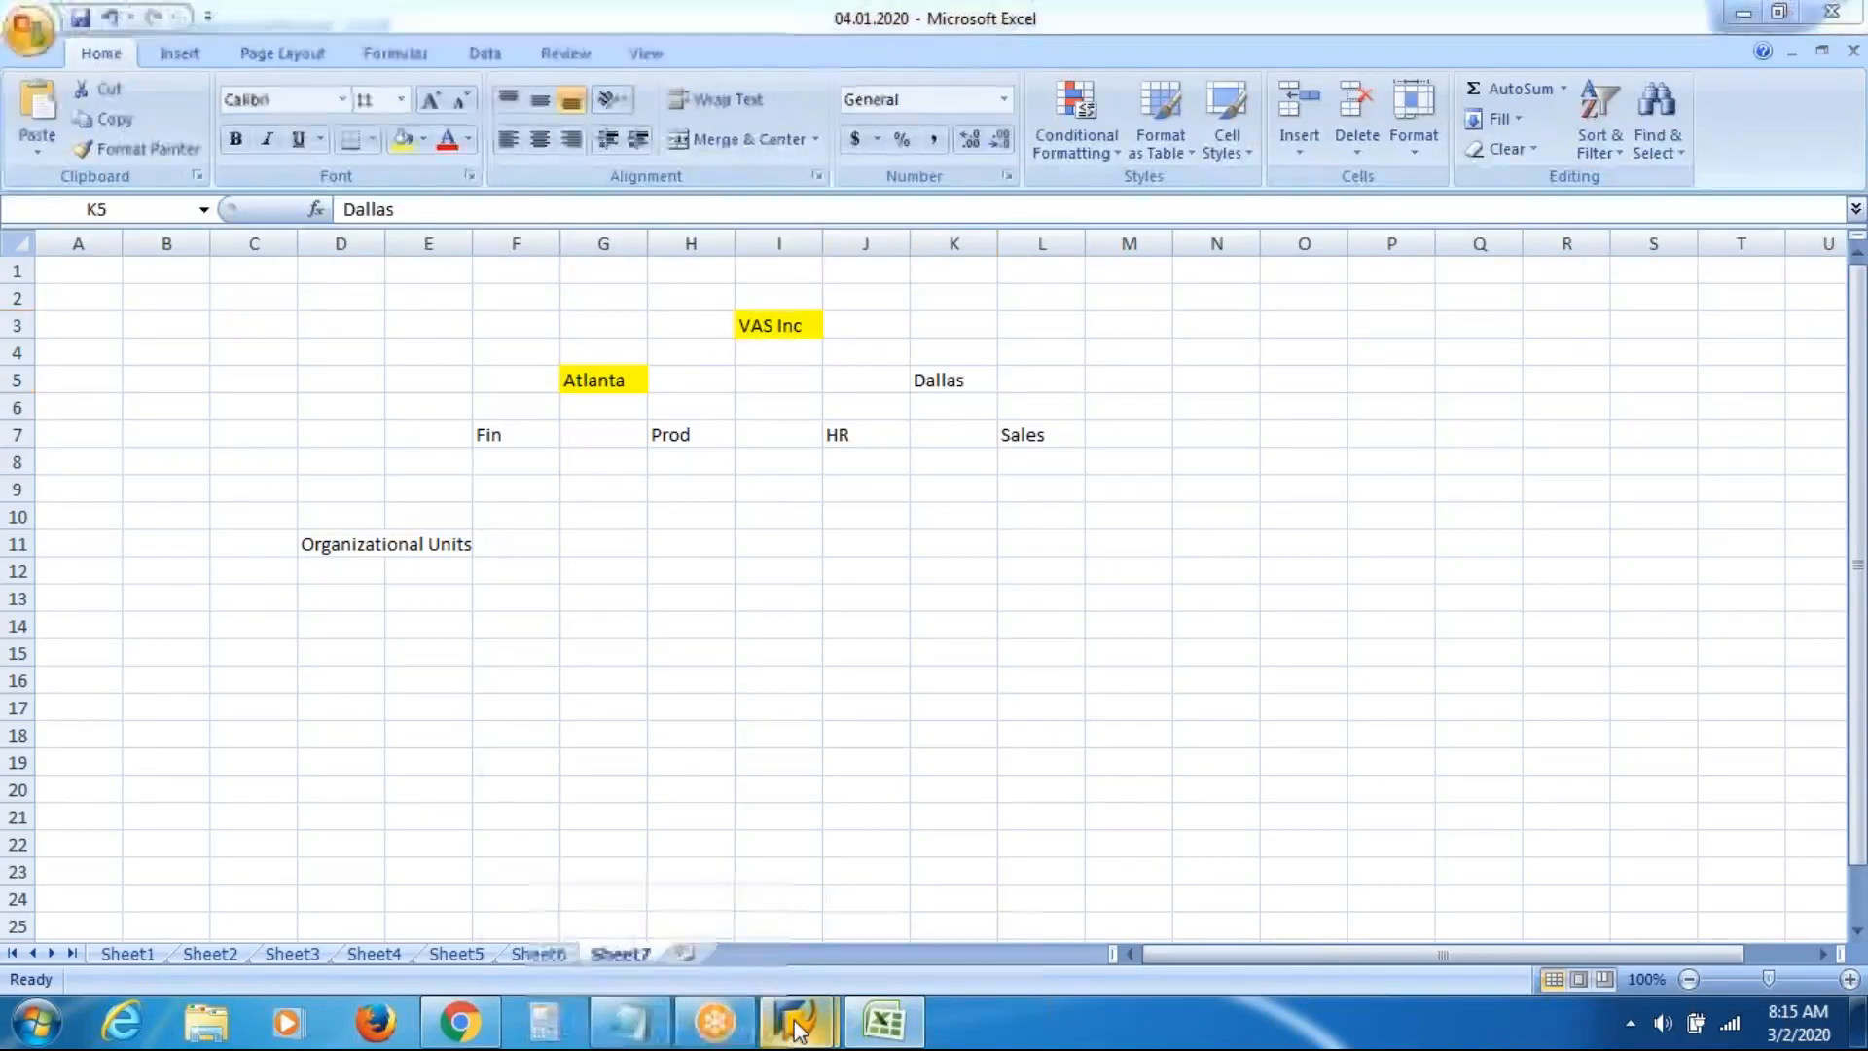
mouse_move(799, 1020)
left_click(896, 866)
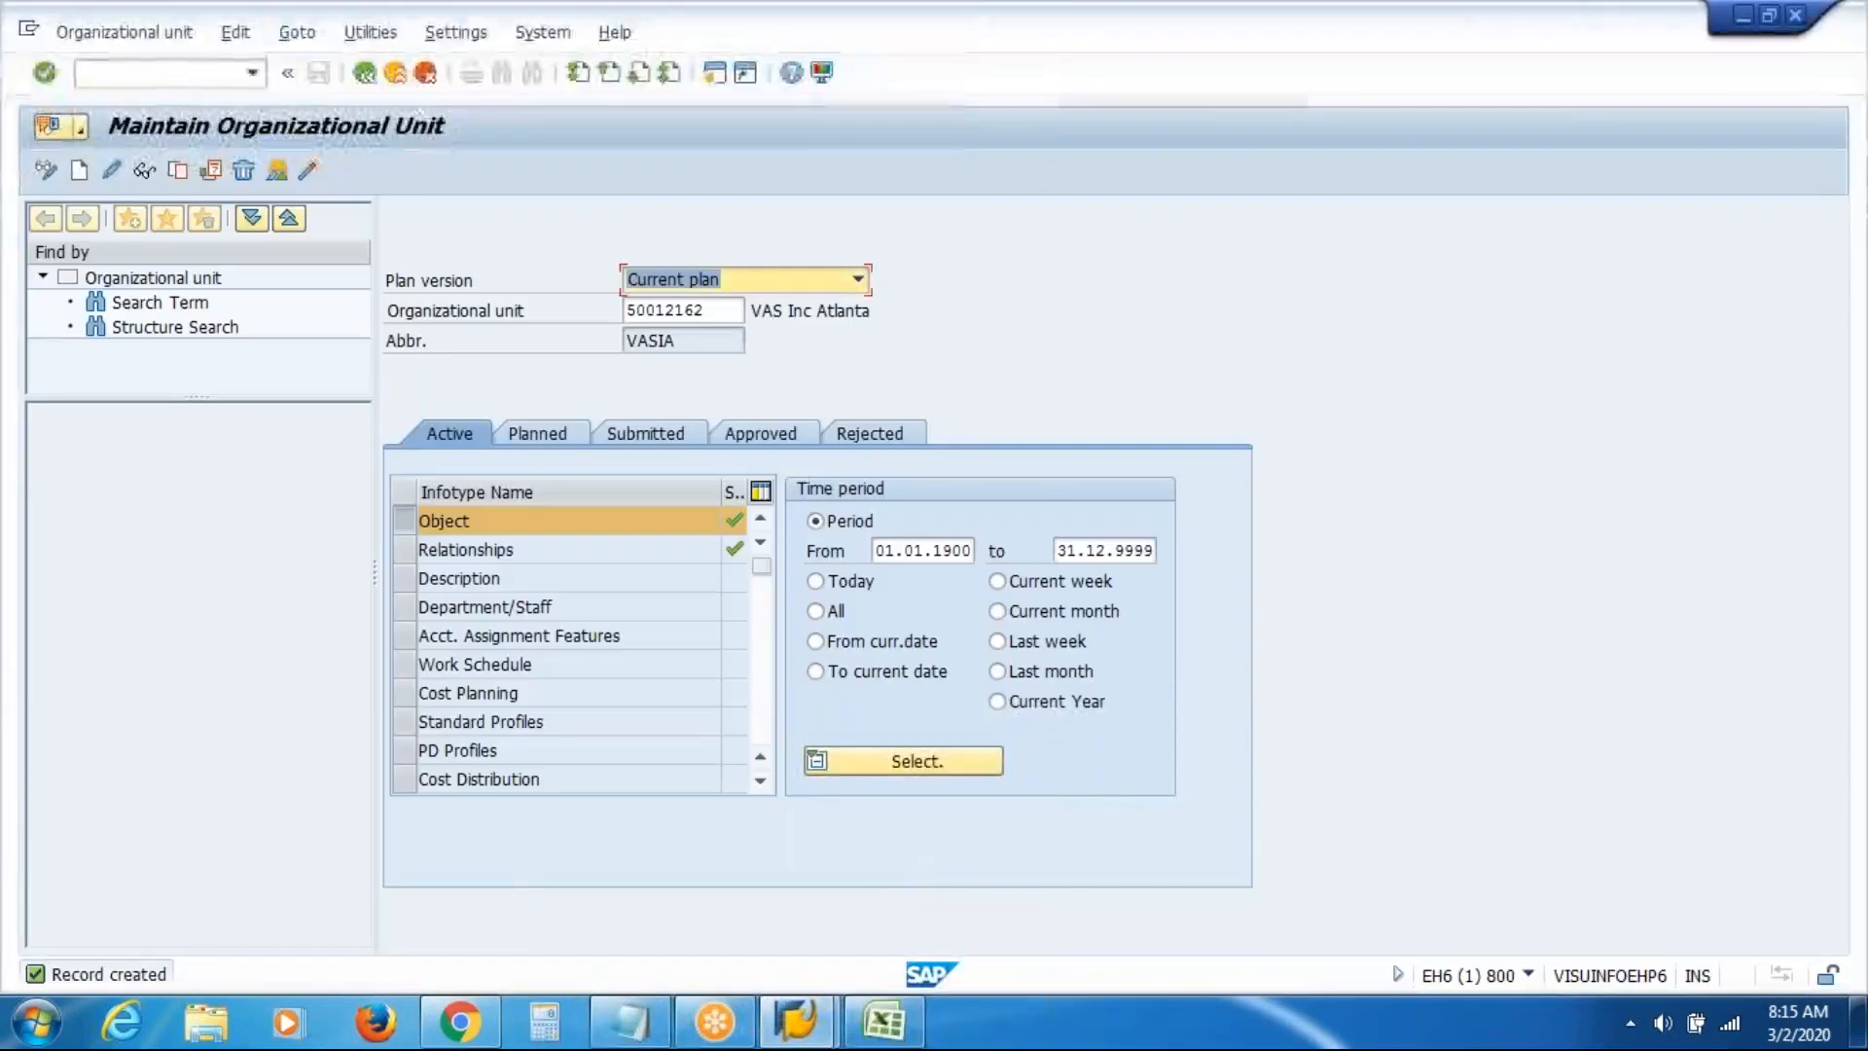
Clear the Atlanta unit number from the Organizational unit field
left_click(715, 311)
key("shift+Home")
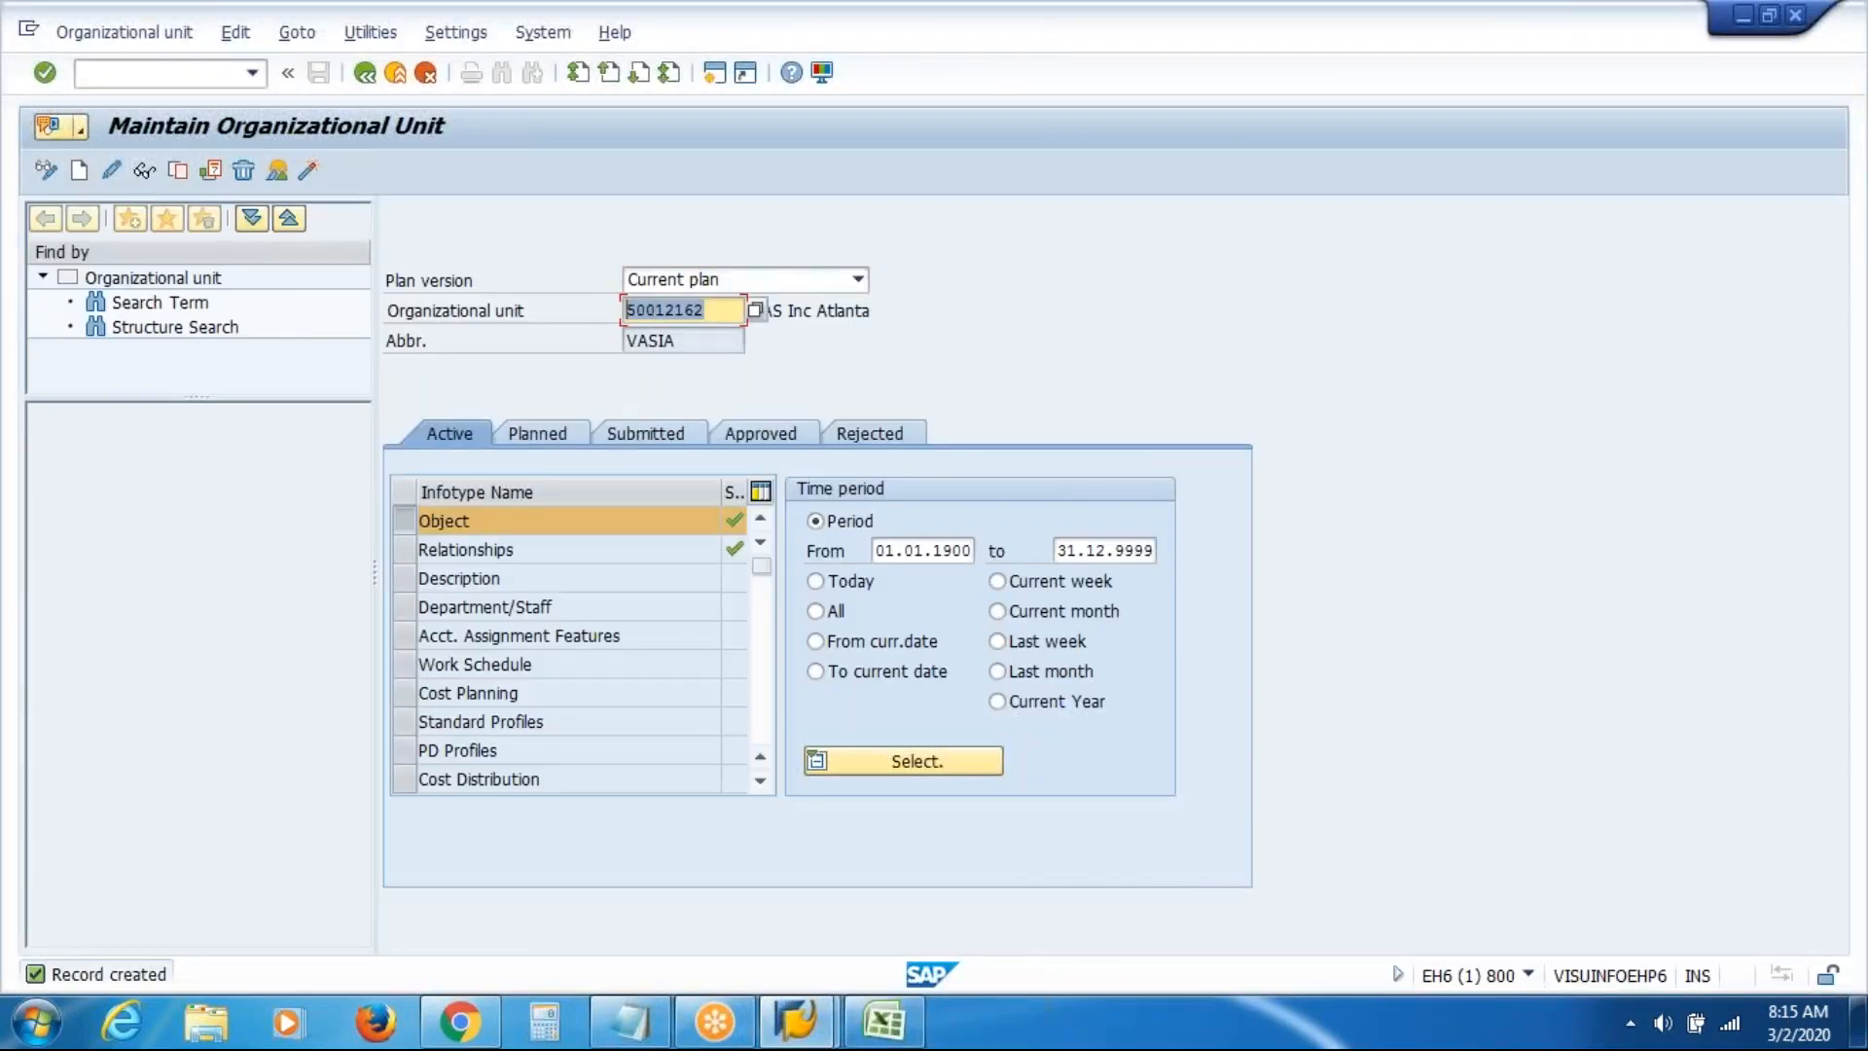
key("Delete")
key("Return")
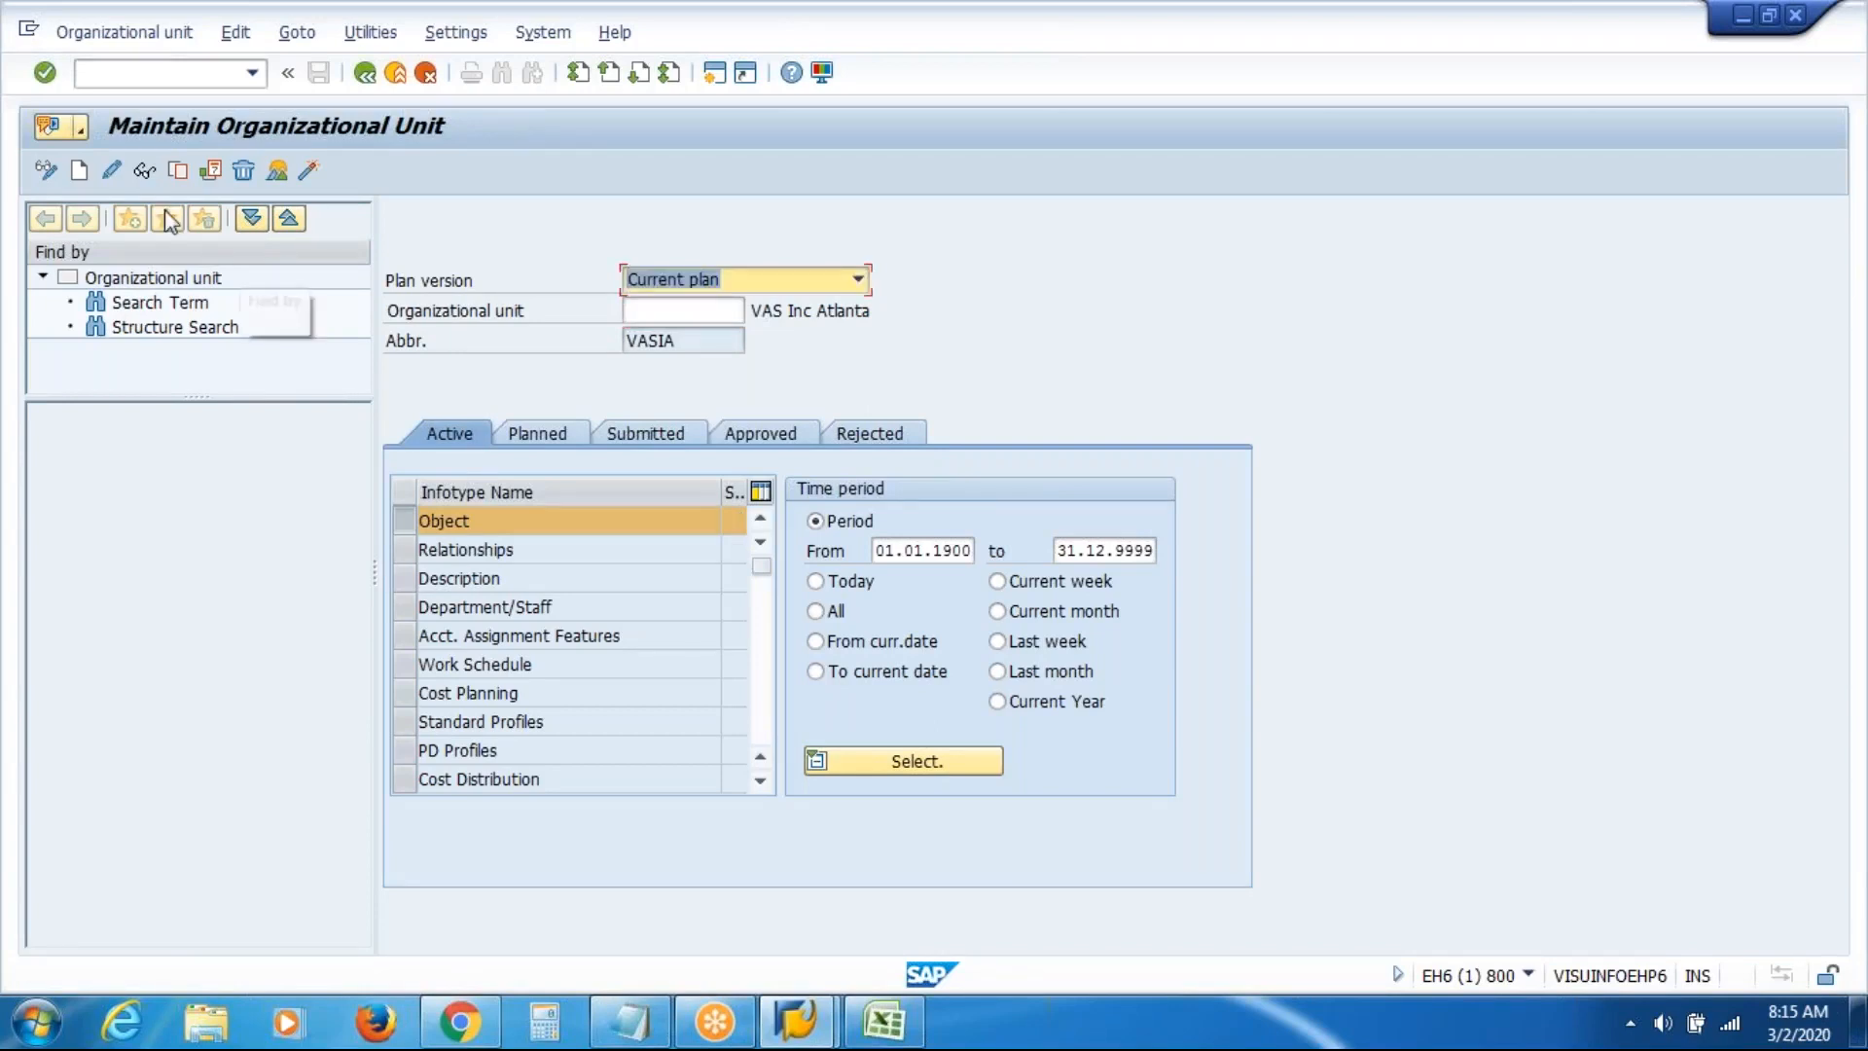
Create organizational unit VASID named 'VAS Inc Dallas' and save it
left_click(79, 172)
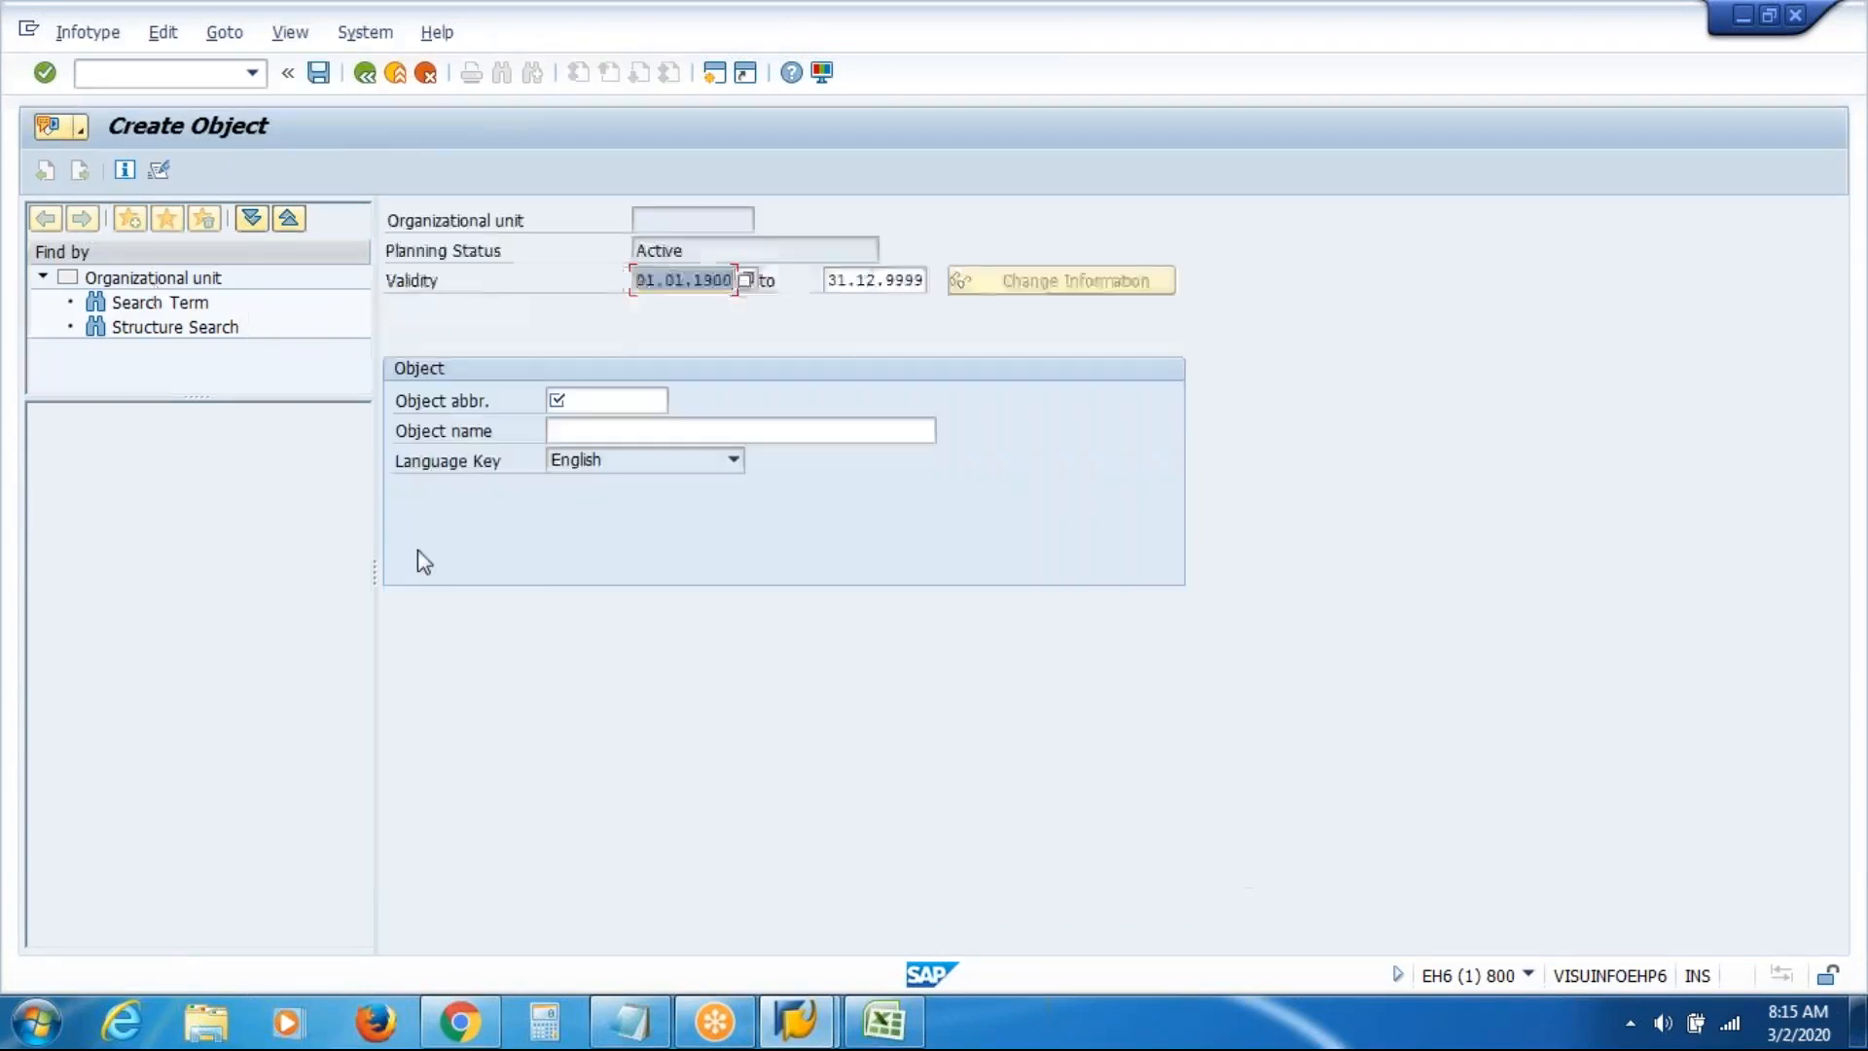
left_click(593, 401)
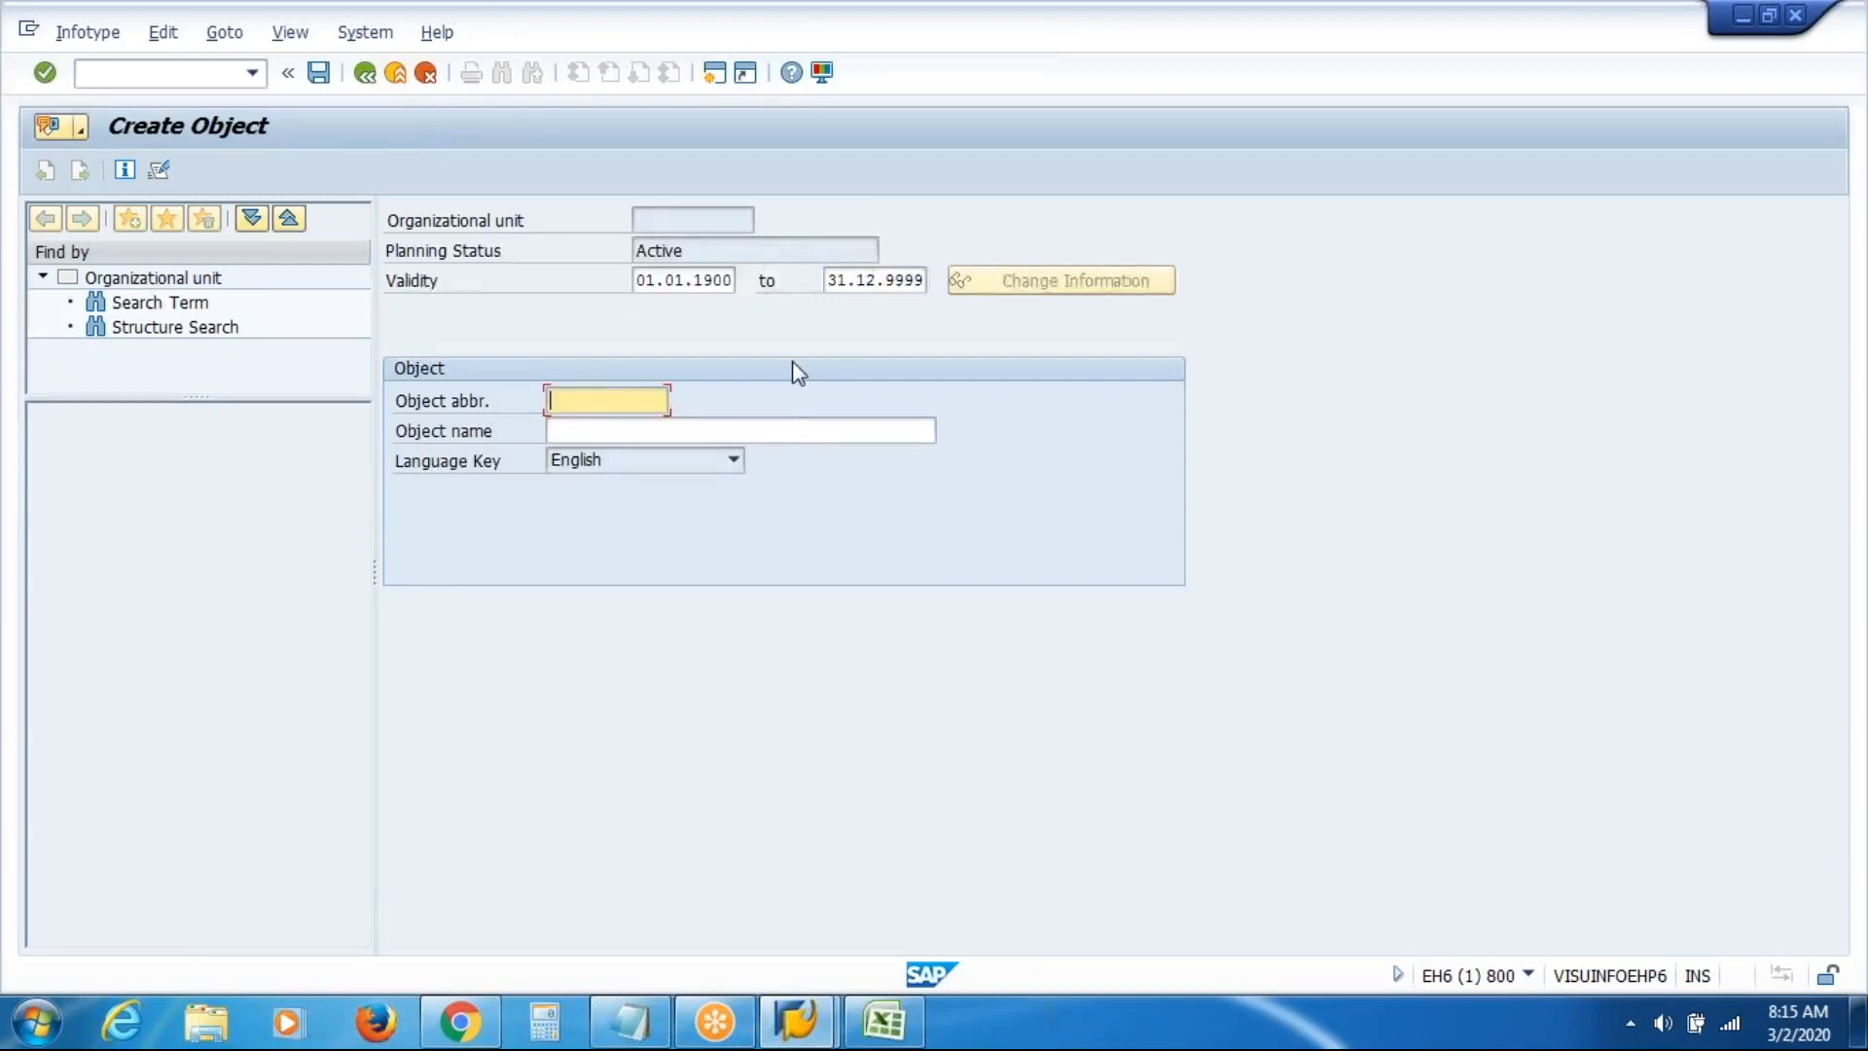
type("VA")
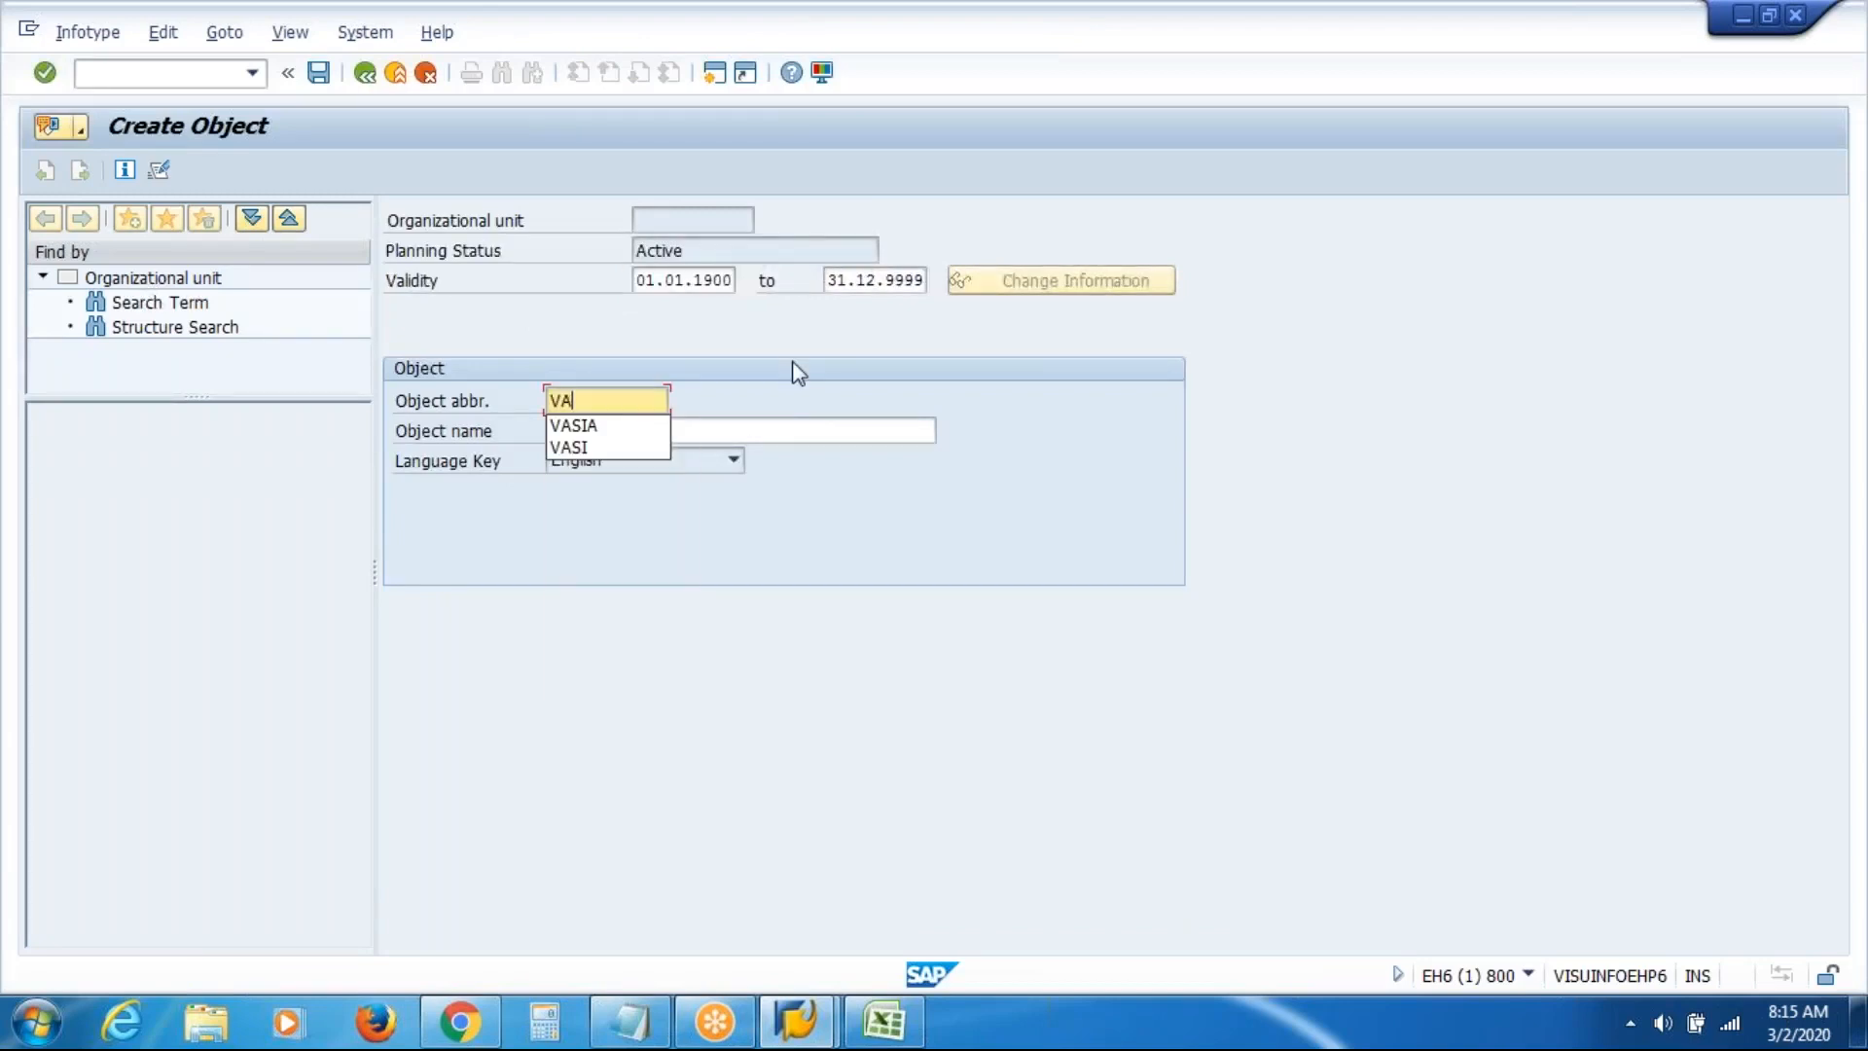
type("SID")
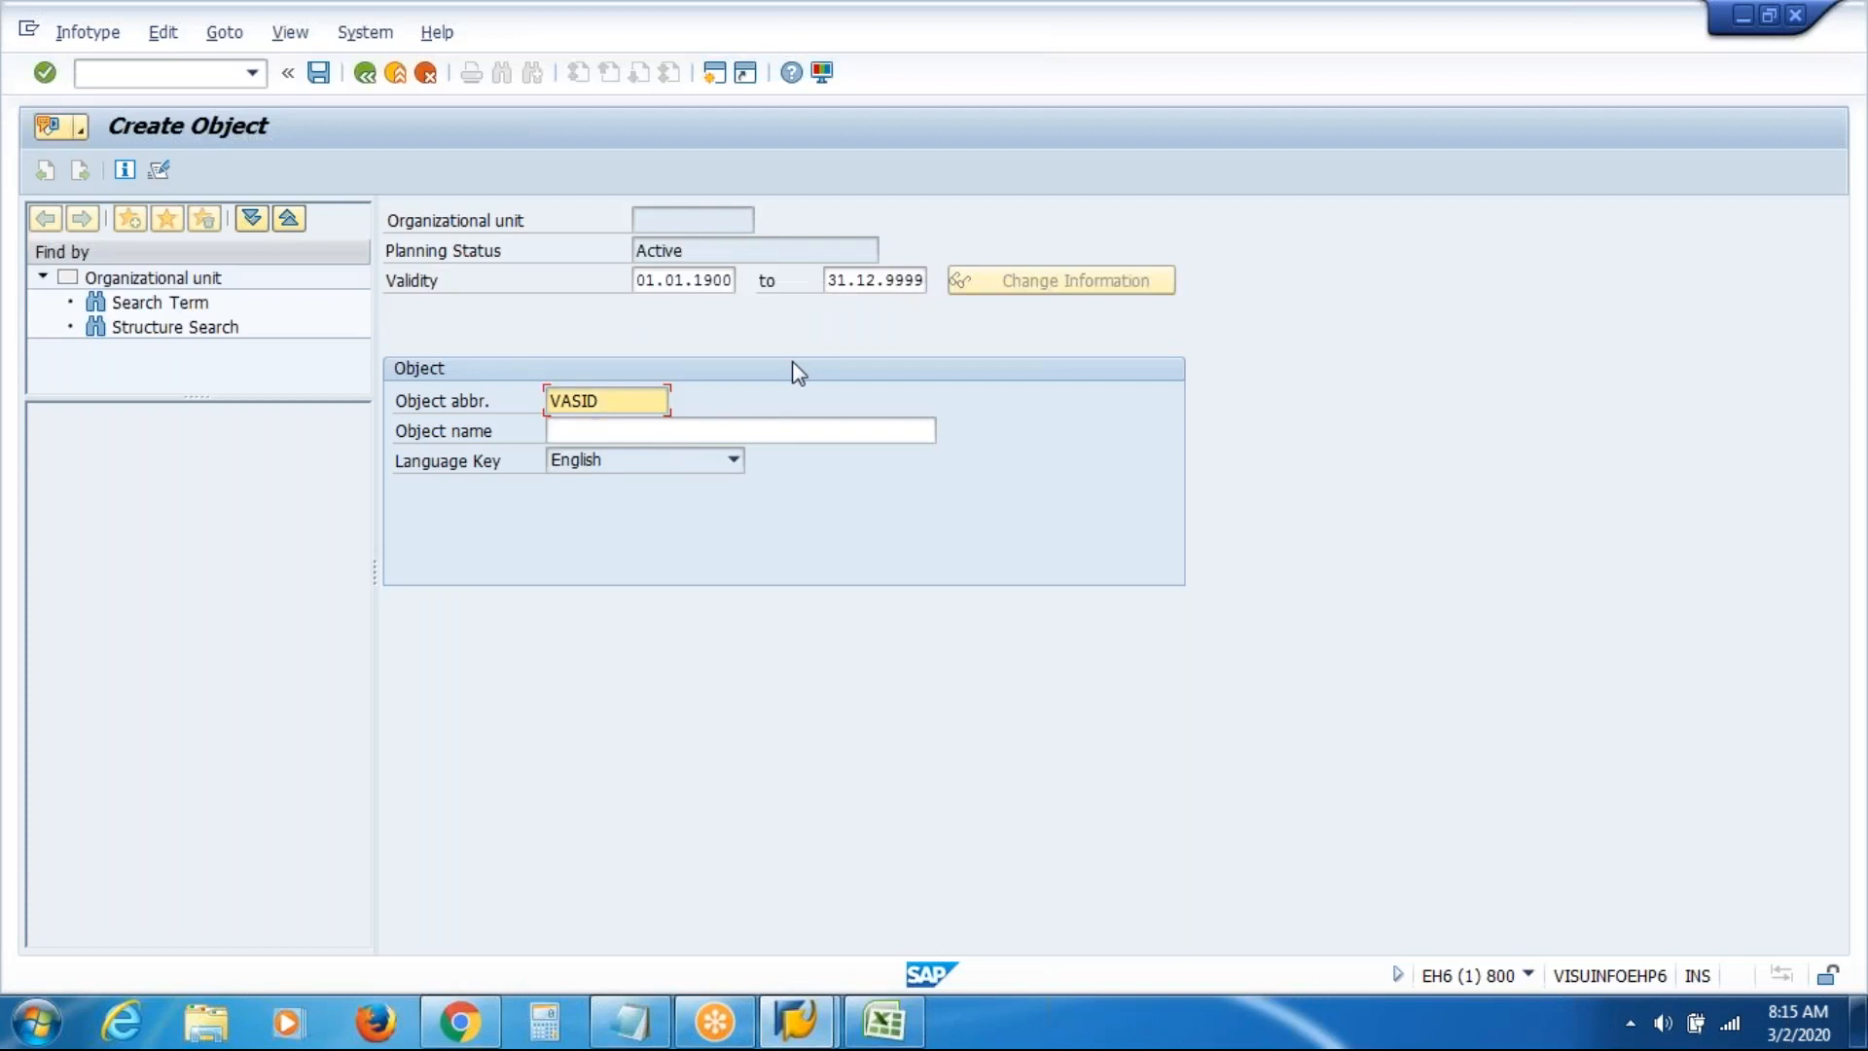
key("Tab")
type("VAS ")
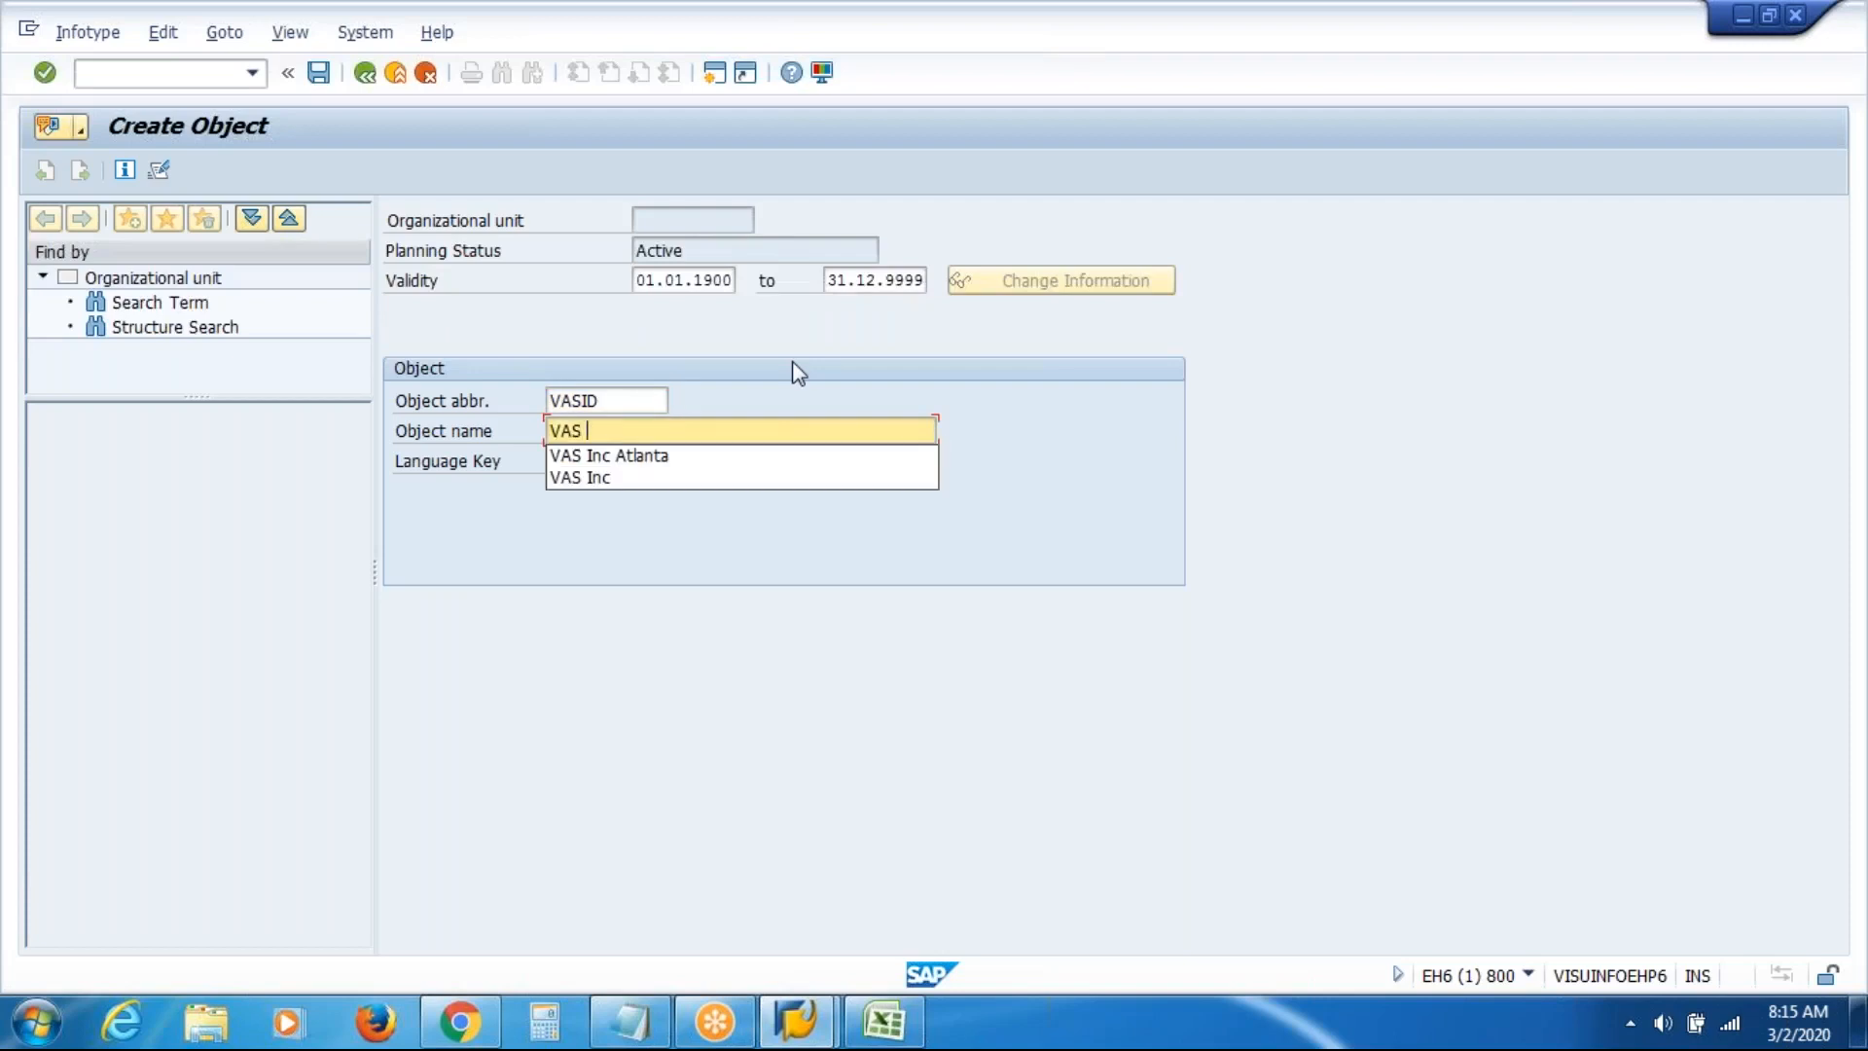
type("Inc Dallas")
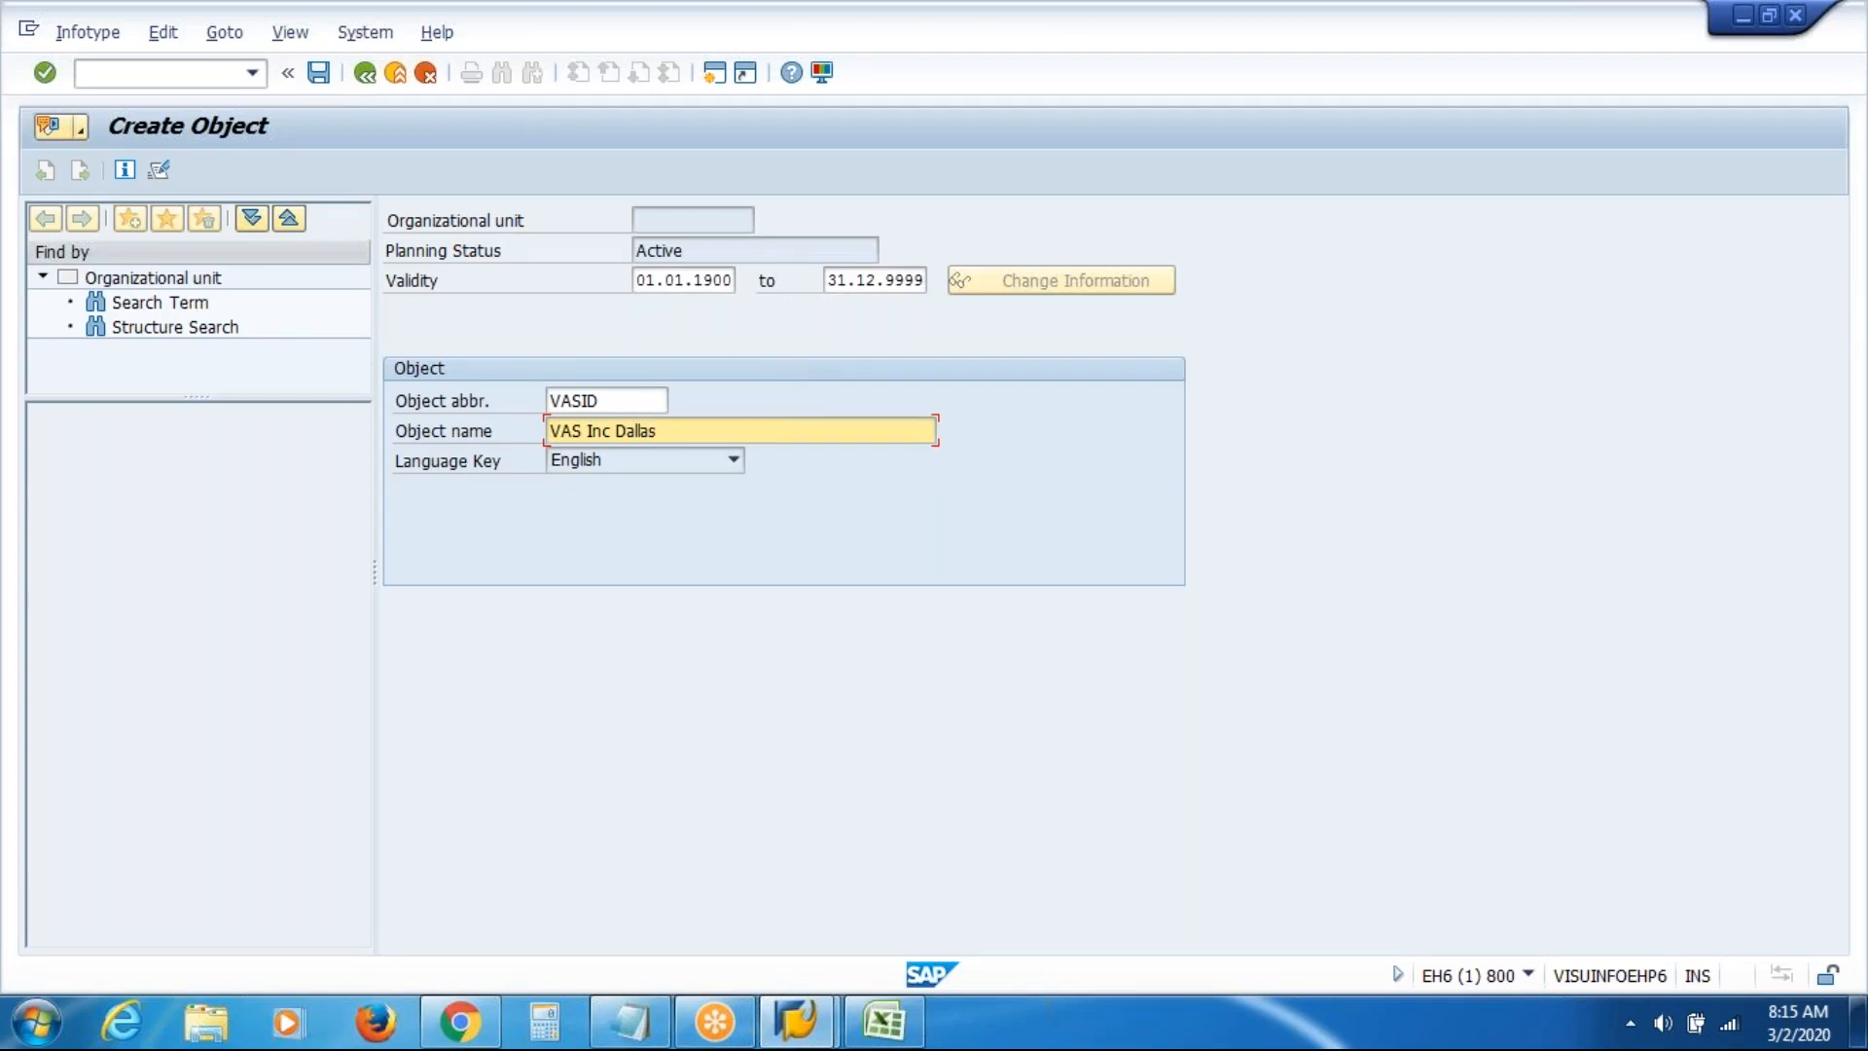
left_click(319, 76)
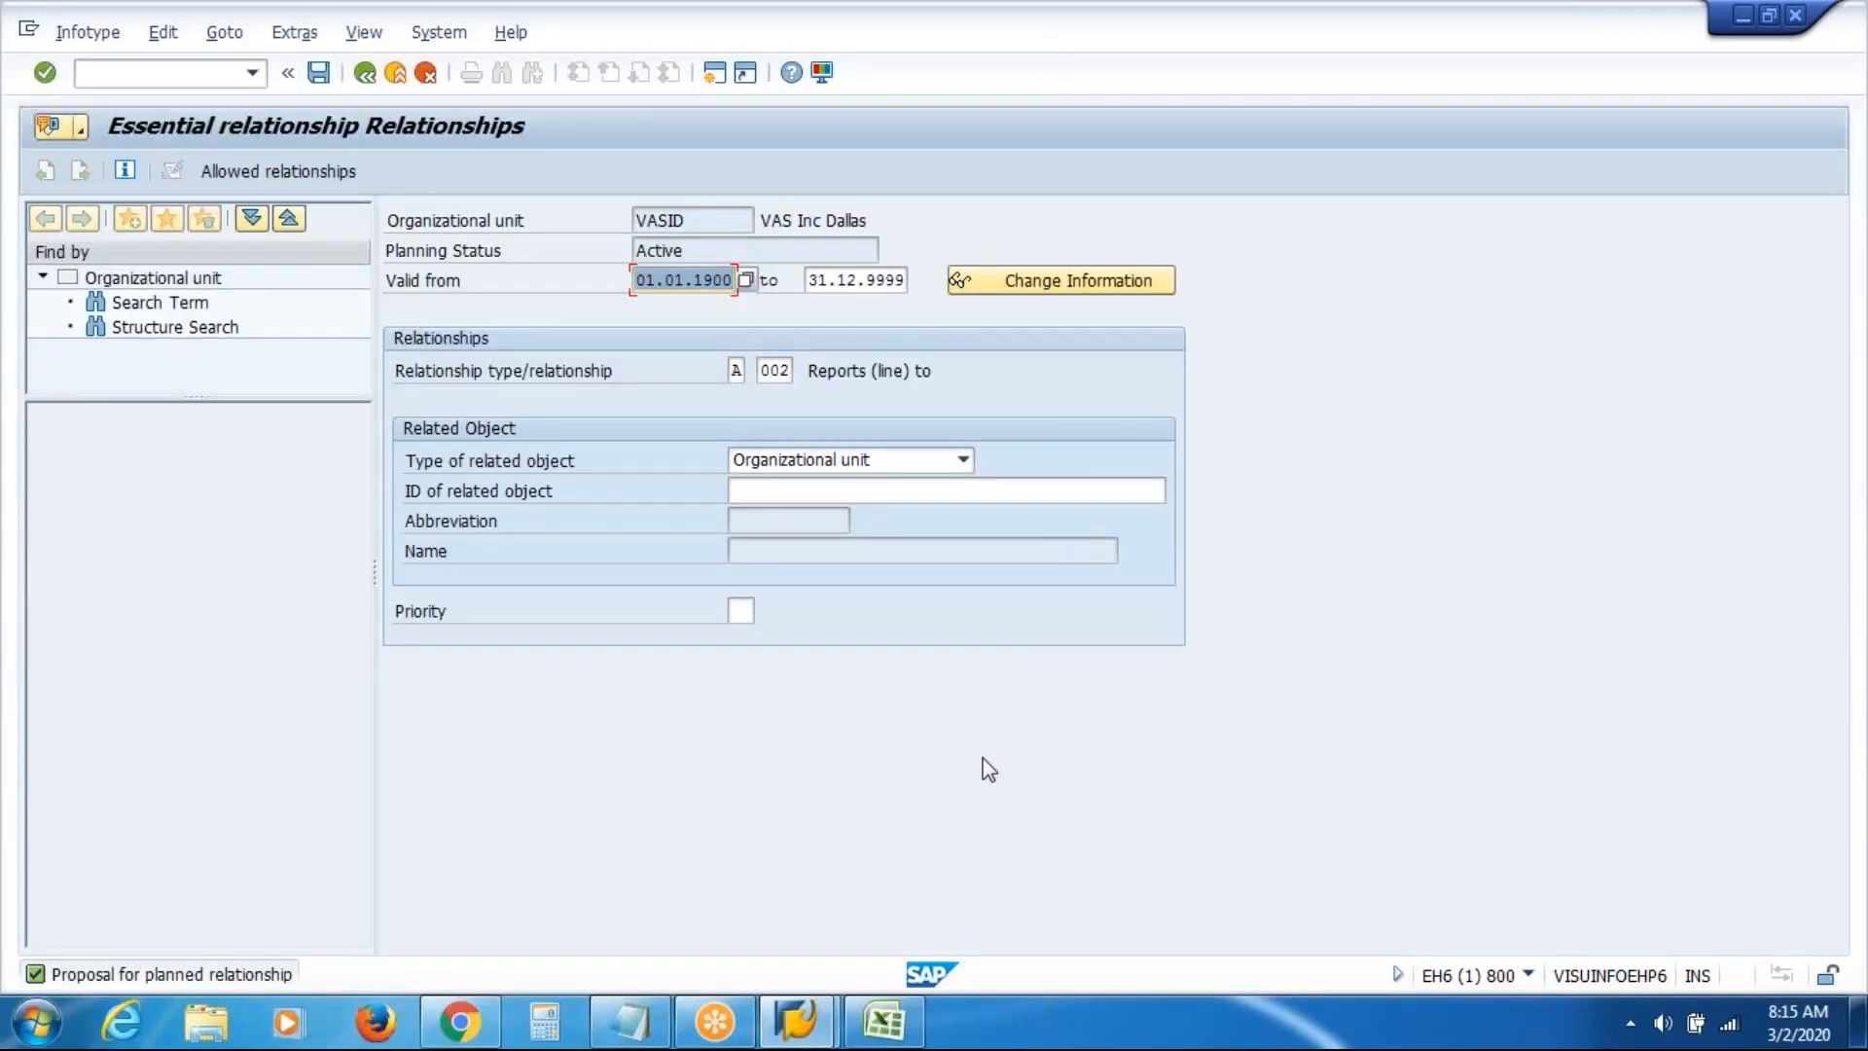
Set the related object ID to 50012161 (VAS Inc) from the history list, then open the unit search
left_click(1085, 491)
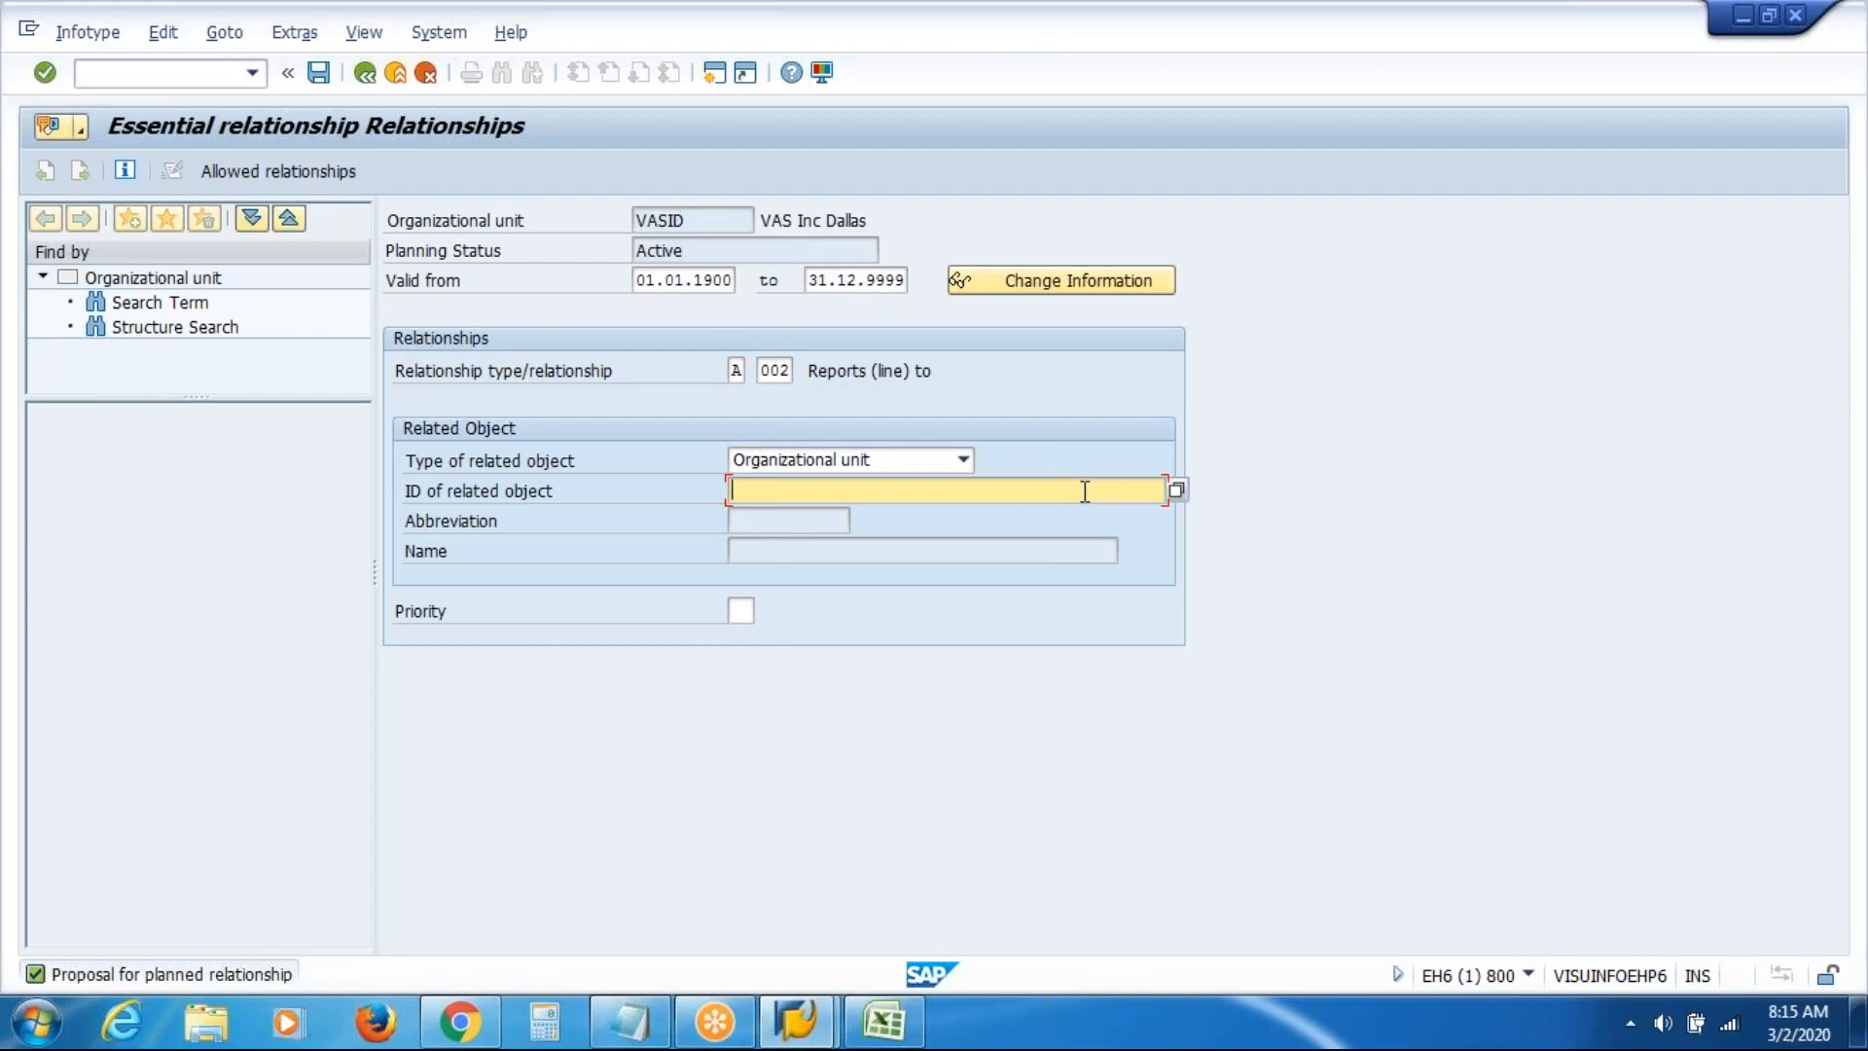
left_click(1085, 492)
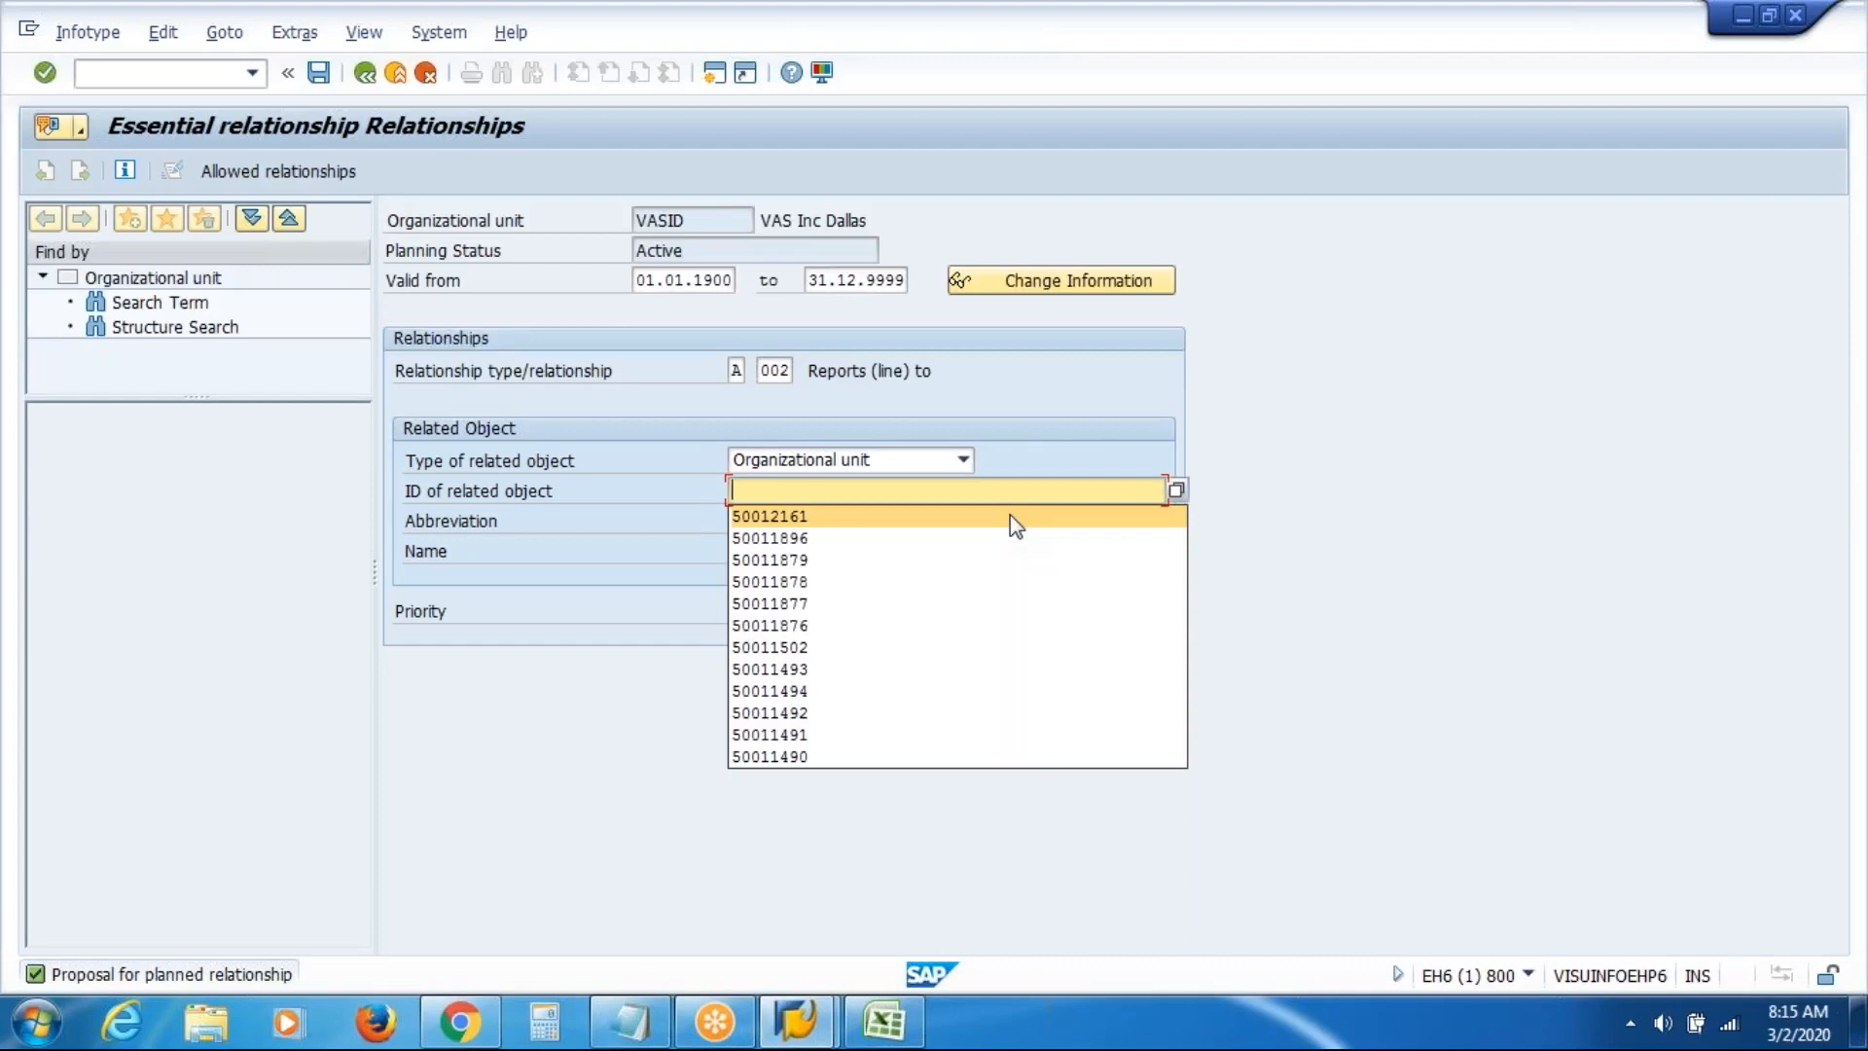
left_click(1007, 517)
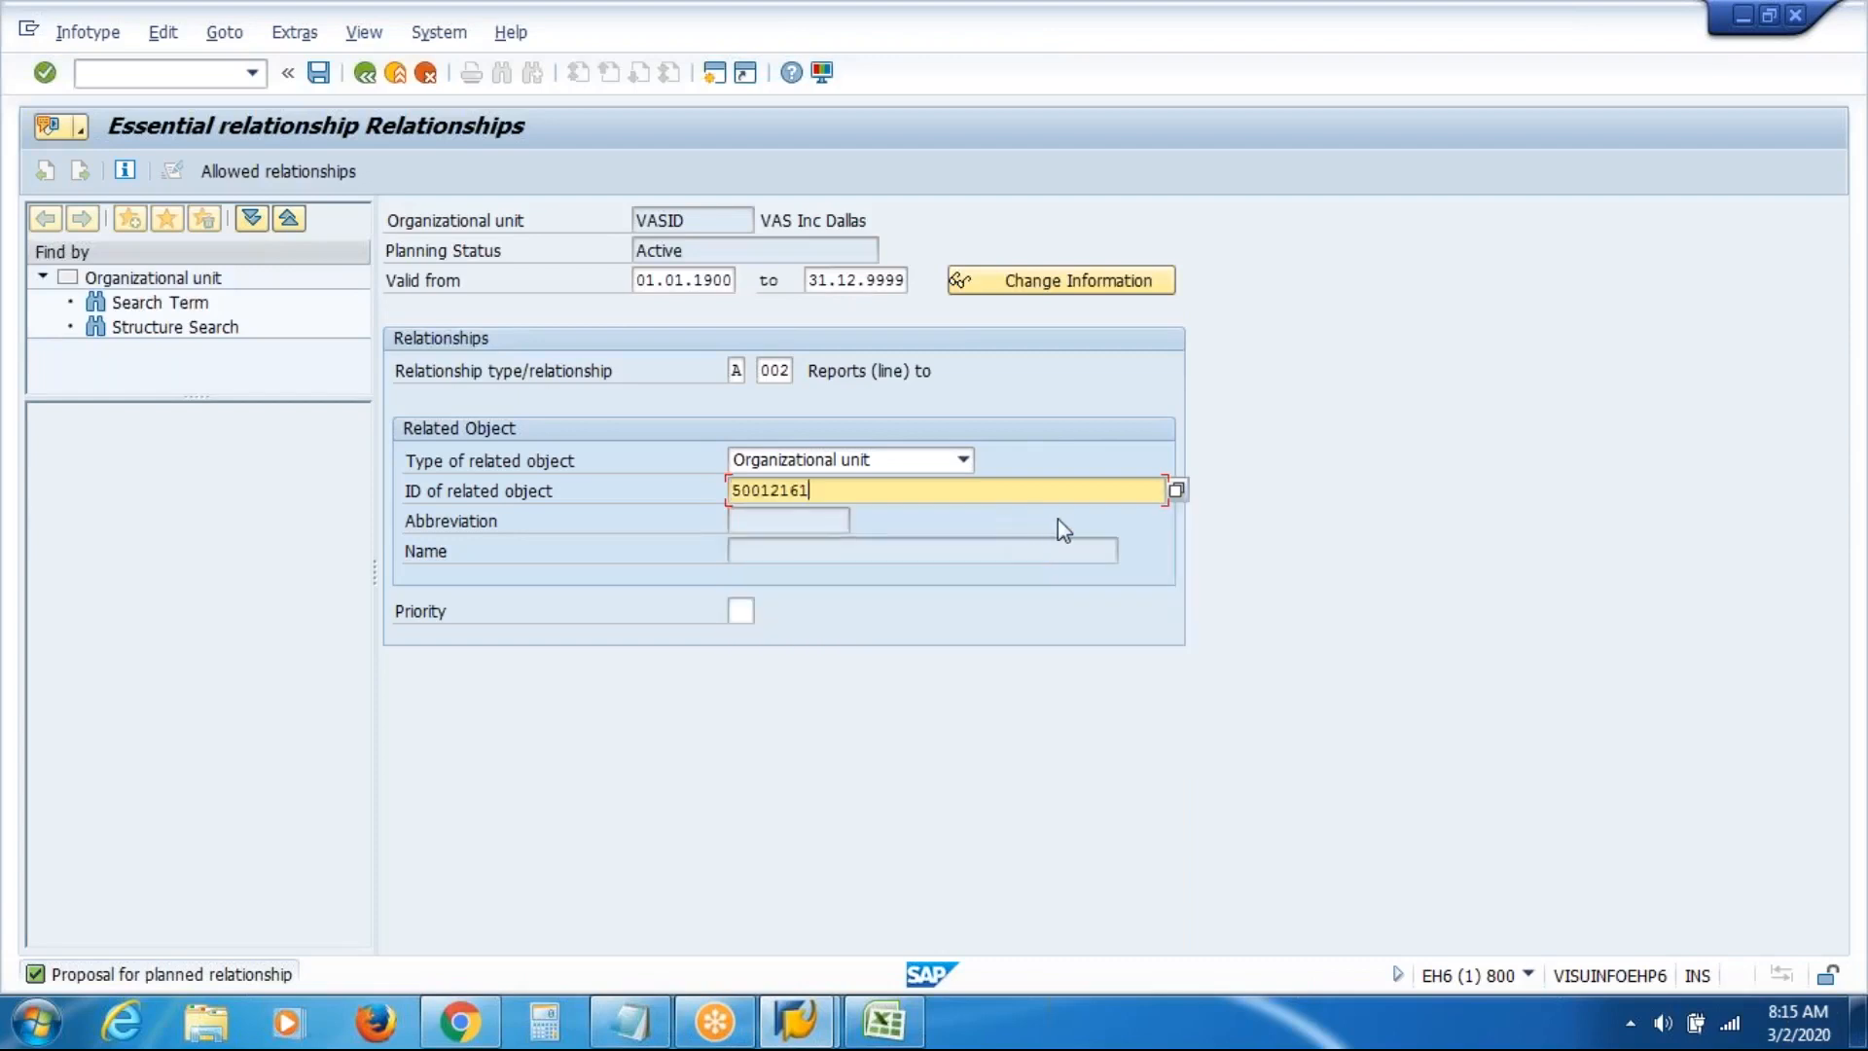
key("Return")
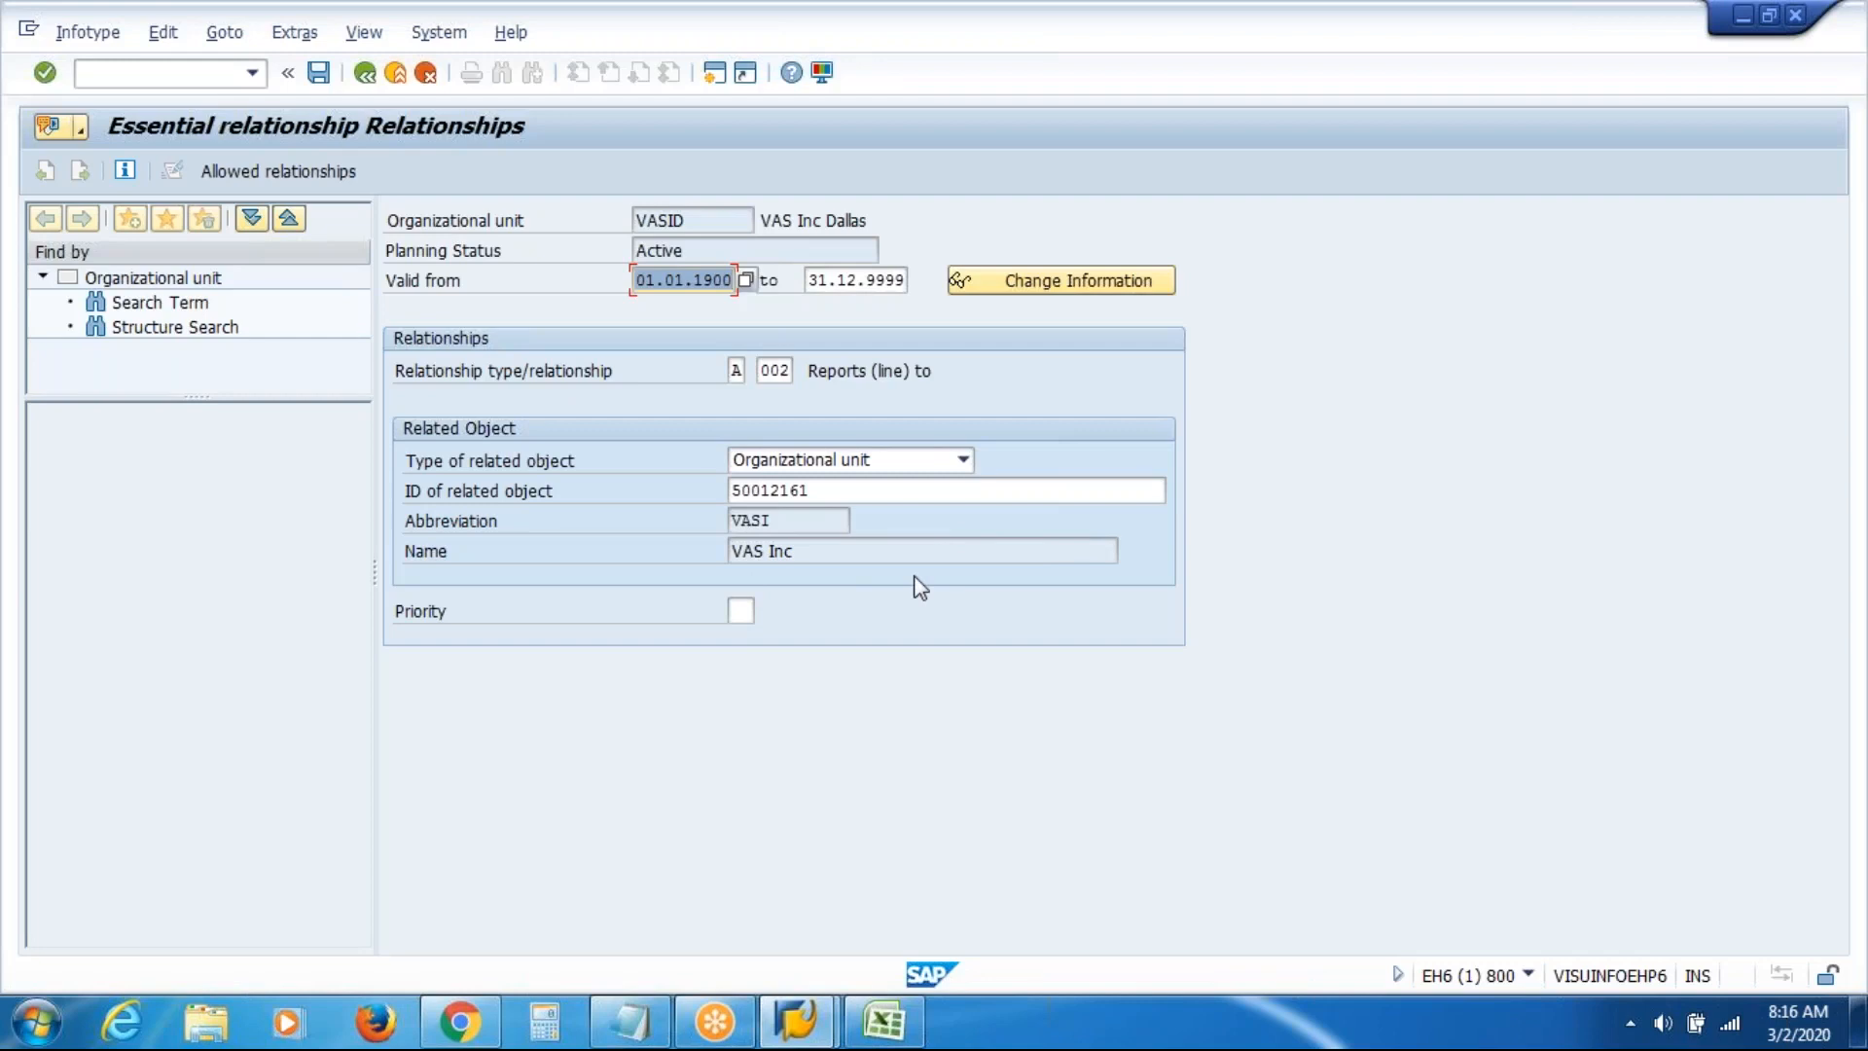
left_click(1132, 489)
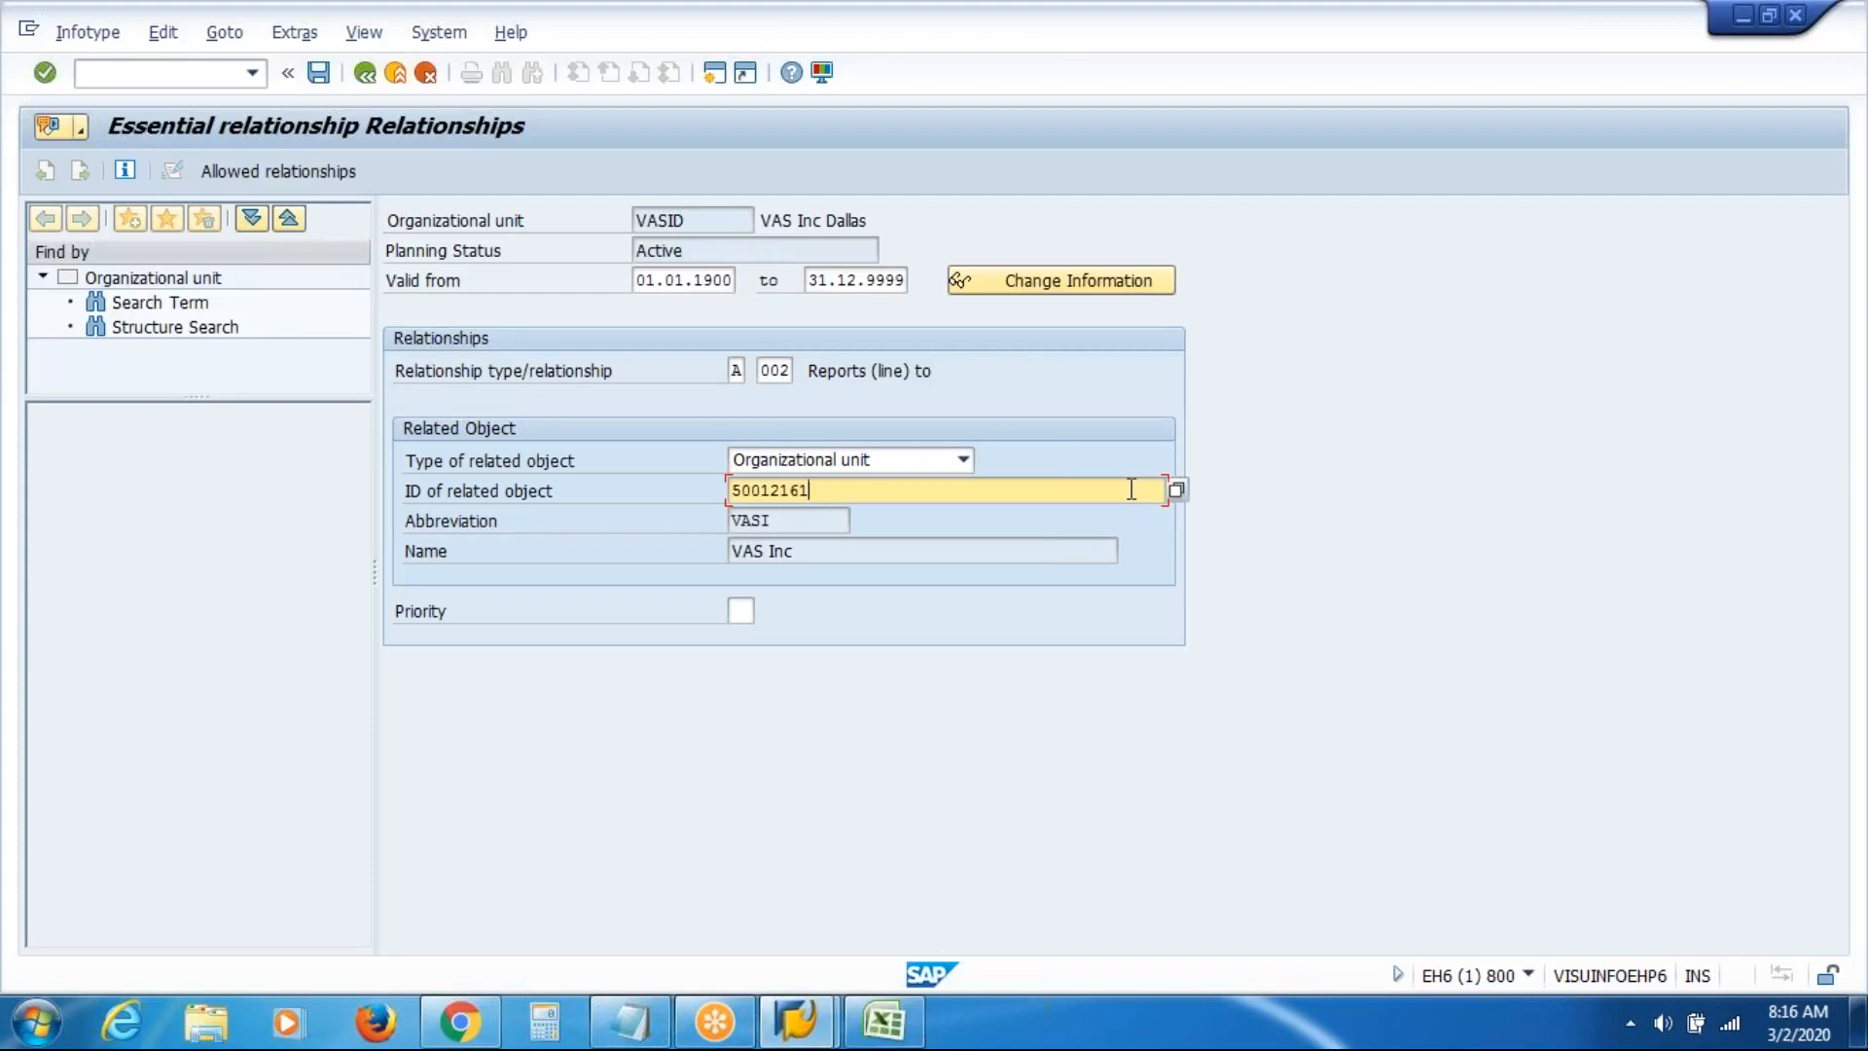
left_click(1176, 489)
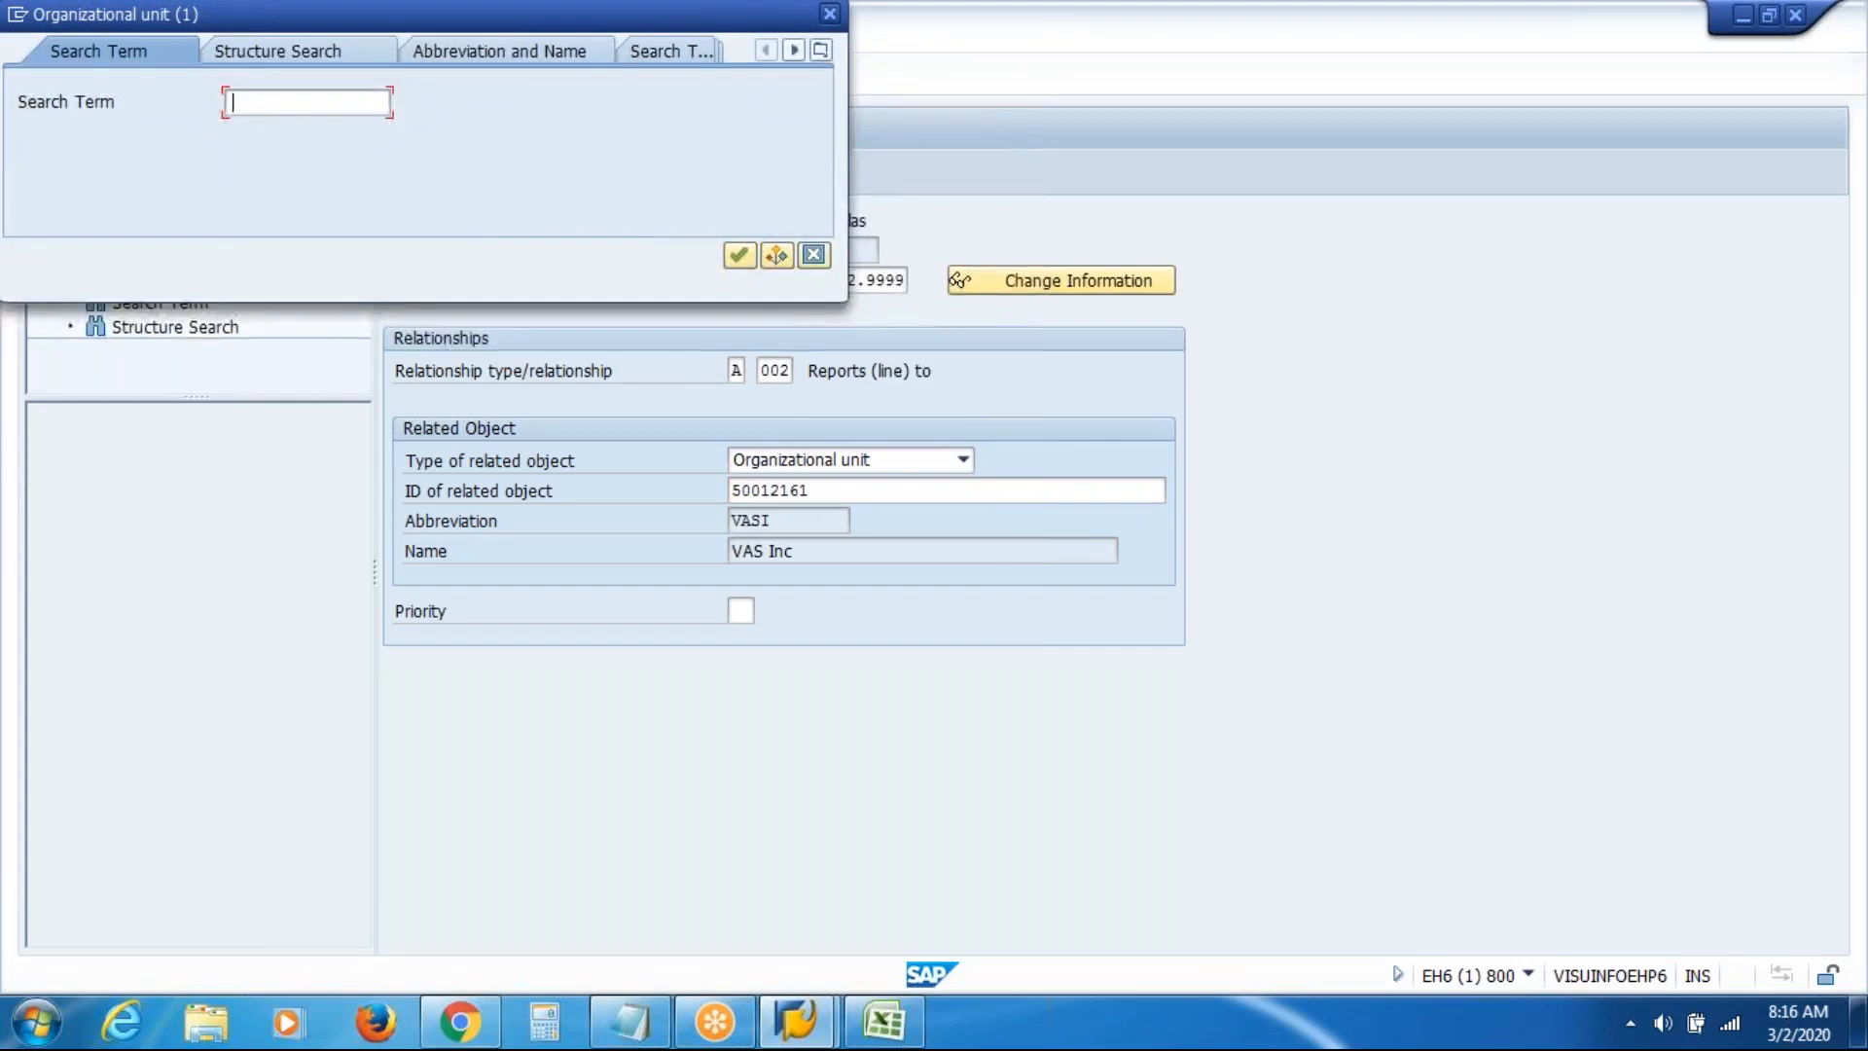
Search units matching 'vas', close the results, and save Dallas's reporting line as unit 50012163
type("vas")
key("Return")
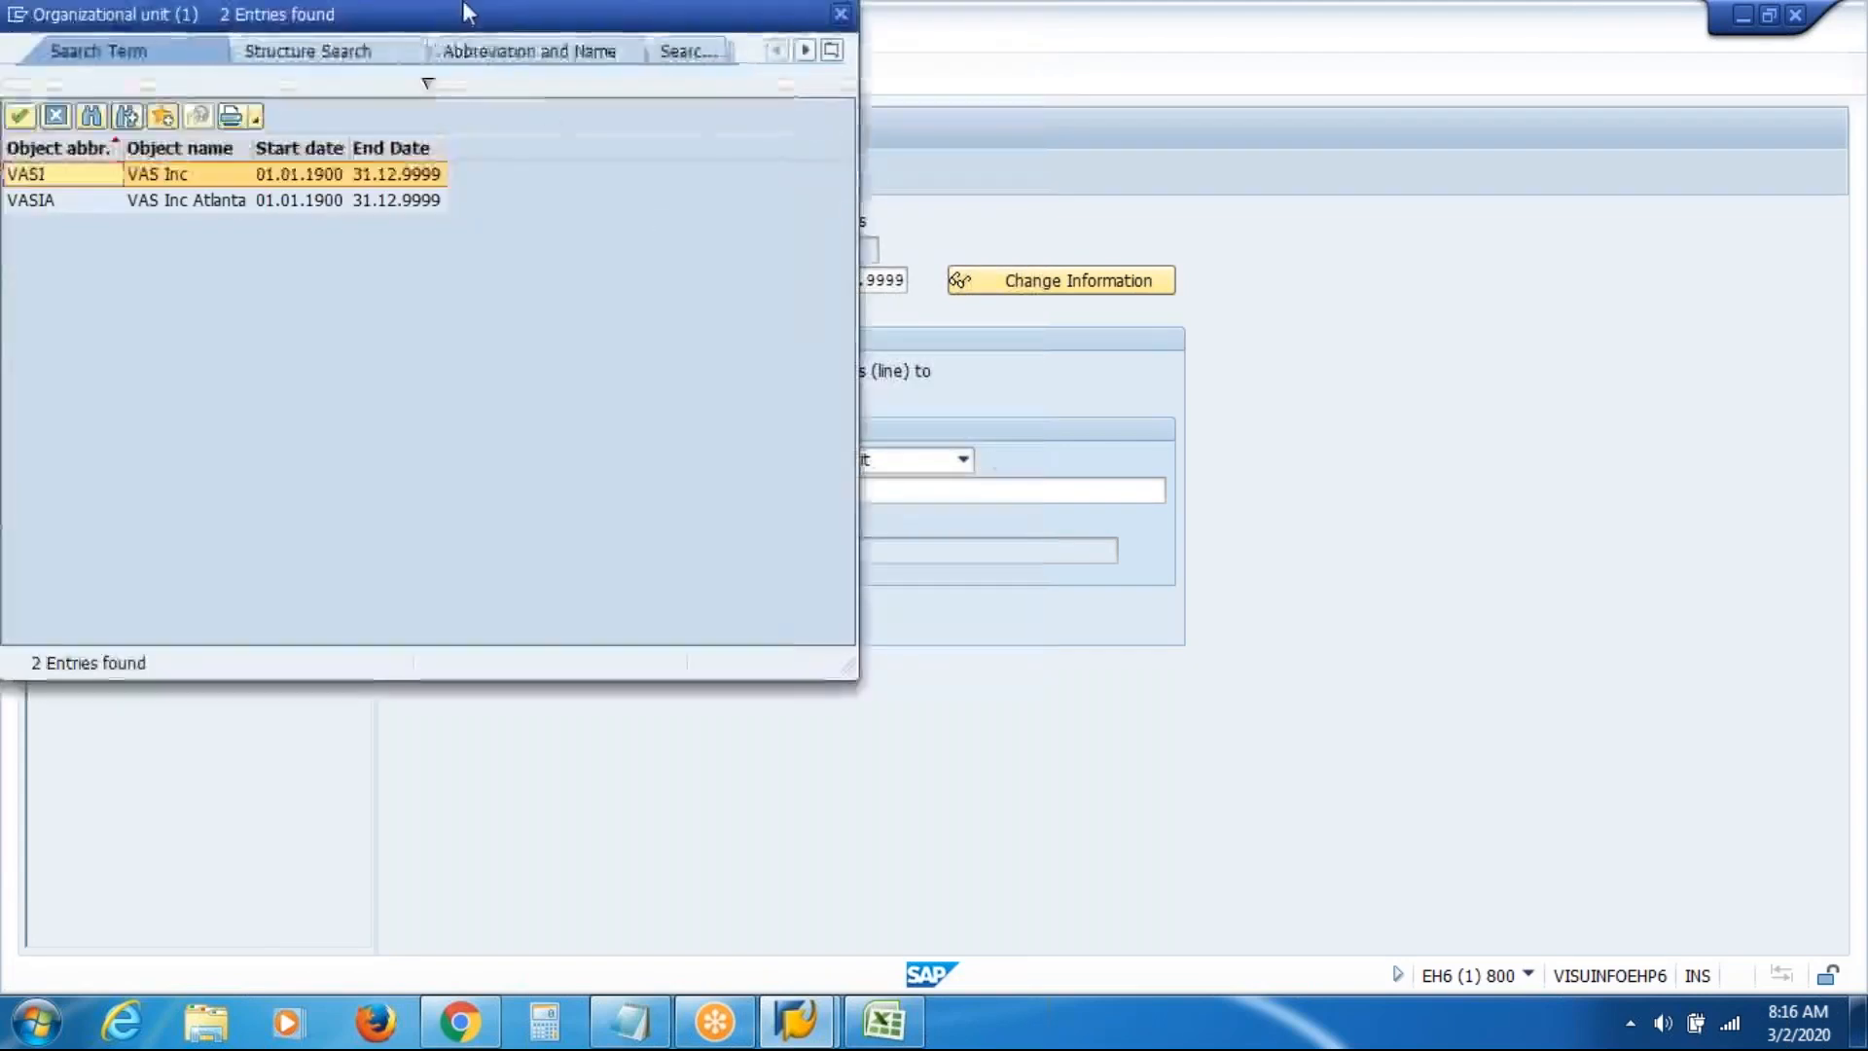
left_click_drag(435, 17, 581, 214)
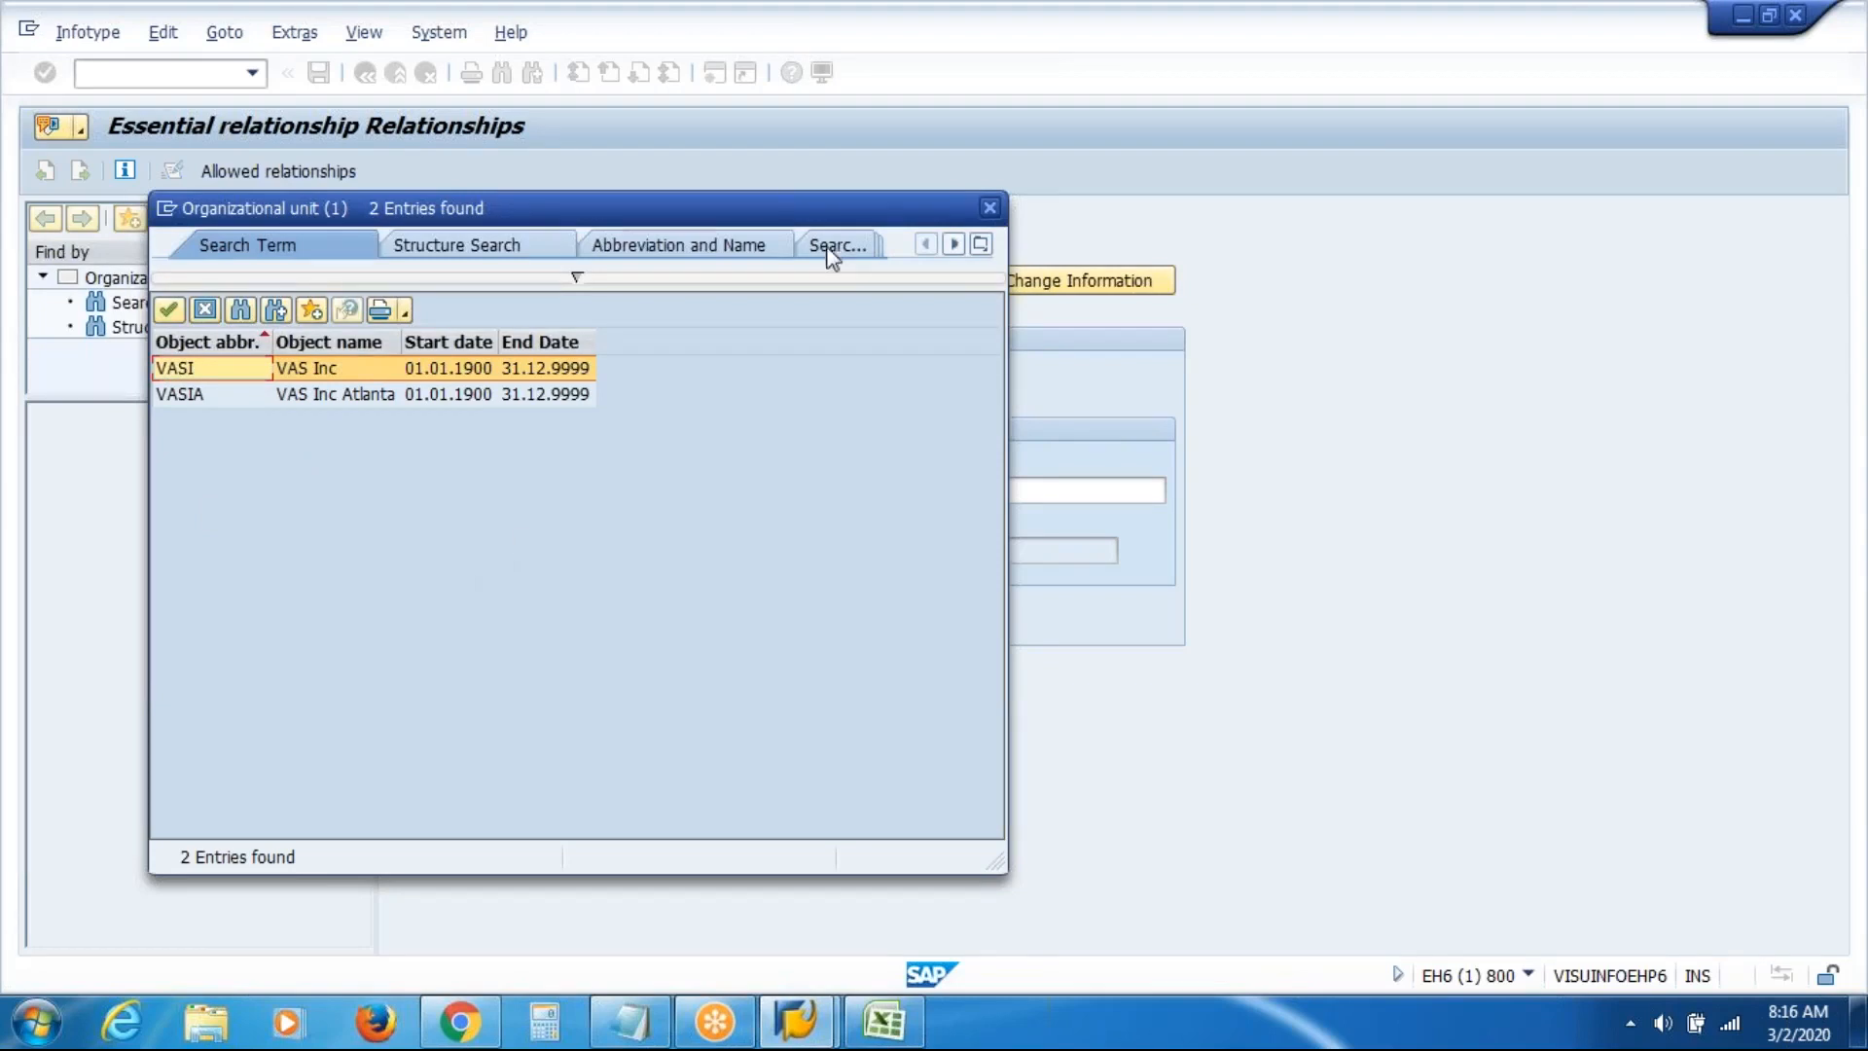
left_click(989, 207)
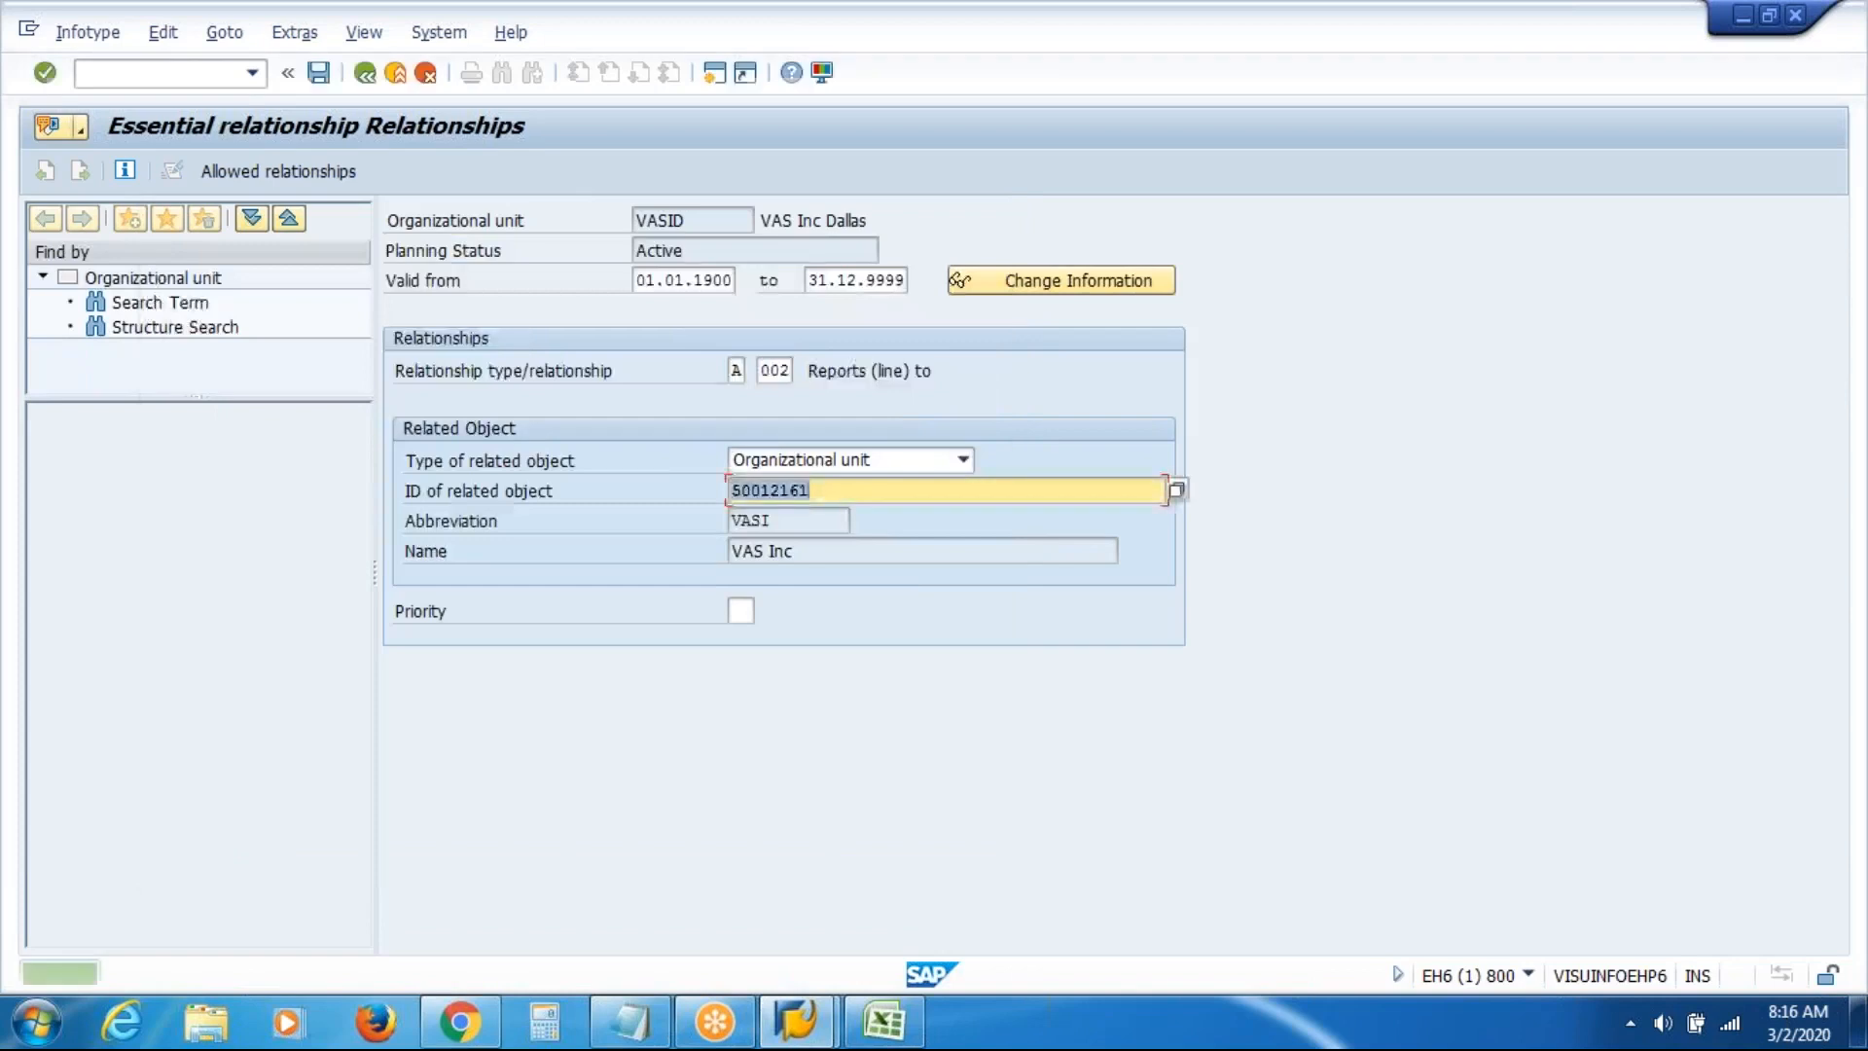
left_click(318, 72)
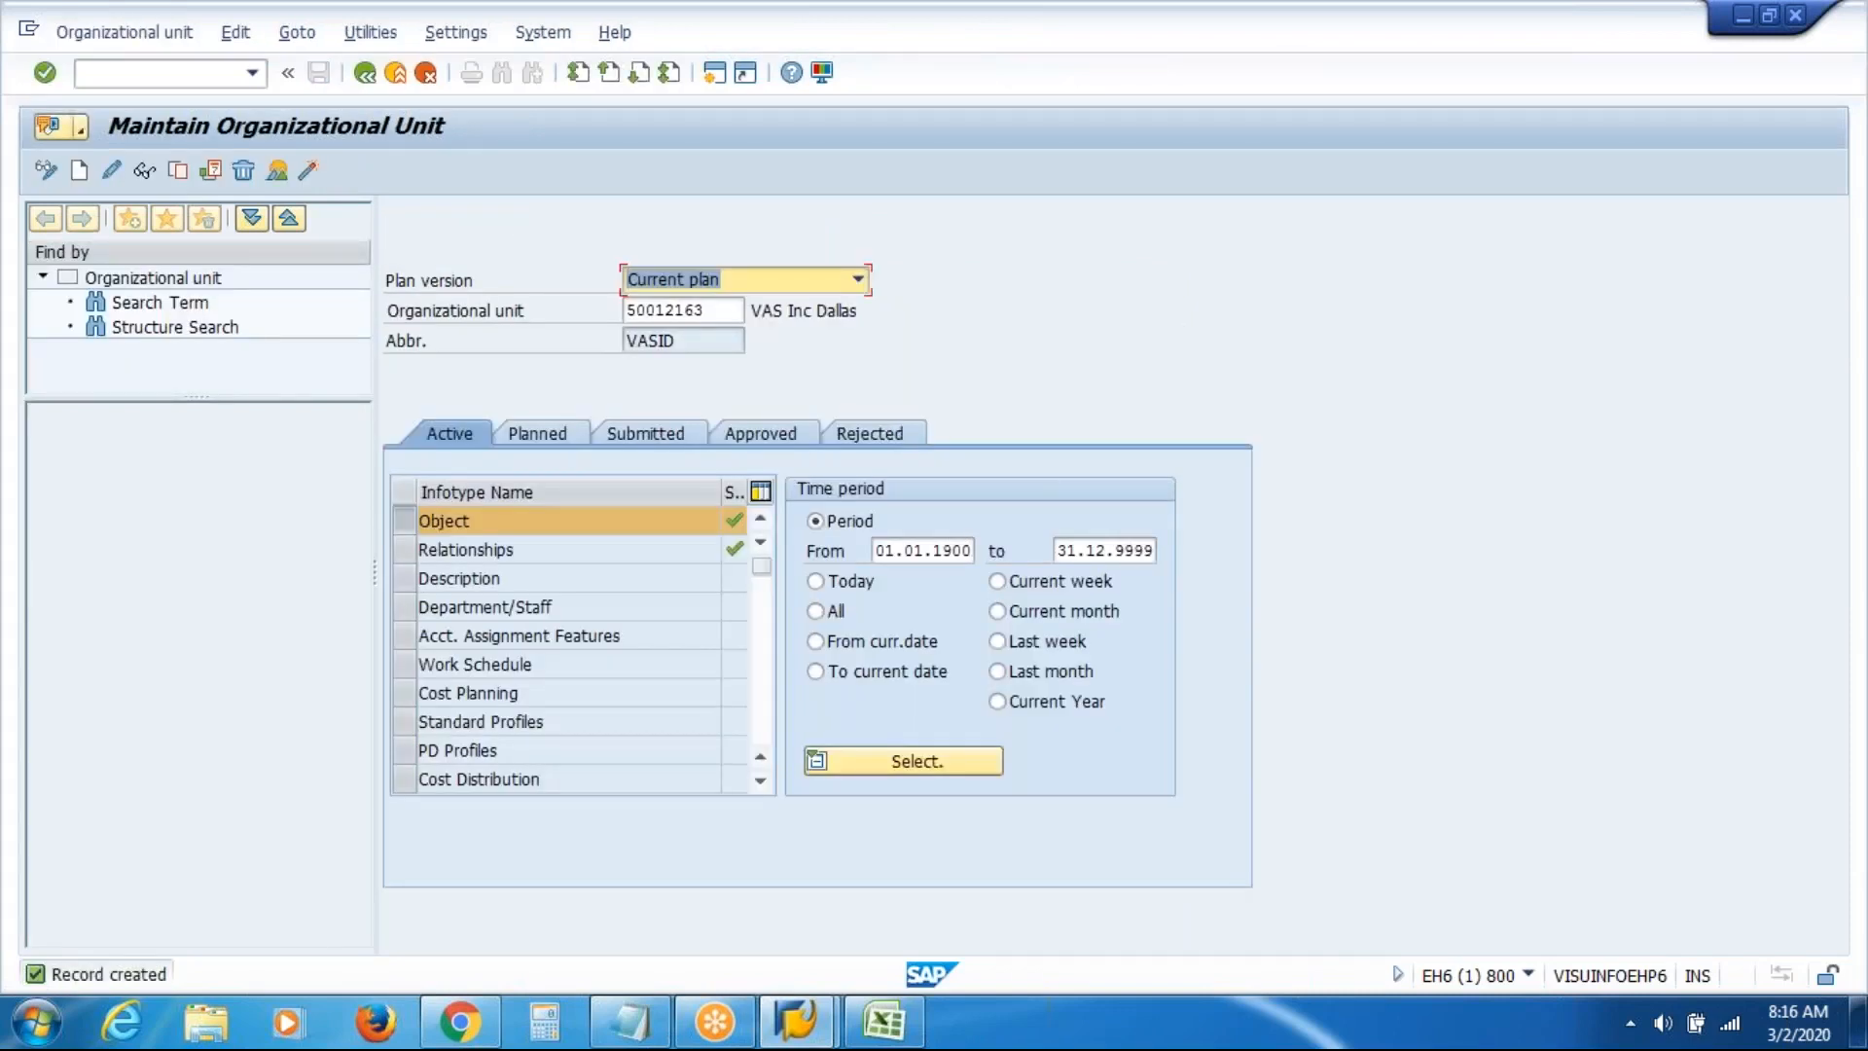
Clear the Dallas unit number and return to the Excel org chart
left_click_drag(729, 314, 628, 309)
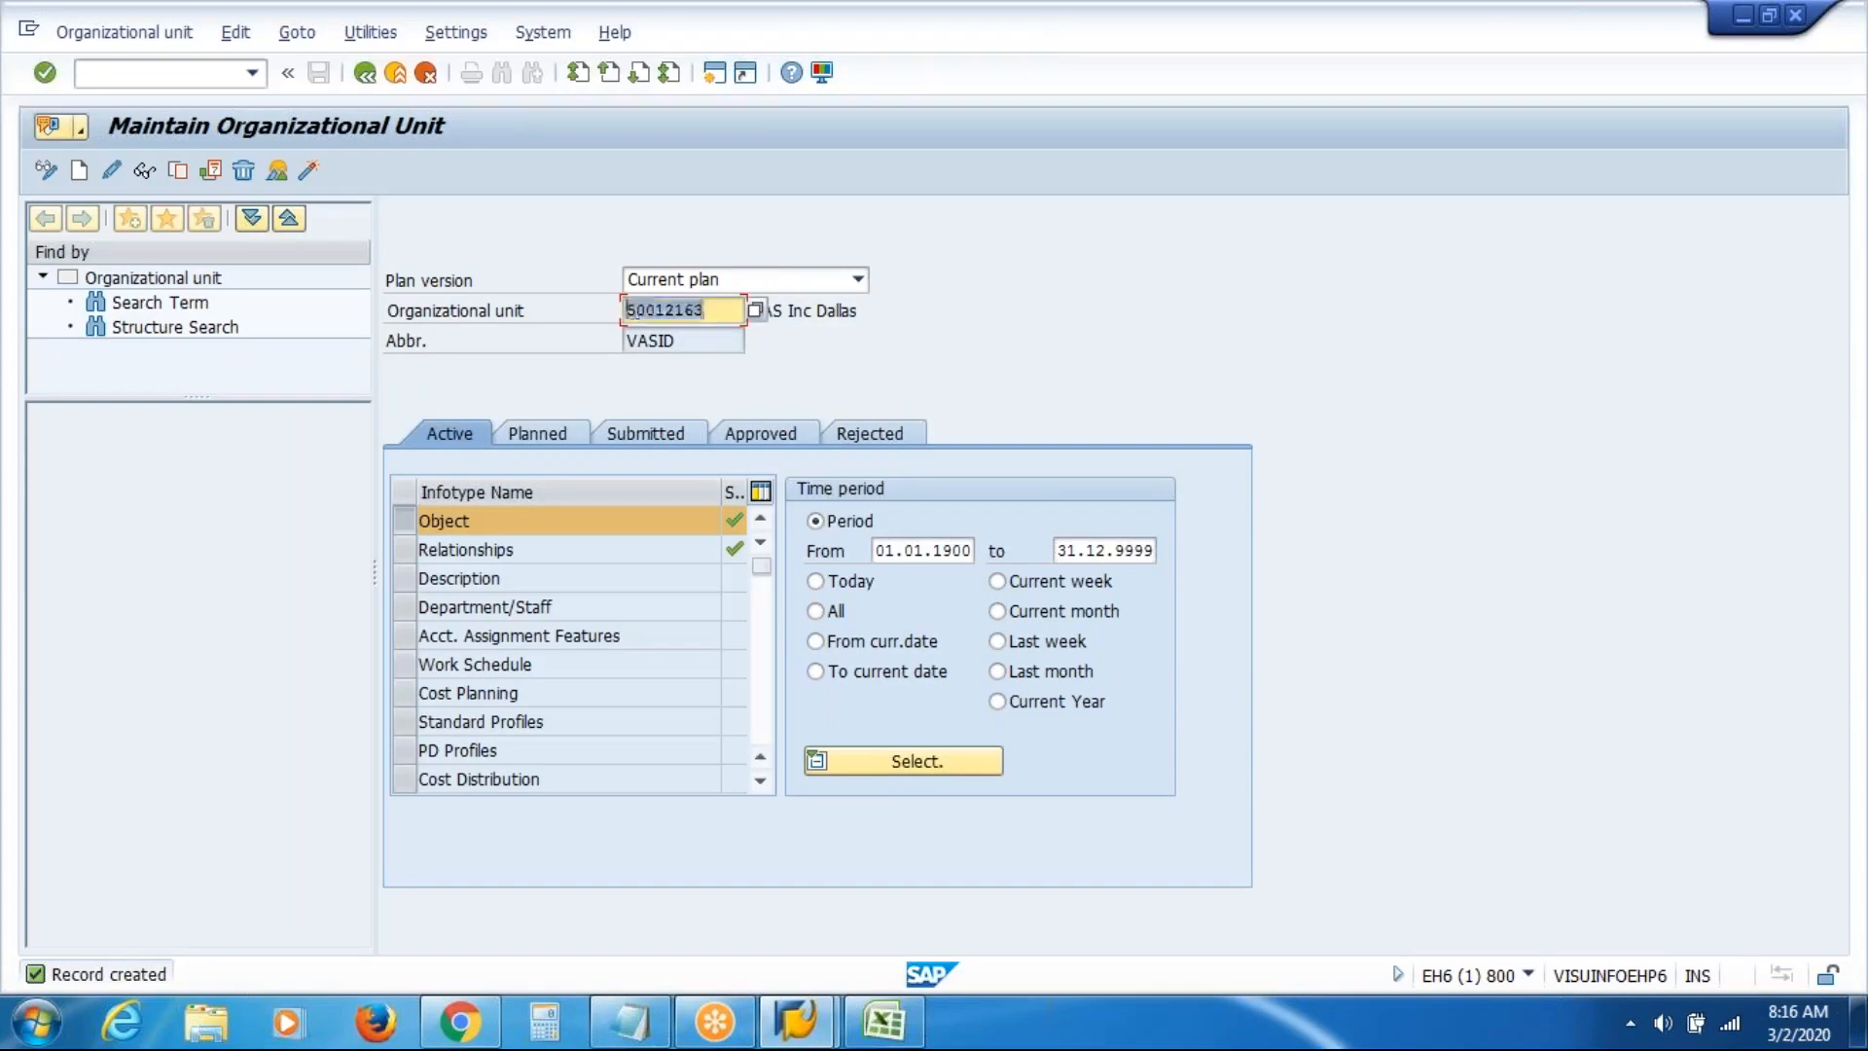
key("BackSpace")
key("Return")
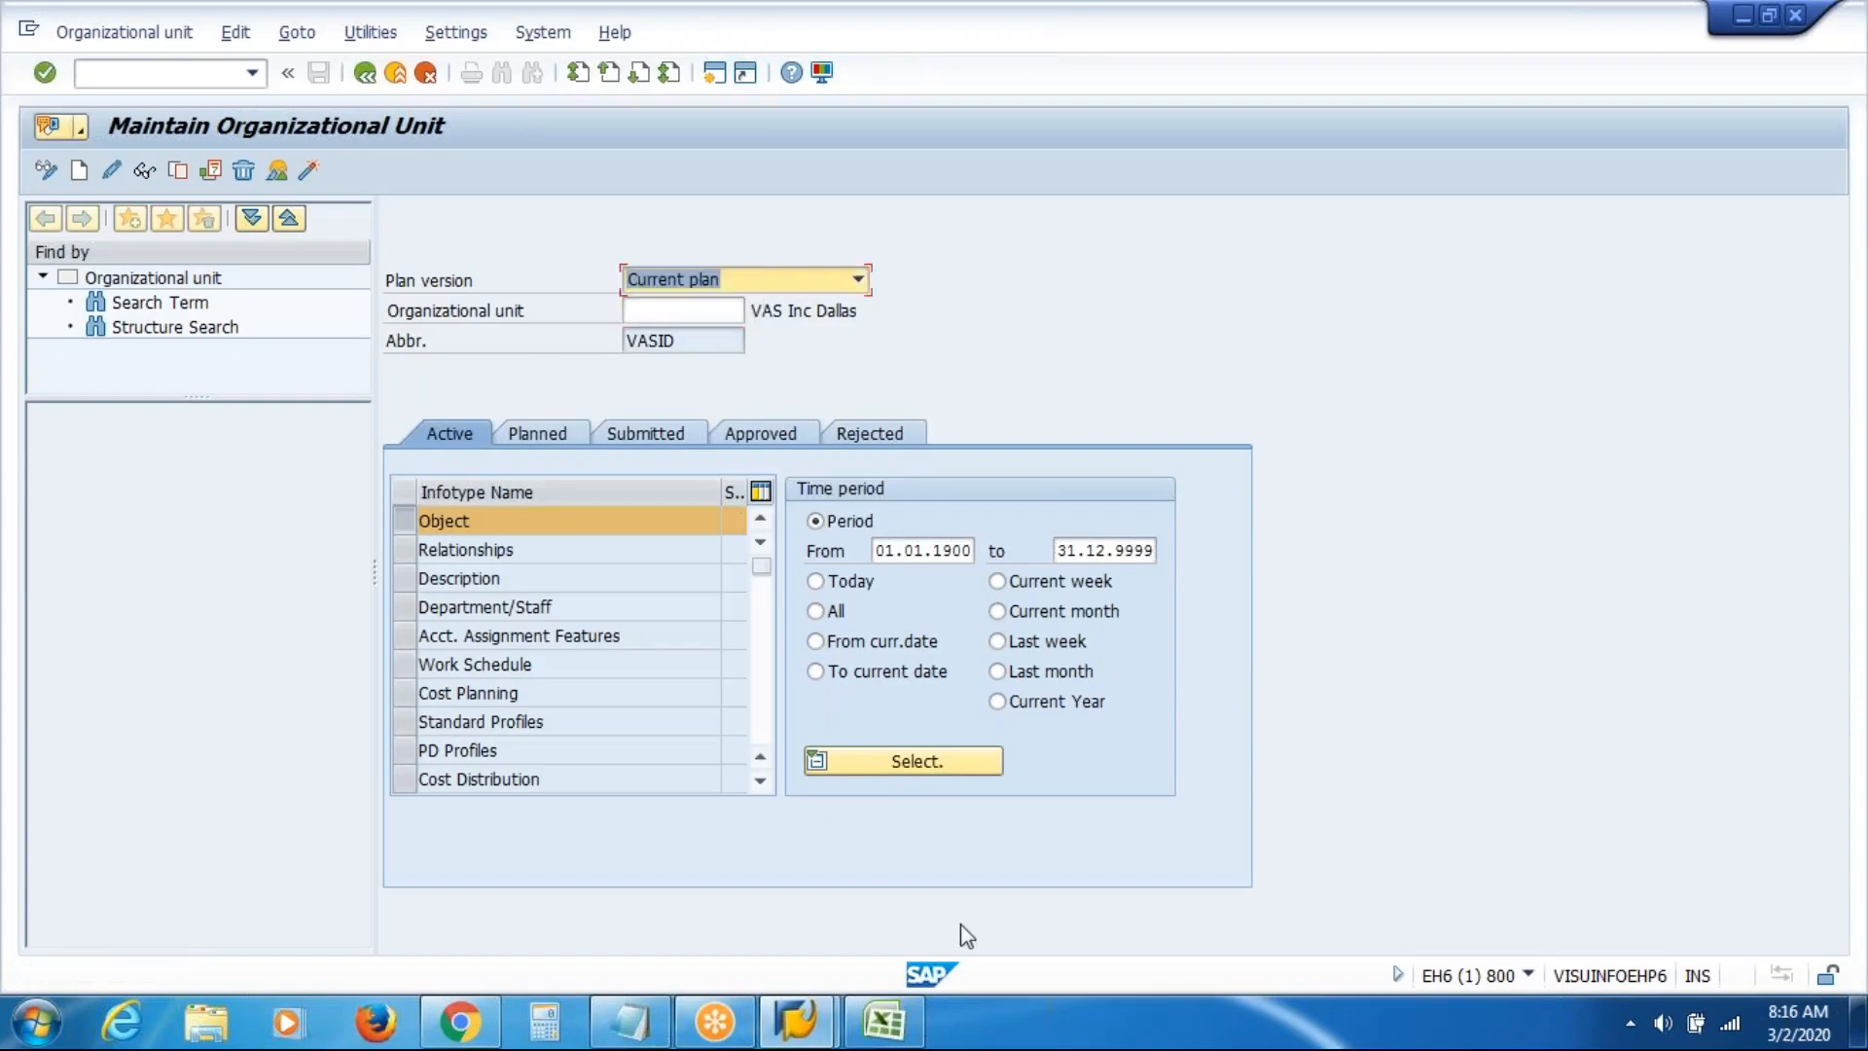
left_click(883, 1022)
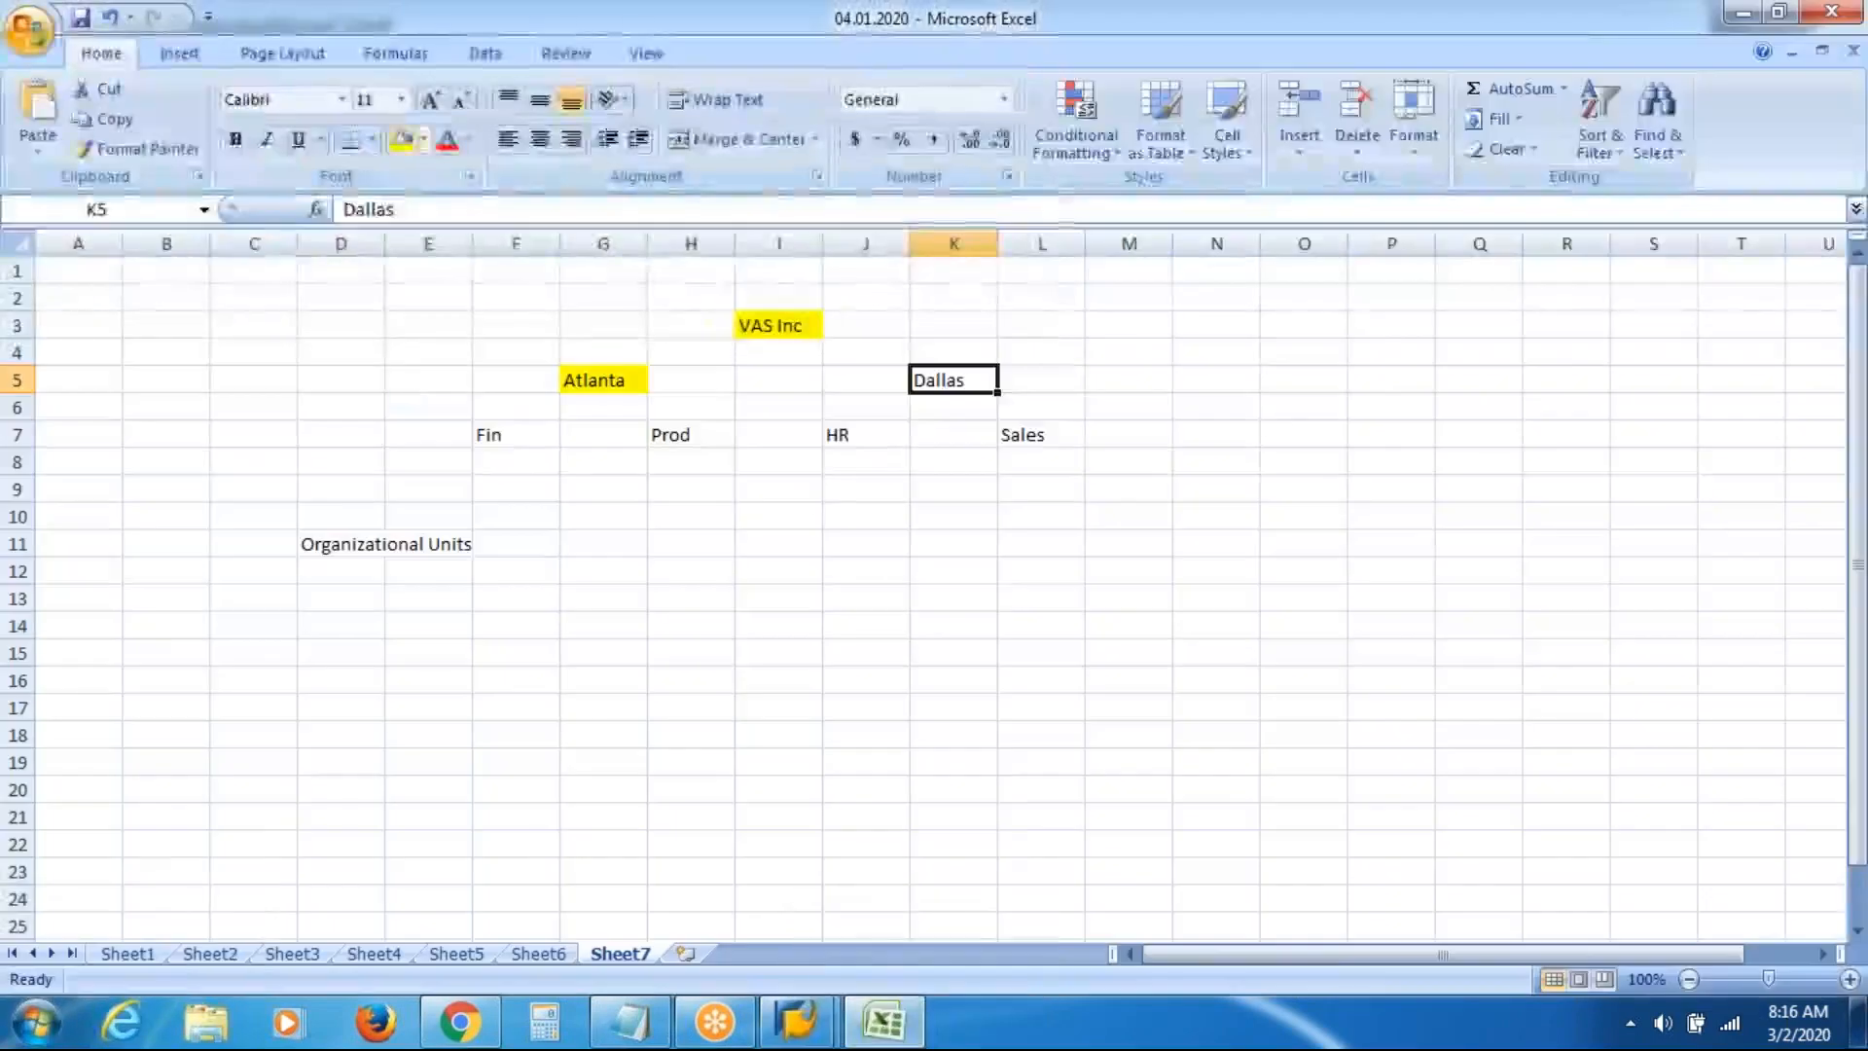
Fill the Dallas cell yellow, select the Fin cell, and return to SAP's Maintain Organizational Unit screen
left_click(402, 139)
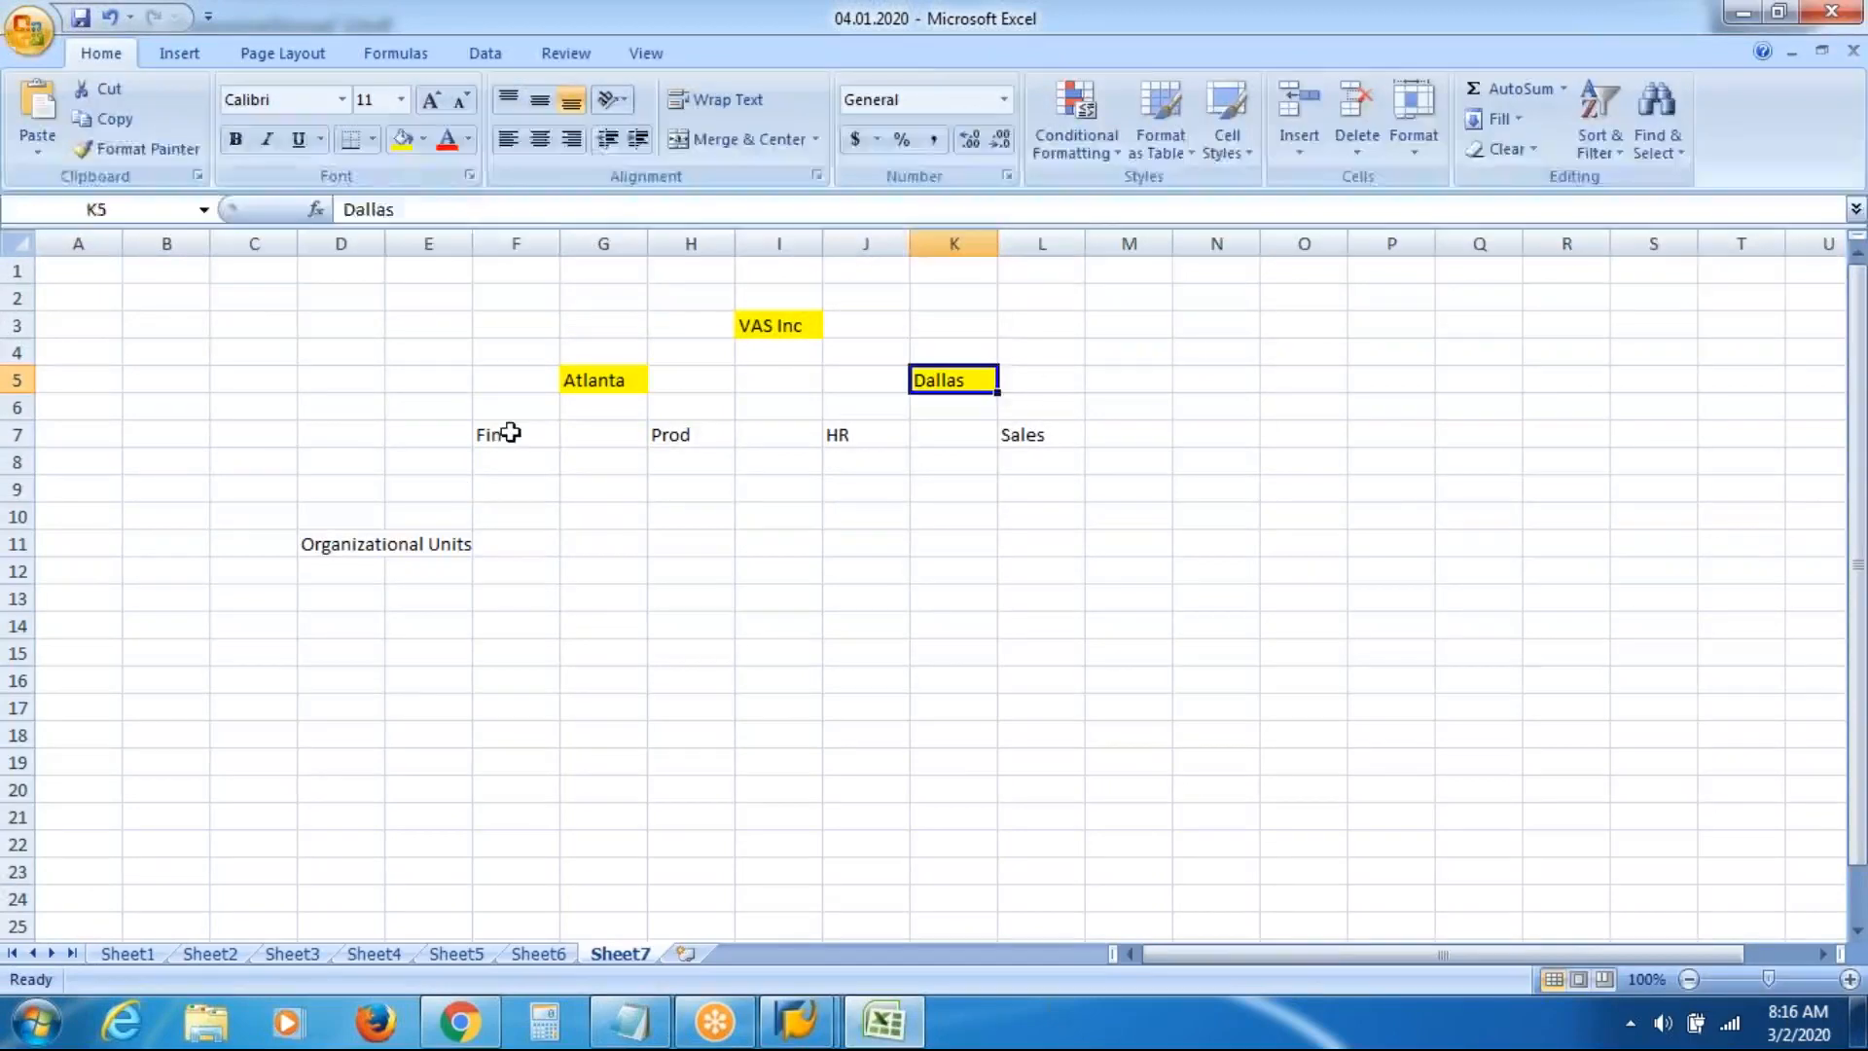
left_click(504, 437)
mouse_move(801, 1019)
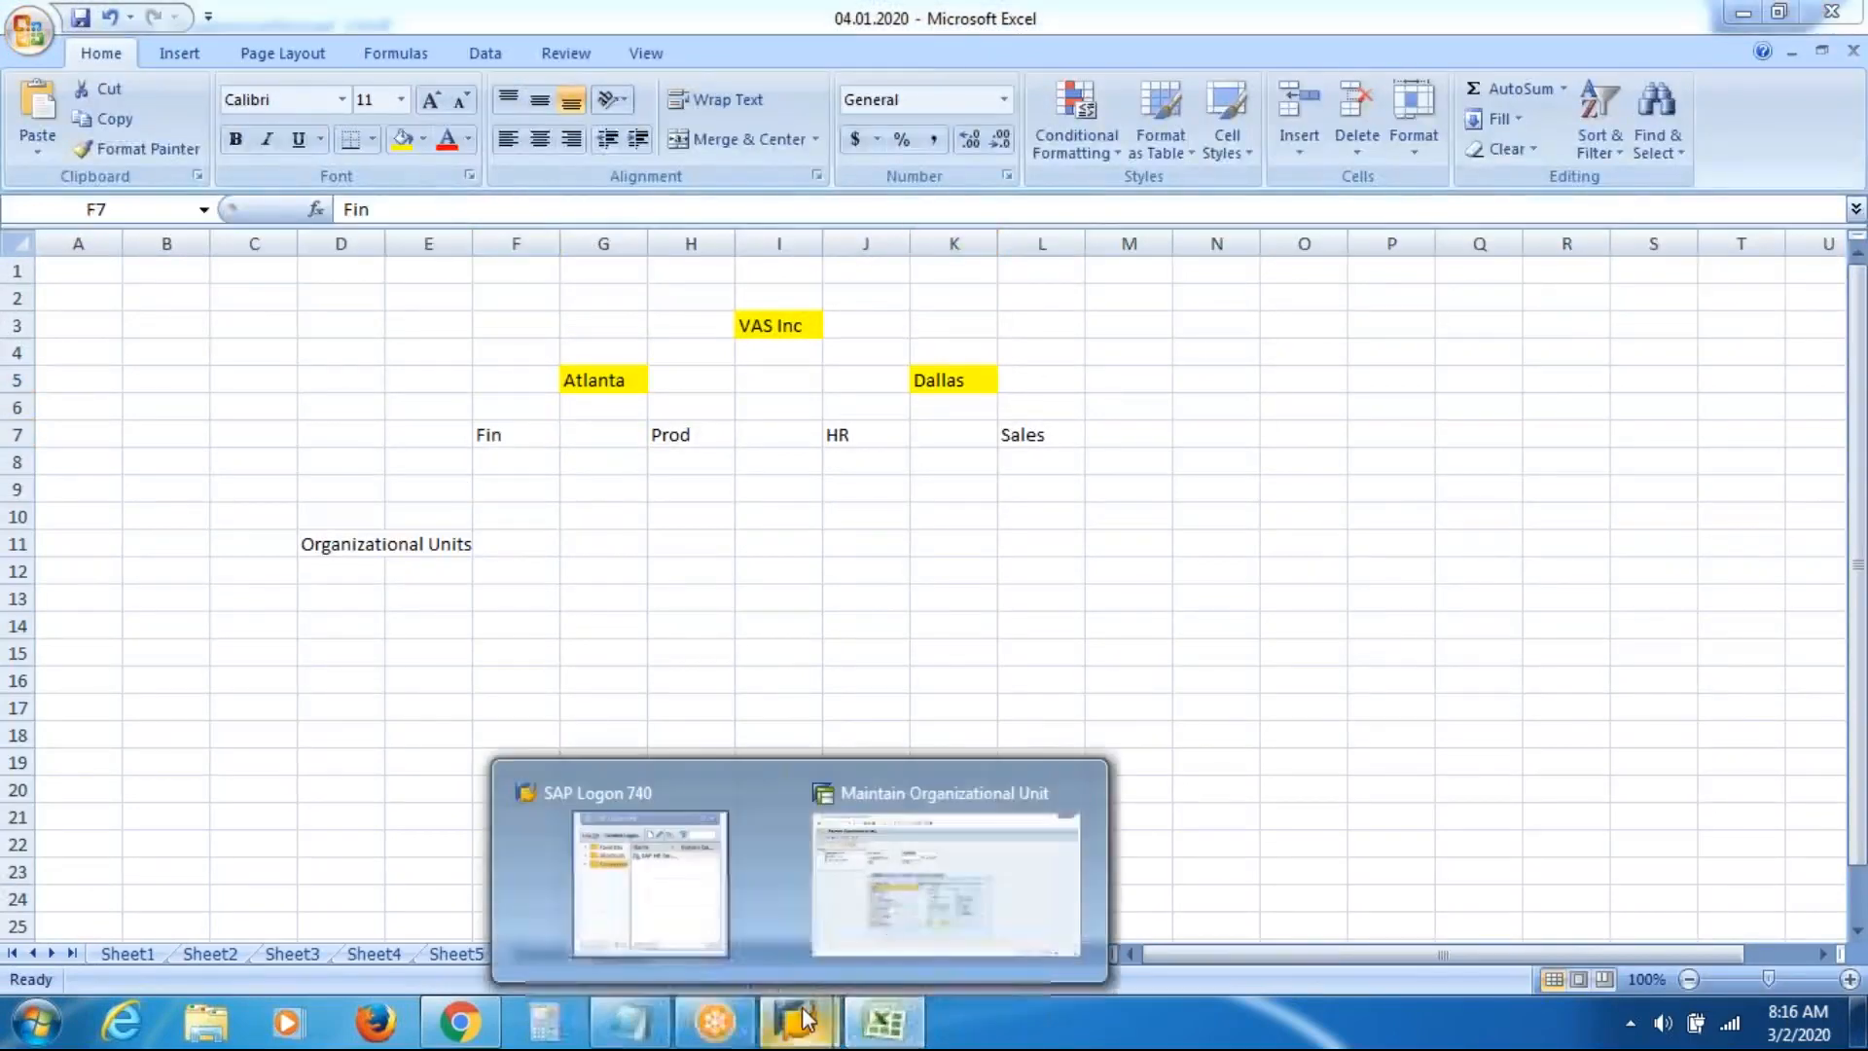
left_click(917, 870)
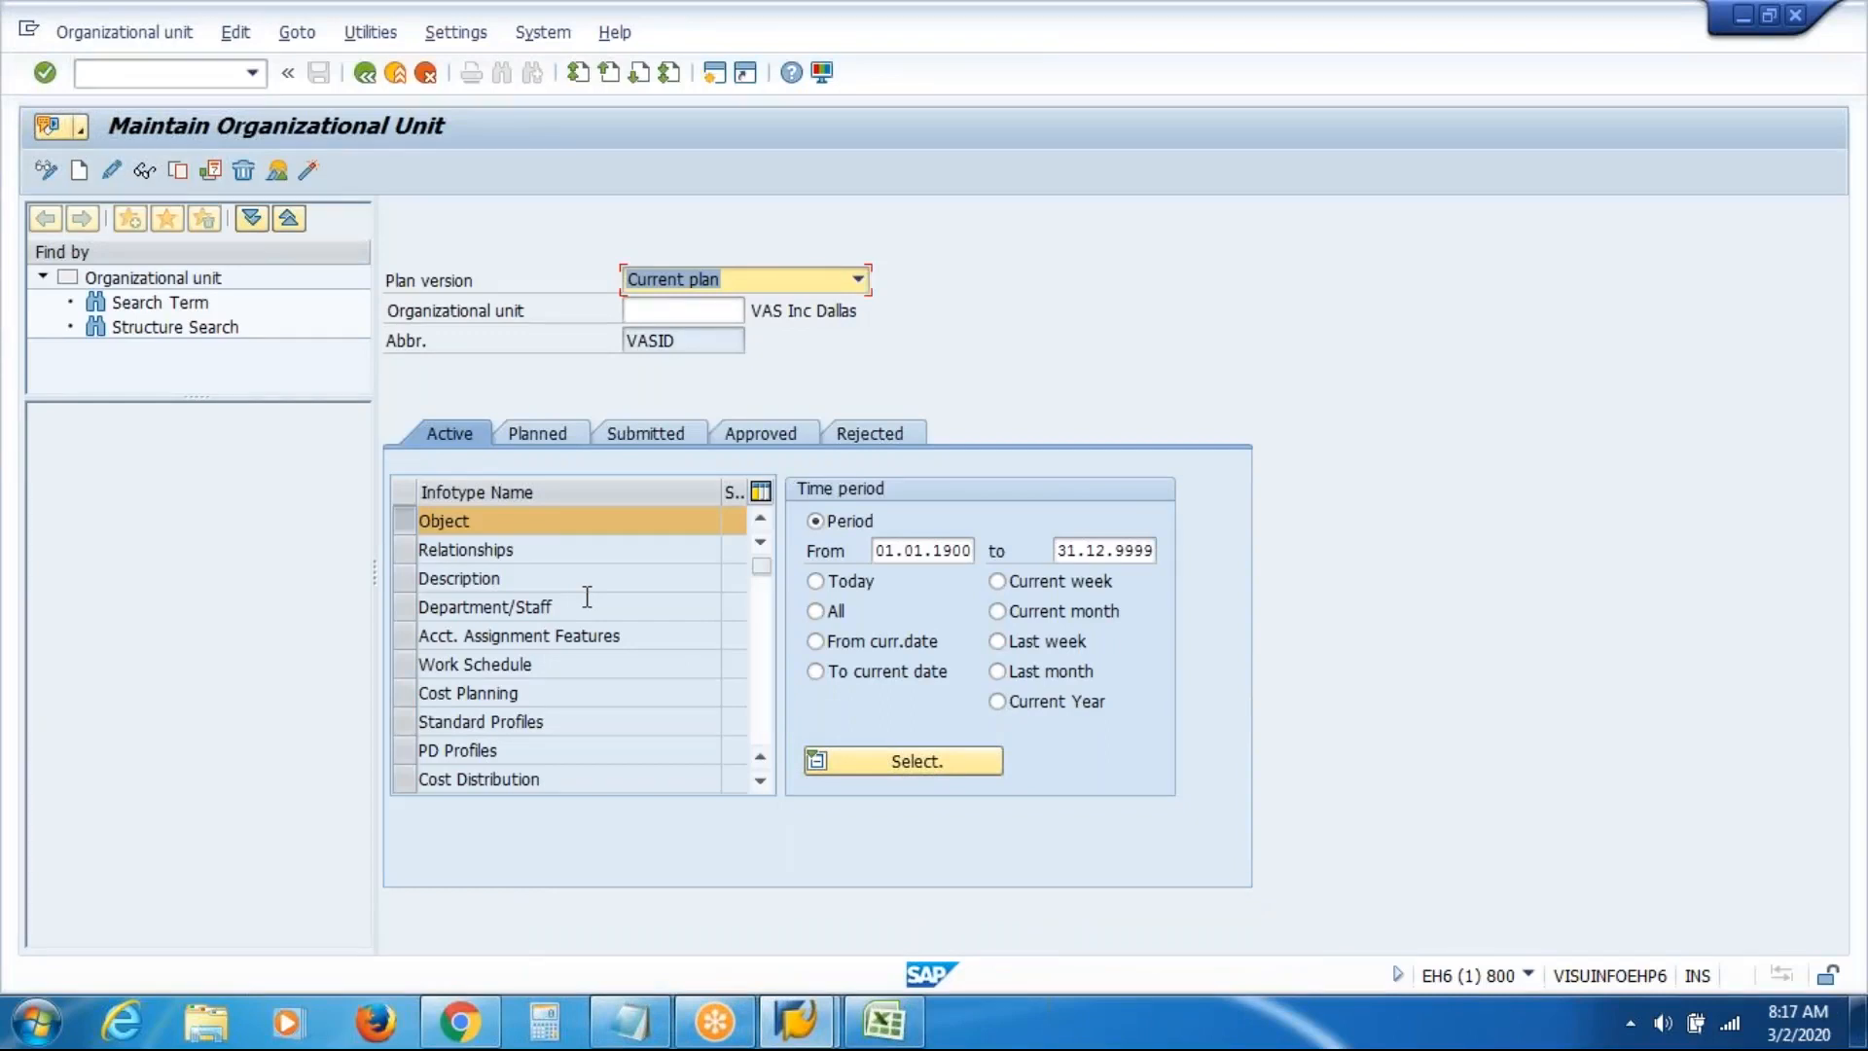
Create organizational unit VASIF named 'VAS Inc Finance' and save it
left_click(664, 318)
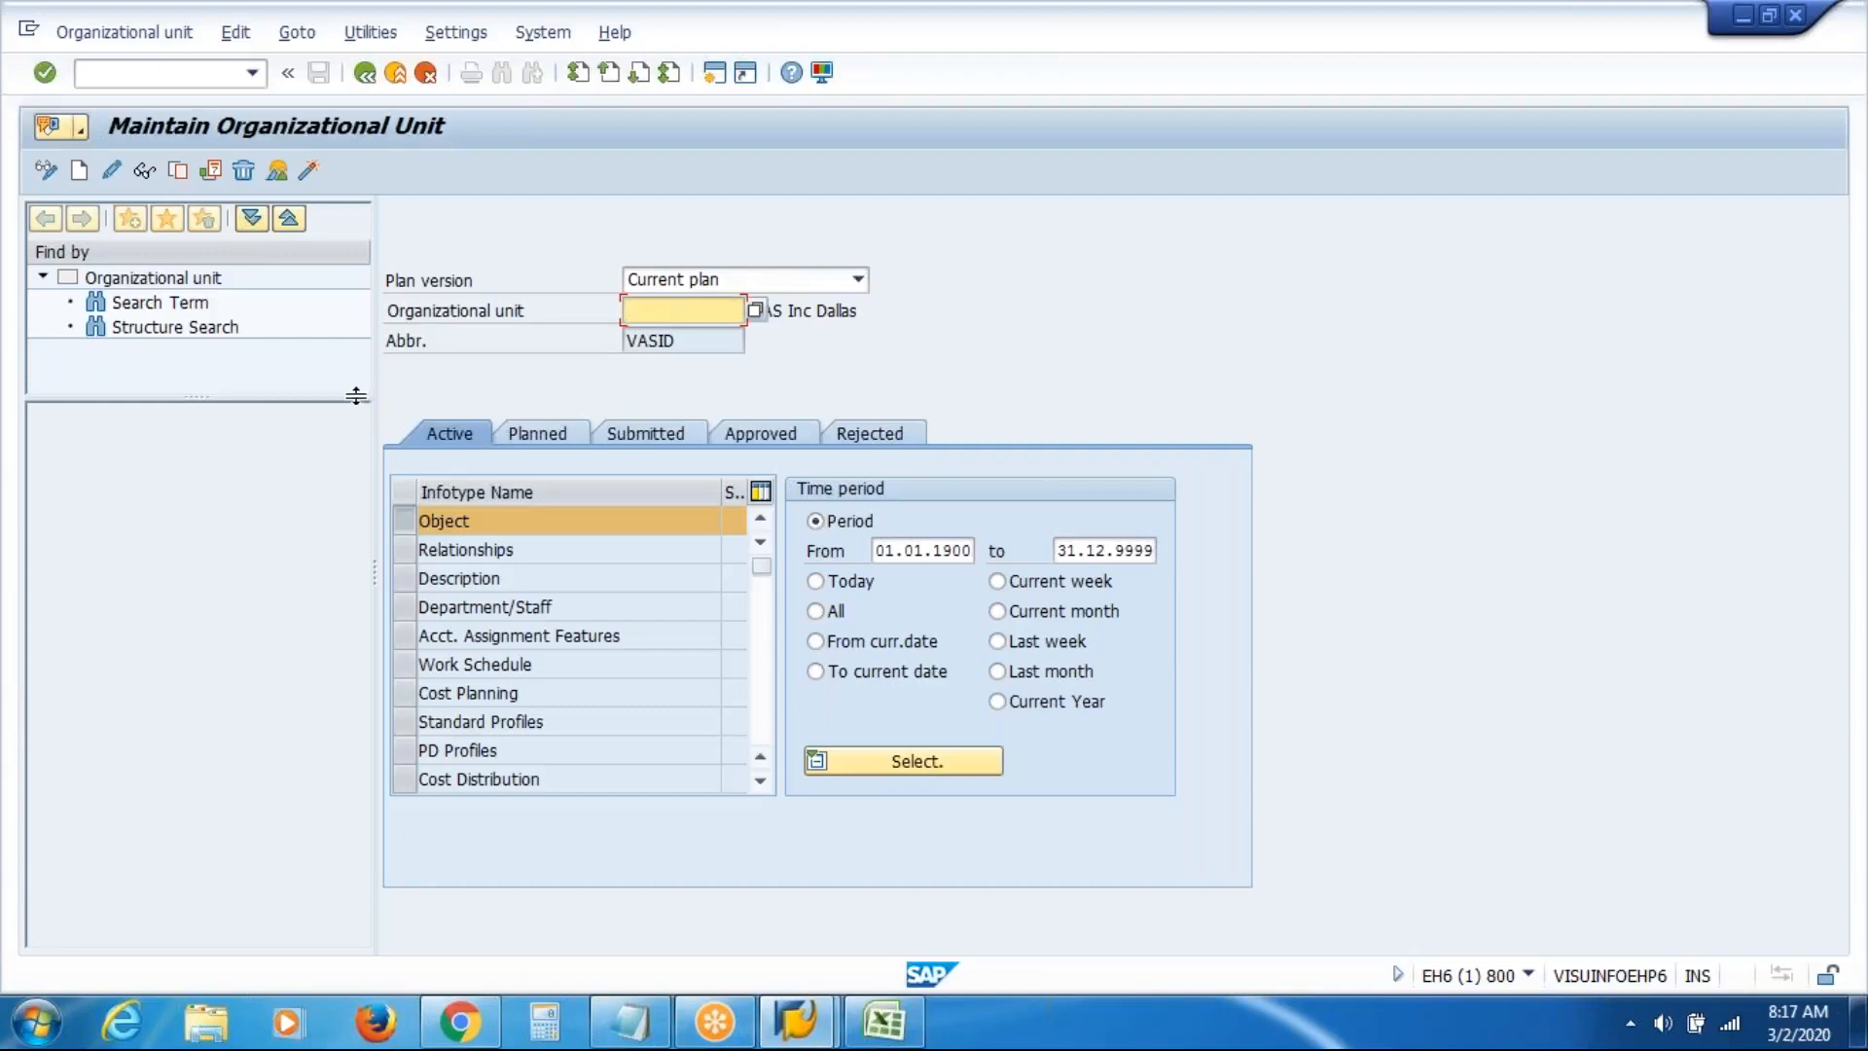
left_click(78, 172)
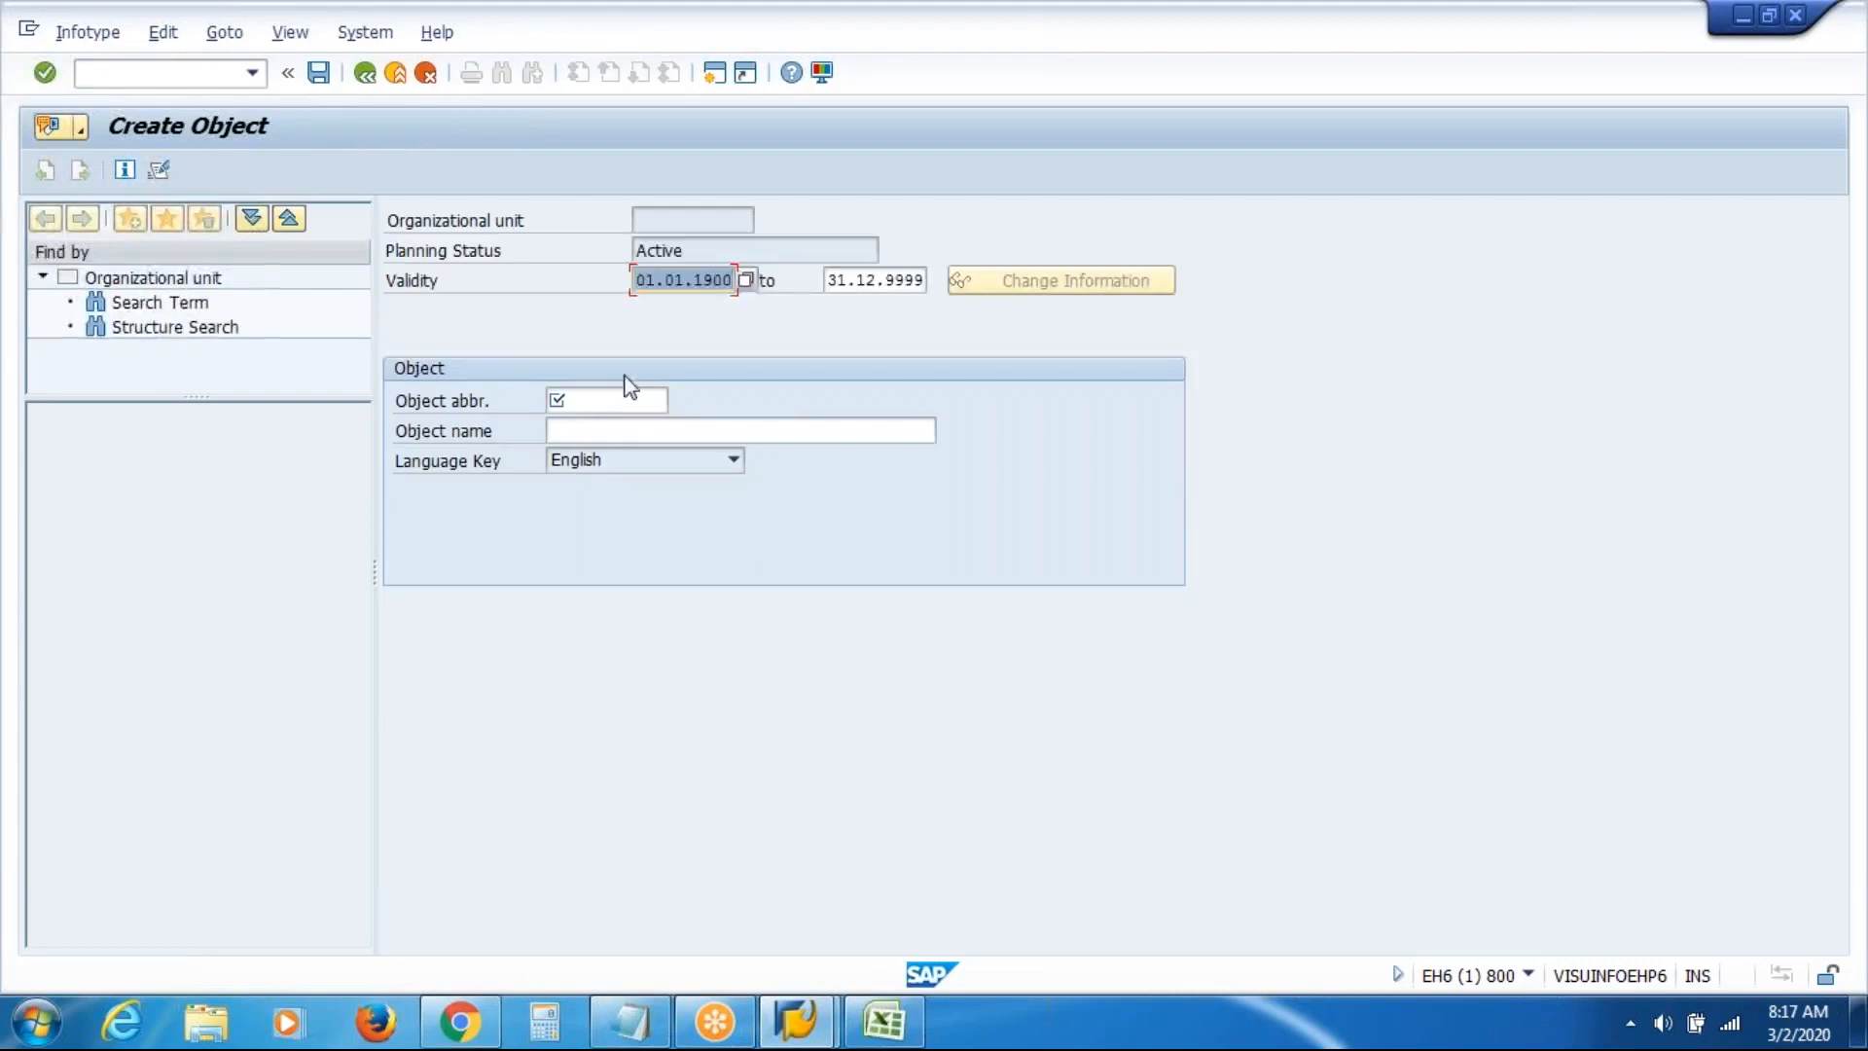
left_click(627, 400)
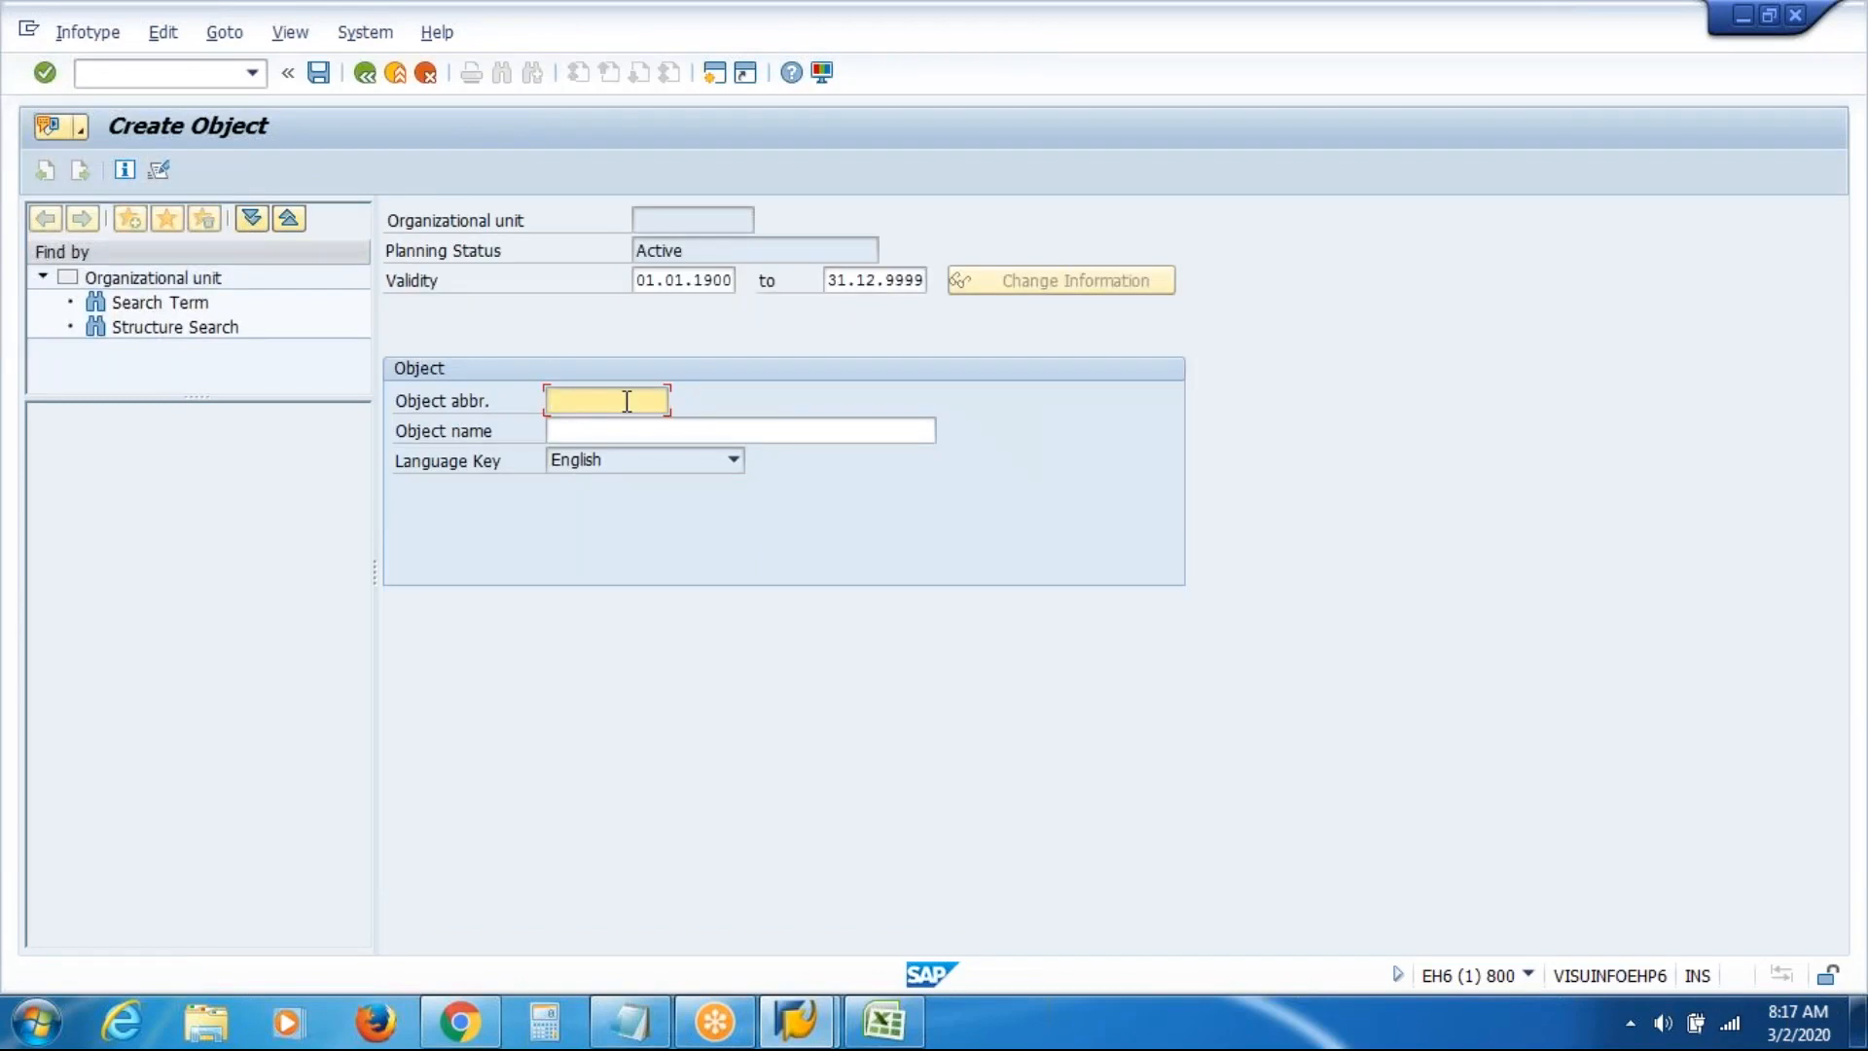
type("VASI")
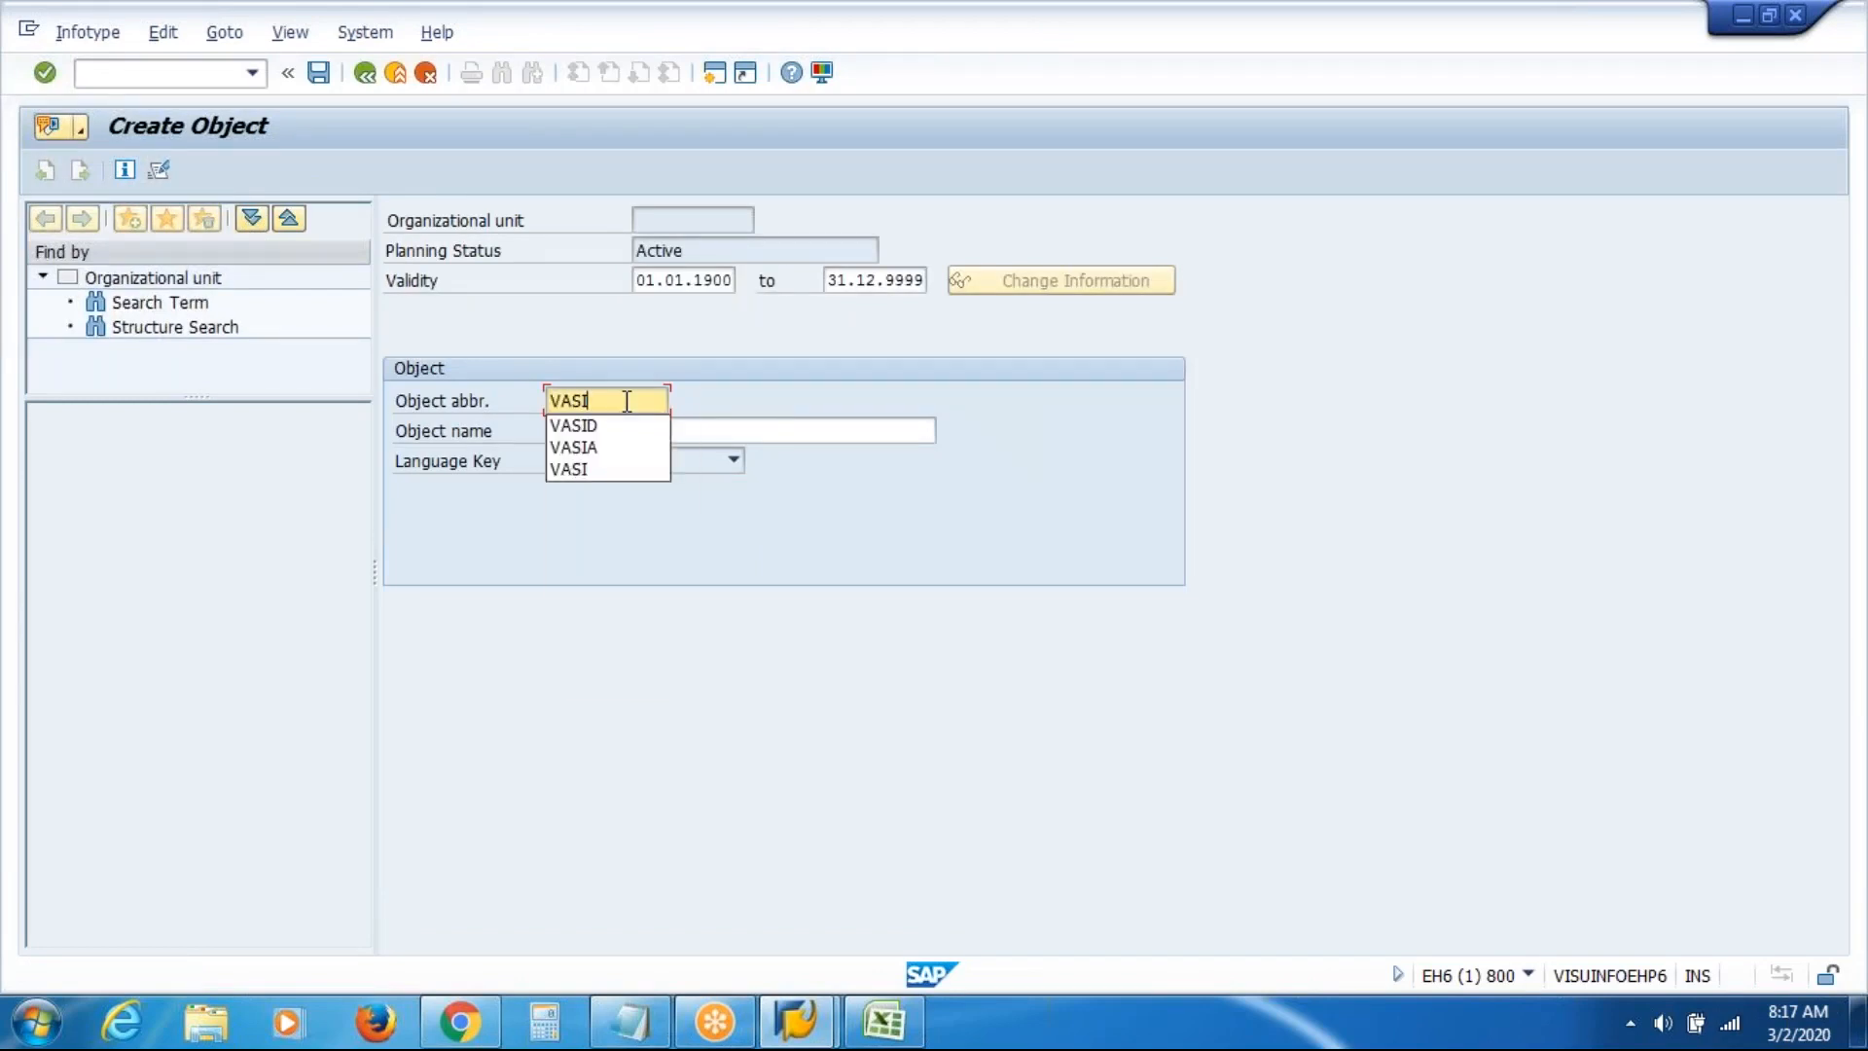
type("F")
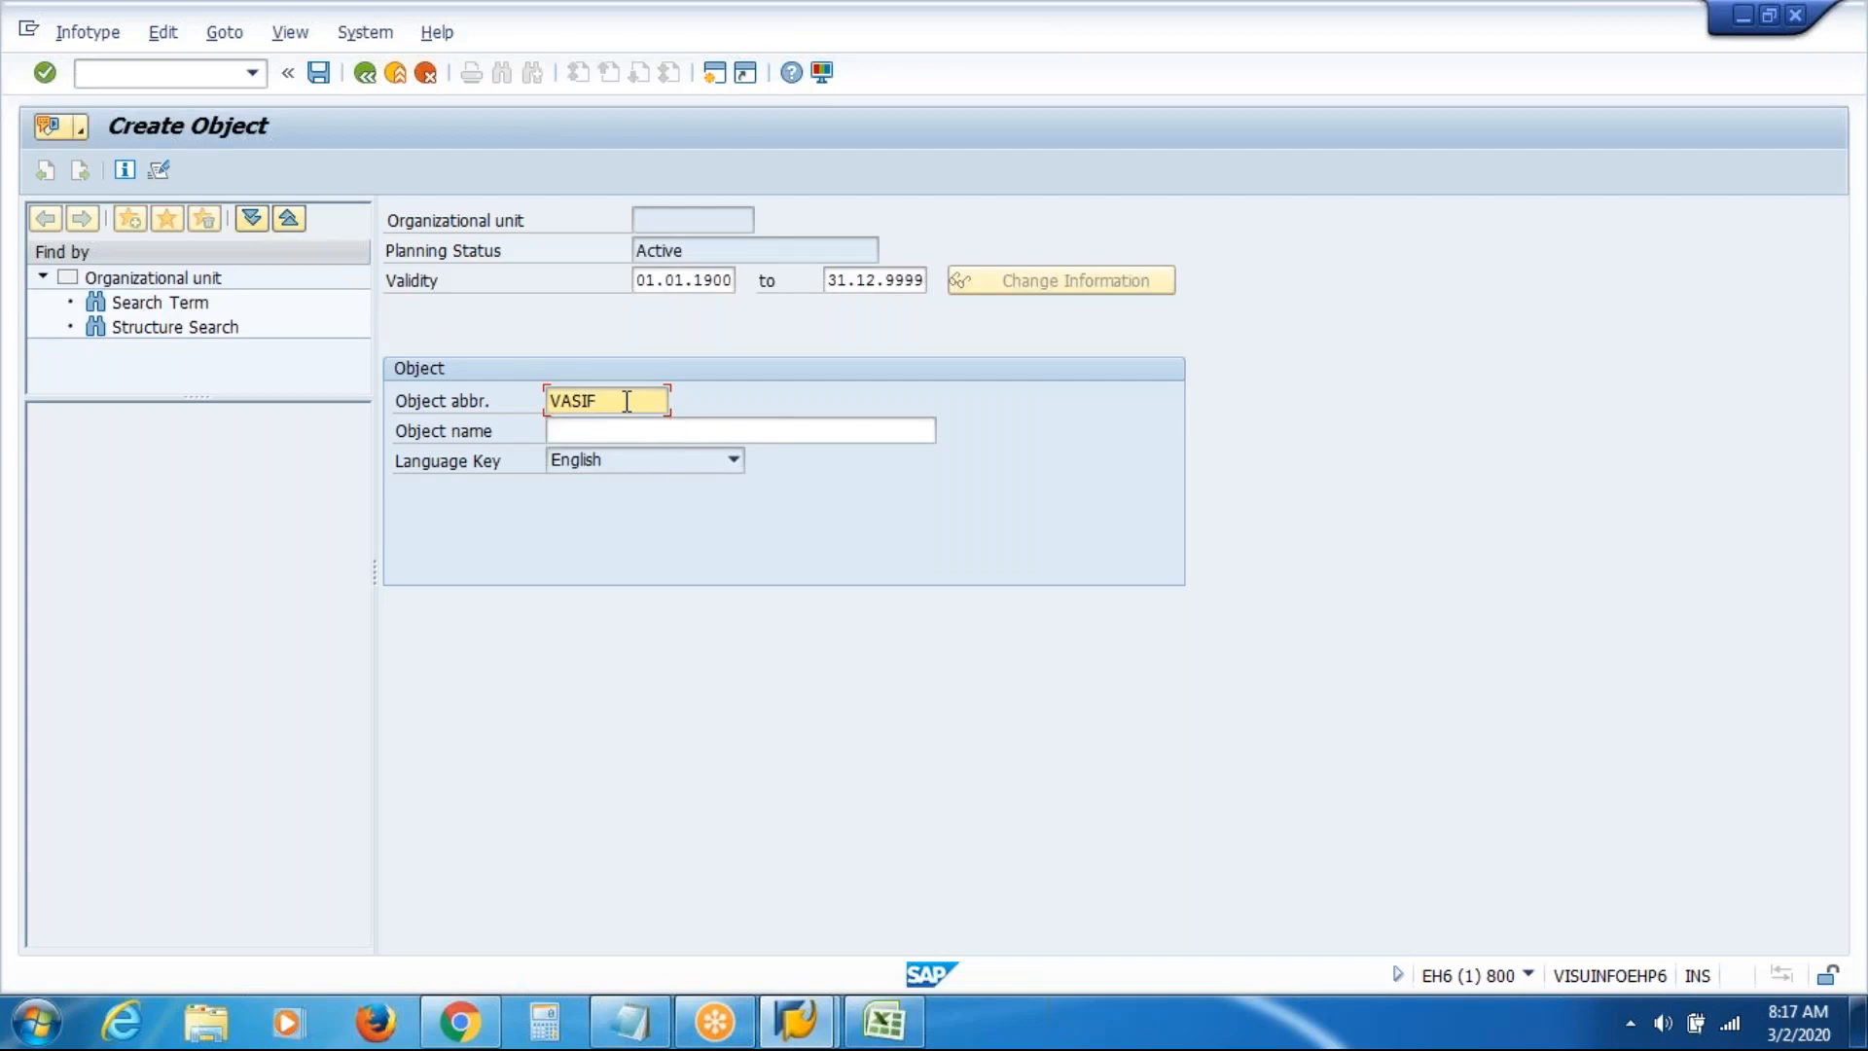
left_click(630, 434)
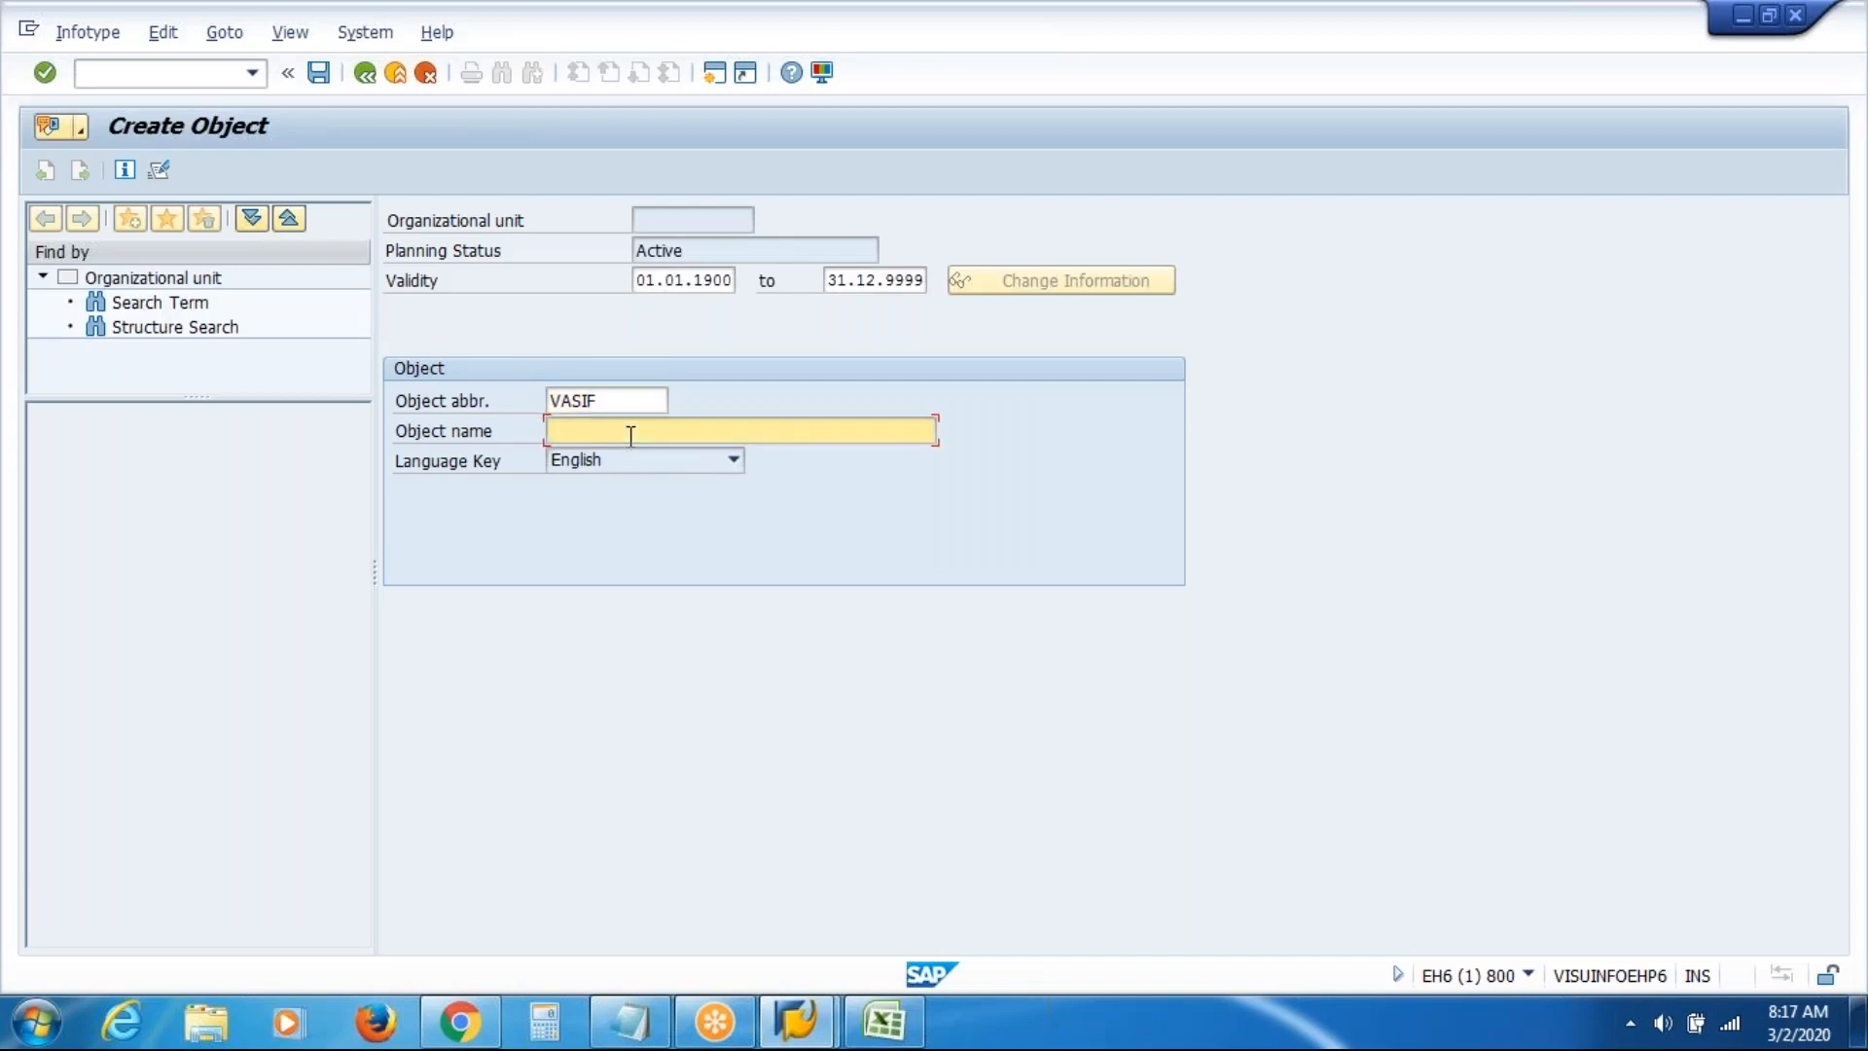
type("VAS I")
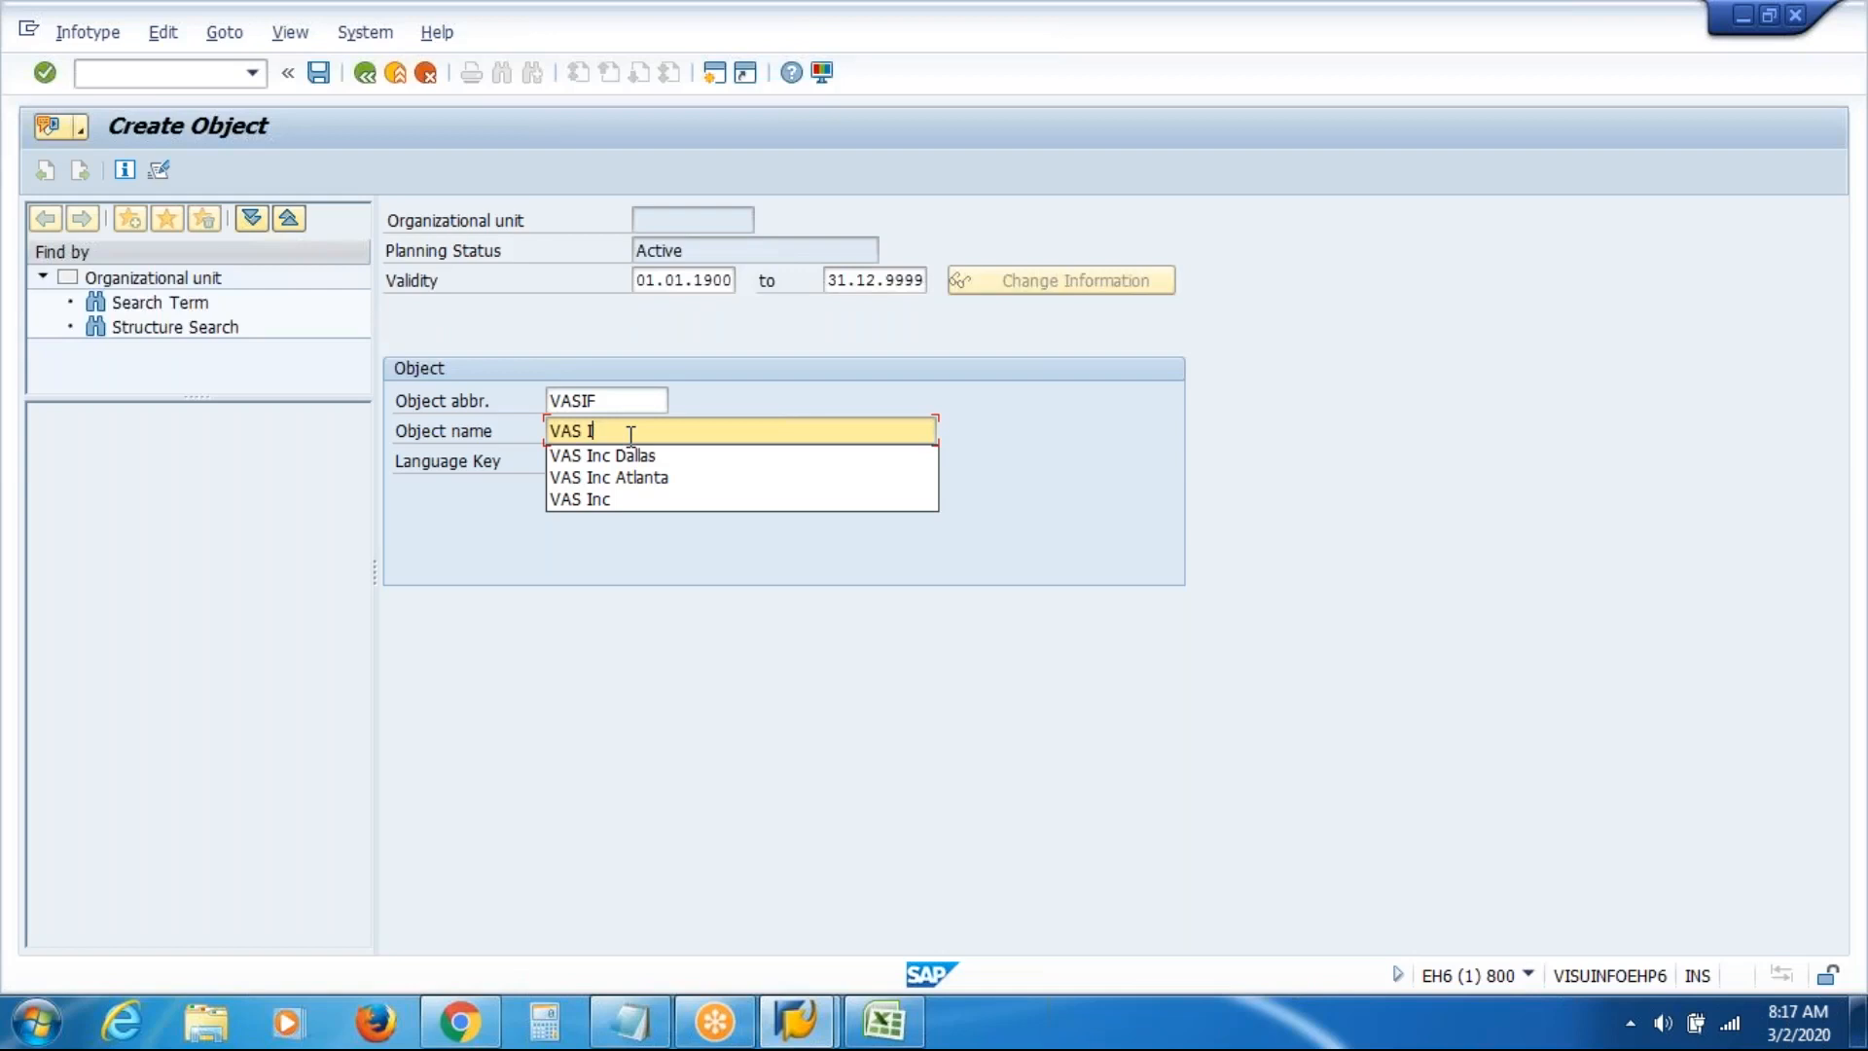
type("nc Fm")
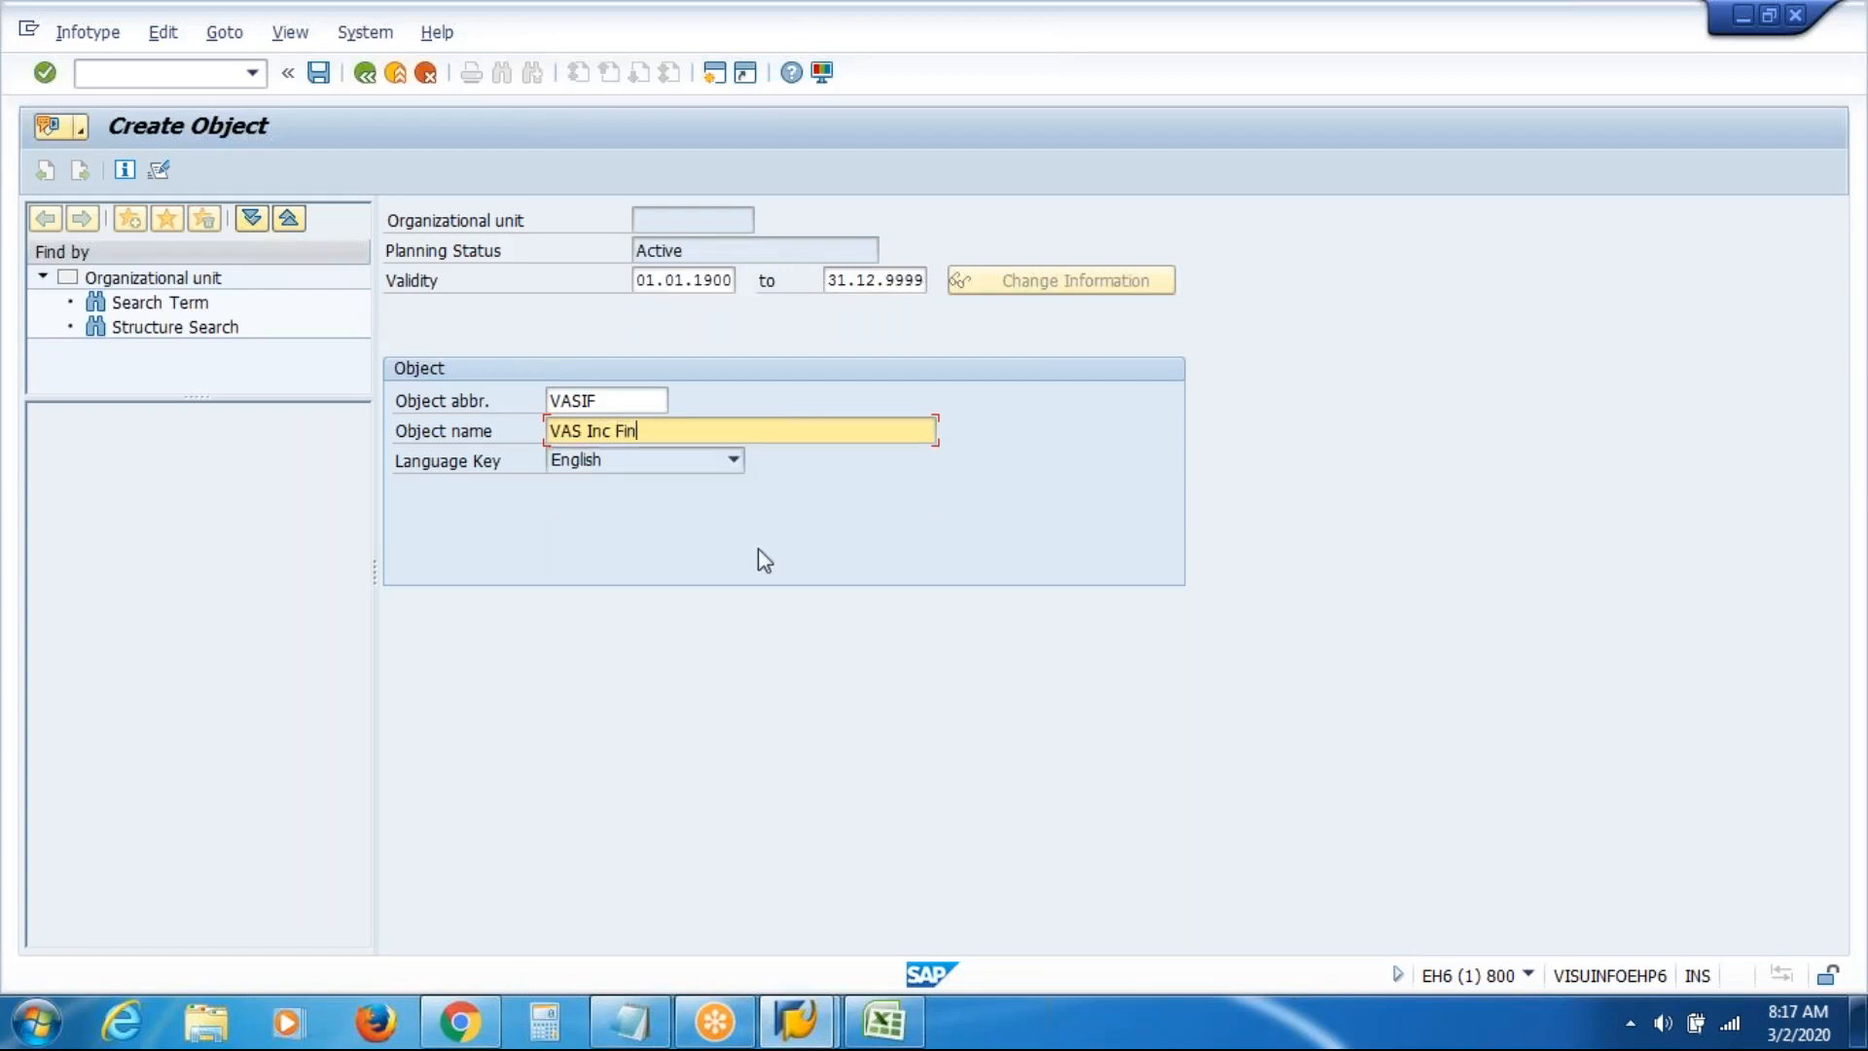
type("ance")
left_click(319, 73)
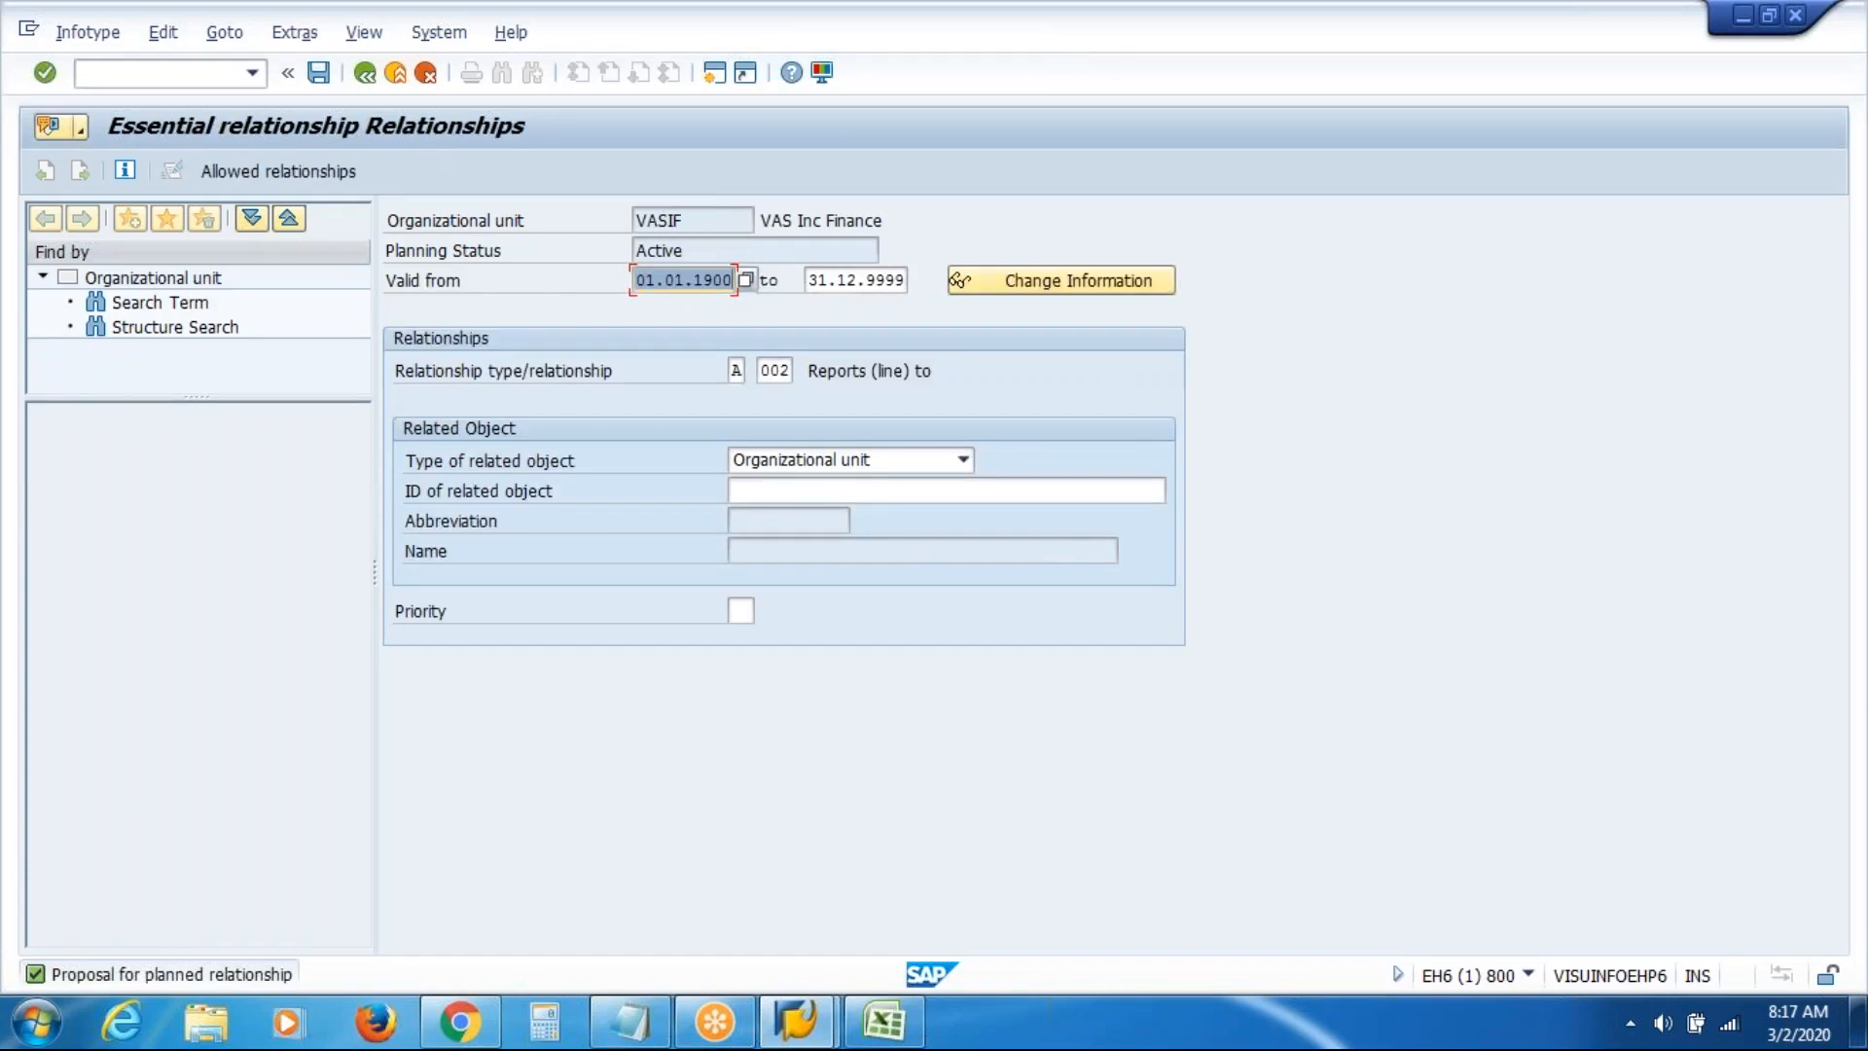
Leave the related object ID empty, switch to the Excel org chart, and fill the Fin cell yellow
left_click(1036, 490)
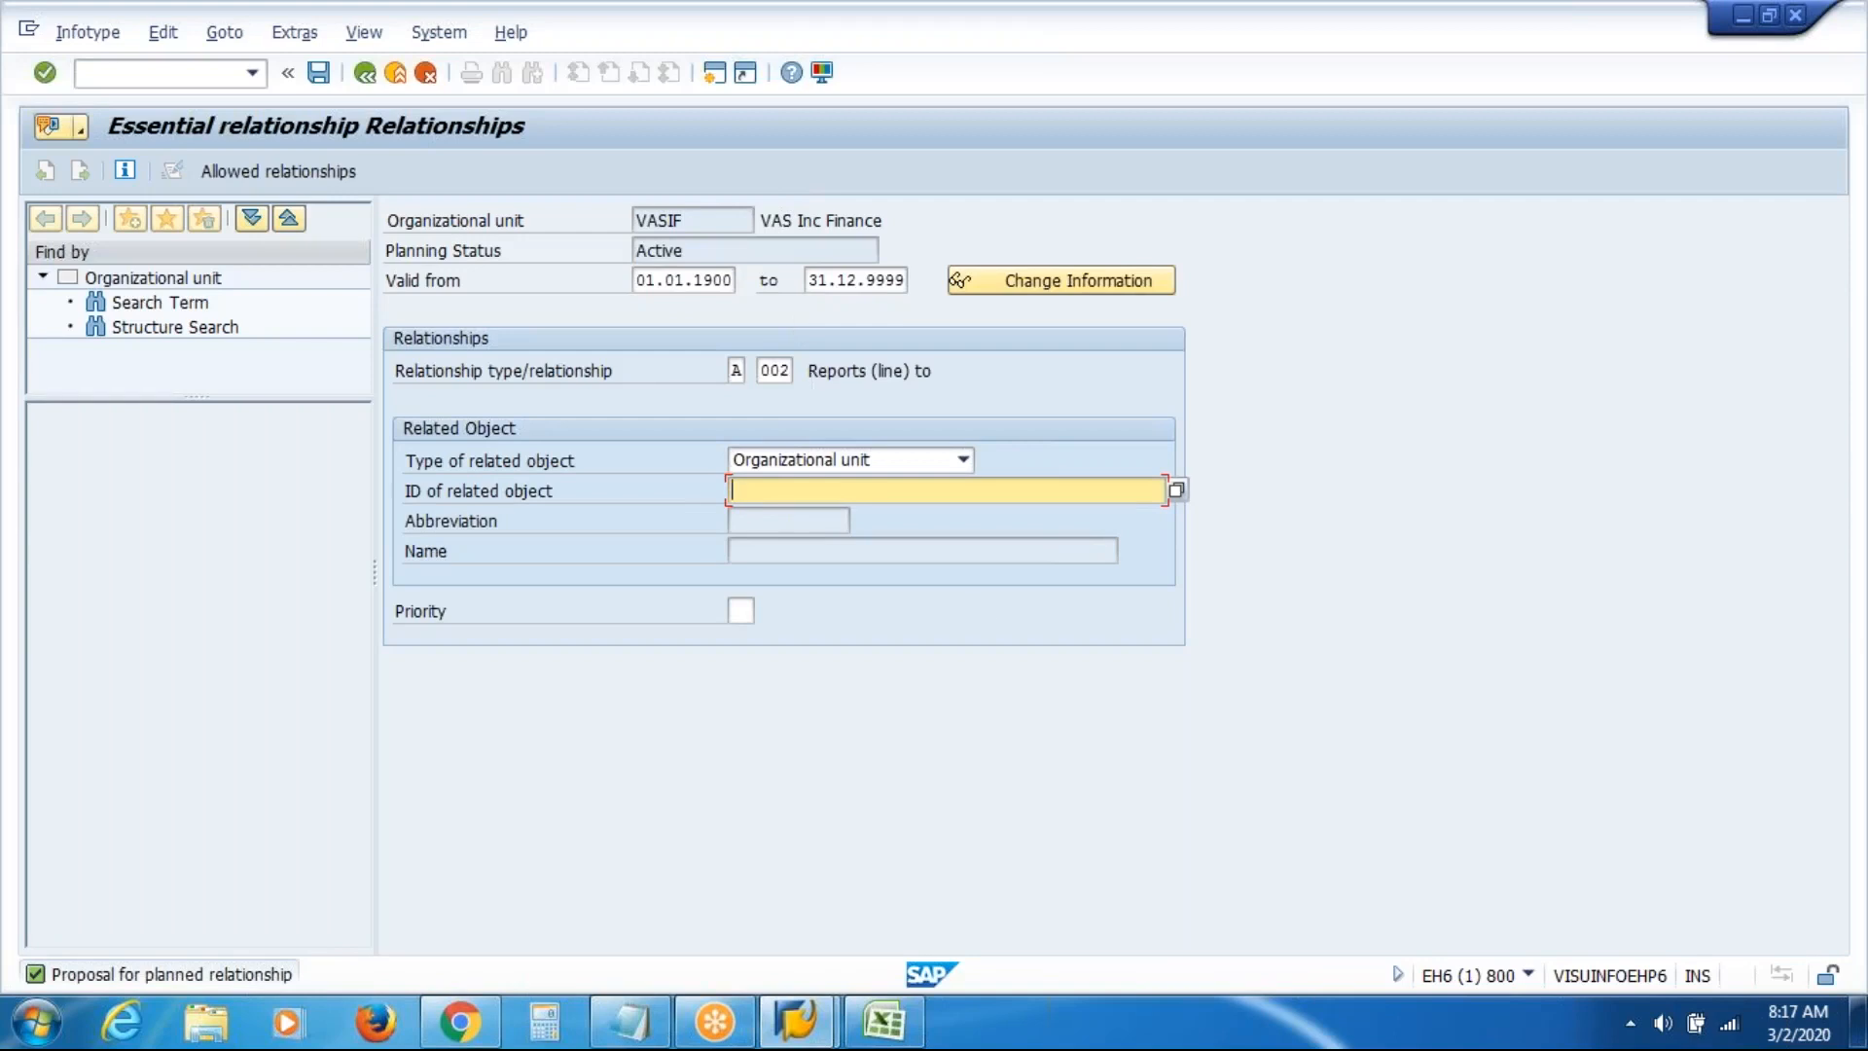
left_click(883, 1021)
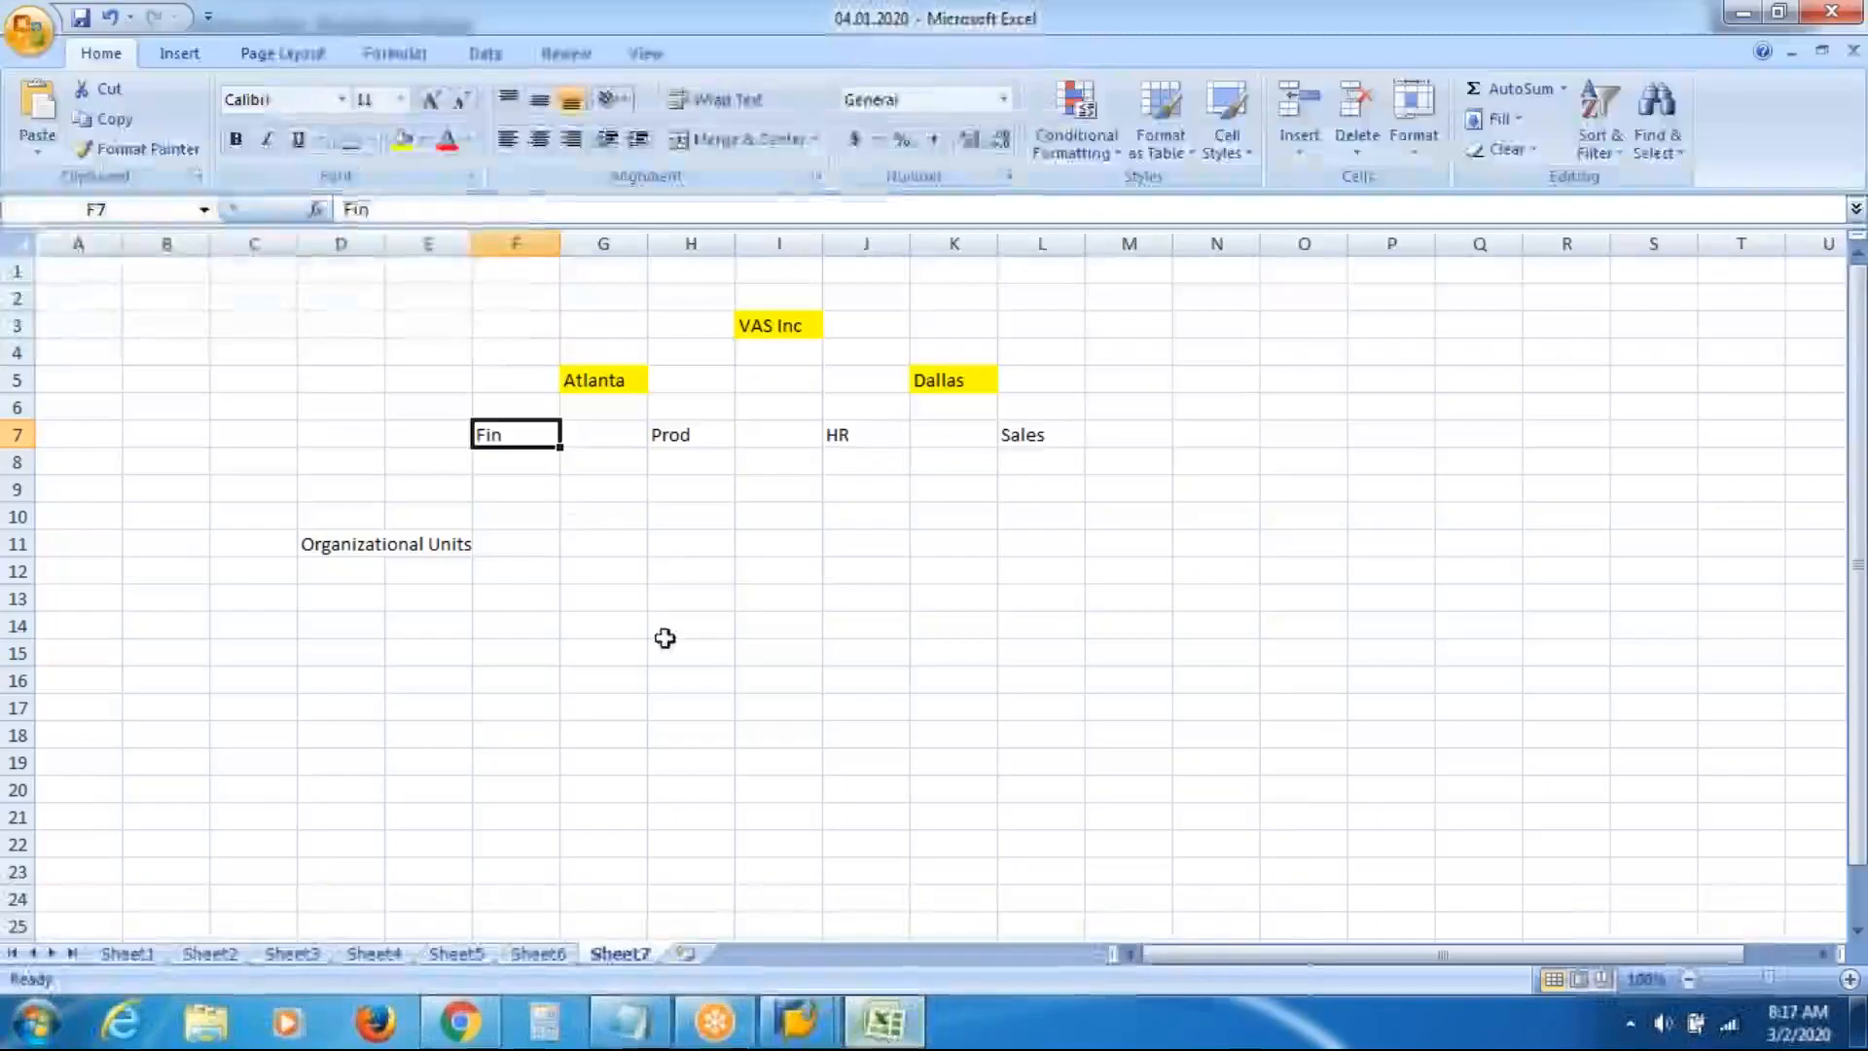
left_click(403, 142)
Select the Atlanta cell above Fin, then return to SAP's Essential relationship screen
left_click(598, 382)
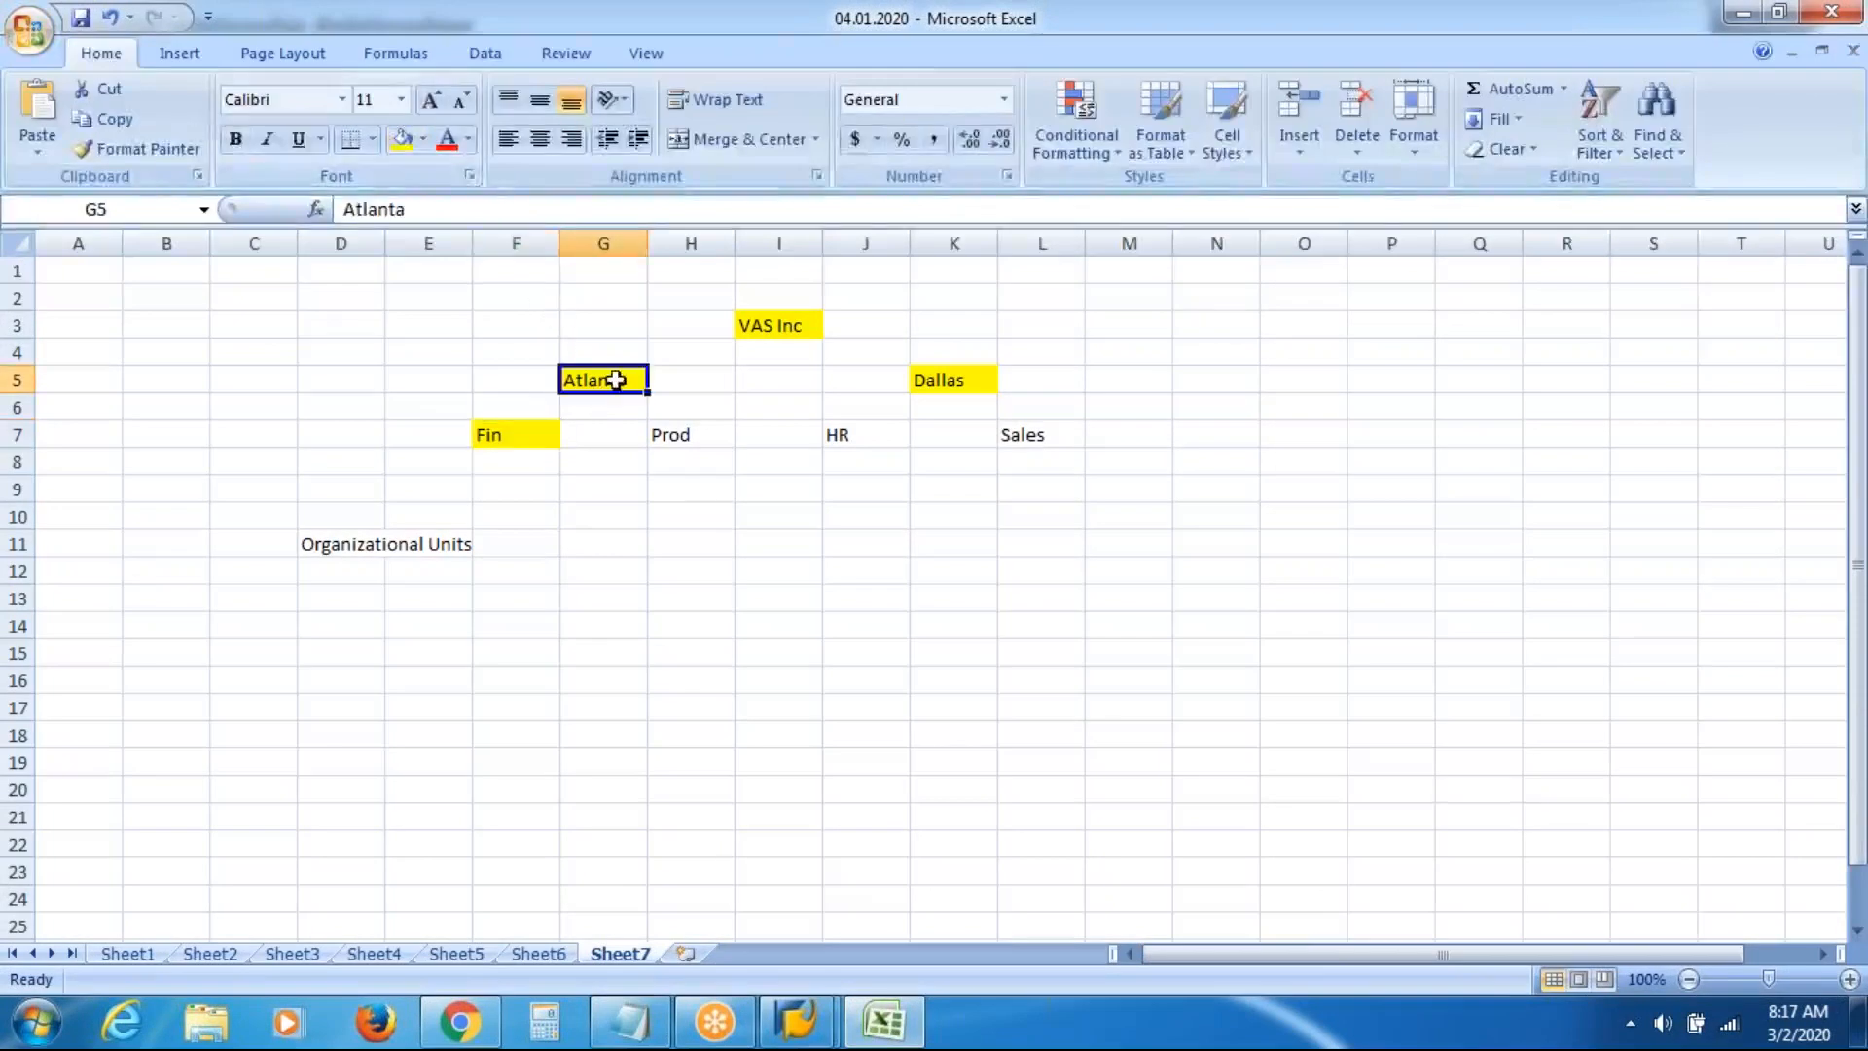
left_click(796, 1021)
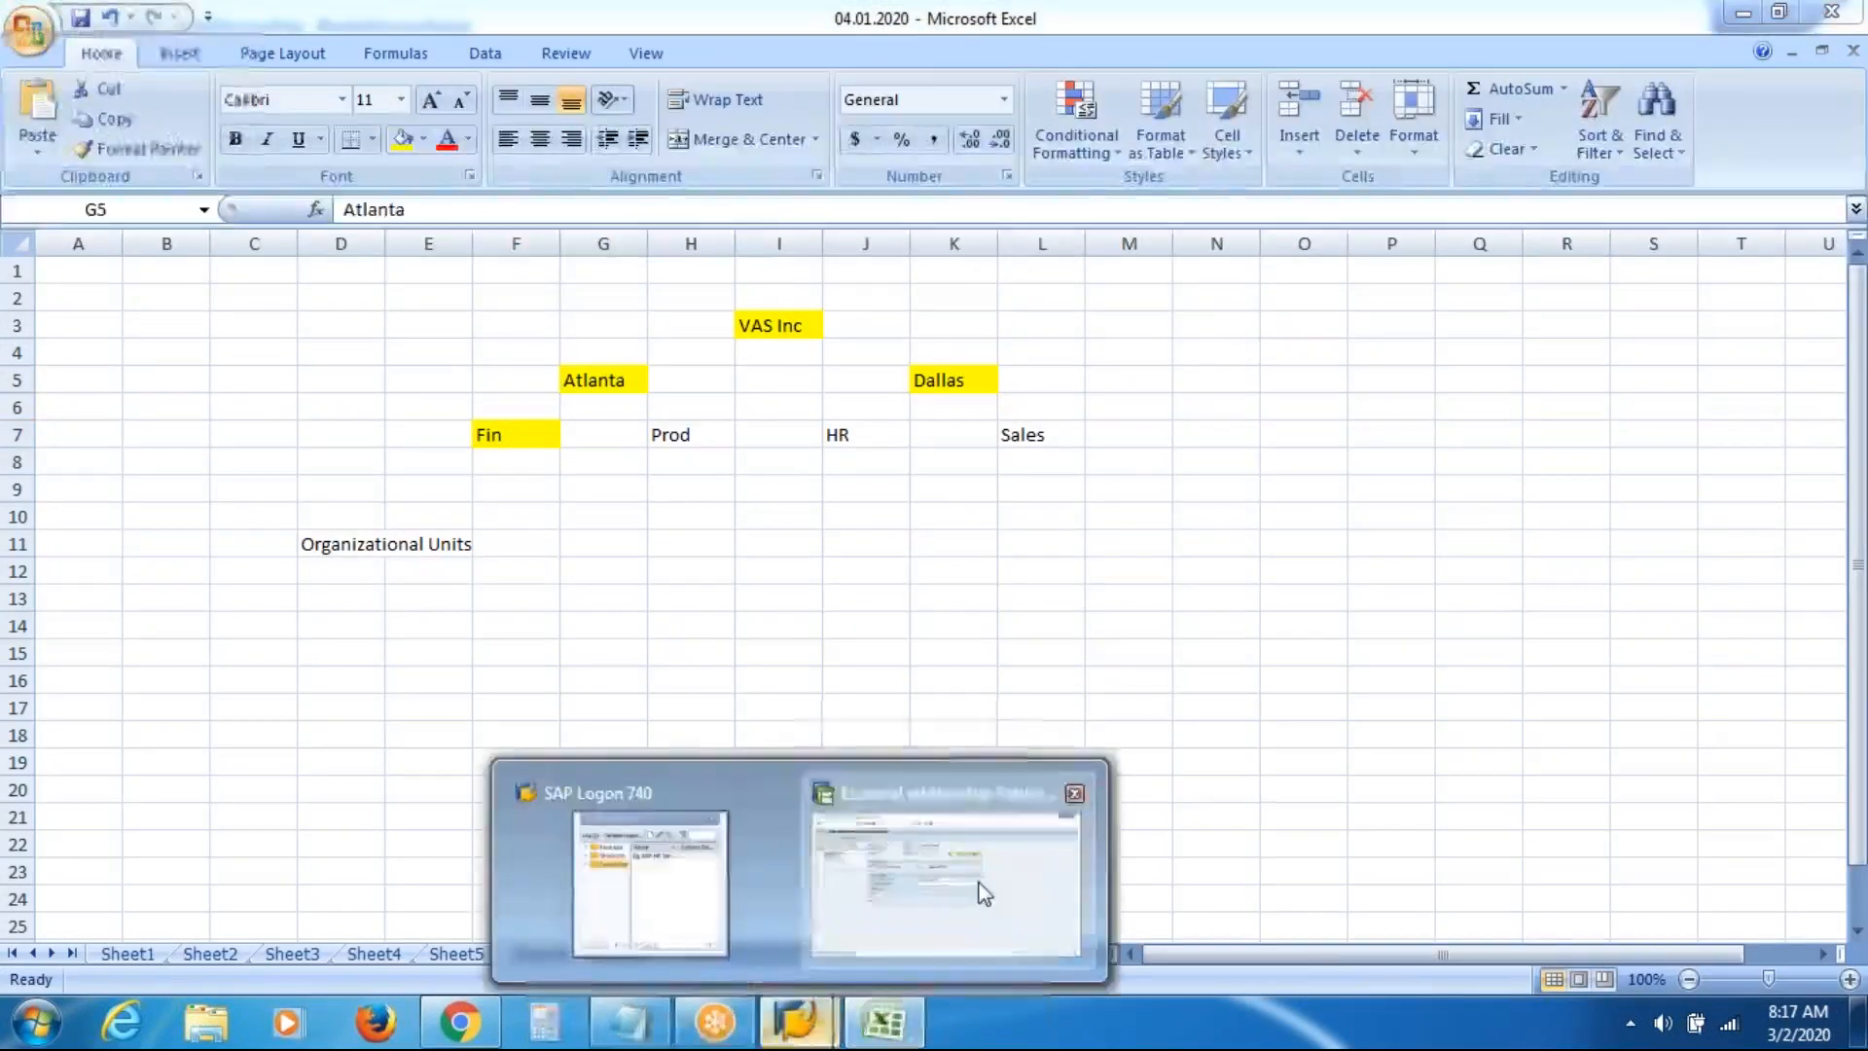
left_click(983, 880)
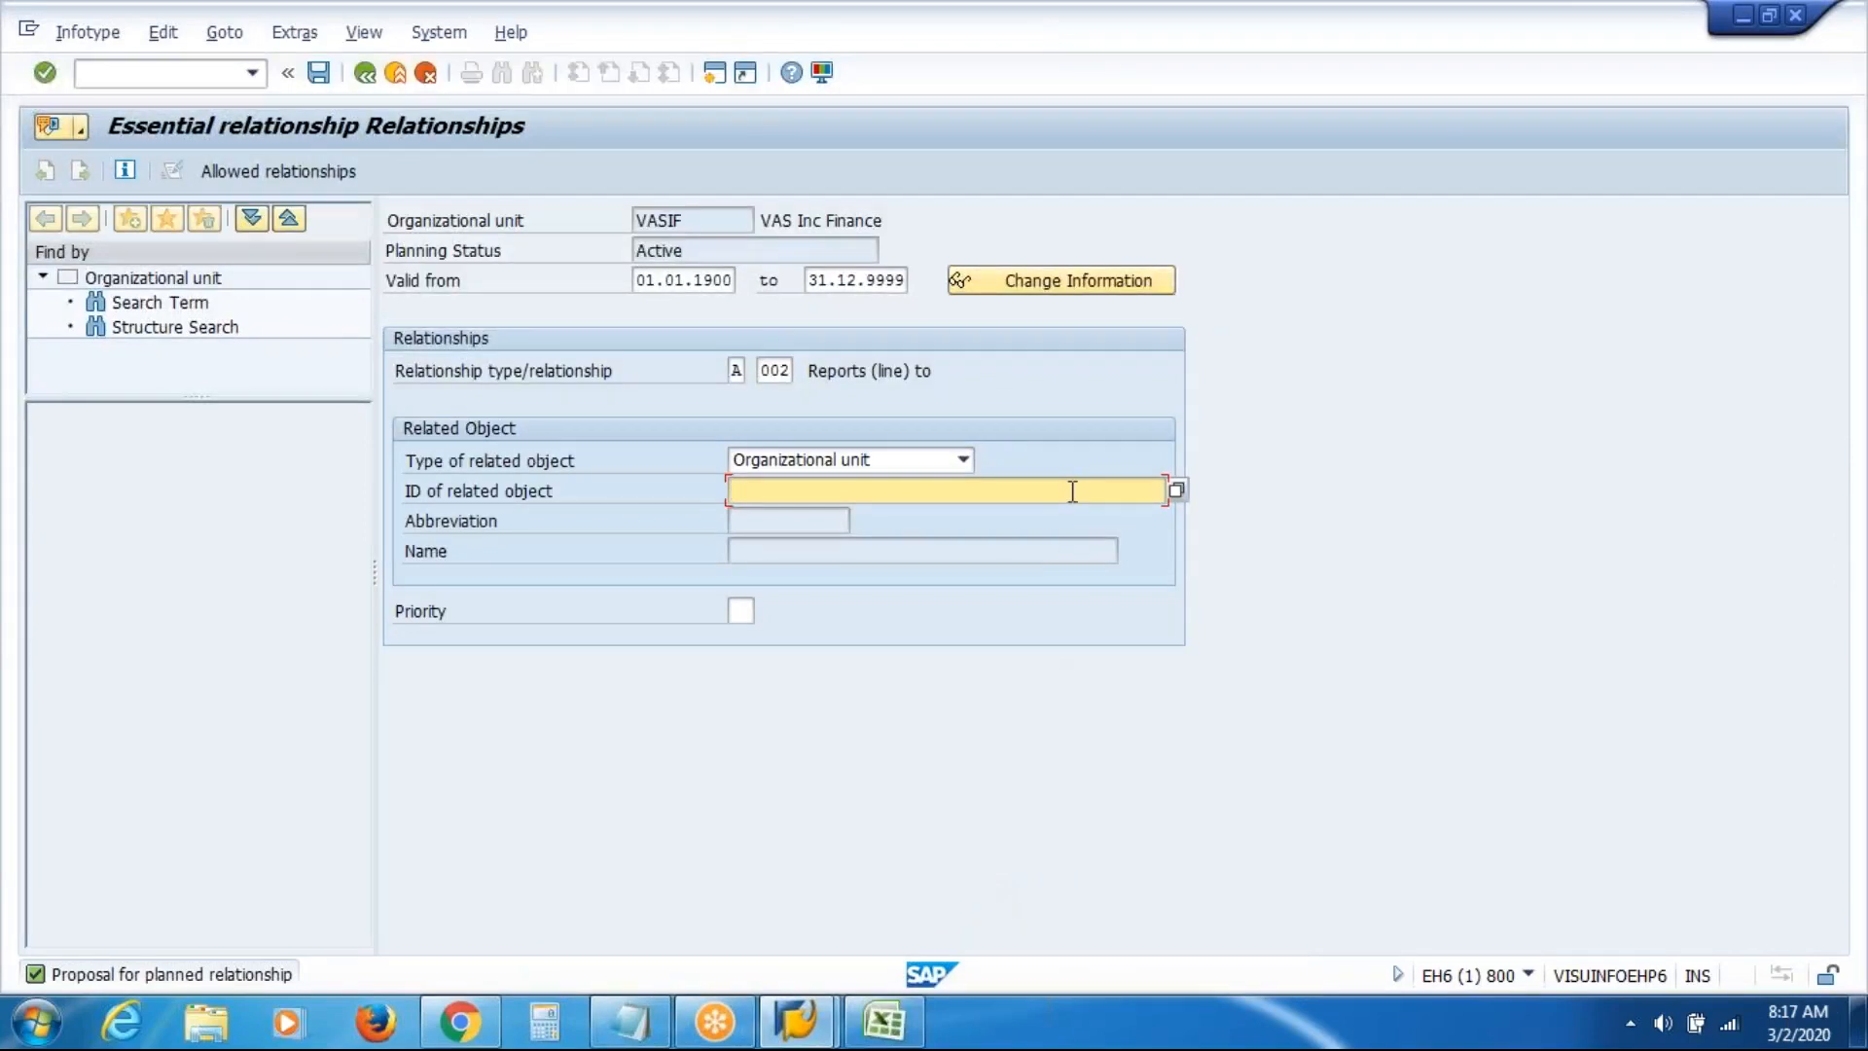
Set VAS Inc Atlanta (50012162) as Finance's related unit via a 'vas' search, and save as 50012164
key("F4")
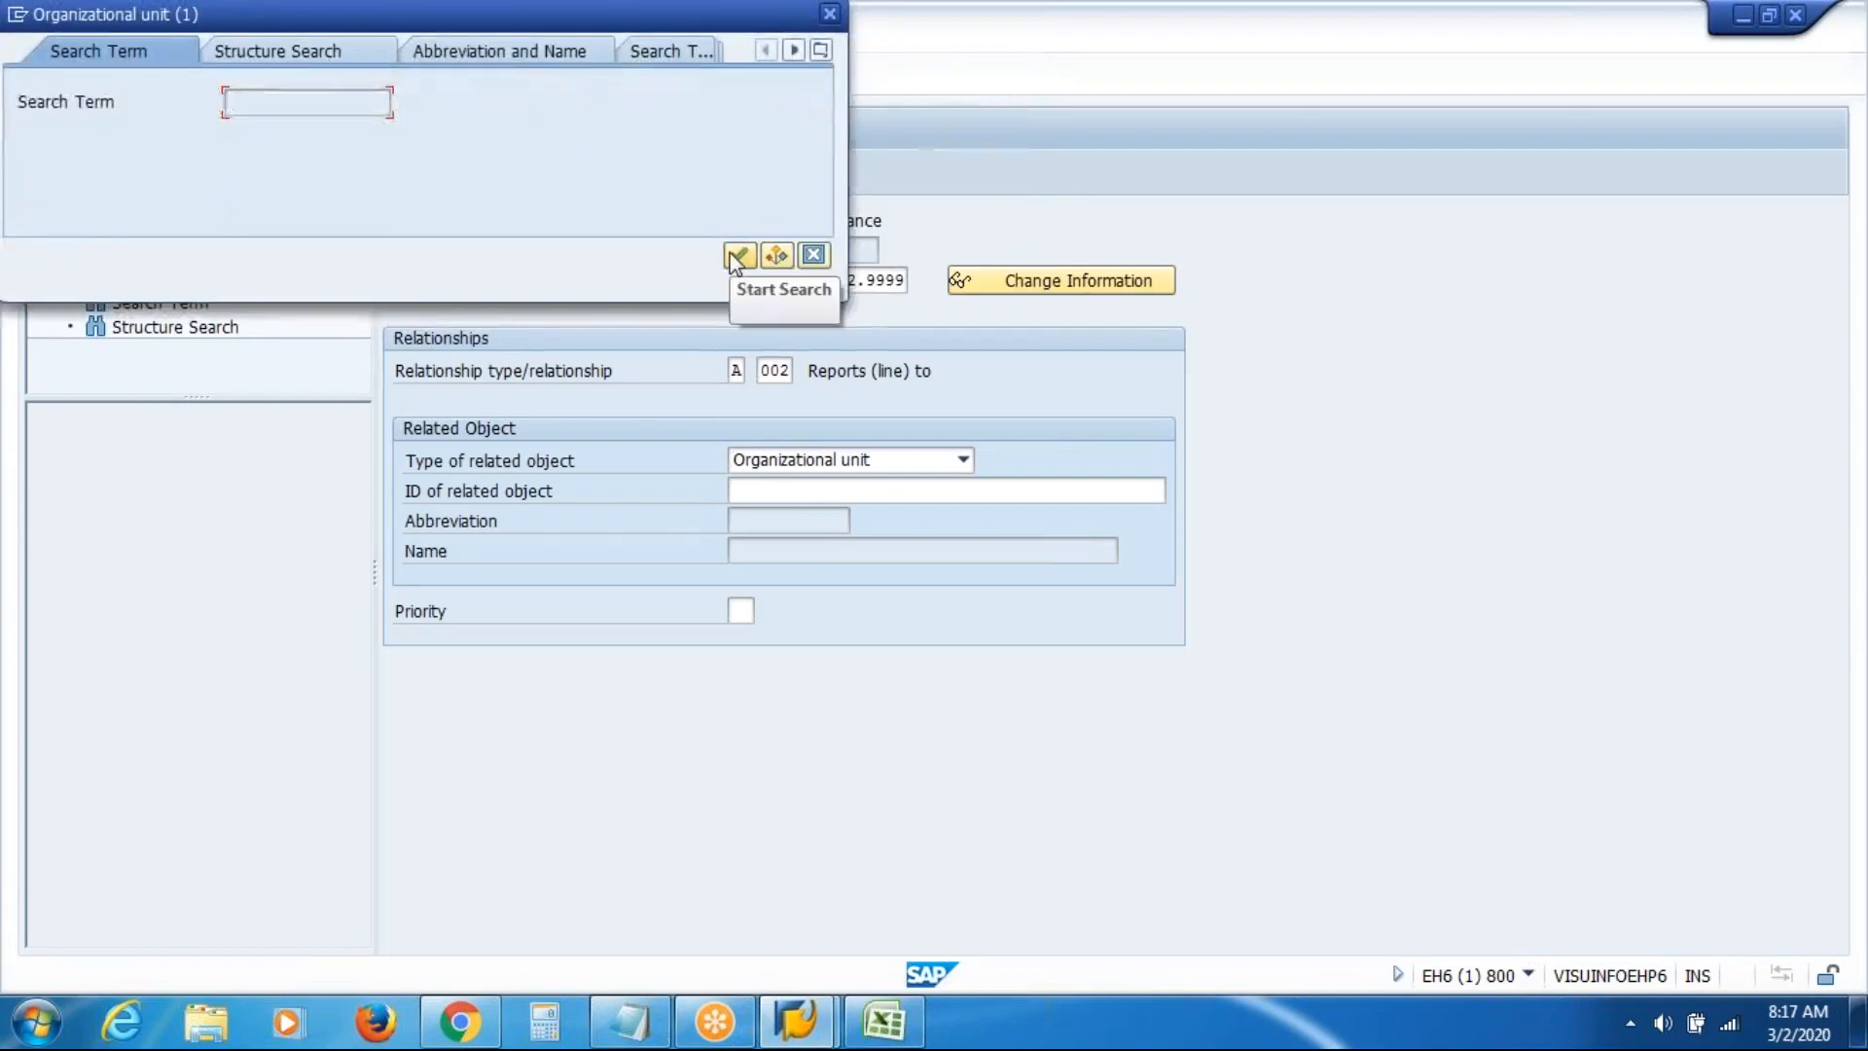
type("vas")
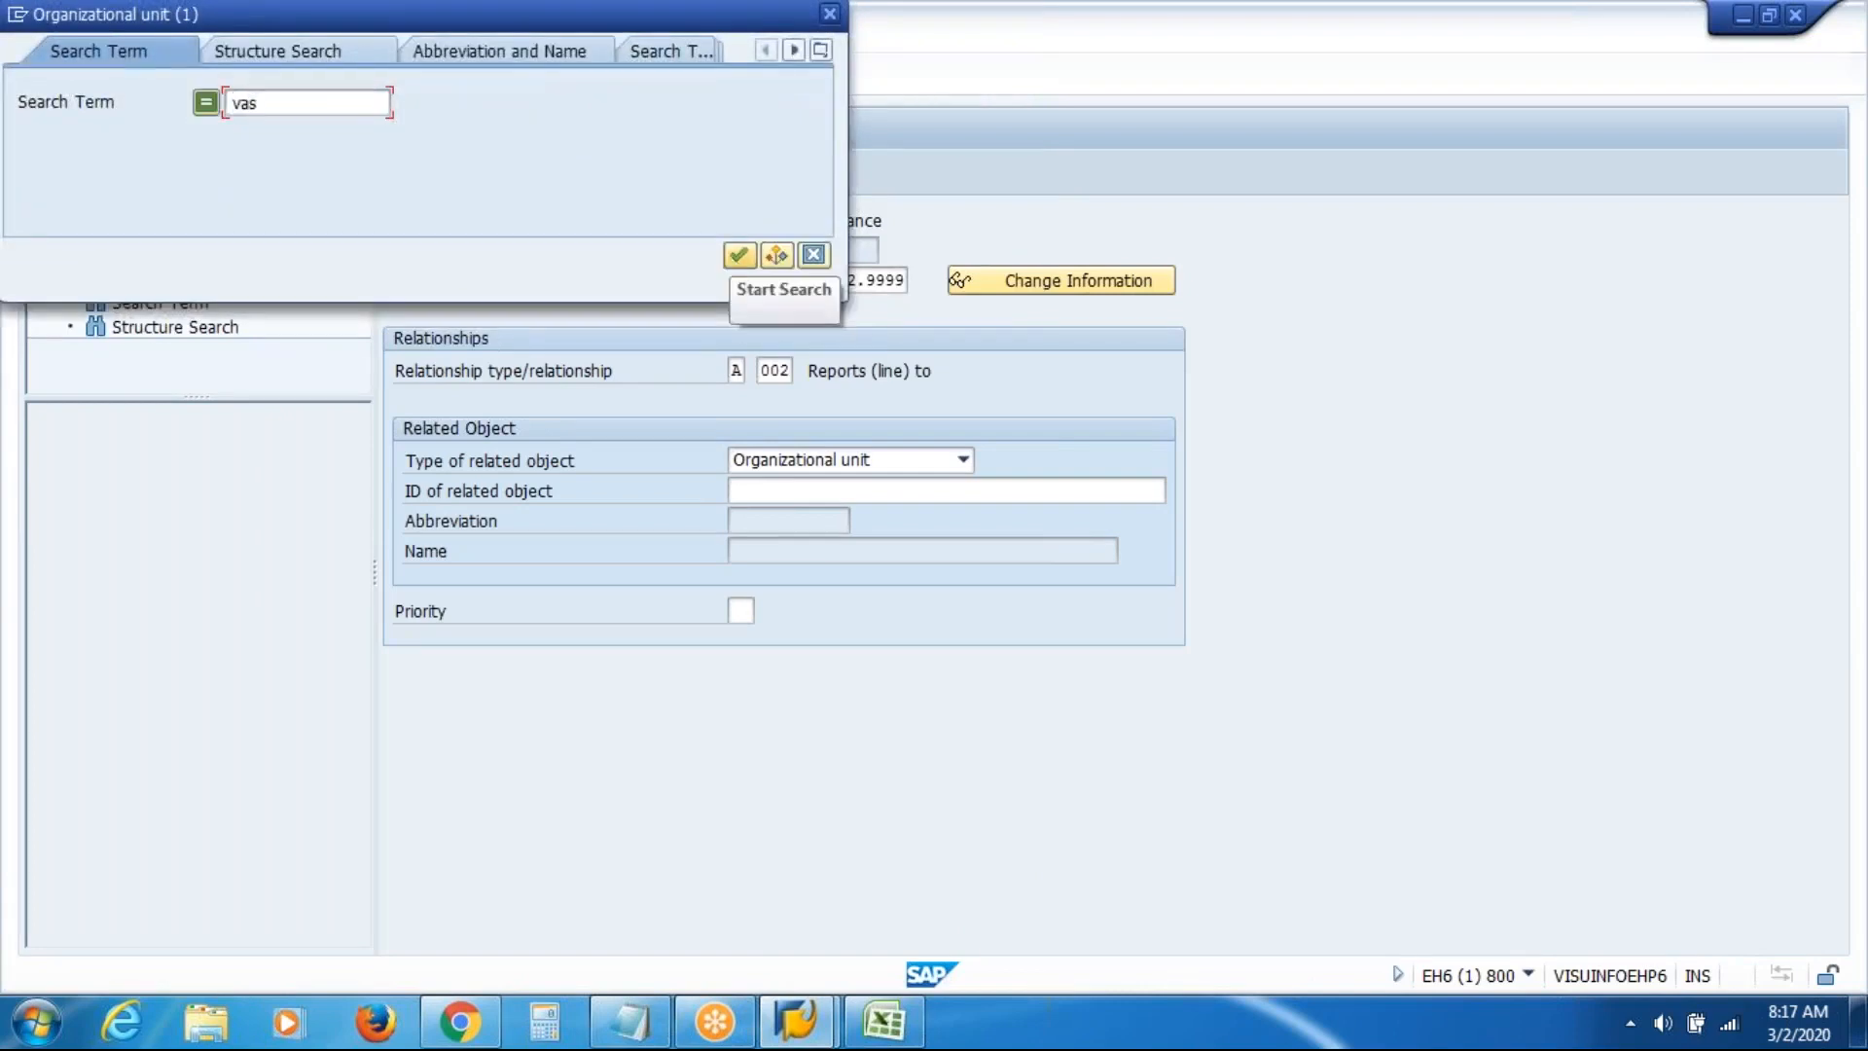
left_click(736, 257)
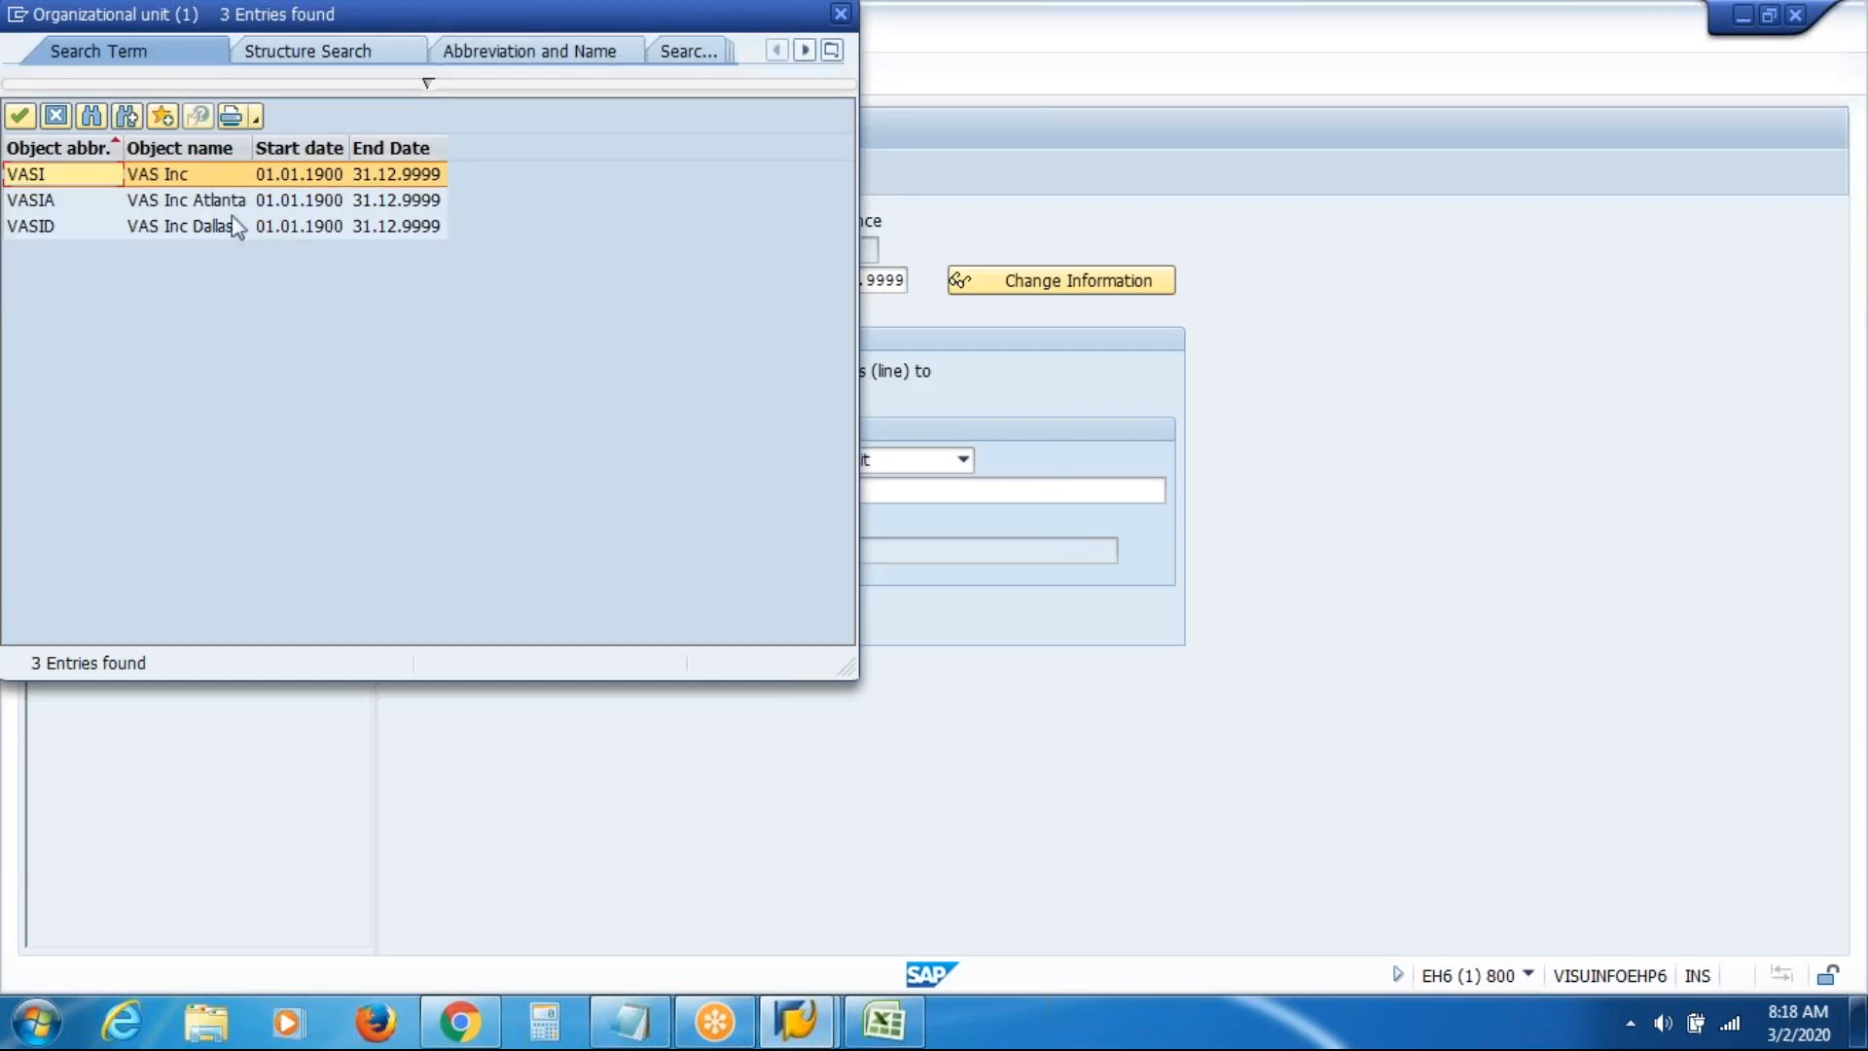
left_click(115, 201)
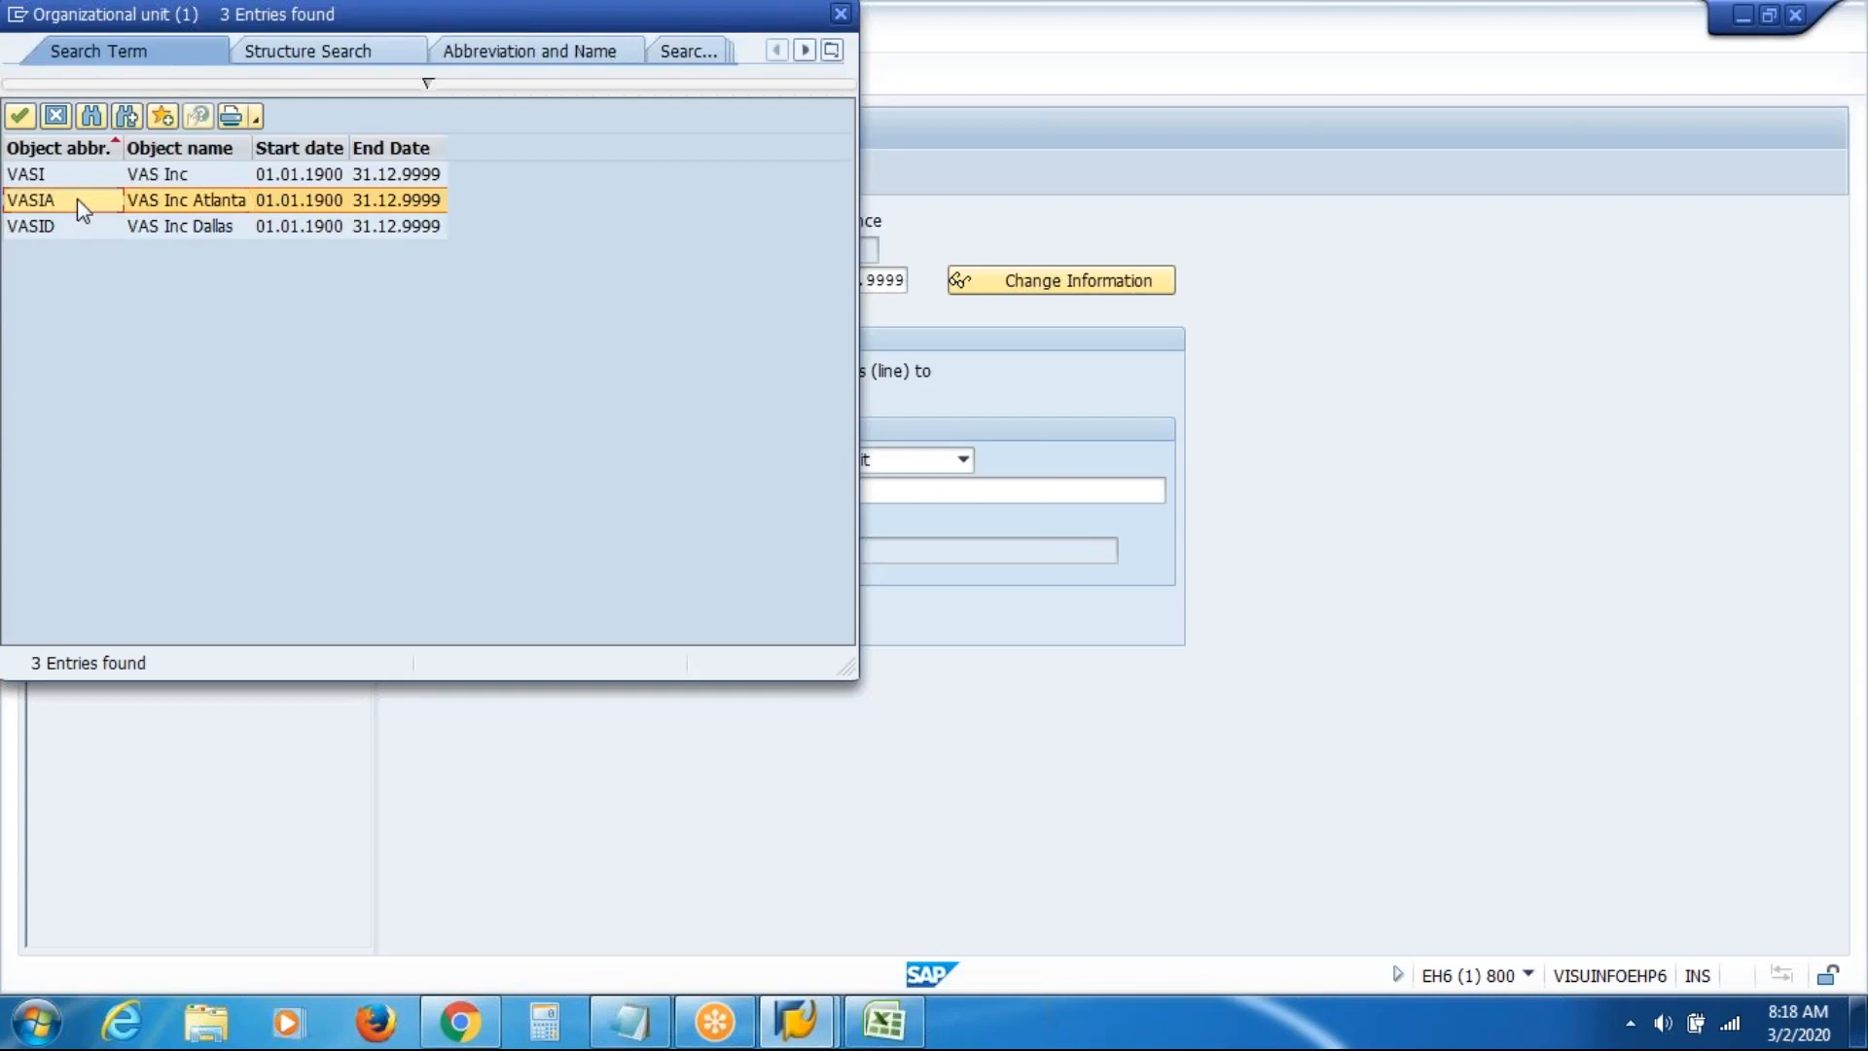
double_click(78, 199)
key("Return")
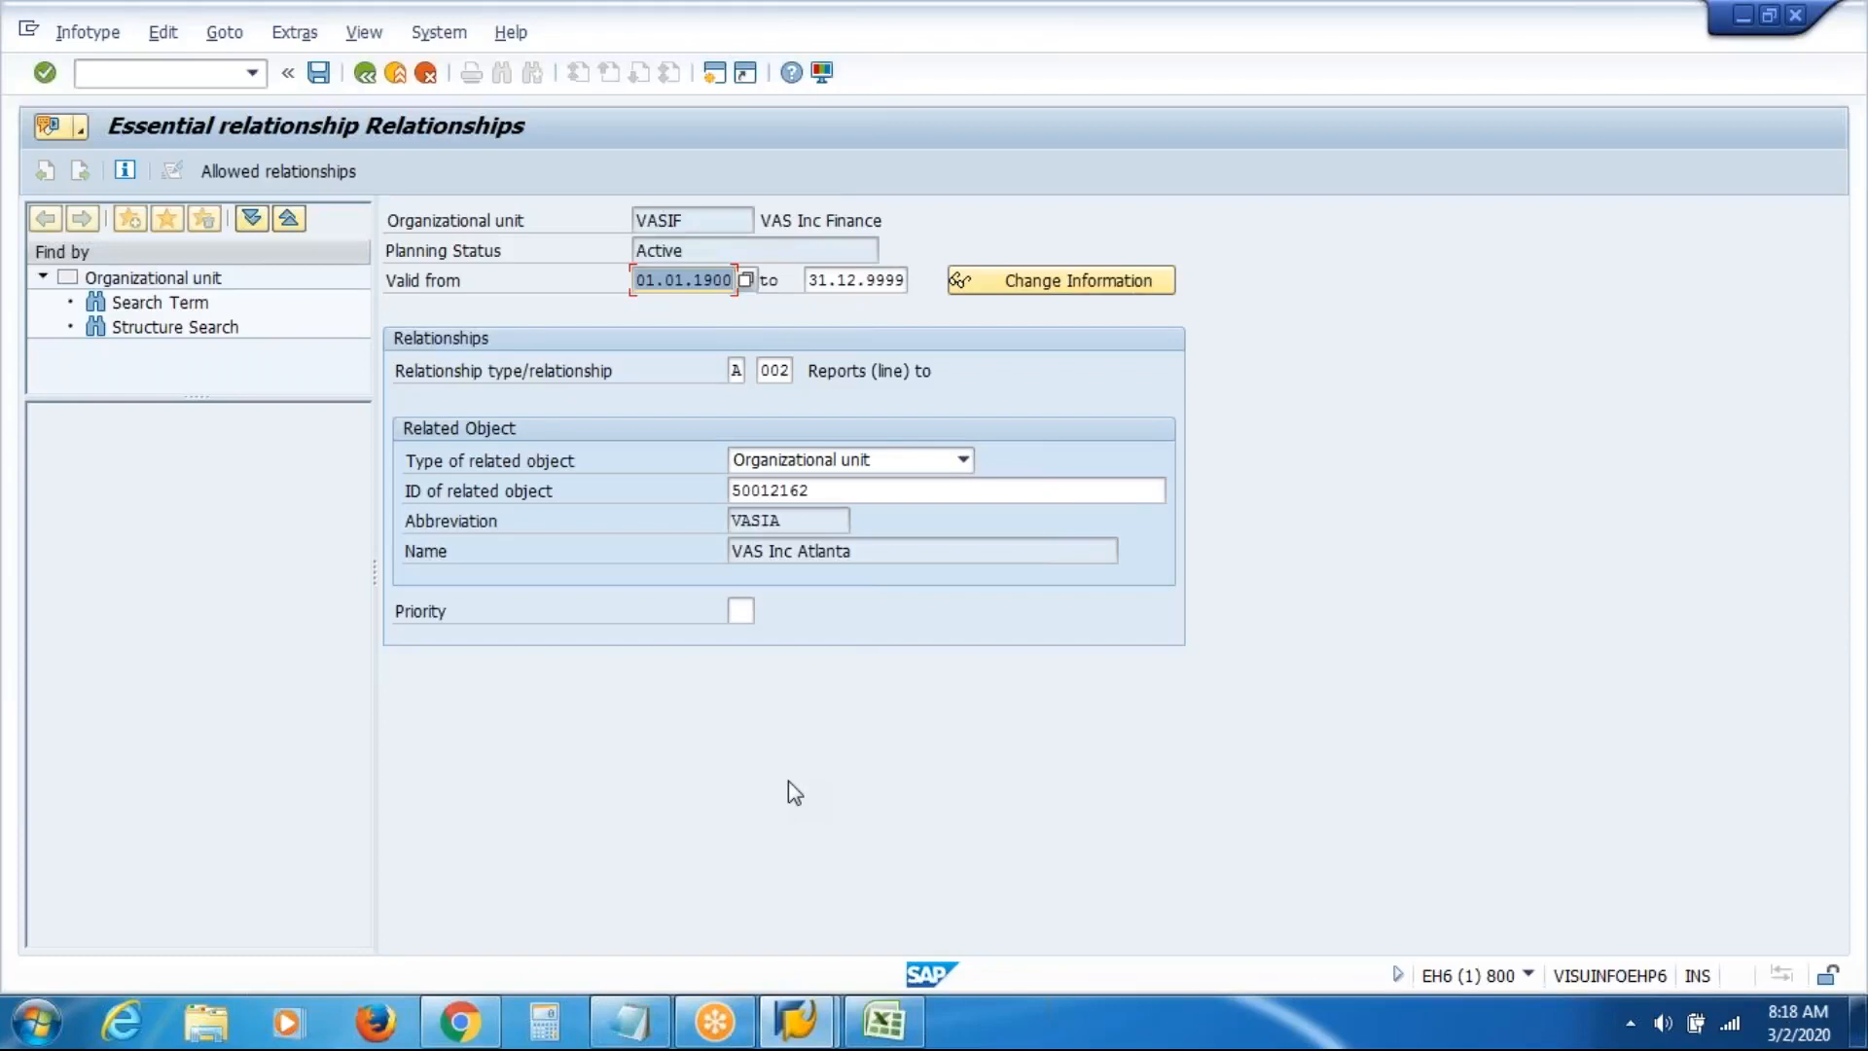
left_click_drag(759, 220, 983, 194)
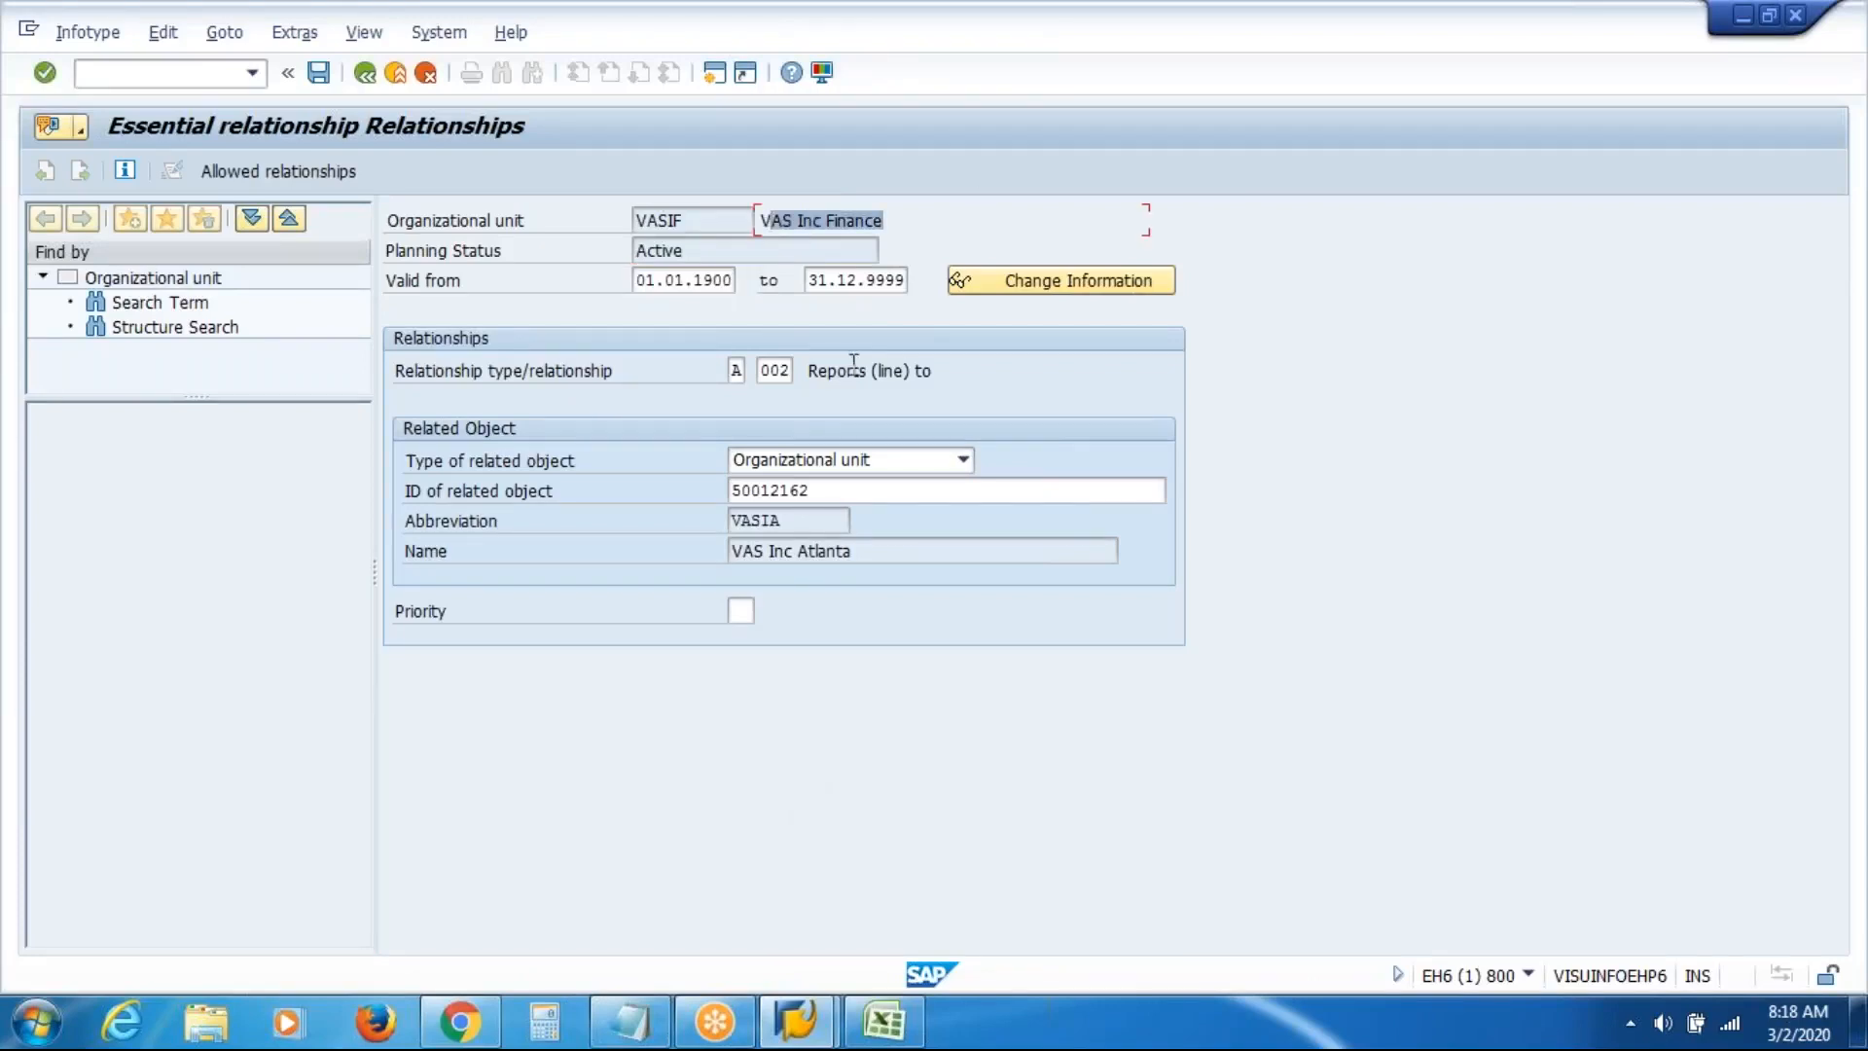
left_click_drag(805, 370, 1087, 368)
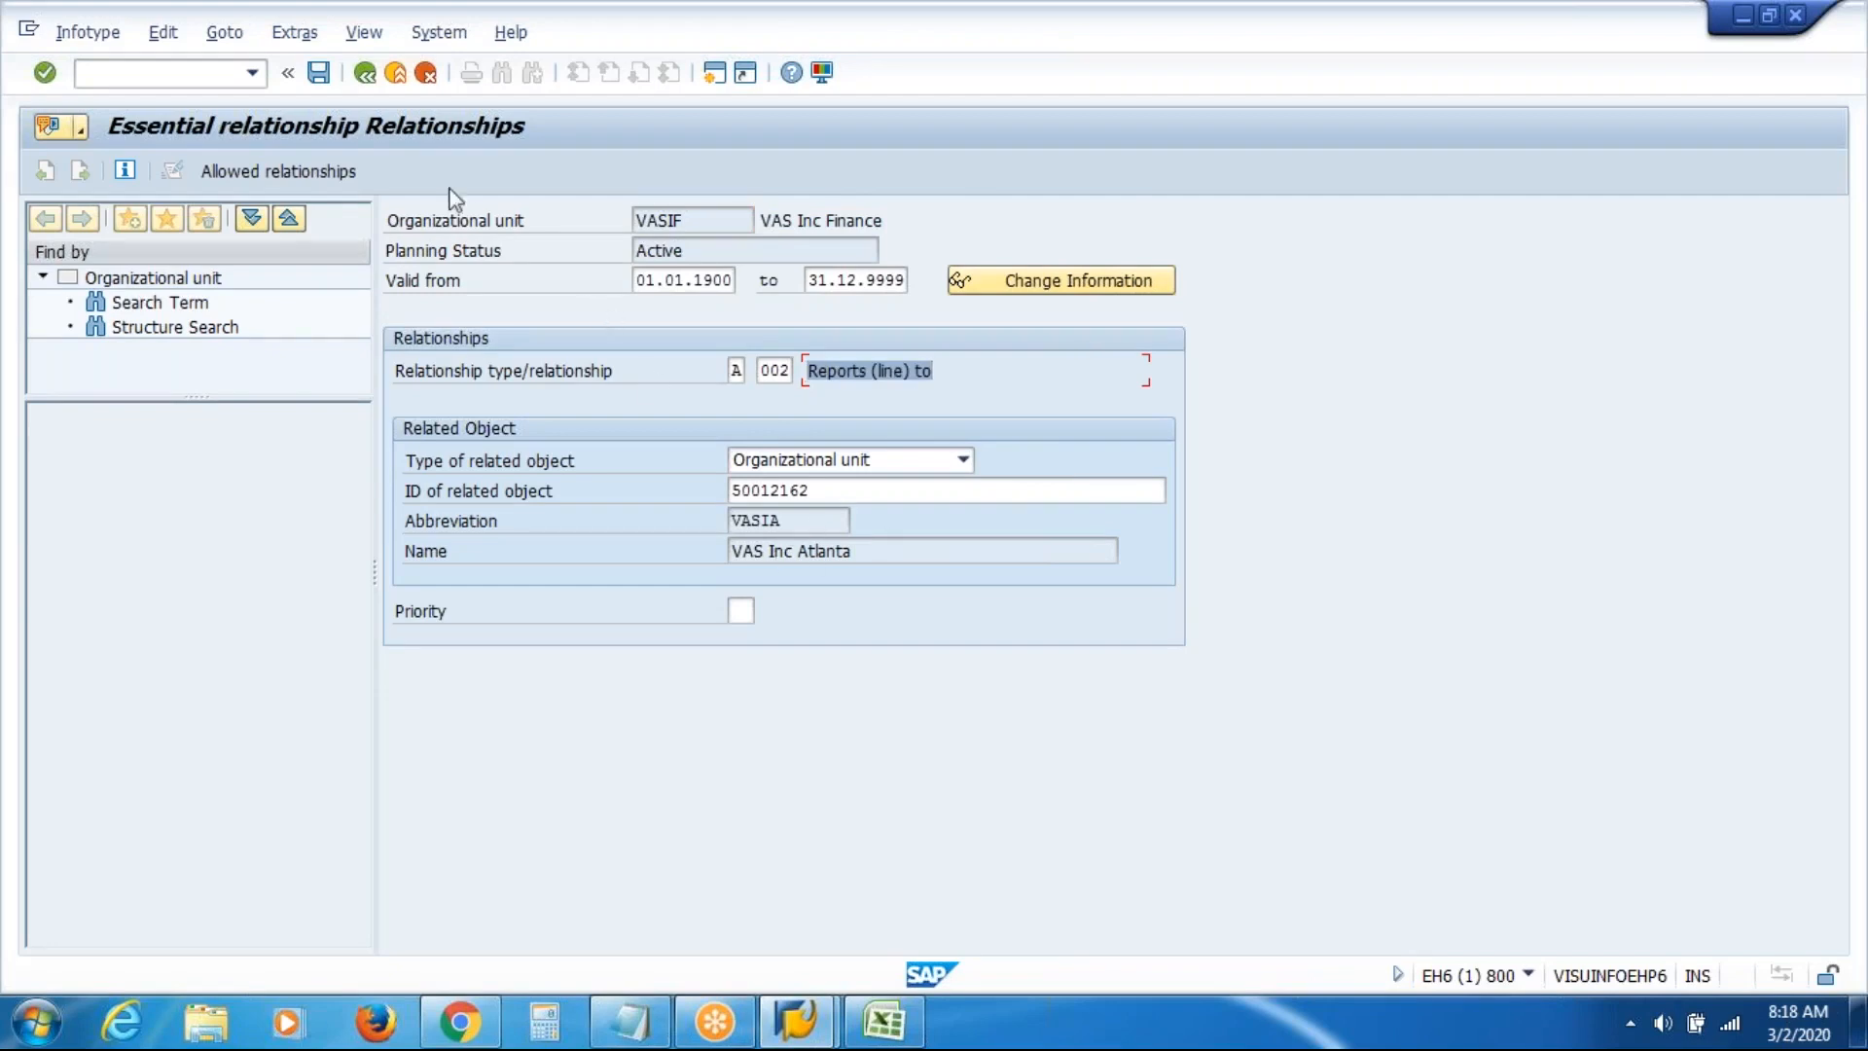
left_click(319, 74)
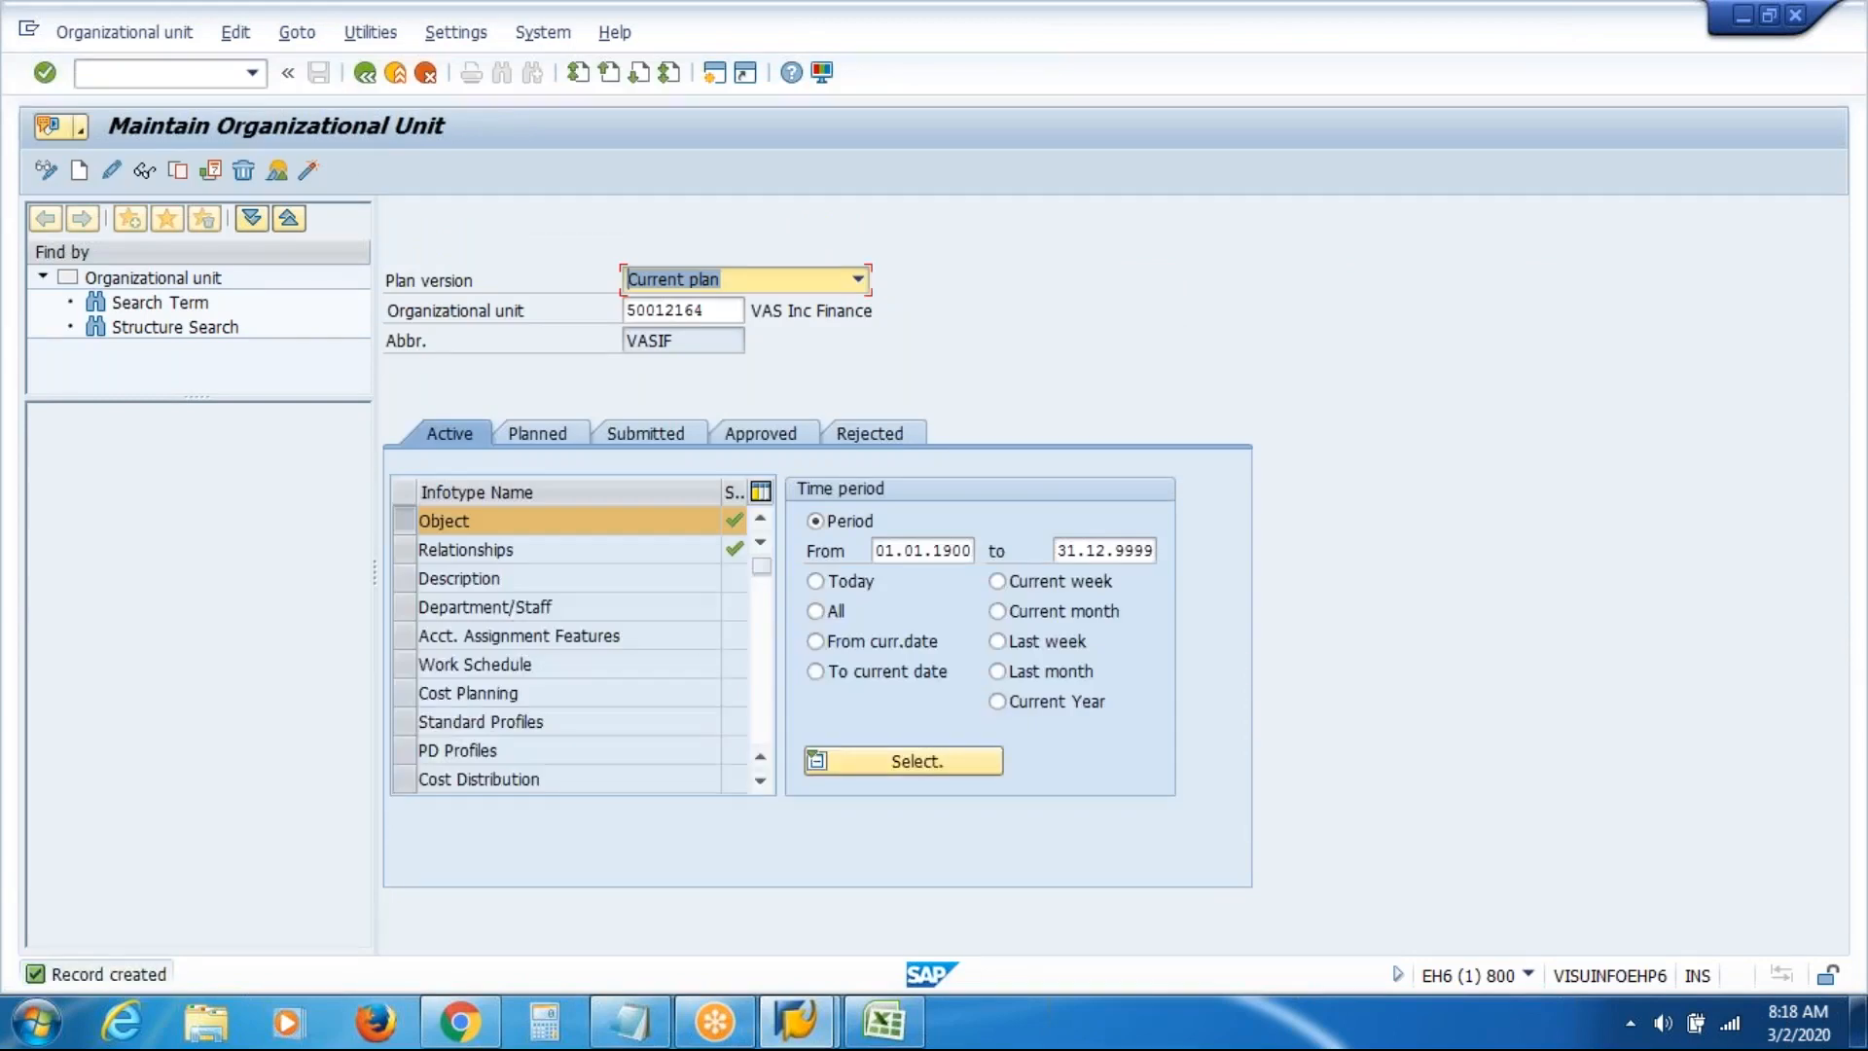
Clear unit ID 50012164 from the Organizational unit field
left_click_drag(722, 316, 408, 327)
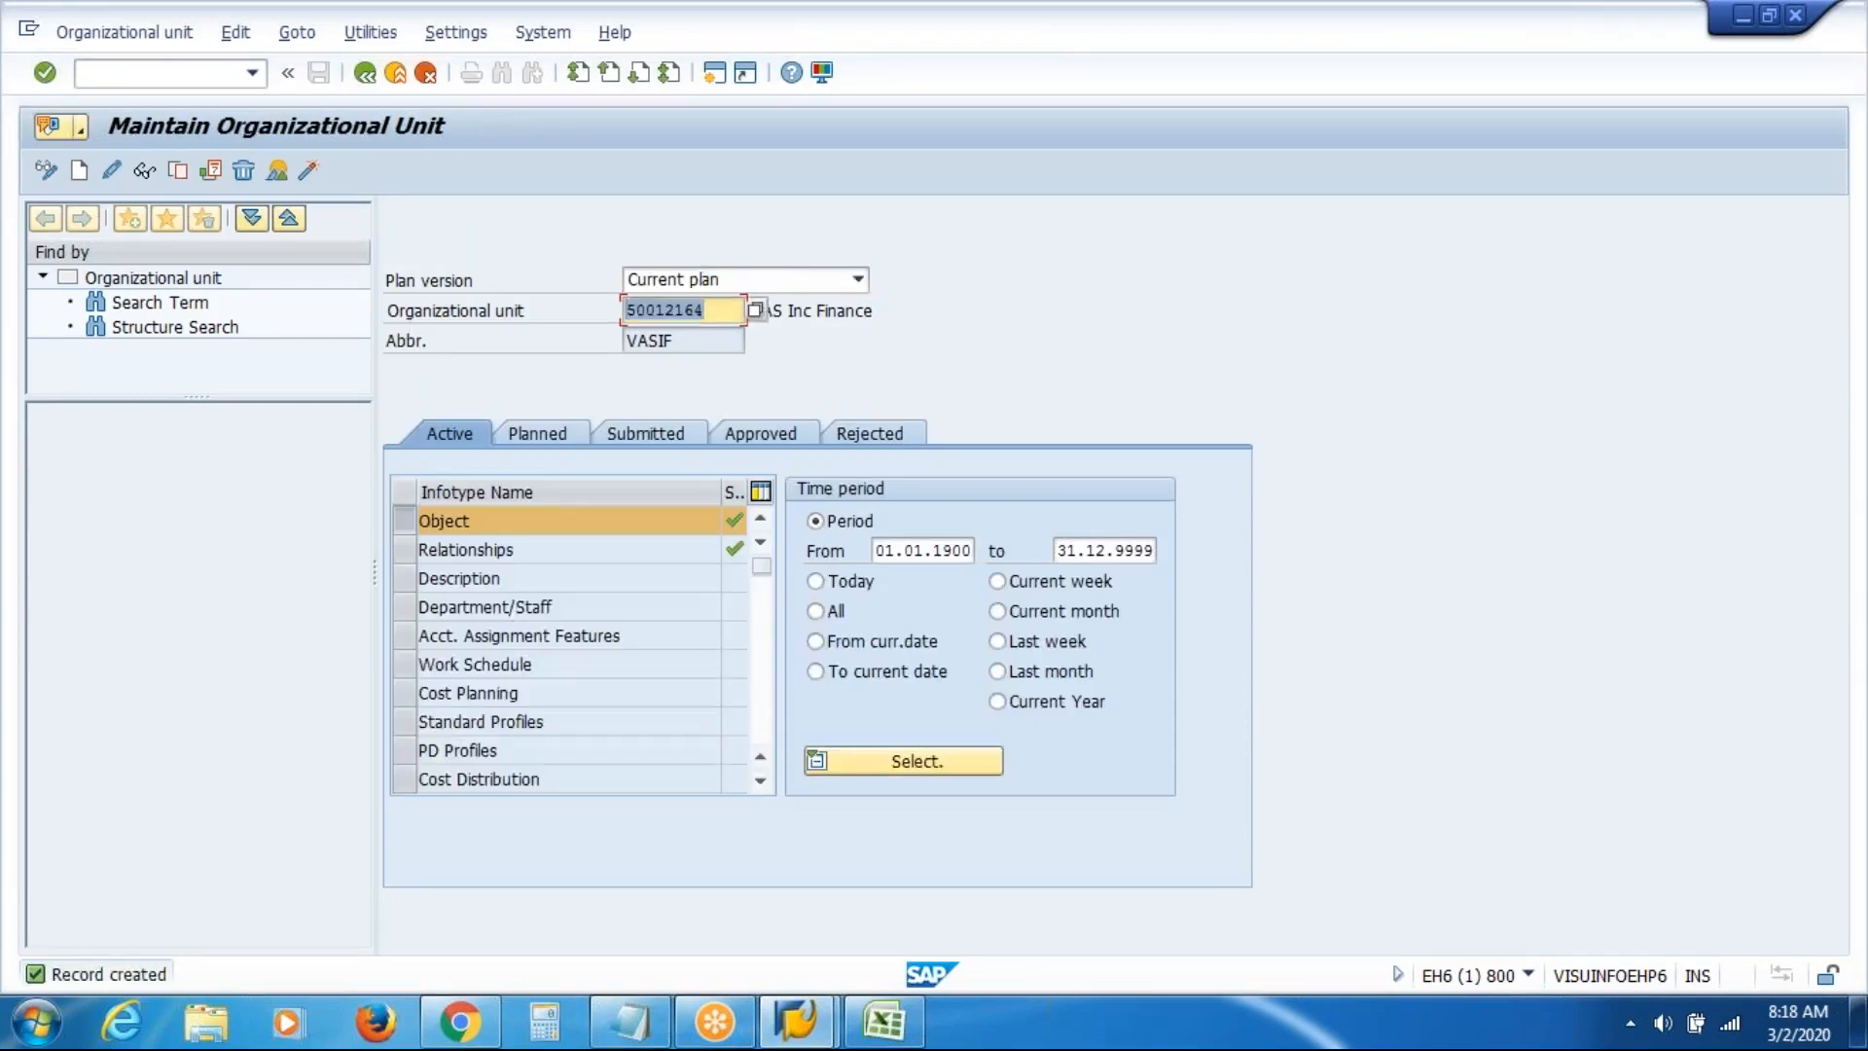
key("Delete")
key("Return")
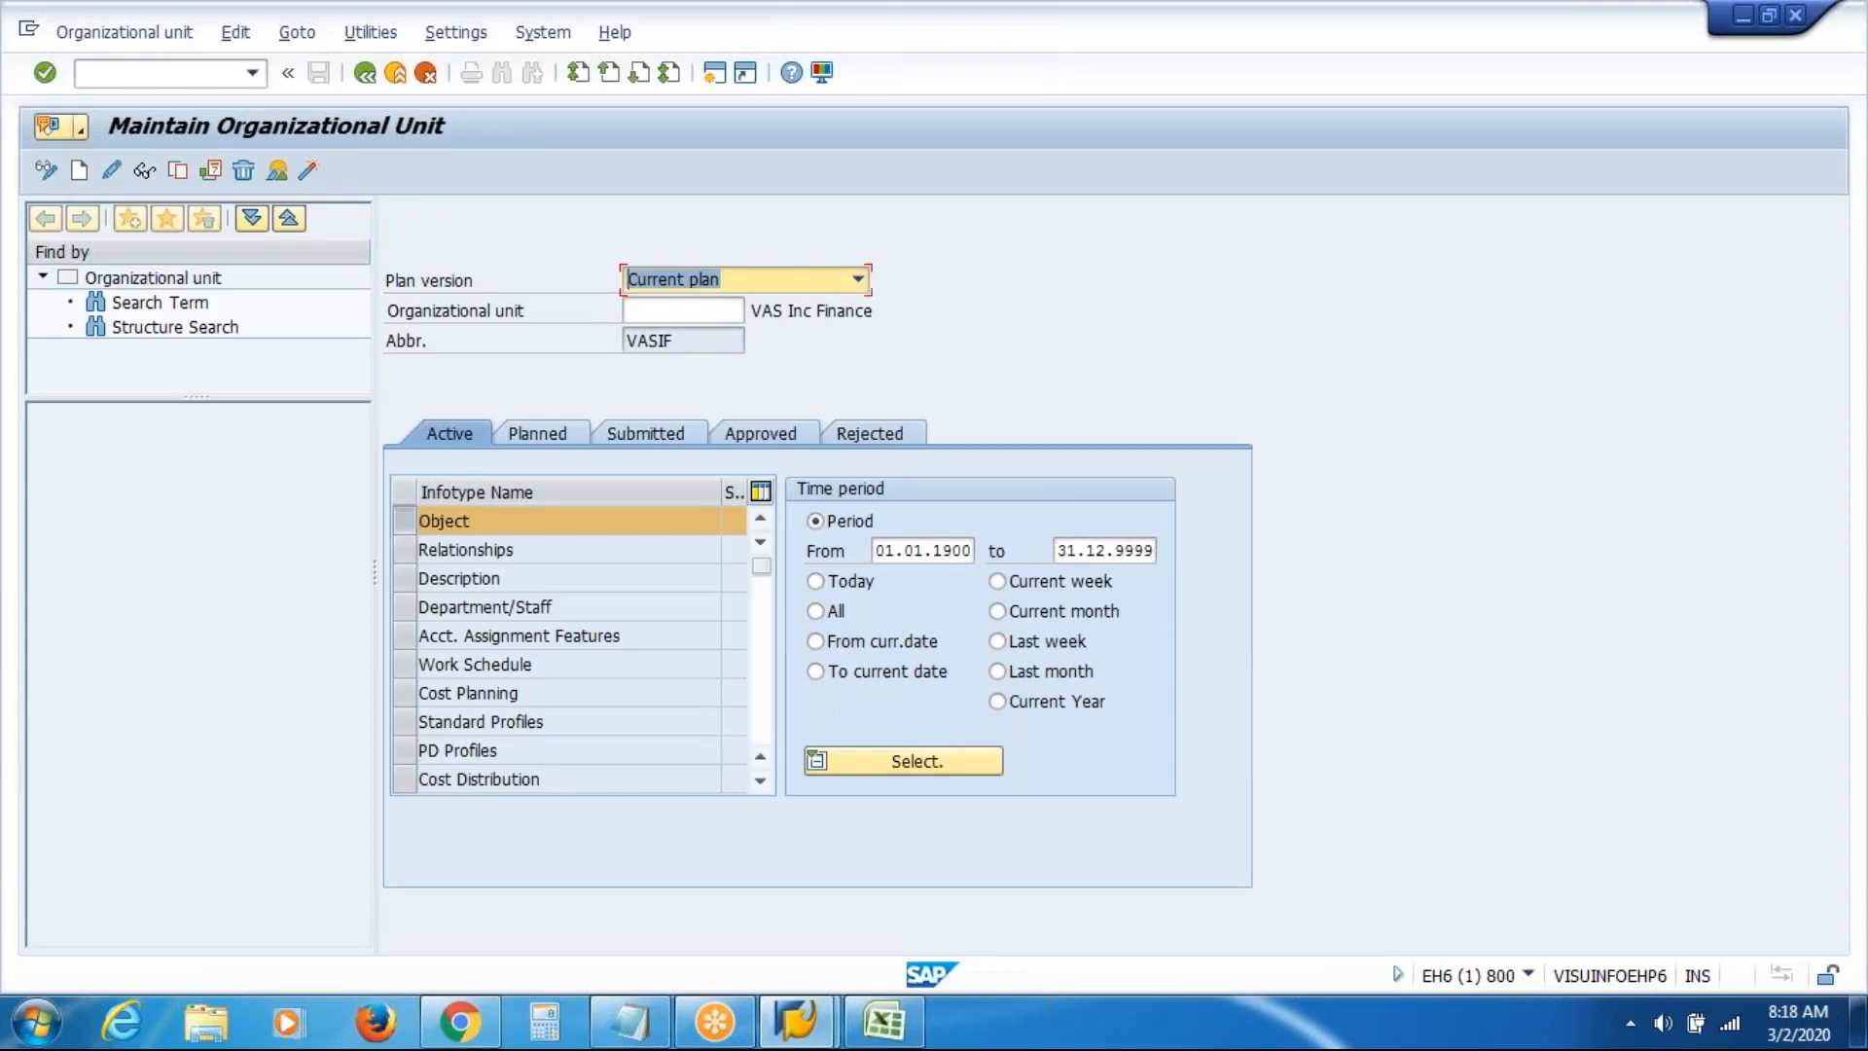
Create organizational unit VASIP named 'VAS Inc Production' and save it
left_click(79, 171)
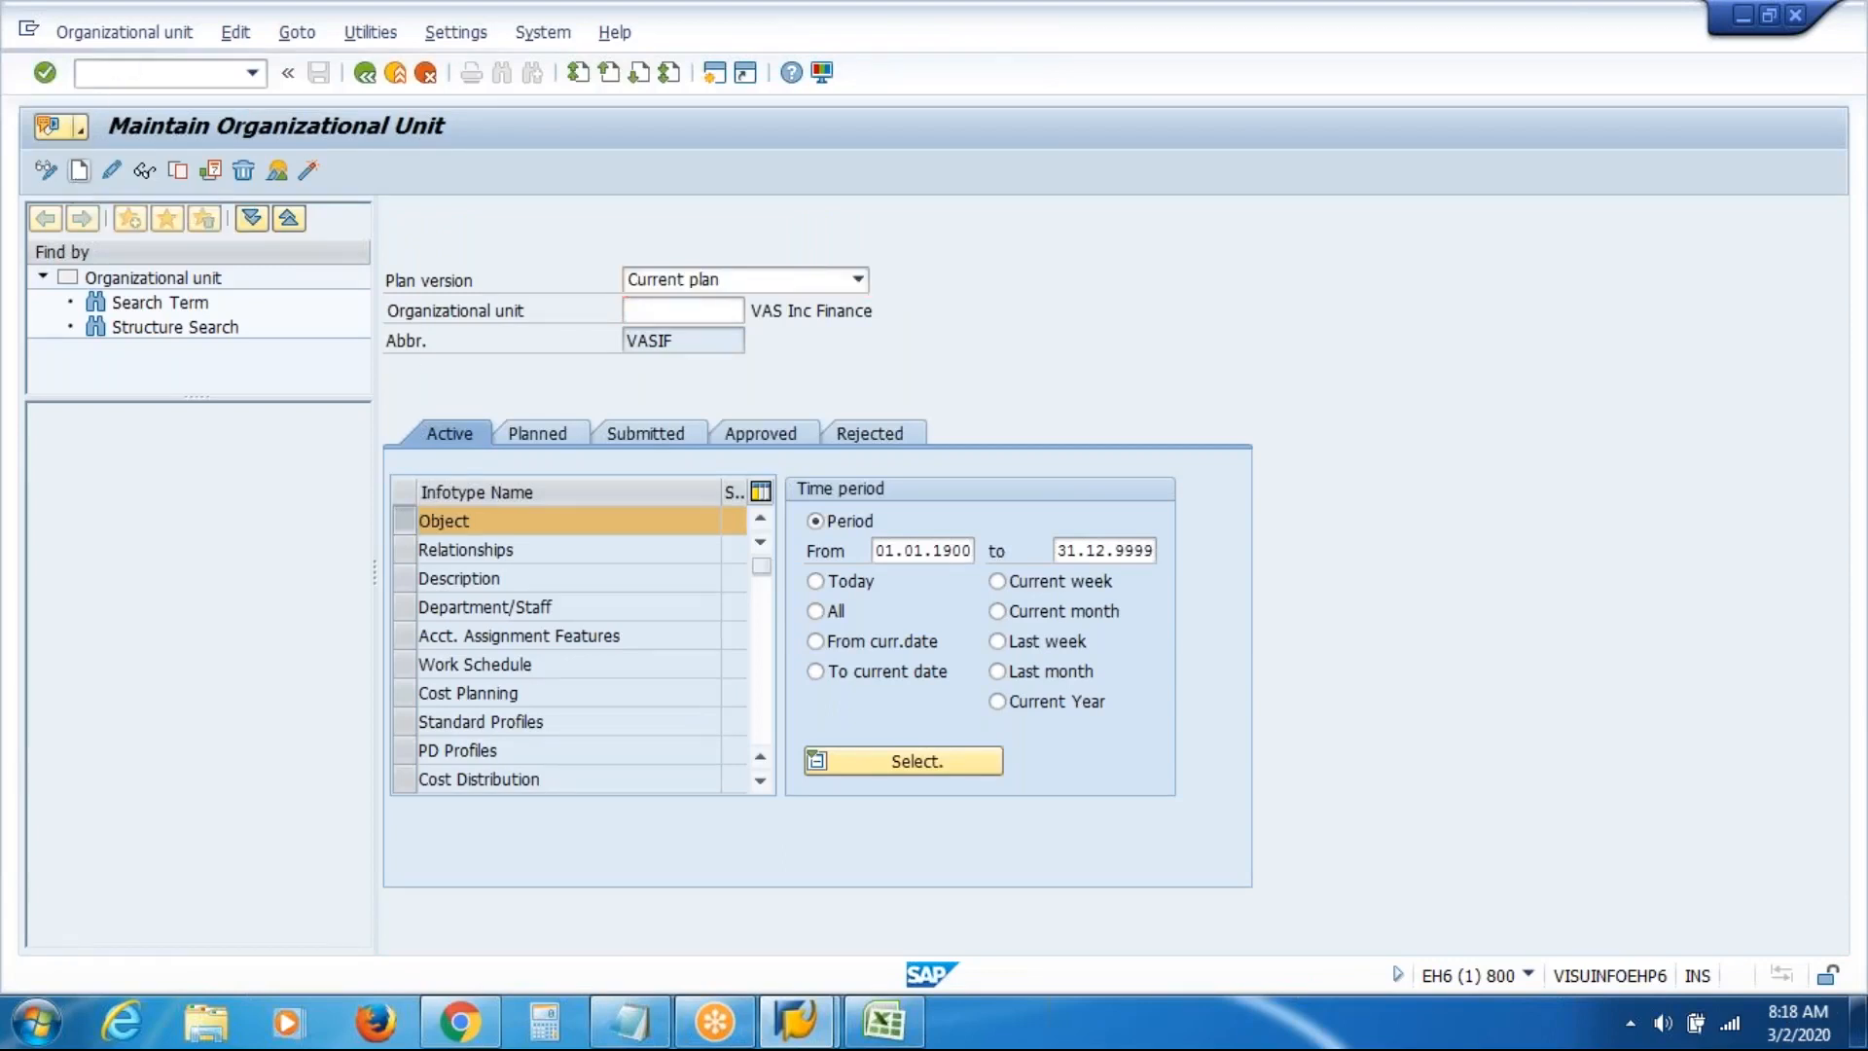
left_click(627, 403)
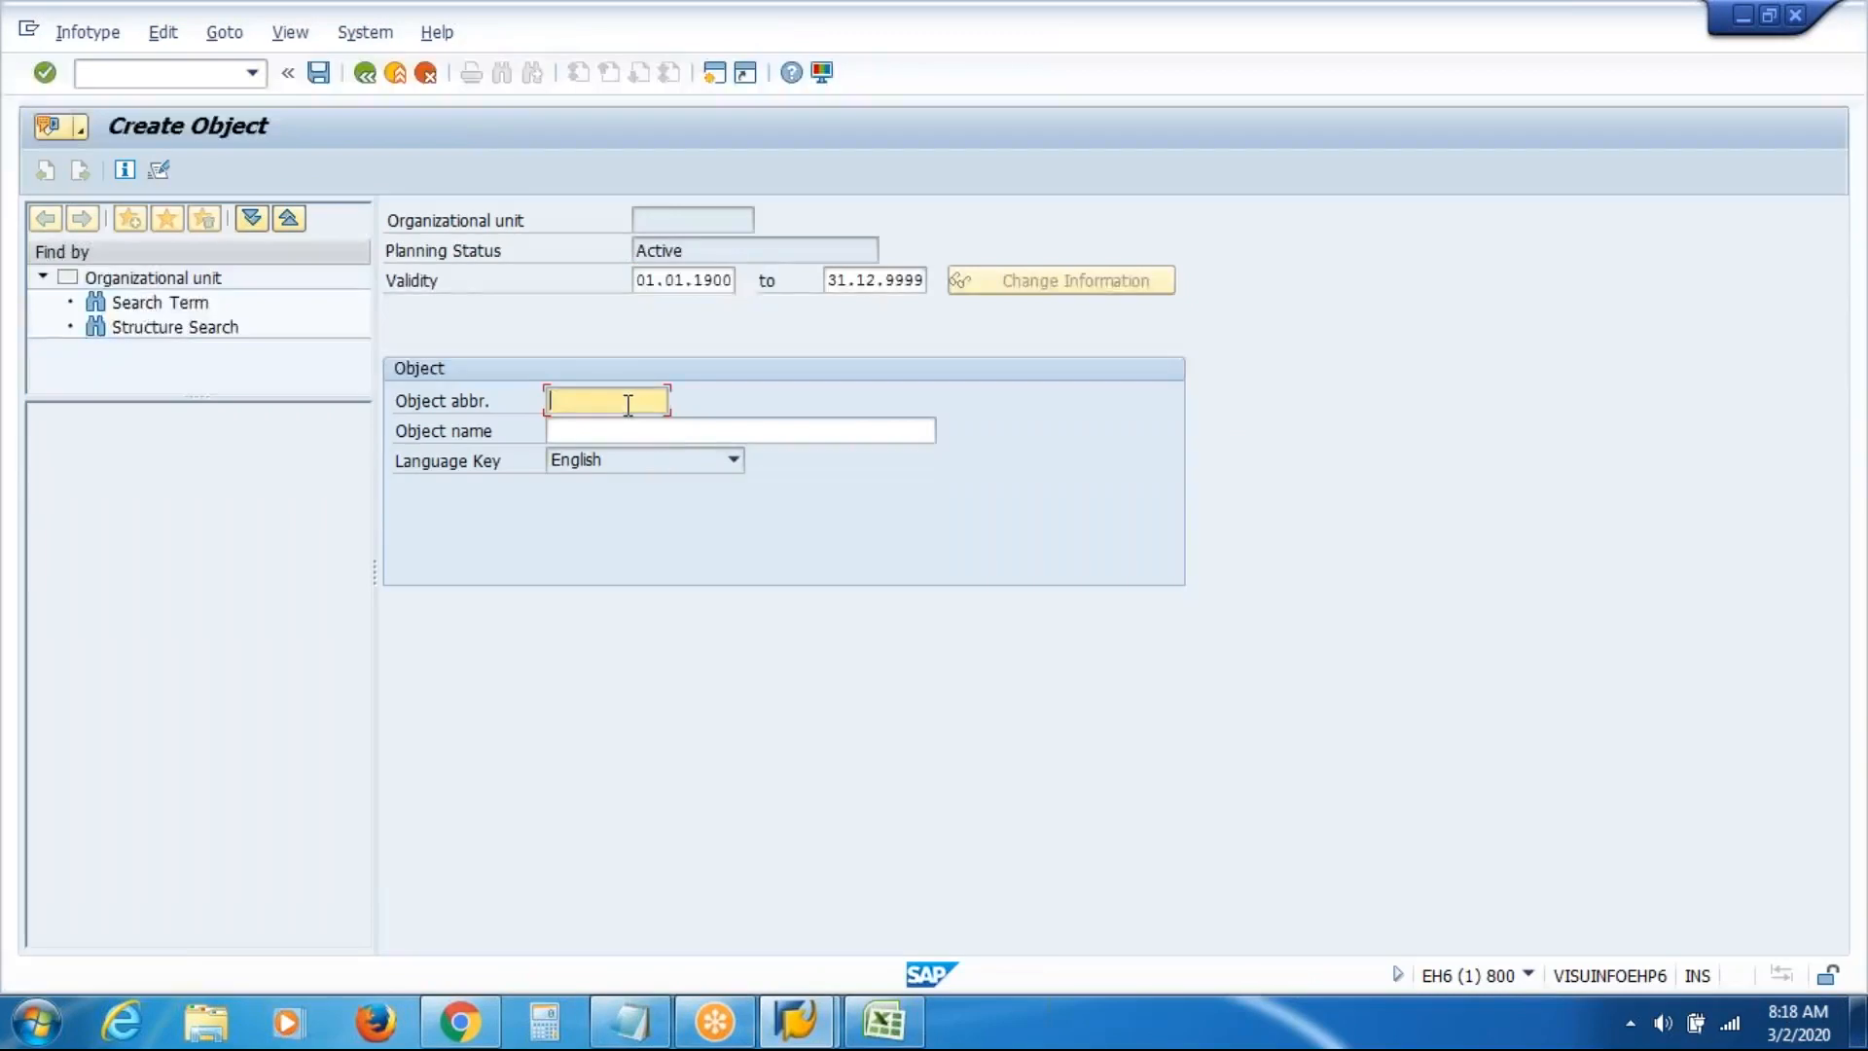
type("VASI")
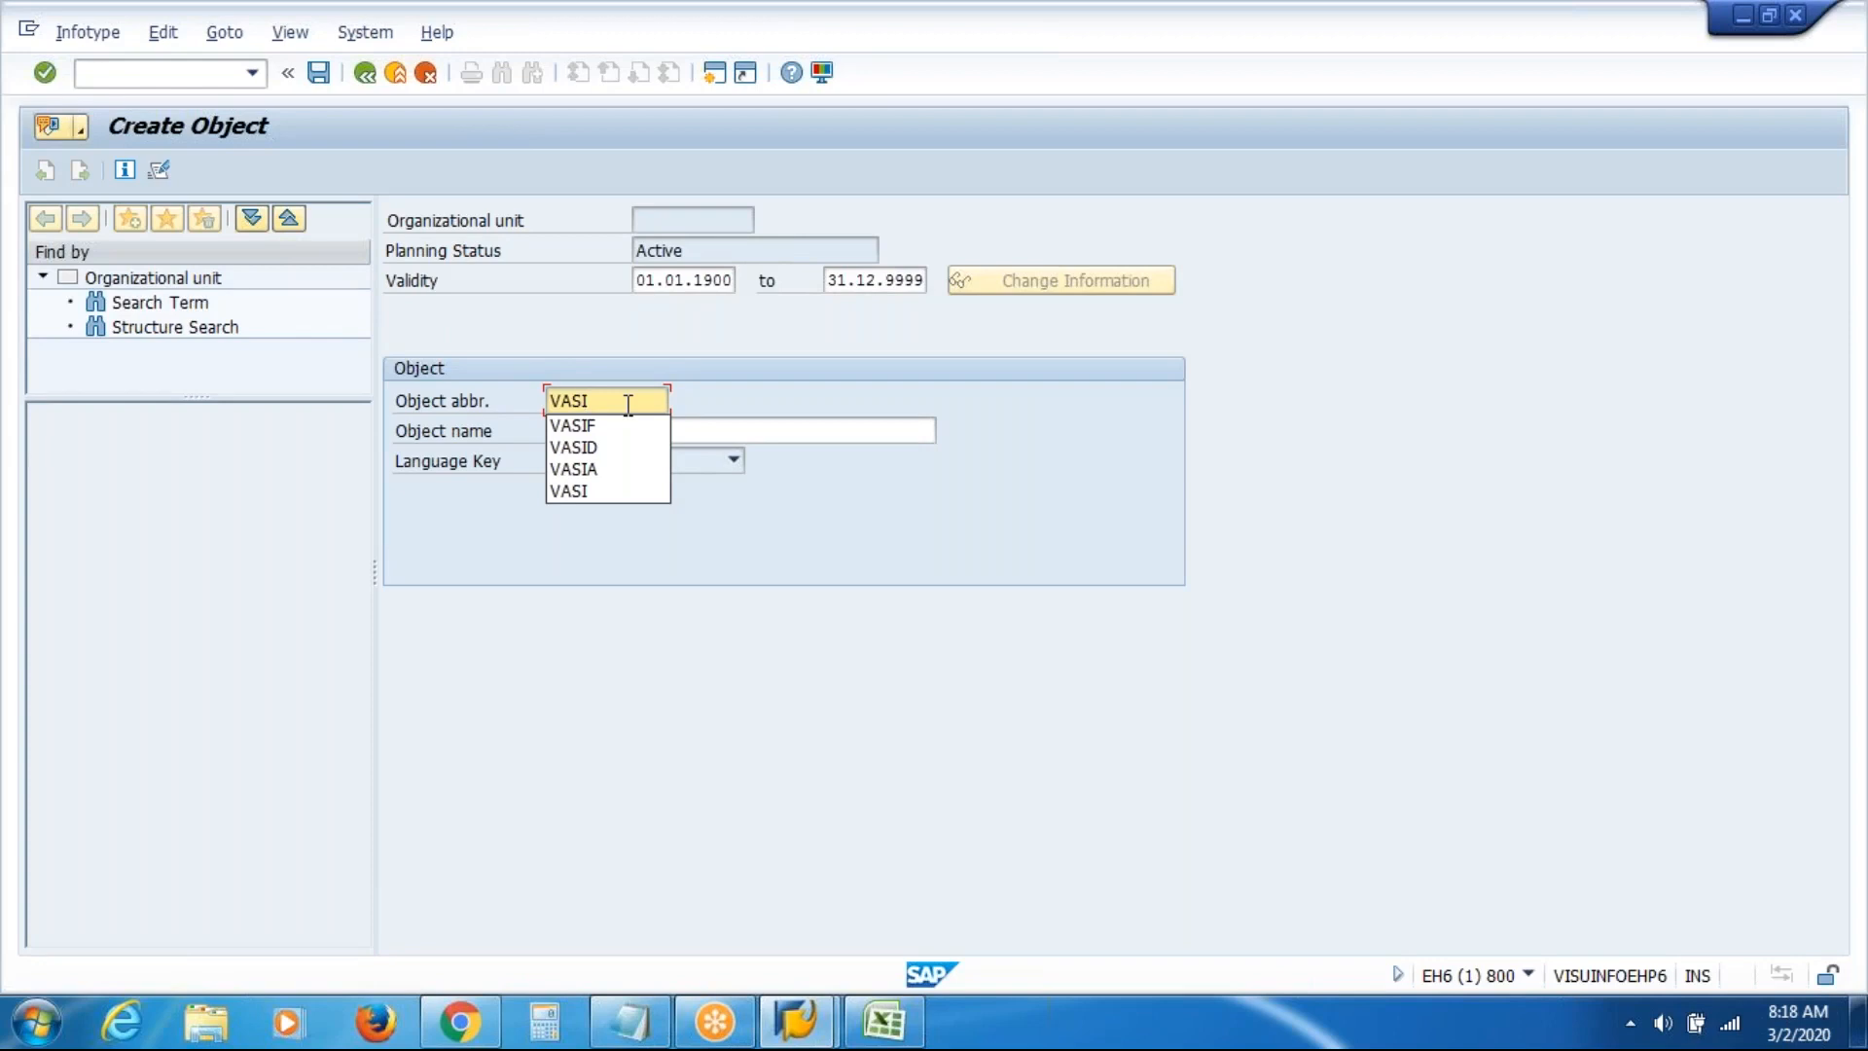
type("P")
key("Tab")
type("VAS Inc")
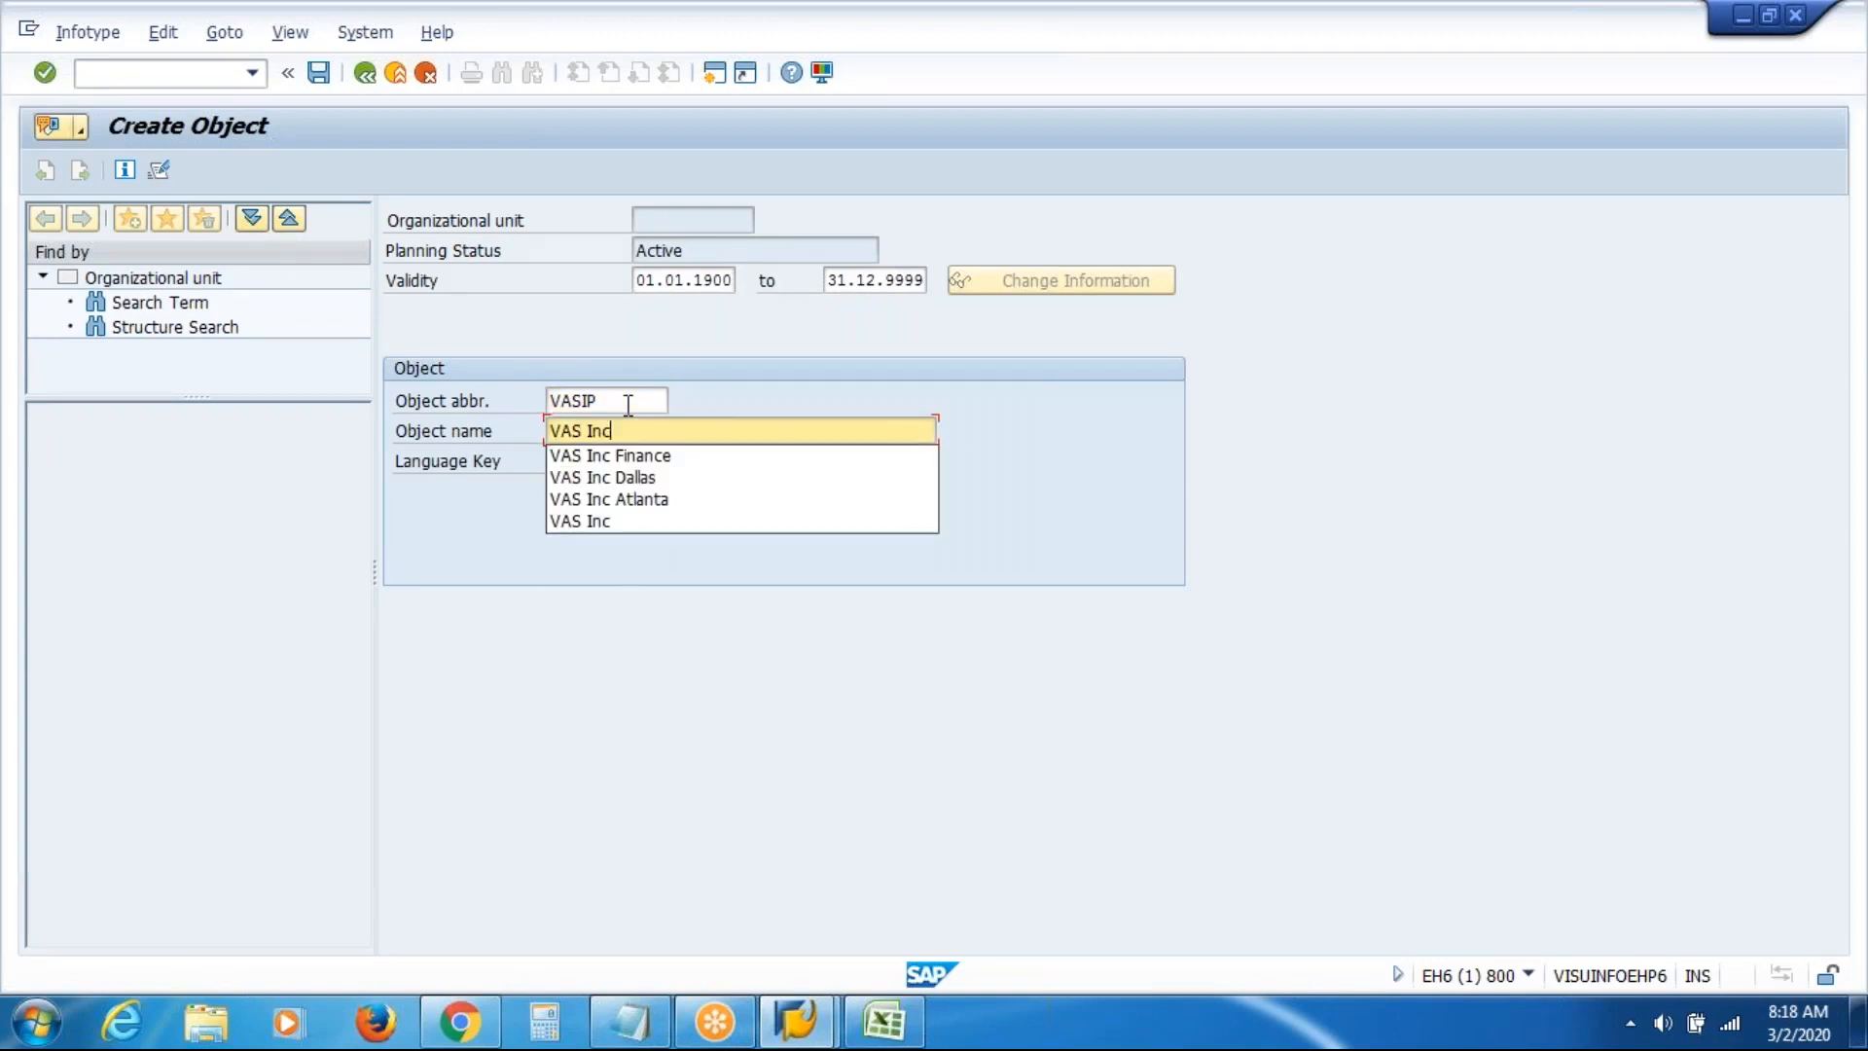
type(" Prod")
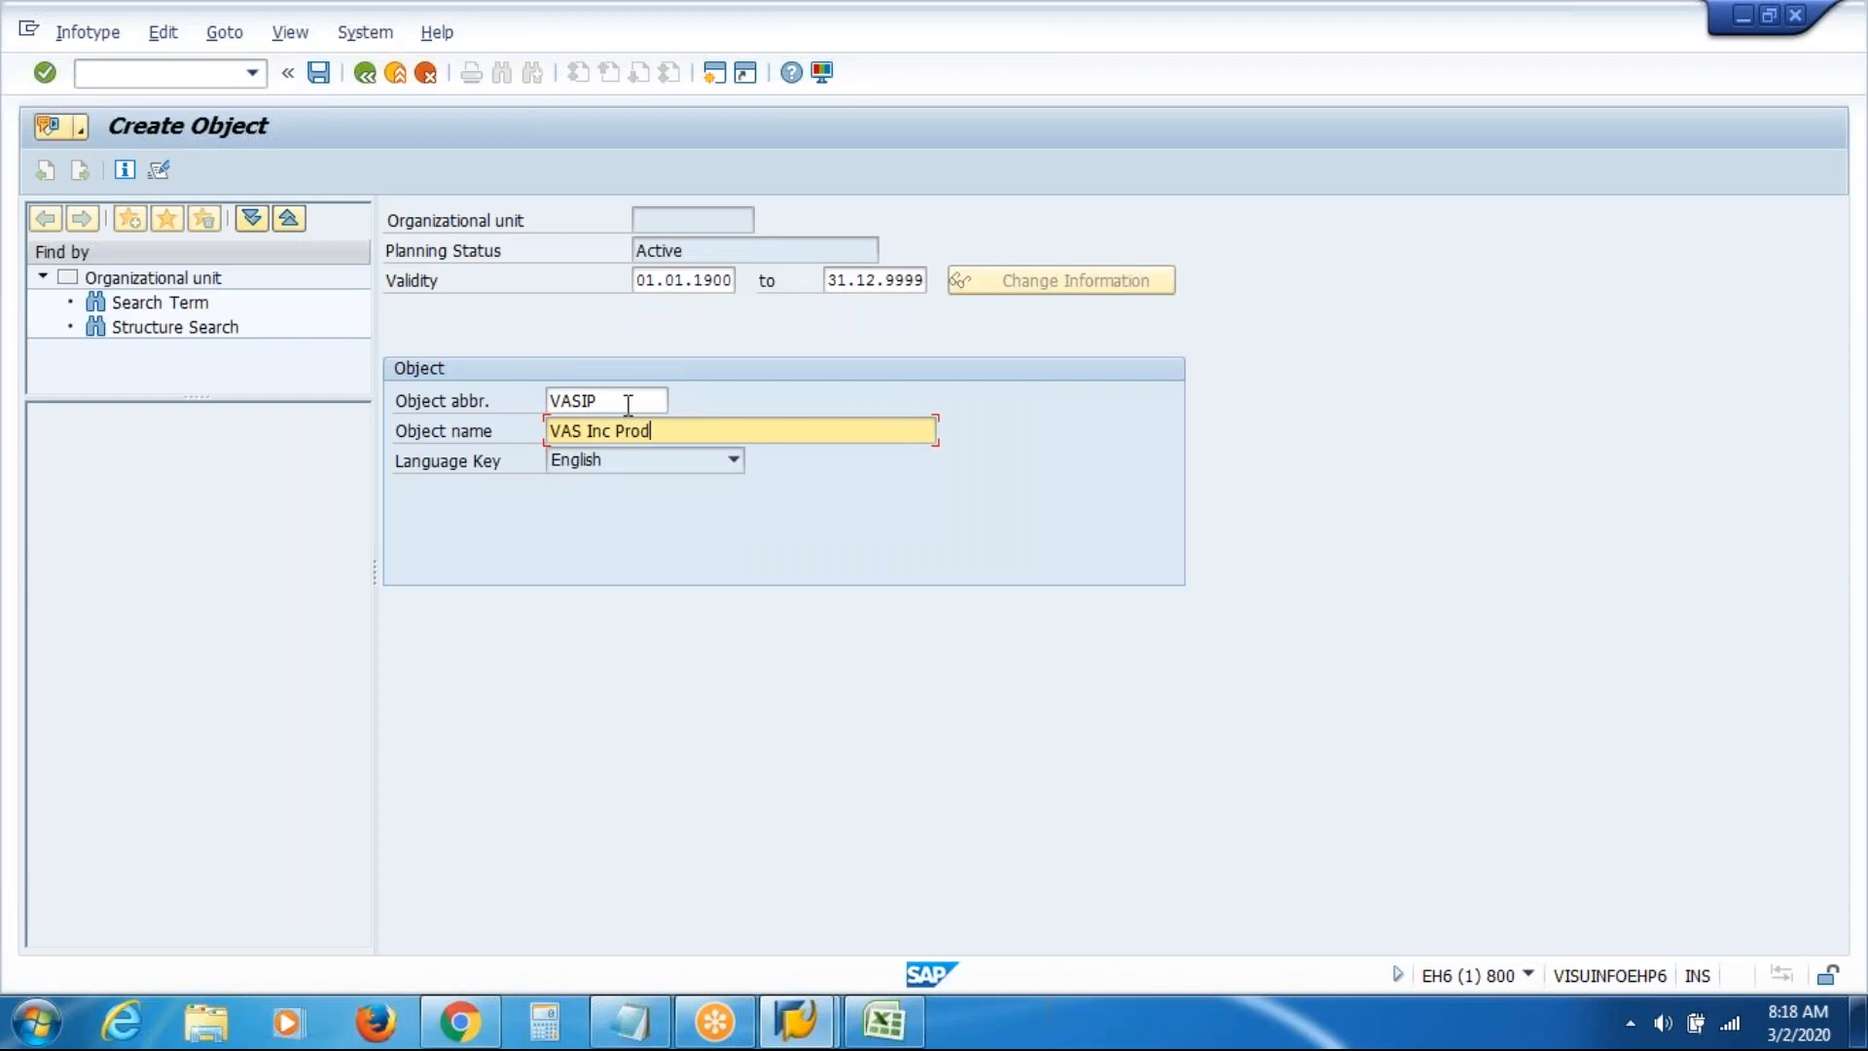
type("uction")
left_click(318, 72)
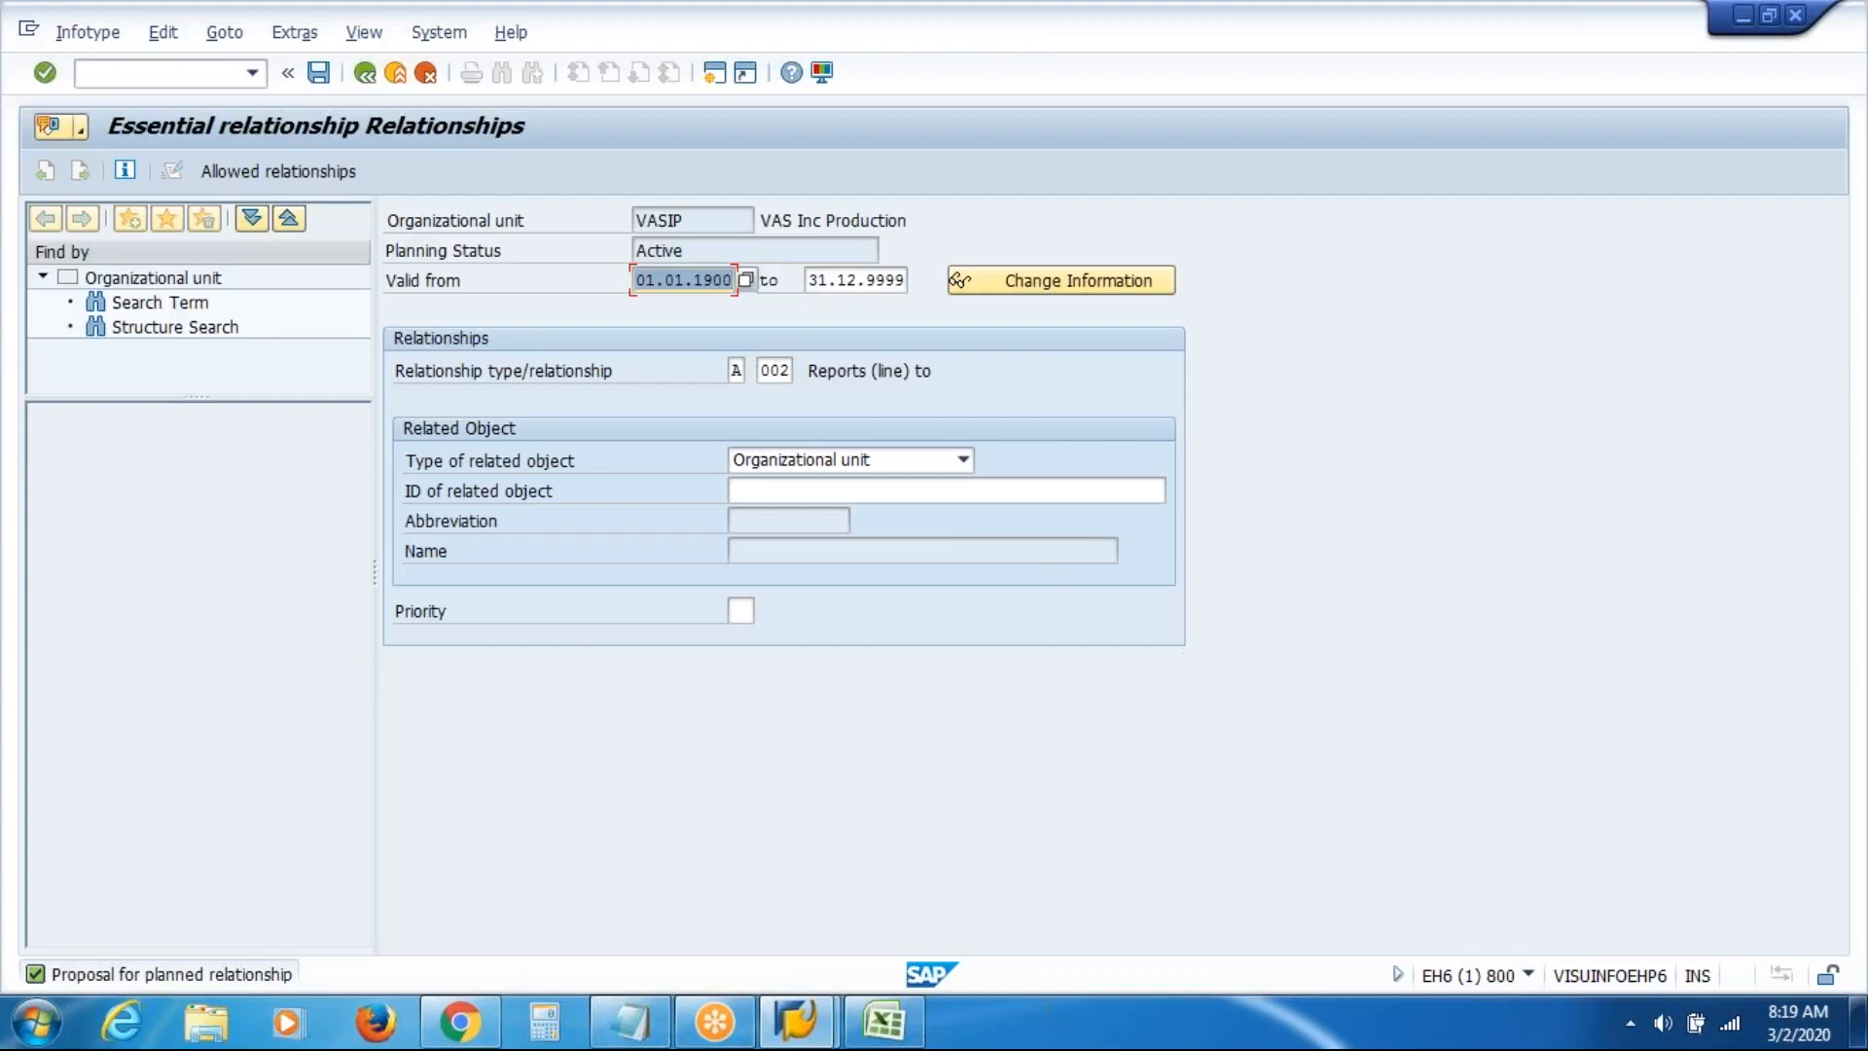
Pick parent ID 50012162 (VAS Inc Atlanta) from history and save, creating unit 50012165
left_click(961, 492)
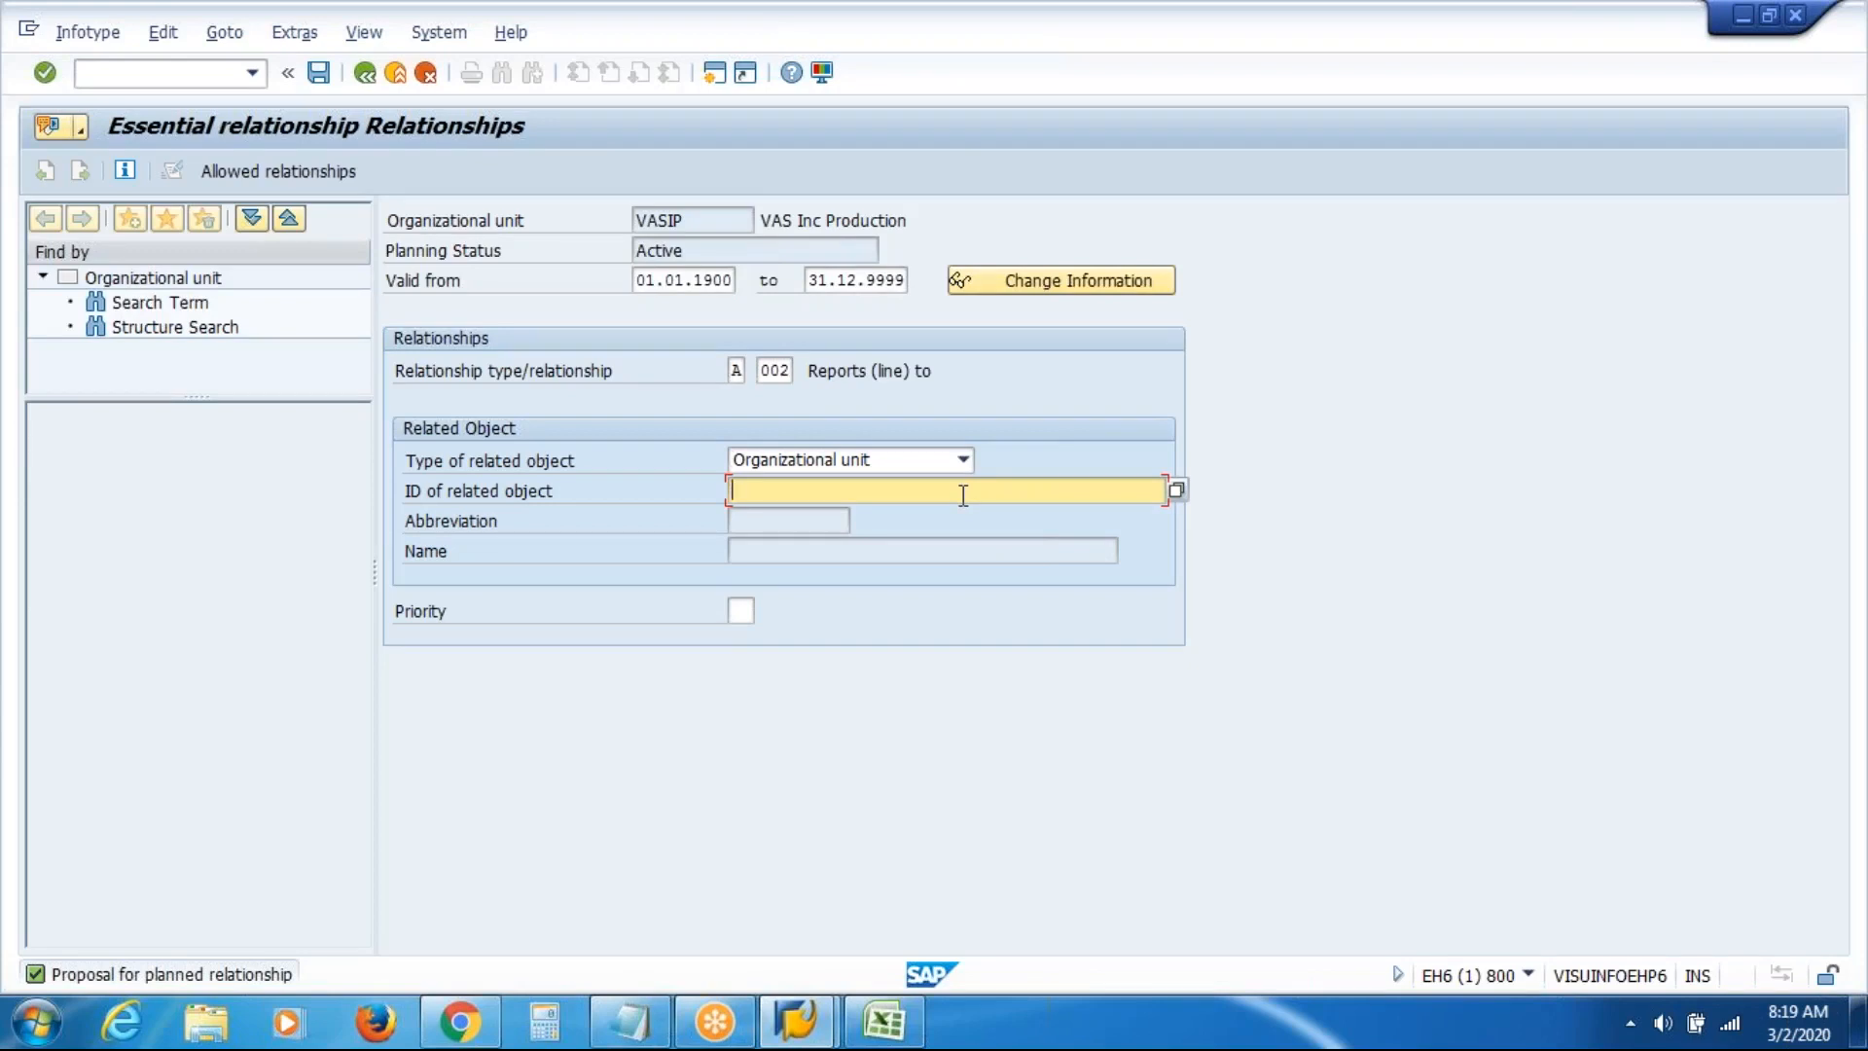
left_click(963, 495)
key("Down")
key("Return")
key("Return")
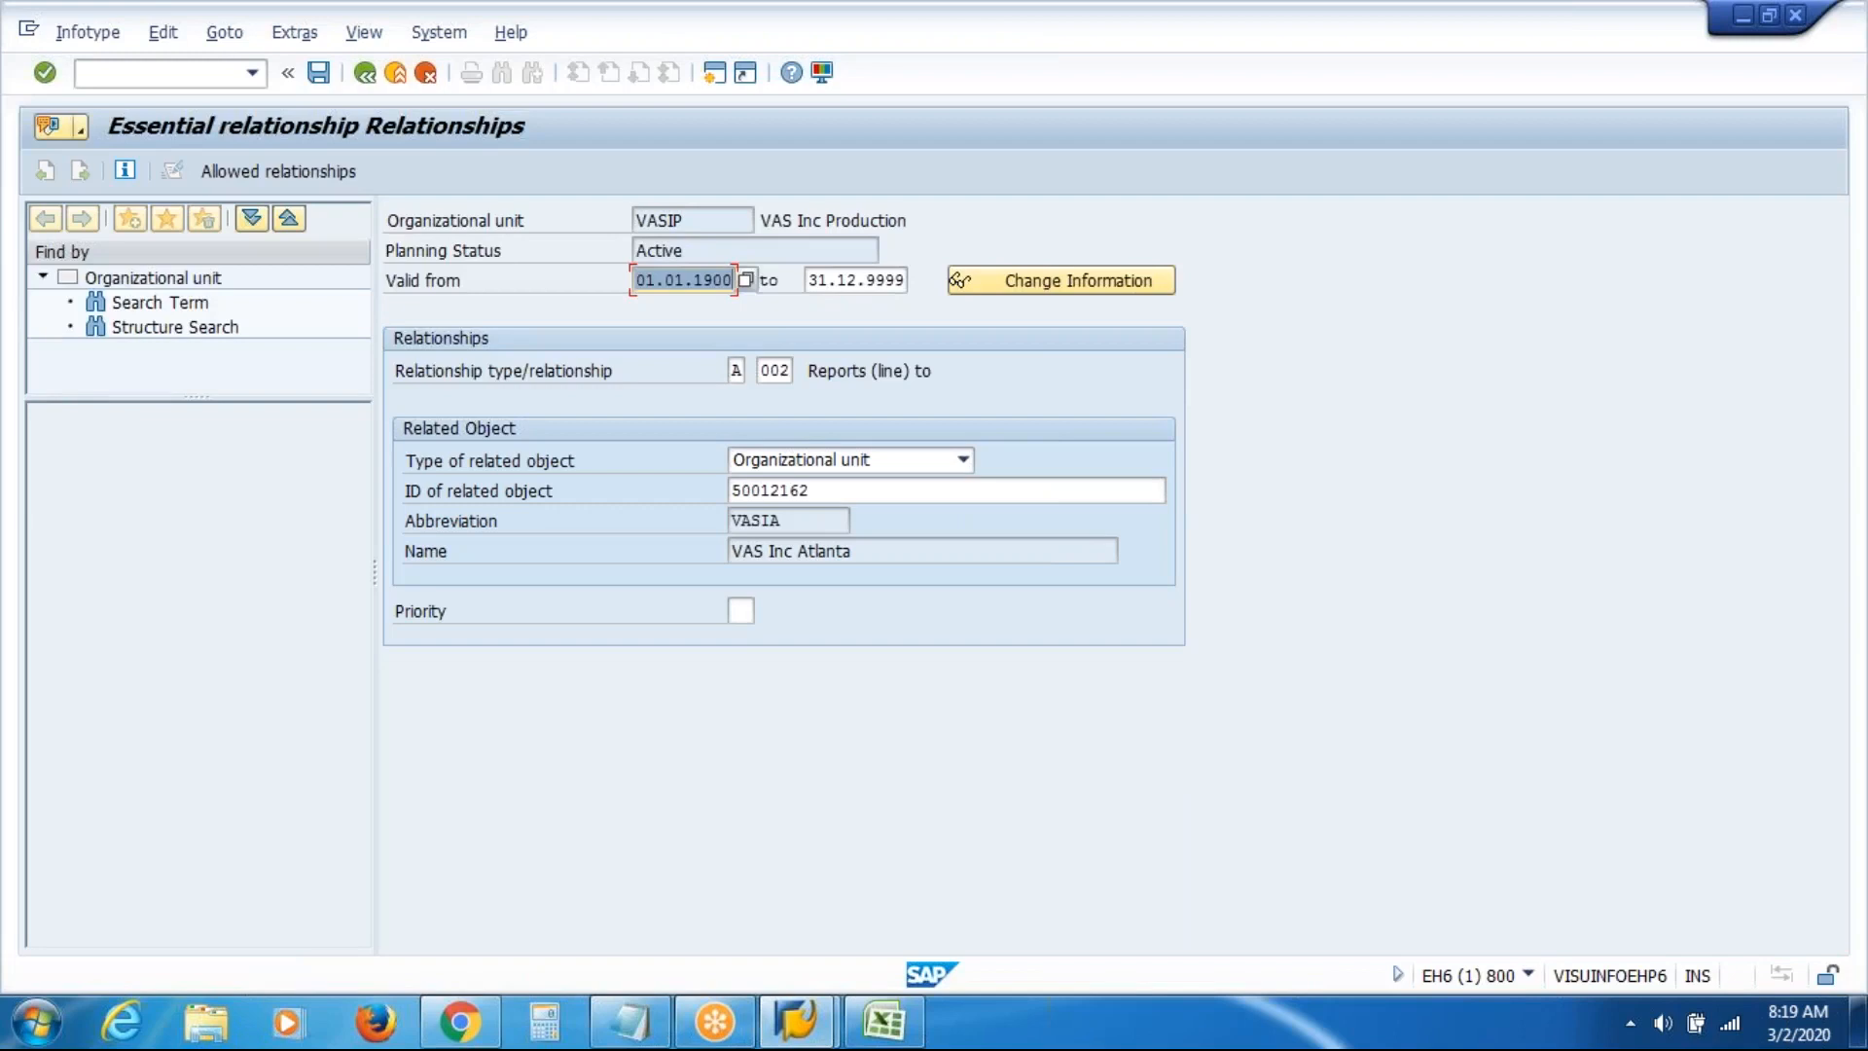
left_click(795, 219)
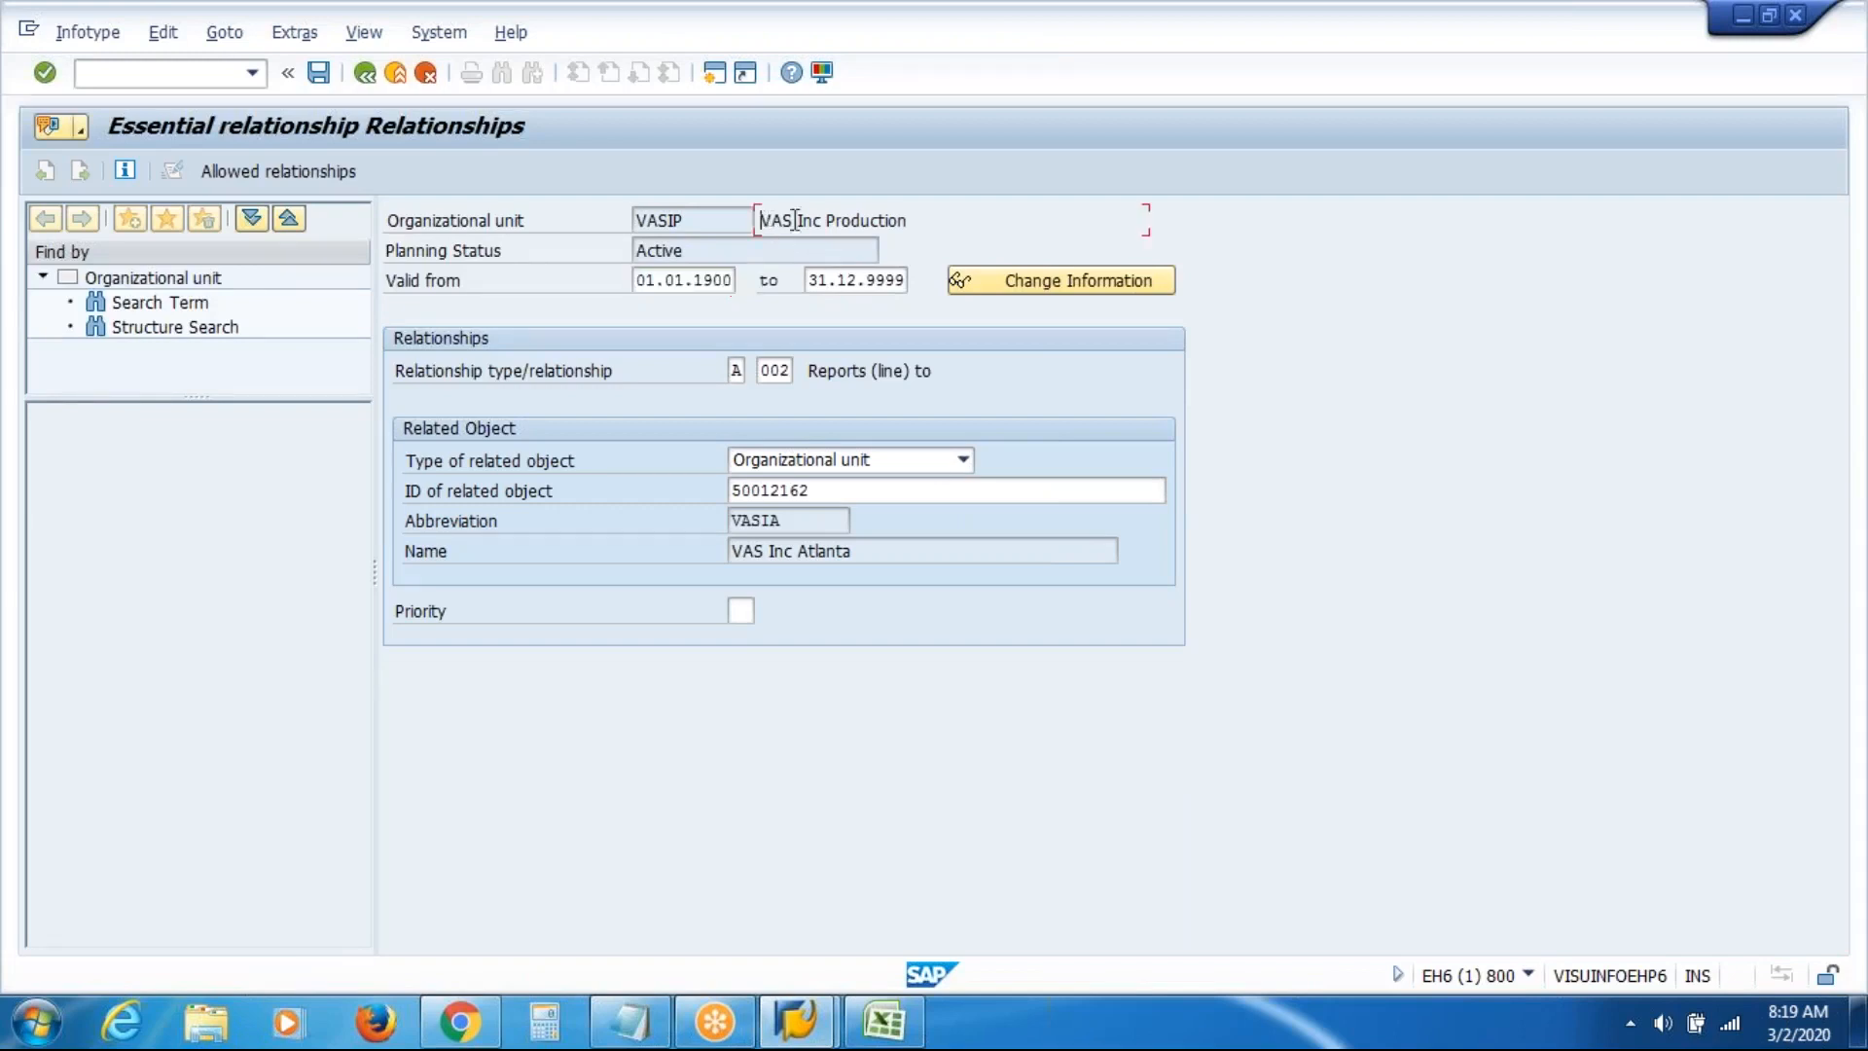
left_click_drag(795, 220, 1018, 208)
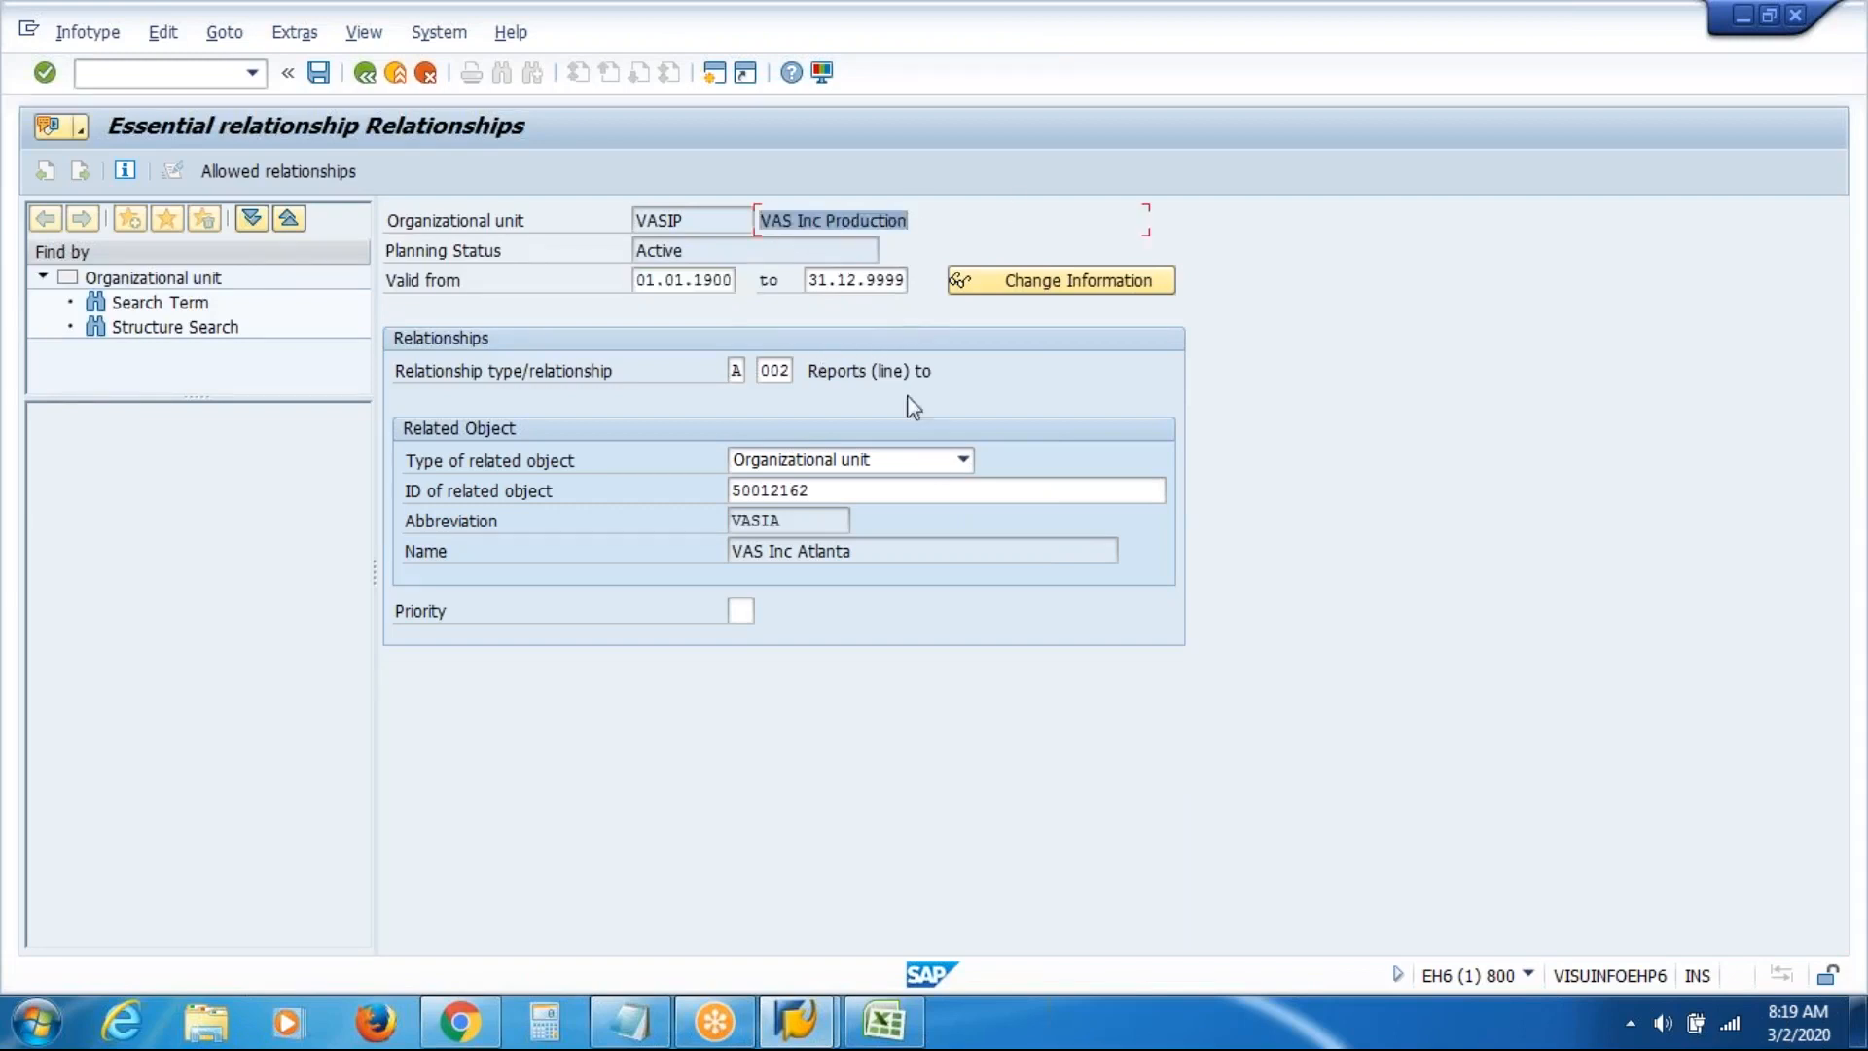
left_click(878, 559)
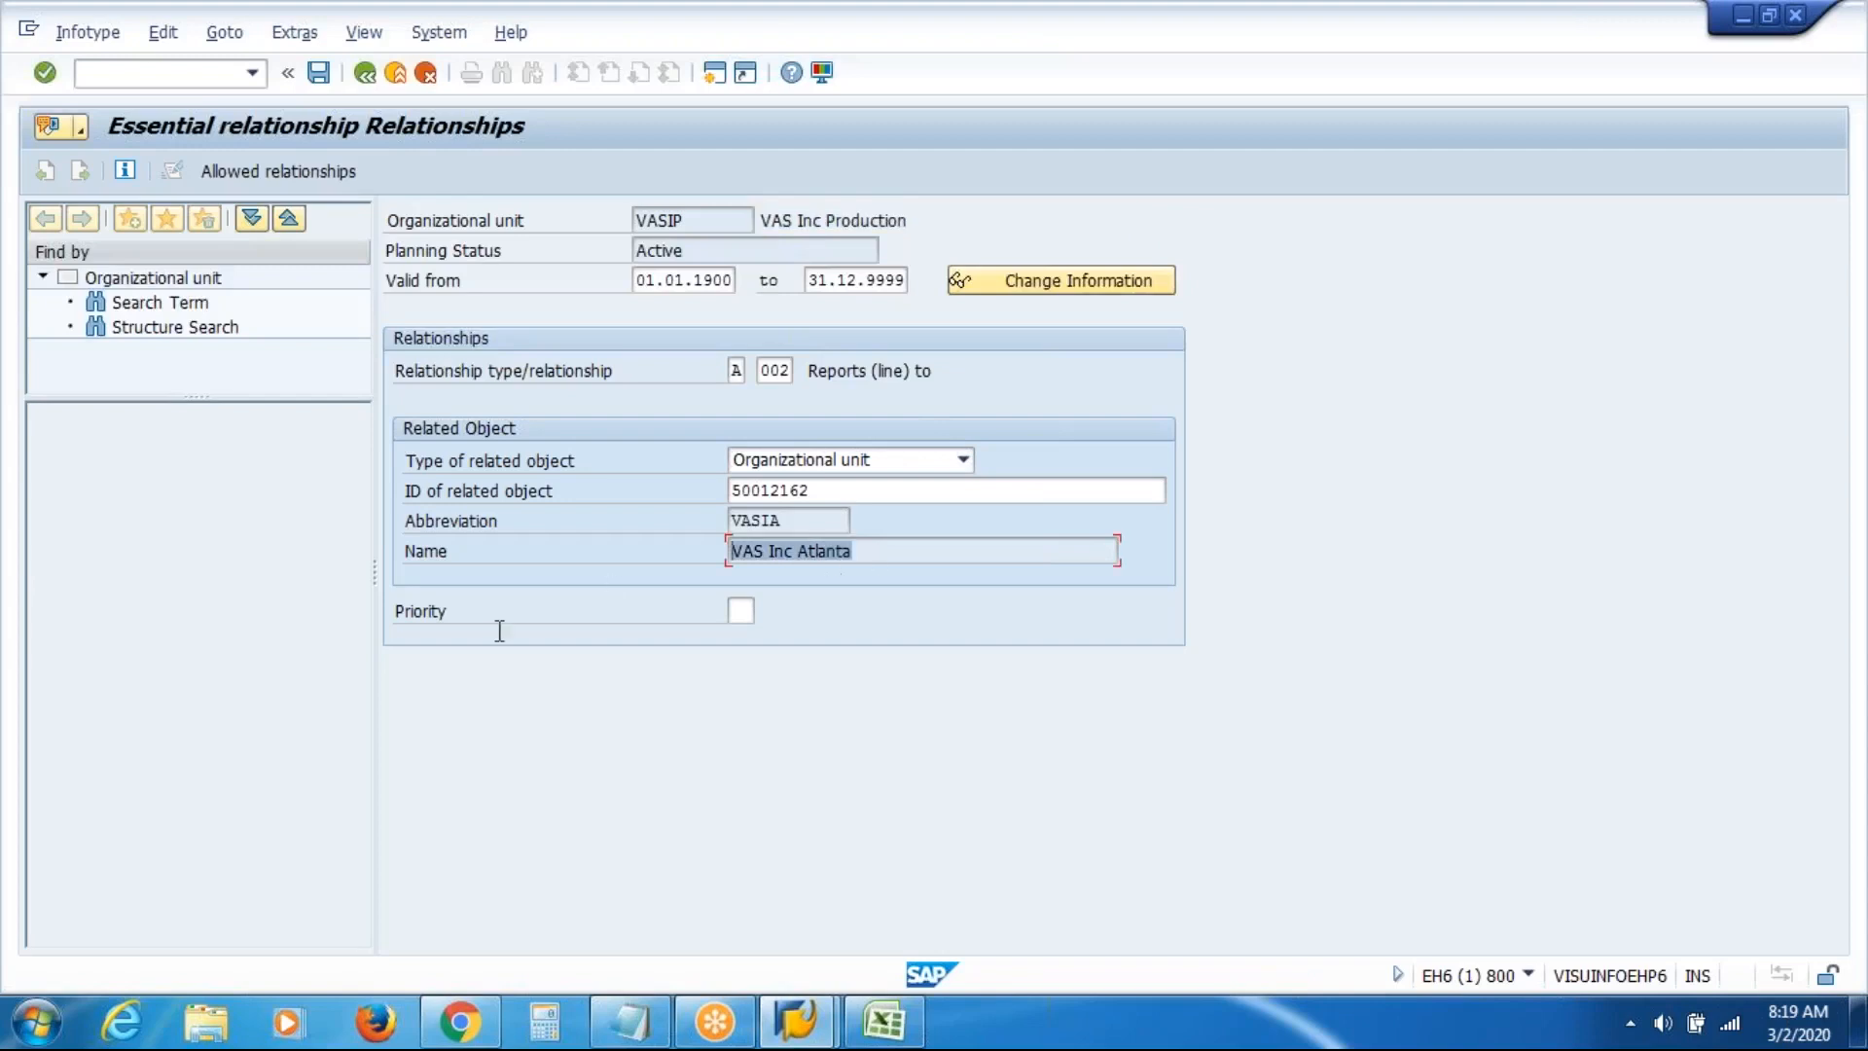
left_click(318, 72)
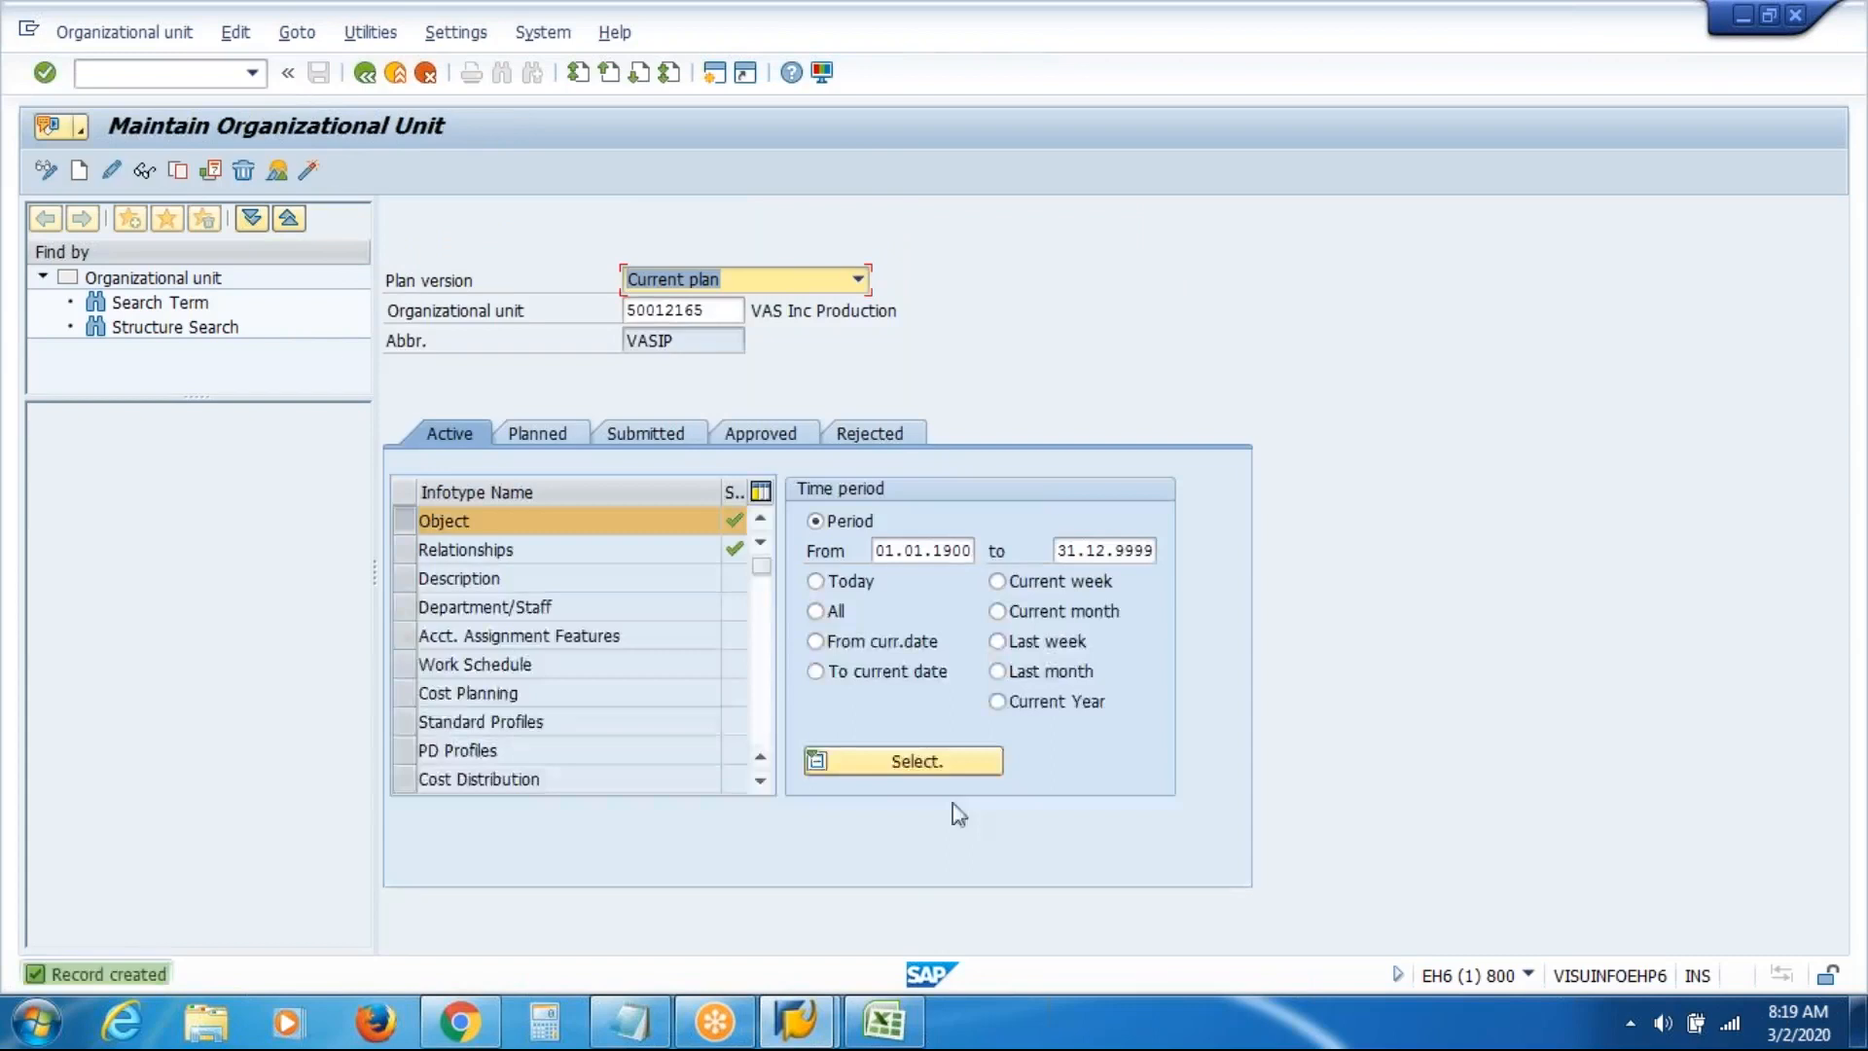
Mark the Prod cell H7 yellow on the Excel org chart, then go back to SAP
left_click(893, 1030)
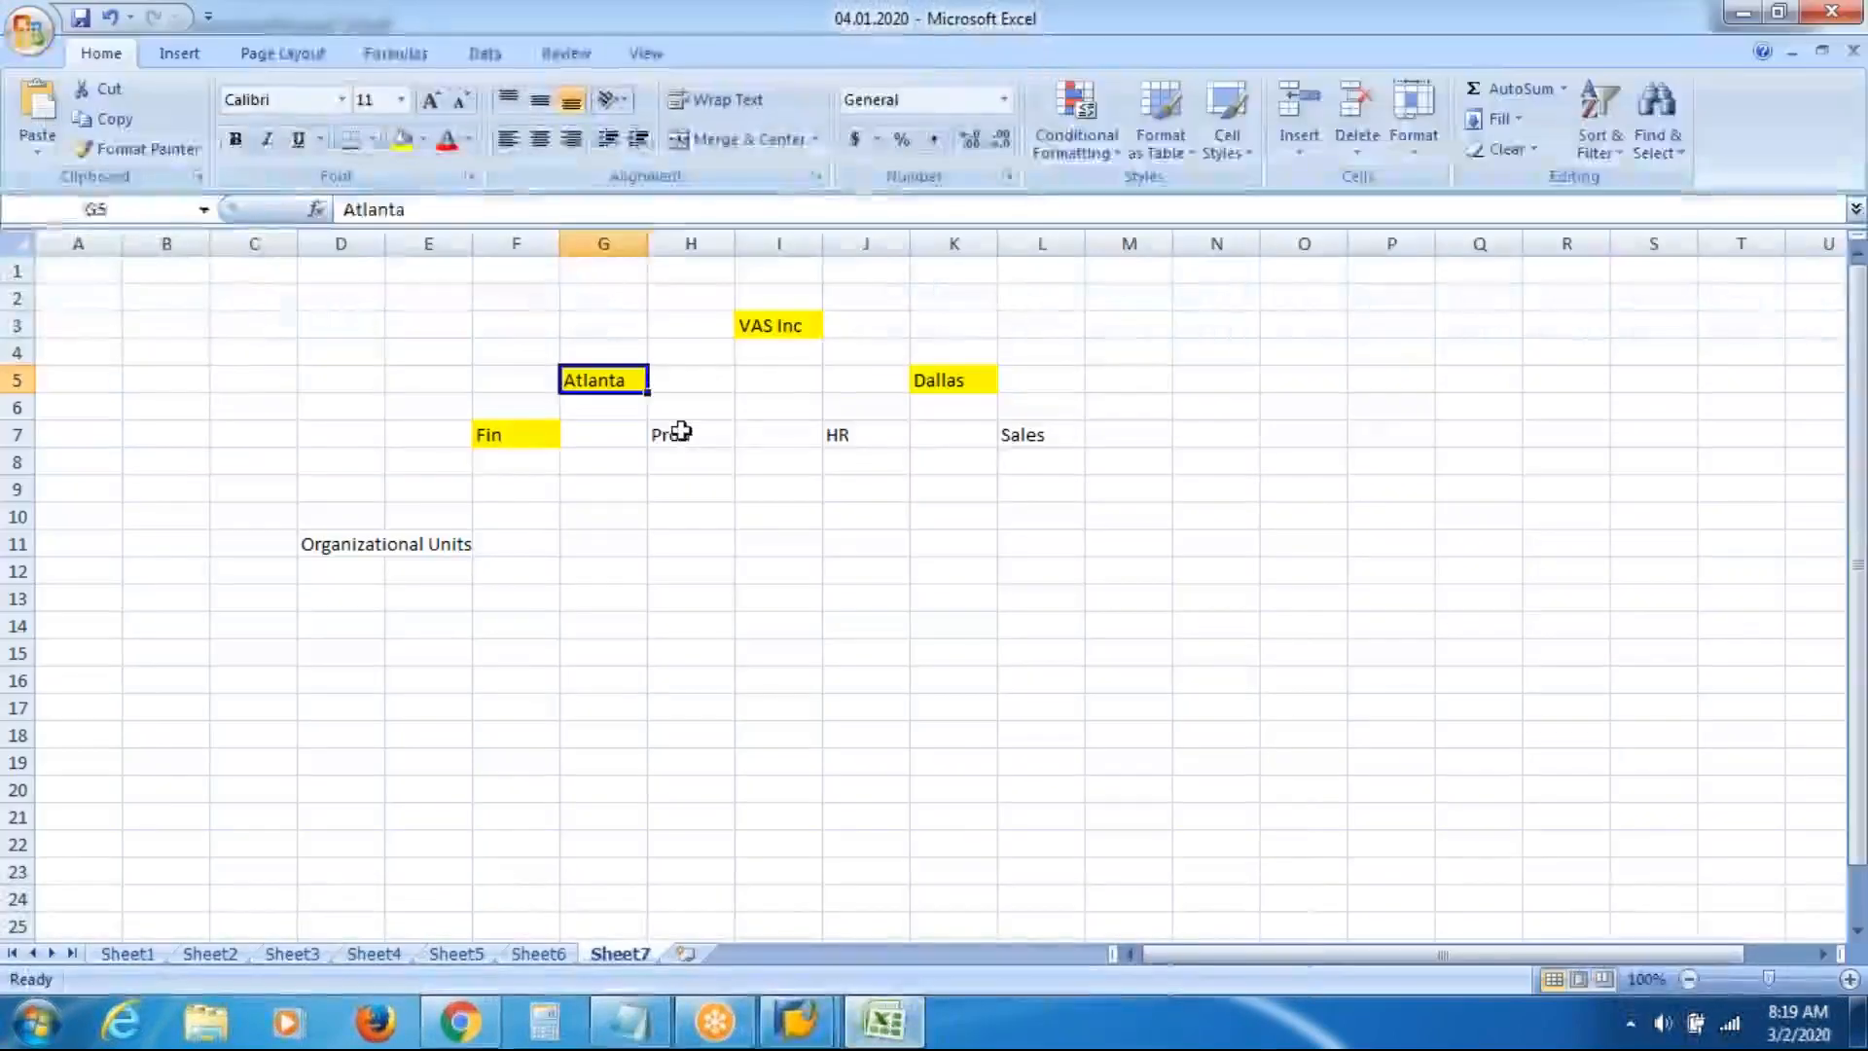
left_click(681, 431)
left_click(402, 138)
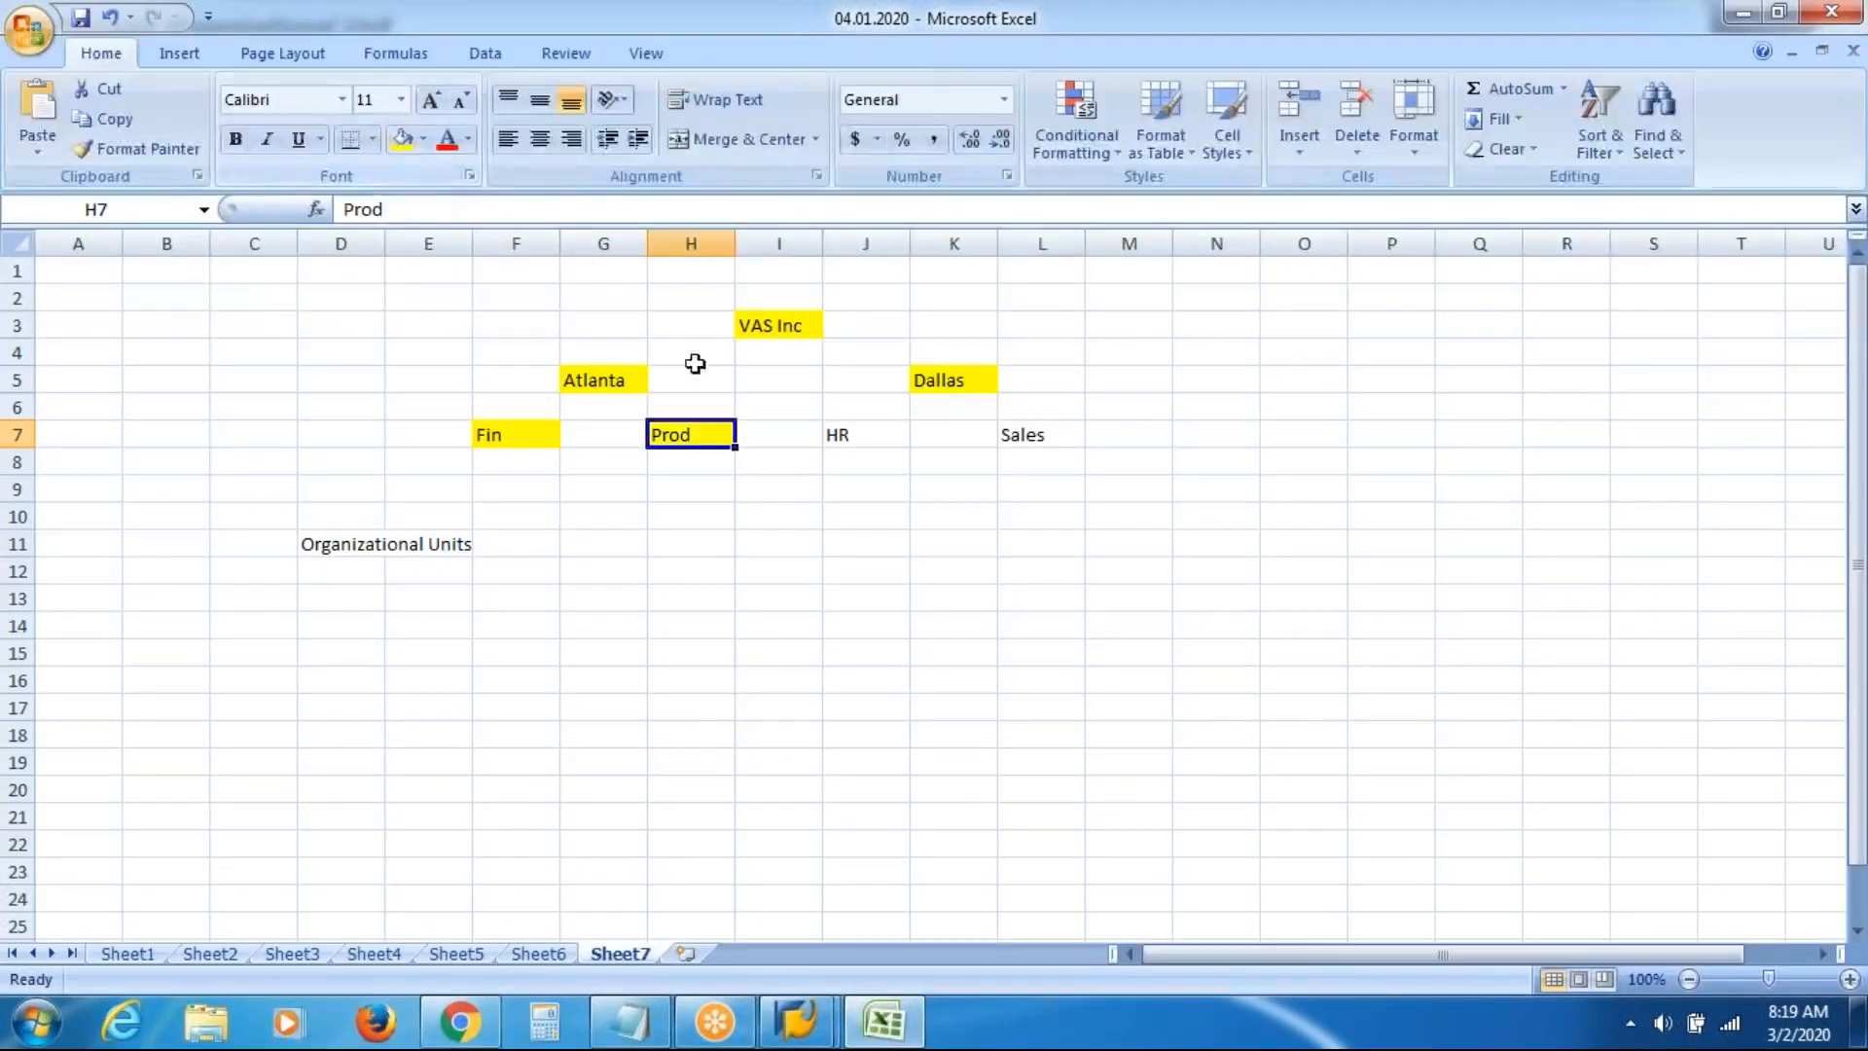
left_click(860, 436)
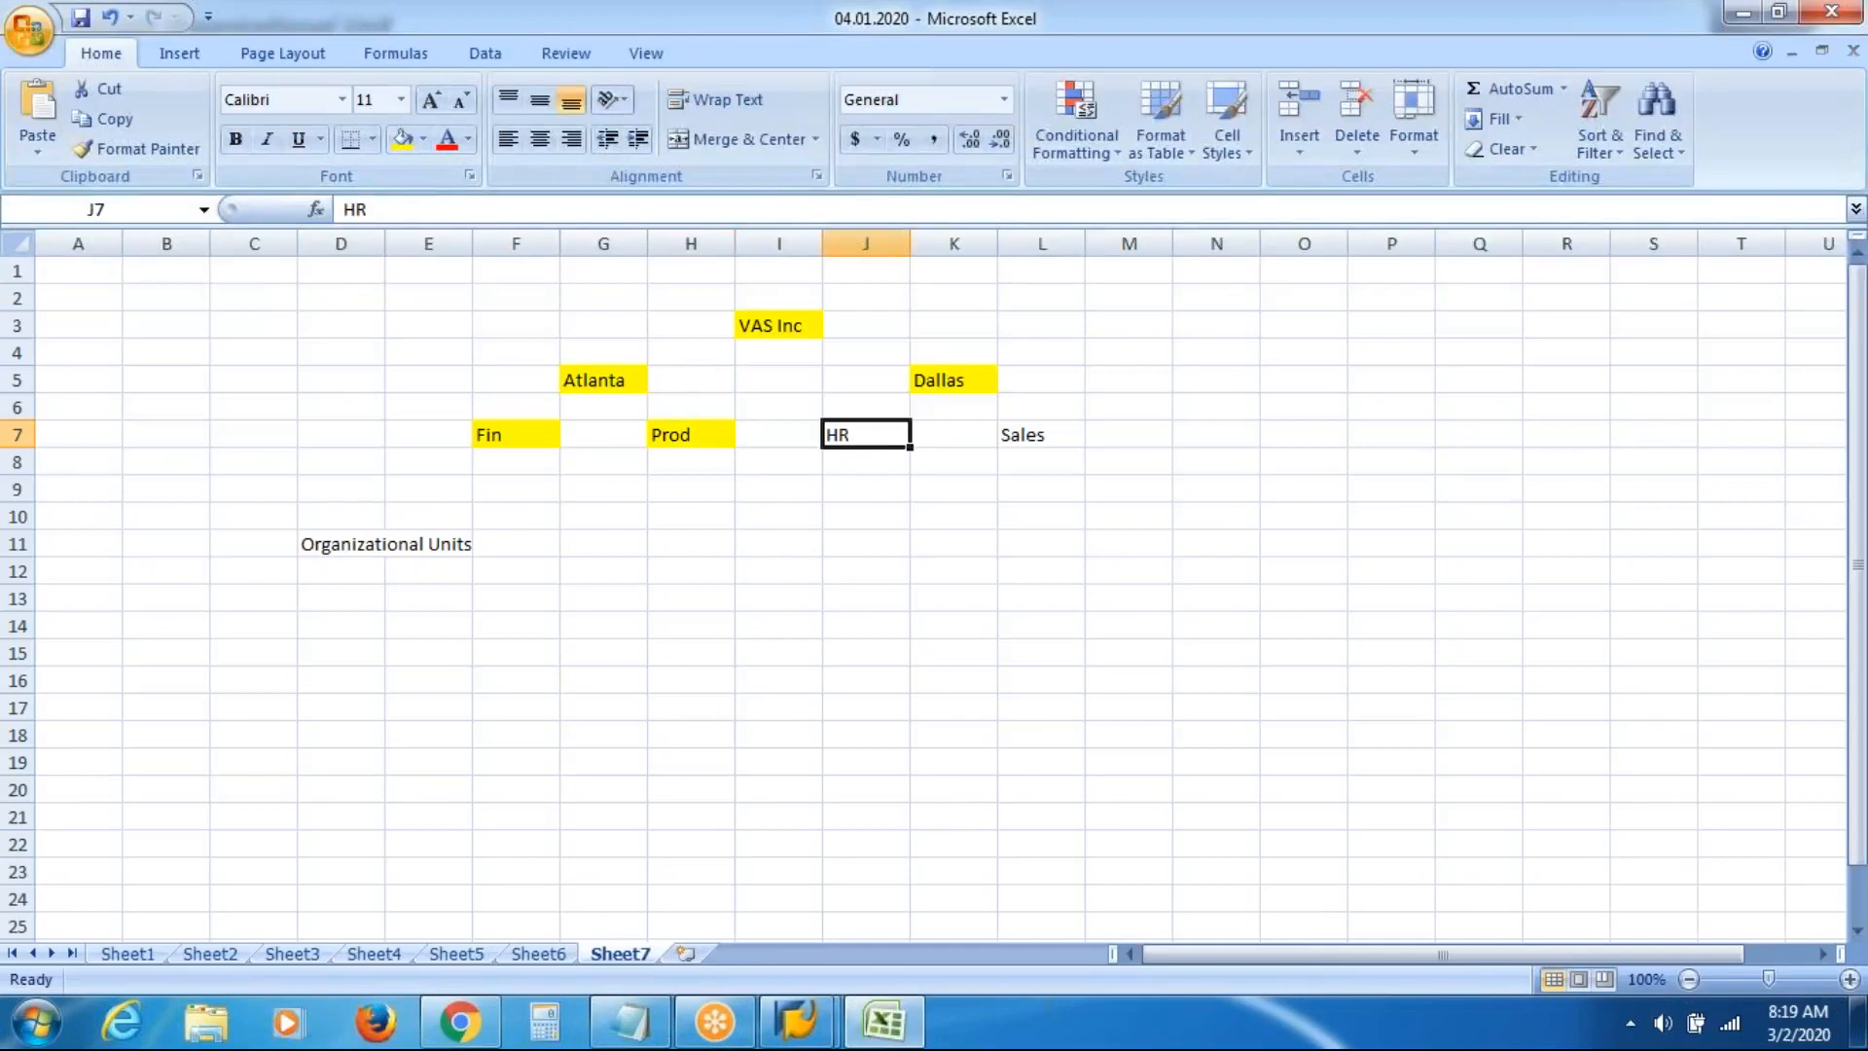
mouse_move(817, 1033)
left_click(946, 871)
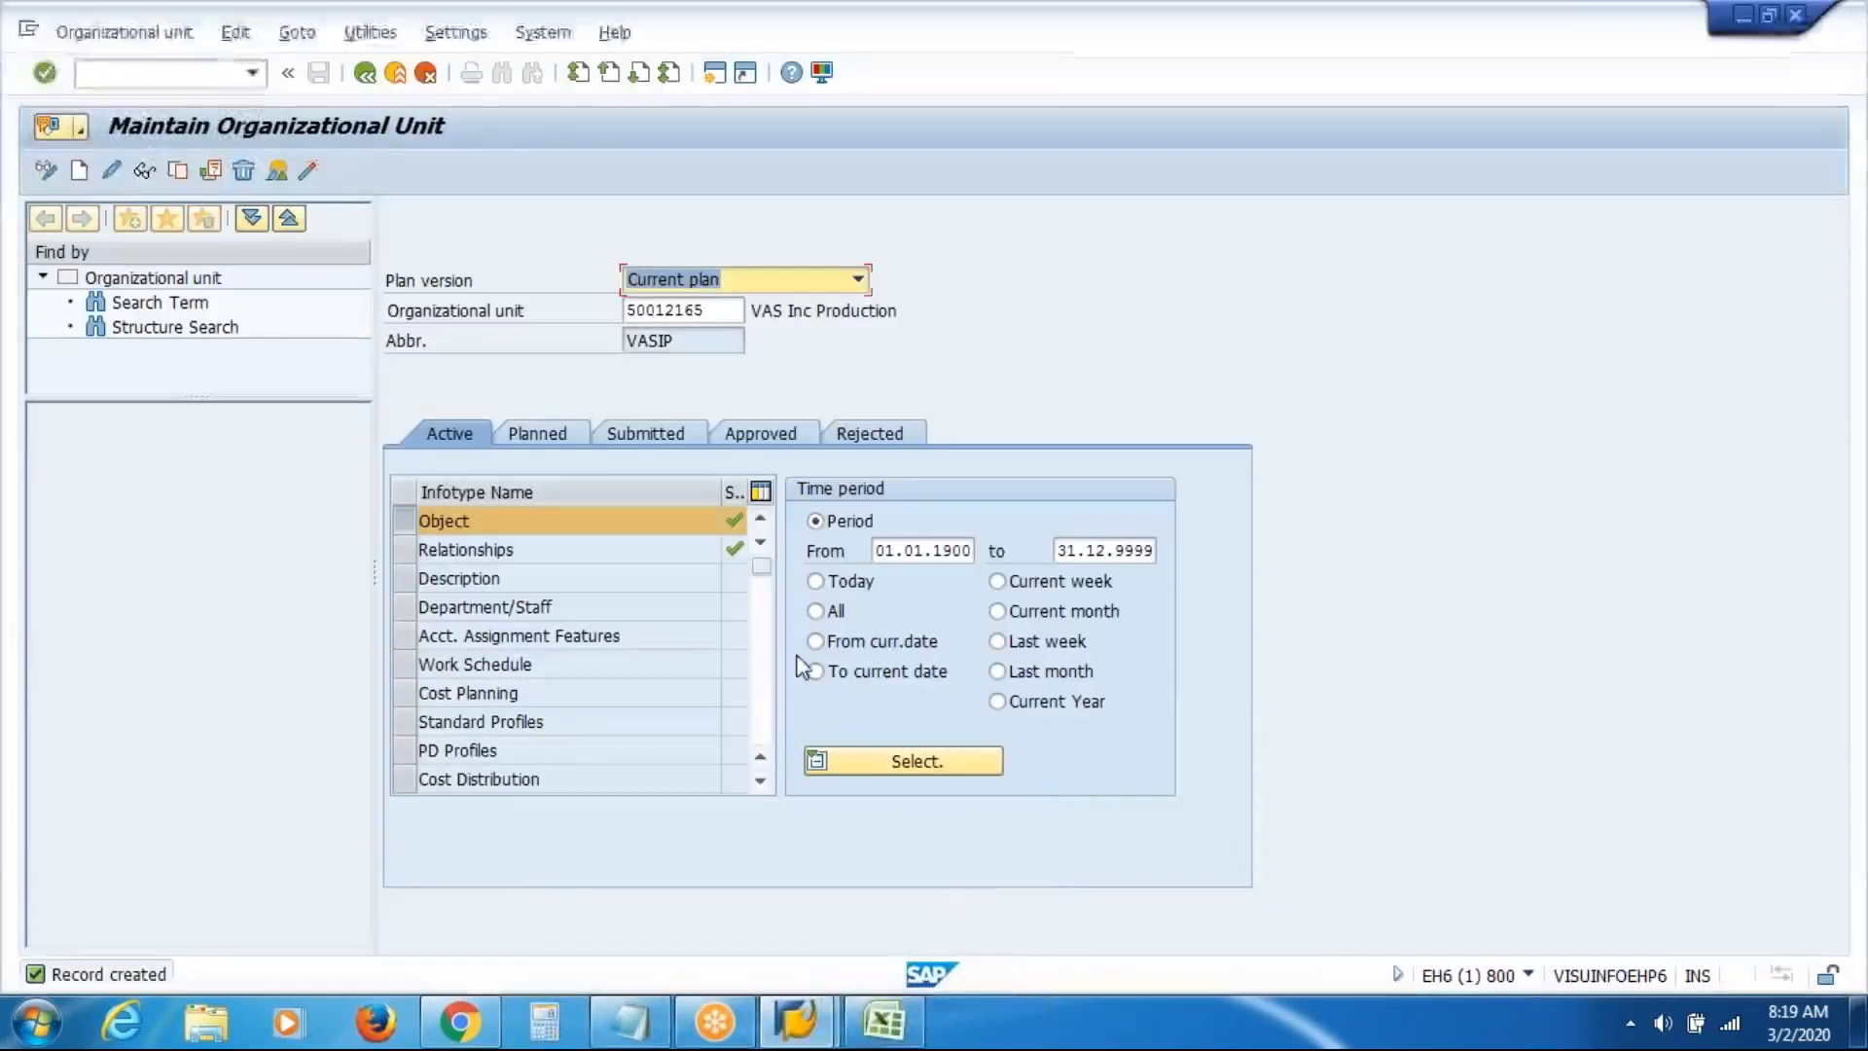
Clear the Production unit number and create unit VASIH named 'VAS Inc HR'
key("Tab")
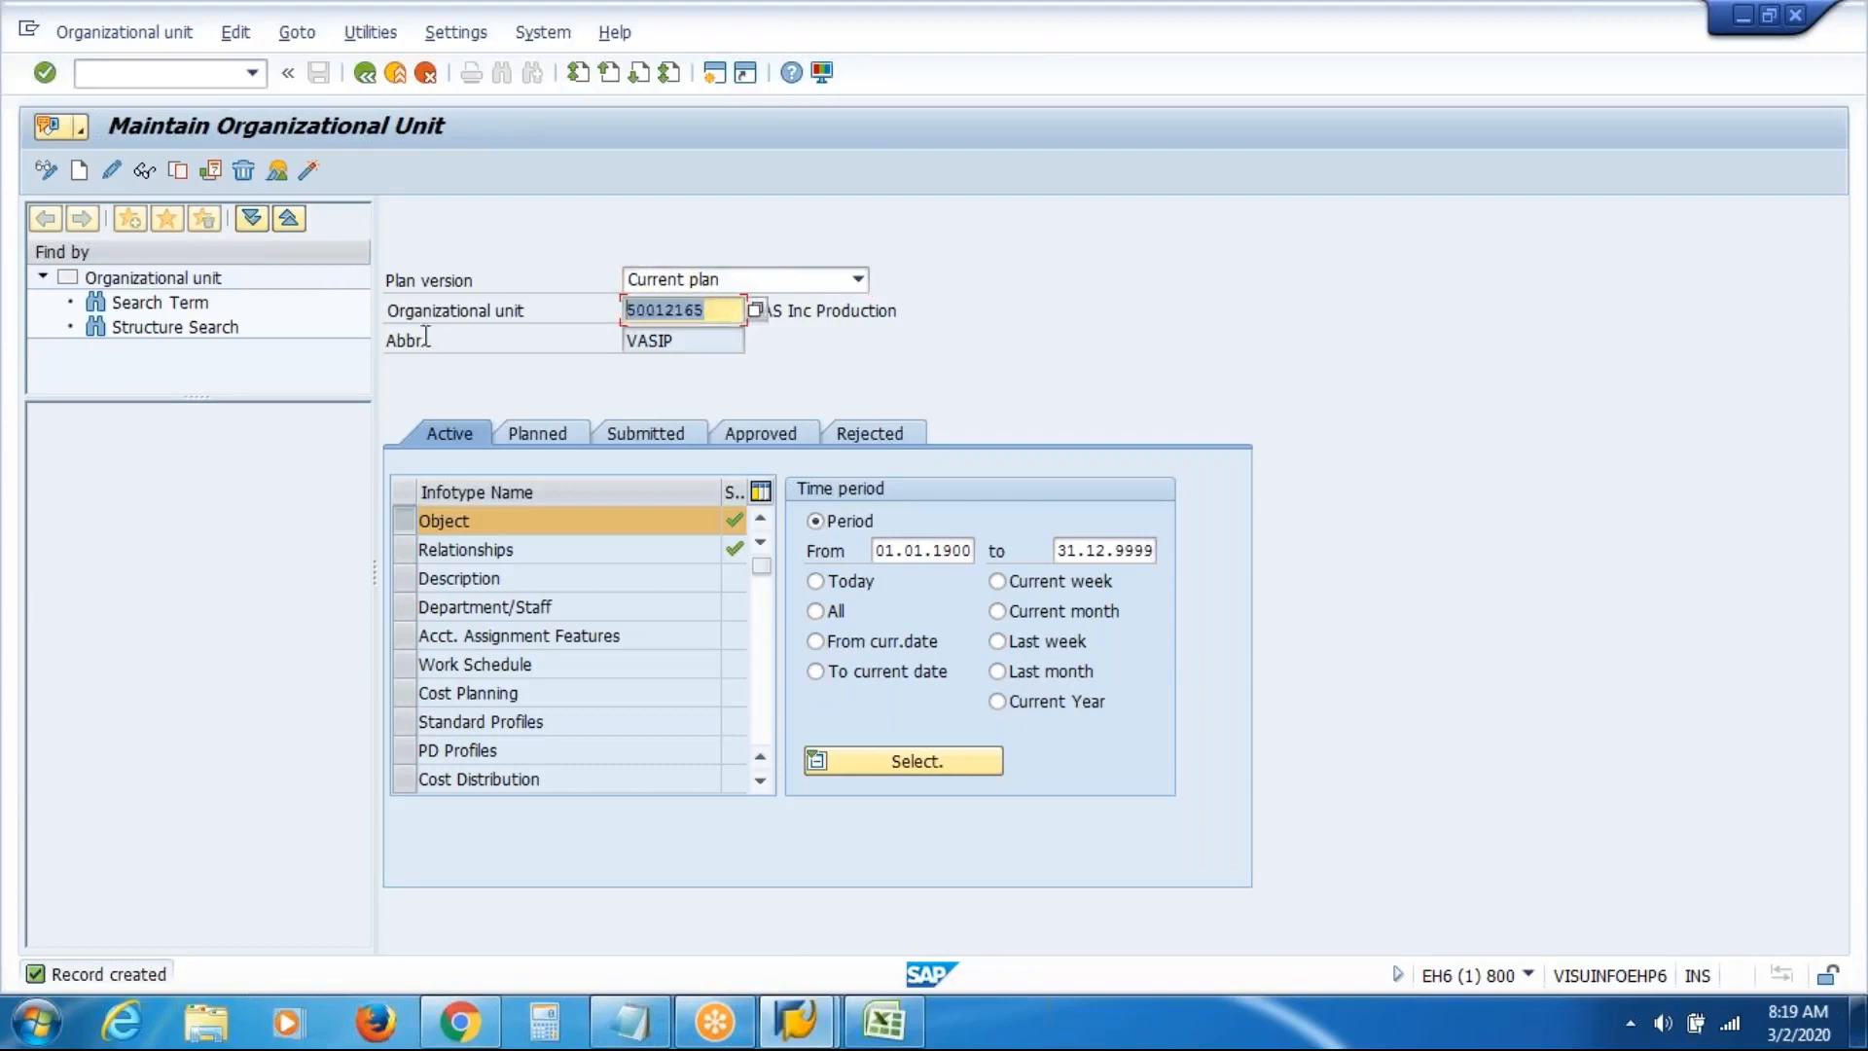
key("Delete")
key("Return")
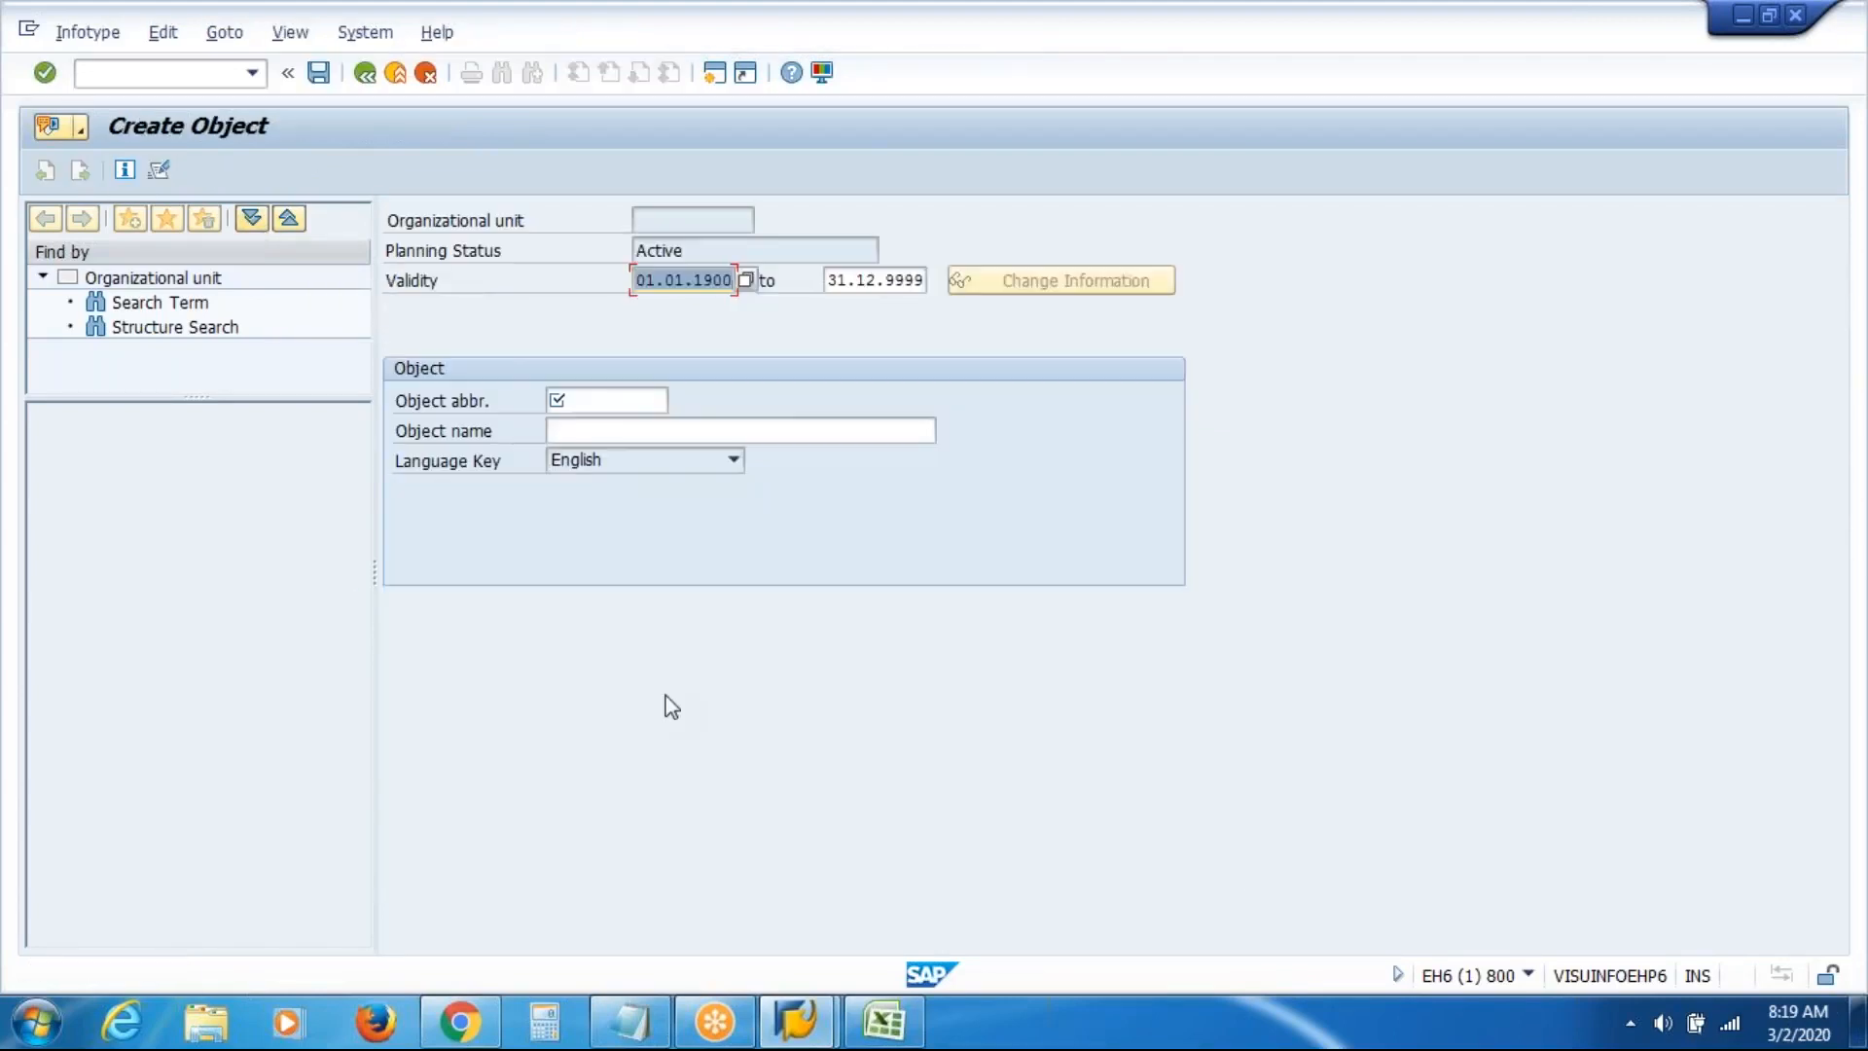
left_click(617, 403)
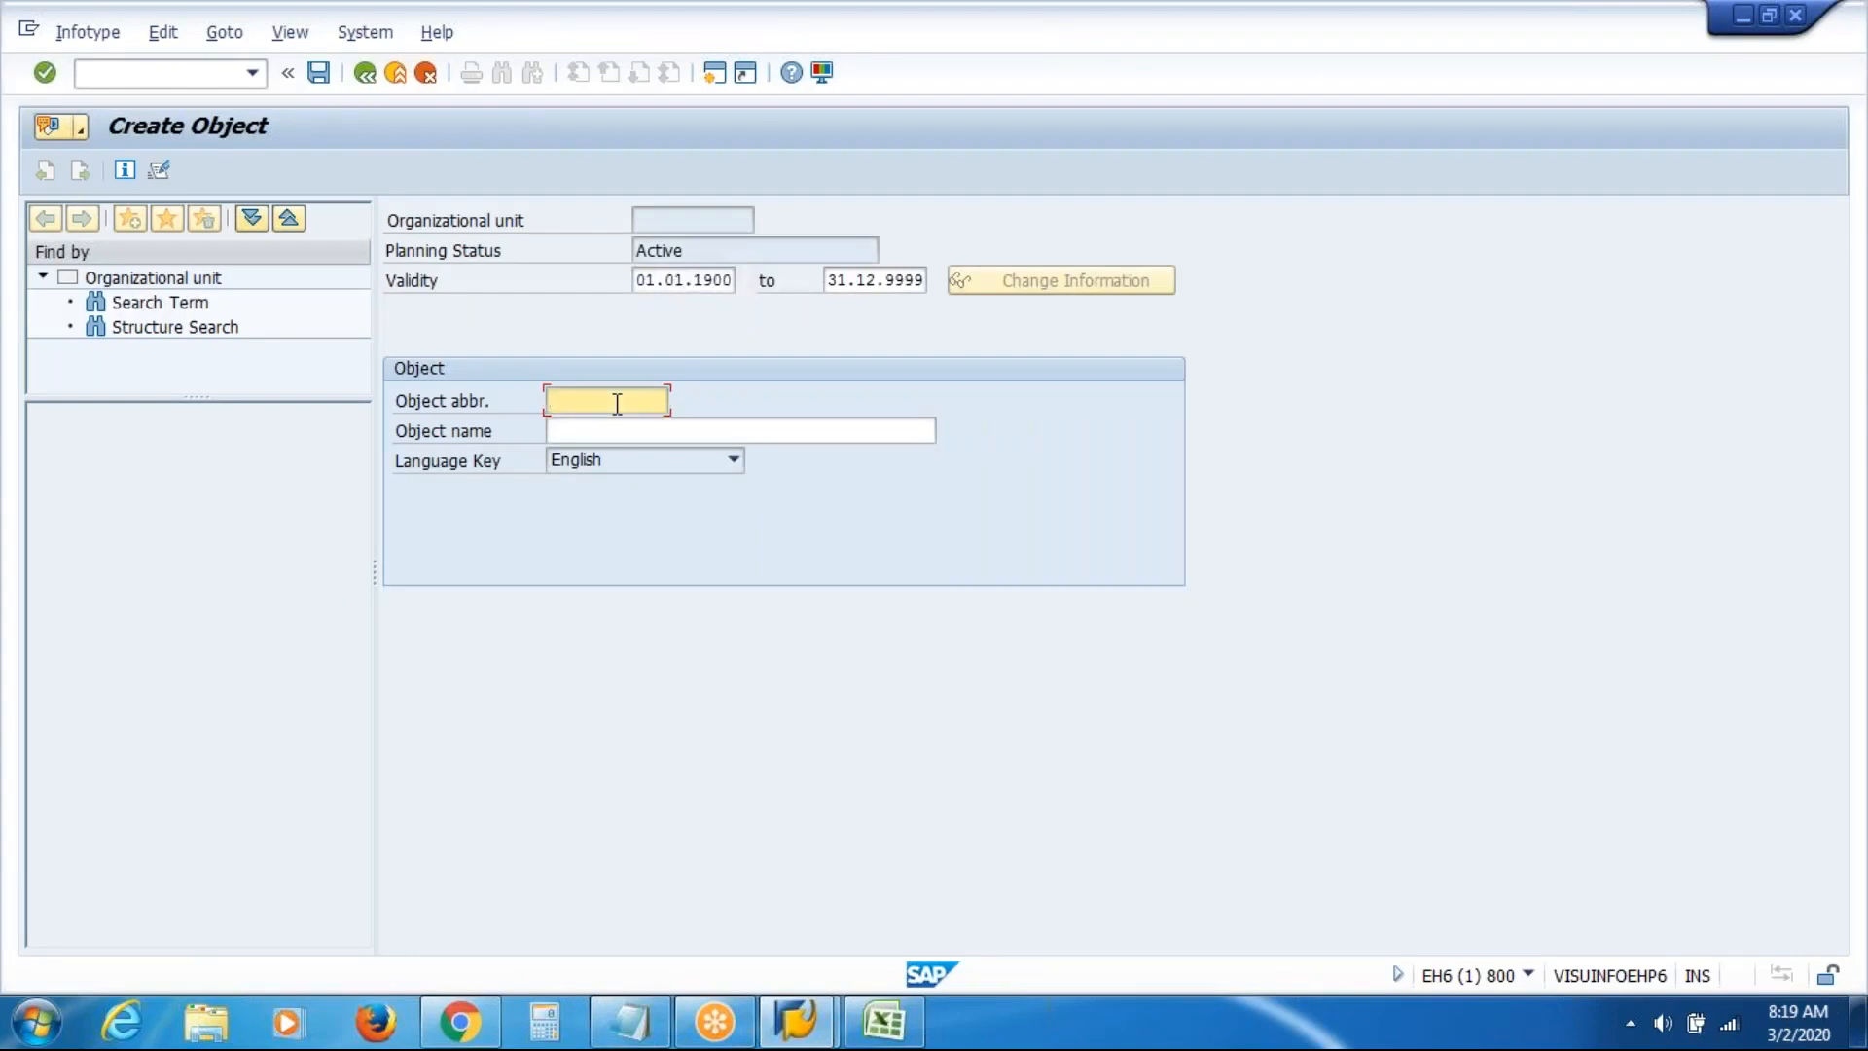
type("VASI")
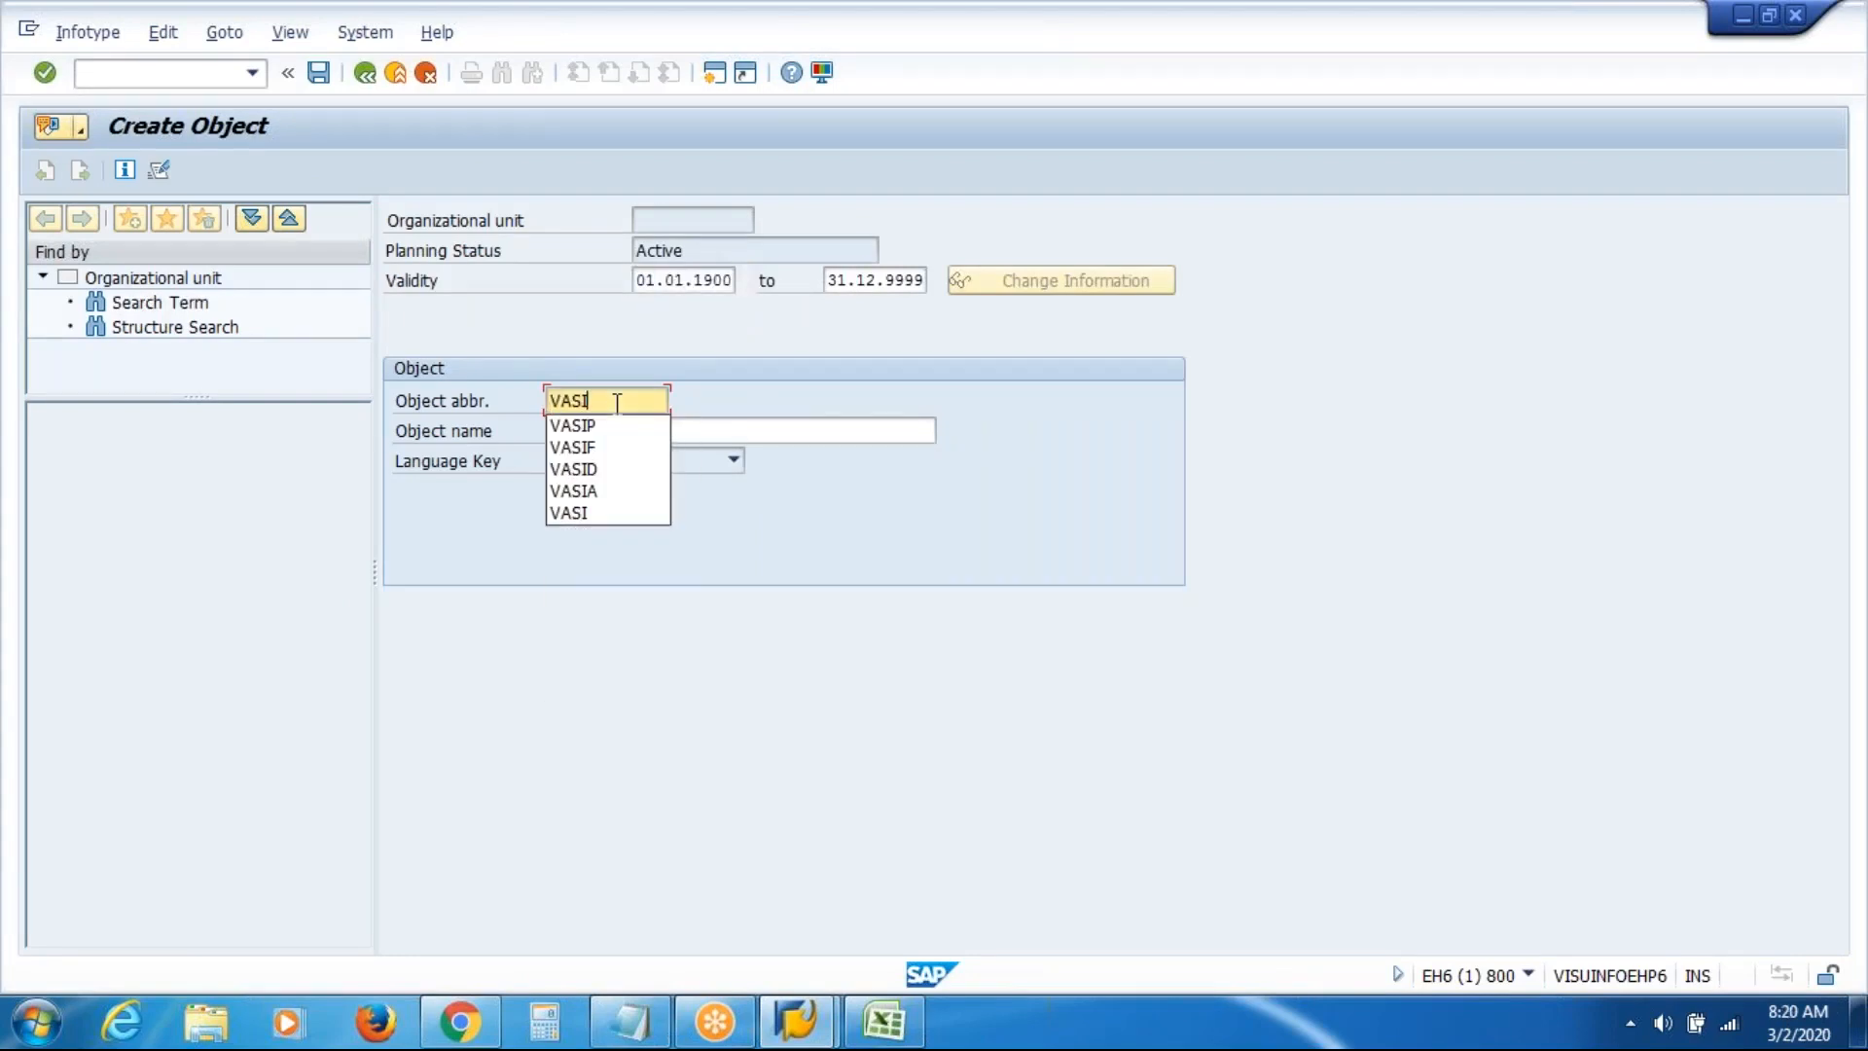
type("H")
key("Tab")
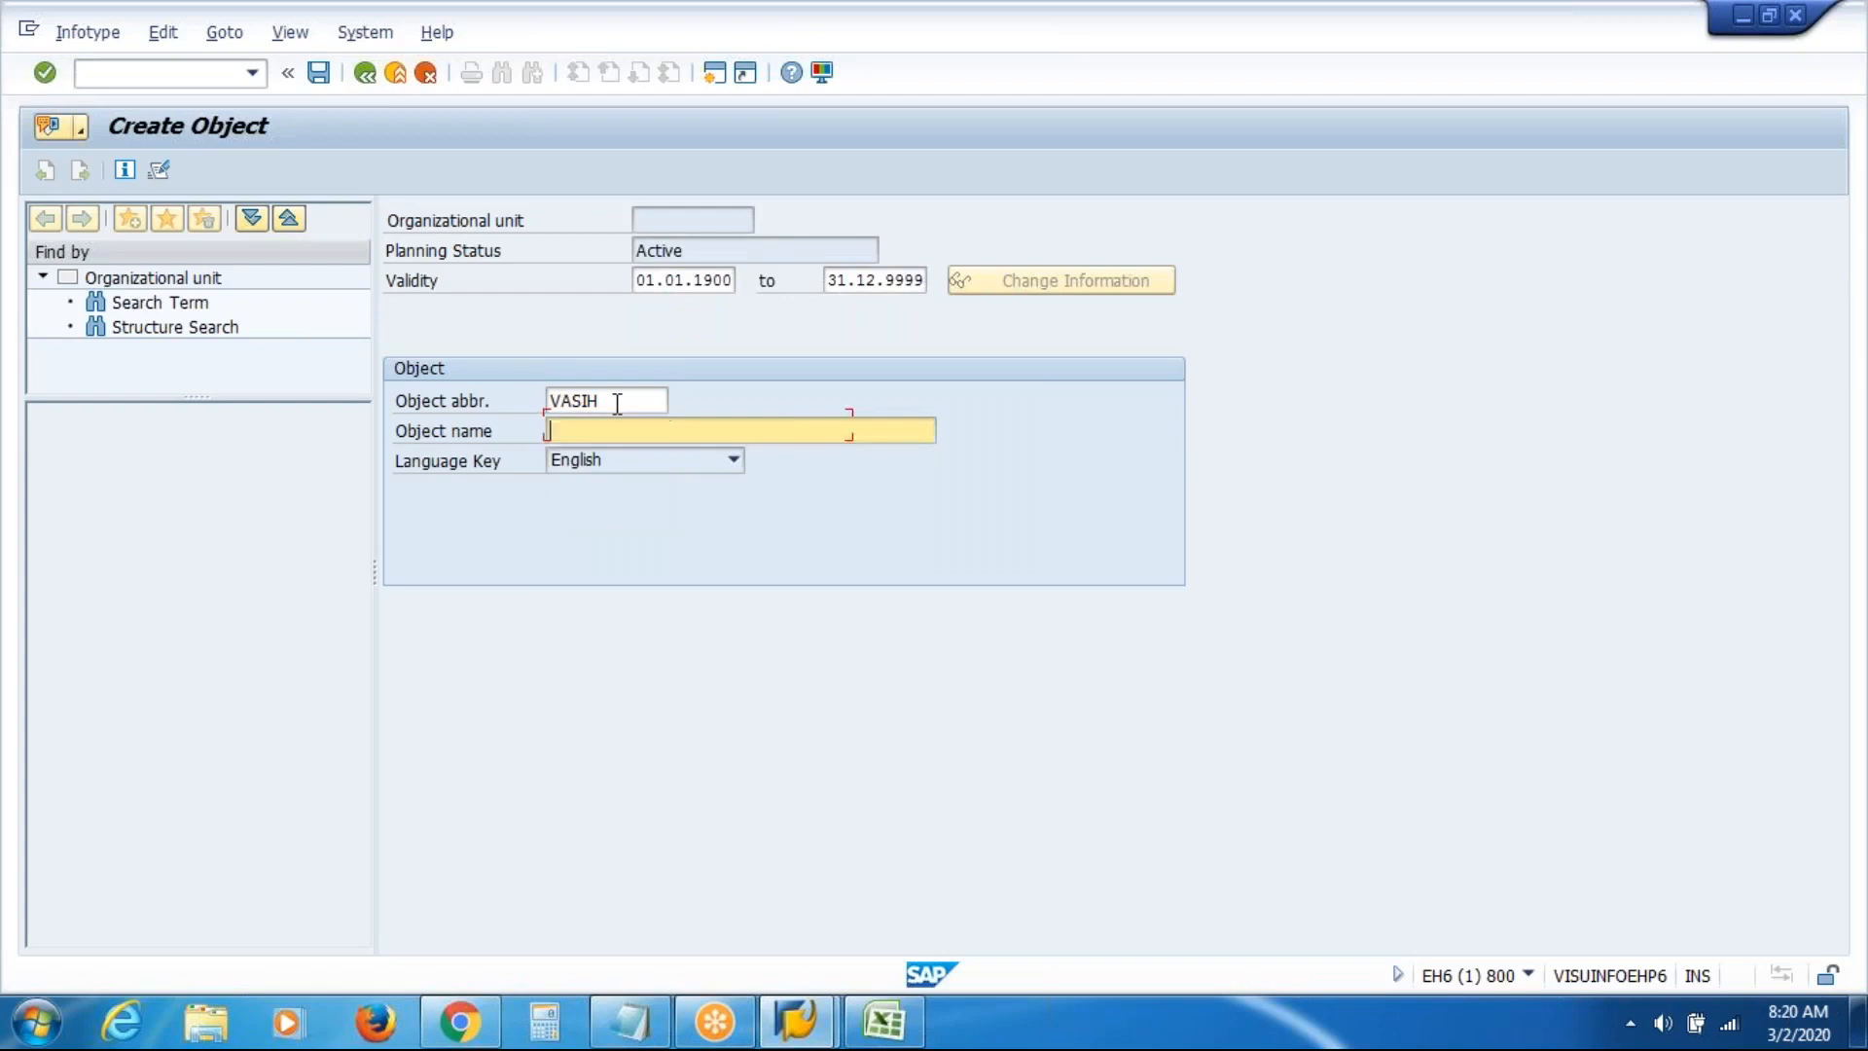
type("VAS Inc")
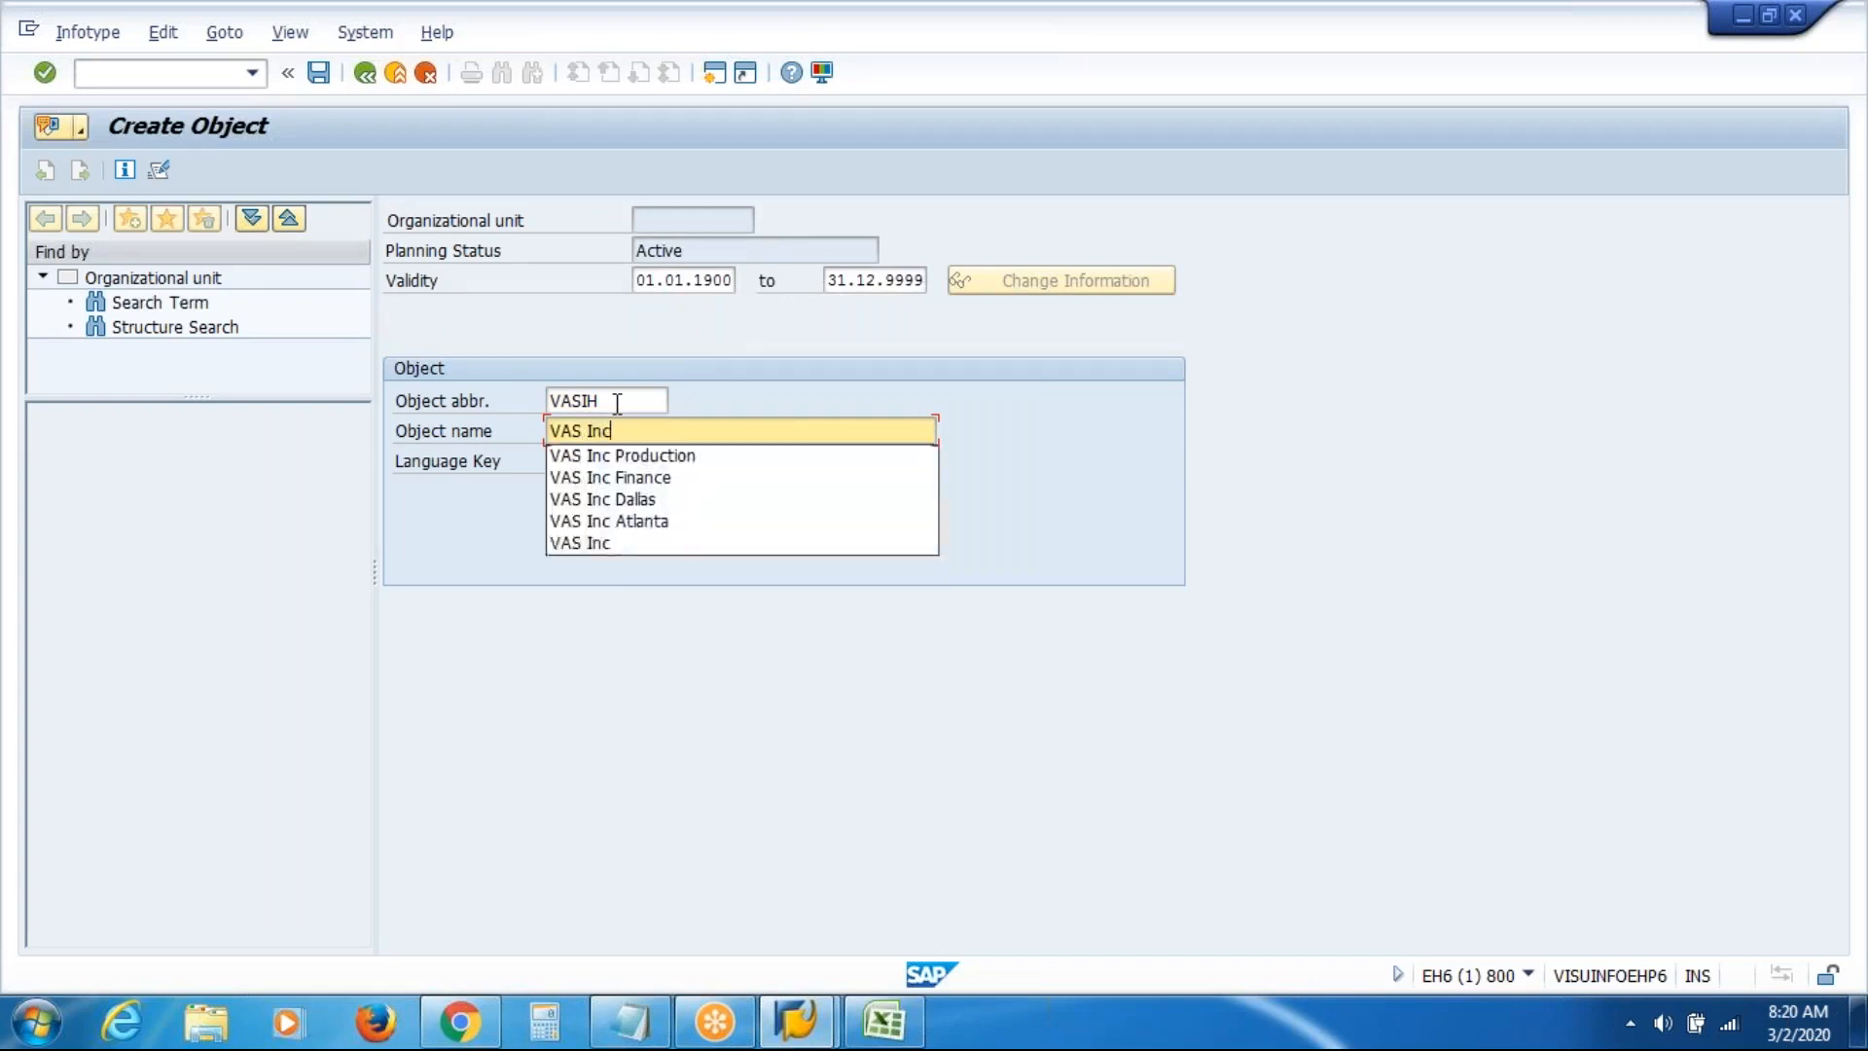
type(" HR")
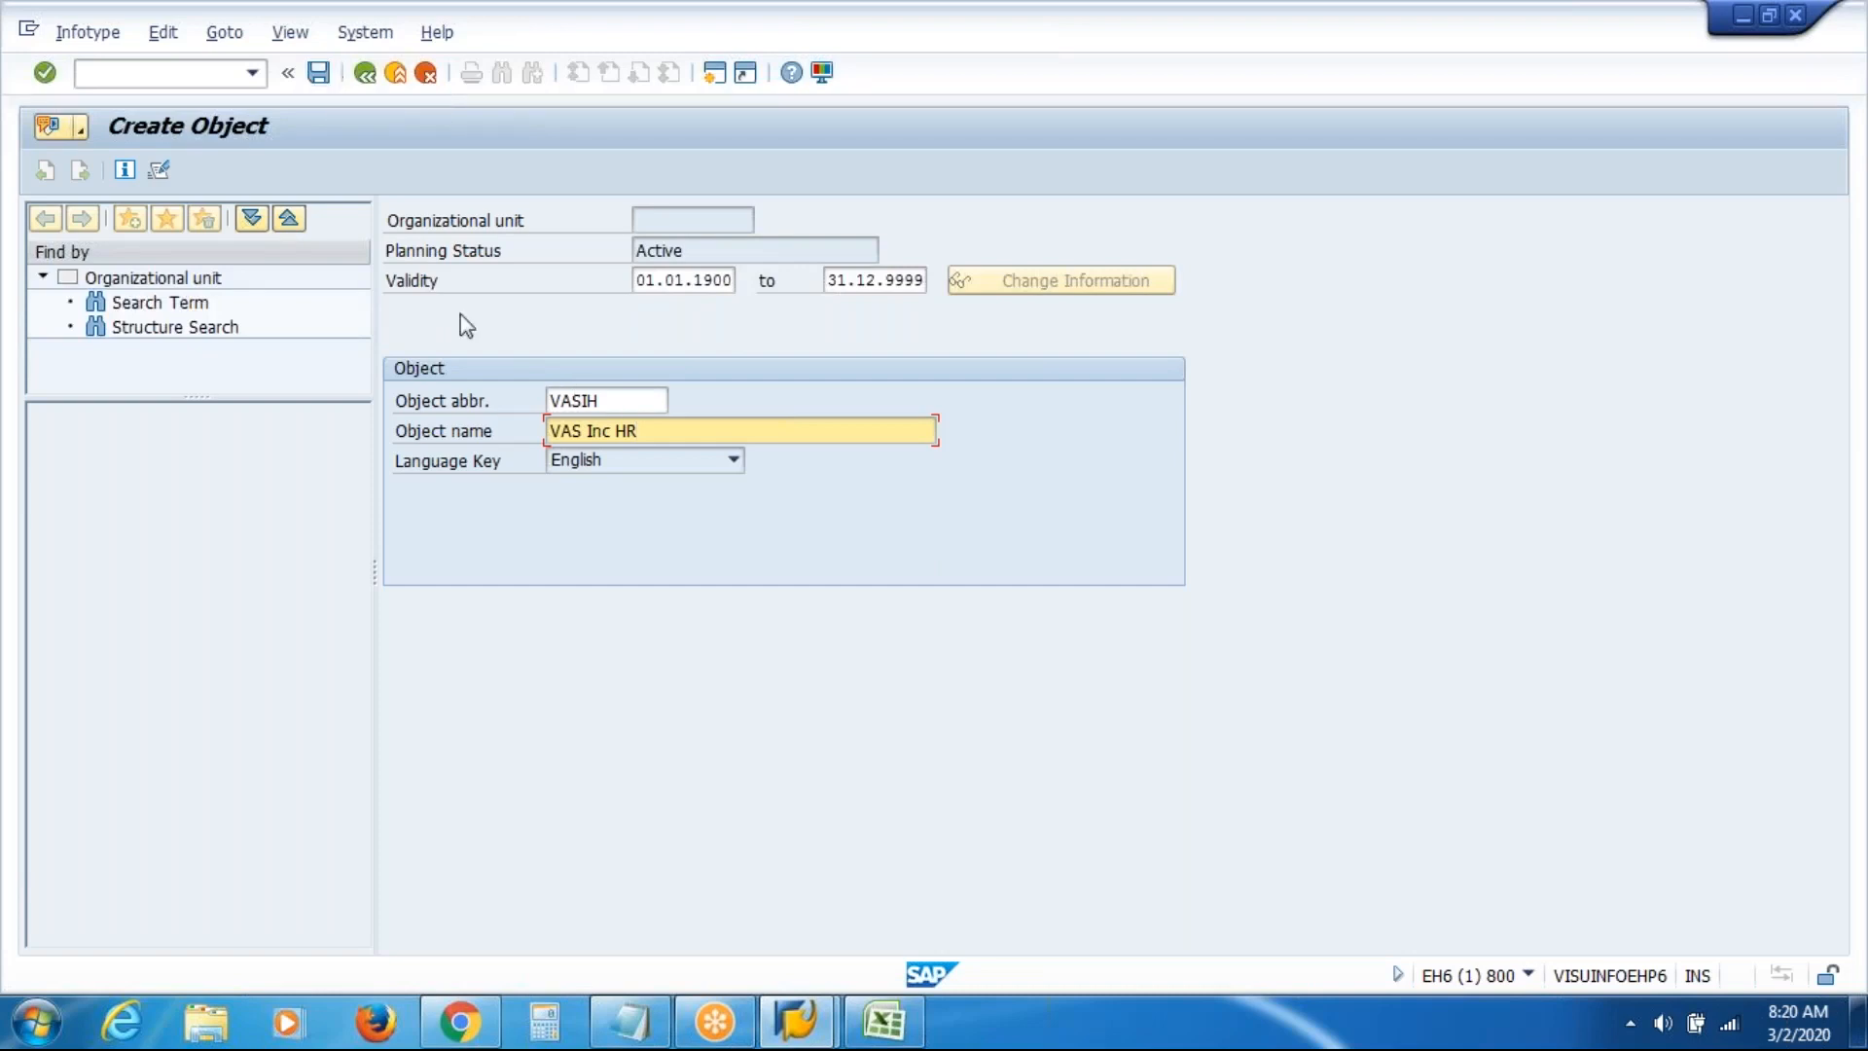
key("ctrl+s")
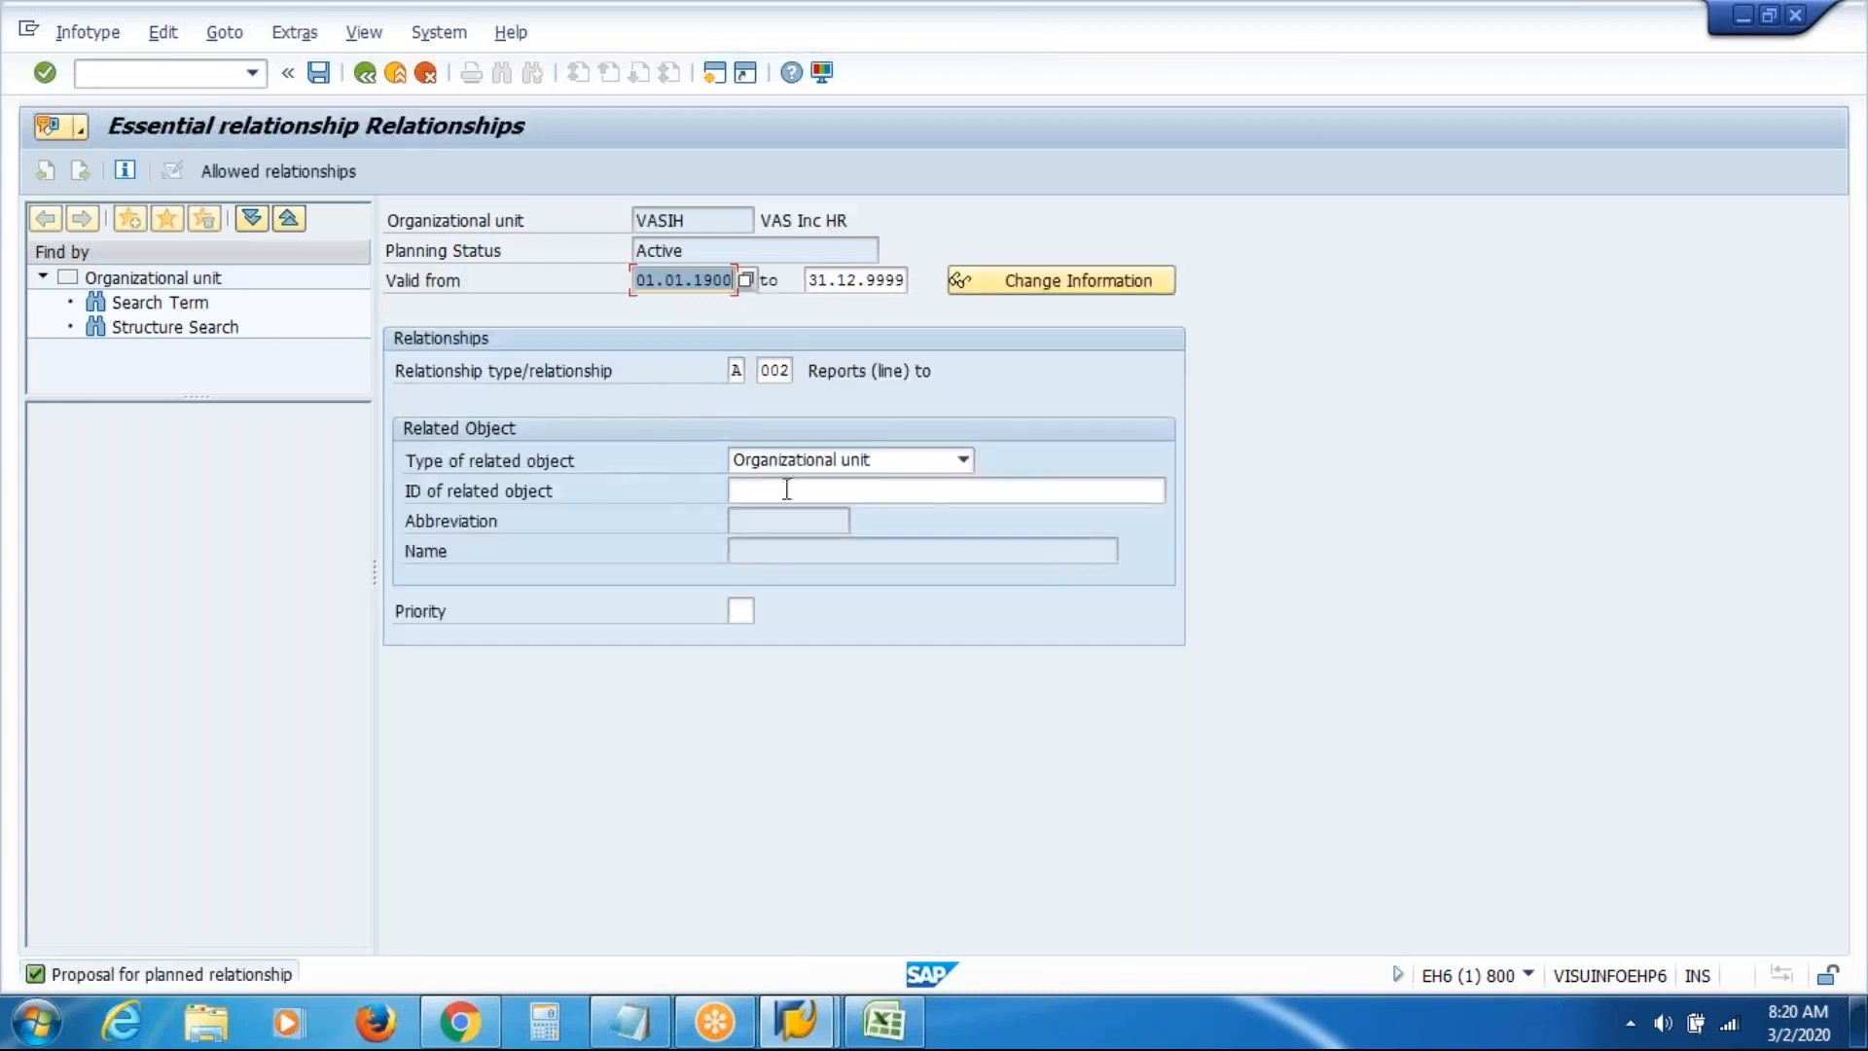
Search 'VAS', pick VAS Inc Dallas as the HR unit's parent, and save
left_click(930, 491)
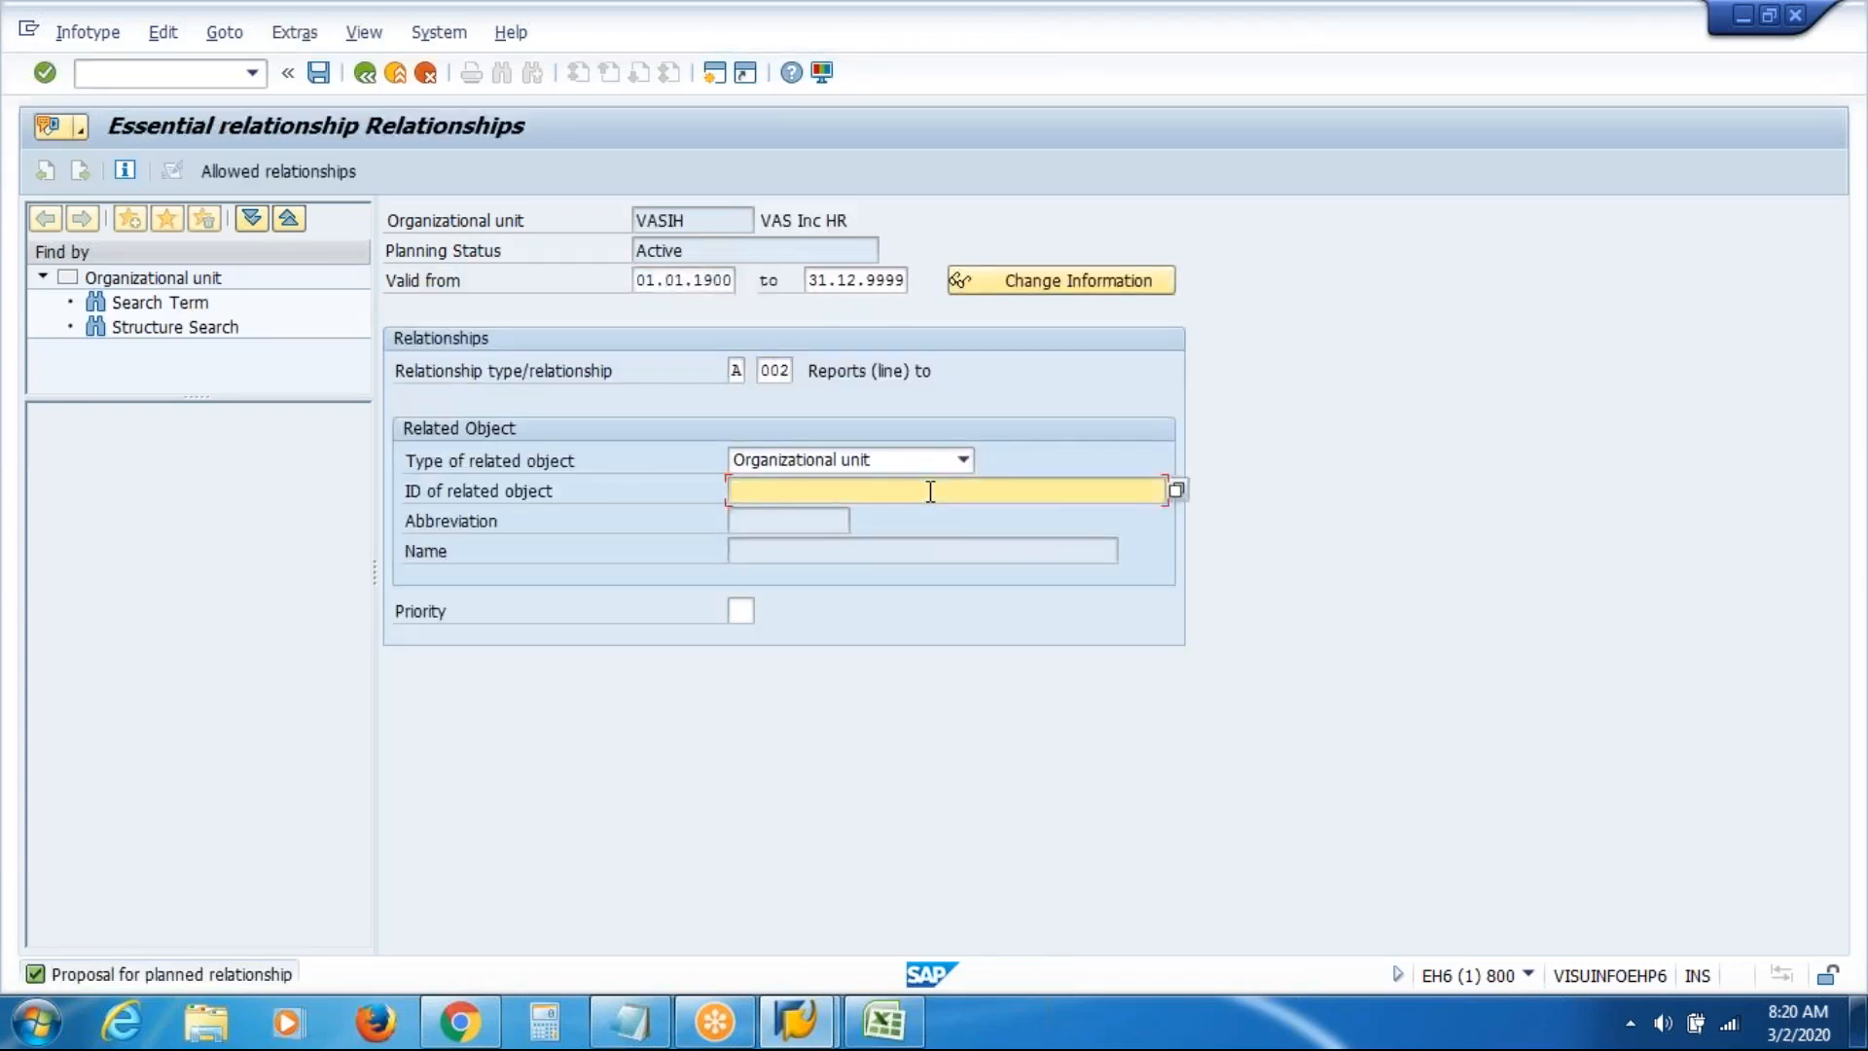
left_click(1176, 489)
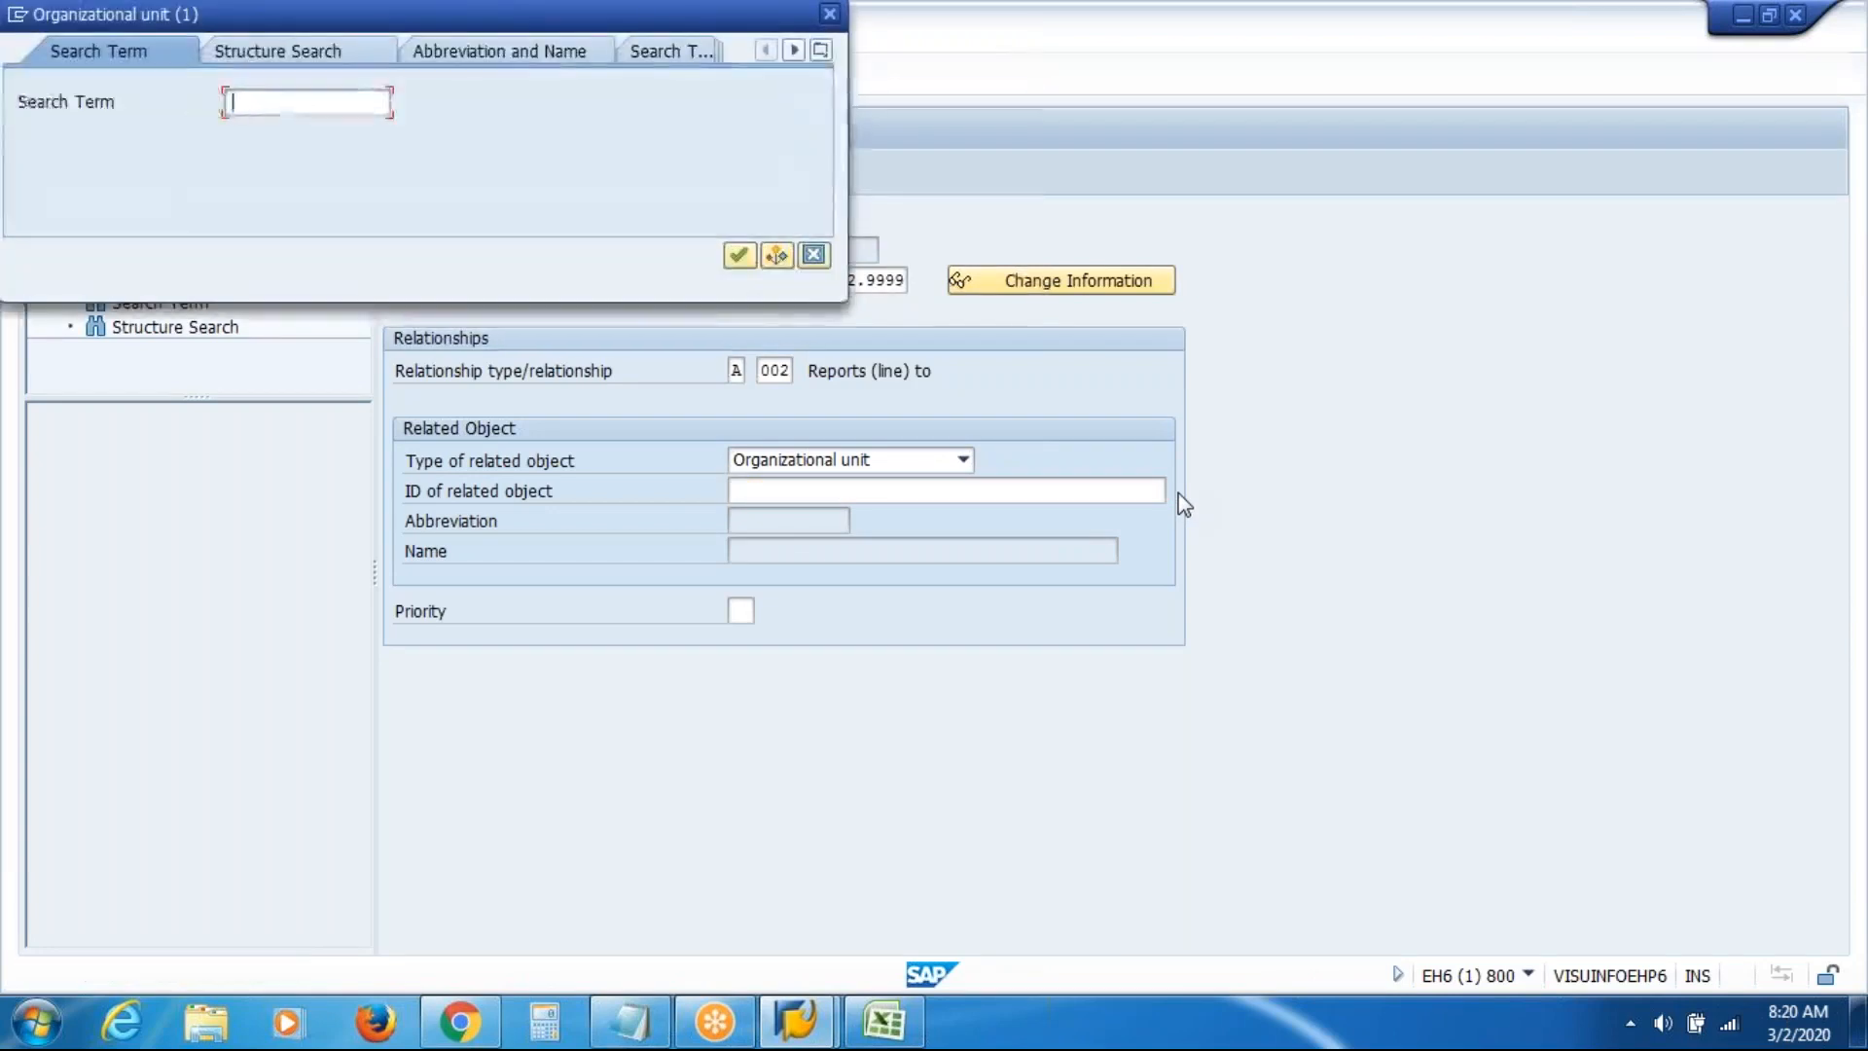
type("VAS")
key("Return")
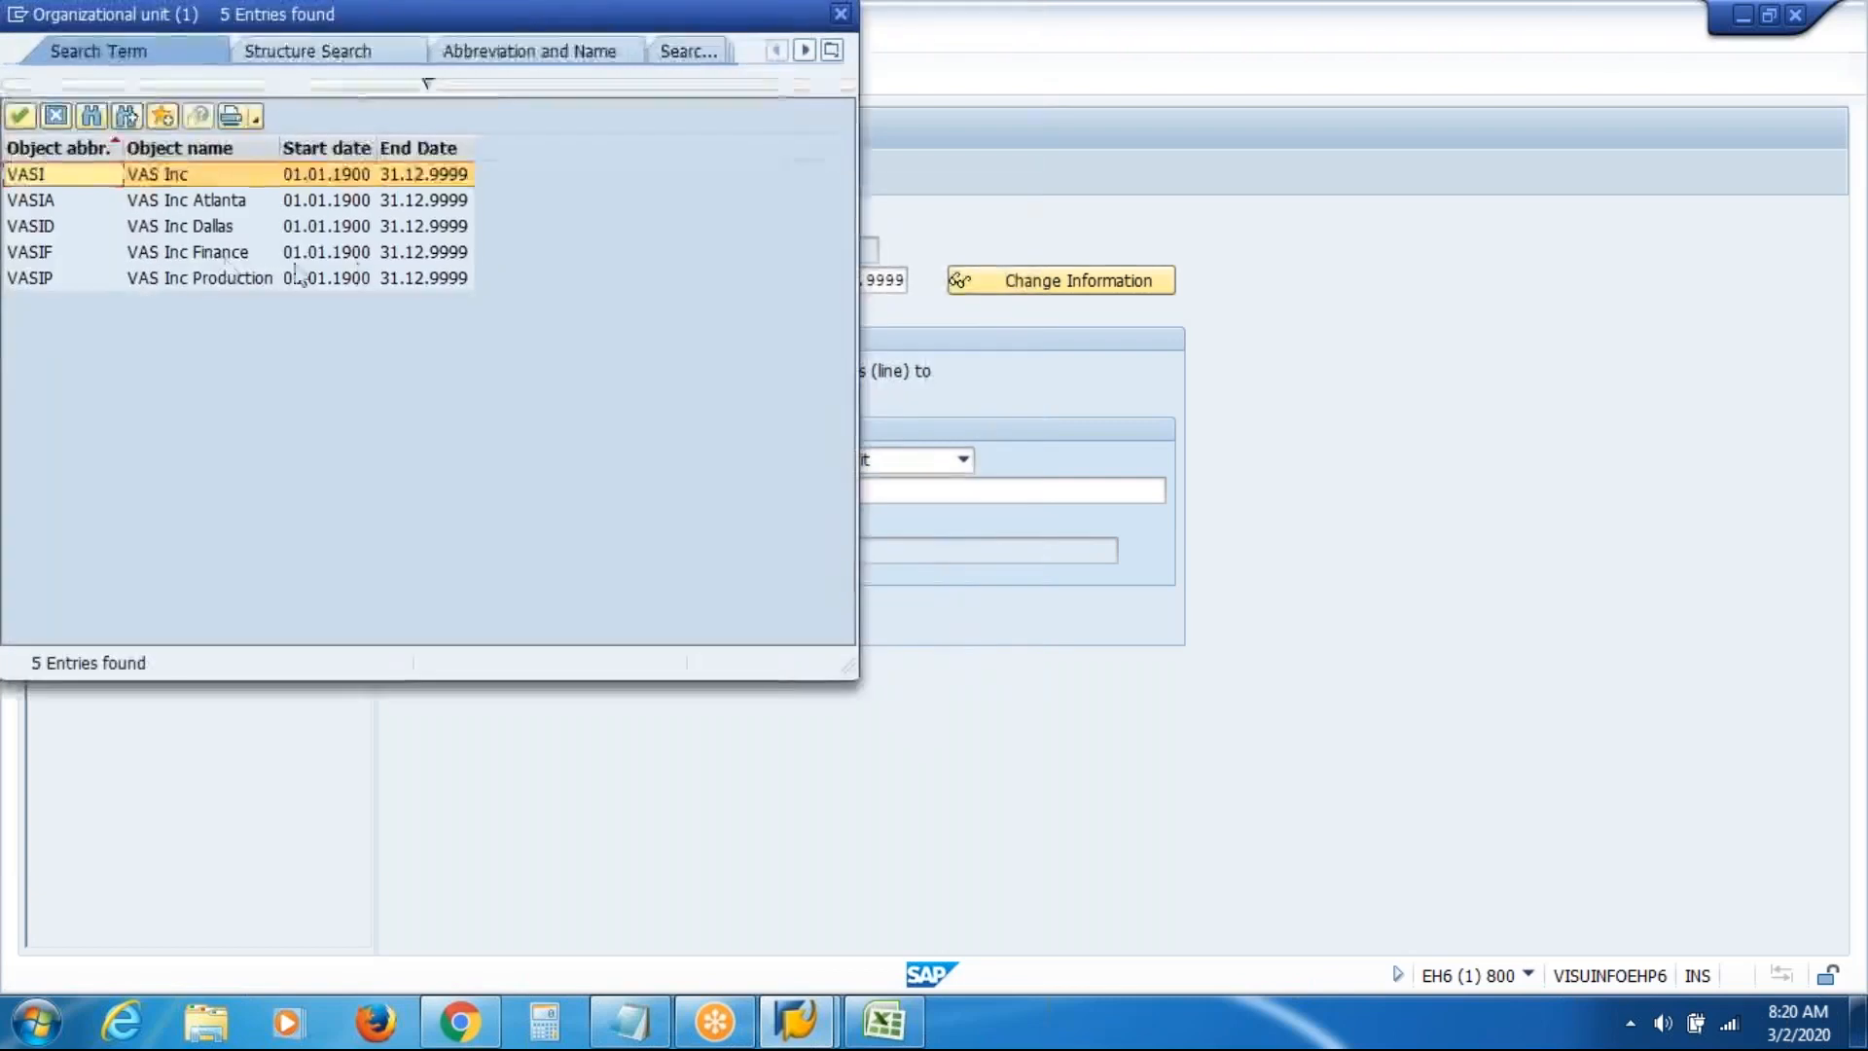
left_click(214, 228)
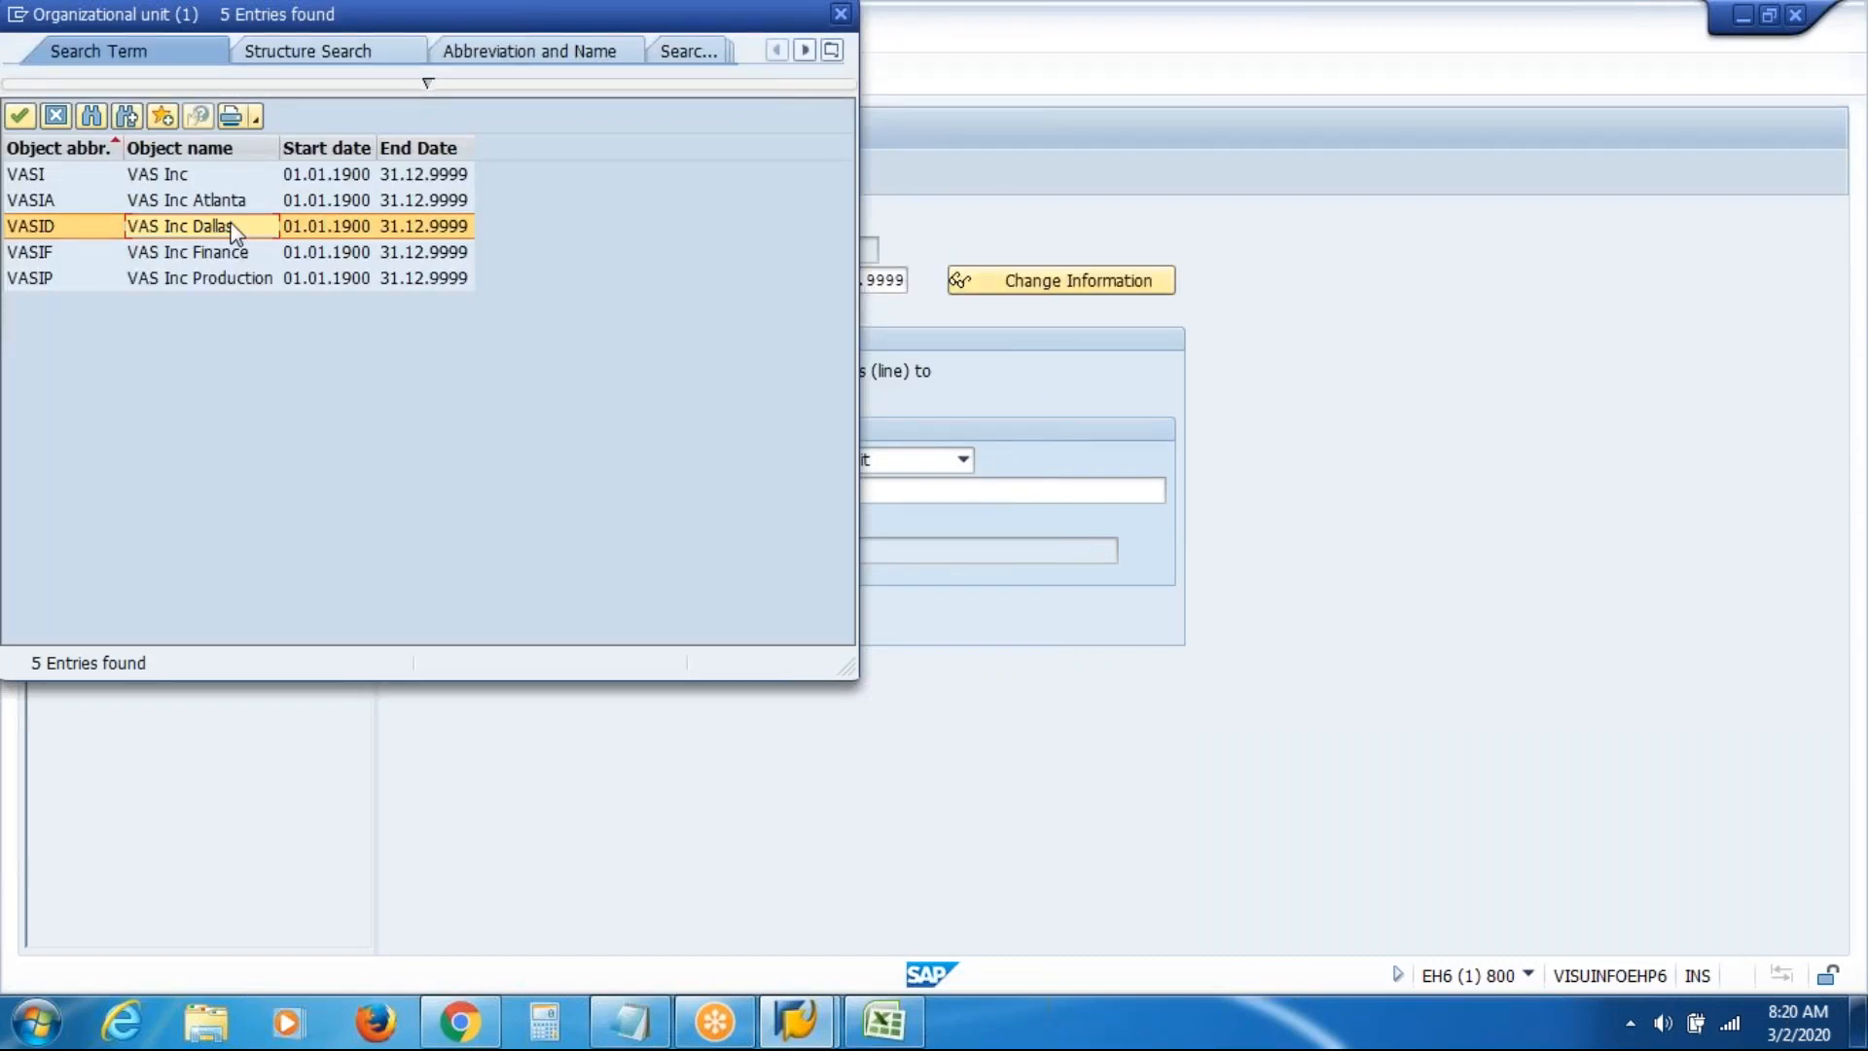
double_click(234, 229)
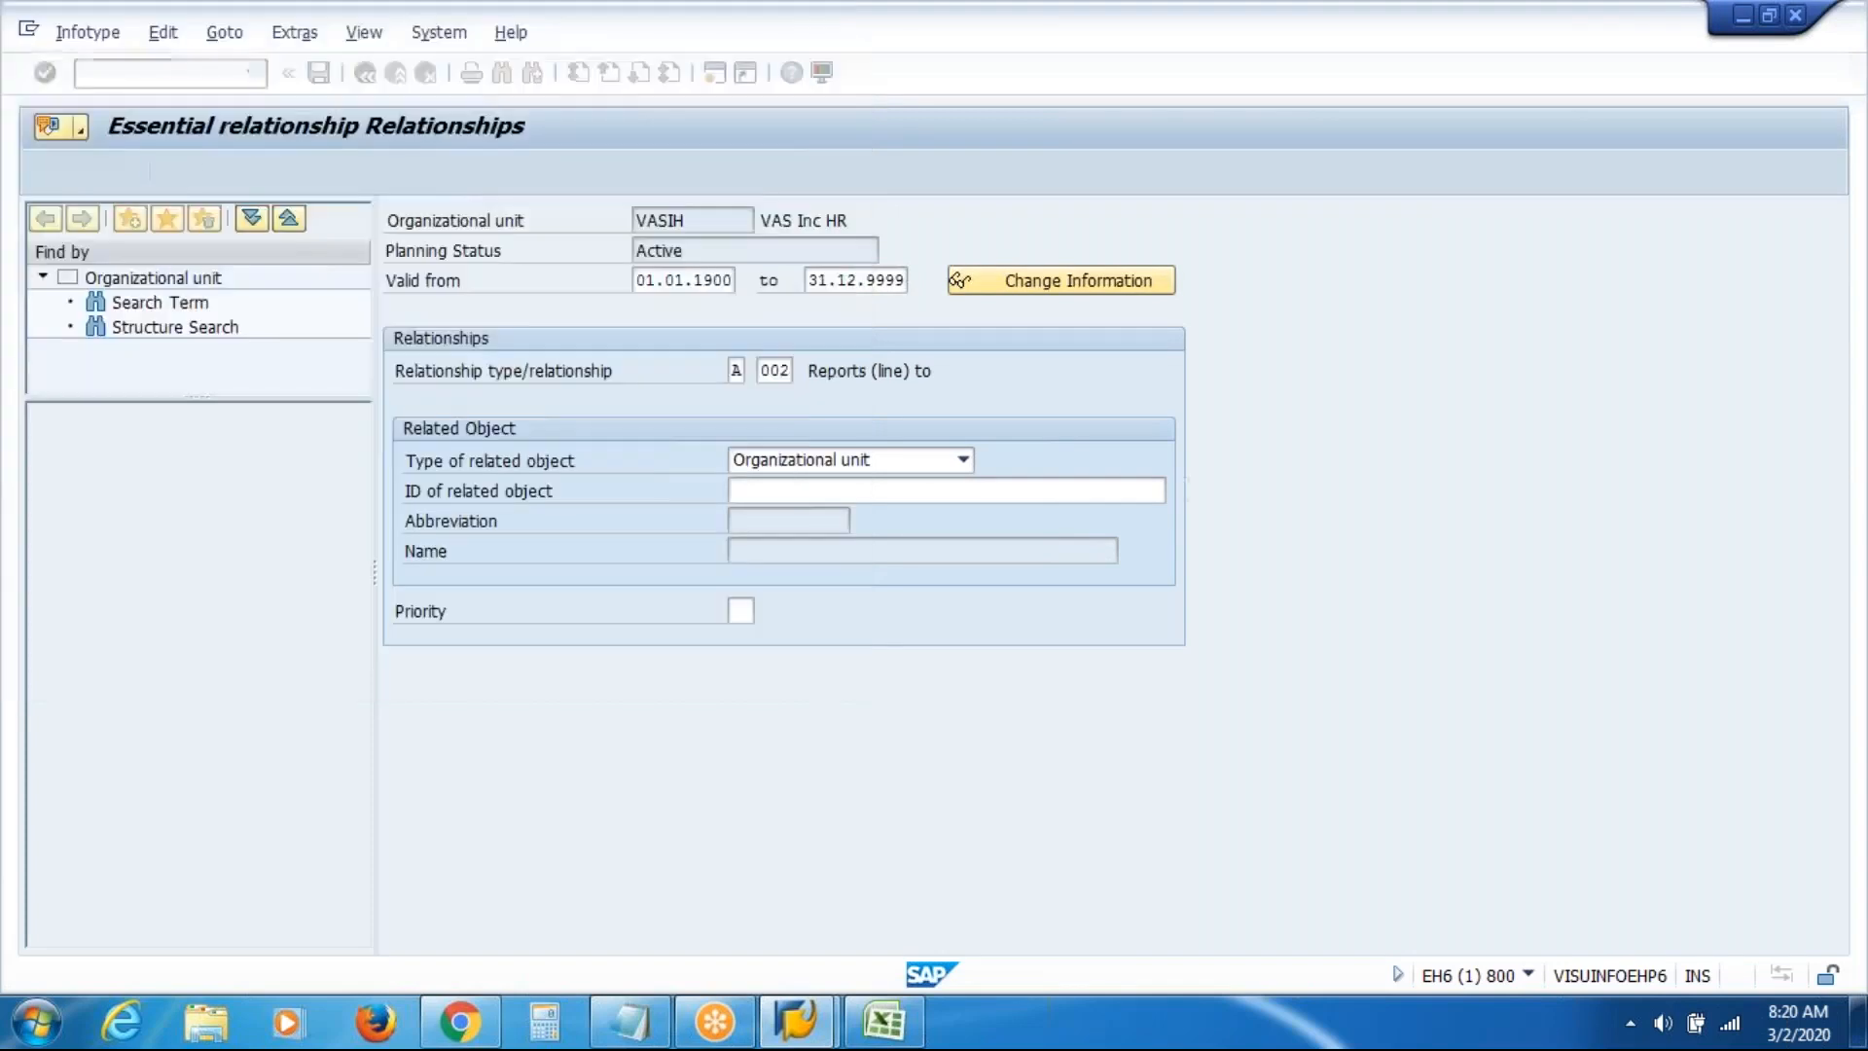
key("Return")
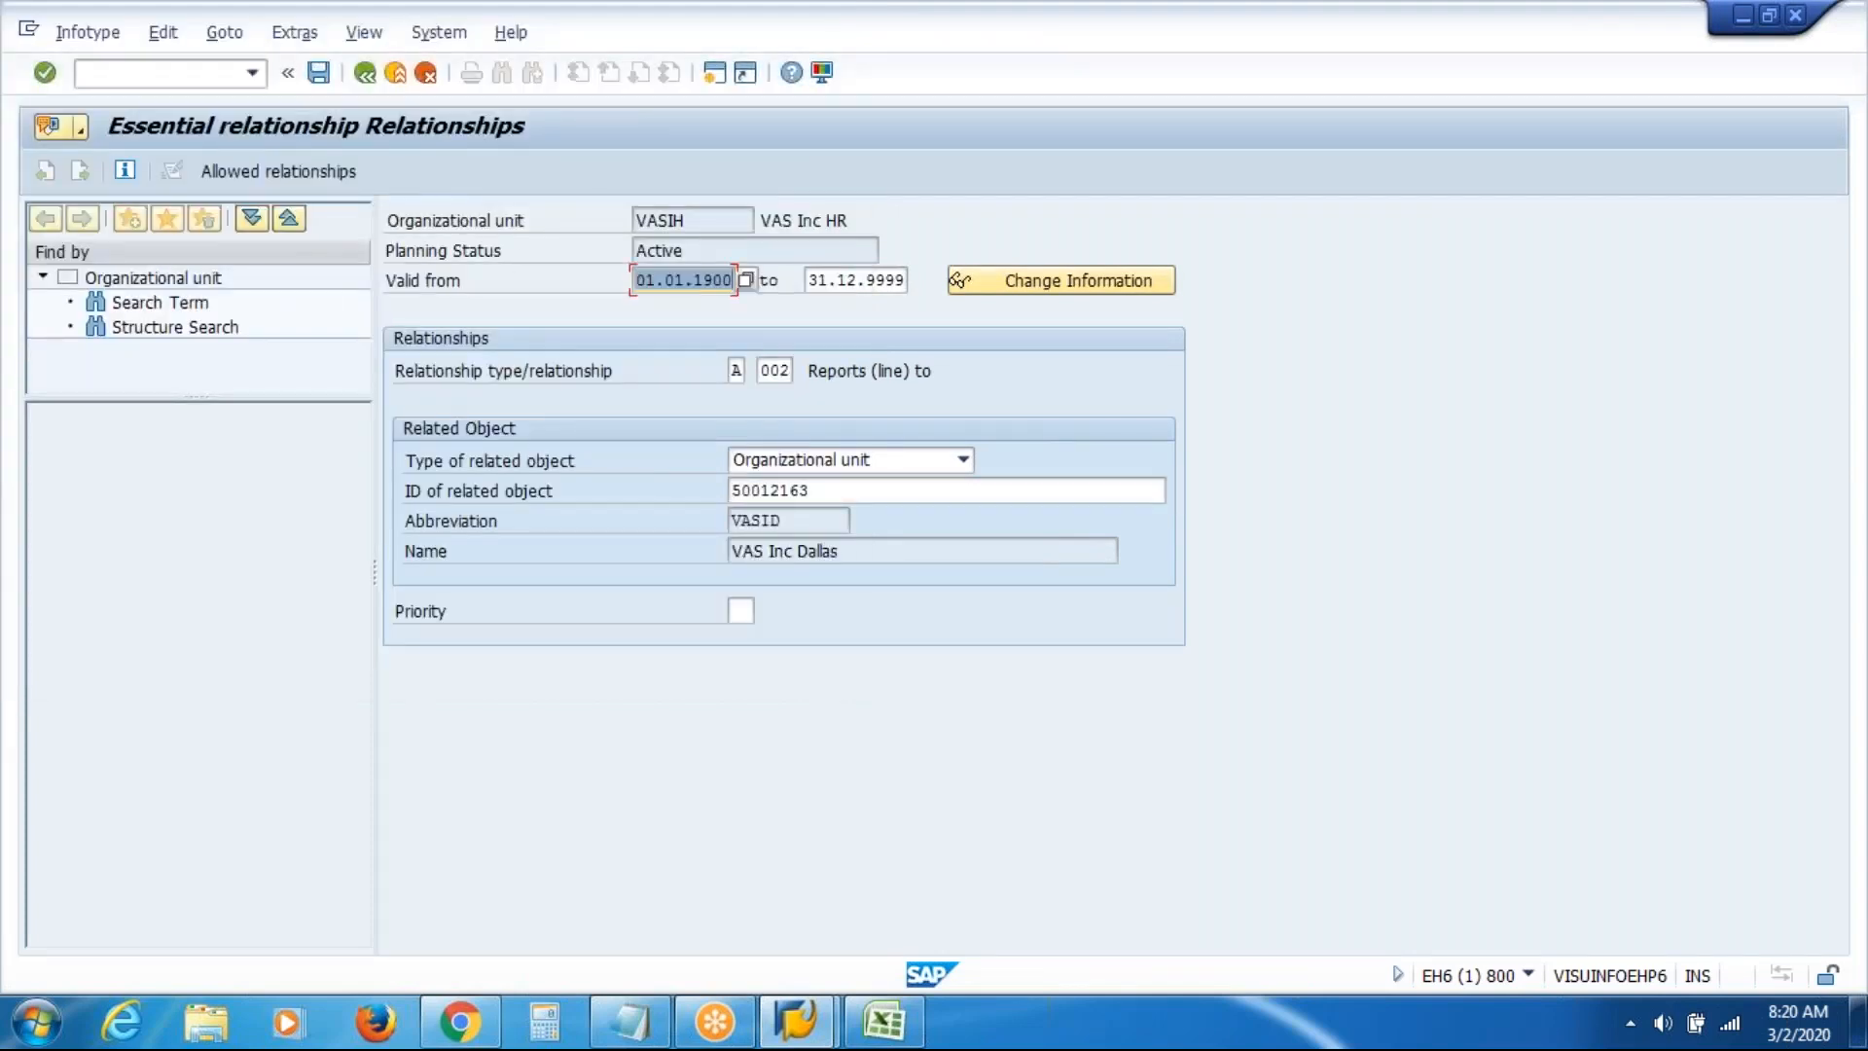
left_click(319, 73)
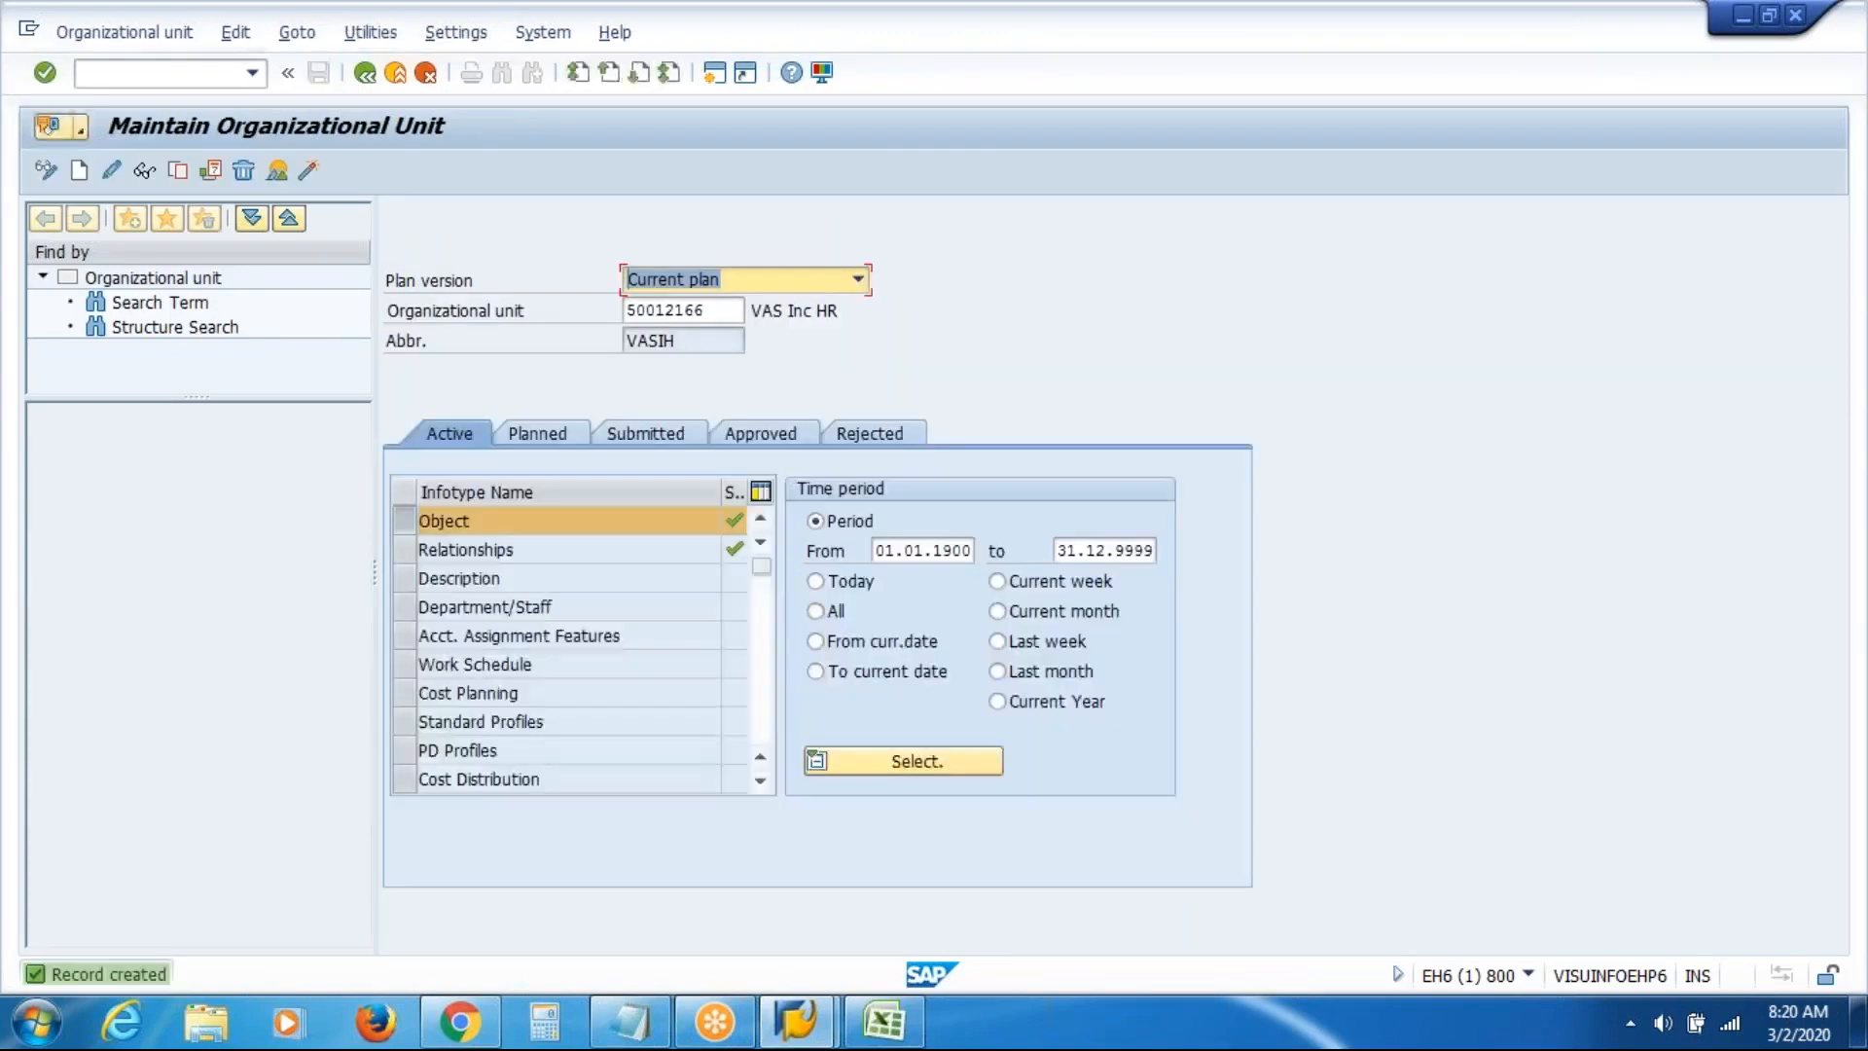
Clear the HR unit number and enter abbreviation VASIS with name 'VAS Inc Sales'
left_click_drag(727, 311, 425, 331)
key("BackSpace")
key("Return")
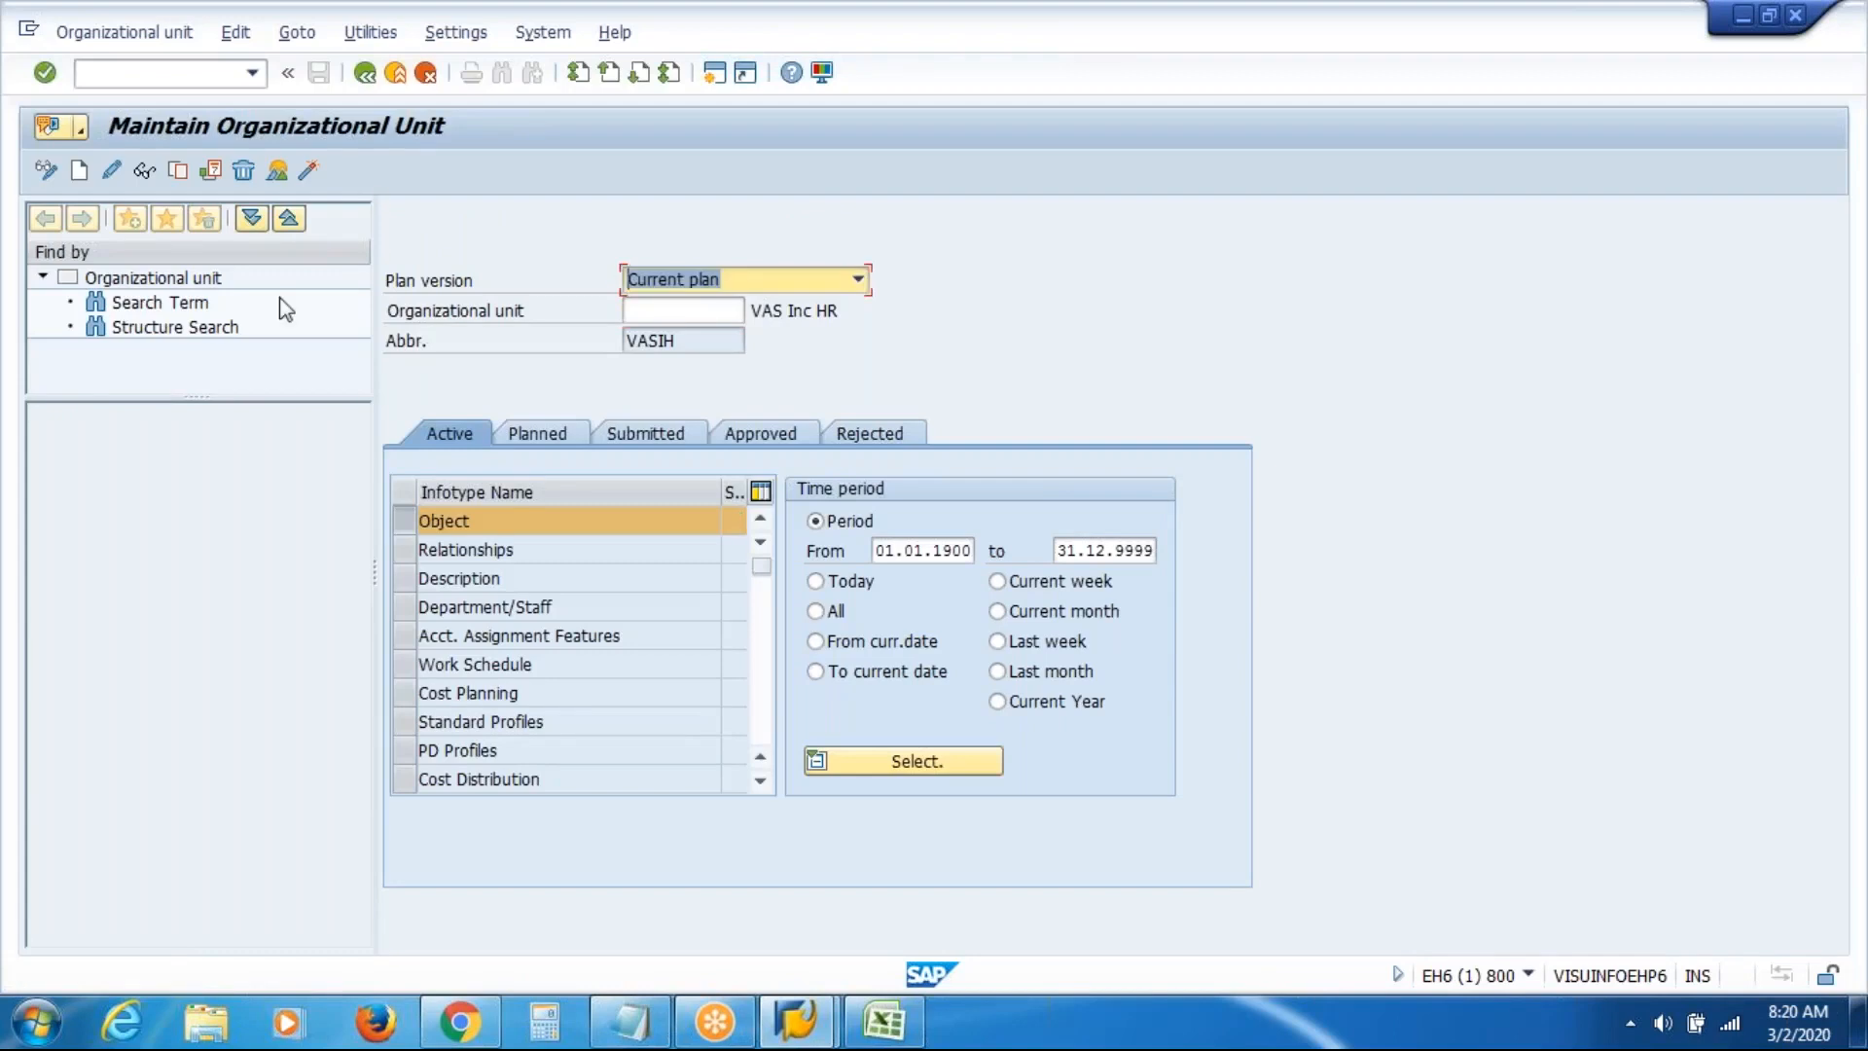
left_click(80, 172)
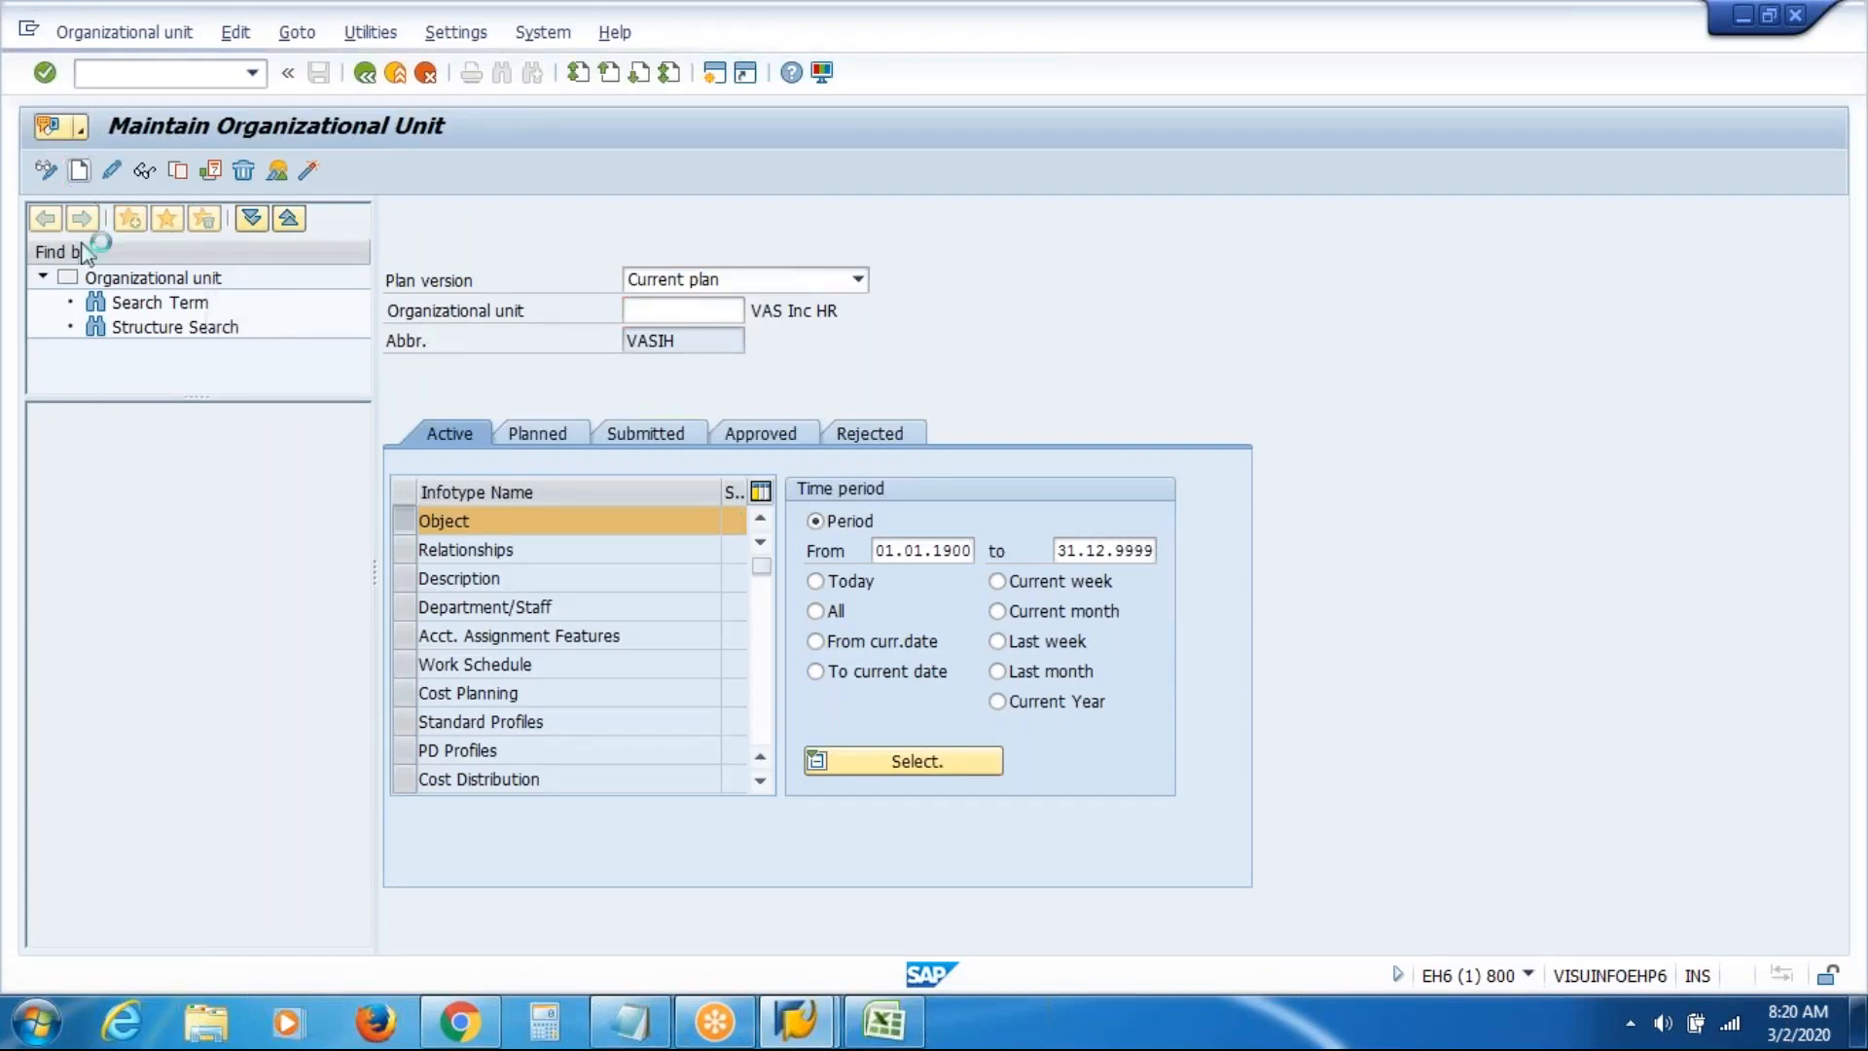
left_click(620, 396)
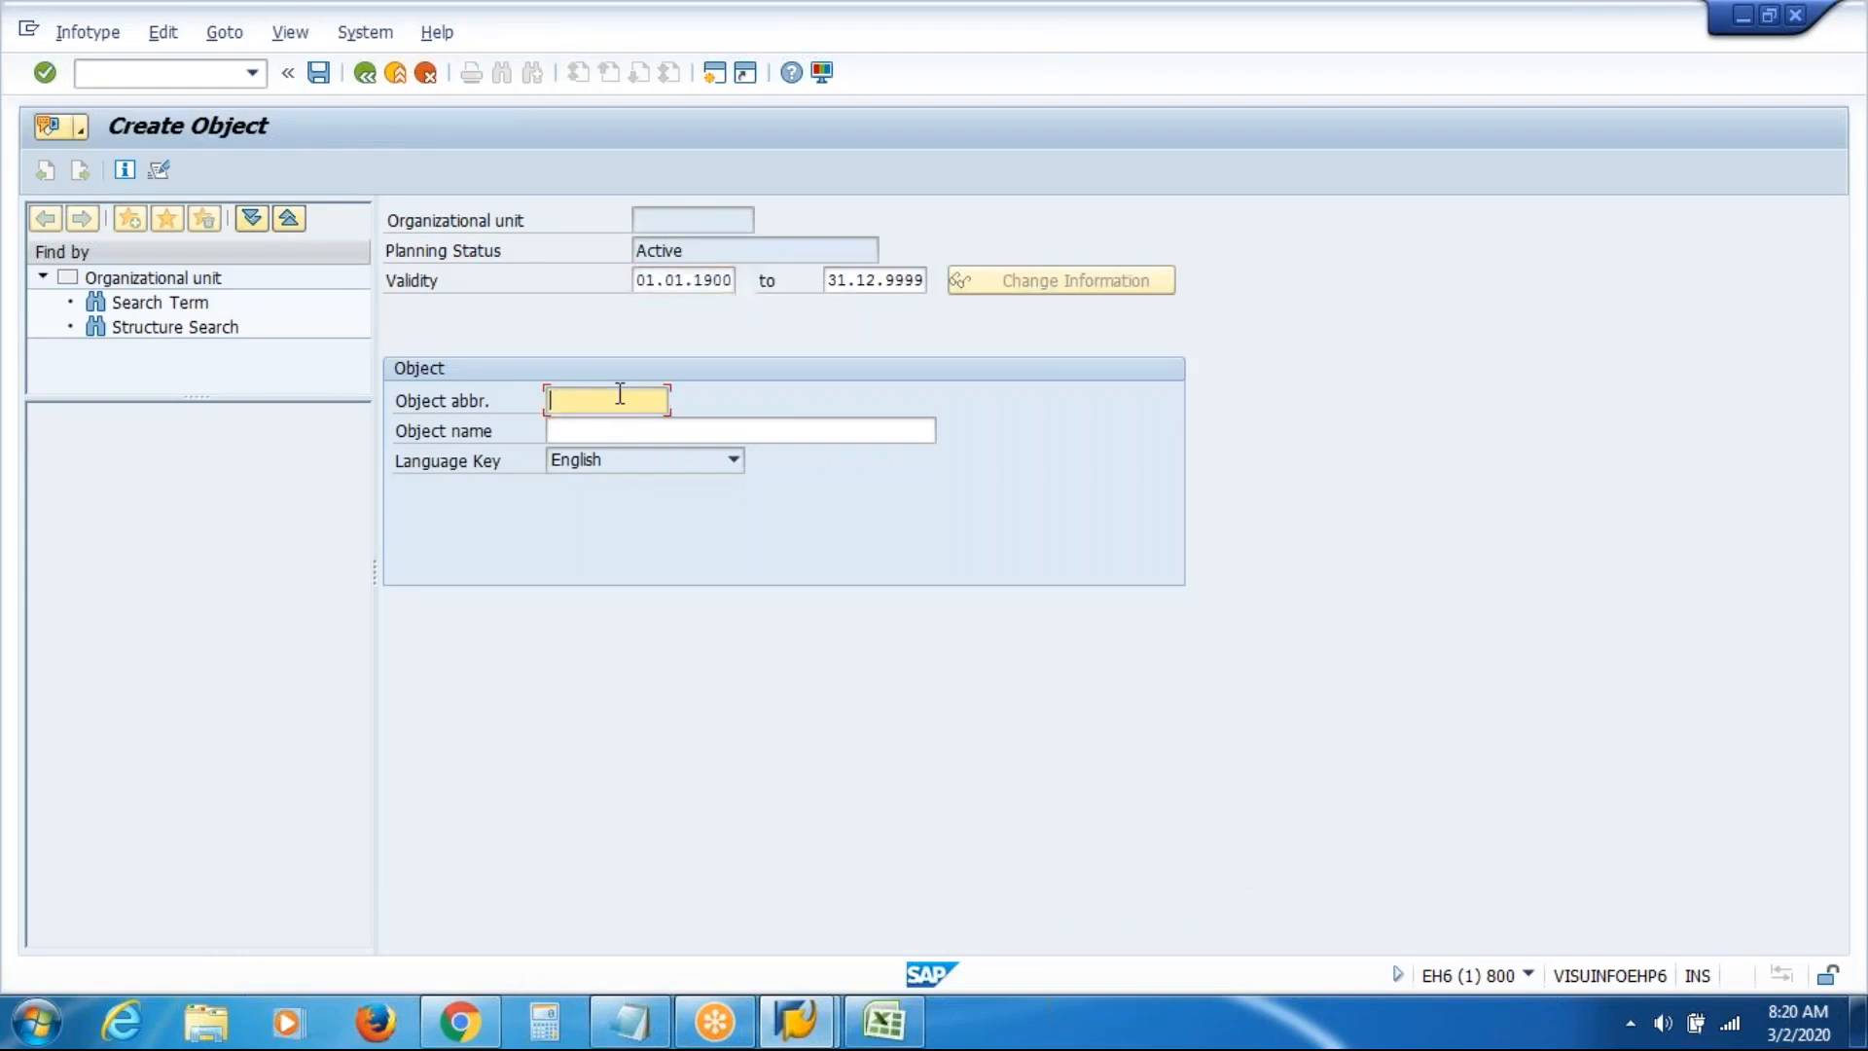
type("VAS")
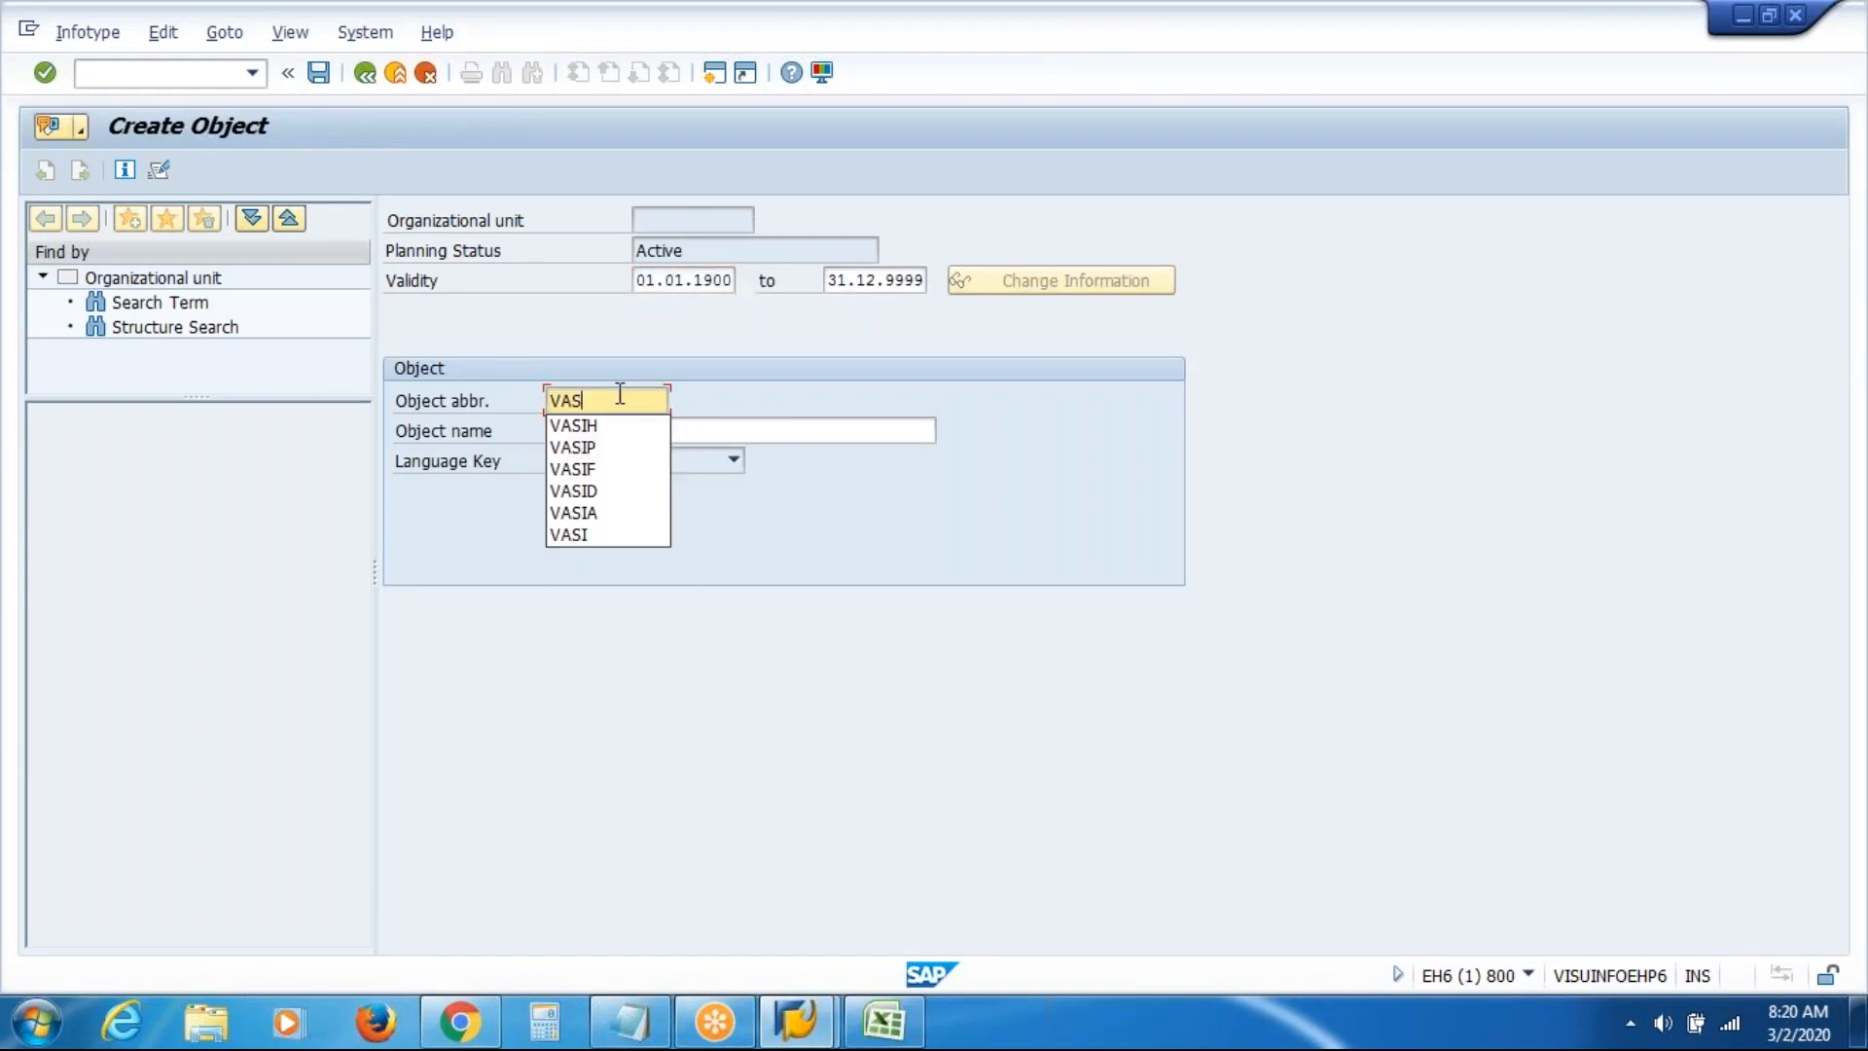
type("IS")
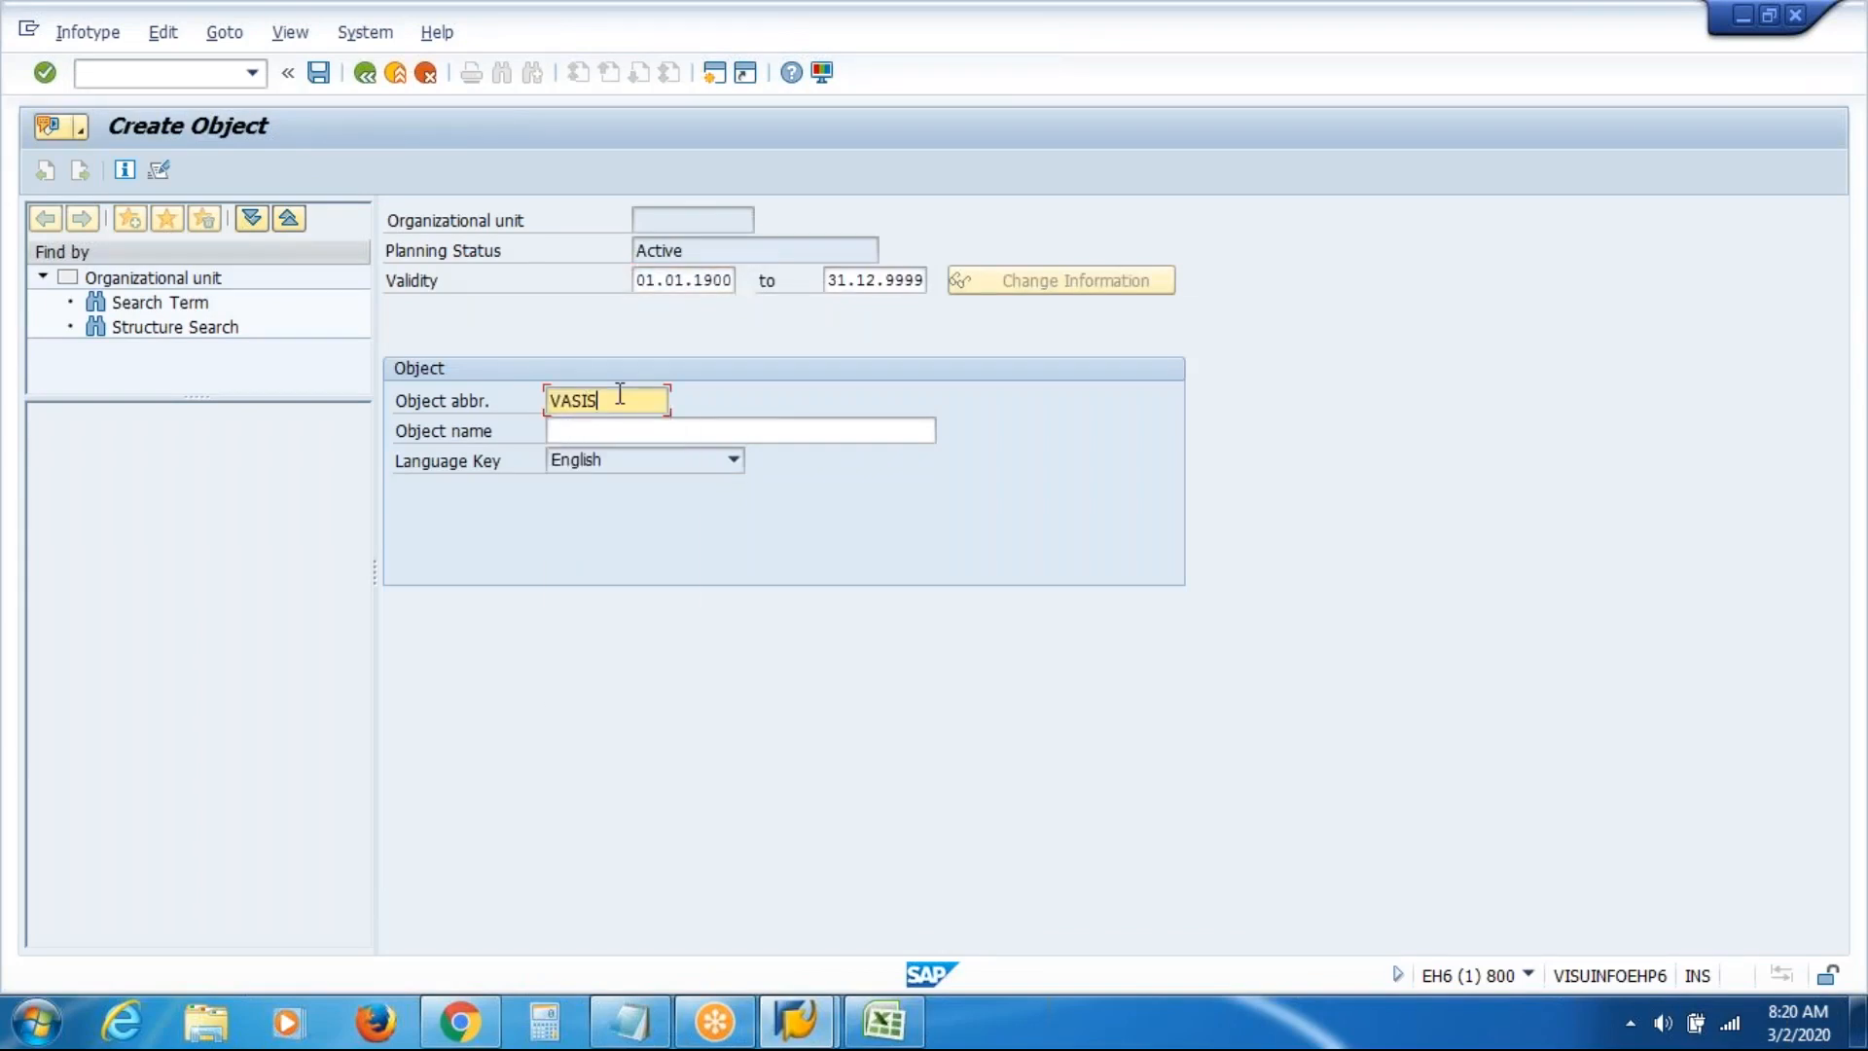
key("Tab")
type("VAS ")
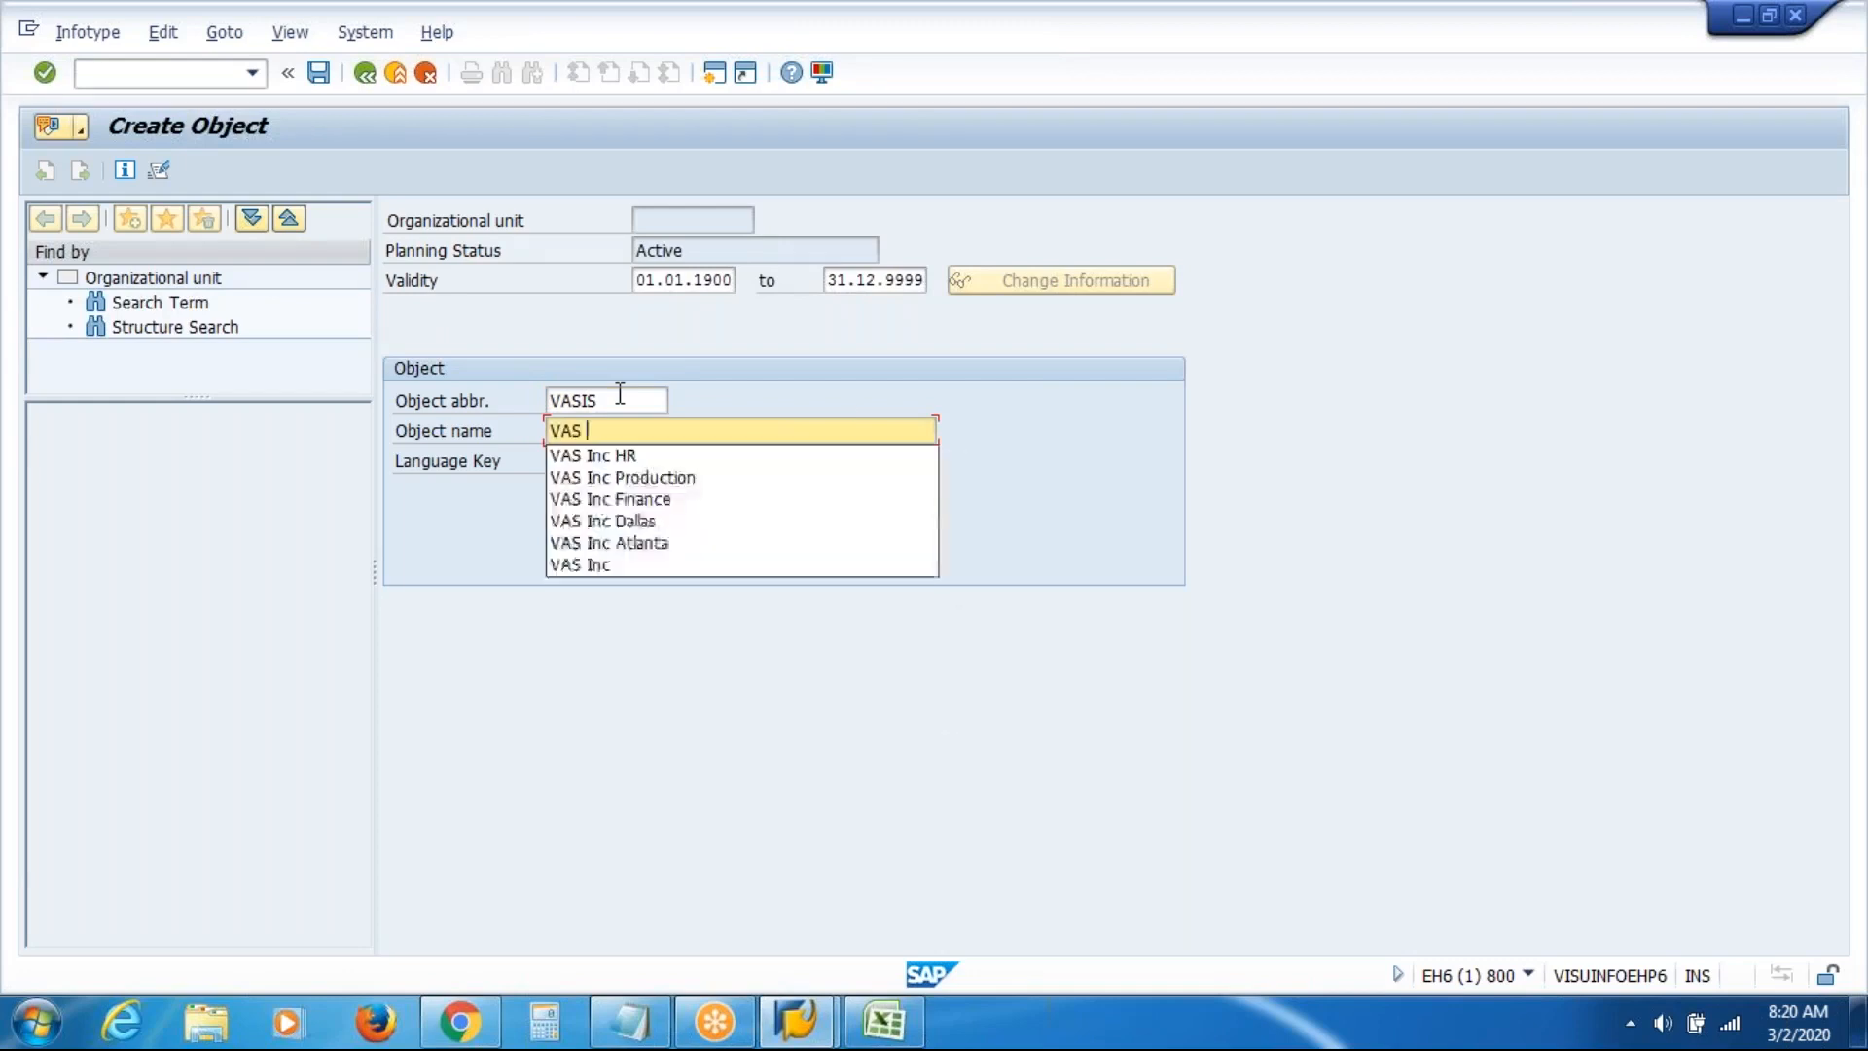
type("Inc Sales")
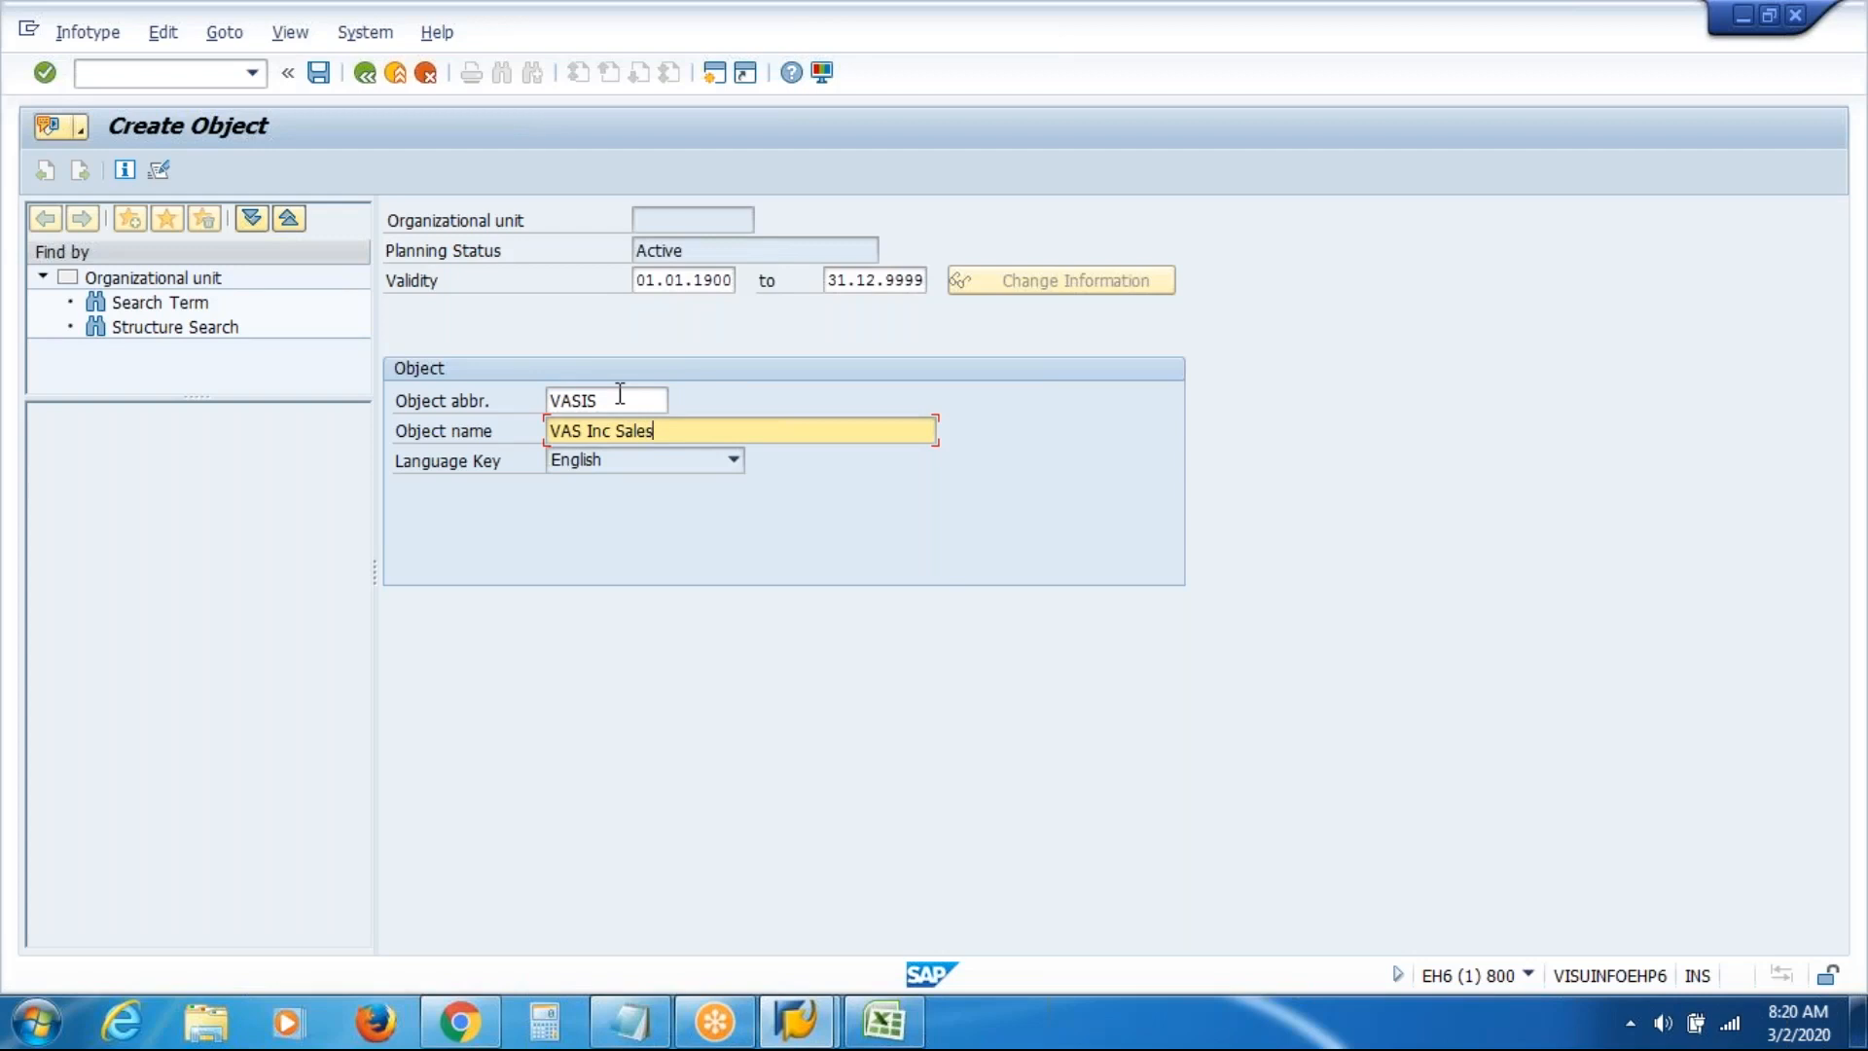
key("Return")
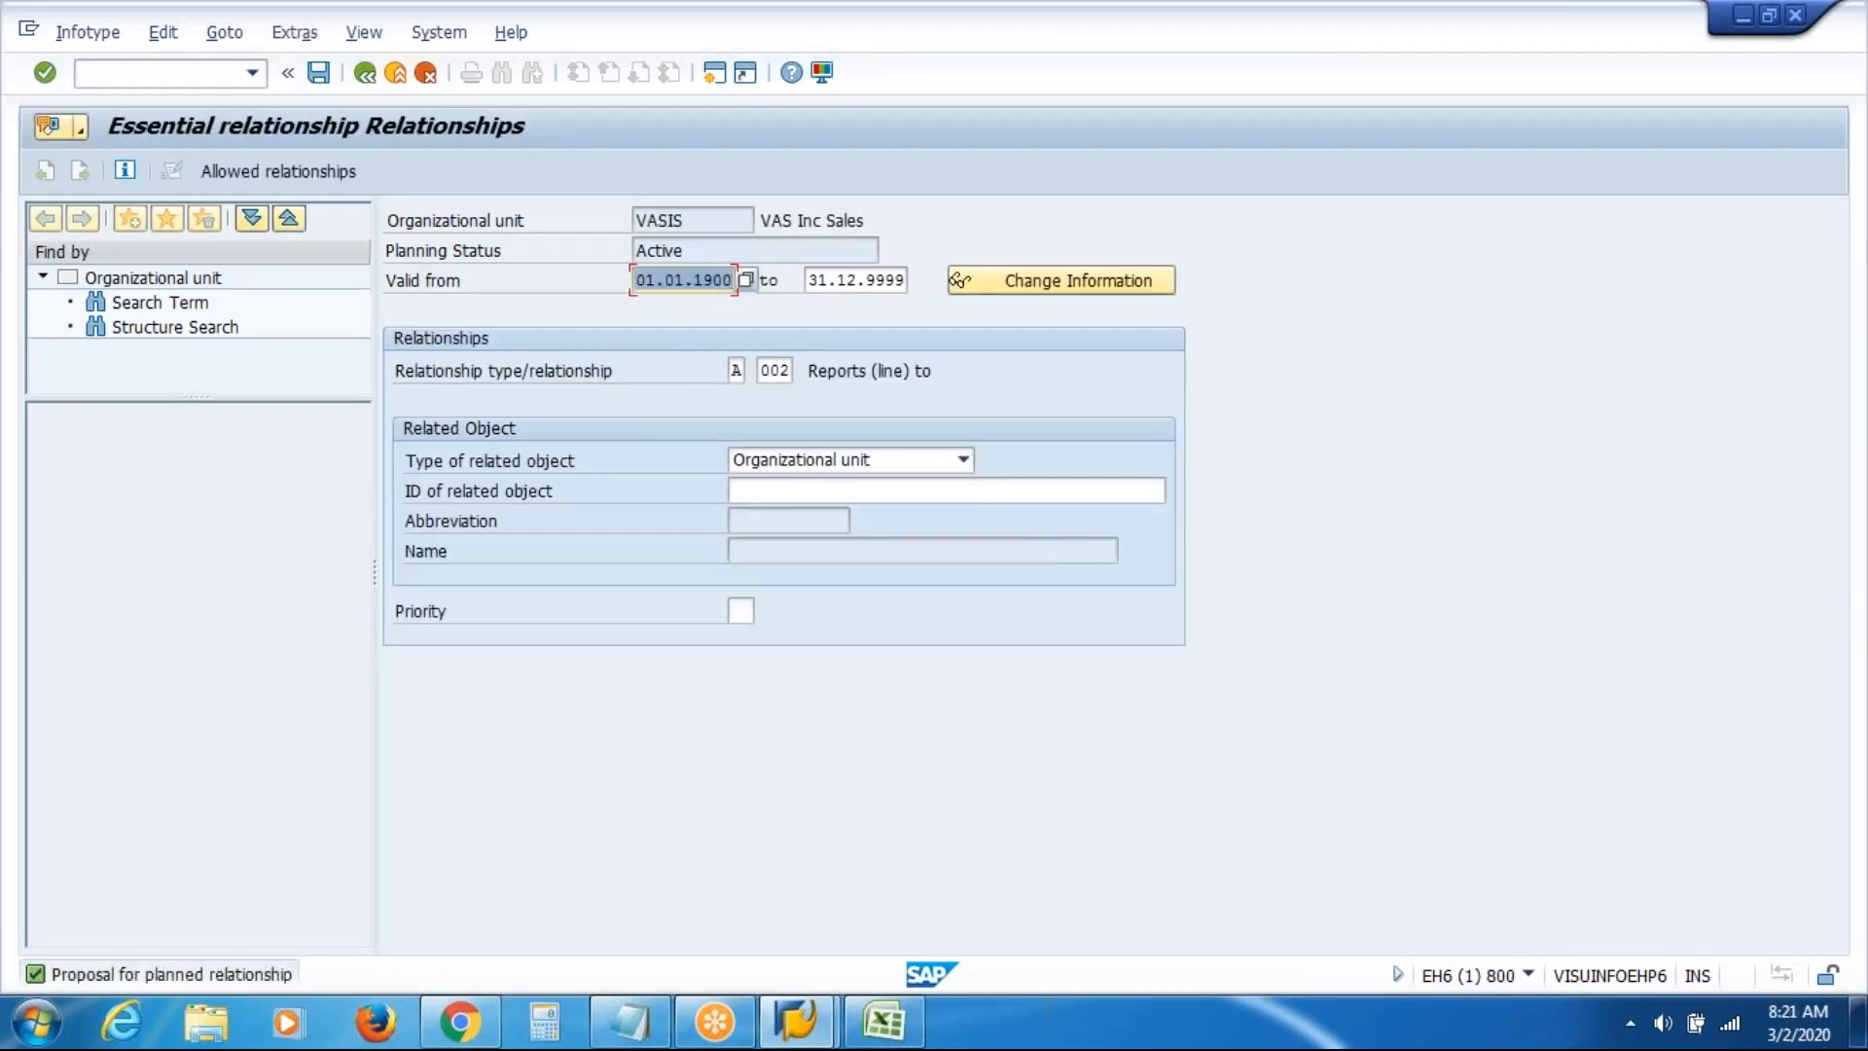
Choose related object 50012163 (VAS Inc Dallas) from history for VAS Inc Sales and save
left_click(975, 491)
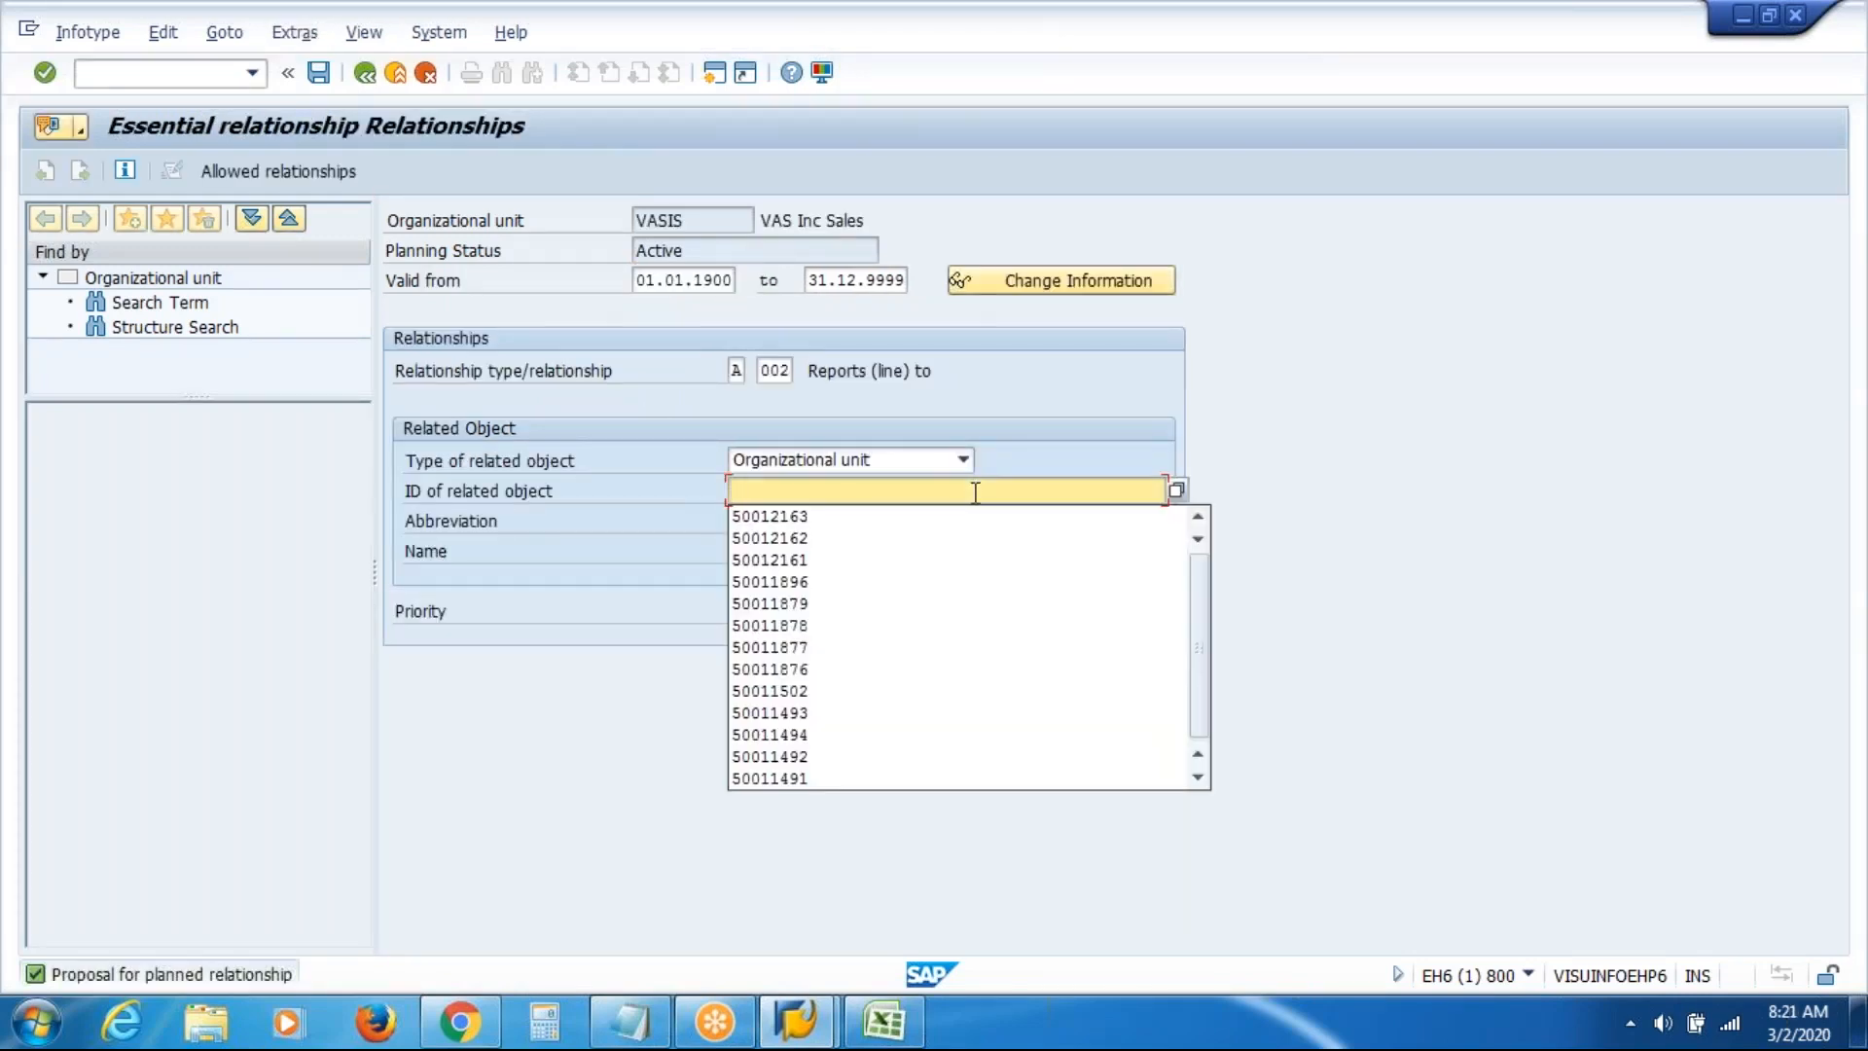
key("Down")
key("Return")
key("Return")
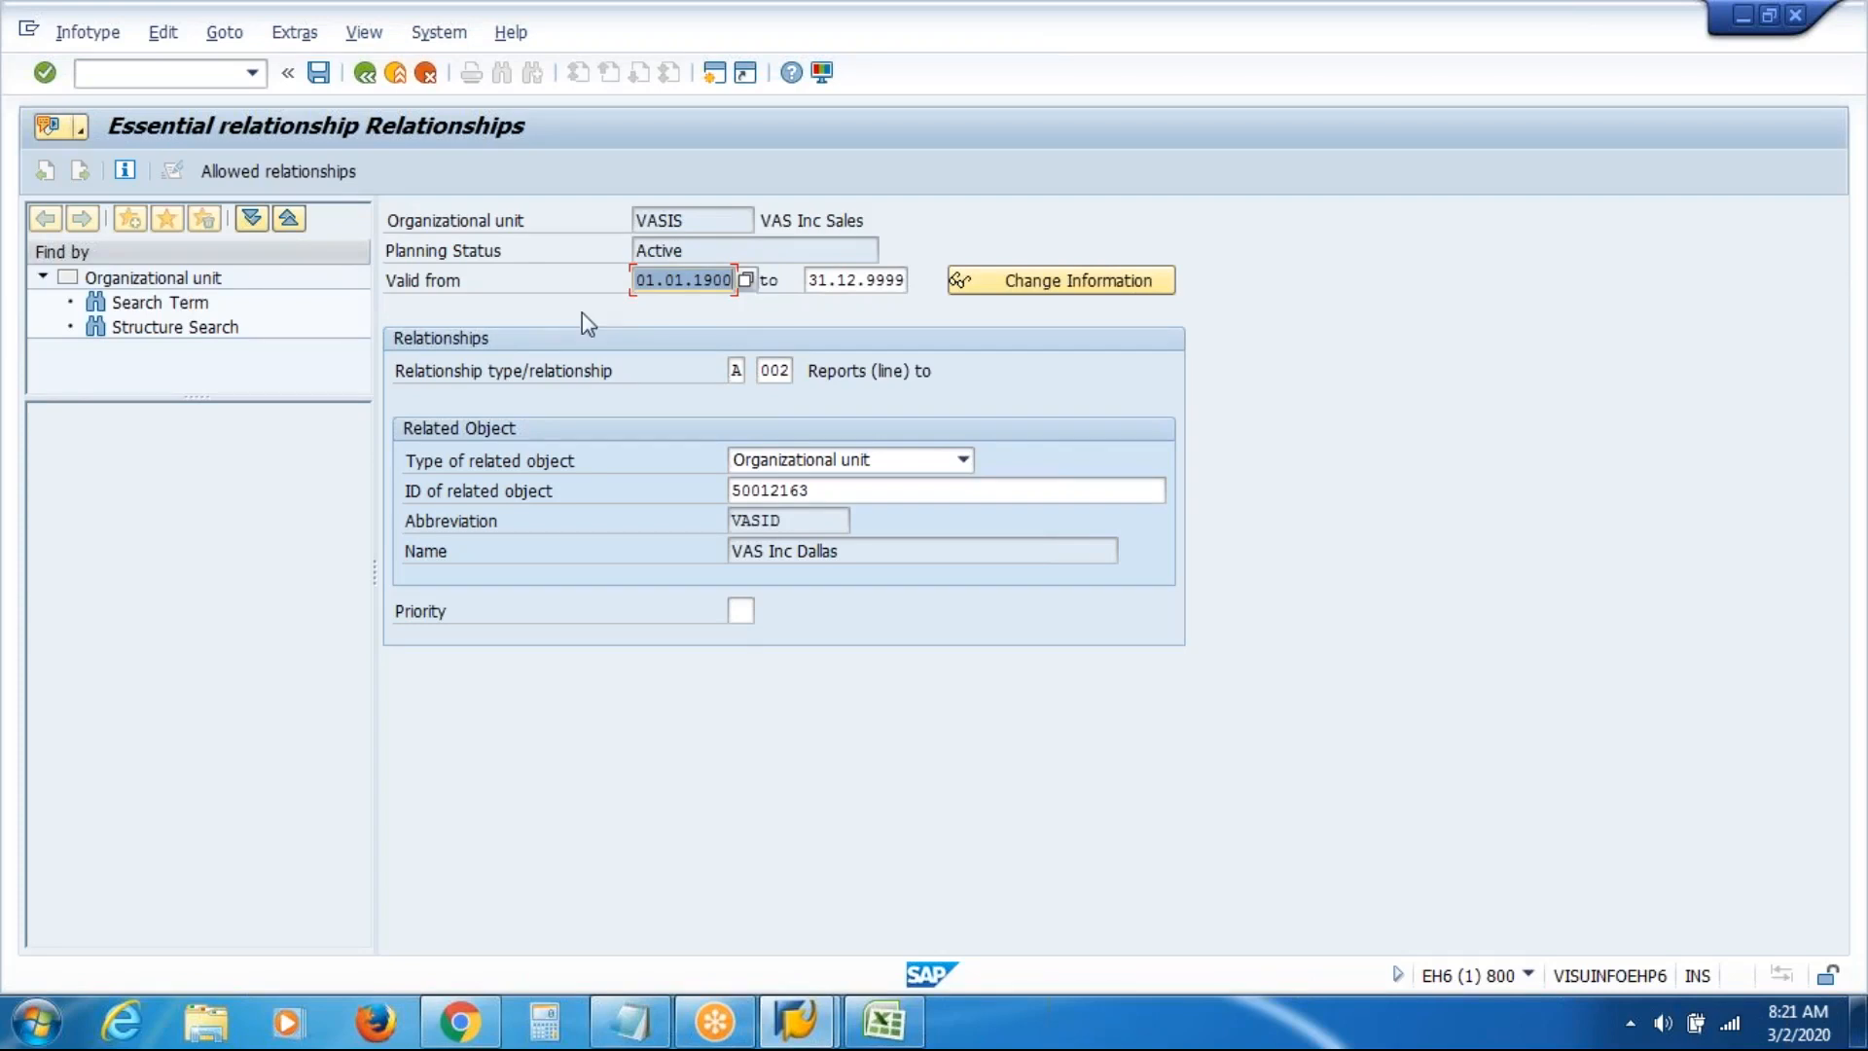
key("ctrl+s")
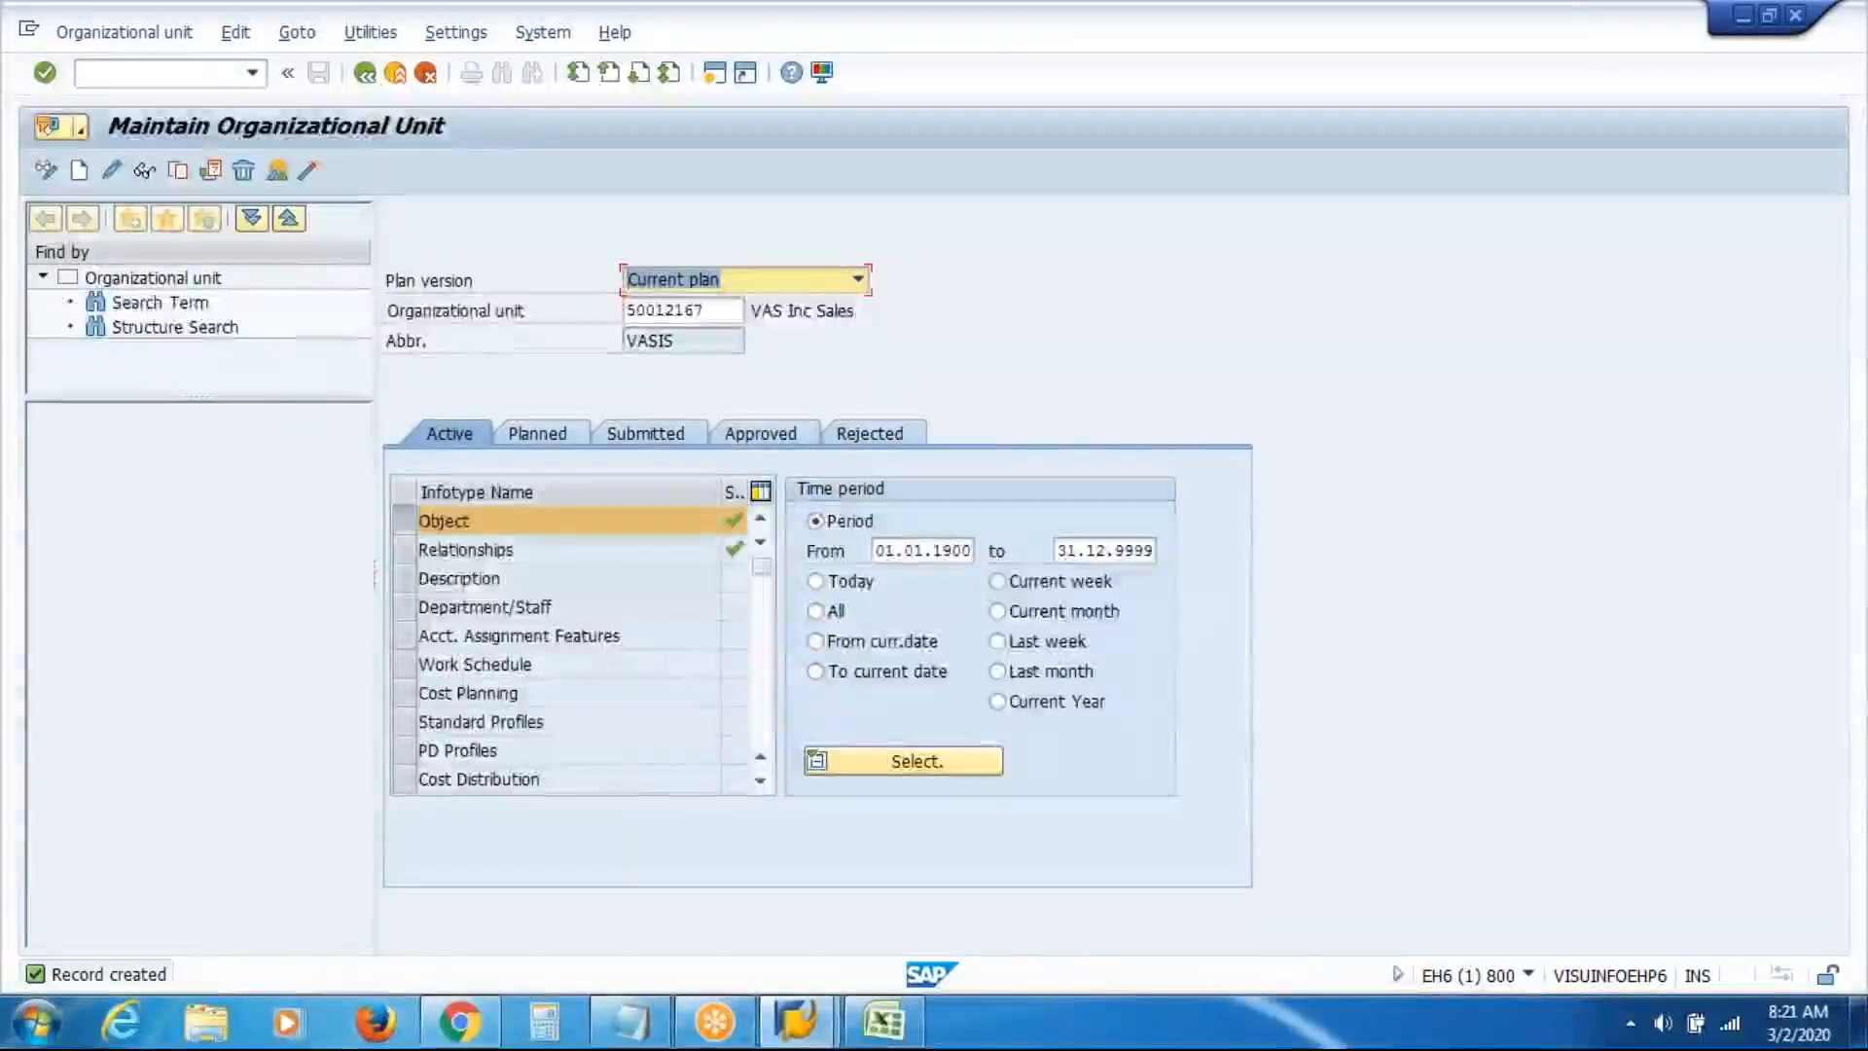
left_click(916, 1021)
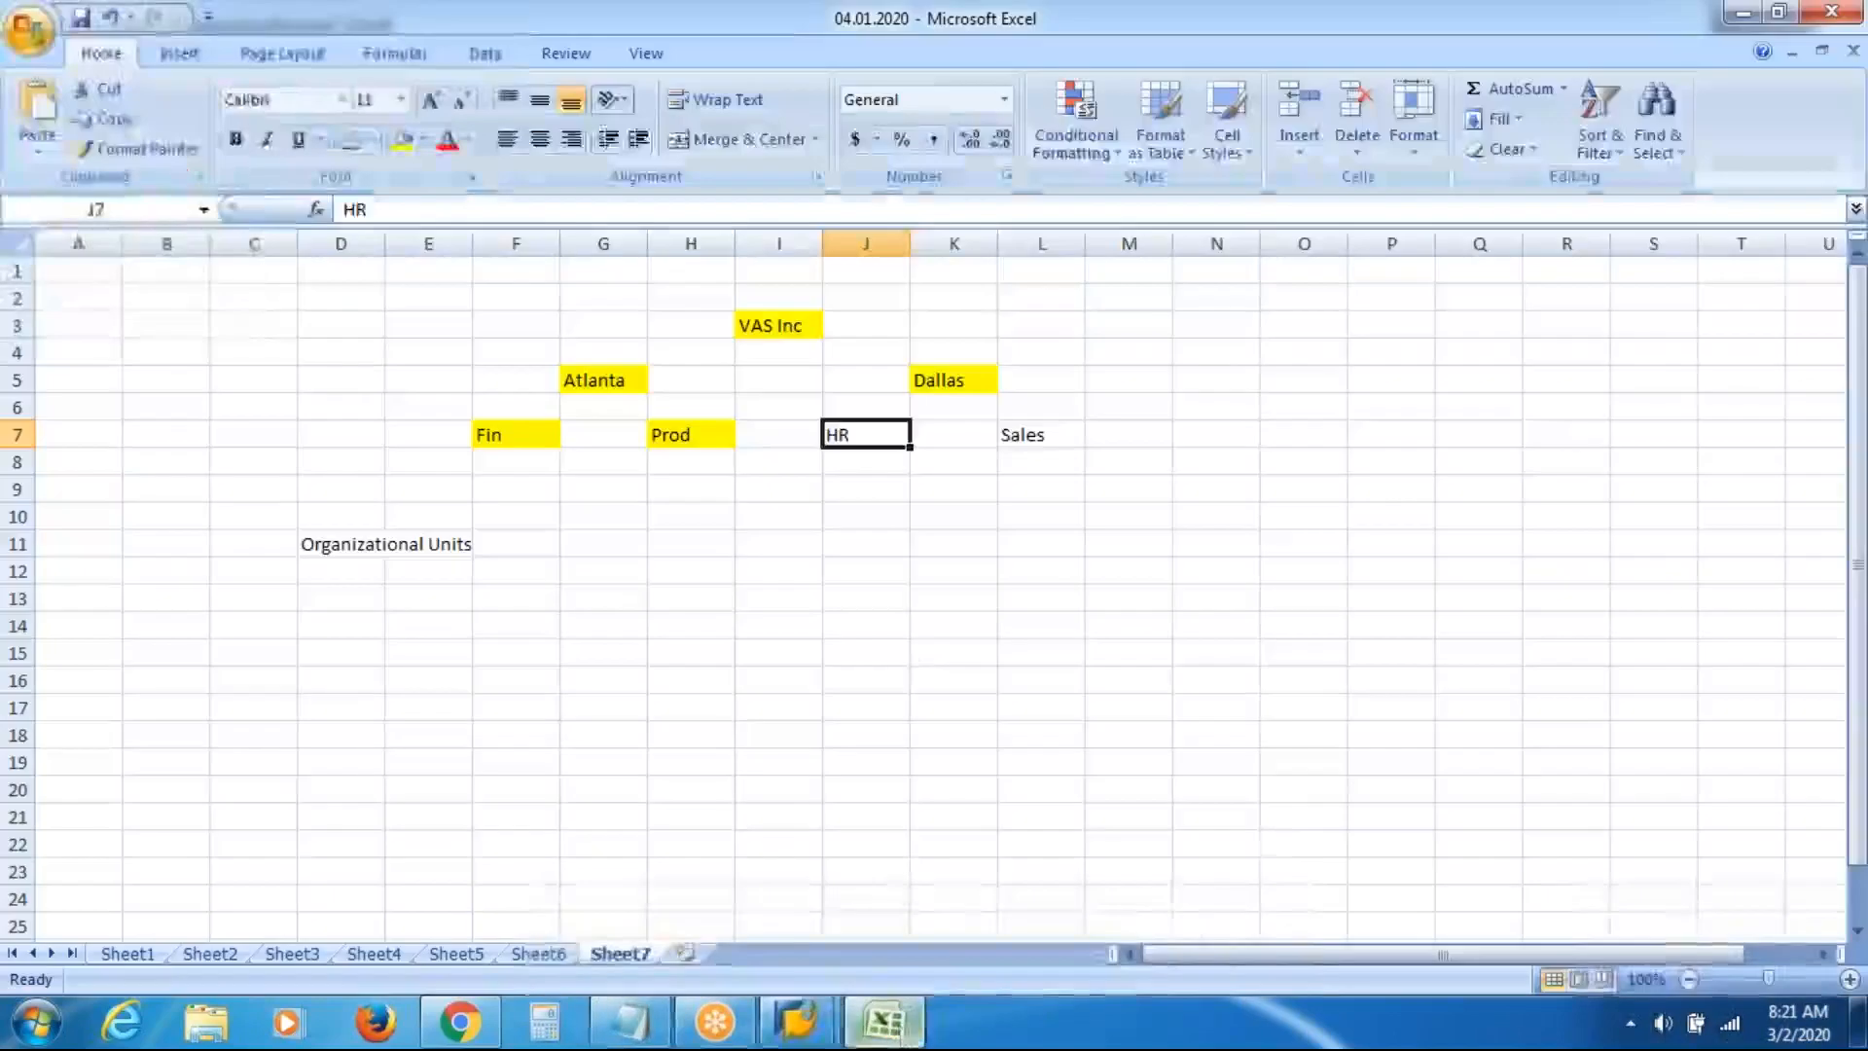
Fill the HR (J7) and Sales (L7) boxes yellow on the Excel chart
left_click(402, 139)
left_click(1030, 418)
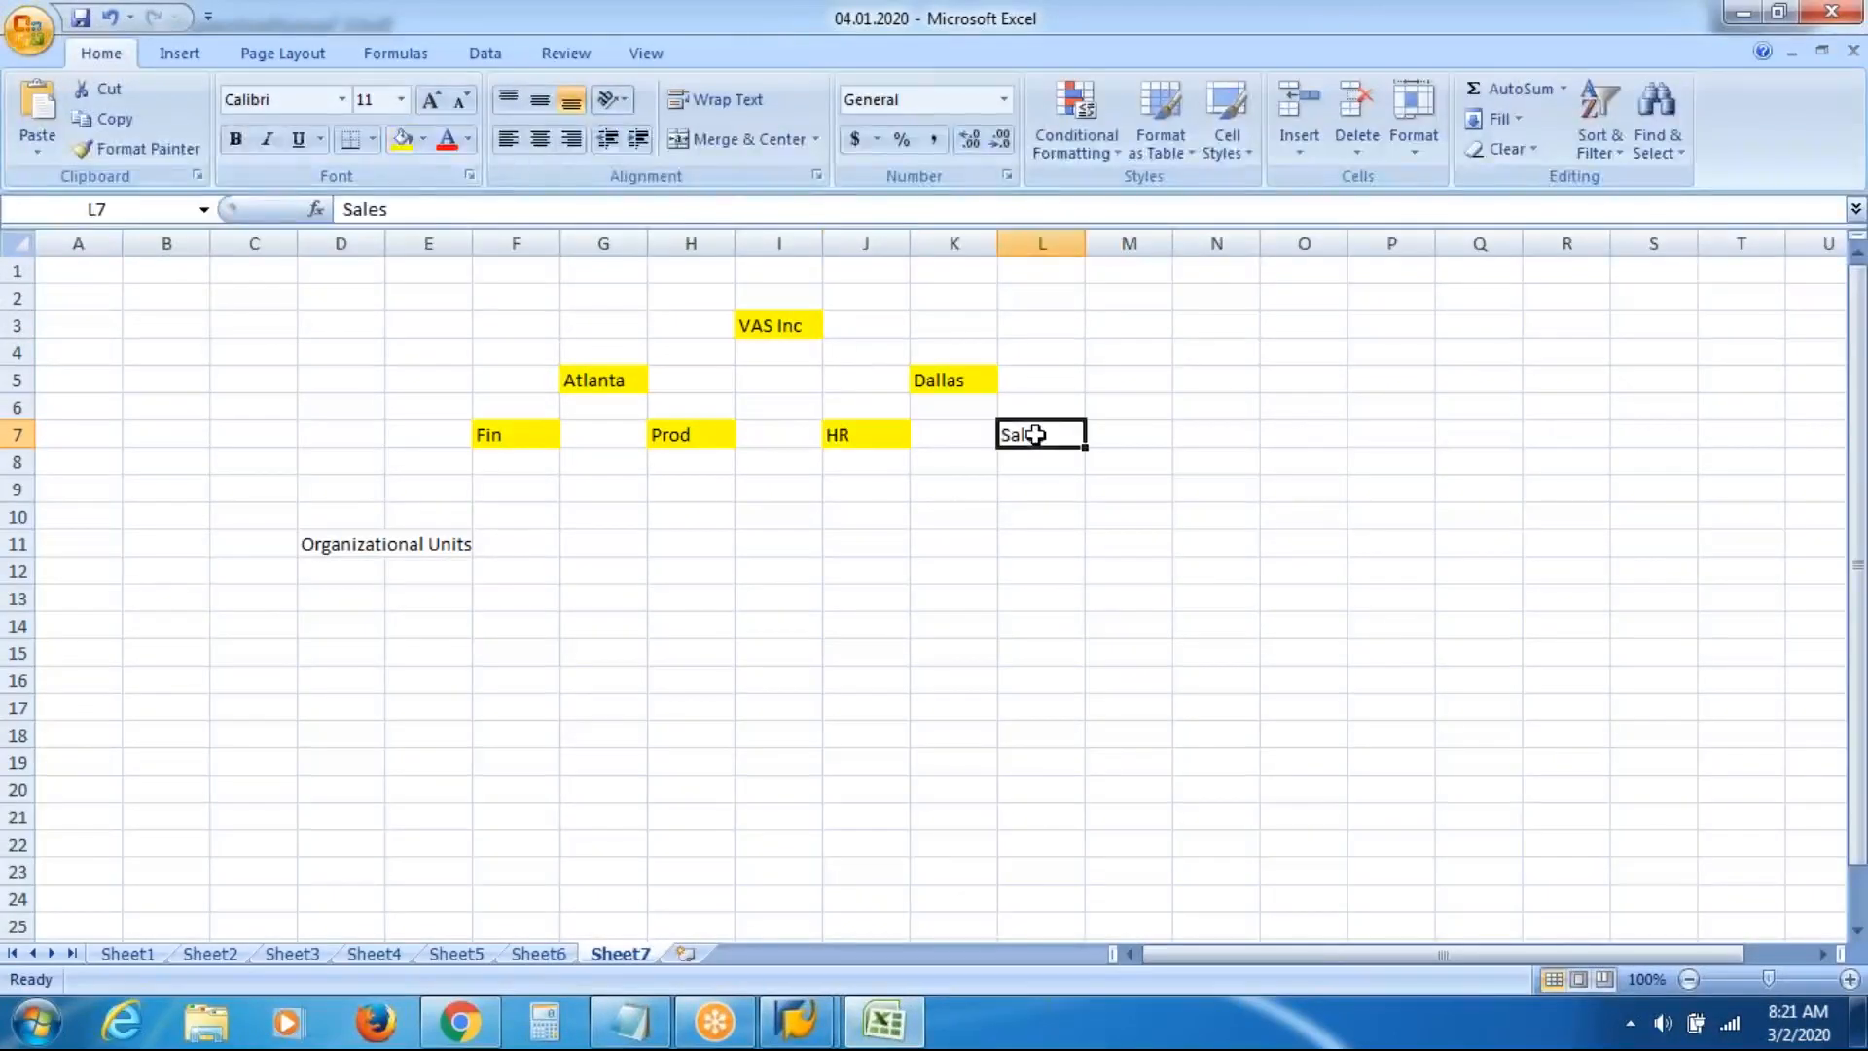
left_click(402, 141)
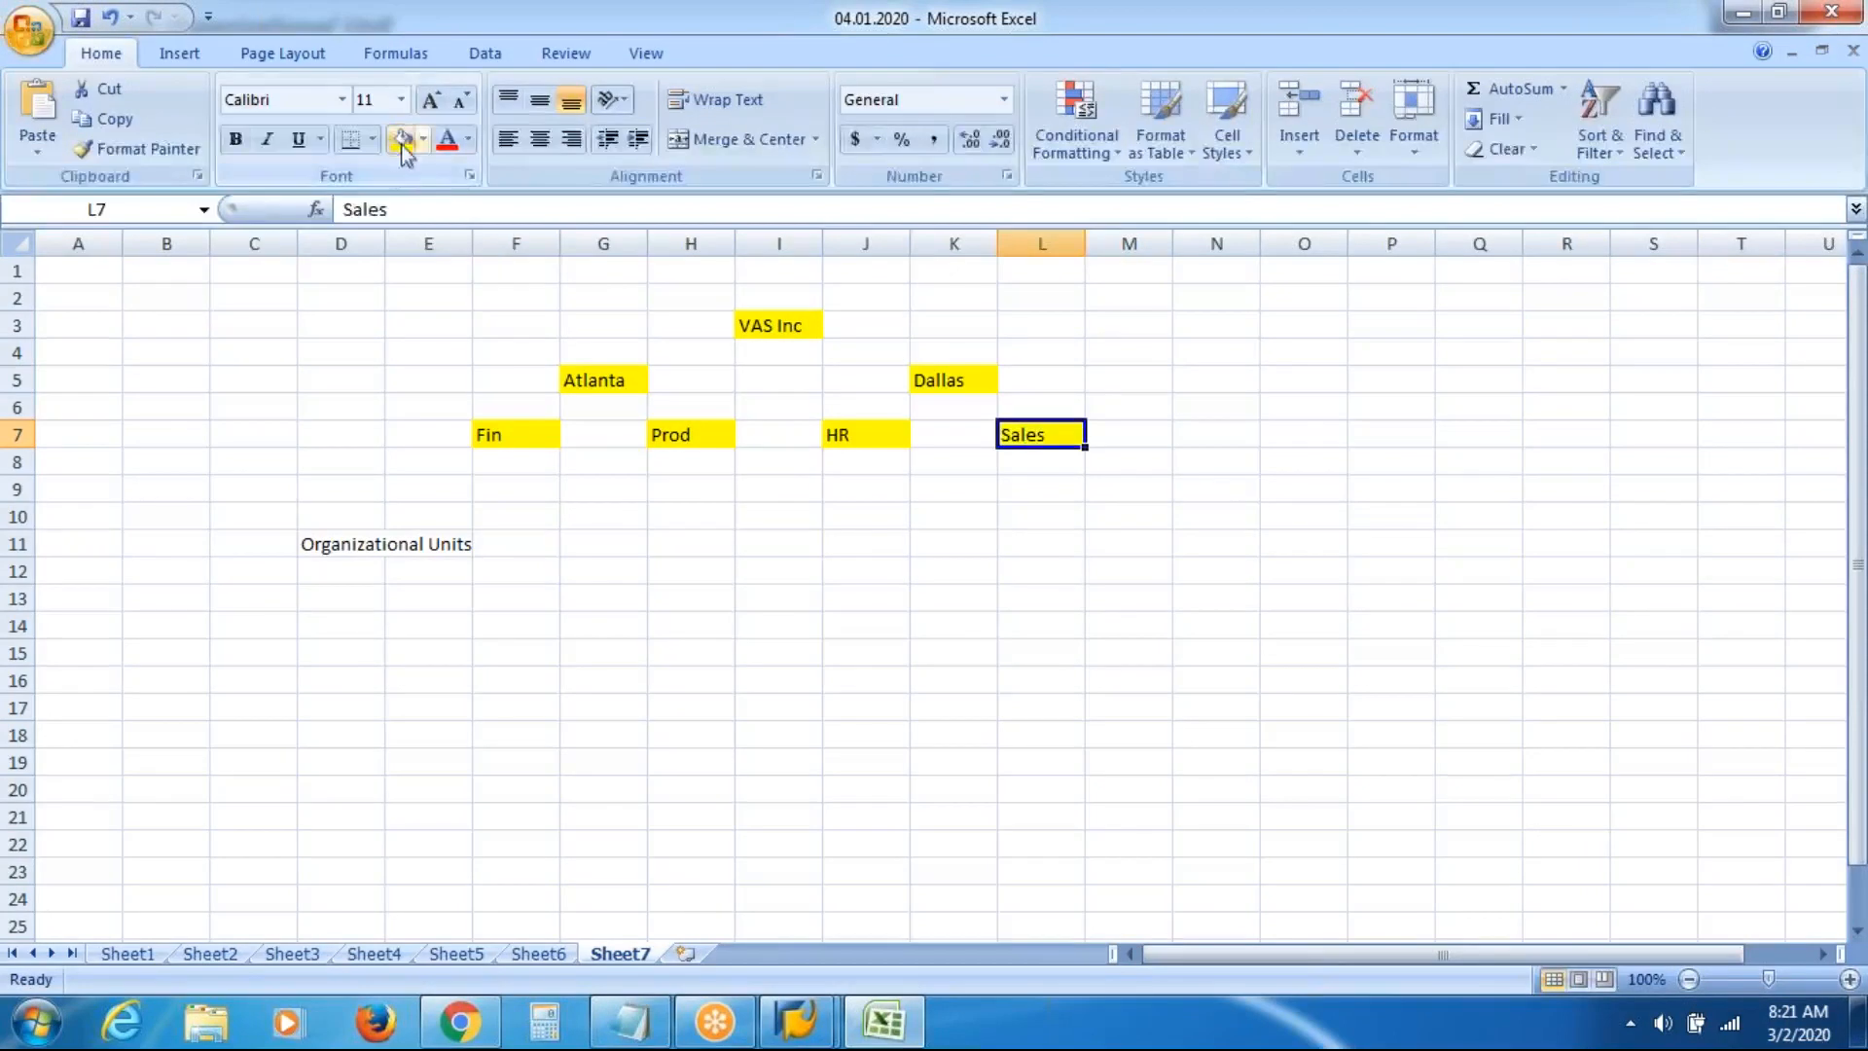
left_click(1273, 564)
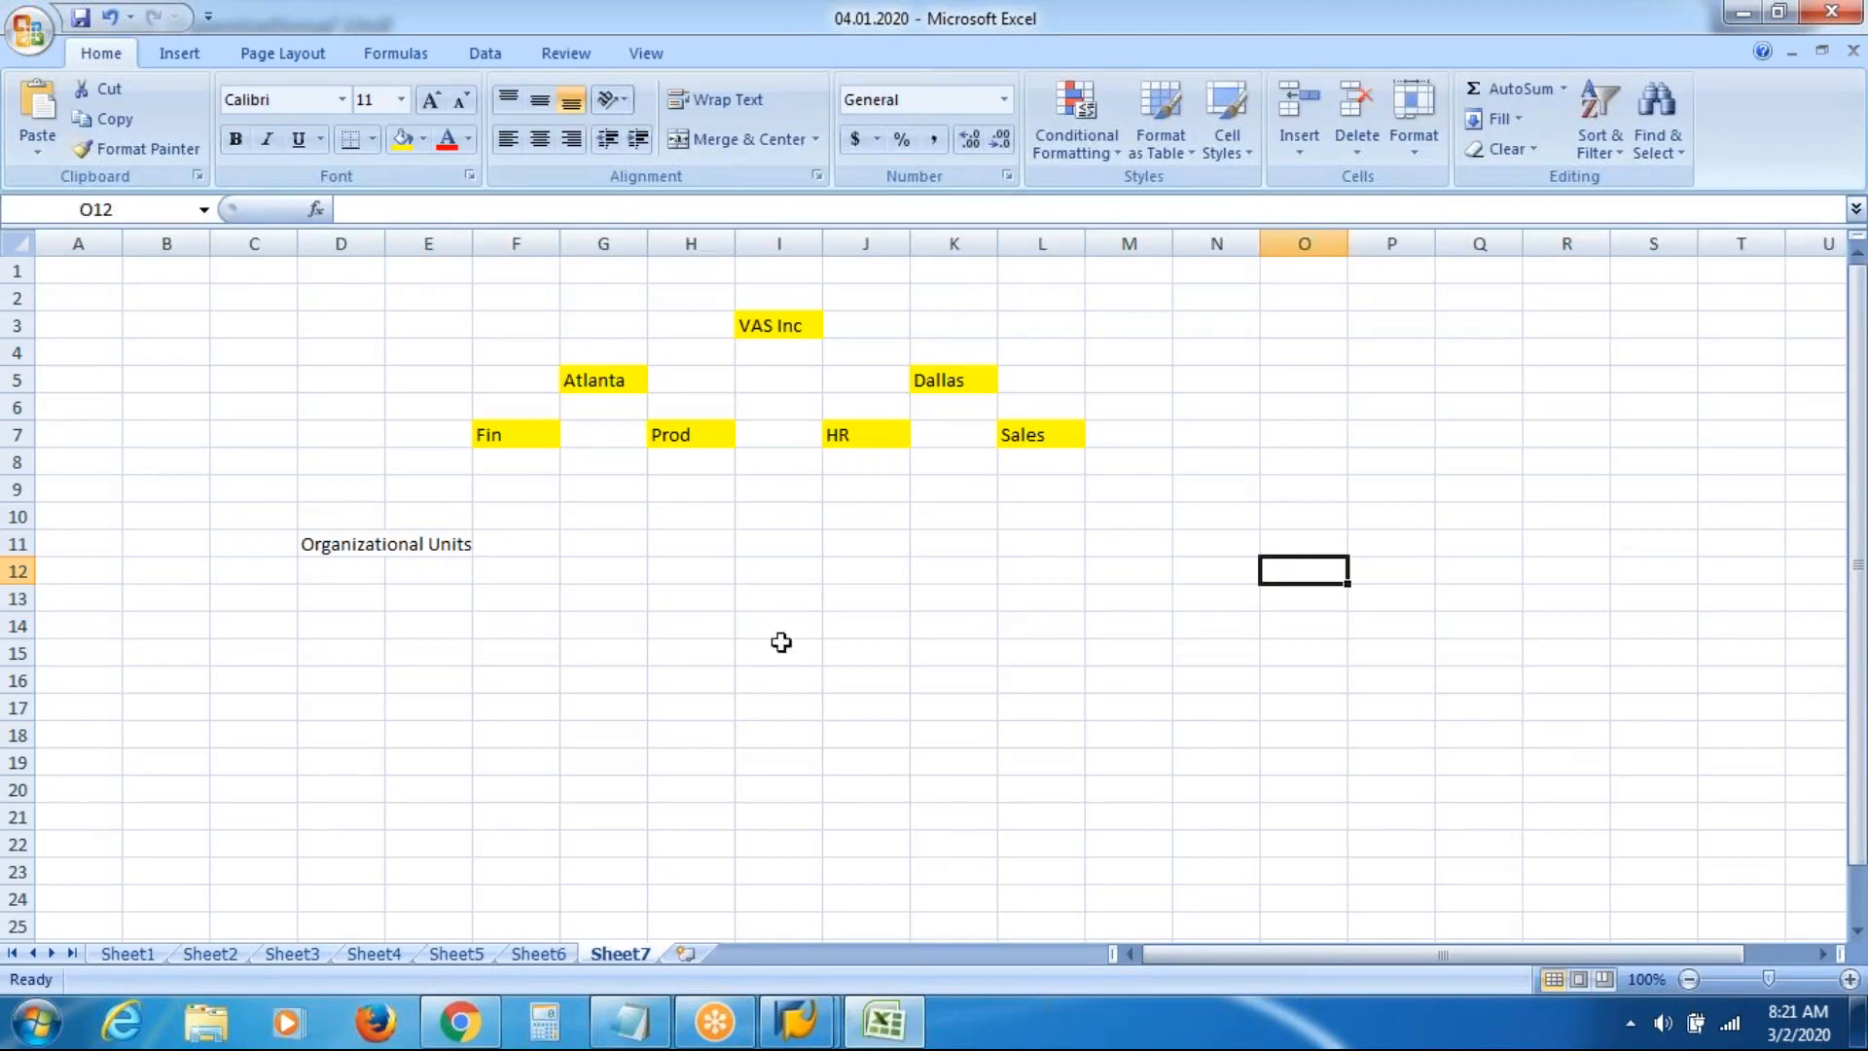
left_click(795, 1021)
Back in SAP, delete unit number 50012167 from Maintain Organizational Unit and refresh
left_click(949, 859)
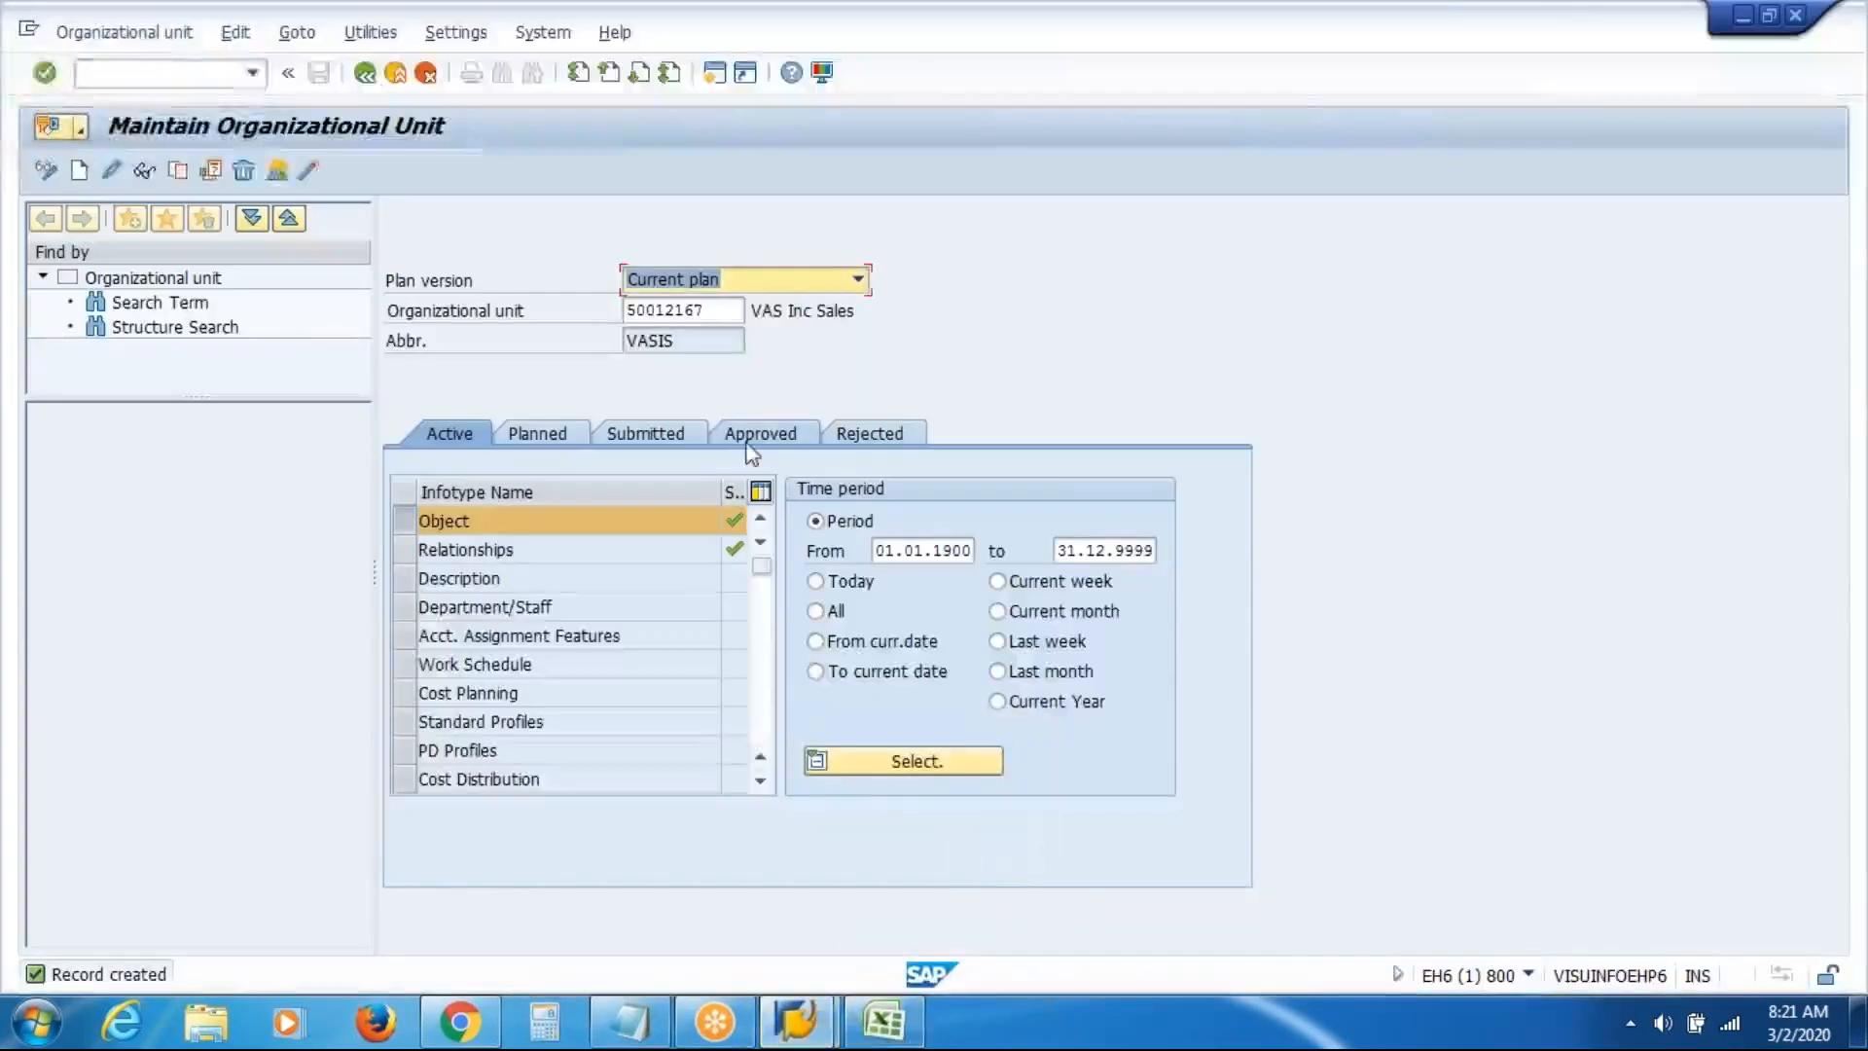
left_click(713, 307)
left_click_drag(713, 304, 433, 316)
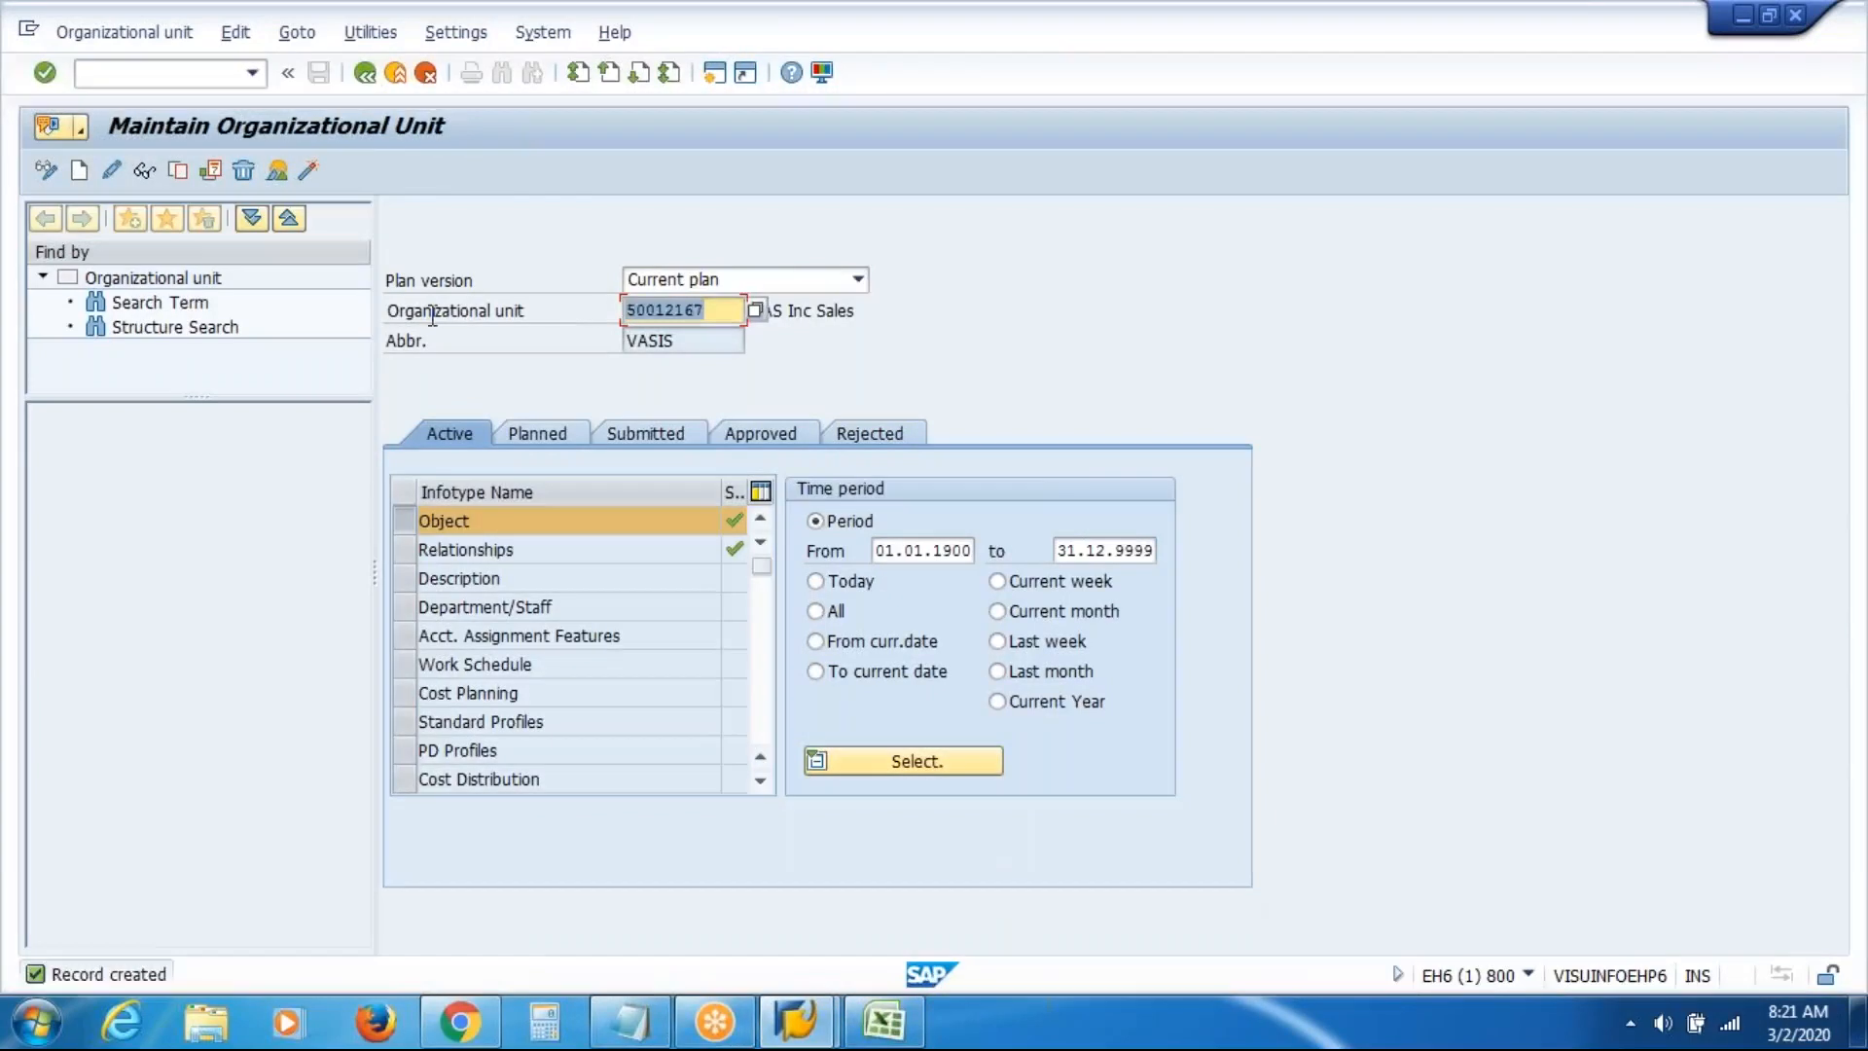
key("BackSpace")
key("Return")
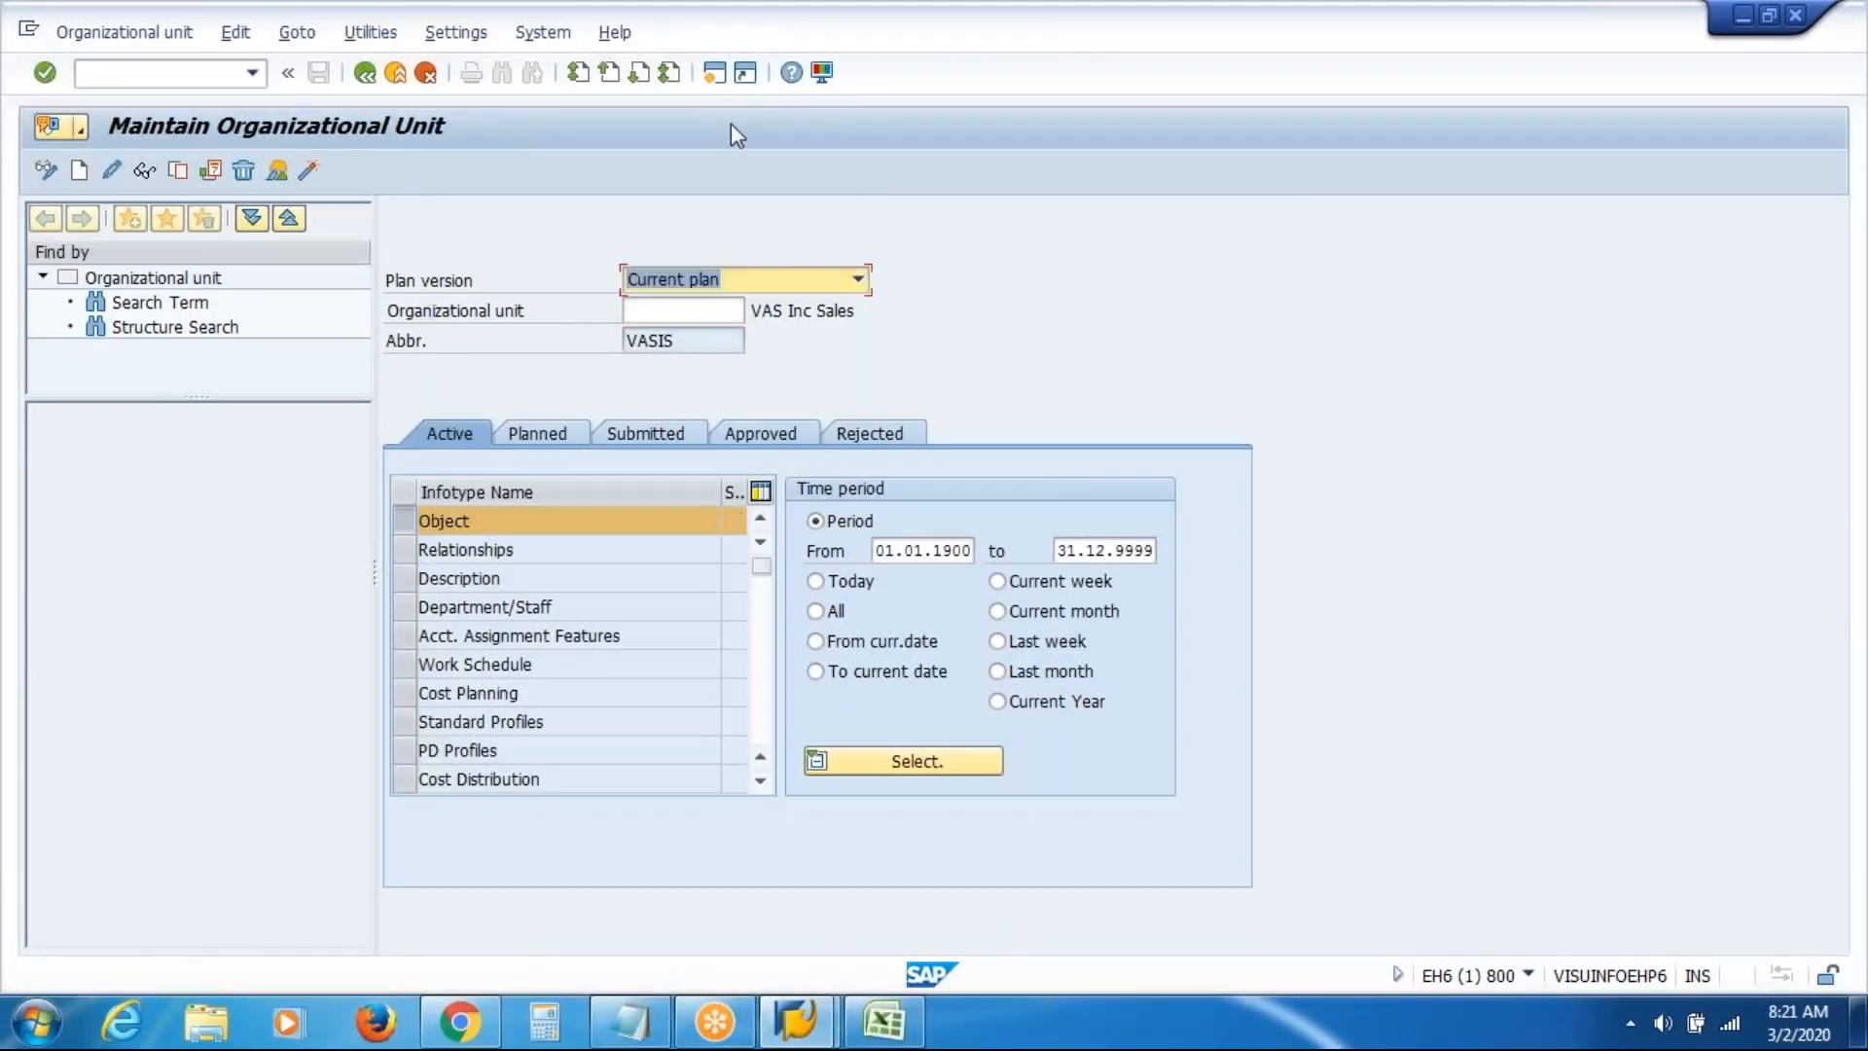
Create new SAP sessions repeatedly until the session limit, then dismiss the maximum-sessions message
left_click(715, 76)
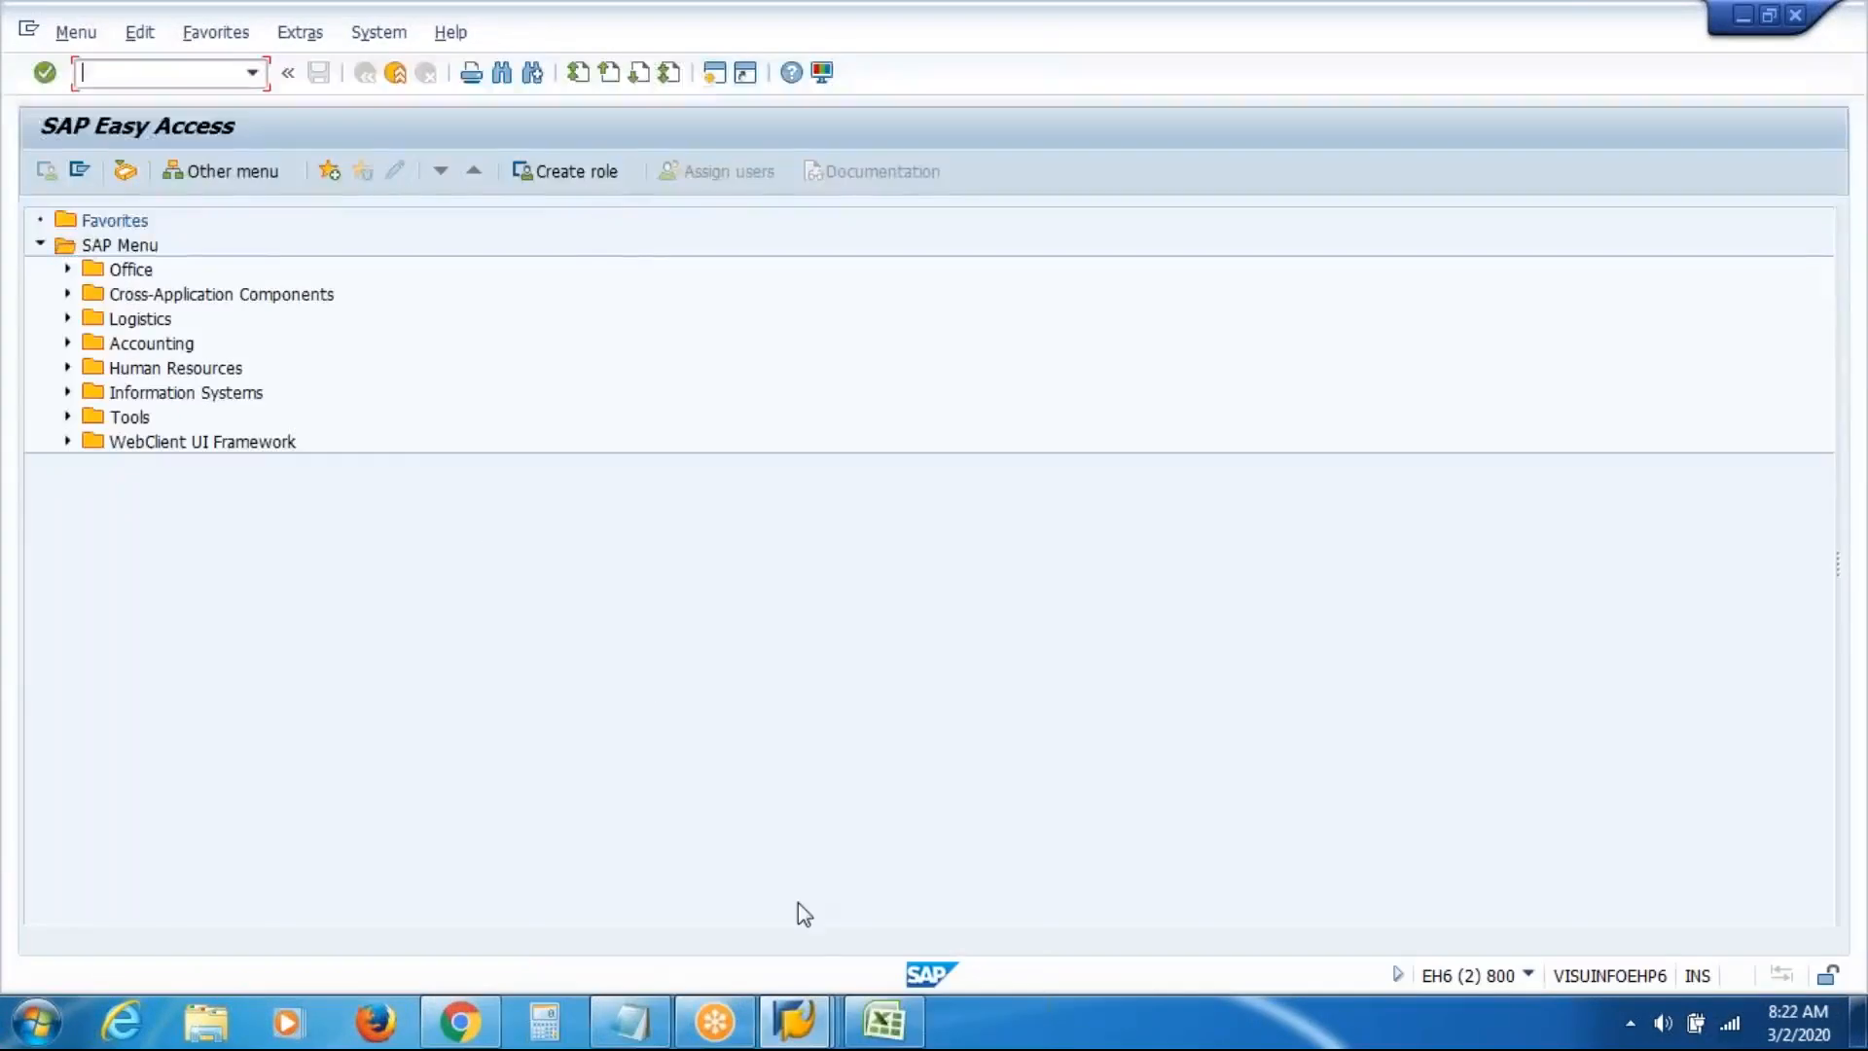
left_click(795, 1024)
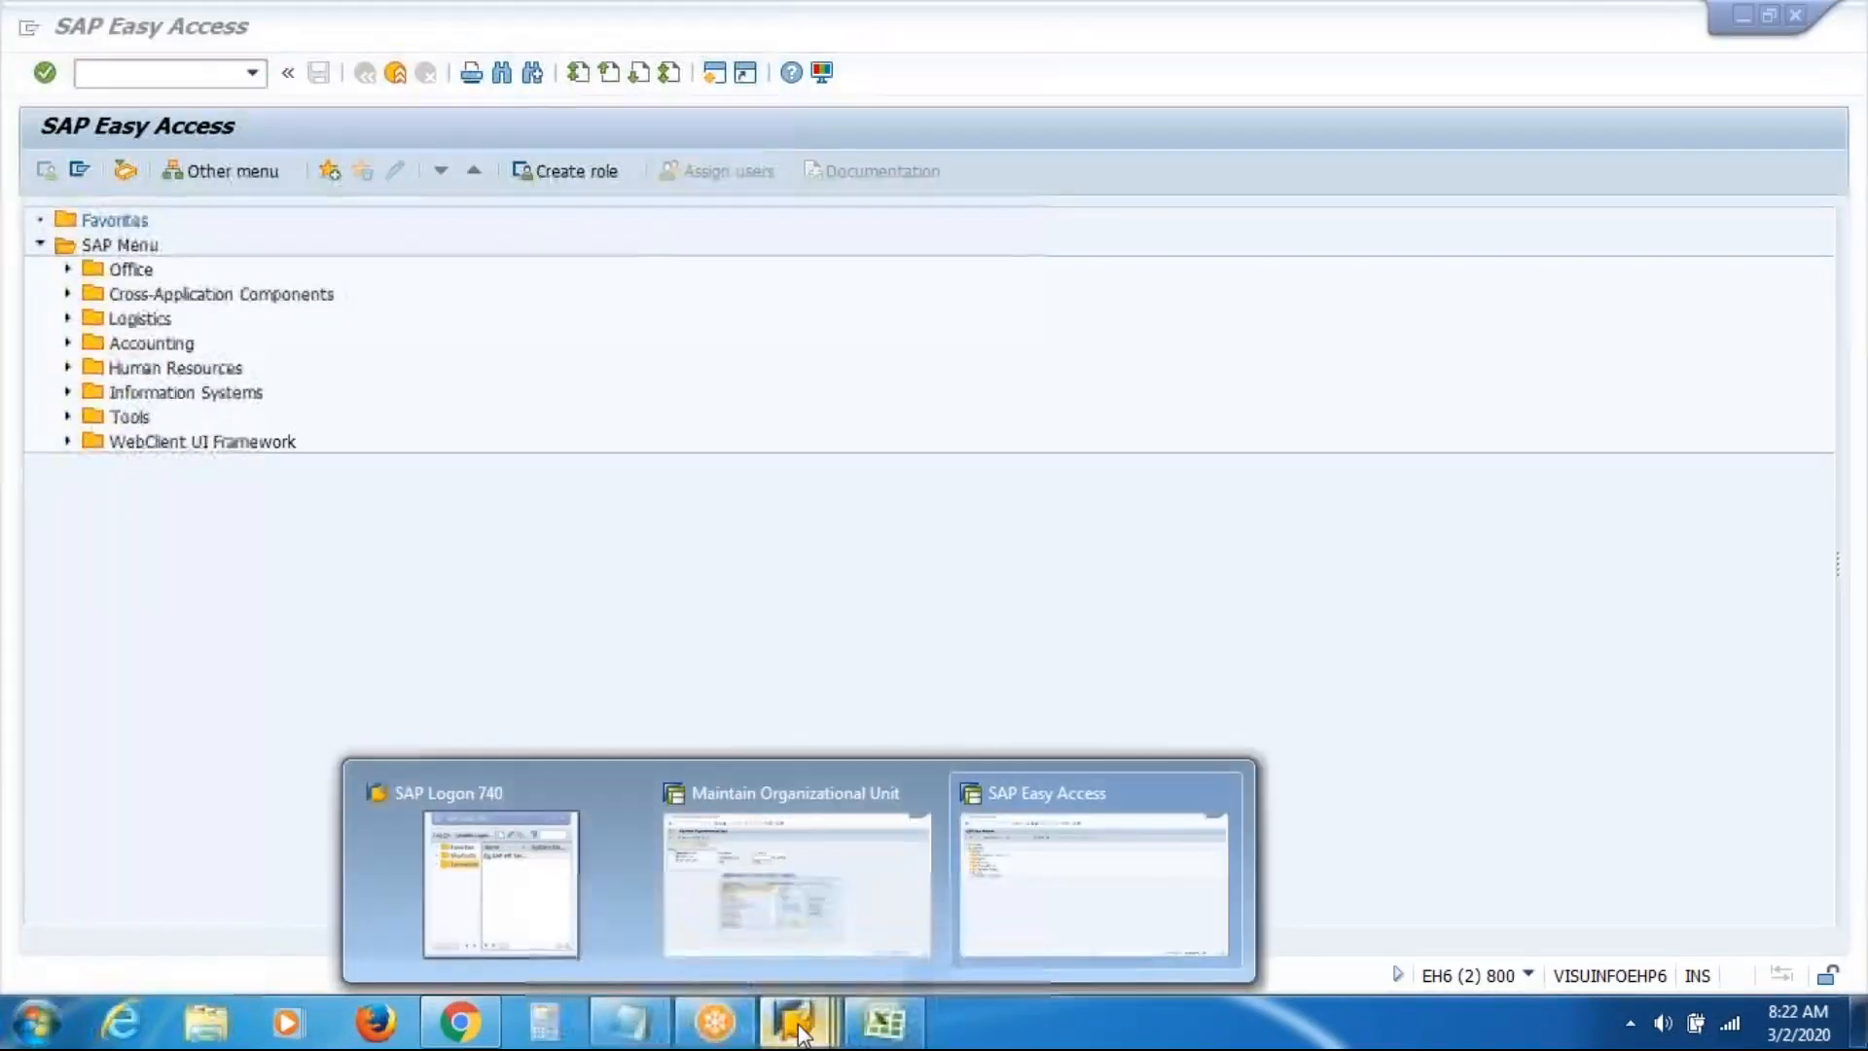
left_click(1091, 861)
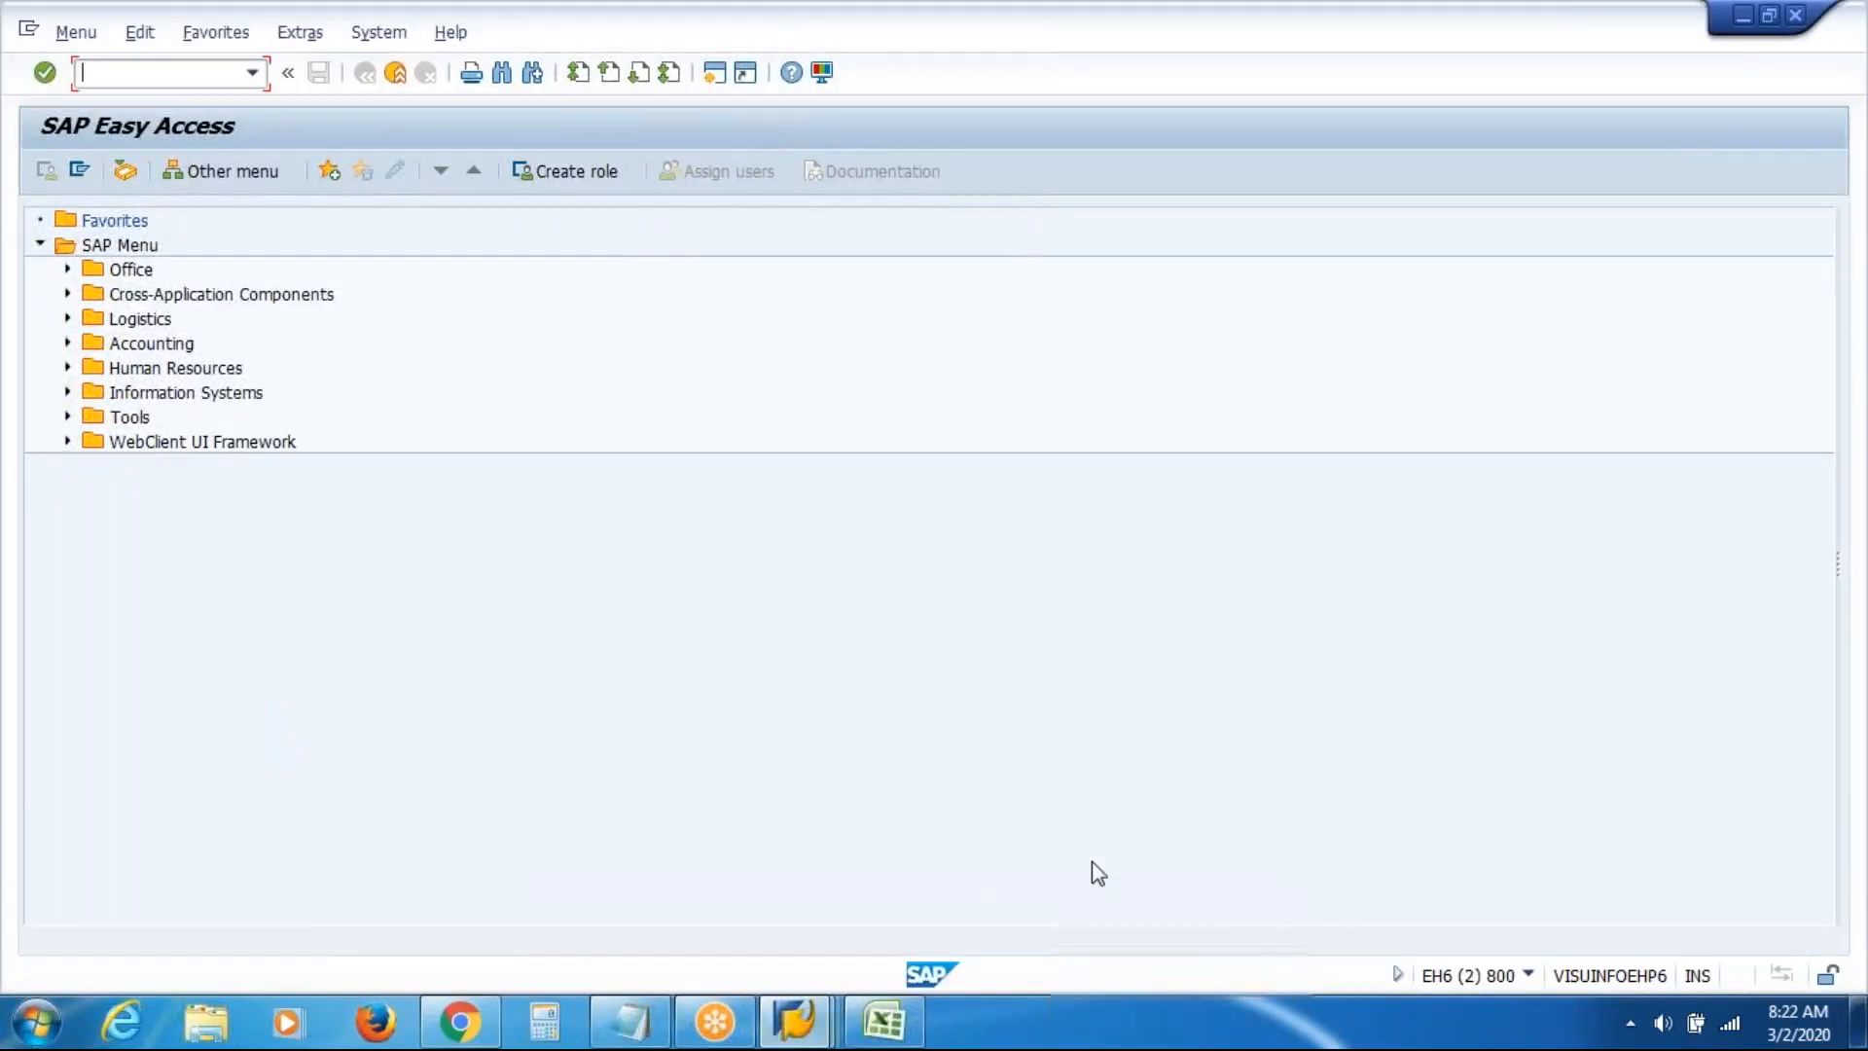
left_click(714, 74)
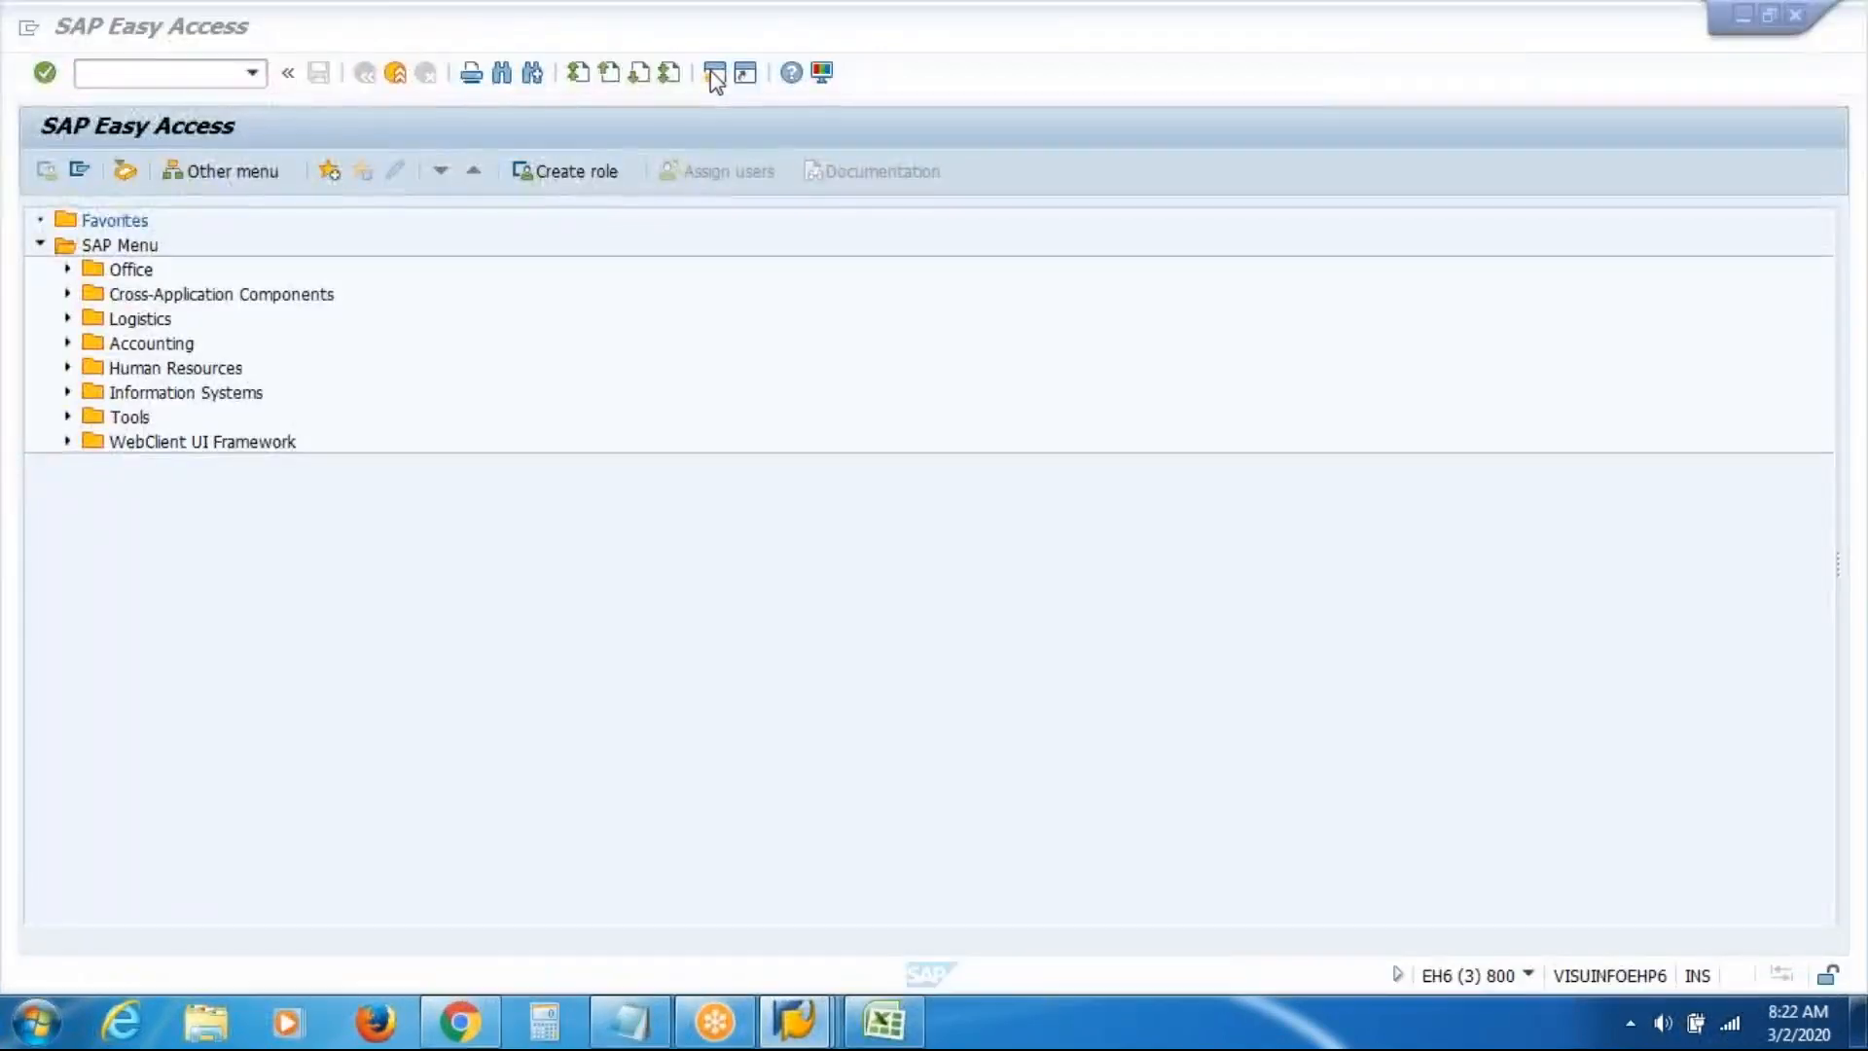
left_click(714, 76)
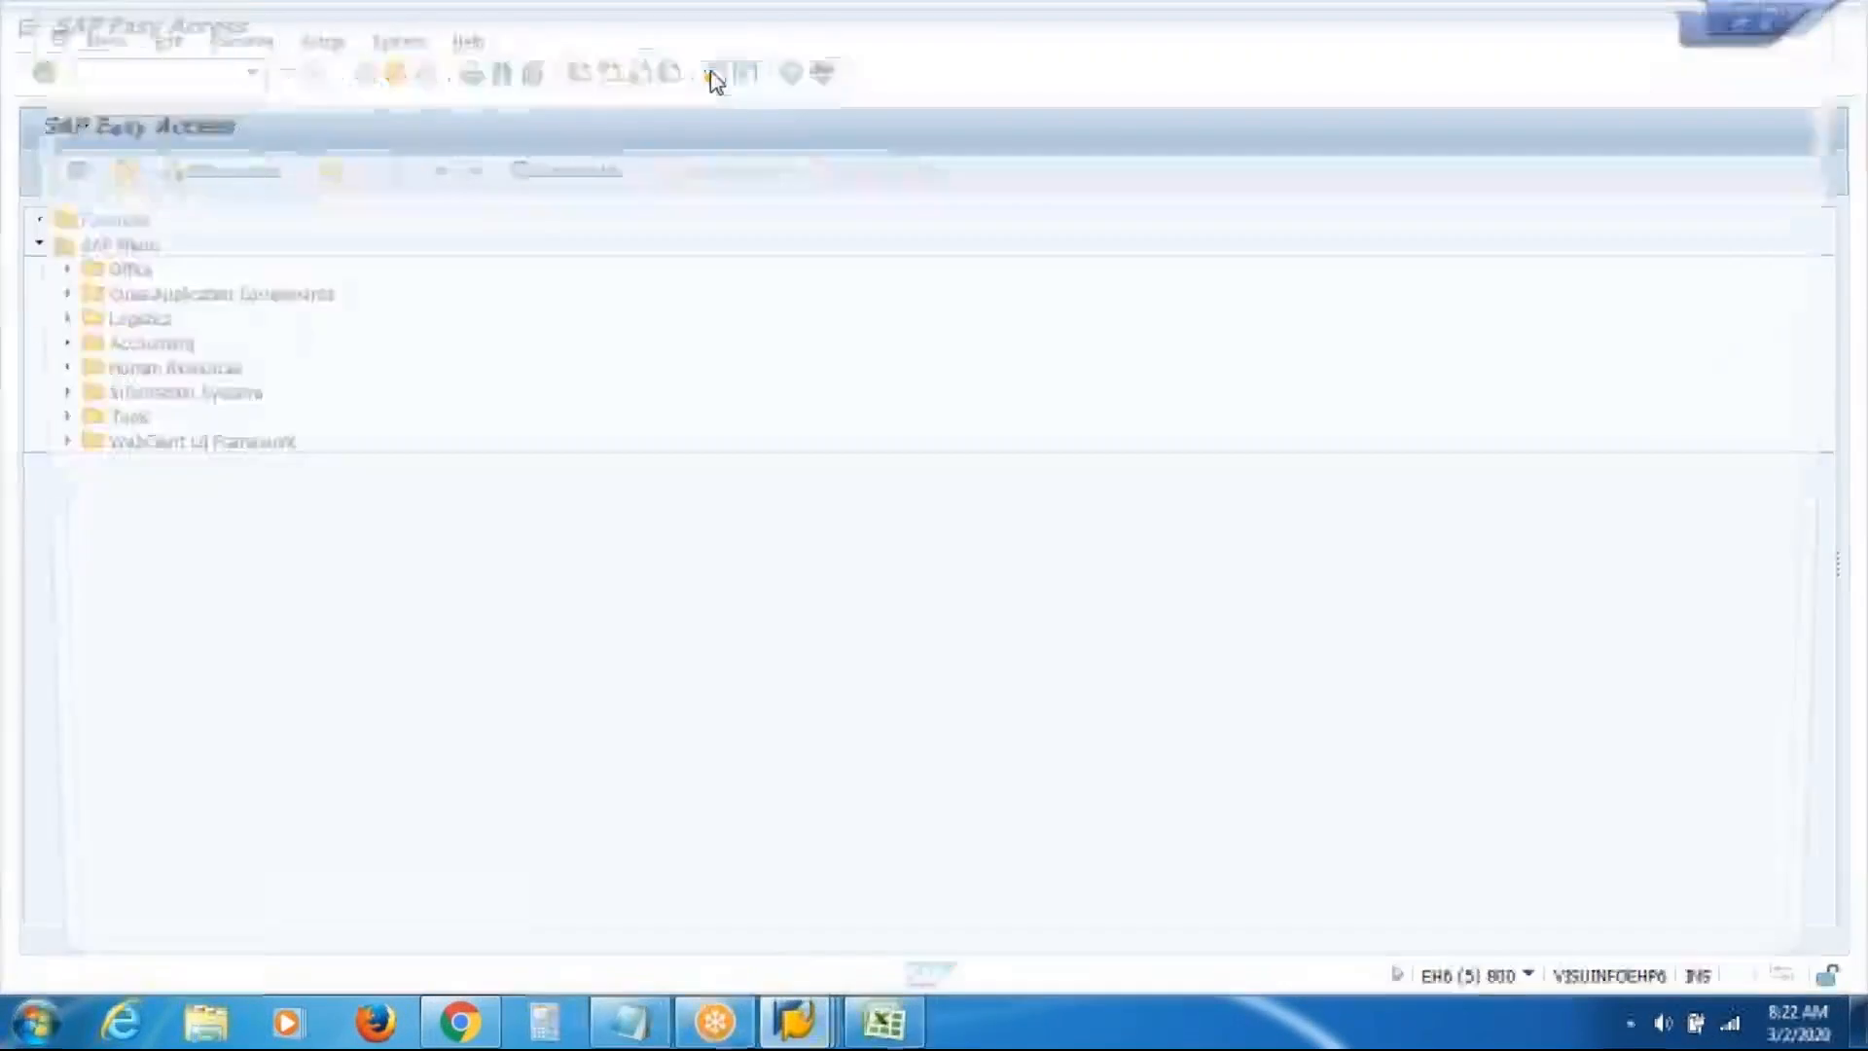
left_click(714, 76)
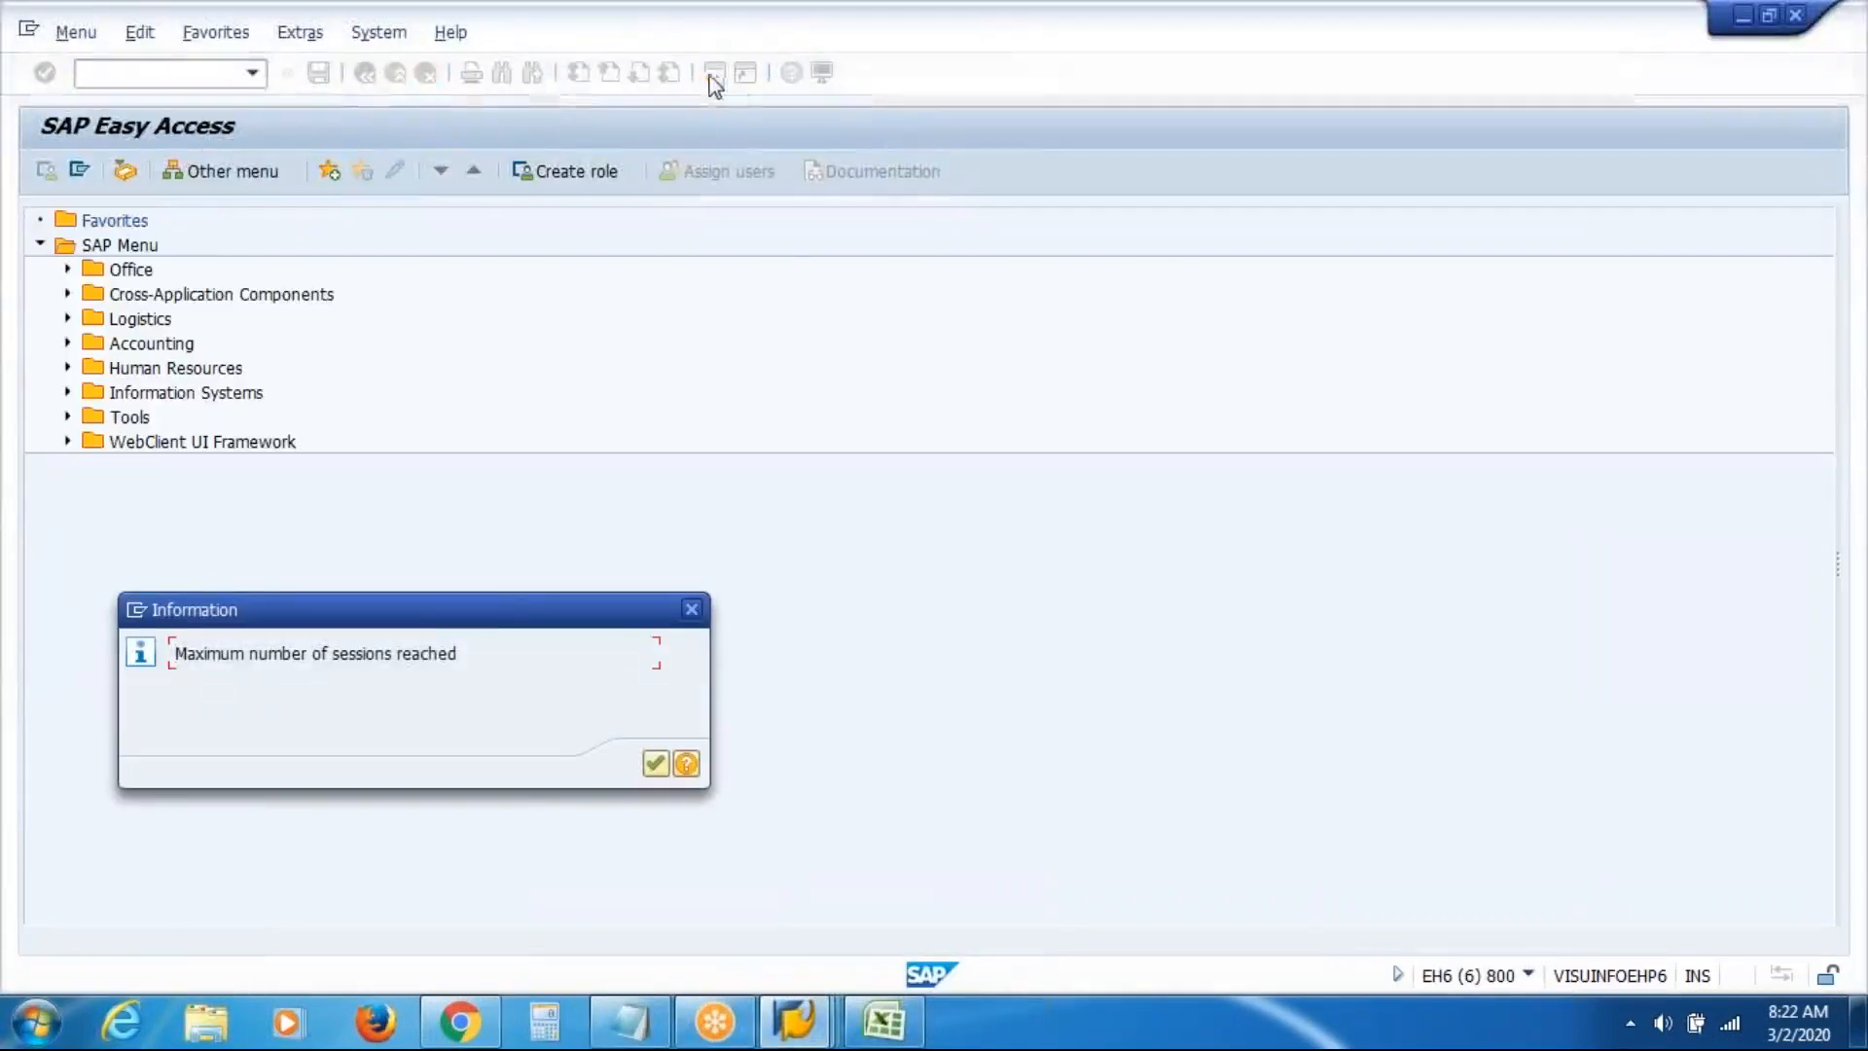
left_click(656, 761)
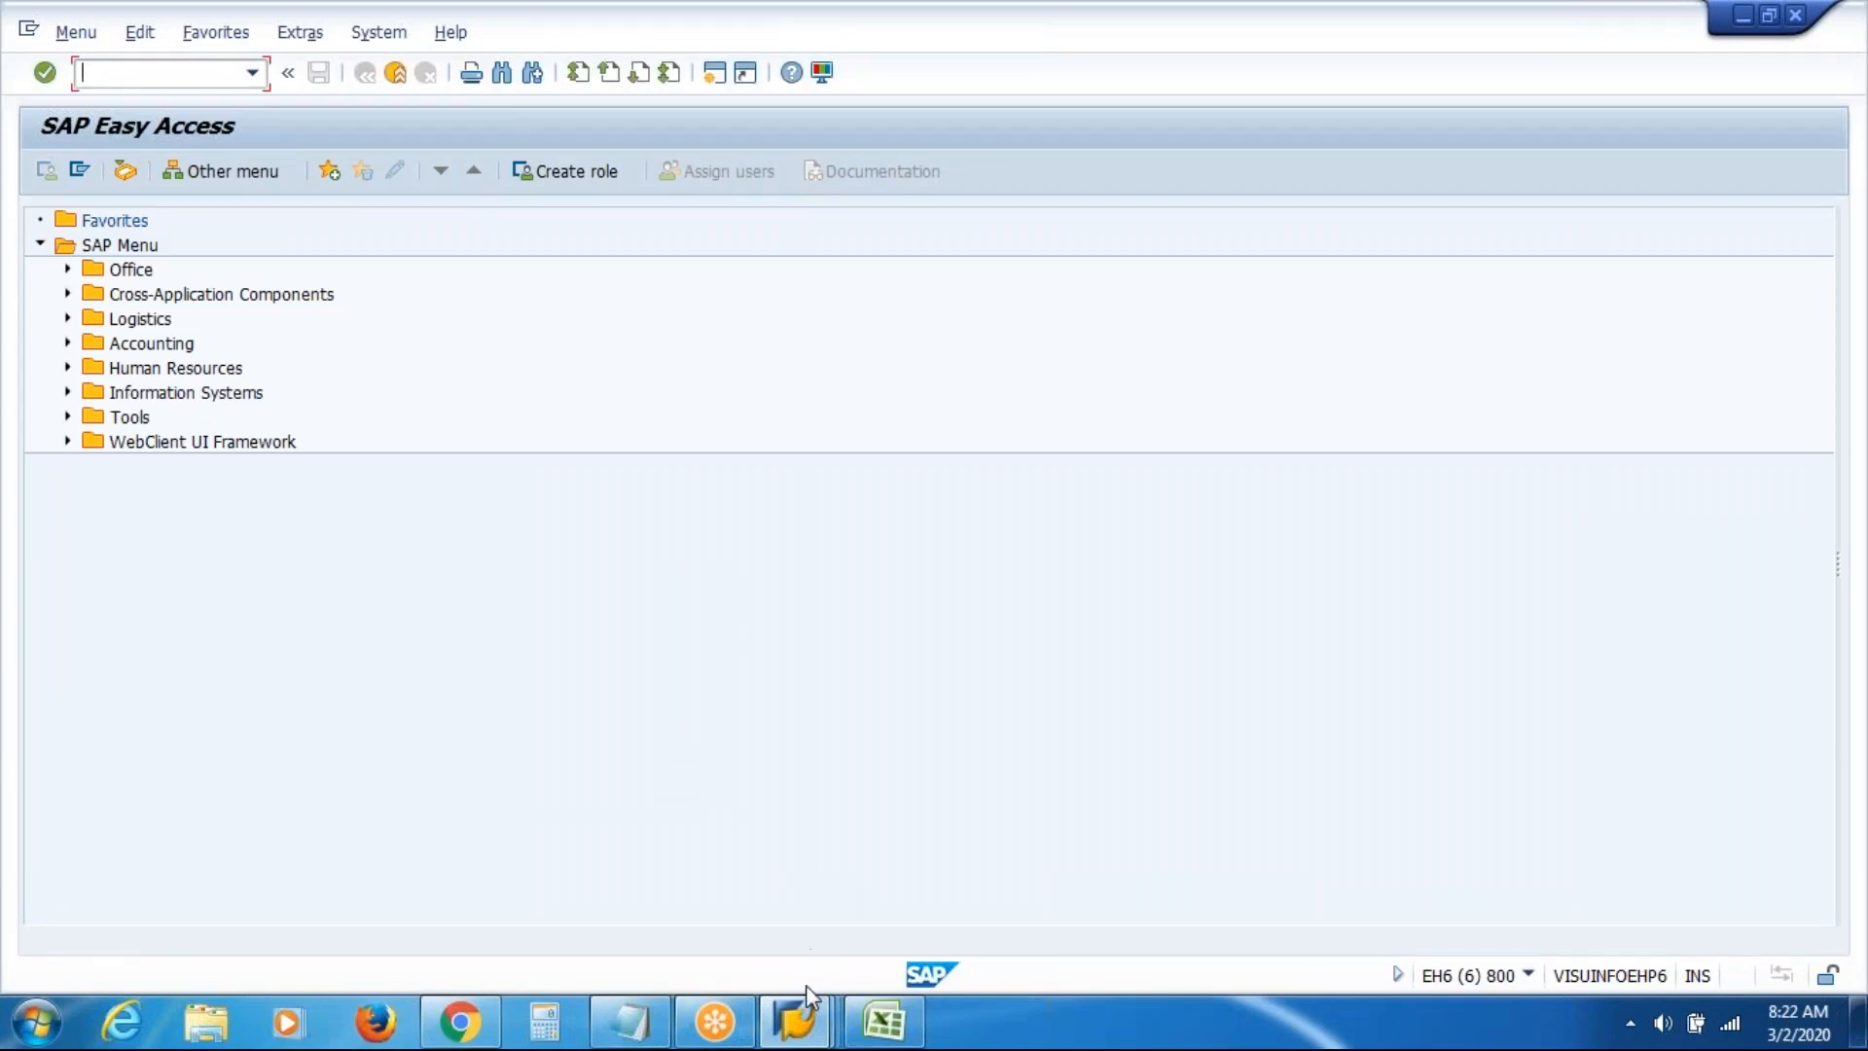
Close one surplus Easy Access session and try opening another session
mouse_move(803, 1029)
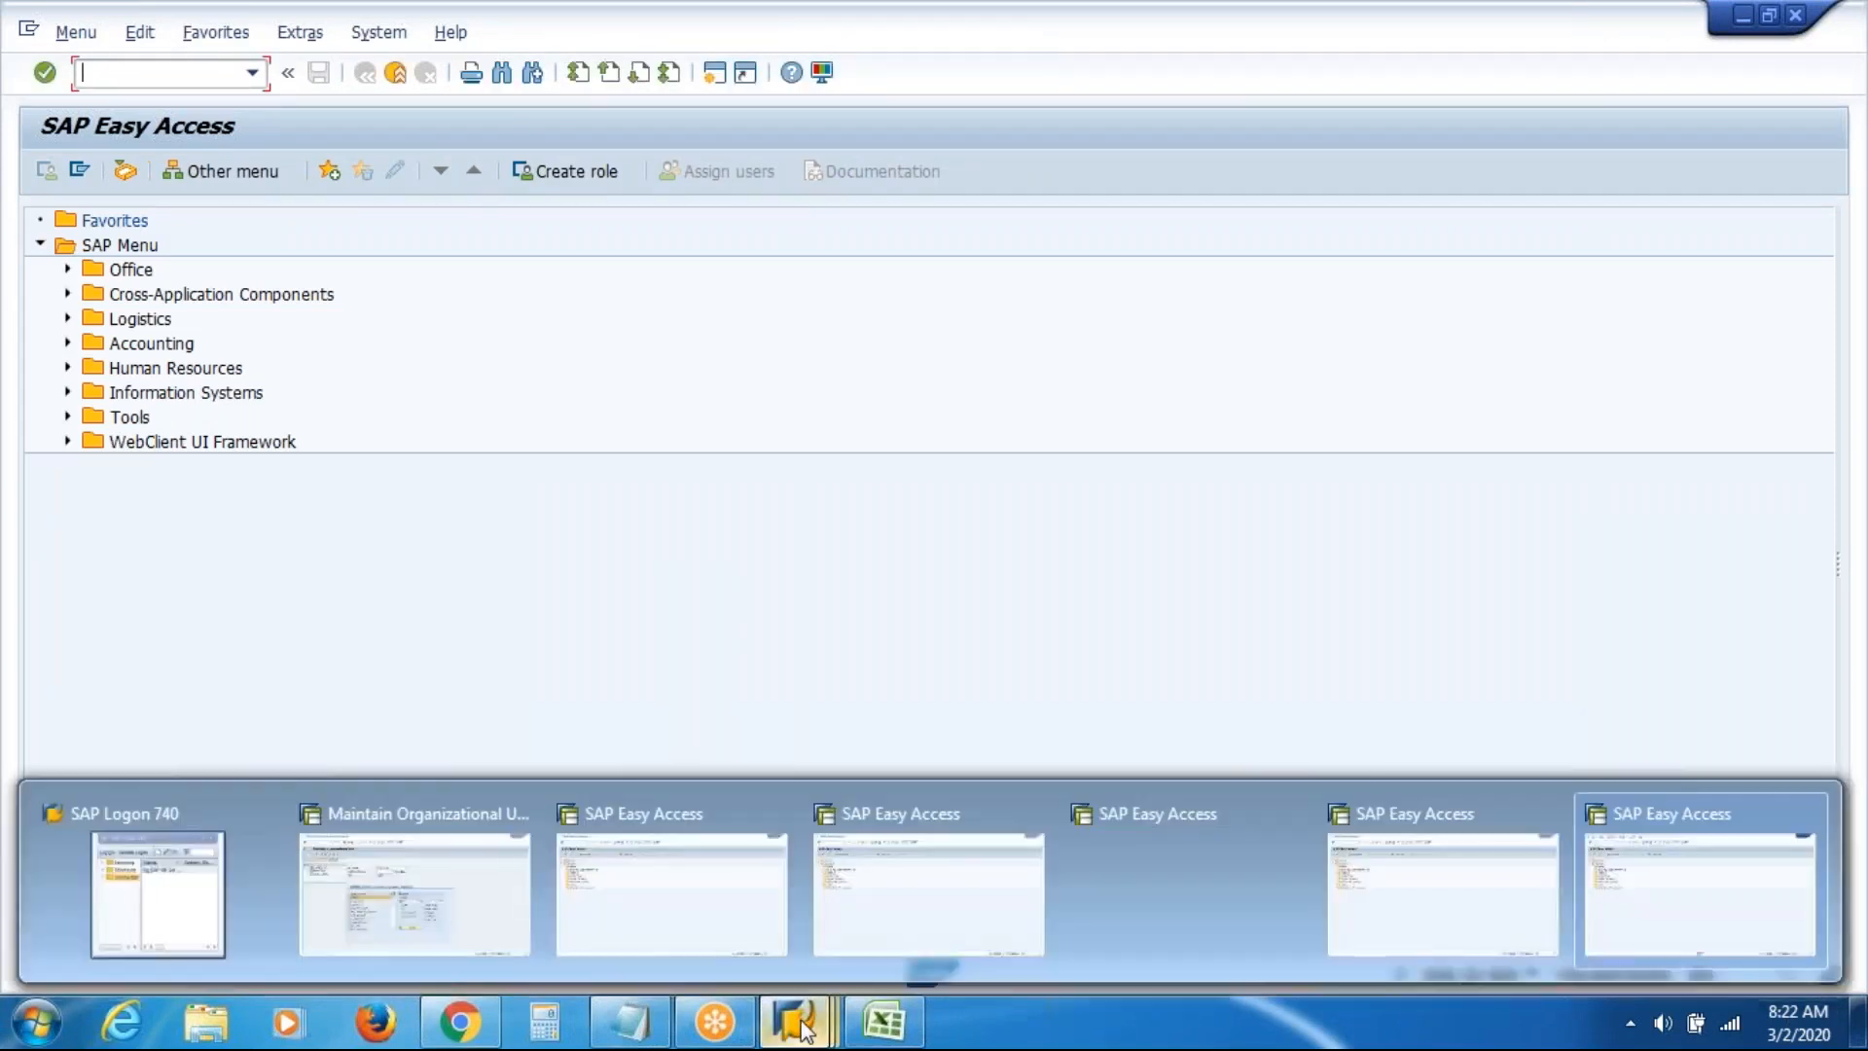
mouse_move(1194, 829)
left_click(1291, 817)
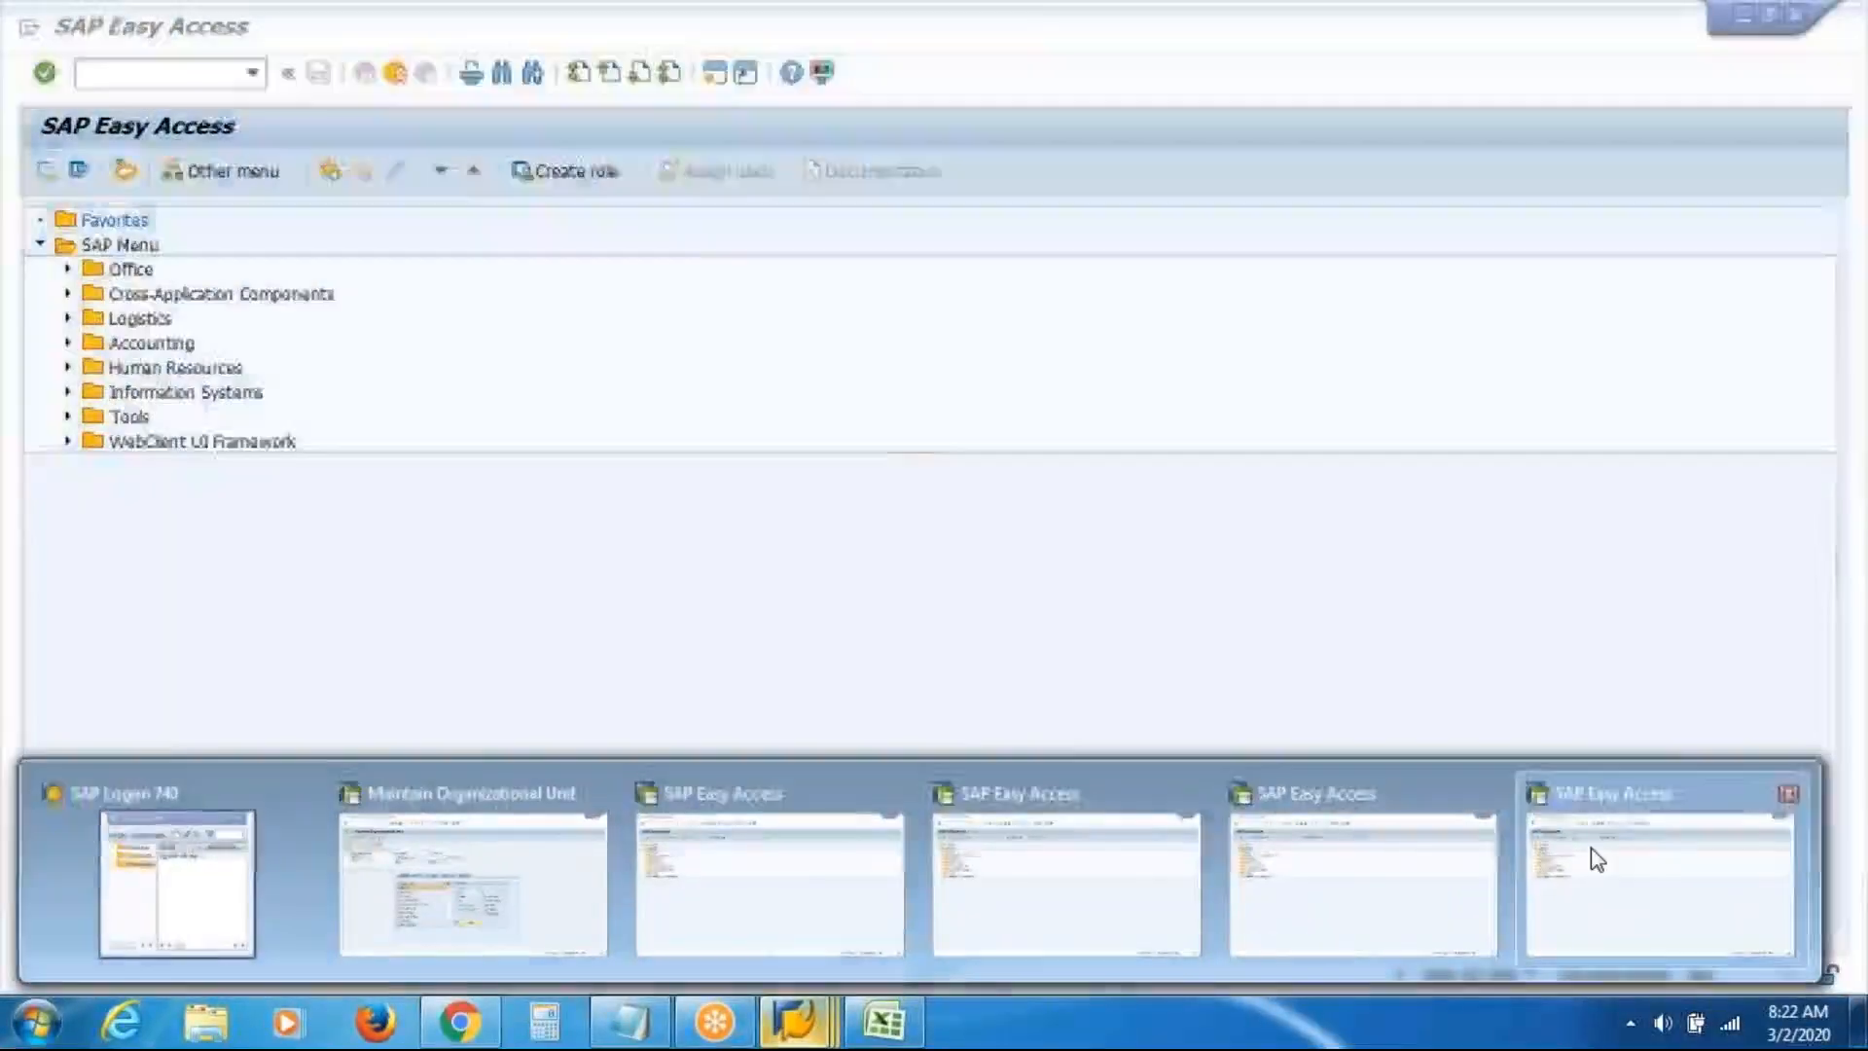
left_click(1591, 849)
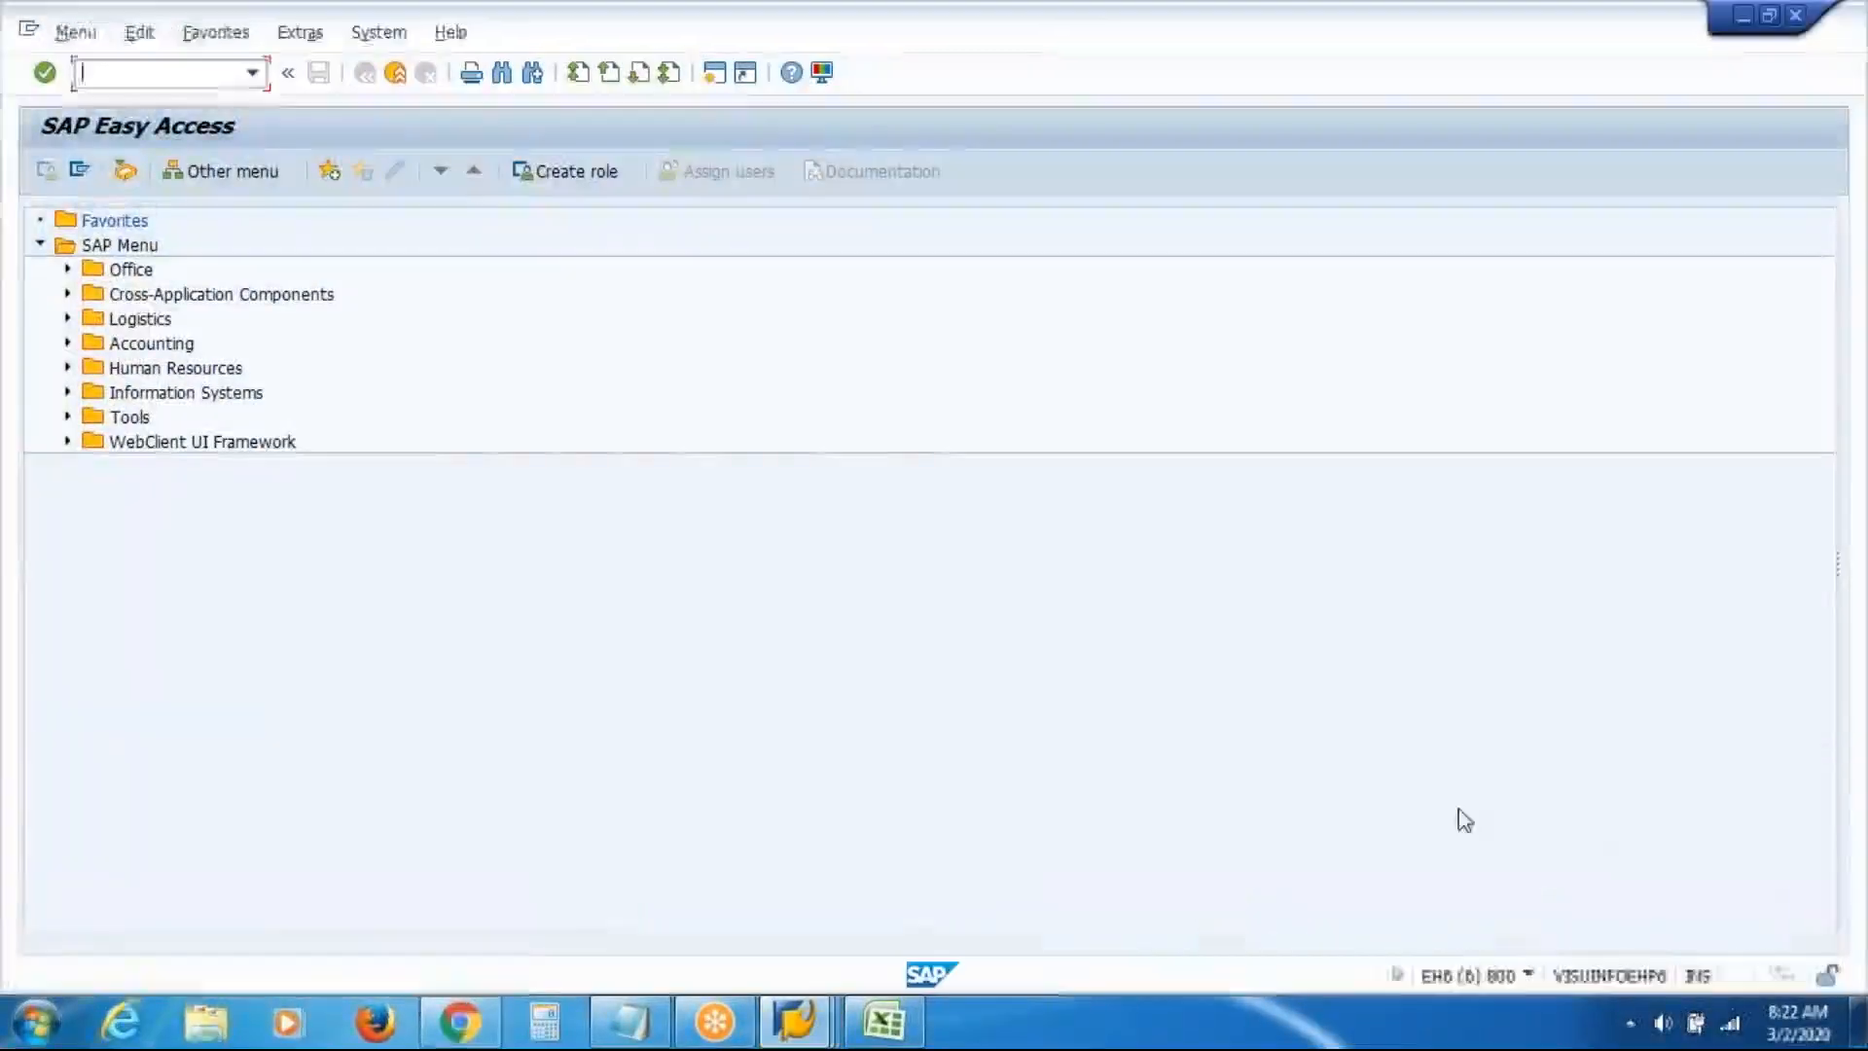
left_click(715, 78)
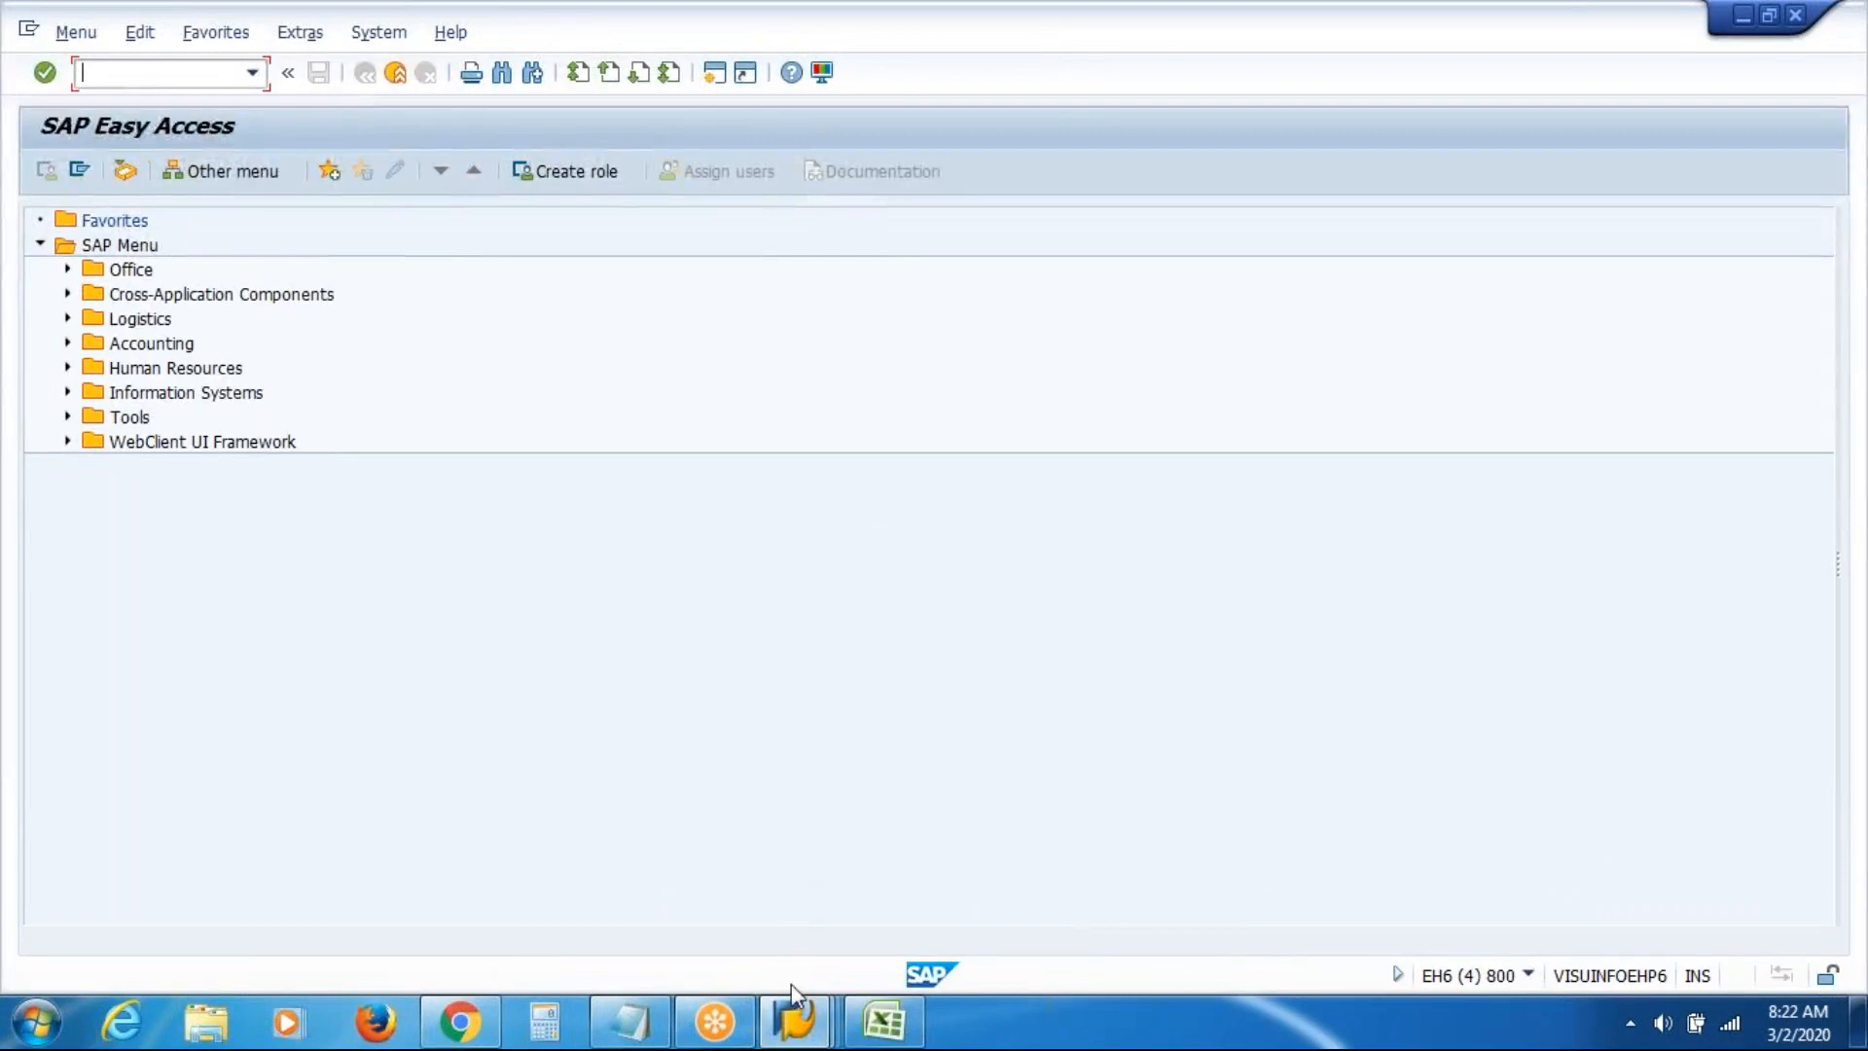
Close four more surplus Easy Access sessions and bring the remaining one to the front
left_click(795, 1026)
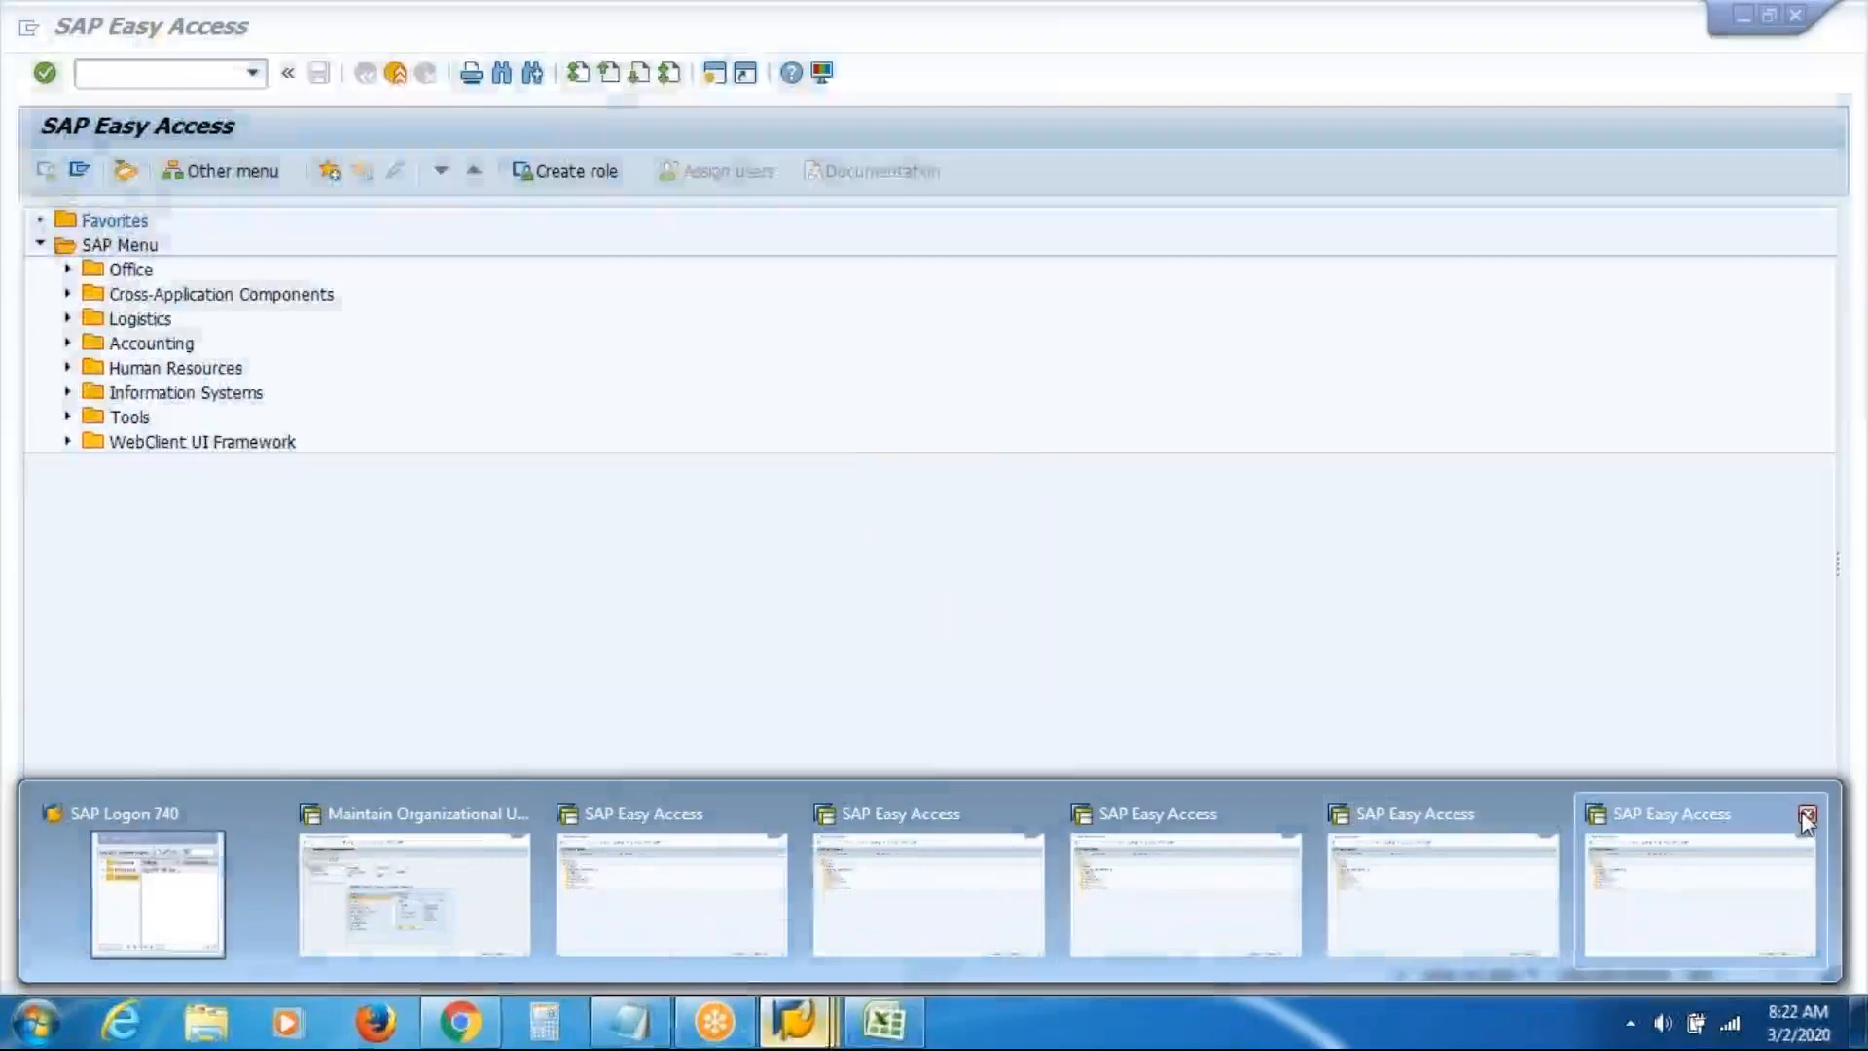
left_click(1801, 811)
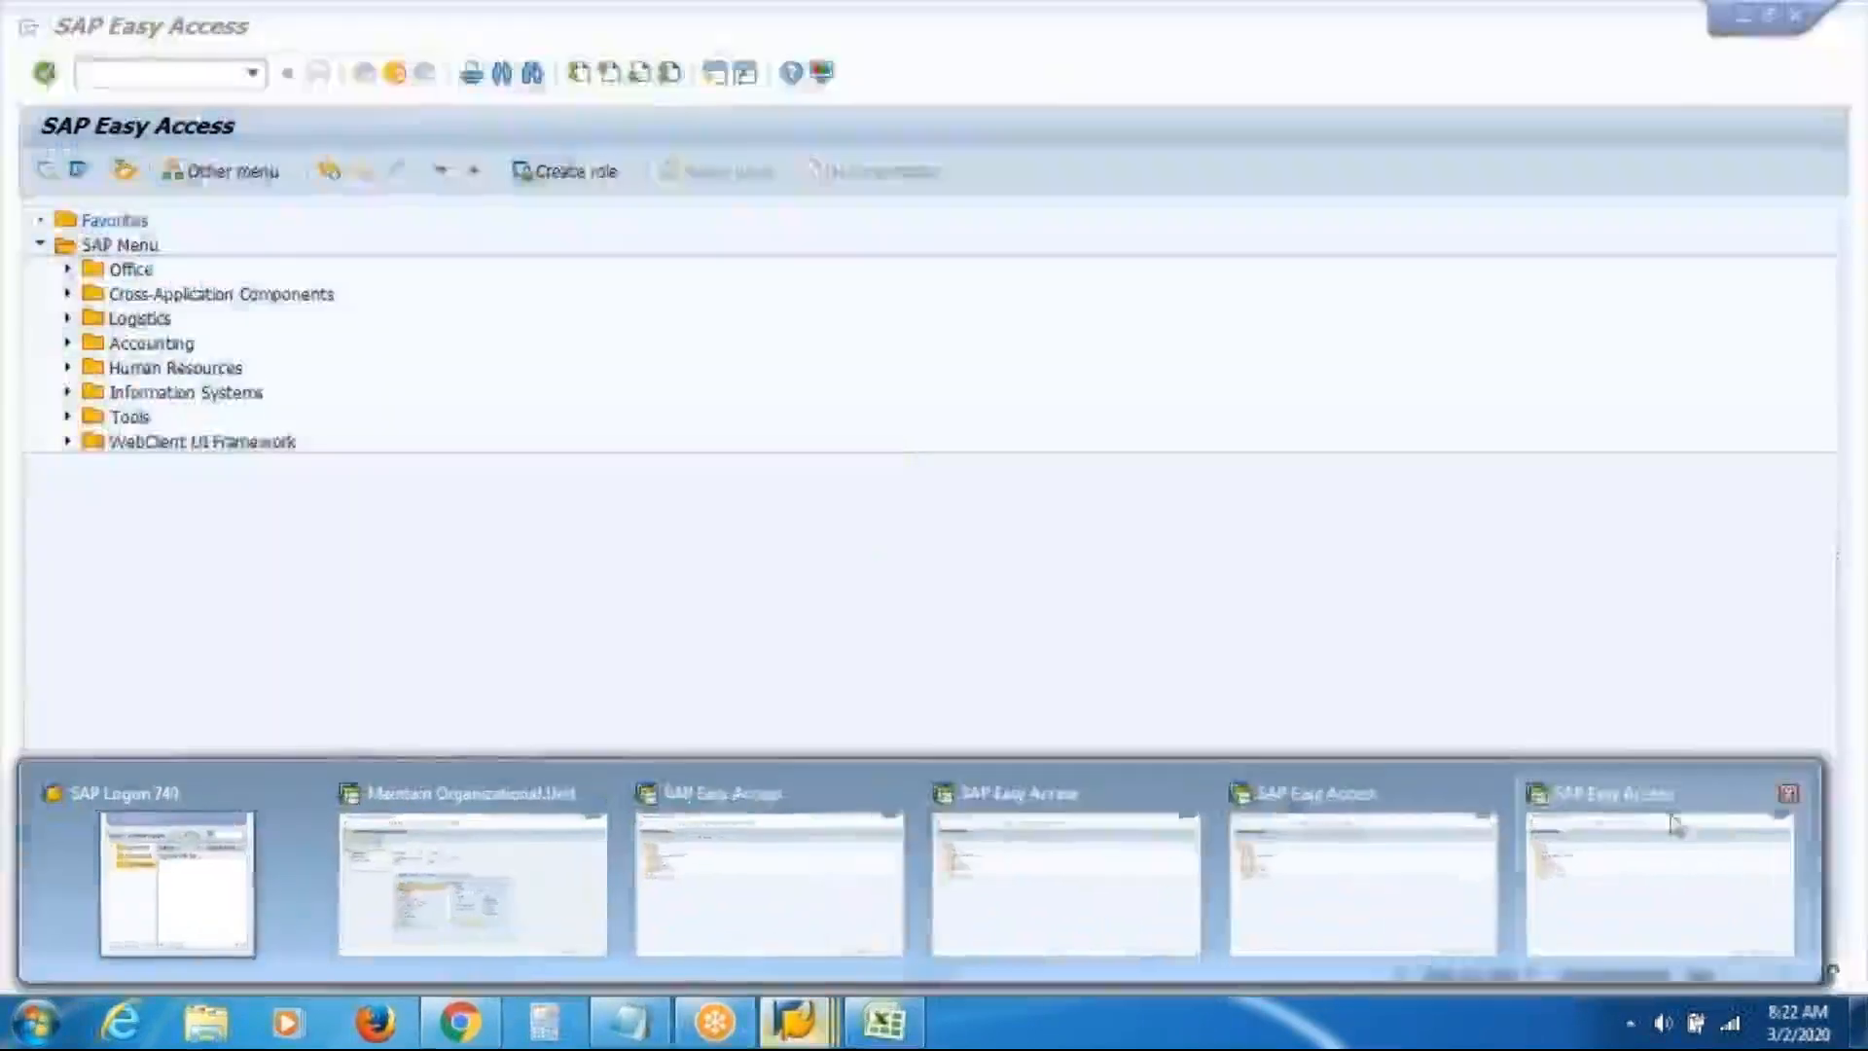
left_click(1791, 793)
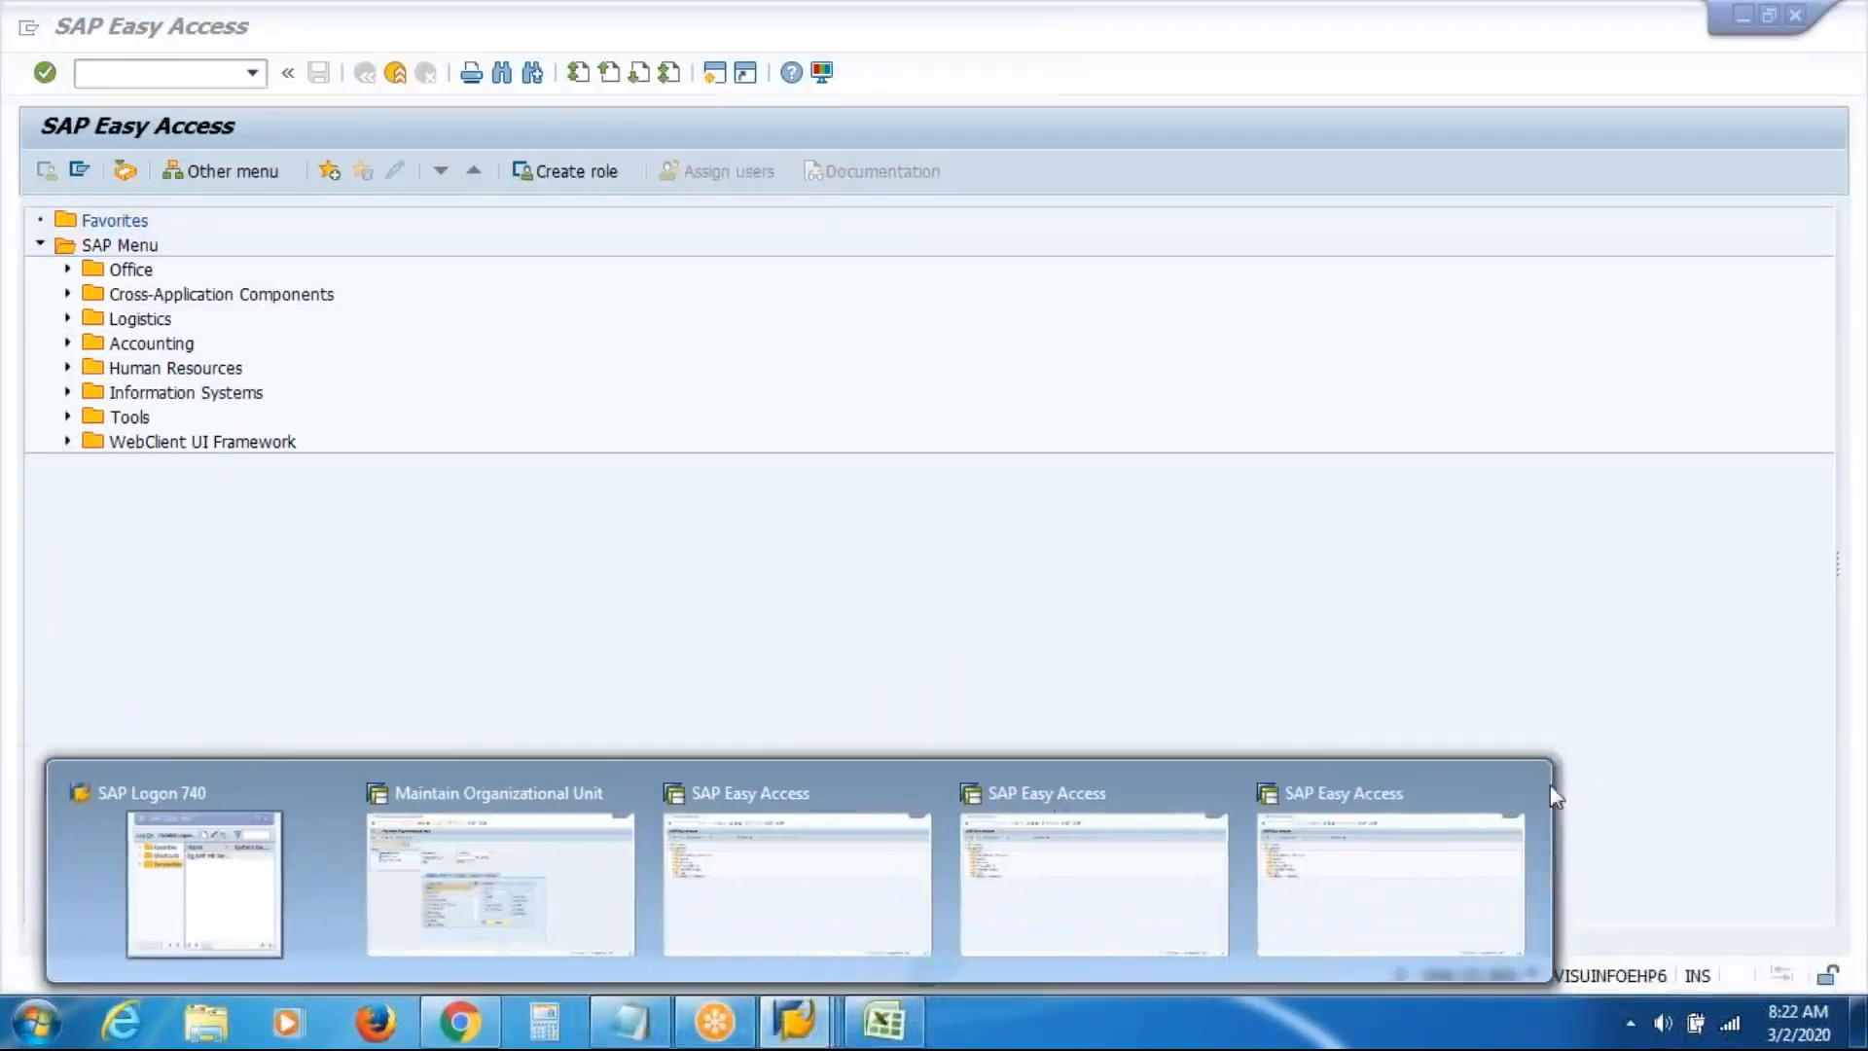
left_click(1518, 793)
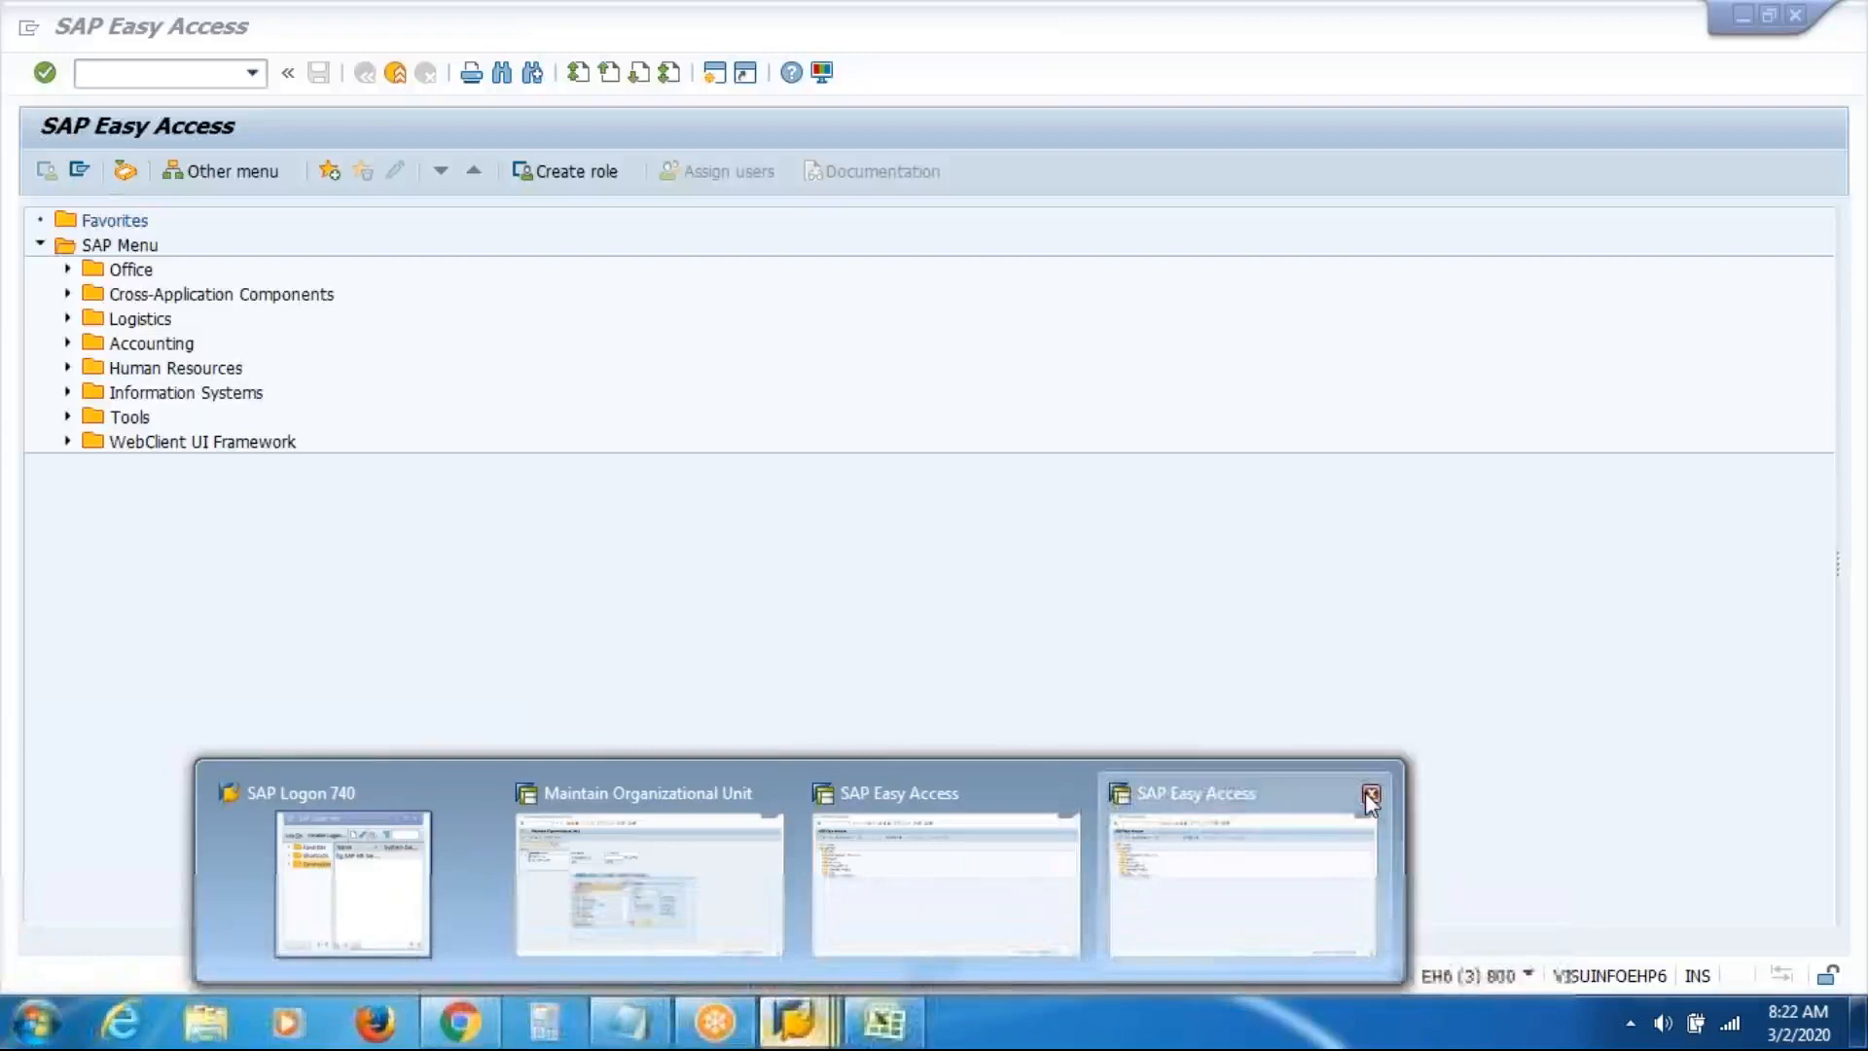
left_click(1366, 793)
left_click(1128, 848)
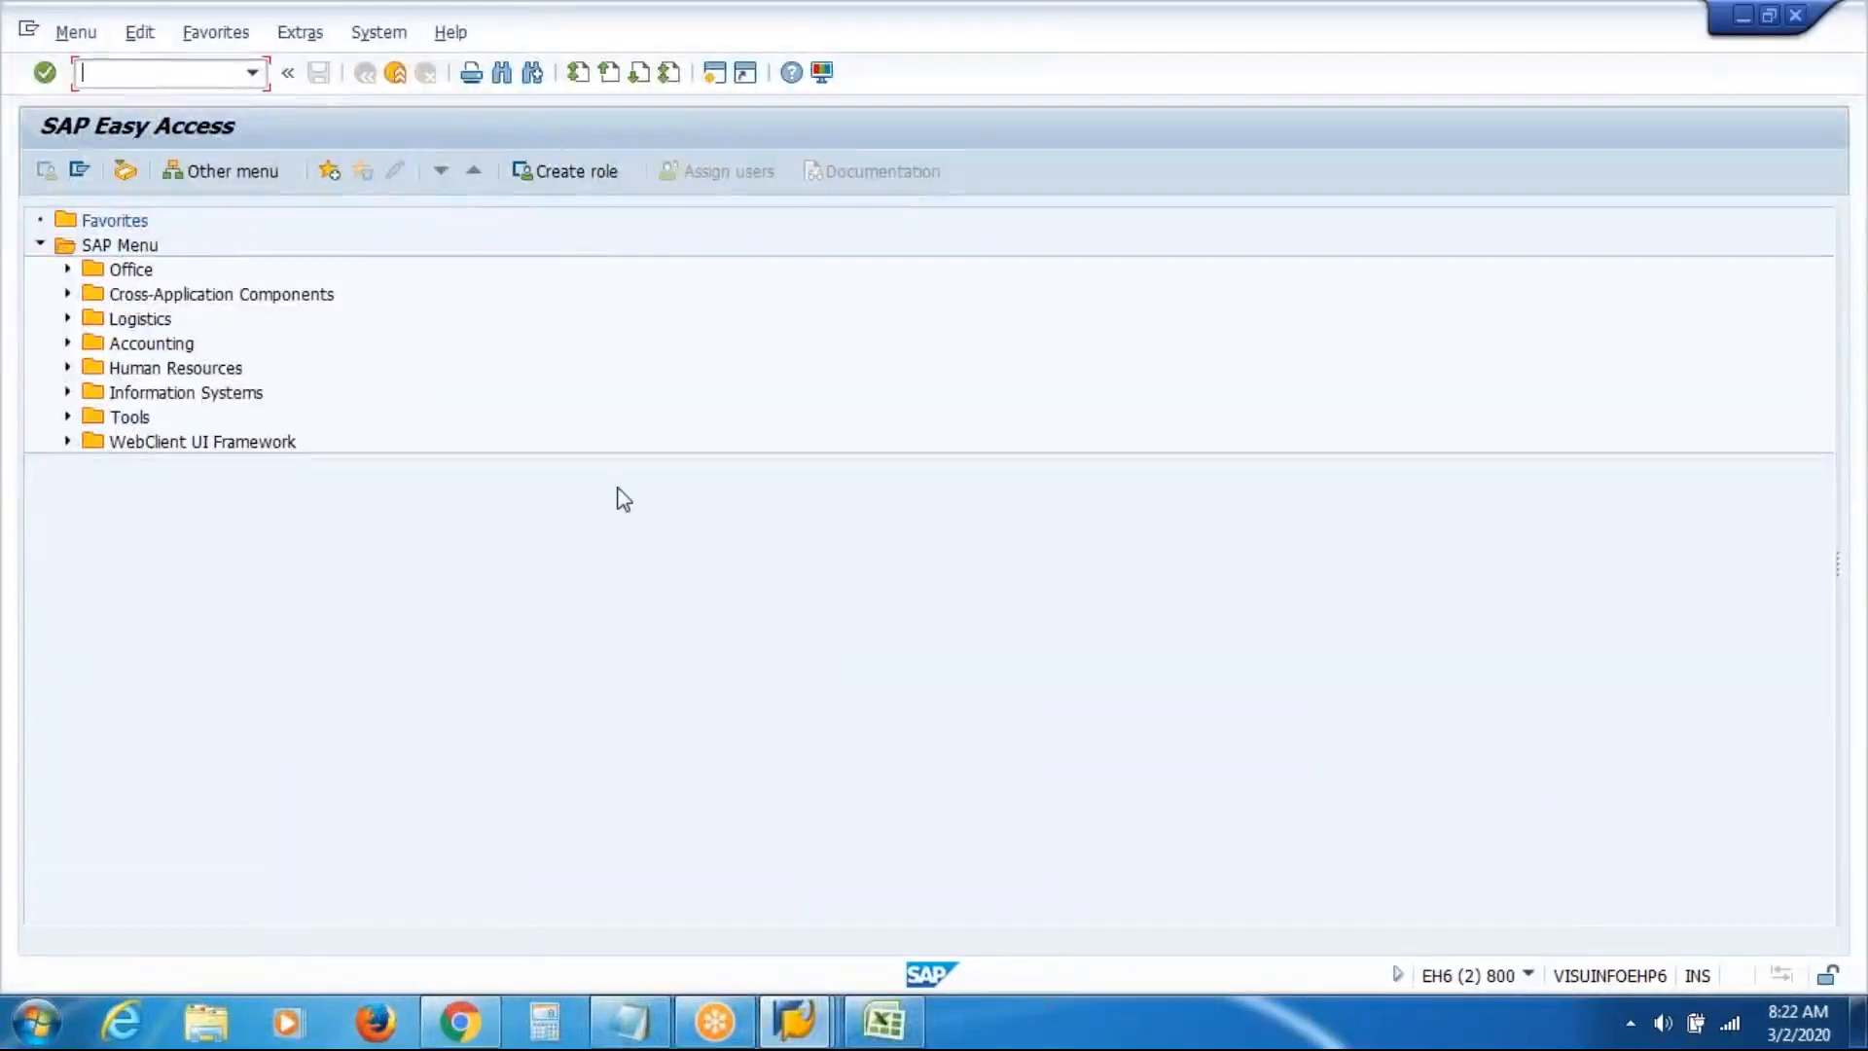
Expand Human Resources > Organizational Management > Expert Mode > Simple Maintenance to show Create, Change, Display
left_click(67, 368)
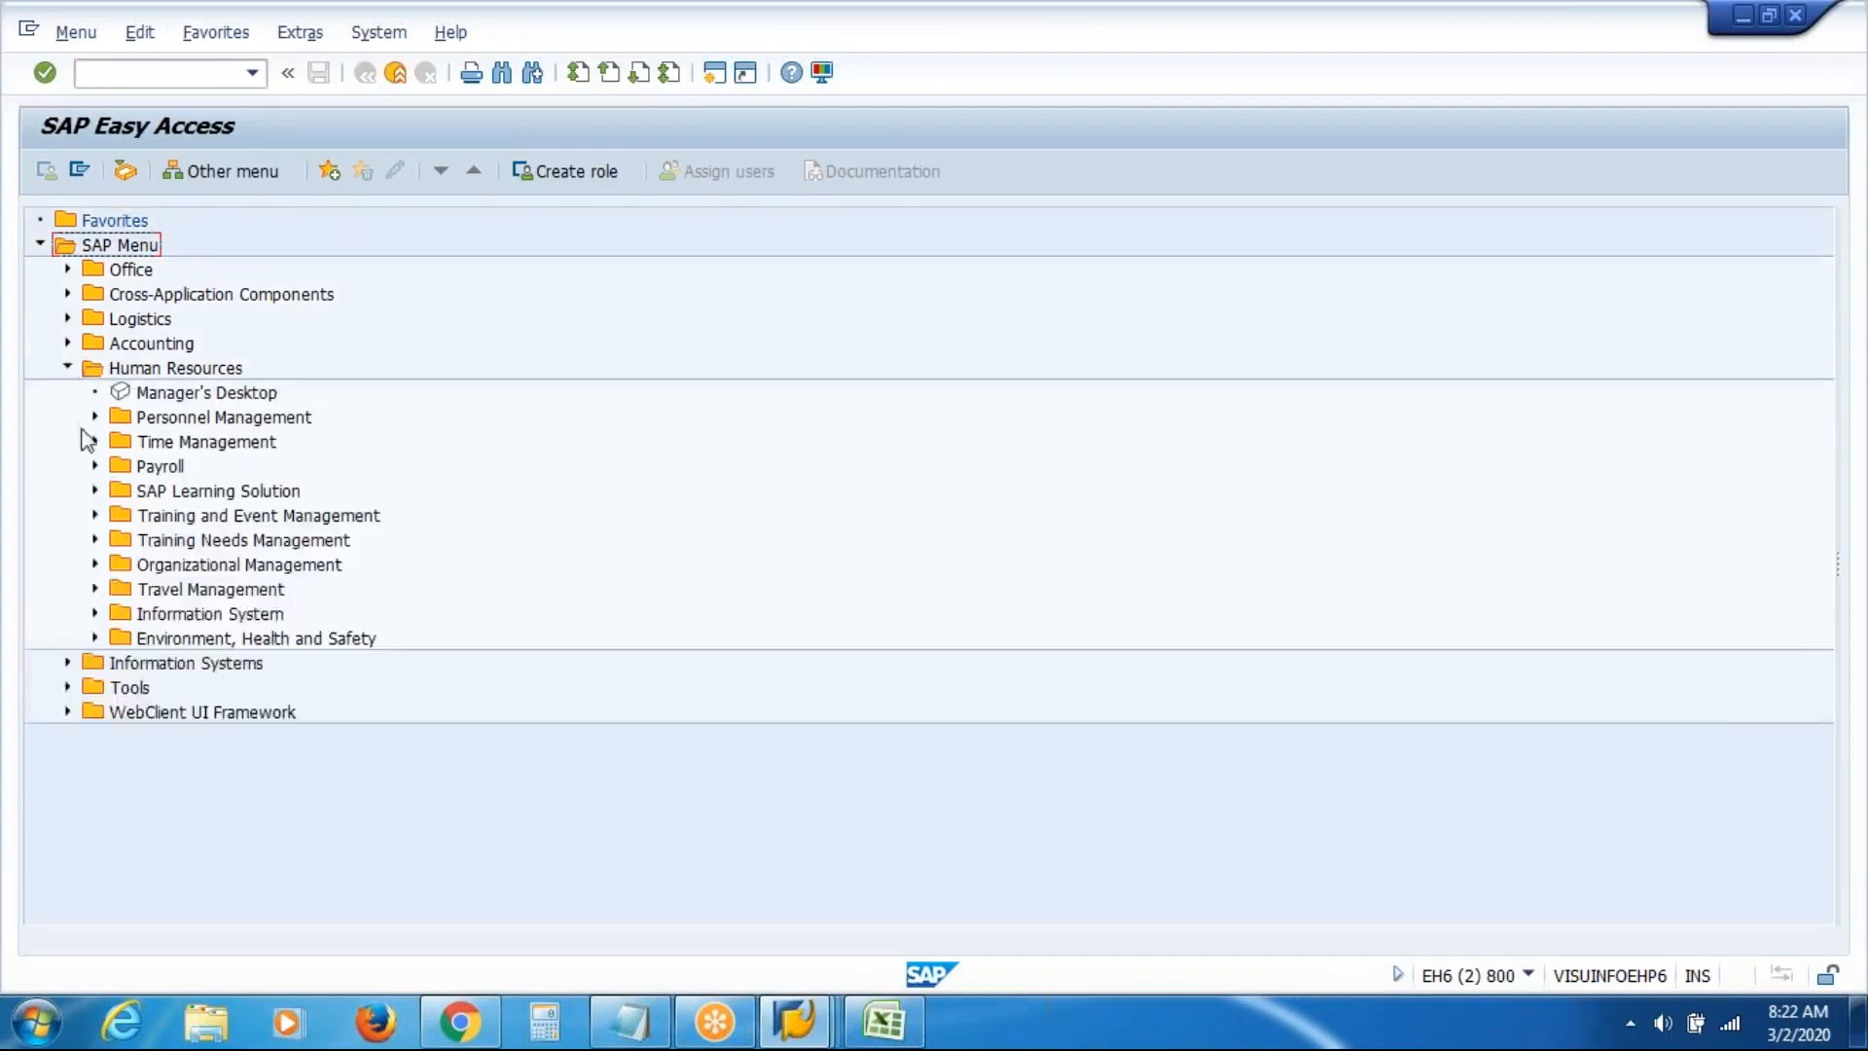
left_click(94, 565)
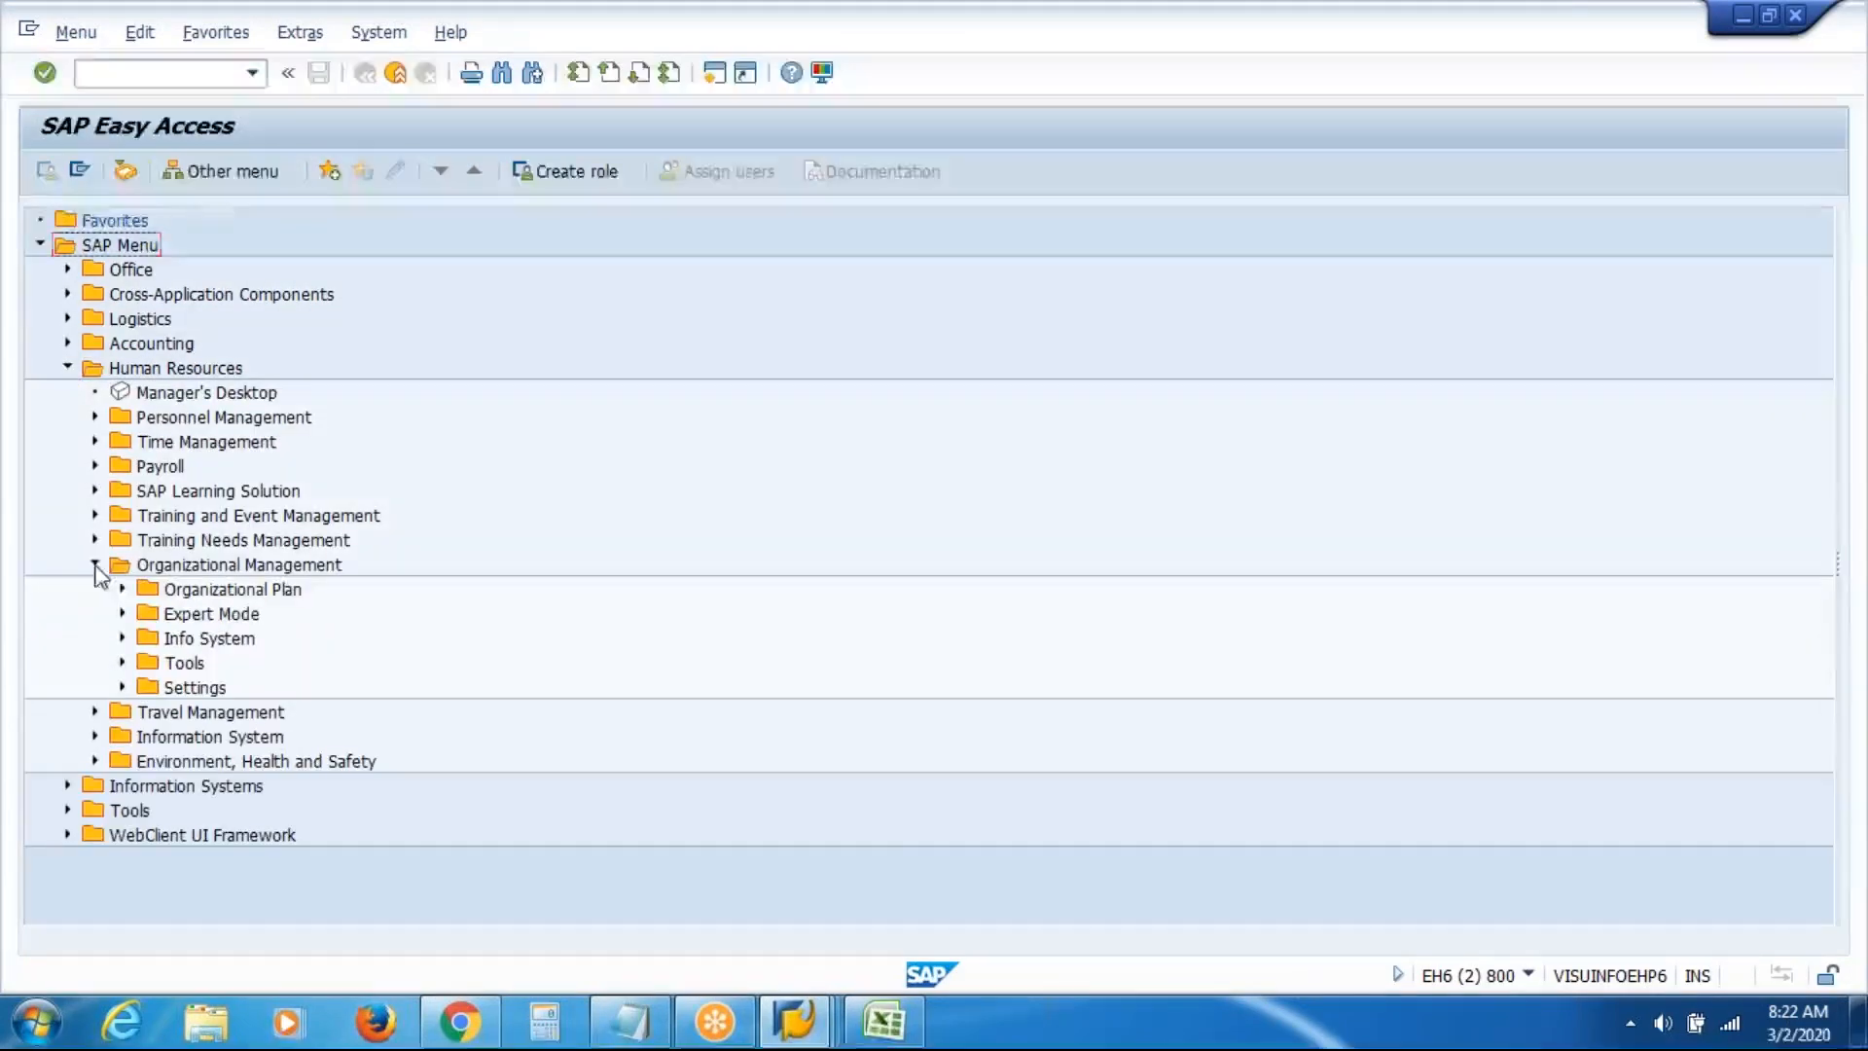
left_click(124, 614)
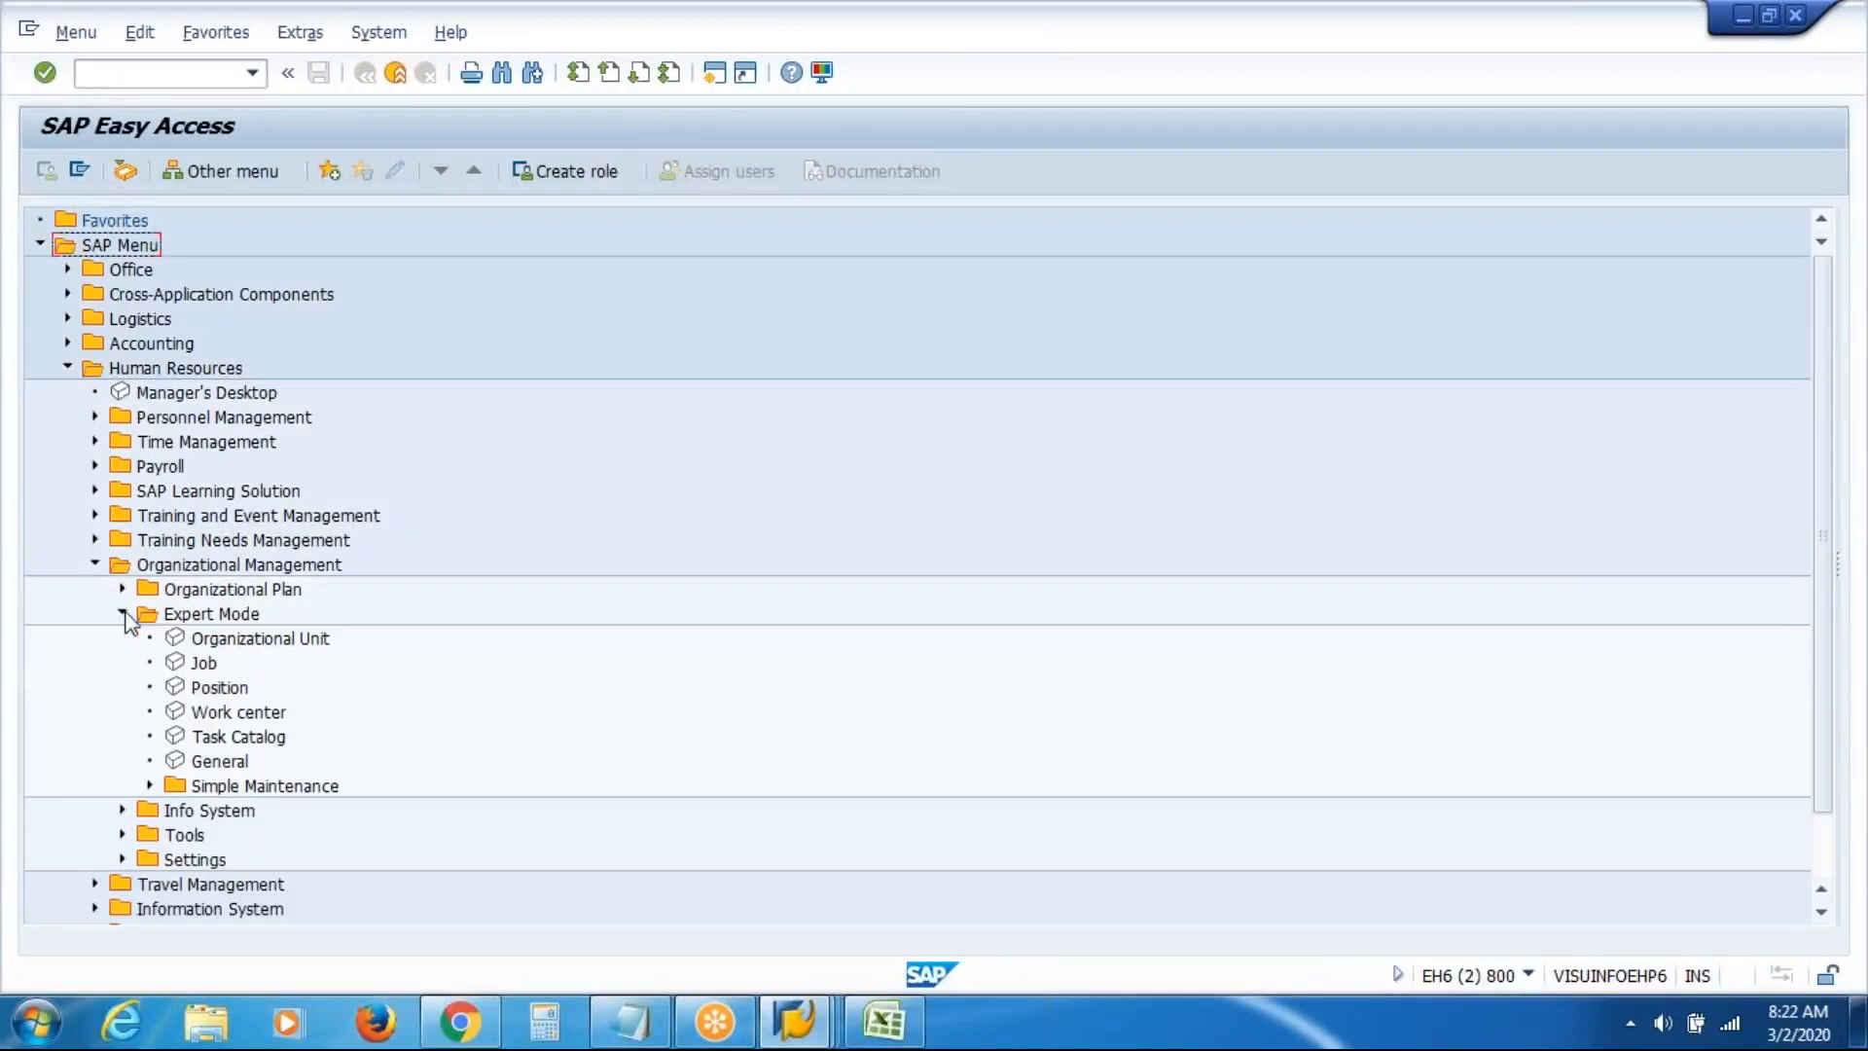
left_click(150, 786)
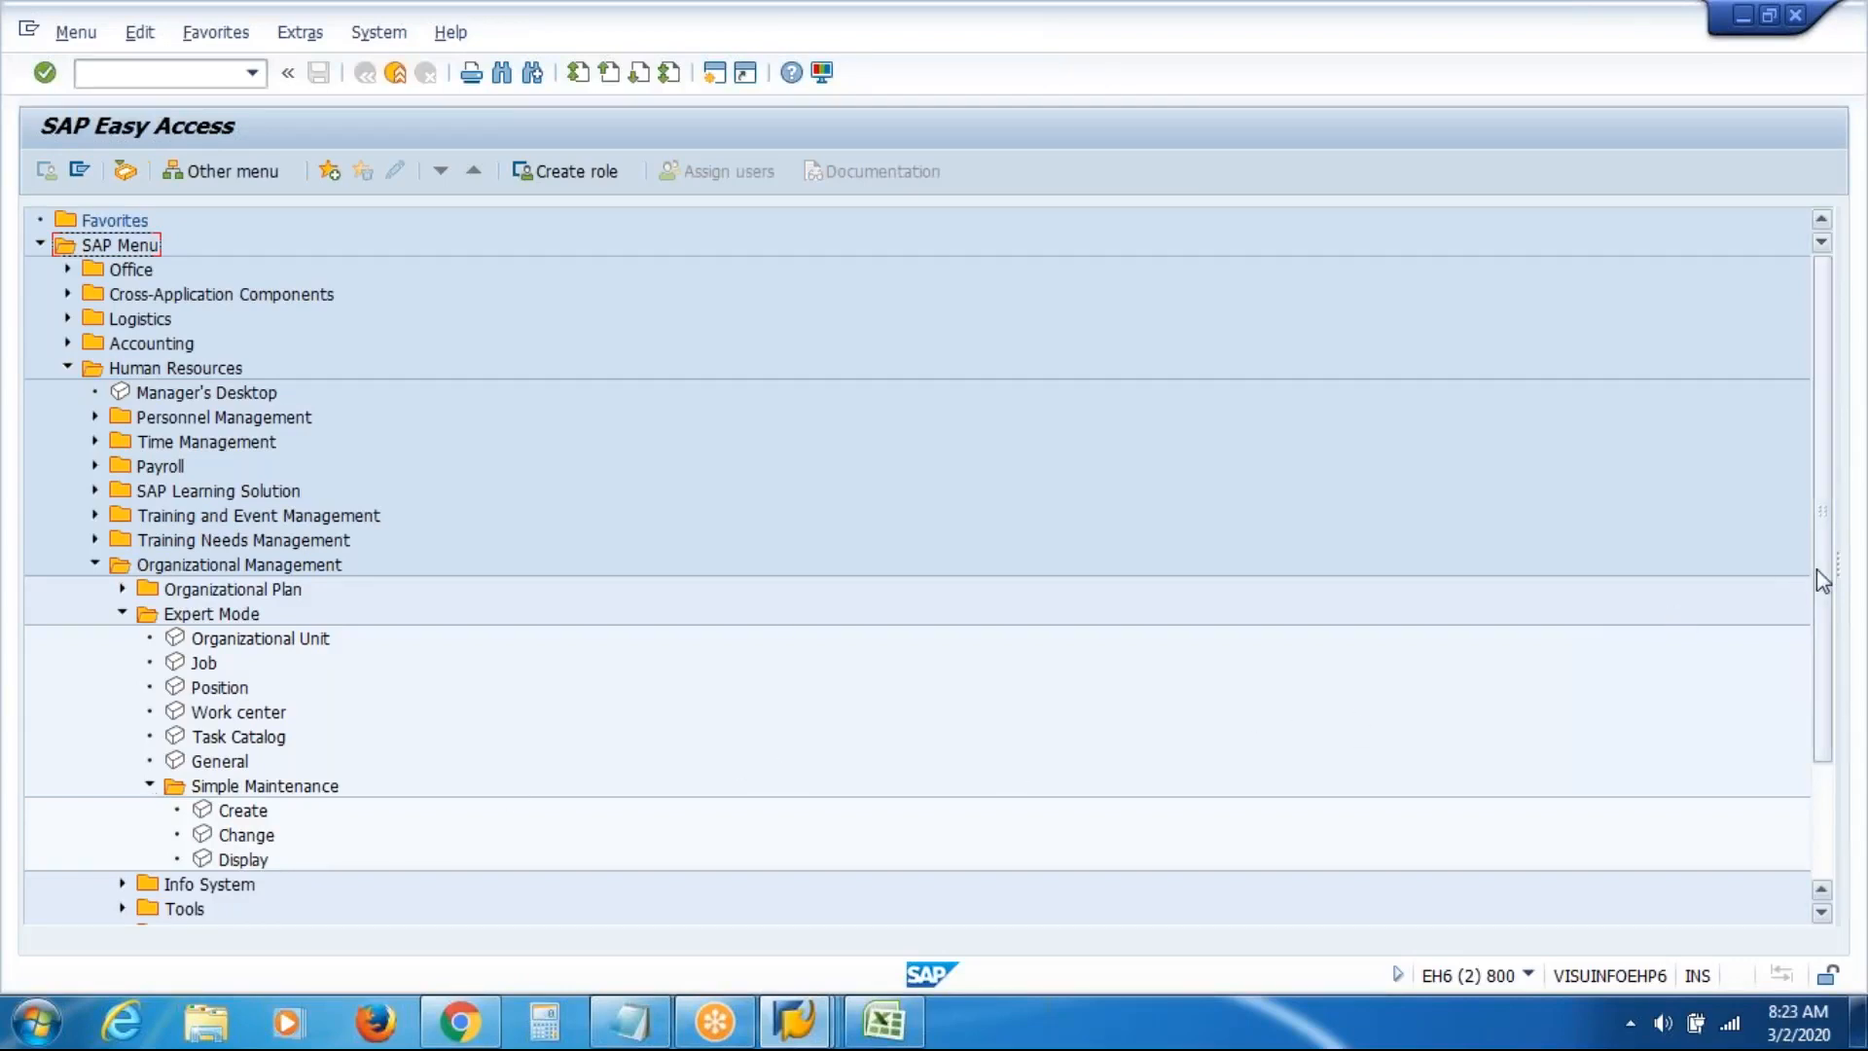
scroll(1822, 581, "down", 2)
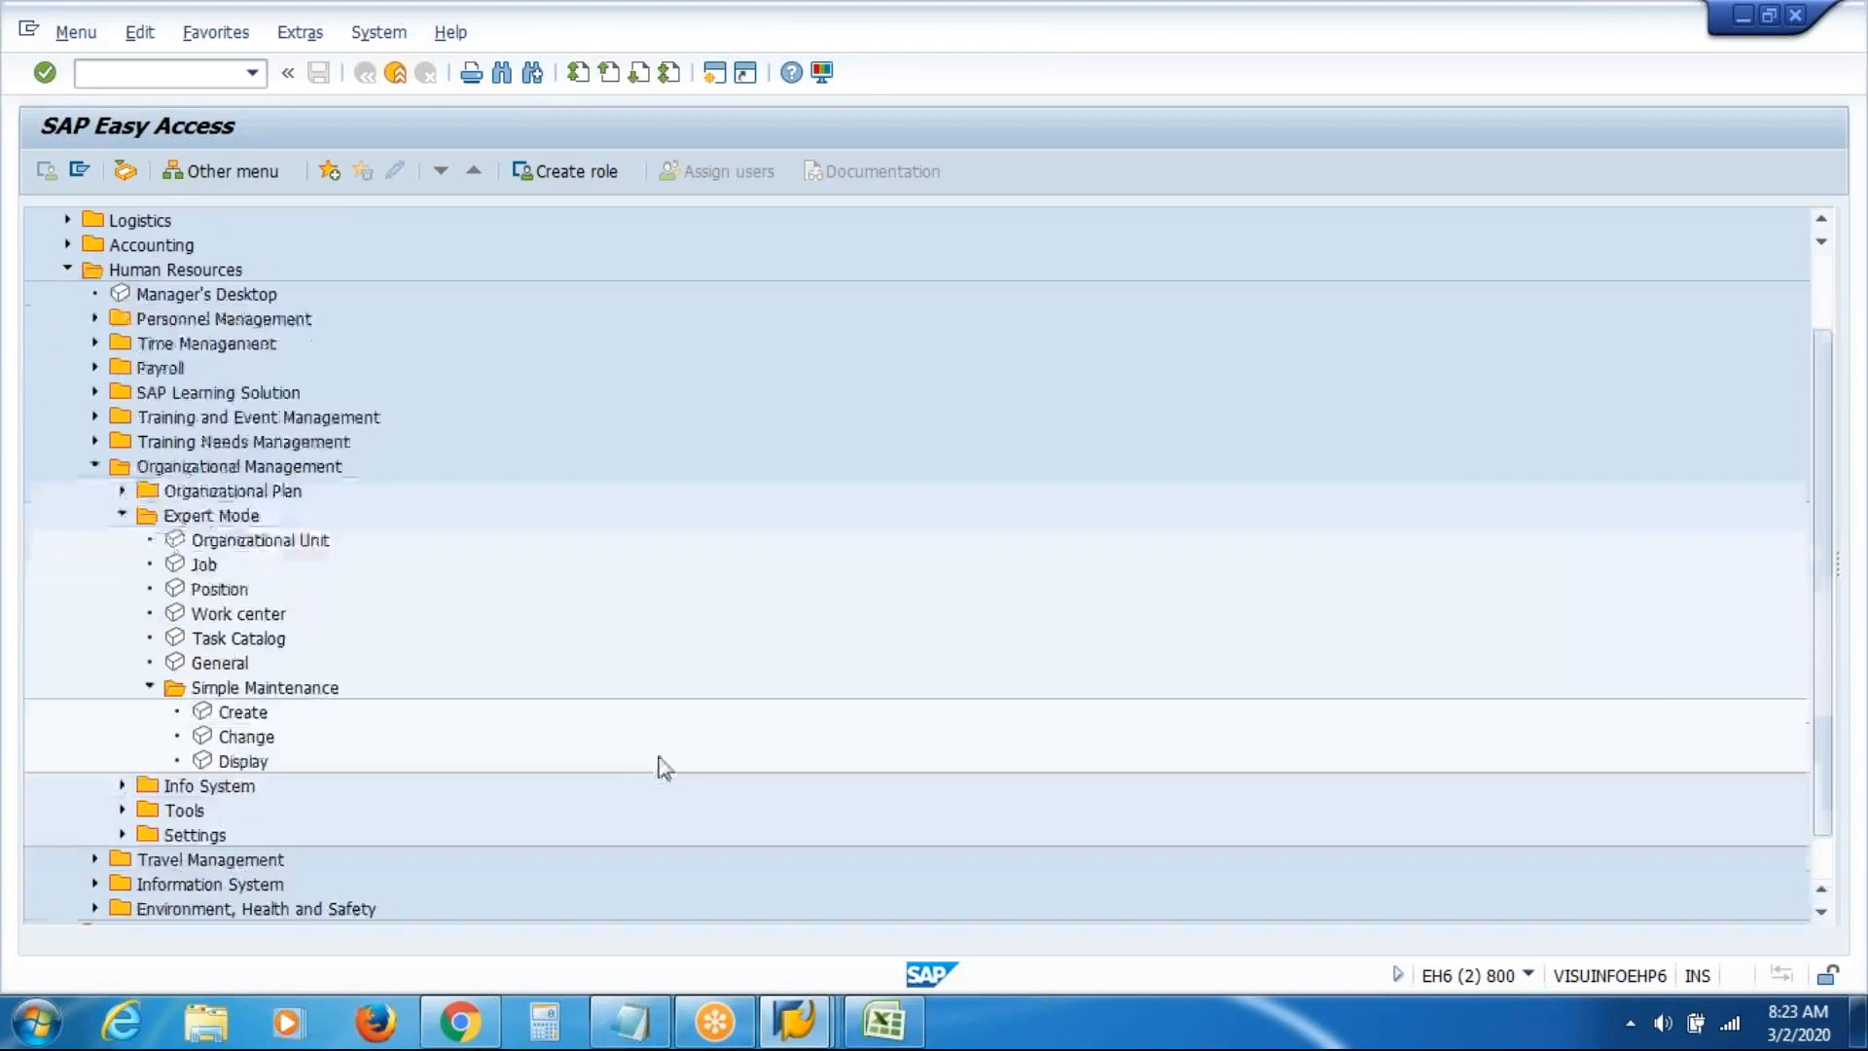
Search units for 'vas' and load VAS Inc (VASI, 50012161) into the organizational plan display
double_click(266, 766)
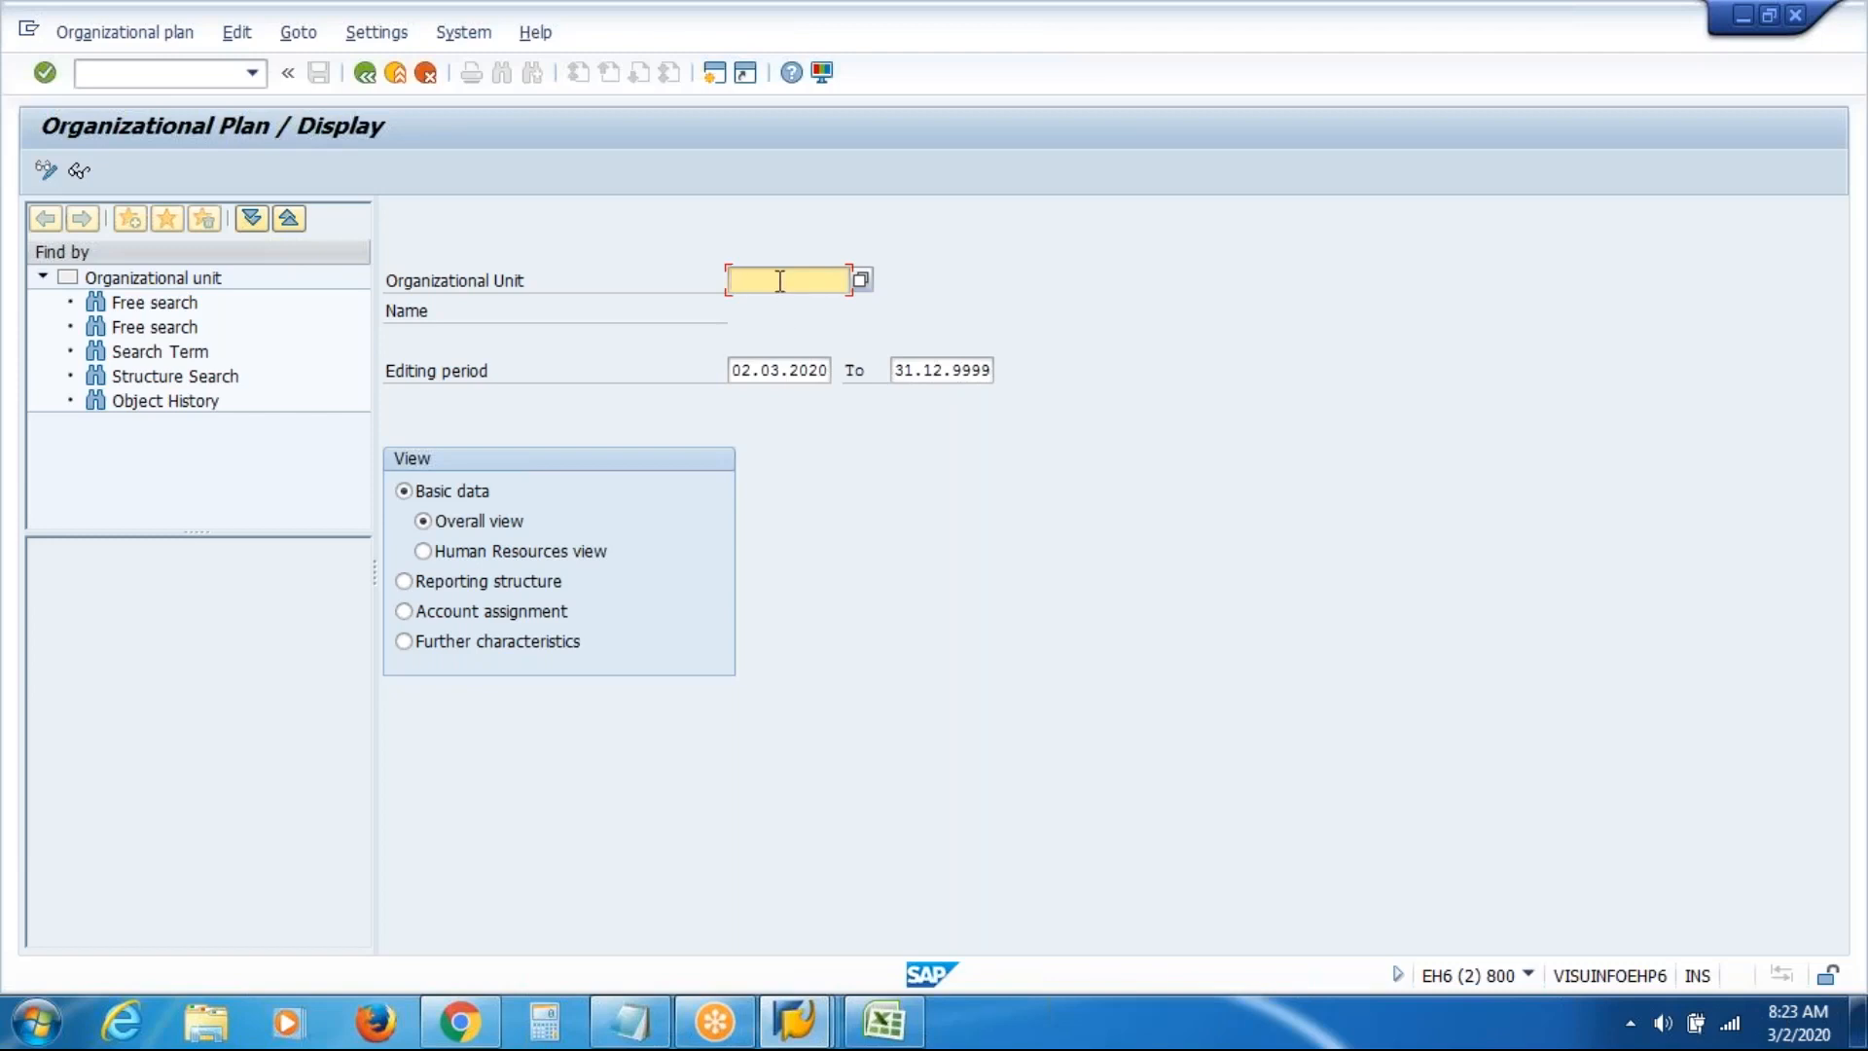
key("F3")
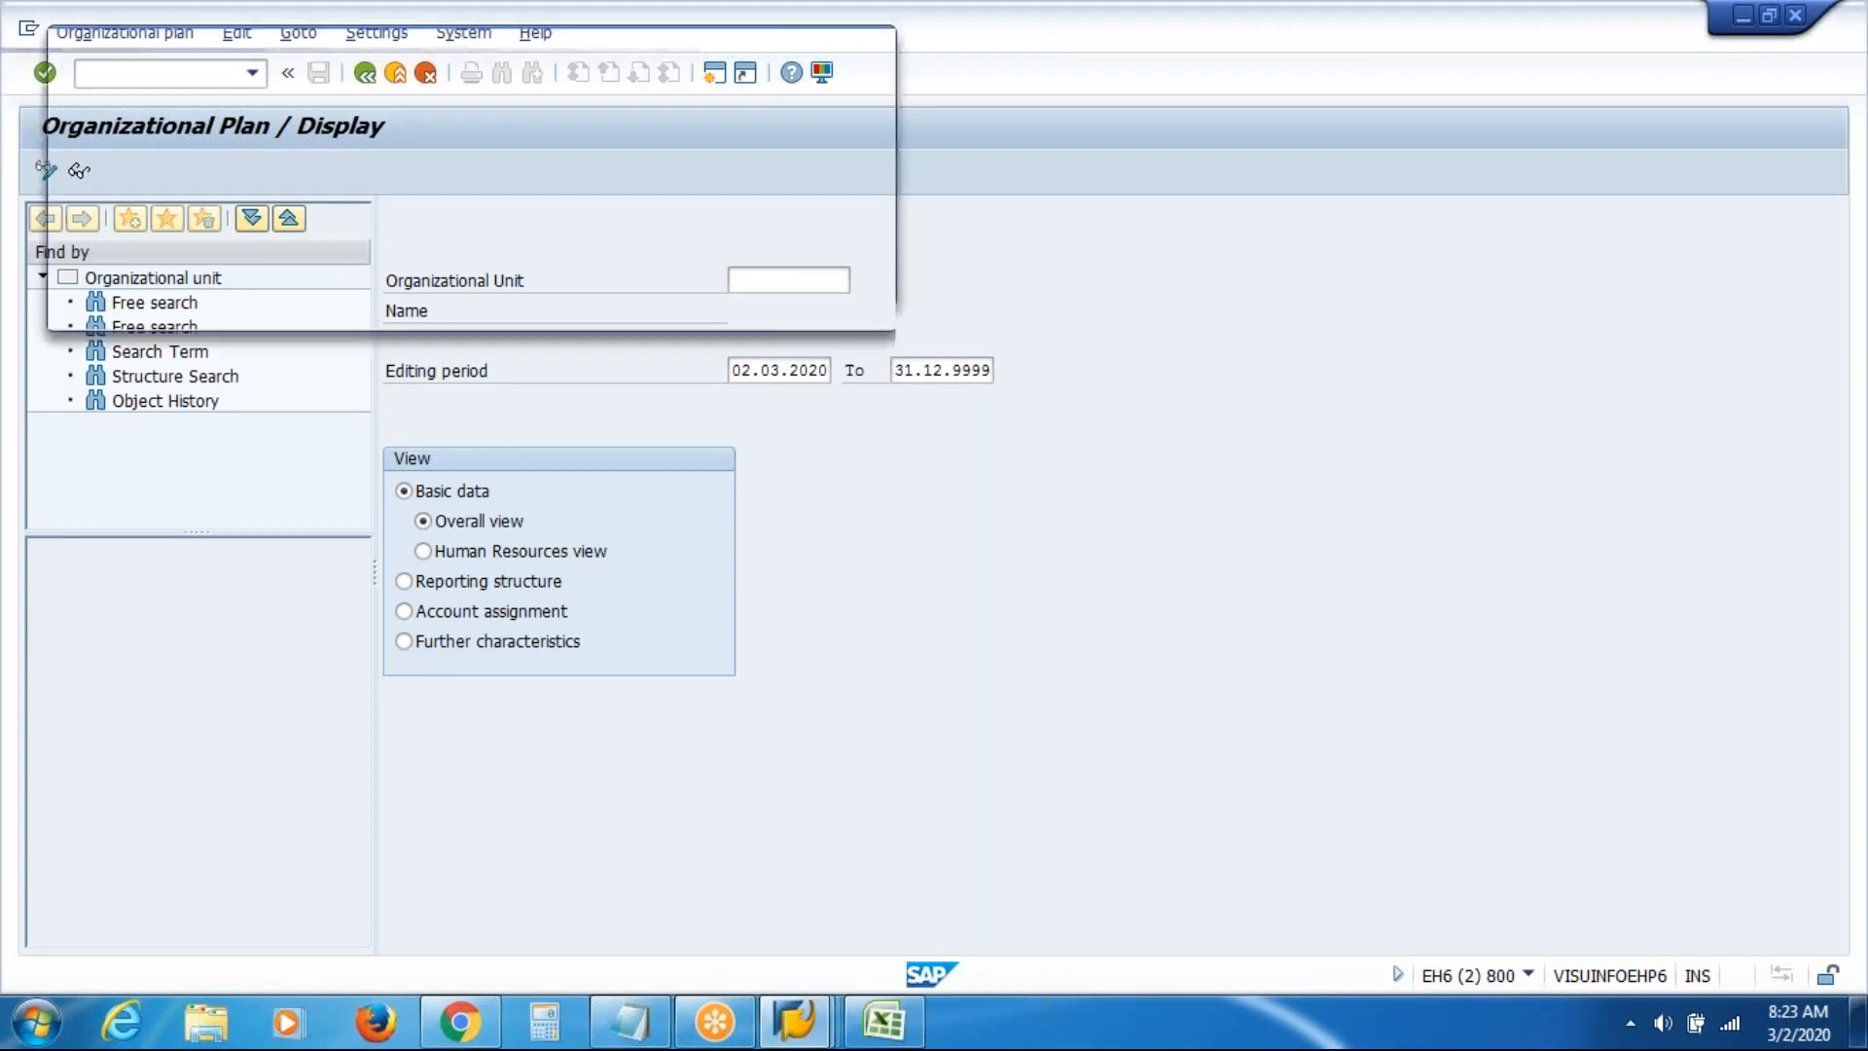
key("BackSpace")
type("vasi")
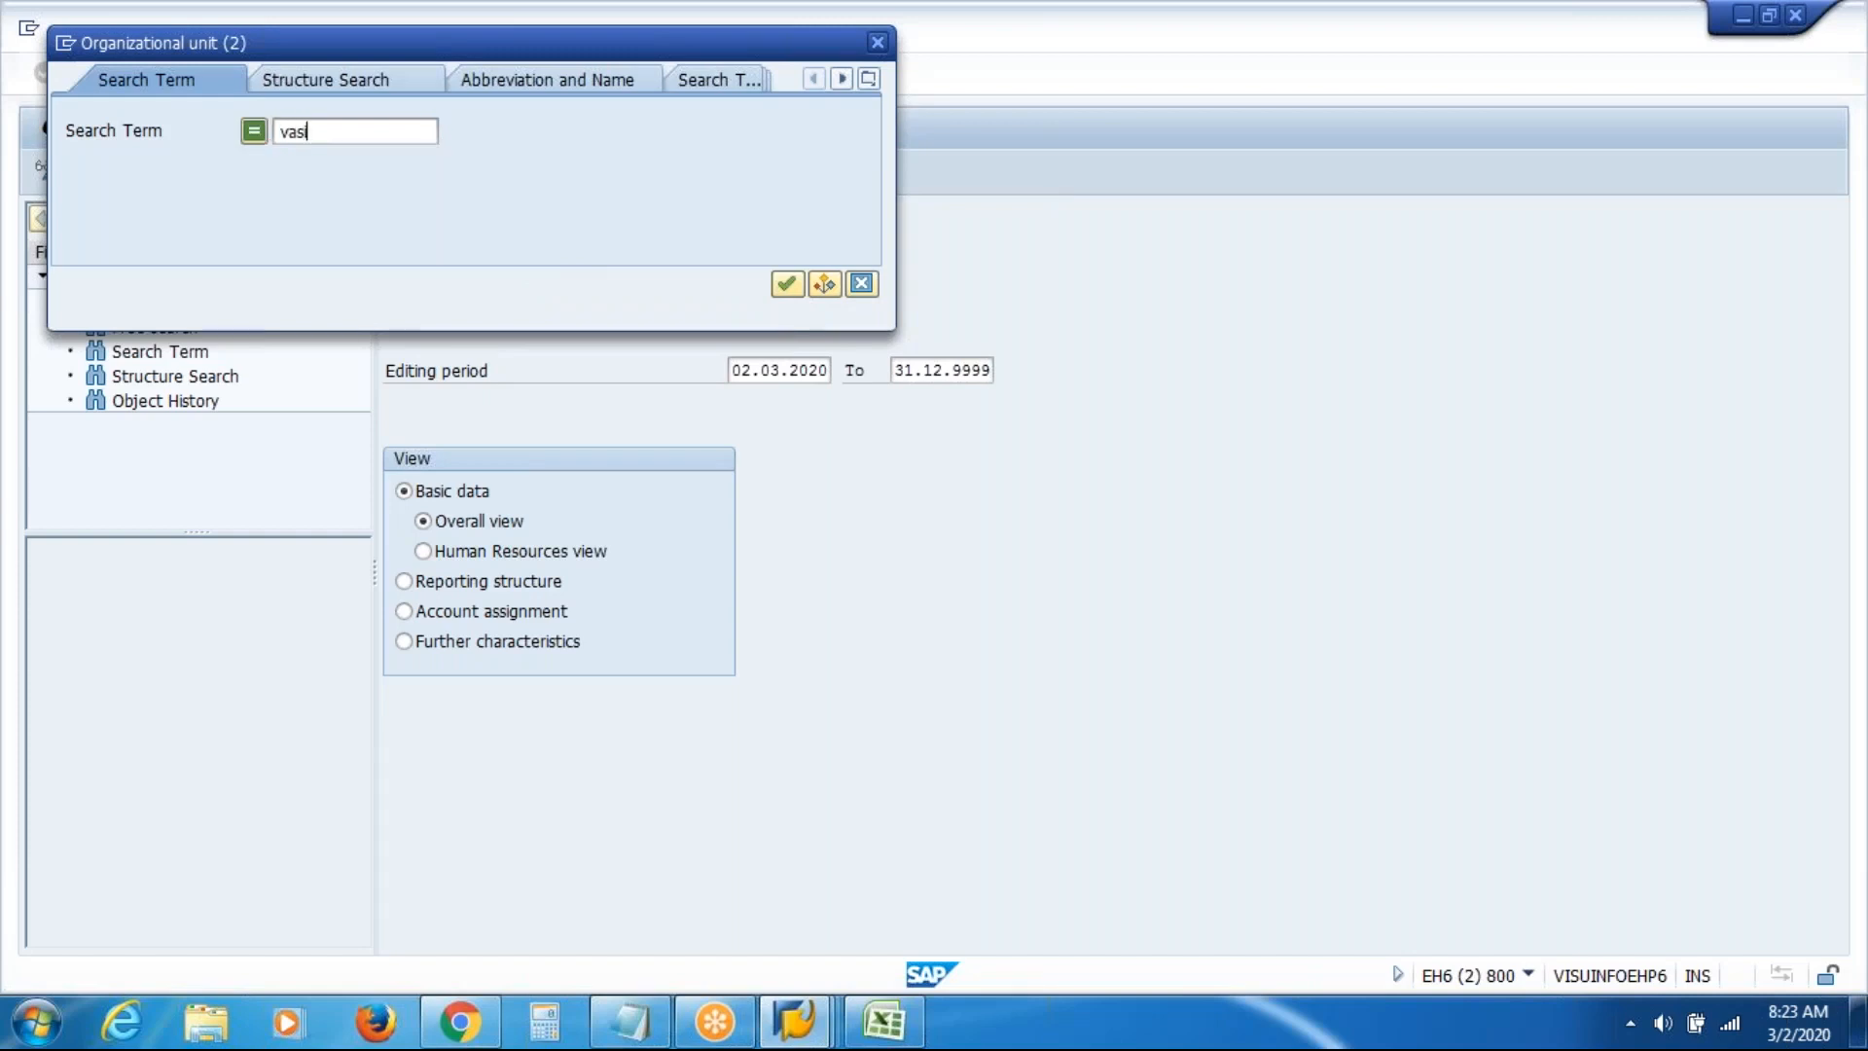
key("Return")
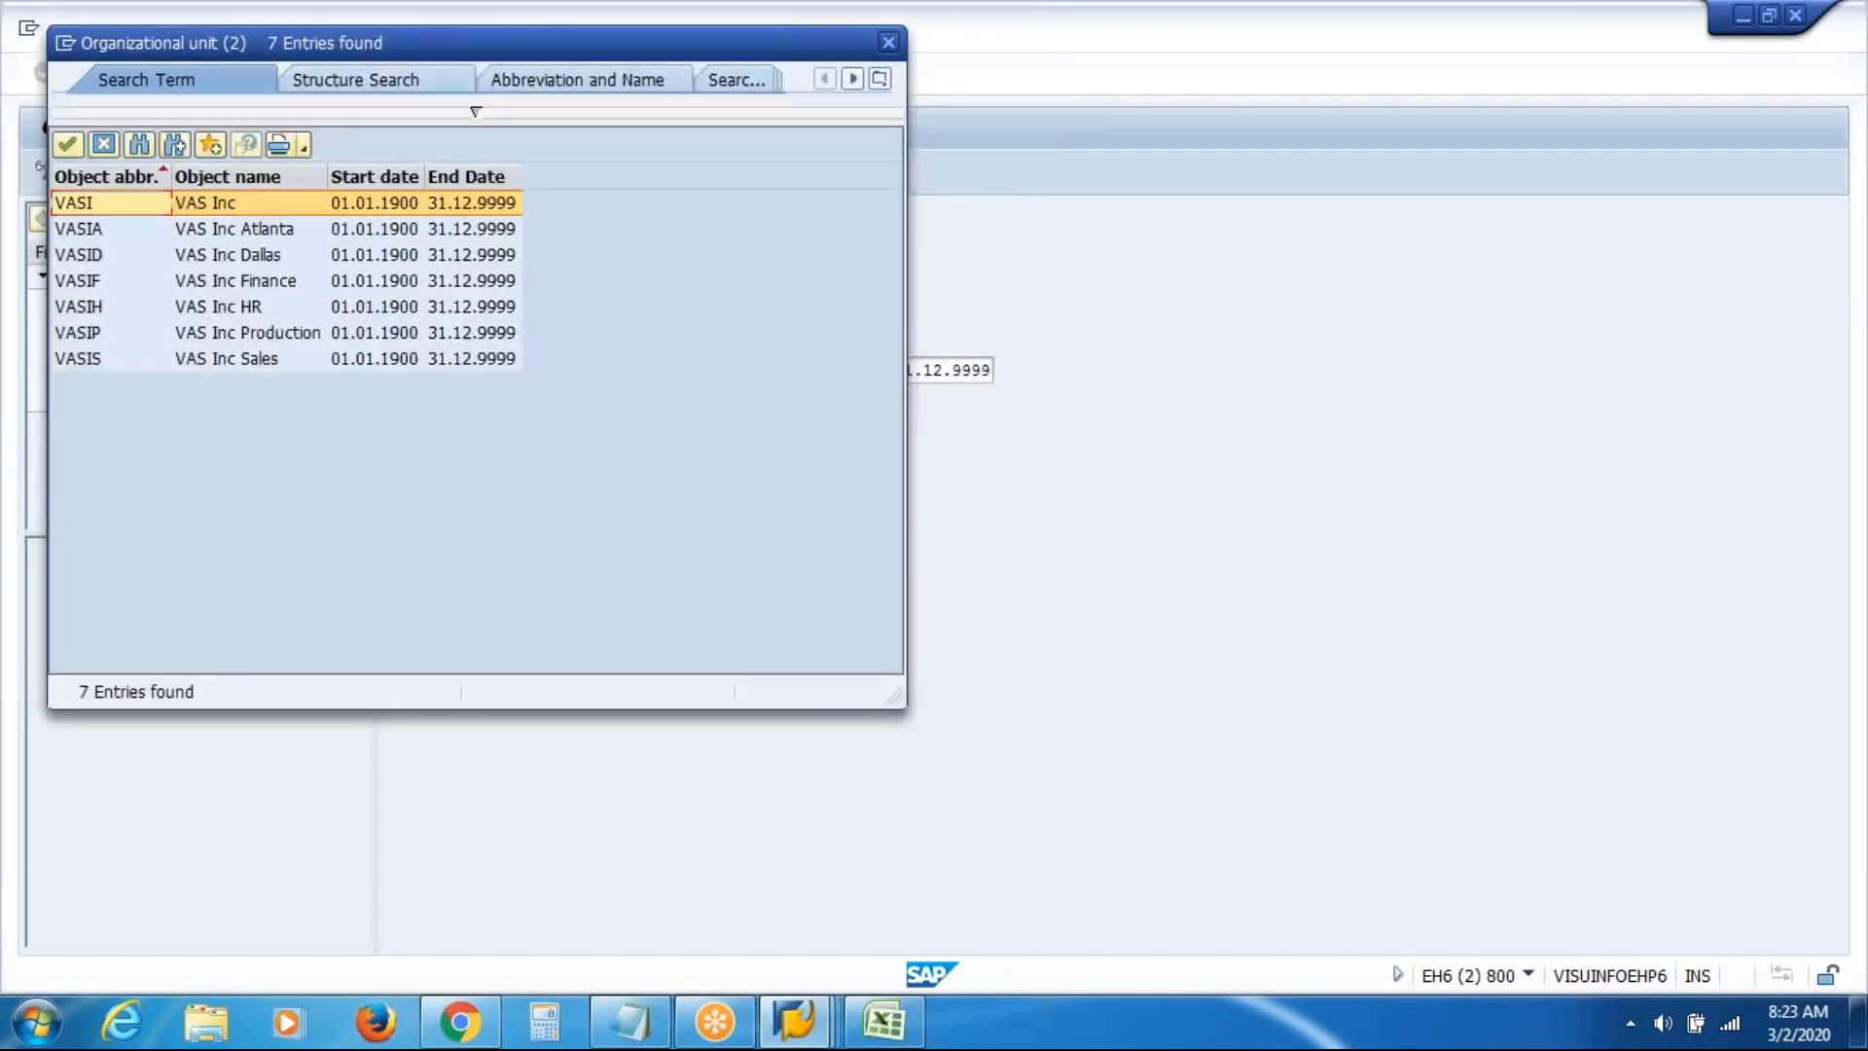
double_click(228, 199)
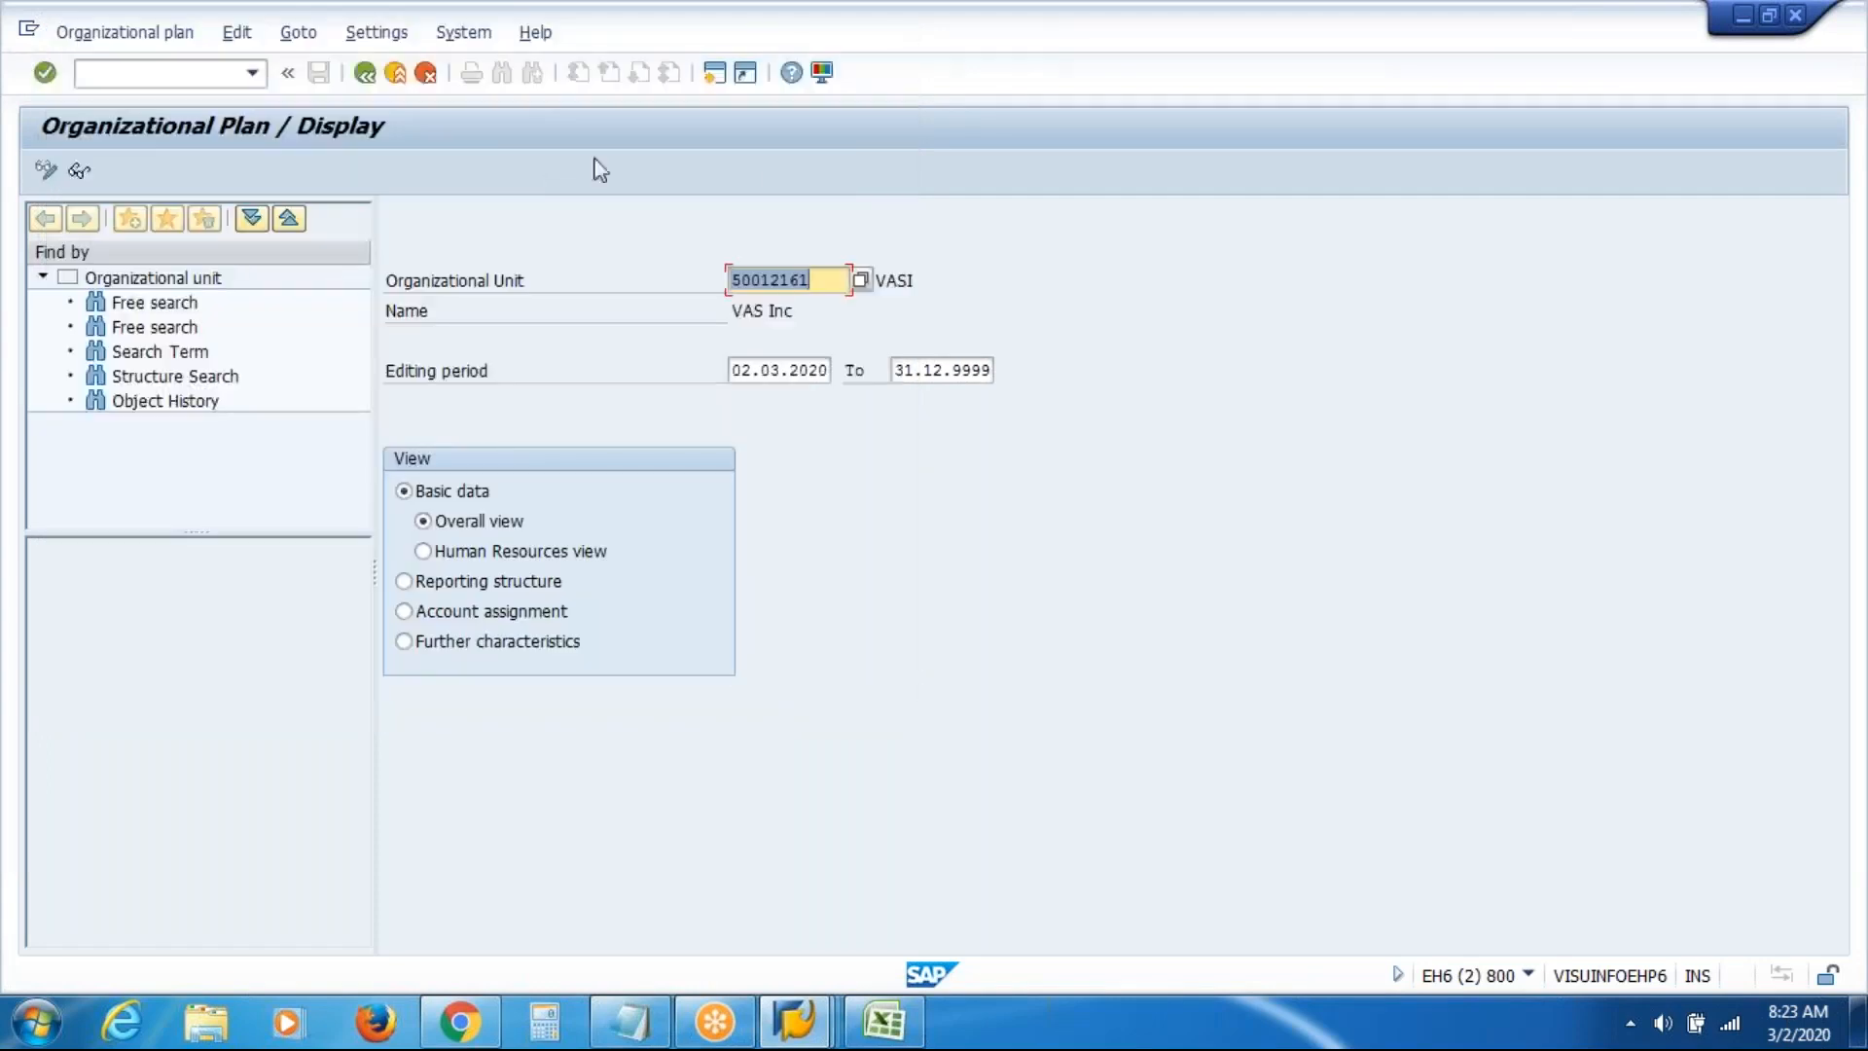
Display the VAS Inc structure with Atlanta and Dallas expanded to their departments, then bring up Excel
key("Return")
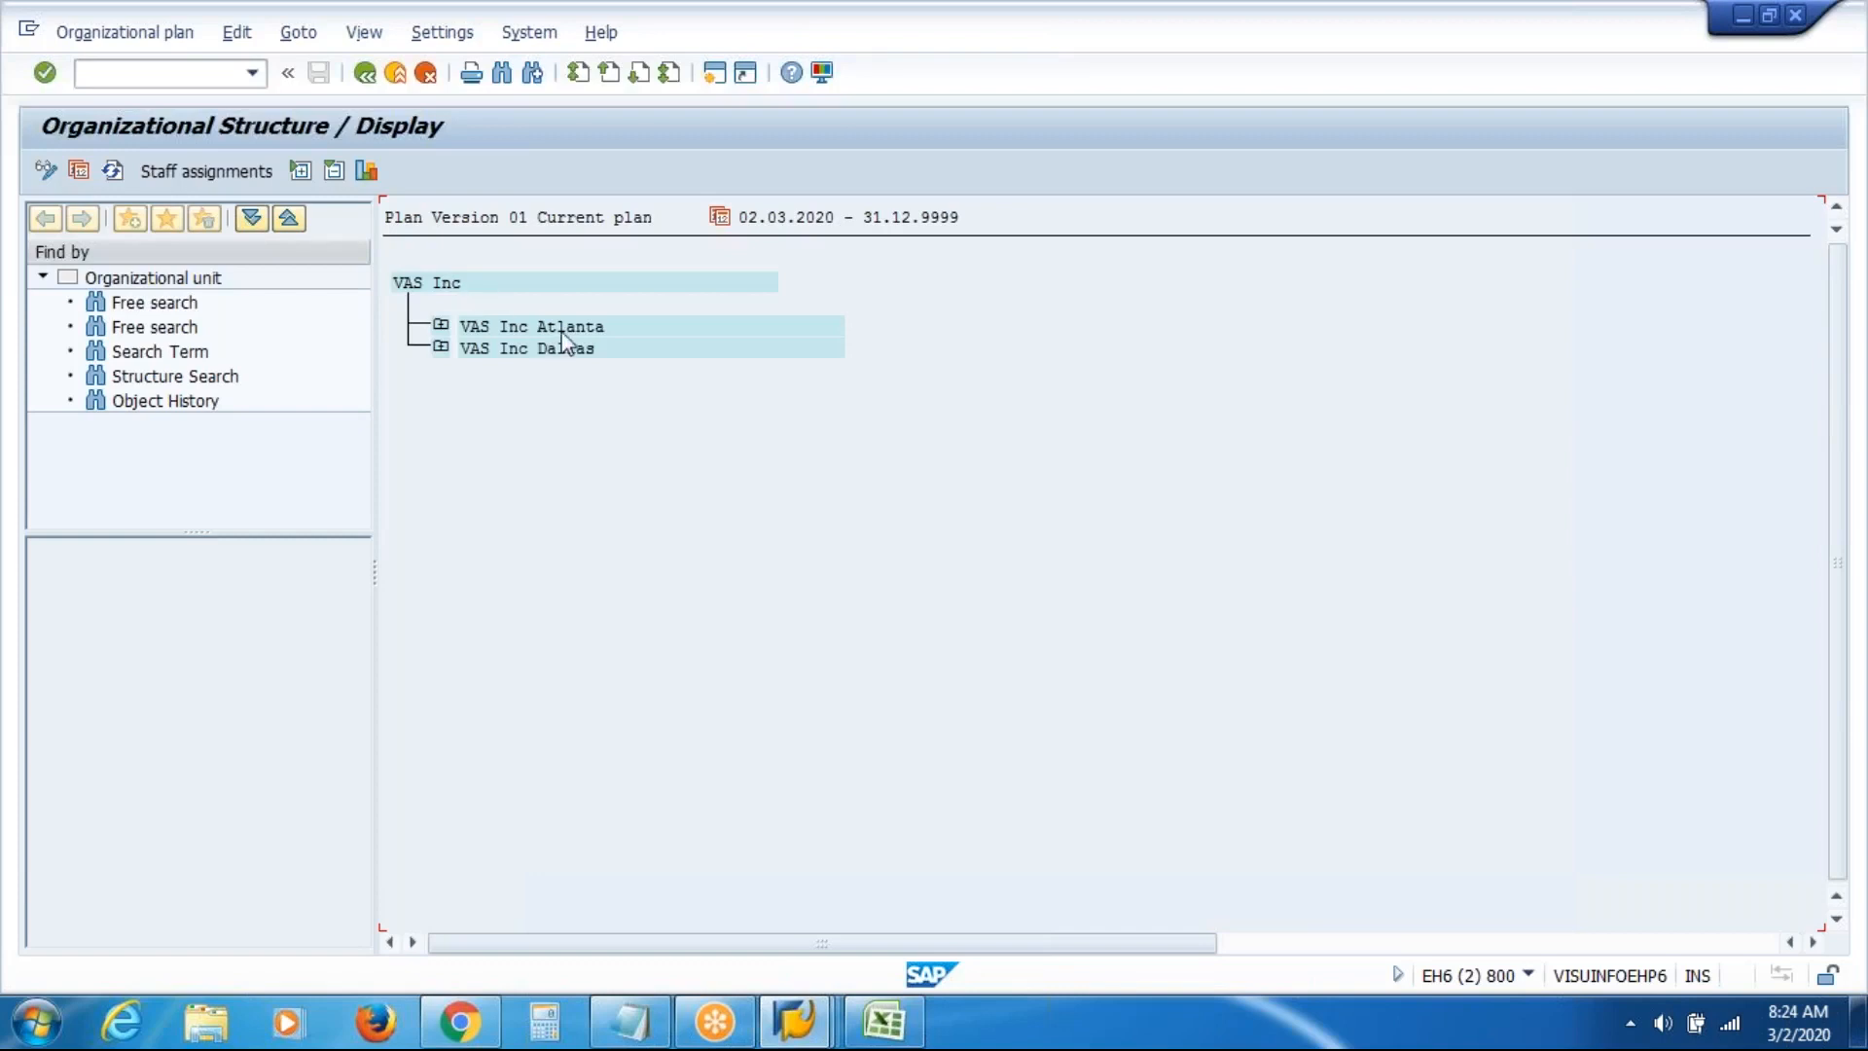
left_click(441, 327)
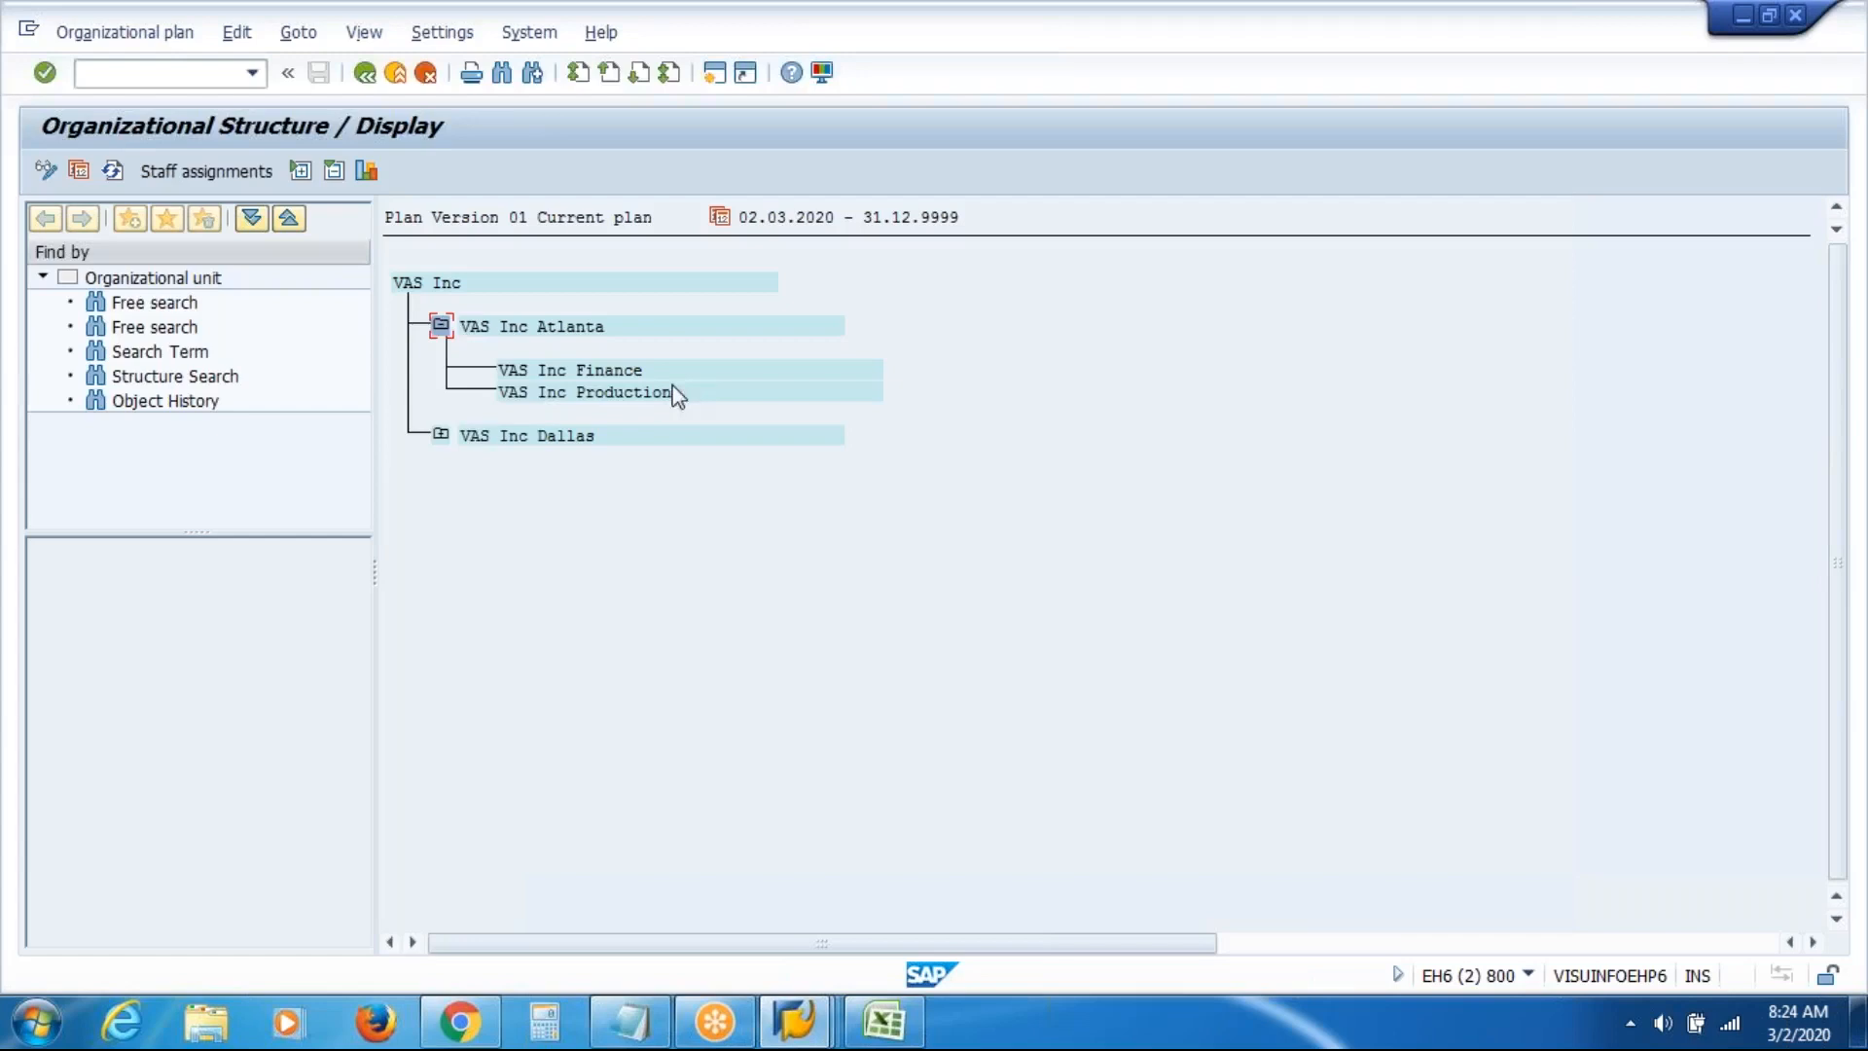
left_click(442, 434)
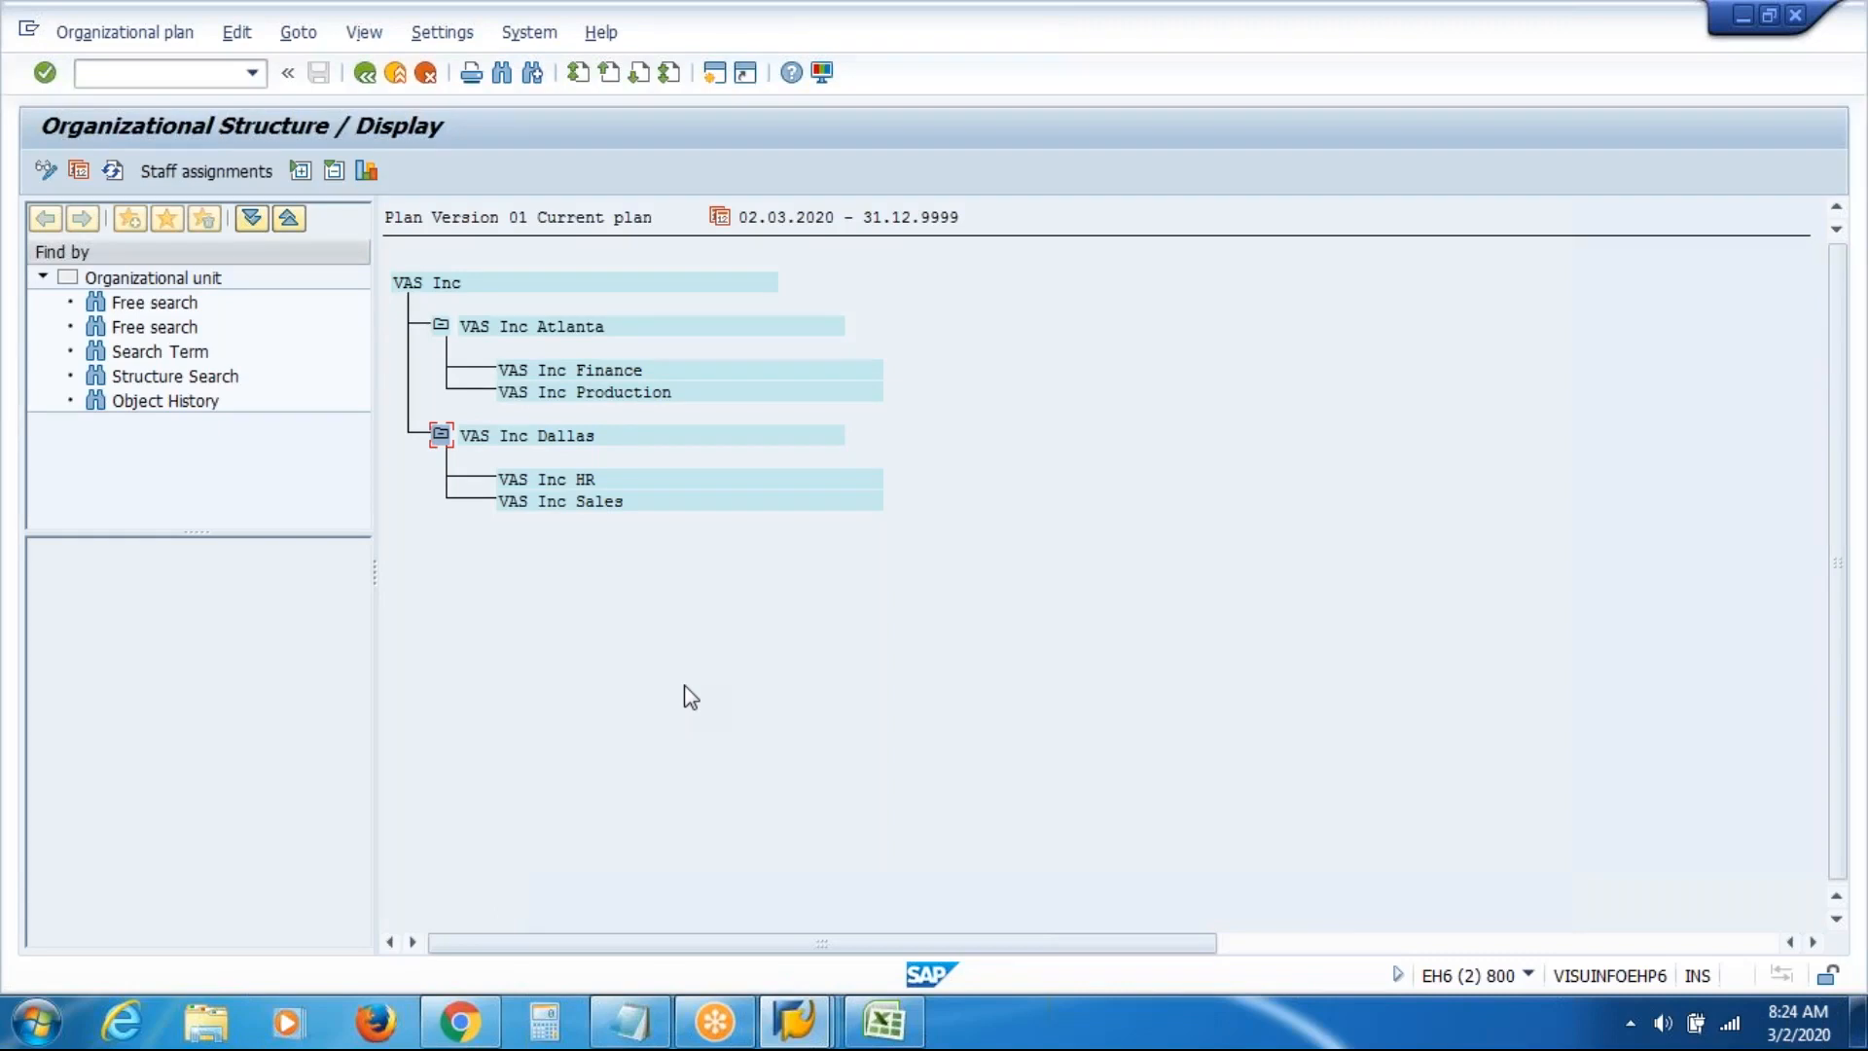
key("alt+Tab")
key("alt+Tab")
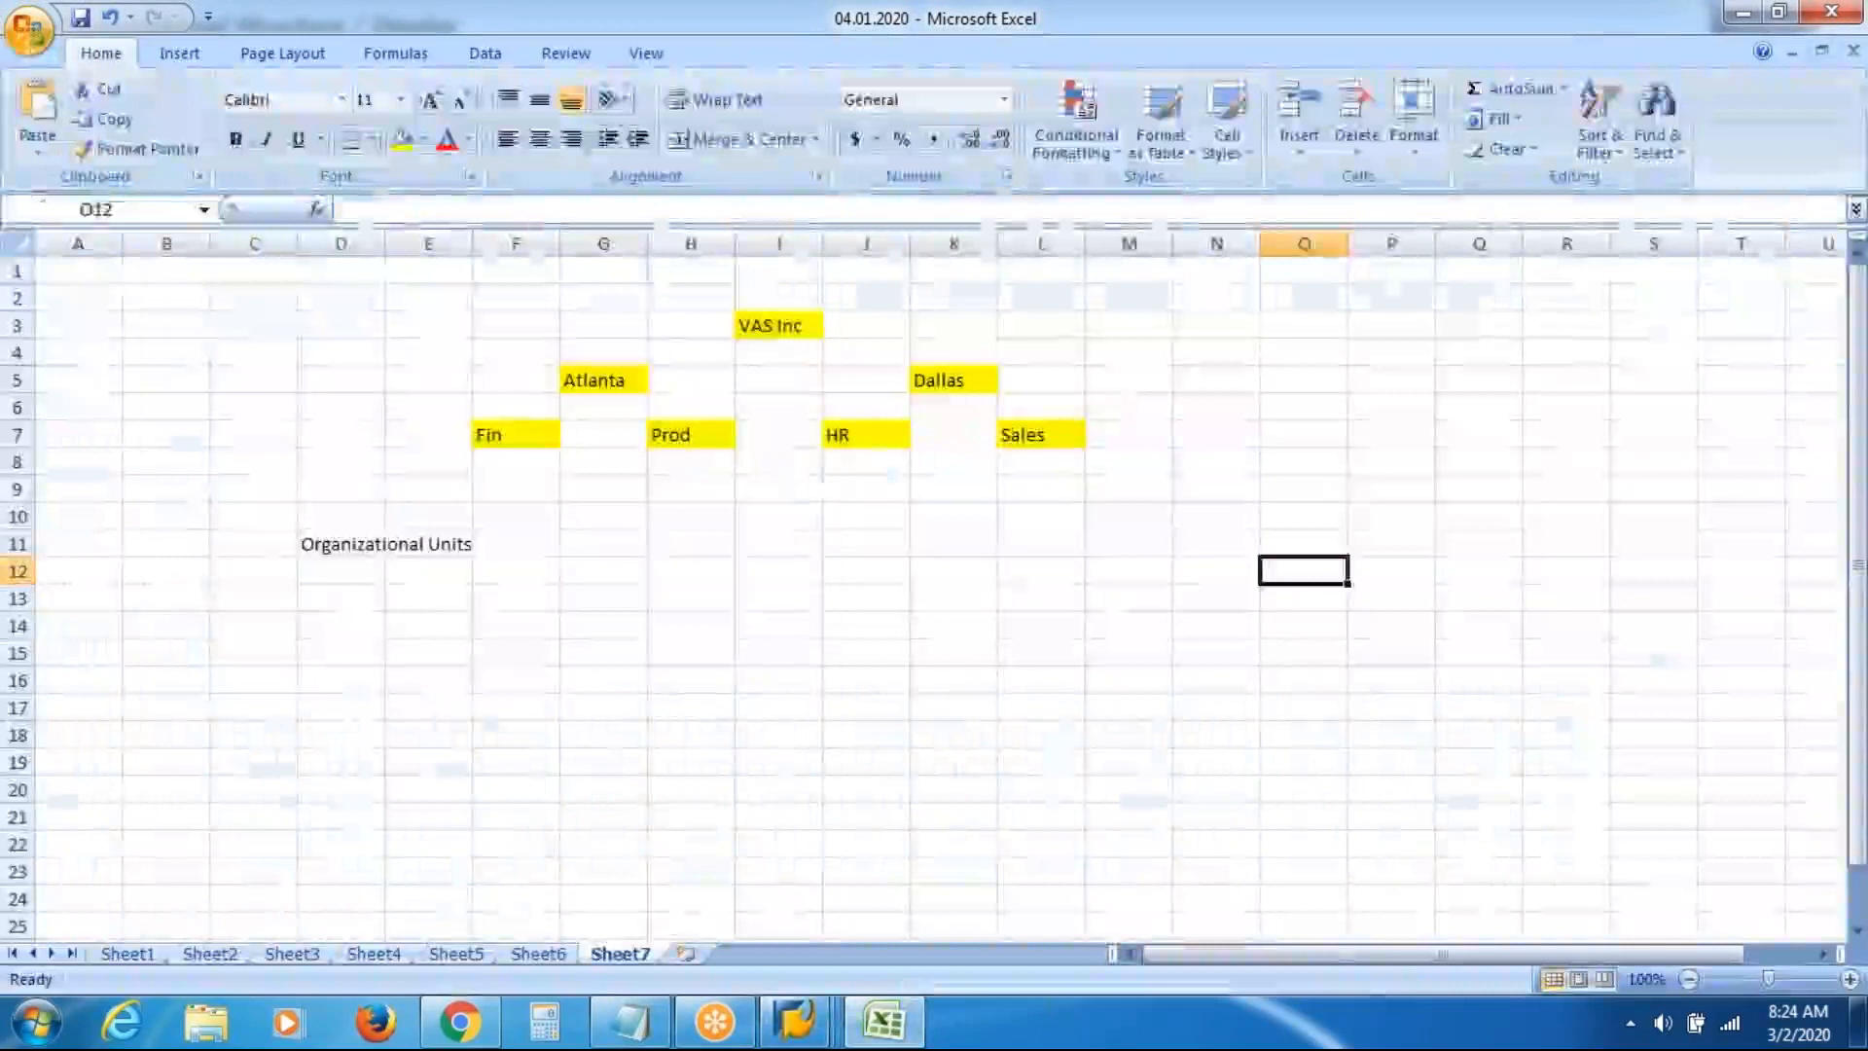
Check the Sheet7 chart at cell H3, return to the SAP structure display, then launch File Explorer
left_click(658, 330)
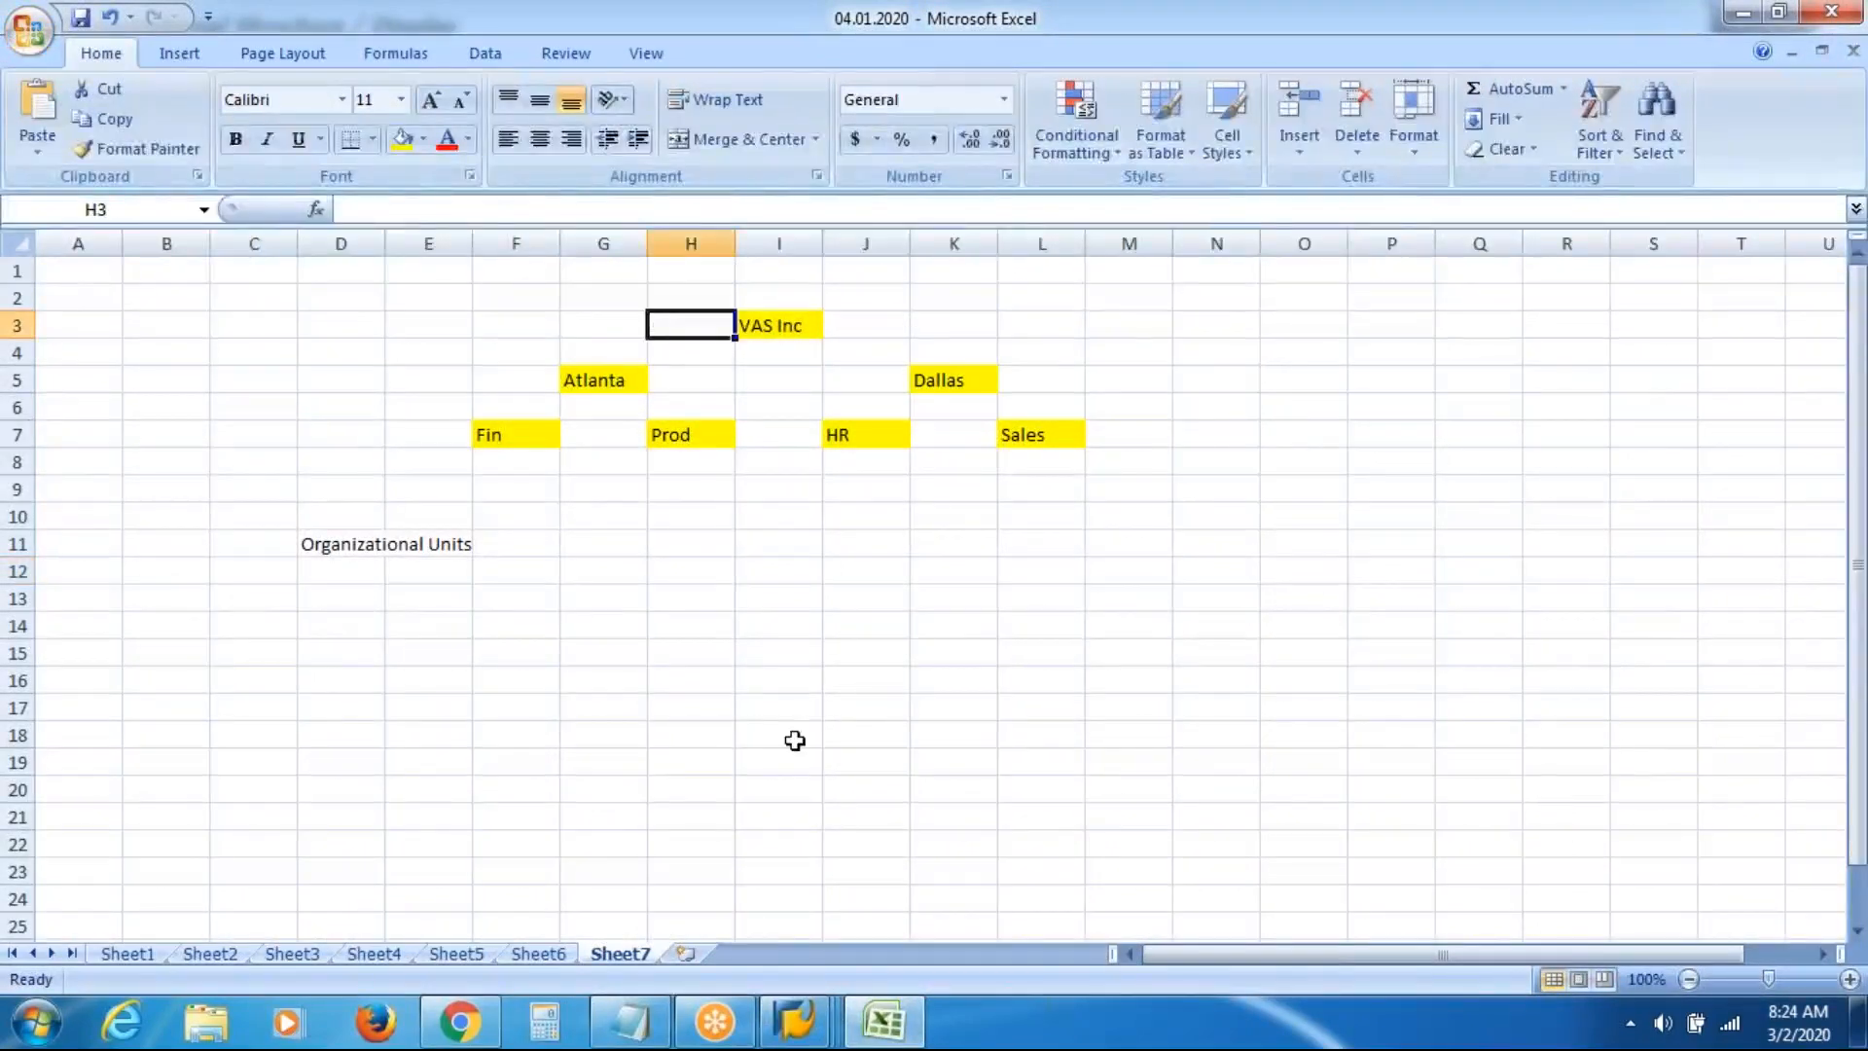
key("alt+Tab")
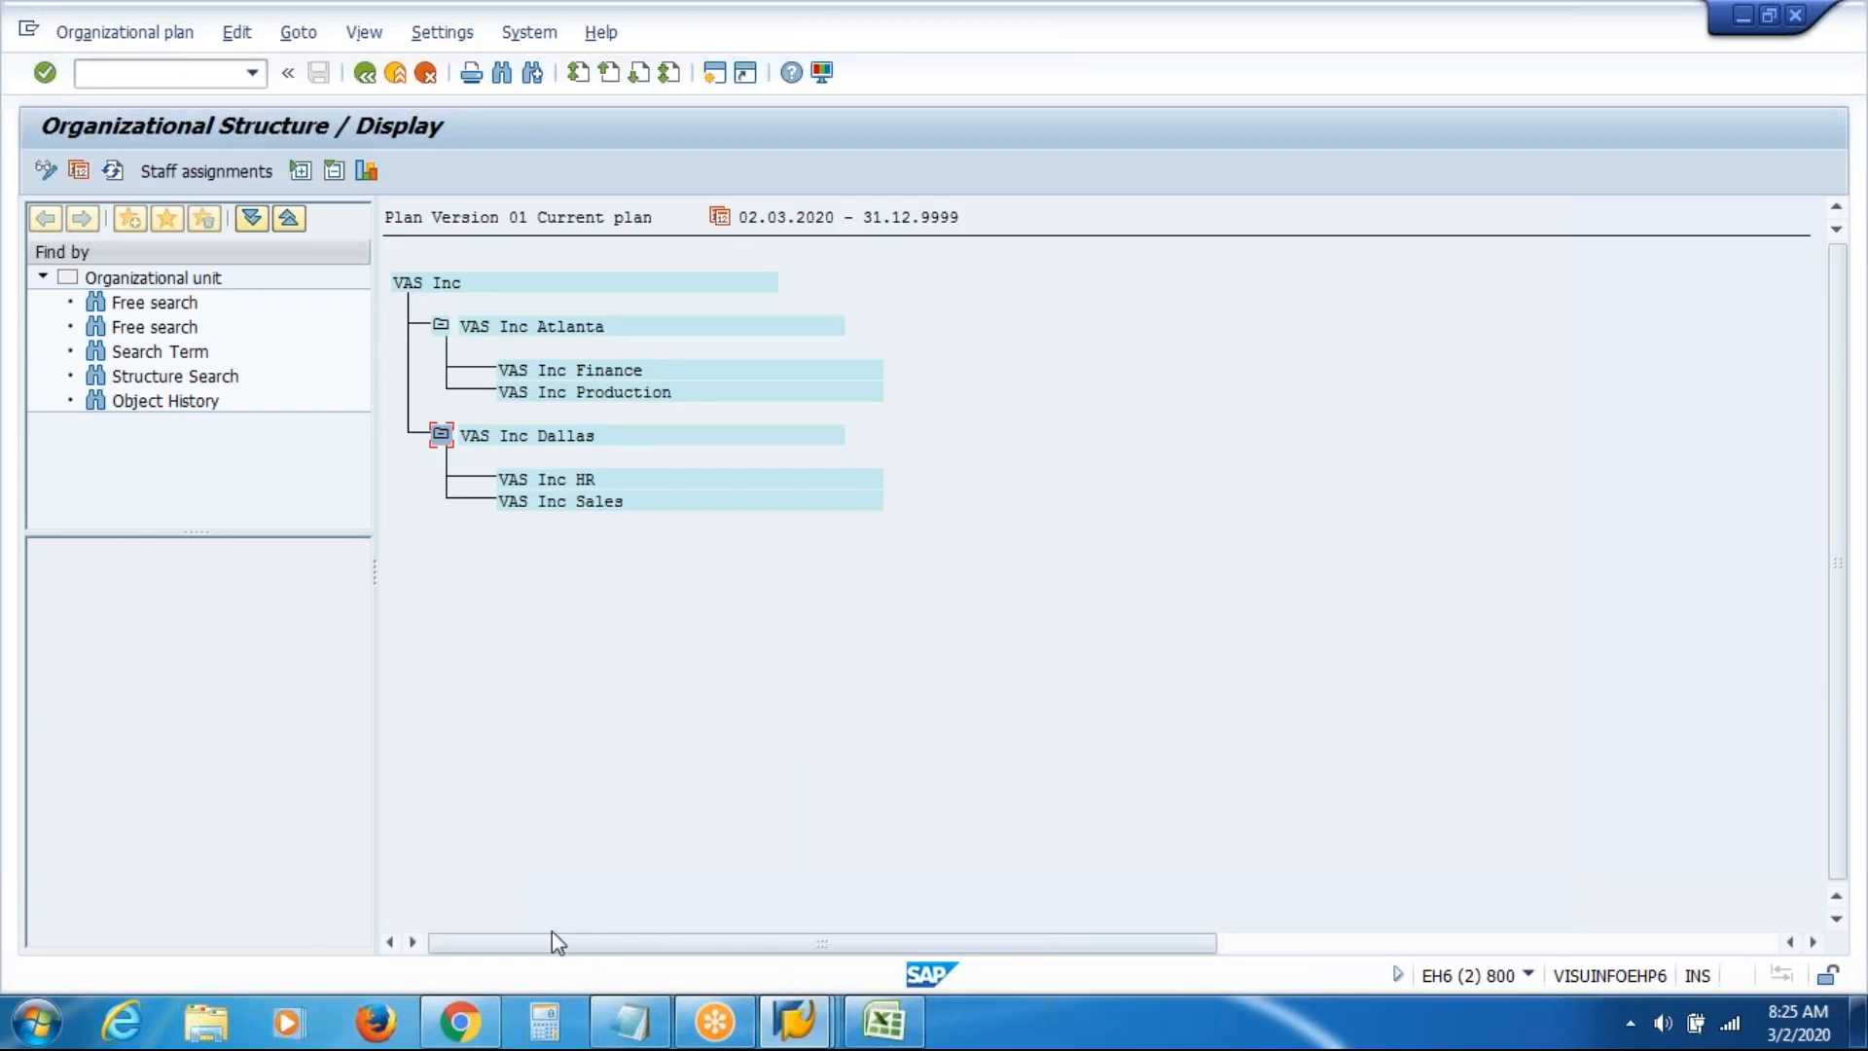
left_click(209, 1024)
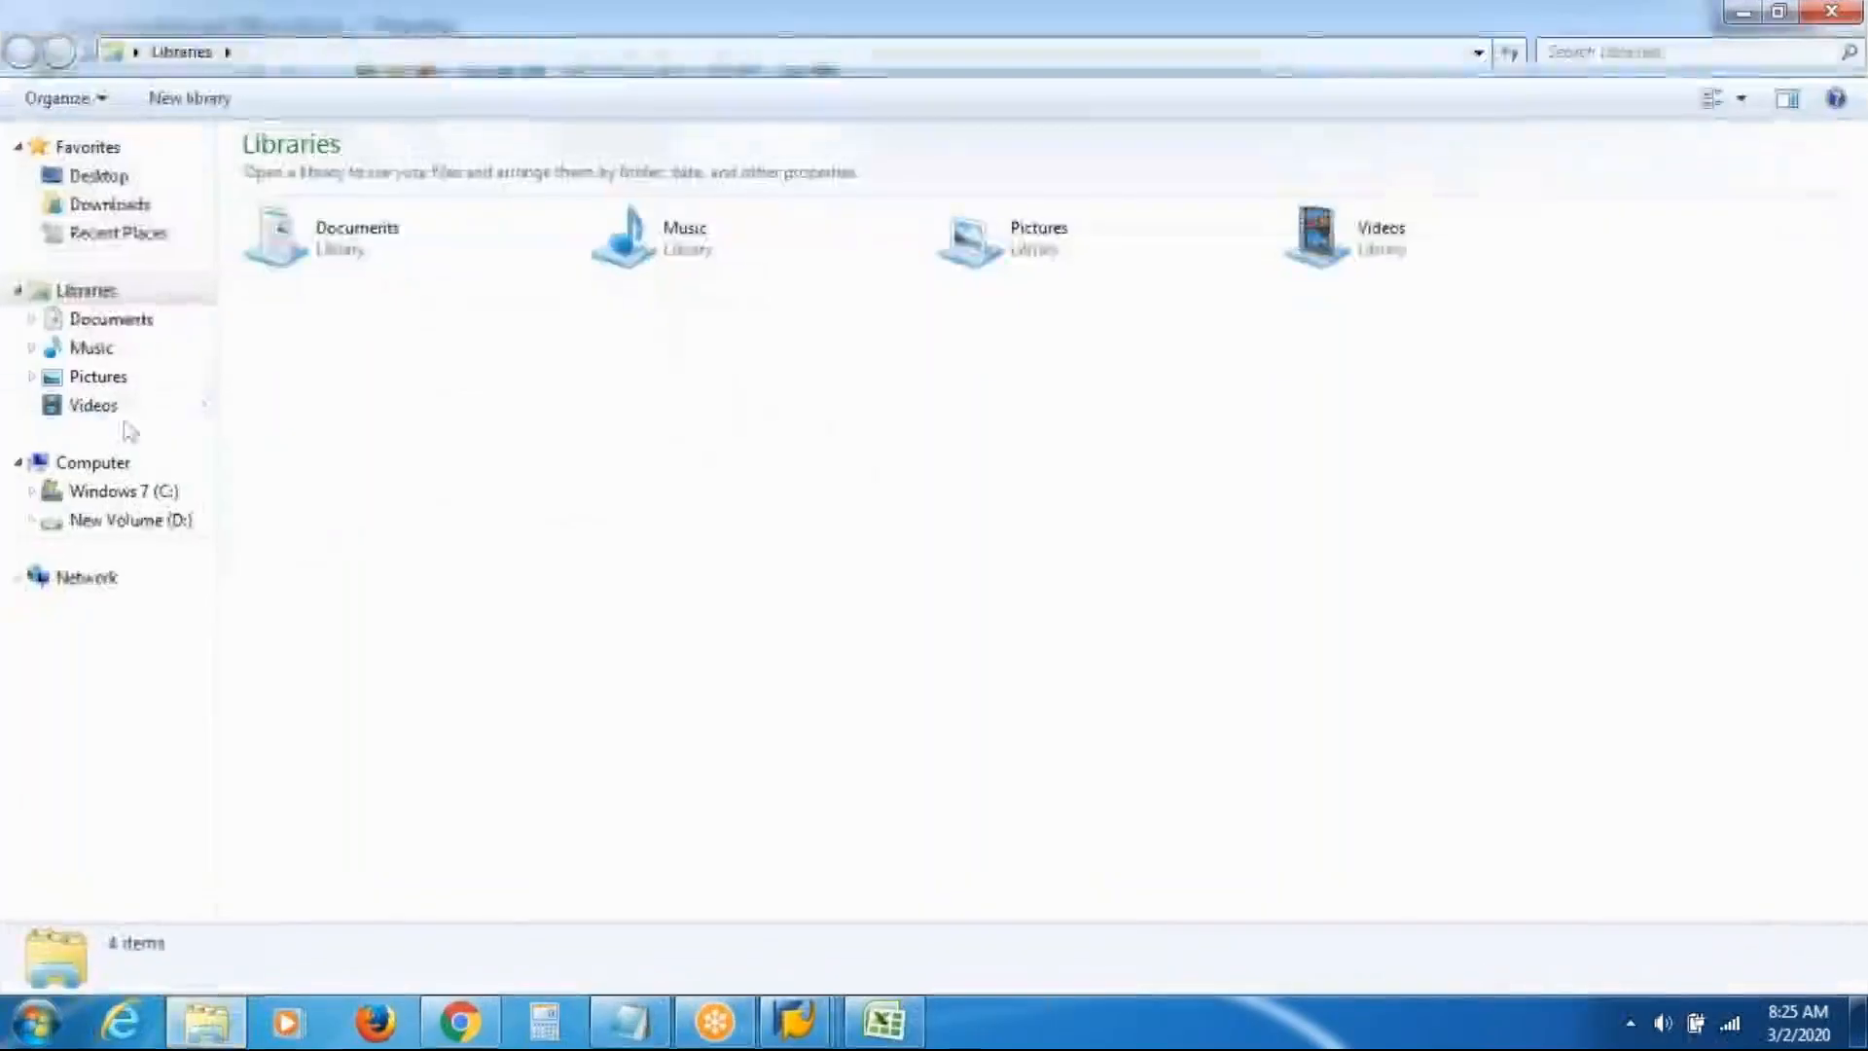
On New Volume (D:), find the Organizational Management folder and open its PowerPoint presentation
left_click(130, 522)
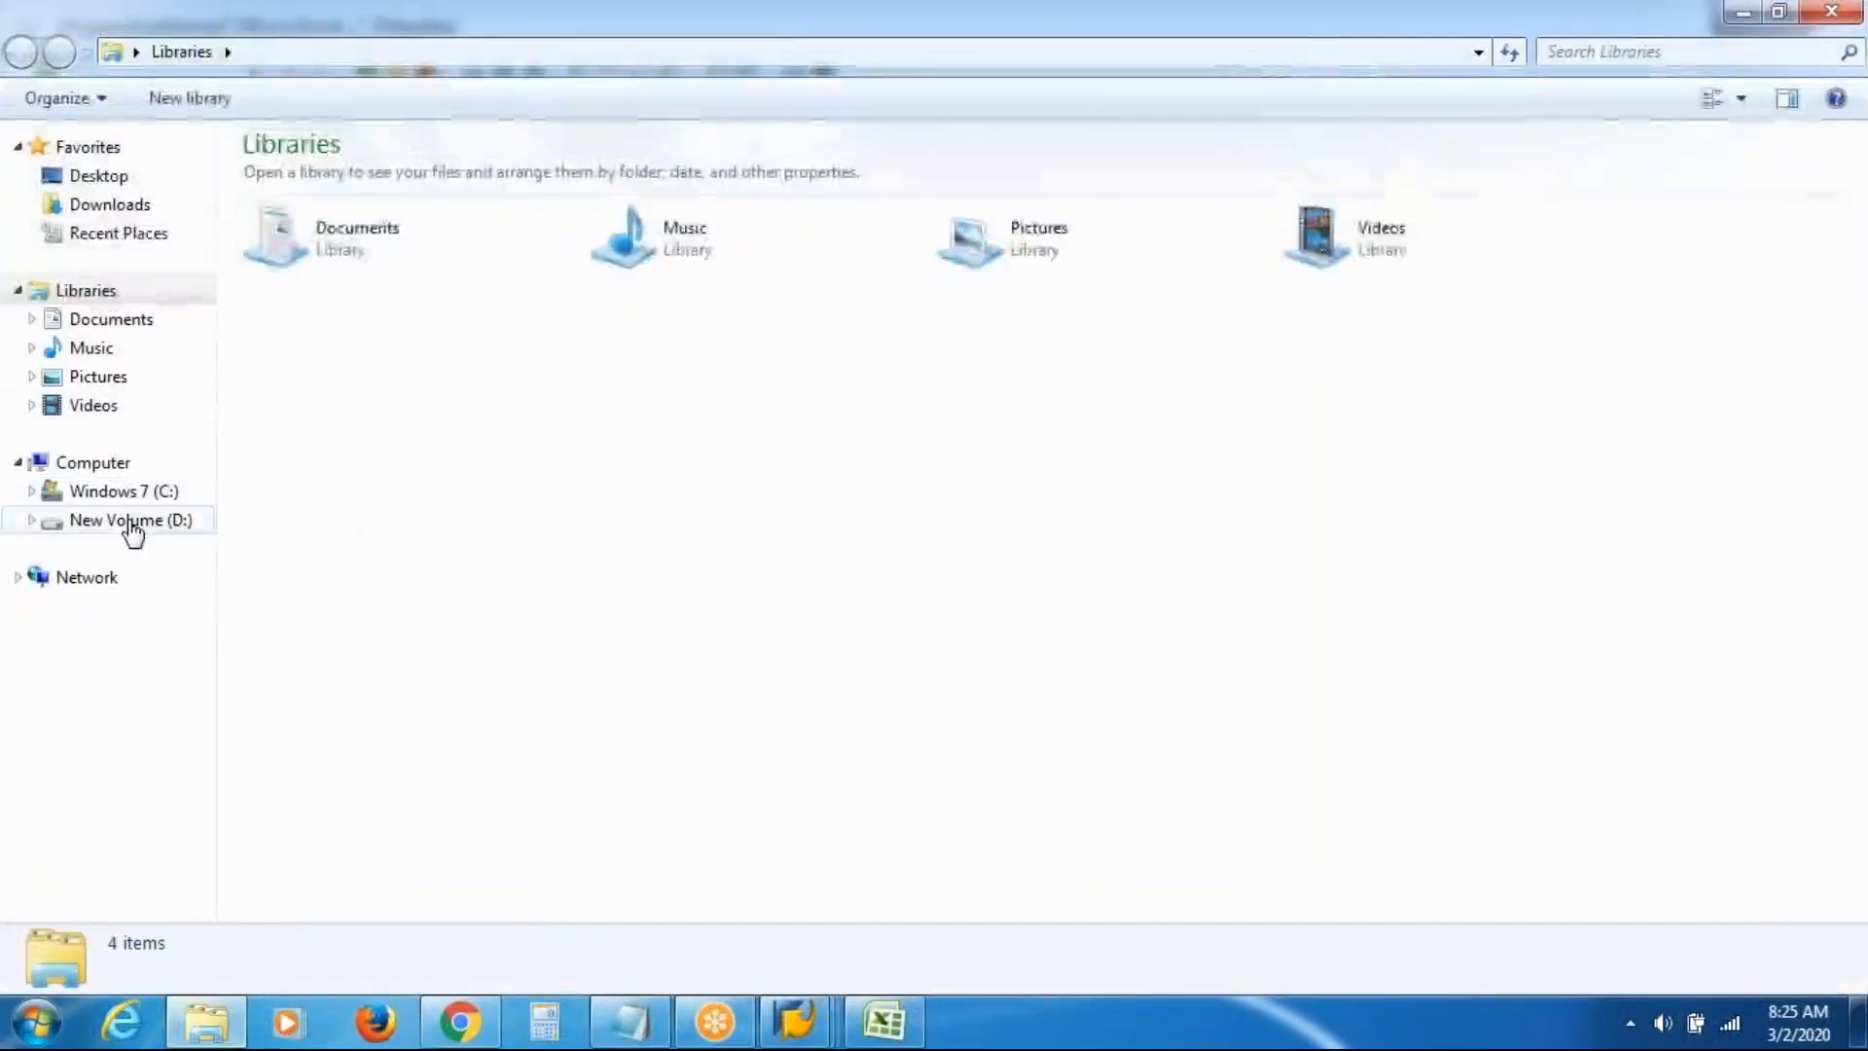
double_click(394, 265)
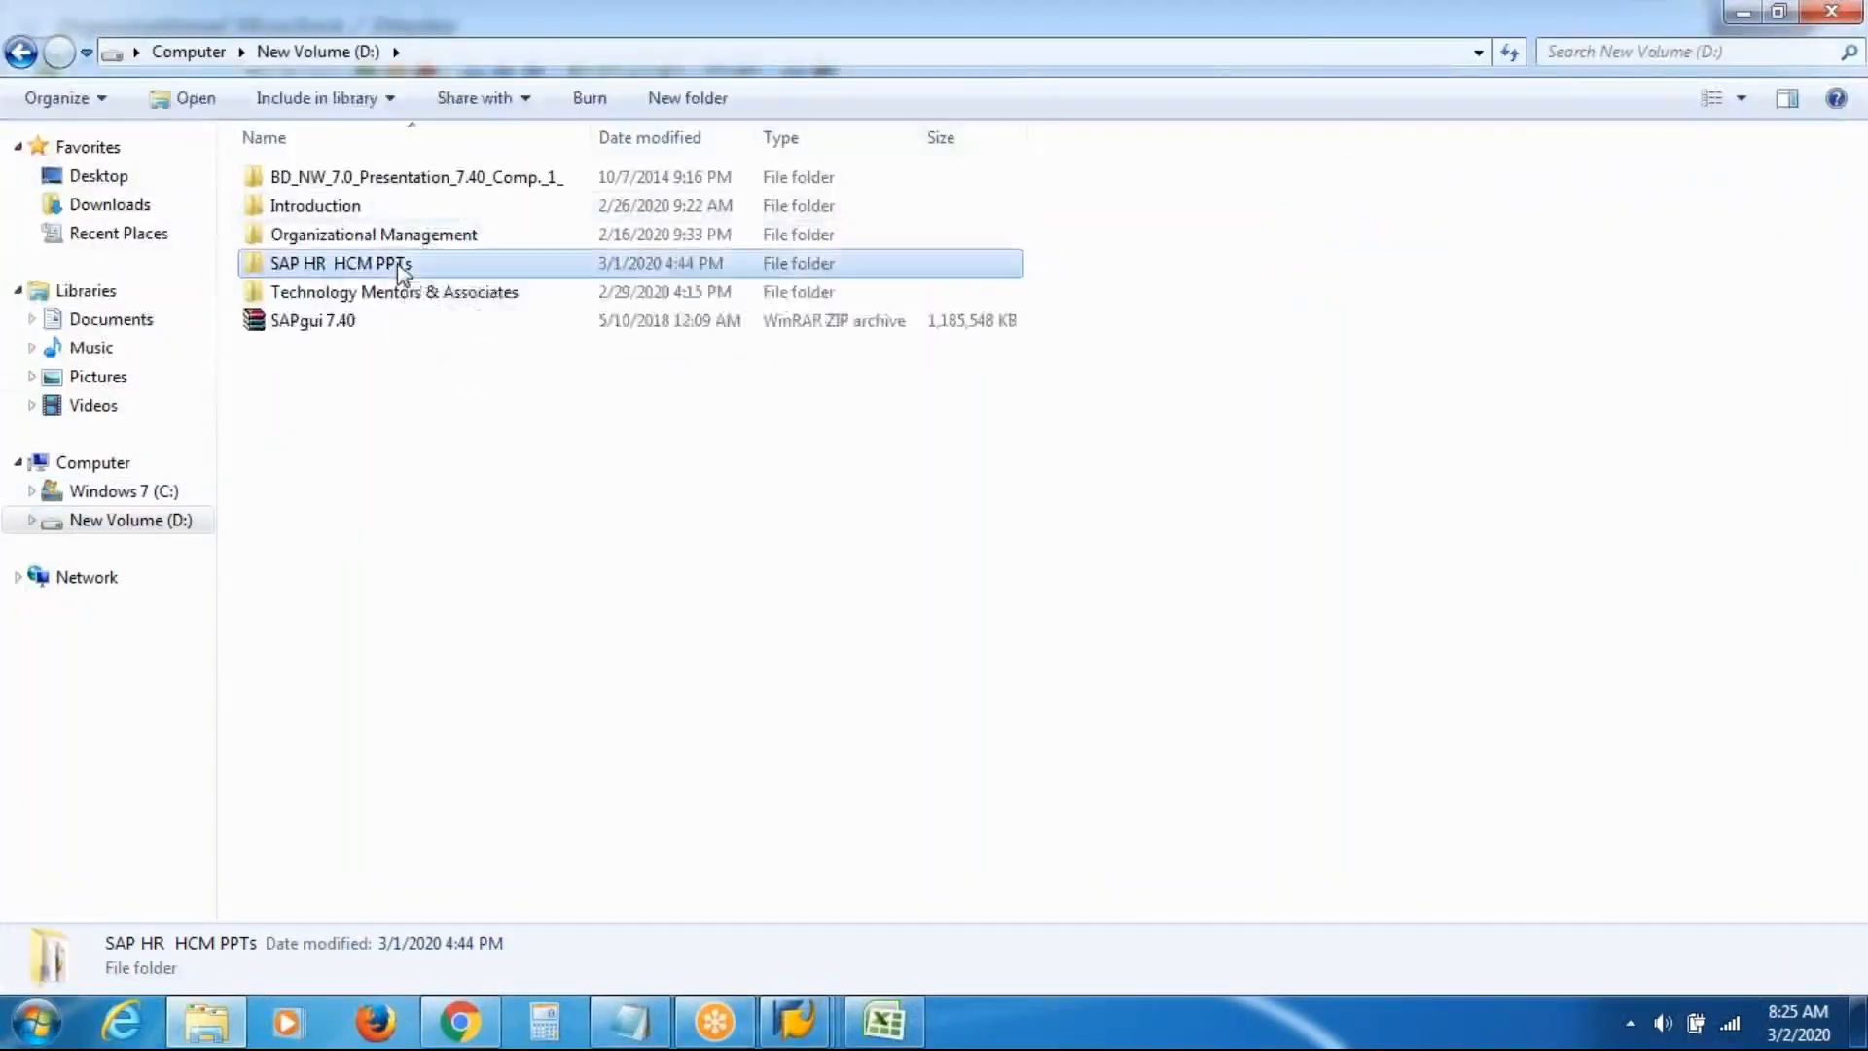
left_click(22, 52)
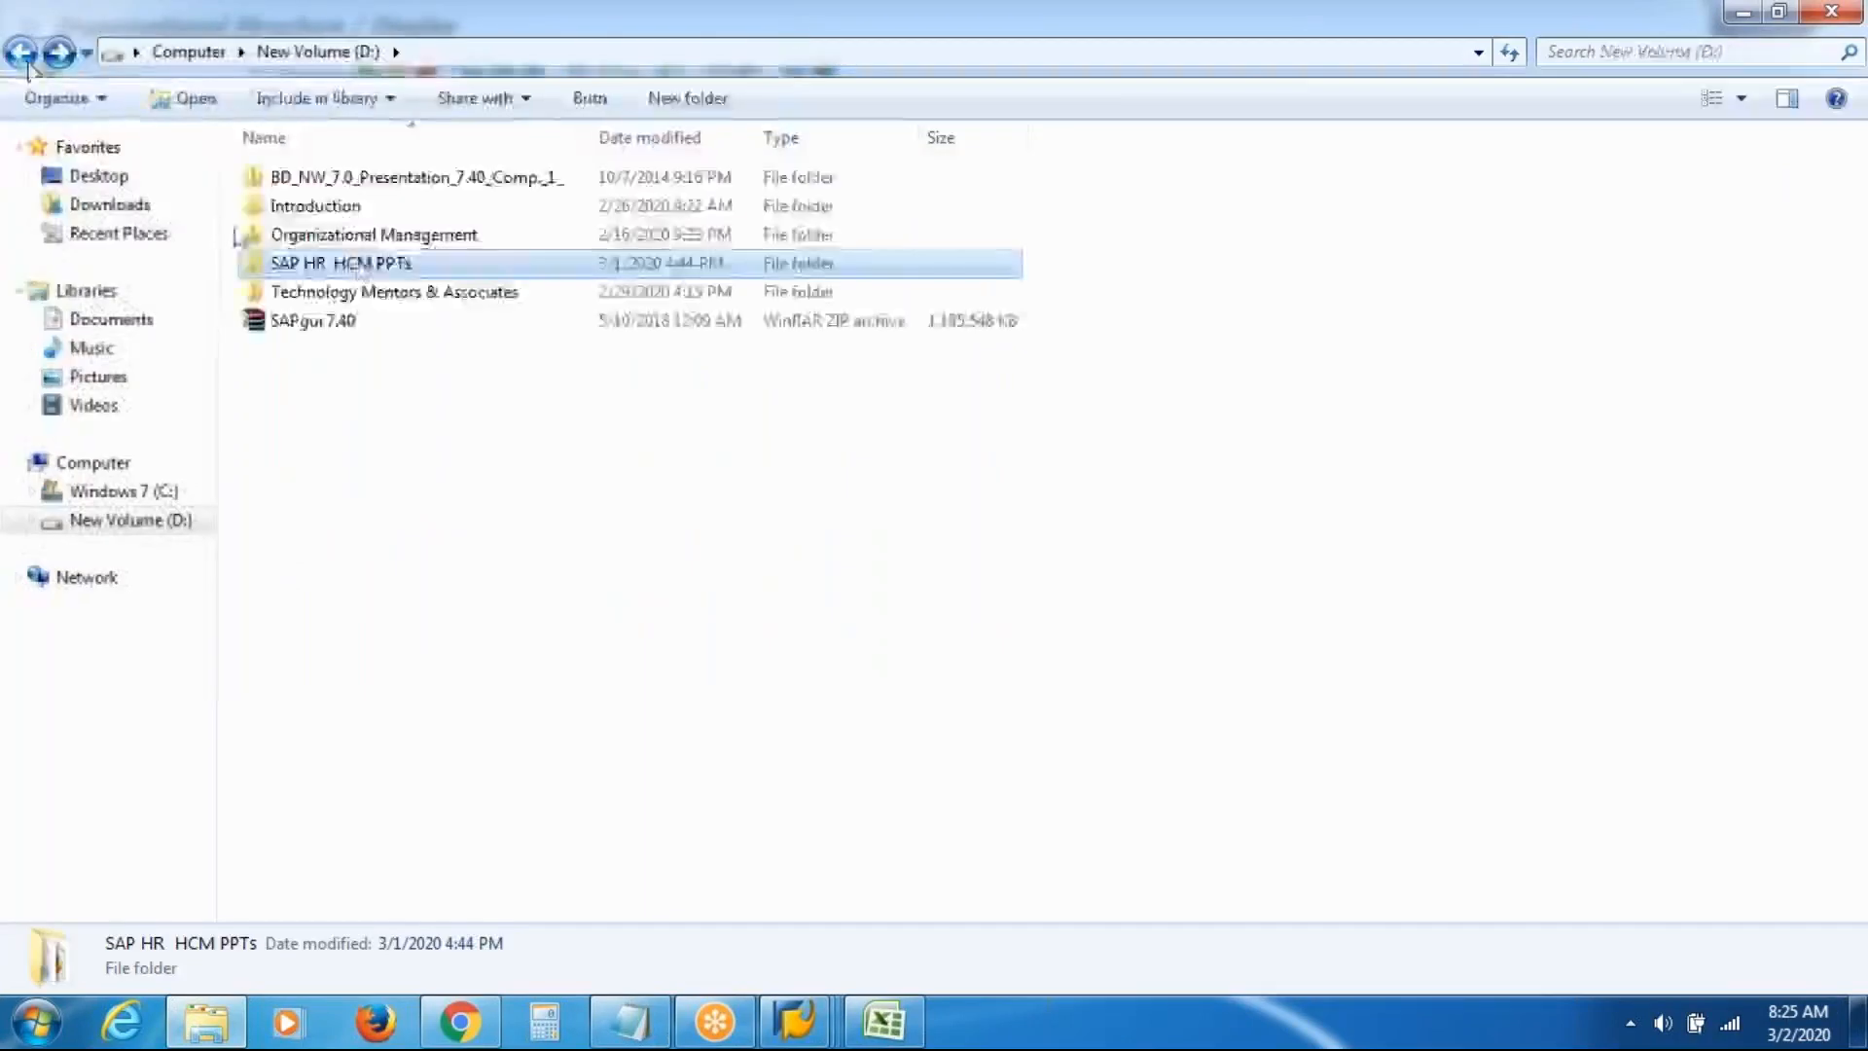
double_click(407, 239)
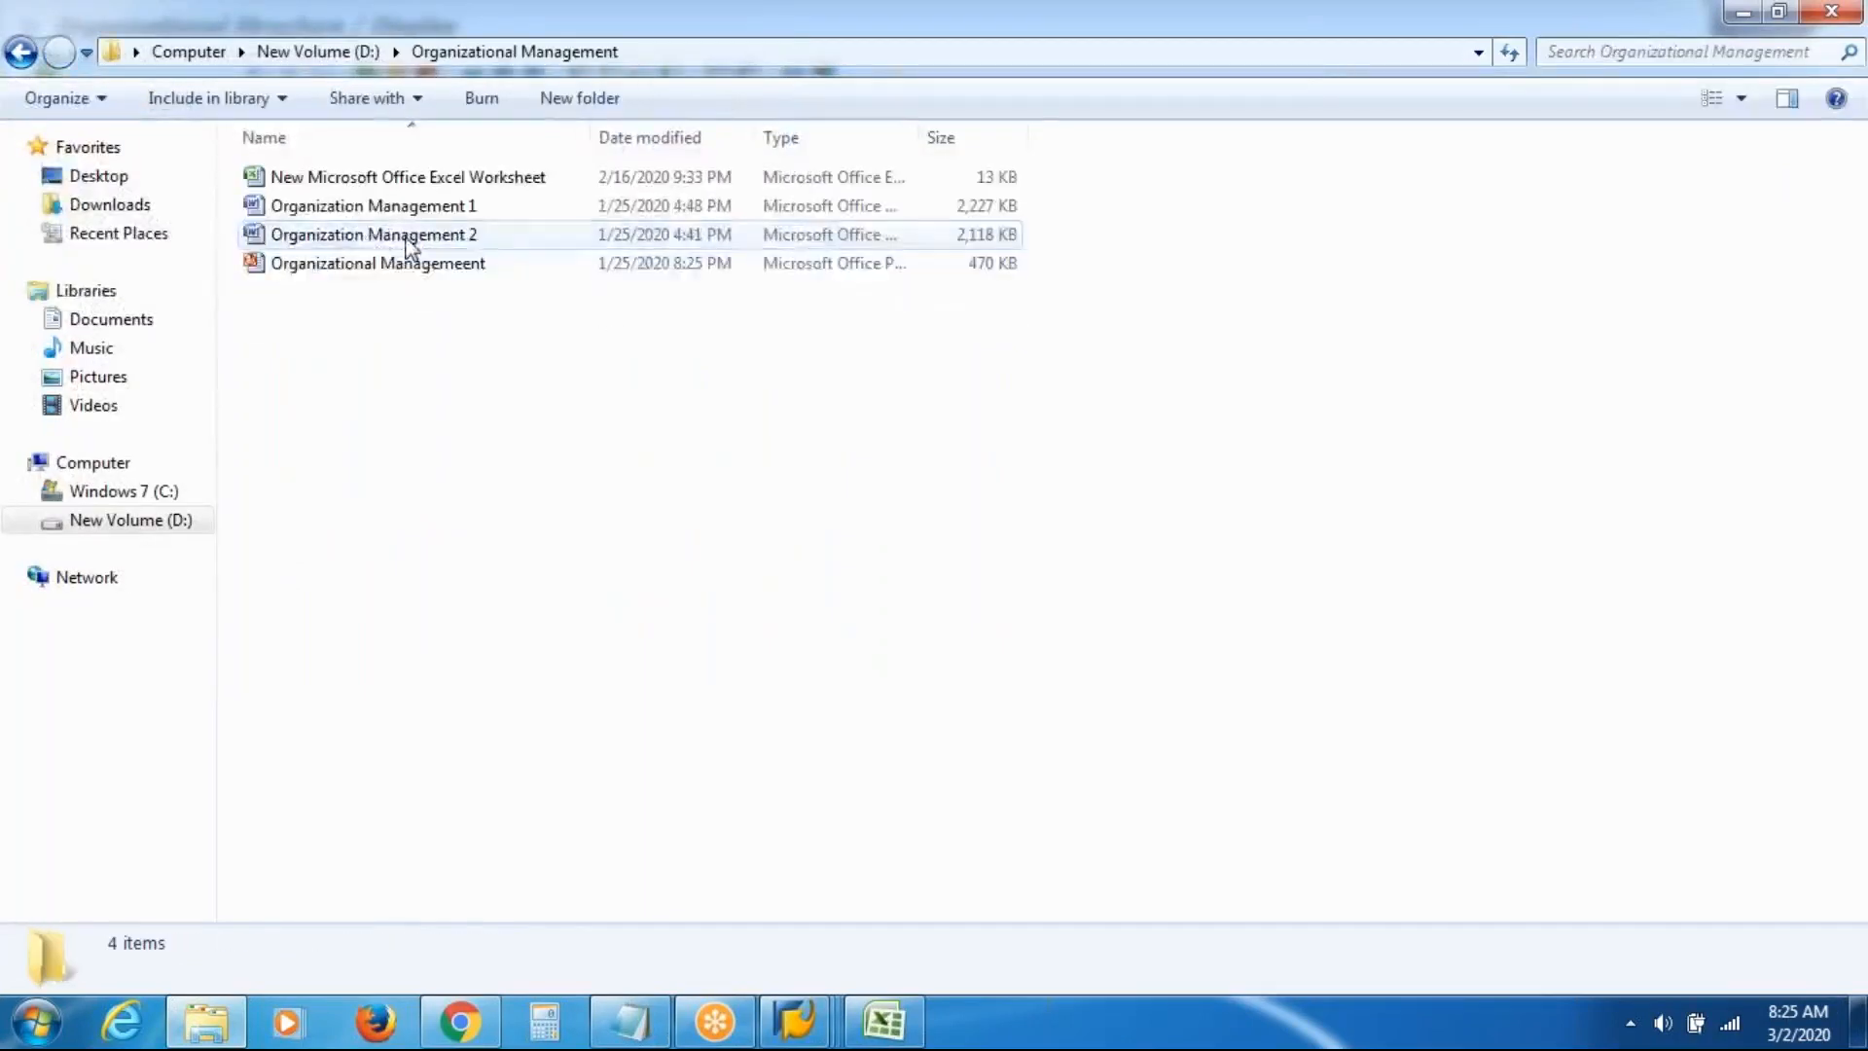
double_click(407, 267)
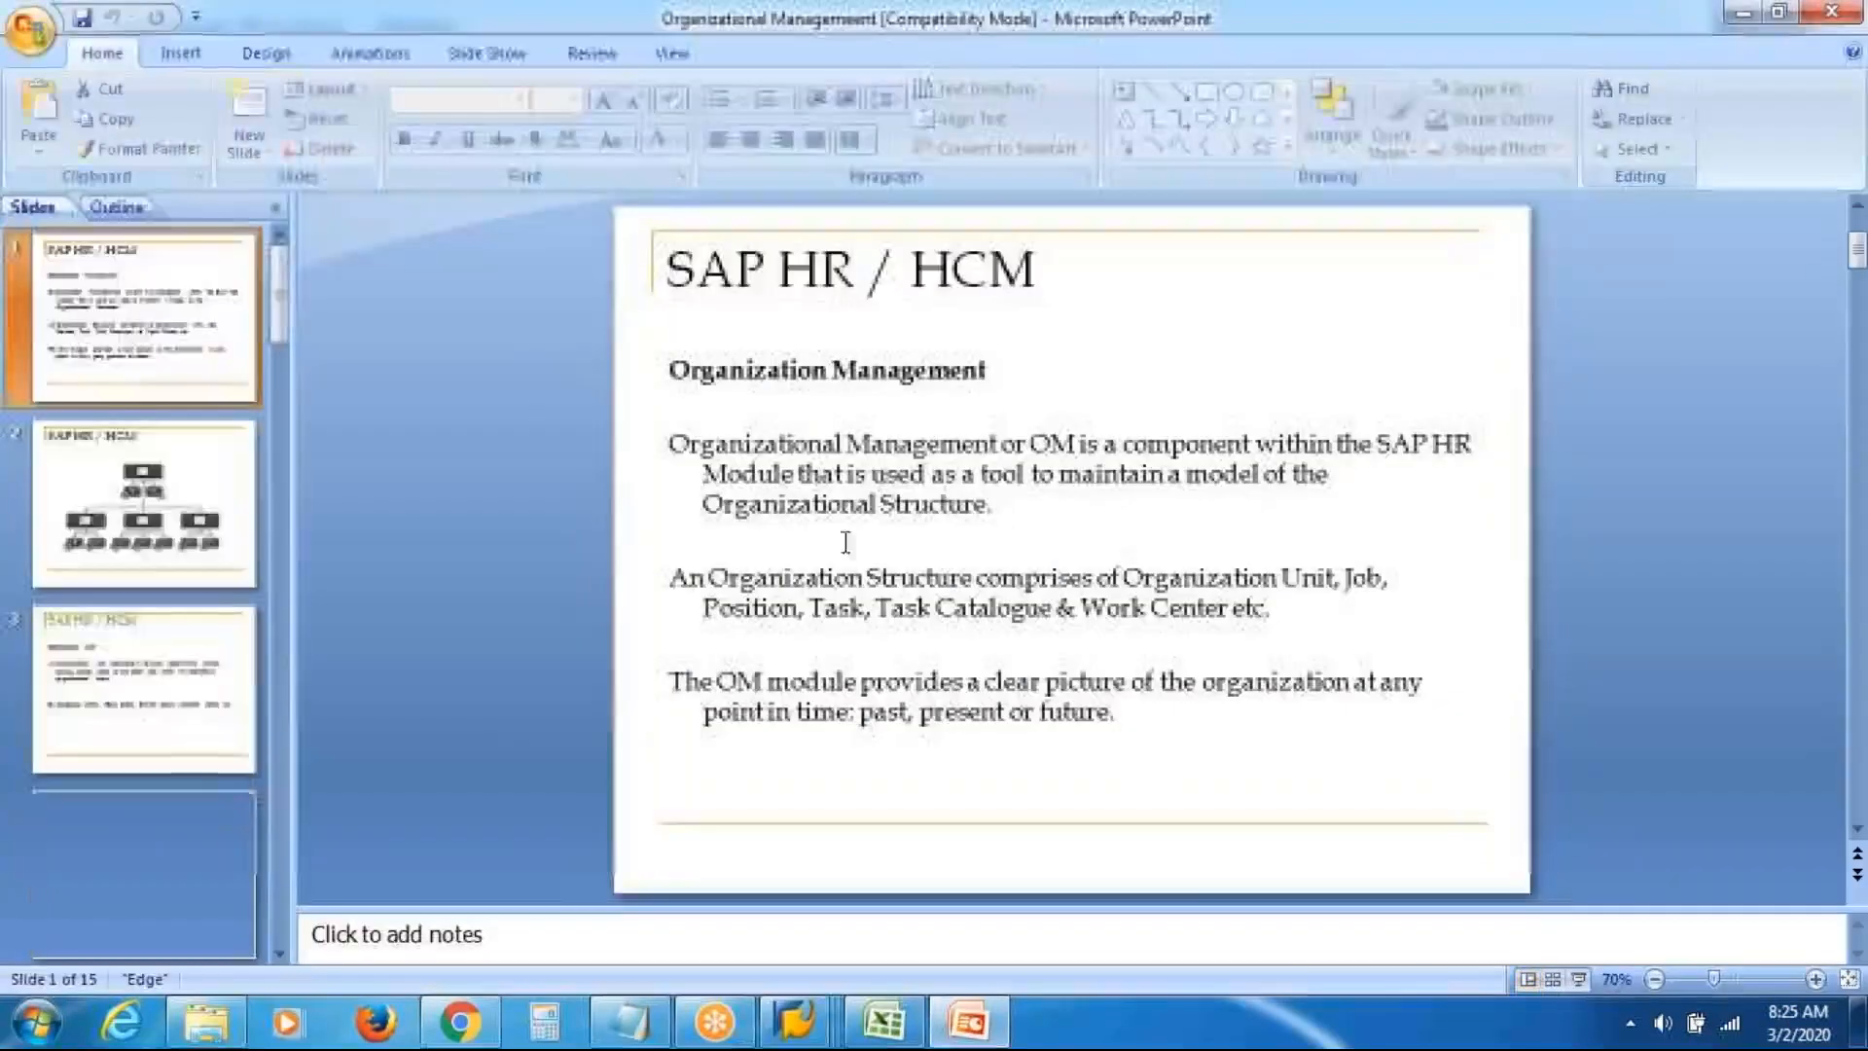
Play the presentation full-screen starting from the current SAP HR / HCM slide
left_click(477, 52)
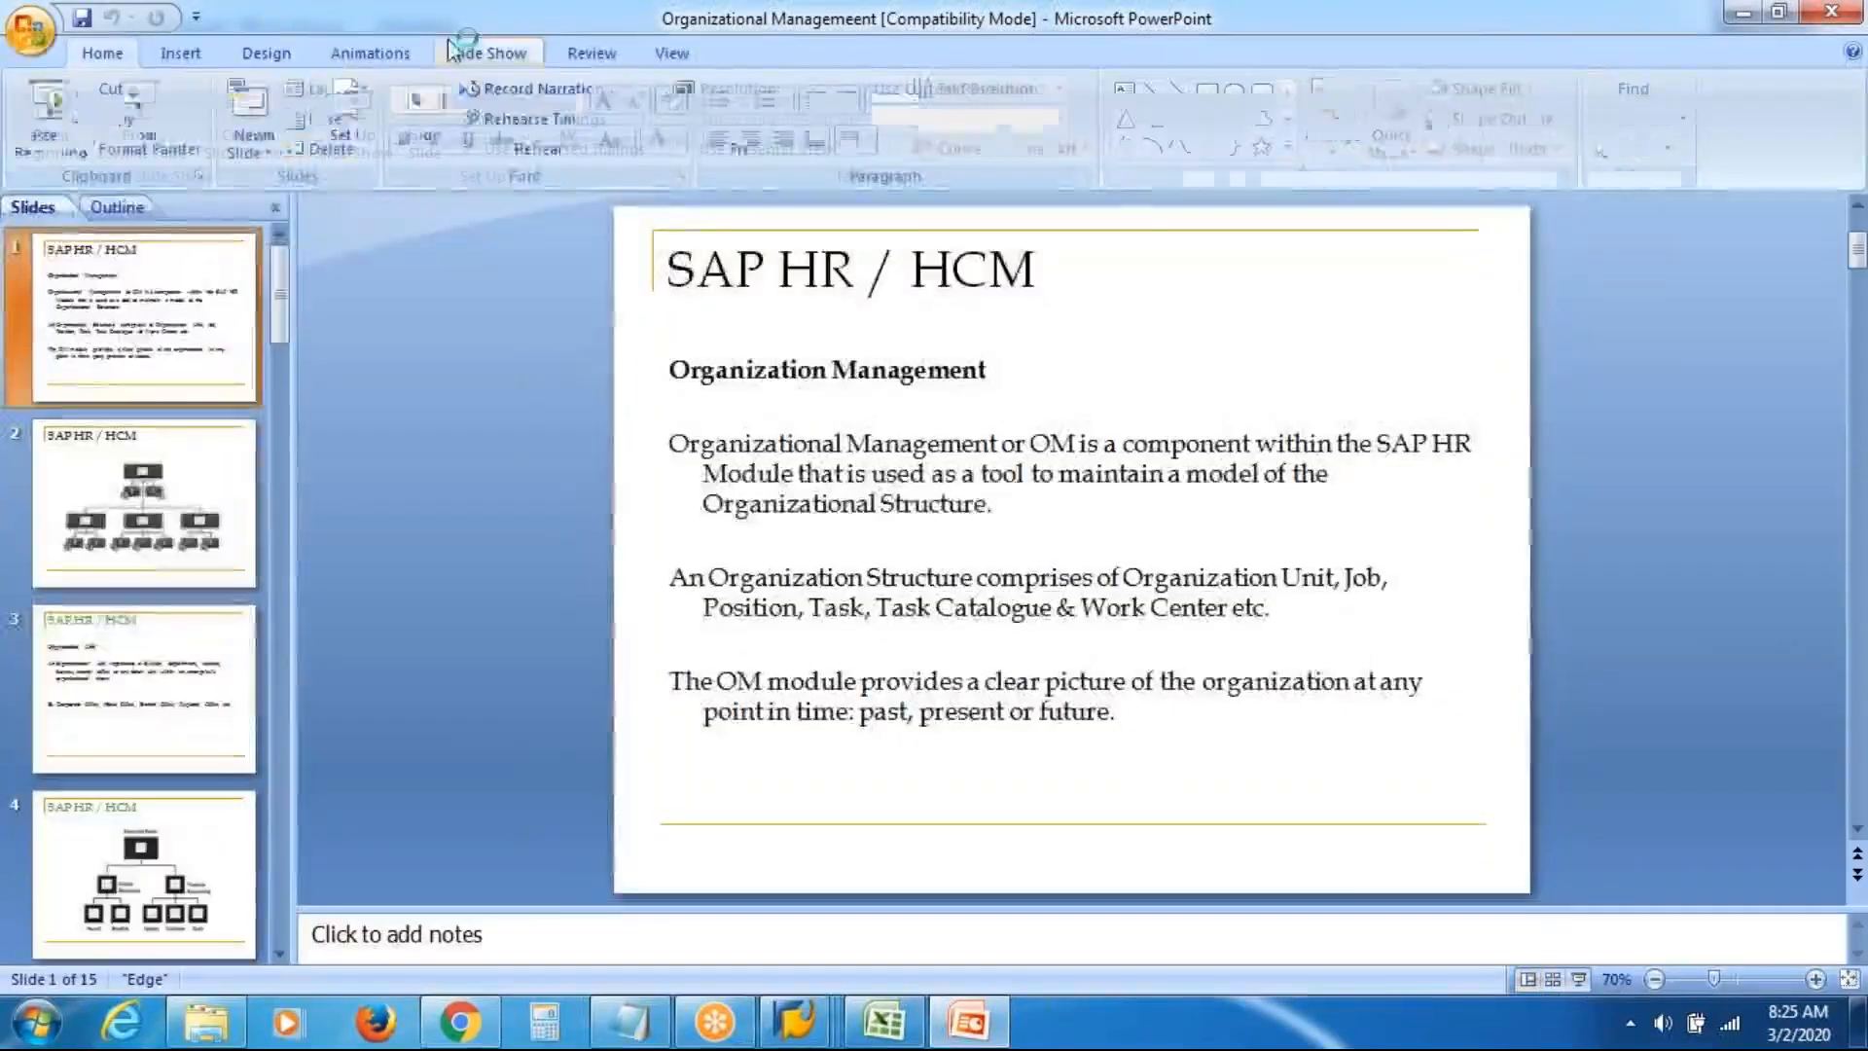
left_click(139, 112)
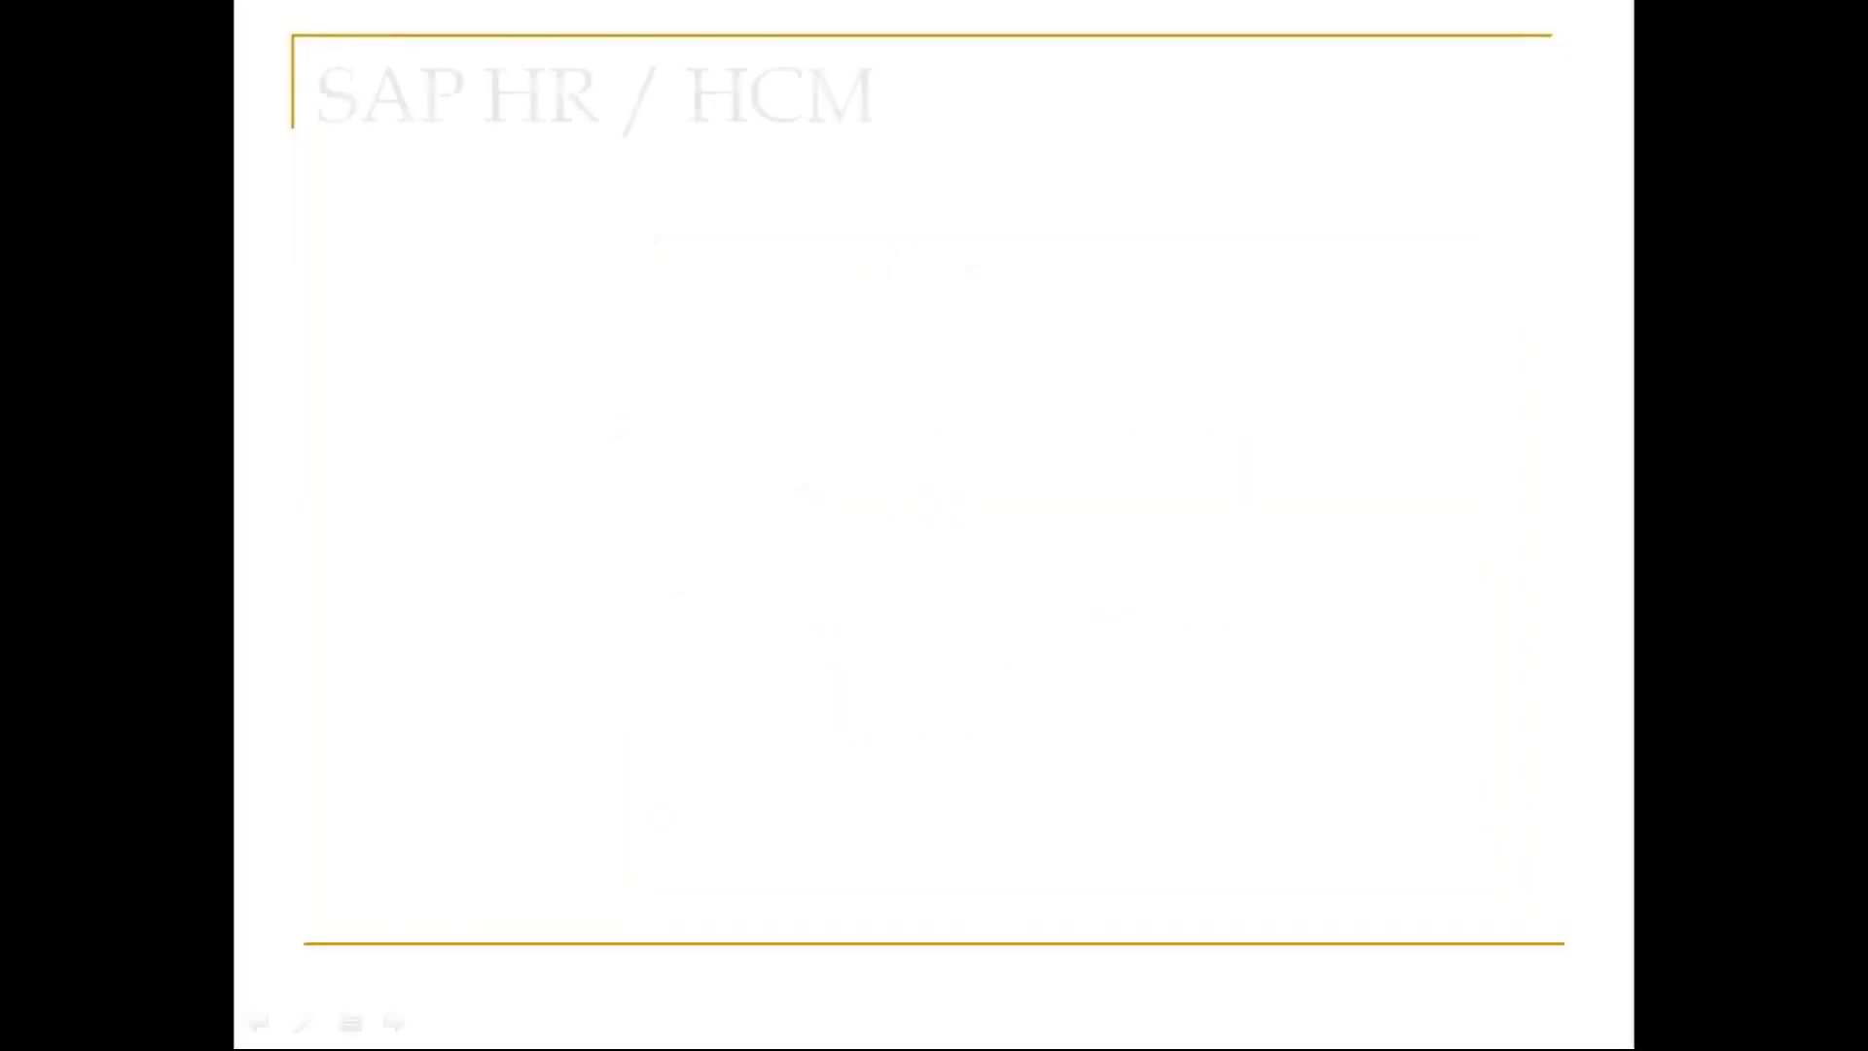
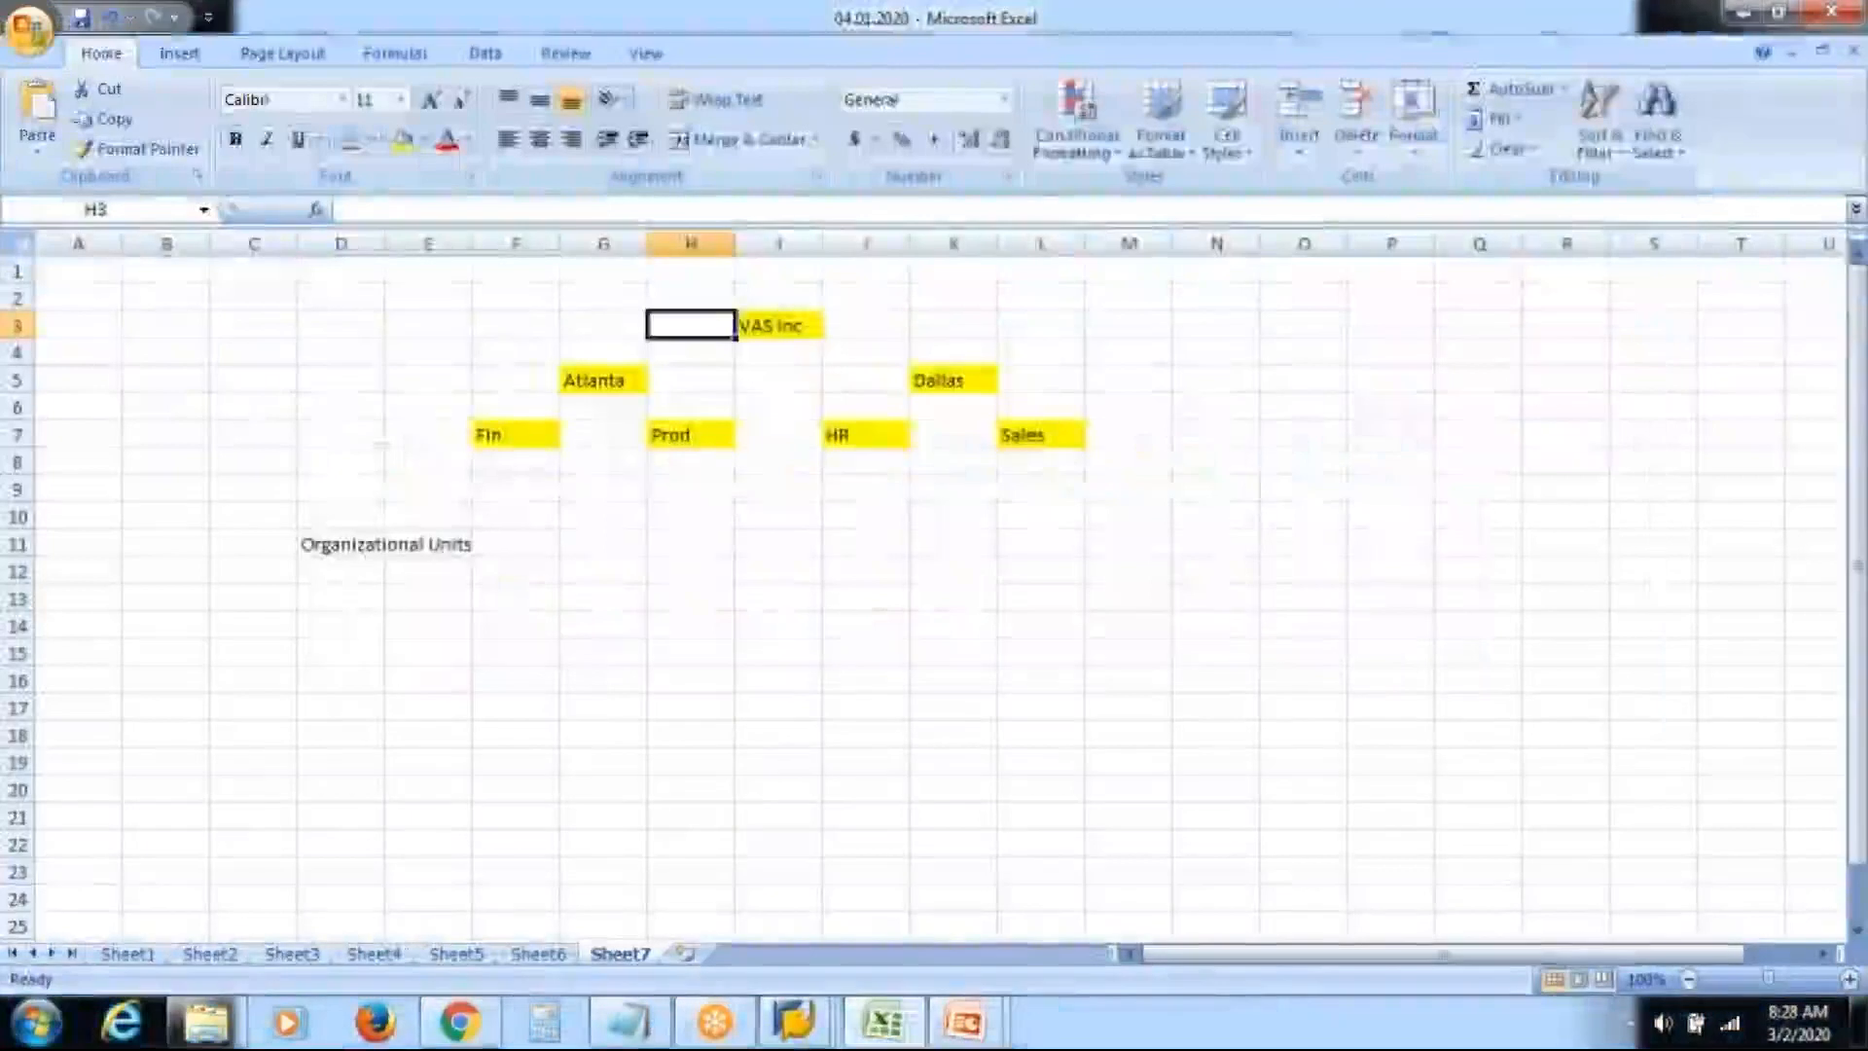
Enter Corp Fin as Fin's first sub-unit and delete the Organizational Units label
left_click(518, 437)
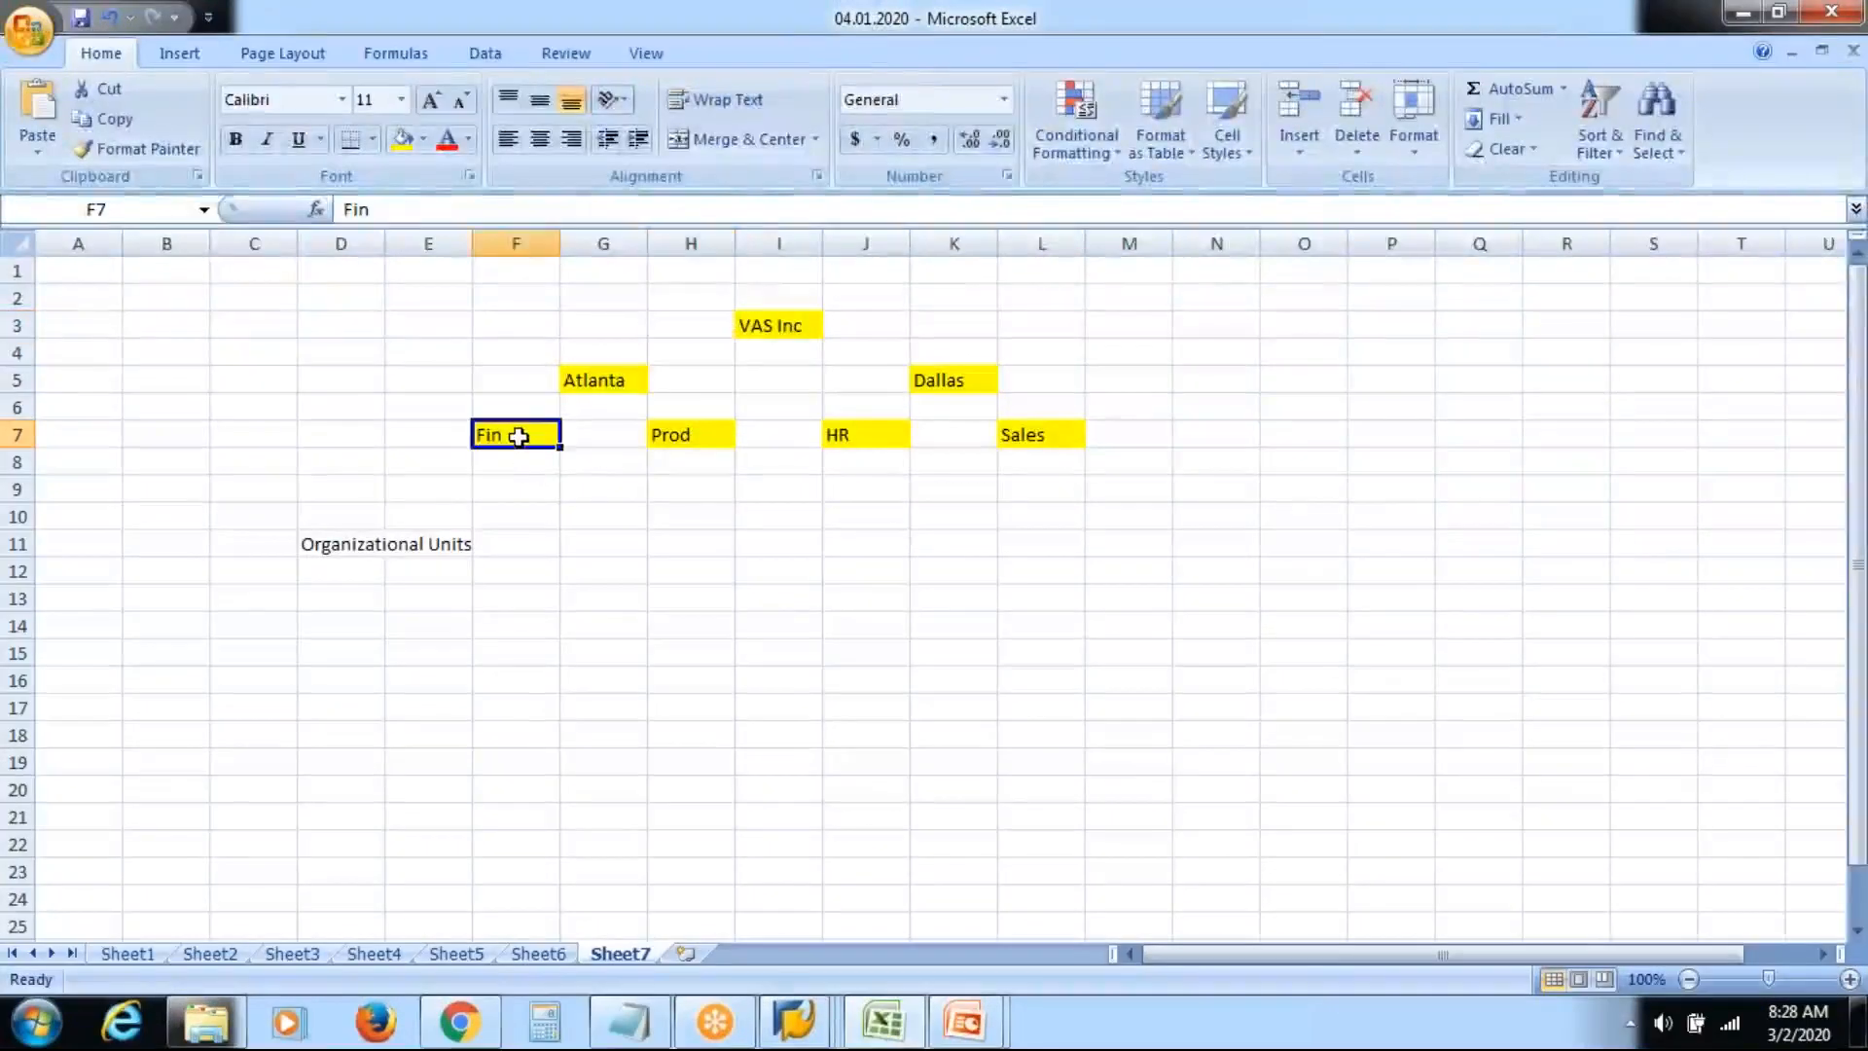
left_click(515, 489)
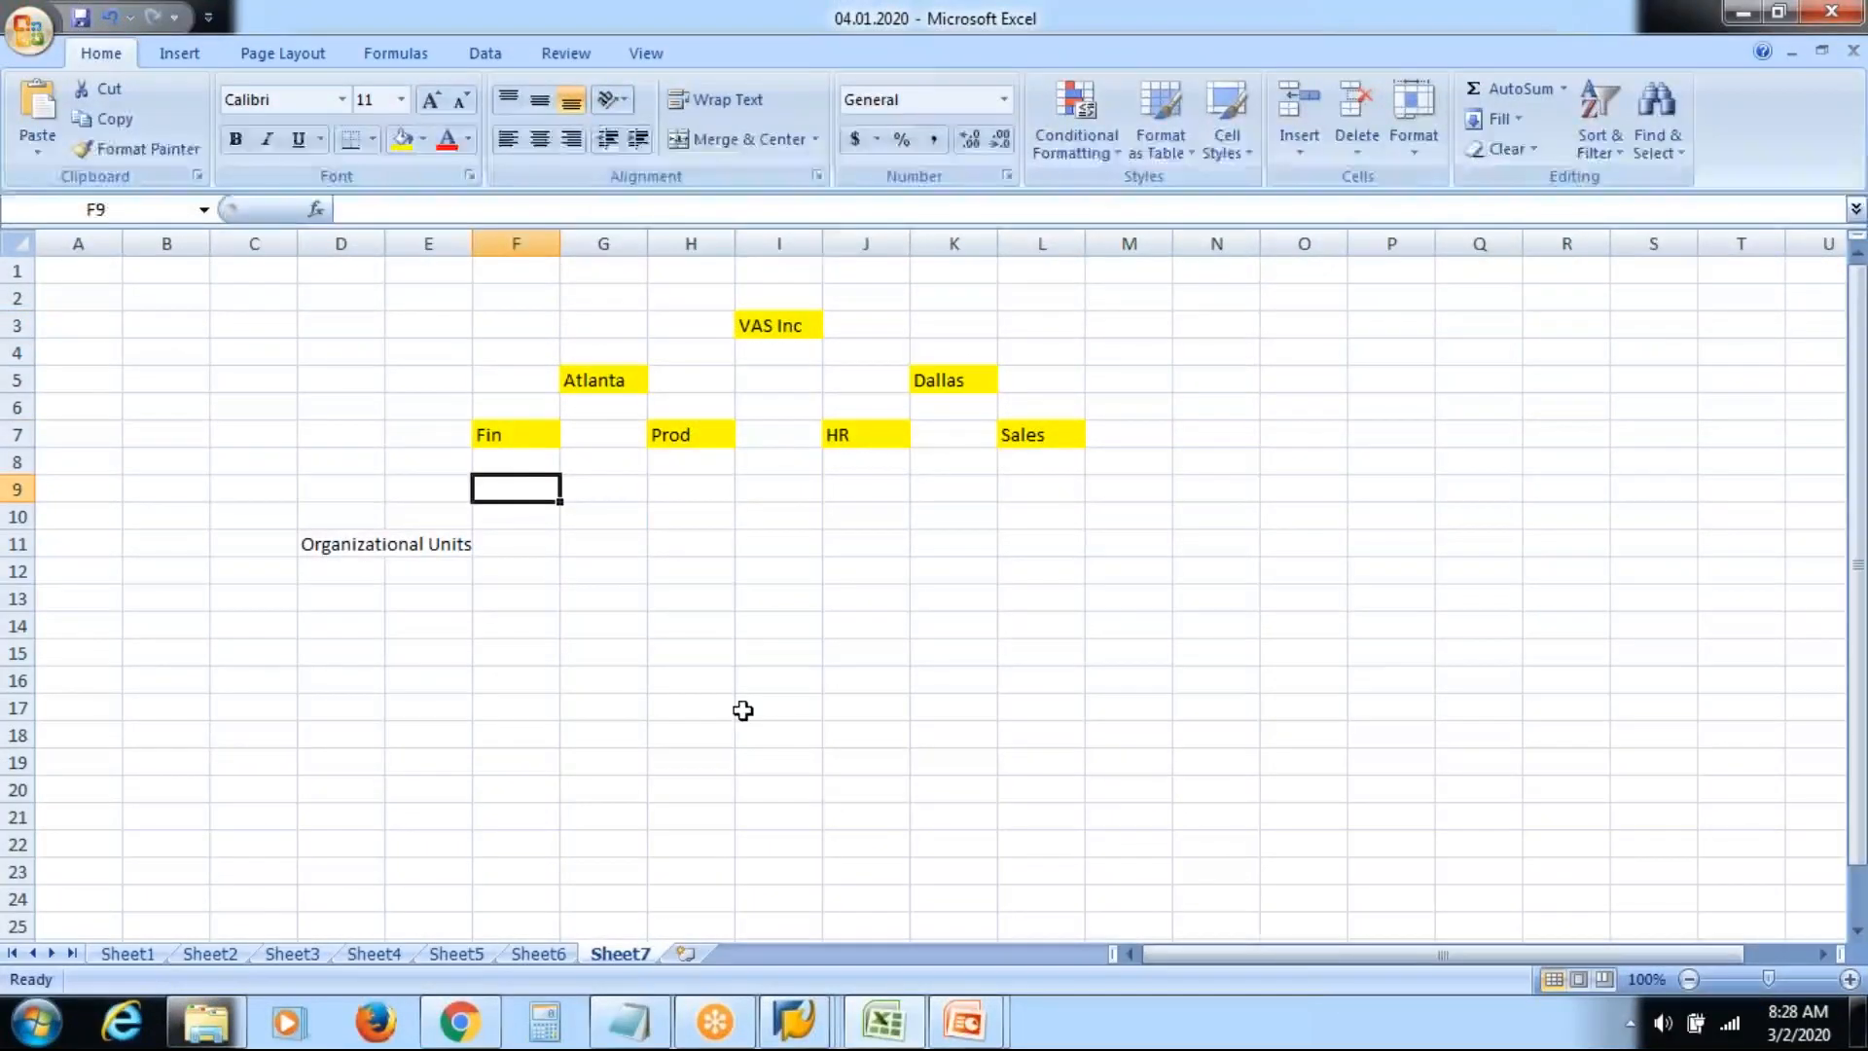
type("Cor")
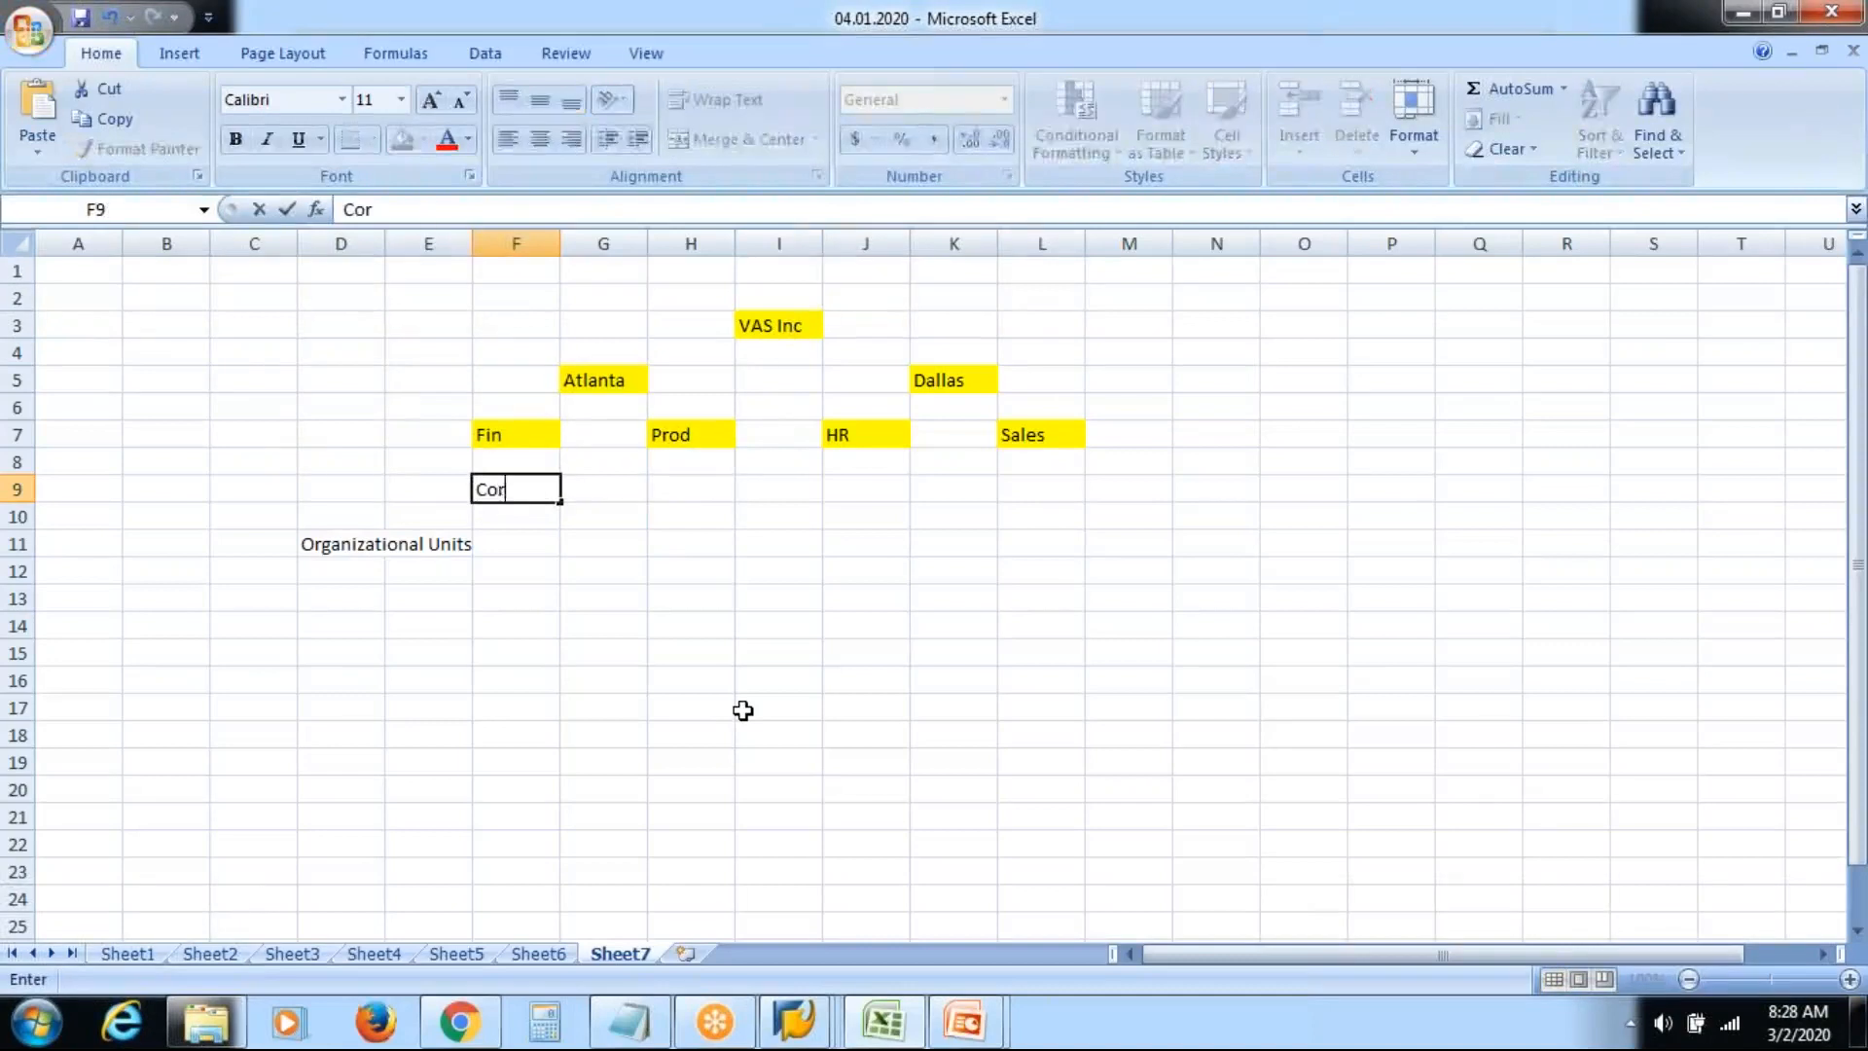
type("p Fin")
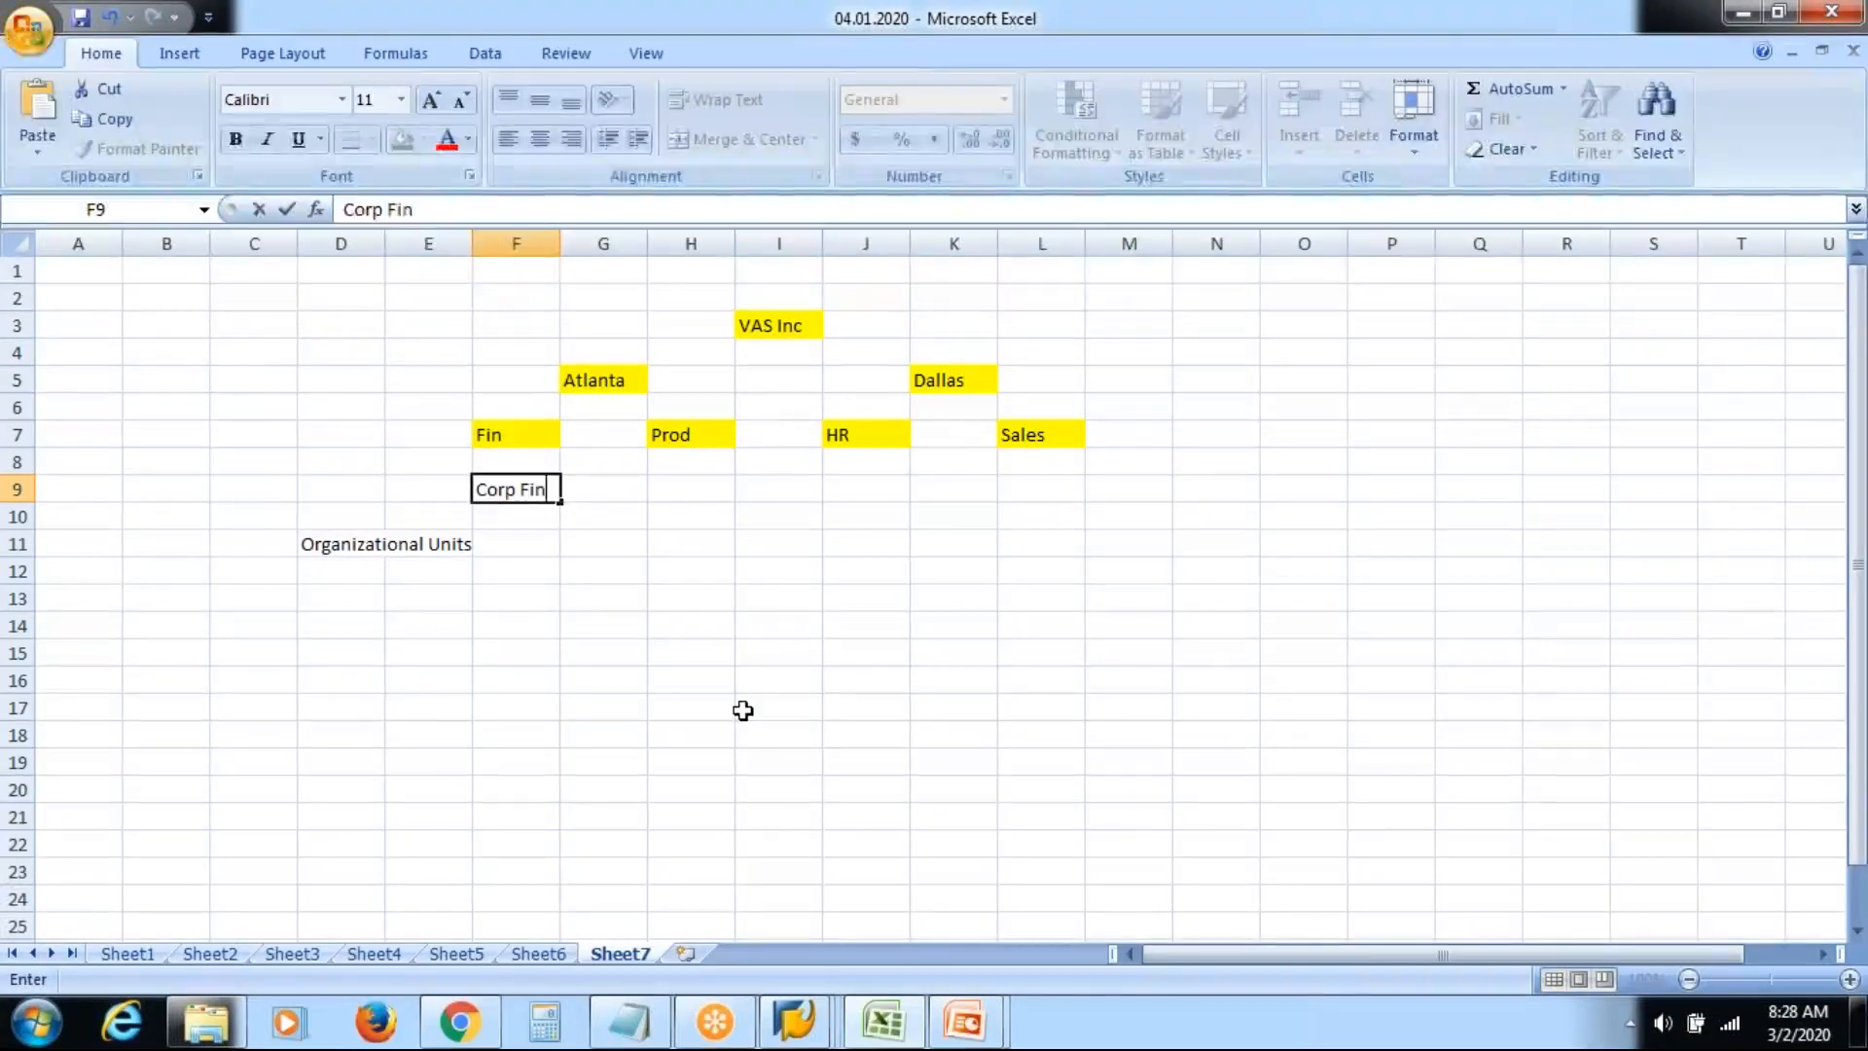
key("Return")
key("Return")
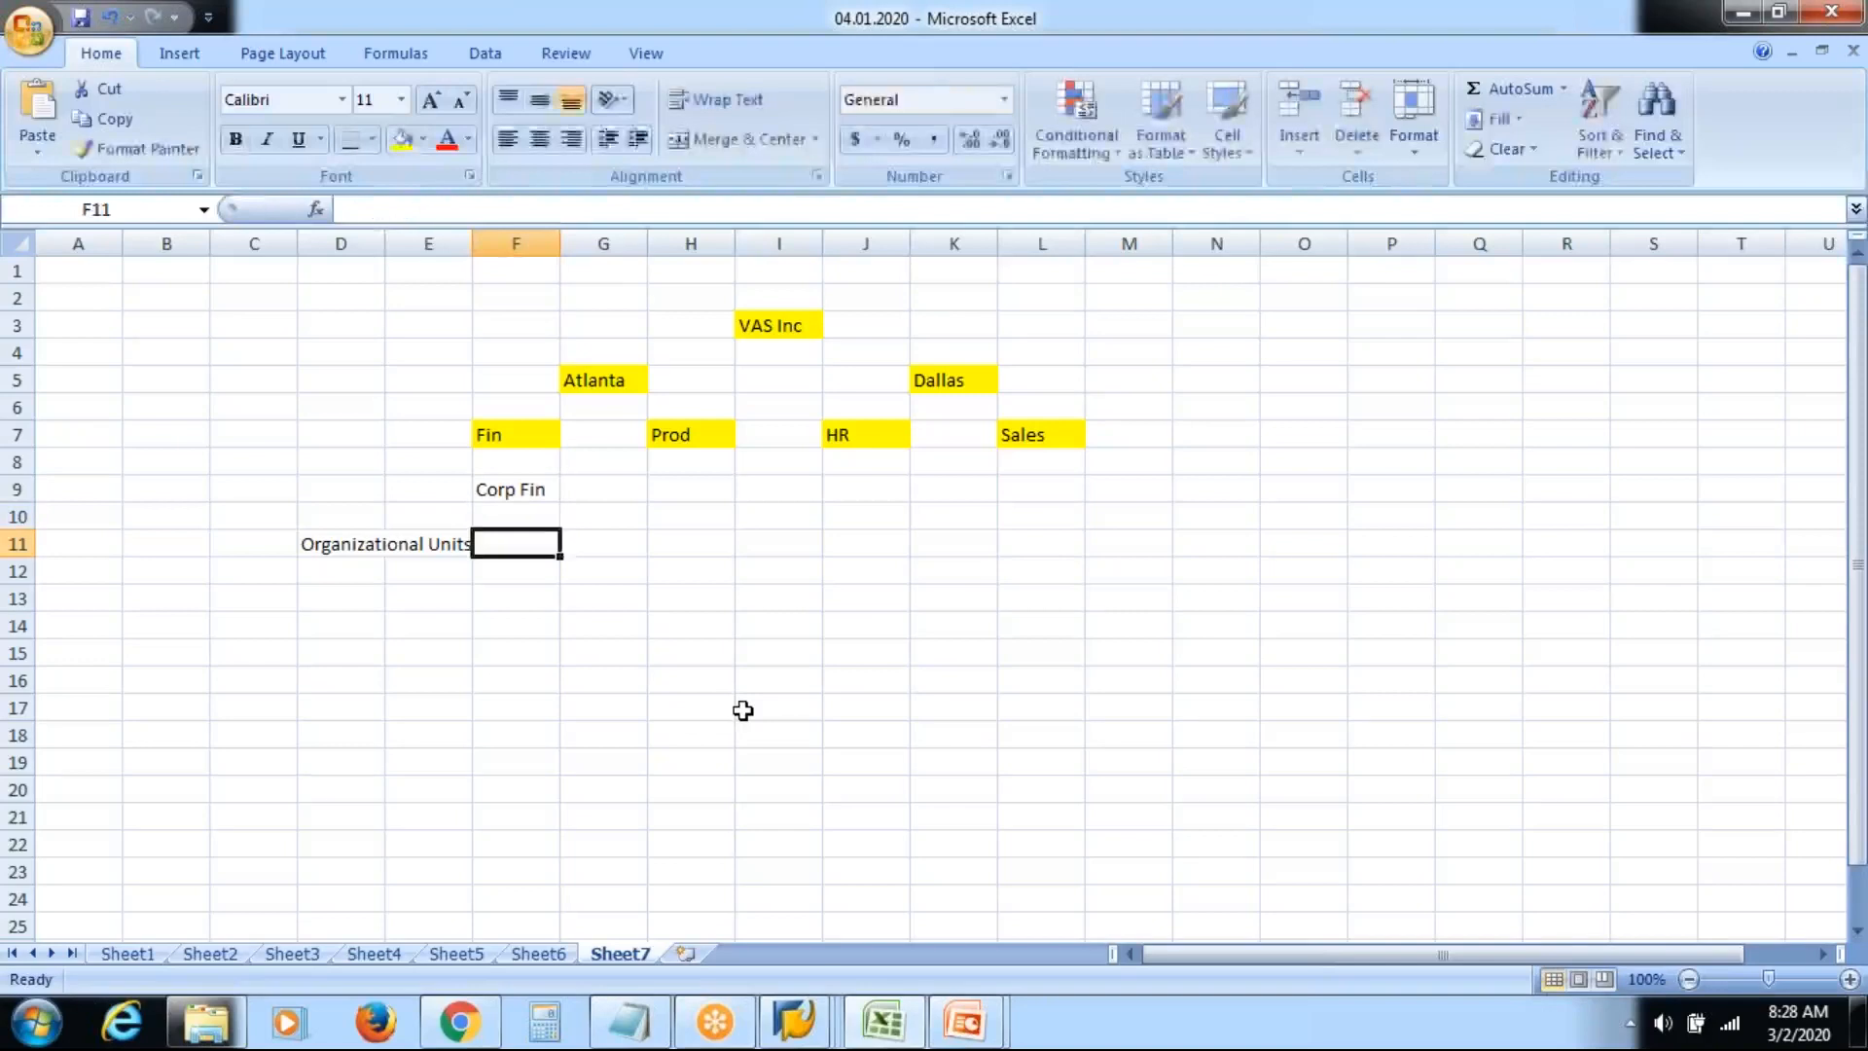
key("Left")
key("Left")
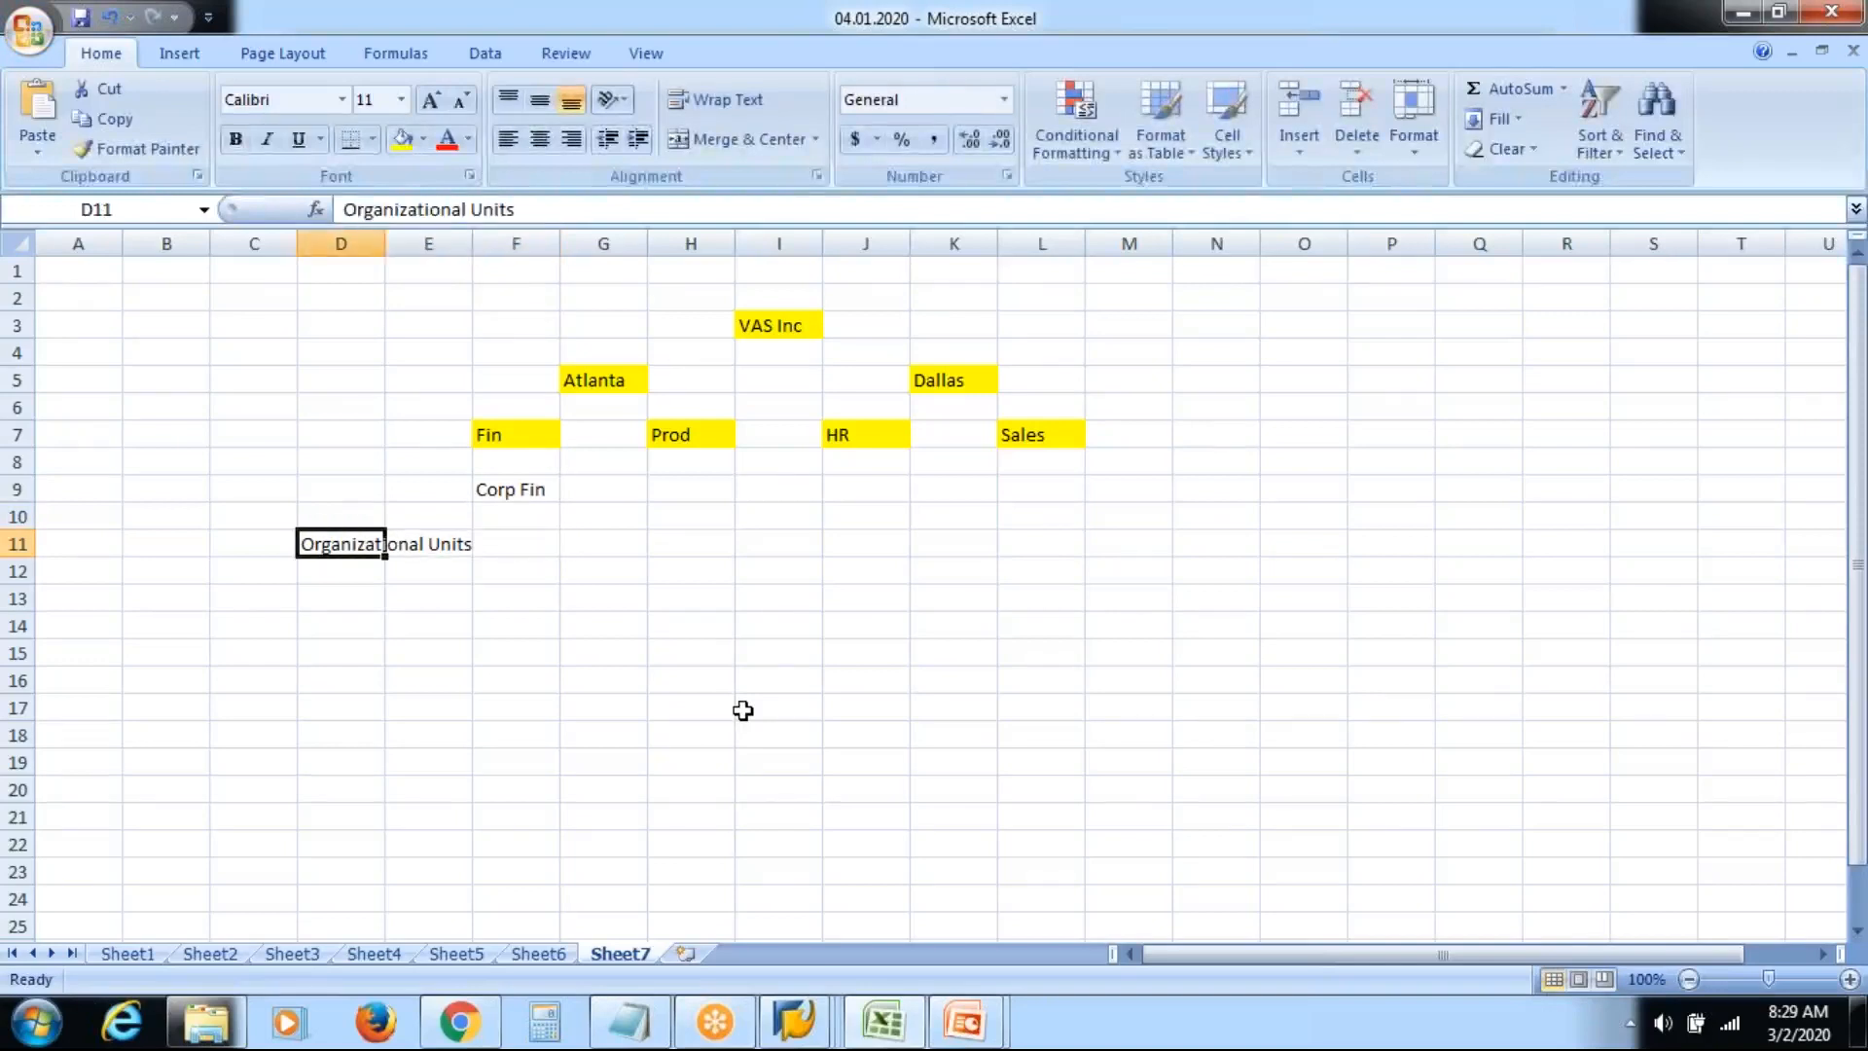
key("Delete")
Add Audit and Book Keeping under Fin, dismiss the SAP error, and autofit column F
key("Right")
key("Right")
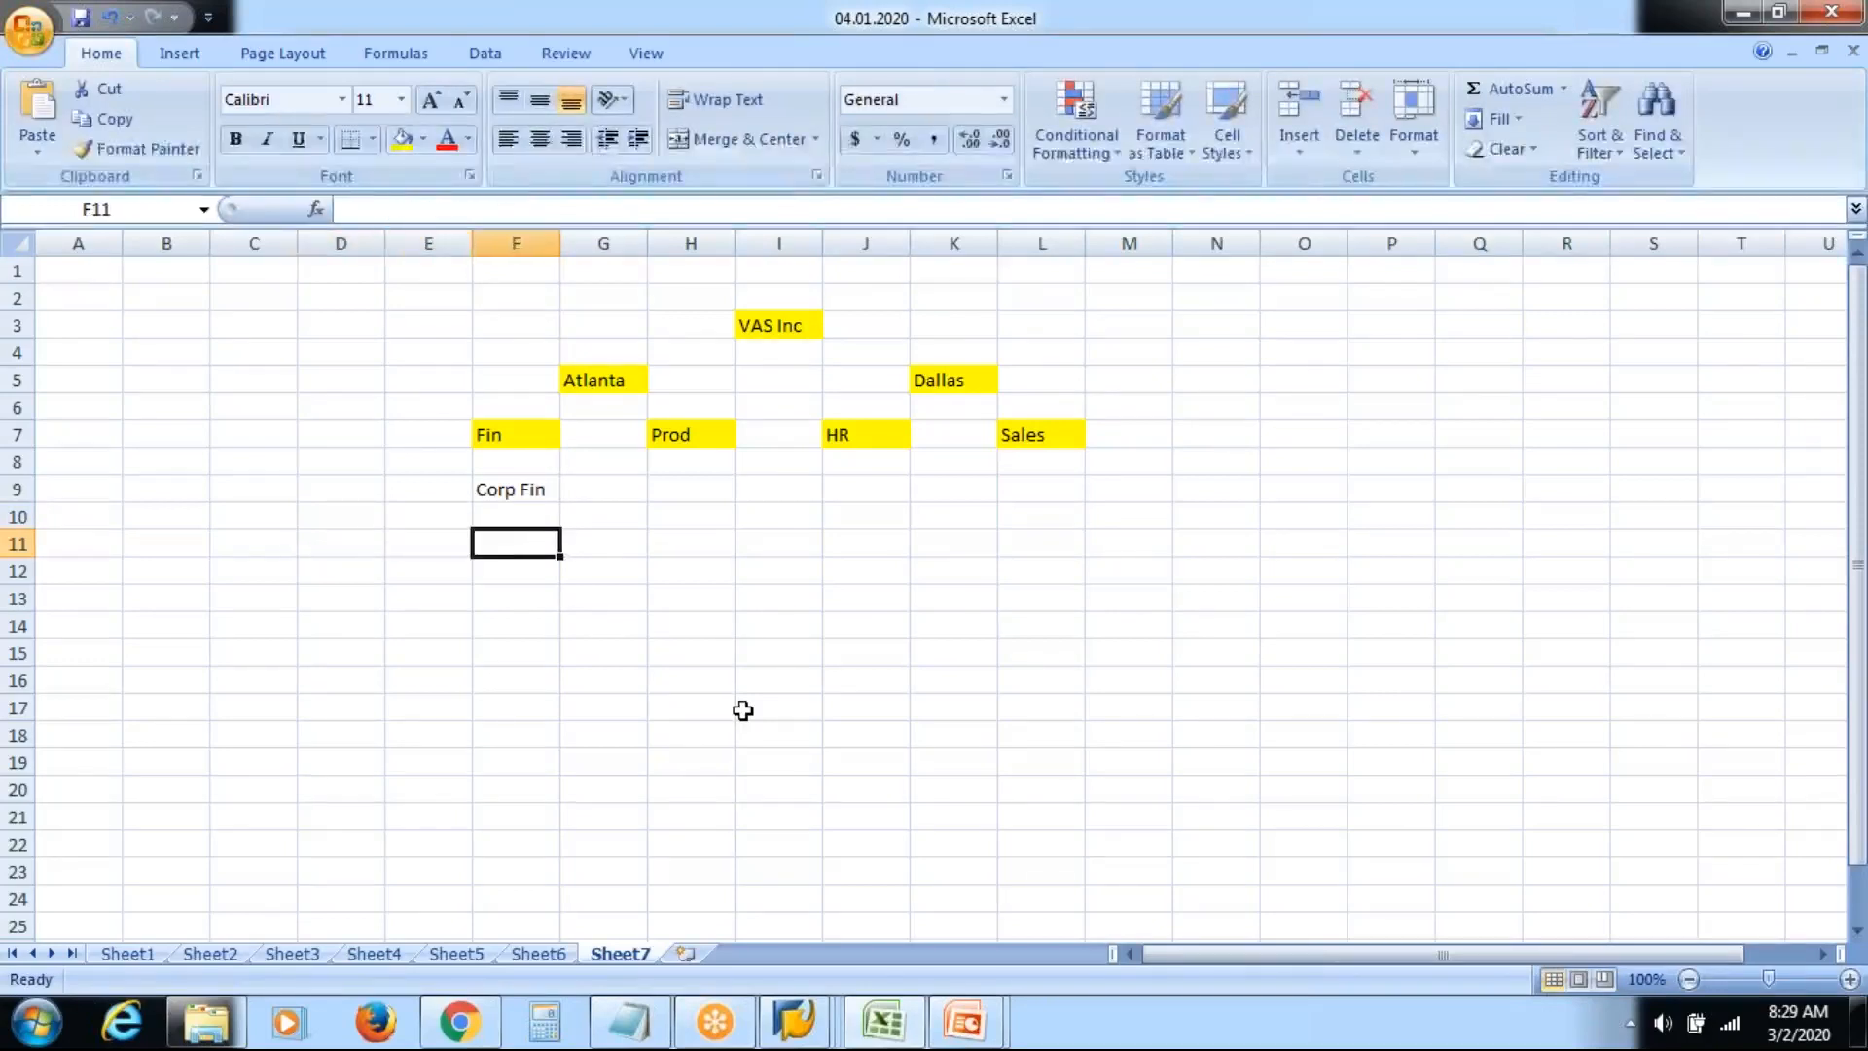
type("Audit")
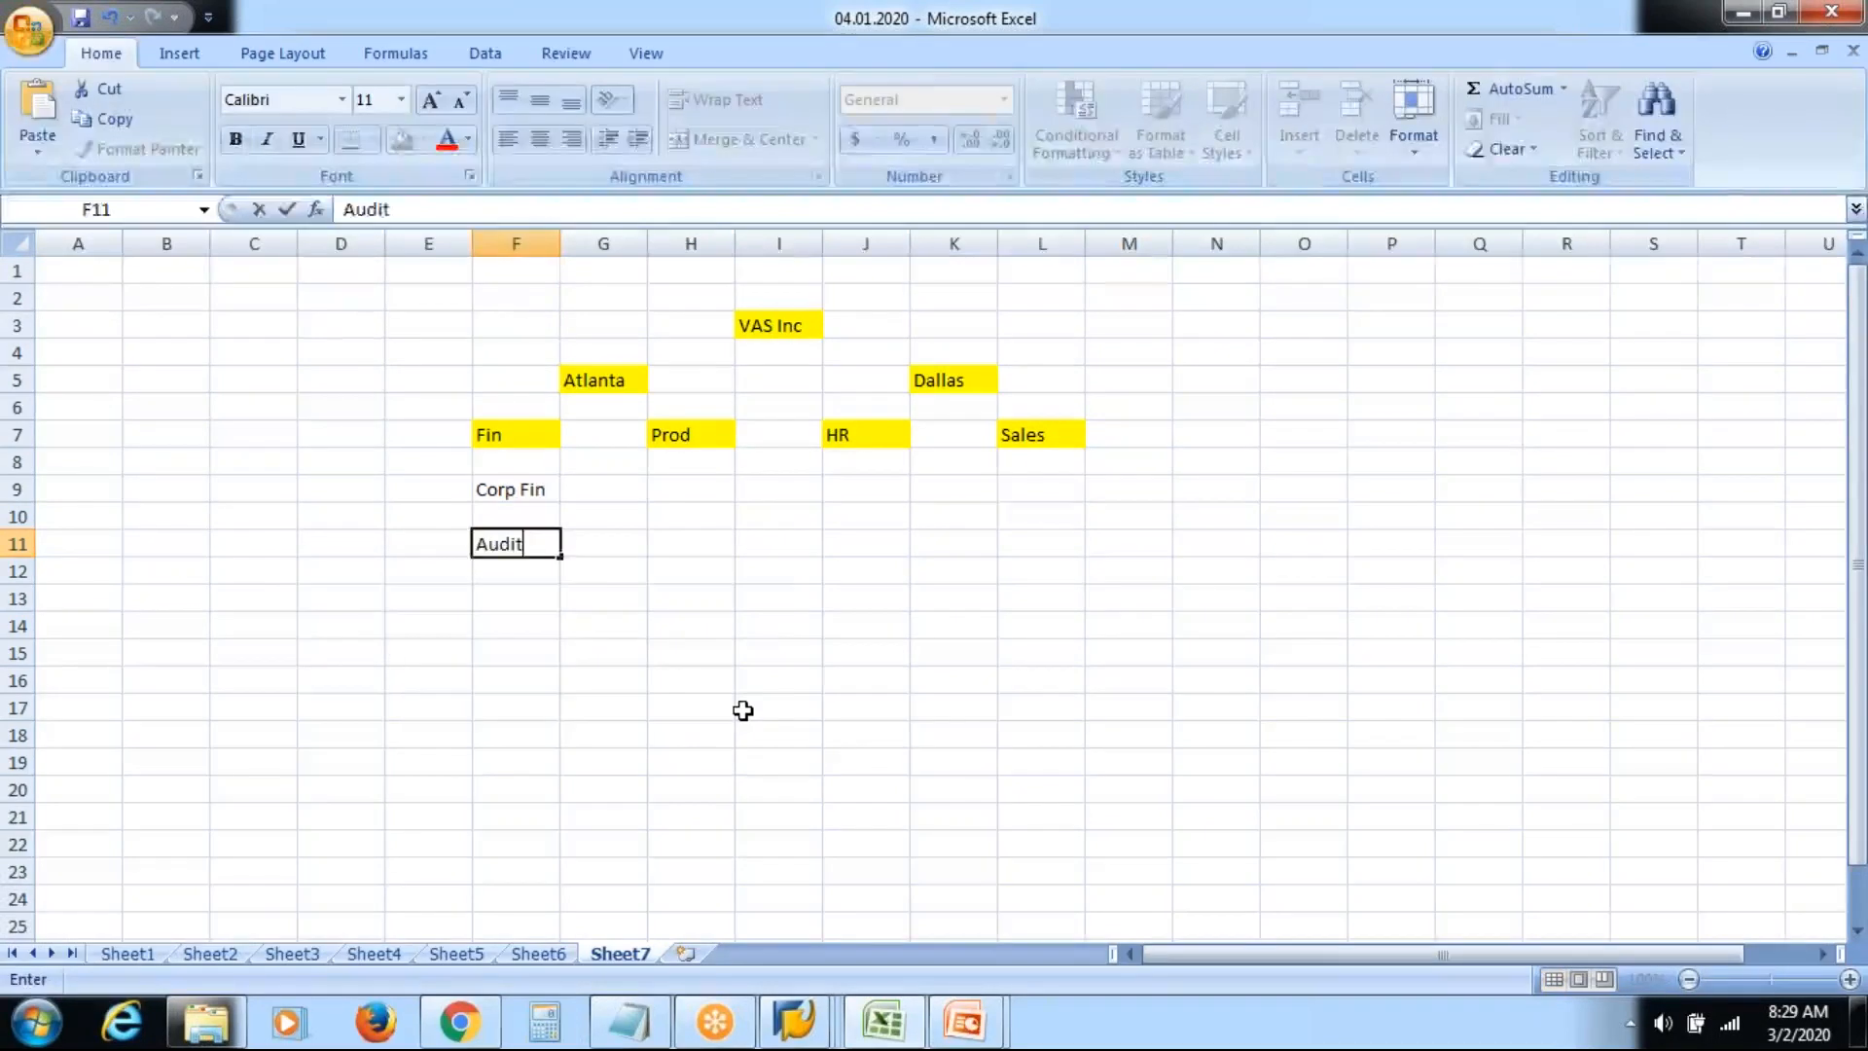
key("Return")
key("Return")
type("B")
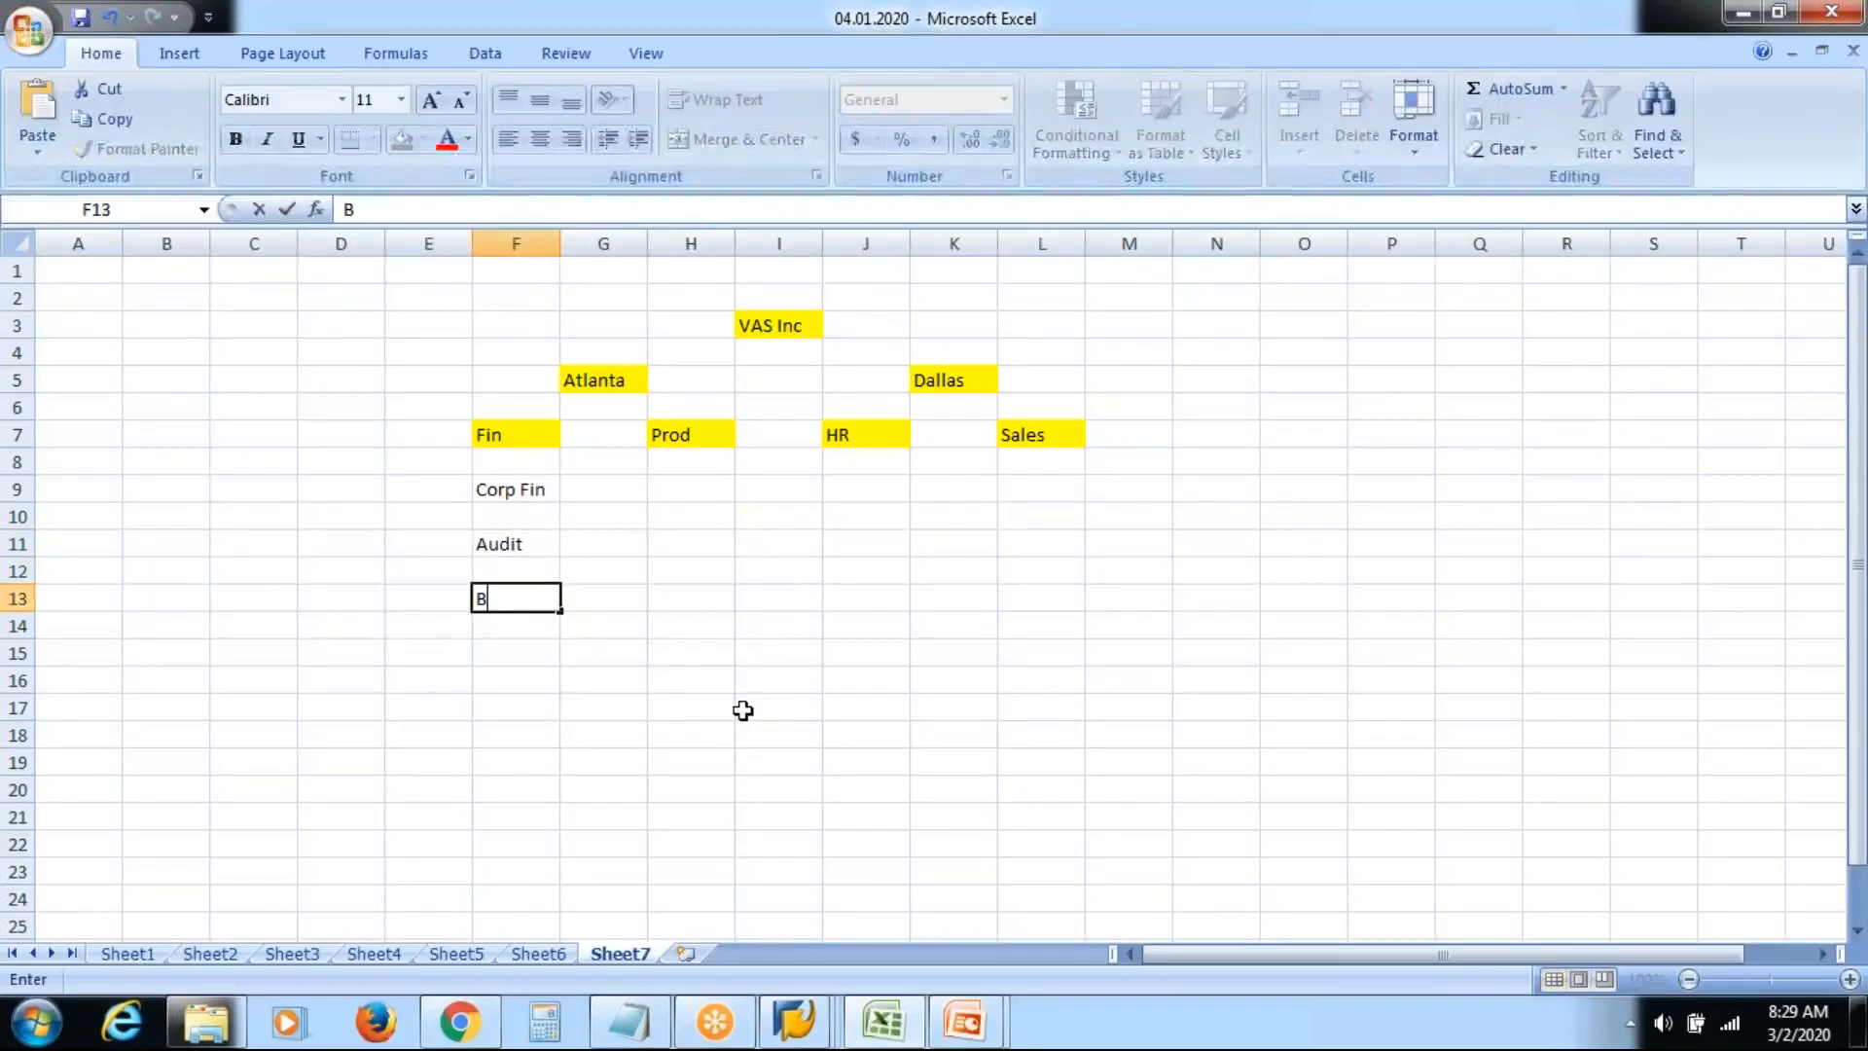
type("ook Keep")
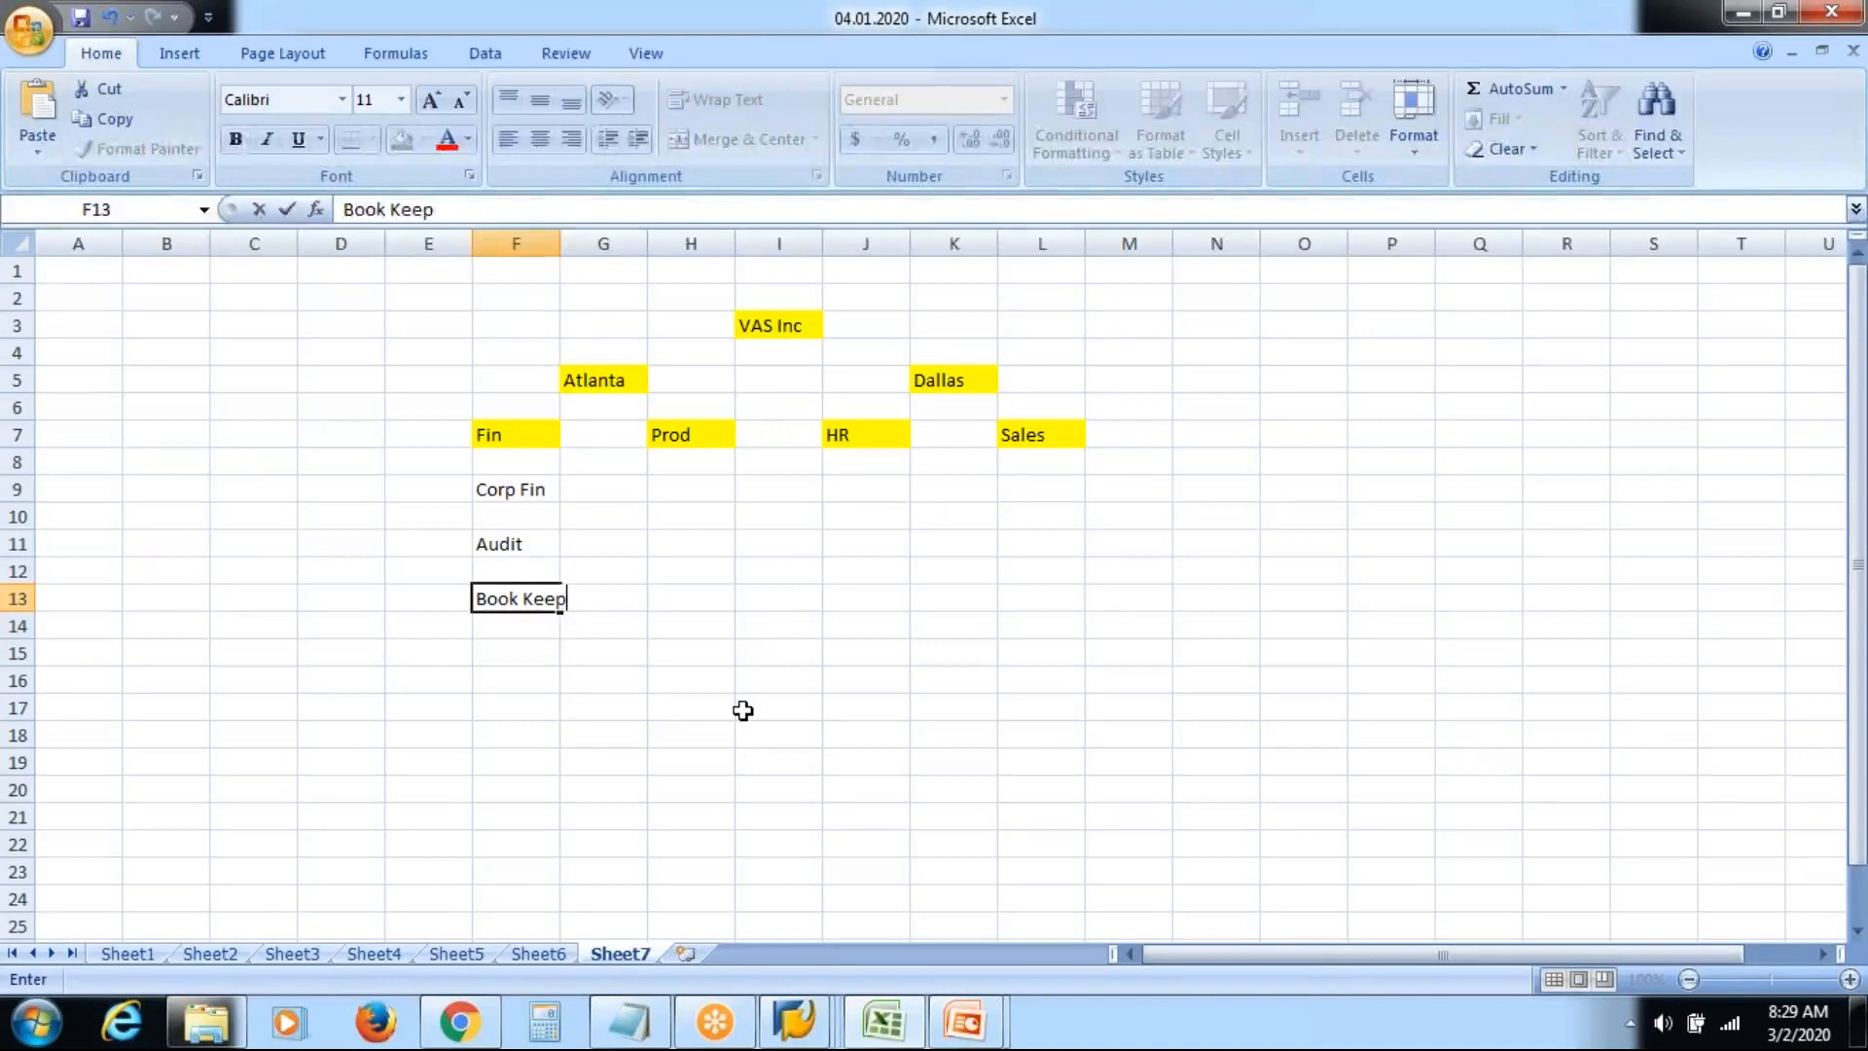
type("ing")
key("Return")
key("Return")
key("Return")
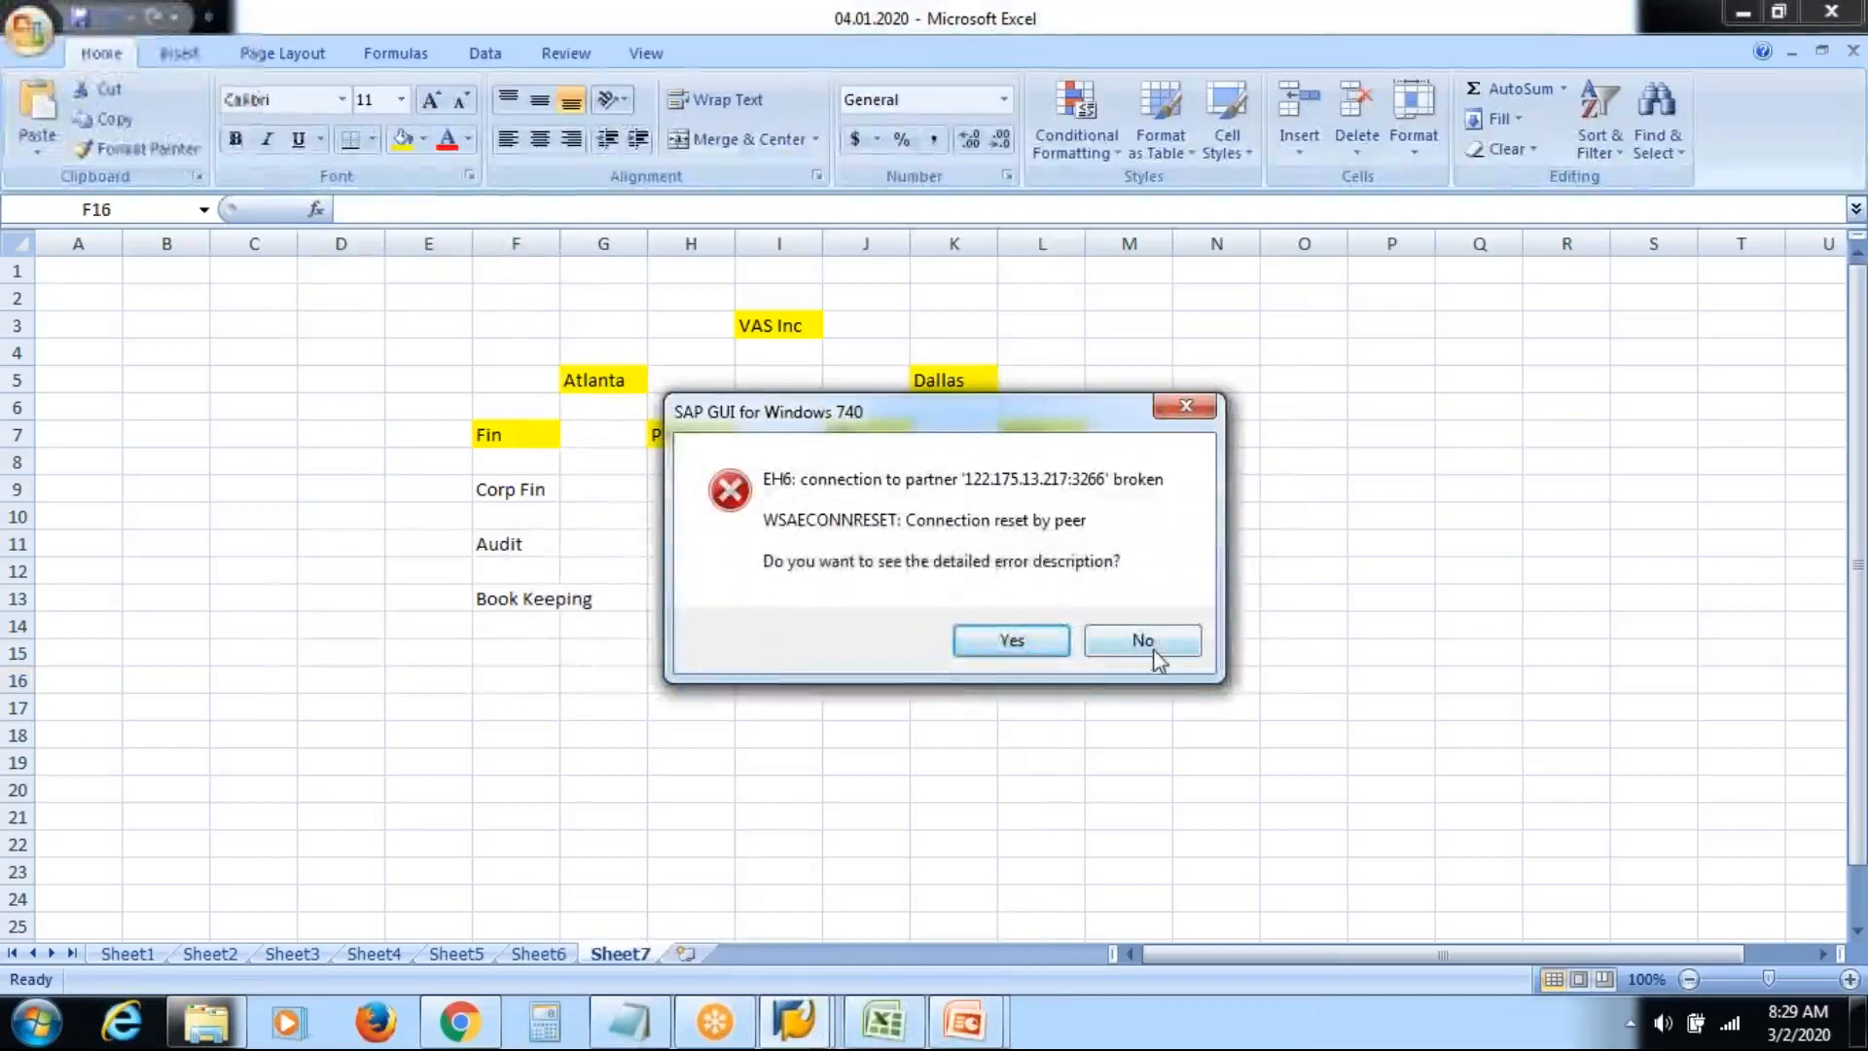
left_click(1154, 653)
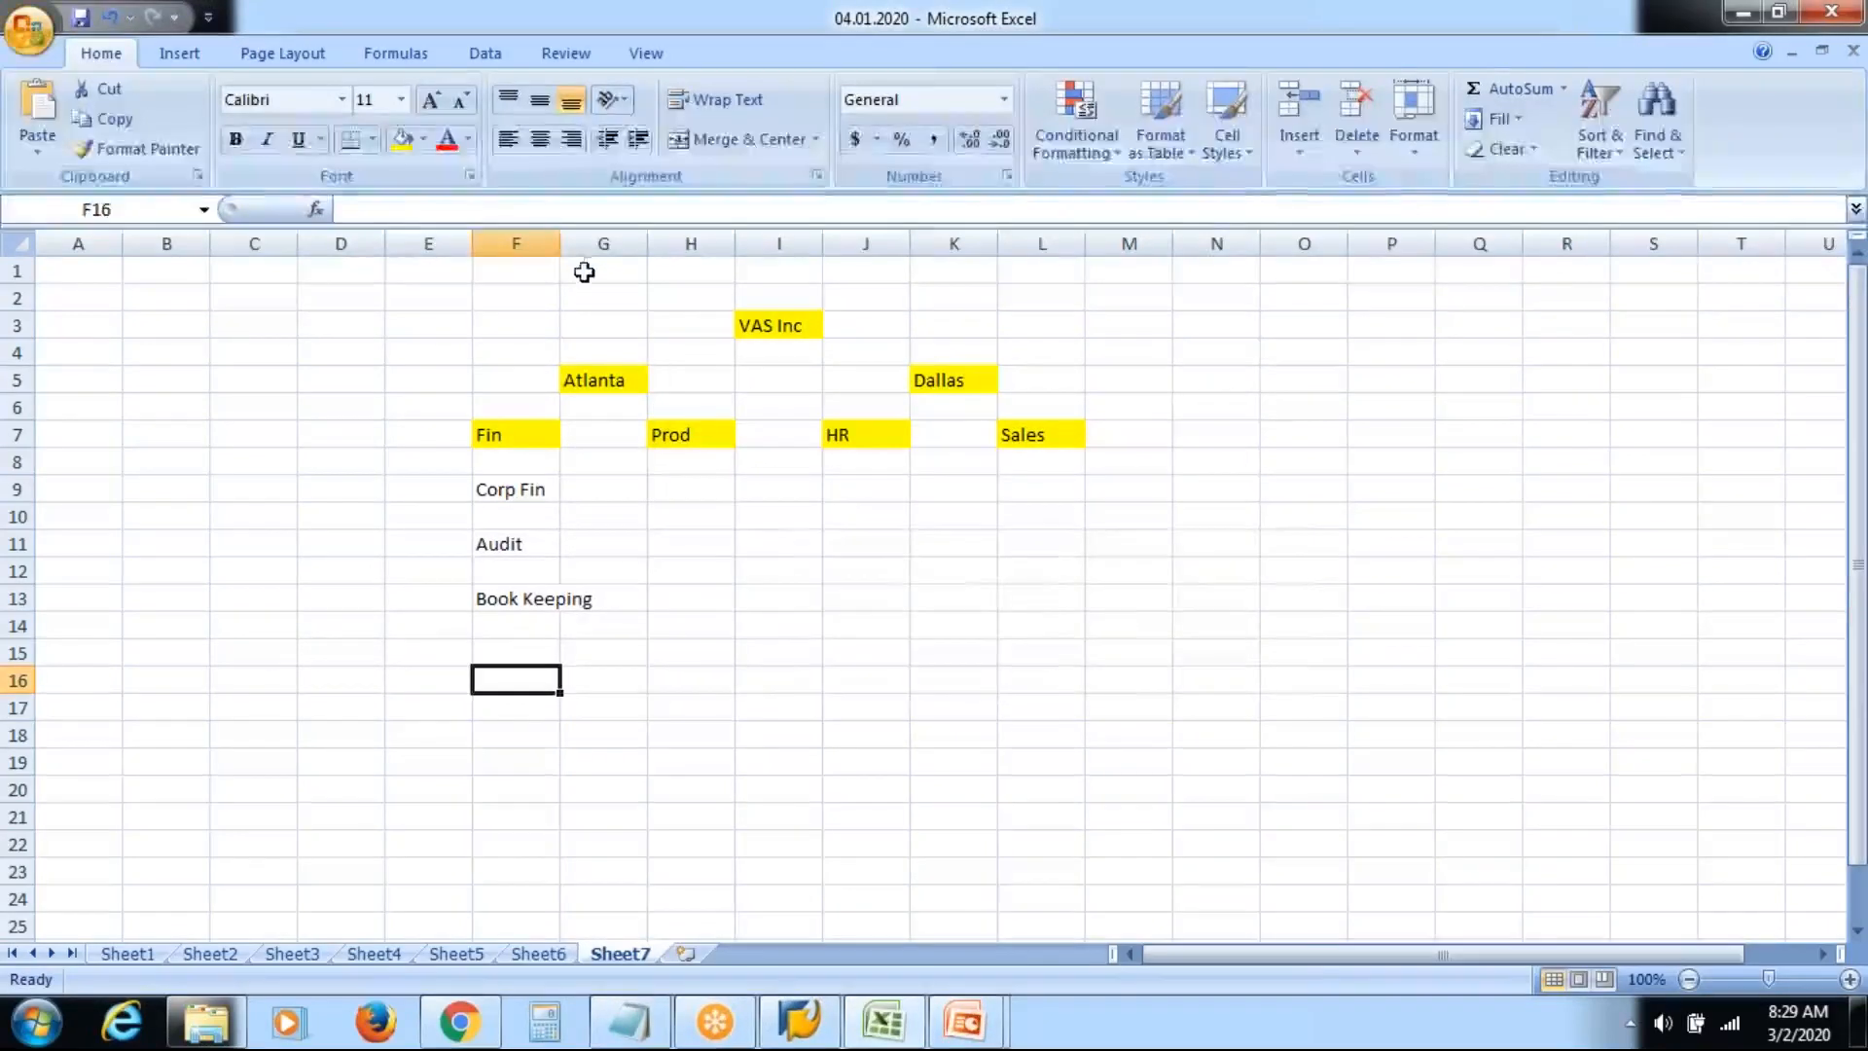
double_click(562, 249)
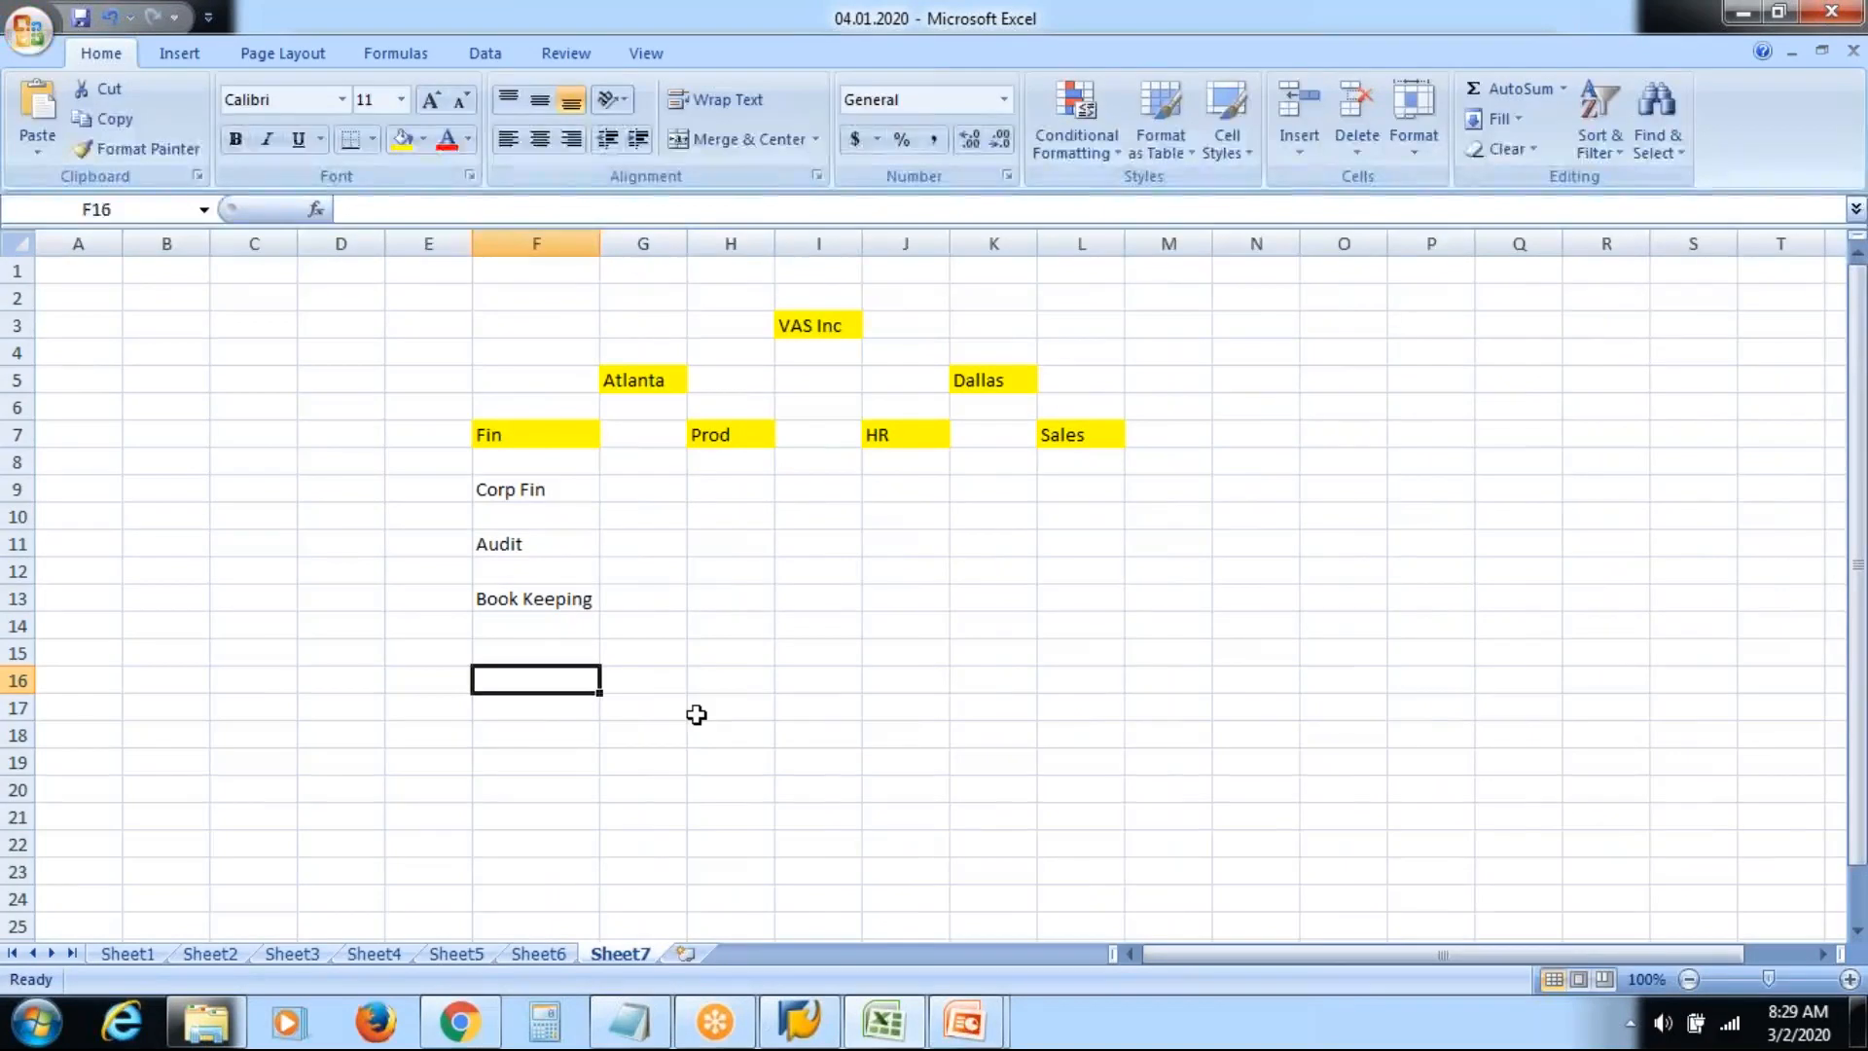
List PA, BM, TM and PY as the sub-units under HR
left_click(904, 497)
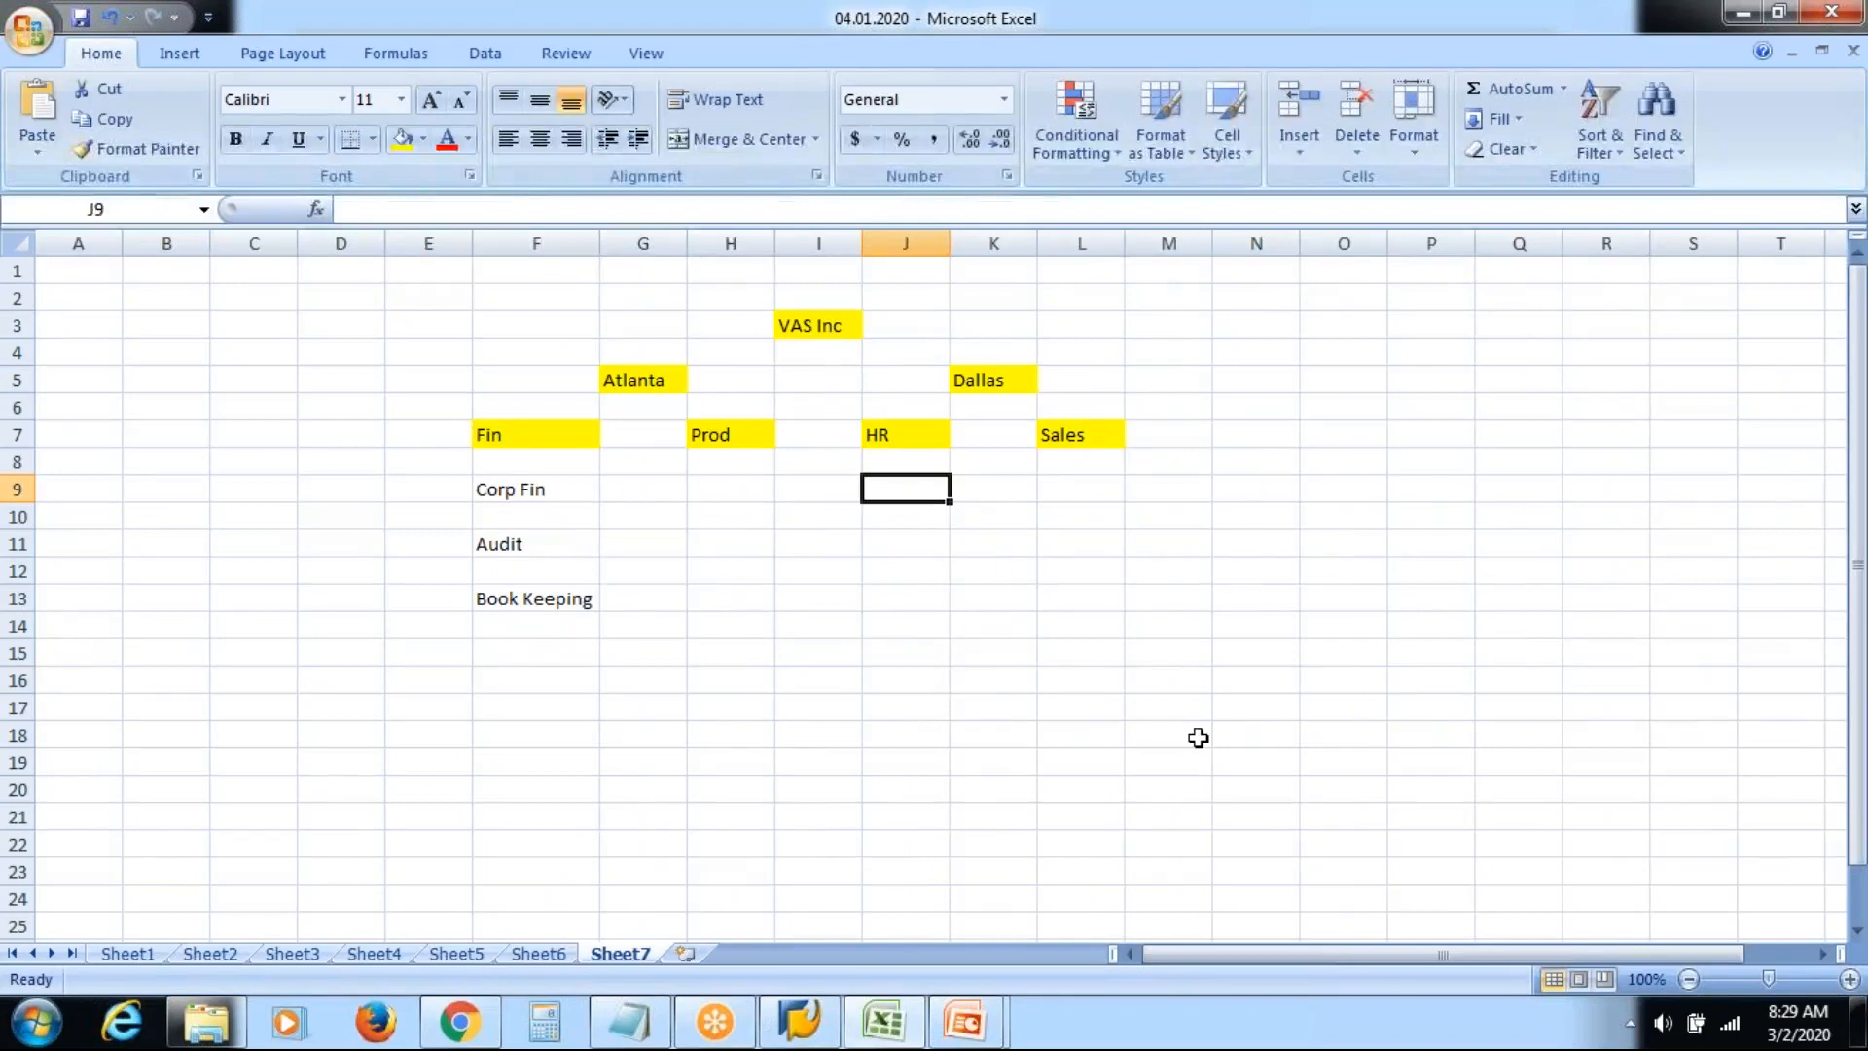
type("PA")
key("Return")
key("Return")
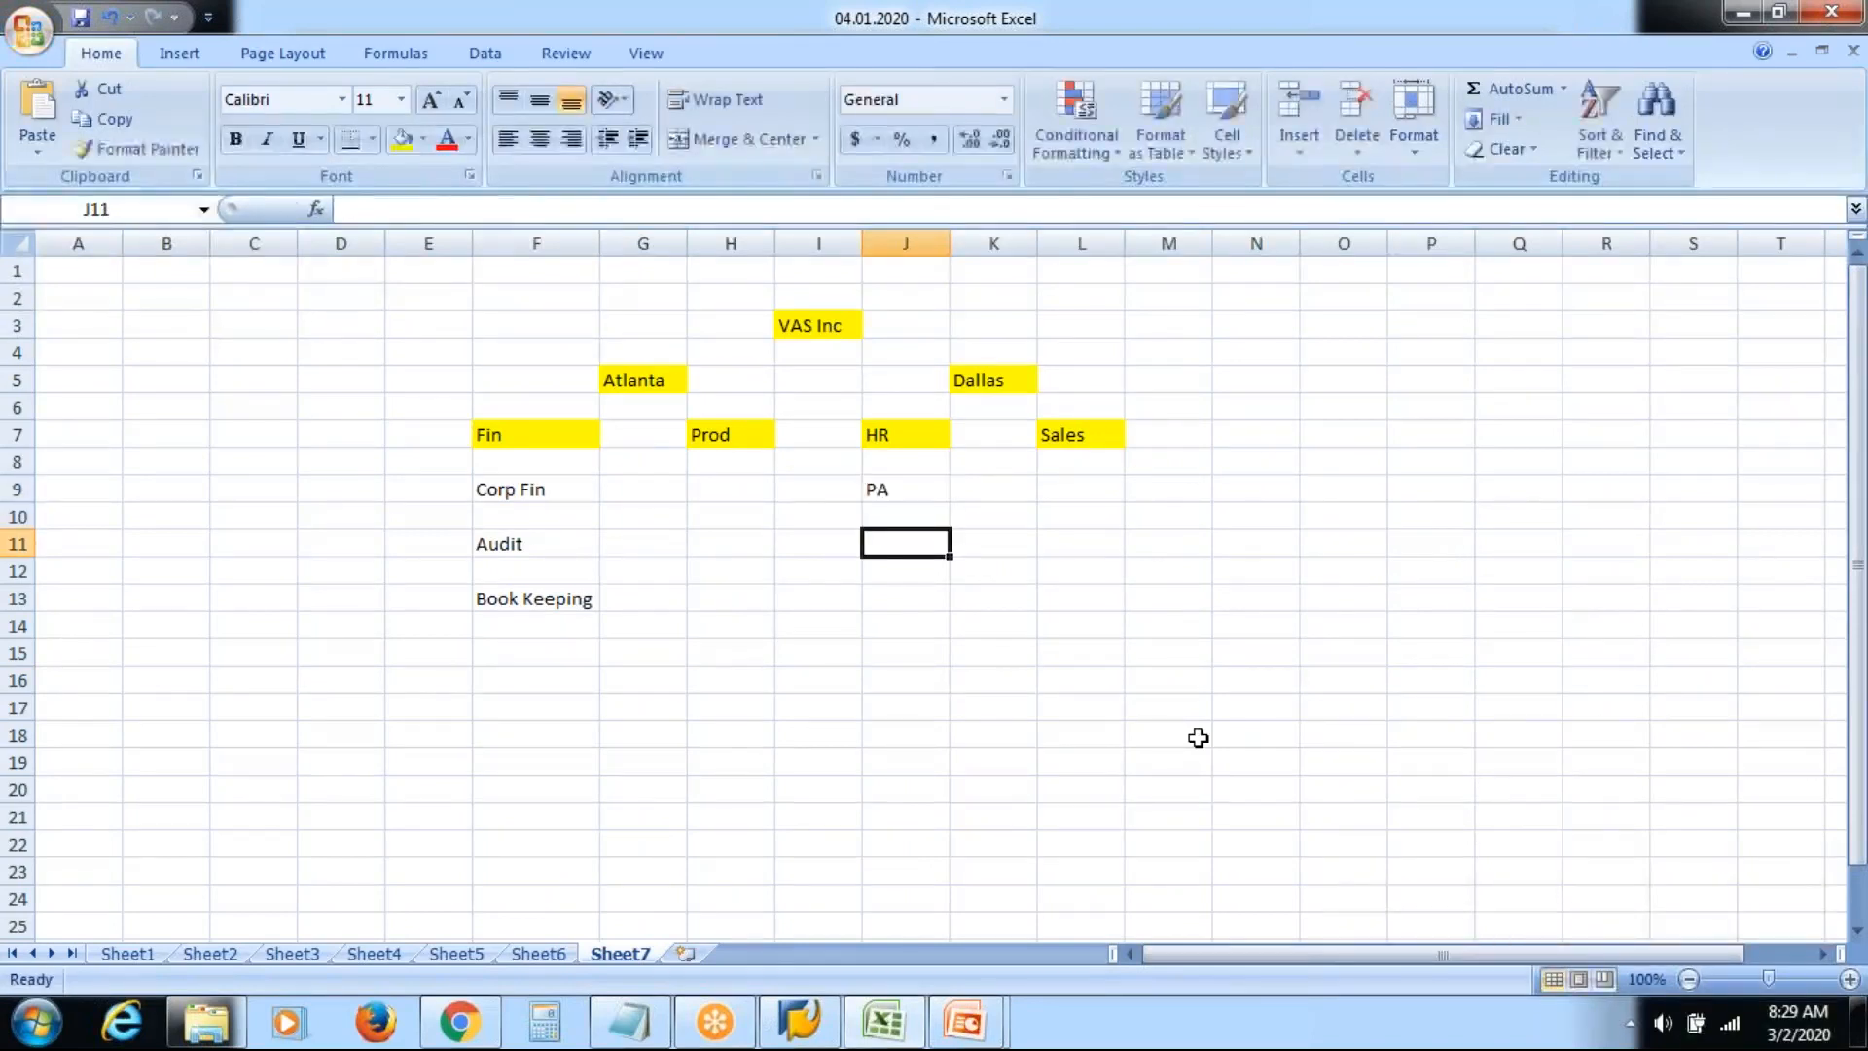
type("BM")
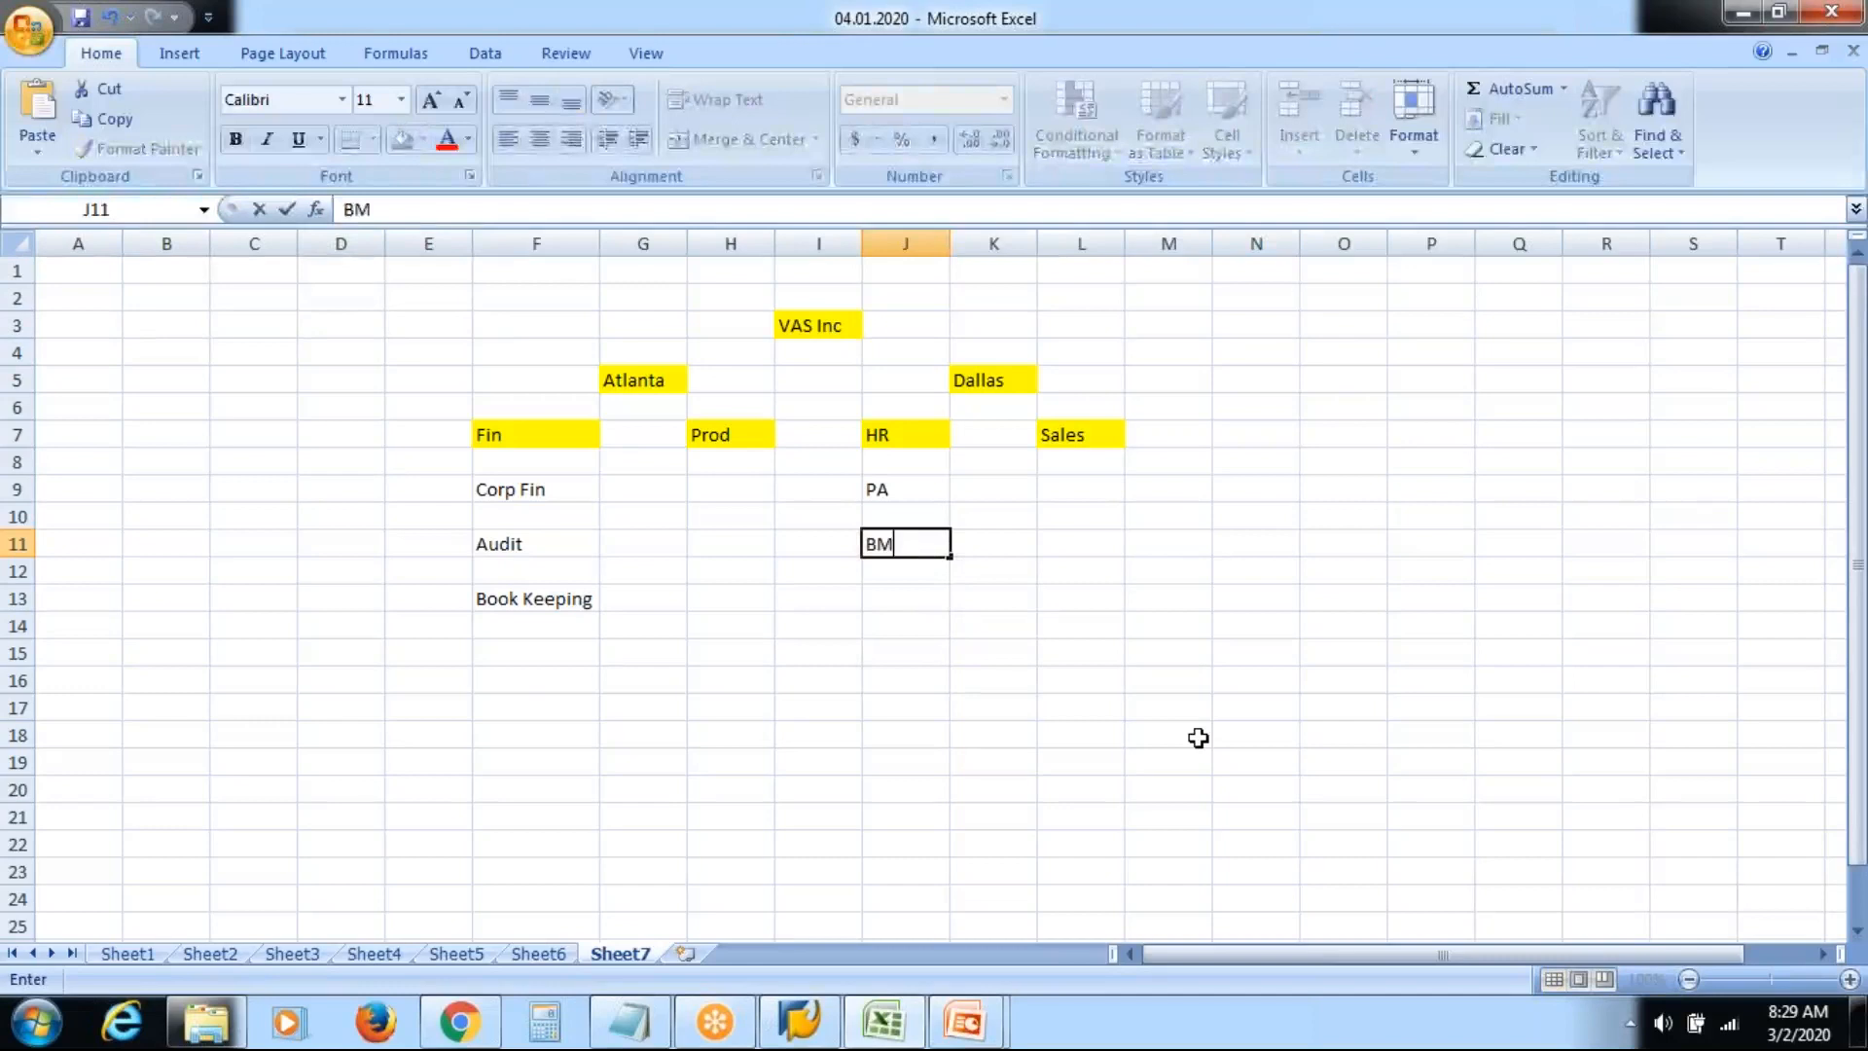
key("Return")
key("Return")
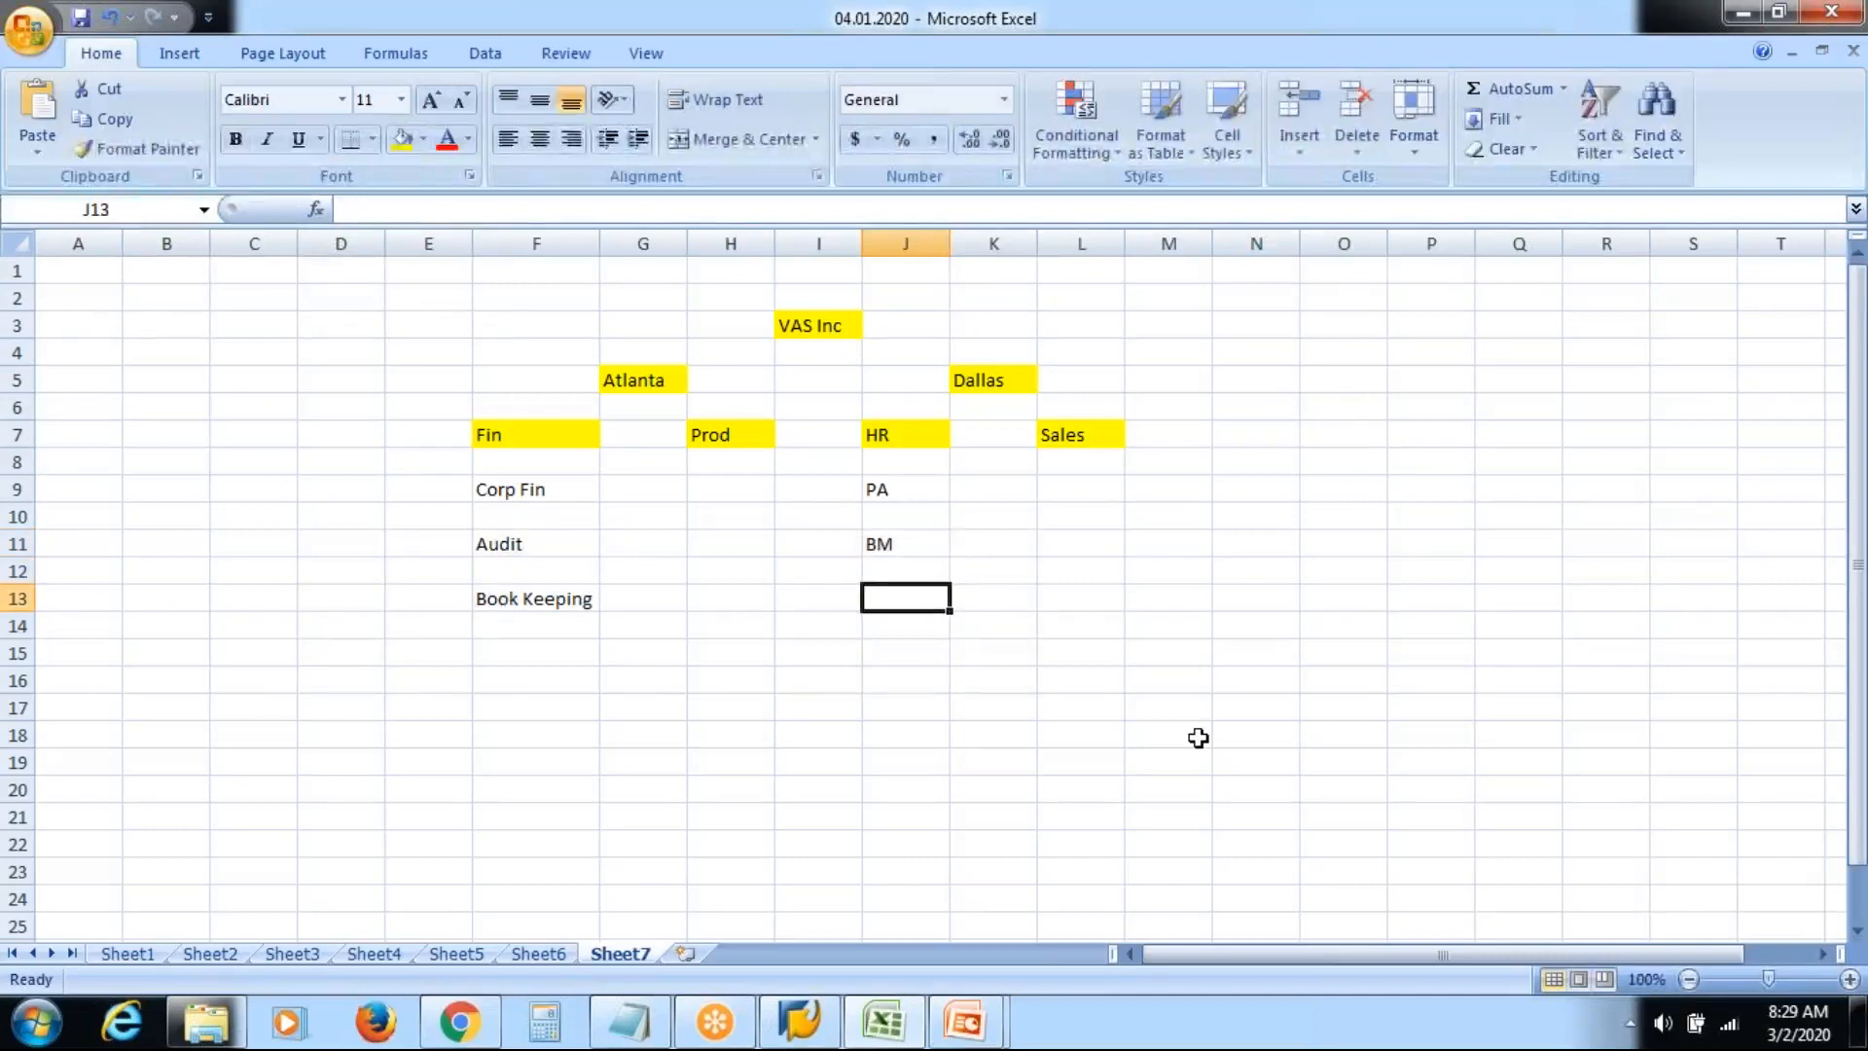
type("TM")
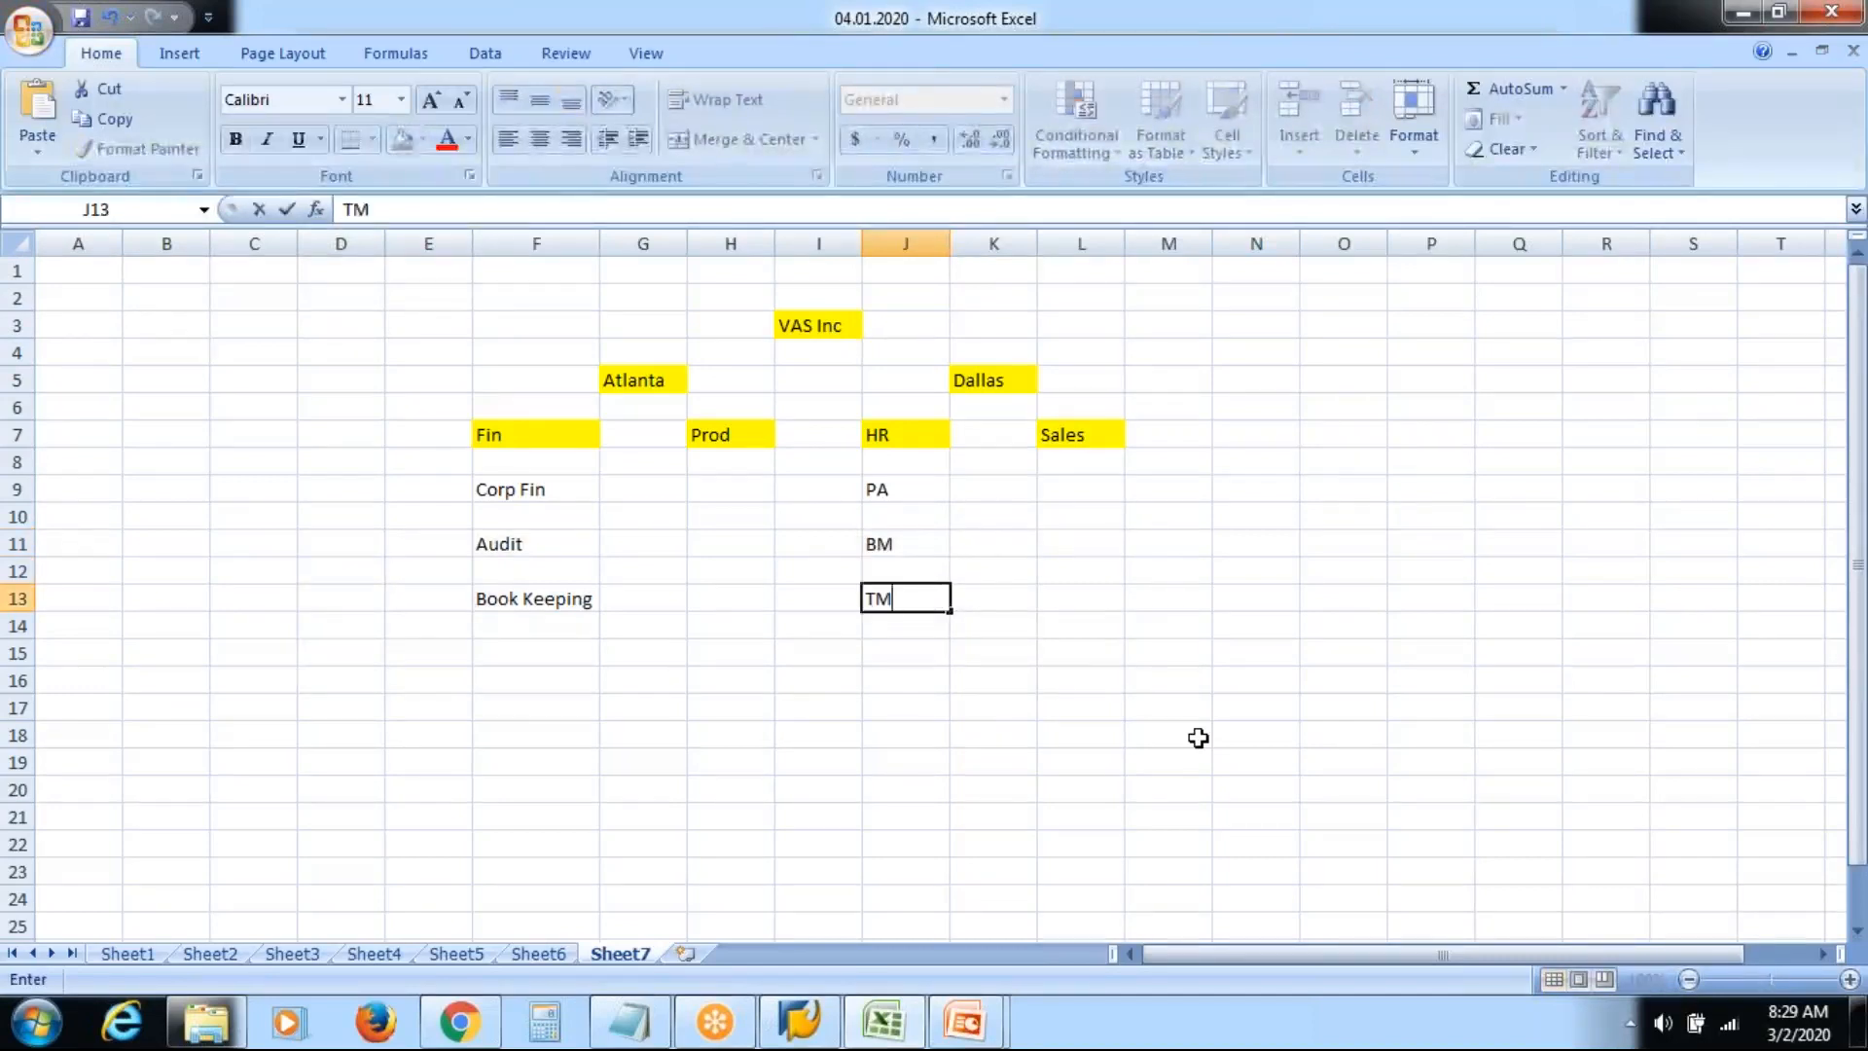
key("Return")
key("Return")
type("P")
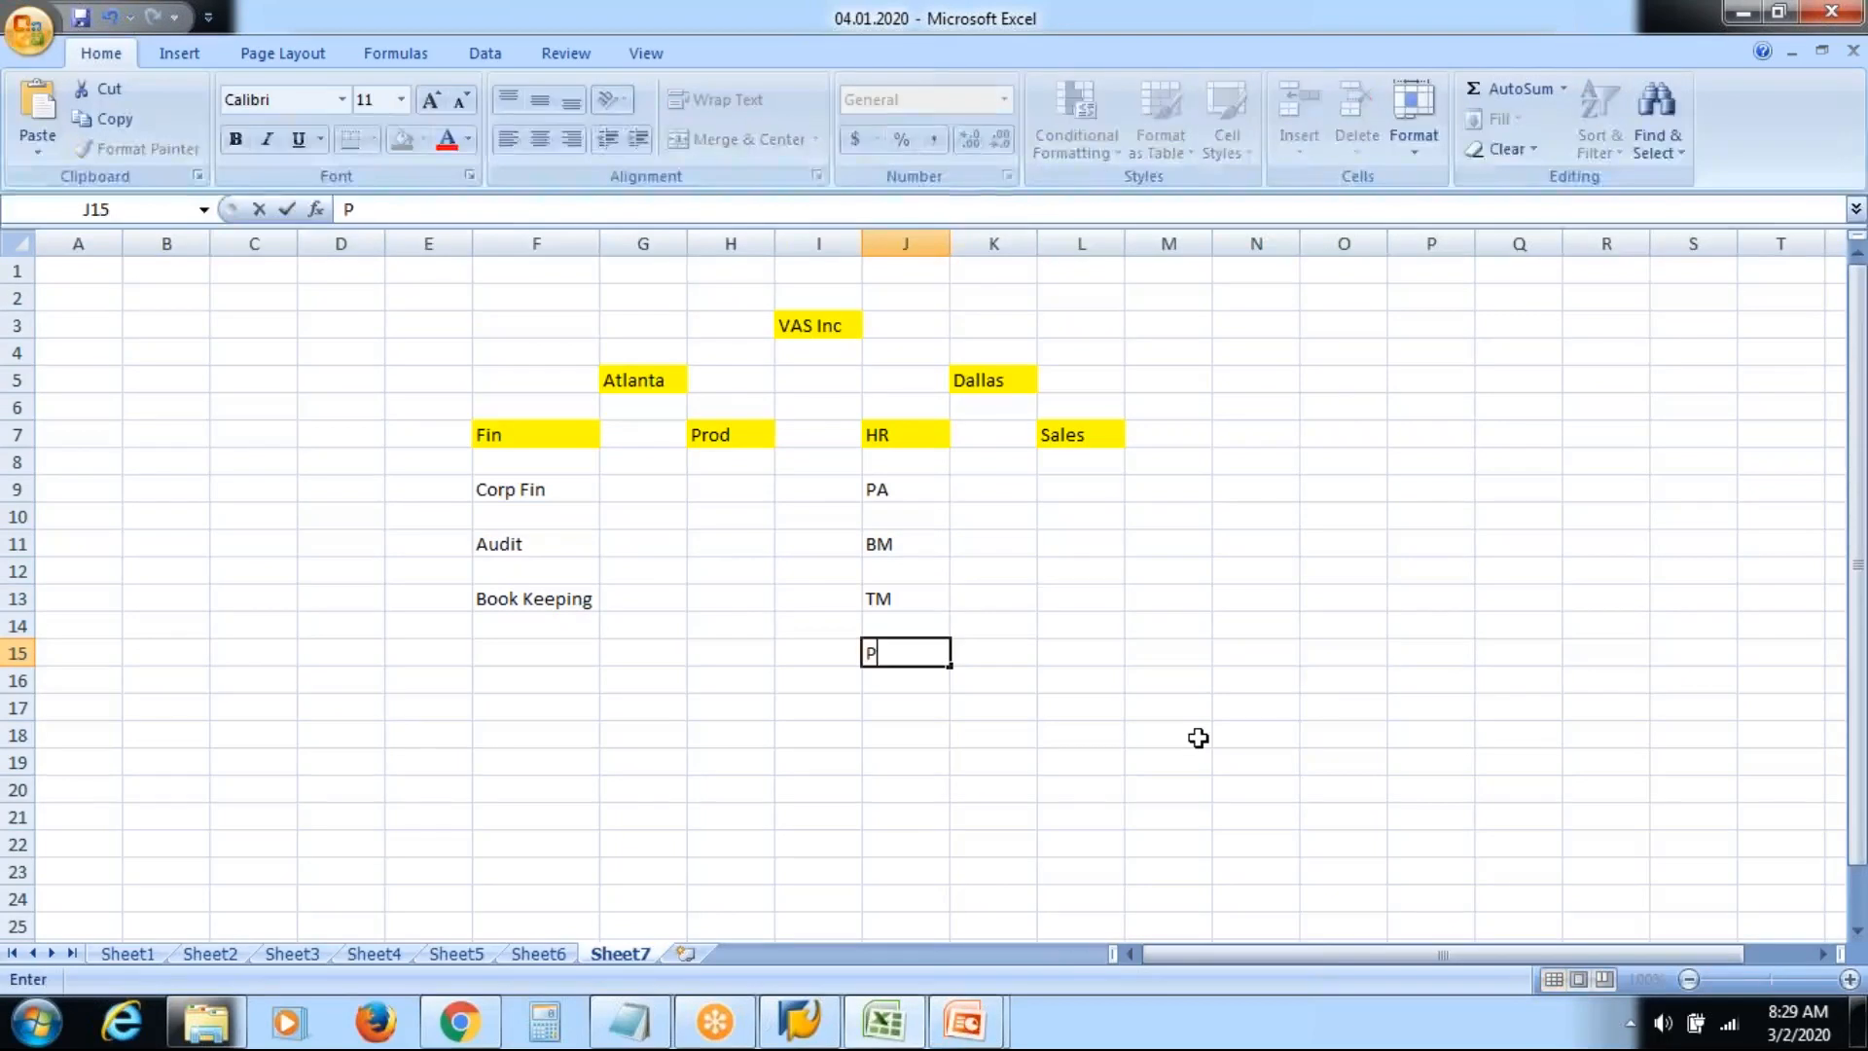
type("Y")
left_click(915, 491)
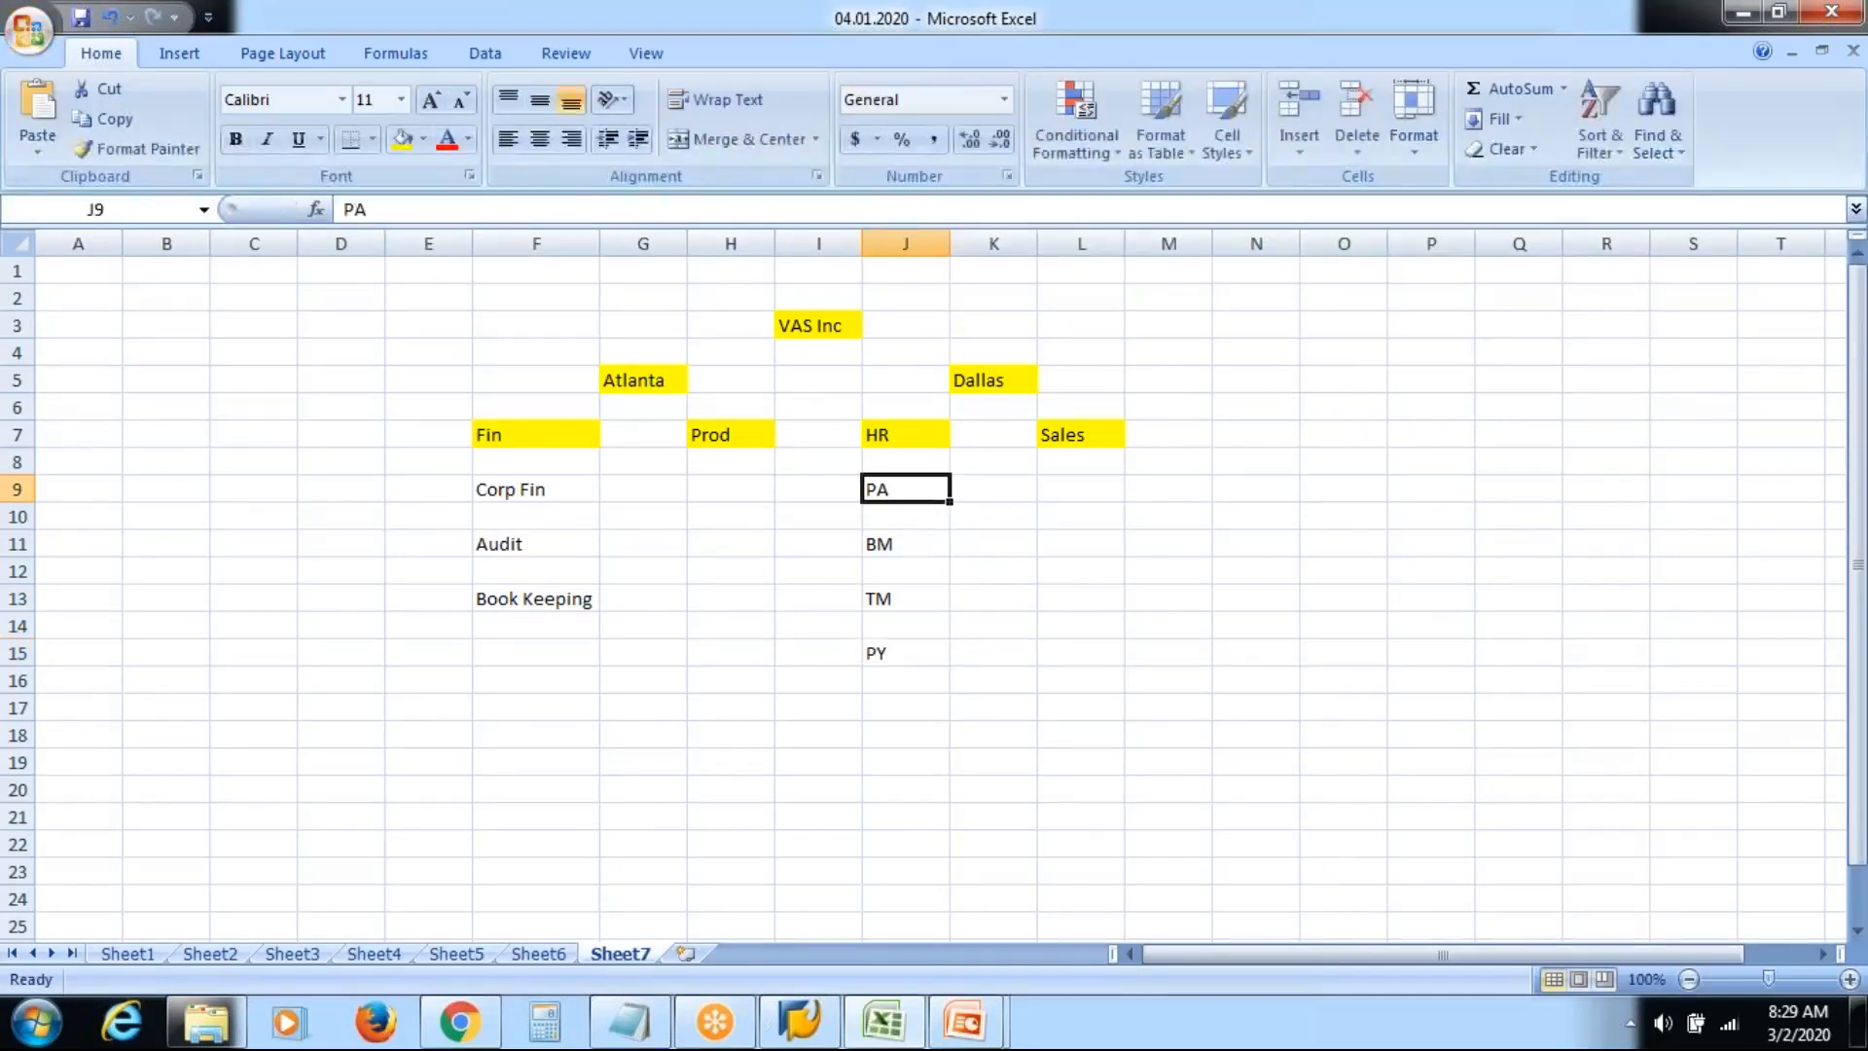
left_click(920, 544)
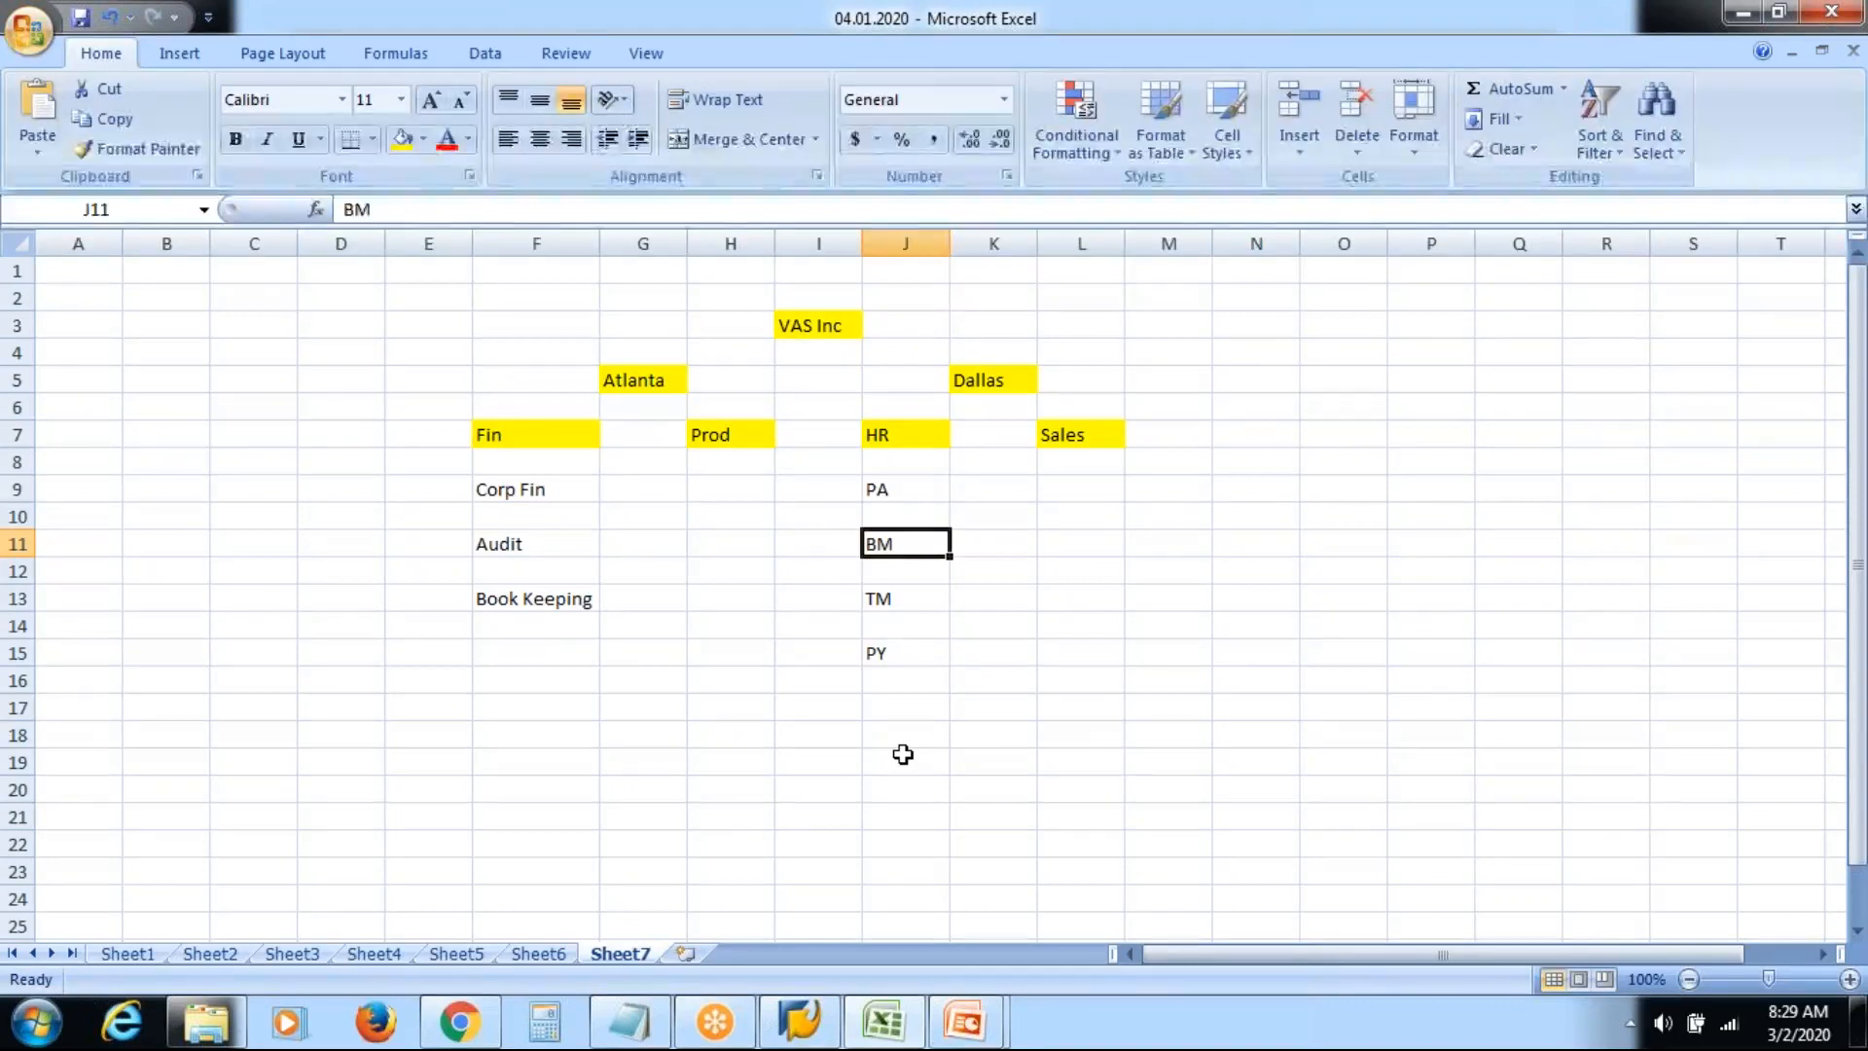
List Dom Sales, Corp Sales and Inter SALES as the sub-units under Sales
left_click(1109, 486)
type("Do")
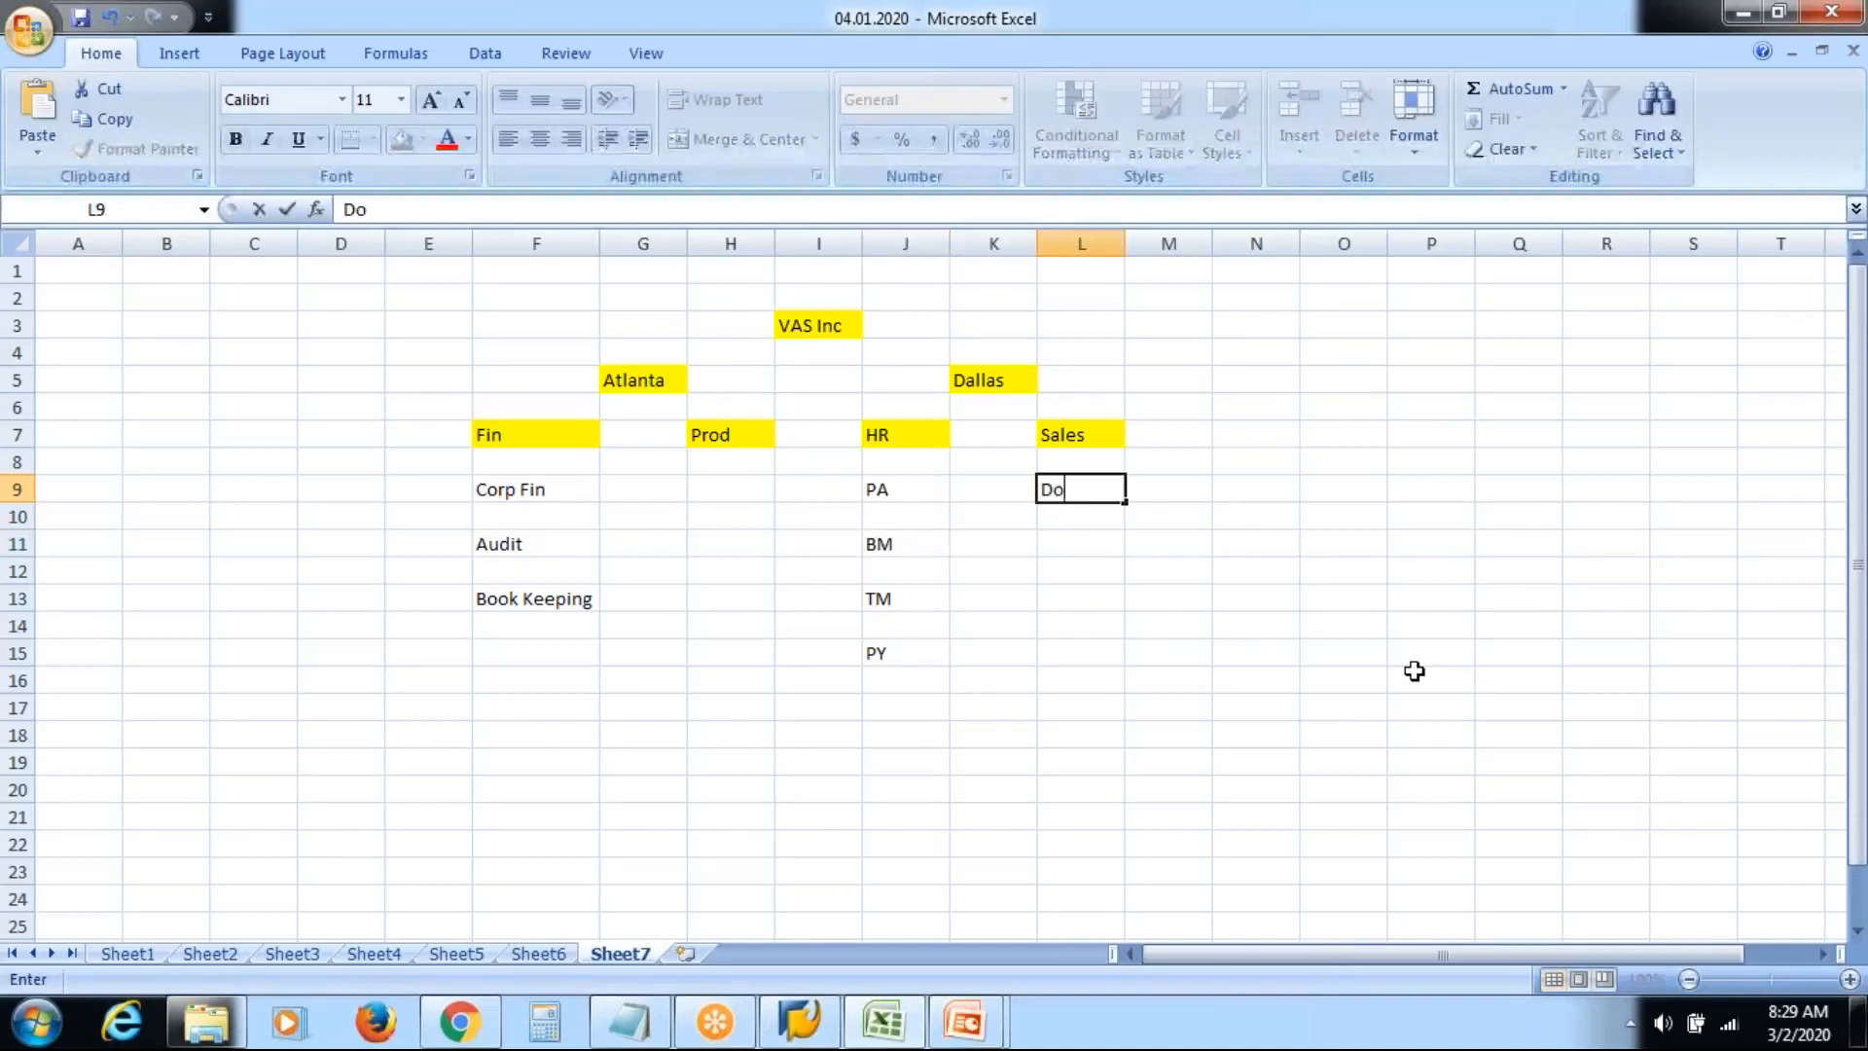
type("m Sales")
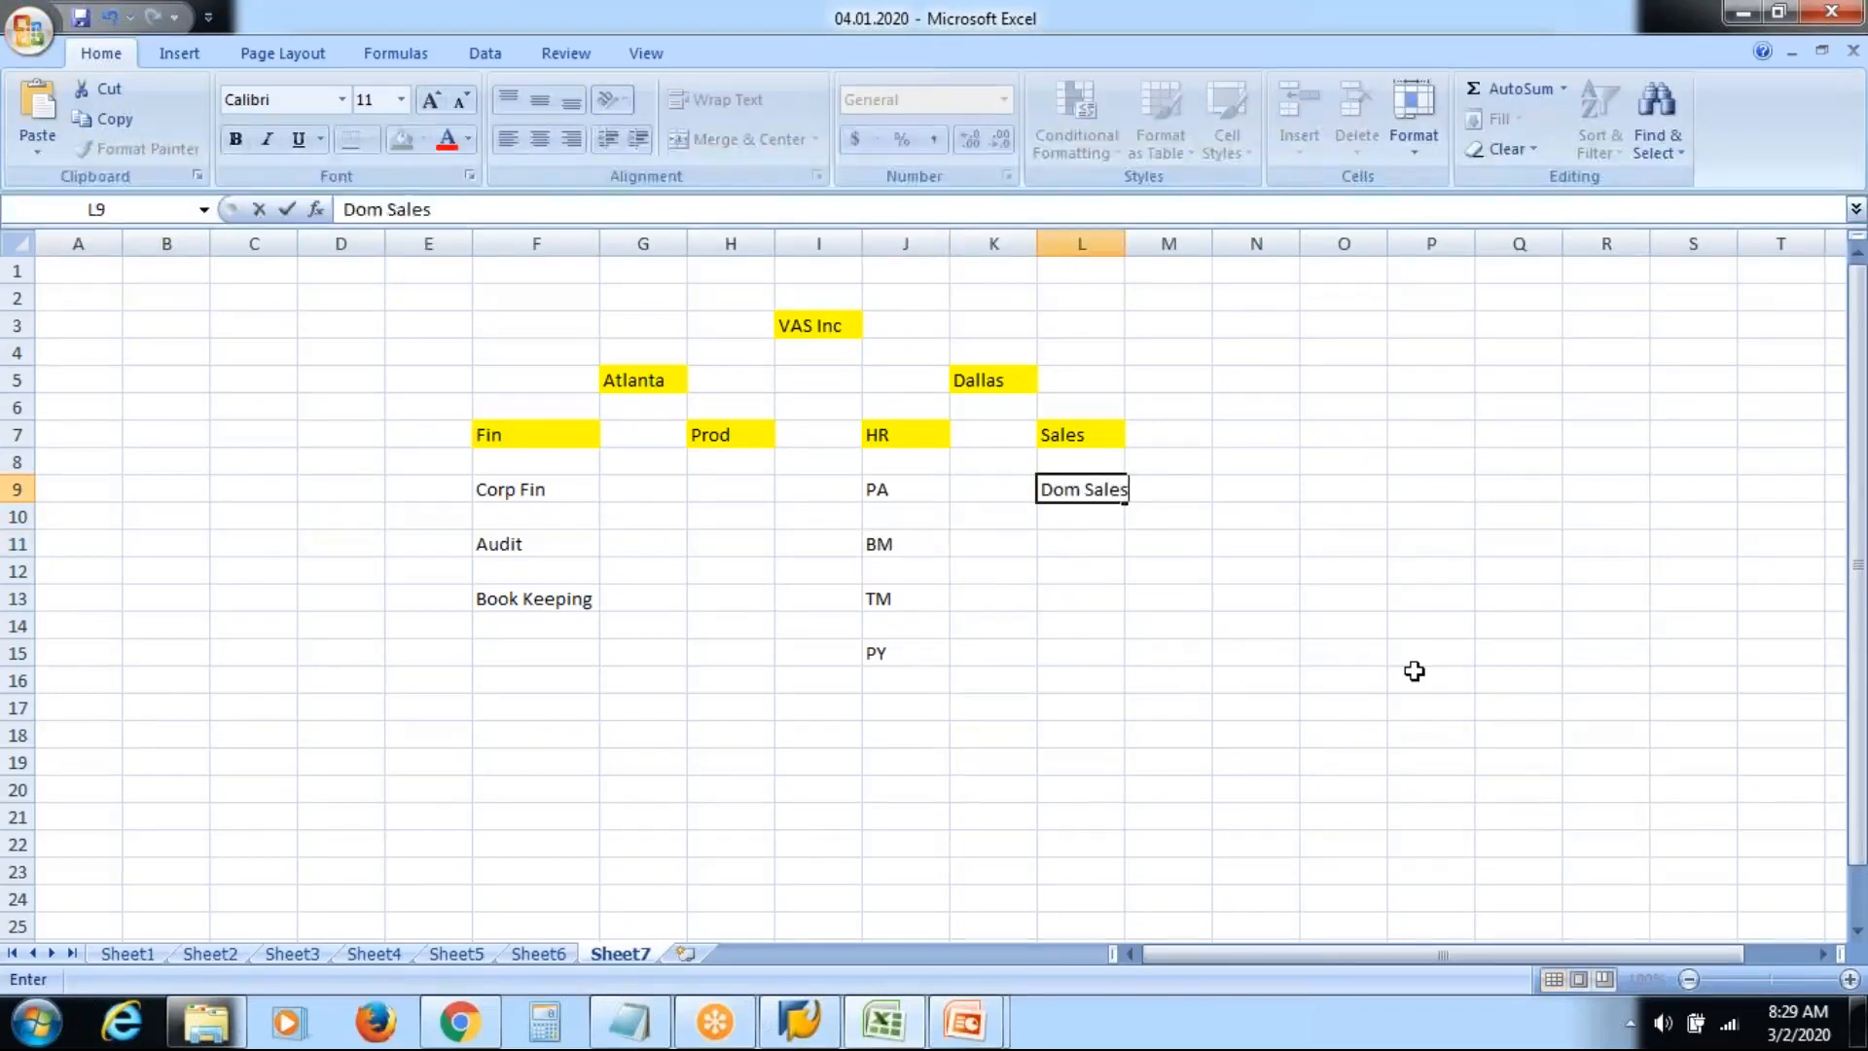
key("Return")
key("Return")
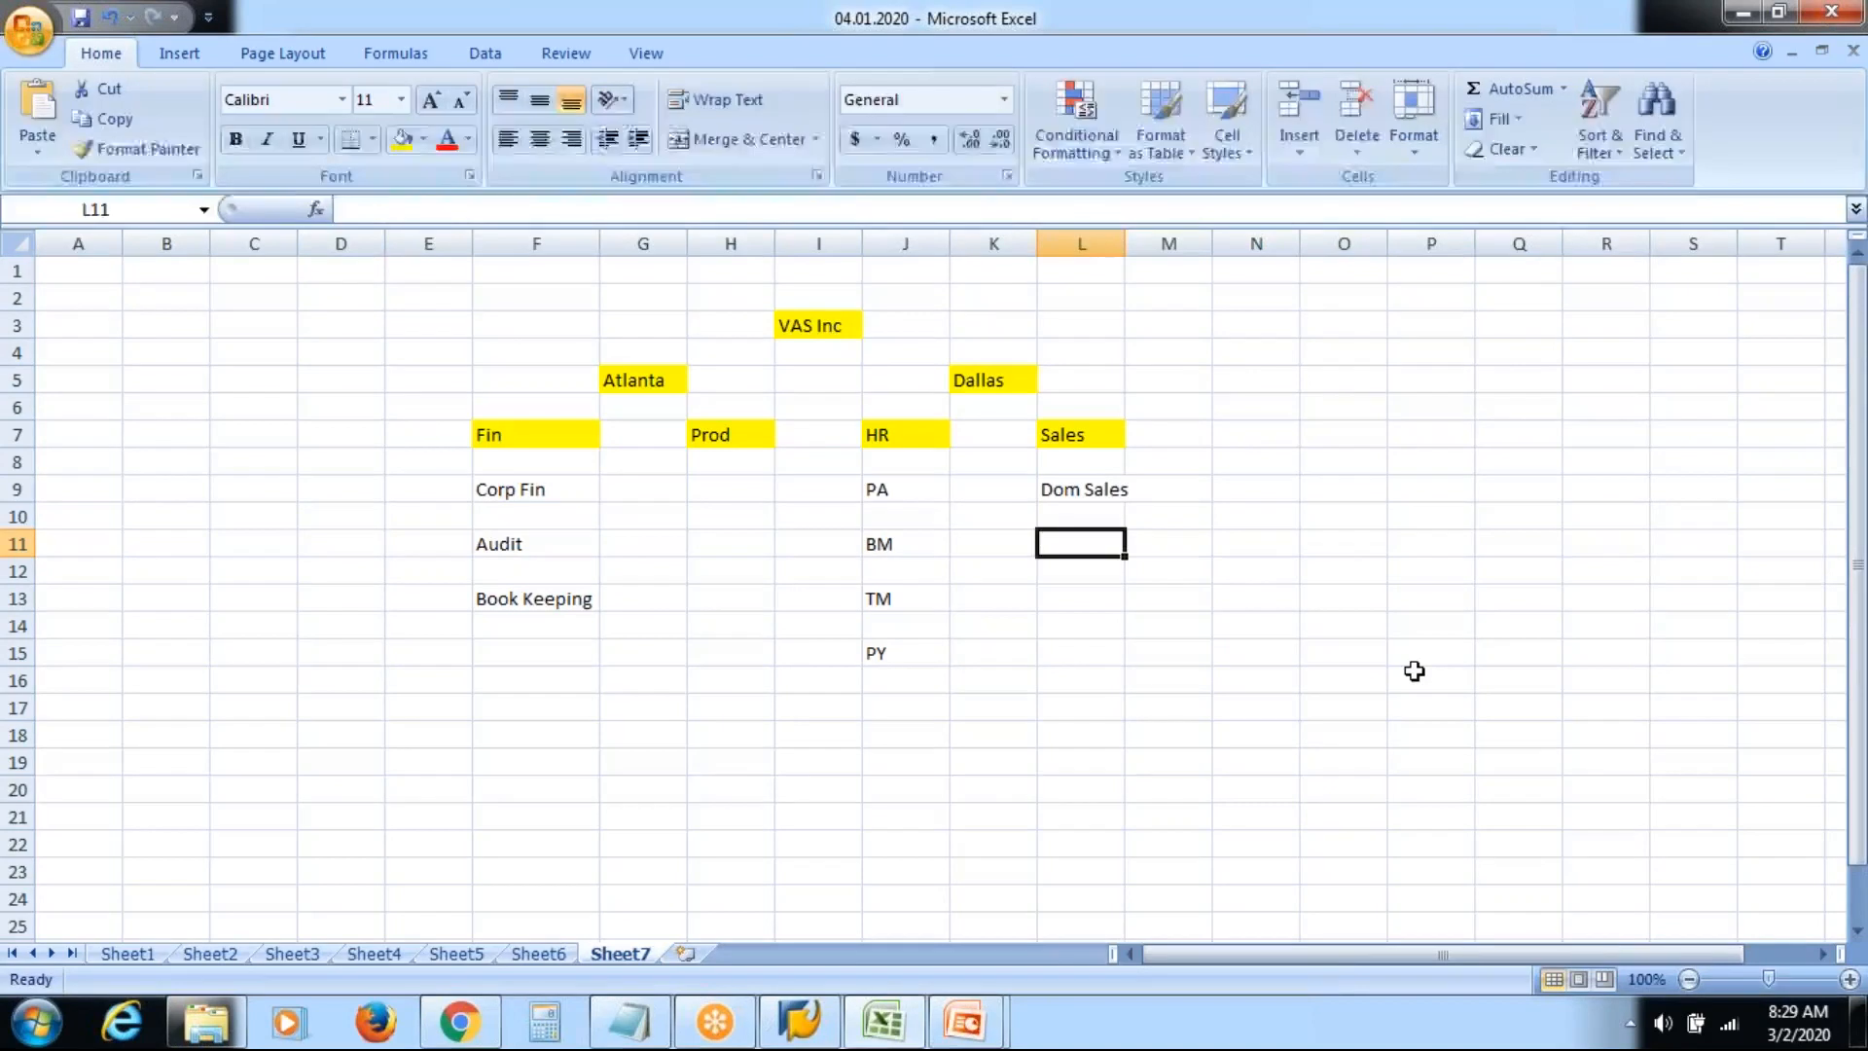
type("Corp")
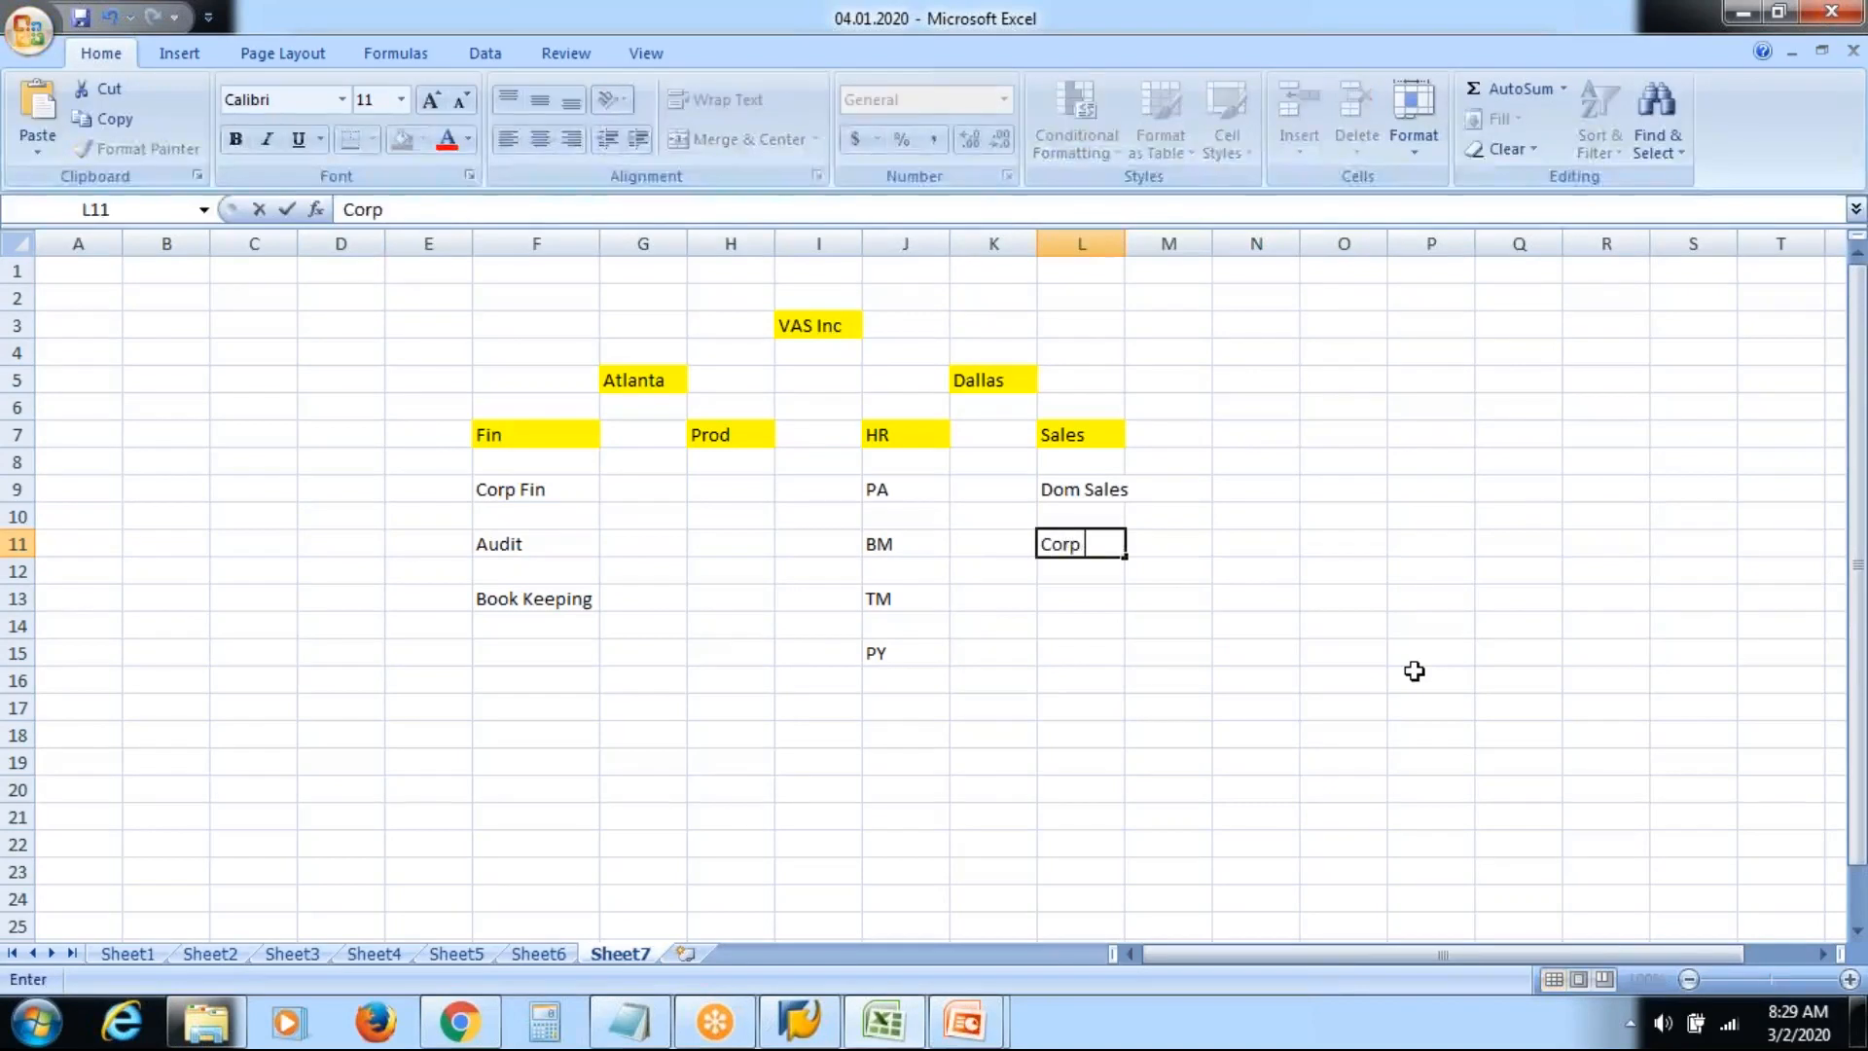
type(" Sales")
key("Return")
key("Return")
type("In")
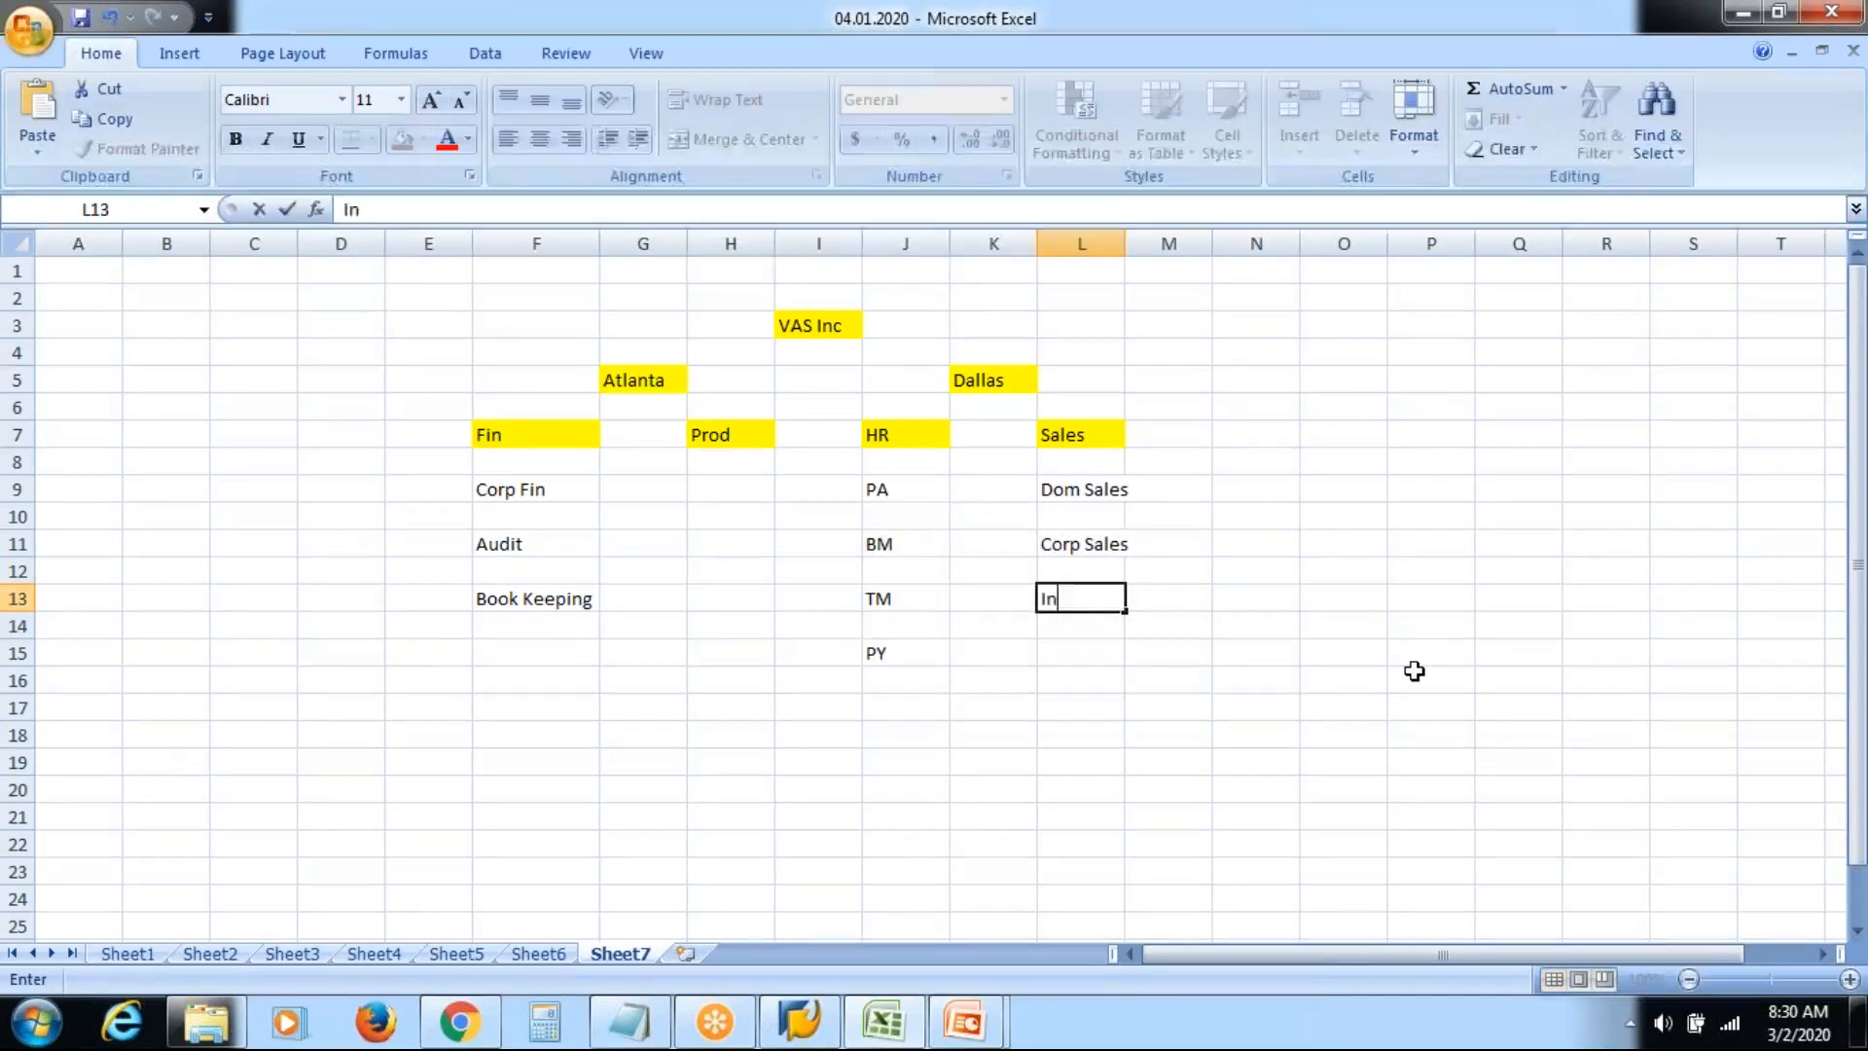
type("ter SALES")
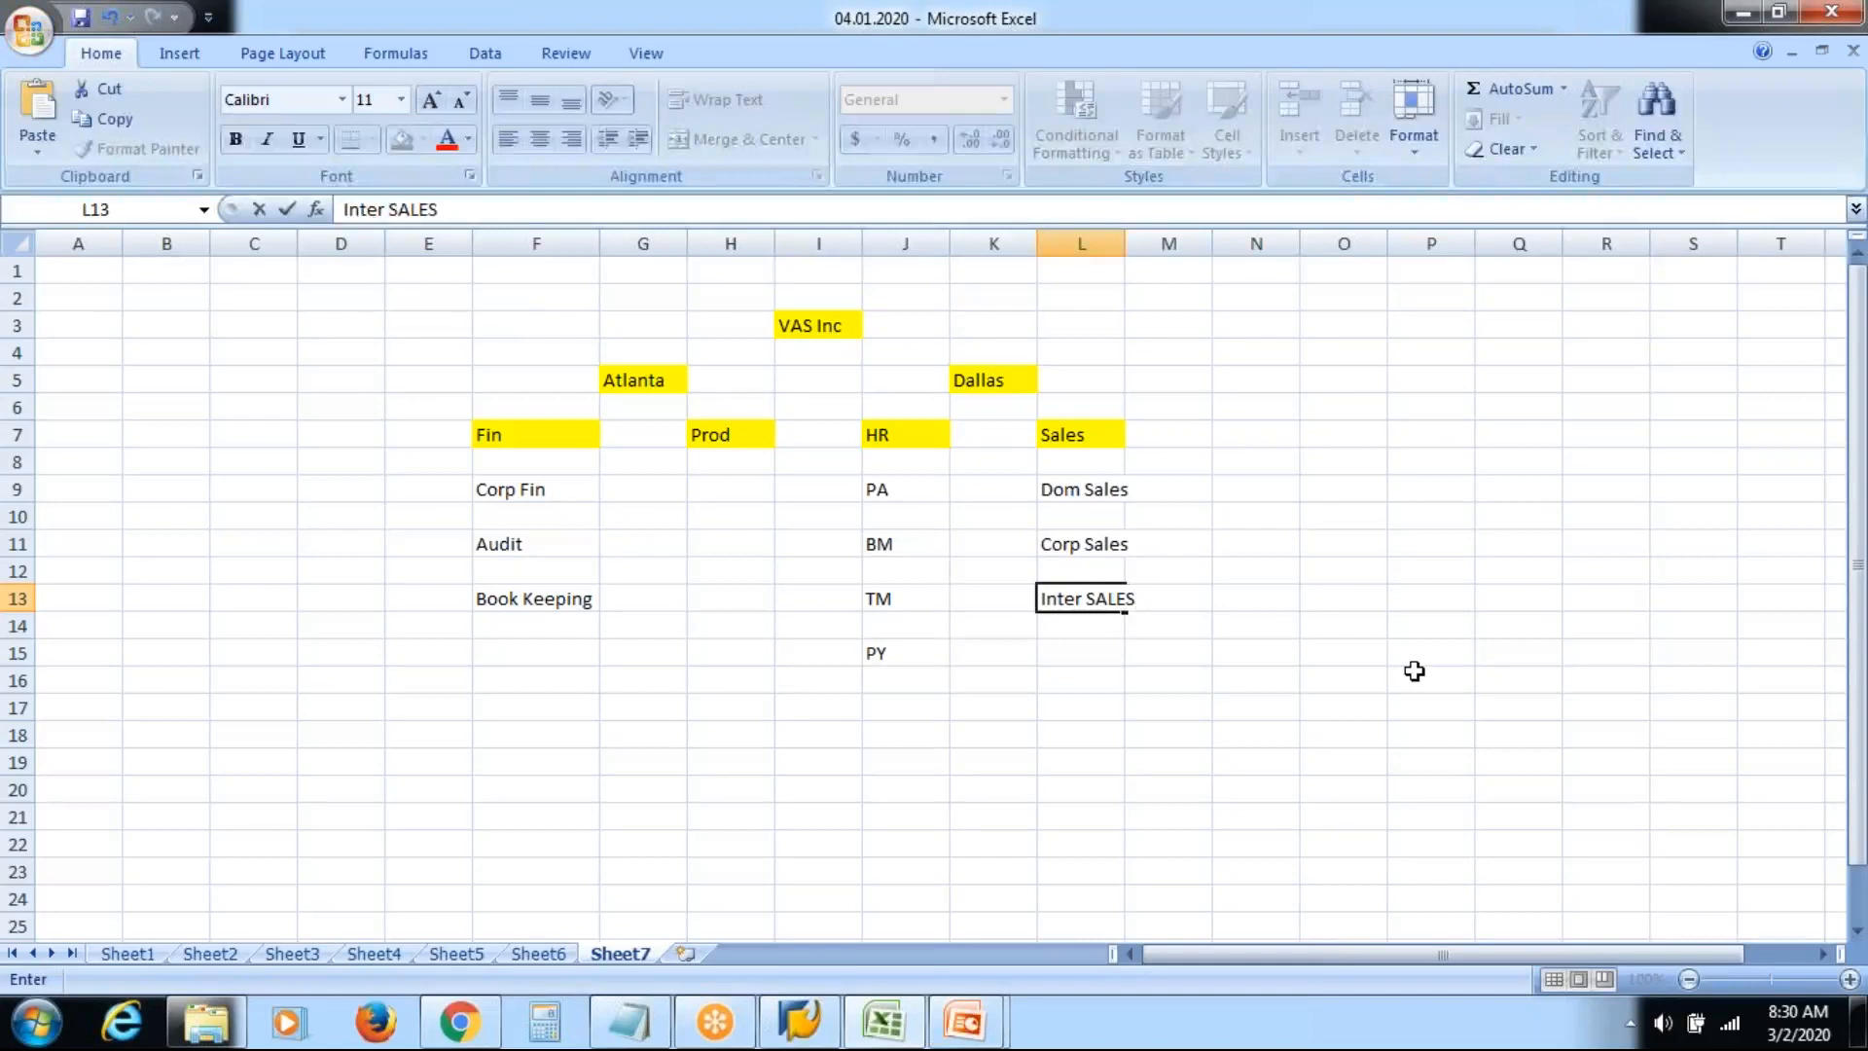
key("Return")
key("Return")
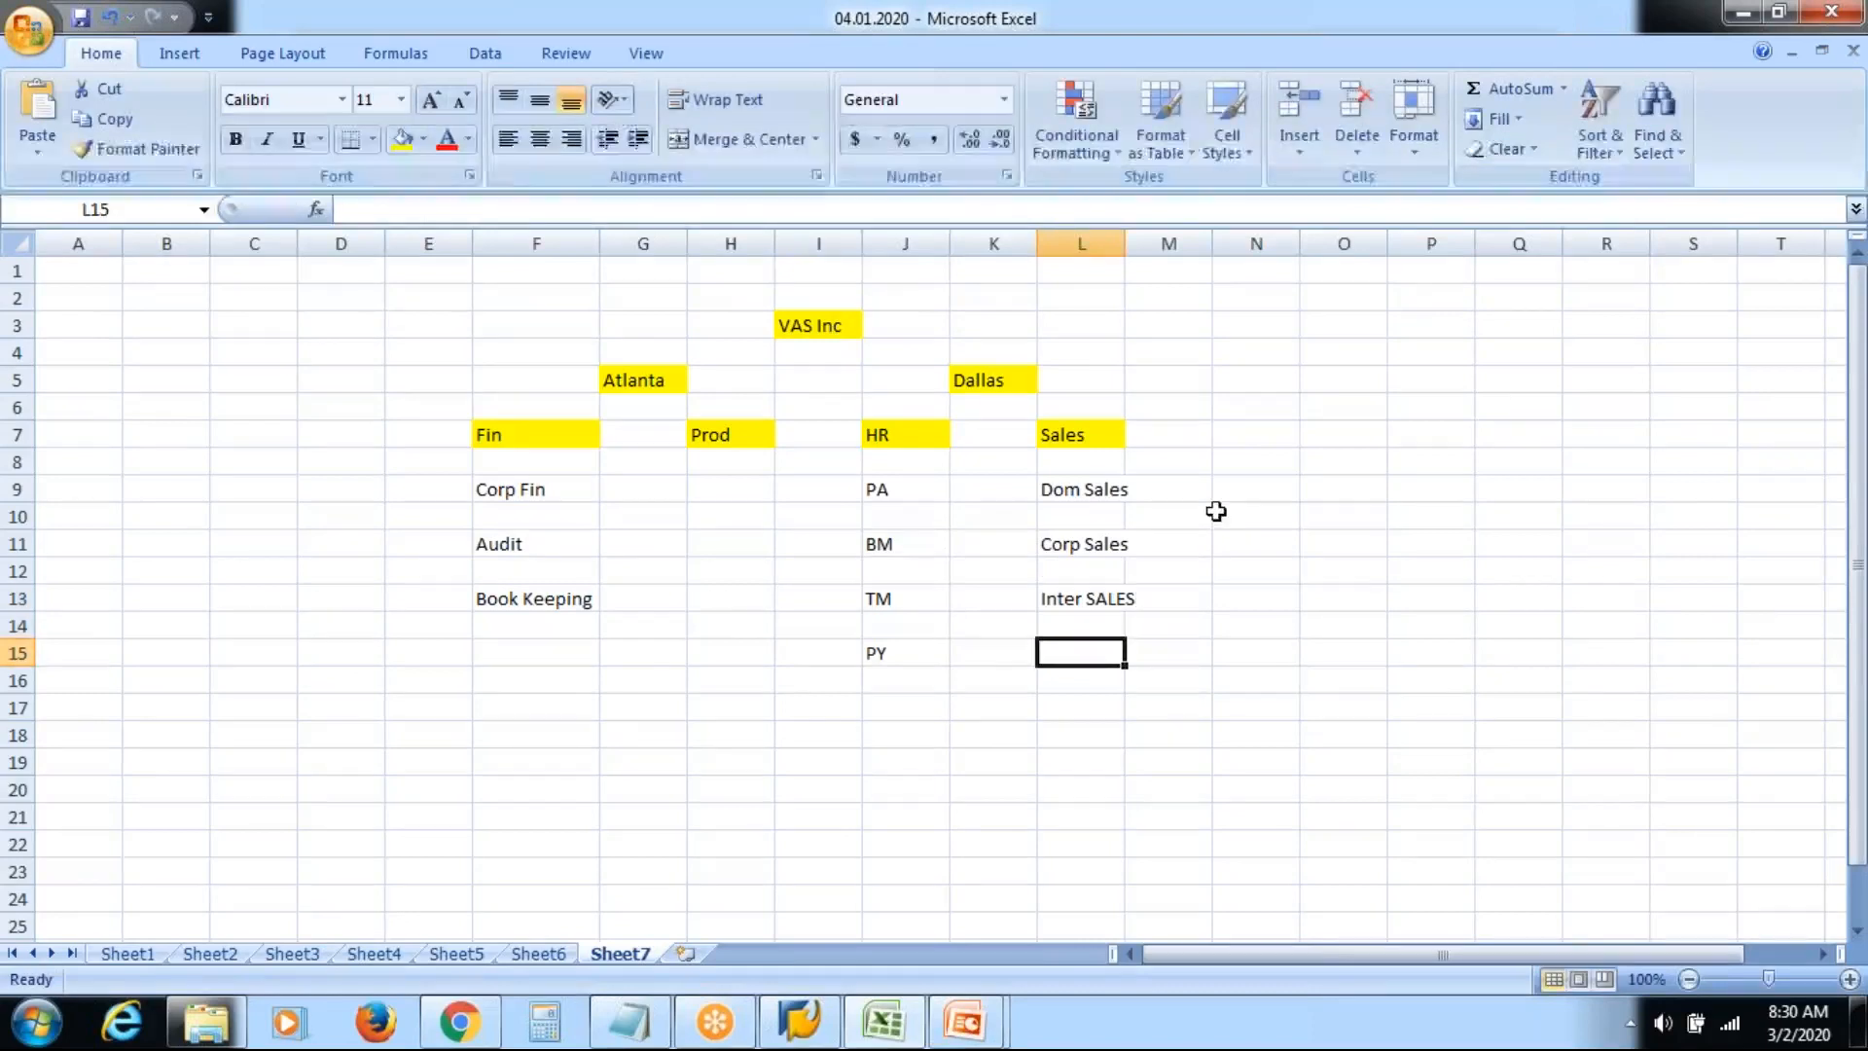
Autofit column L to fit Inter SALES, then select N13 beside it for a headcount
left_click(1105, 489)
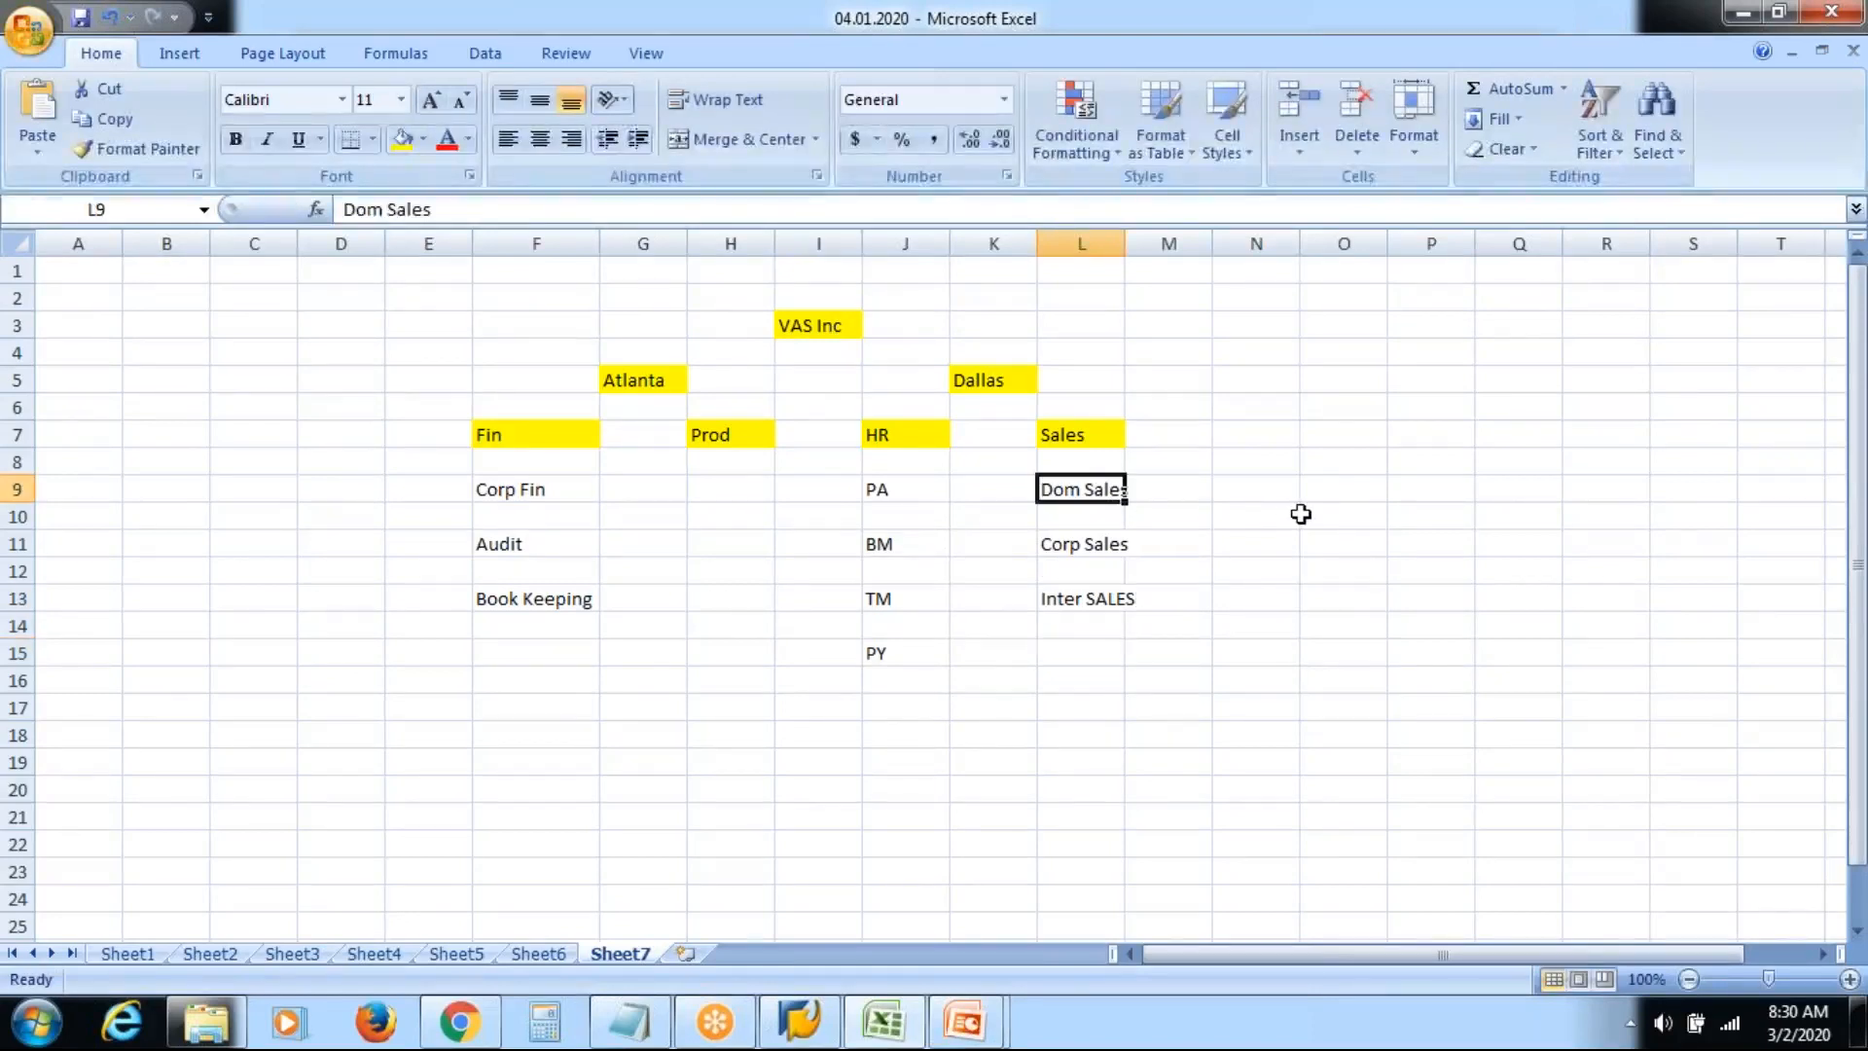
double_click(1124, 245)
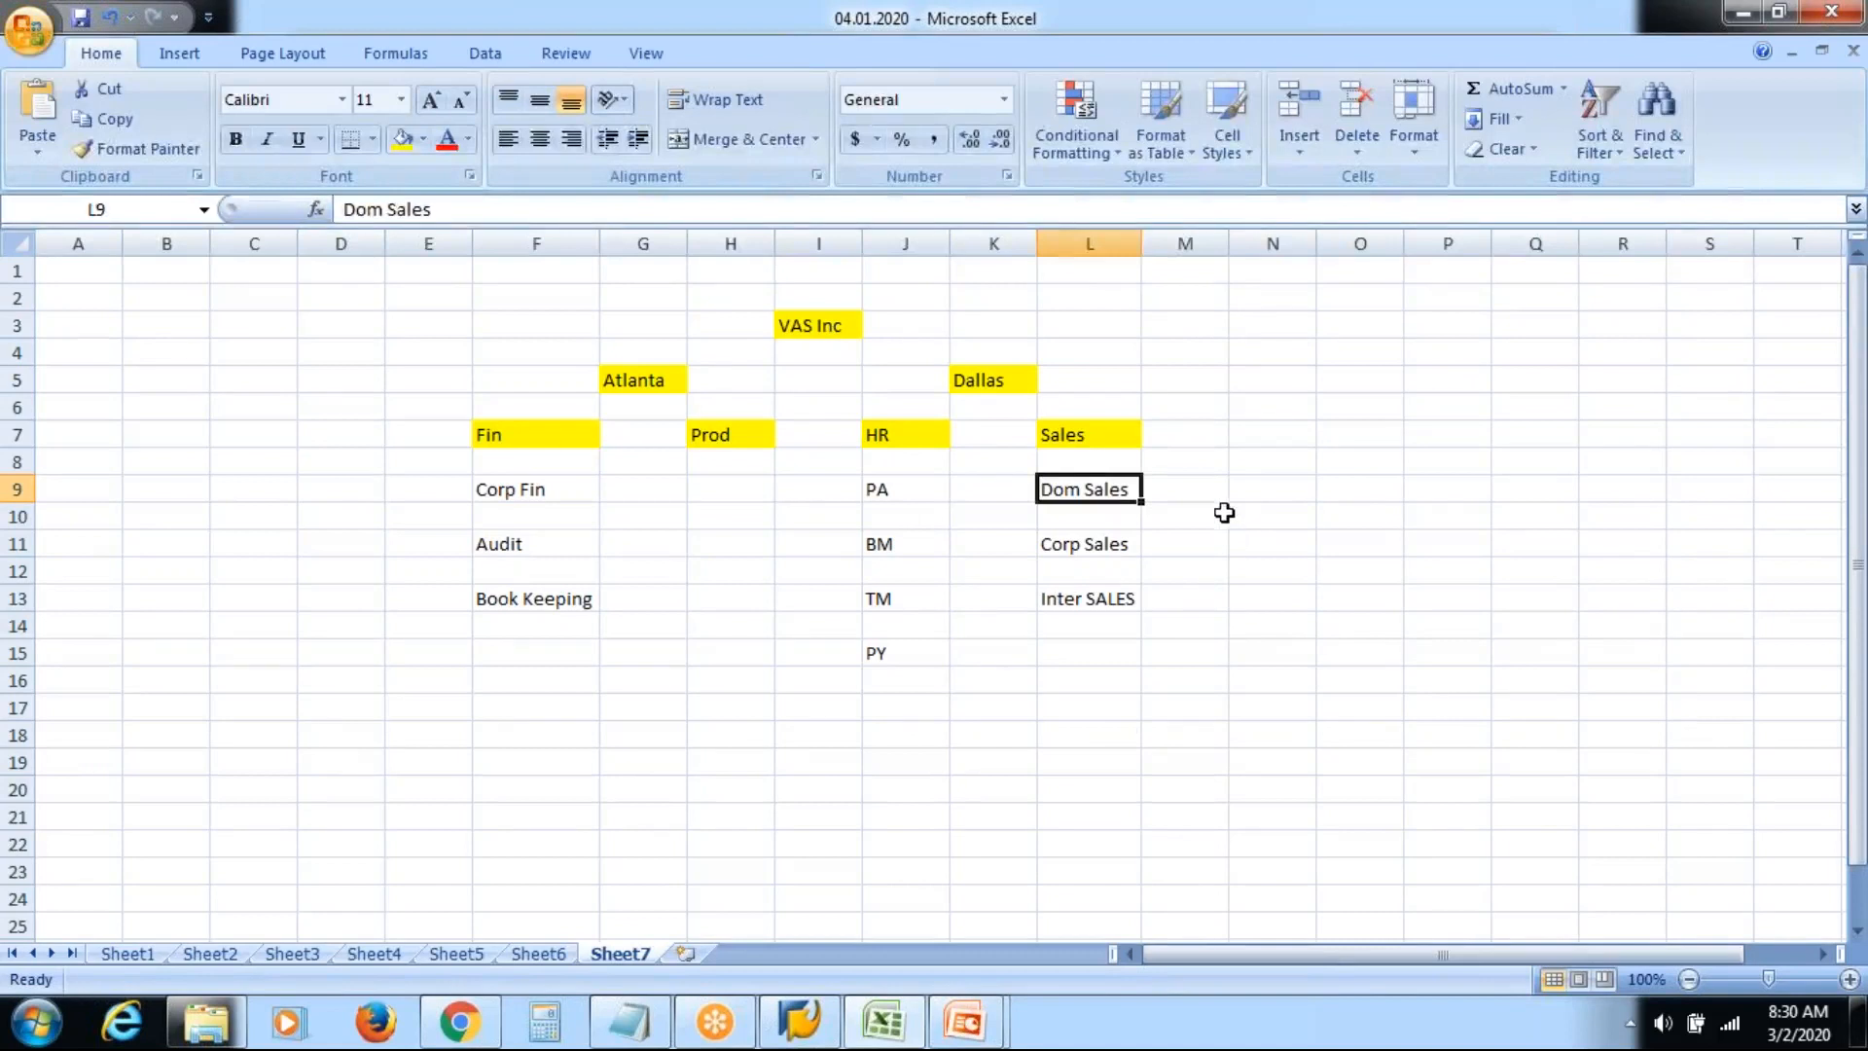
left_click(1210, 481)
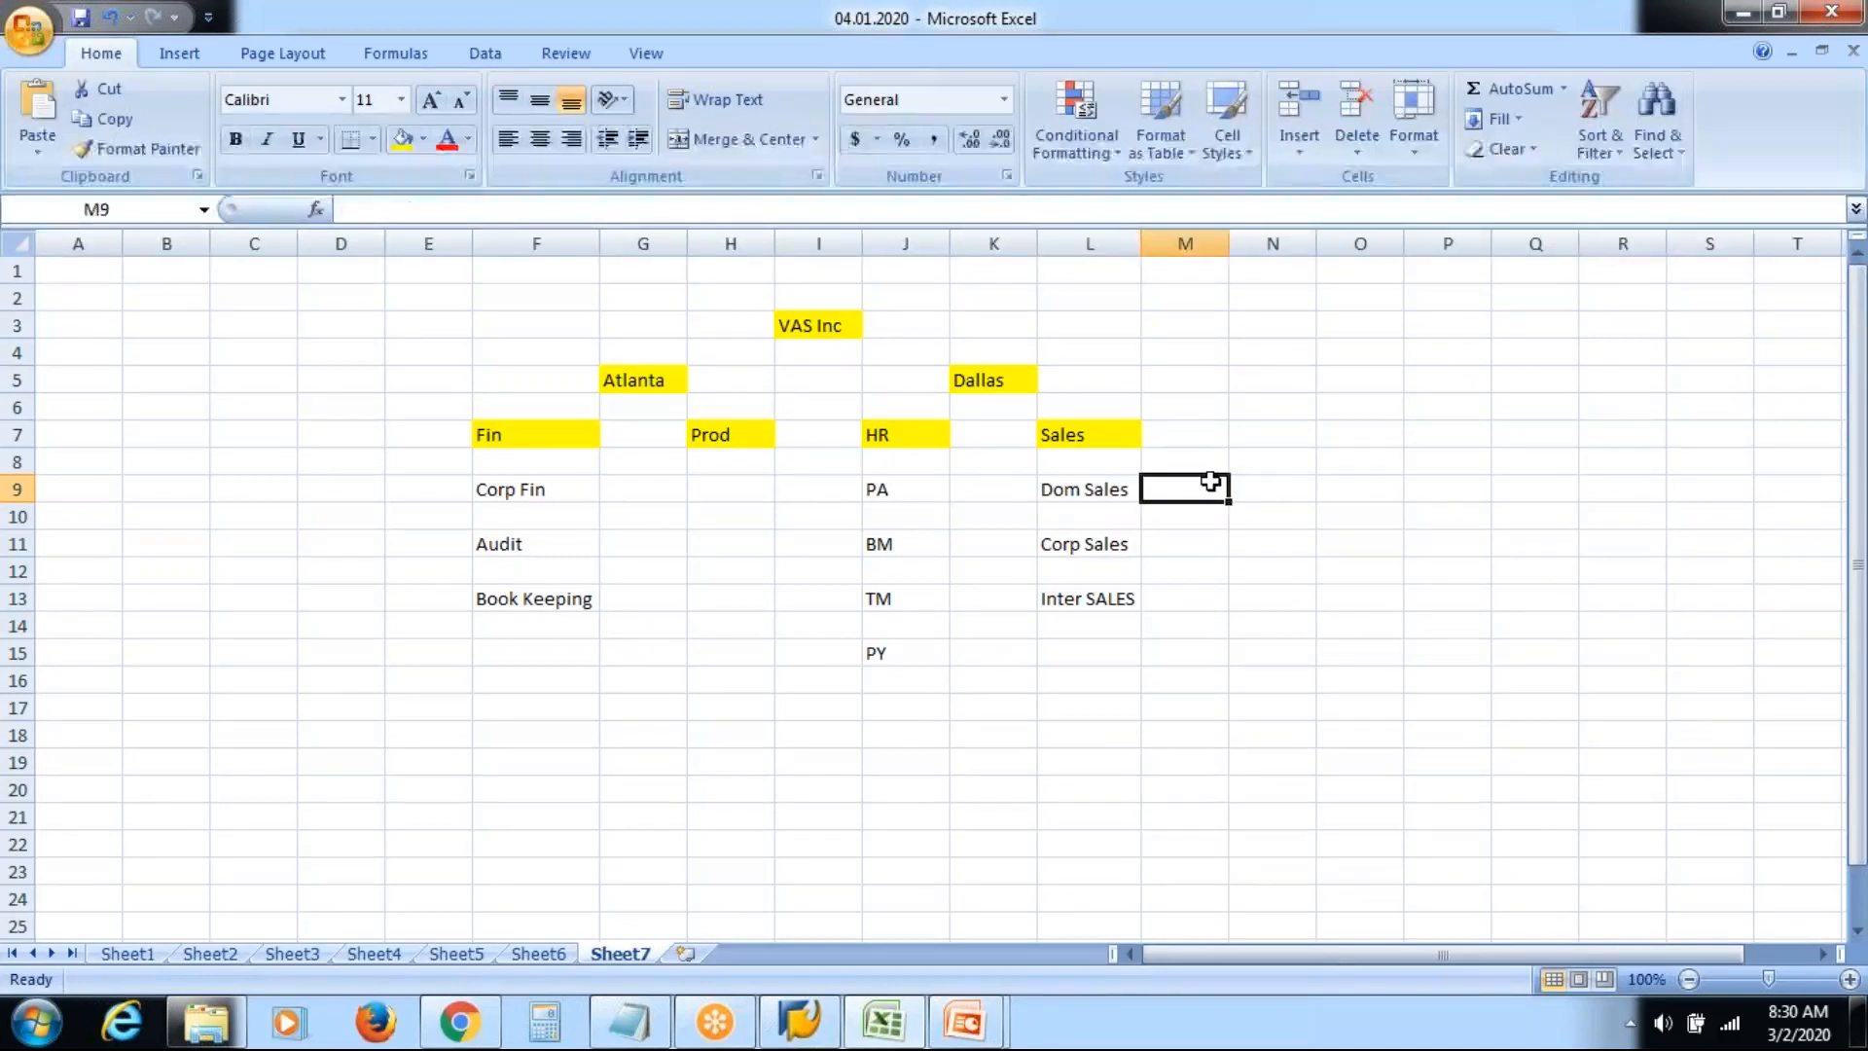
left_click(1117, 488)
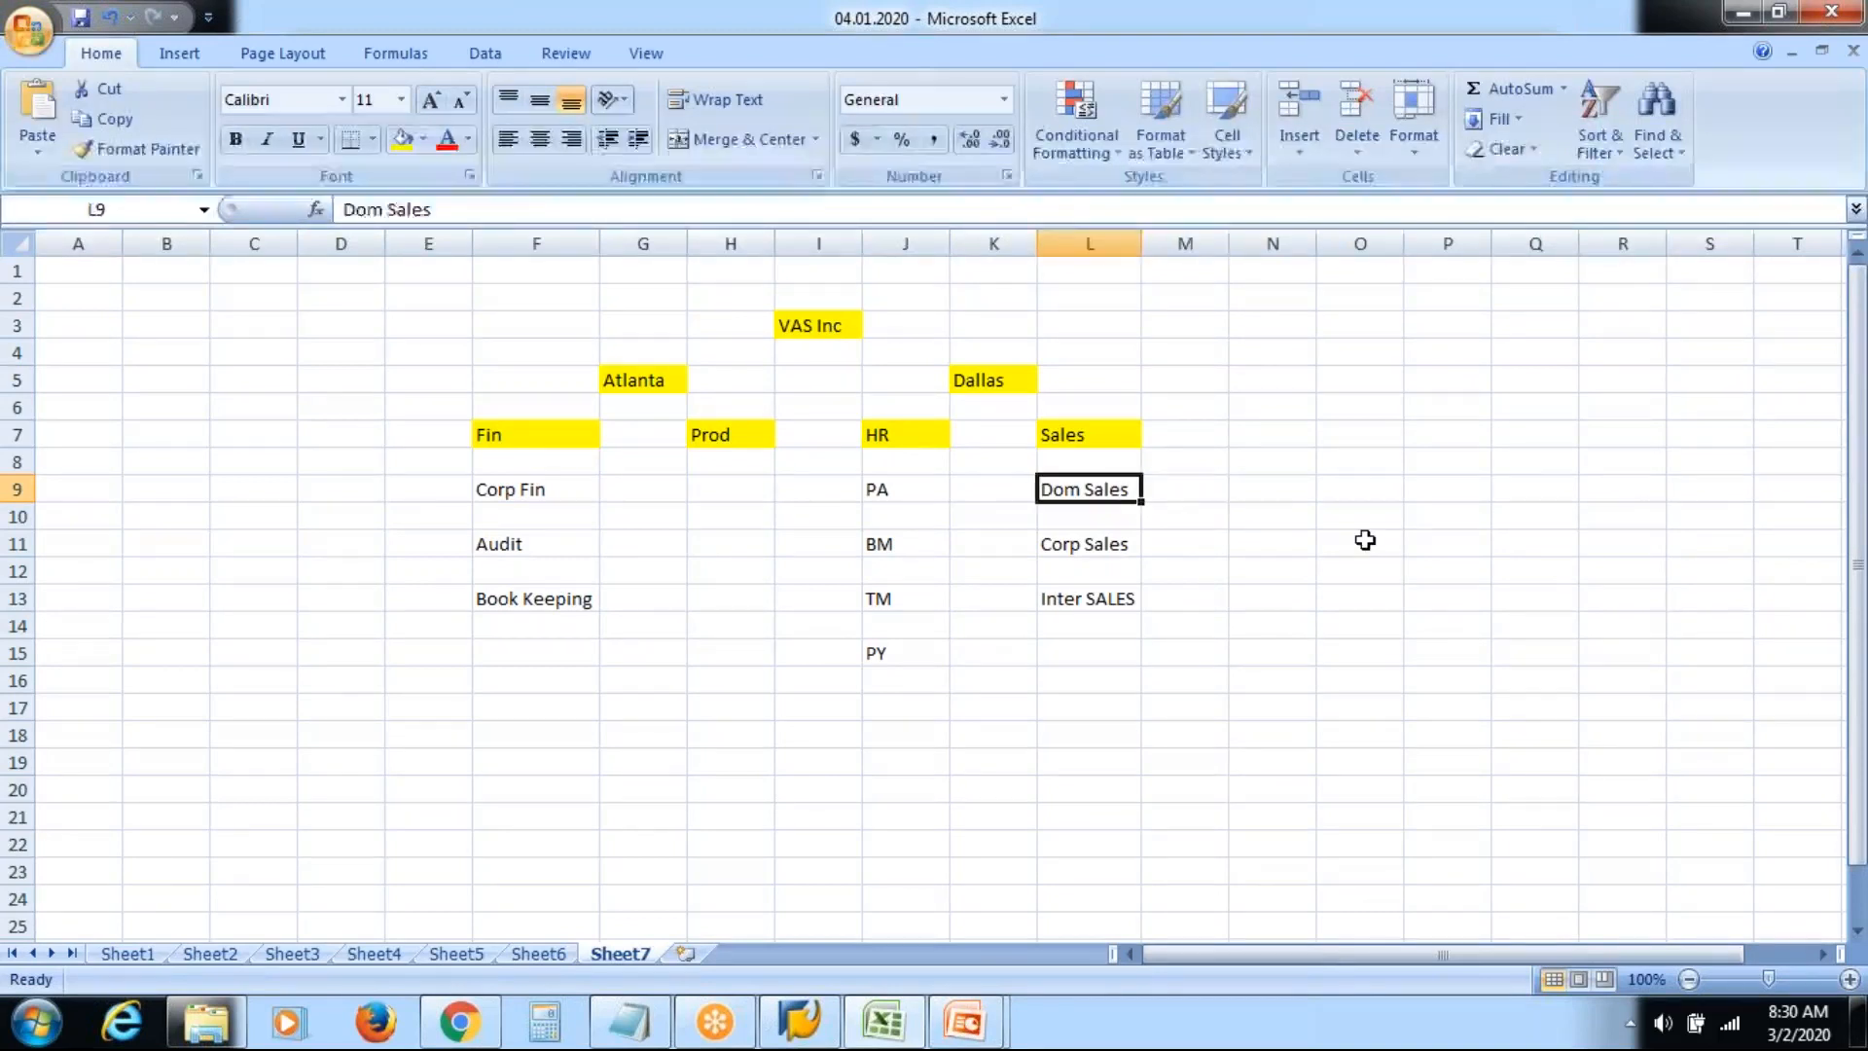
key("Right")
key("Right")
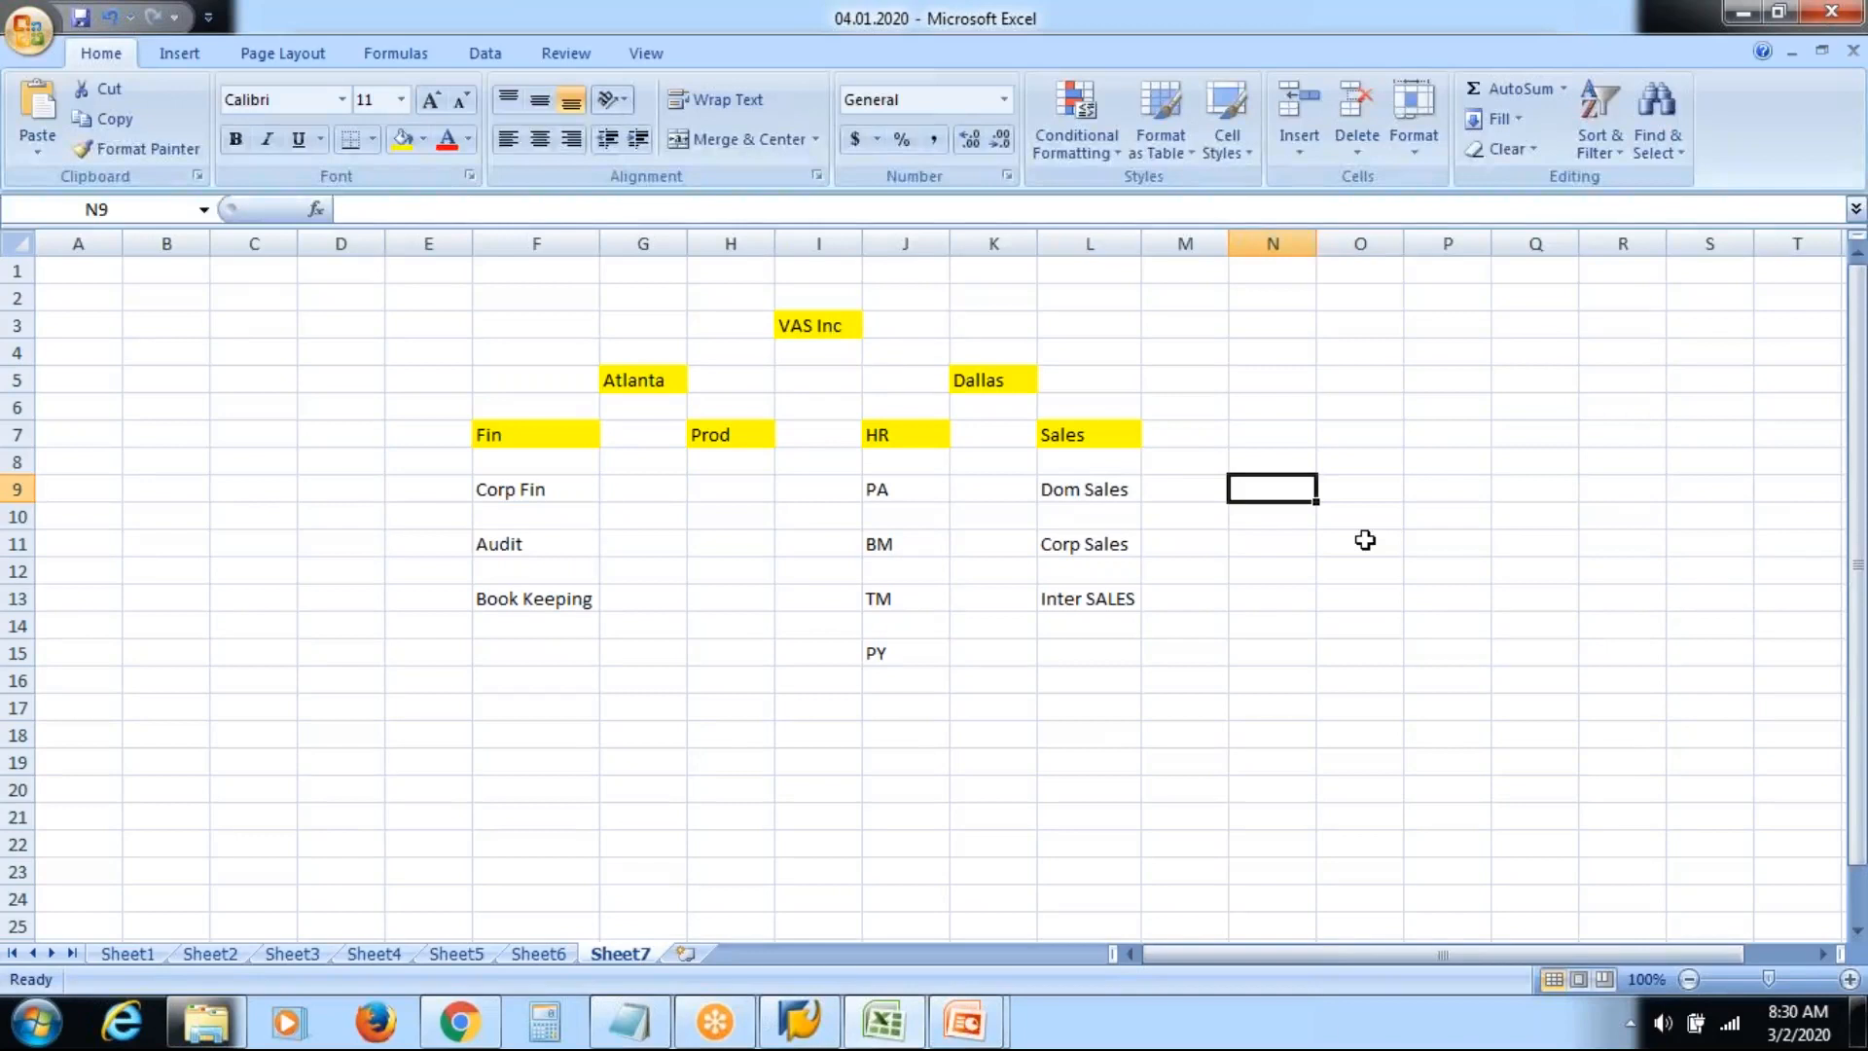
left_click(1254, 539)
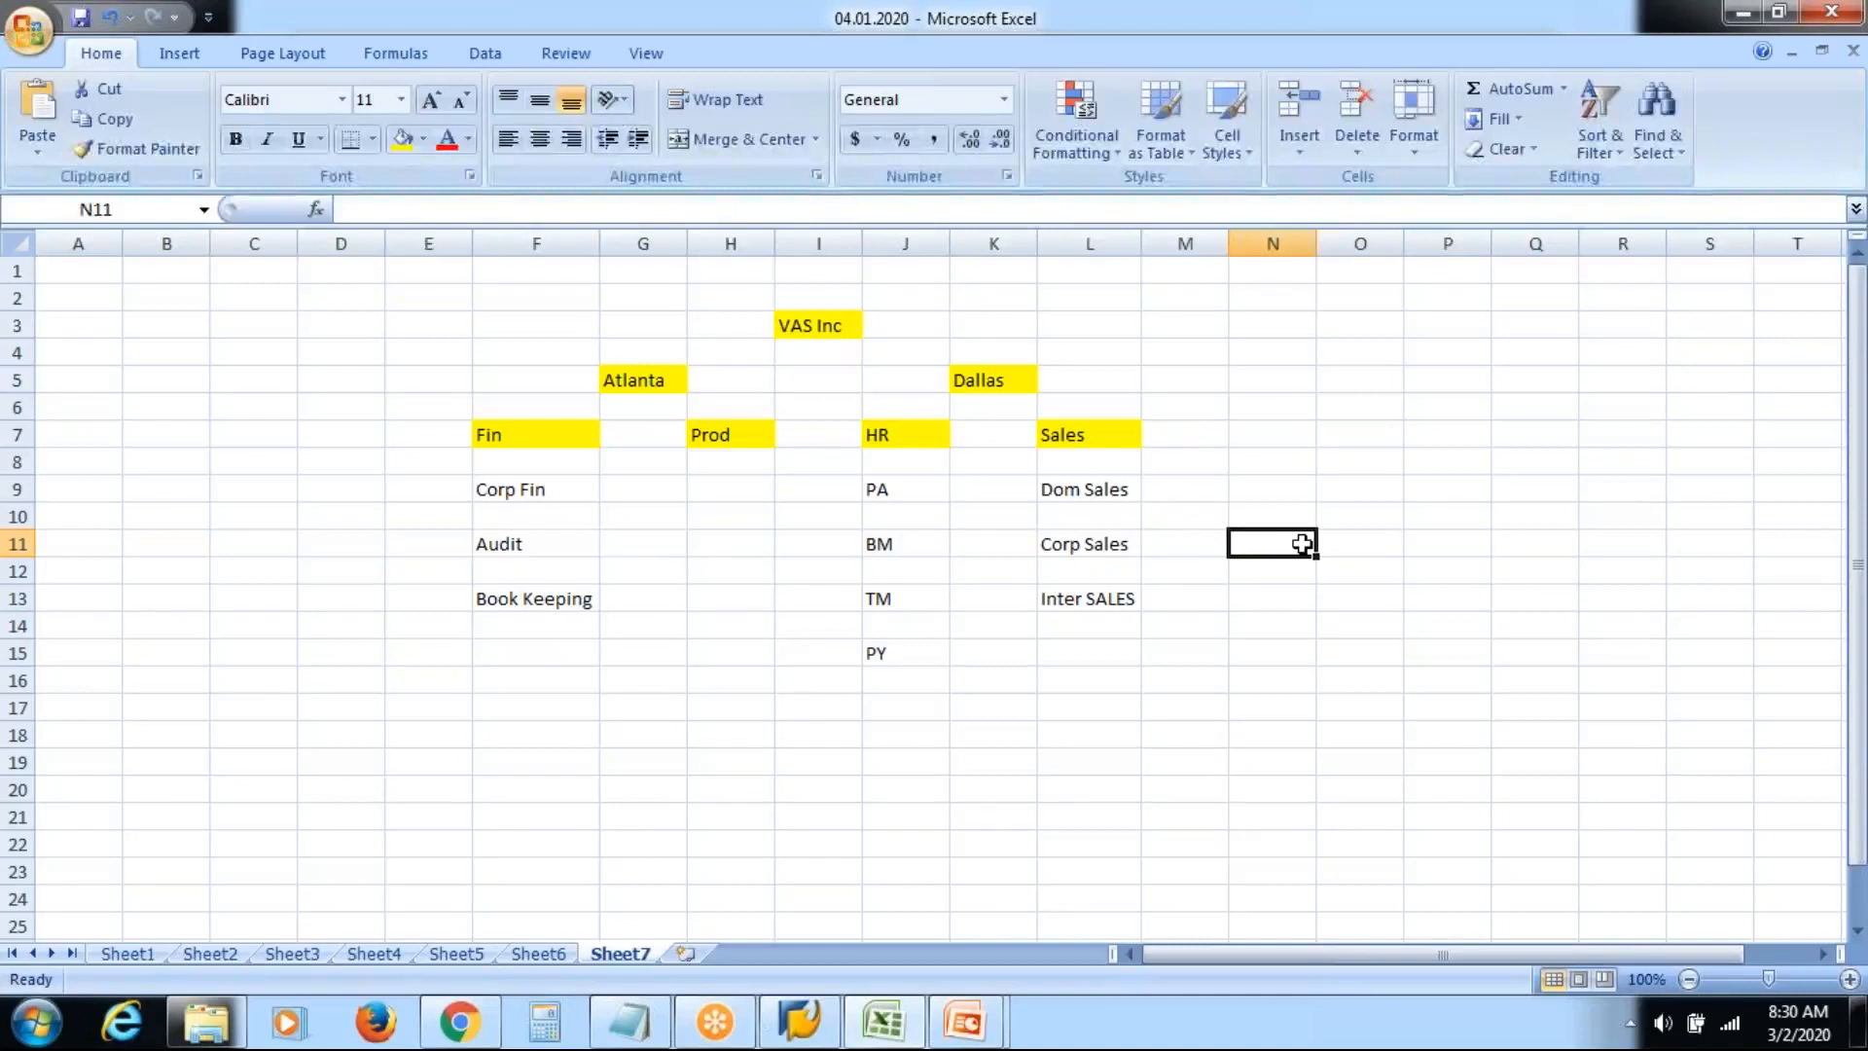
left_click(1274, 599)
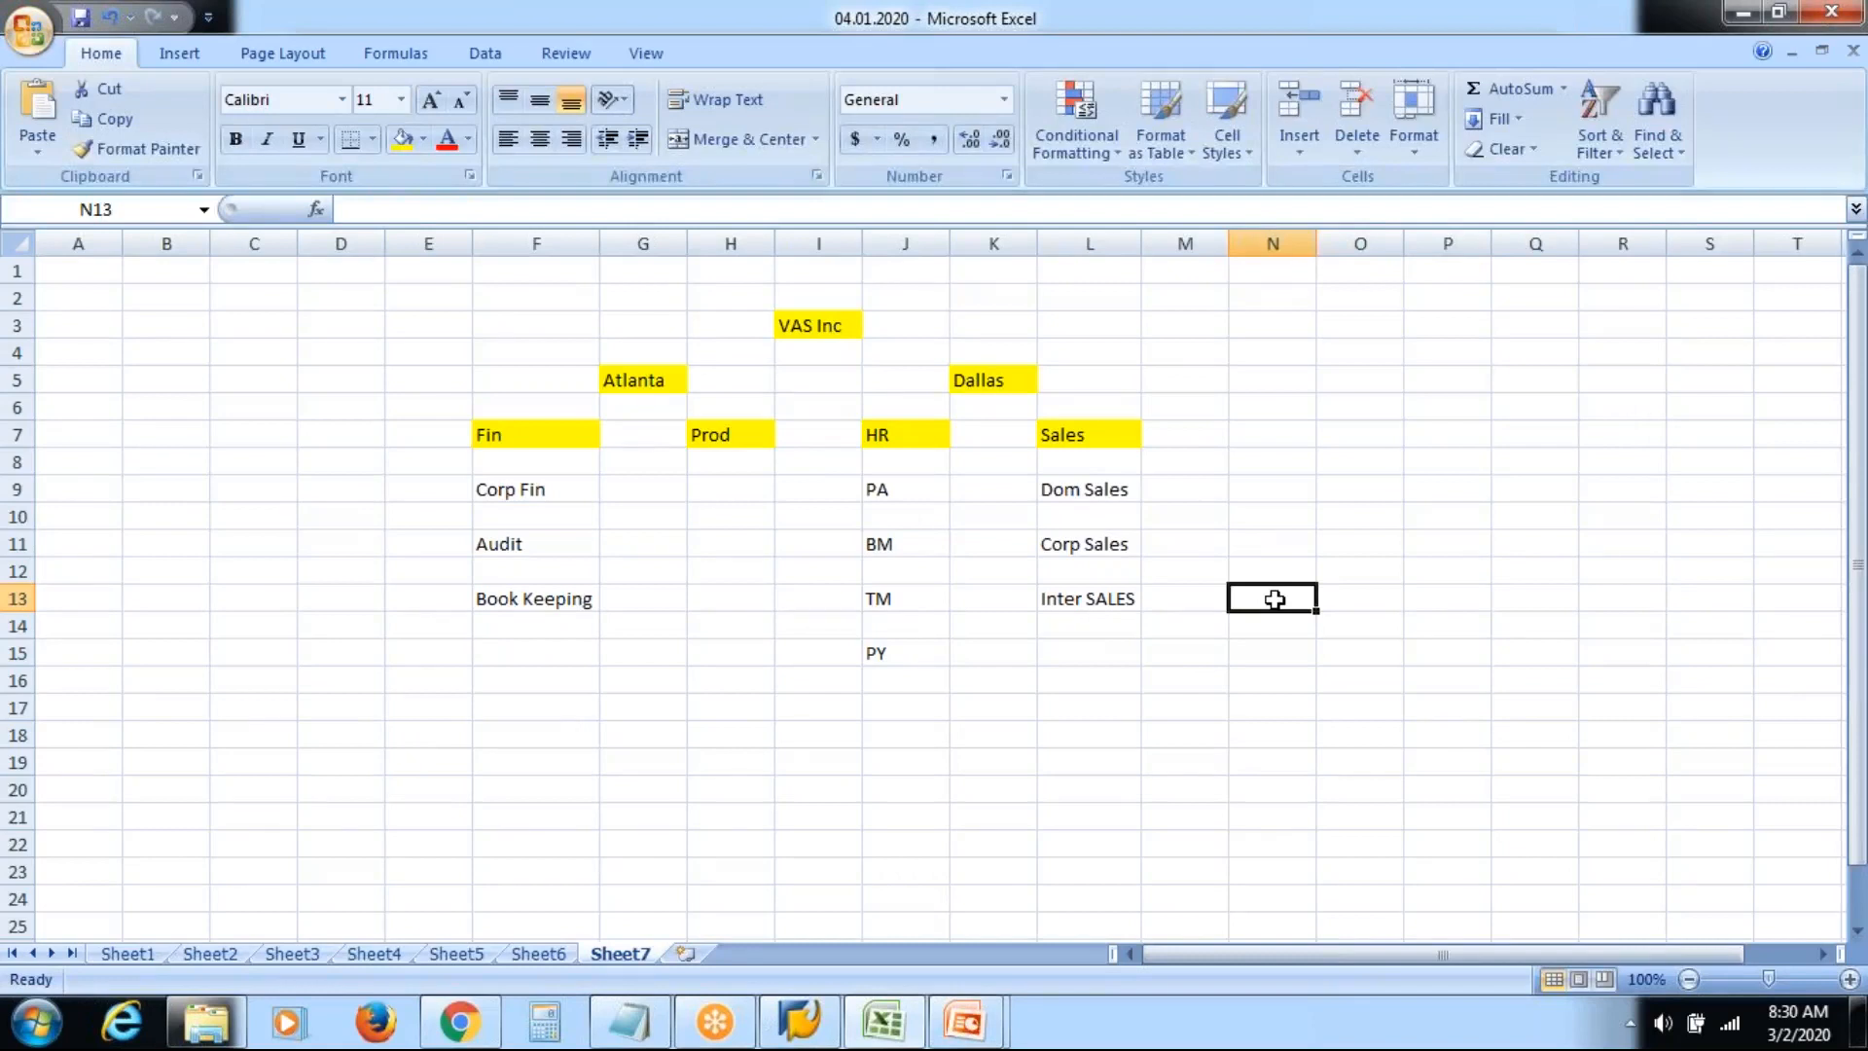
Enter Sales headcounts in column N: Inter SALES 5, Corp Sales 5, Dom Sales 10
type("5")
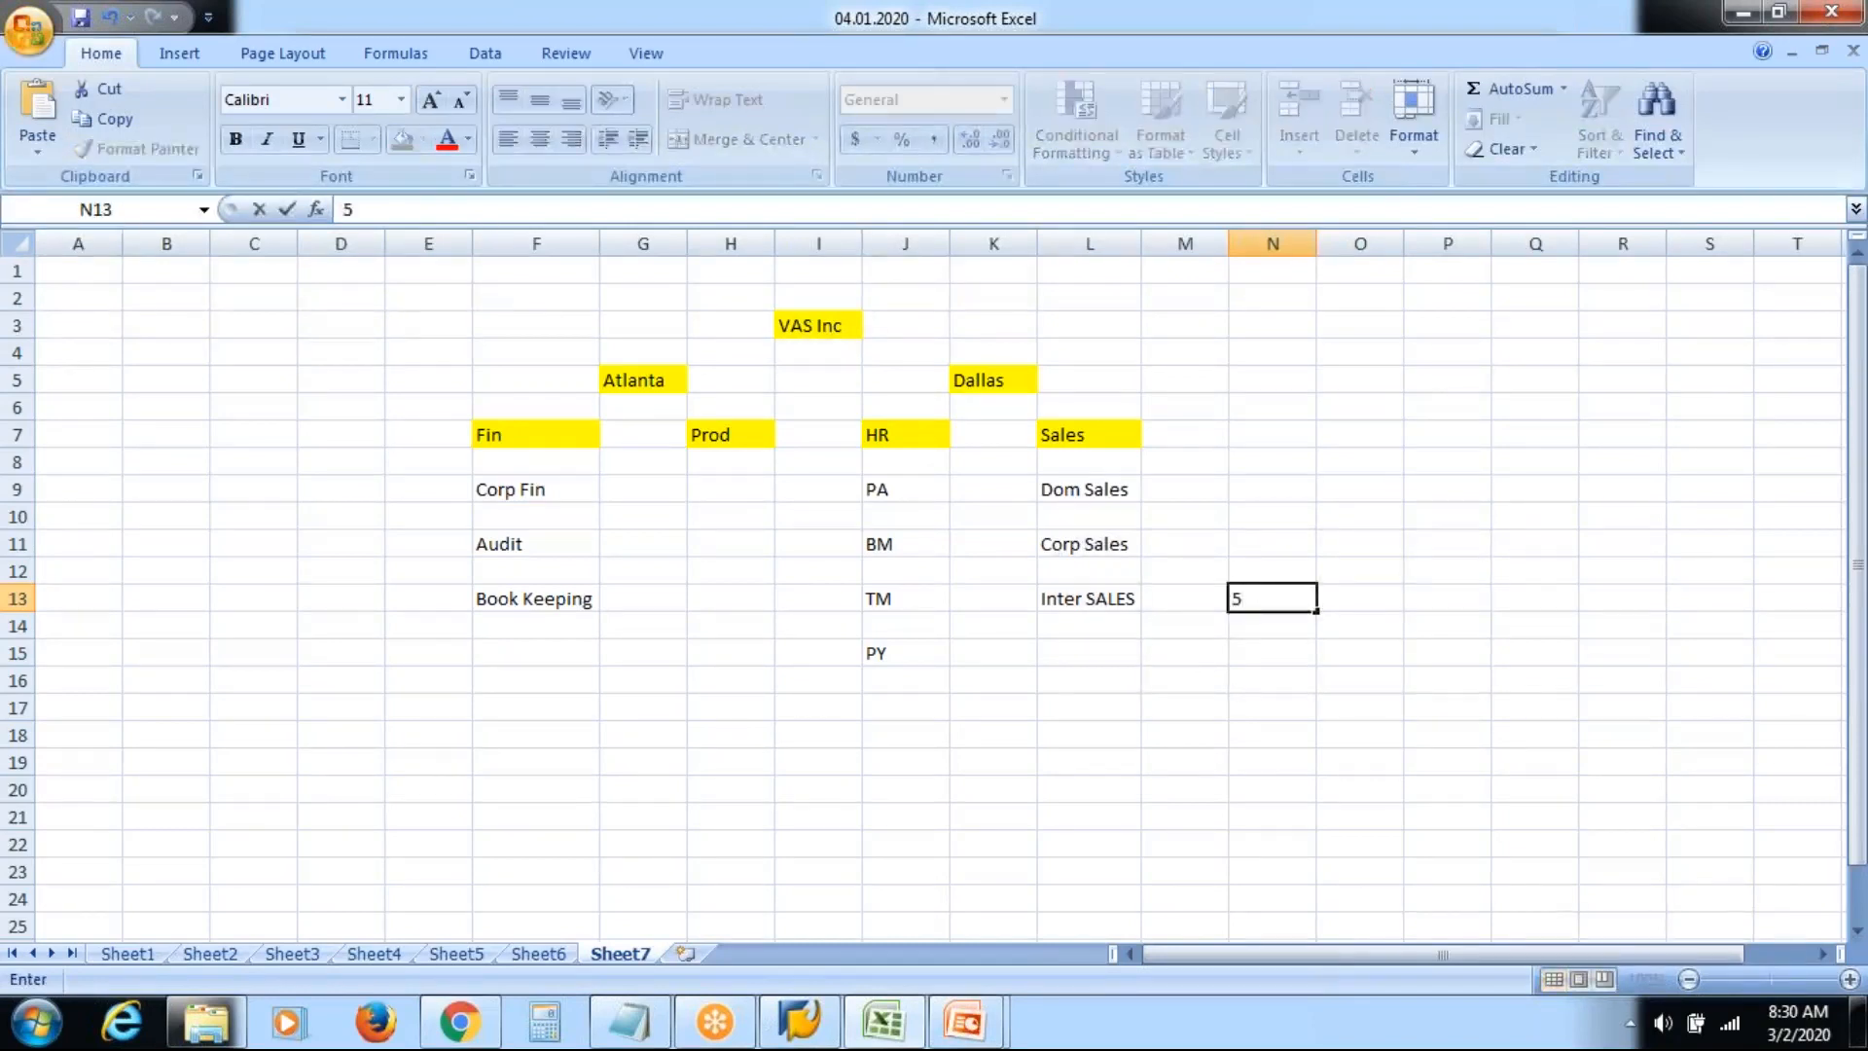
key("Up")
type("5")
key("BackSpace")
key("Up")
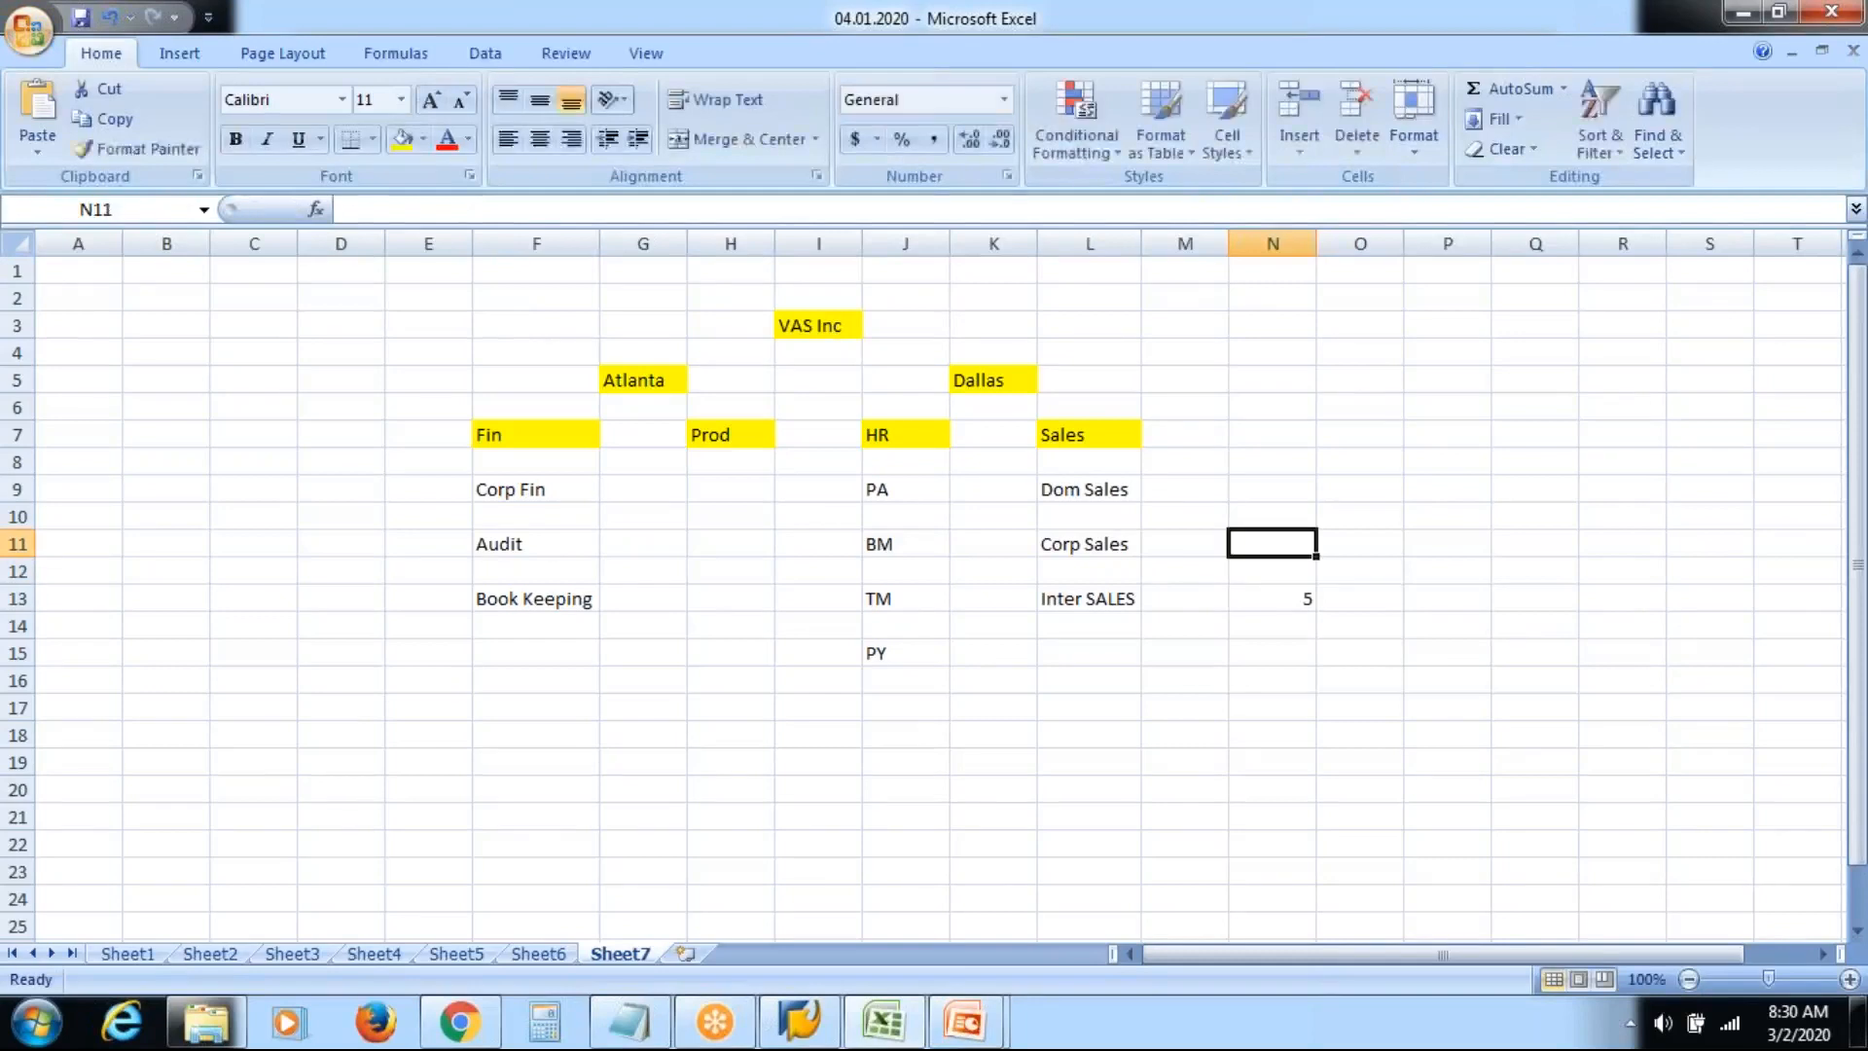
type("5")
key("Up")
key("Up")
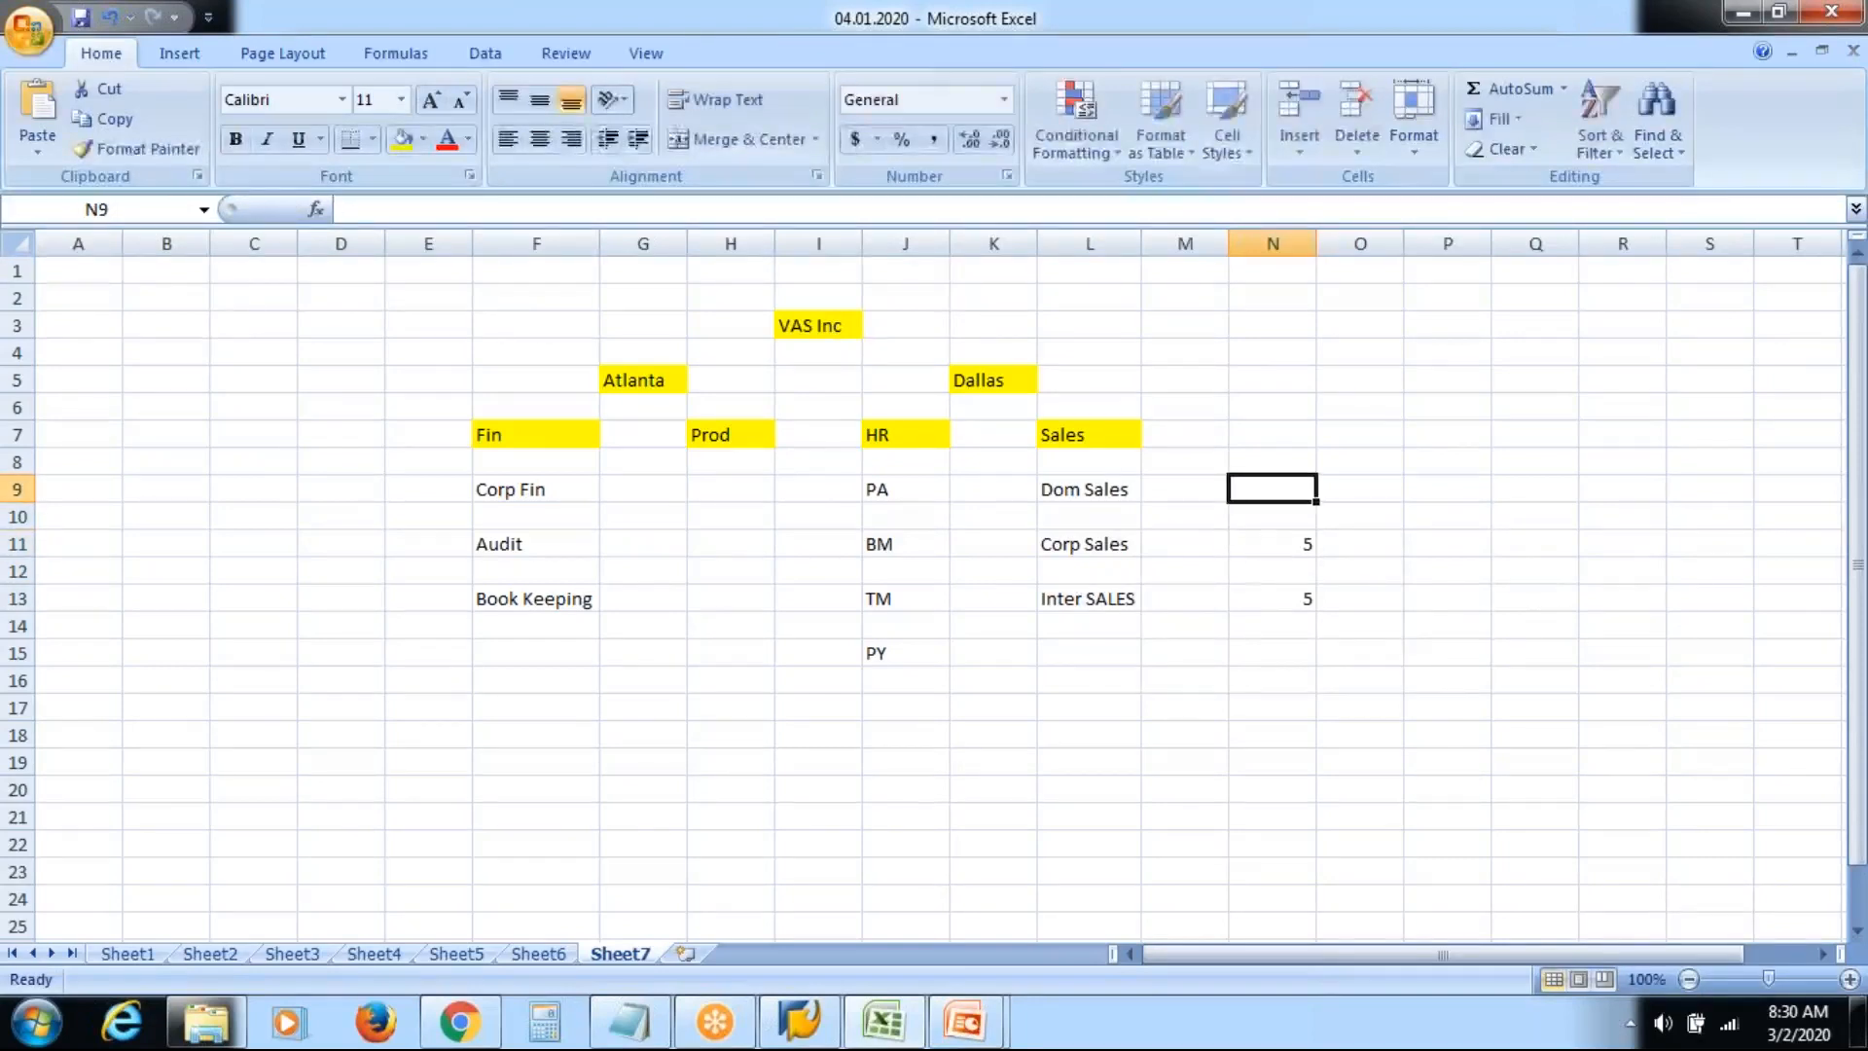
type("10")
key("Right")
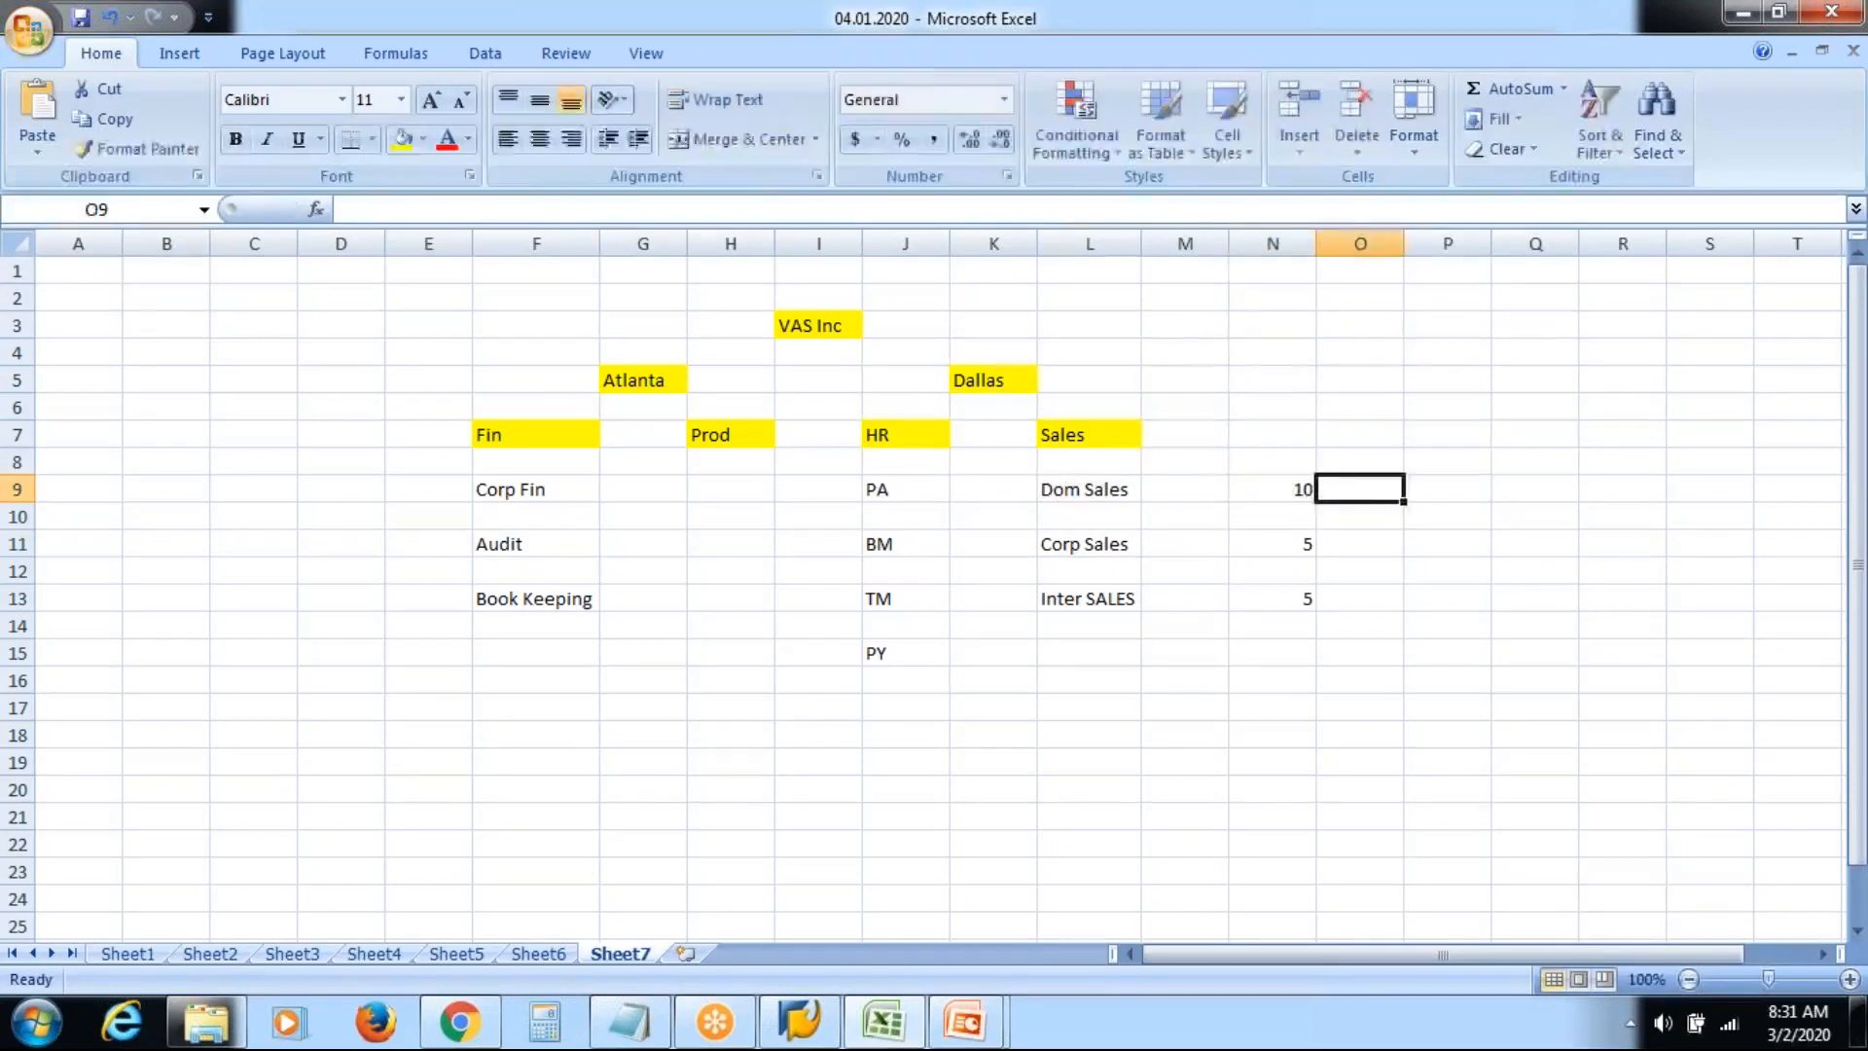
key("Down")
key("Down")
key("Down")
key("Down")
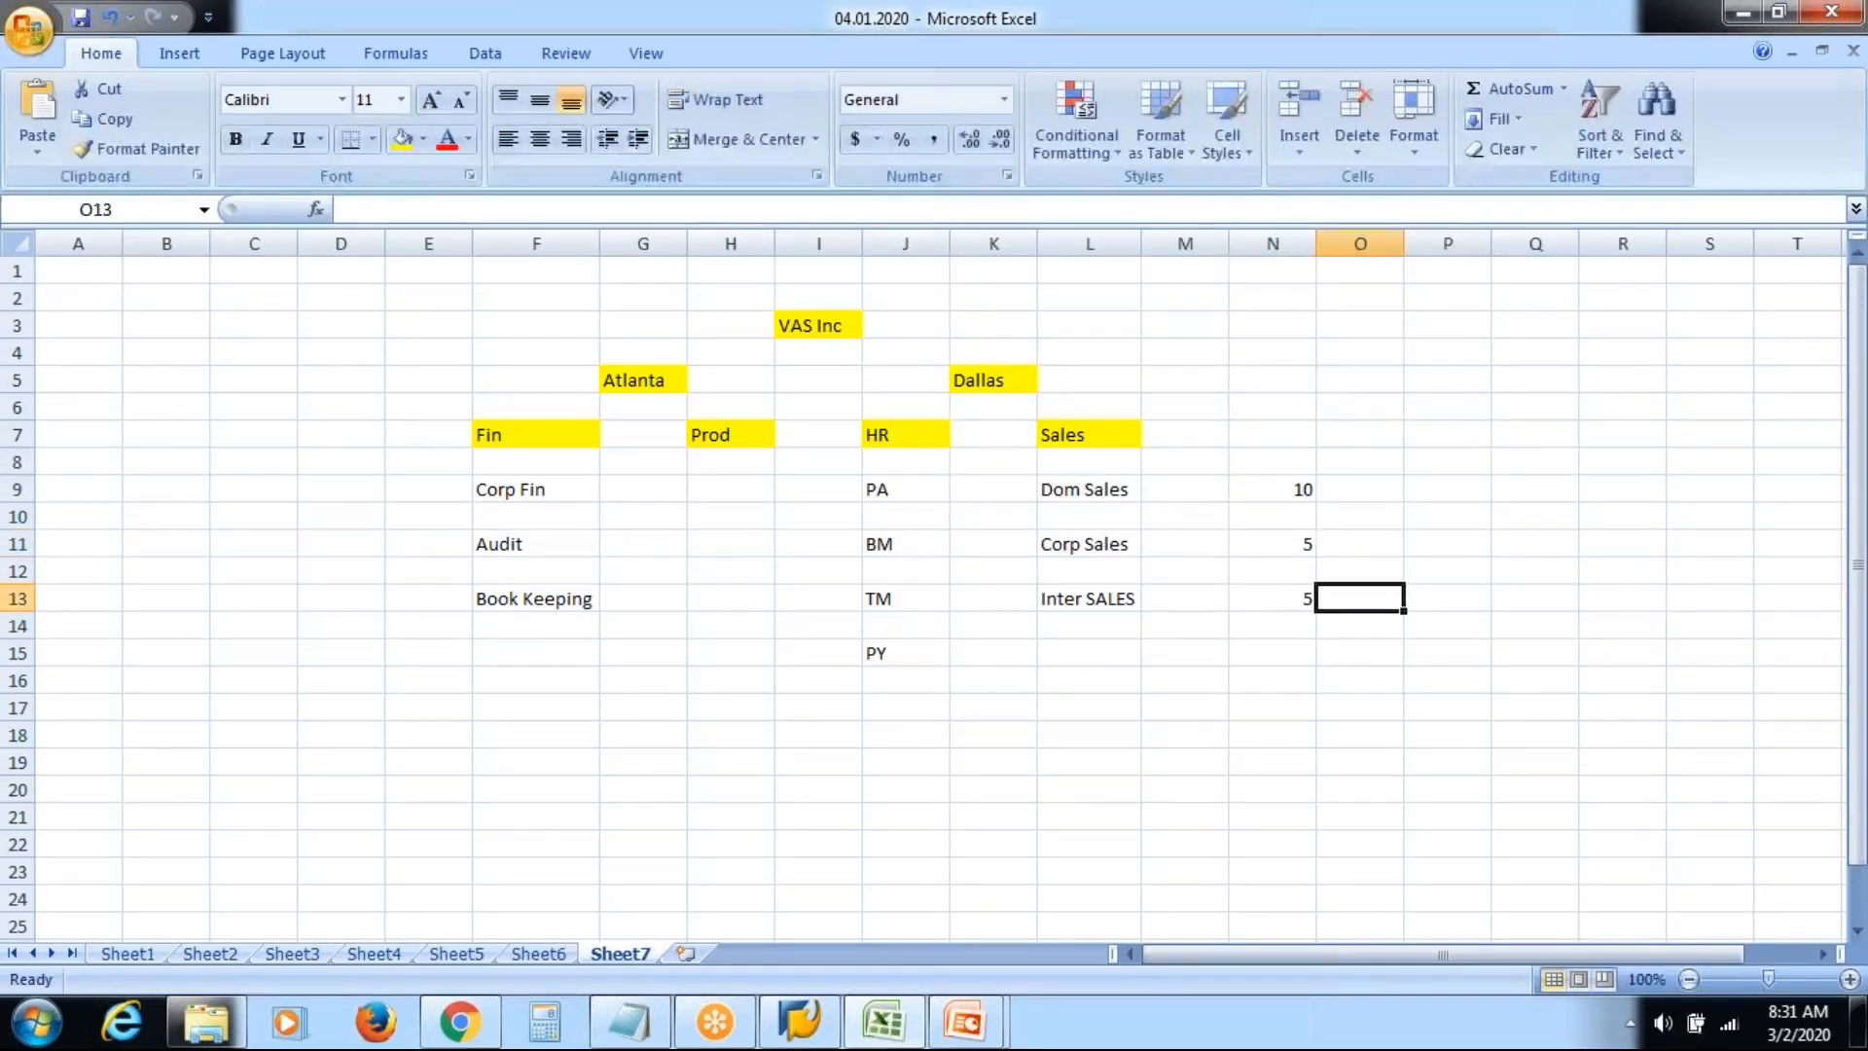
Enter HR headcounts in column I: PA 2, BM 1, TM 3 and PY 4
left_click(833, 490)
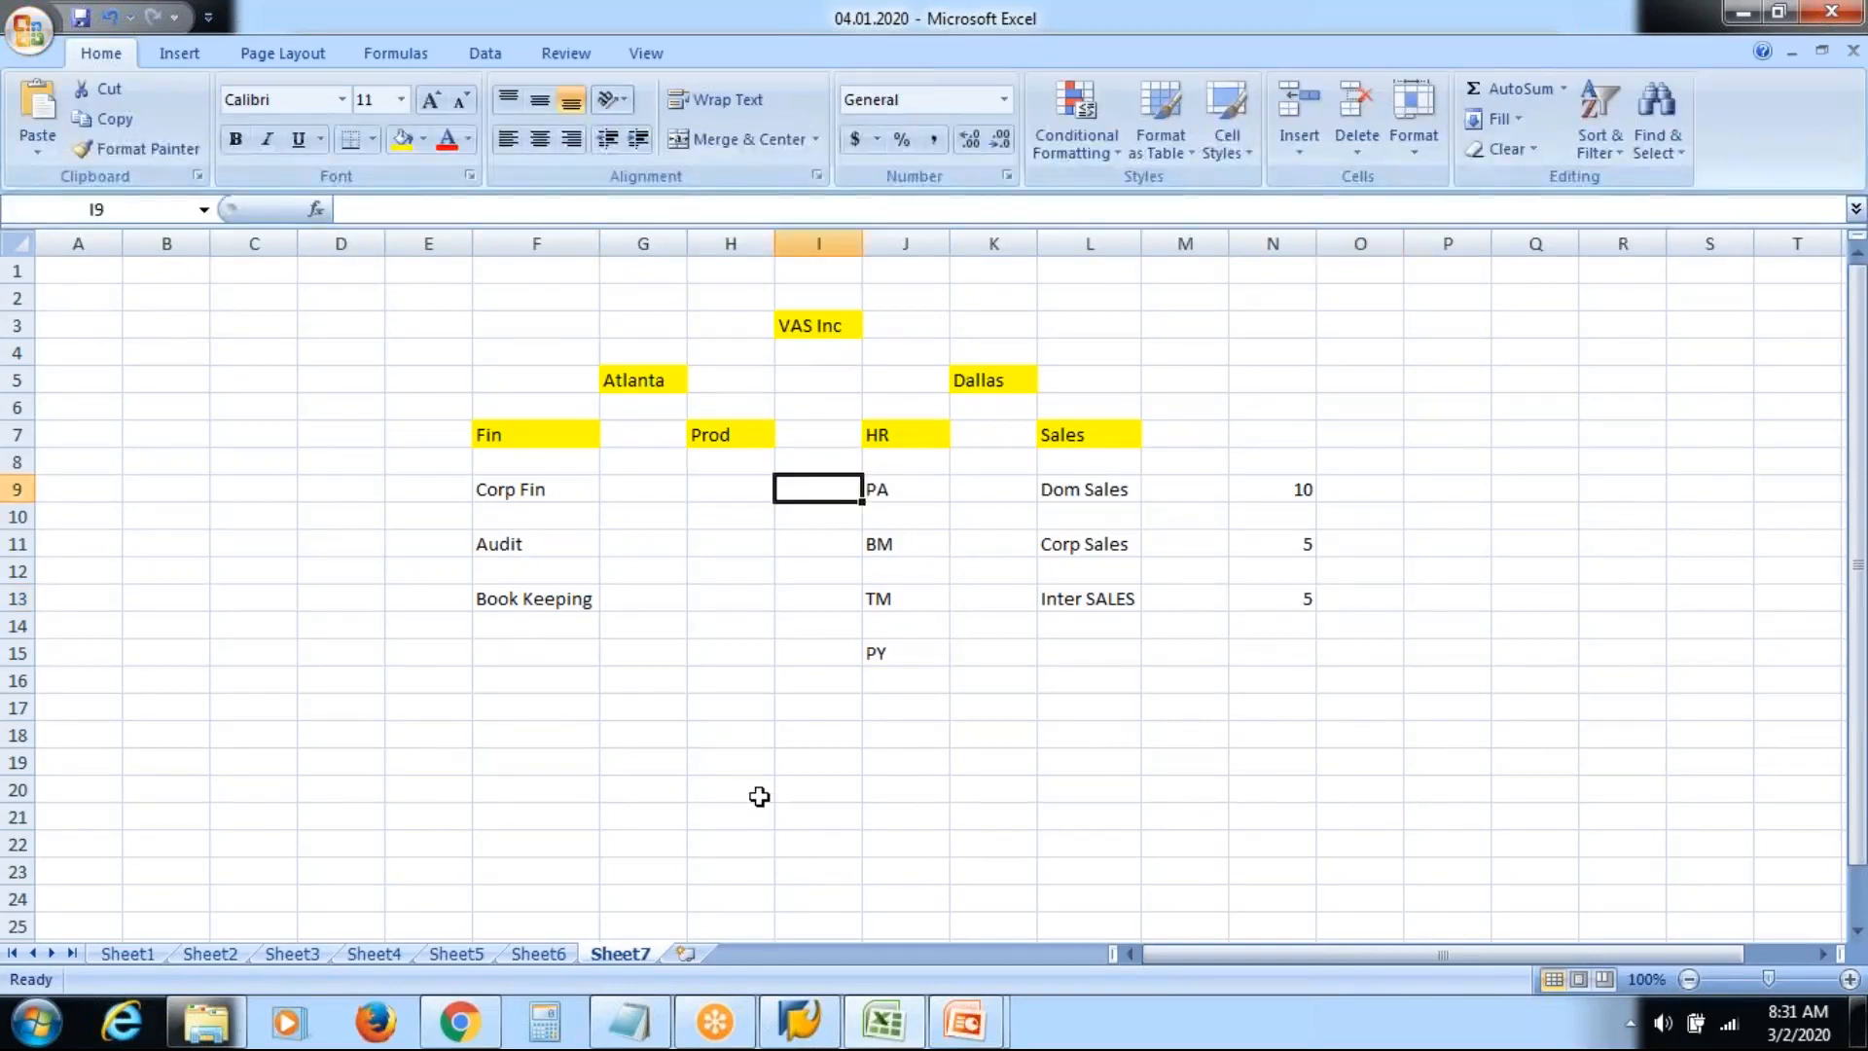
type("2")
key("Return")
key("Return")
type("1")
key("Return")
key("Return")
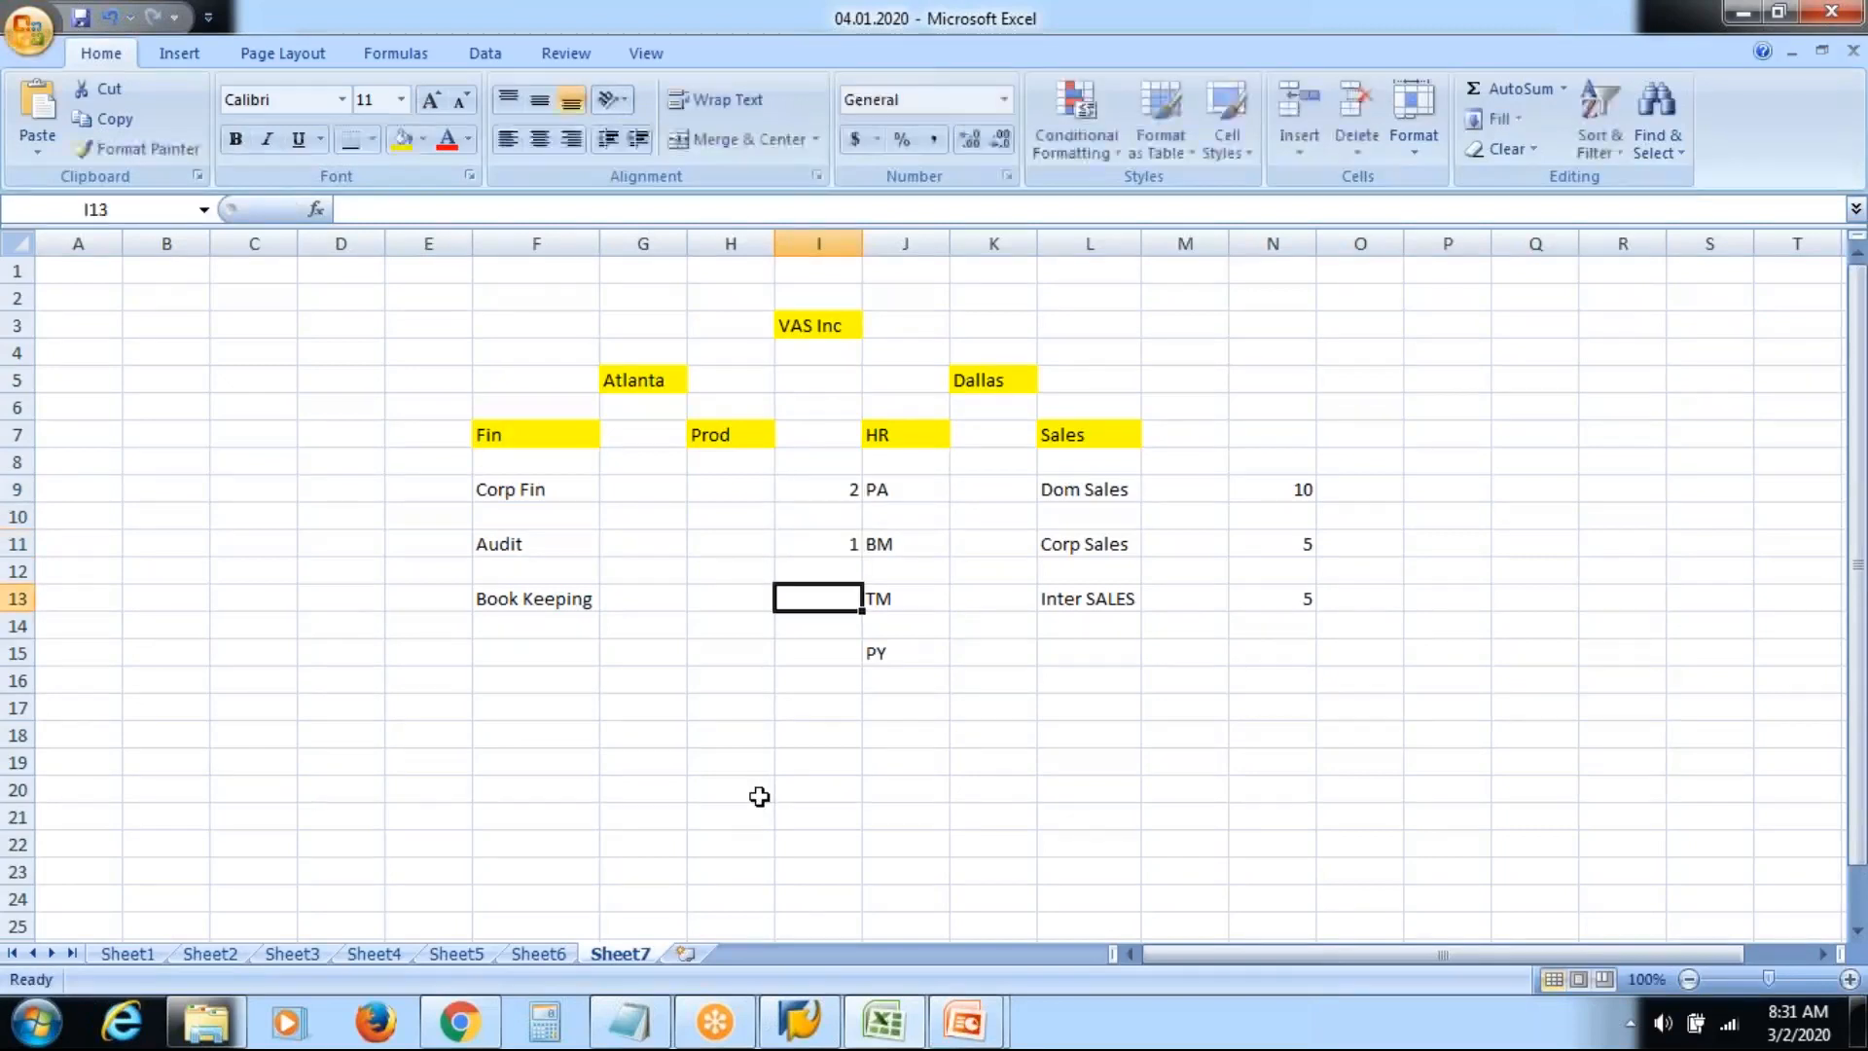
type("3")
key("Return")
key("Return")
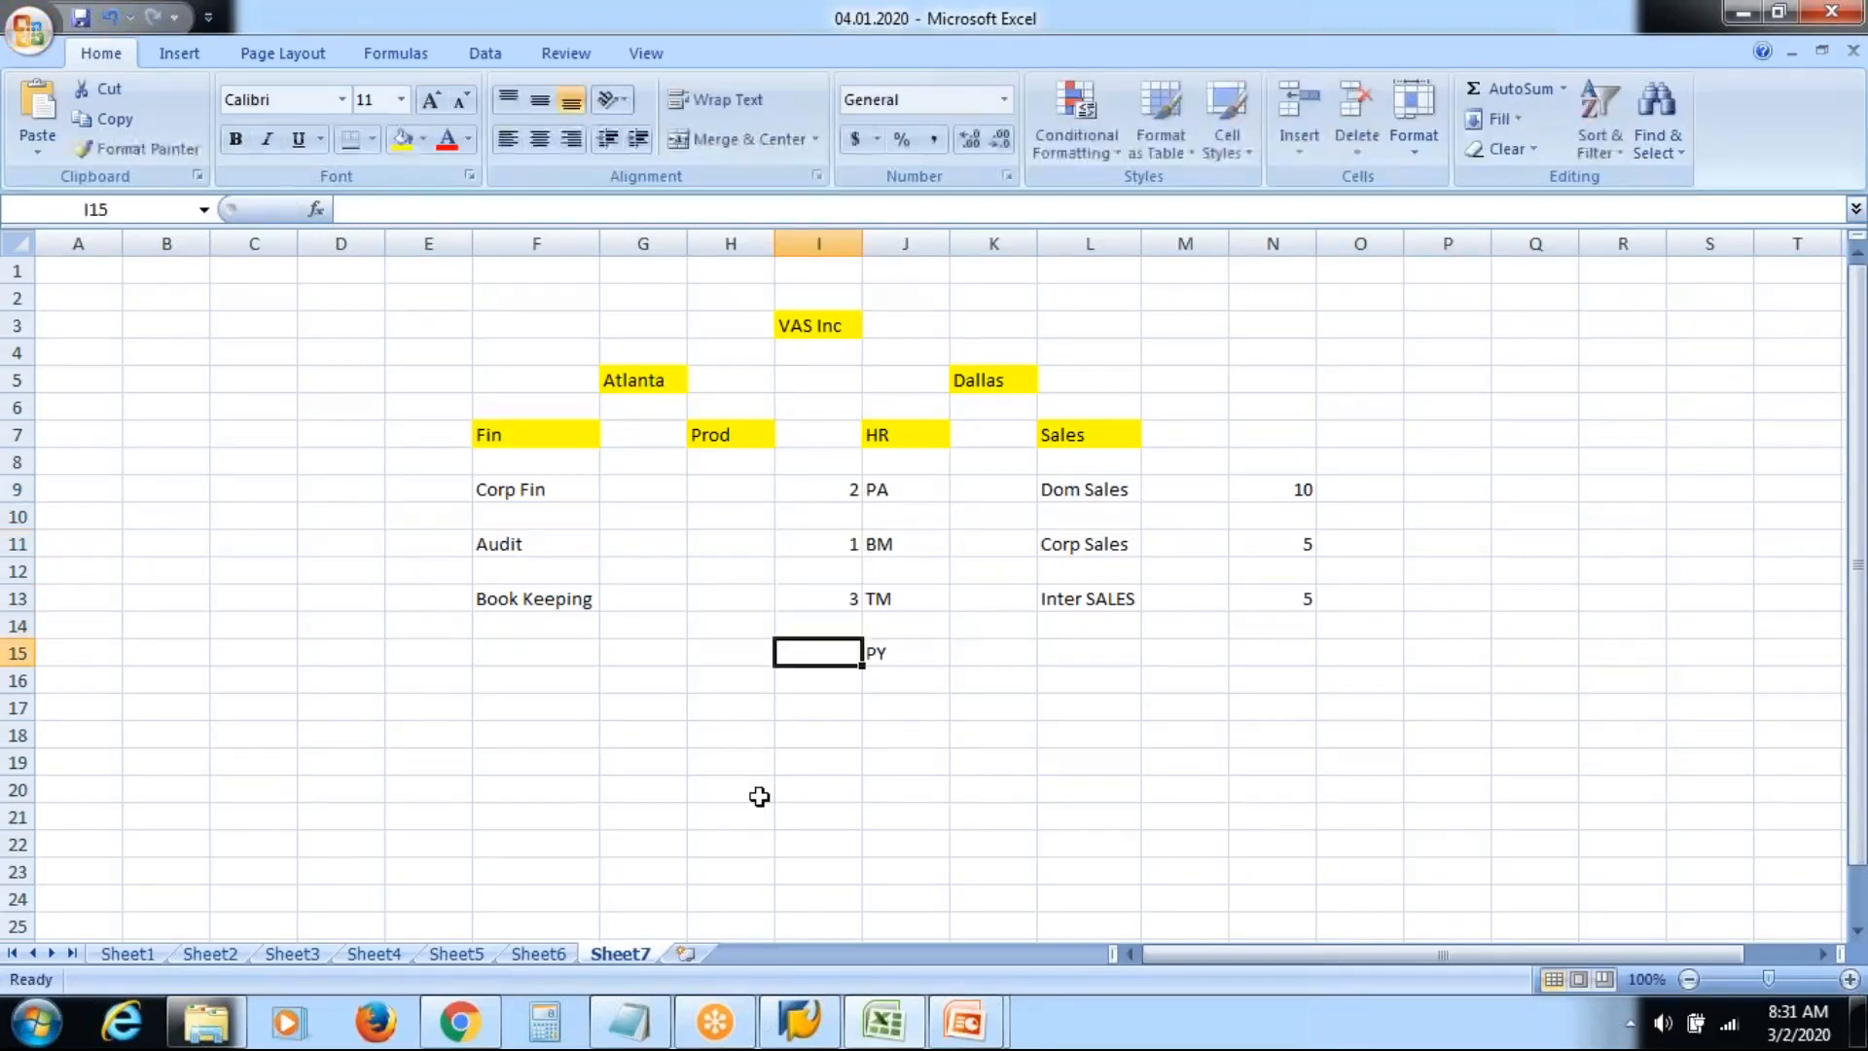
type("4")
key("Return")
key("Return")
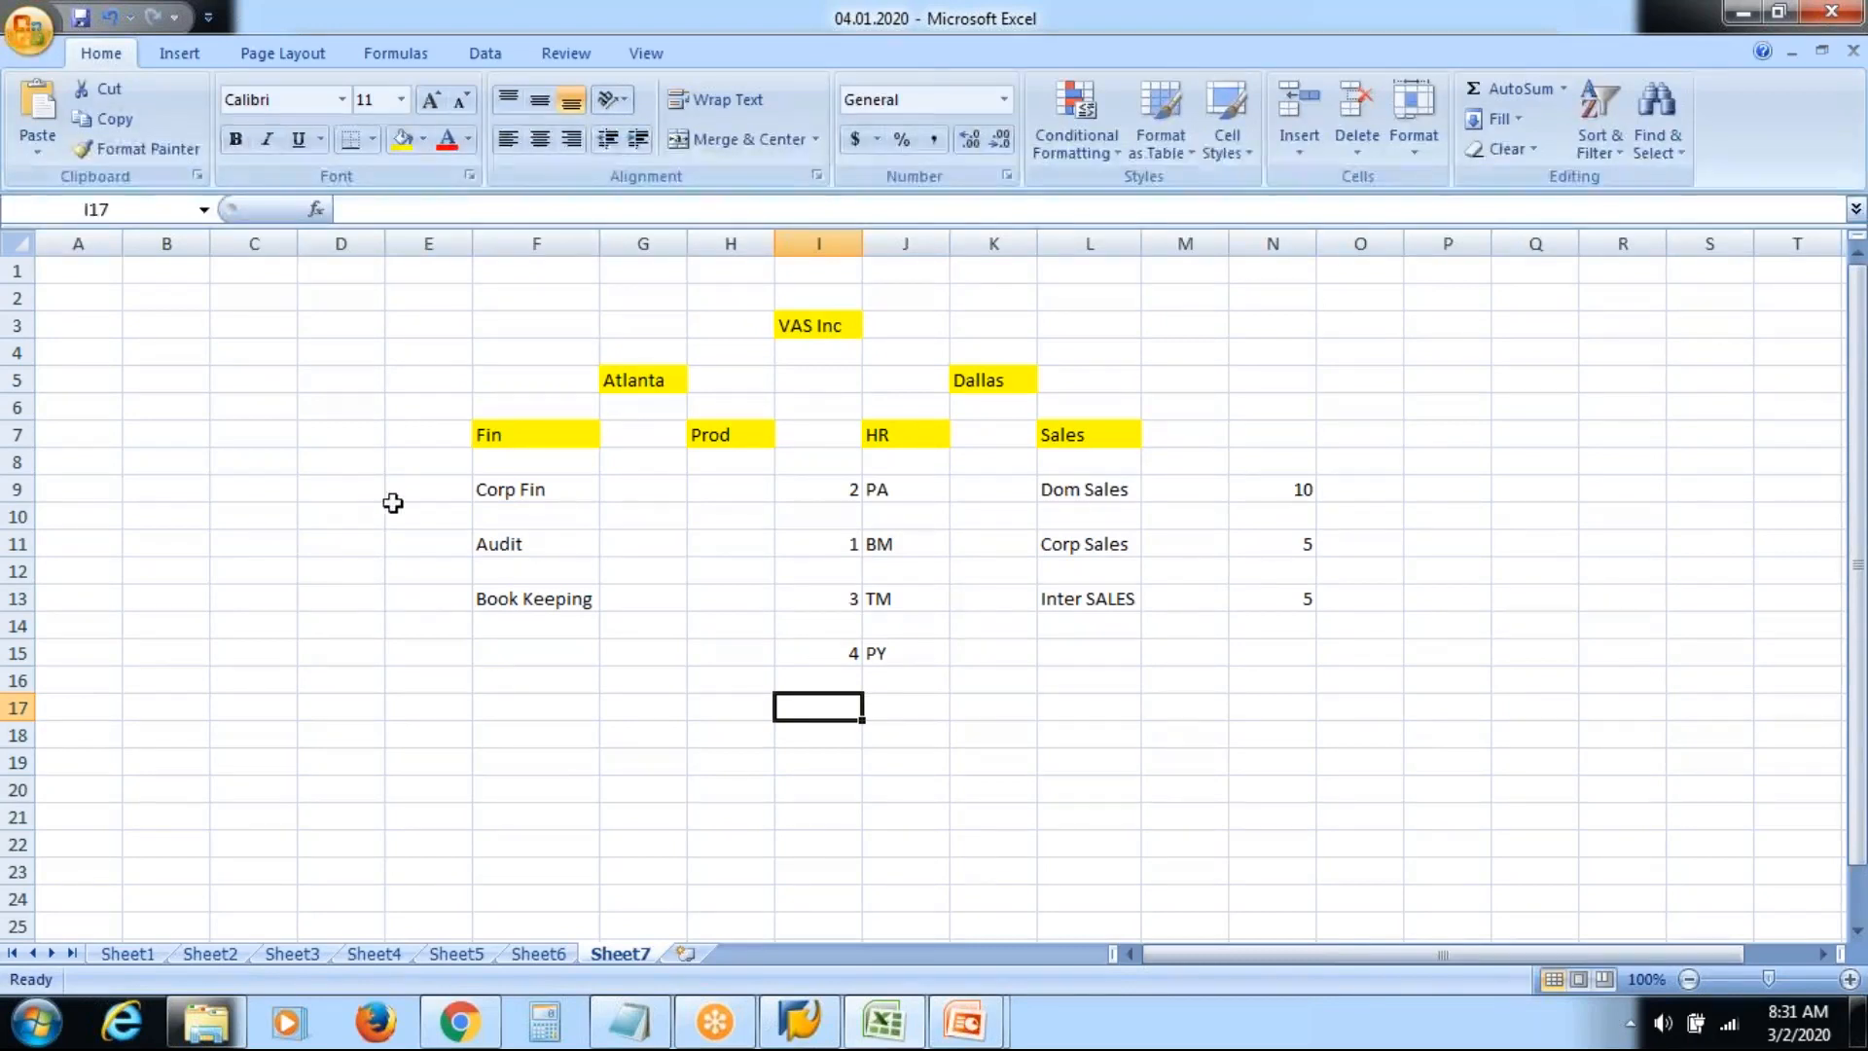
Select the whole org chart area to review it, then clear the selection
left_click(702, 491)
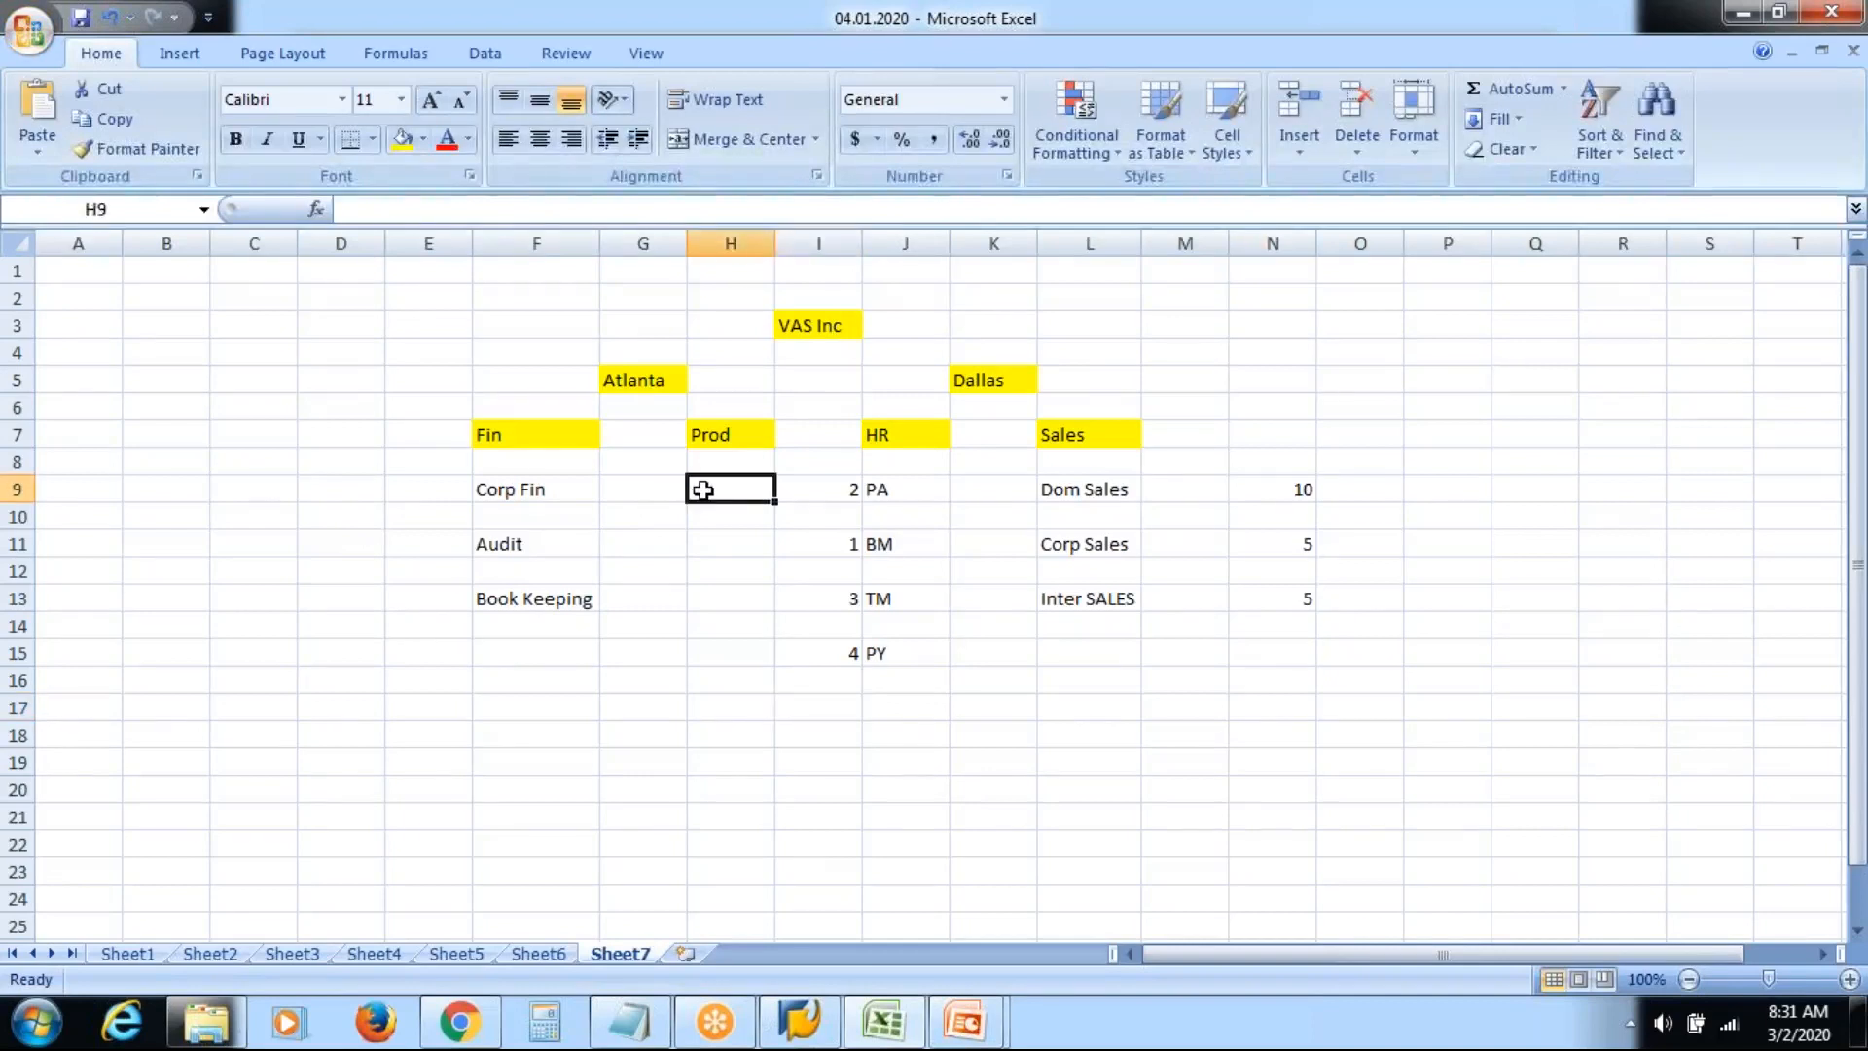
left_click(360, 634)
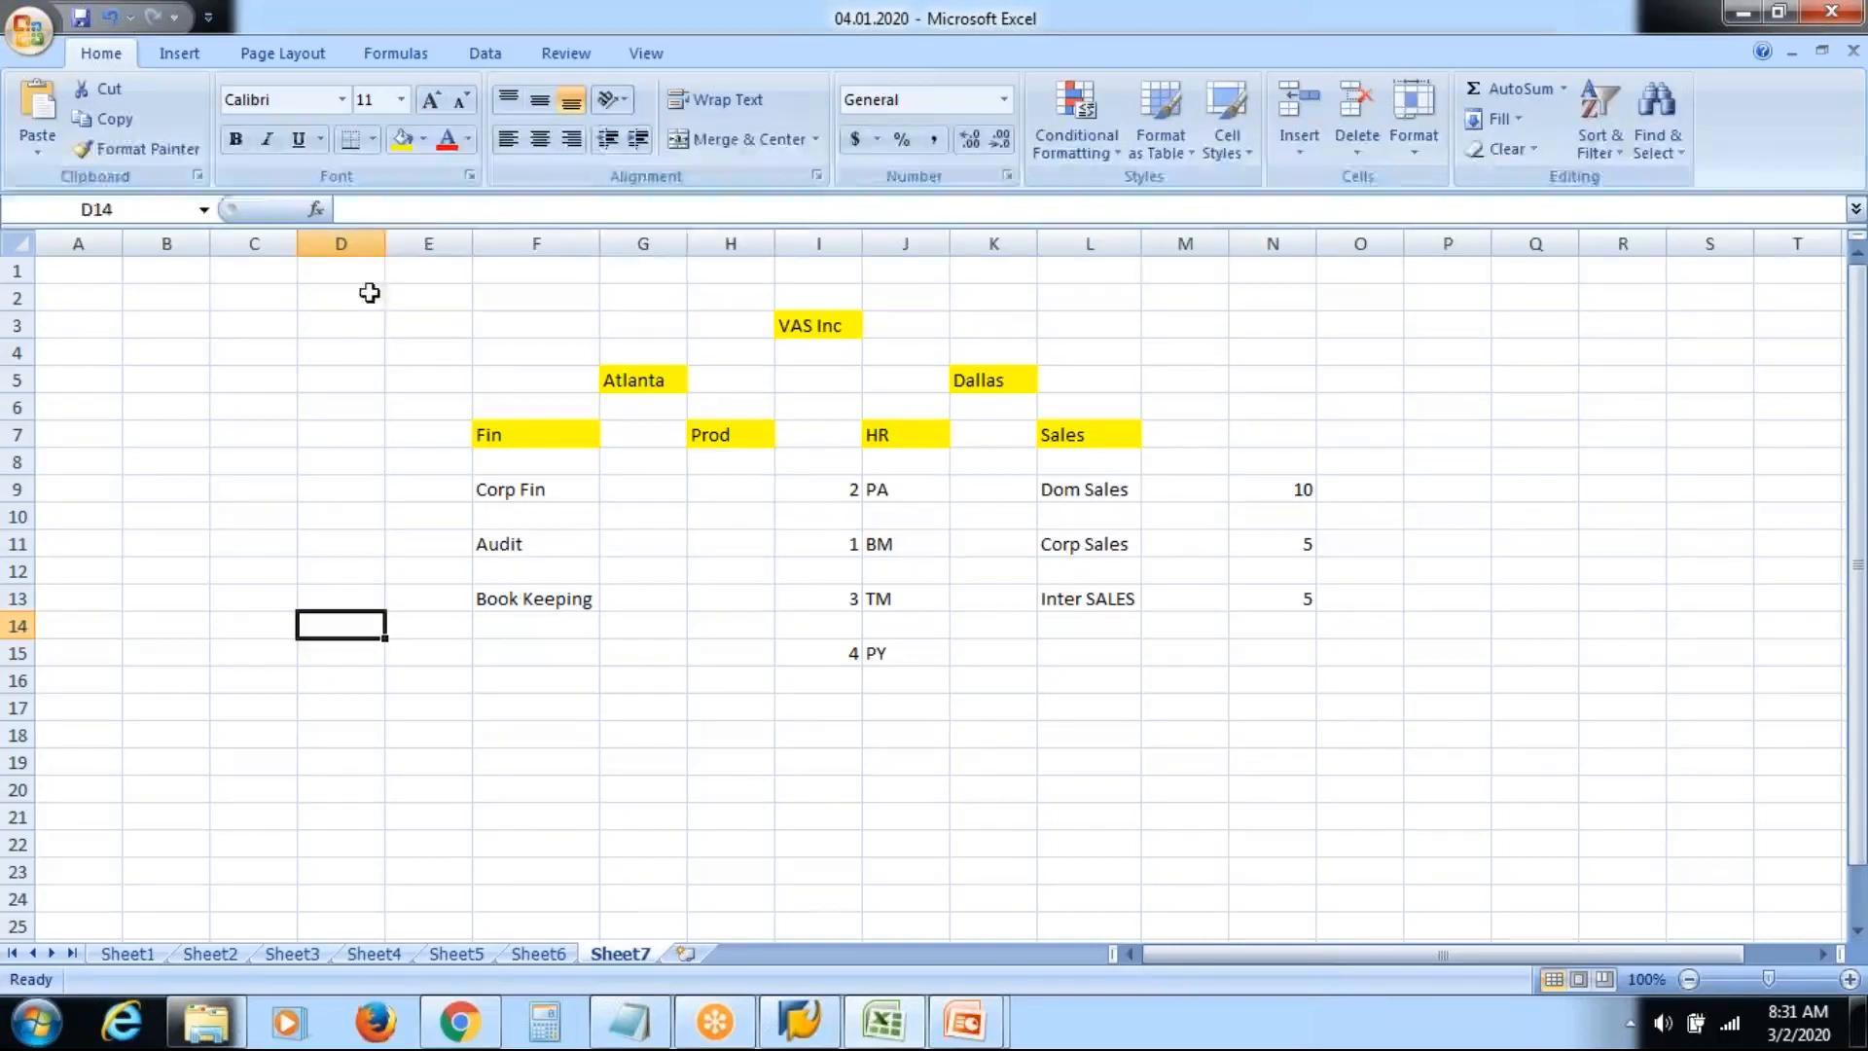
left_click_drag(367, 321, 1418, 702)
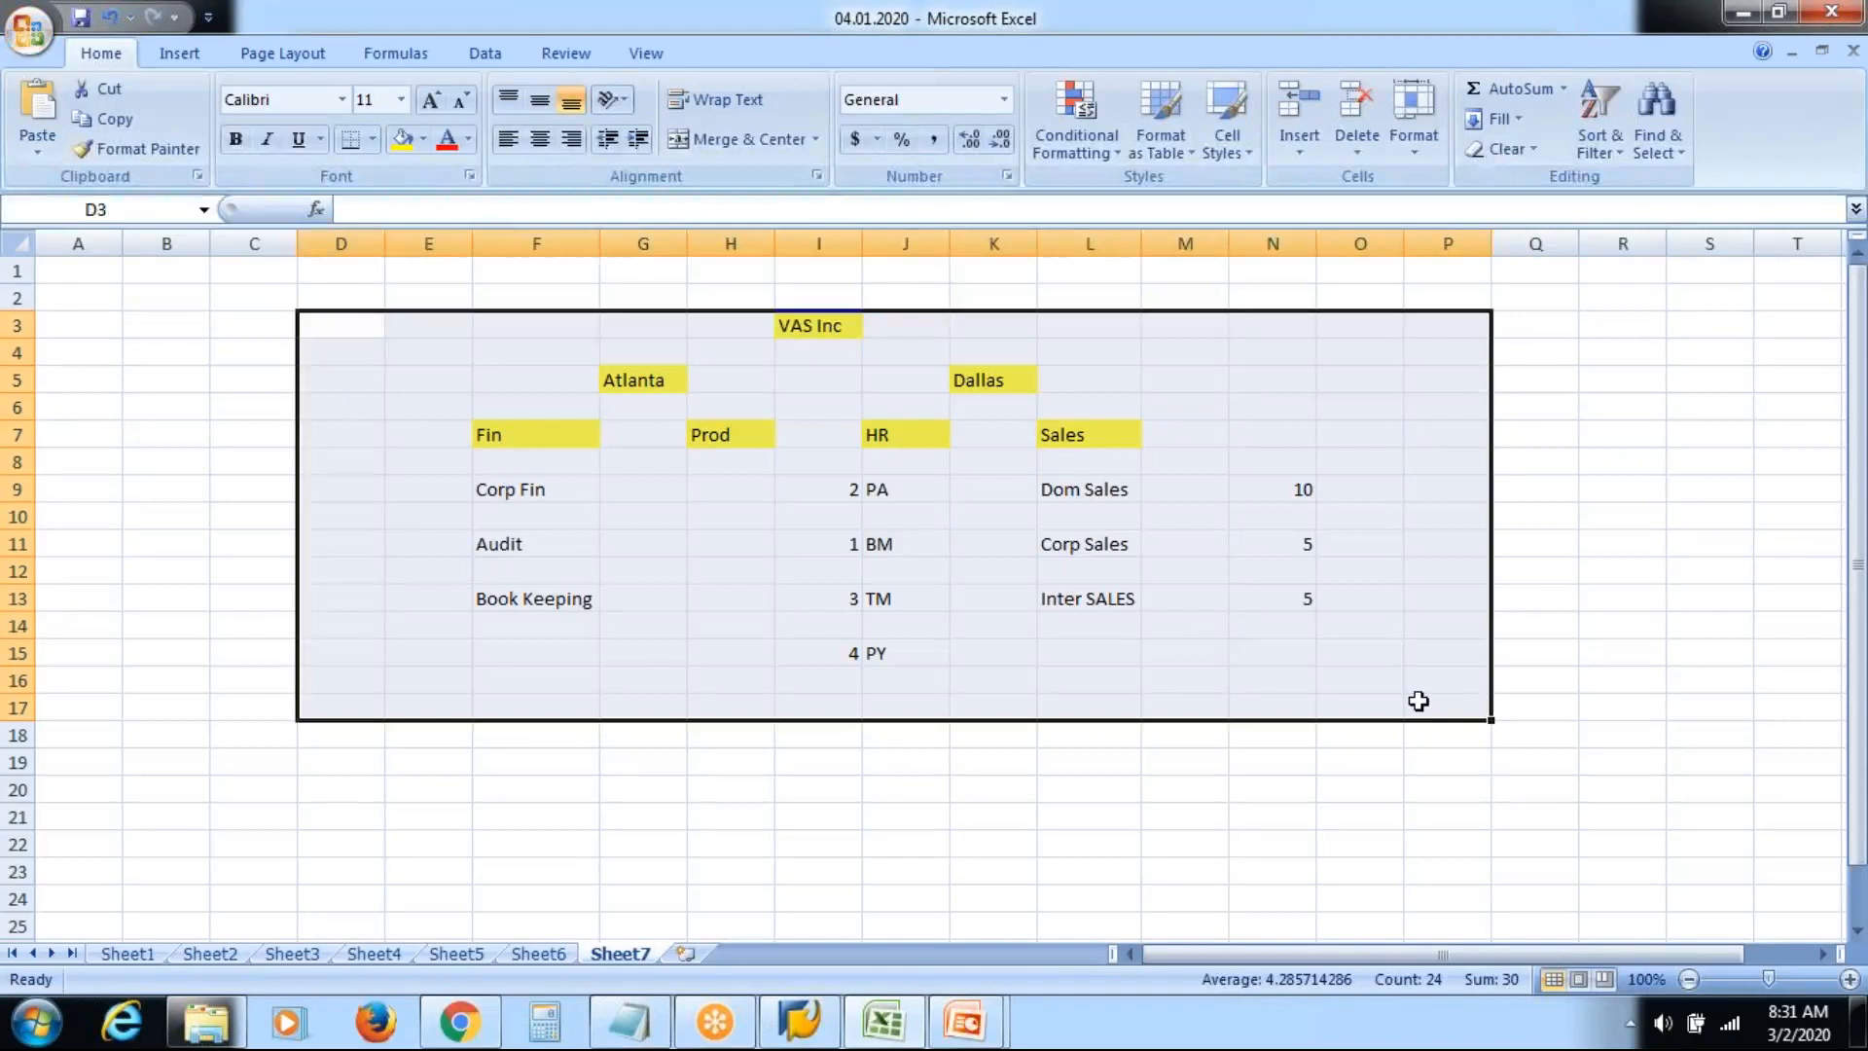
left_click(1419, 701)
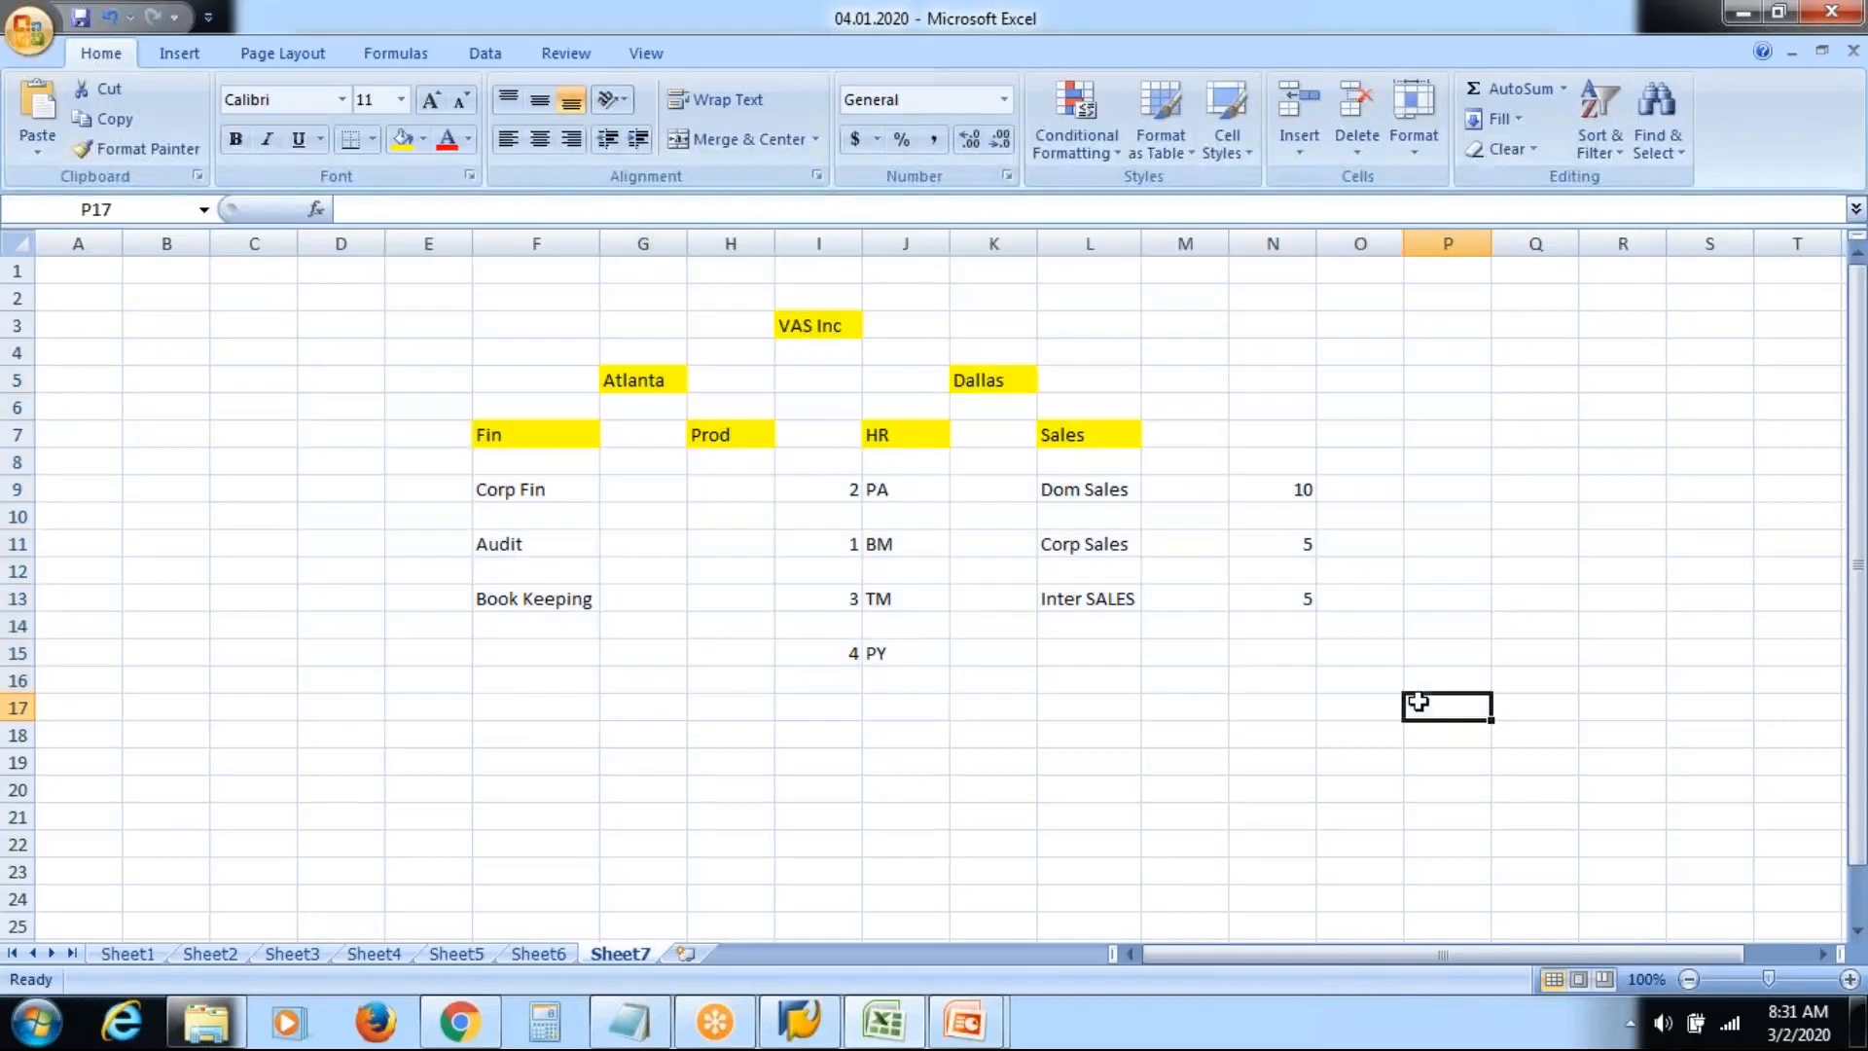
Return to the full-screen PowerPoint slide show from the taskbar preview
left_click(1156, 689)
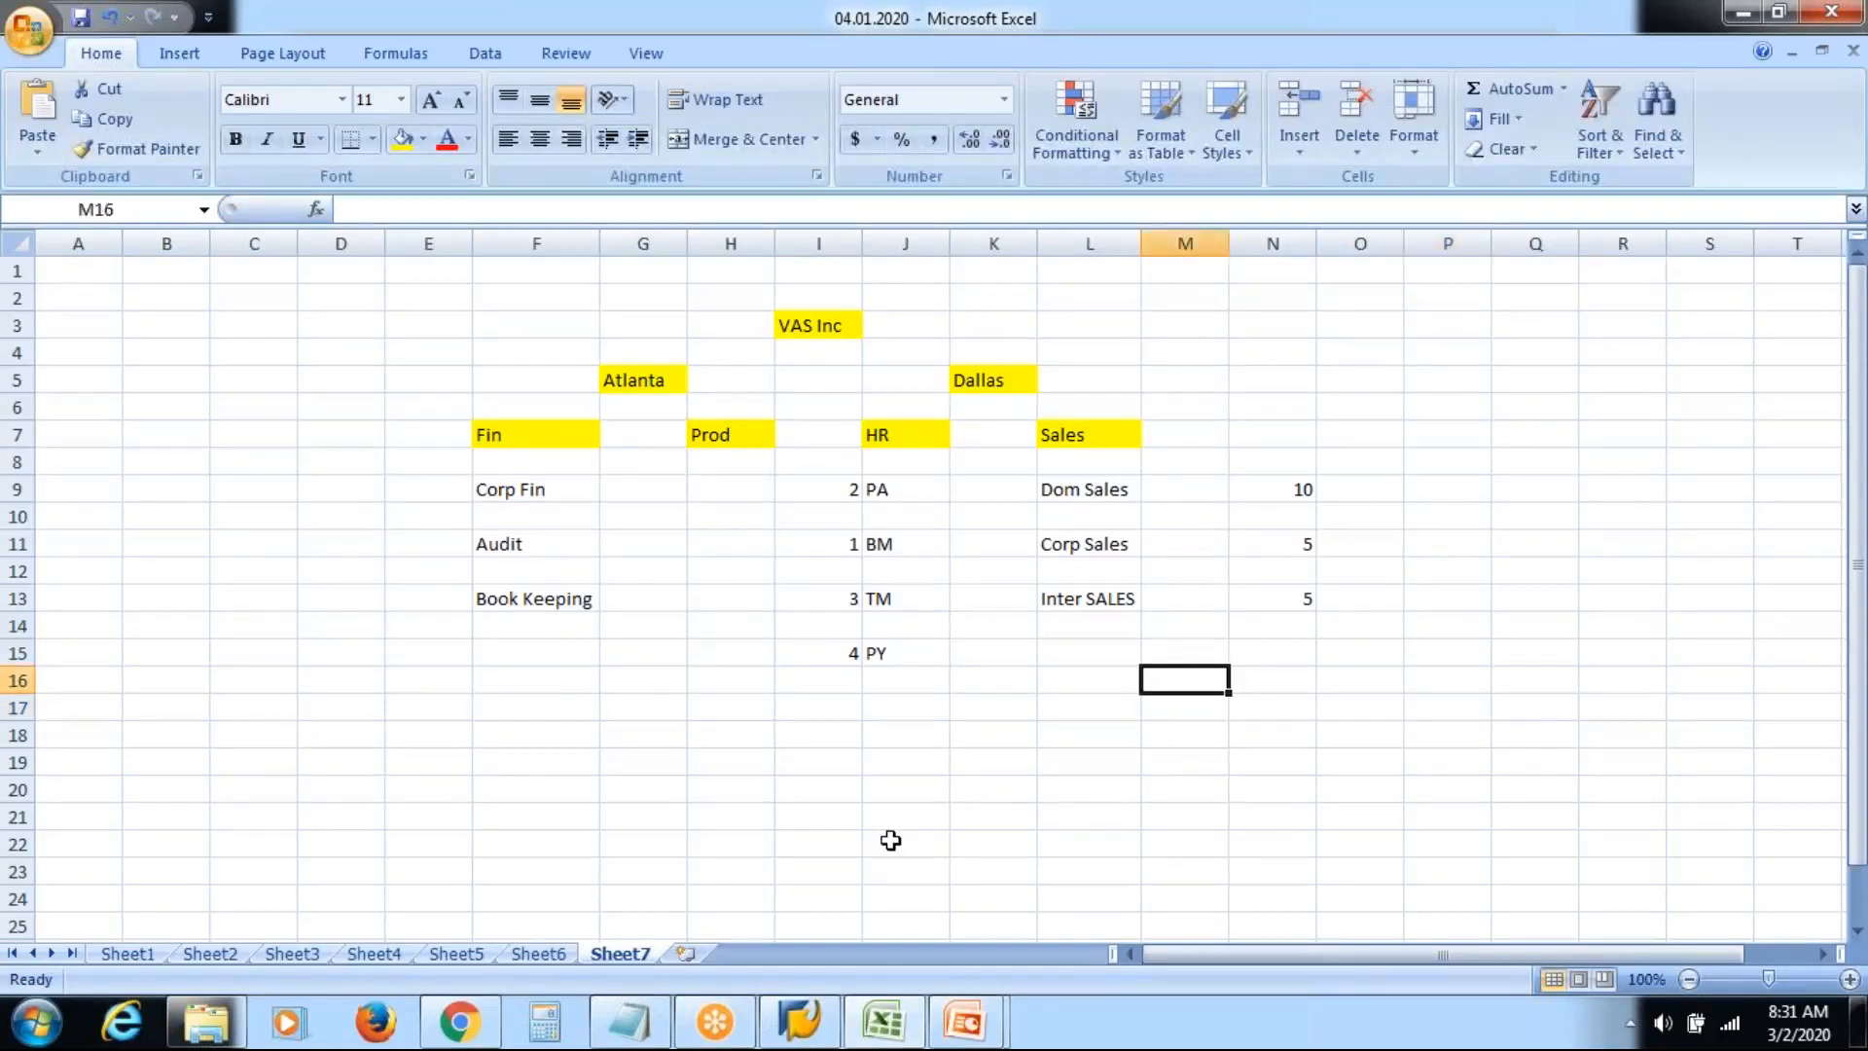
mouse_move(965, 1022)
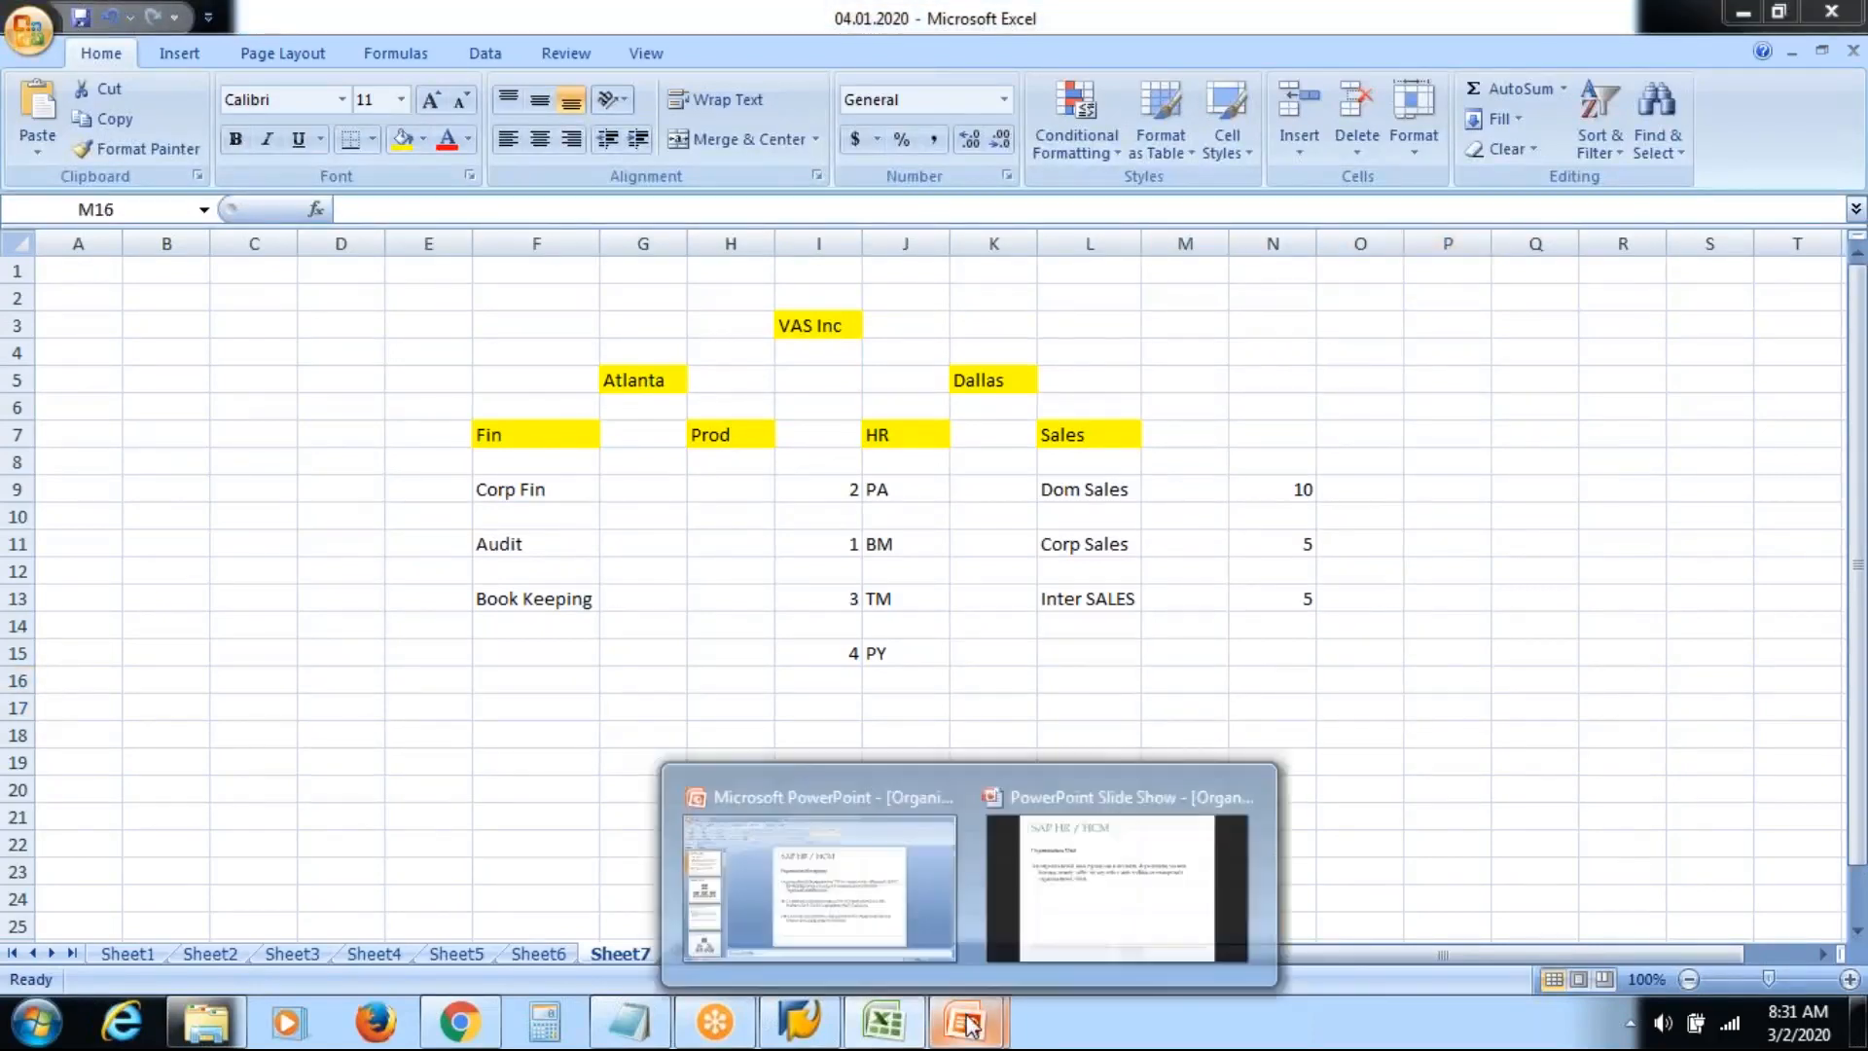
left_click(1111, 869)
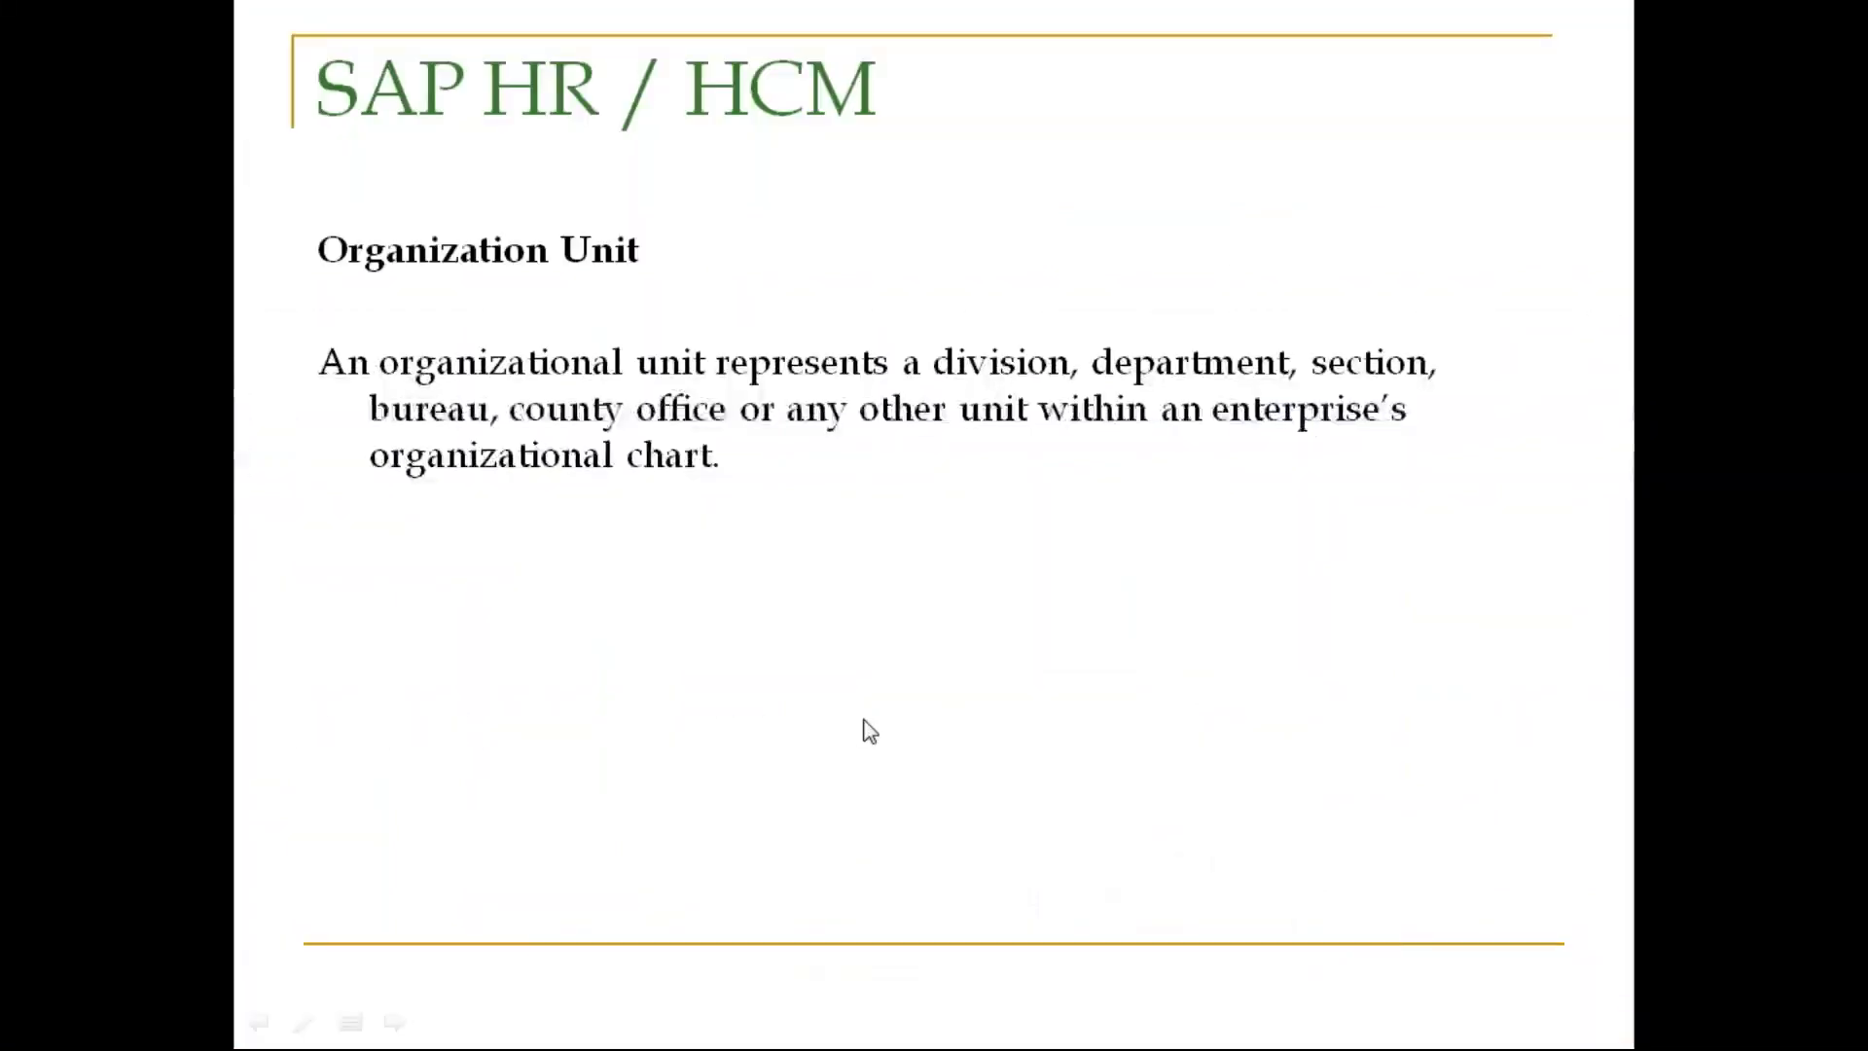
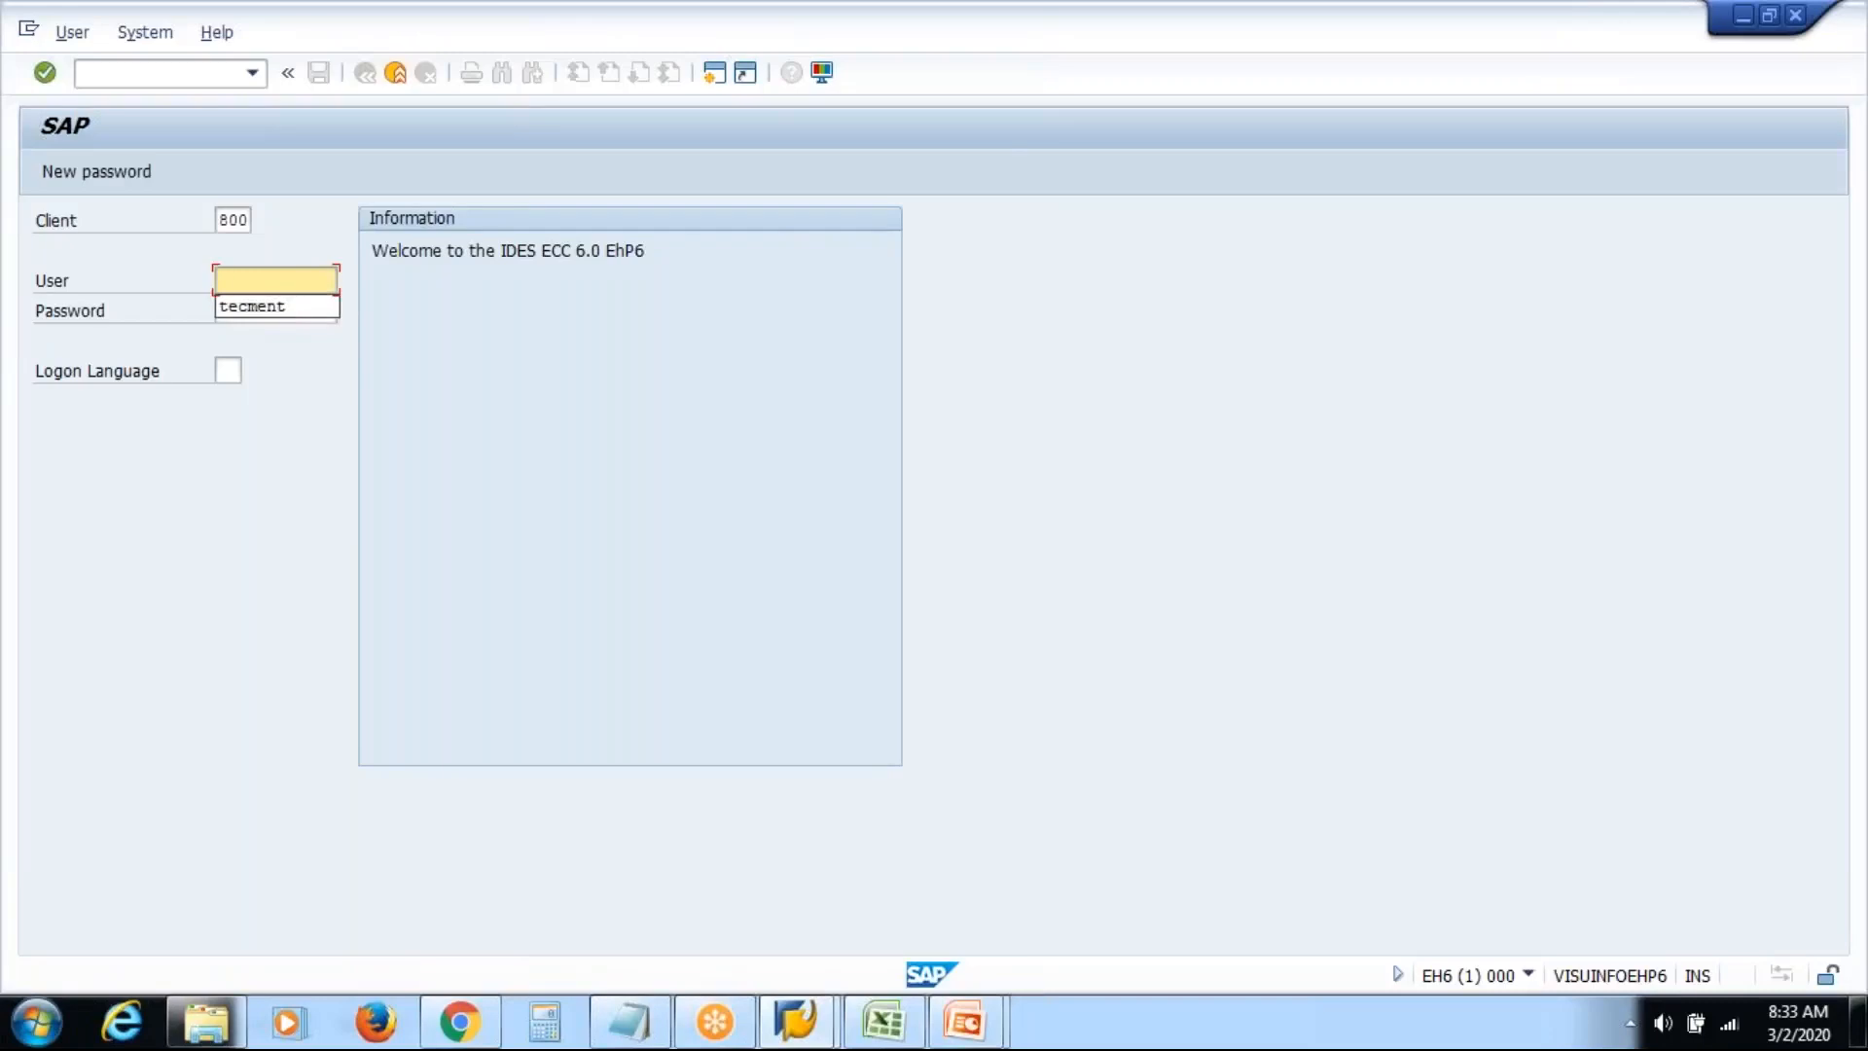
Log on to SAP client 800 with the saved user name and the account password
key("Return")
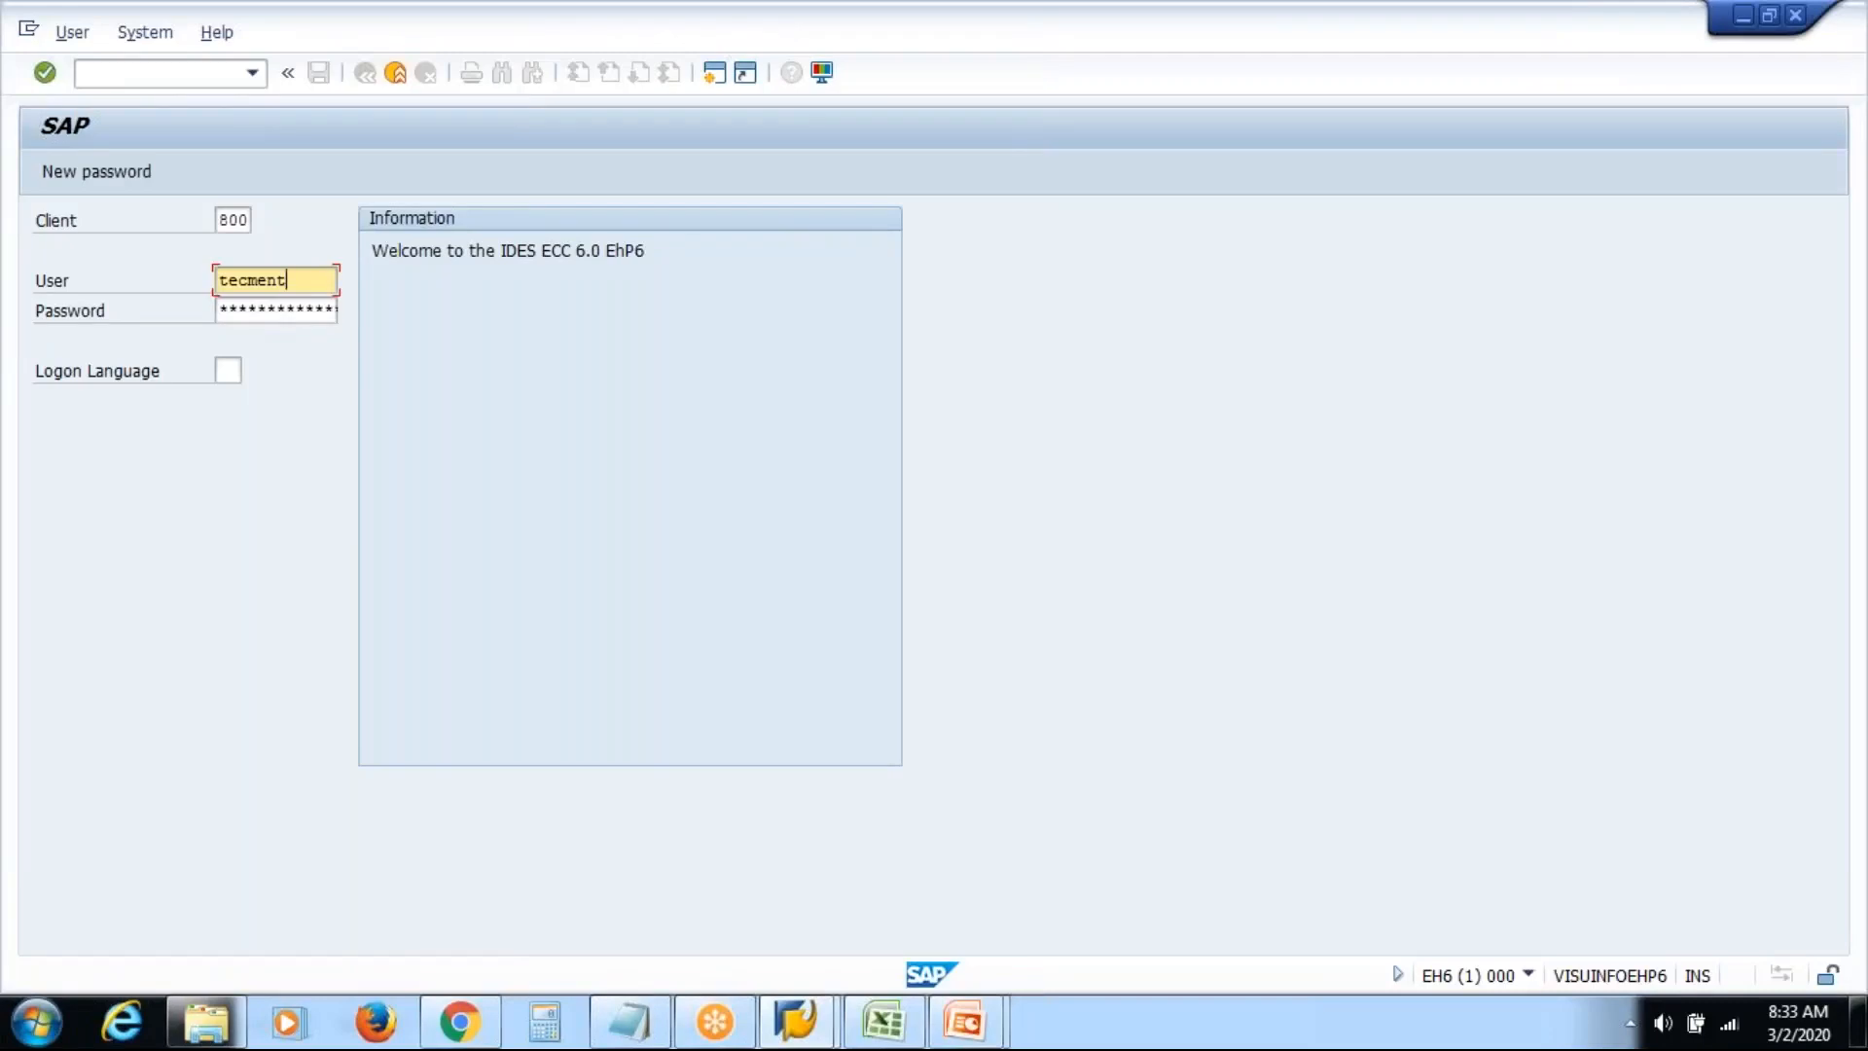
key("Tab")
key("Caps_Lock")
type("*********")
key("Return")
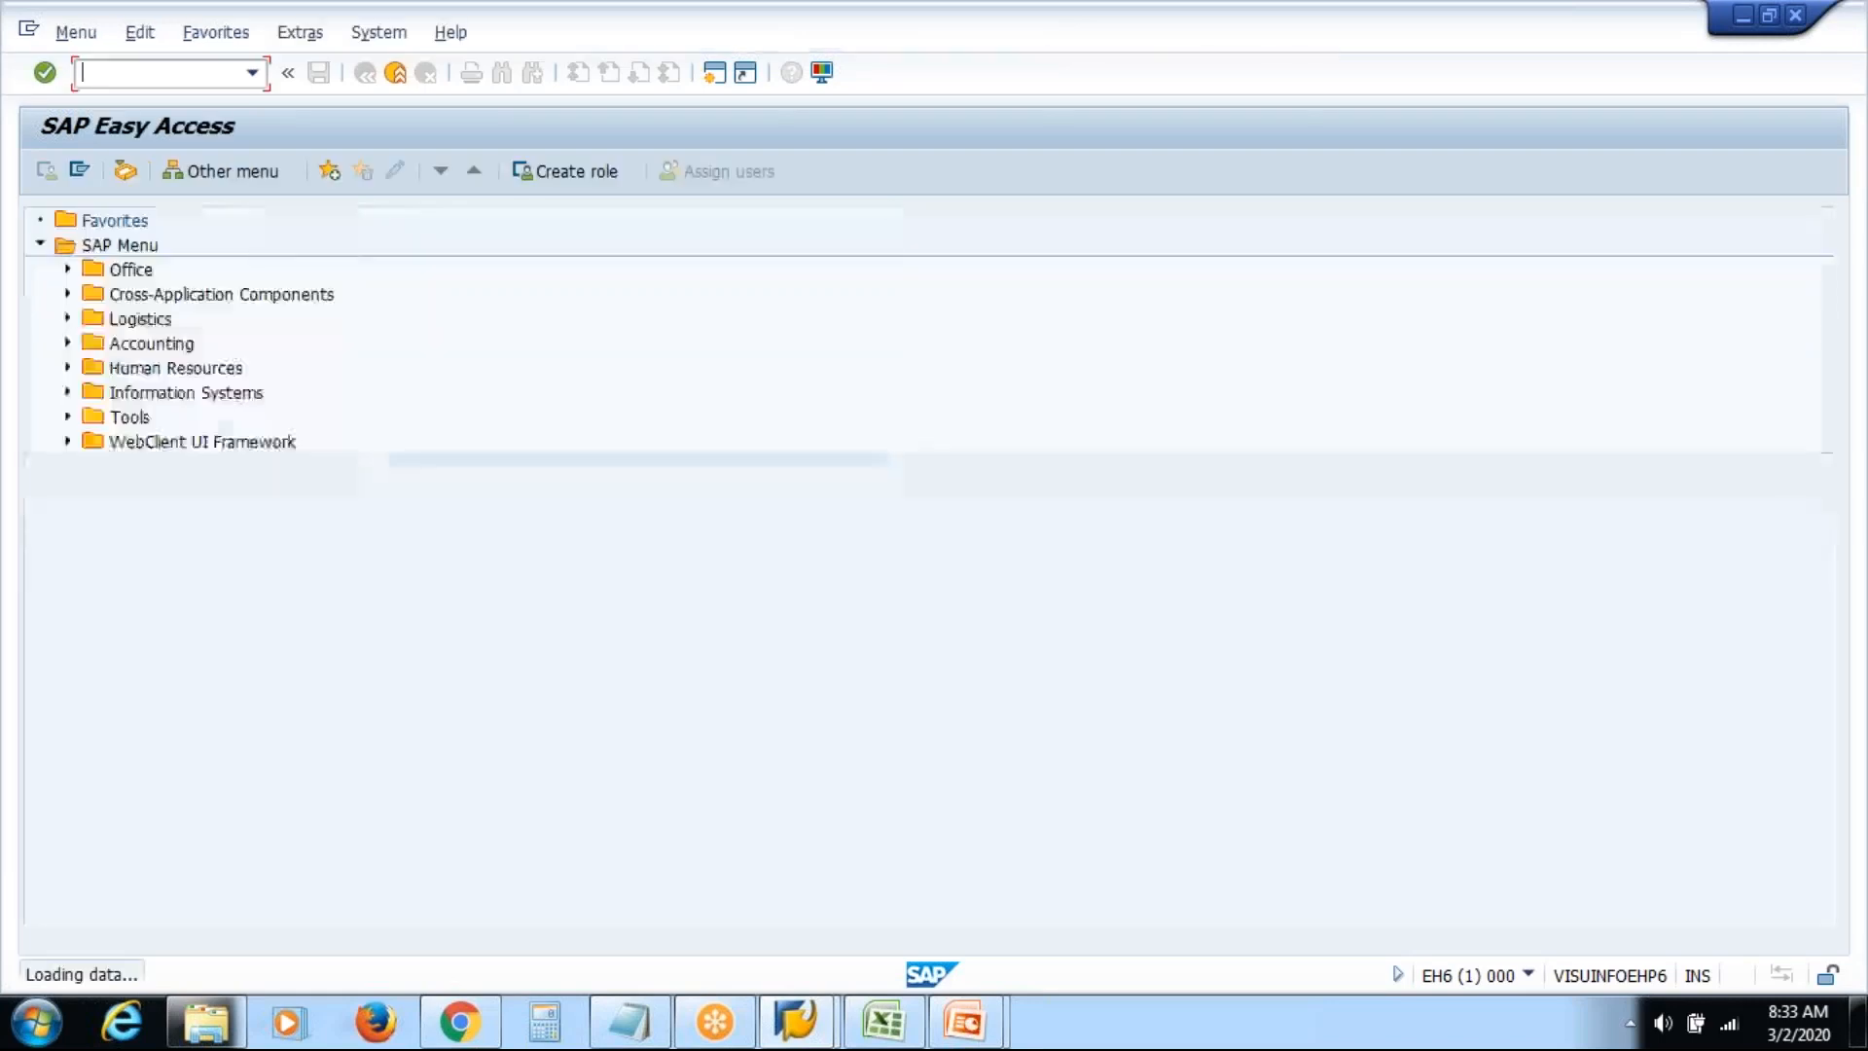
Open Organizational Unit maintenance under Human Resources > Organizational Management > Expert Mode and choose the Object infotype
left_click(67, 368)
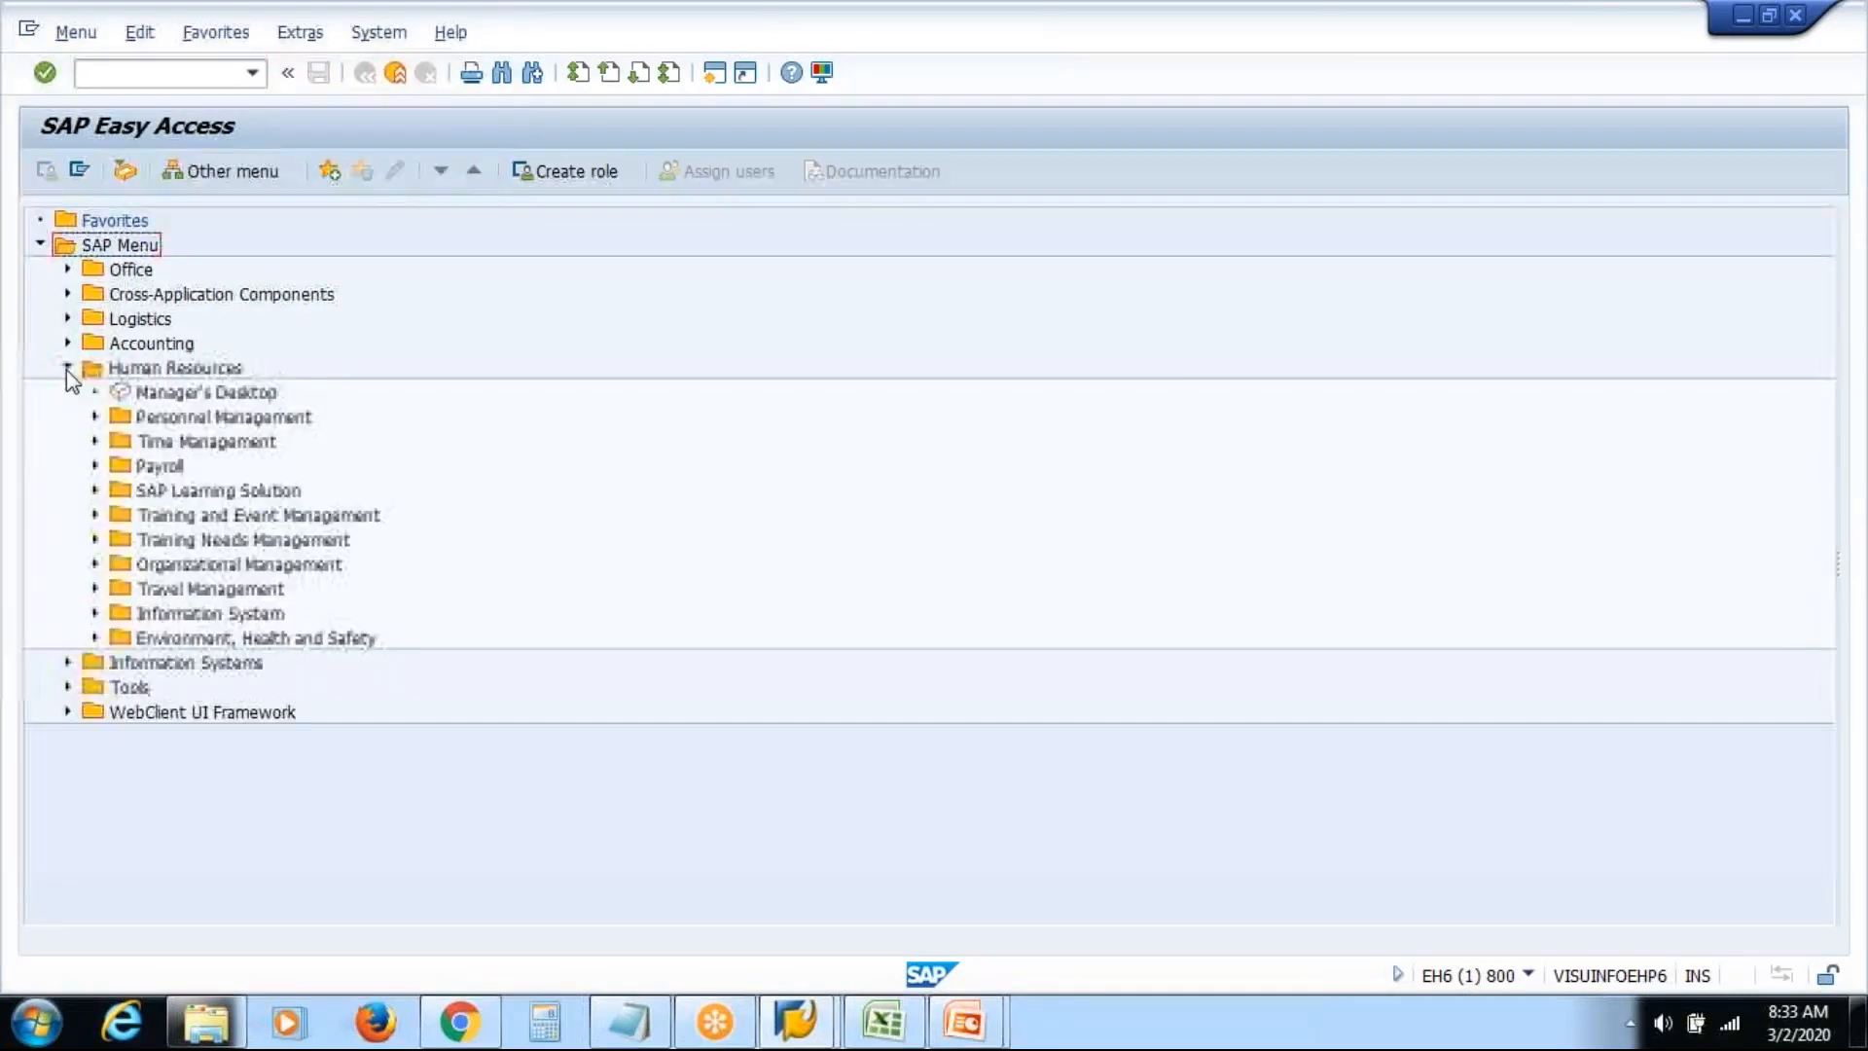
left_click(95, 564)
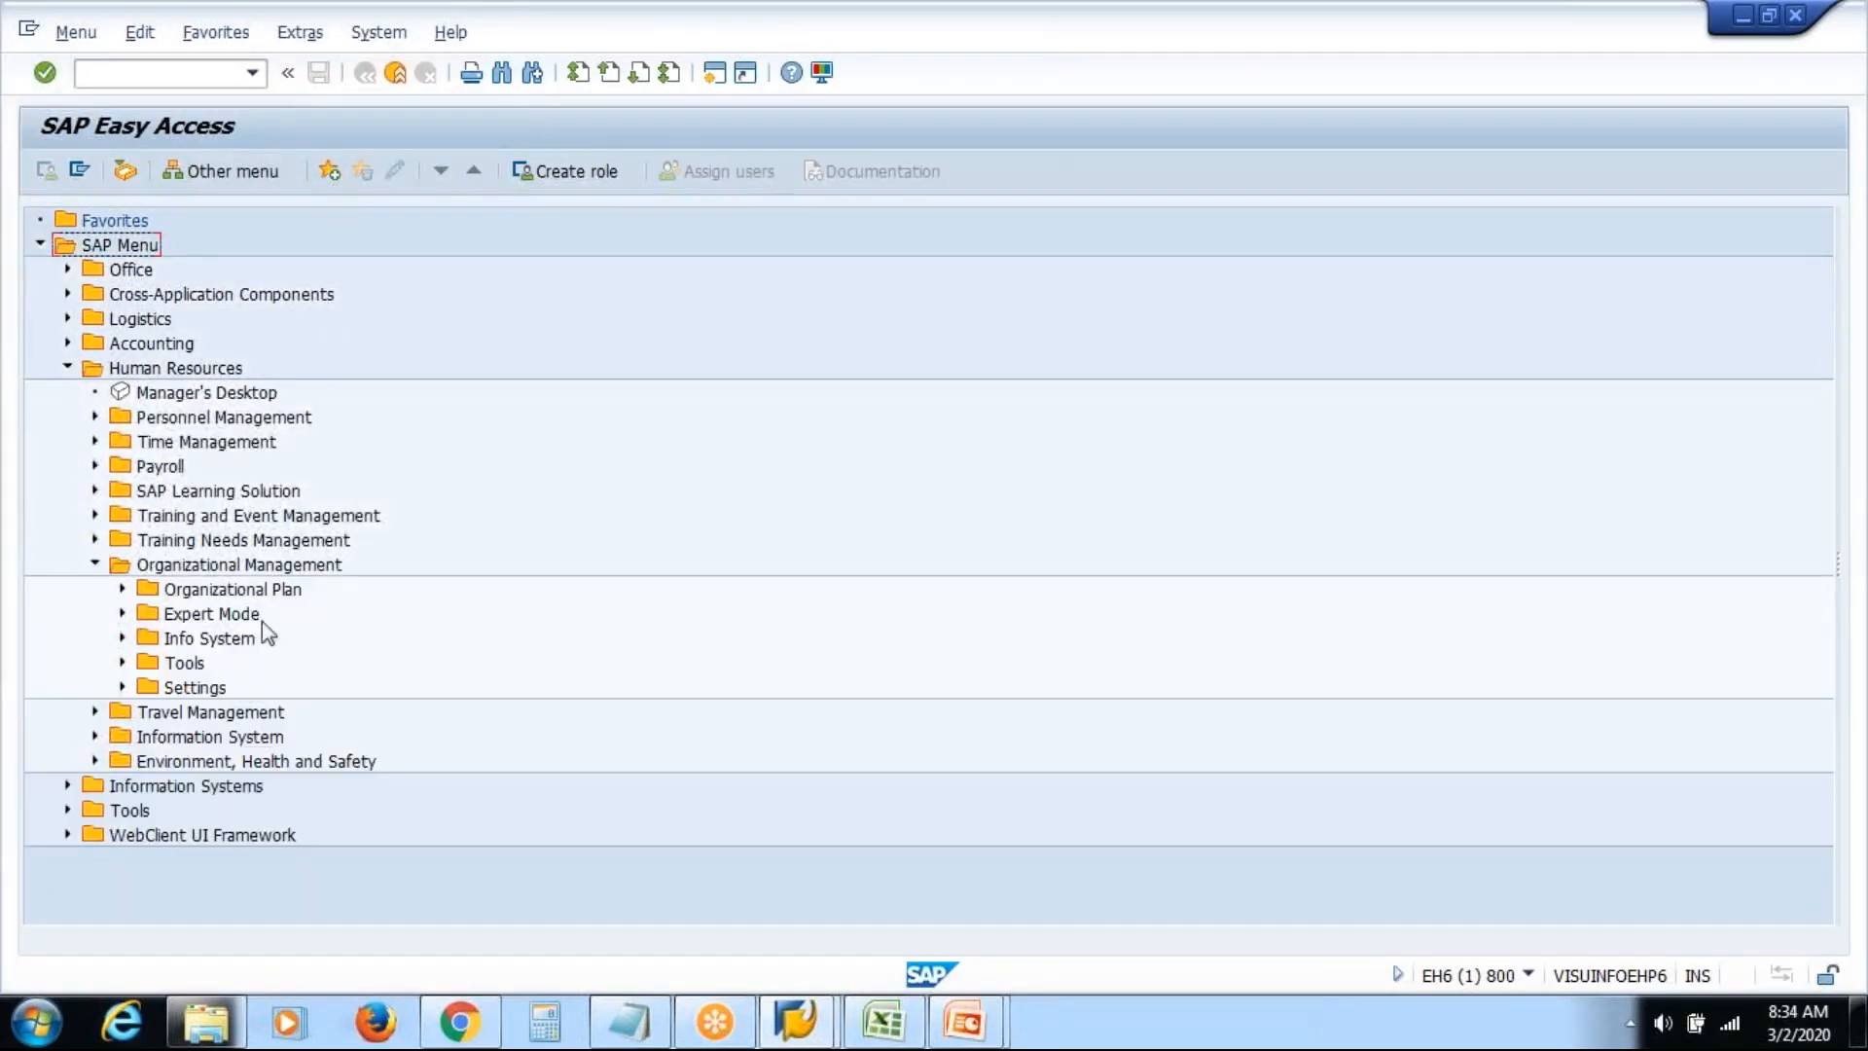
left_click(123, 614)
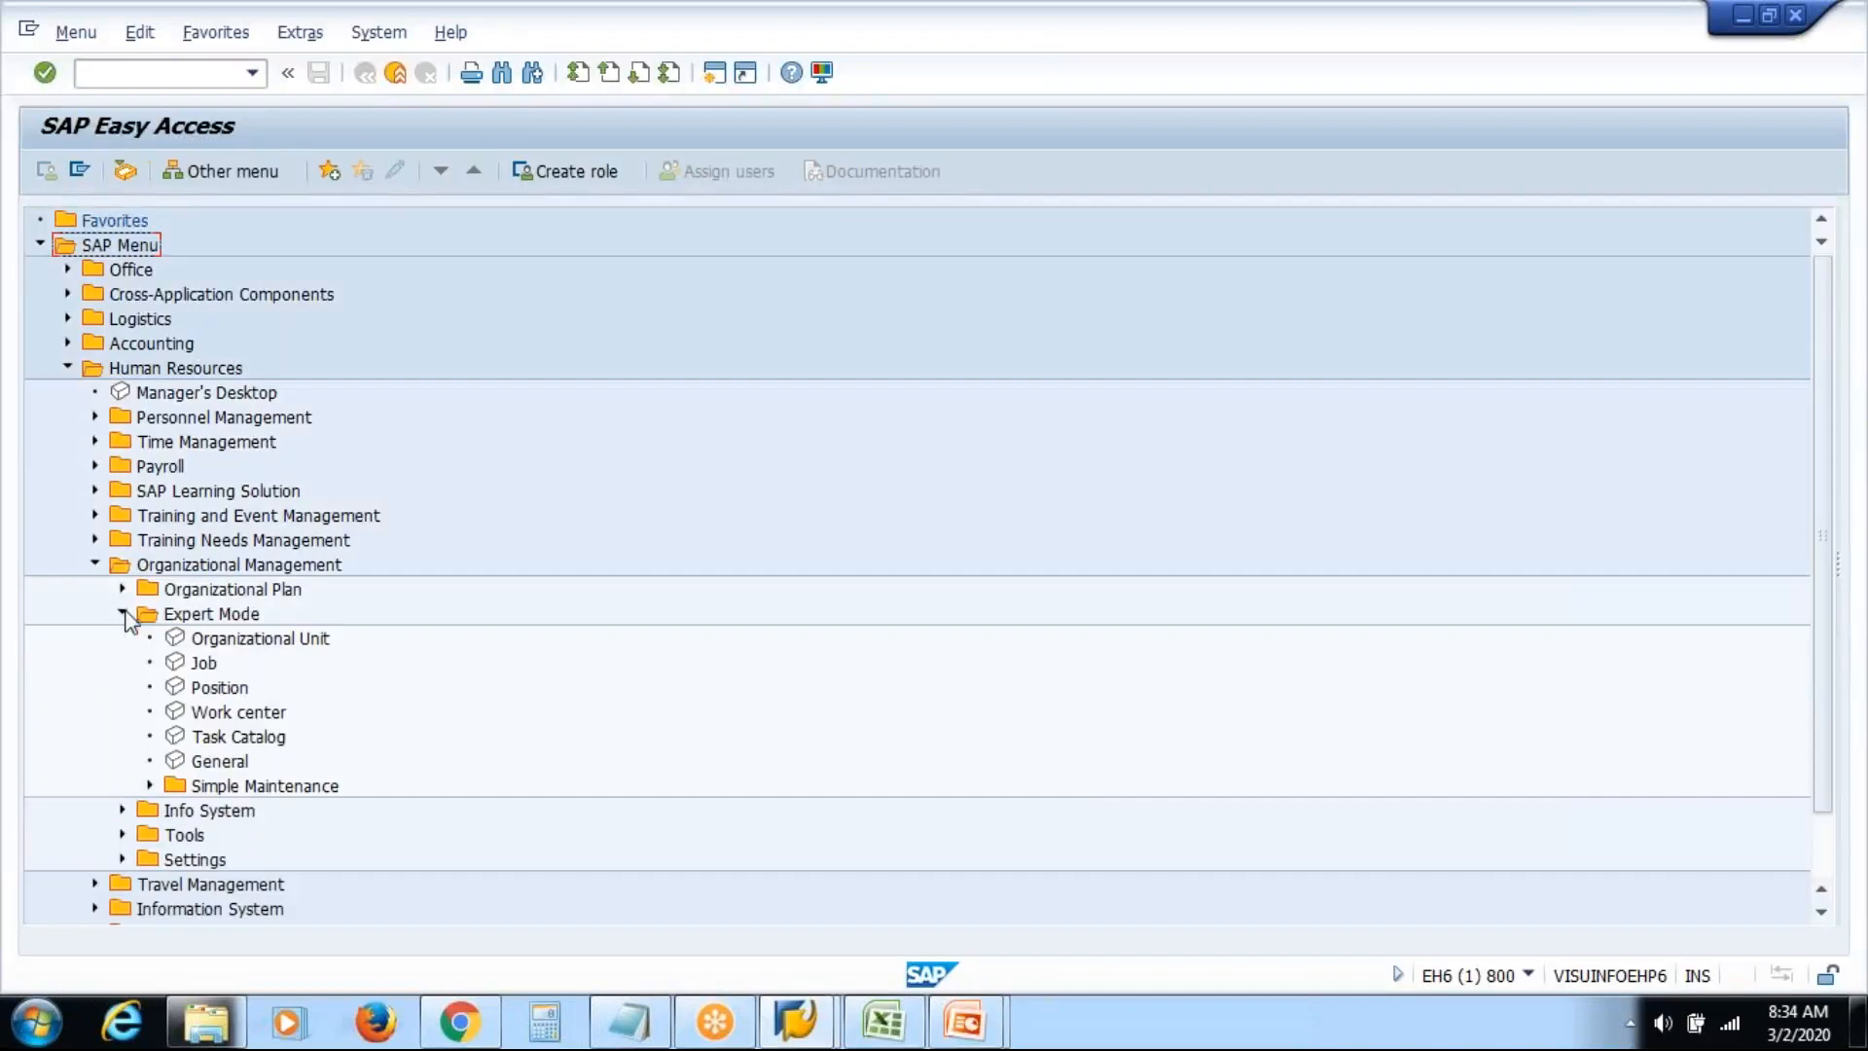
double_click(263, 639)
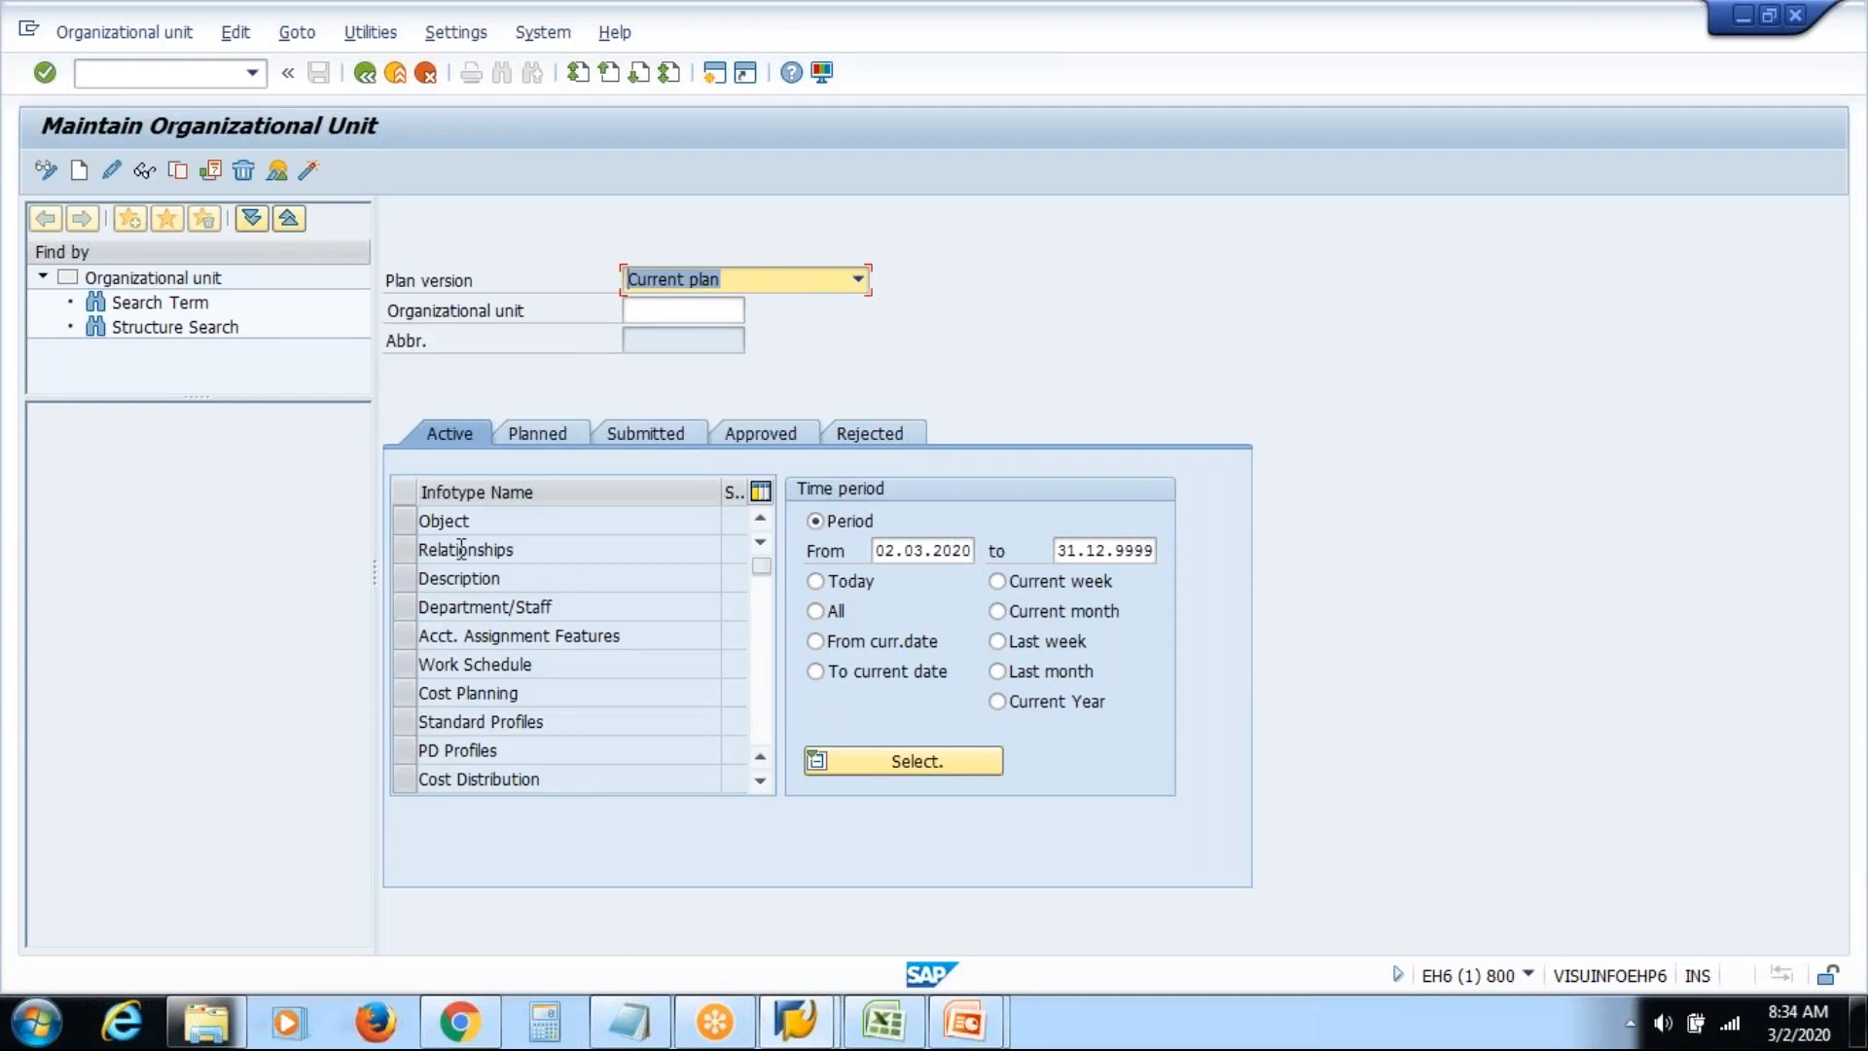
left_click(405, 524)
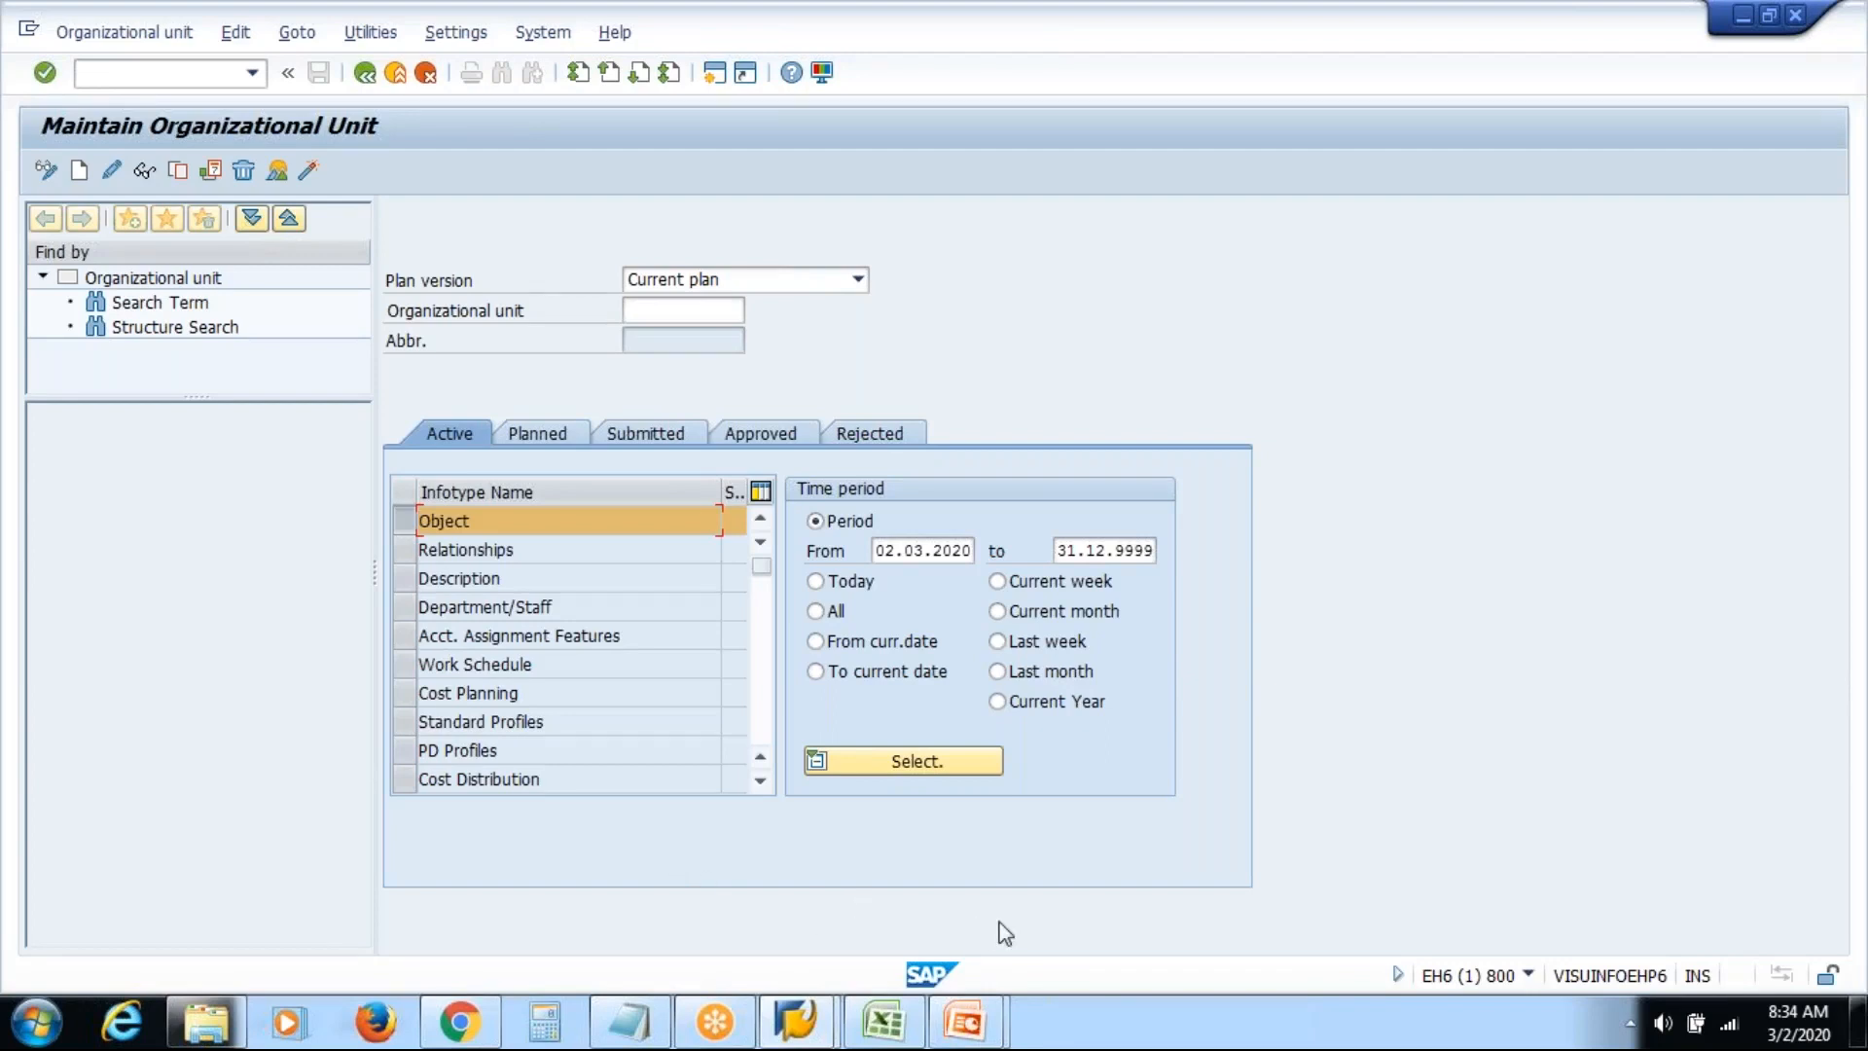
Reveal the Relationship point on the SAP HR / HCM slide, then bring the Excel org chart forward
mouse_move(987, 1019)
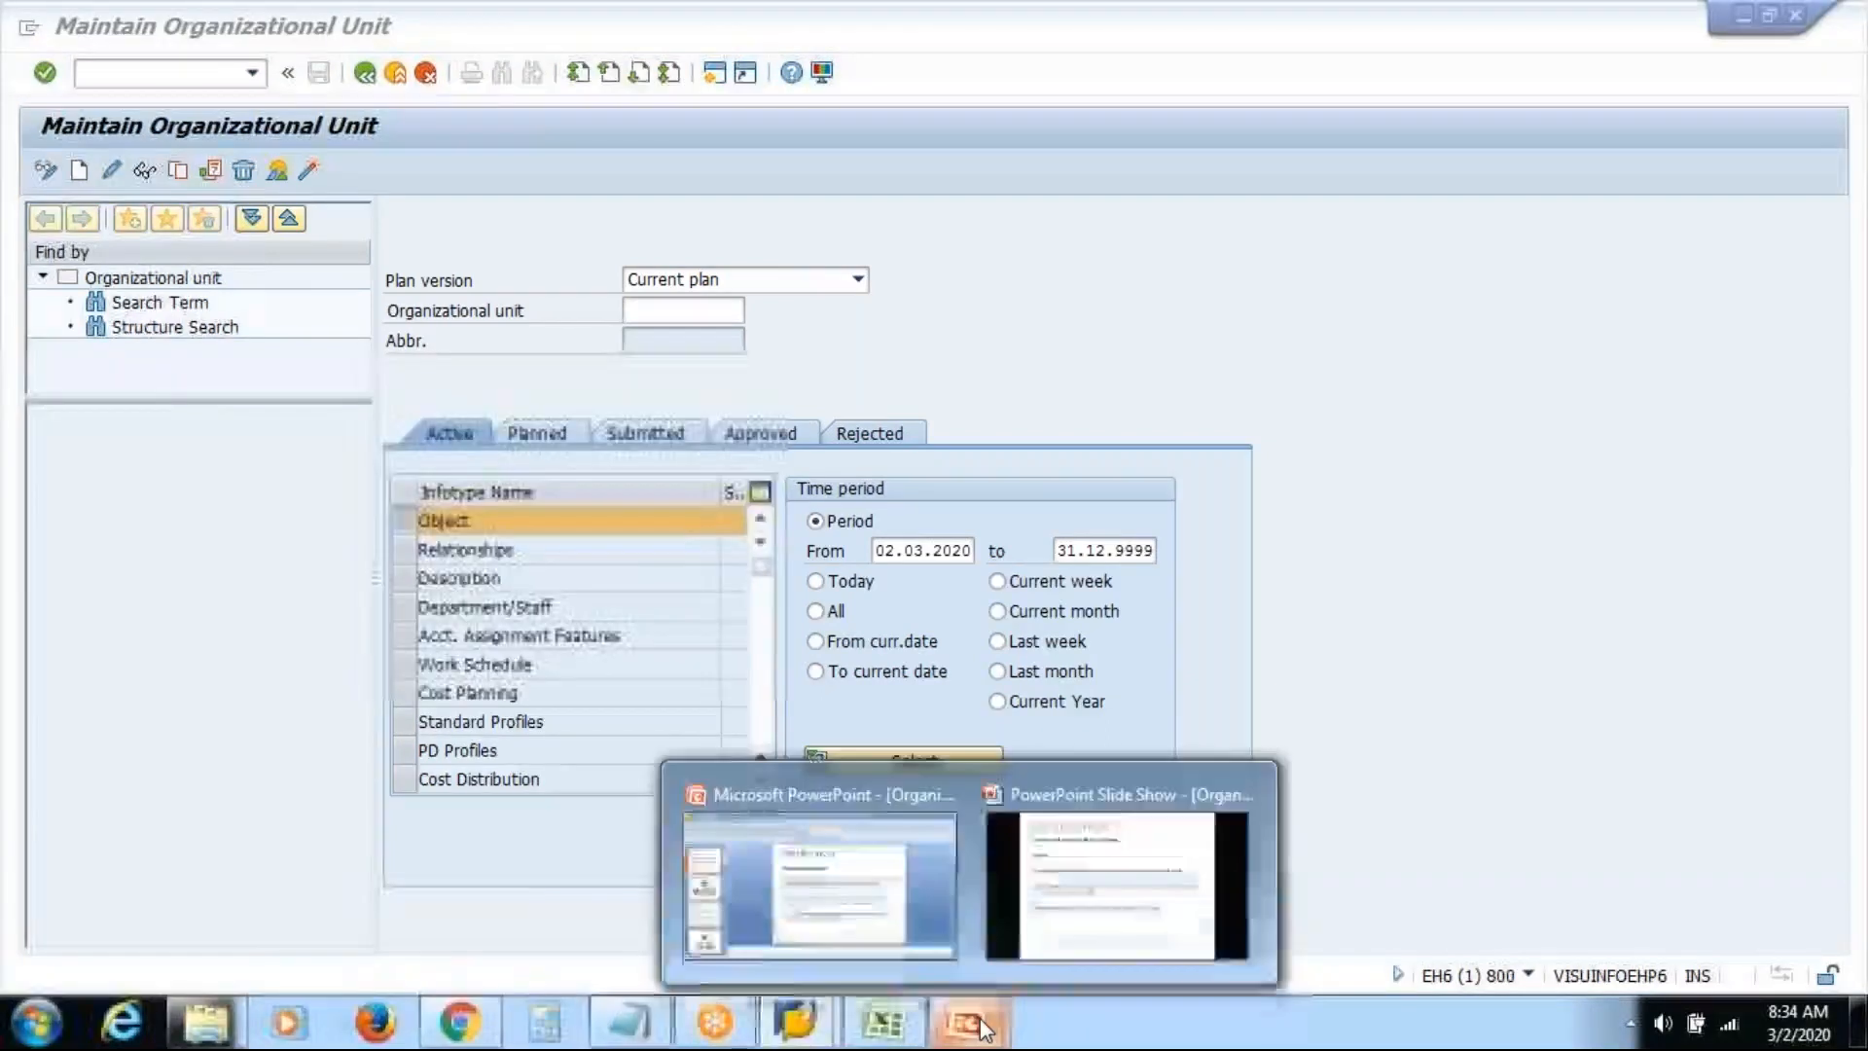
left_click(1124, 871)
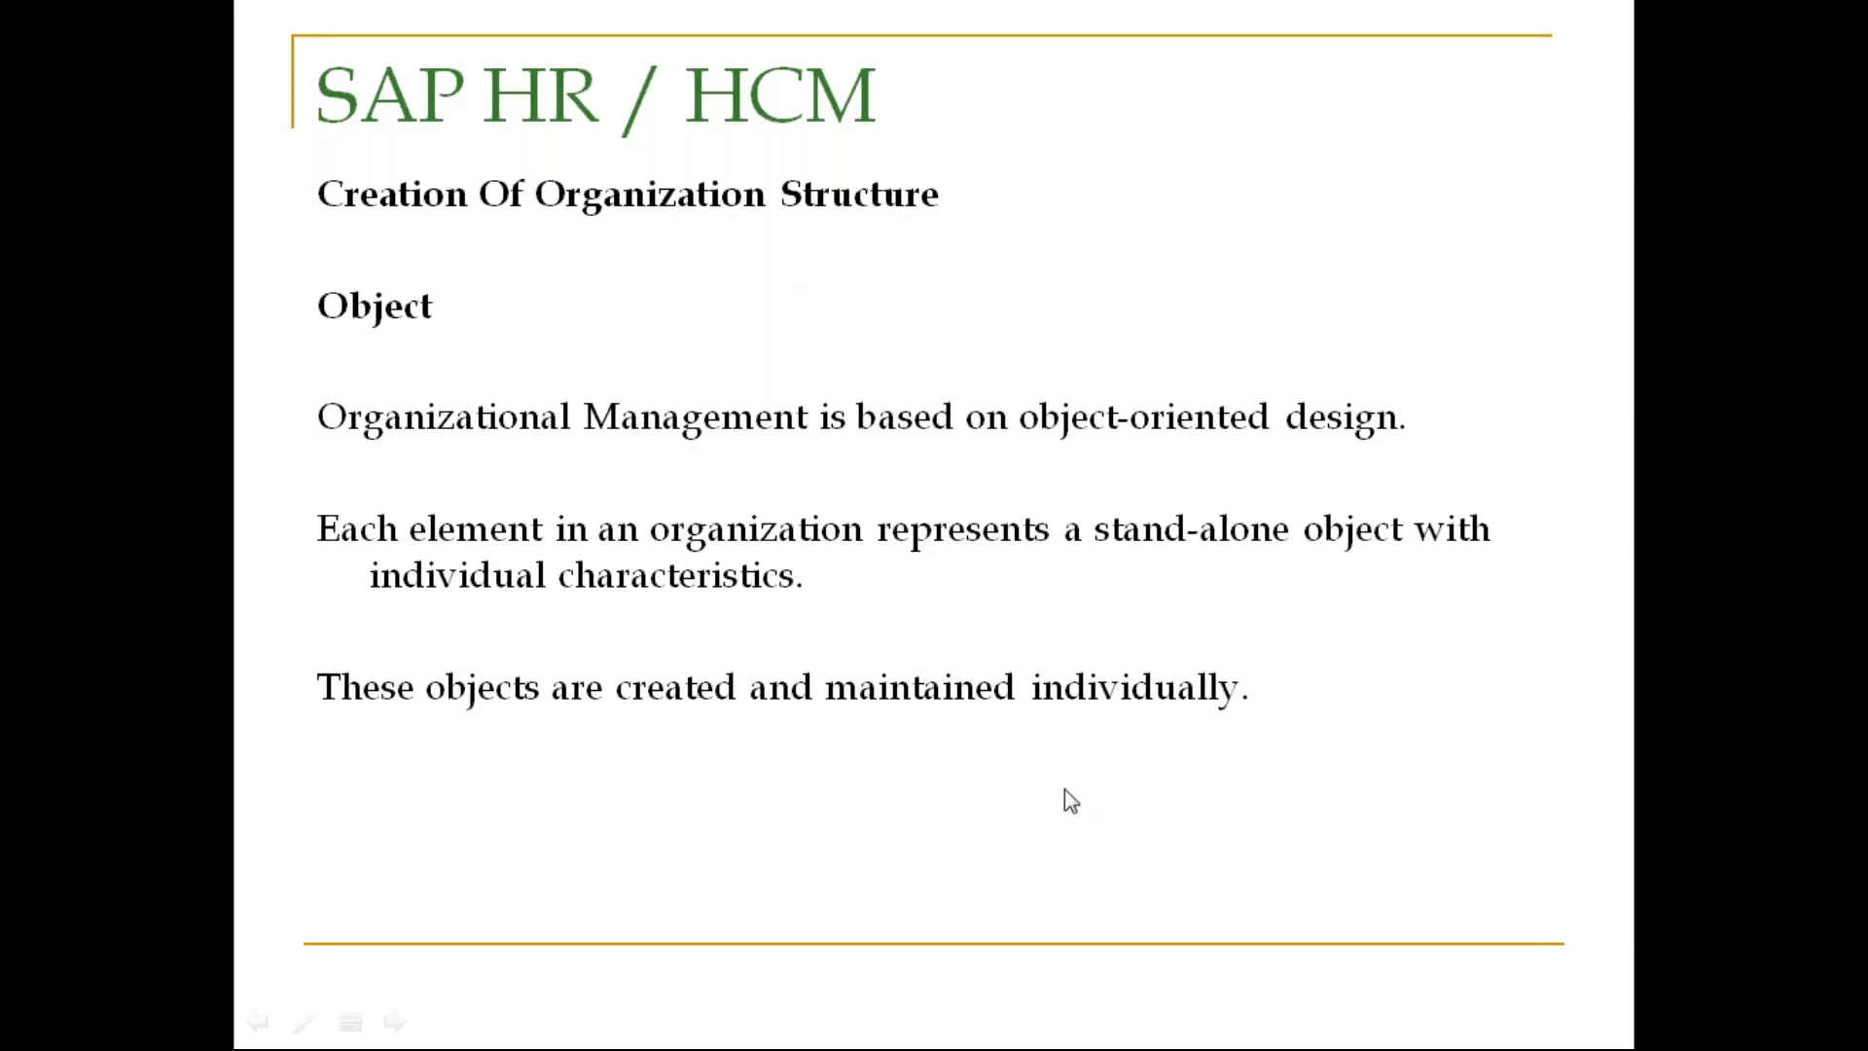
key("Right")
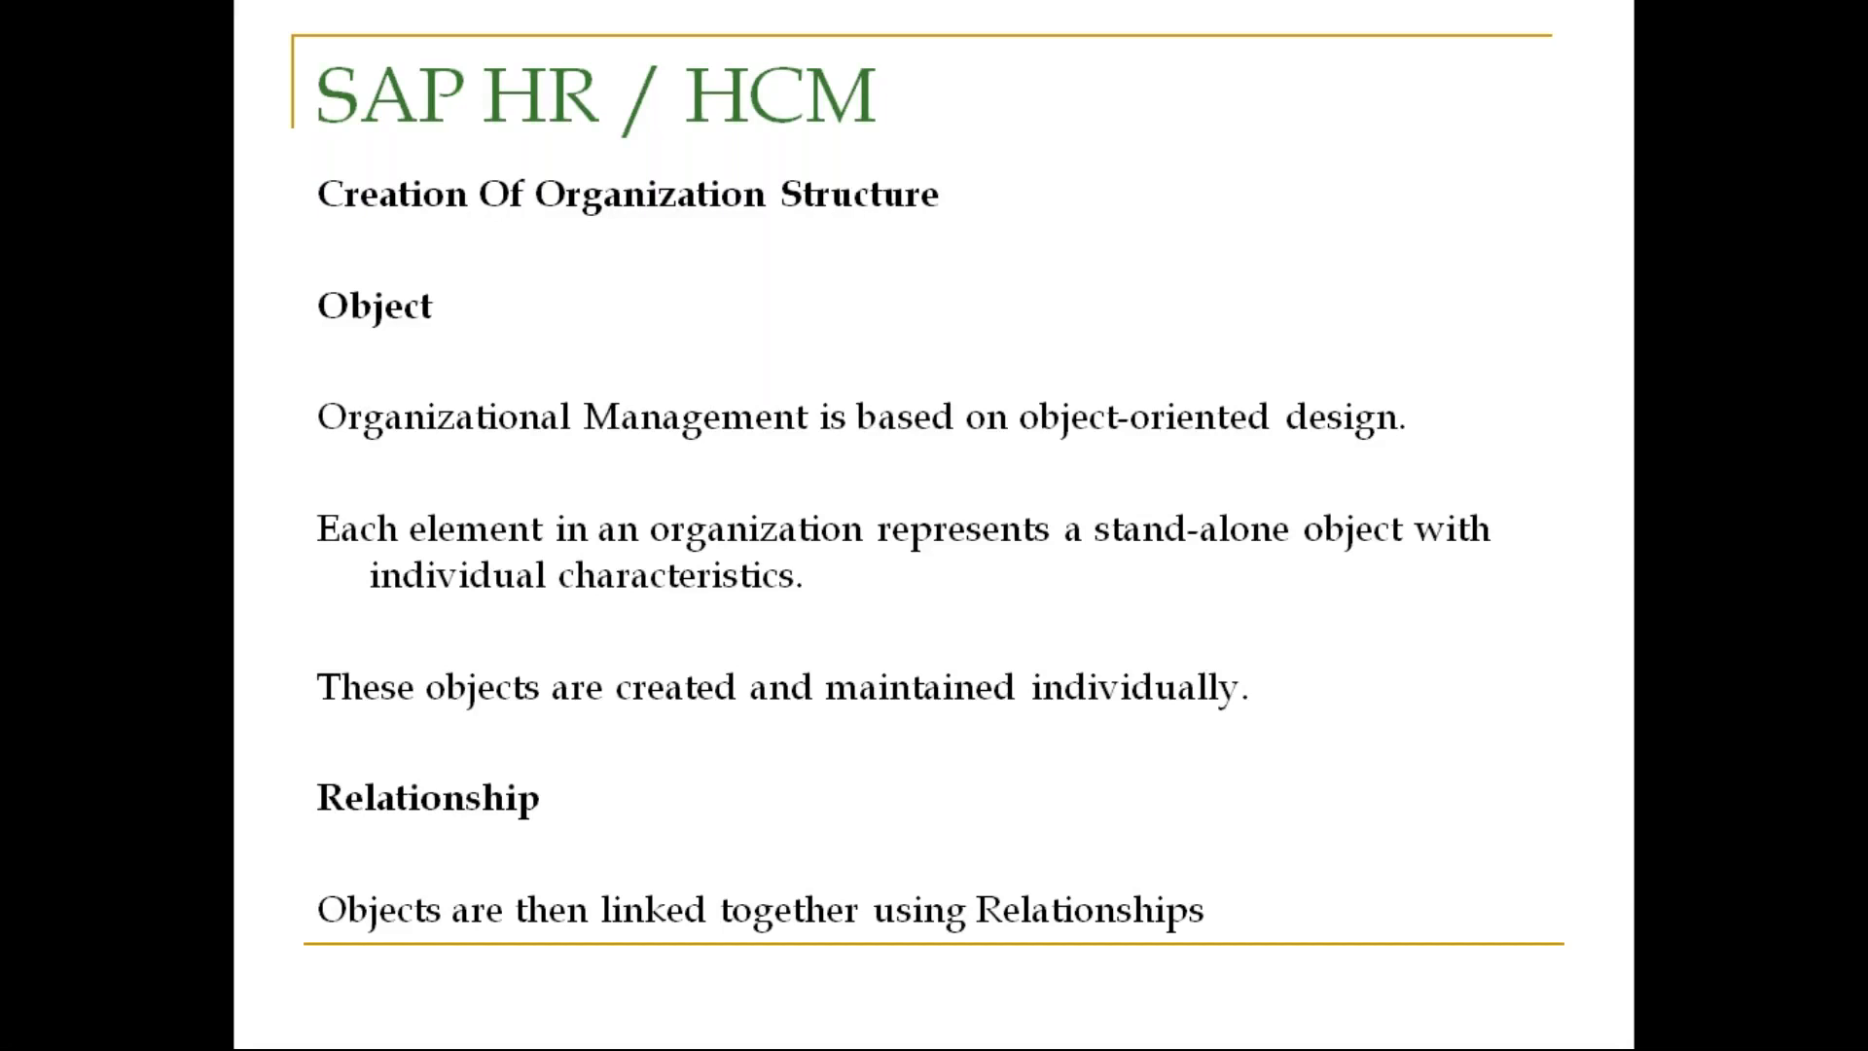
key("alt+Tab")
key("alt+Tab")
key("alt+Tab")
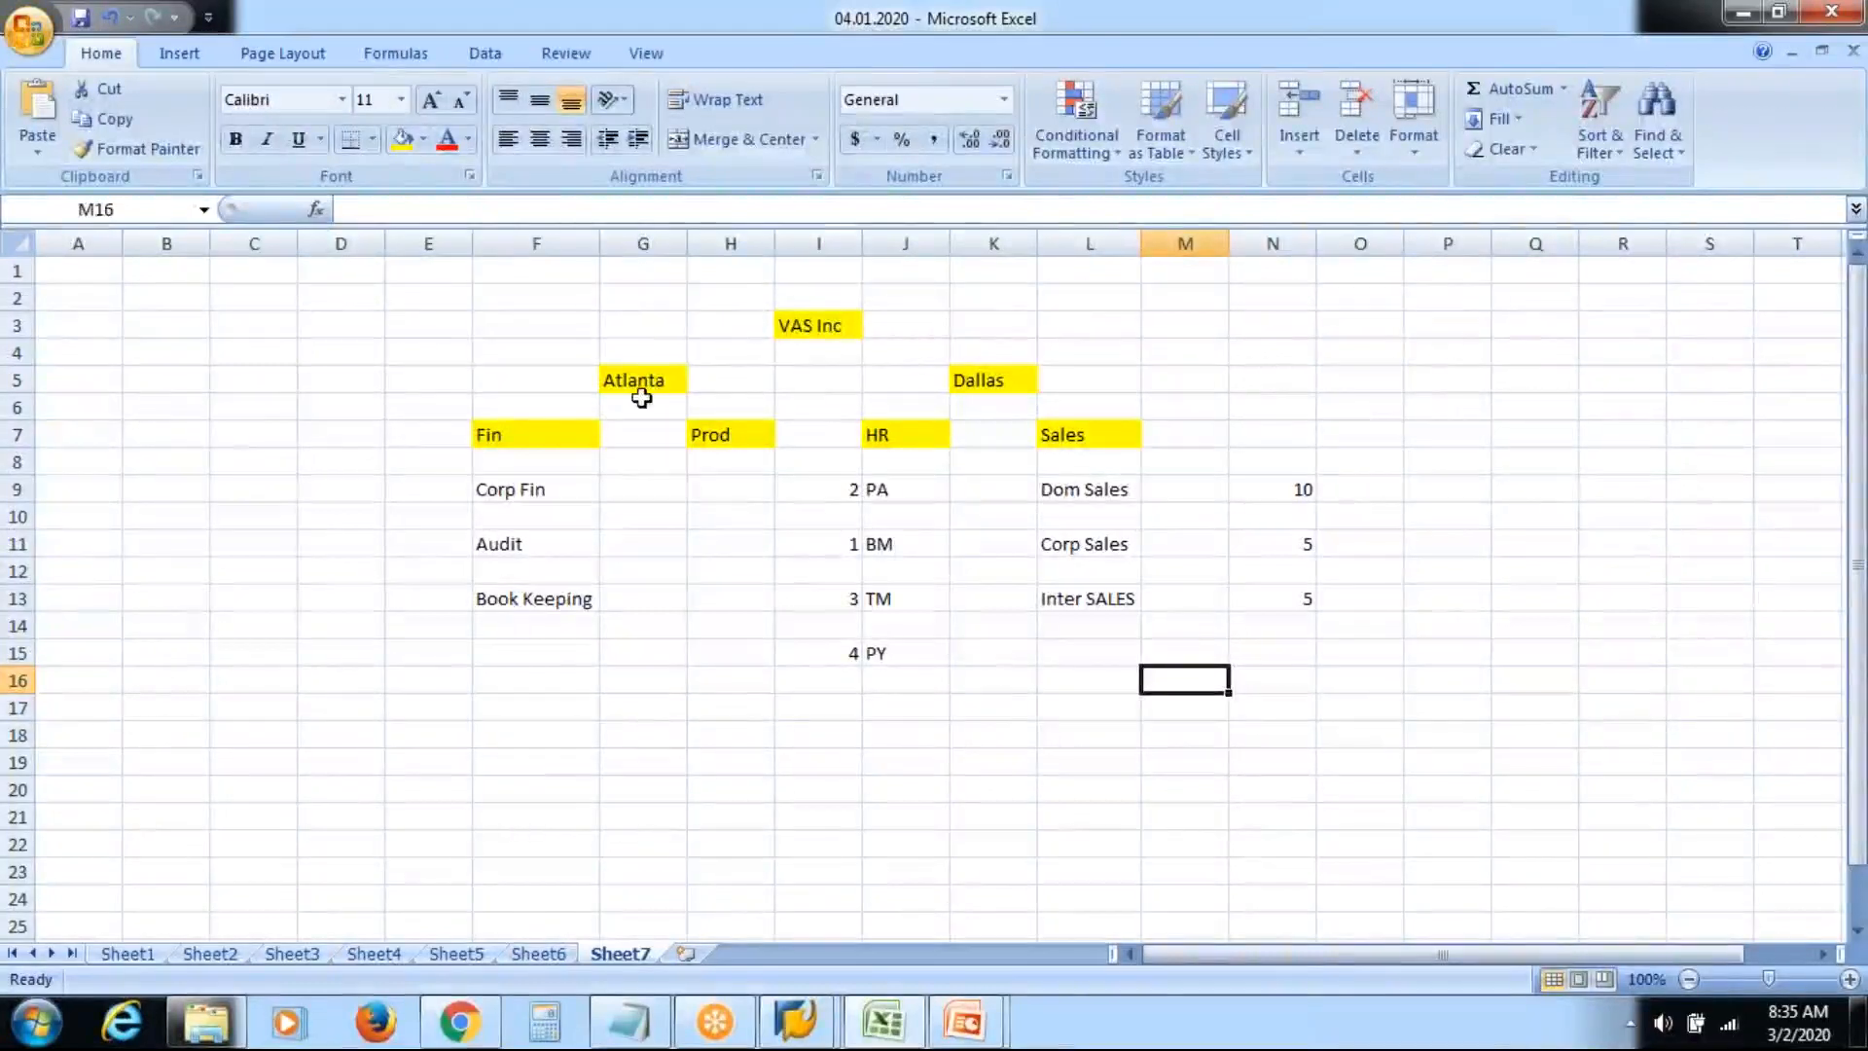
Point out the VAS Inc, Fin, Atlanta and Dallas cells in the org chart
left_click(820, 321)
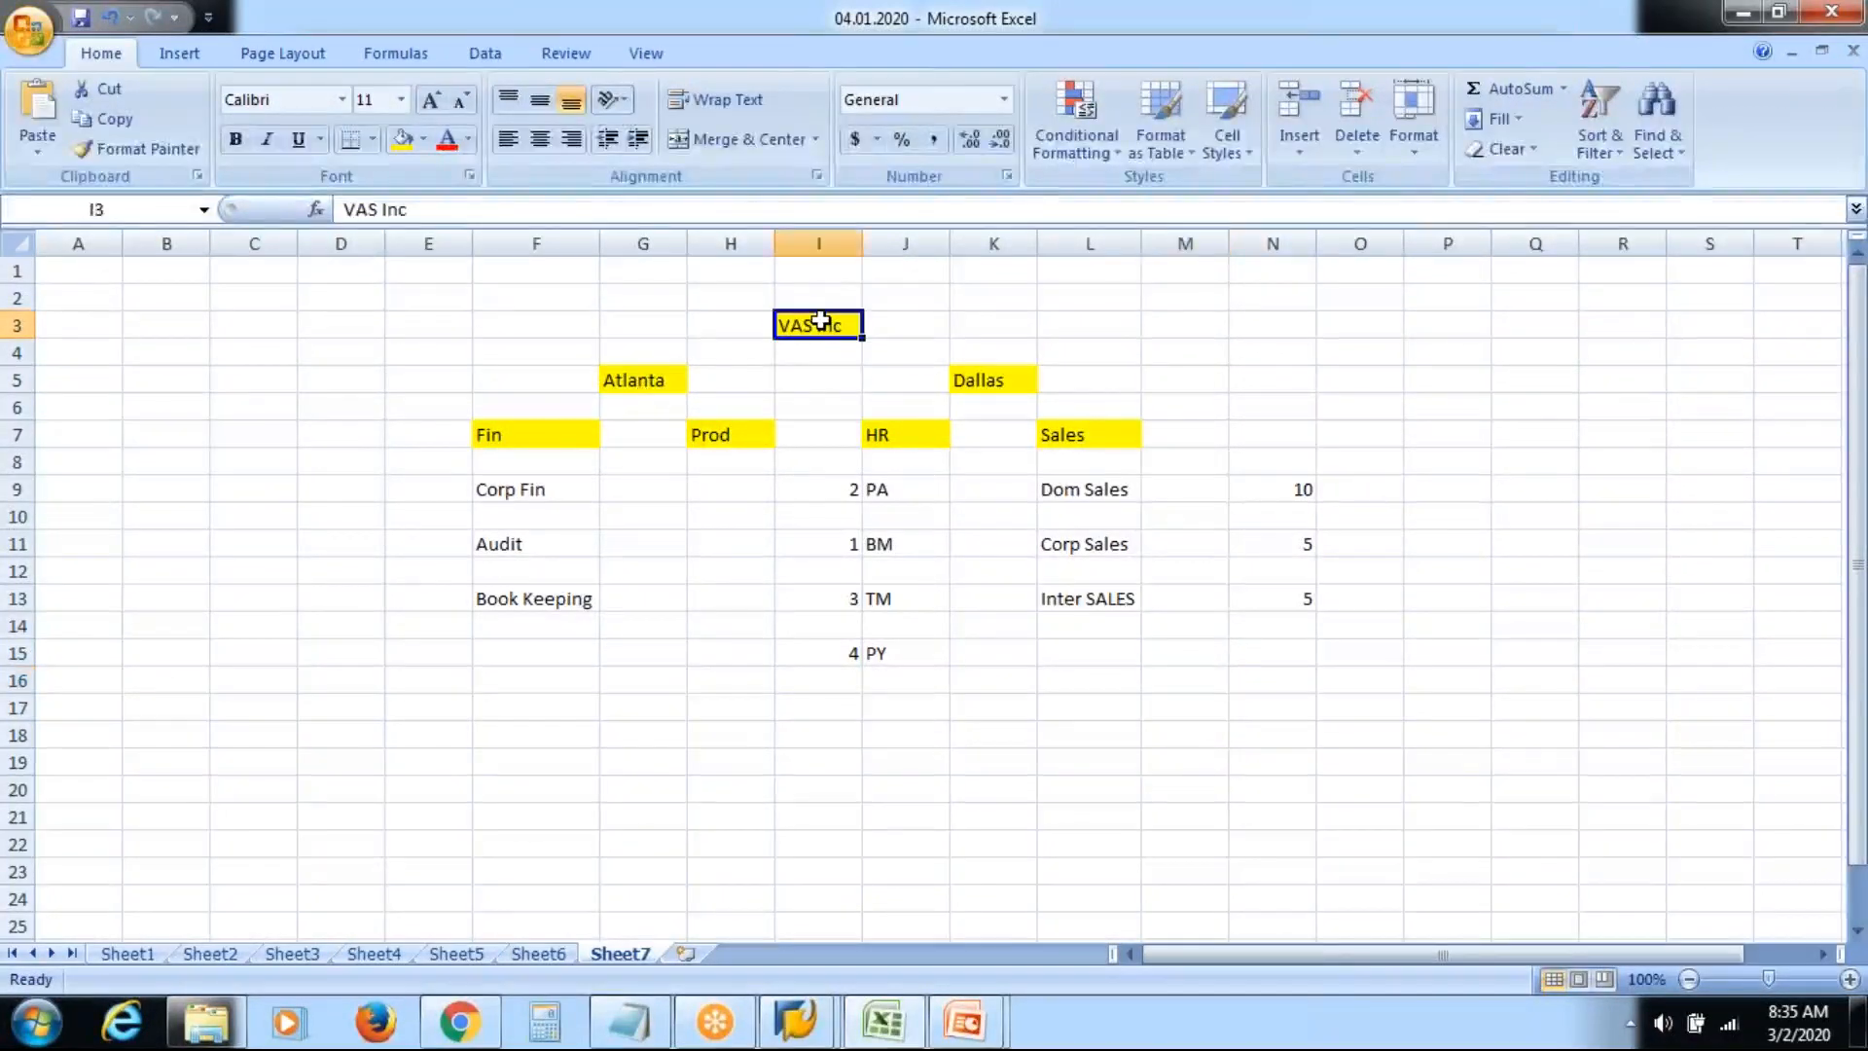
left_click(559, 435)
left_click(658, 374)
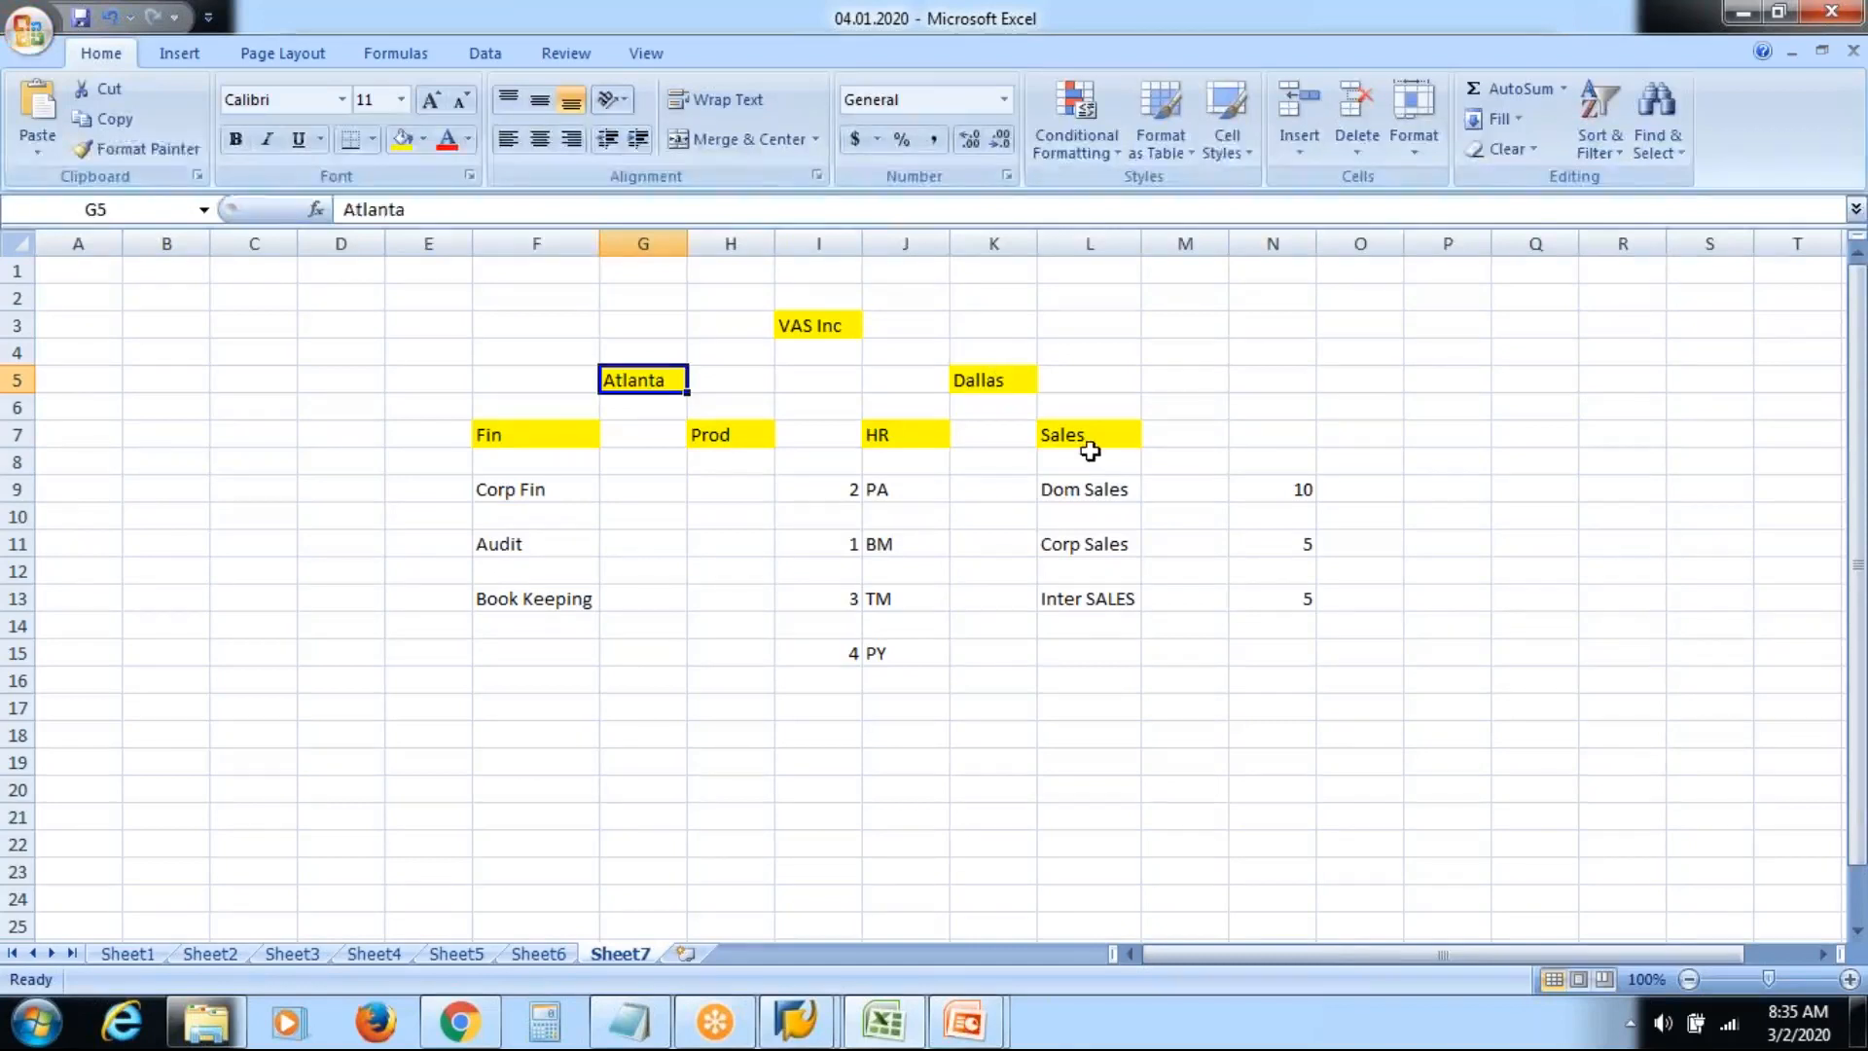
left_click(969, 378)
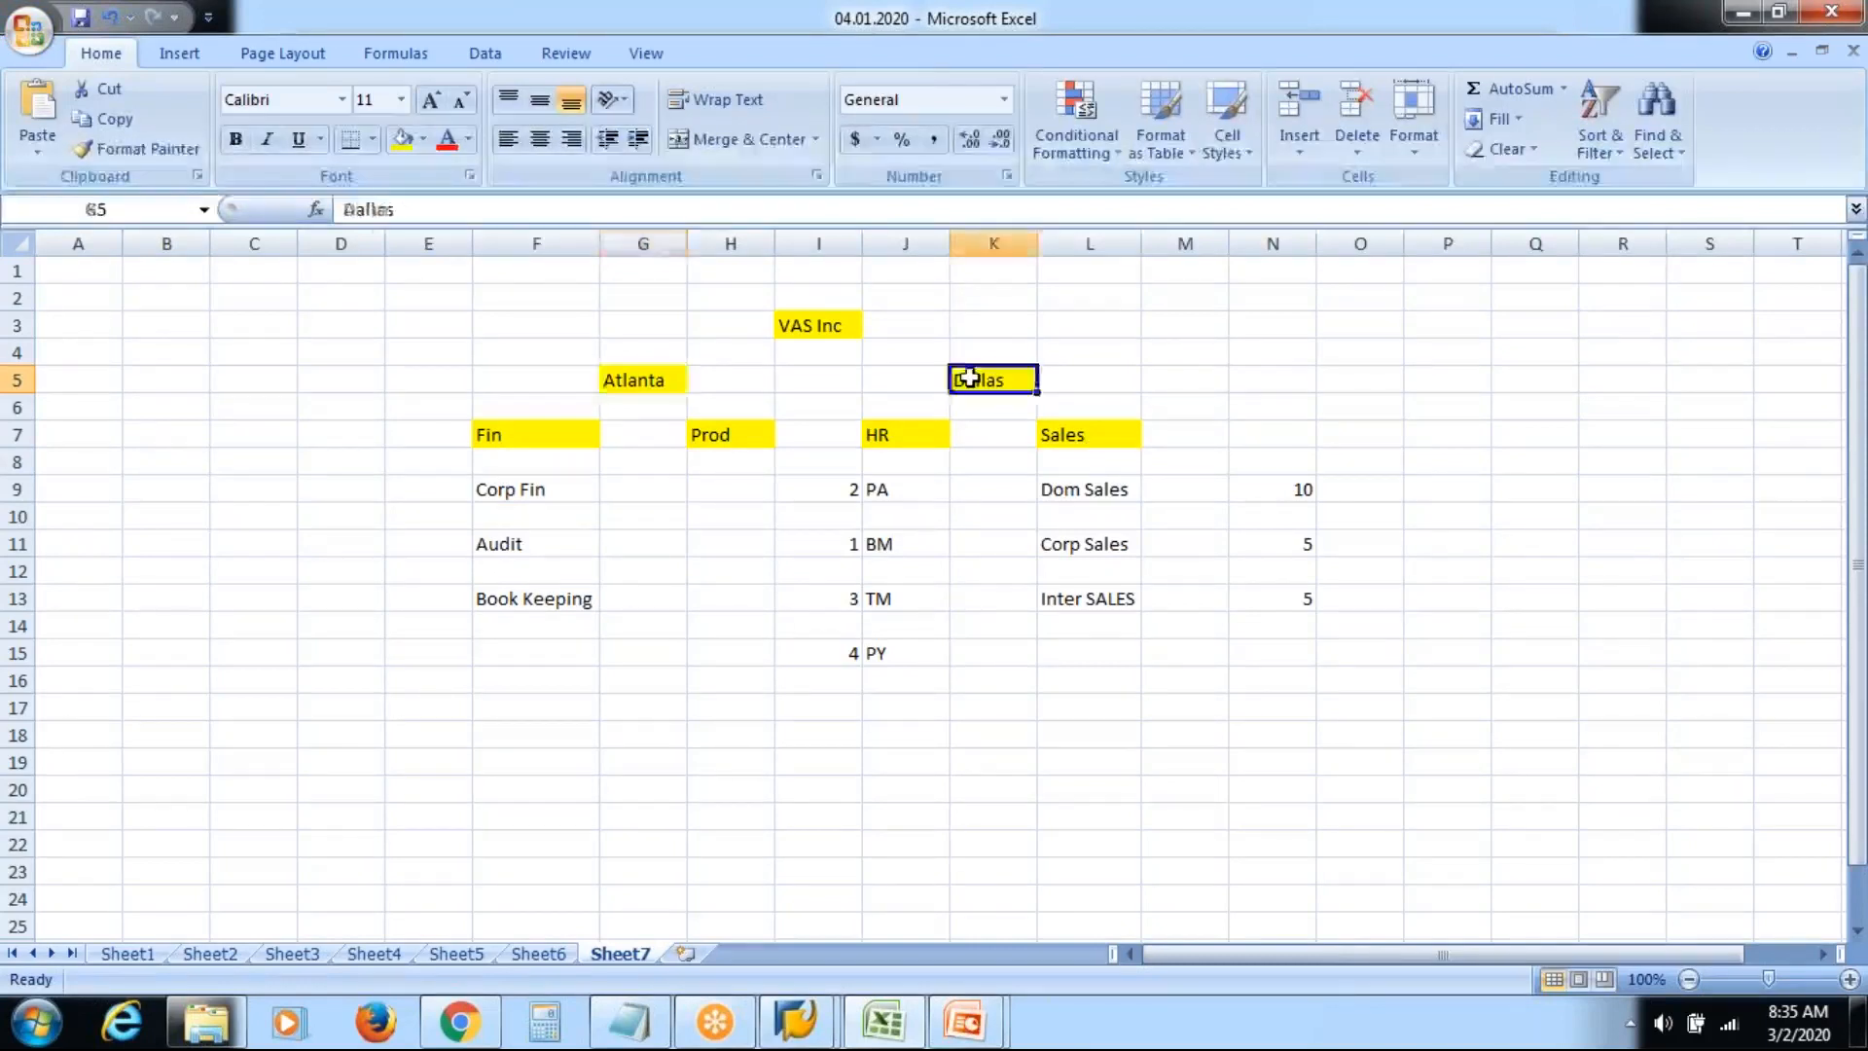
Clear the sub-unit entries in range F9:N16, starting from Corp Fin
left_click(572, 491)
key("shift+Right")
key("shift+Right")
key("shift+Right")
key("shift+Right")
key("shift+Right")
key("shift+Right")
key("shift+Right")
key("shift+Right")
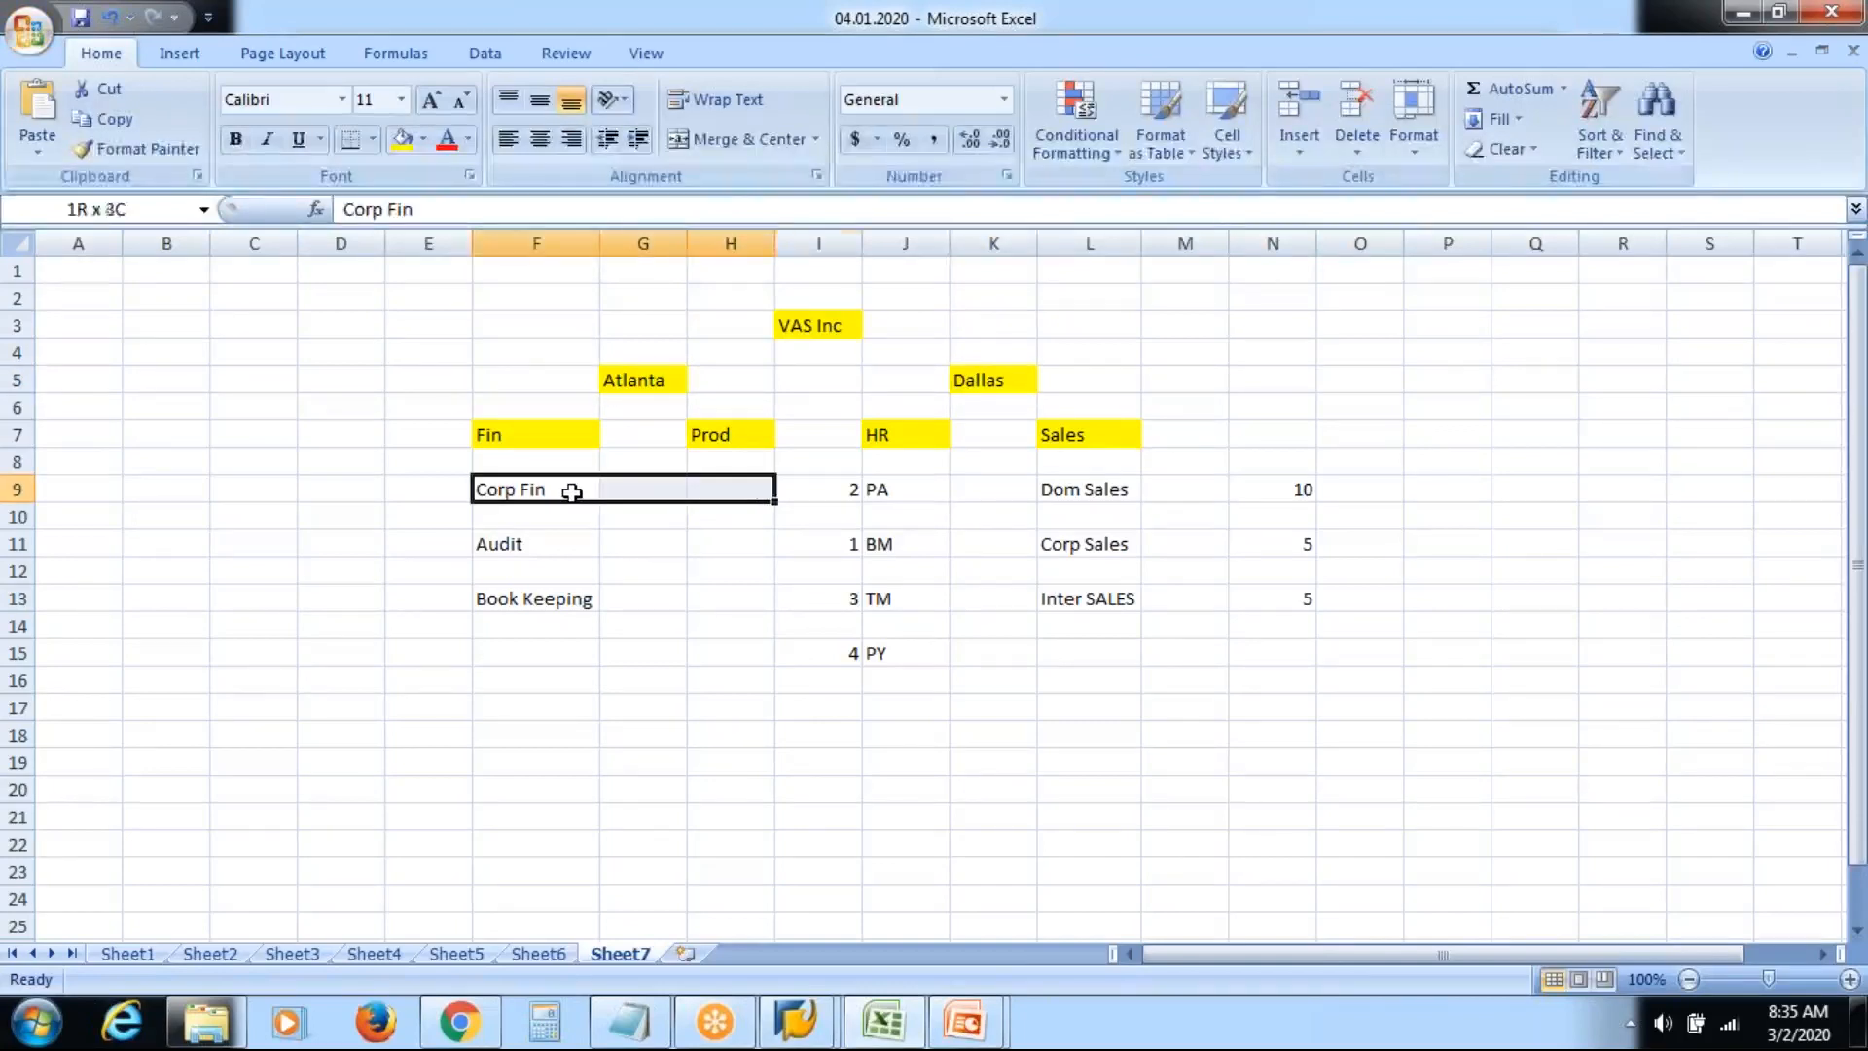
key("shift+Down")
key("shift+Down")
key("shift+Down")
key("shift+Down")
key("shift+Down")
key("shift+Down")
key("shift+Down")
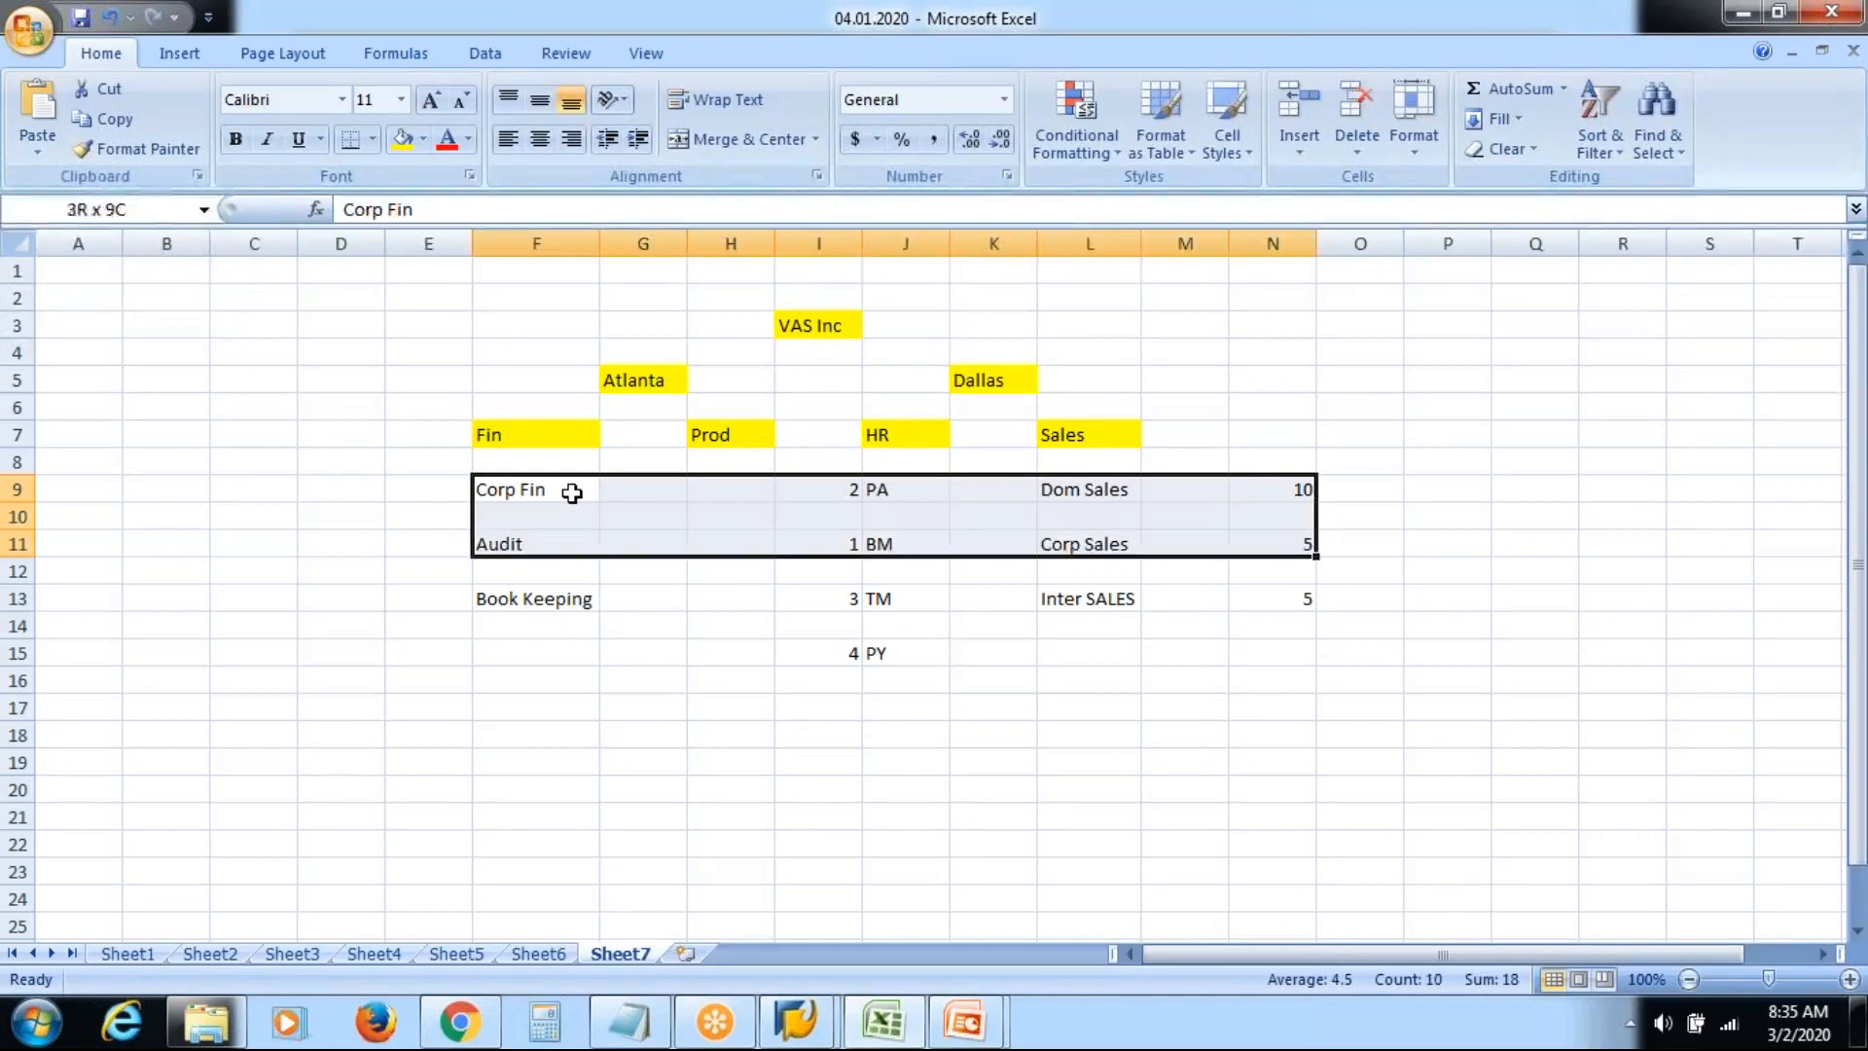
key("Delete")
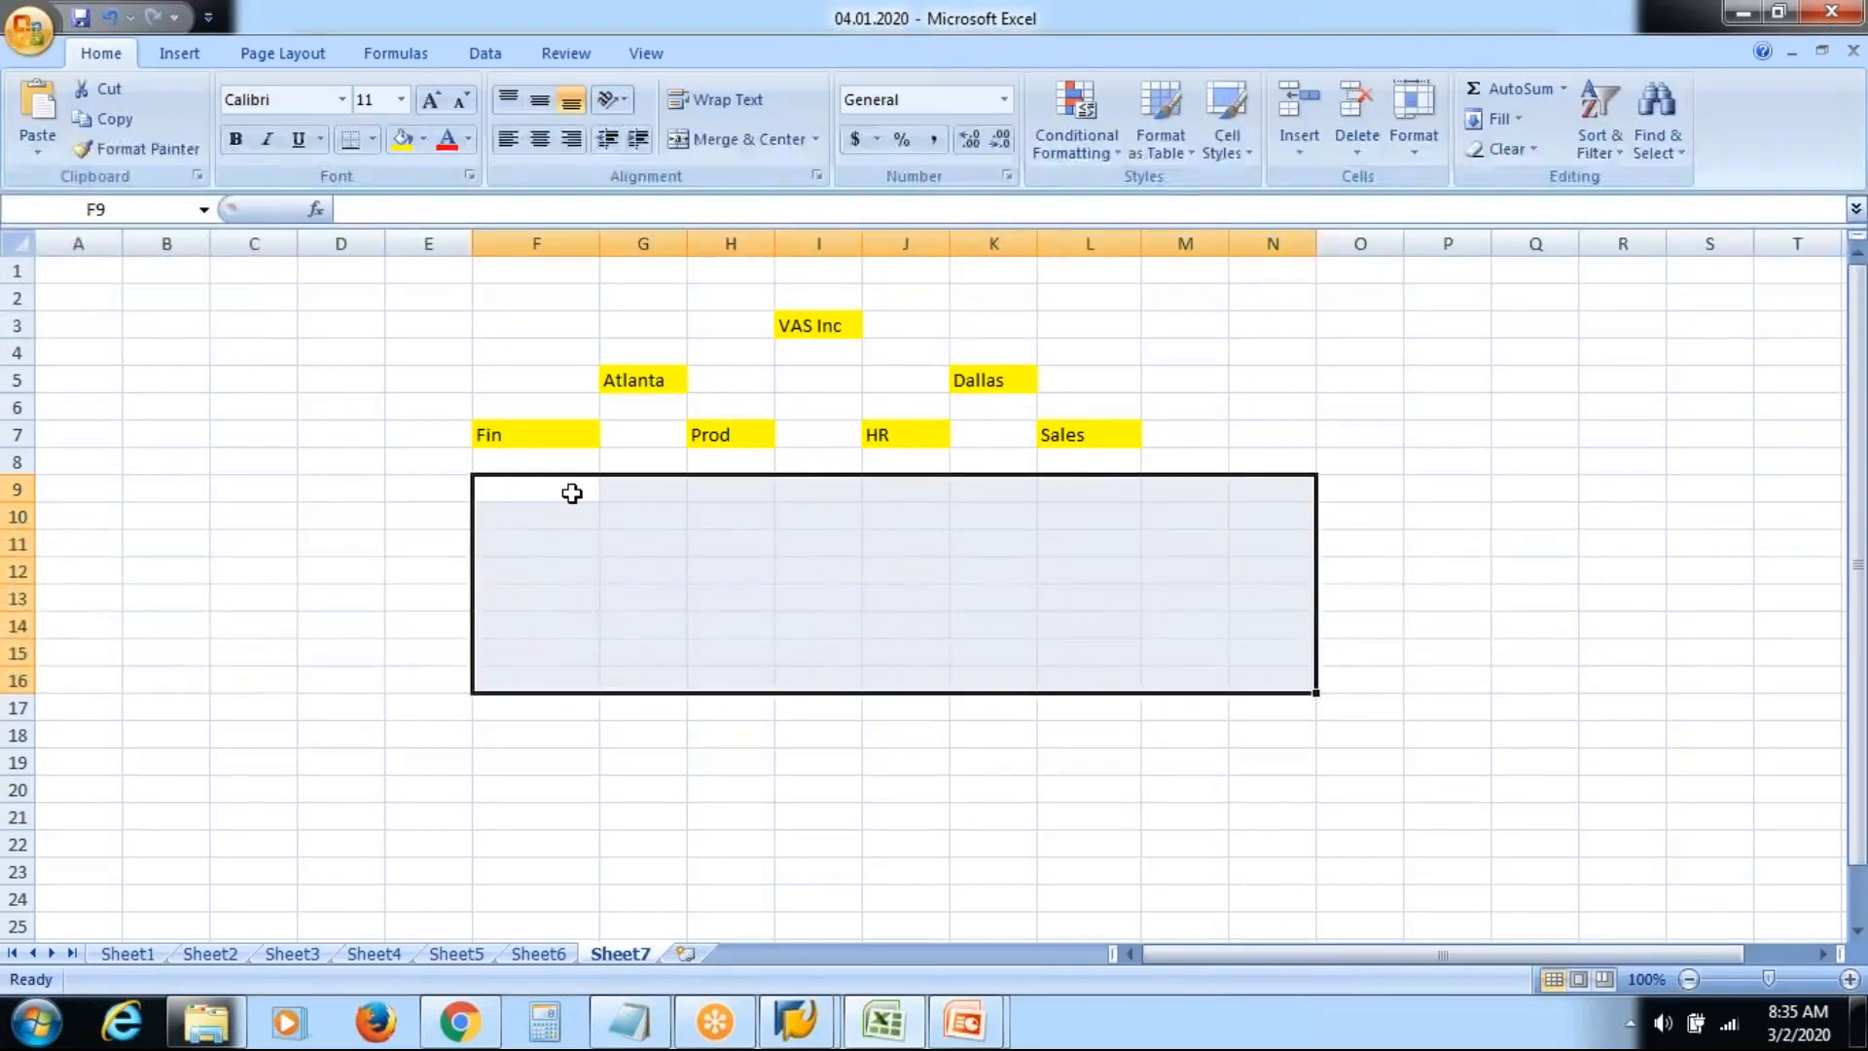
left_click(572, 494)
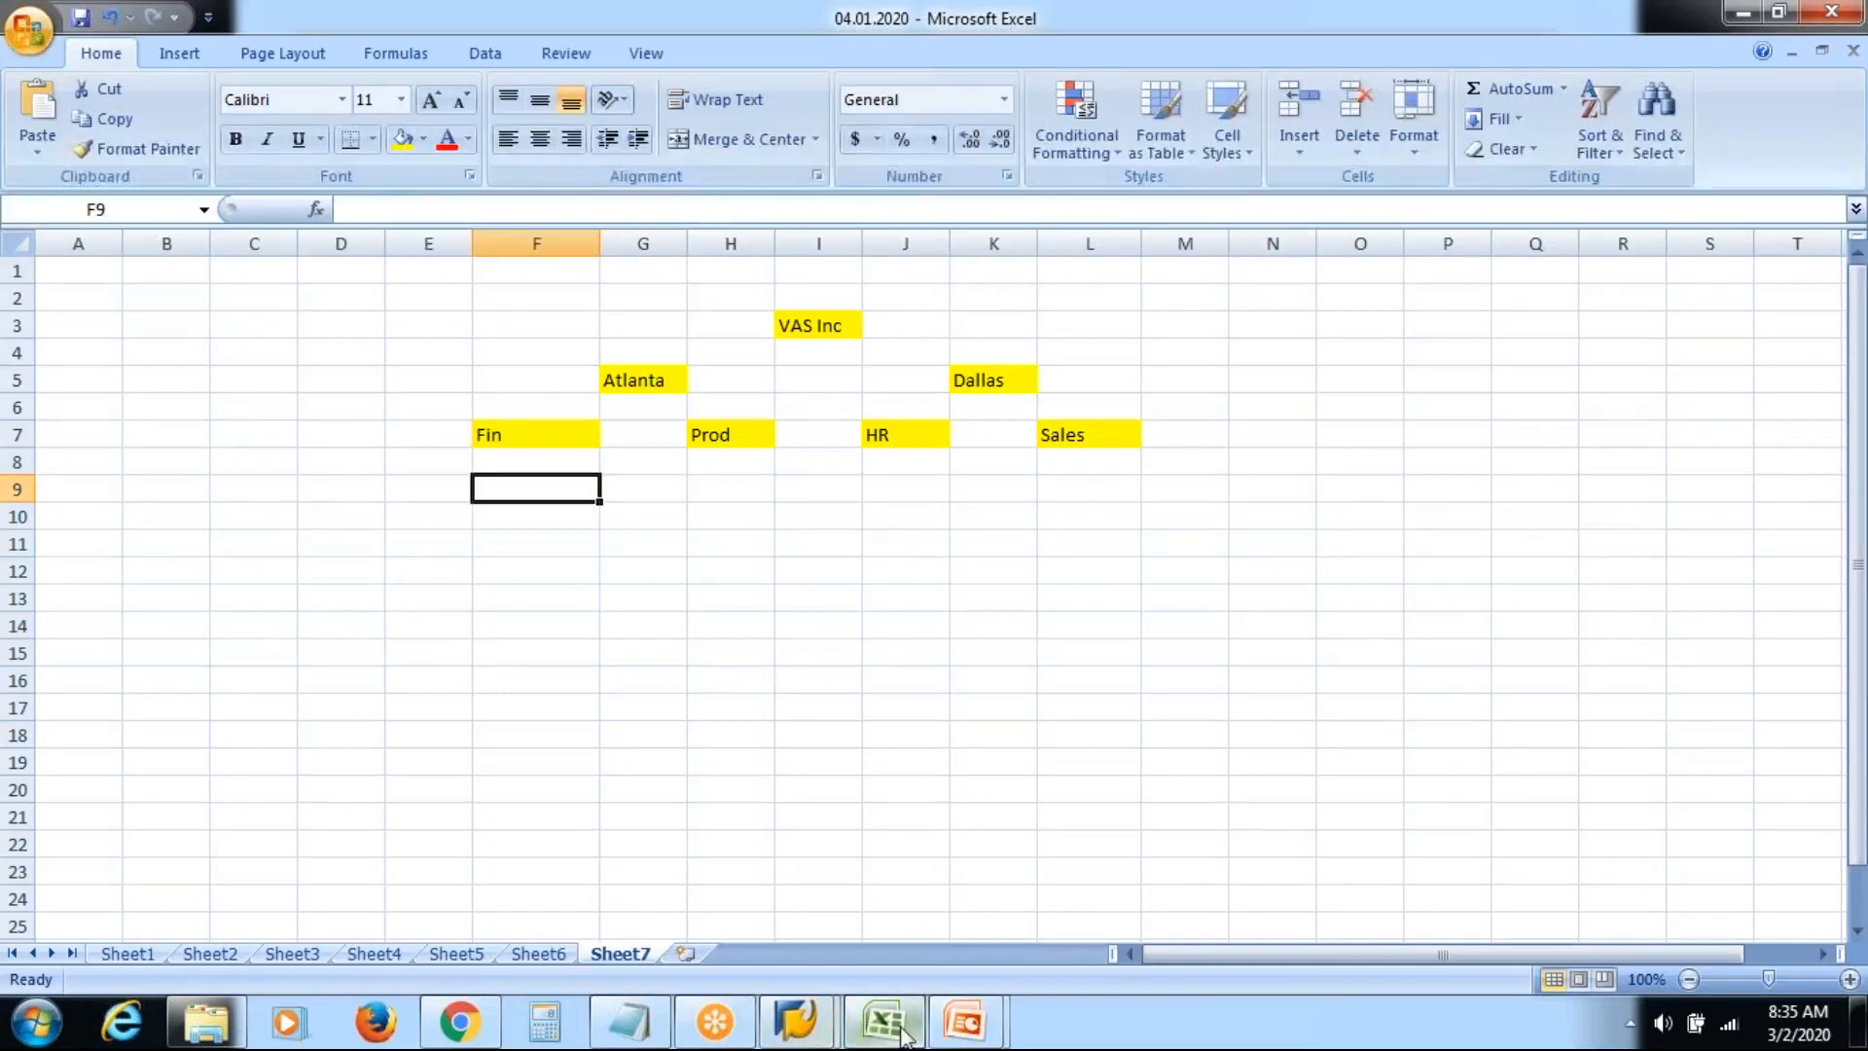
Advance the slideshow two slides past Relationship, then return to the SAP org unit screen
mouse_move(973, 1027)
left_click(1117, 896)
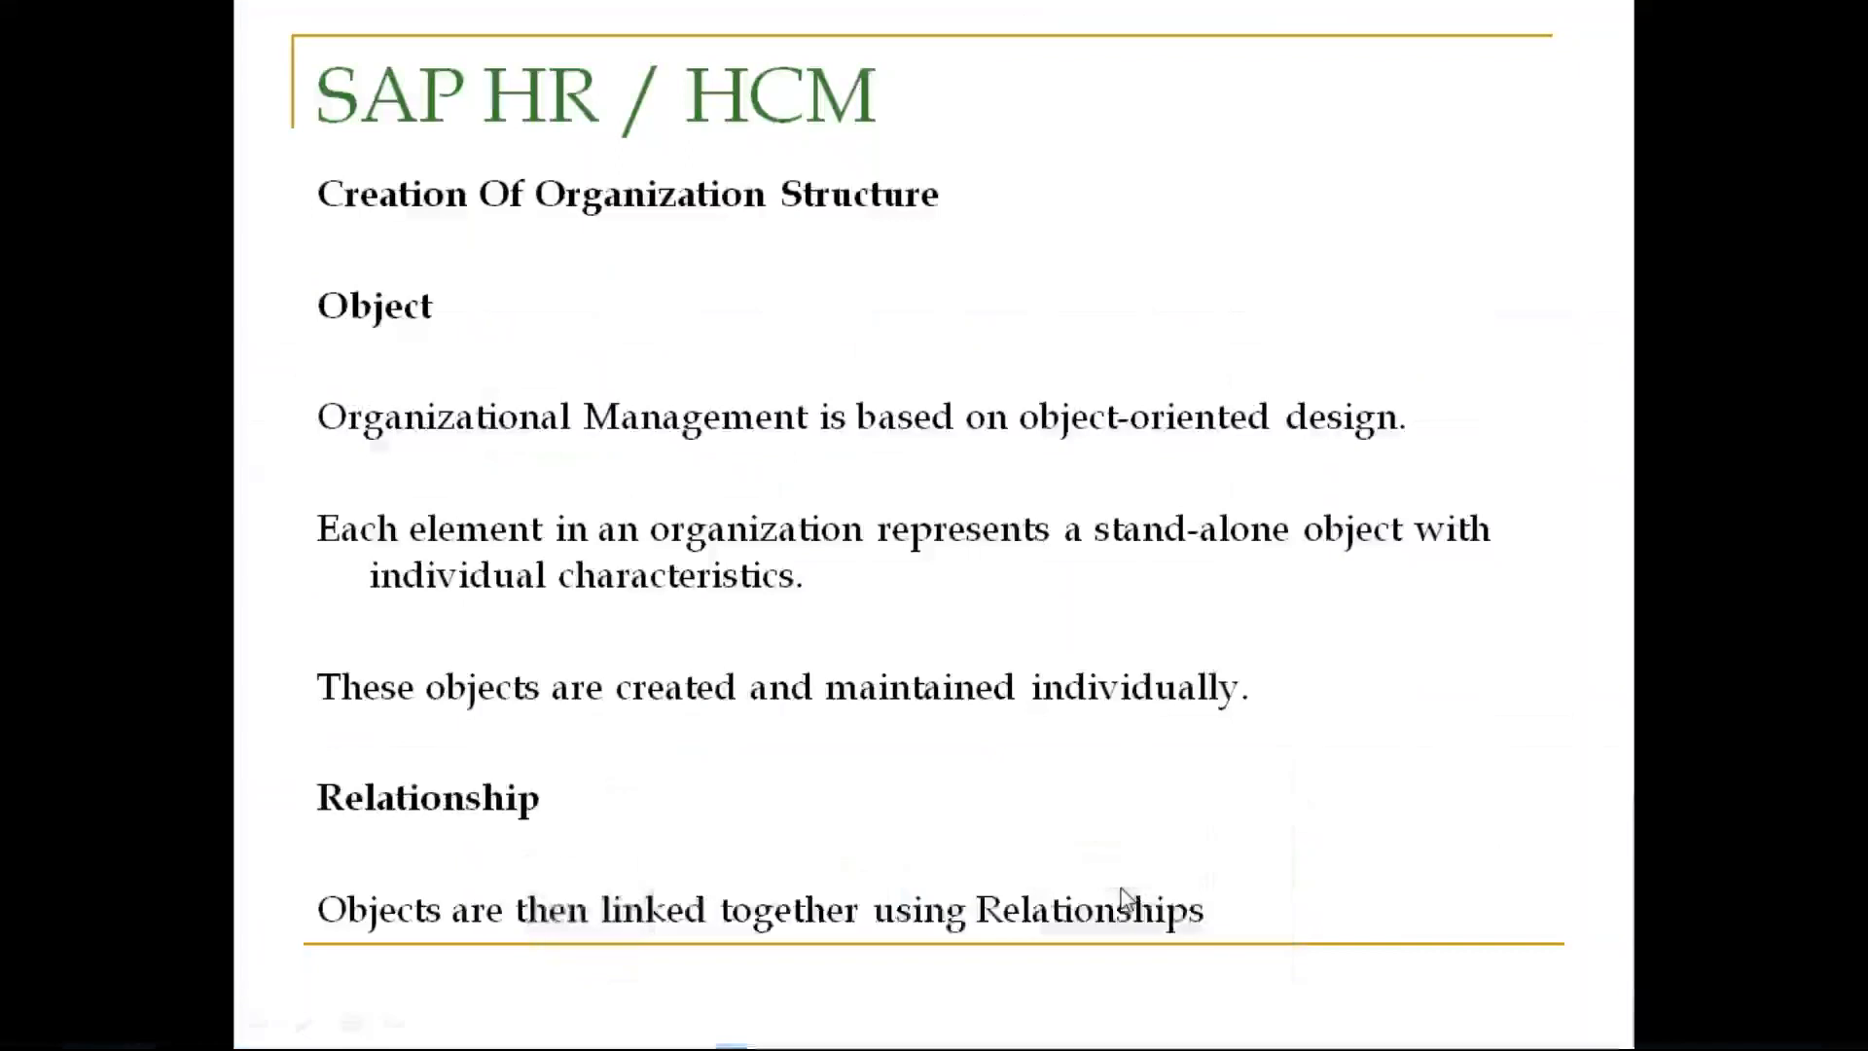
left_click(975, 777)
left_click(975, 778)
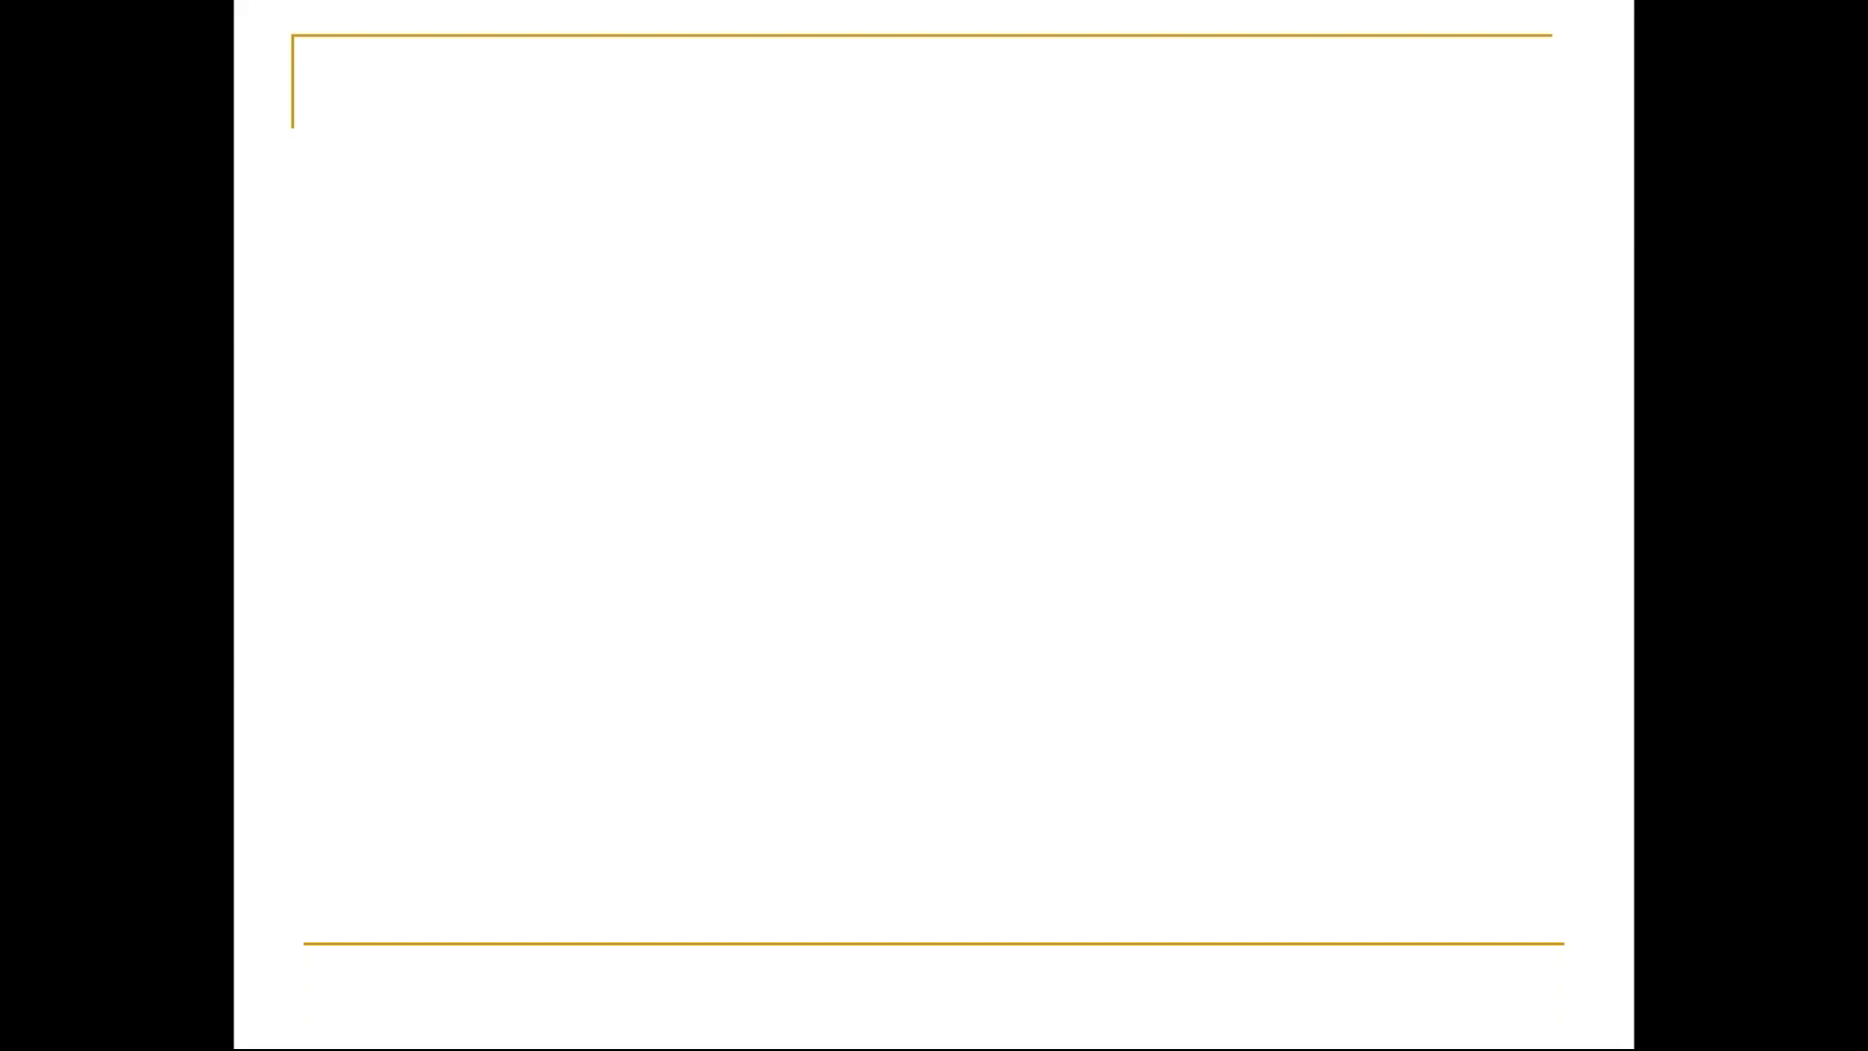
key("alt+Tab")
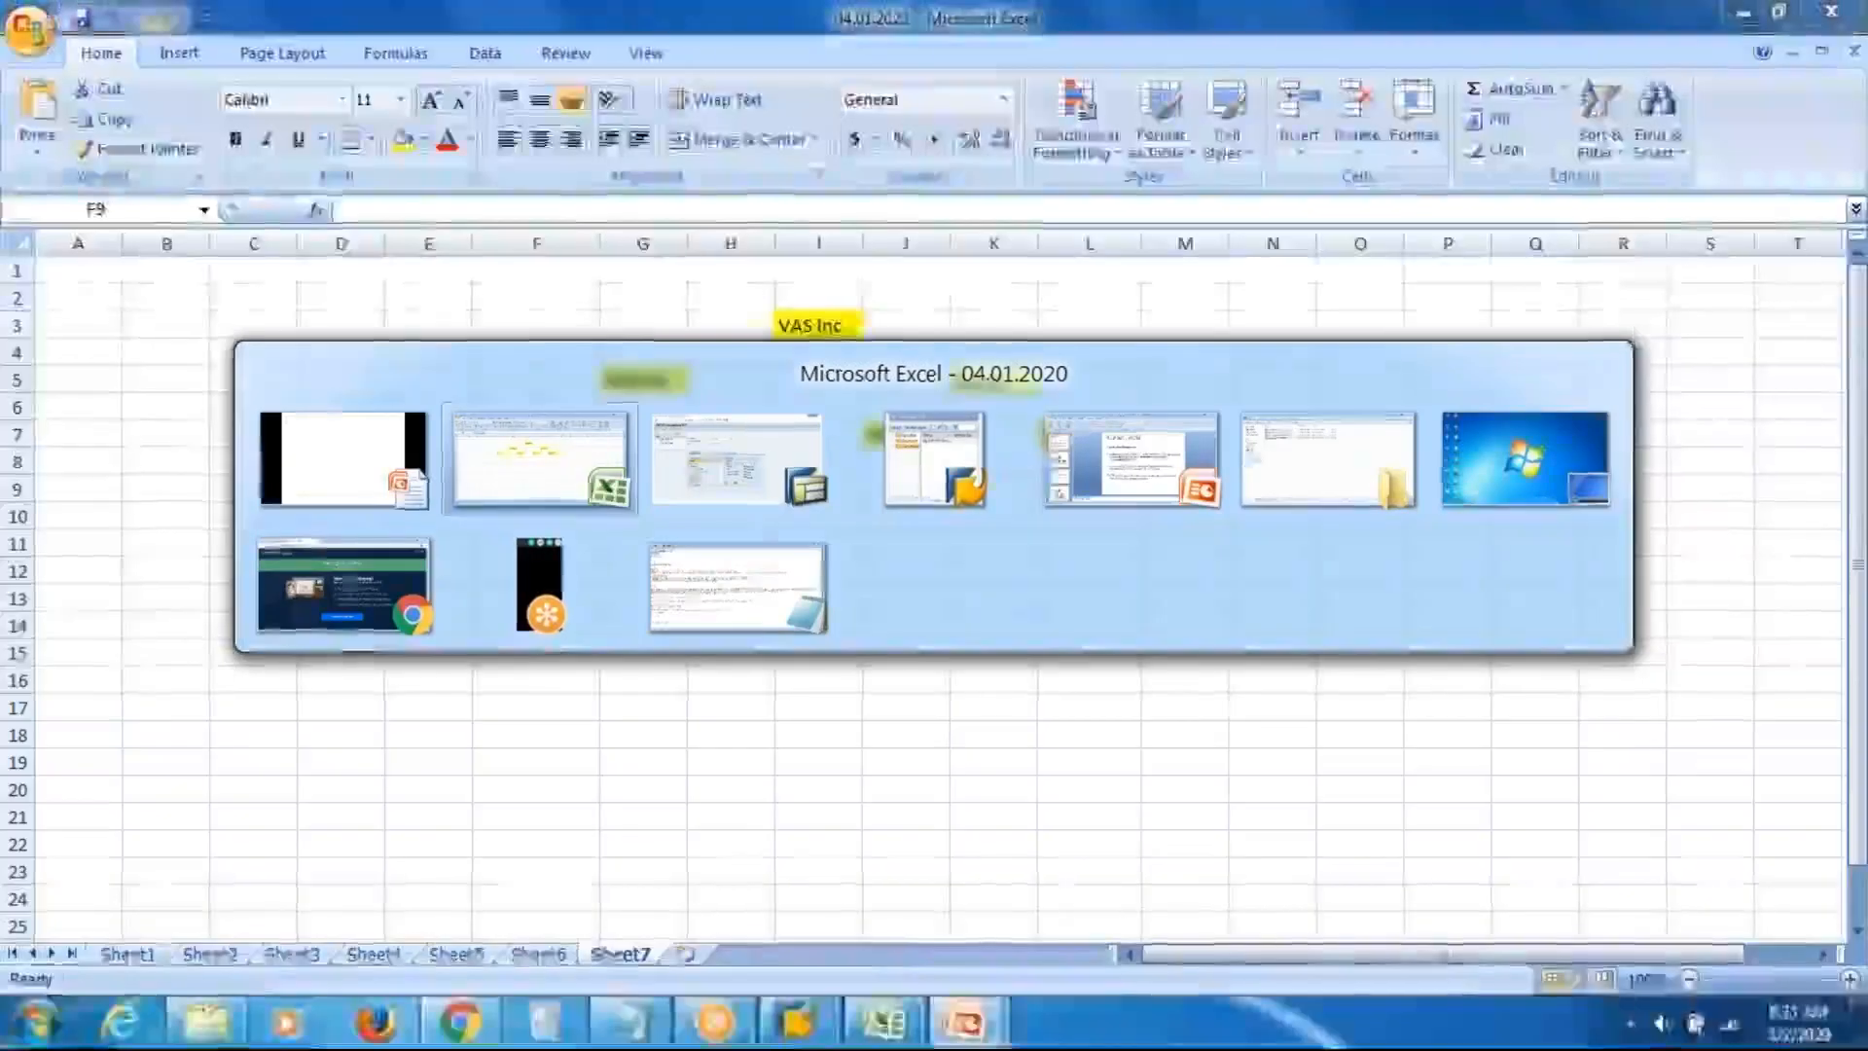
left_click(775, 483)
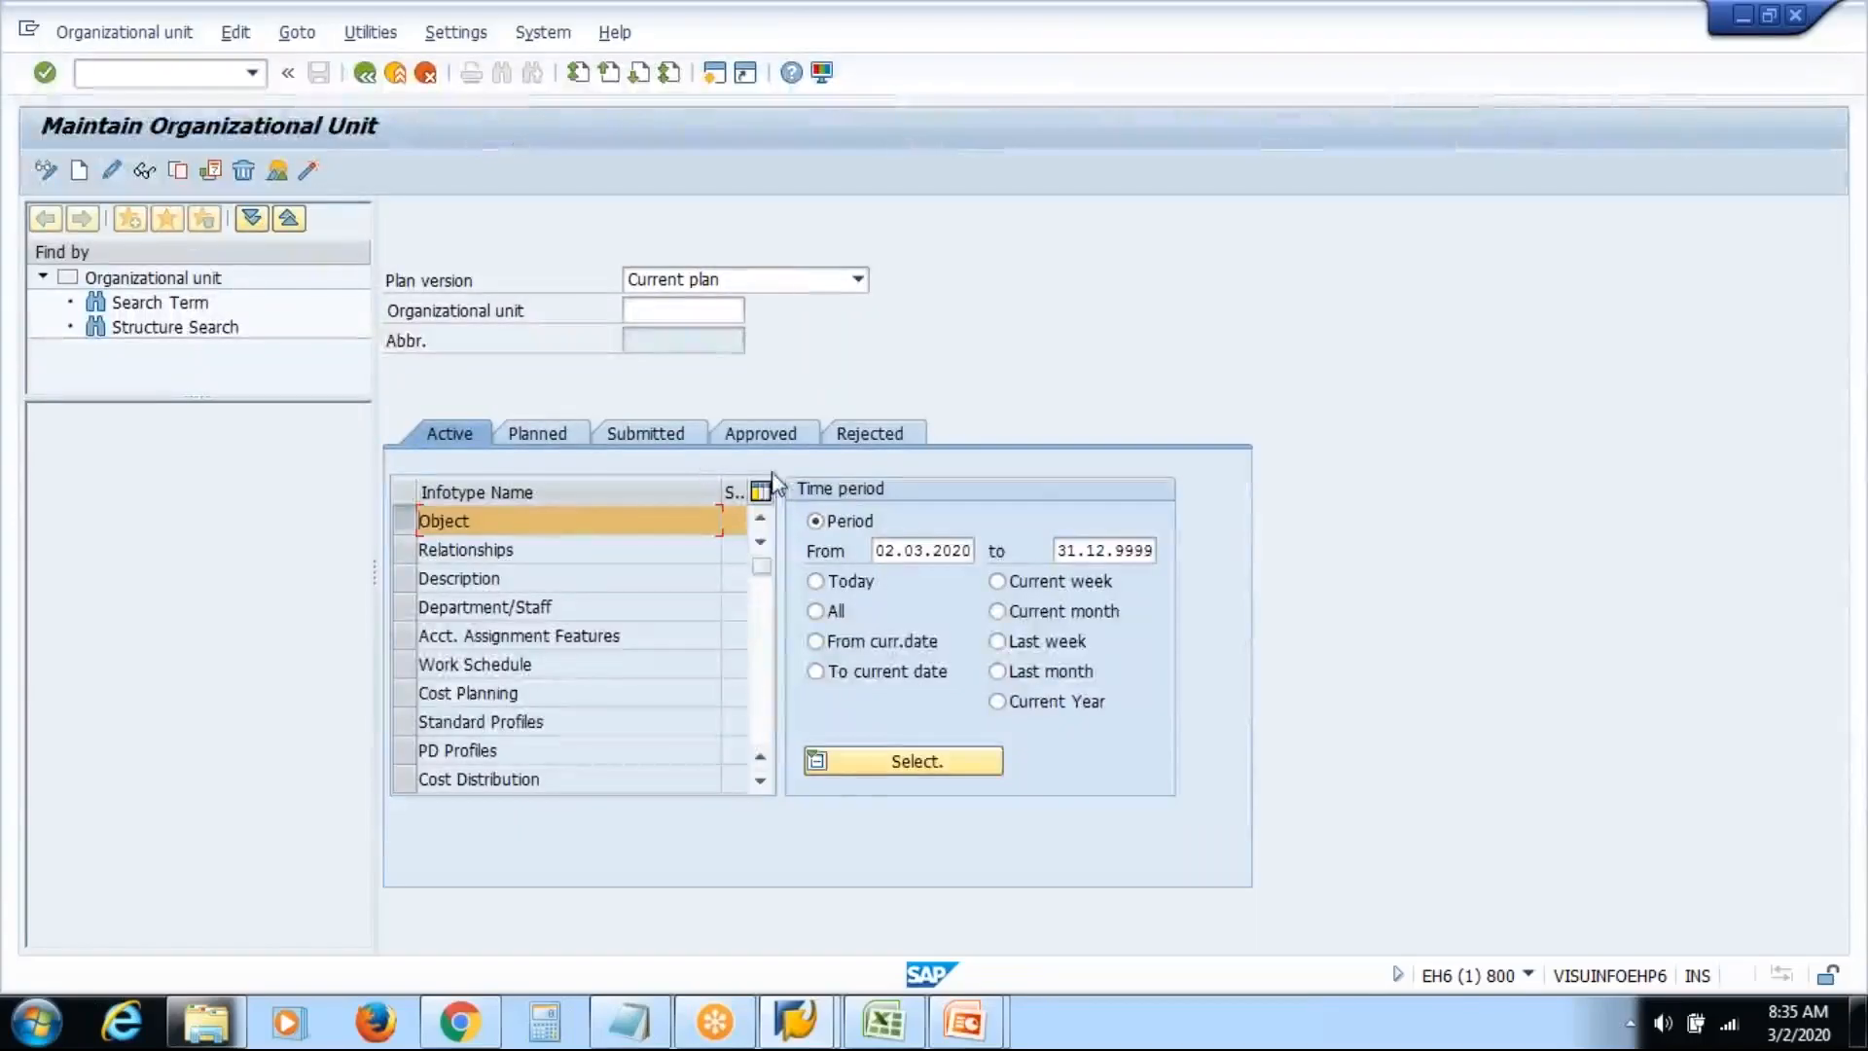
Load VAS Inc (VASI) through an F4 search for 'vas' and show the Structure Search list
left_click(694, 311)
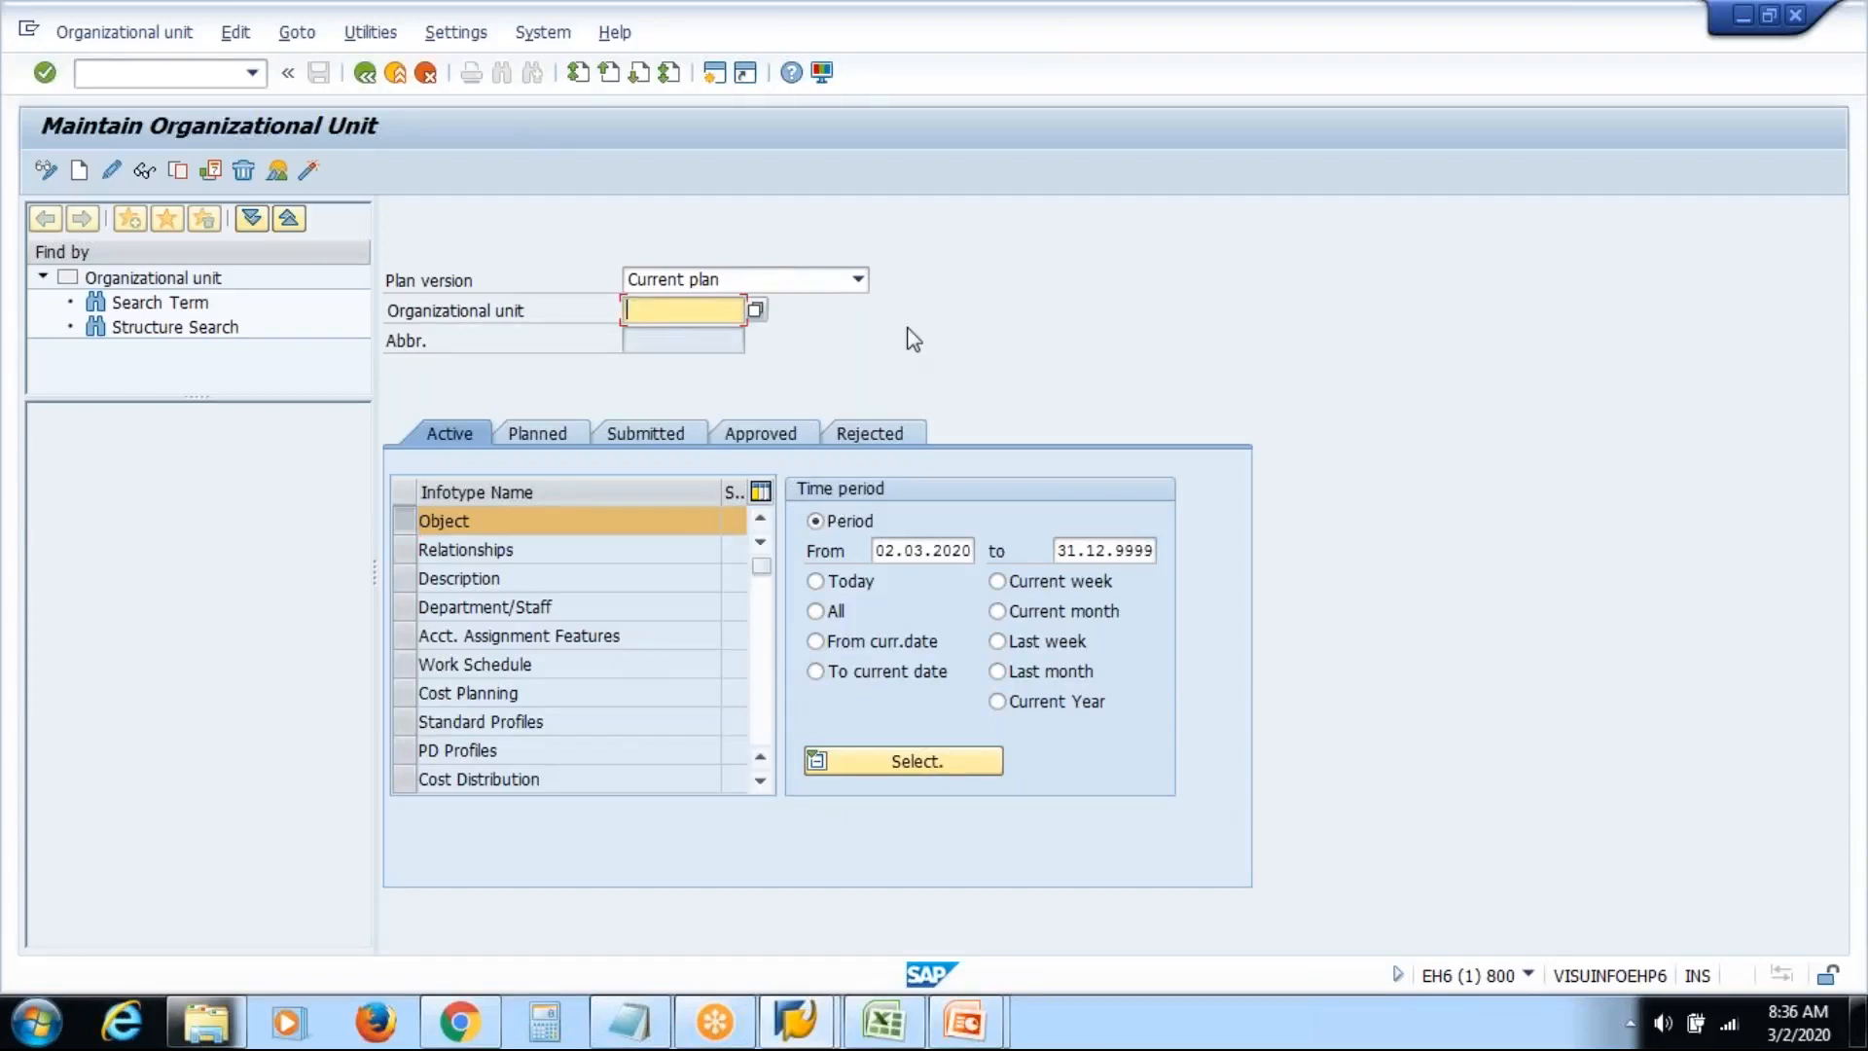
key("F4")
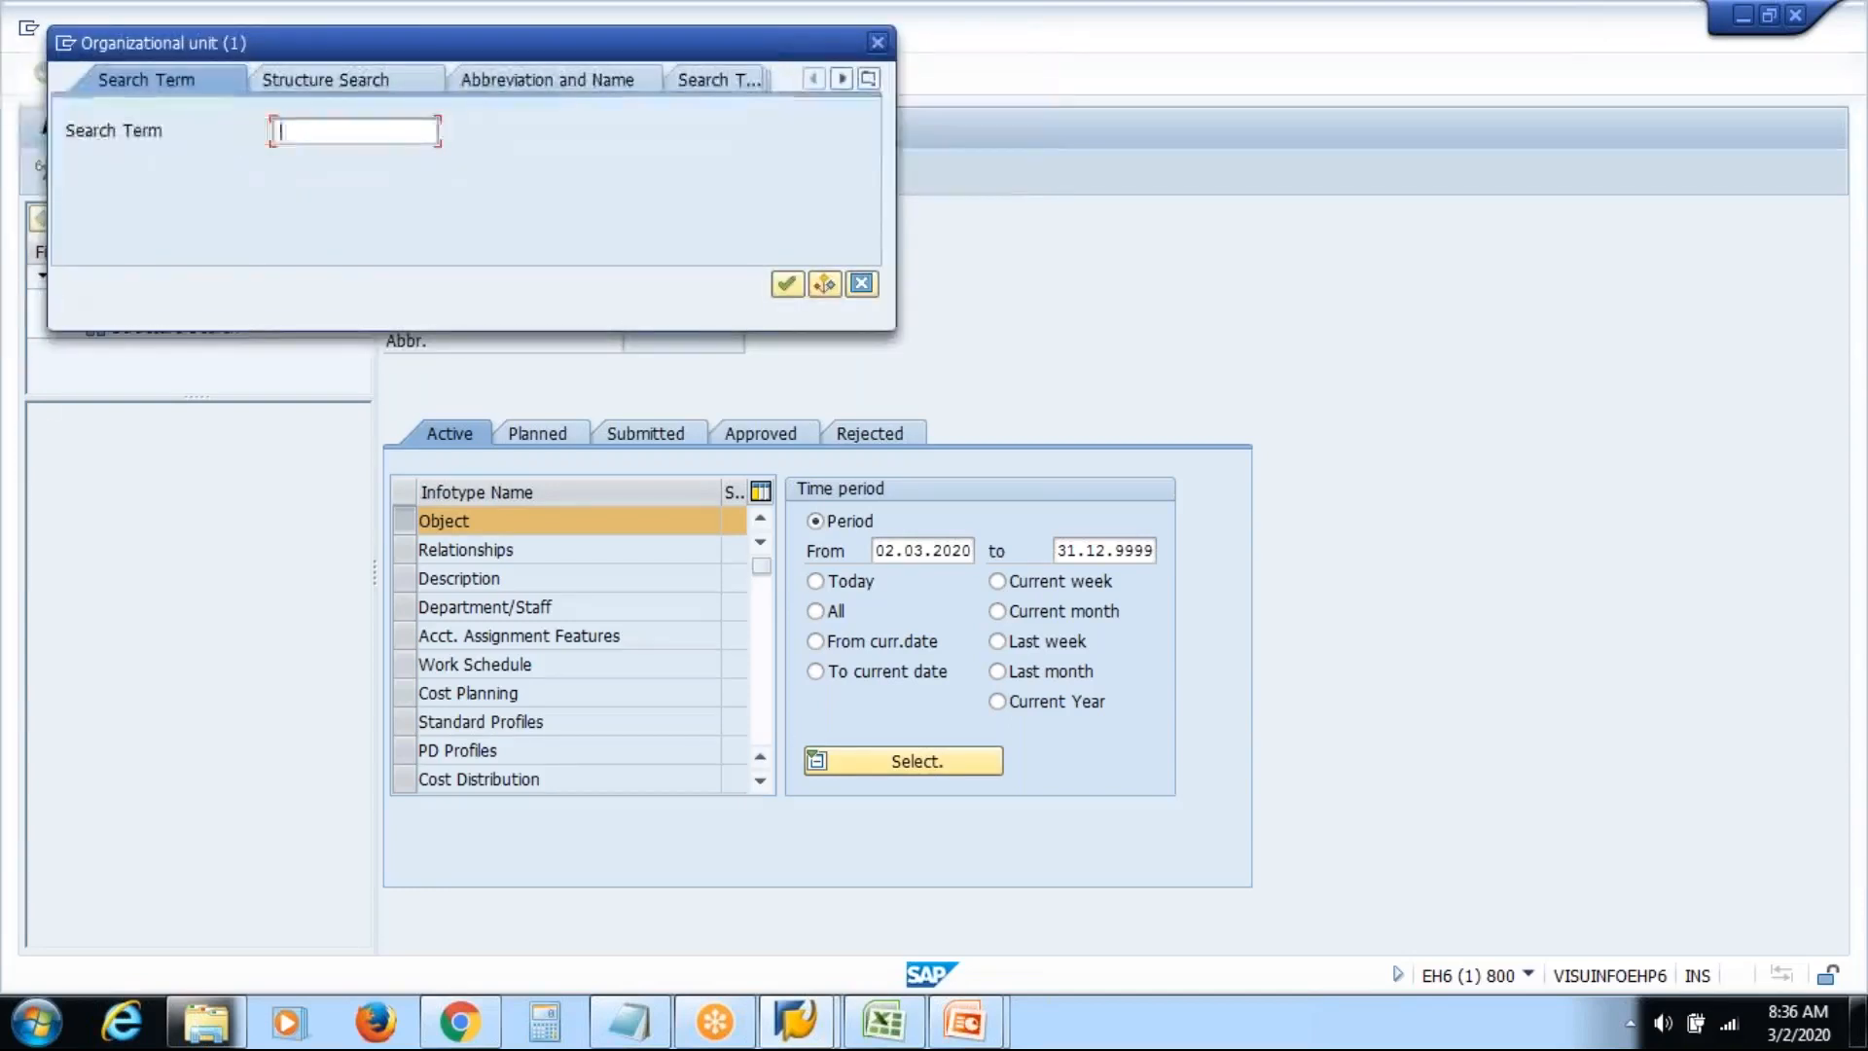
type("vas")
key("Return")
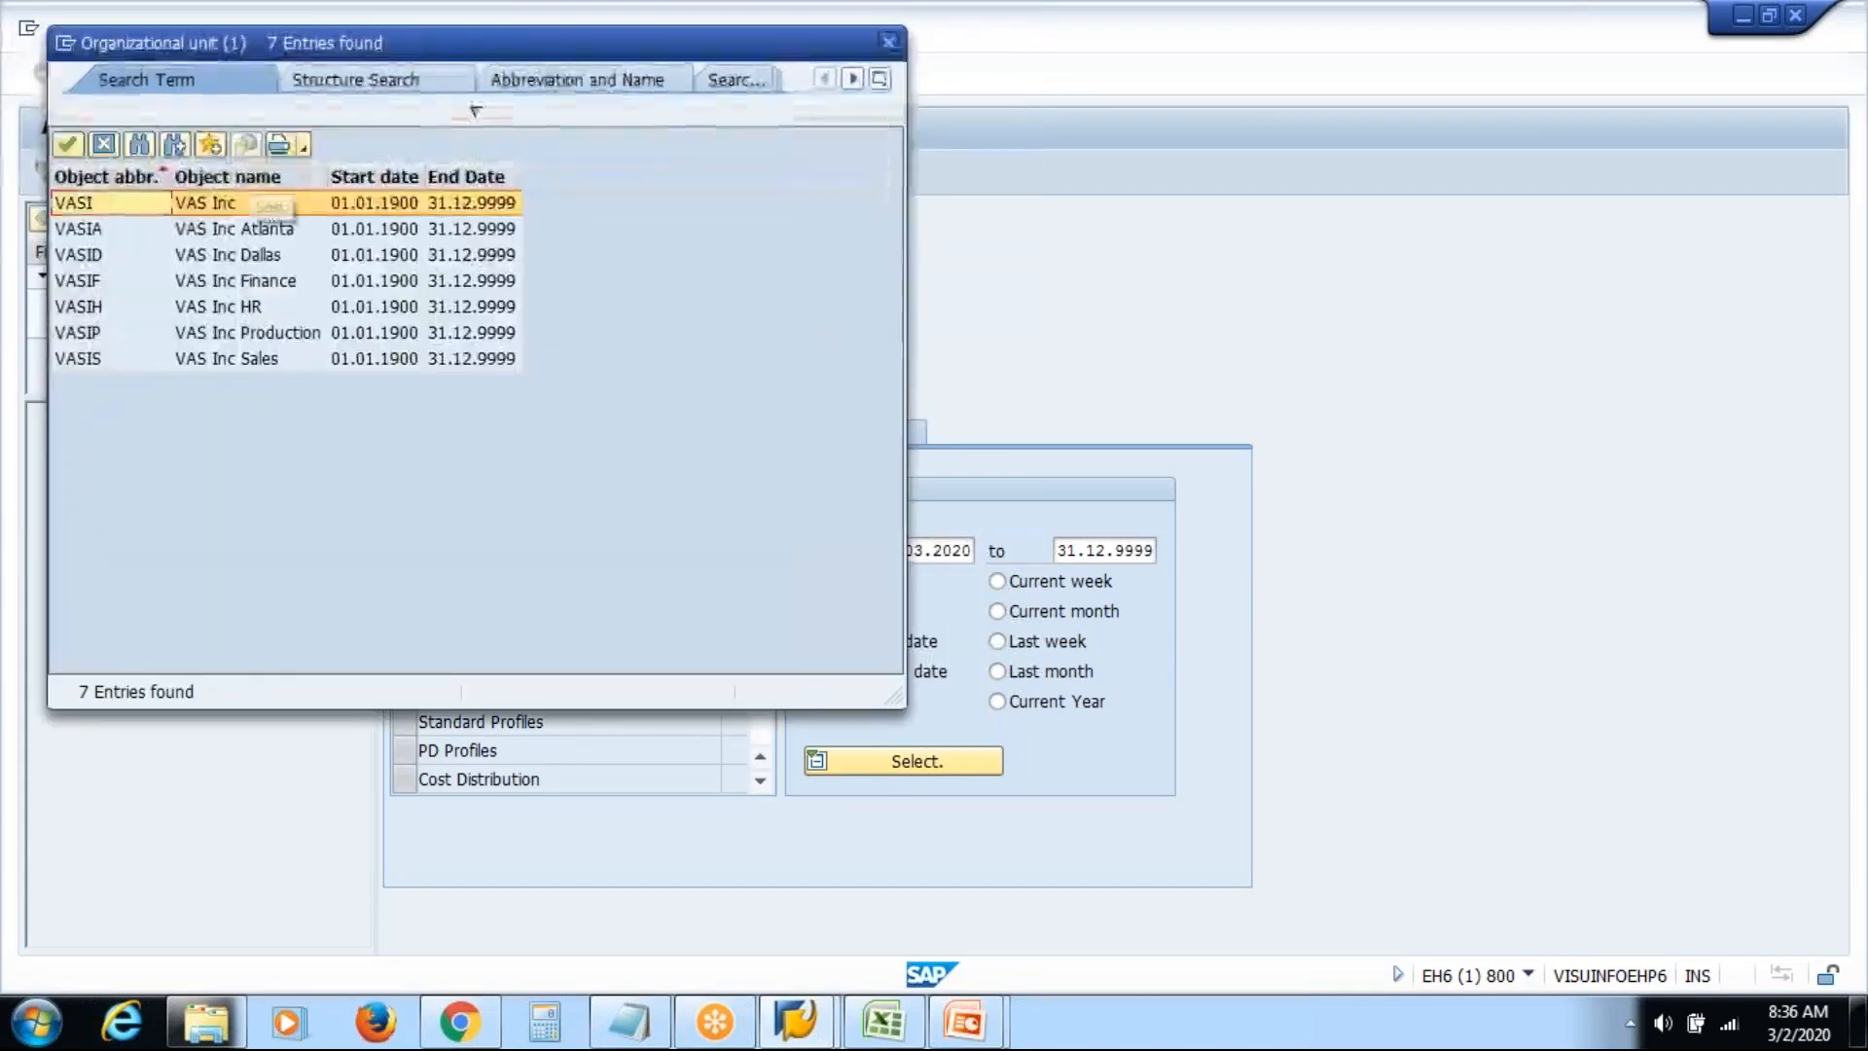
double_click(248, 201)
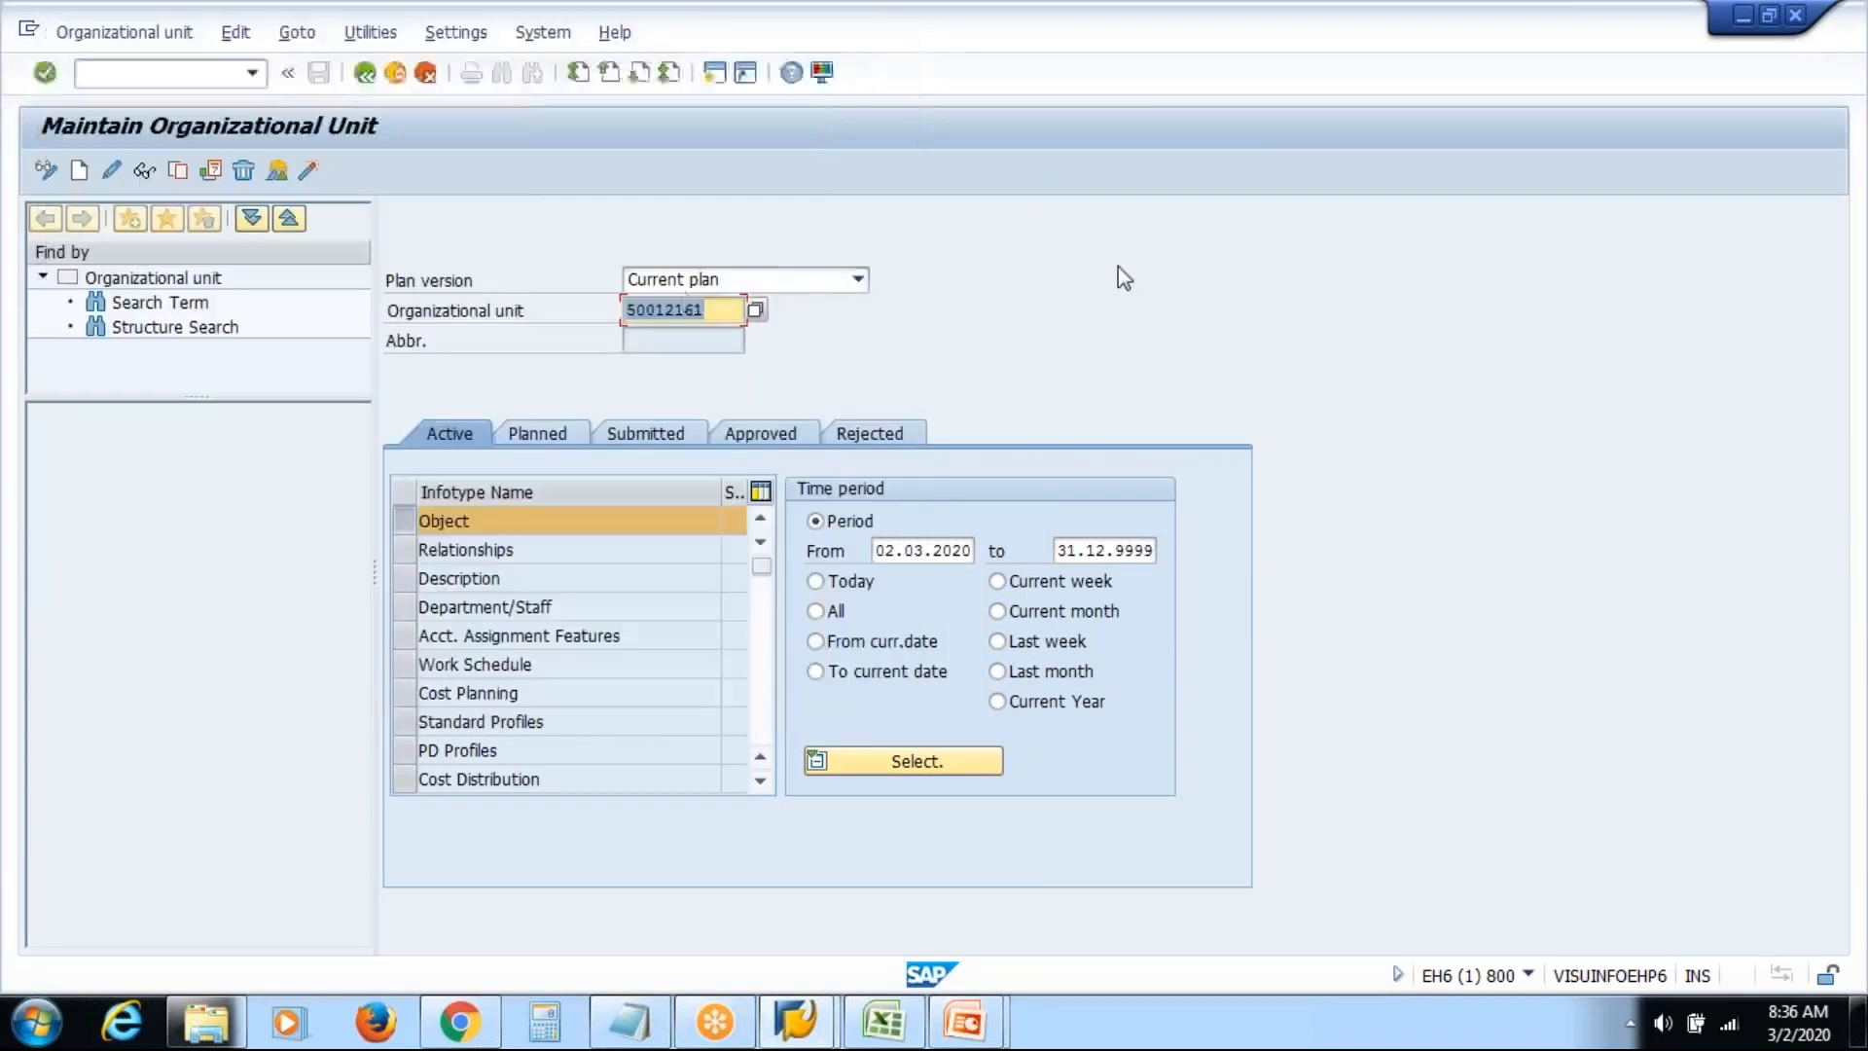
key("Return")
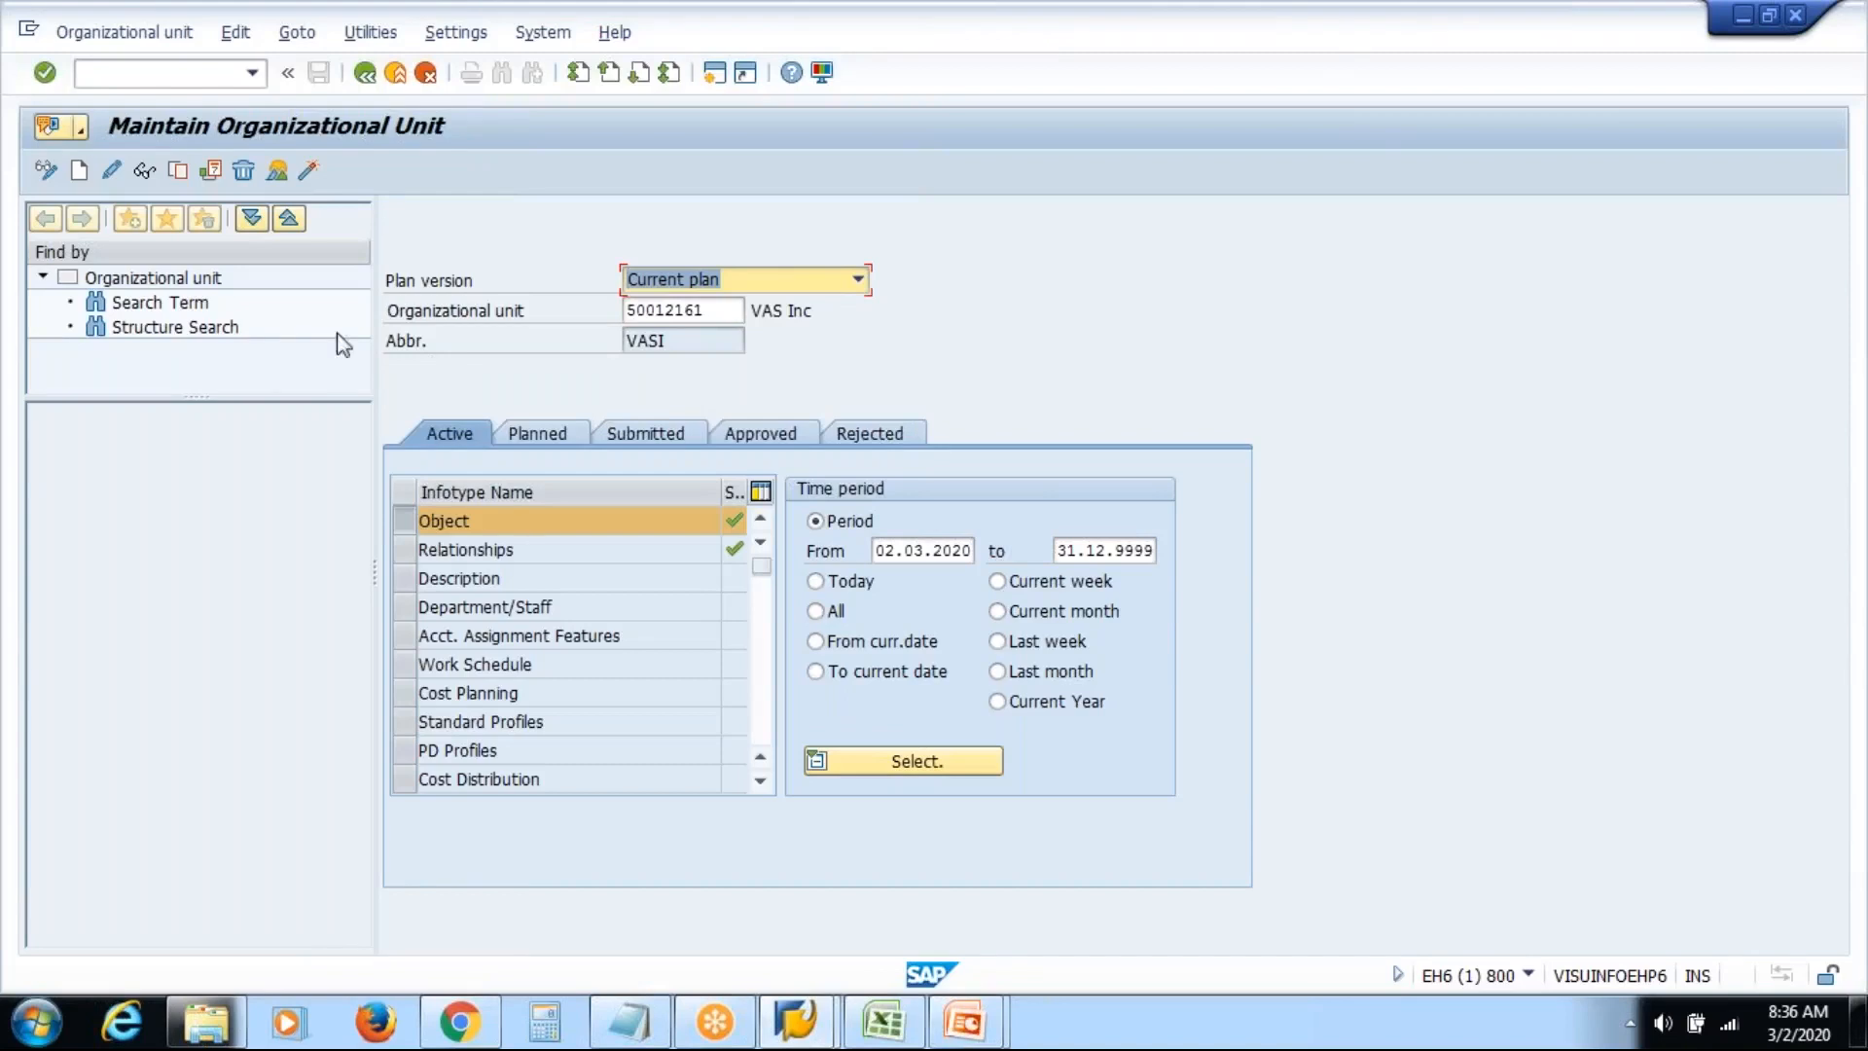
left_click(151, 330)
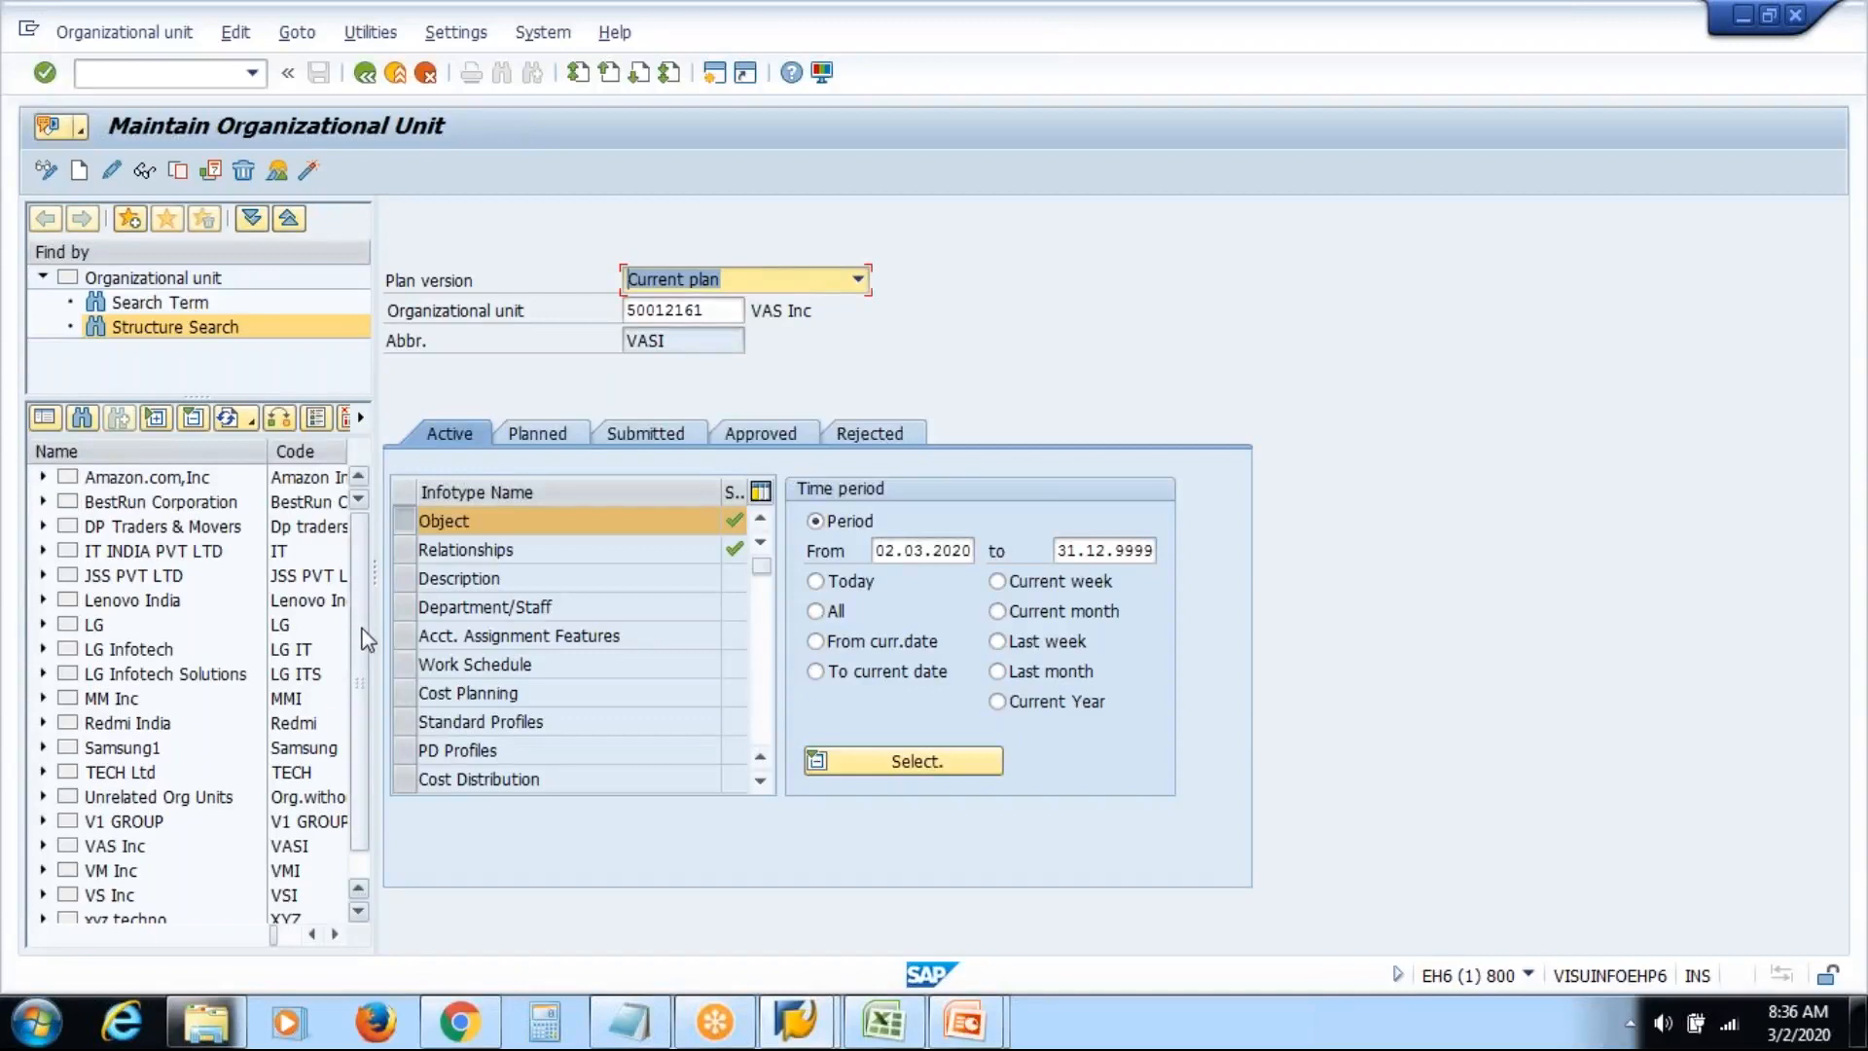
Expand VAS Inc, VAS Inc Atlanta and VAS Inc Dallas in the structure tree
left_click_drag(365, 628, 358, 757)
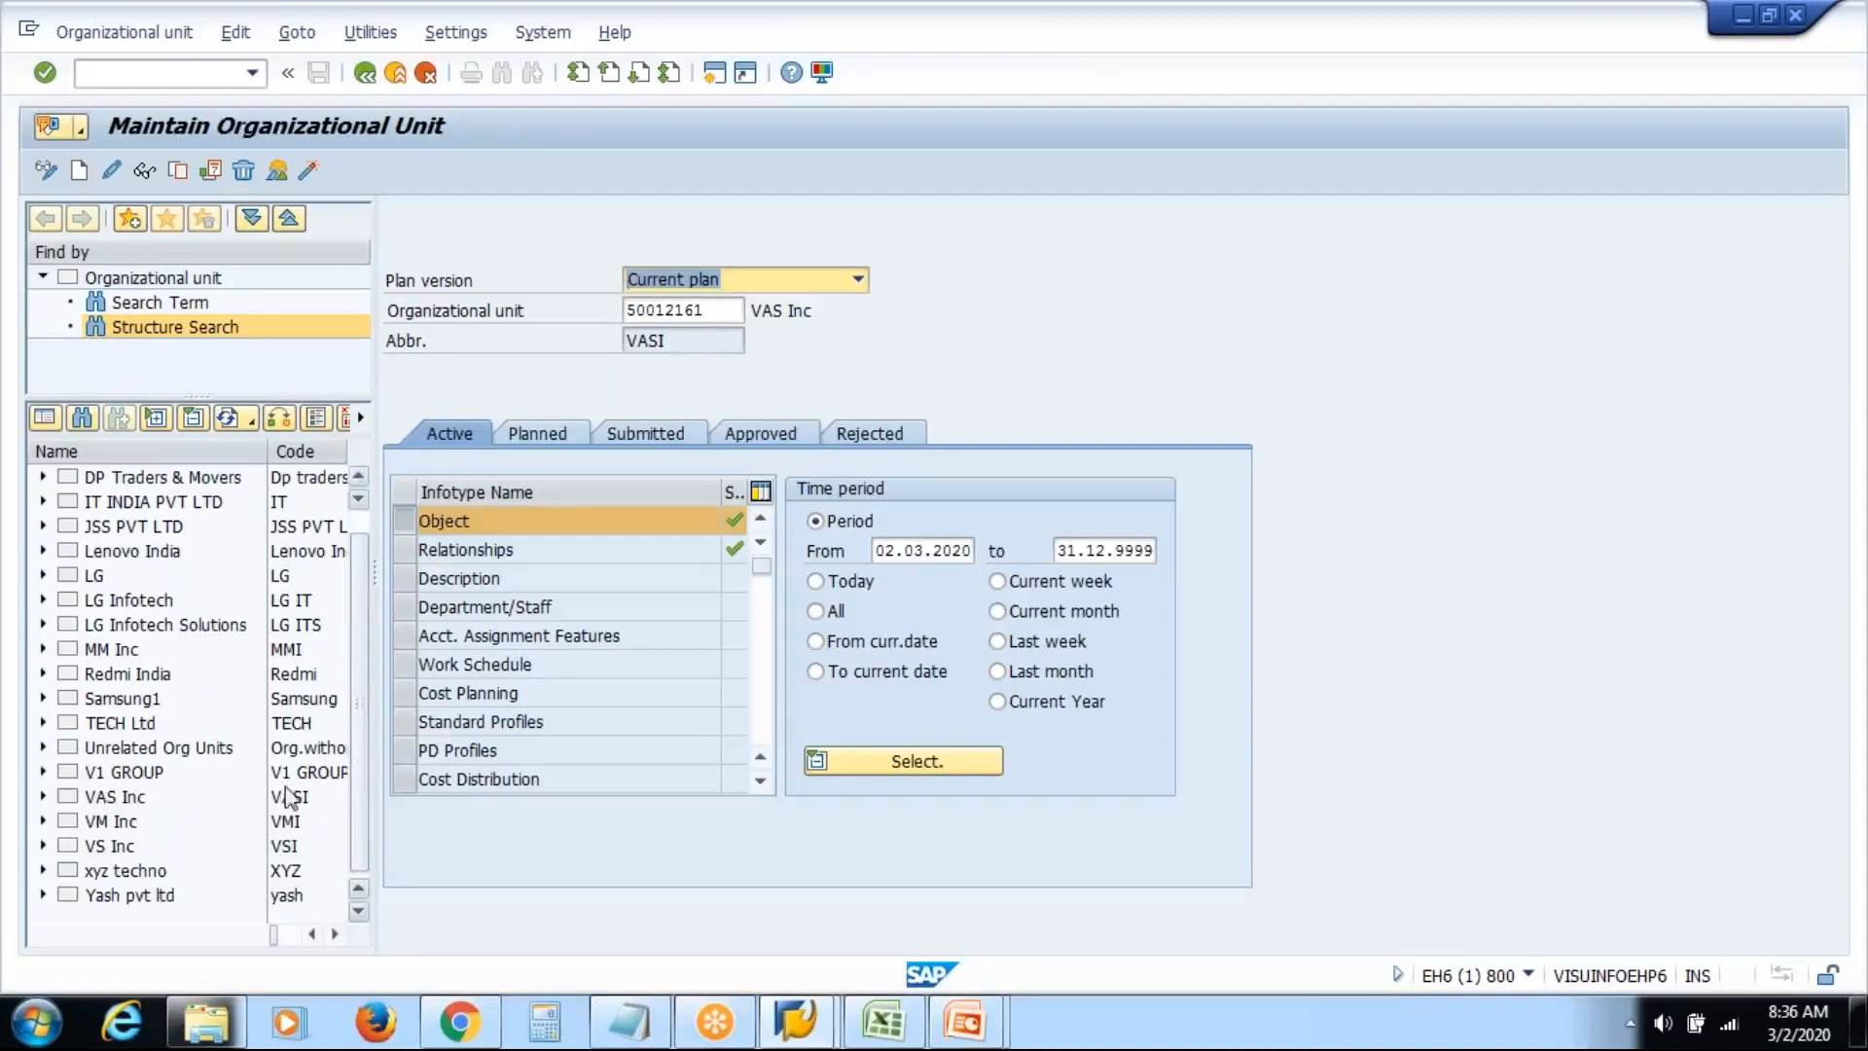
left_click(128, 798)
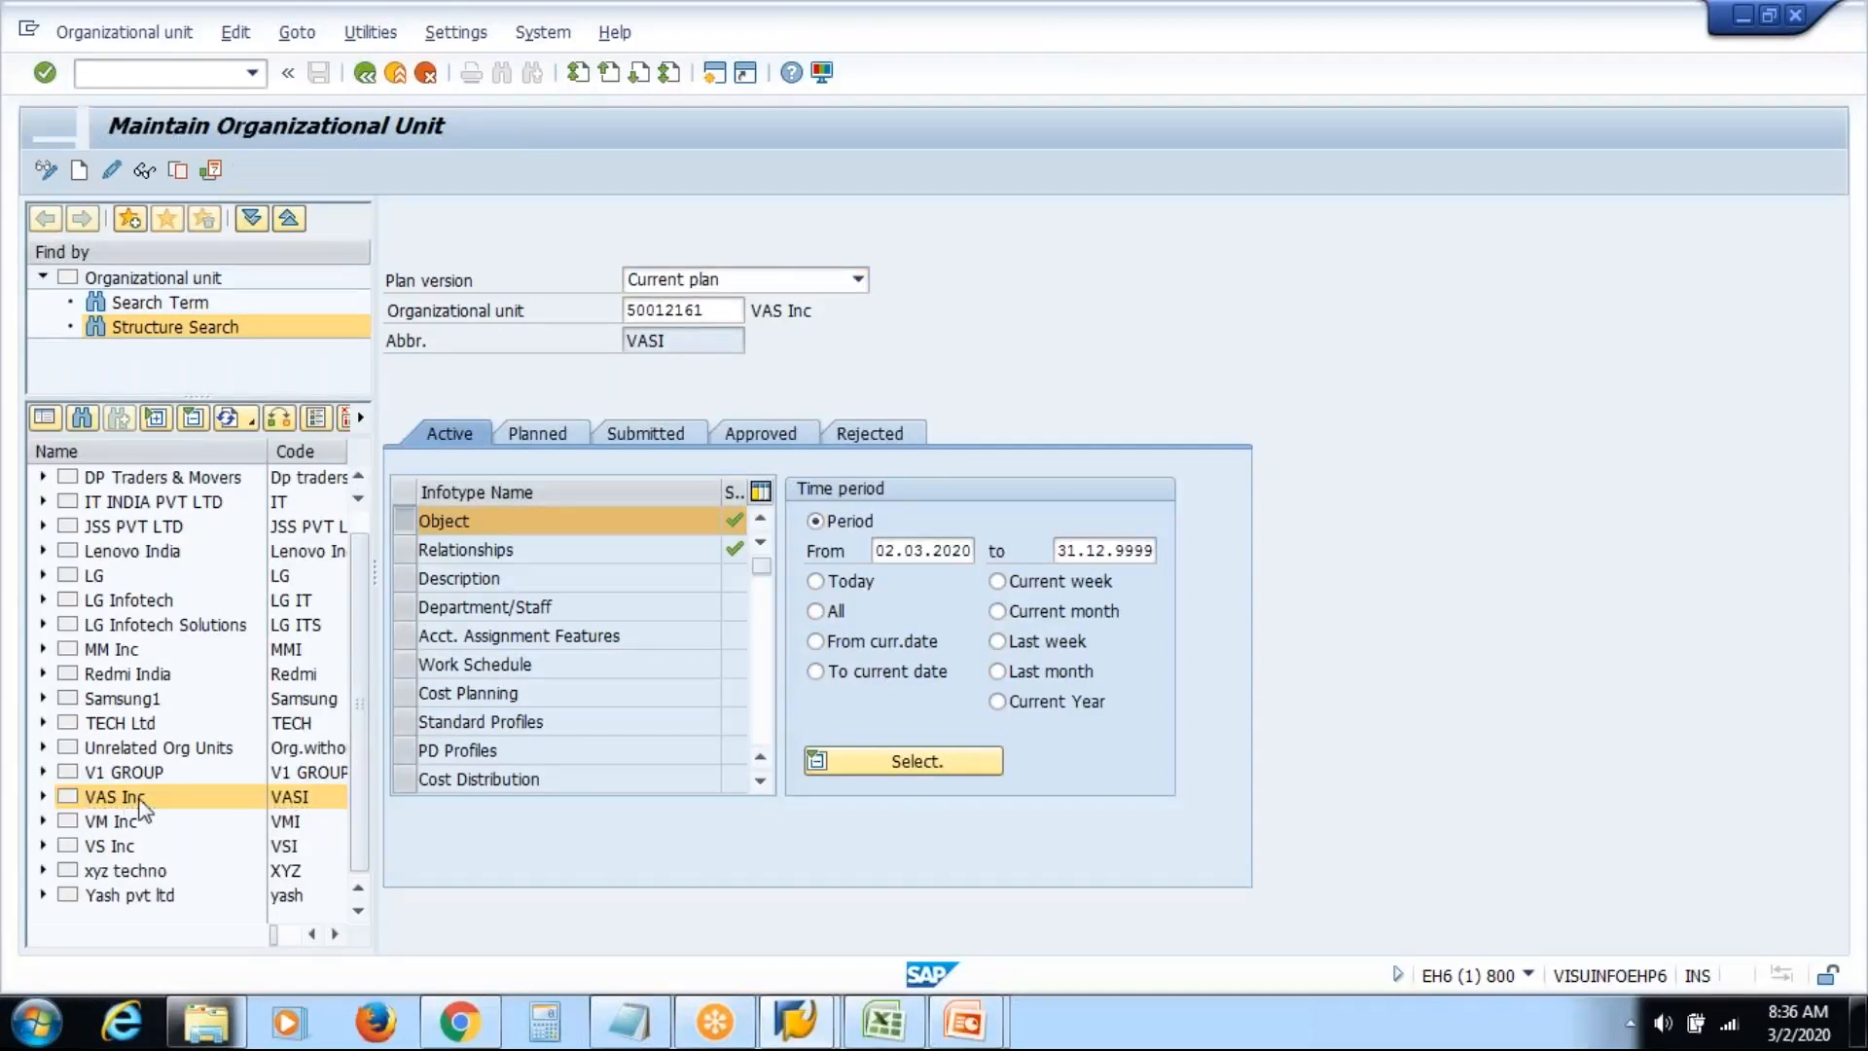
left_click(43, 797)
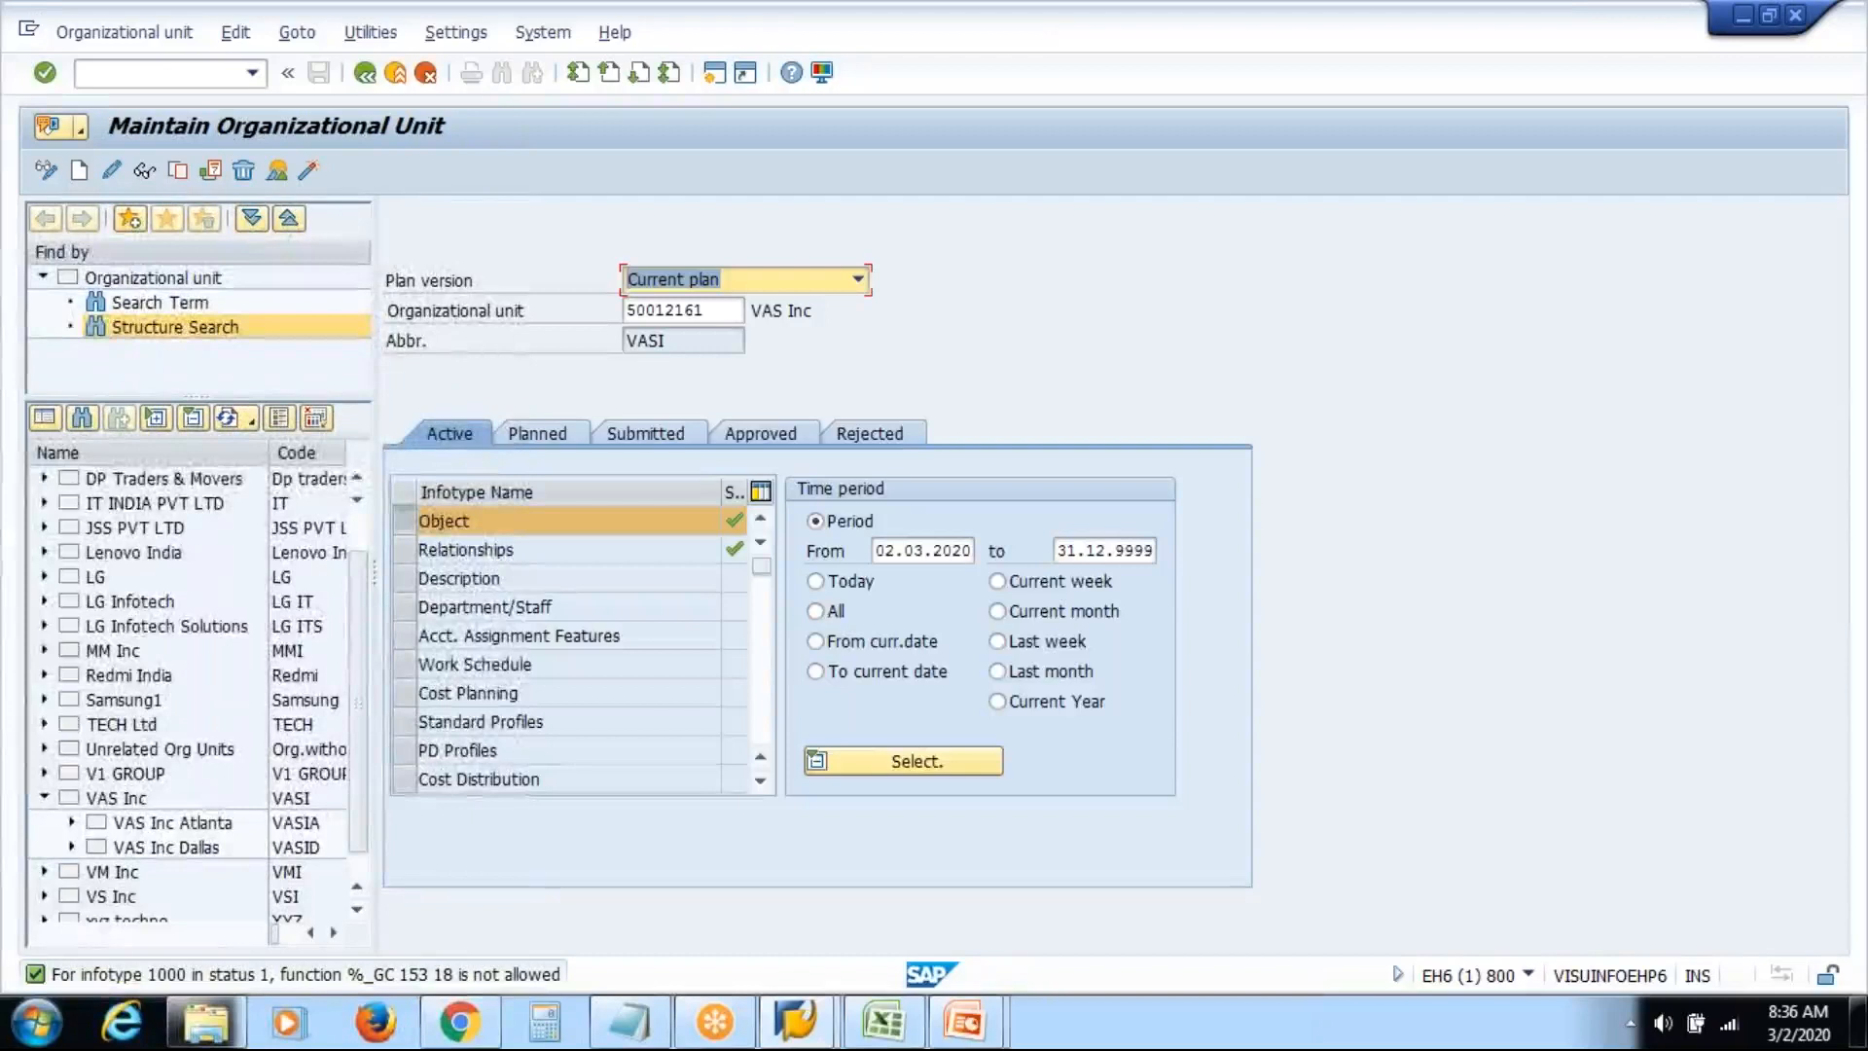
left_click(73, 823)
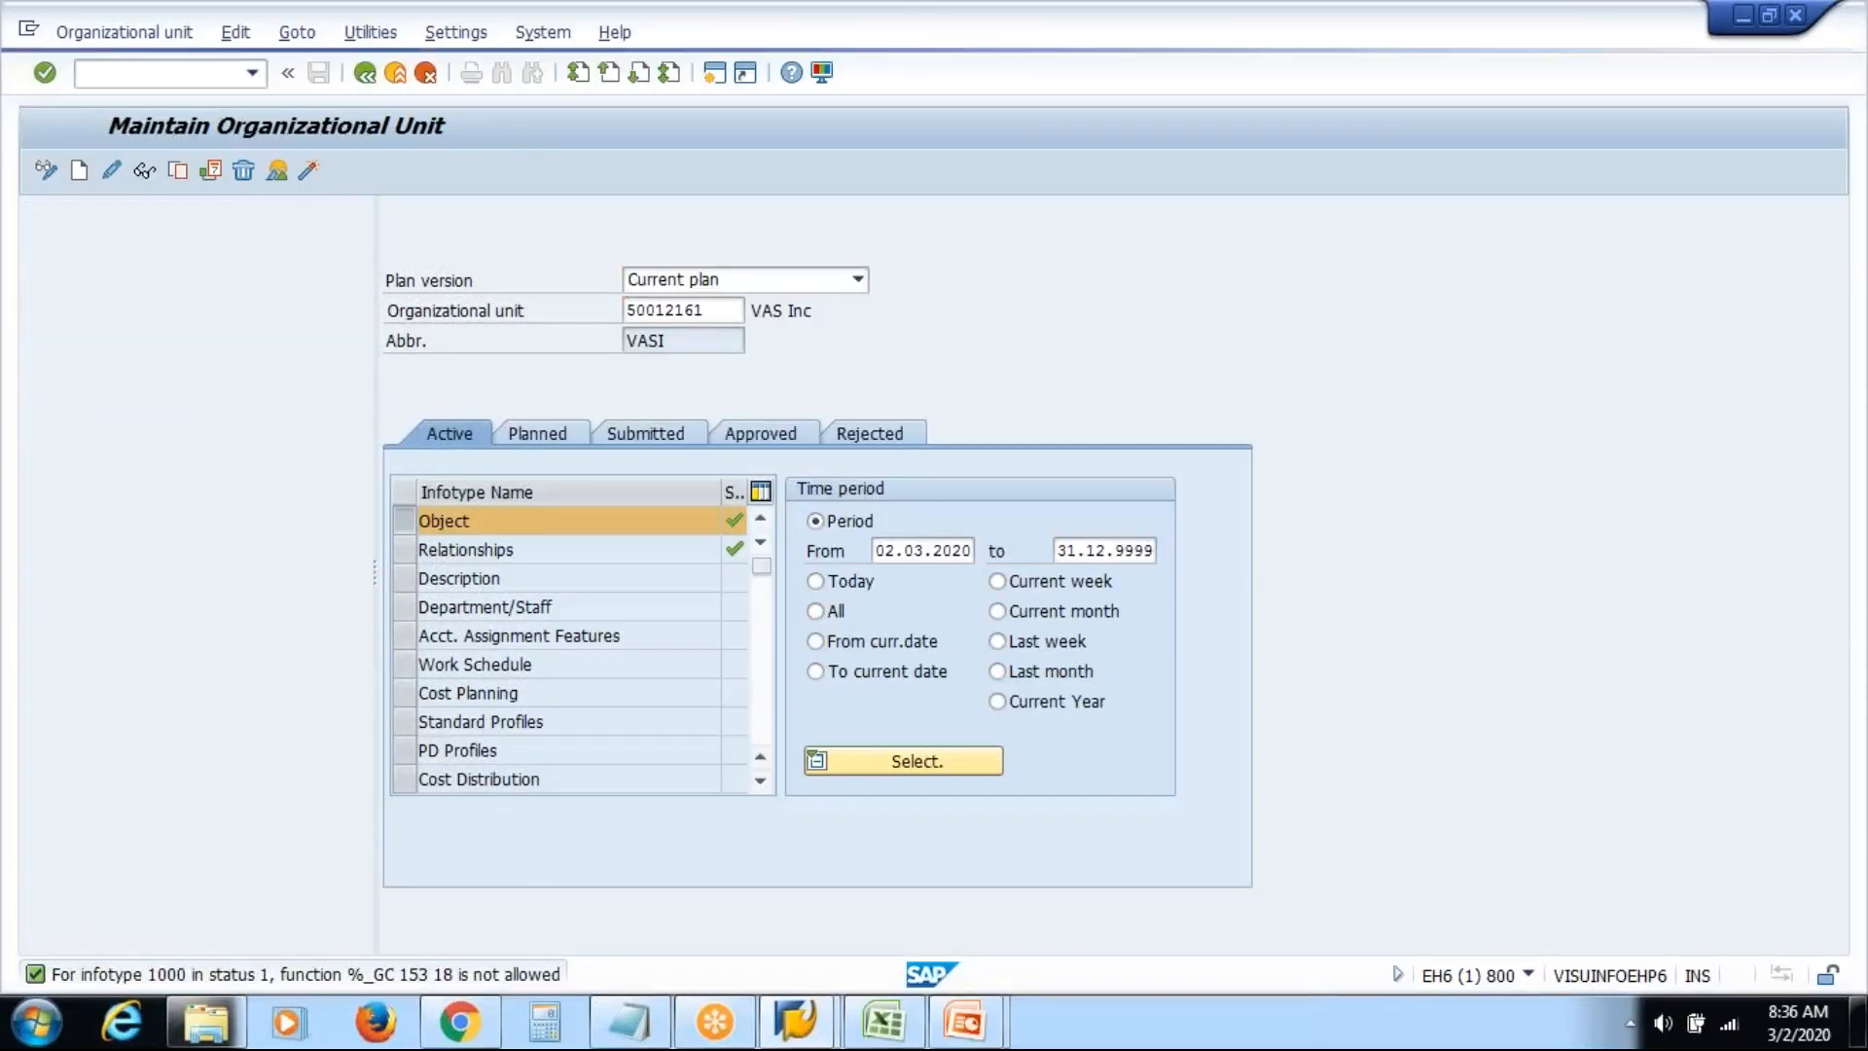
left_click(71, 896)
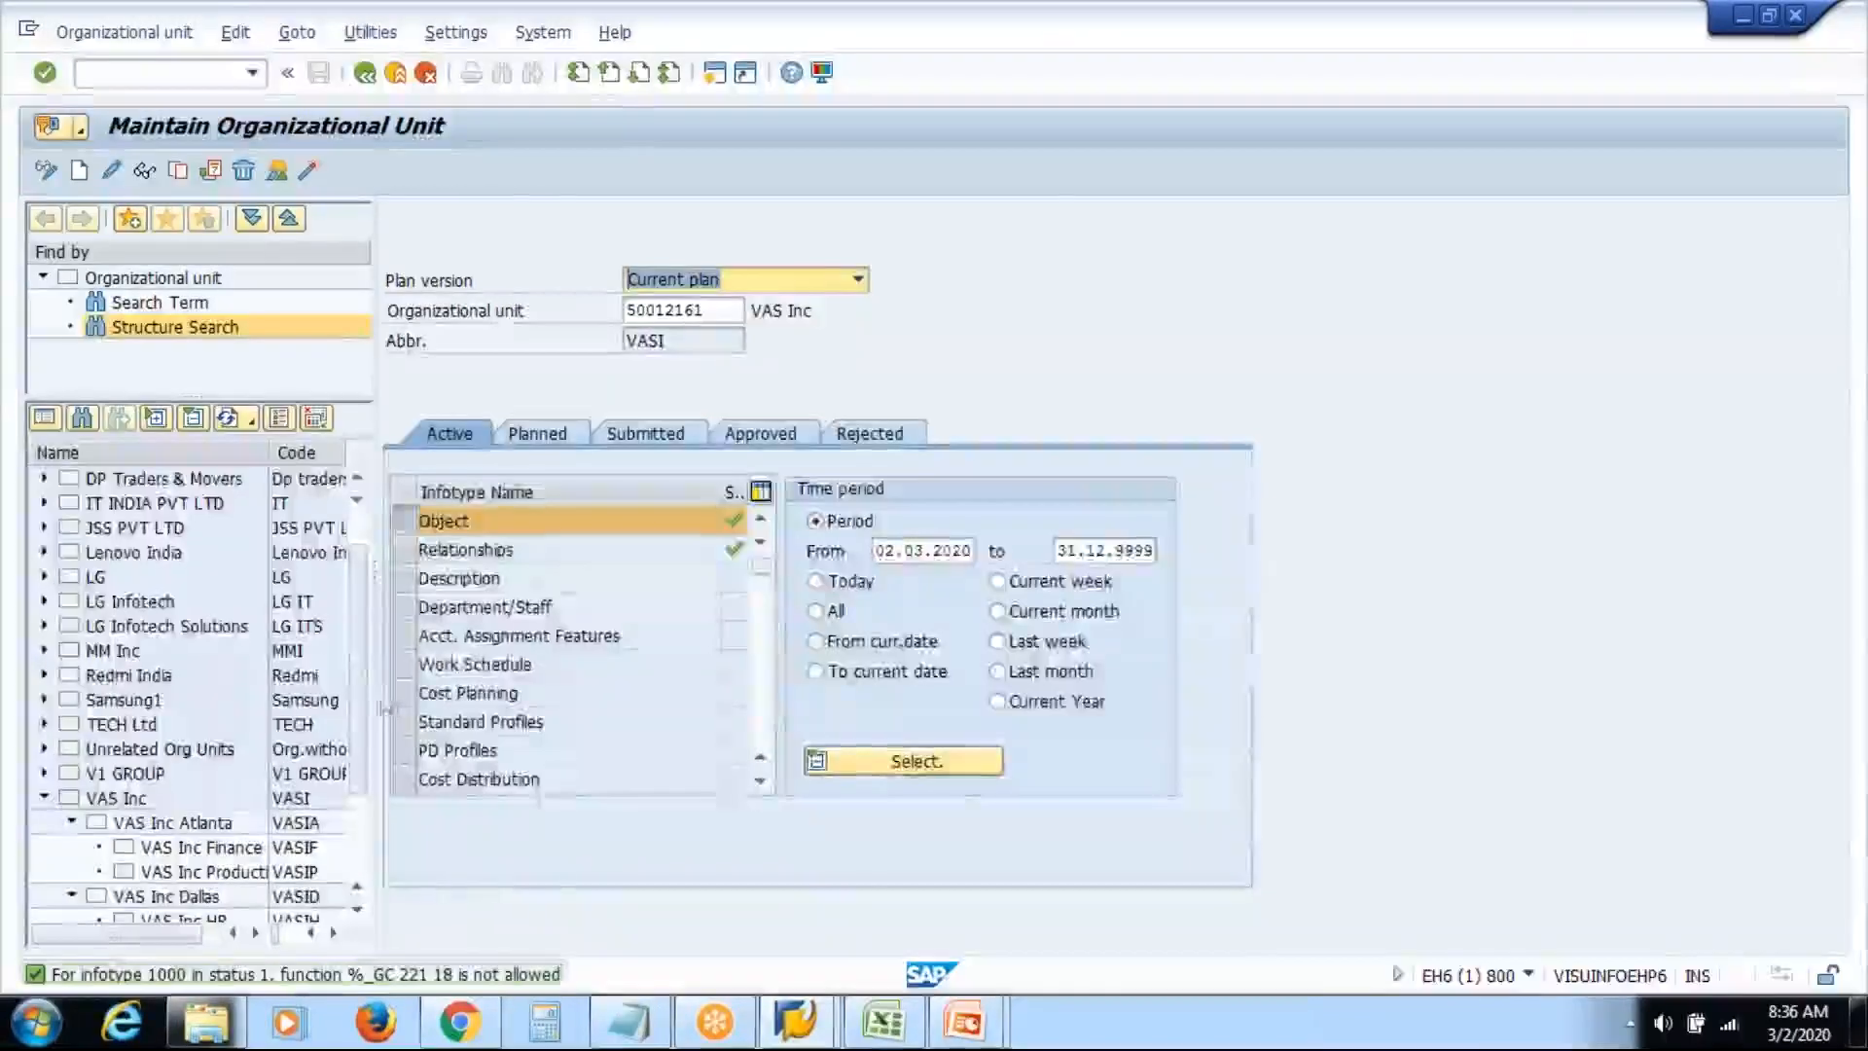
Widen the tree pane and display VAS Inc Finance, then VAS Inc Production details
left_click_drag(387, 692, 565, 690)
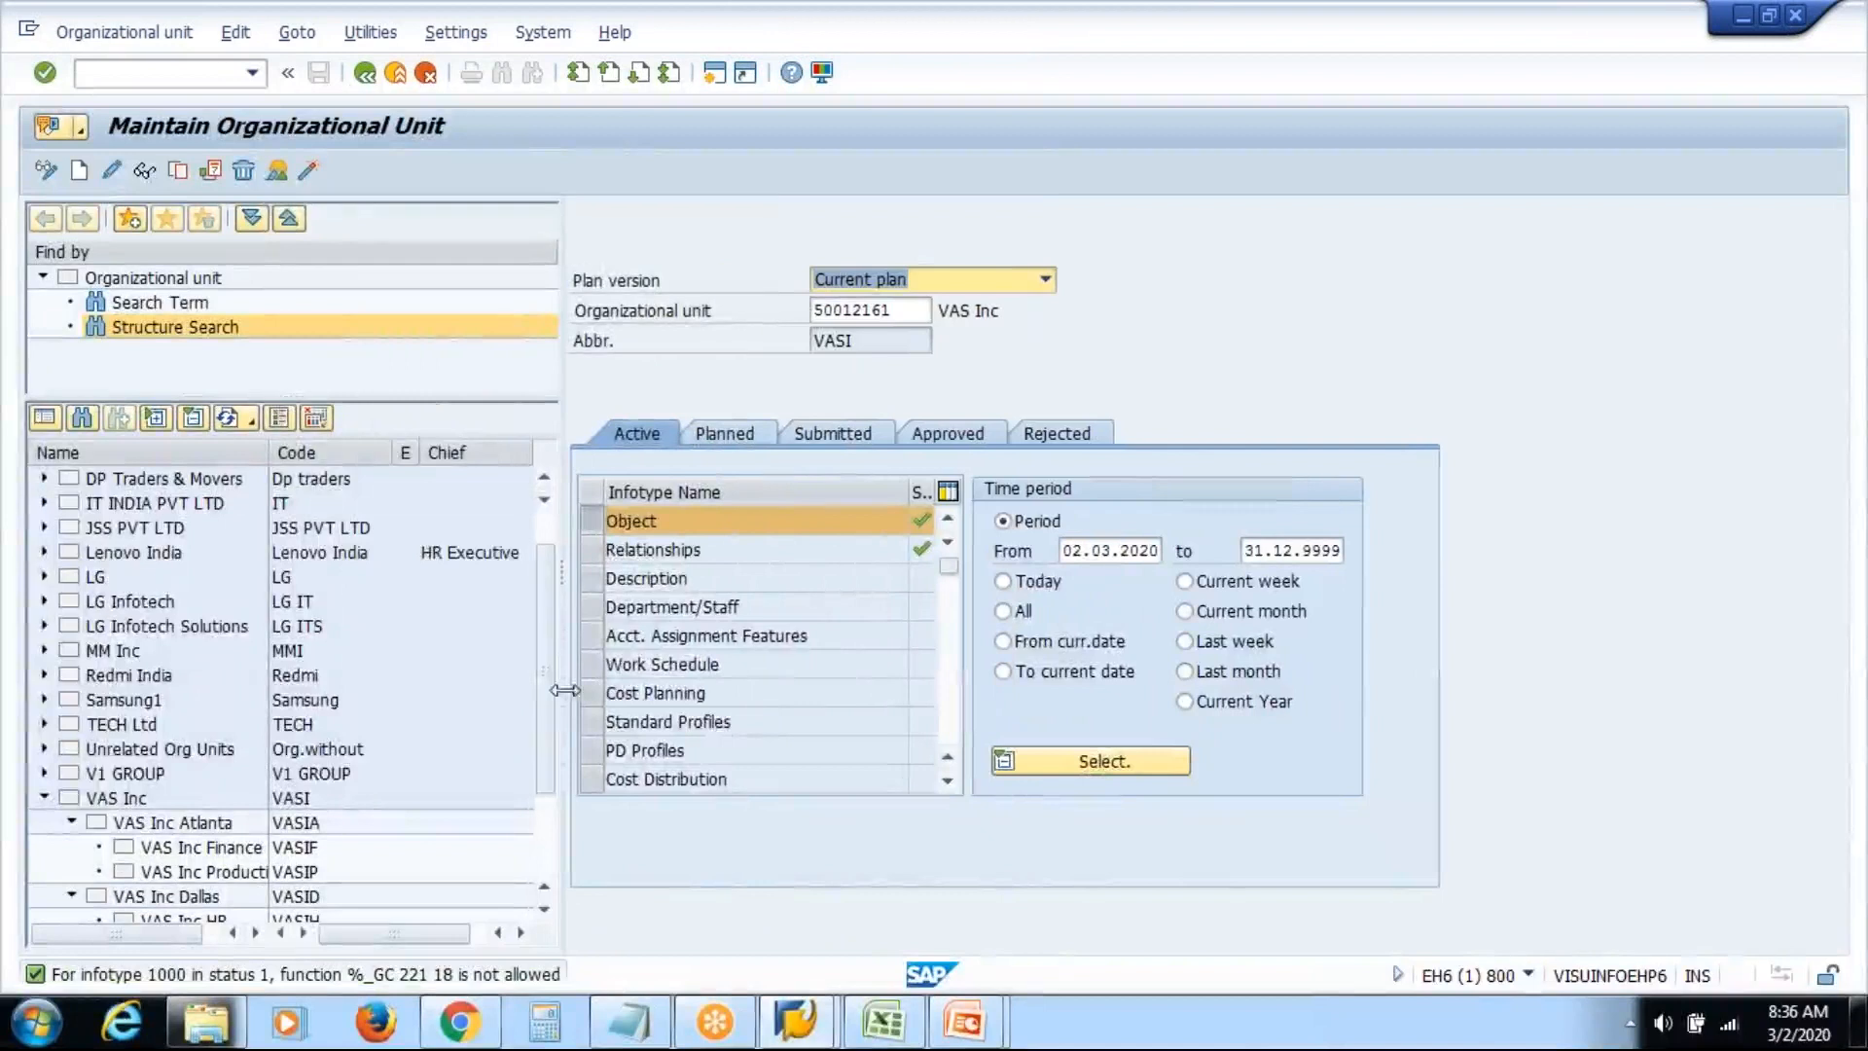
left_click_drag(551, 632, 554, 768)
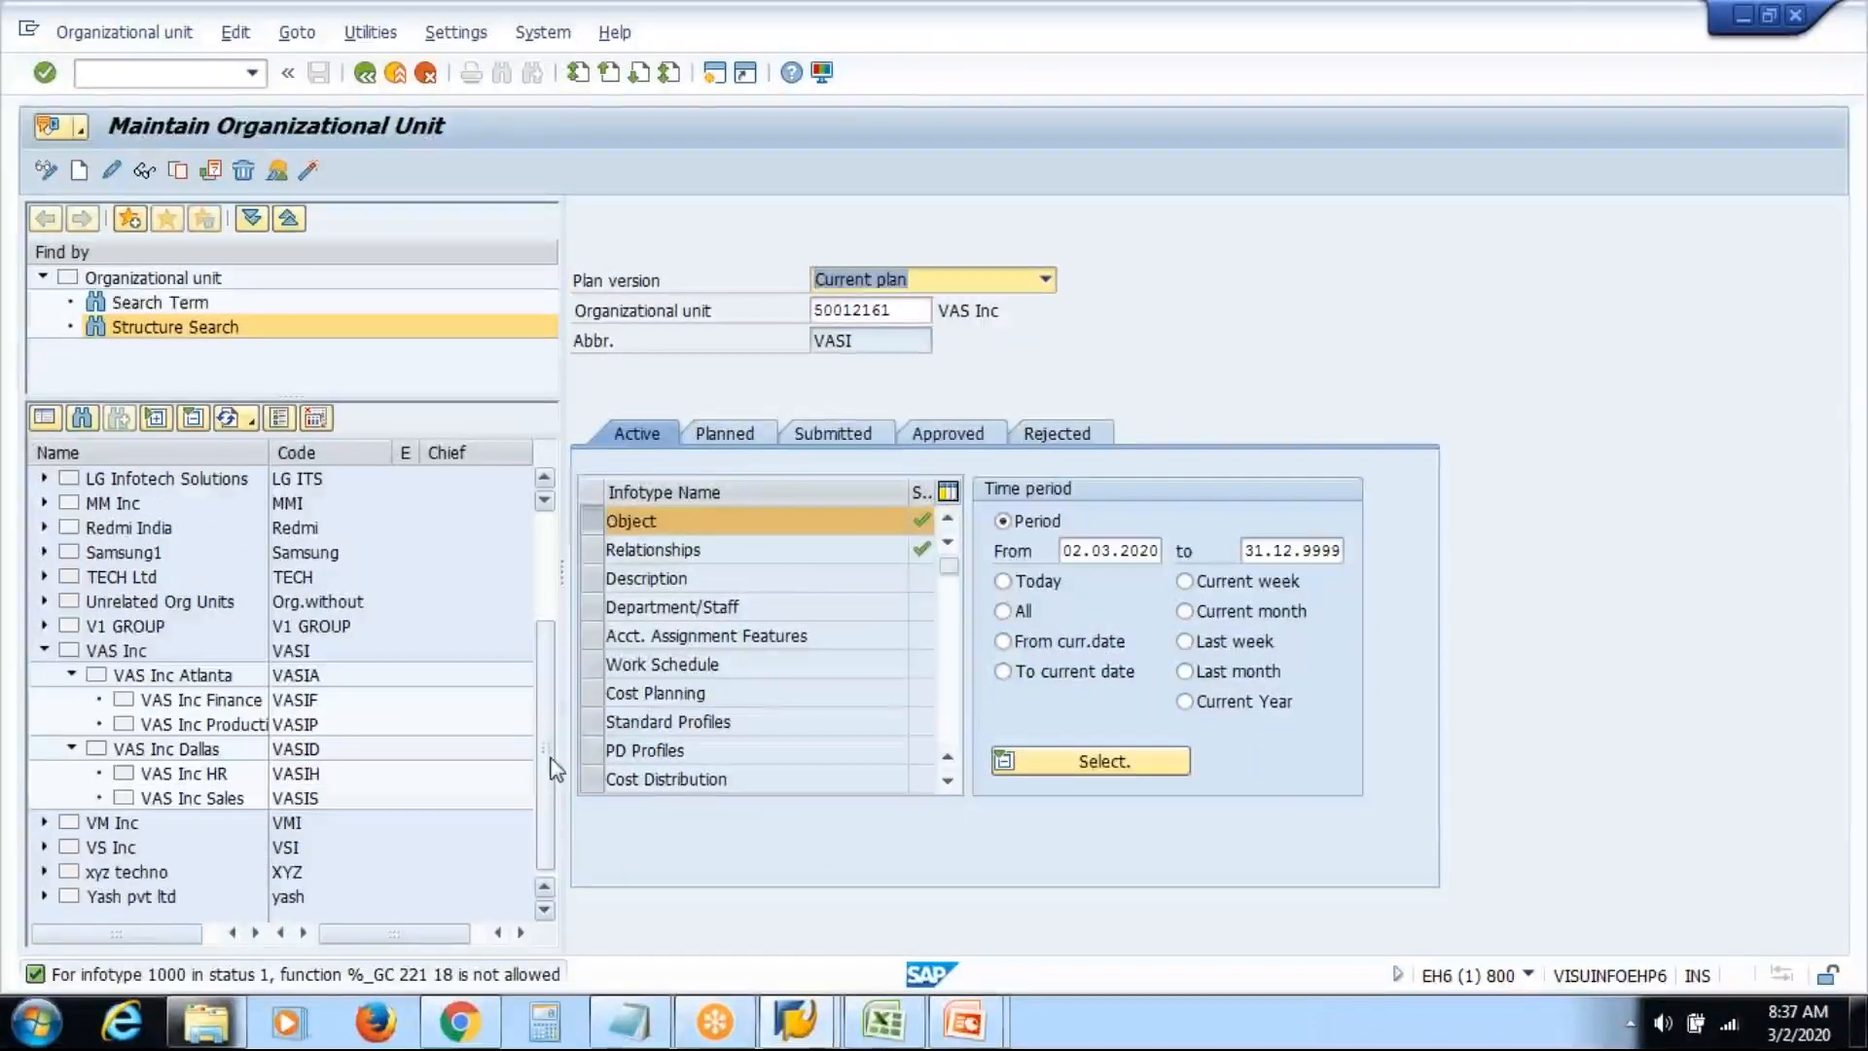
double_click(217, 704)
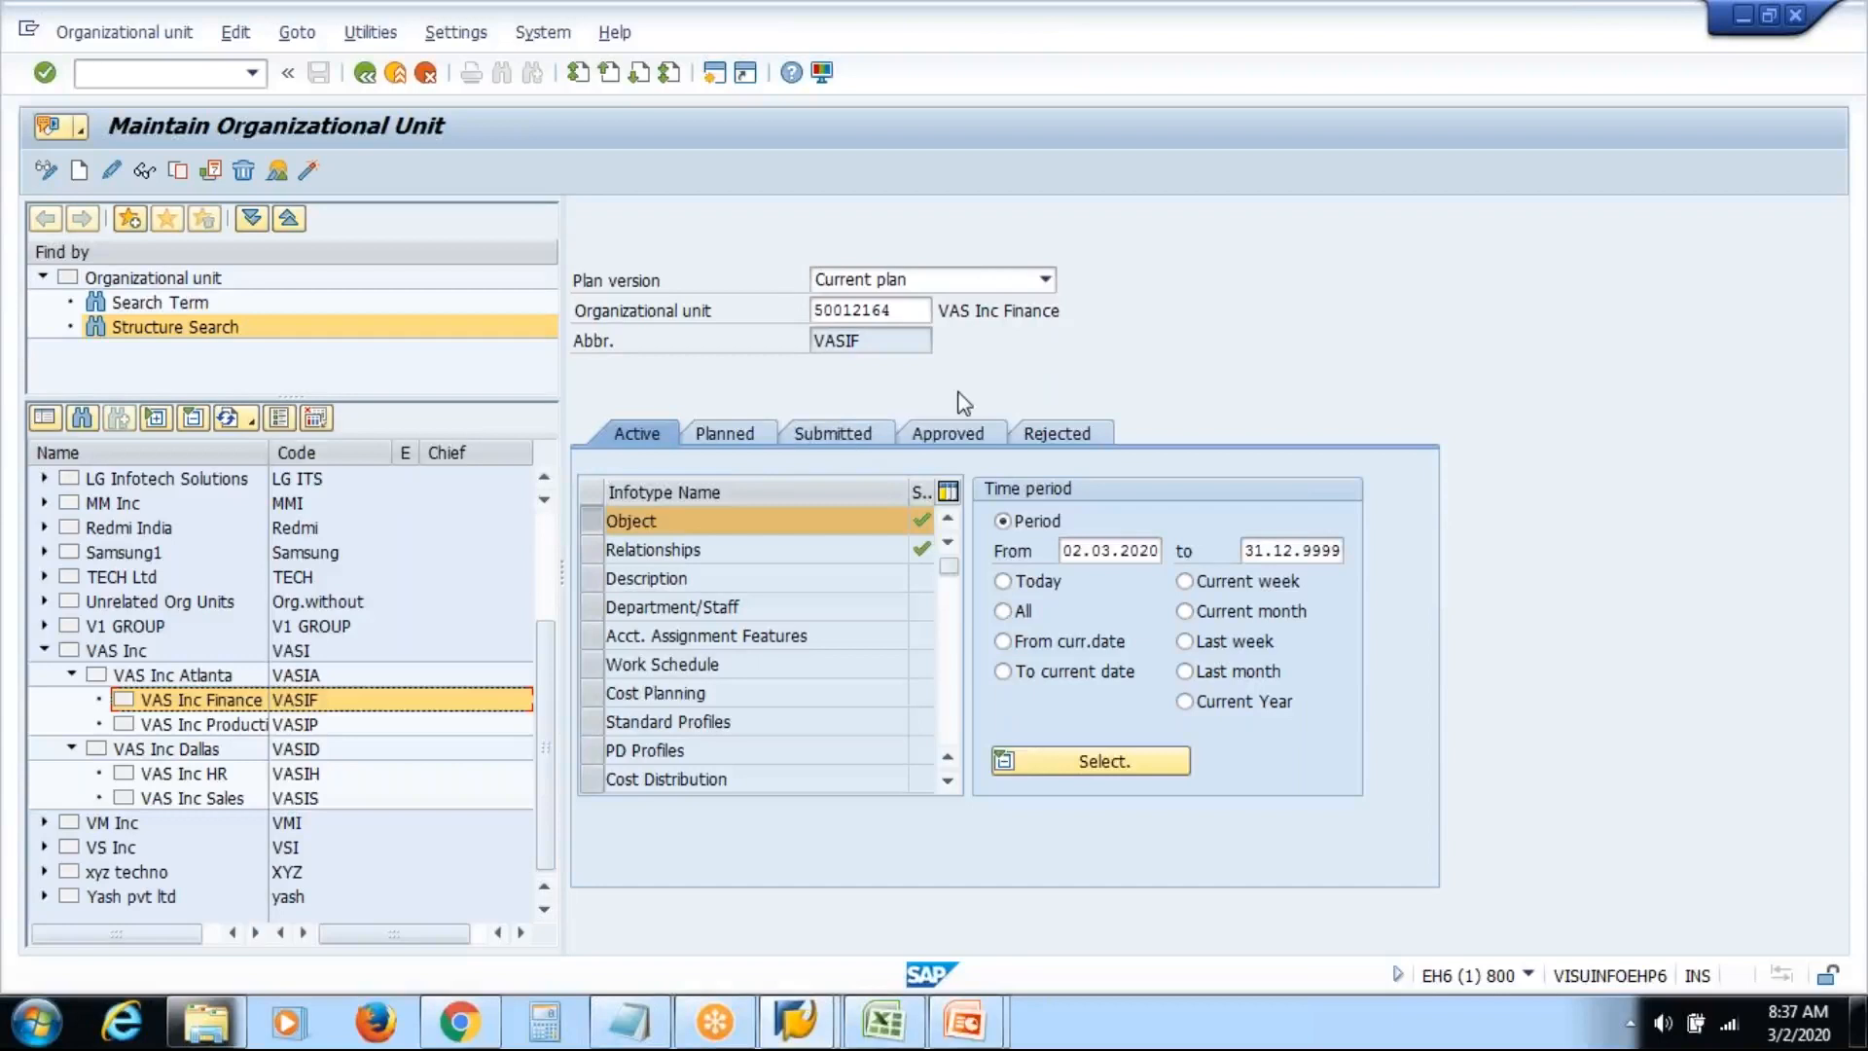
double_click(243, 724)
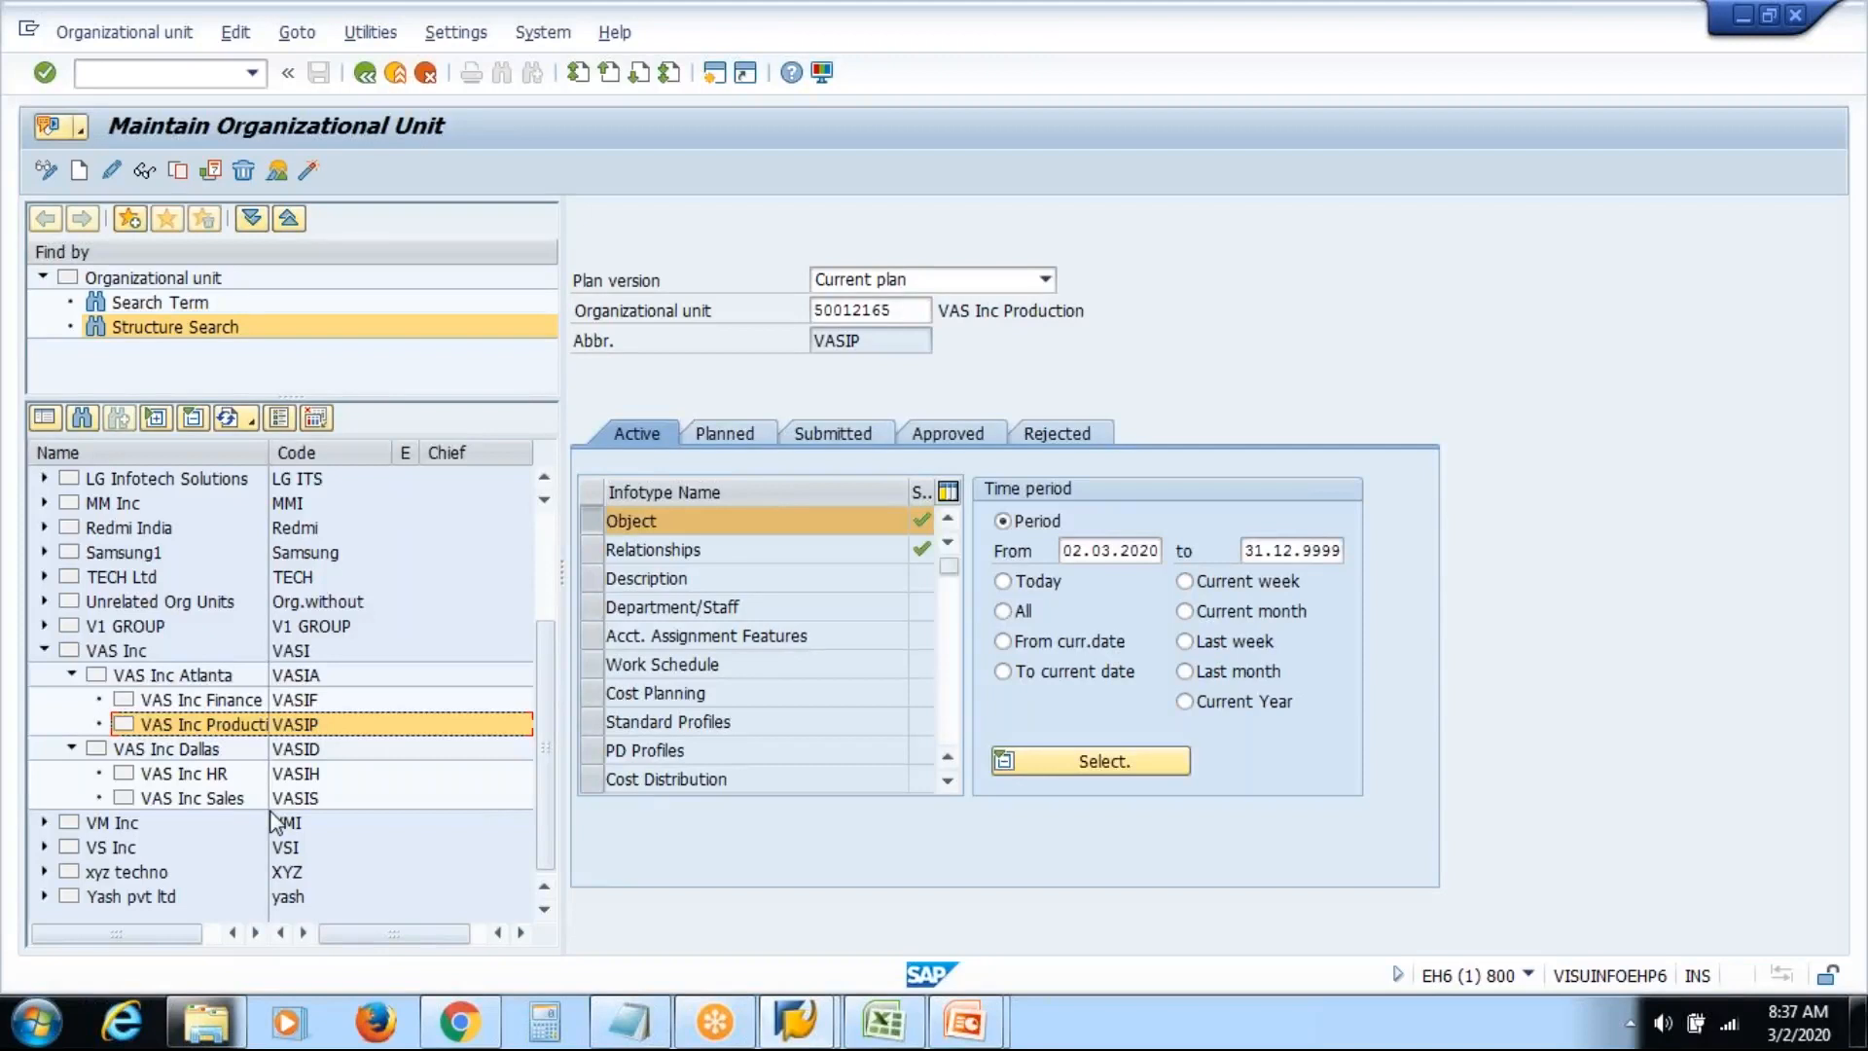
Search organizational units by the name 'vas' to list the seven VAS units
left_click(146, 305)
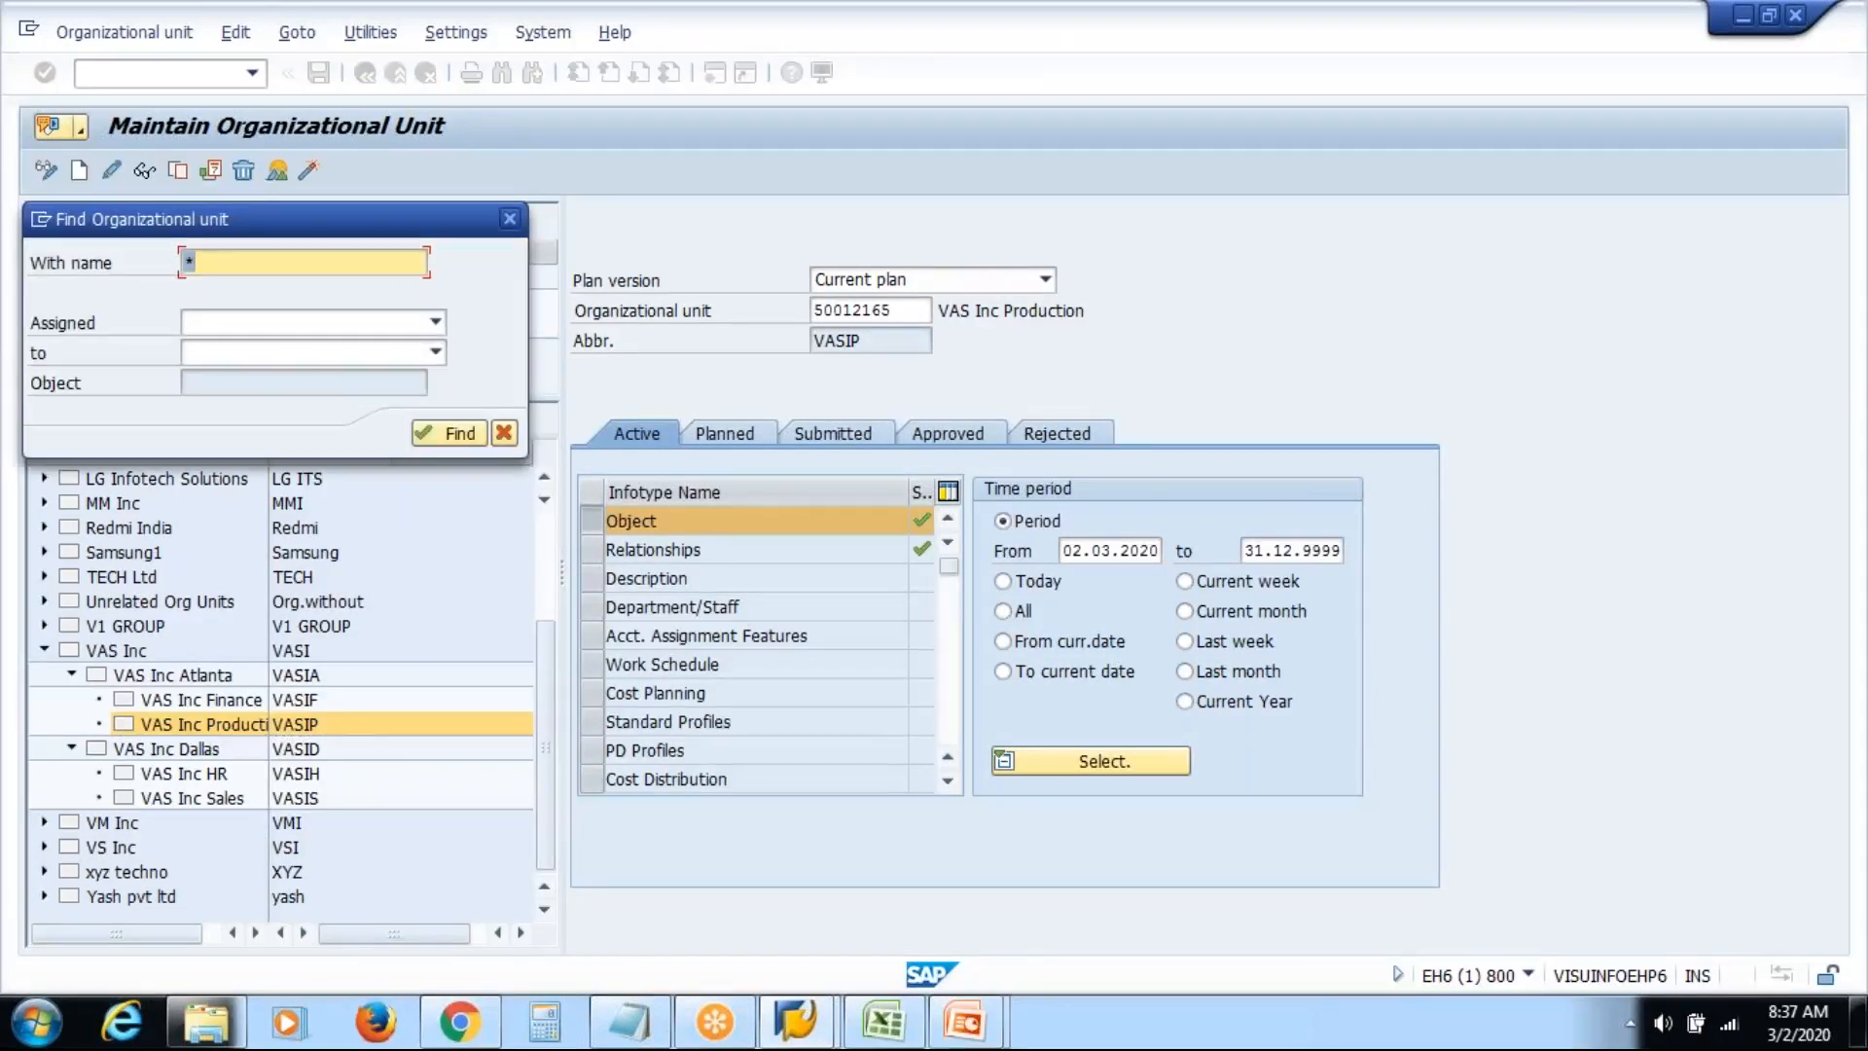
type("vas")
key("Return")
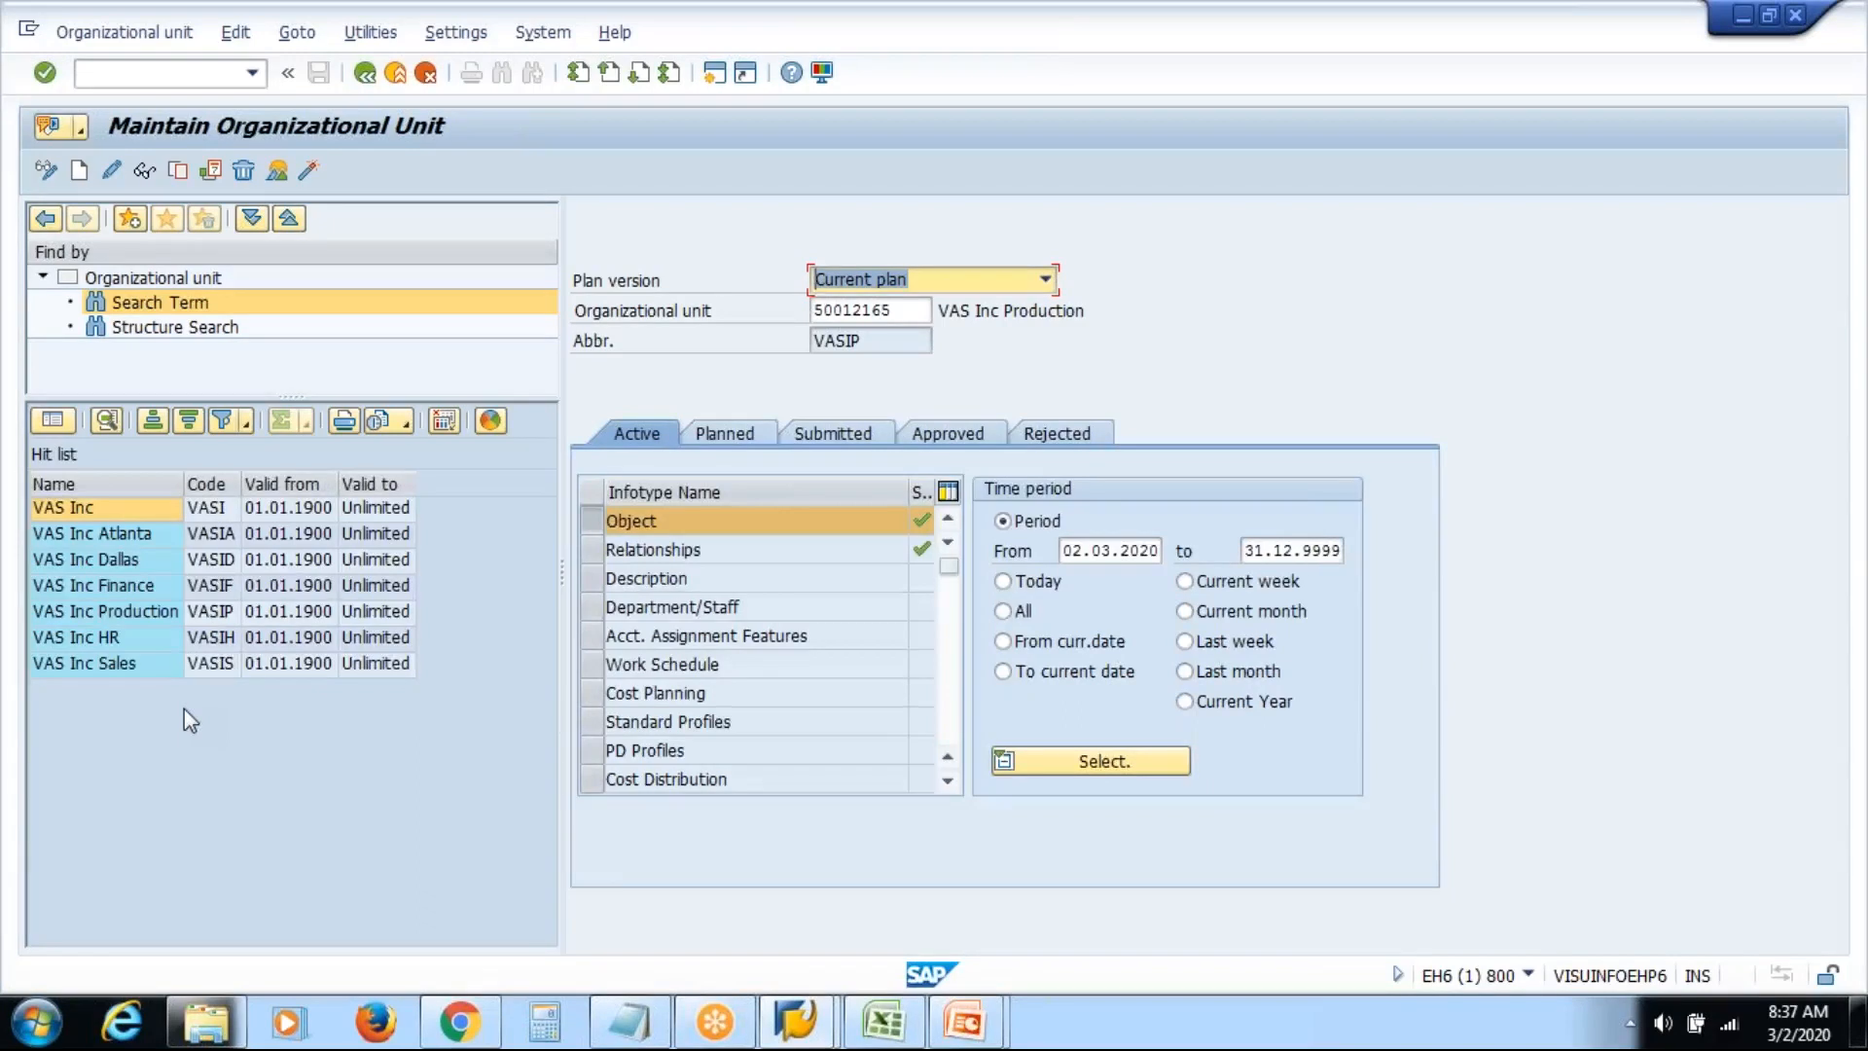
Display VAS Inc Atlanta, Finance, HR, then VAS Inc details from the hit list
left_click(121, 539)
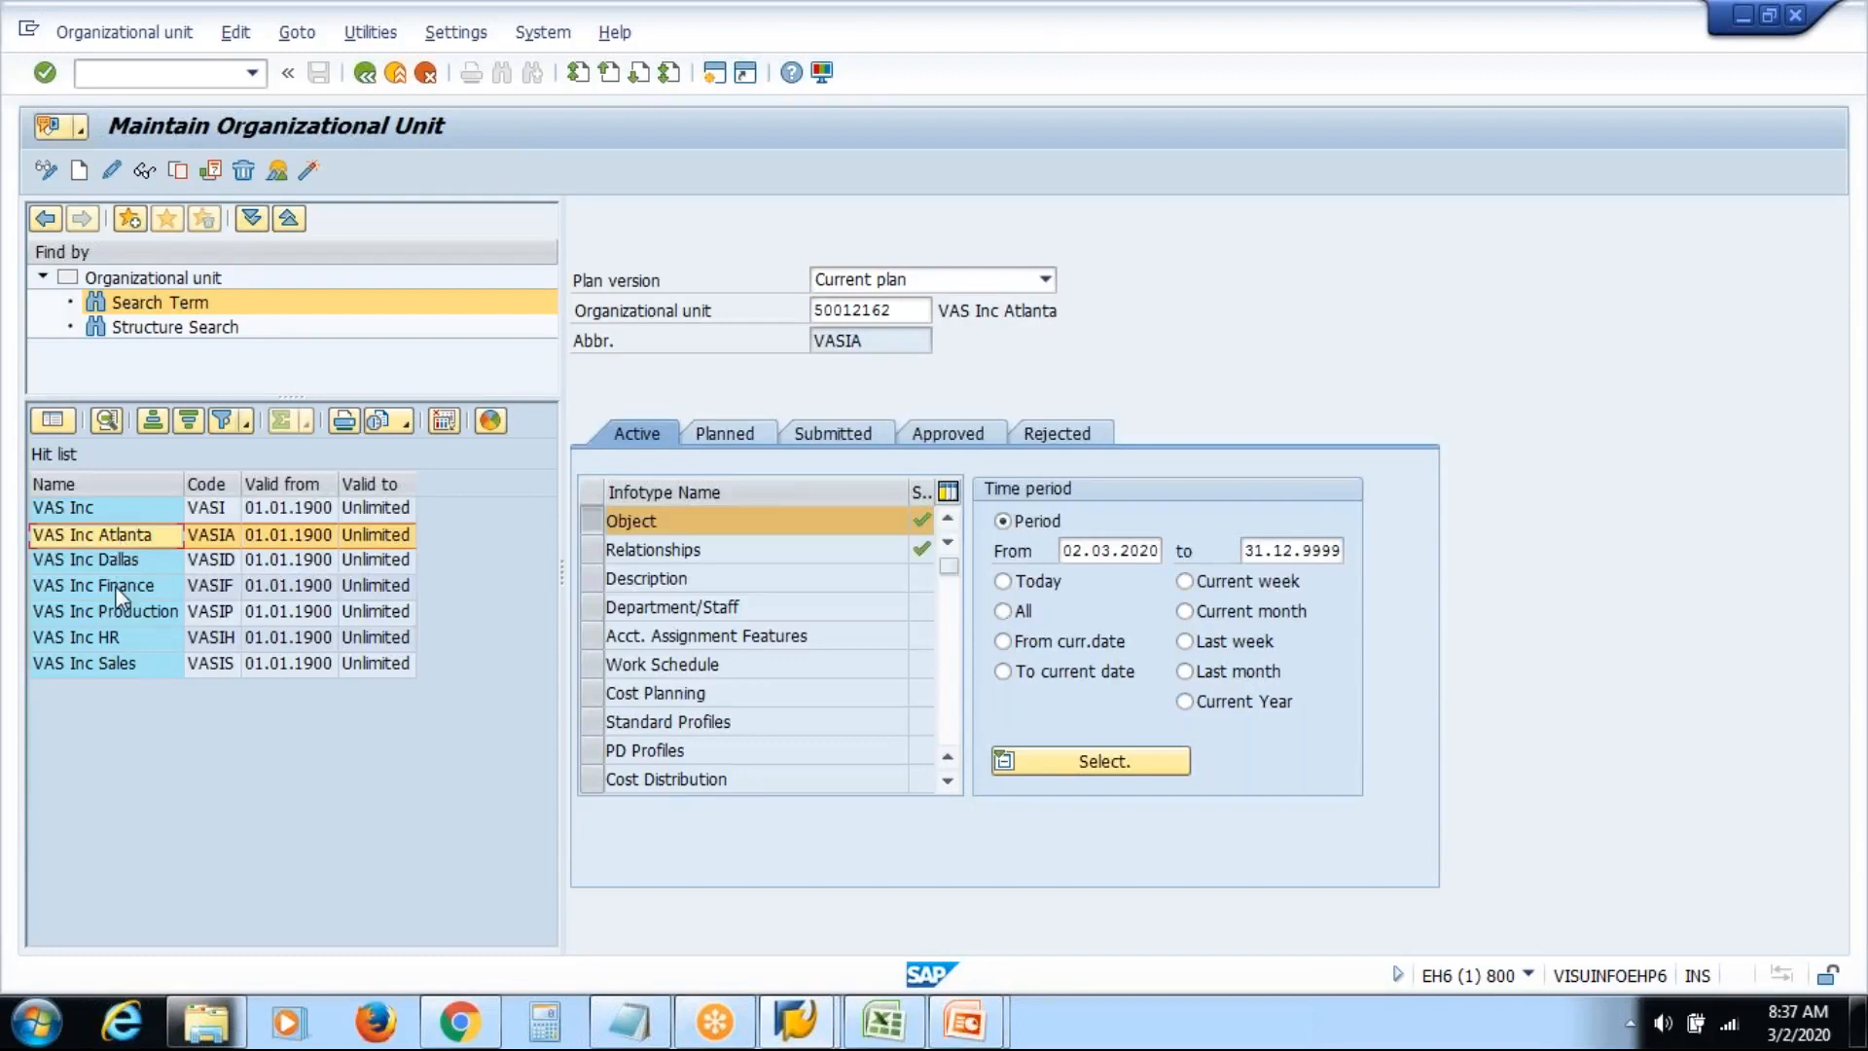
left_click(115, 585)
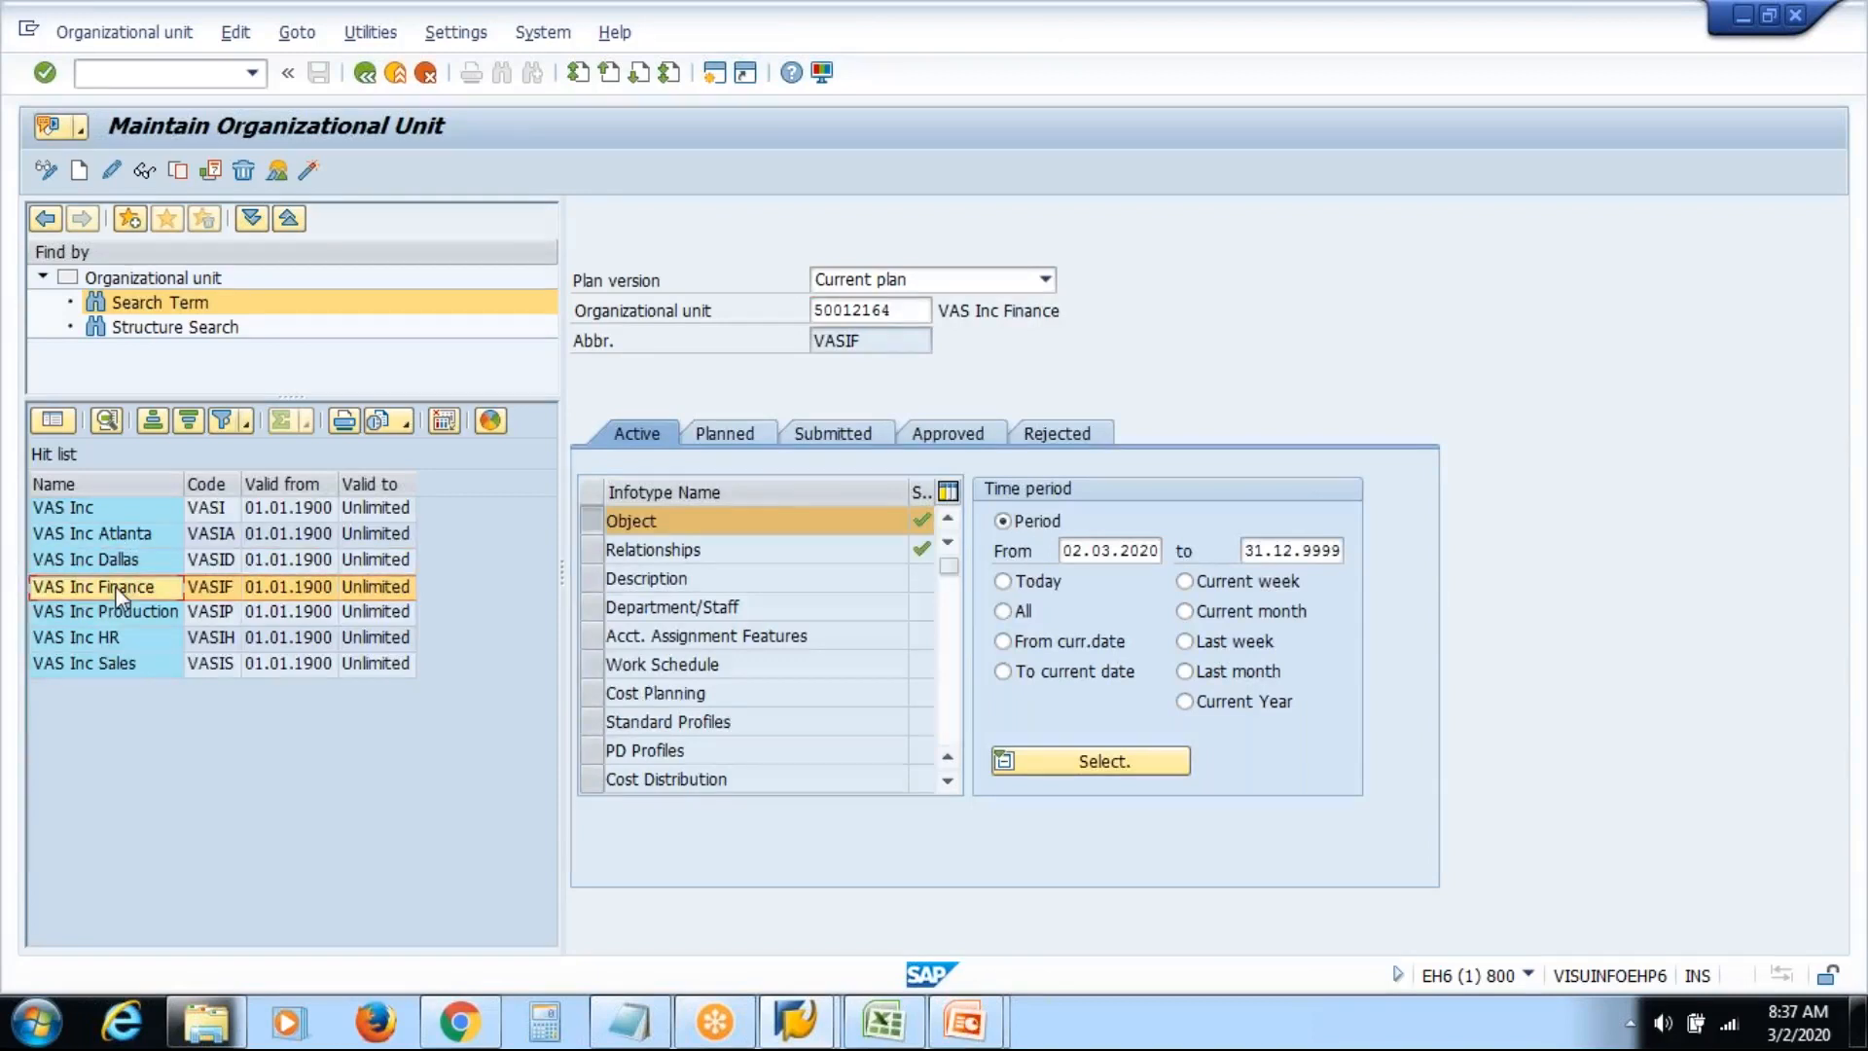
left_click(101, 644)
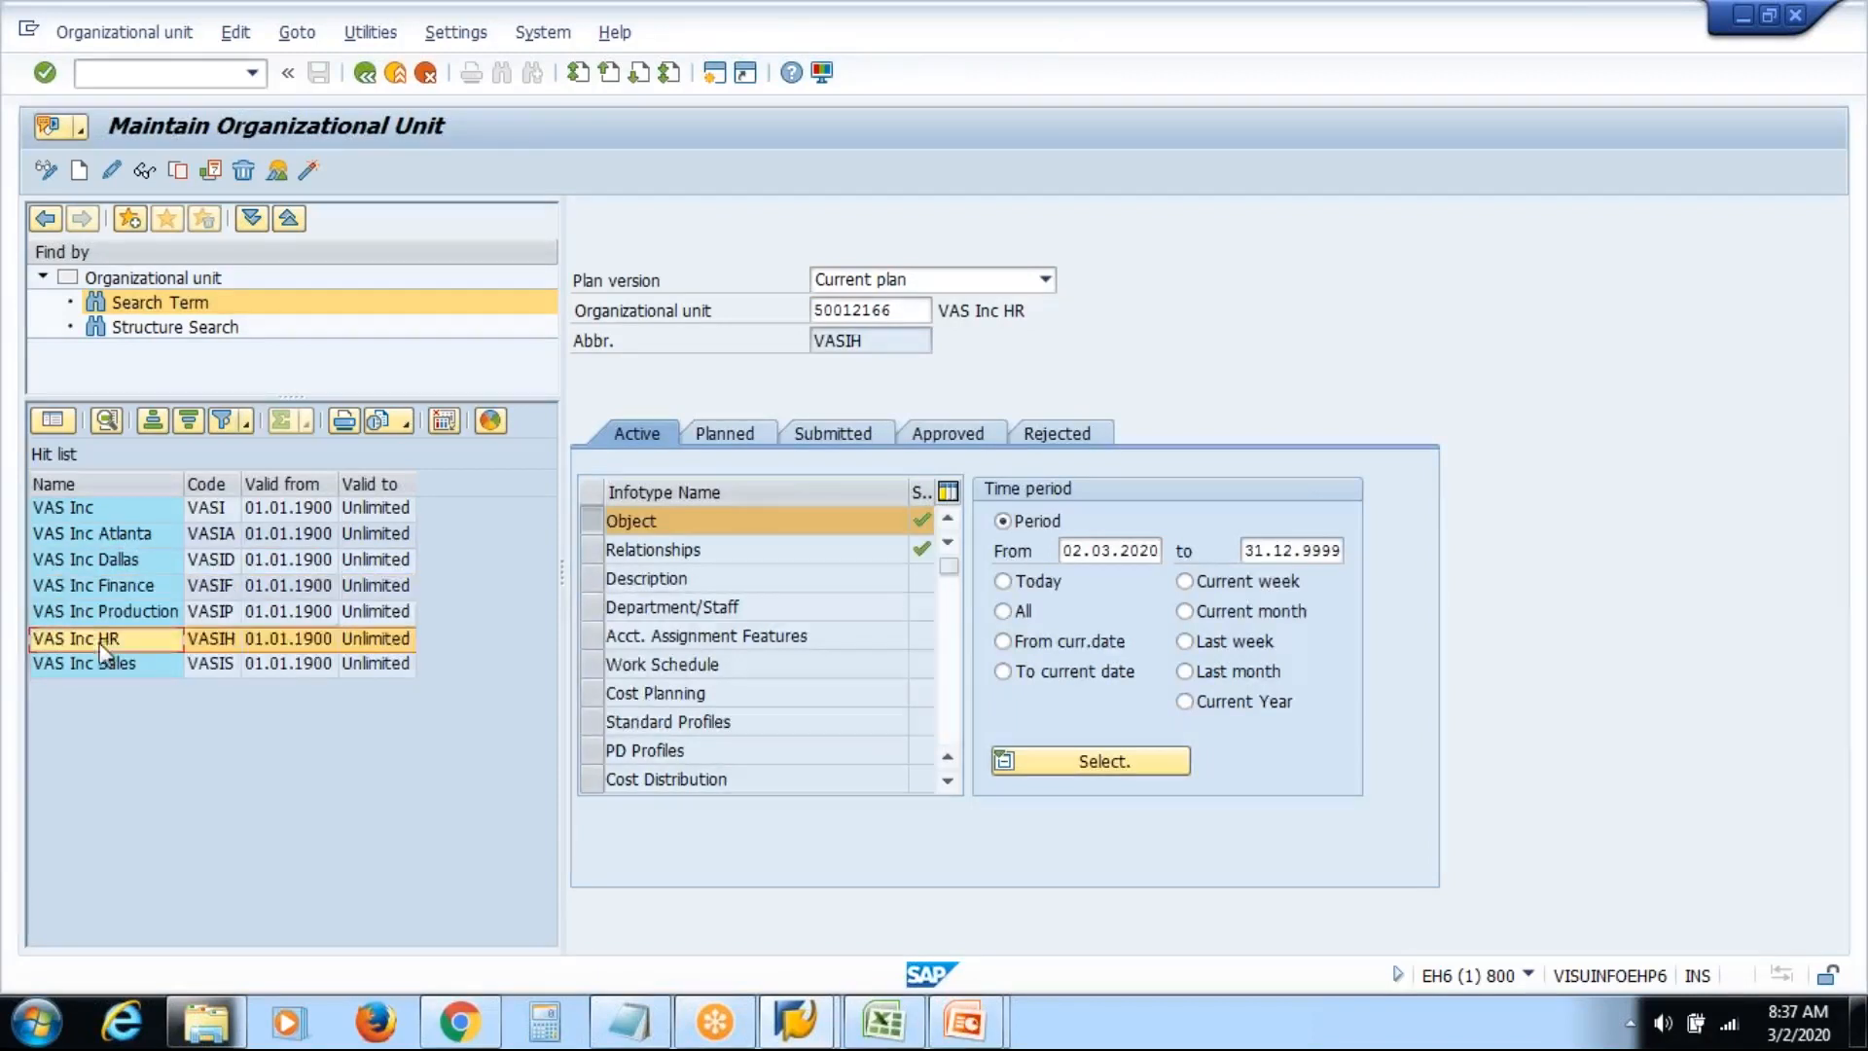
left_click(82, 508)
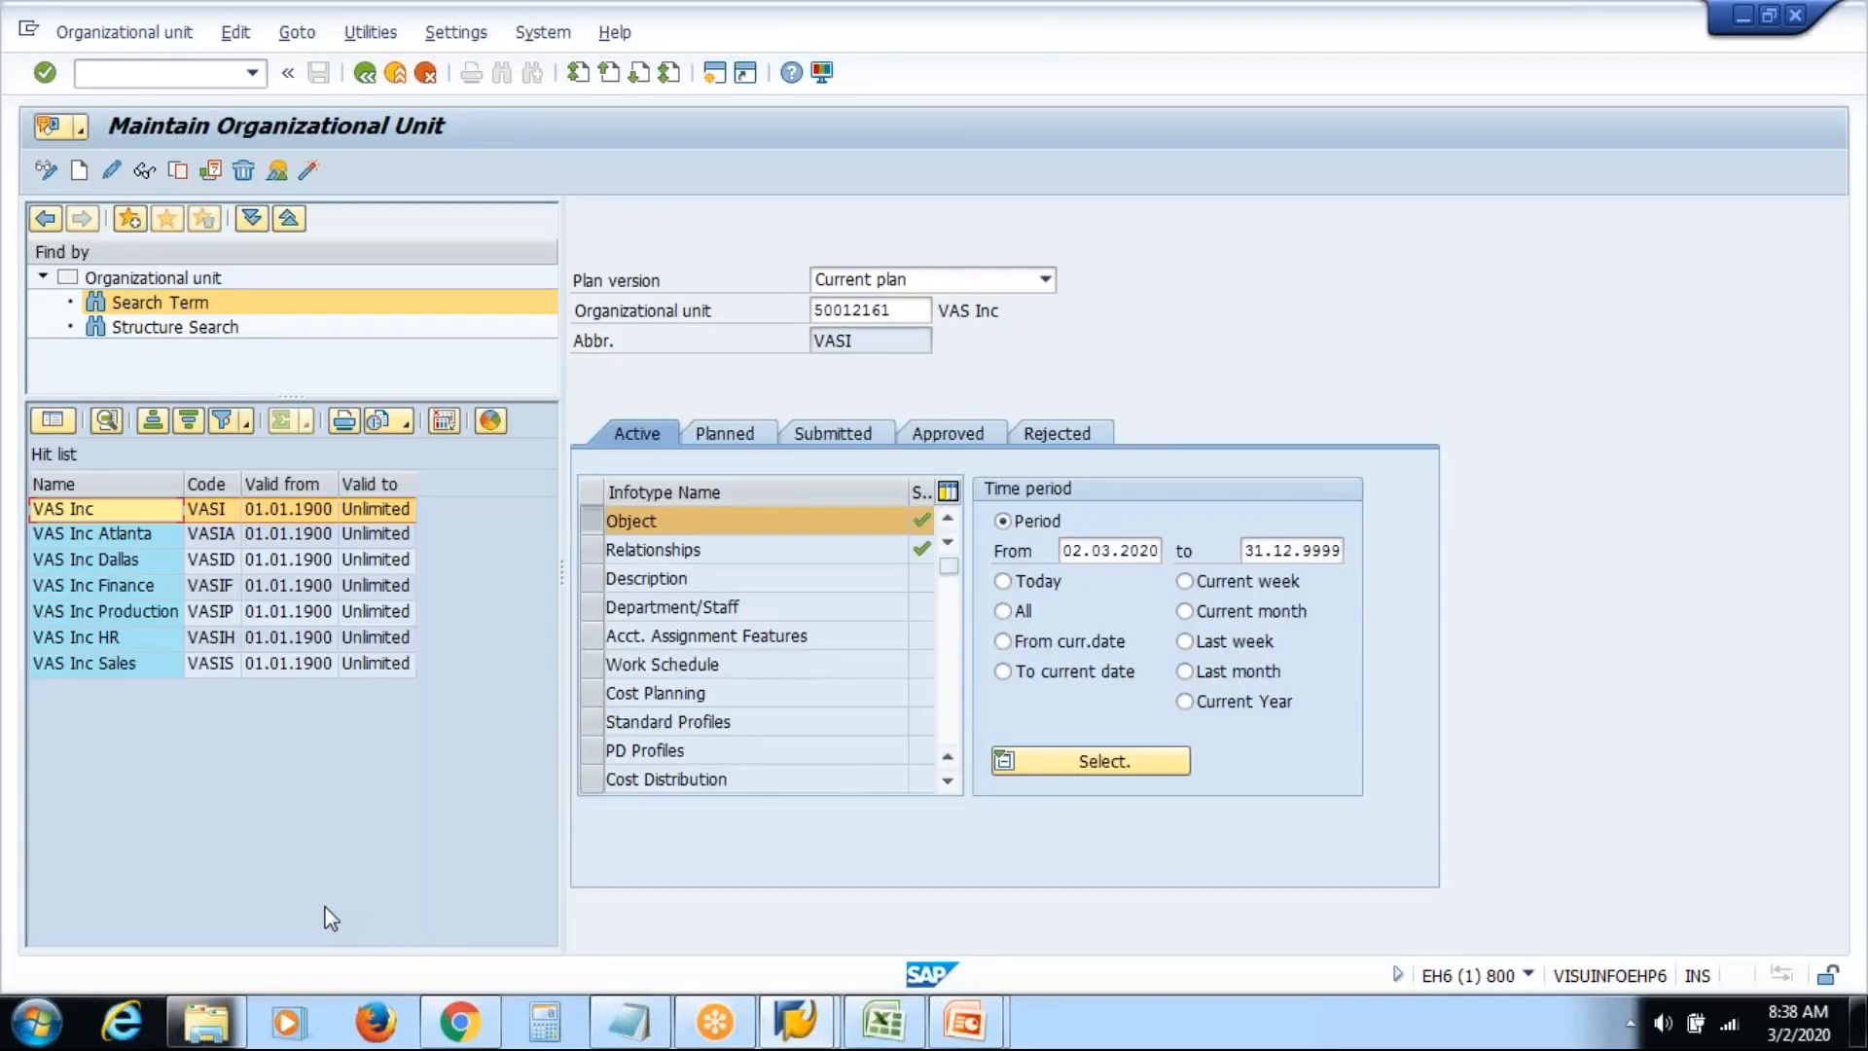
Switch to Structure Search, expand VAS Inc, Atlanta and Dallas, and select VAS Inc Finance
left_click(160, 328)
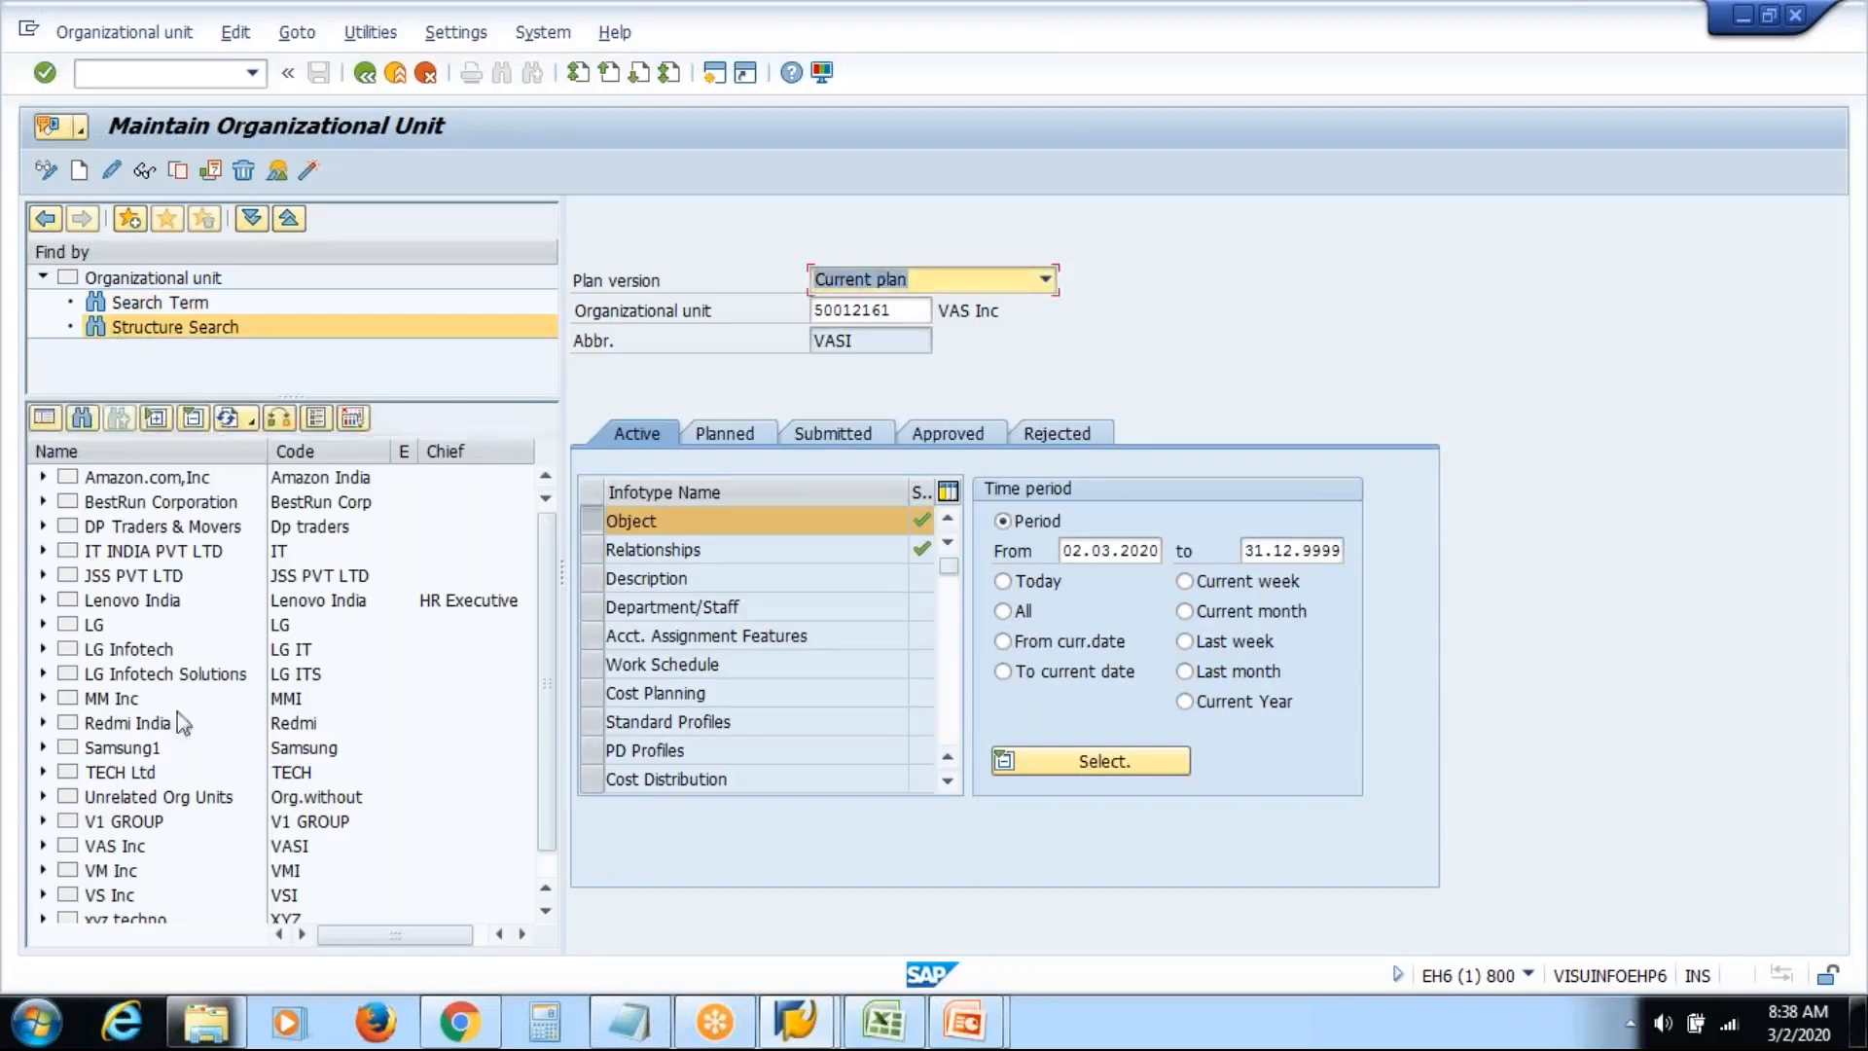
left_click(43, 846)
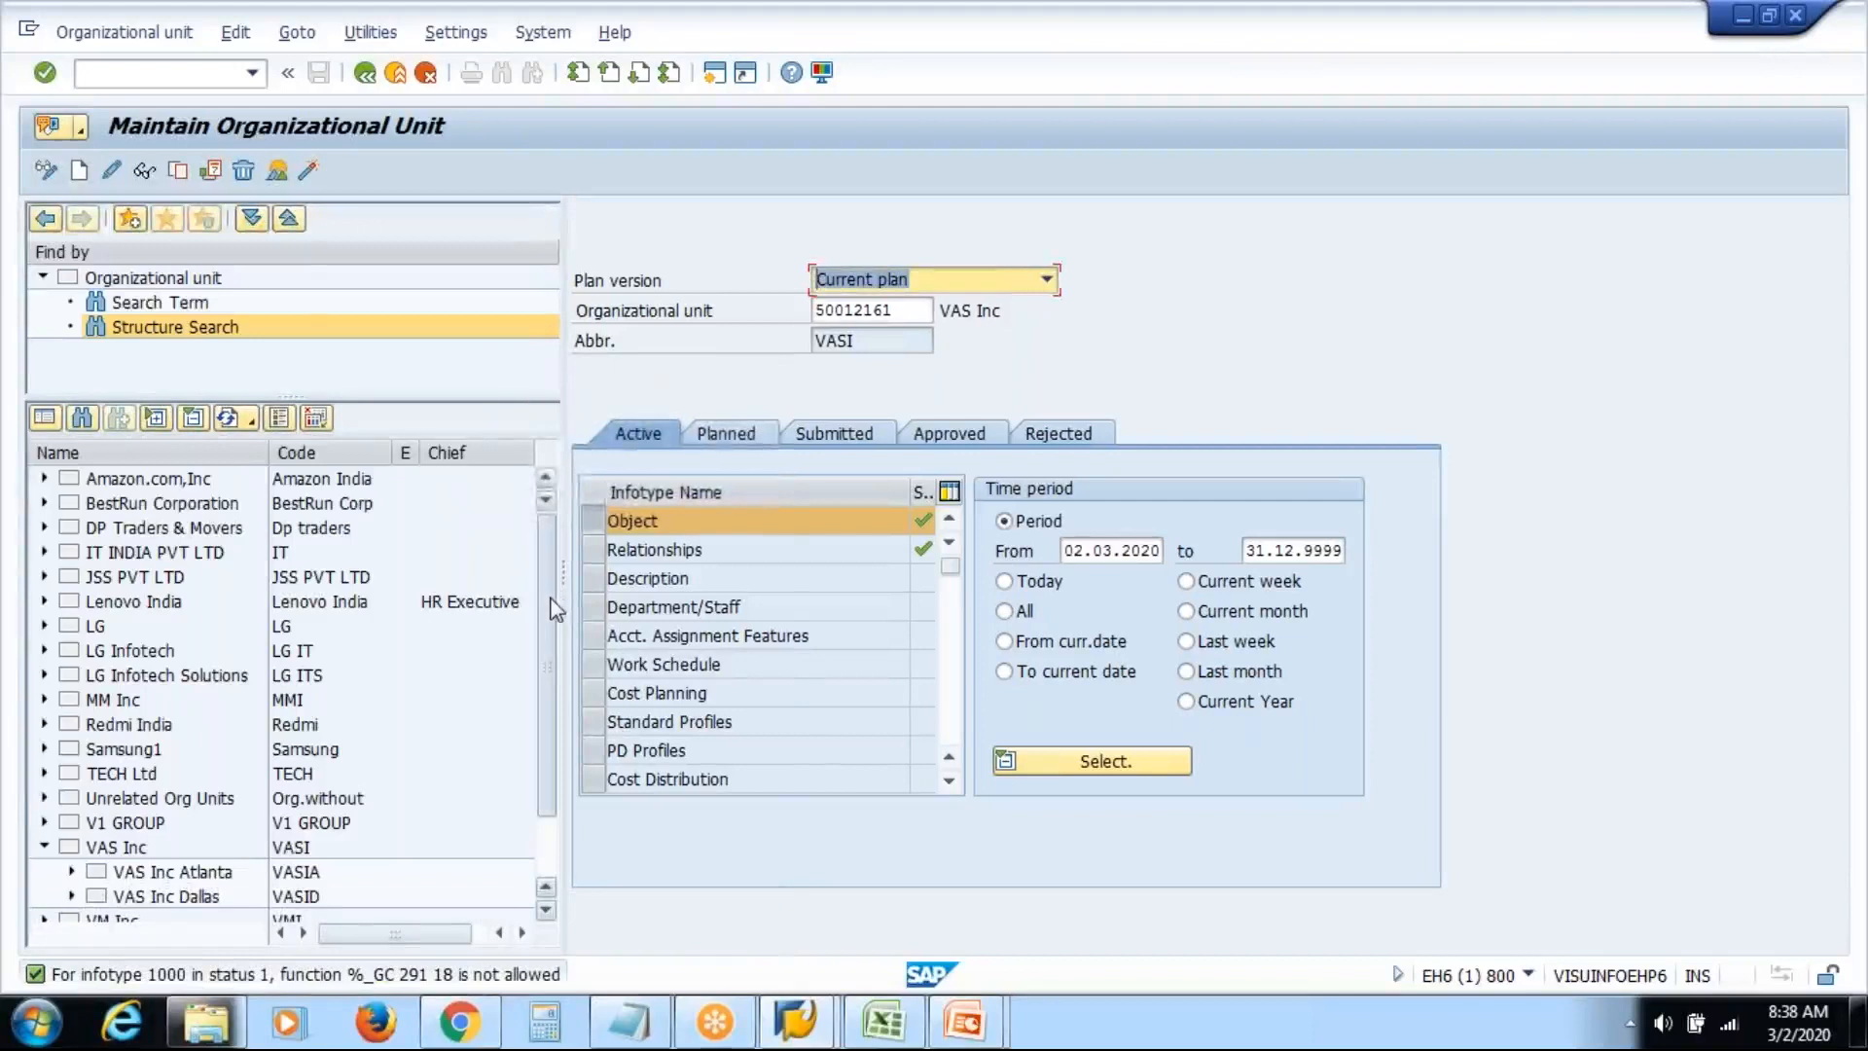
scroll(547, 734, "down", 2)
left_click(72, 773)
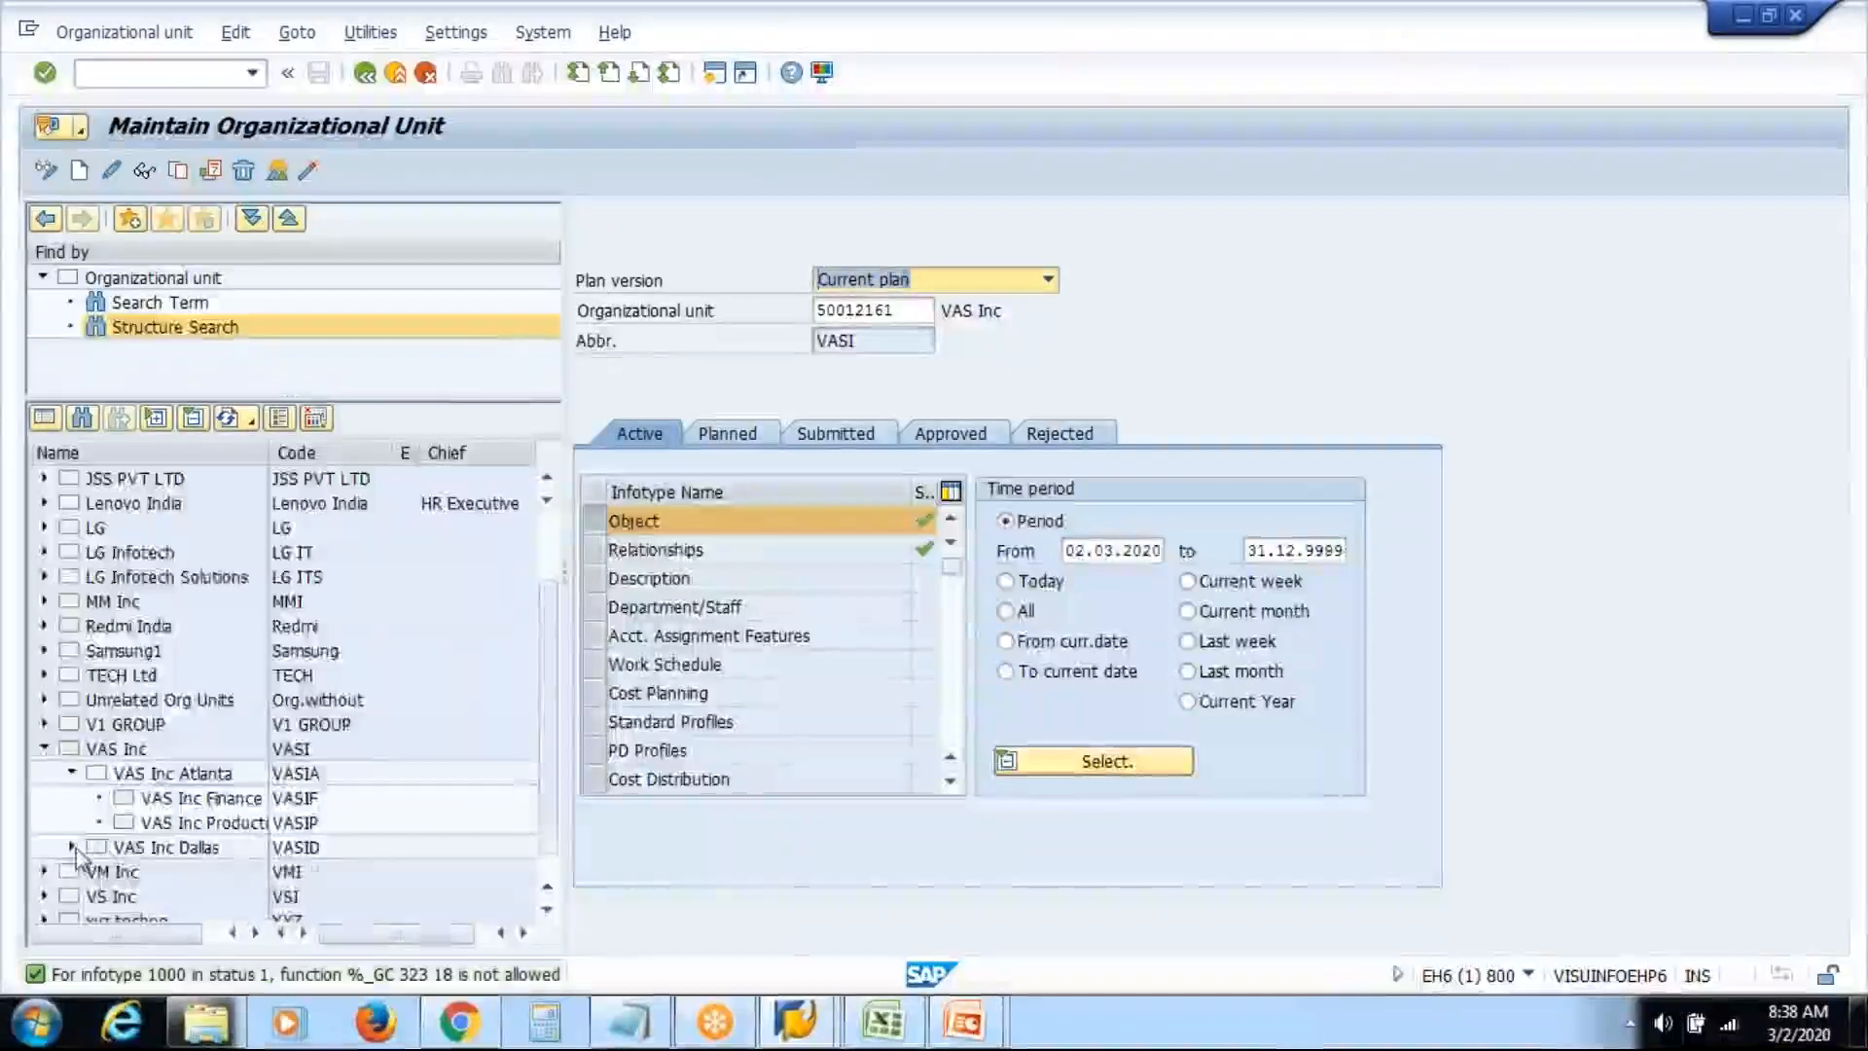
left_click(71, 847)
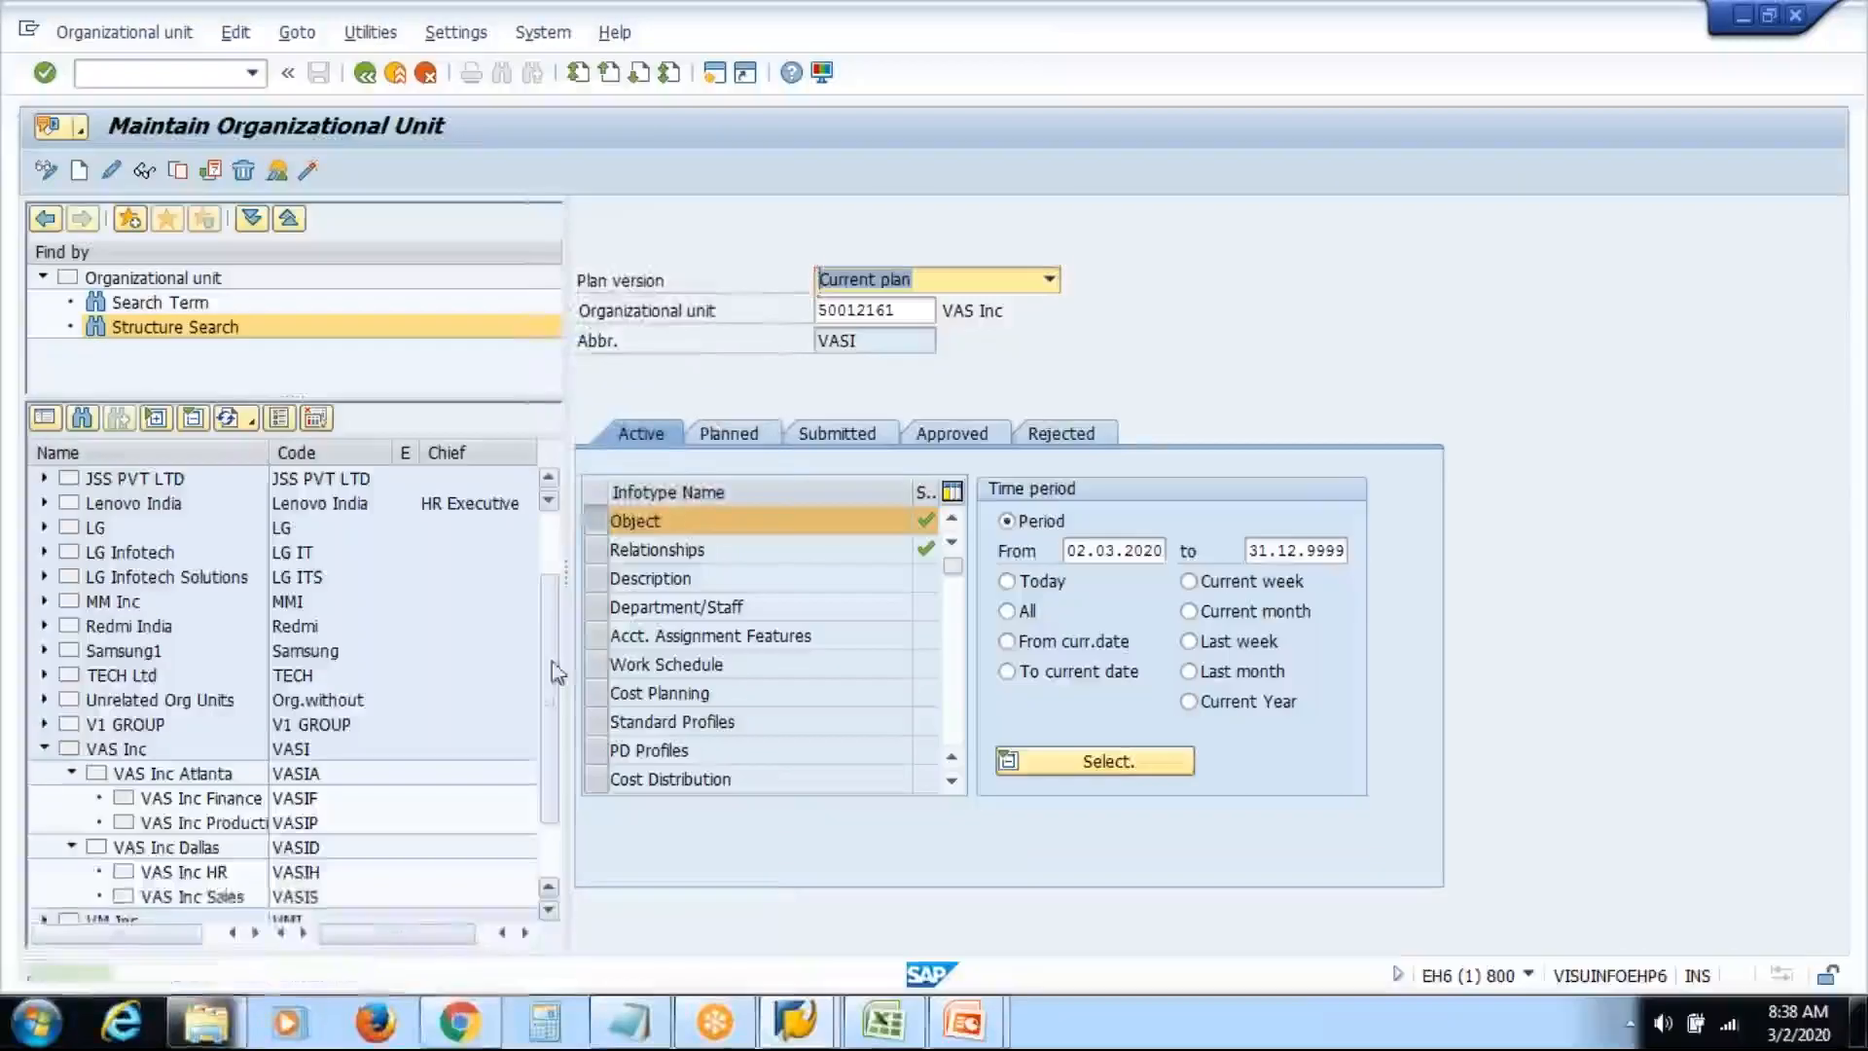
left_click_drag(552, 687, 552, 780)
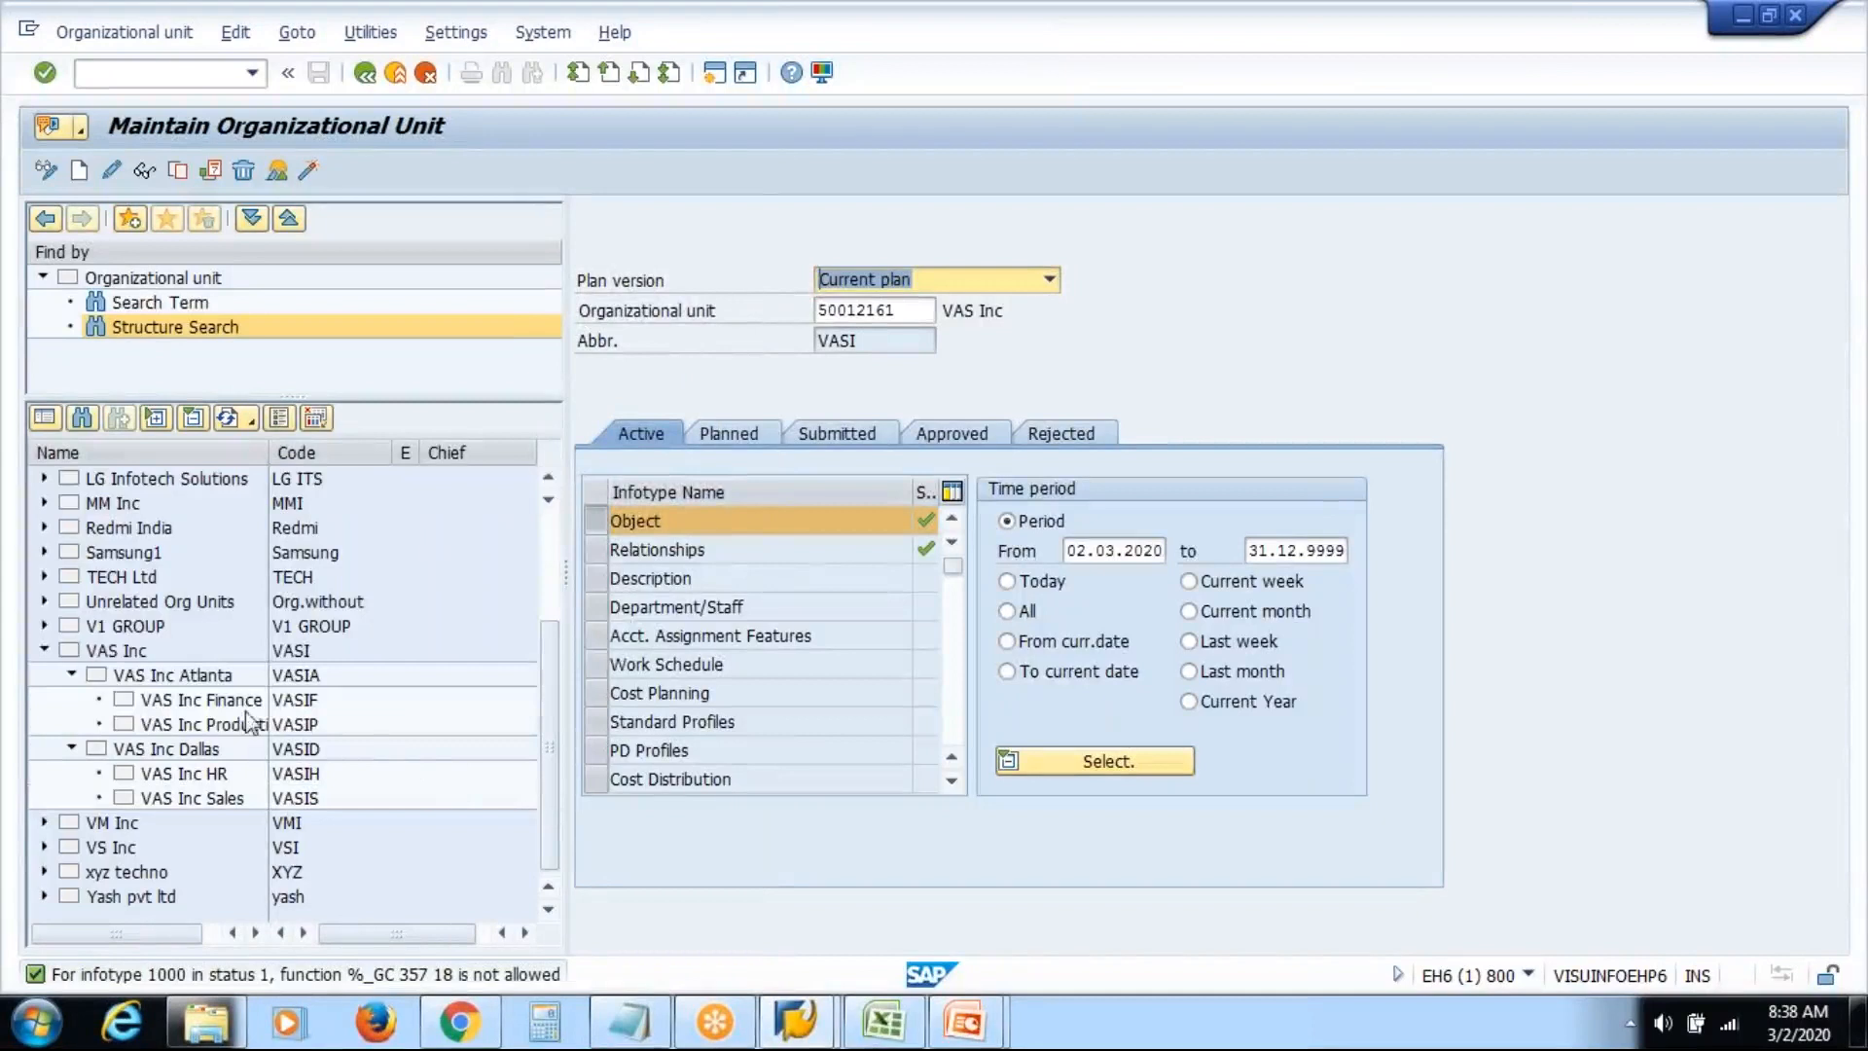
left_click(223, 706)
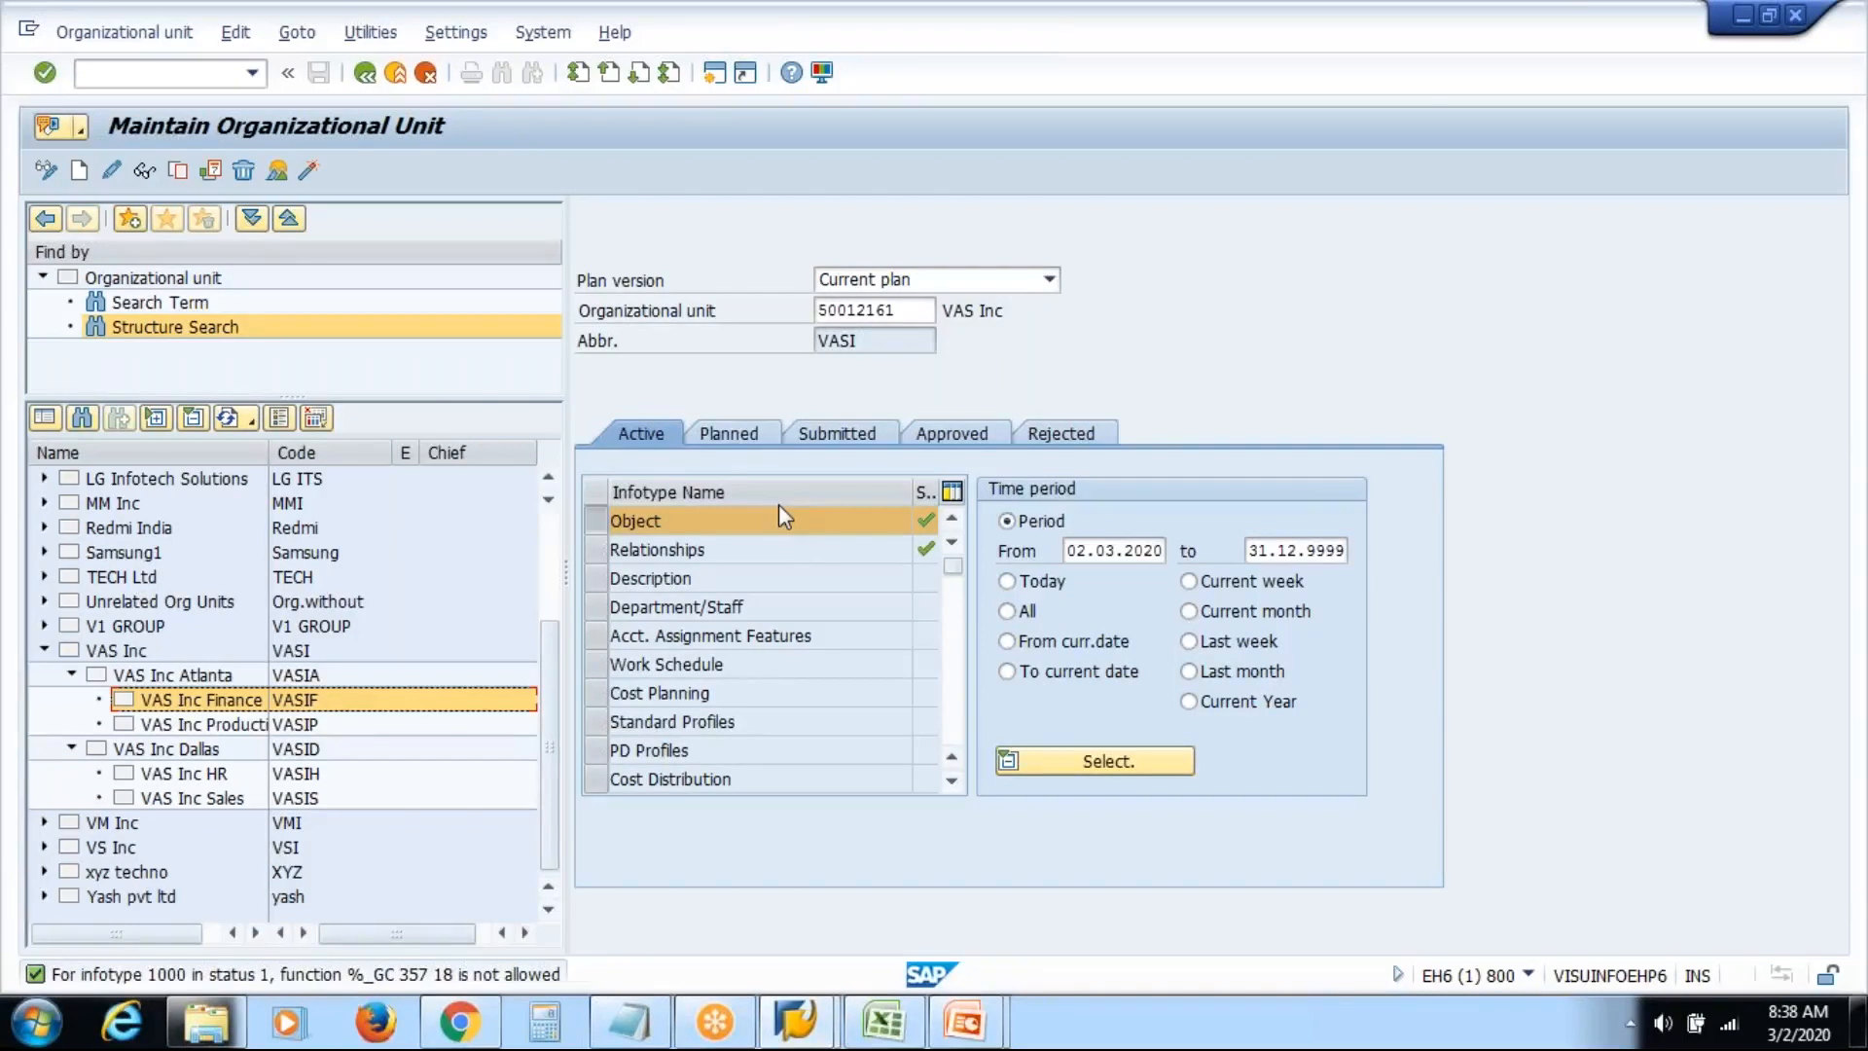
left_click(1434, 64)
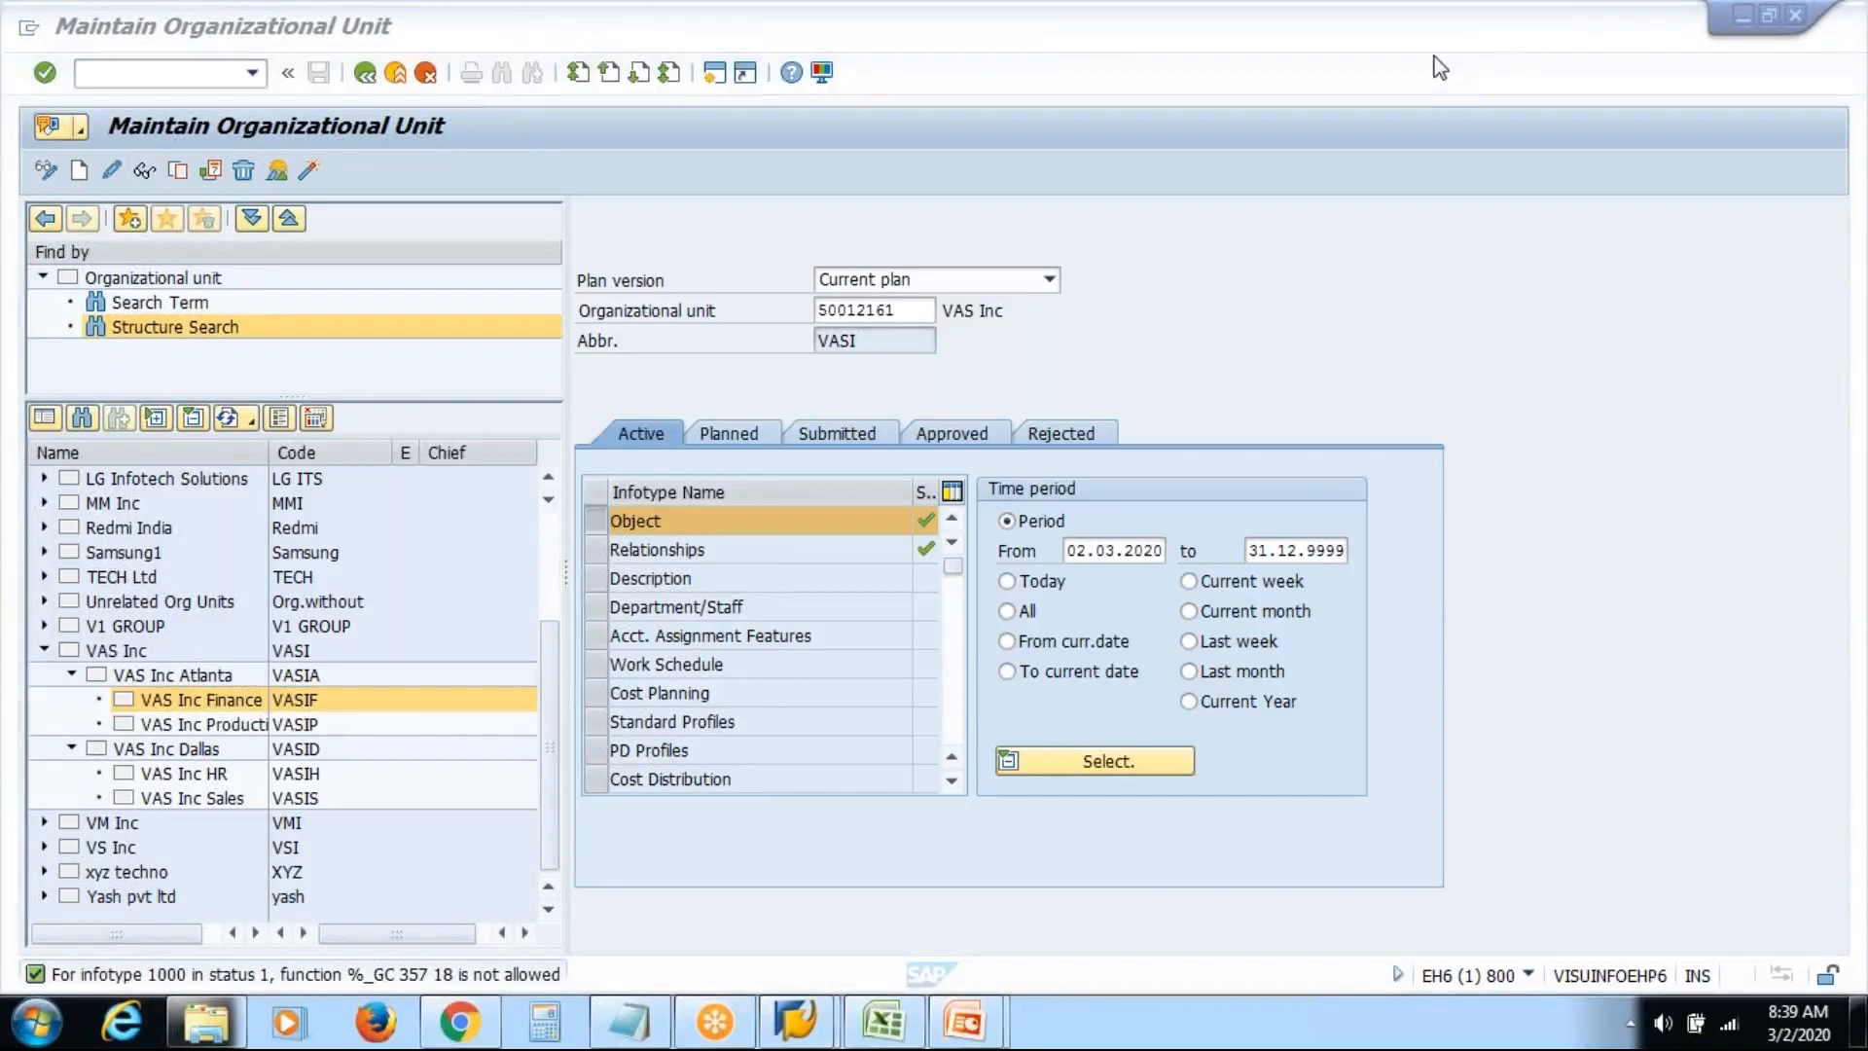
left_click(597, 549)
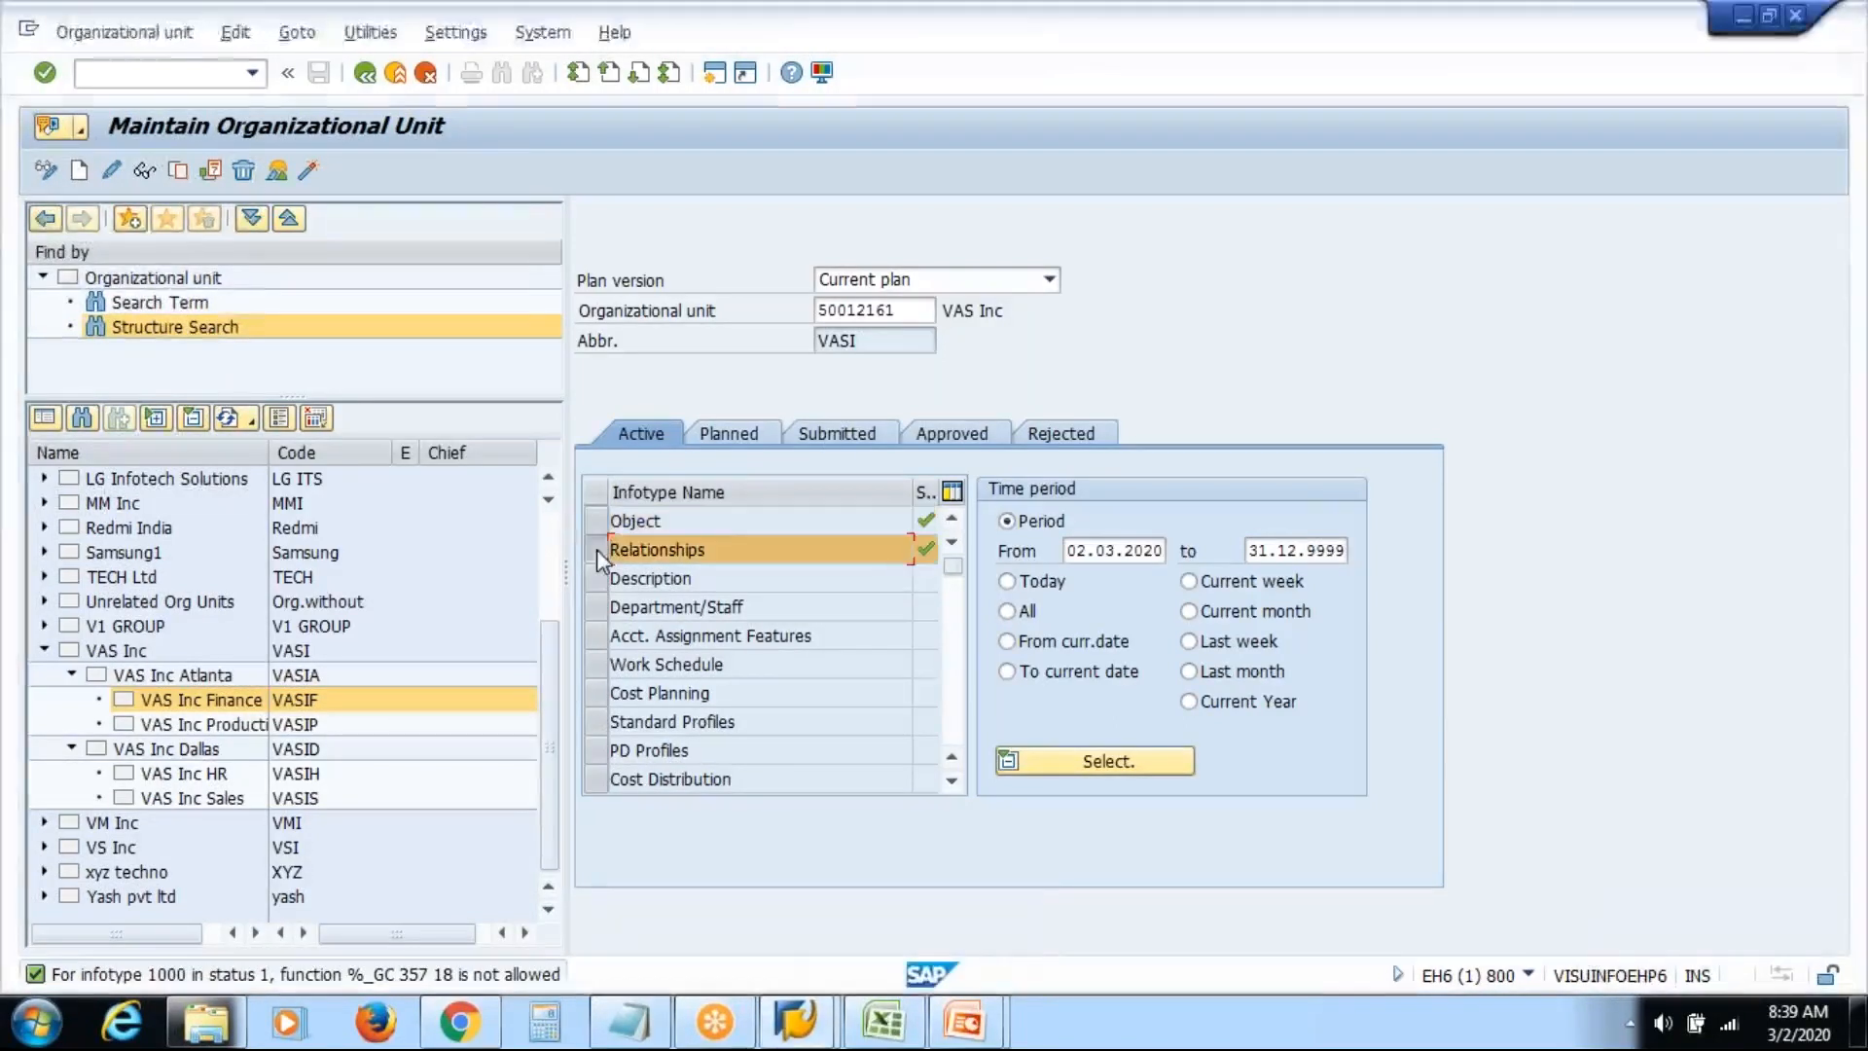
double_click(727, 544)
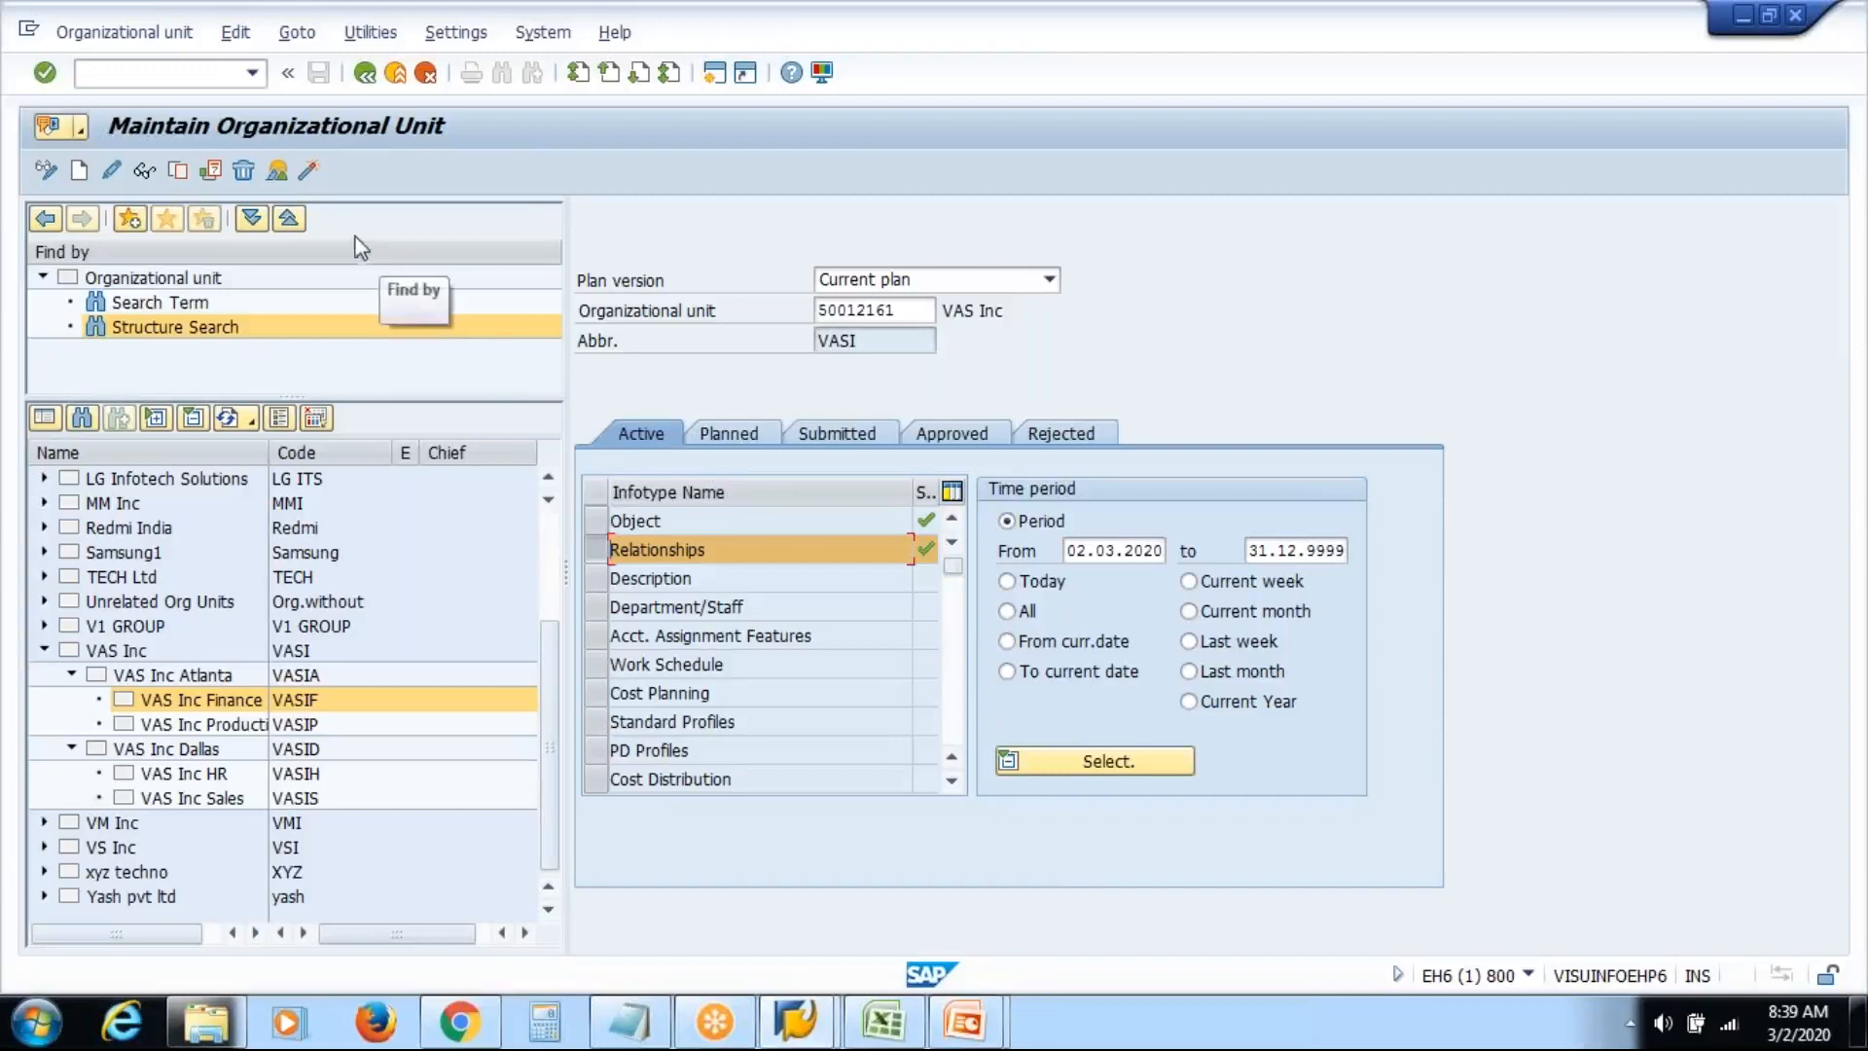
left_click(271, 170)
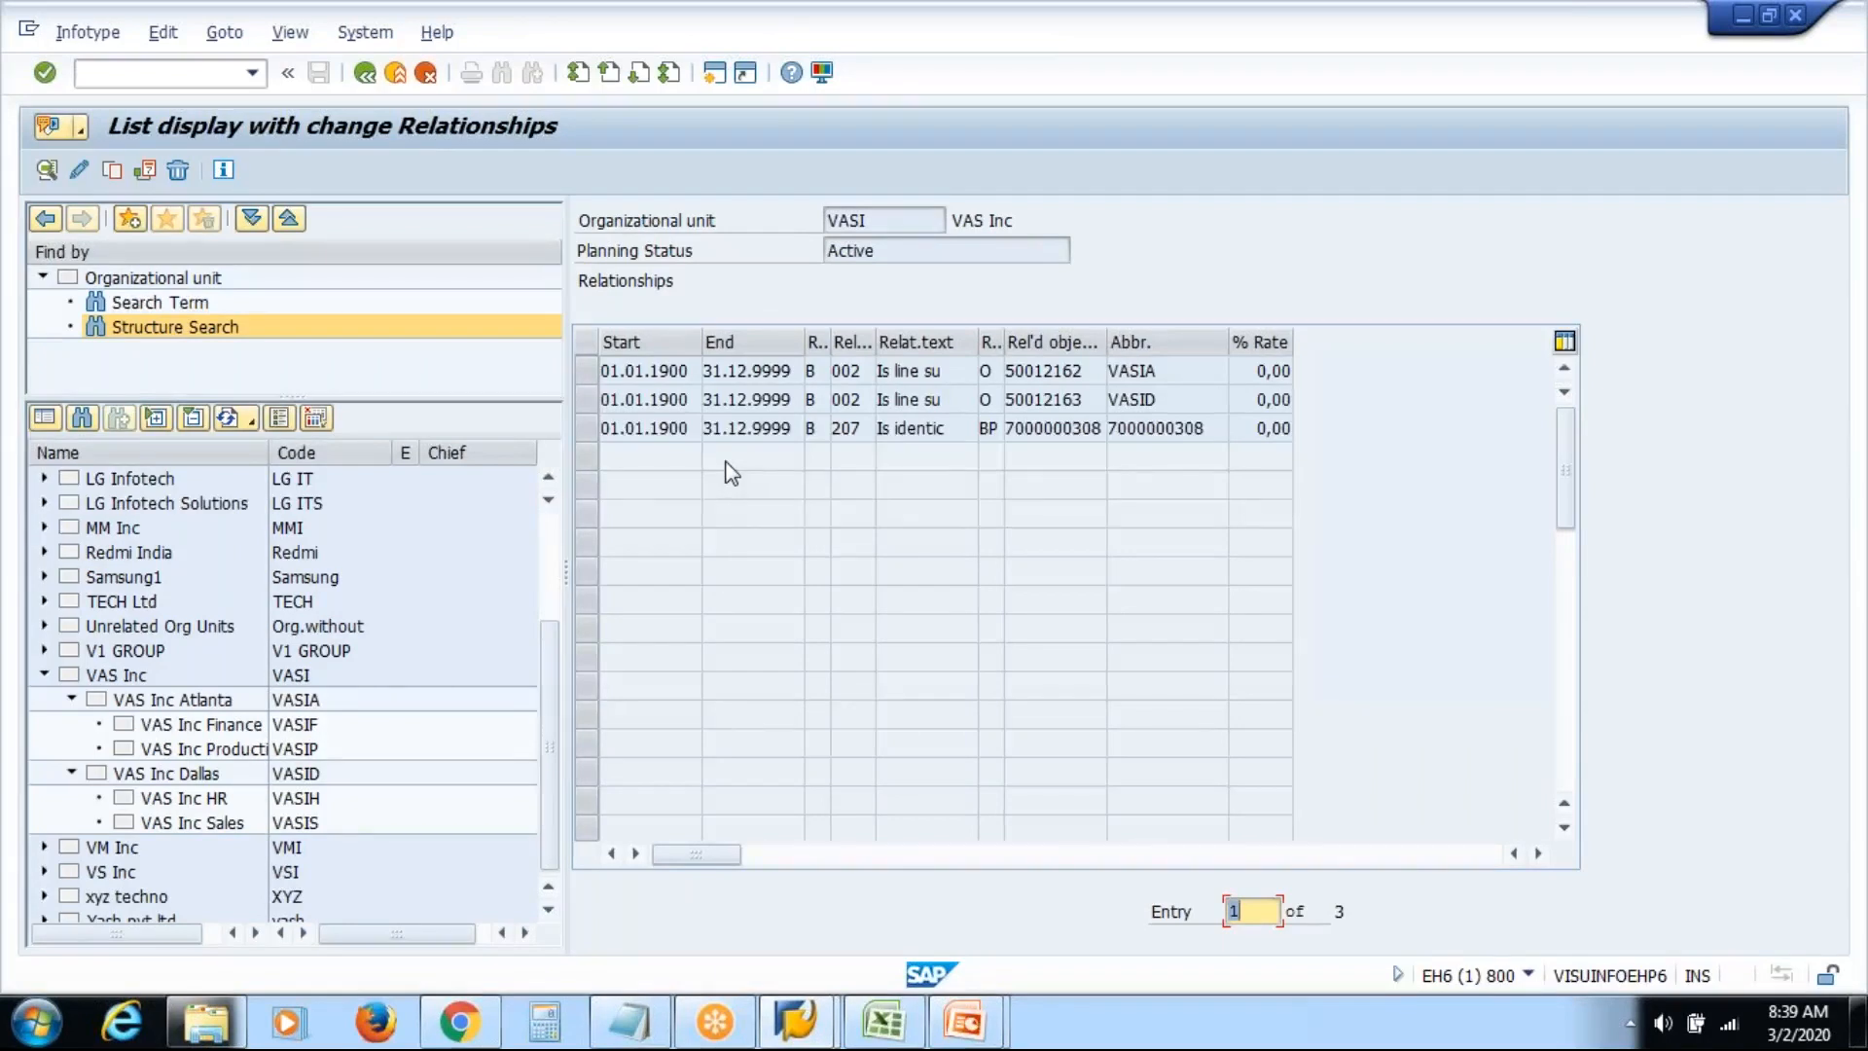
left_click(366, 74)
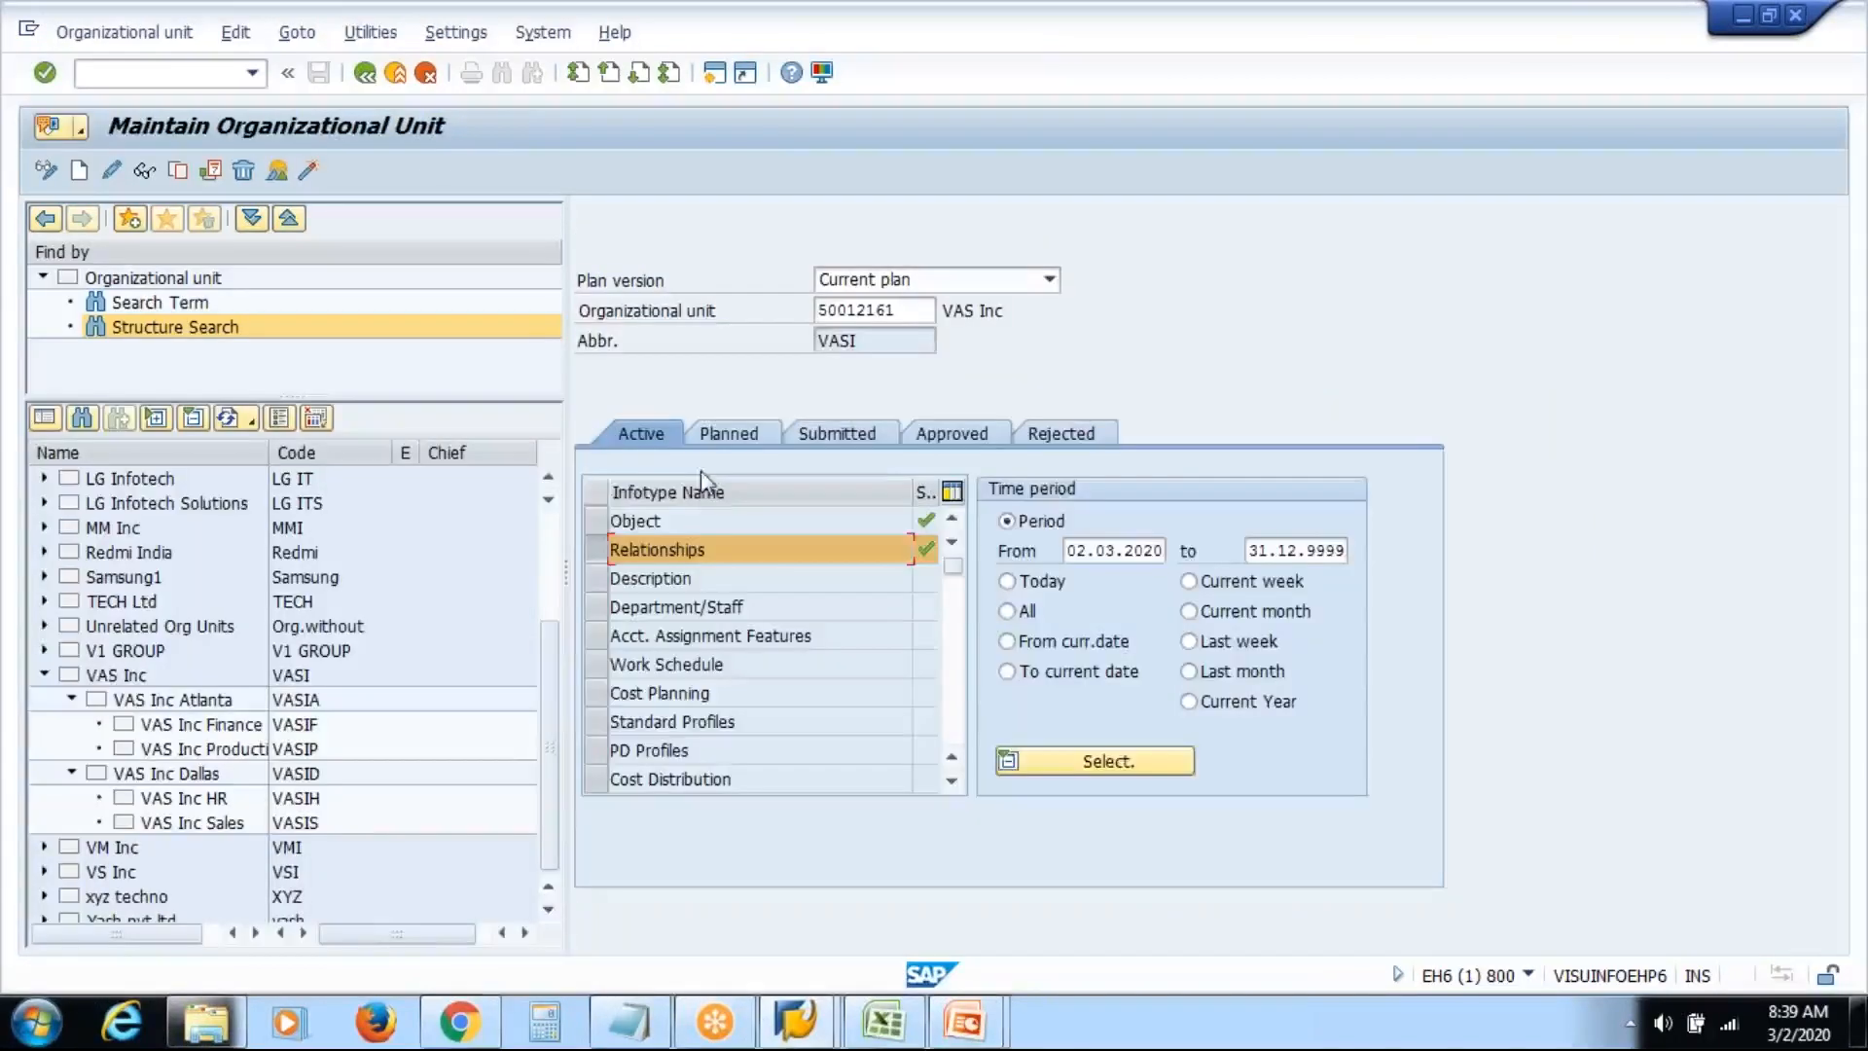
Open VAS Inc Finance's relationship overview and select its 'Reports to' VAS Inc Atlanta (VASIA) row
double_click(200, 729)
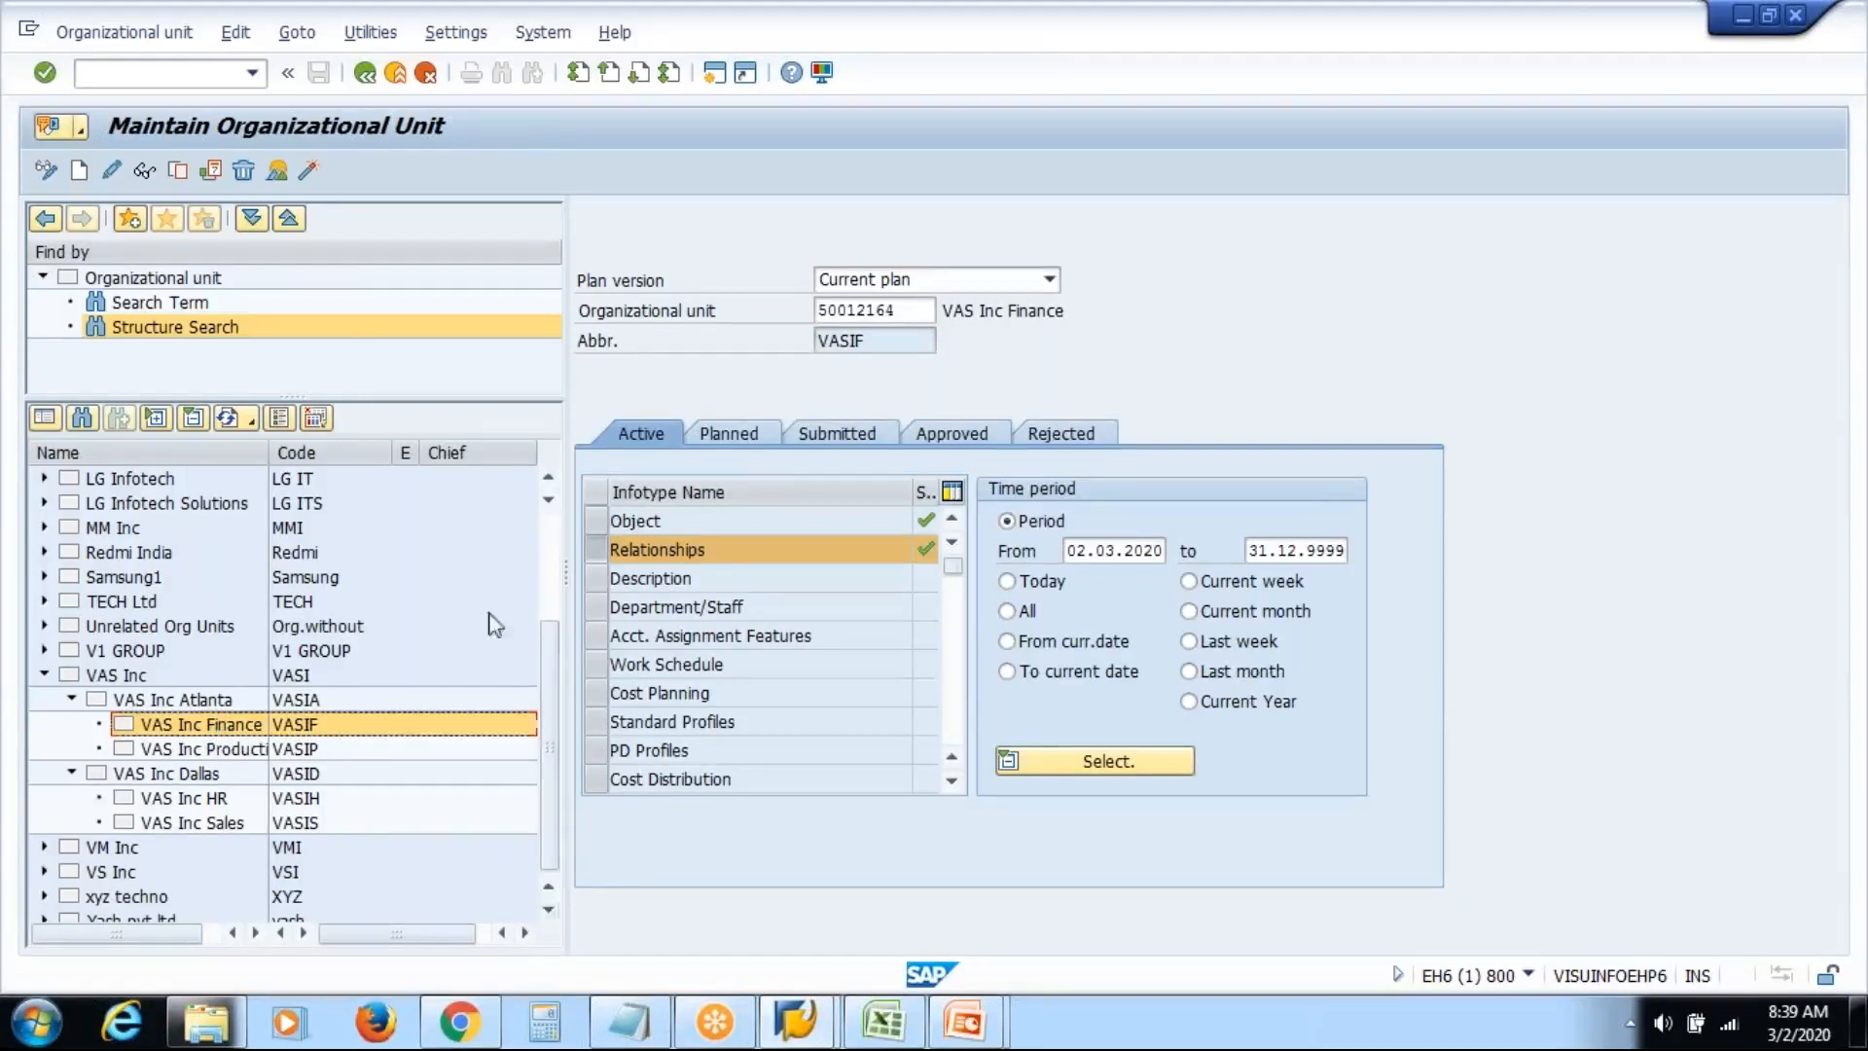
left_click(279, 171)
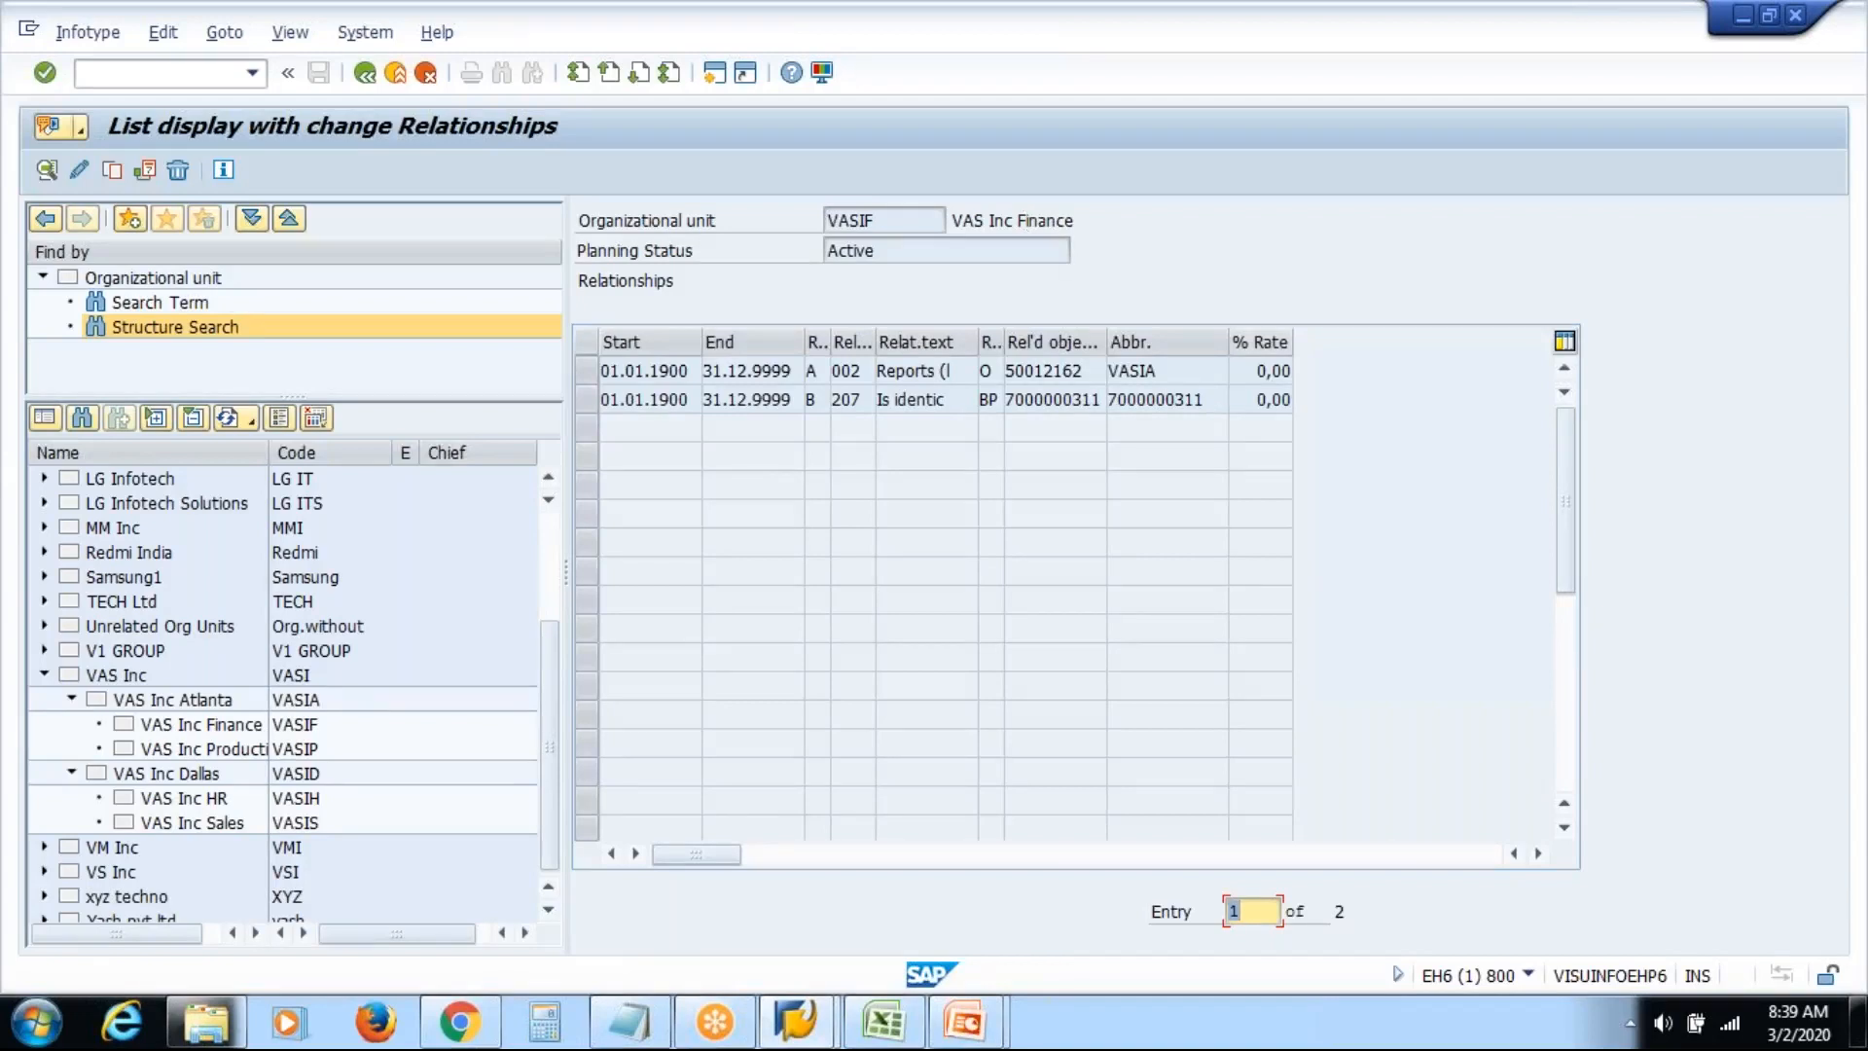
left_click_drag(1190, 370, 1047, 374)
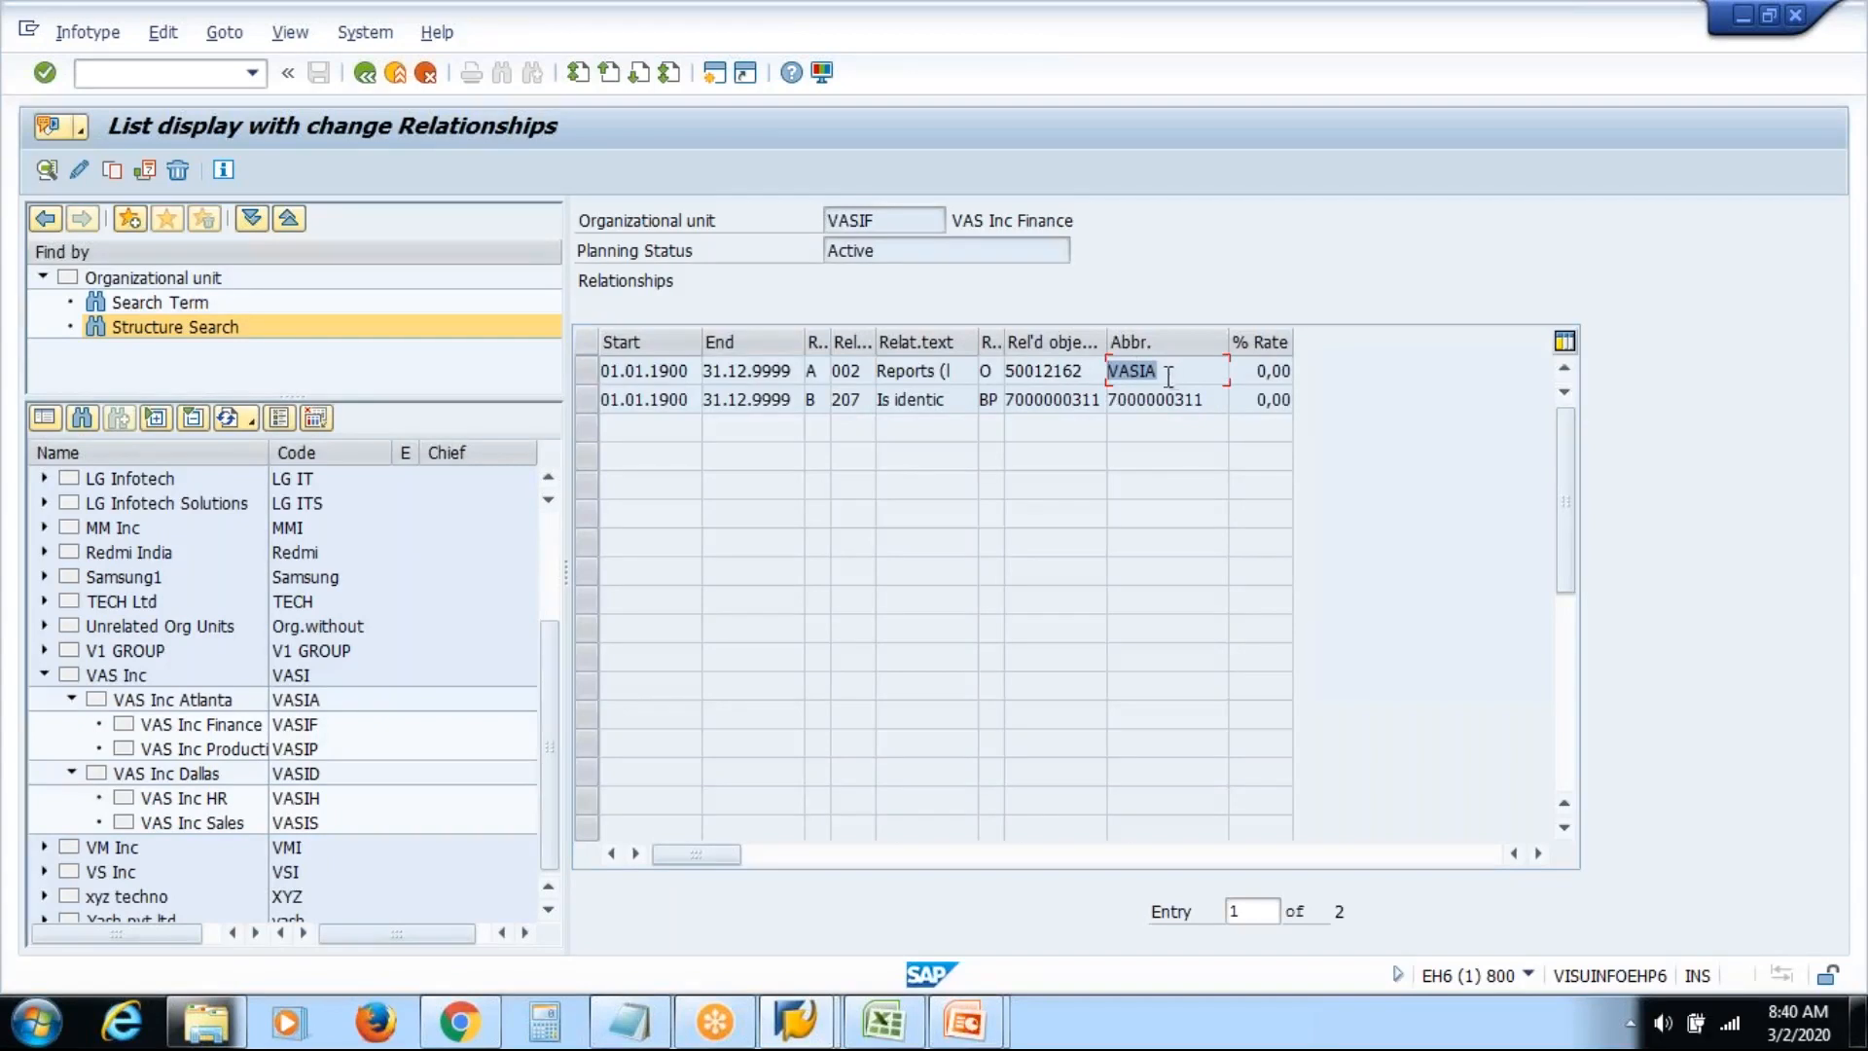
left_click(1163, 372)
left_click(587, 371)
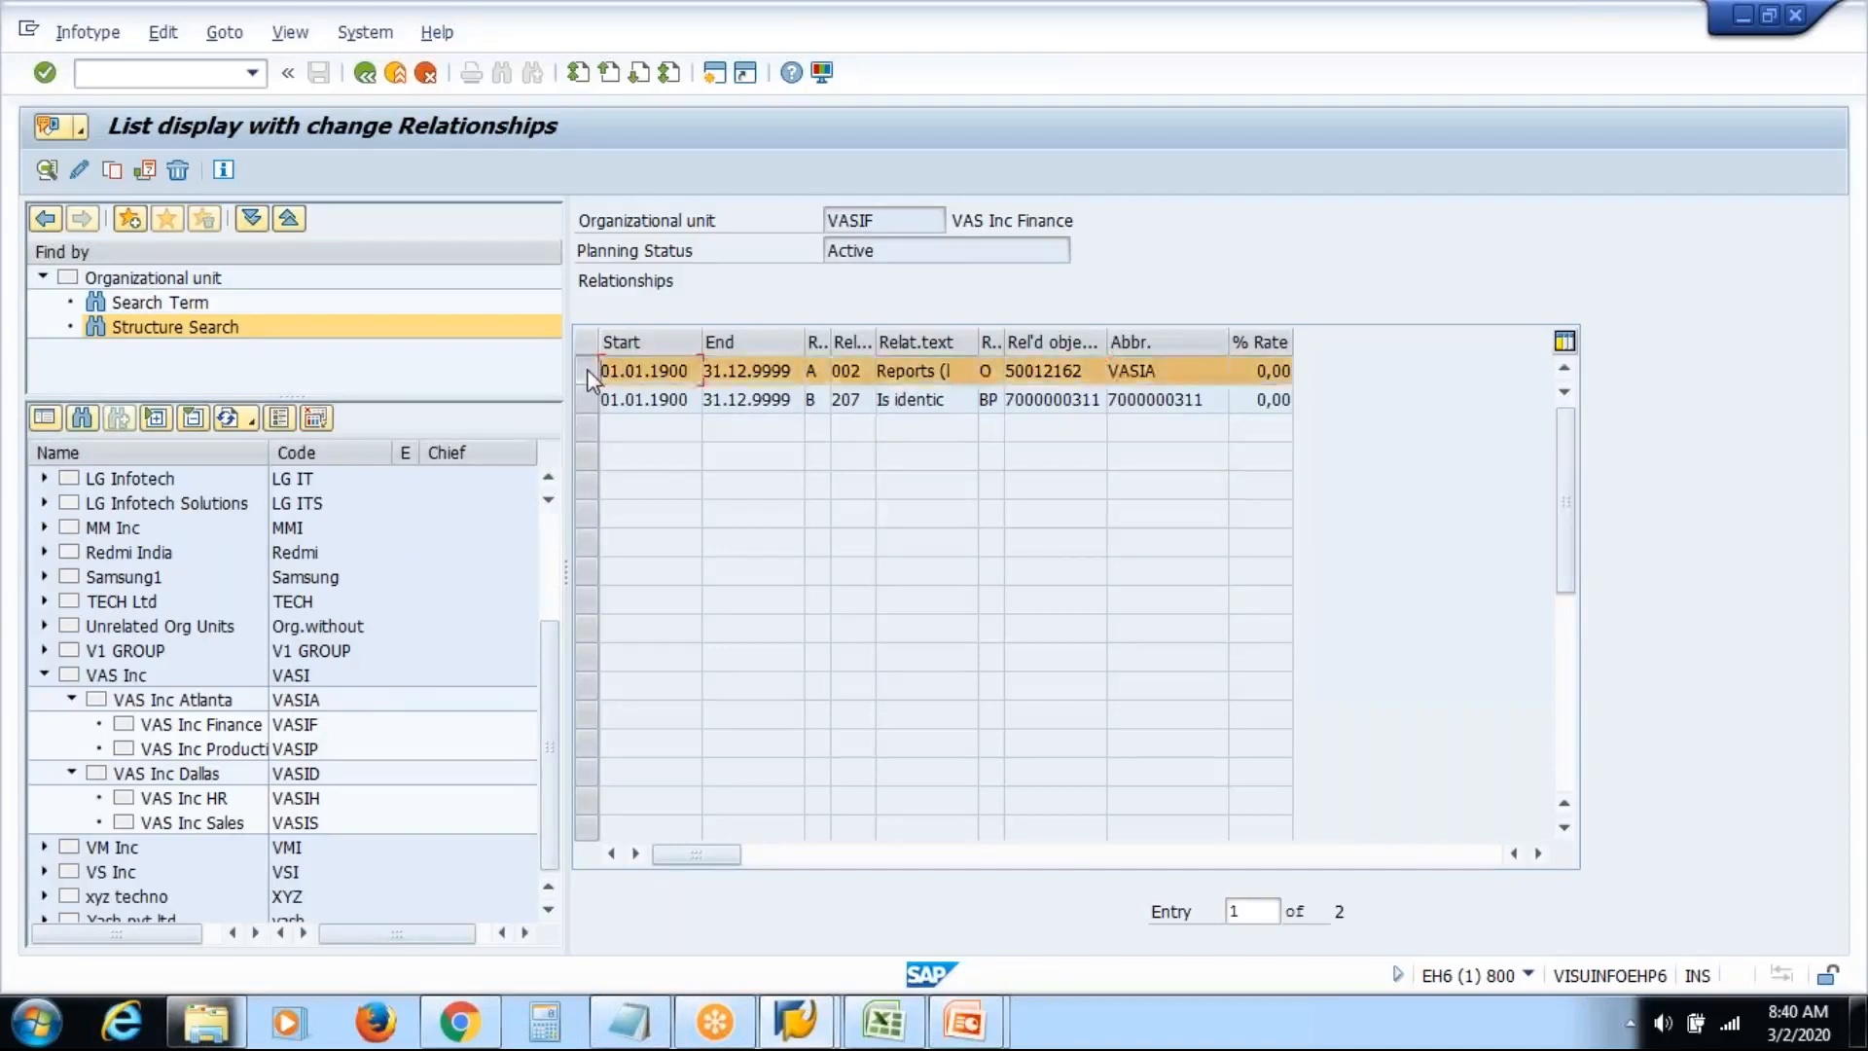
Edit Finance's Reports-to relationship and enter related object ID 50012163
left_click(80, 173)
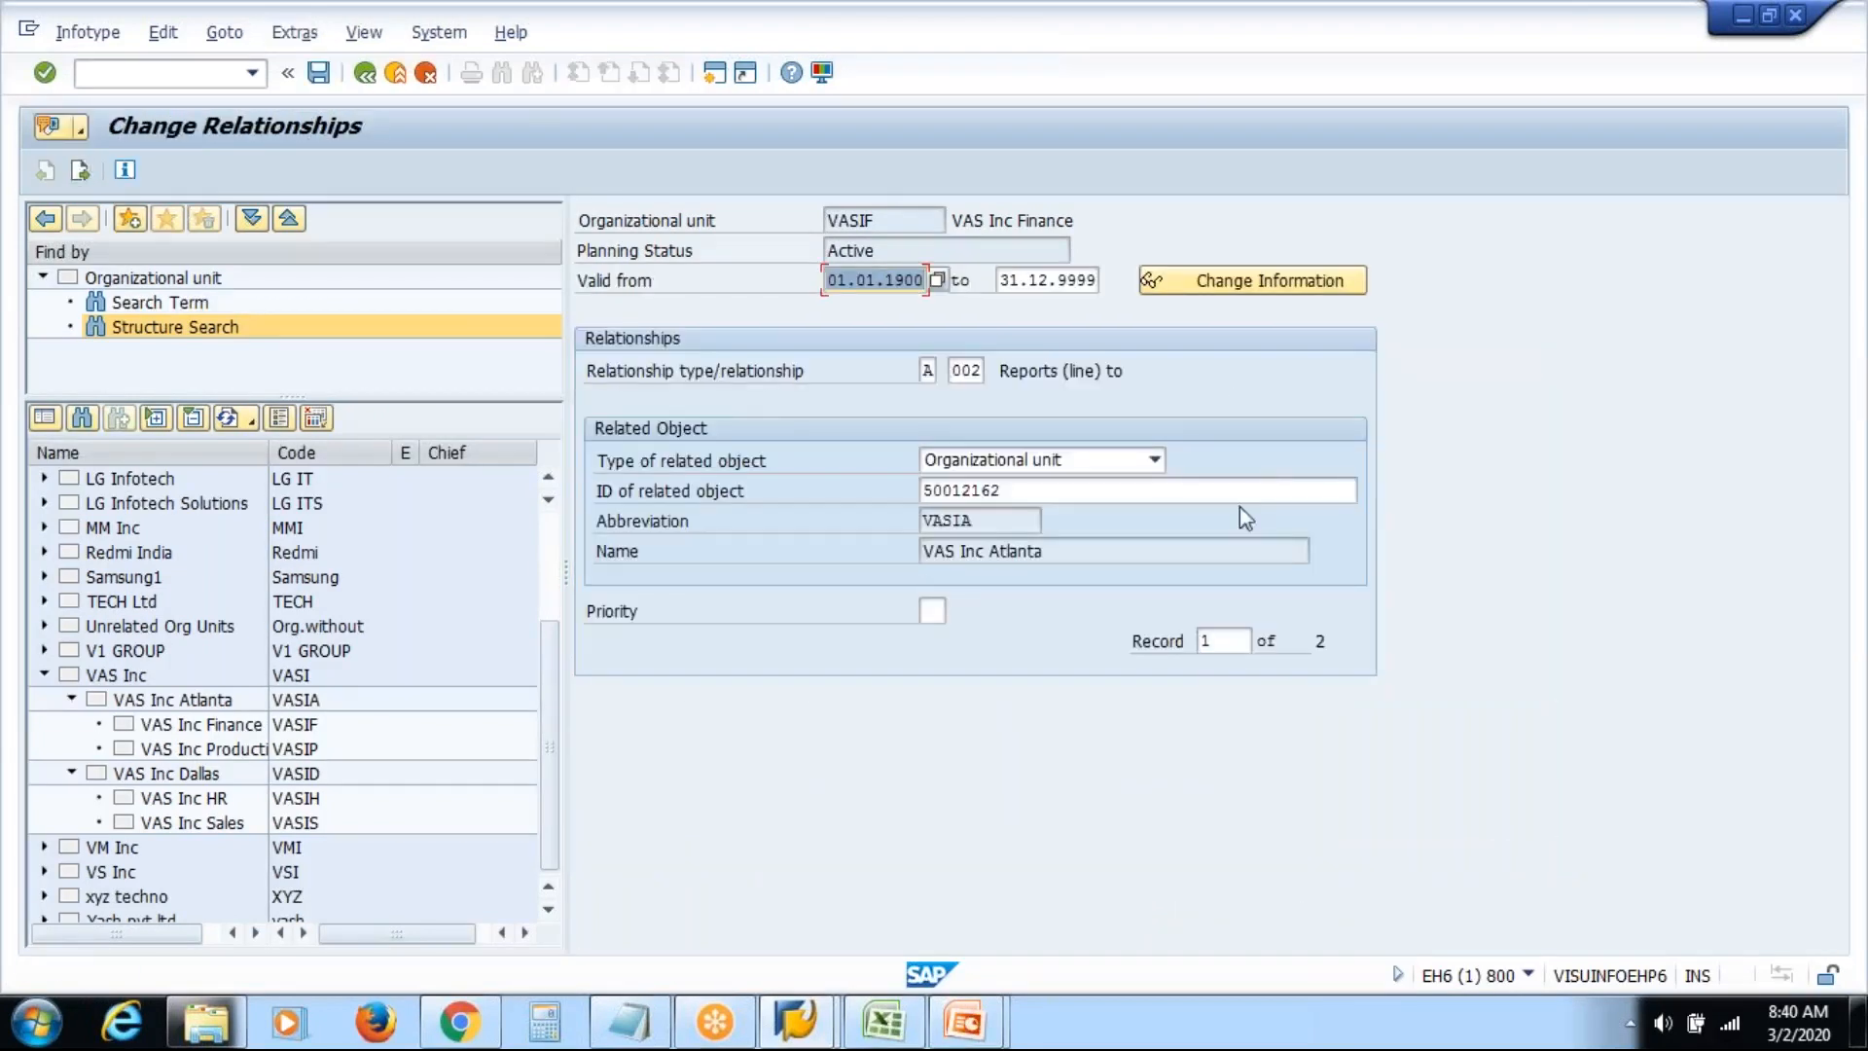
left_click(1271, 490)
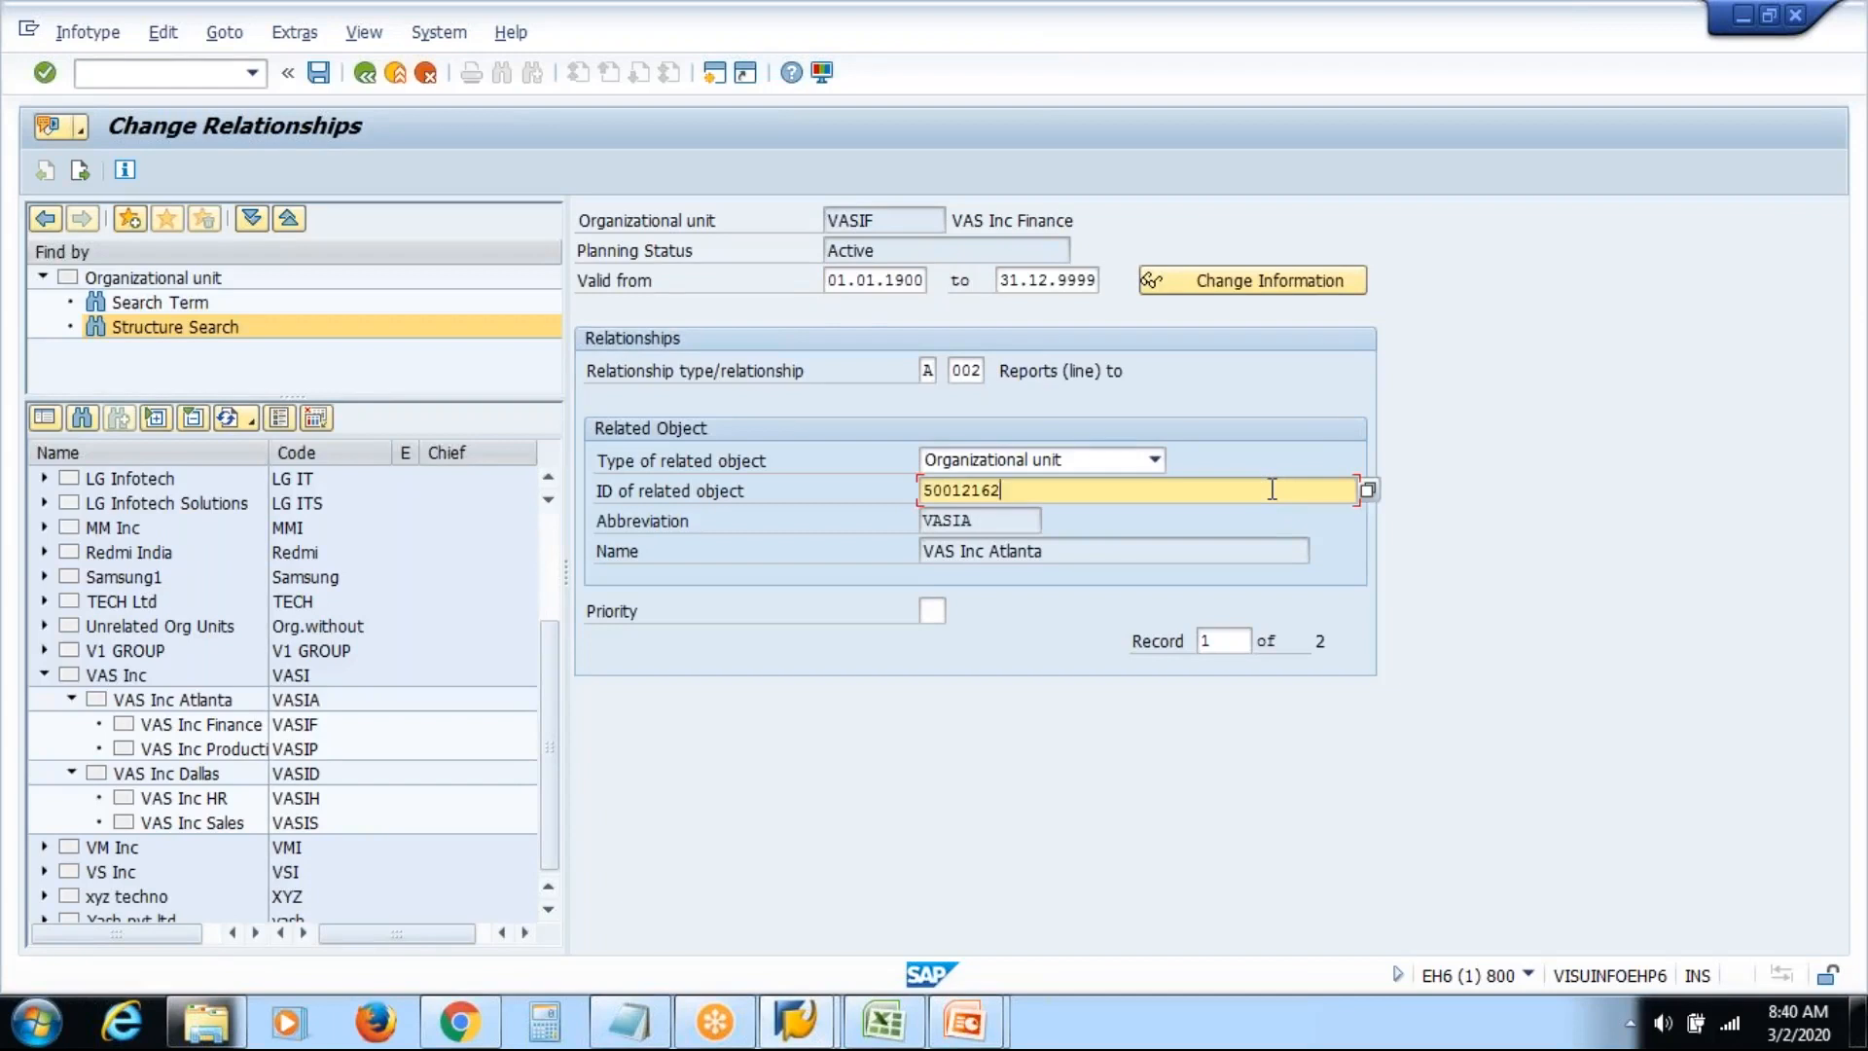
key("BackSpace")
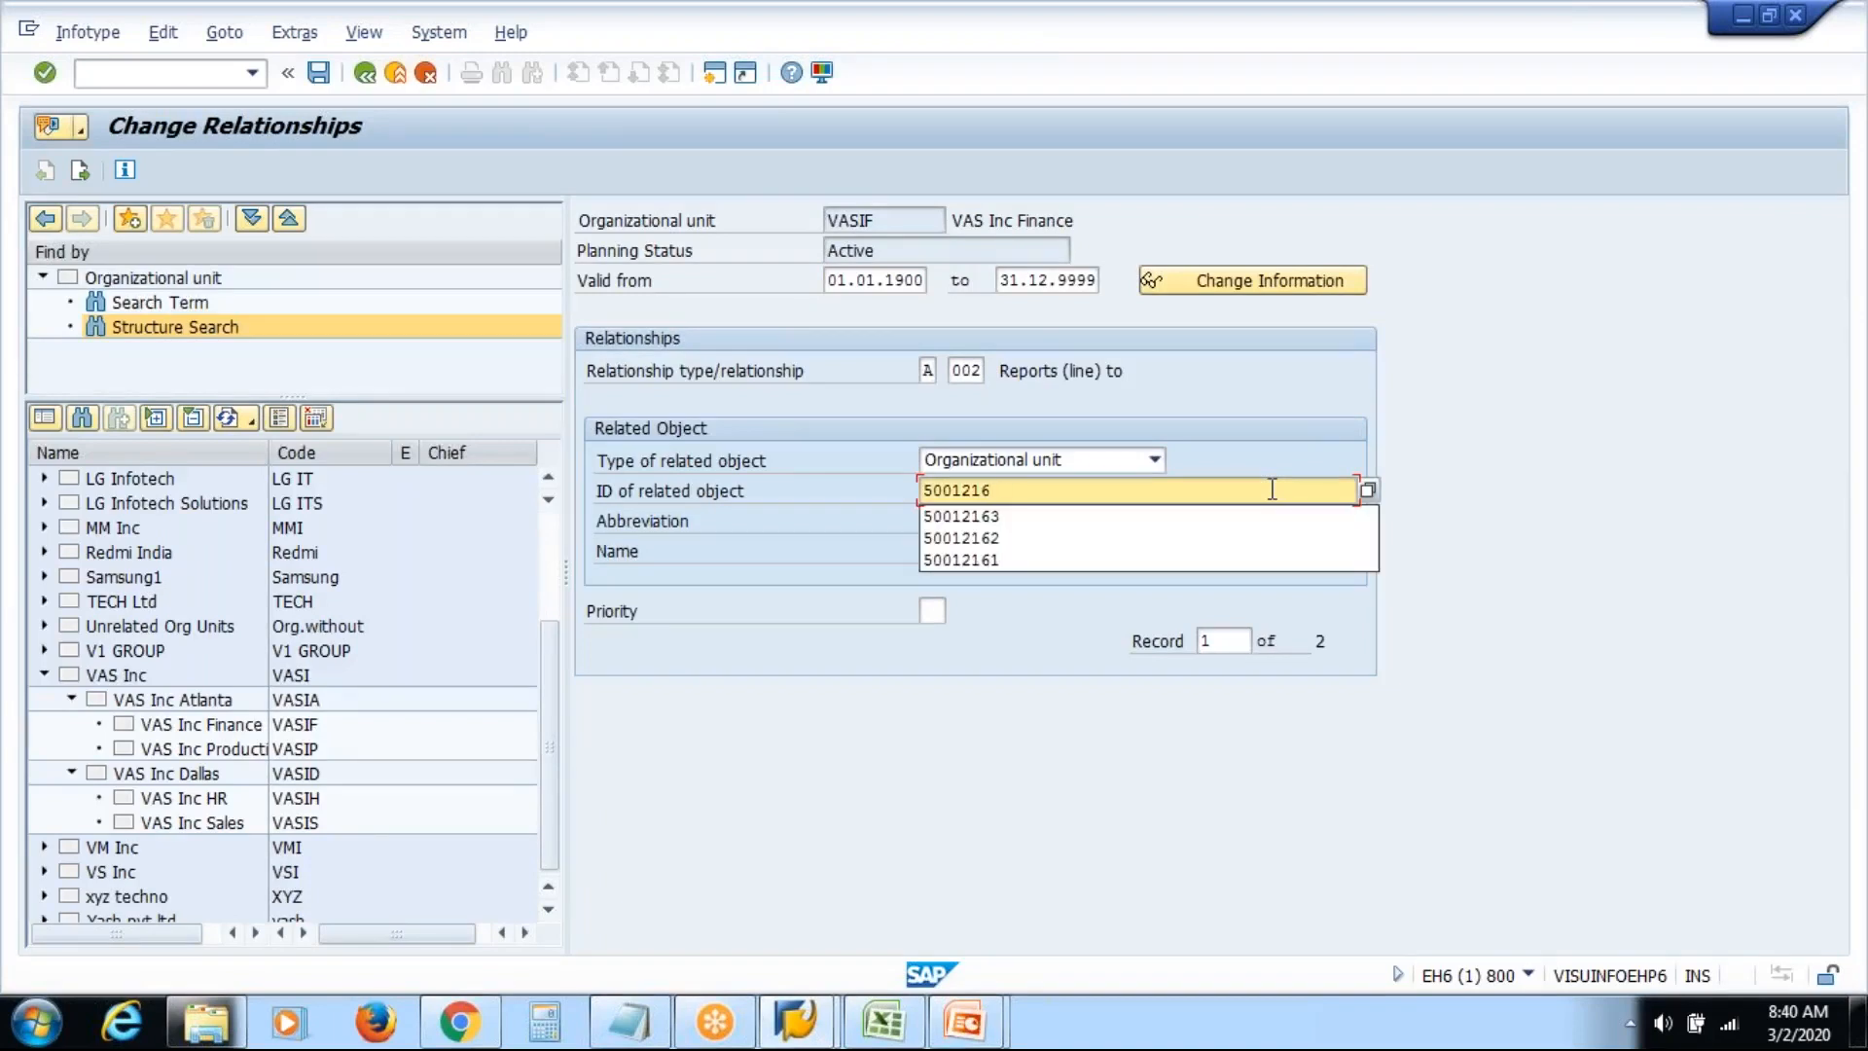
left_click(1166, 526)
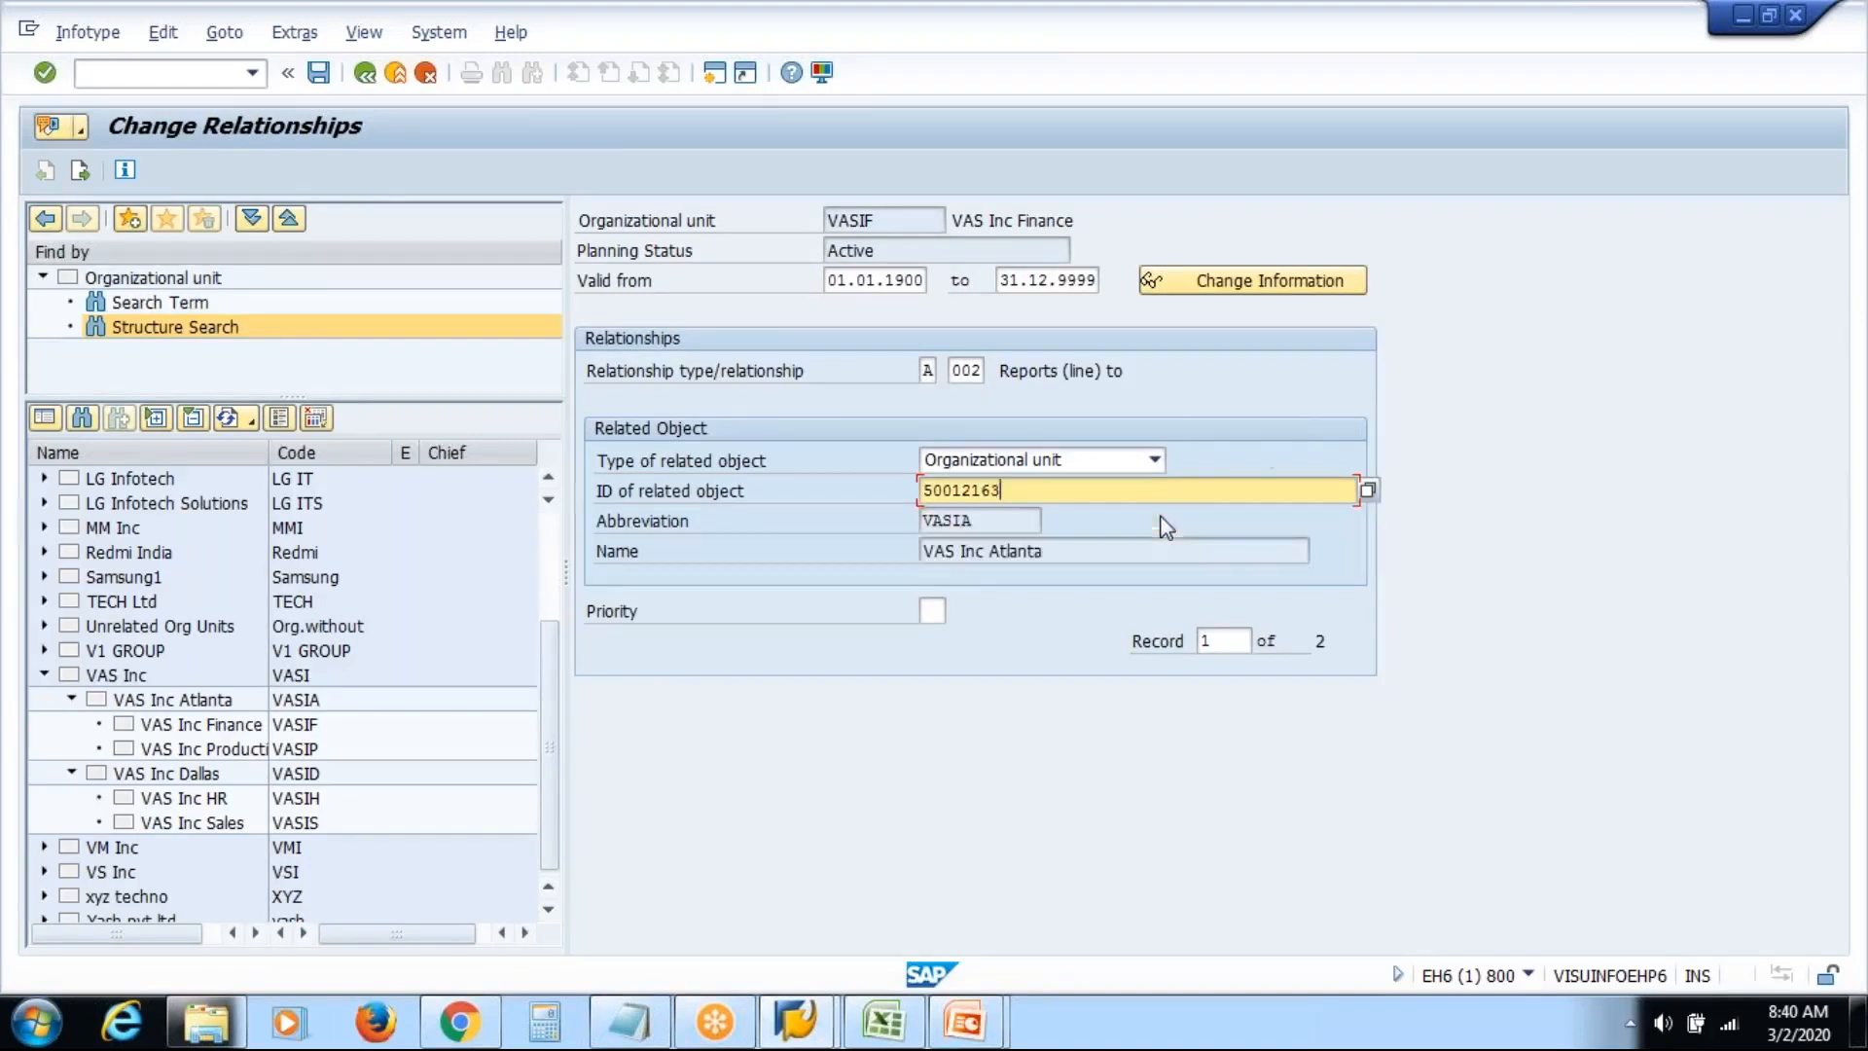
key("Return")
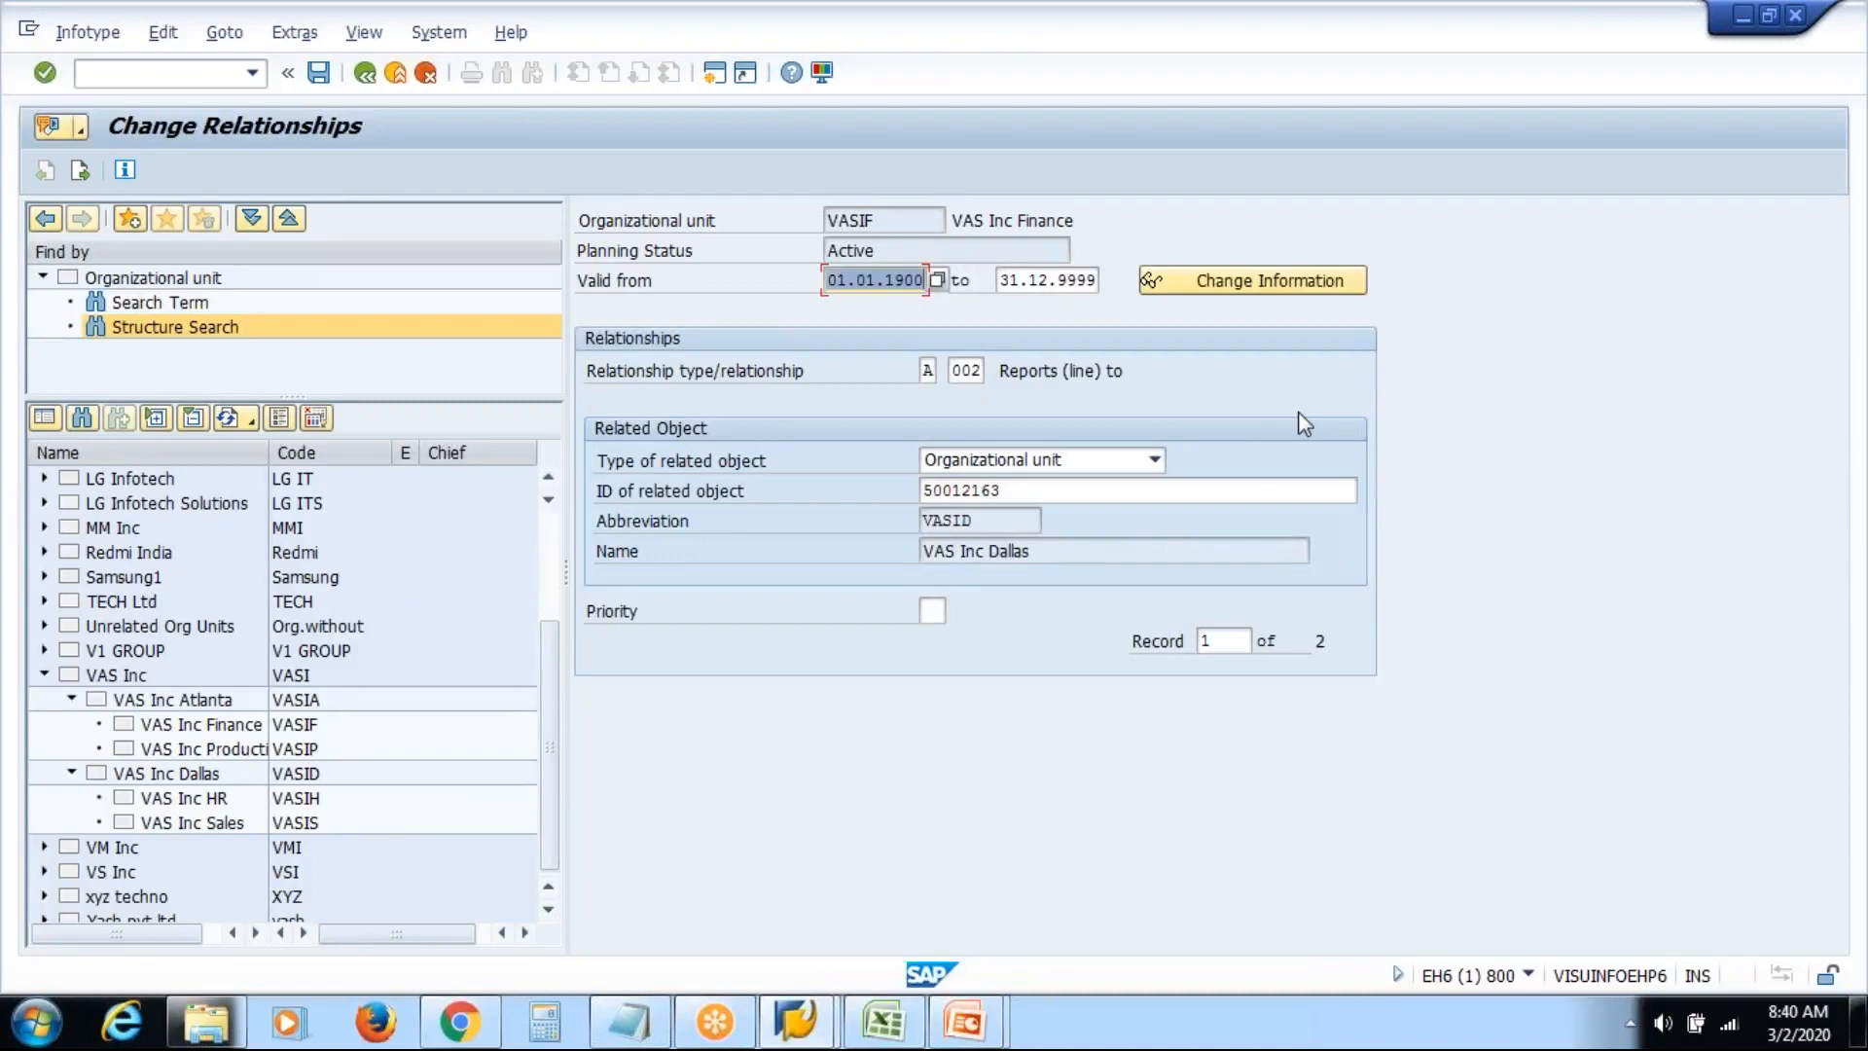
Choose VAS Inc Dallas from a 'vas' search as the related unit and save
left_click(1338, 496)
key("F4")
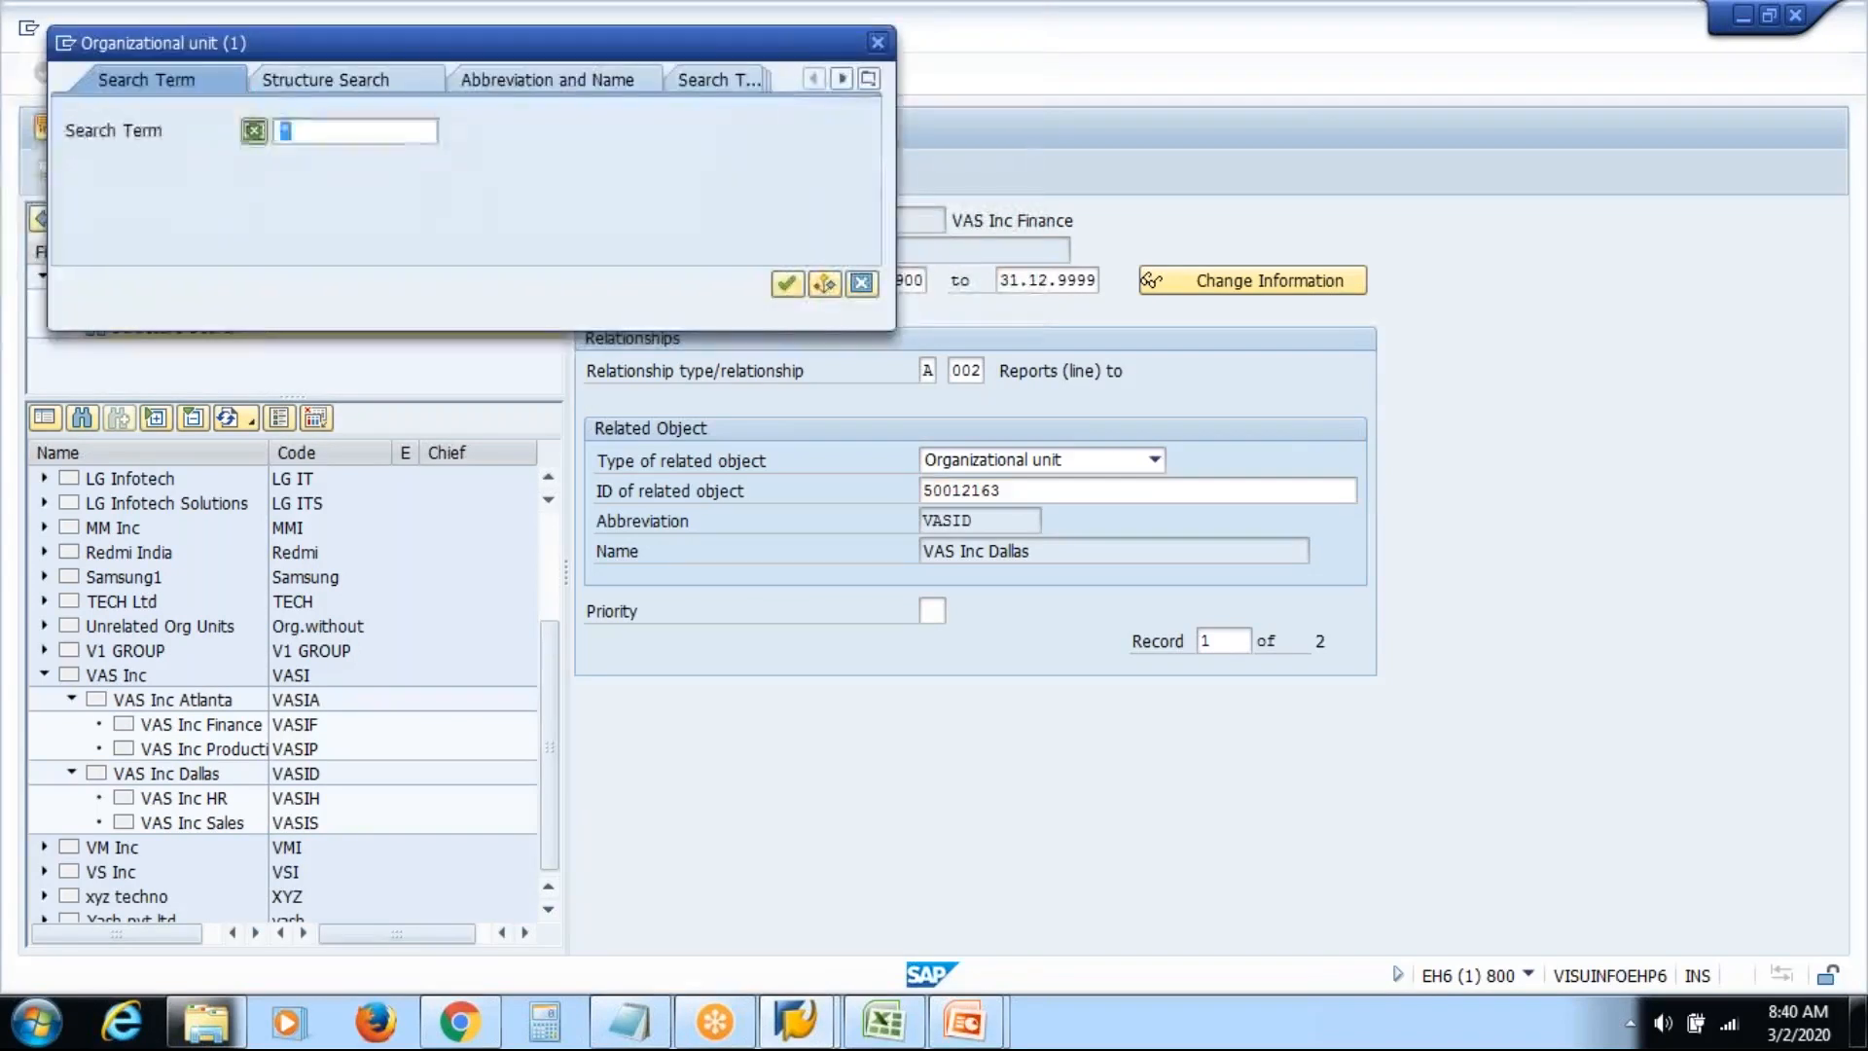
type("vas")
key("Return")
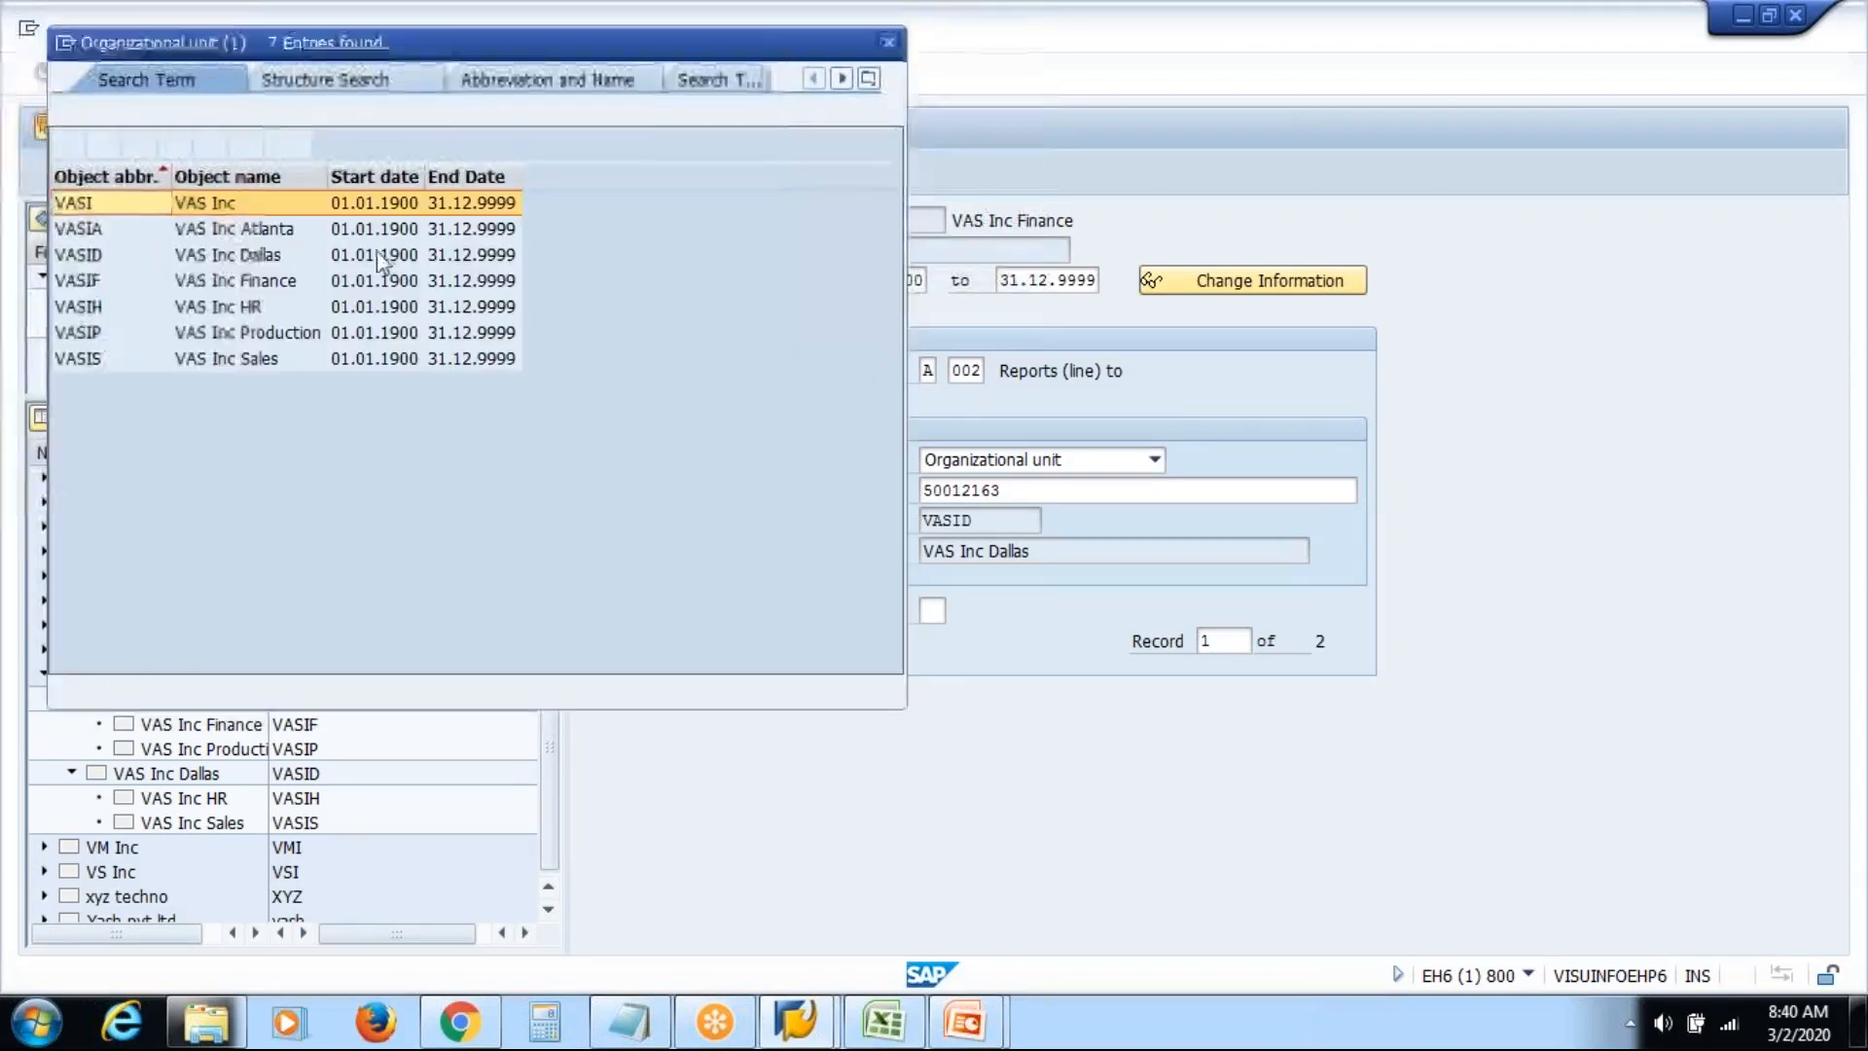
double_click(268, 258)
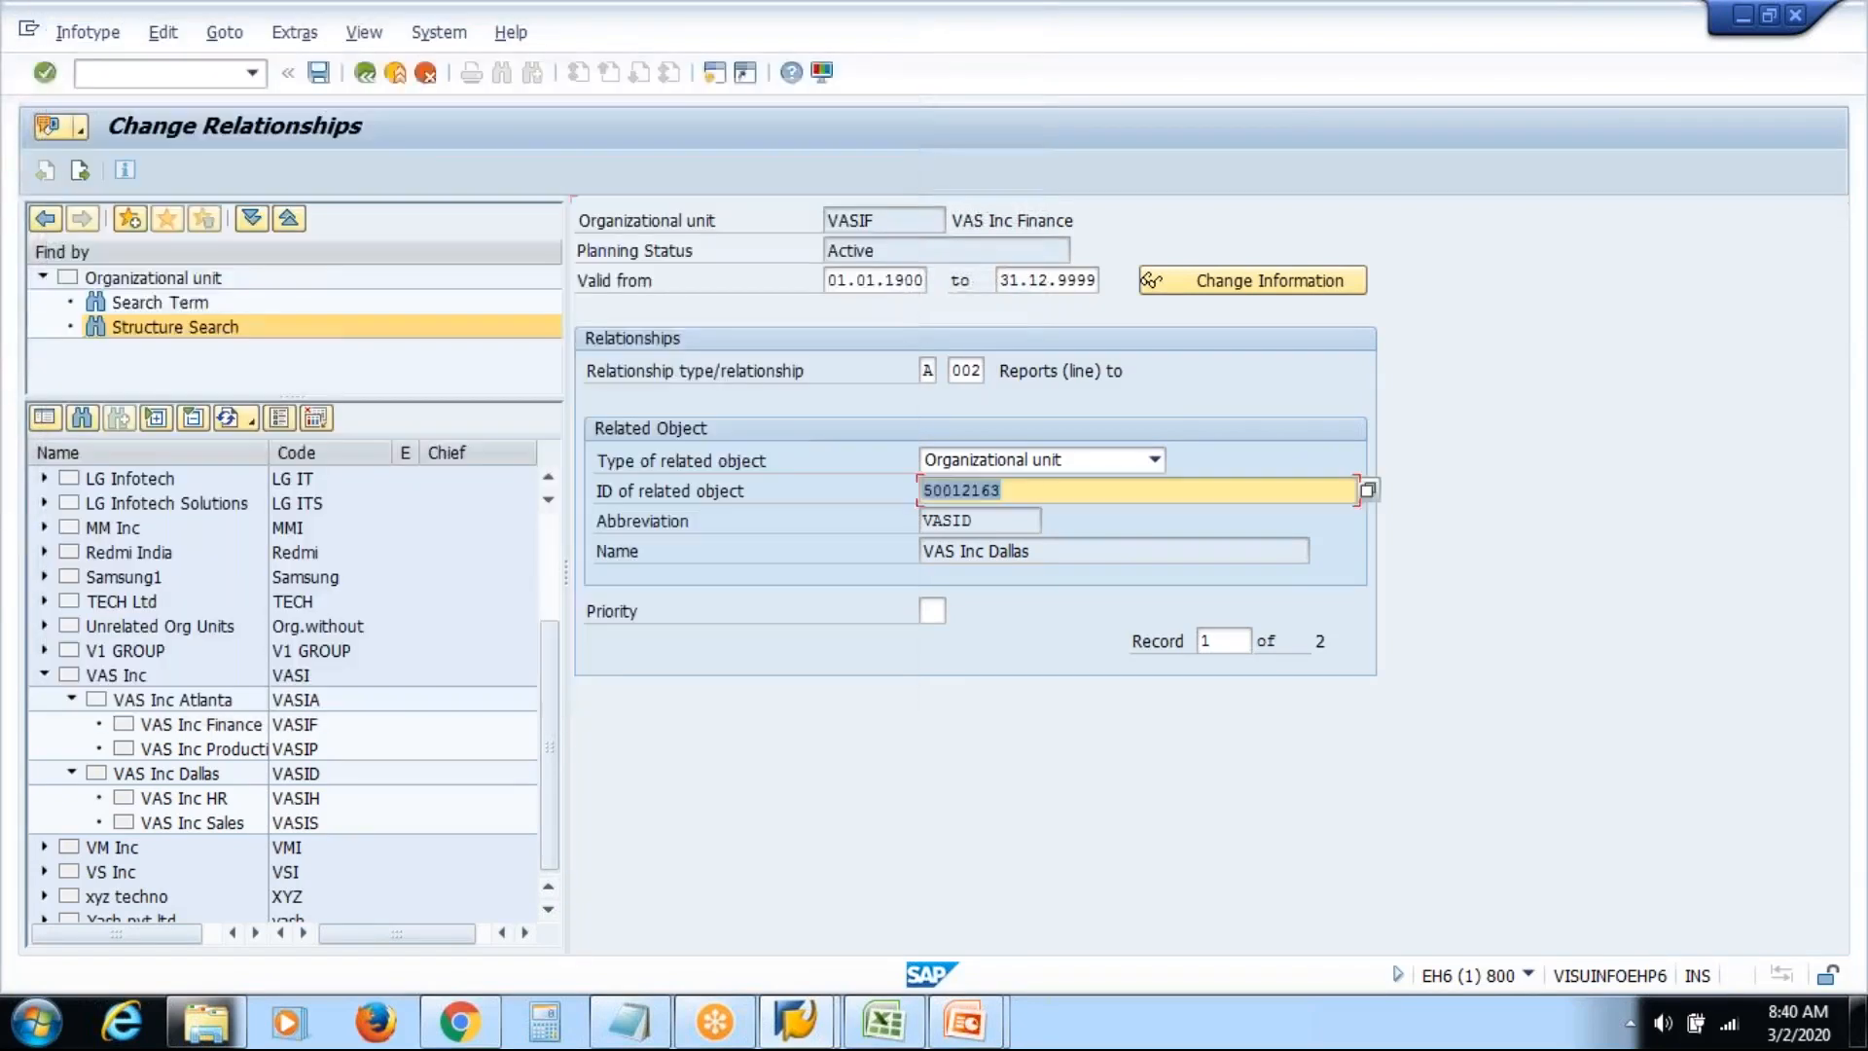
left_click(1159, 489)
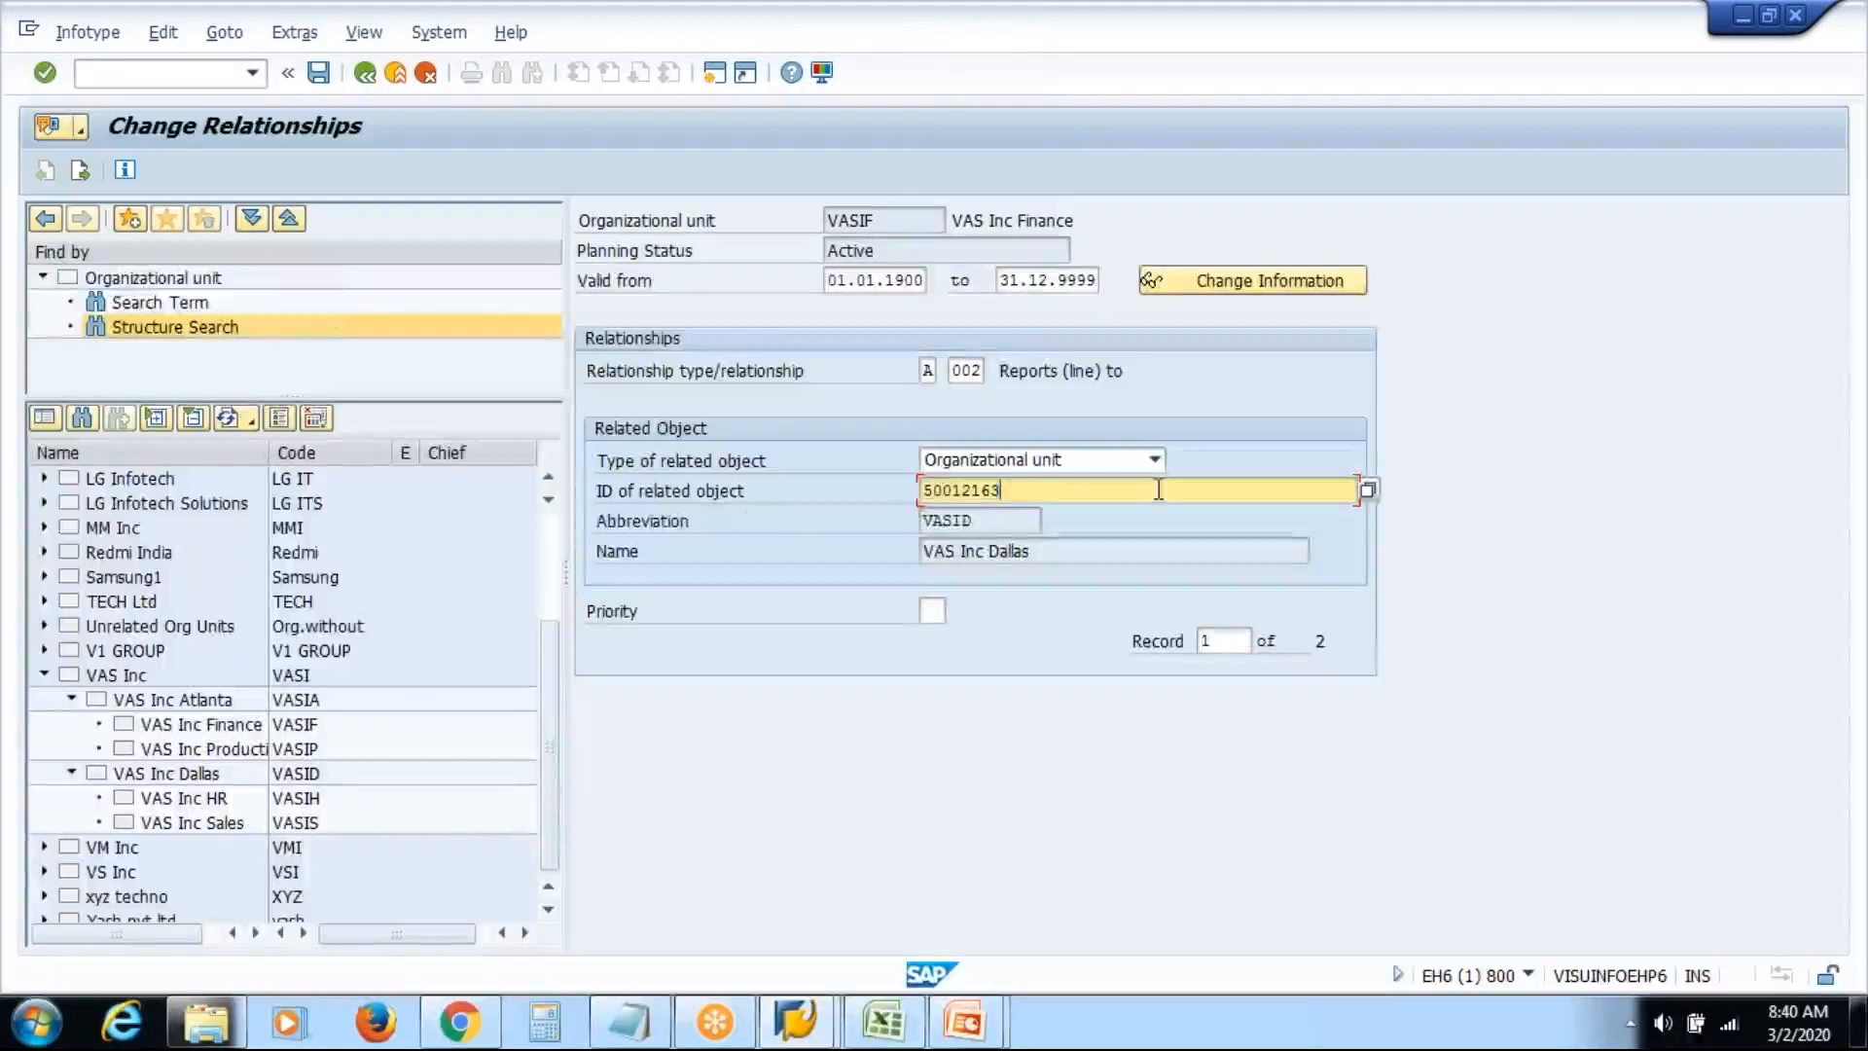
key("Return")
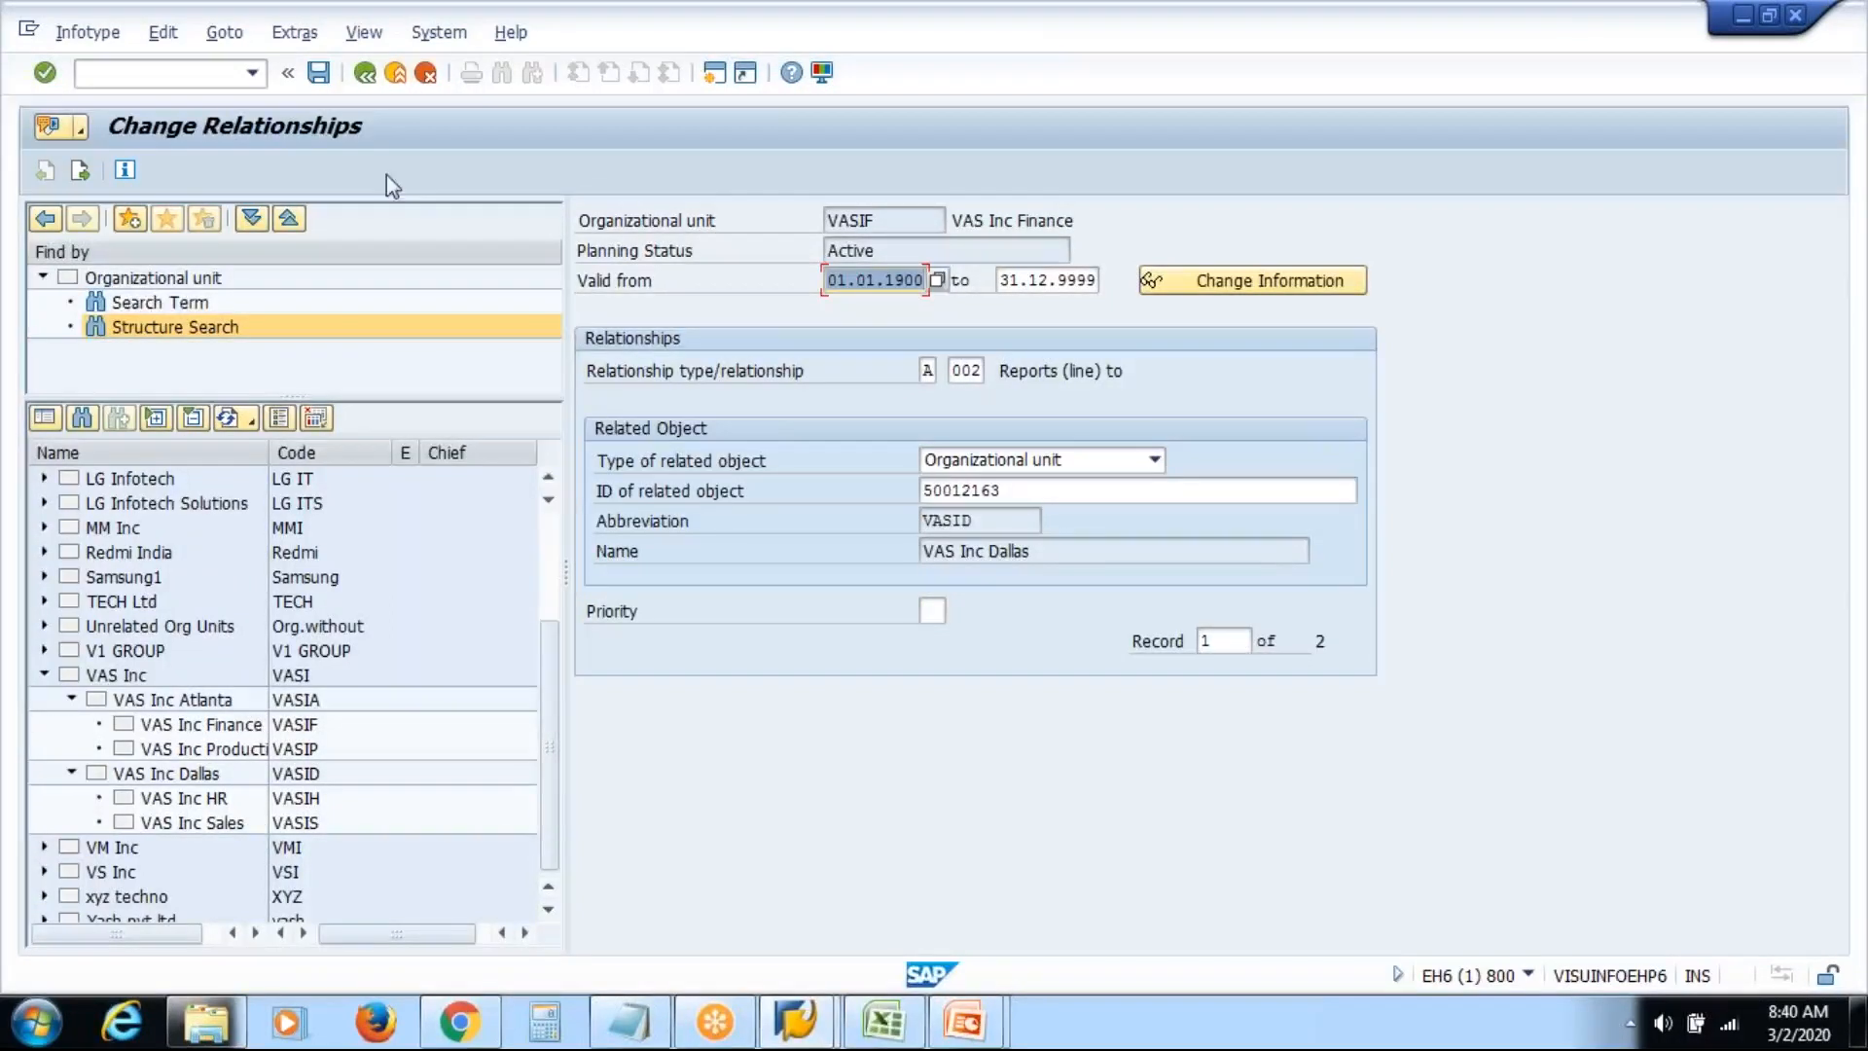
left_click(320, 74)
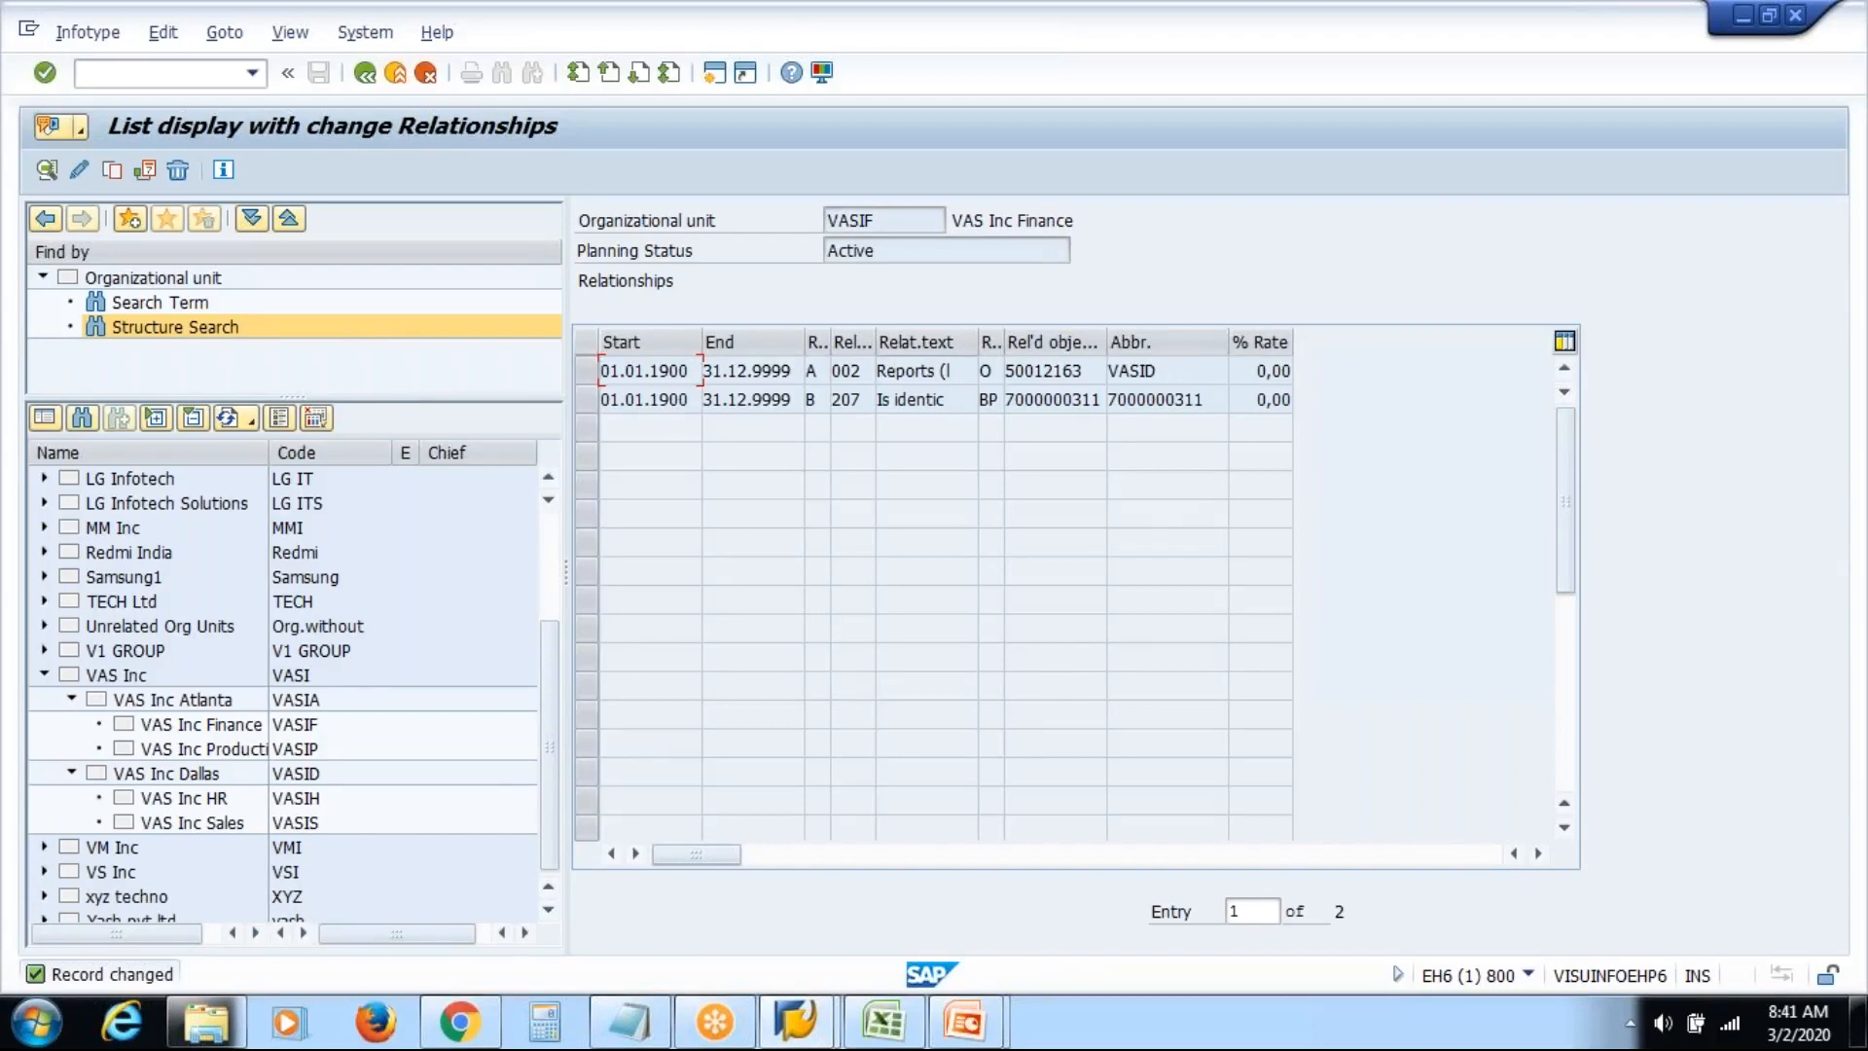
Refresh the structure tree and expand VAS Inc and VAS Inc Atlanta to check its units
left_click(149, 338)
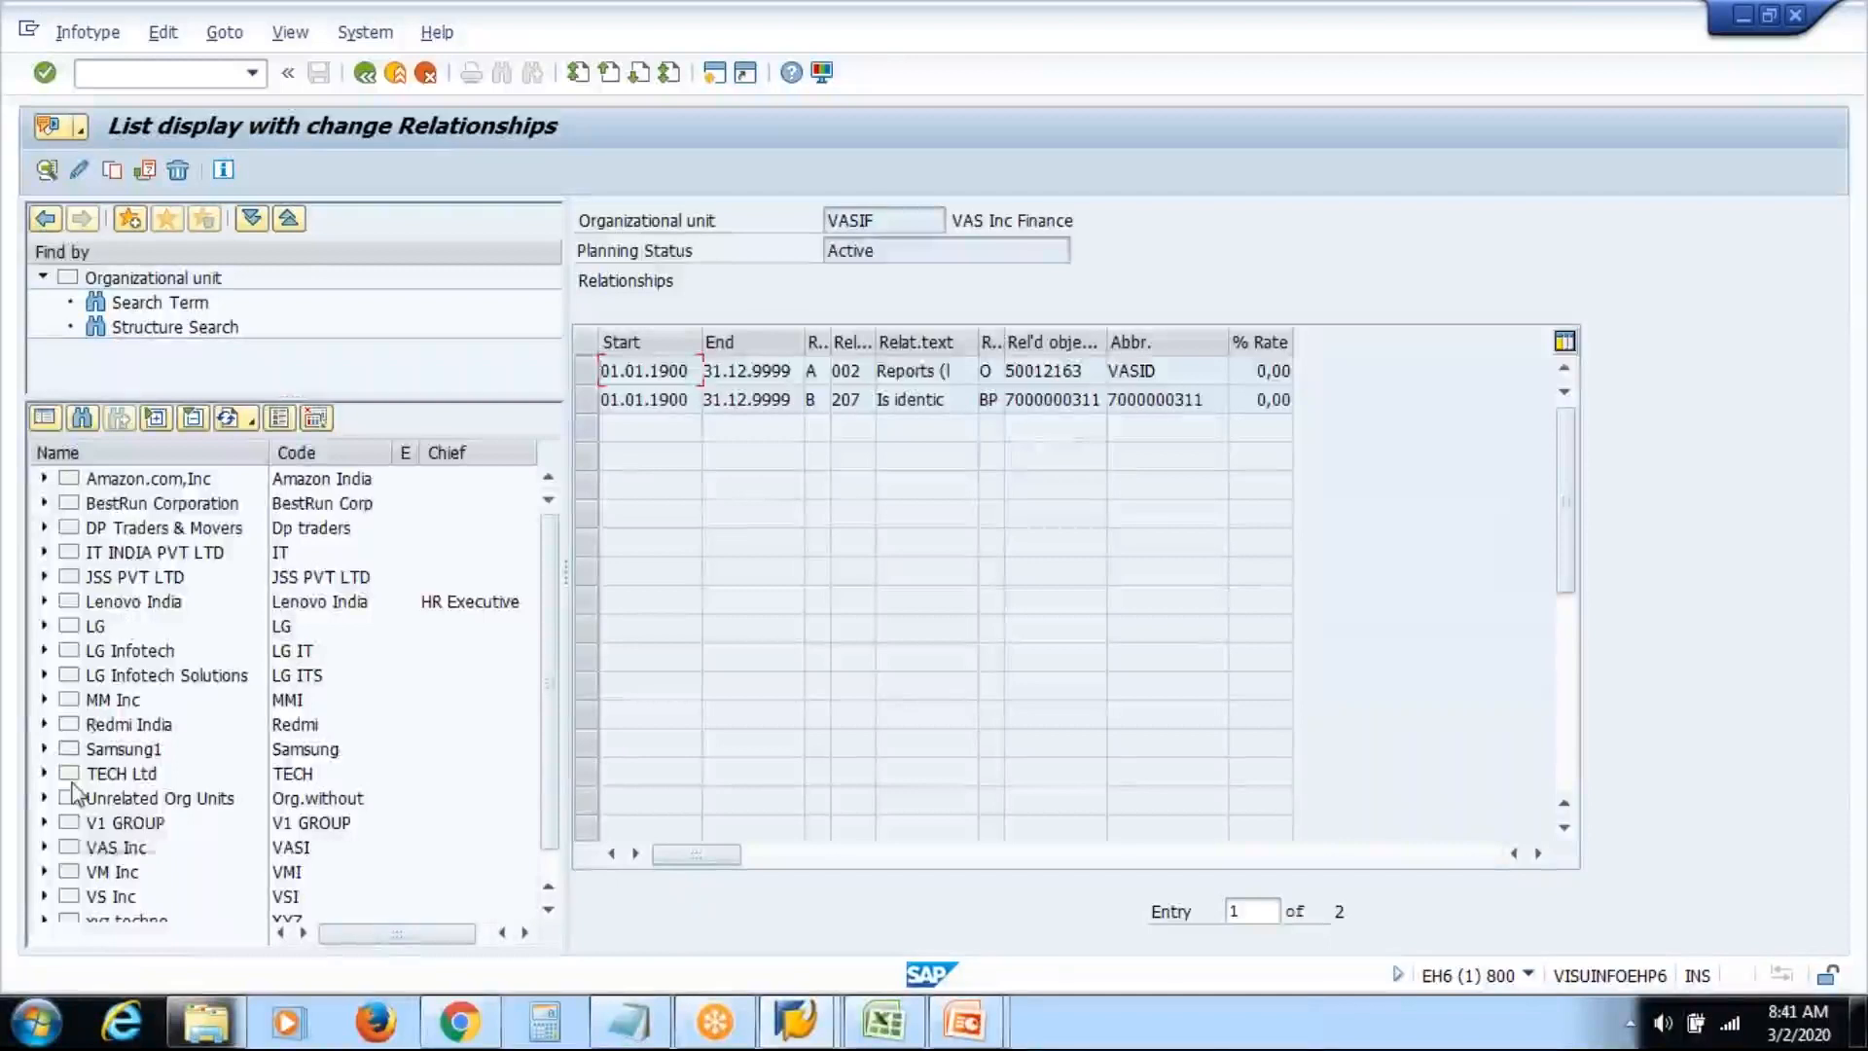
left_click(43, 846)
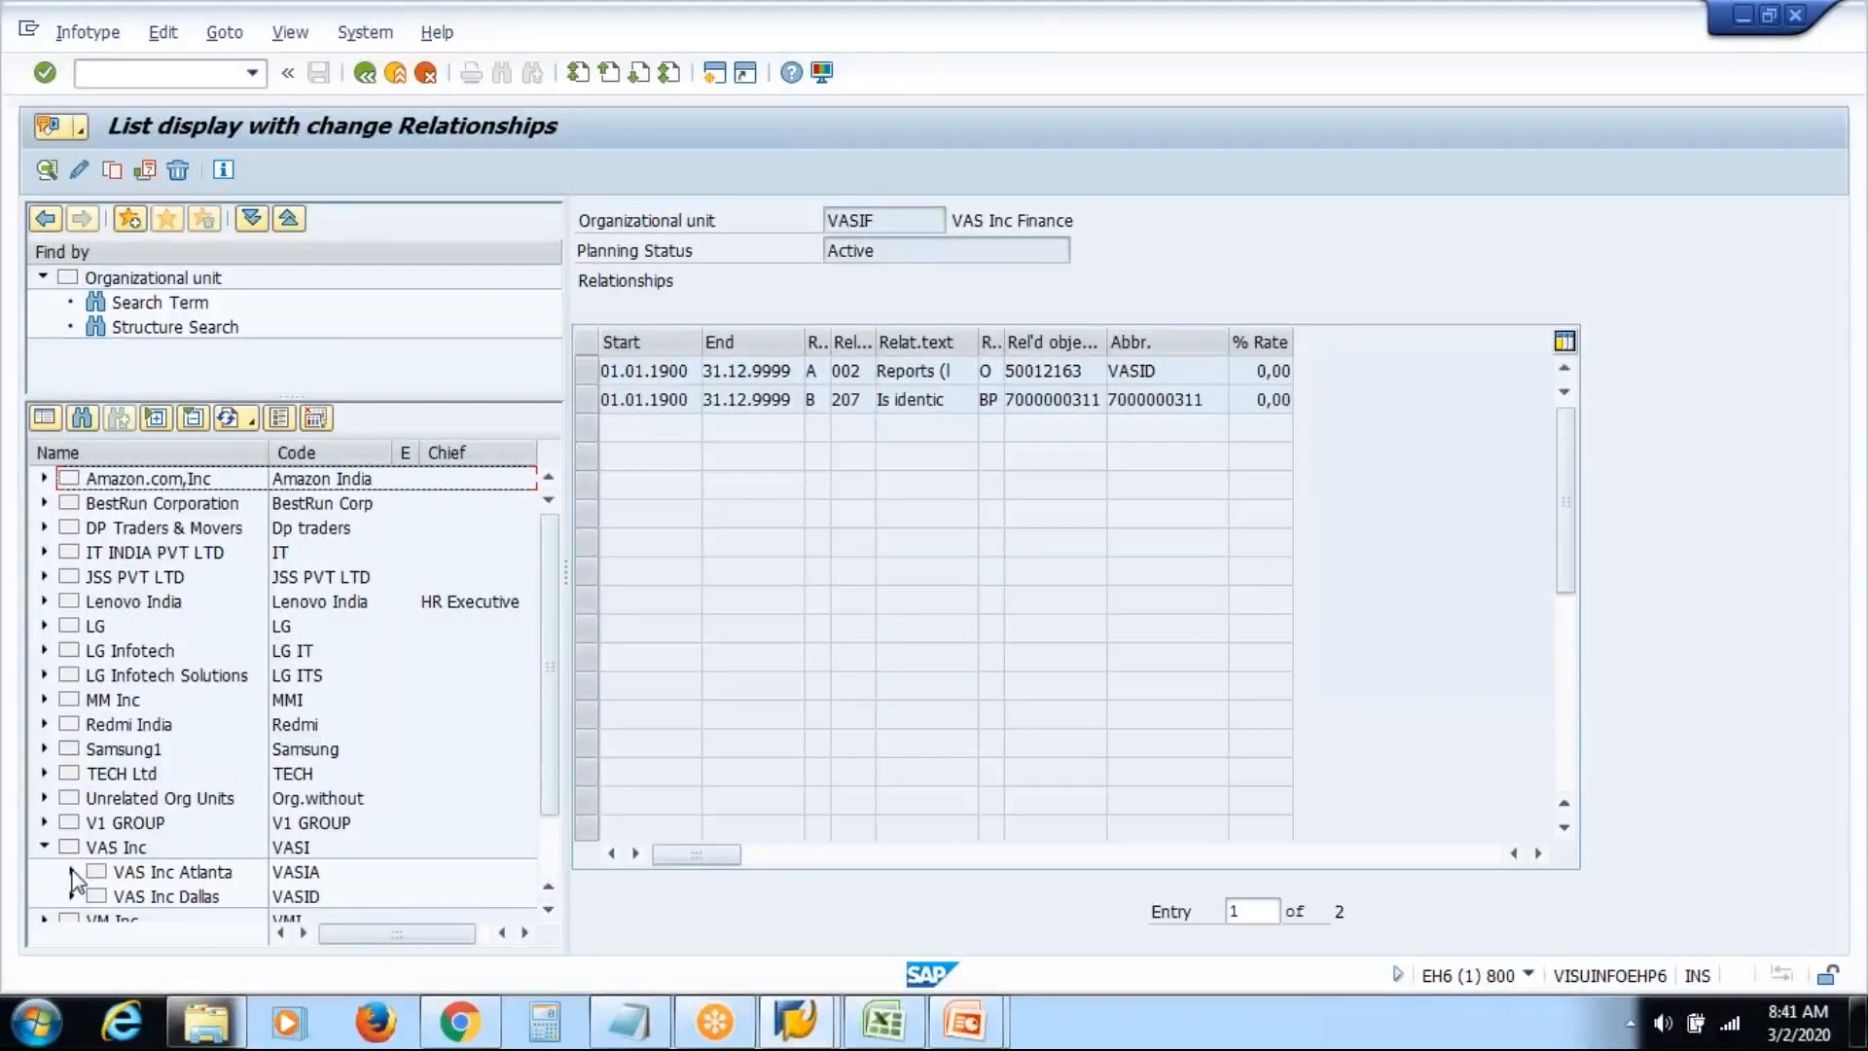
left_click(72, 872)
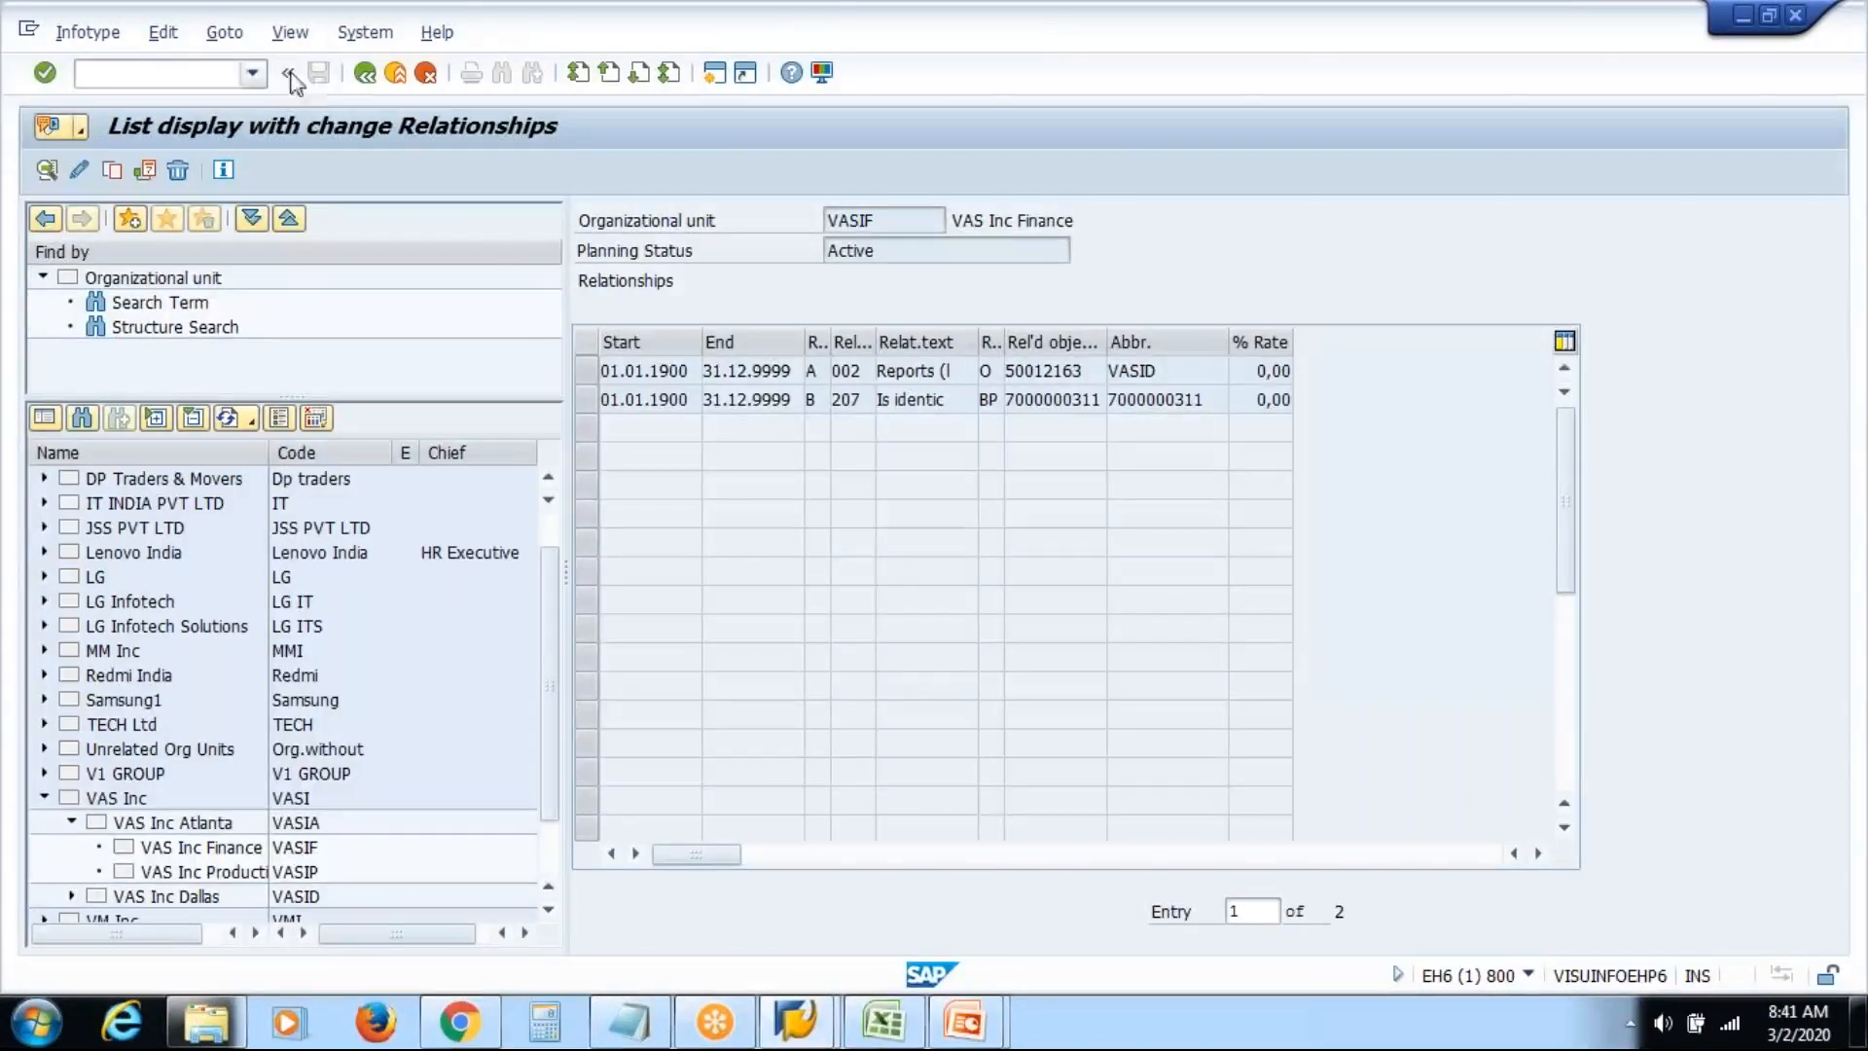
Exit and reopen Organizational Unit maintenance from Expert Mode
left_click(363, 76)
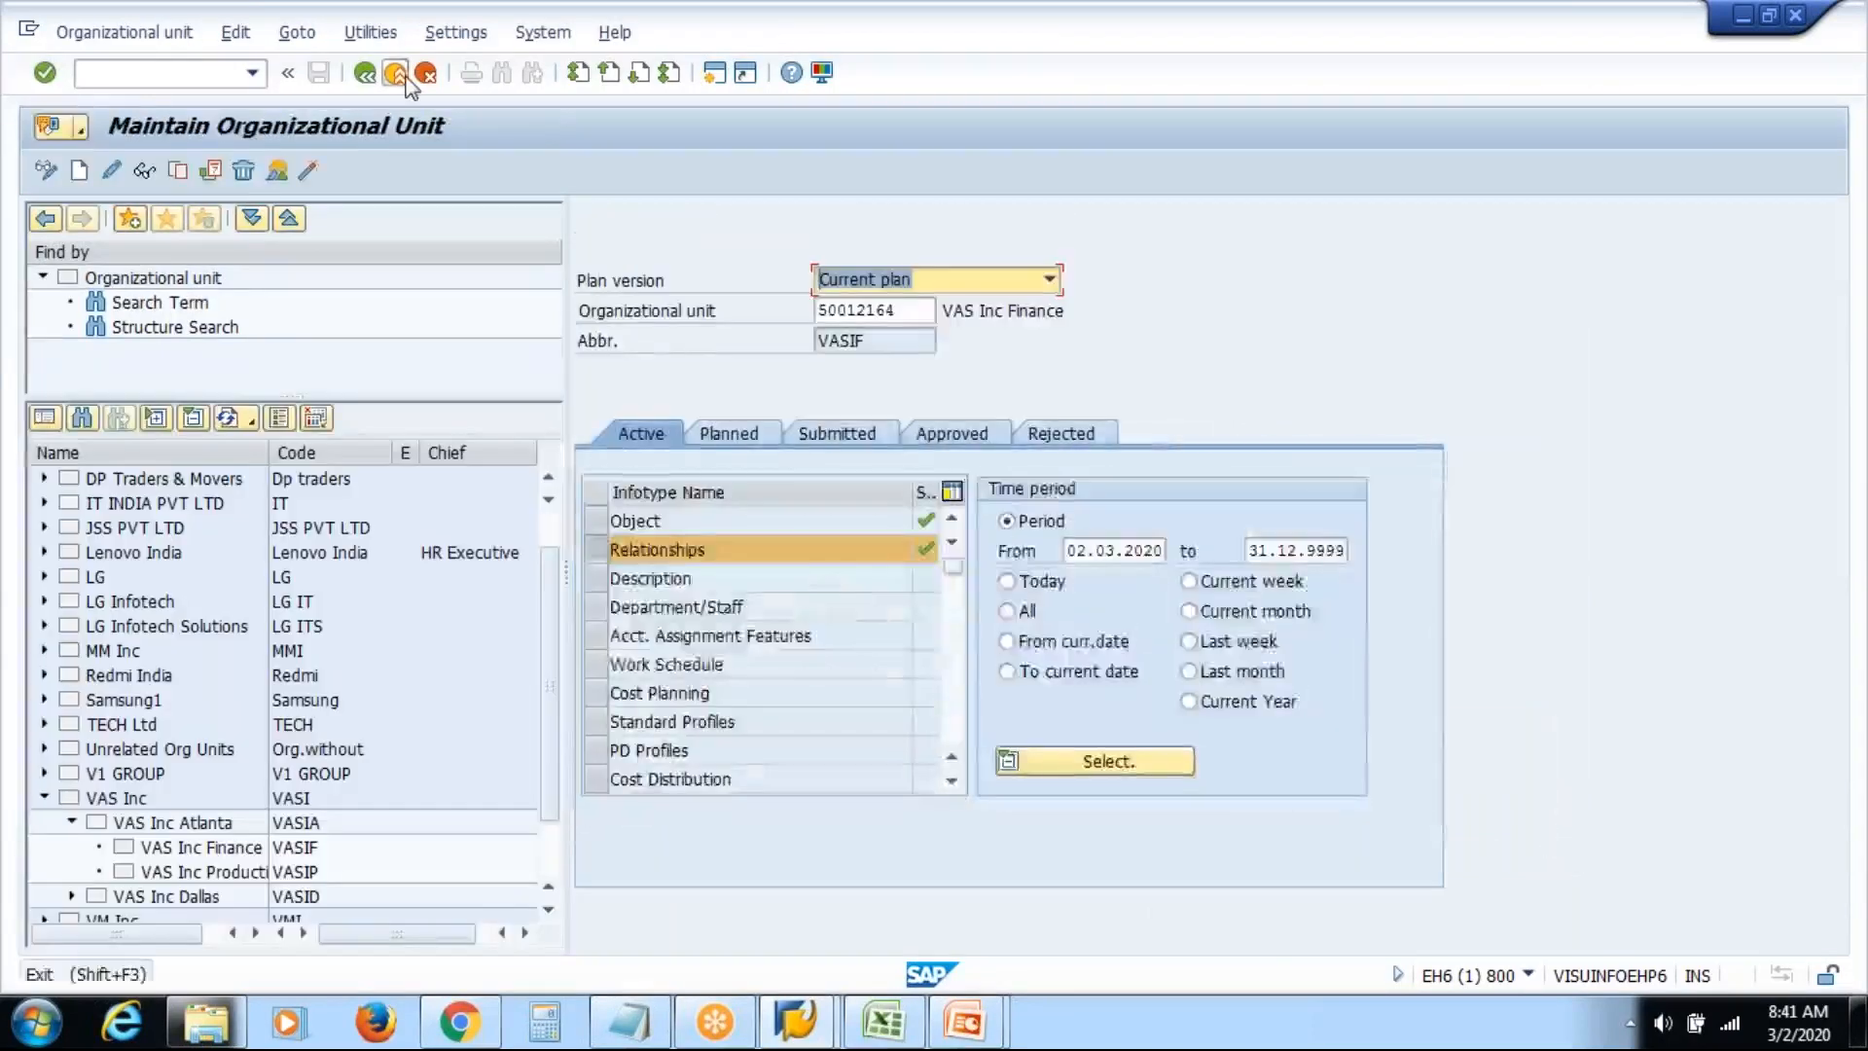
left_click(400, 75)
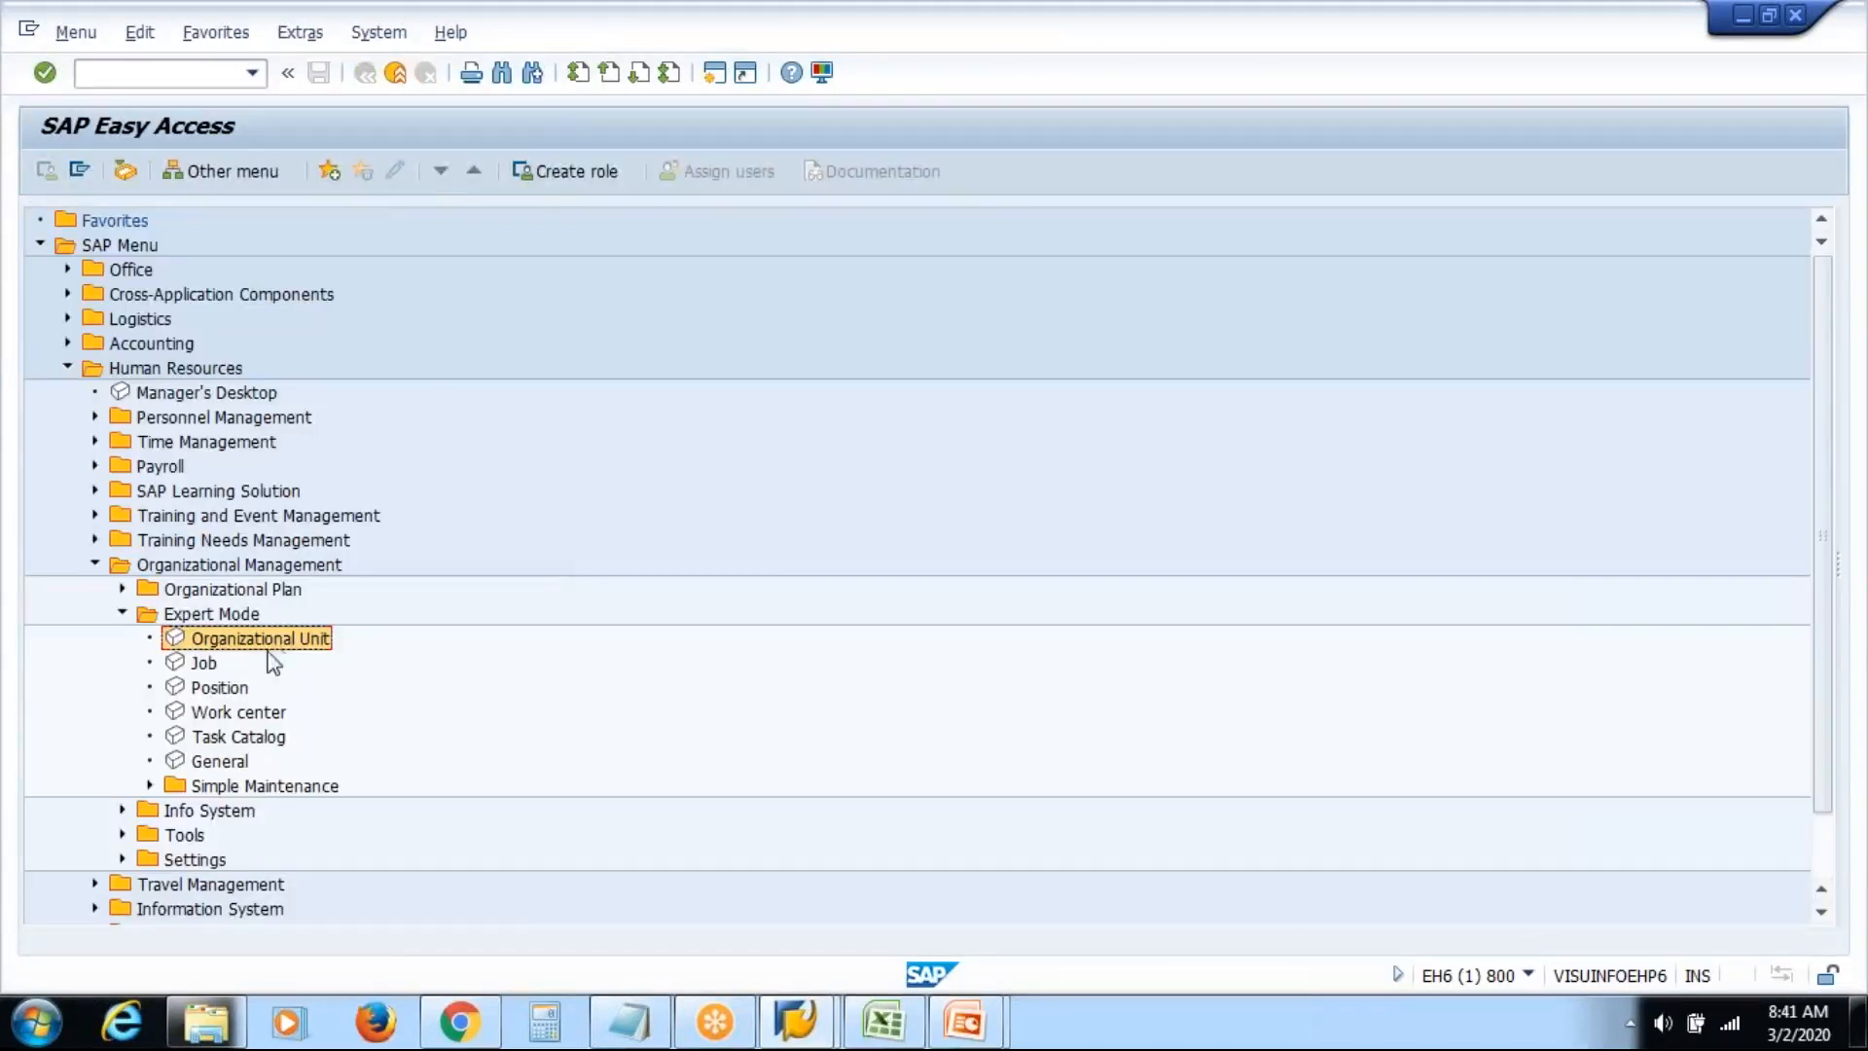
double_click(258, 640)
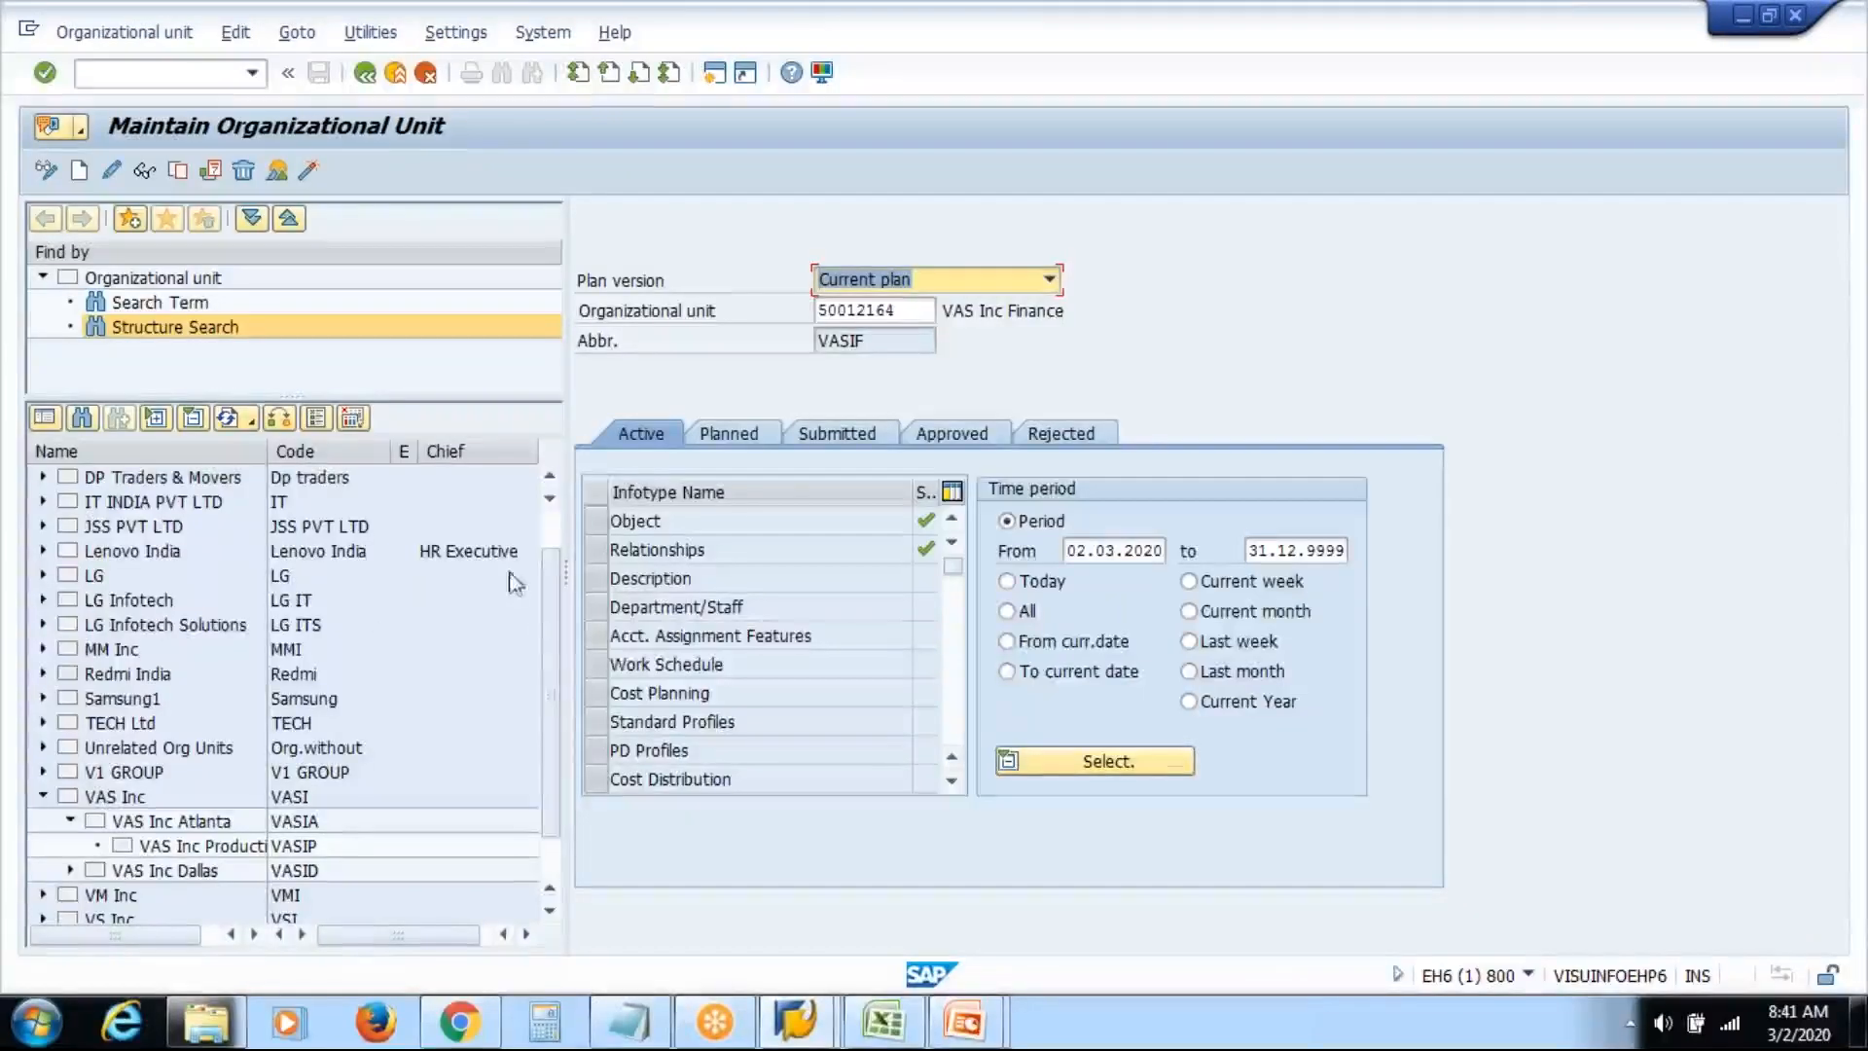
scroll(550, 671, "down", 3)
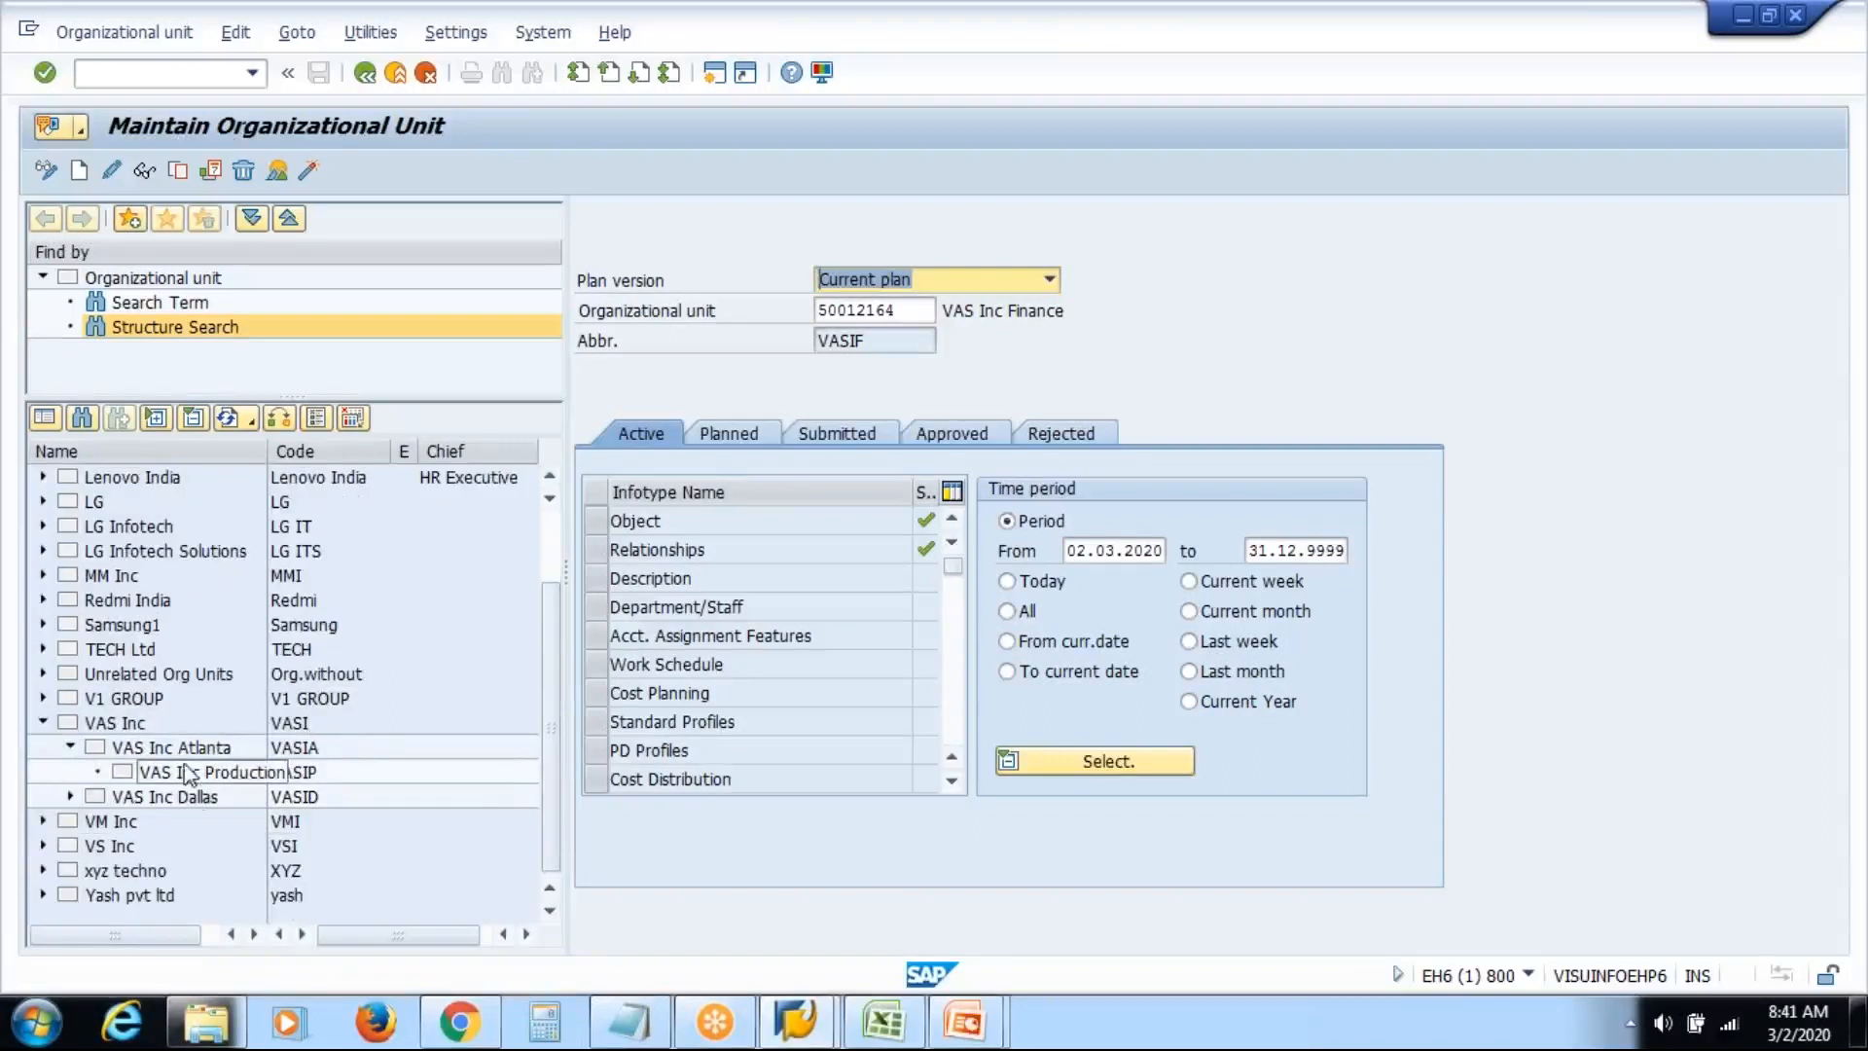
Expand VAS Inc Dallas, open VAS Inc Finance and show its Relationships overview
left_click(70, 796)
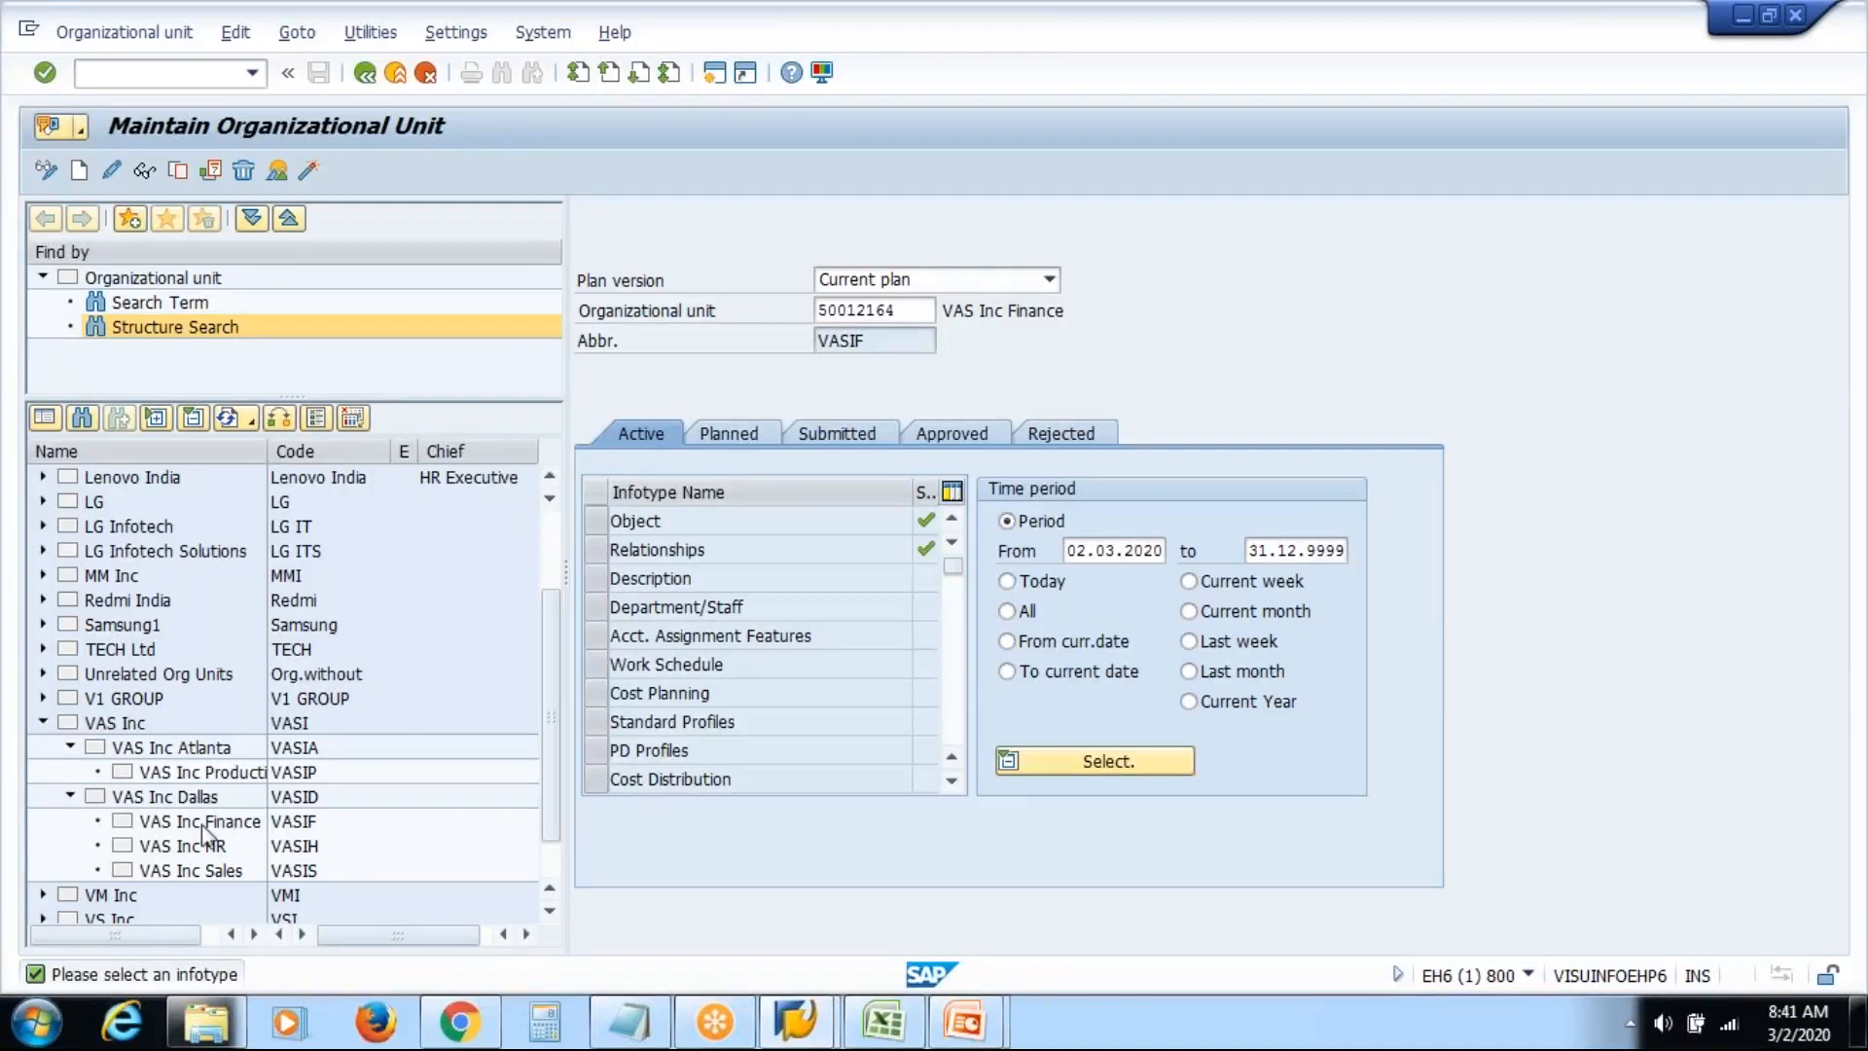
double_click(202, 826)
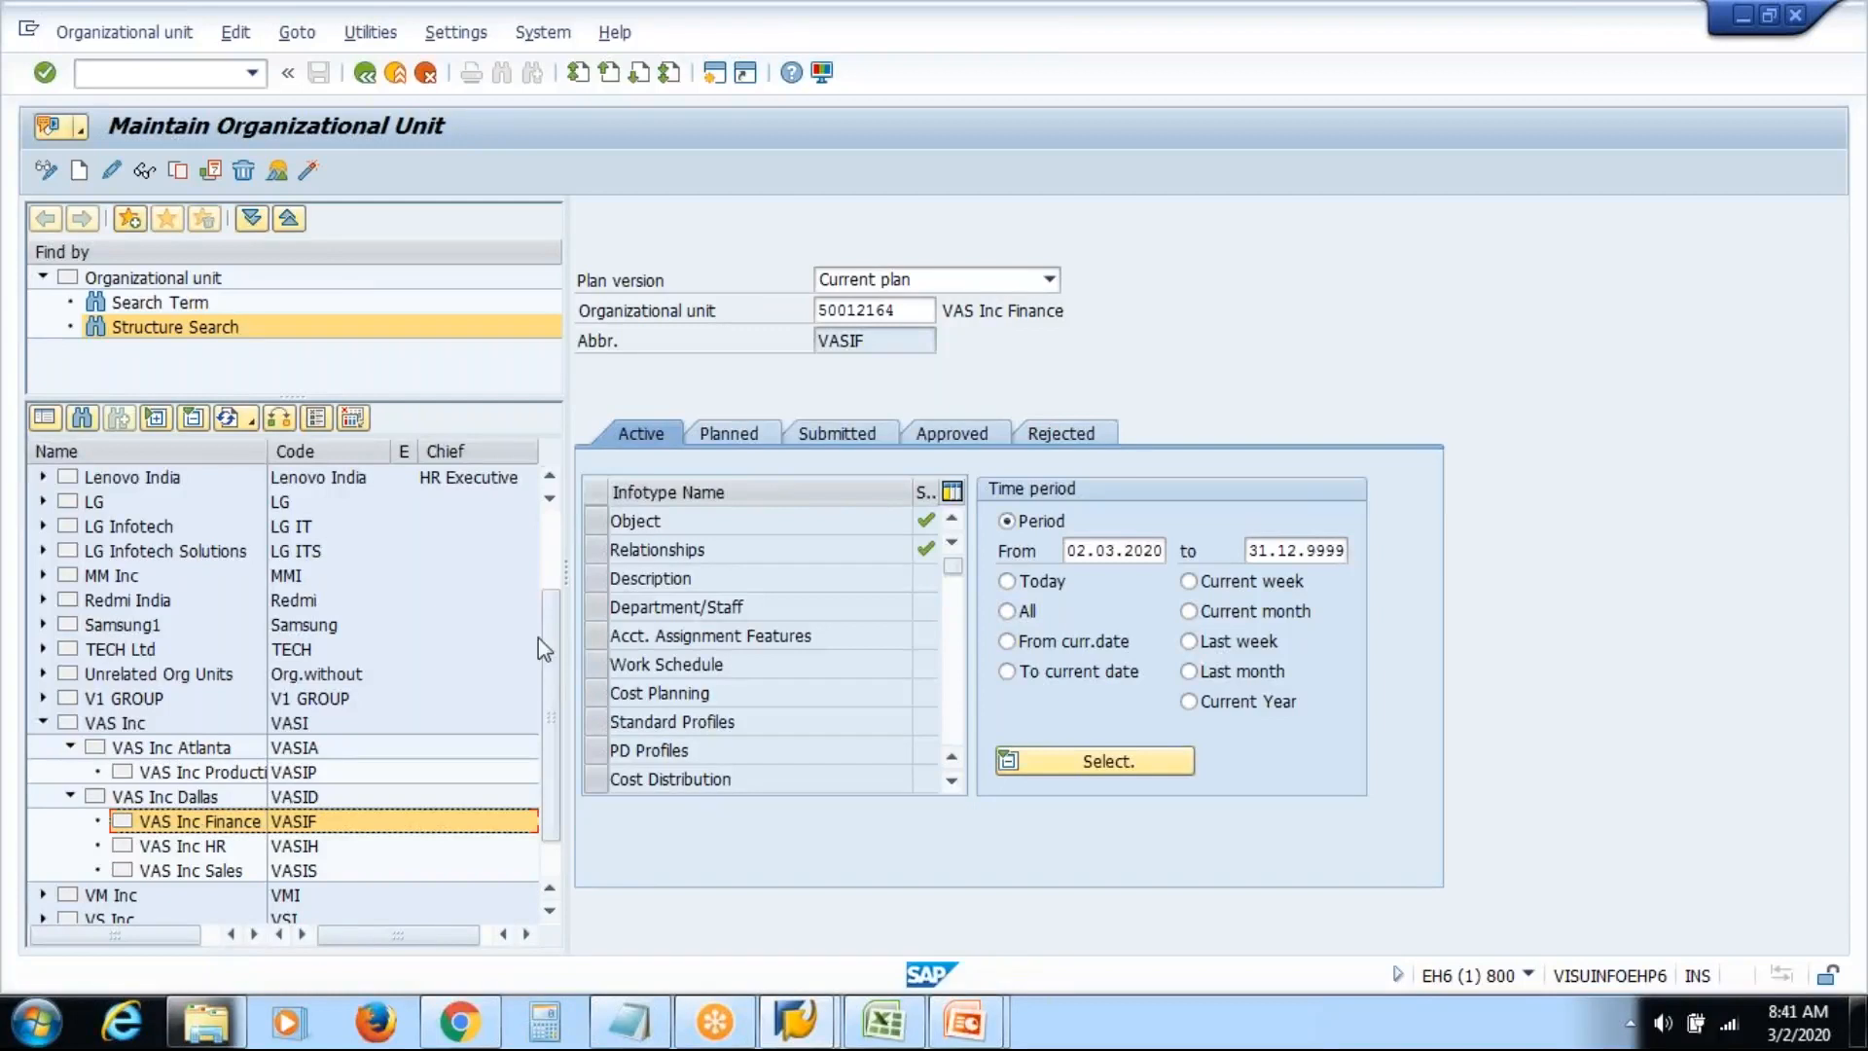
left_click(599, 547)
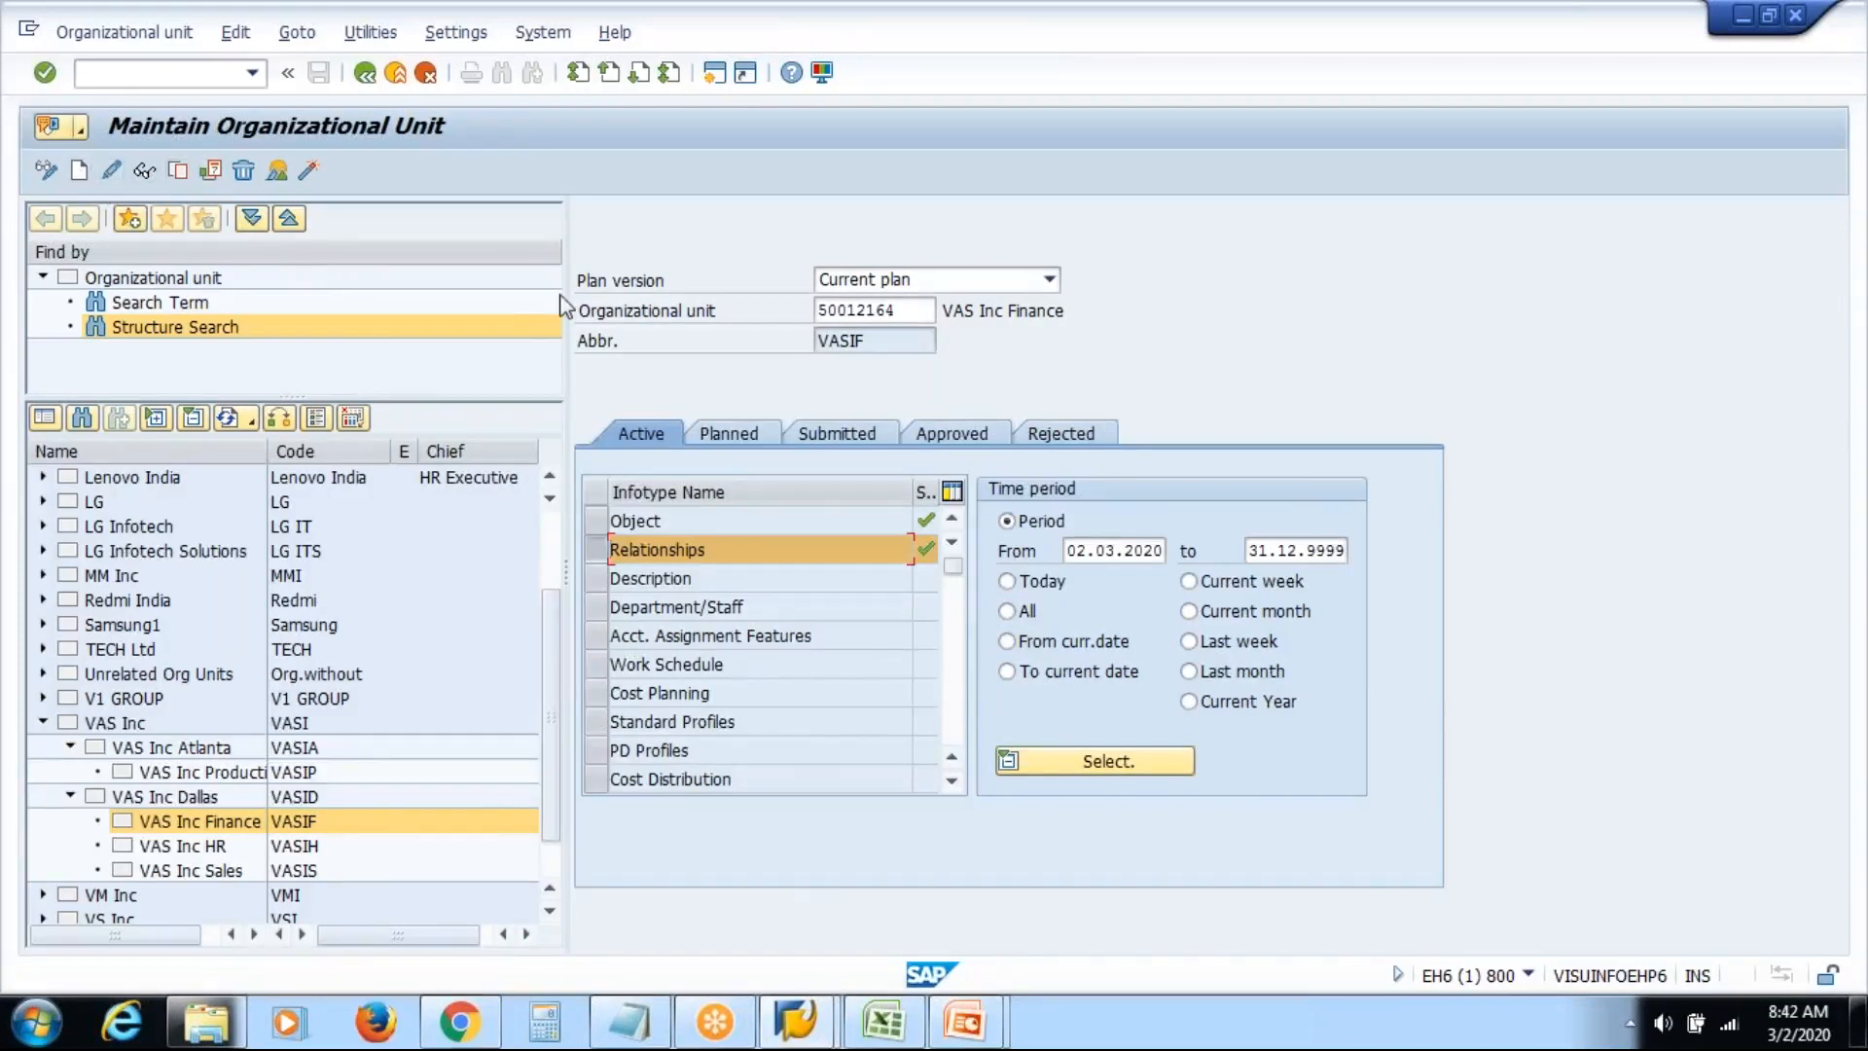
left_click(274, 175)
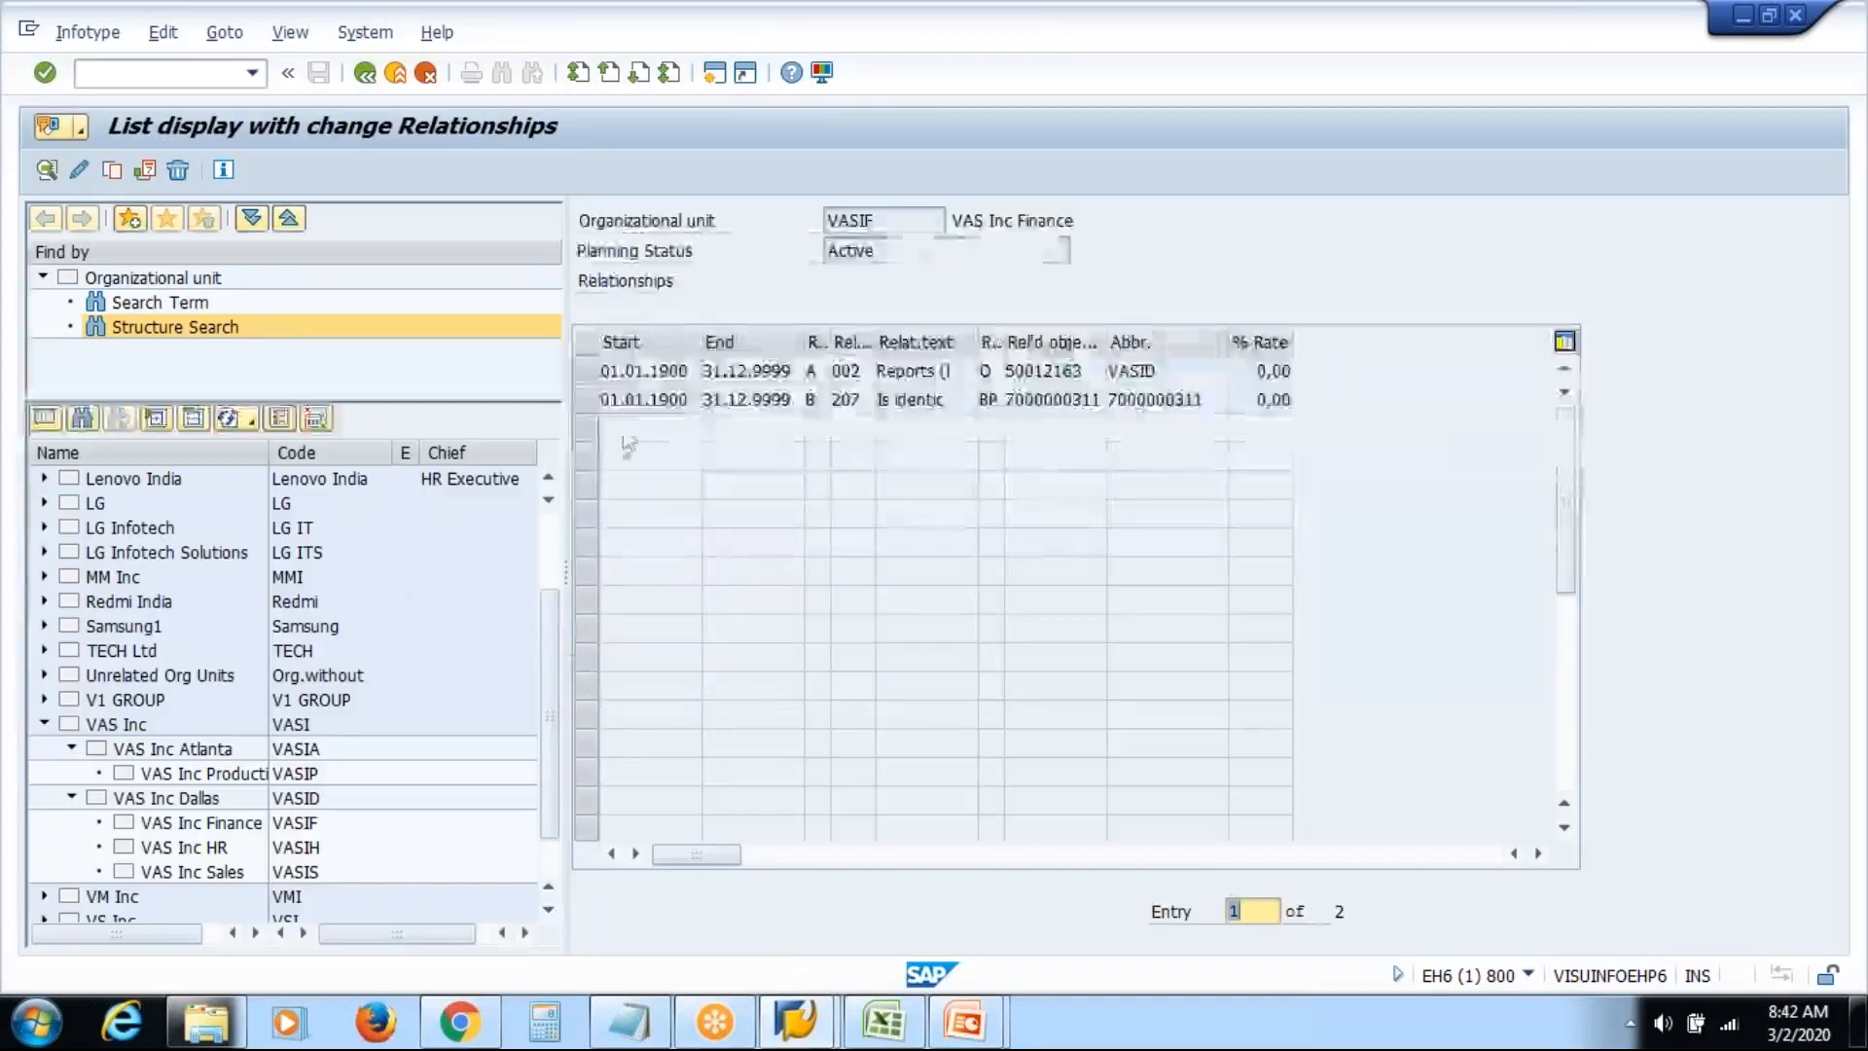
Change the 002 Reports-to related object to 50012162 (VAS Inc Atlanta) and save
left_click(589, 372)
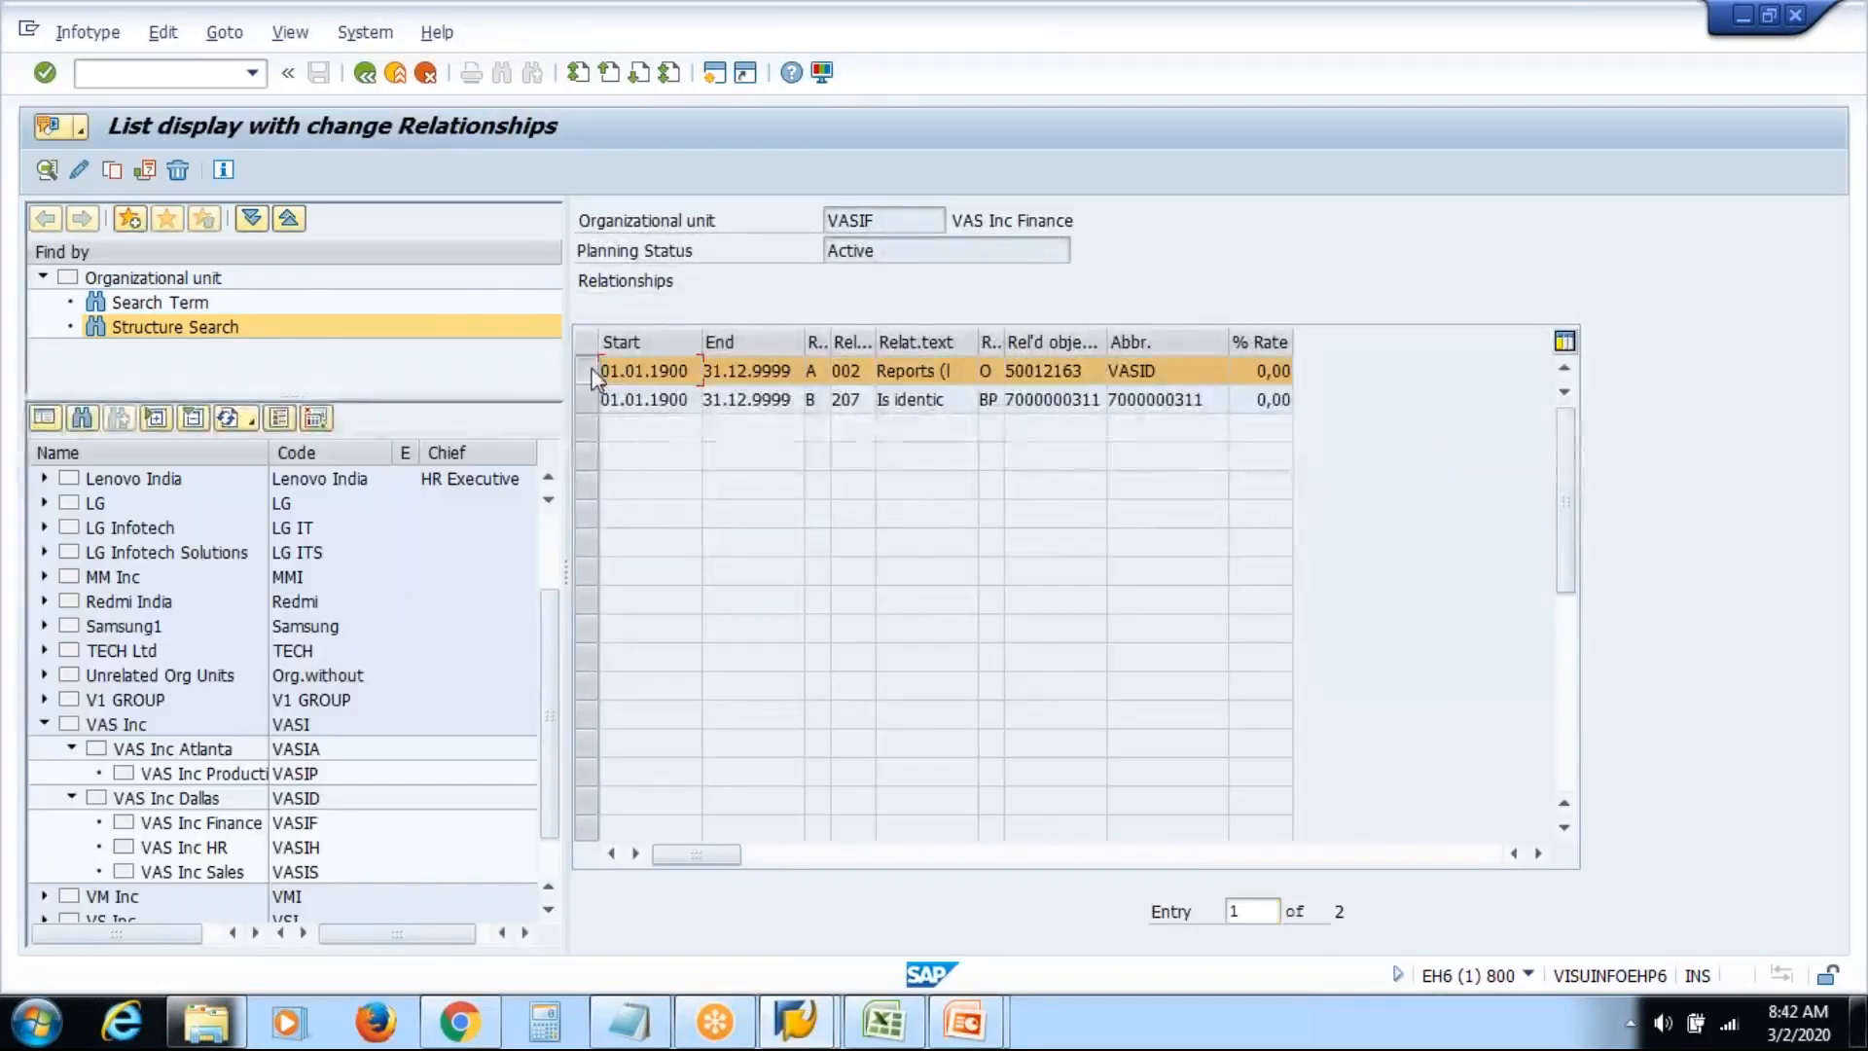
left_click(83, 173)
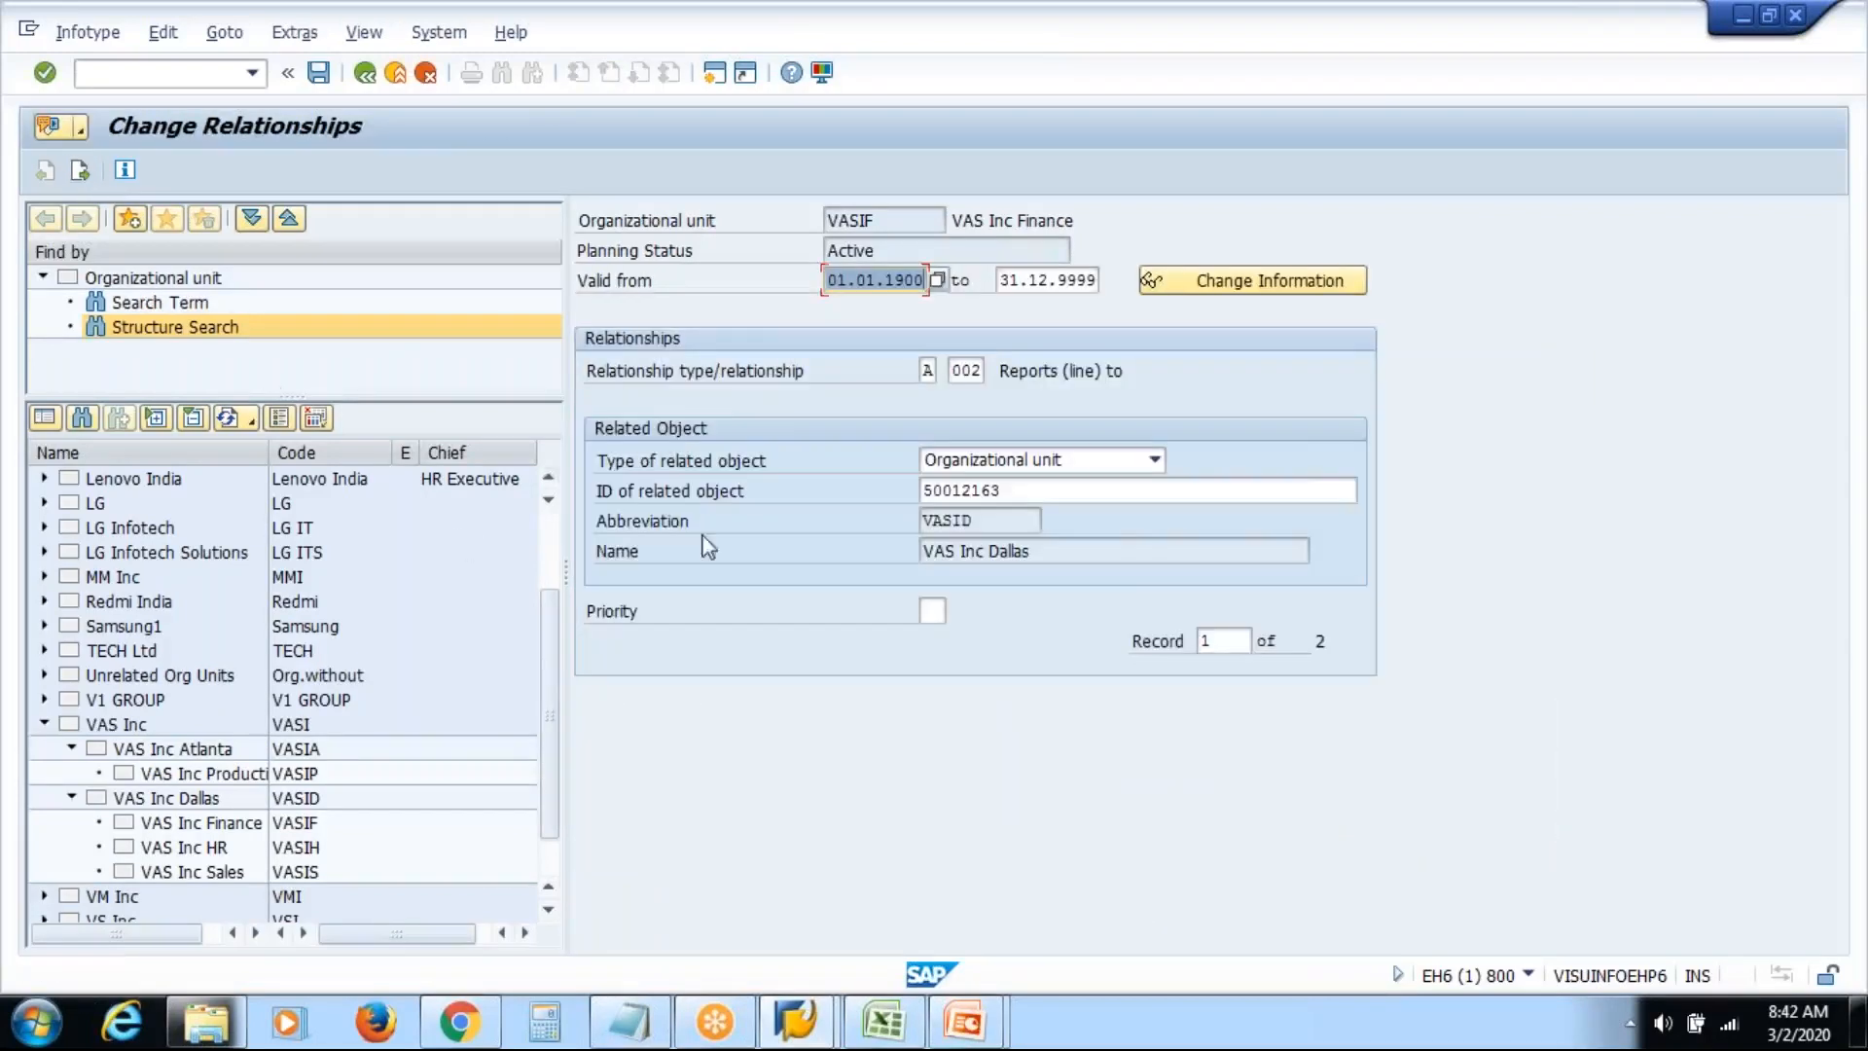
left_click(1039, 491)
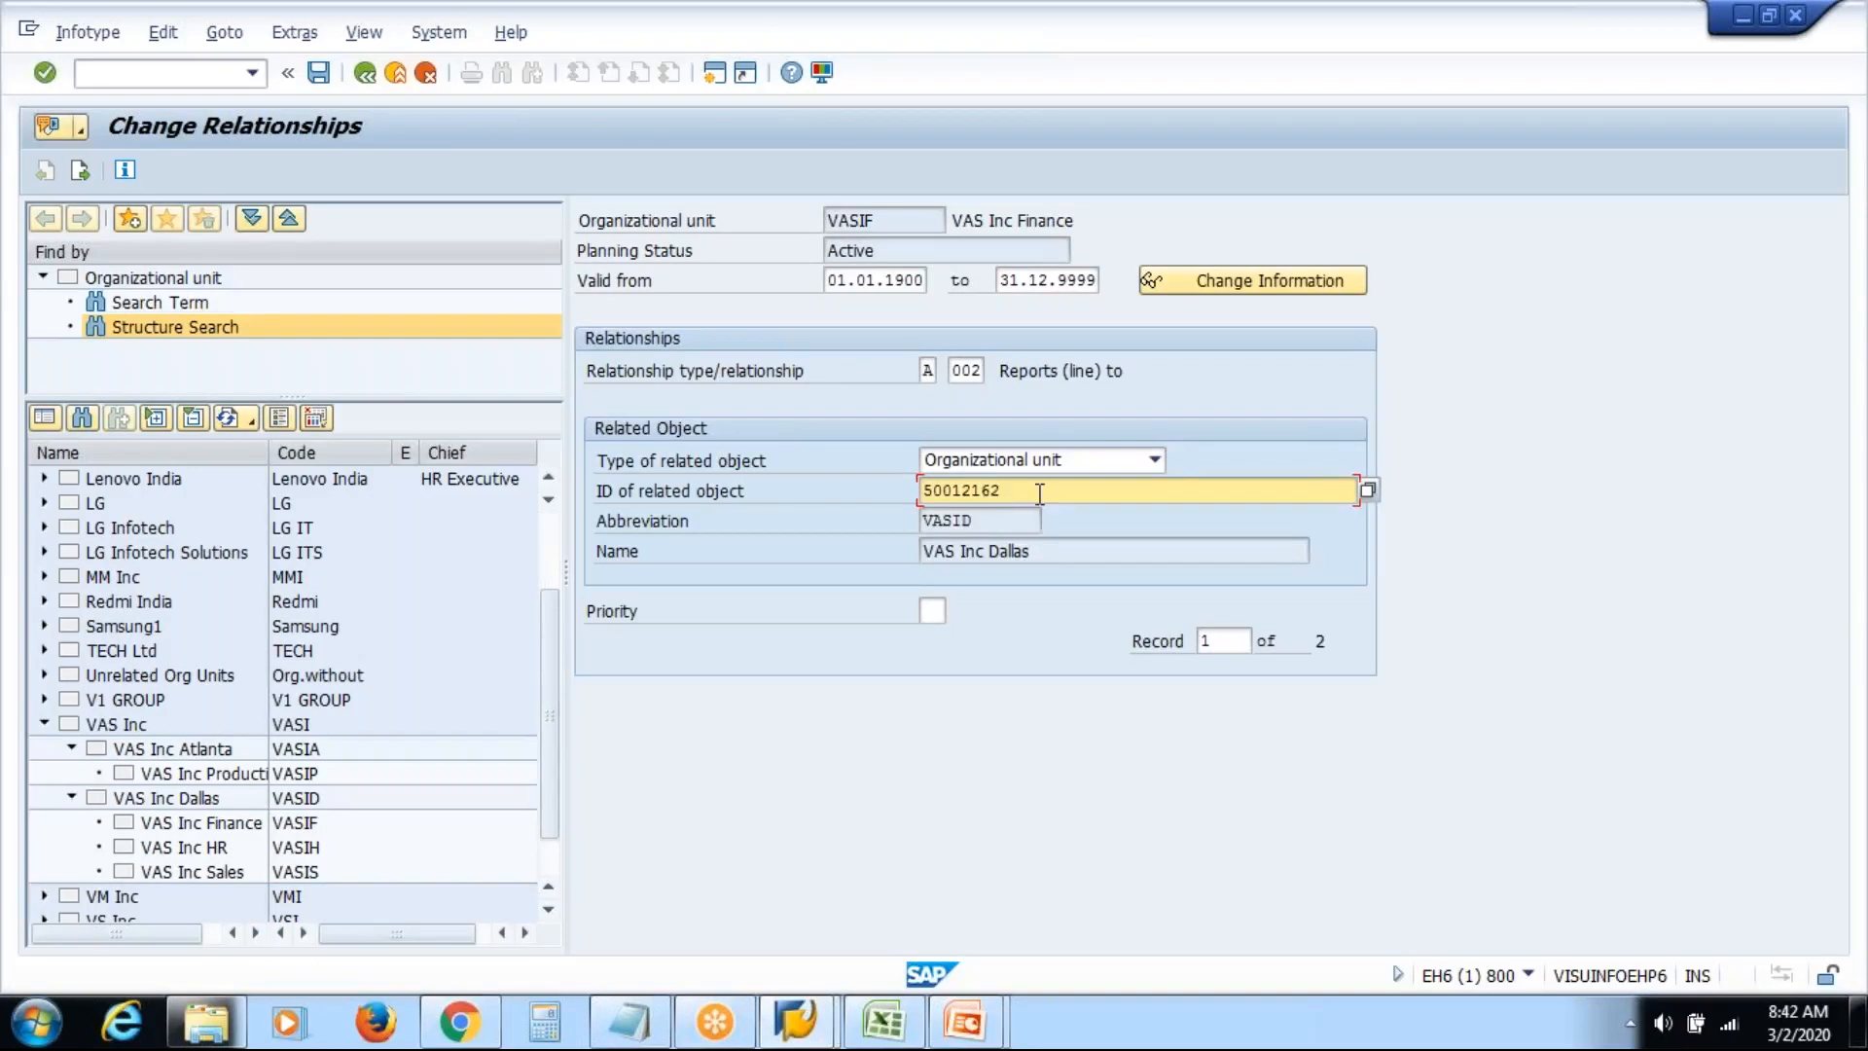
key("Return")
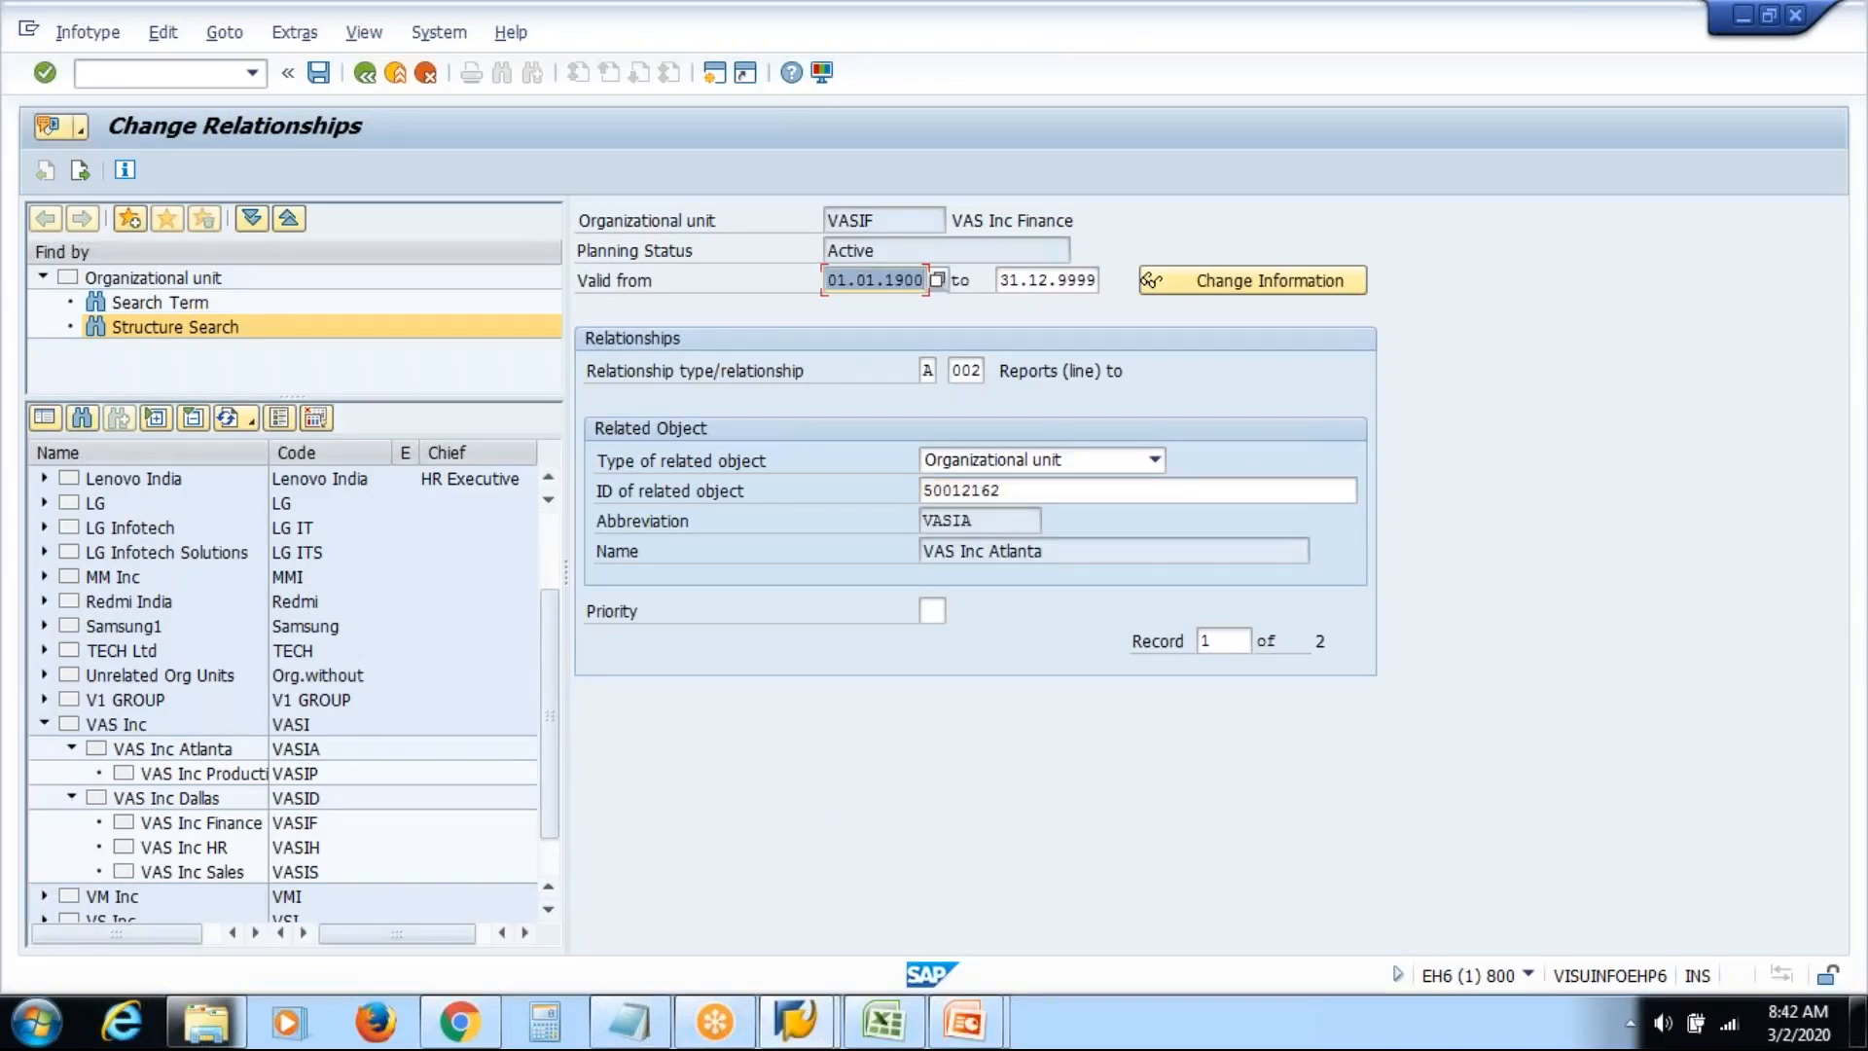
left_click(318, 72)
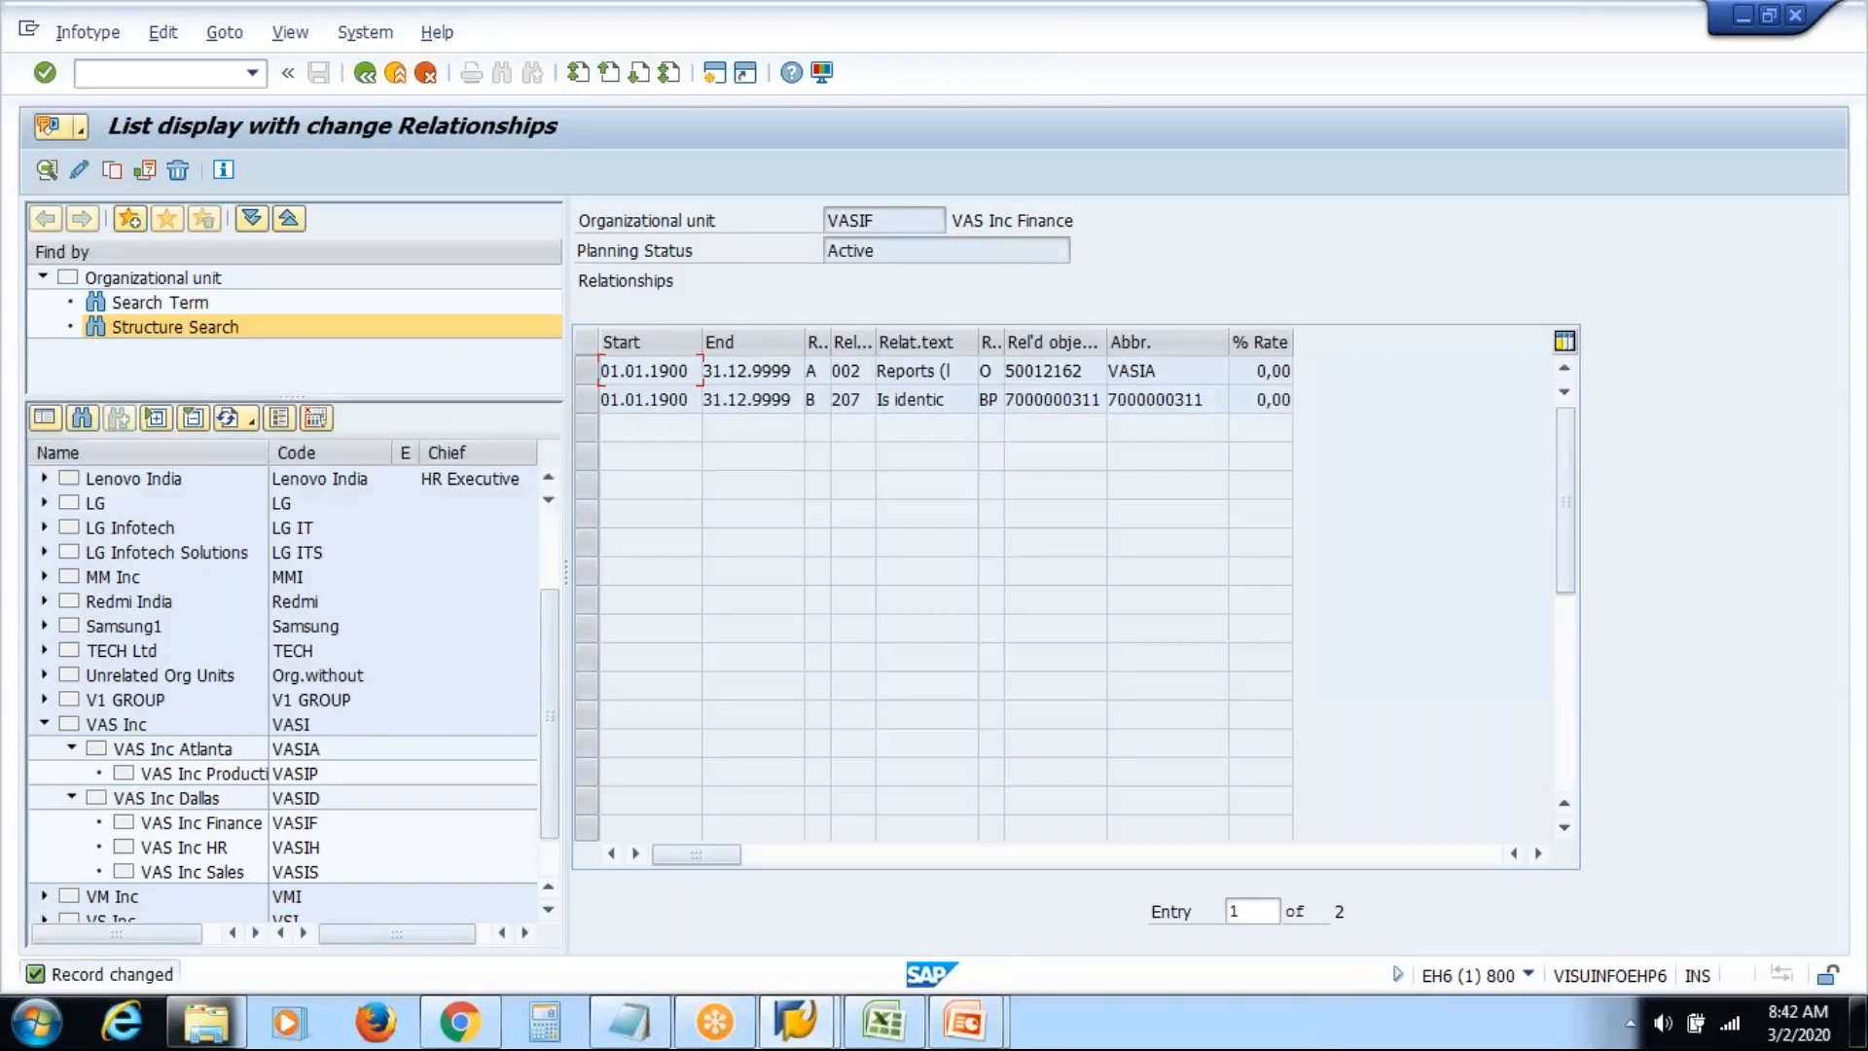
Reopen Organizational Unit maintenance with a cleared unit number and the Object infotype selected
left_click(365, 72)
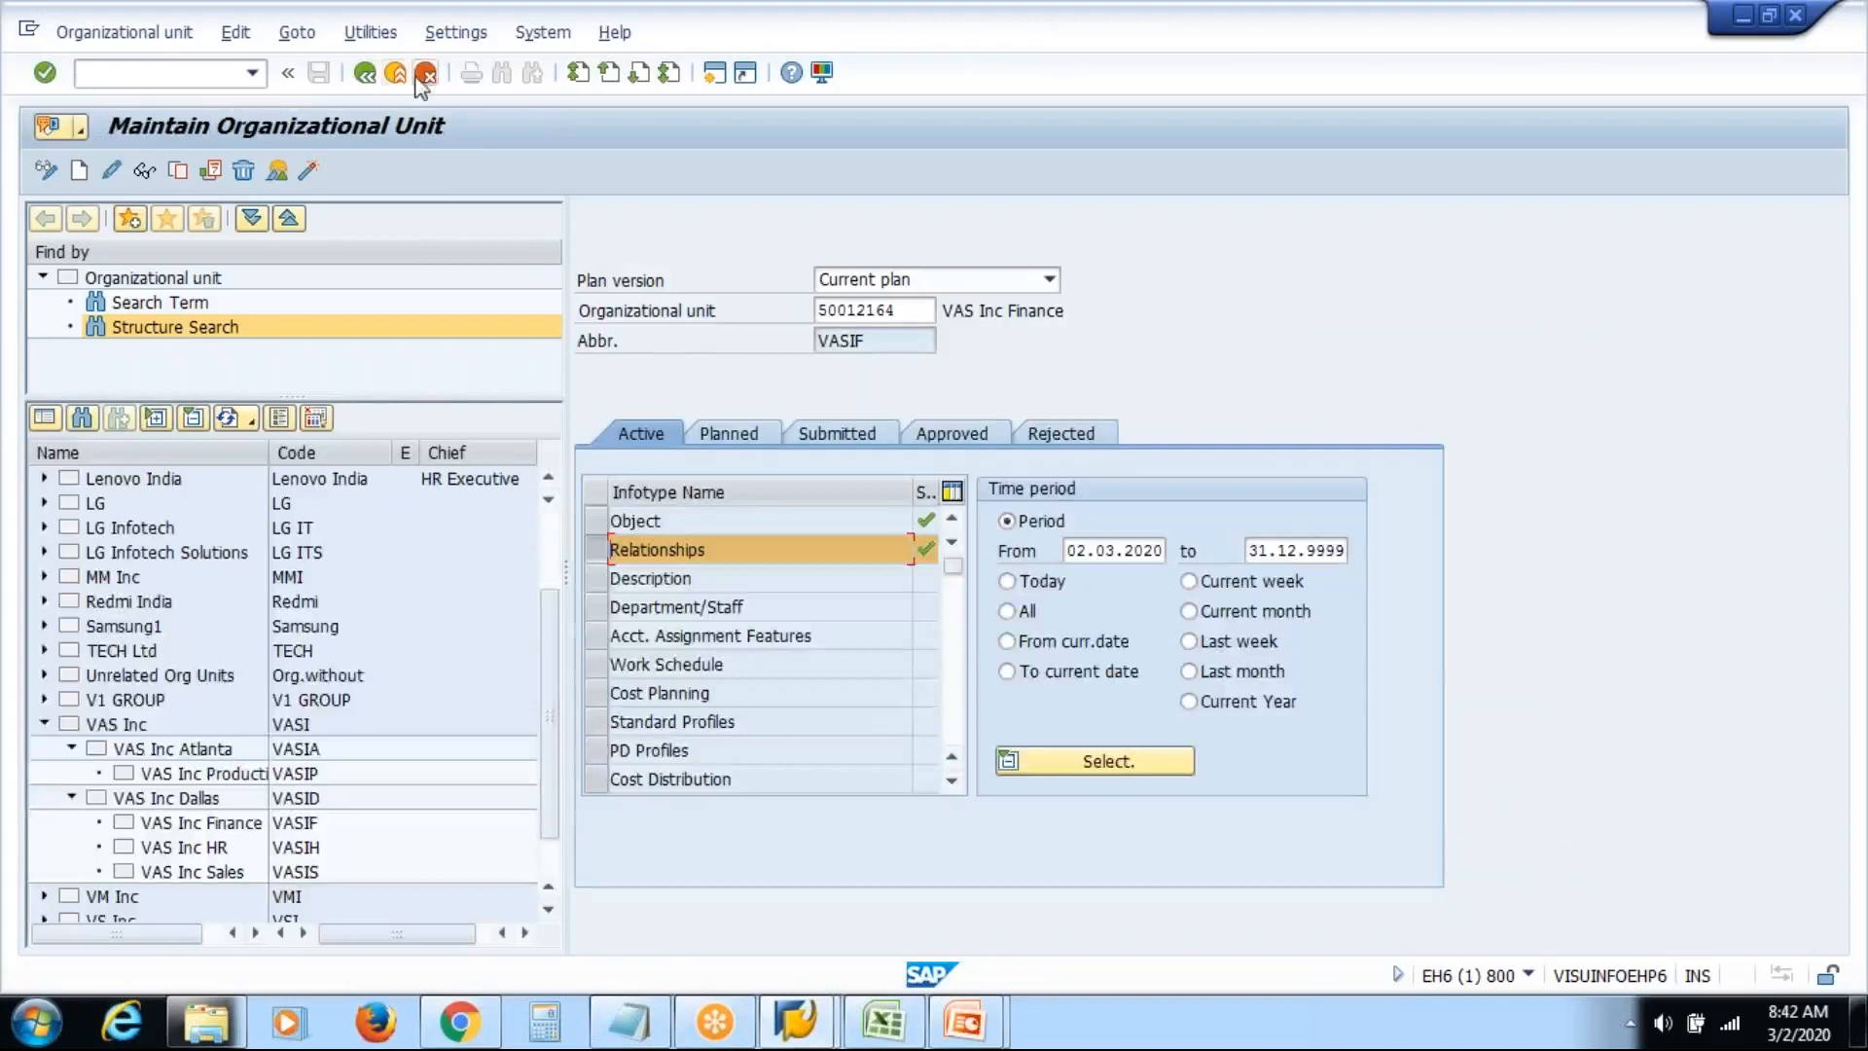
left_click(396, 74)
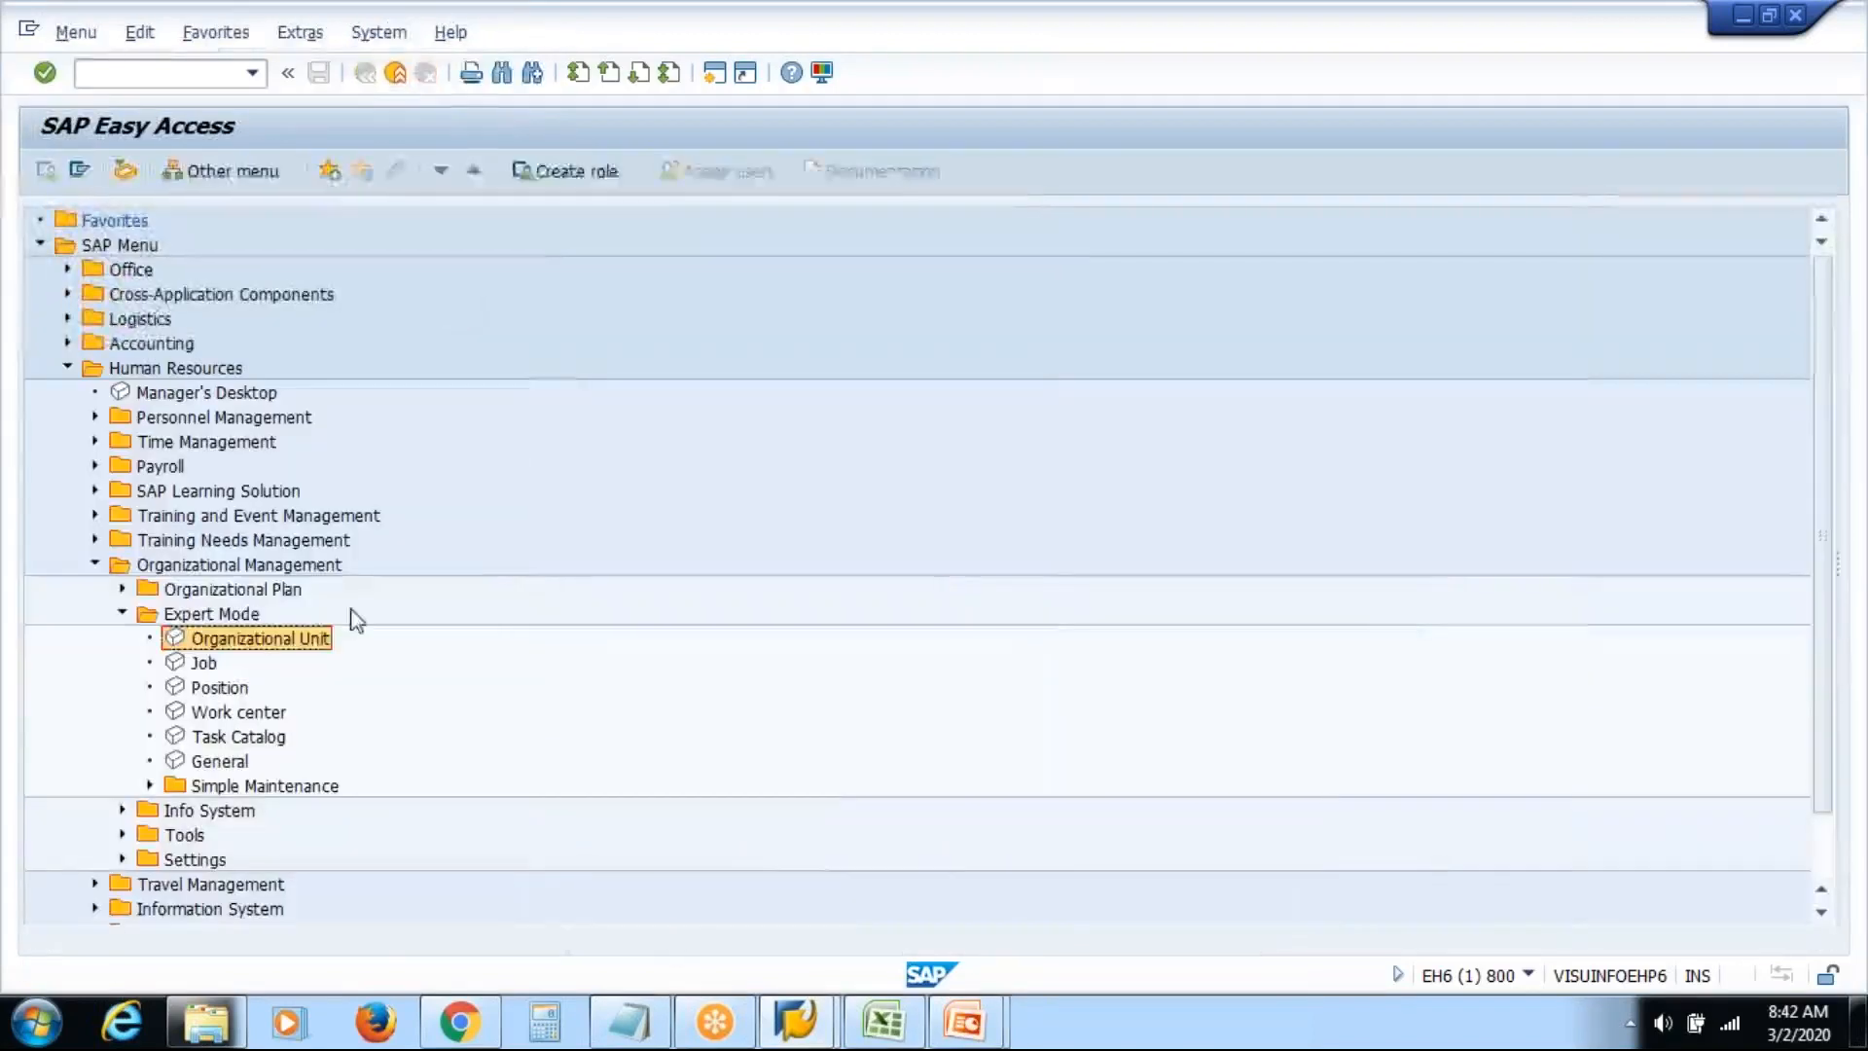
double_click(316, 639)
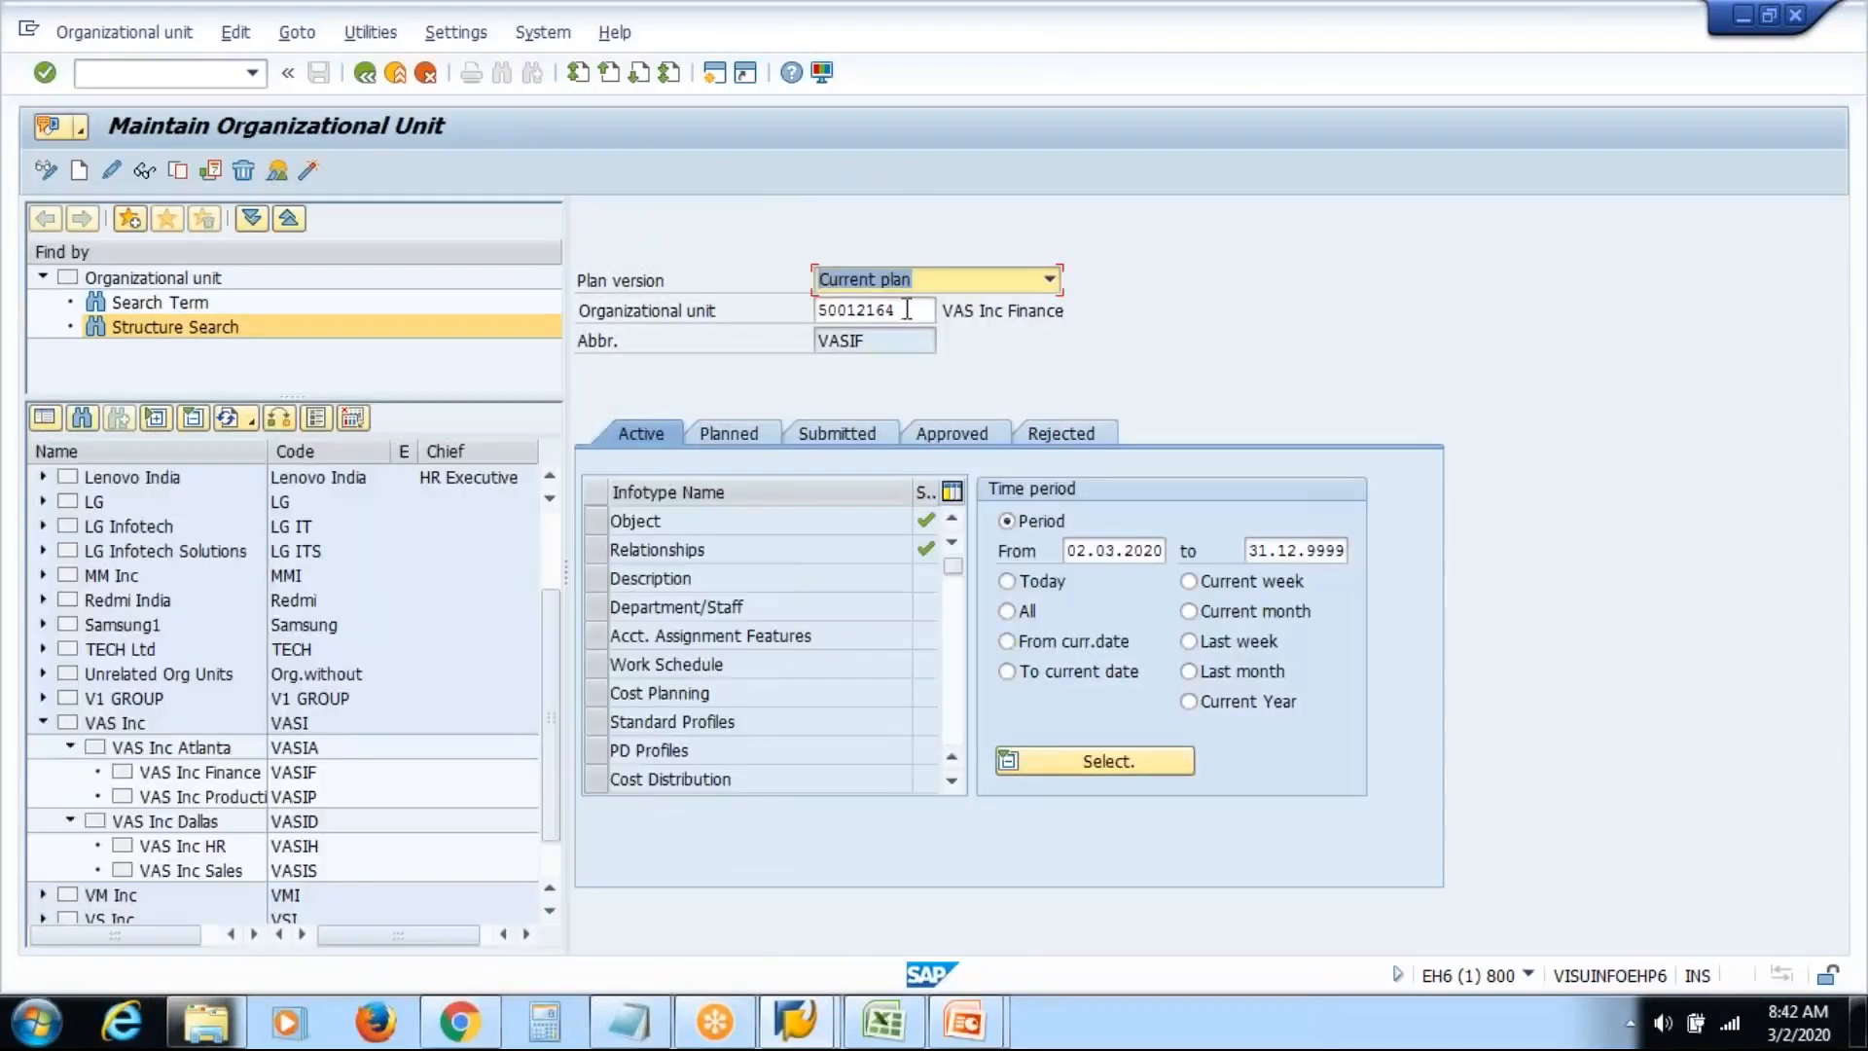
key("Tab")
key("Delete")
key("shift+Tab")
left_click(597, 523)
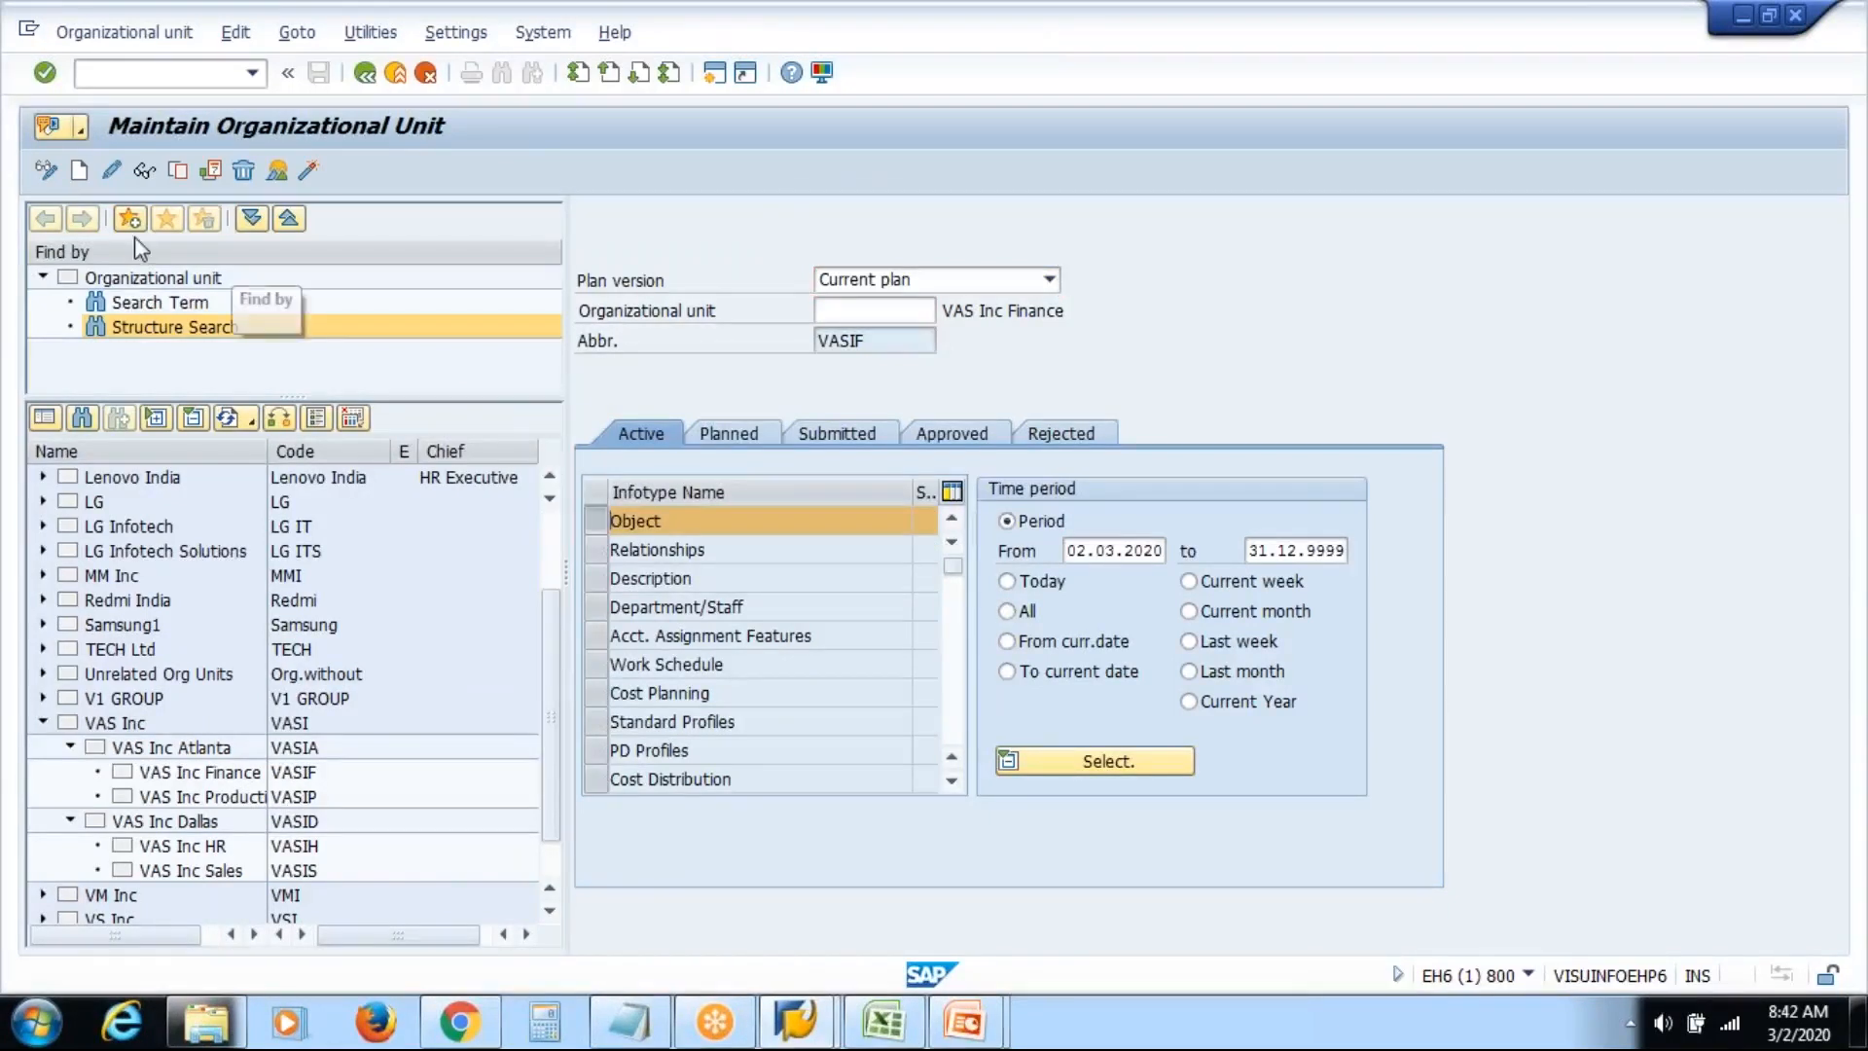
Create a new organizational unit with abbreviation and name Dummy and save it
left_click(78, 172)
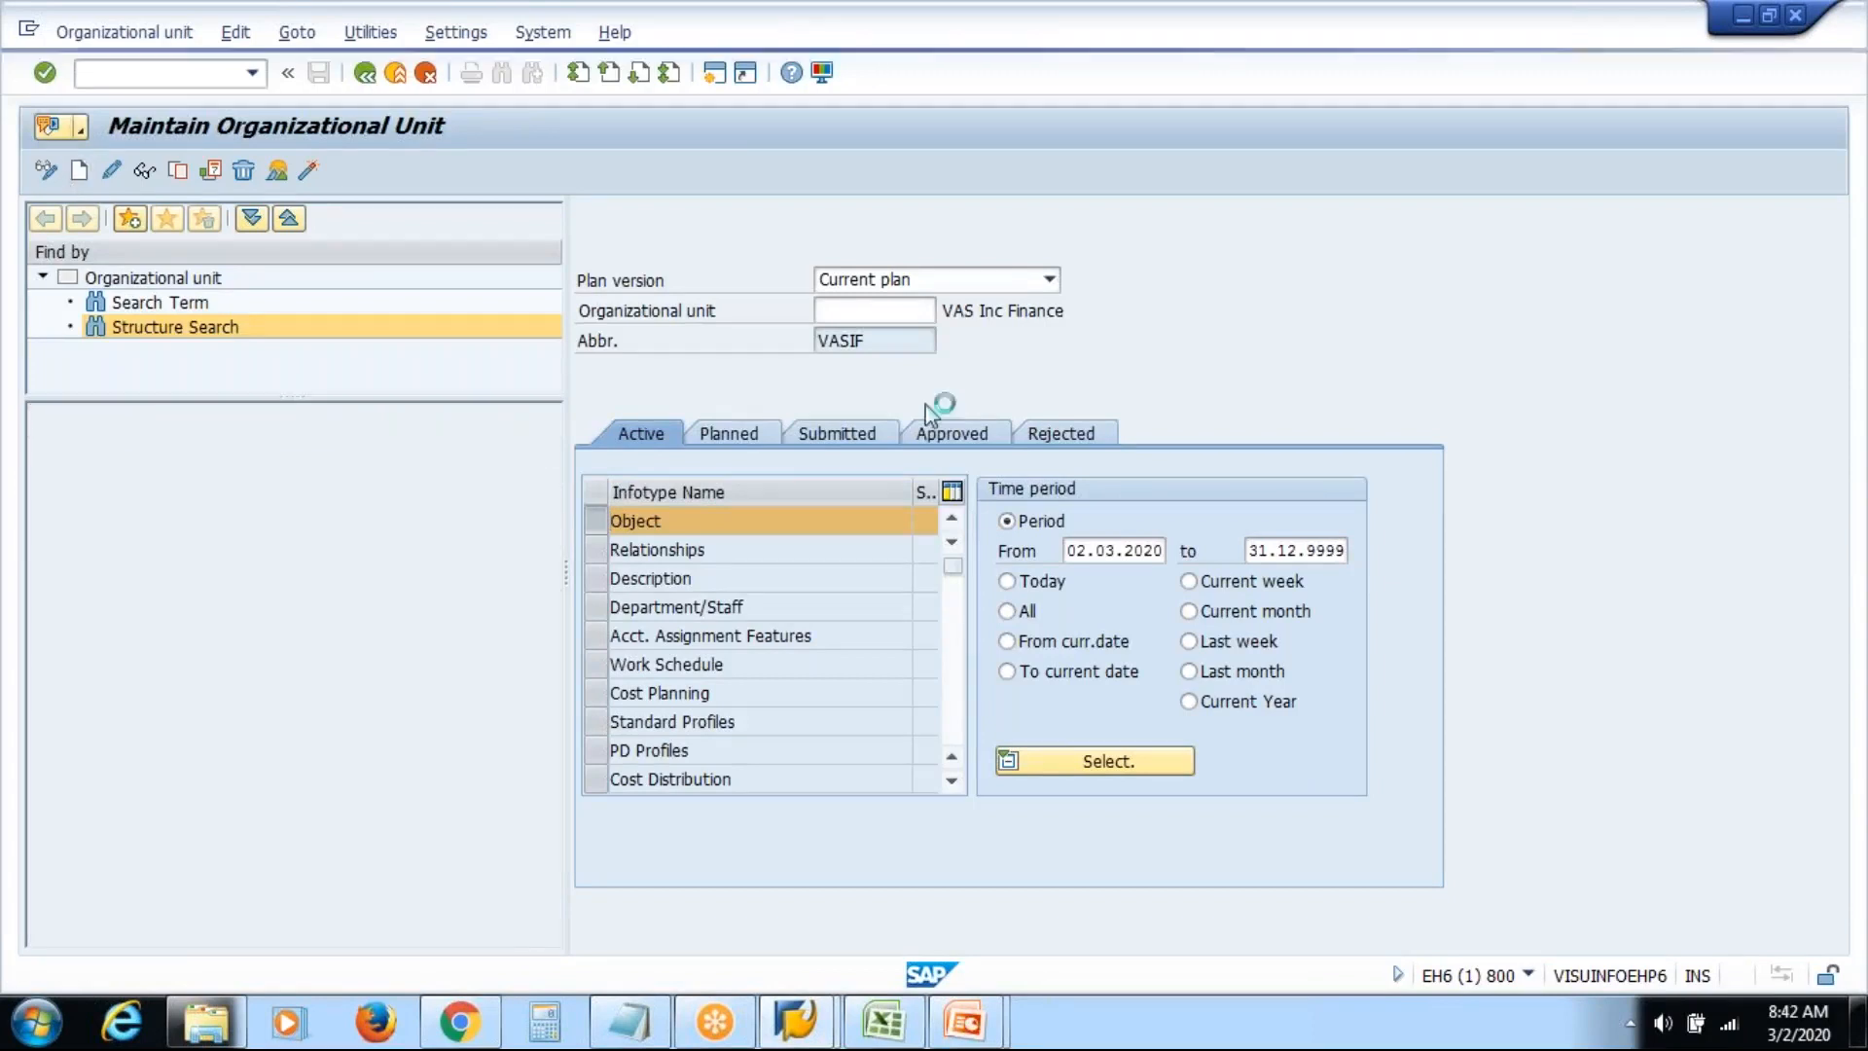
left_click(812, 397)
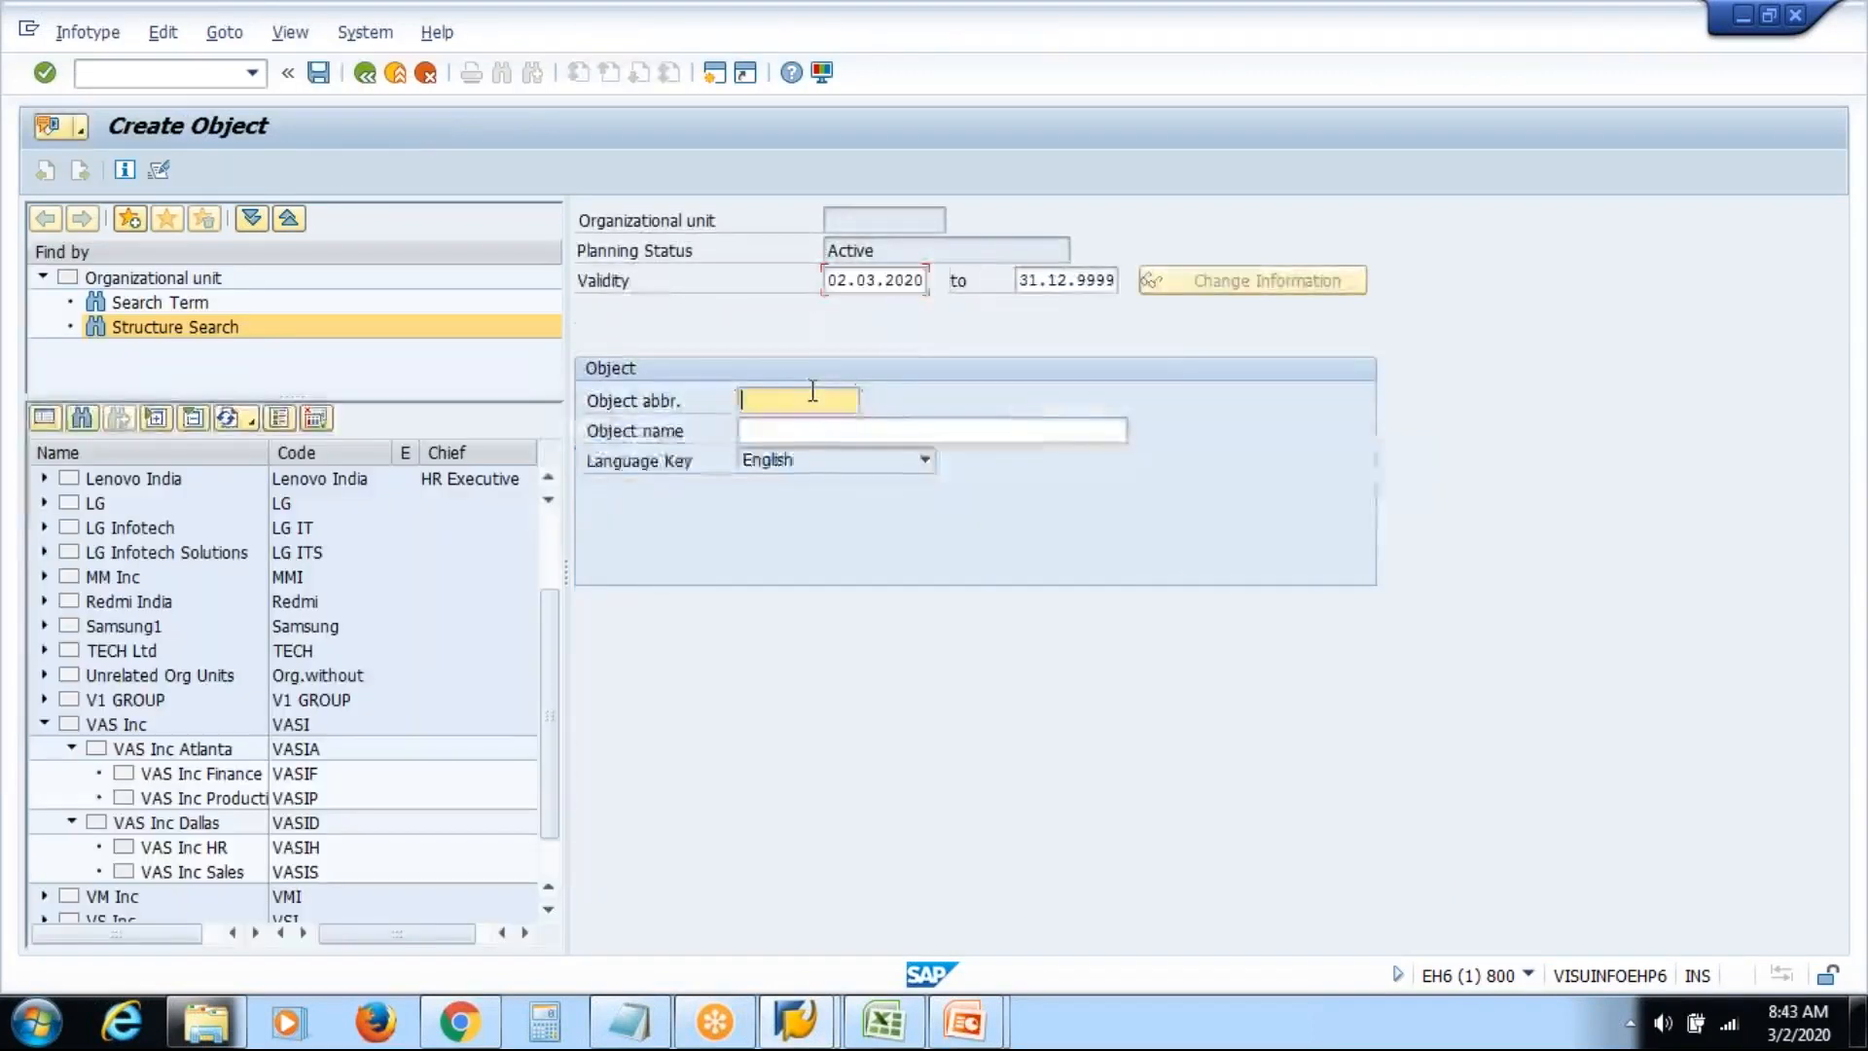
type("Dummy")
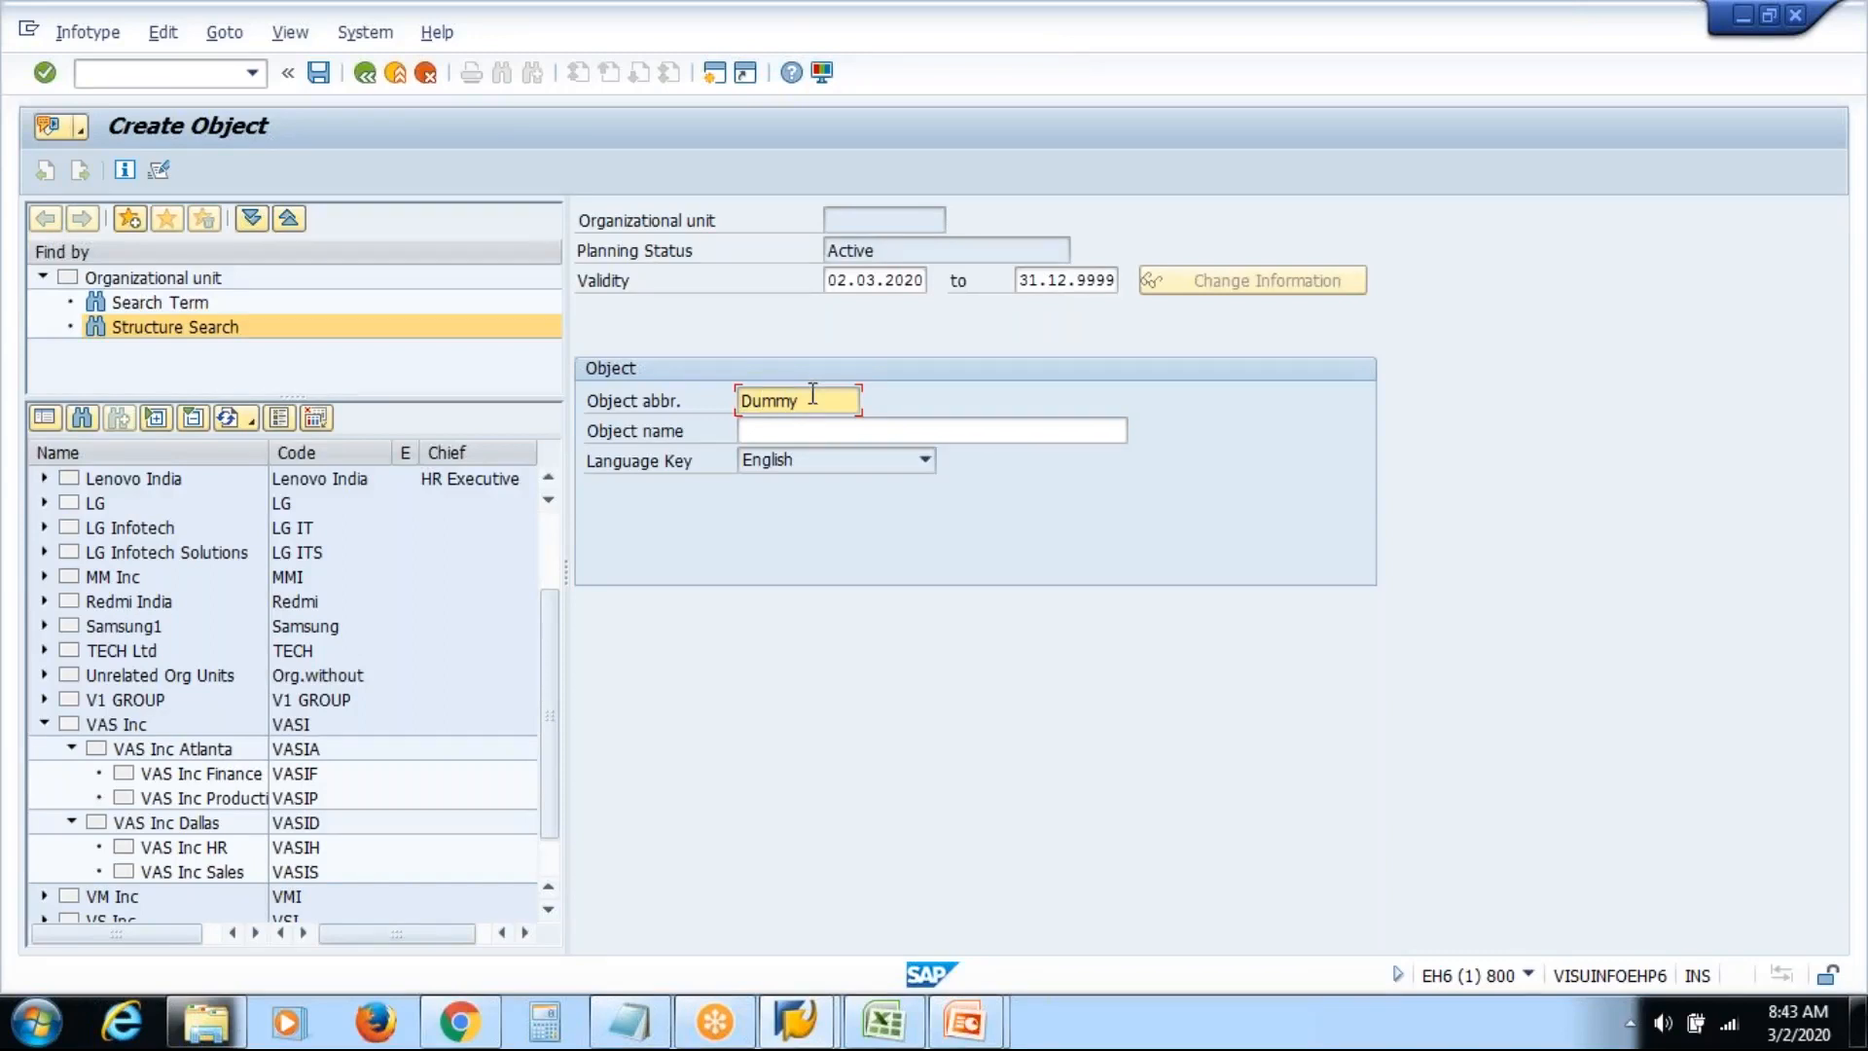
left_click(817, 425)
type("Dummy")
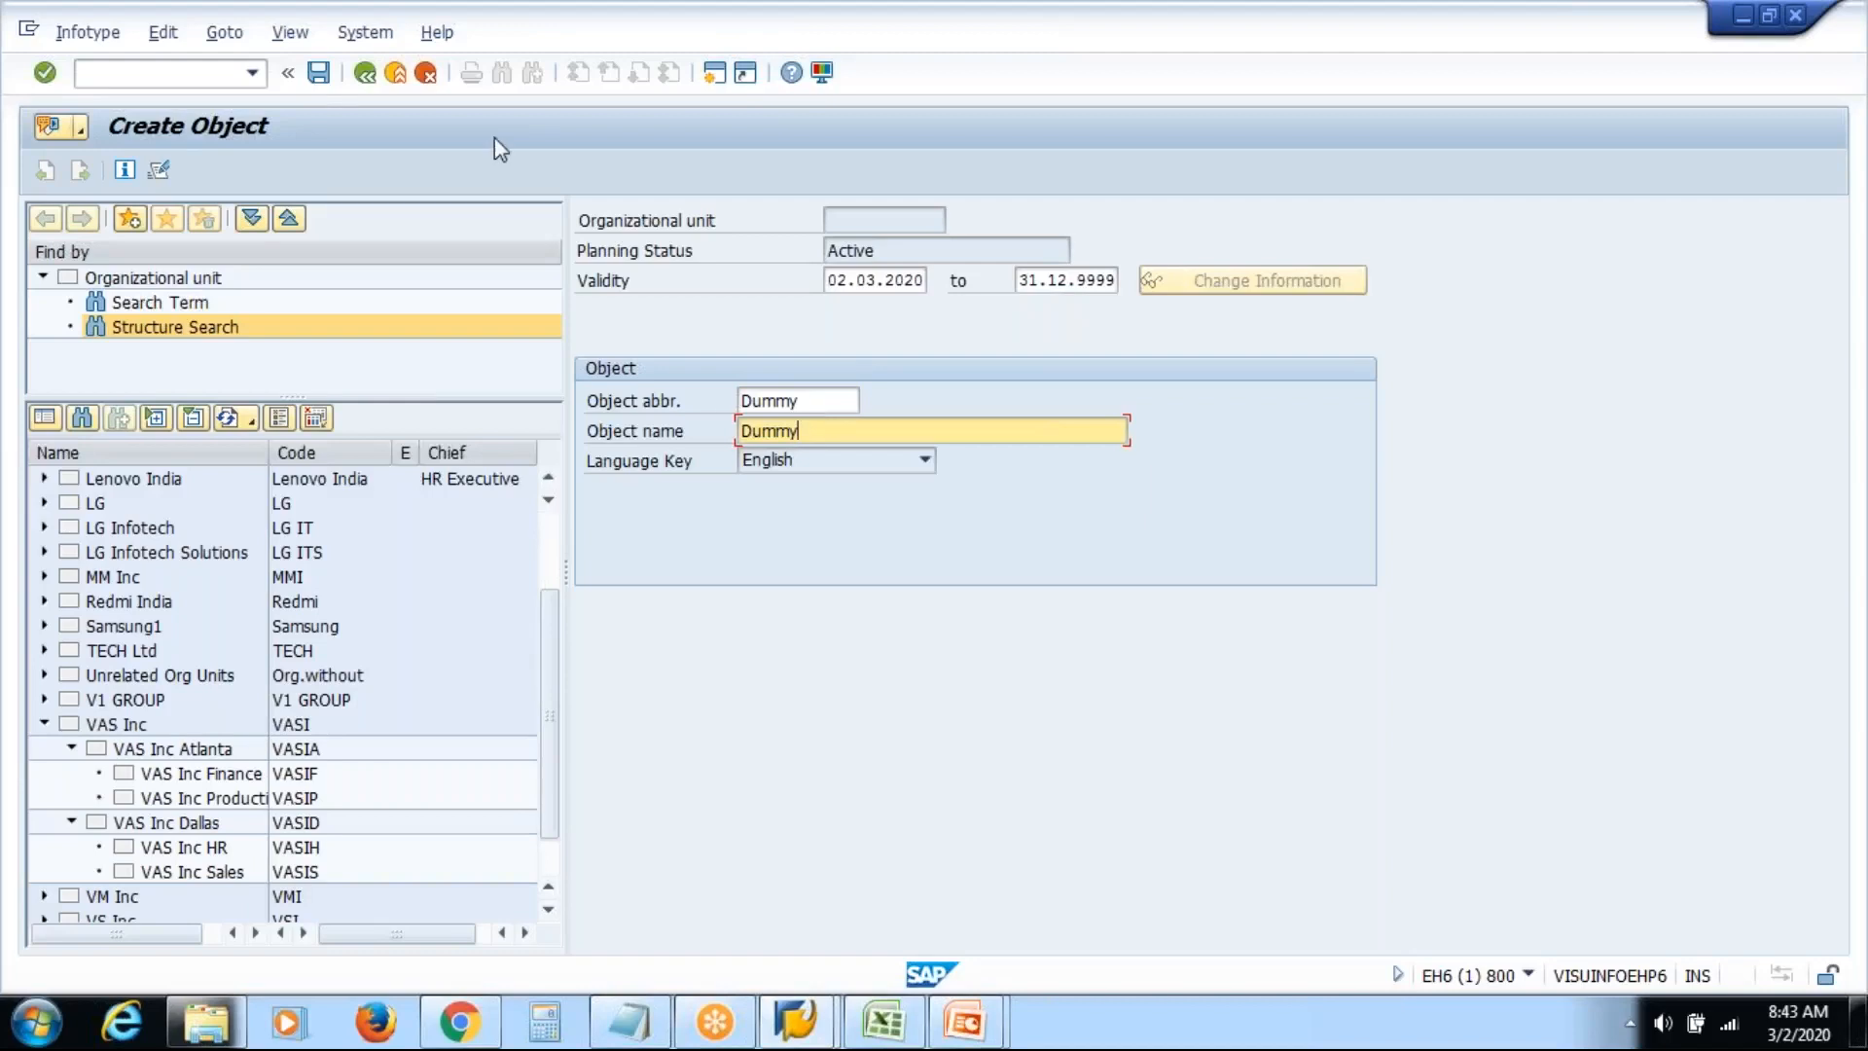
left_click(318, 72)
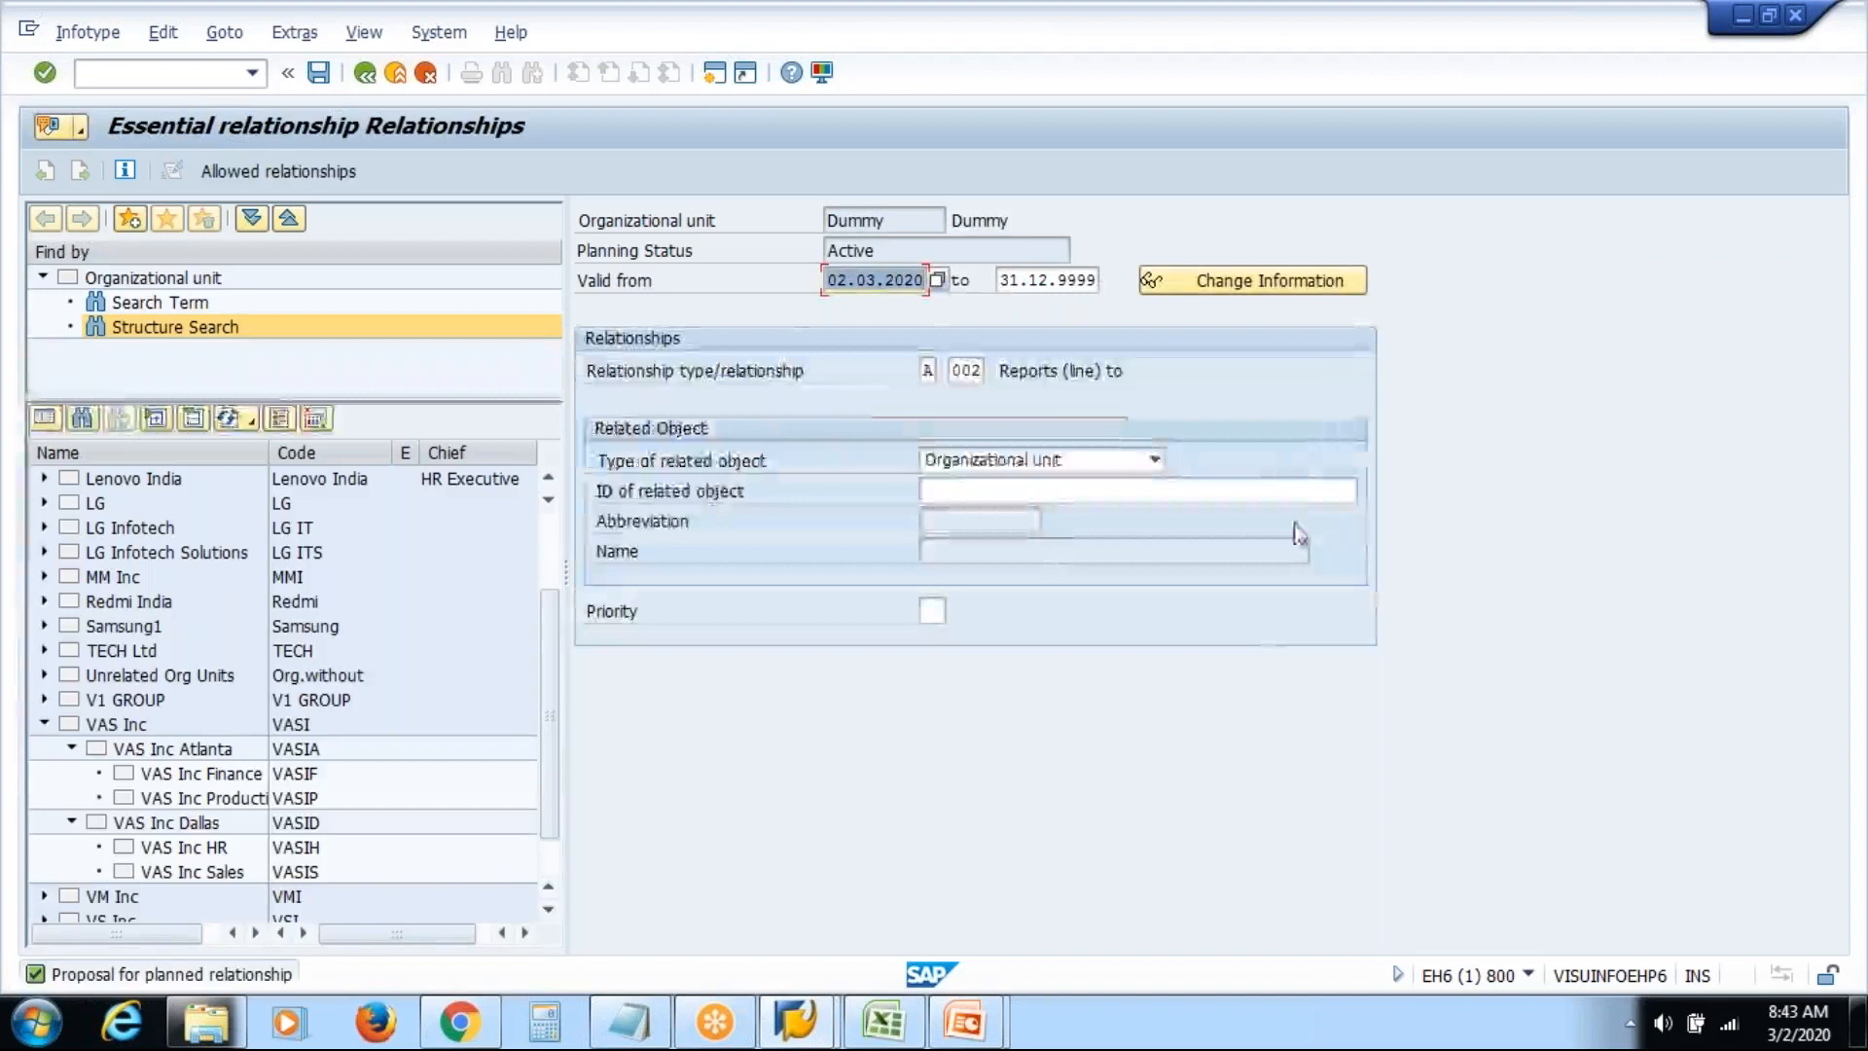
Set Dummy's related unit to VAS Inc Atlanta via a 'vas' search and save
left_click(1327, 490)
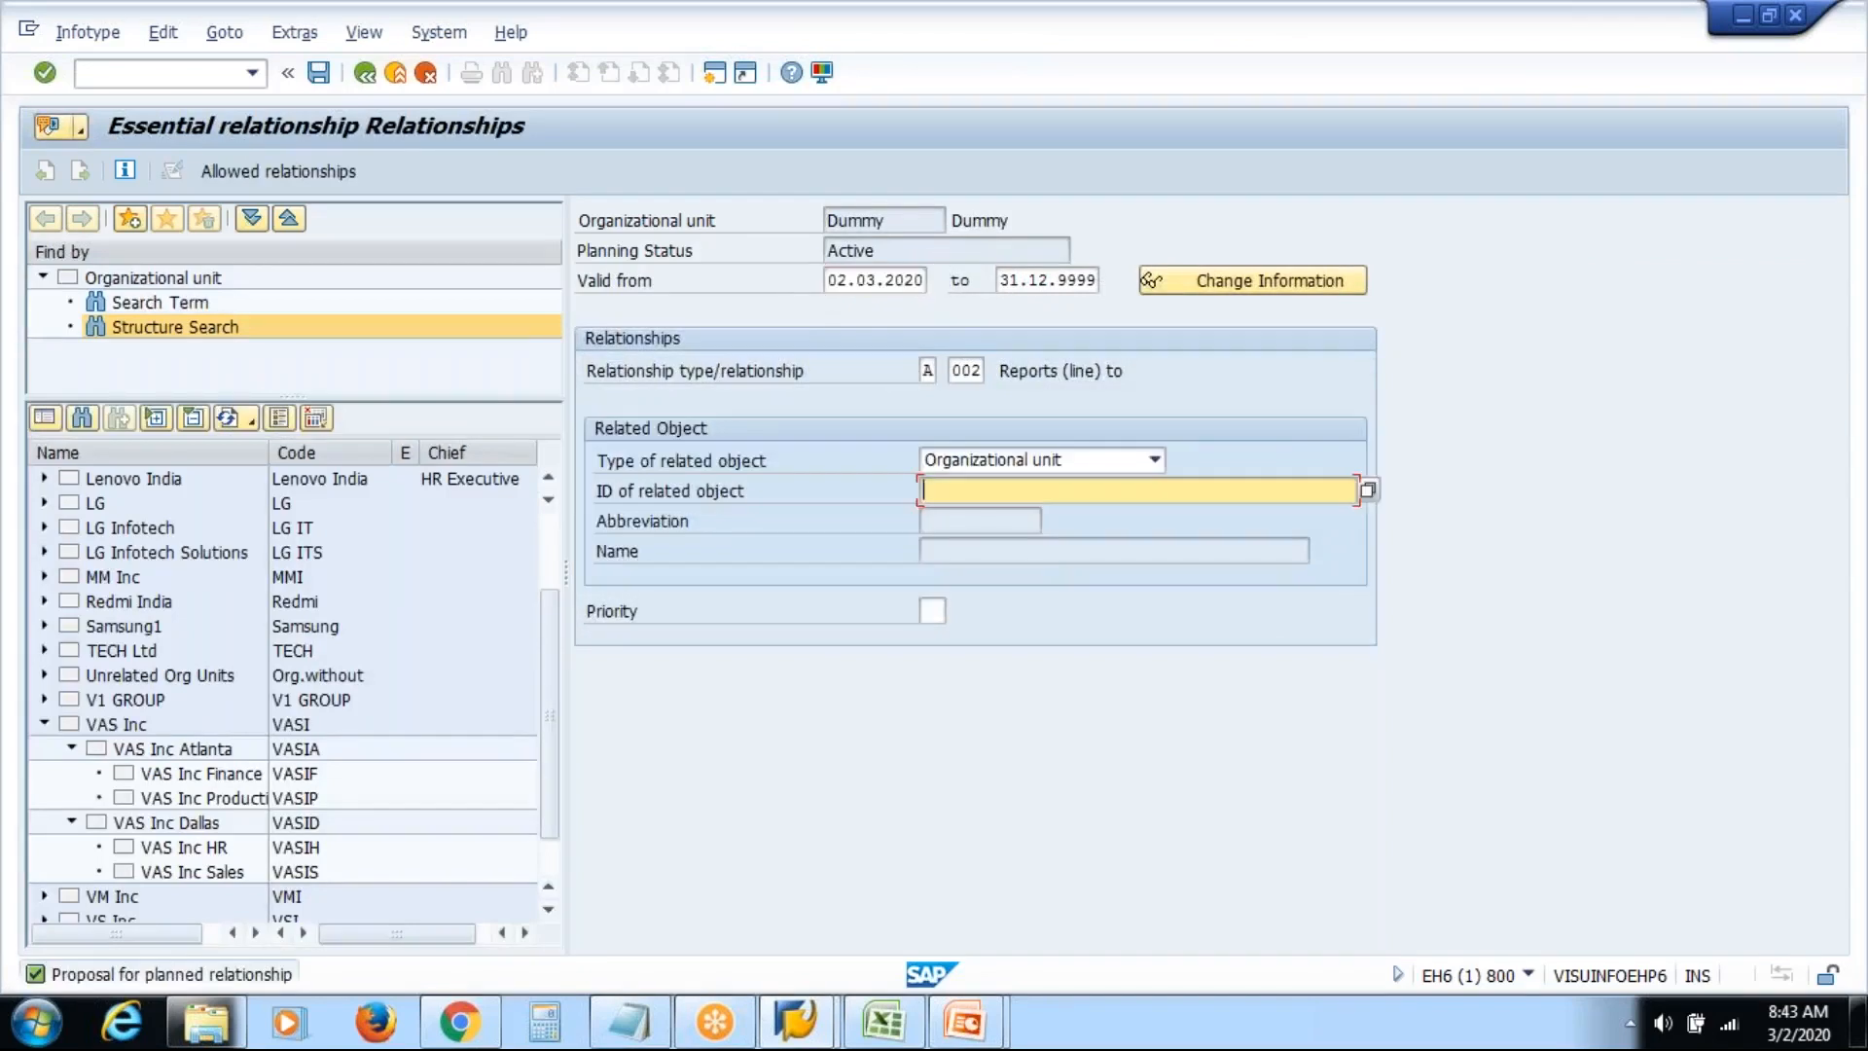
key("F4")
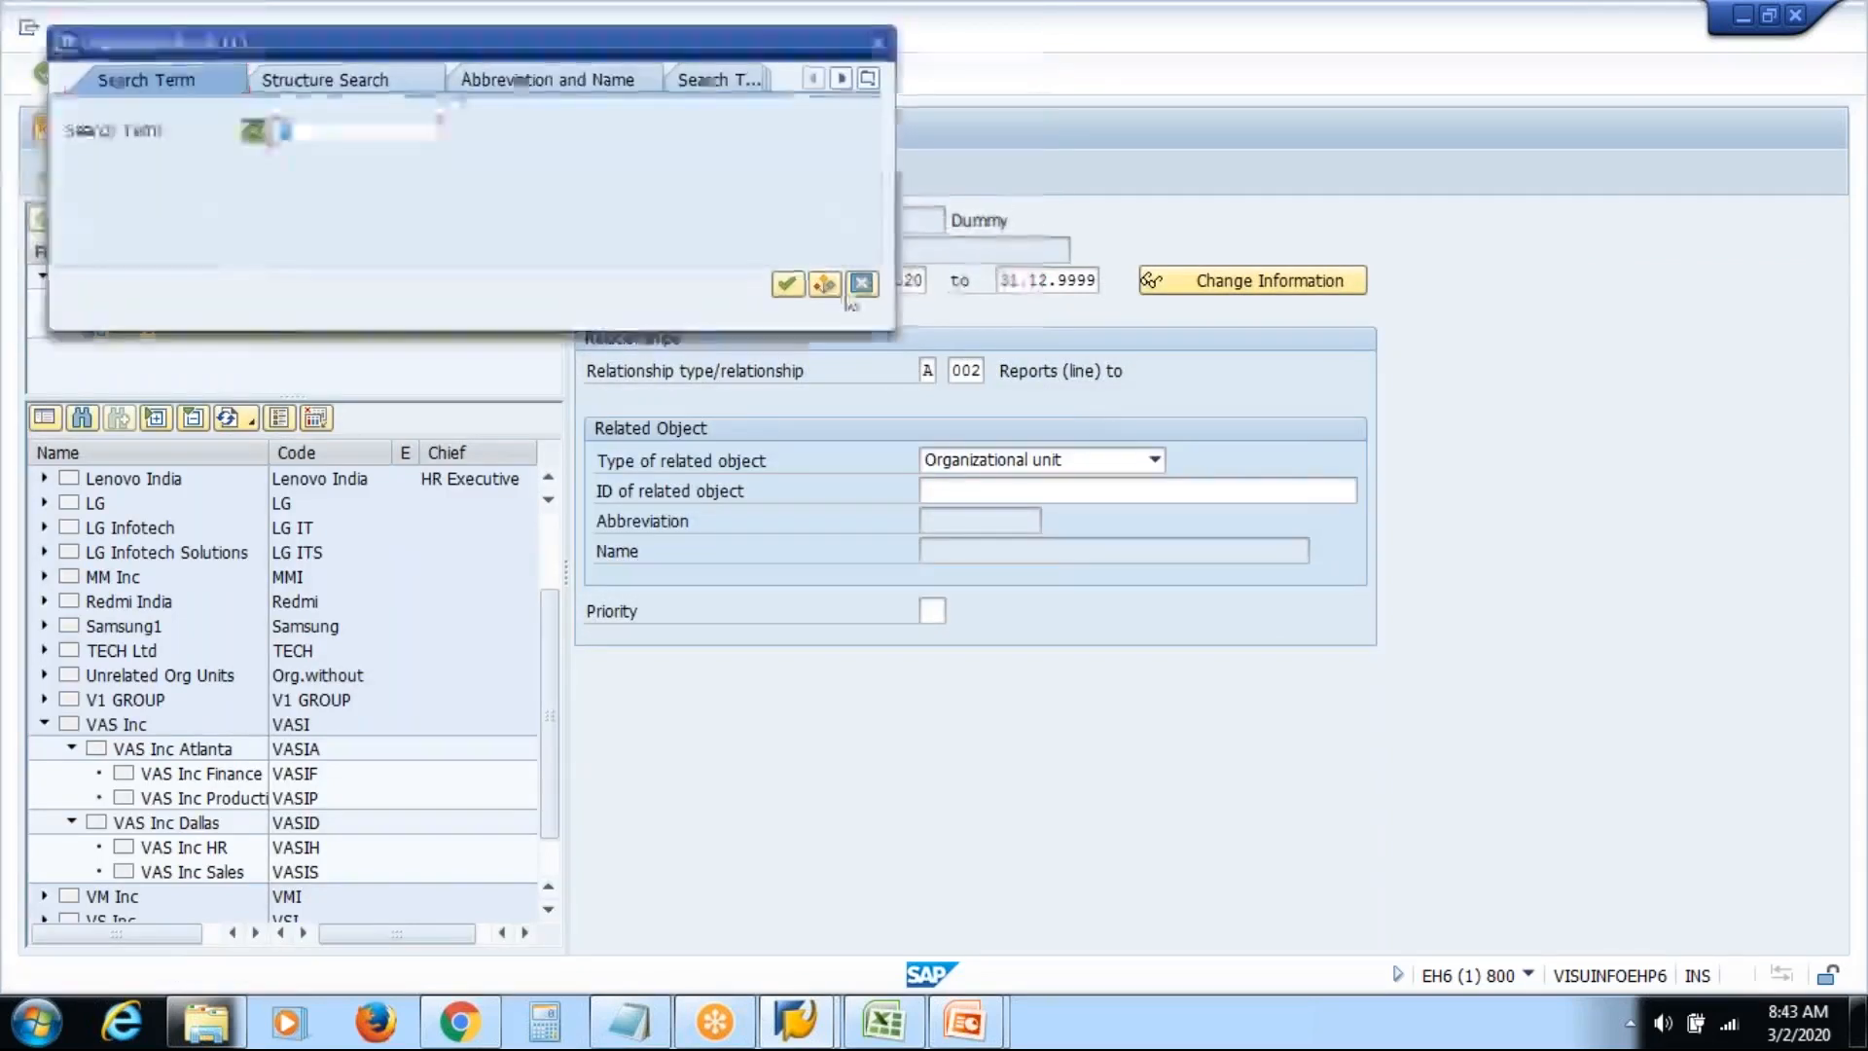
type("vas")
key("Return")
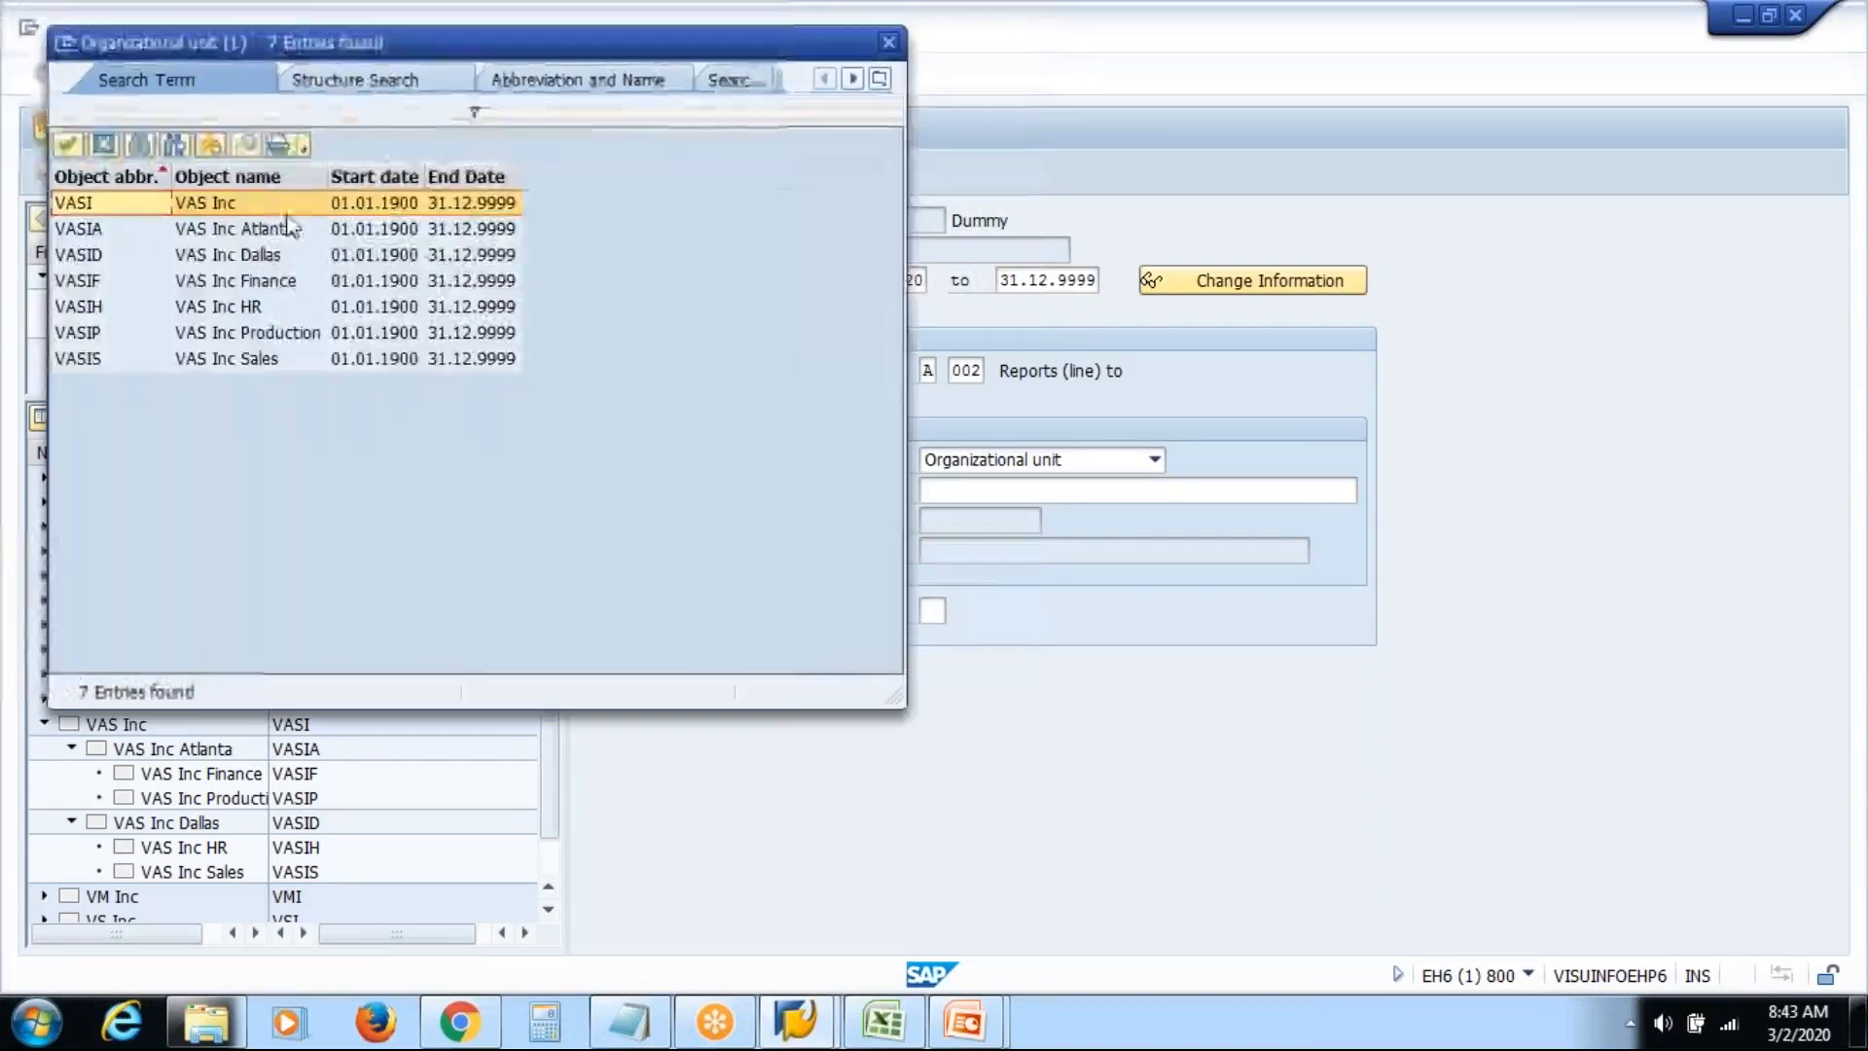
double_click(222, 229)
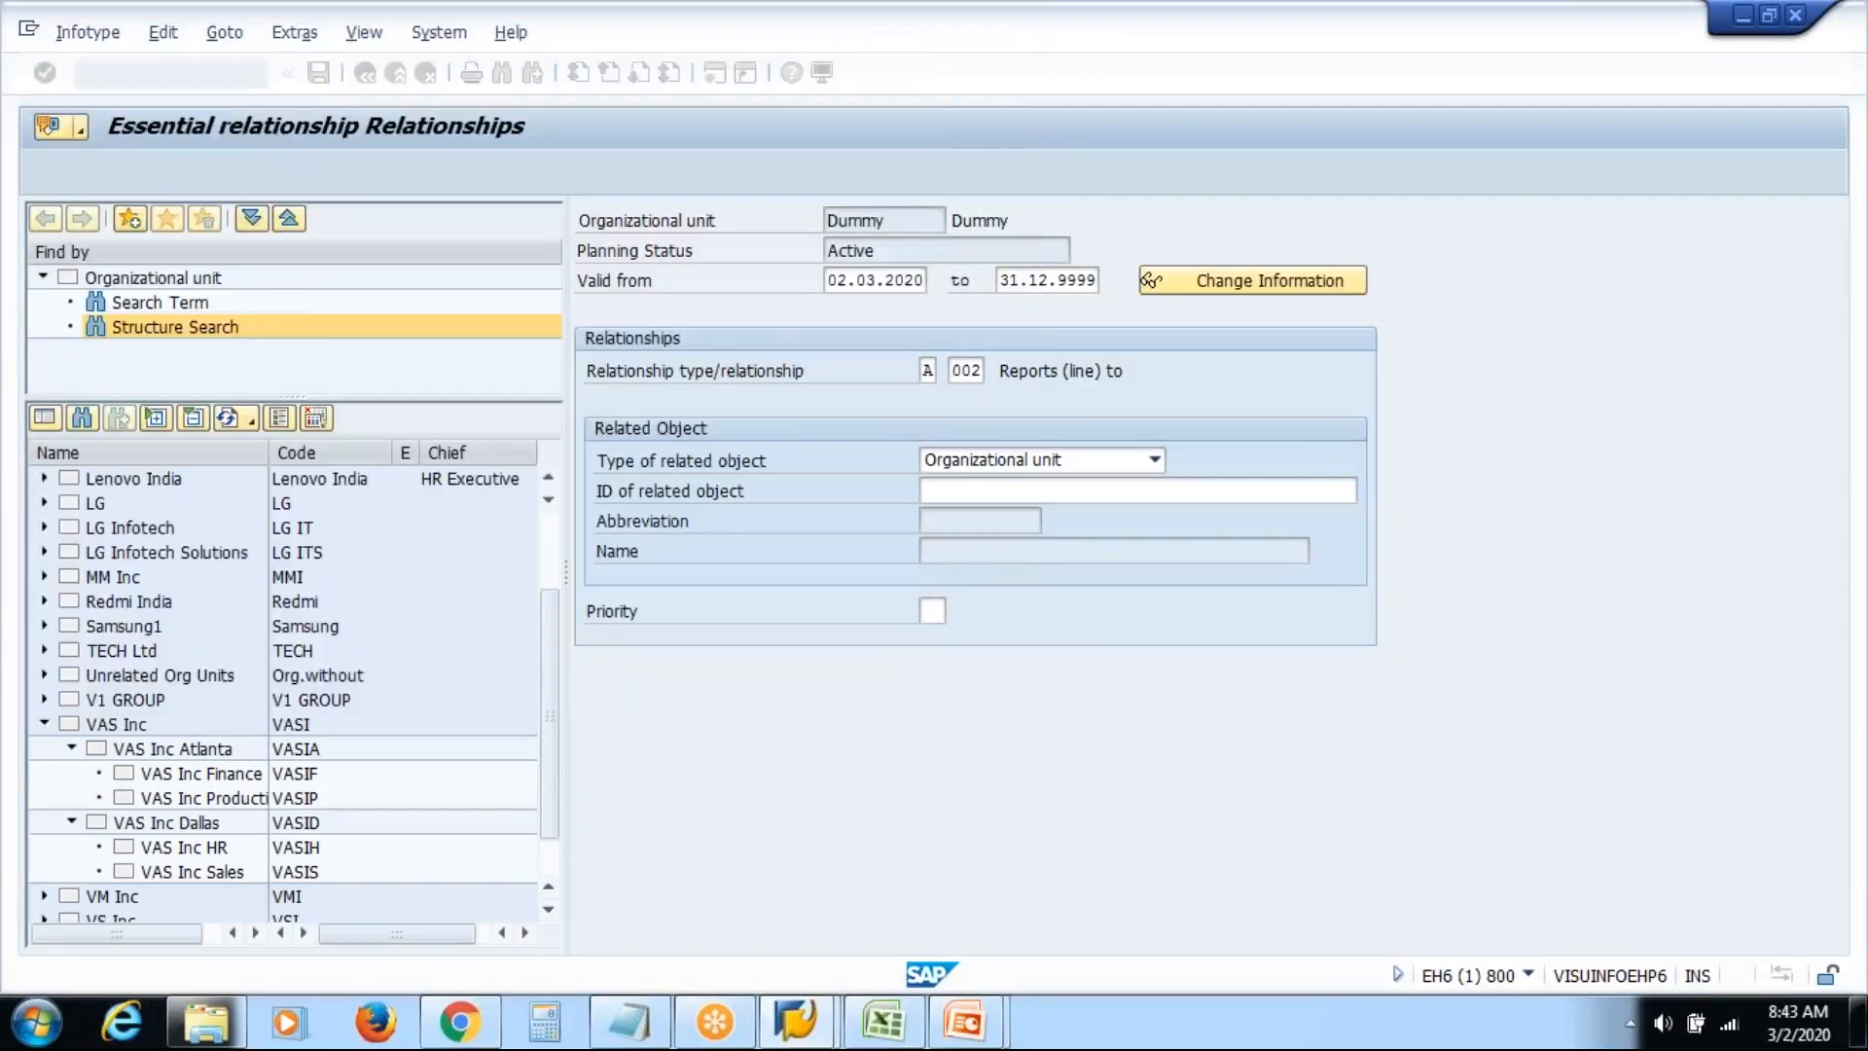
key("Return")
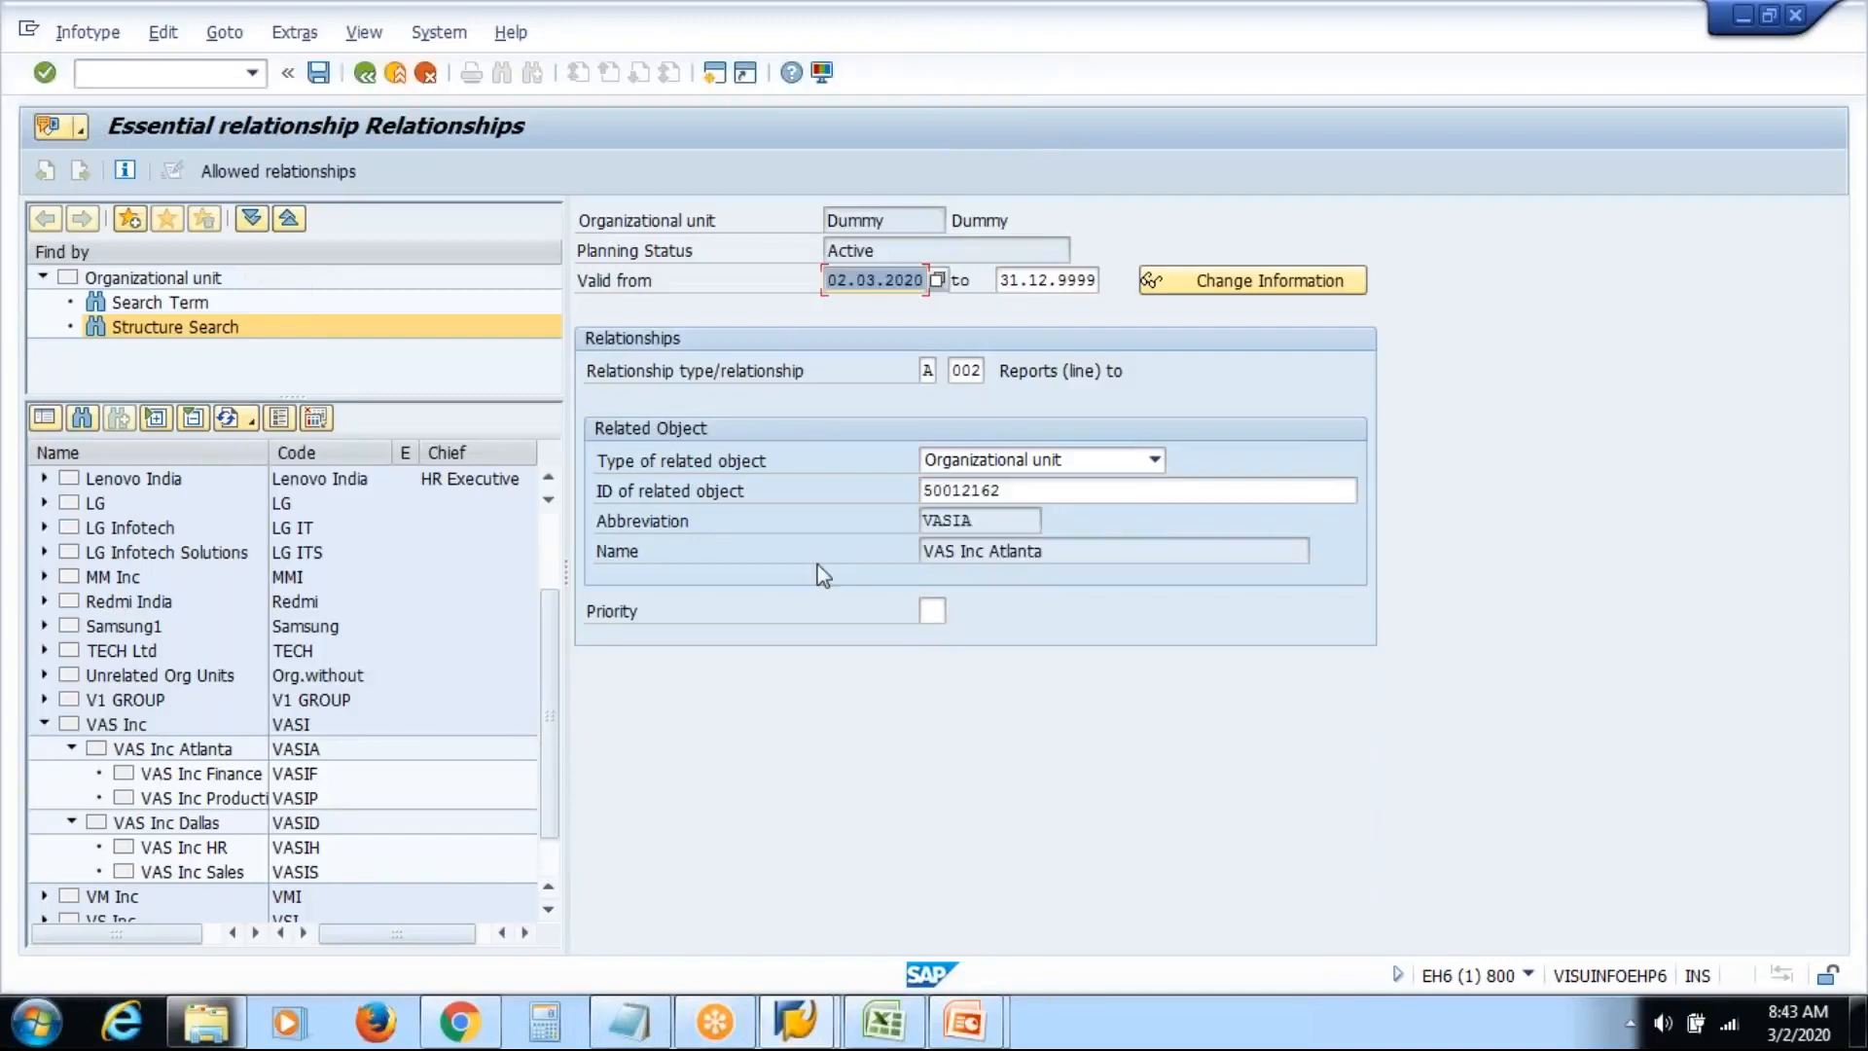
left_click(321, 76)
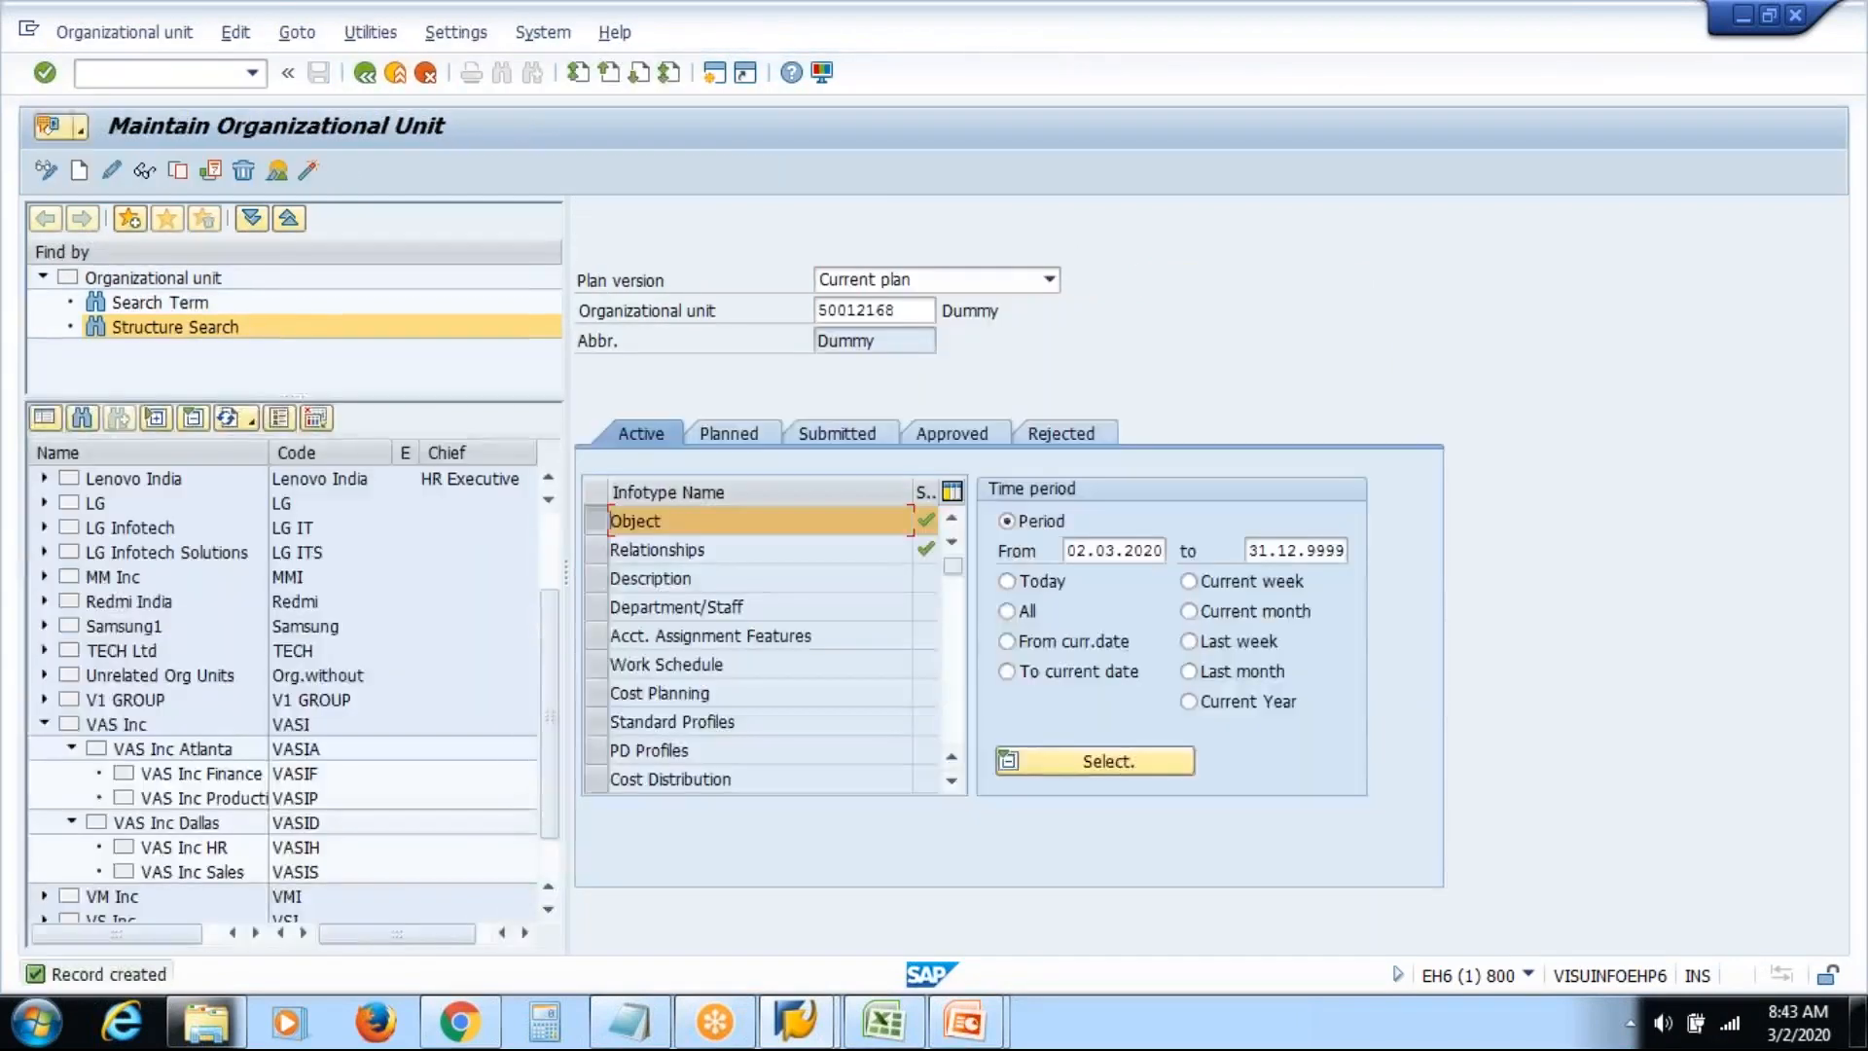
left_click(364, 73)
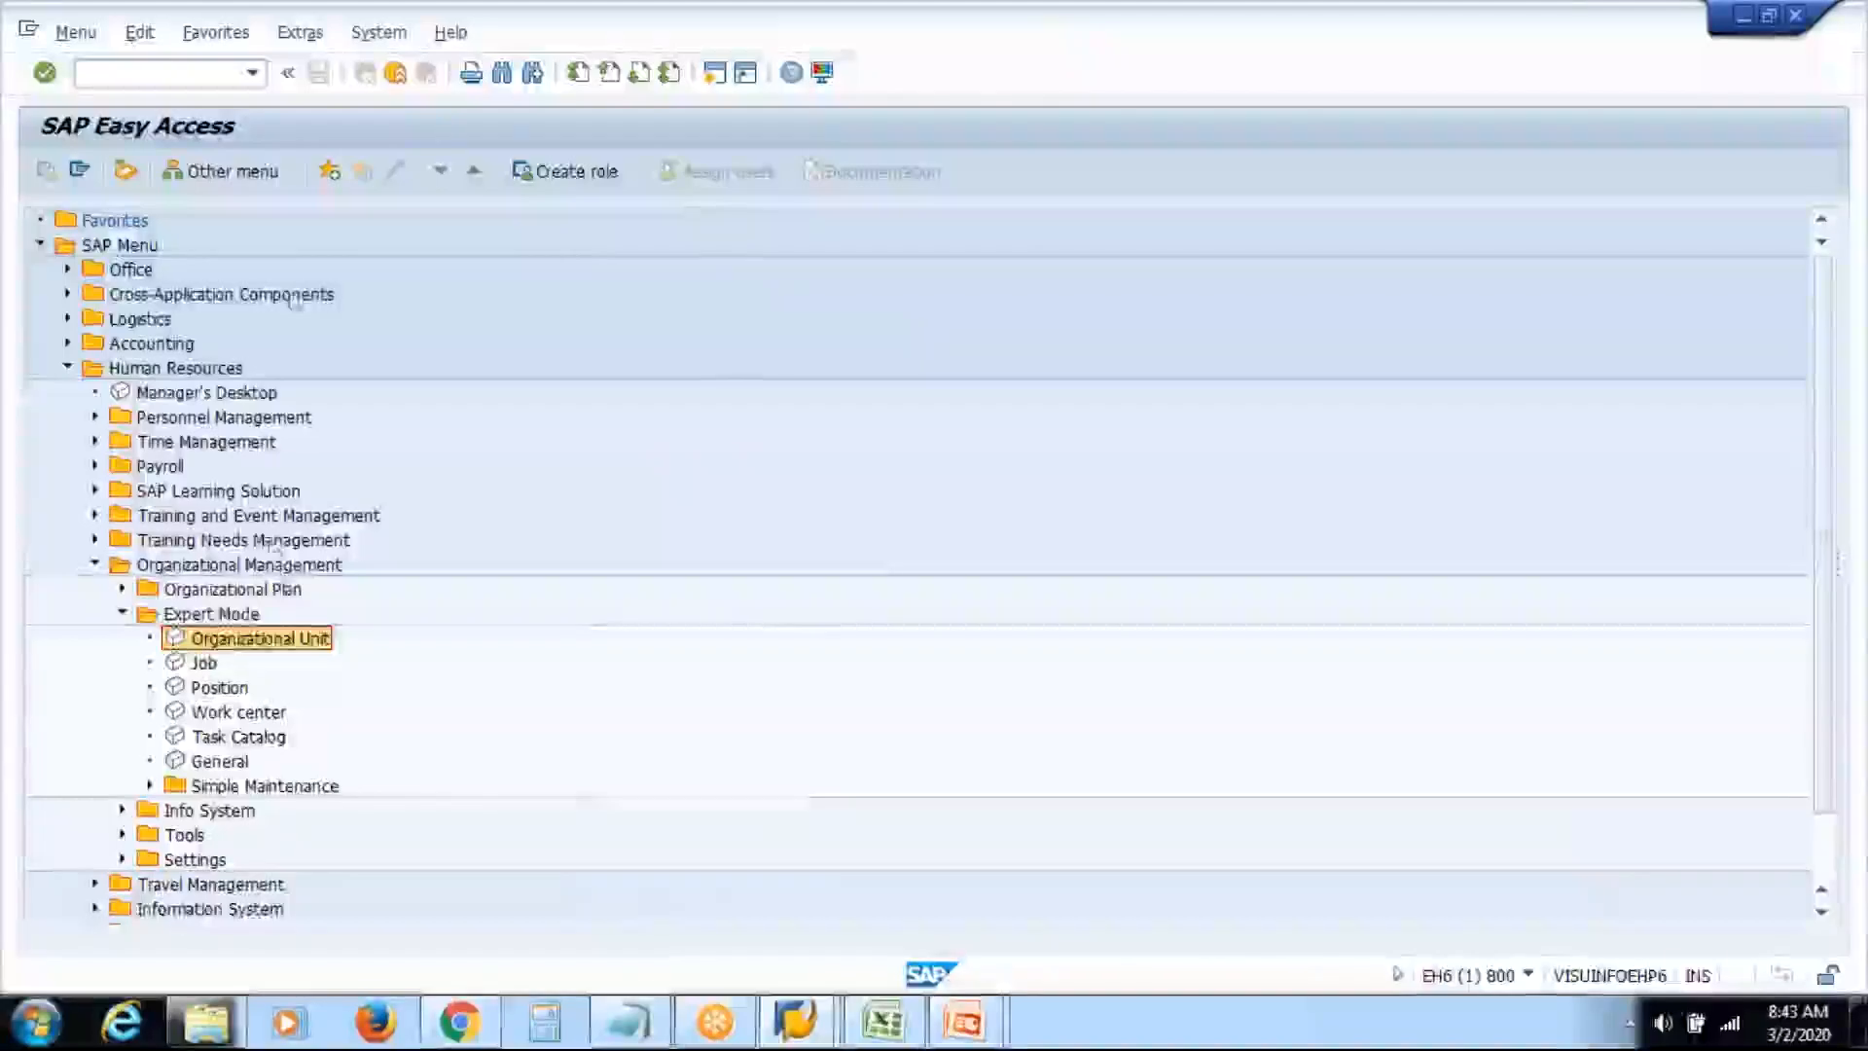
Reopen Organizational Unit maintenance and load the Dummy unit under VAS Inc Atlanta
double_click(261, 638)
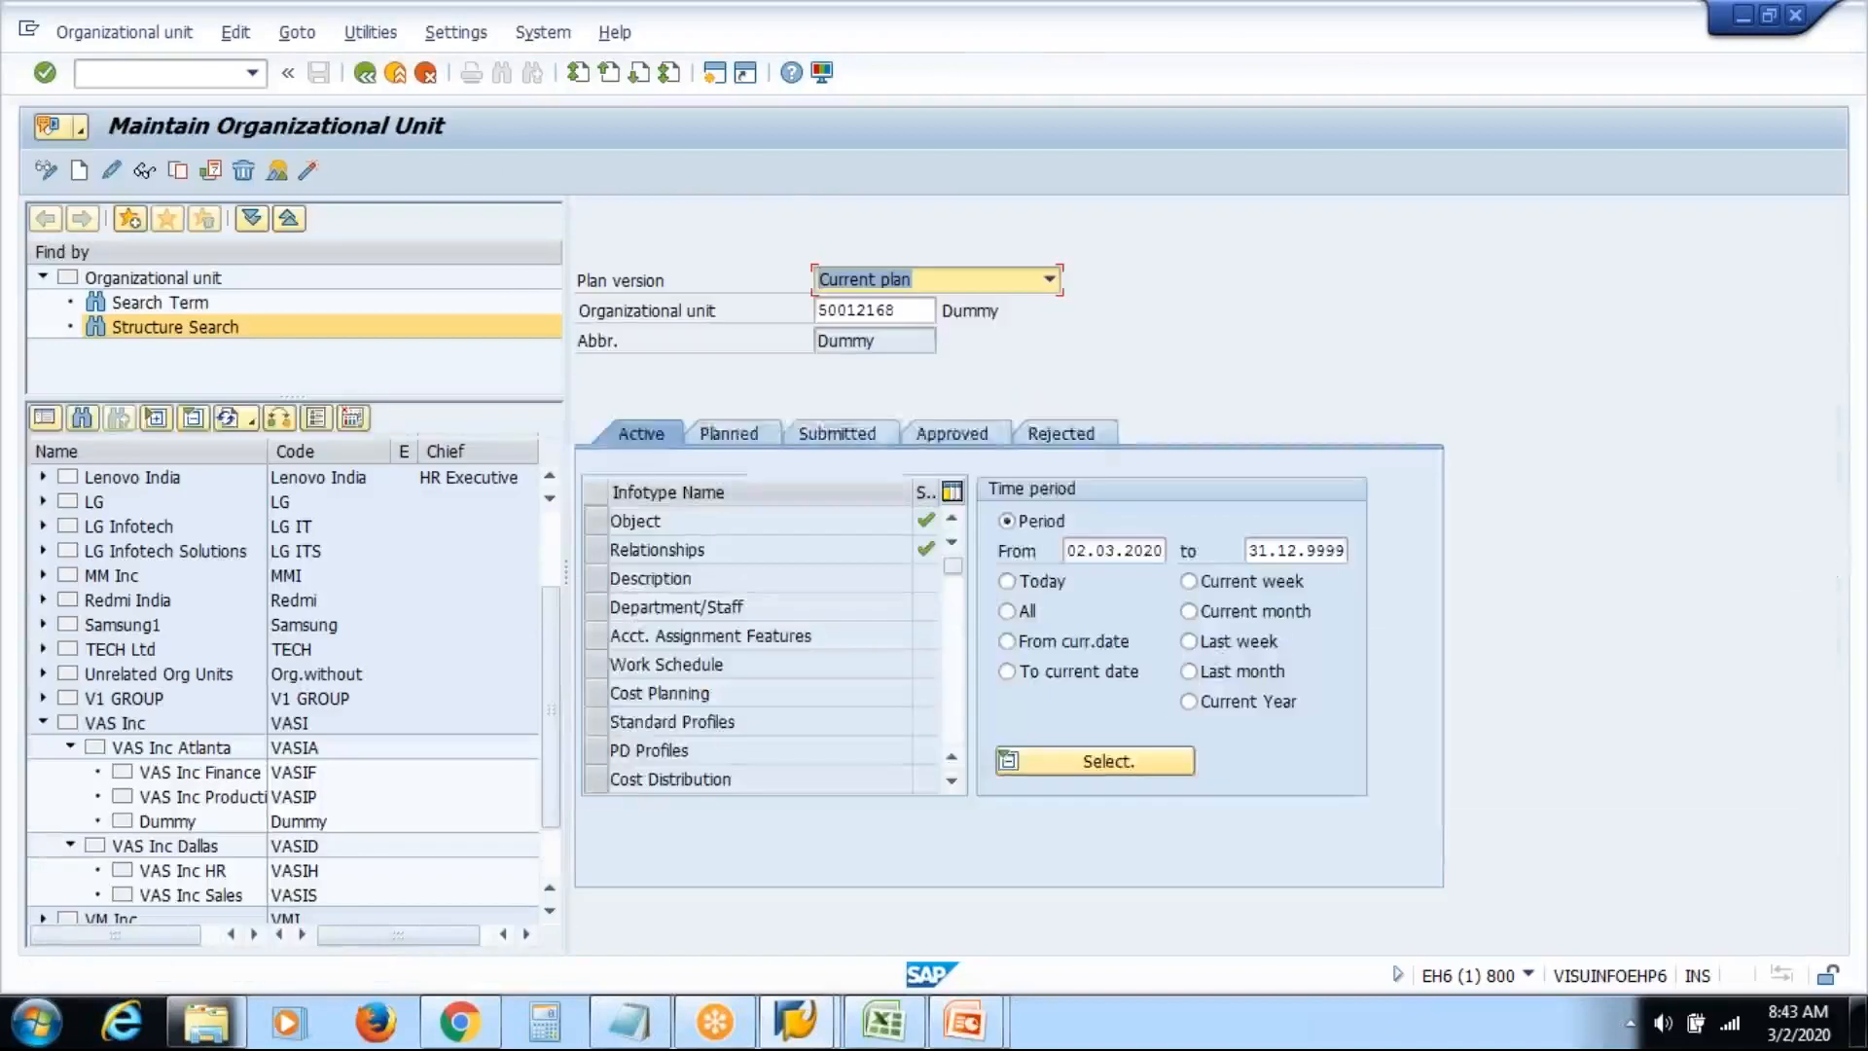
left_click(176, 823)
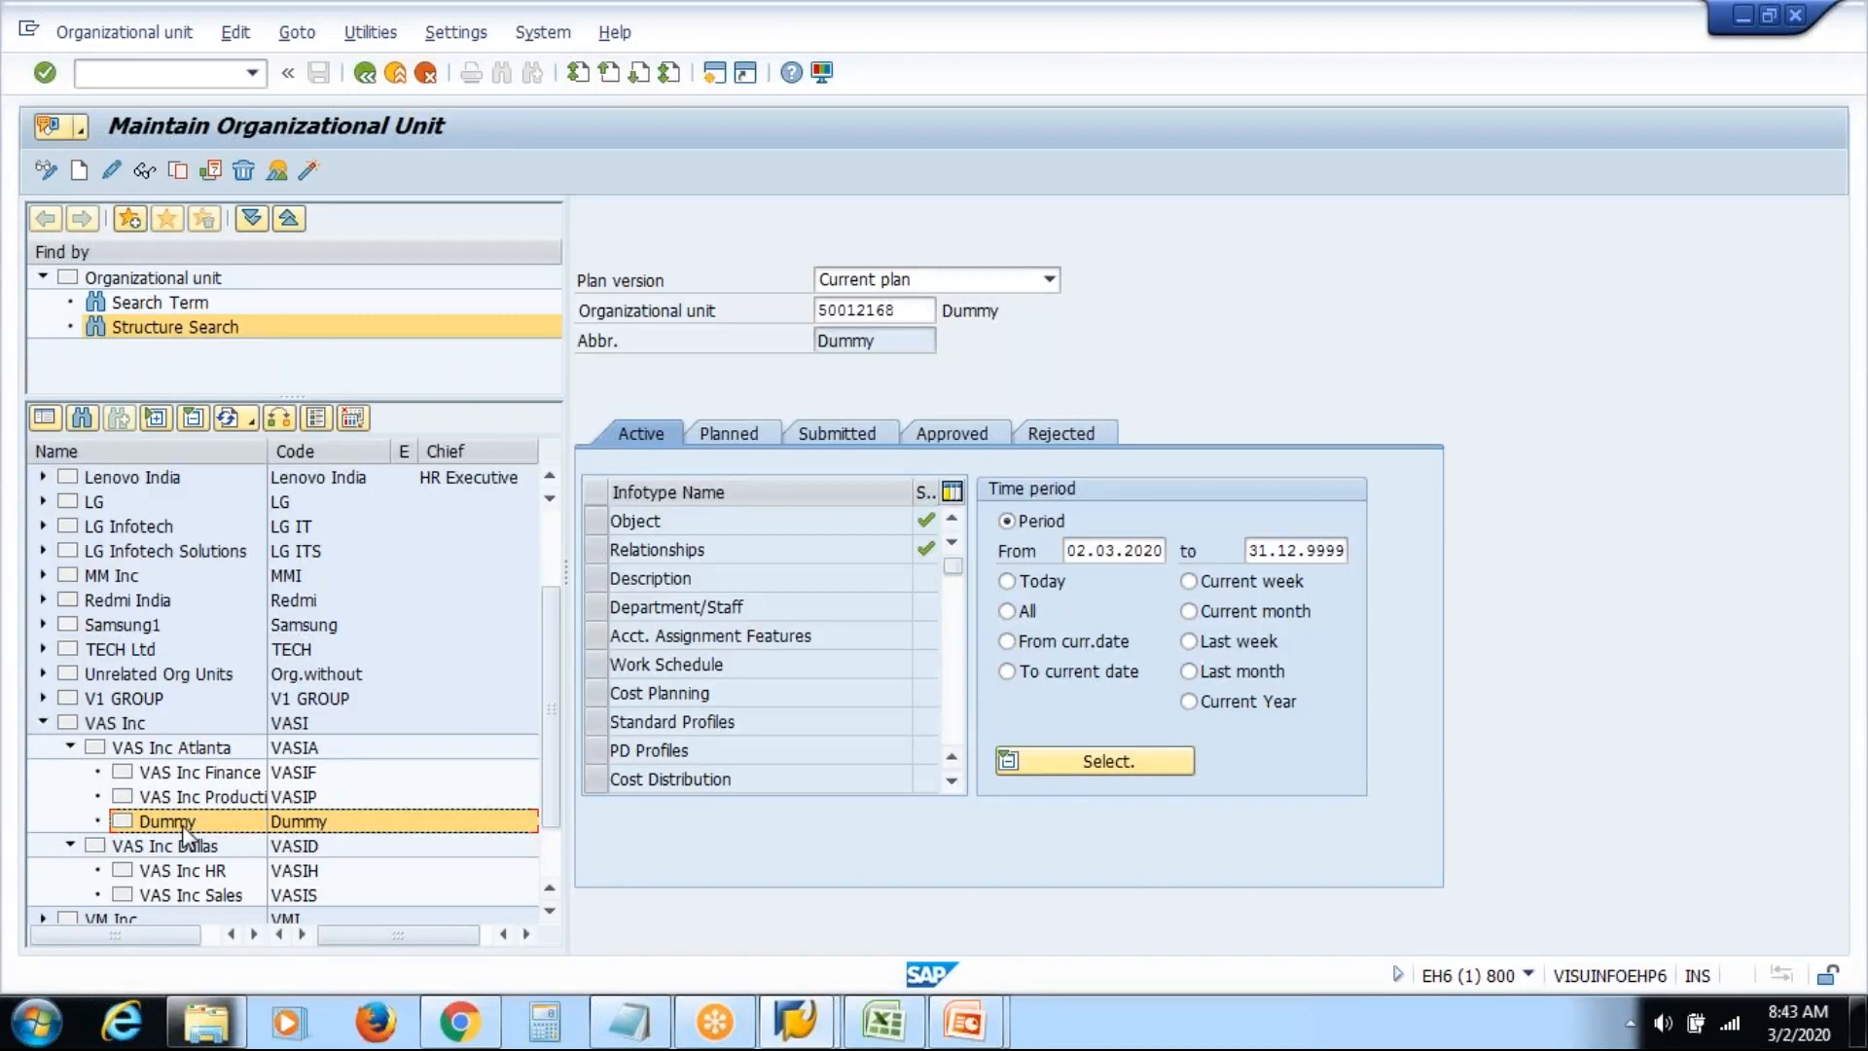
double_click(183, 826)
Return to the maintenance window and start a second SAP session
left_click(796, 1016)
left_click(935, 910)
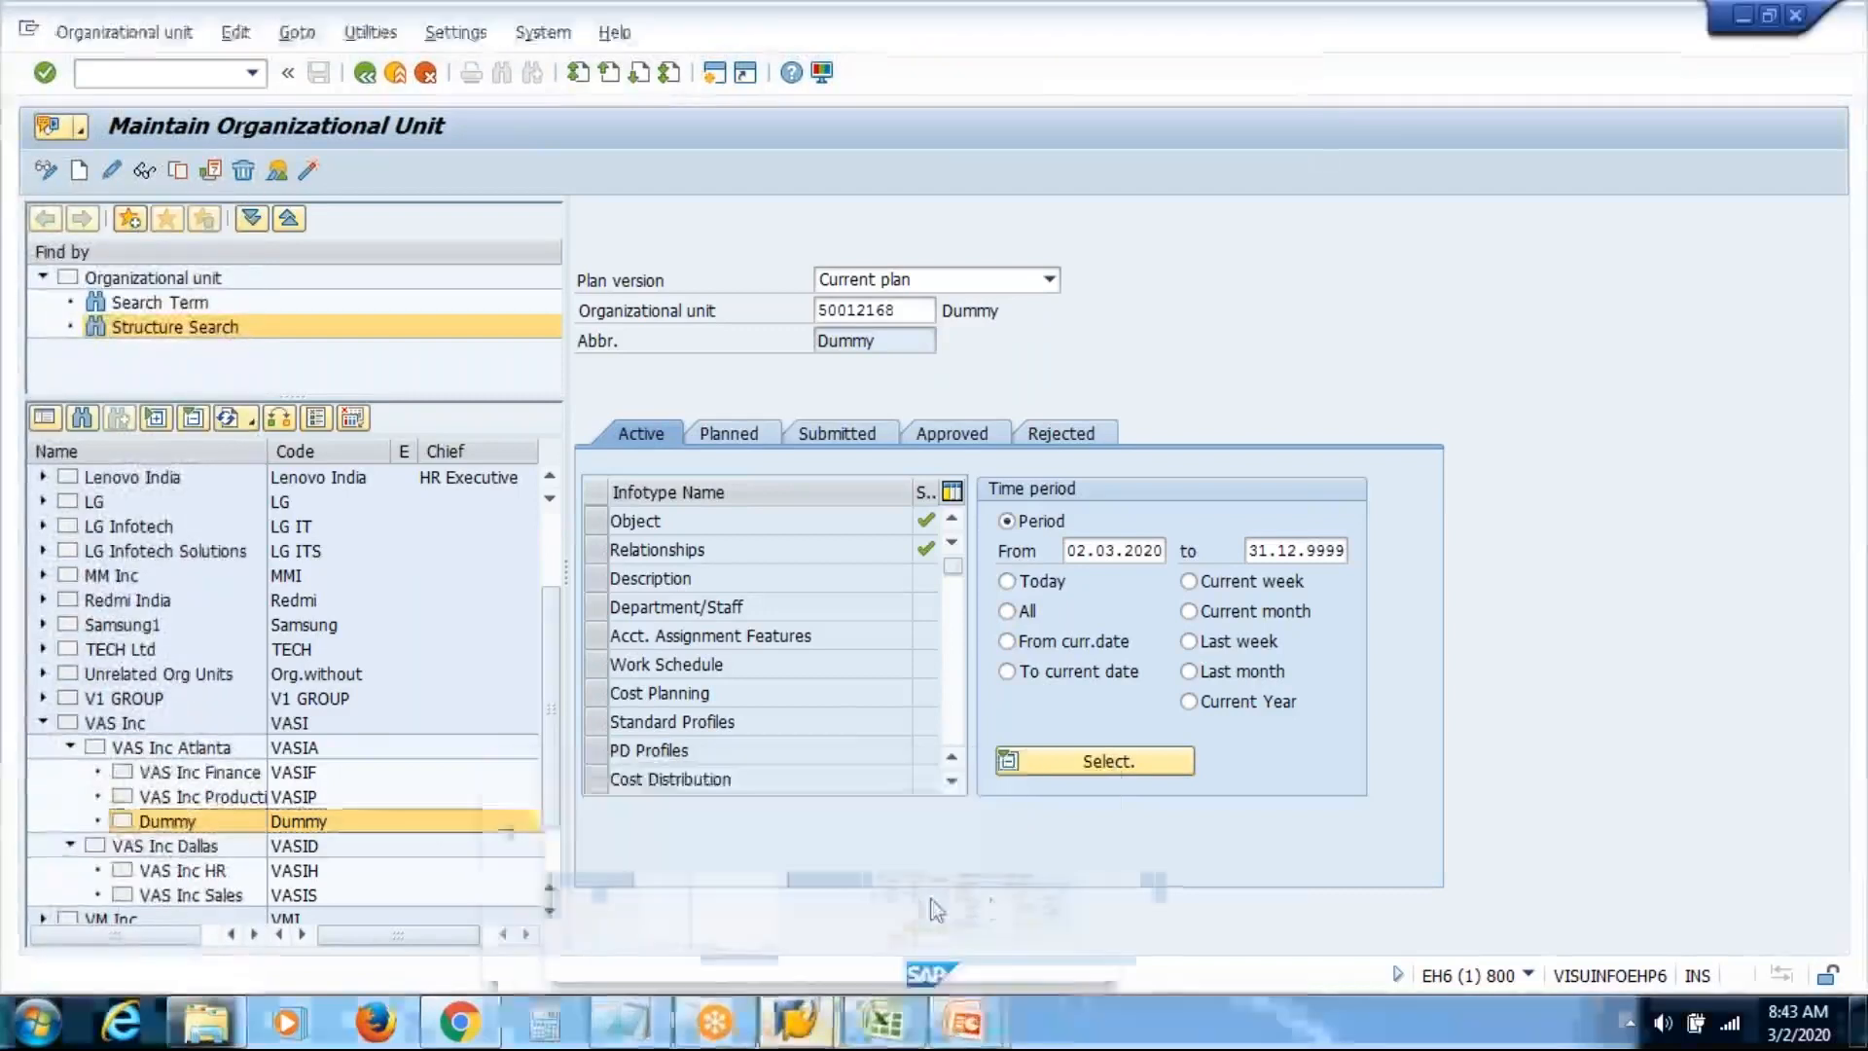
left_click(714, 76)
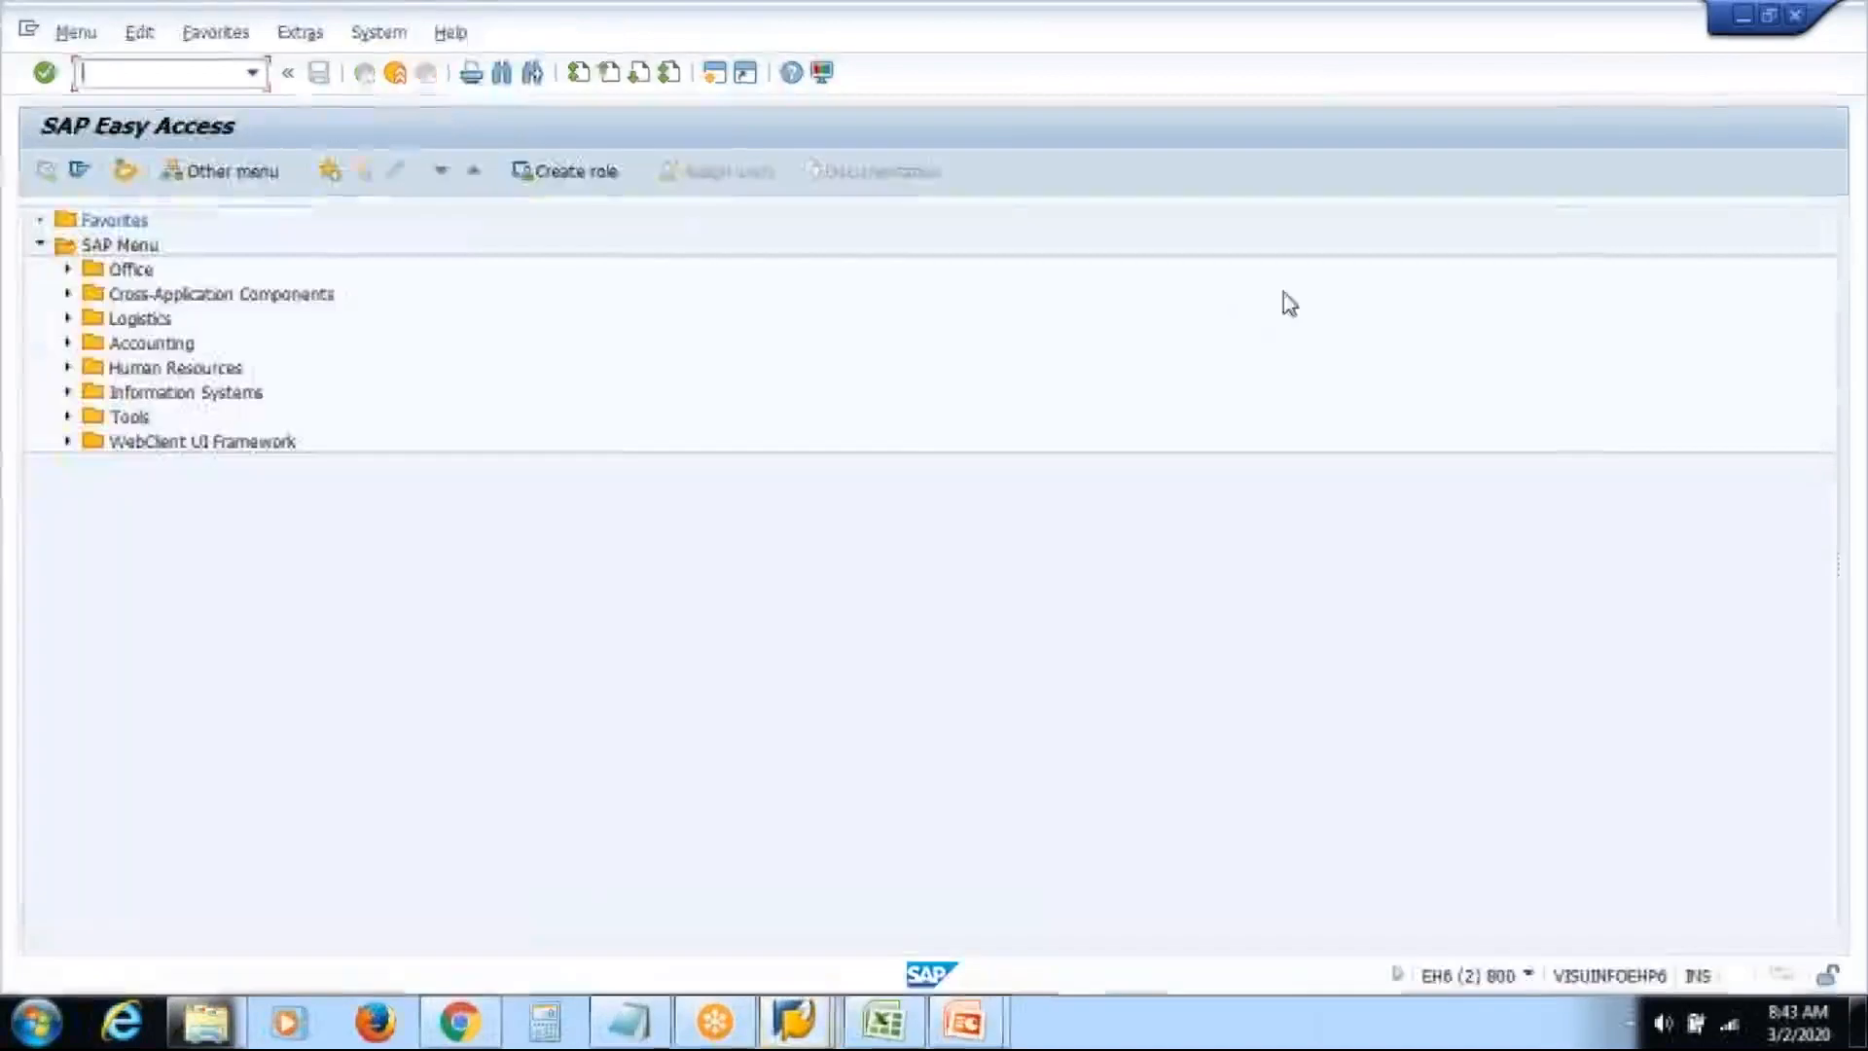
Go to Human Resources > Organizational Management > Expert Mode > Simple Maintenance > Display
left_click(67, 368)
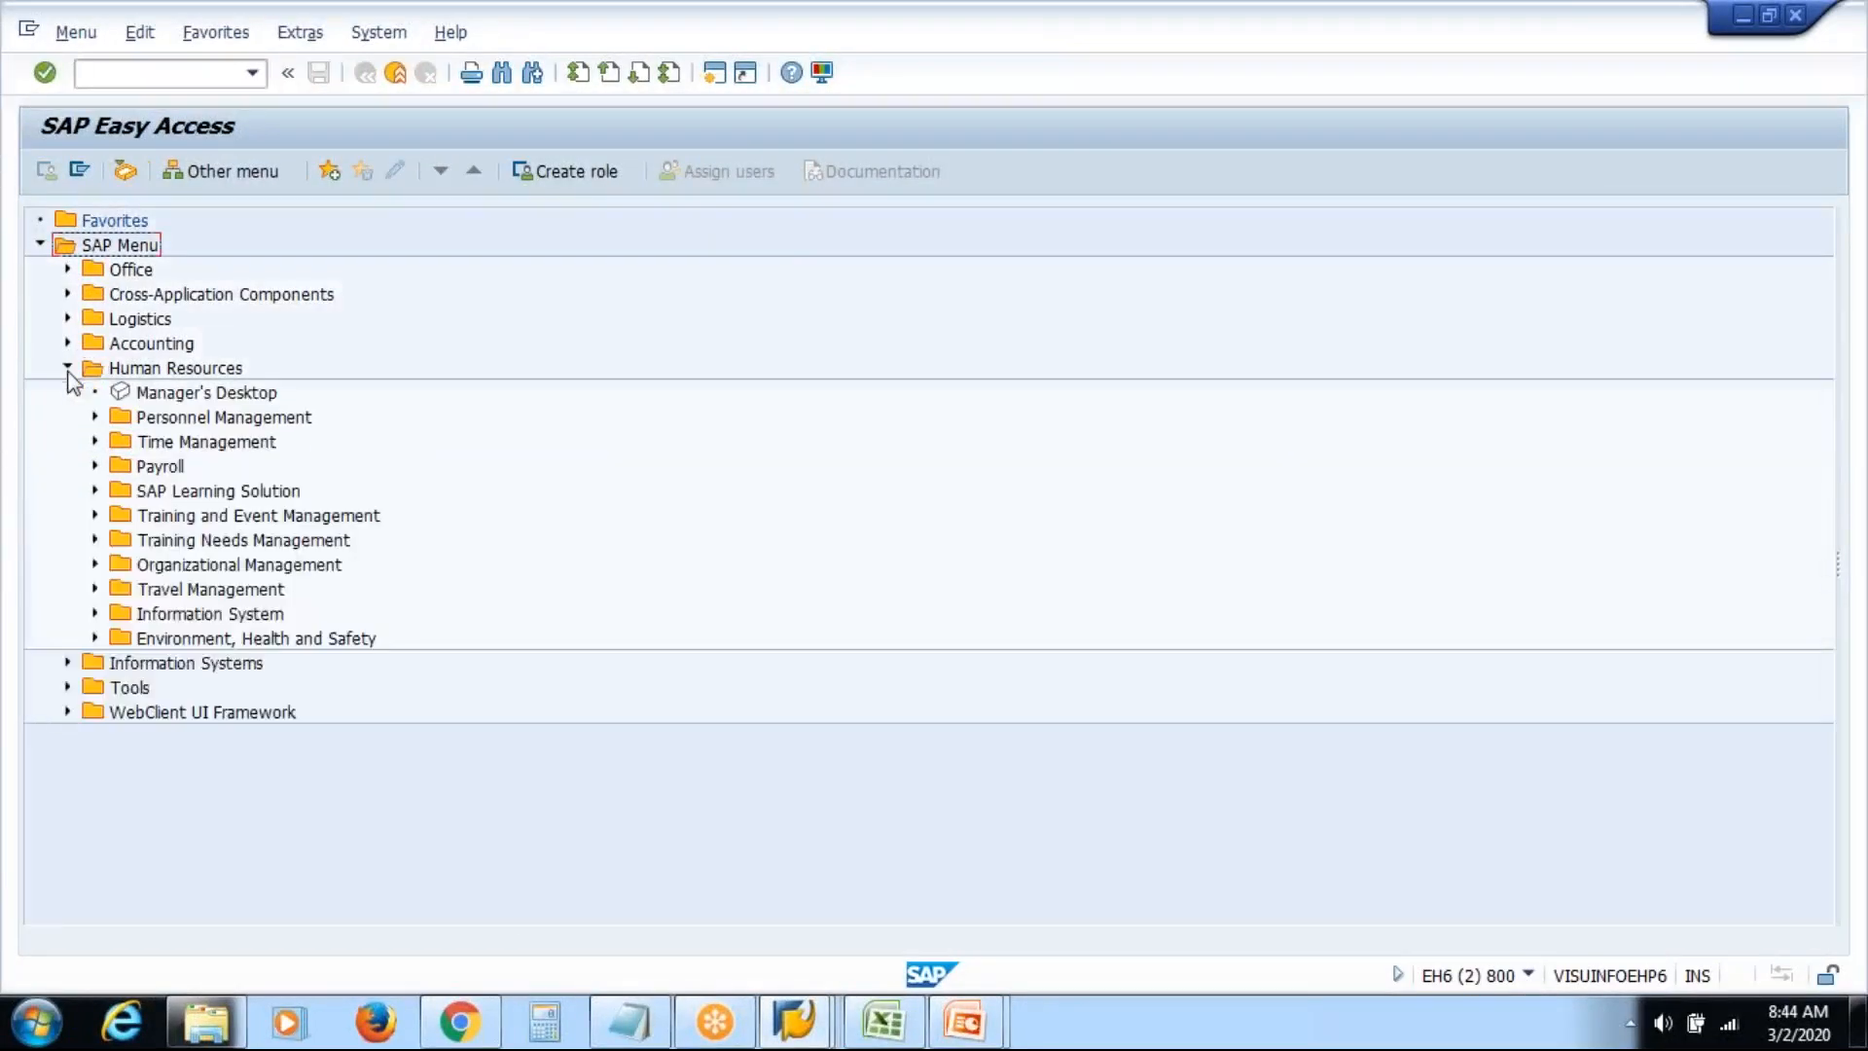
left_click(95, 564)
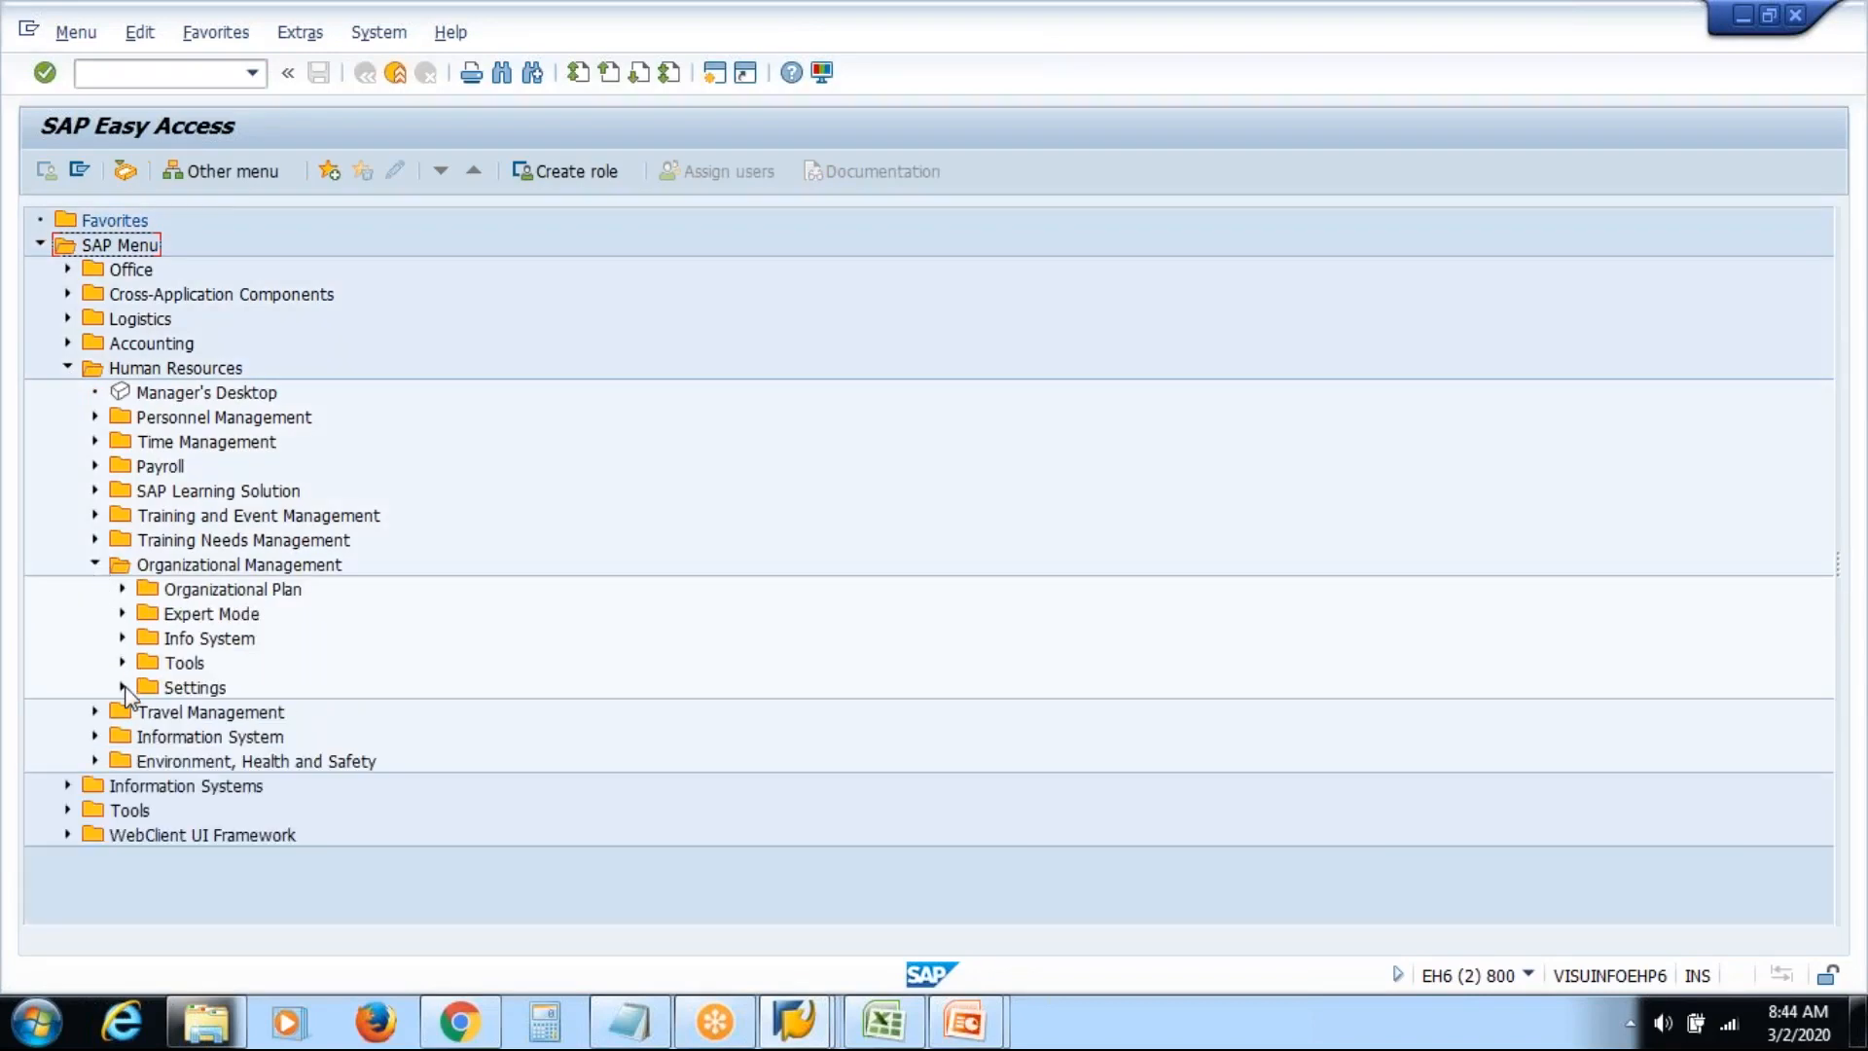
left_click(122, 614)
left_click(150, 785)
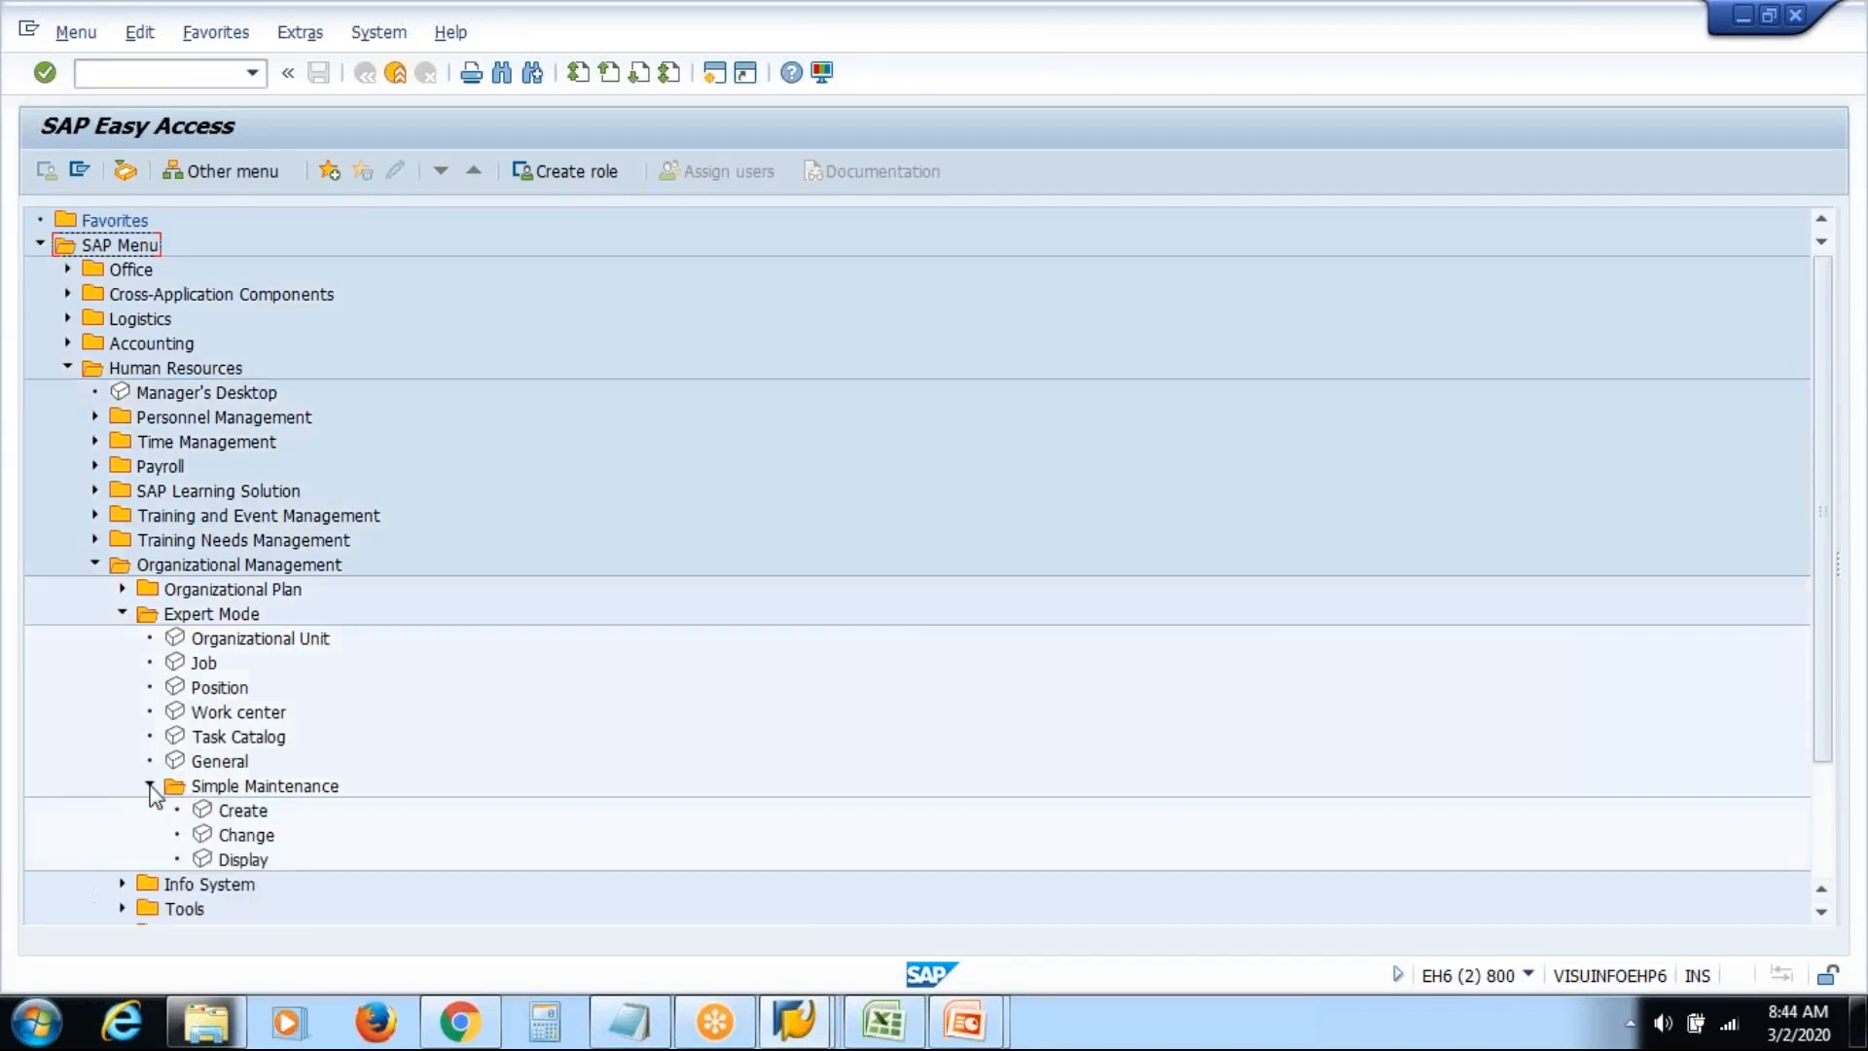
double_click(239, 860)
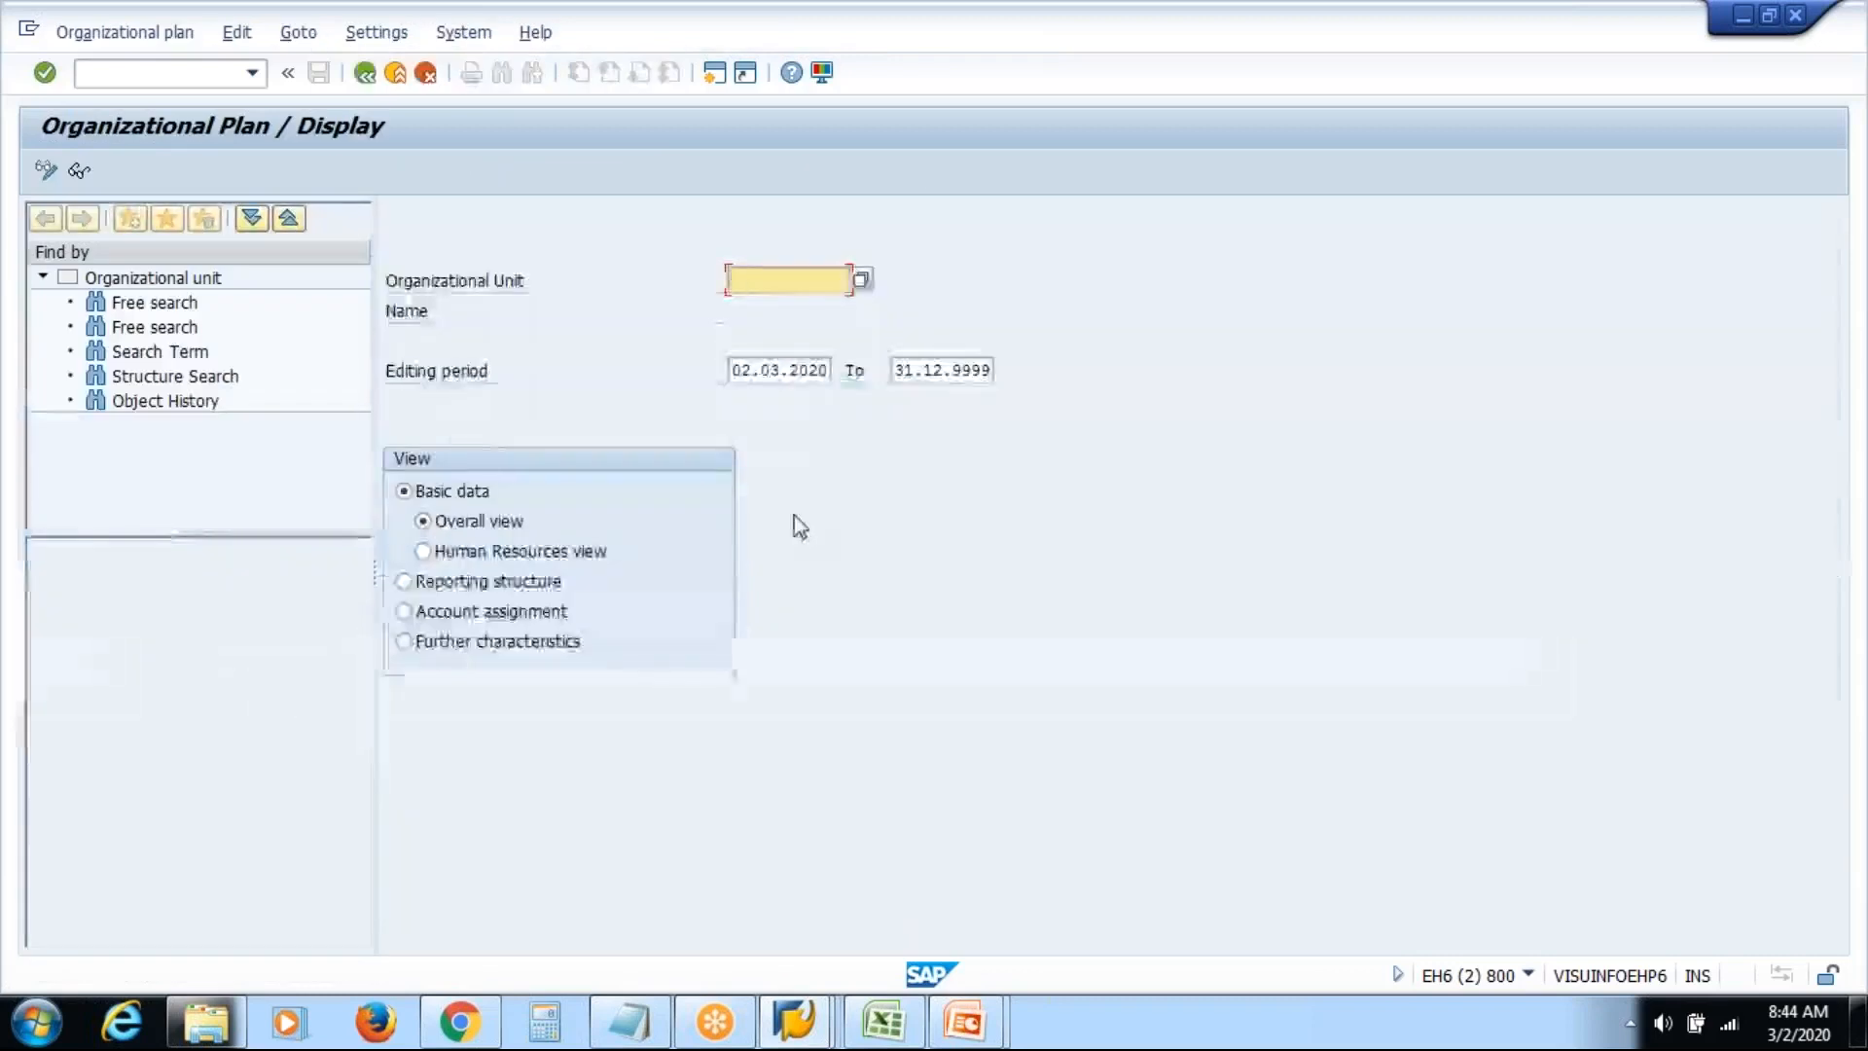
Display the structure for unit 50012161, expand VAS Inc Atlanta and select Dummy
key("Down")
key("Return")
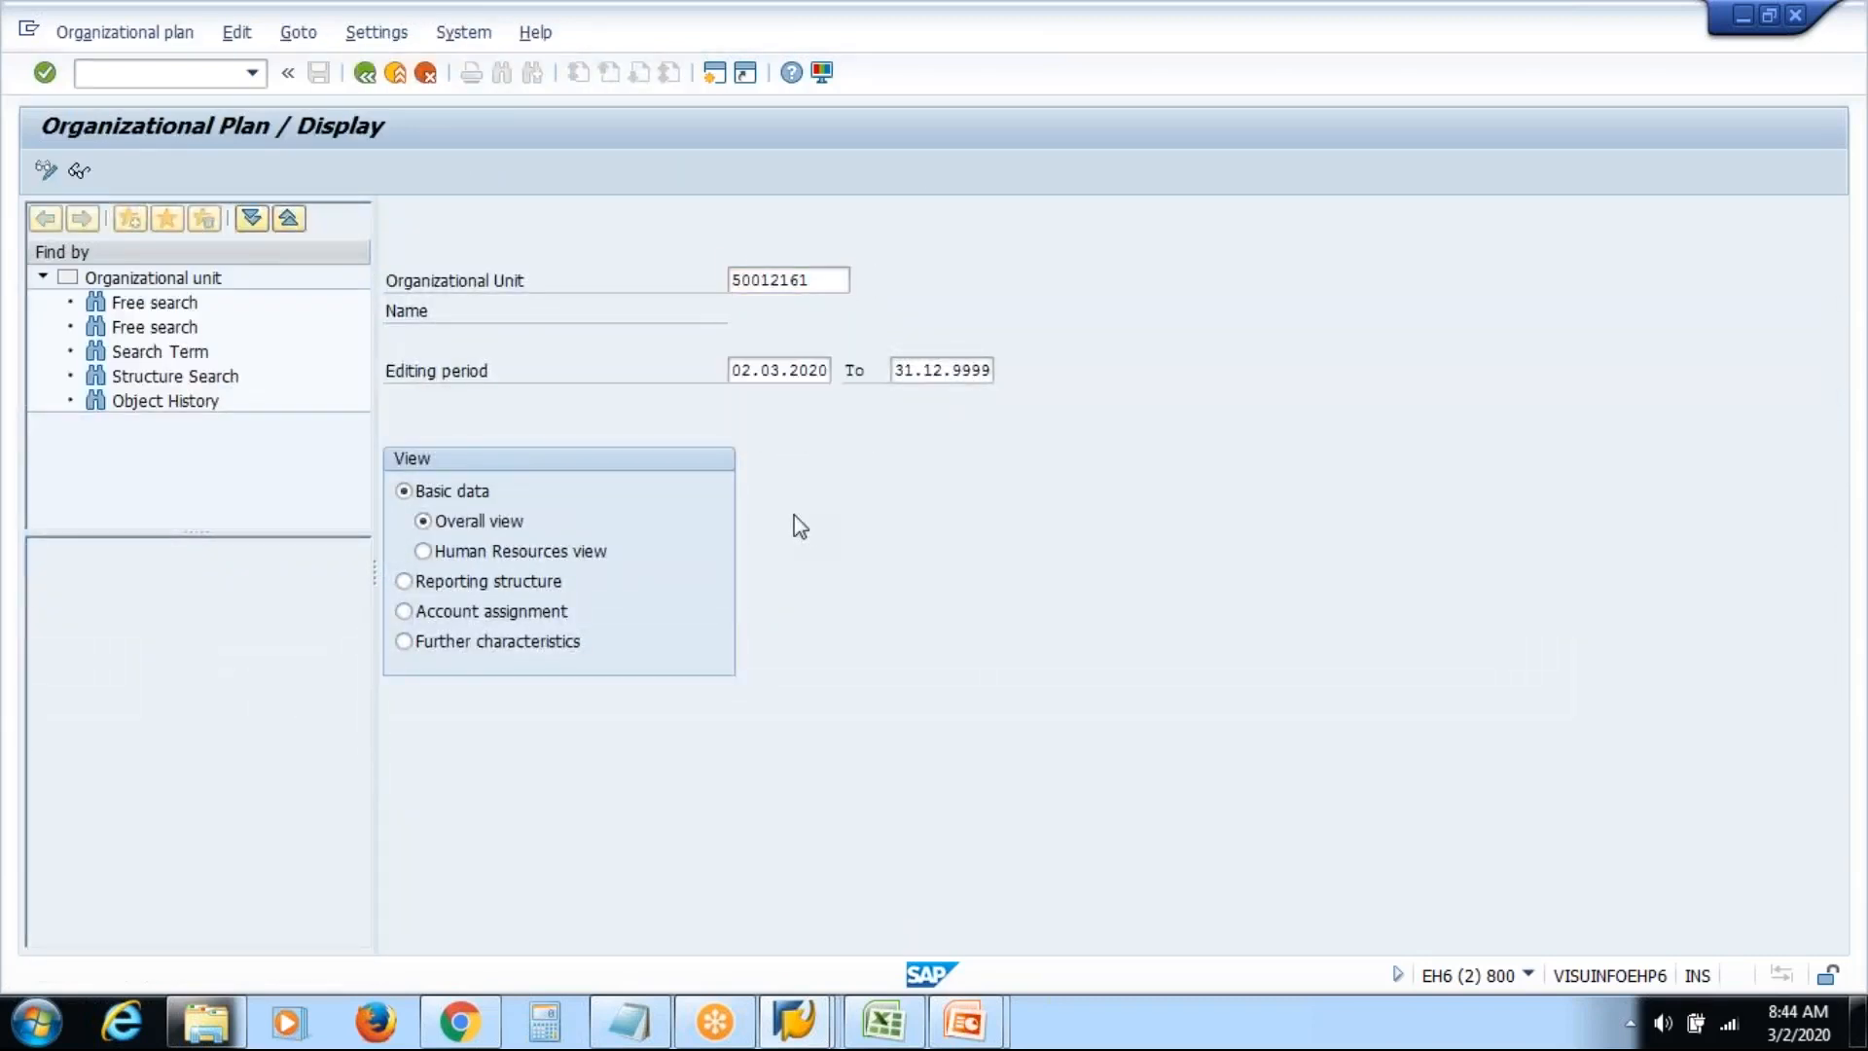
key("Return")
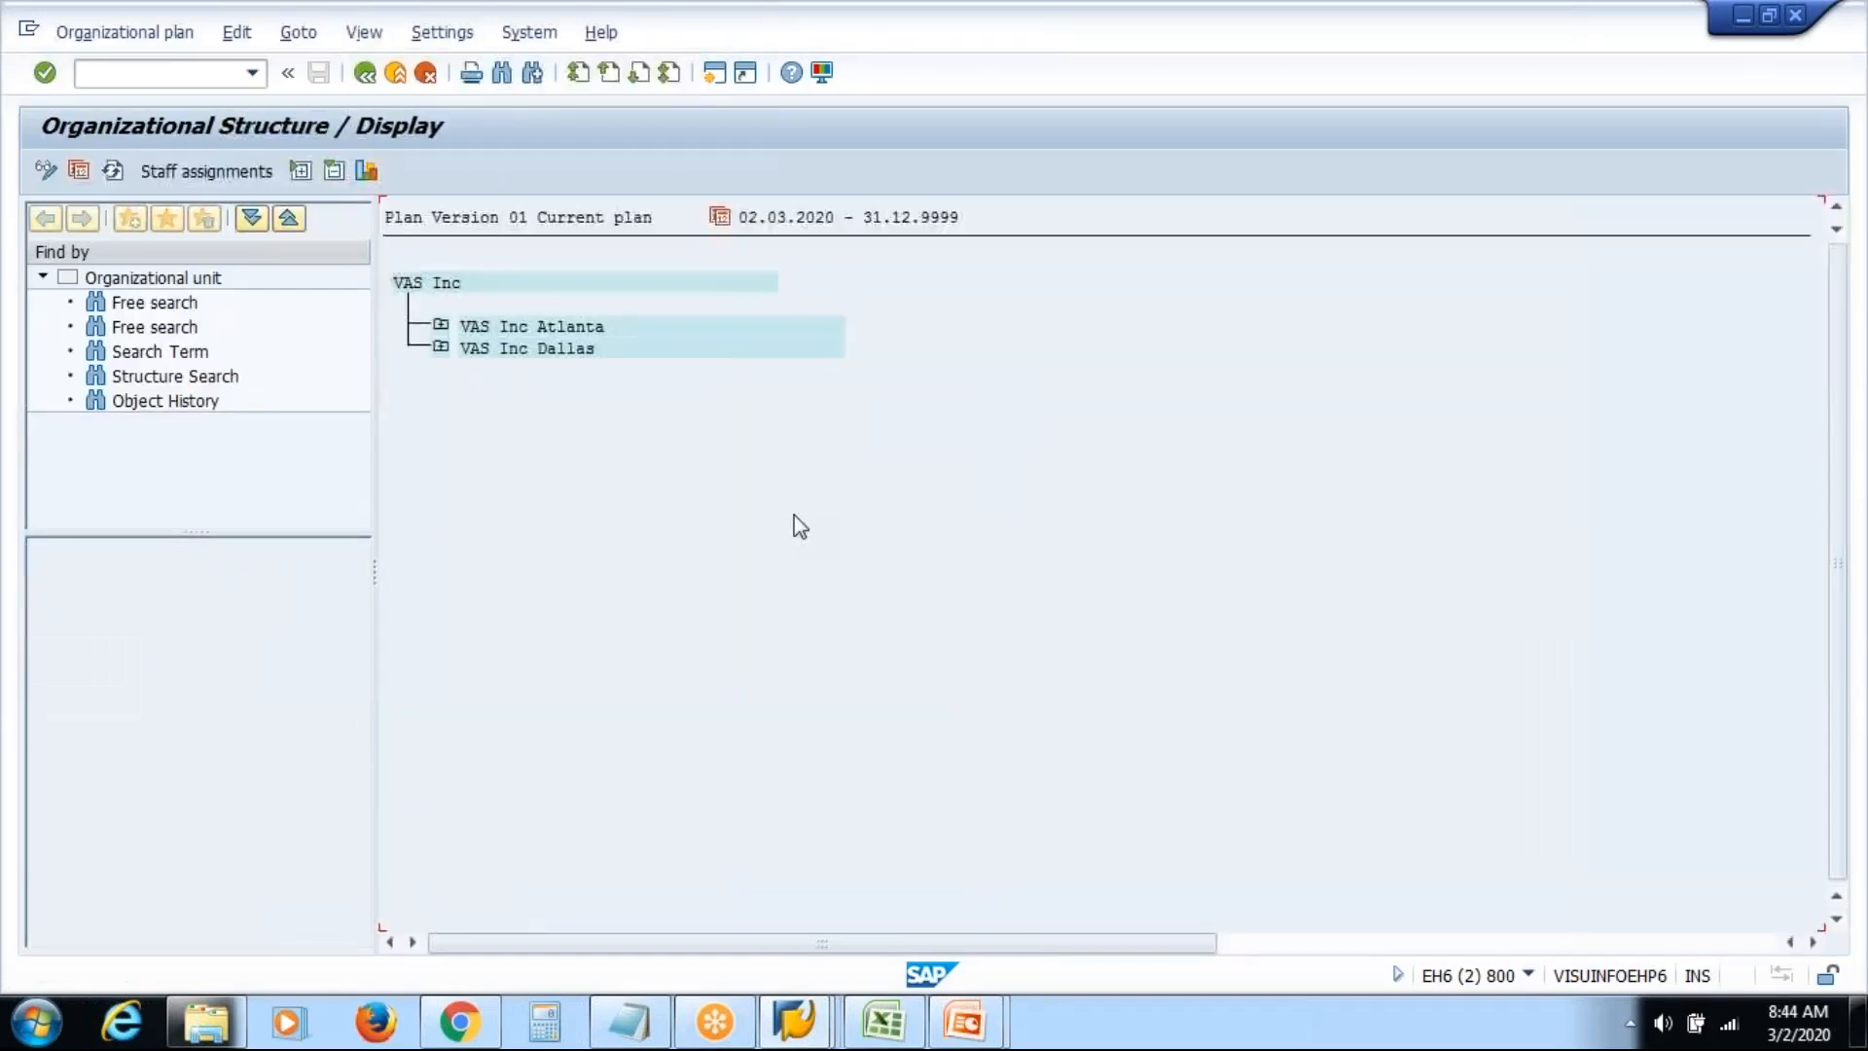
left_click(440, 325)
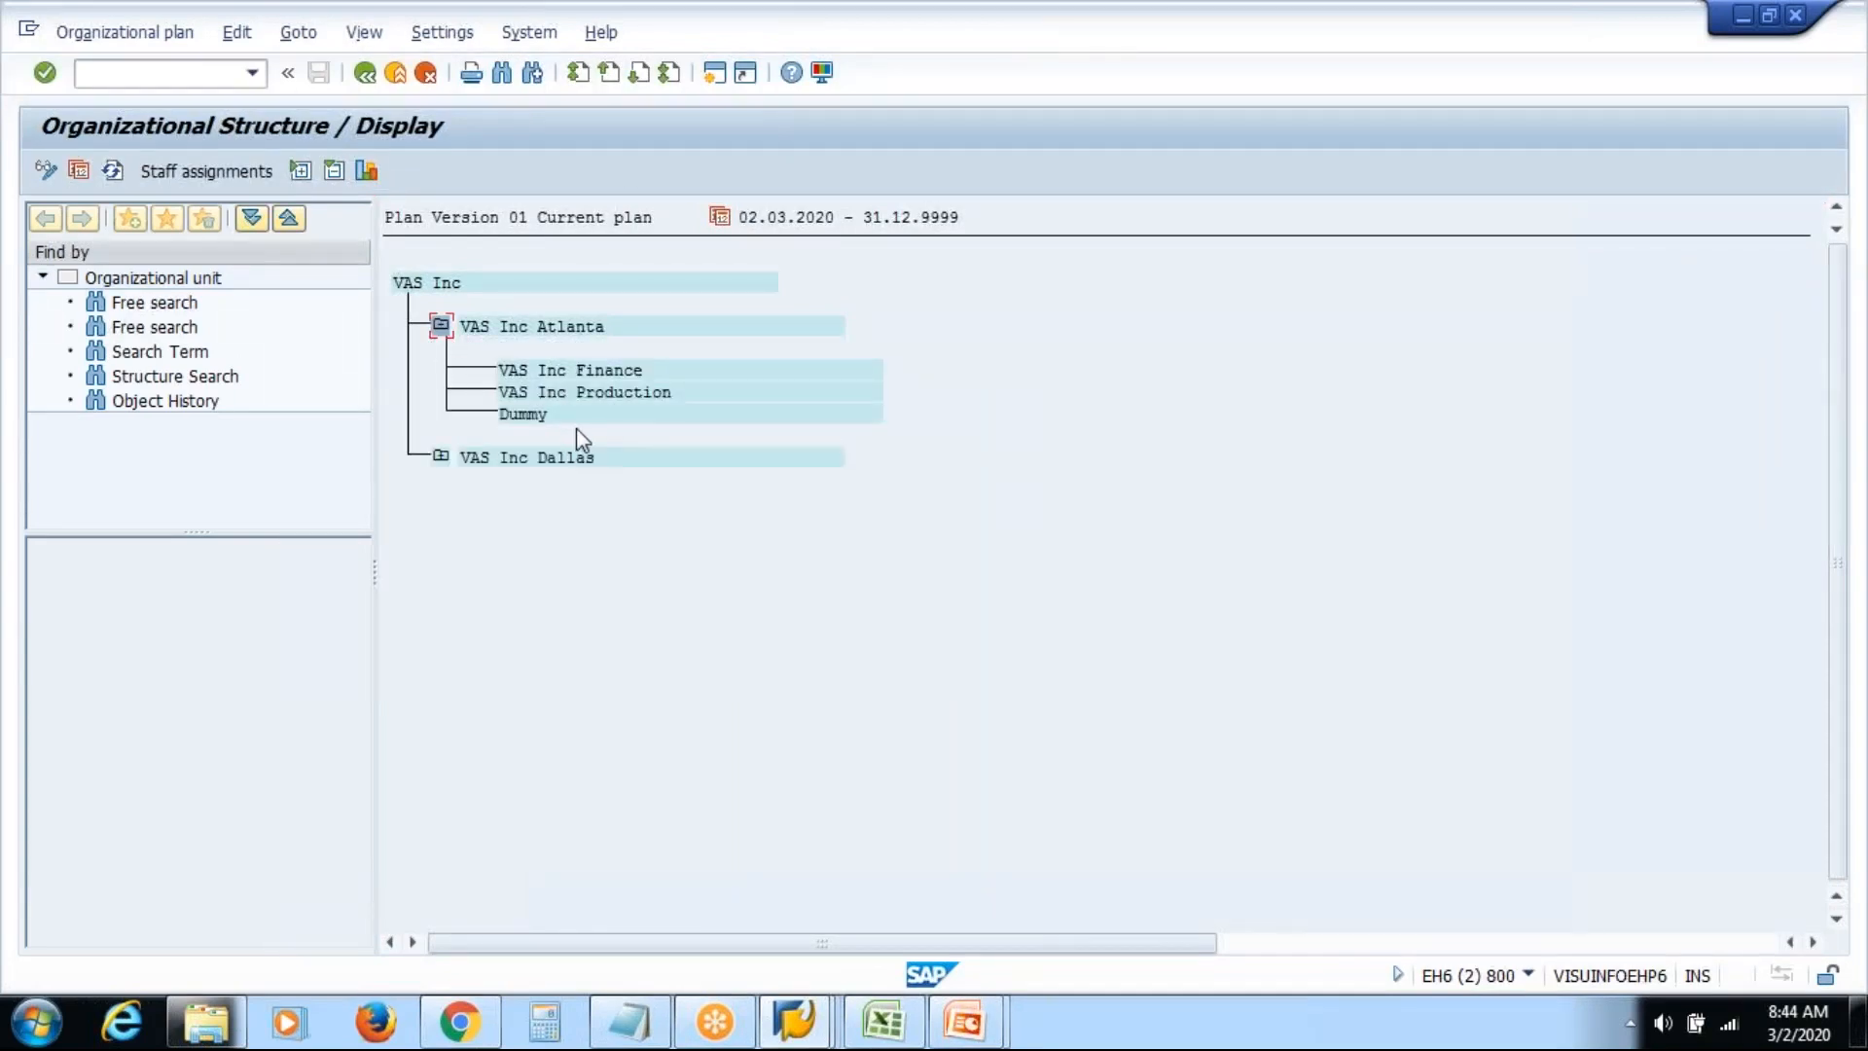
left_click(534, 415)
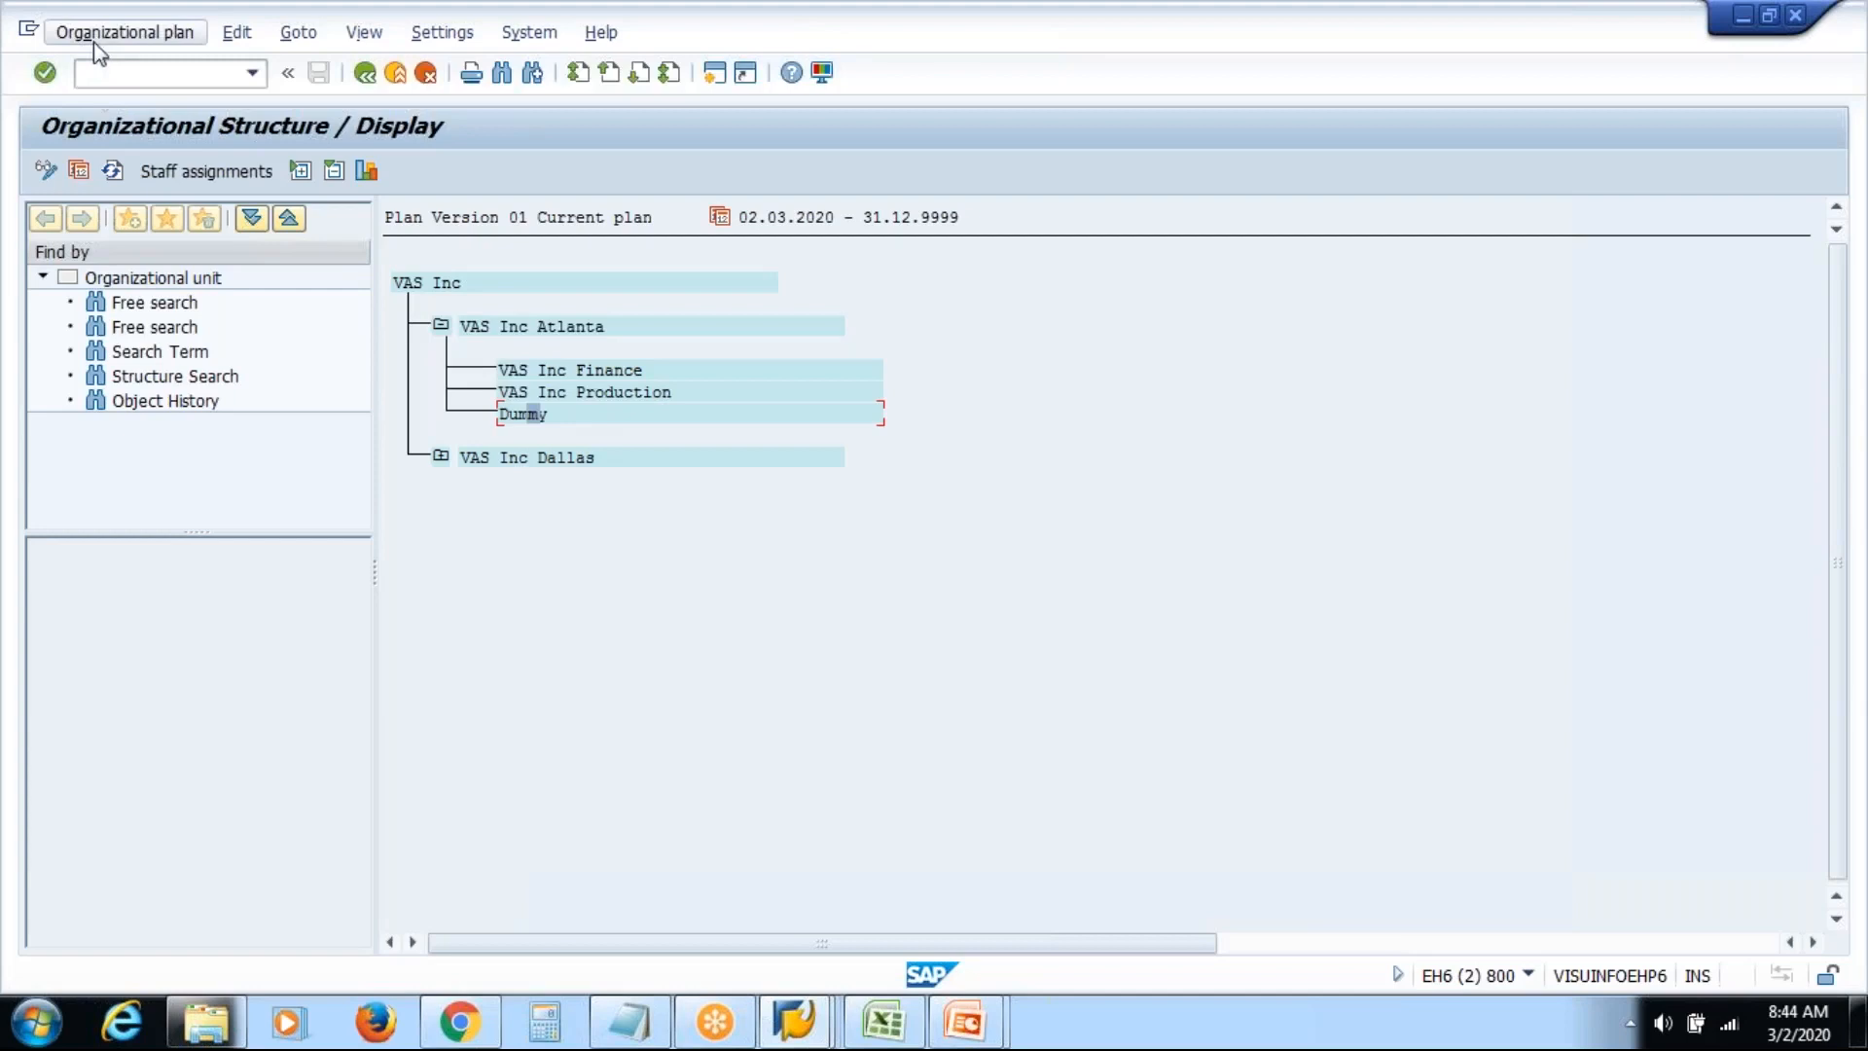
Switch to change mode and request deletion of Dummy via Edit > Delete > Object
left_click(46, 173)
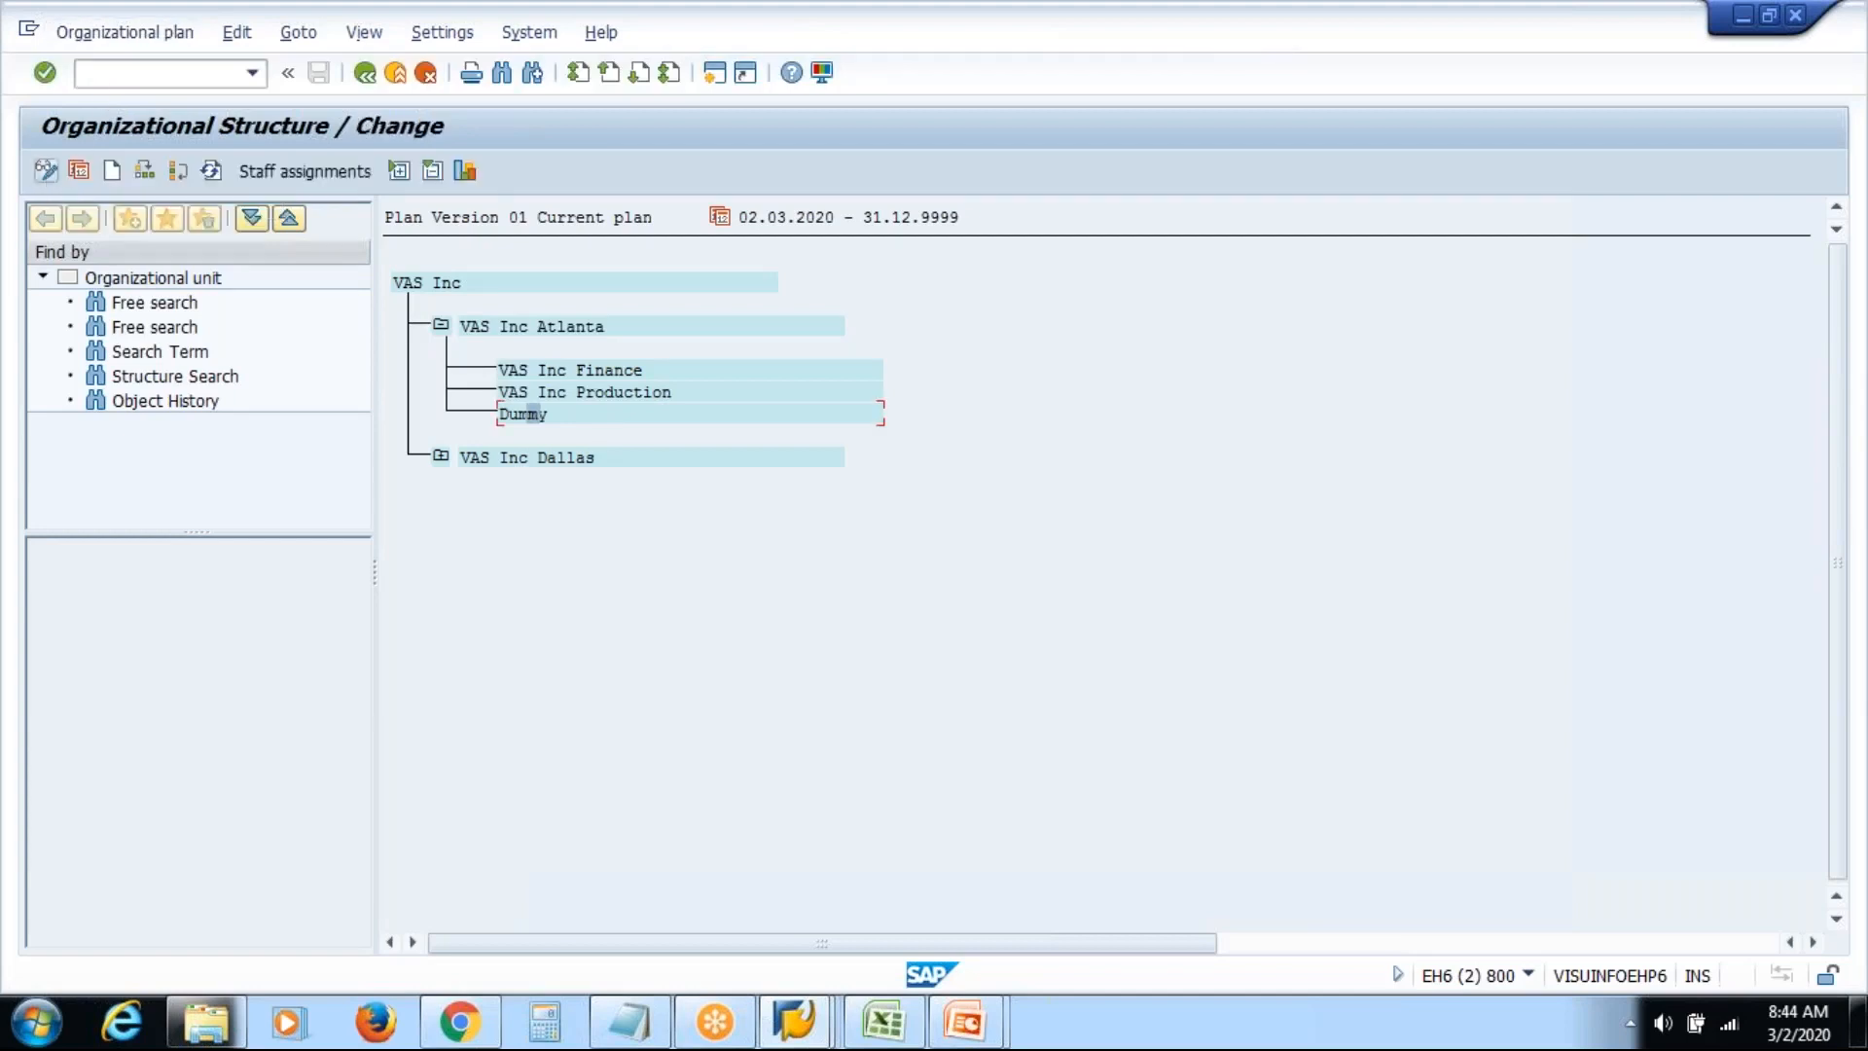
left_click(118, 37)
mouse_move(236, 51)
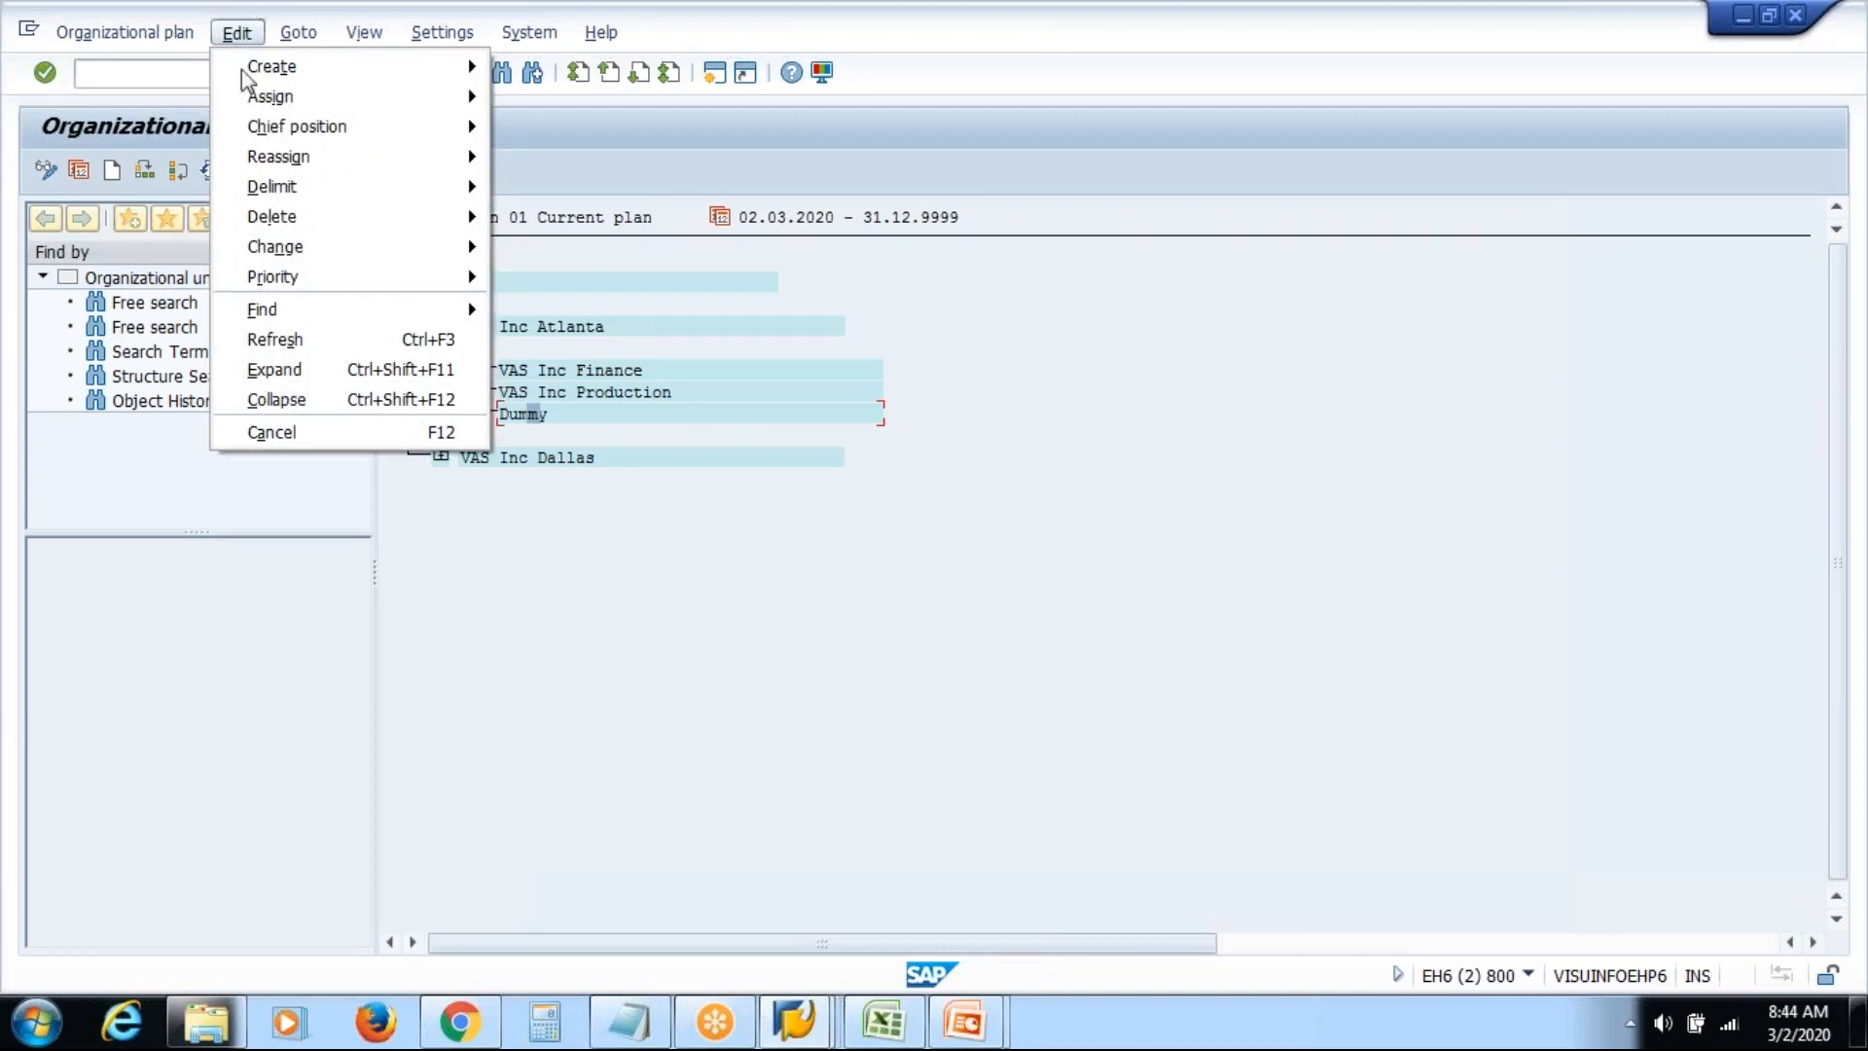
mouse_move(287, 226)
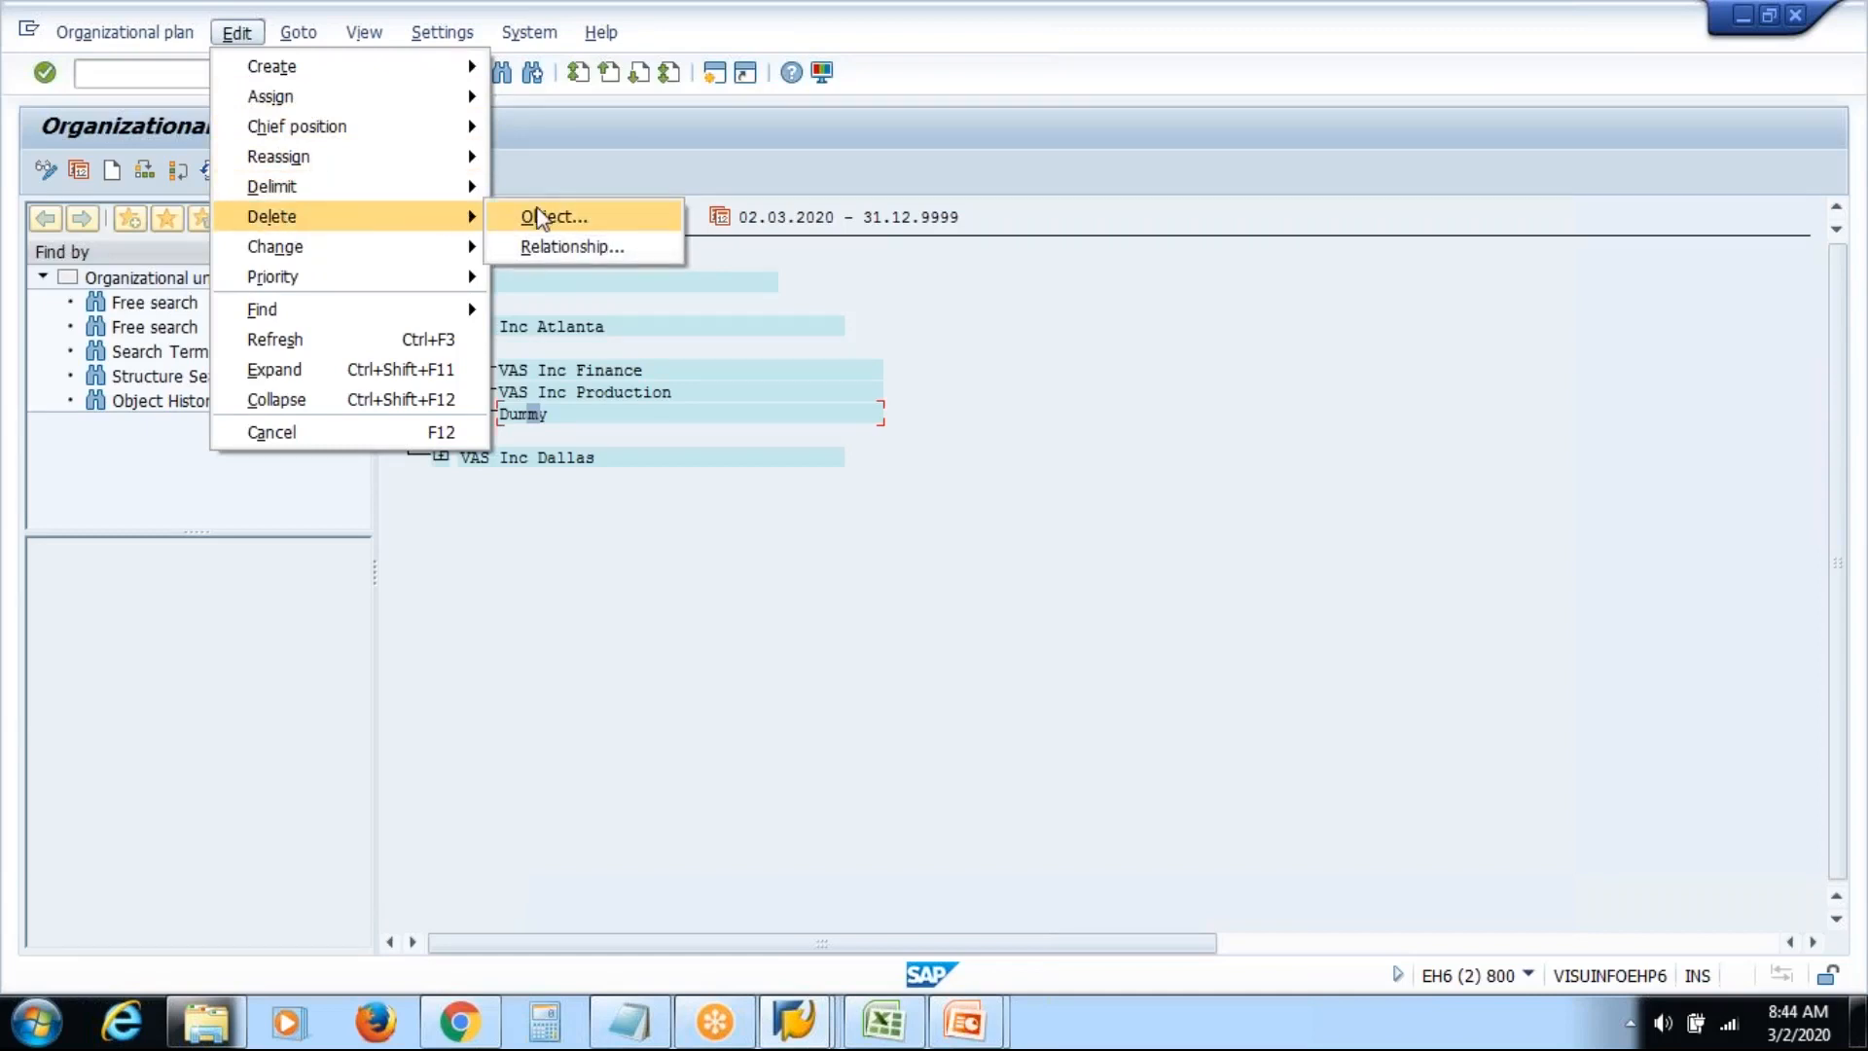
left_click(534, 224)
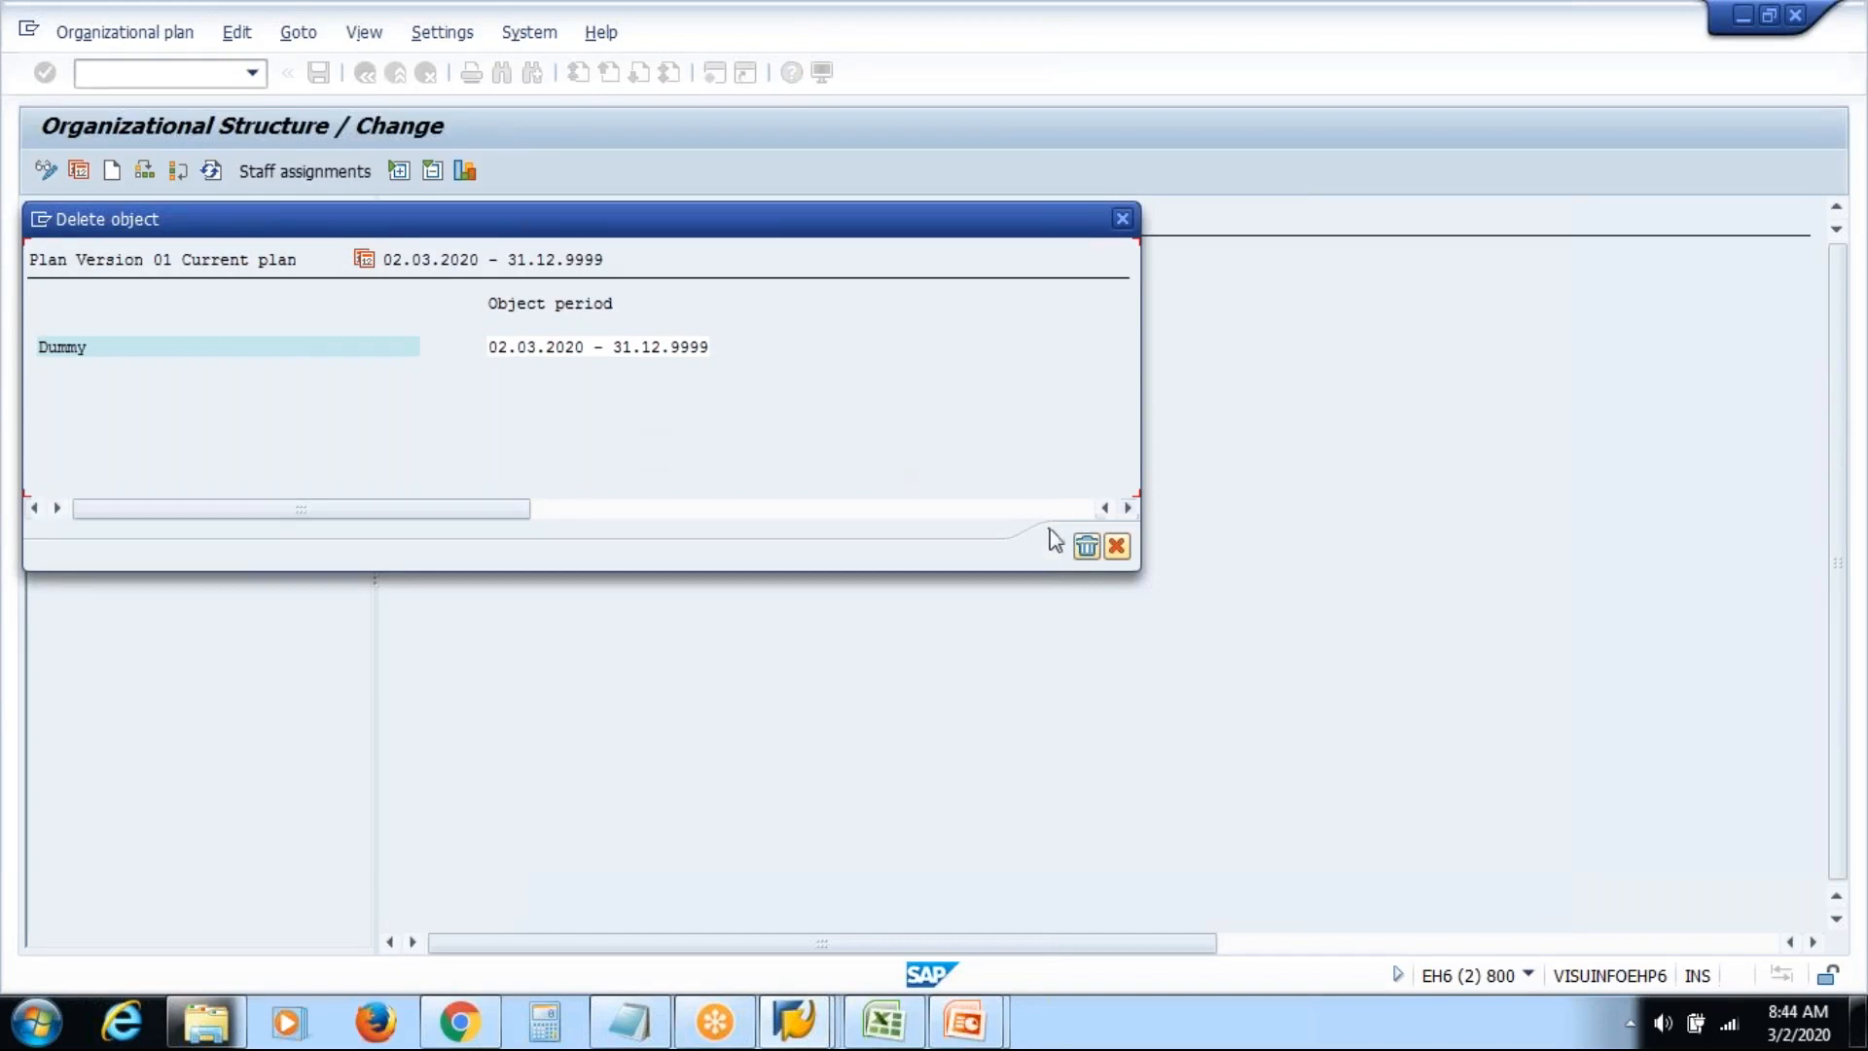
Confirm deleting Dummy and expand VAS Inc Dallas to show its HR and Sales units
left_click(1086, 548)
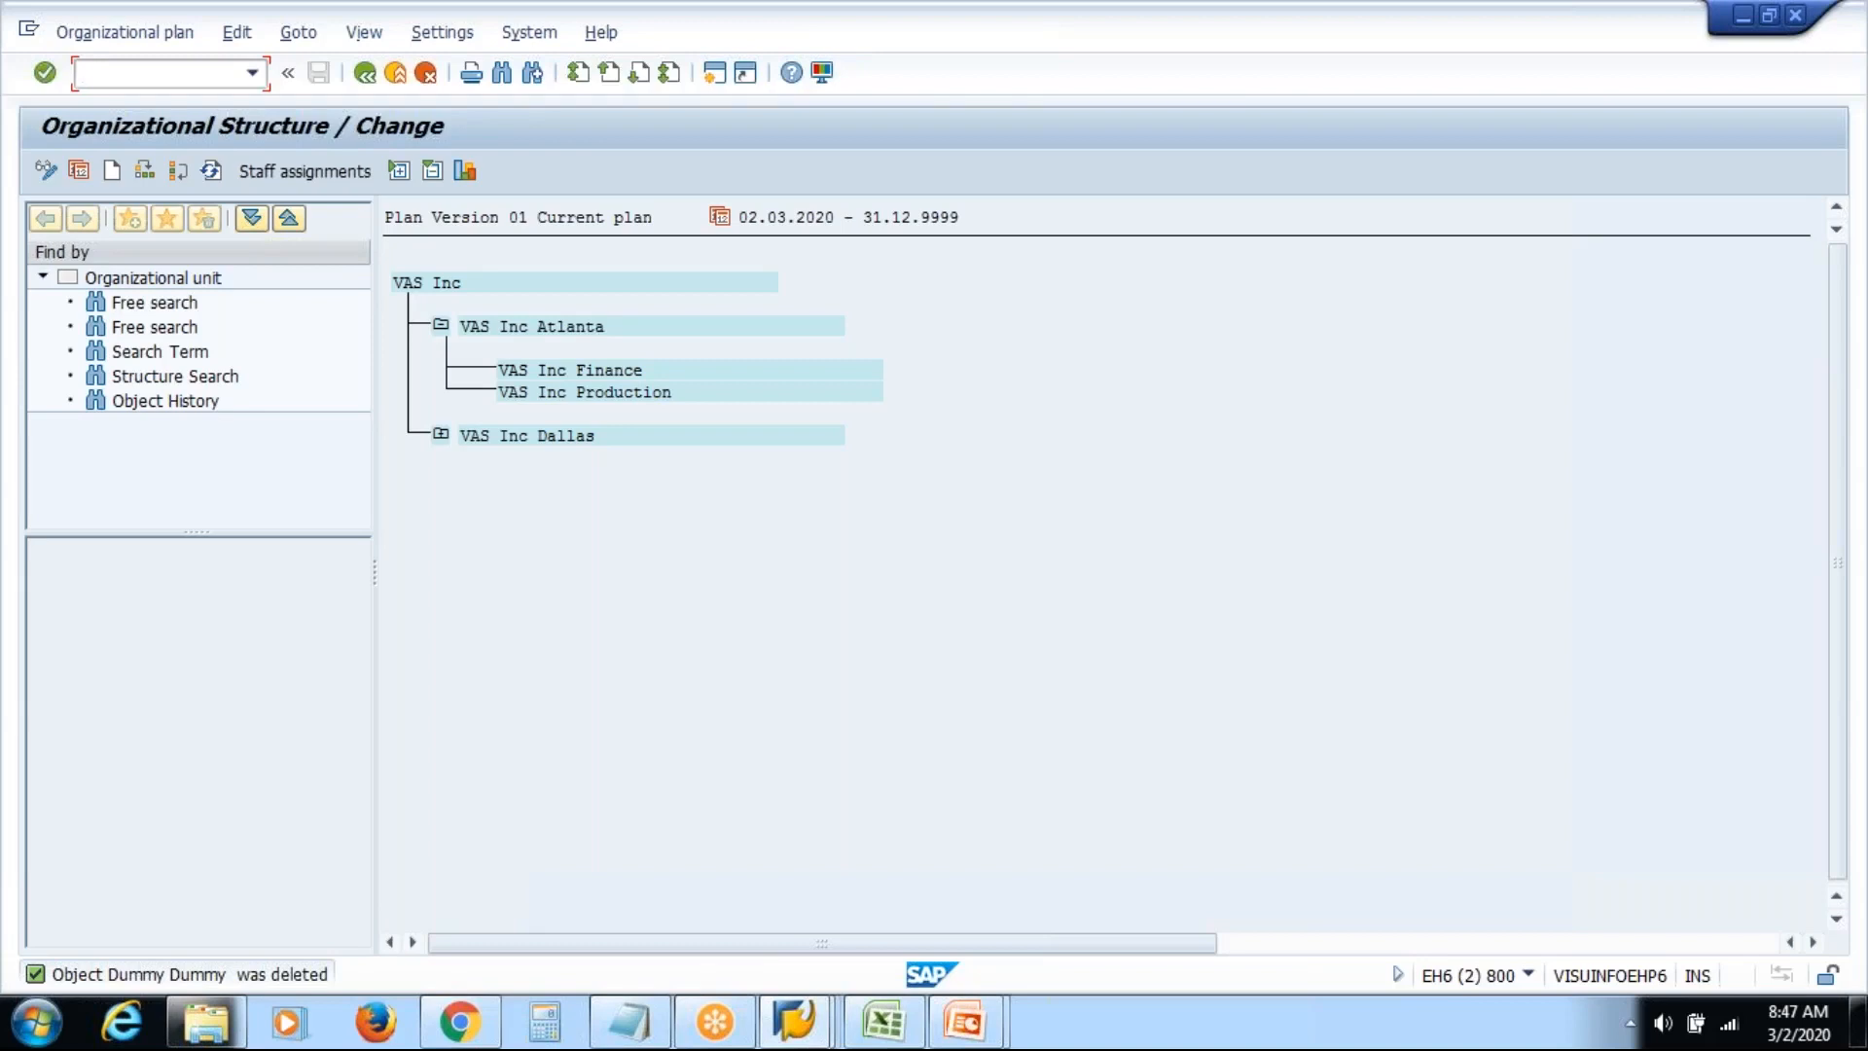
left_click(440, 434)
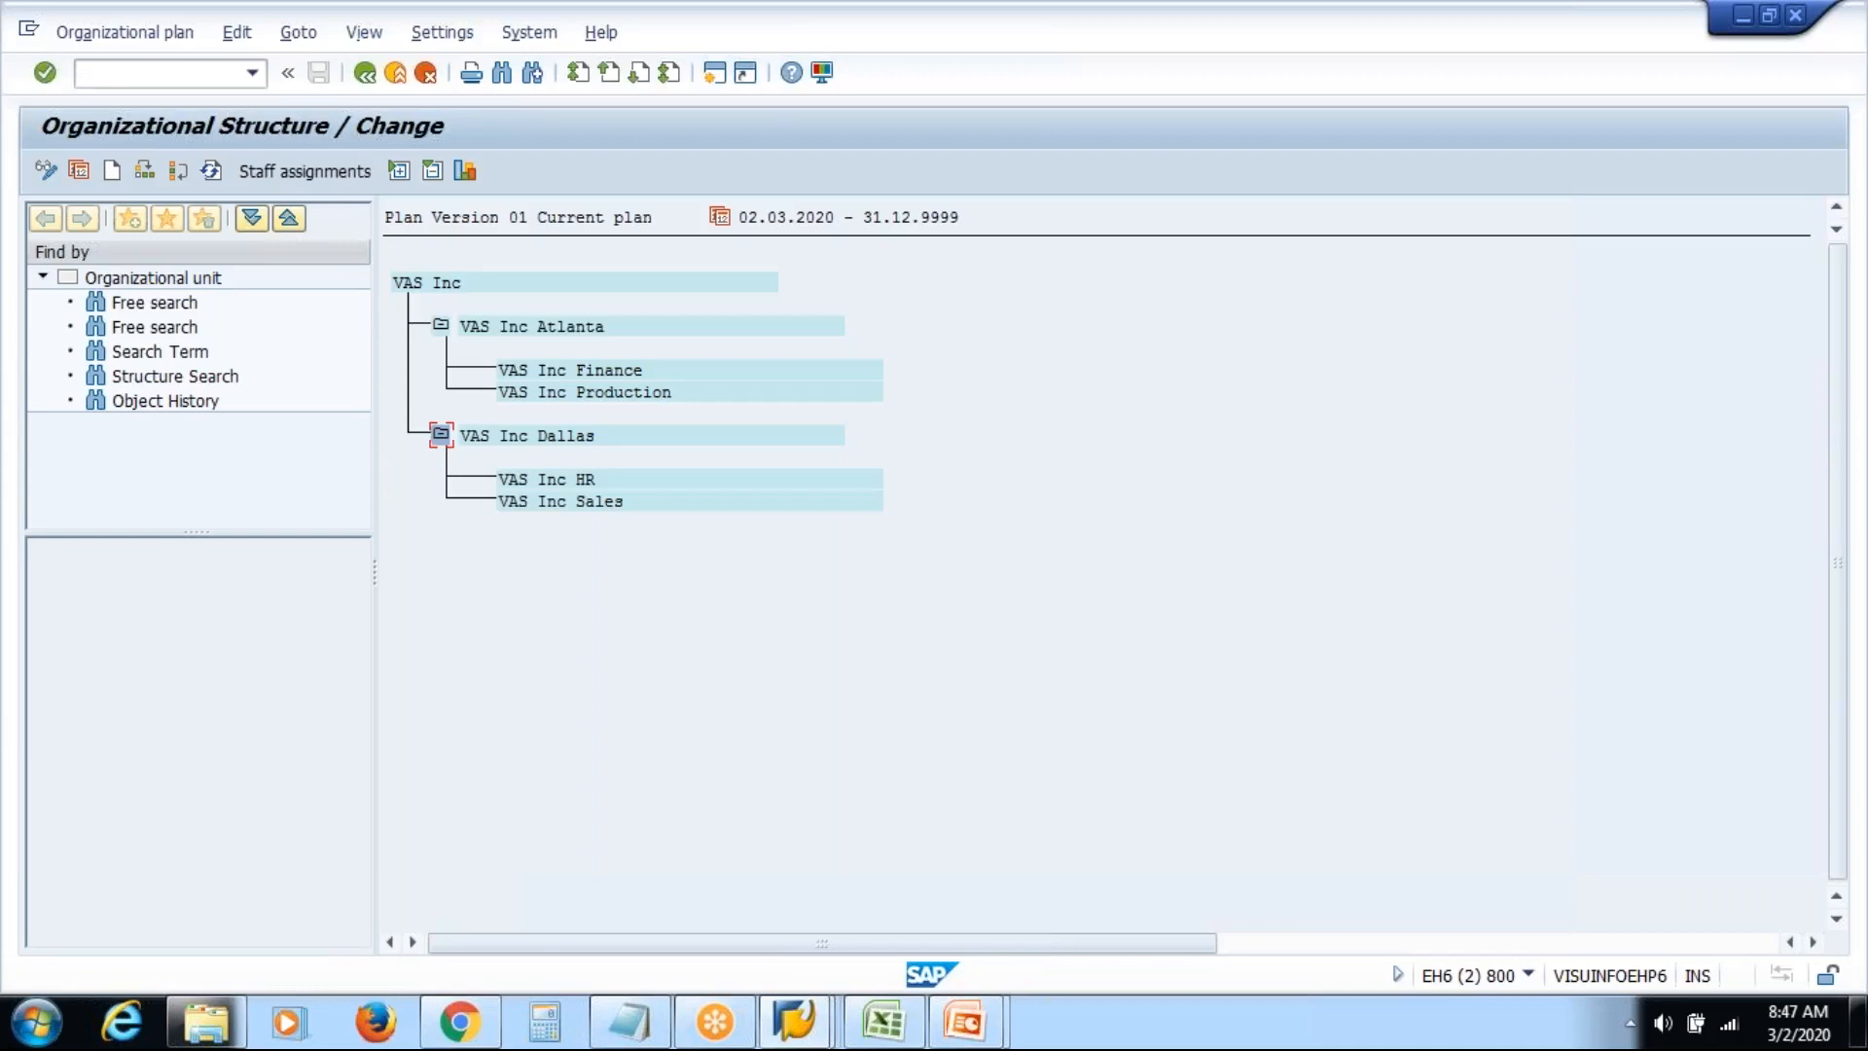
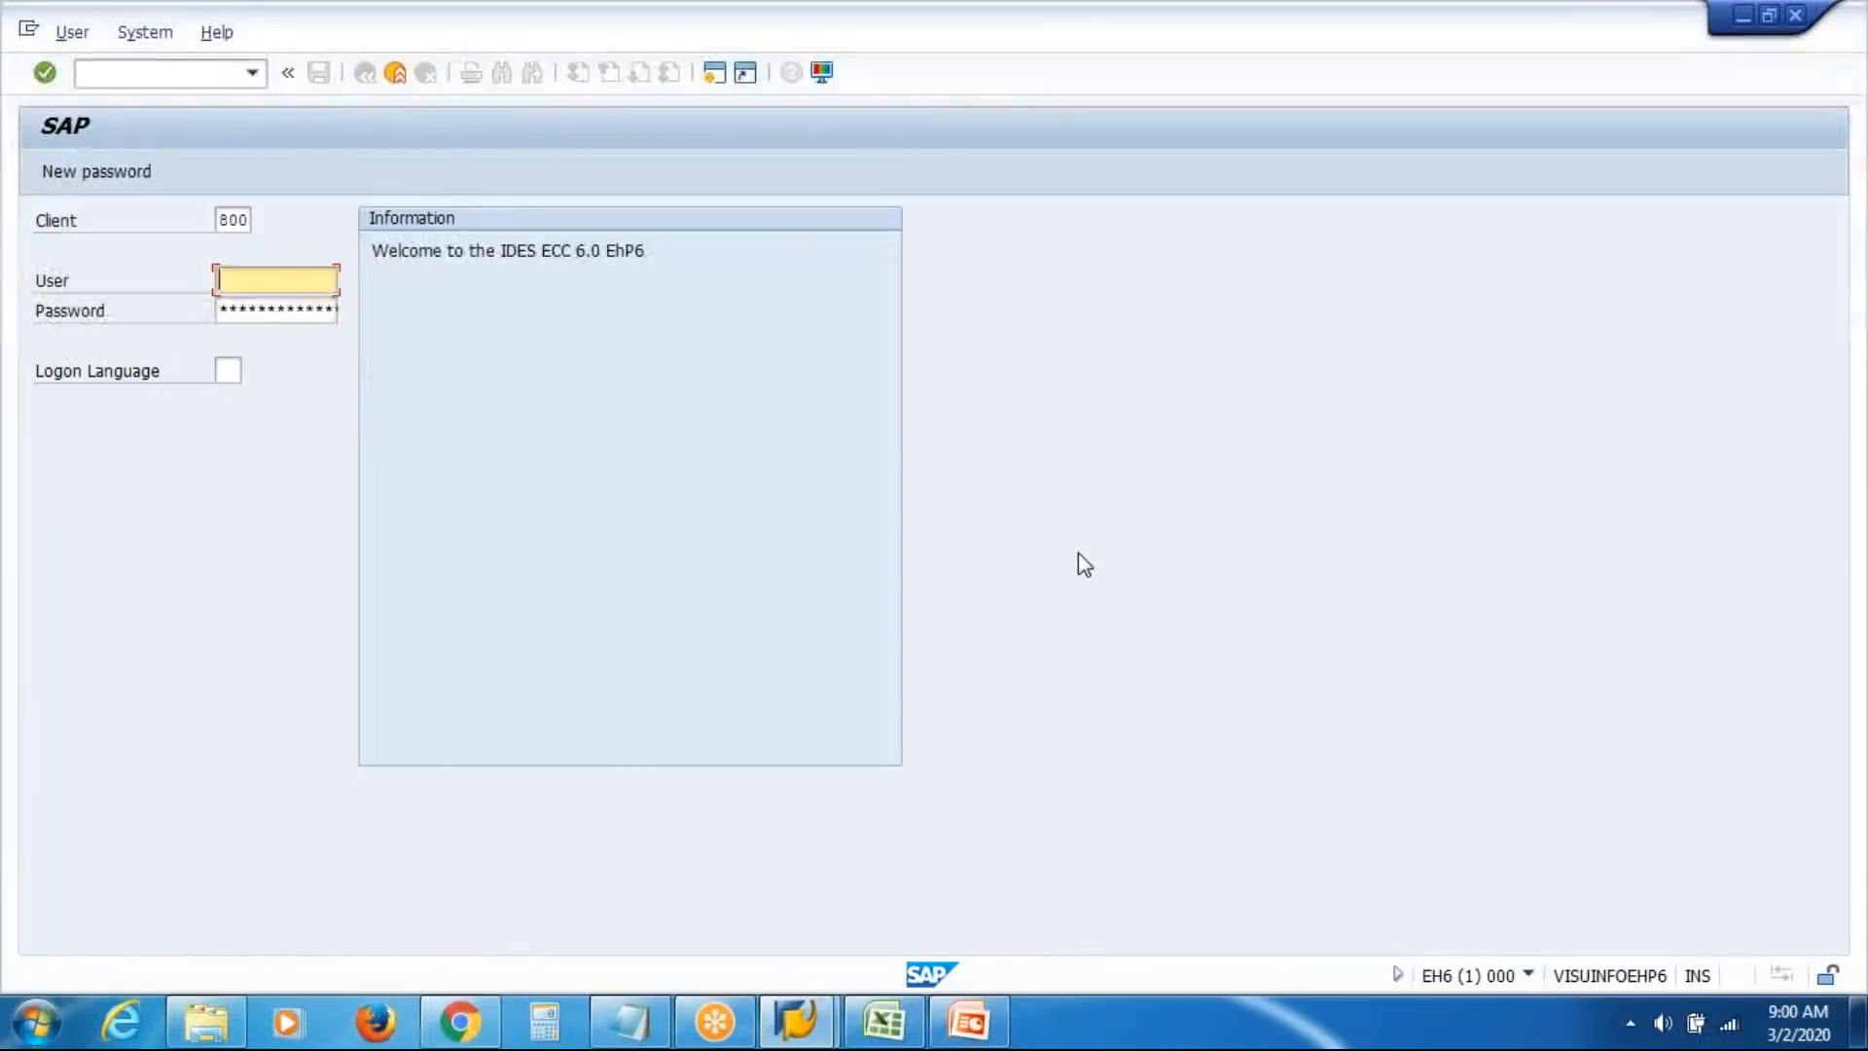
Log on to SAP GUI with the previously used user name and the account password
key("Down")
key("Down")
key("Return")
key("Tab")
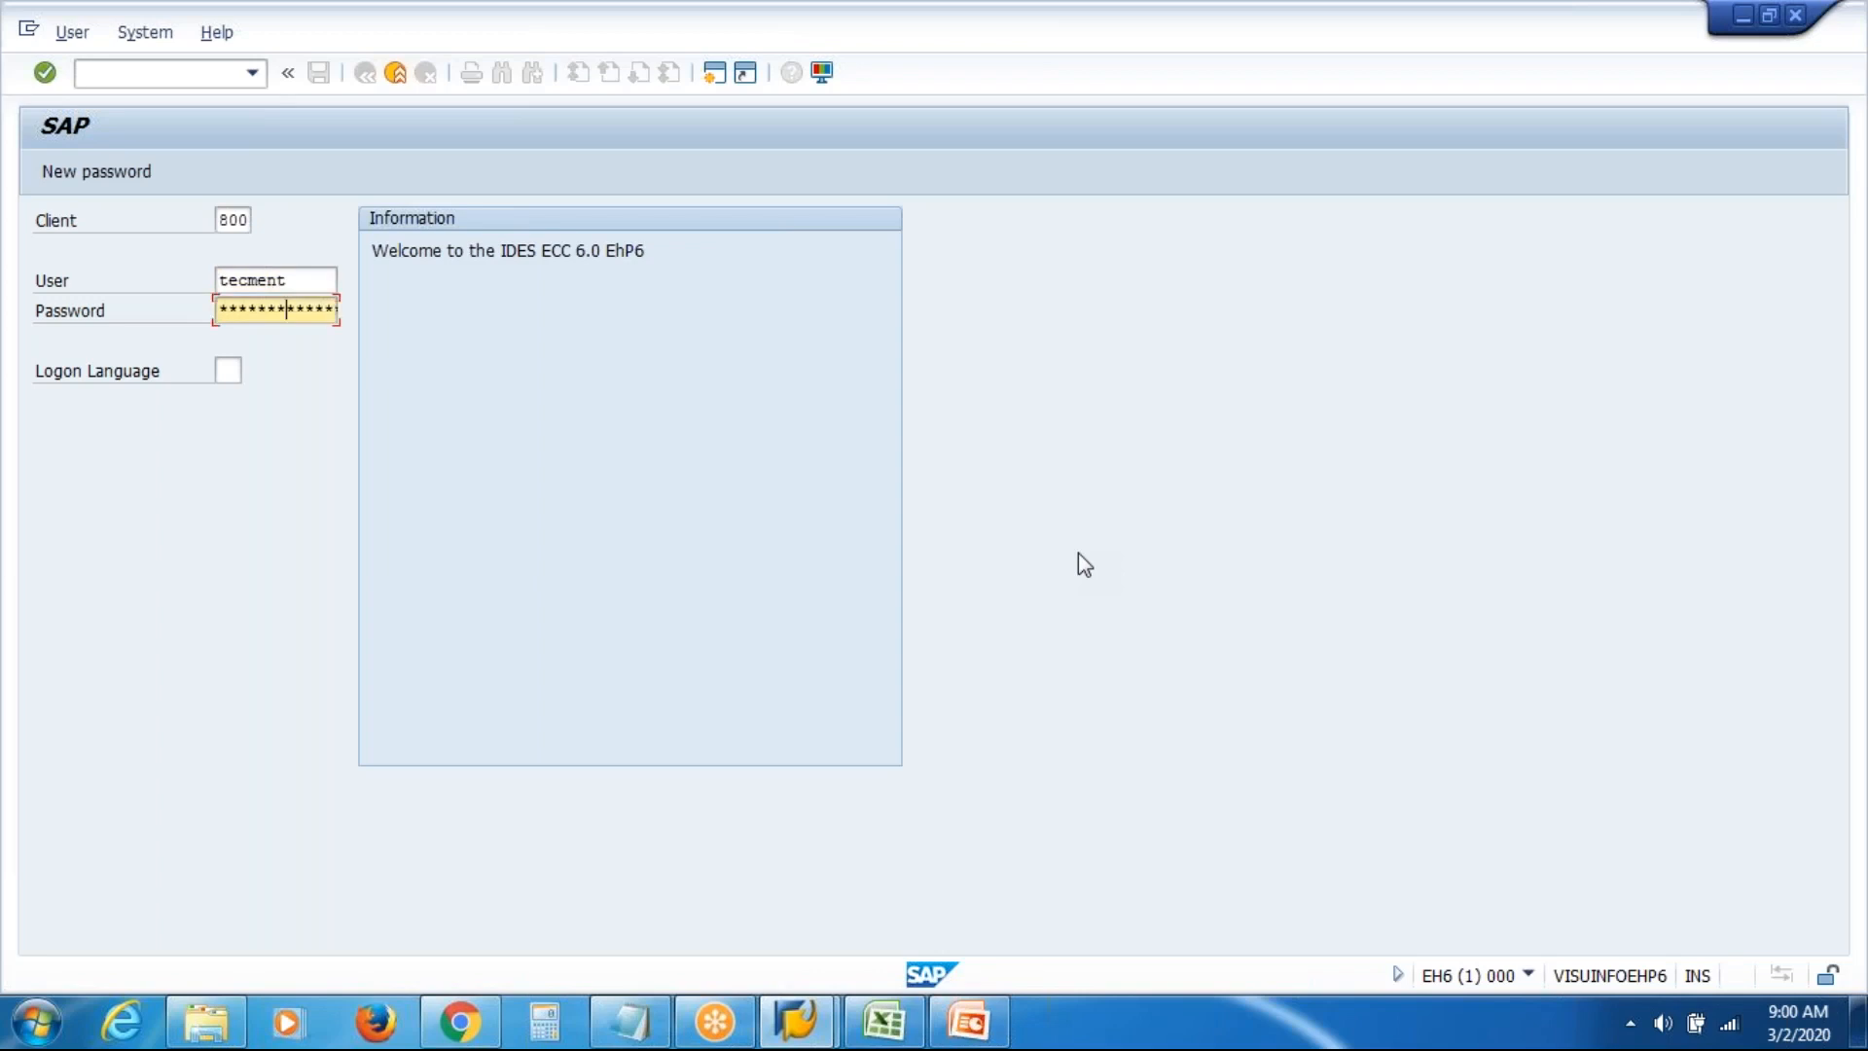
key("Return")
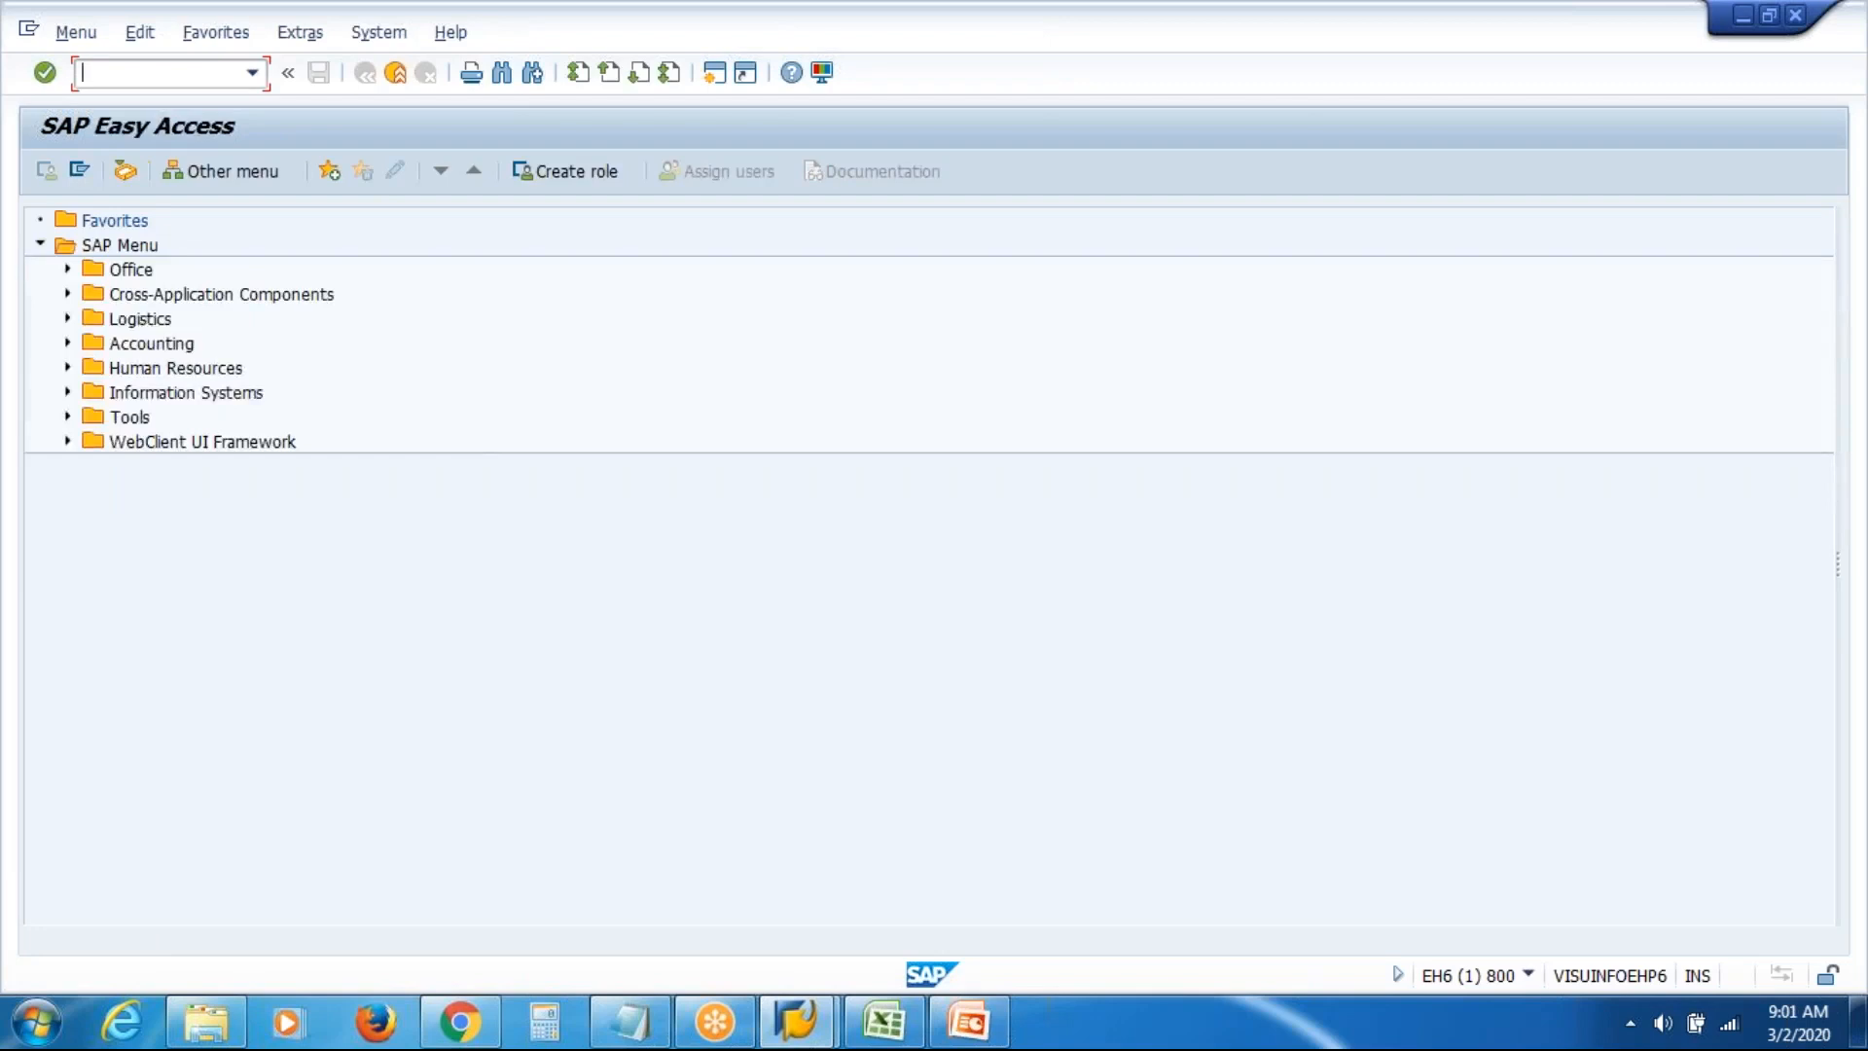
Open Maintain Job via Human Resources > Organizational Management > Expert Mode > Job
left_click(67, 369)
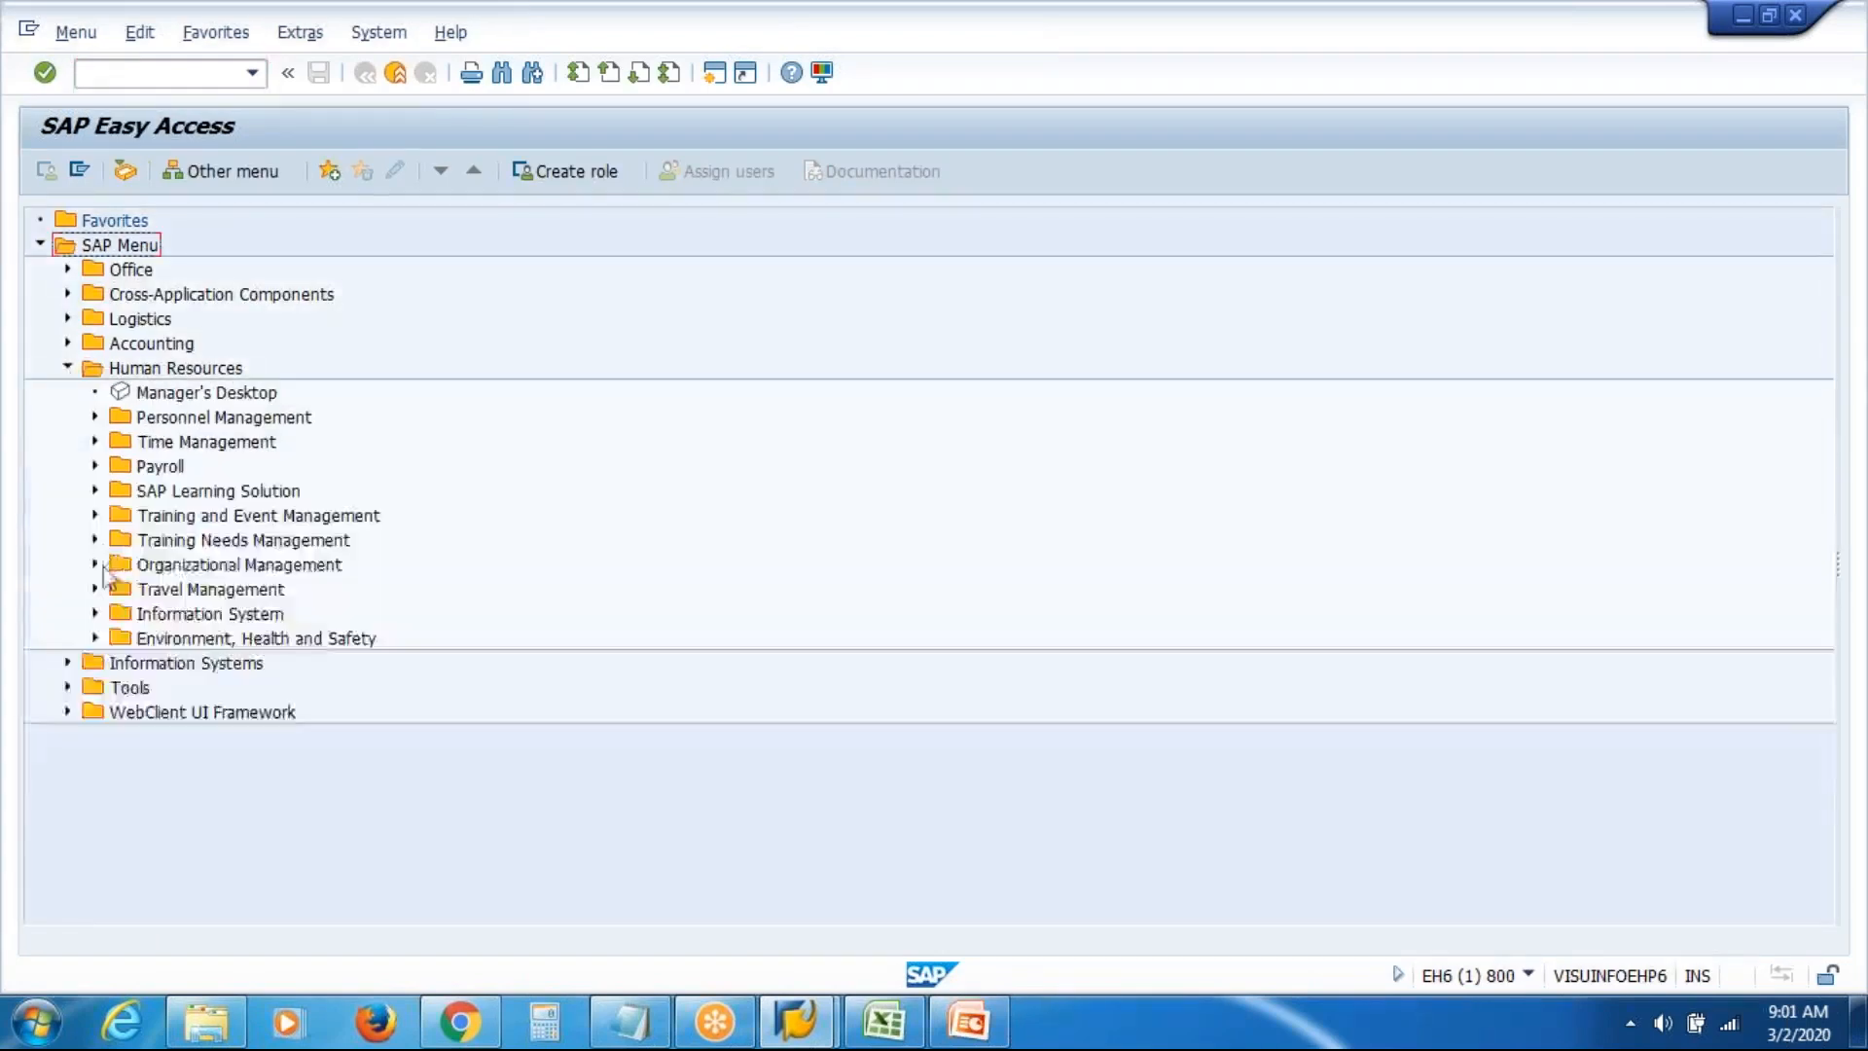
left_click(95, 565)
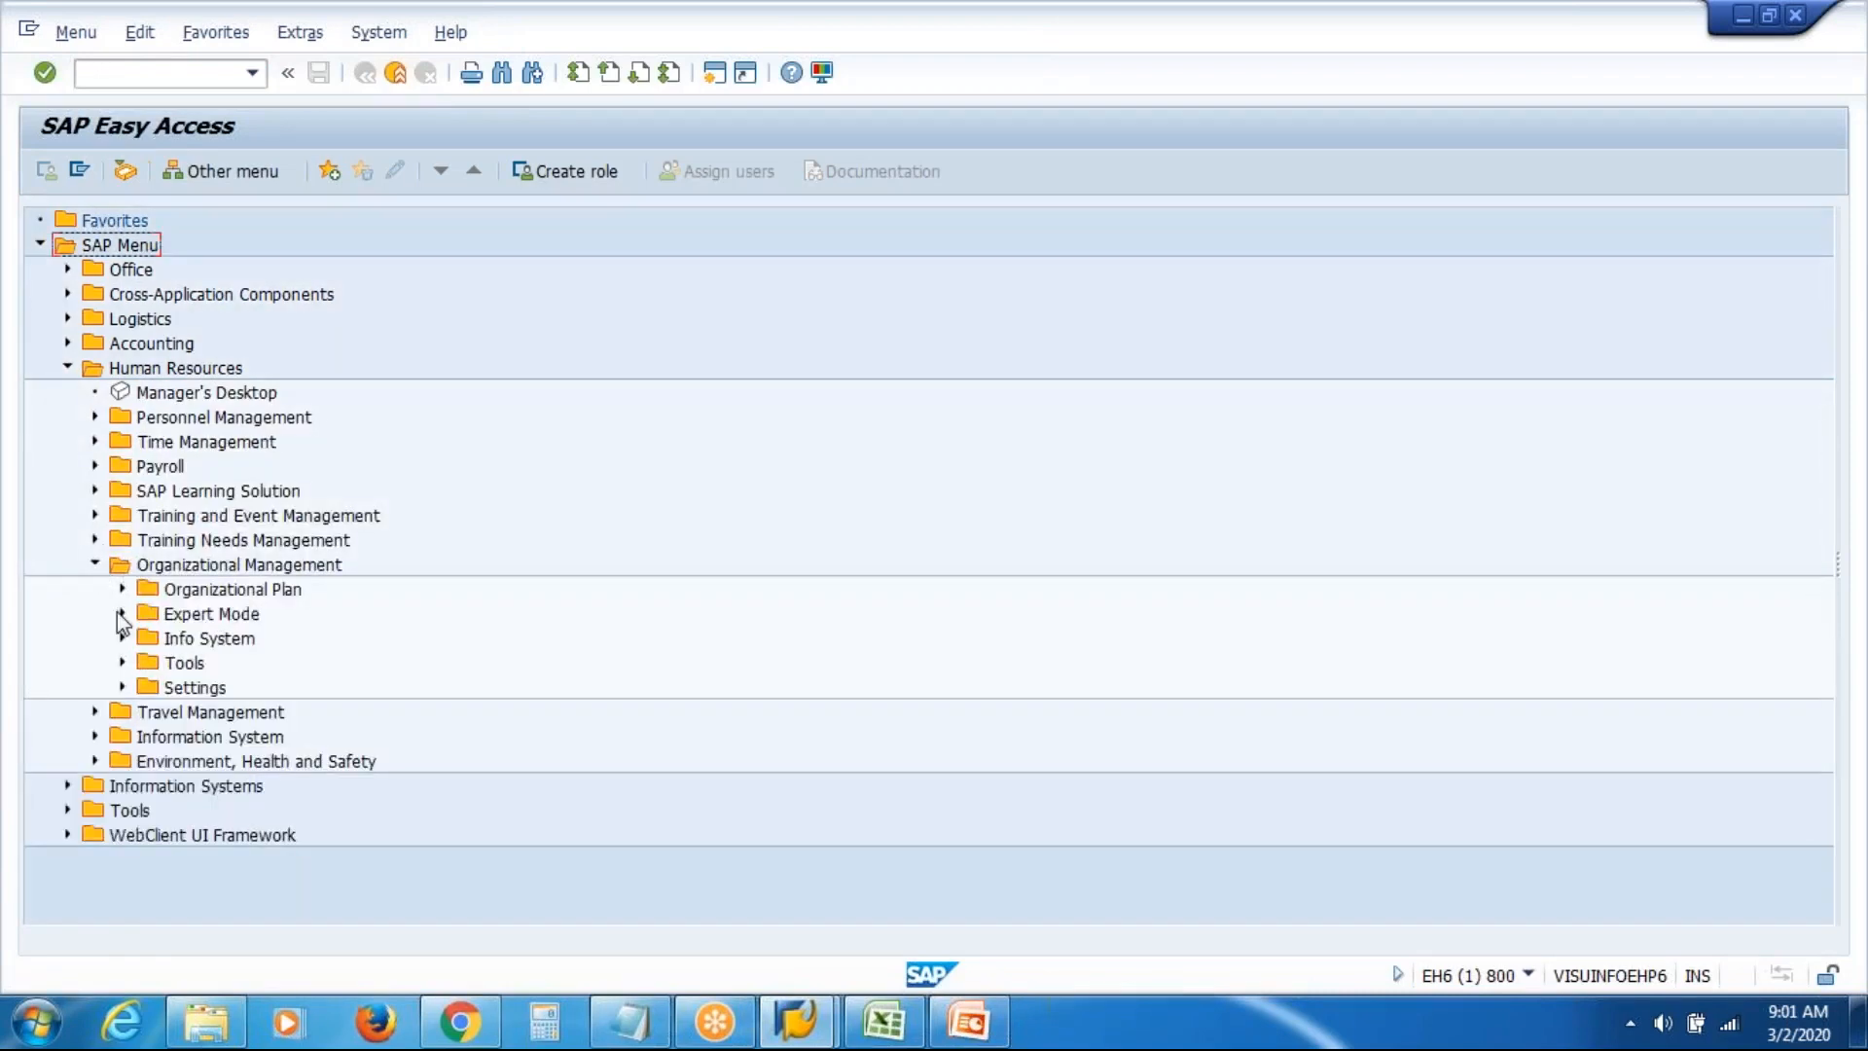
left_click(124, 614)
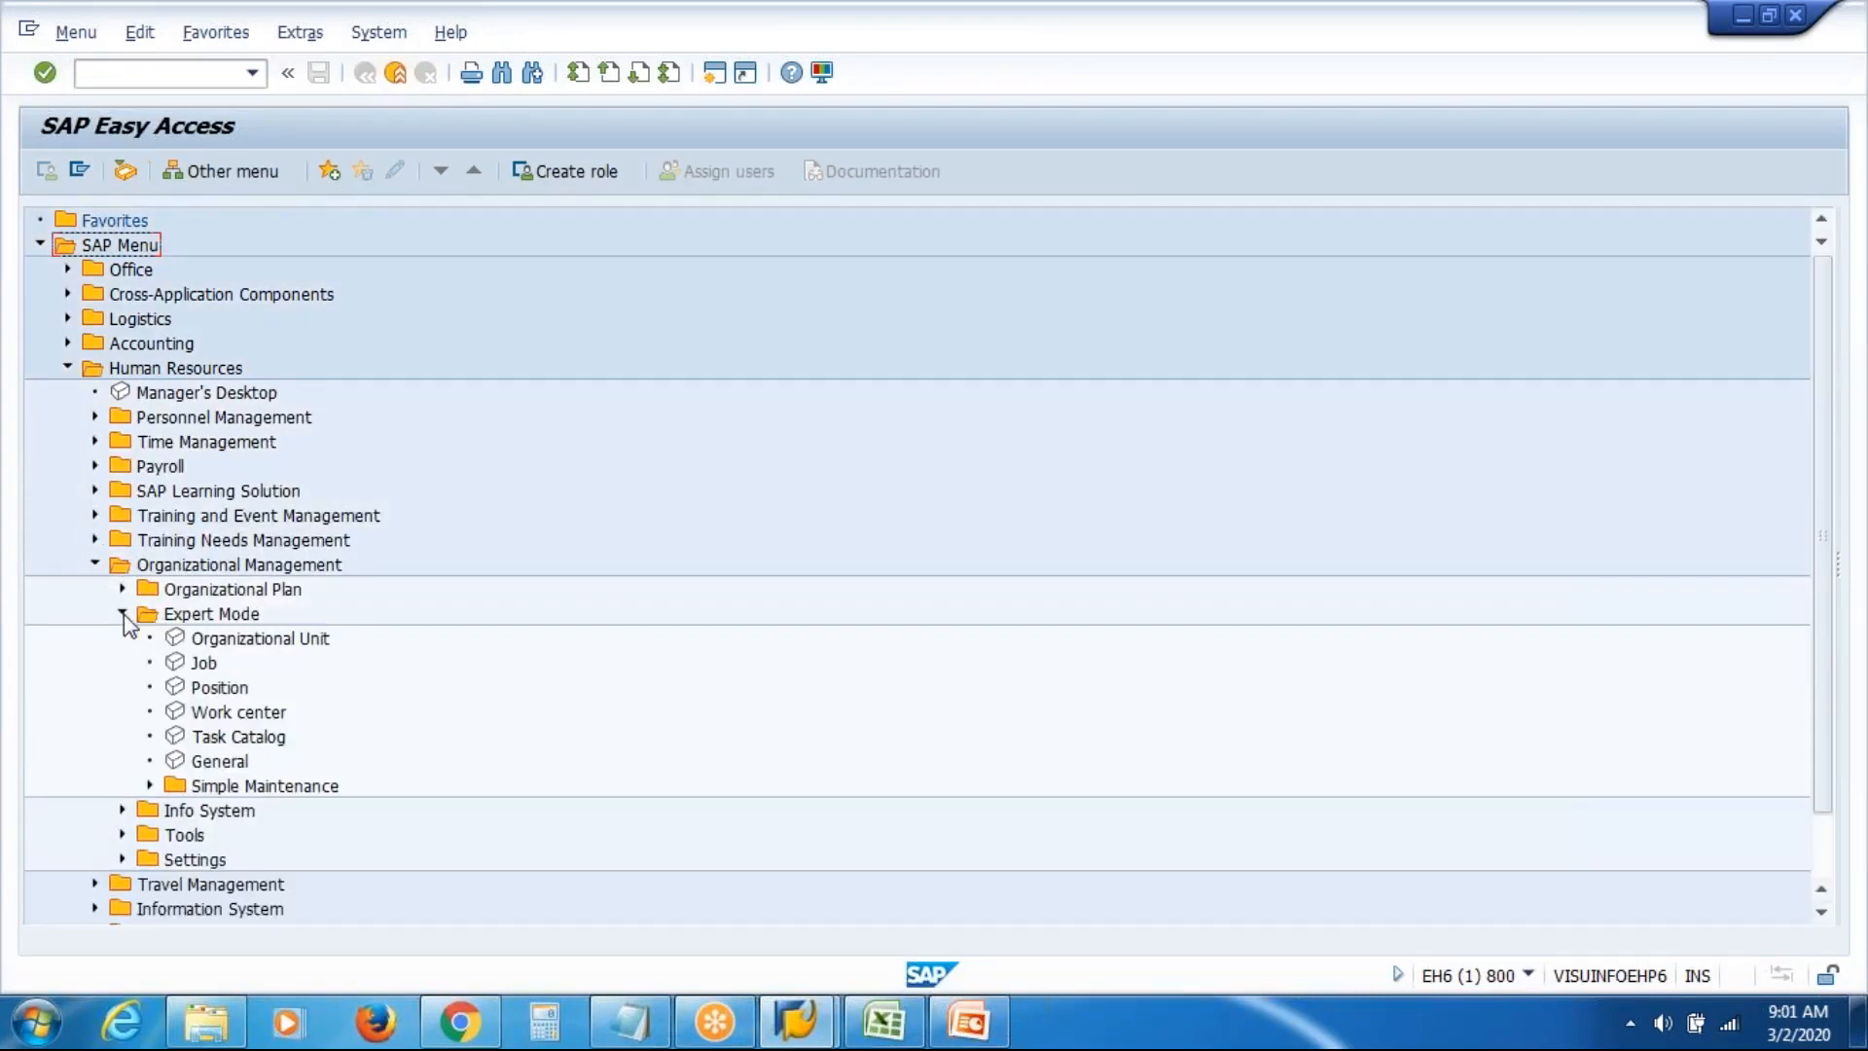
left_click(207, 669)
double_click(207, 667)
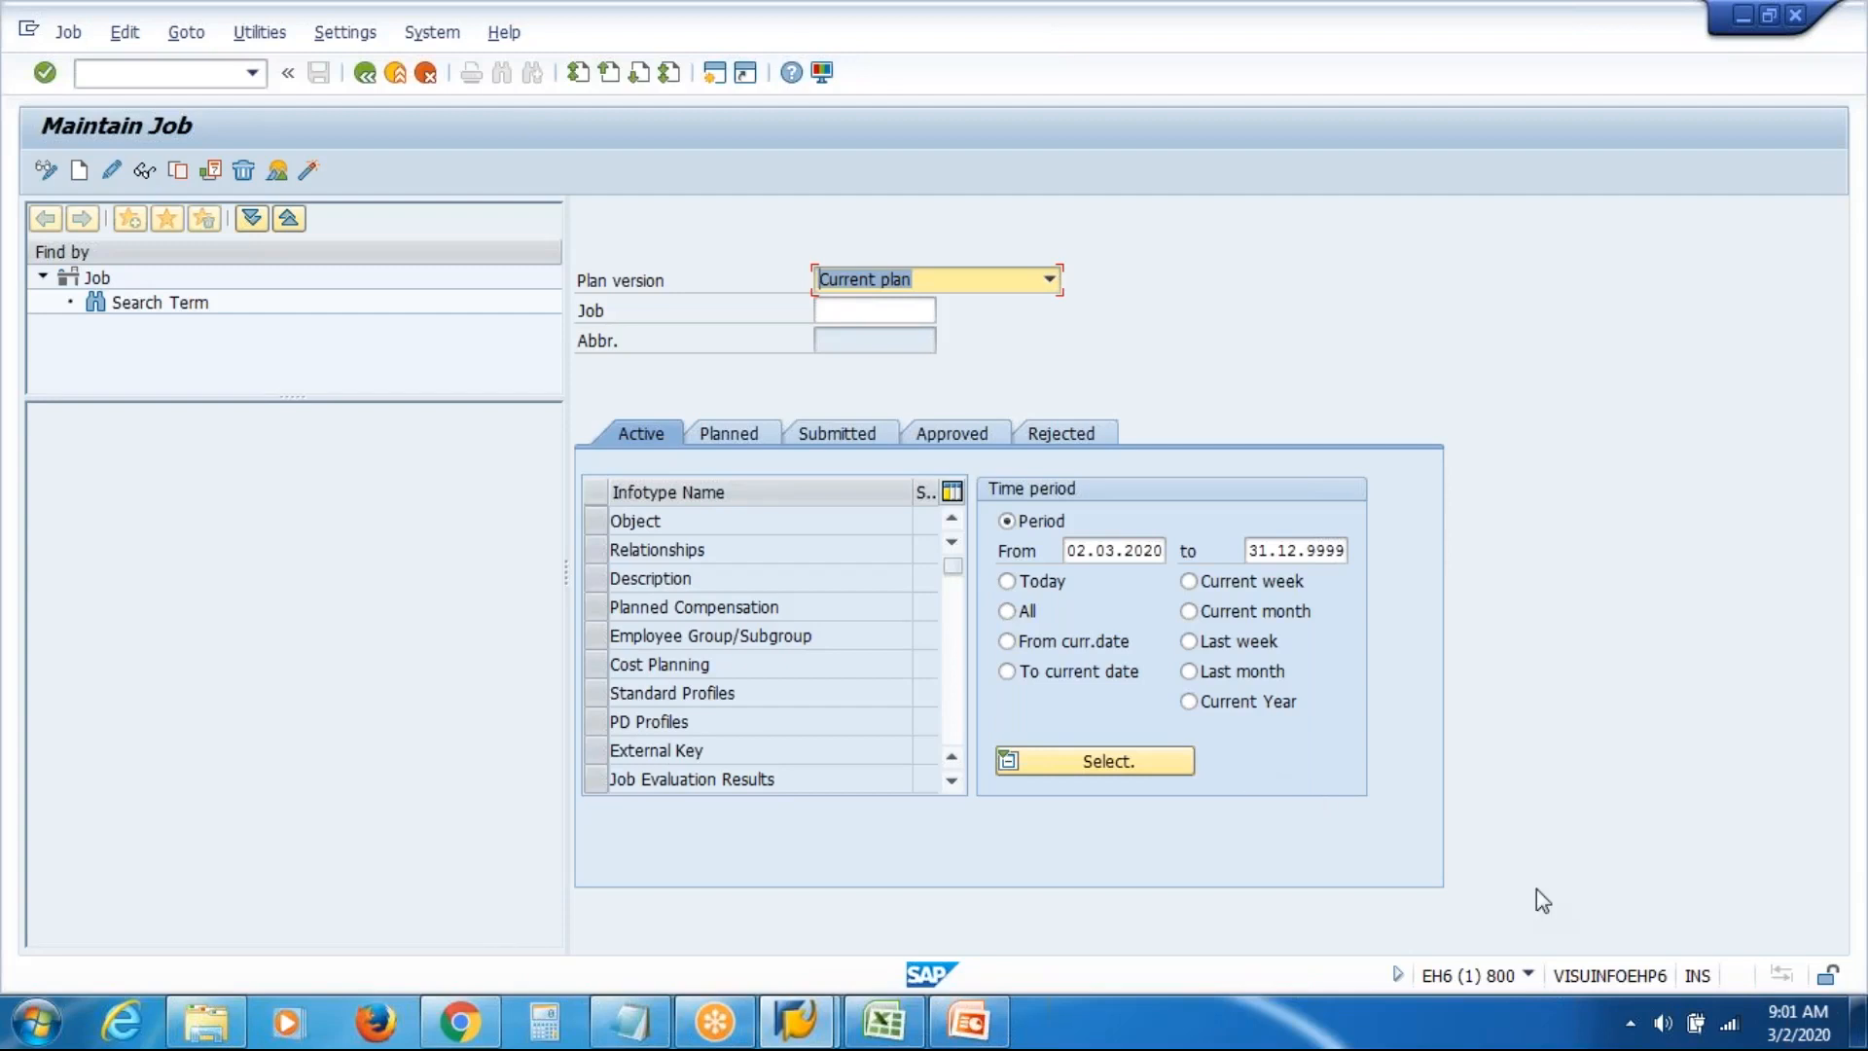
left_click(1528, 976)
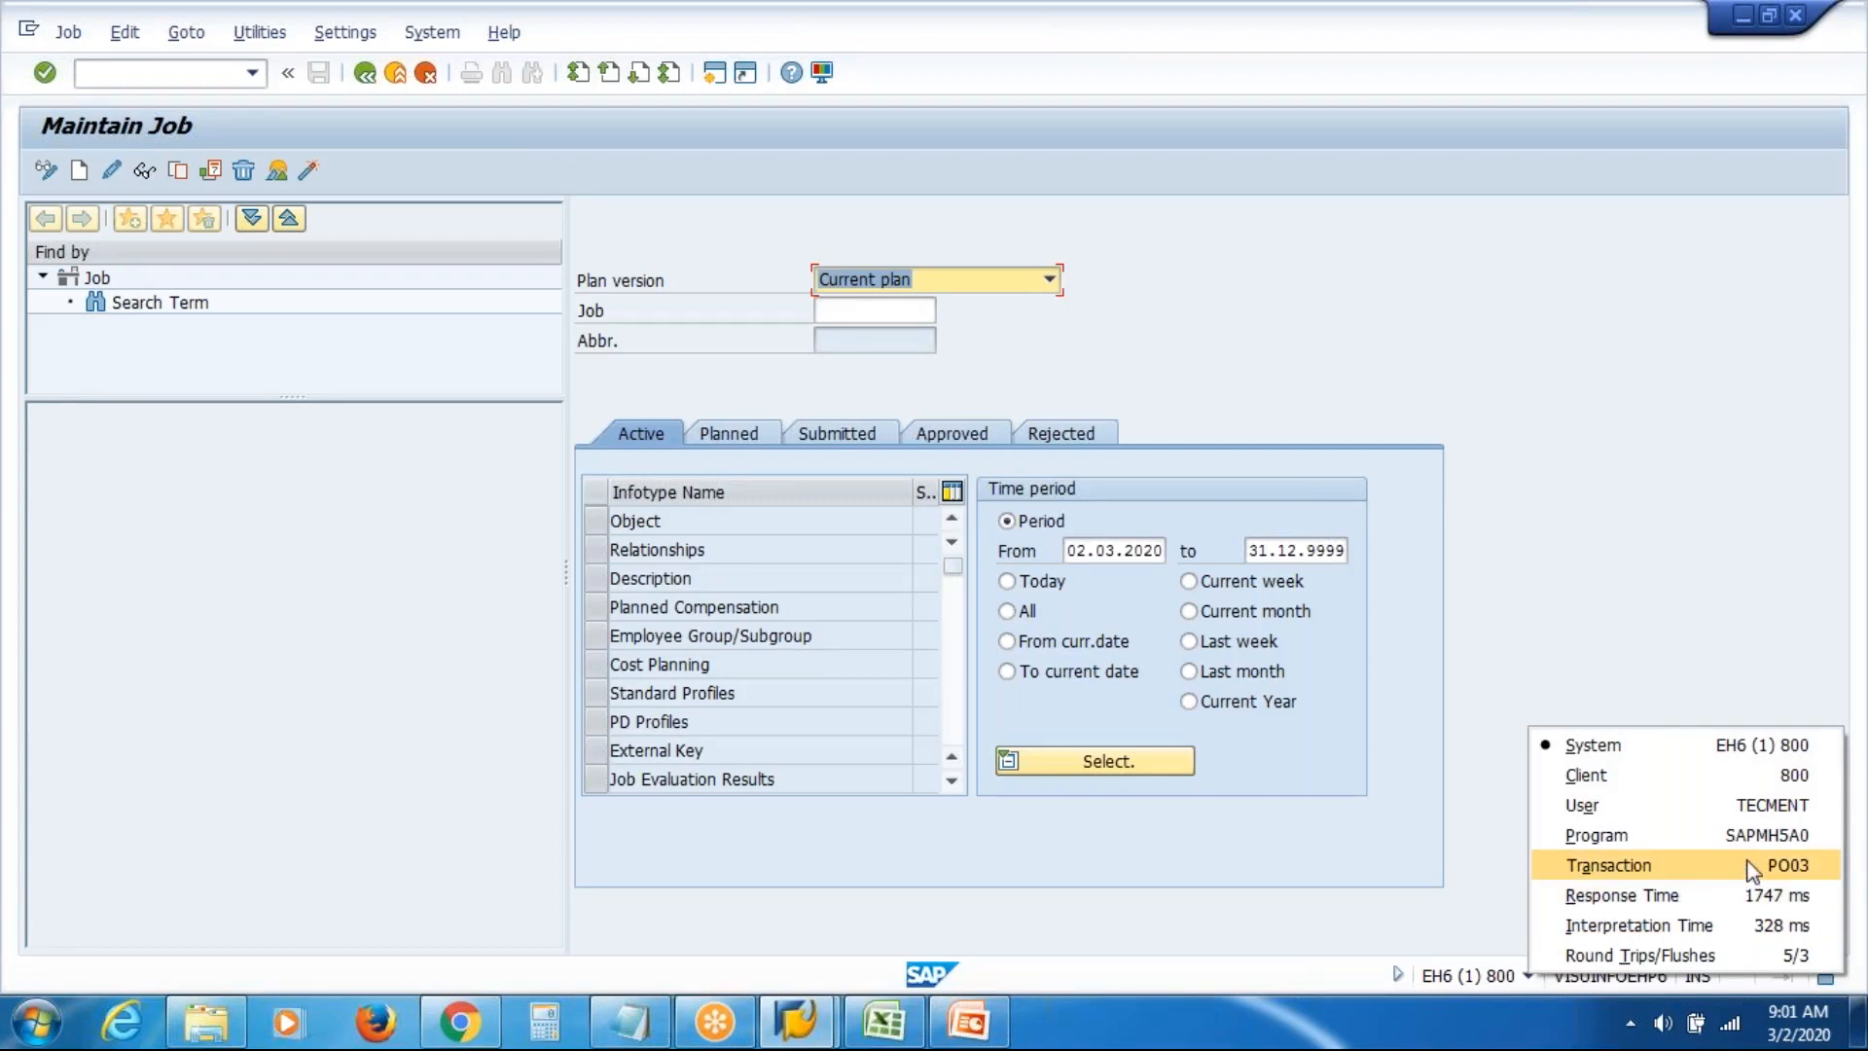
left_click(1595, 558)
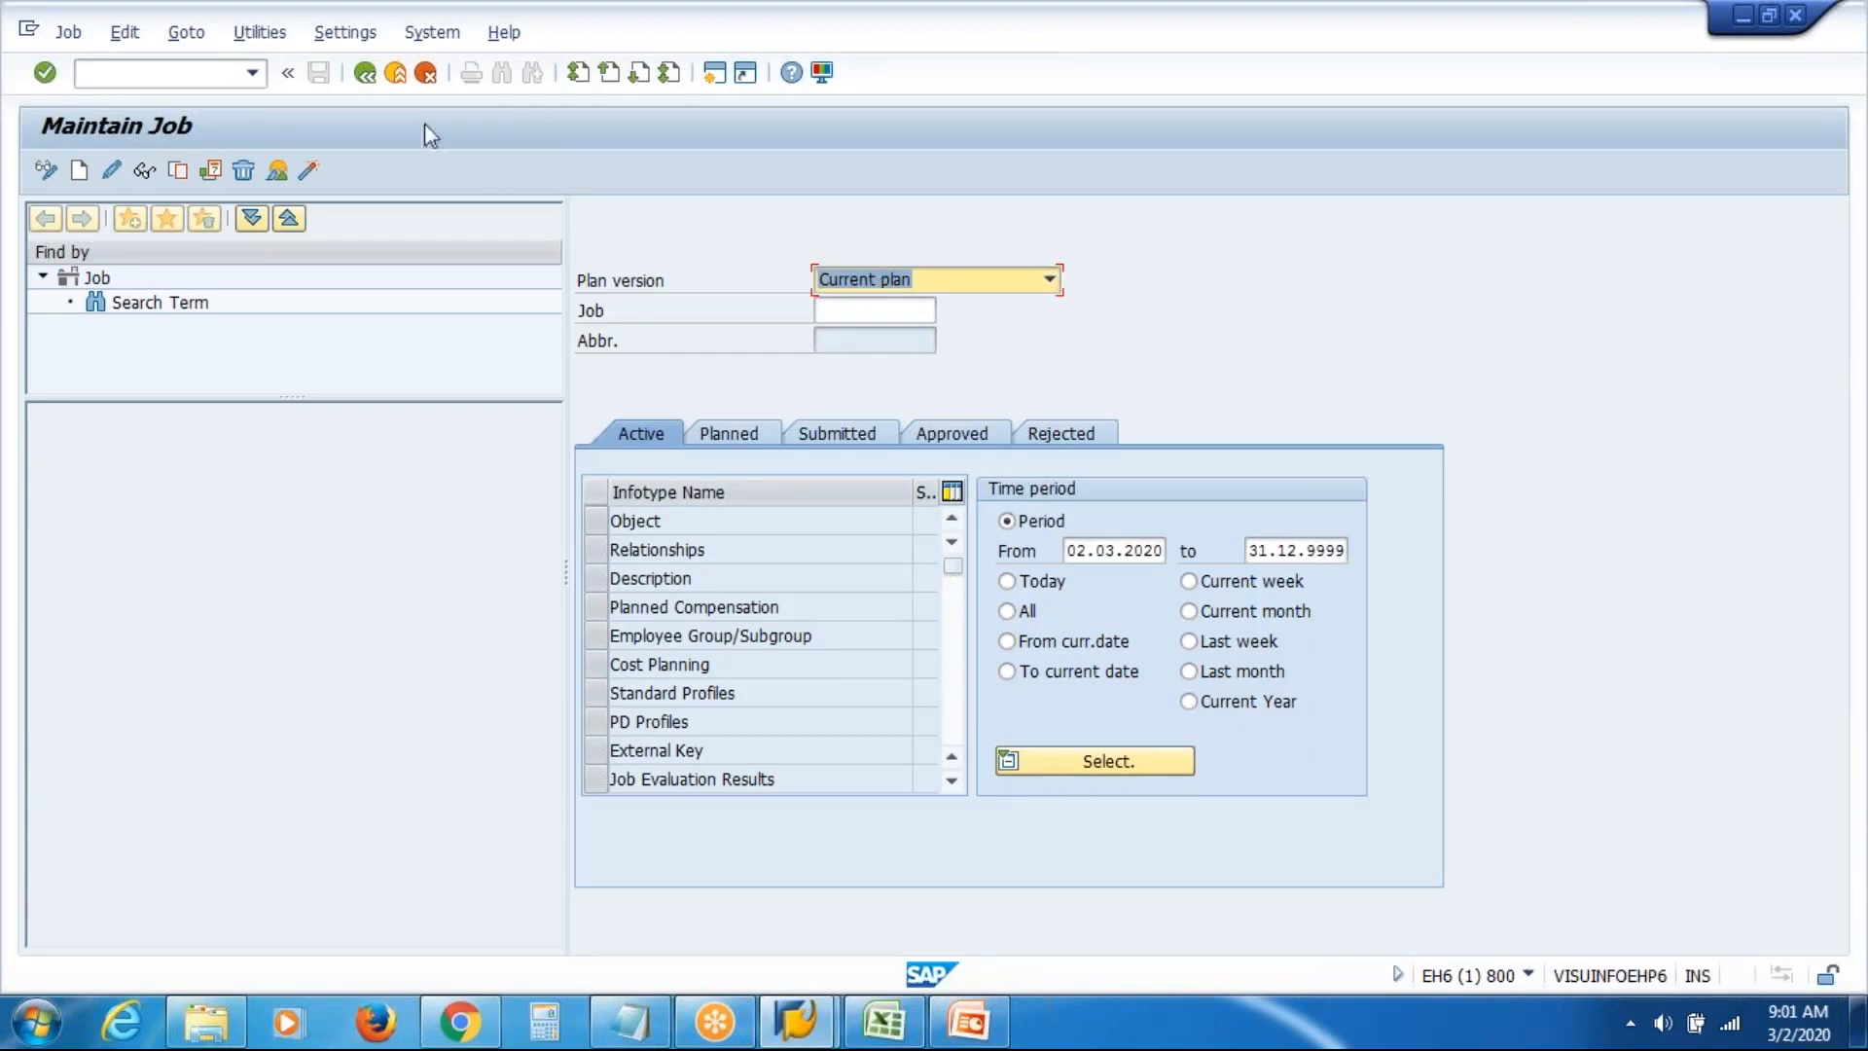
left_click(397, 80)
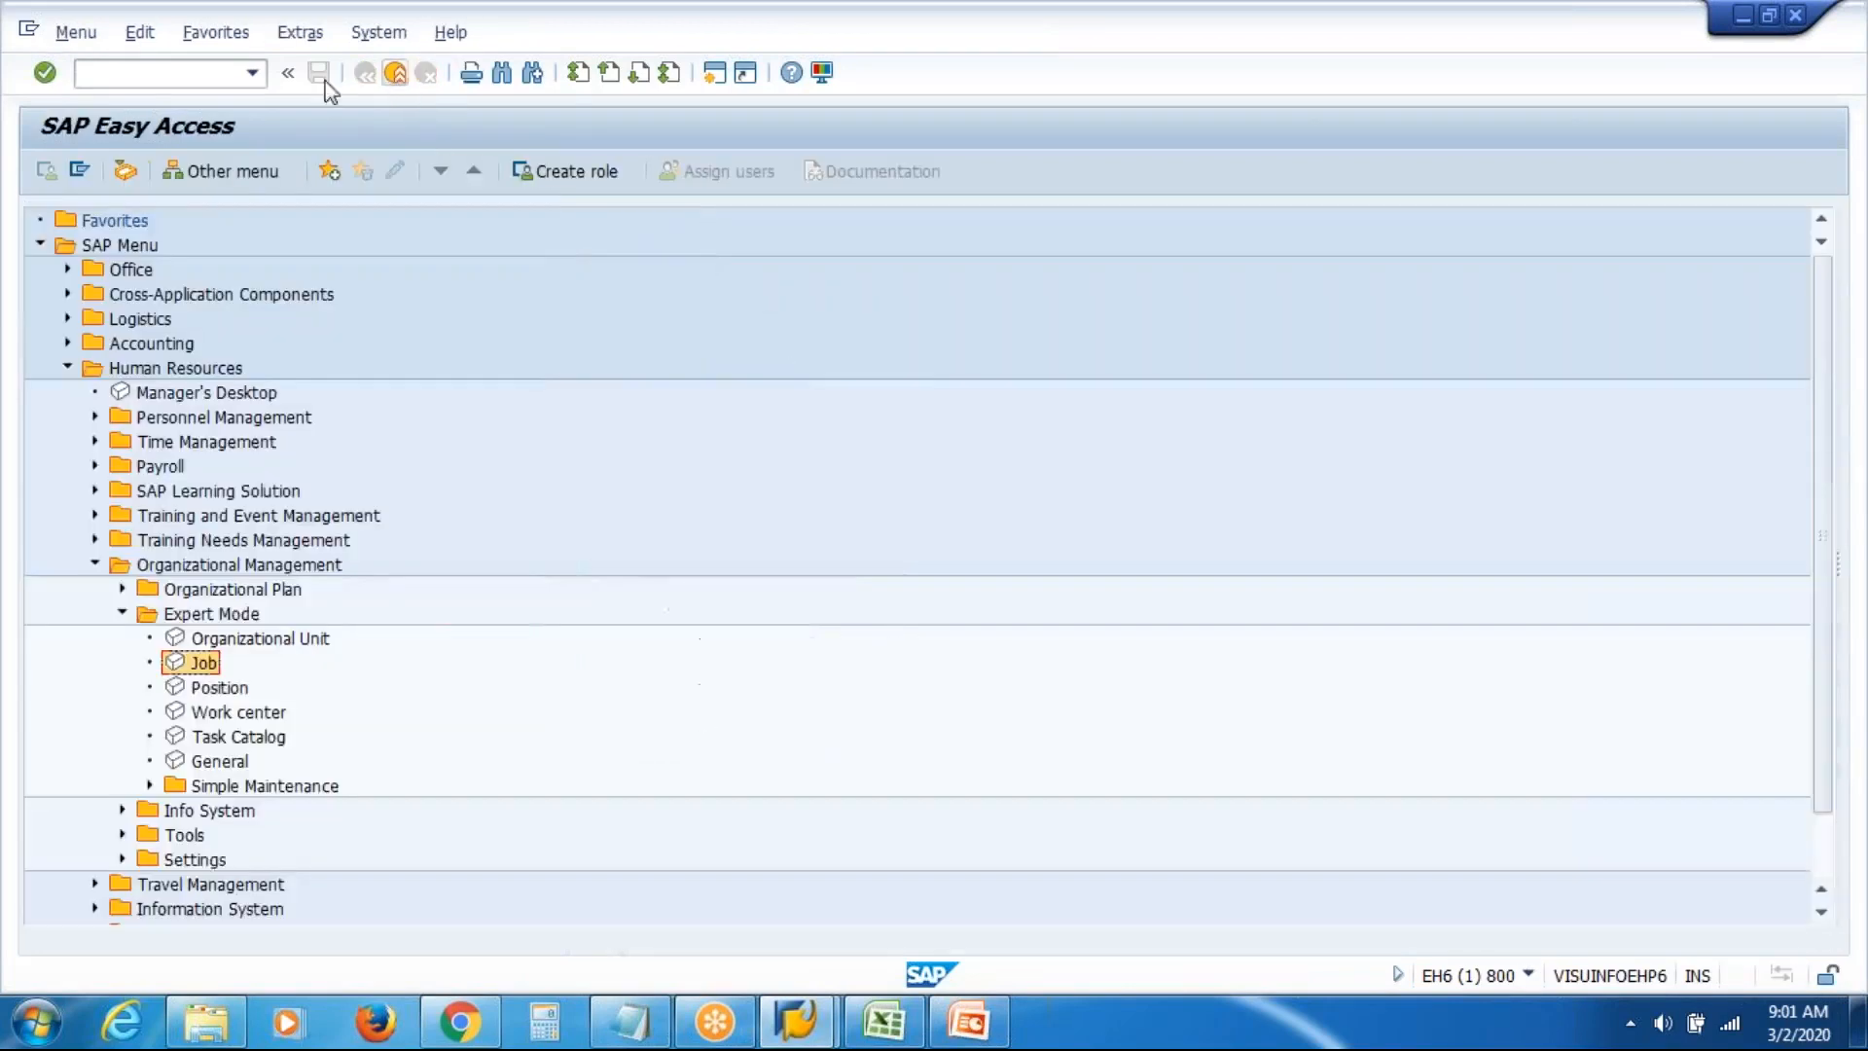
left_click(191, 75)
type("PO03")
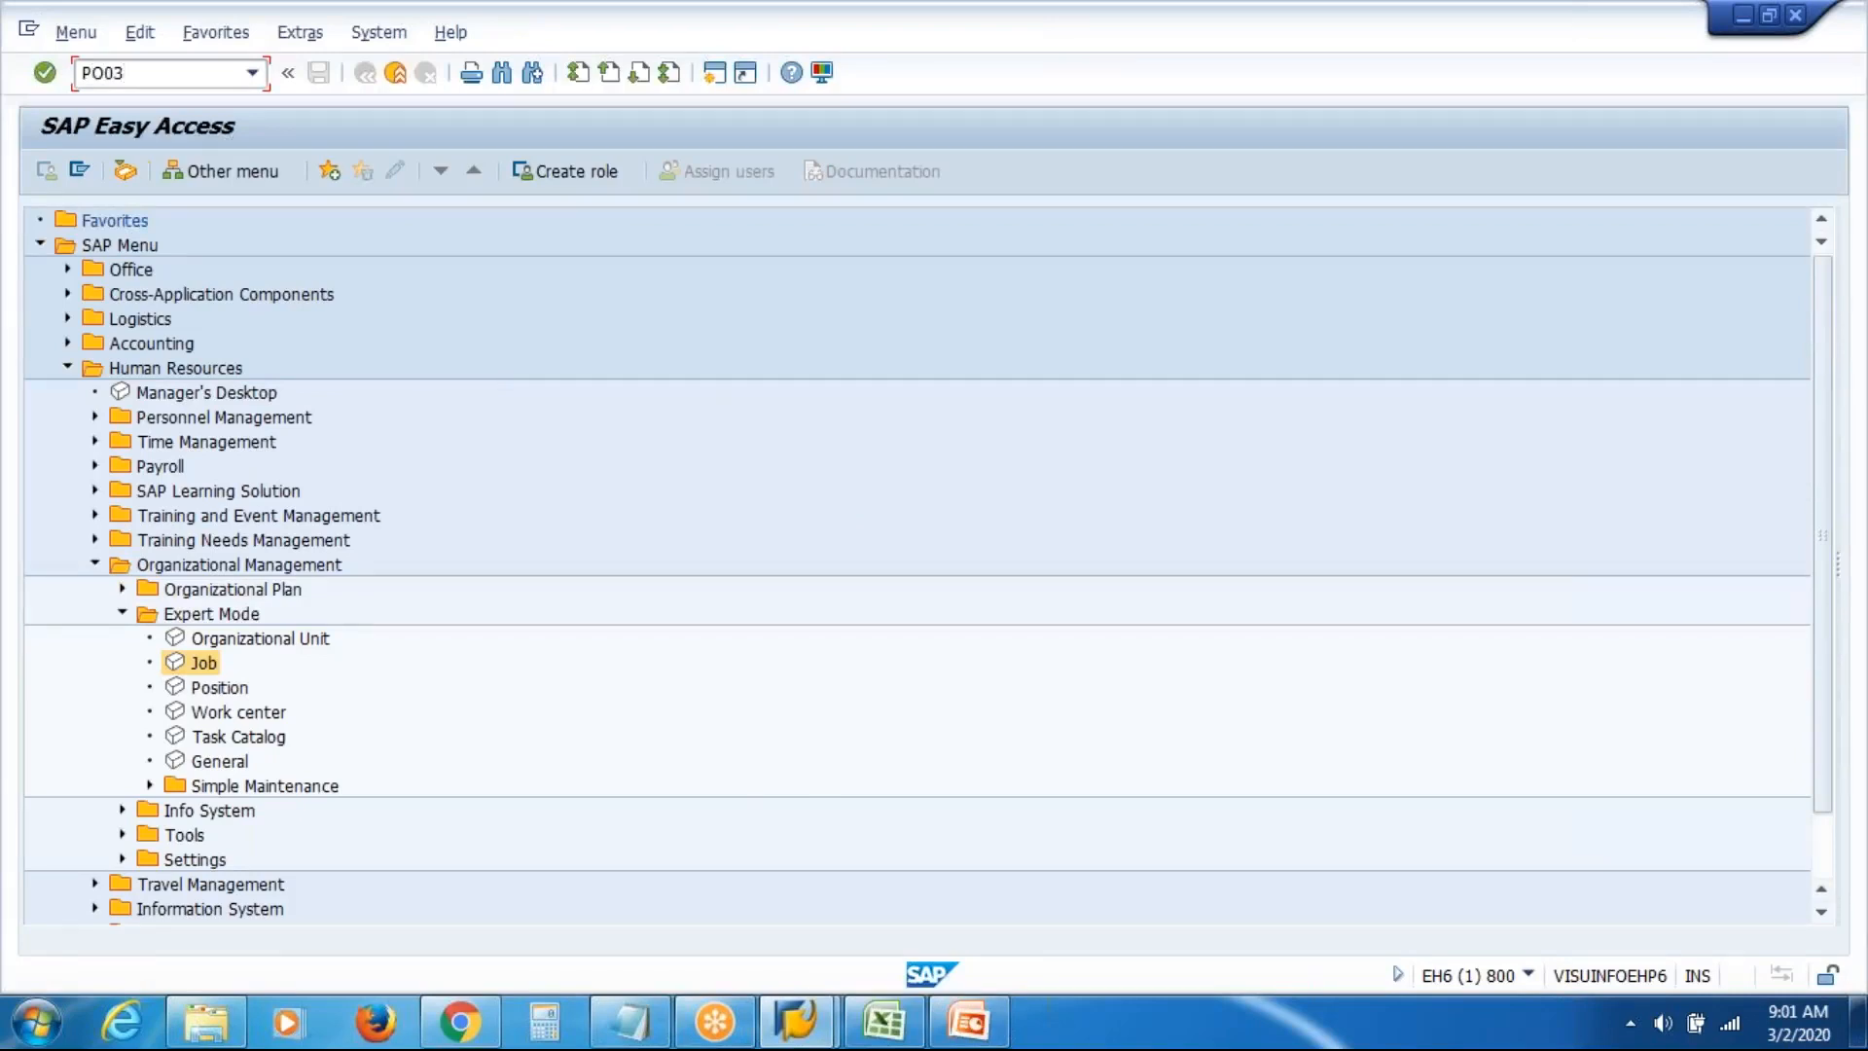
key("Return")
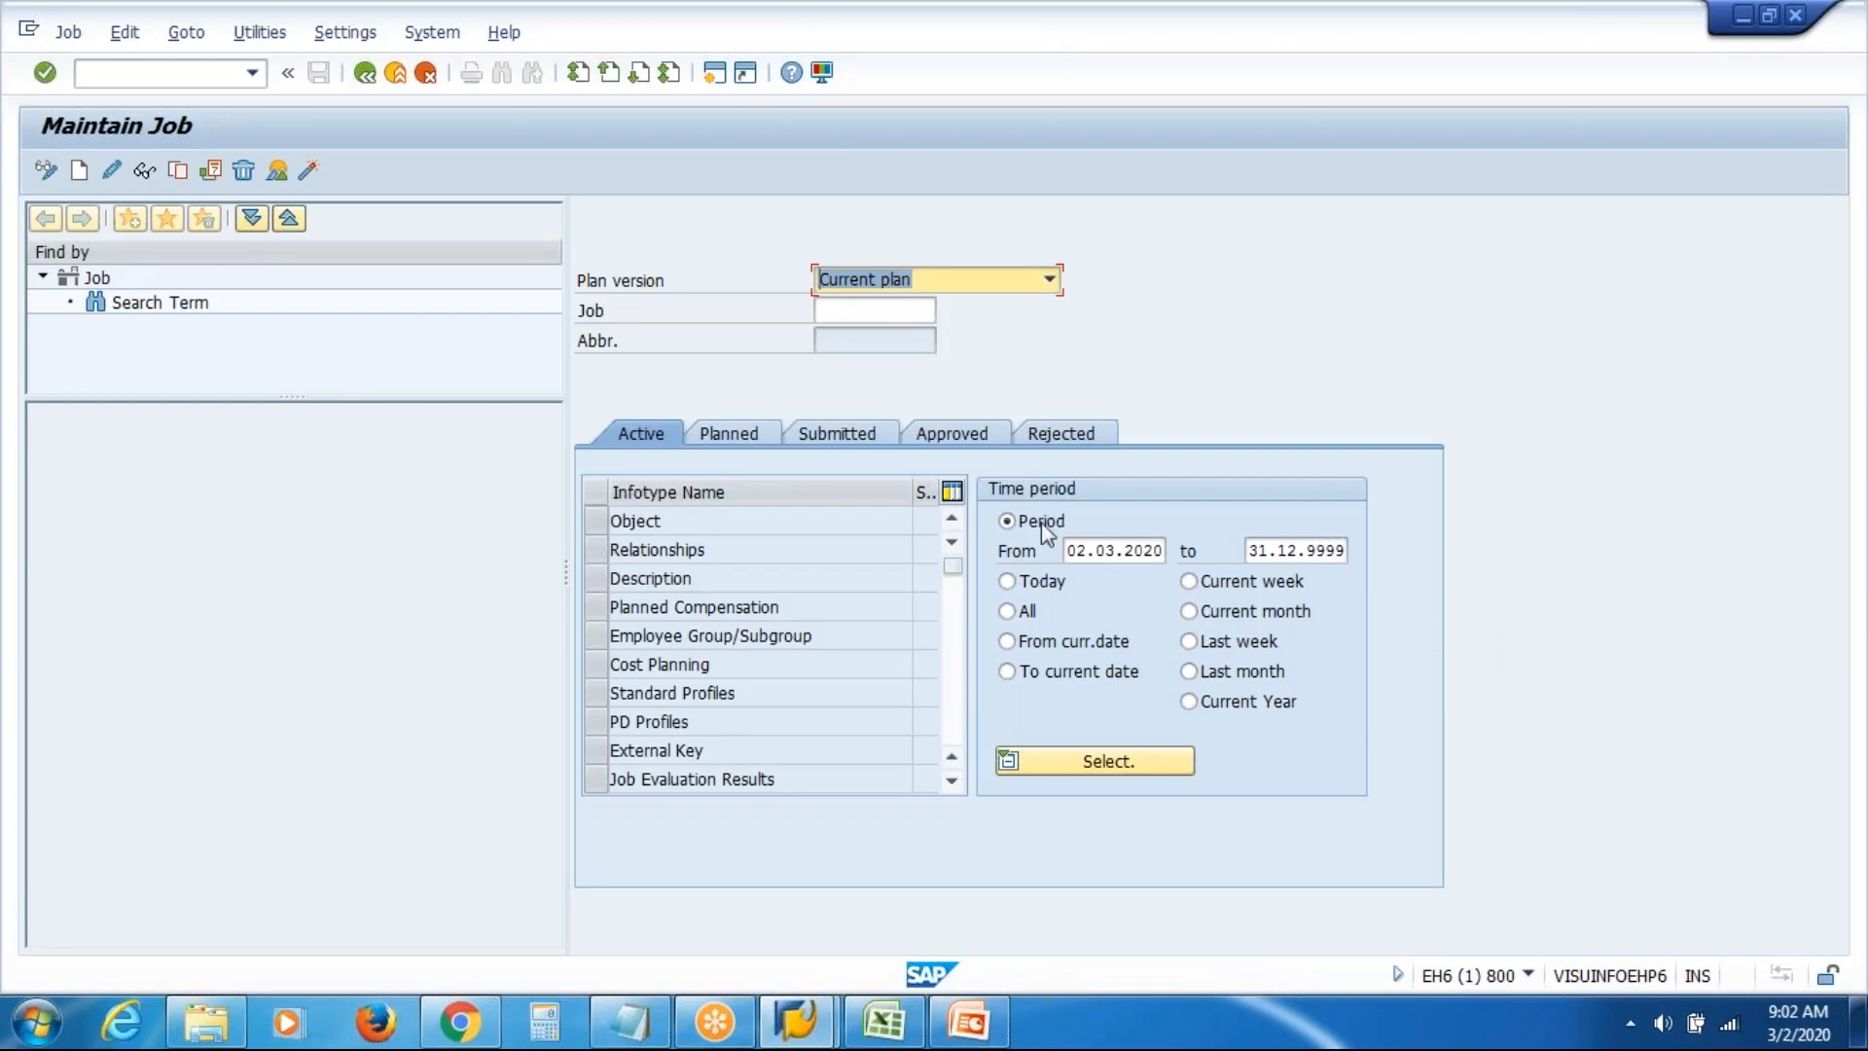
Open Maintain Organizational Unit and confirm its transaction code PO10 in system information
left_click(363, 78)
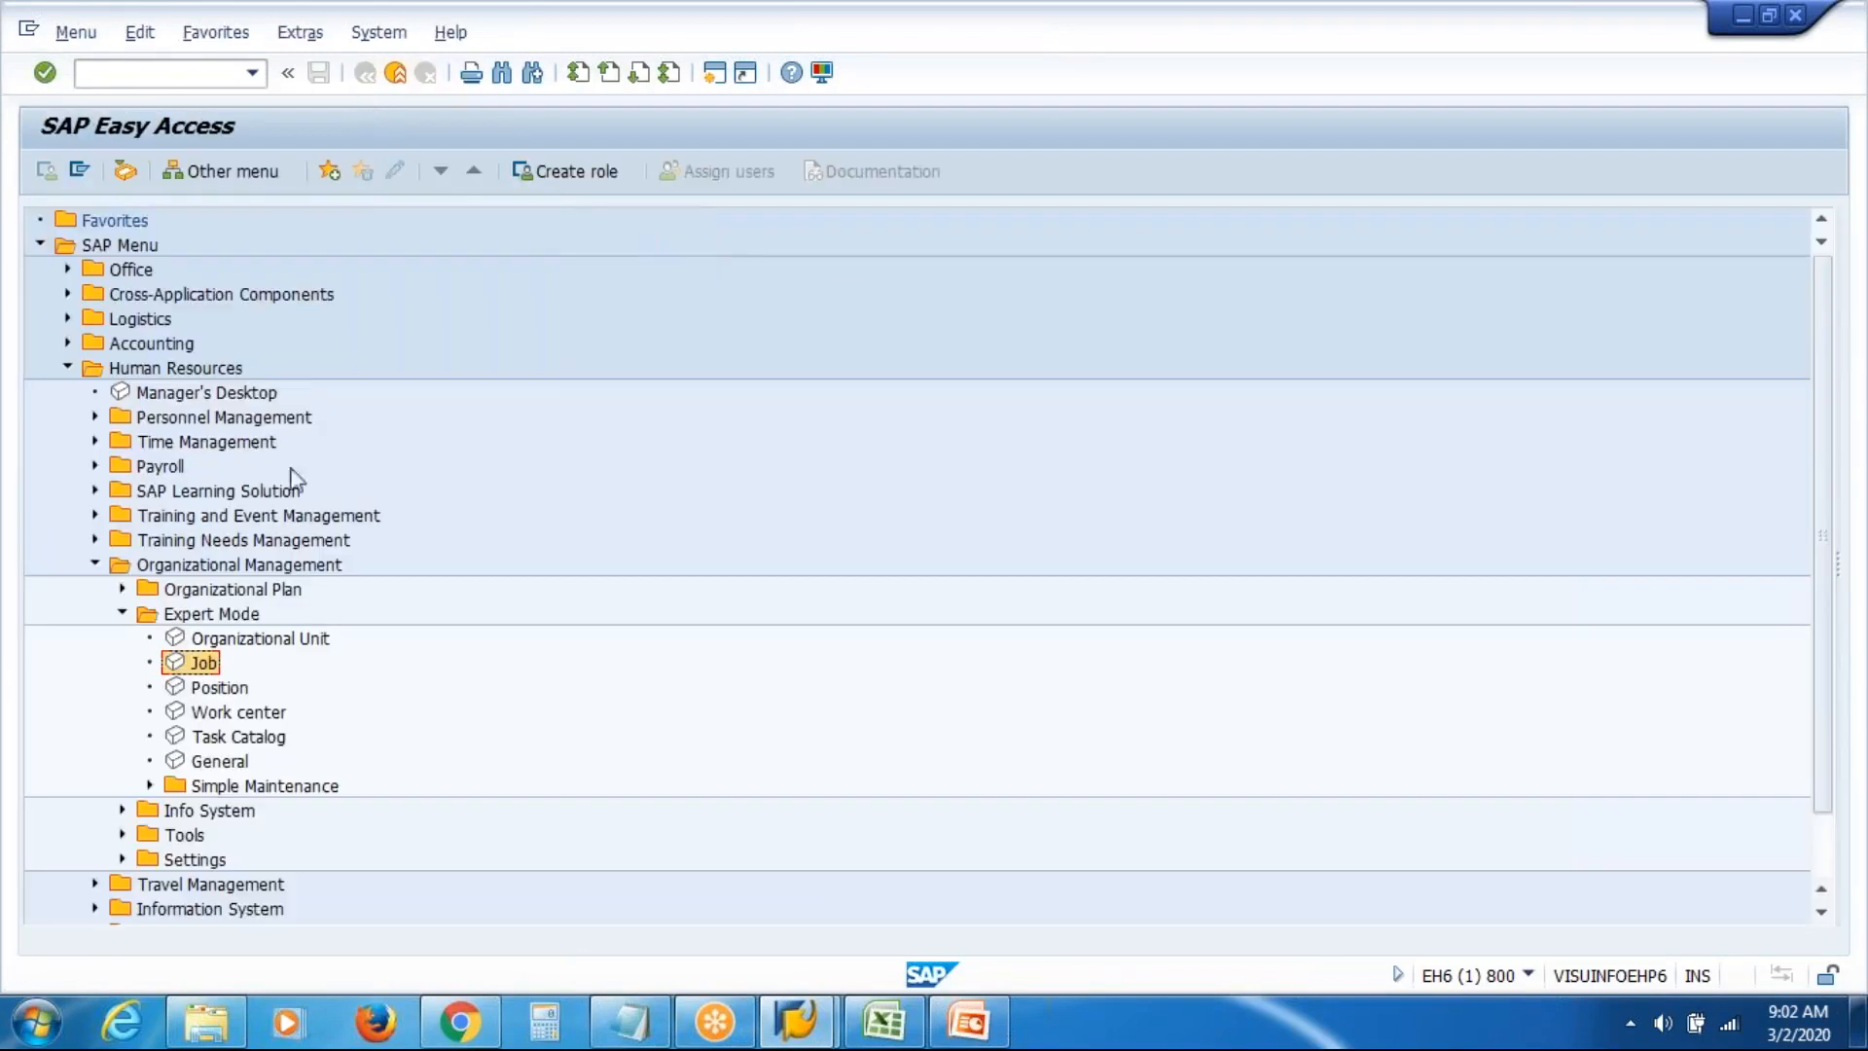
double_click(255, 641)
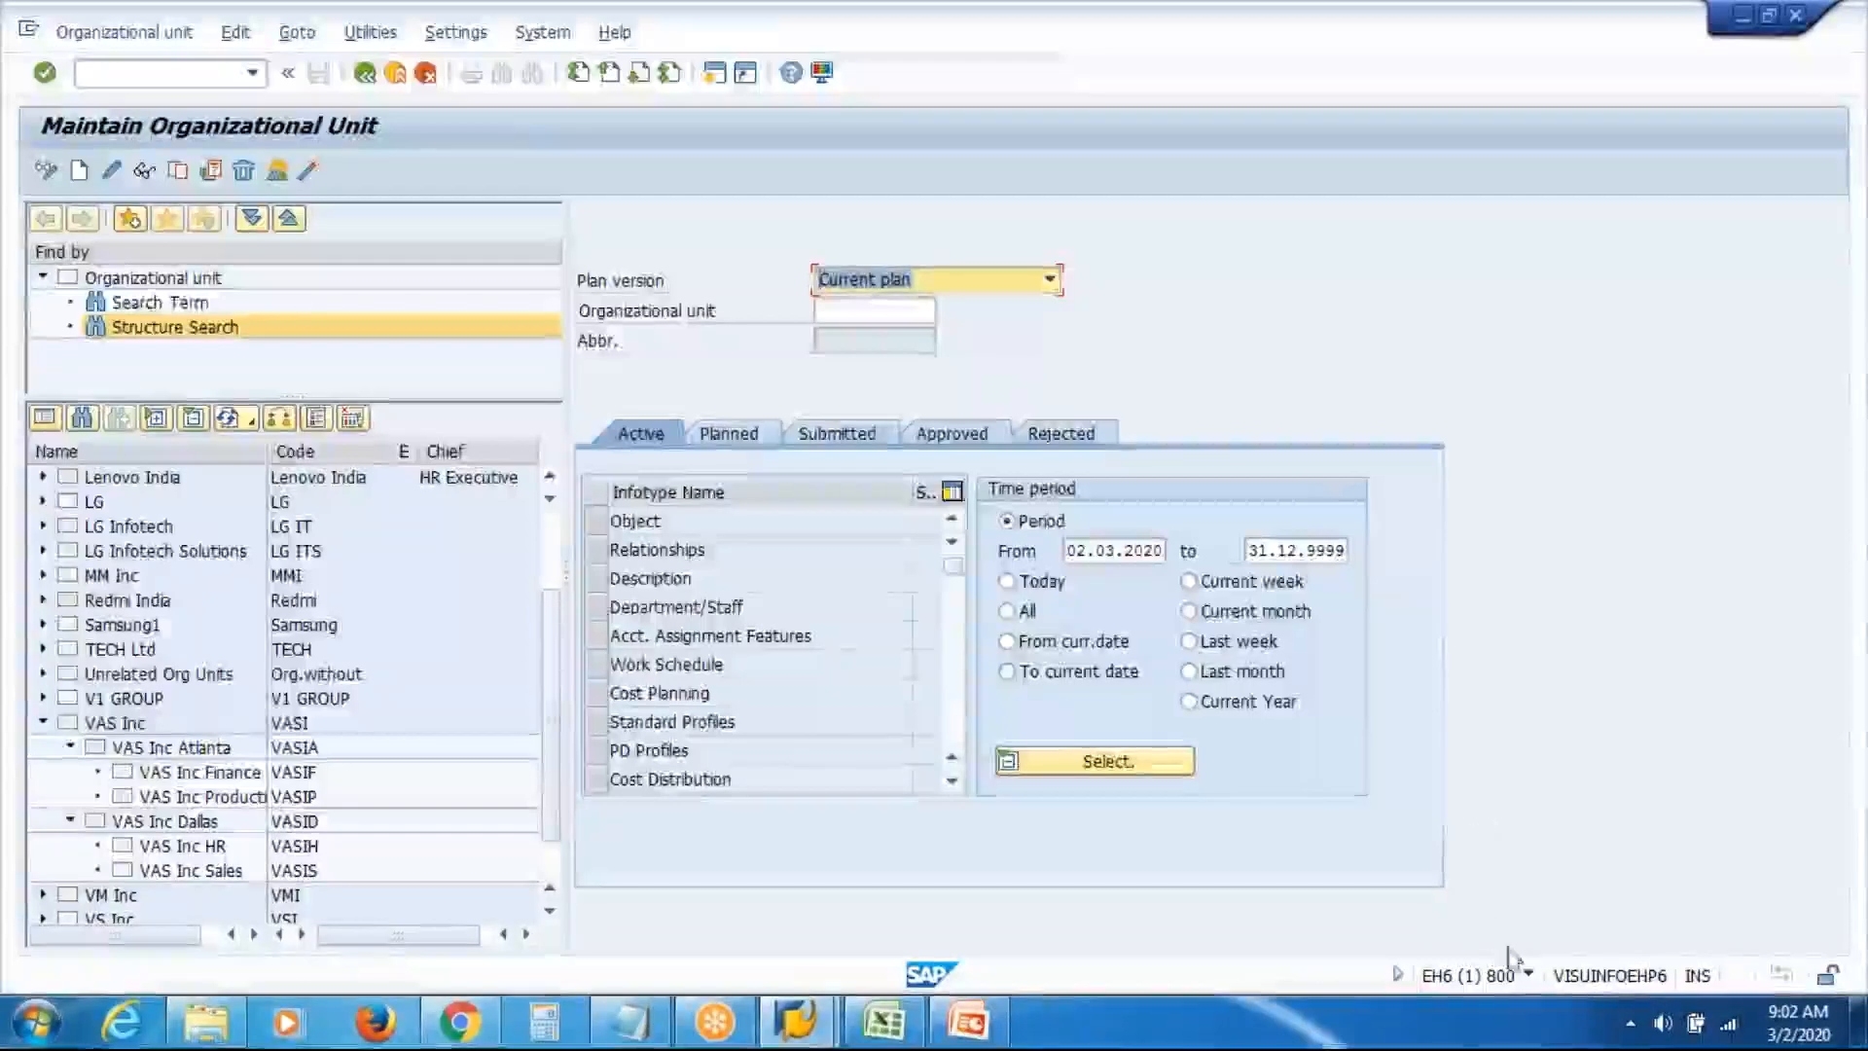
left_click(1530, 976)
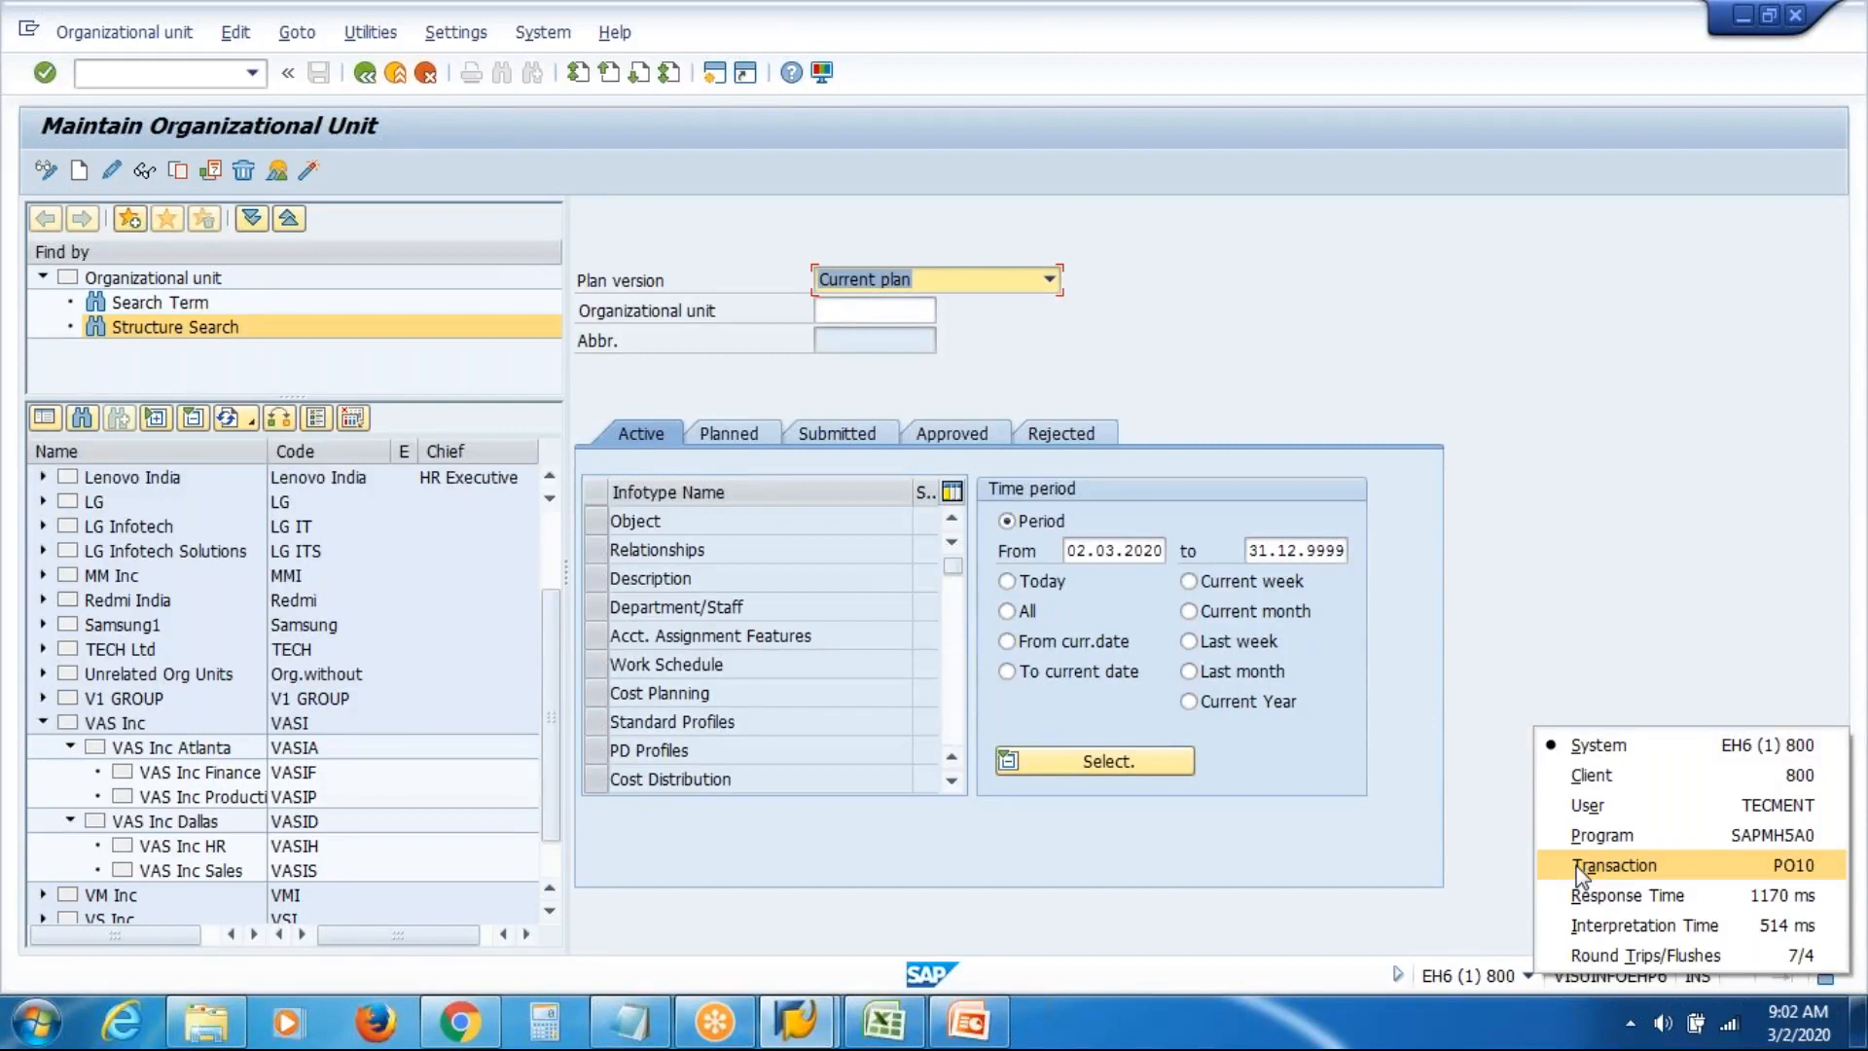
left_click(1575, 500)
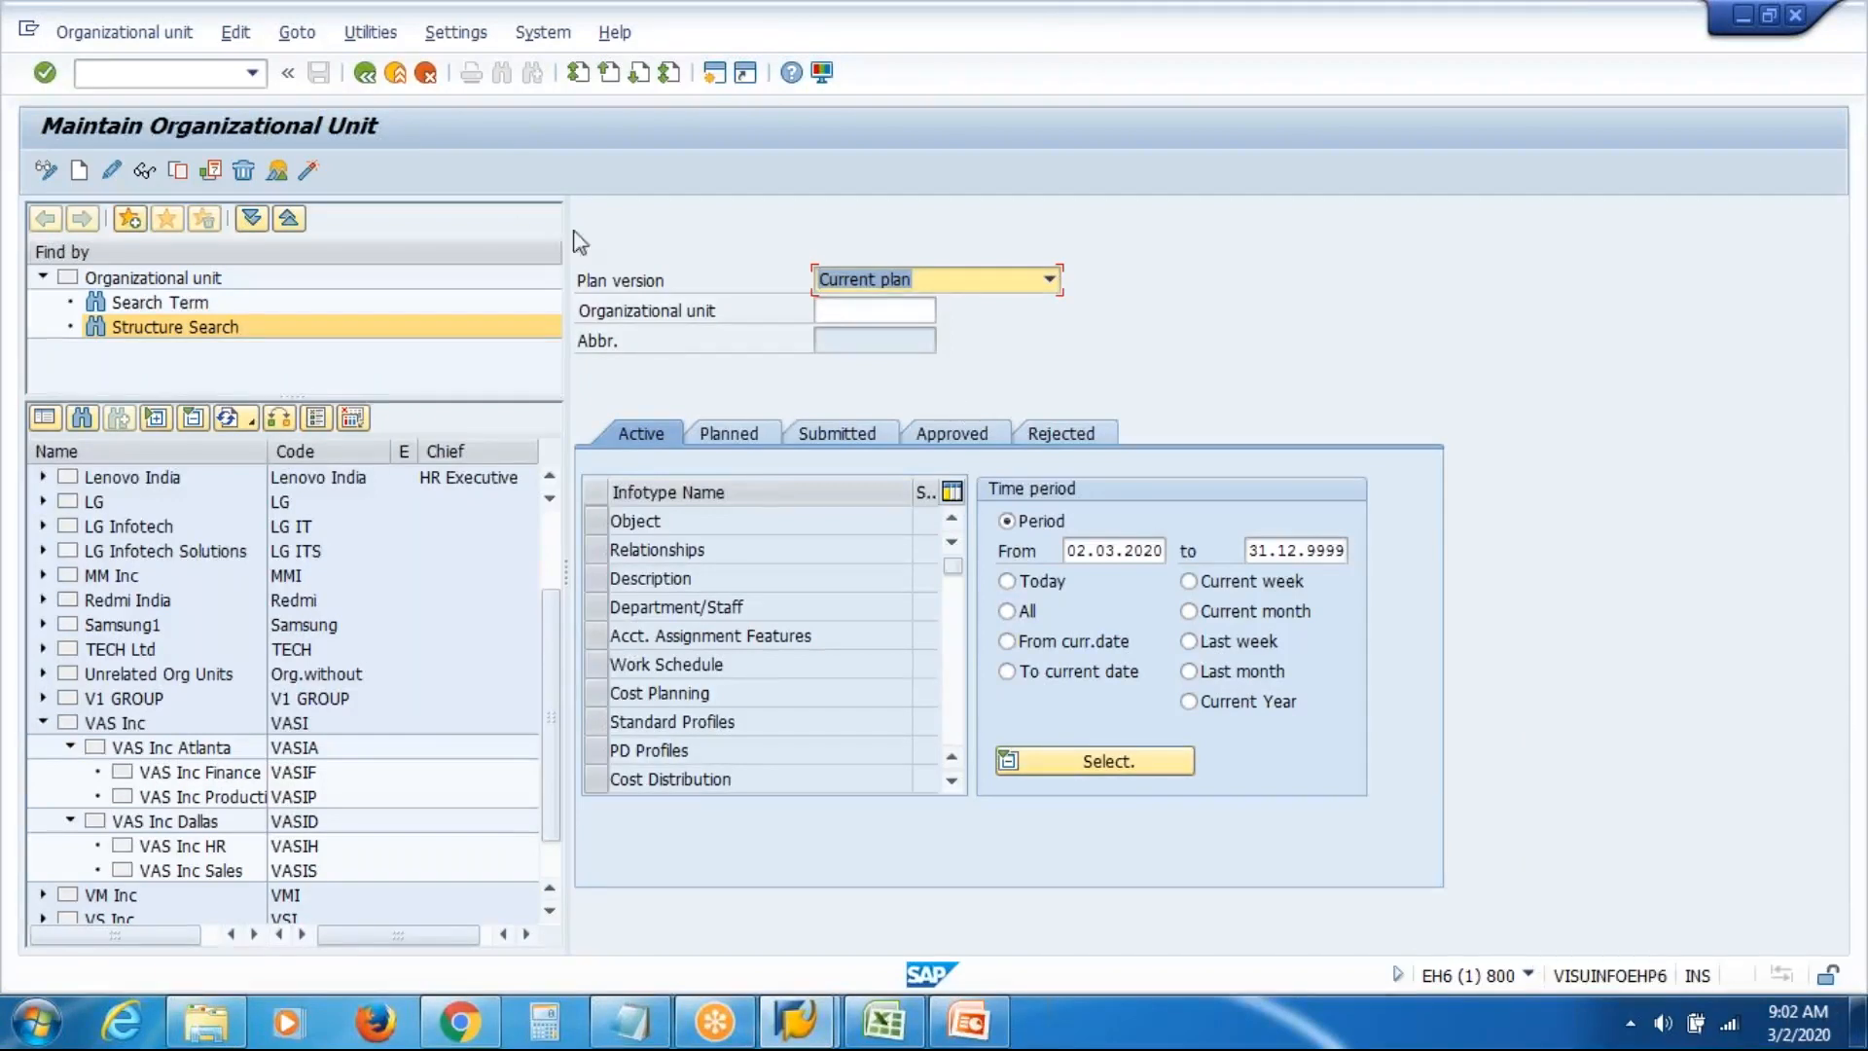
Reopen Maintain Organizational Unit directly with transaction PO10, then return to SAP Easy Access
left_click(395, 76)
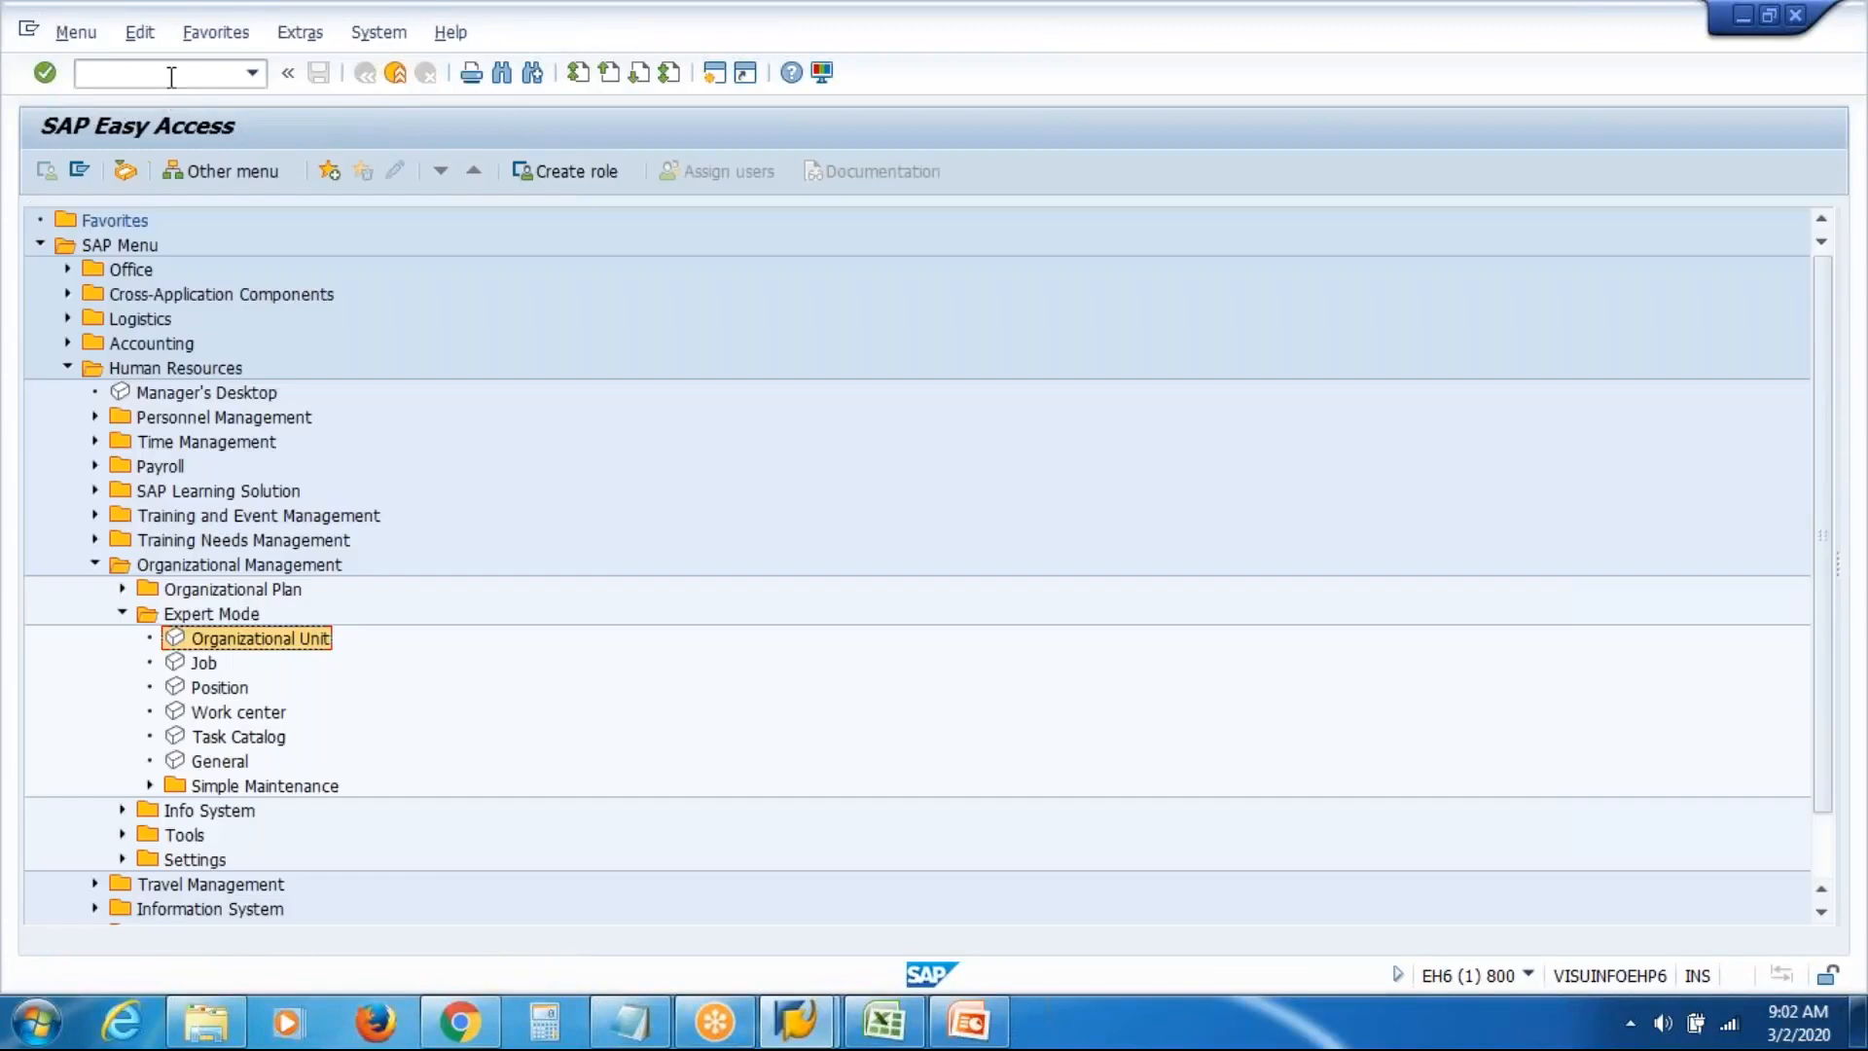
left_click(171, 76)
type("PO10")
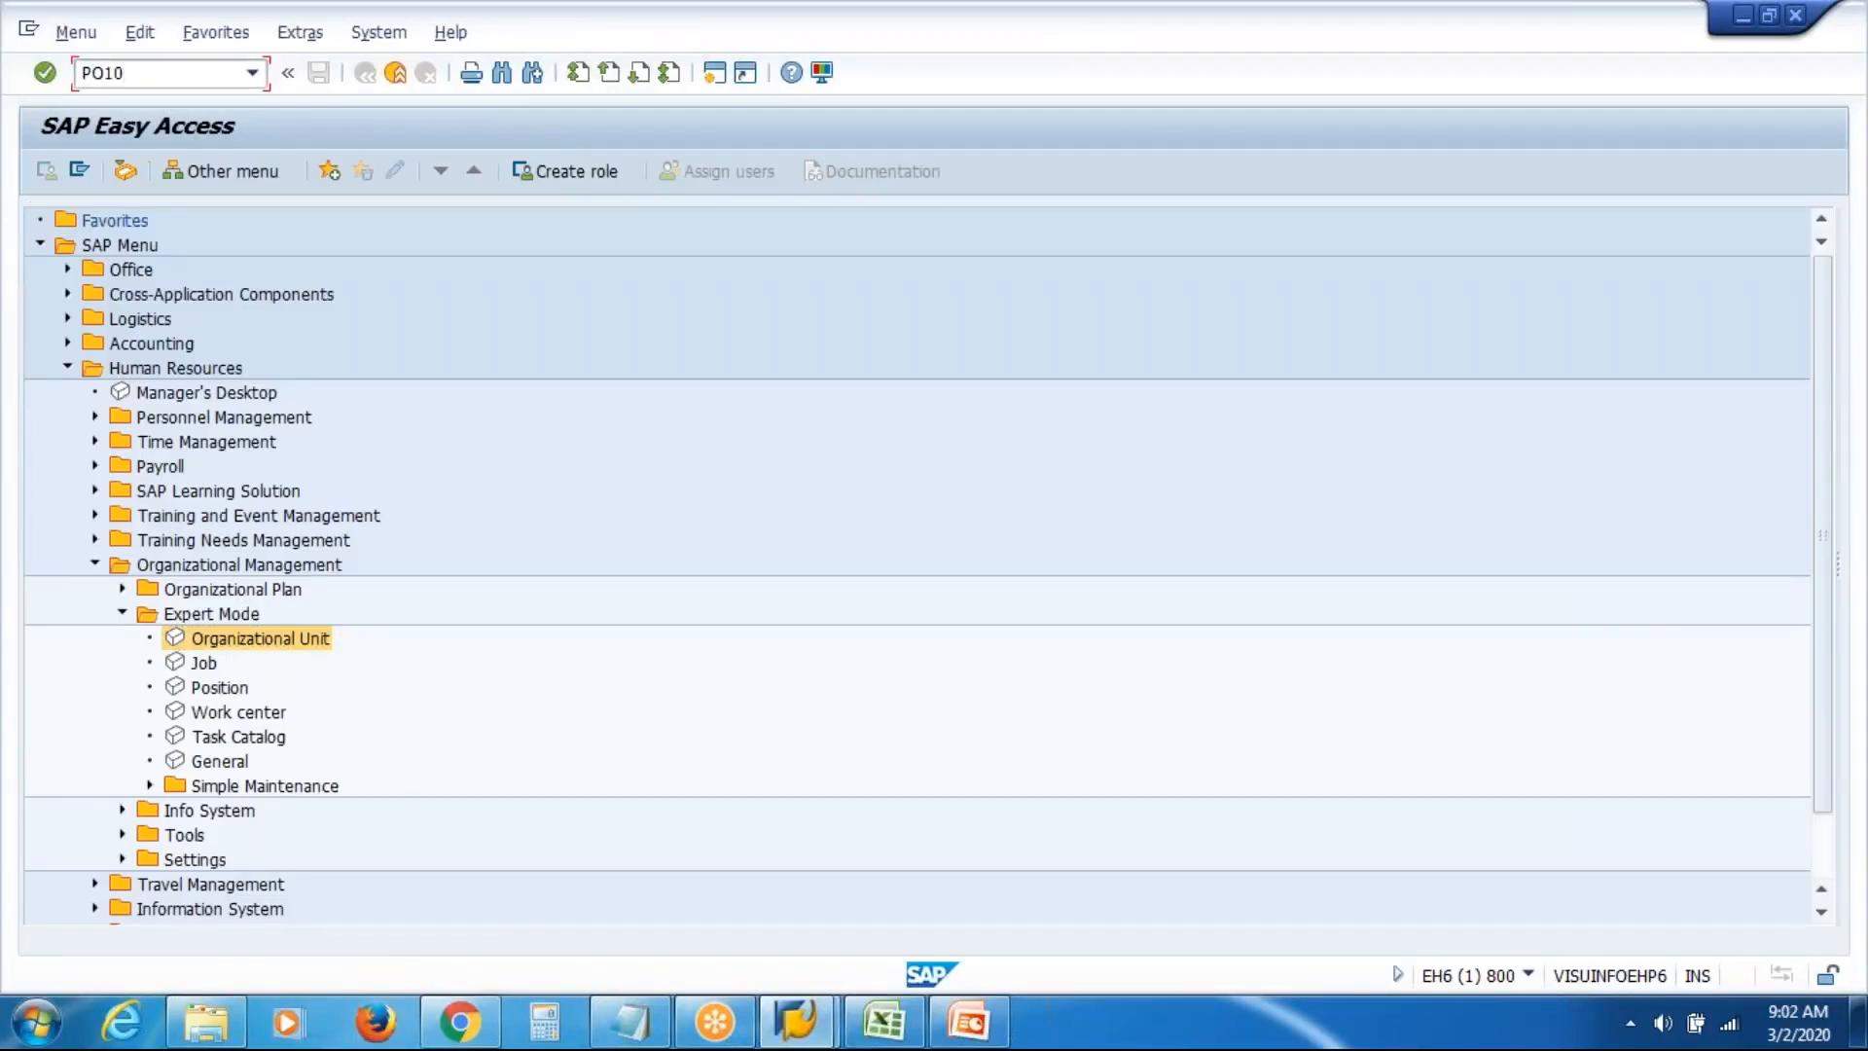
key("Return")
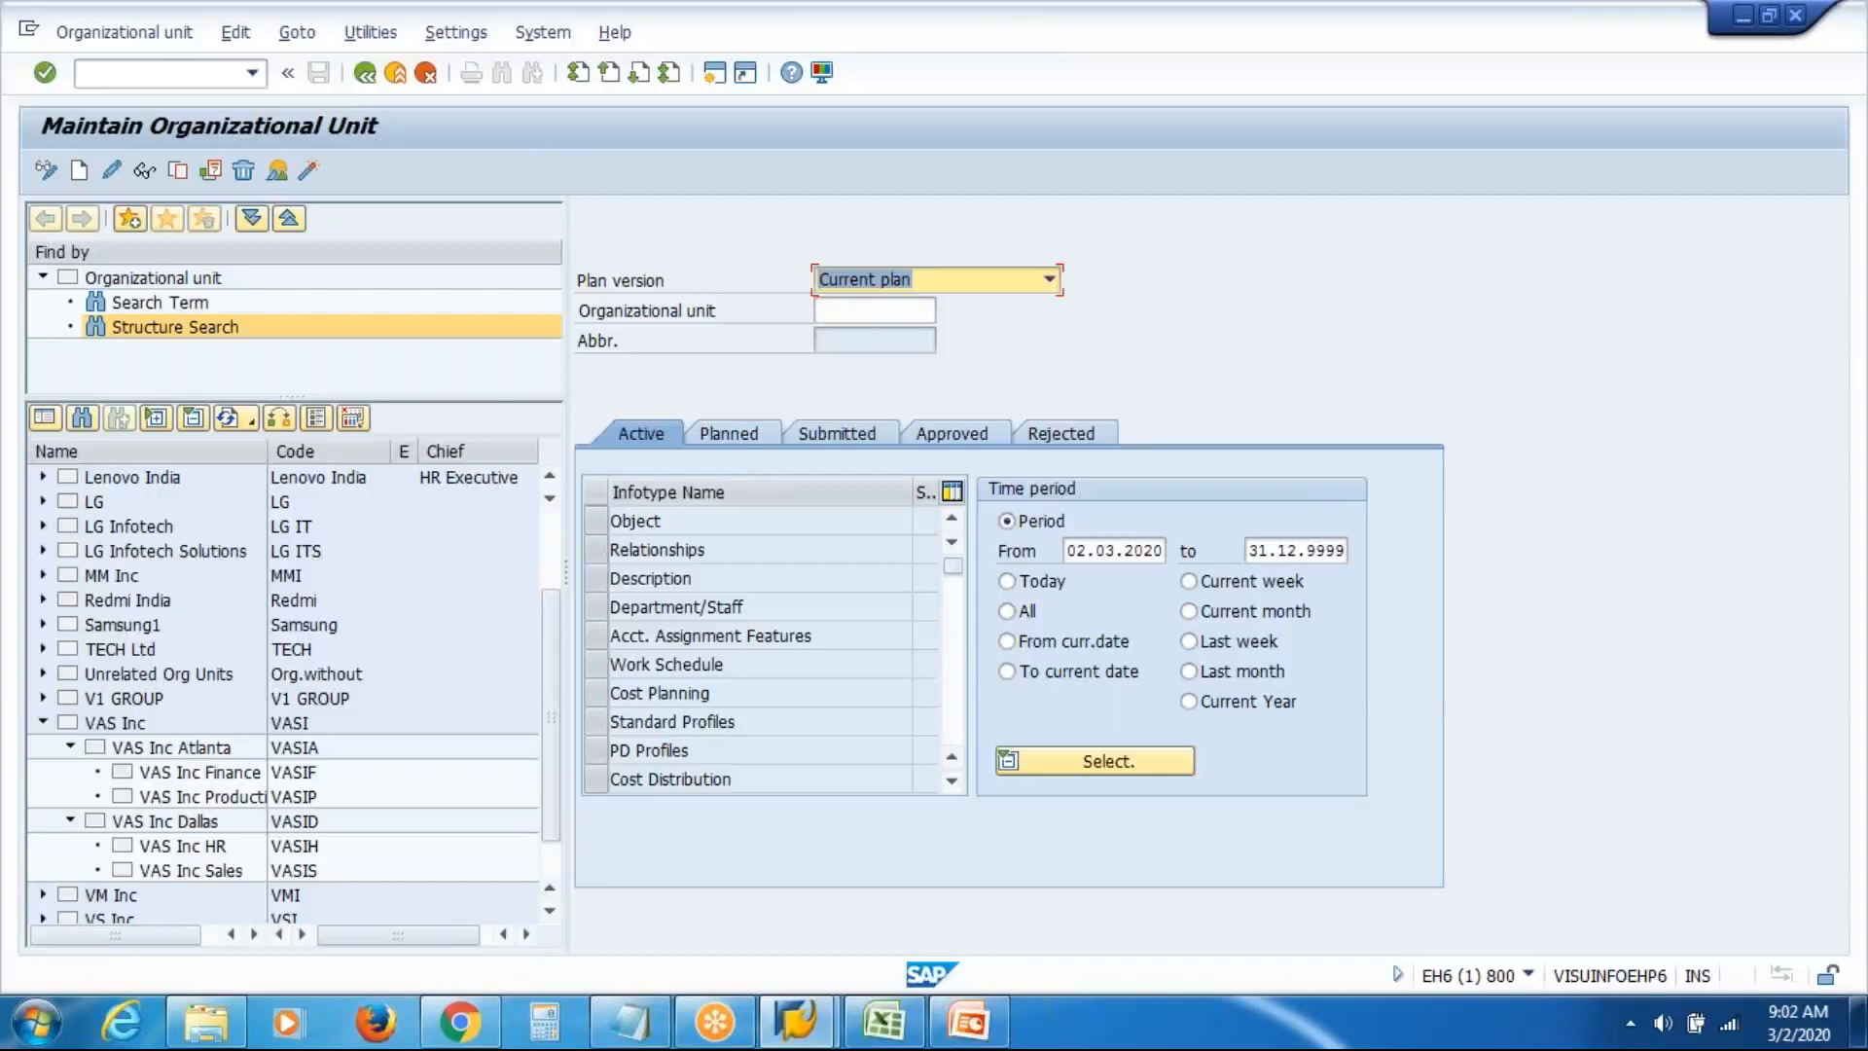
left_click(365, 74)
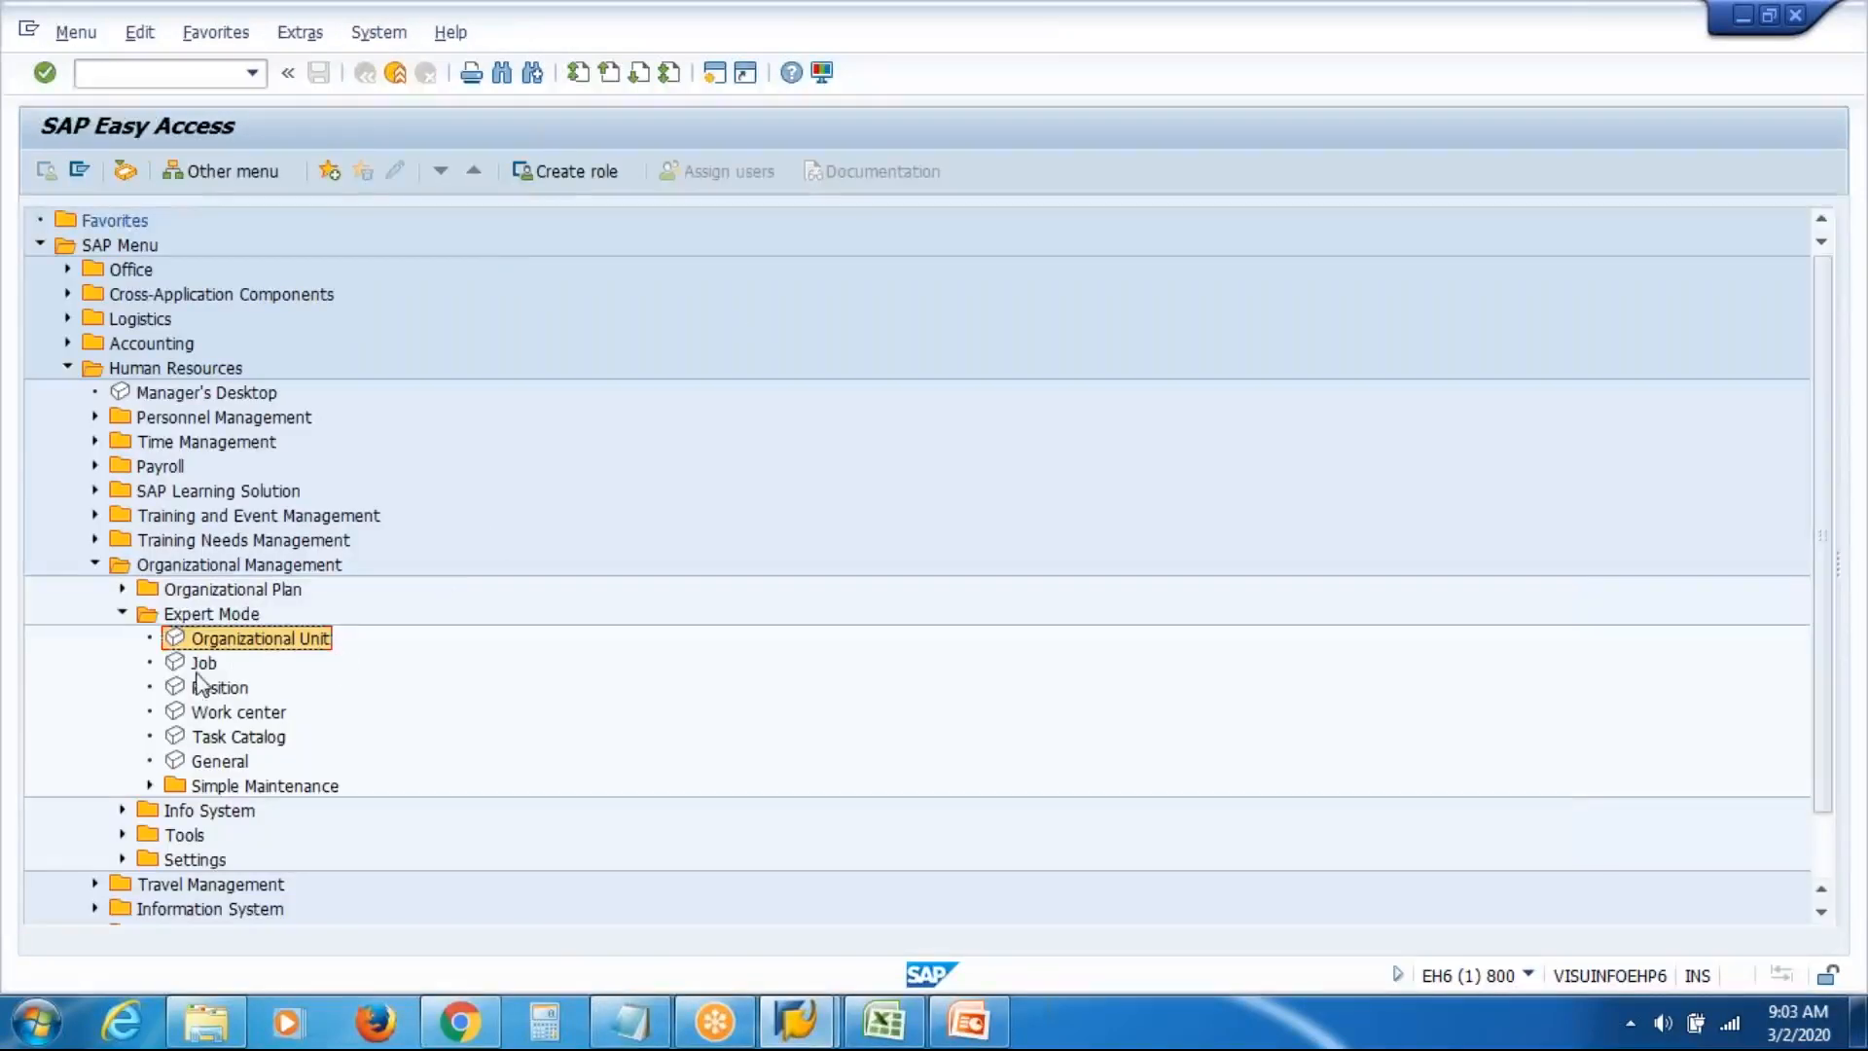
left_click(216, 690)
double_click(216, 690)
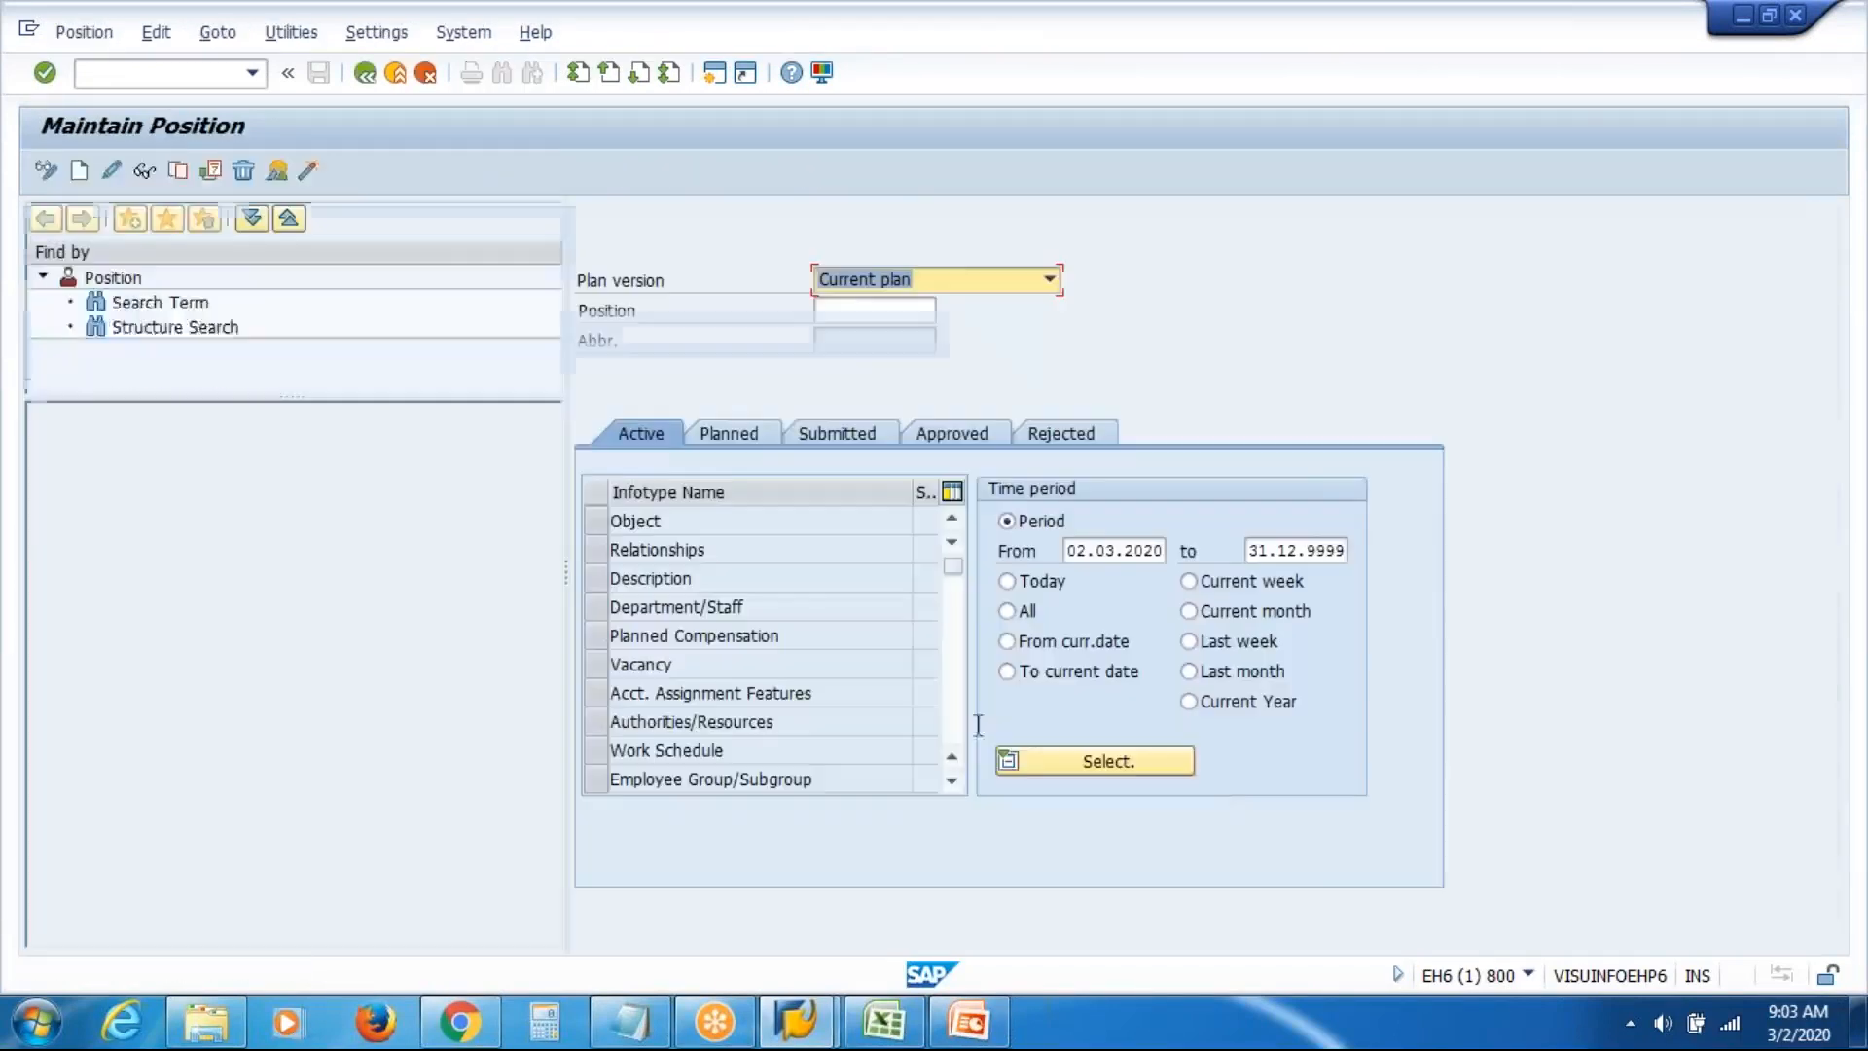
left_click(1528, 974)
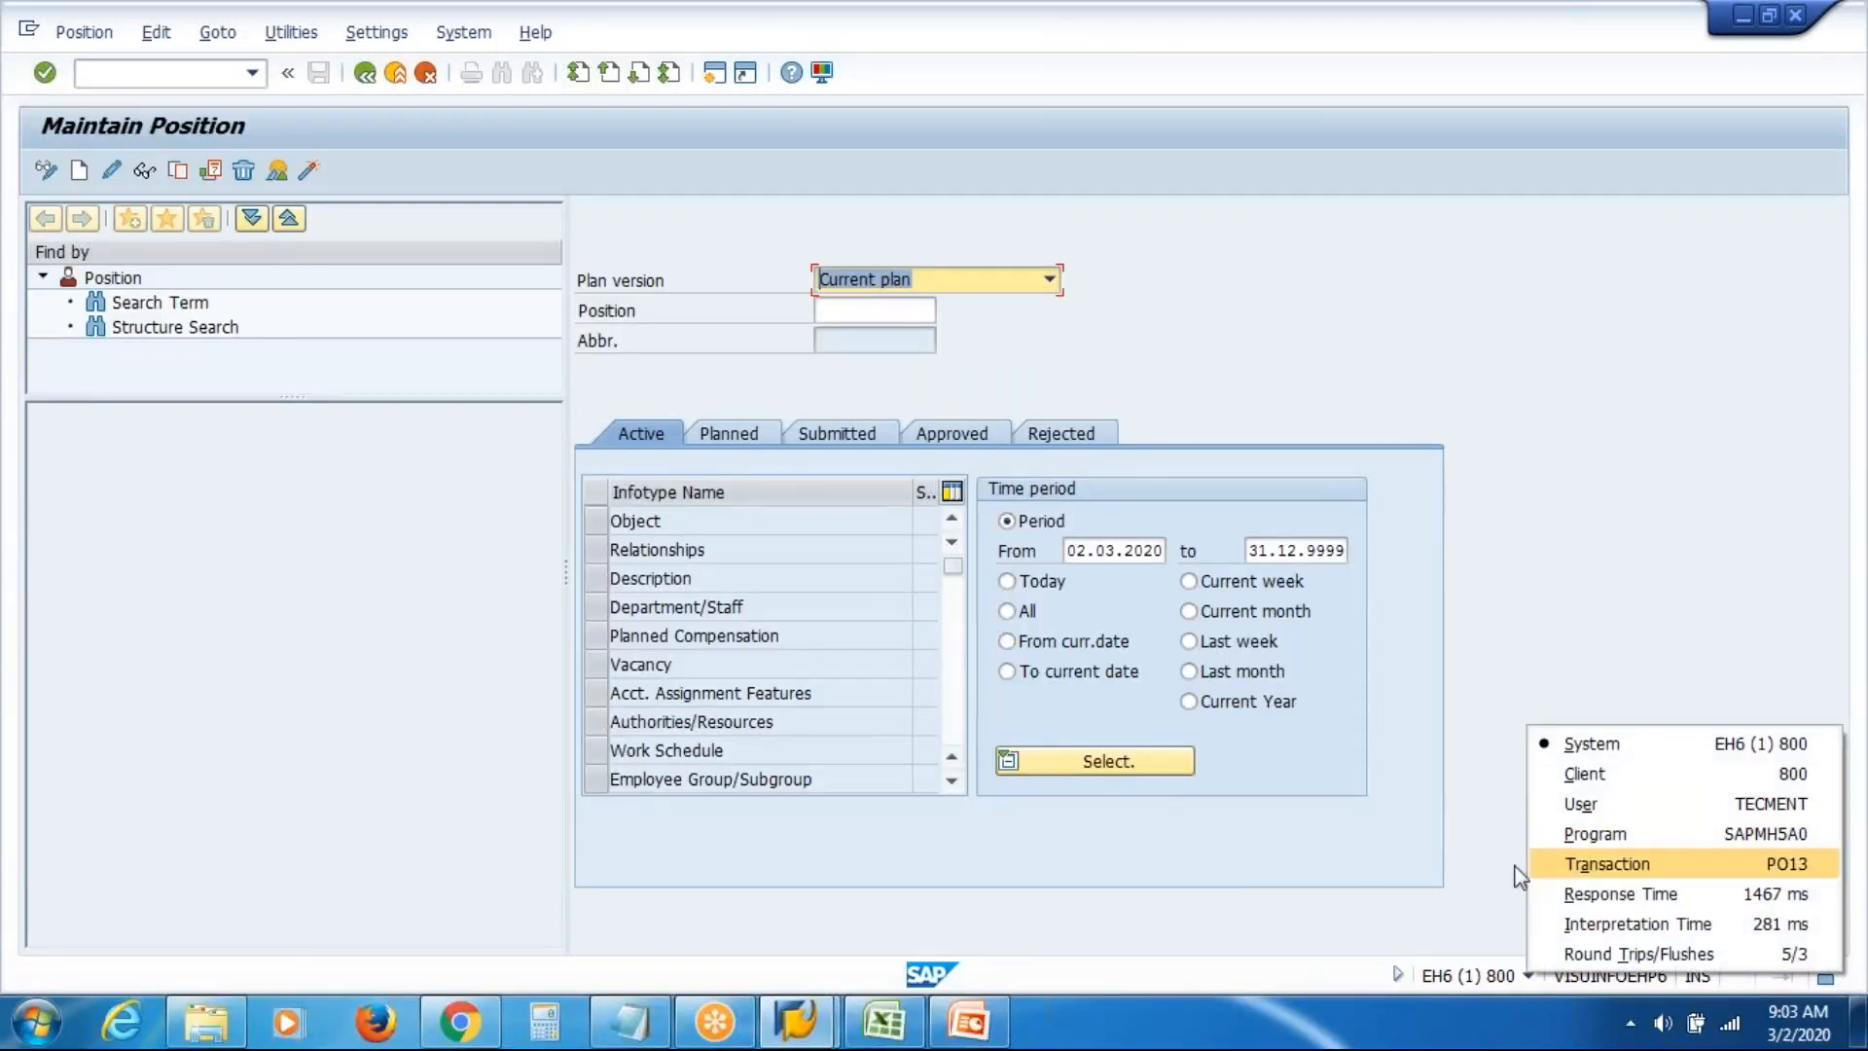
left_click(1153, 895)
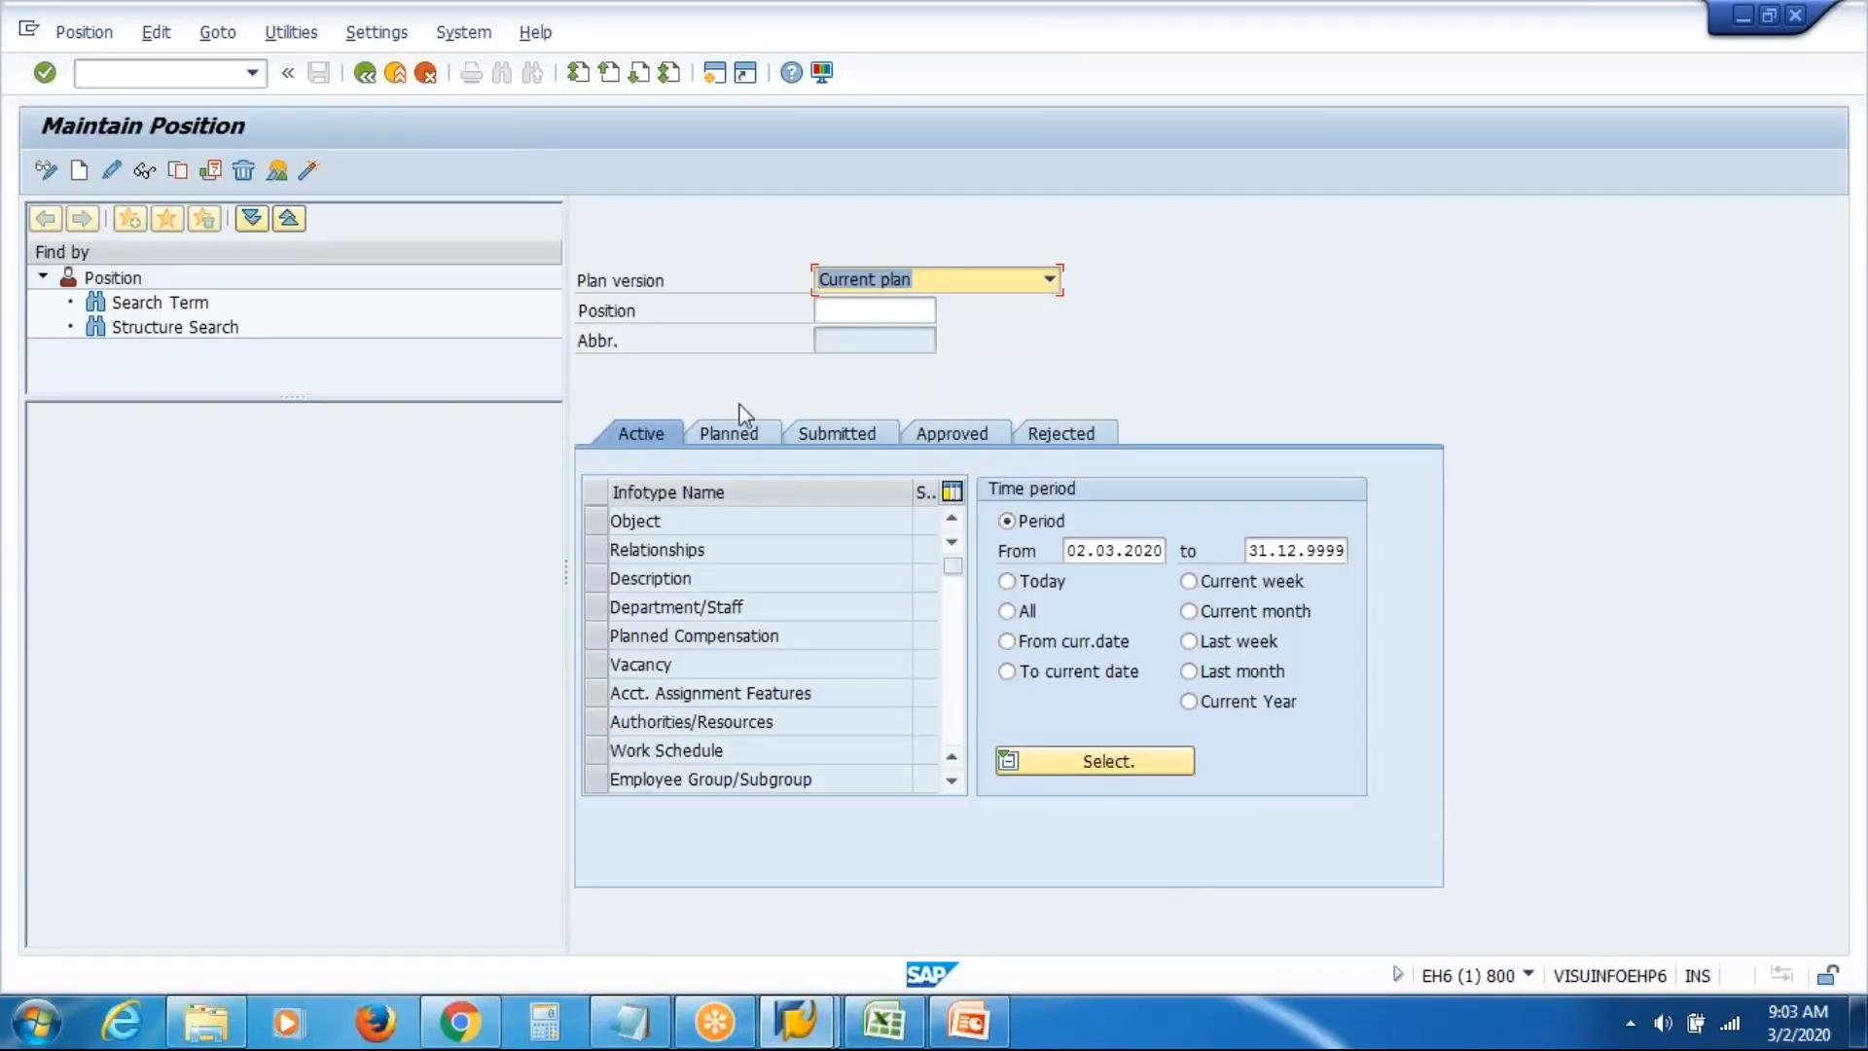
left_click(395, 76)
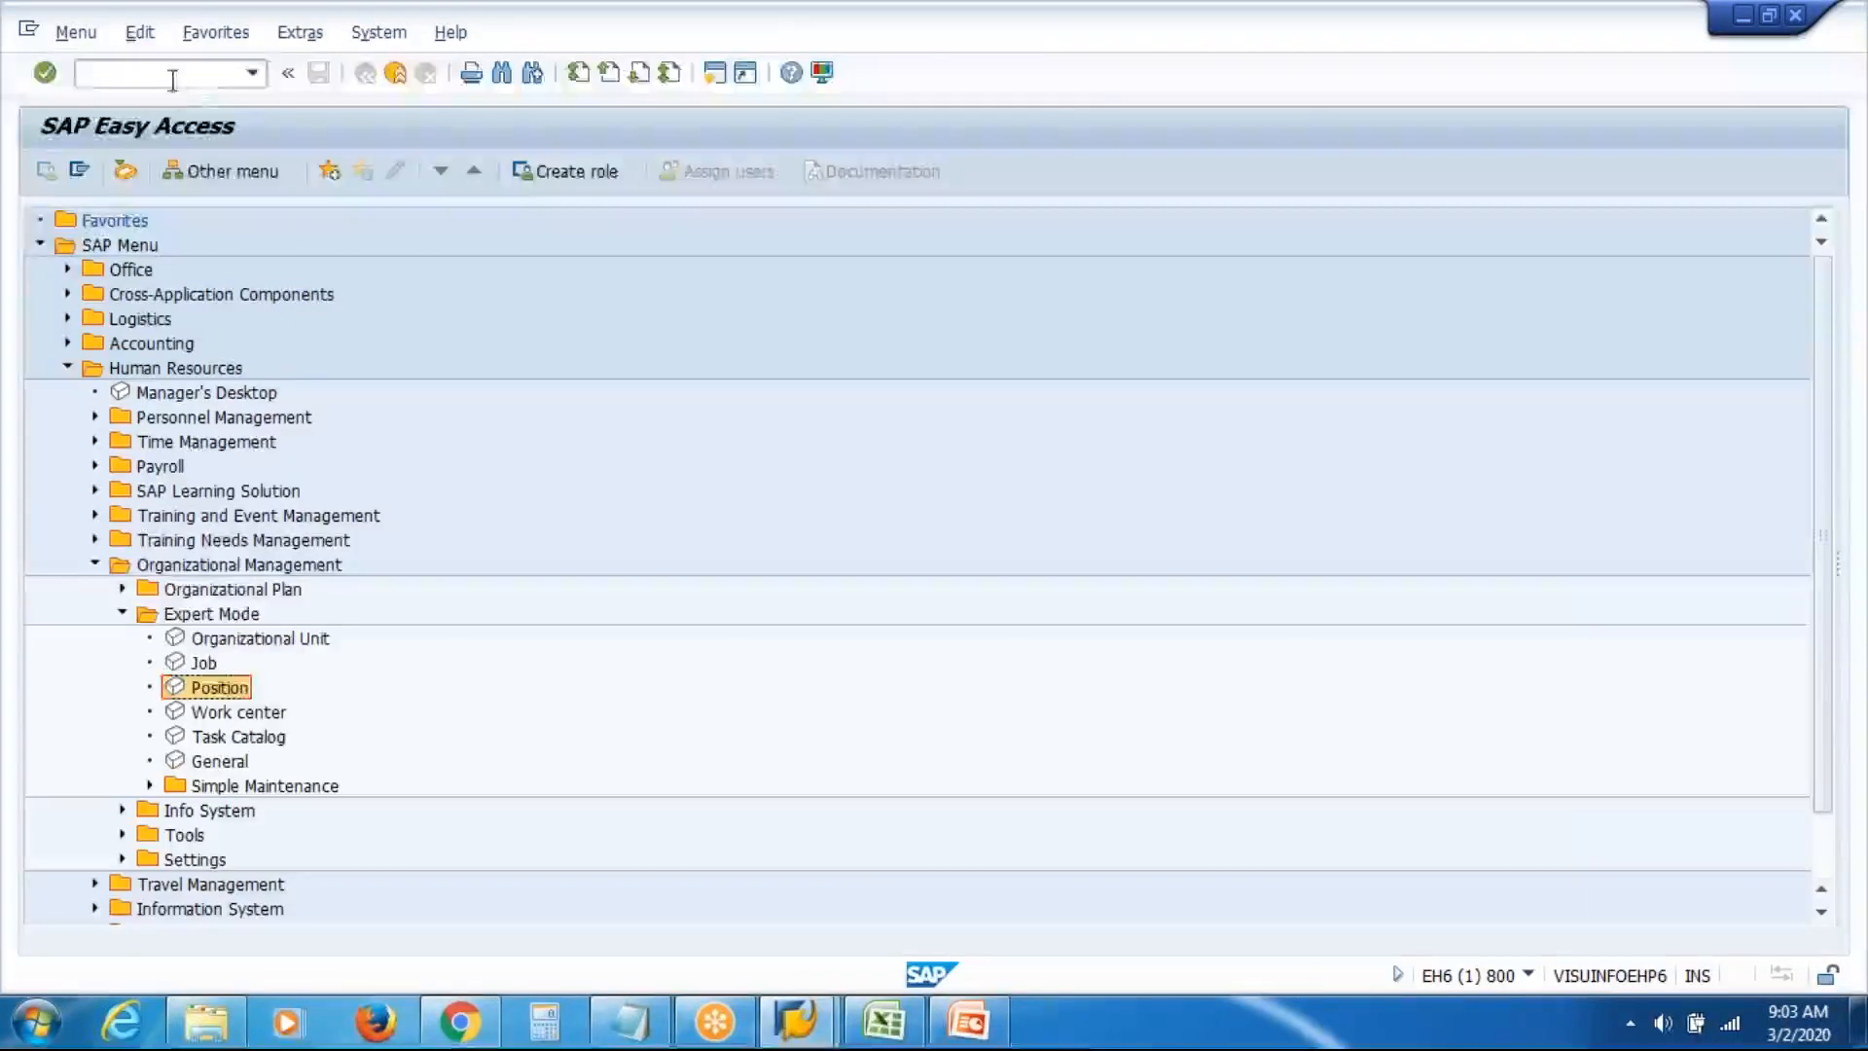
type("PO13")
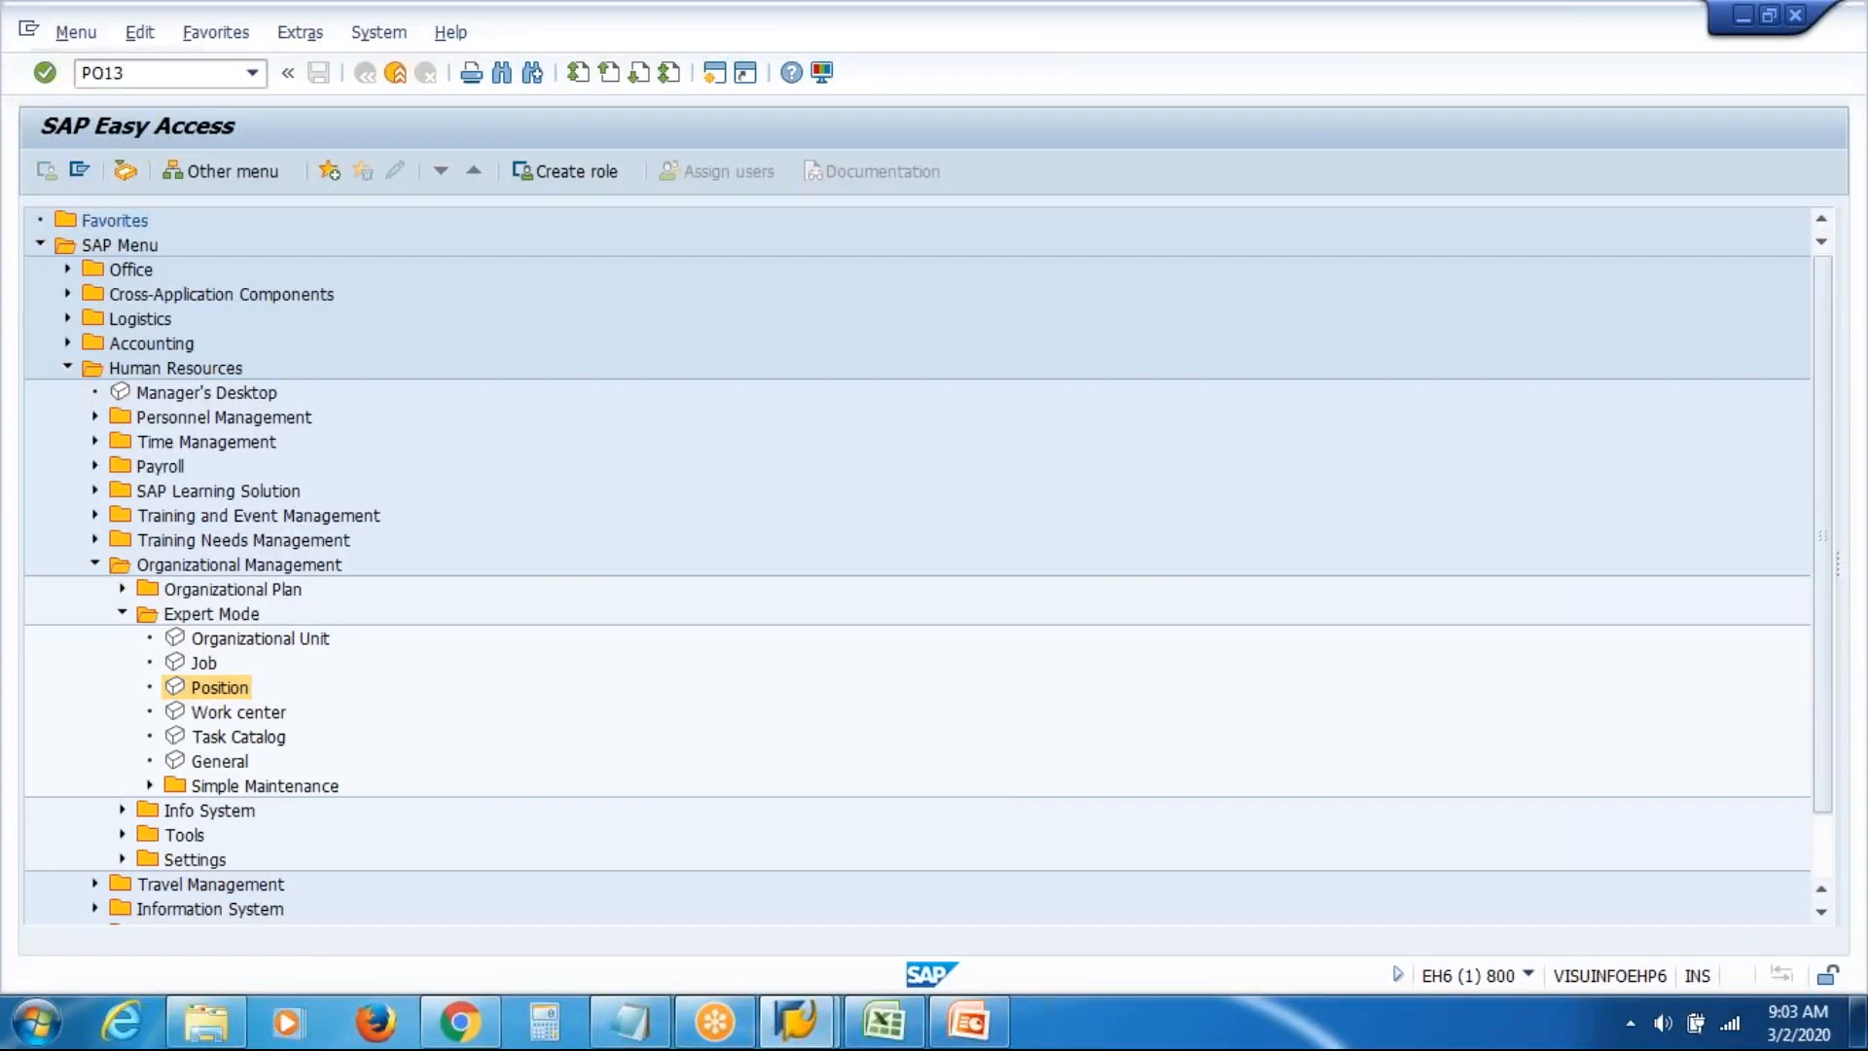
key("Return")
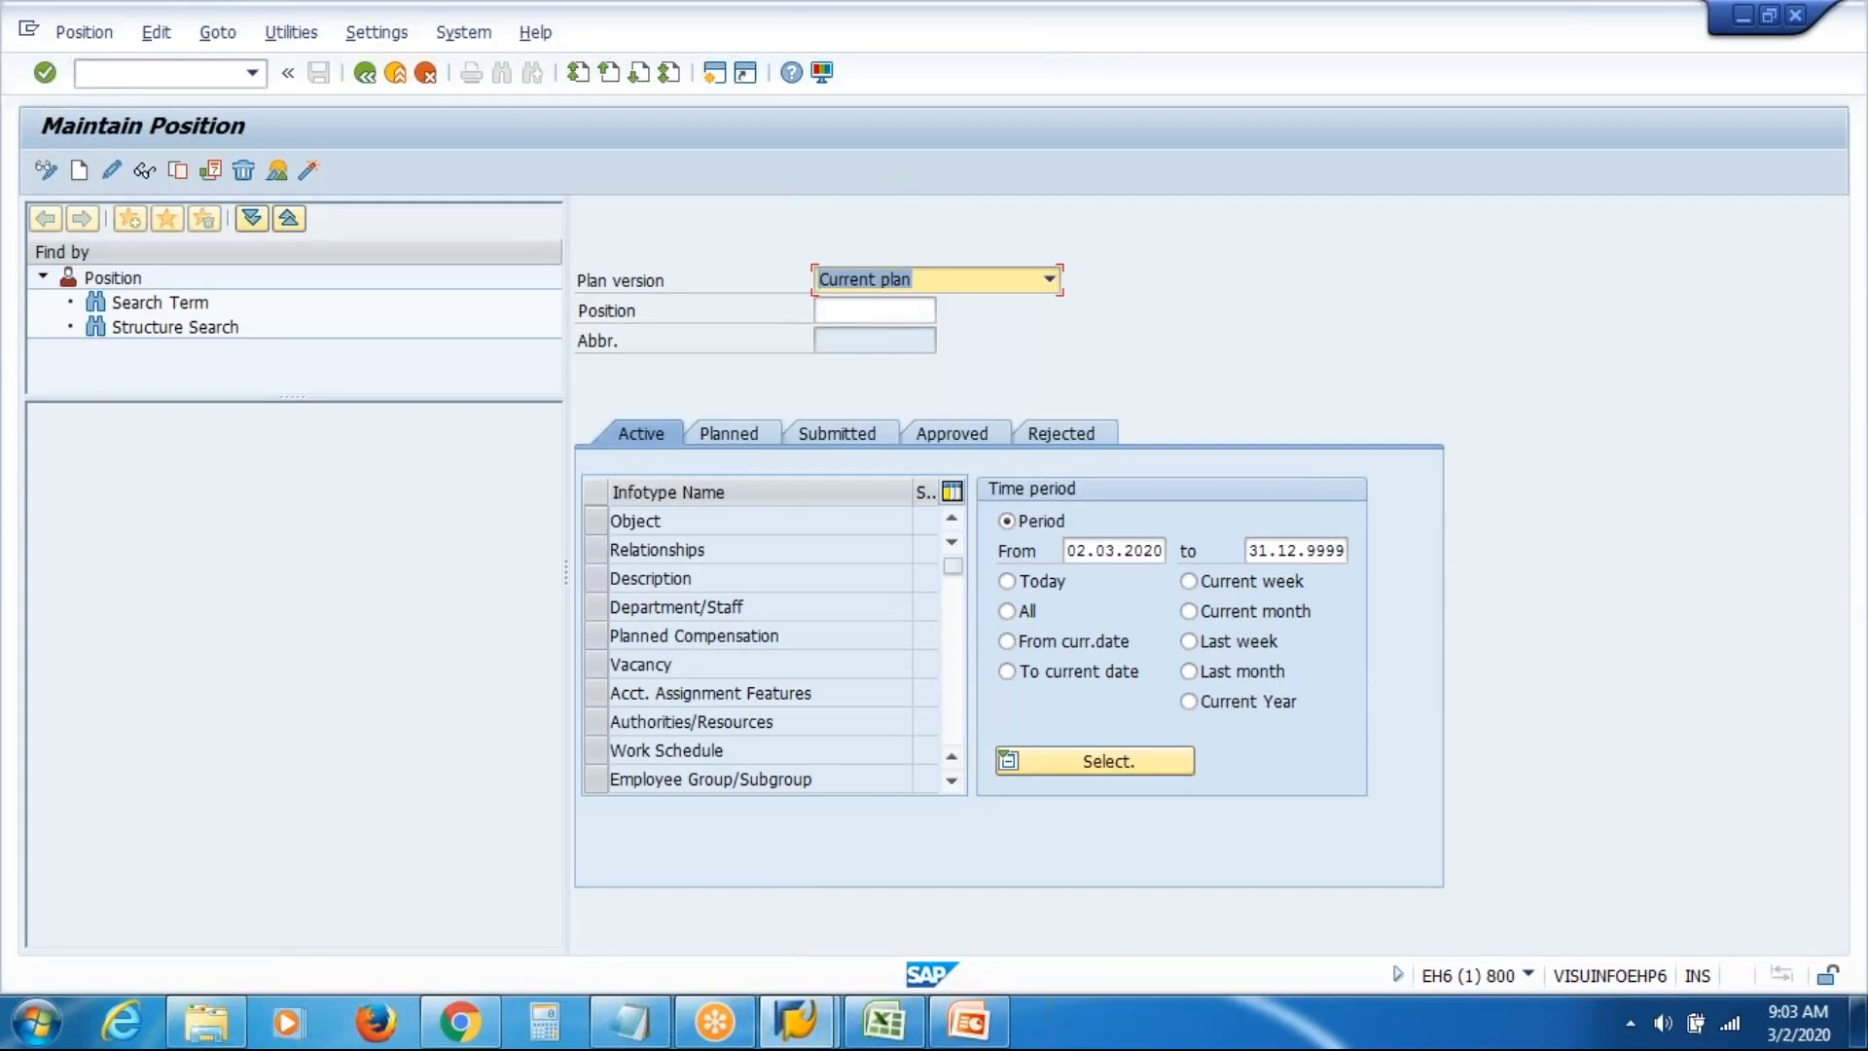
left_click(367, 77)
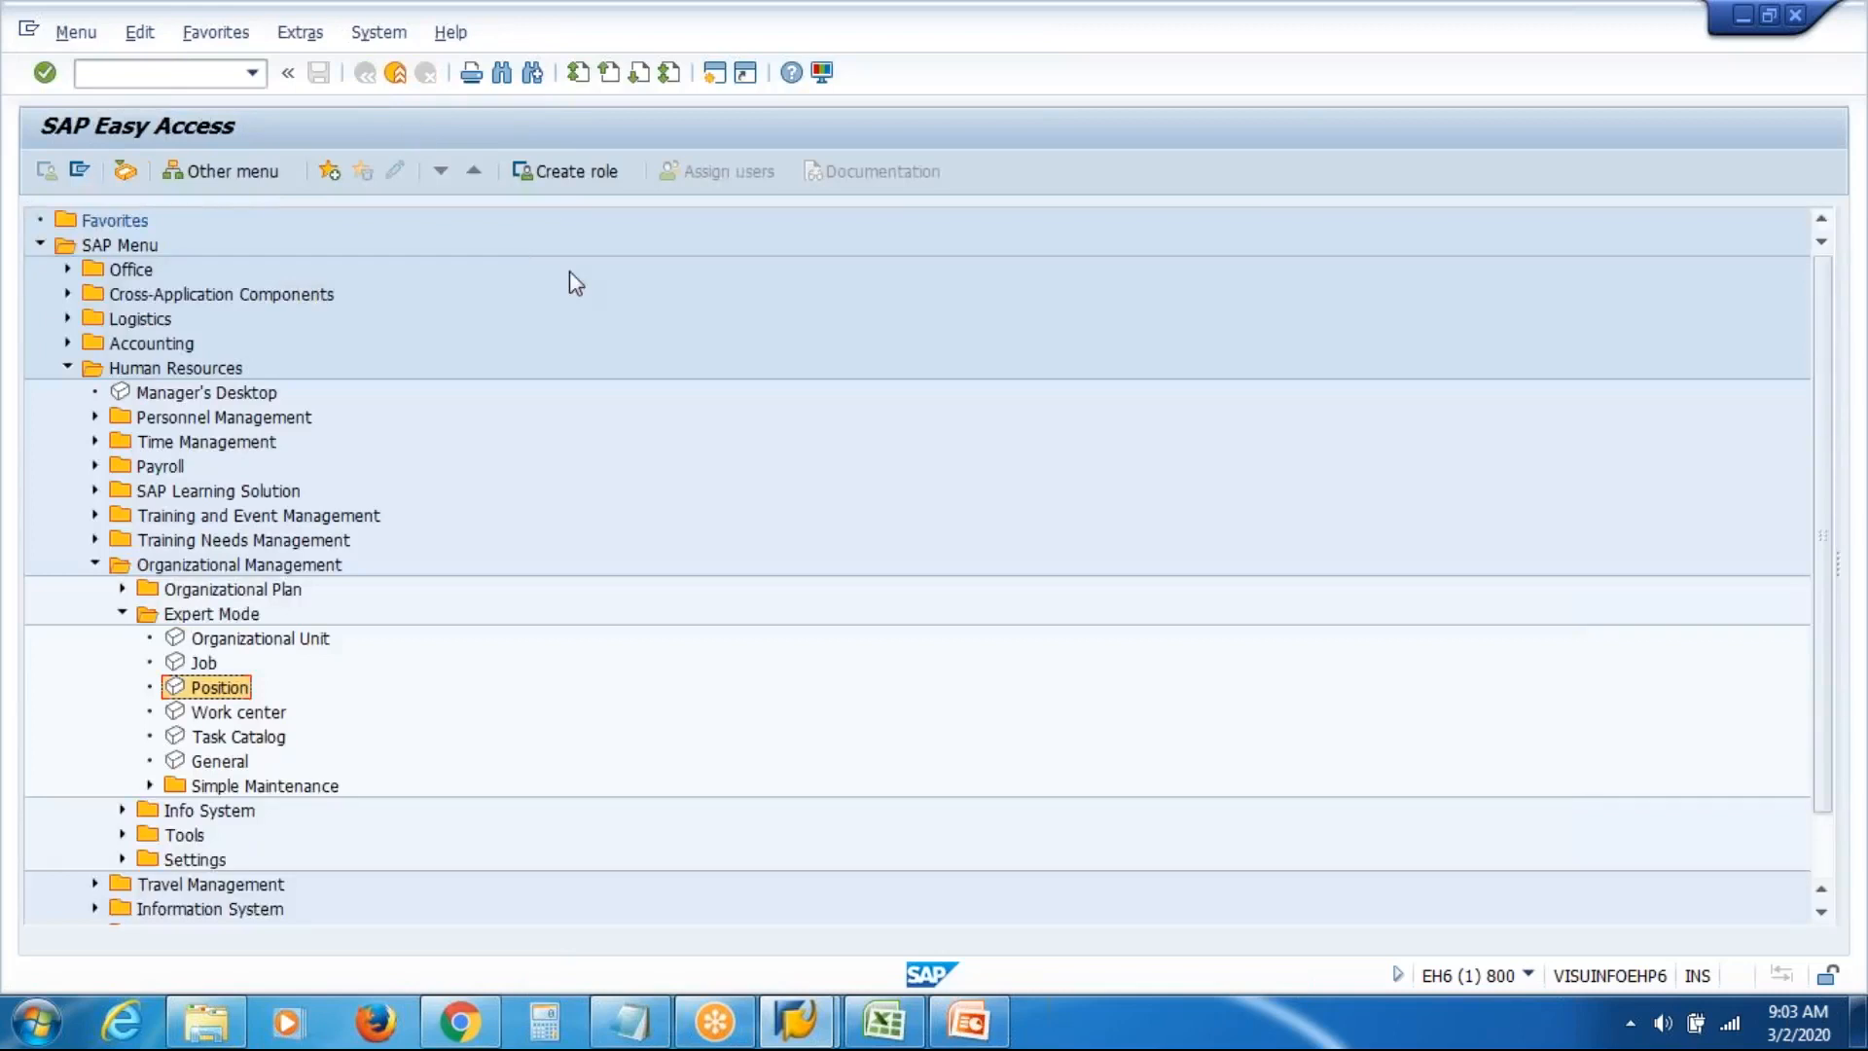
In Maintain Job, choose the Object infotype, set the start date to 01.01.1900, and create a job
double_click(206, 663)
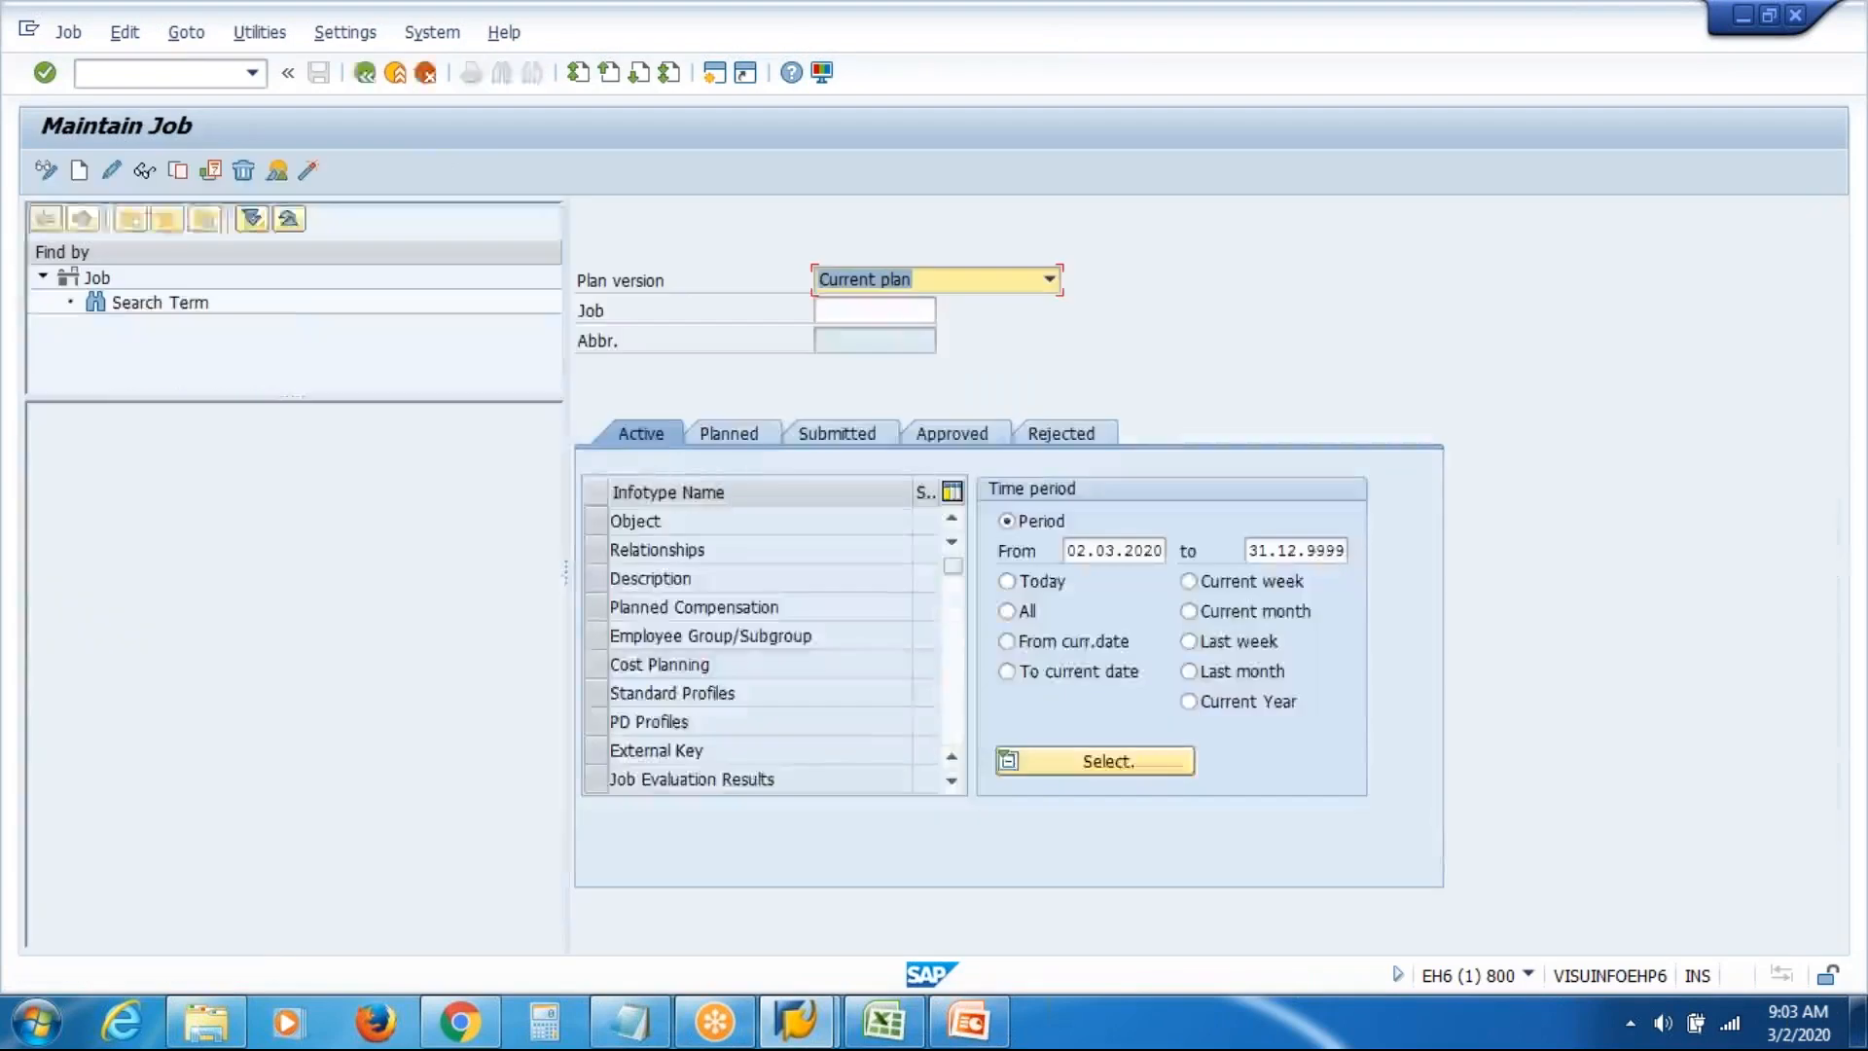
left_click(642, 521)
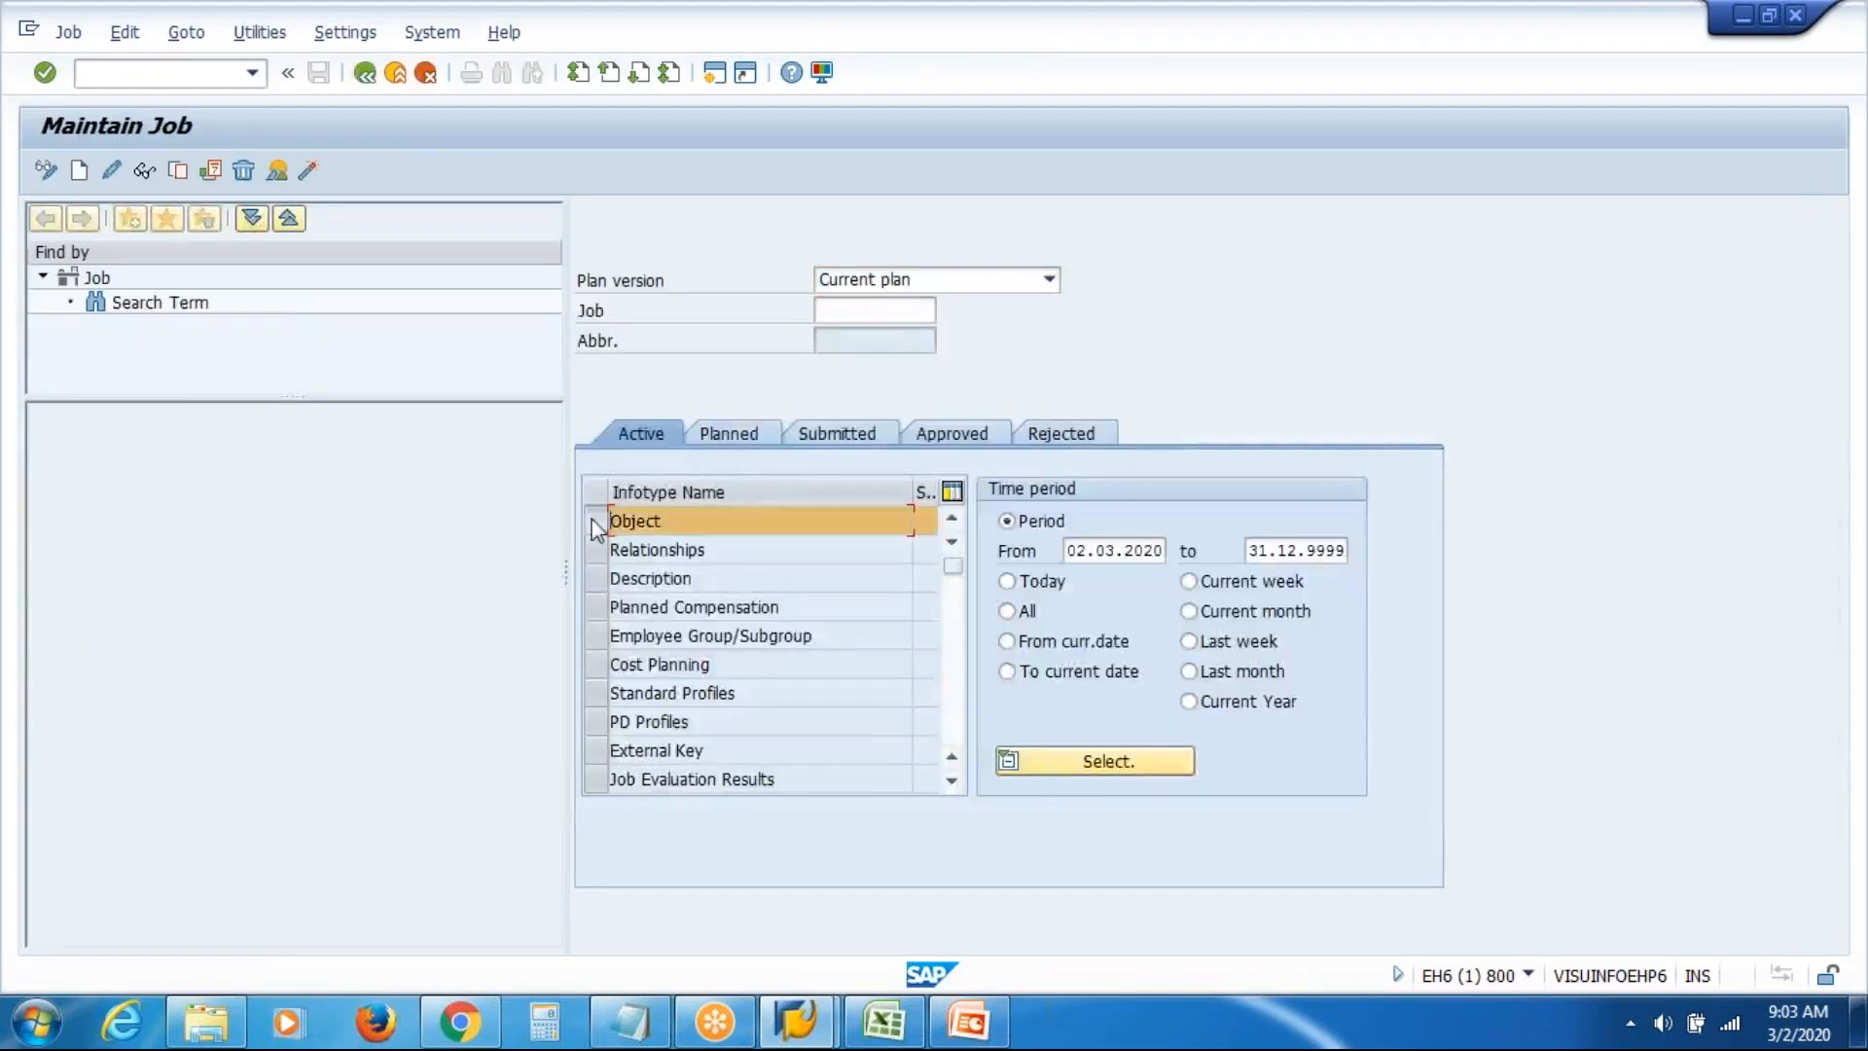
left_click_drag(1066, 551, 1165, 551)
key("BackSpace")
key("Down")
key("Return")
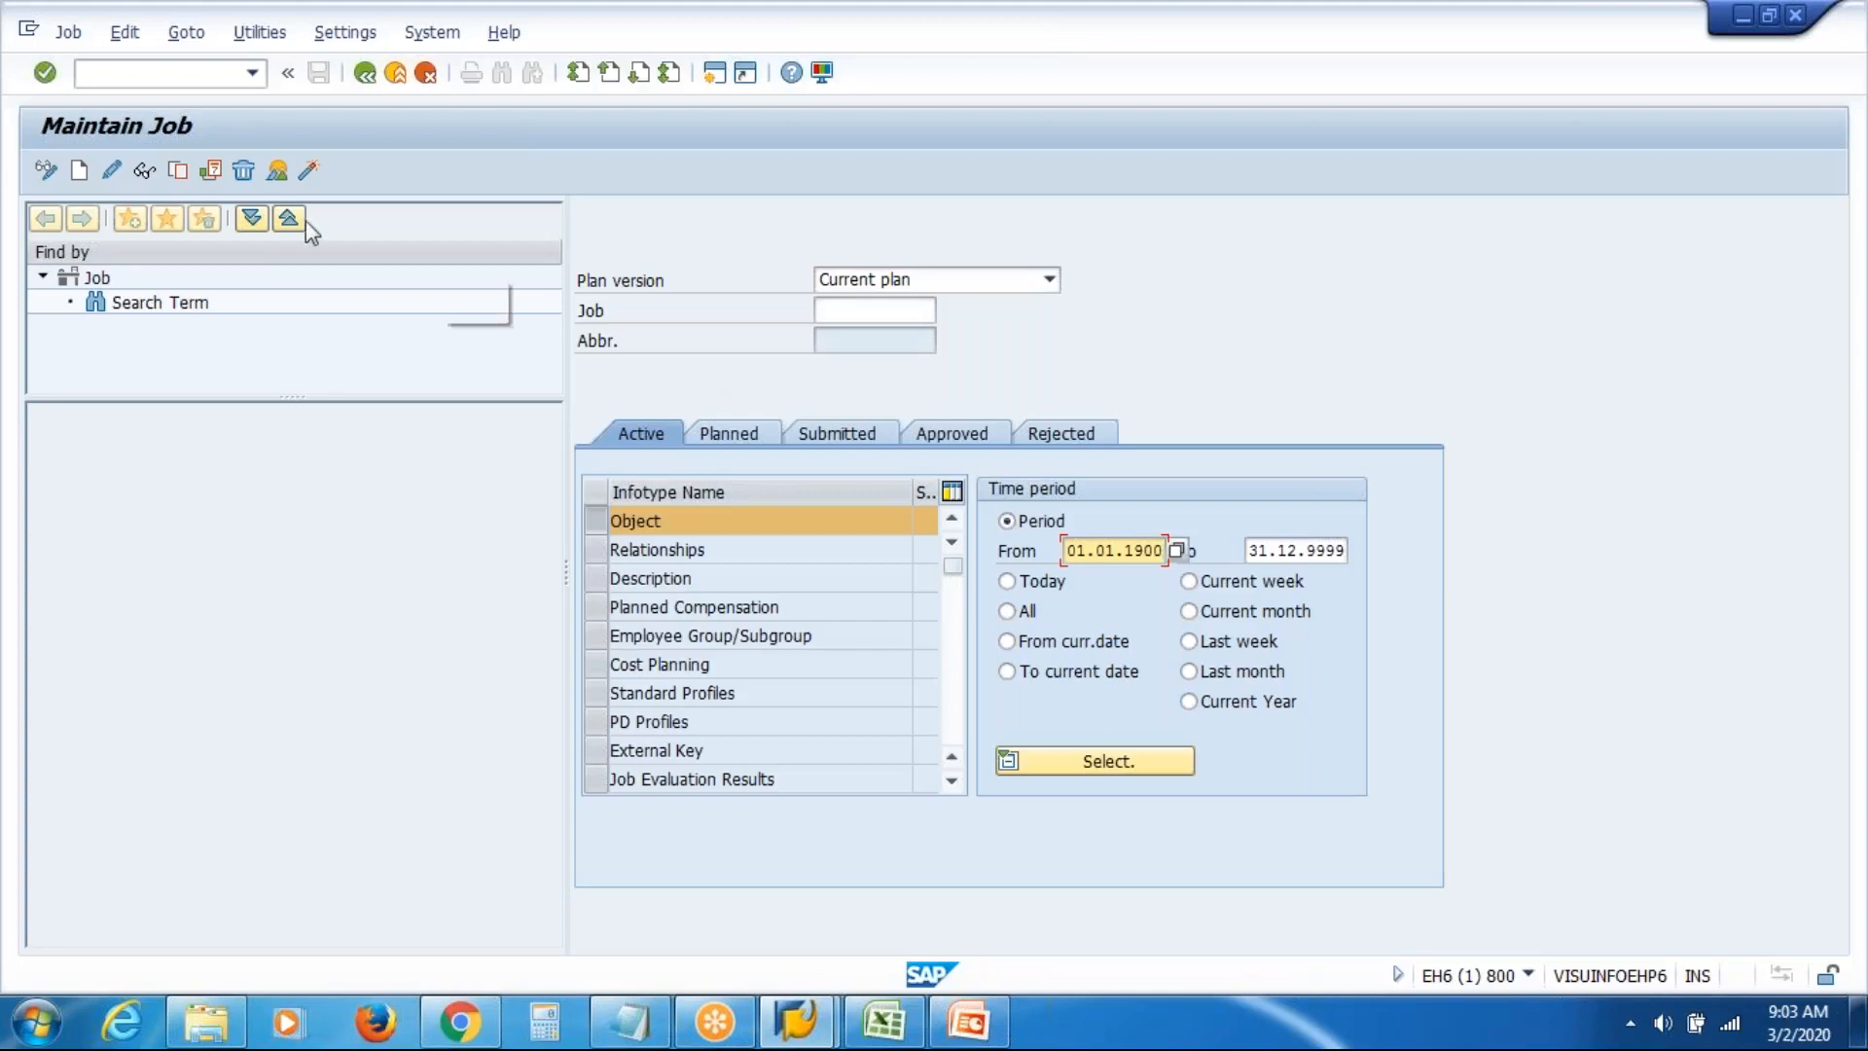
left_click(75, 171)
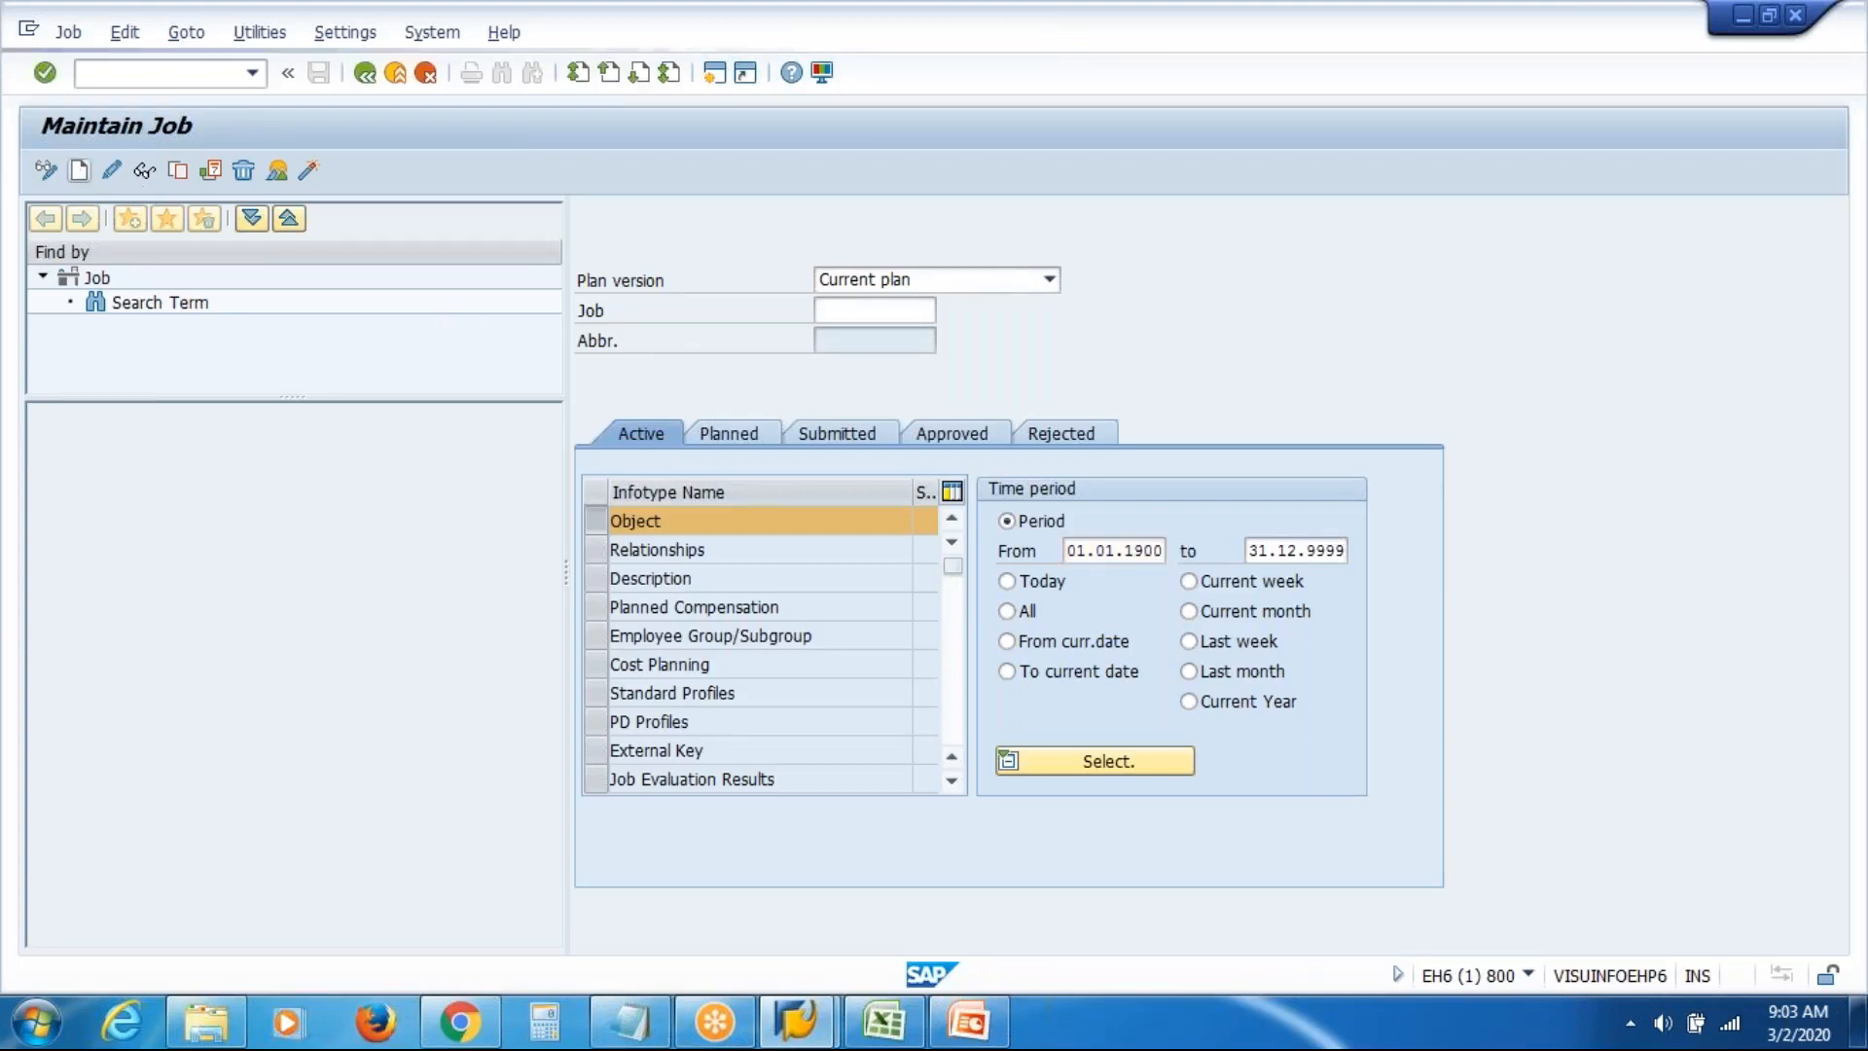
left_click(807, 402)
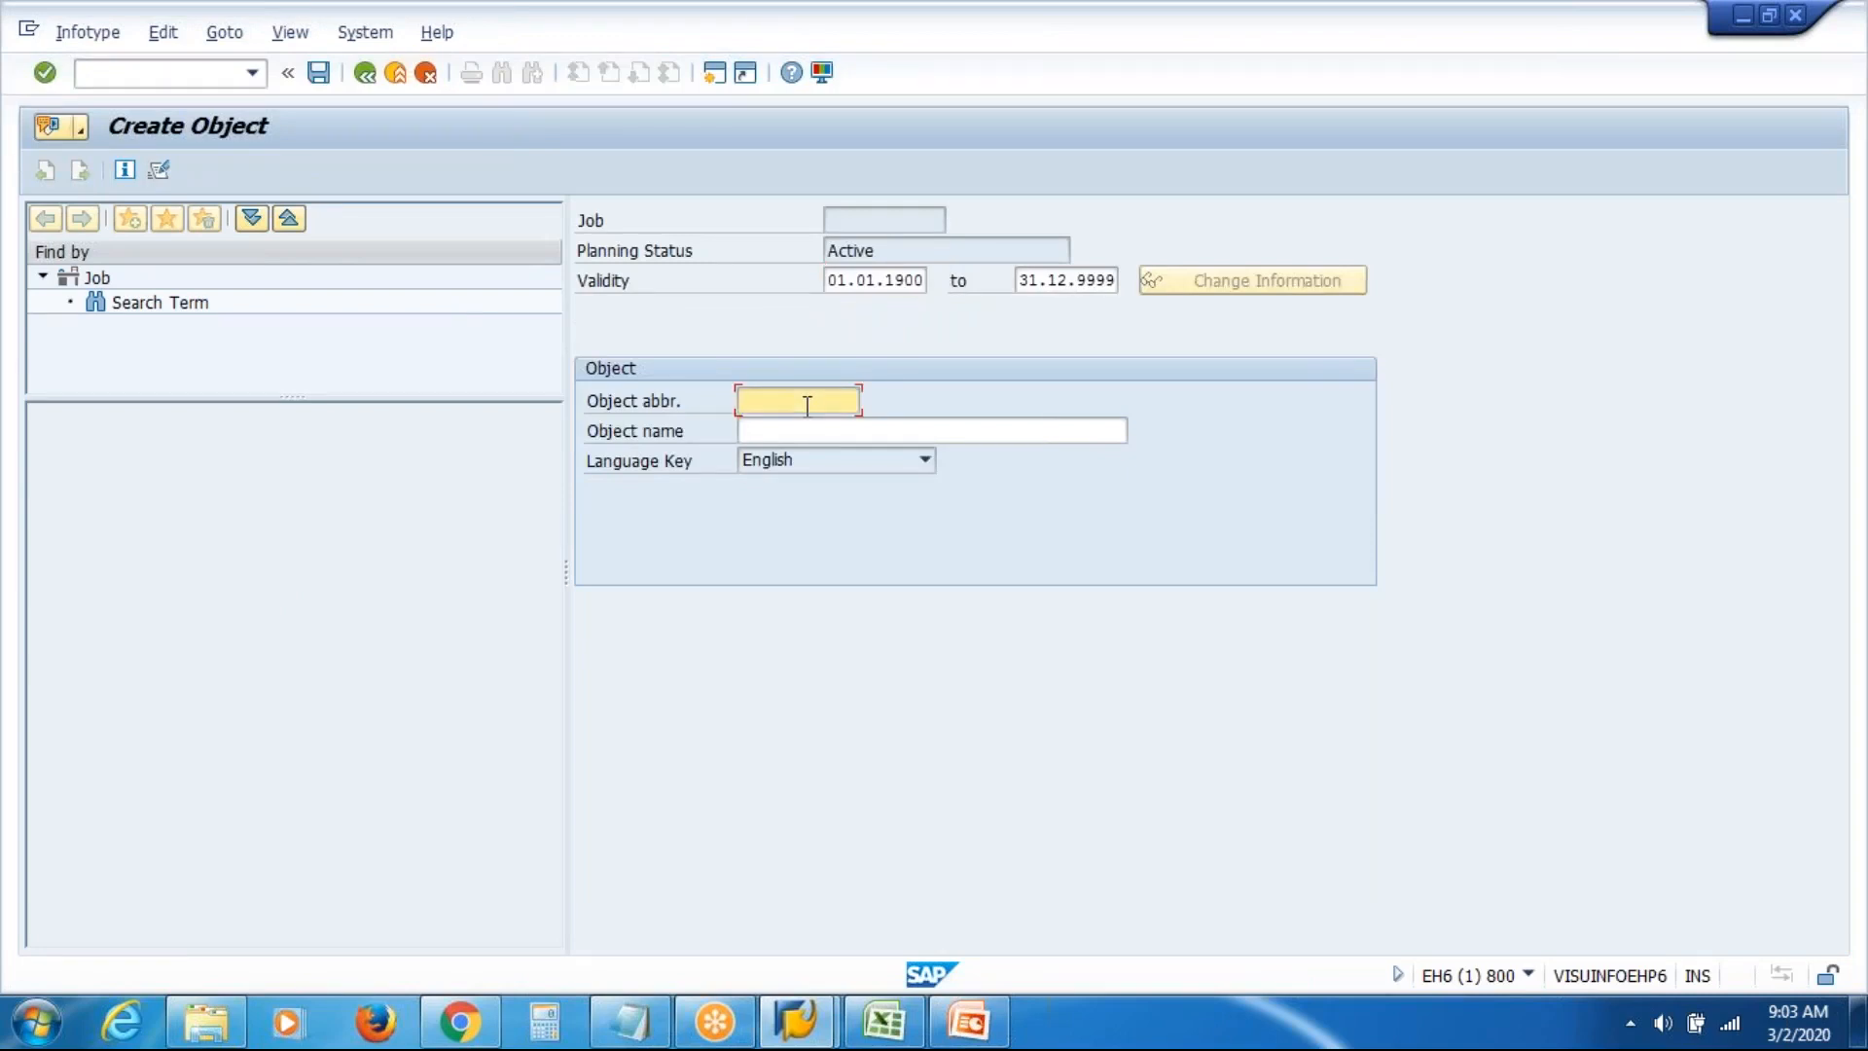
Save job VASIM 'VAS Inc Manager' (50012169), then clear the Job number field
type("V")
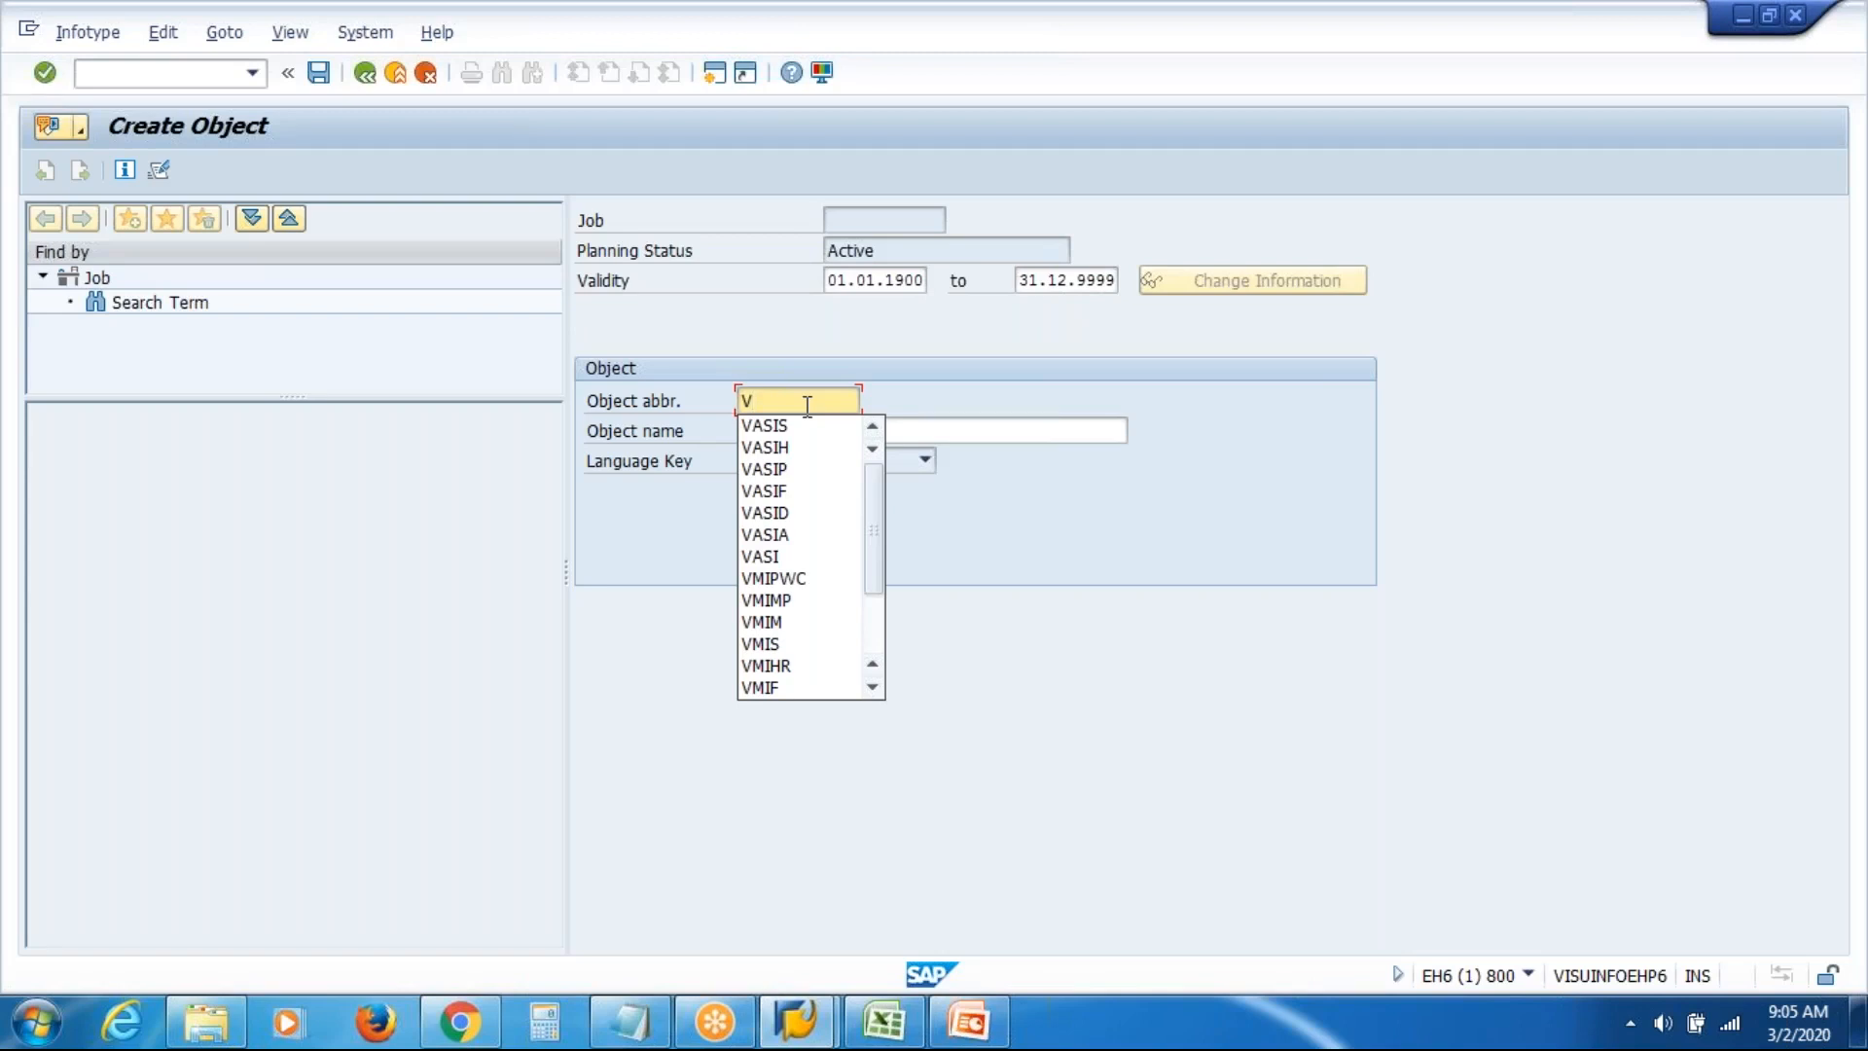
type("A")
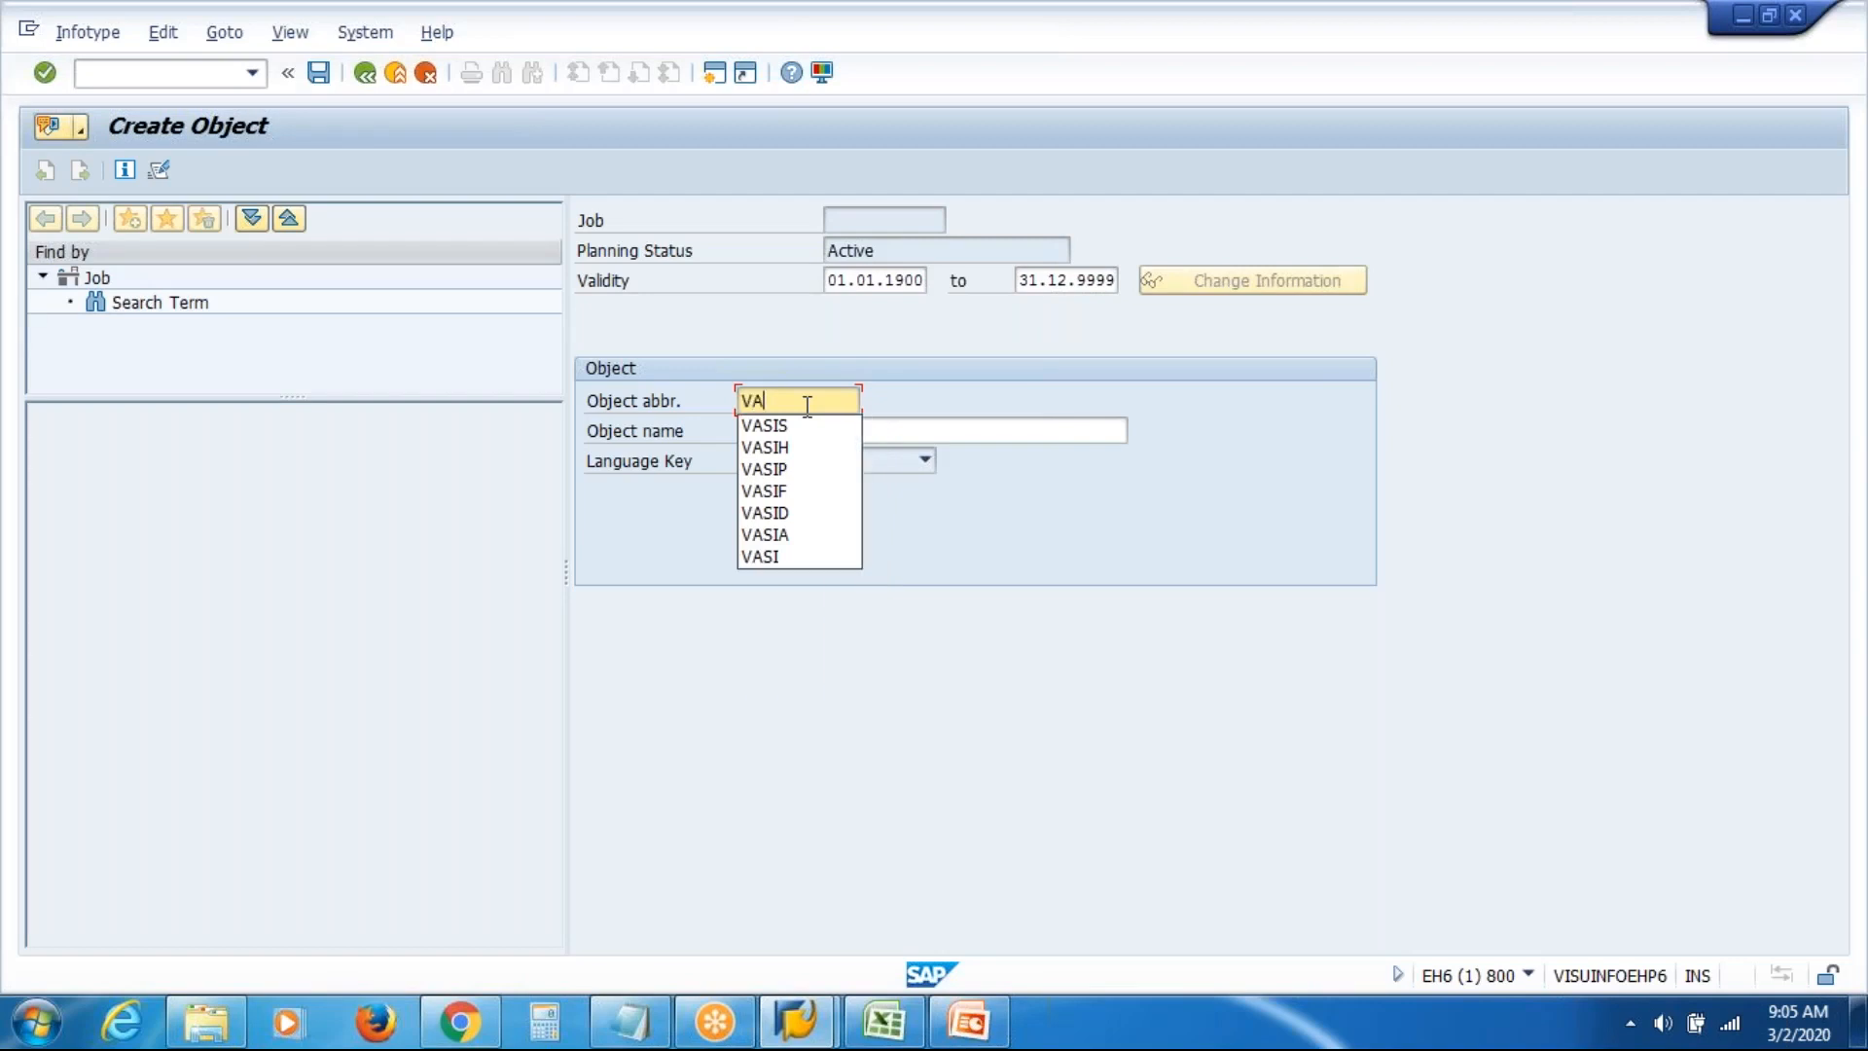
type("SIM")
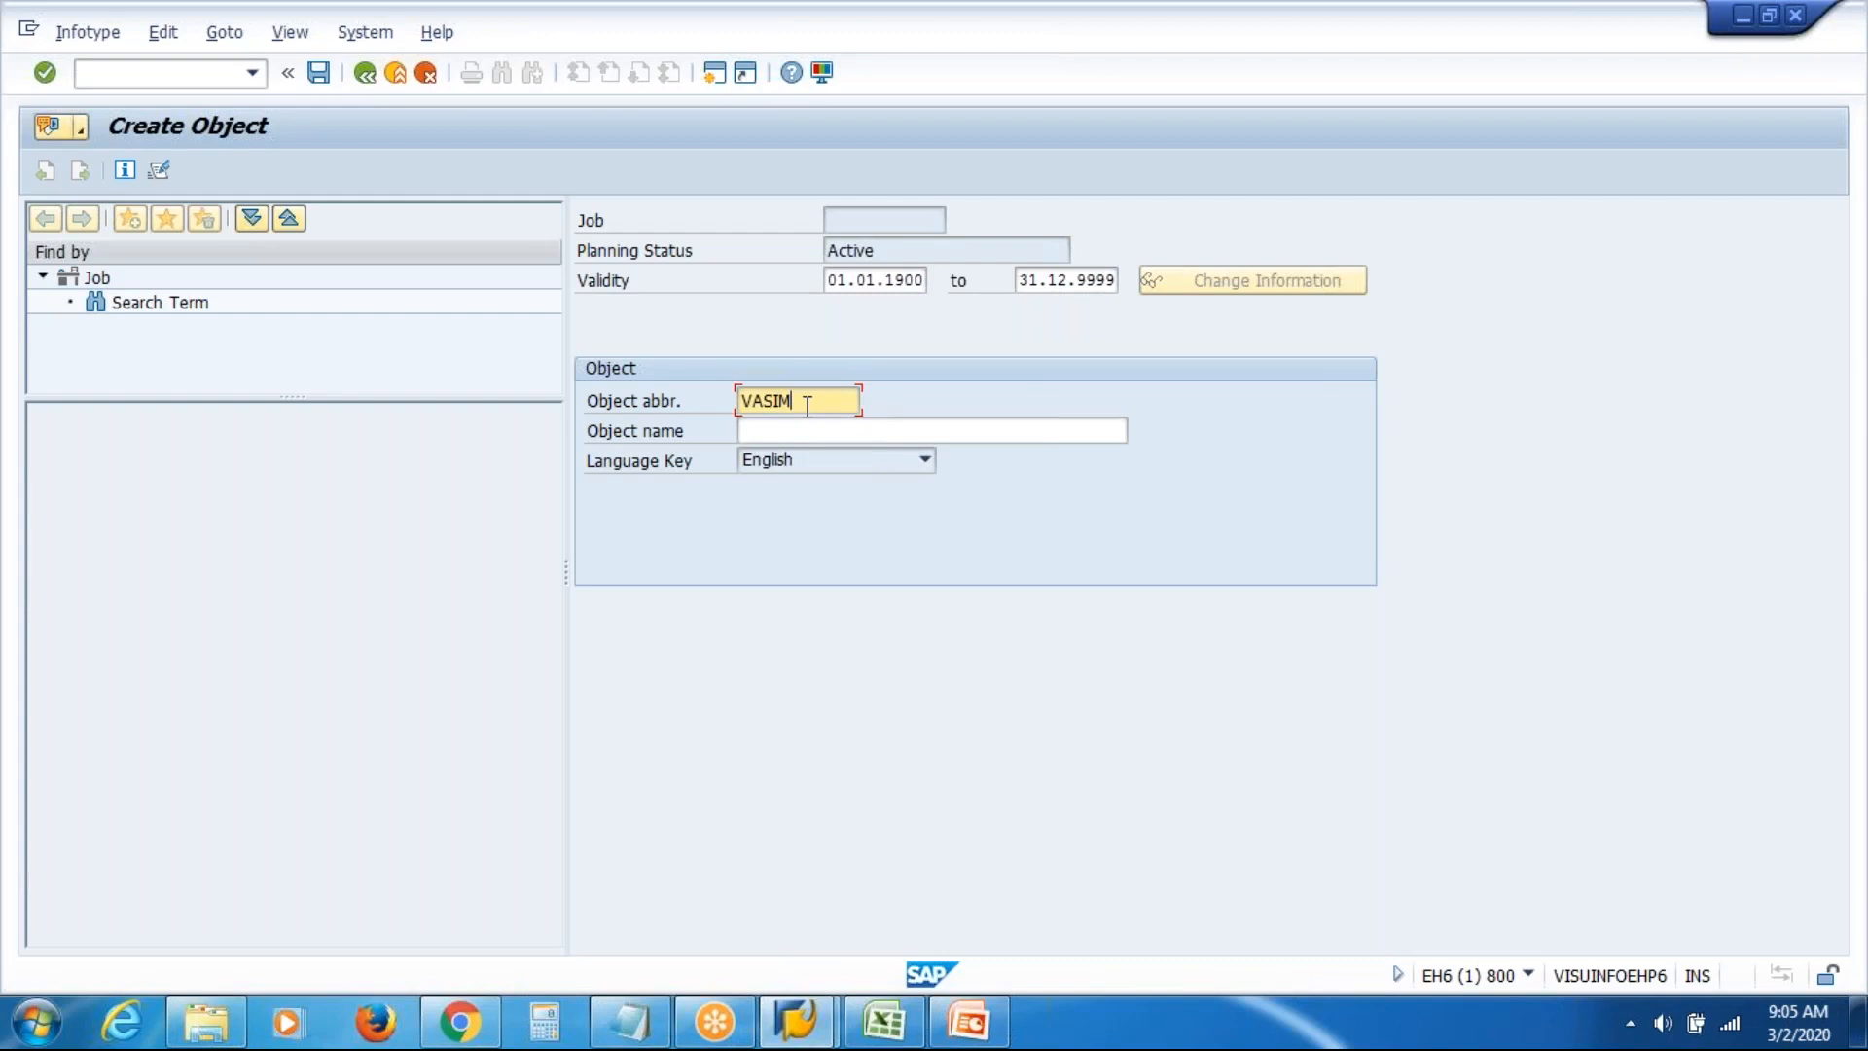
left_click(809, 431)
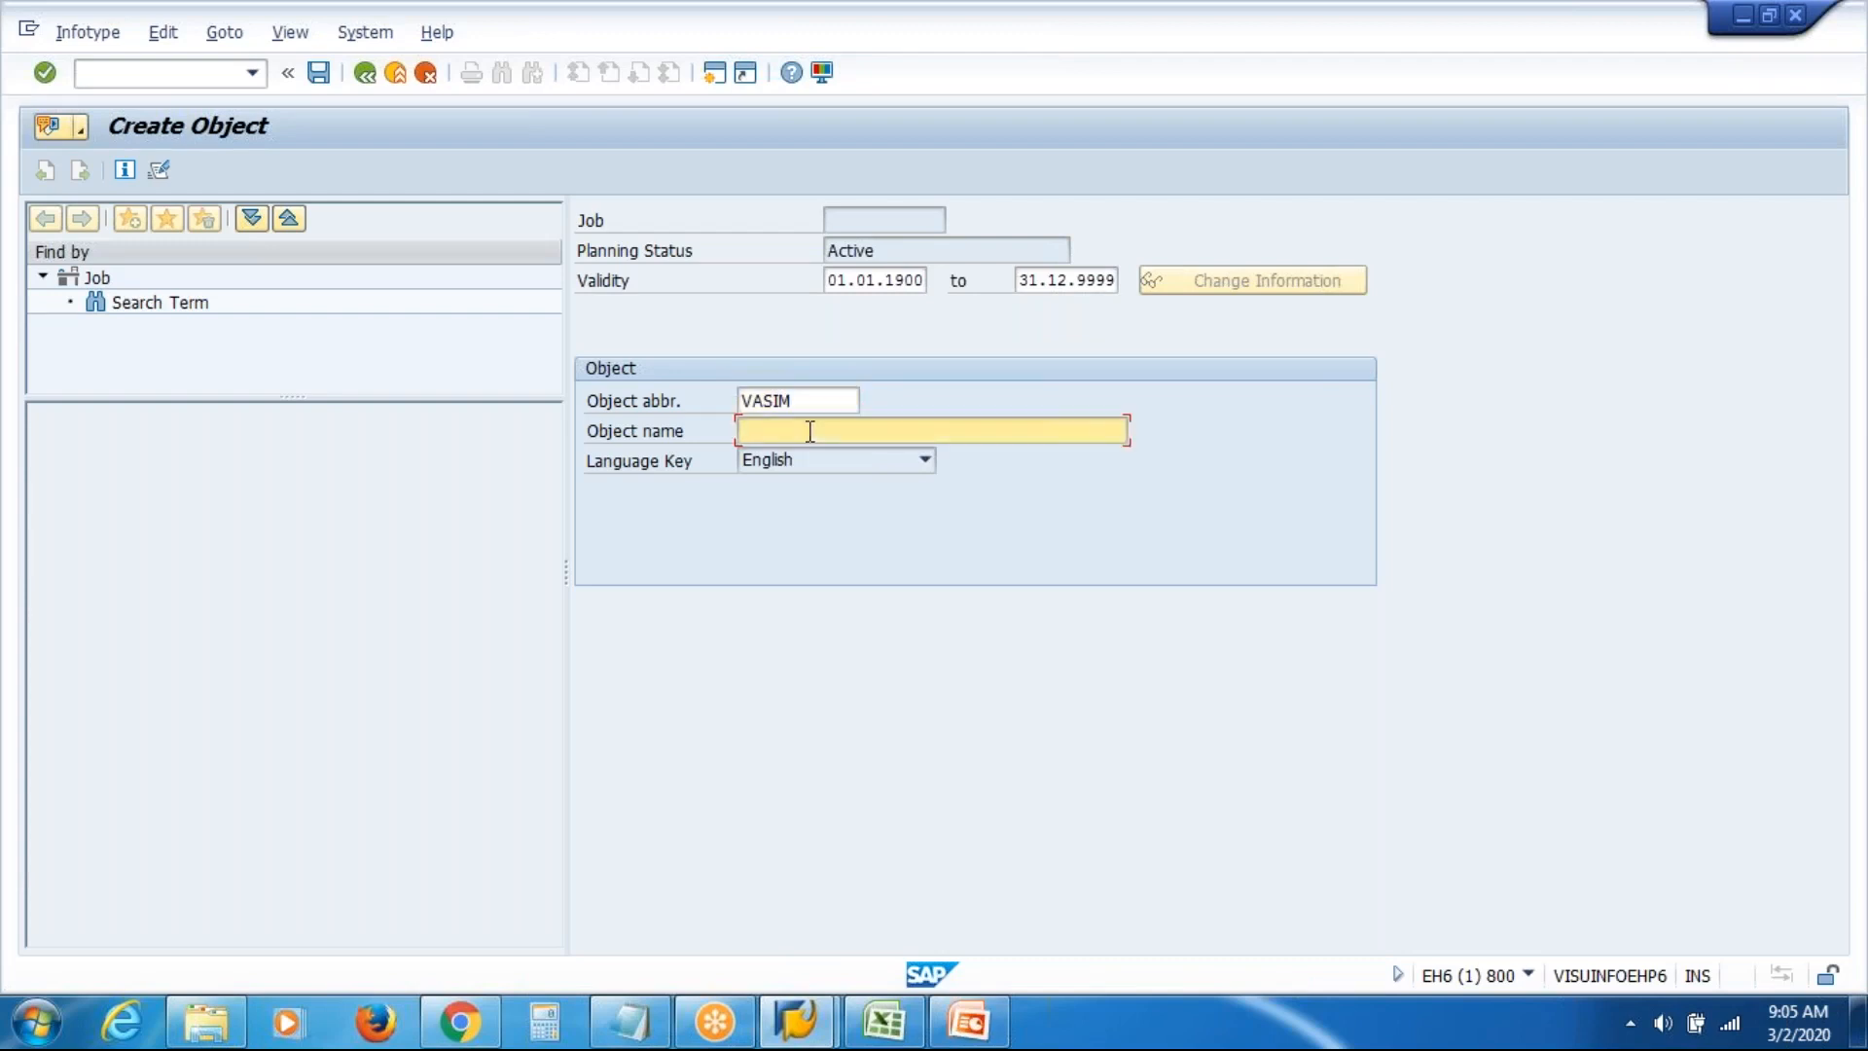
type("VAS Inc Manager")
left_click(319, 75)
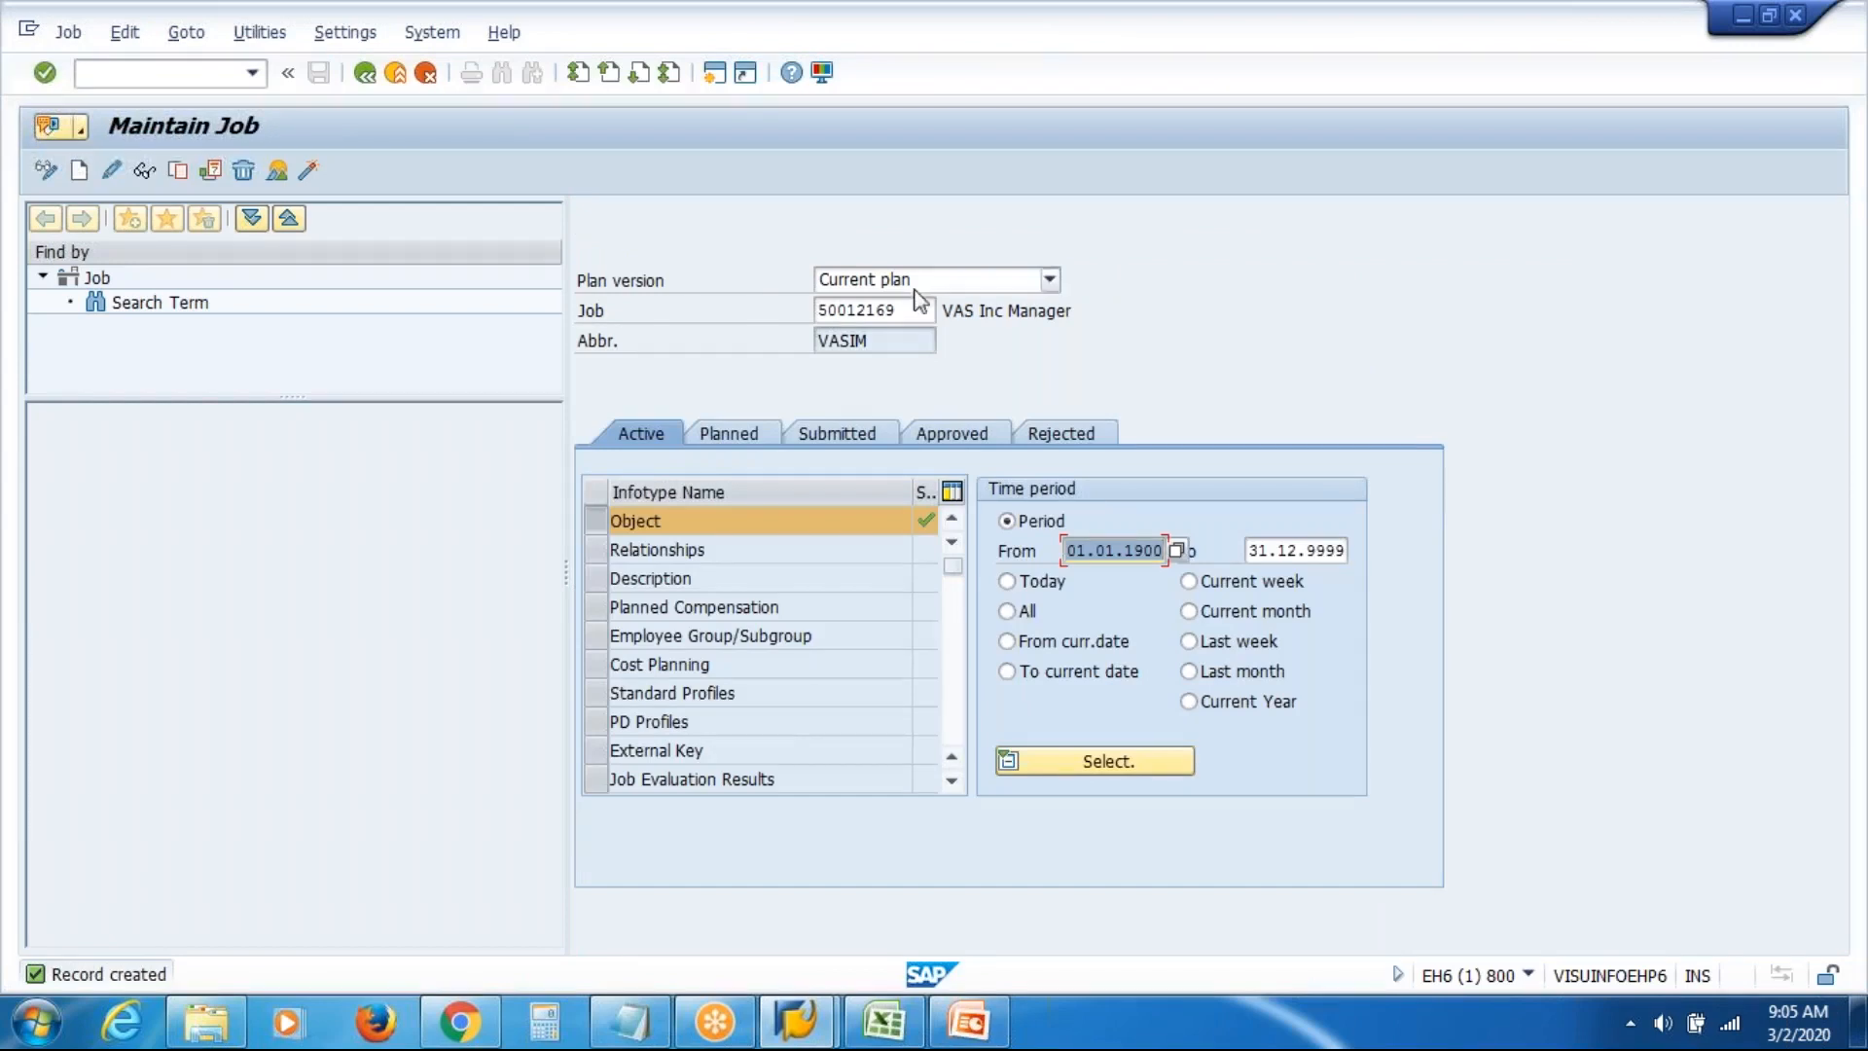
left_click_drag(912, 309, 515, 347)
key("Delete")
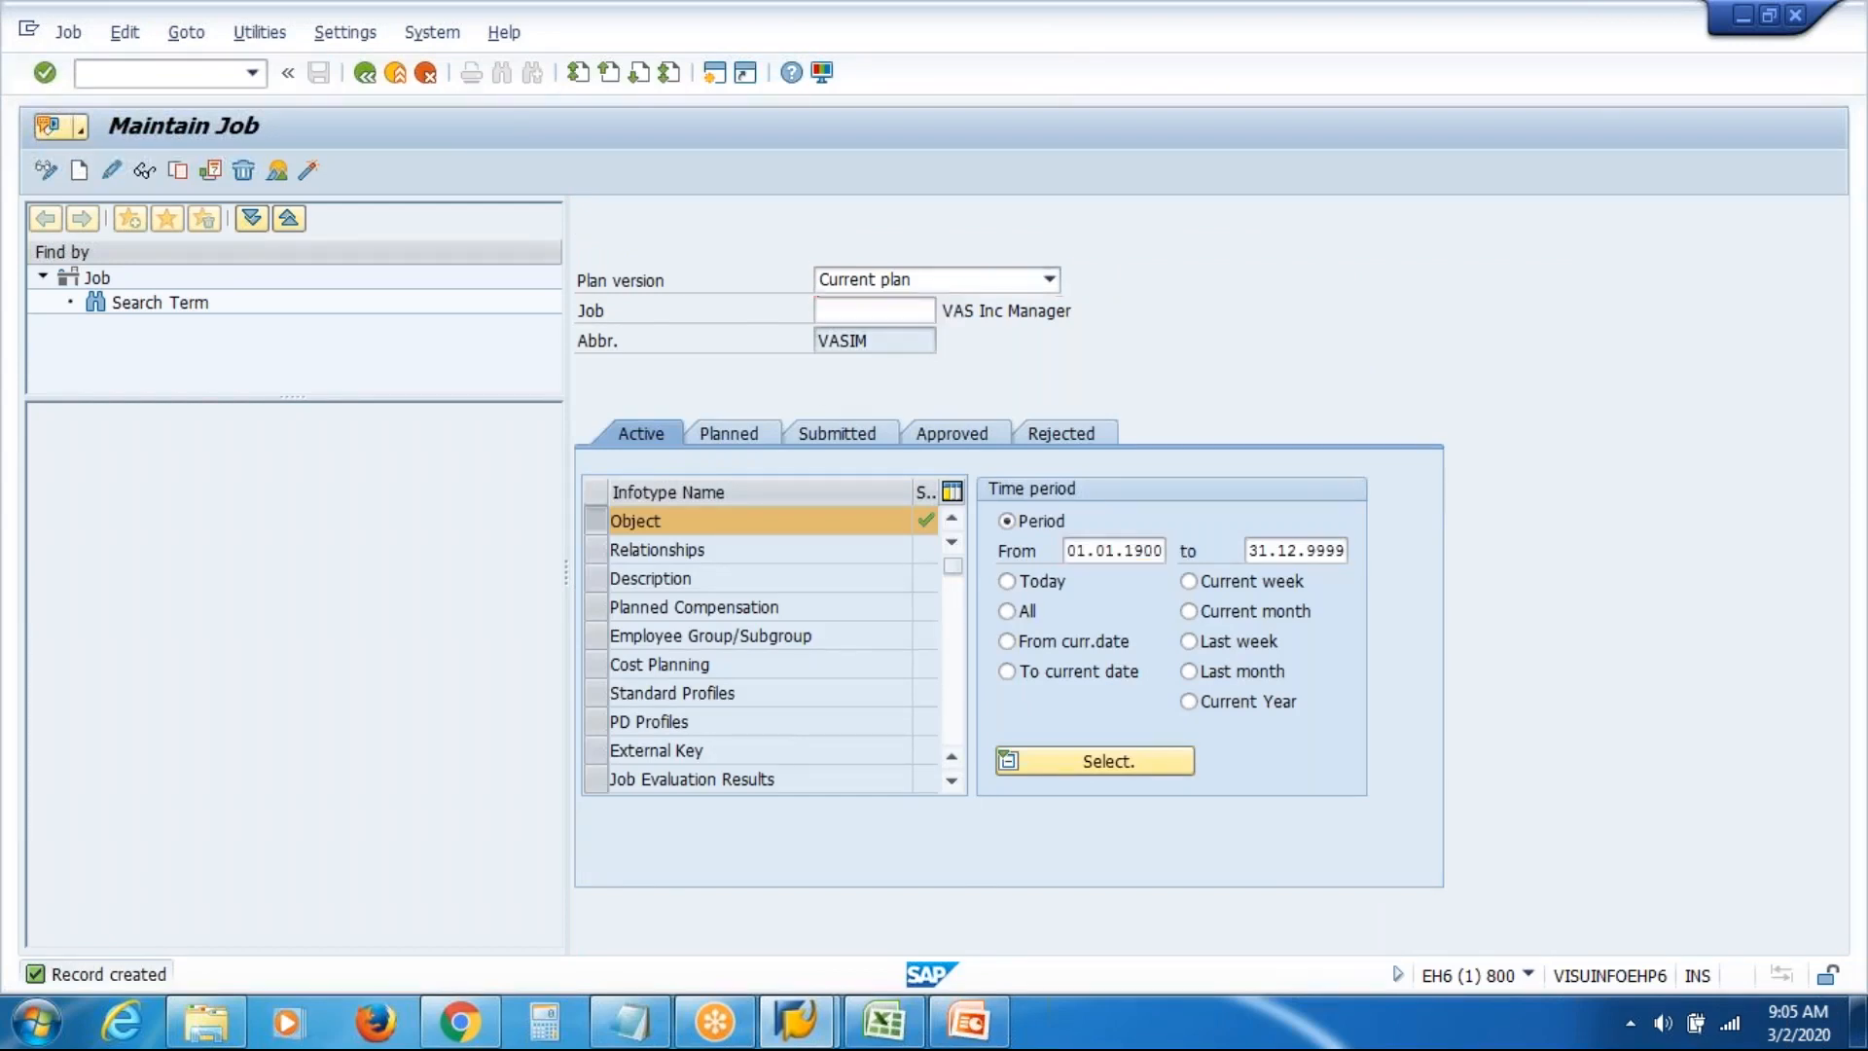
Create and save job VASIE 'VAS Inc Executive', then exit to the Easy Access menu
key("Return")
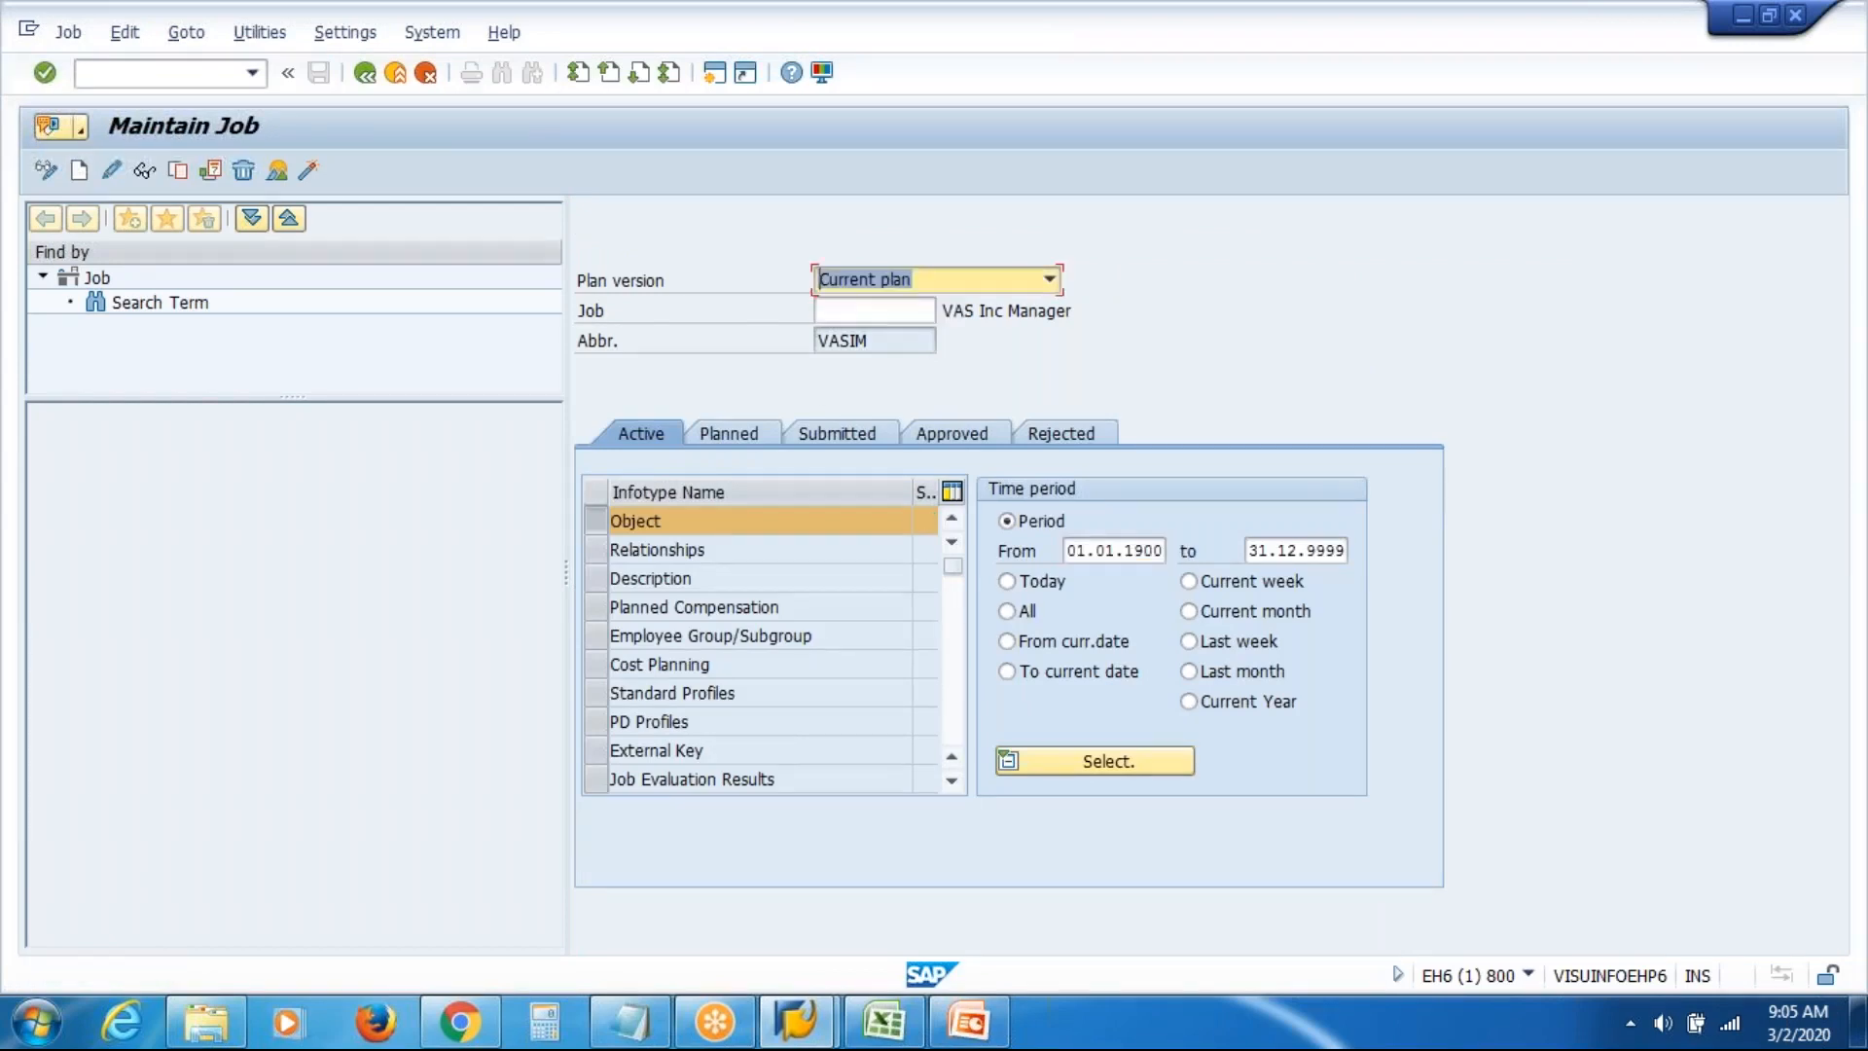
left_click(79, 170)
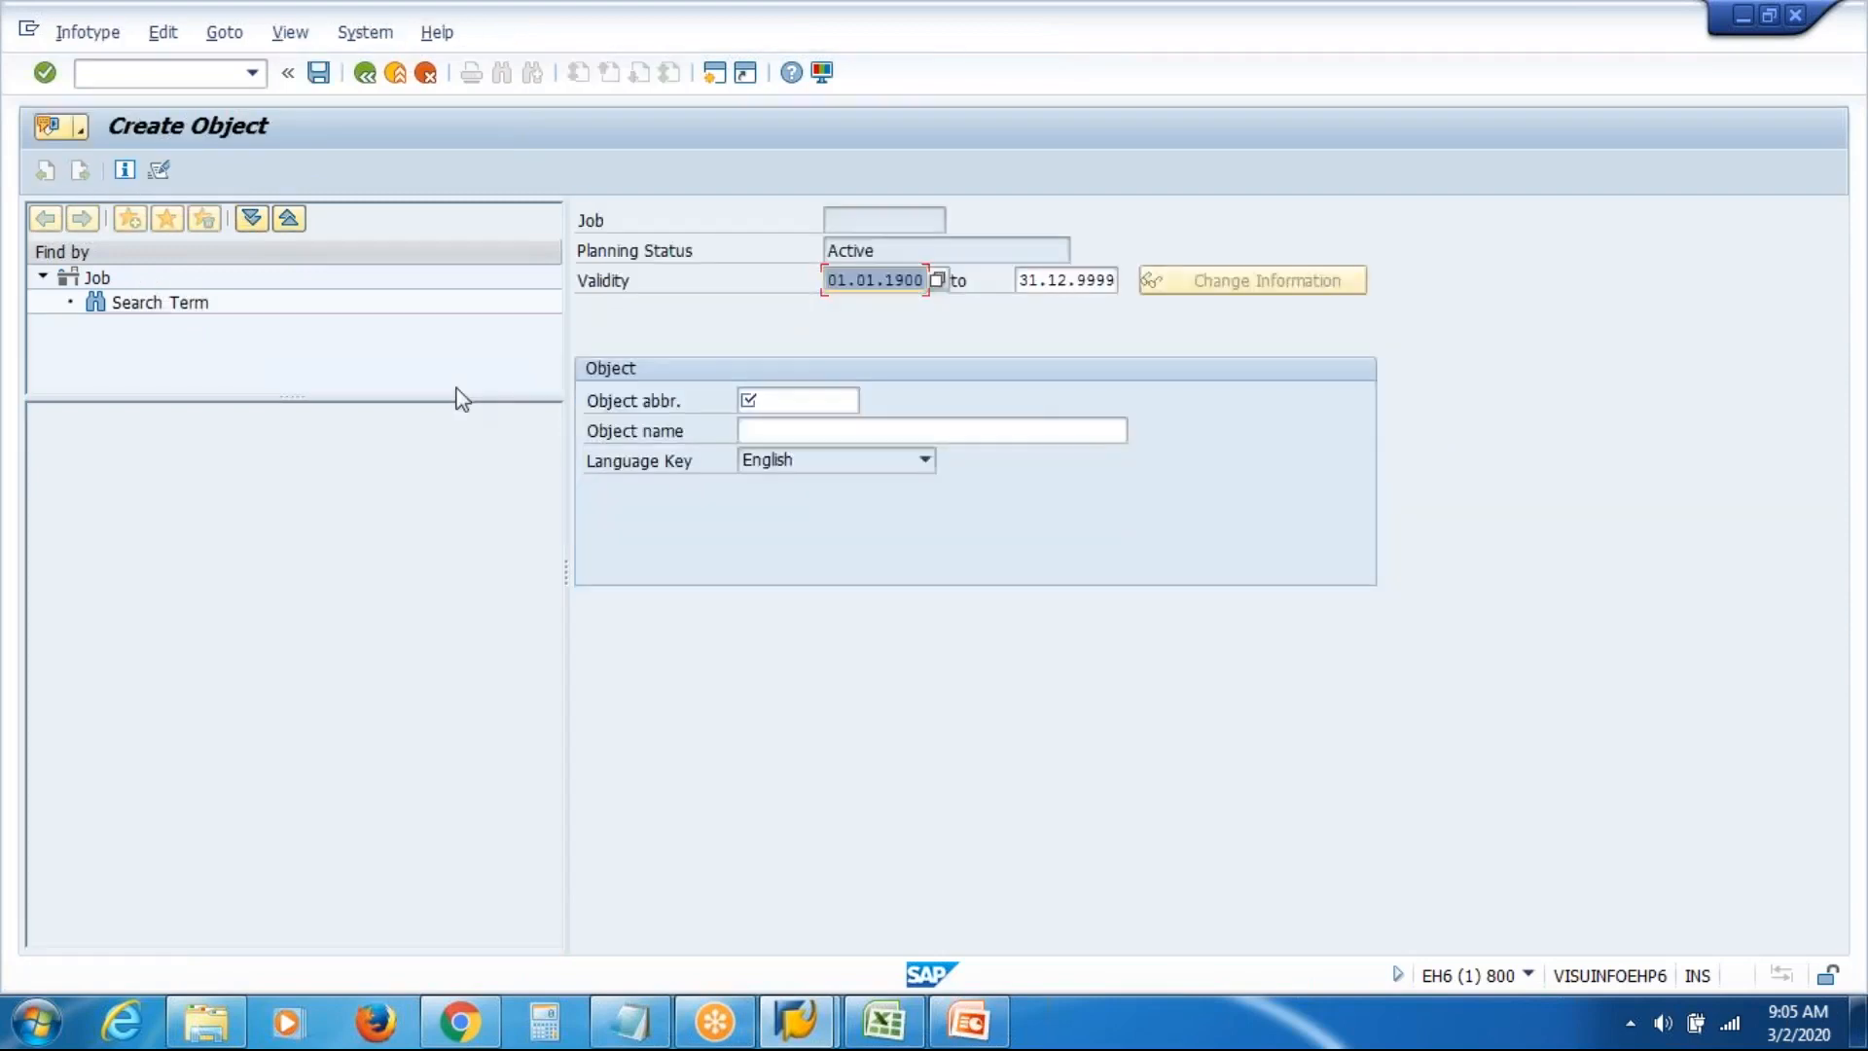
left_click(834, 400)
type("vas")
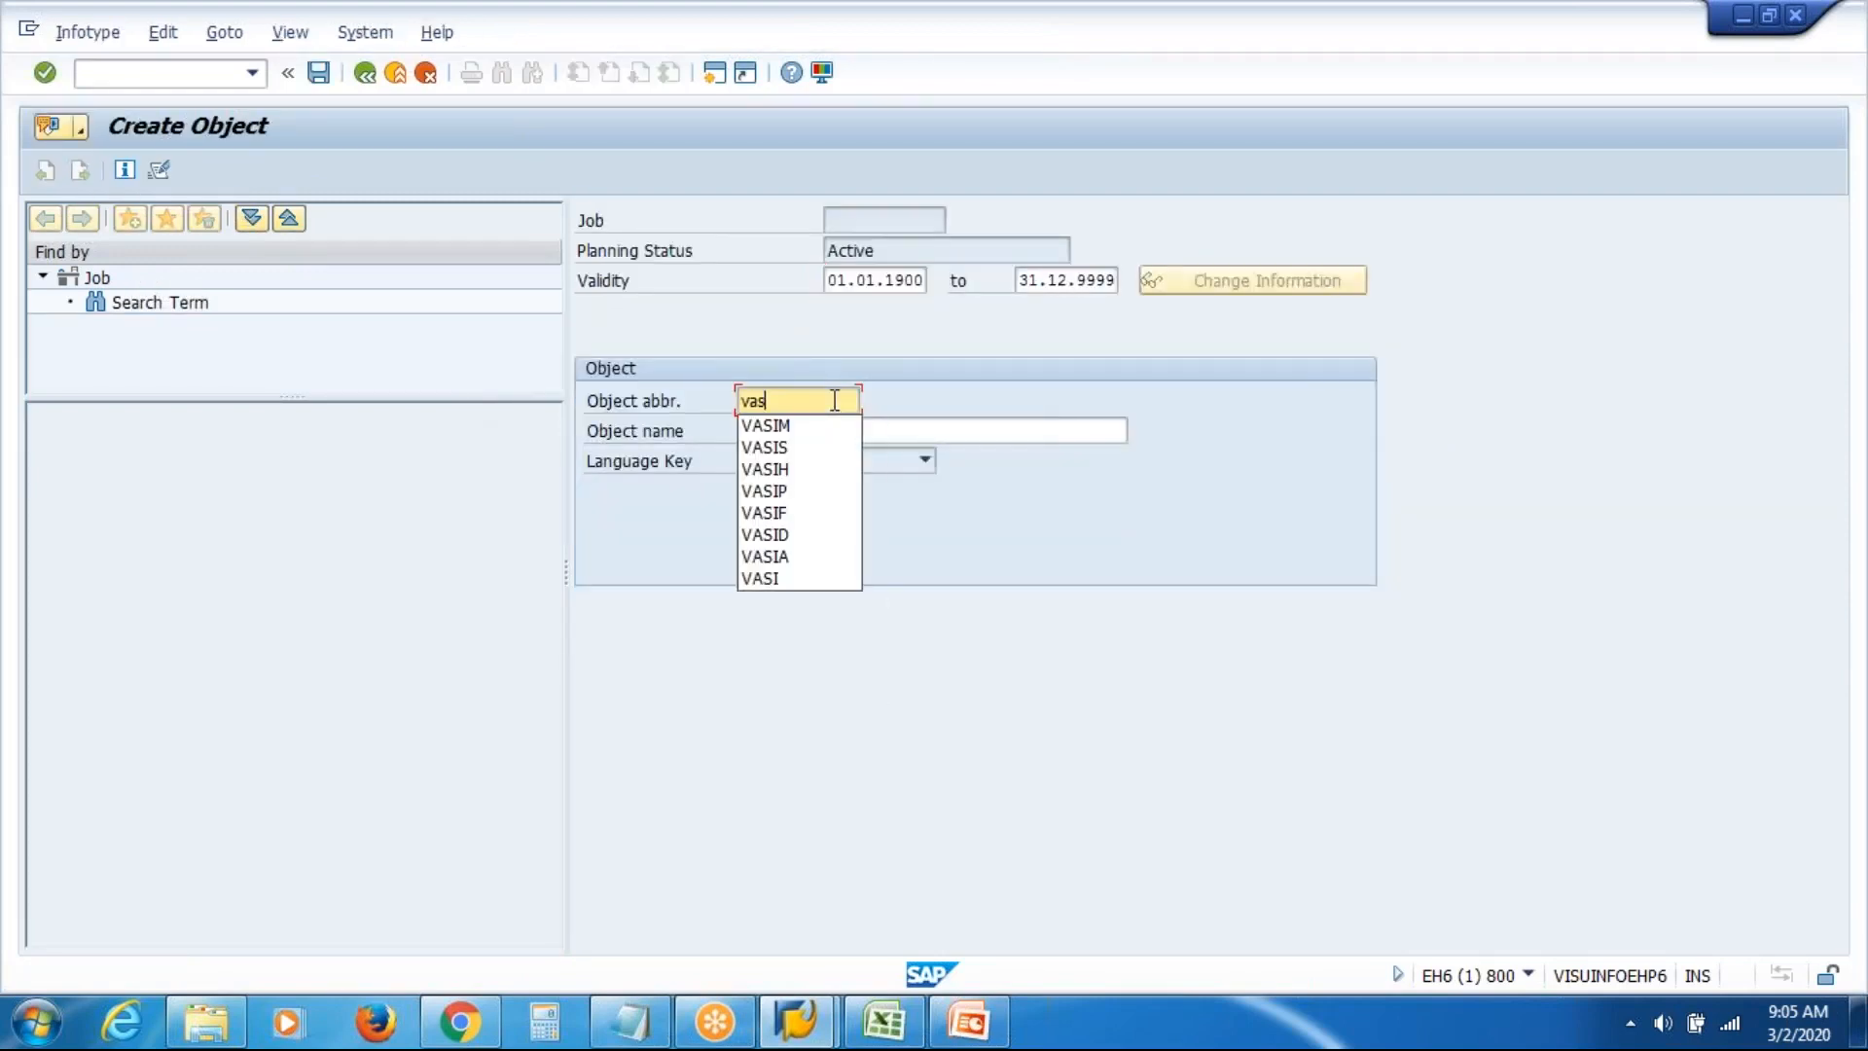
key("BackSpace")
key("BackSpace")
key("BackSpace")
type("V")
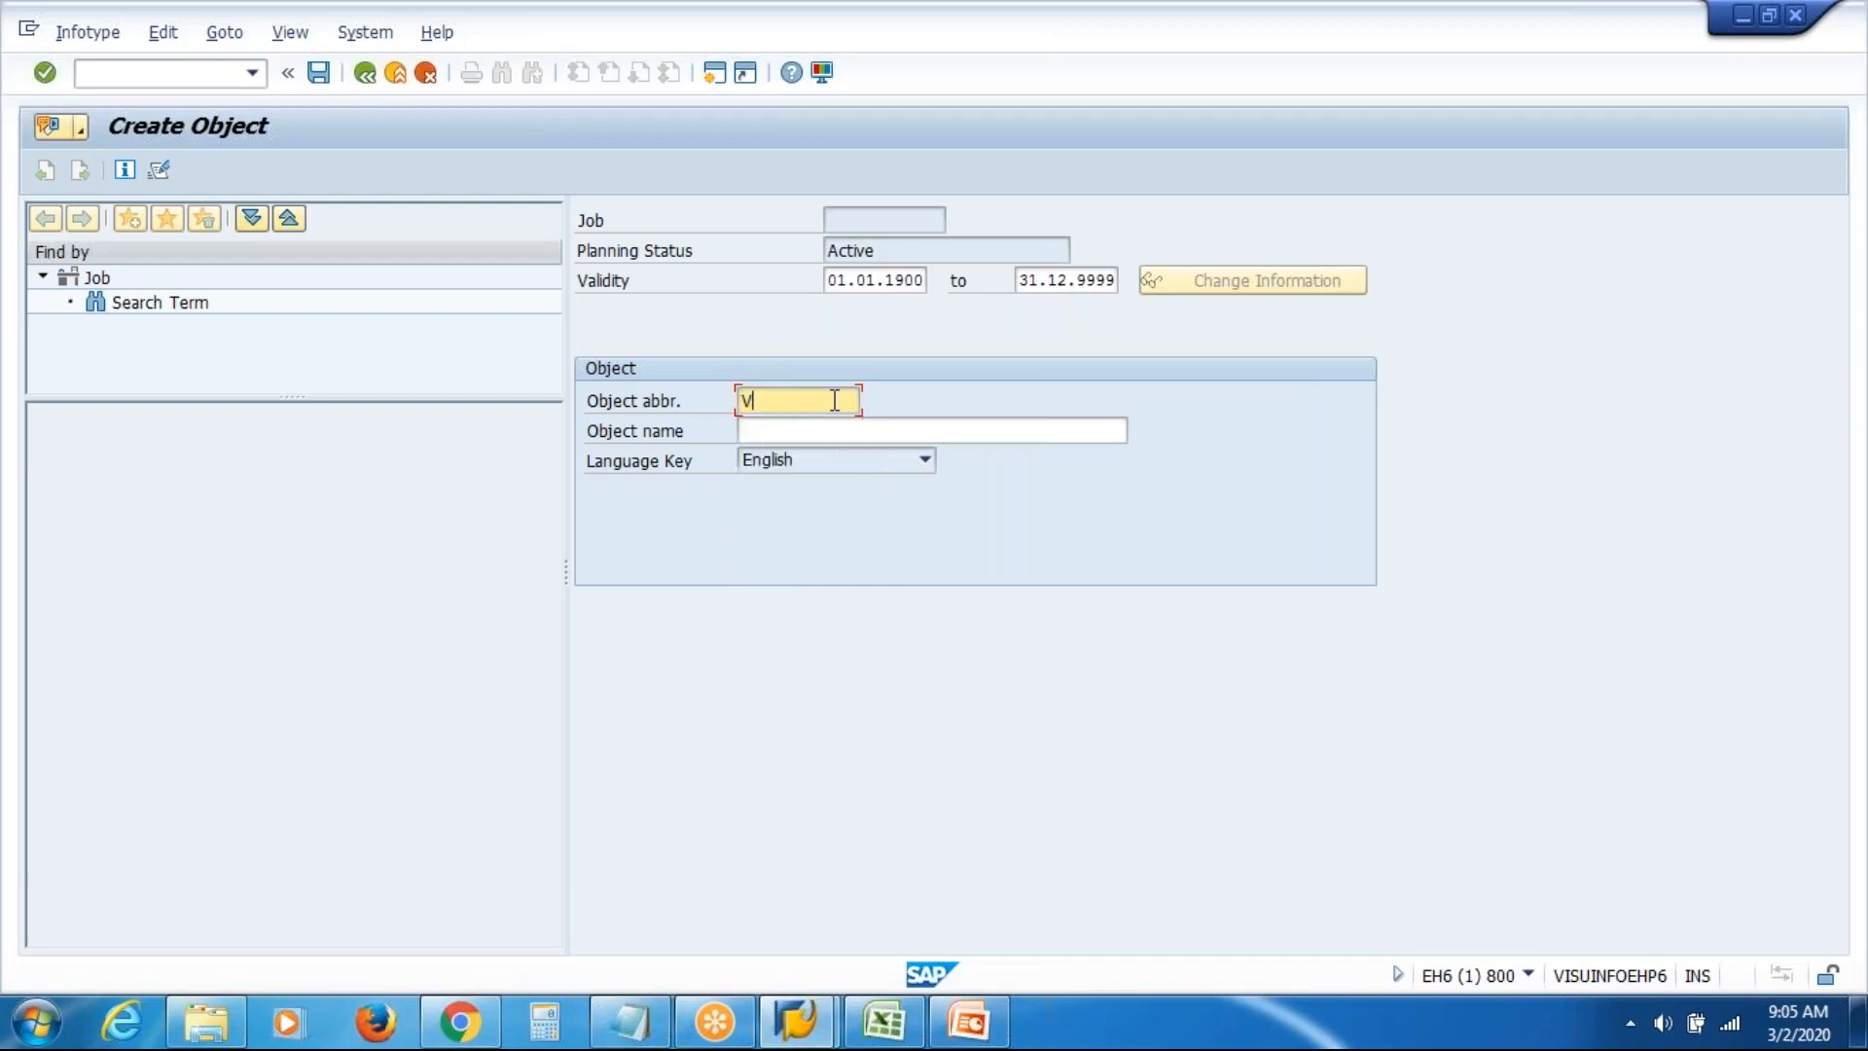
type("ASIE")
key("Tab")
type("VAS Inc ")
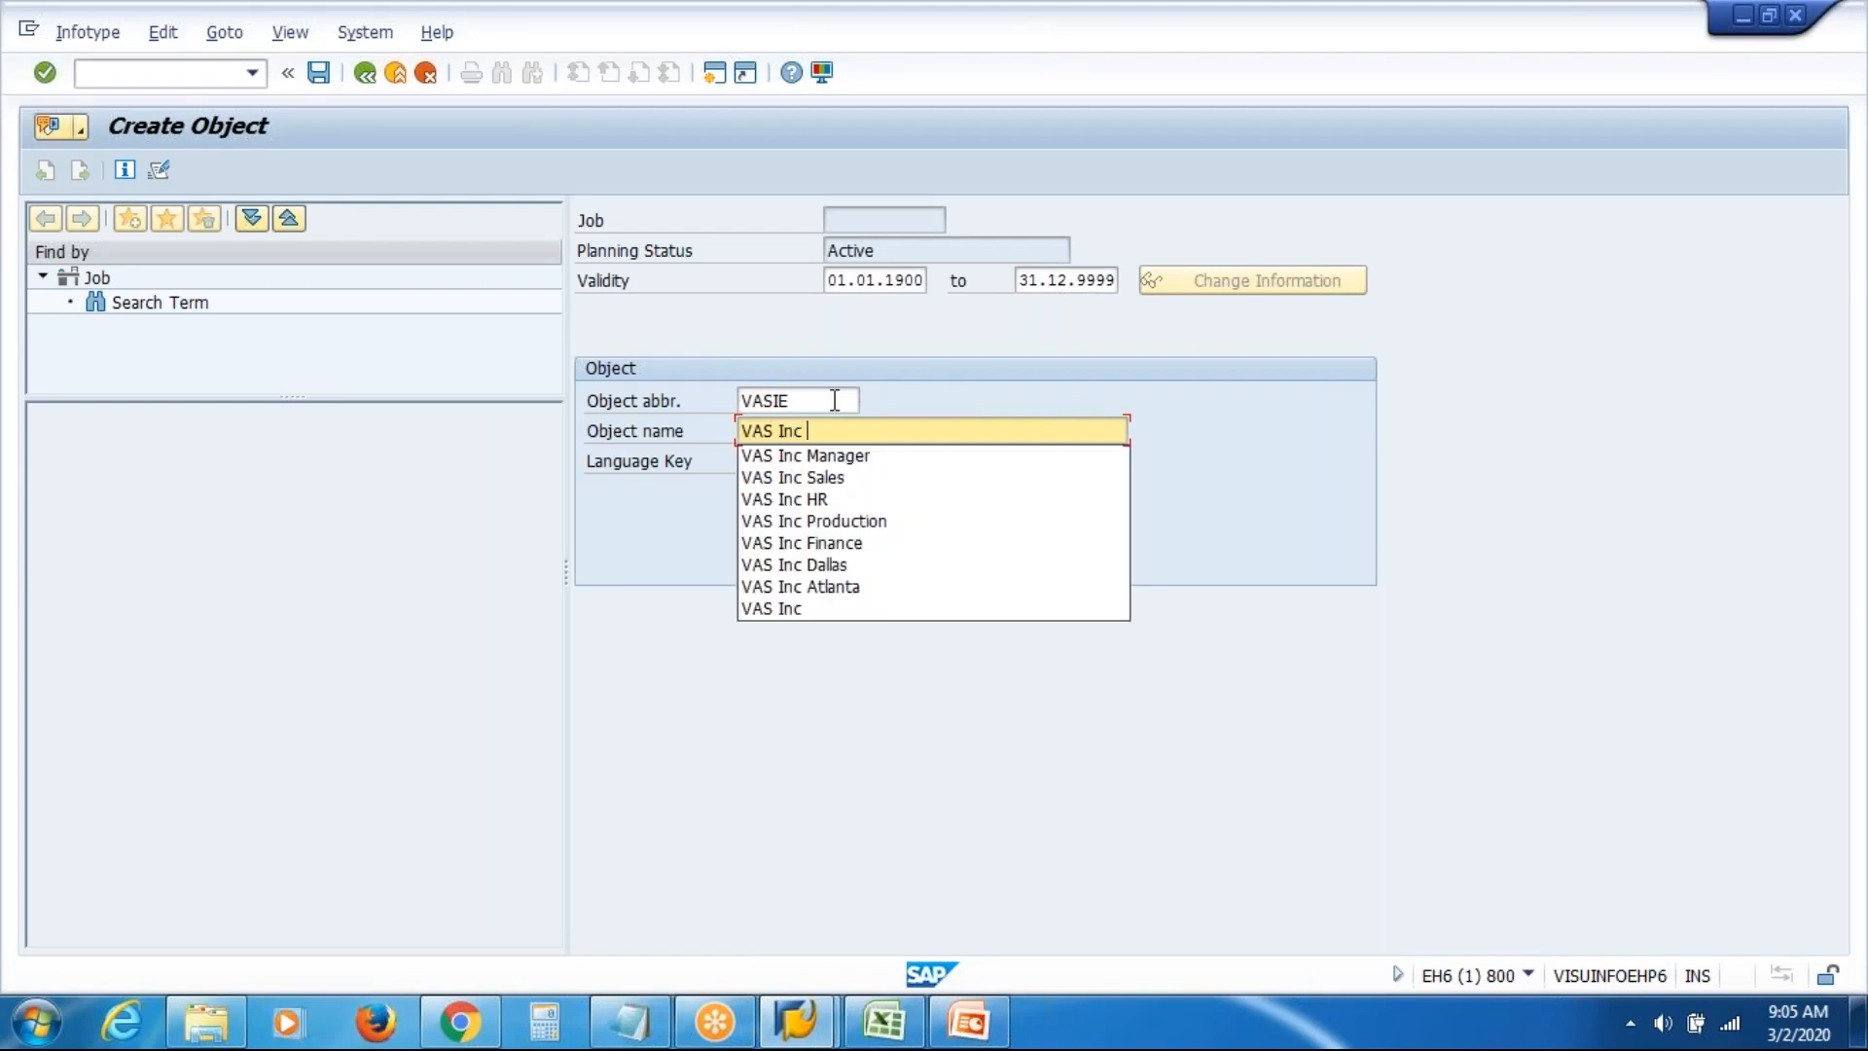
type("Executive")
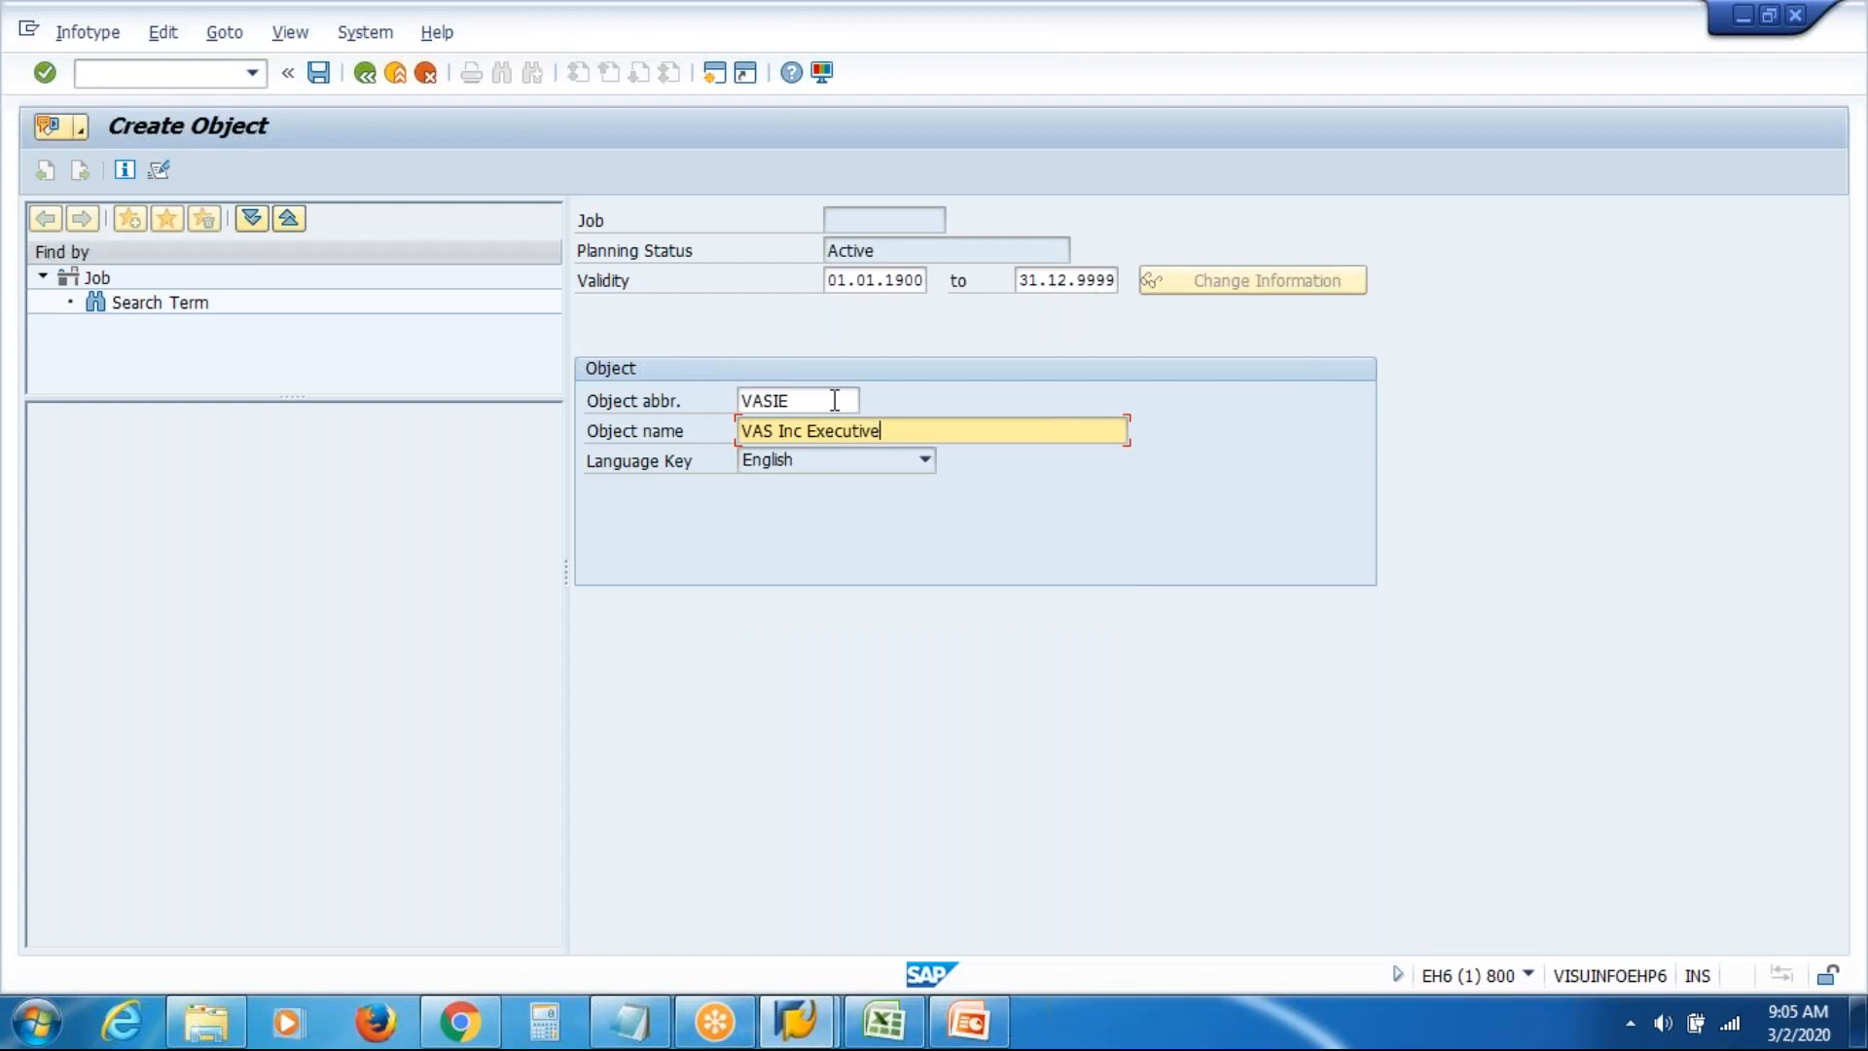
key("Return")
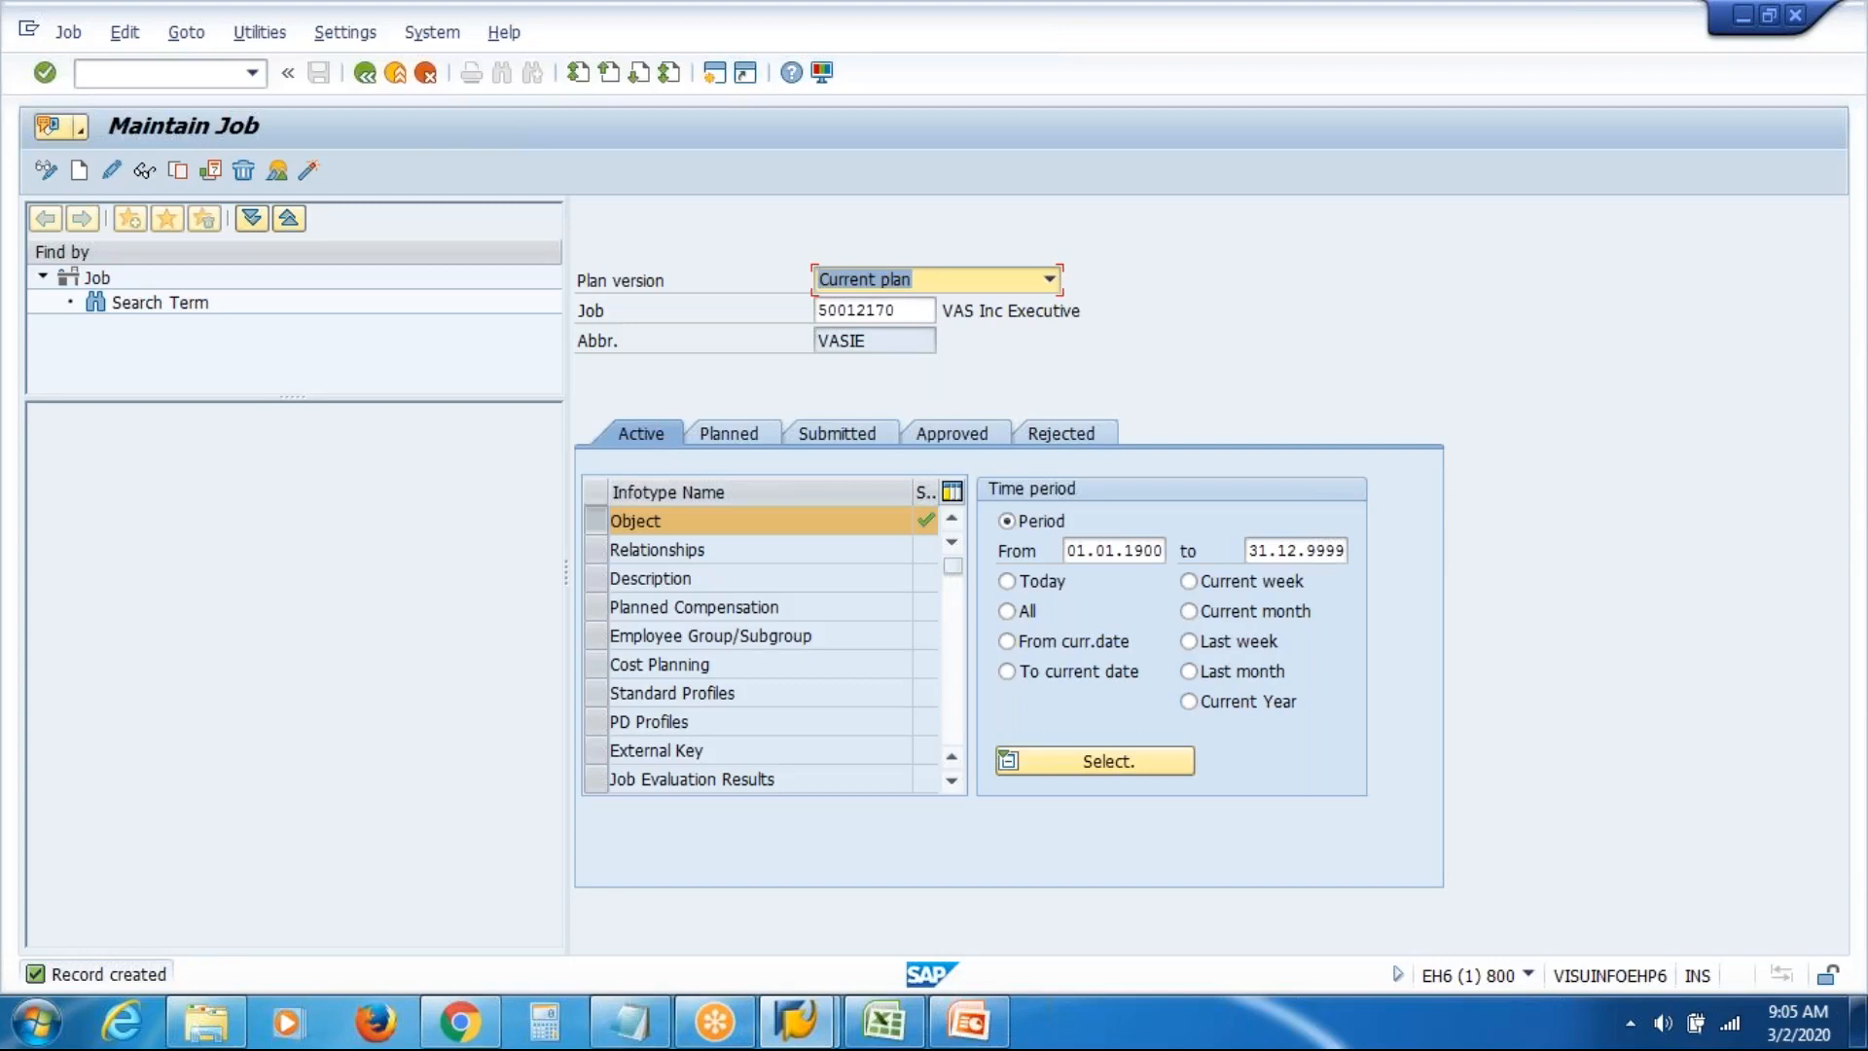
left_click(395, 72)
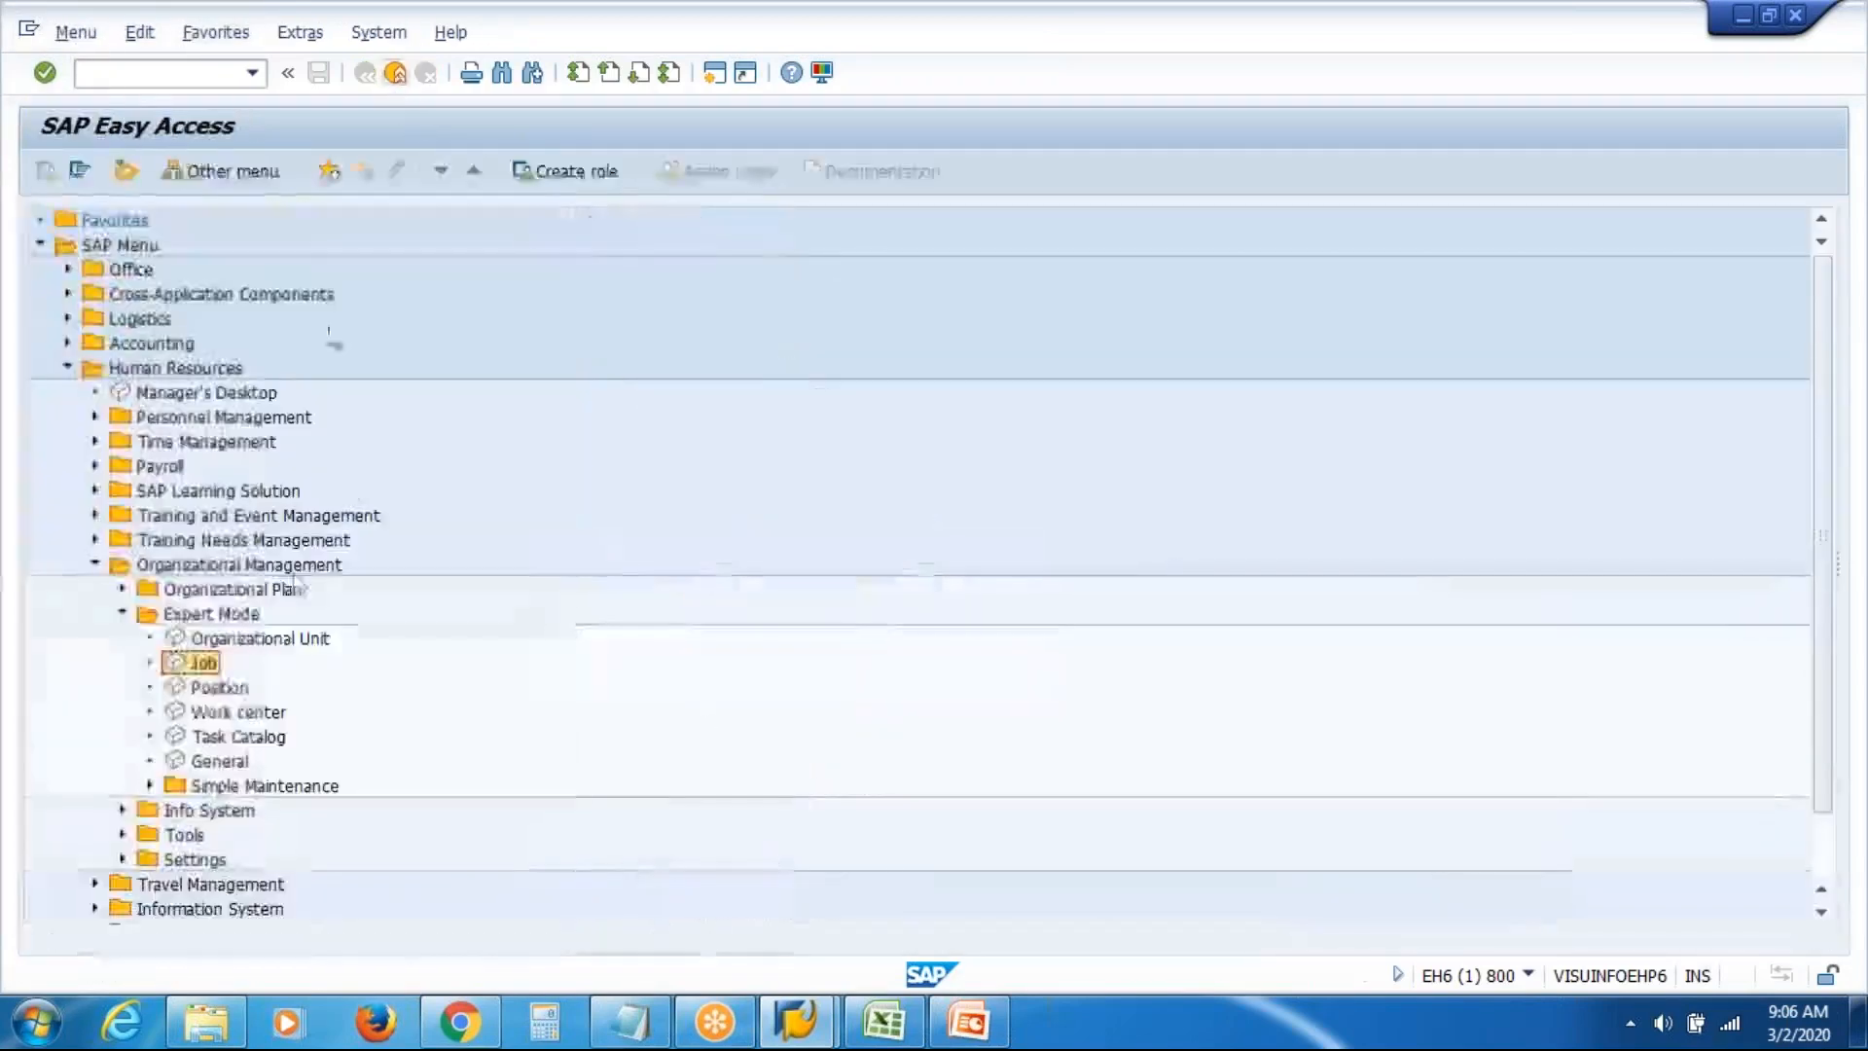
Open Maintain Position, clear the position number, and create a new Position object with the Object infotype
double_click(222, 690)
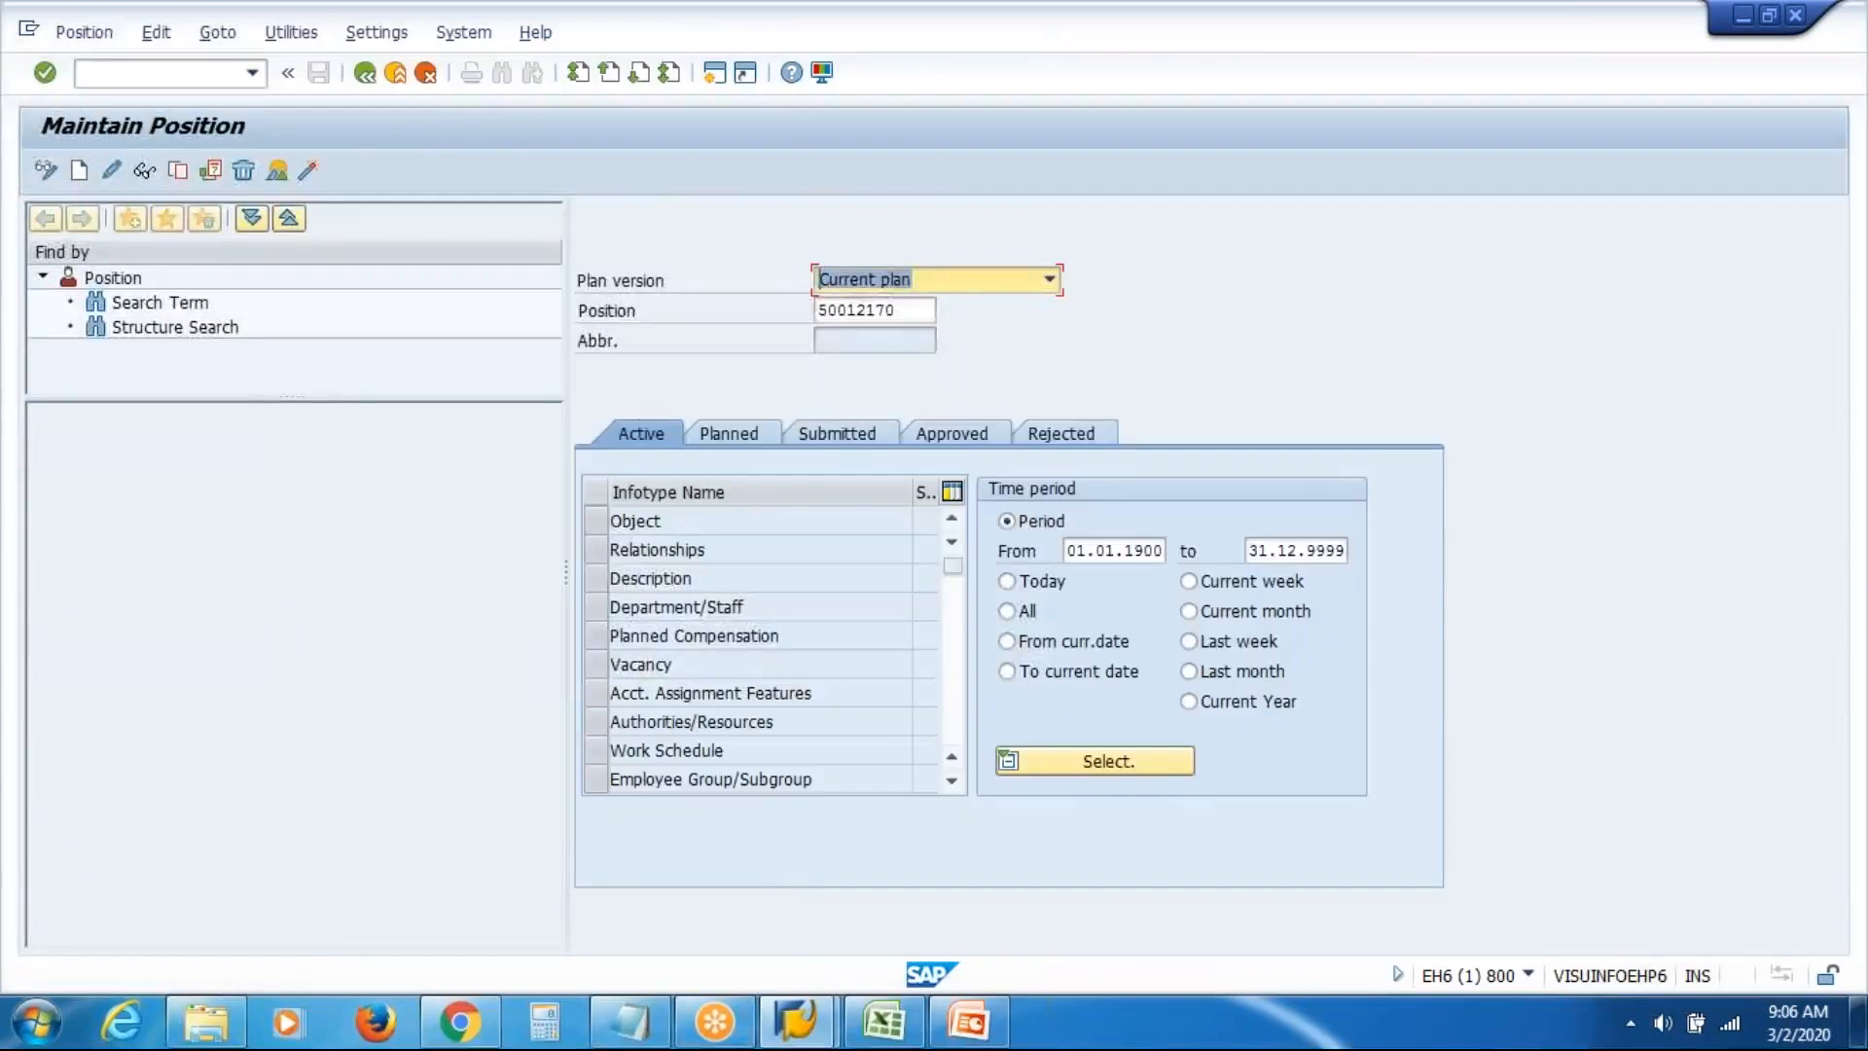
left_click(908, 309)
left_click_drag(908, 309, 563, 387)
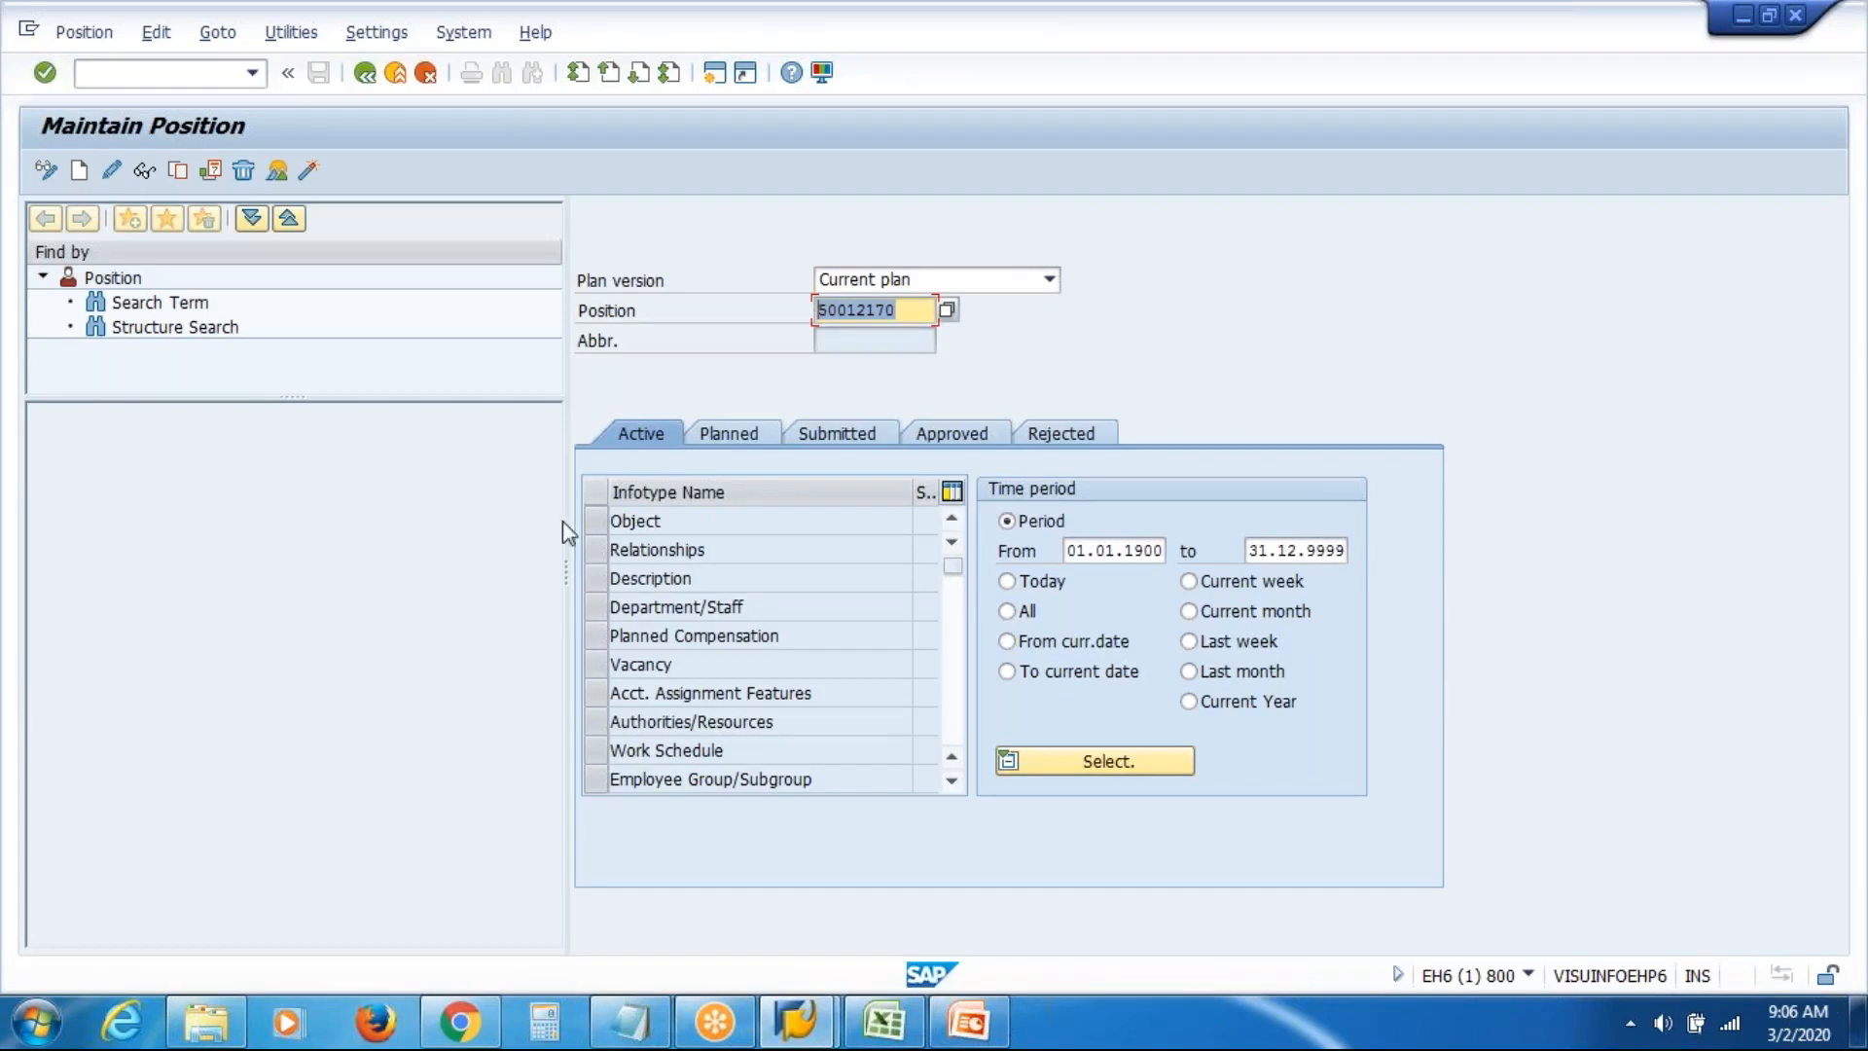
left_click(593, 521)
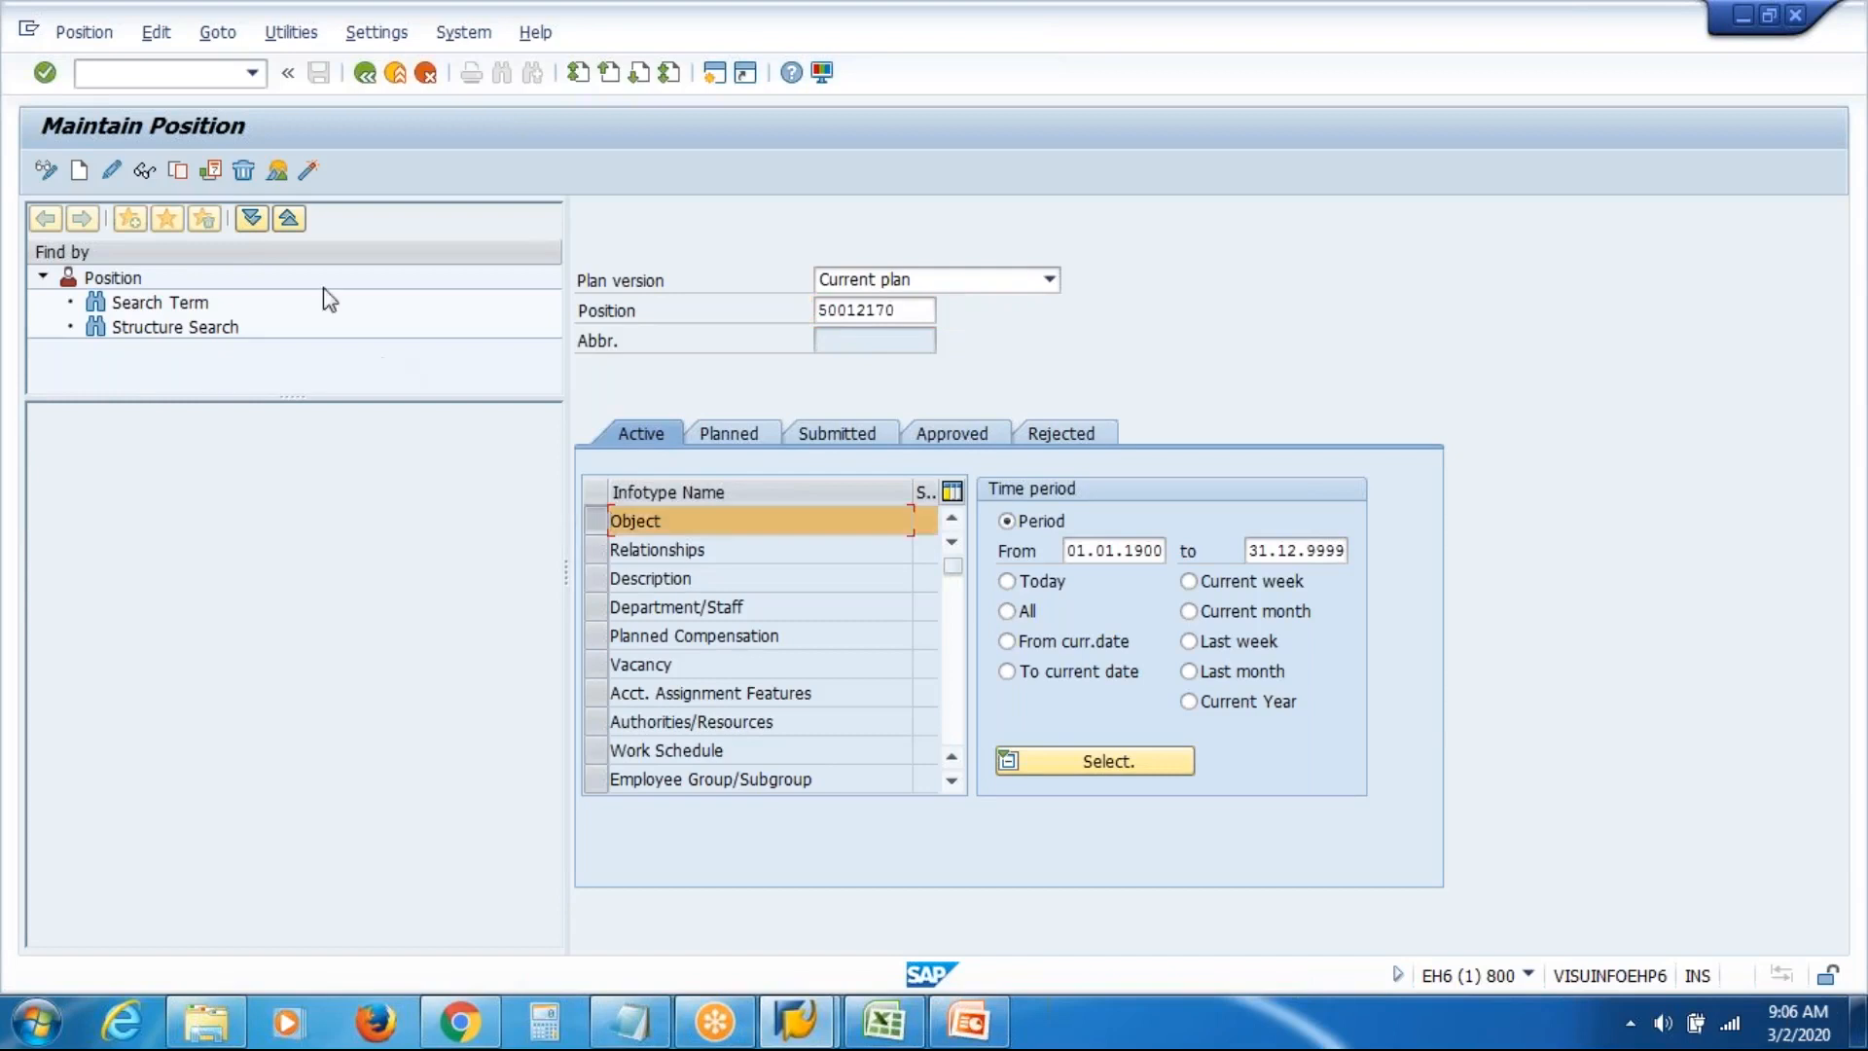
left_click(80, 172)
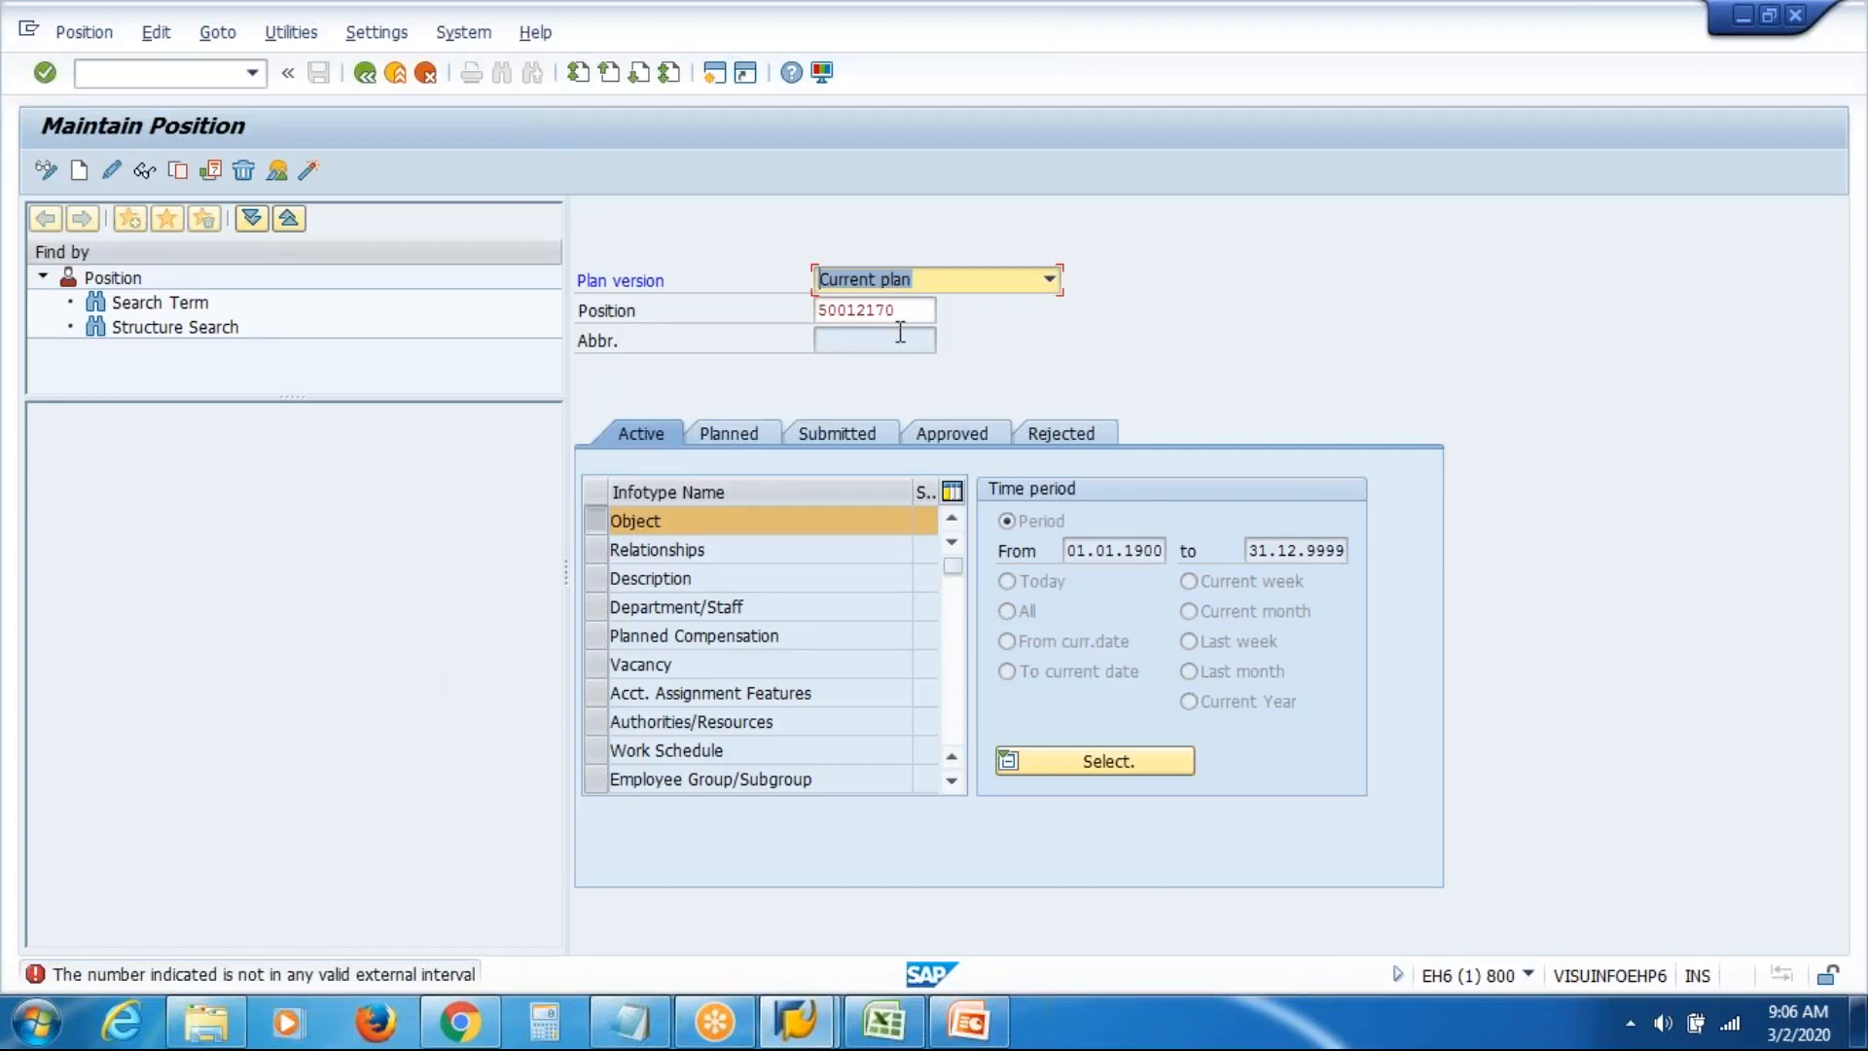
key("Tab")
key("Delete")
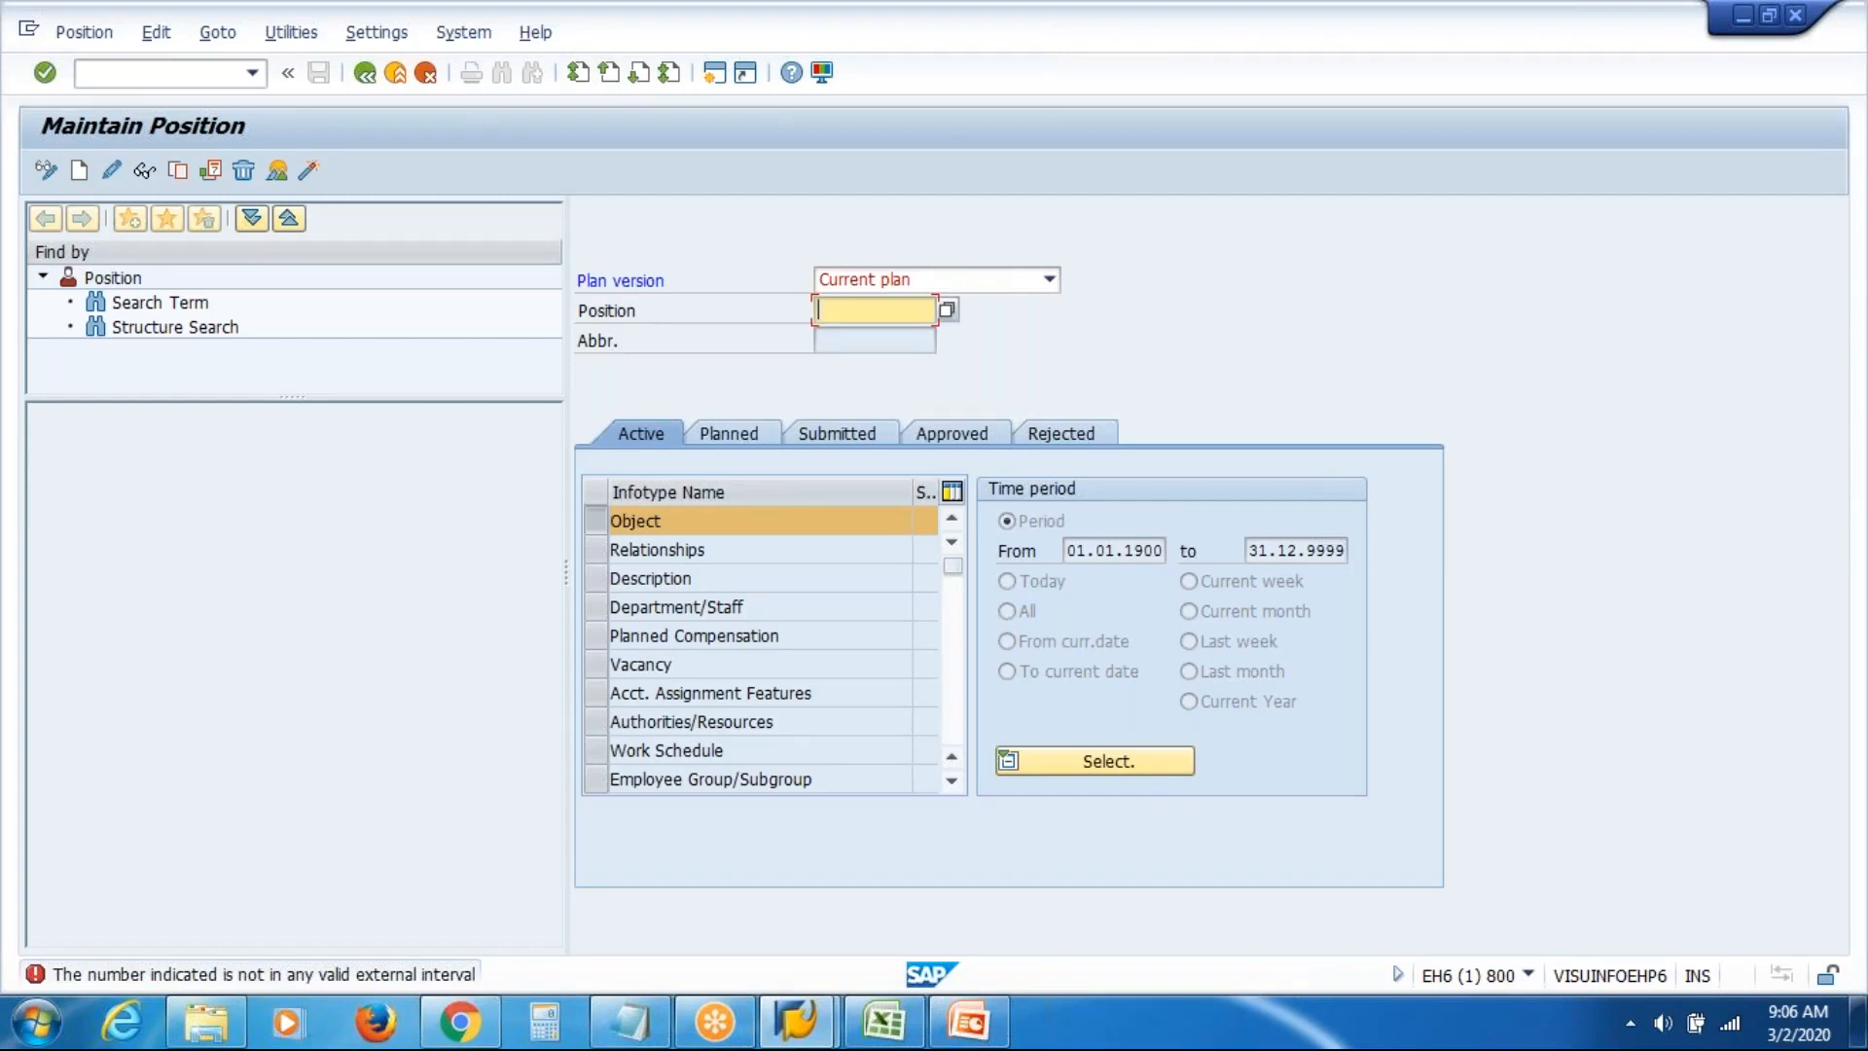
key("F5")
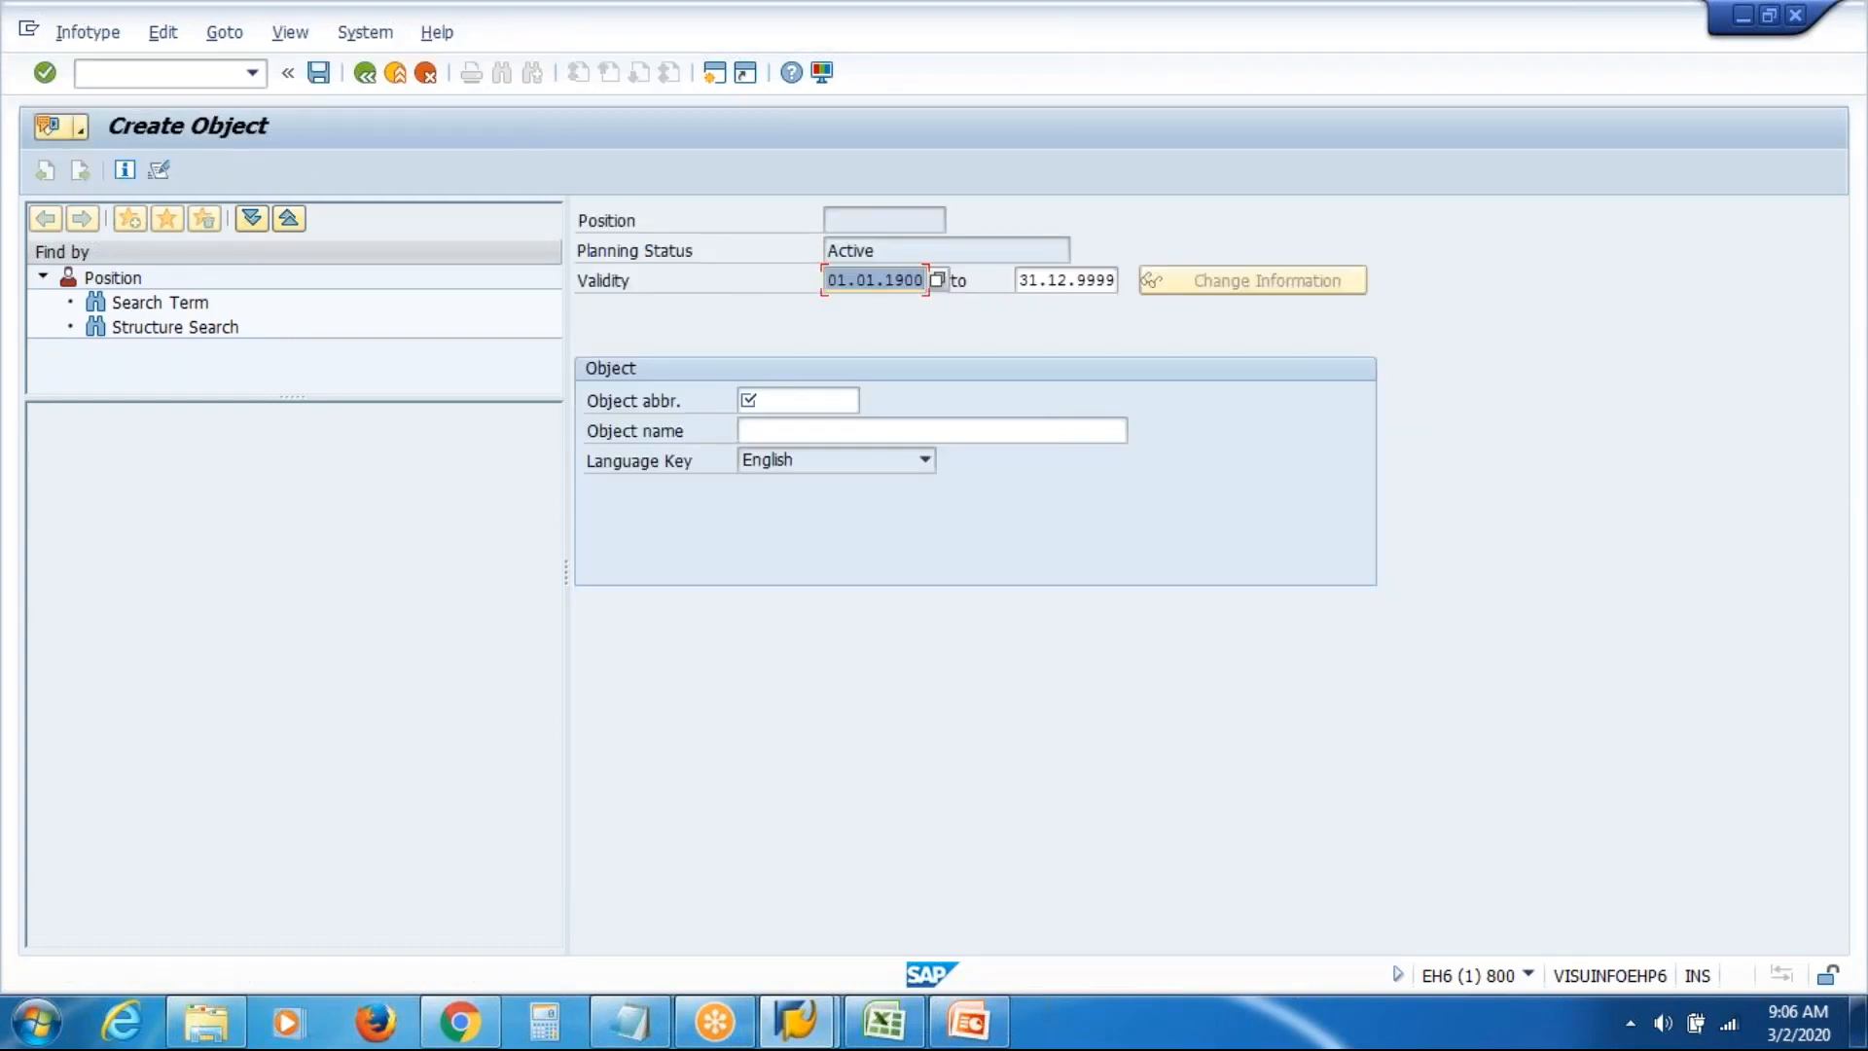
Enter abbreviation VASIMP and name 'VAS Inc Manager Production', then save the position
left_click(788, 400)
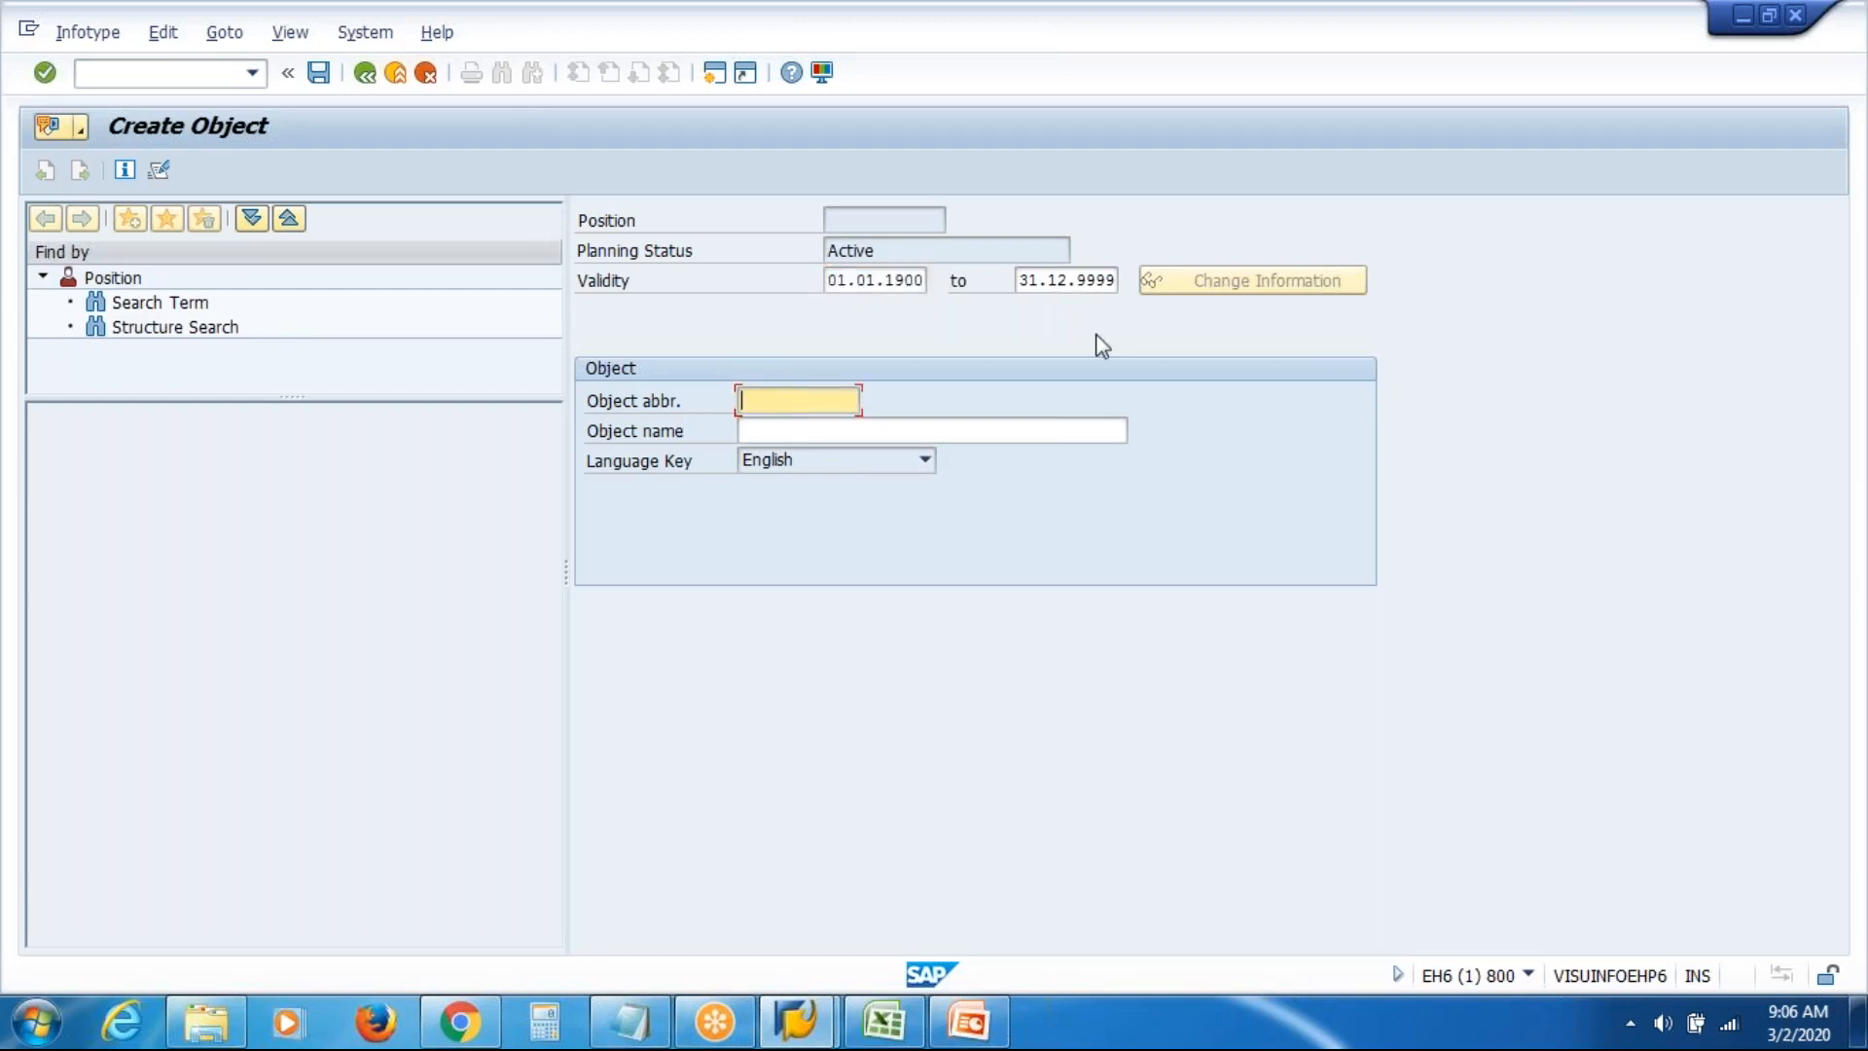
type("VASI")
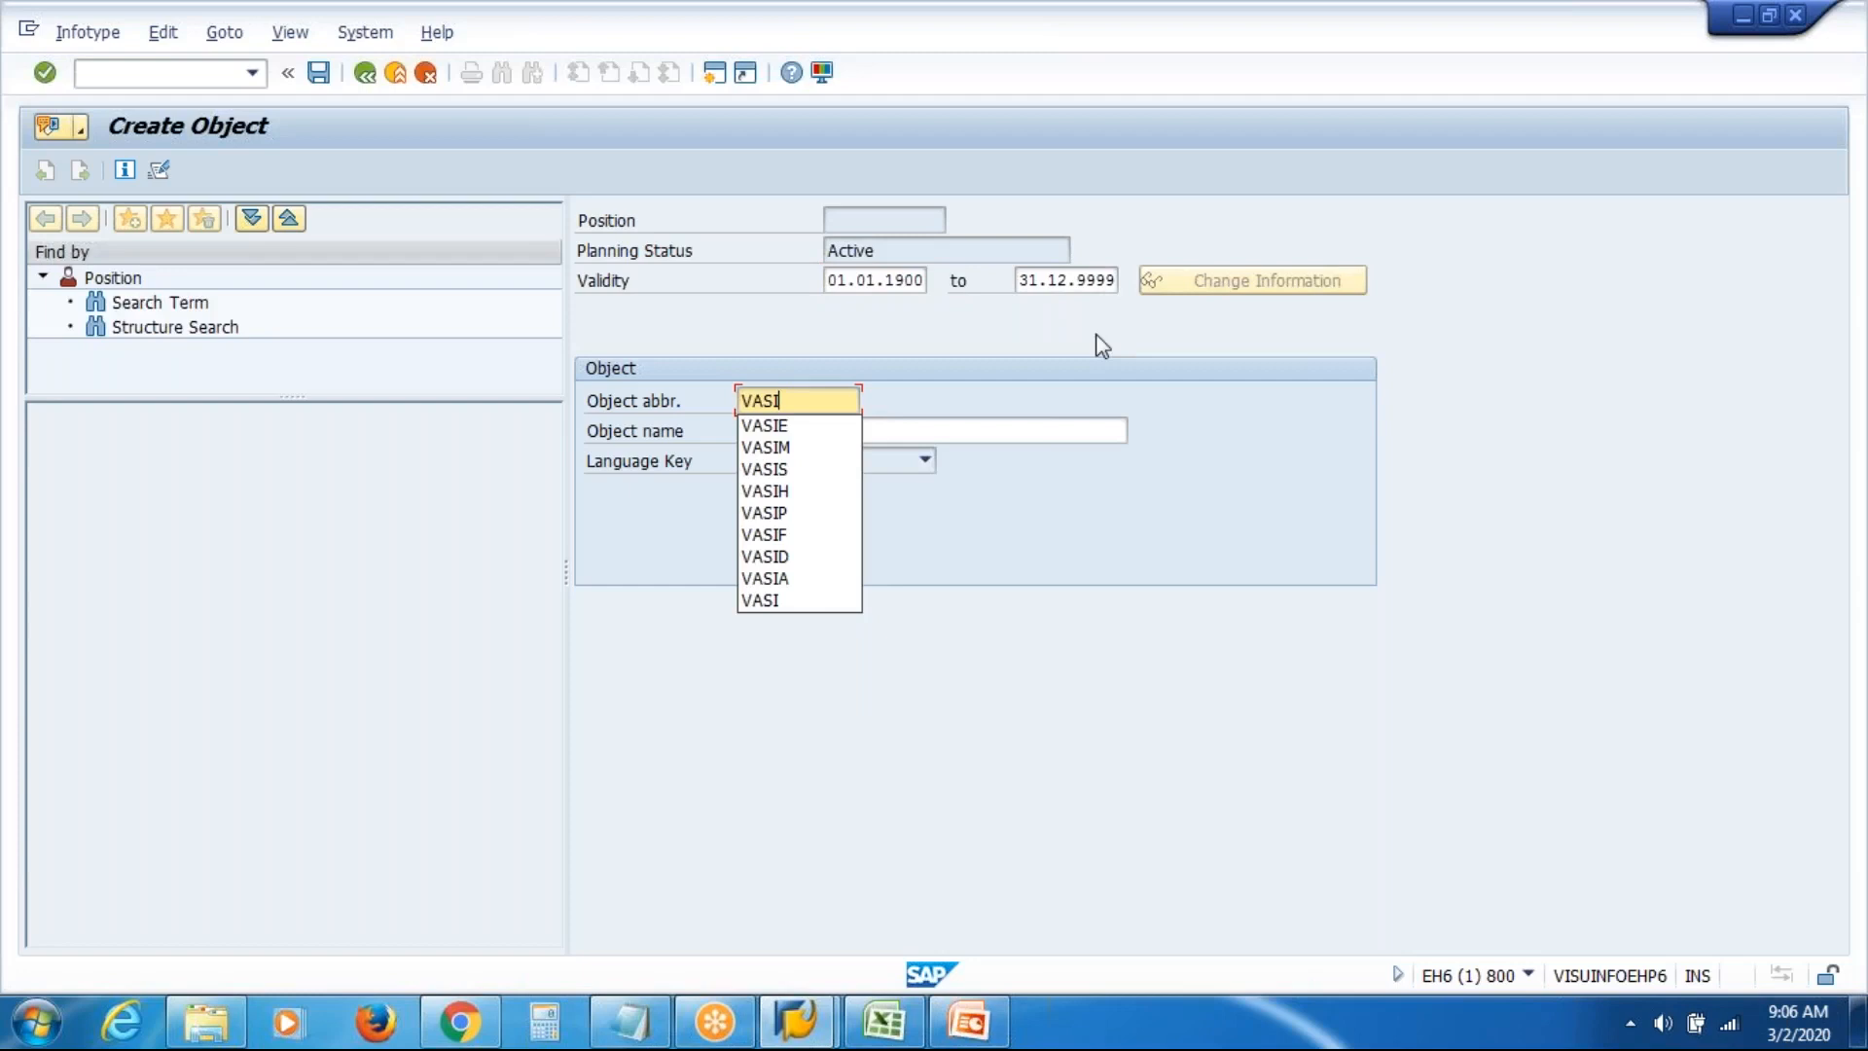
type("MP")
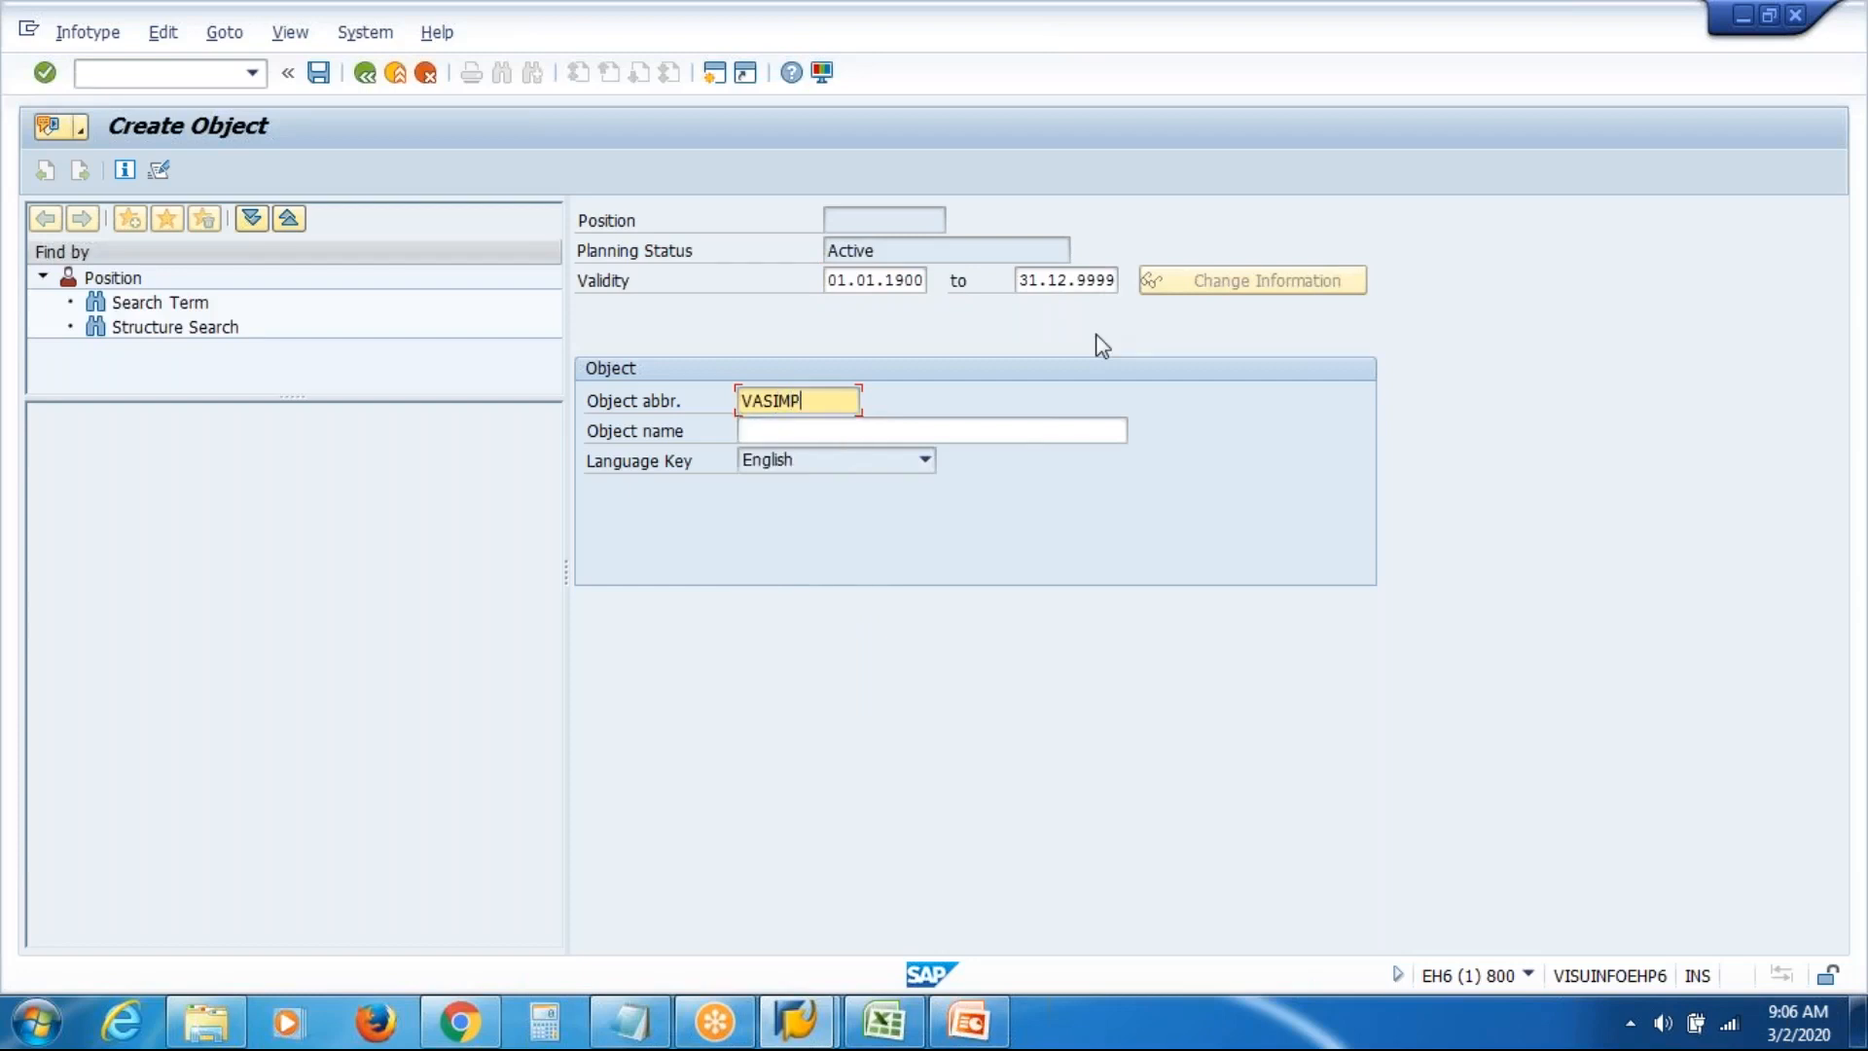
left_click(1033, 429)
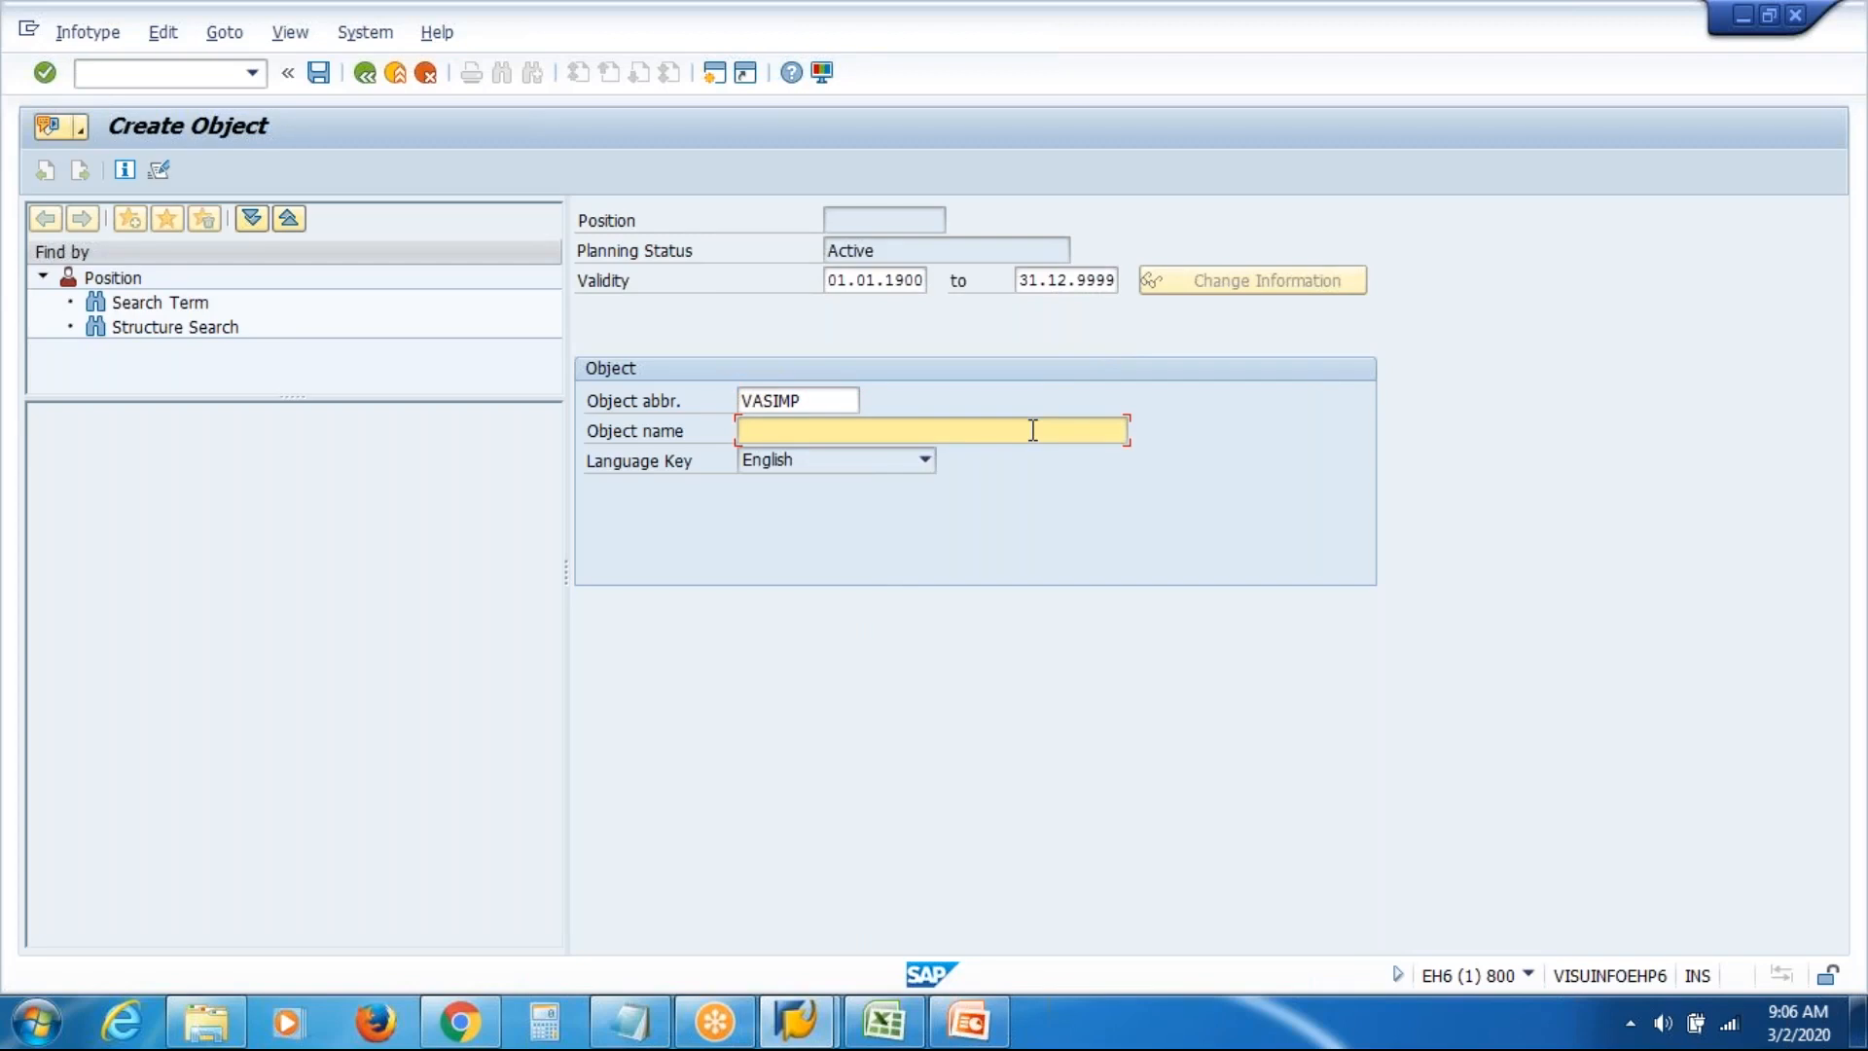
type("VAS Inc ")
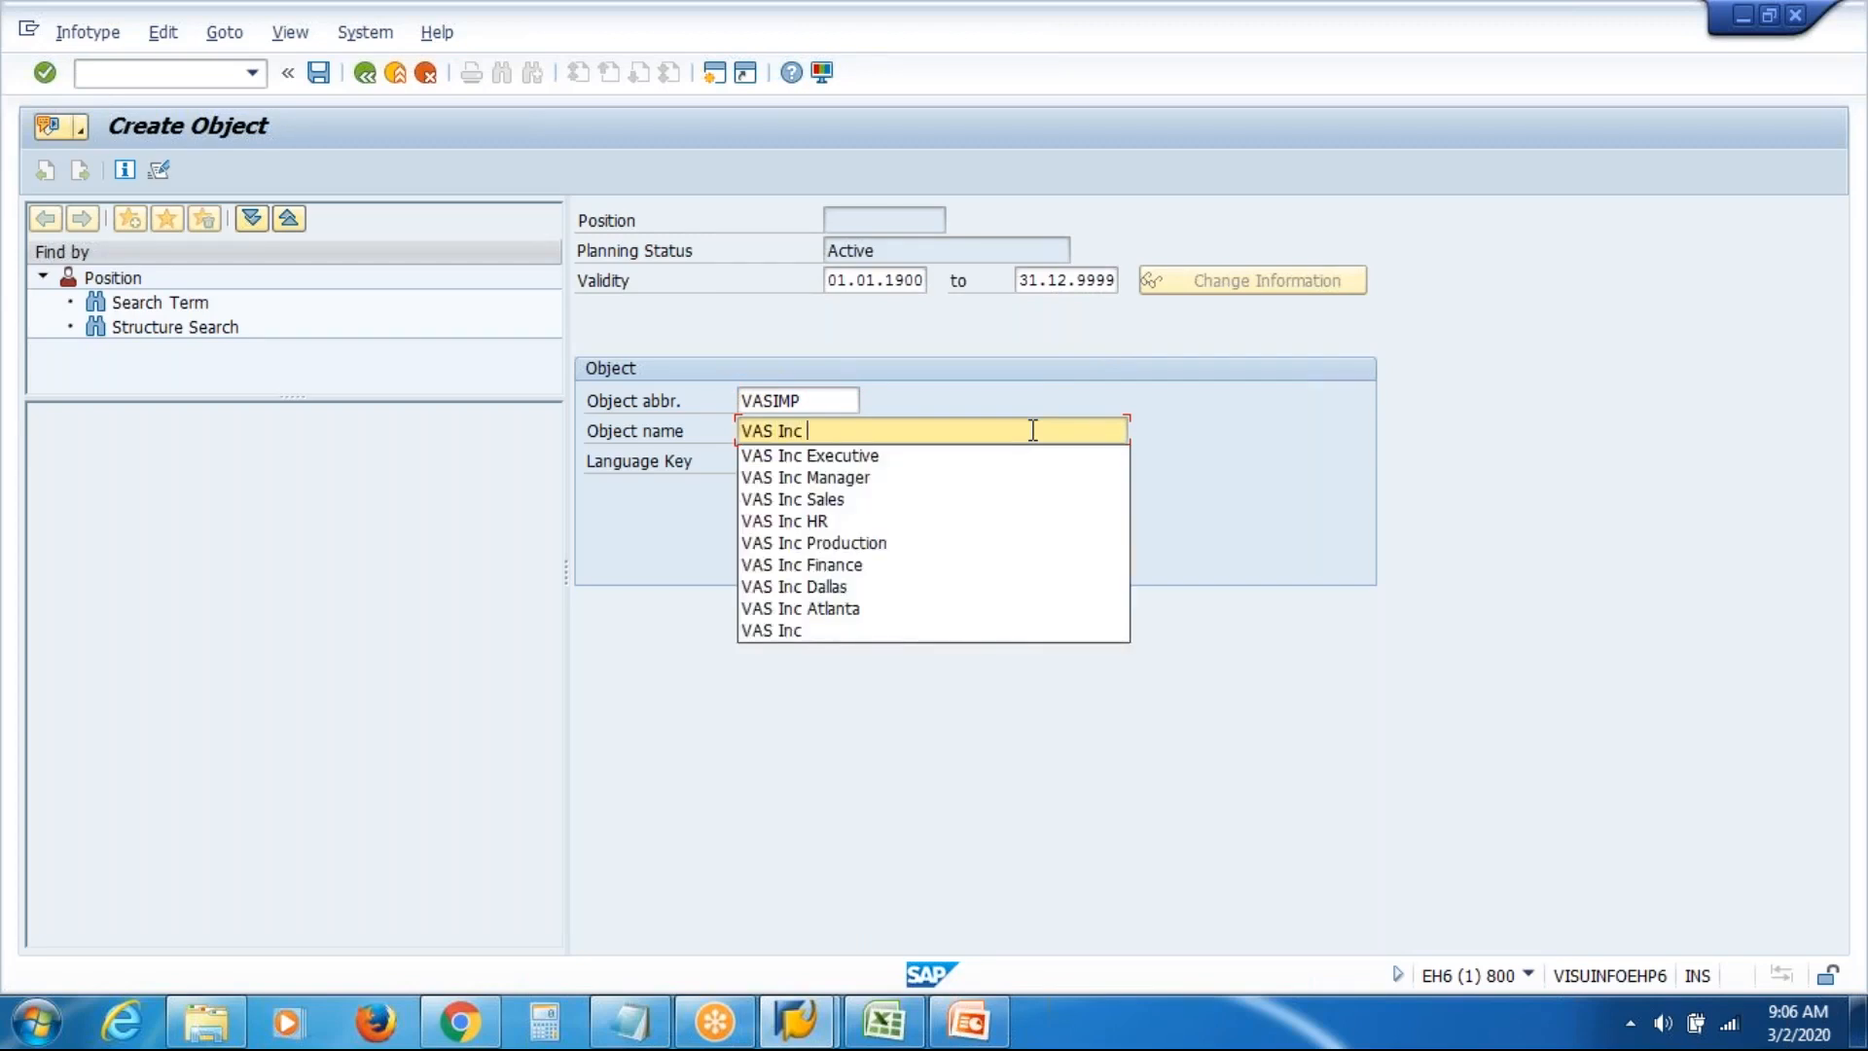
type("Manager ")
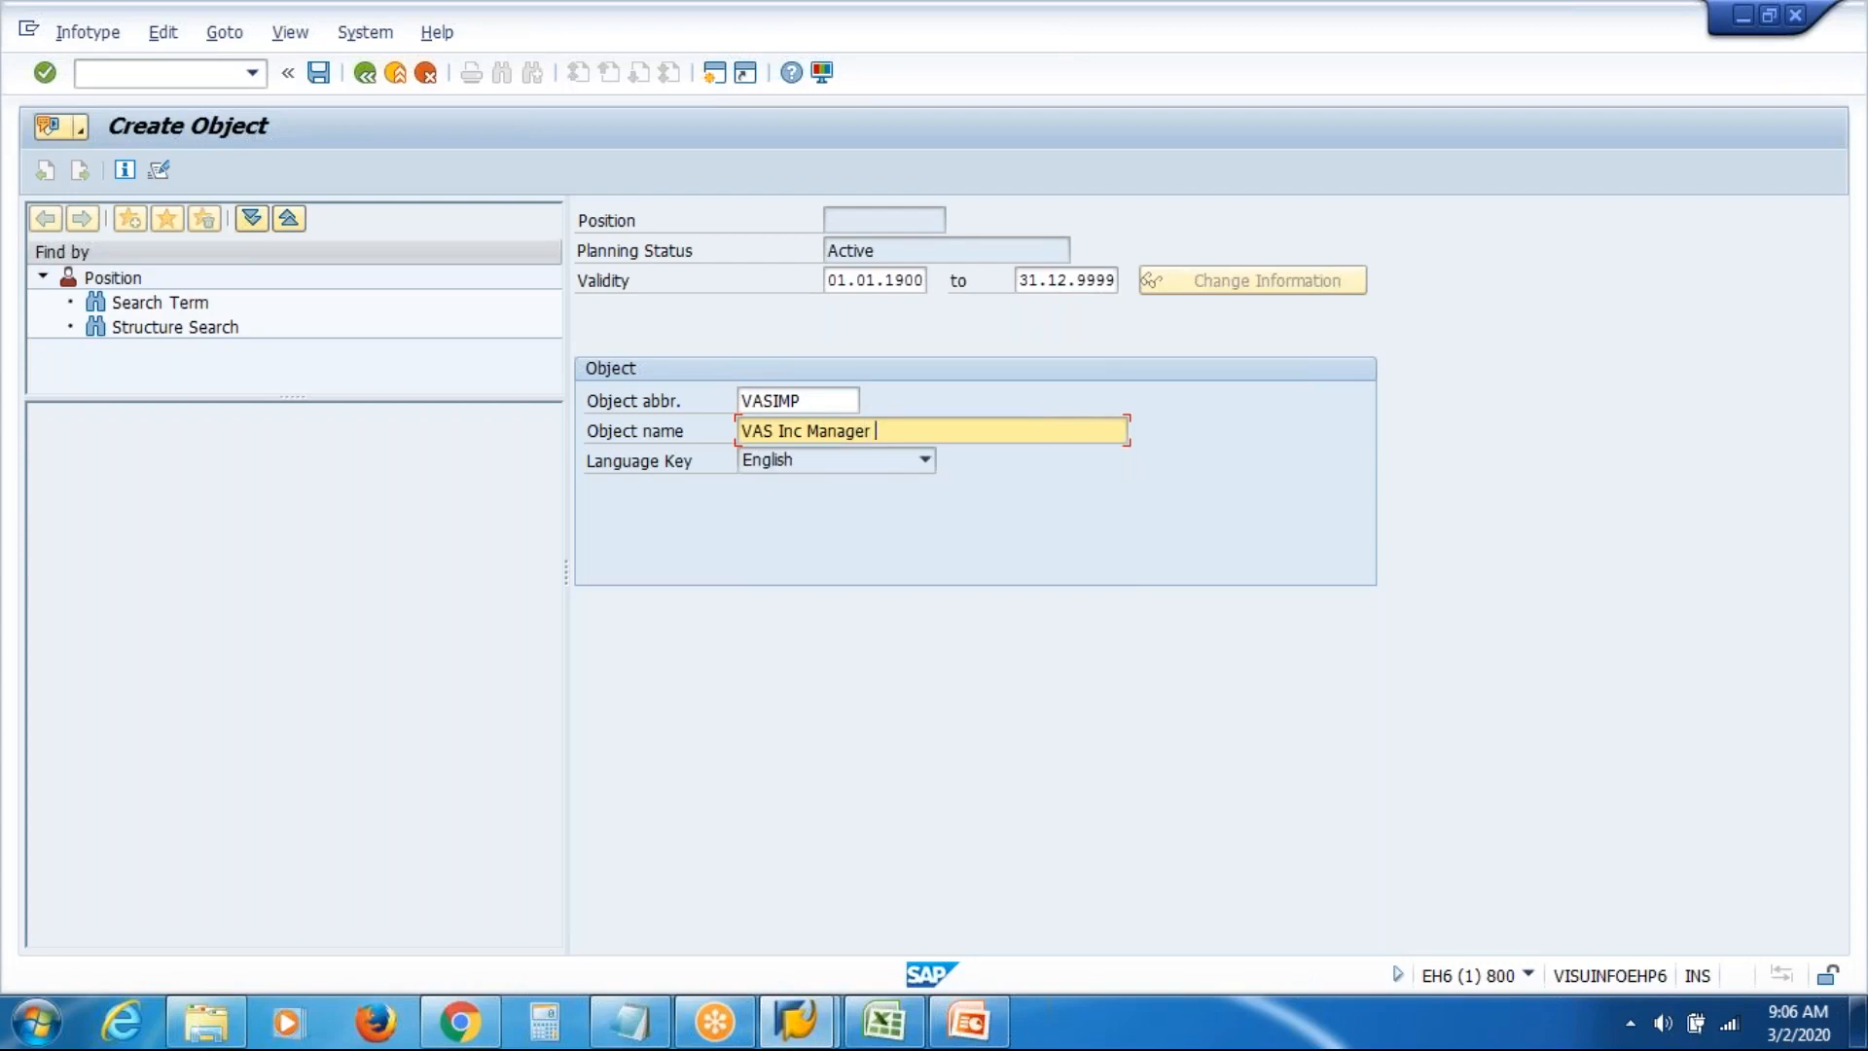
type("Production")
key("ctrl+s")
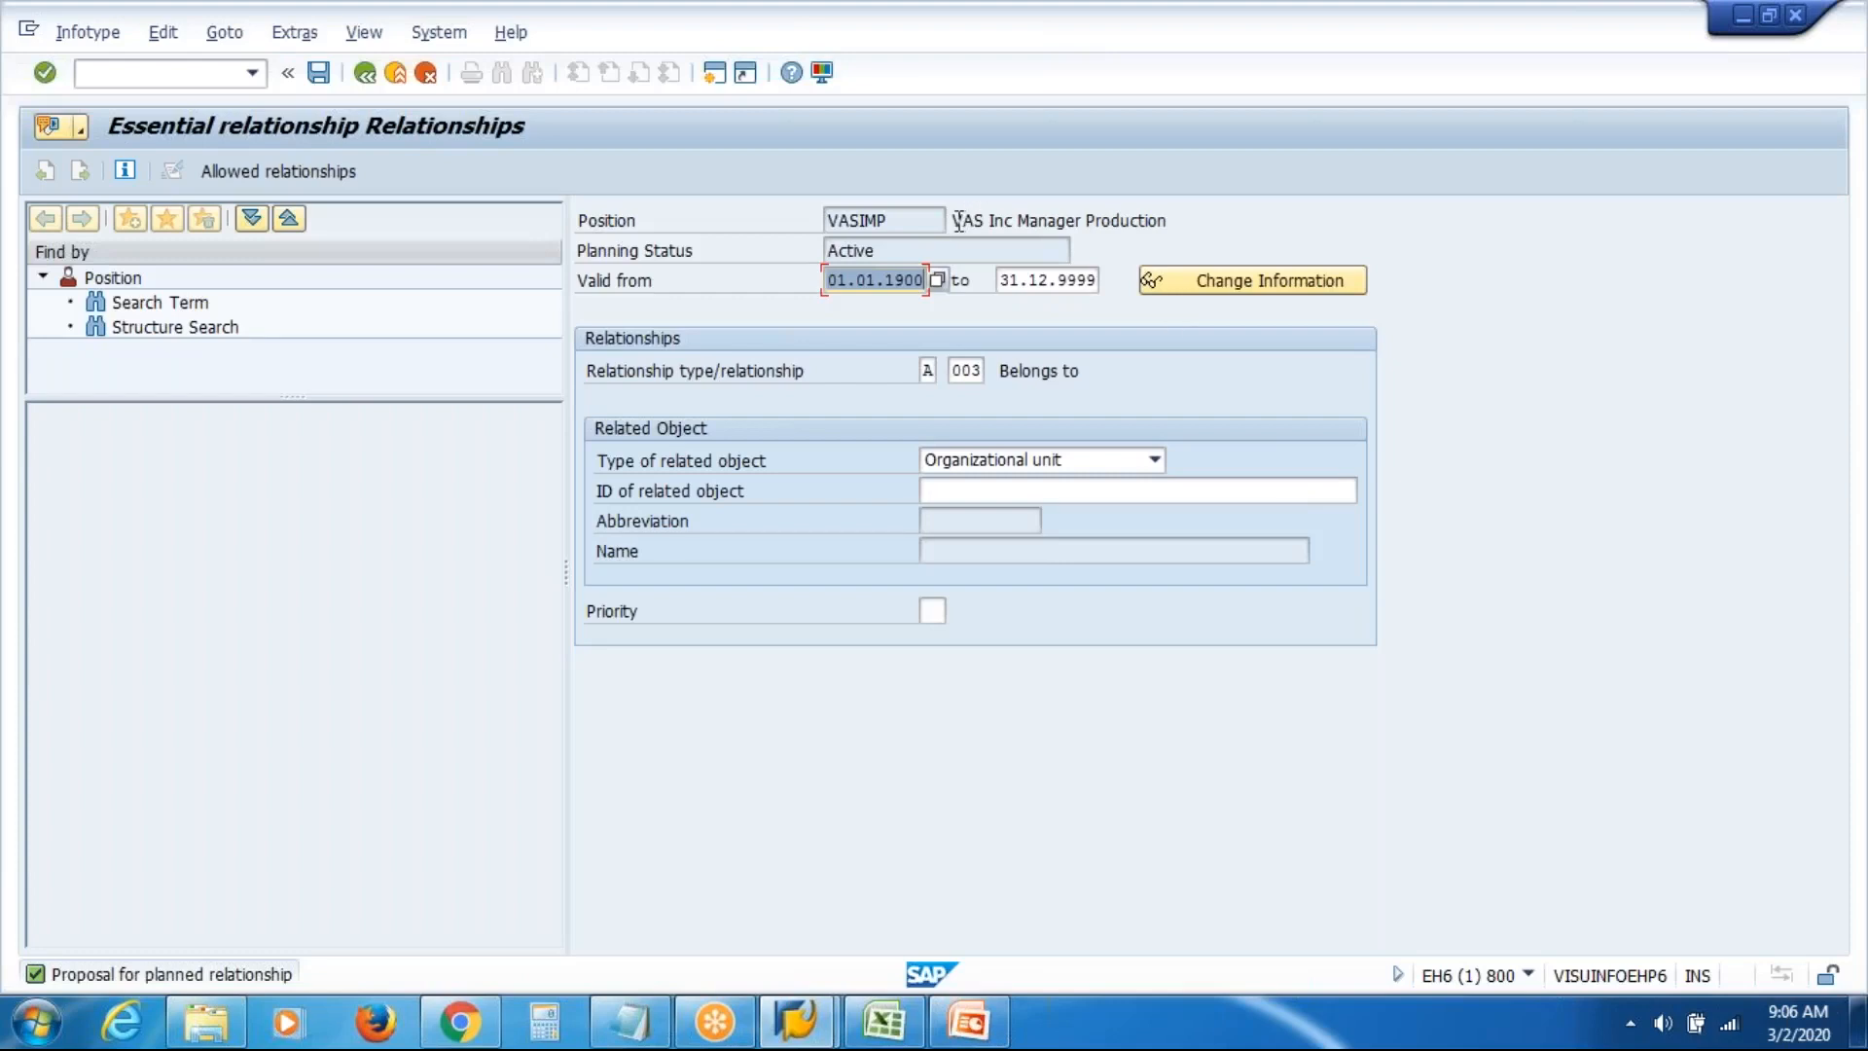
Link VASIMP via Belongs to with unit VASIP 'VAS Inc Production' (50012165) using search help, and save
left_click_drag(959, 222, 1238, 221)
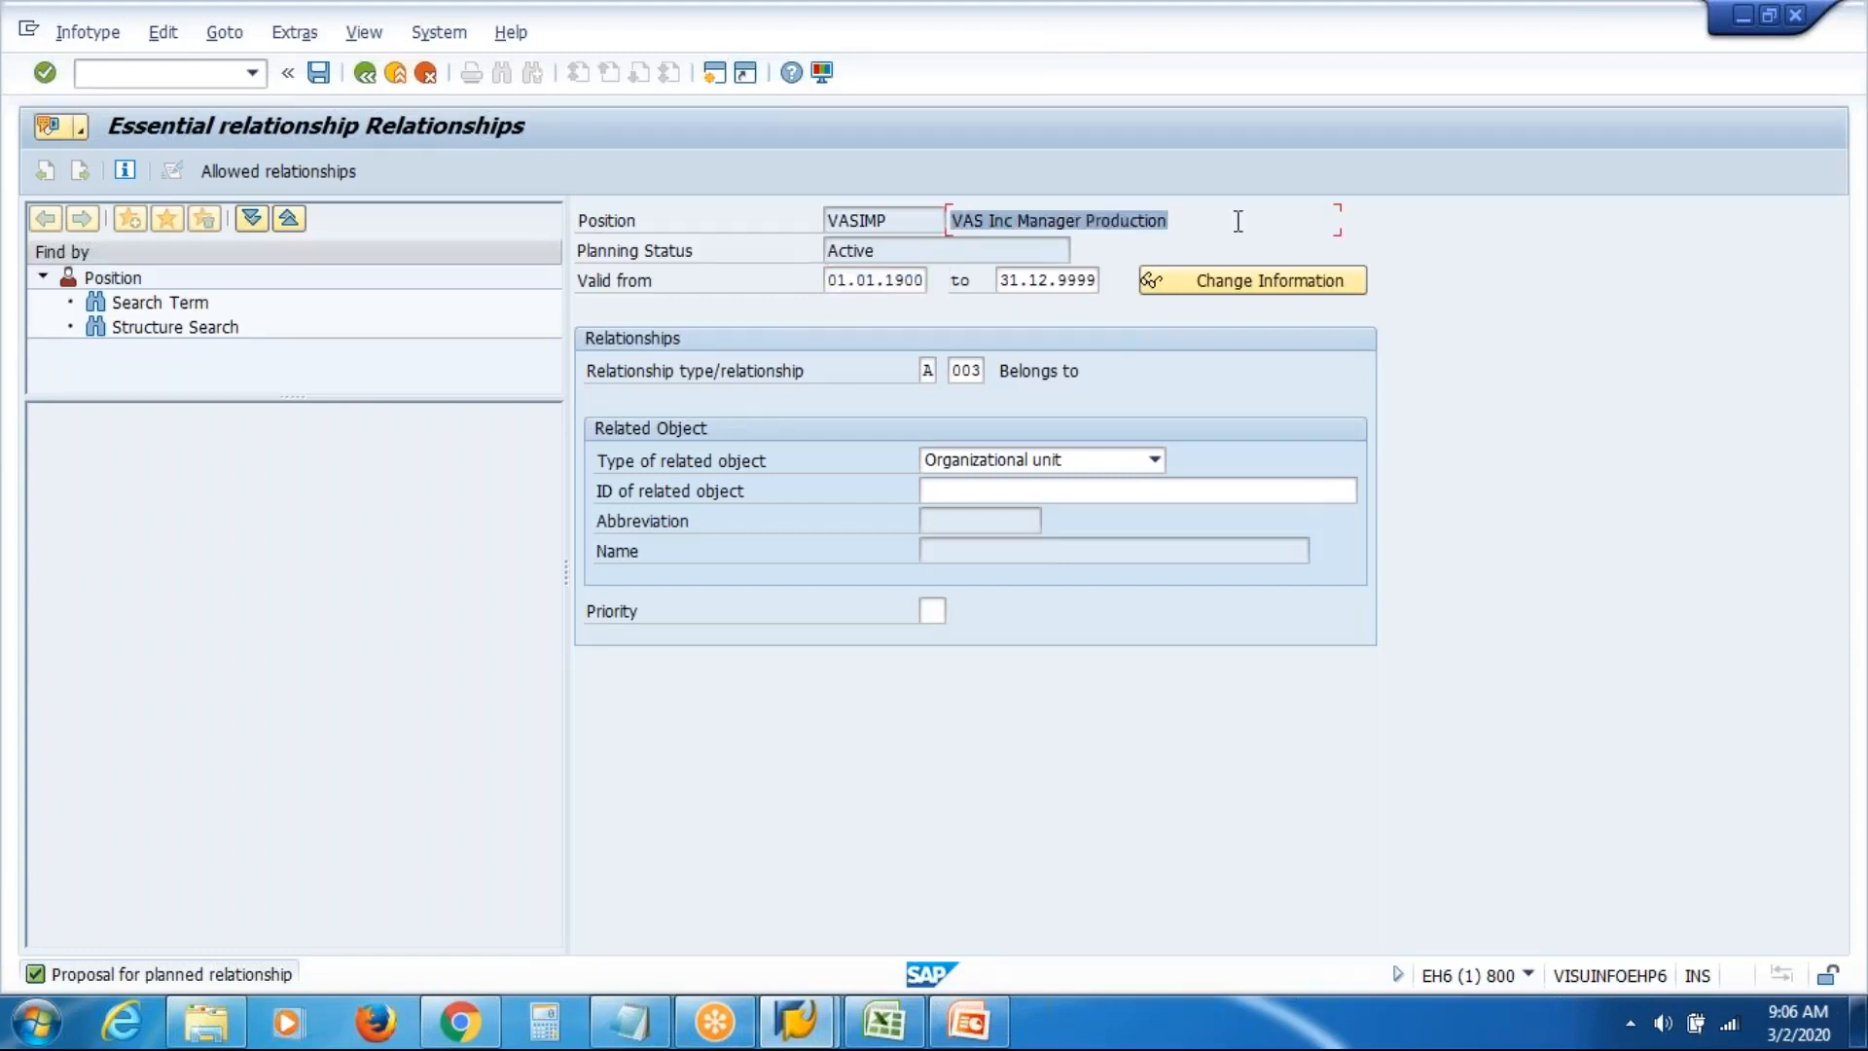
left_click_drag(996, 373, 1244, 392)
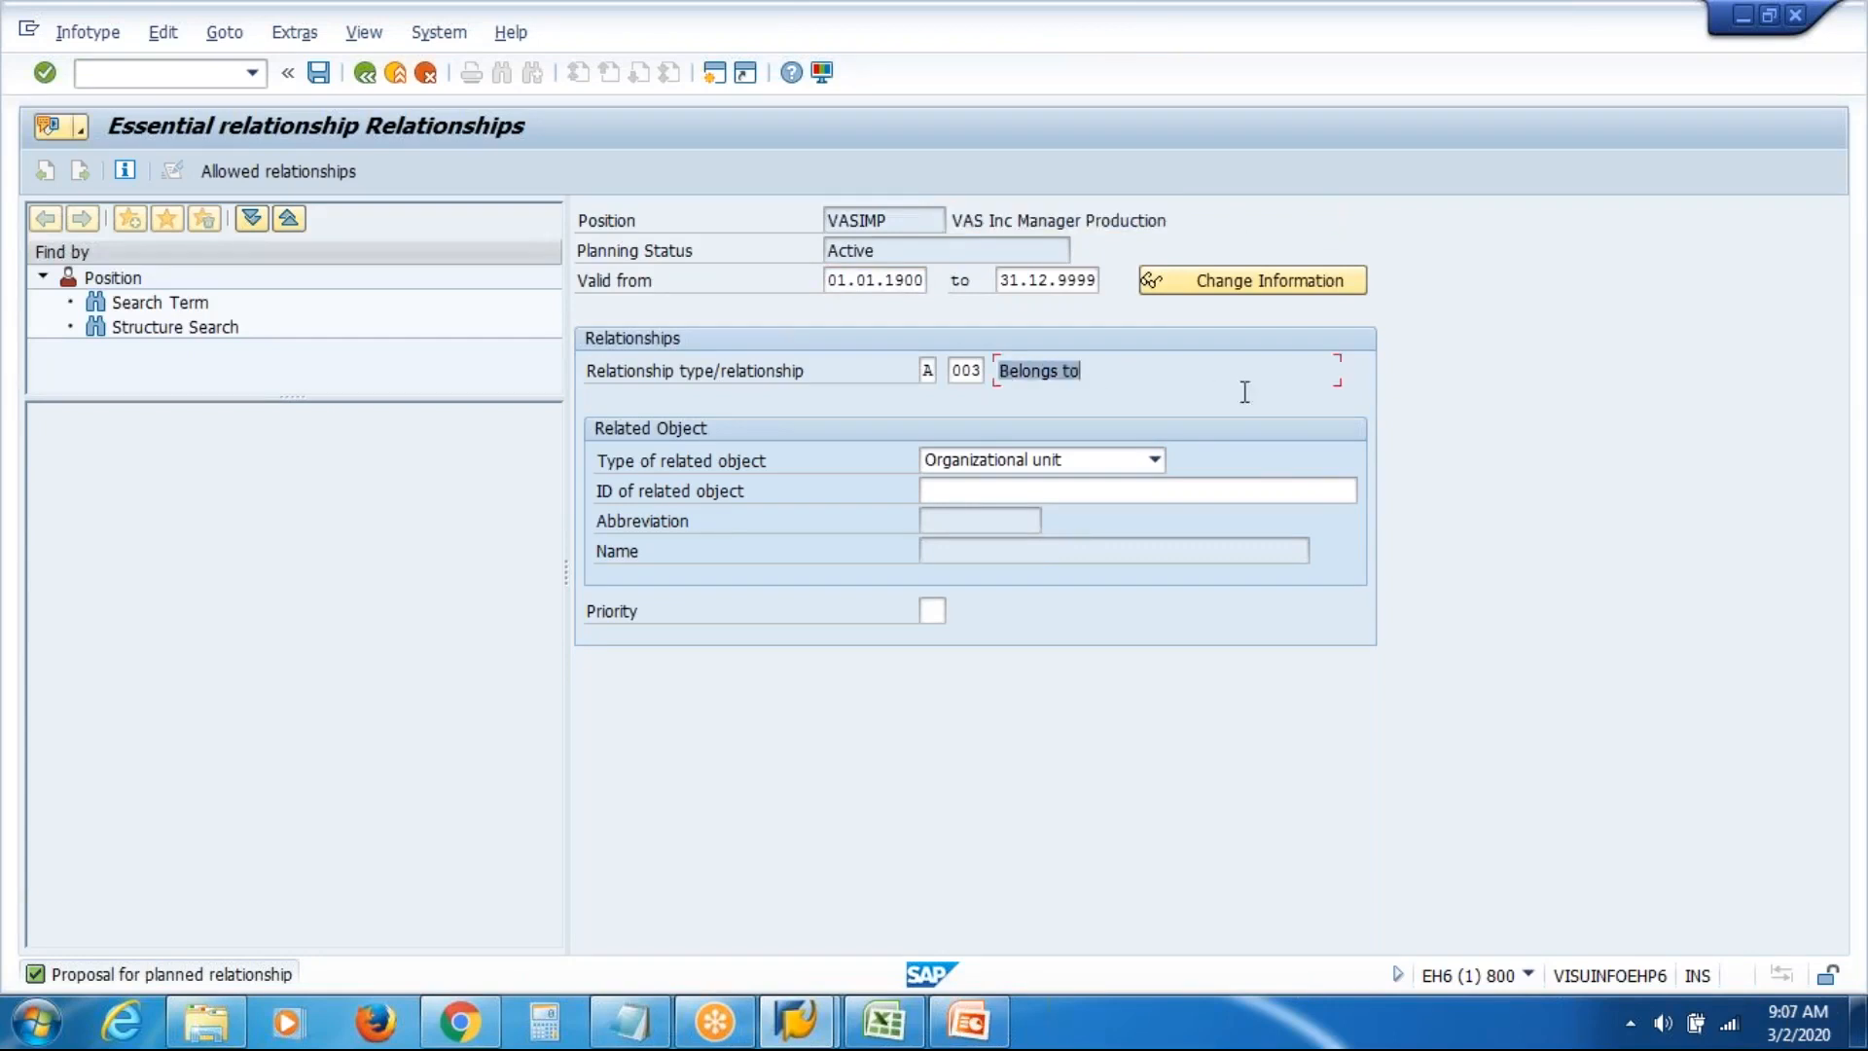
left_click(1242, 495)
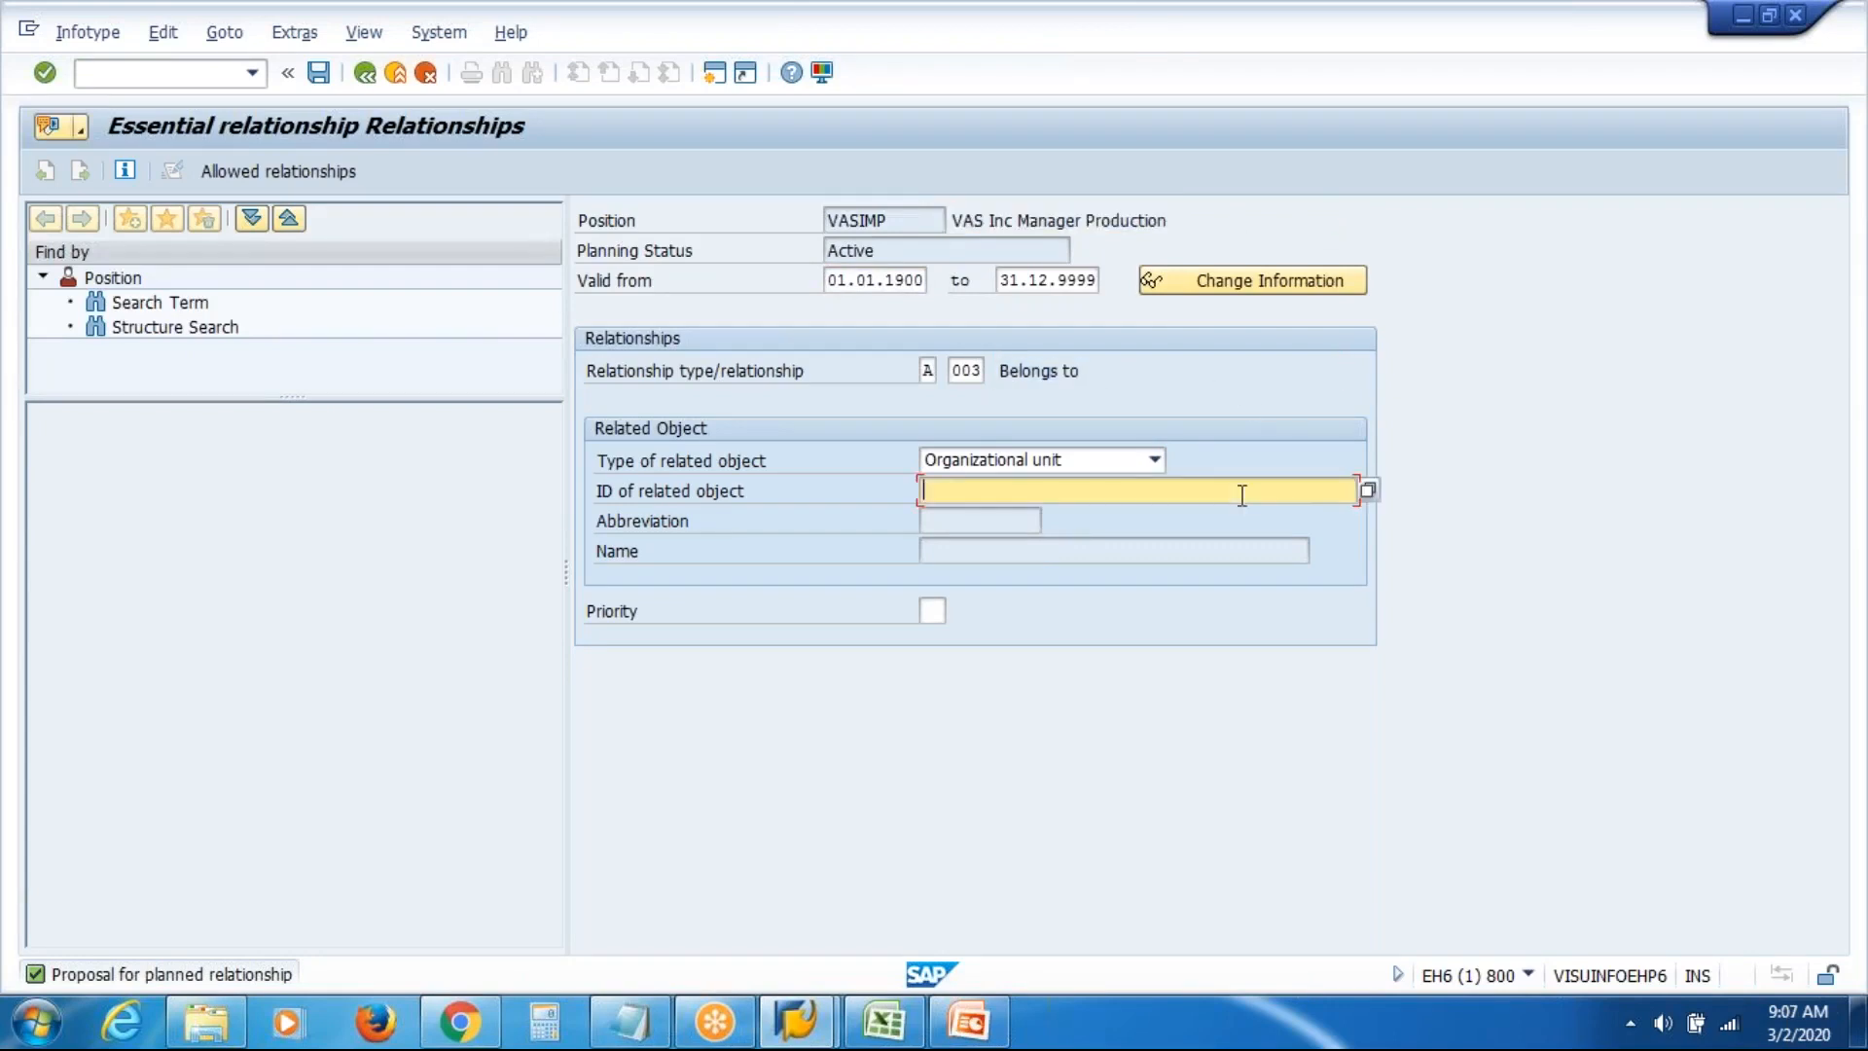
left_click(1367, 489)
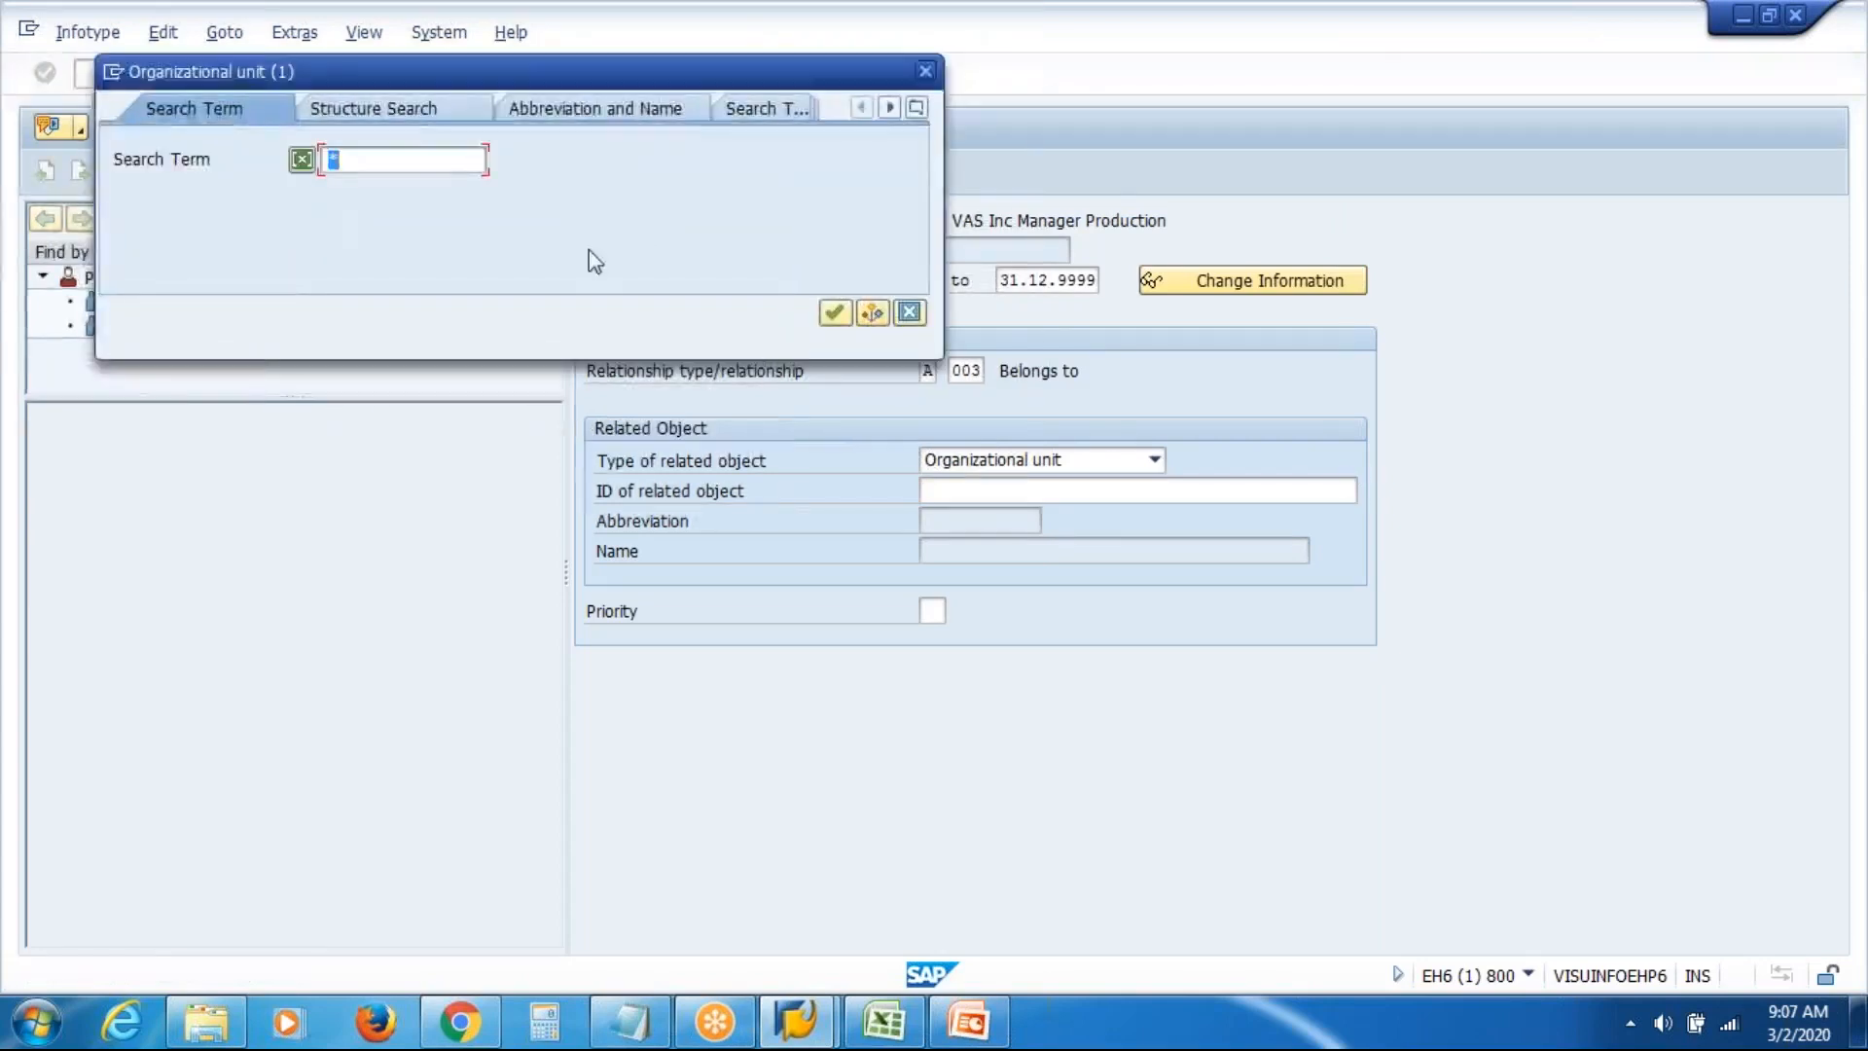
type("vas")
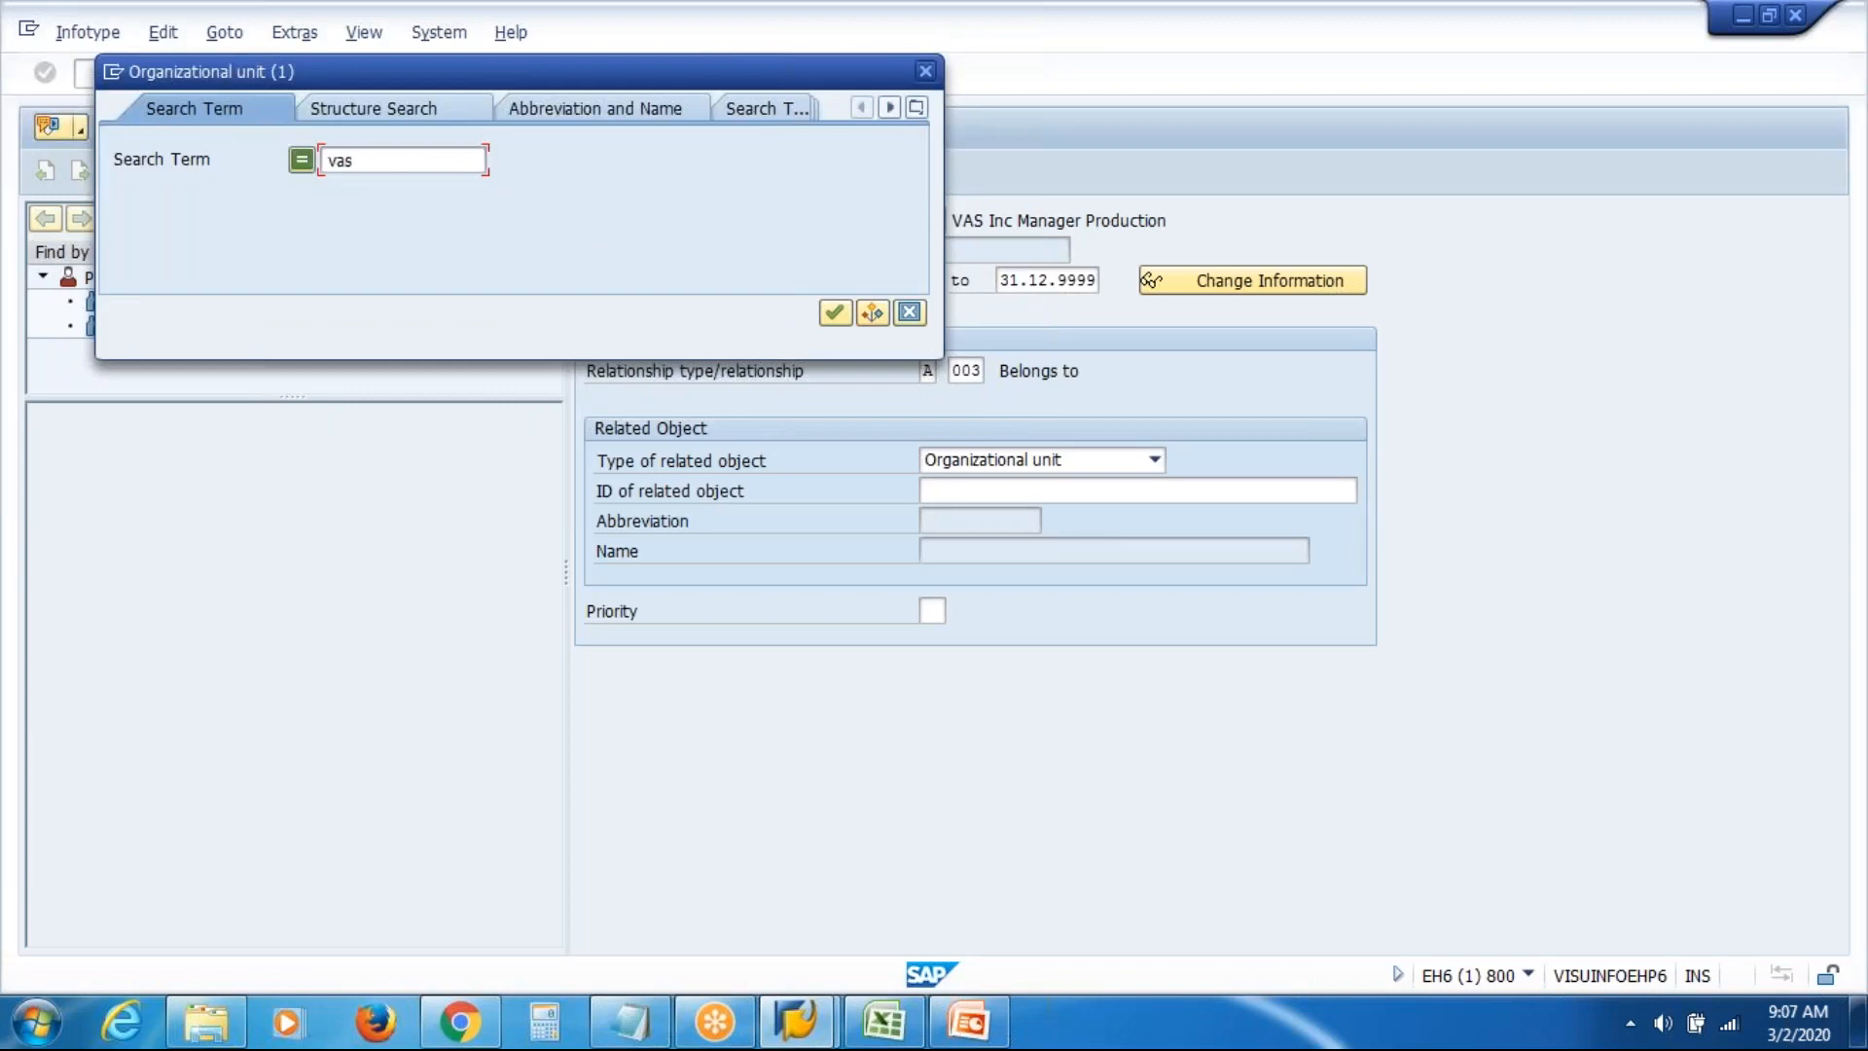
key("Return")
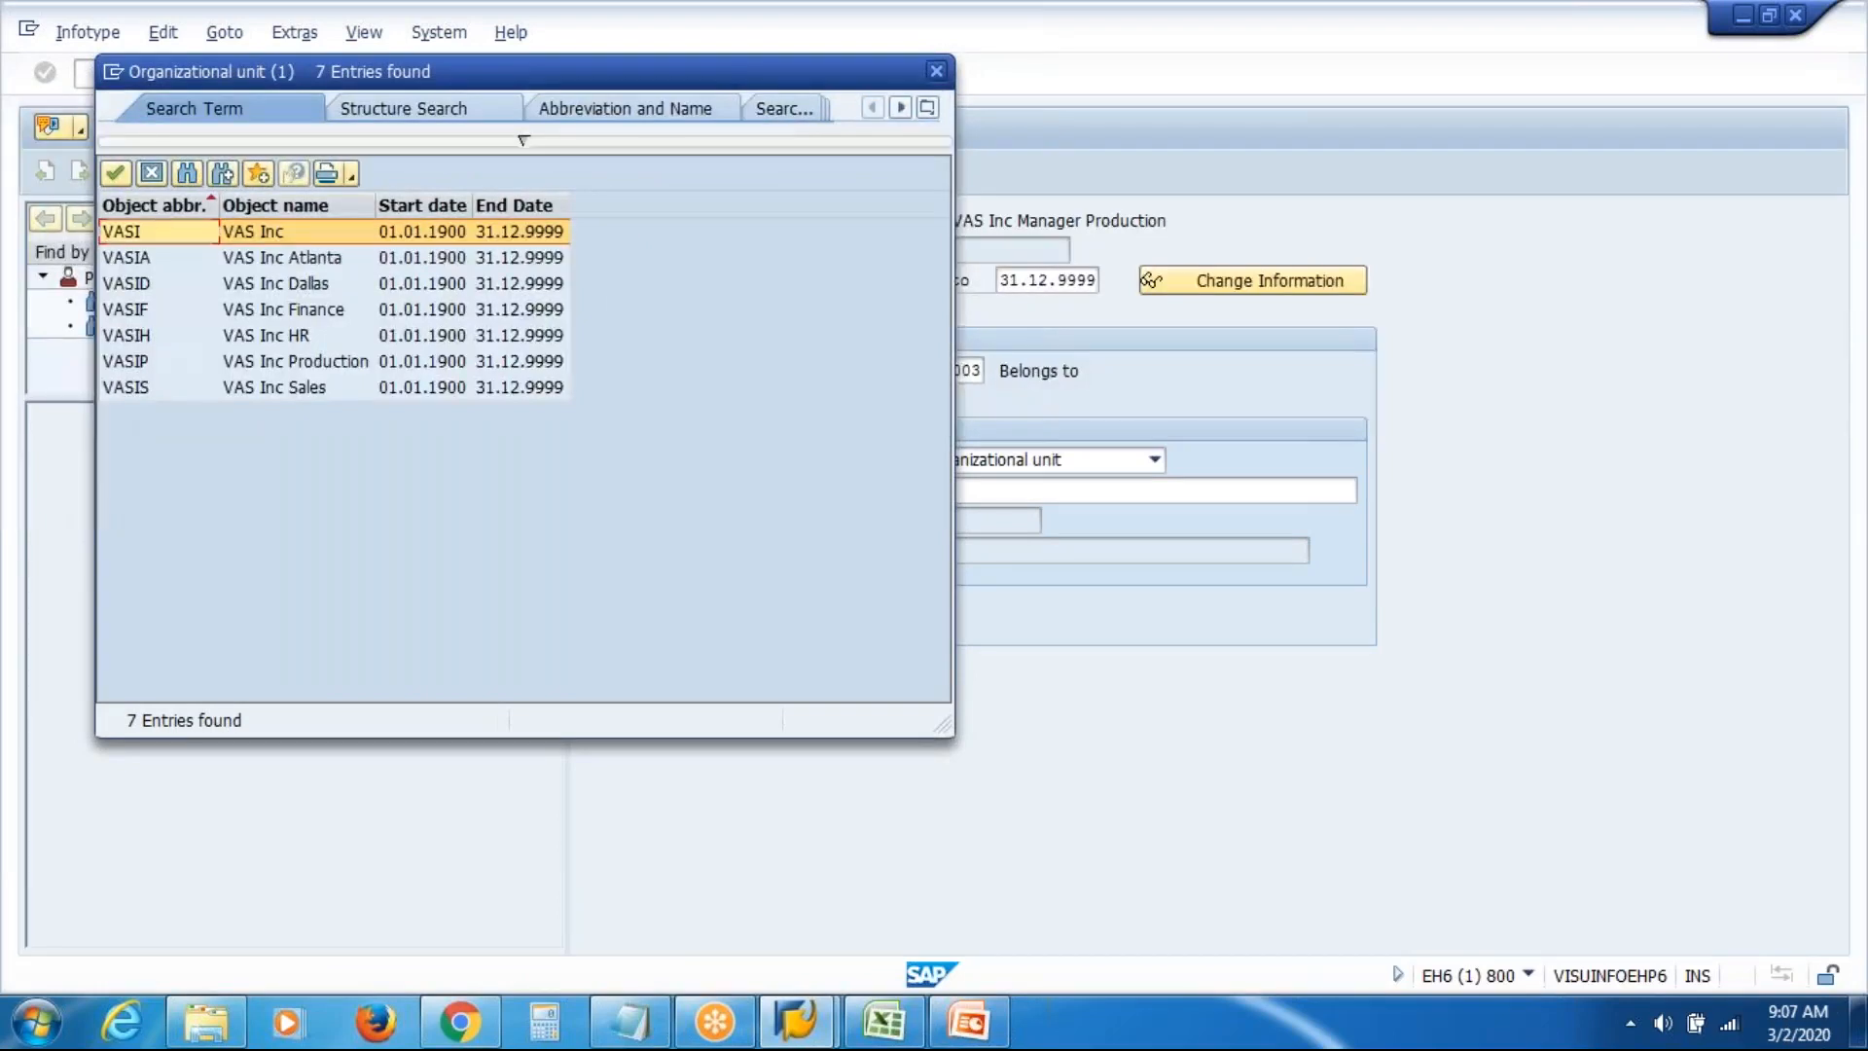
left_click(333, 360)
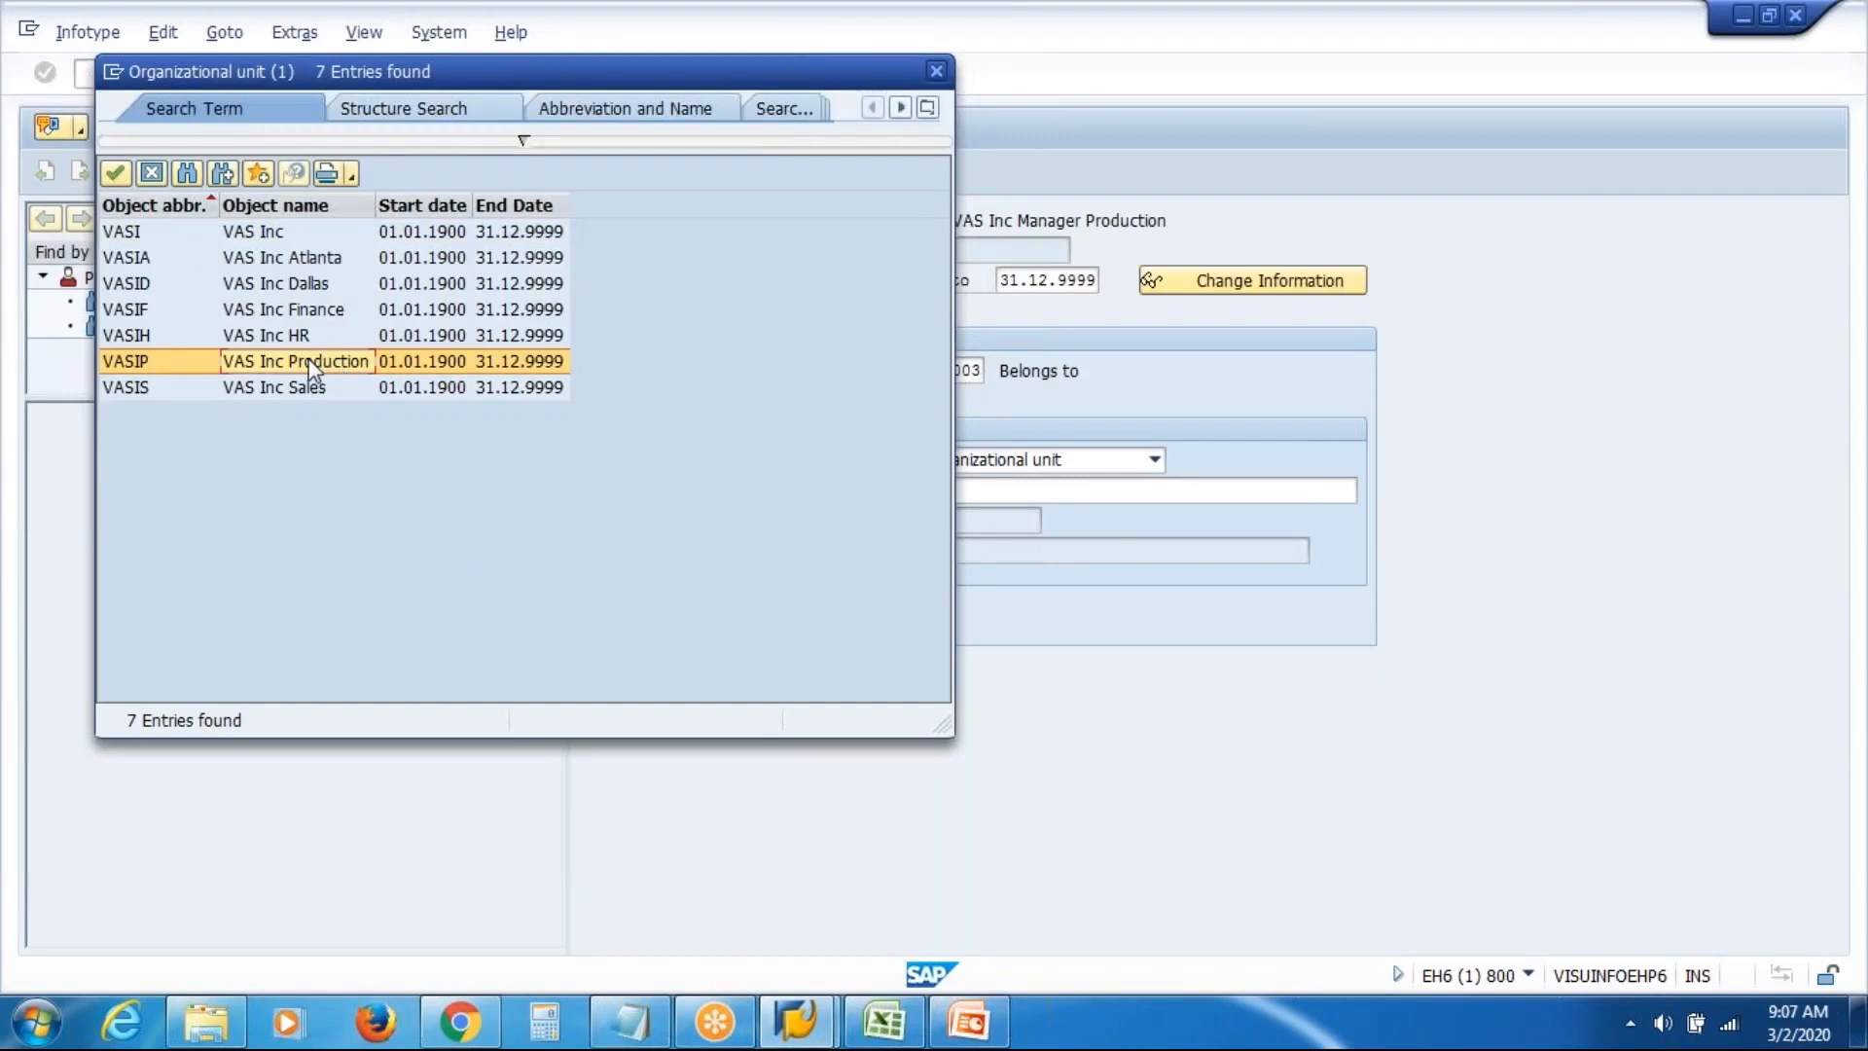
double_click(313, 370)
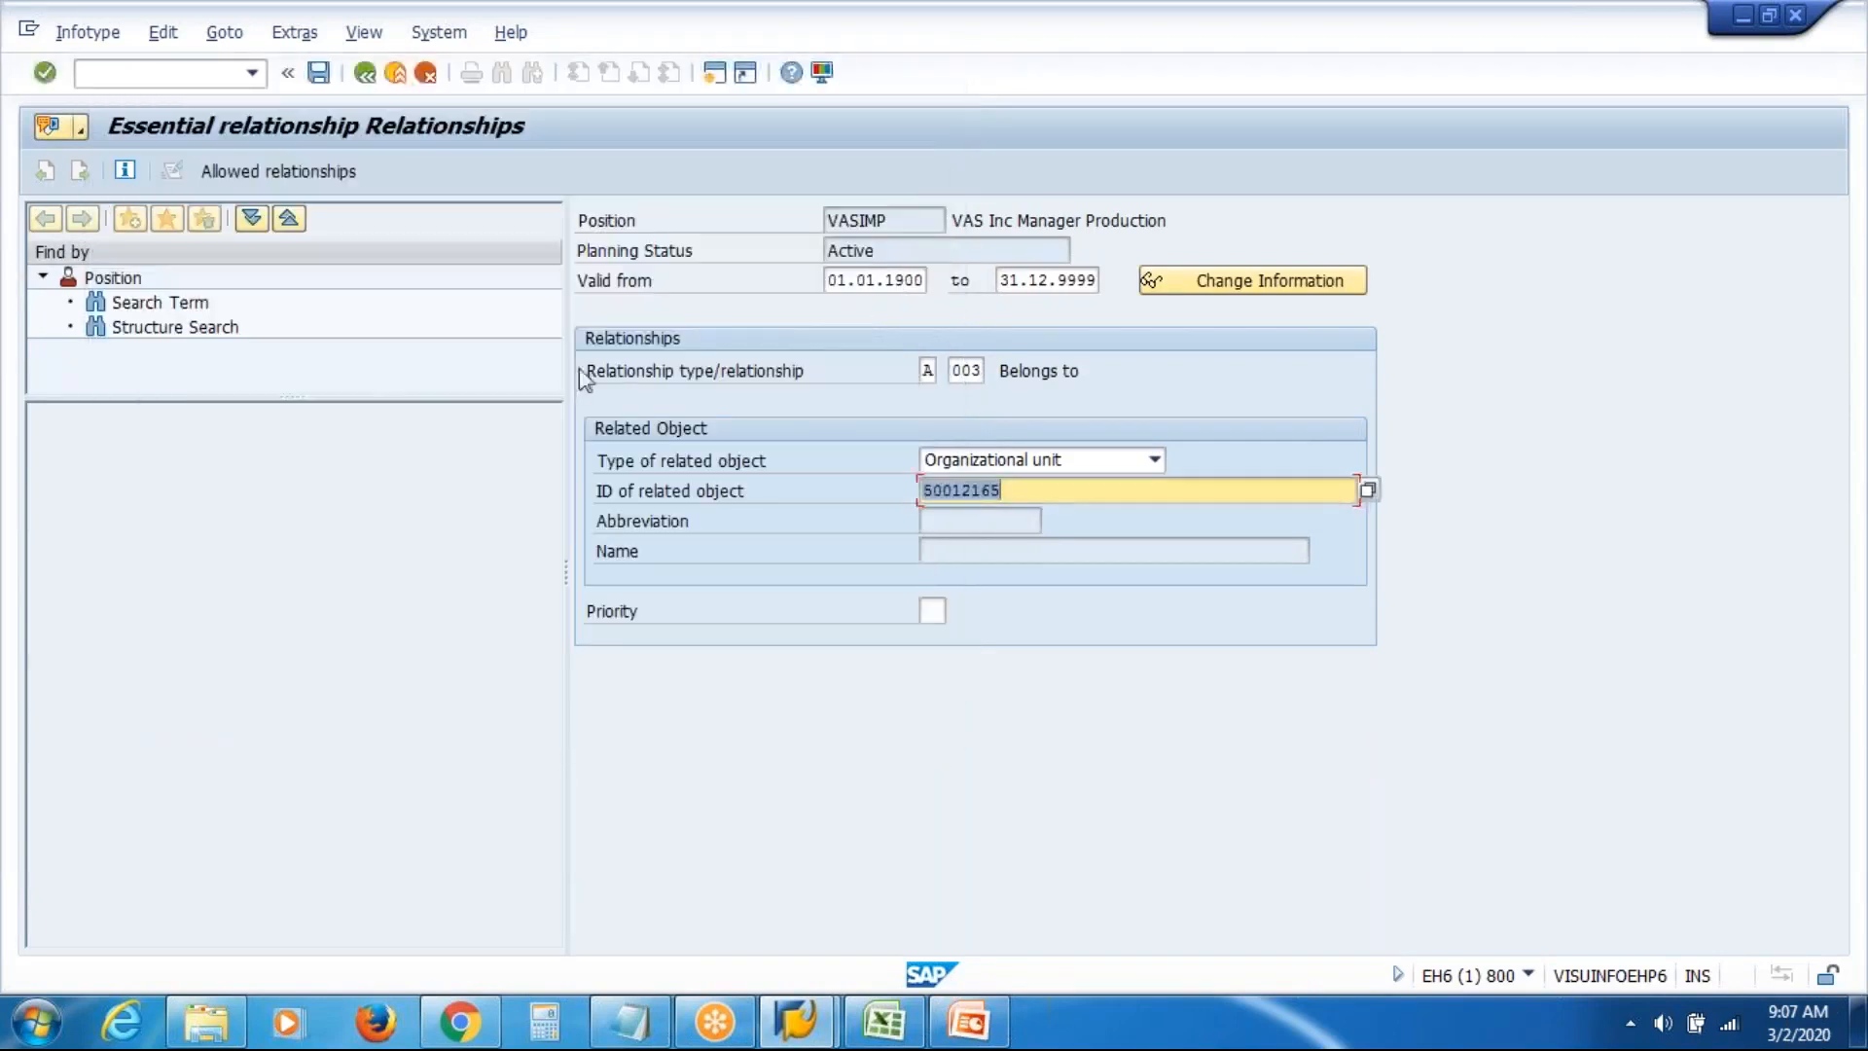
key("Return")
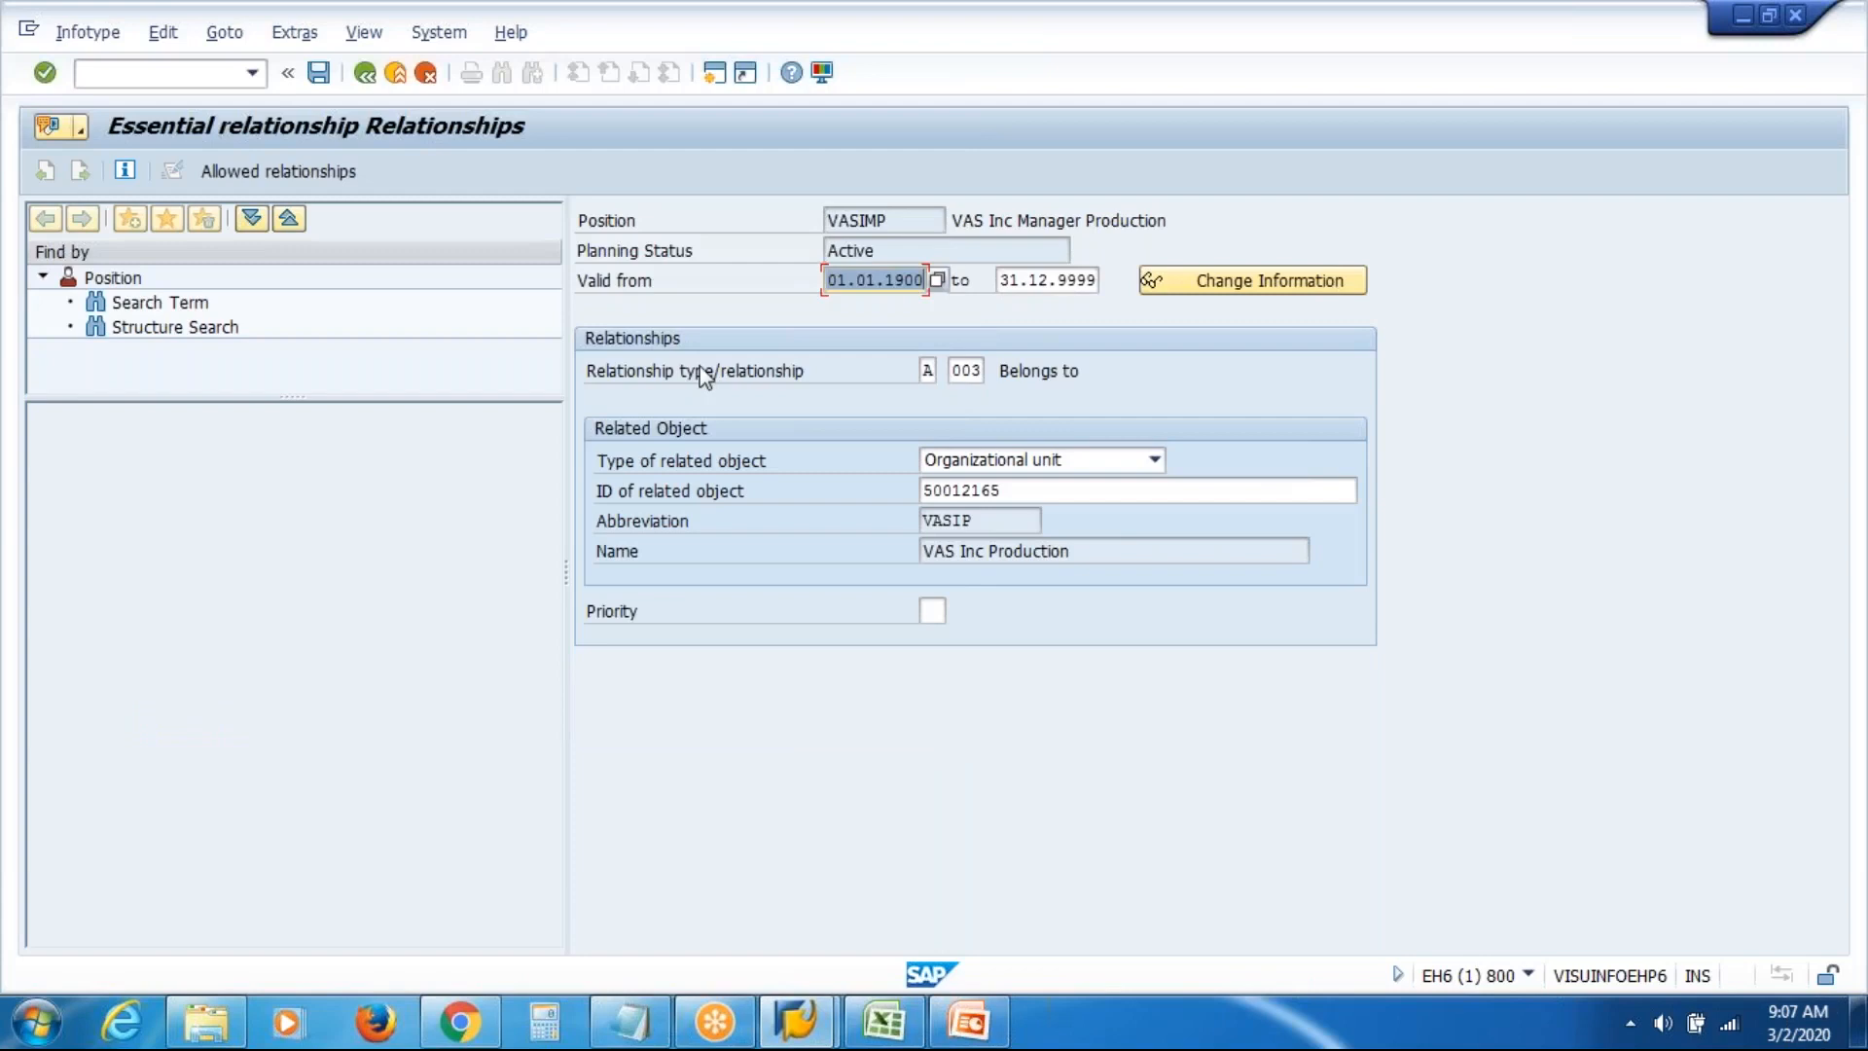
key("ctrl+s")
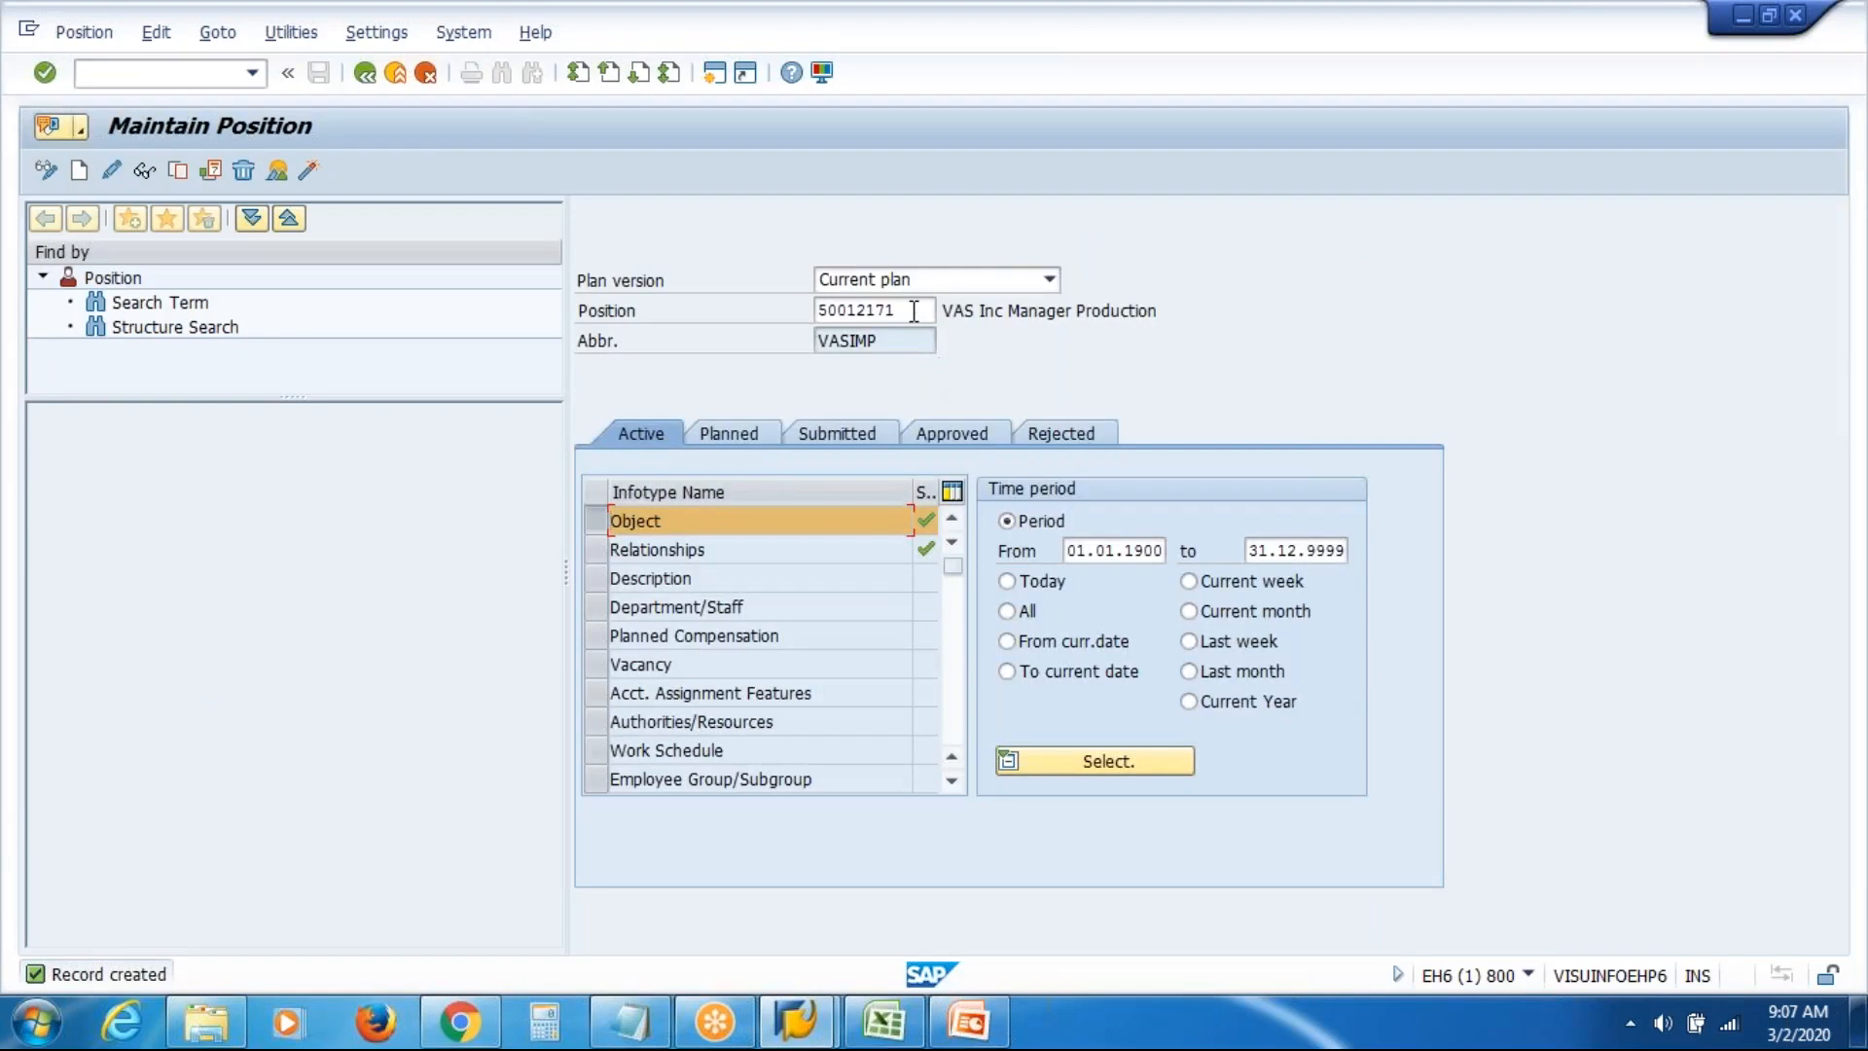
left_click_drag(914, 311, 350, 343)
Clear the position number and create position VASIEP named 'VAS Inc Executive Production'
key("BackSpace")
key("shift+Tab")
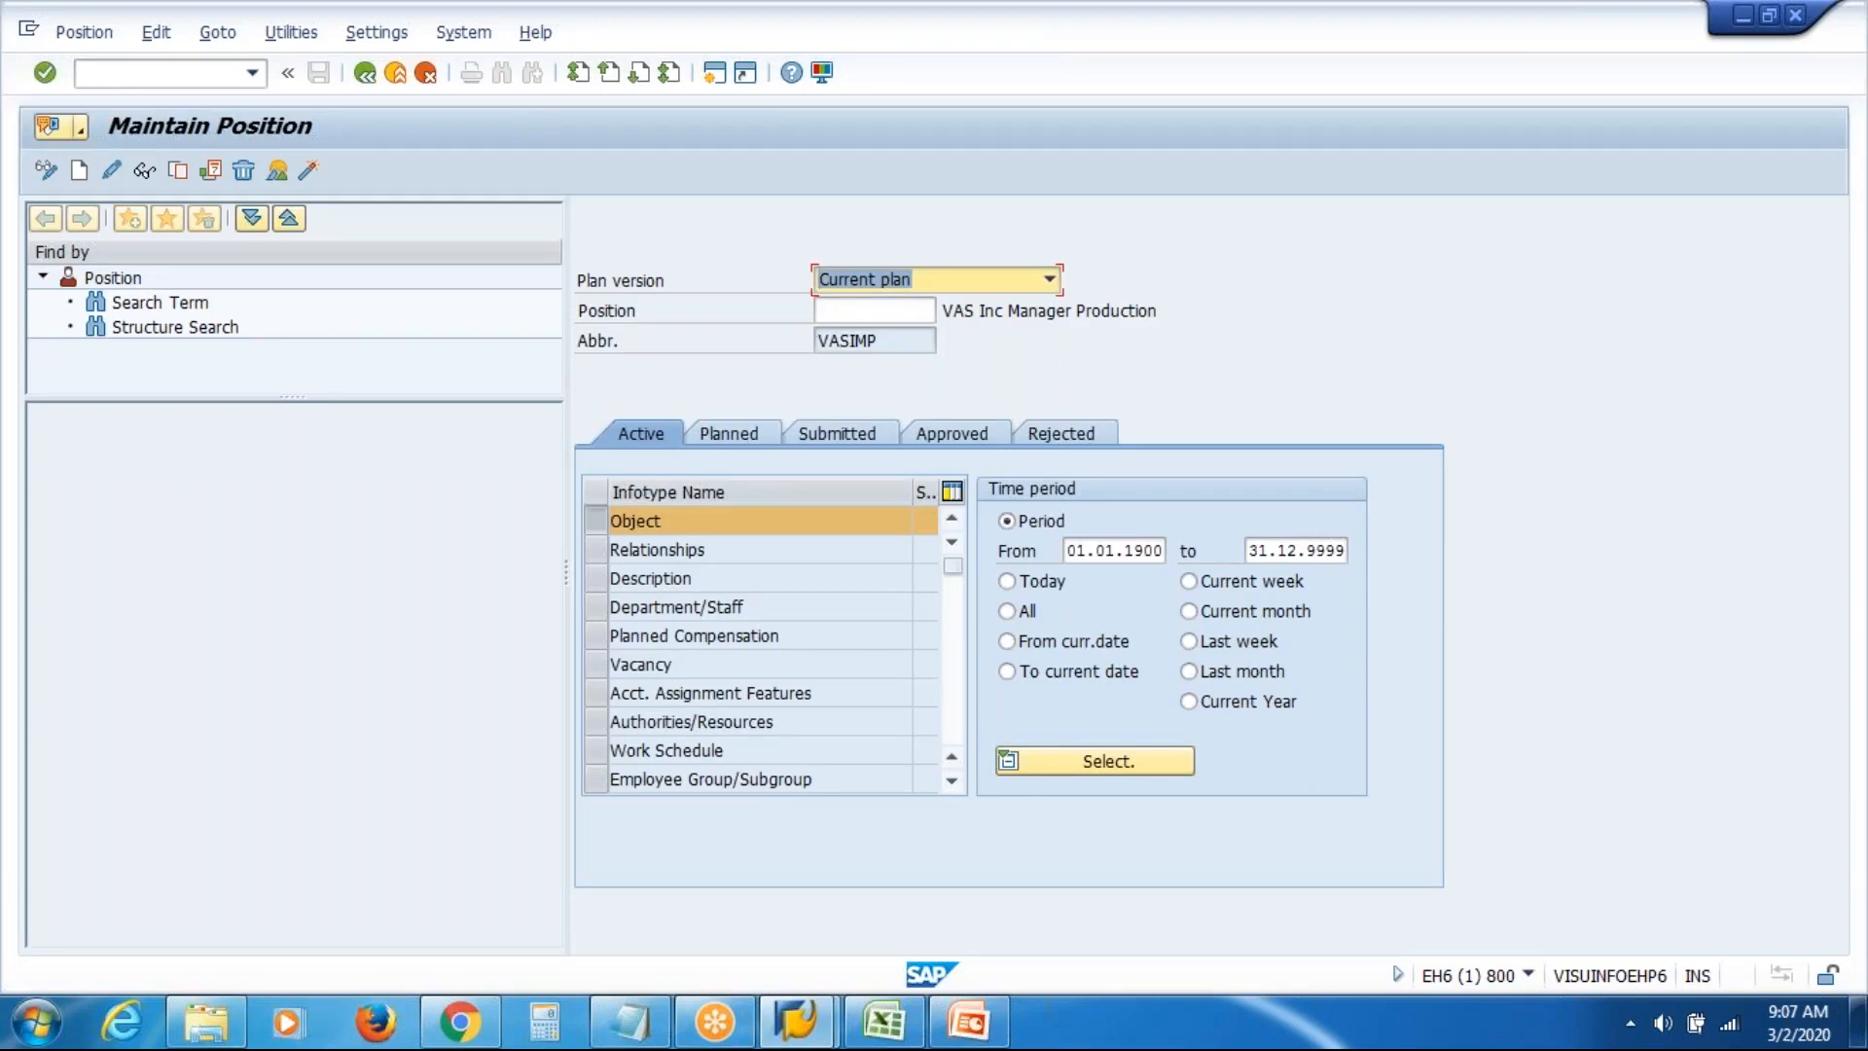
left_click(79, 171)
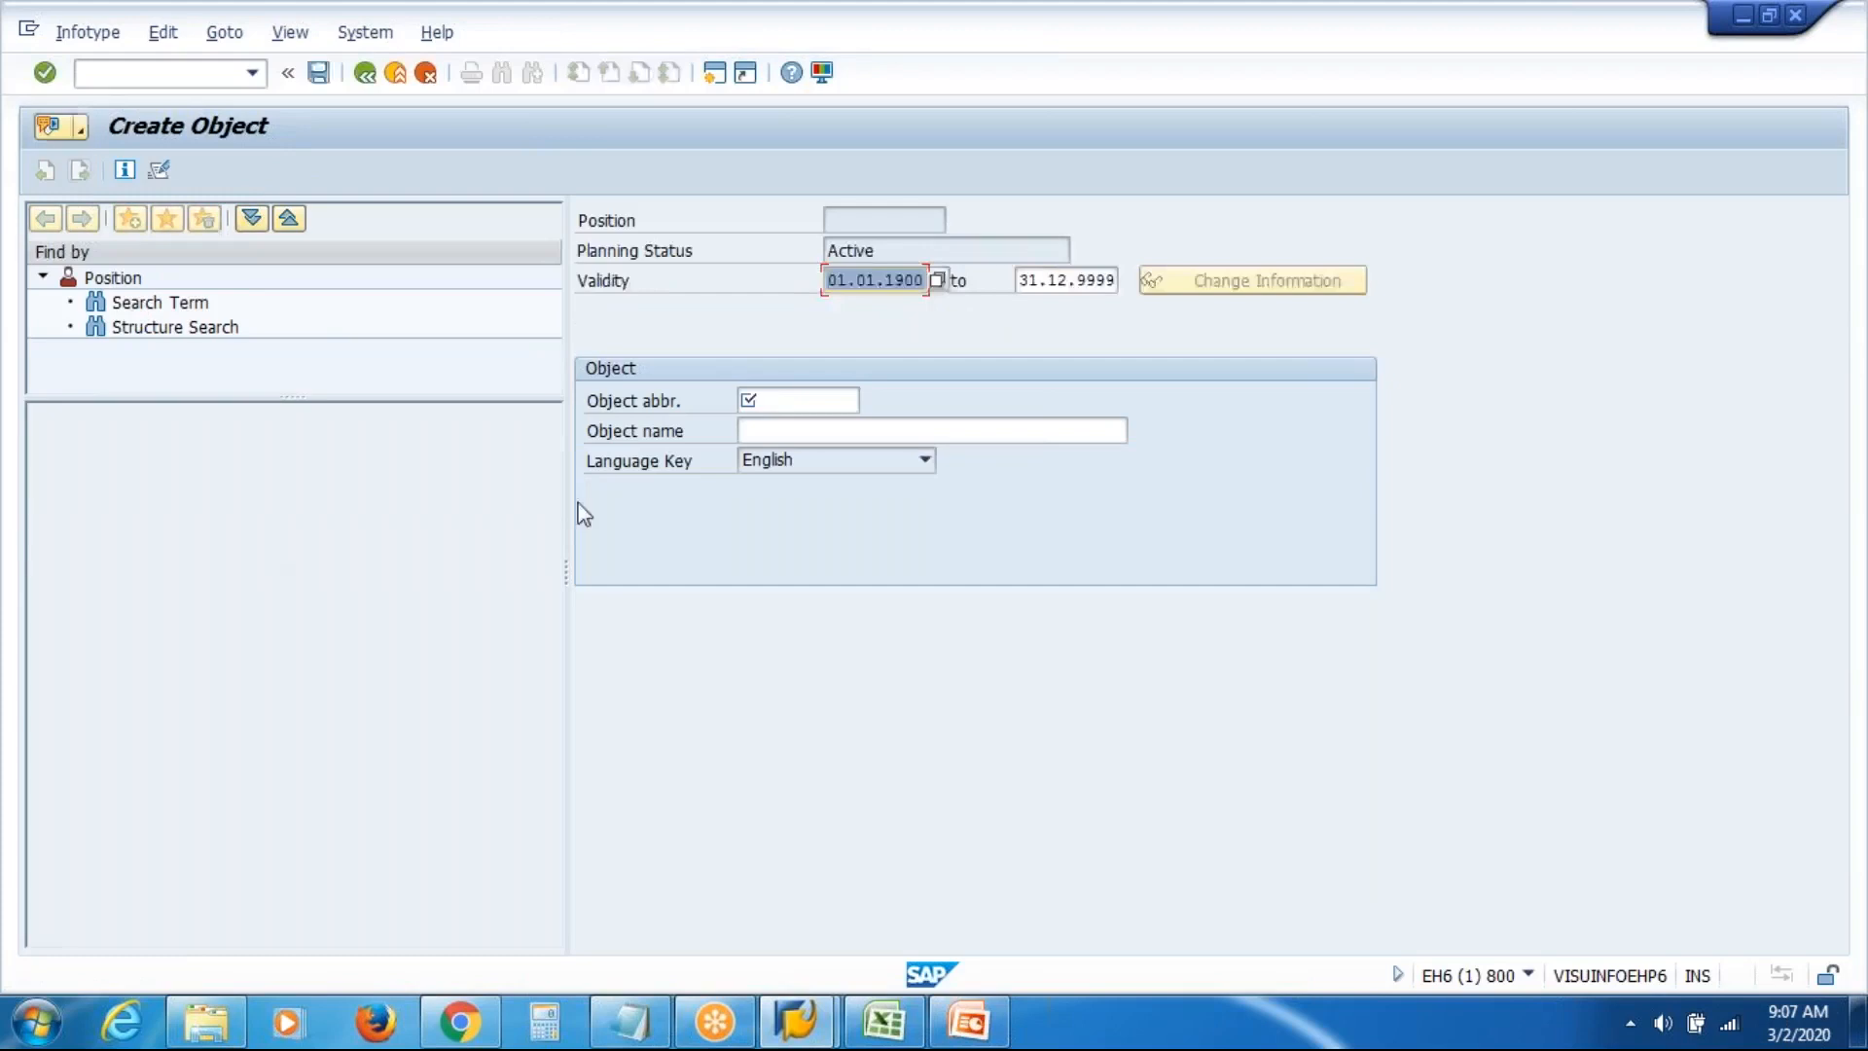
left_click(782, 399)
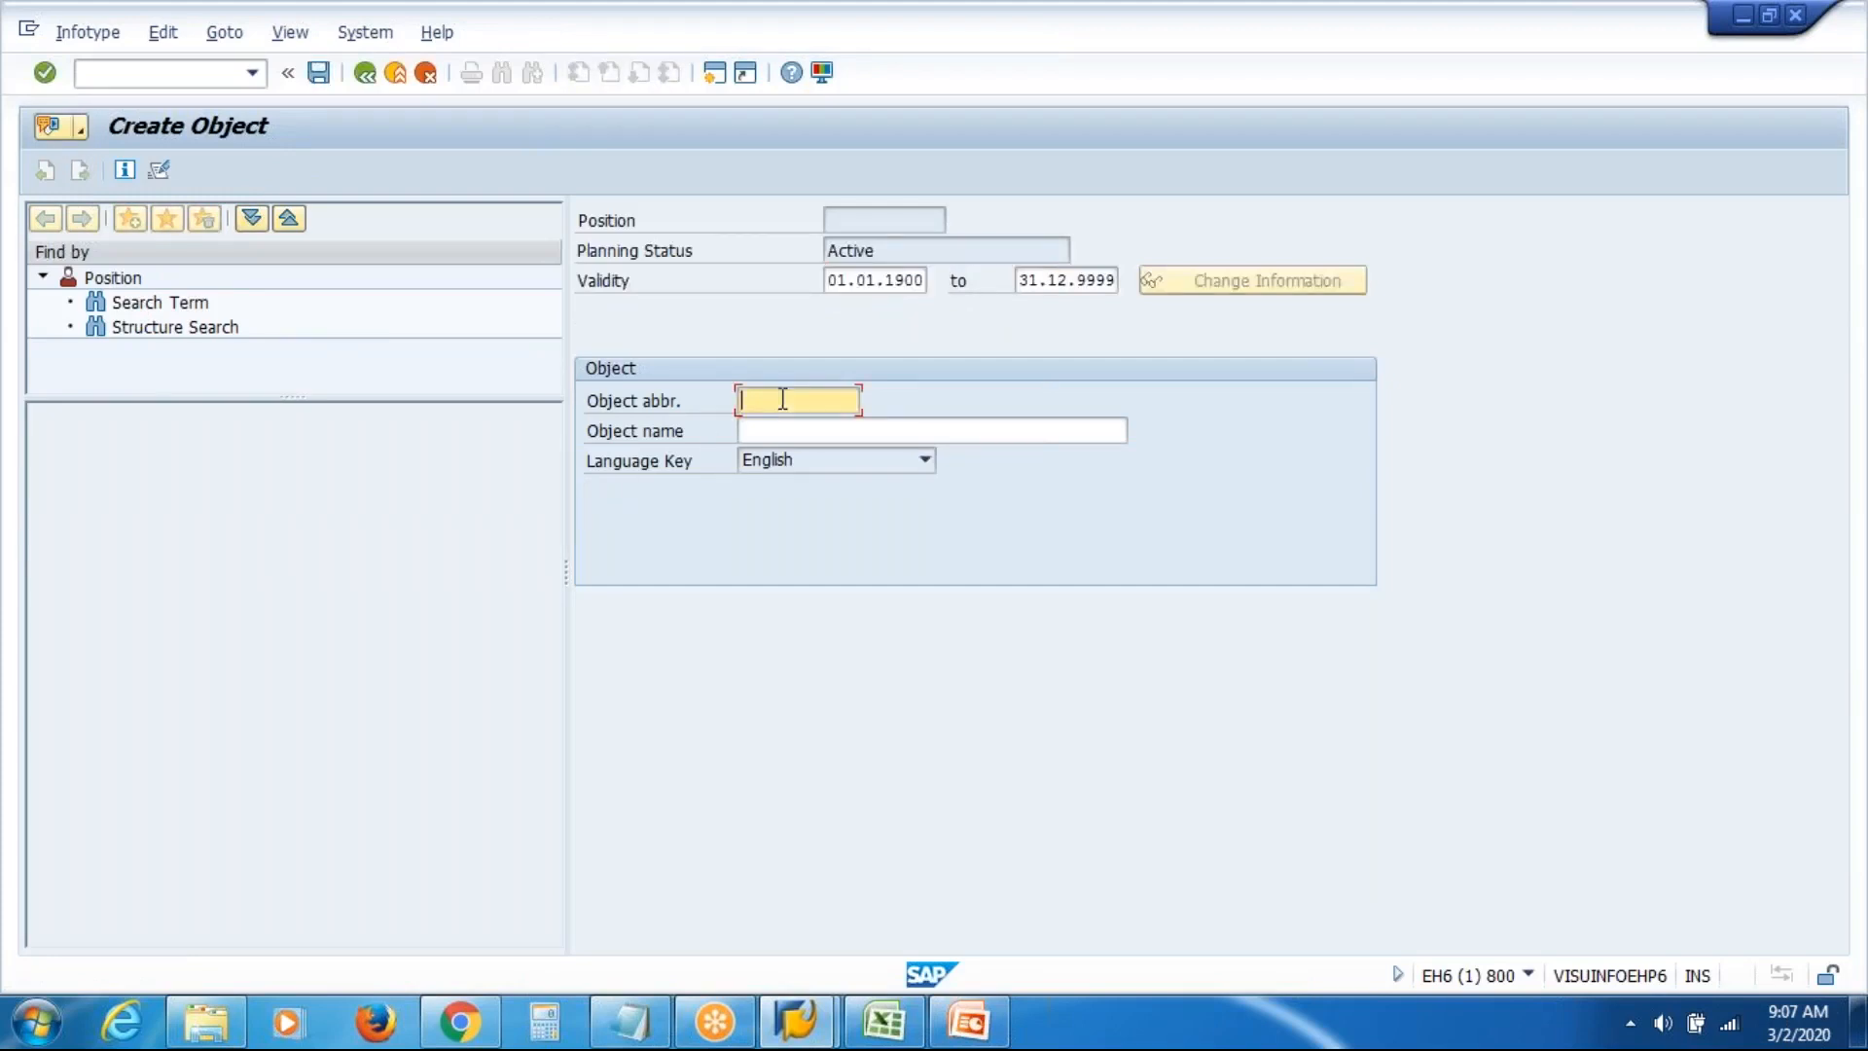
type("VASI")
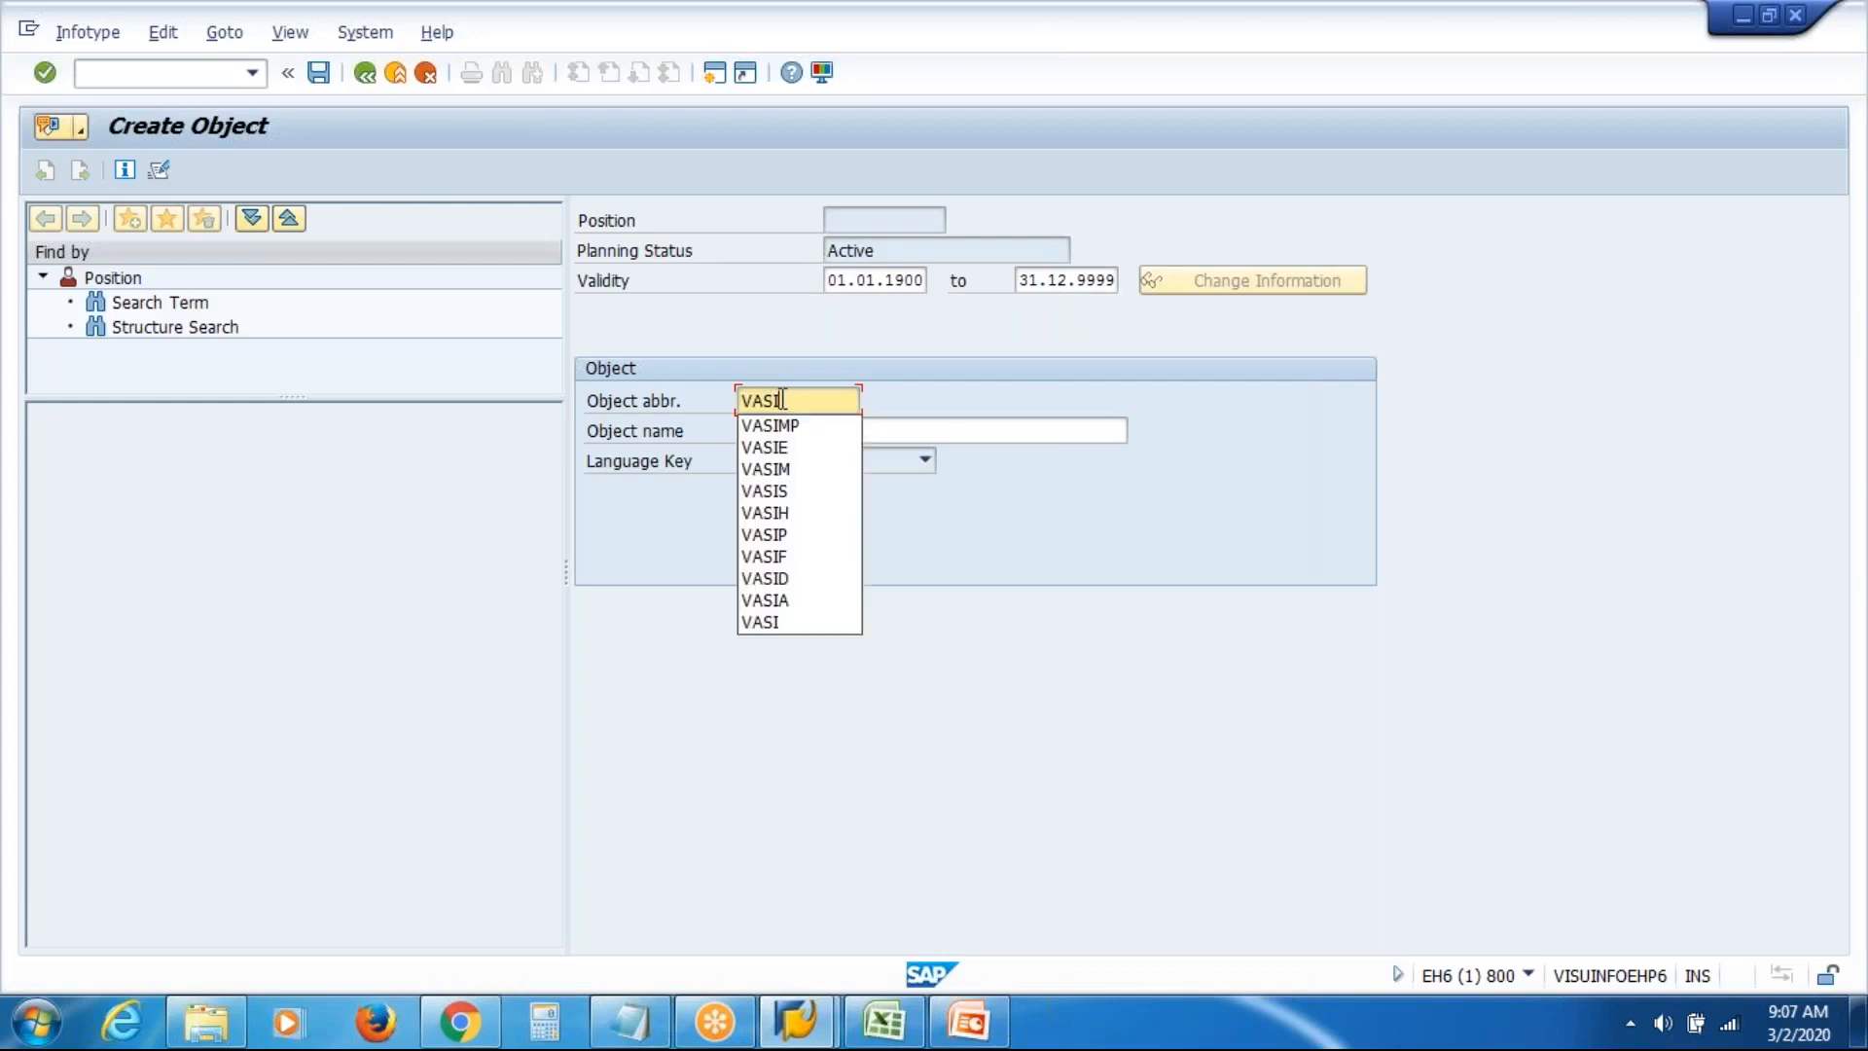
type("E")
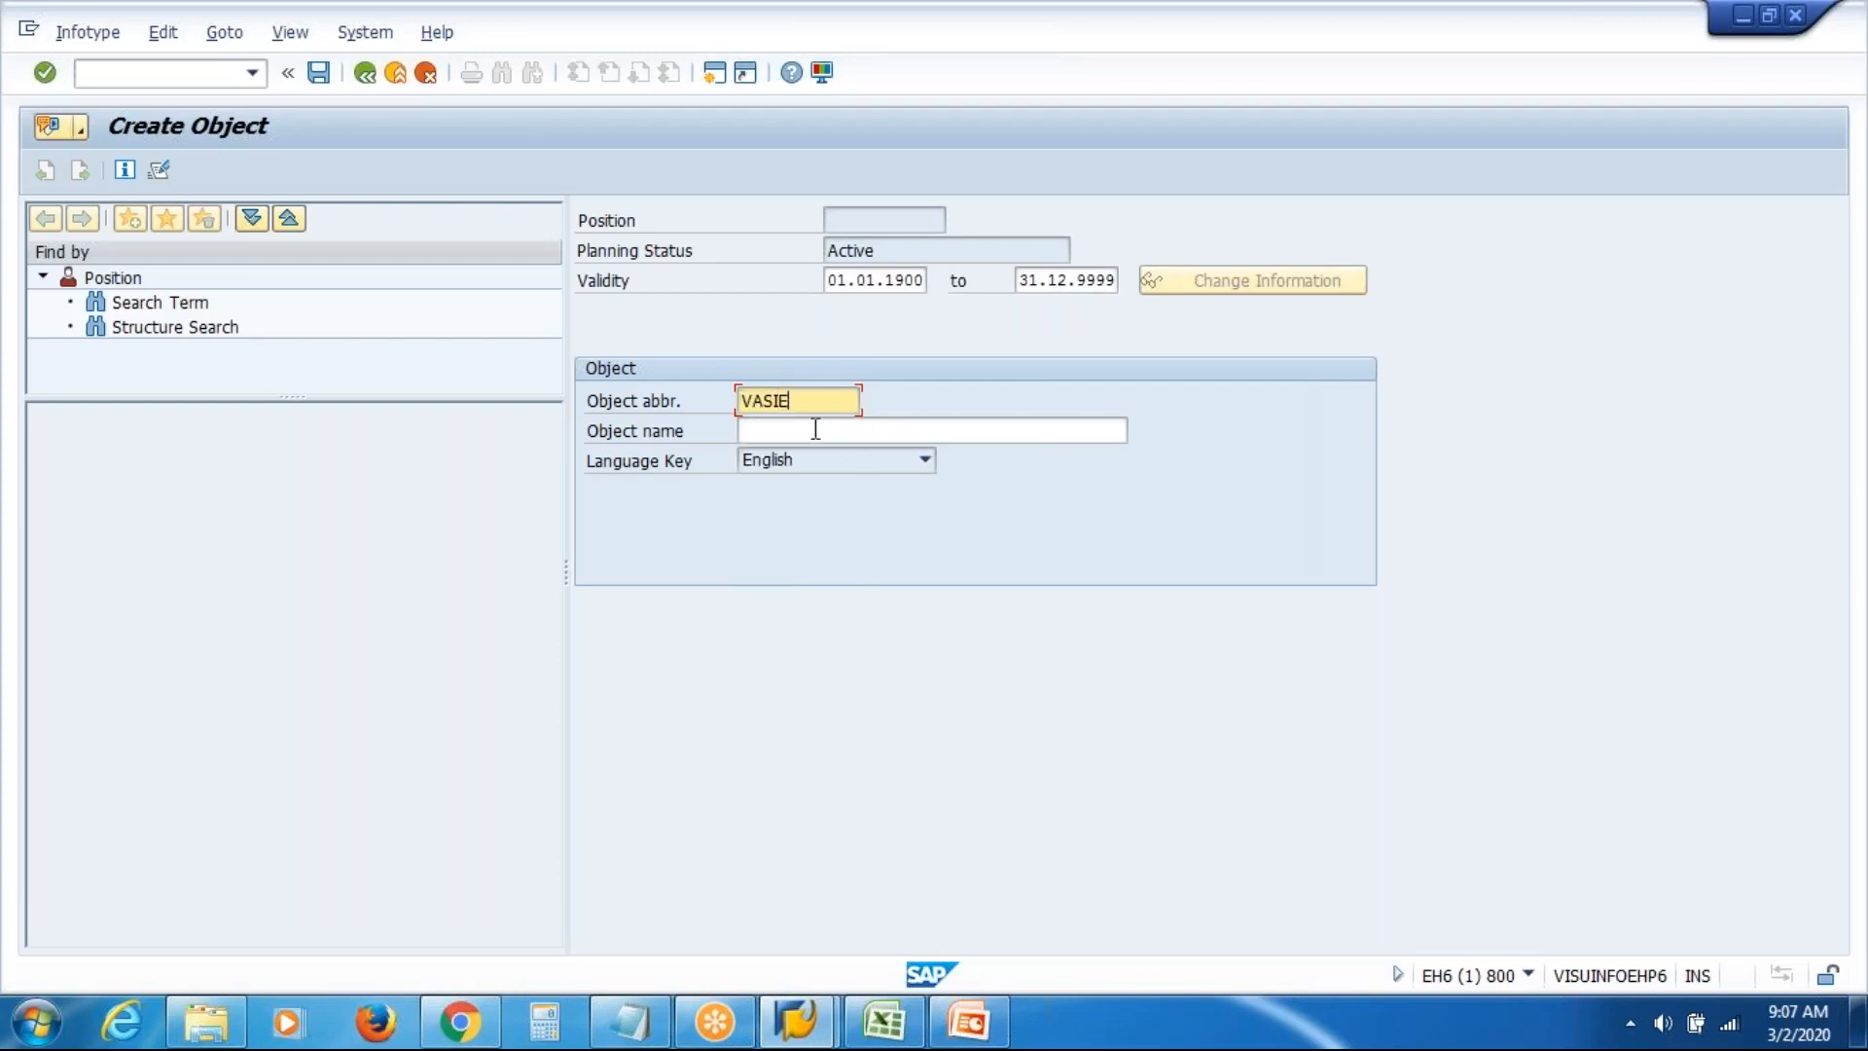
type("P")
left_click(815, 433)
type("VAS Inc ")
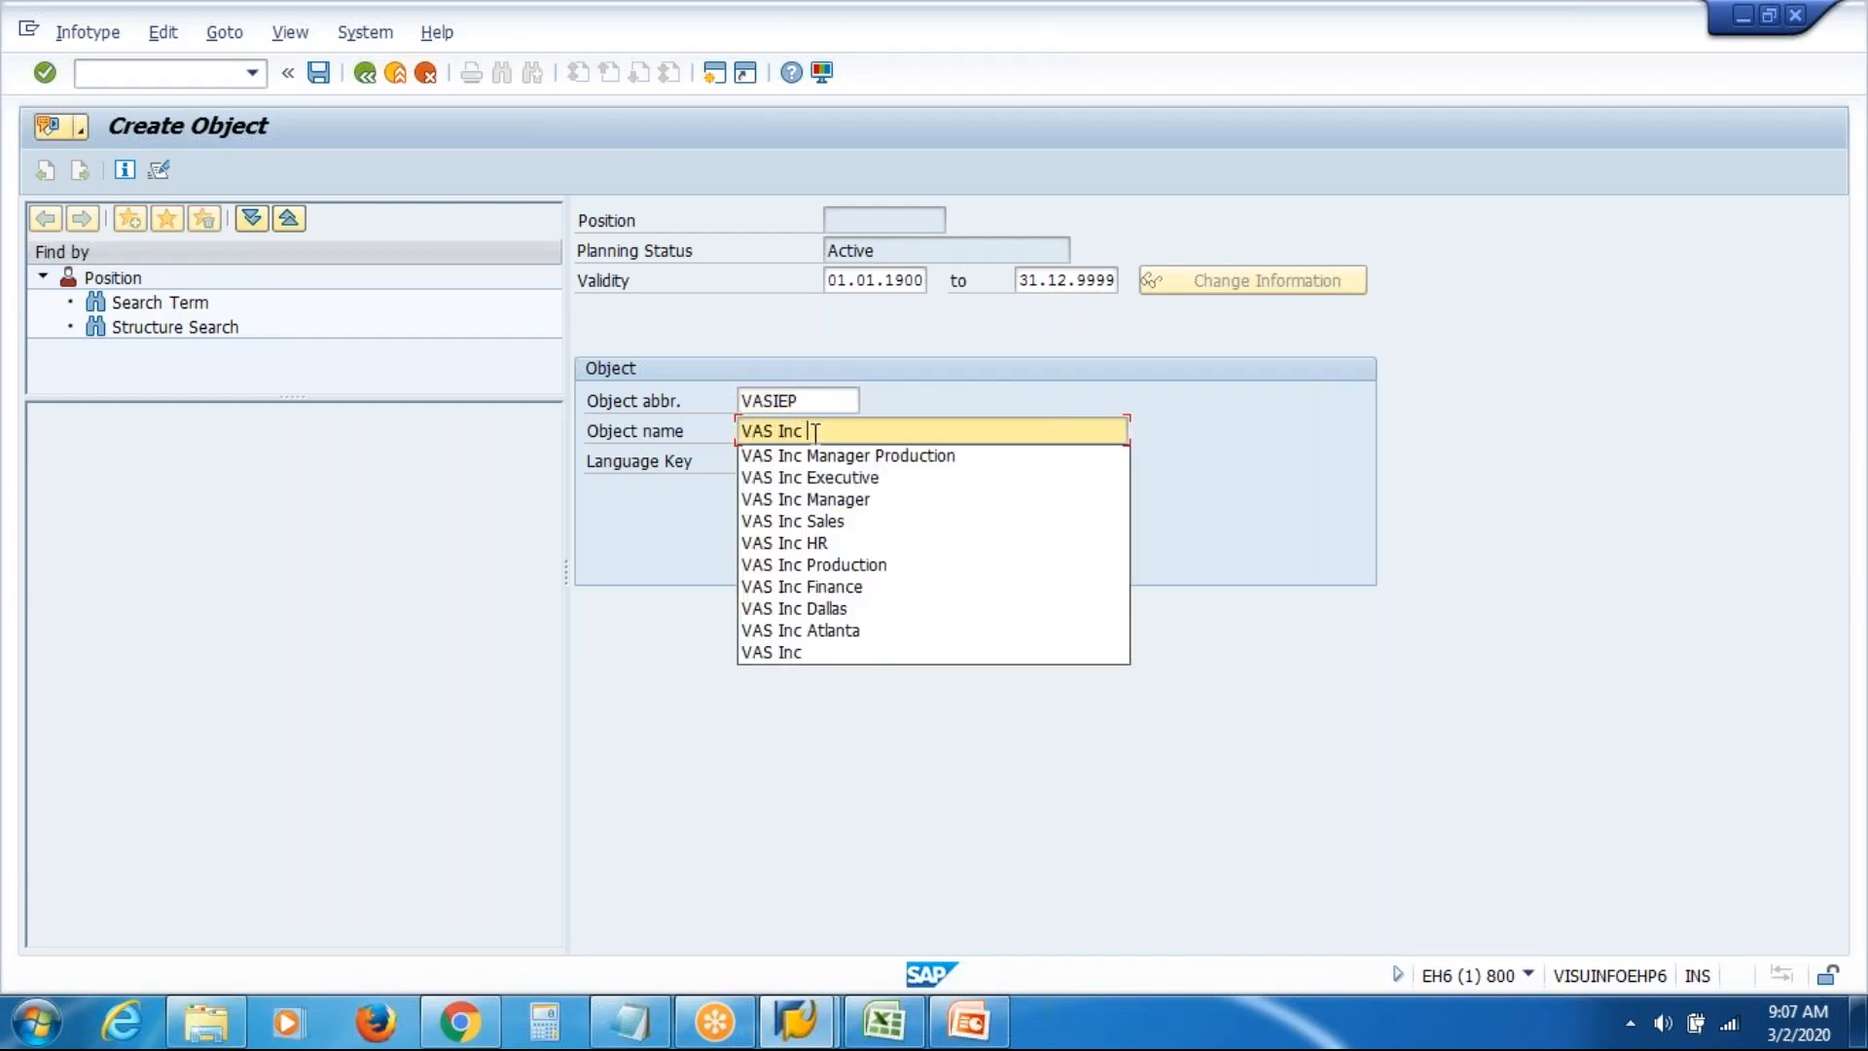
type("Execut")
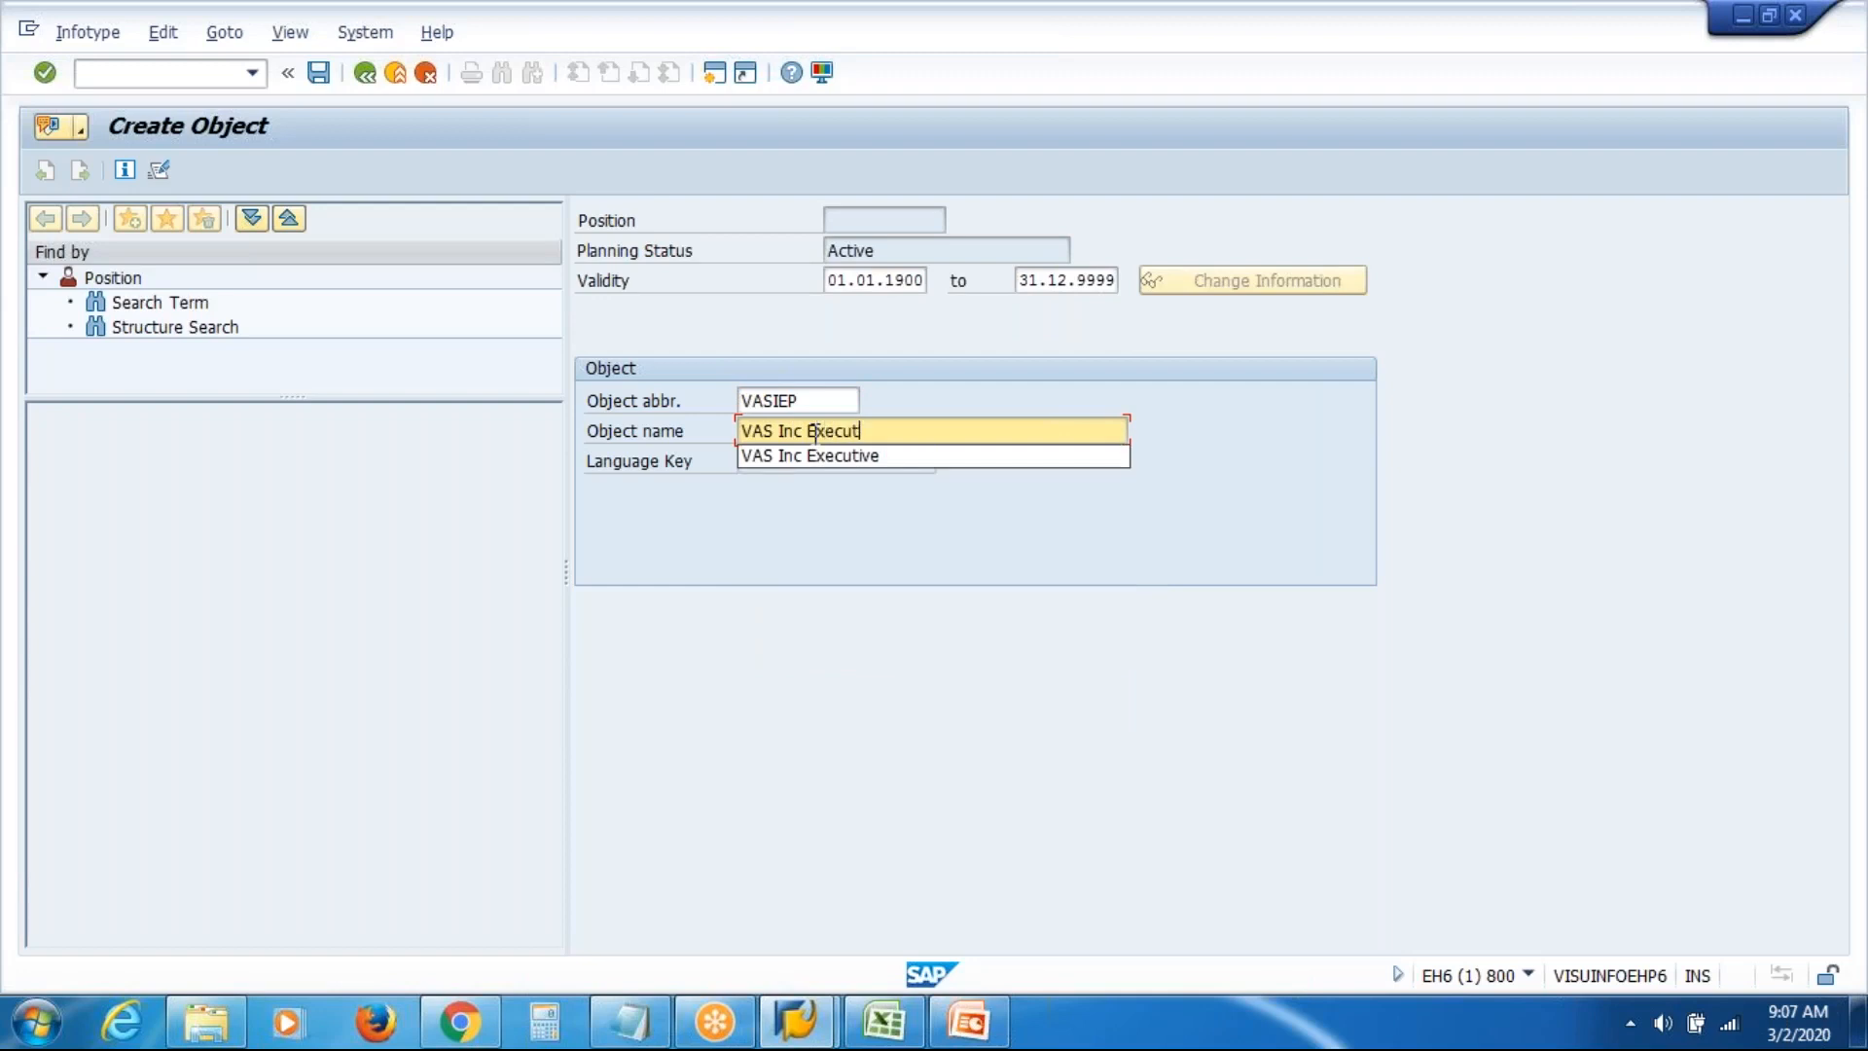
type("ive Prod")
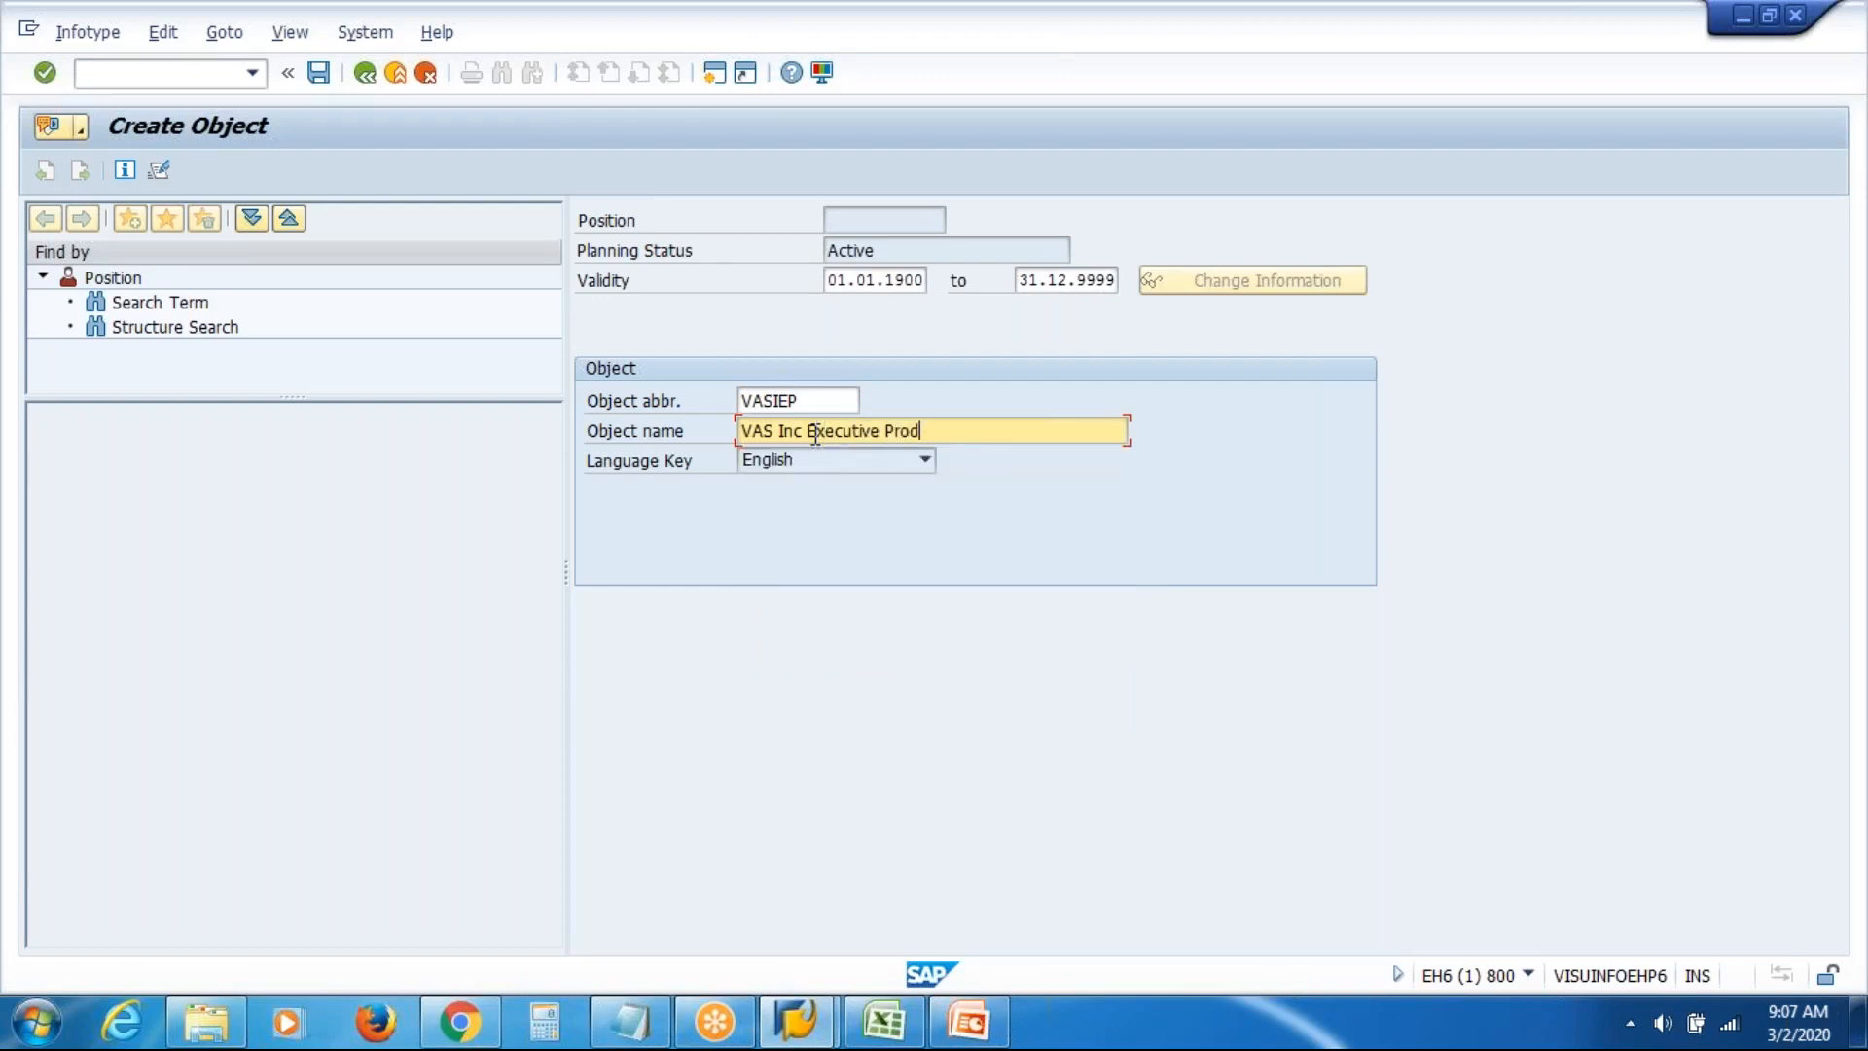
type("uction")
key("Return")
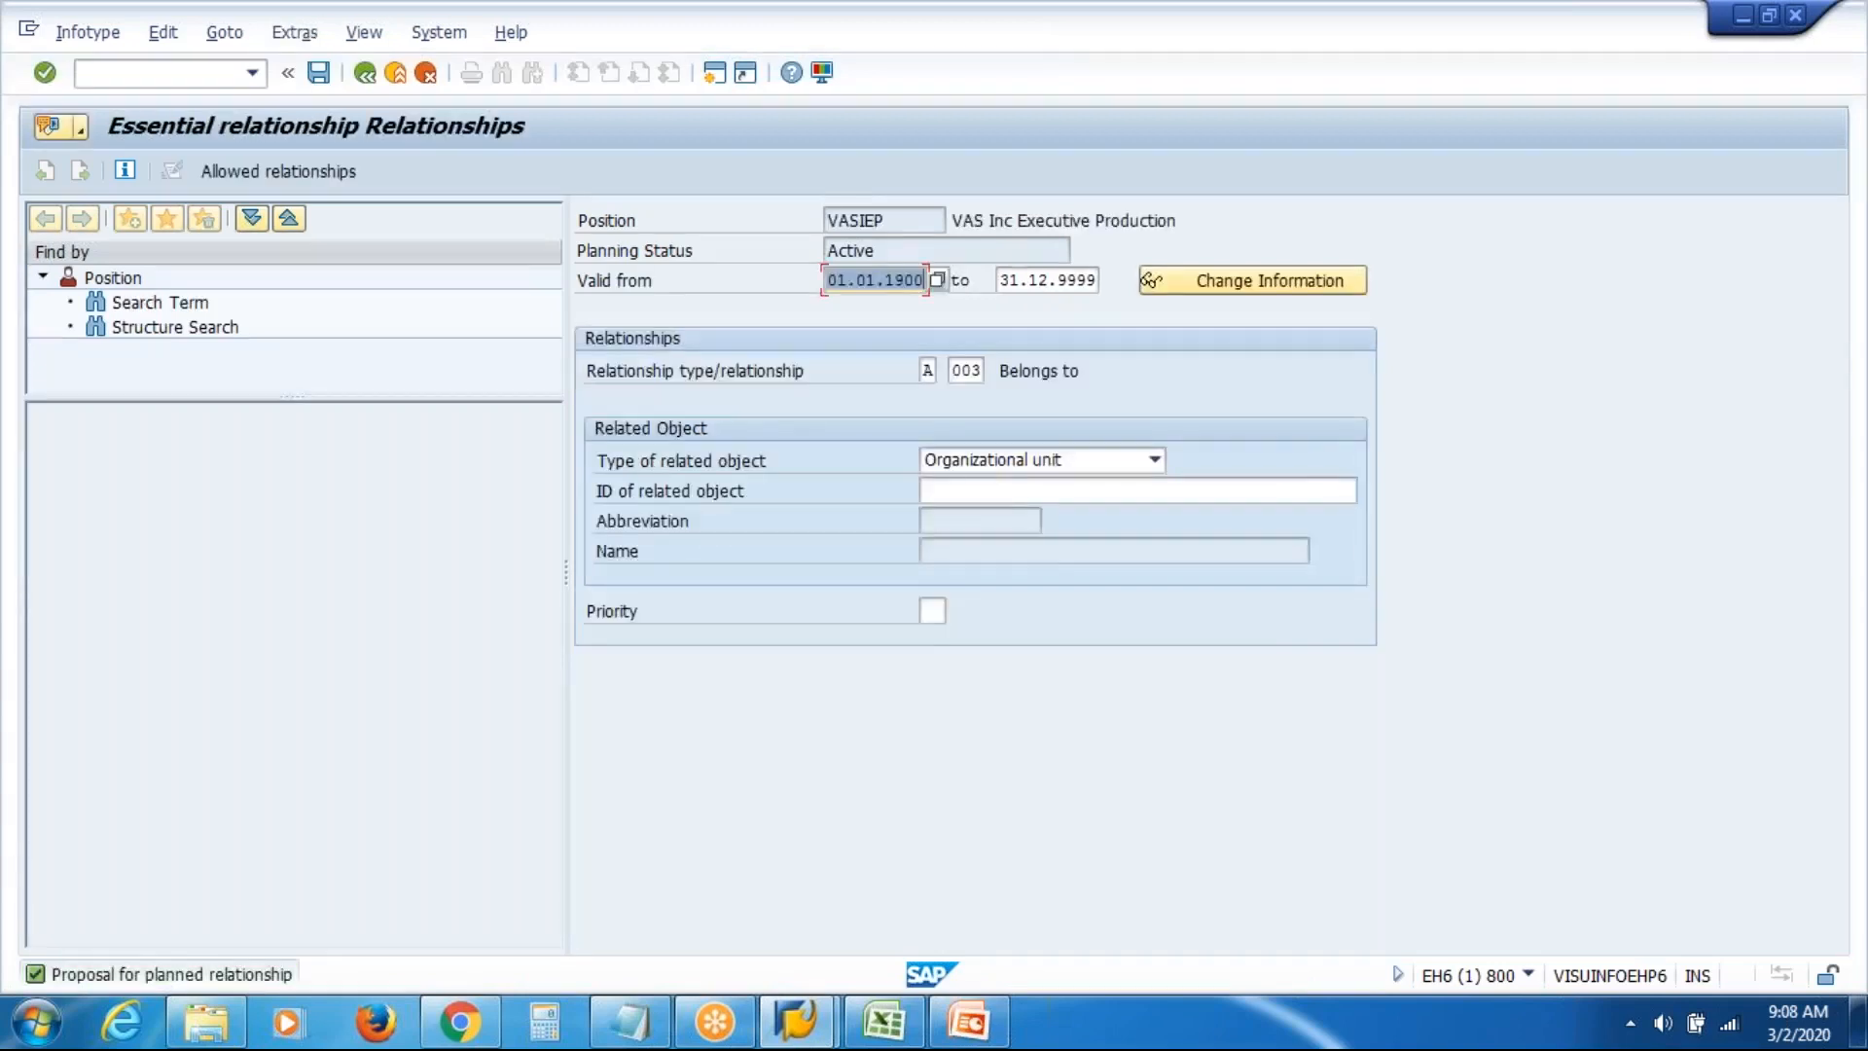
Set VASIEP's Belongs to unit to 50012165 'VAS Inc Production' from history, and save
left_click(1007, 489)
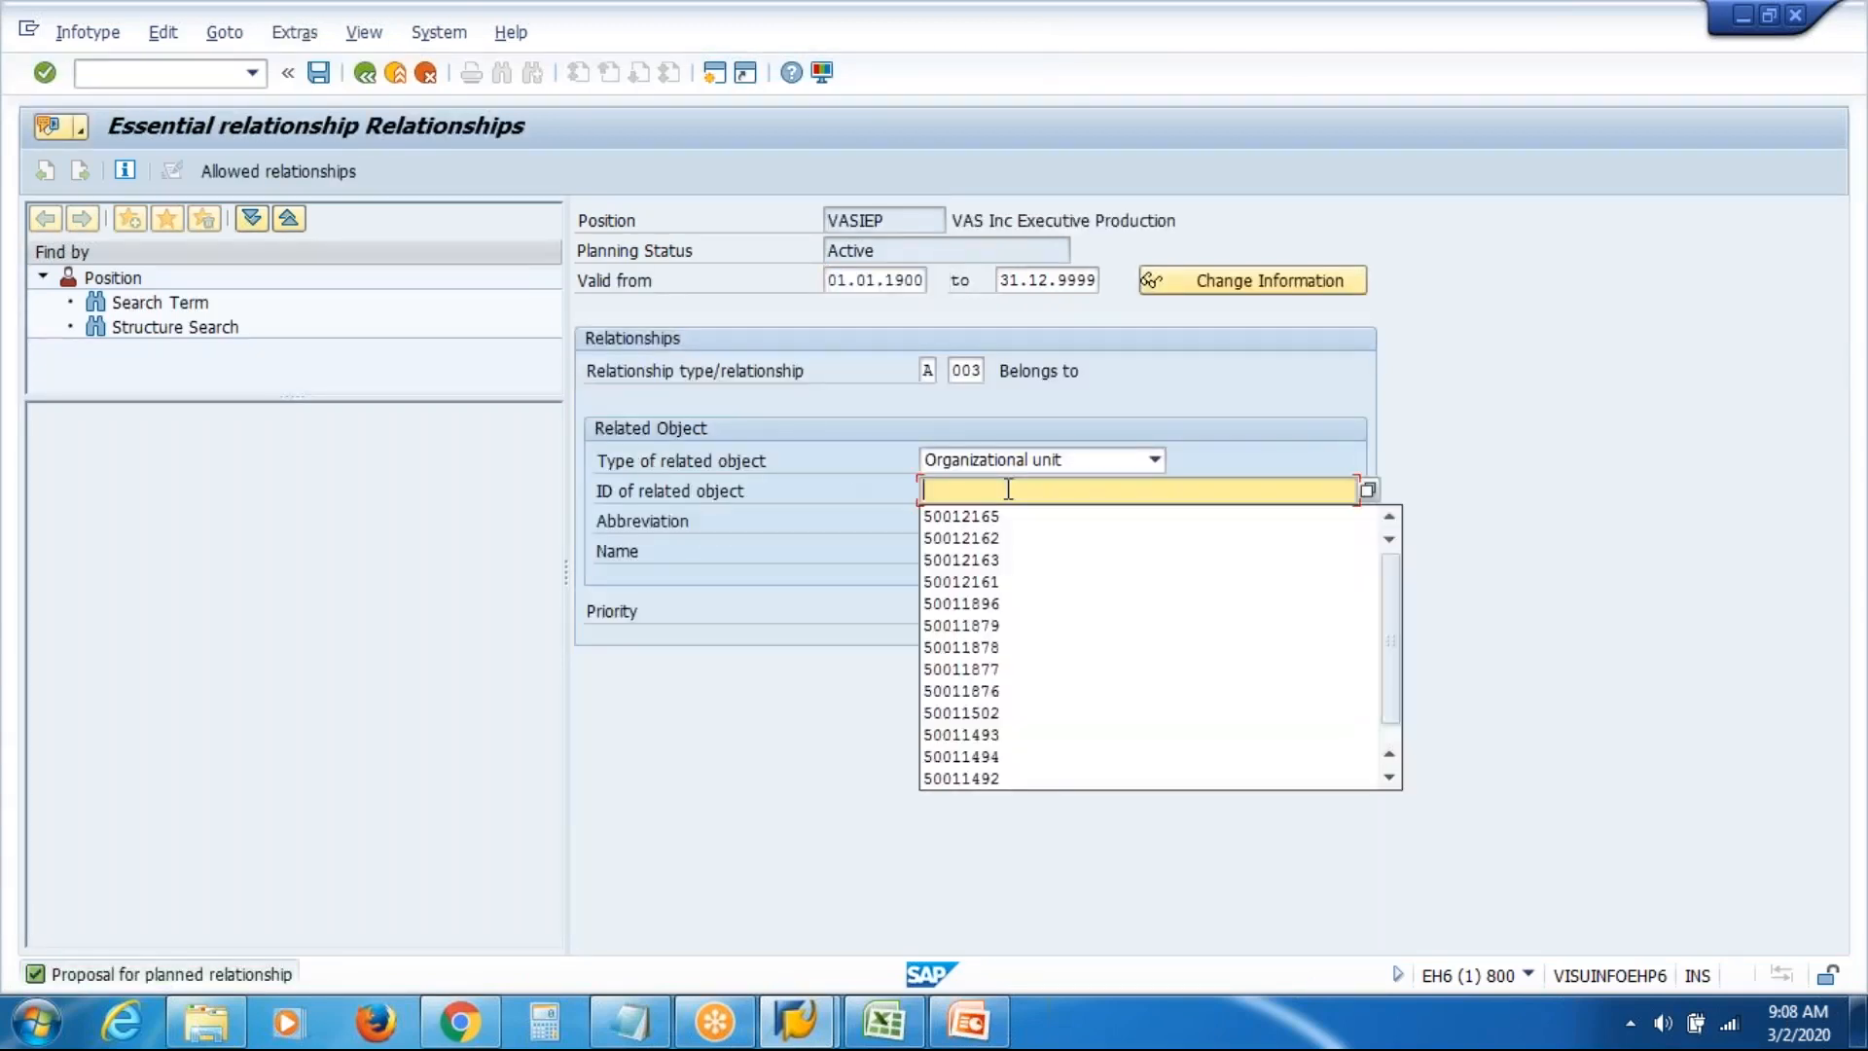
key("Down")
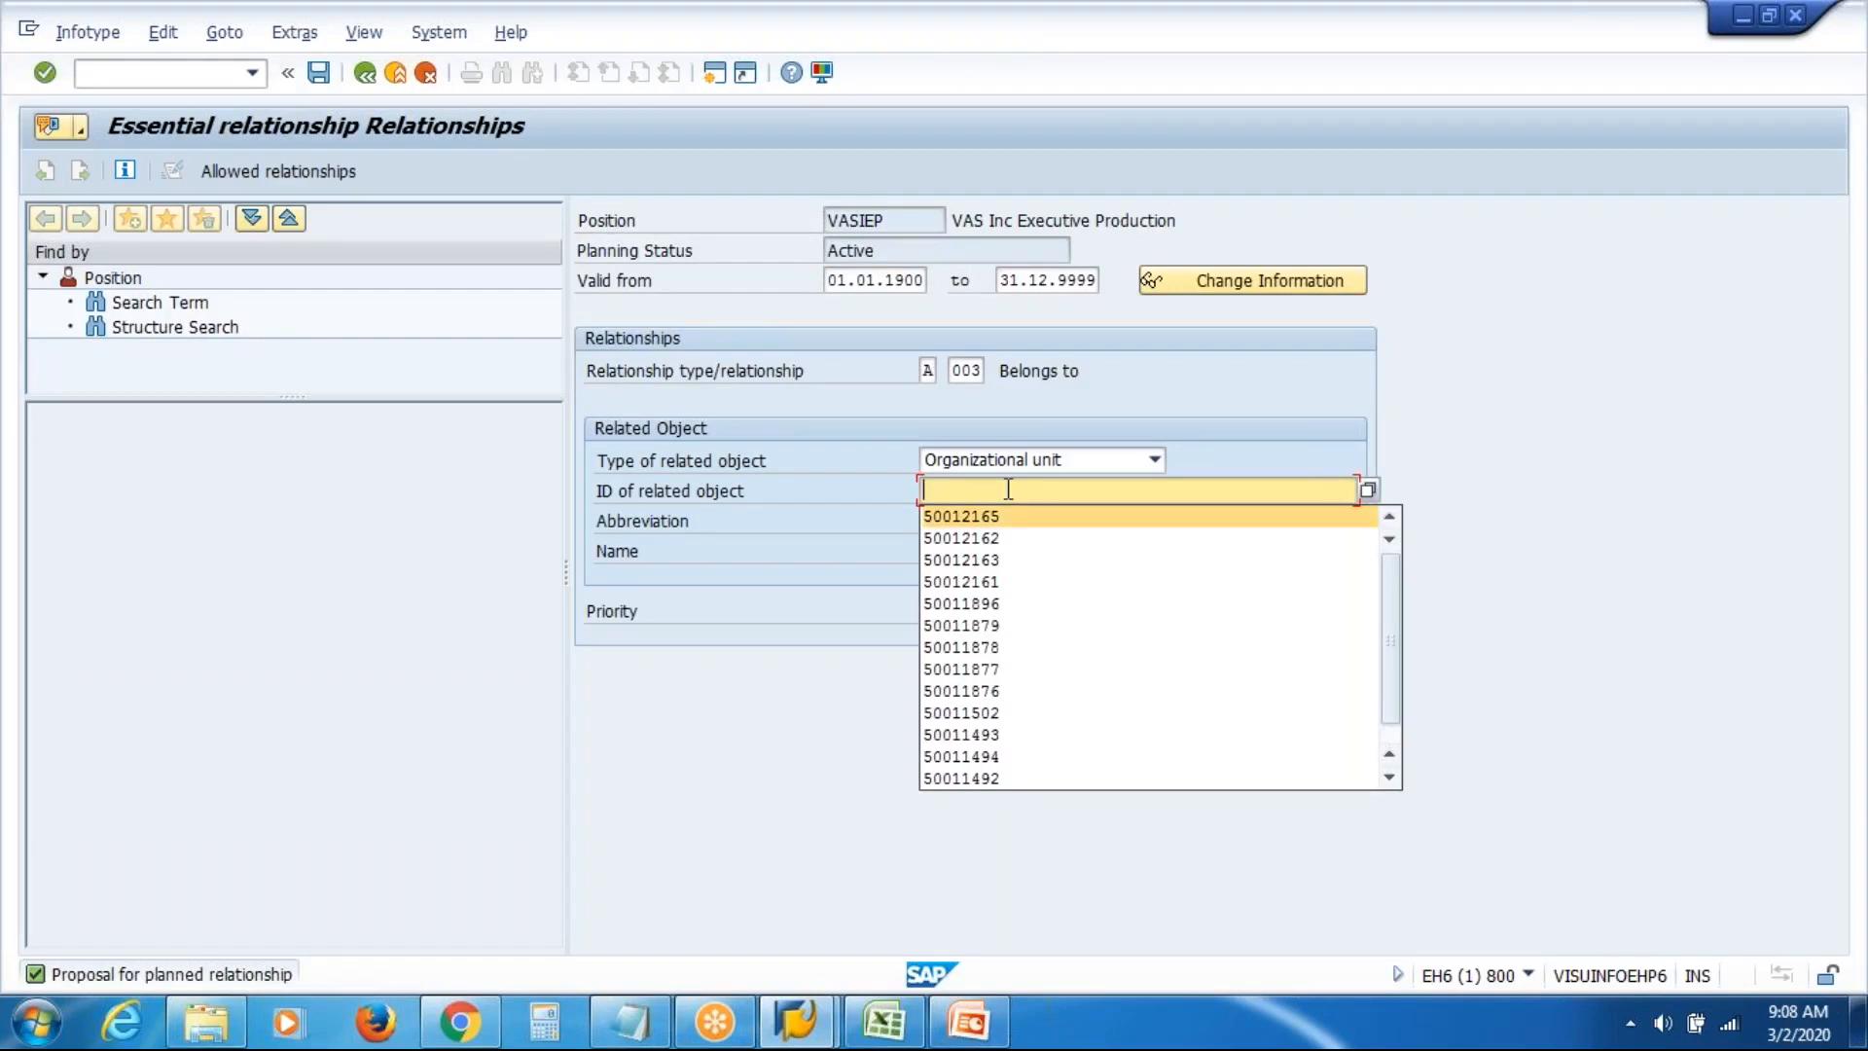
key("Return")
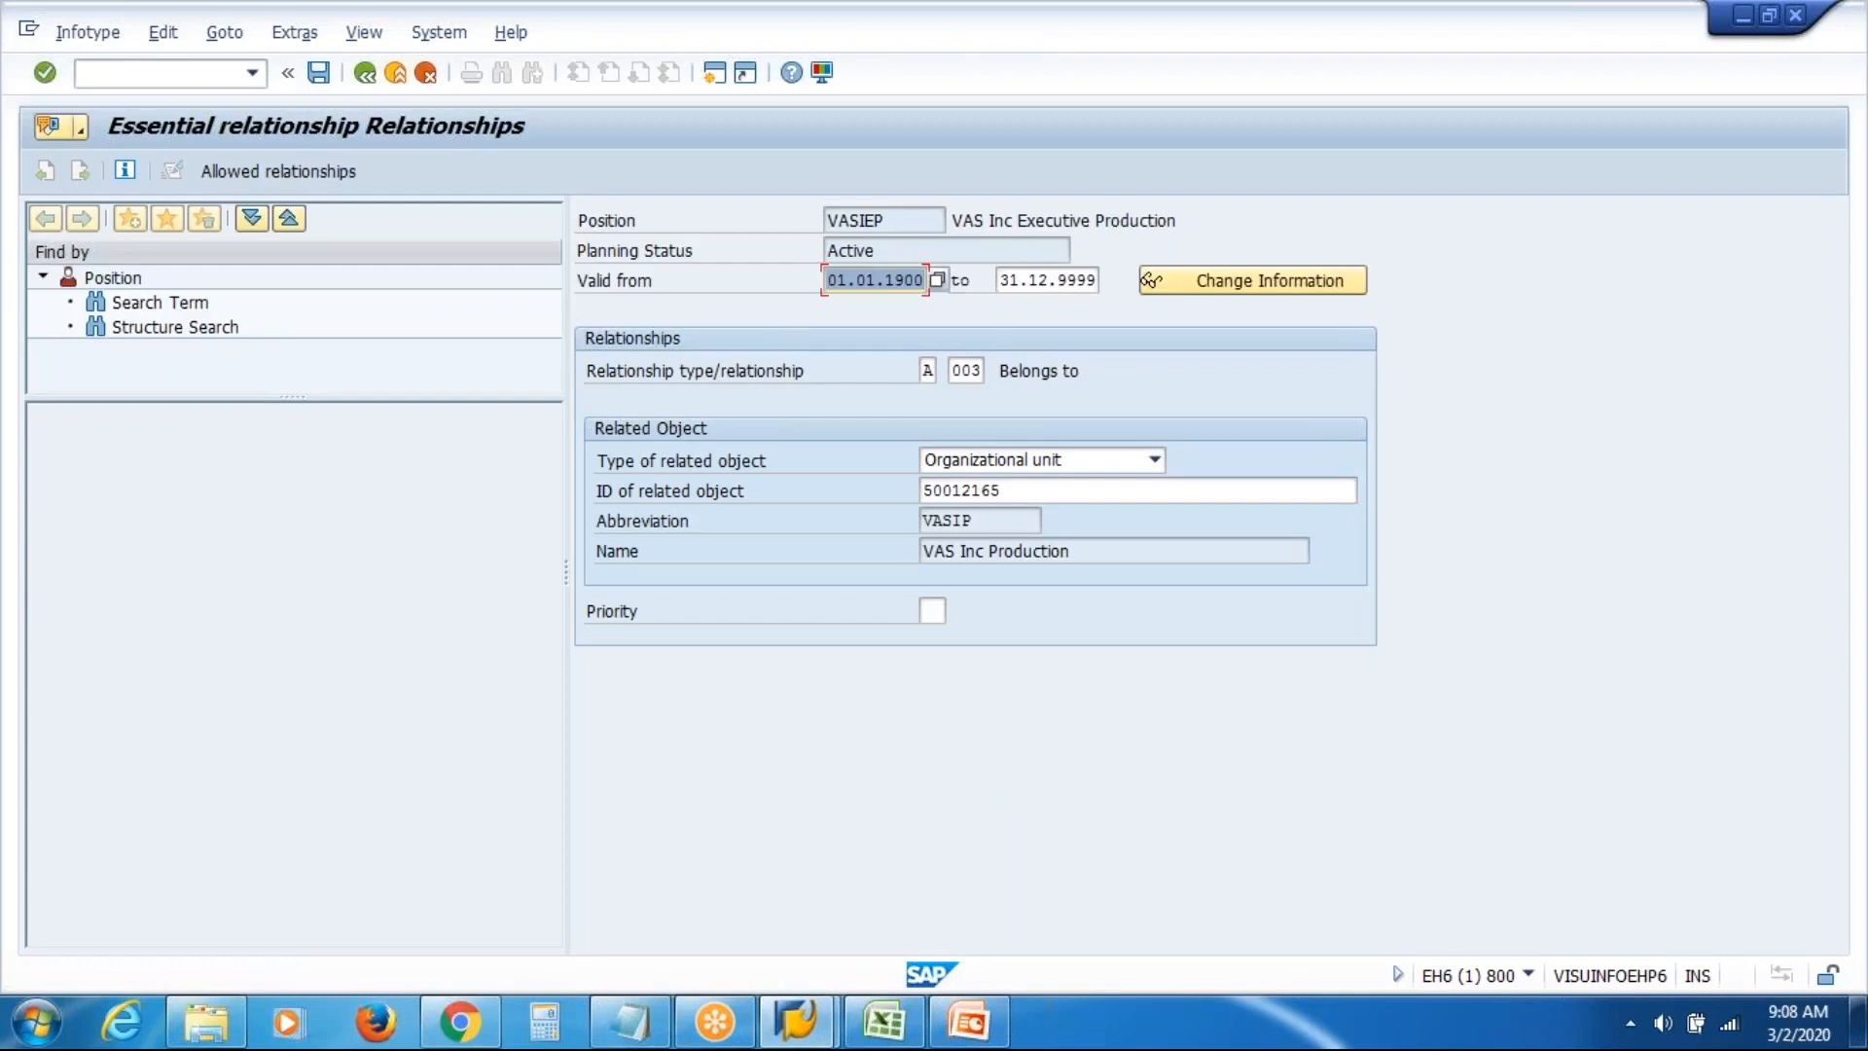
left_click_drag(952, 218, 1279, 192)
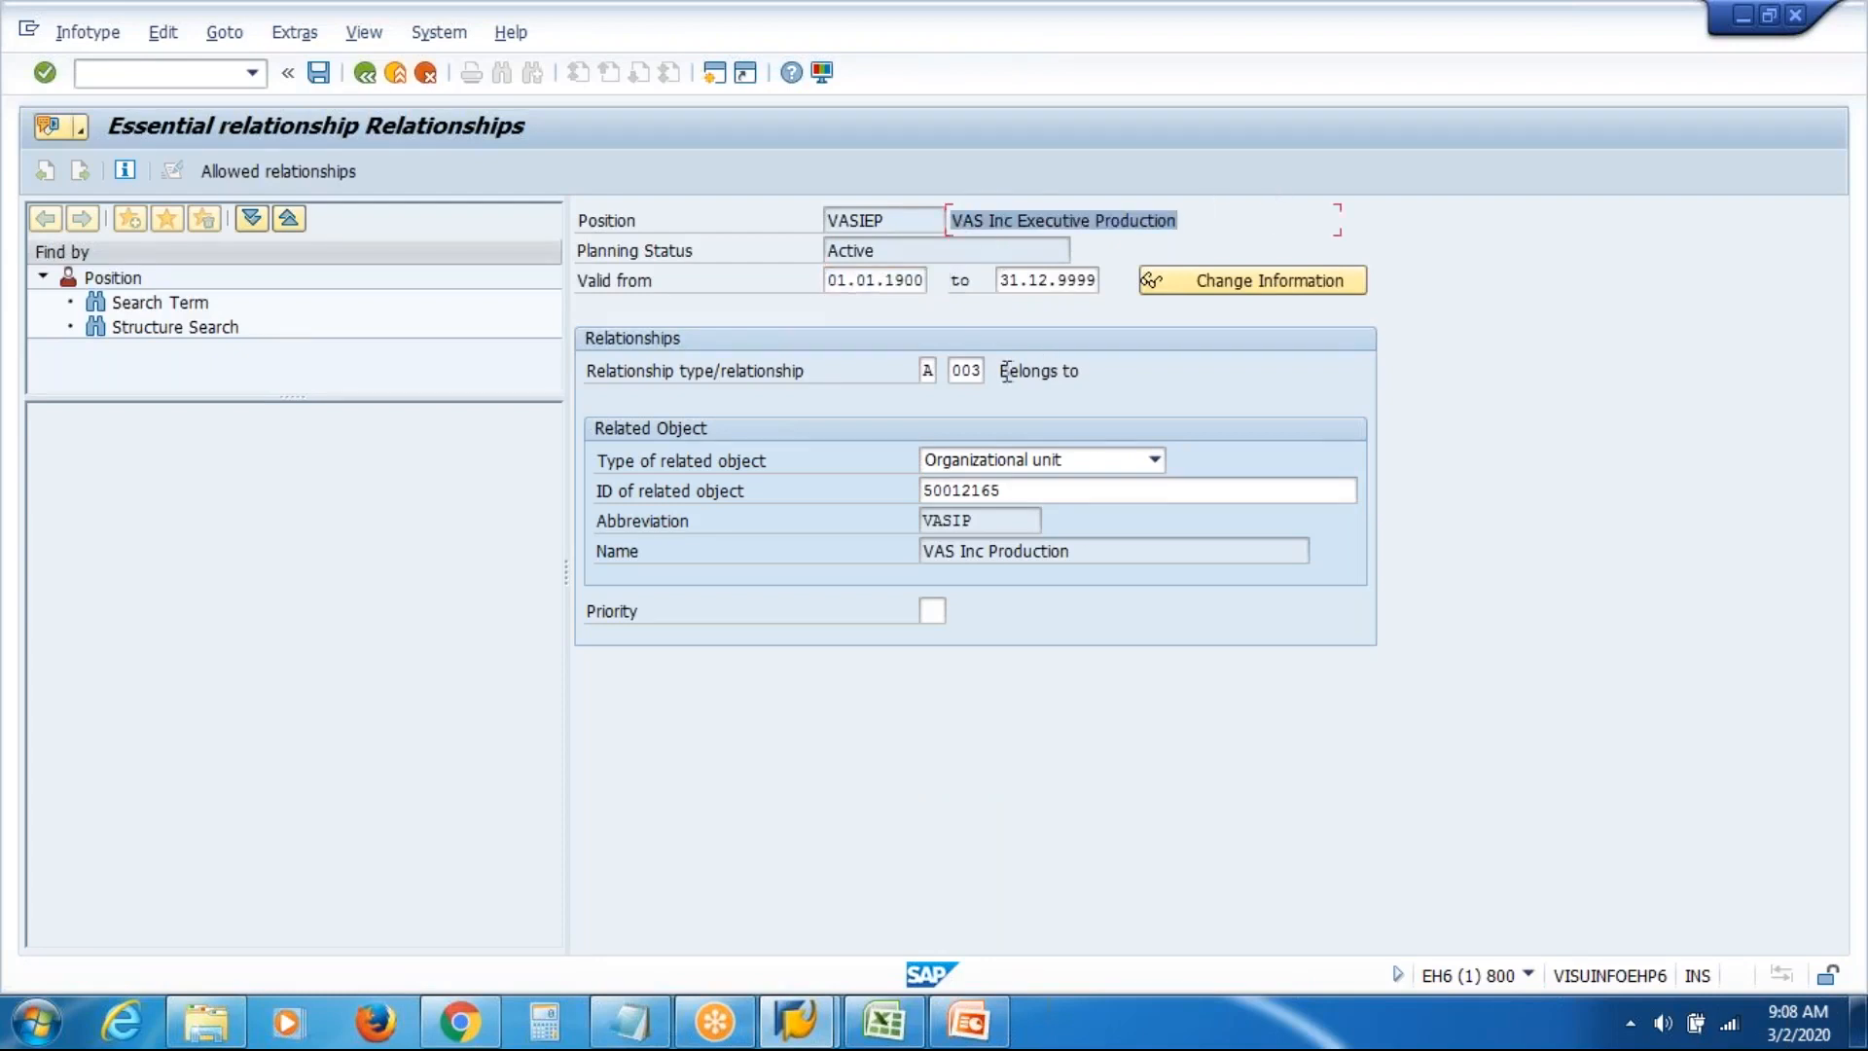
left_click_drag(1006, 372, 1218, 379)
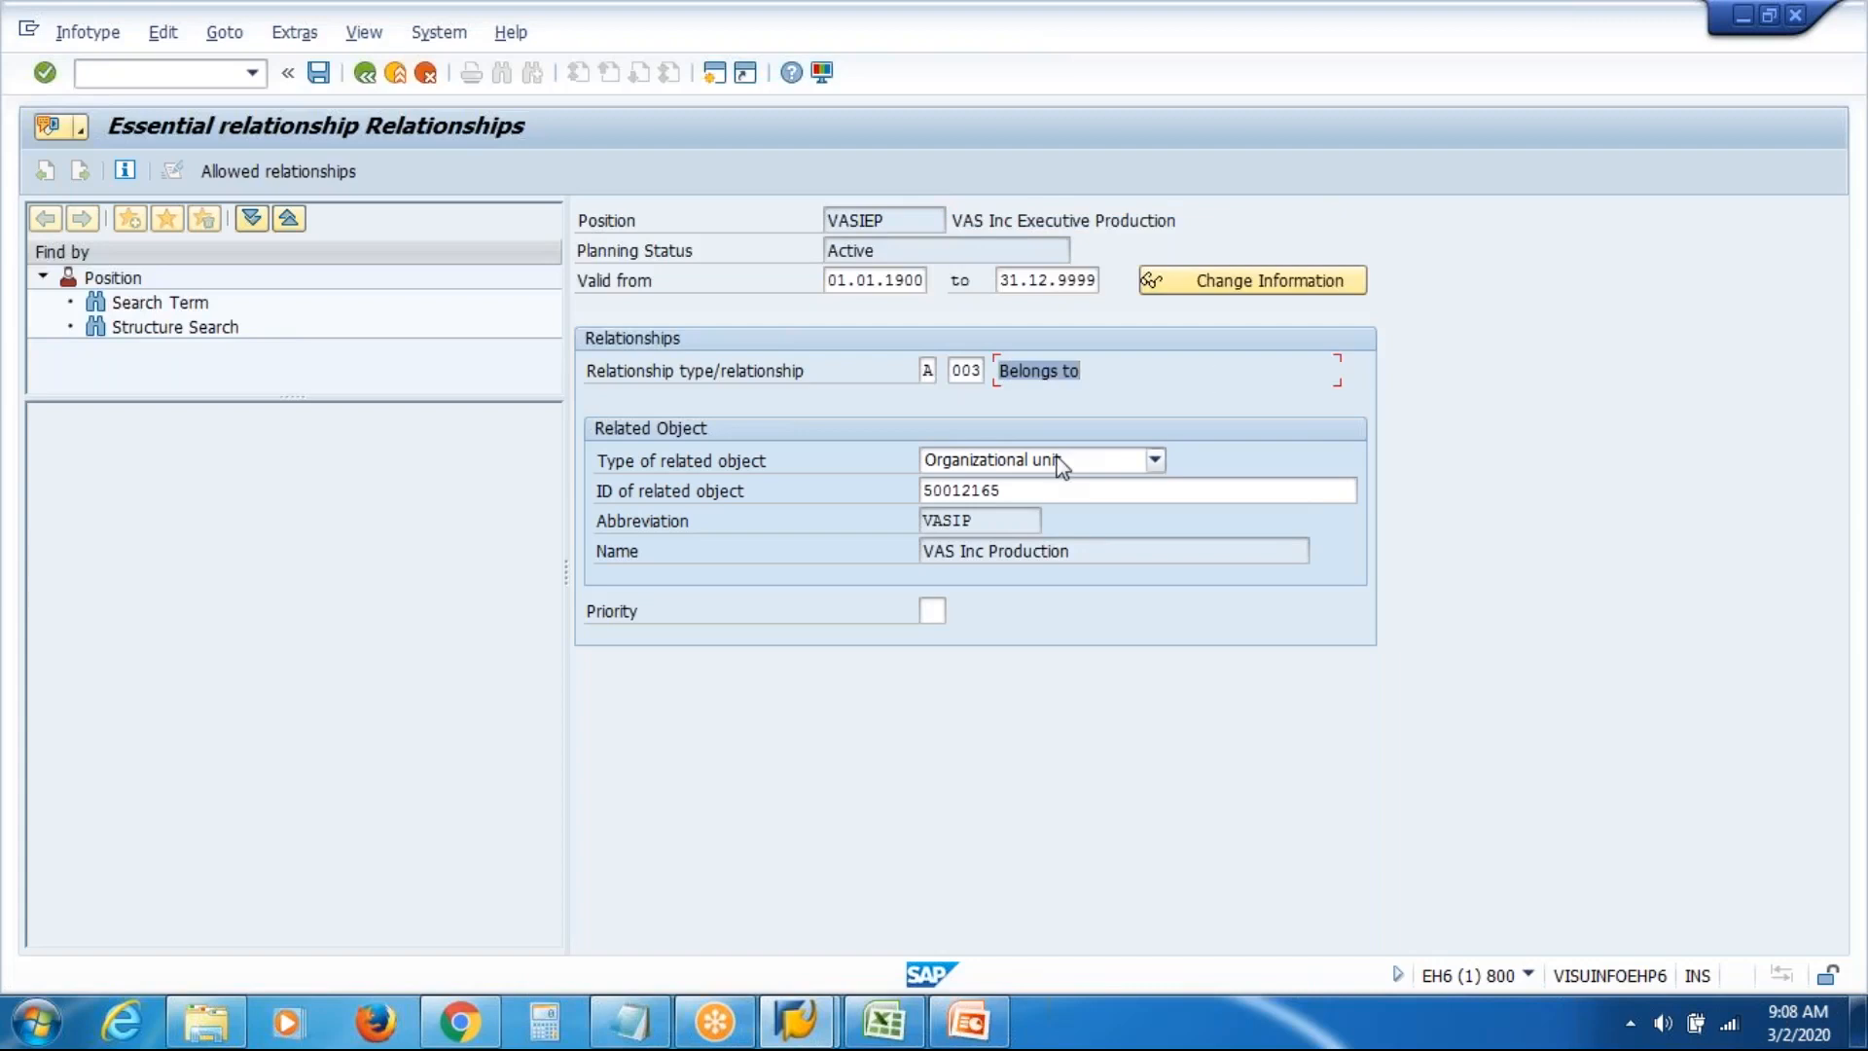
left_click_drag(1086, 556, 633, 575)
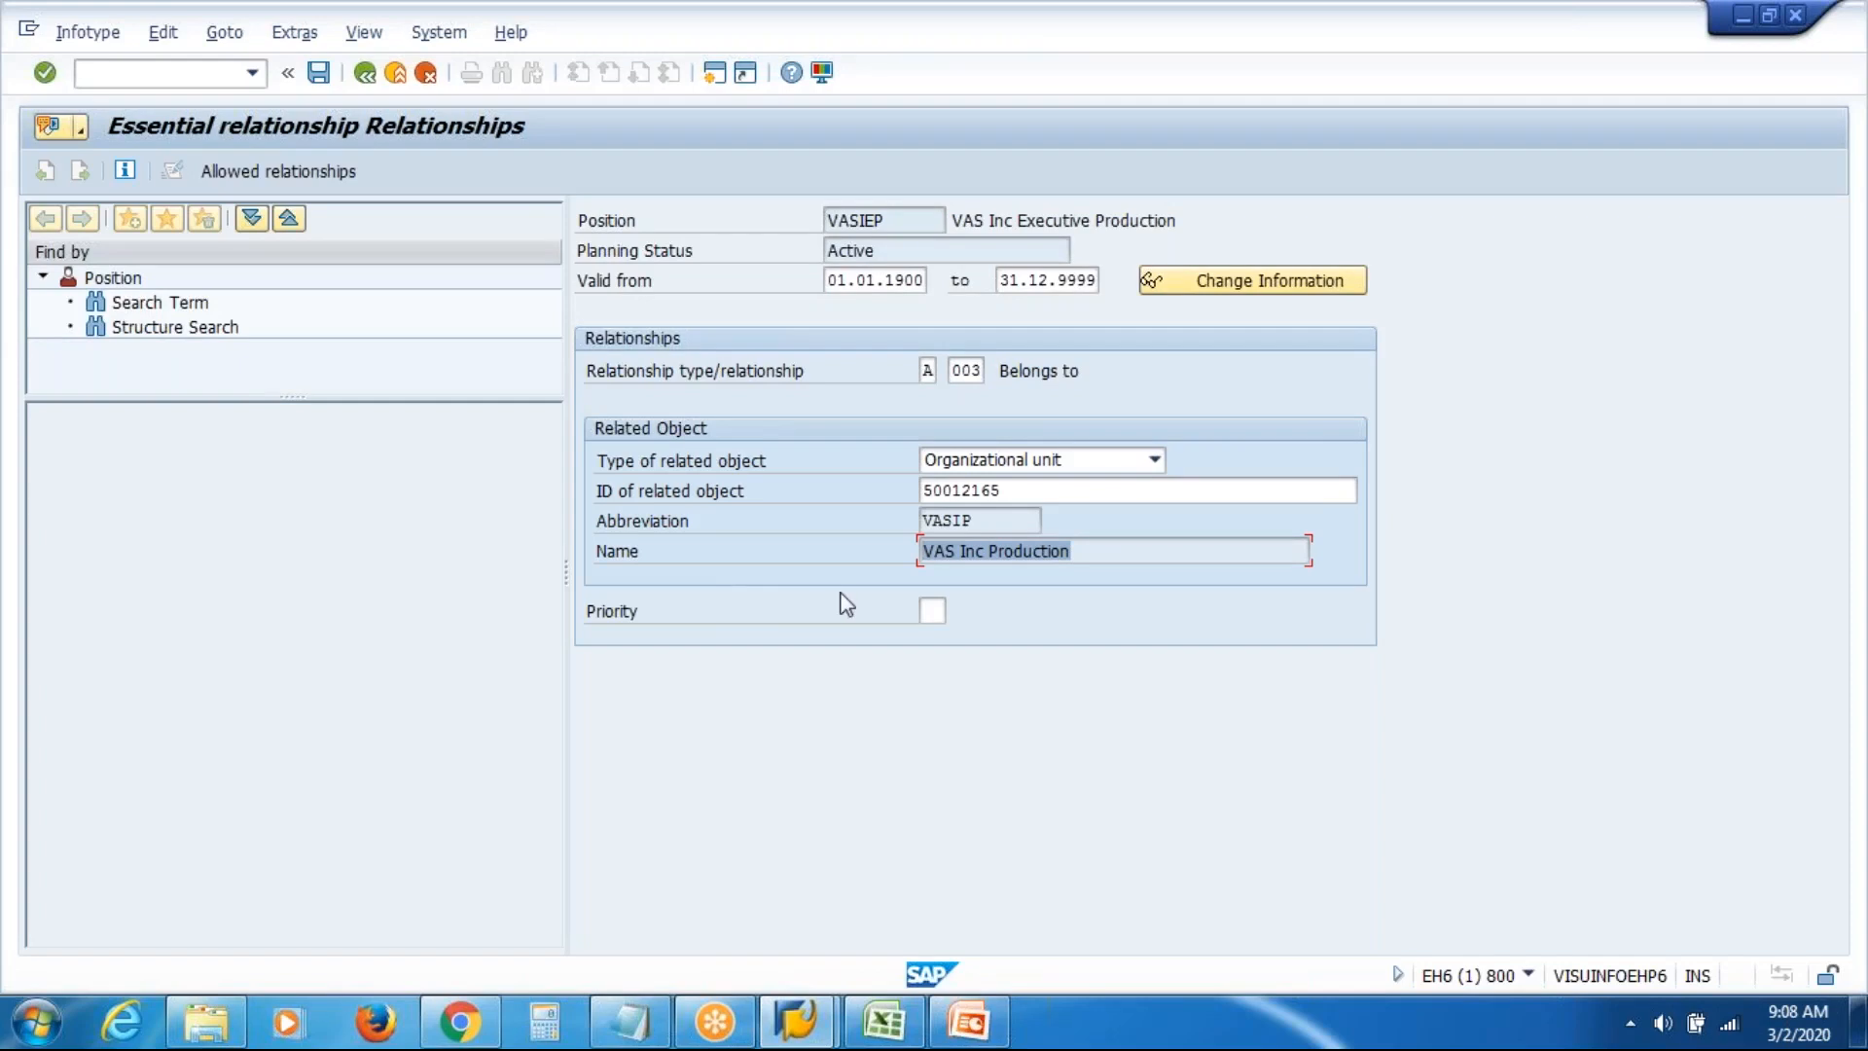
left_click(318, 74)
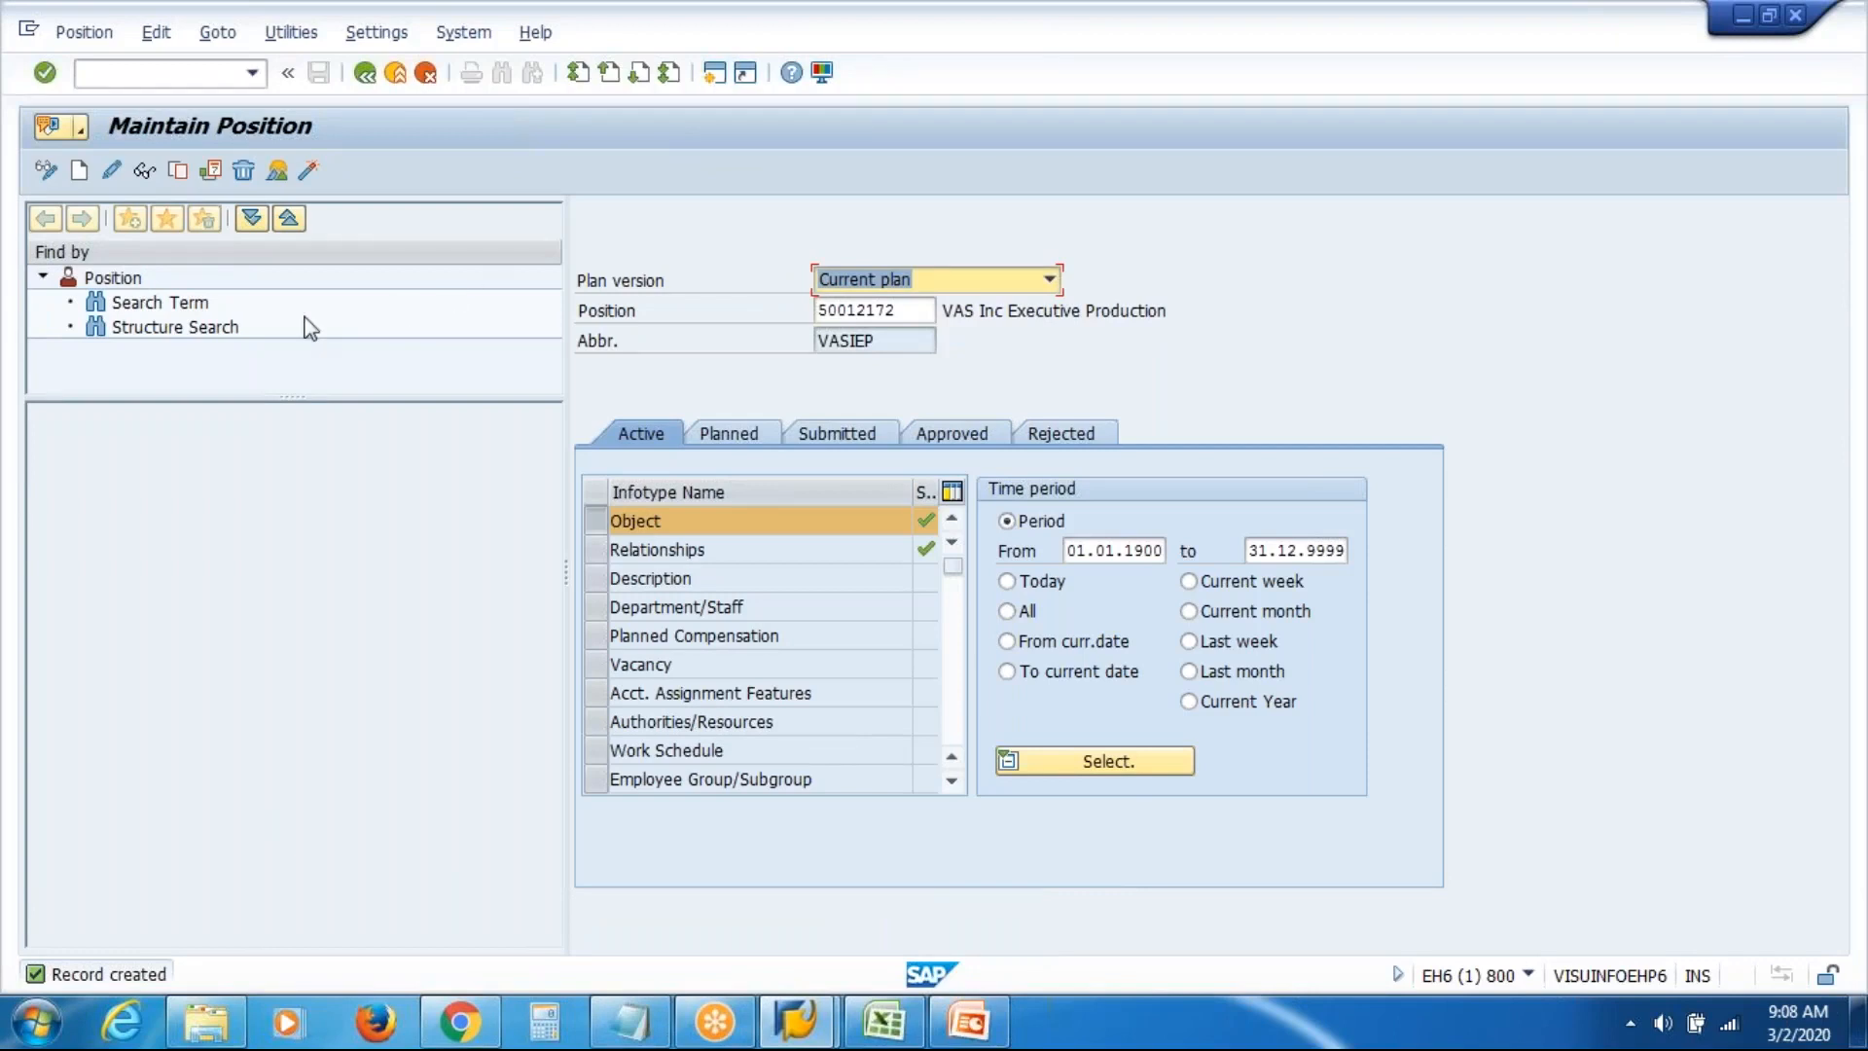
Open a second session and expand Human Resources > Organizational Management > Expert Mode > Simple Maintenance
left_click(714, 72)
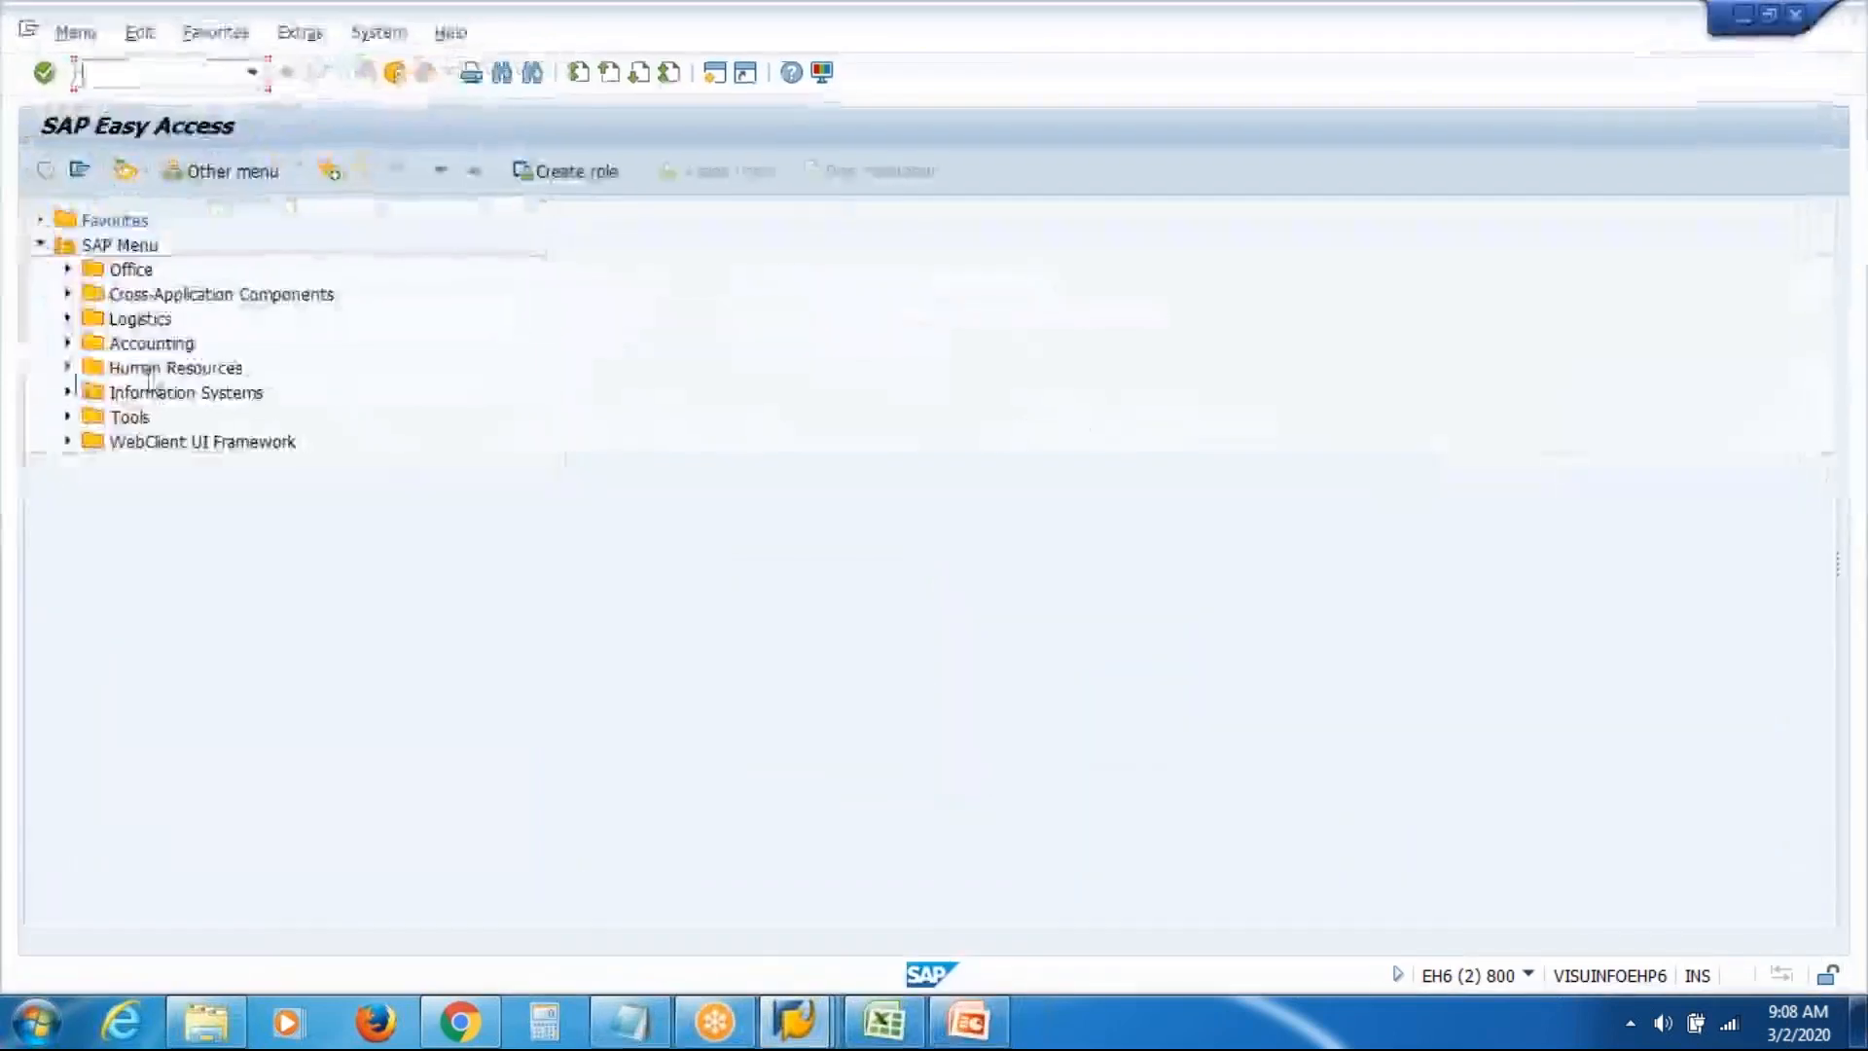
left_click(67, 366)
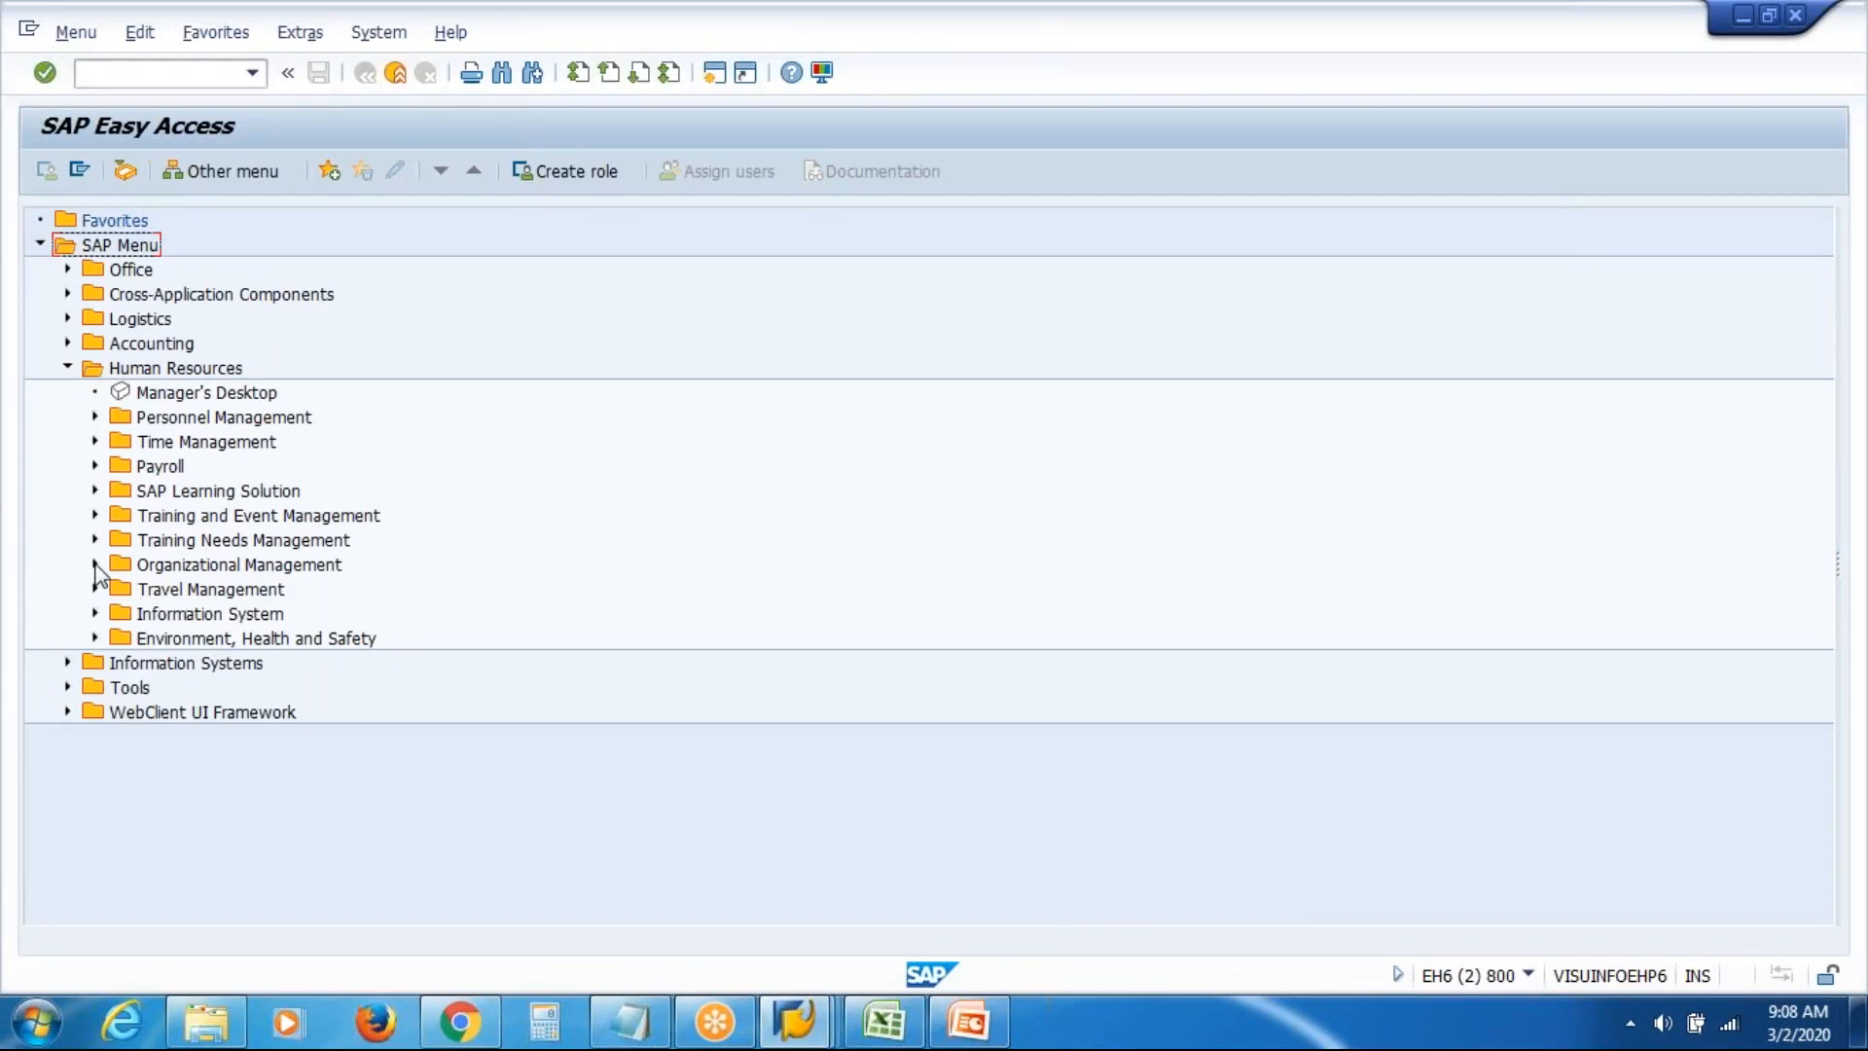
left_click(95, 564)
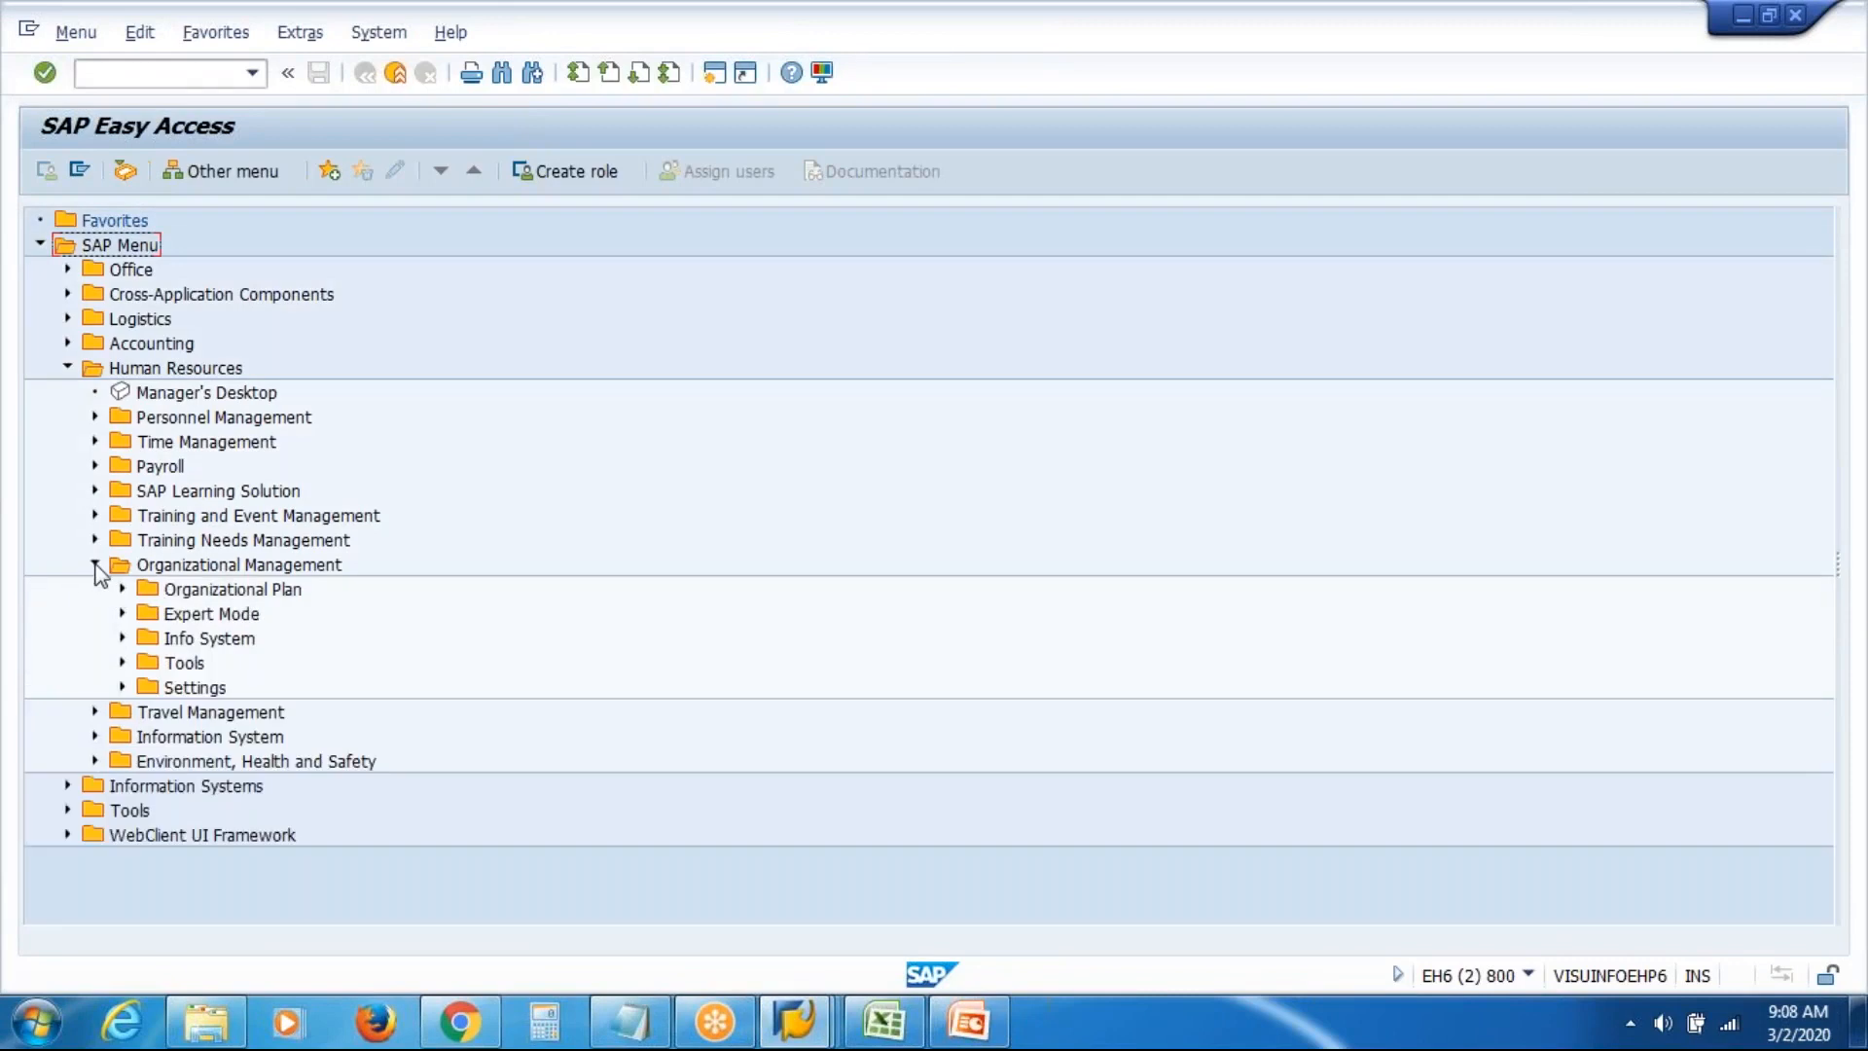
left_click(122, 613)
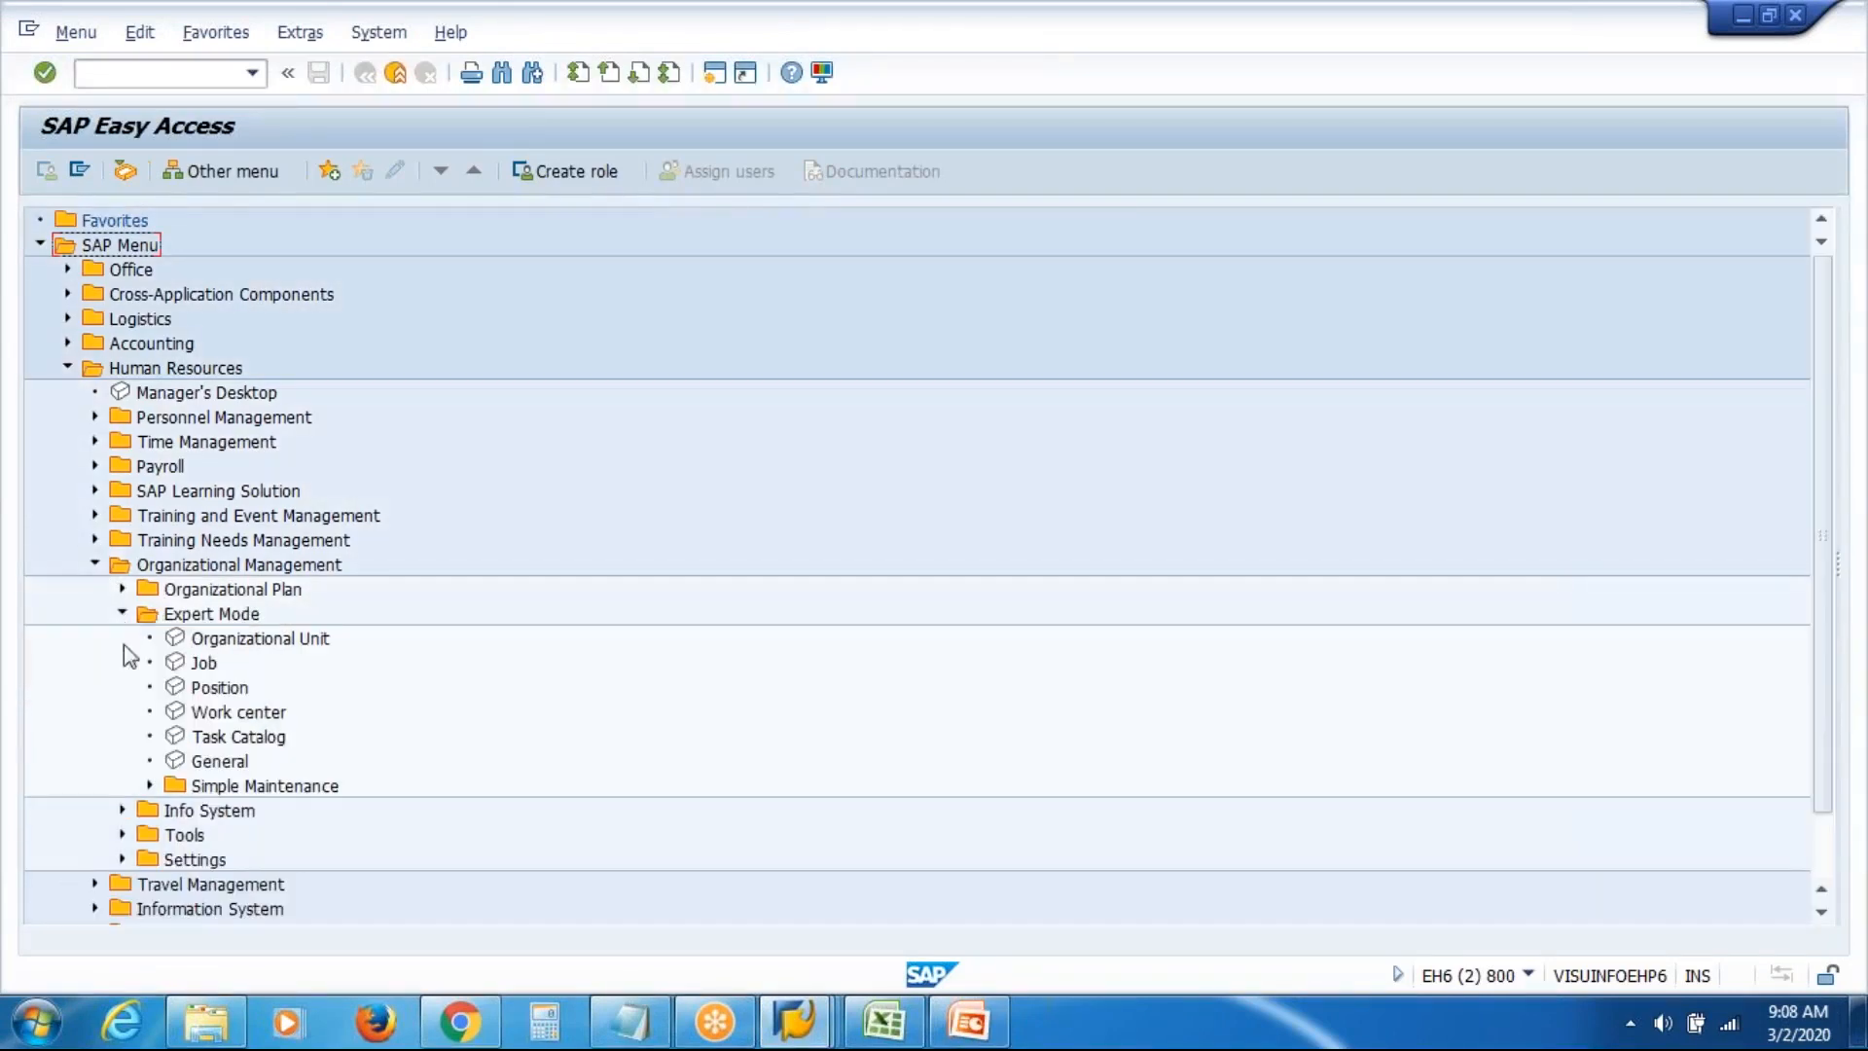
left_click(149, 785)
Display the organizational plan for unit 50012161 with VAS Inc Atlanta and Dallas expanded
double_click(235, 856)
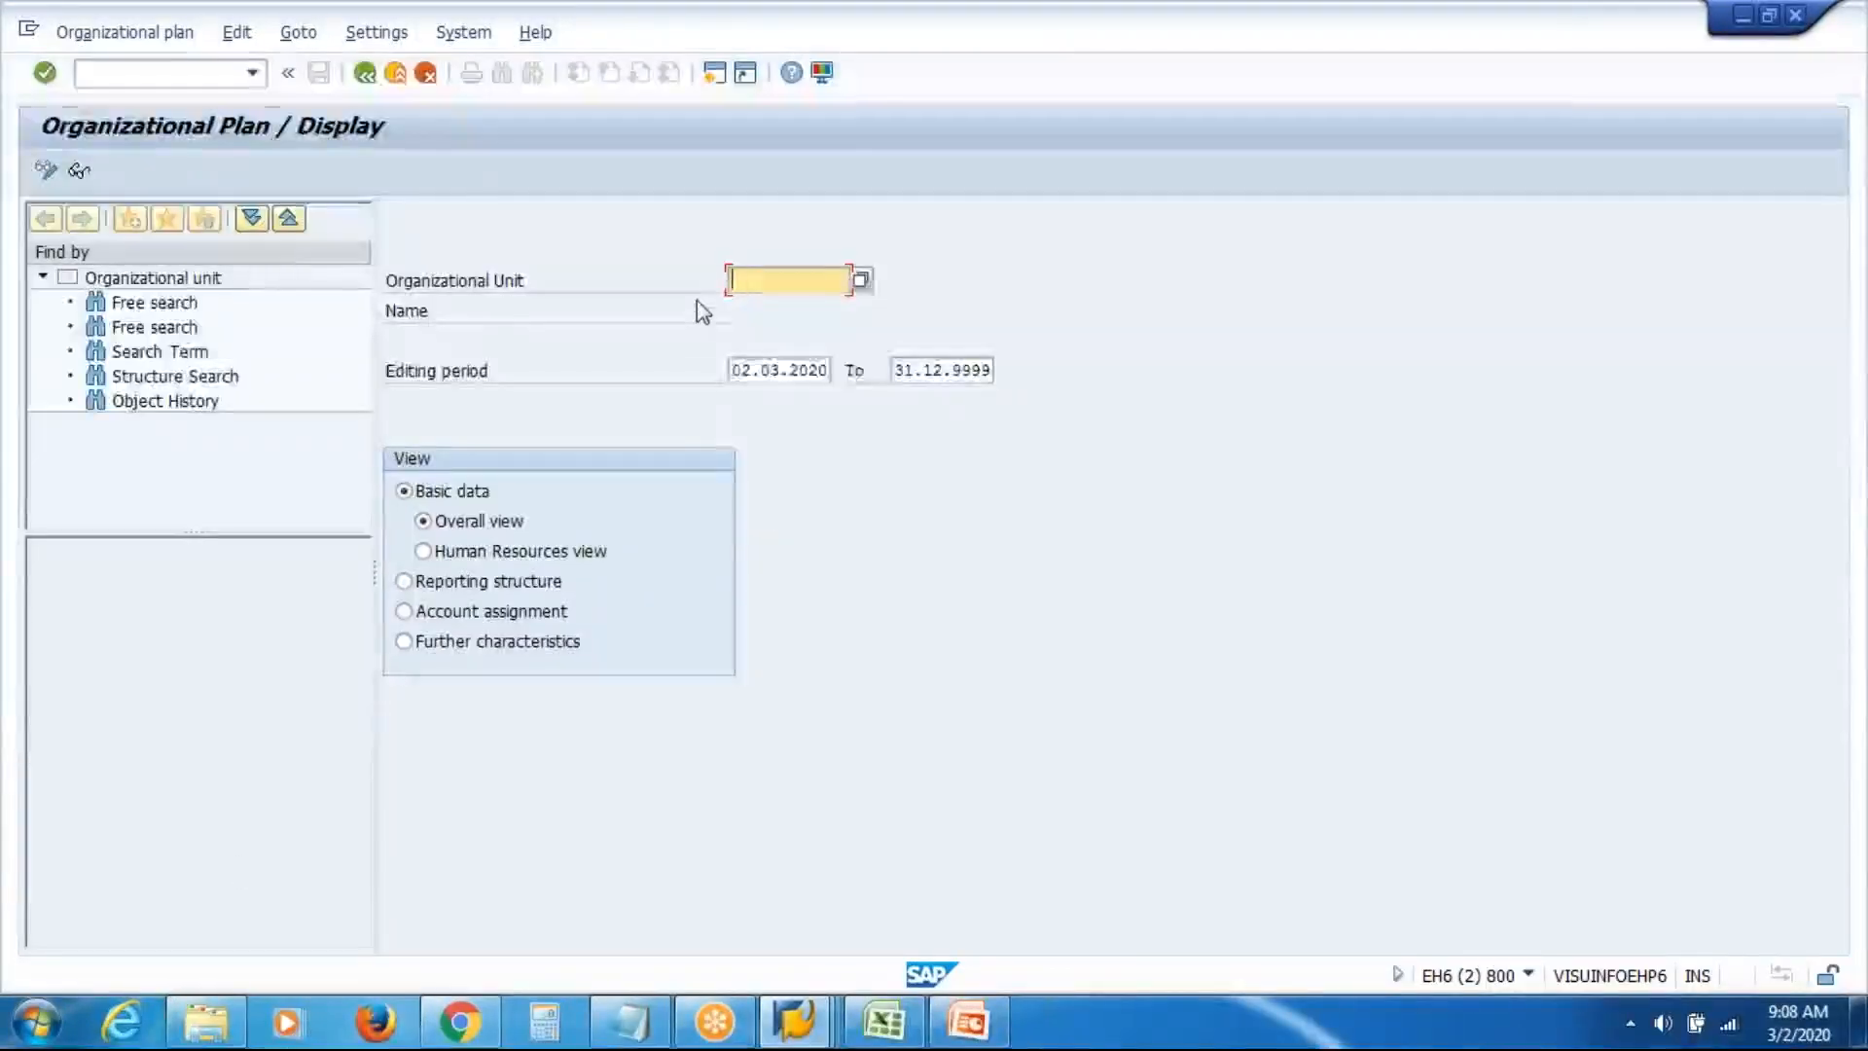
key("Down")
key("Down")
key("Return")
key("Return")
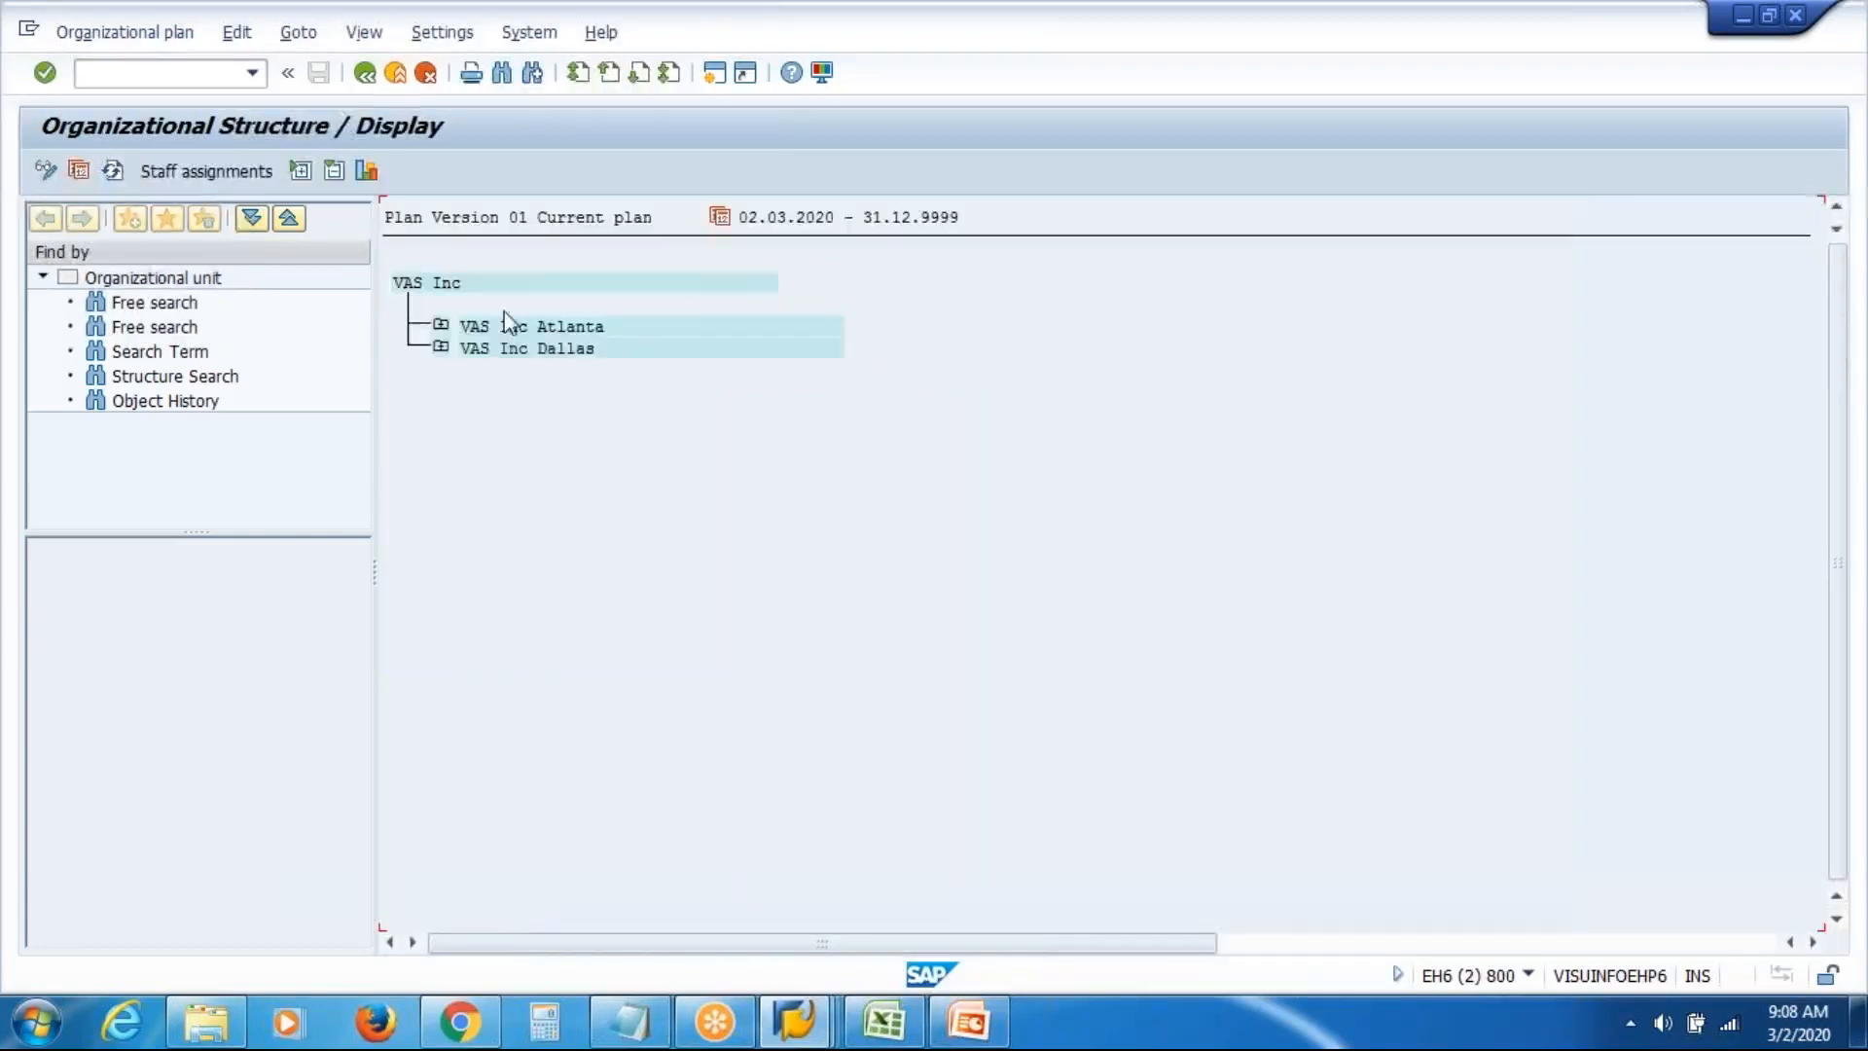
left_click(441, 325)
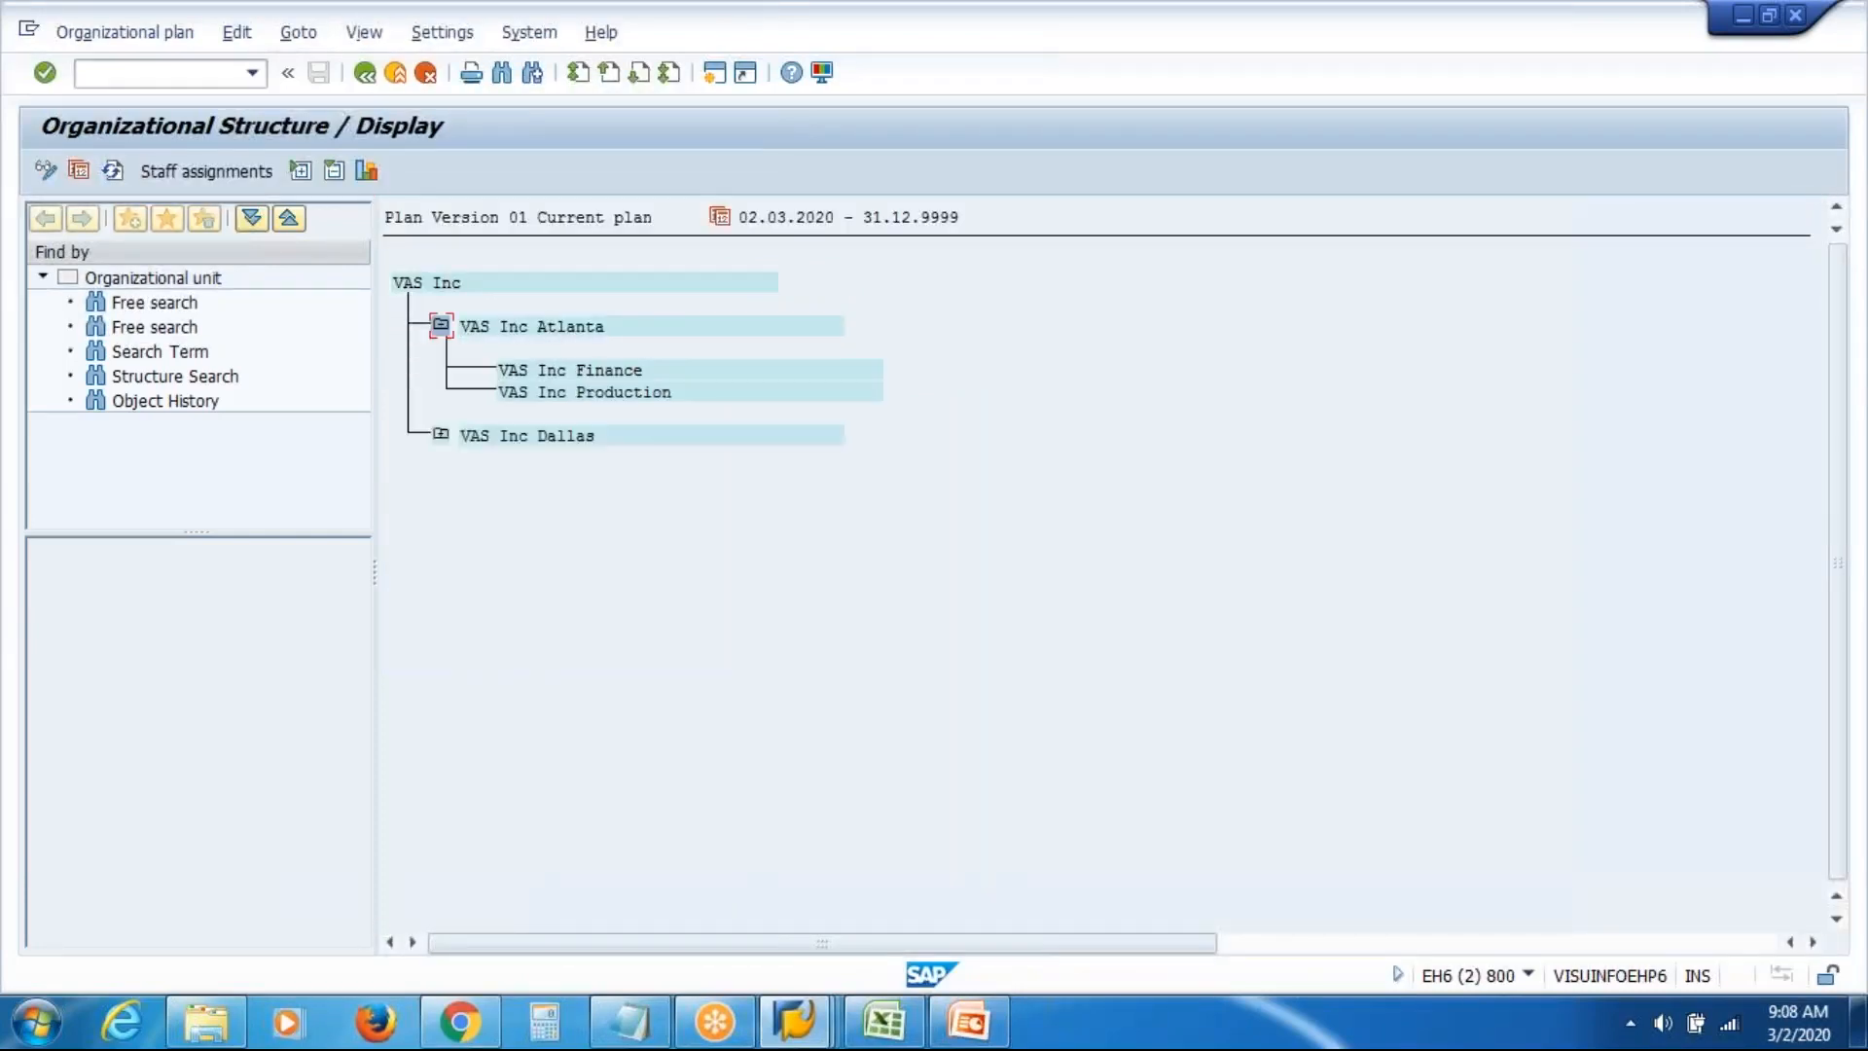
left_click(441, 434)
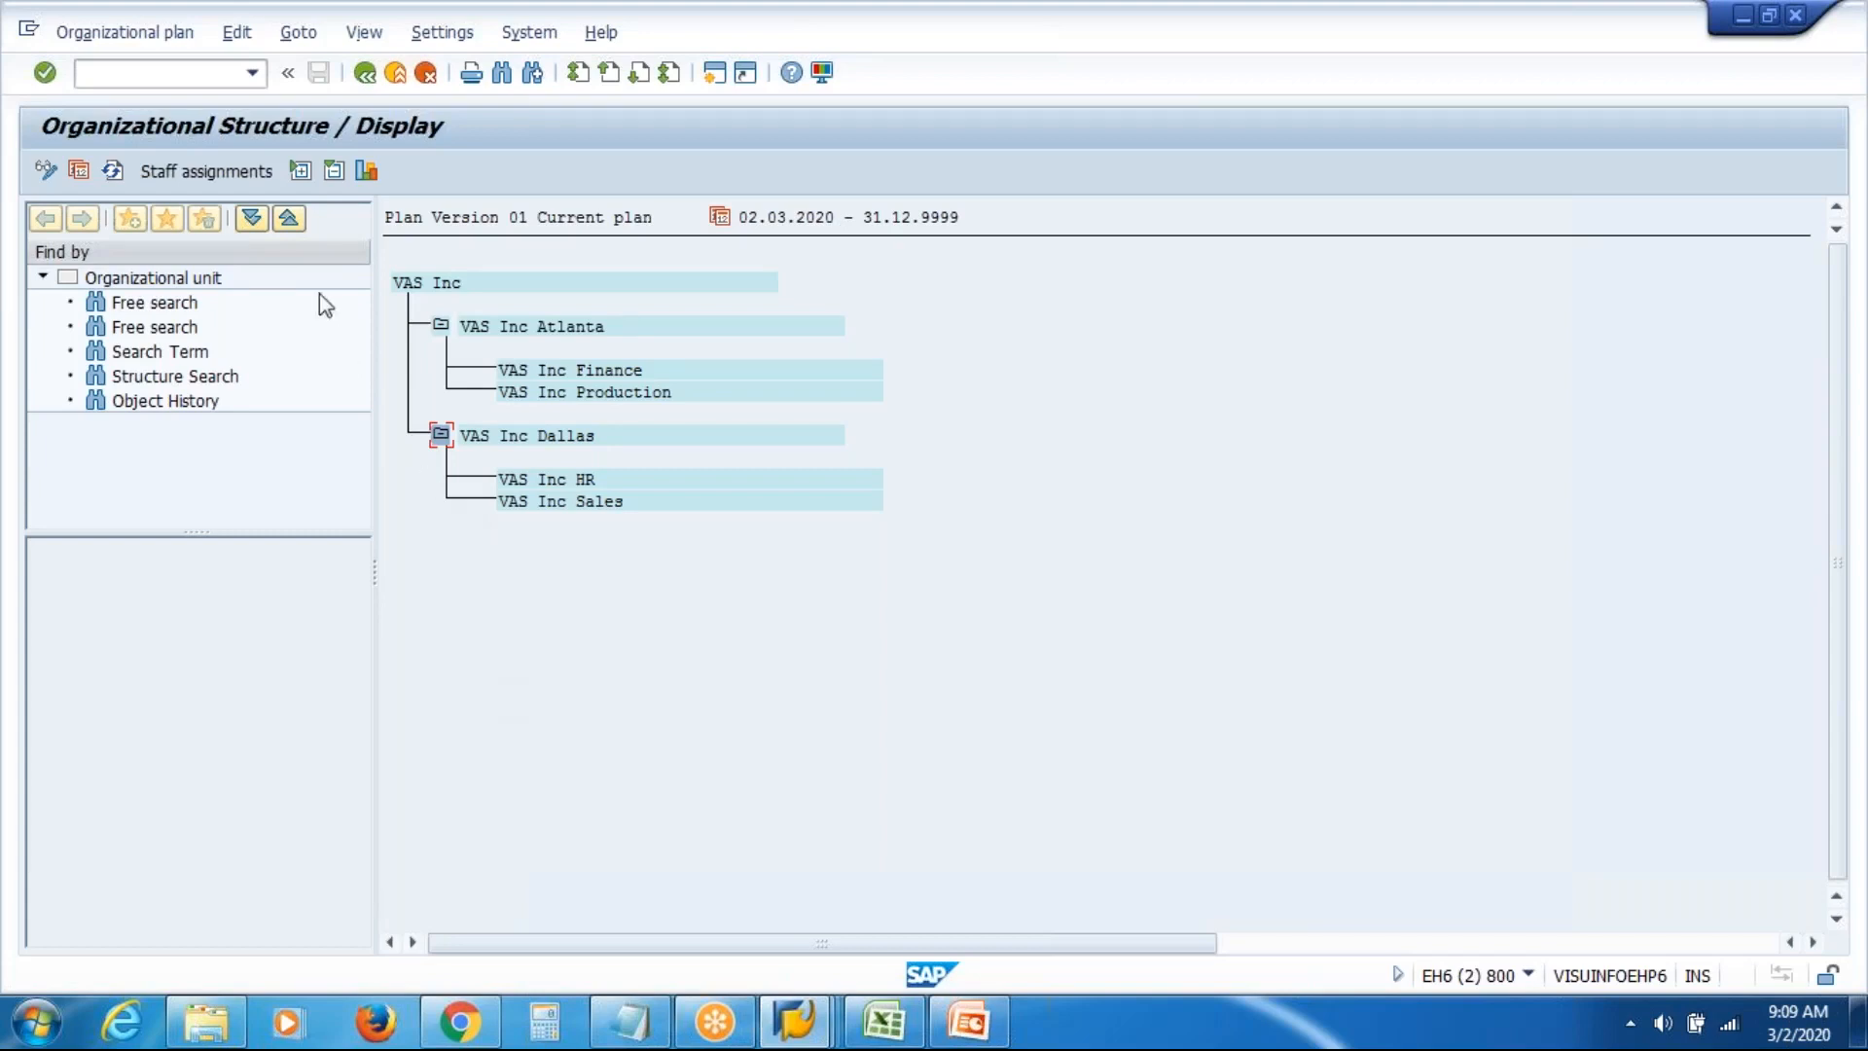
Check the staff assignments under VAS Inc Production, then go back to the organizational plan entry
left_click(218, 172)
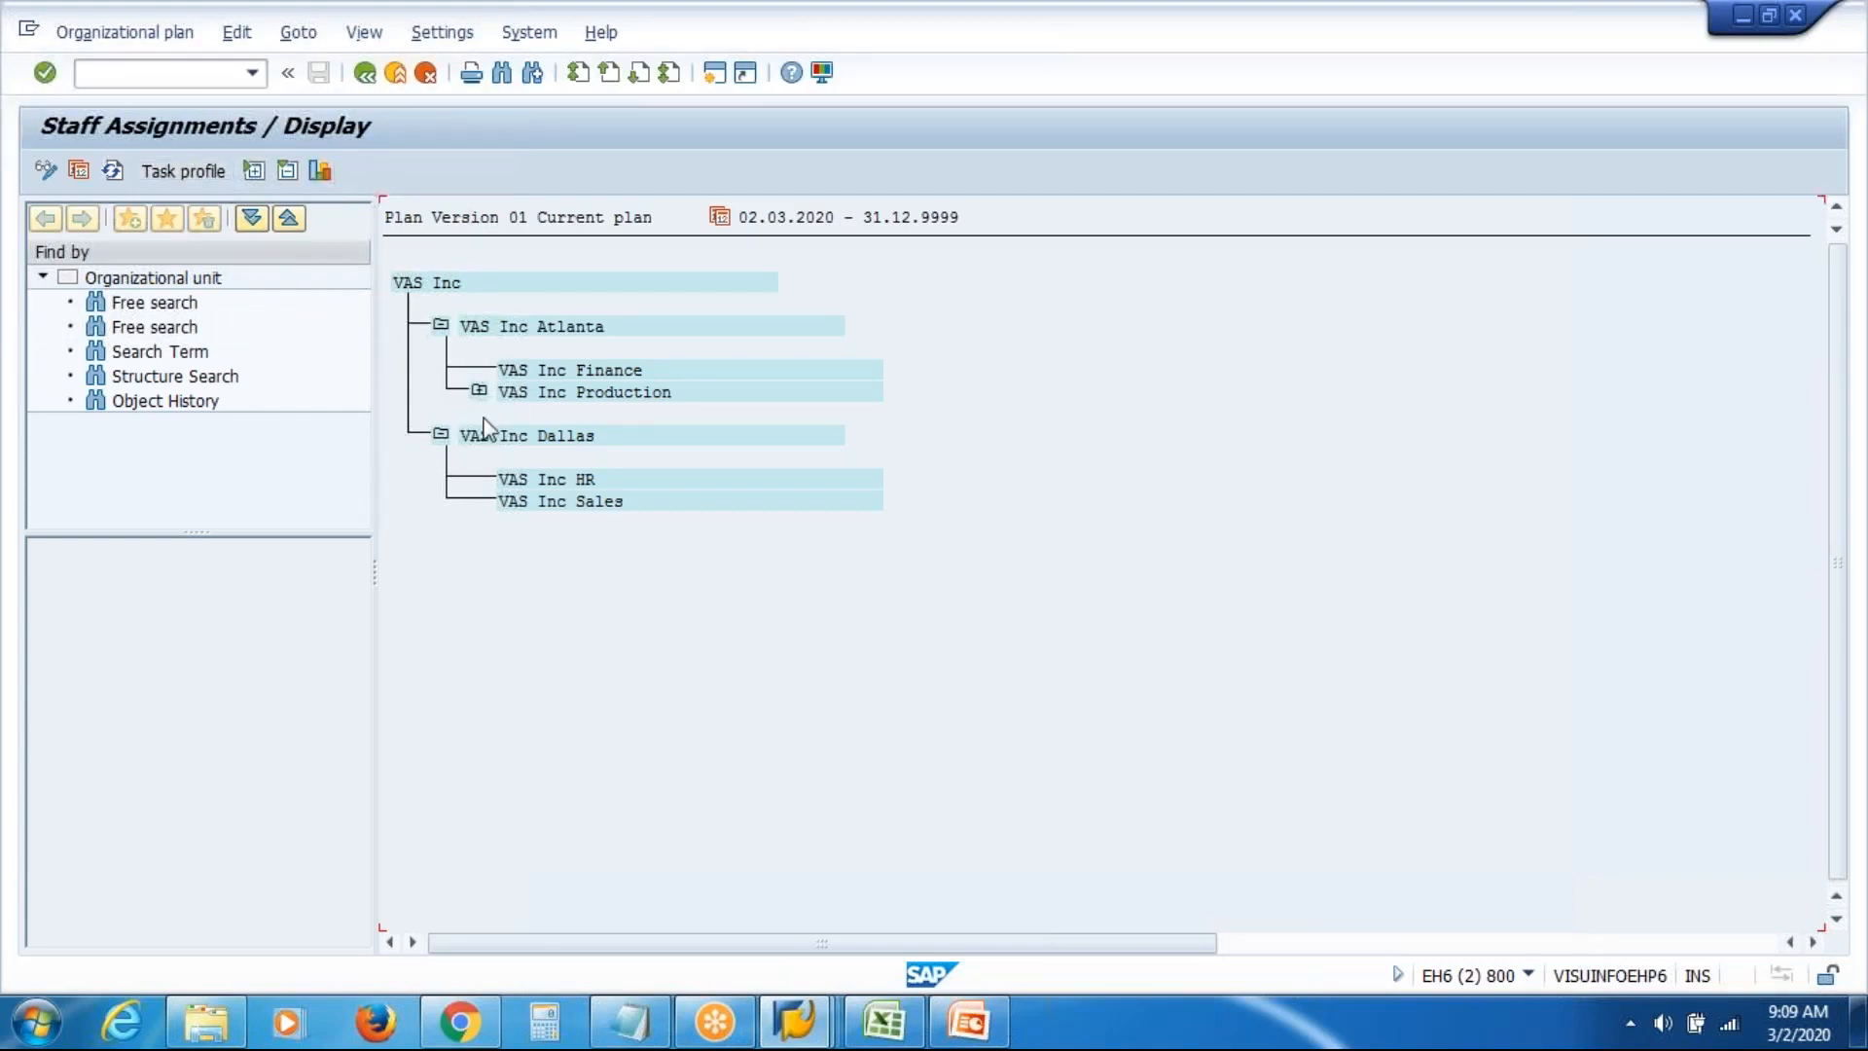
left_click(480, 391)
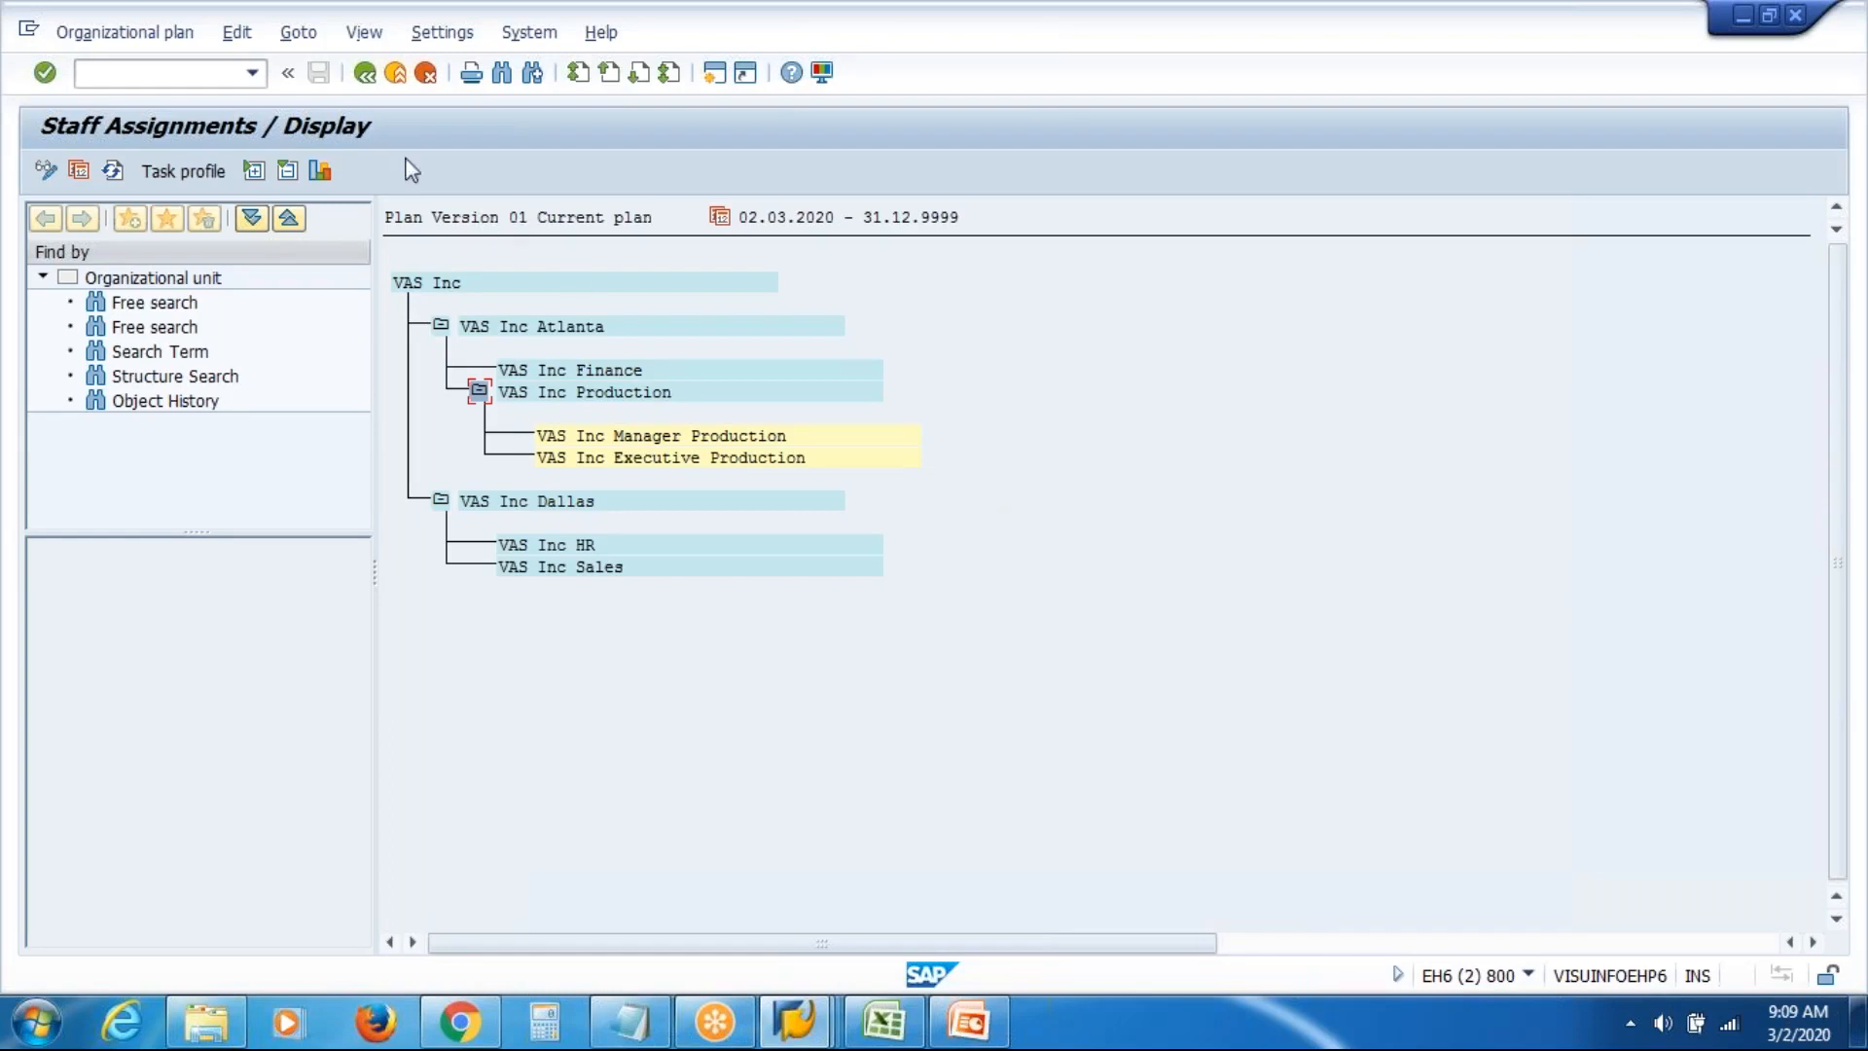
left_click(366, 78)
left_click(366, 77)
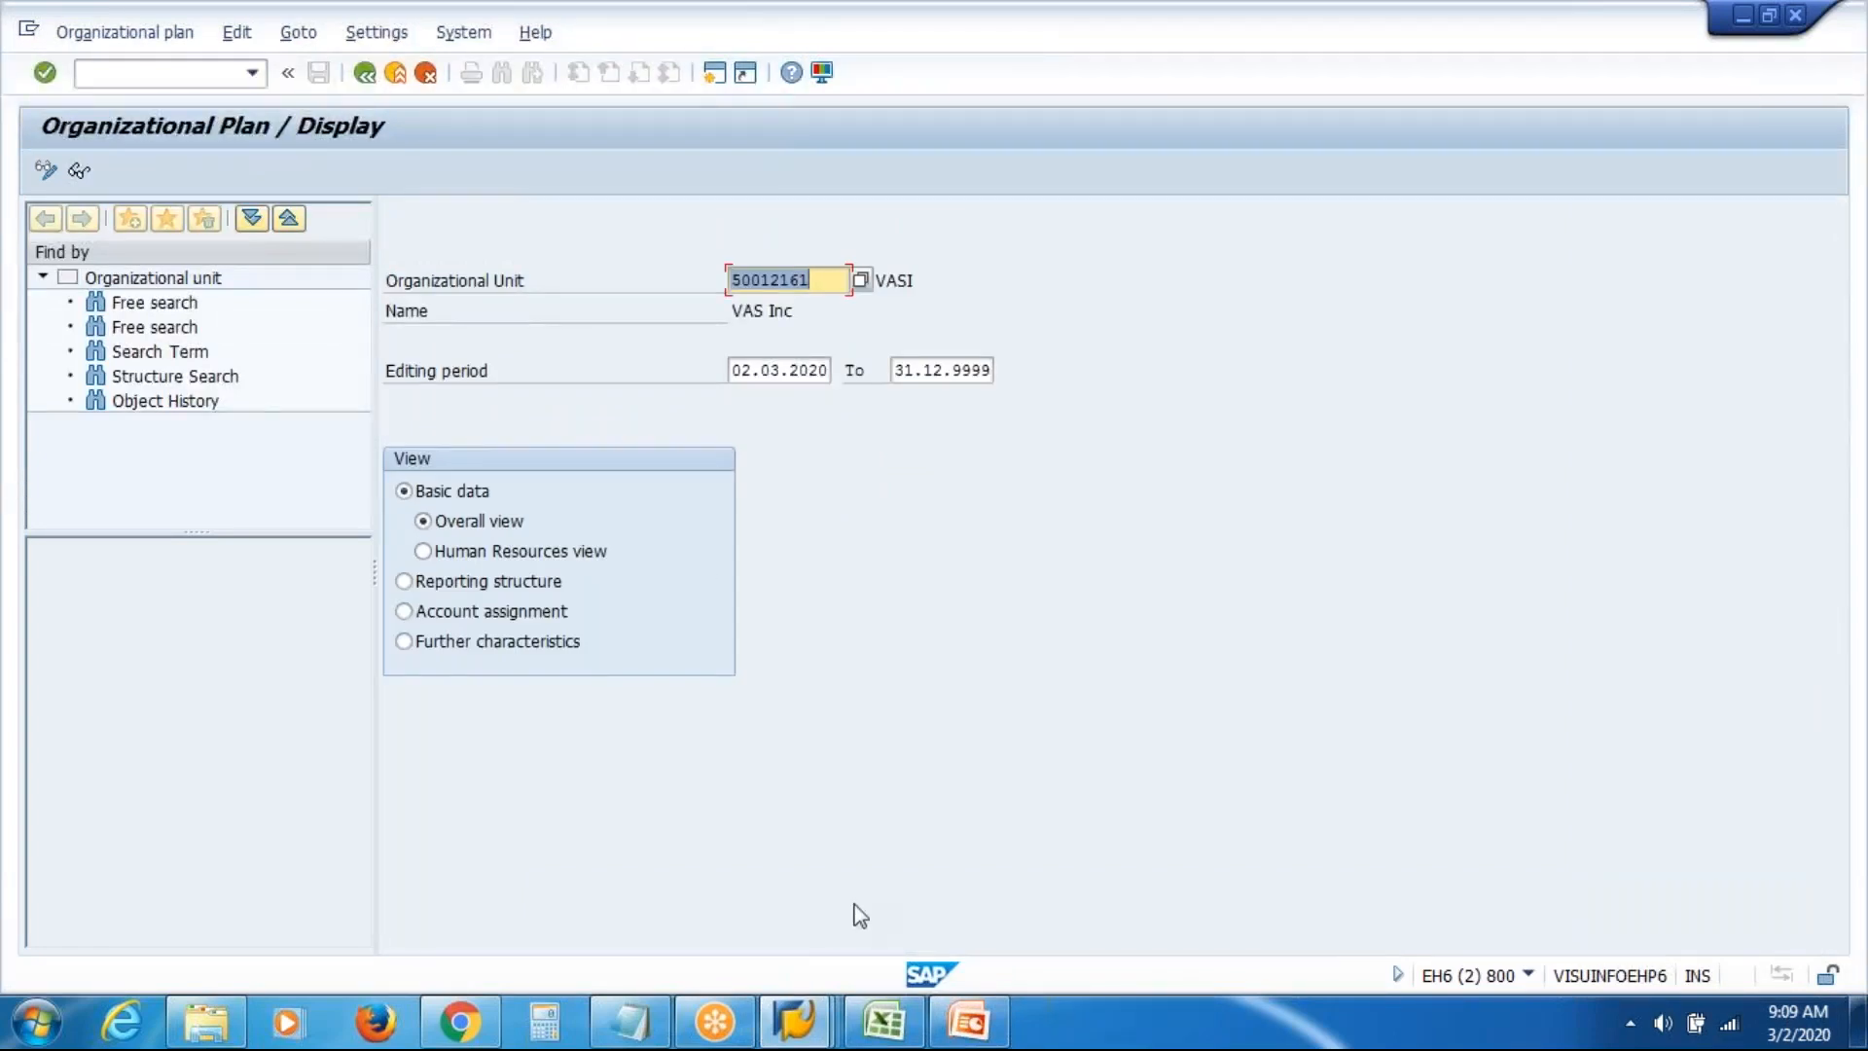
Exit the Maintain Position window and start Expert Mode Work center maintenance
left_click(790, 1026)
left_click(788, 865)
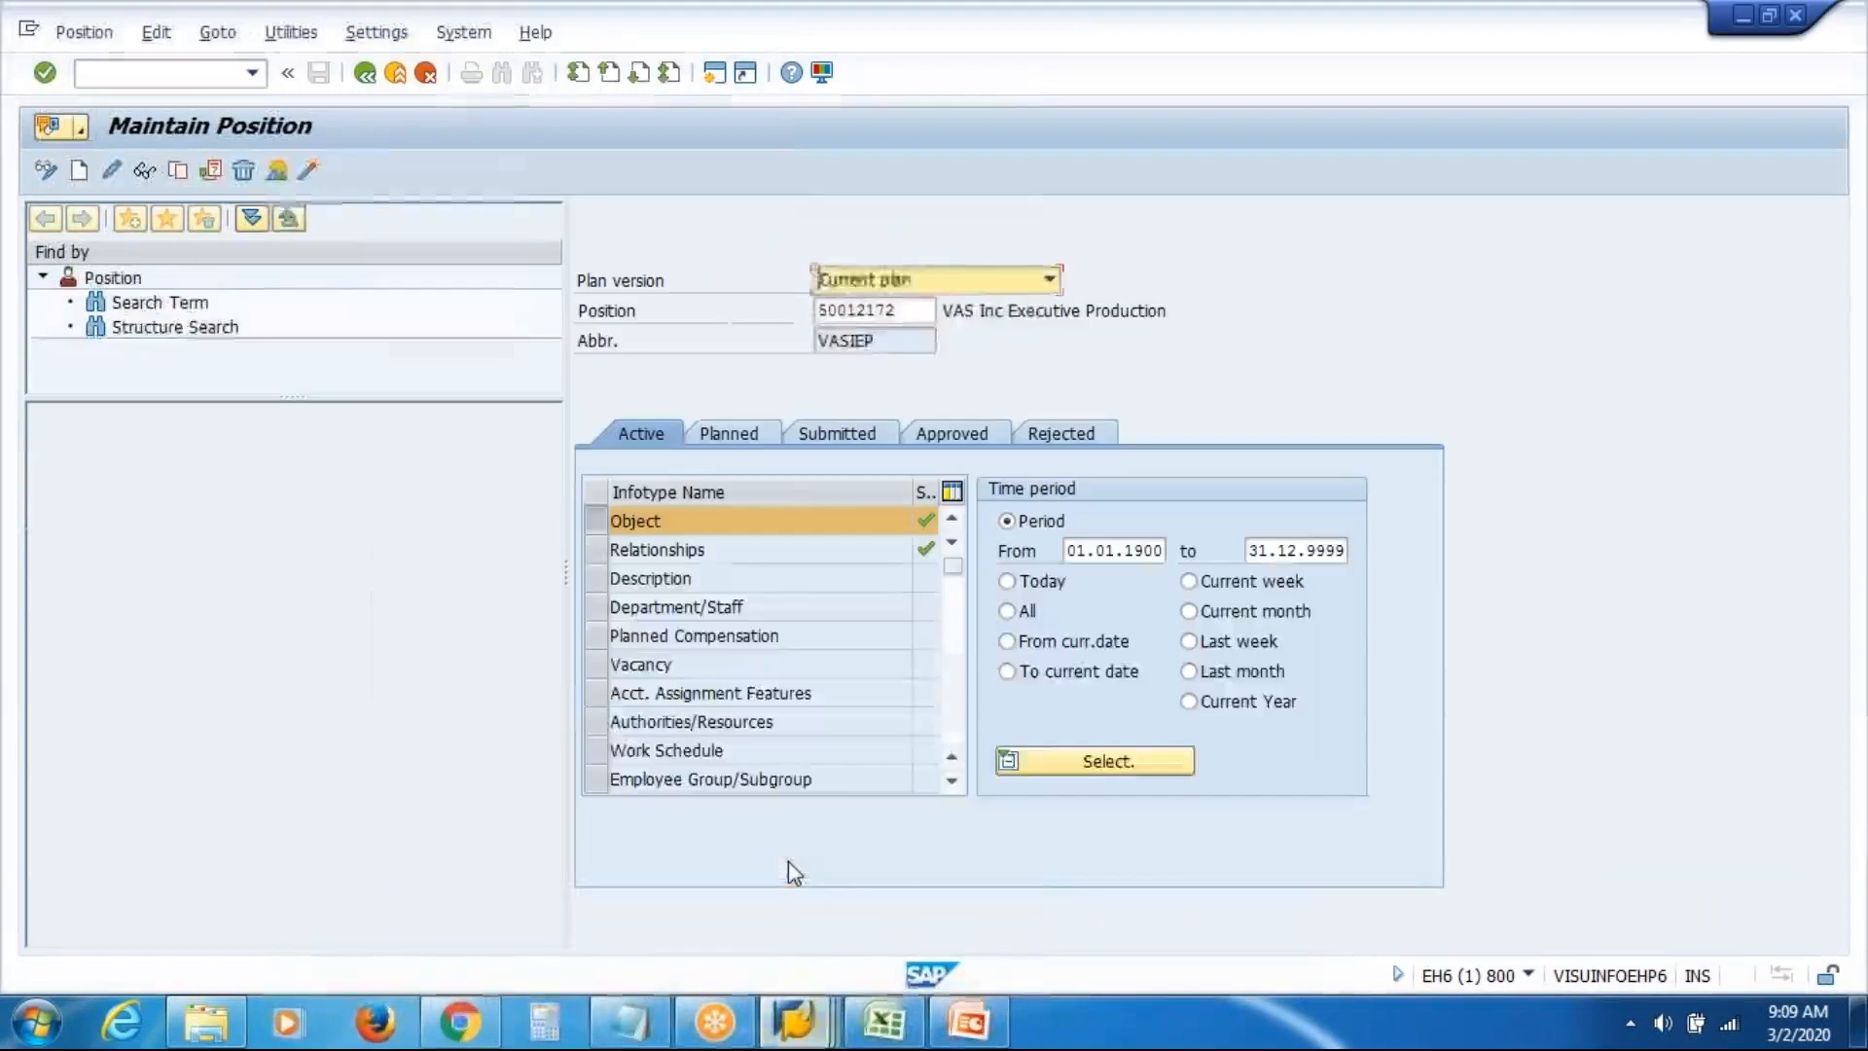
left_click(395, 72)
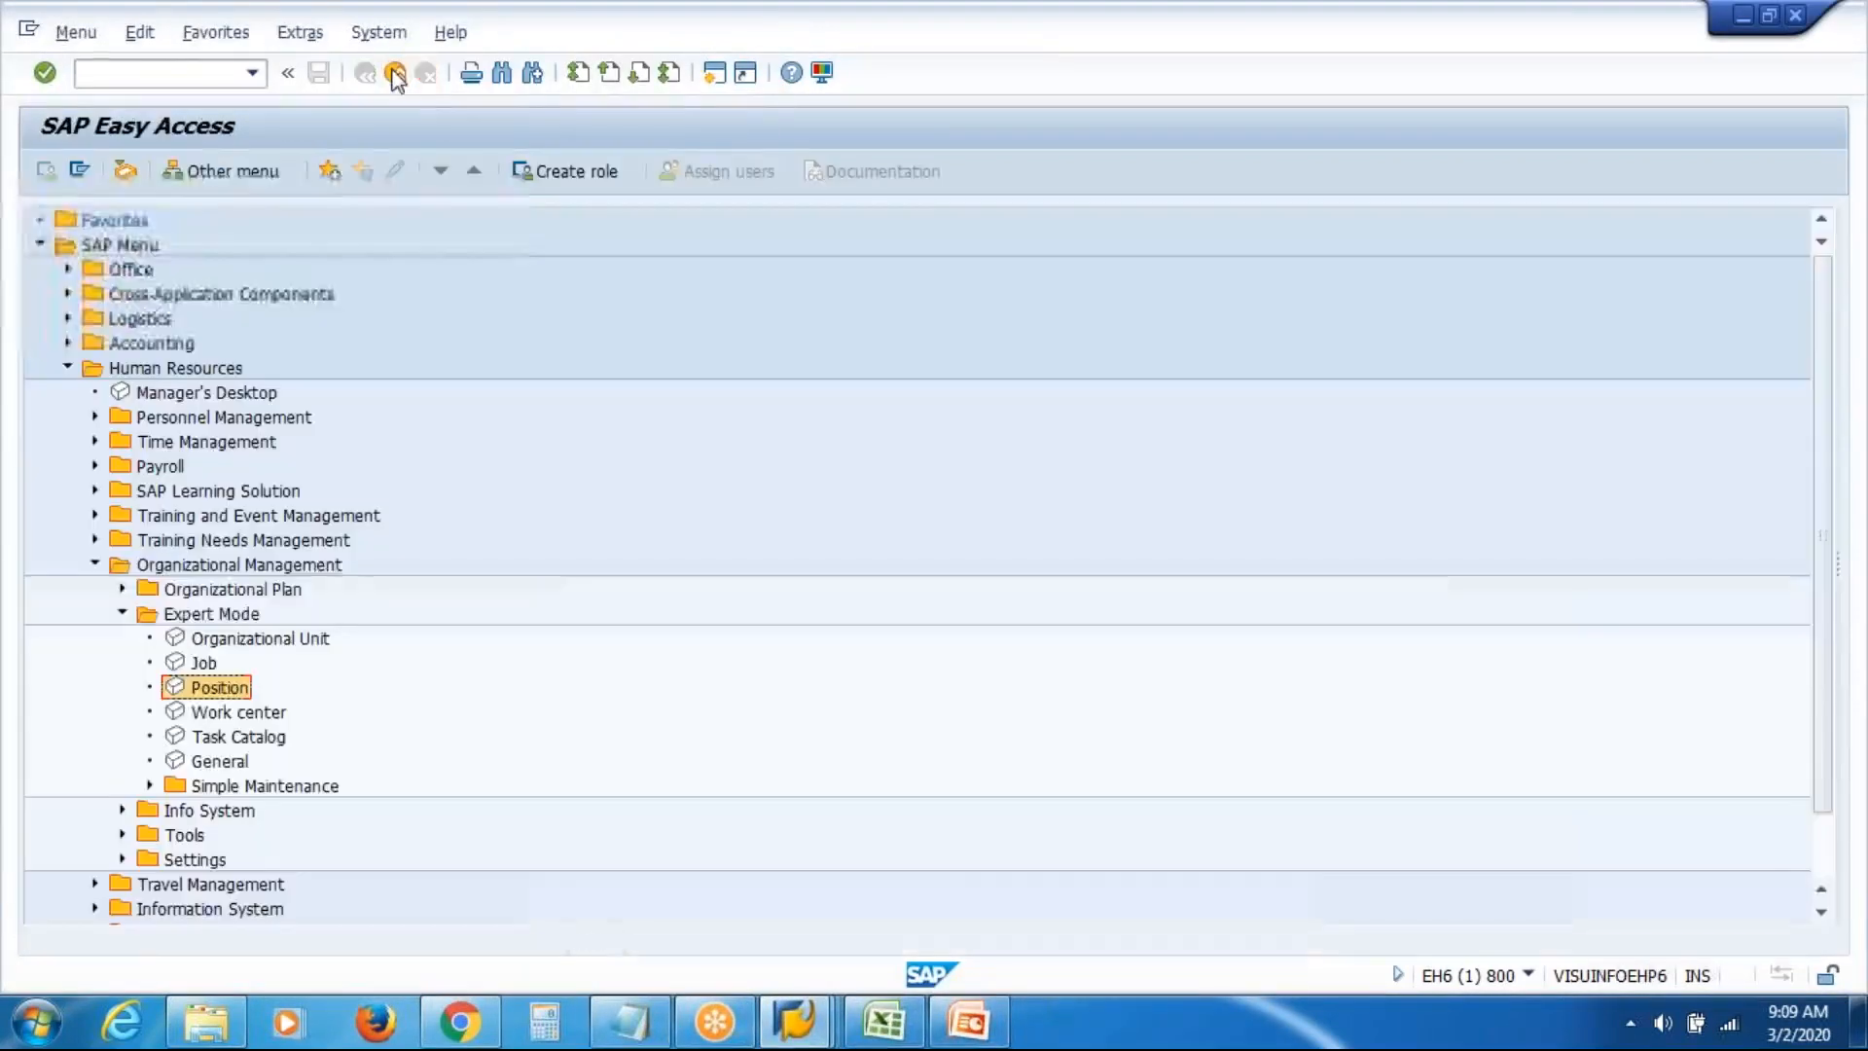
left_click(249, 718)
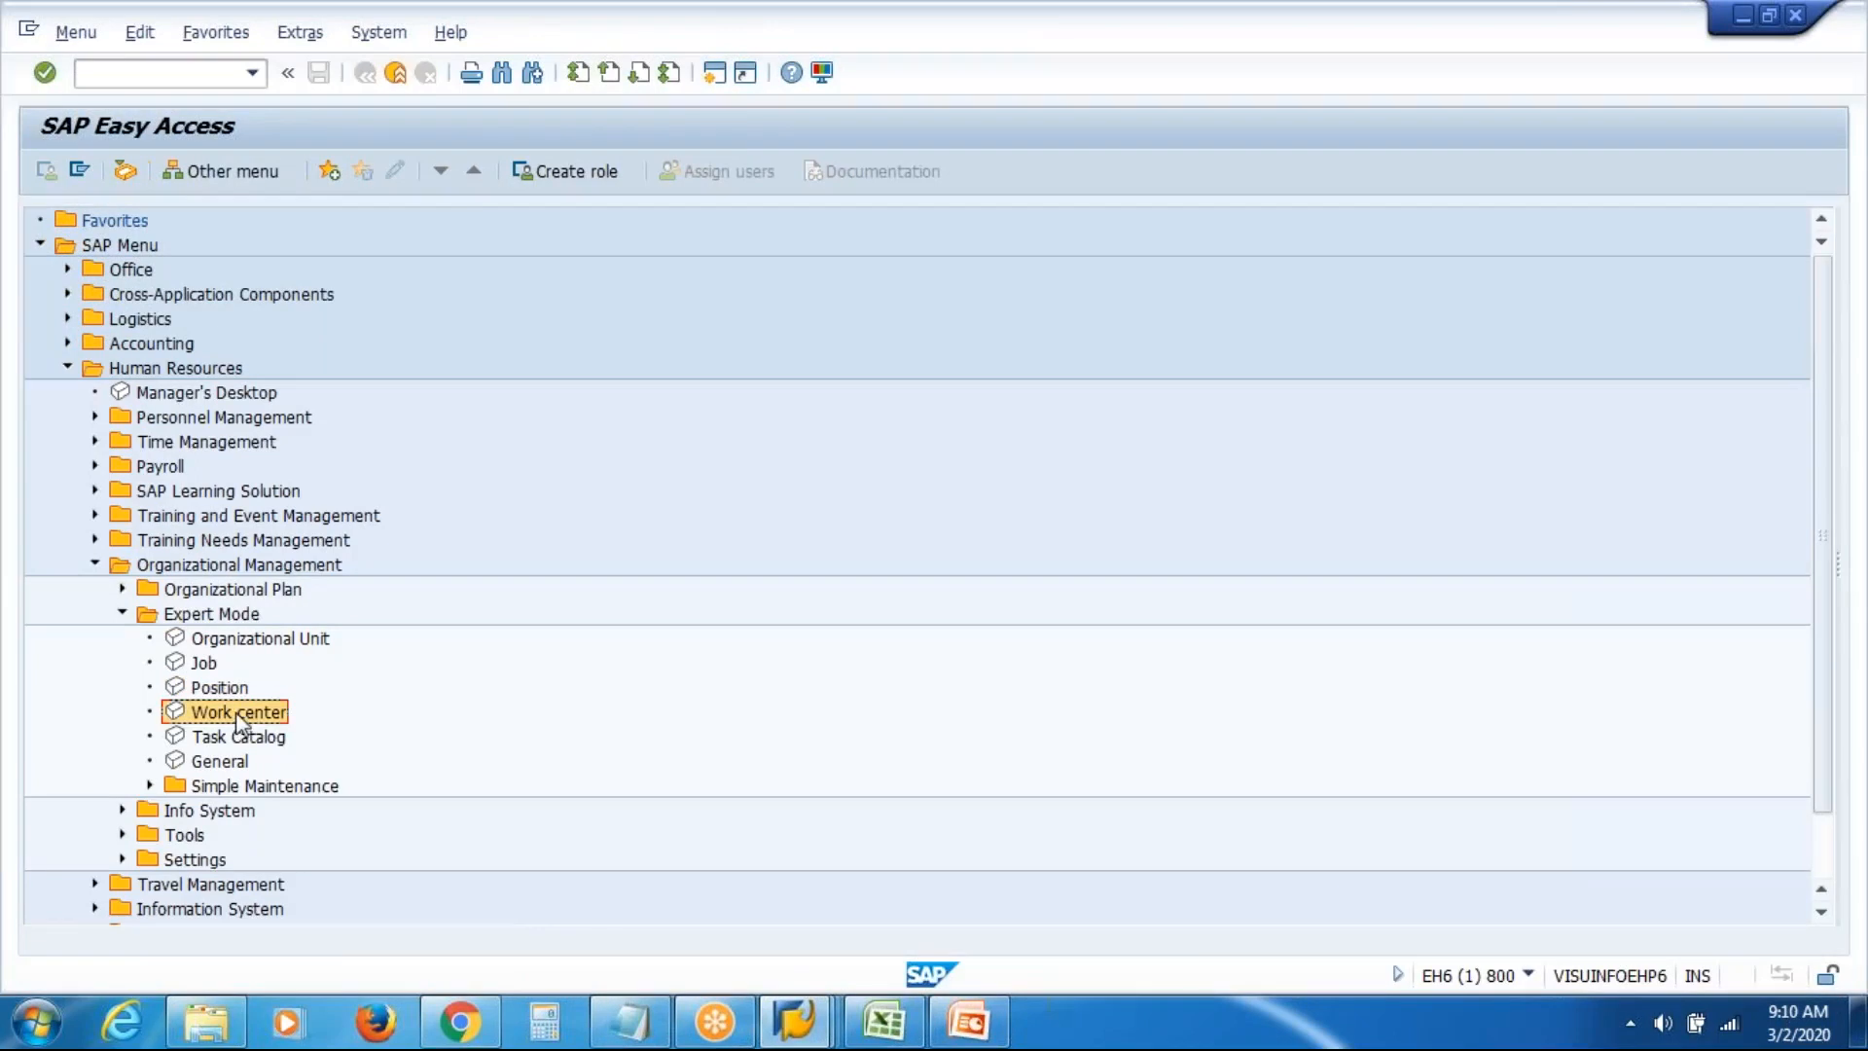
double_click(240, 722)
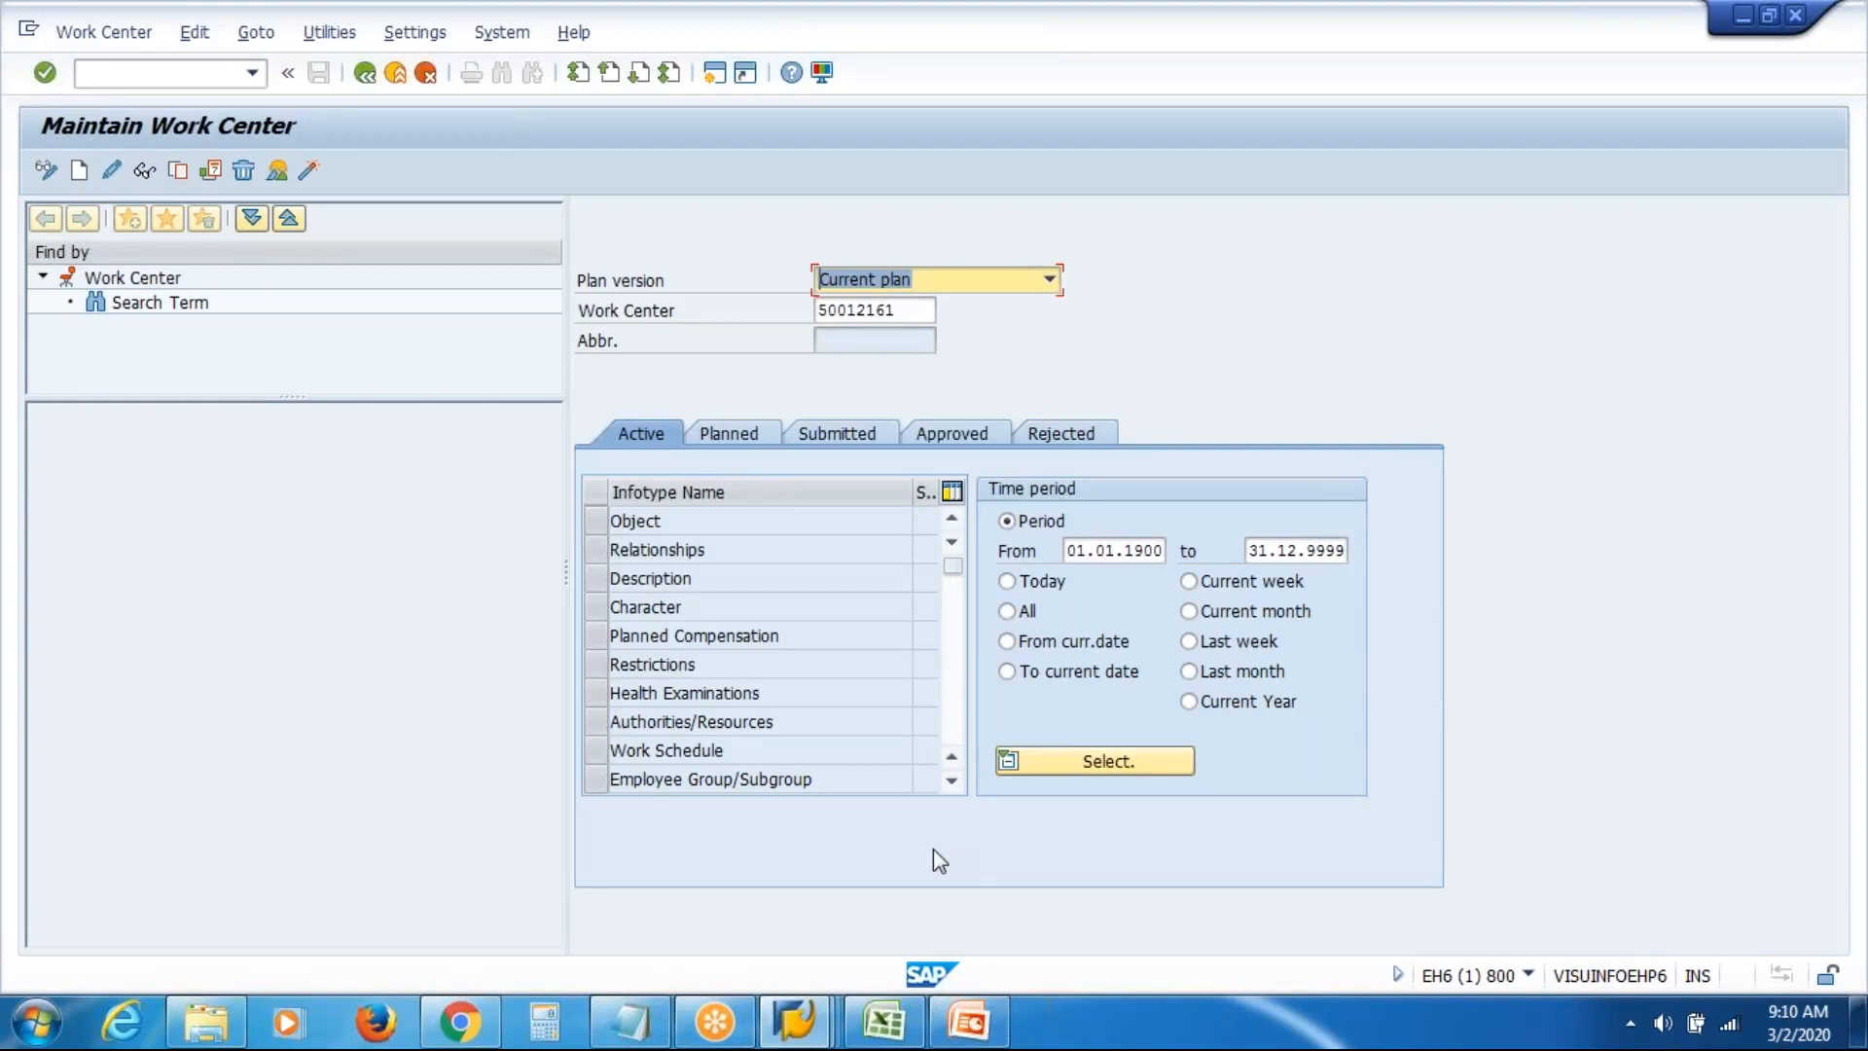
Show the VAS Inc Organizational Structure / Display tree and select the VAS Inc Finance unit
left_click(796, 1027)
left_click(1074, 856)
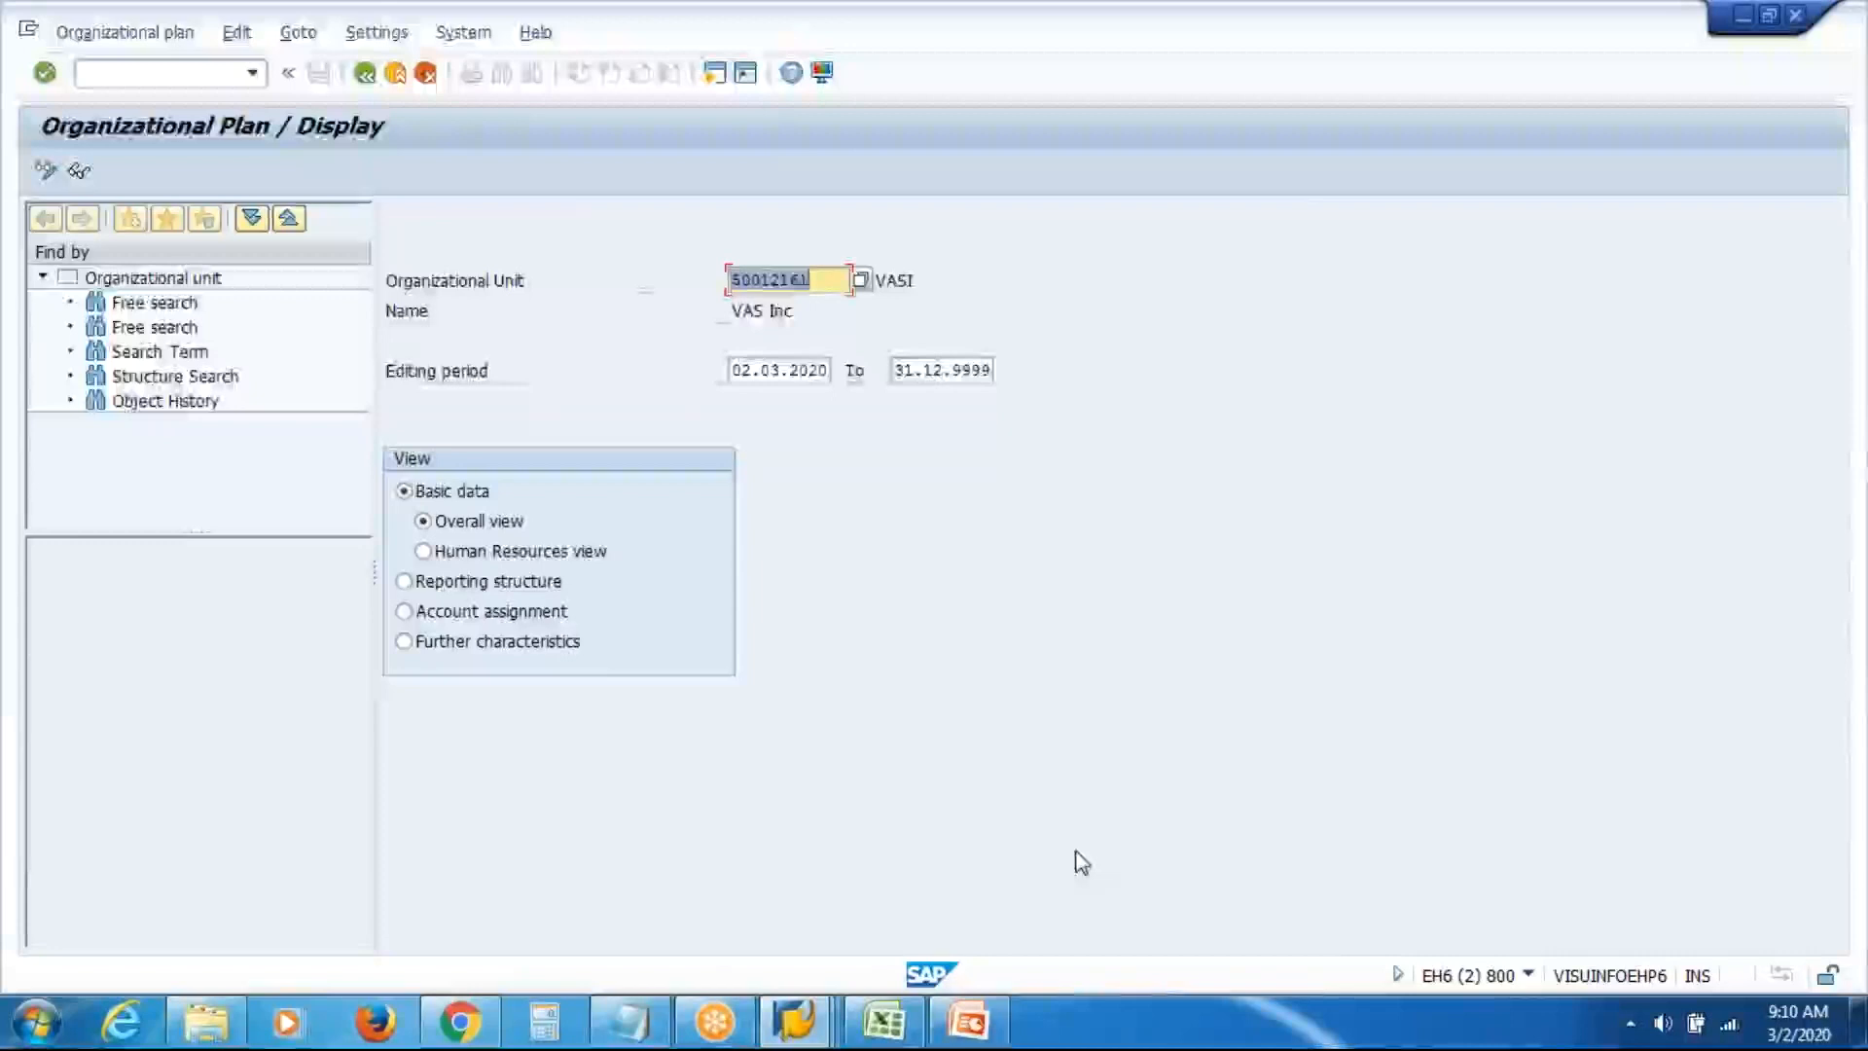
key("Return")
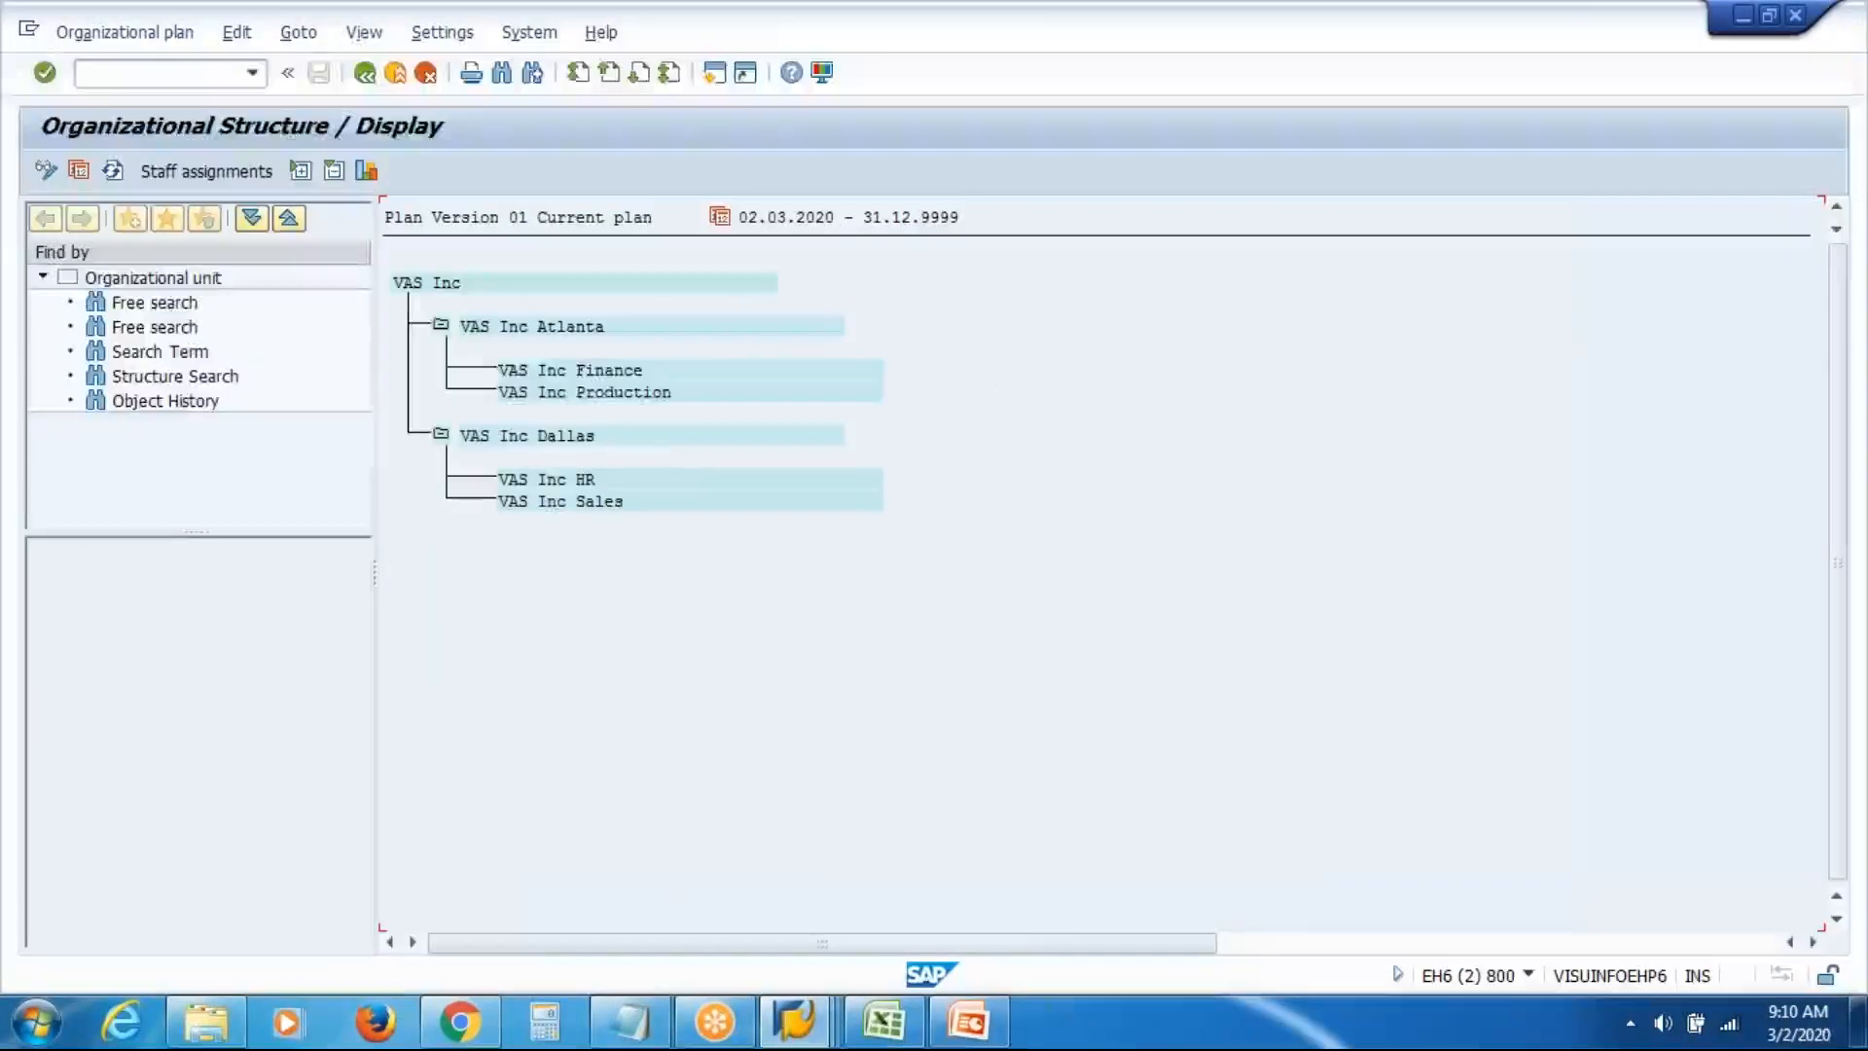
left_click(581, 370)
Switch between the open SAP windows, ending on the Maintain Work Center window
left_click(810, 1028)
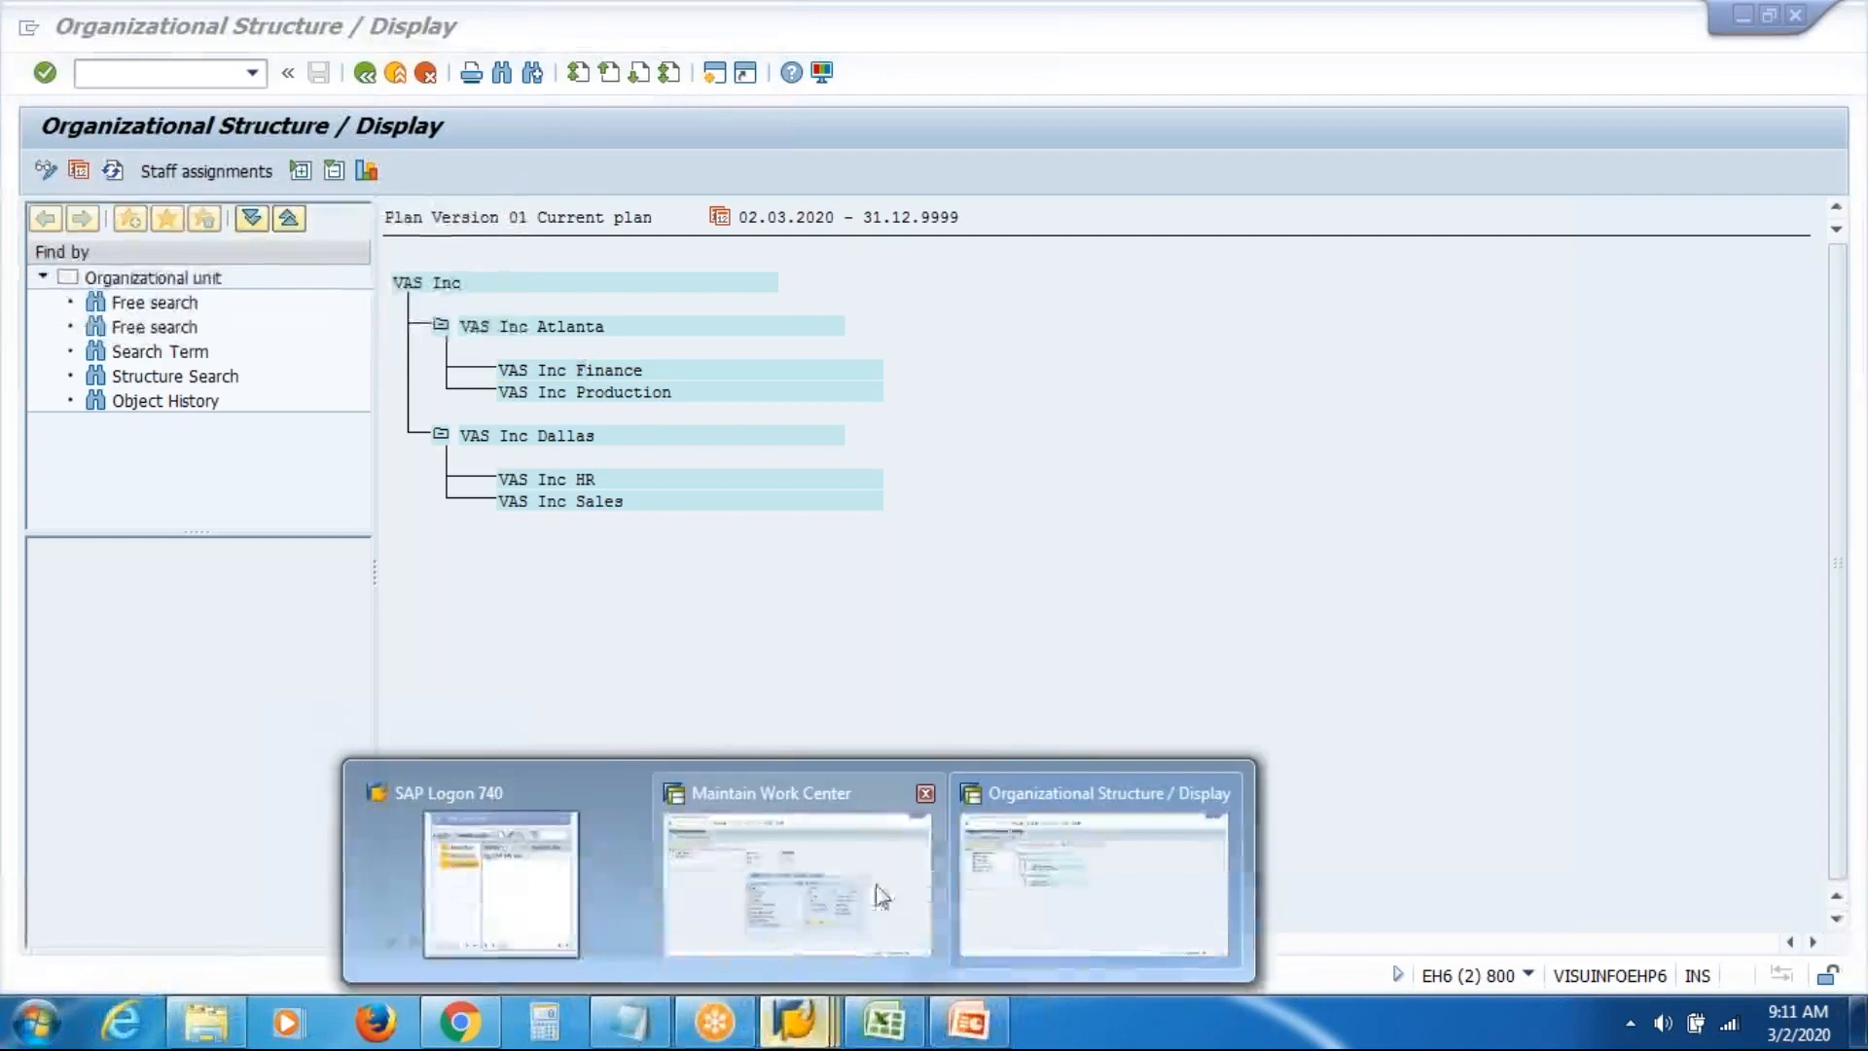
left_click(890, 901)
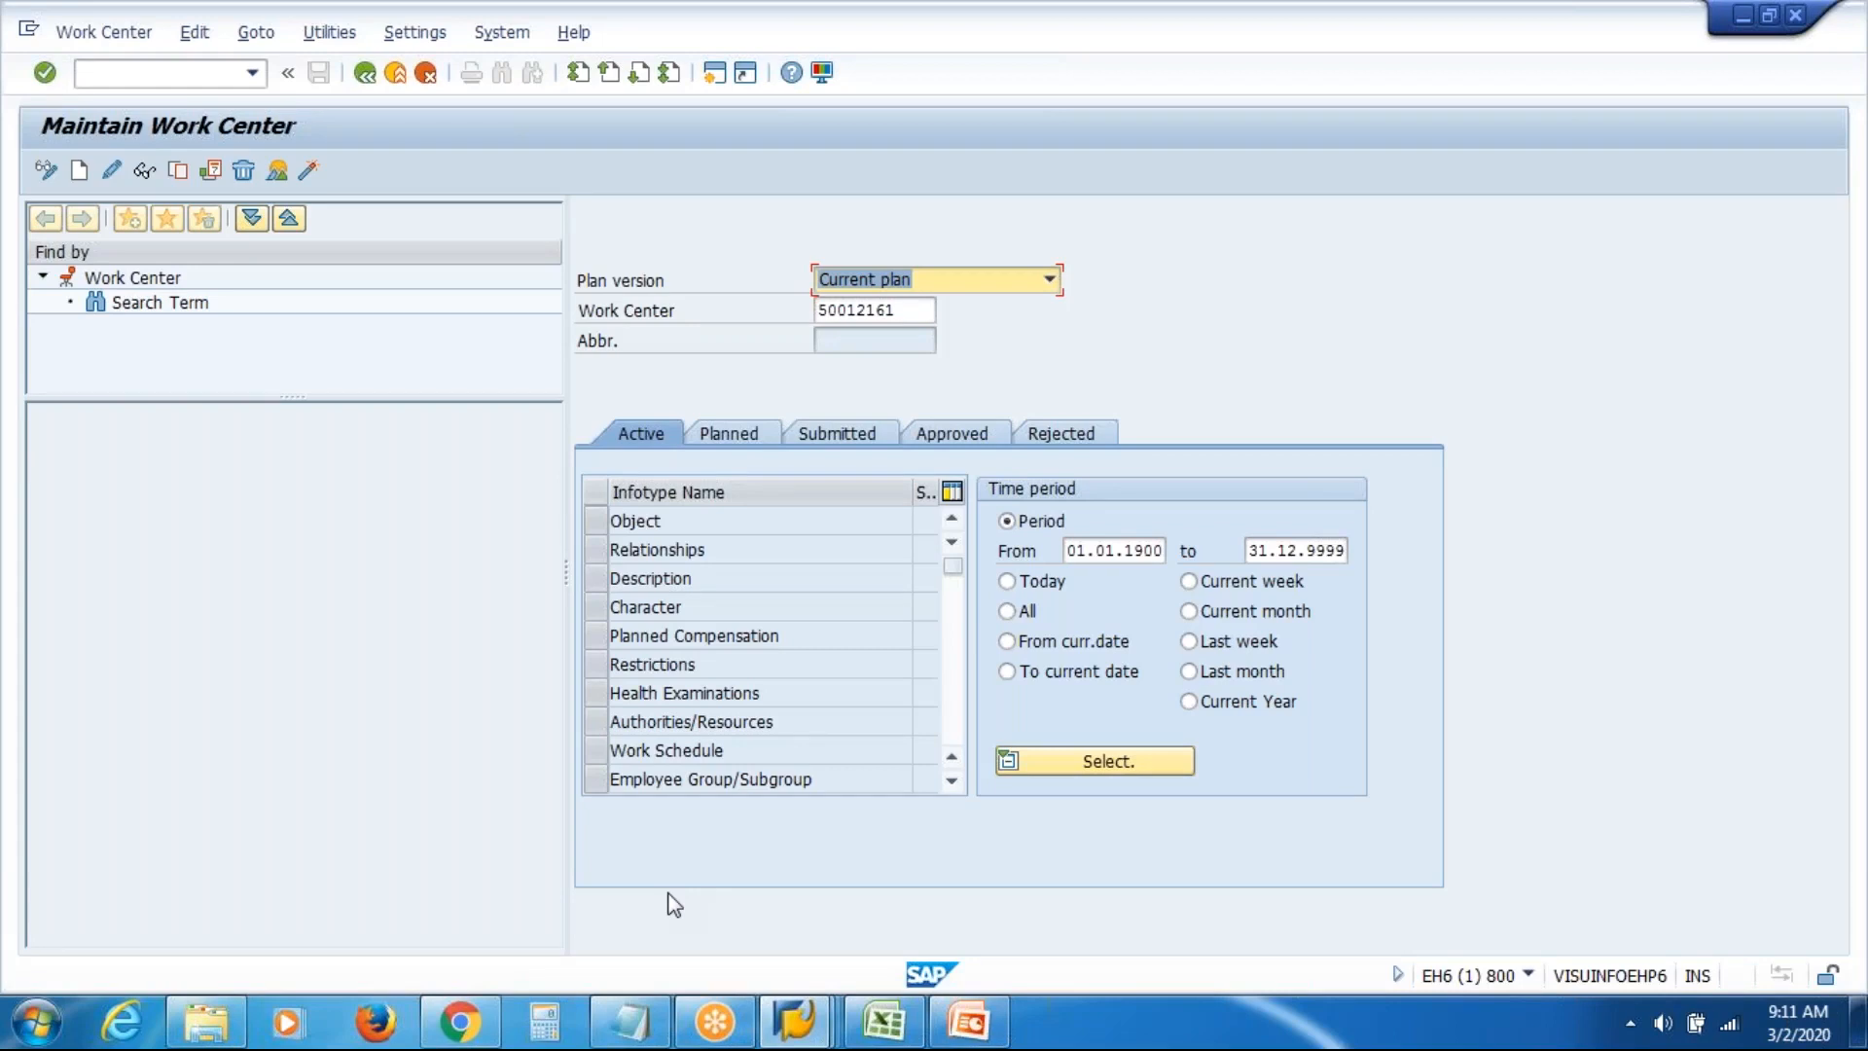
left_click(790, 1031)
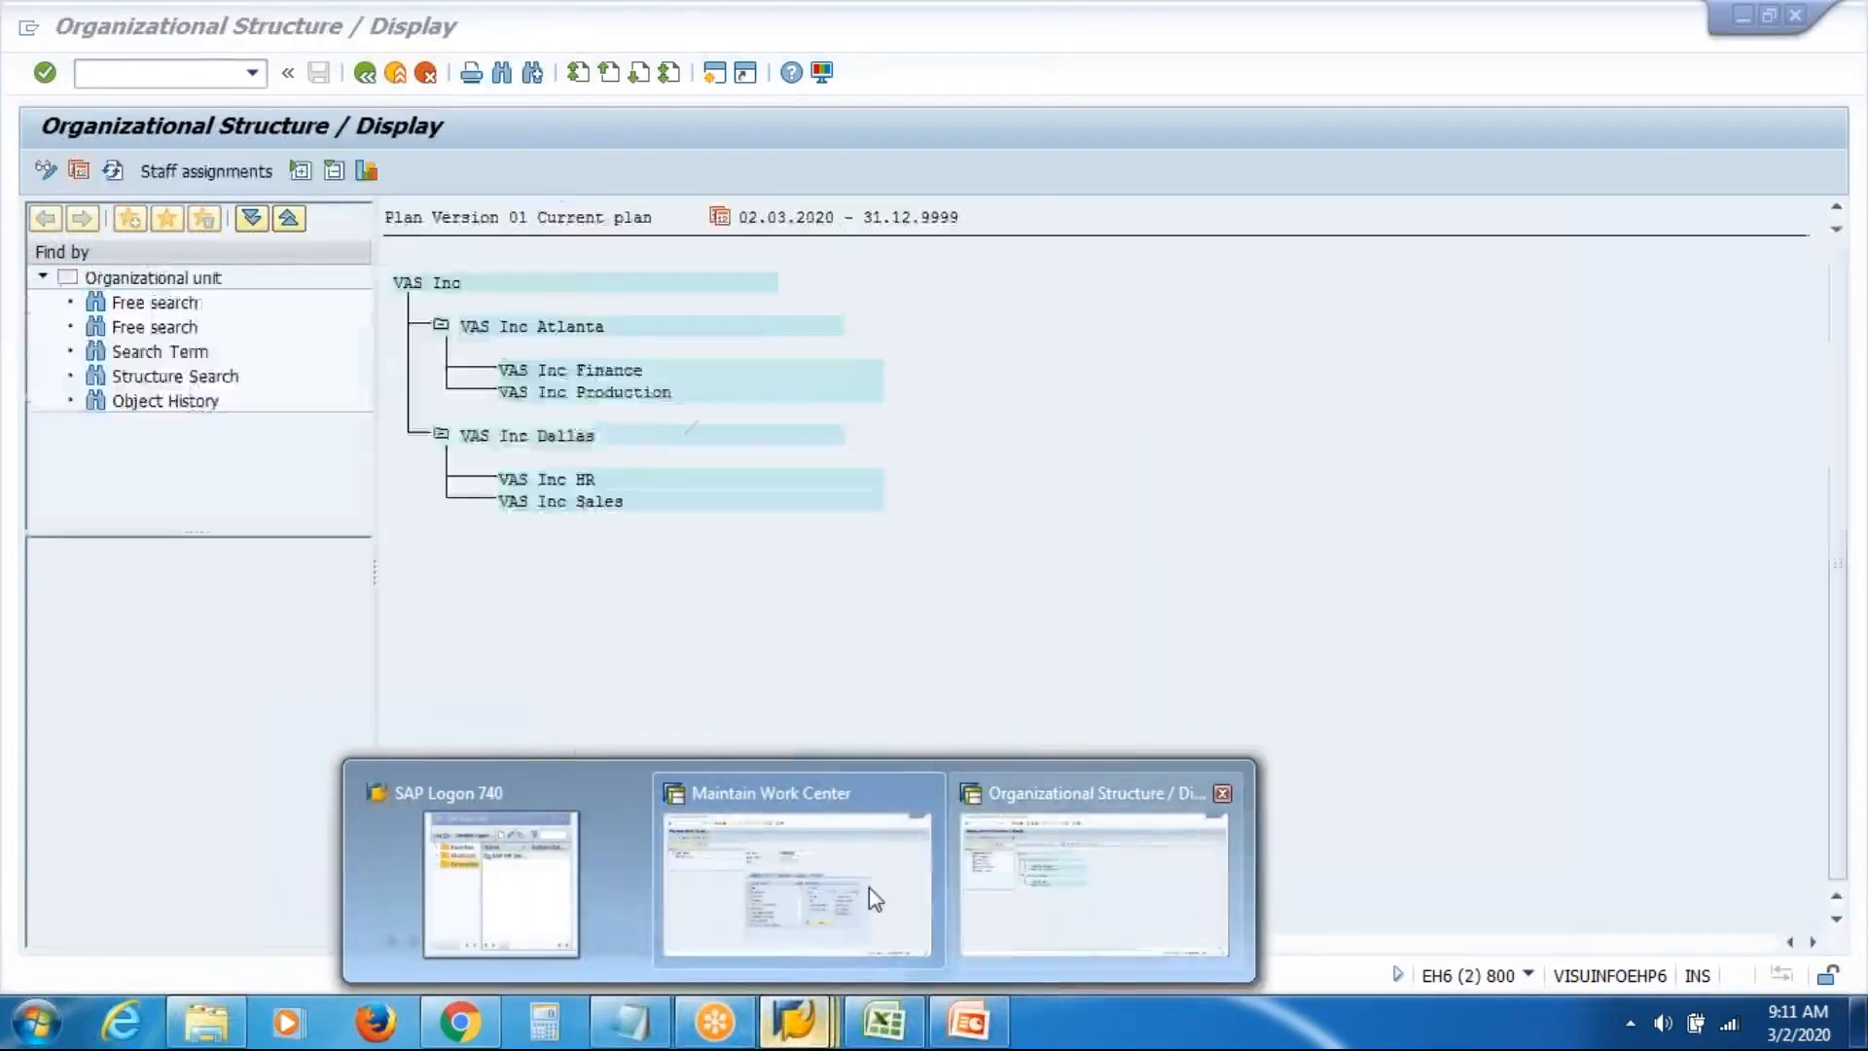
left_click(868, 885)
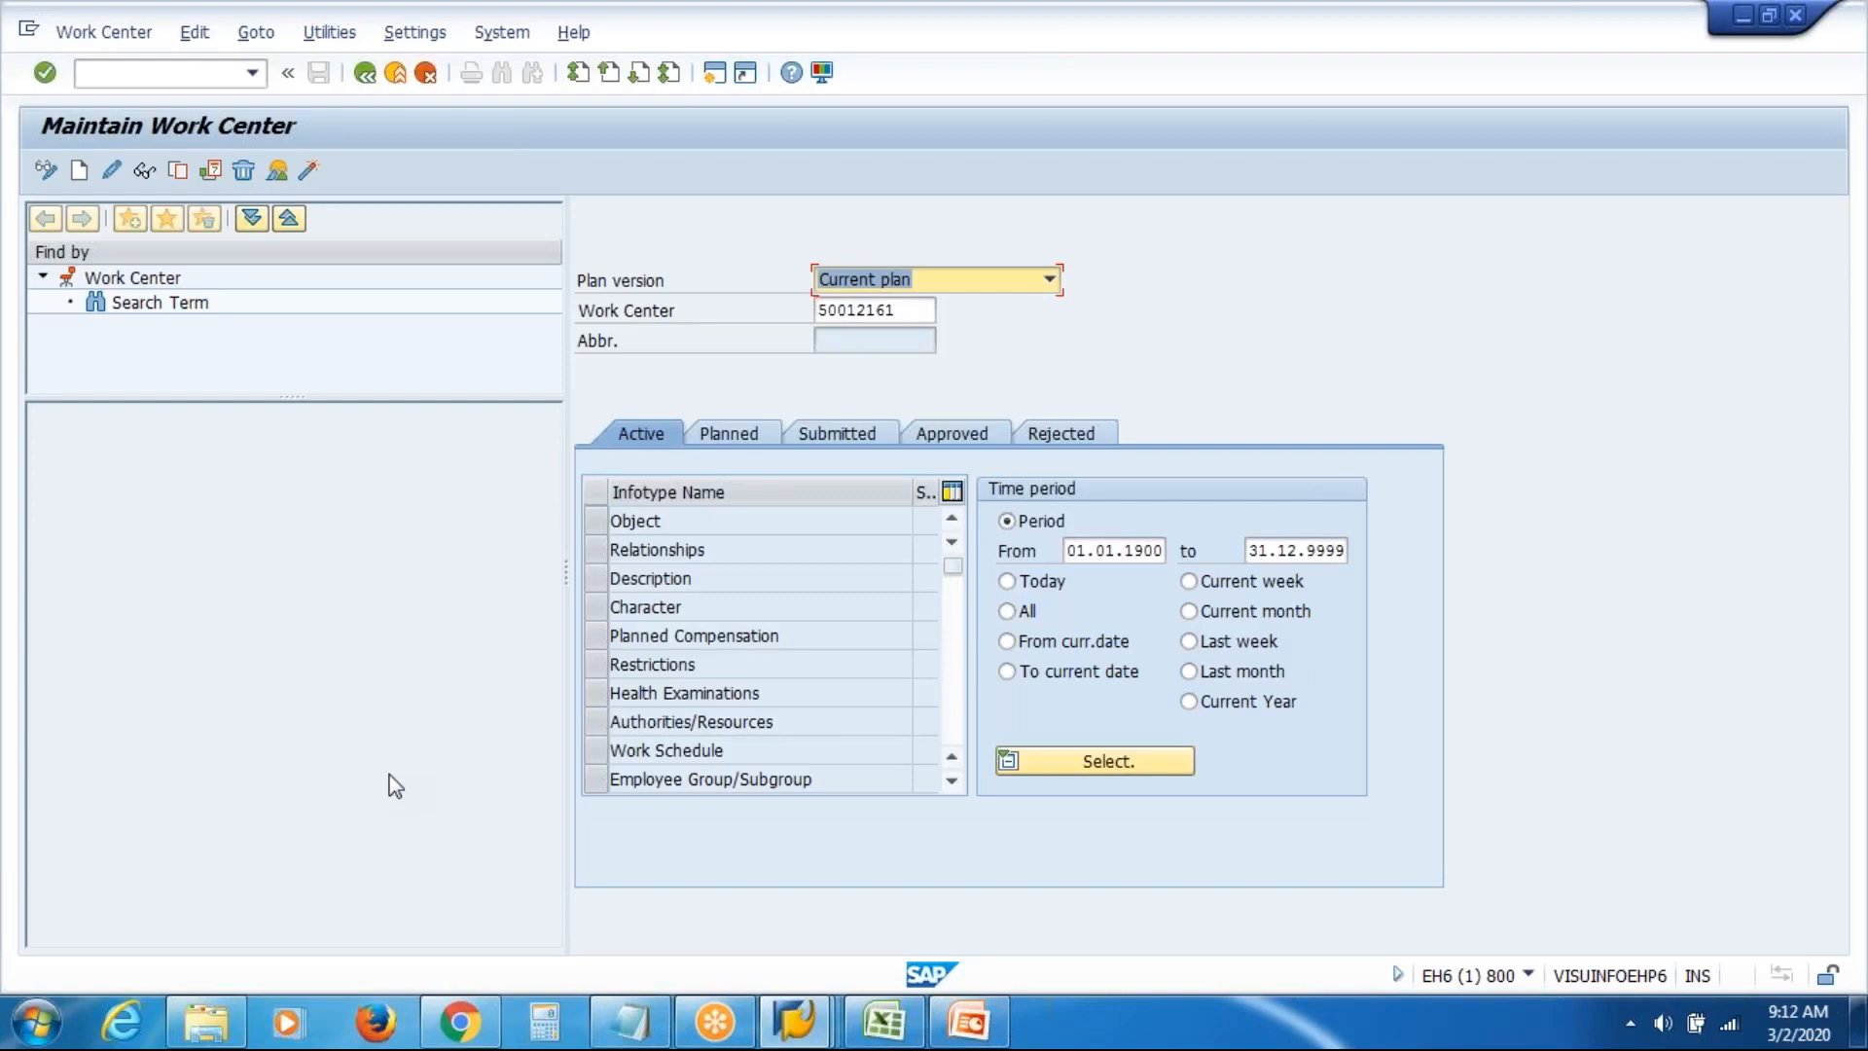
Enter 15 in cell E15 of the Excel org chart sheet
left_click(885, 1023)
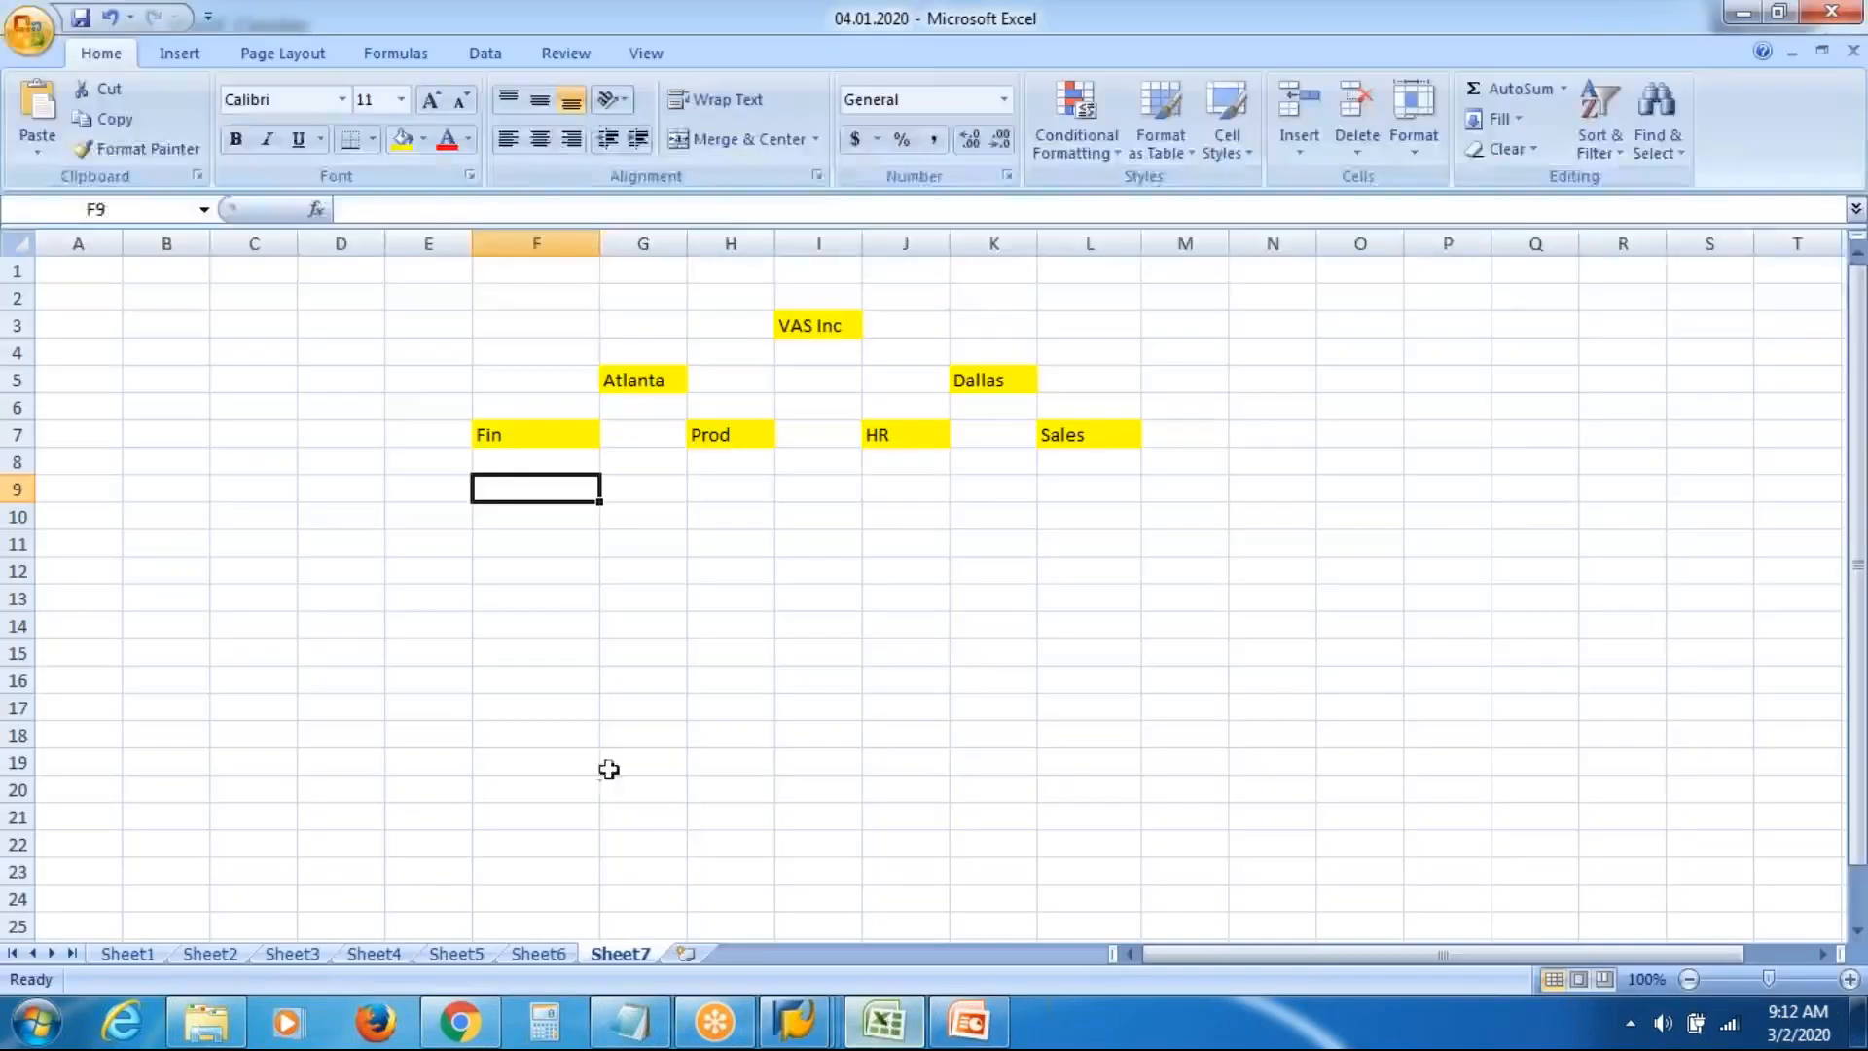
left_click(313, 648)
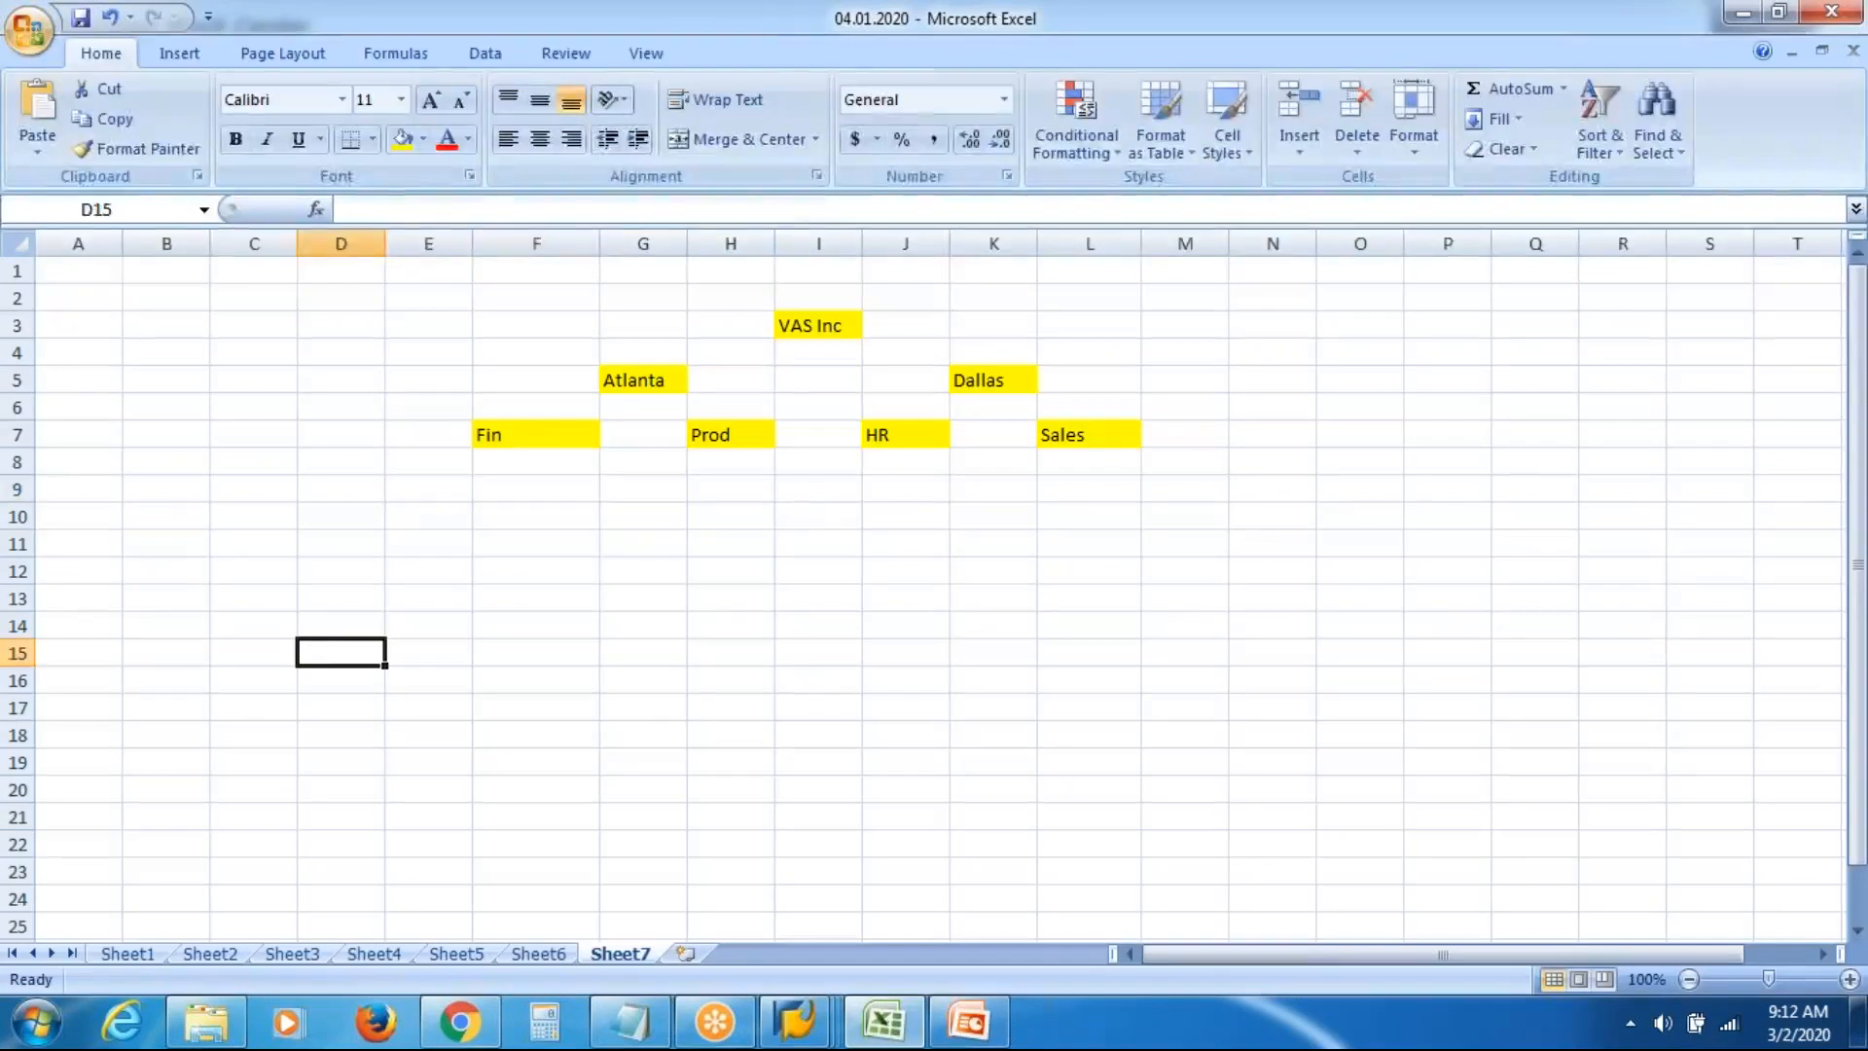
key("Left")
key("Right")
key("Right")
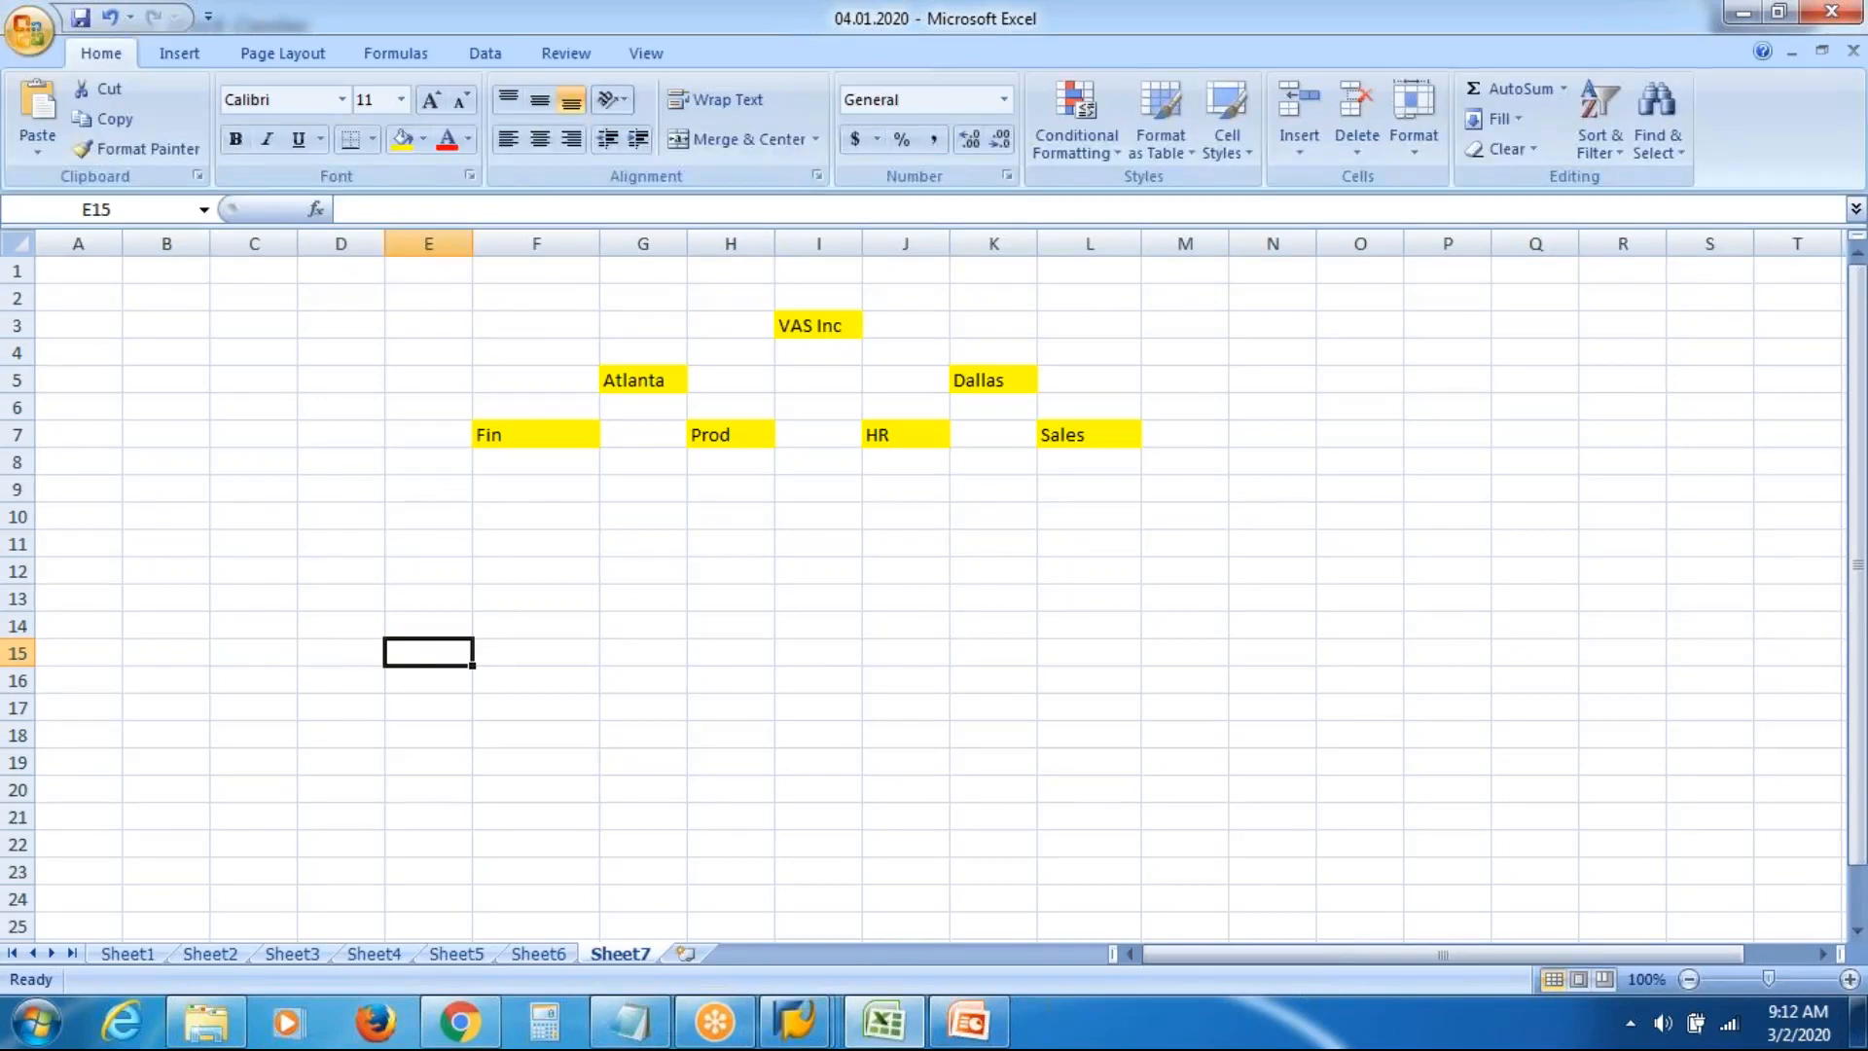
type("15")
key("Tab")
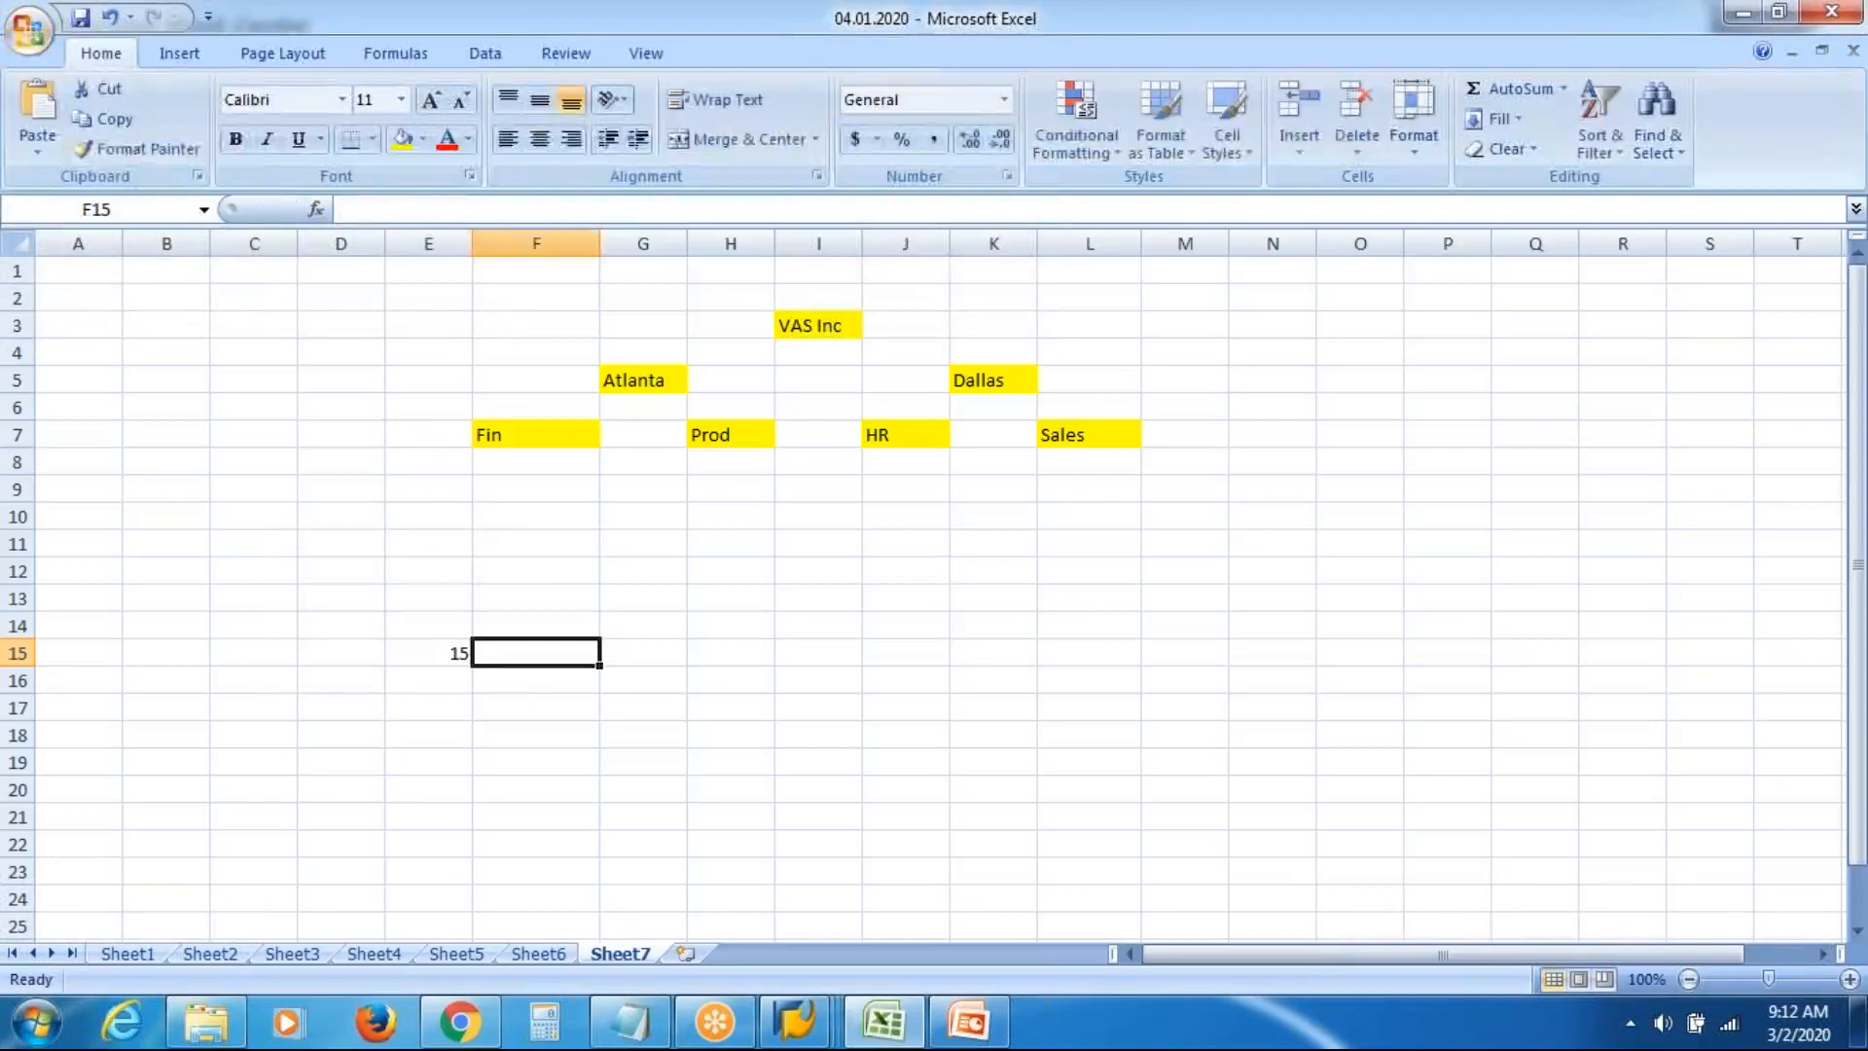
Add the label 'Work Center' in cell G15
key("Right")
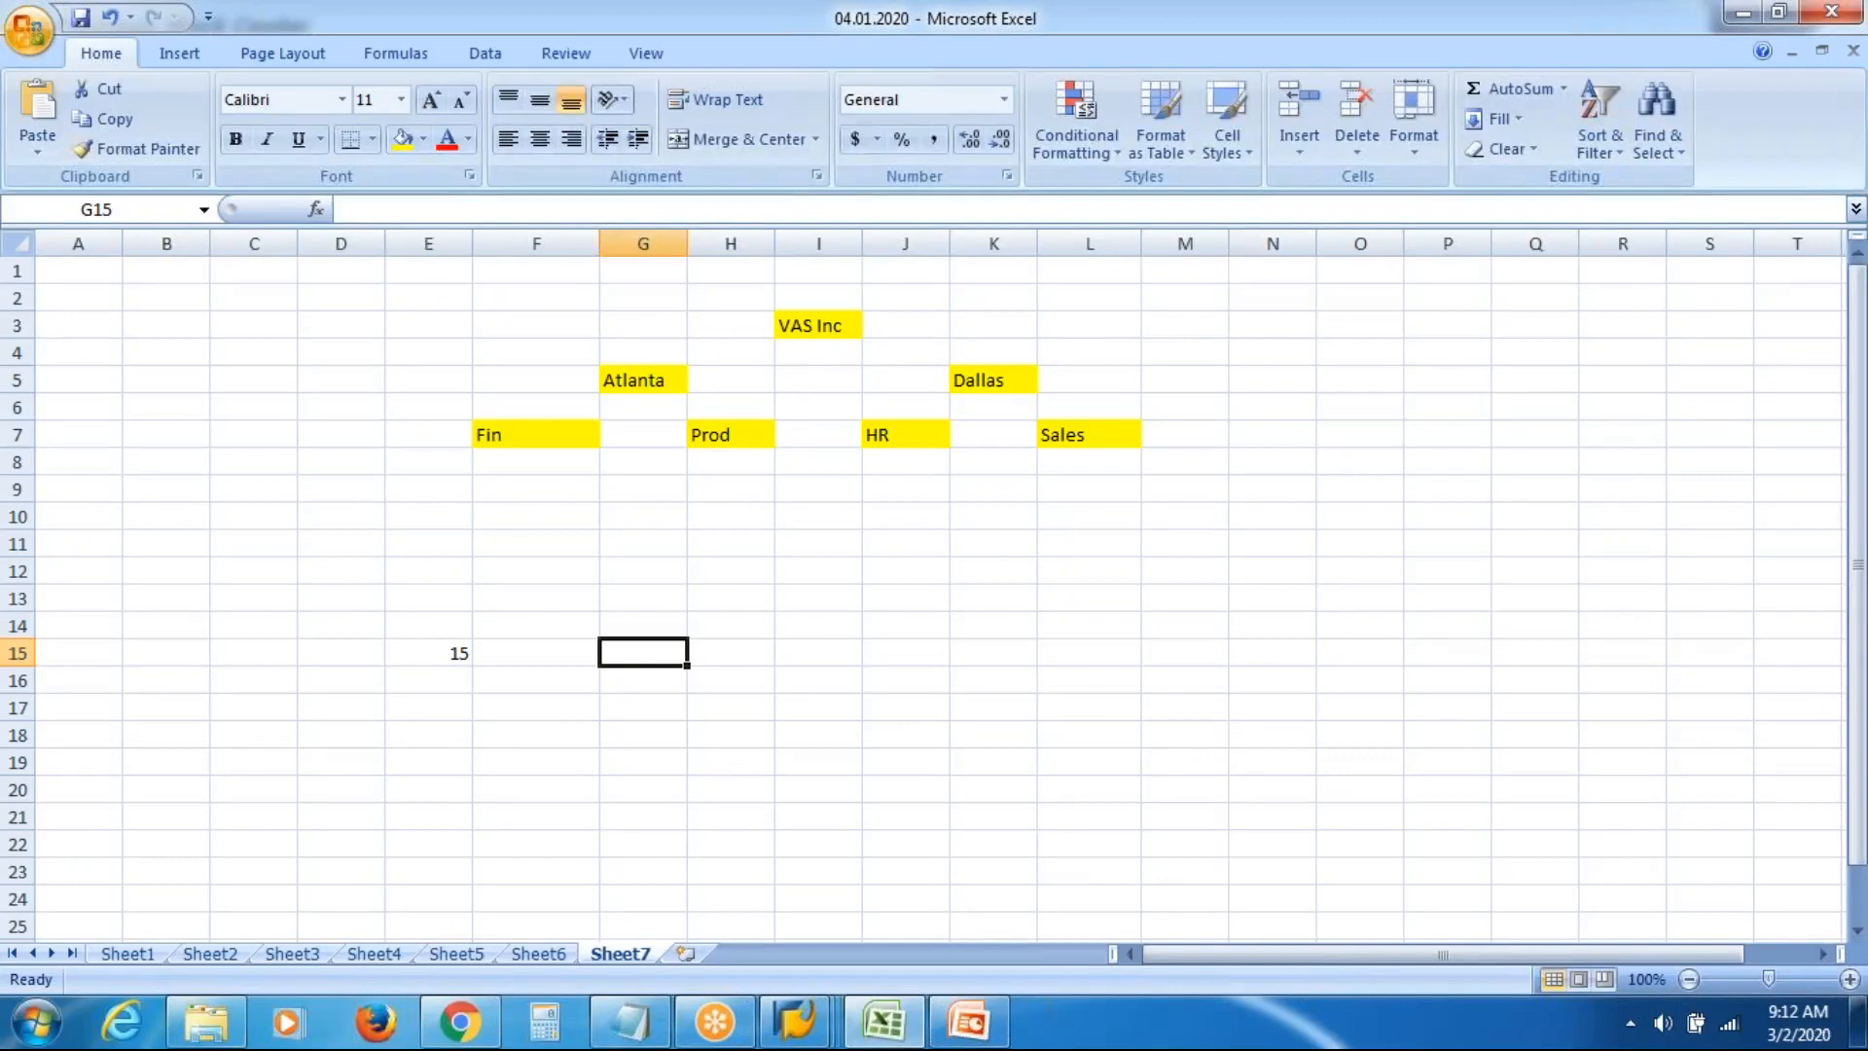
type("Work")
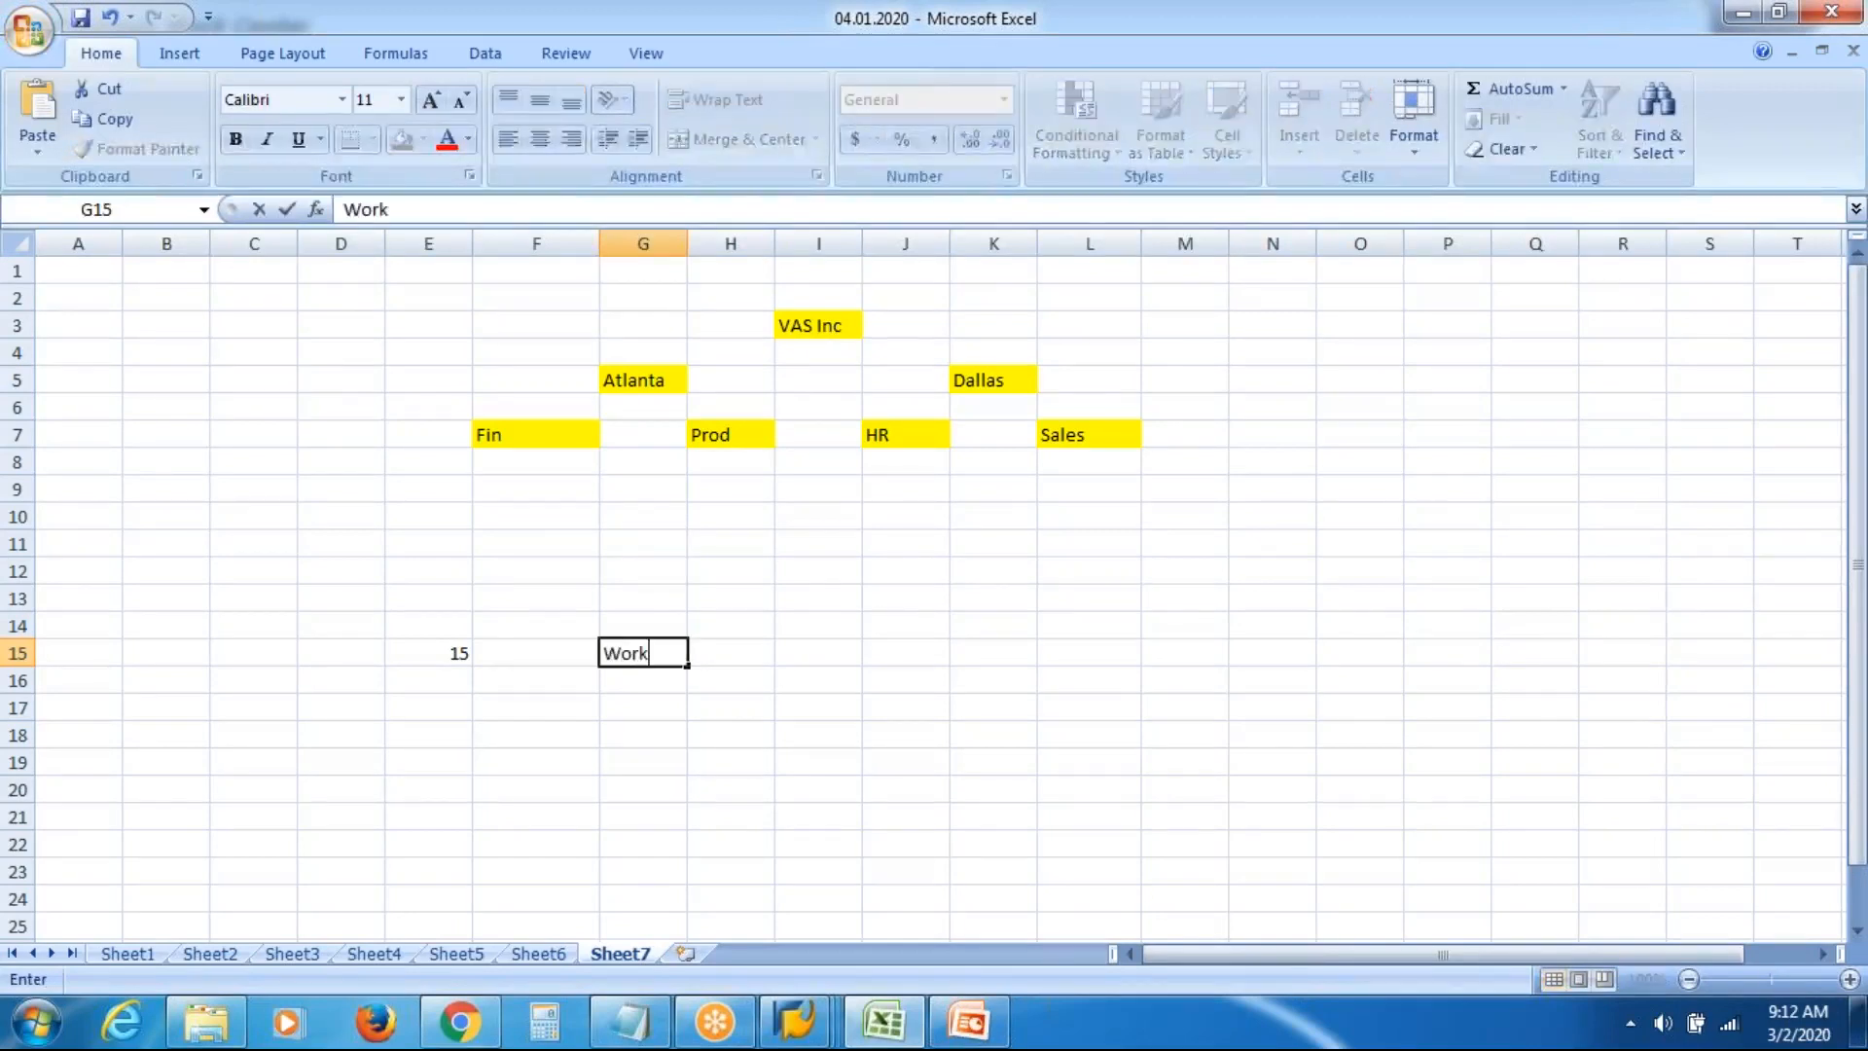
type(" Center")
key("Return")
key("Return")
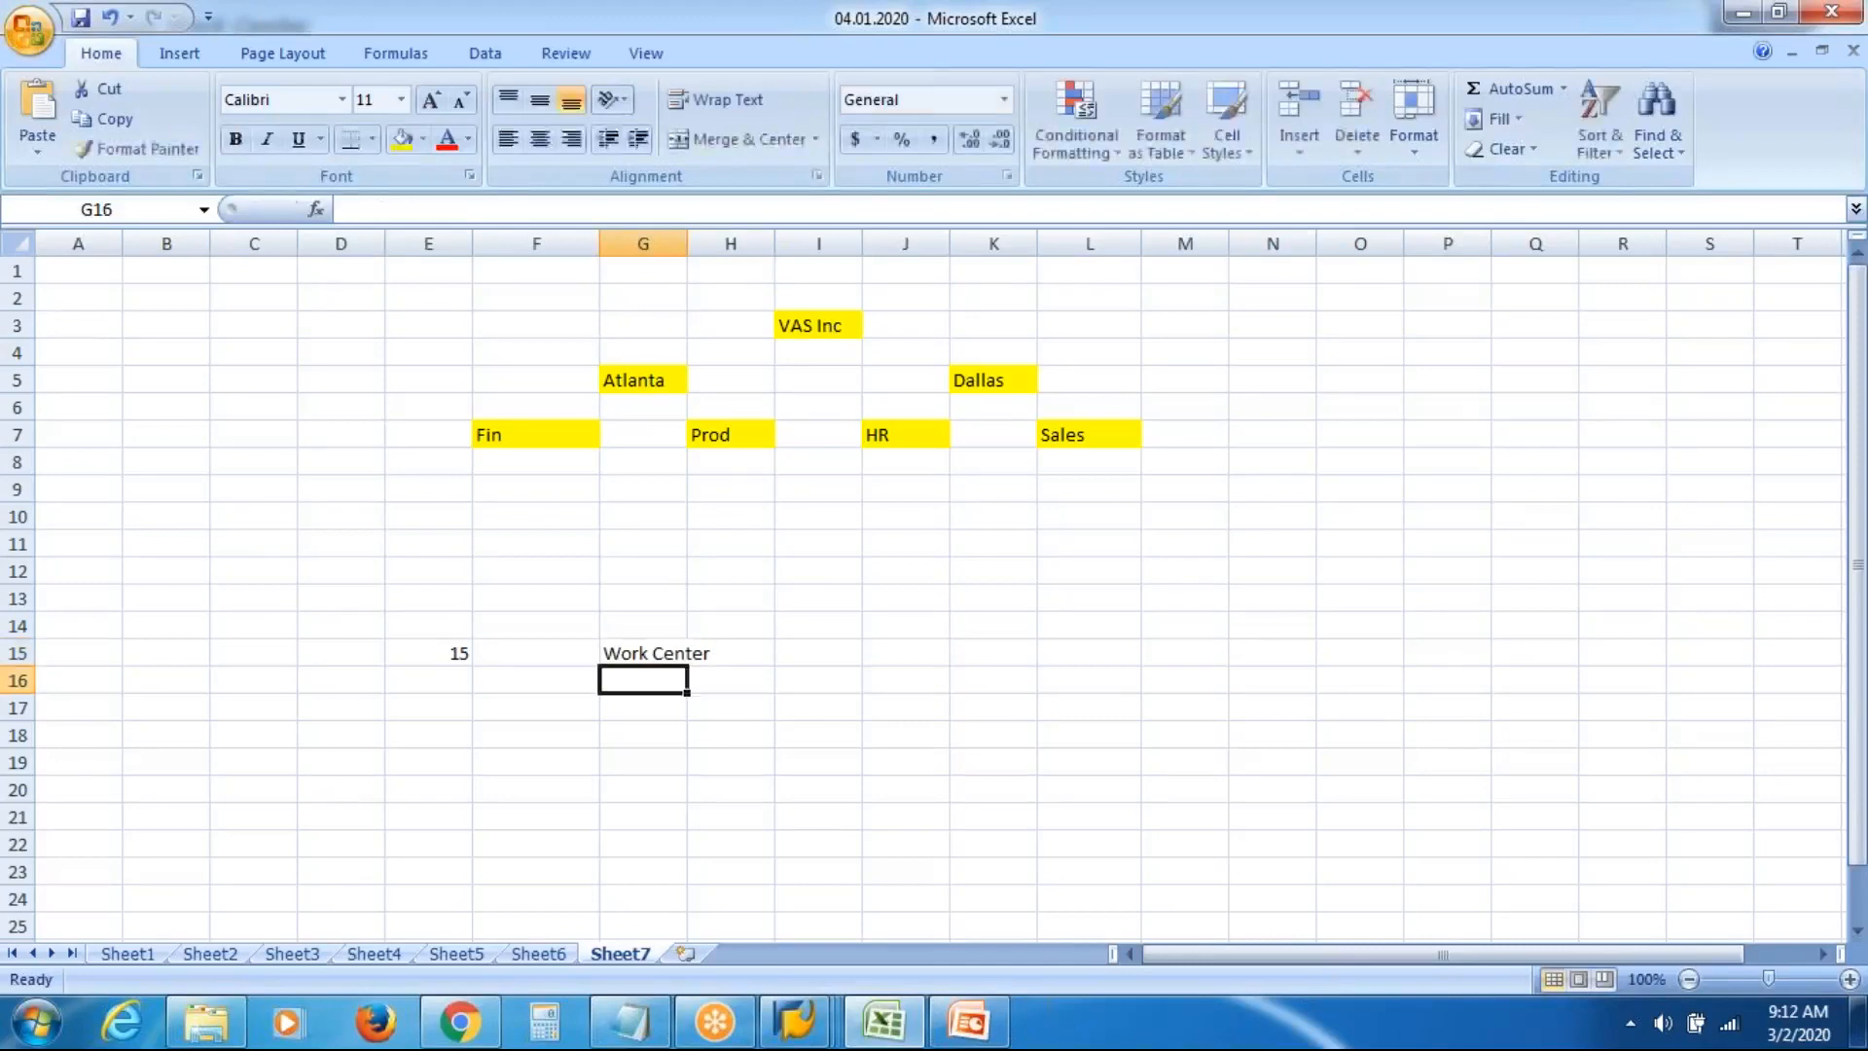
key("Up")
key("Up")
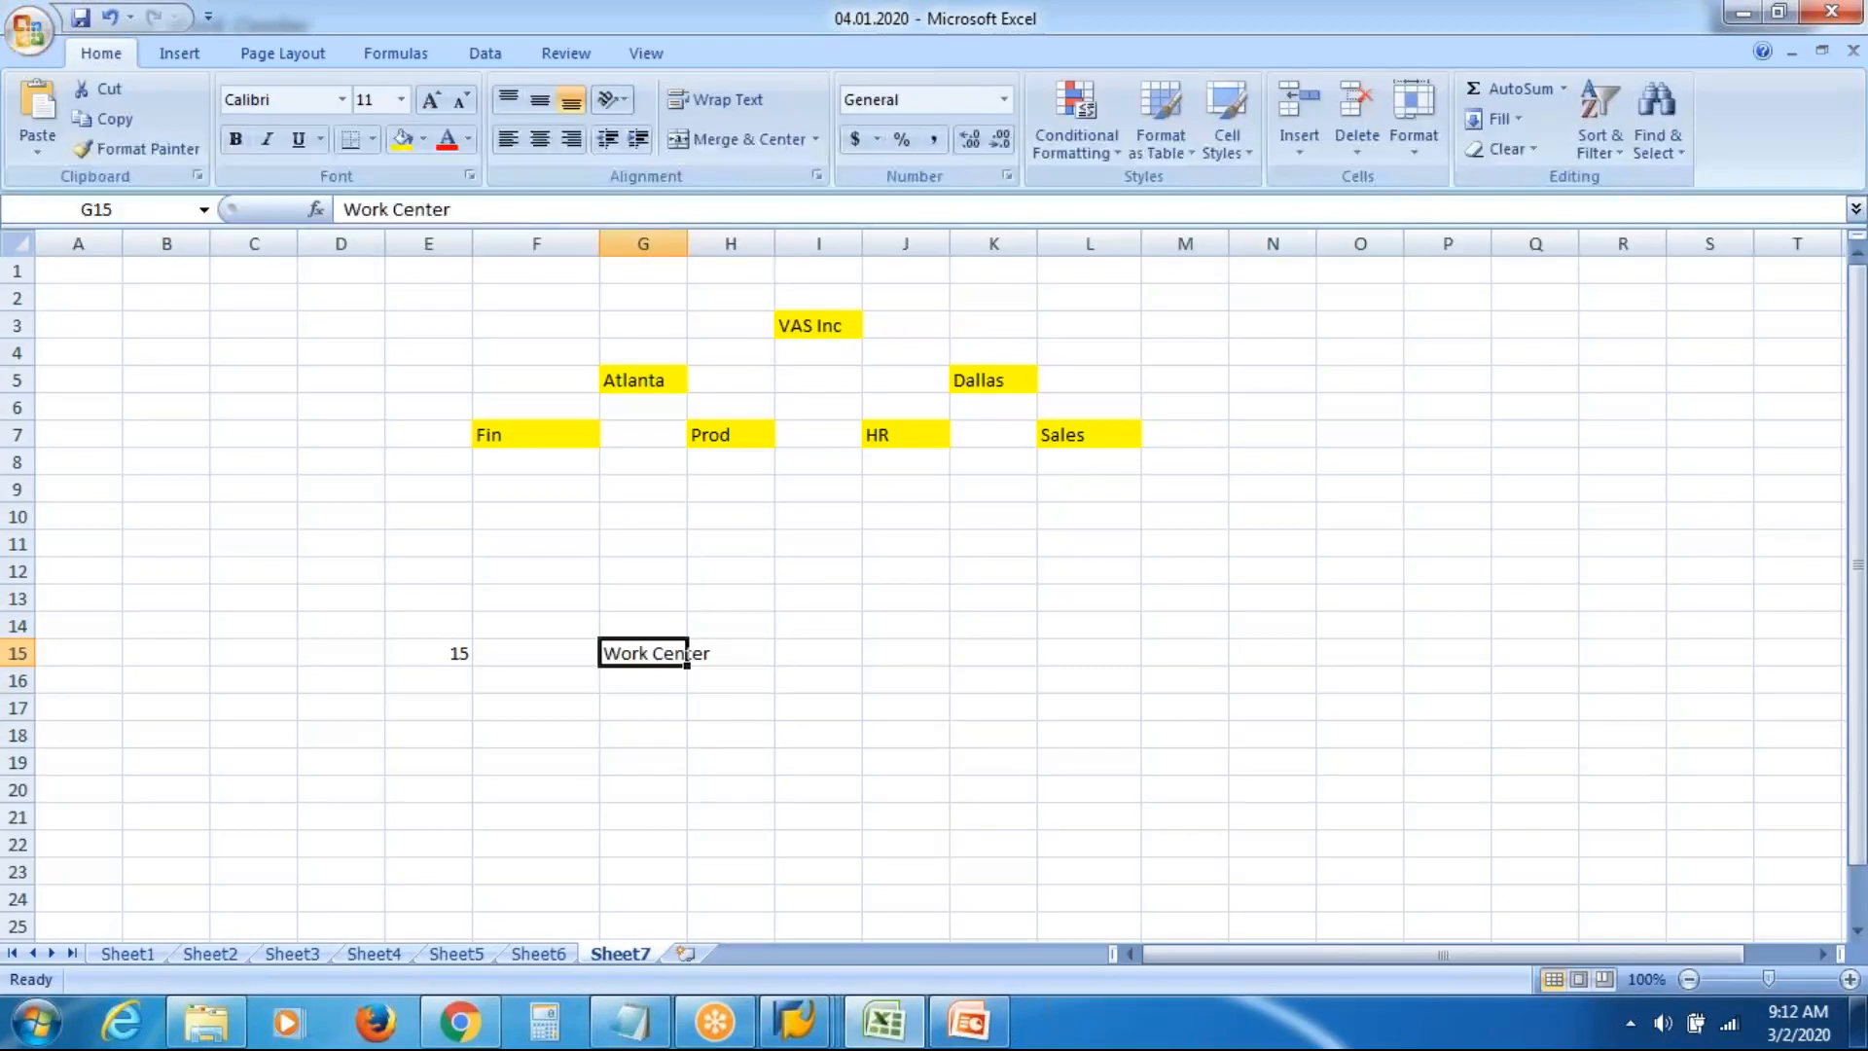
left_click(642, 788)
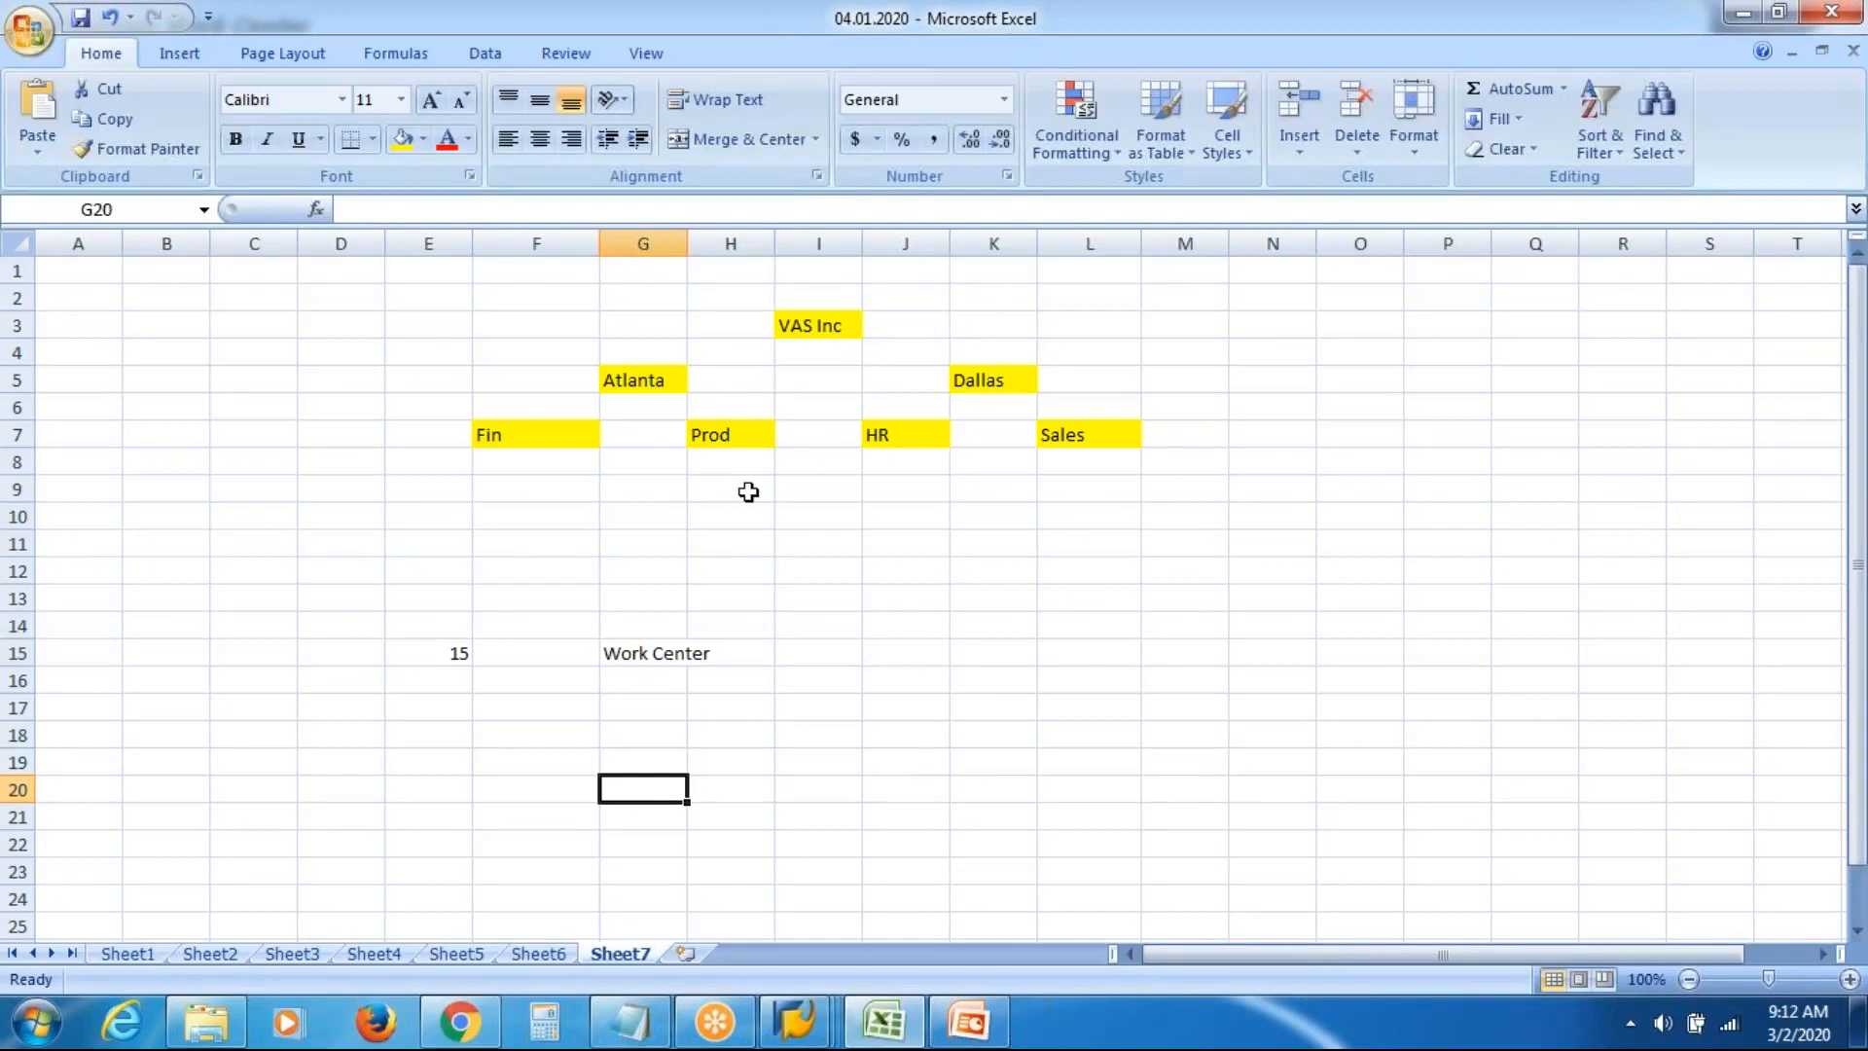
left_click(722, 432)
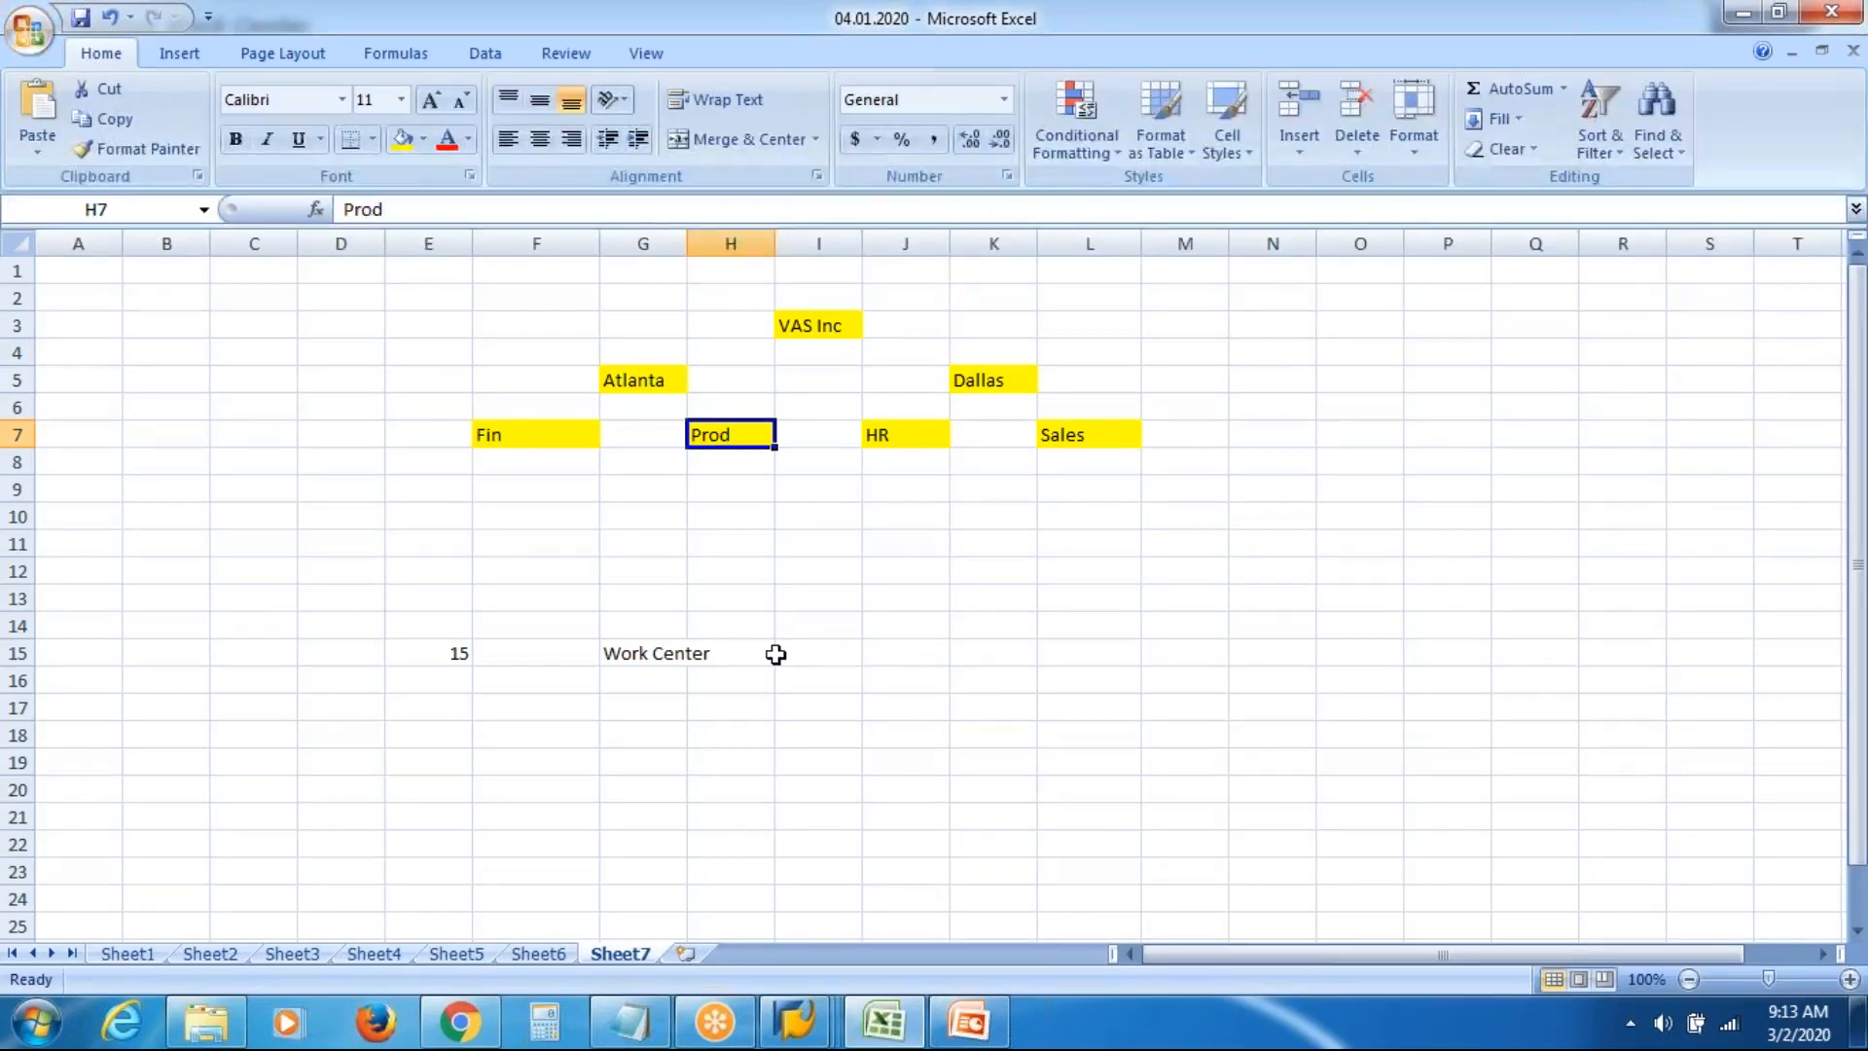
left_click(723, 485)
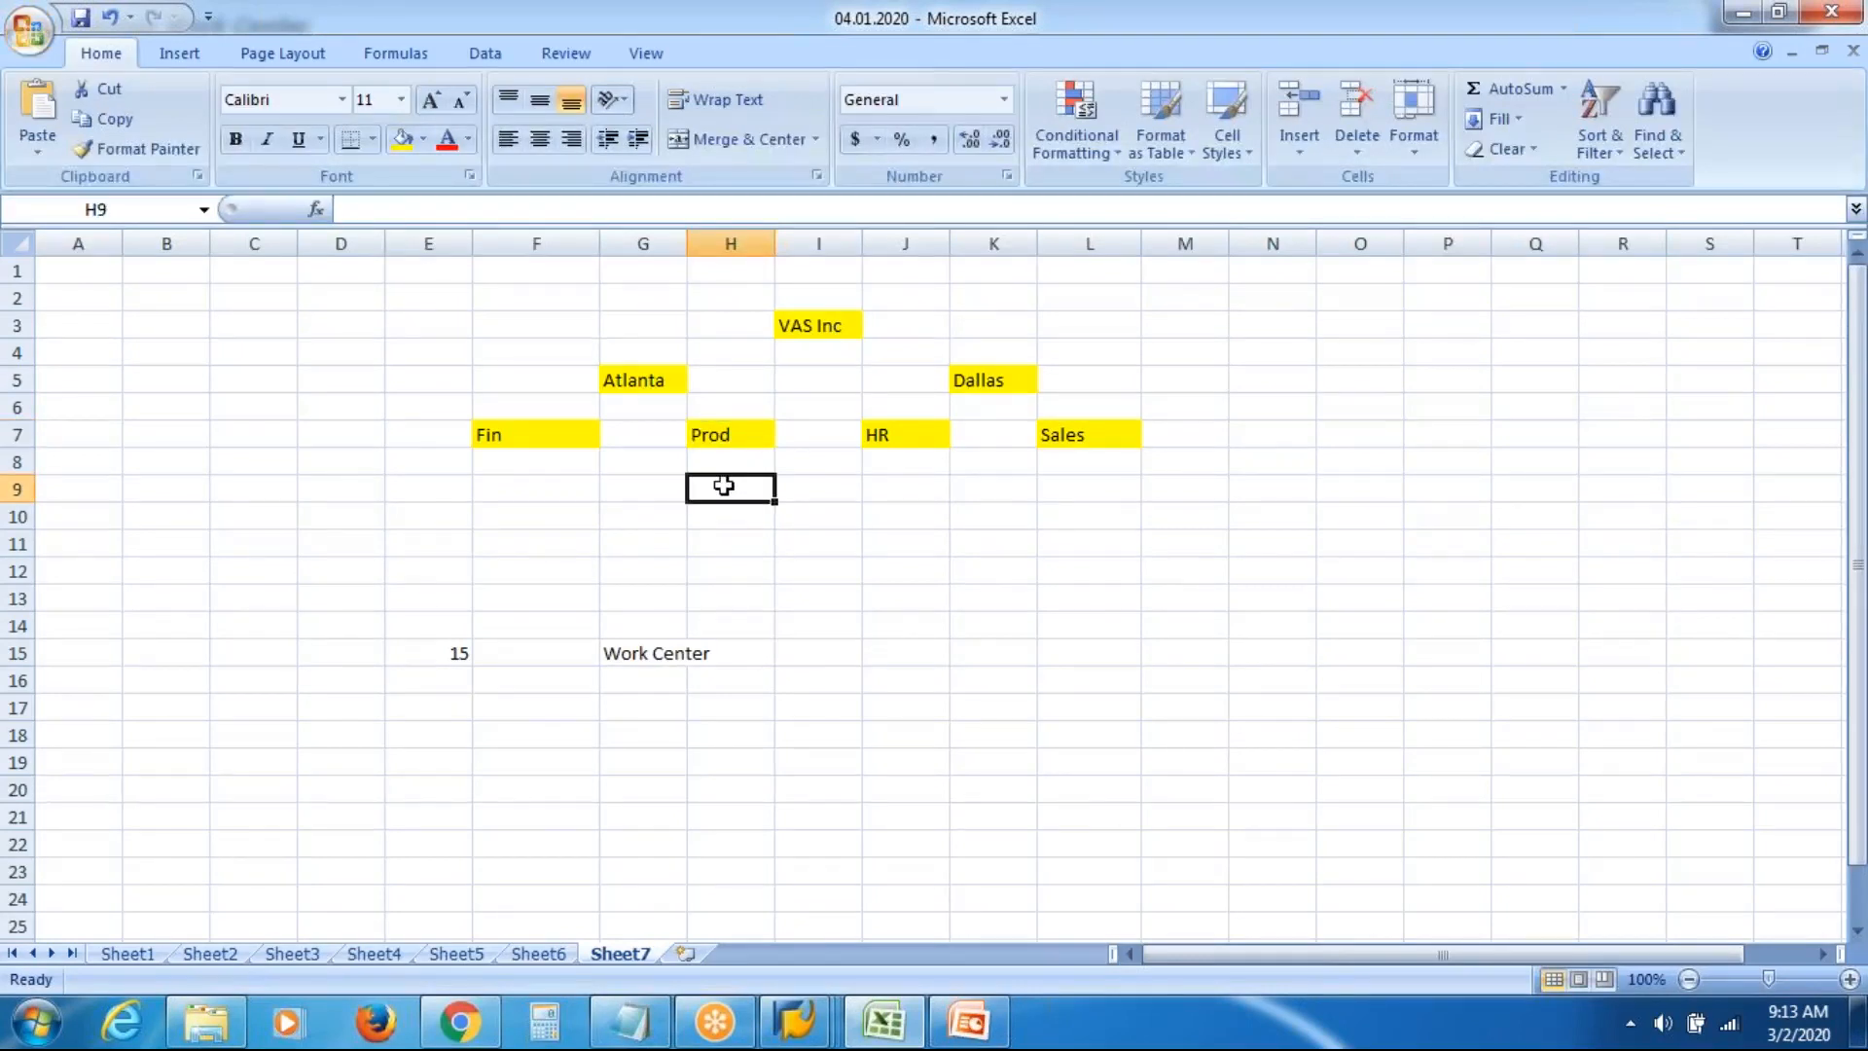
left_click(571, 488)
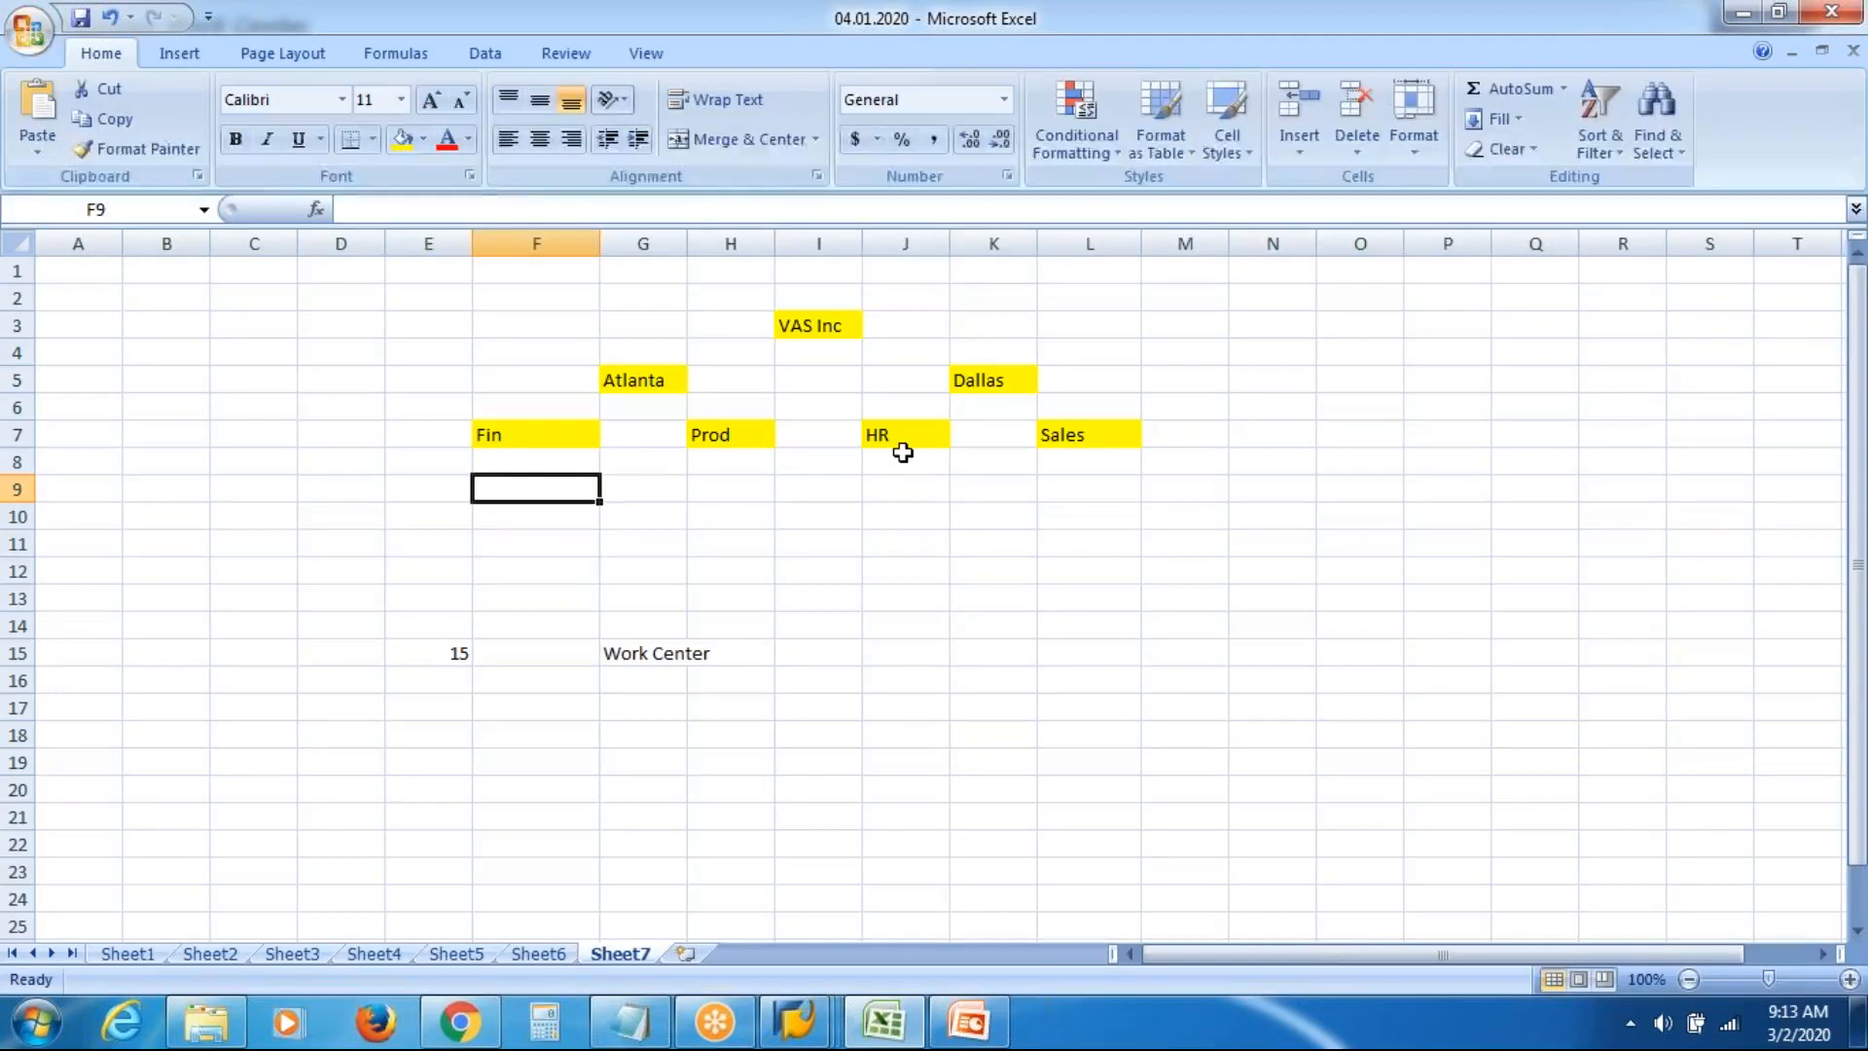
left_click(1068, 434)
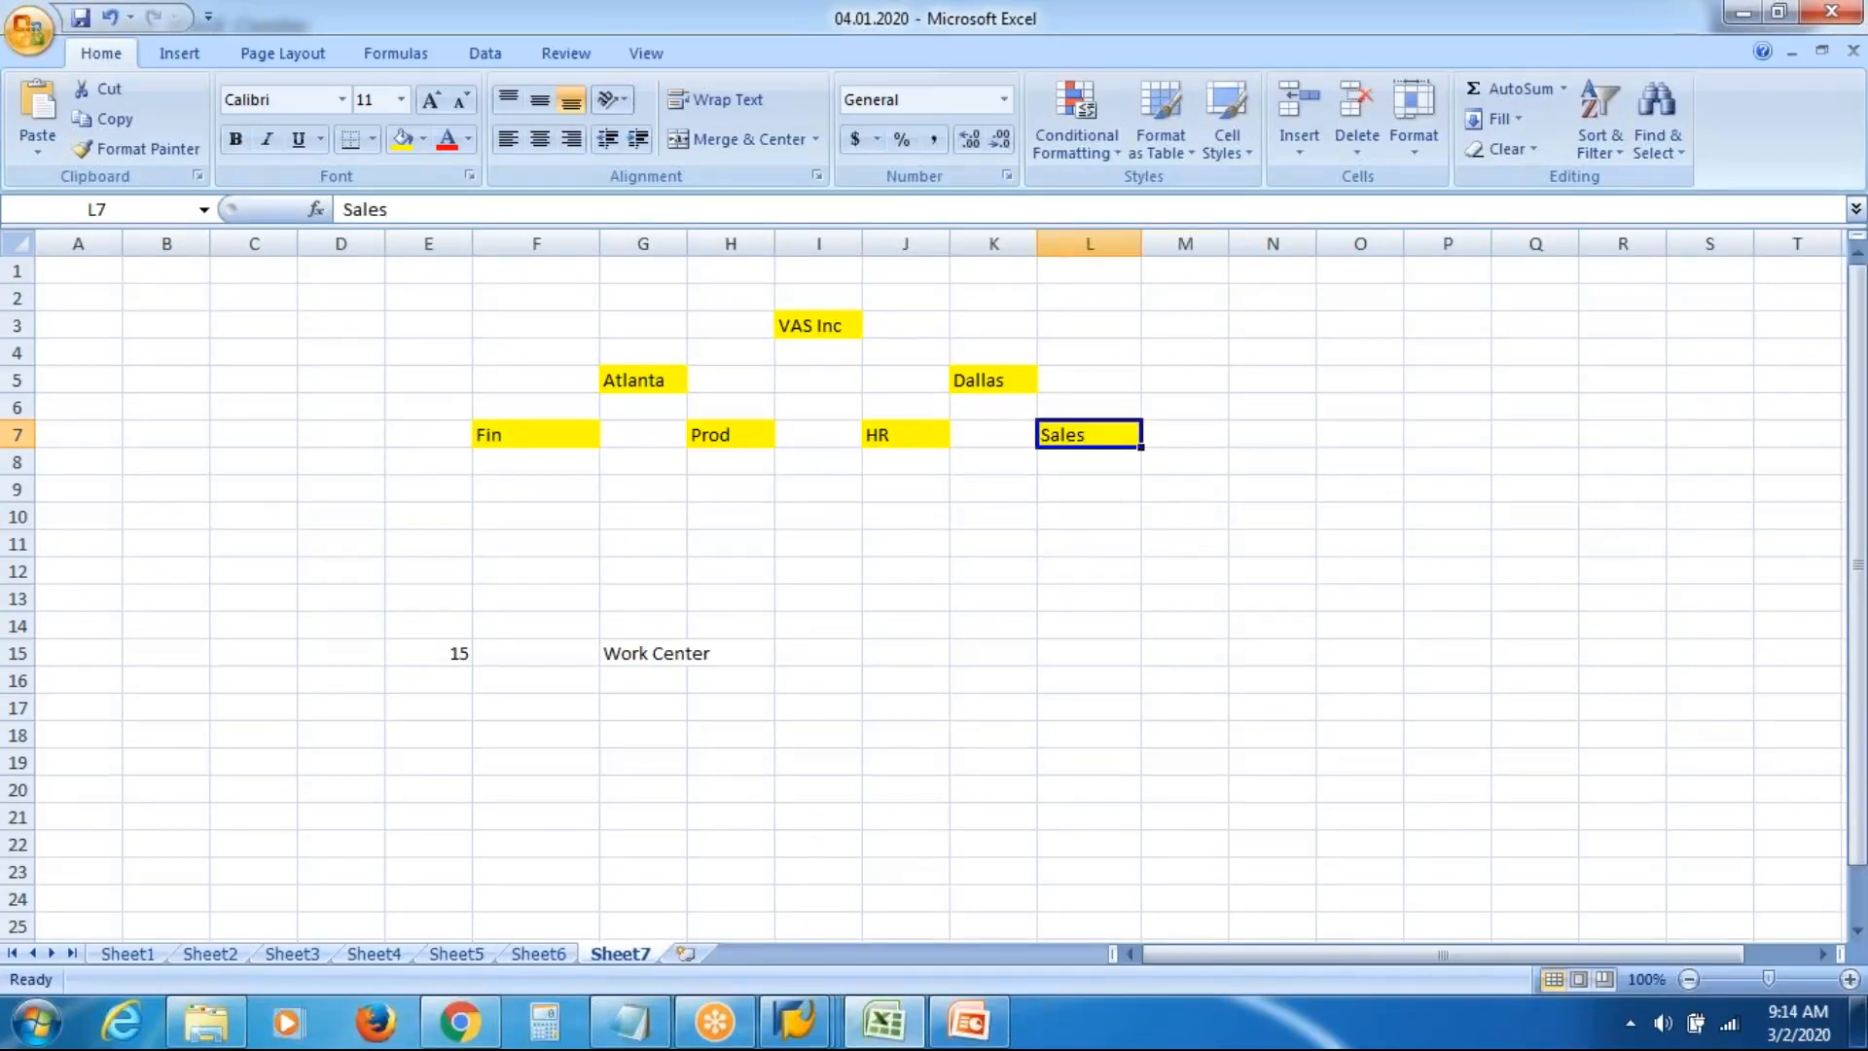
Return to Maintain Work Center and check the system and transaction details
left_click(799, 1035)
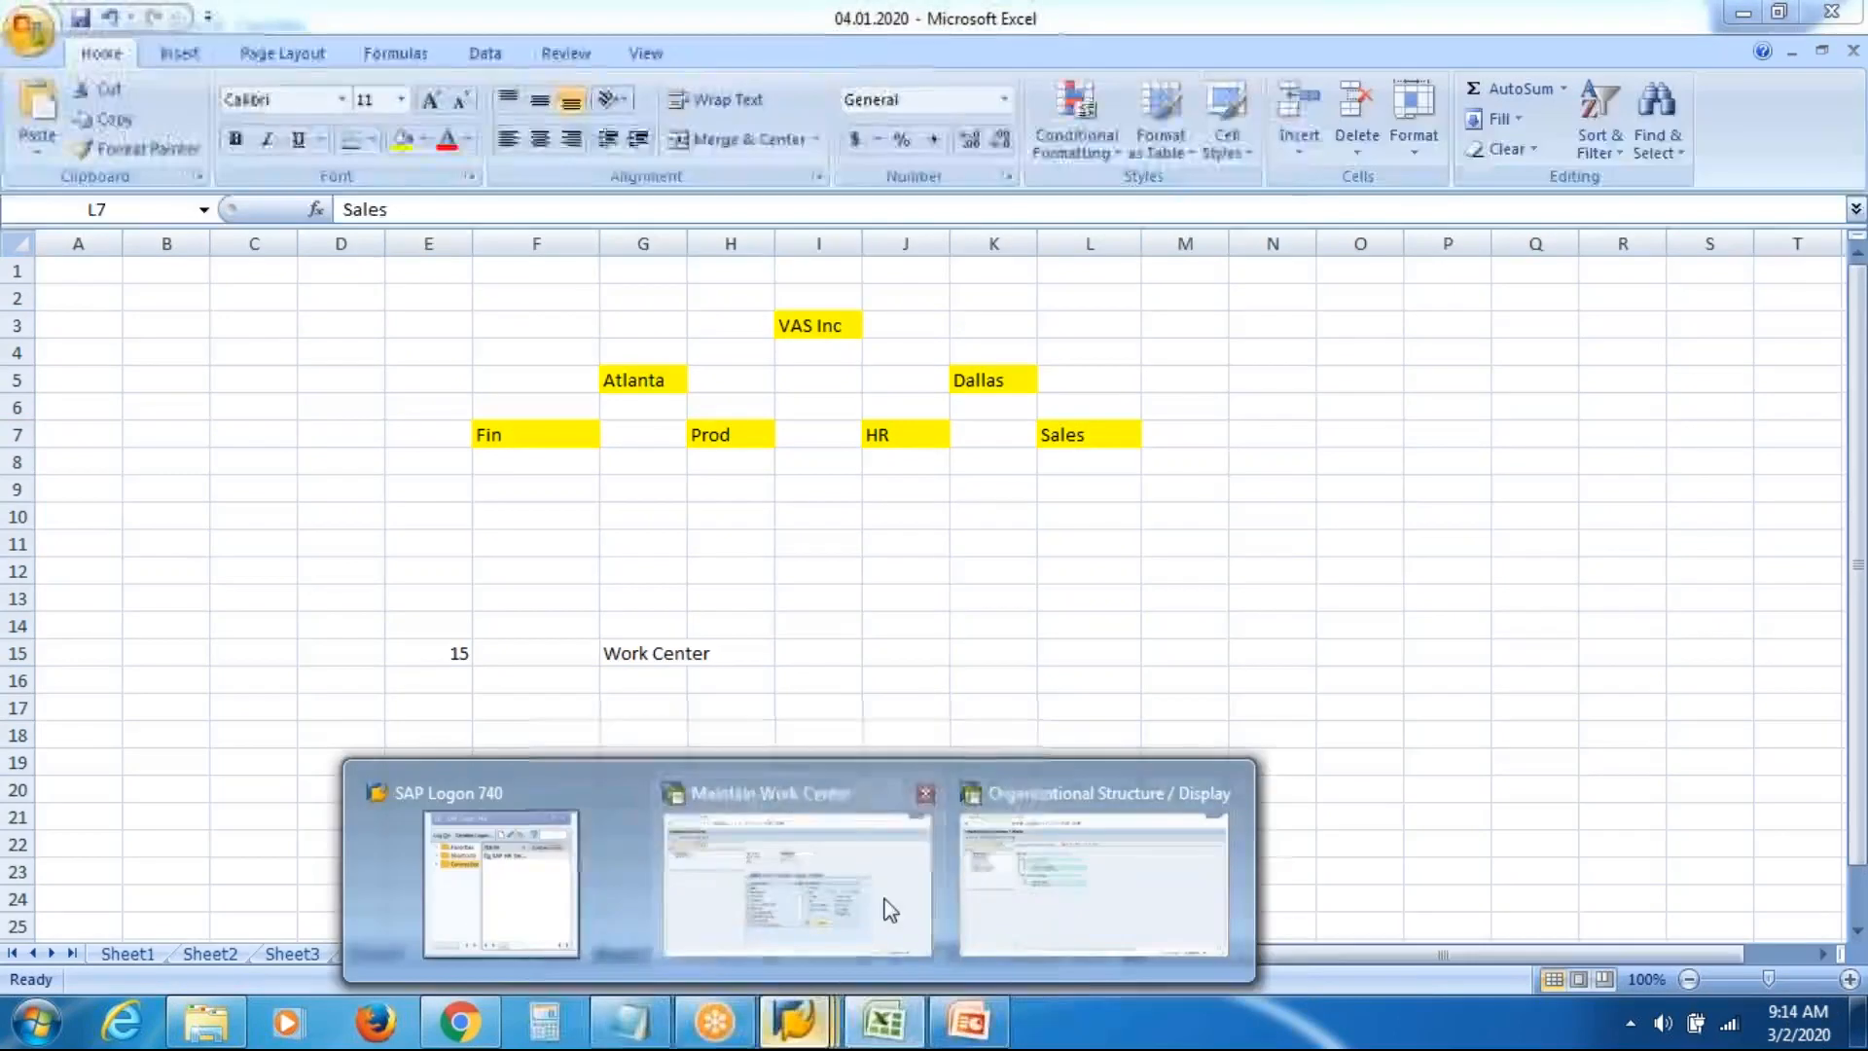
left_click(889, 910)
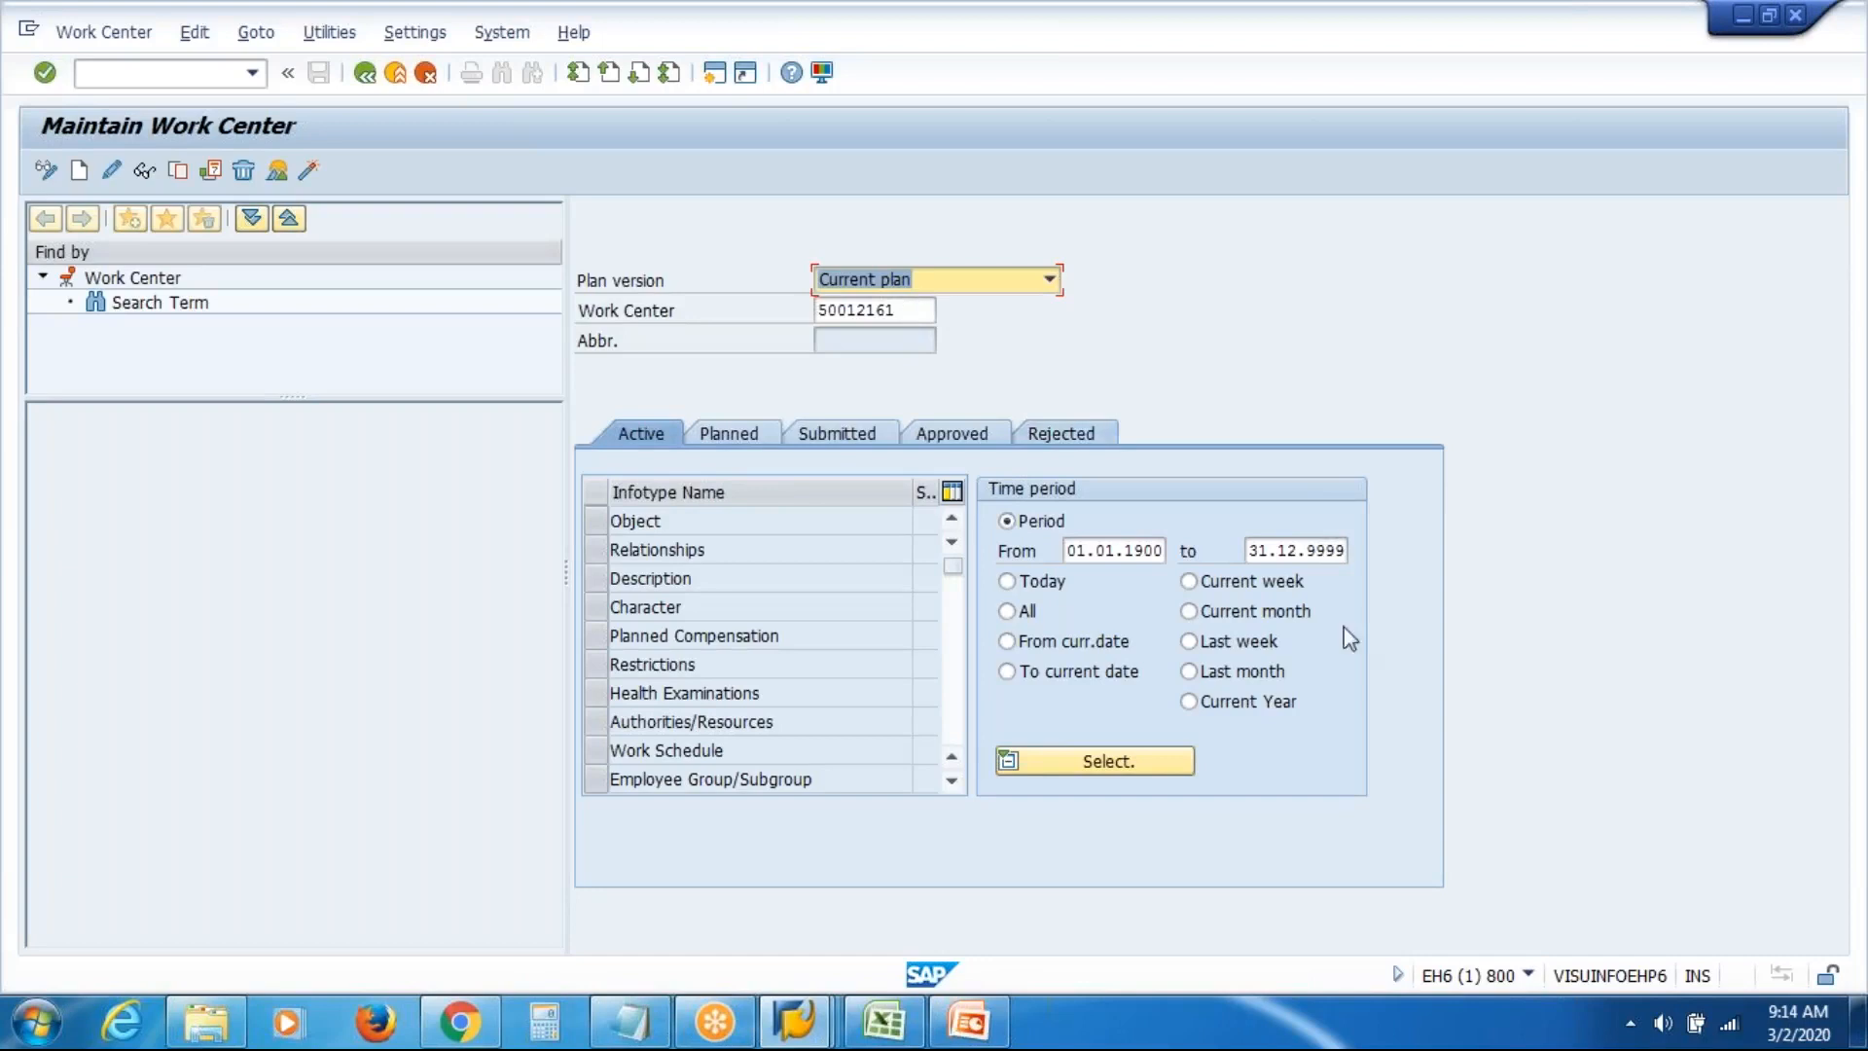
left_click(1527, 974)
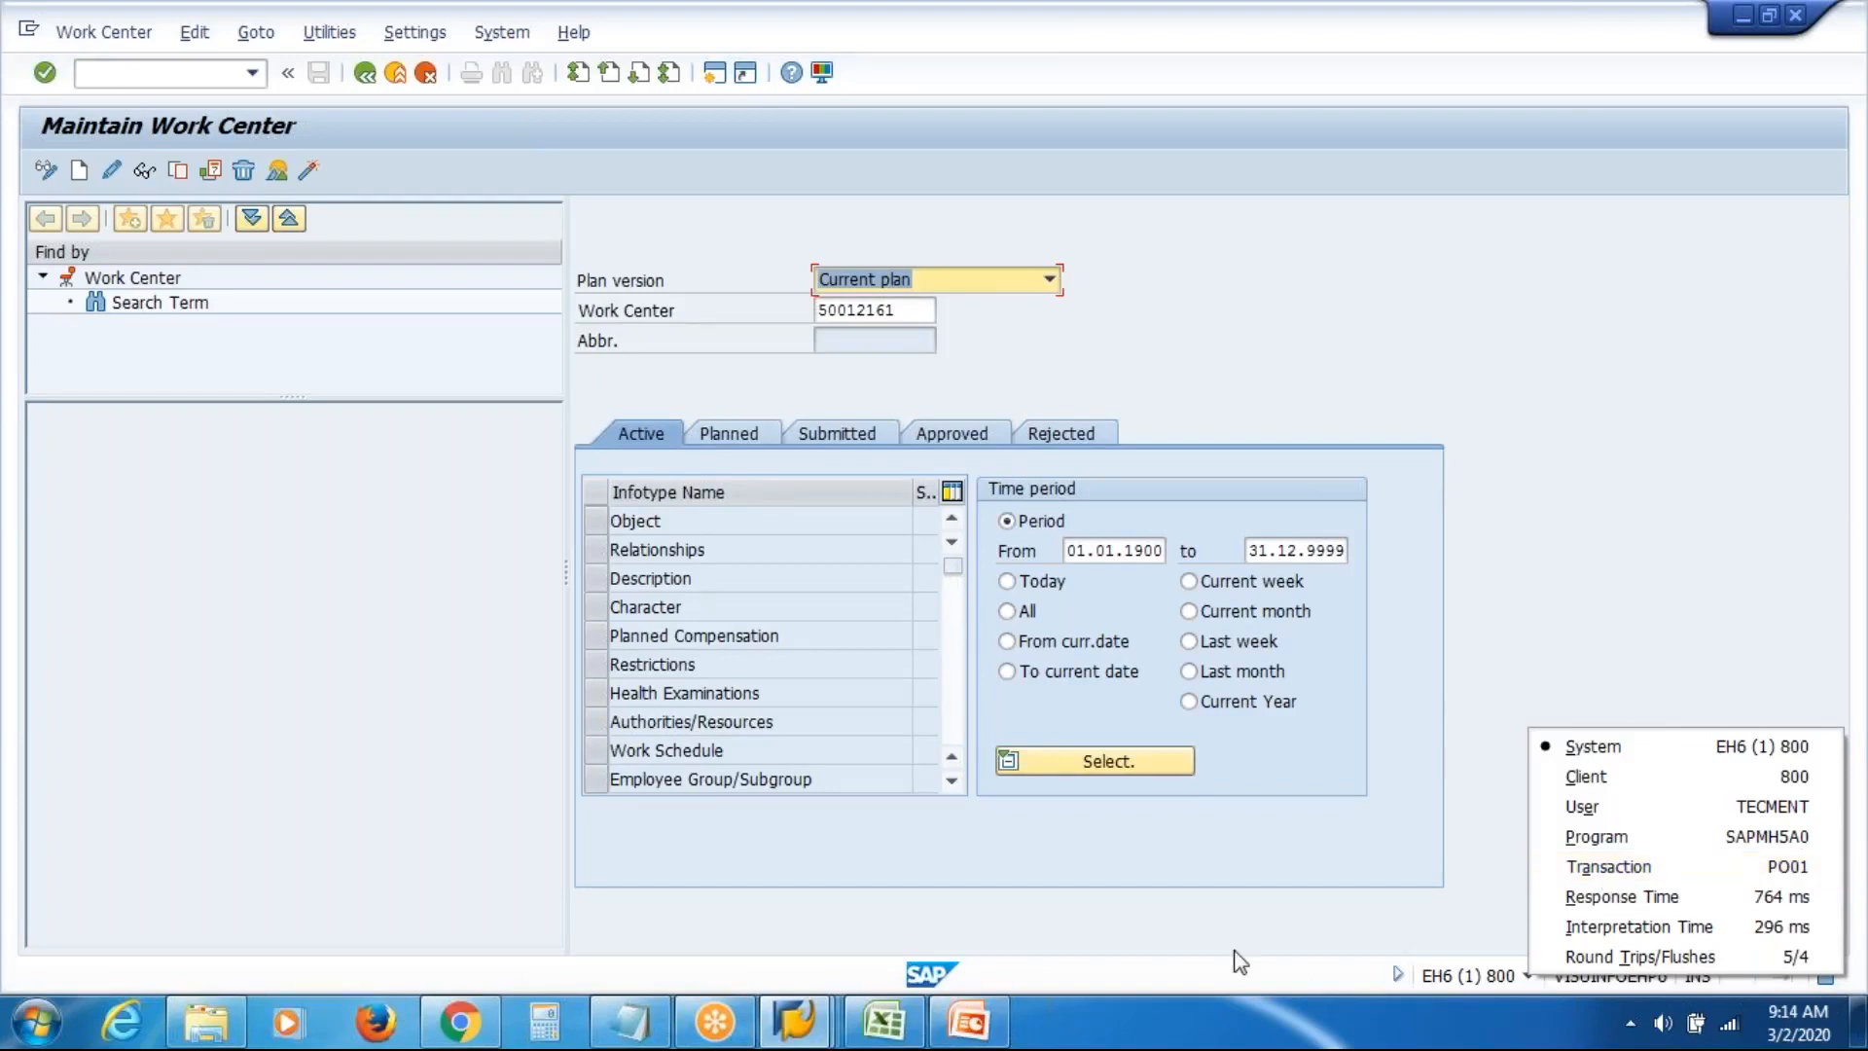
Delete the existing work center number and create a new Object infotype record
left_click(906, 307)
key("shift+Left")
key("shift+Left")
key("shift+Left")
key("shift+Left")
key("shift+Left")
key("shift+Left")
key("shift+Left")
key("shift+Left")
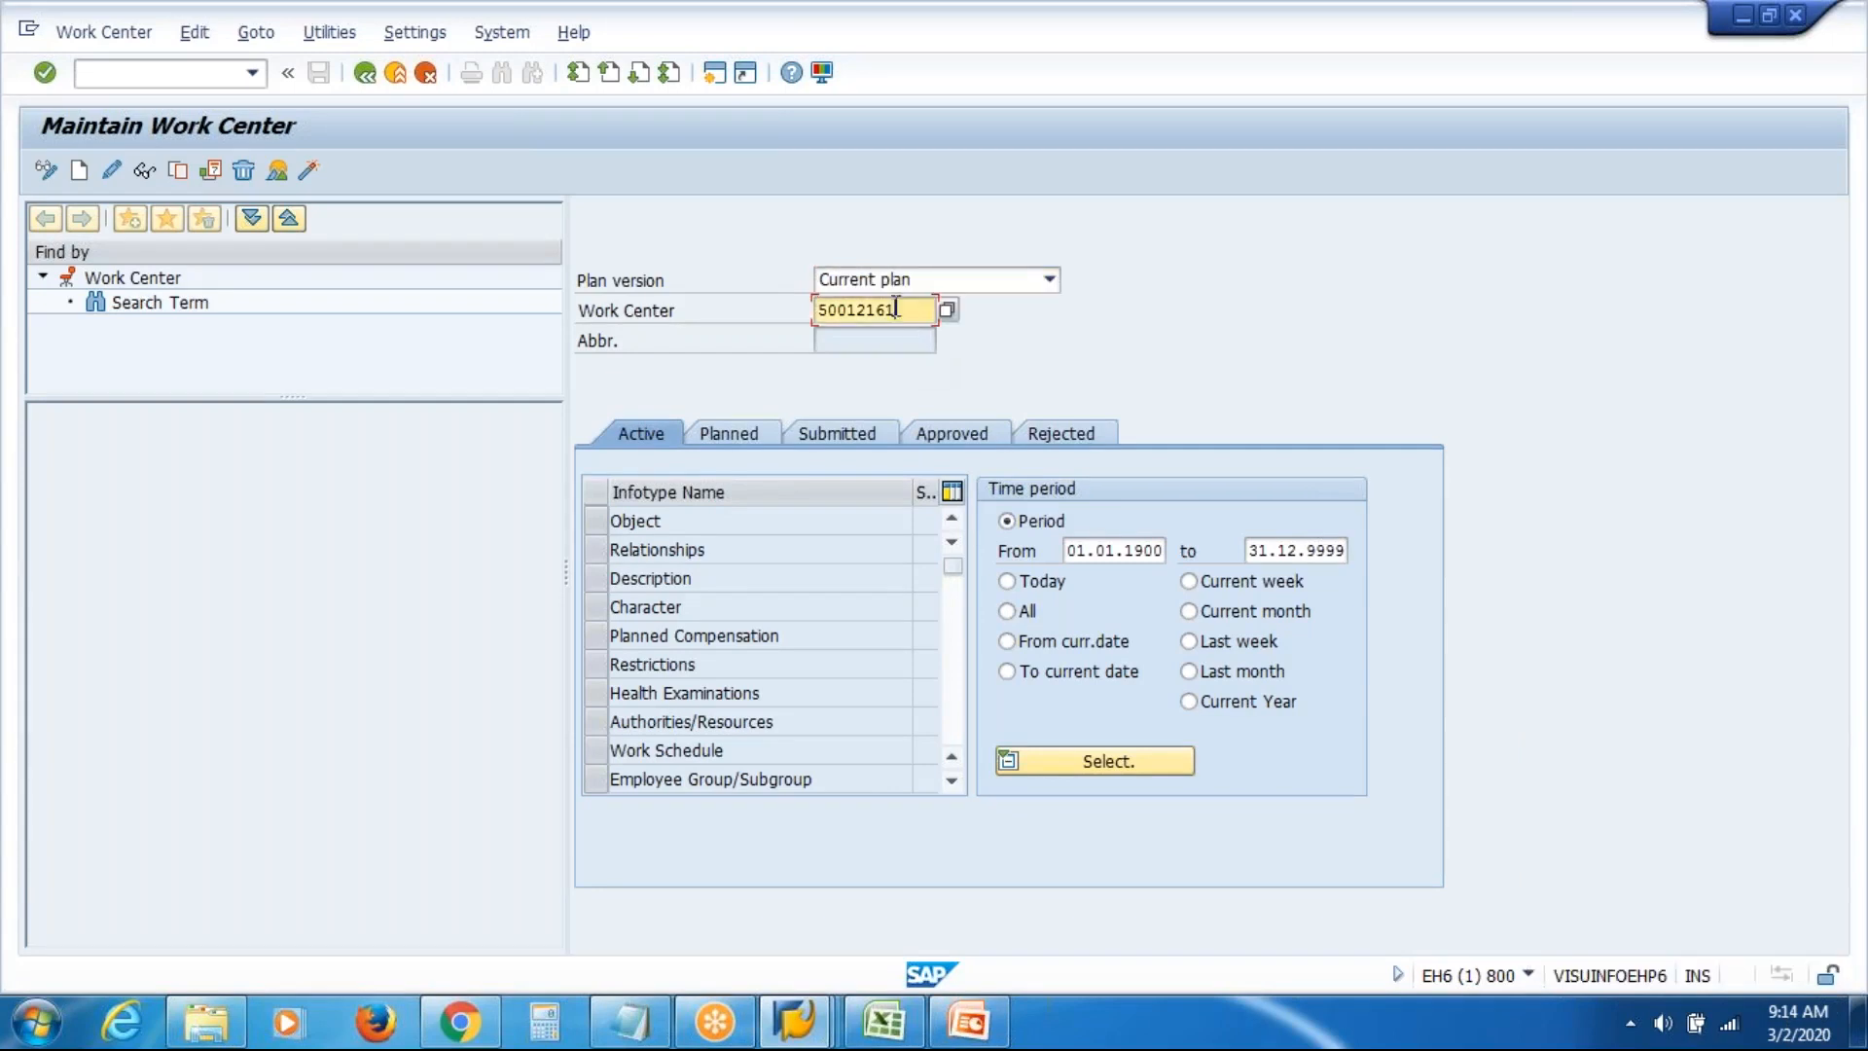
key("Delete")
key("shift+Tab")
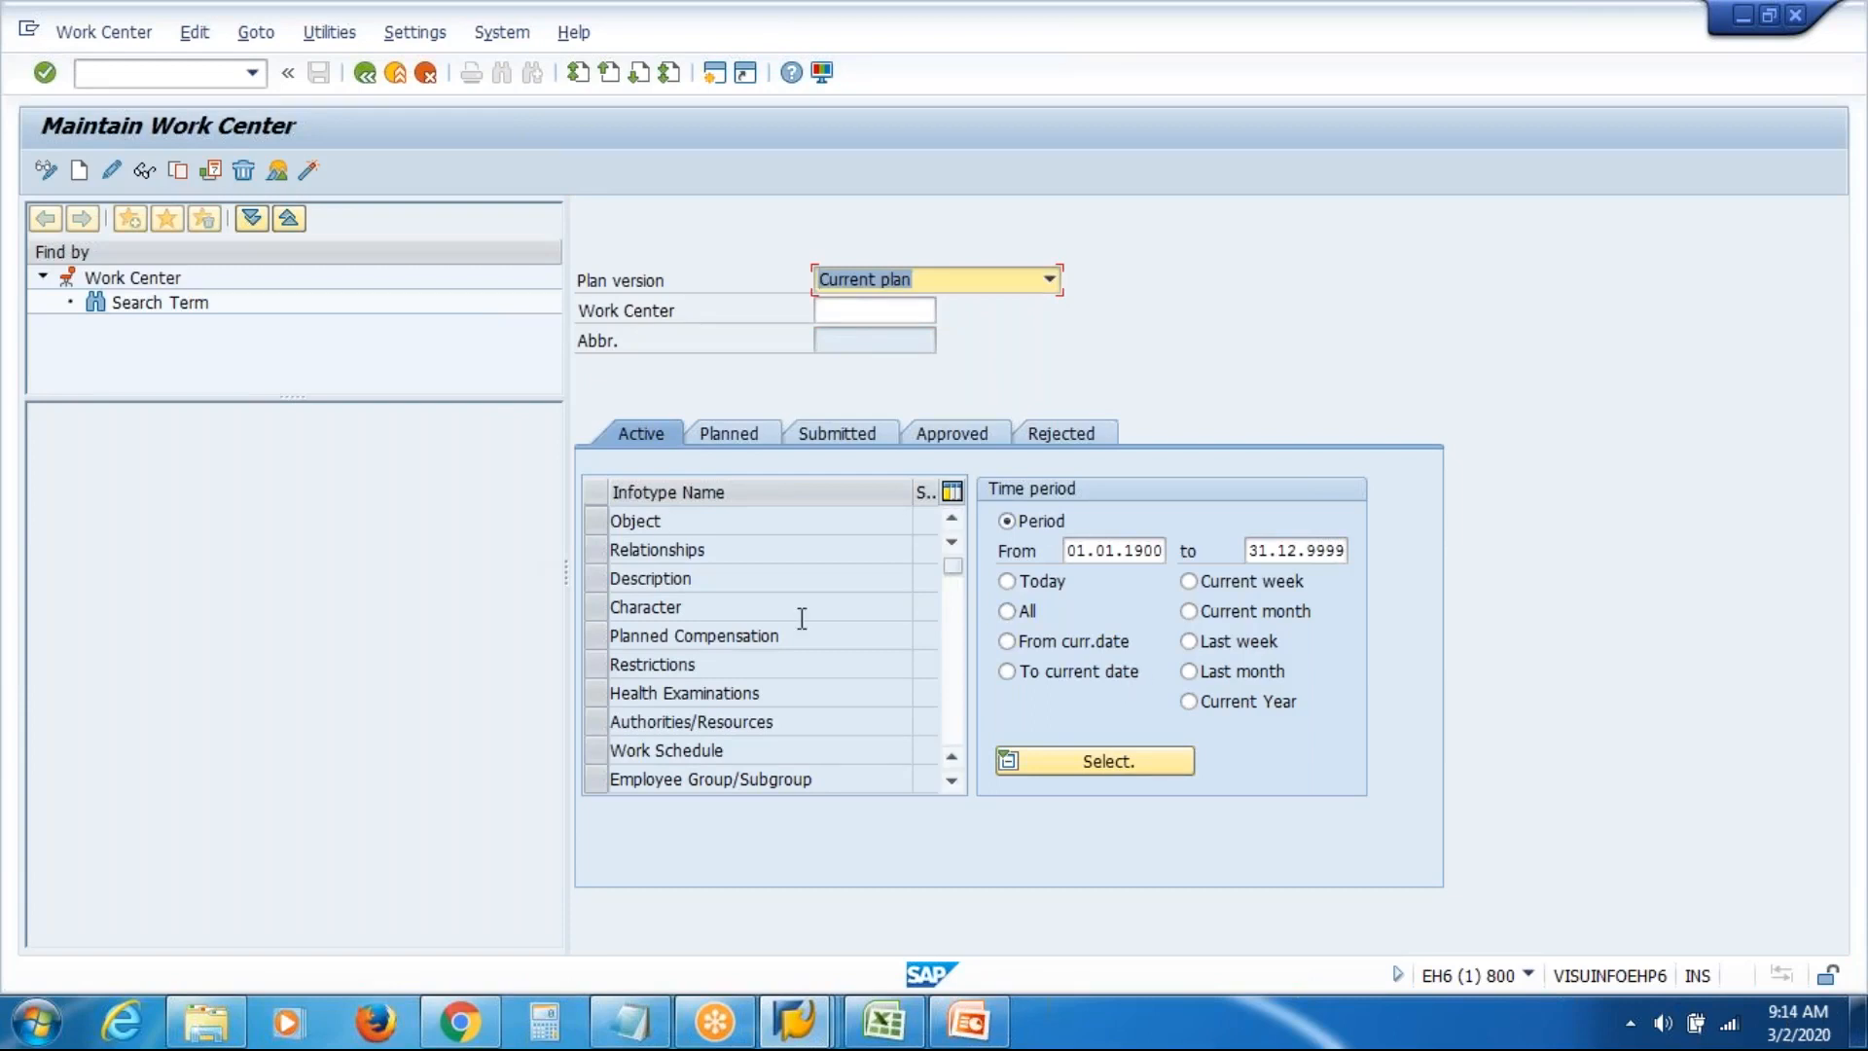
left_click(595, 521)
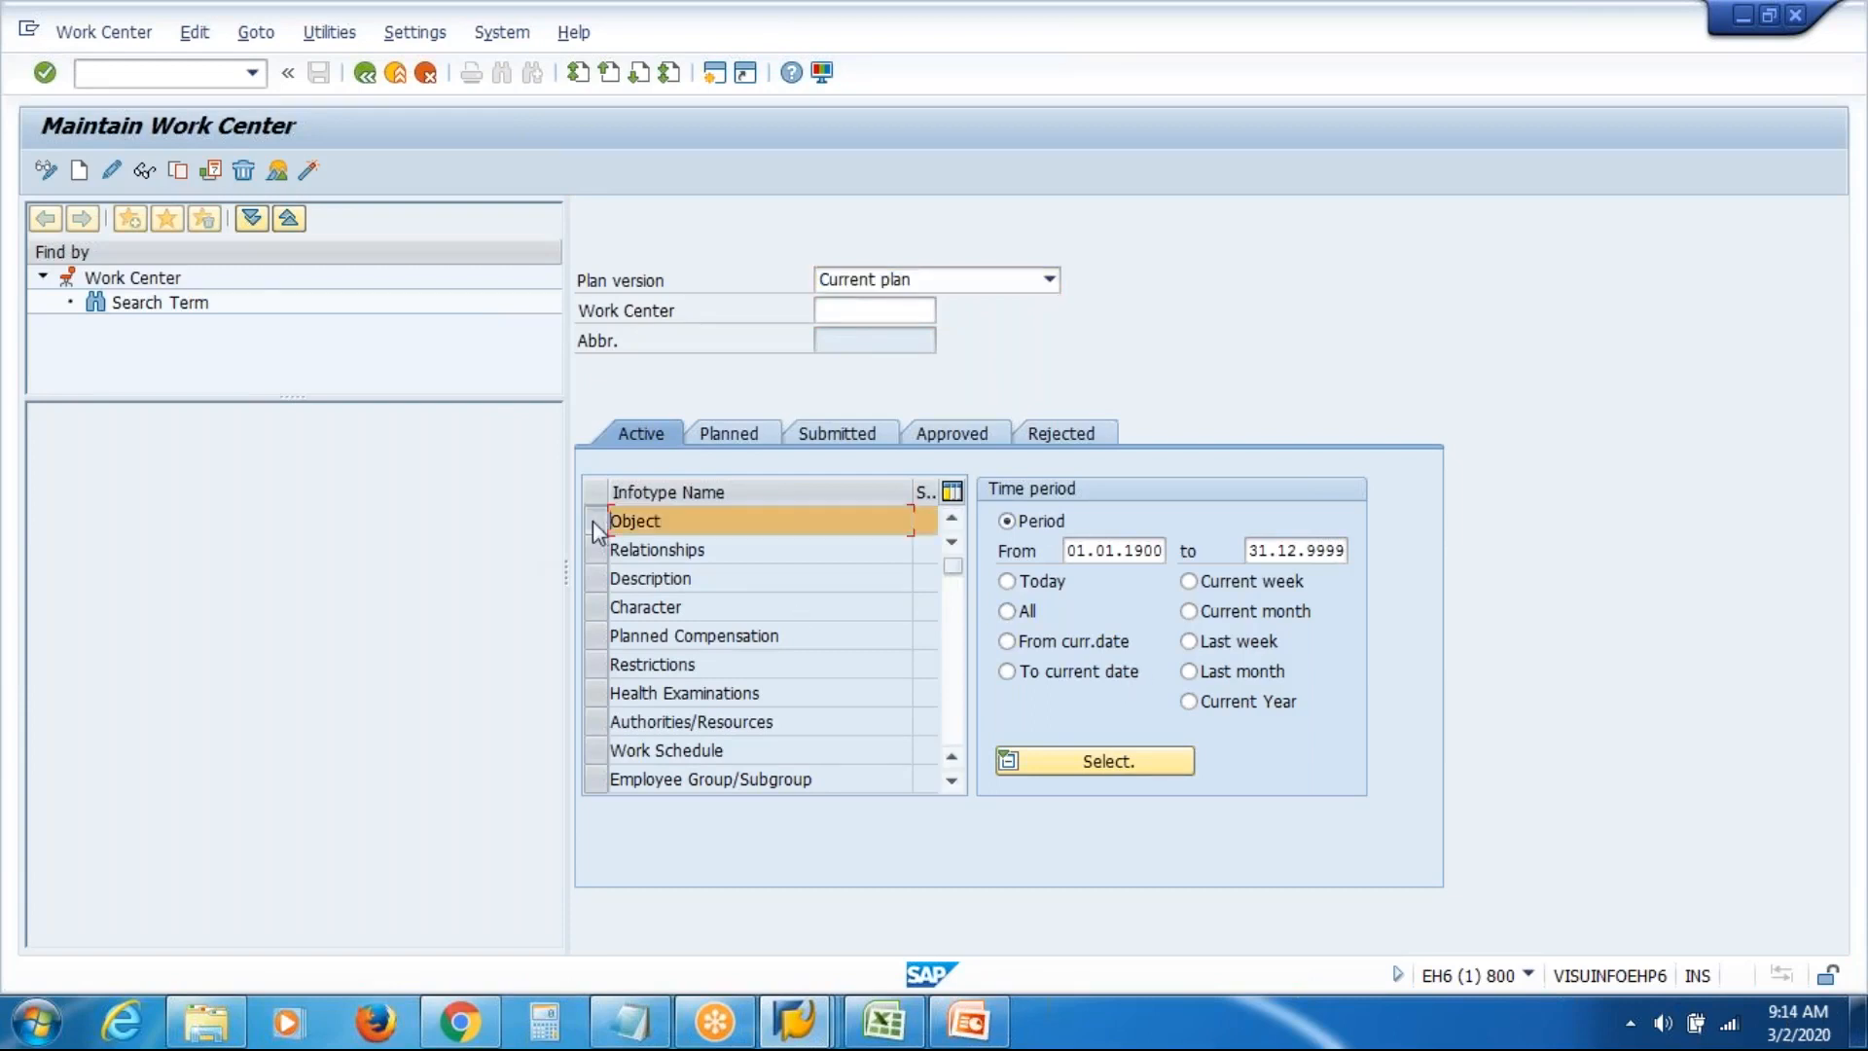
left_click(81, 175)
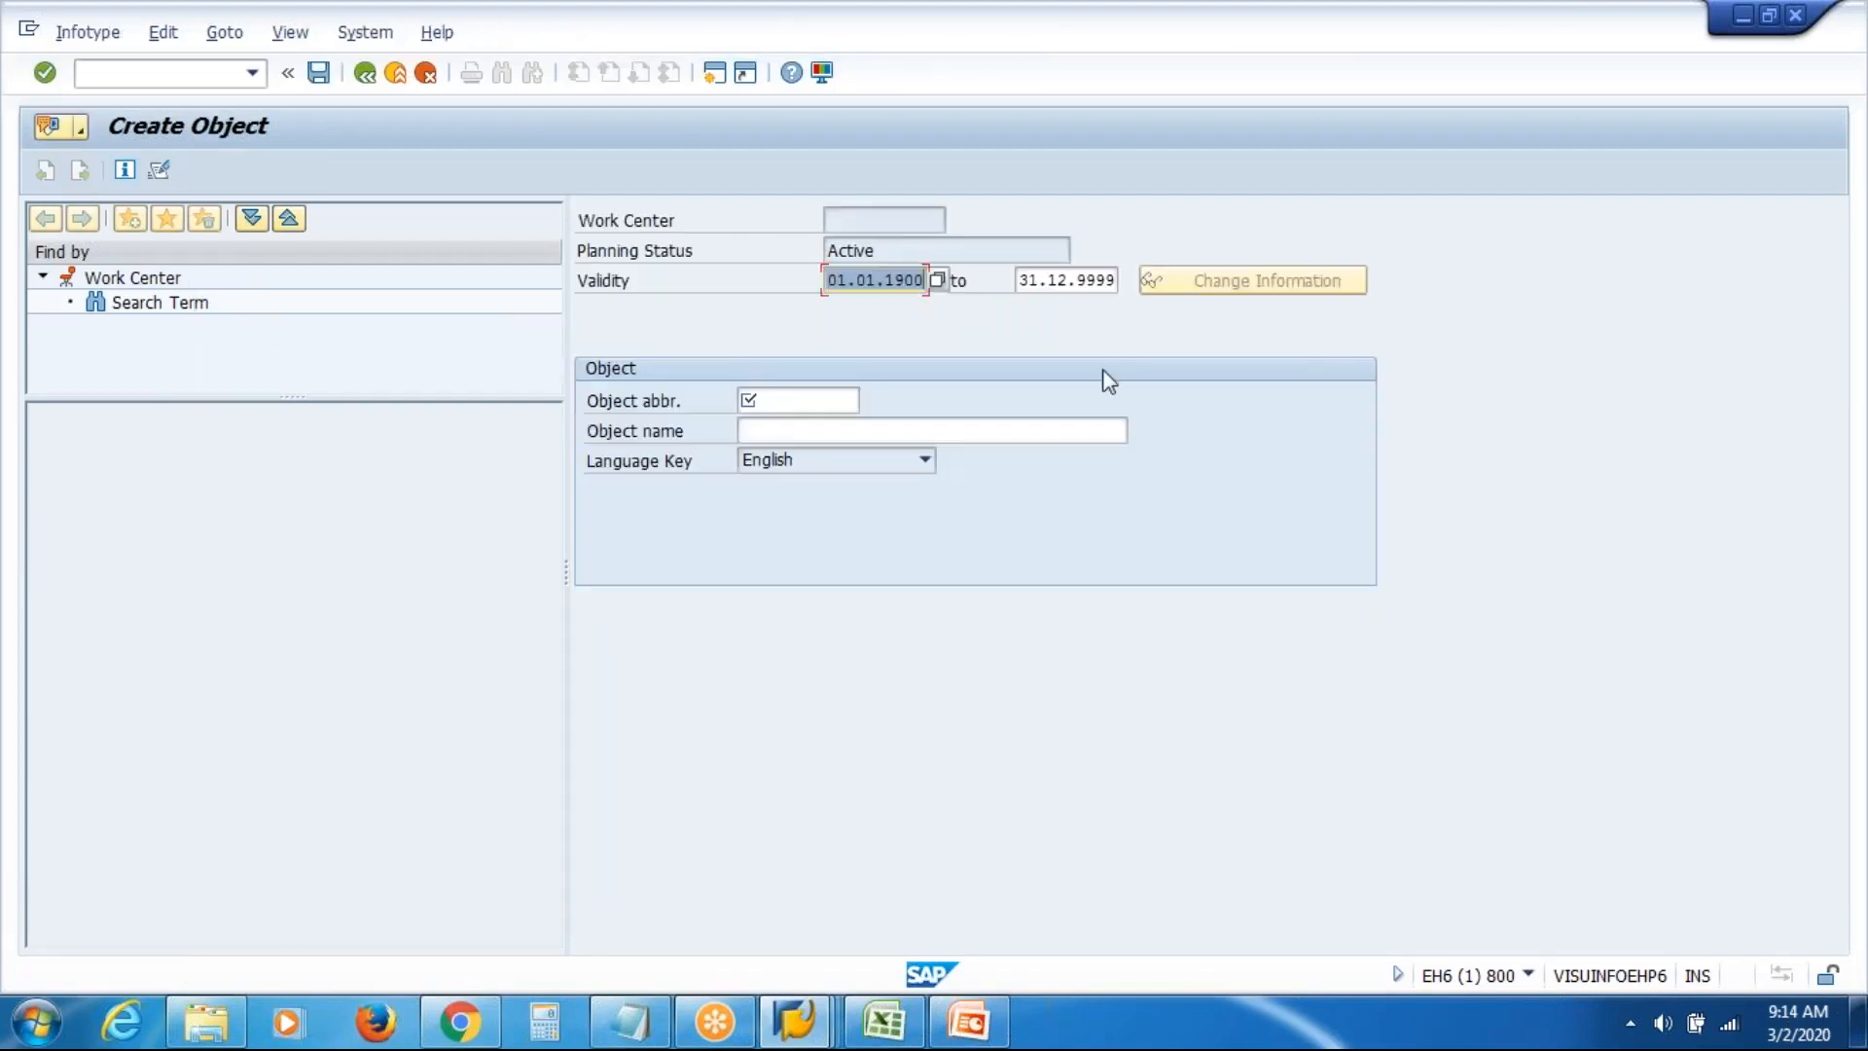
Enter abbreviation VSIPWC and name 'VAS Inc Prod WC', then save the work center
left_click(812, 400)
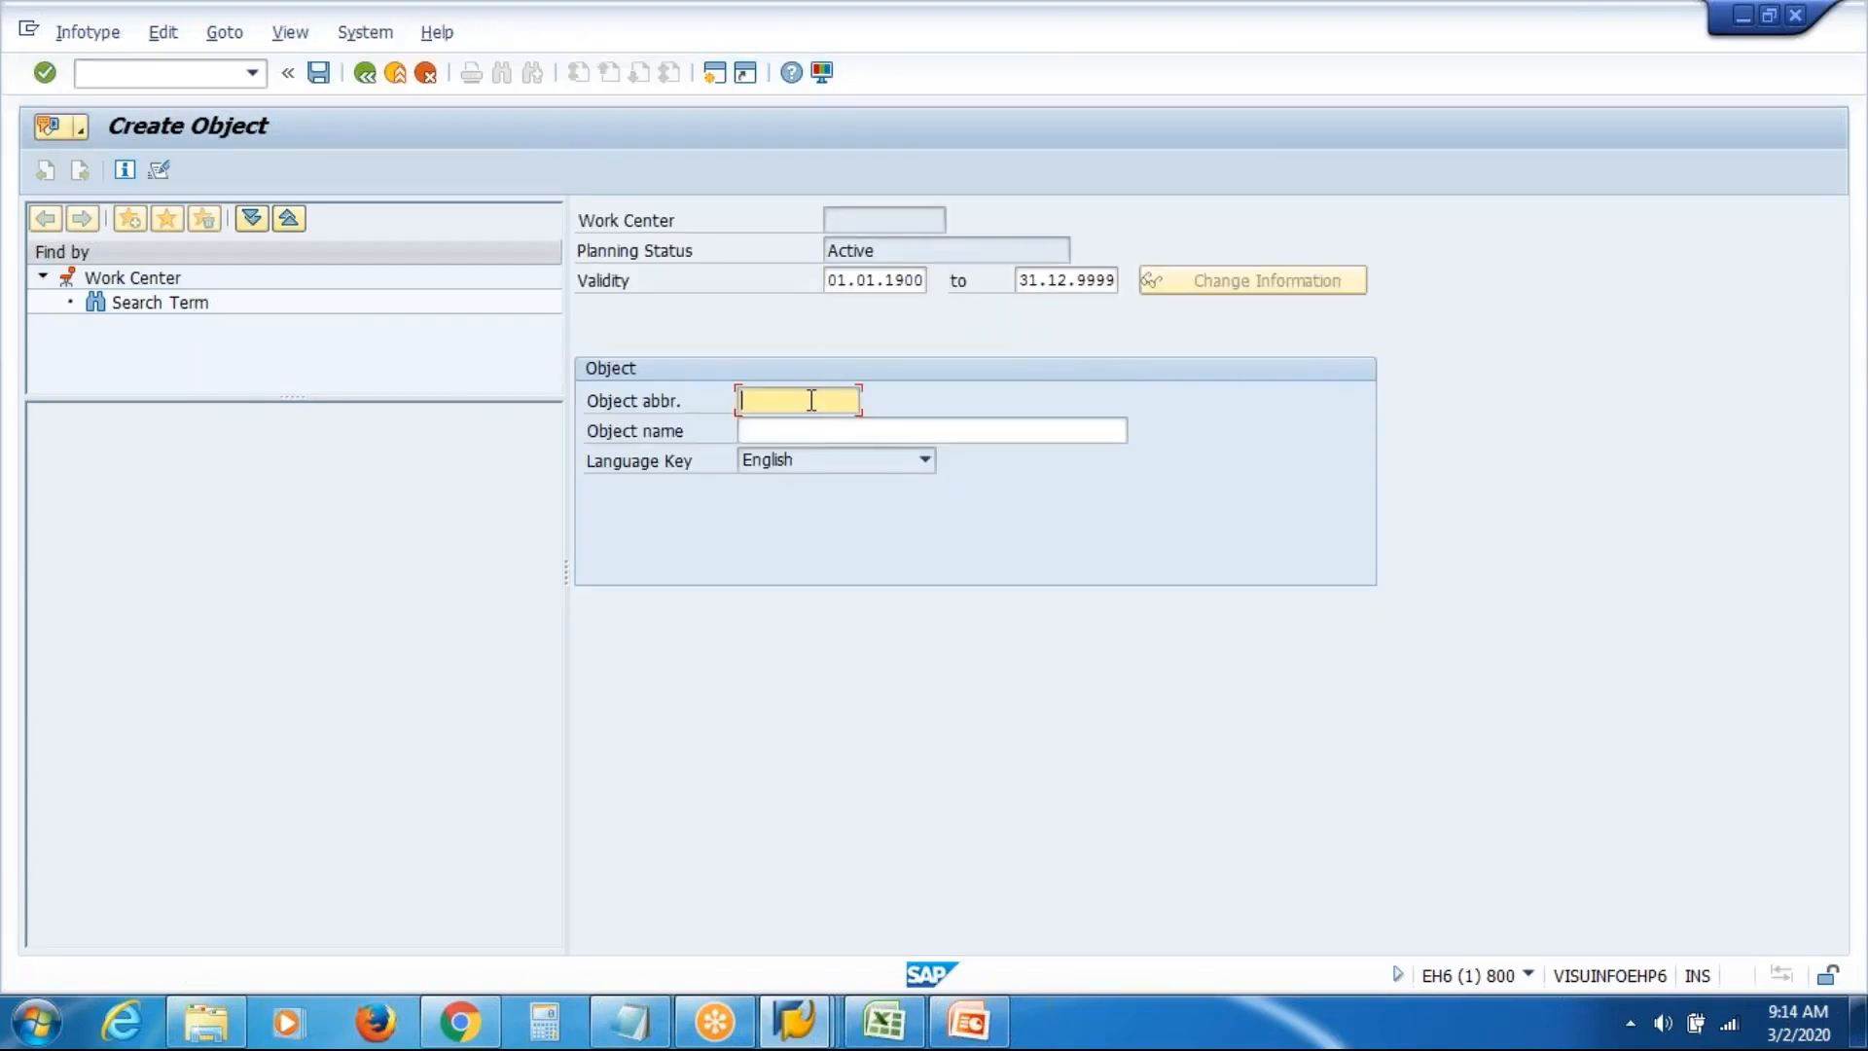
type("VSIPWC")
left_click(833, 432)
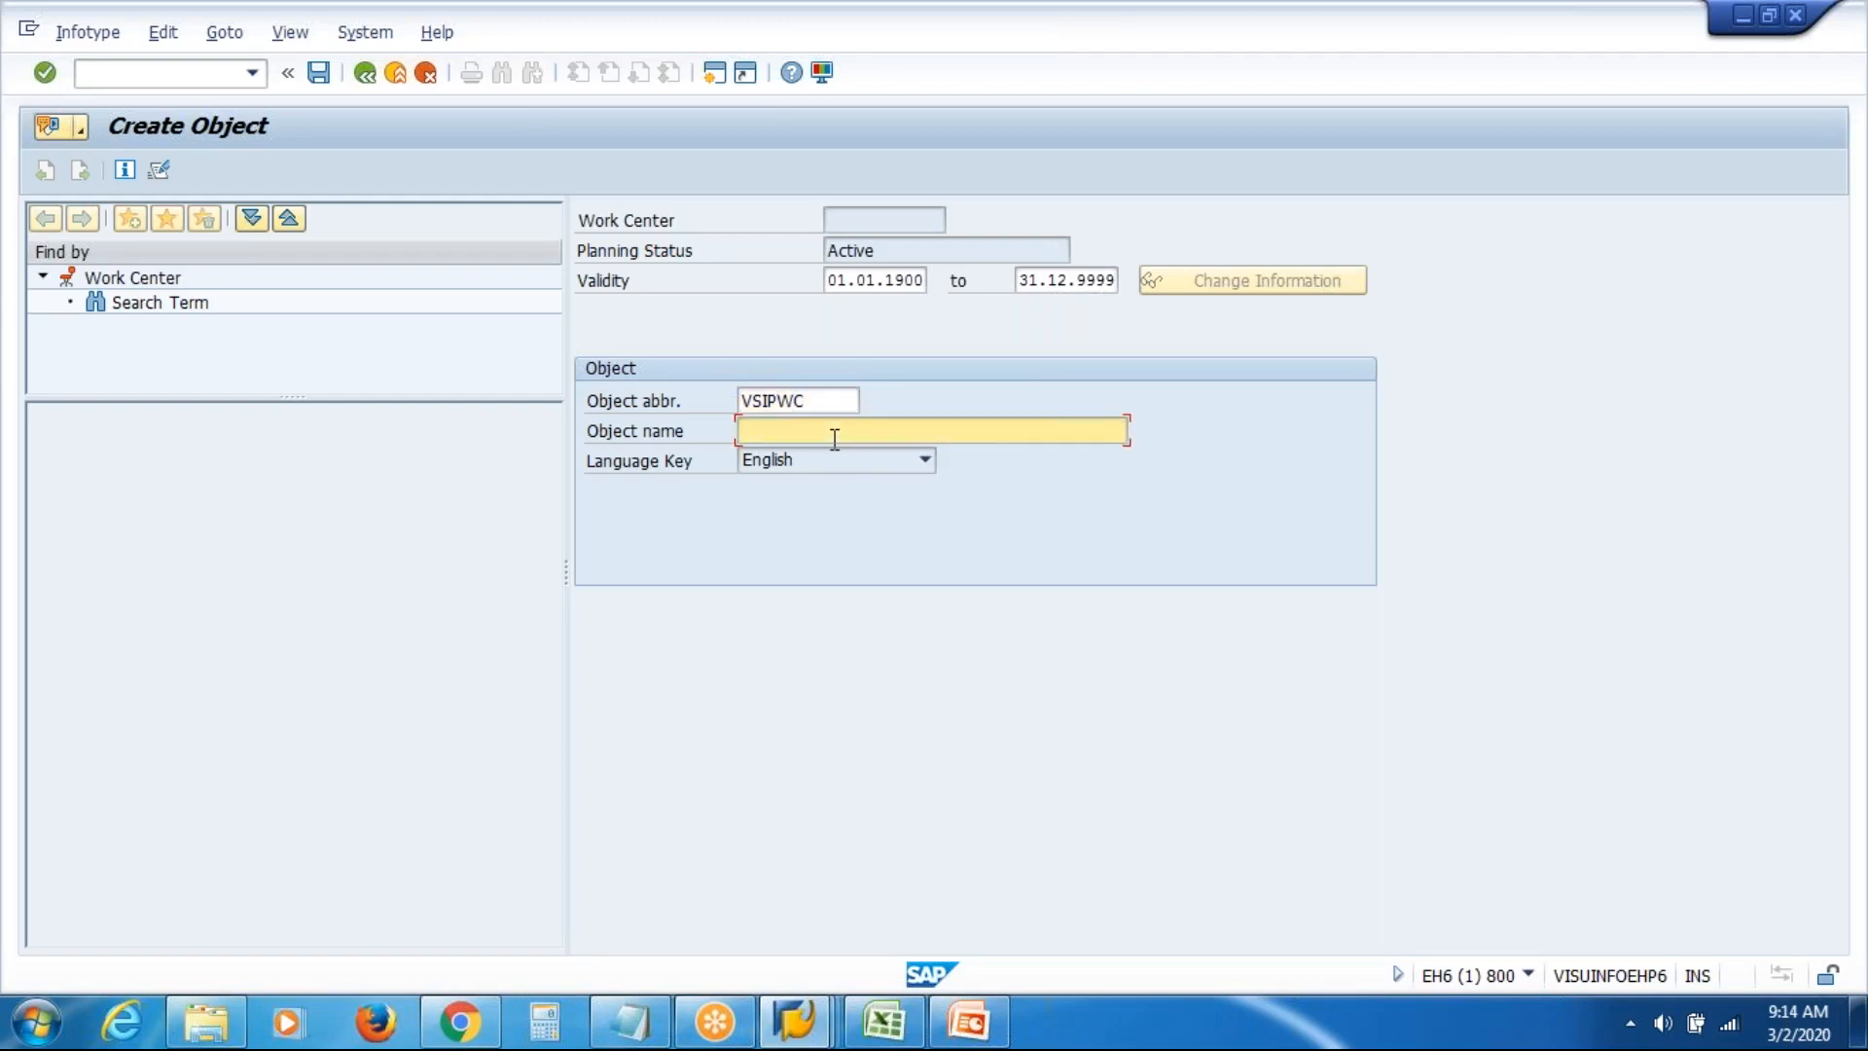
type("VAS Inc ")
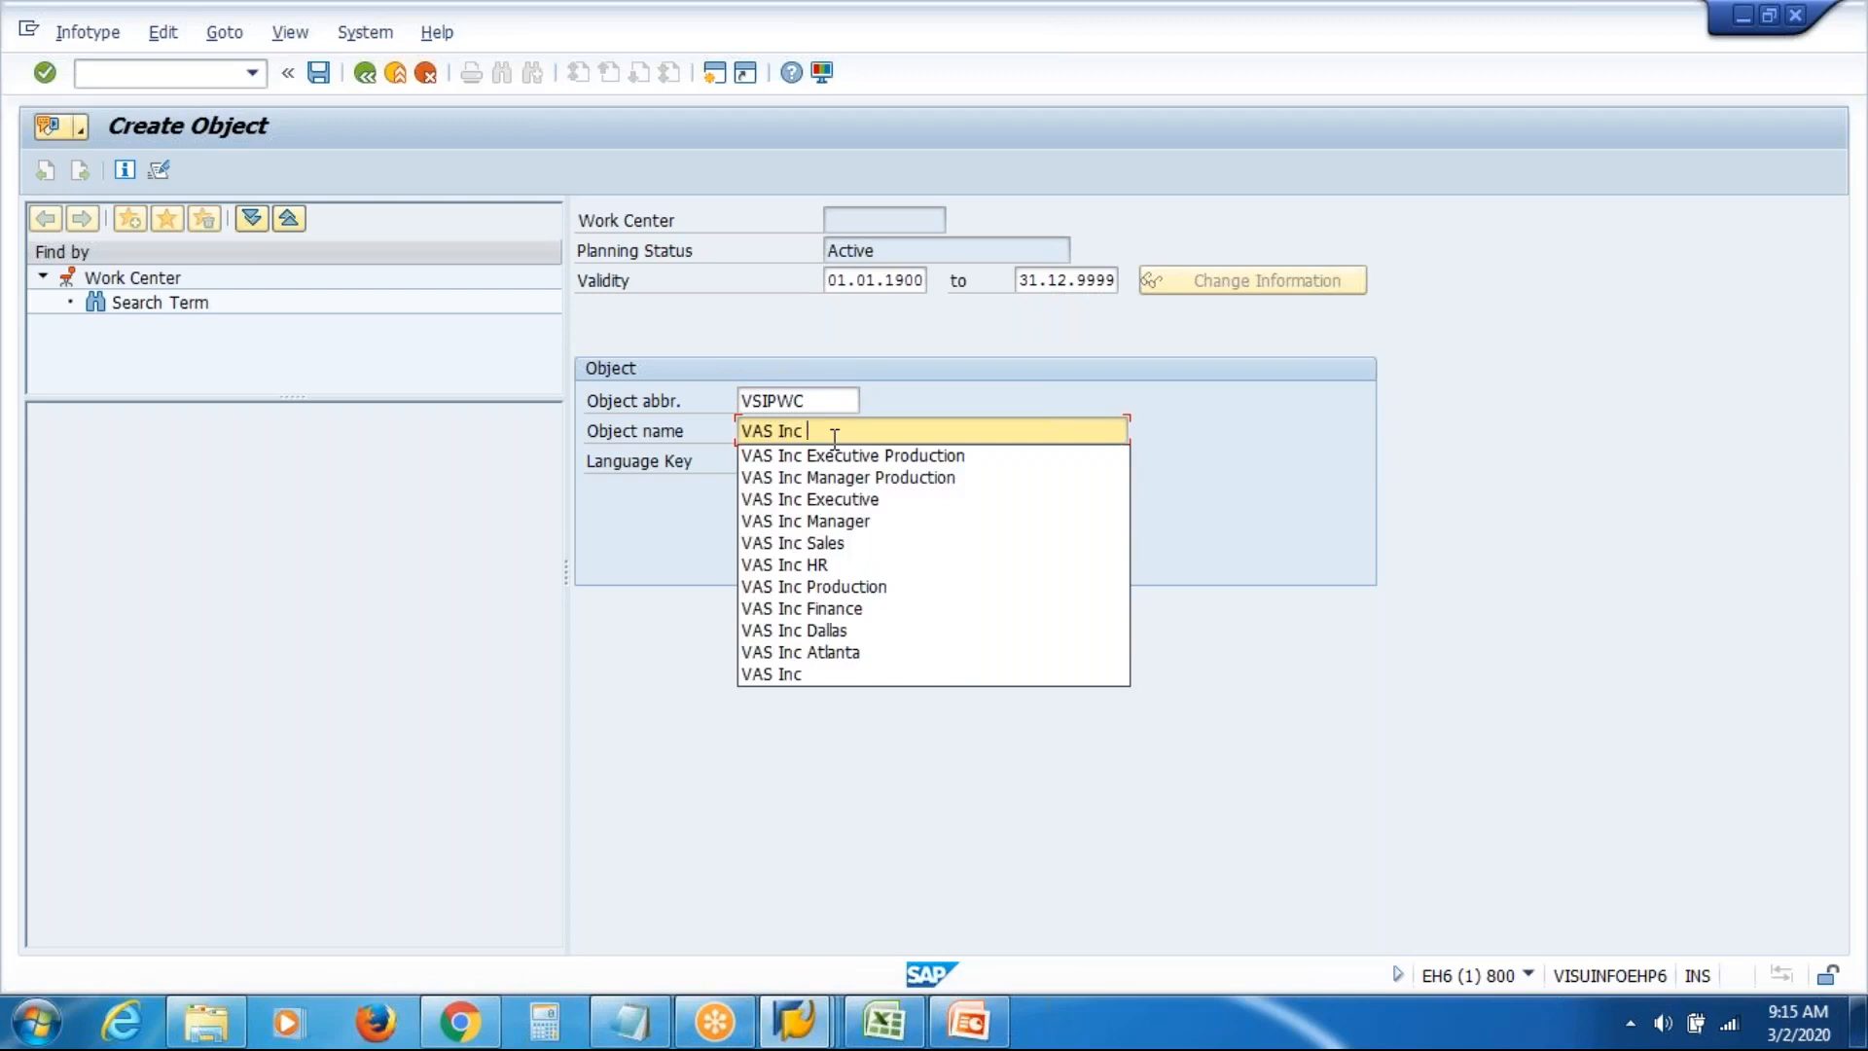
type("Prod")
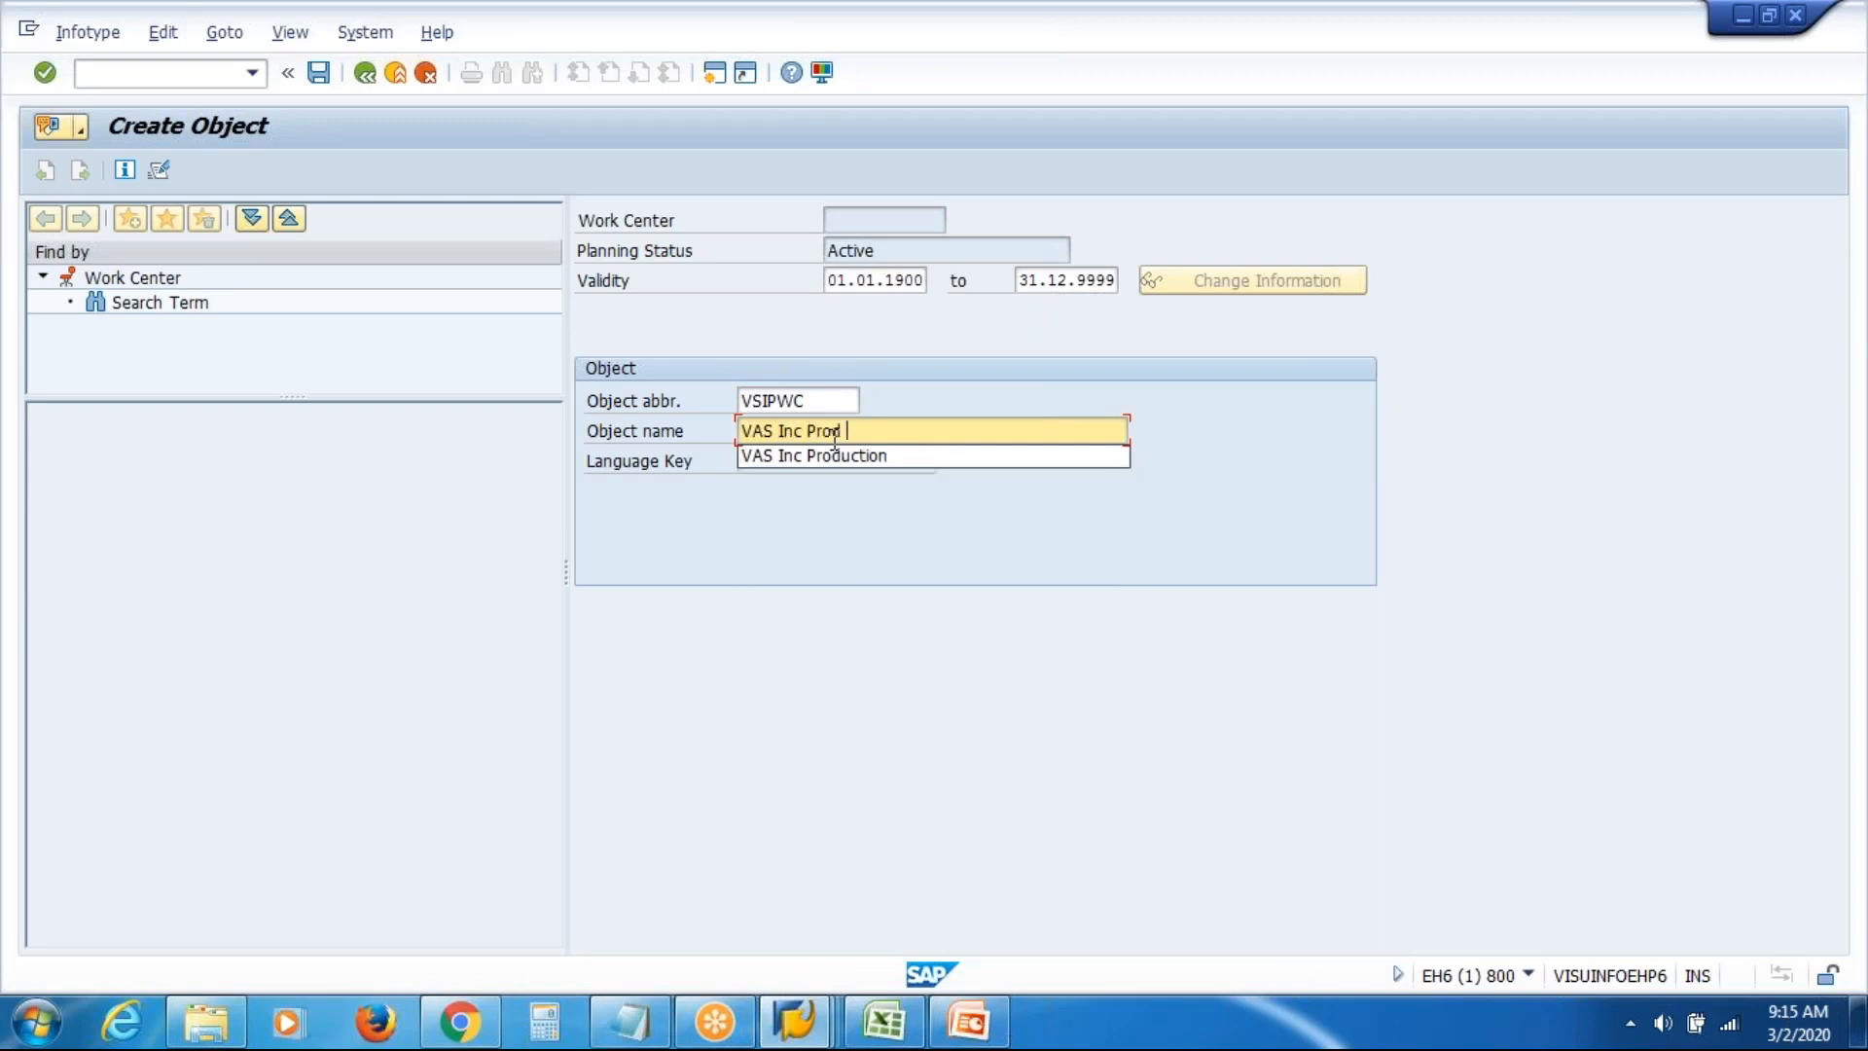
type(" WC")
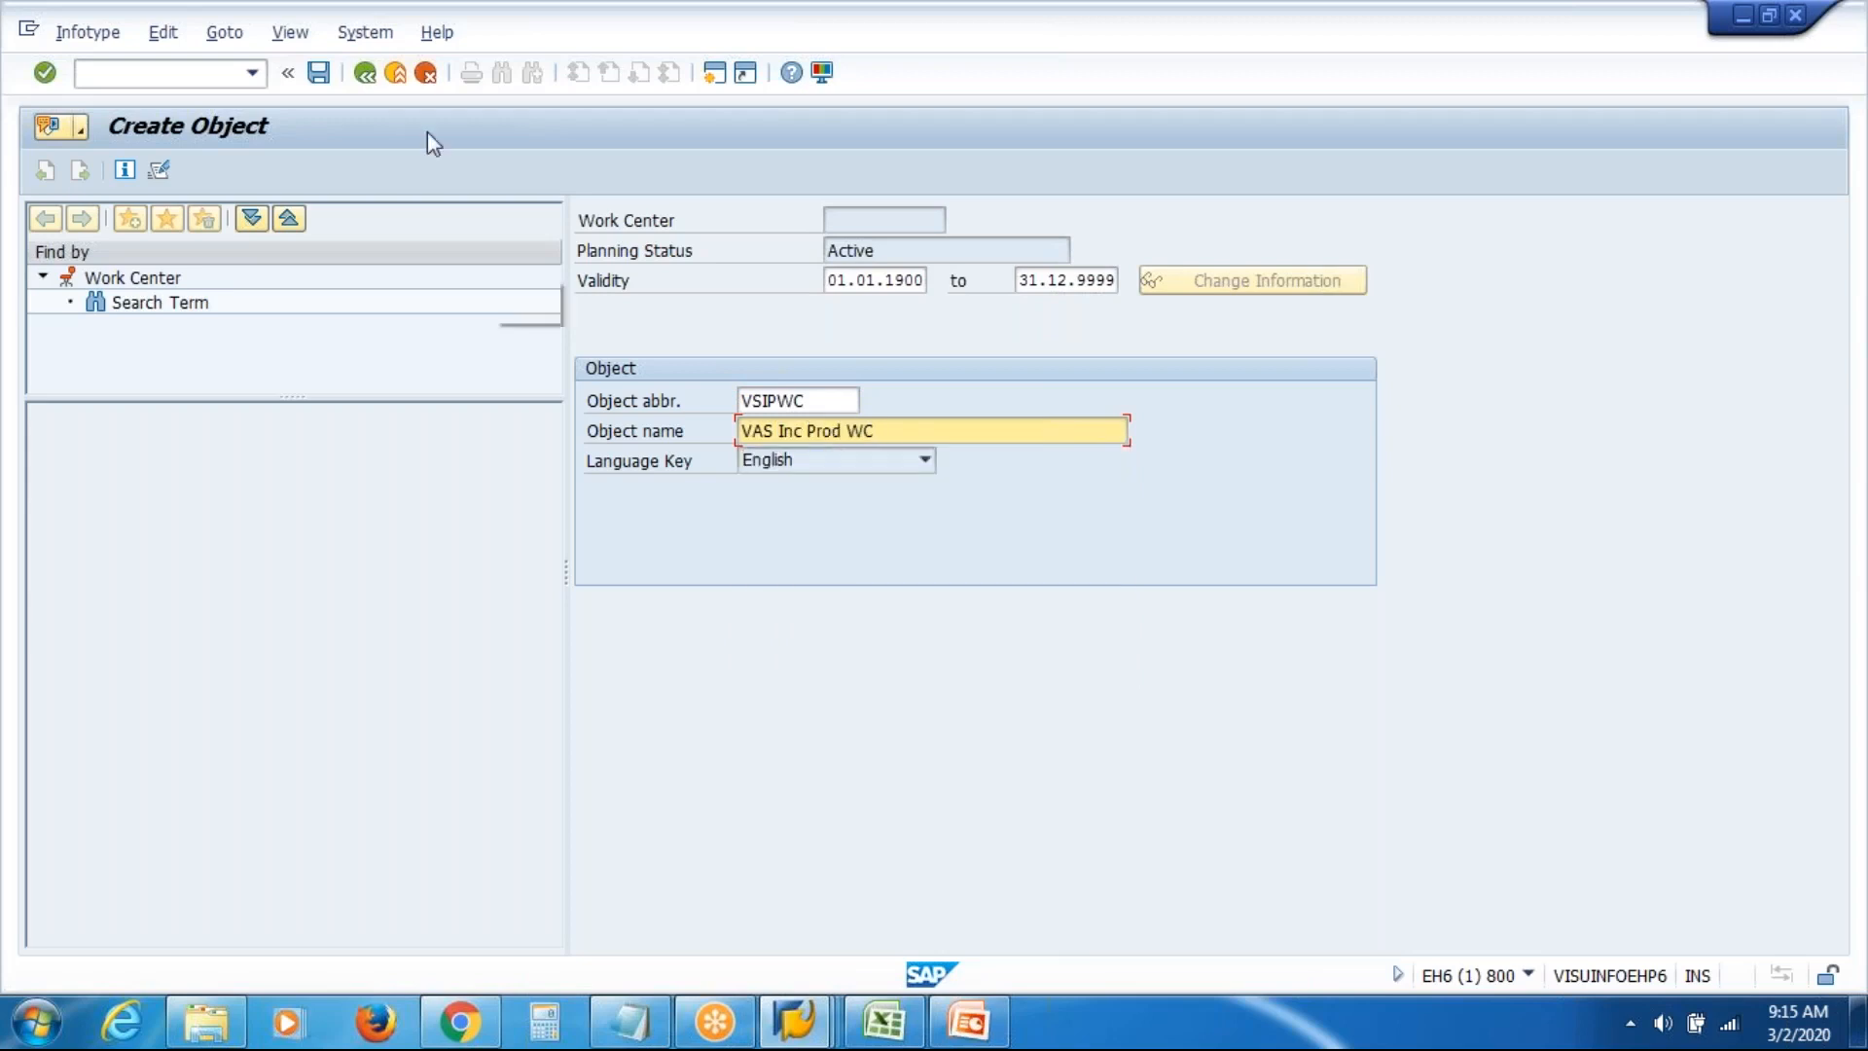
left_click(318, 72)
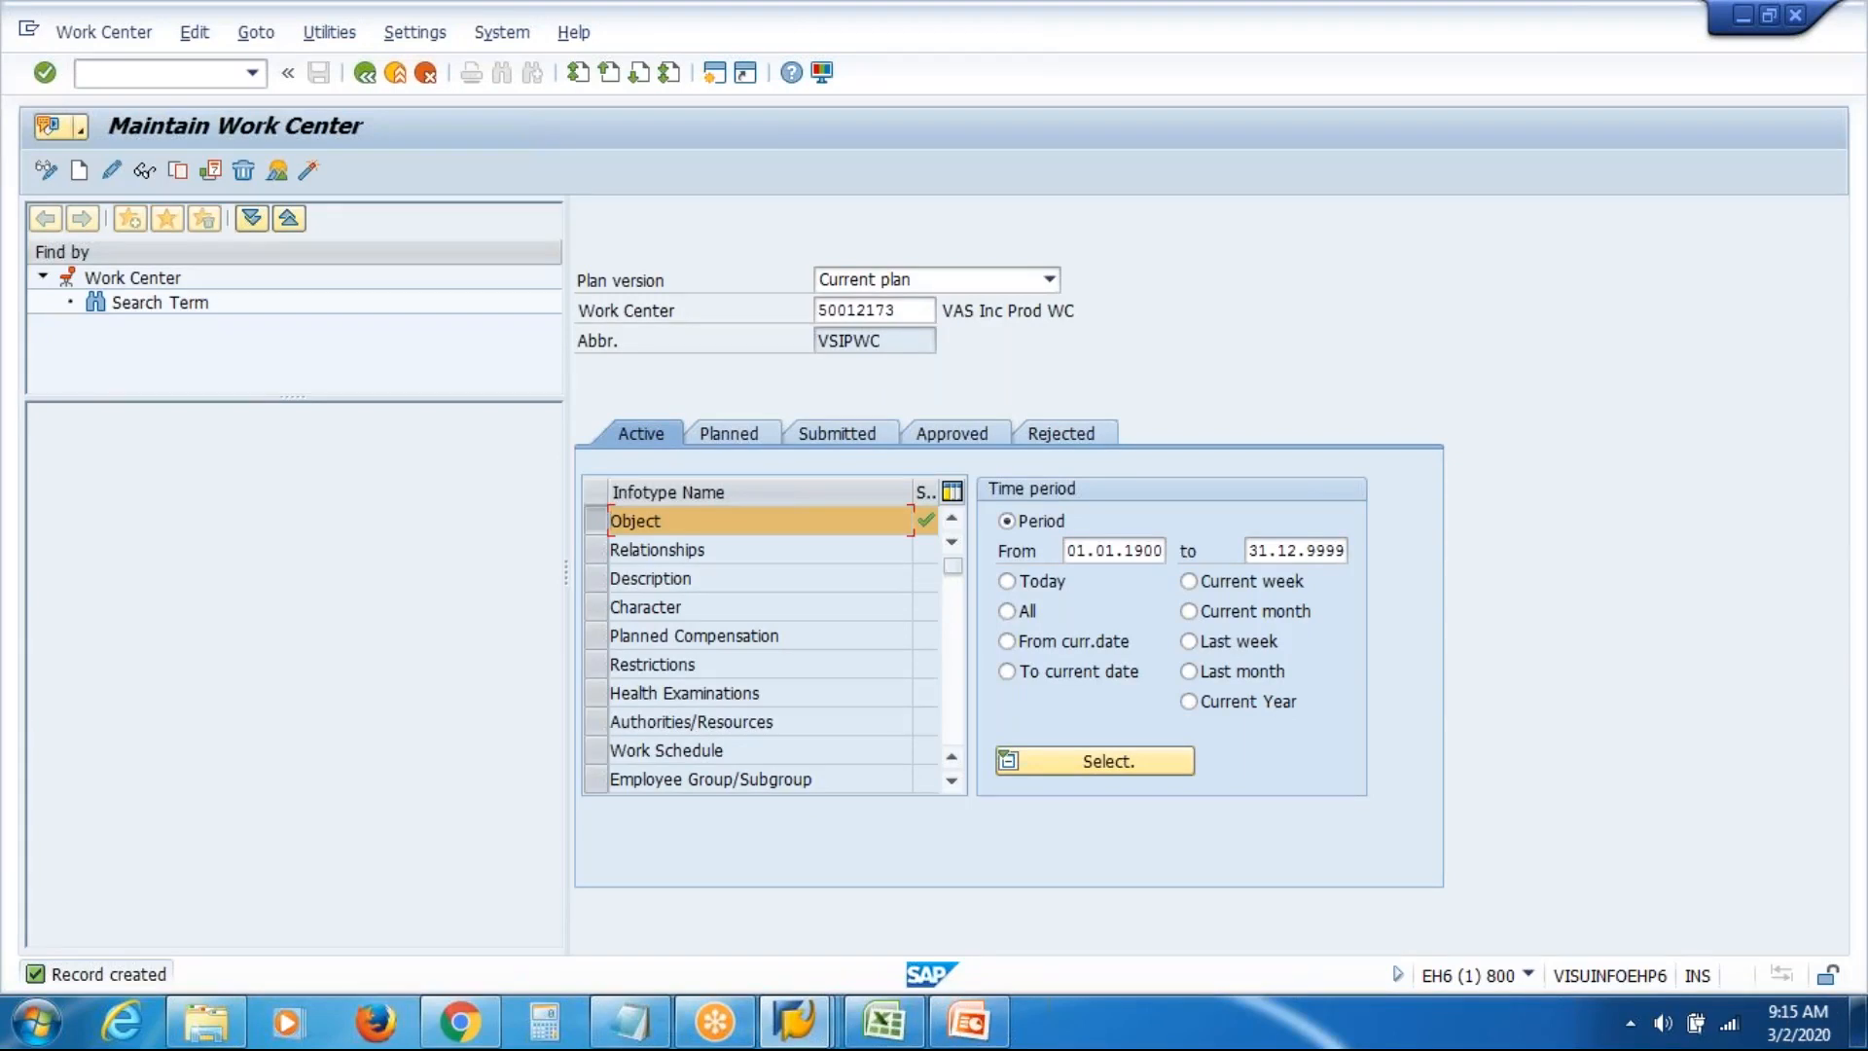
Create a new Relationships record for work center VAS Inc Prod WC
left_click(600, 550)
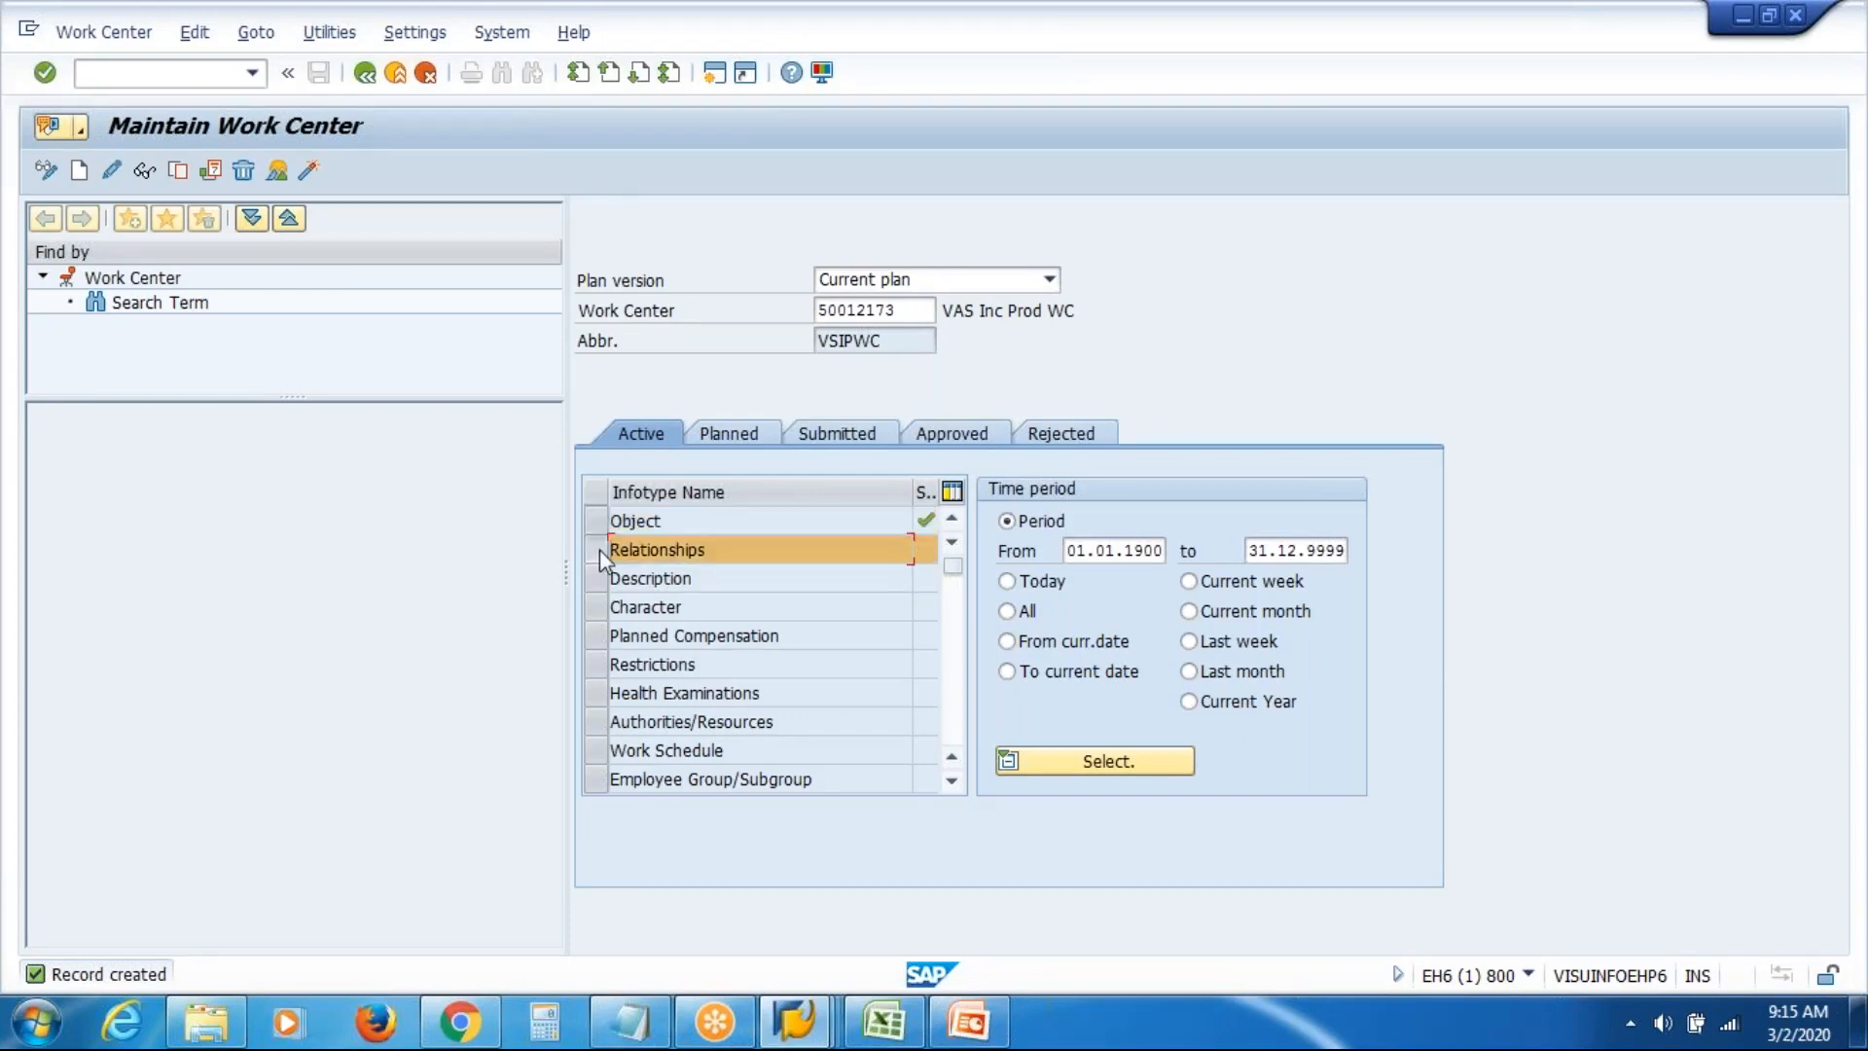
left_click(78, 171)
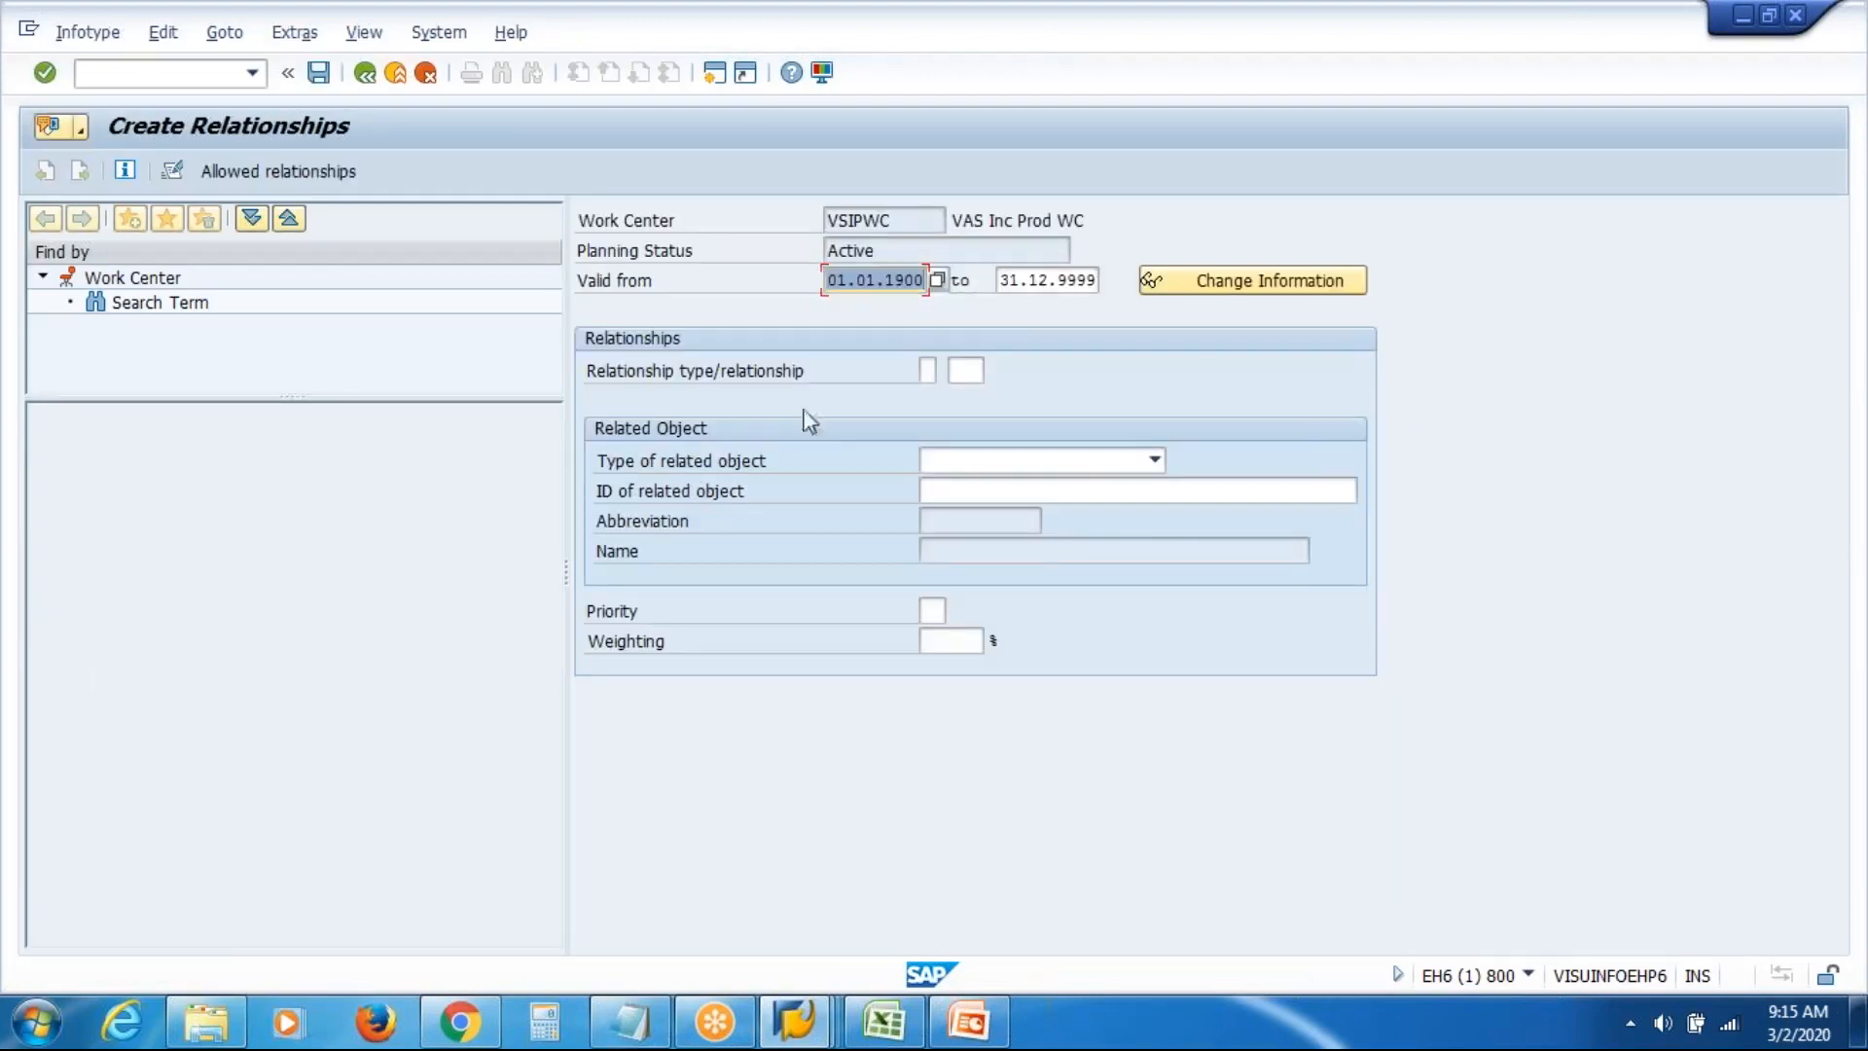
left_click(951, 221)
left_click_drag(951, 223, 1225, 228)
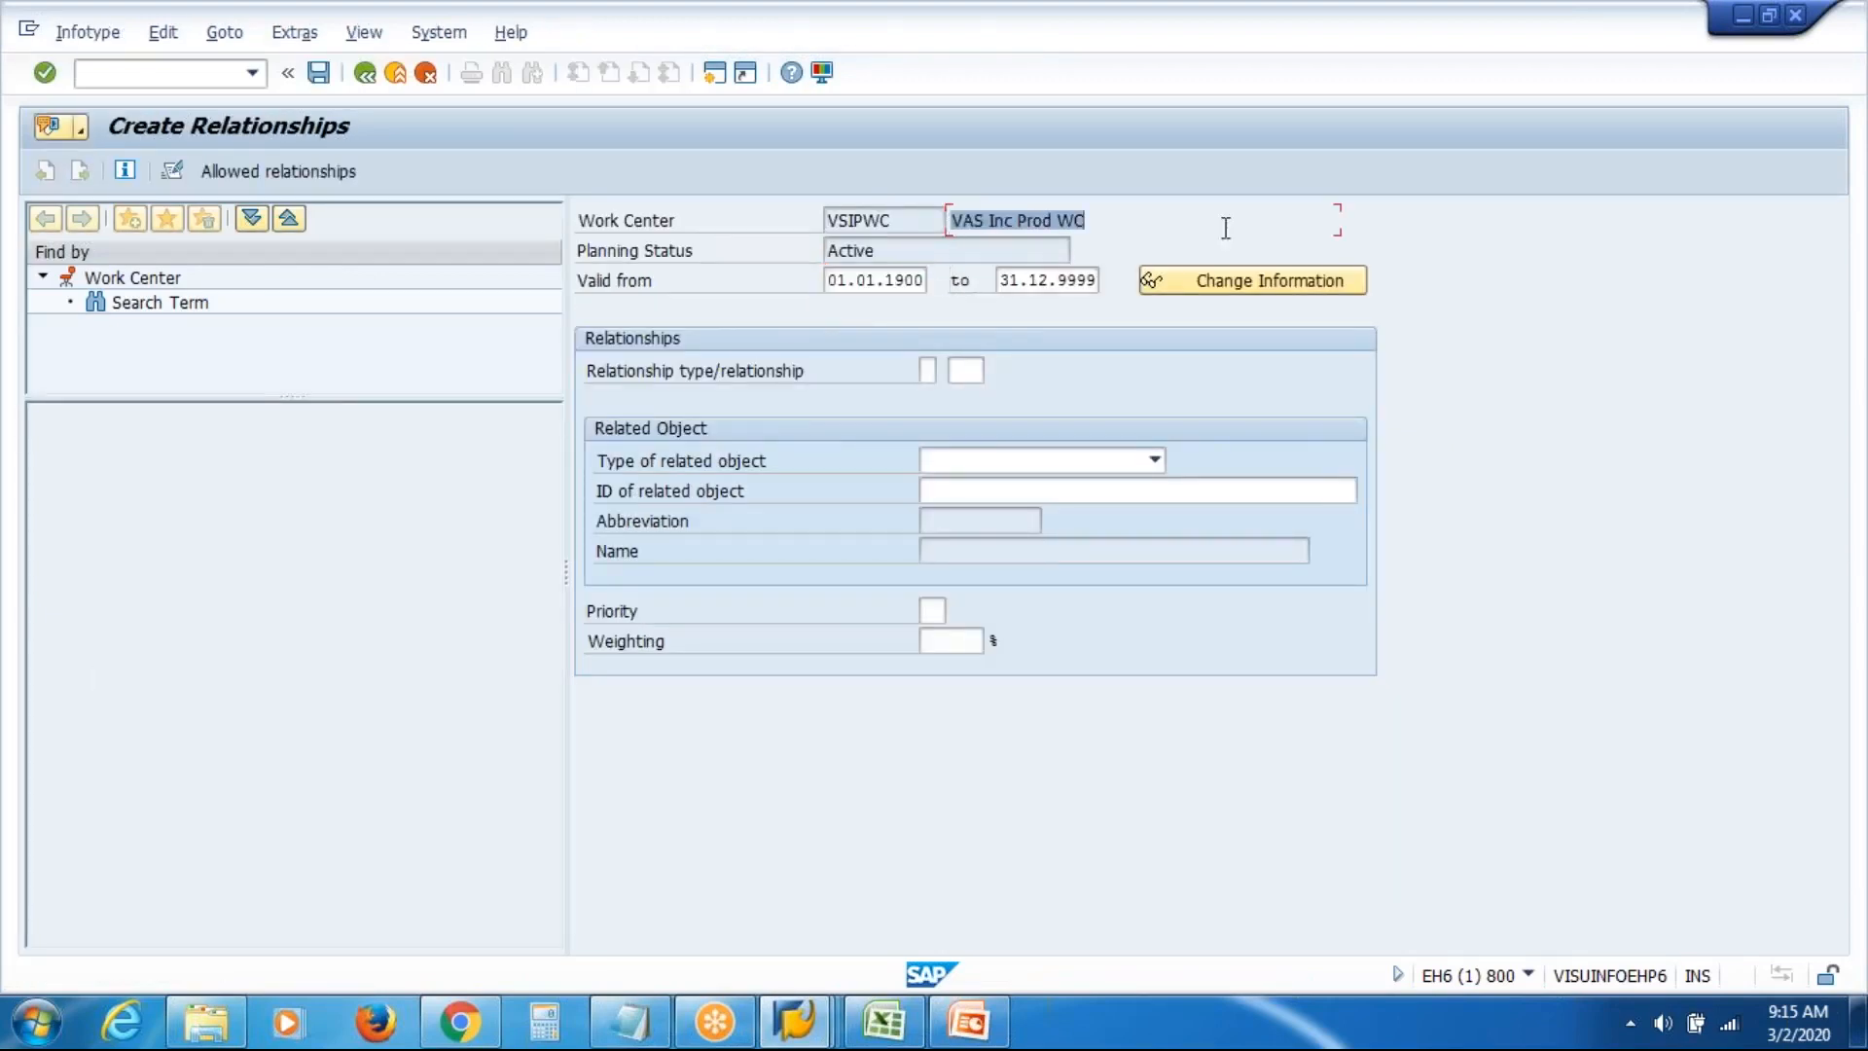
Set the related object type to Position and open the position search for the ID
left_click(1157, 459)
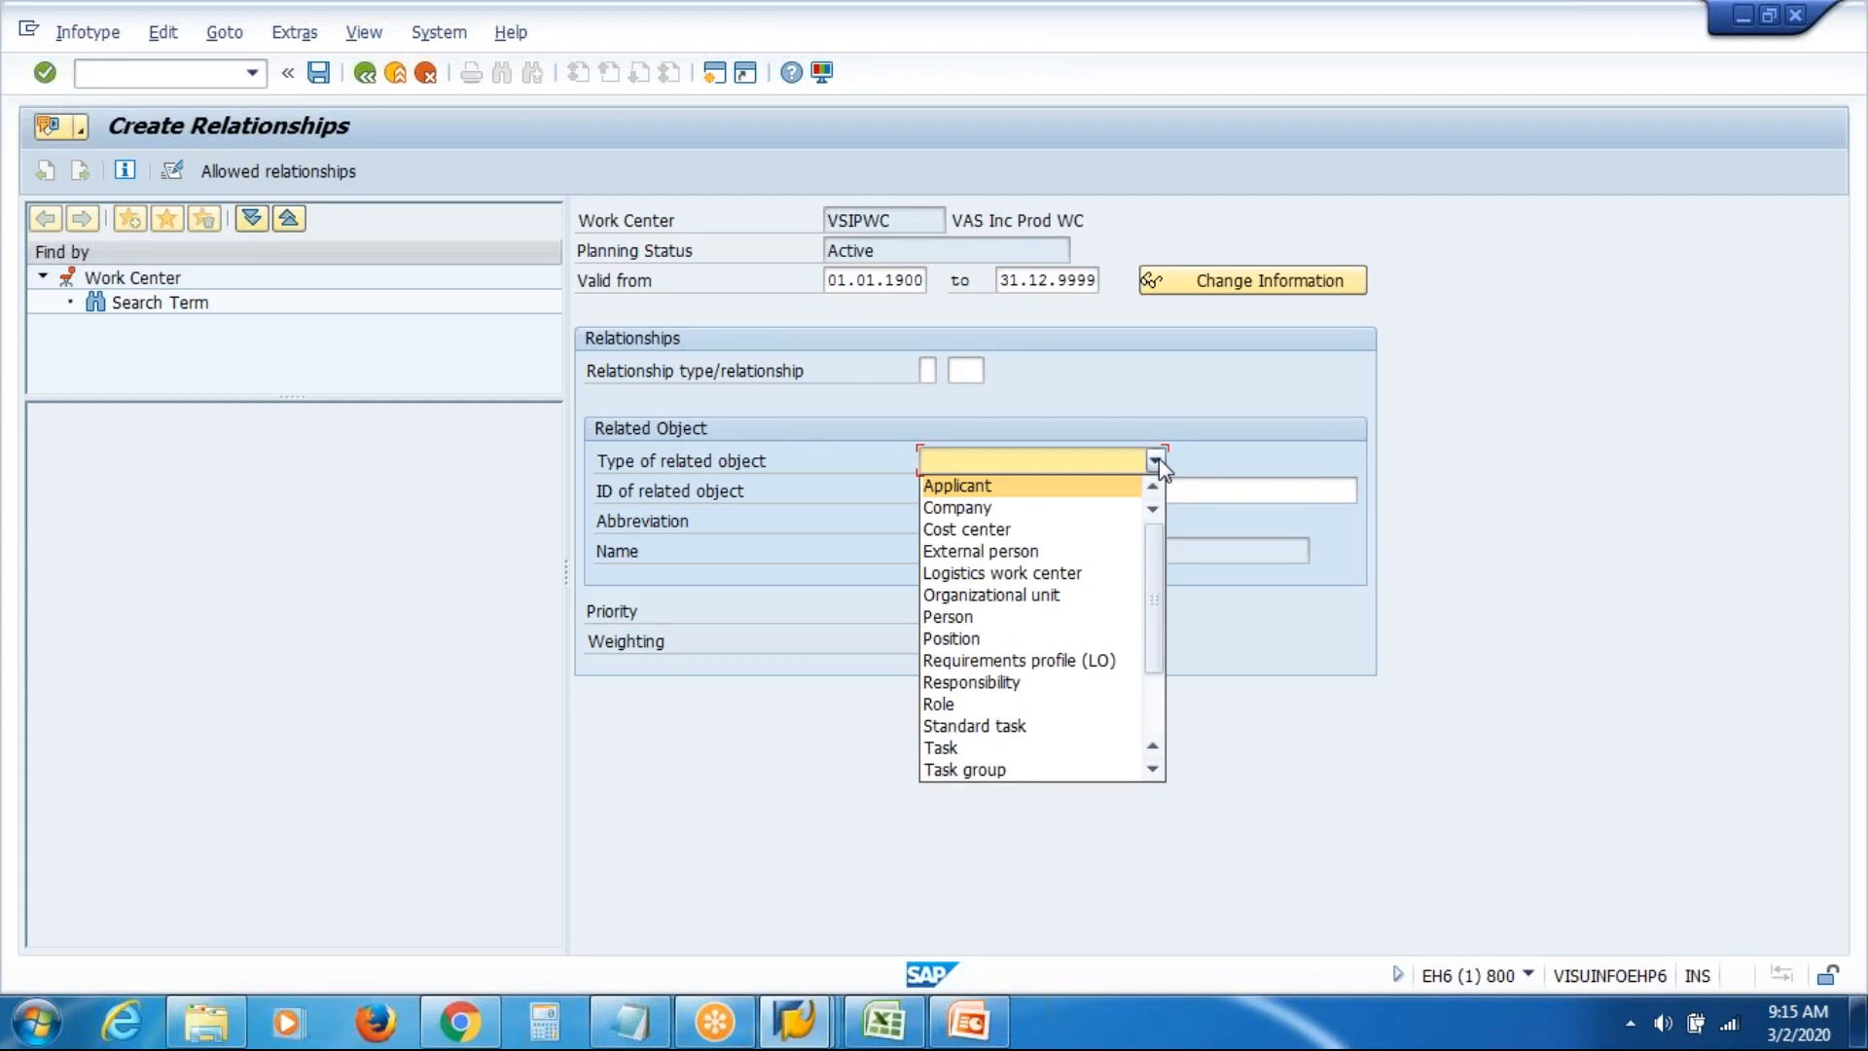
left_click(1048, 639)
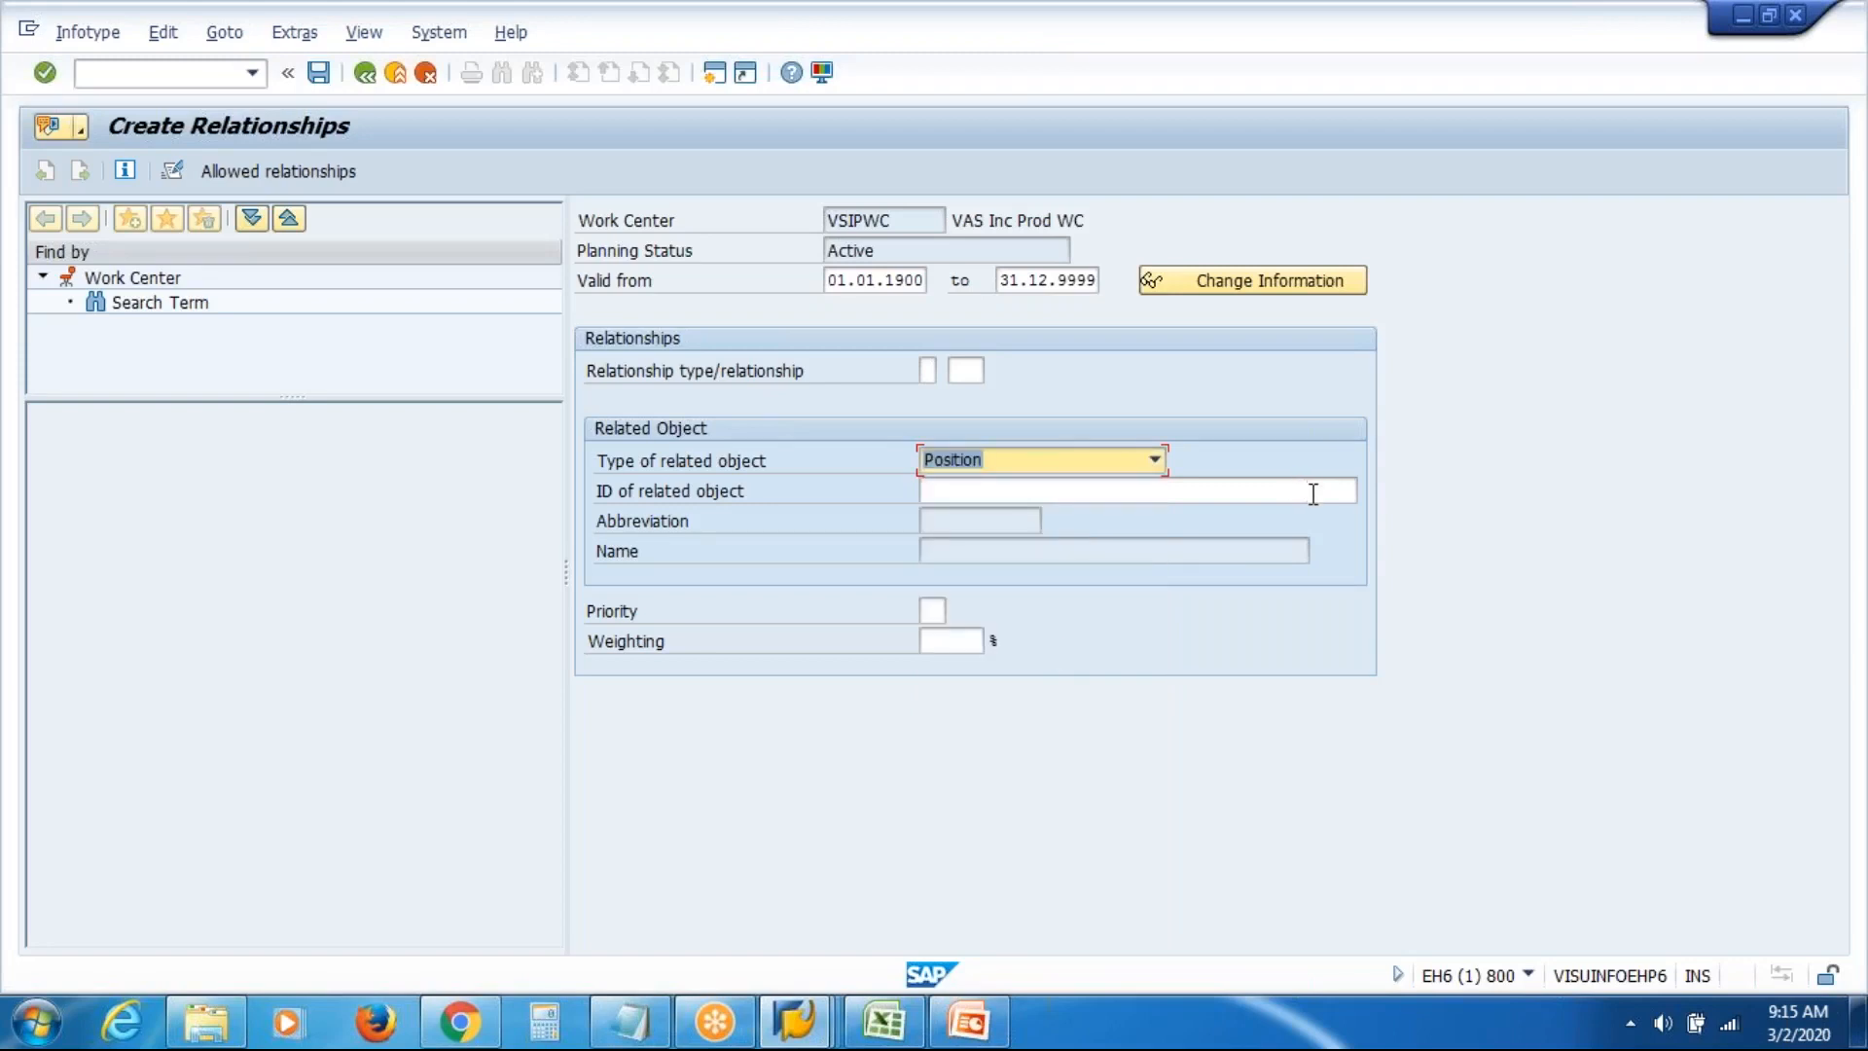
left_click(1312, 494)
key("F4")
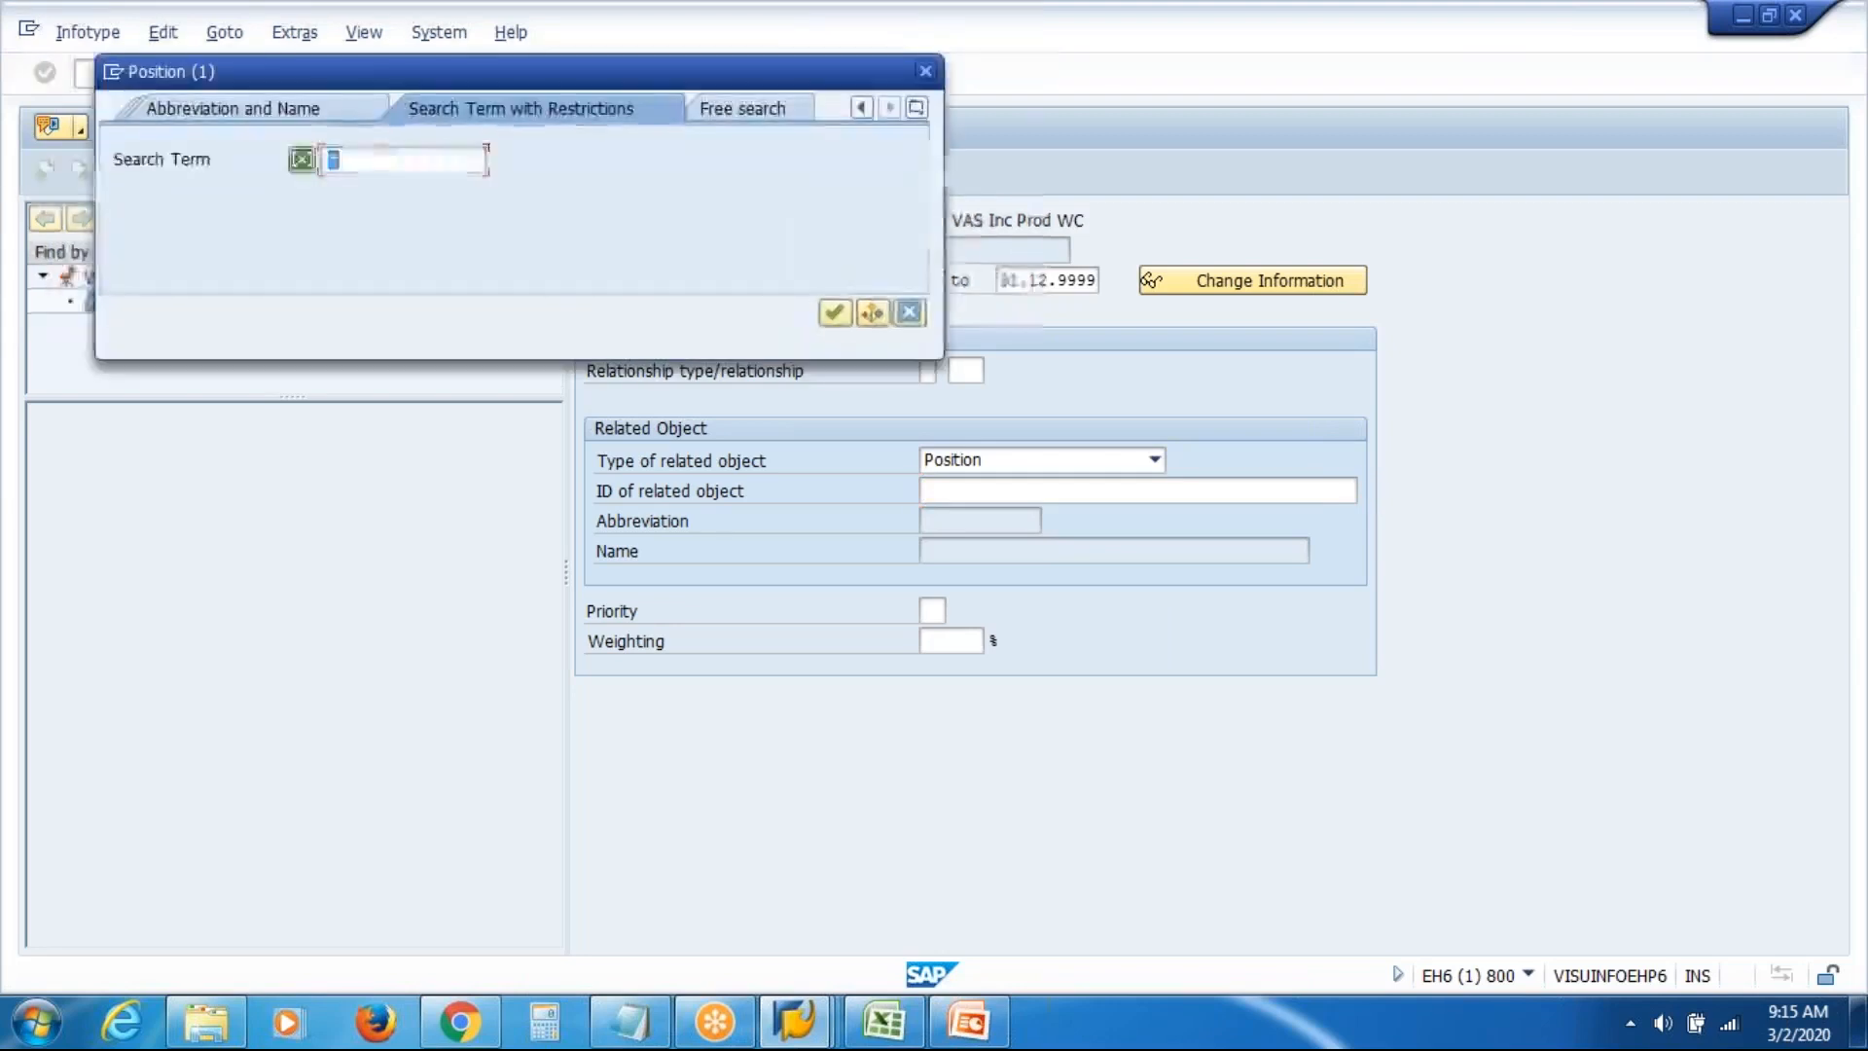
Search positions for 'VAS' with a specific-infotype restriction and pick VASIEP (50012172)
type("VAS")
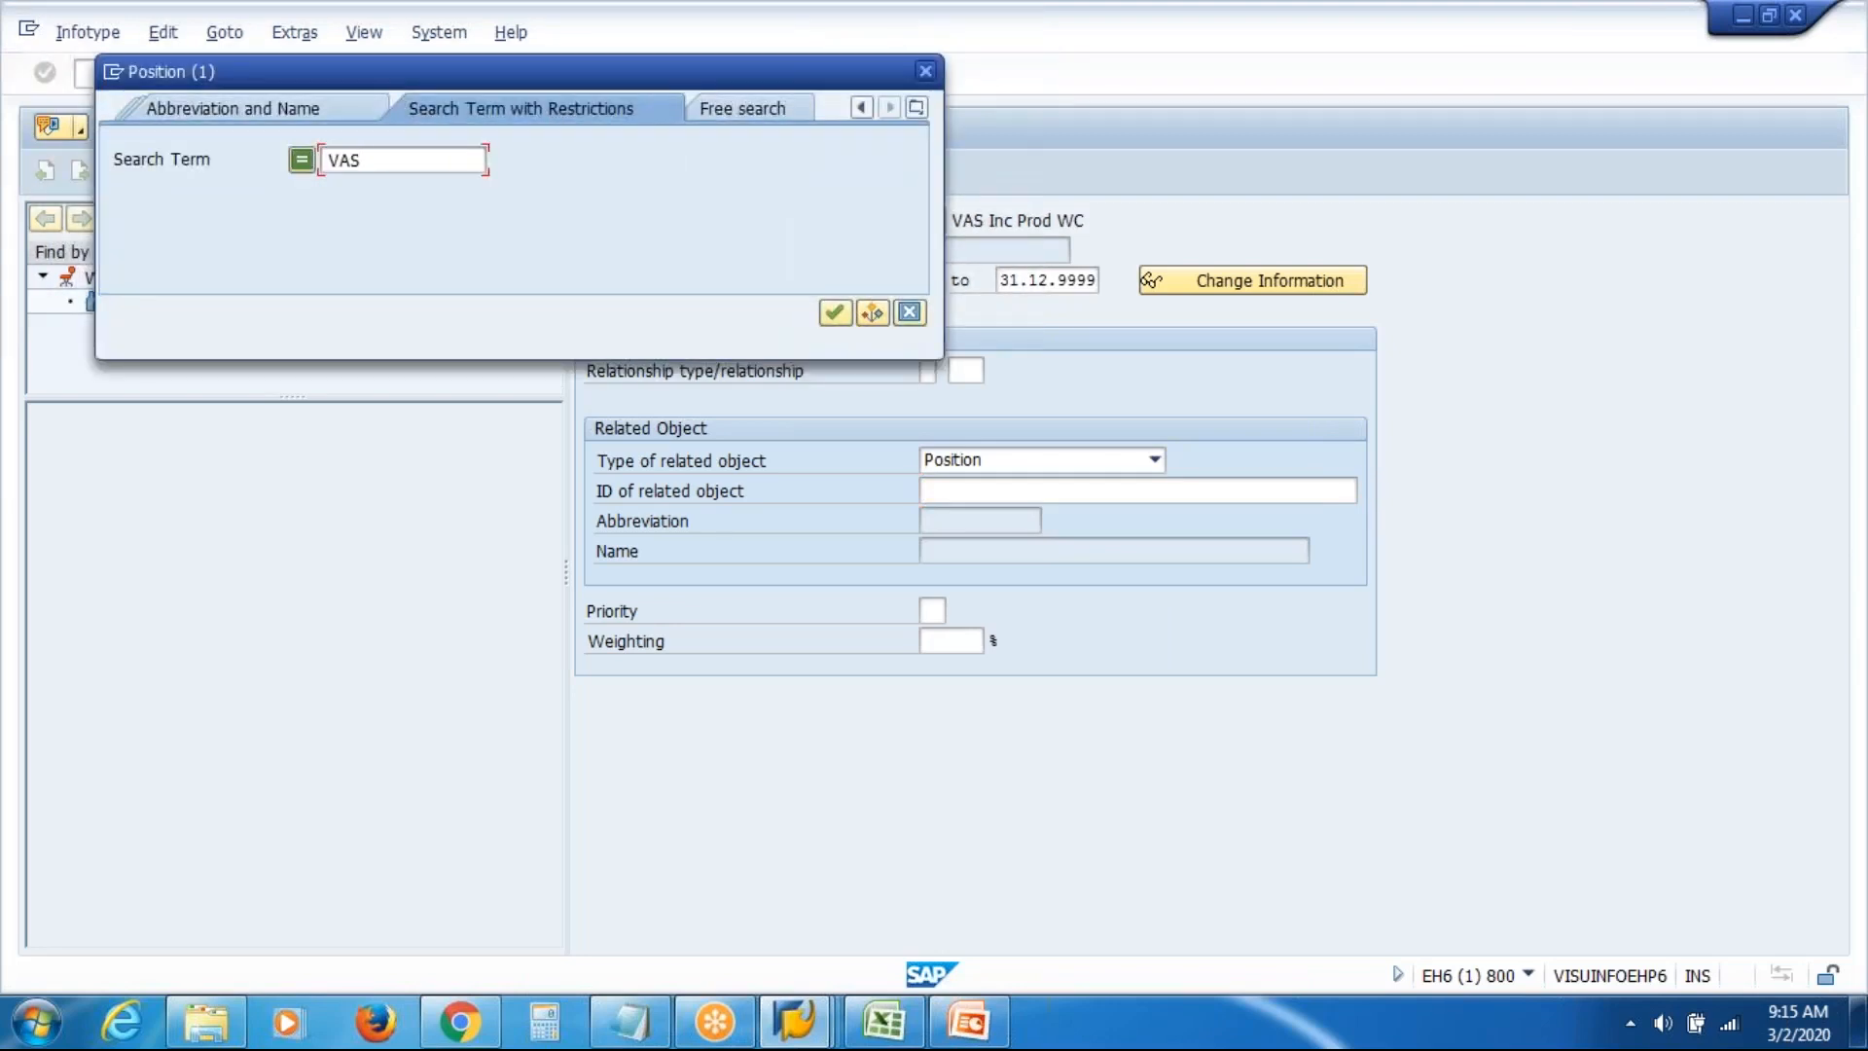
key("Return")
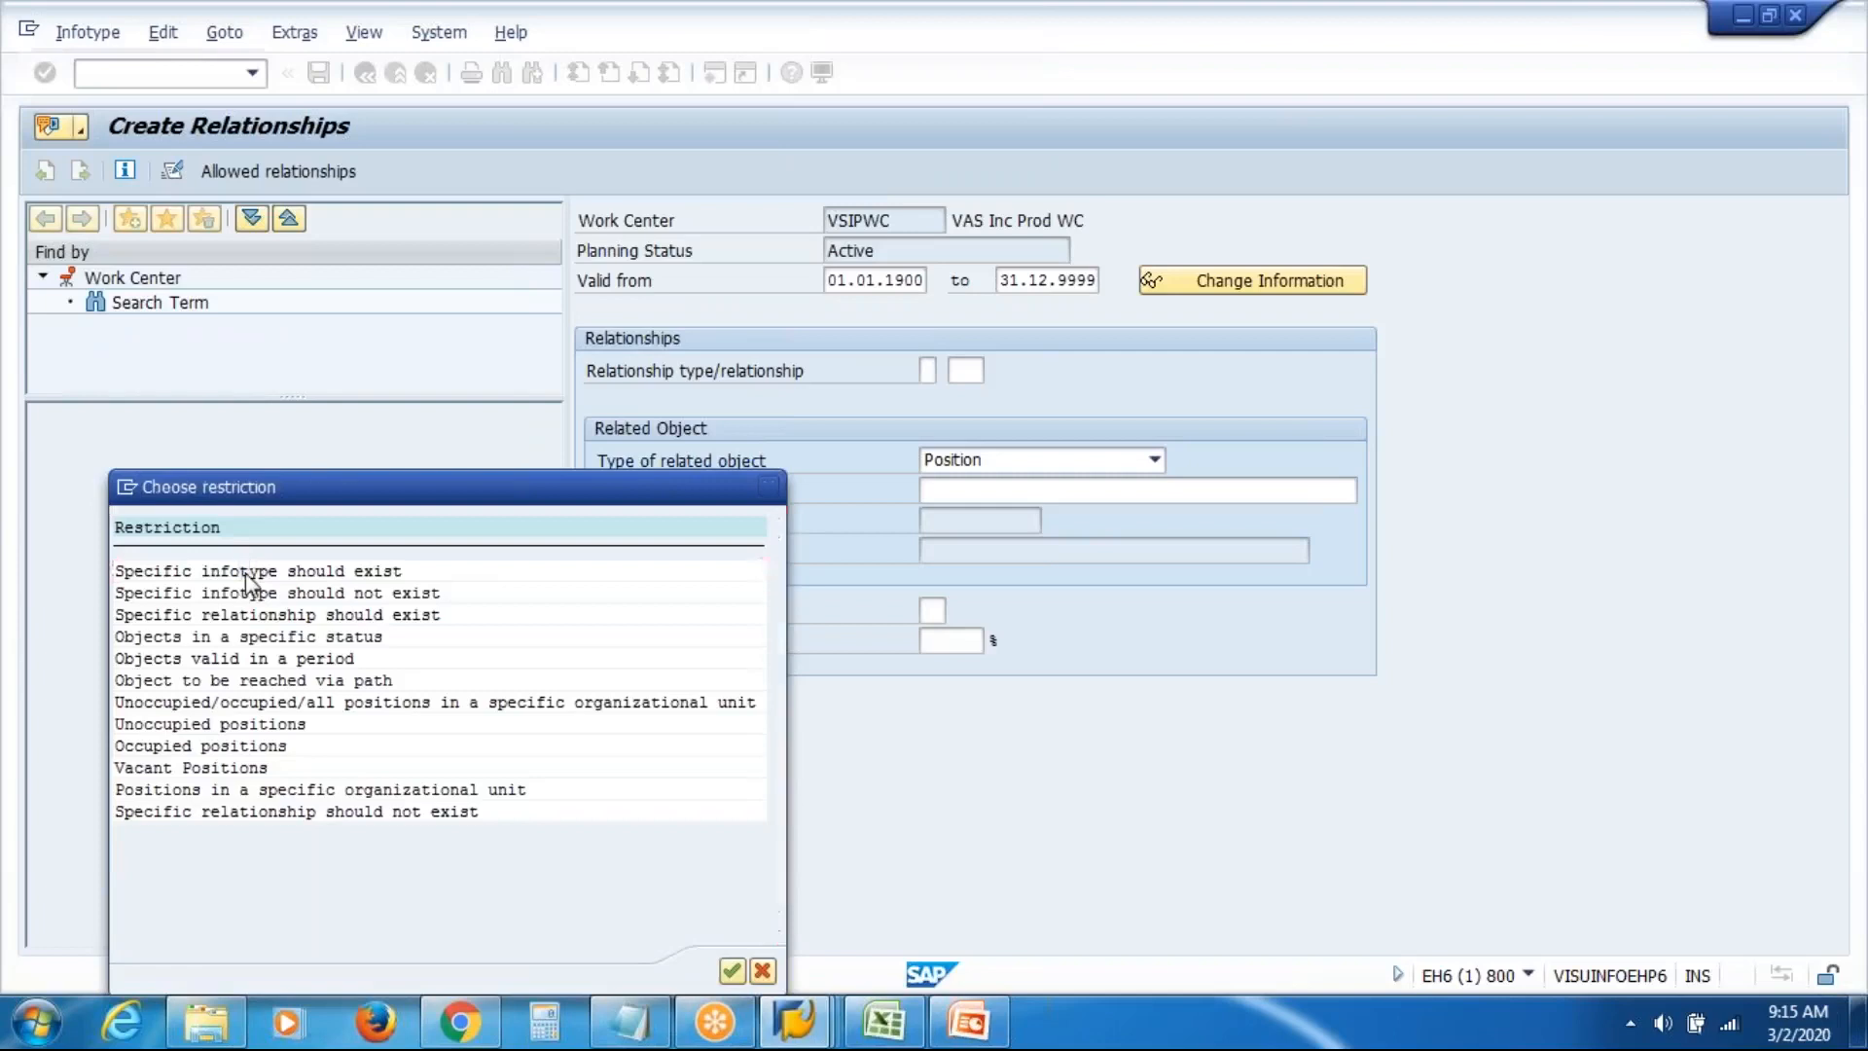
double_click(245, 572)
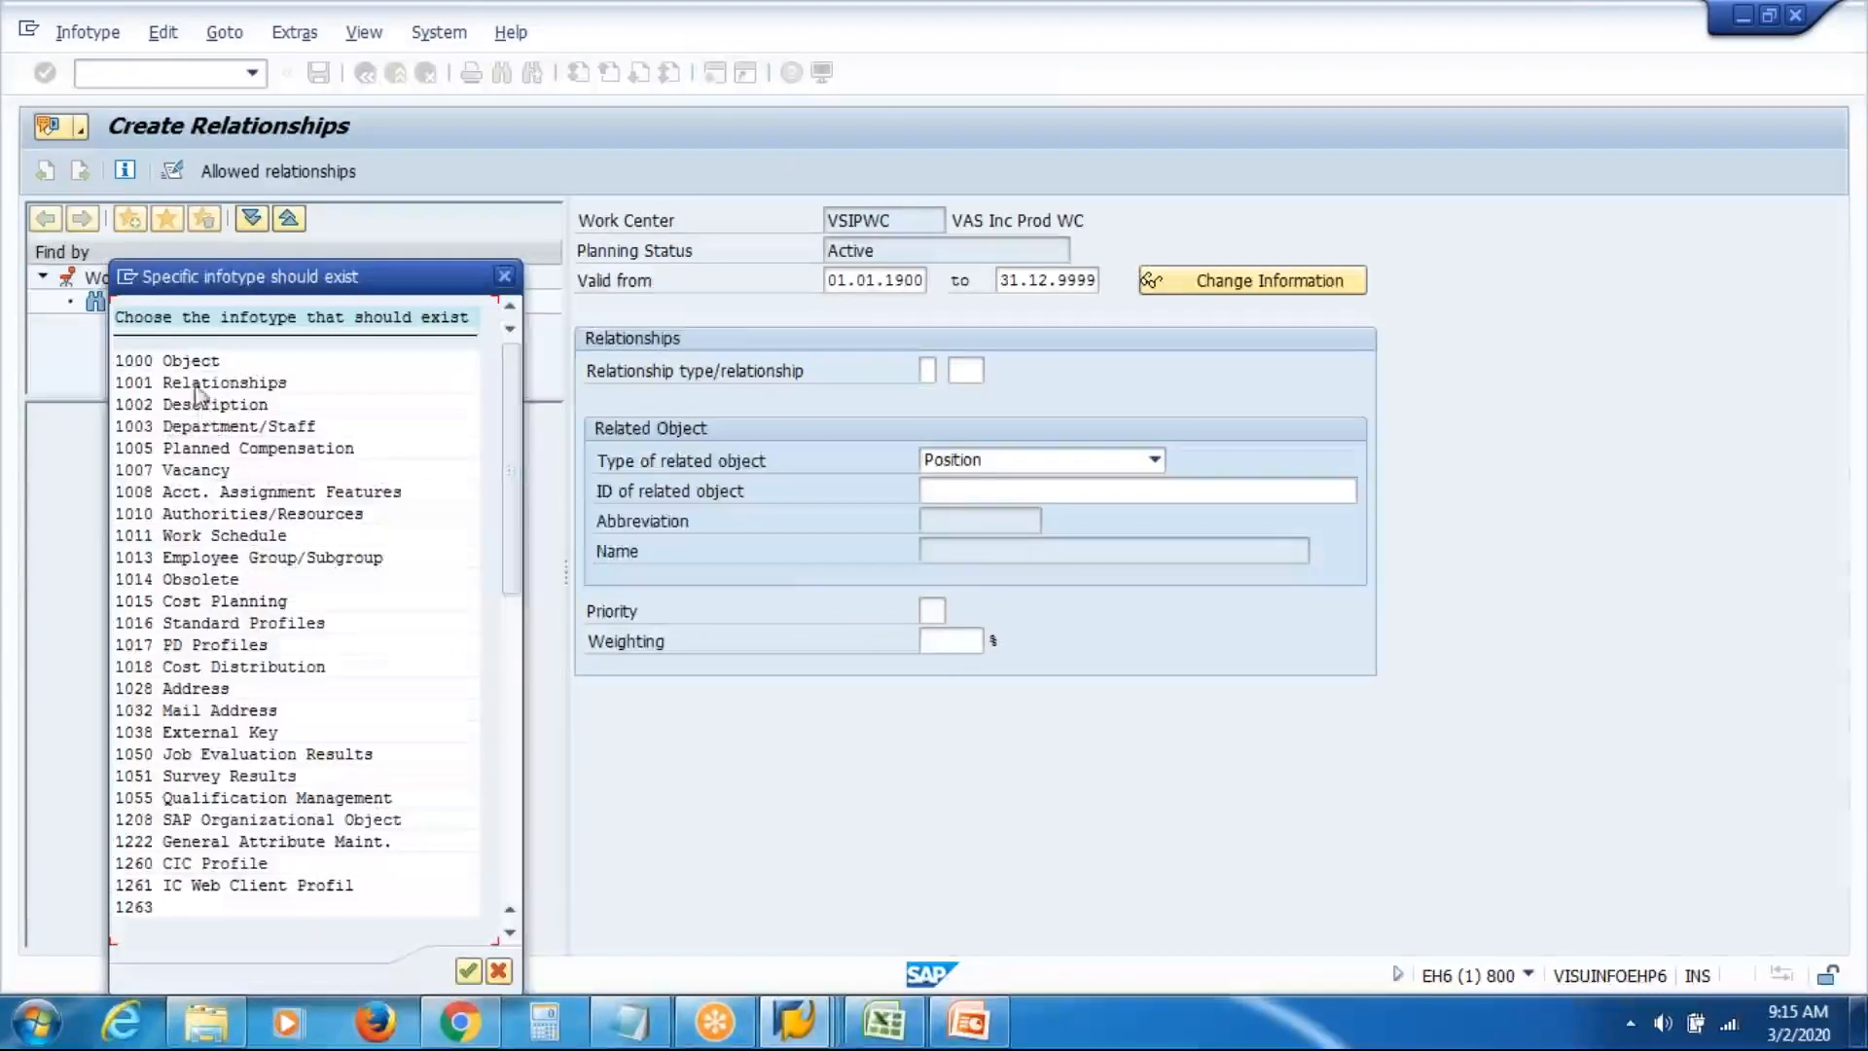
double_click(191, 361)
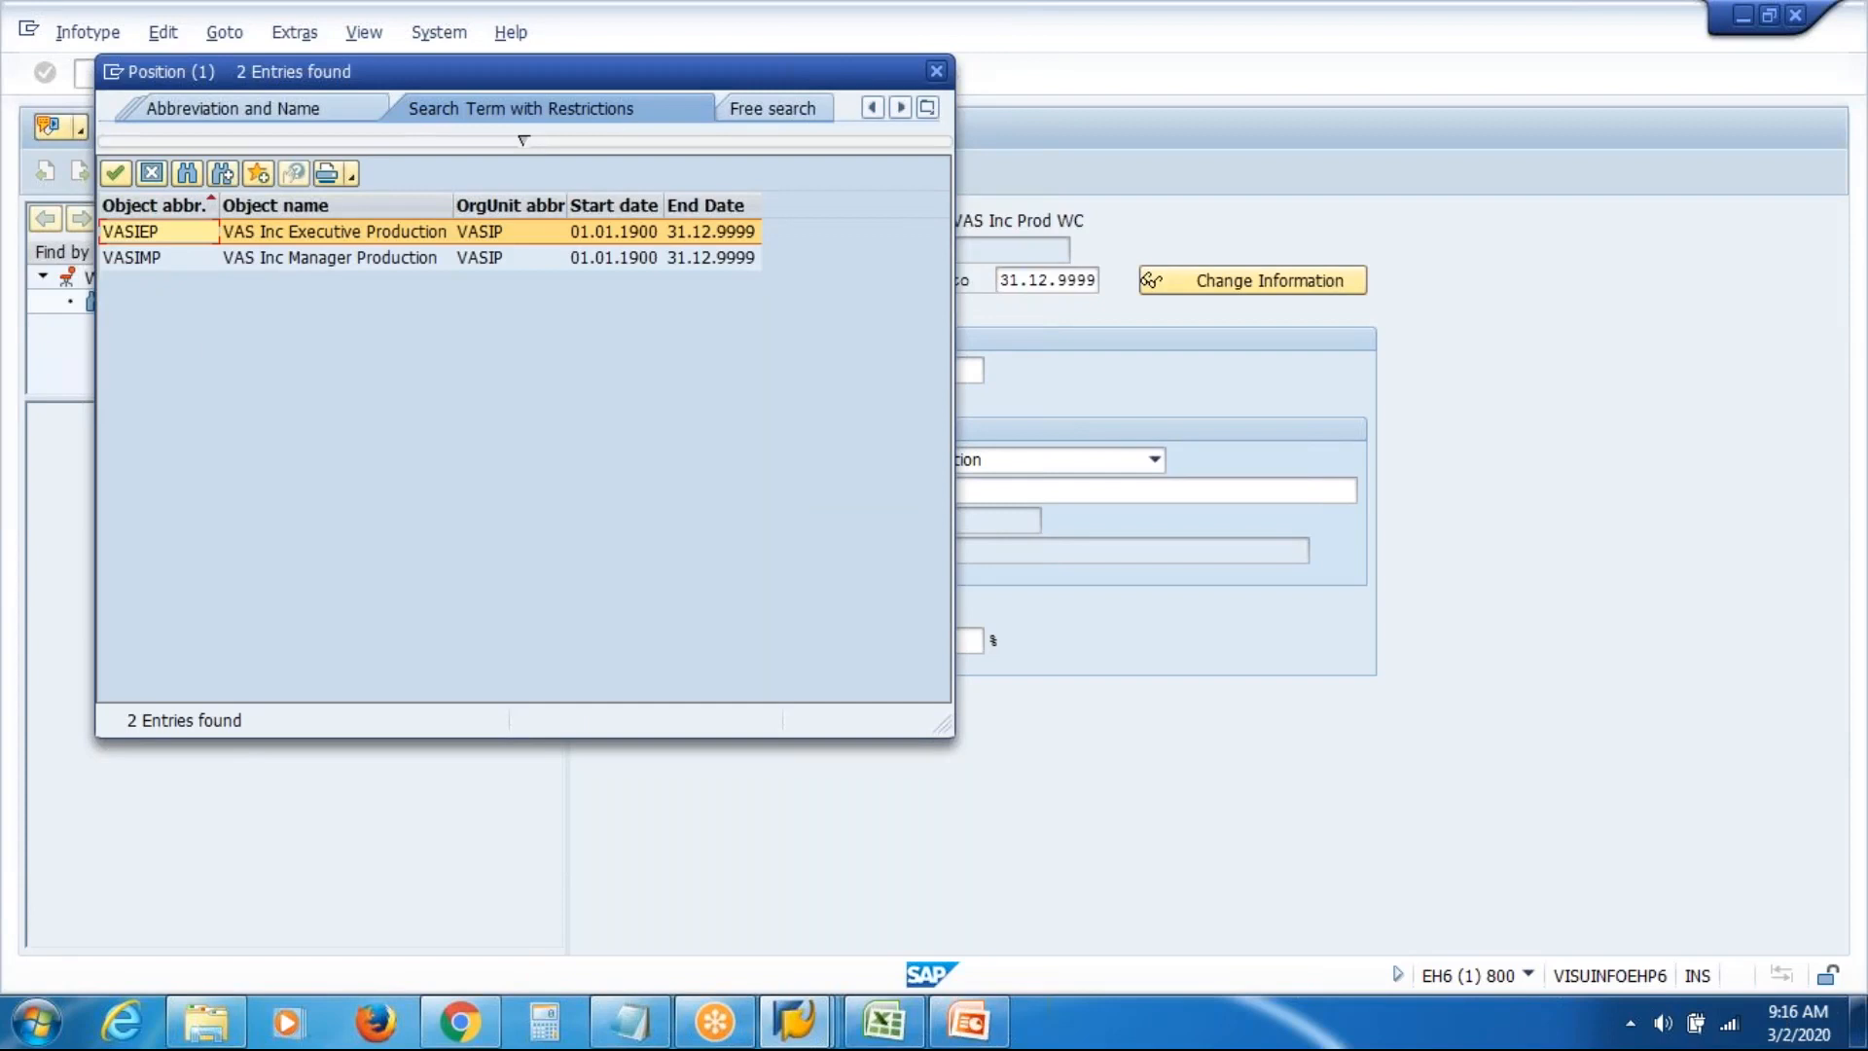
double_click(321, 232)
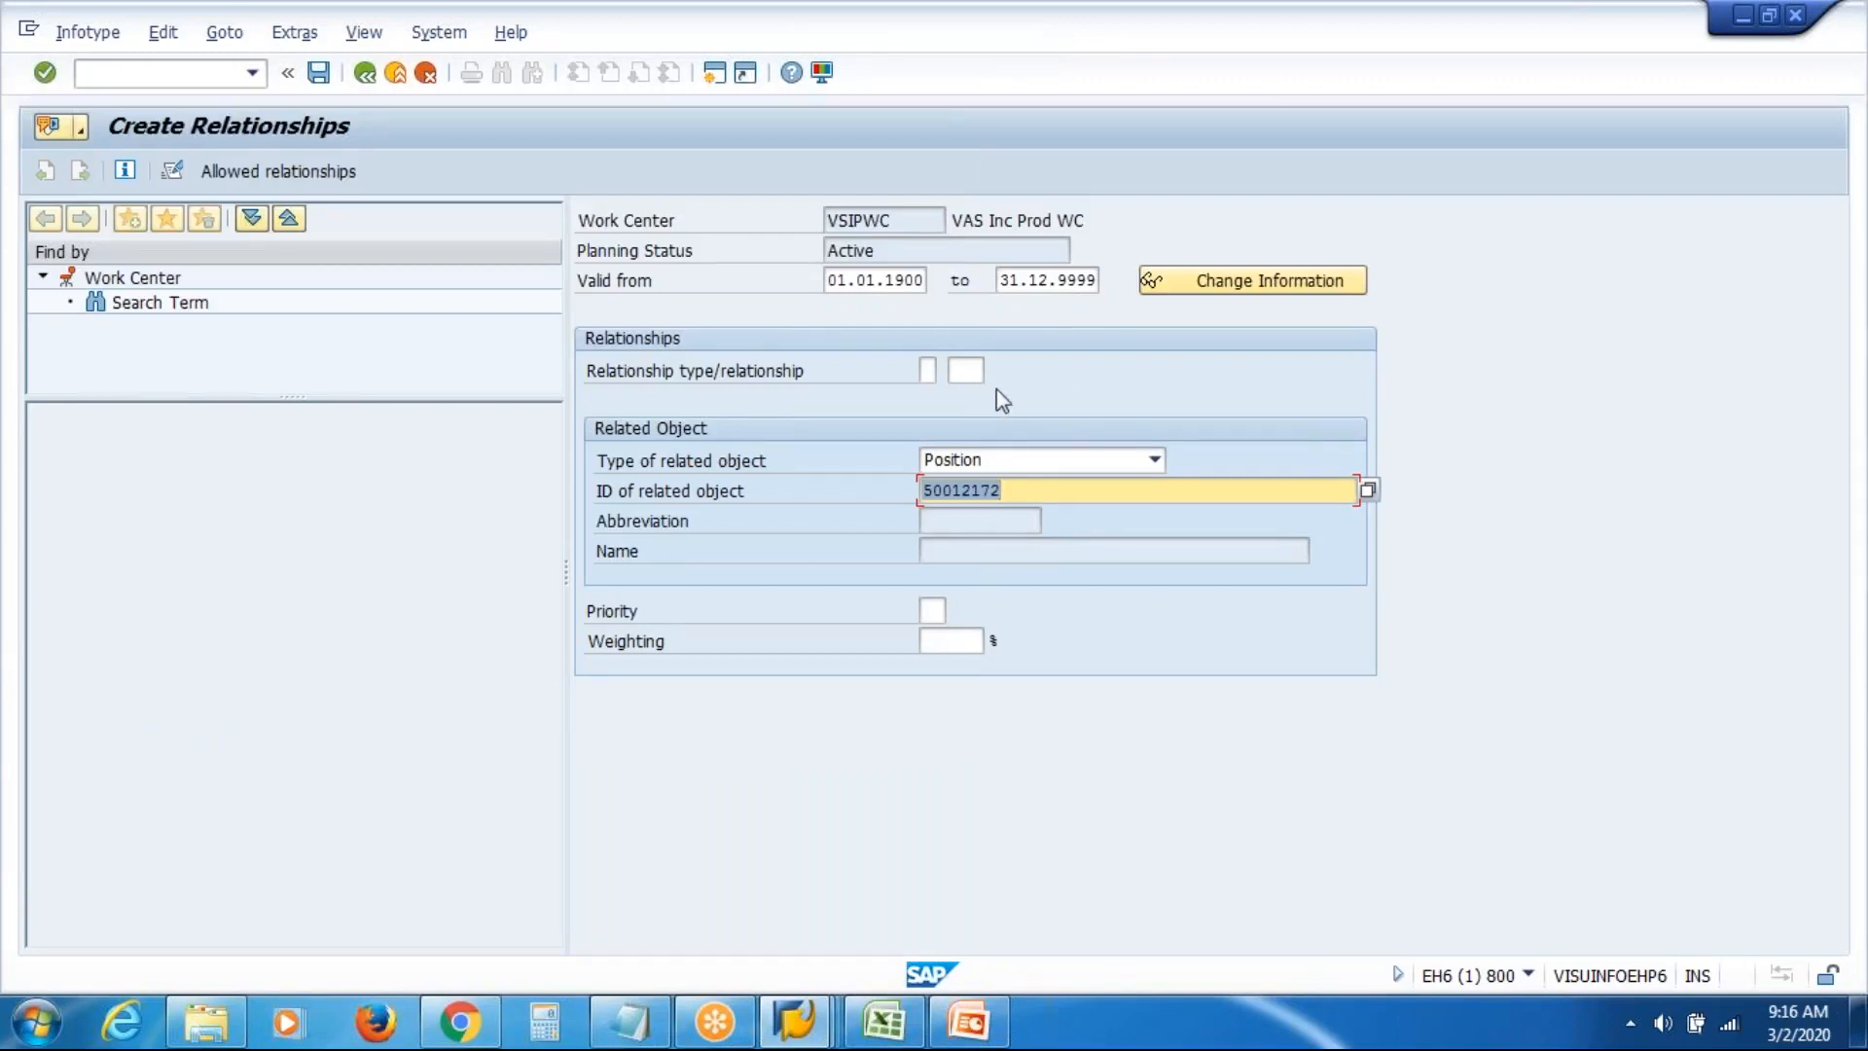
Confirm the position ID and set relationship type A 003 Belongs to
key("Return")
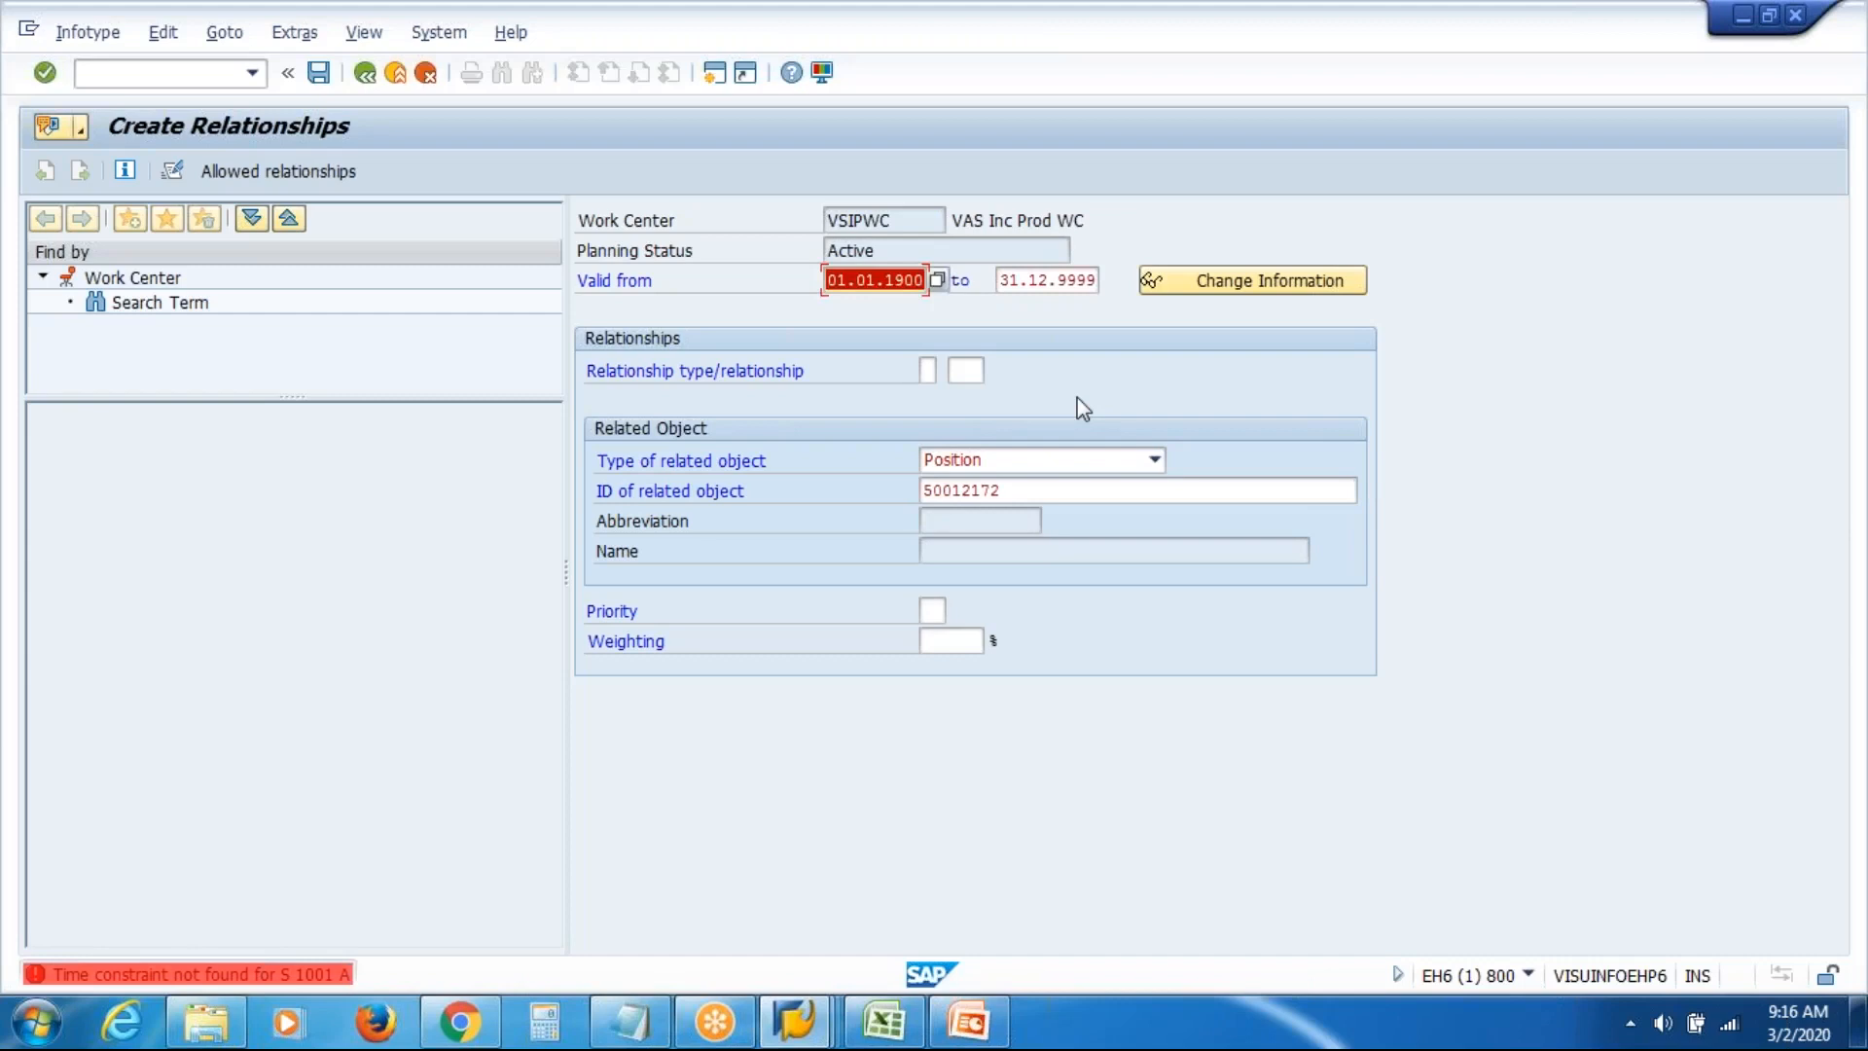
left_click(929, 370)
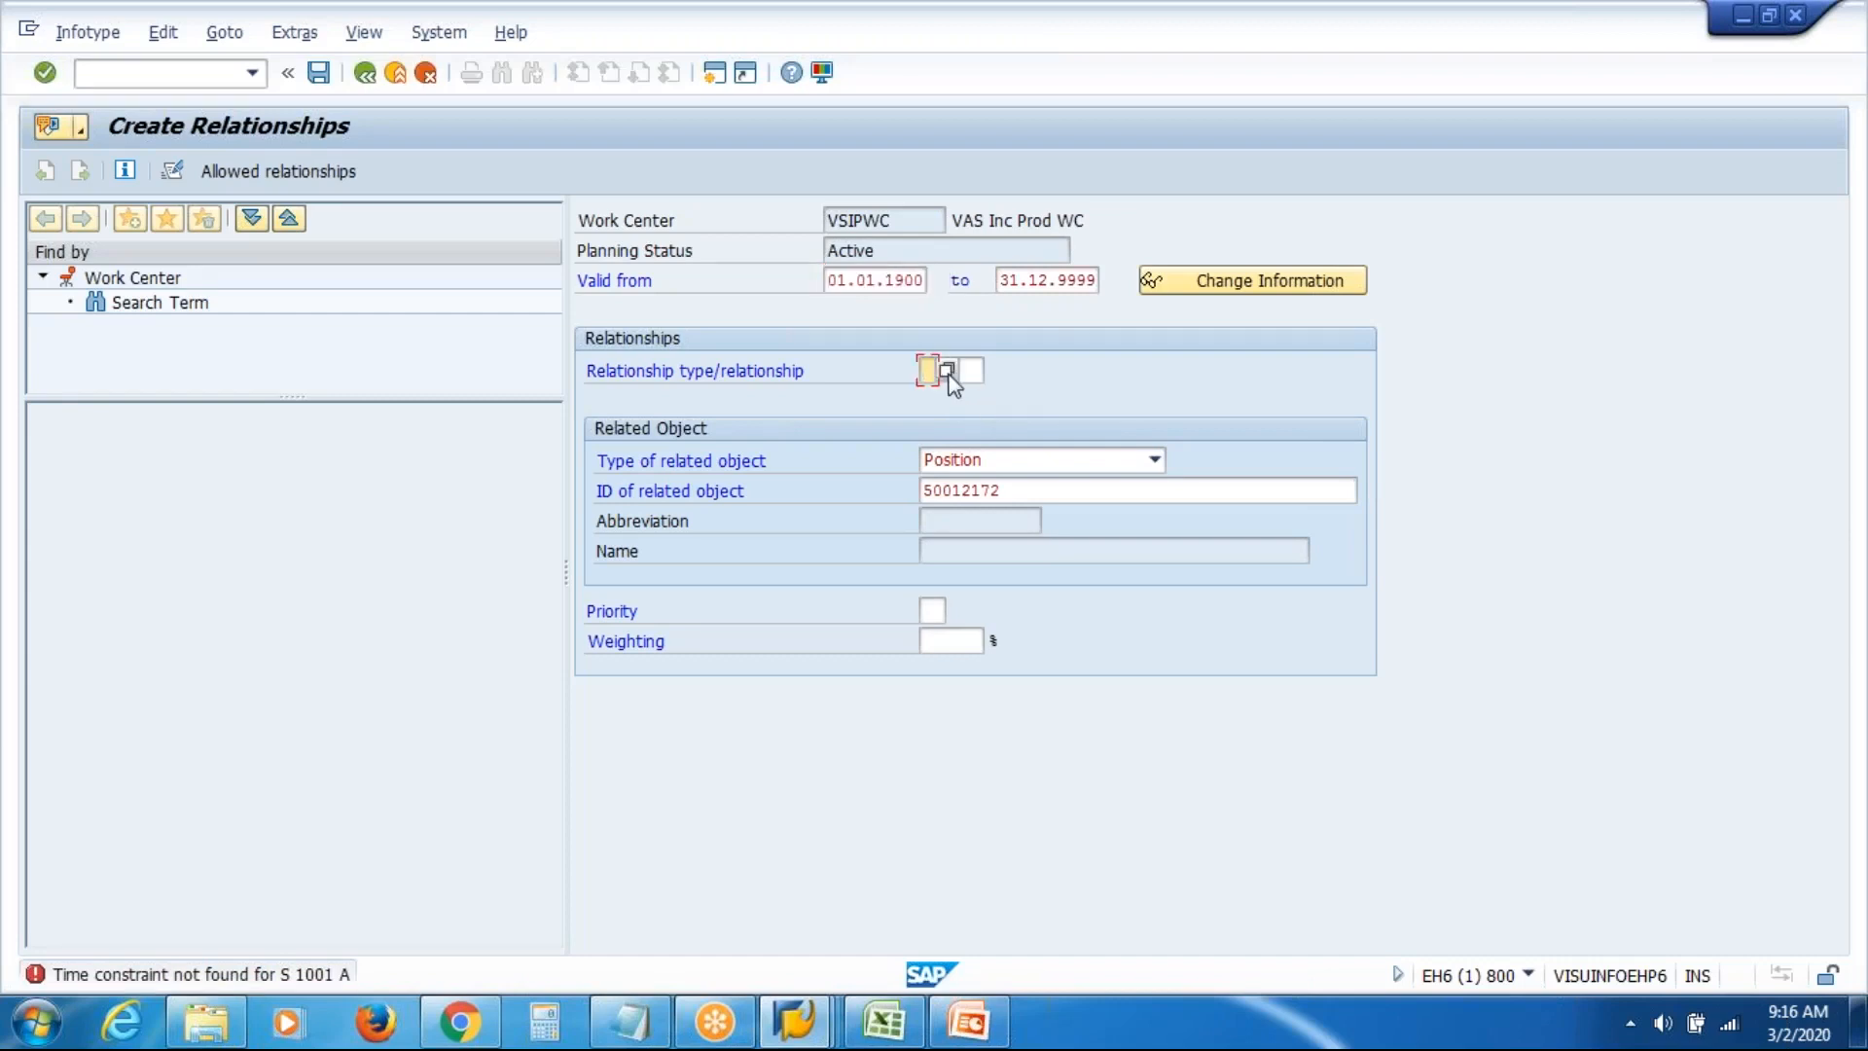
left_click(947, 372)
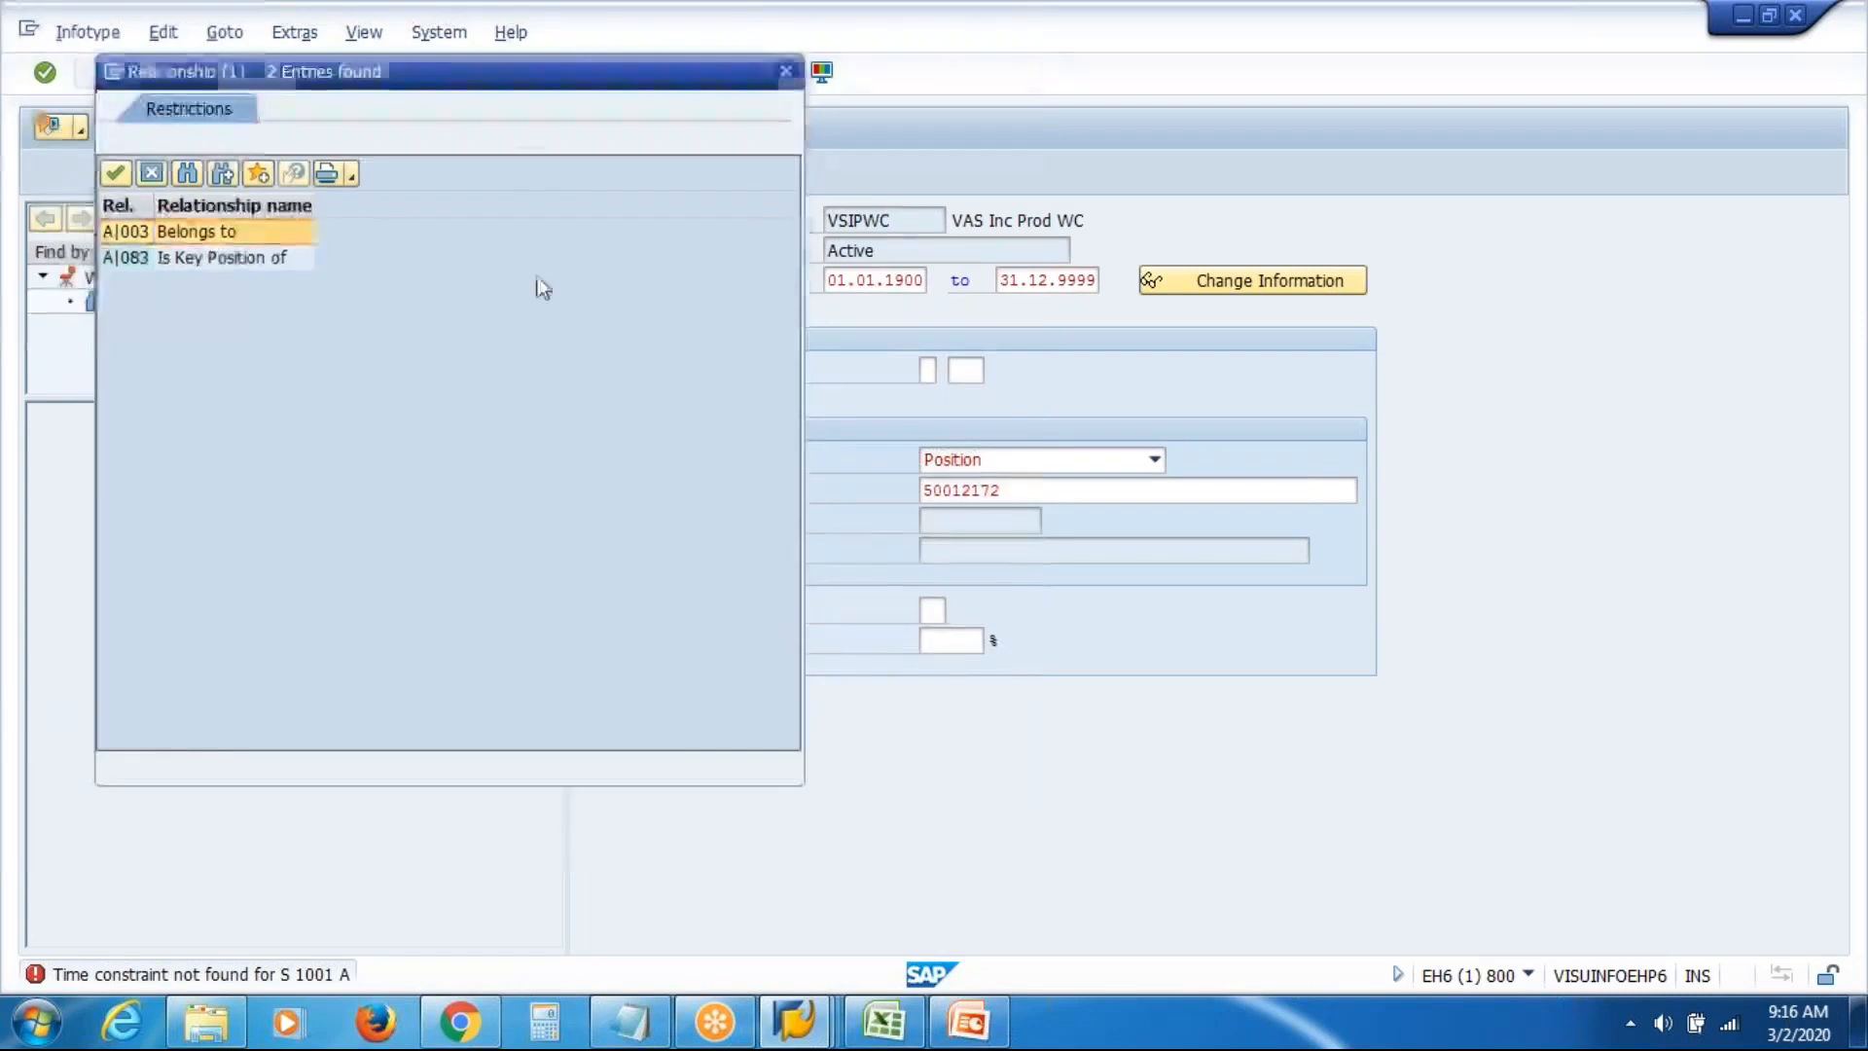
double_click(222, 234)
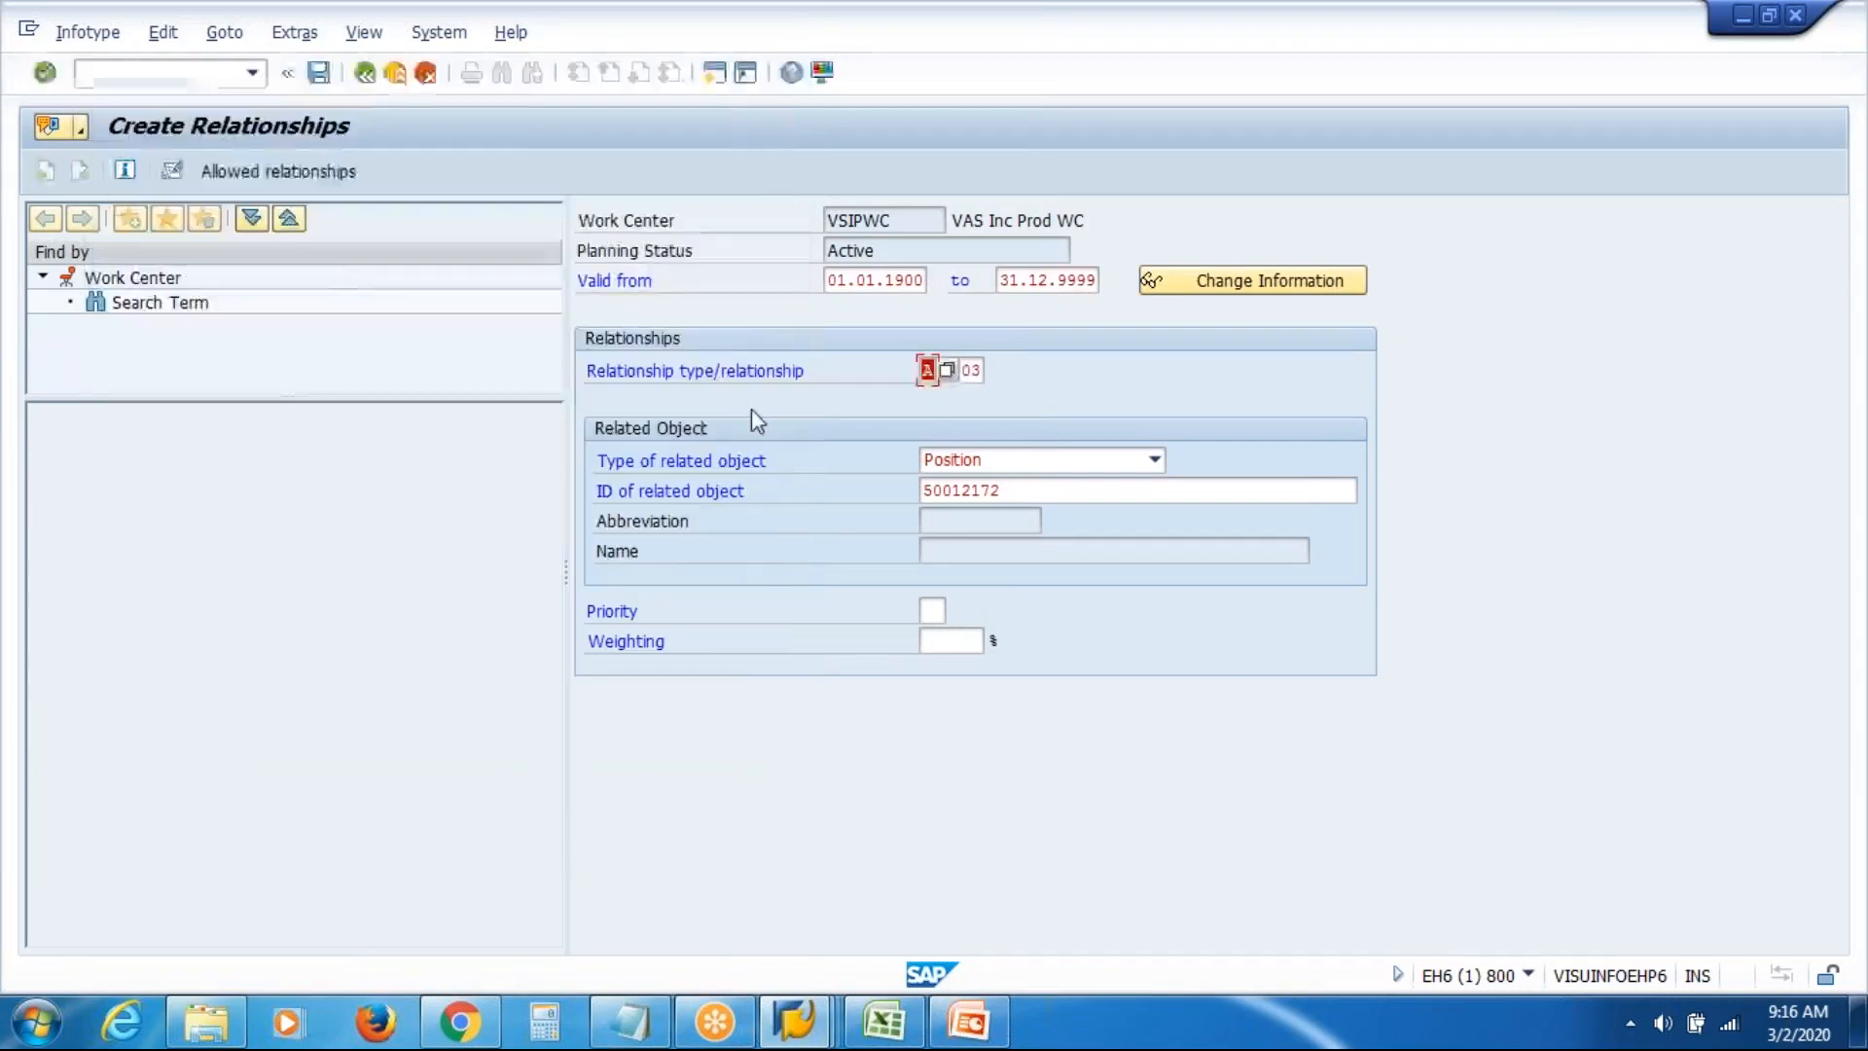
key("Return")
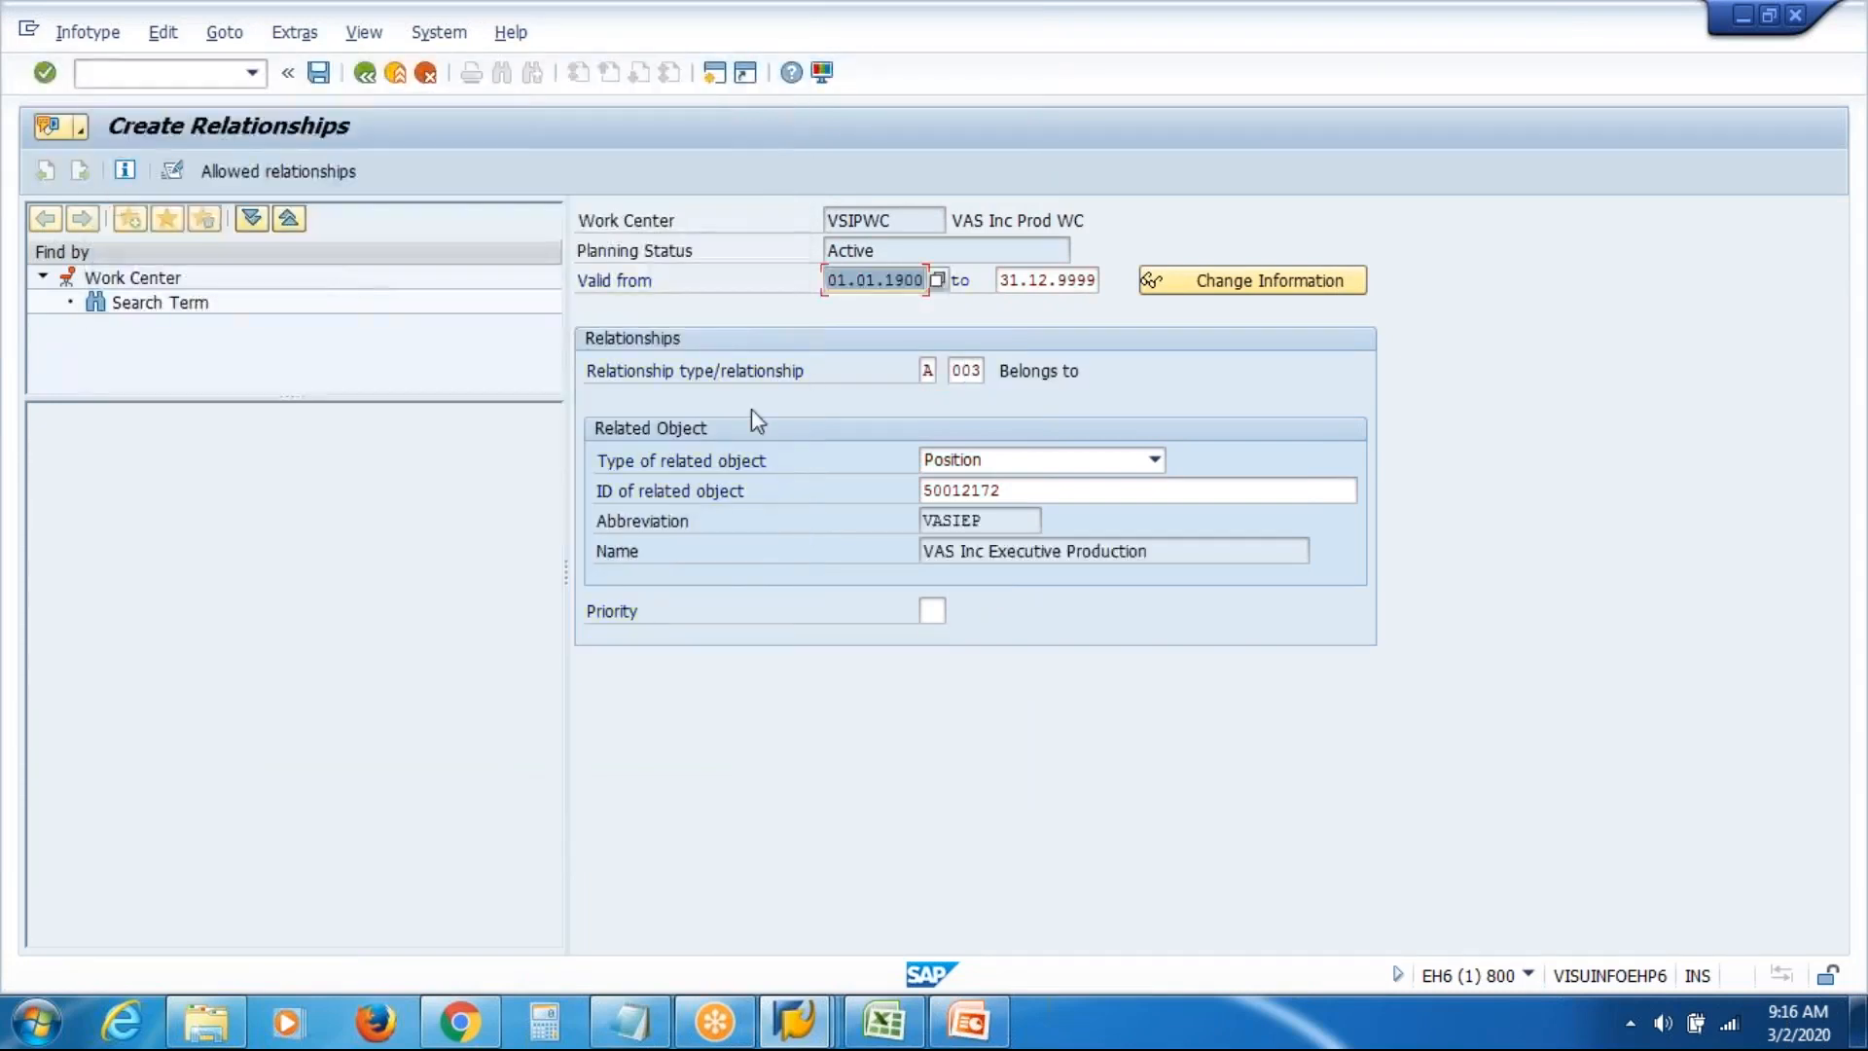
Highlight the work center name VAS Inc Prod WC, the Belongs to text and the position name
left_click(956, 221)
left_click_drag(957, 221, 1126, 217)
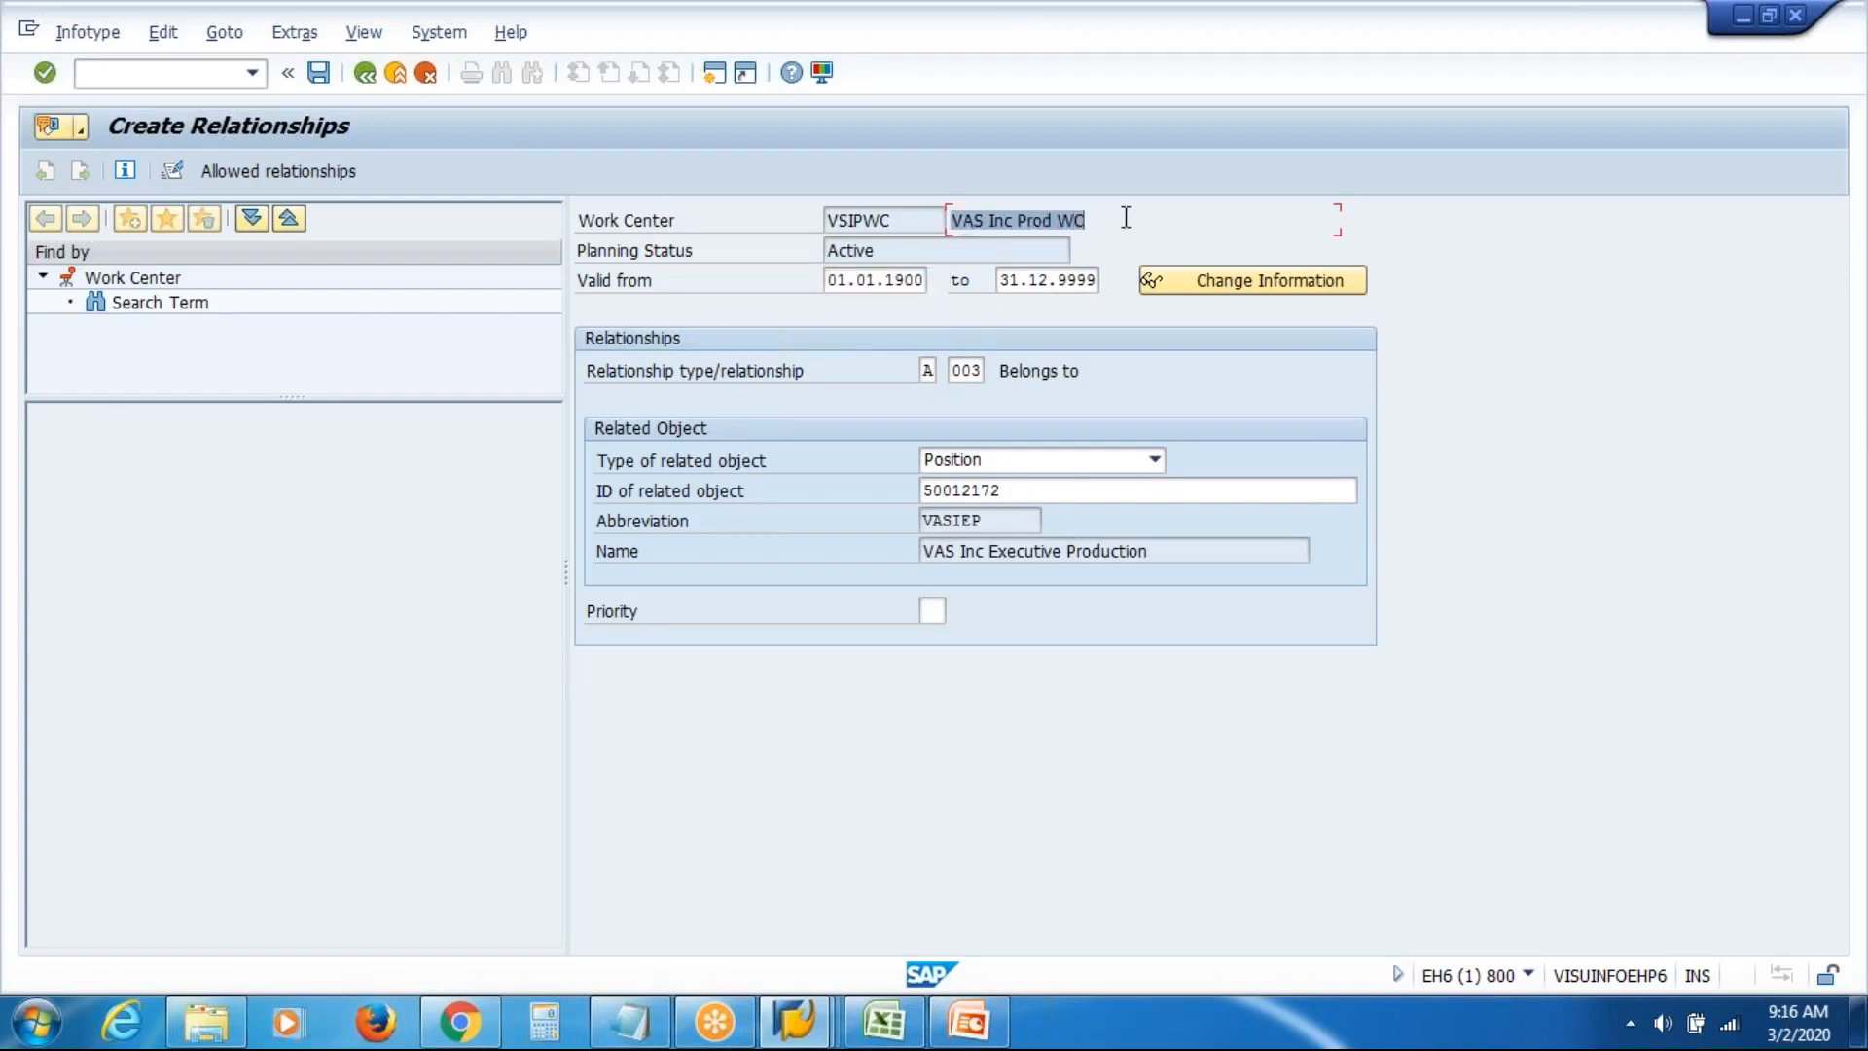
left_click(1002, 371)
left_click_drag(1045, 375, 1188, 367)
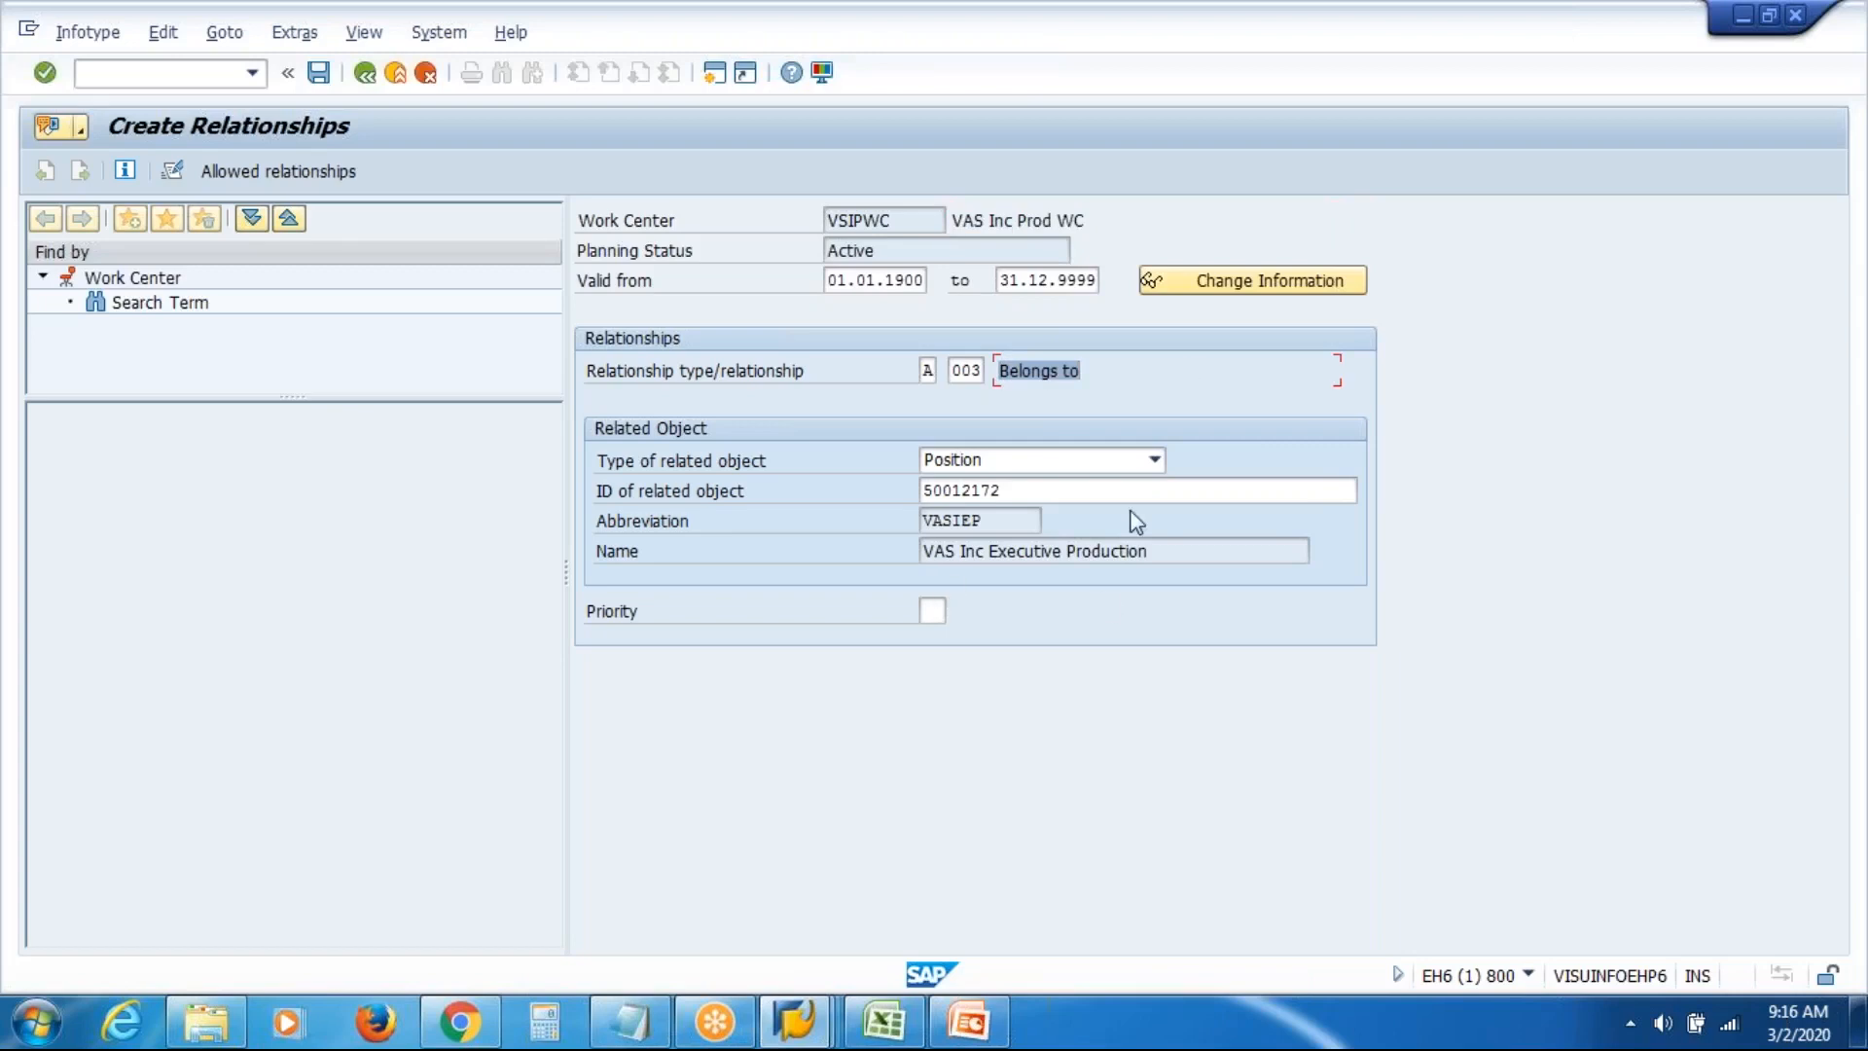
left_click(1172, 549)
Save the Belongs to relationship, return to SAP Easy Access, and switch to Excel
left_click(318, 73)
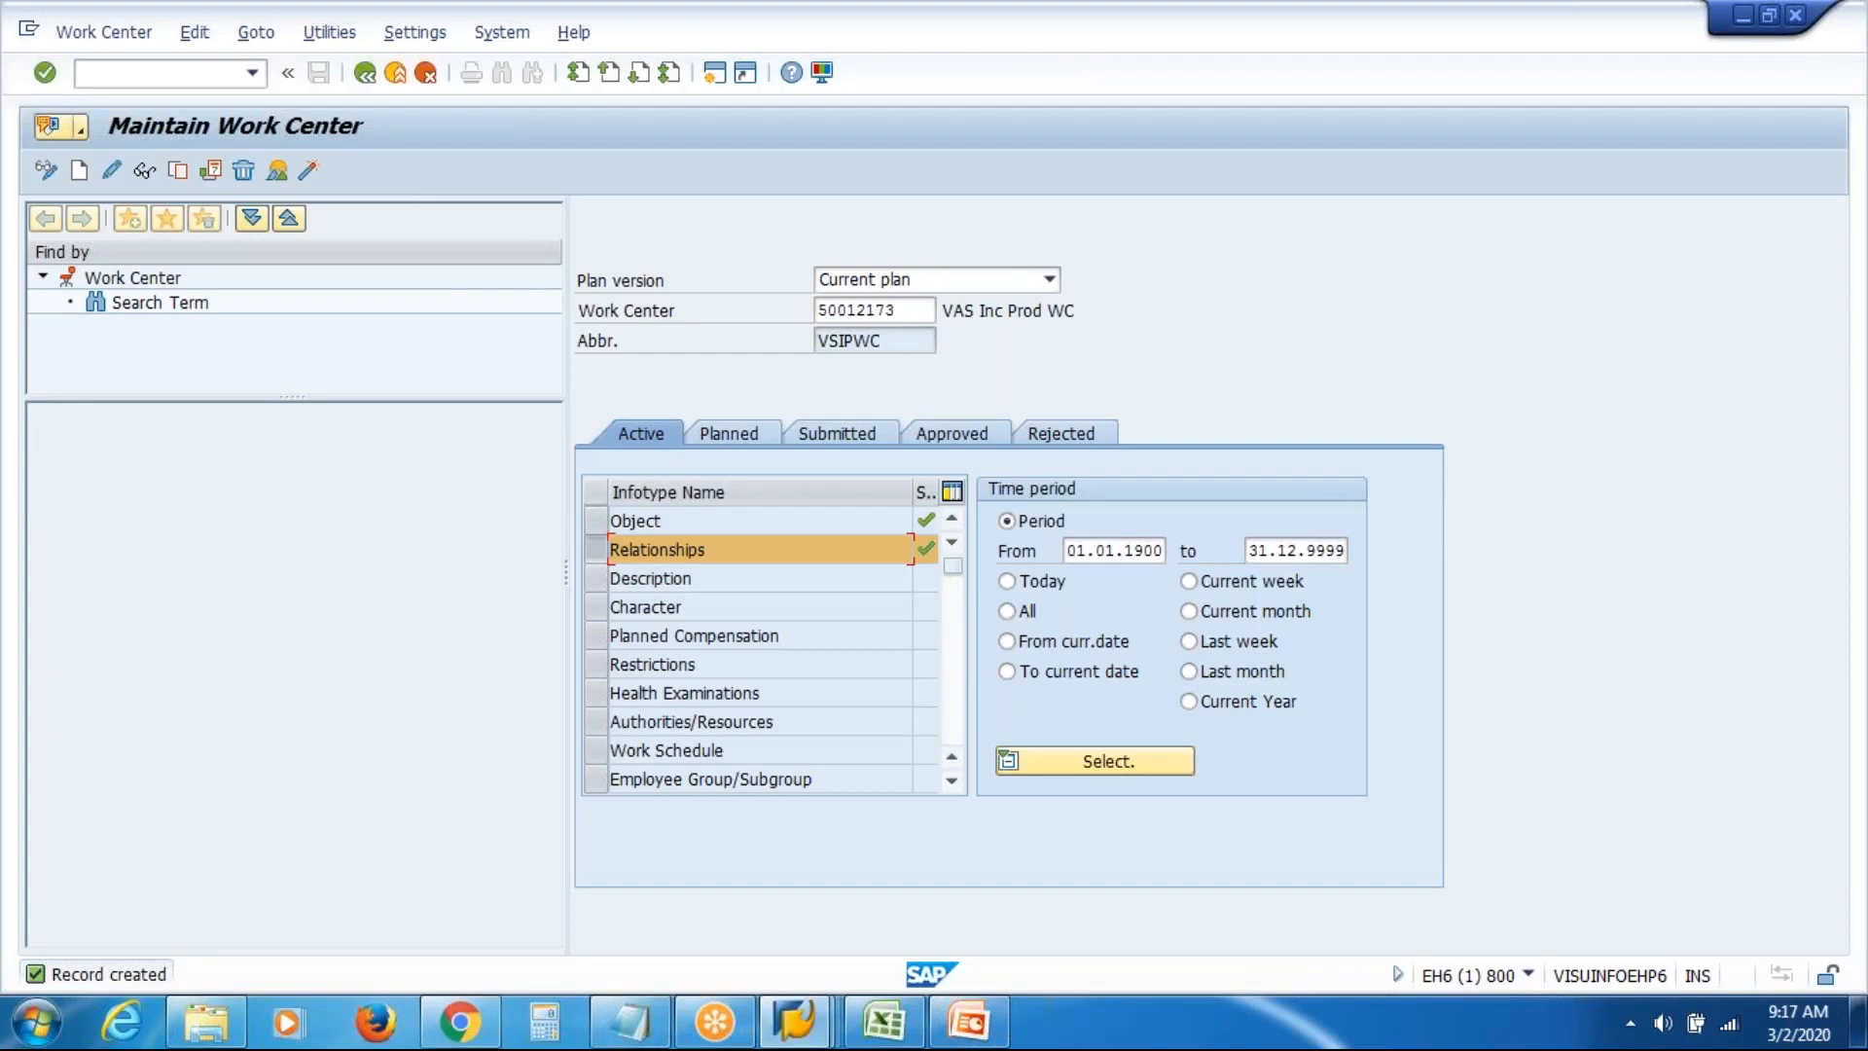
left_click(366, 73)
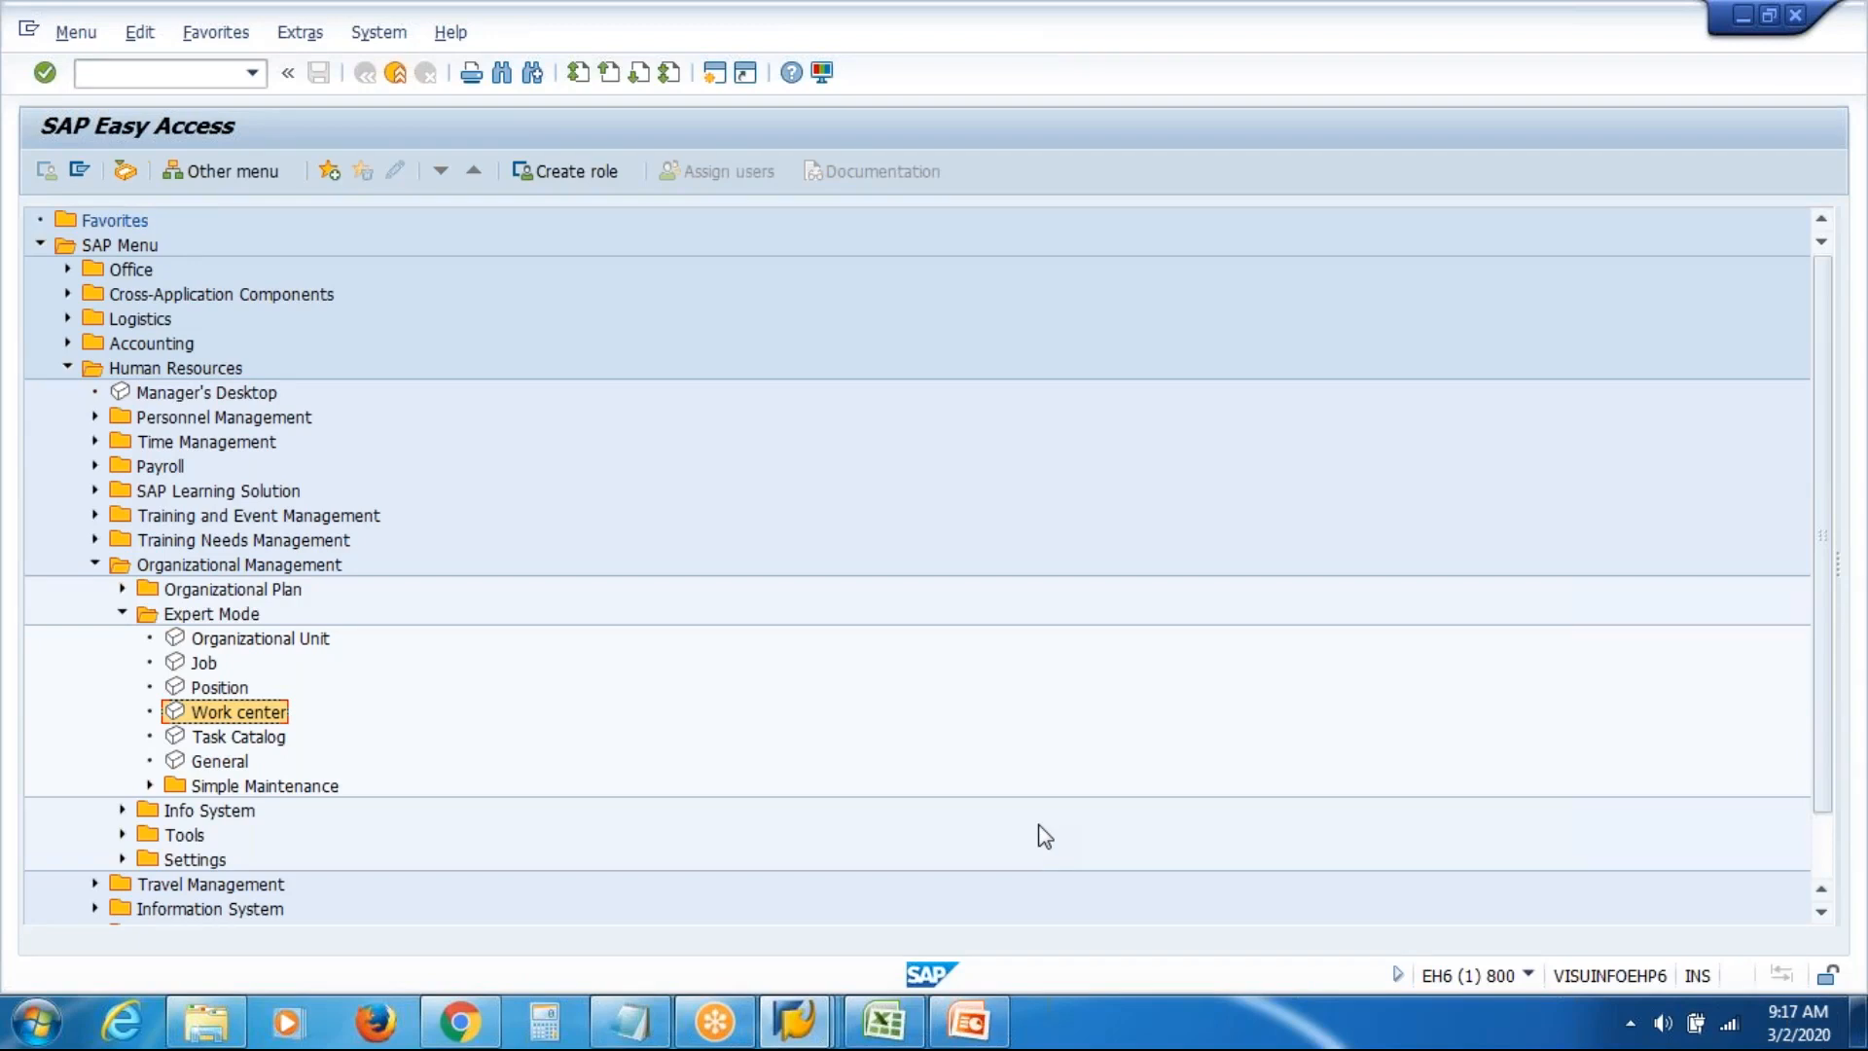
left_click(883, 1036)
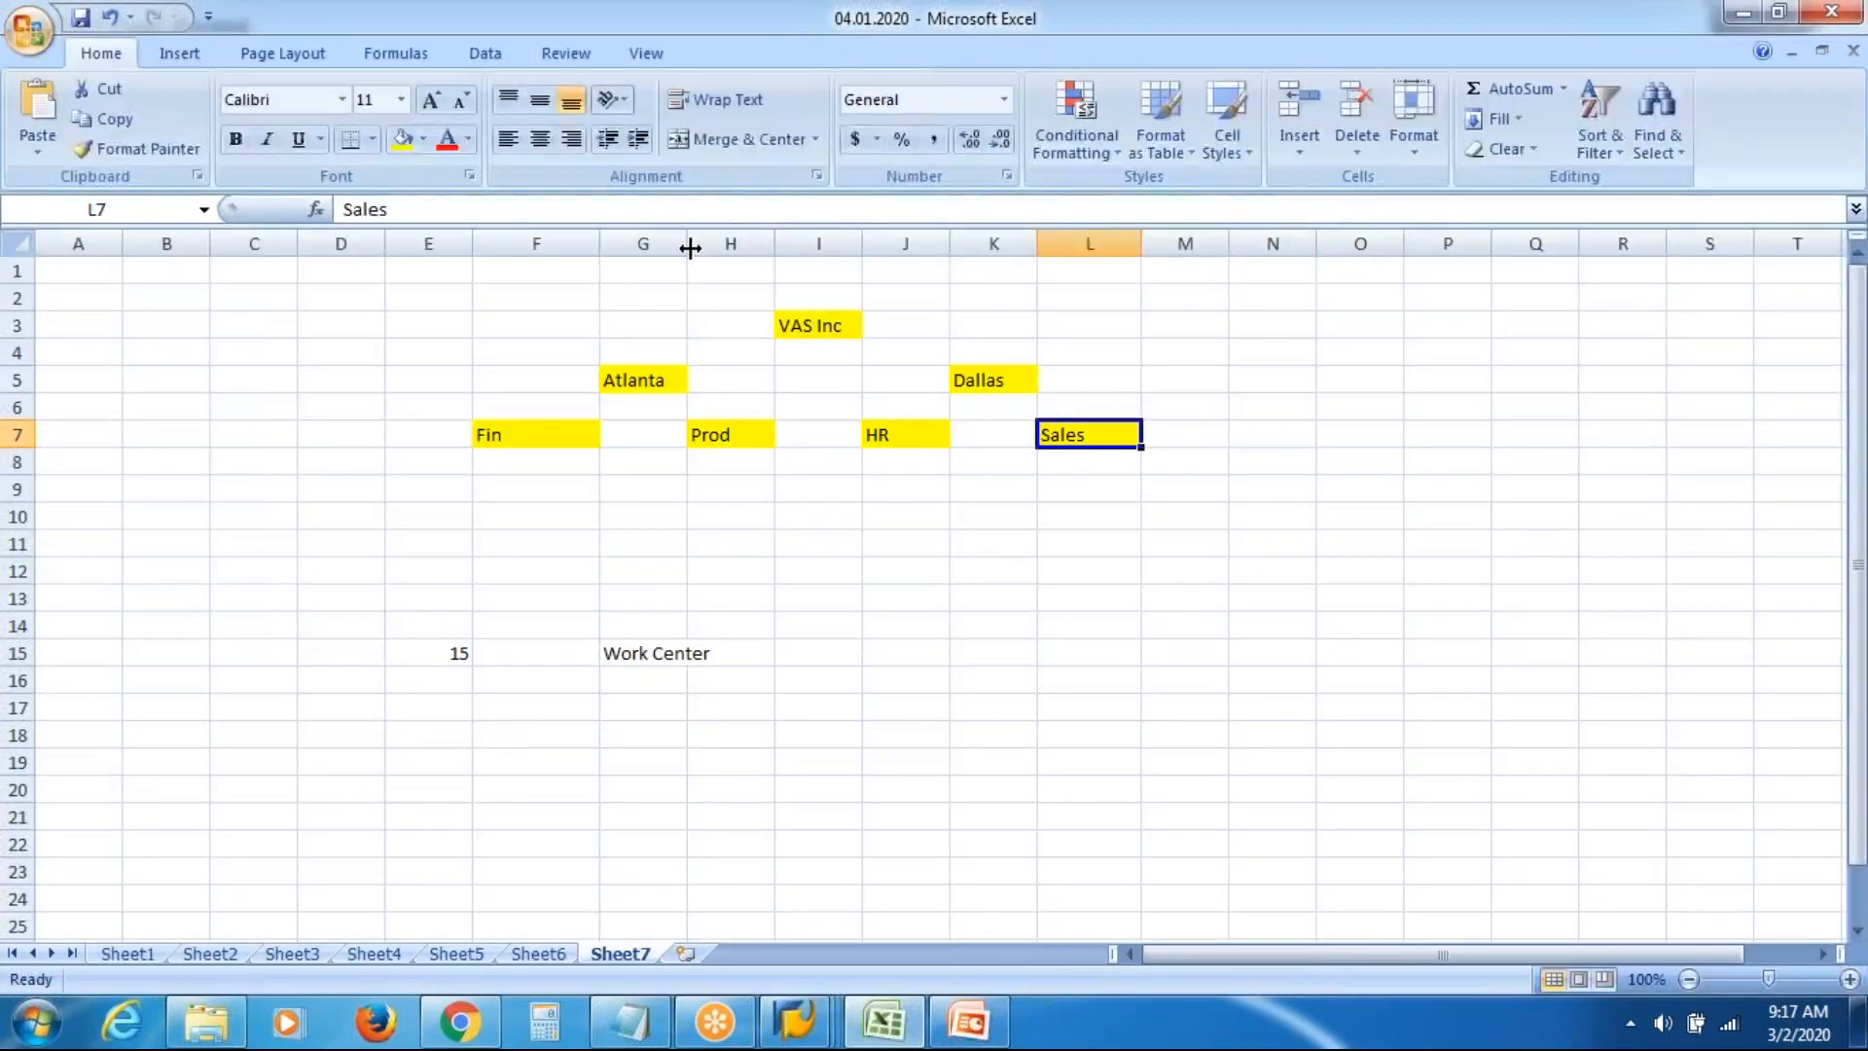
Widen column G and enter counts 1 in E17 and 3 in E19
double_click(689, 248)
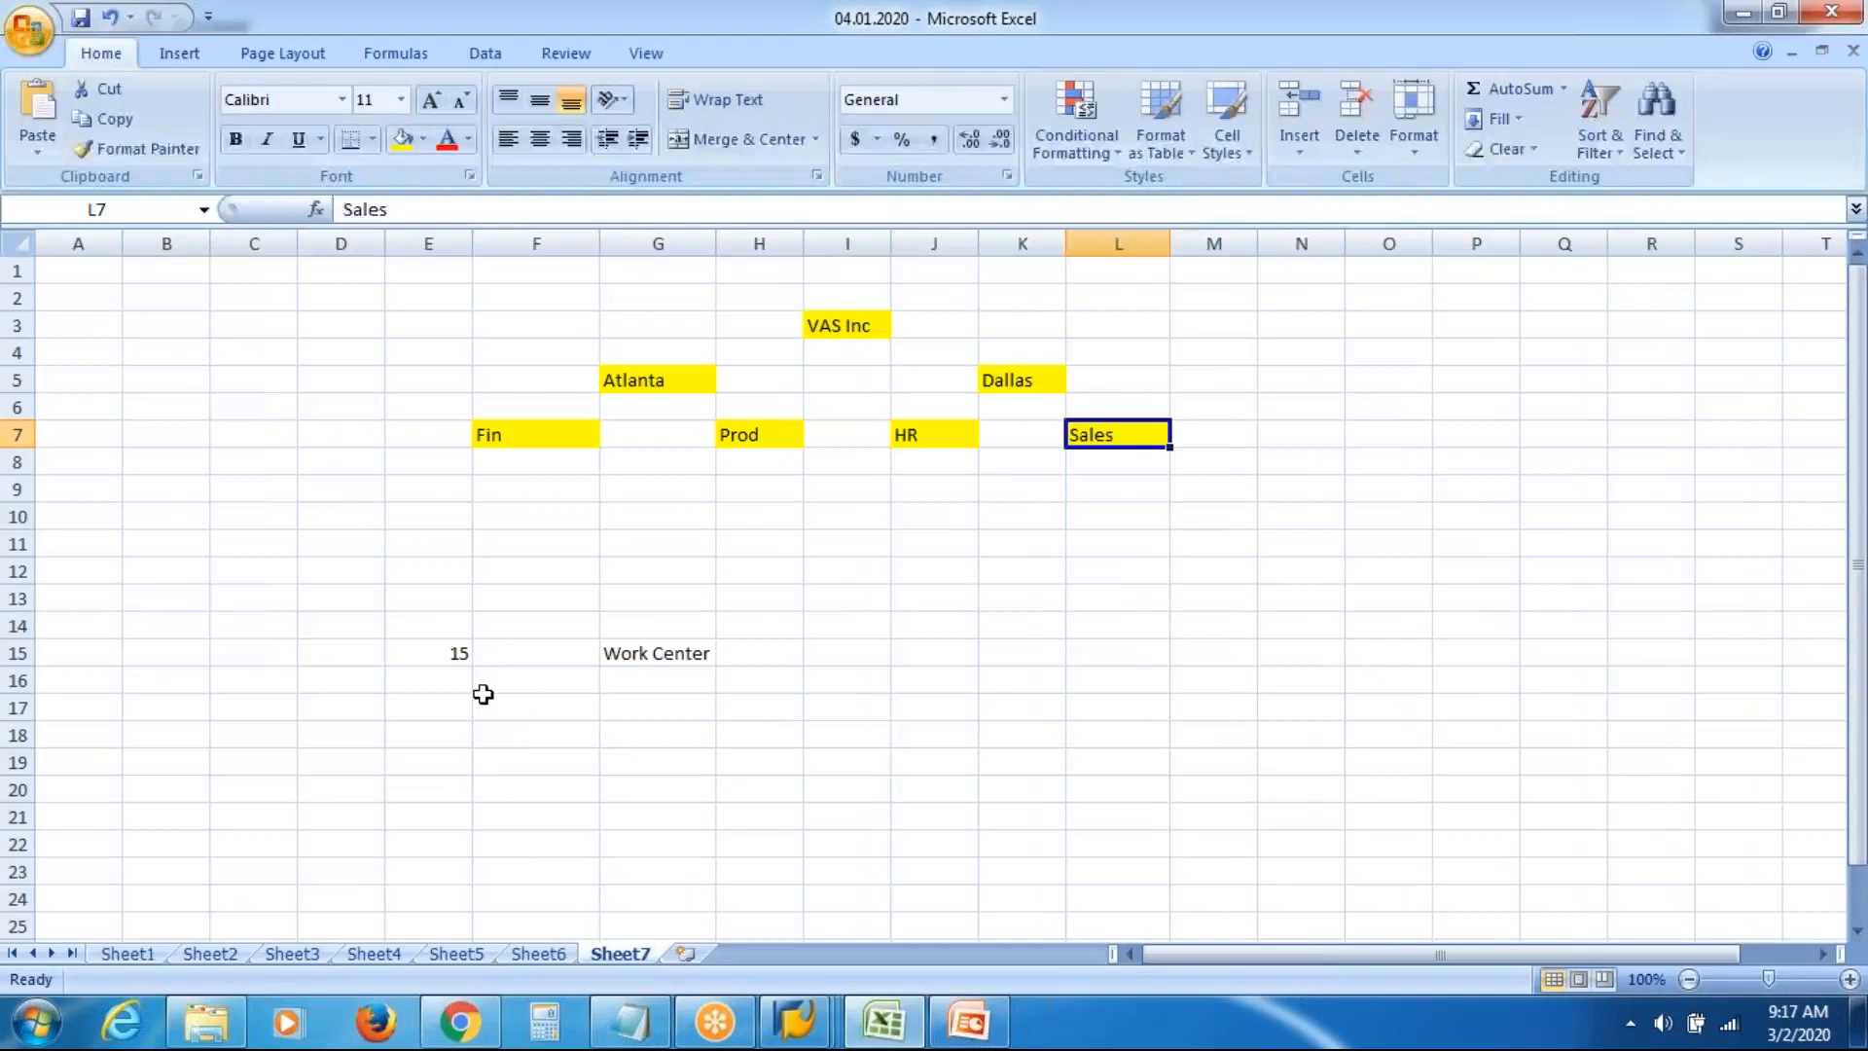
left_click(448, 652)
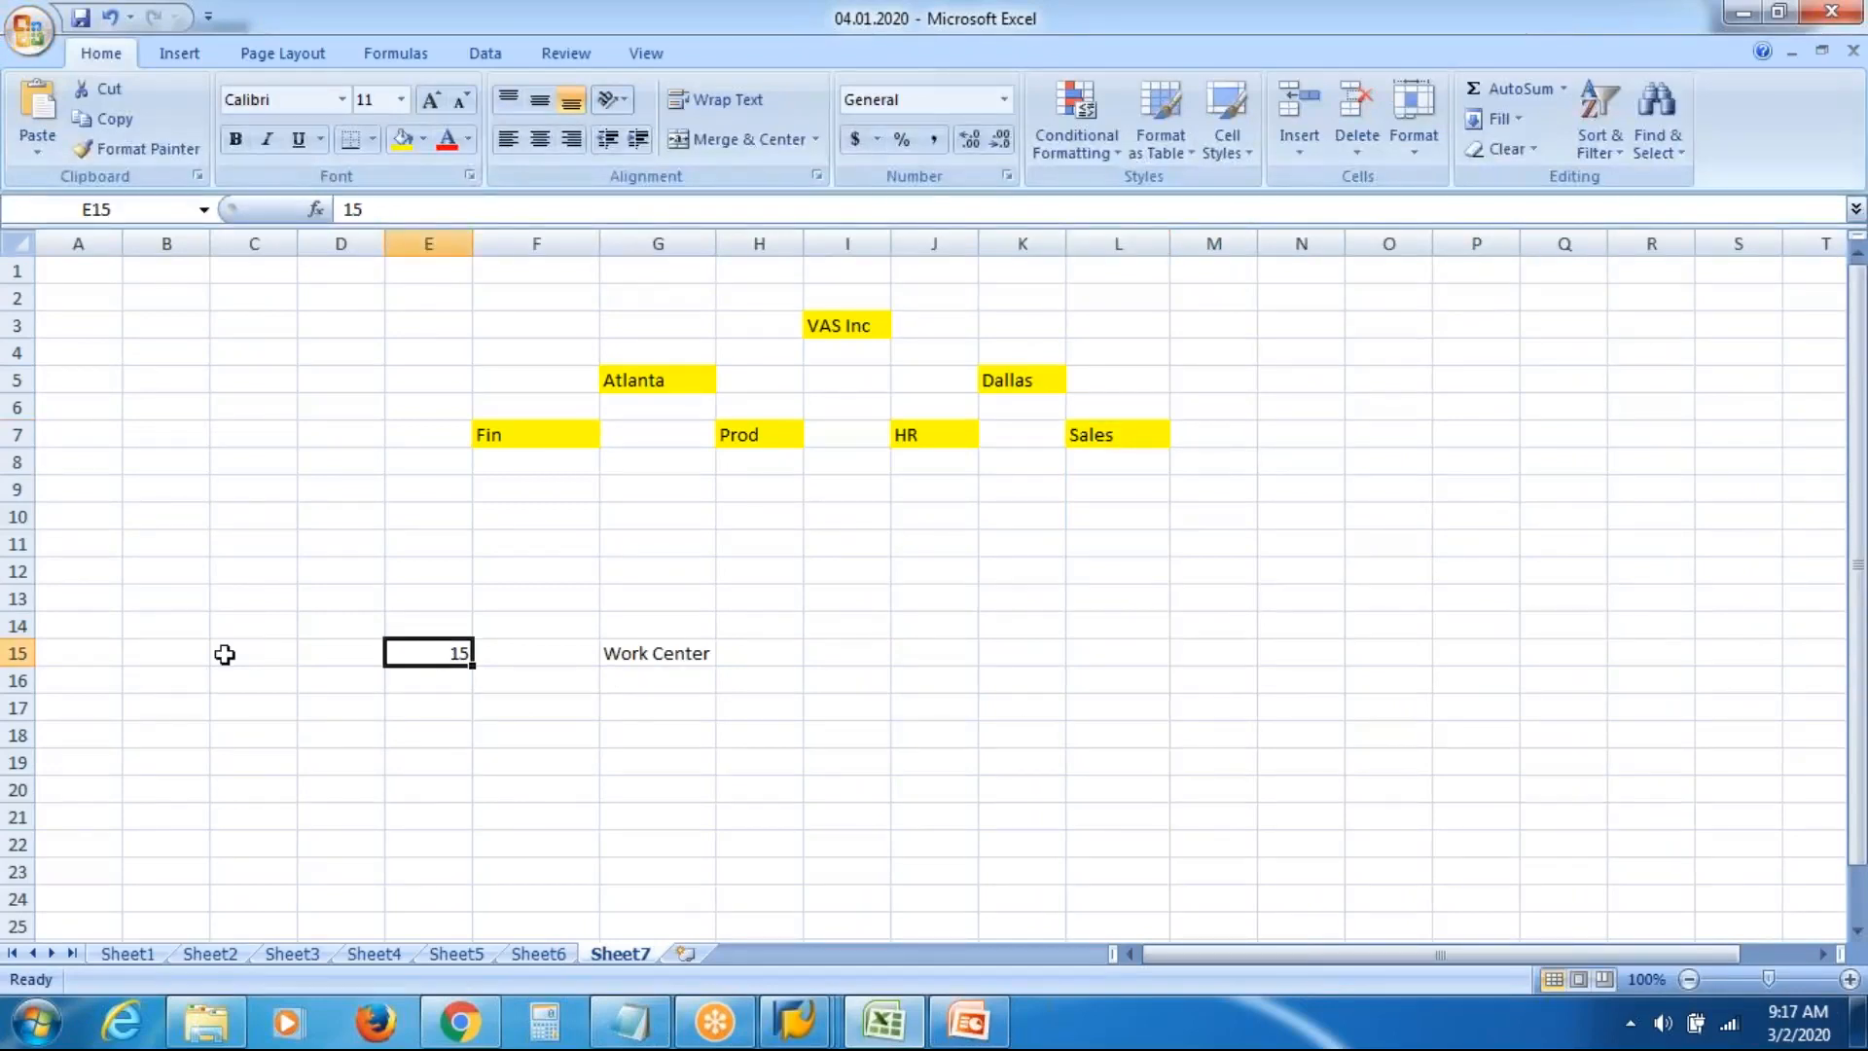
key("Down")
key("Down")
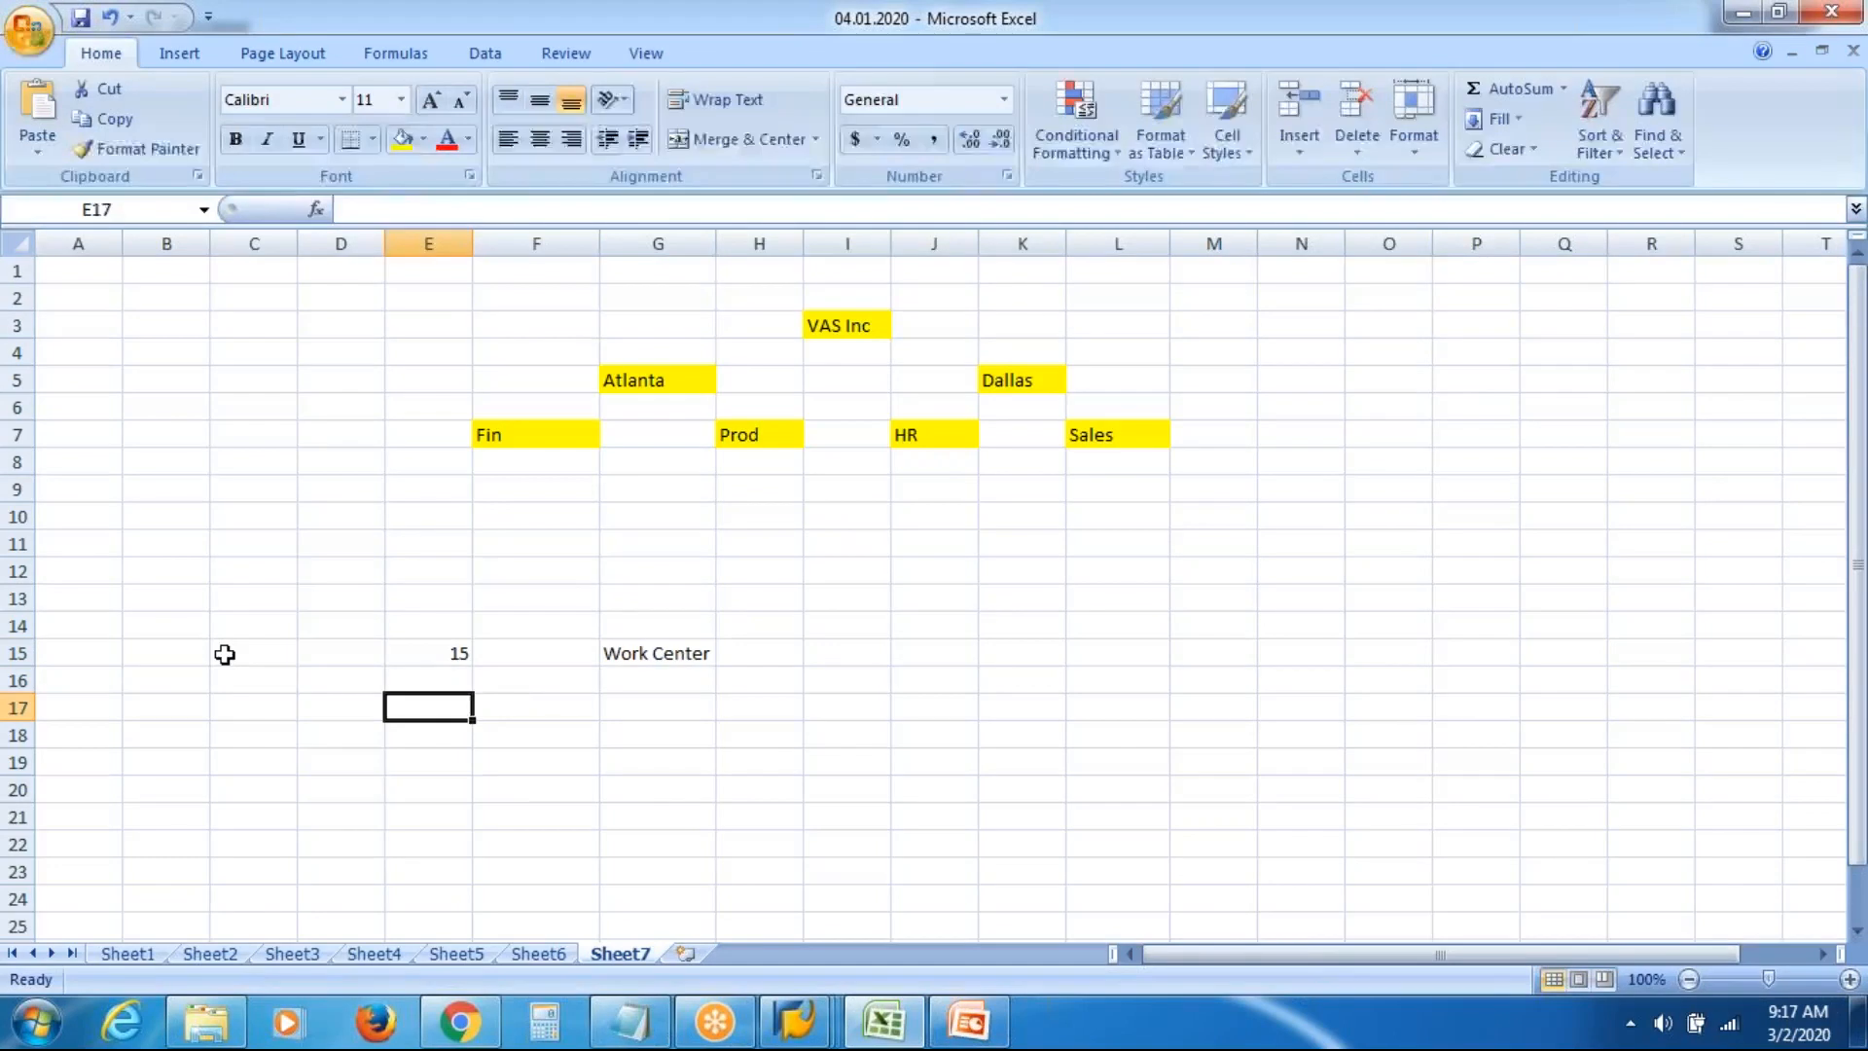
type("1")
key("Down")
key("Down")
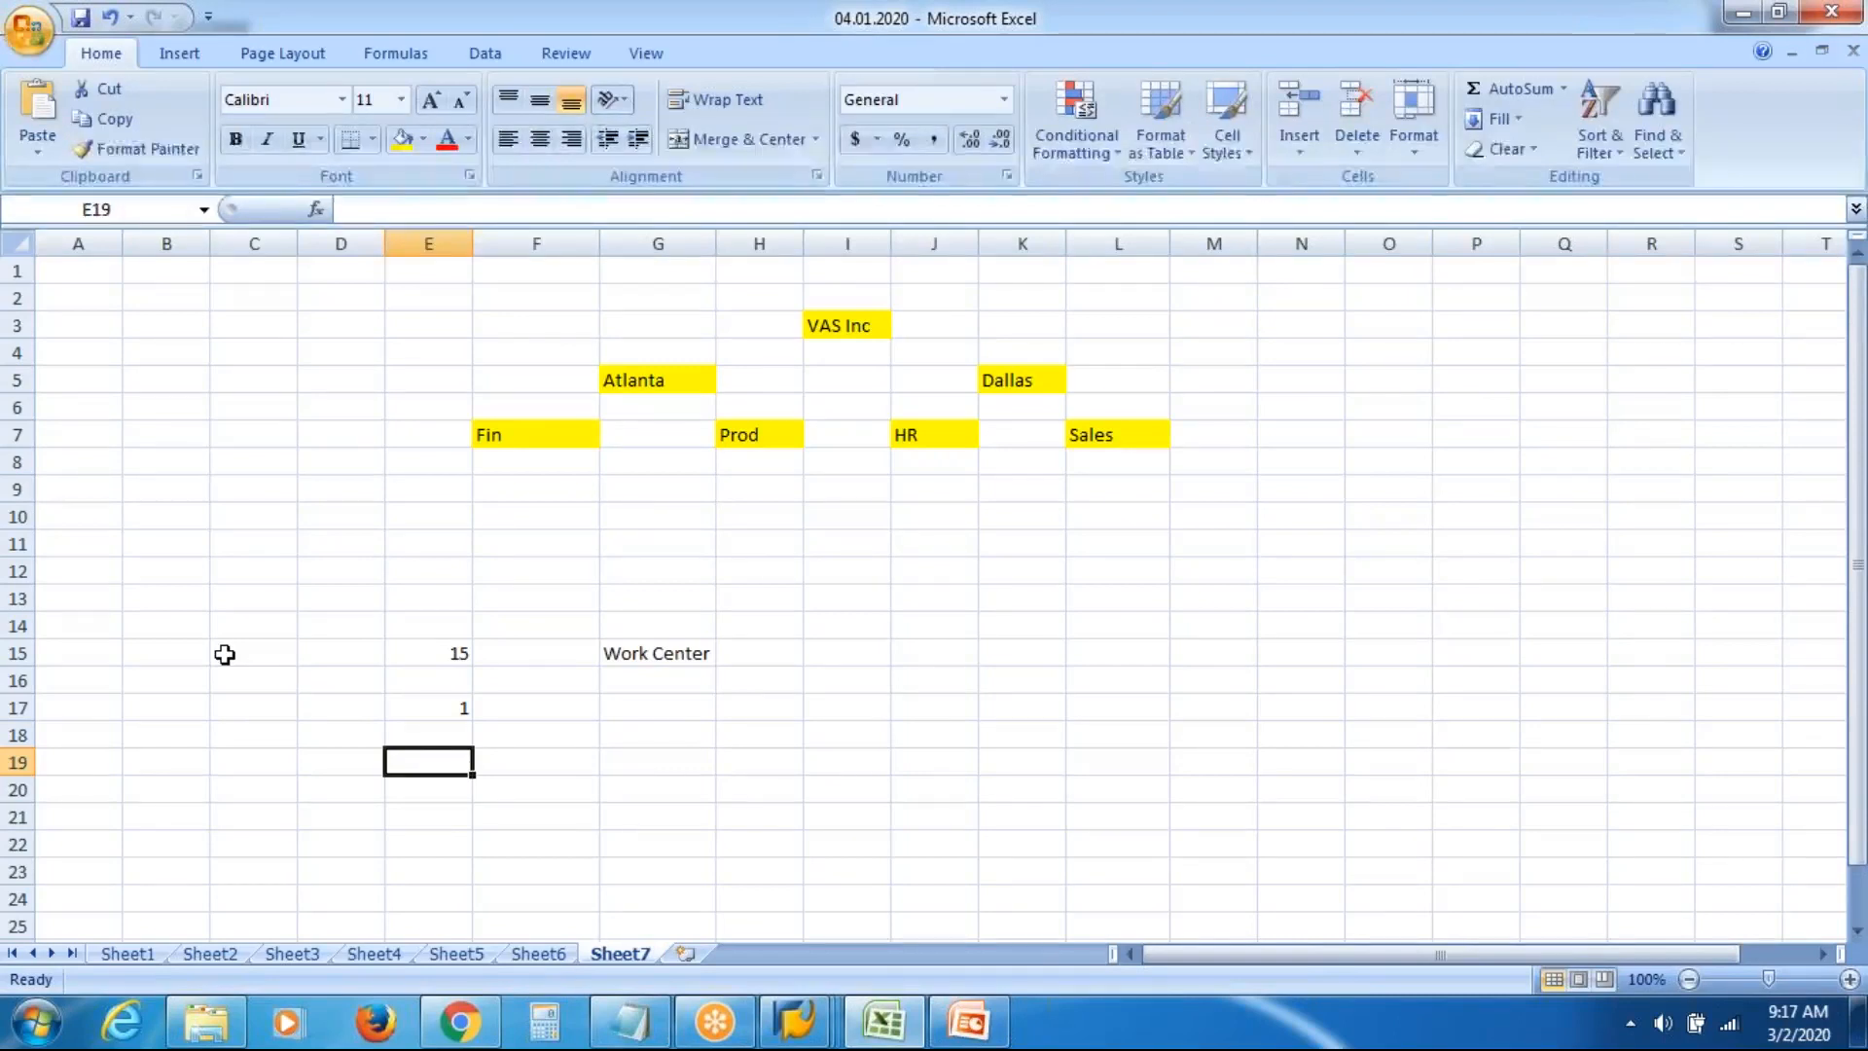
type("3")
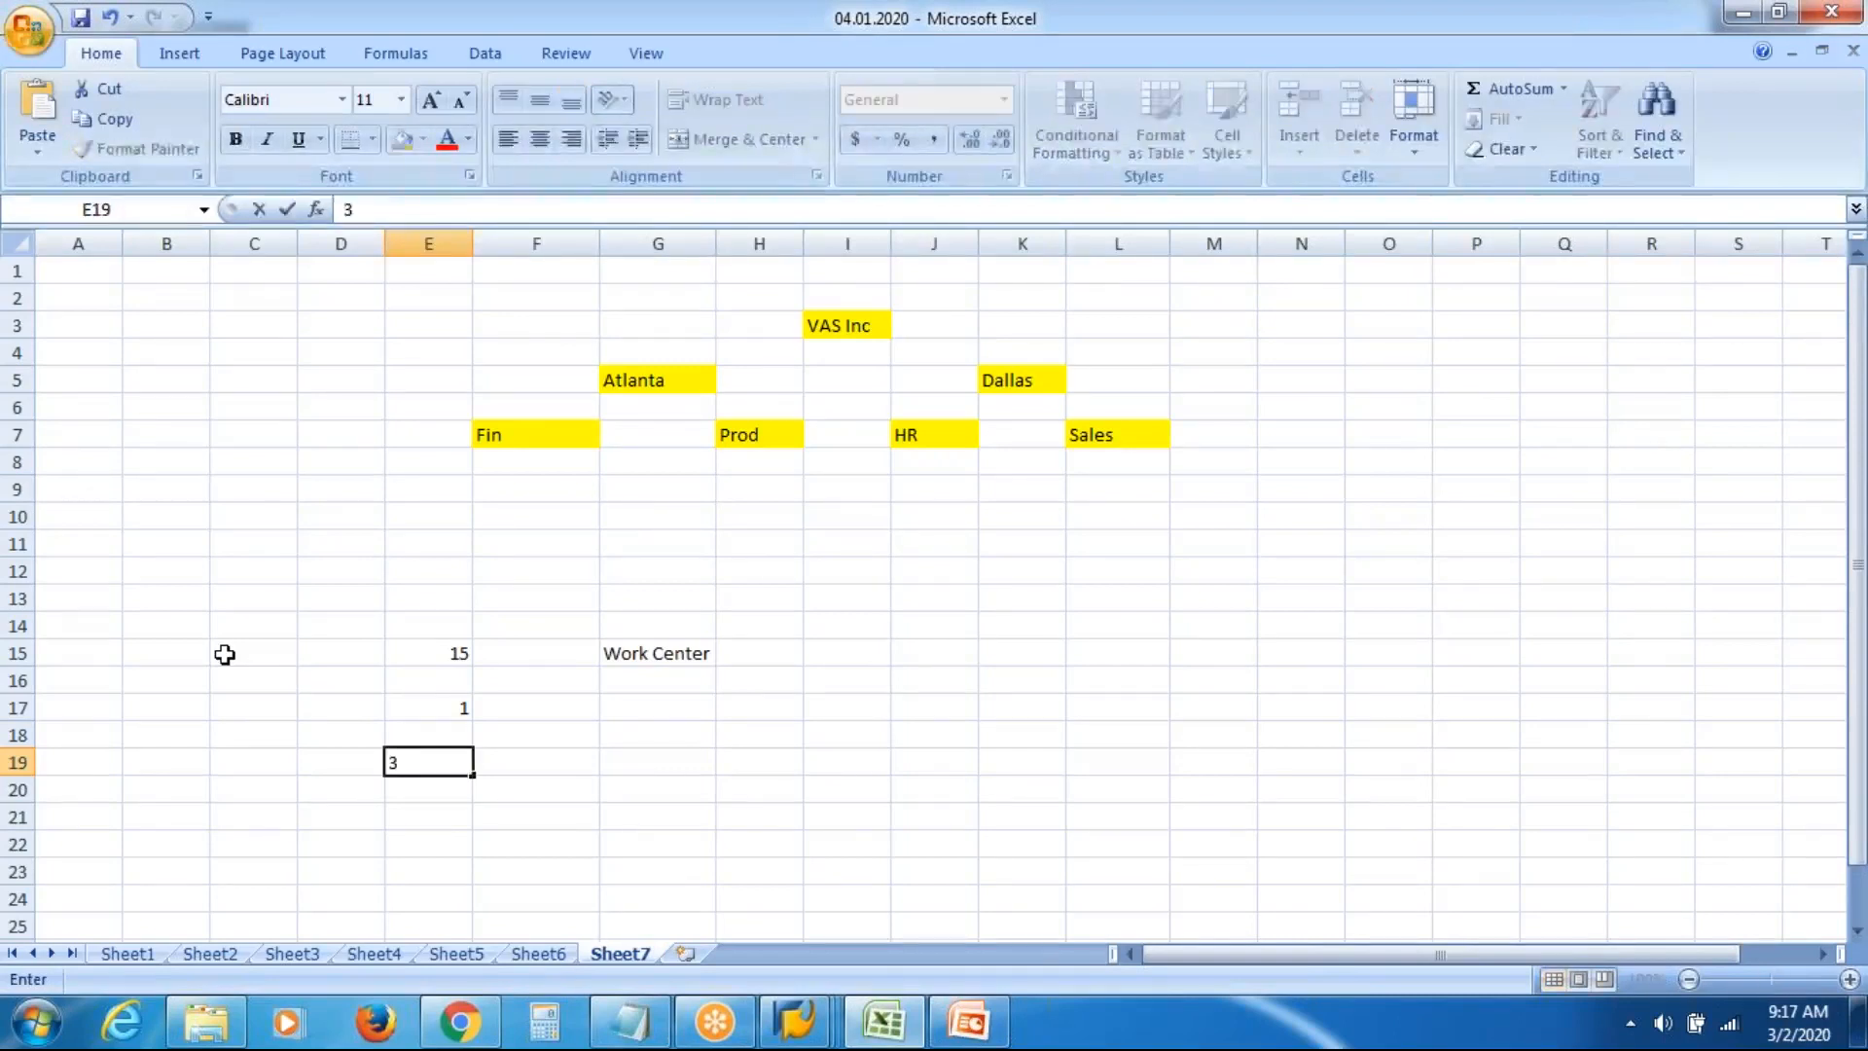
key("Return")
key("Return")
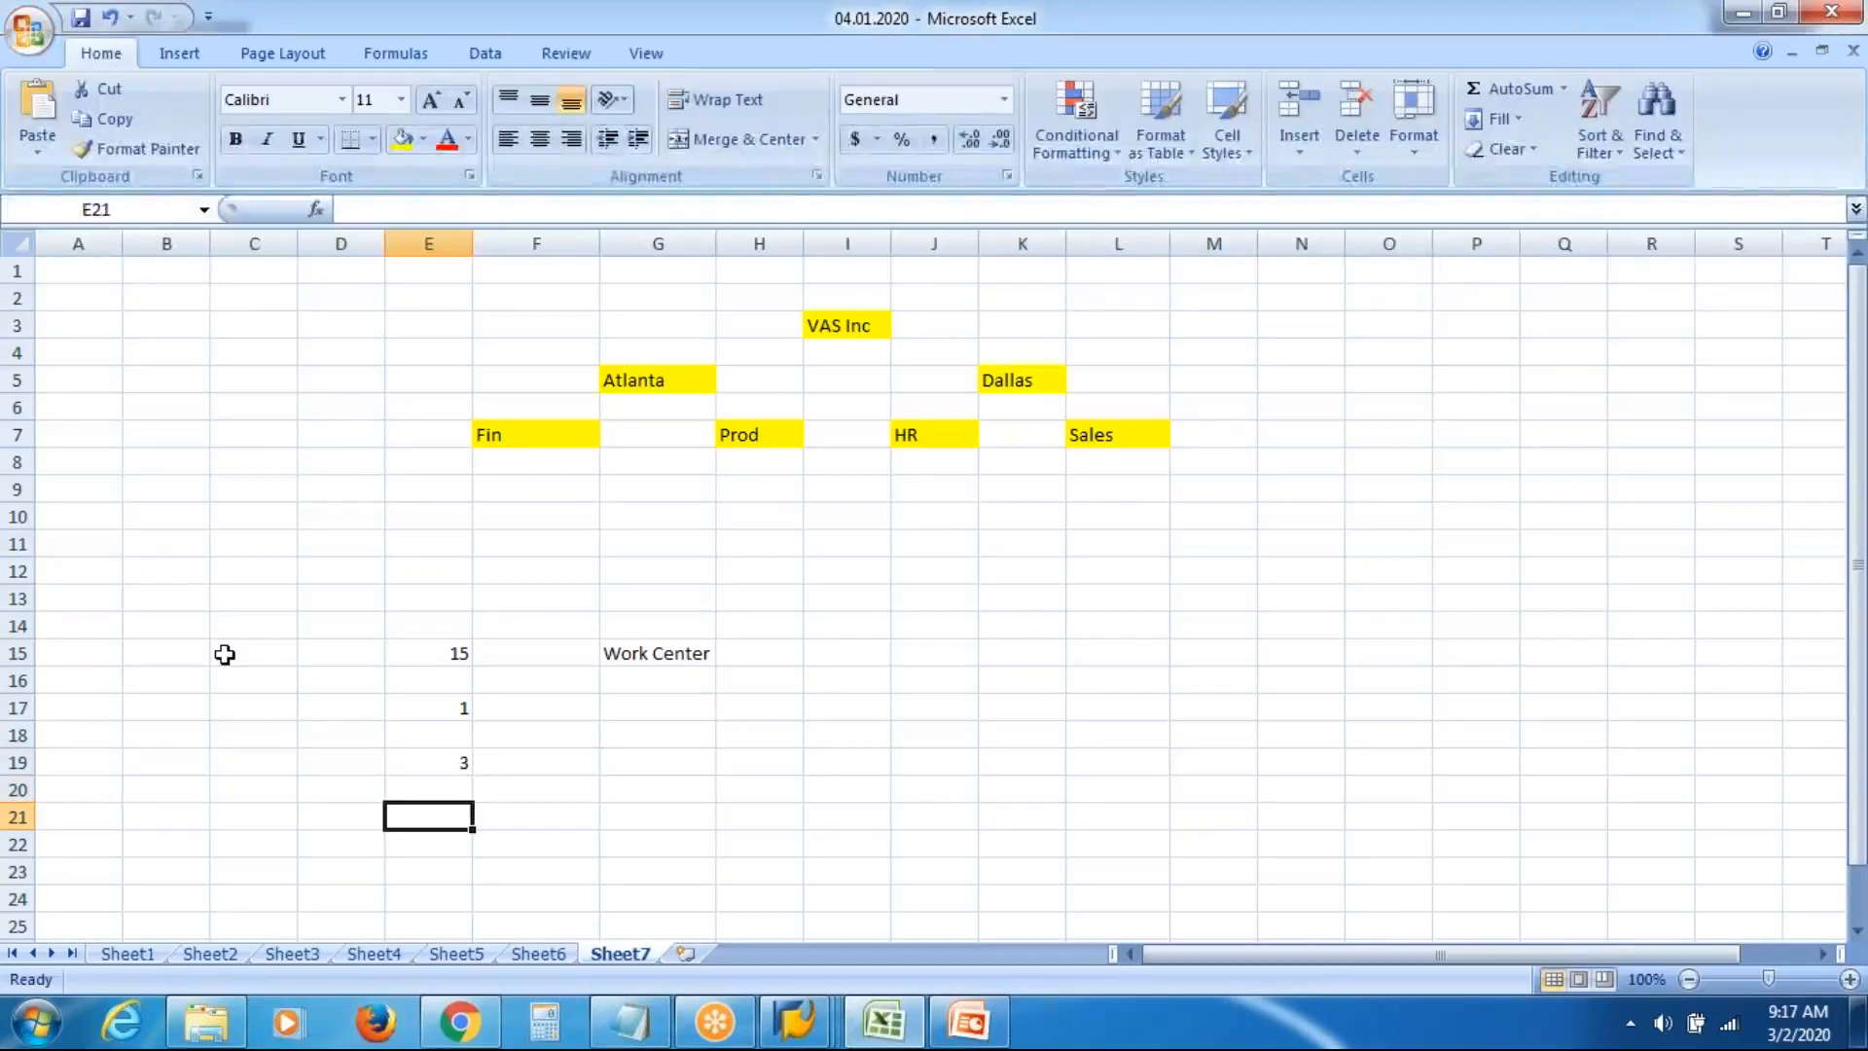
key("Up")
key("Up")
key("Right")
key("Right")
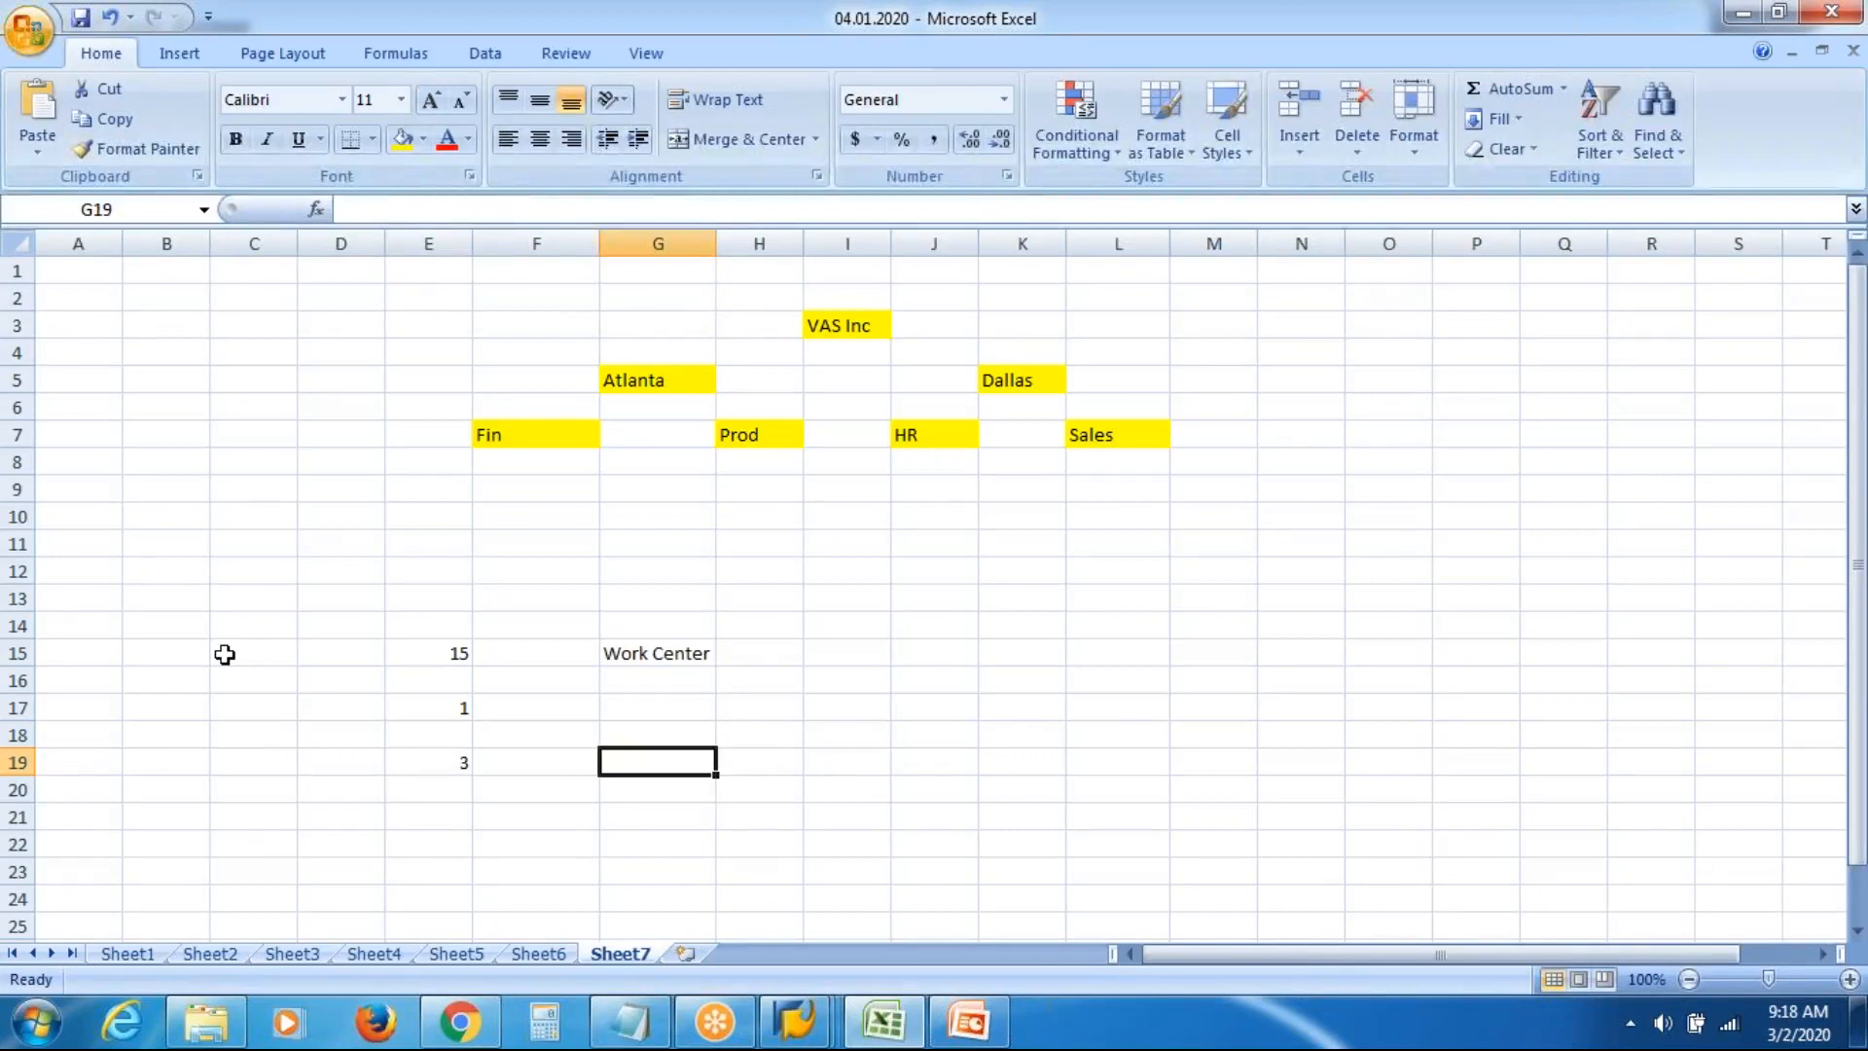
Label G17 'Owner' and G19 '3 Team Leads'
left_click(646, 706)
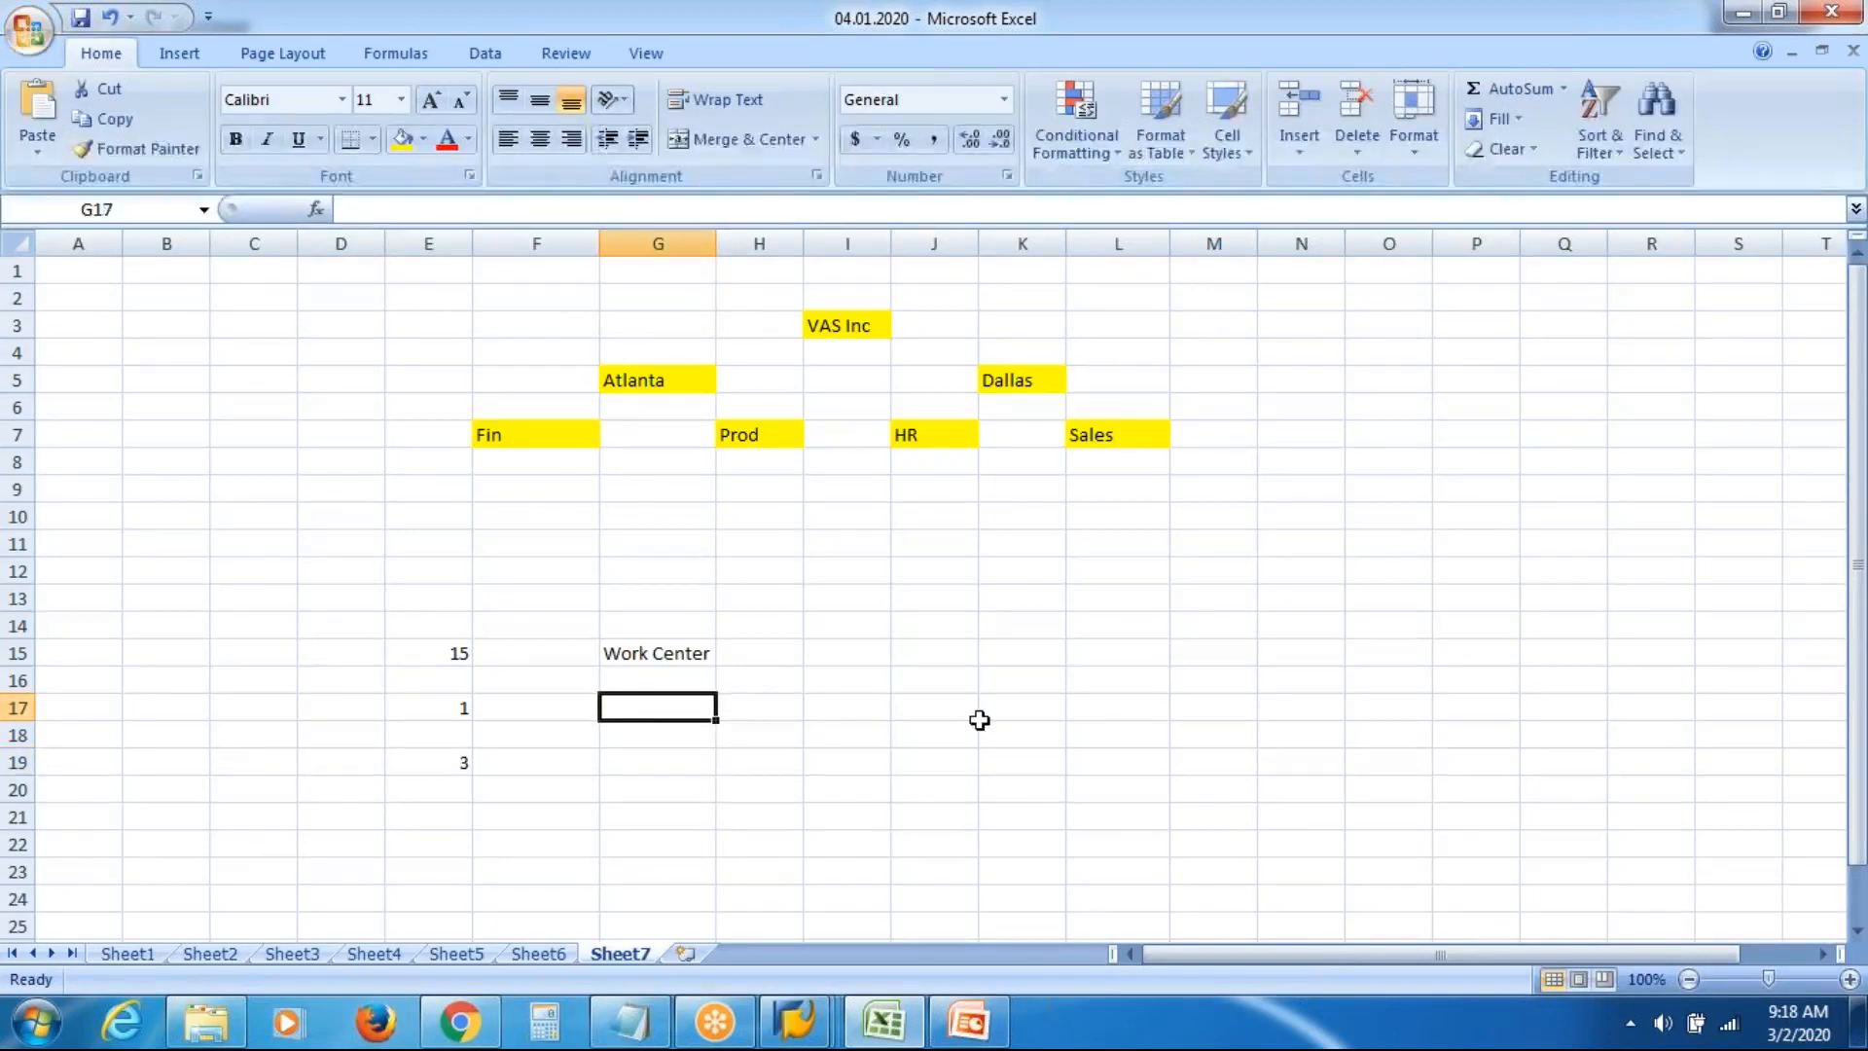
type("Owner")
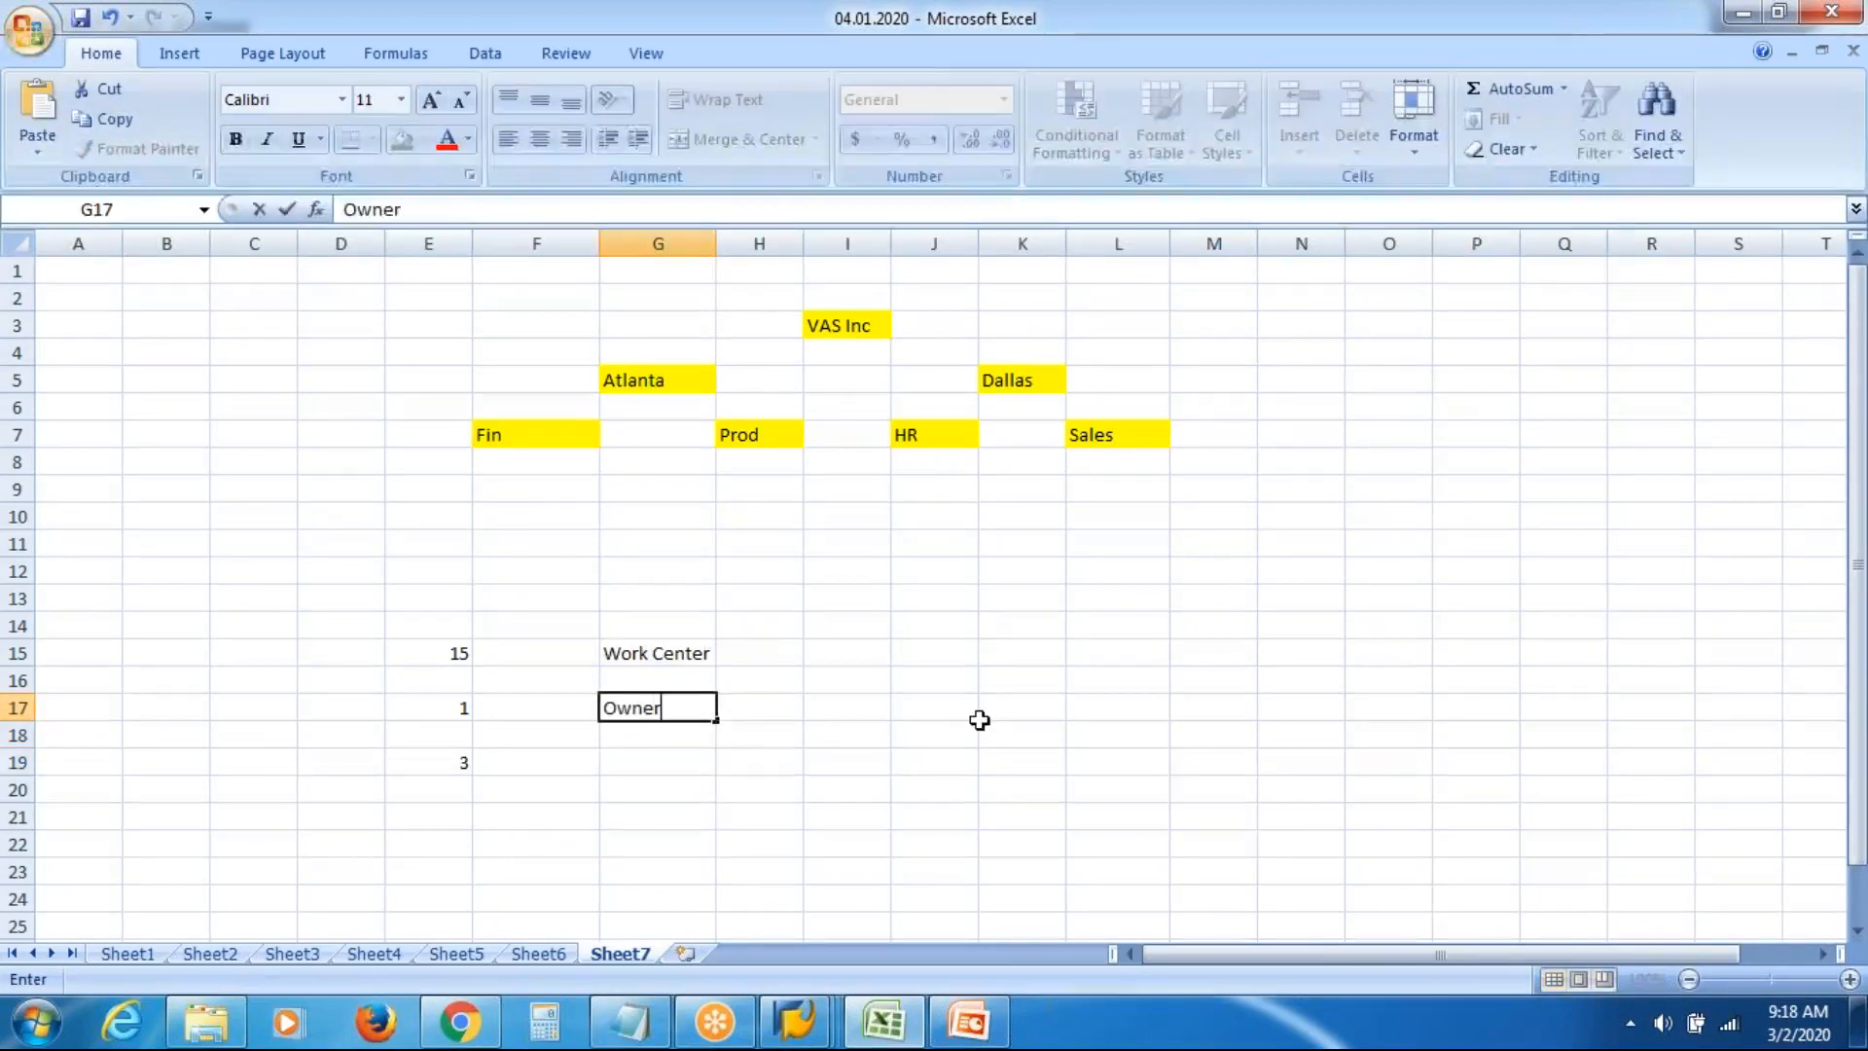
key("Return")
key("Down")
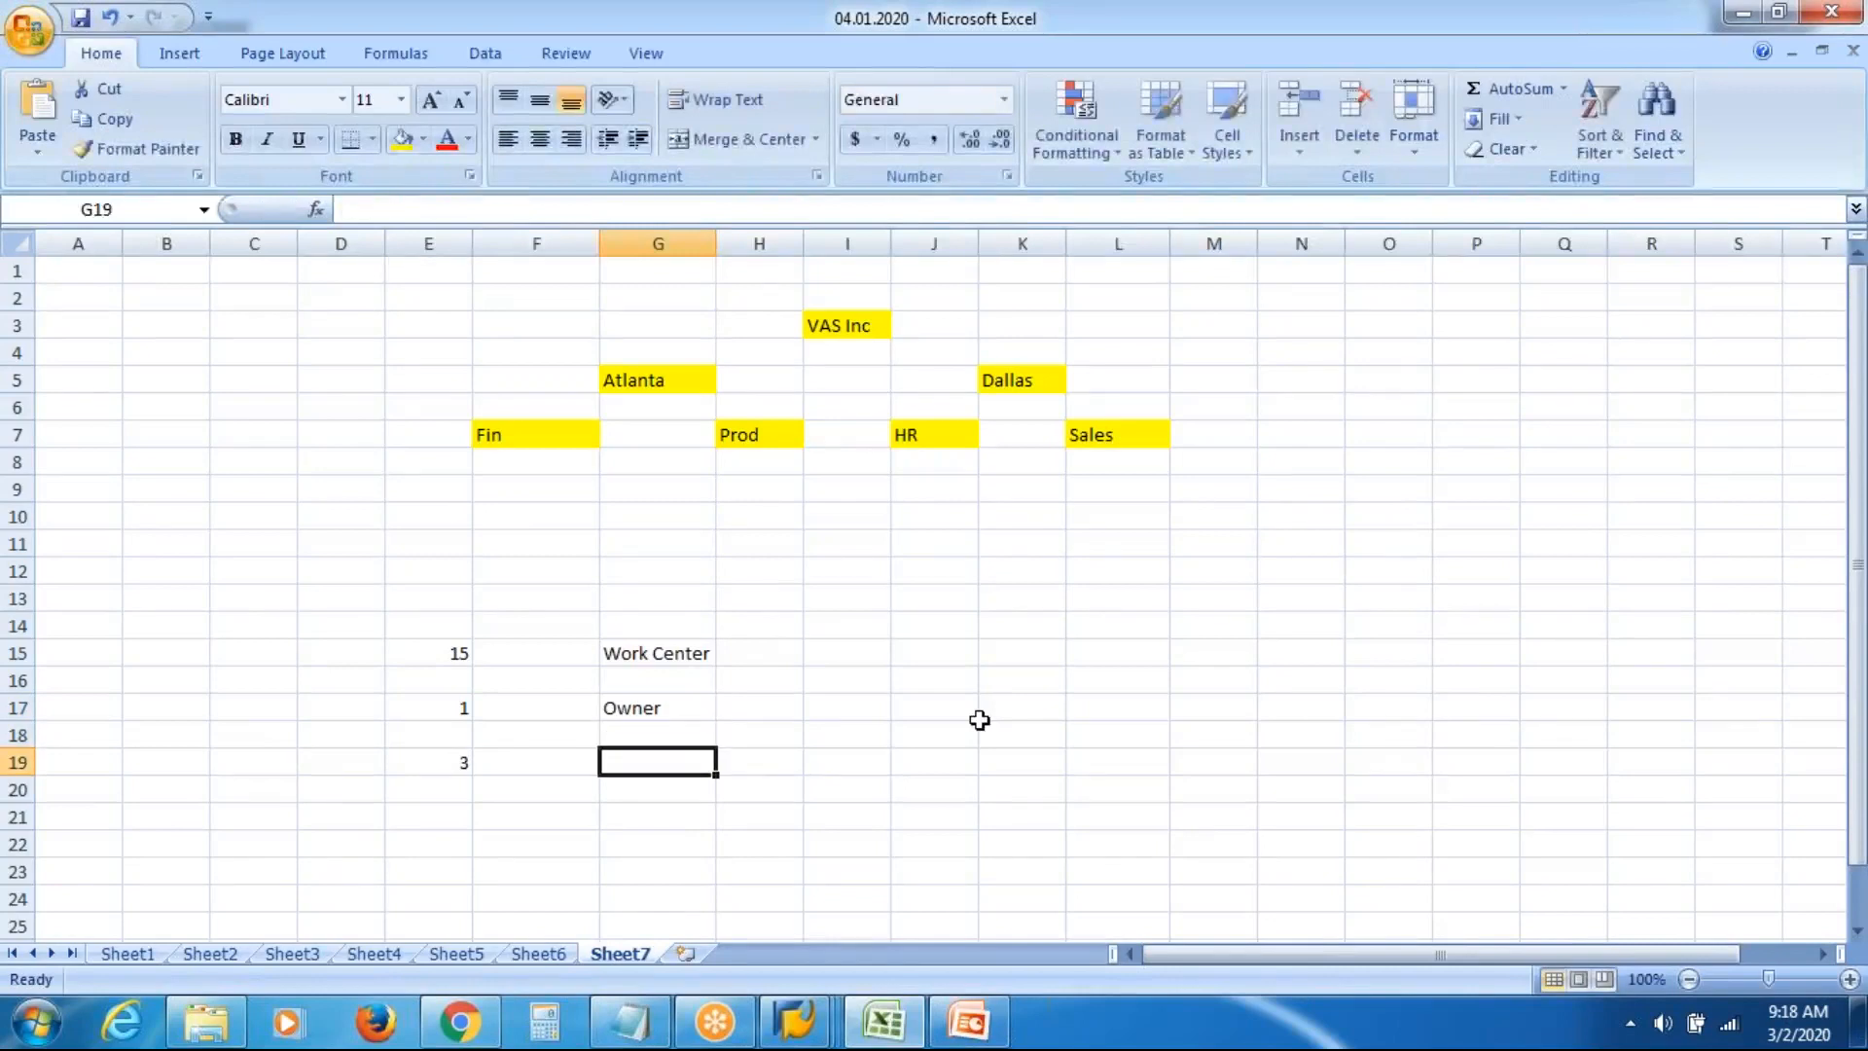
type("3 Te")
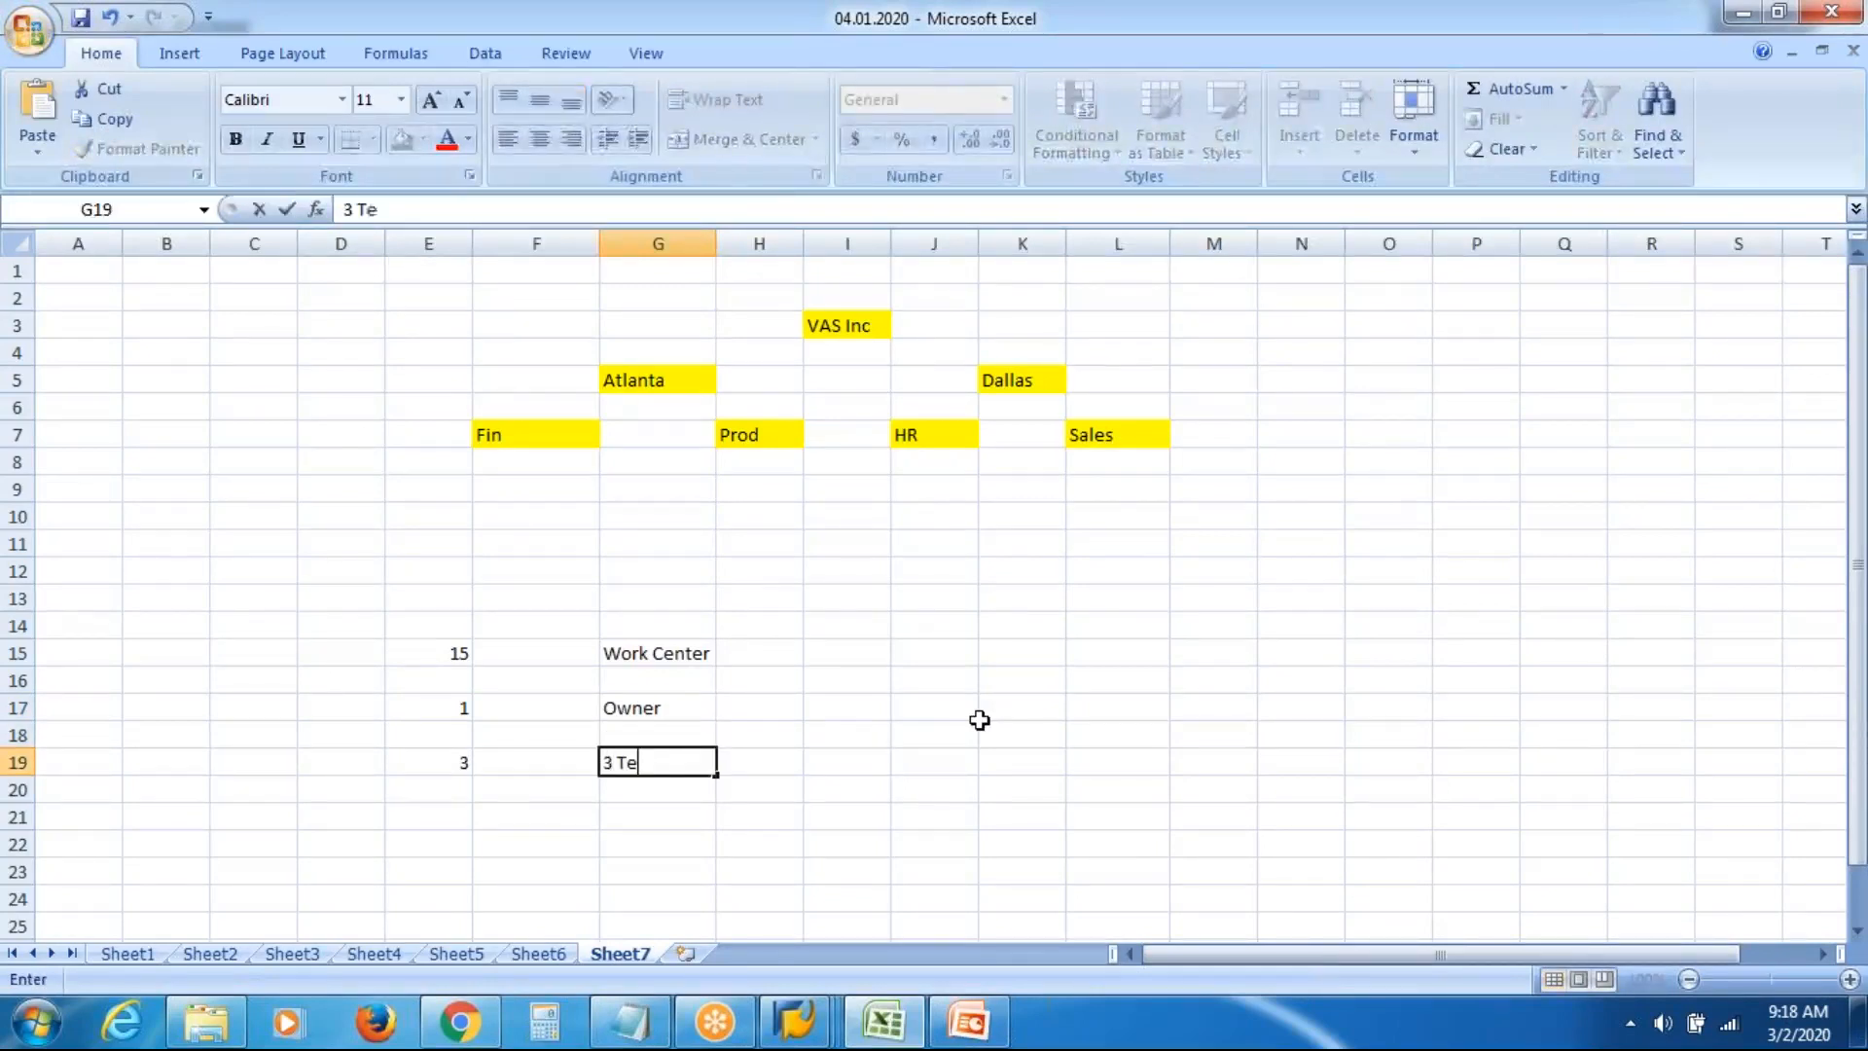
type("am Leads")
key("BackSpace")
type("ds")
key("Return")
key("Return")
Enter 9 in E21 and '9 Recruiter' in G21
key("Left")
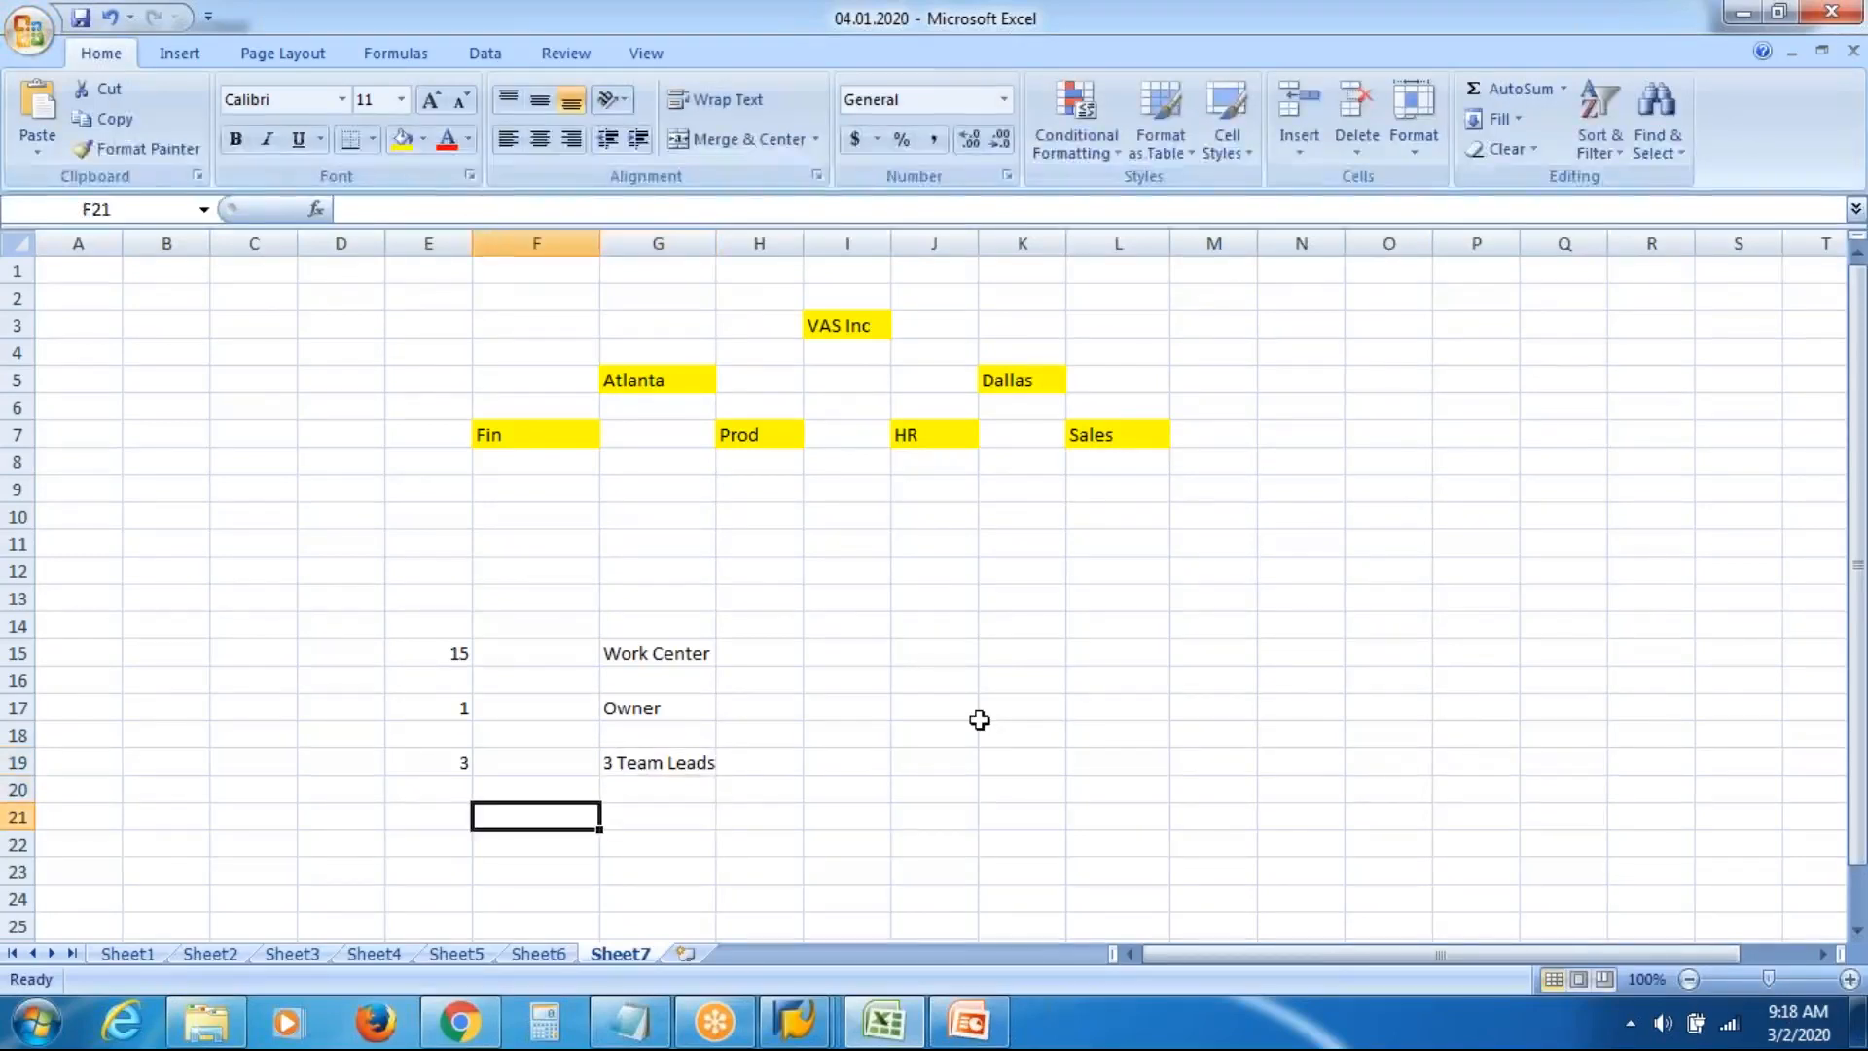
key("Left")
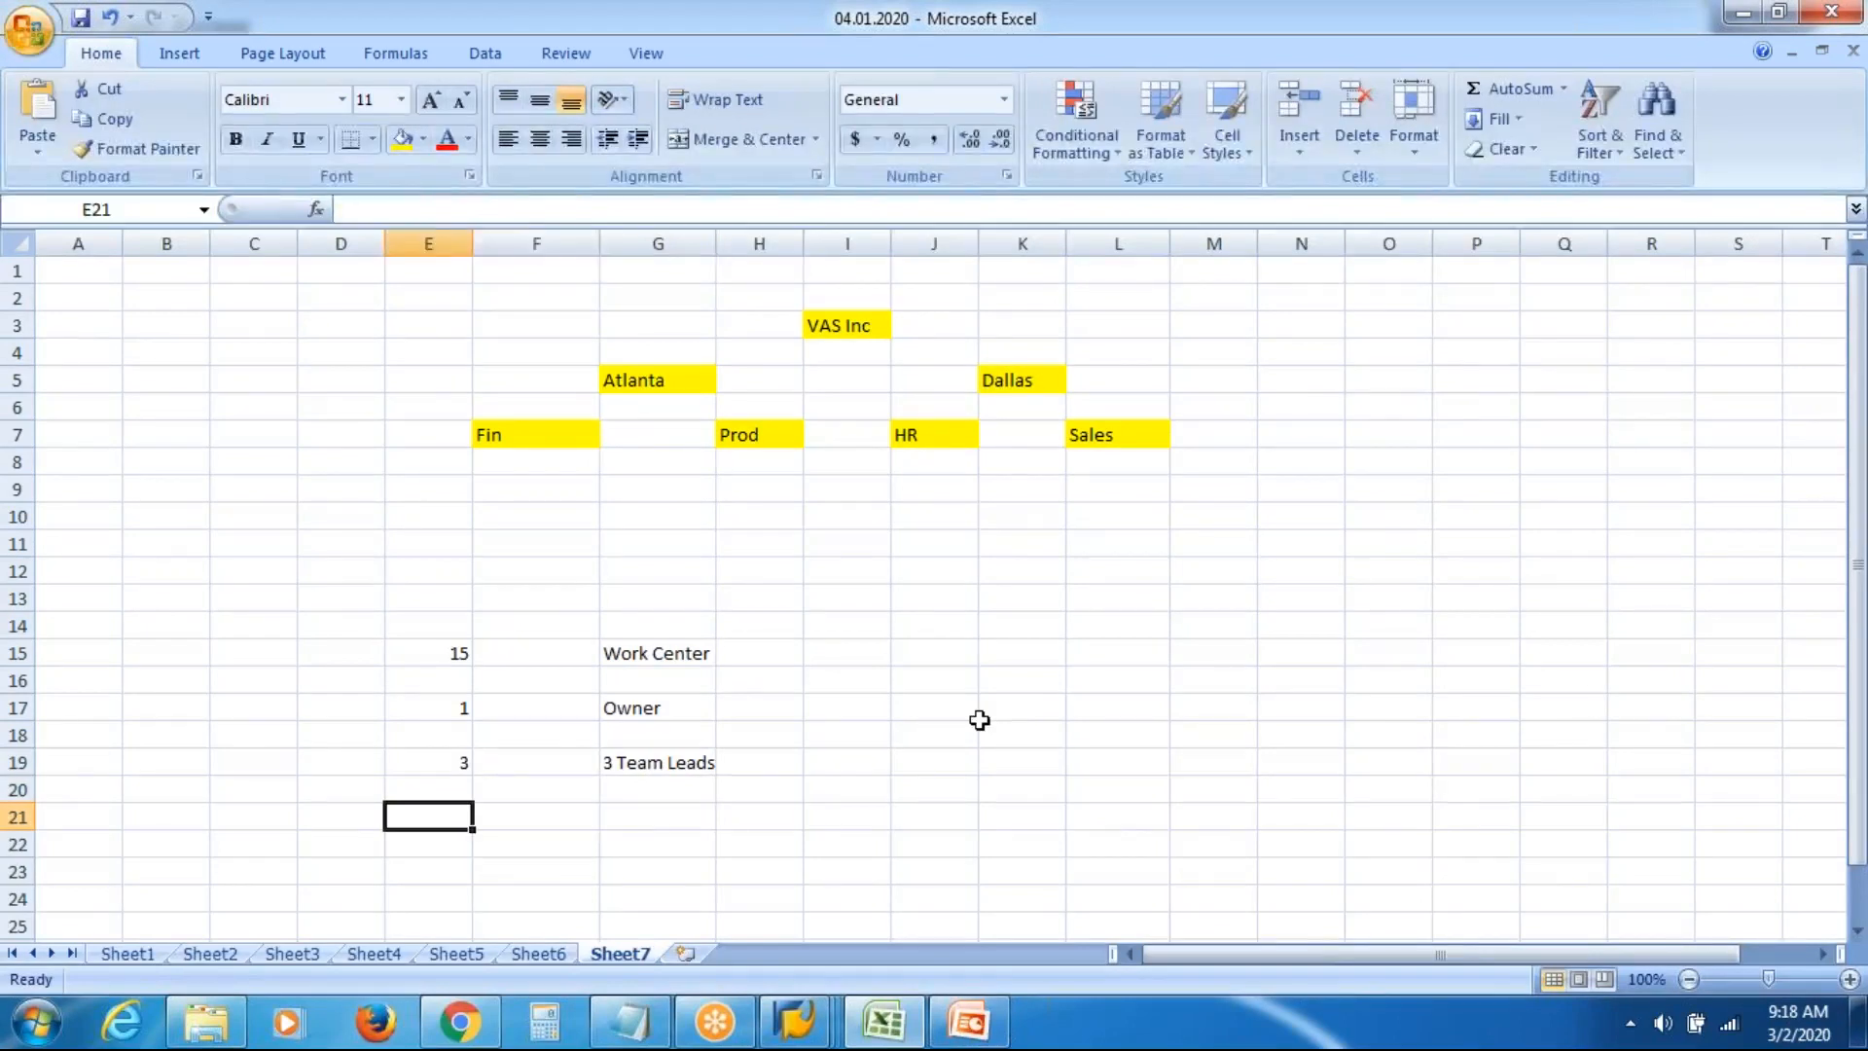
key("Right")
key("Down")
key("Up")
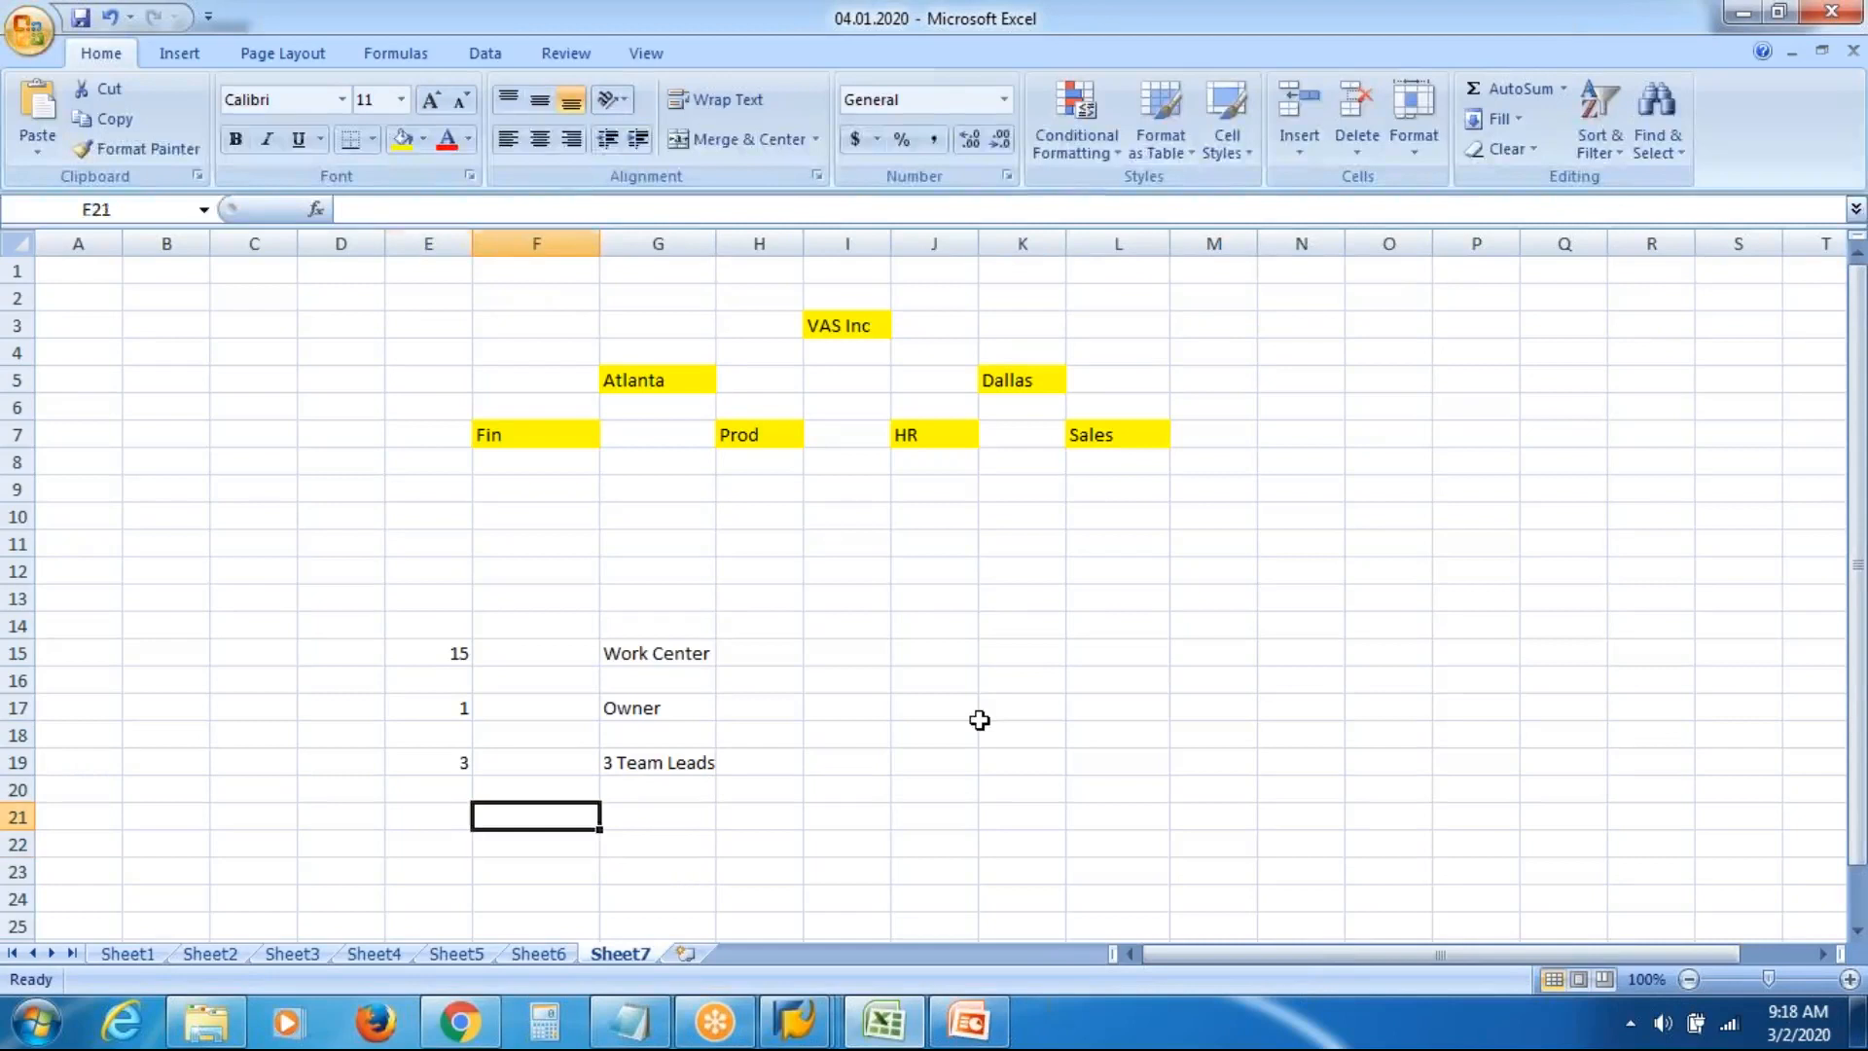
key("Left")
type("9")
key("Right")
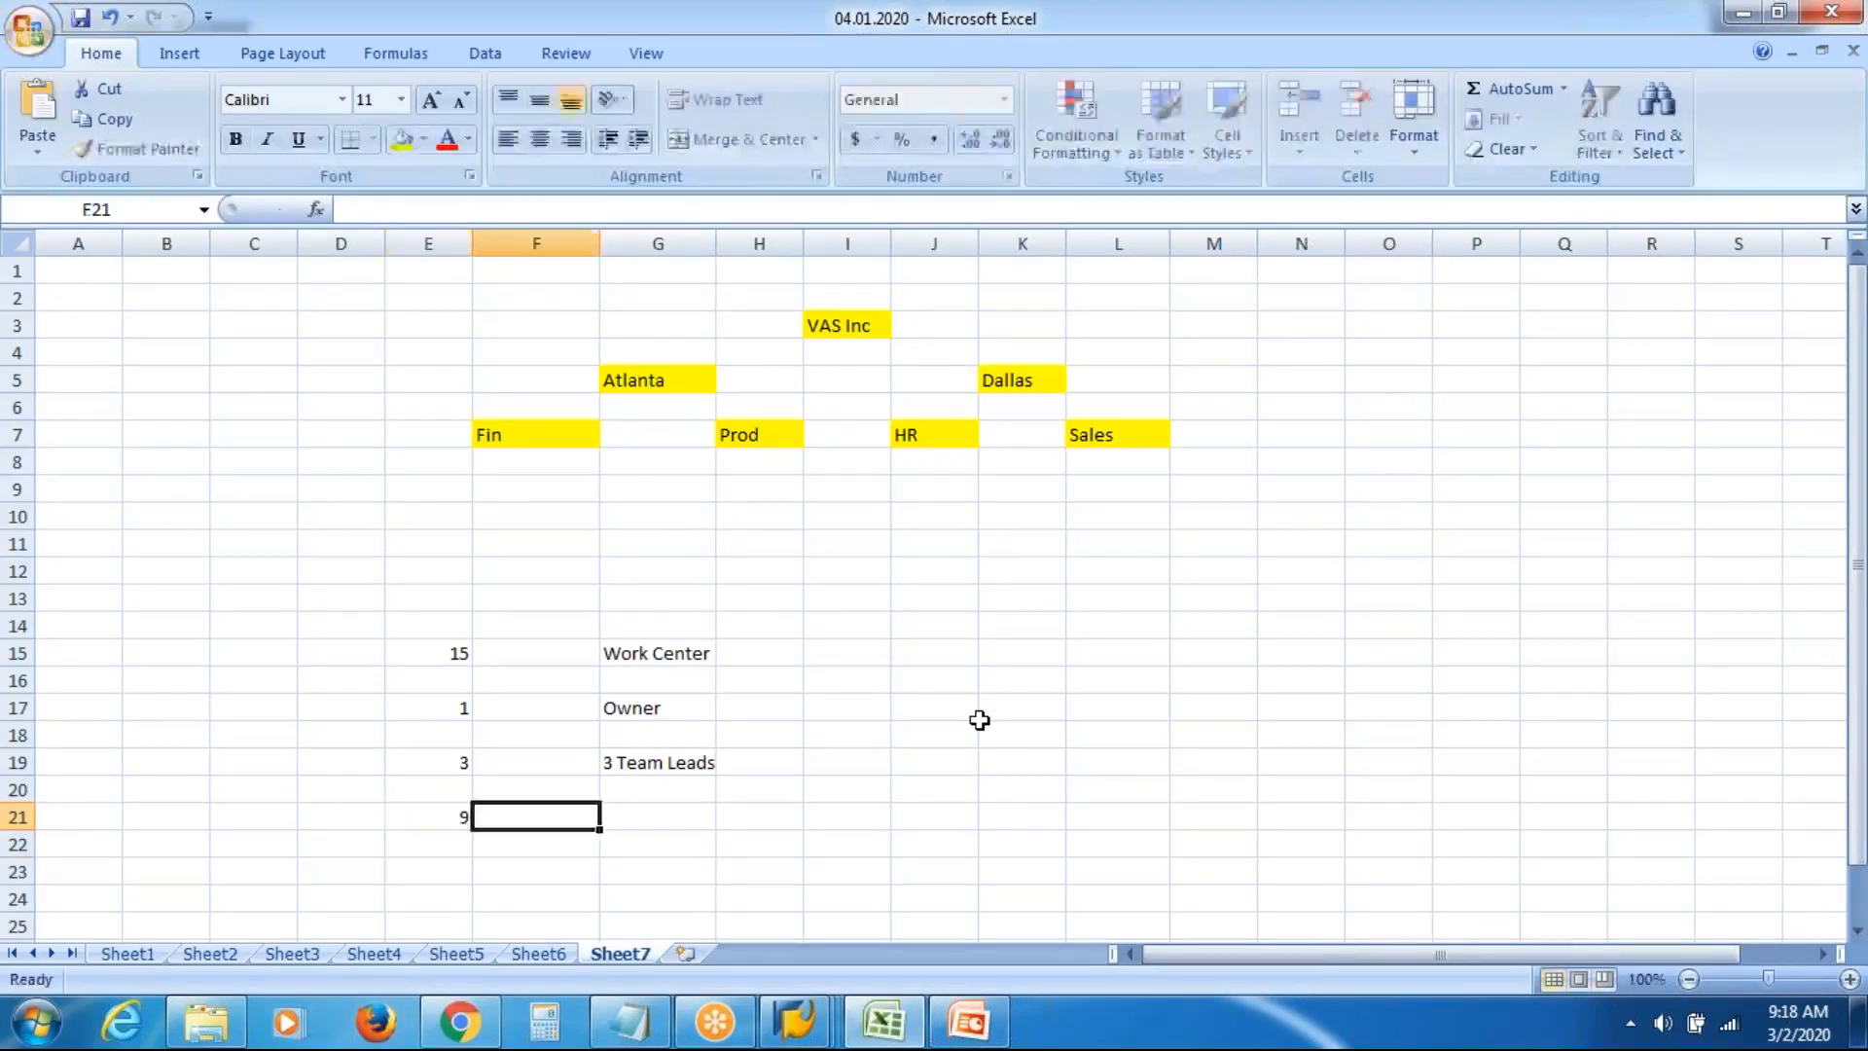
key("Right")
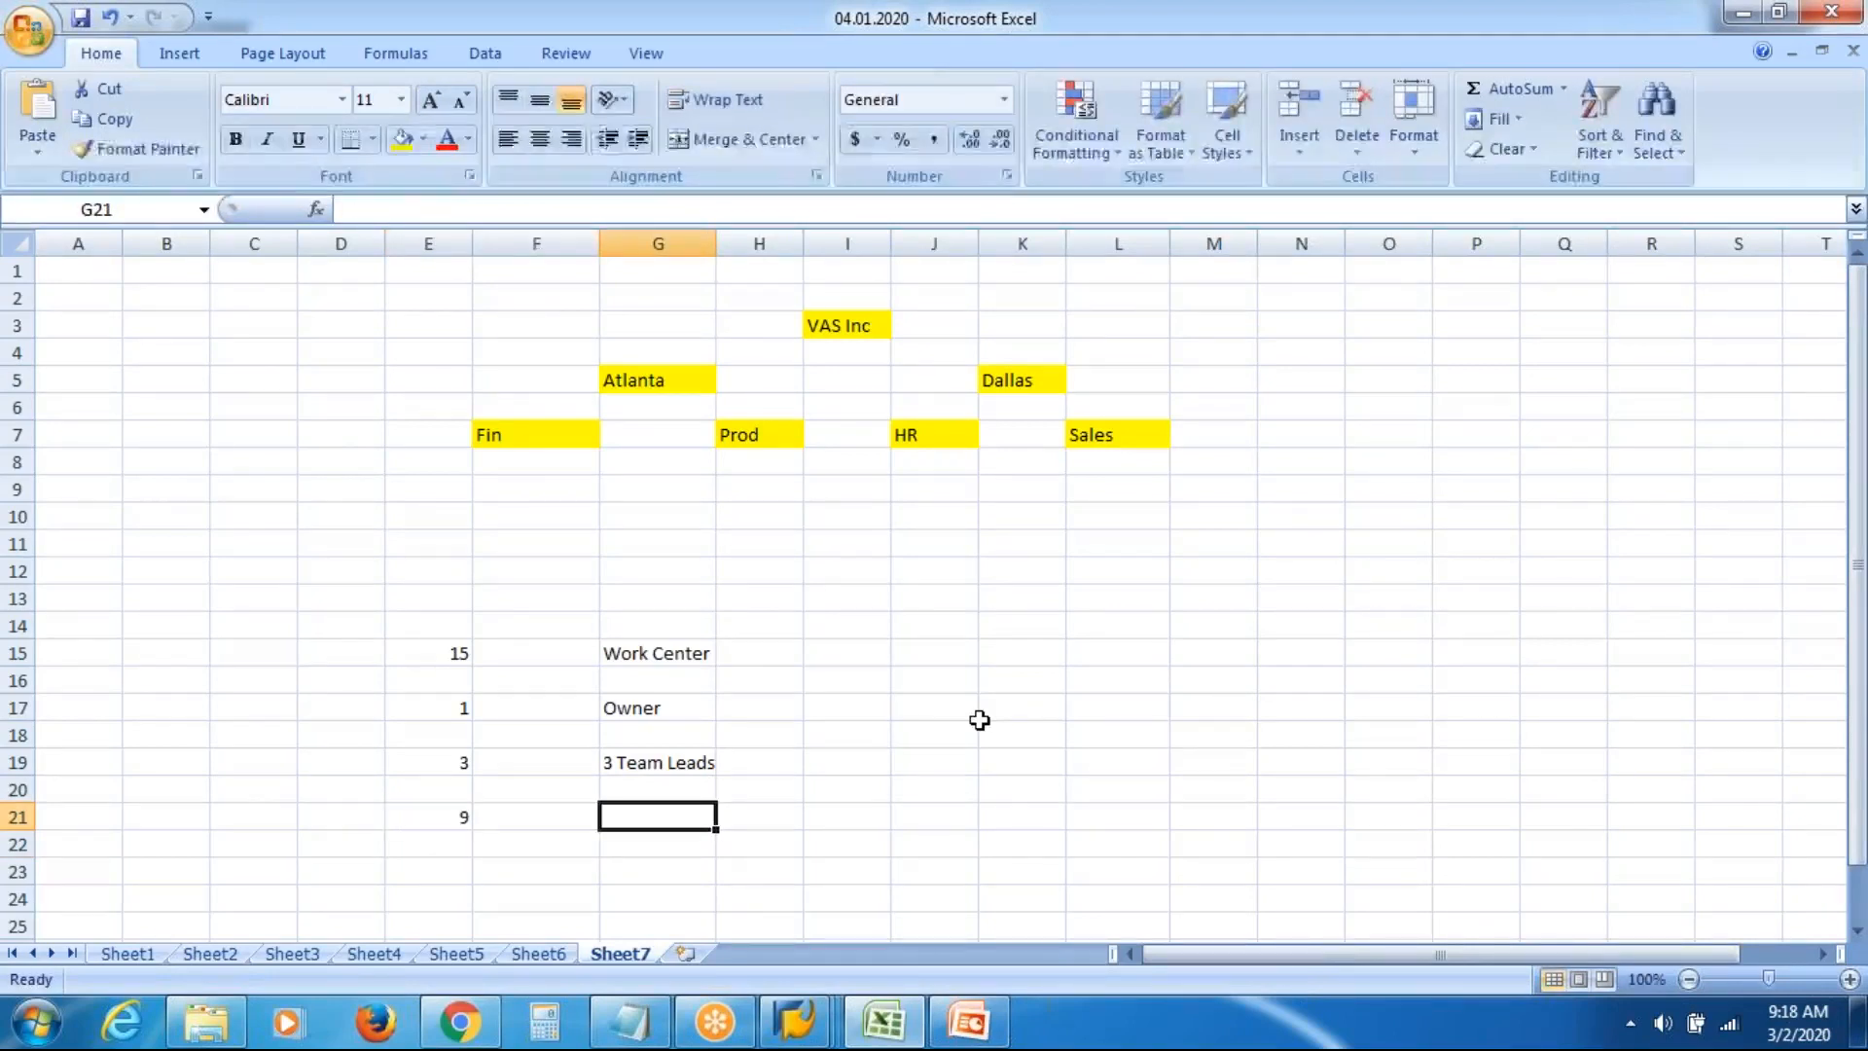
type("9 Recruiter")
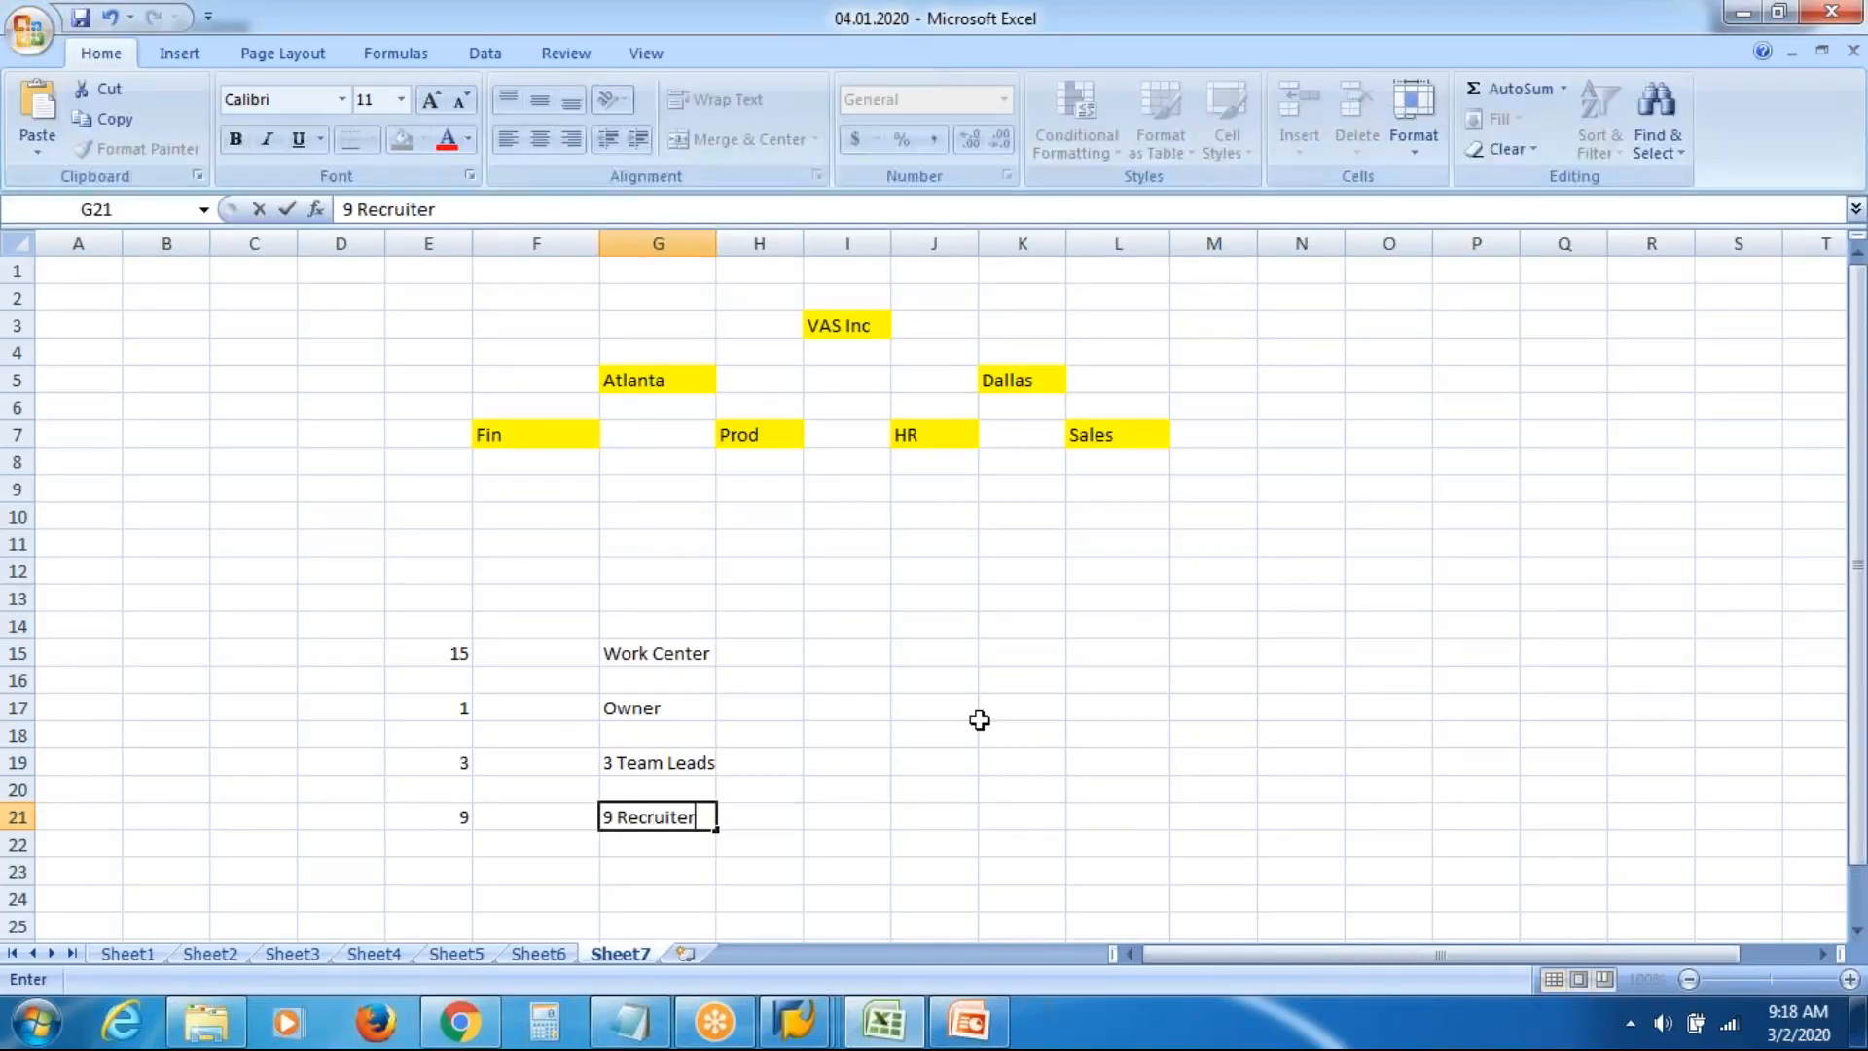
key("Return")
key("Return")
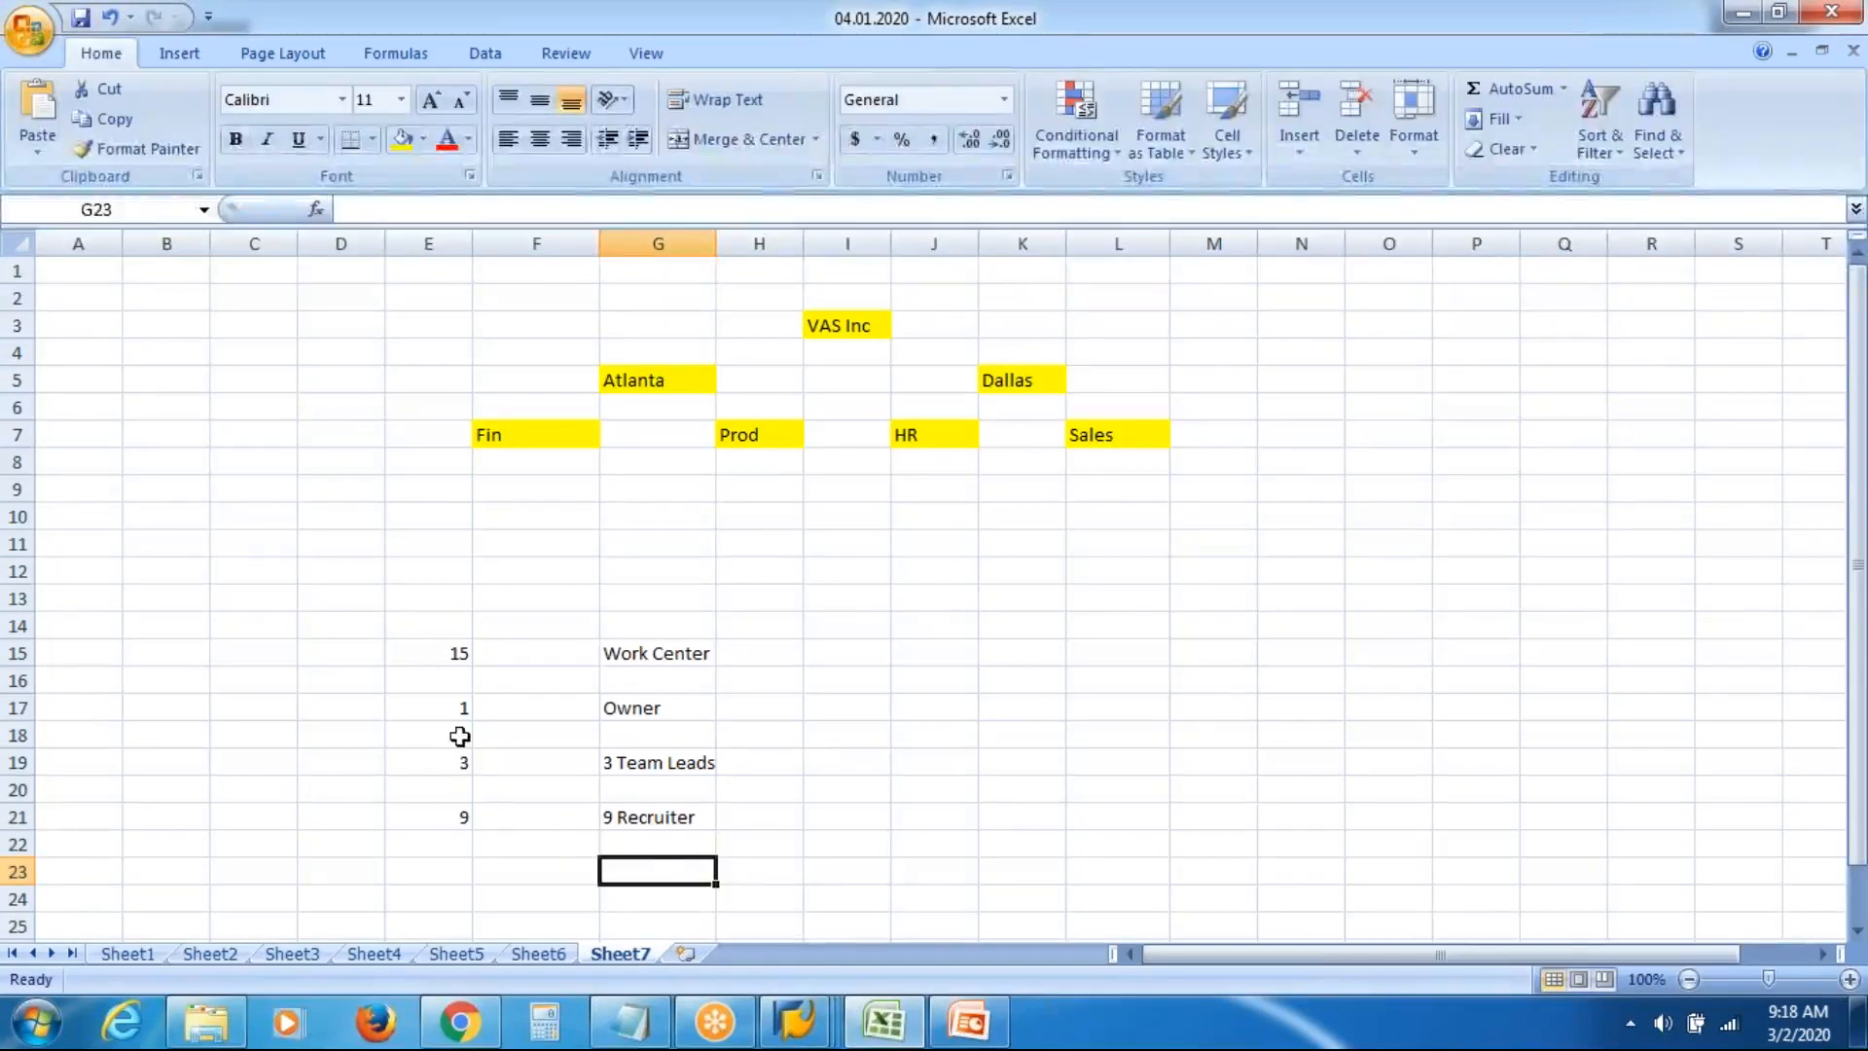
Enter 1 with 'Fin' in row 23 and 1 with 'Admin' in row 25, then check row 15
left_click(450, 868)
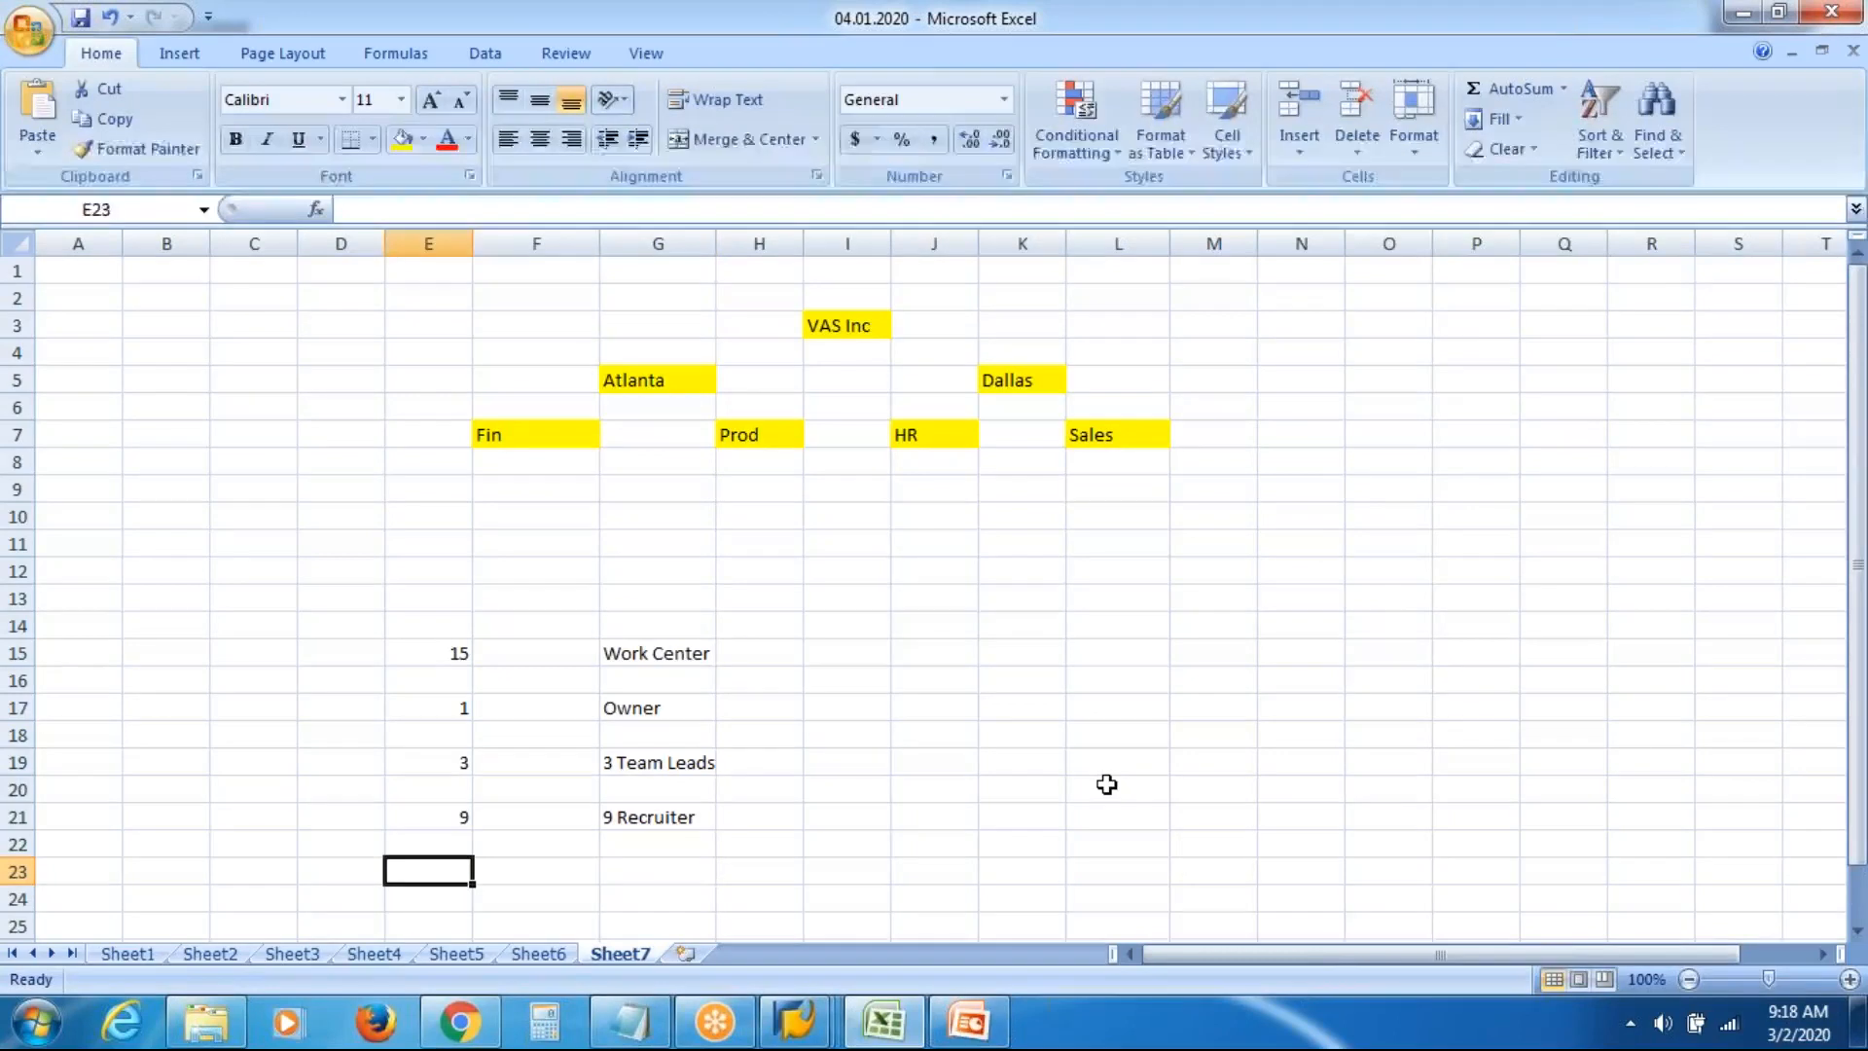
type("1")
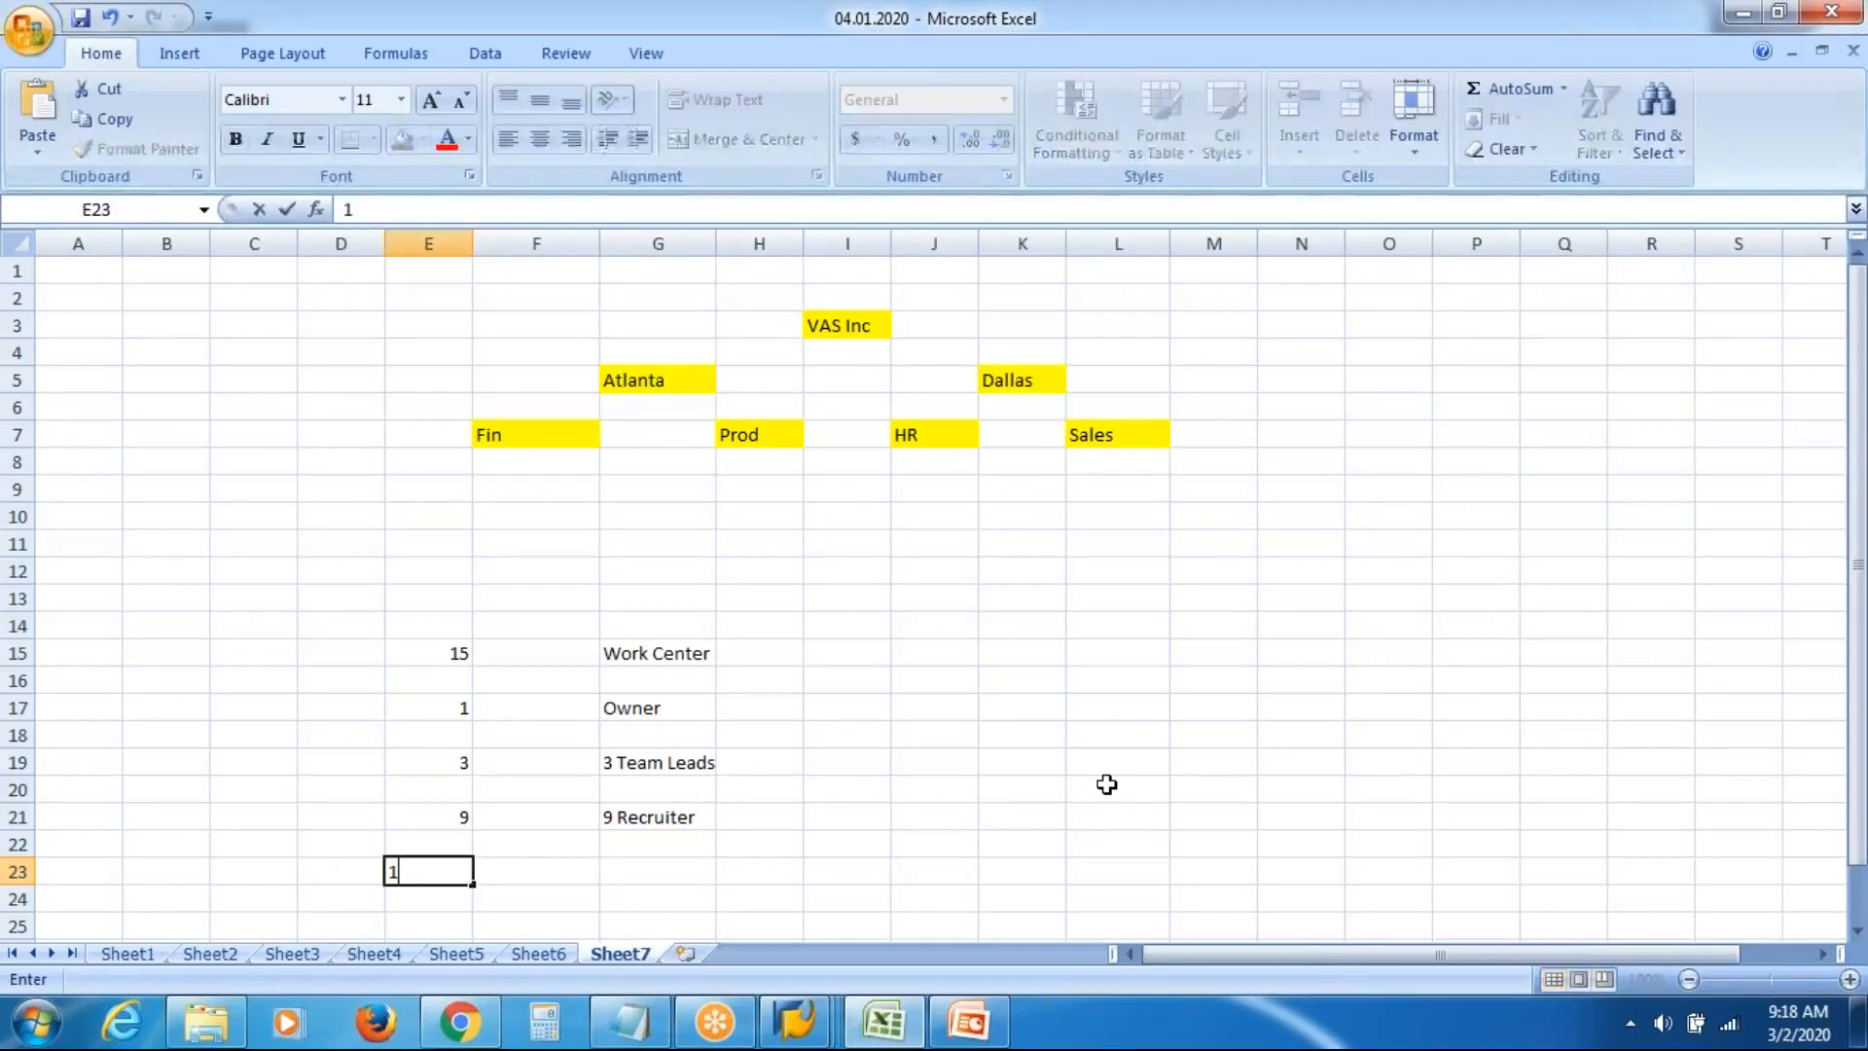
key("Tab")
key("Tab")
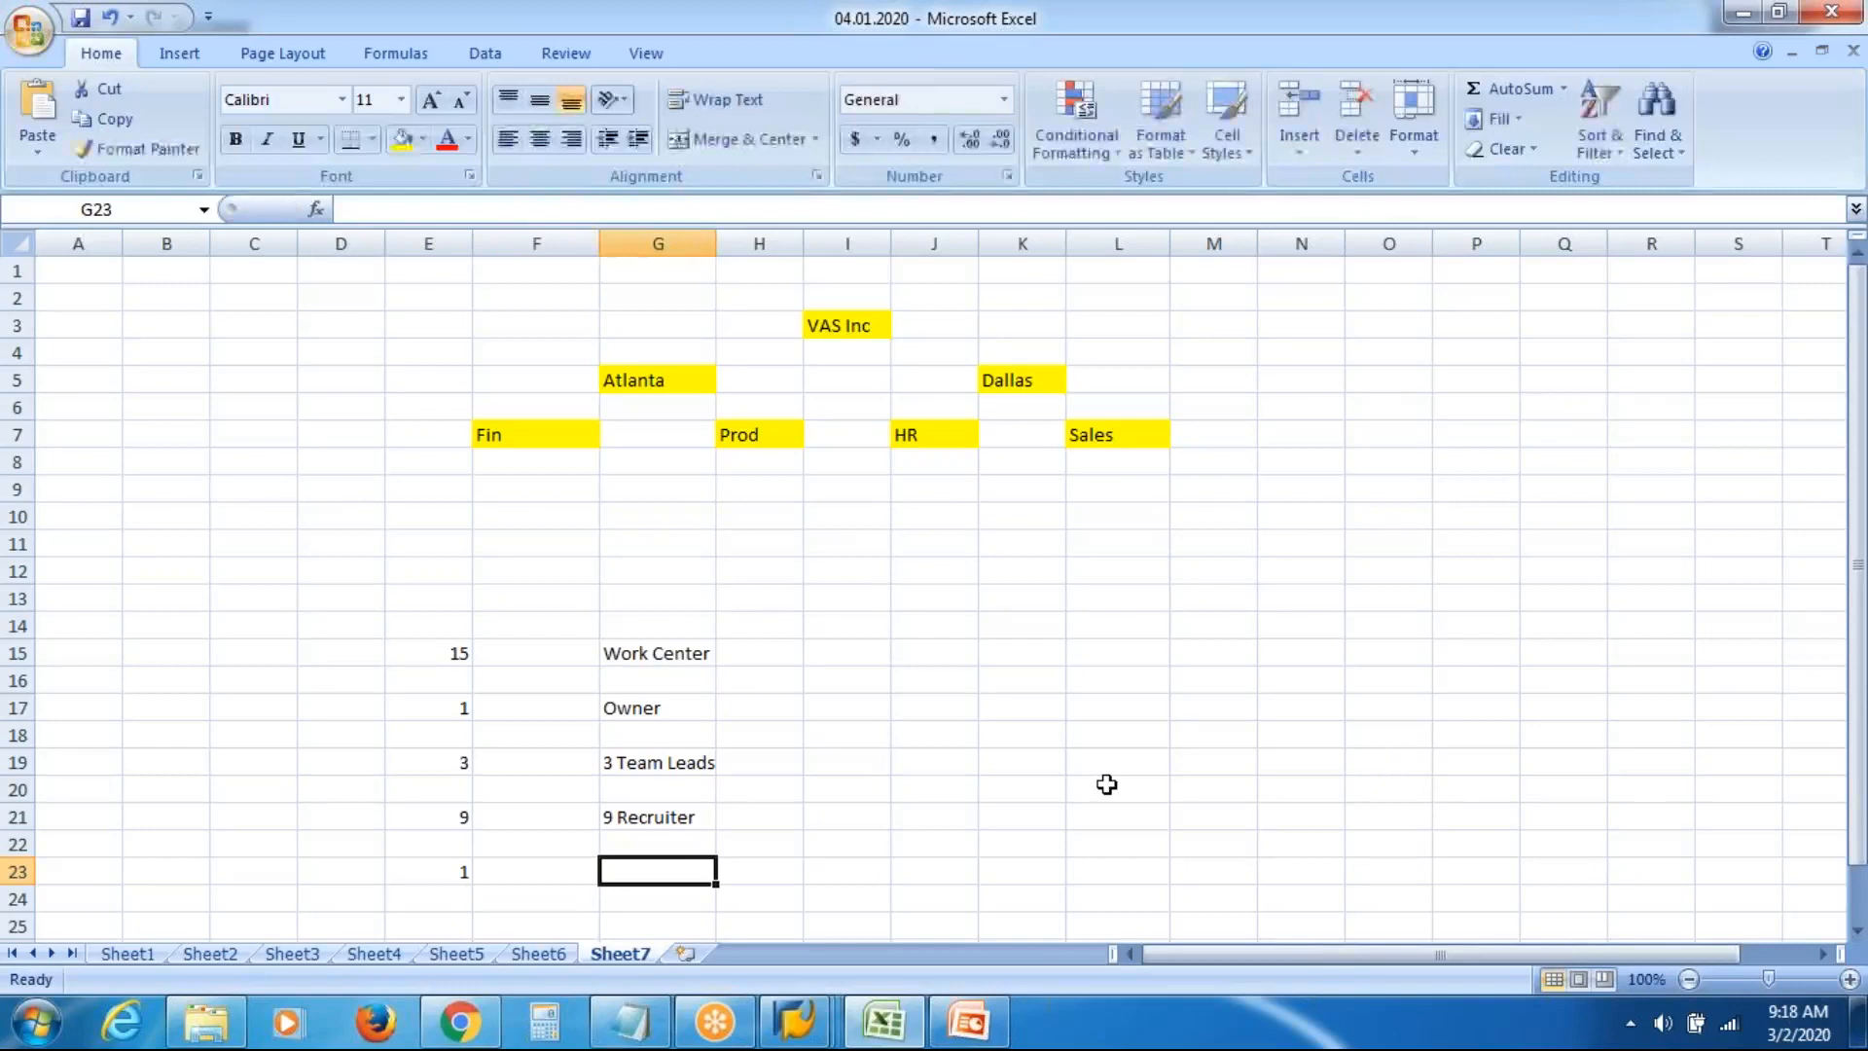
type("Fin")
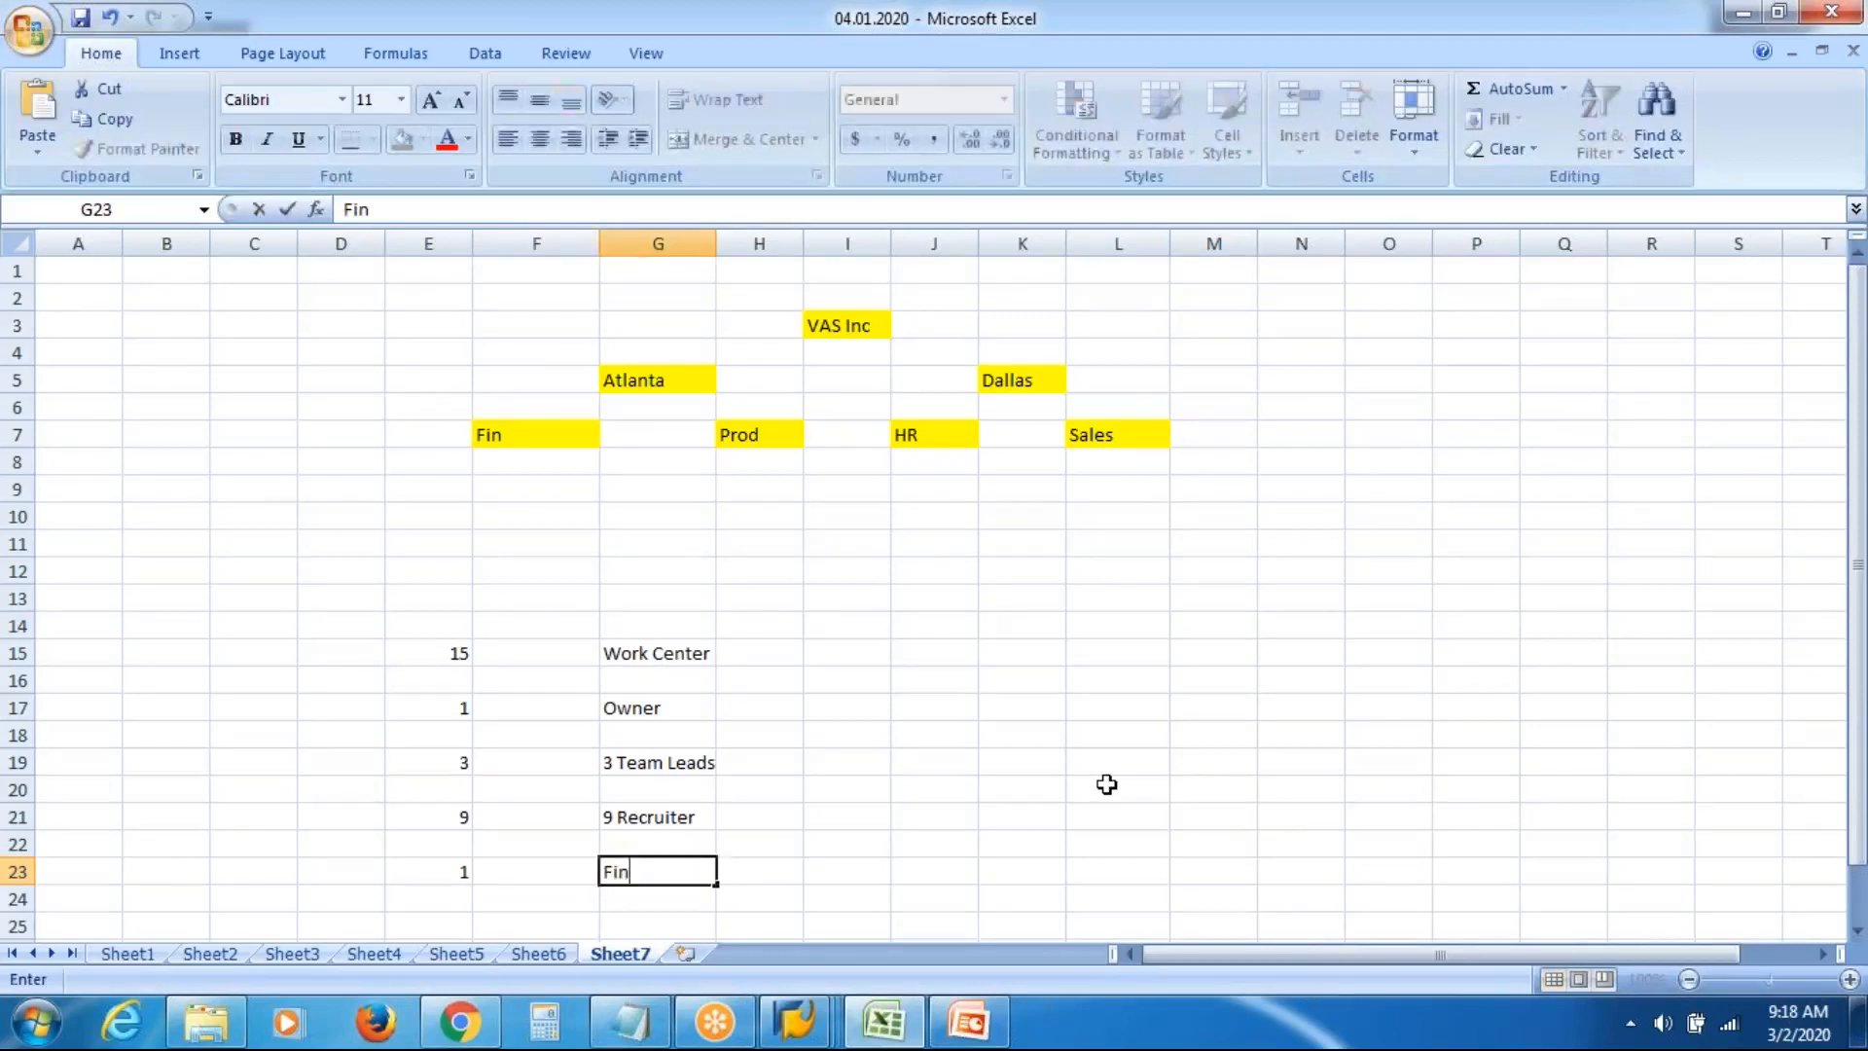
key("Return")
key("Return")
scroll(1106, 785, "down", 1)
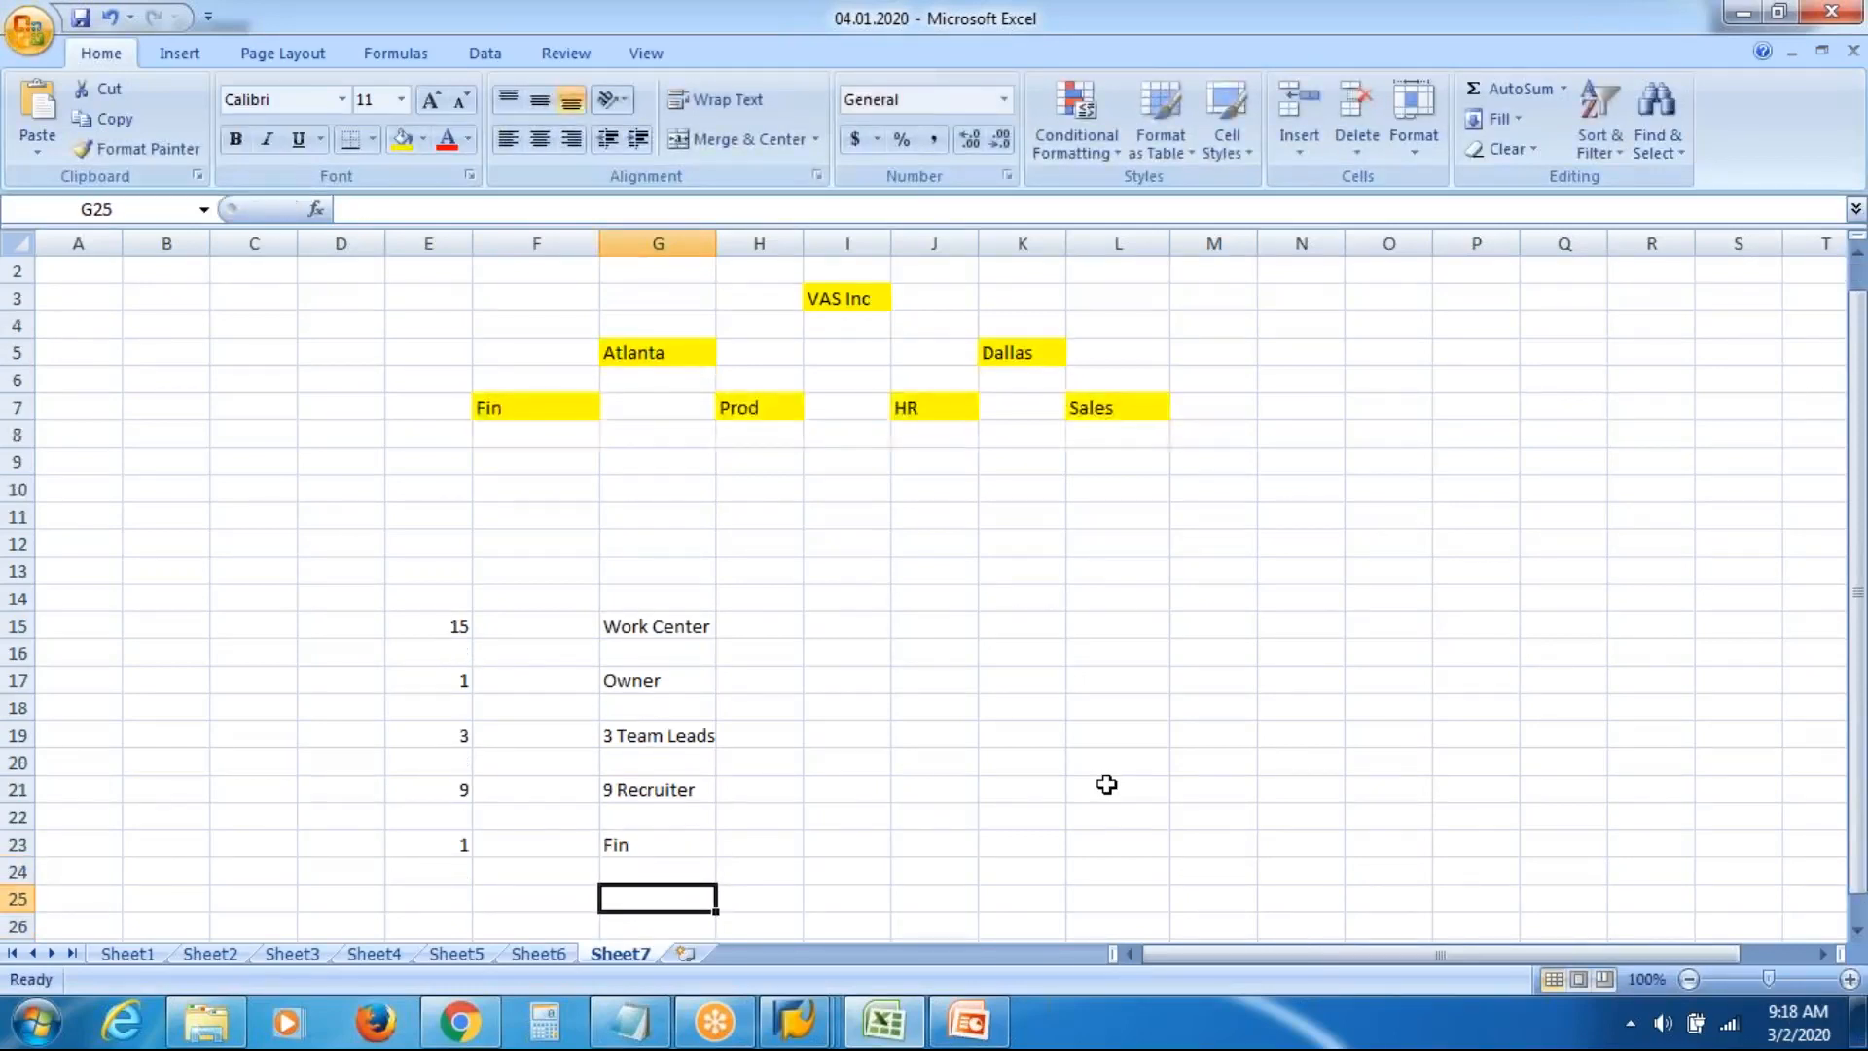
key("Left")
key("Left")
type("1")
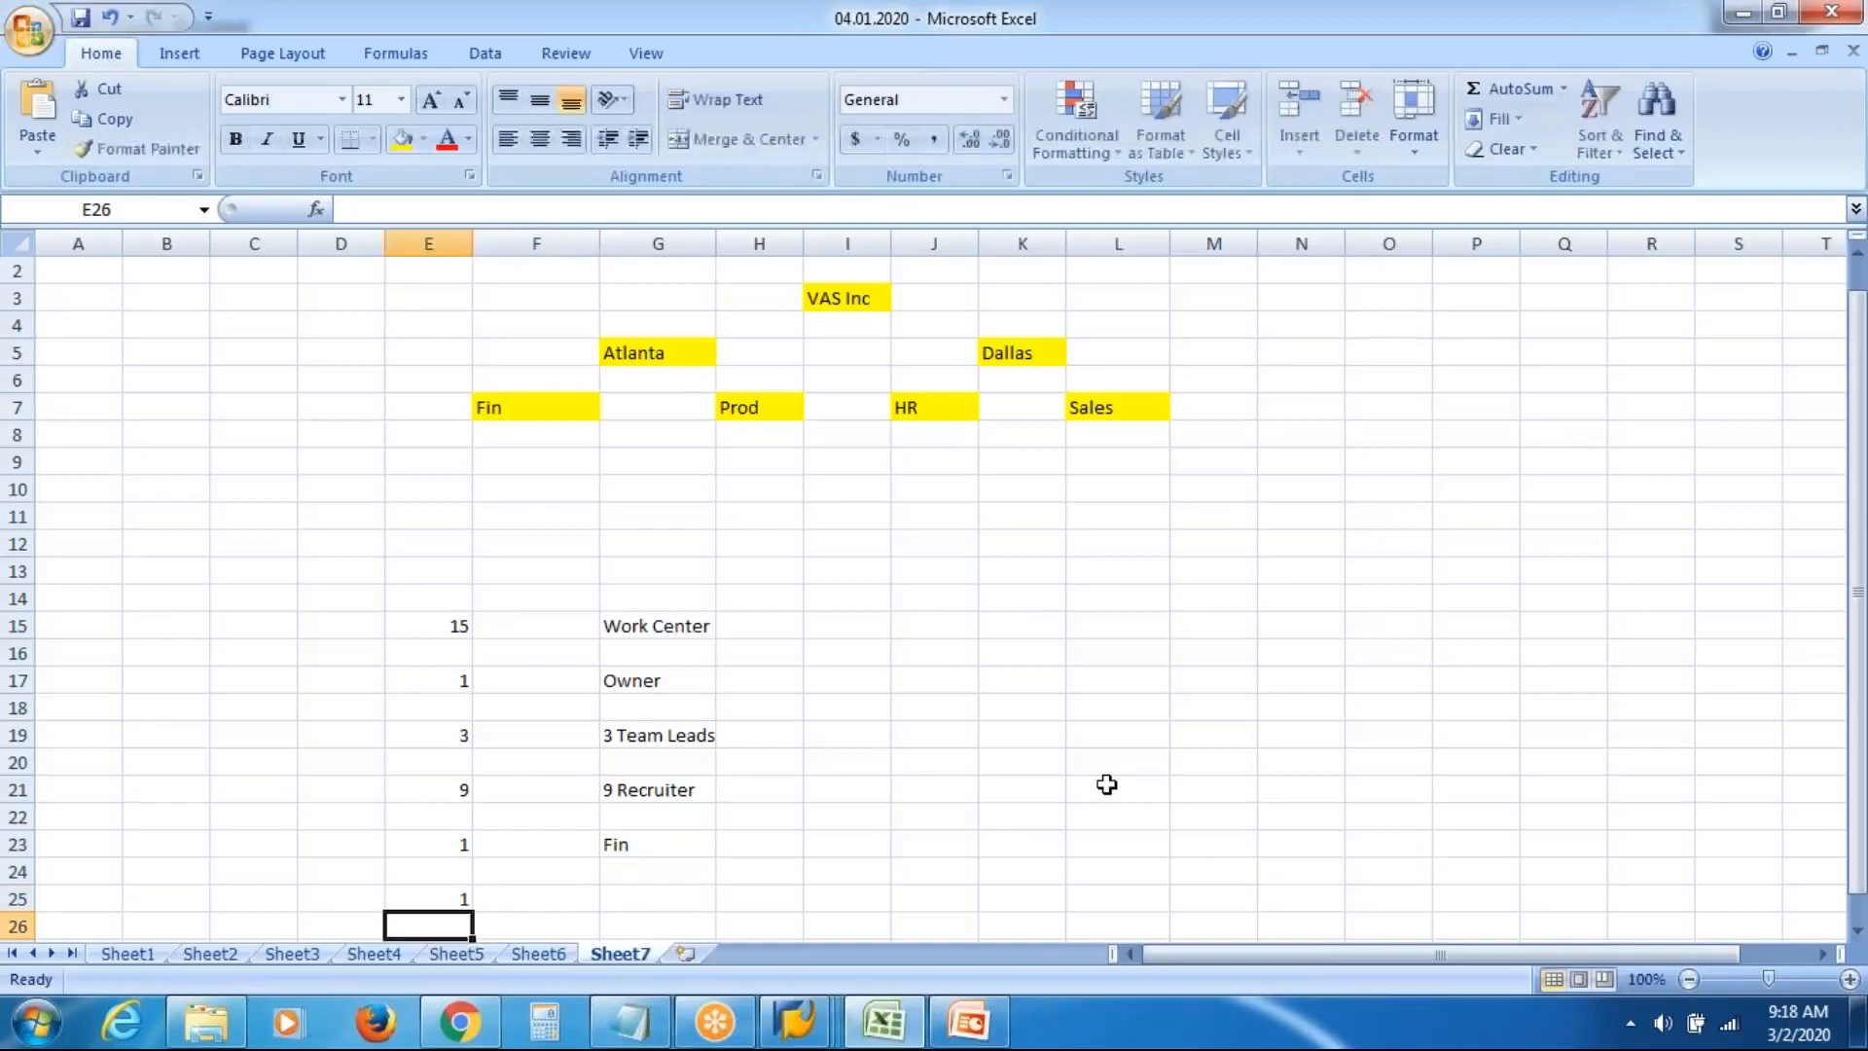
key("Right")
key("Right")
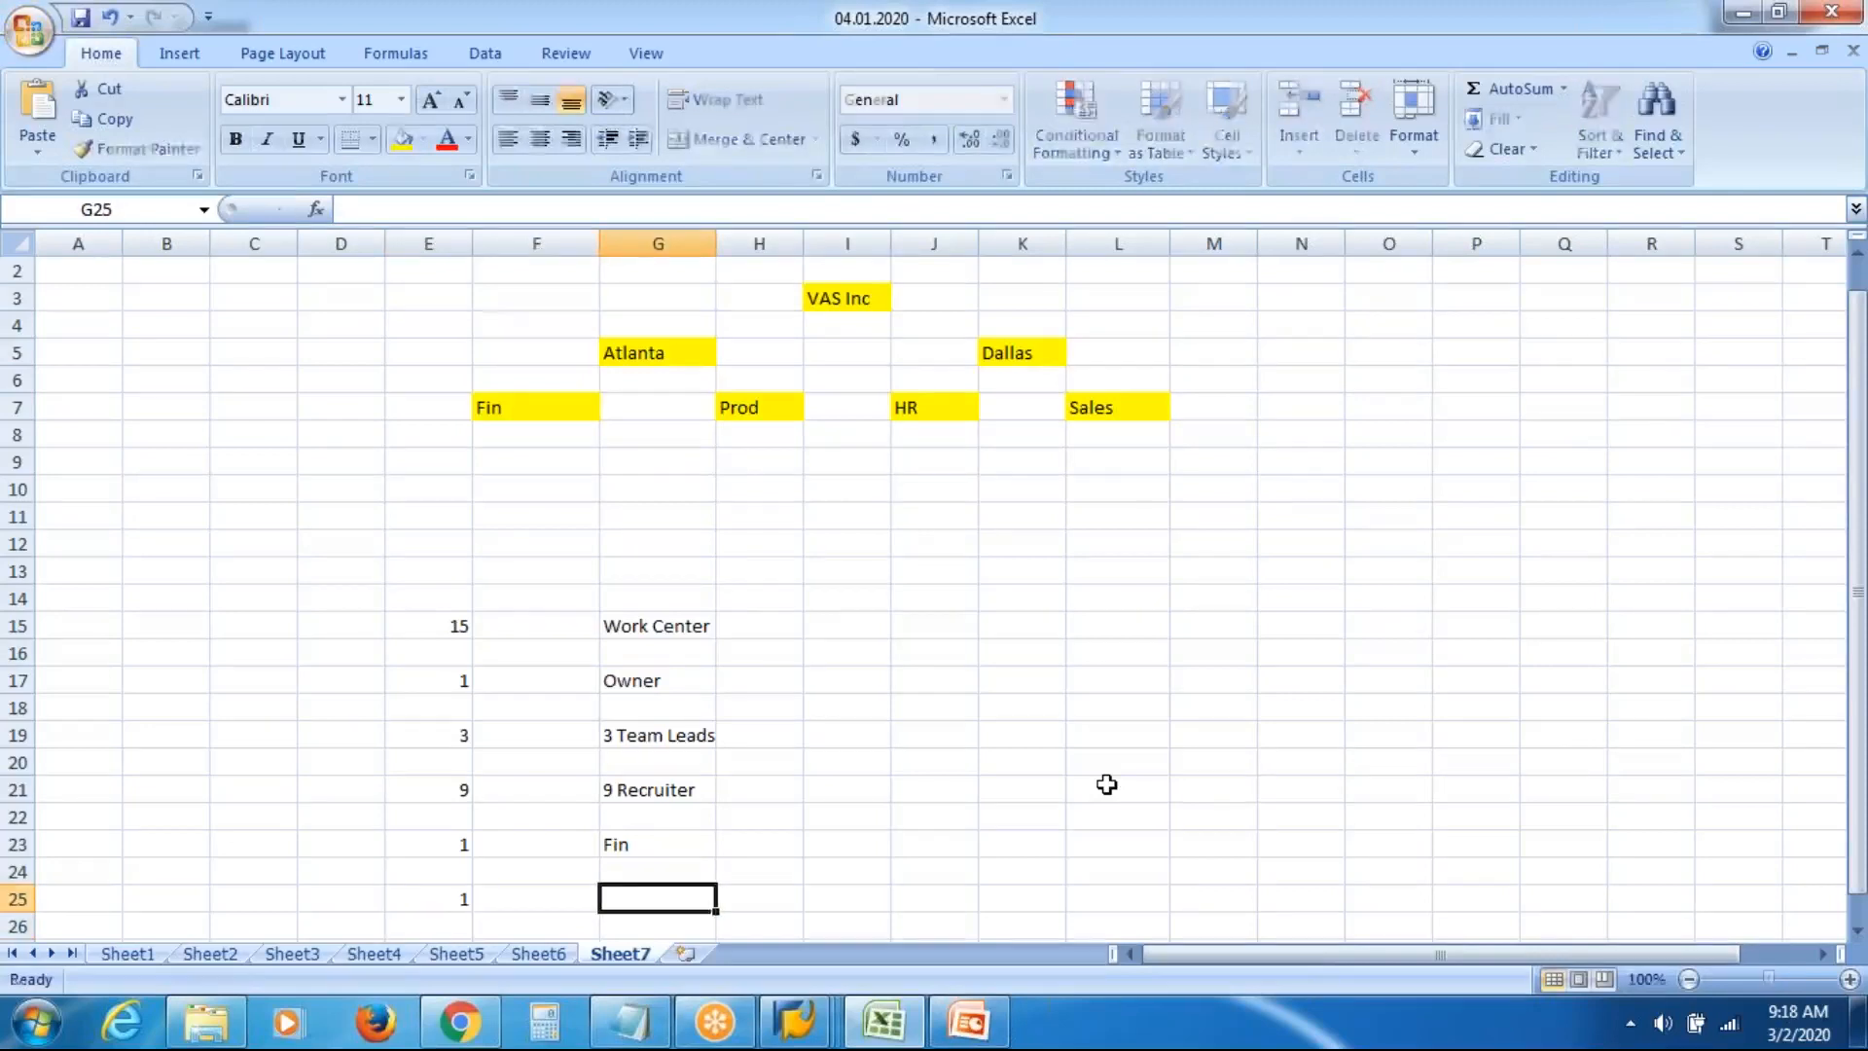
type("Admin")
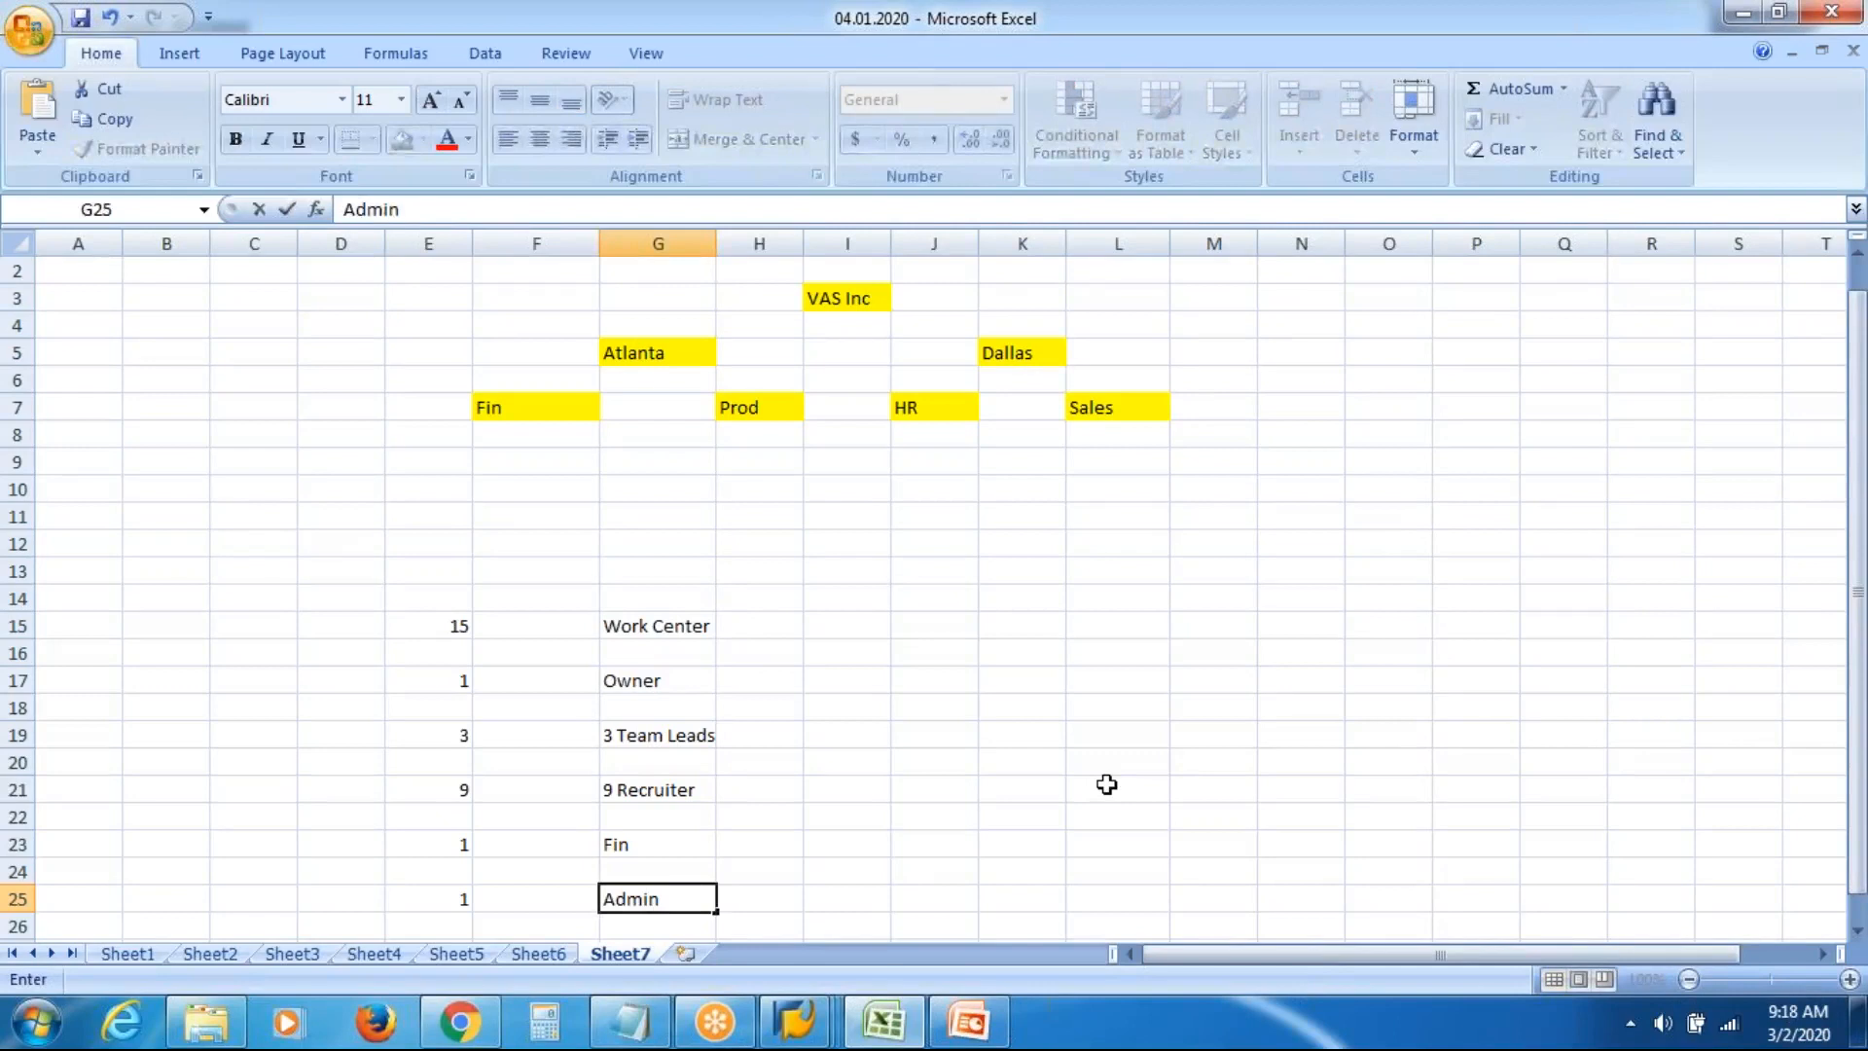
key("Right")
key("Right")
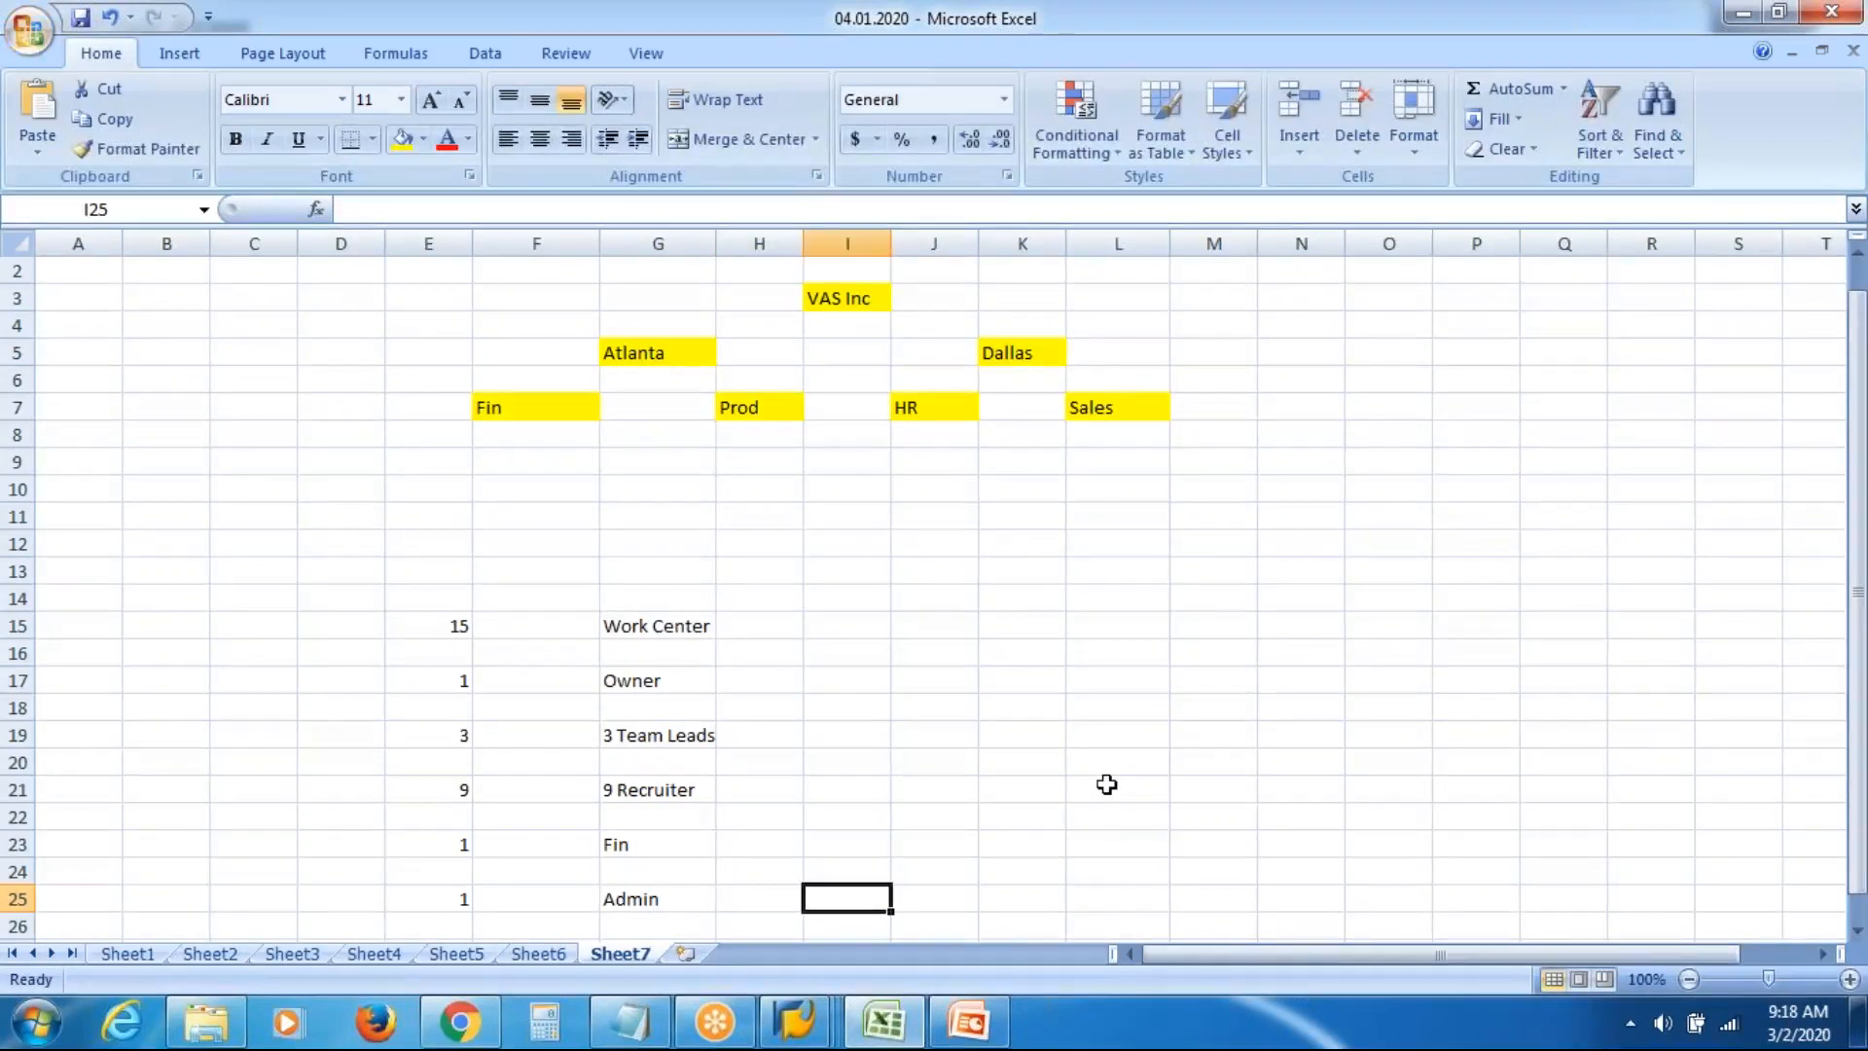
left_click(448, 626)
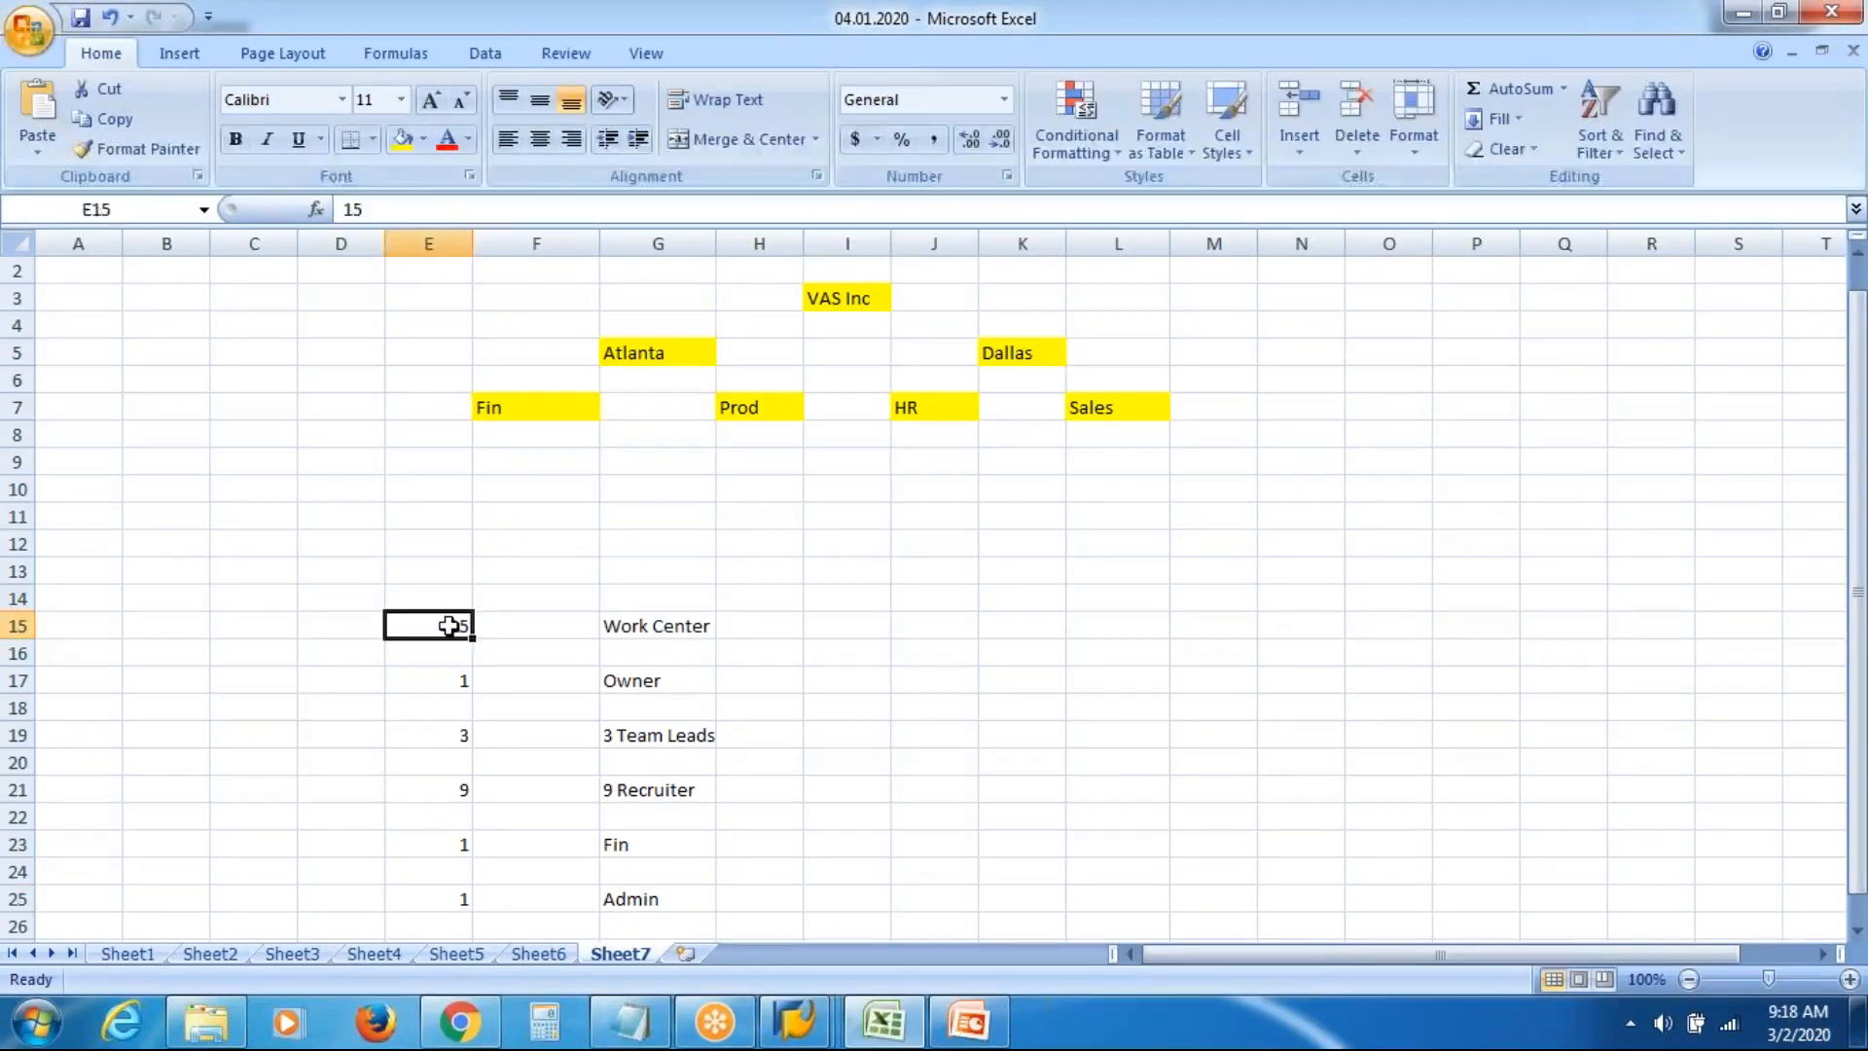
left_click(654, 628)
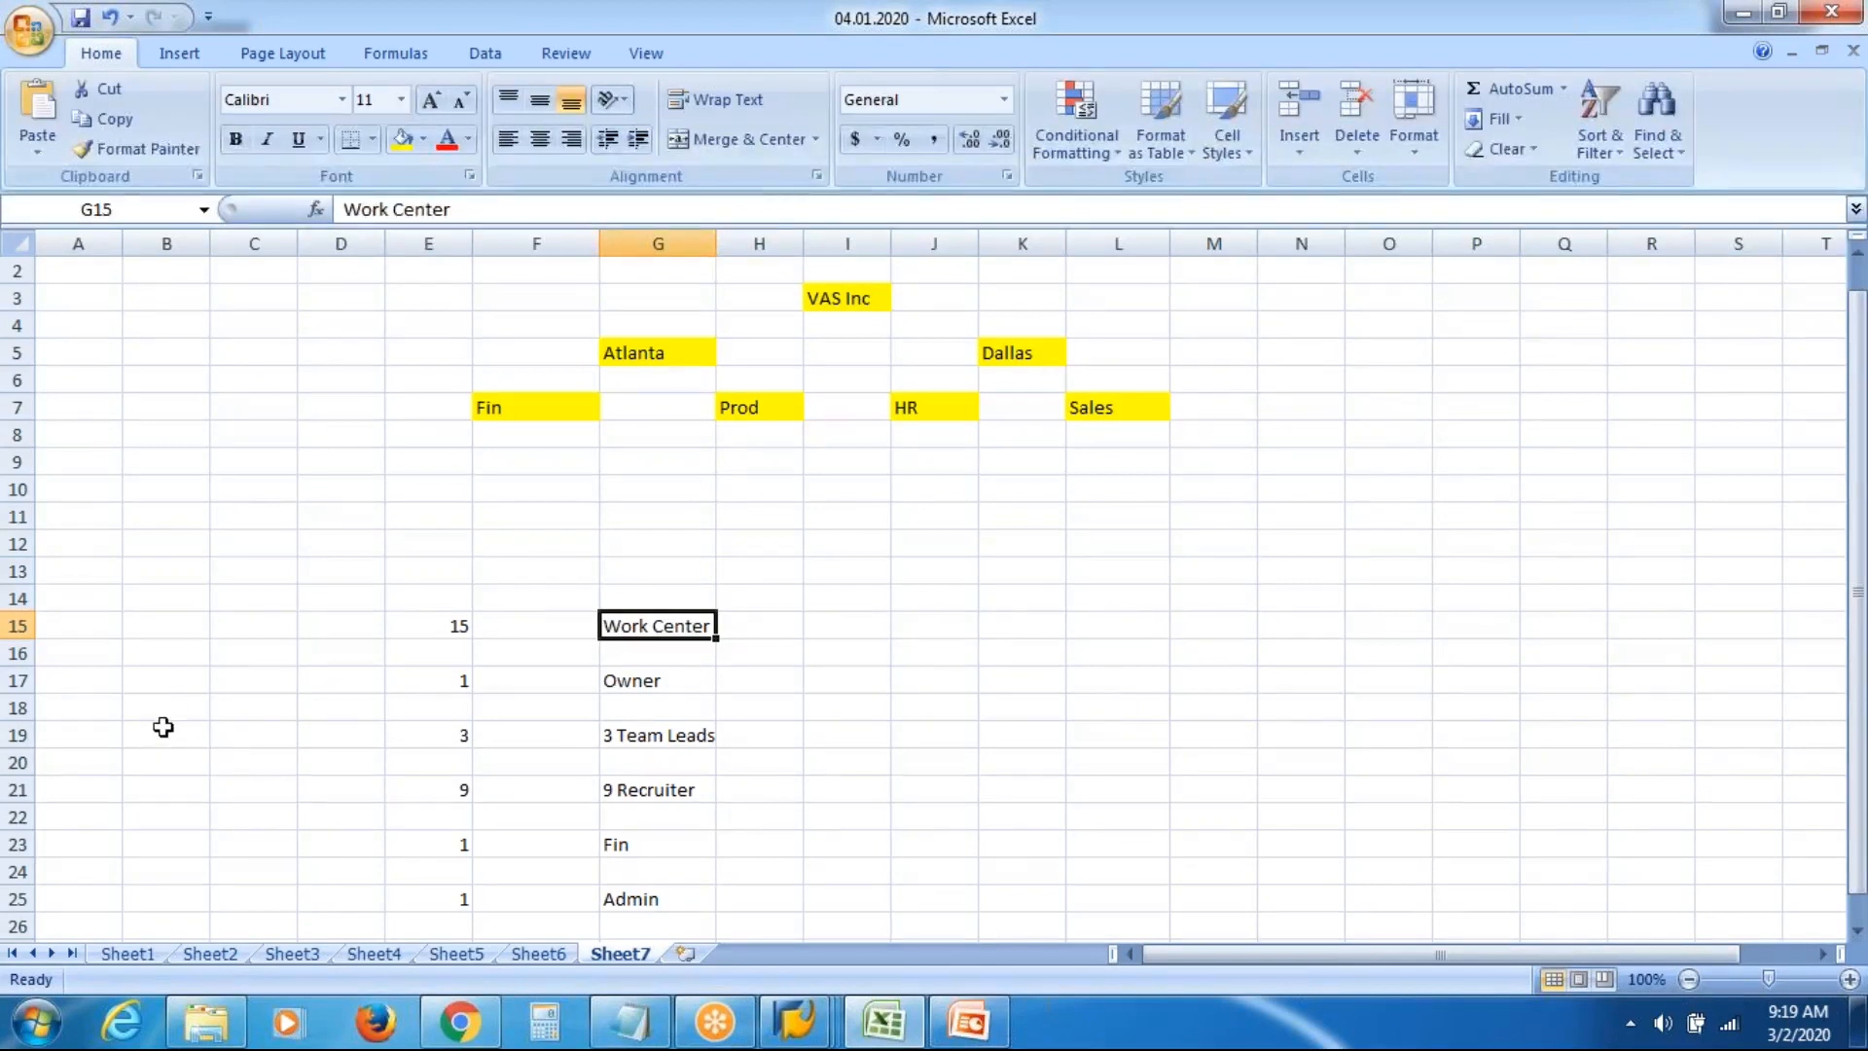
Enter side labels Exec Board, Recrt, Fin and Admin in column B rows 17–25
left_click(176, 686)
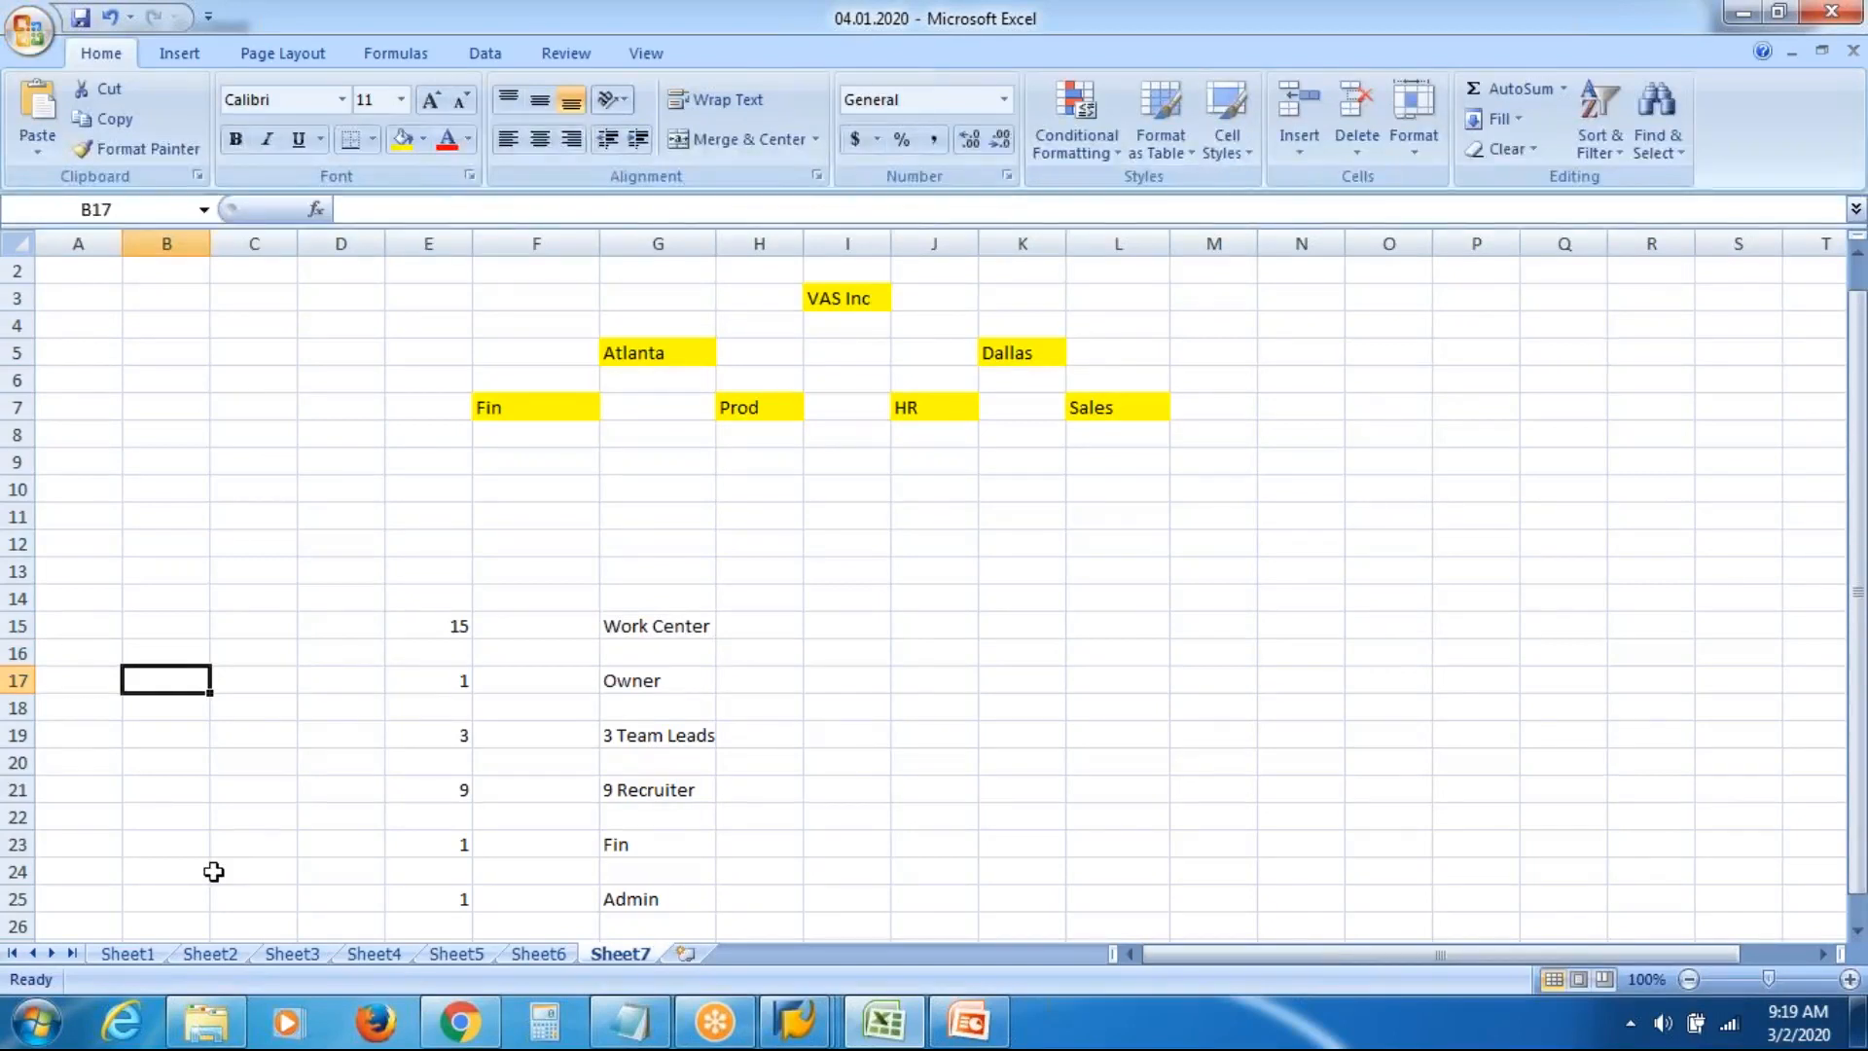
type("E")
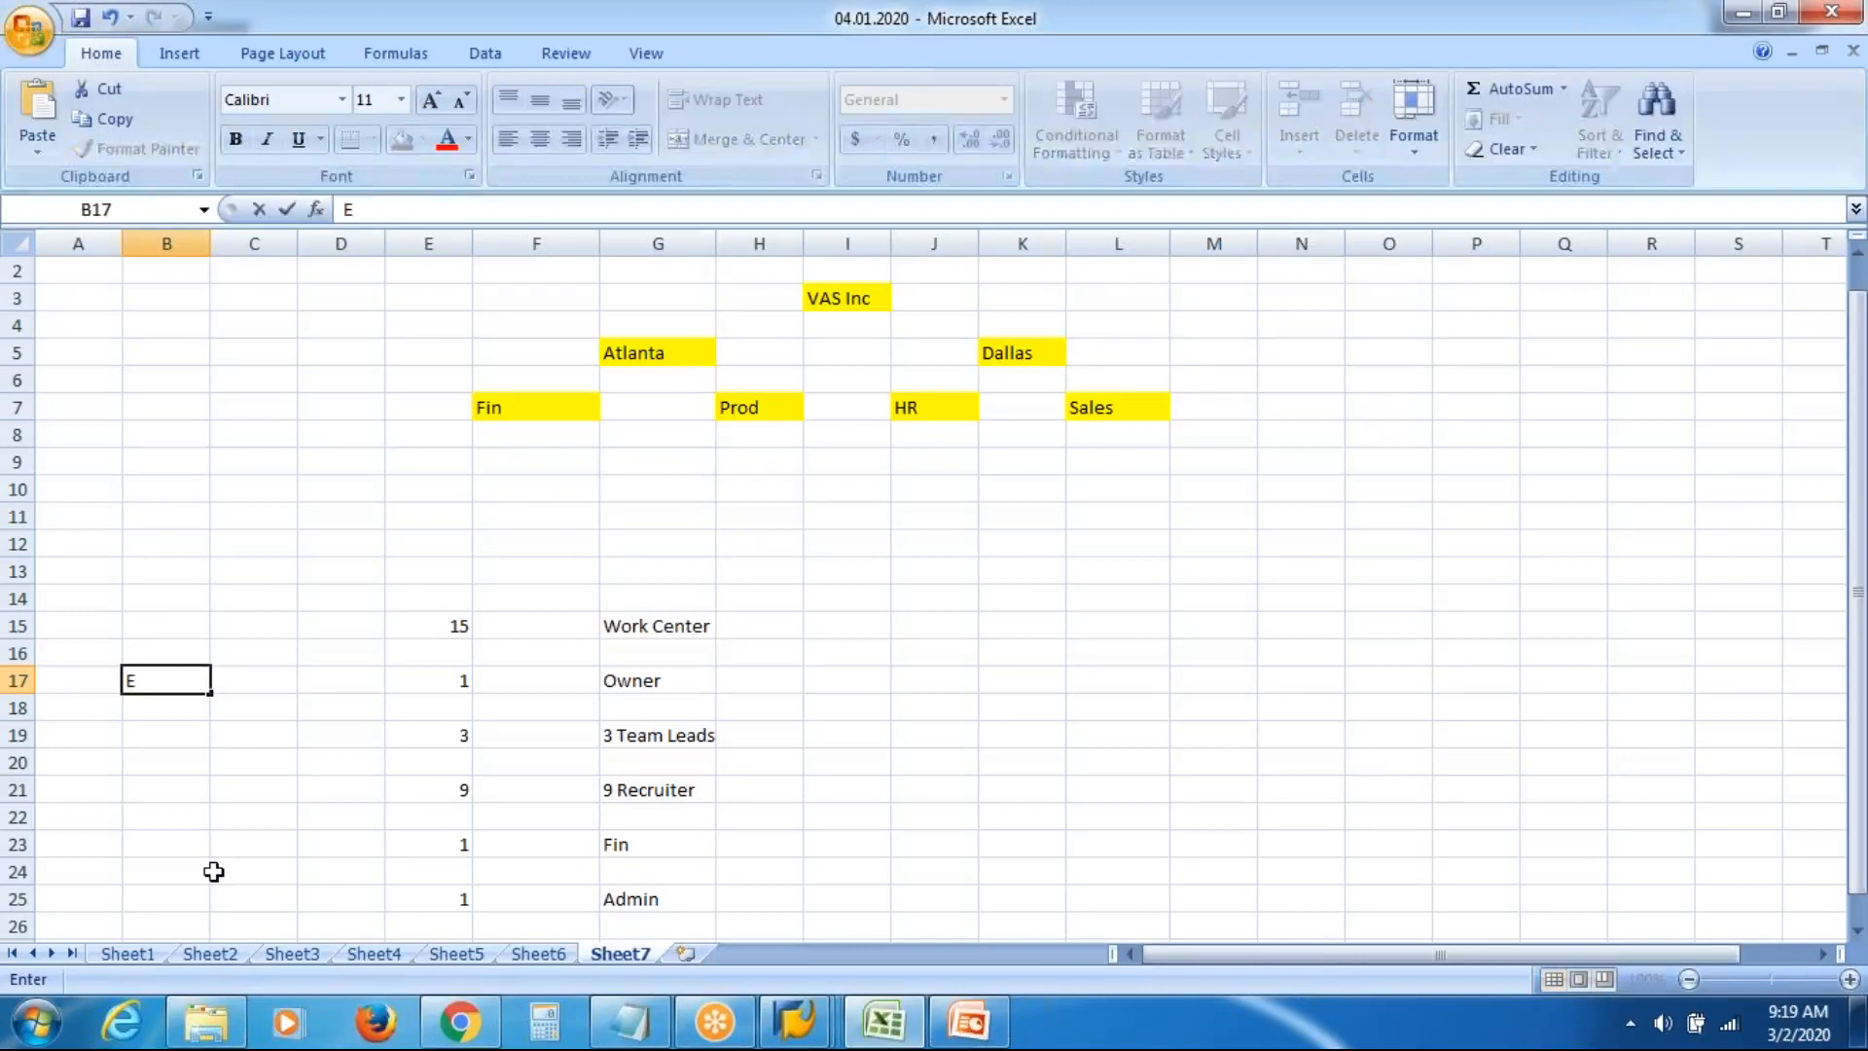
type("xec Board")
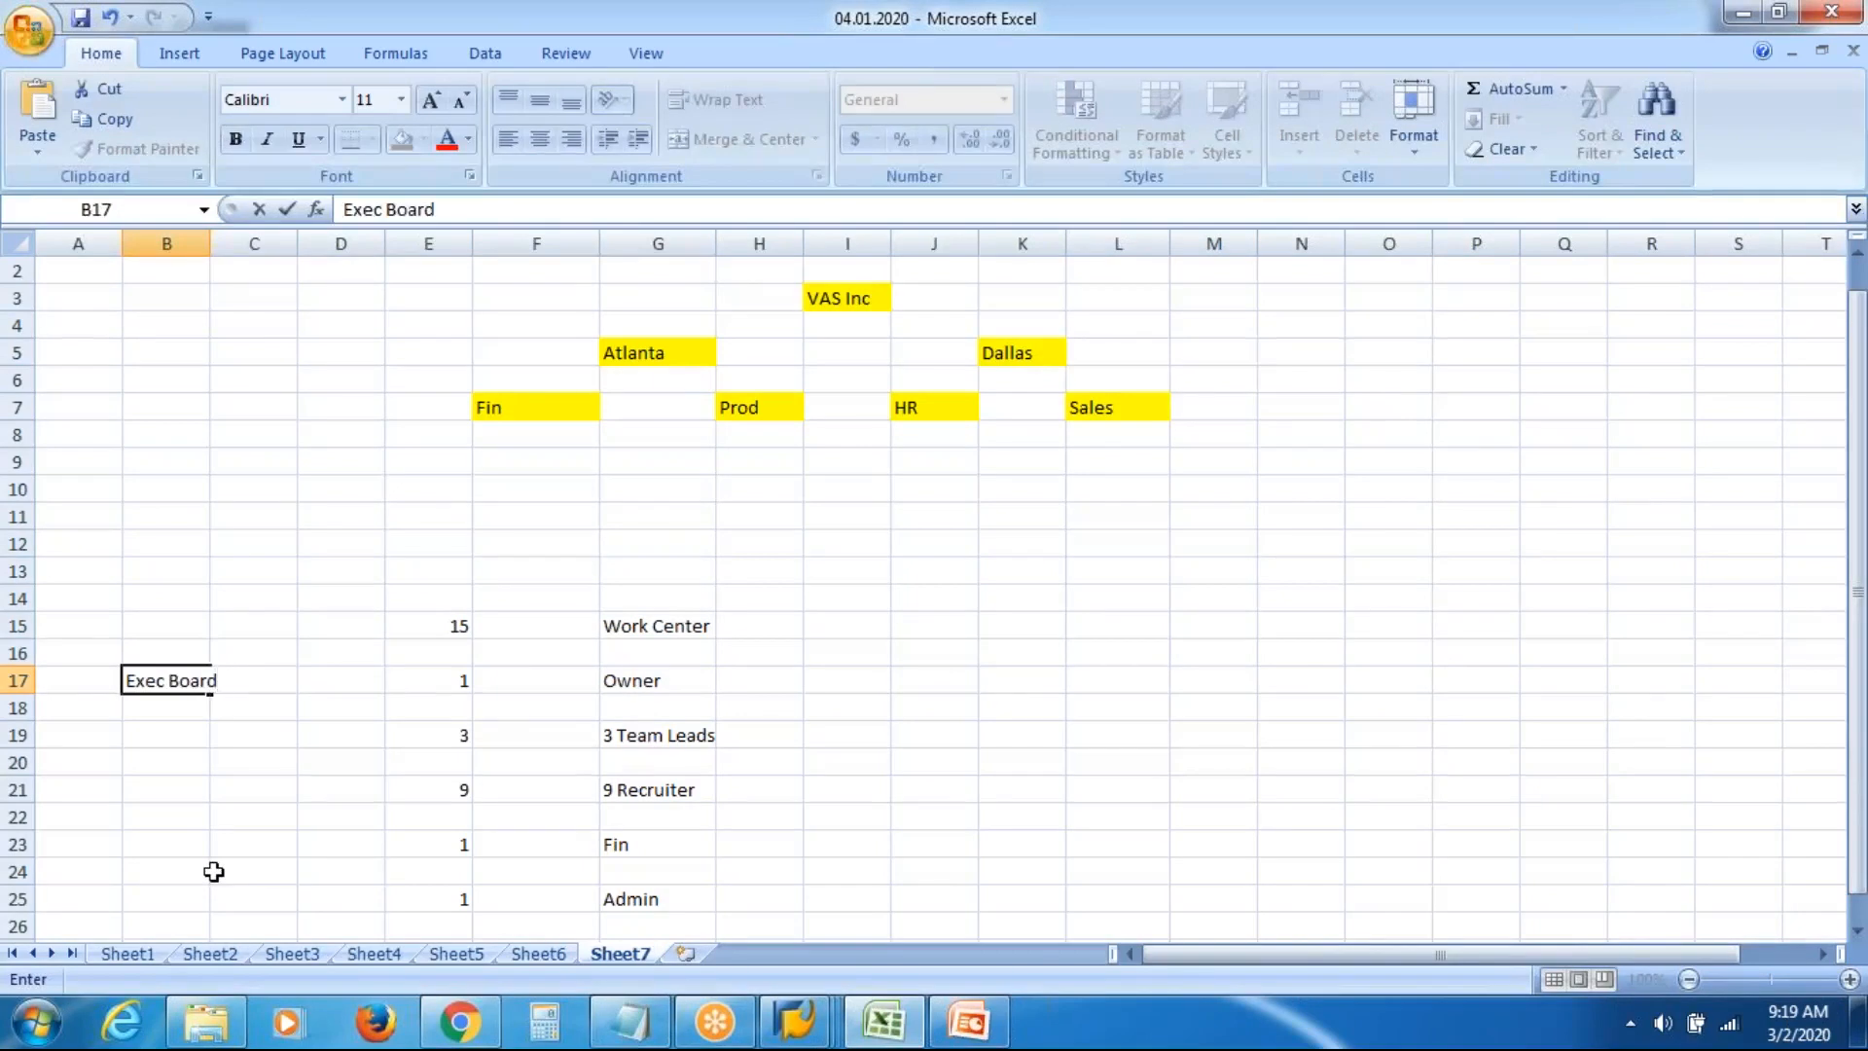
key("Return")
key("Return")
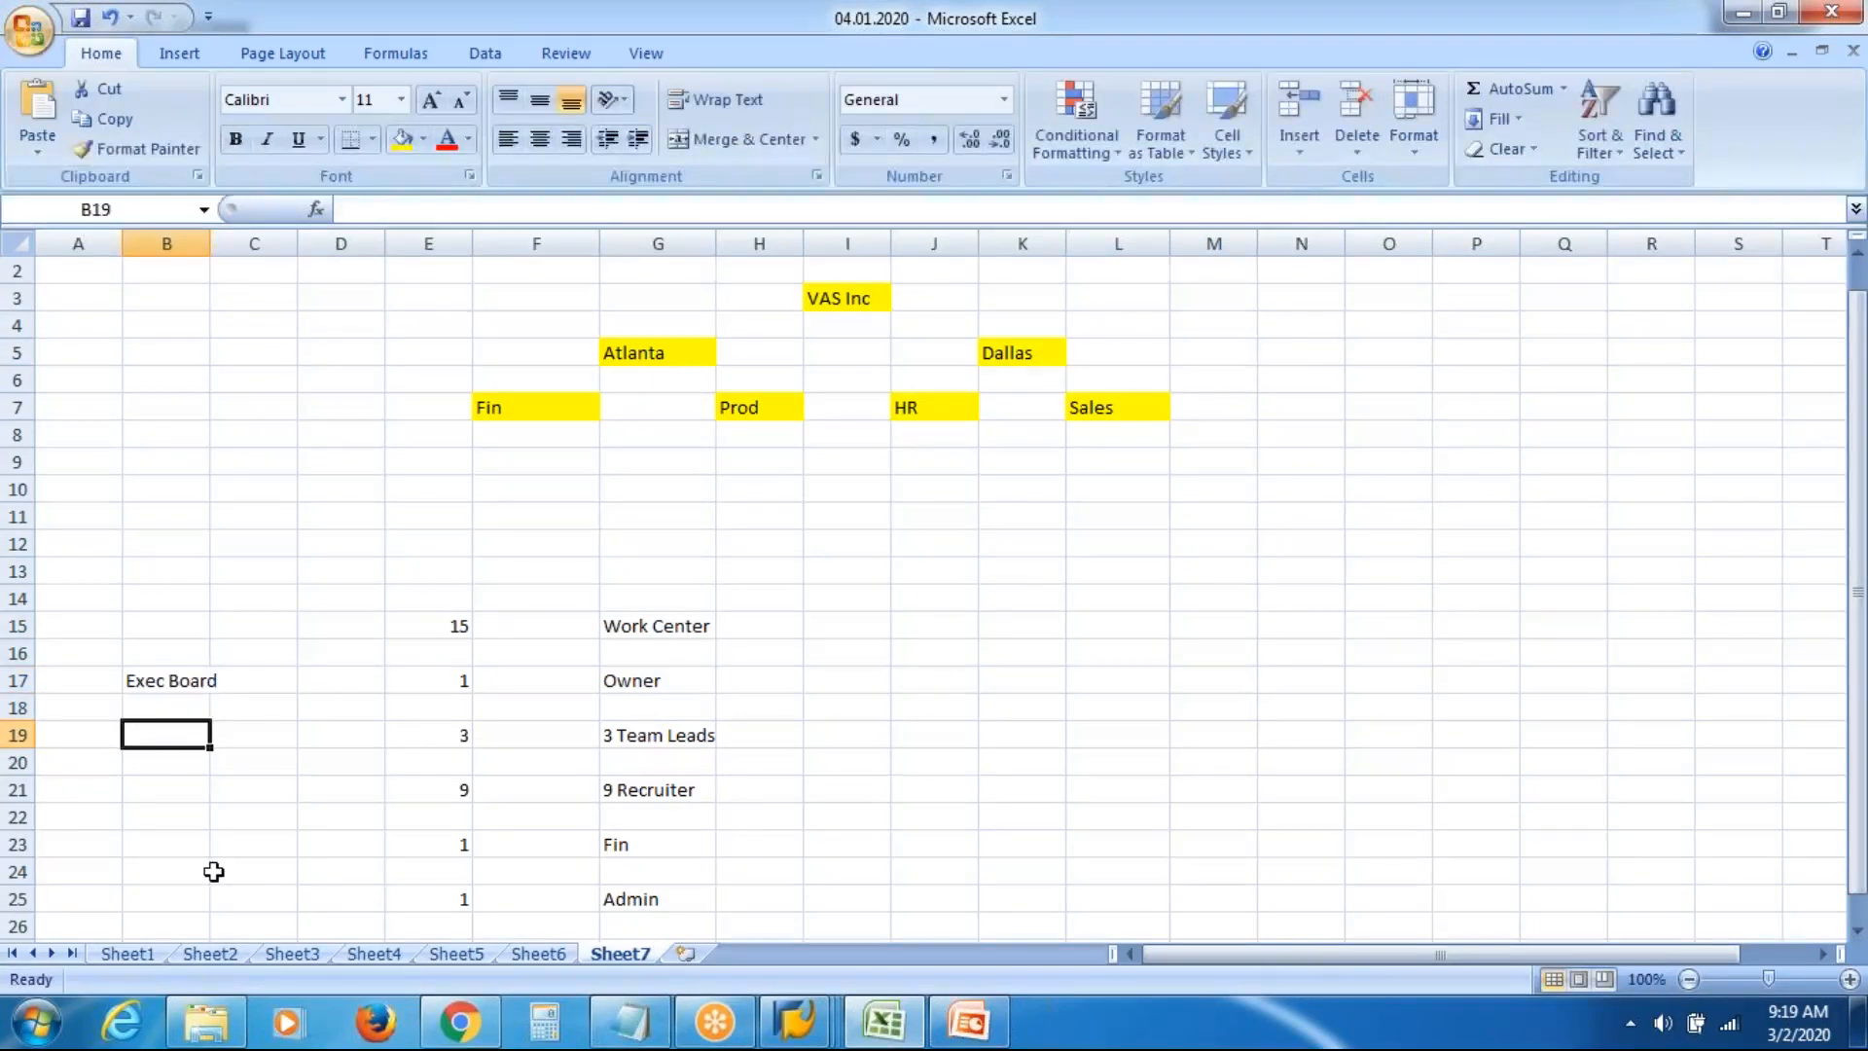
type("Recr")
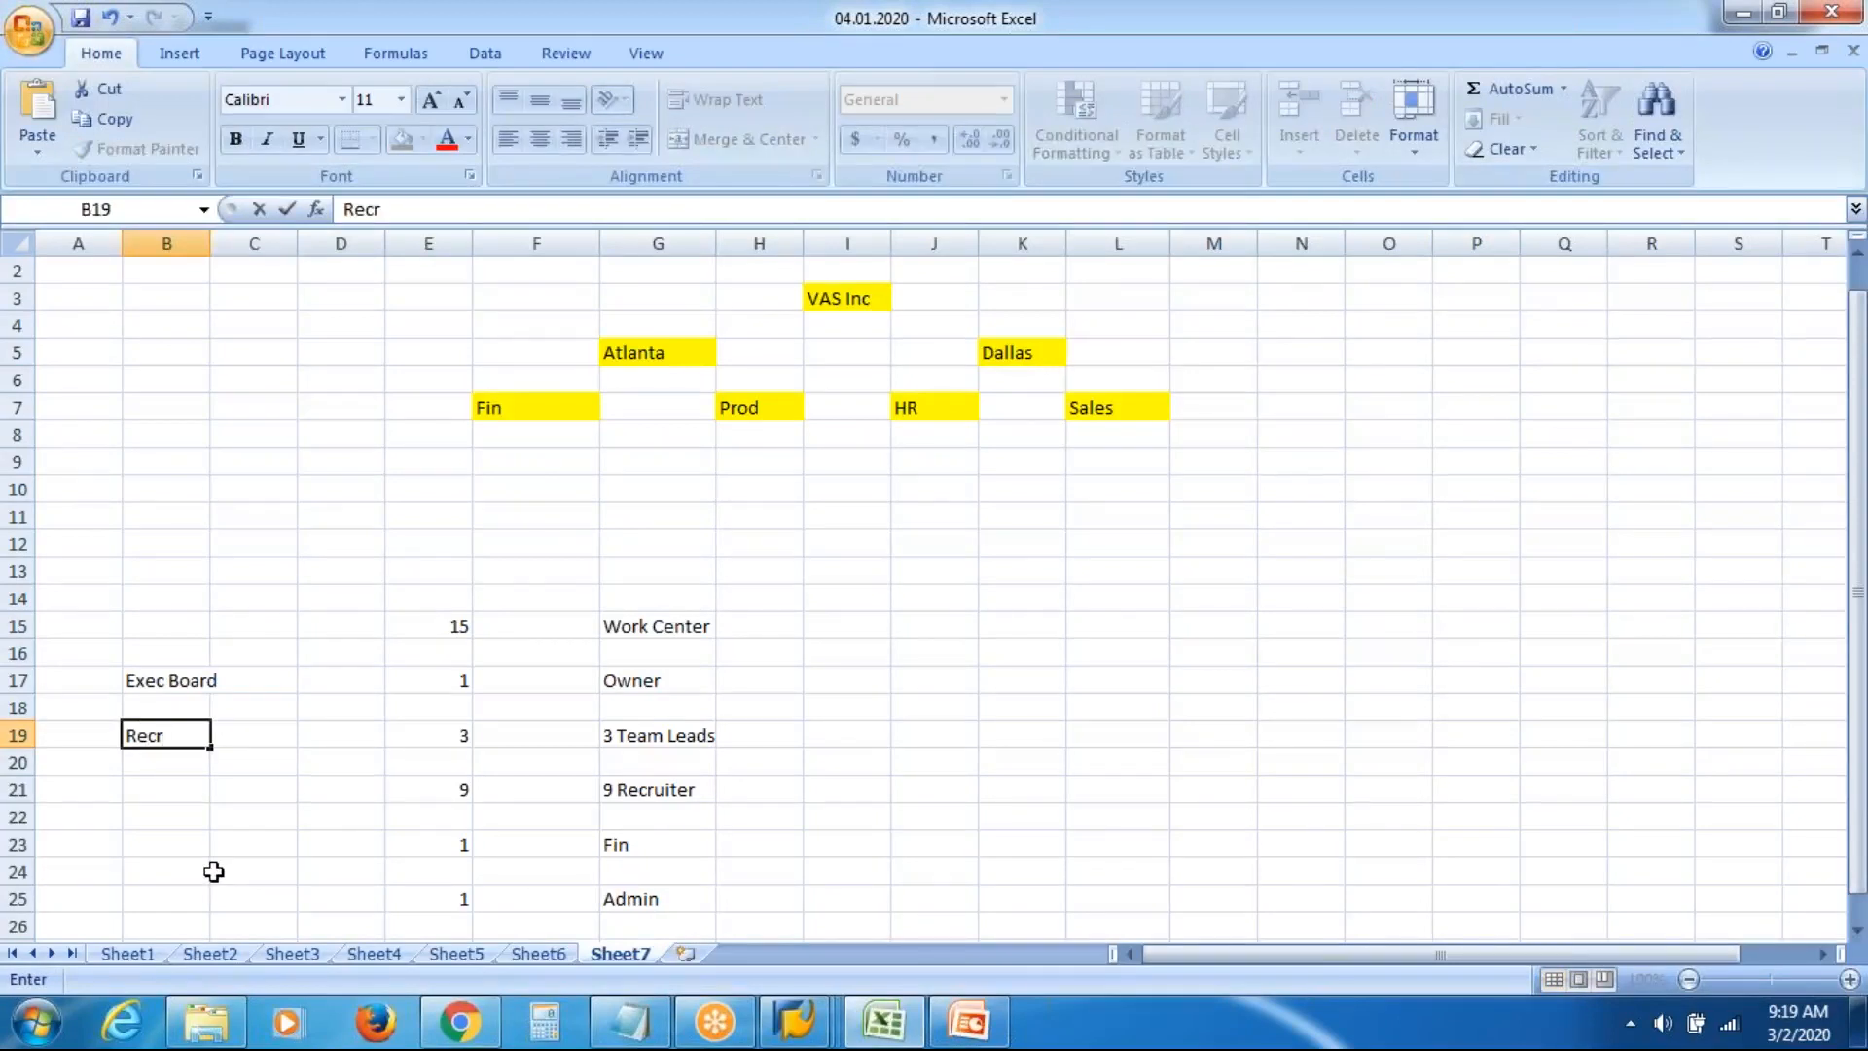
type("t")
key("Return")
key("Return")
key("Return")
key("Return")
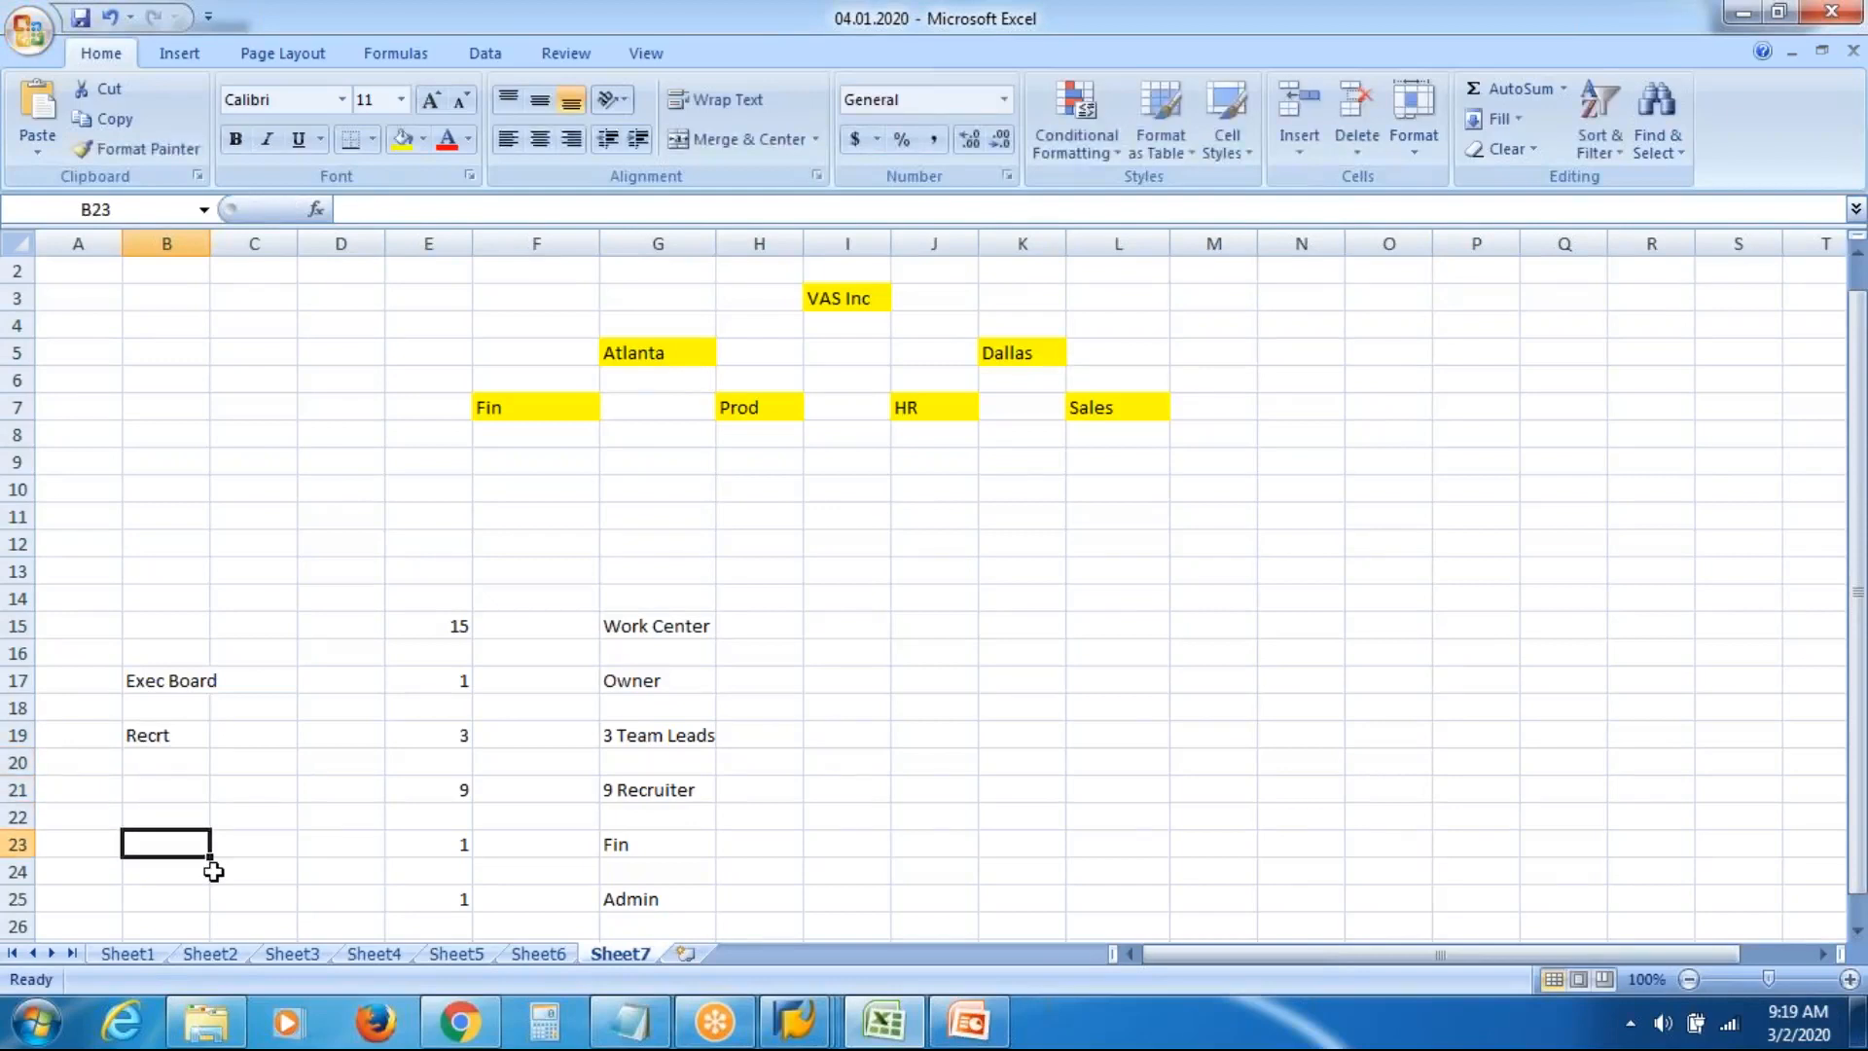
type("Fin")
key("Return")
key("Return")
type("Ad")
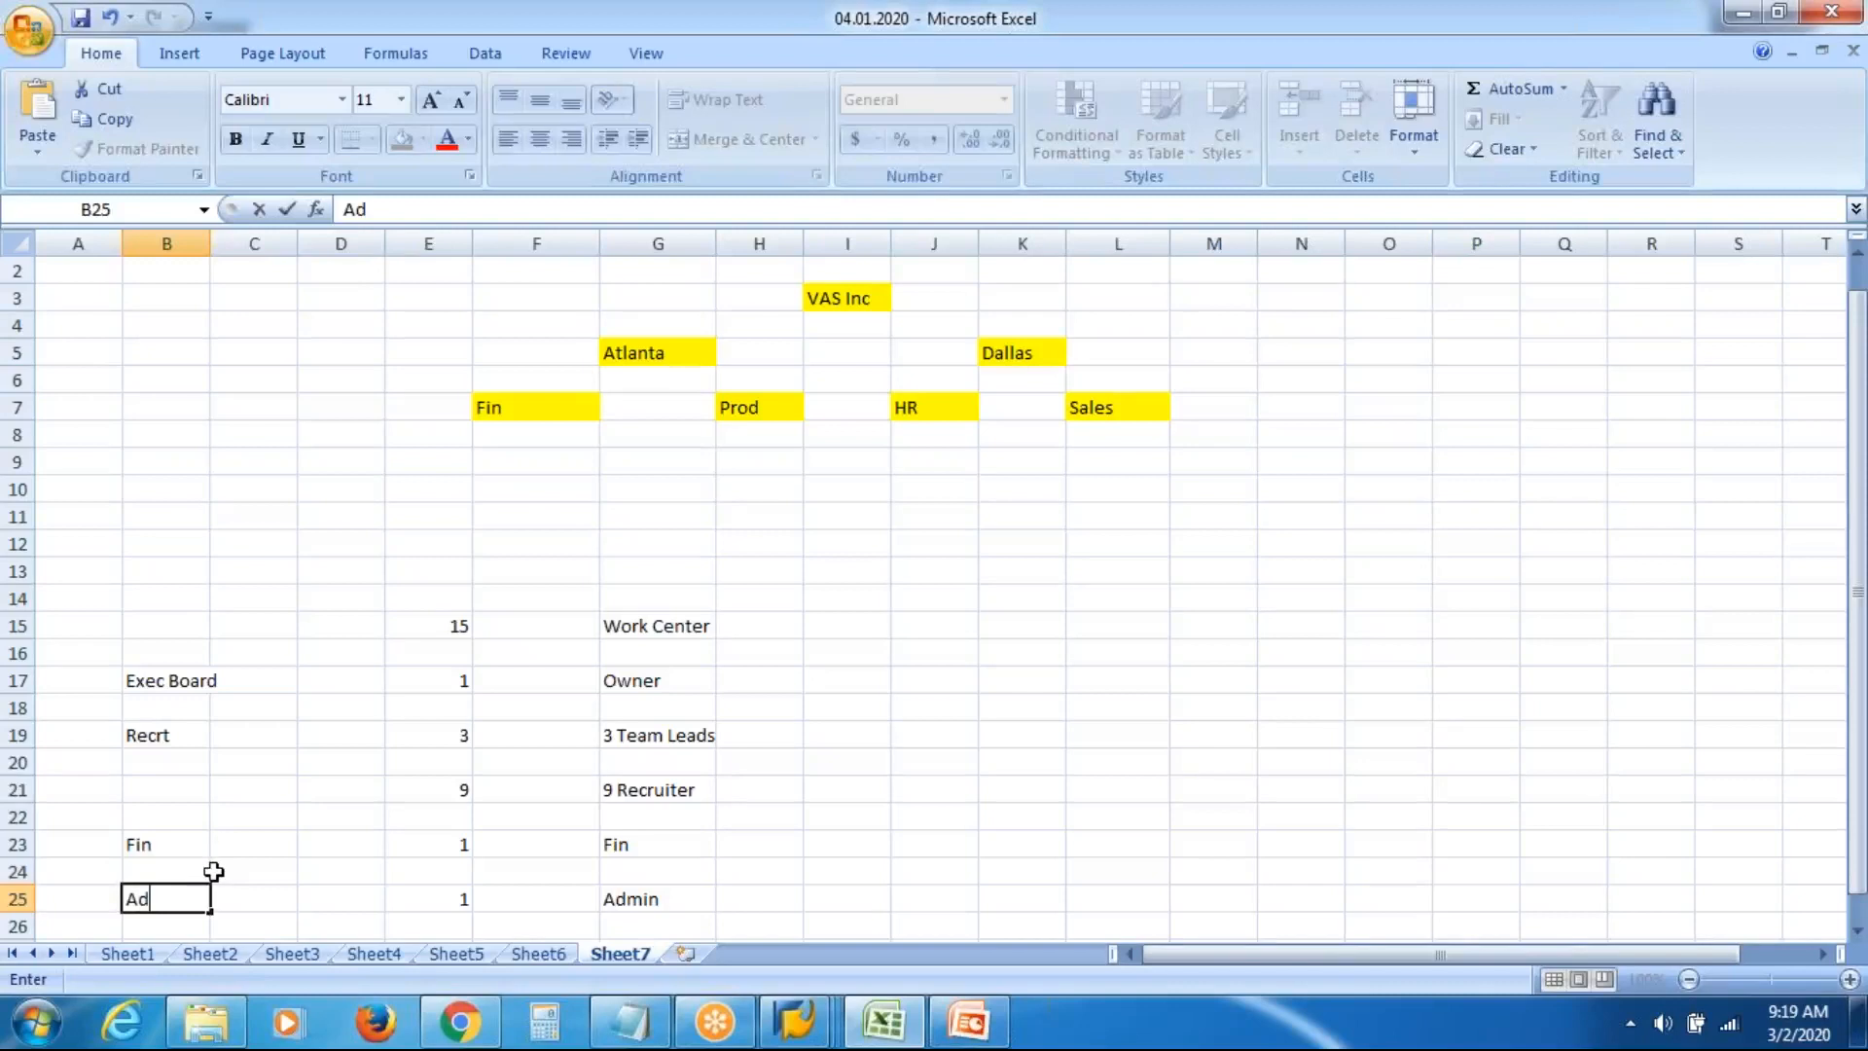
type("min")
key("Return")
key("Return")
key("Return")
key("Return")
key("Return")
key("Return")
key("Return")
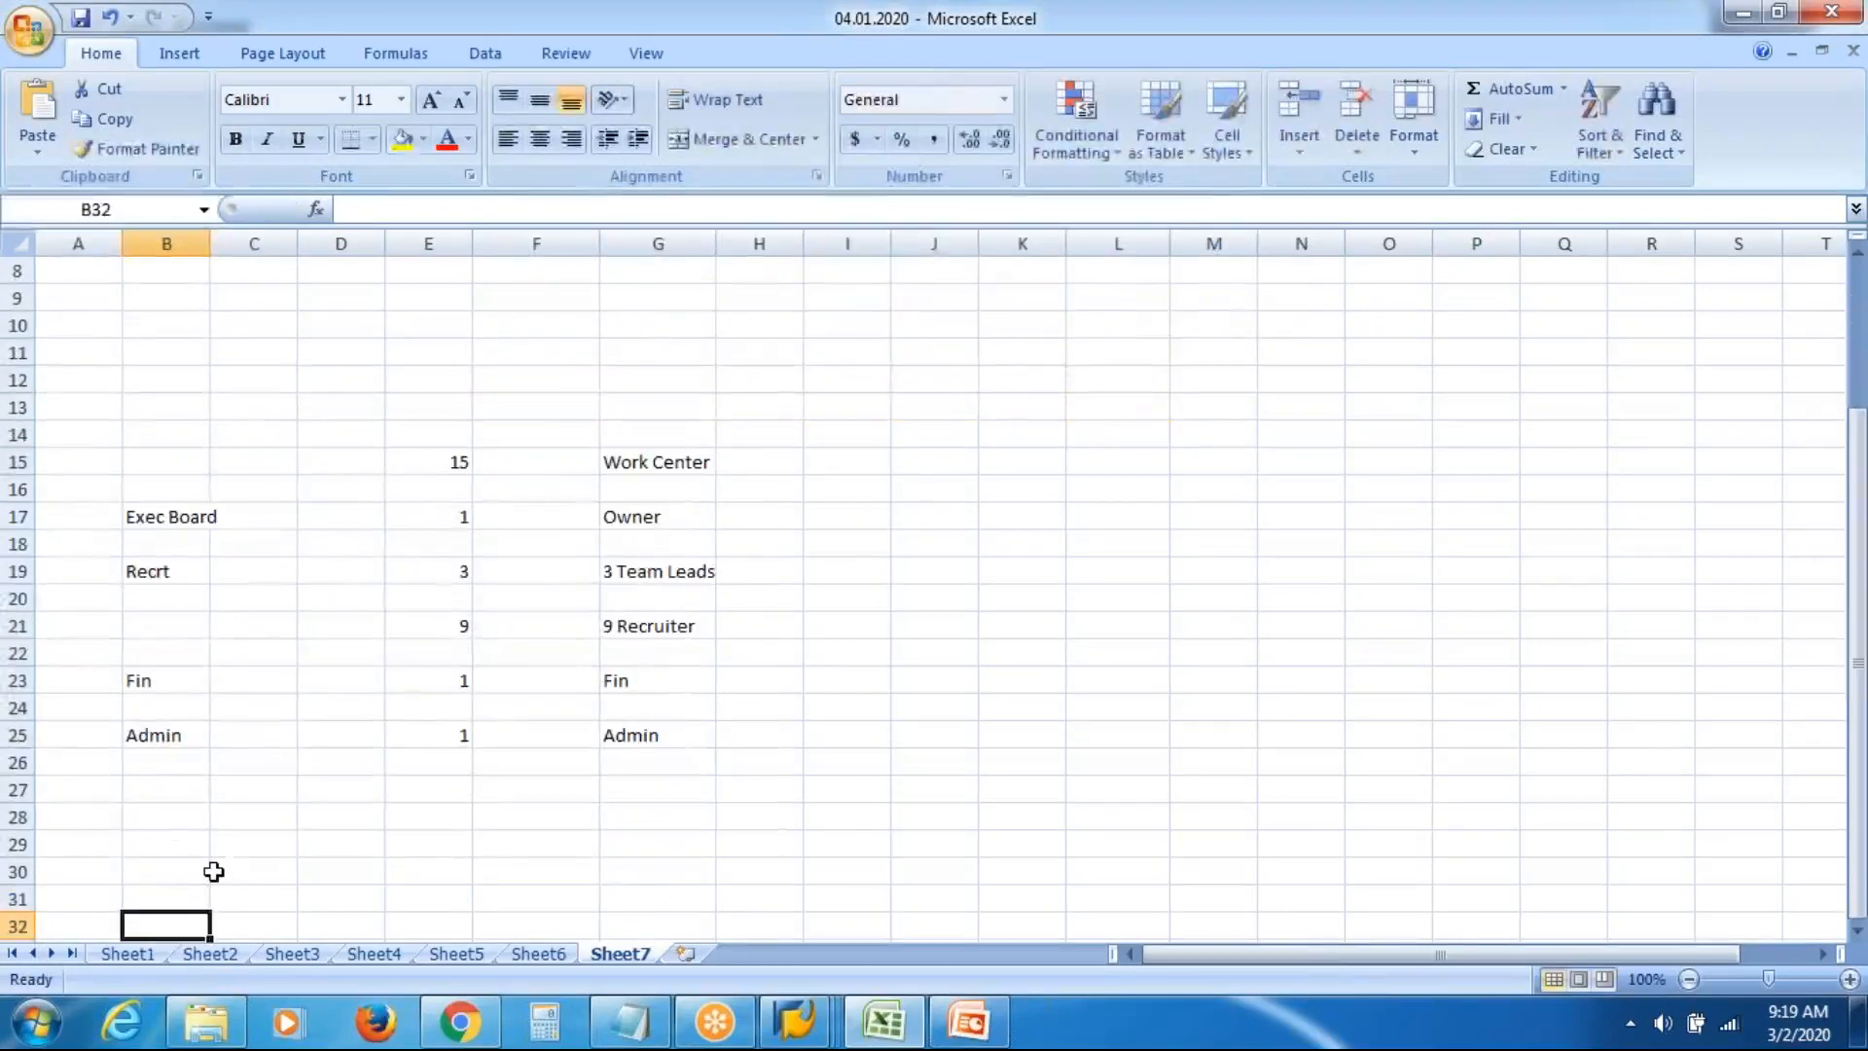
Review the Exec Board, Recrt and Fin labels in B17, B19 and B23
left_click(168, 518)
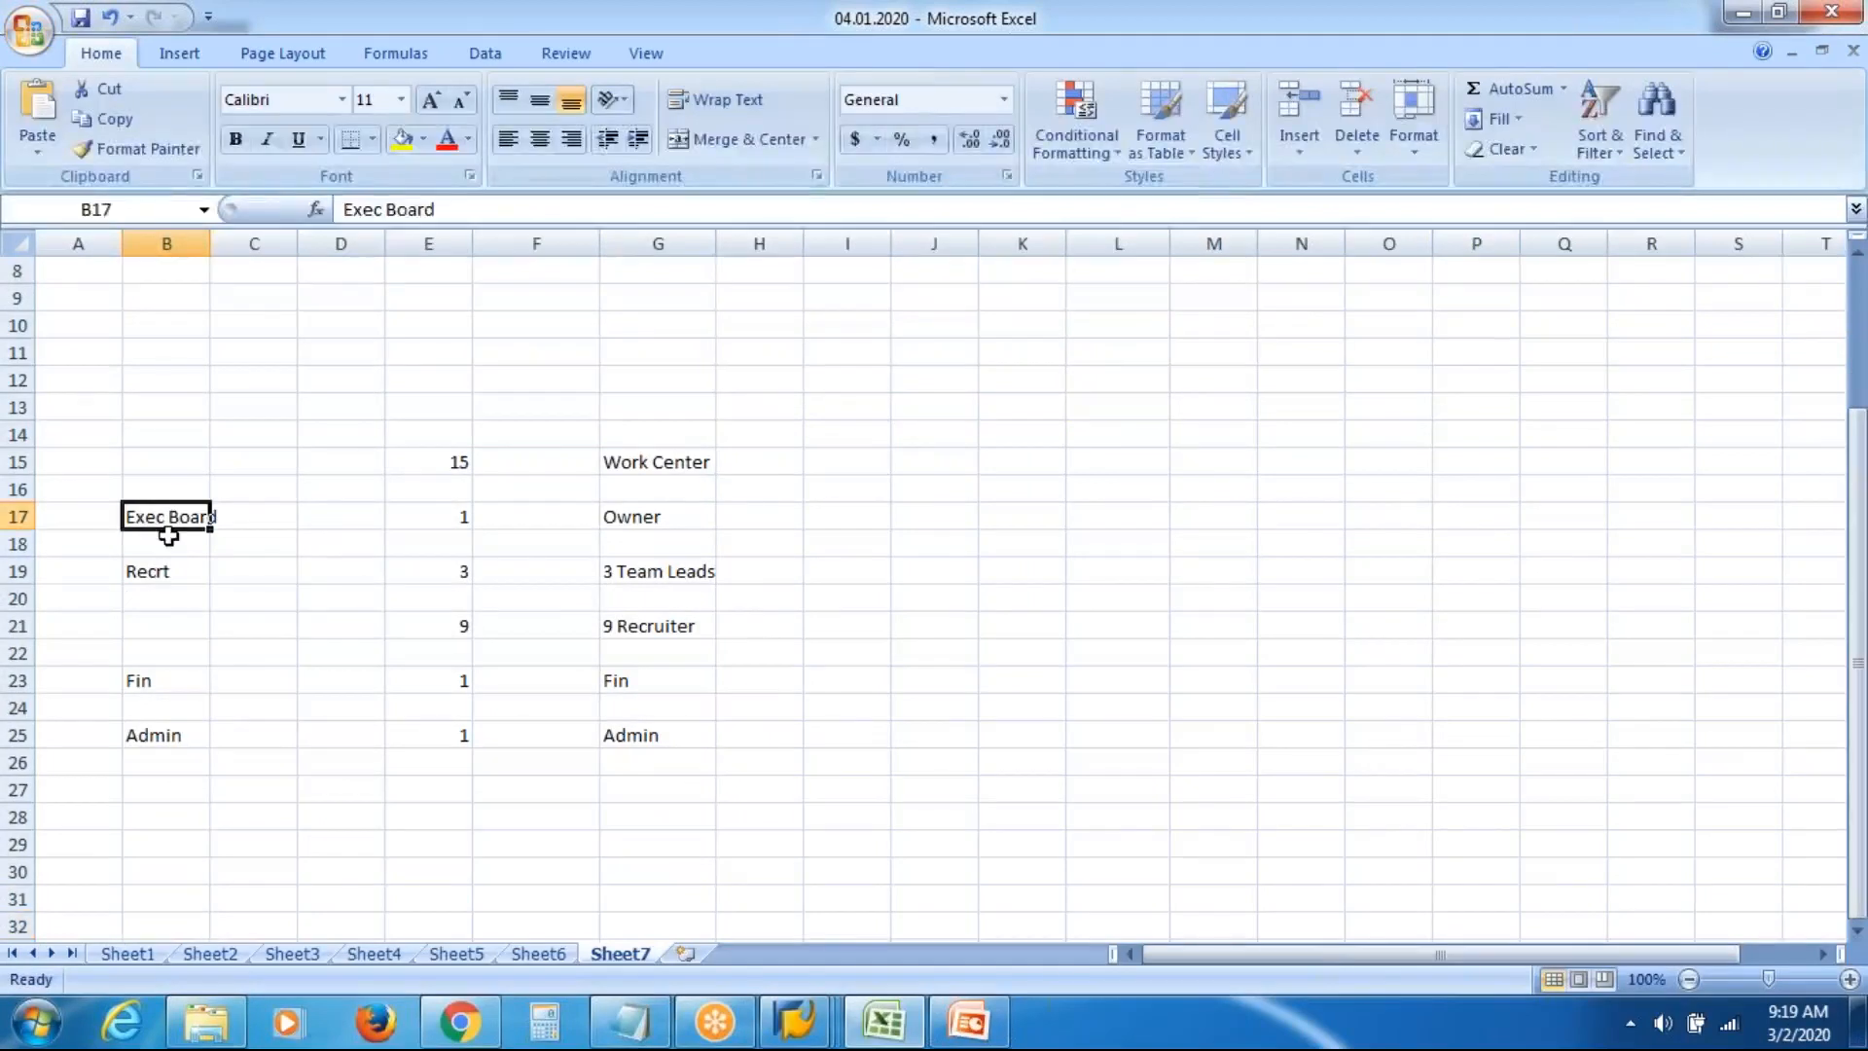
left_click(169, 567)
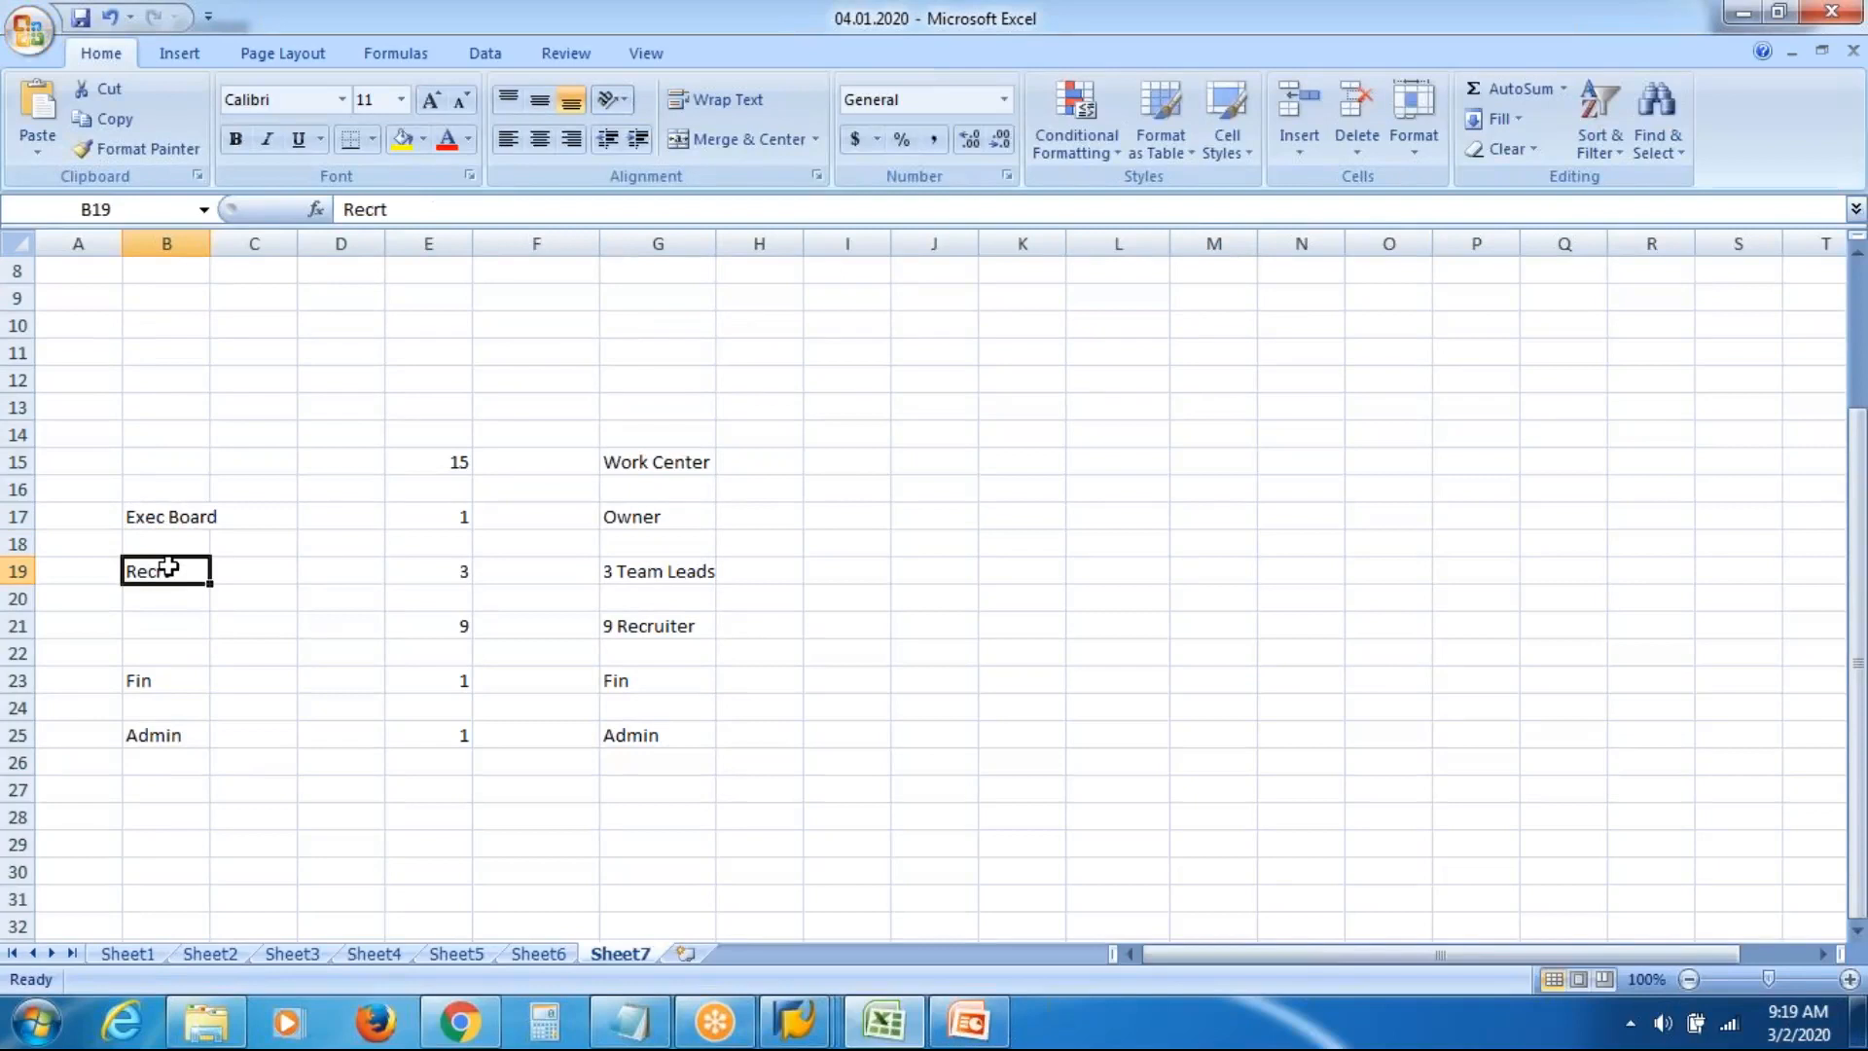
left_click(160, 679)
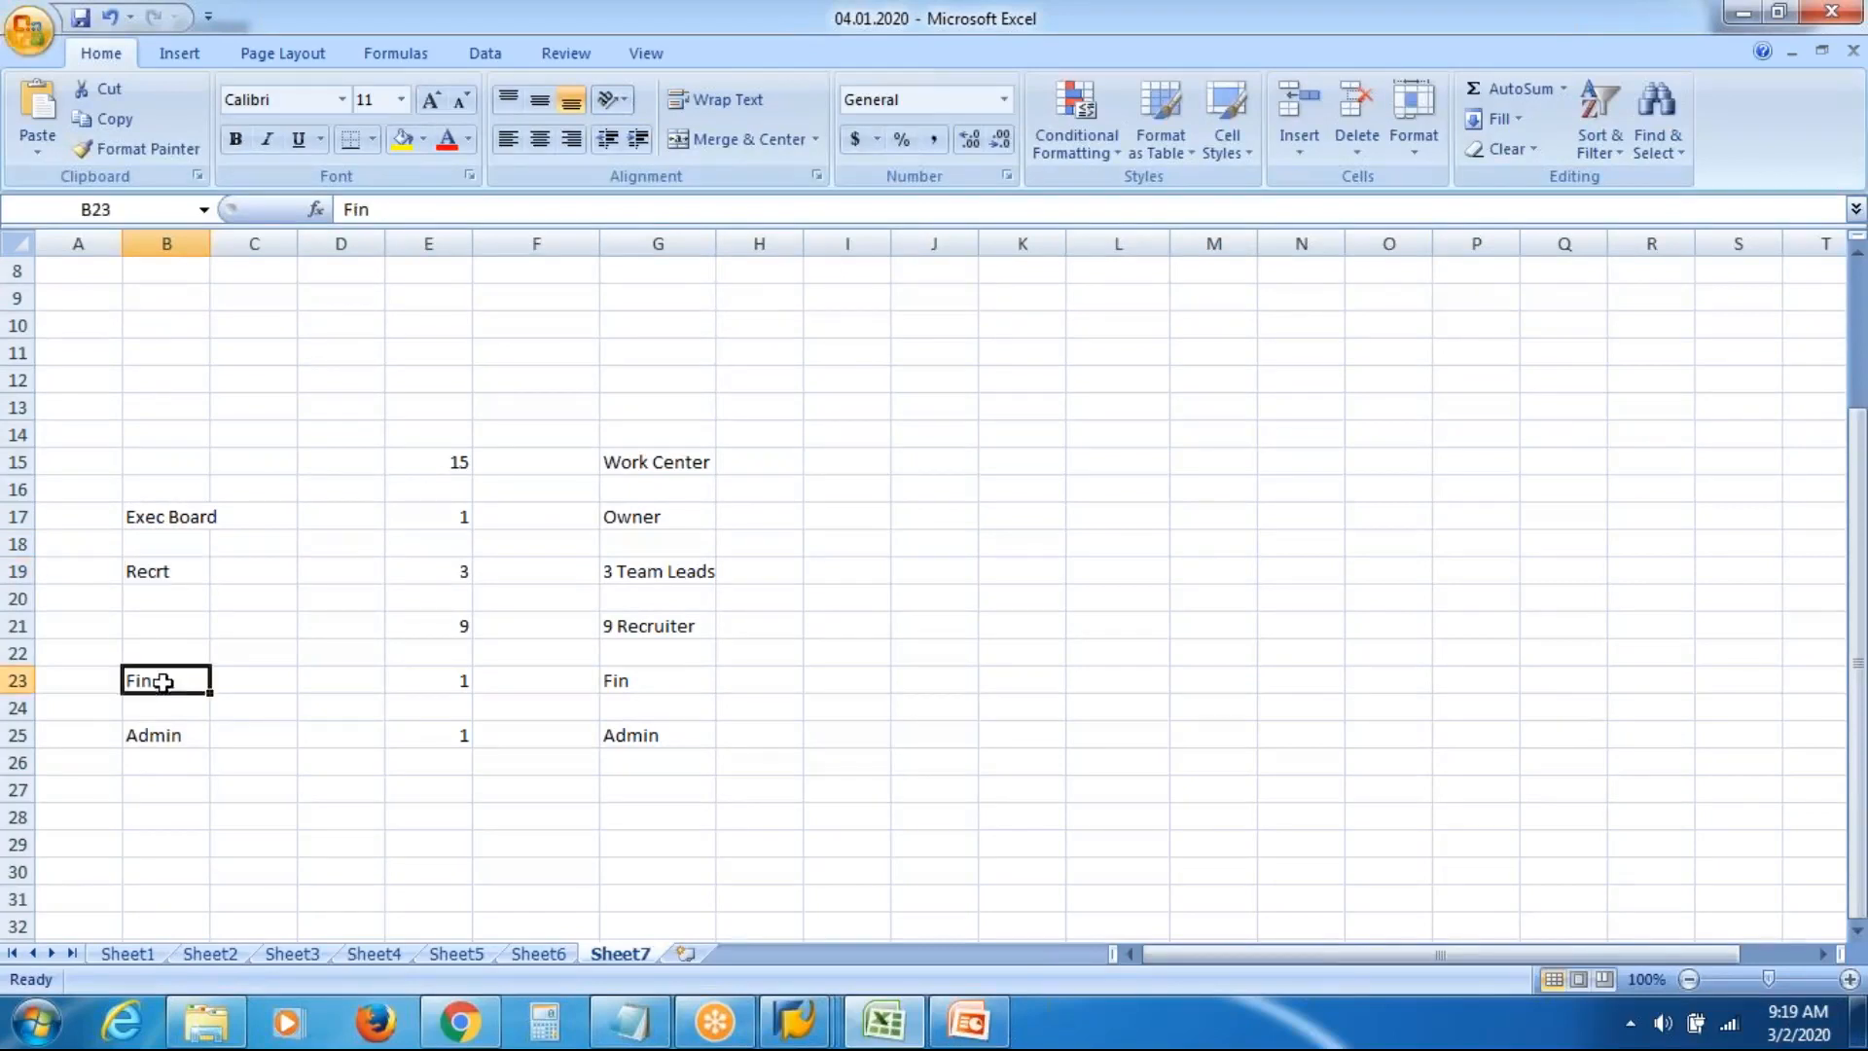
left_click(152, 512)
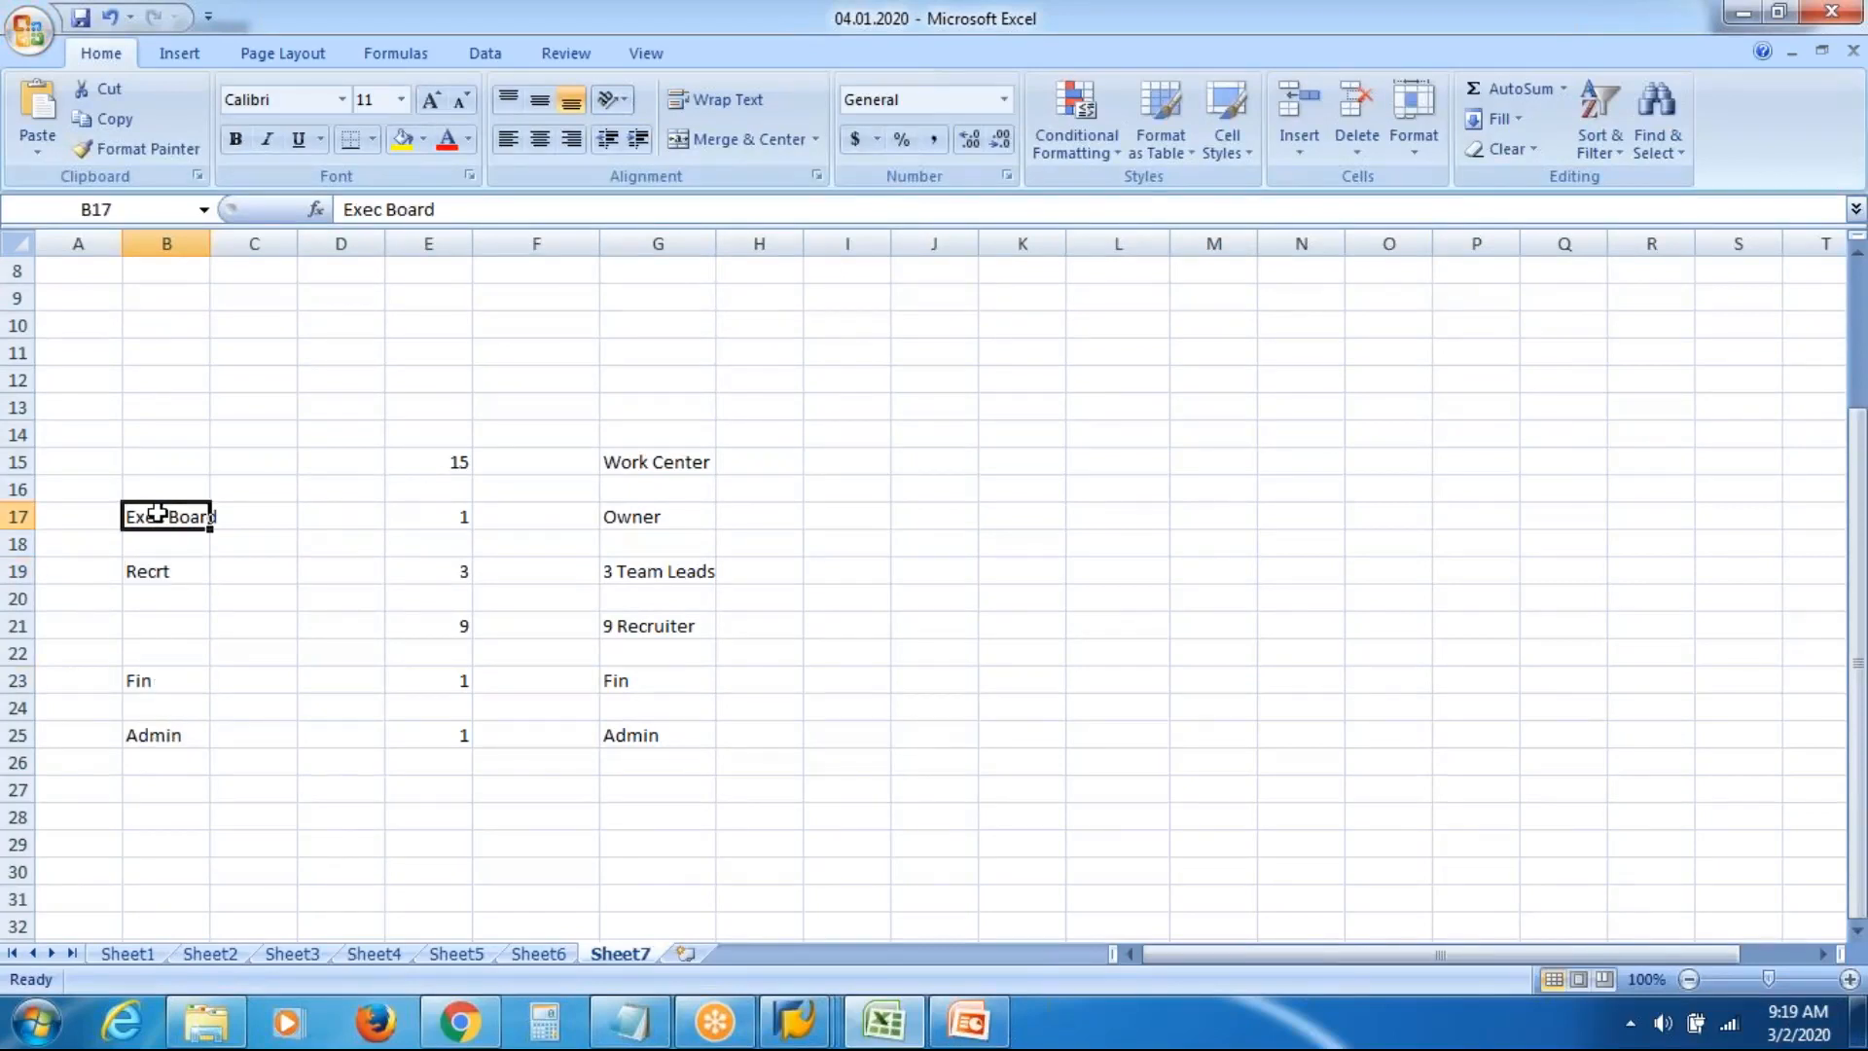
left_click(159, 574)
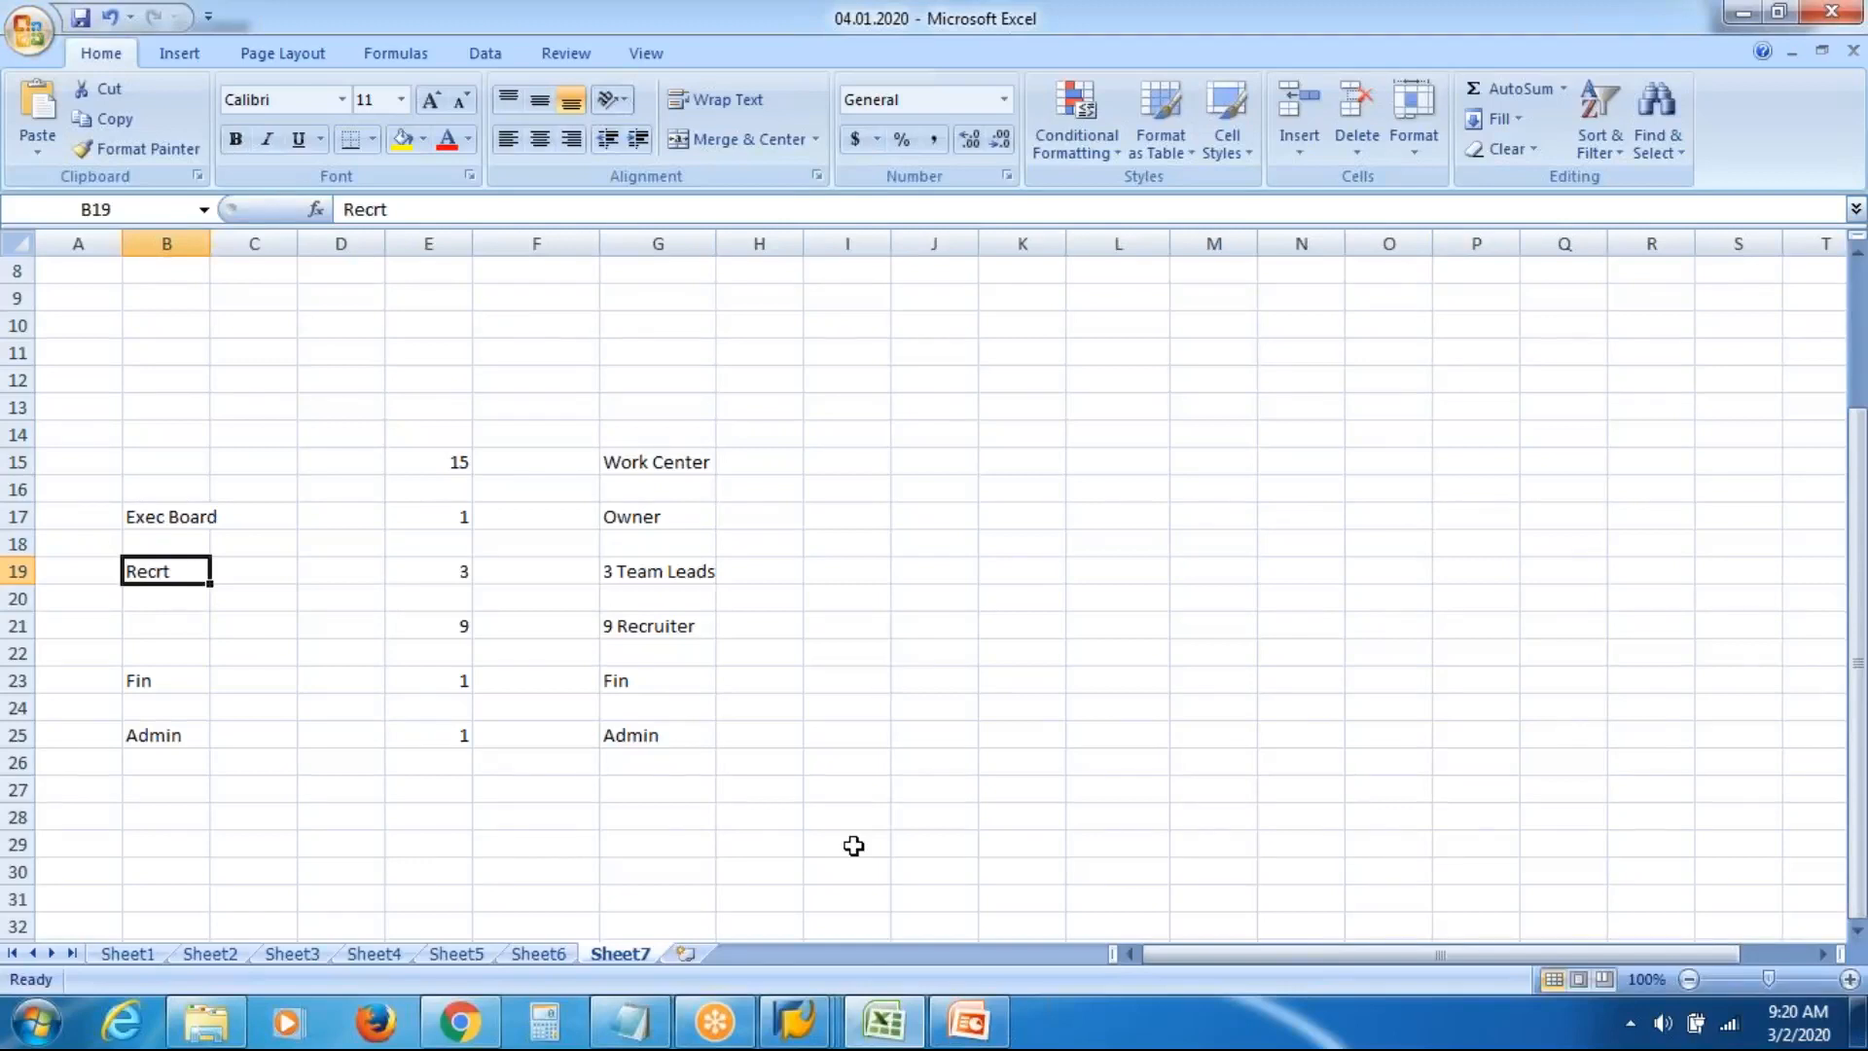
Switch to the SAP Easy Access window and open the Task Catalog report
left_click(798, 1024)
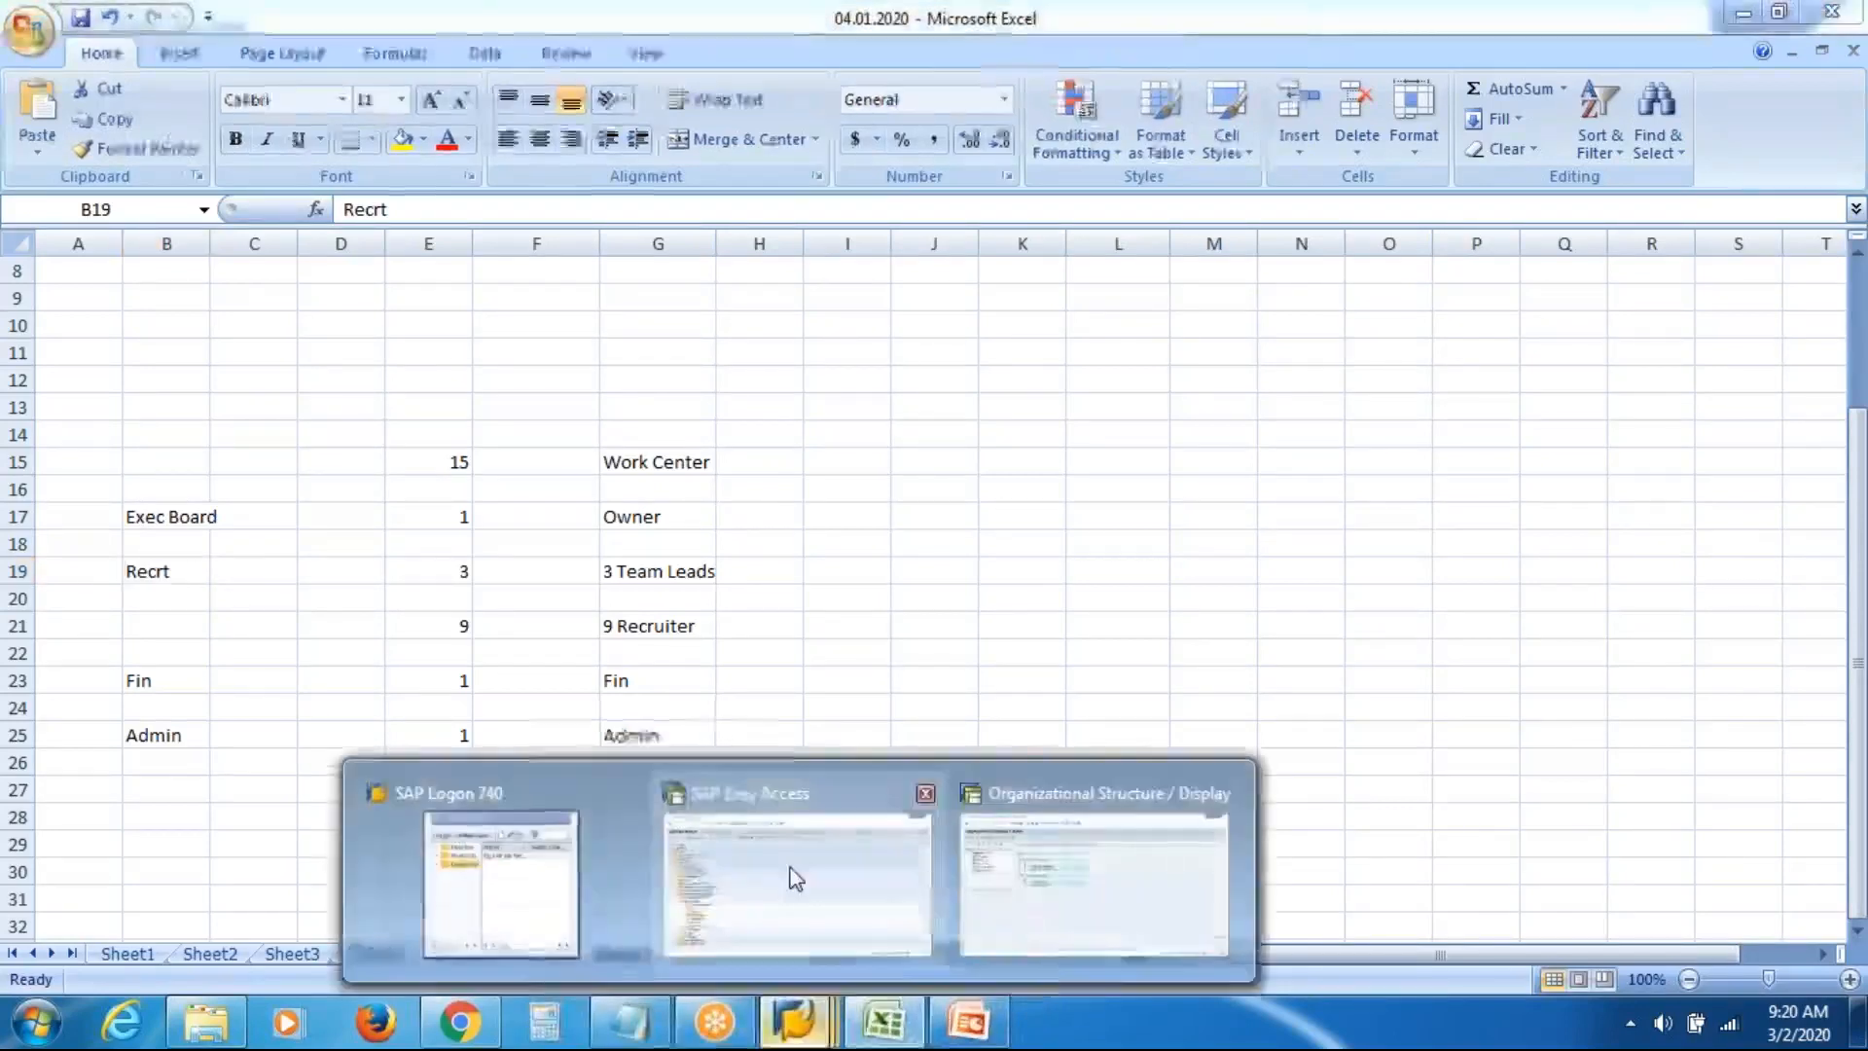
left_click(492, 778)
double_click(232, 744)
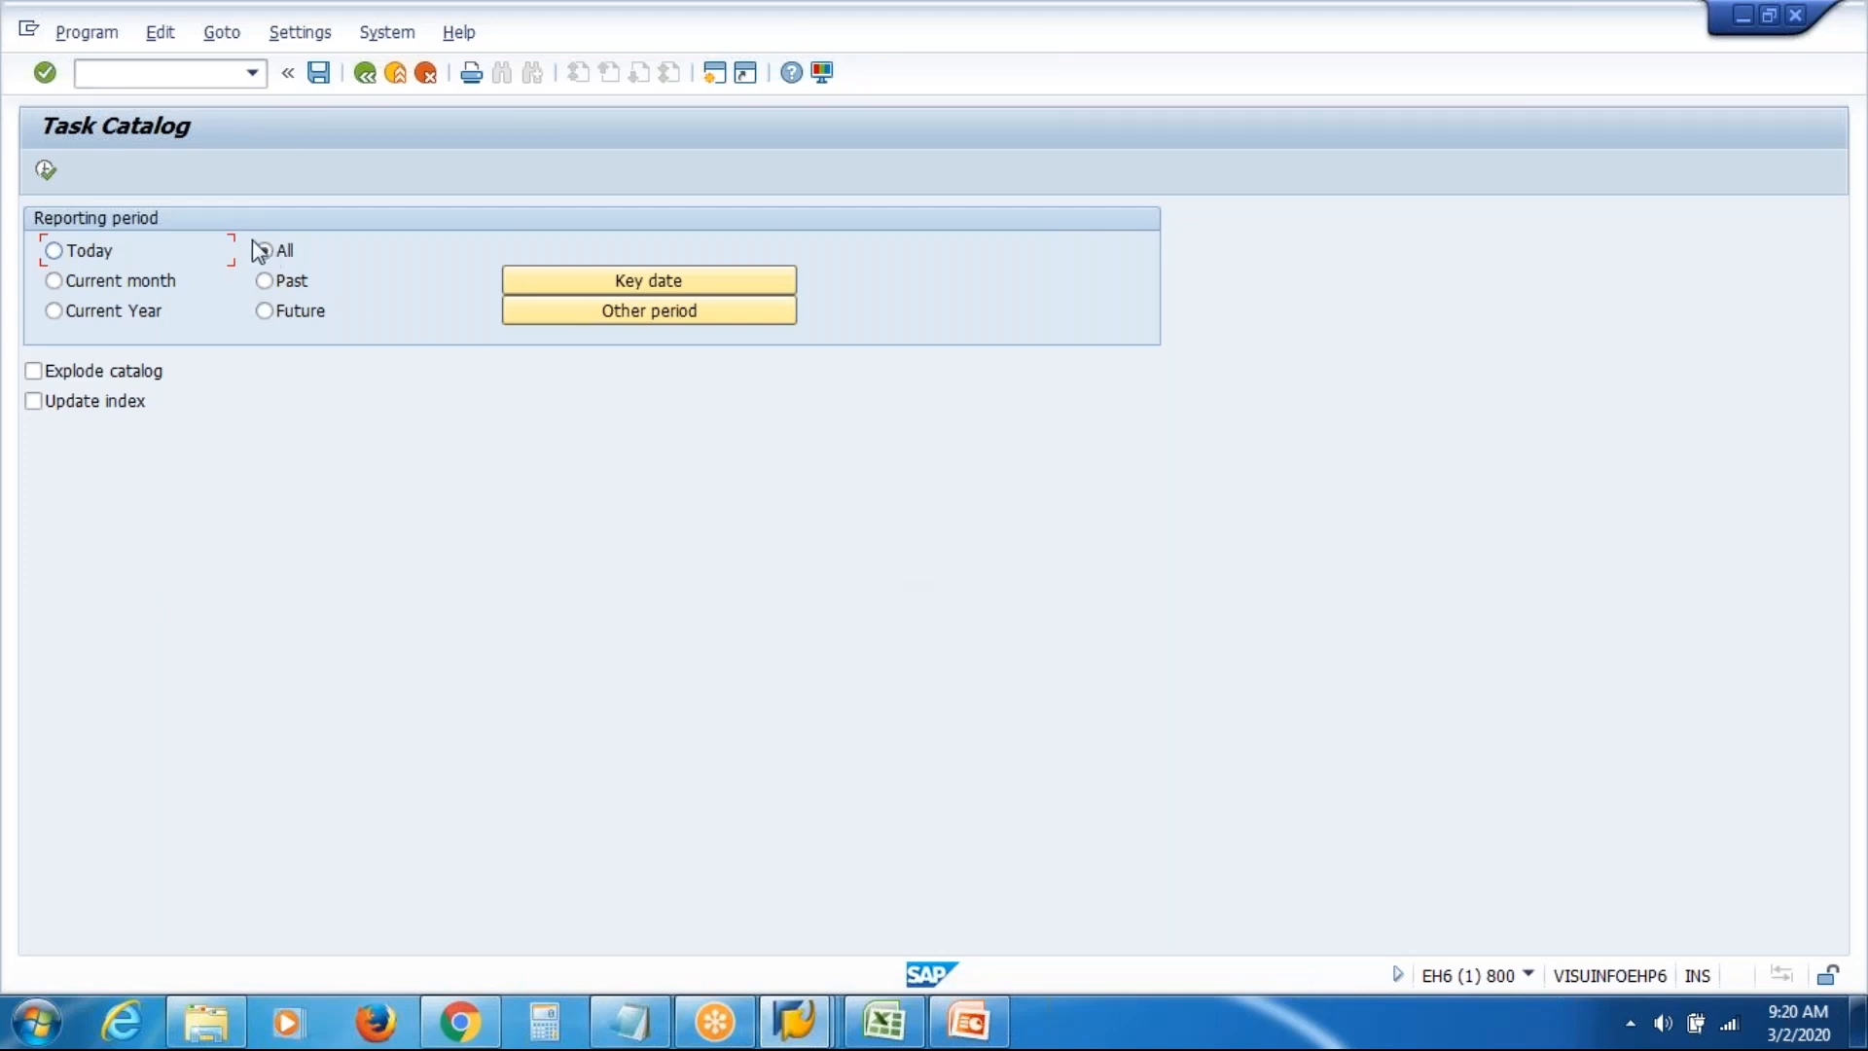
Execute the Task Catalog report, expand Welding, Transport and Management, and select the Tasks root
left_click(46, 170)
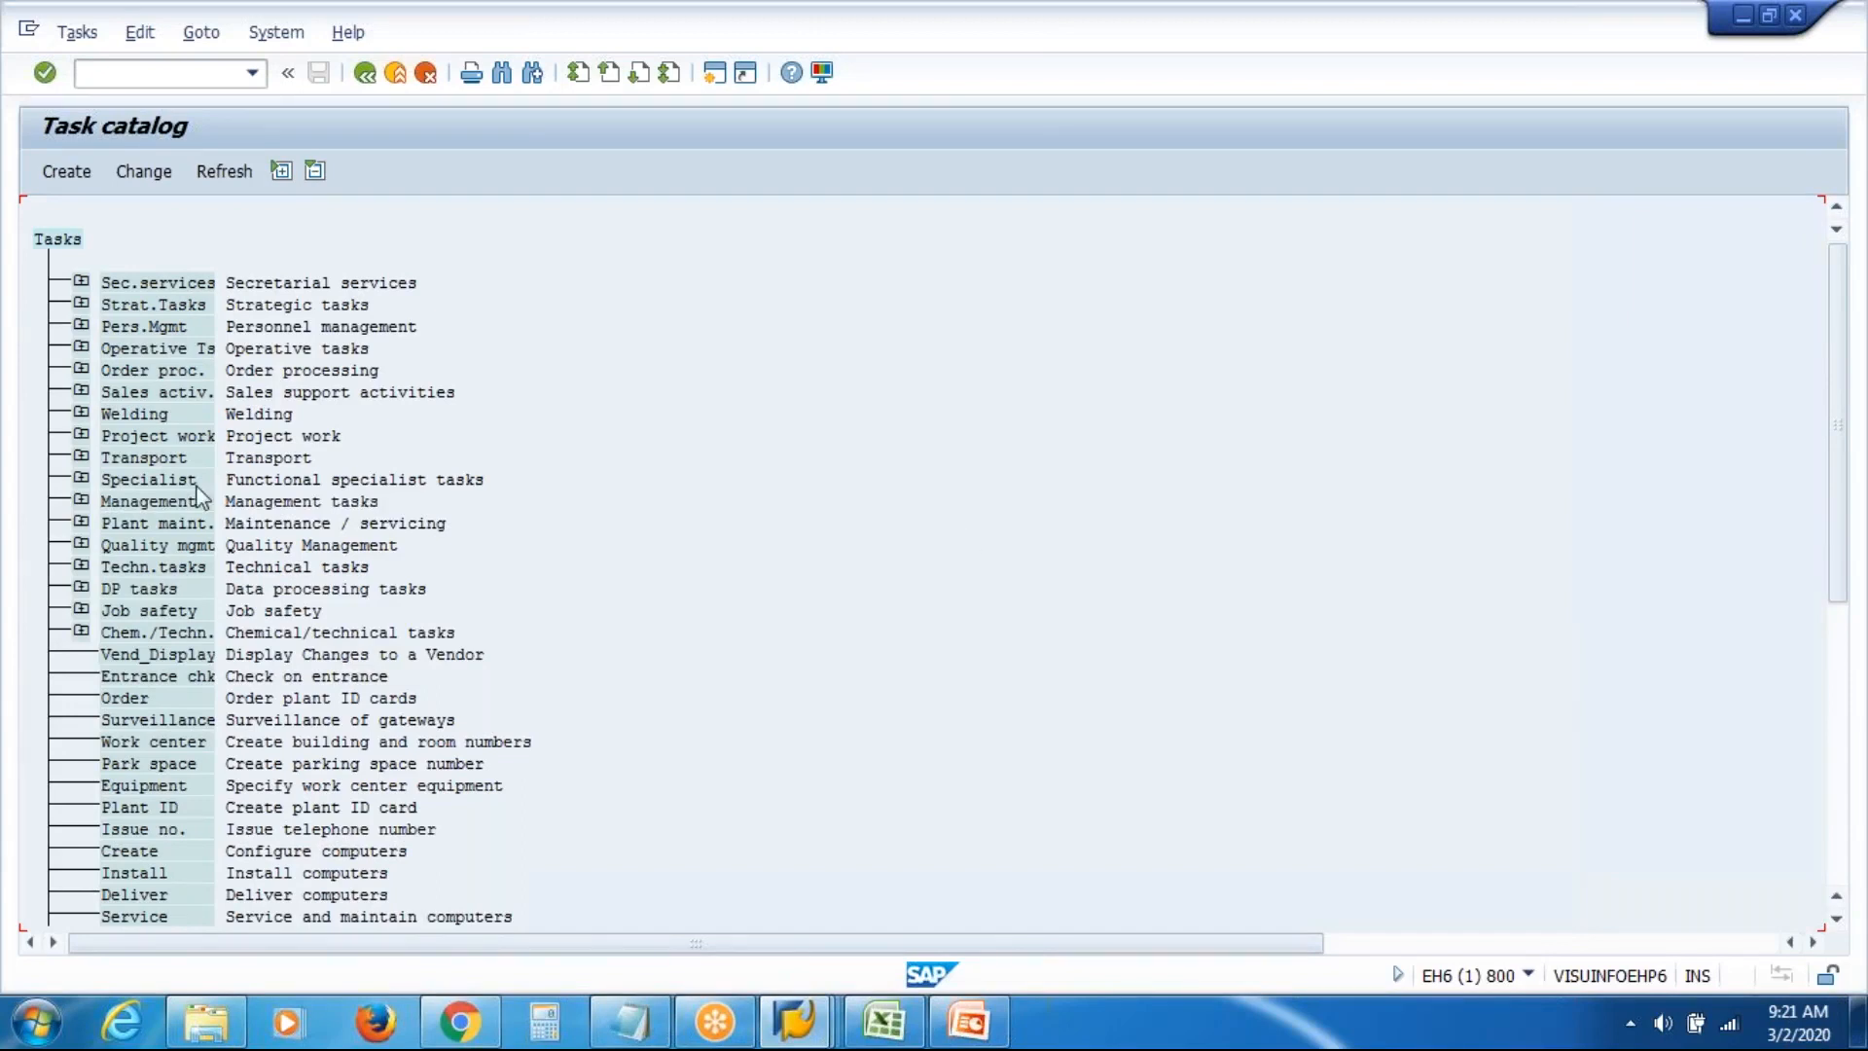
left_click(81, 414)
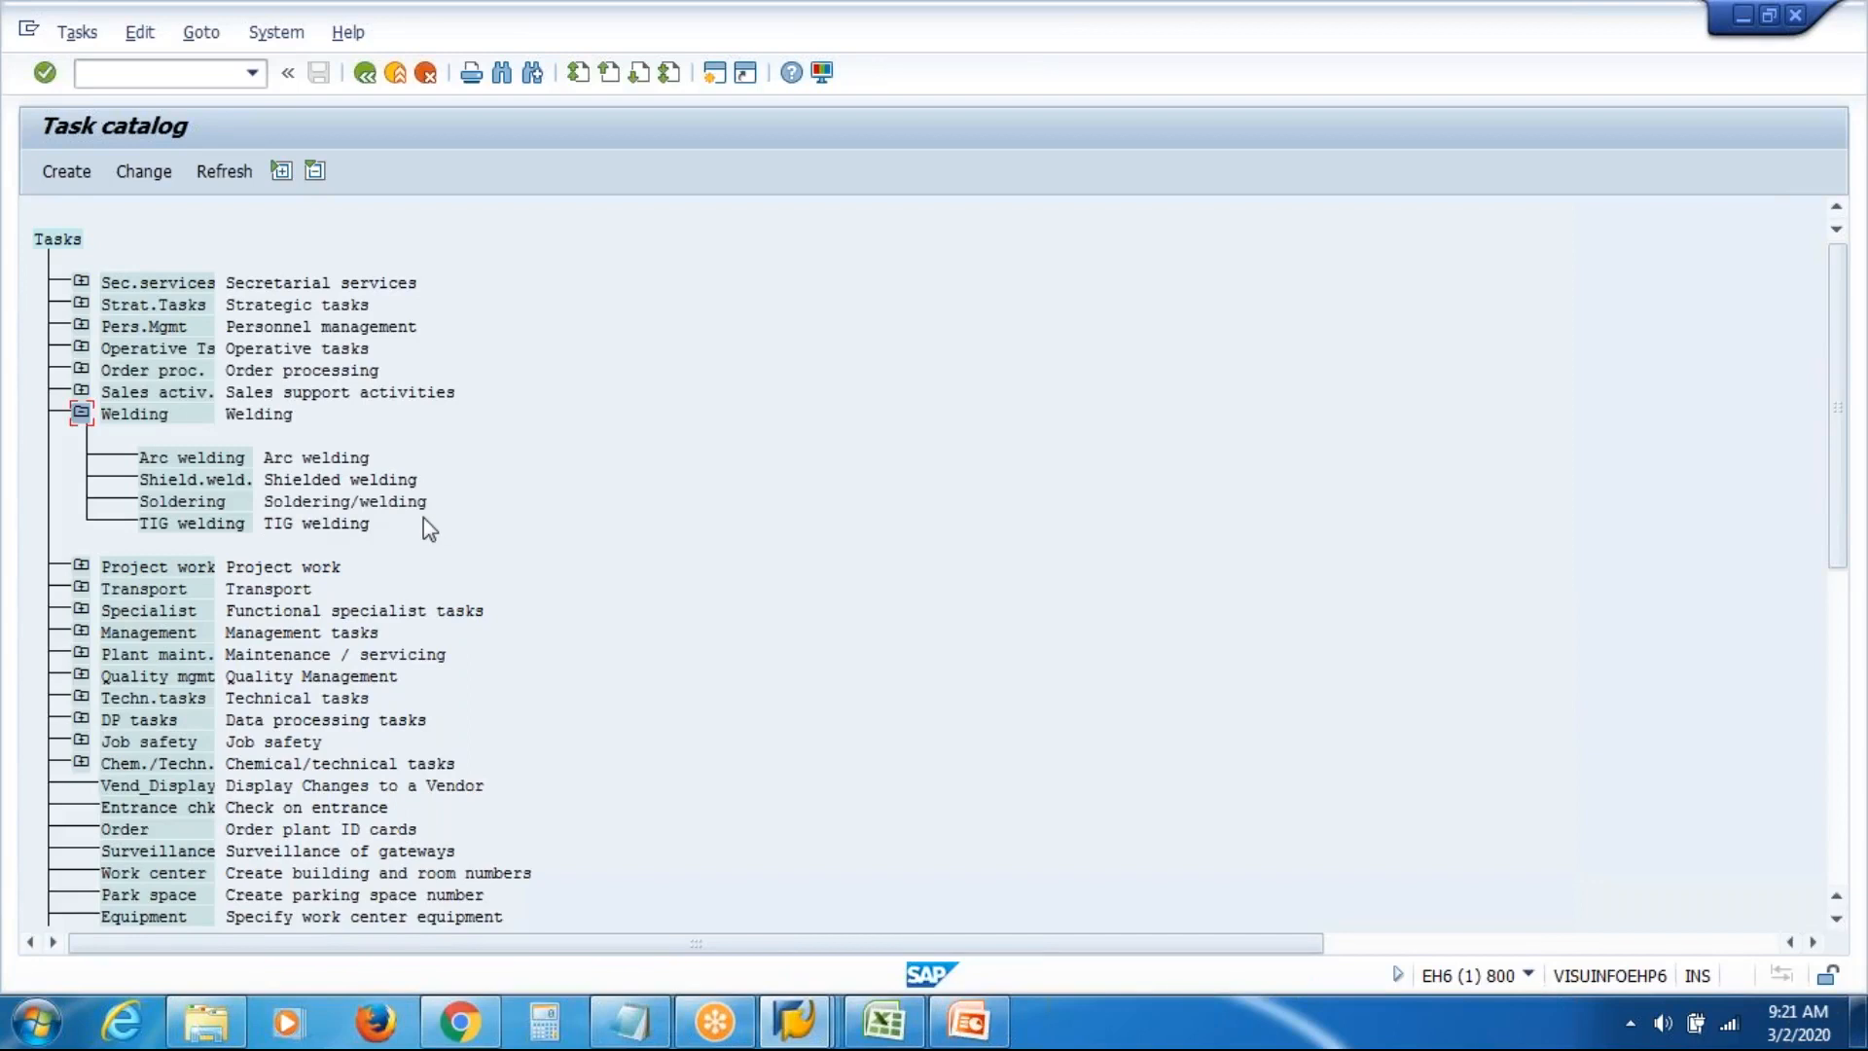
left_click(81, 588)
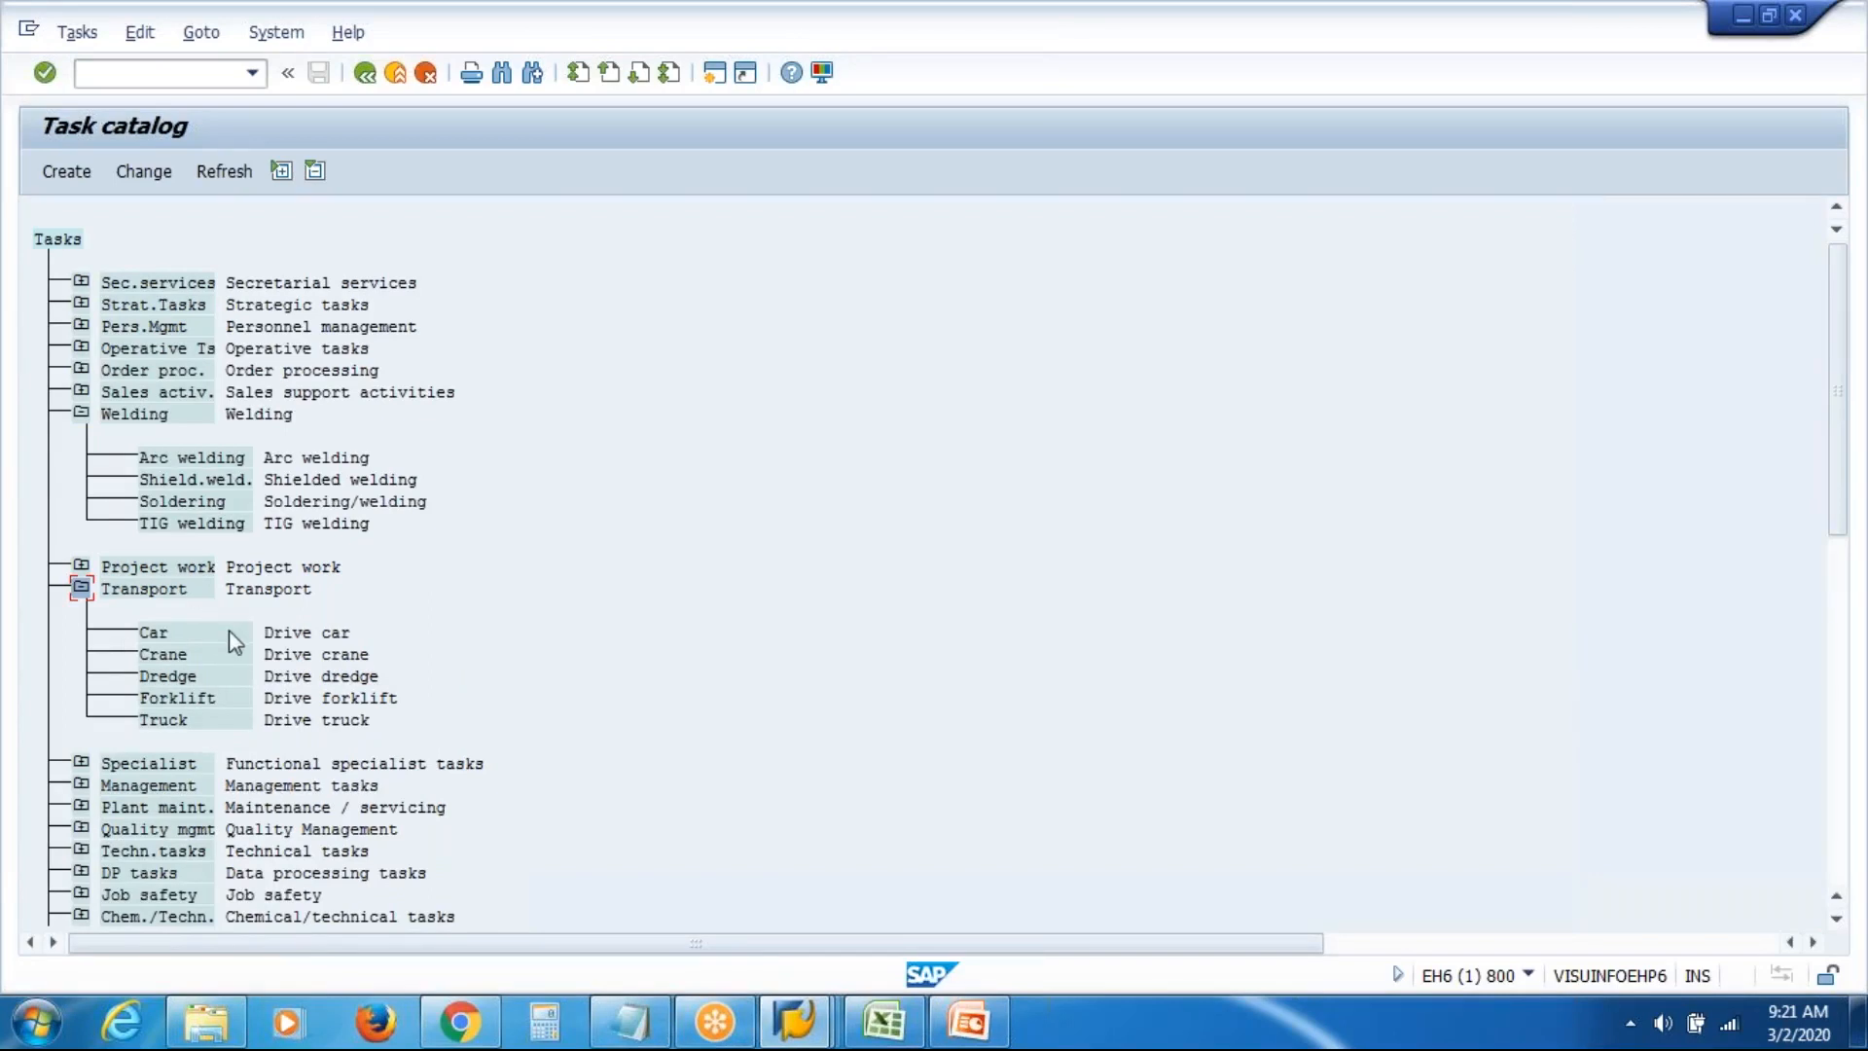
left_click(80, 784)
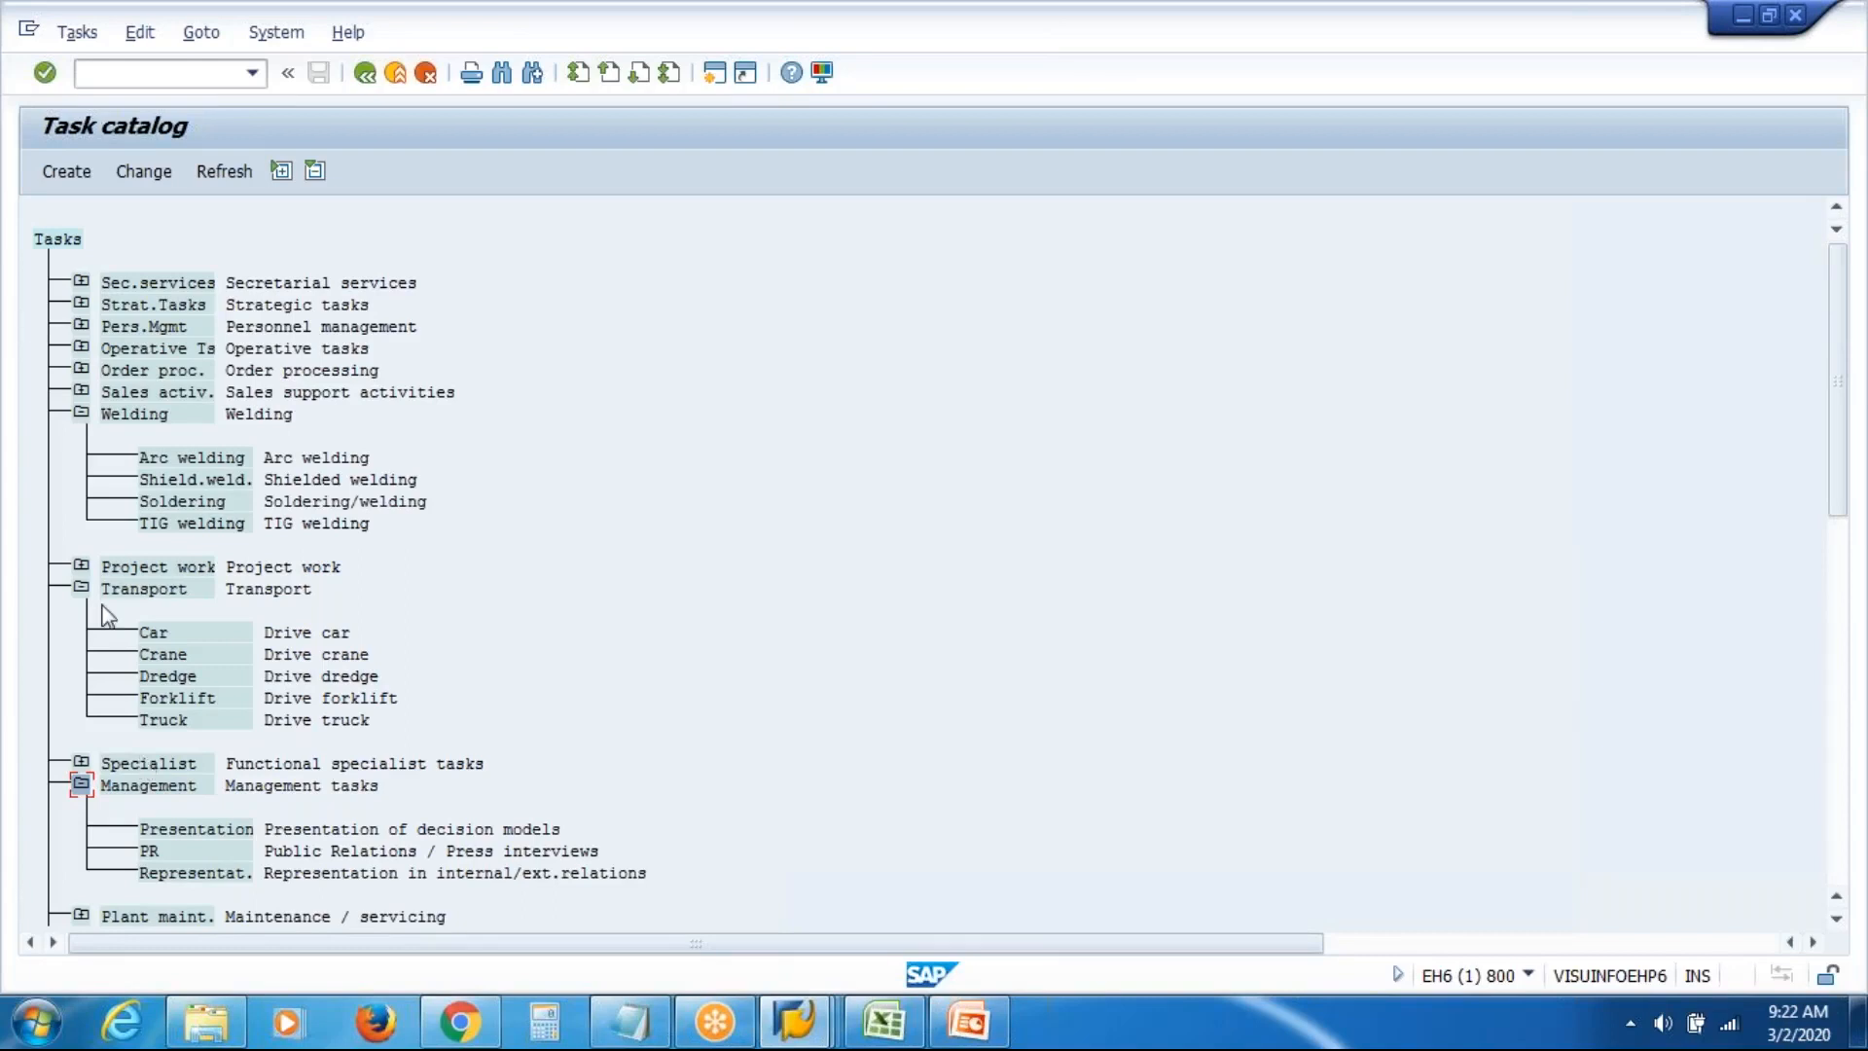
left_click(55, 243)
left_click_drag(1838, 351, 1838, 689)
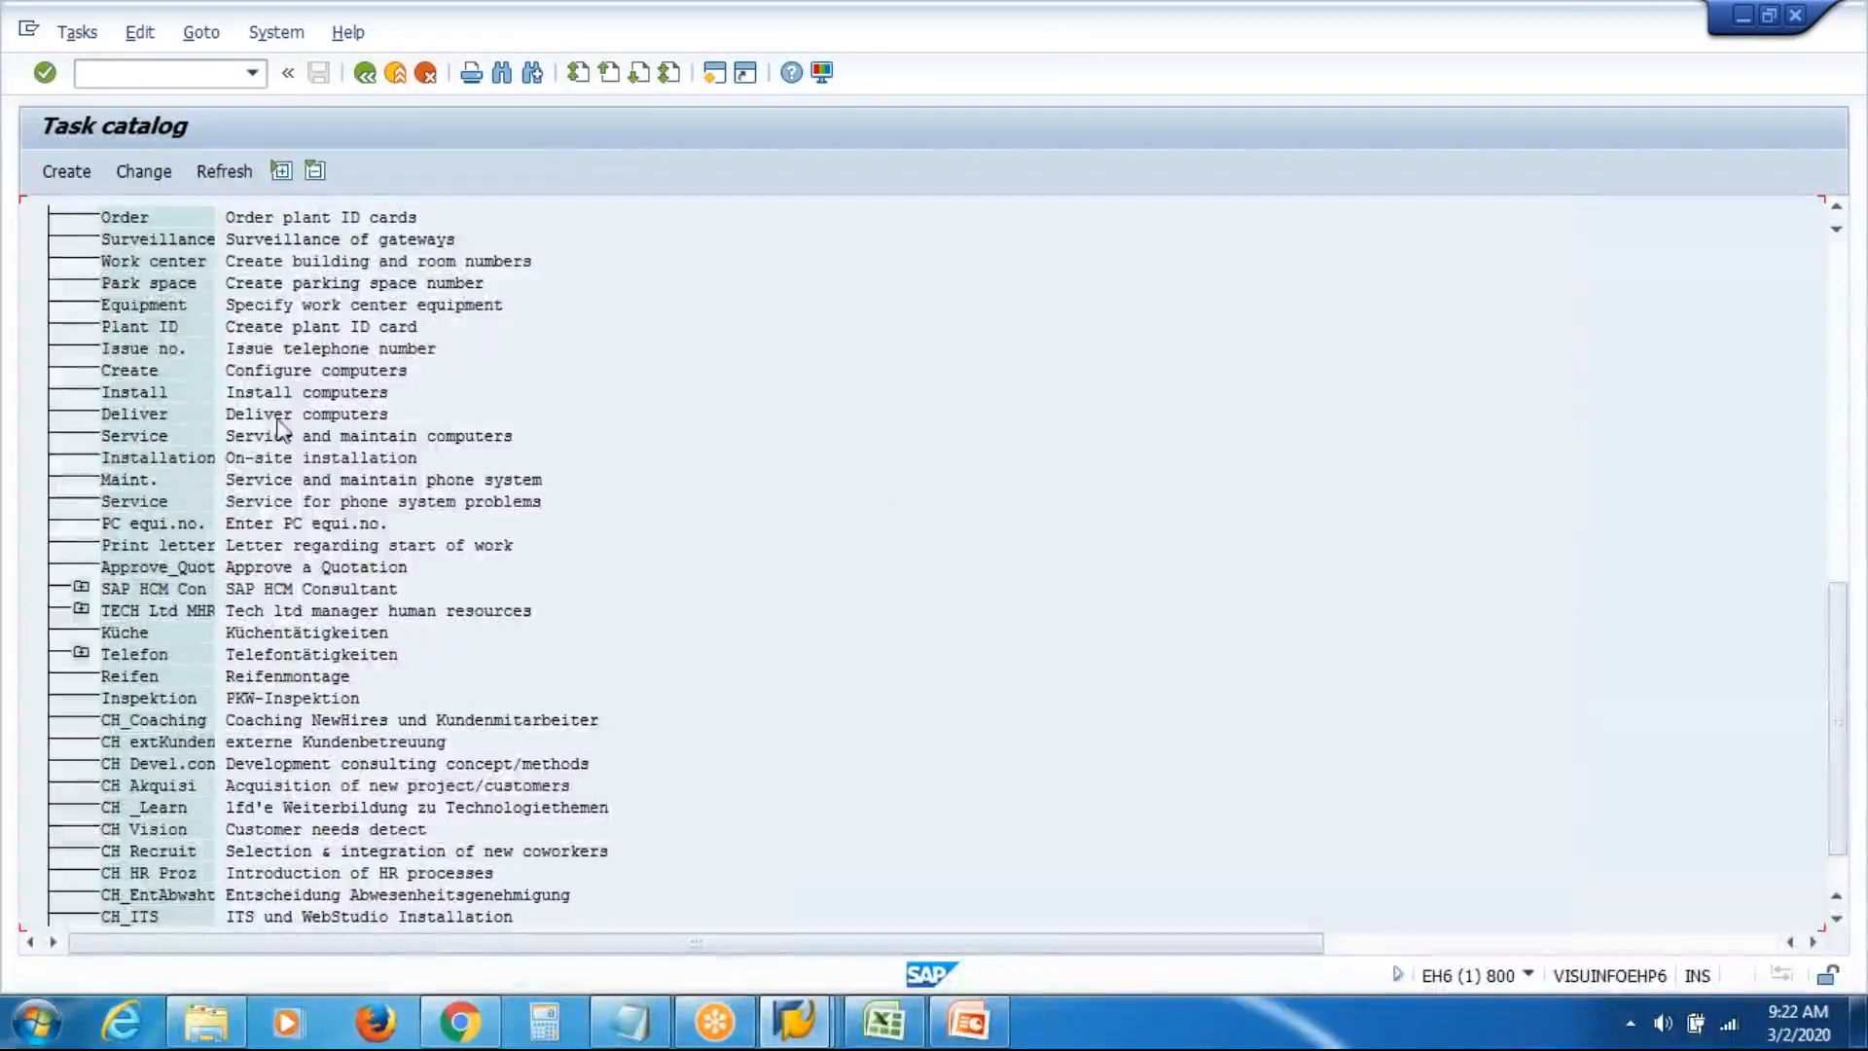
left_click_drag(1839, 720, 1838, 380)
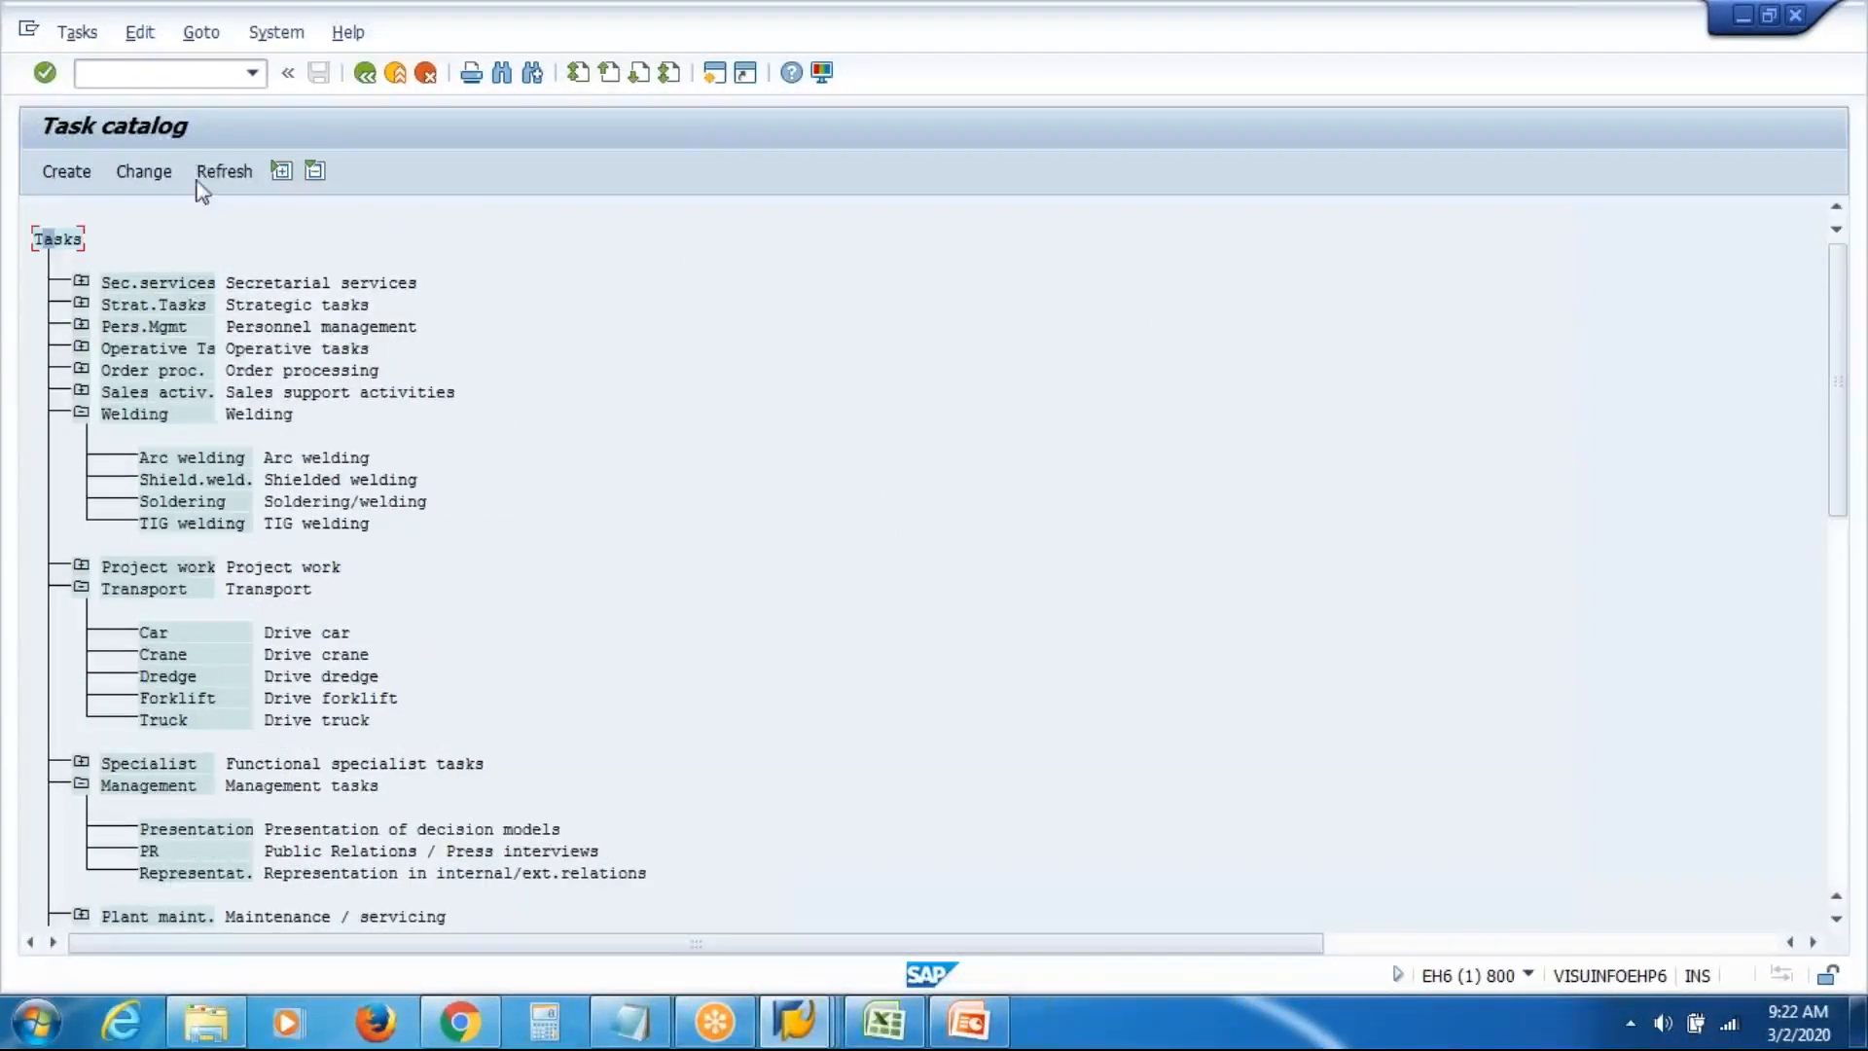
Create task with abbreviation PET and name 'Prod Ex Tasks' and save it
left_click(61, 177)
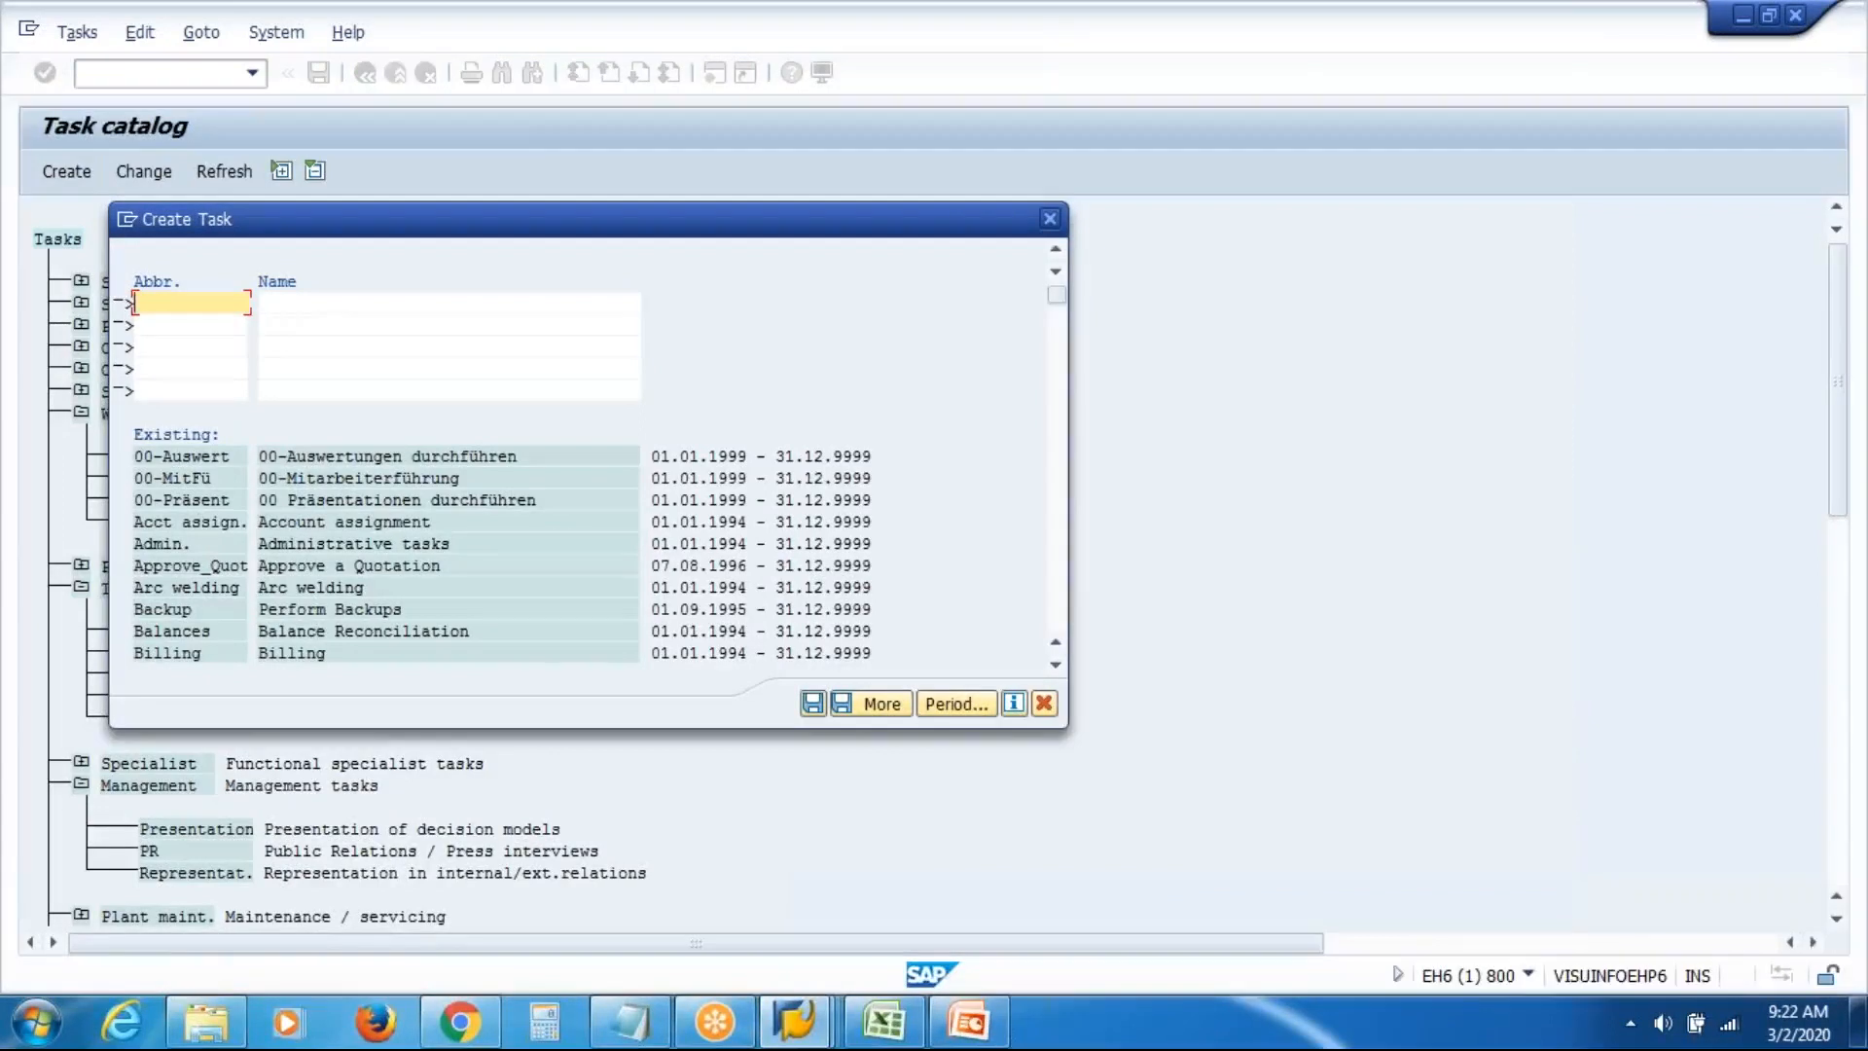
type("PT")
left_click(281, 304)
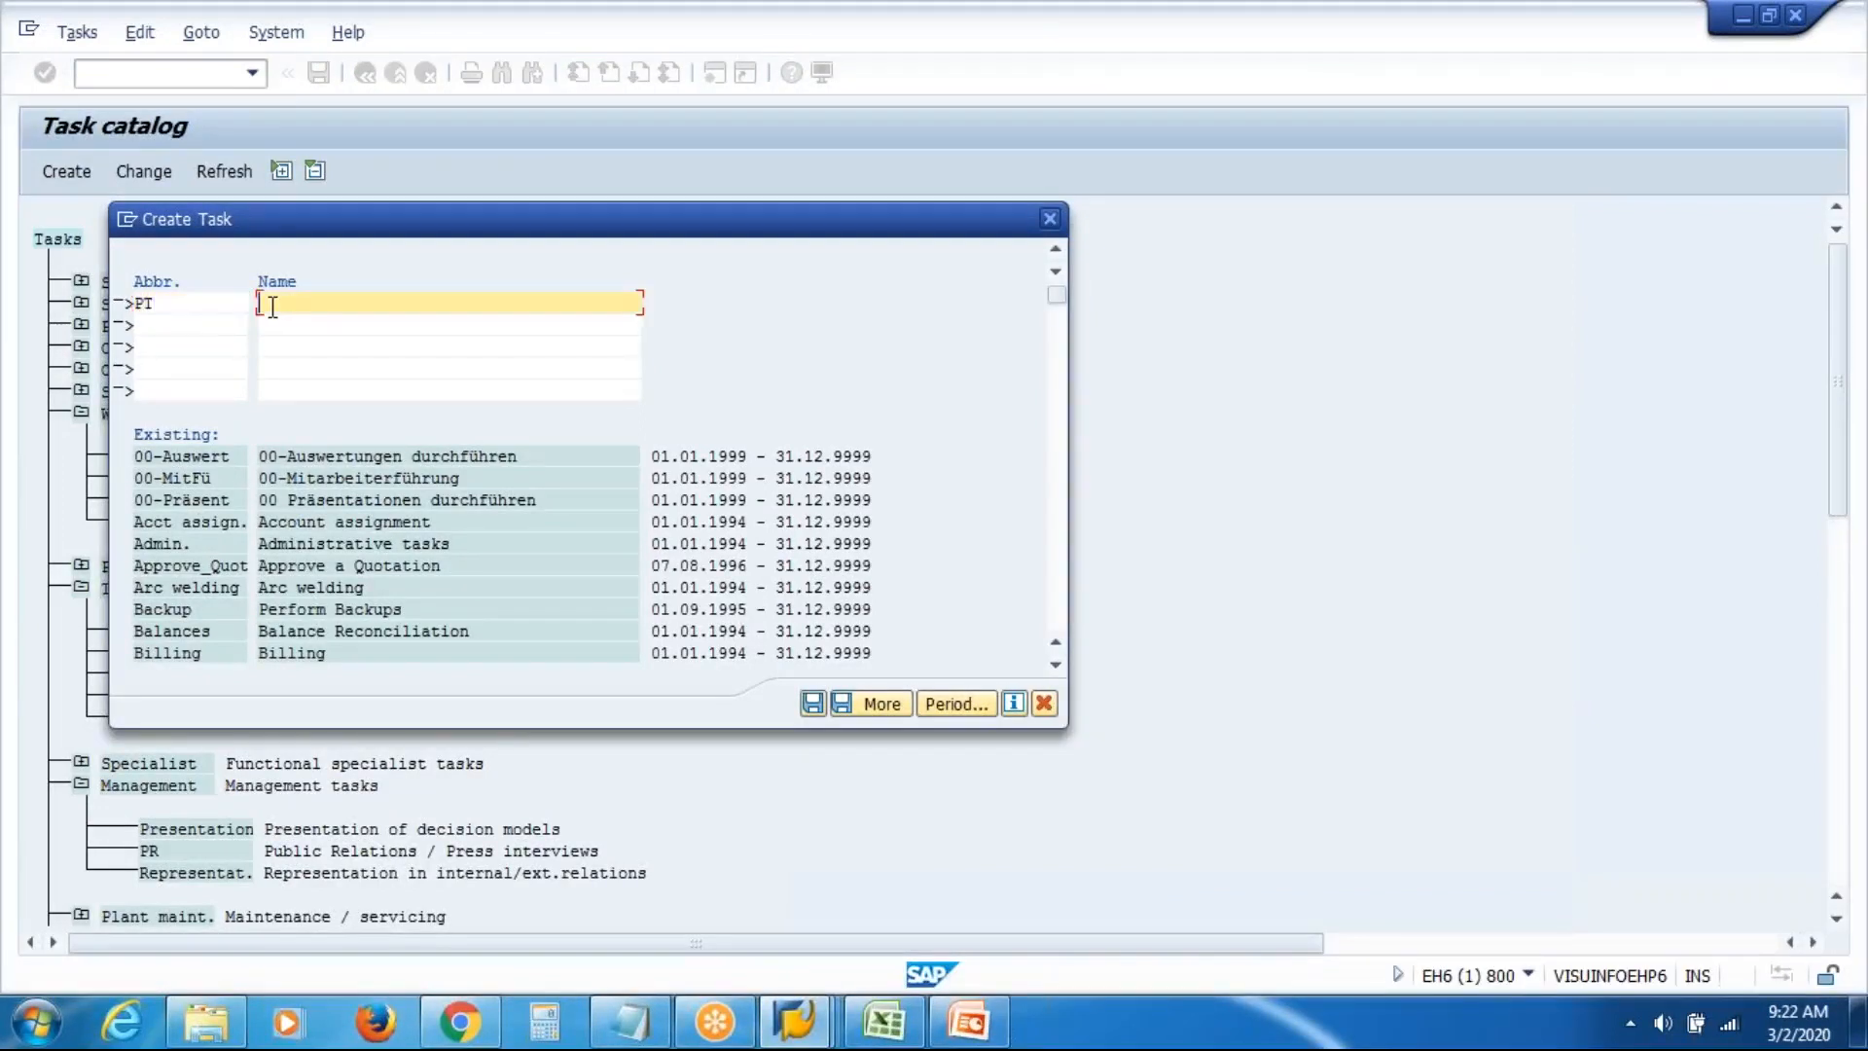
left_click(143, 303)
type("ET")
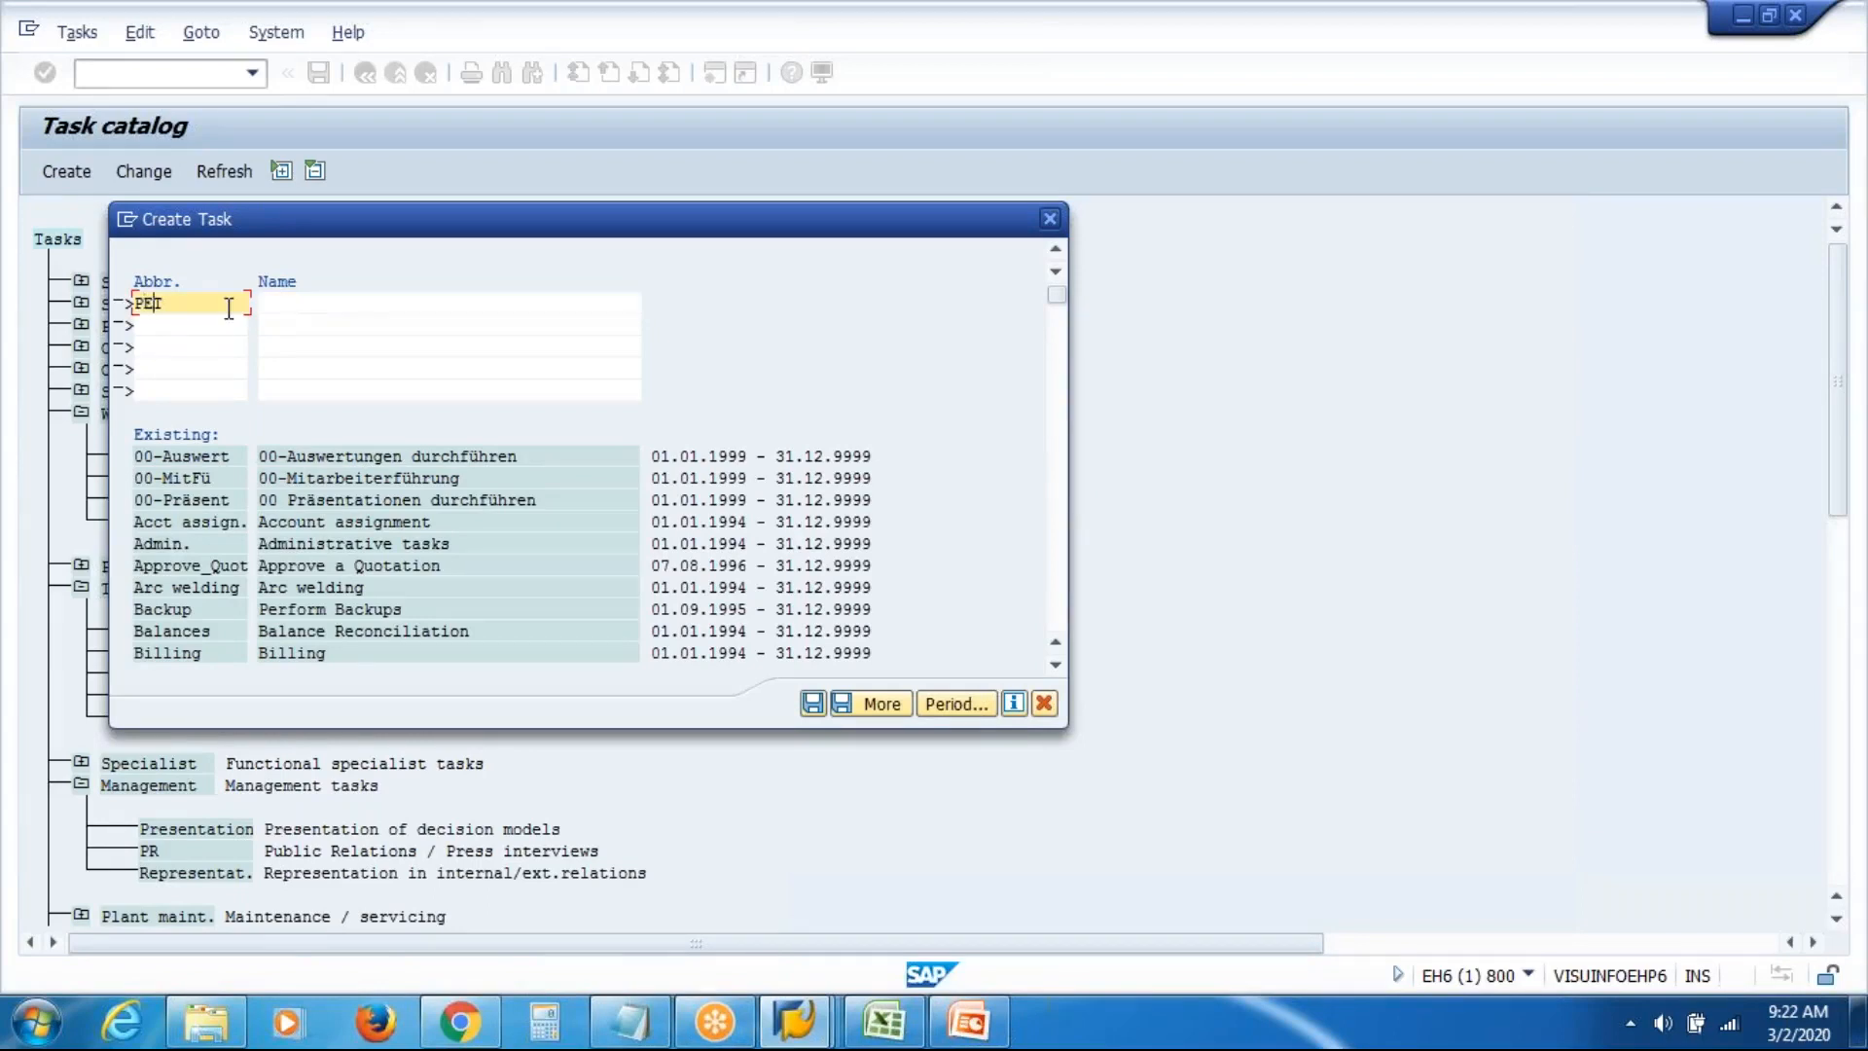
left_click(326, 300)
type("Prod Ex Tasks")
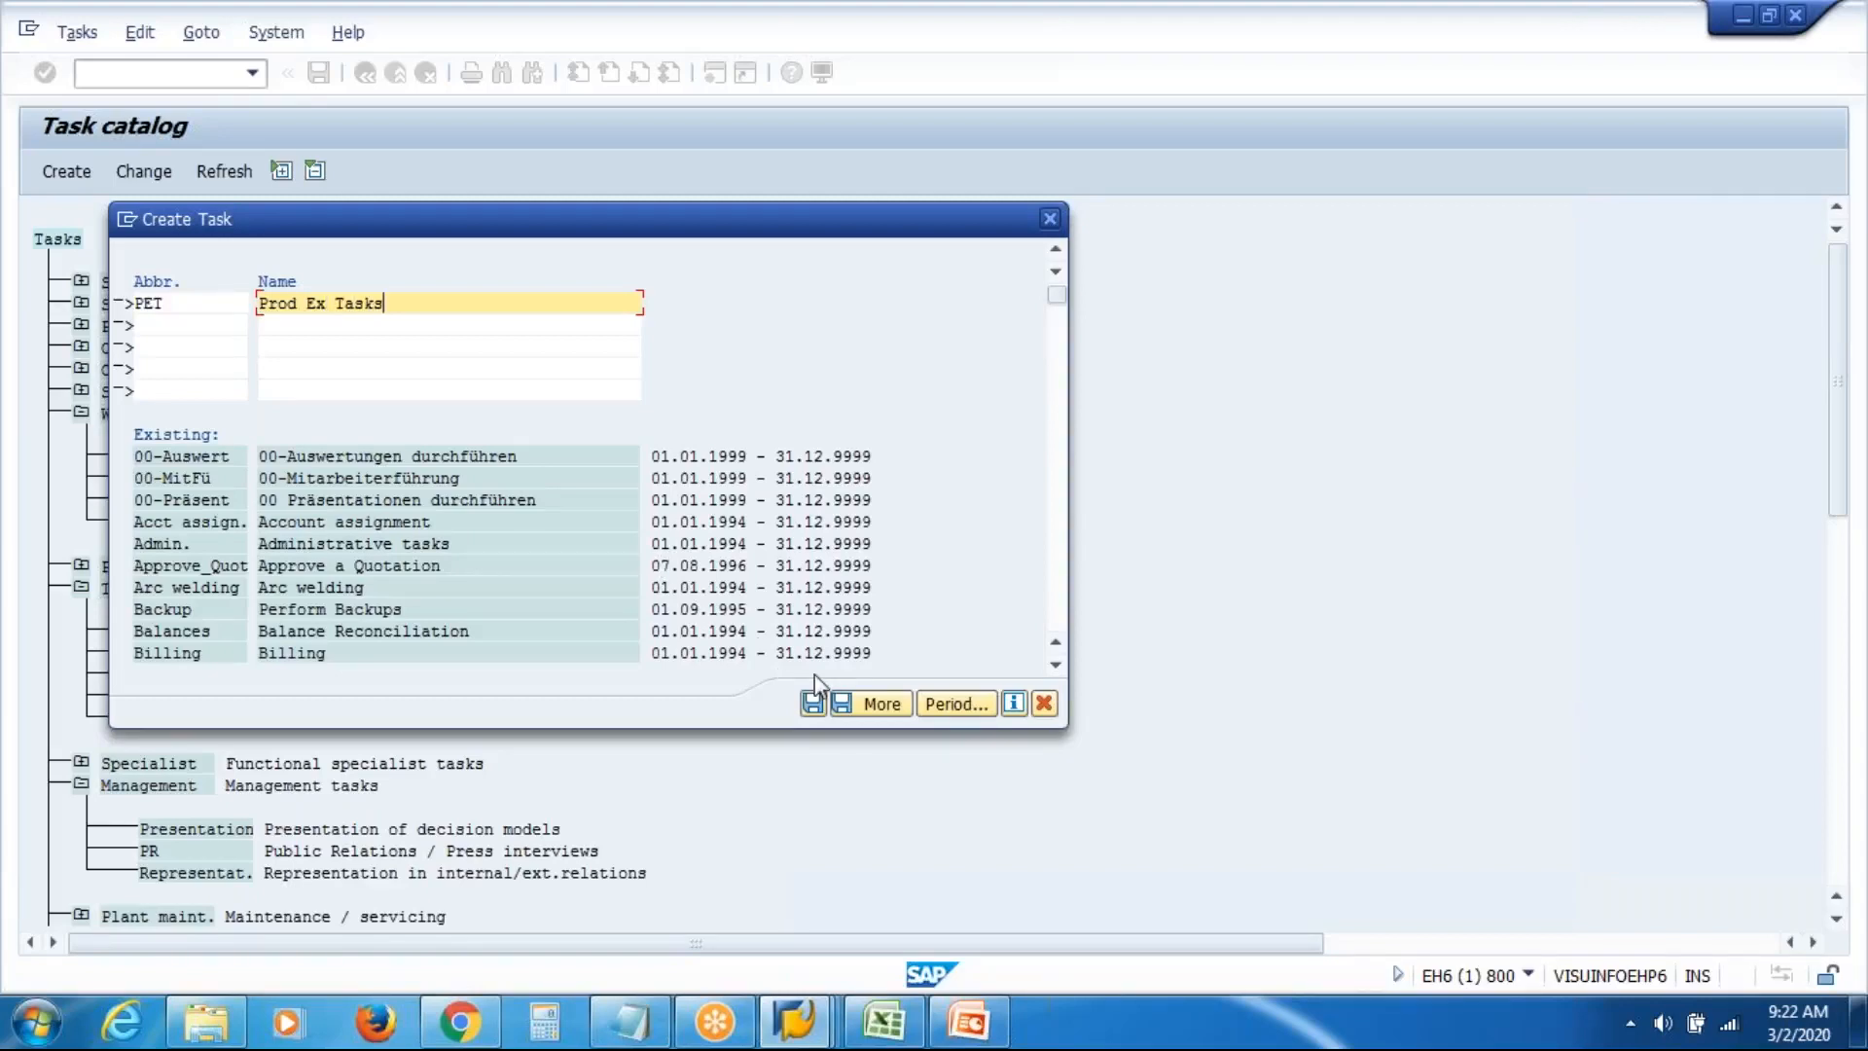
left_click(812, 701)
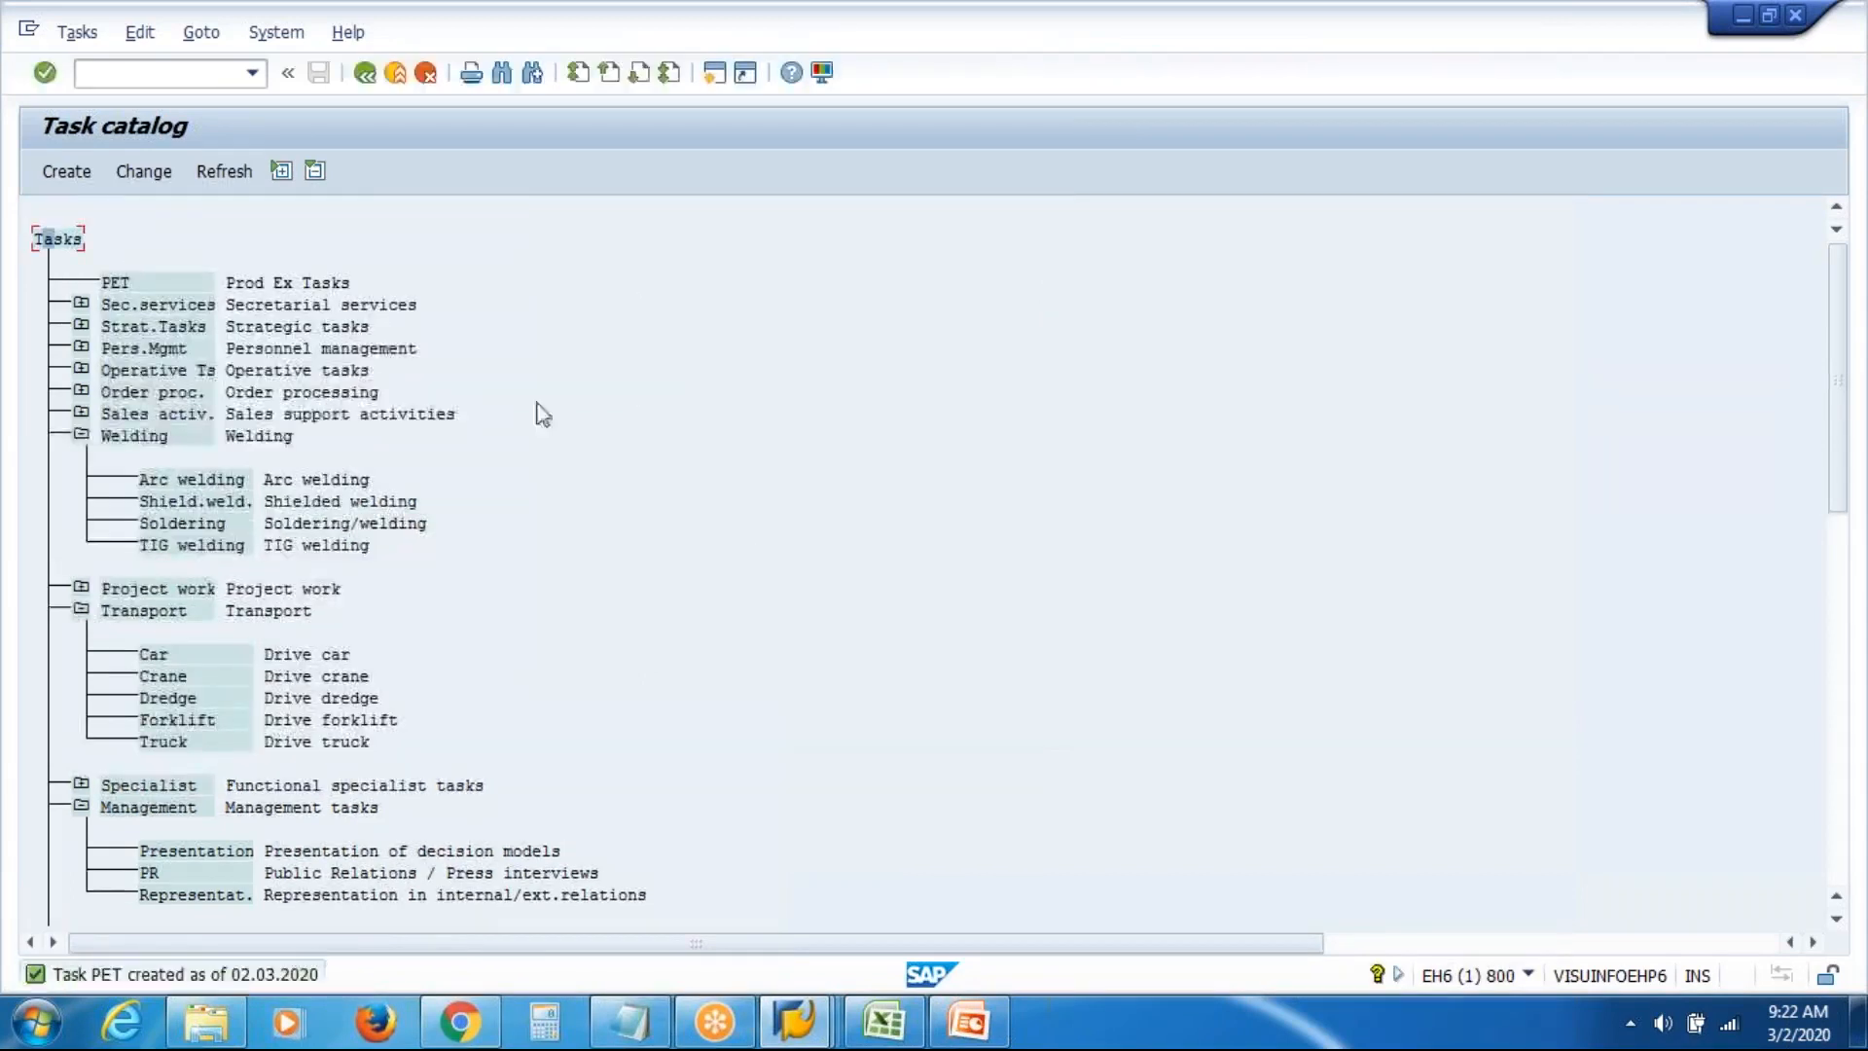
Refresh the catalog, scroll down to the new PET task, and select it
left_click(220, 175)
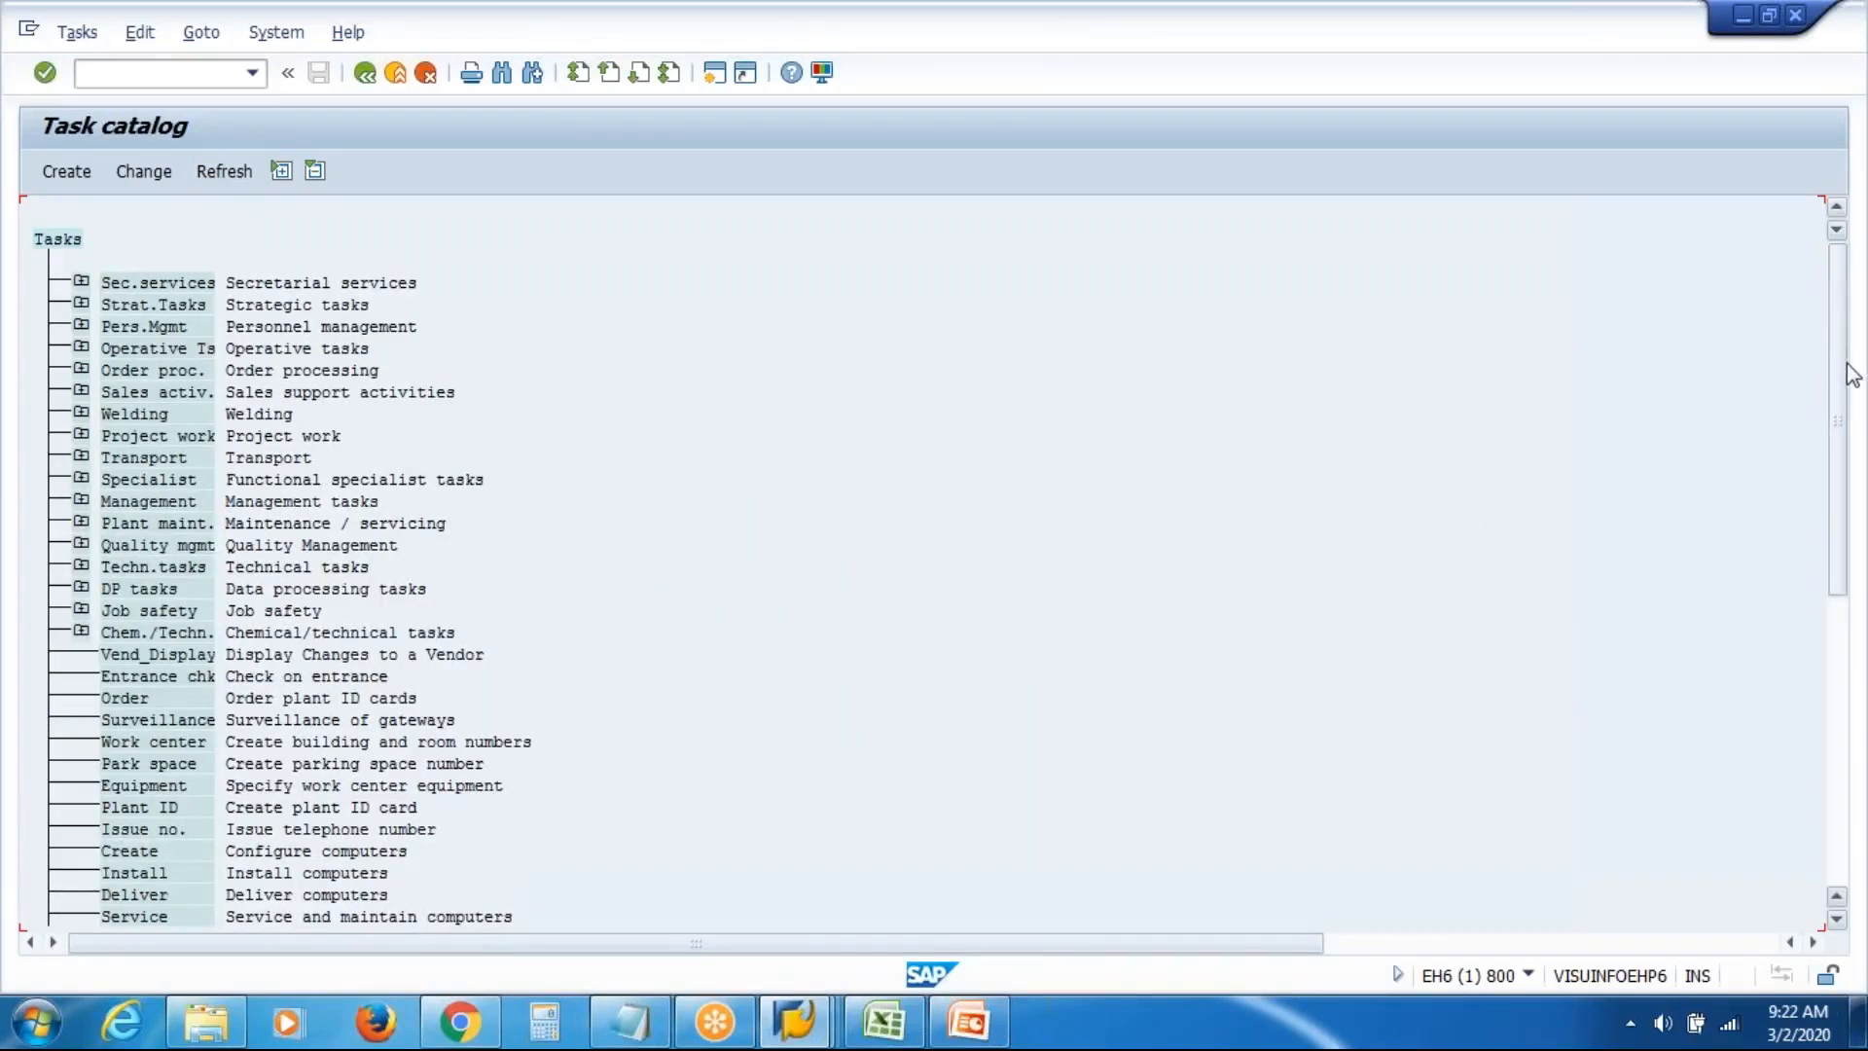
left_click_drag(1842, 377, 1848, 708)
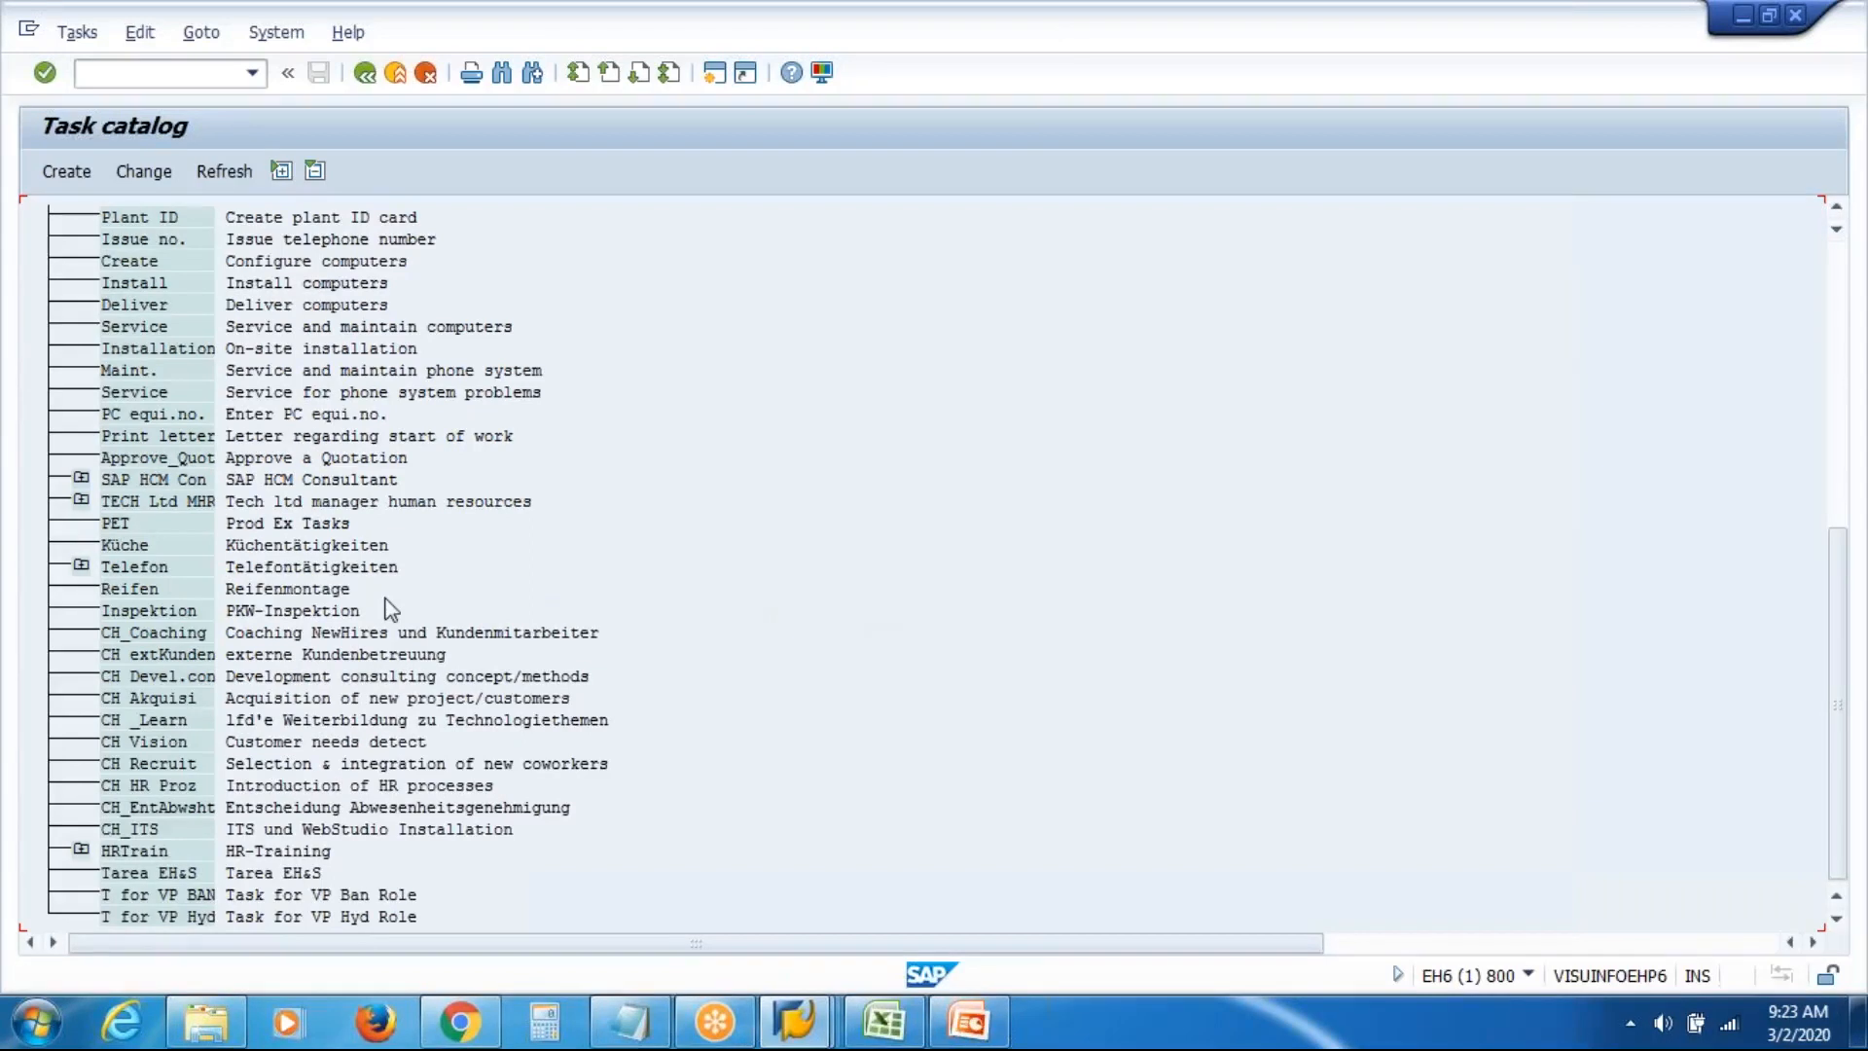
left_click(1838, 211)
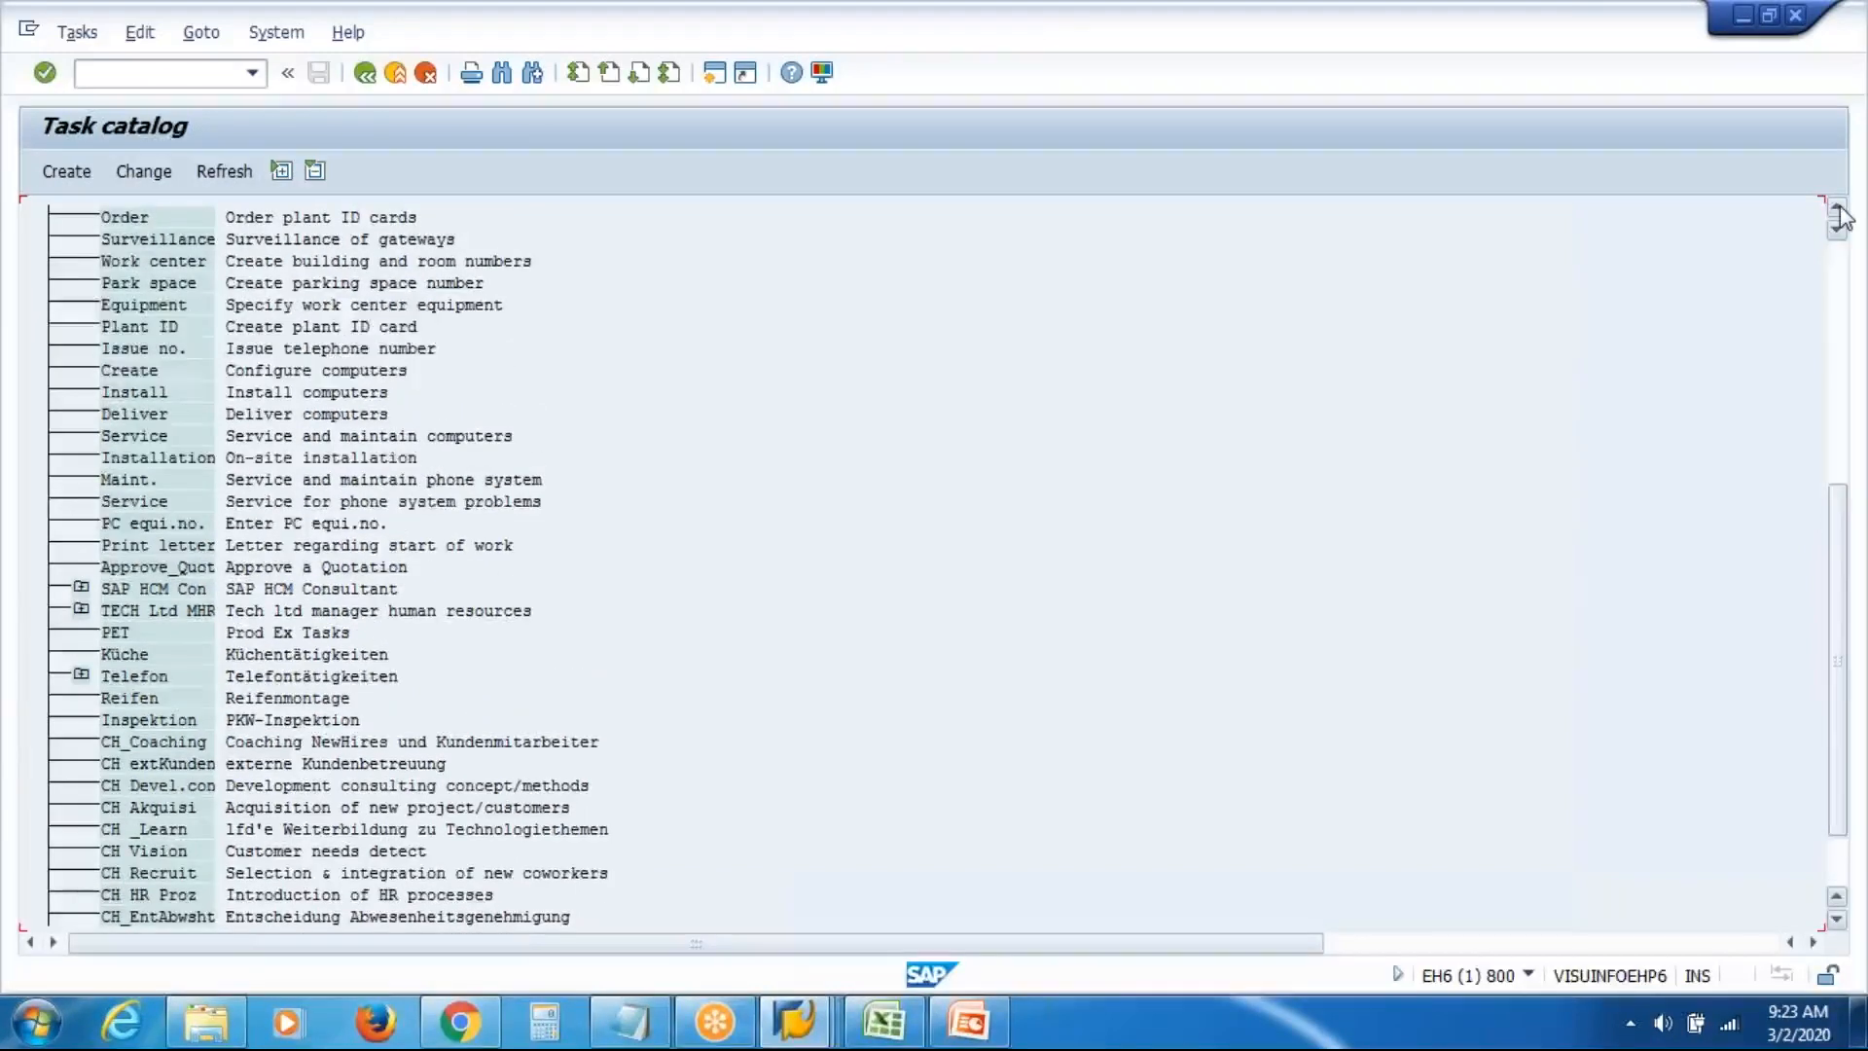
left_click(1838, 209)
left_click(1839, 209)
left_click(1839, 209)
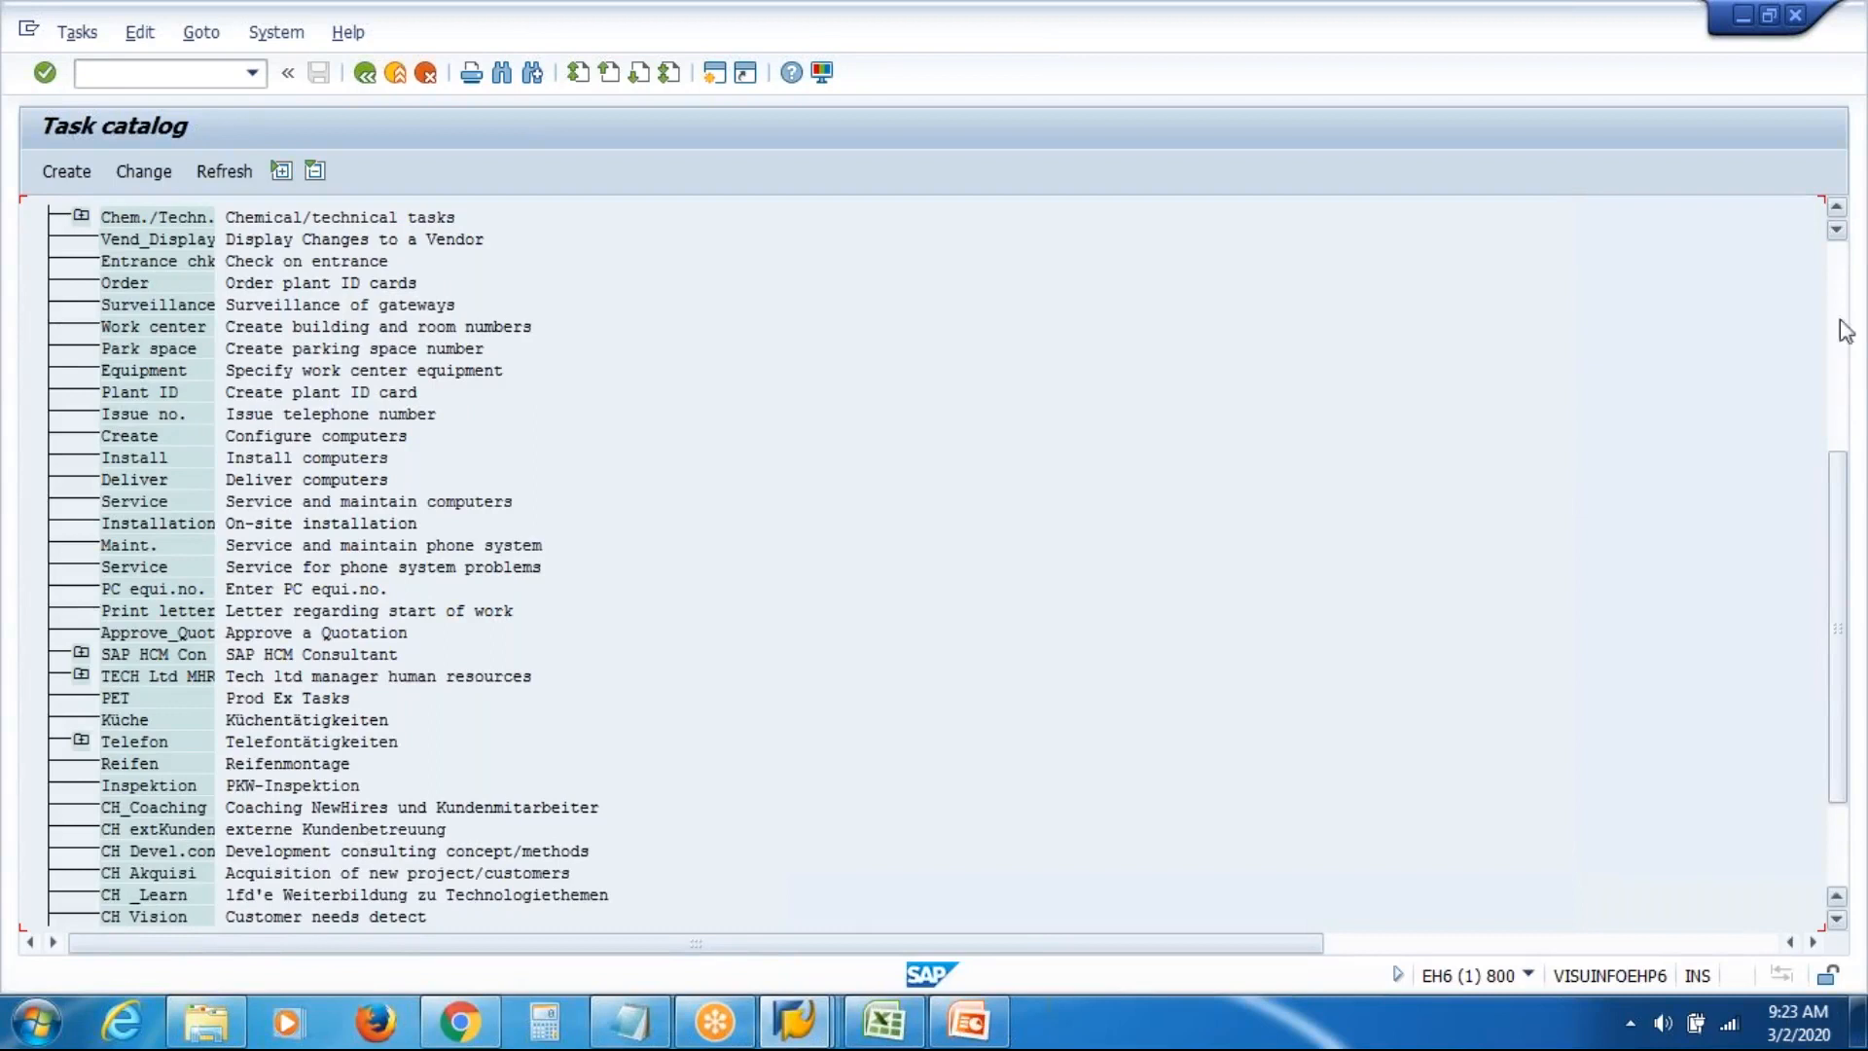
left_click_drag(1839, 482, 1837, 692)
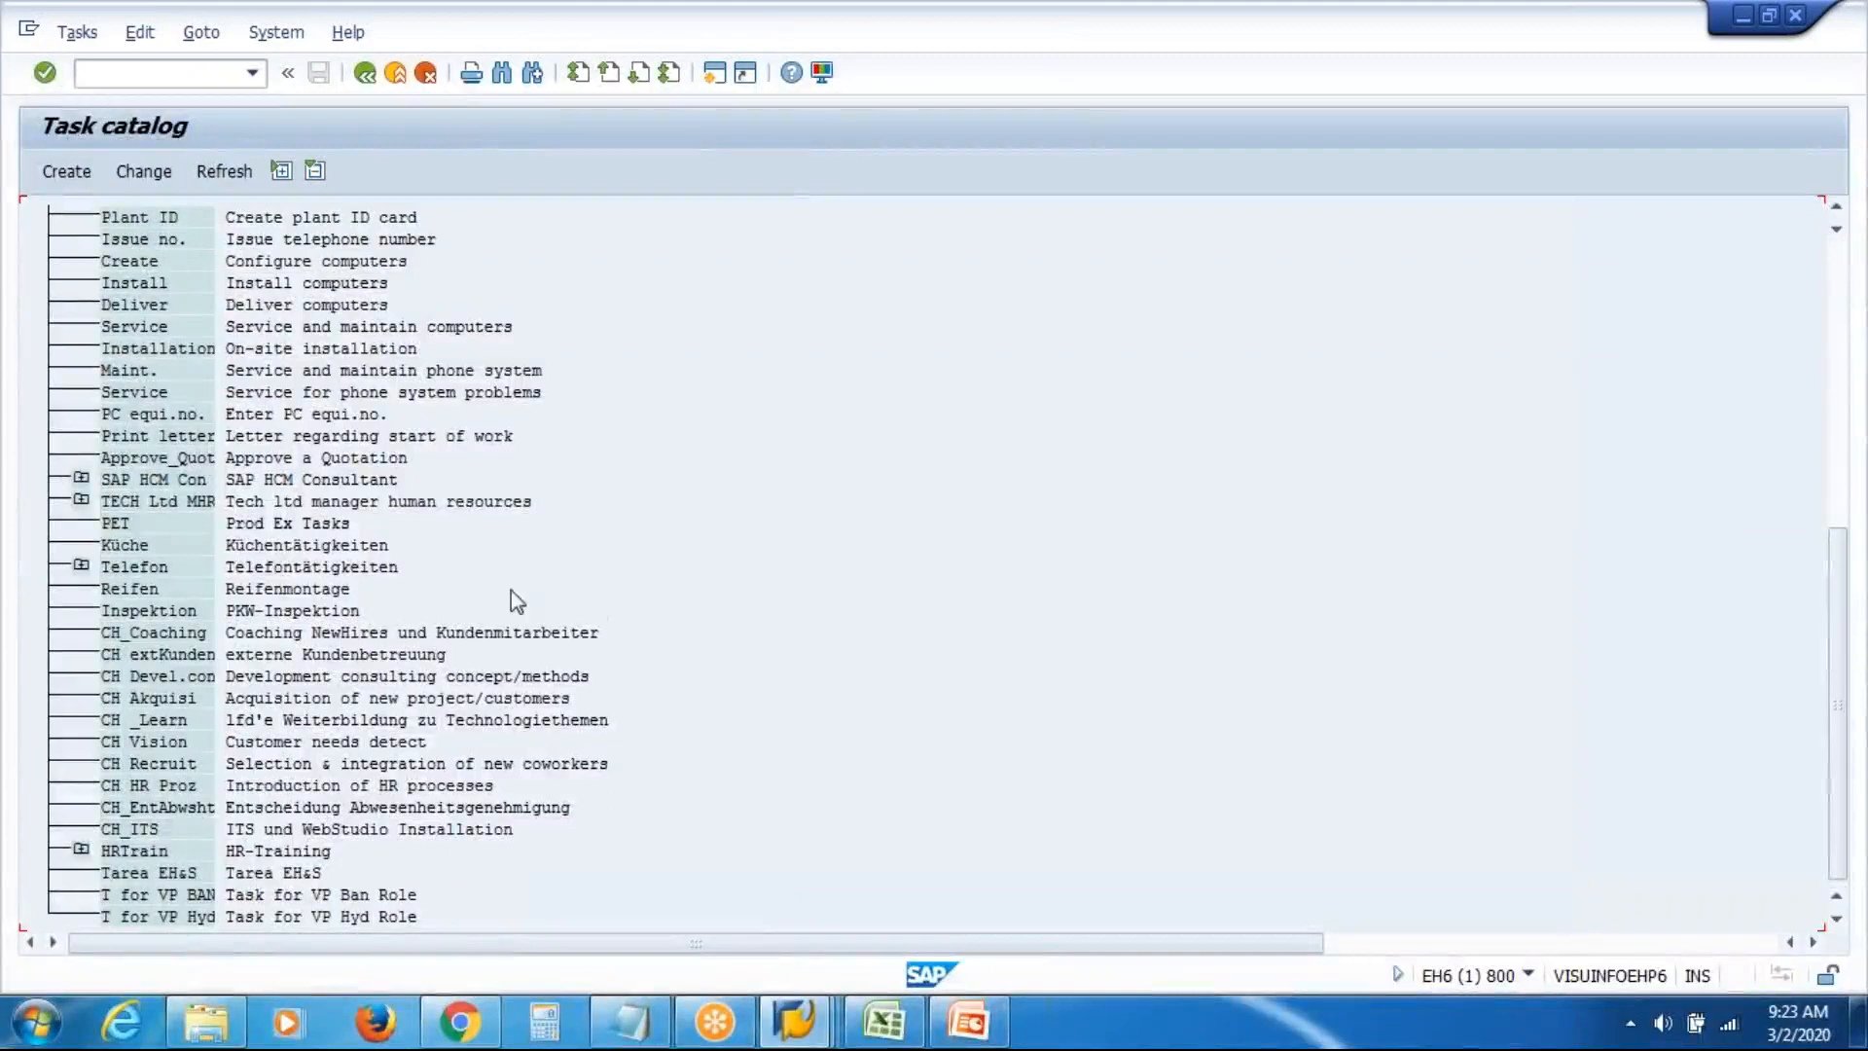
left_click(107, 522)
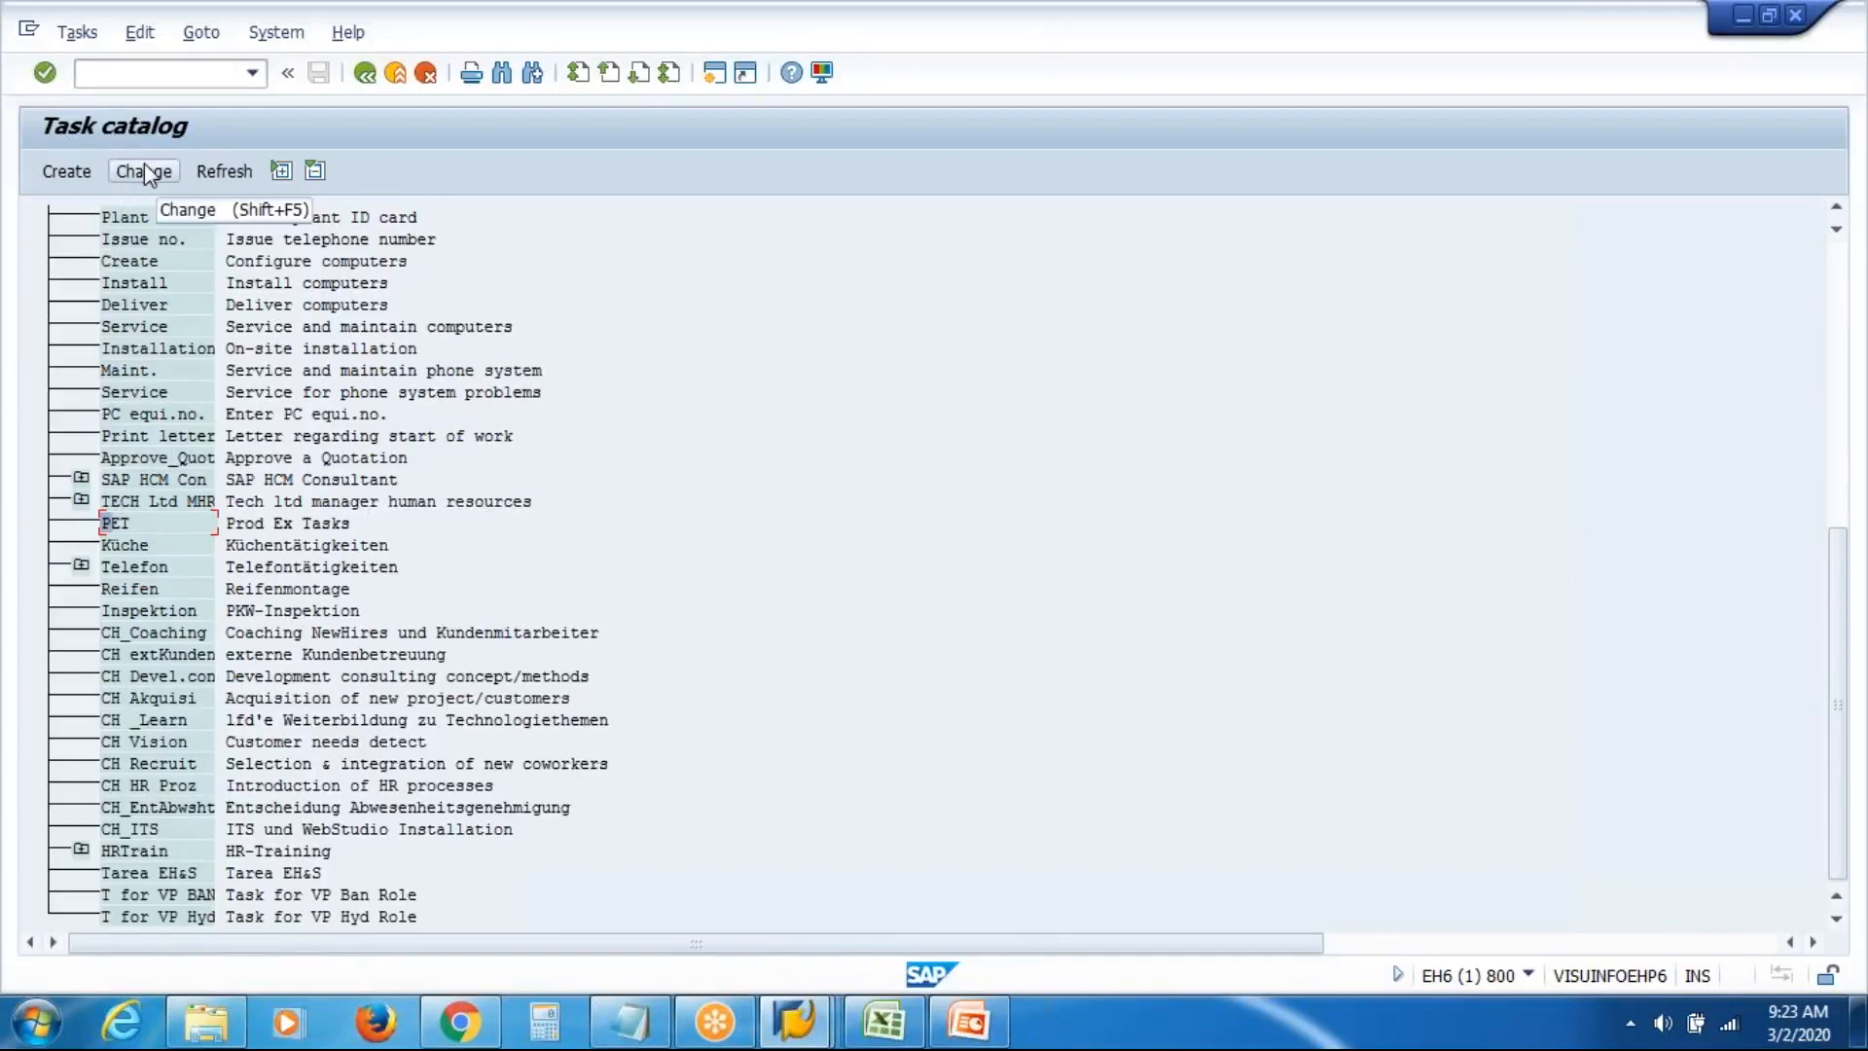
Start subtasks under PET with abbreviations PETT1, PETT2 and PETT3
left_click(66, 172)
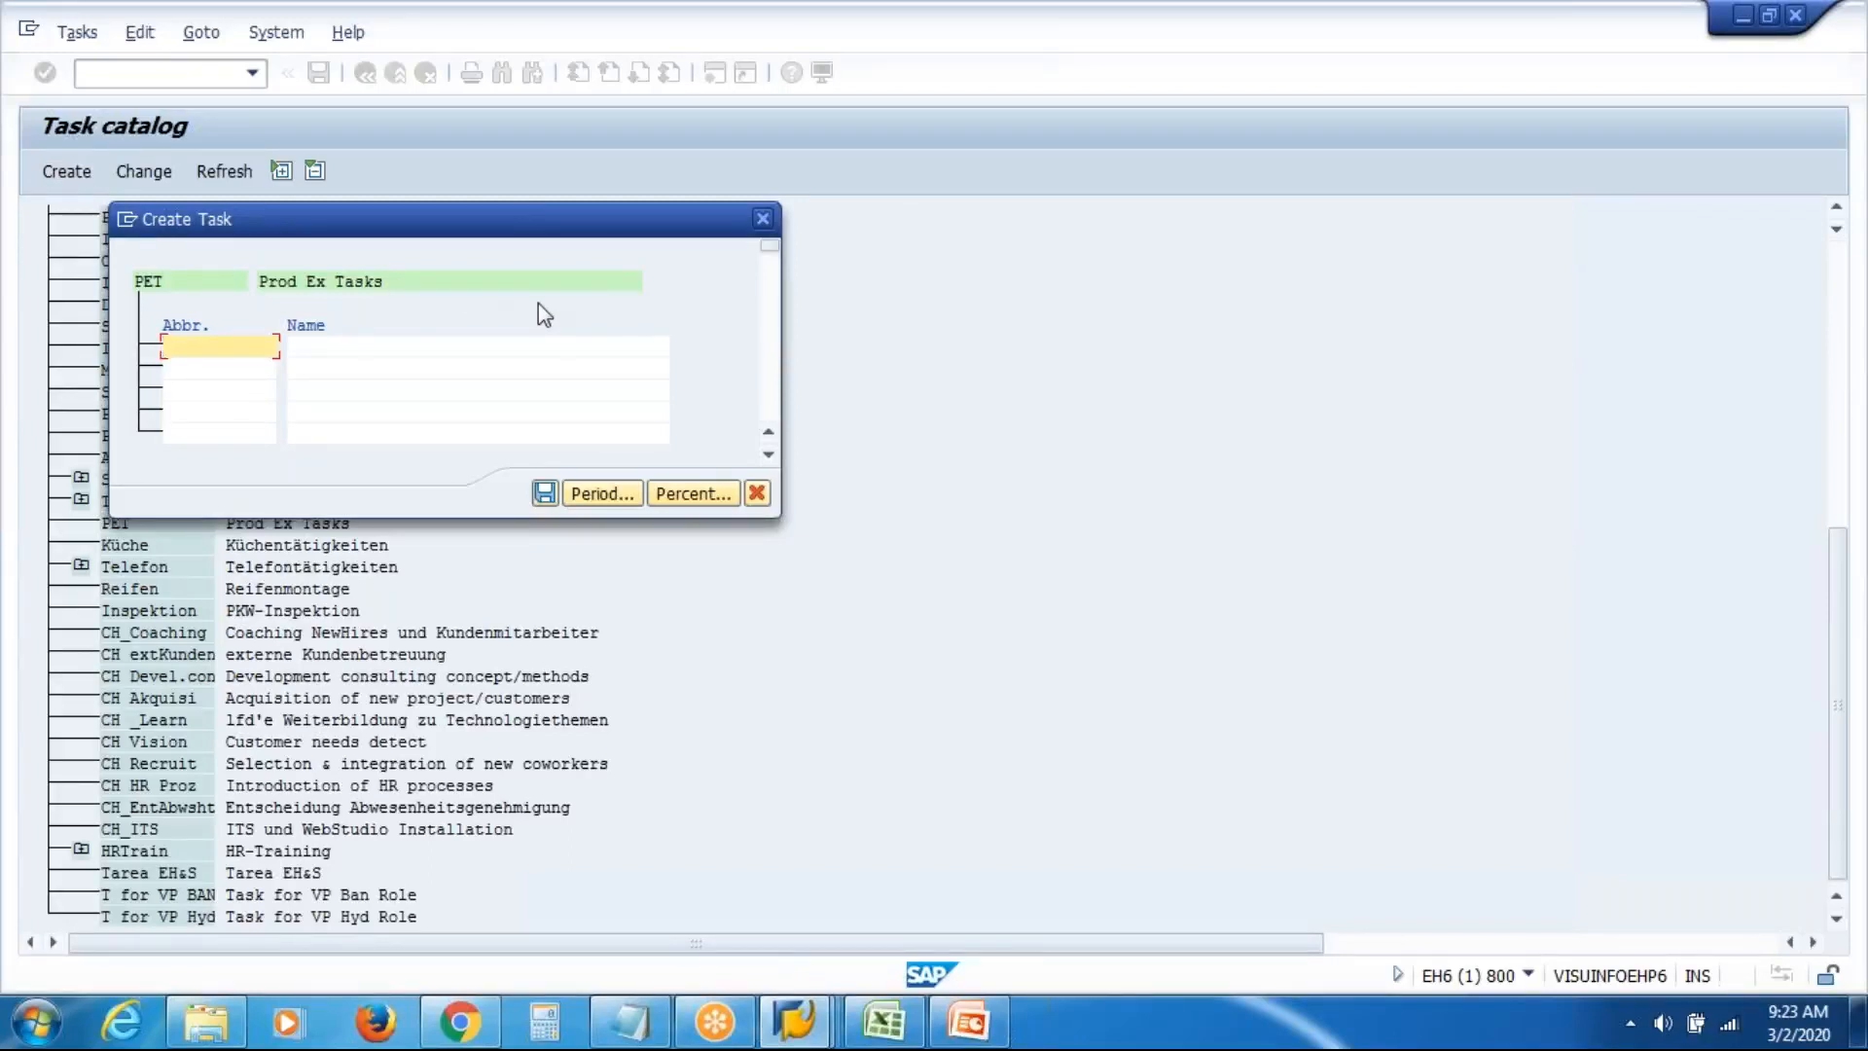
type("Task")
key("BackSpace")
key("BackSpace")
key("BackSpace")
key("BackSpace")
type("PETT1")
key("Down")
type("PETT2")
key("Down")
type("PE")
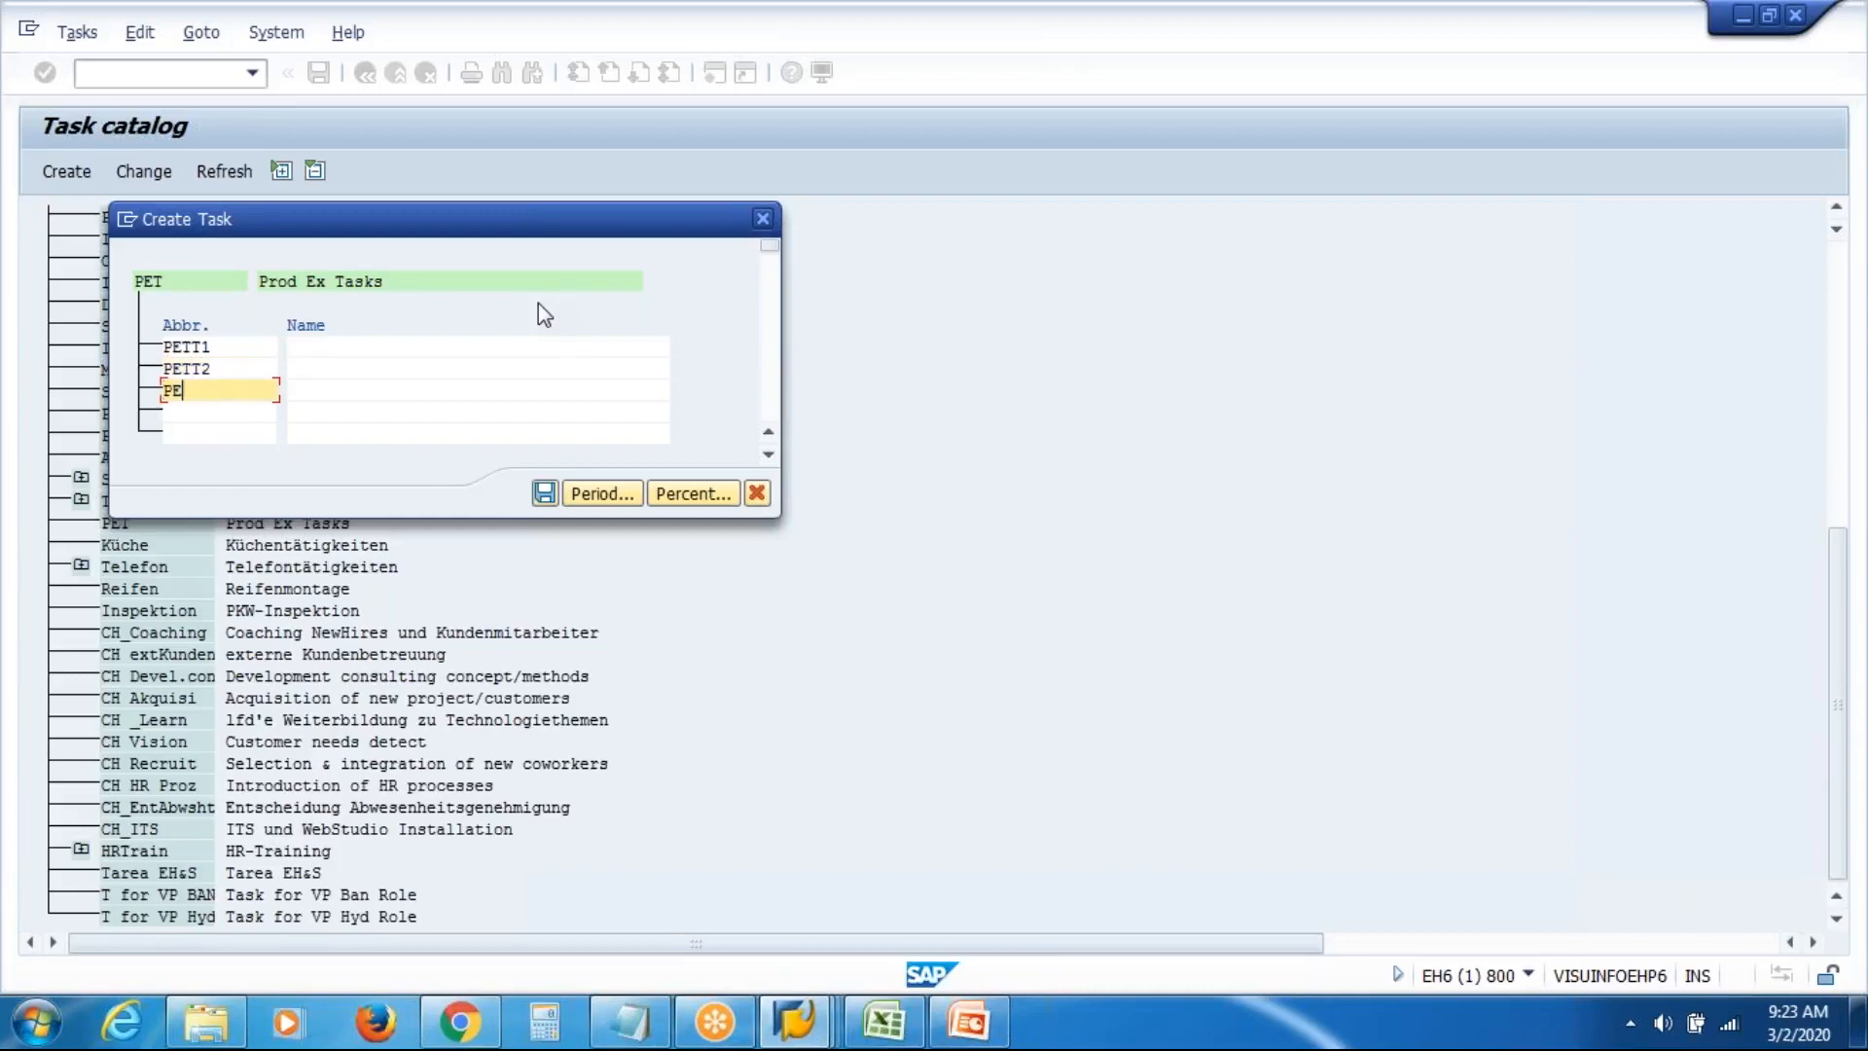
type("TT3")
Name the subtasks 'PET T1', 'PET T2' and 'PET T3' and save them
left_click(505, 344)
type("PET")
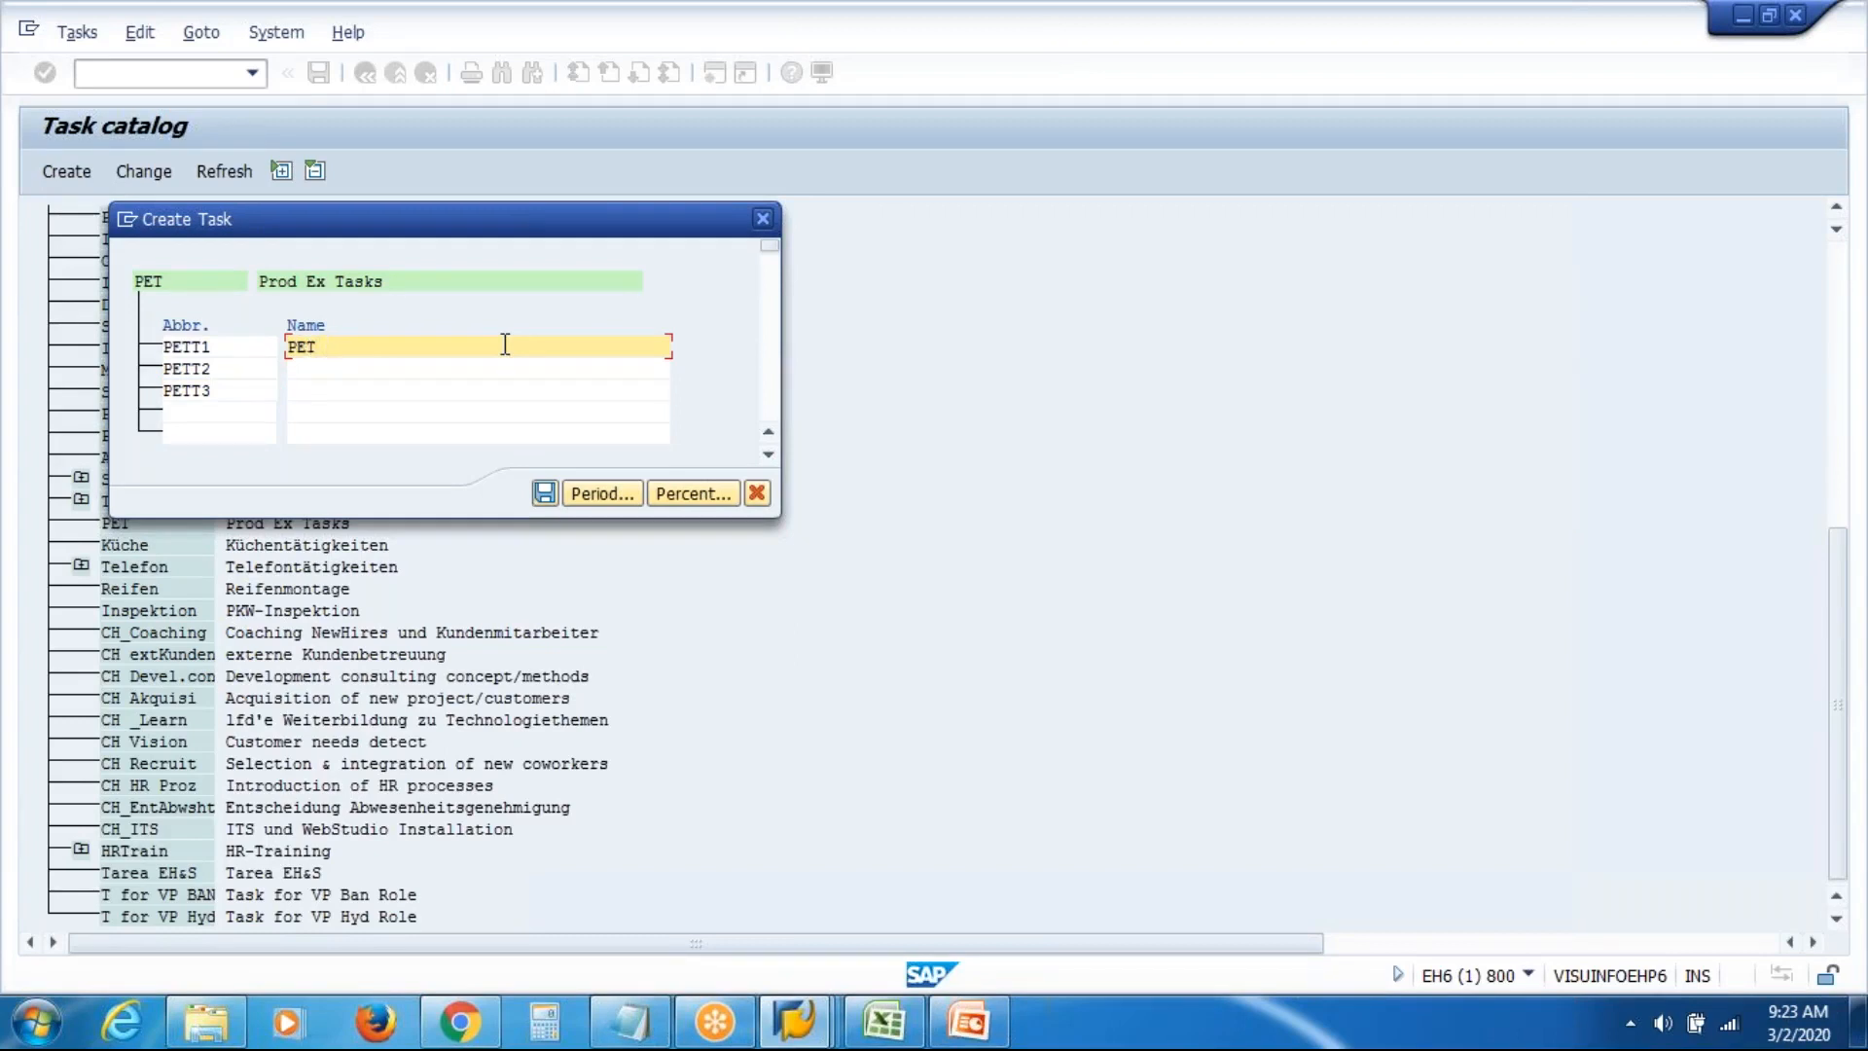
type(" T1")
key("Down")
type("PET T2")
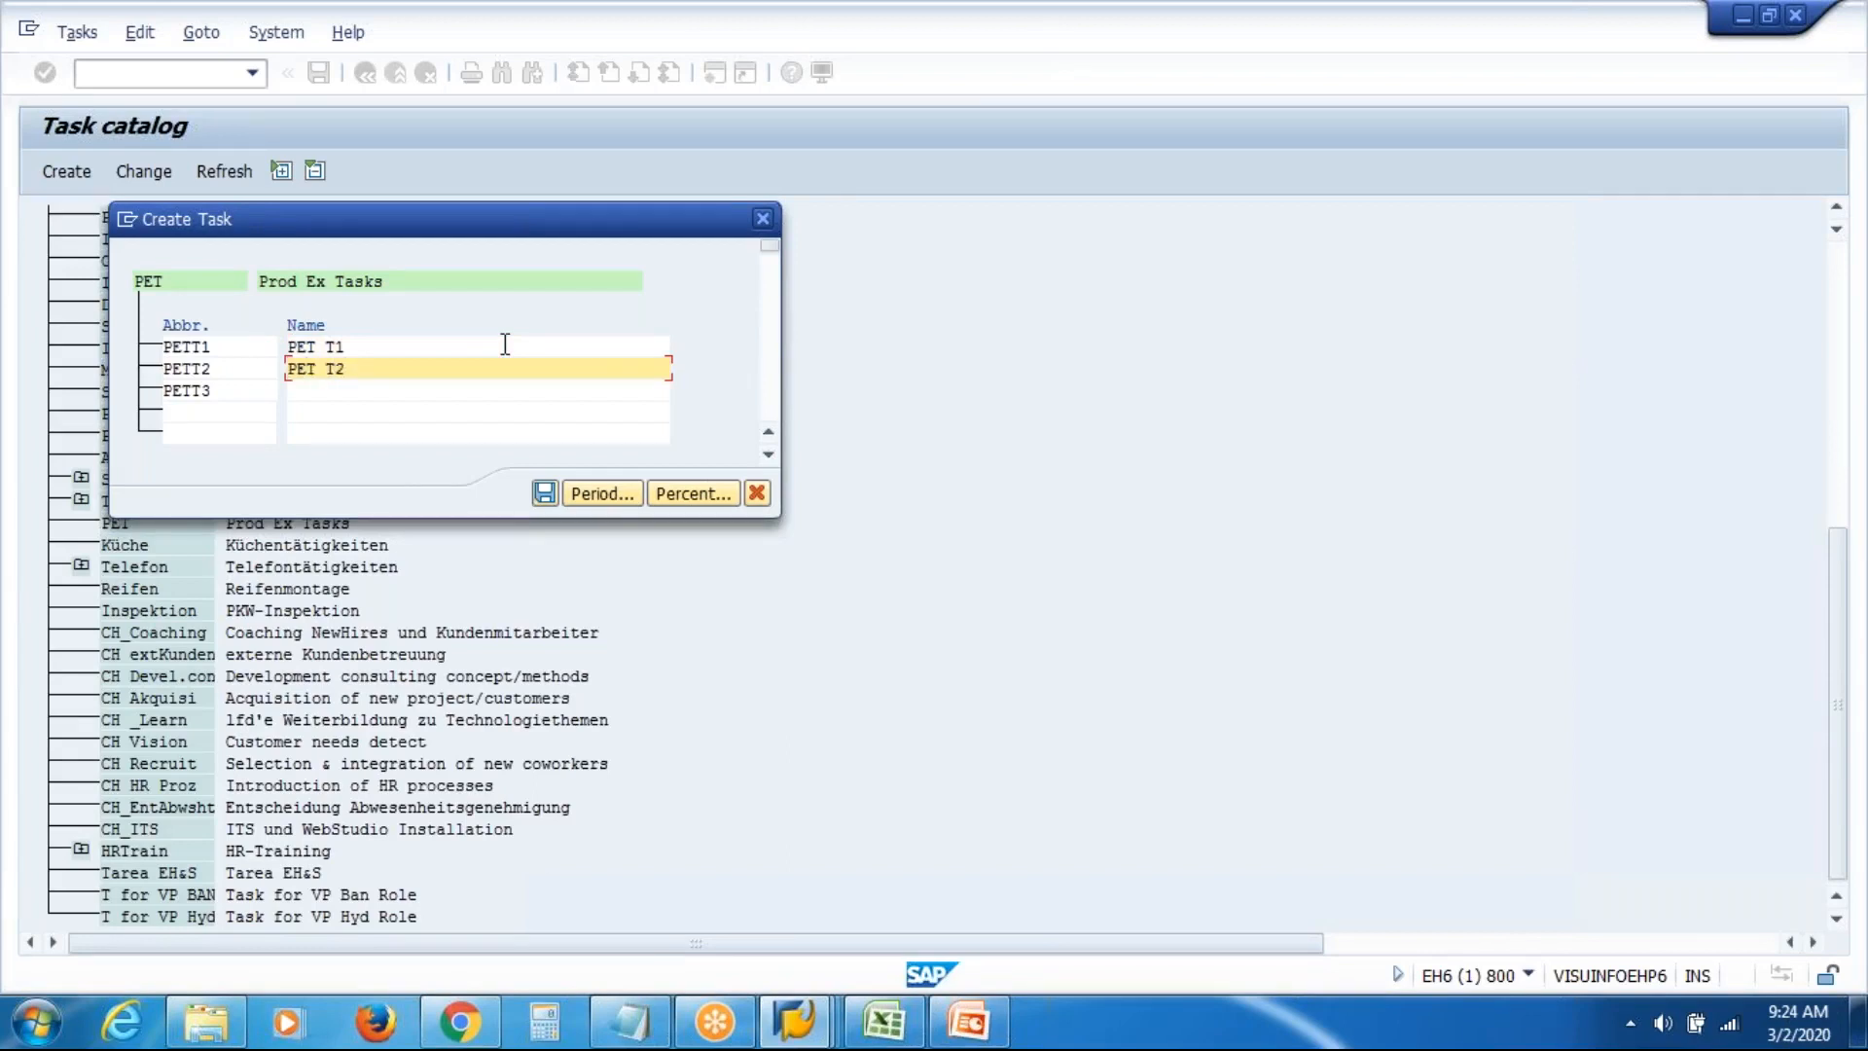
key("Down")
type("PET T3")
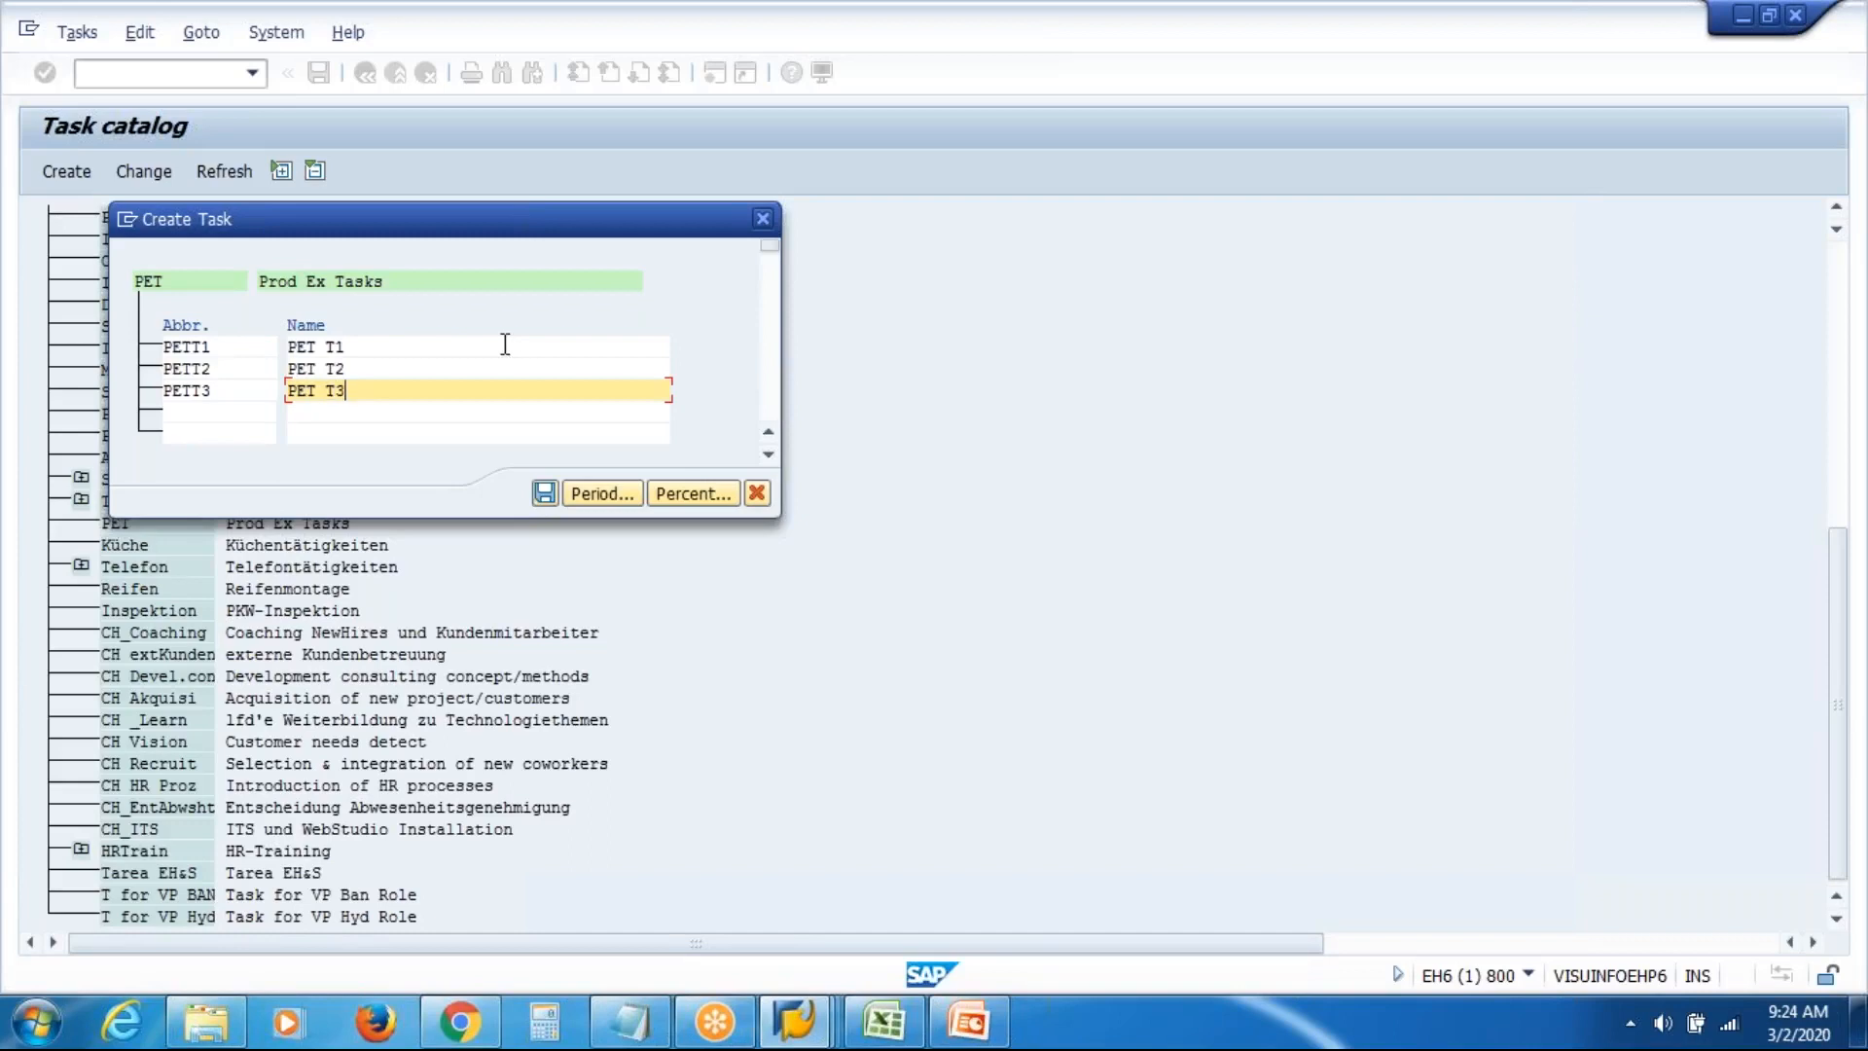
left_click(541, 500)
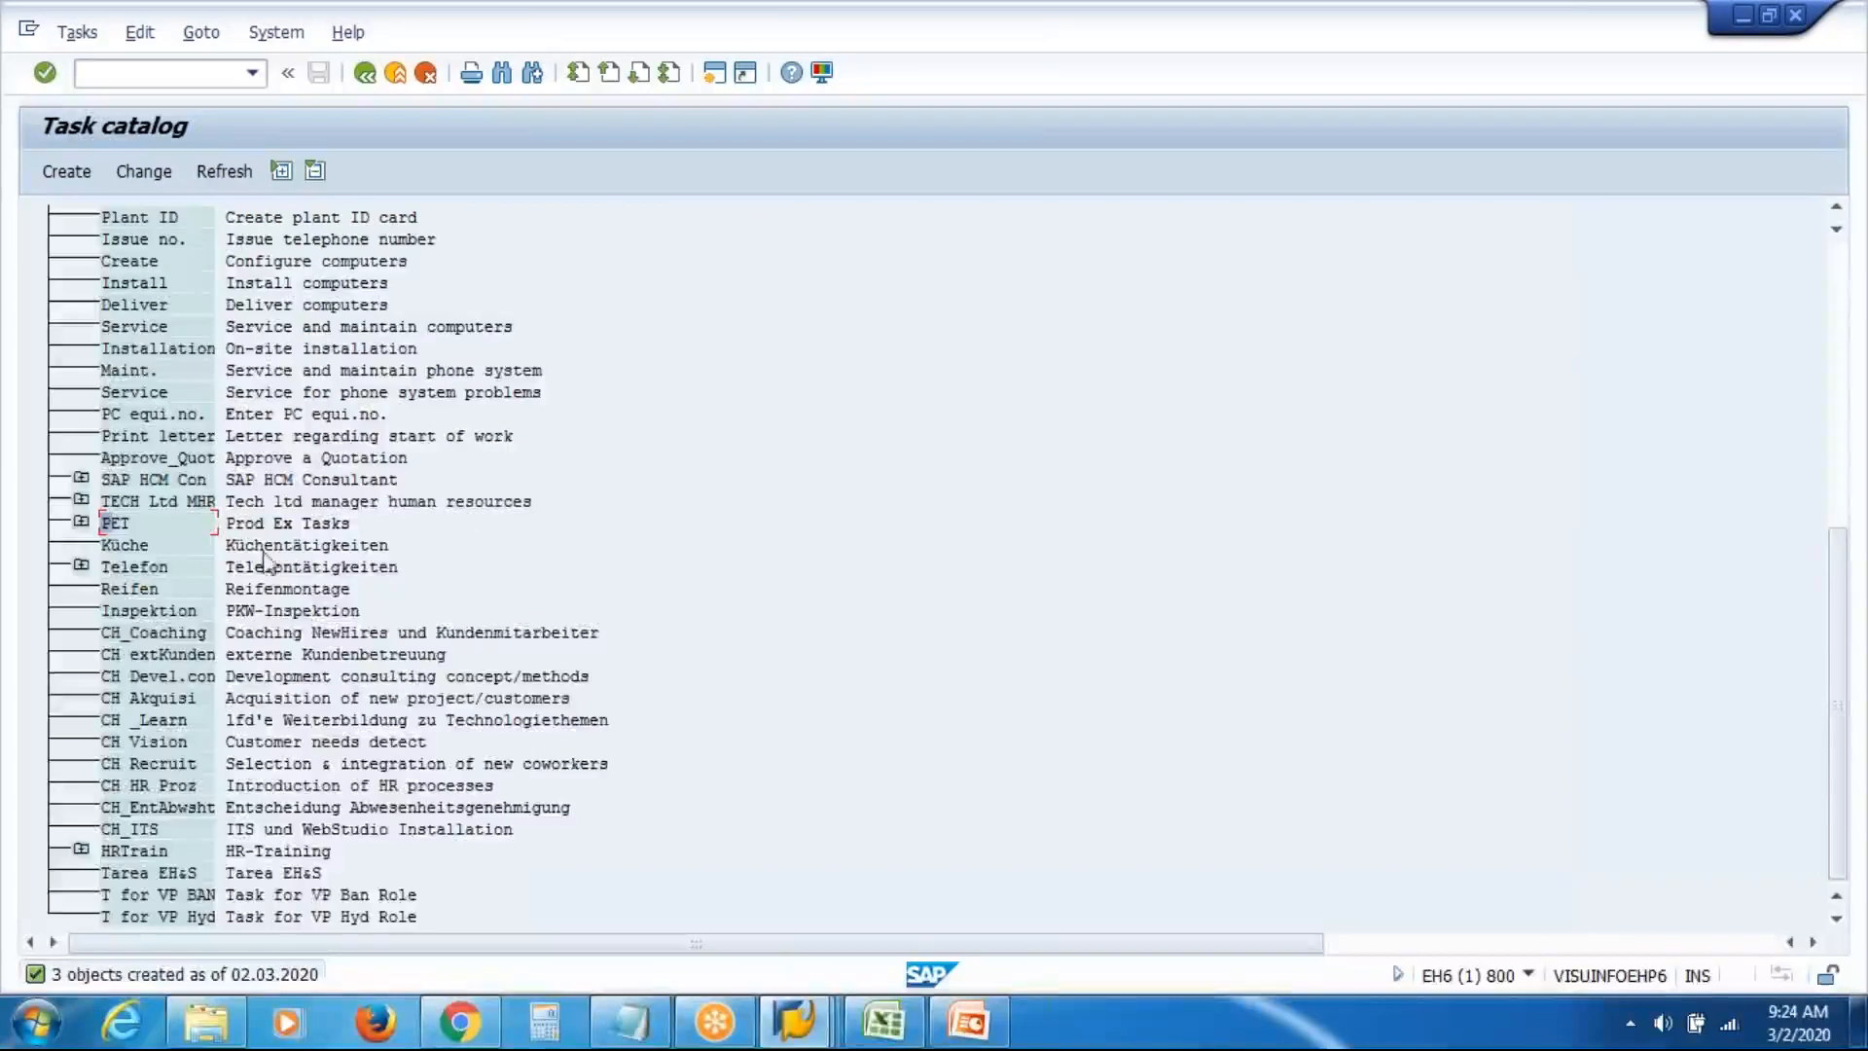
Expand PET to show PETT1–PETT3 and open PET in Maintain Task
left_click(82, 523)
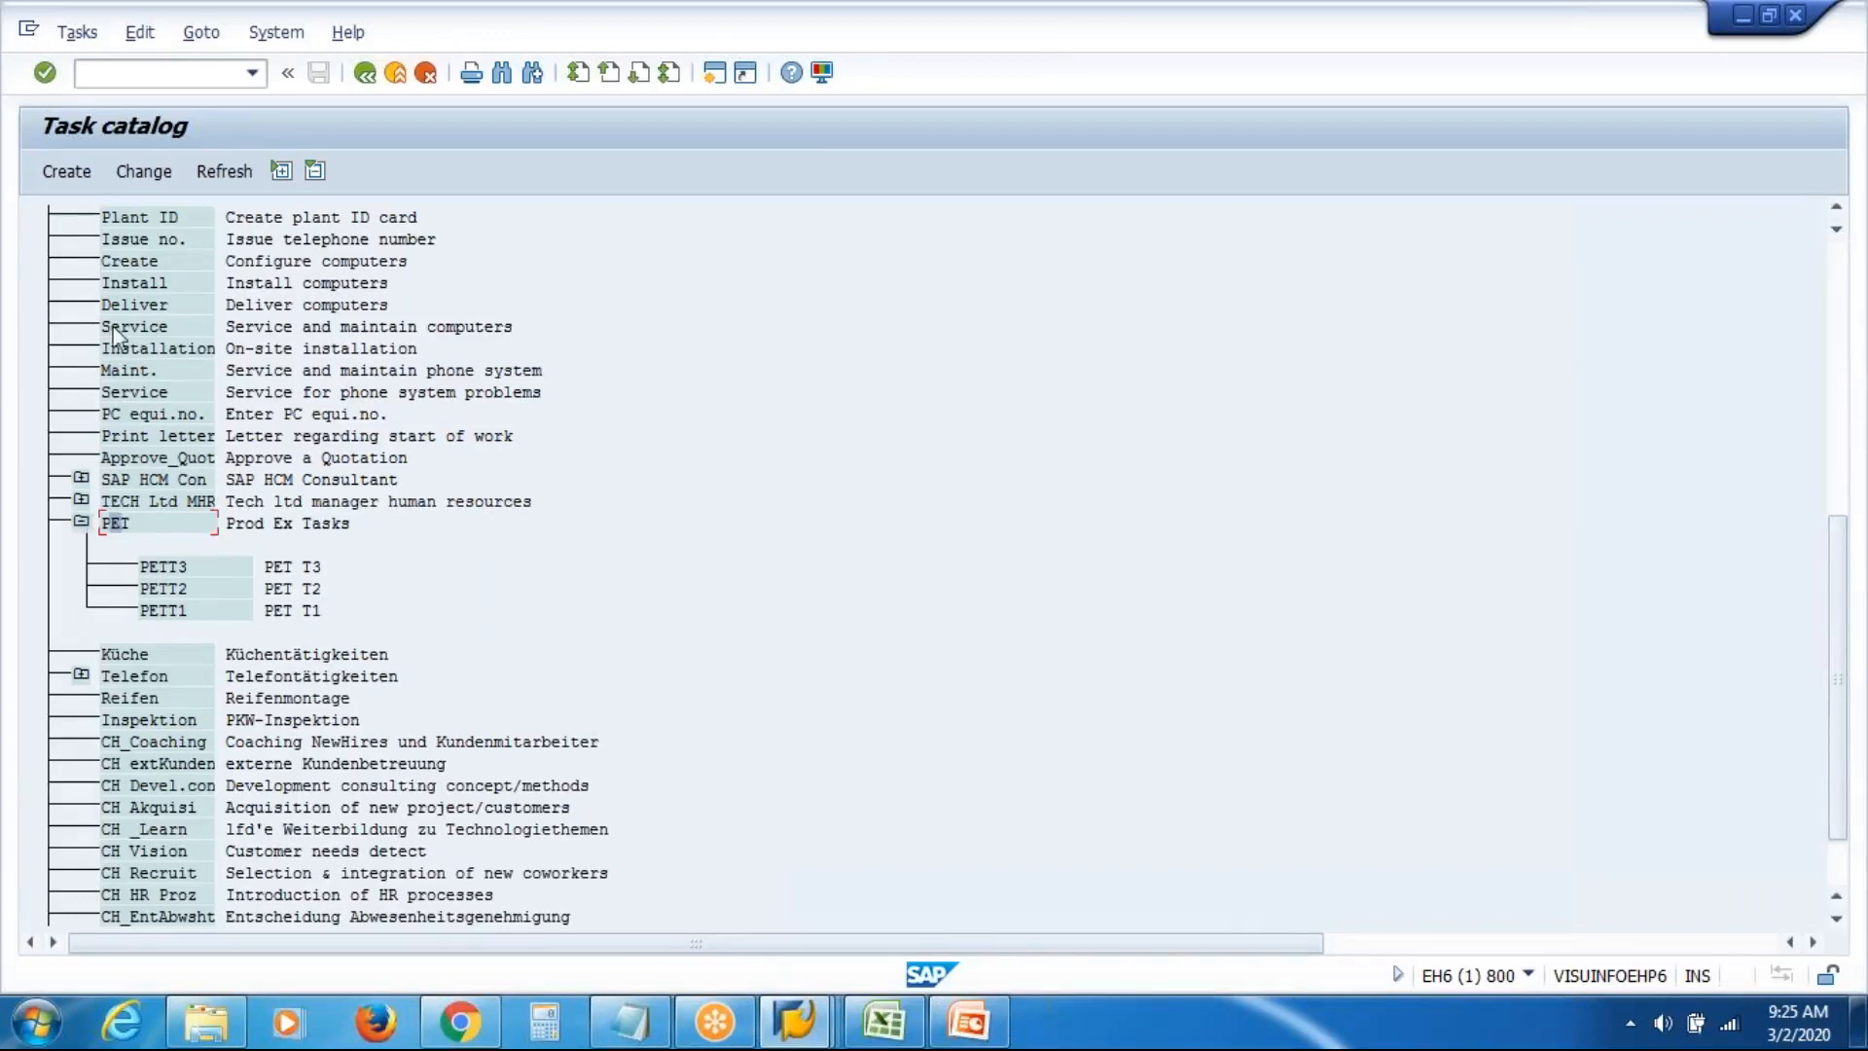
left_click(139, 181)
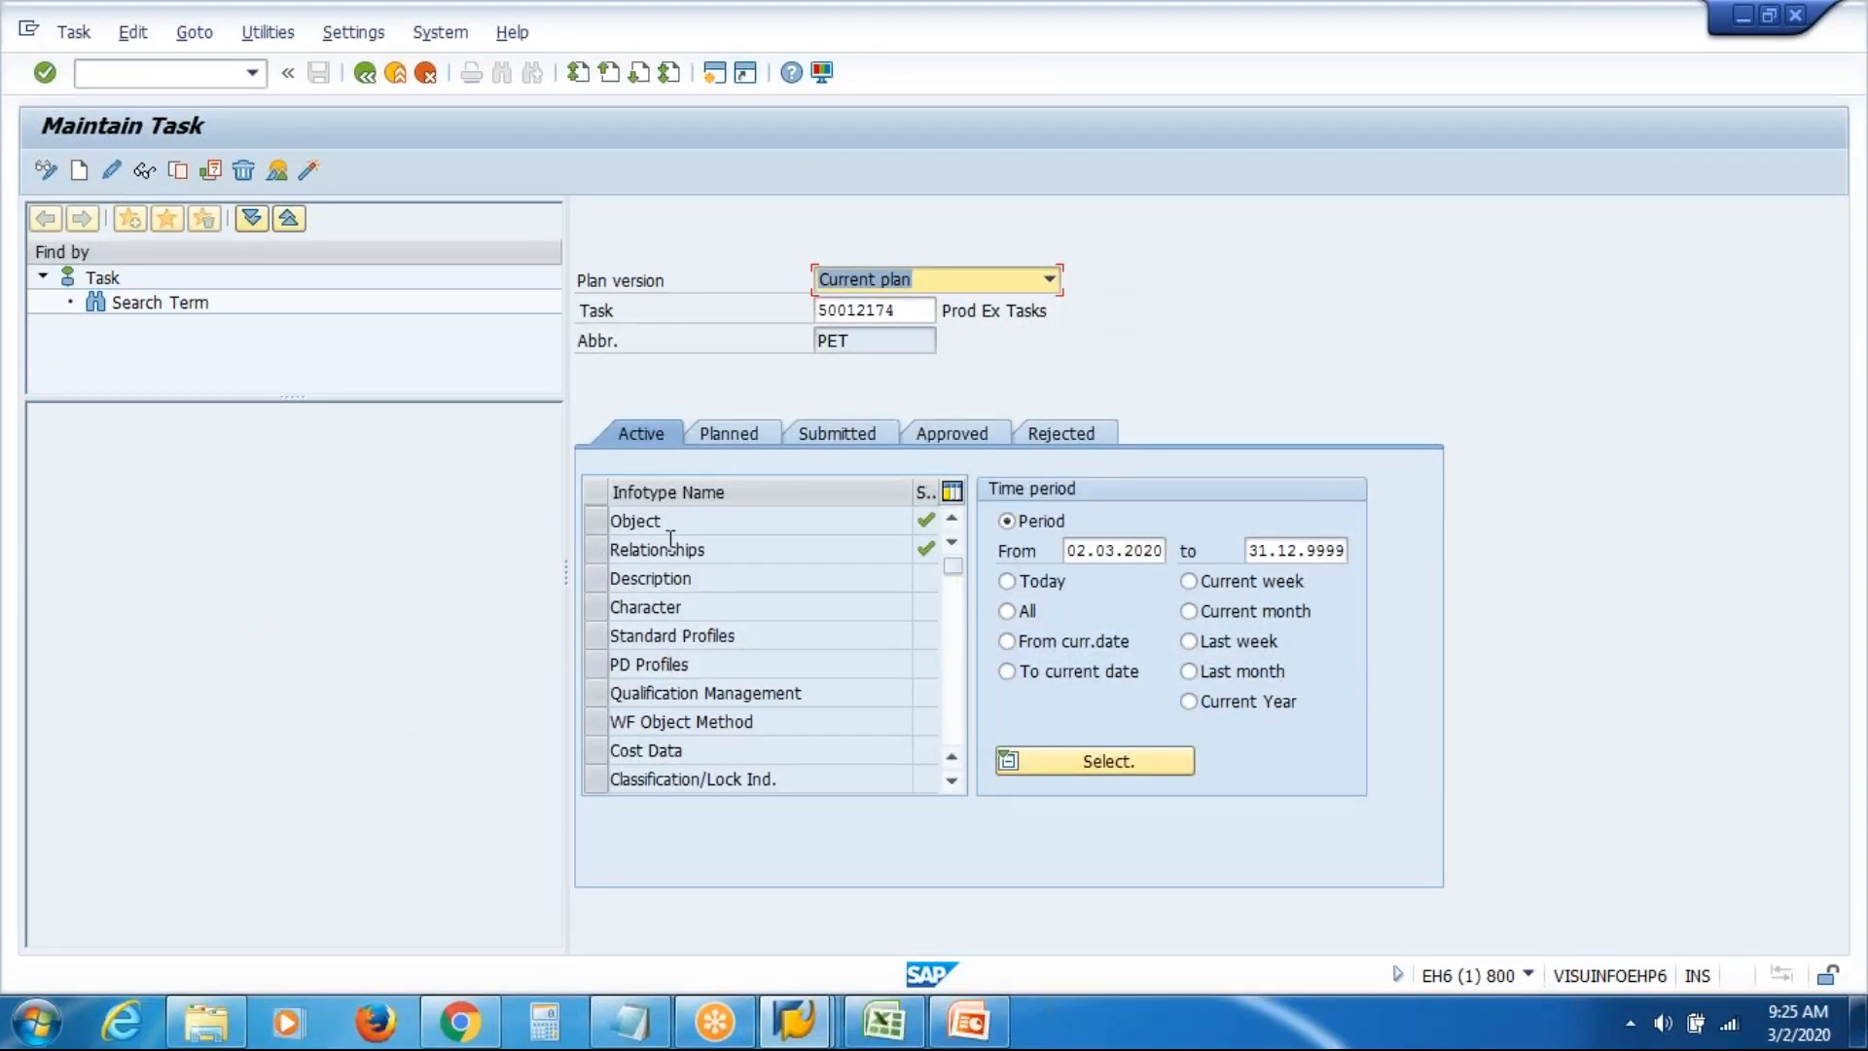
Create a Relationships record for PET pointing to Position VASIEP (VAS Inc Executive Production)
left_click(597, 550)
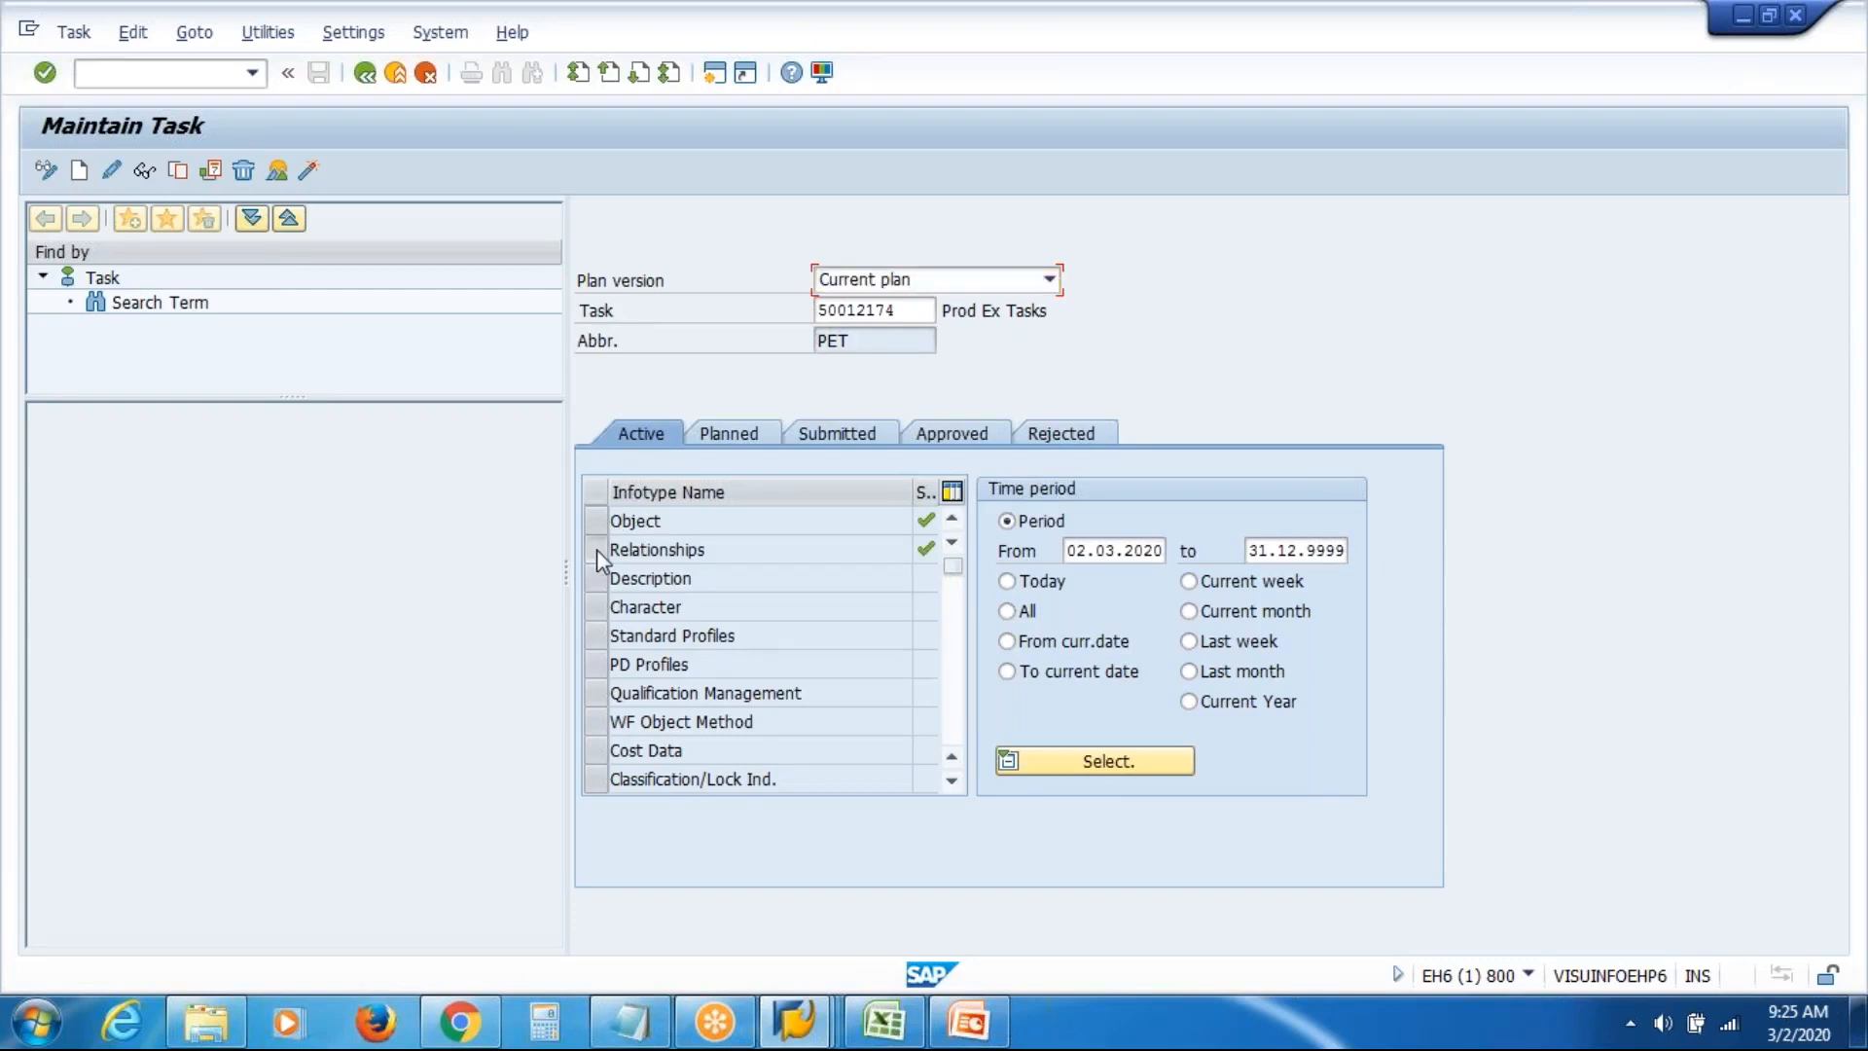
left_click(82, 174)
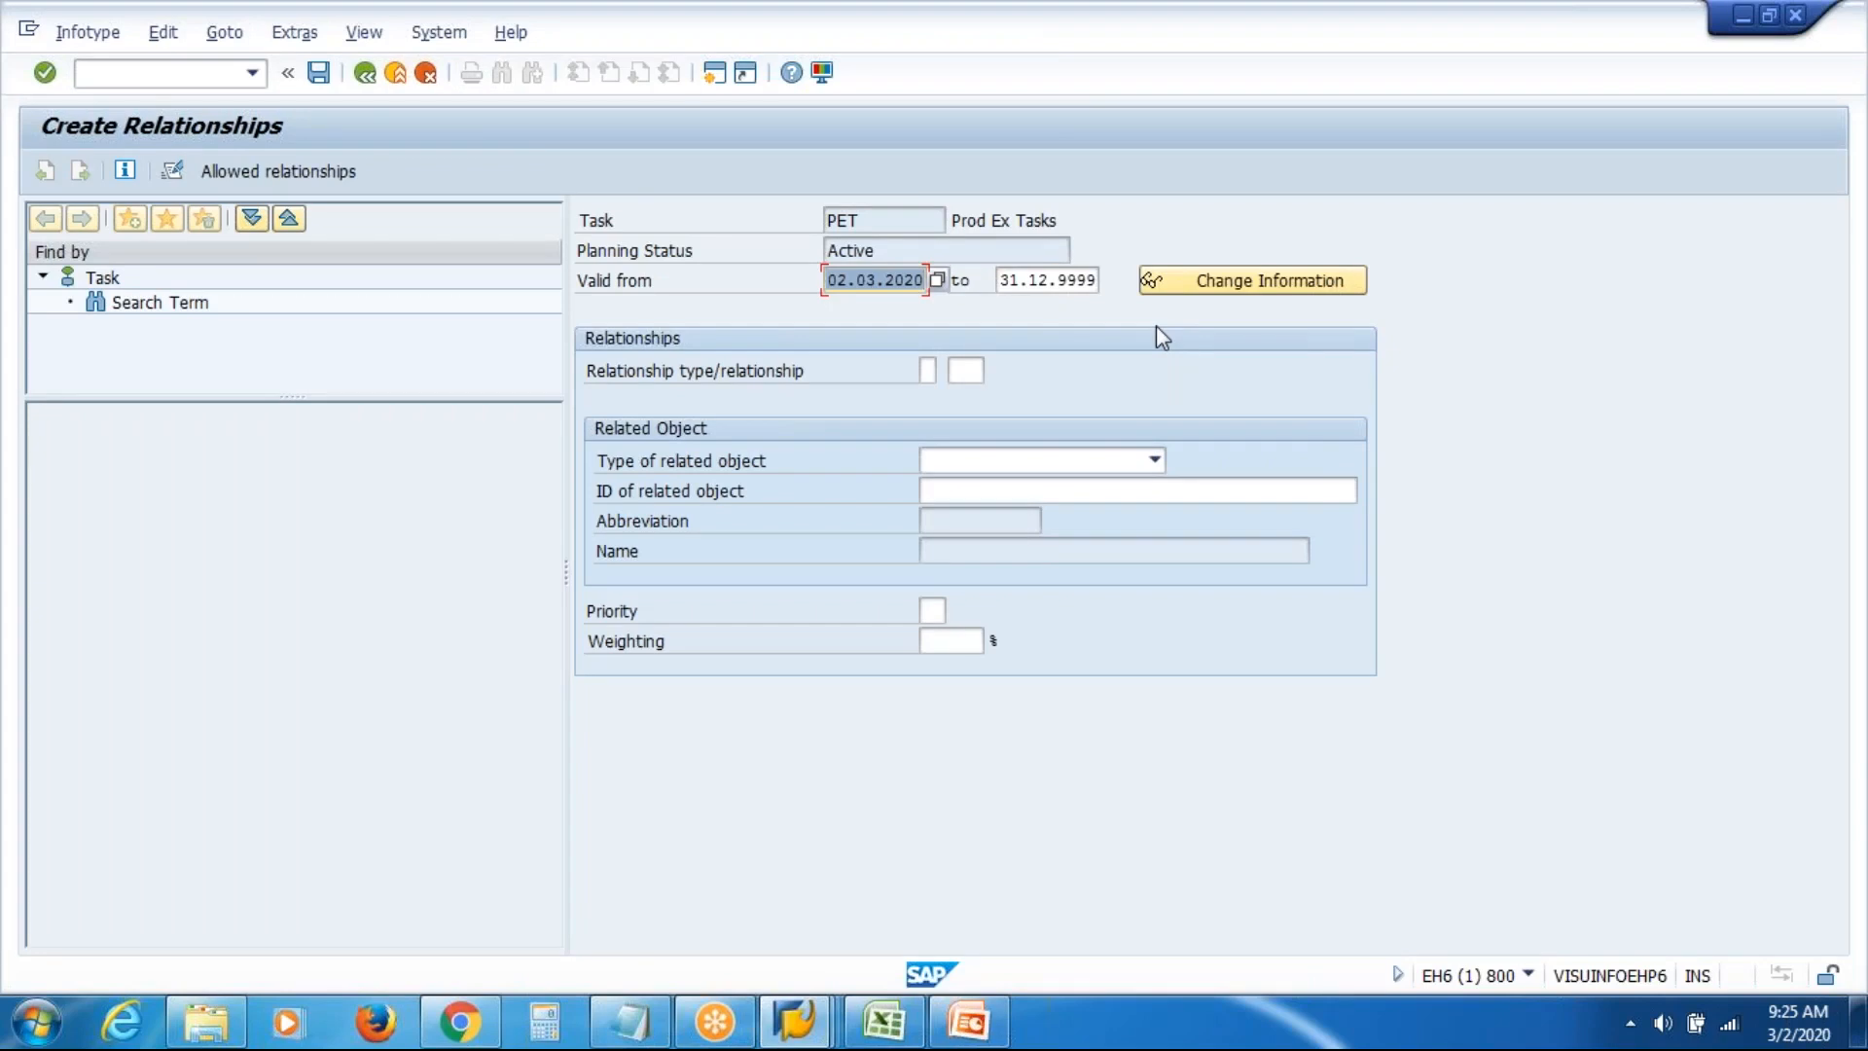
left_click(1156, 459)
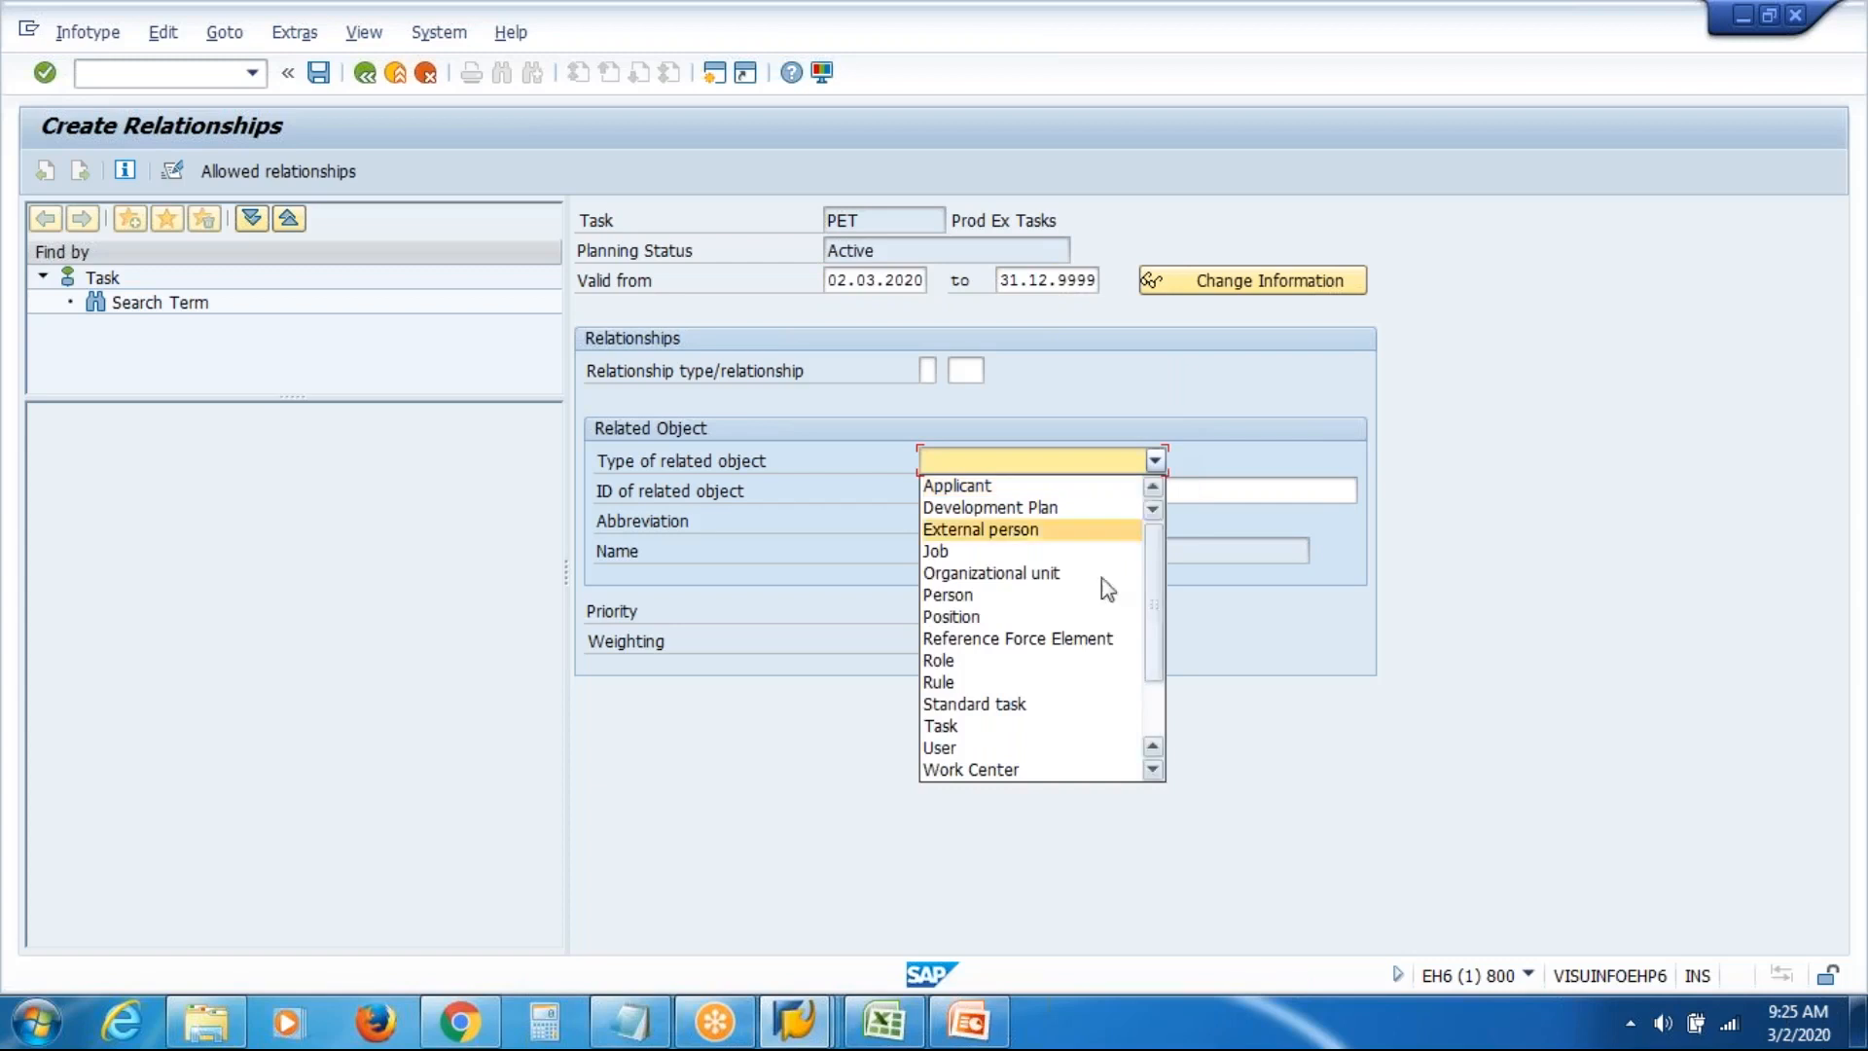
left_click(1073, 618)
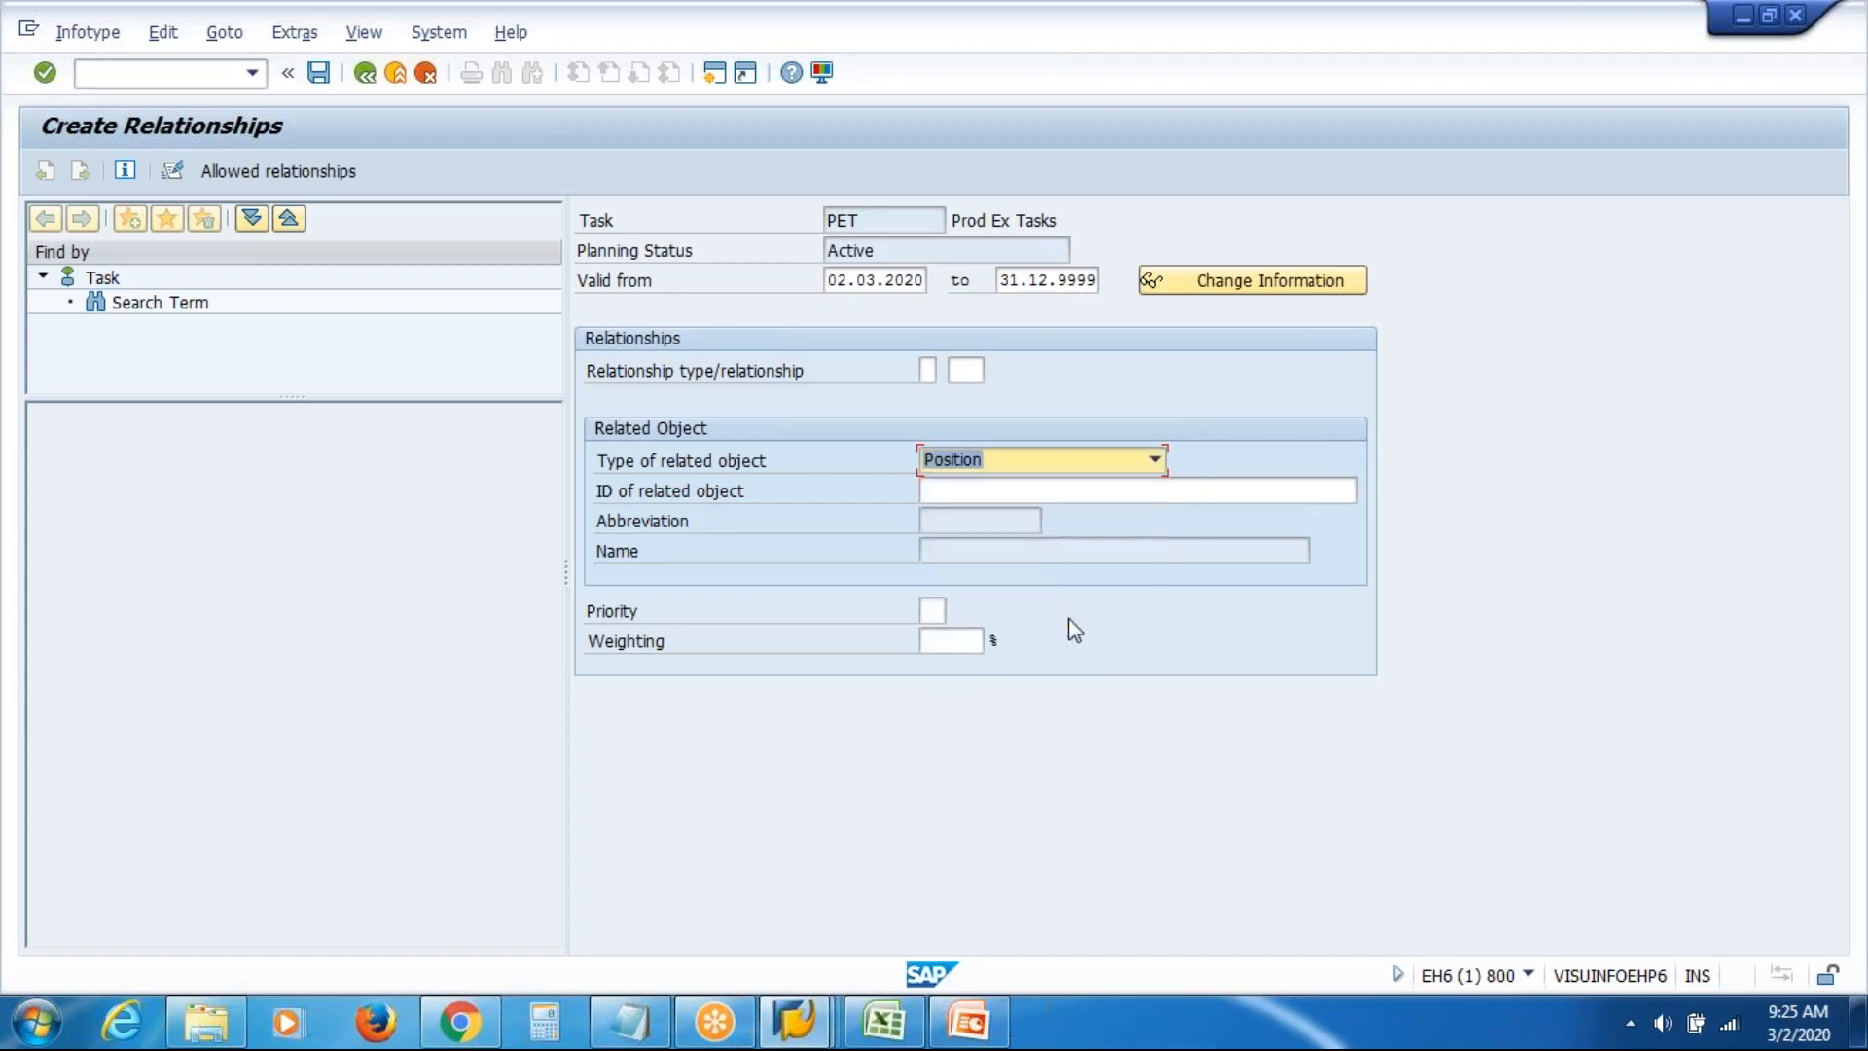
left_click(1313, 496)
left_click(1368, 491)
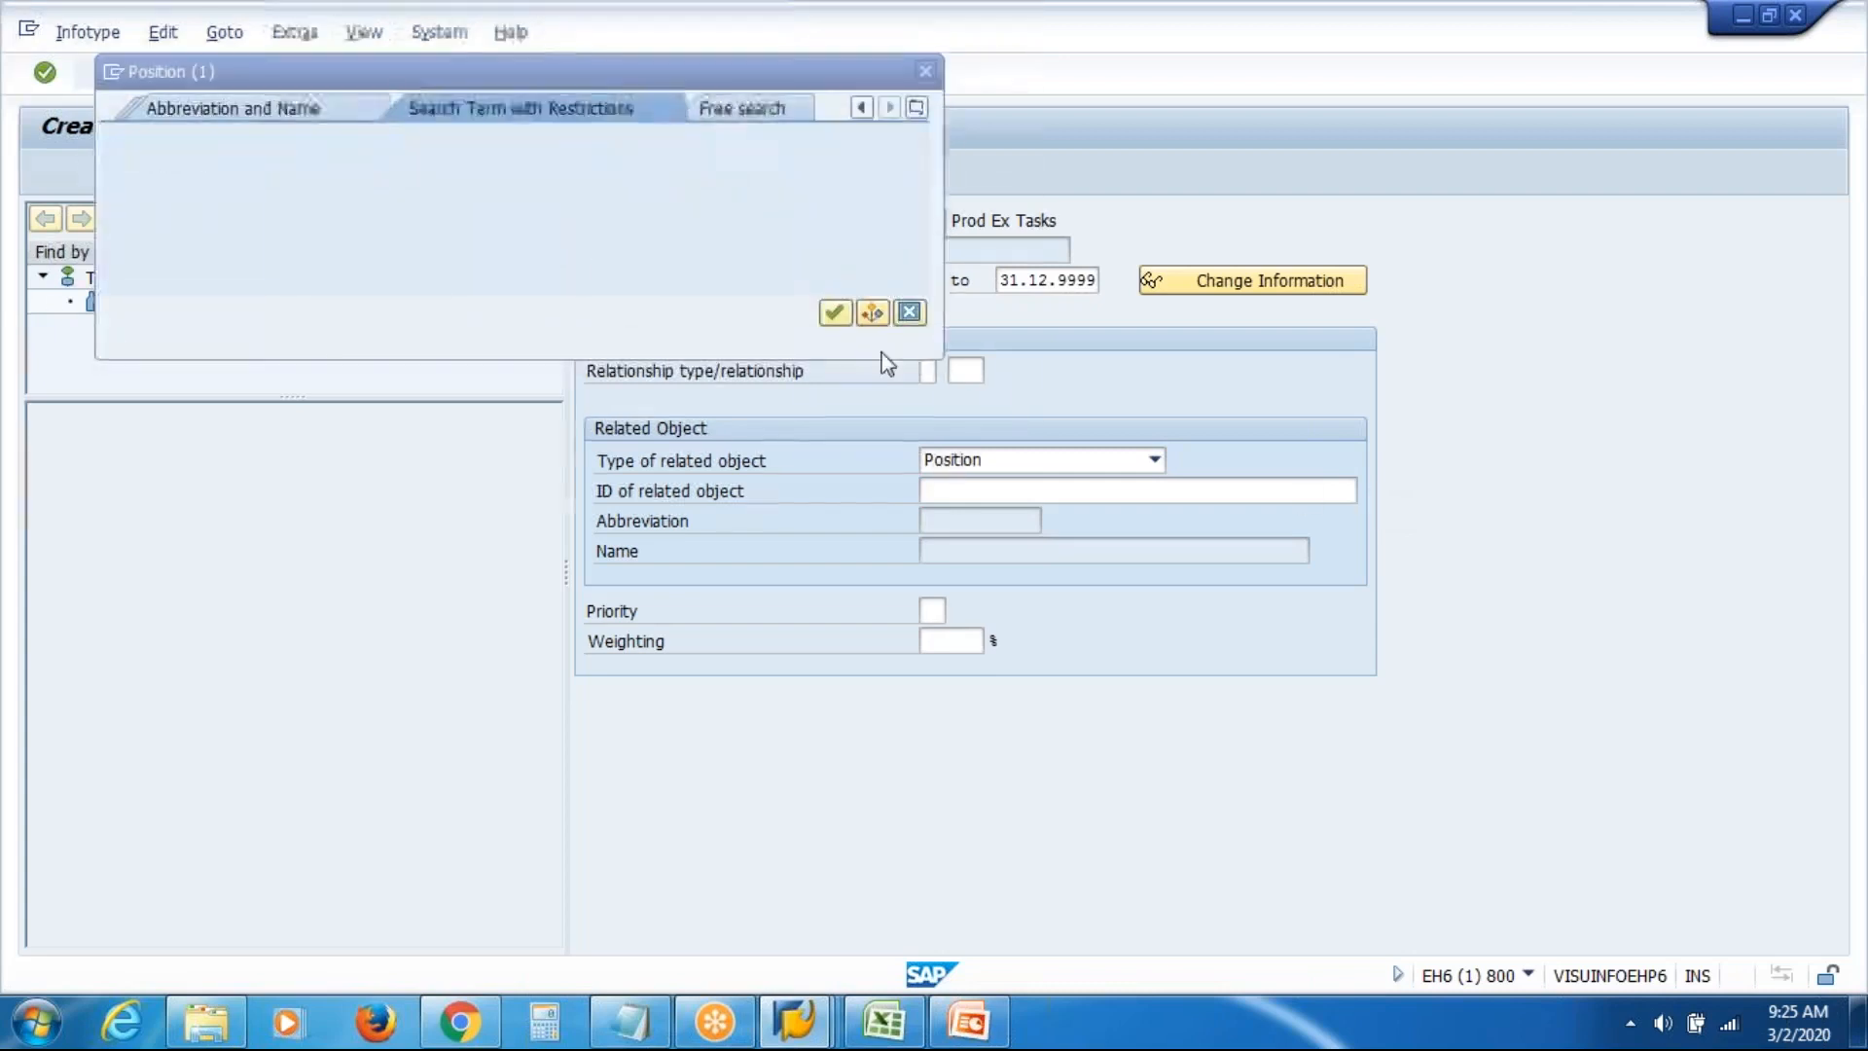
type("VAS")
key("alt+Tab")
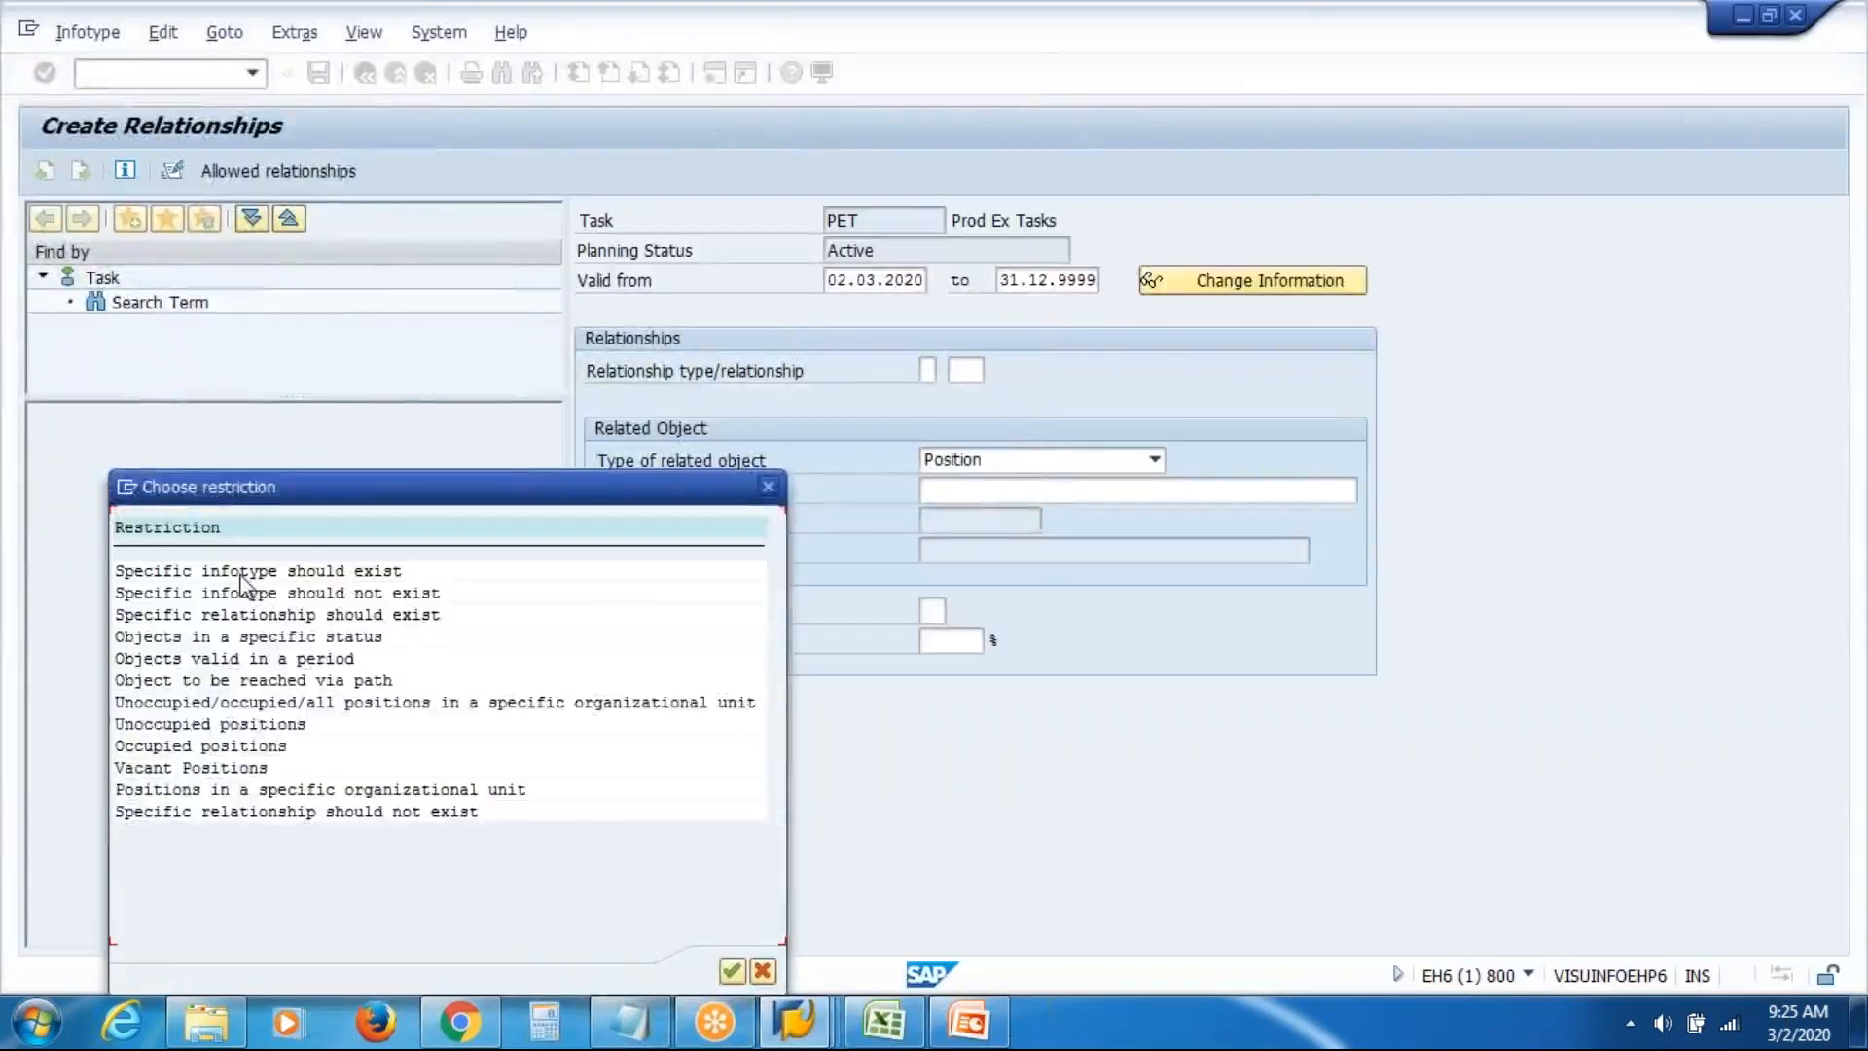
double_click(241, 575)
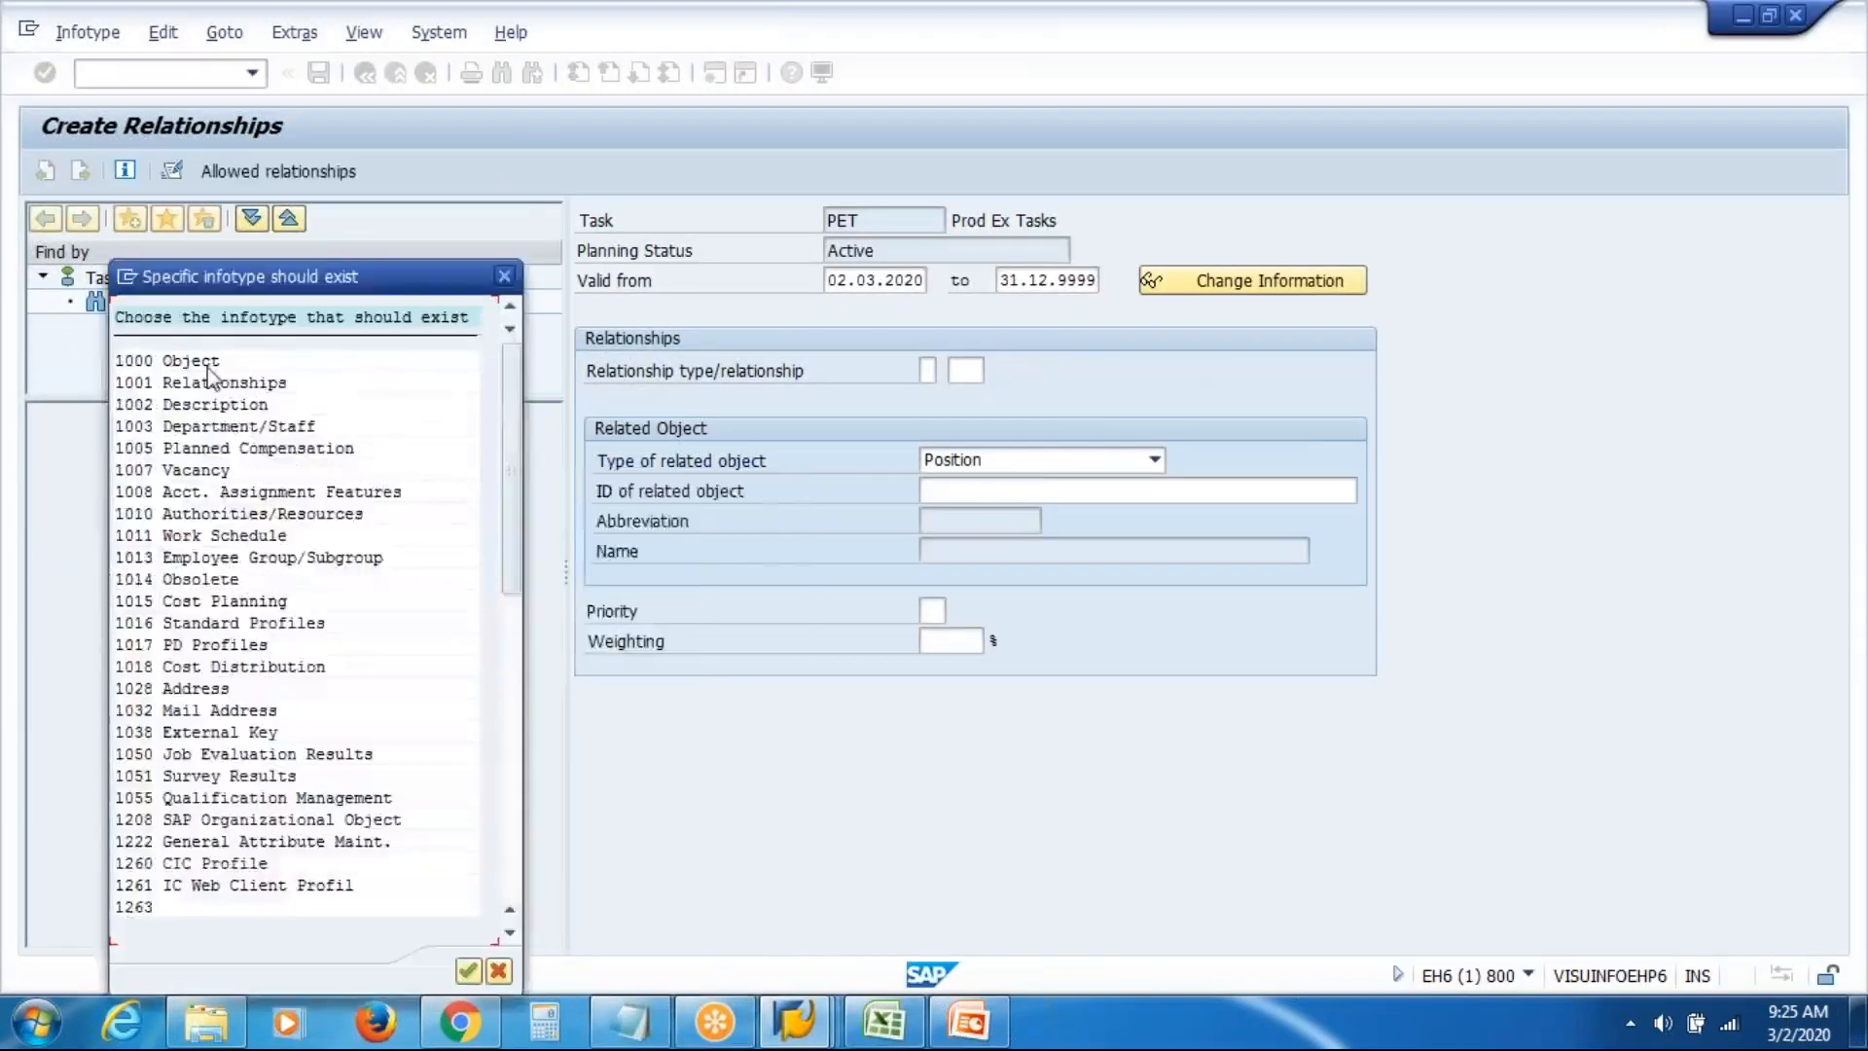
double_click(207, 367)
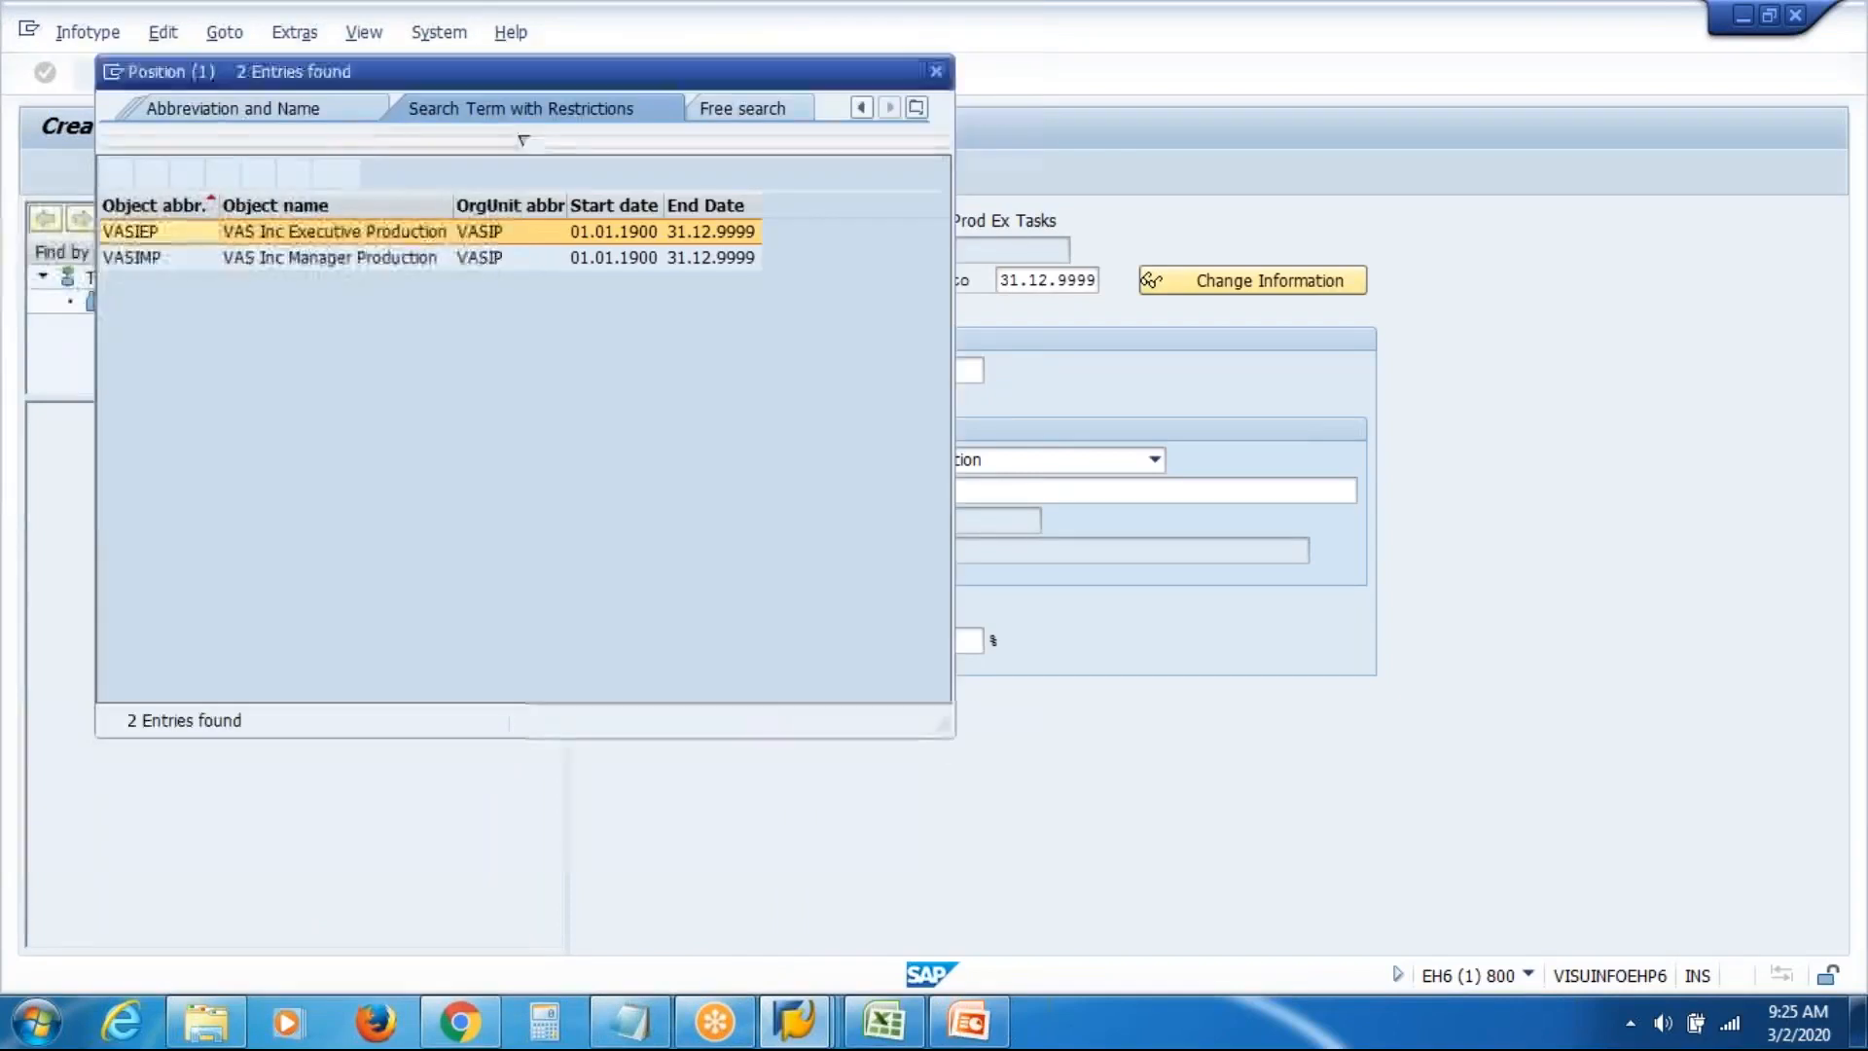
double_click(366, 235)
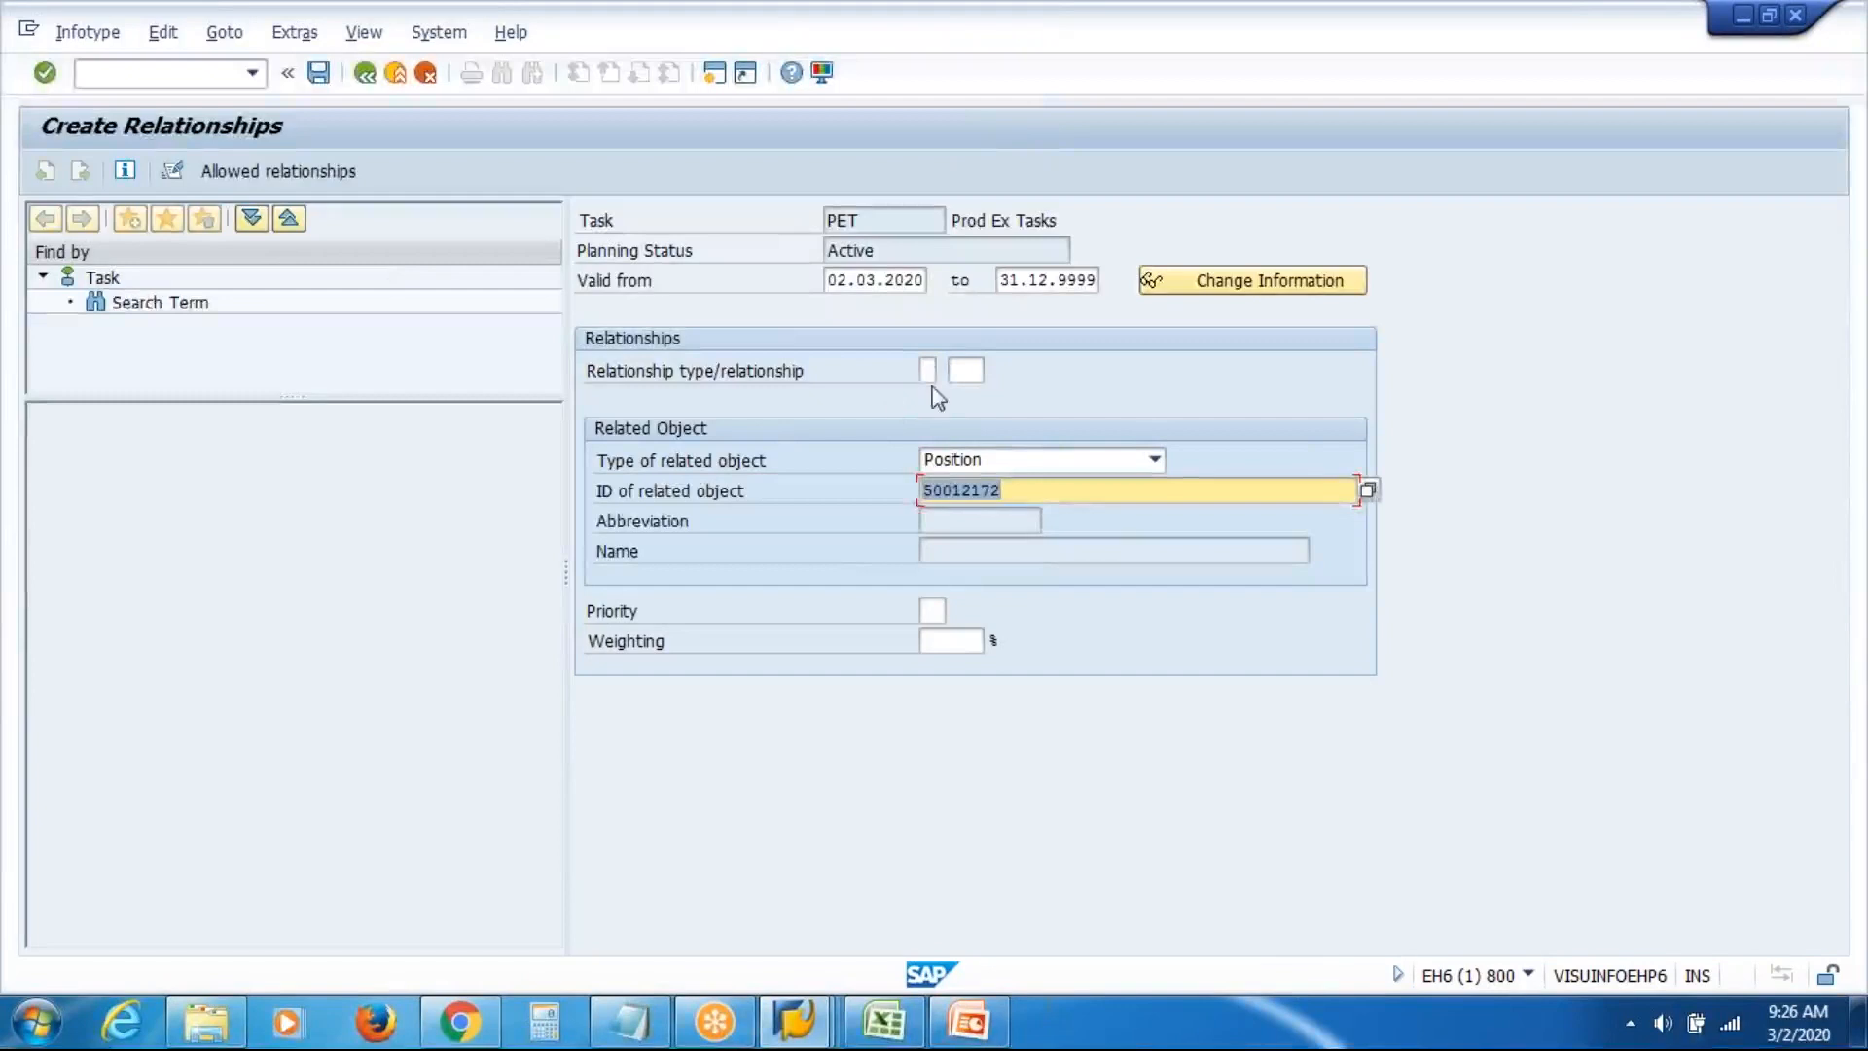
Set the relationship to A 204 Possible roles and save the record
left_click(926, 371)
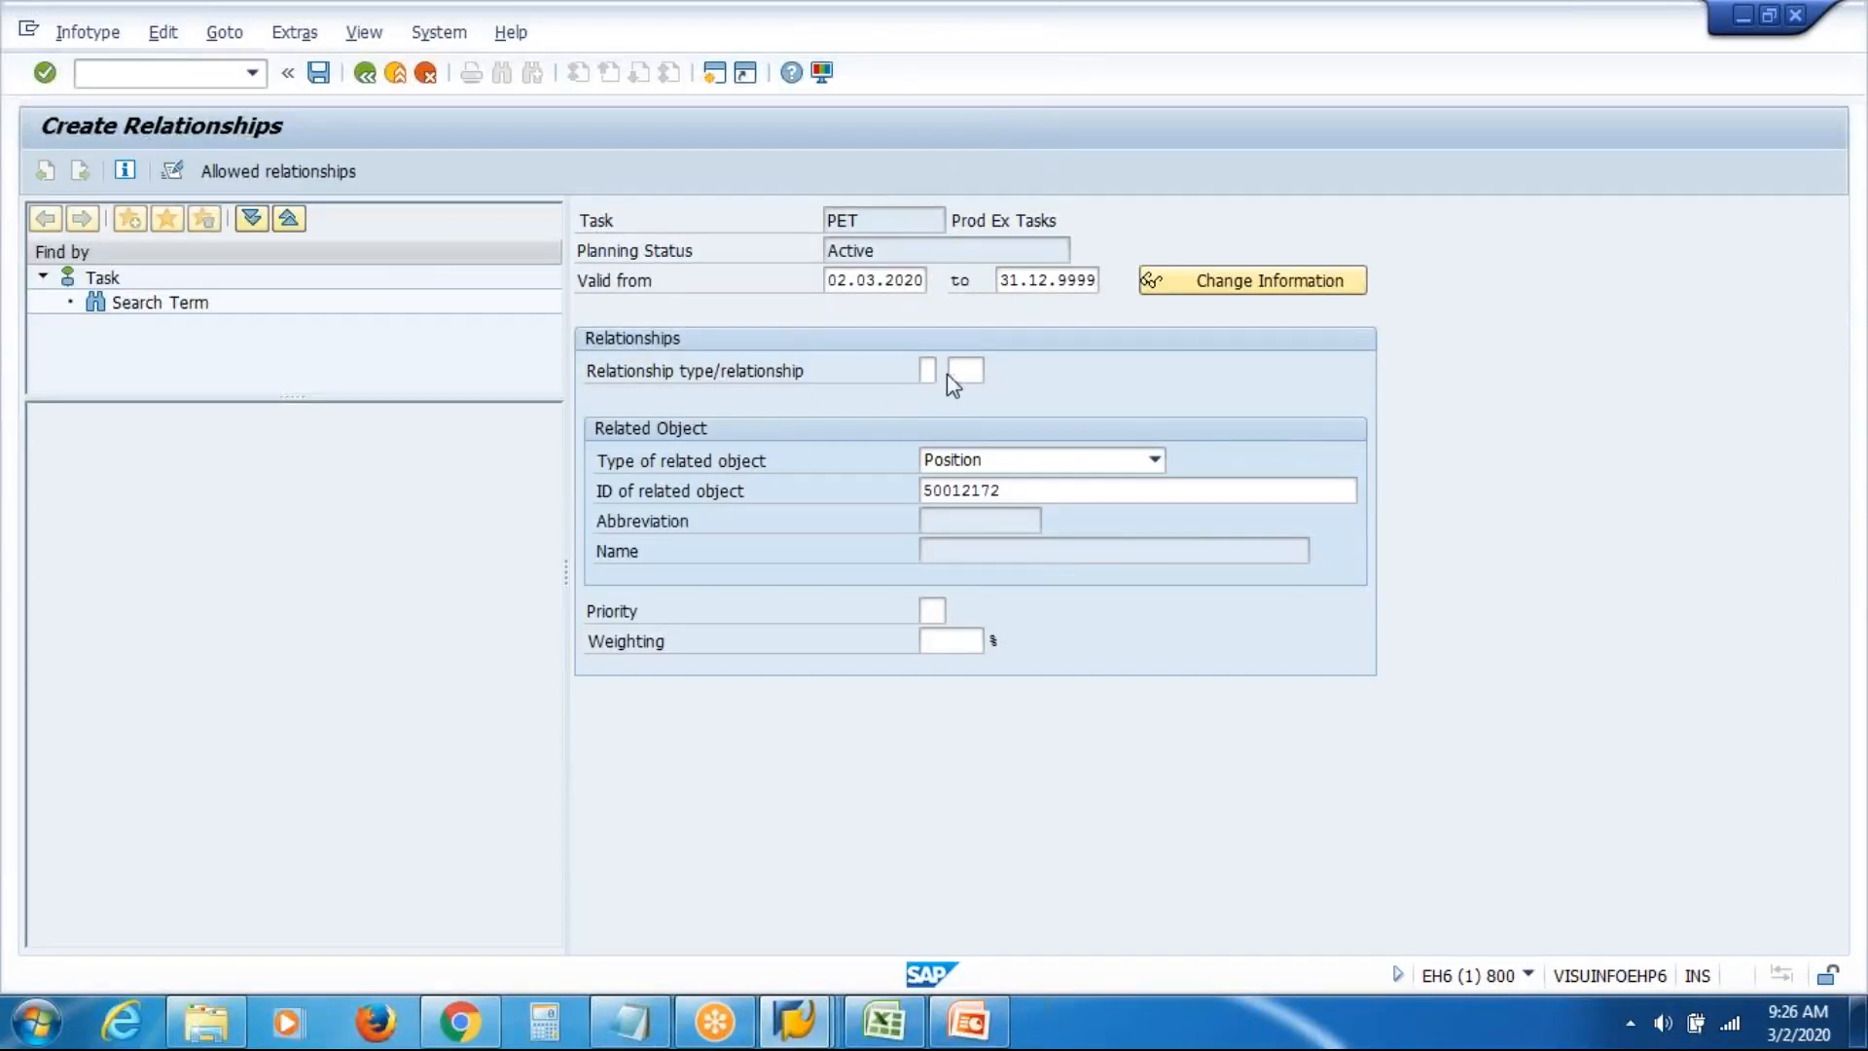
key("F4")
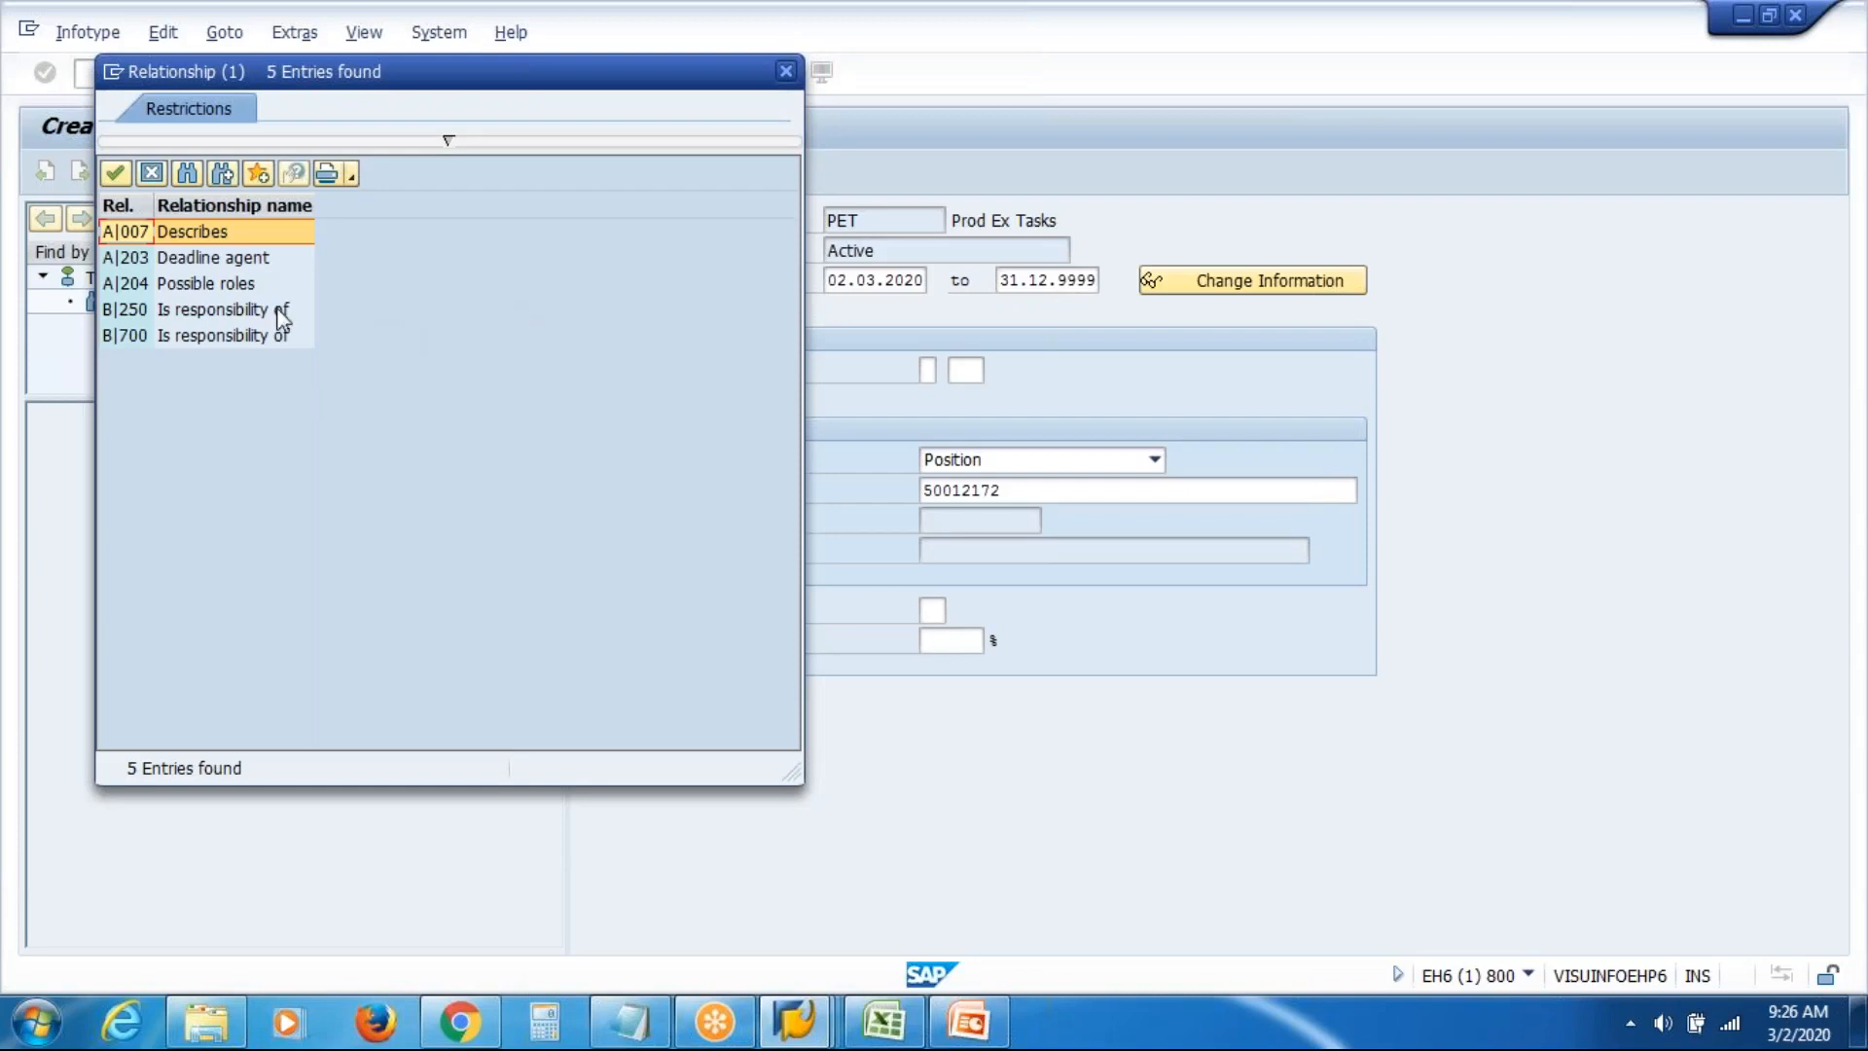
double_click(221, 283)
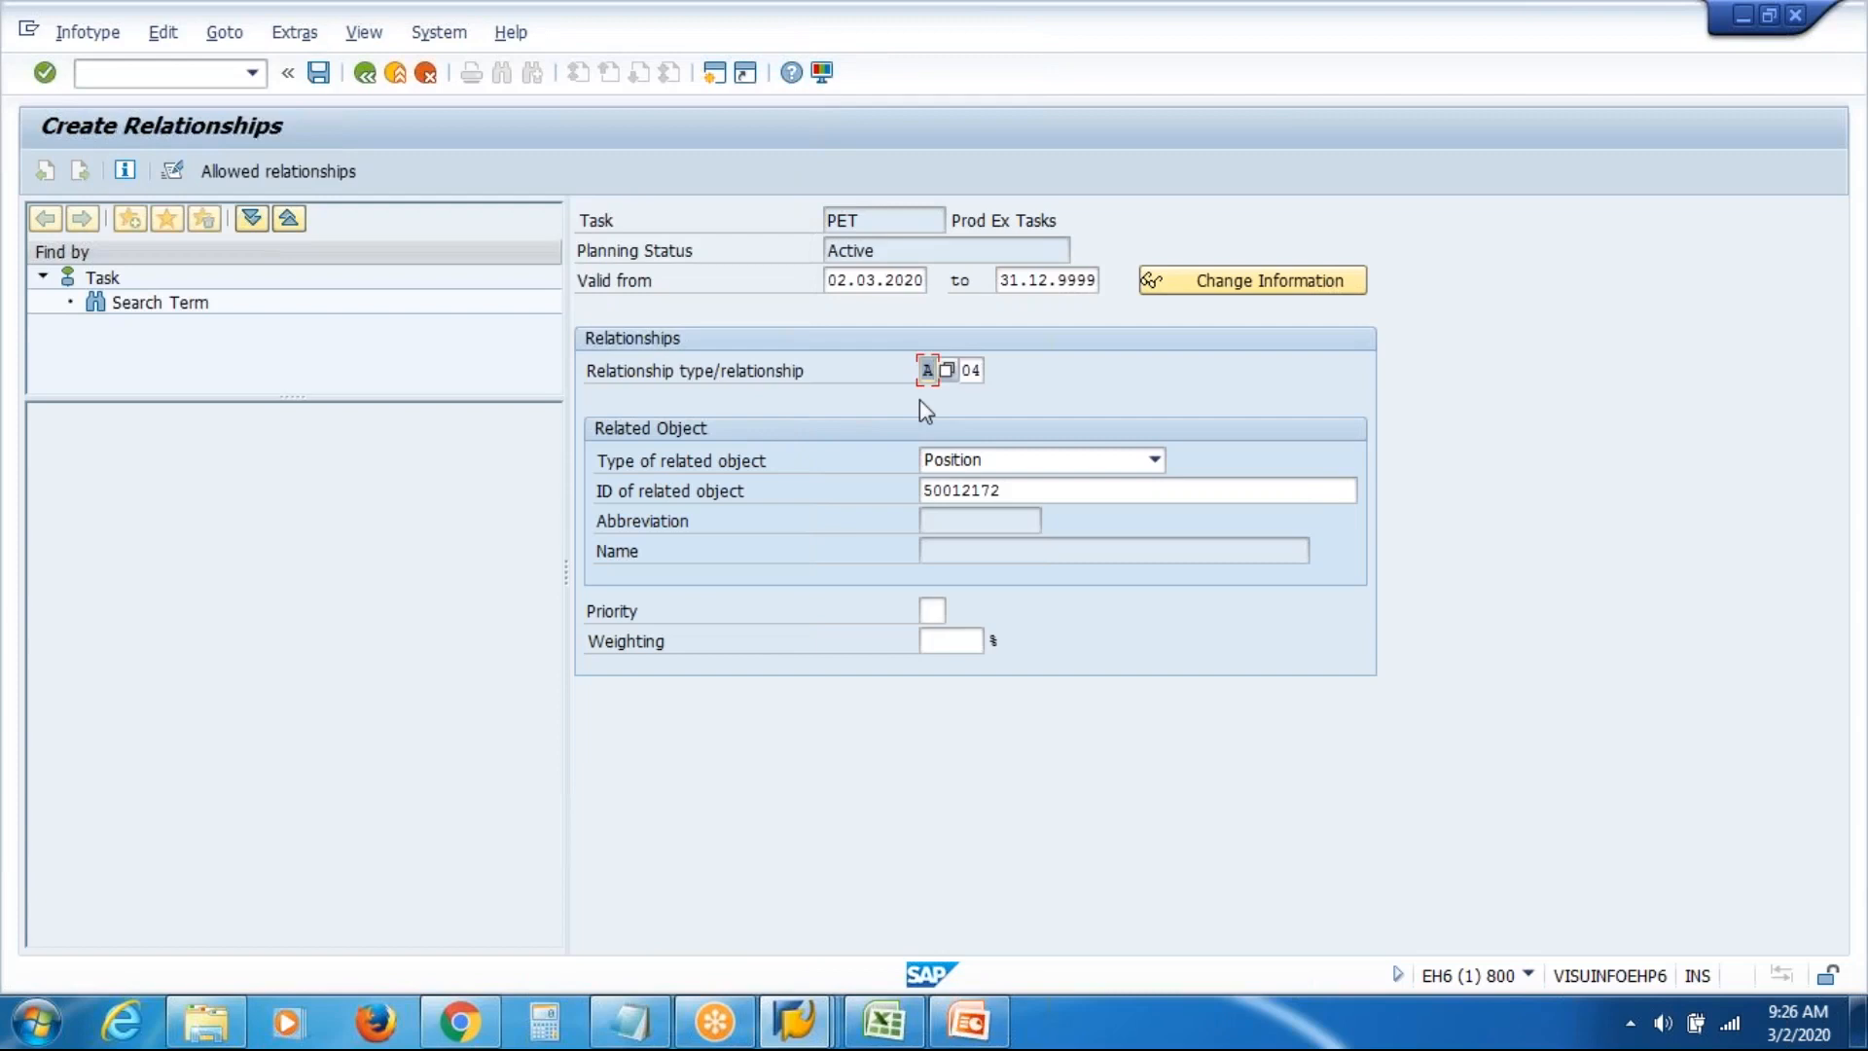
key("Return")
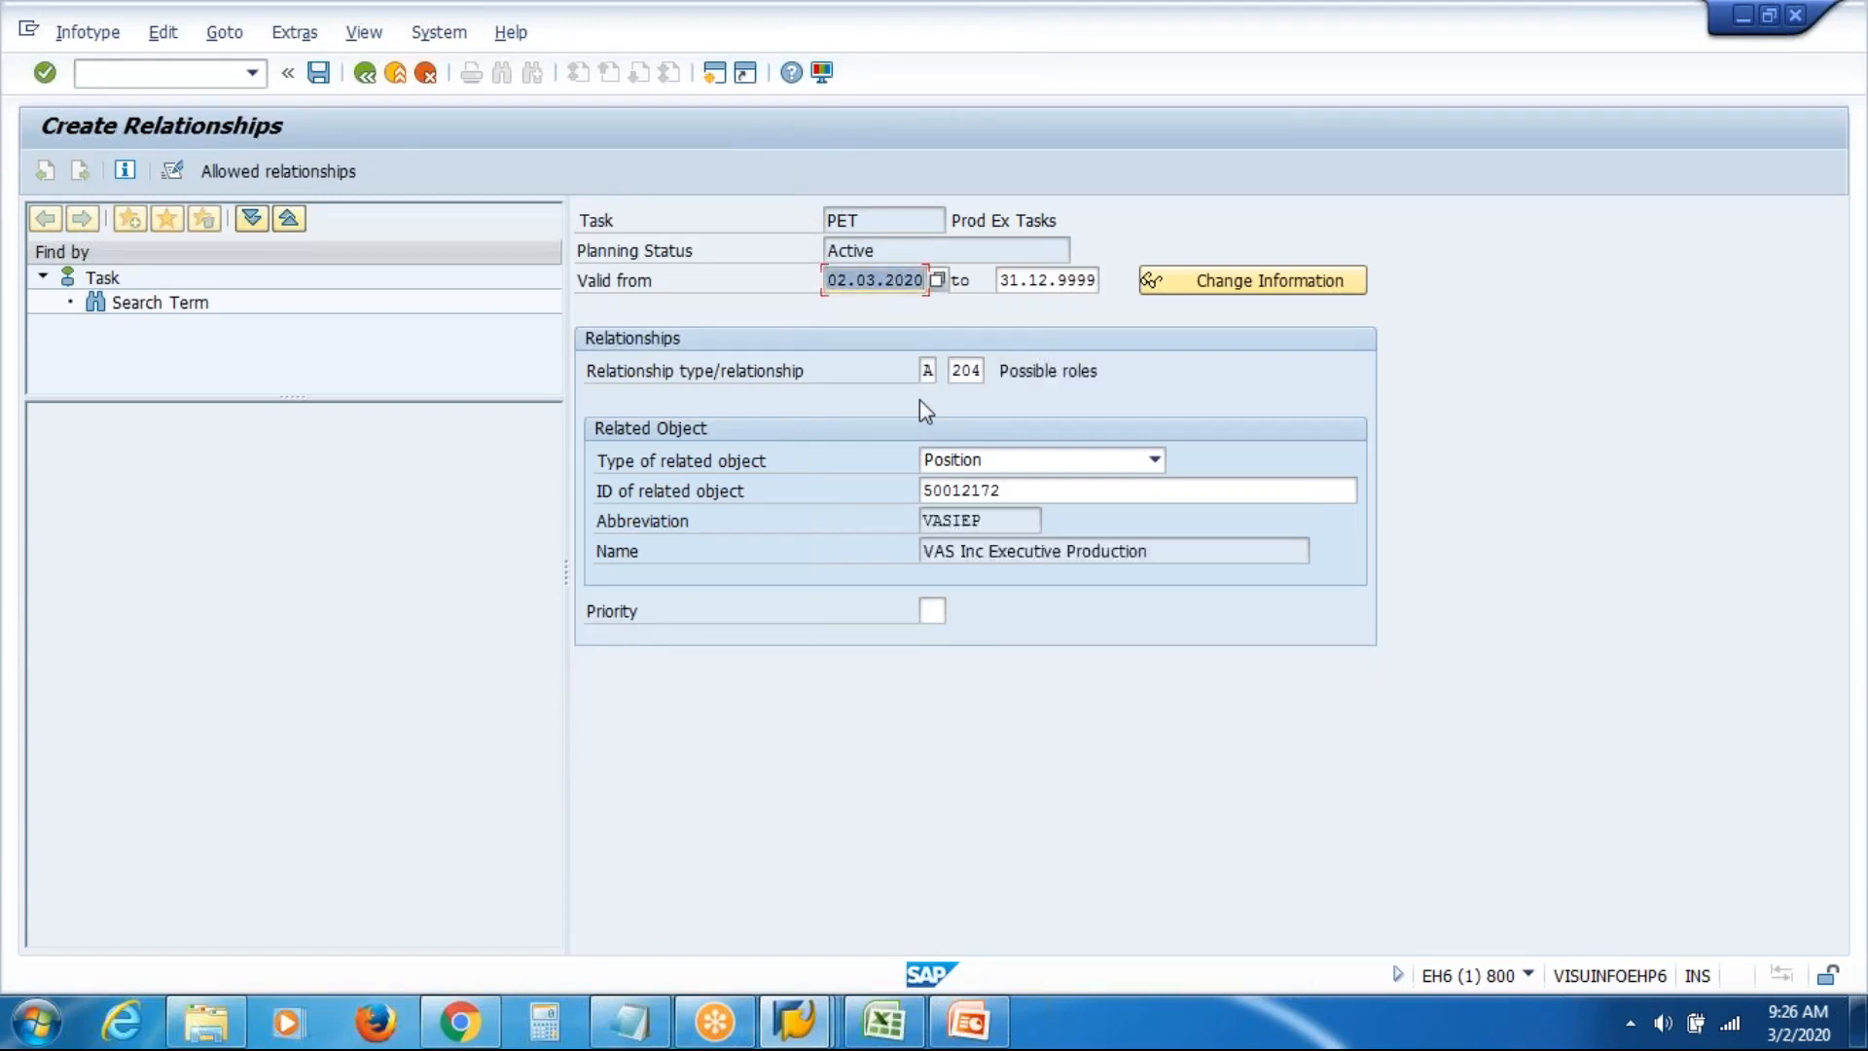
left_click(319, 78)
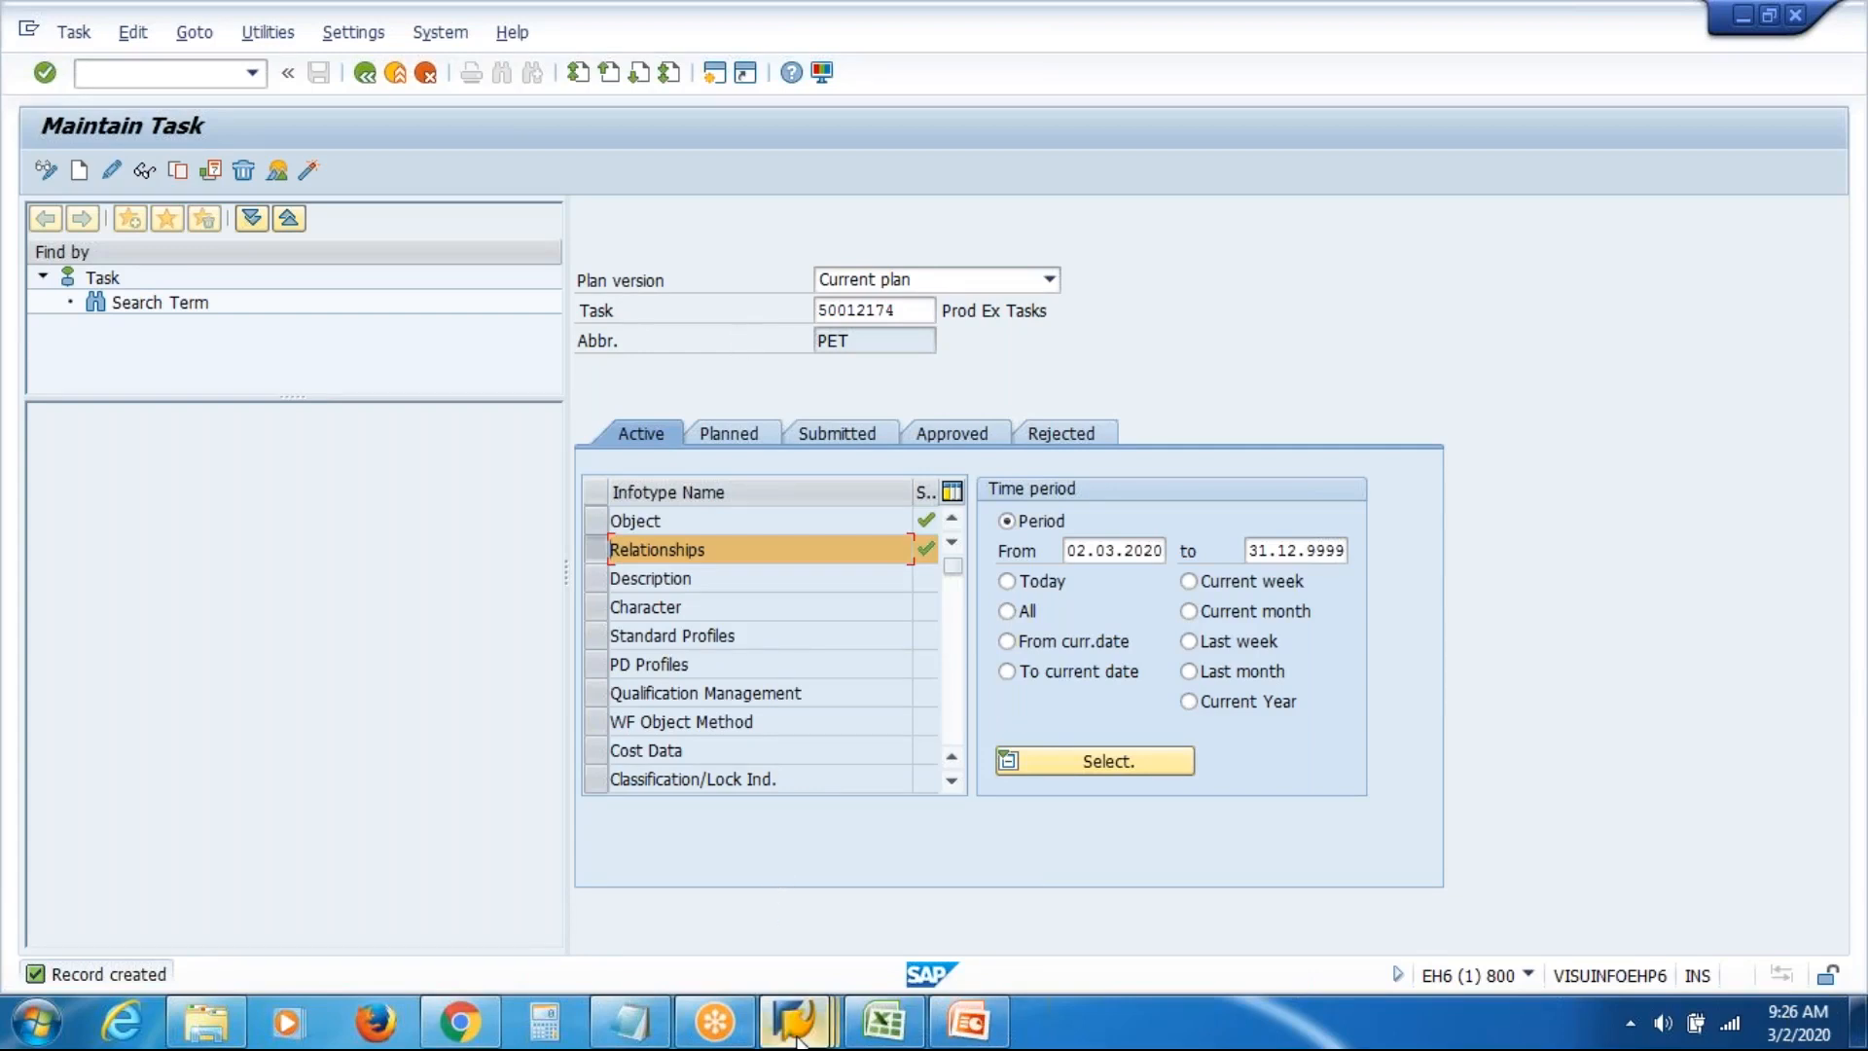
mouse_move(797, 1038)
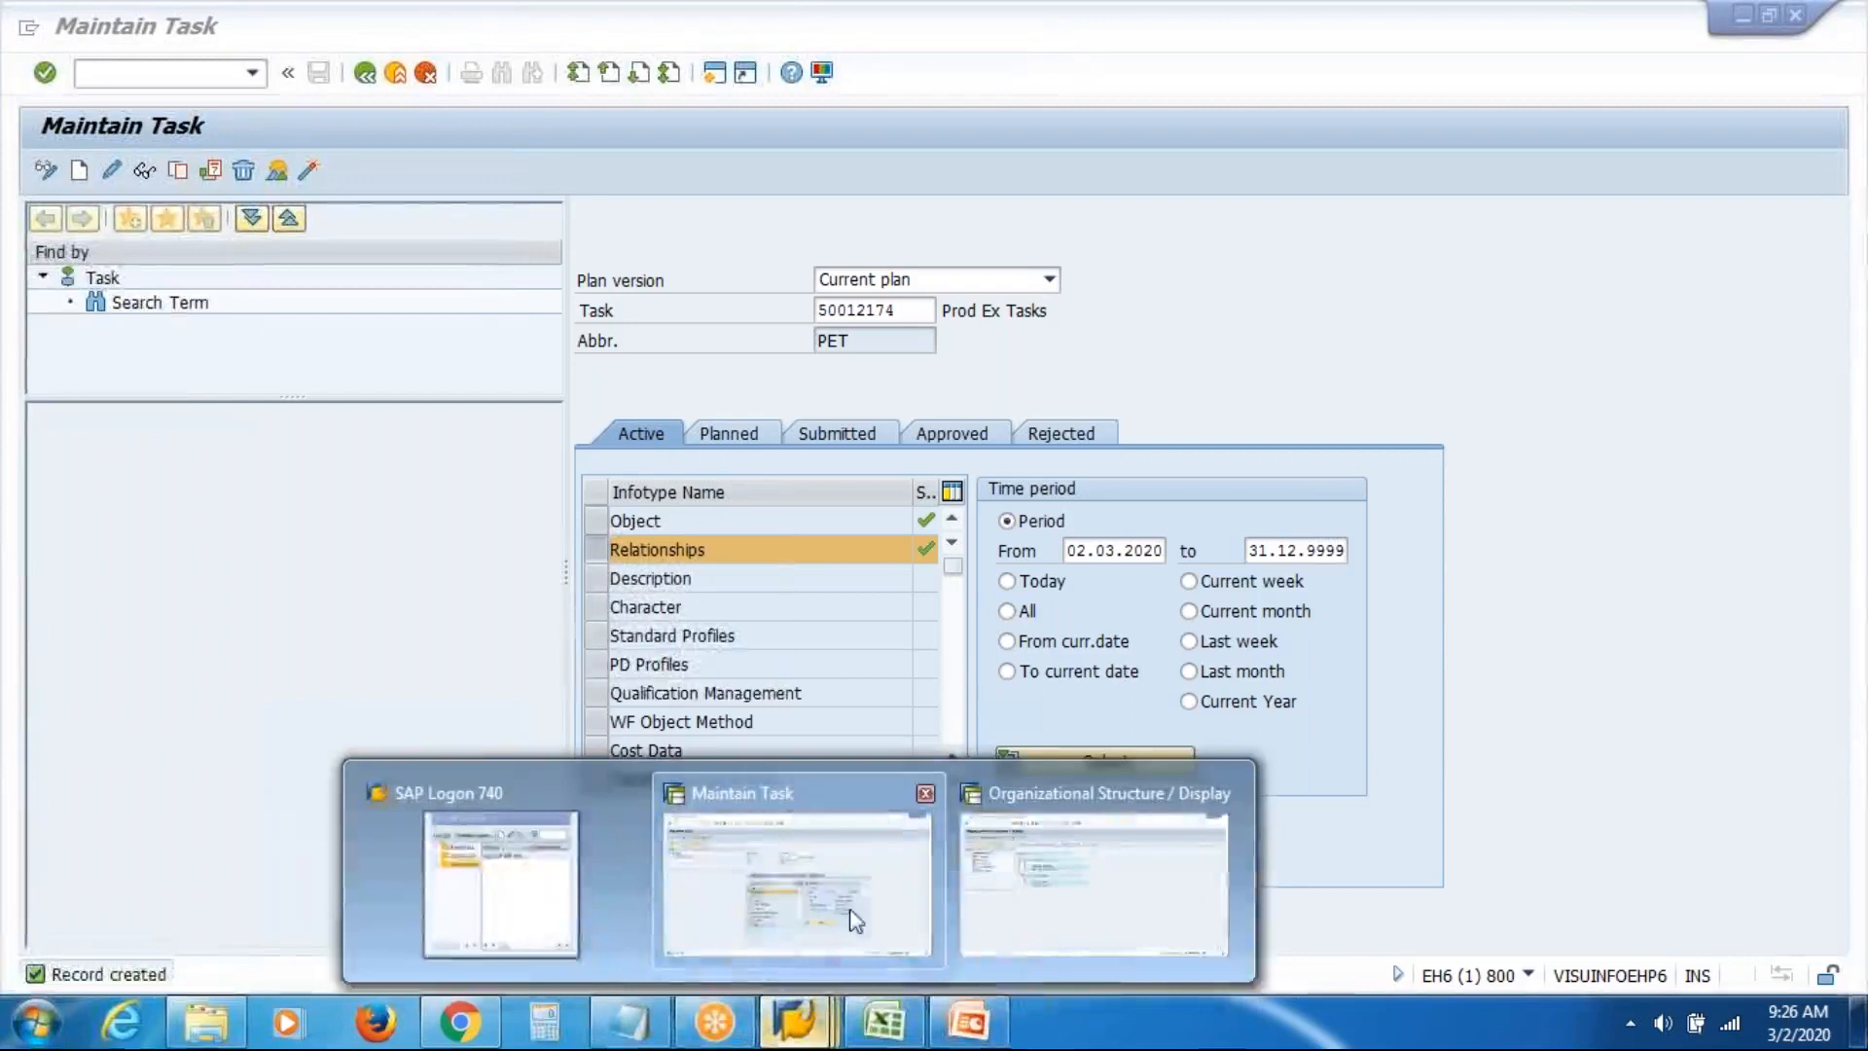
Exit Maintain Task and the task catalog, regenerating the catalog index, back to SAP Easy Access
left_click(856, 919)
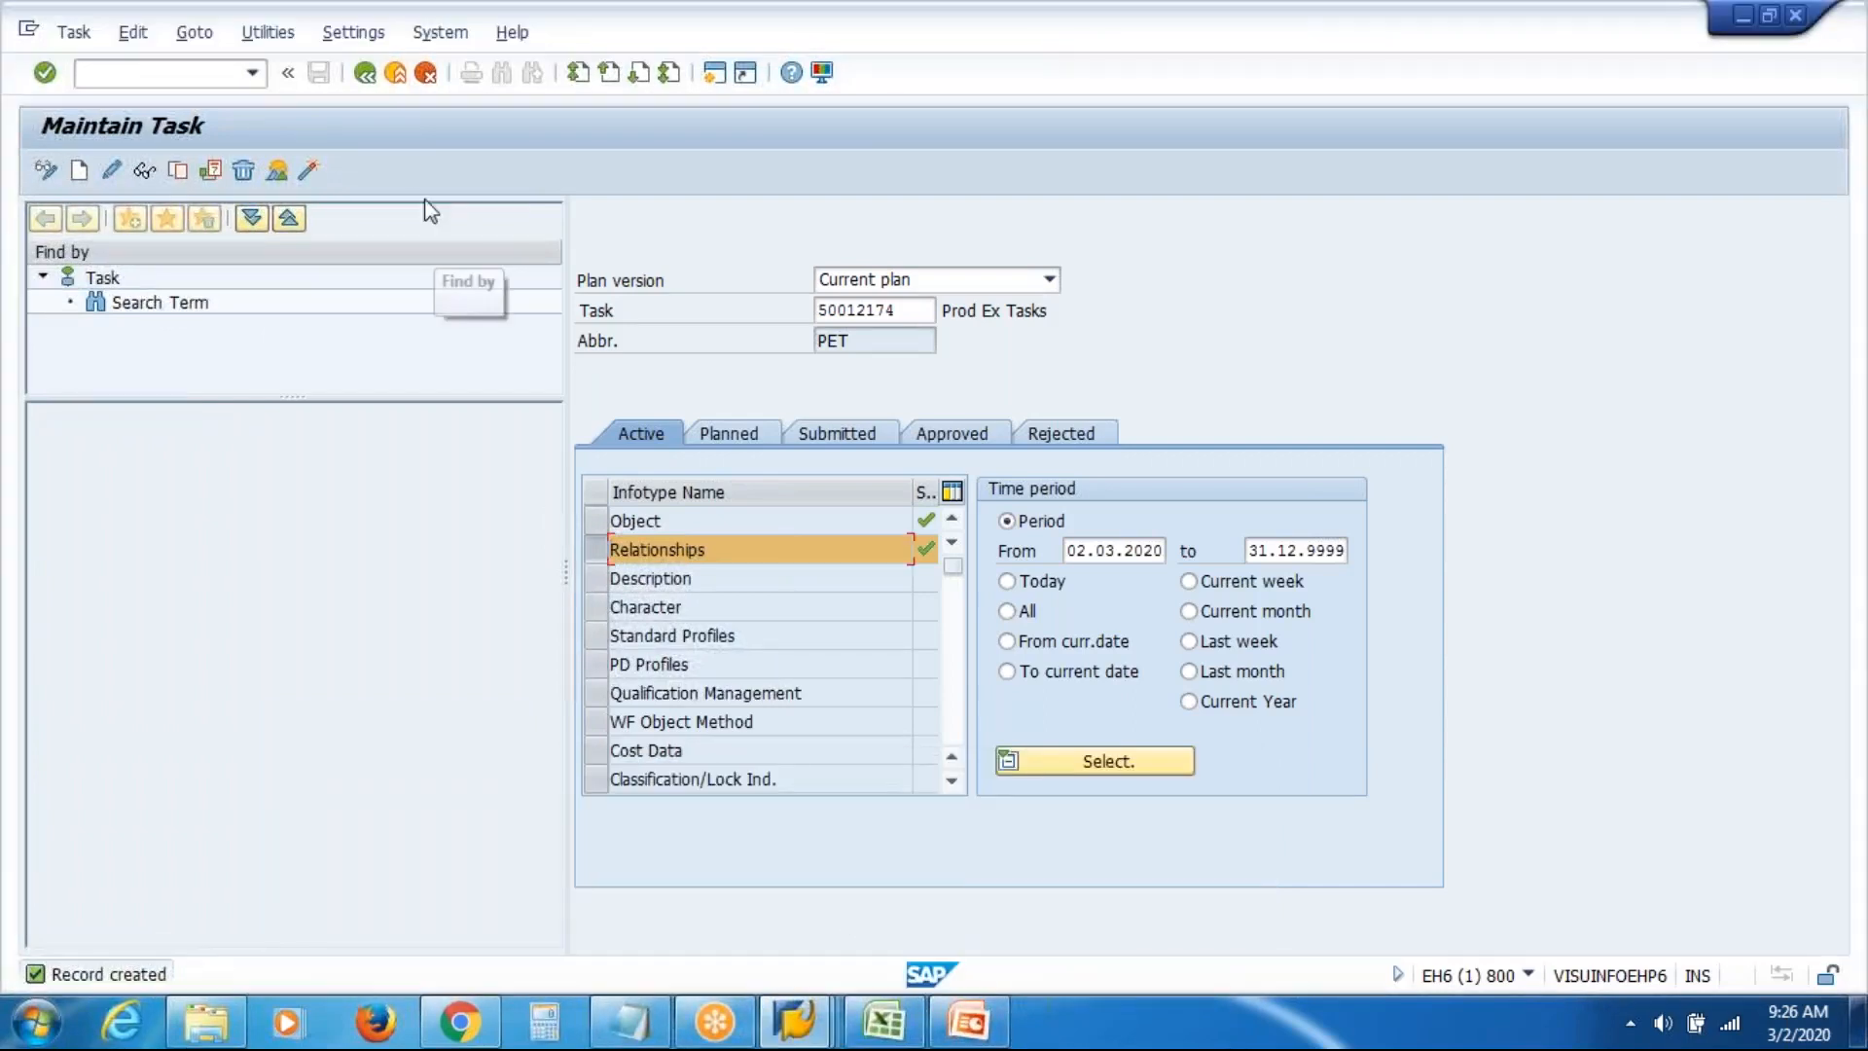
left_click(396, 74)
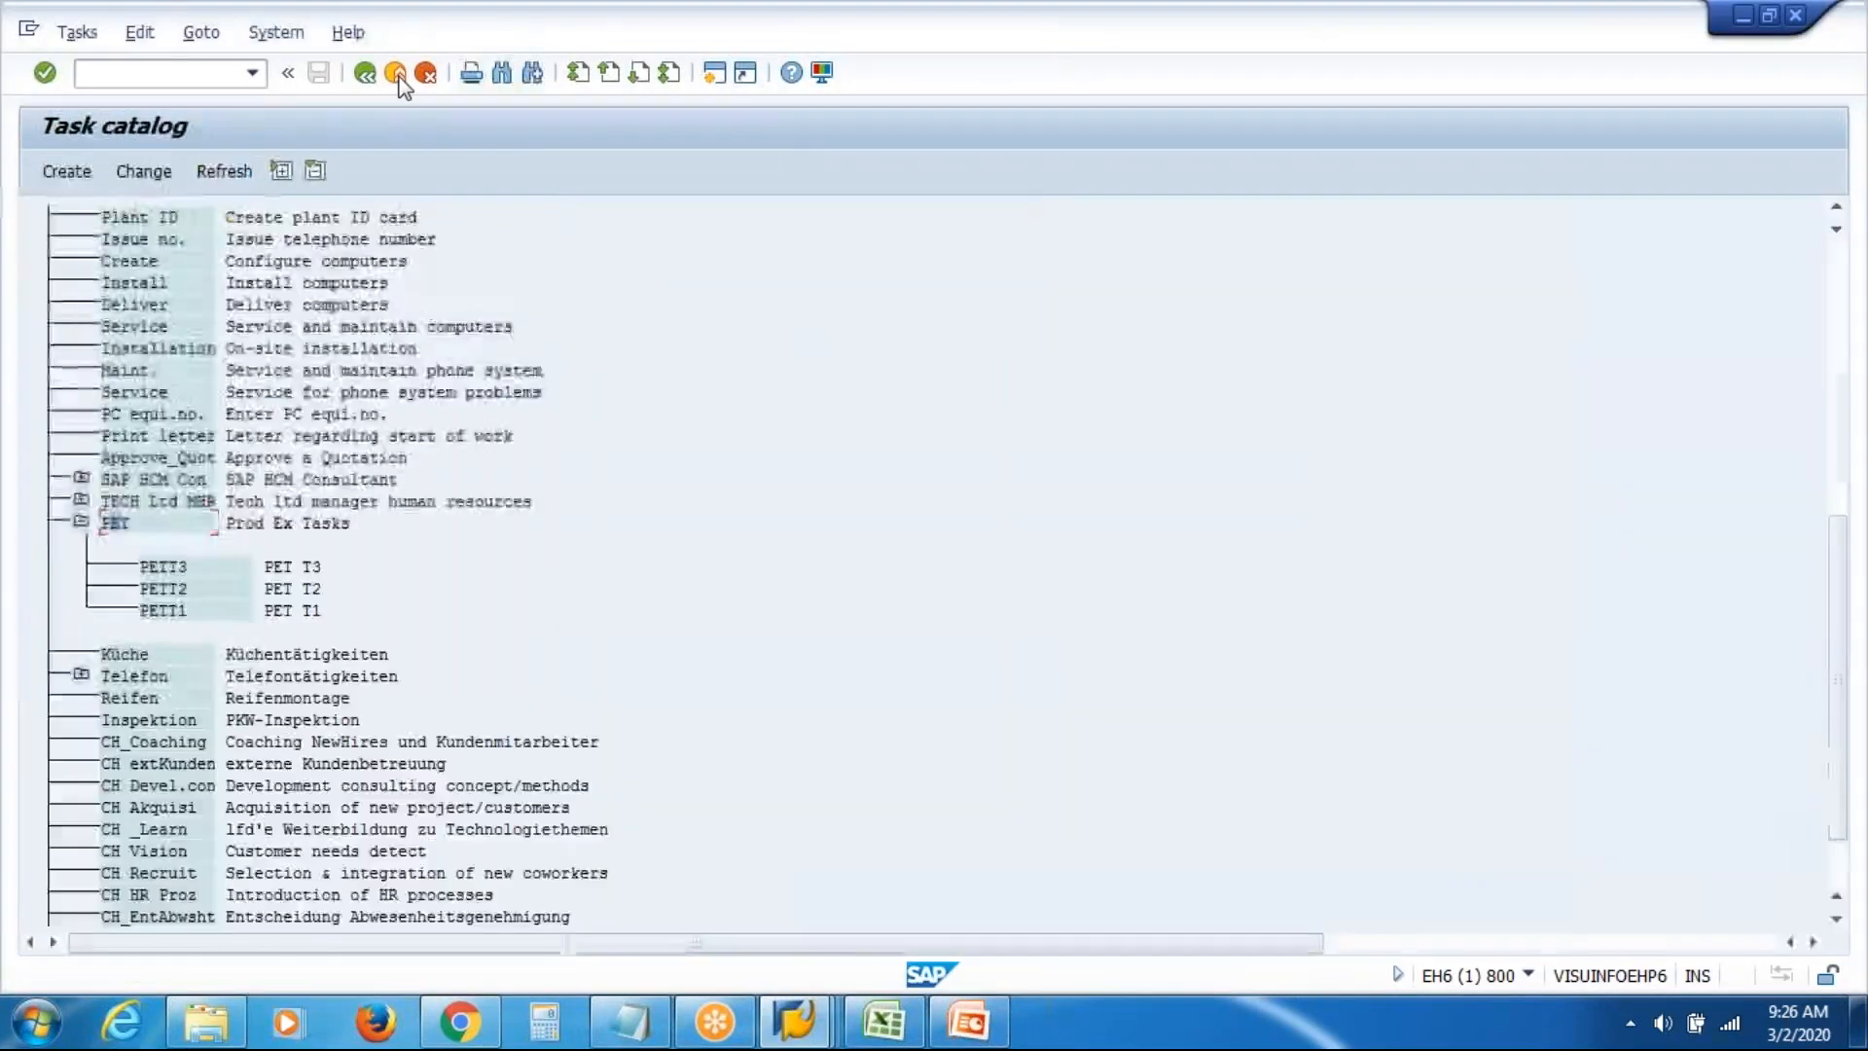
left_click(397, 74)
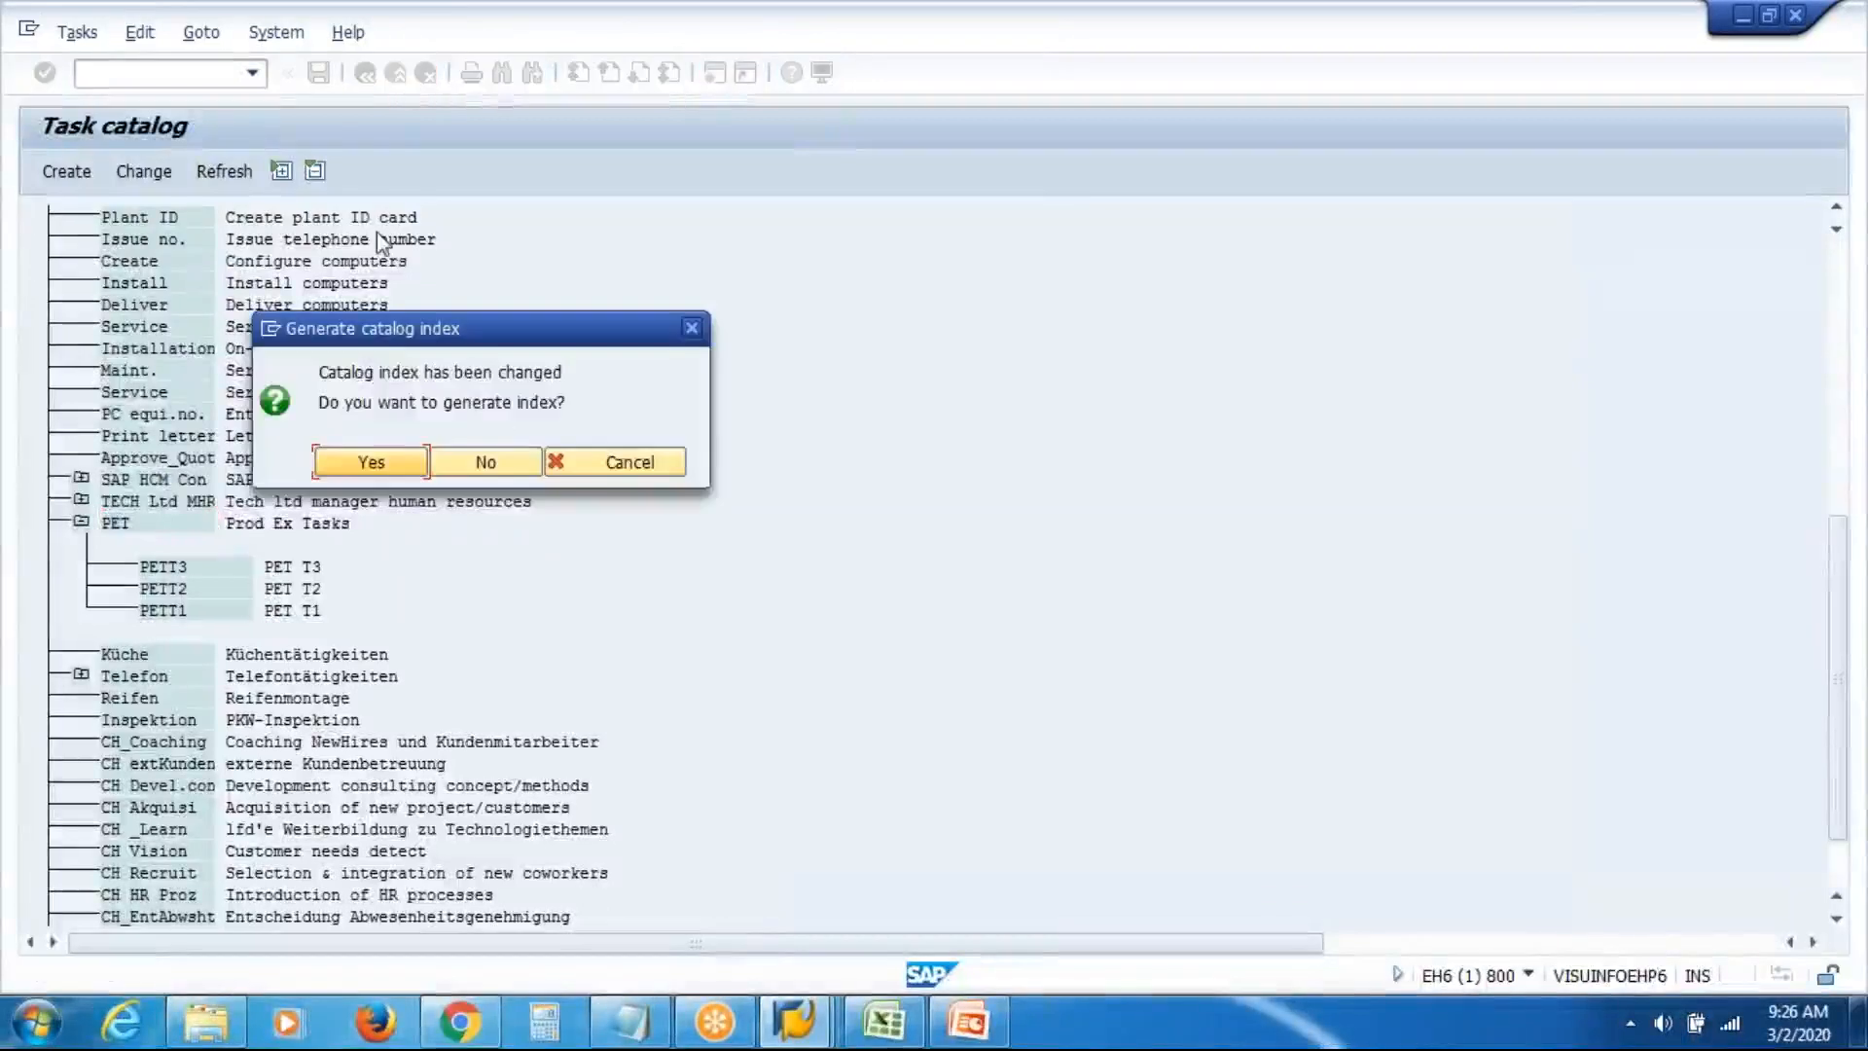
left_click(366, 466)
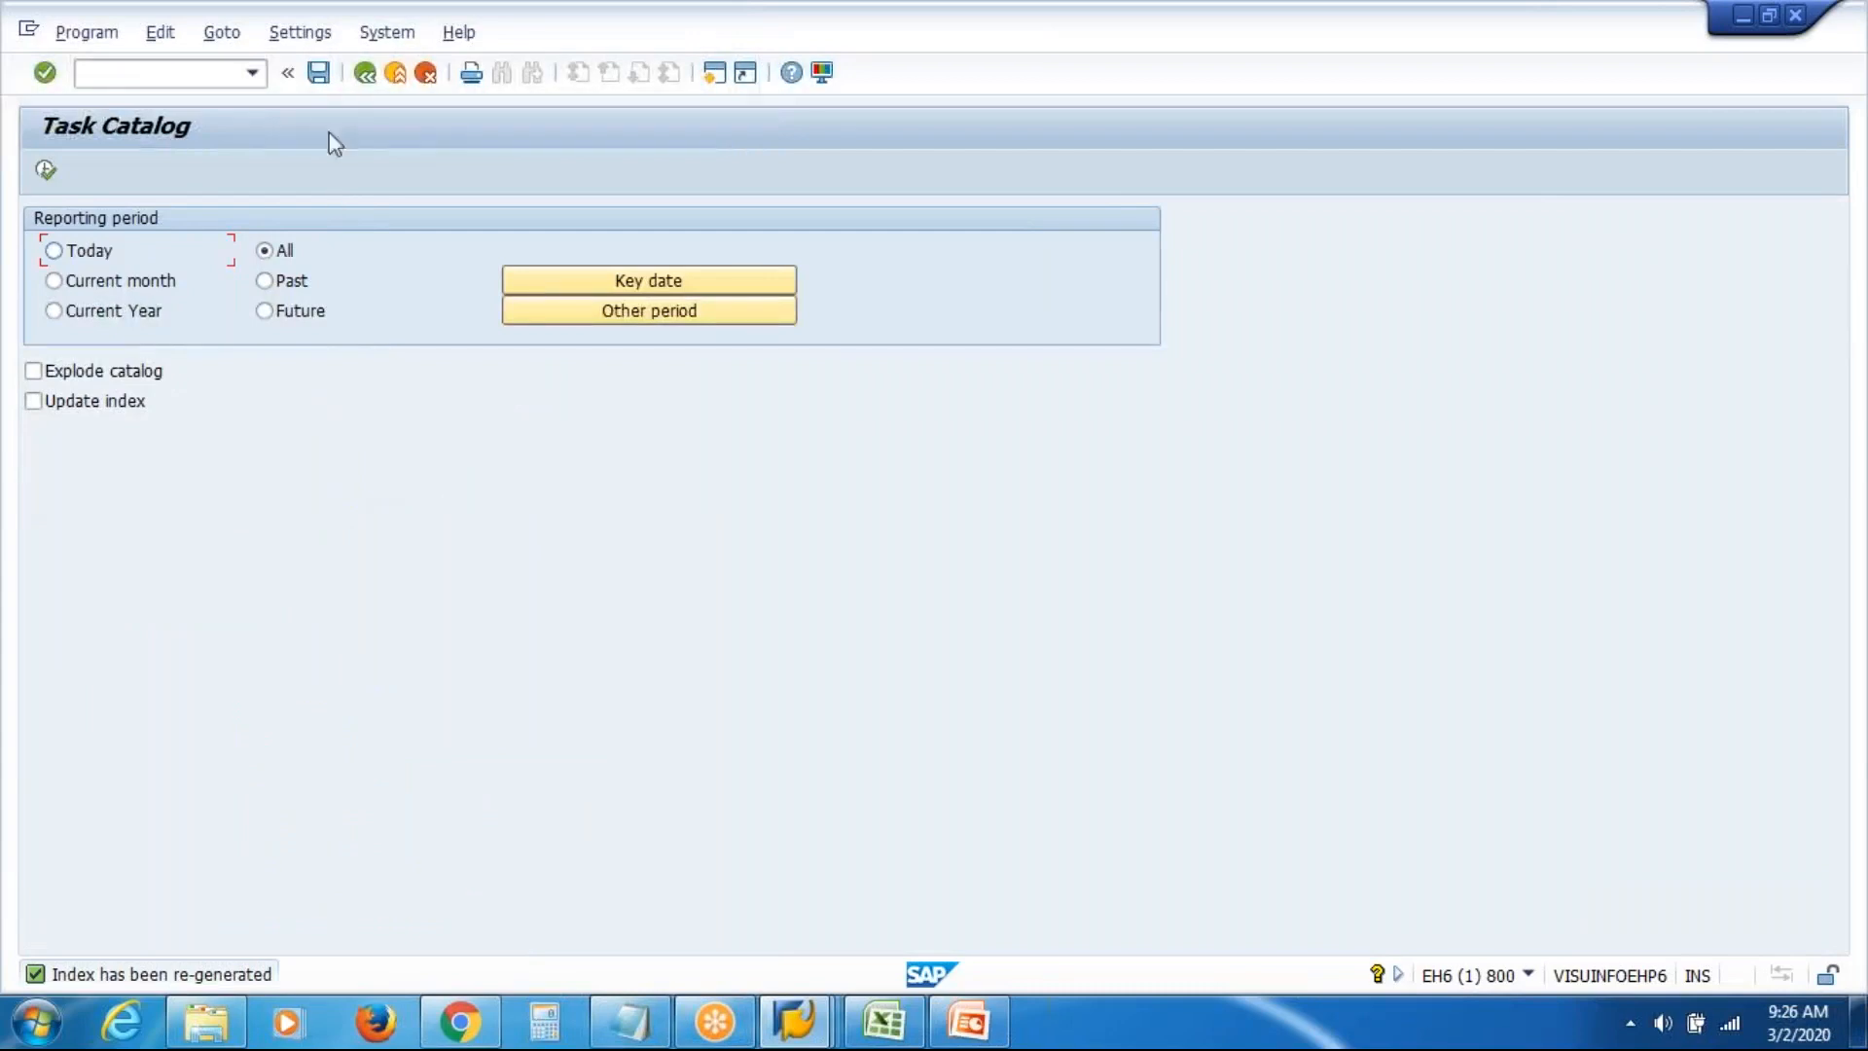
left_click(365, 74)
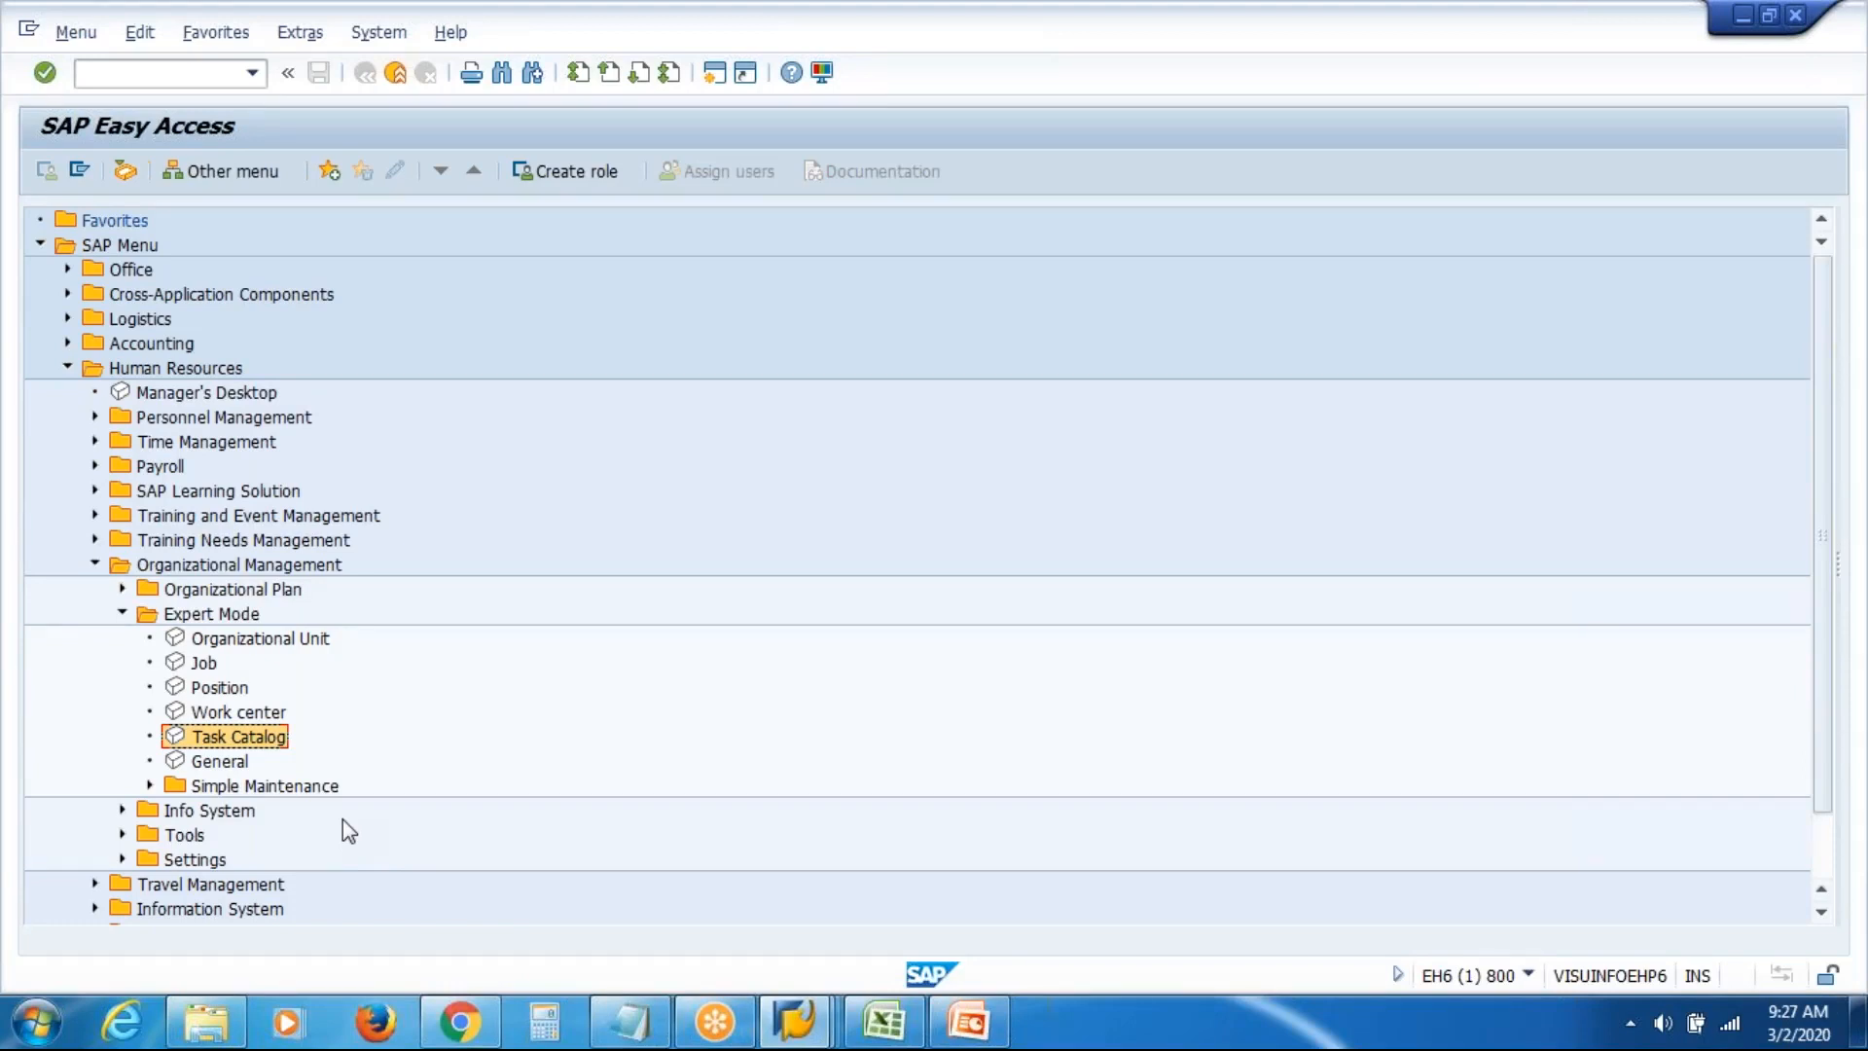
left_click(150, 786)
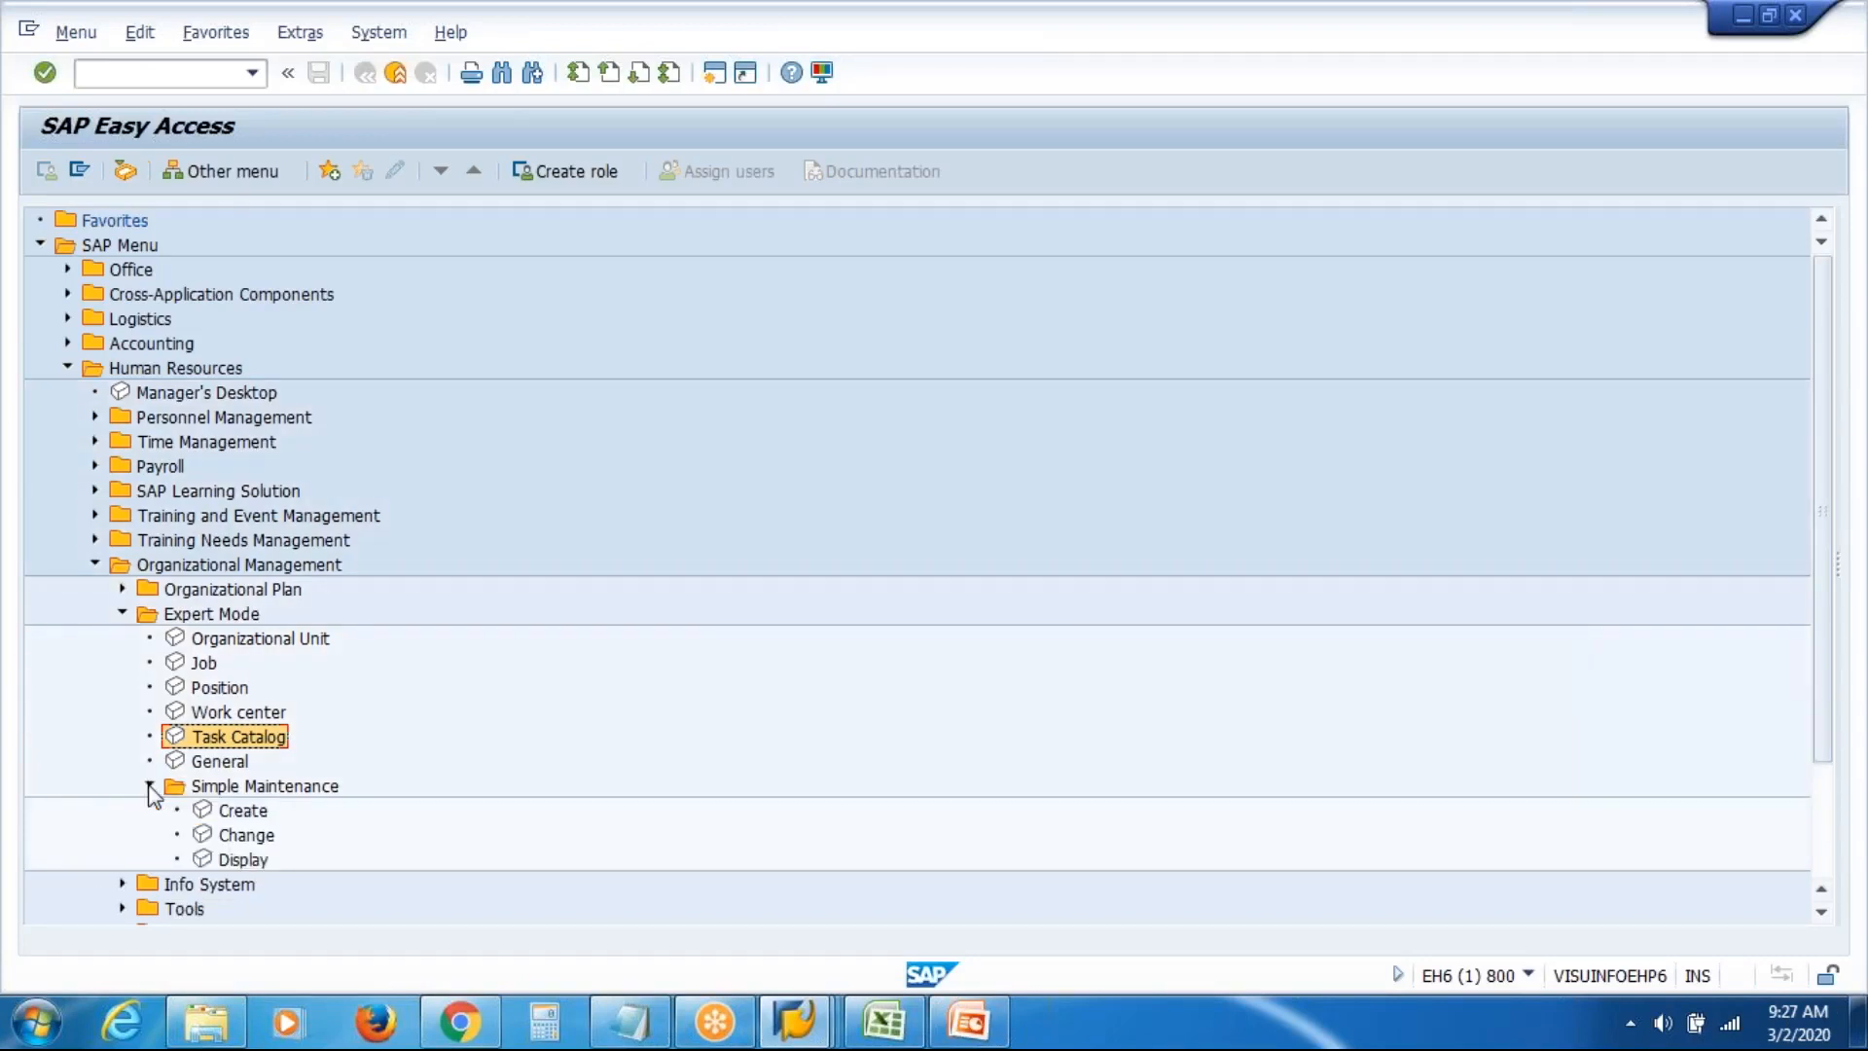
left_click(149, 786)
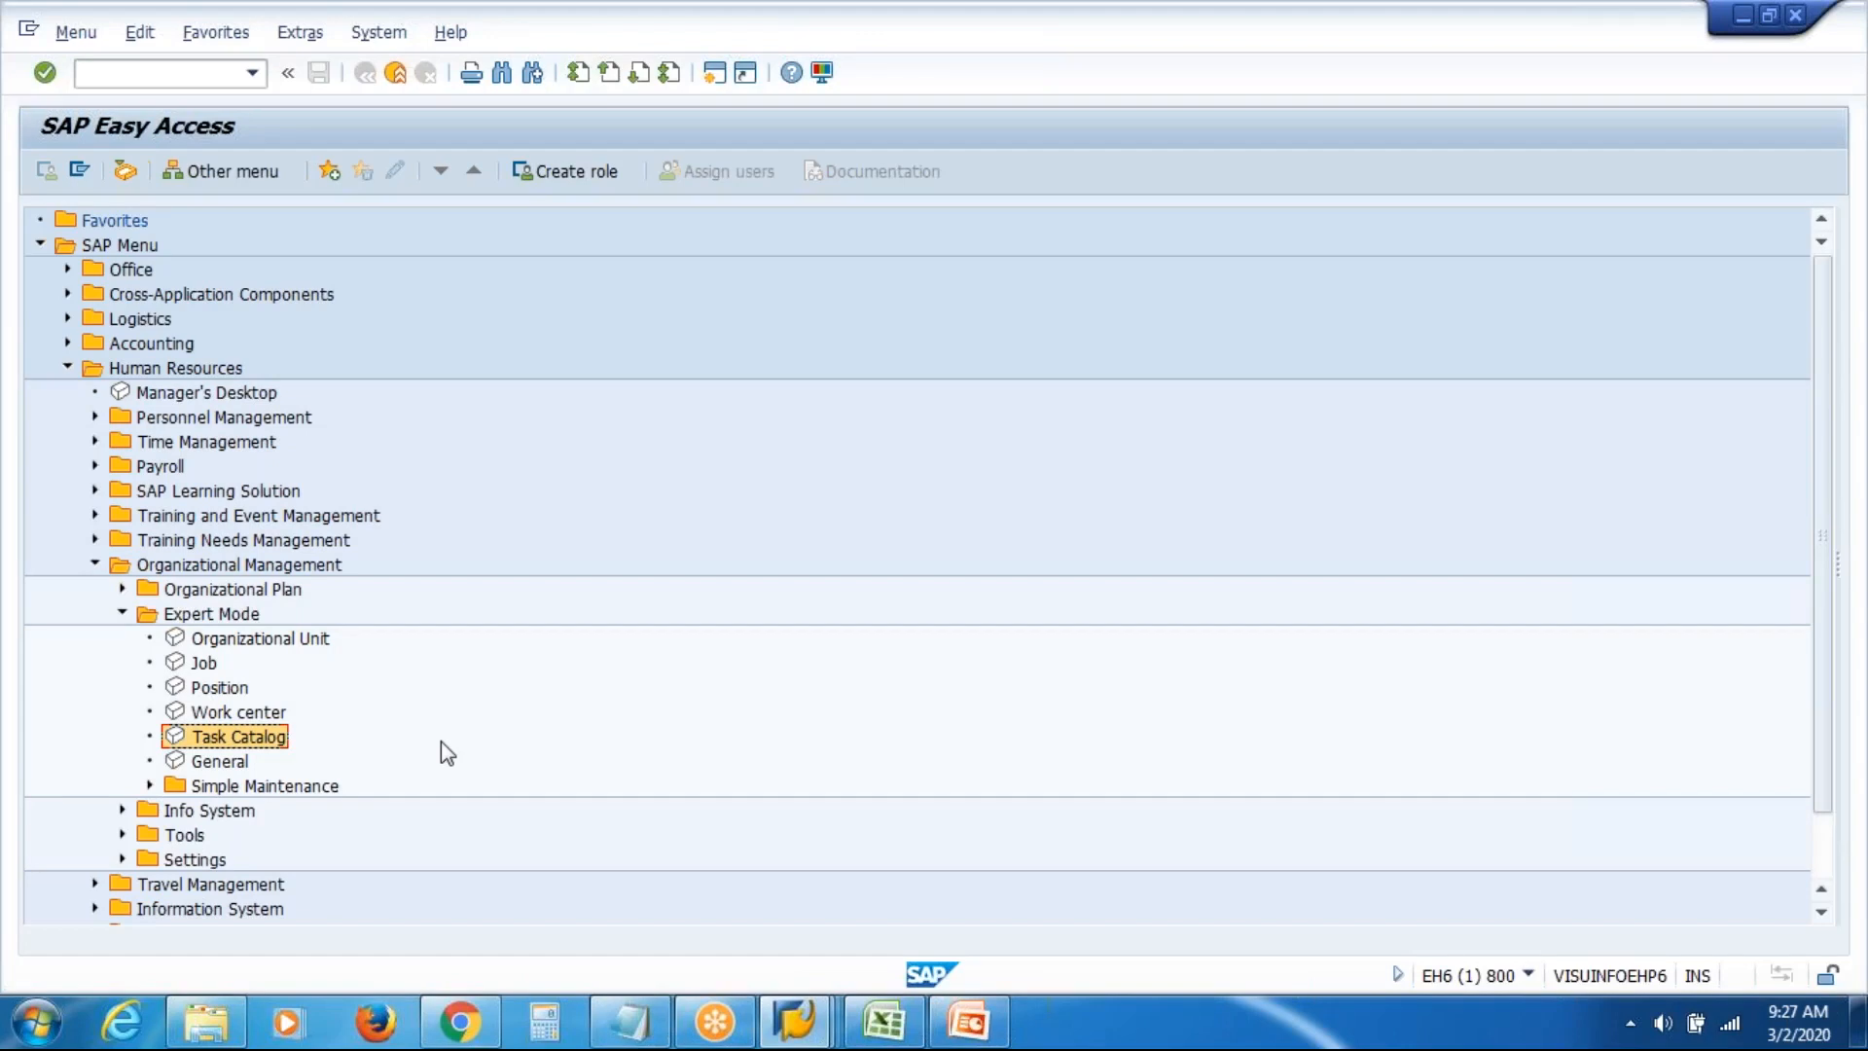